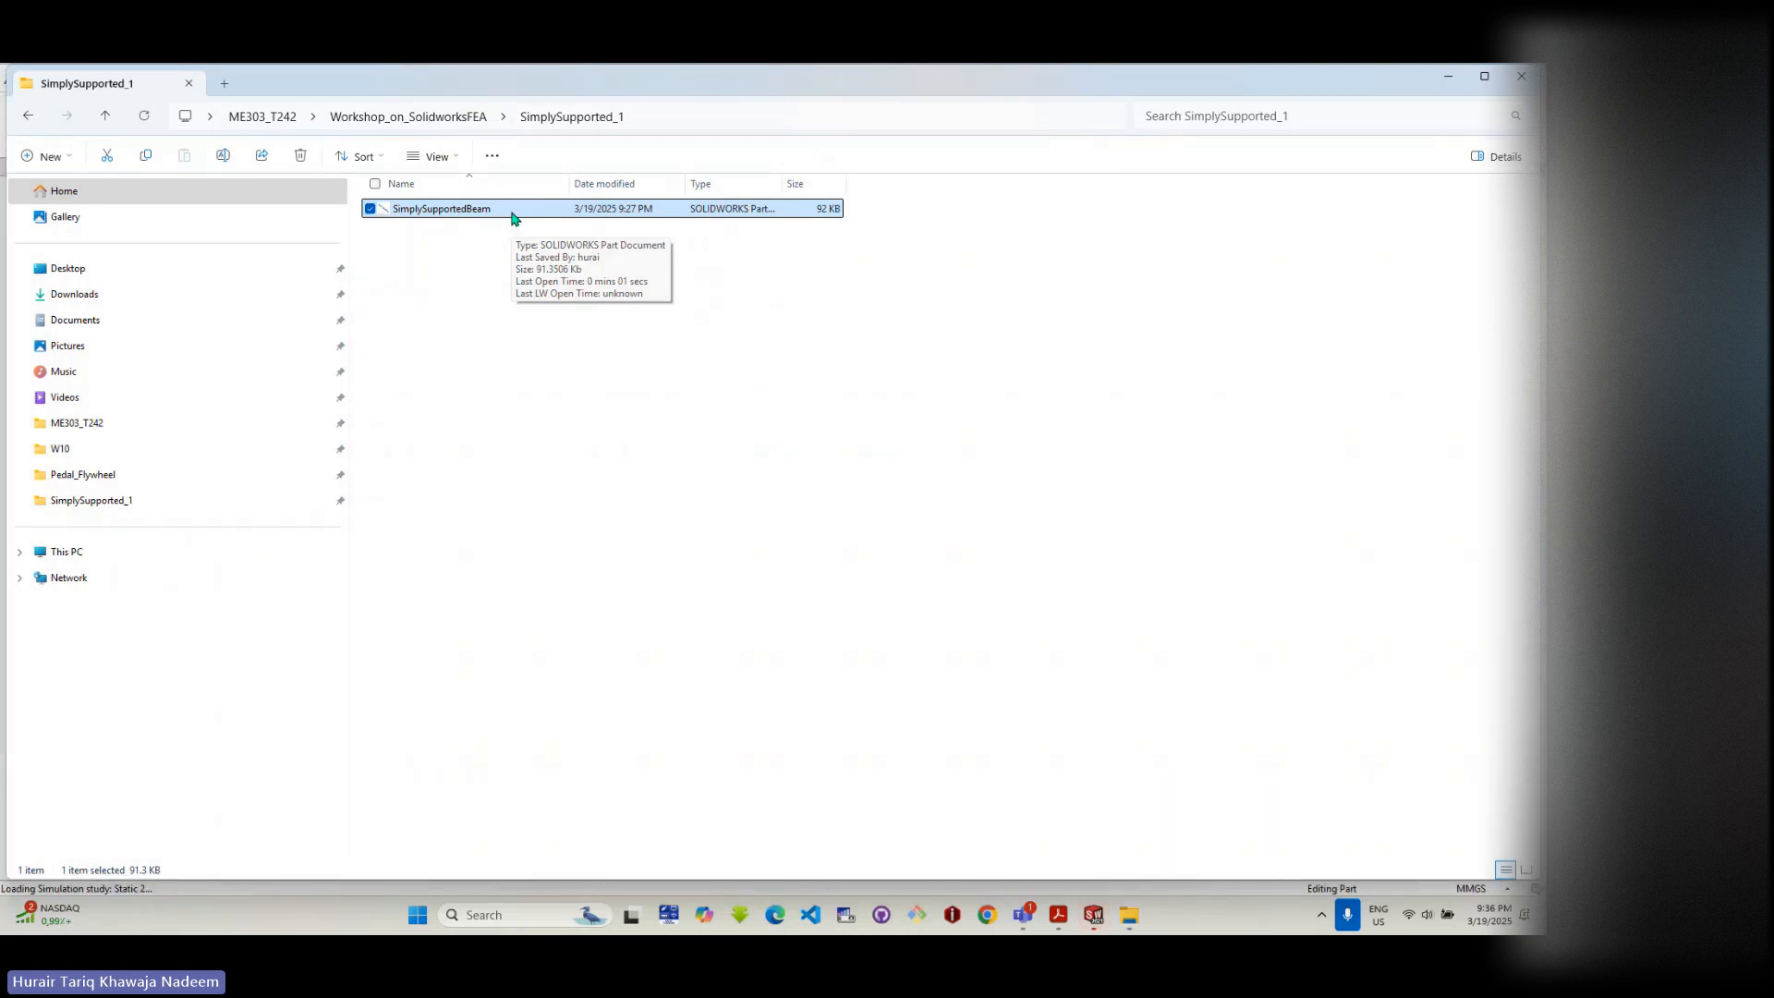
- Switch to SOLIDWORKS and open the beam's base cross-section sketch to review its dimensions, leaving the sketch without edits
left_click(471, 352)
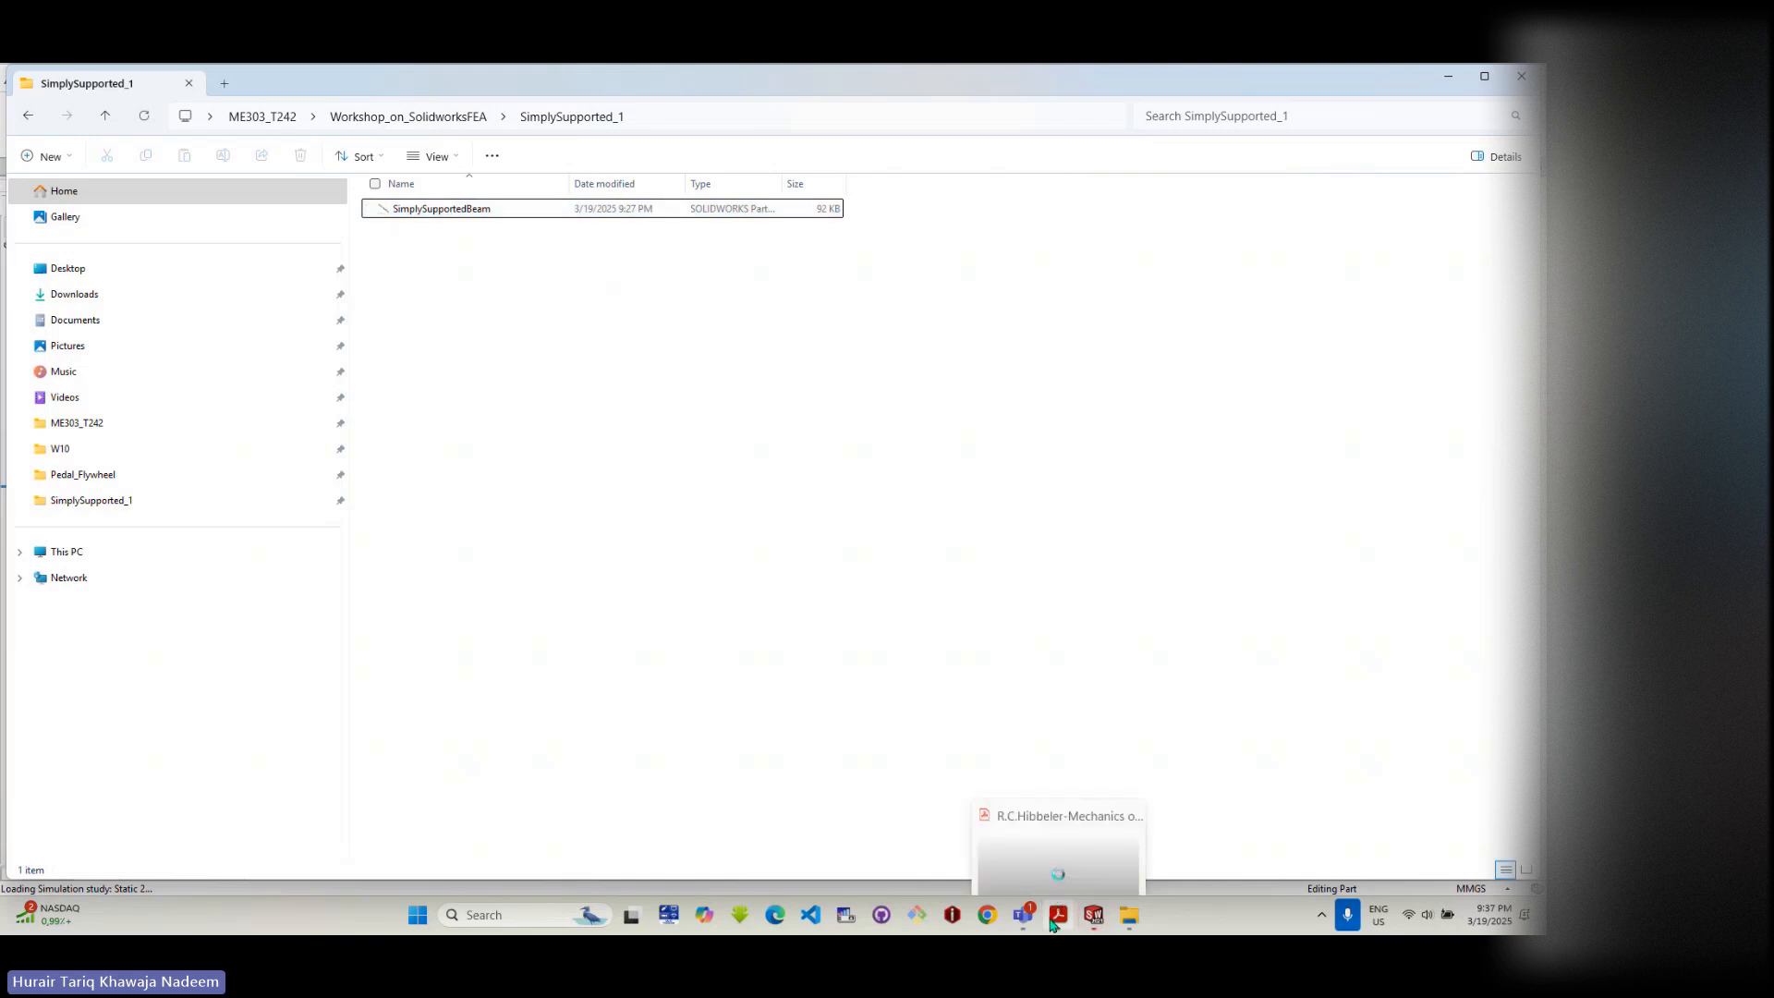
left_click(1094, 916)
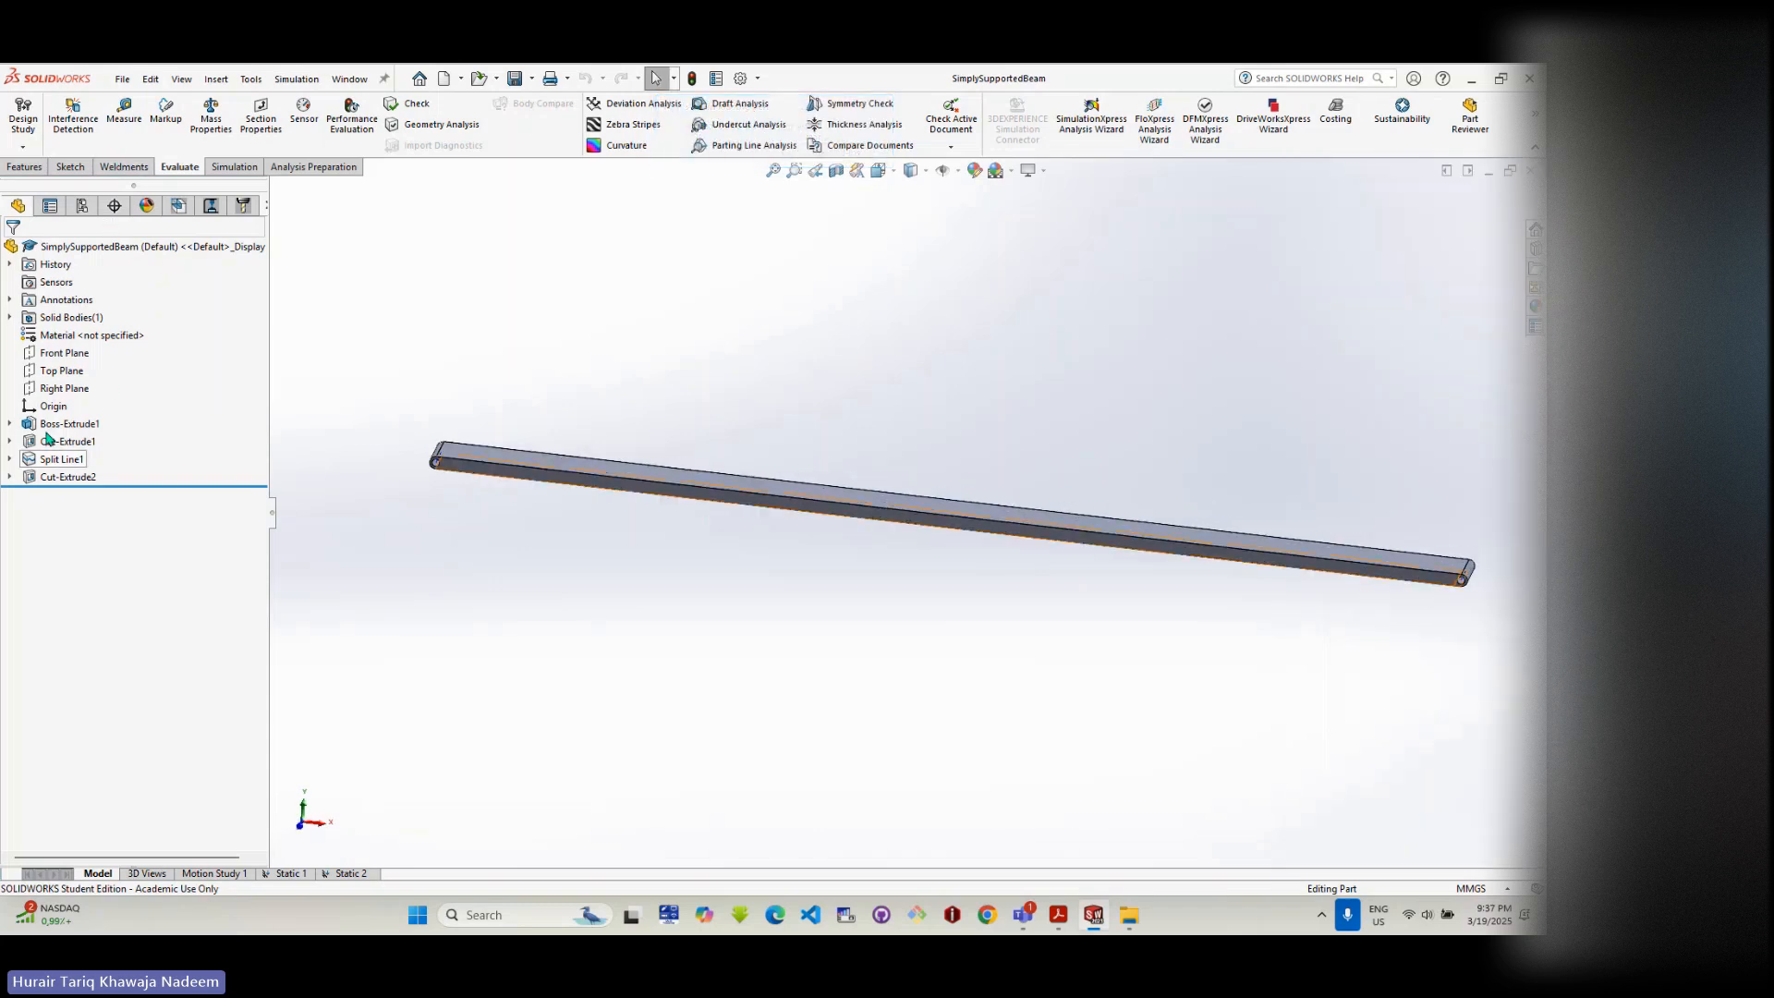
left_click(10, 423)
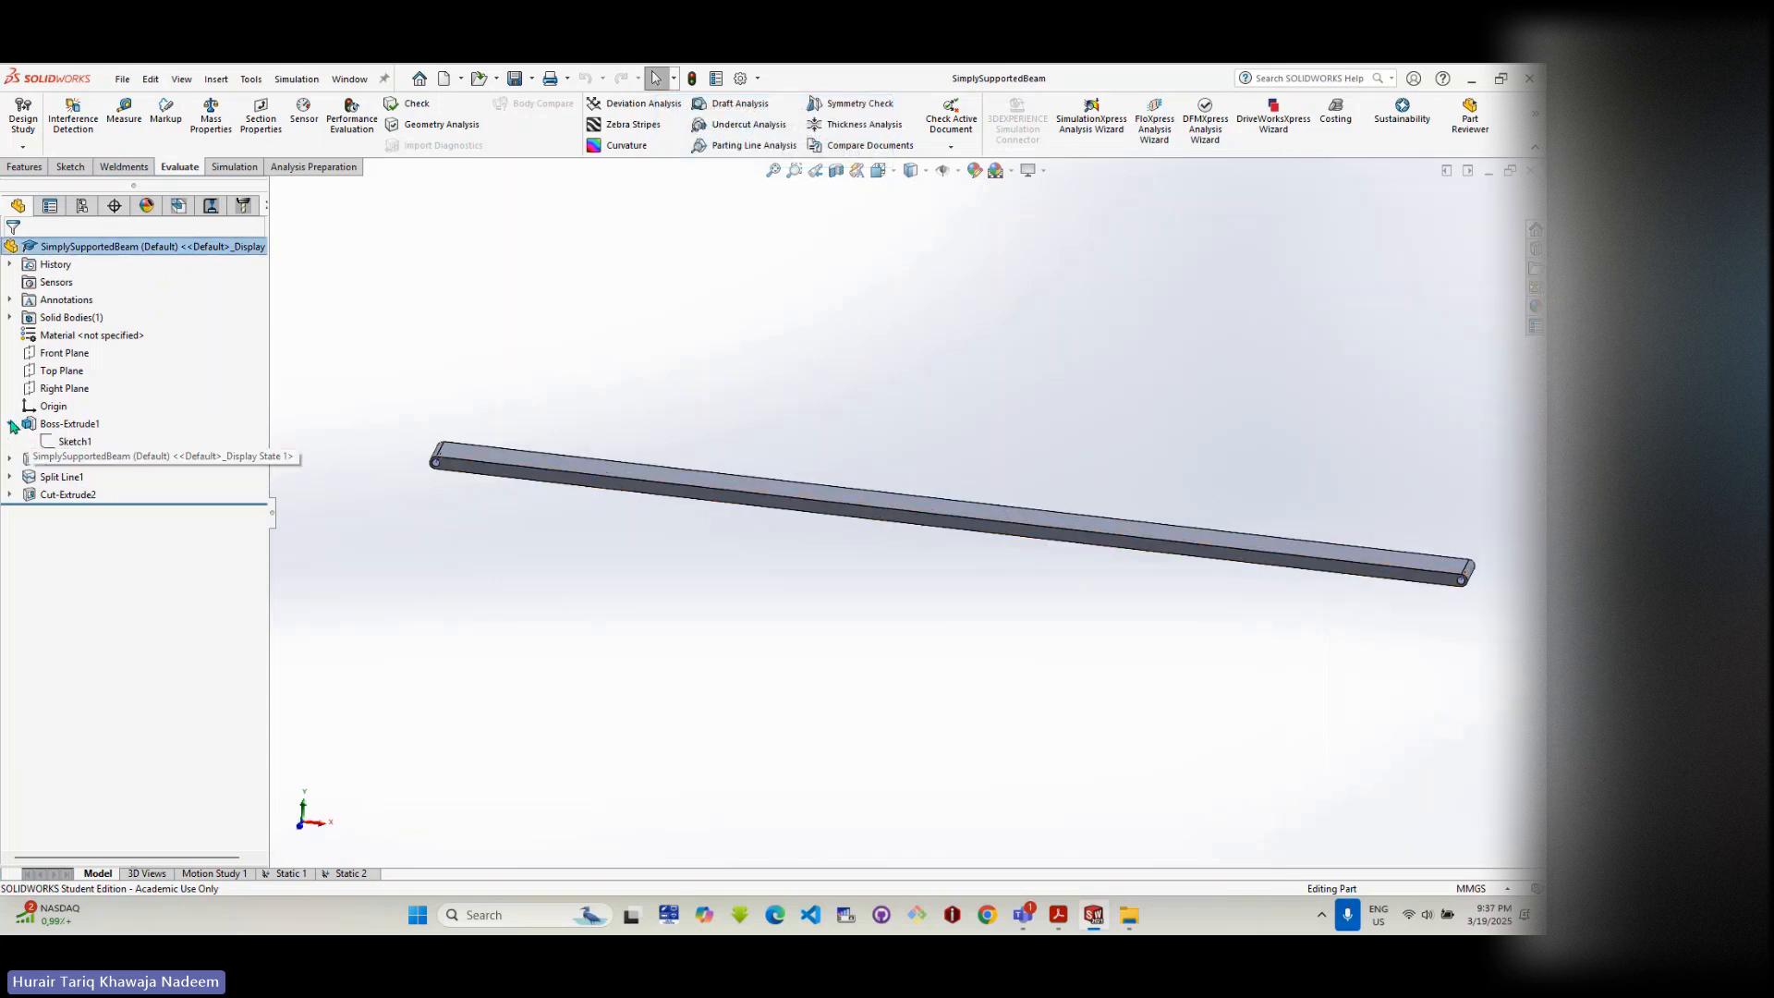
right_click(73, 444)
left_click(84, 392)
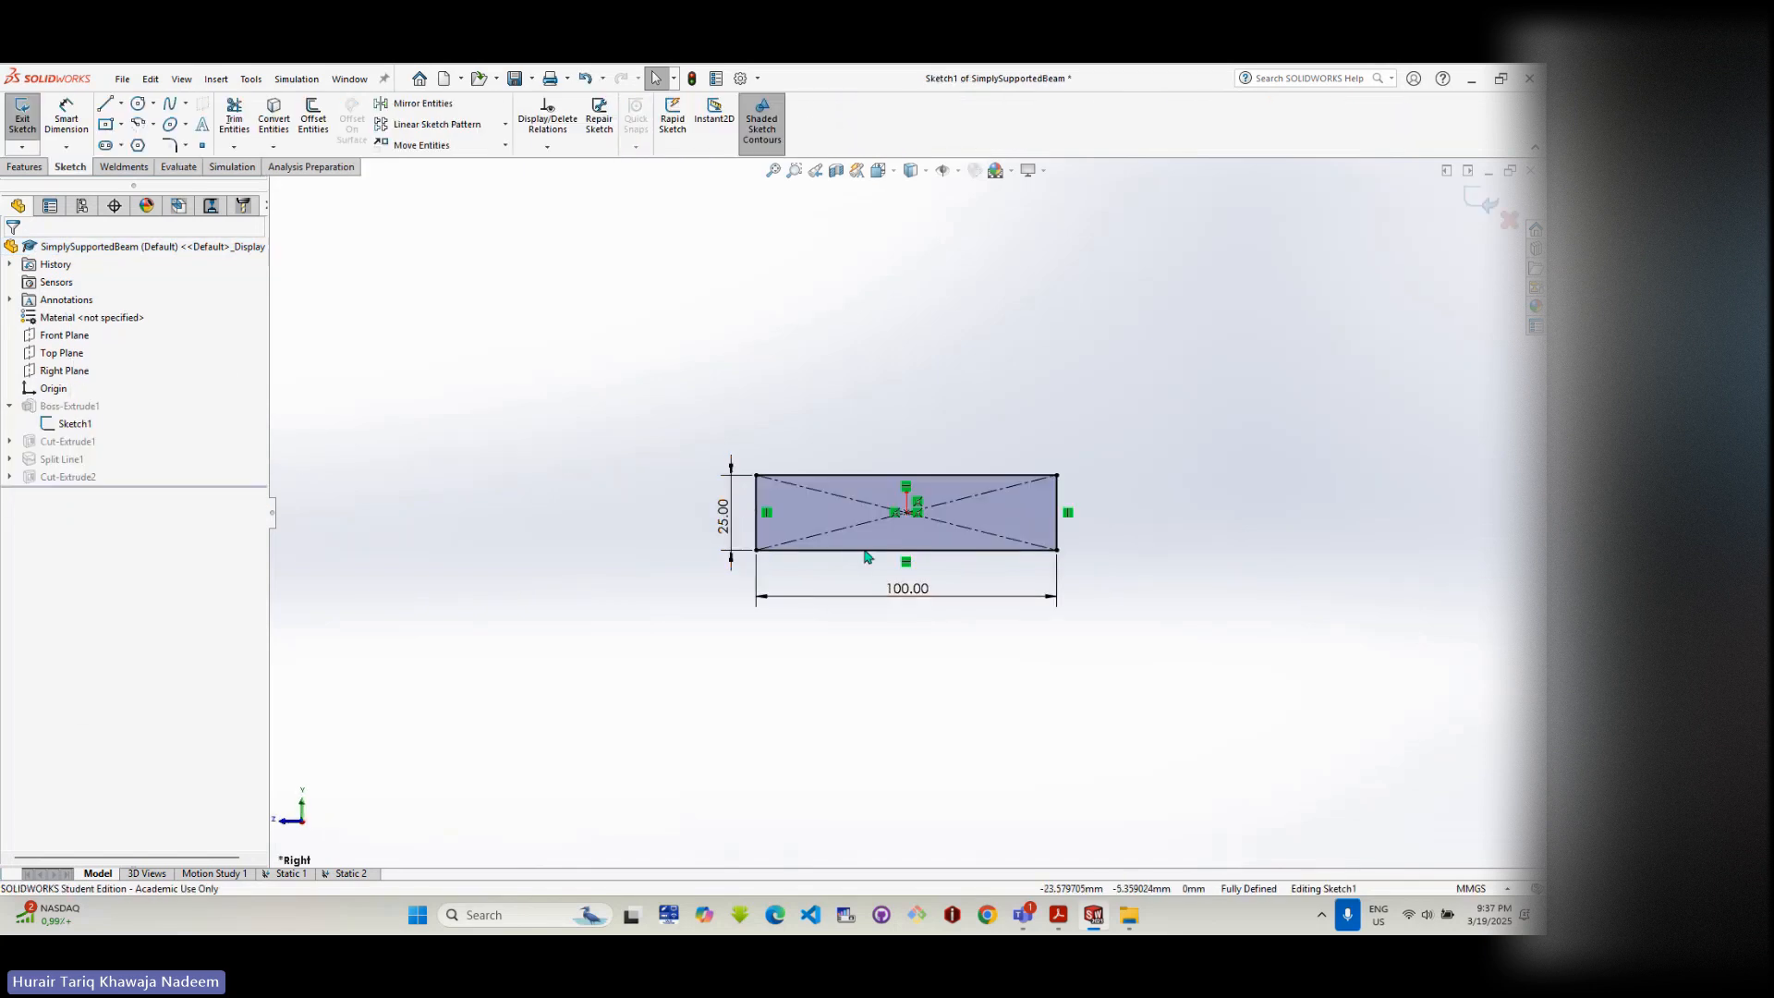
mouse_move(915, 595)
middle_mouse_down()
mouse_move(883, 598)
mouse_move(892, 611)
middle_mouse_up()
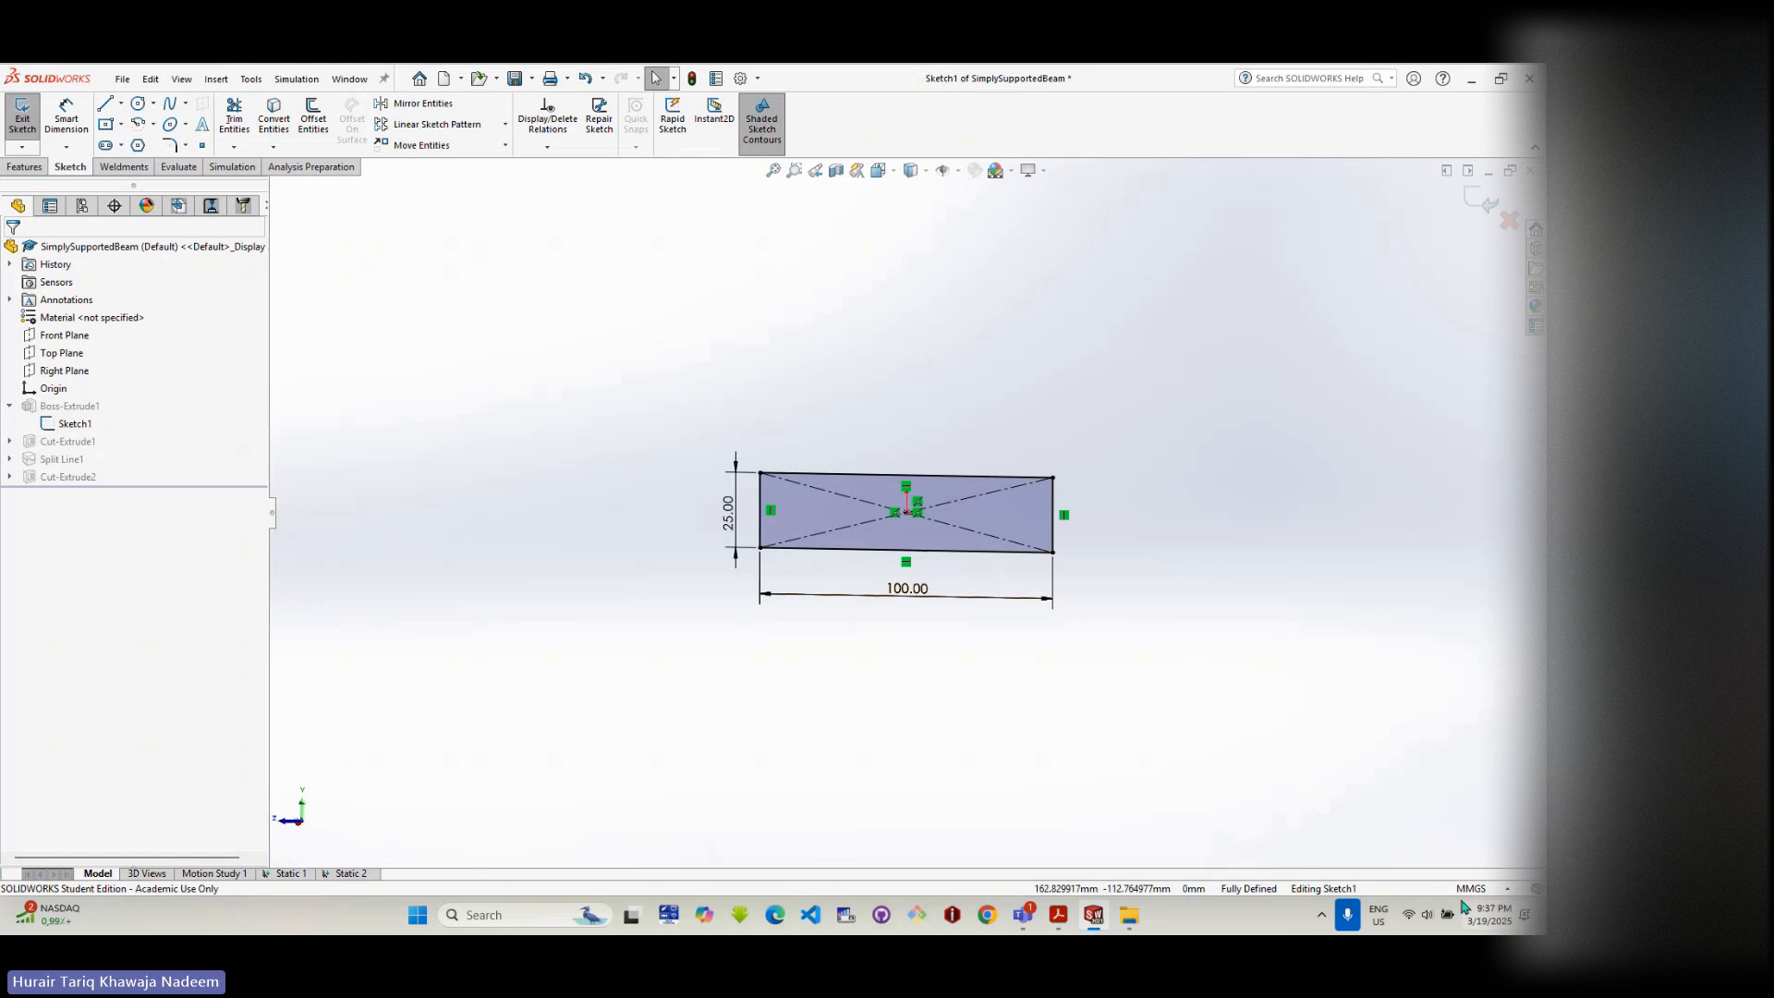
left_click(1481, 199)
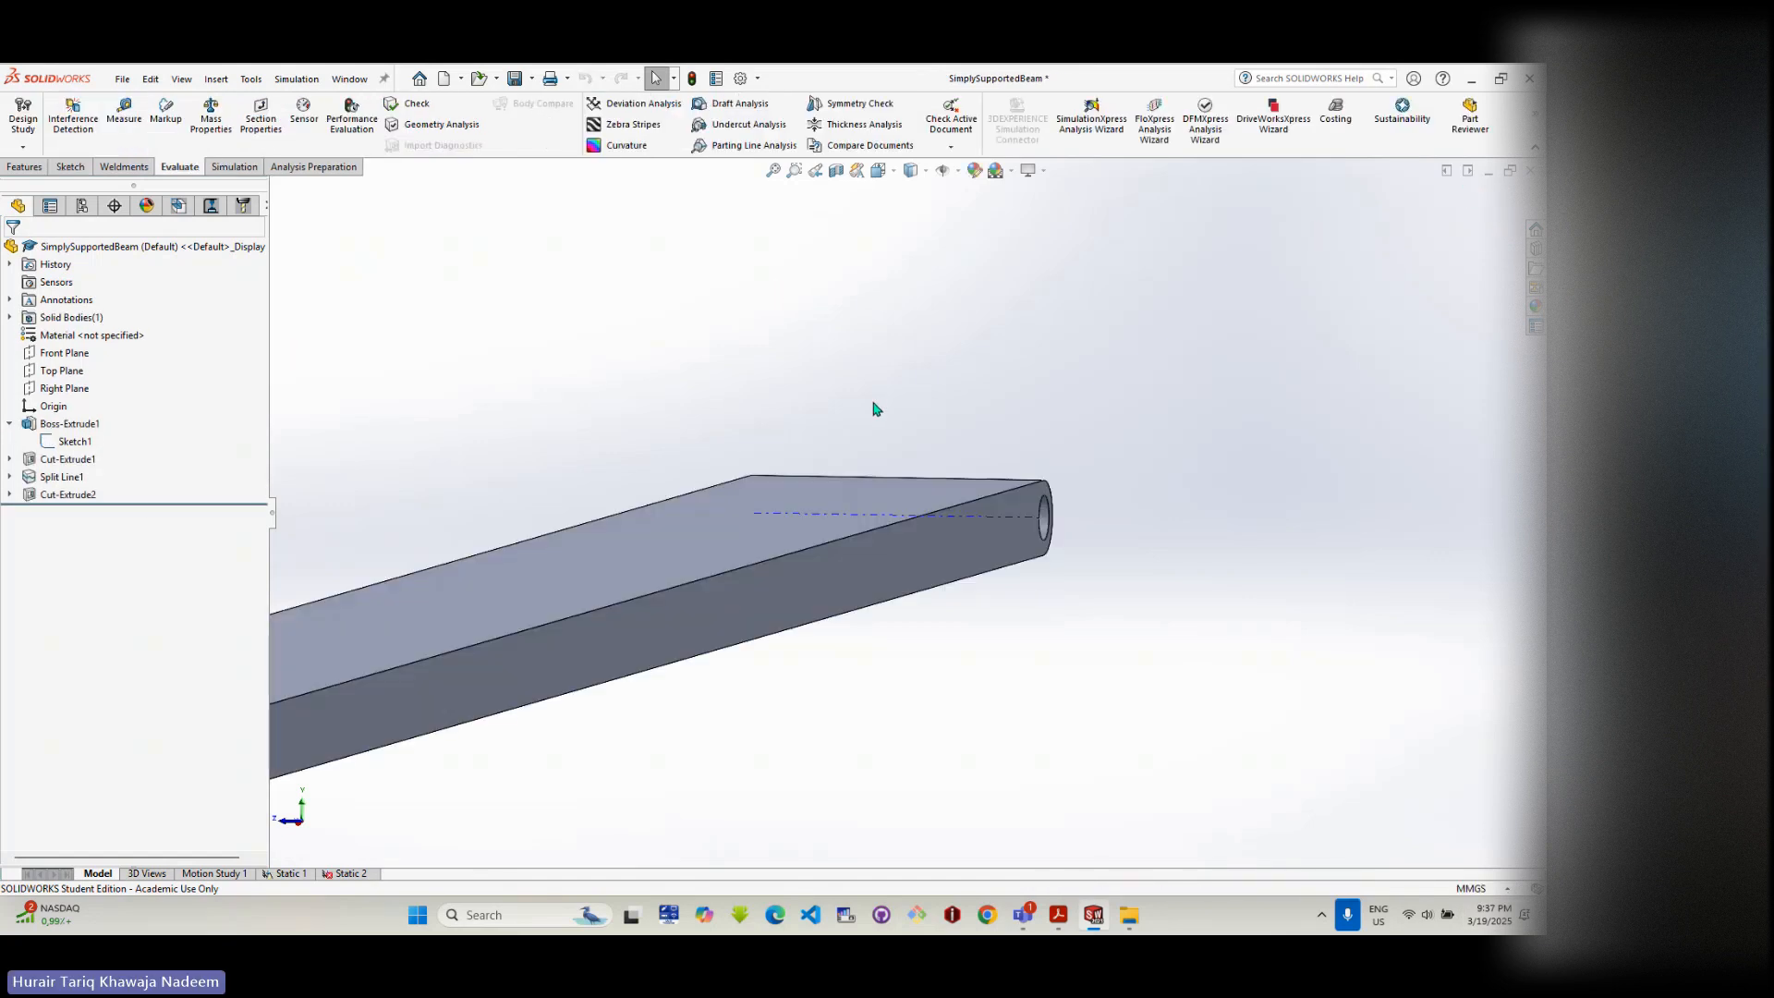
- Open the beam's base extrusion definition to review its blind depth, and close it
right_click(70, 423)
left_click(85, 374)
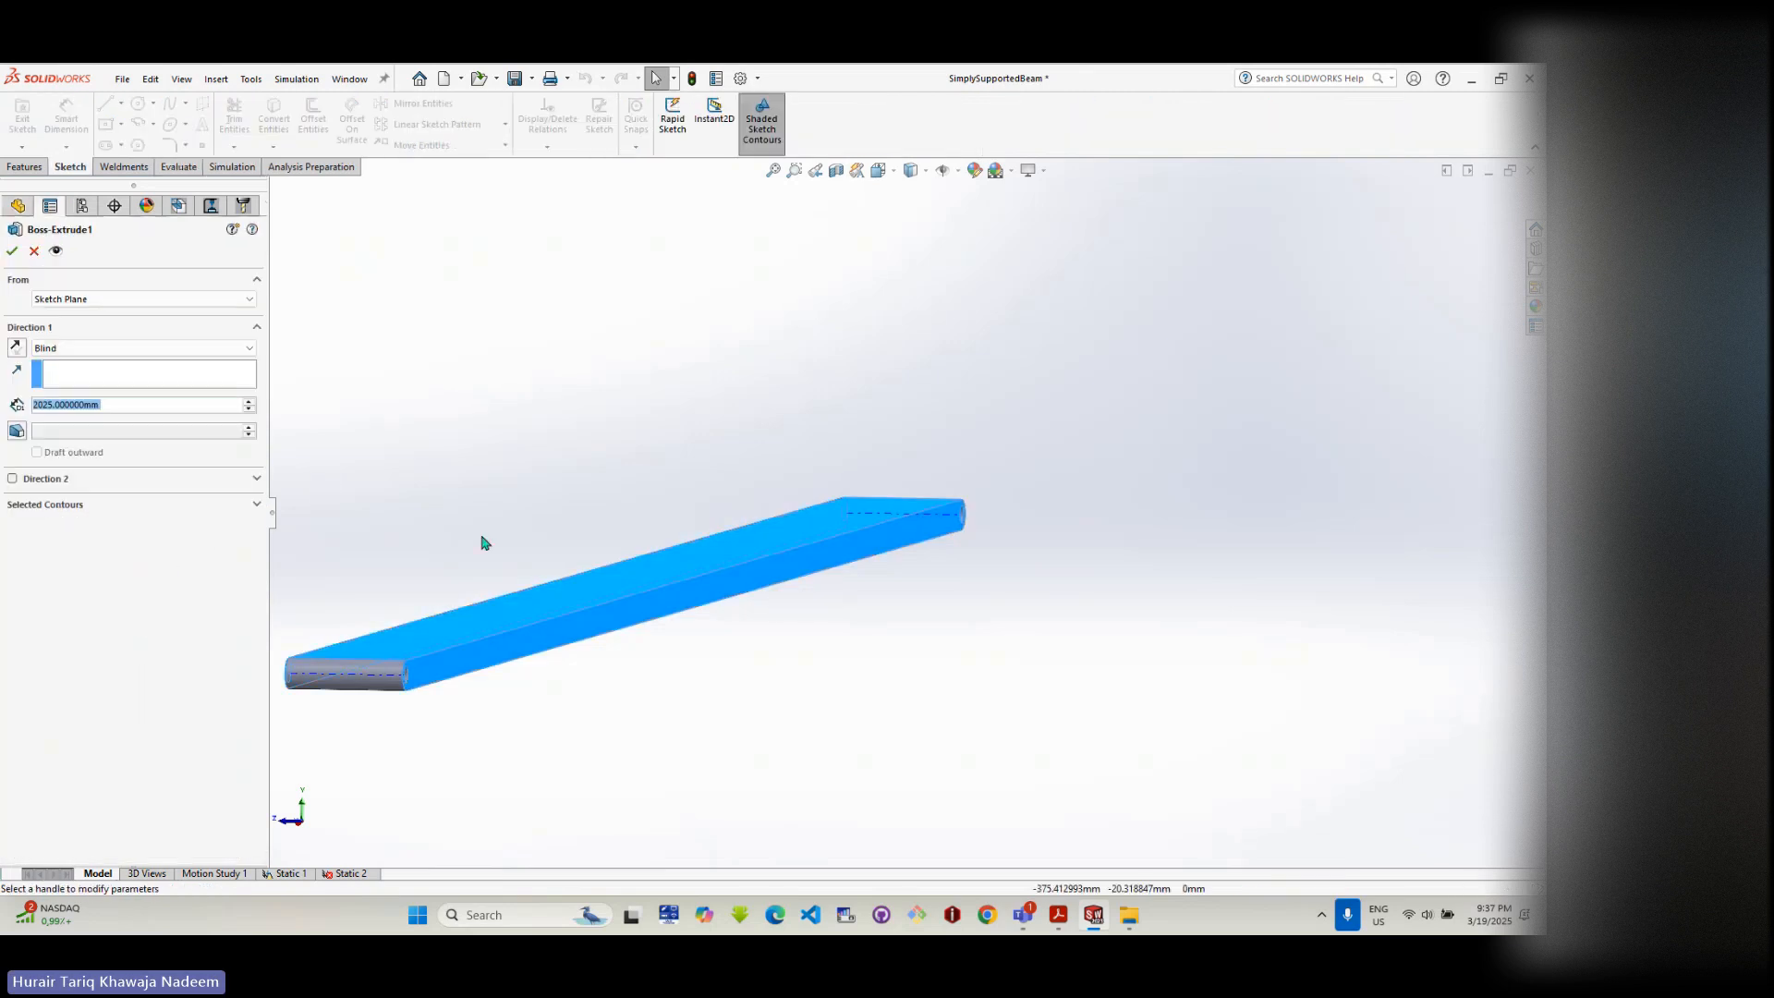
middle_click_drag(603, 634, 582, 637)
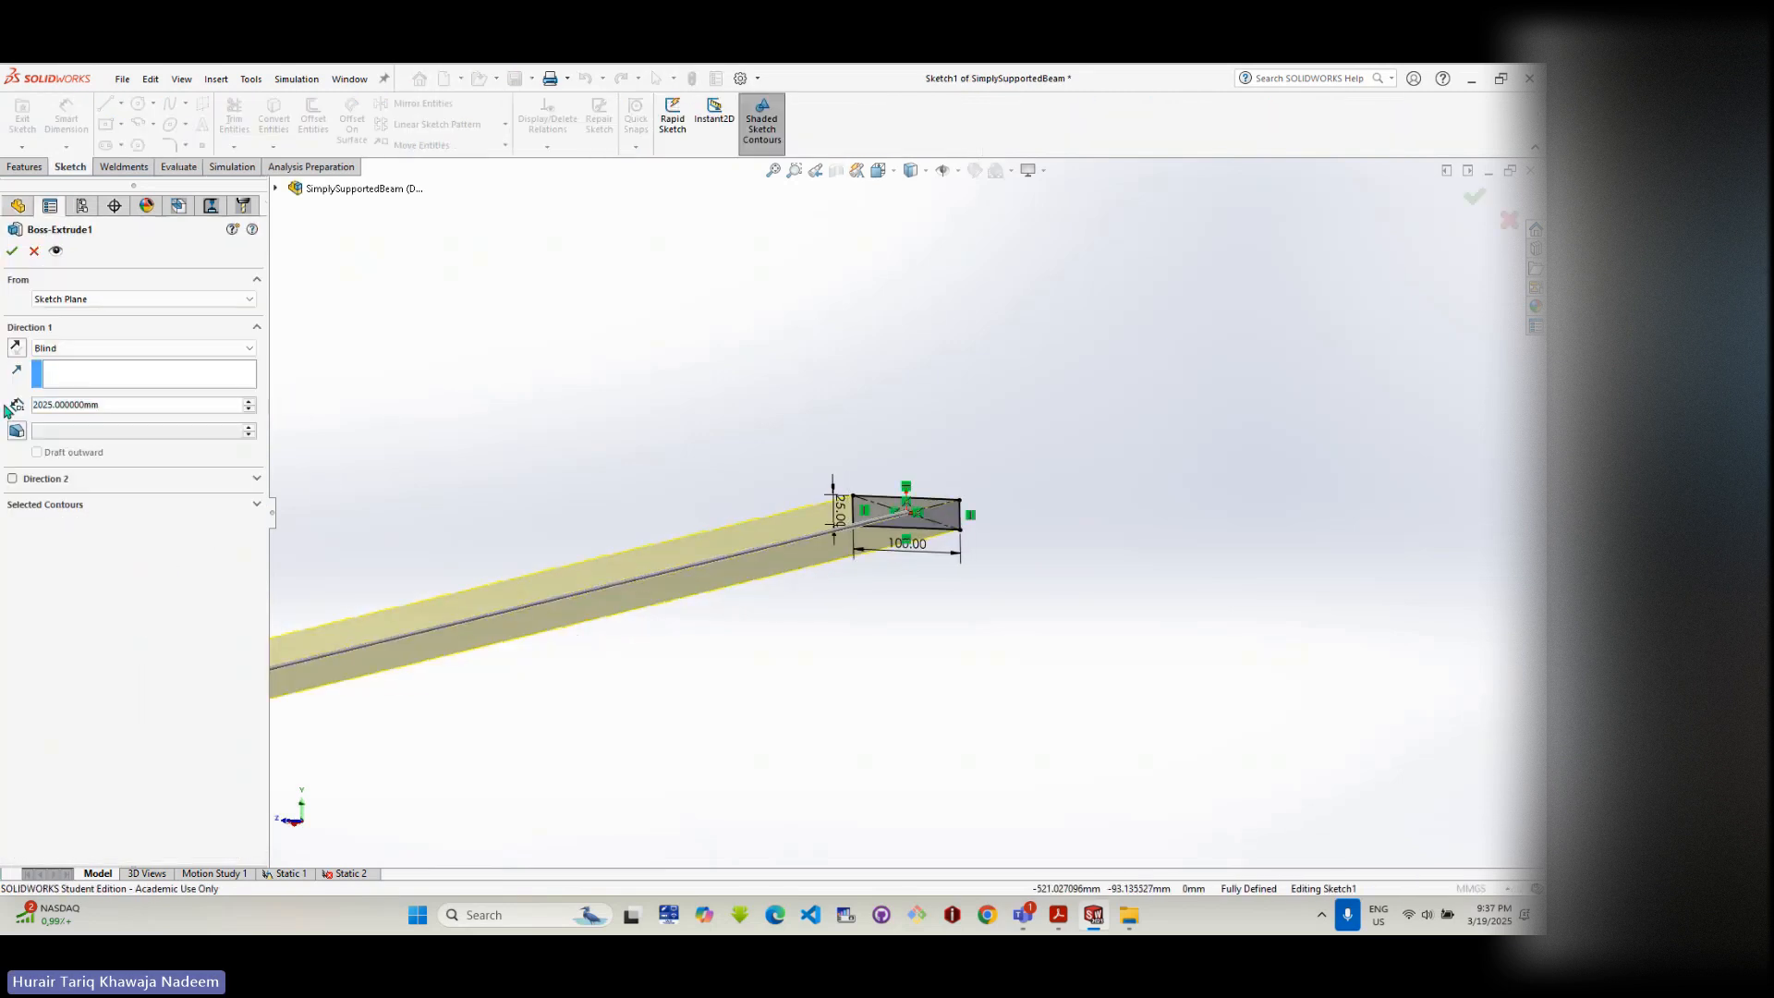
double_click(67, 409)
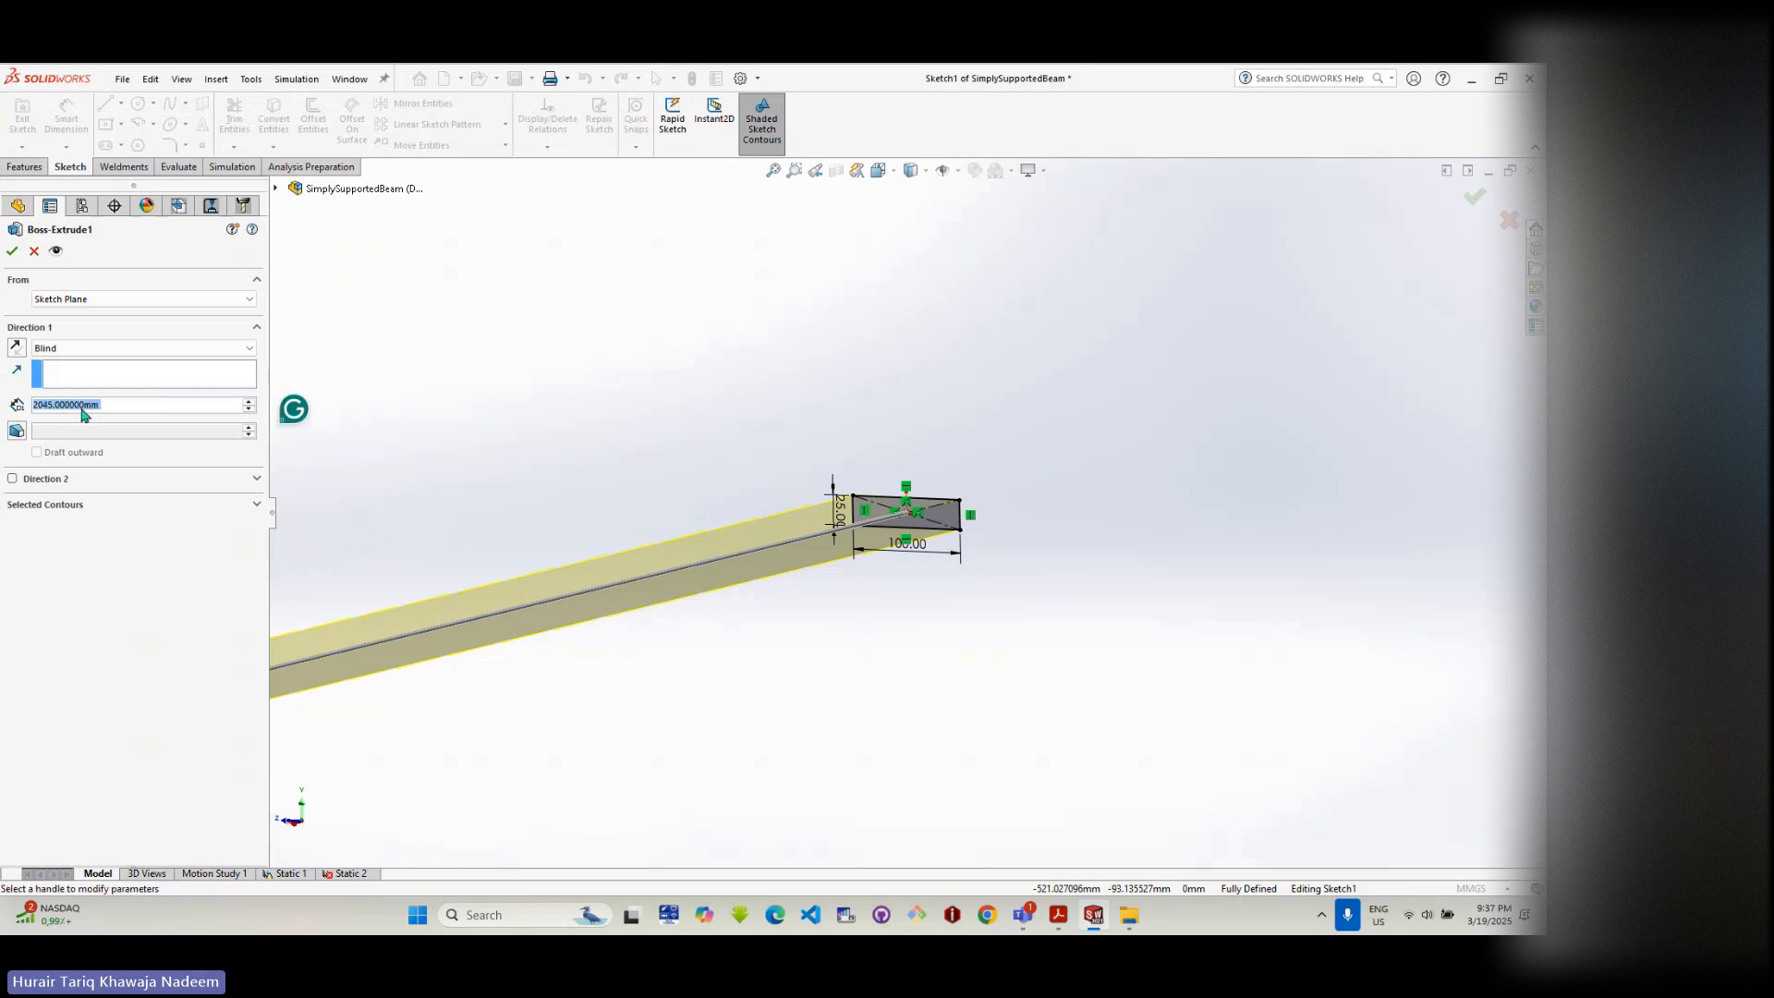
left_click(12, 251)
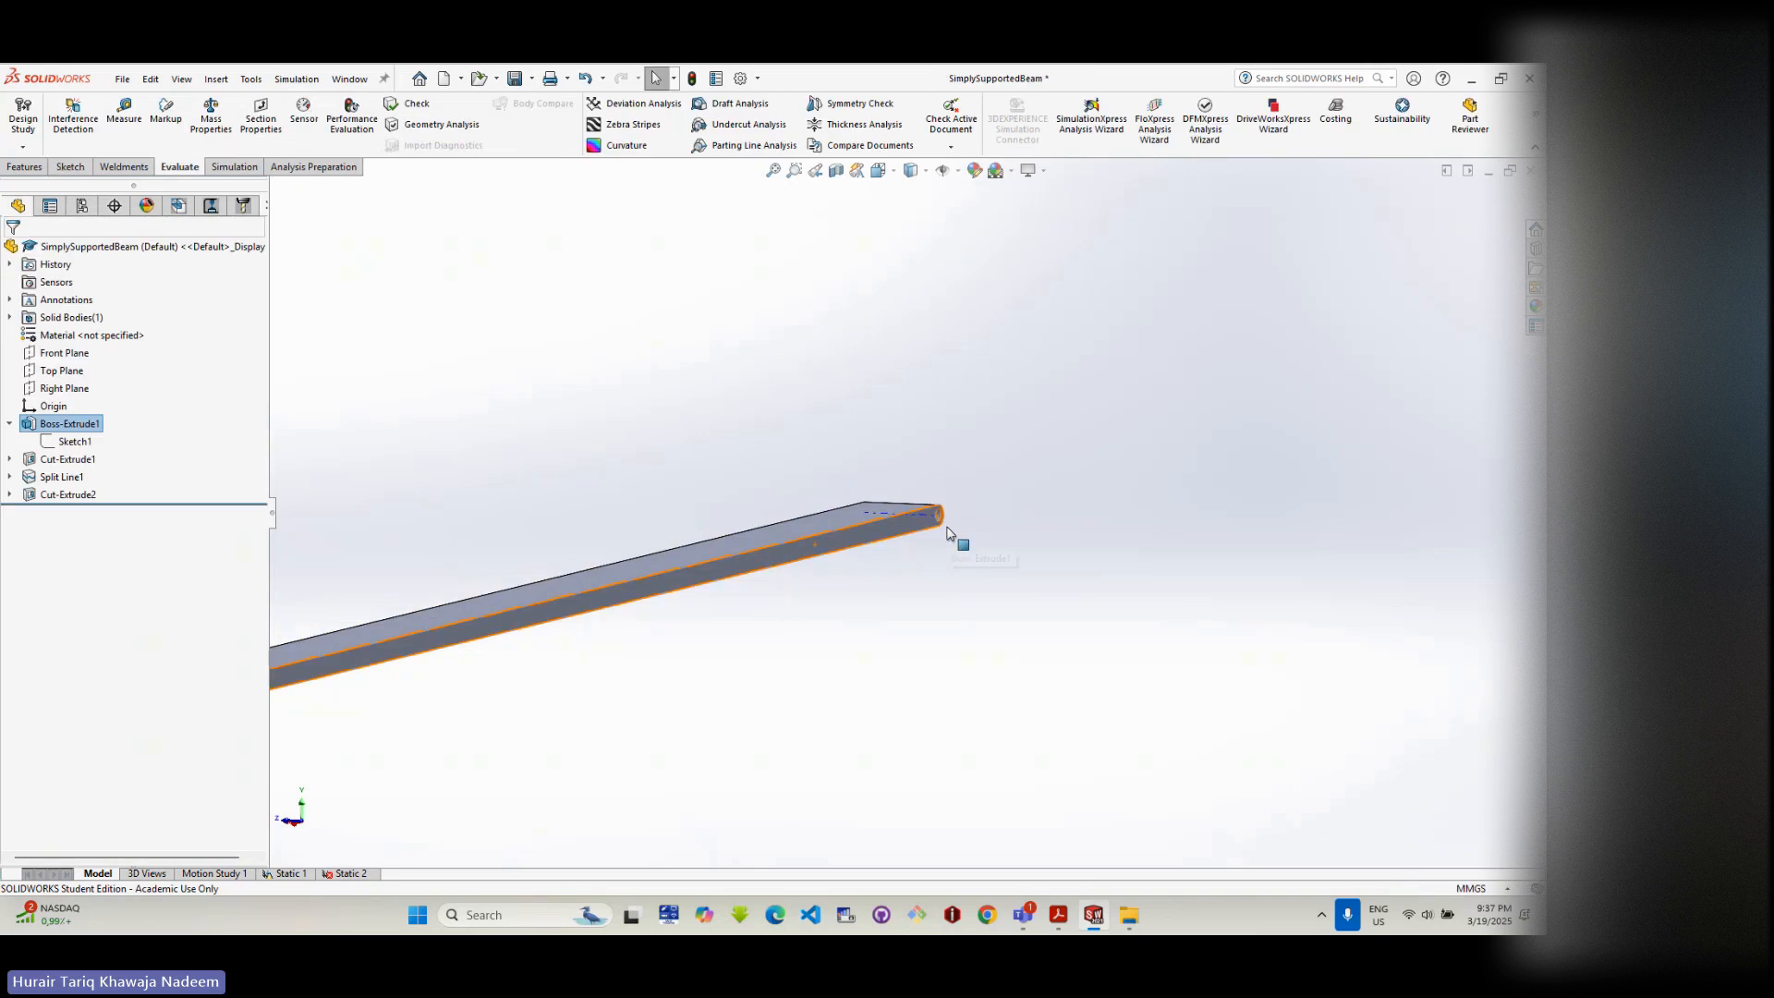
- Examine the full length of the beam and the pin hole at each of its rounded ends
middle_click_drag(910, 523, 860, 548)
scroll(872, 555, "up", 3)
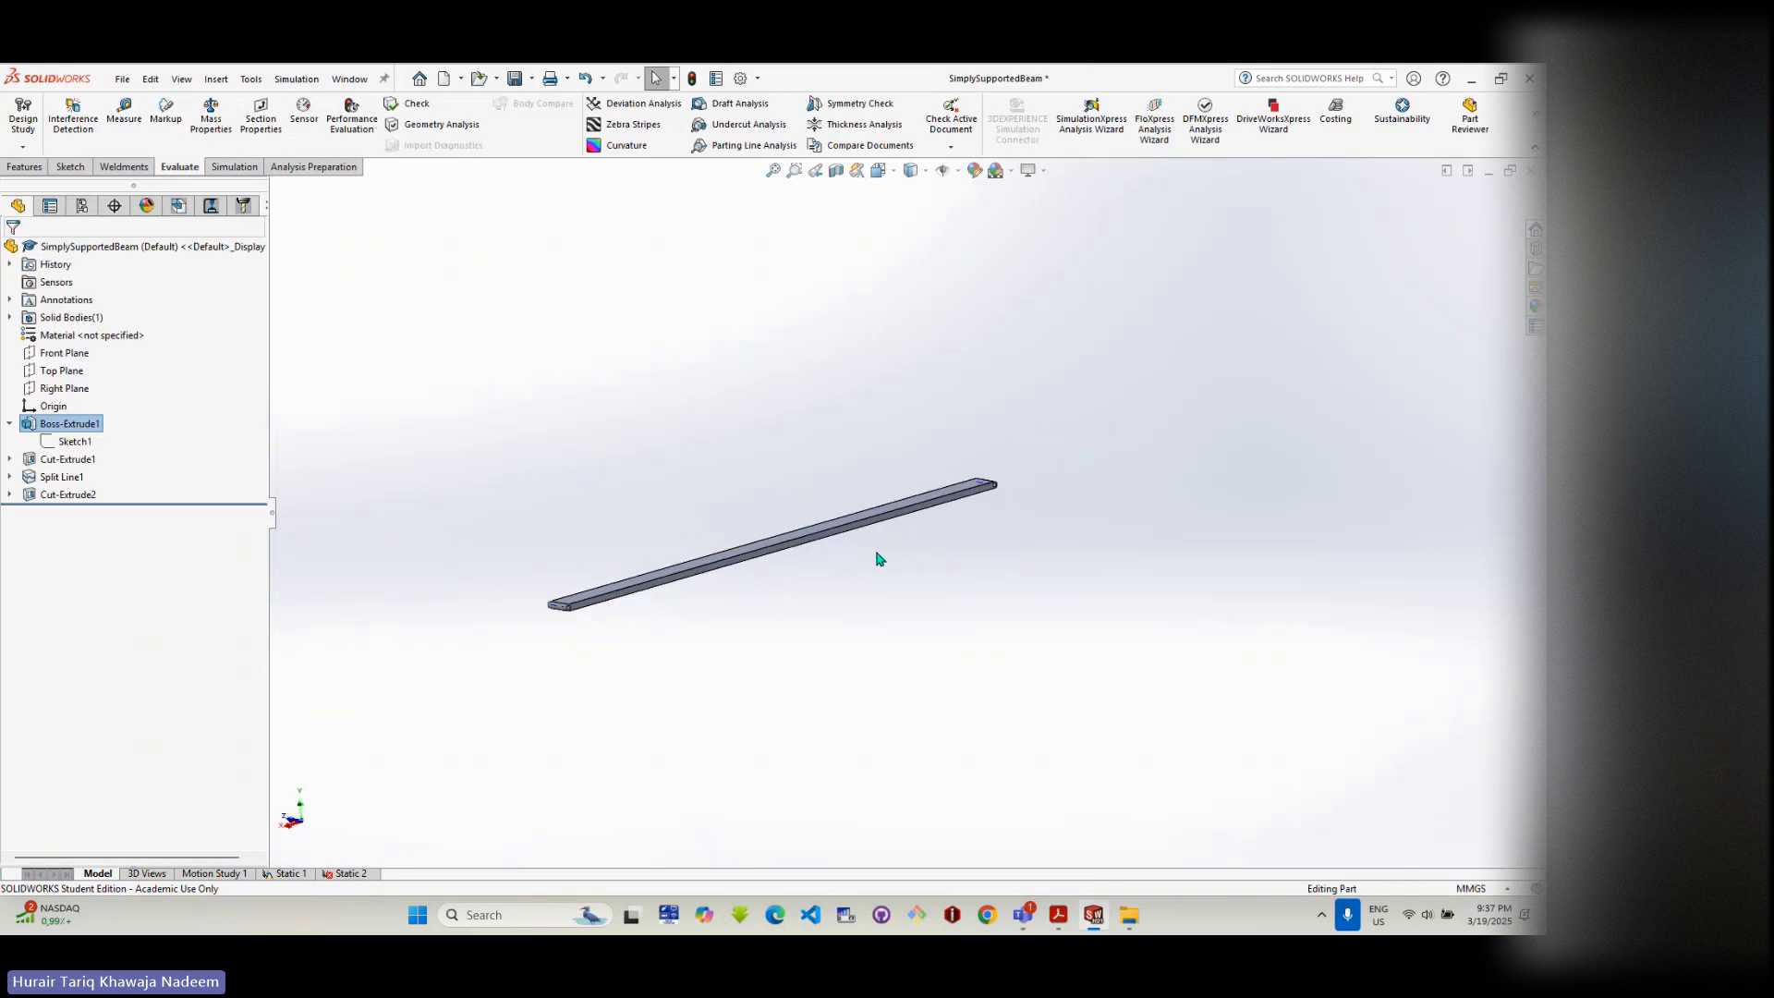
scroll(542, 620, "down", 3)
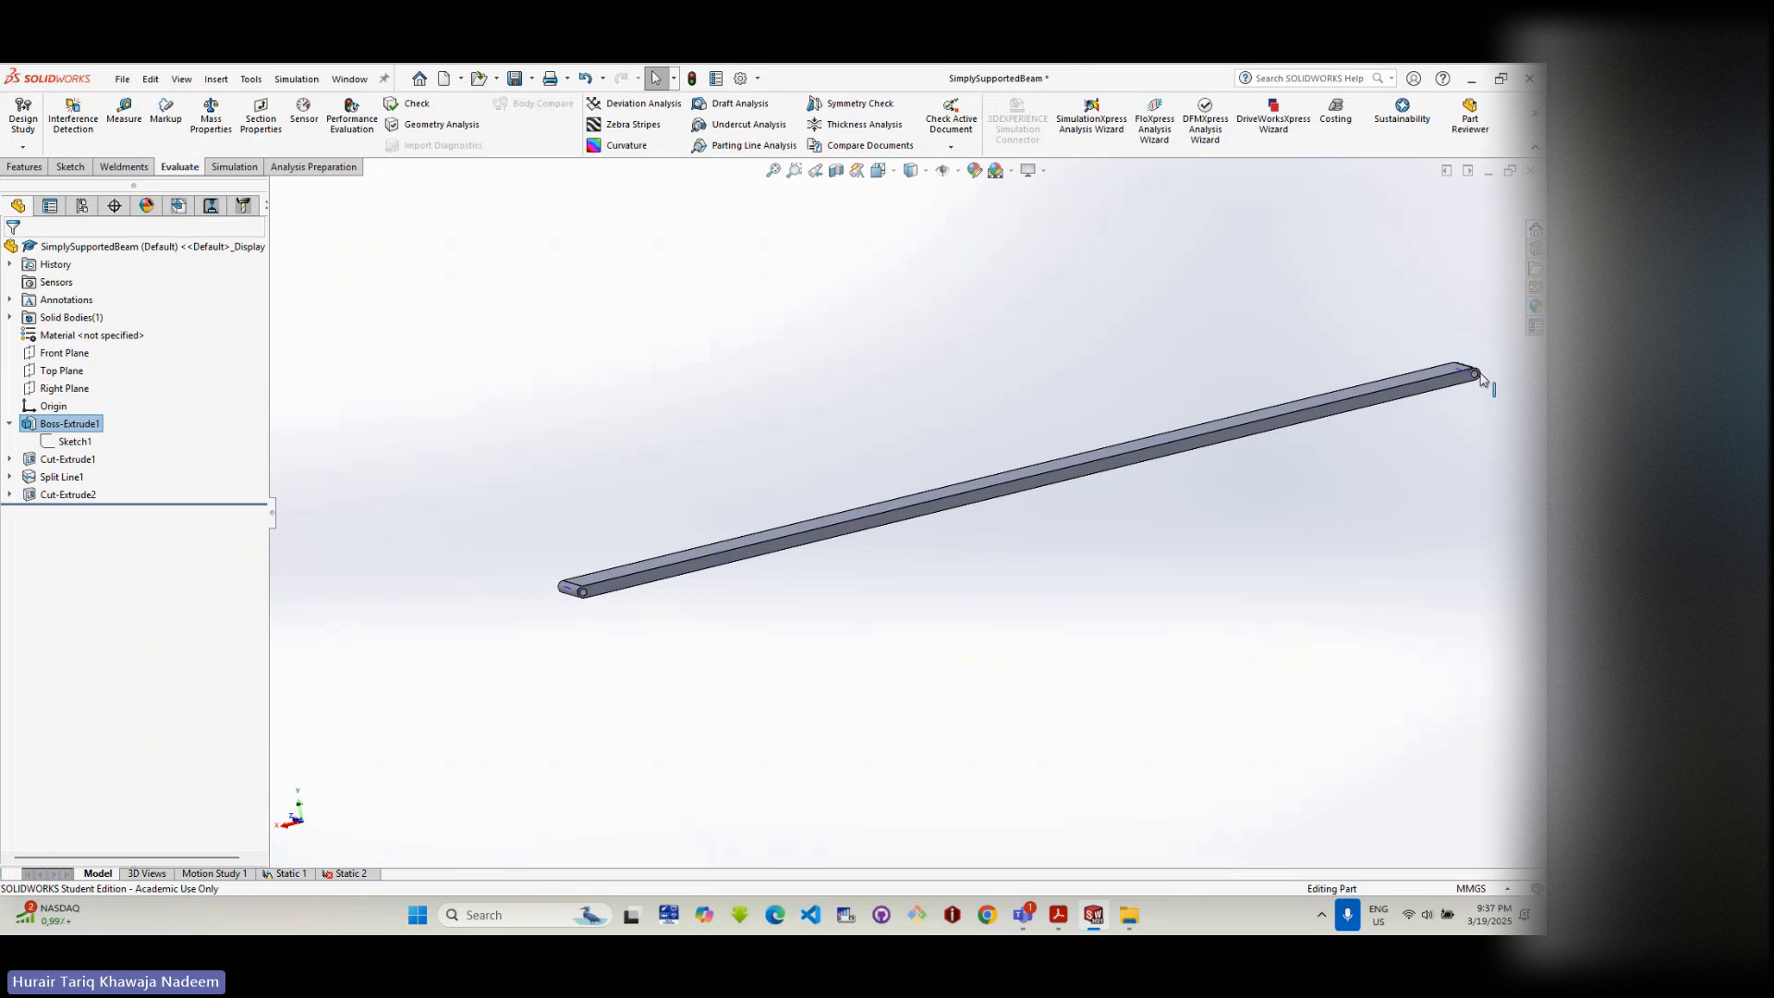
scroll(1478, 380, "down", 3)
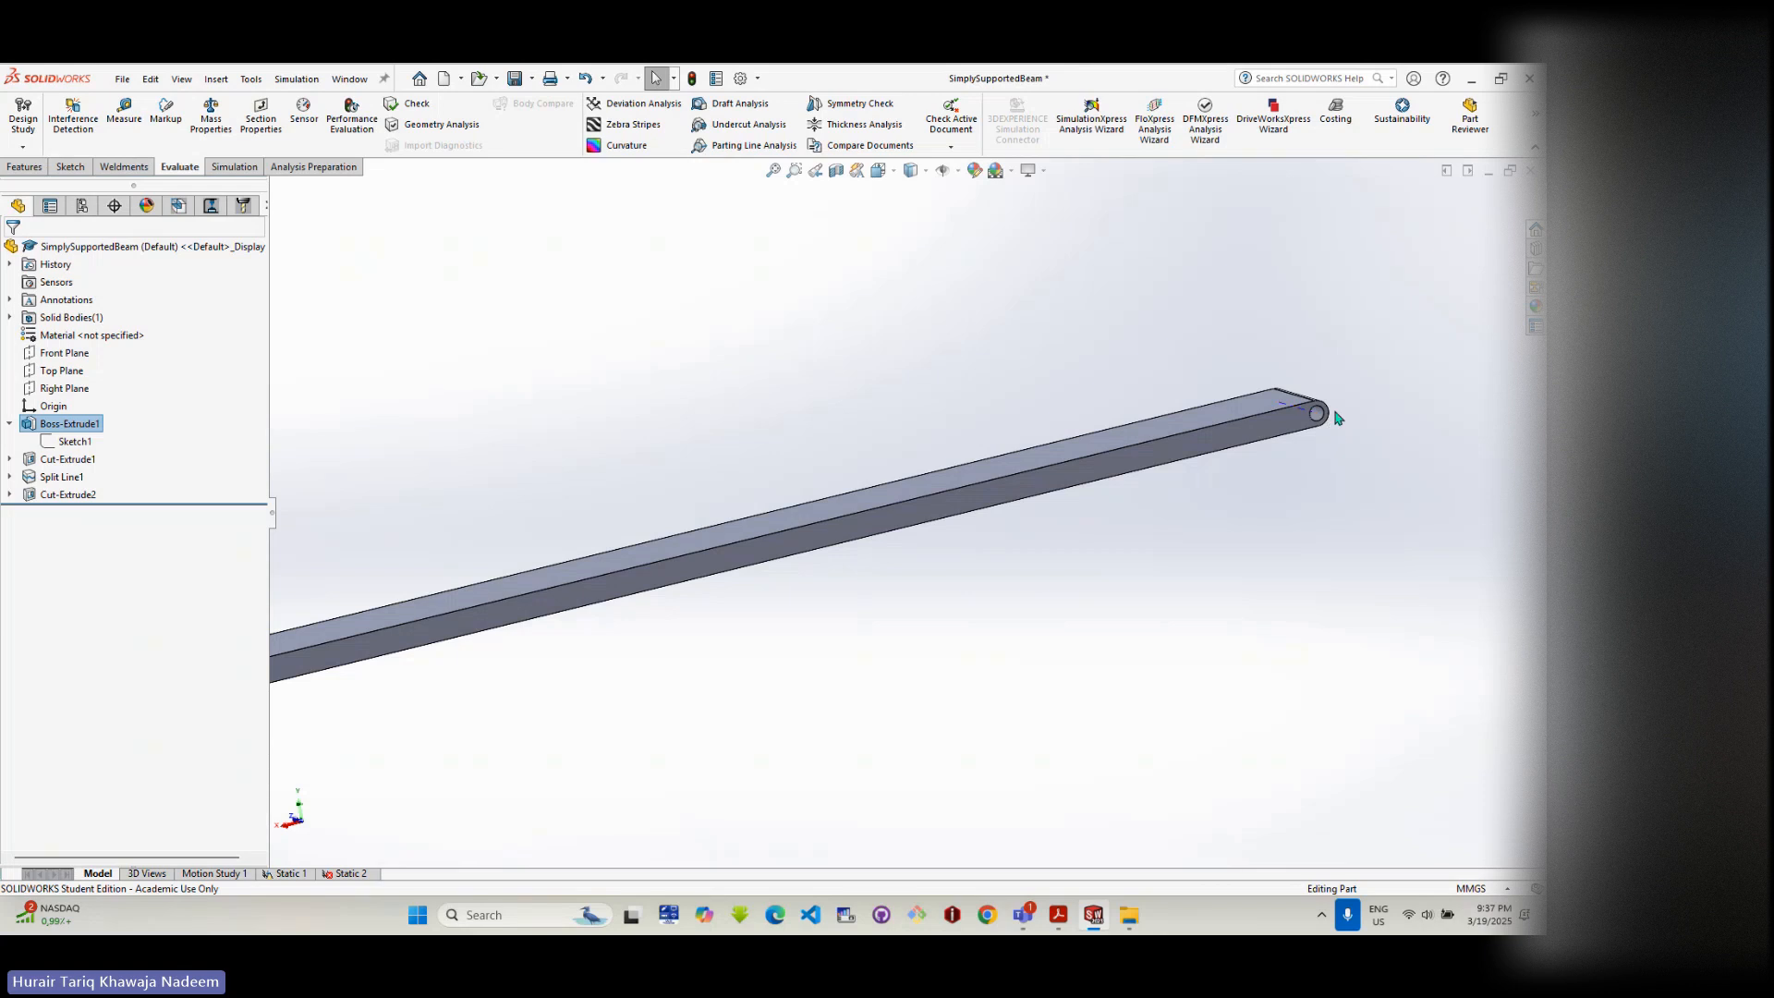
scroll(1321, 430, "up", 6)
scroll(291, 659, "down", 4)
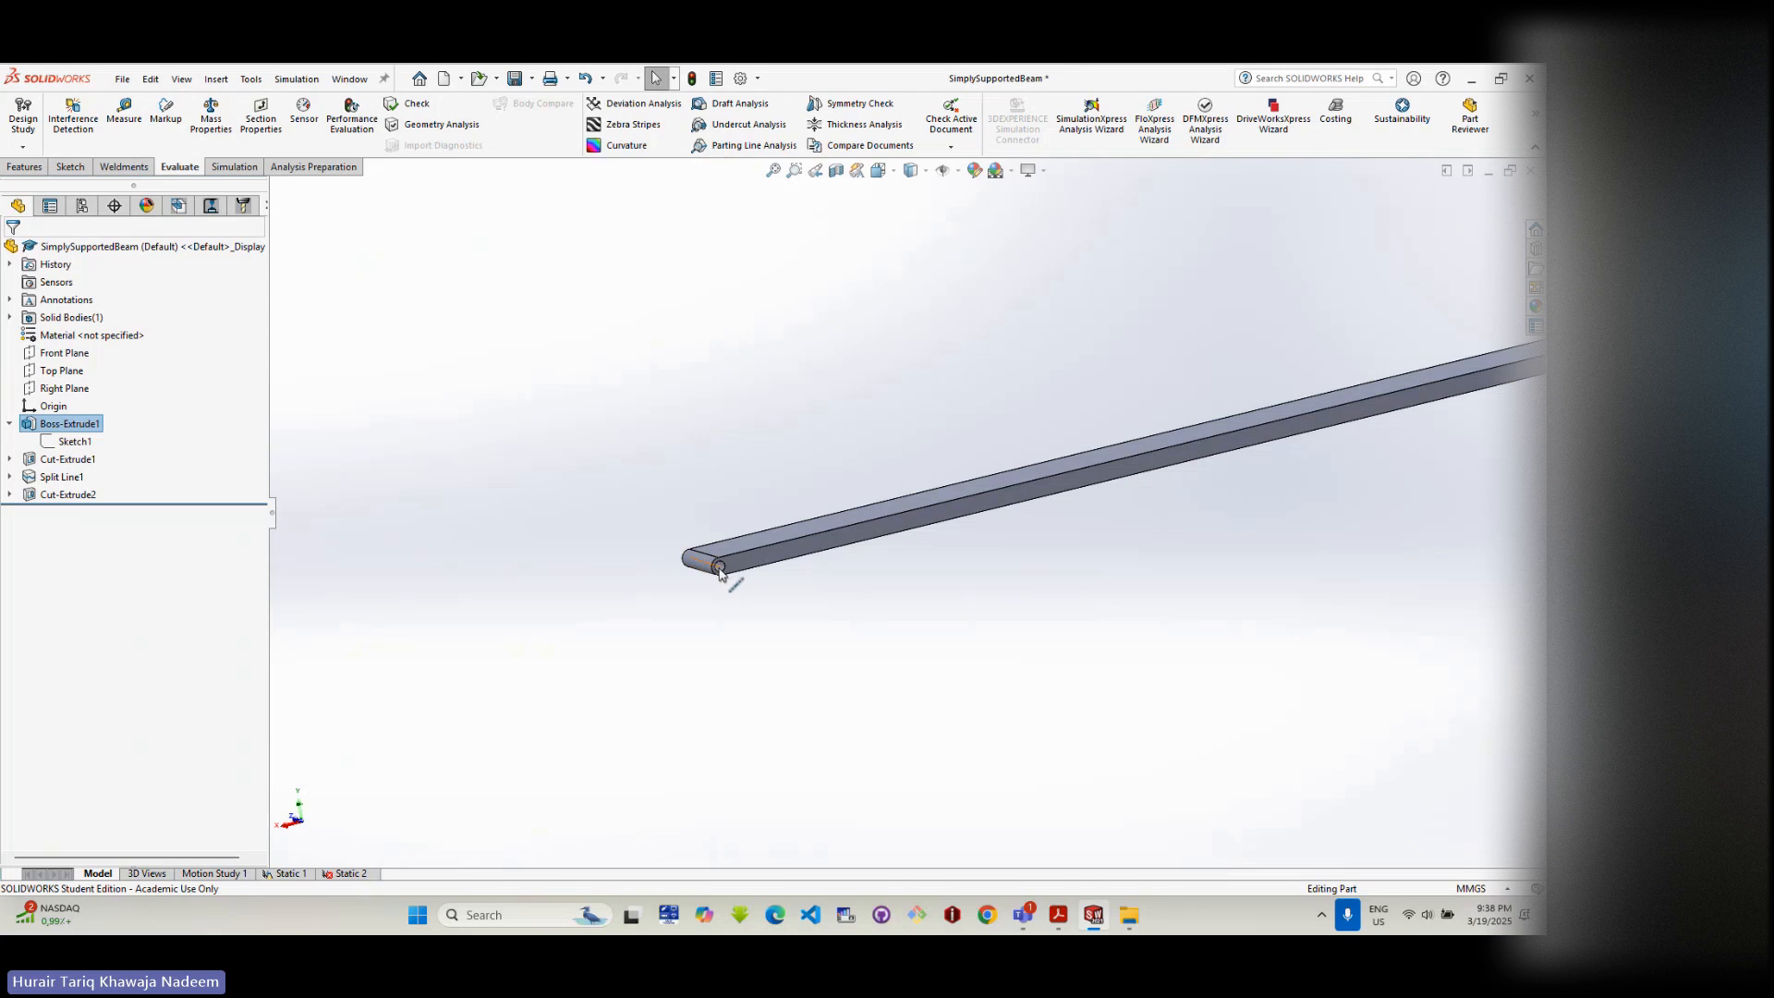
scroll(722, 577, "down", 2)
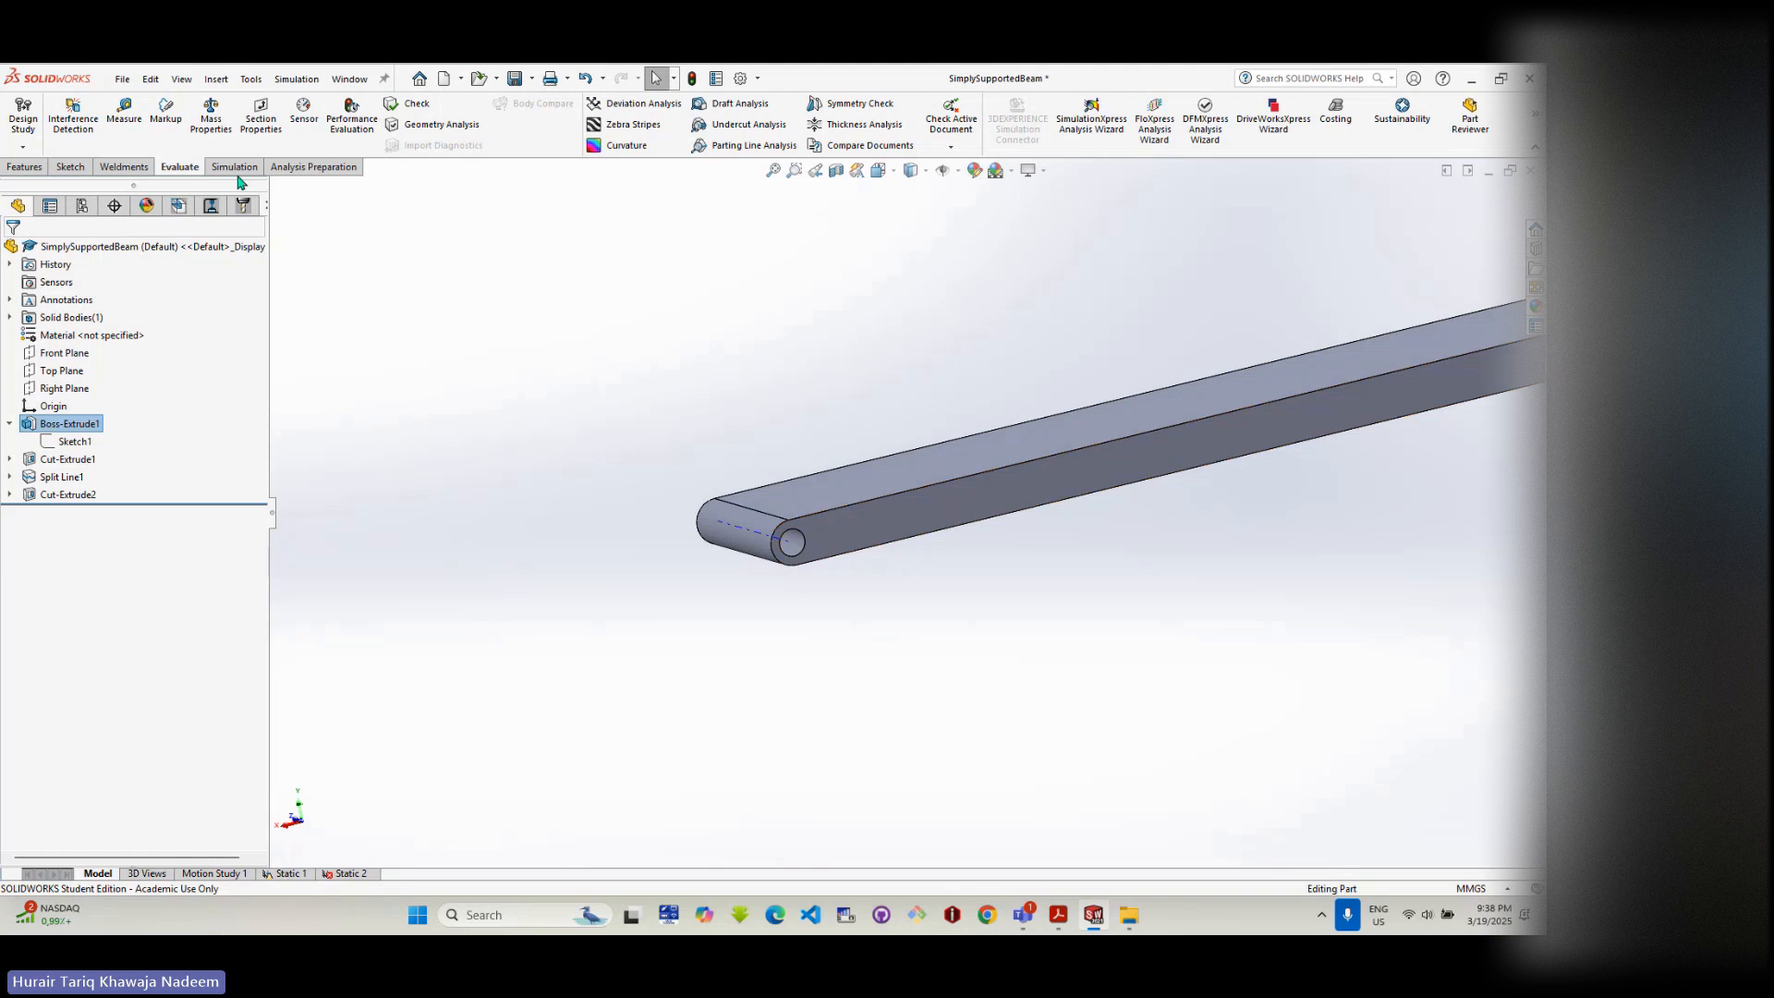
- Measure the pin hole's diameter and the outer rounded edge's radius at one end of the beam
left_click(123, 110)
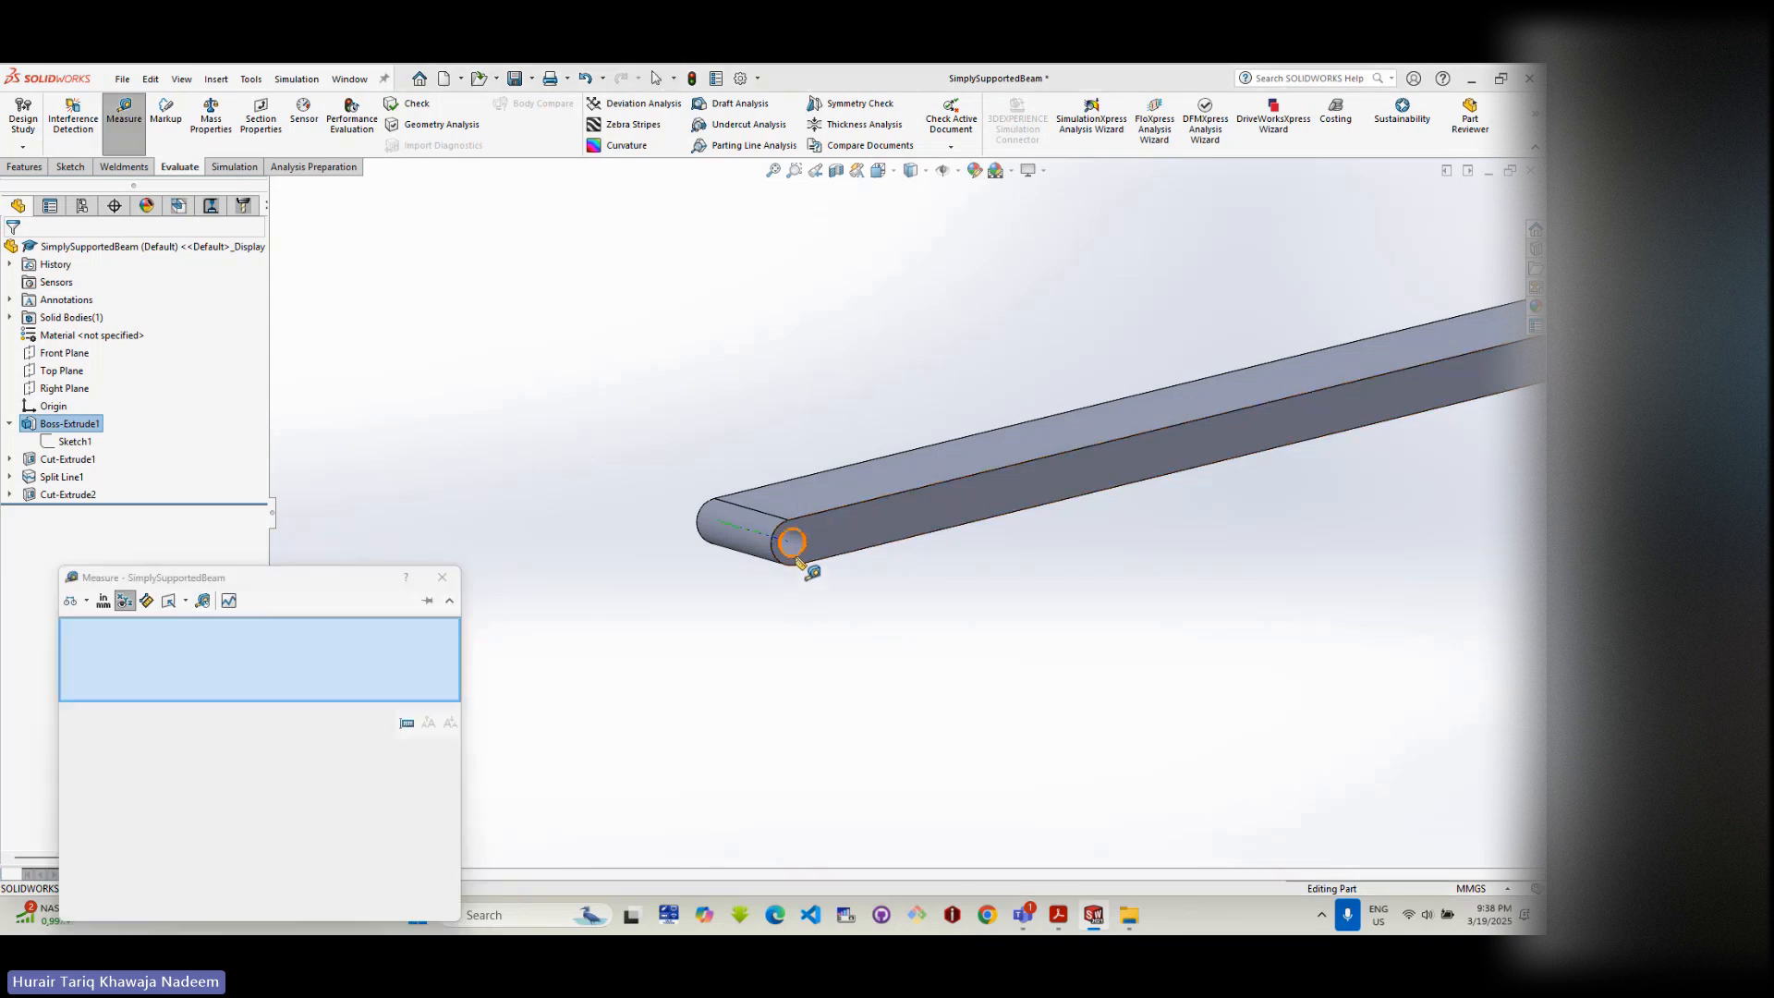
left_click(796, 558)
double_click(138, 754)
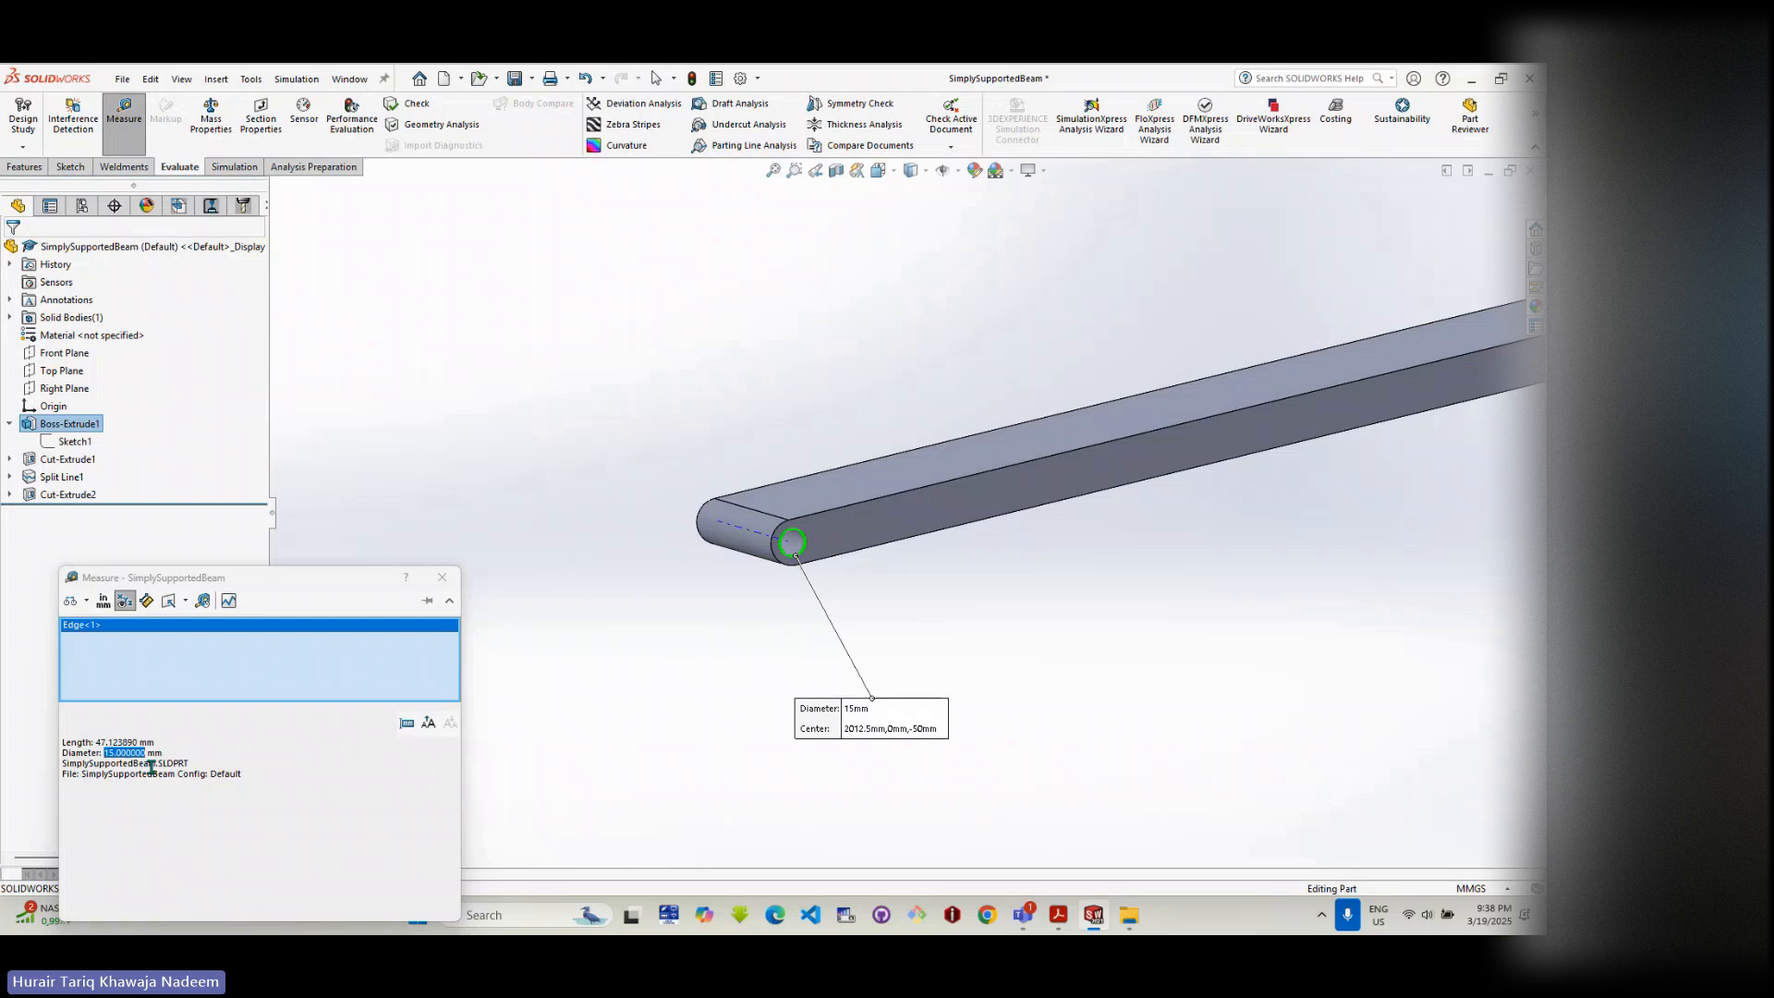
left_click(788, 563)
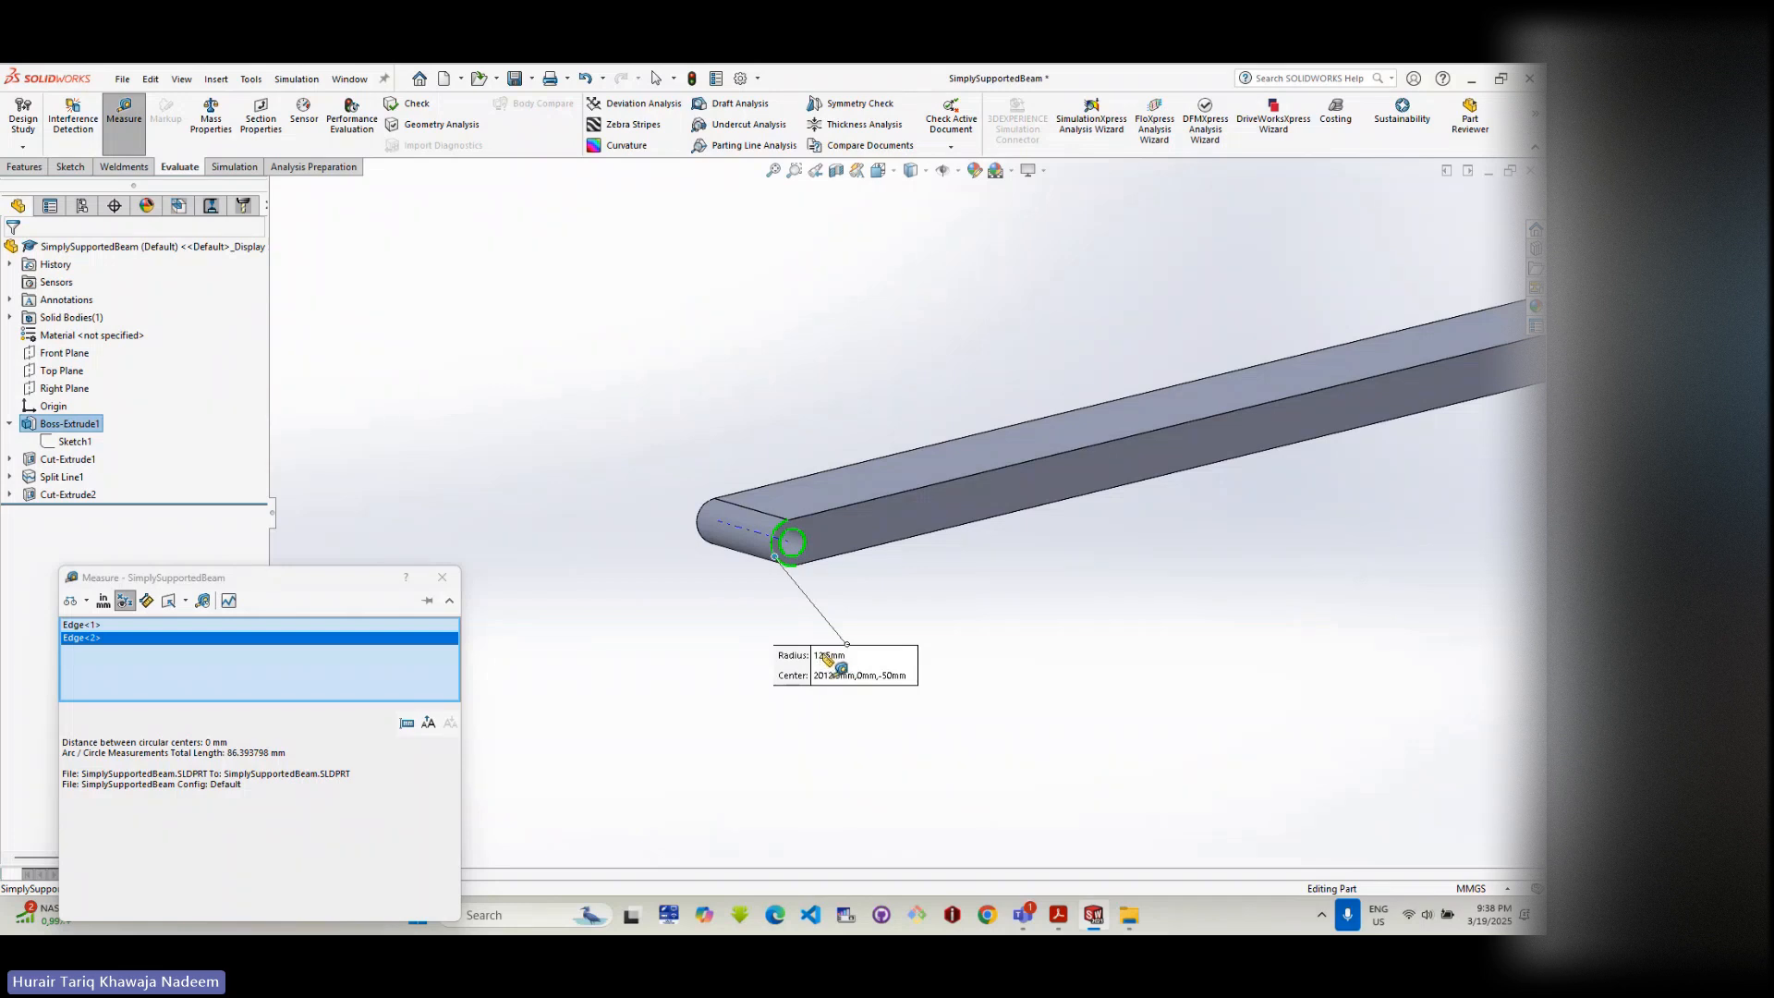
left_click(442, 577)
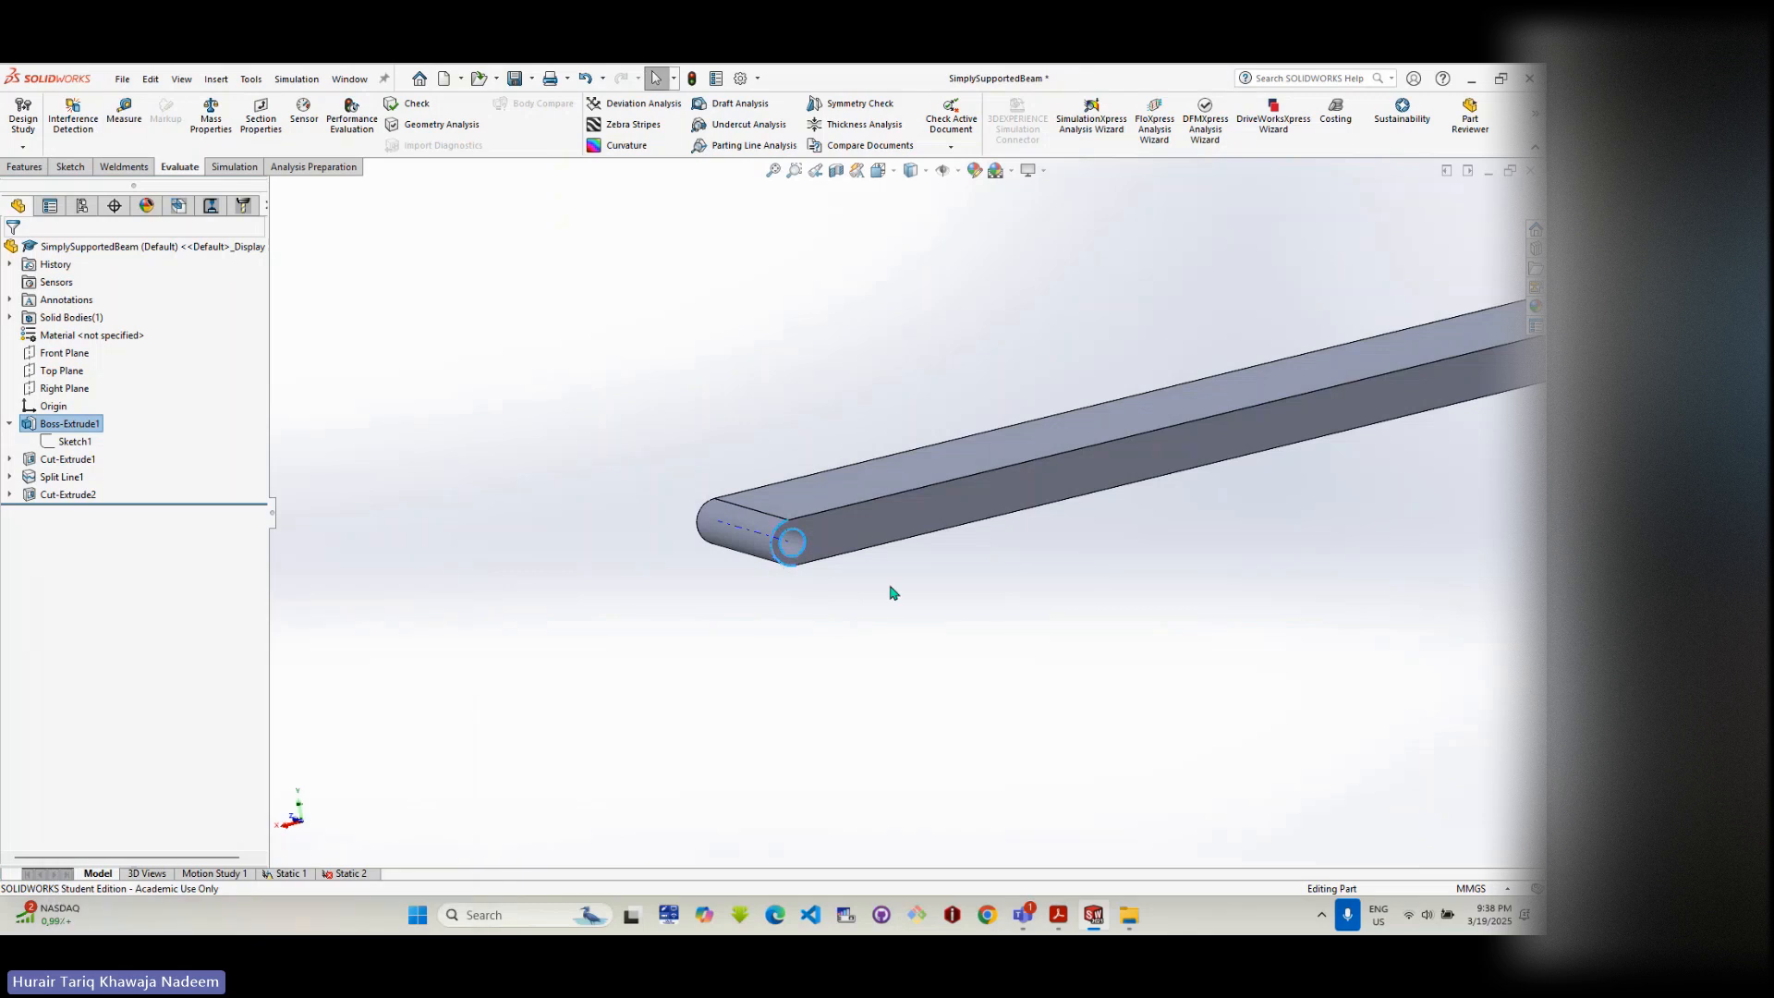
- Look at the motion study and 3D views workspaces, and return to the part model
scroll(951, 583, "up", 3)
scroll(1266, 471, "up", 2)
scroll(1319, 451, "down", 3)
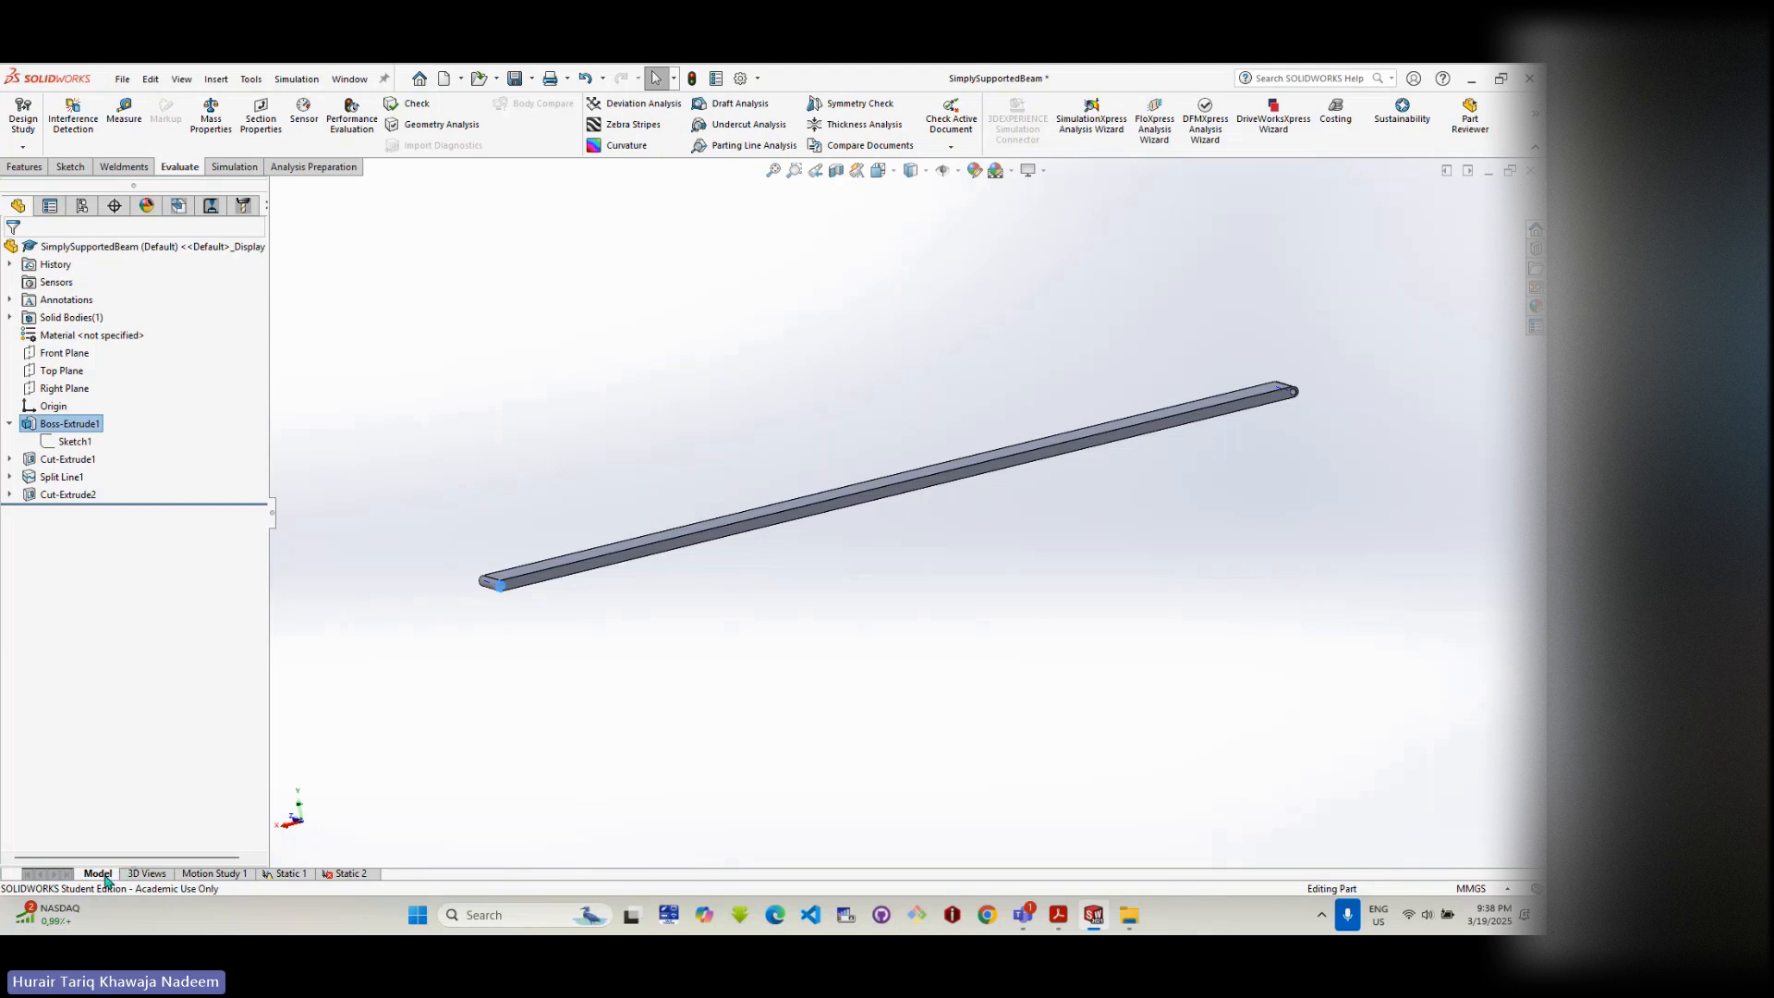
left_click(203, 874)
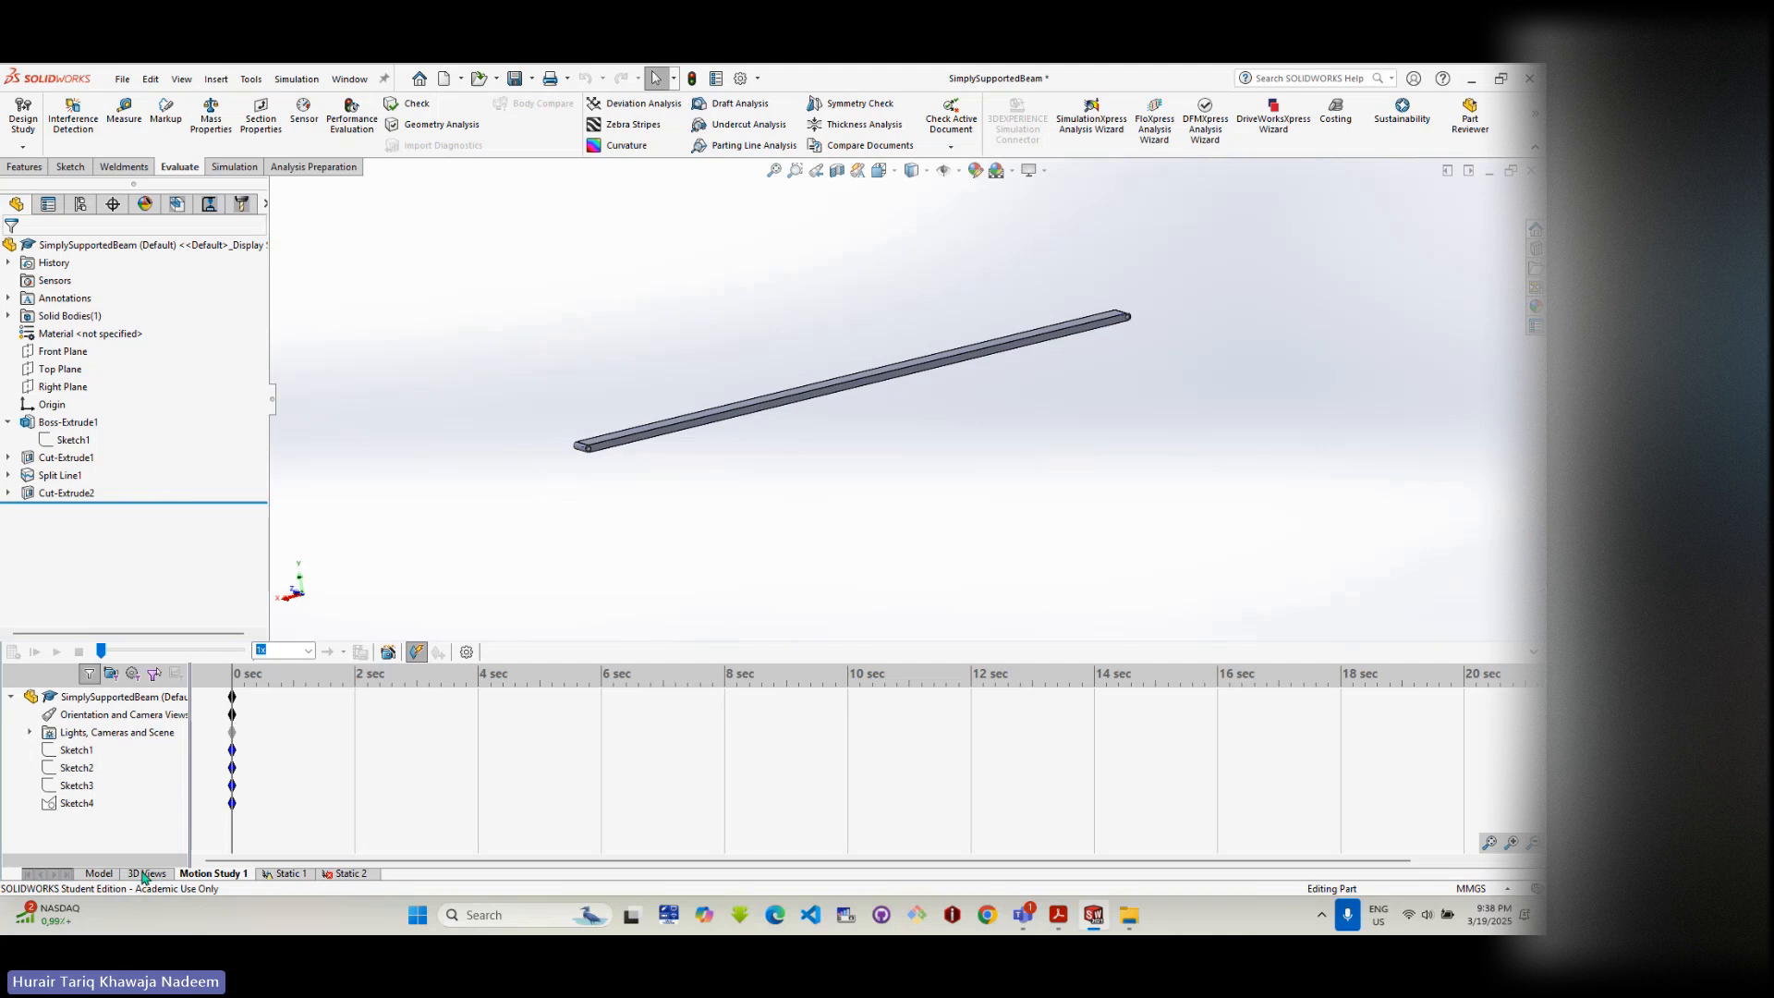
left_click(155, 874)
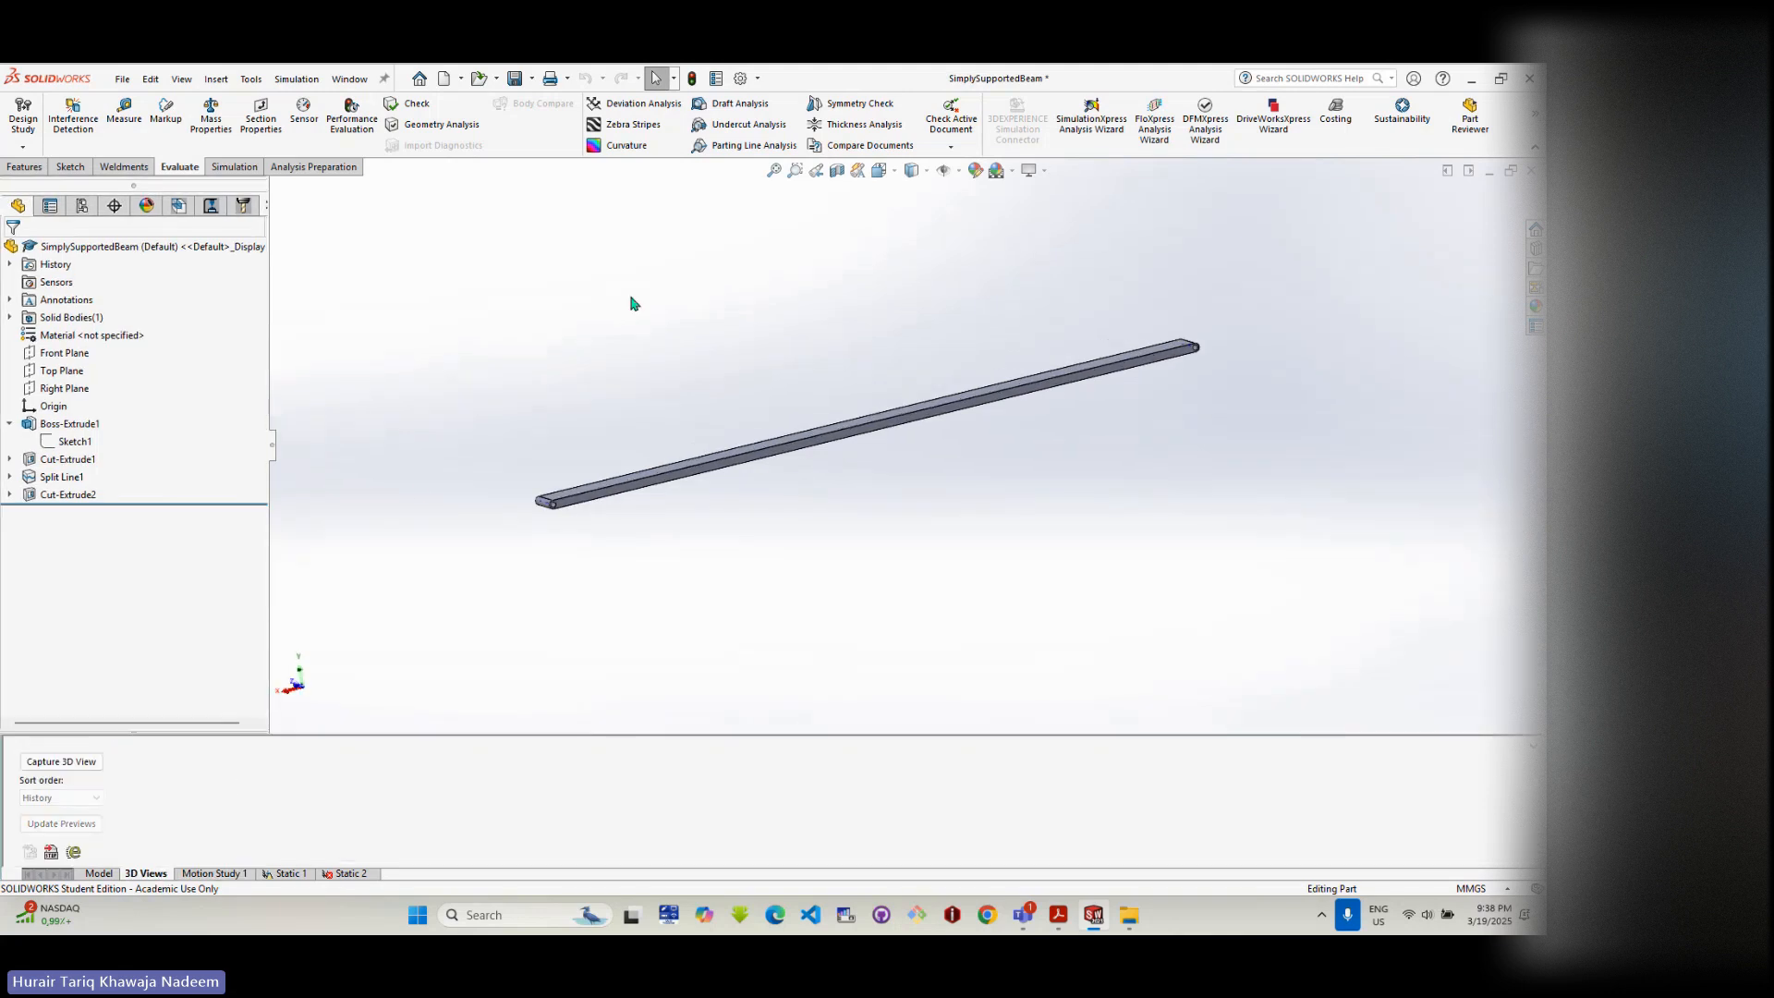
left_click(100, 875)
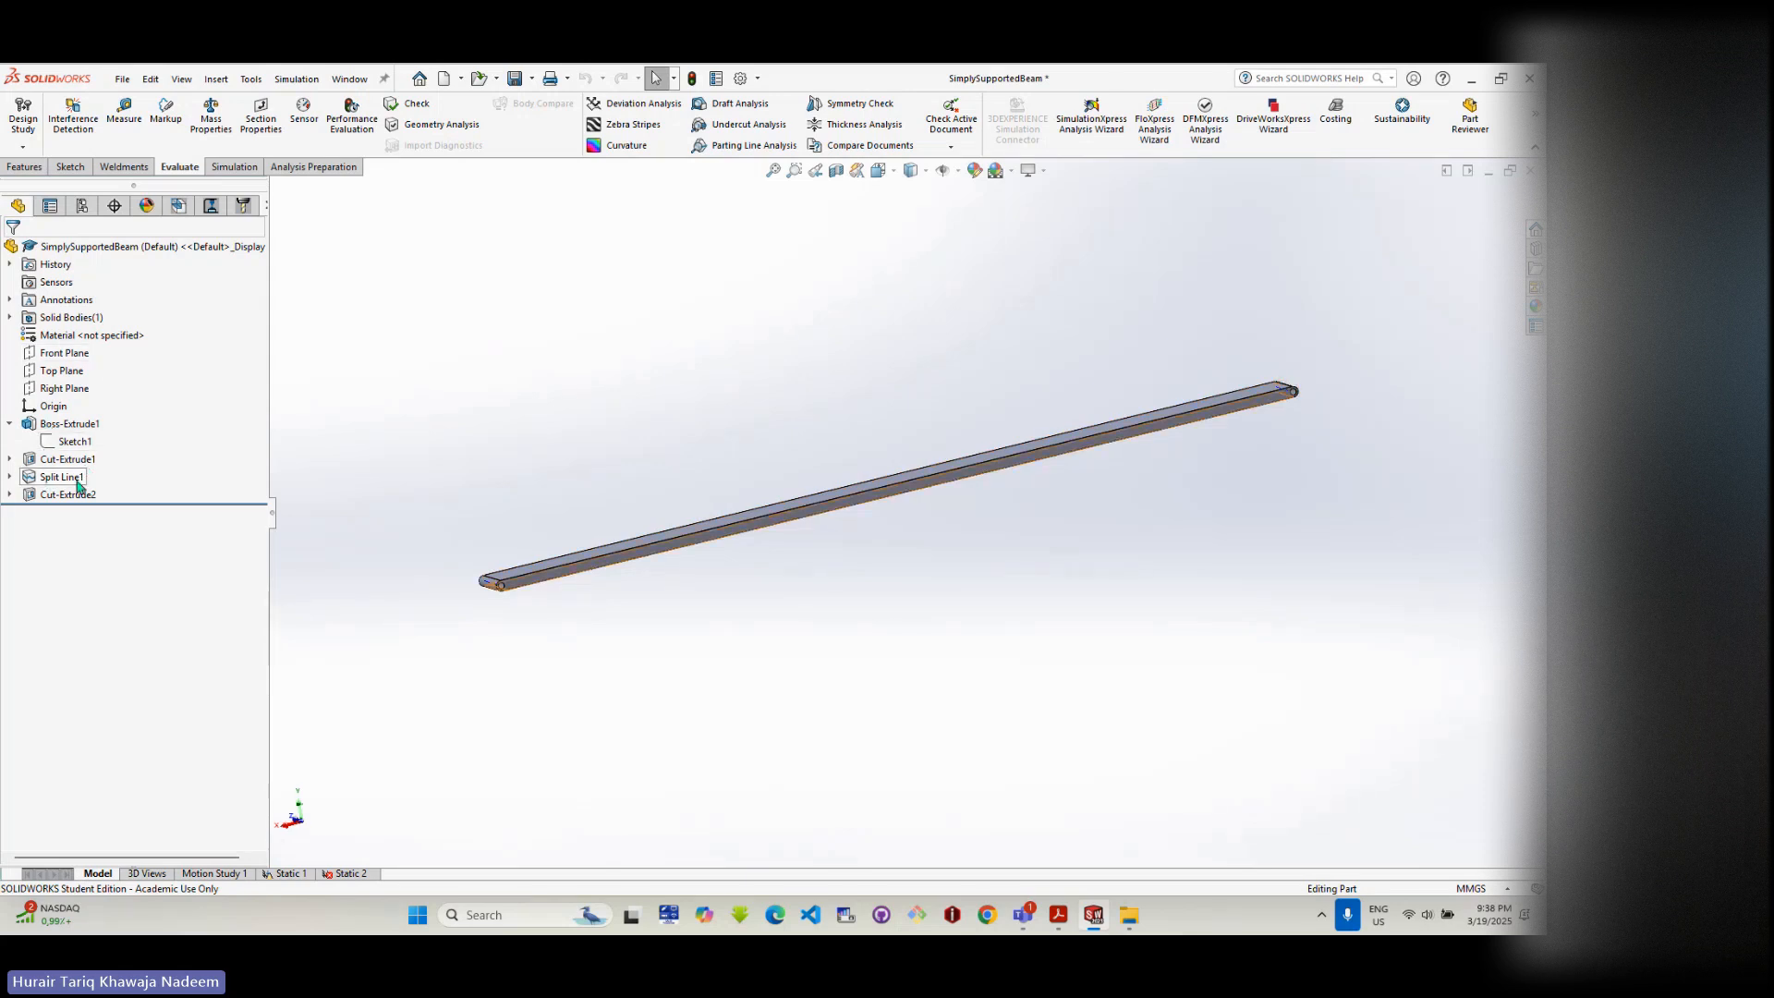
- Inspect the beam's top, side and underside faces from several angles
scroll(652, 577, "down", 1)
mouse_move(656, 574)
middle_mouse_down()
mouse_move(621, 626)
mouse_move(644, 602)
middle_mouse_up()
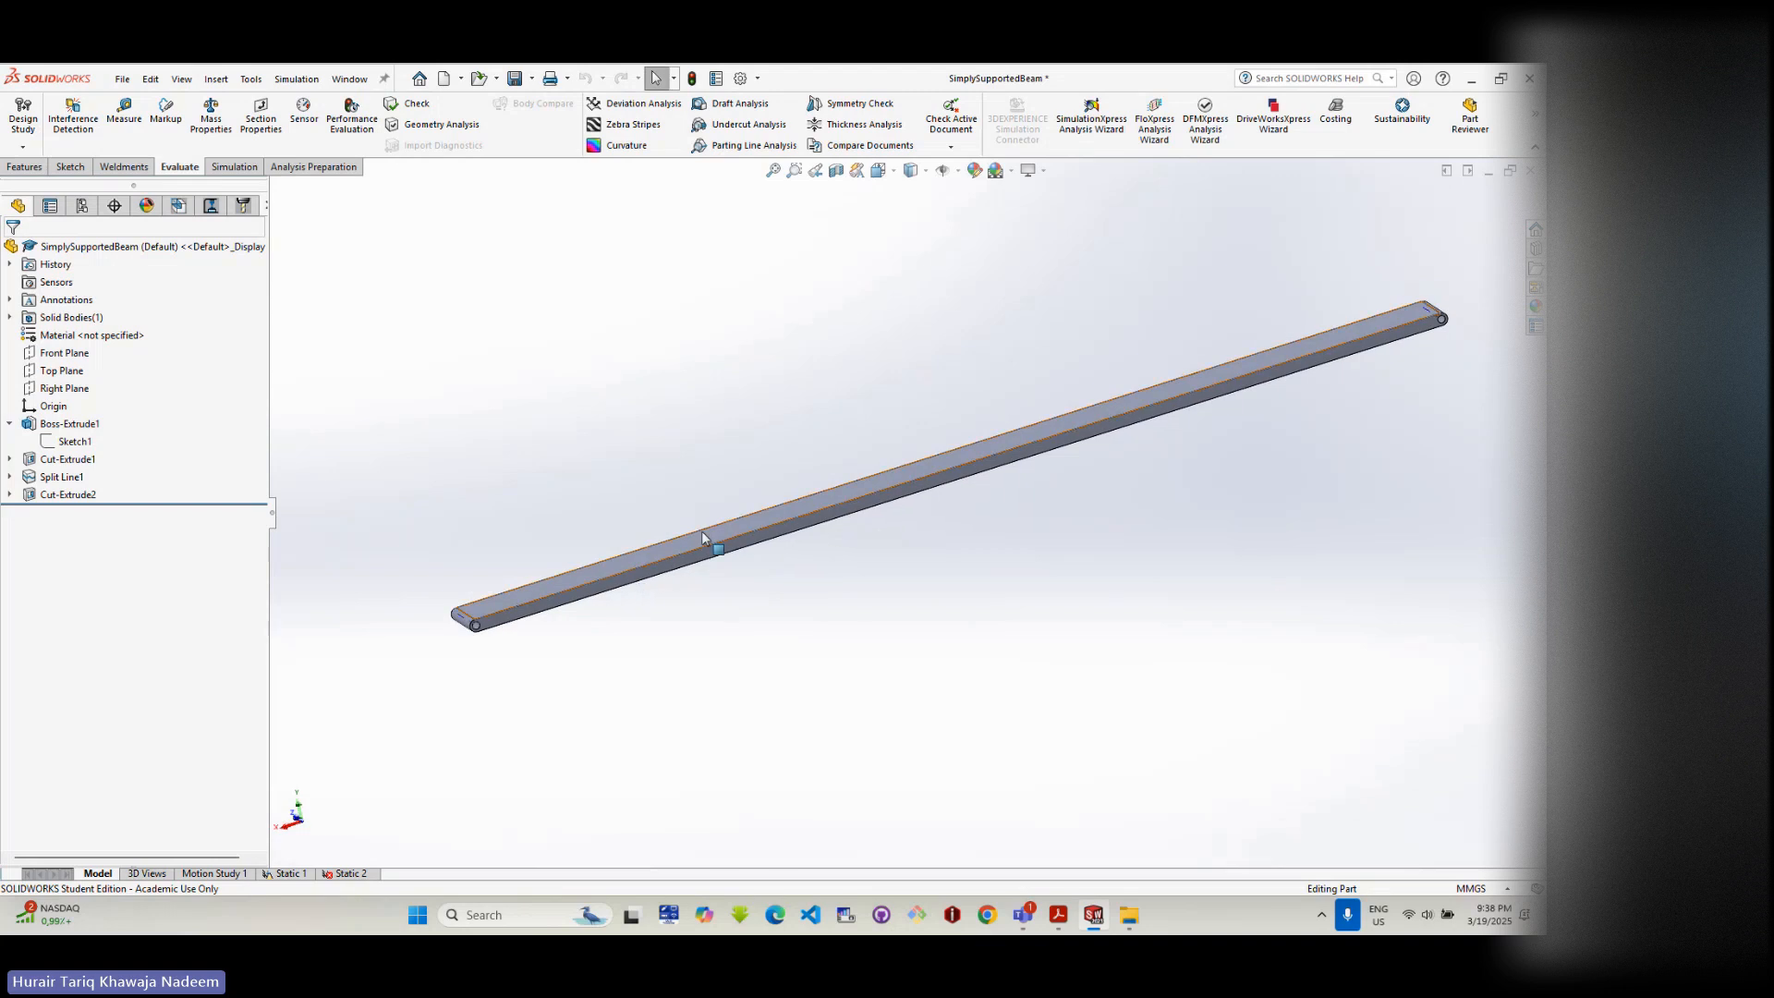
scroll(701, 536, "down", 2)
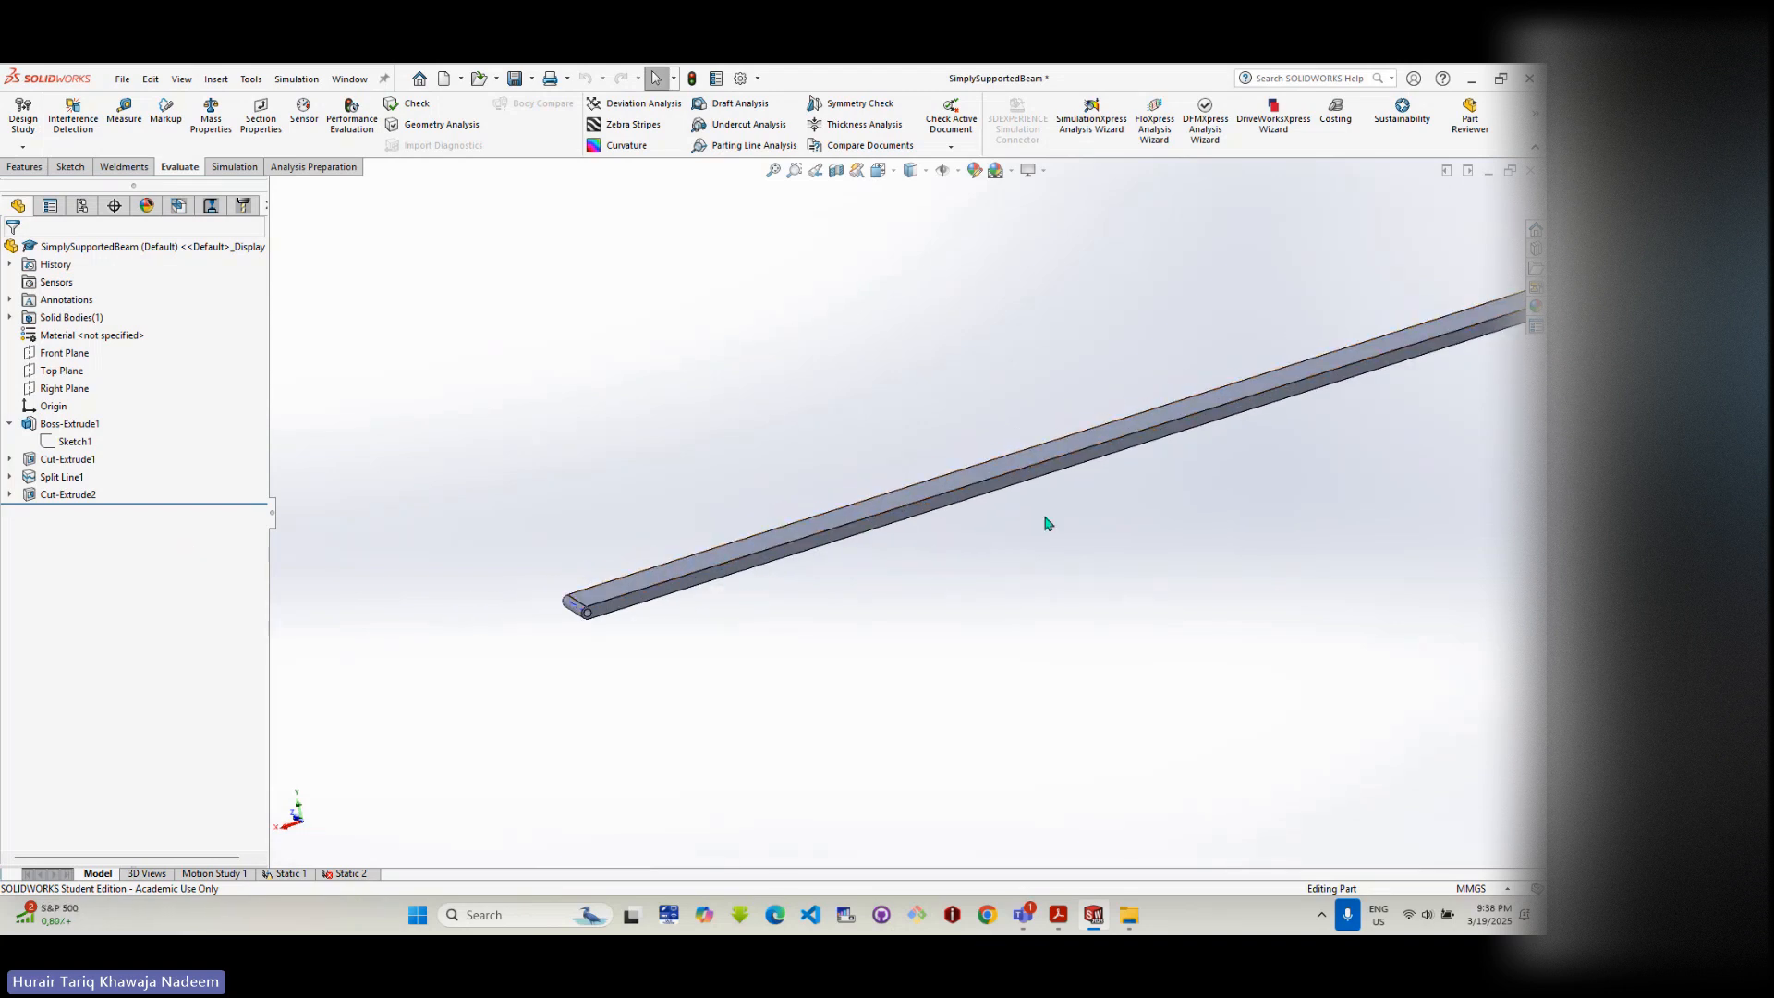
mouse_move(1045, 523)
middle_mouse_down()
mouse_move(951, 333)
mouse_move(989, 436)
middle_mouse_up()
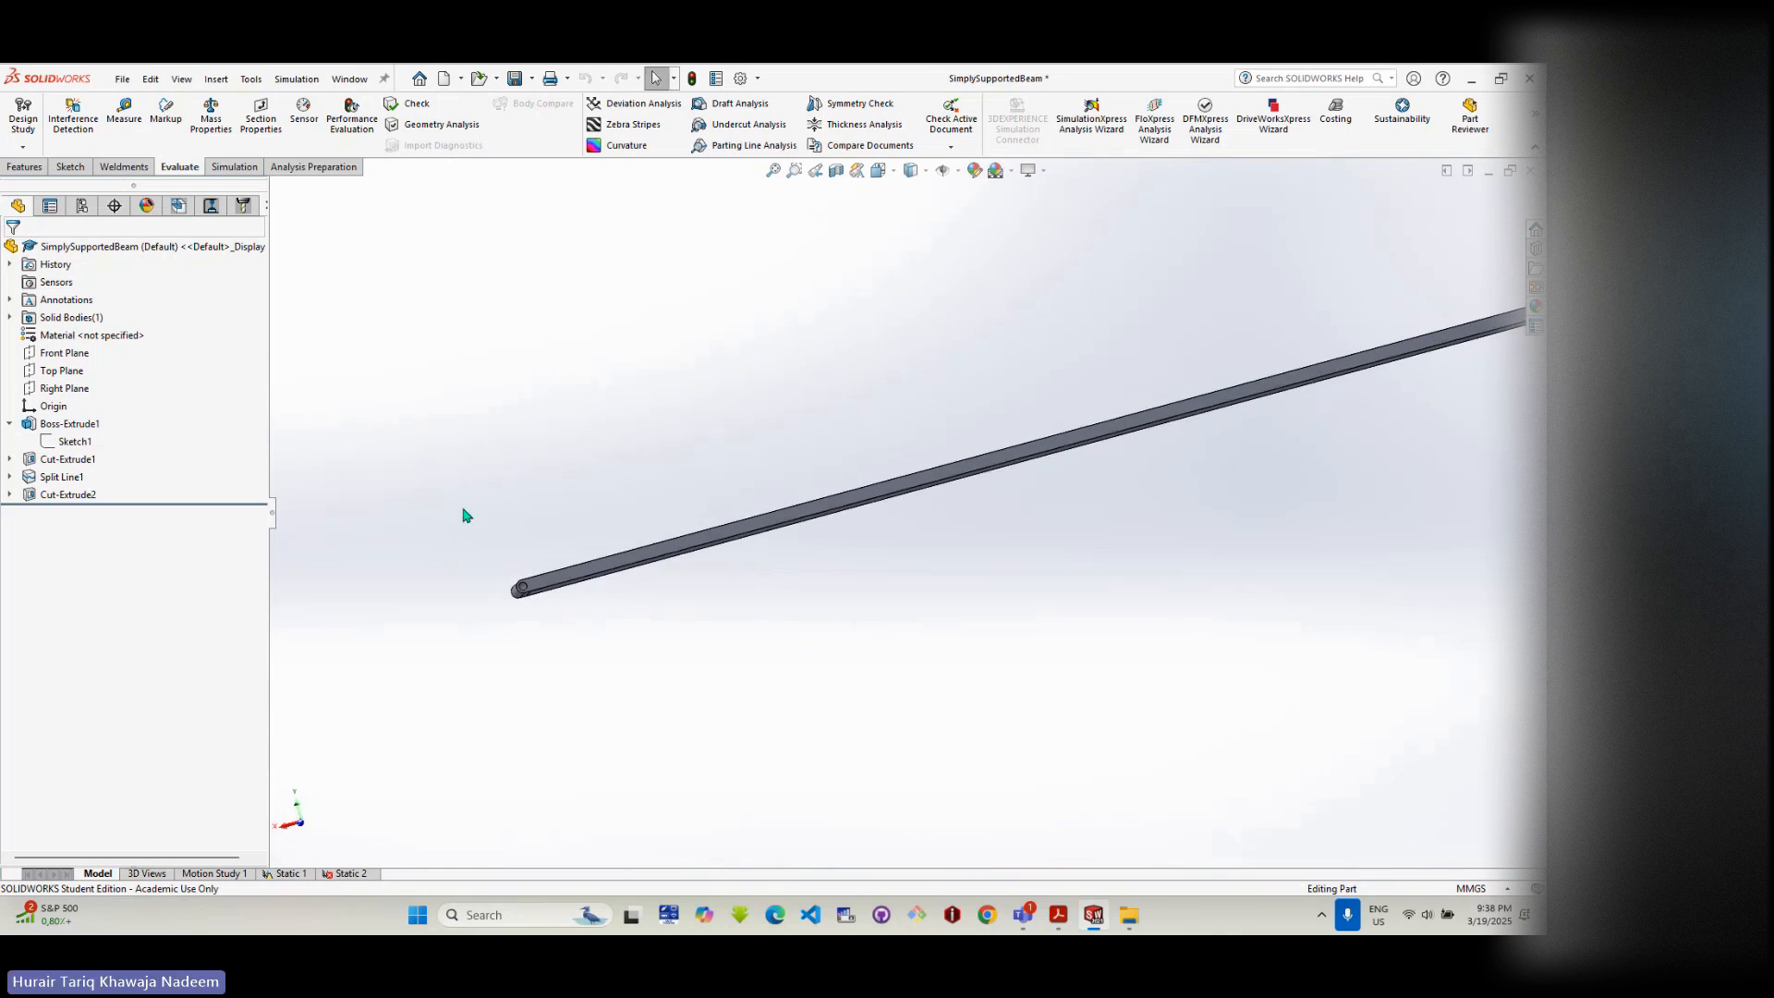
scroll(1211, 357, "down", 2)
scroll(1173, 380, "up", 4)
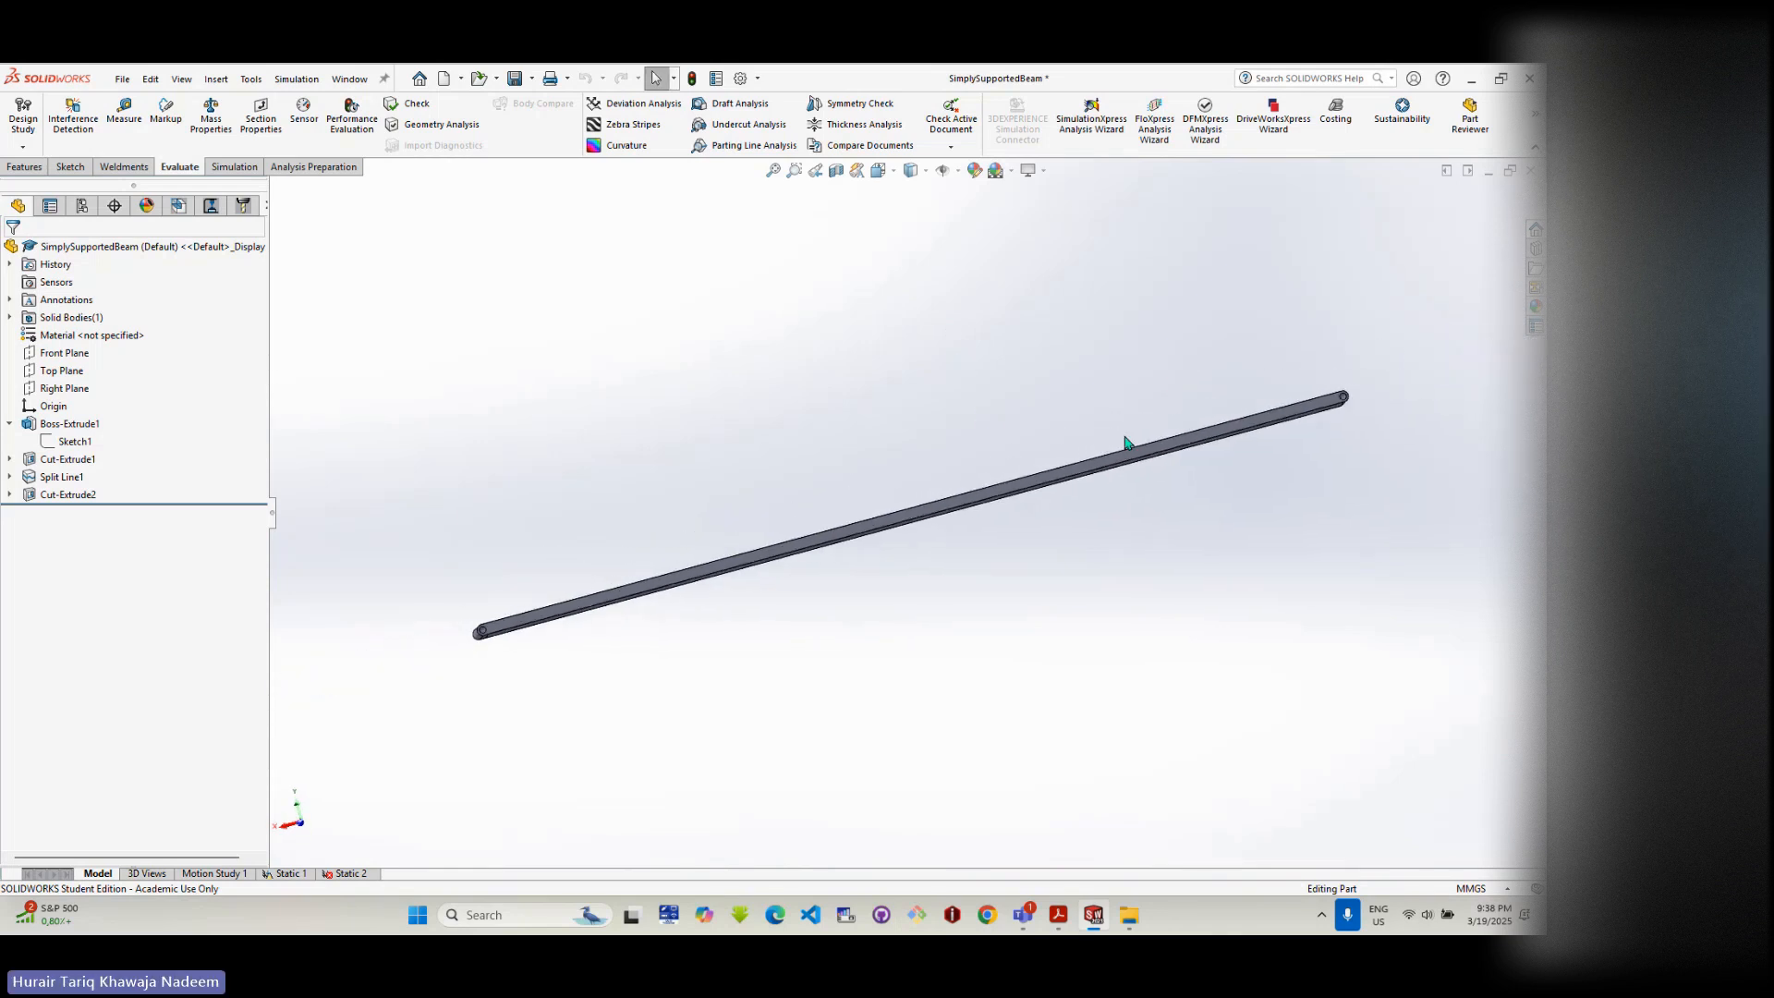
middle_click_drag(1053, 495, 1037, 611)
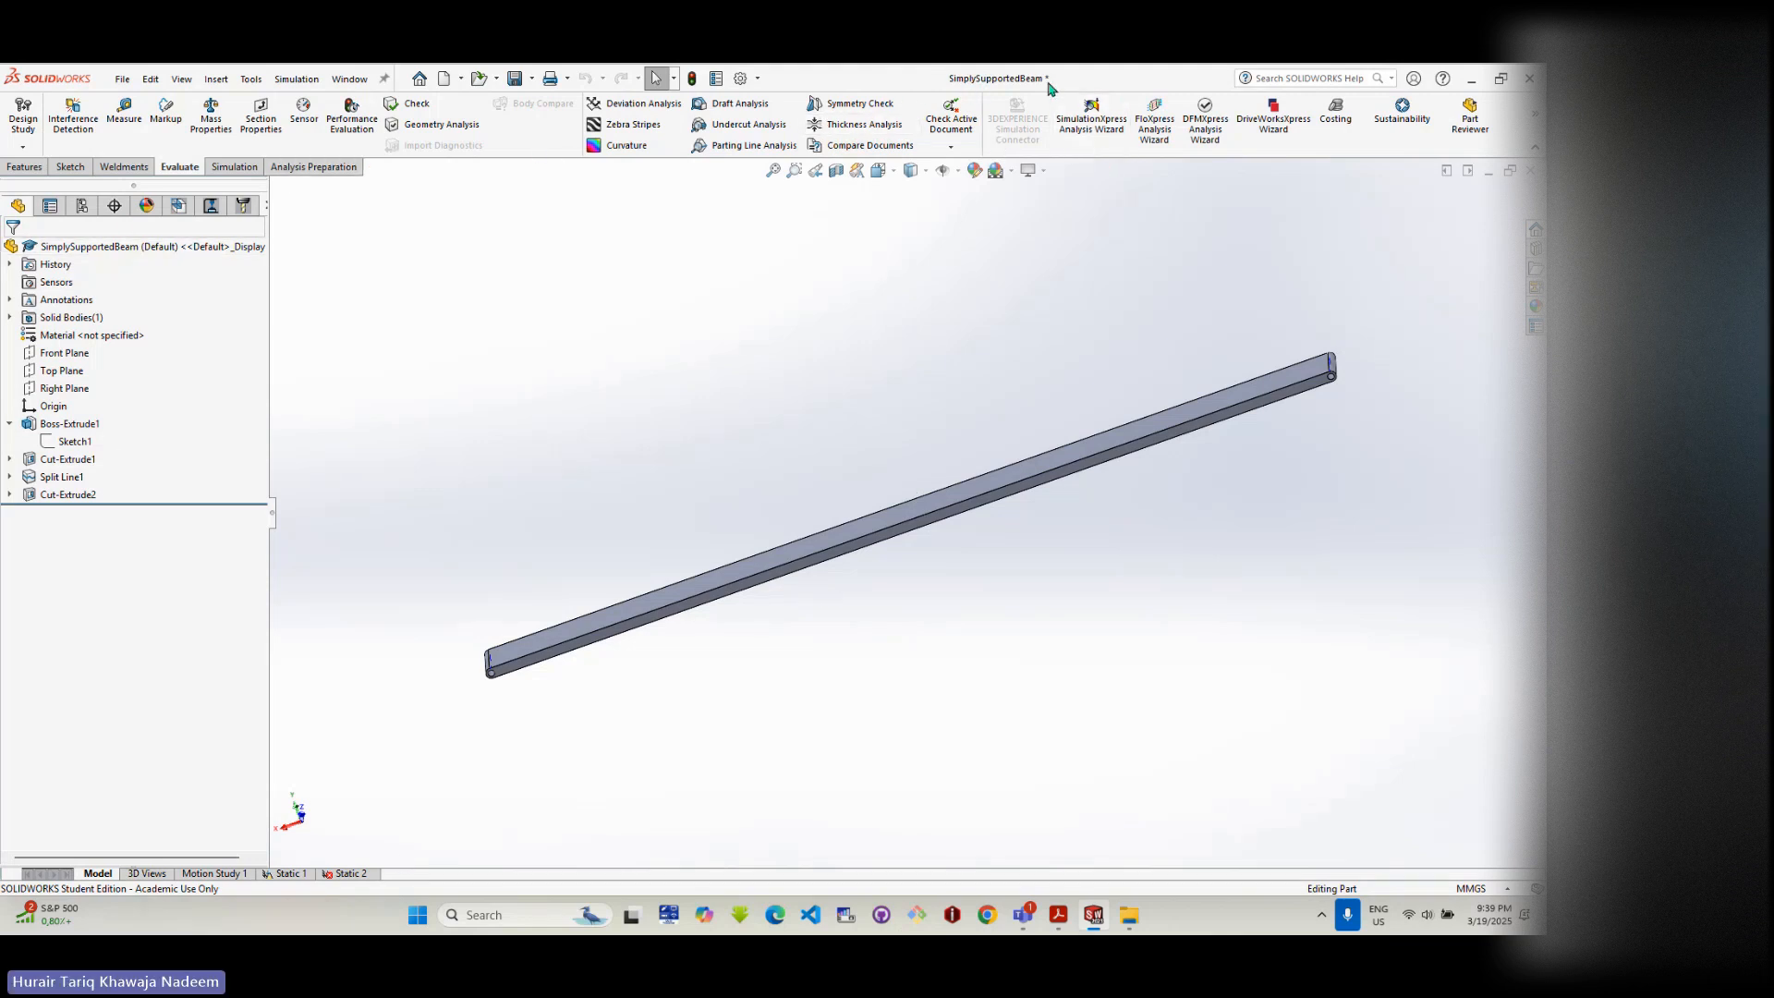
left_click(298, 79)
left_click(849, 249)
left_click(1500, 78)
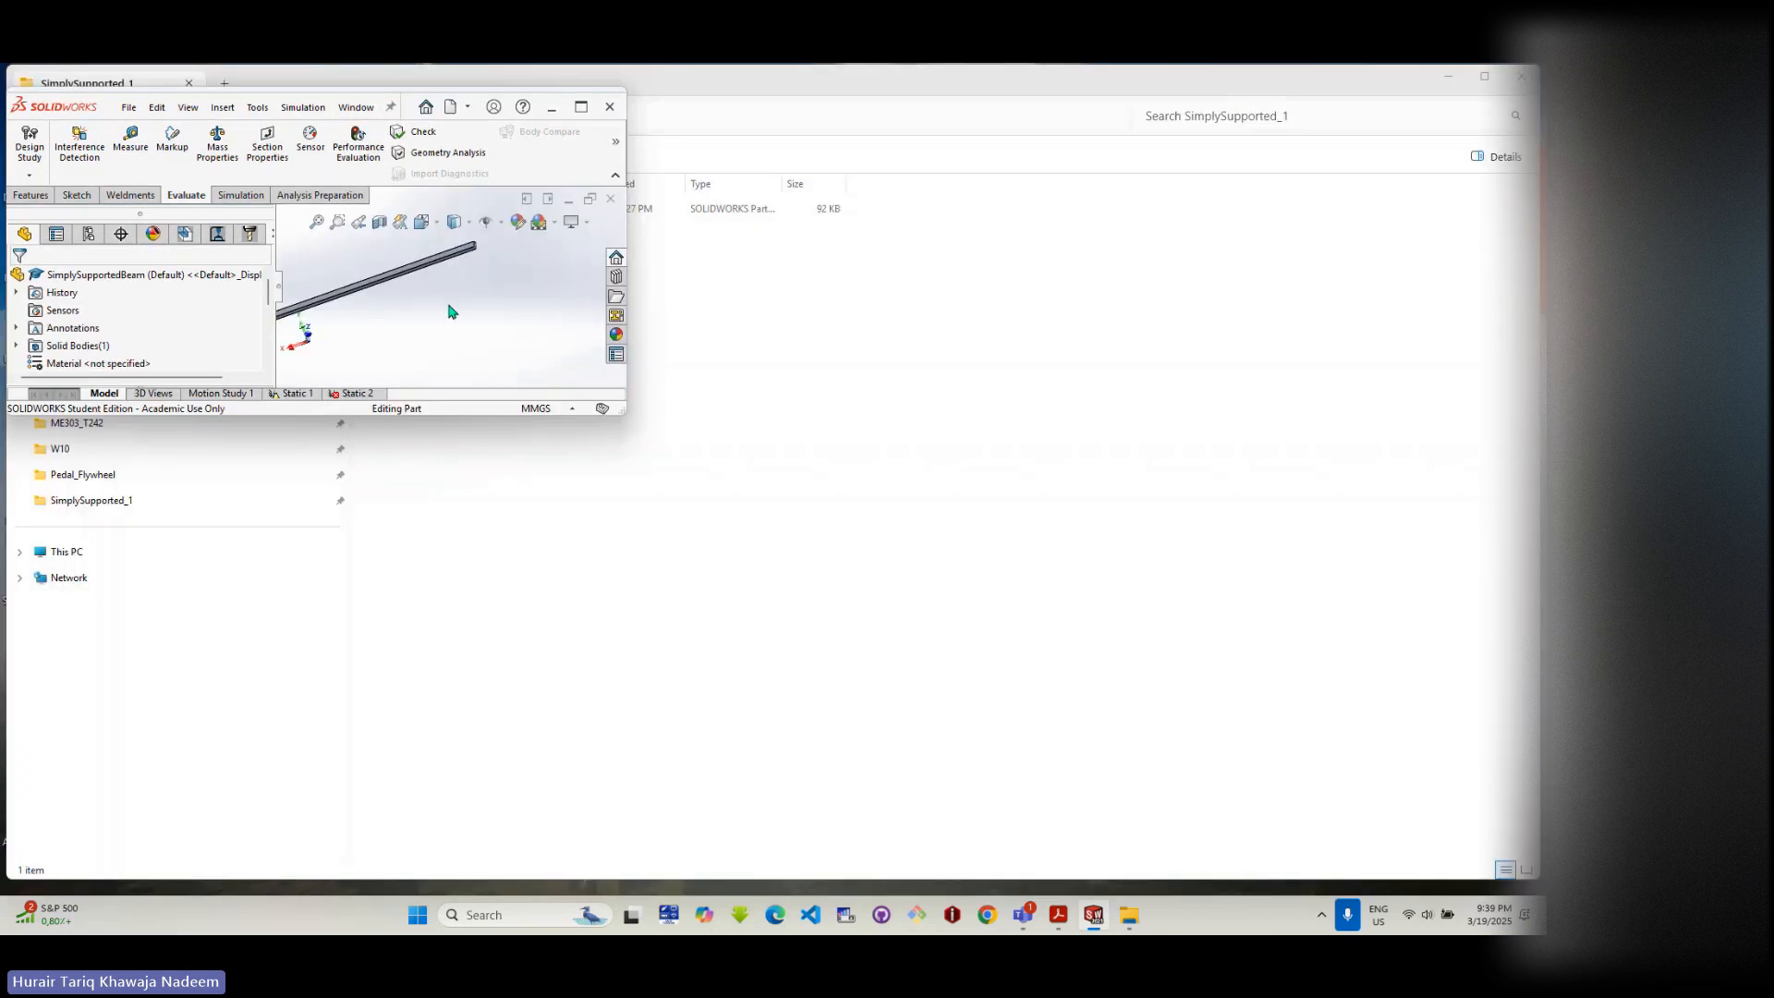
left_click(222, 107)
left_click(1068, 230)
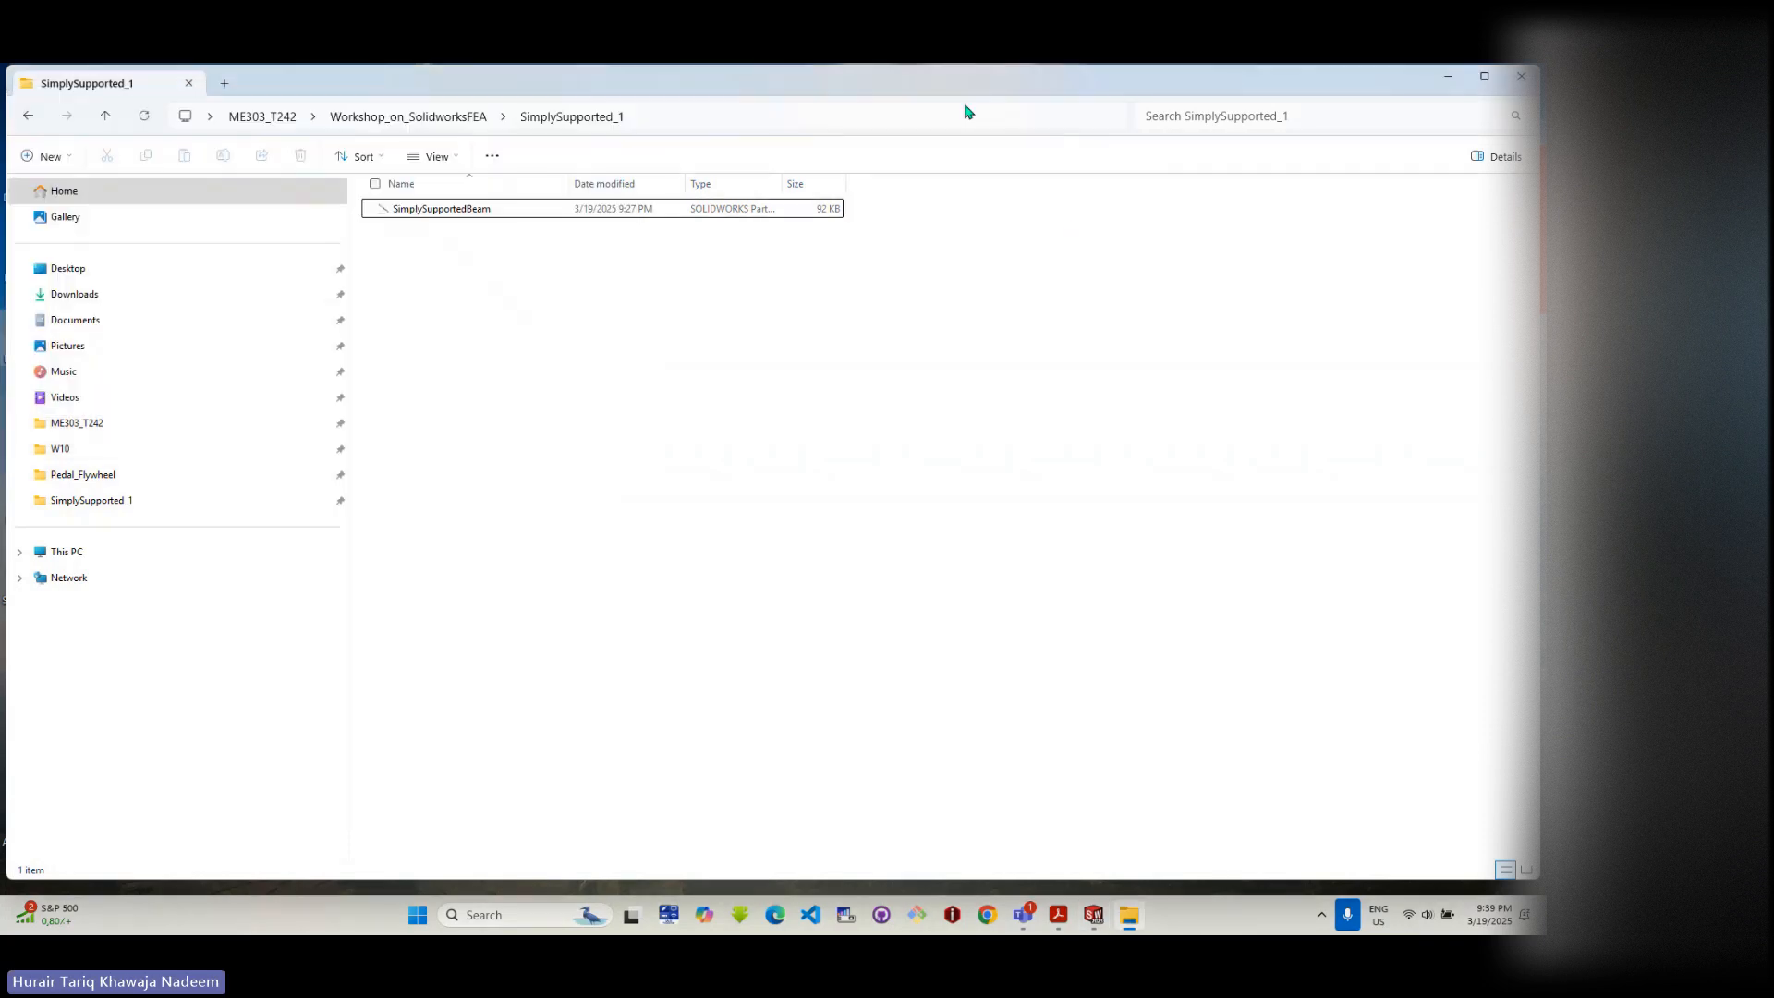
left_click(1198, 99)
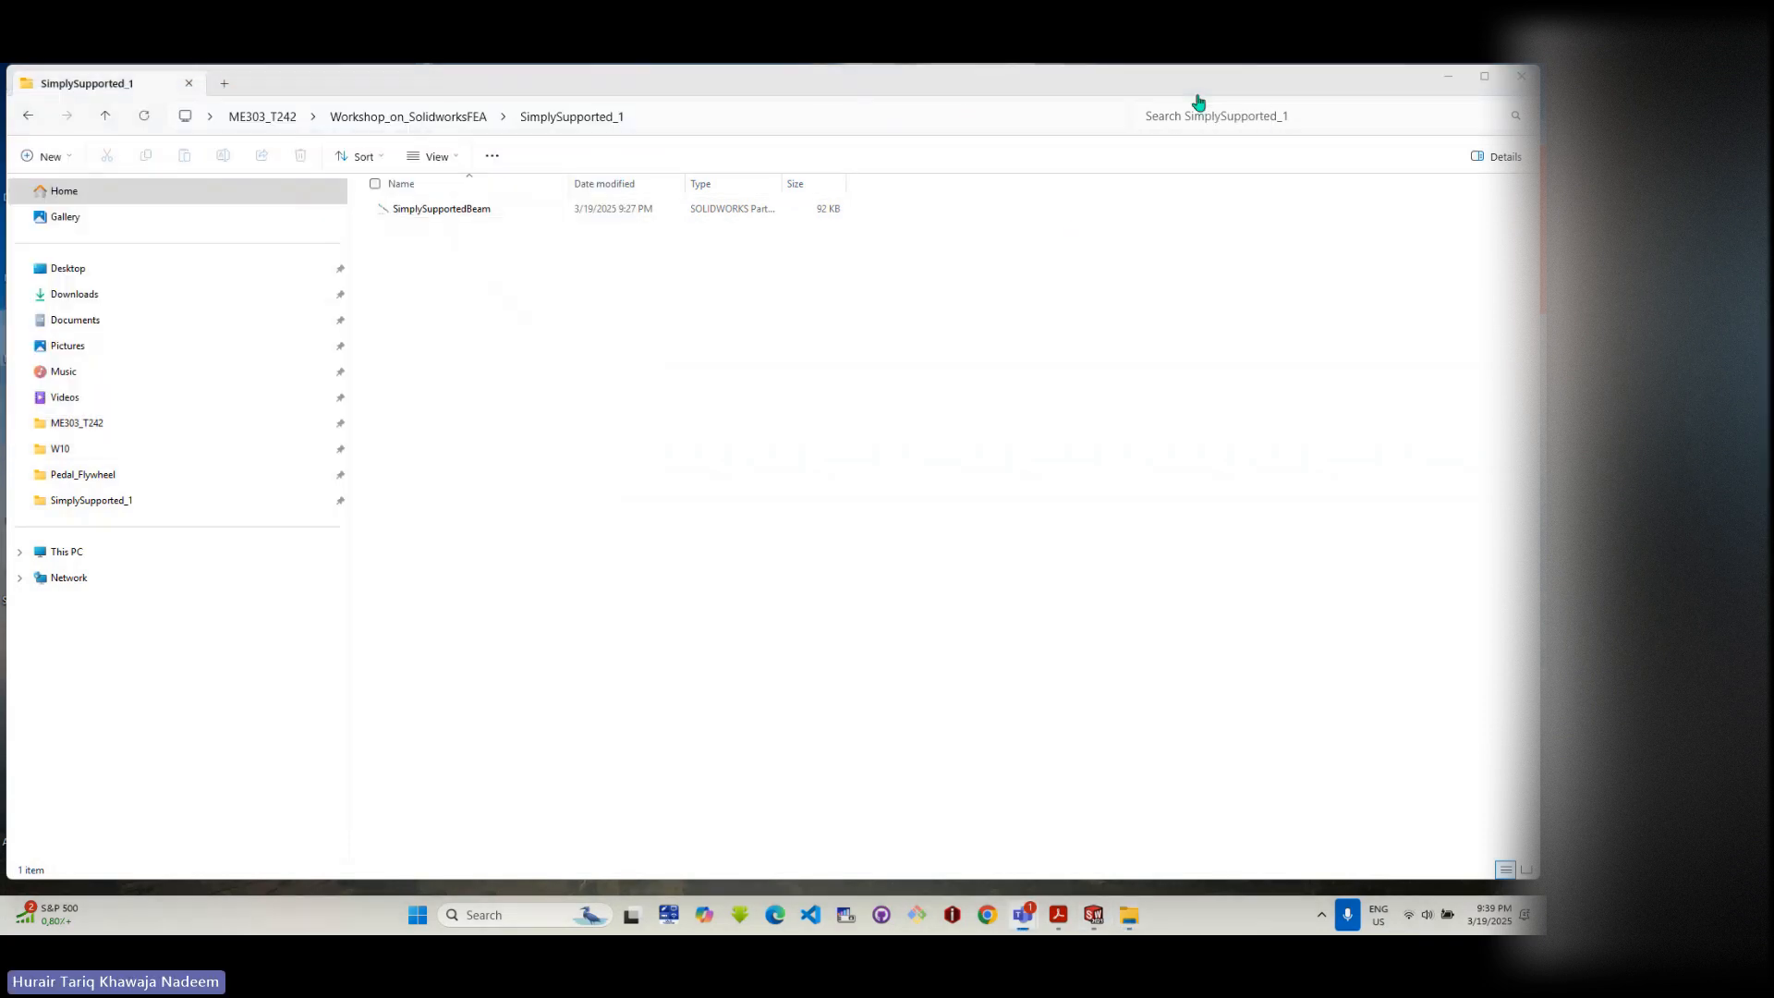
left_click(1210, 185)
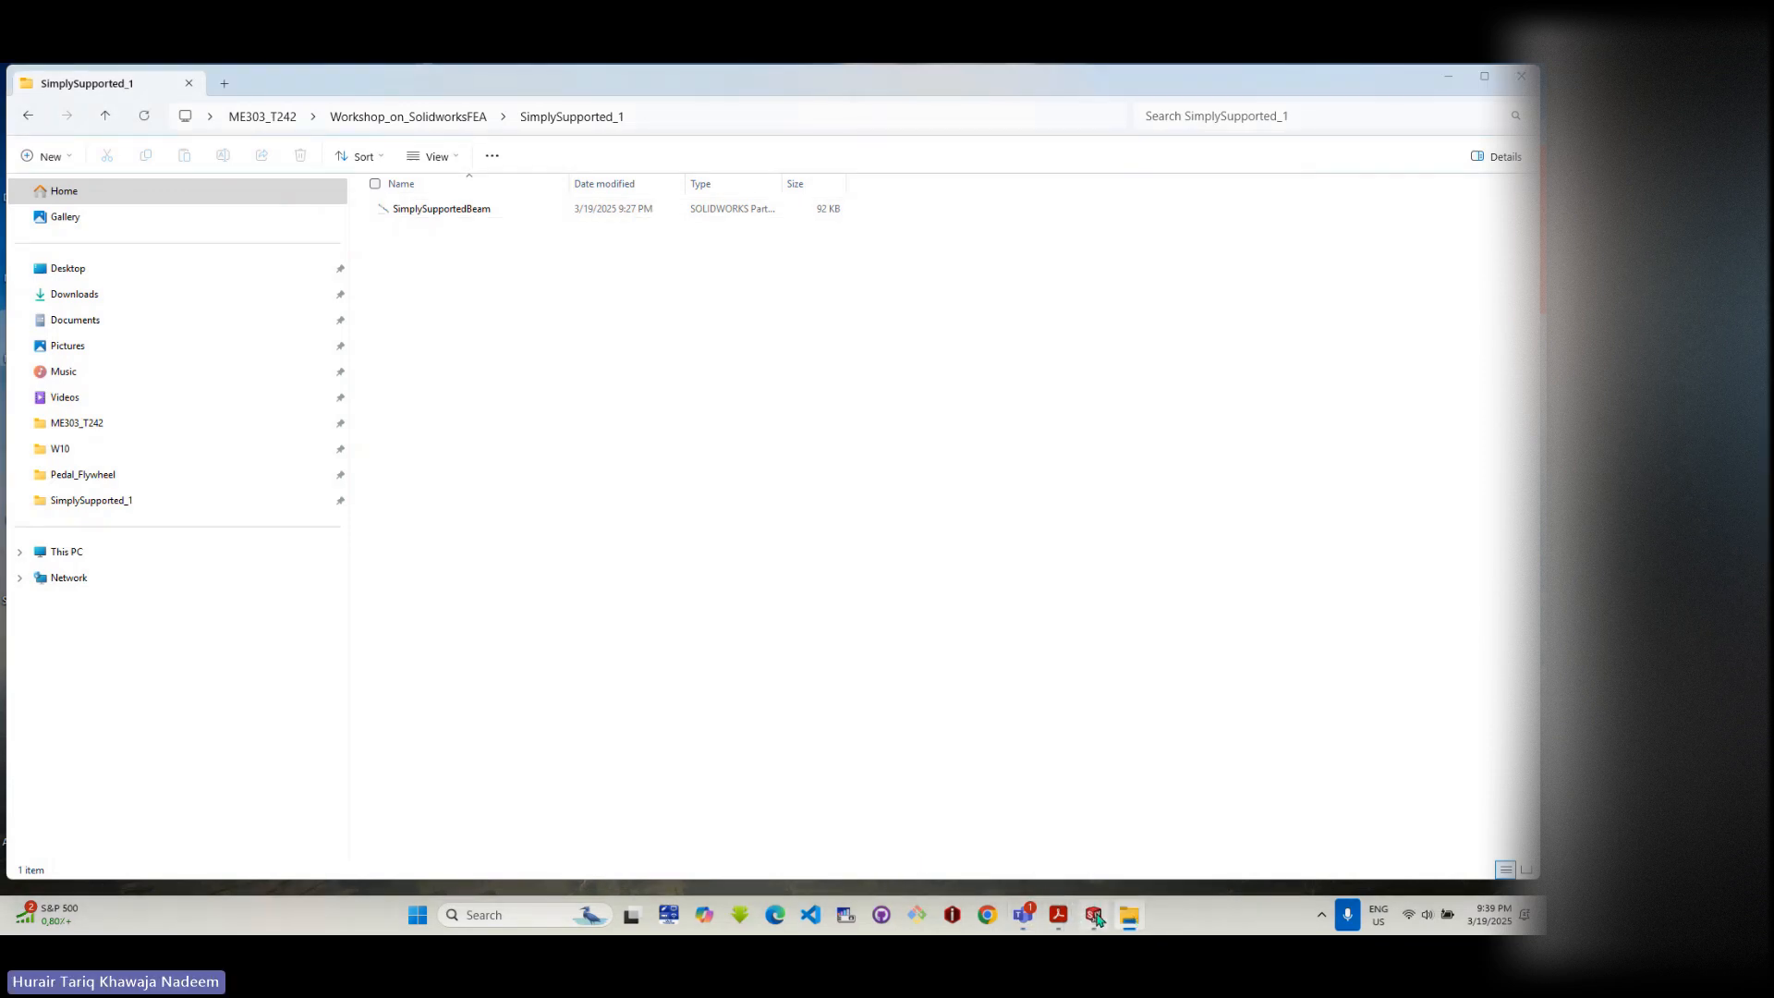
left_click(1094, 914)
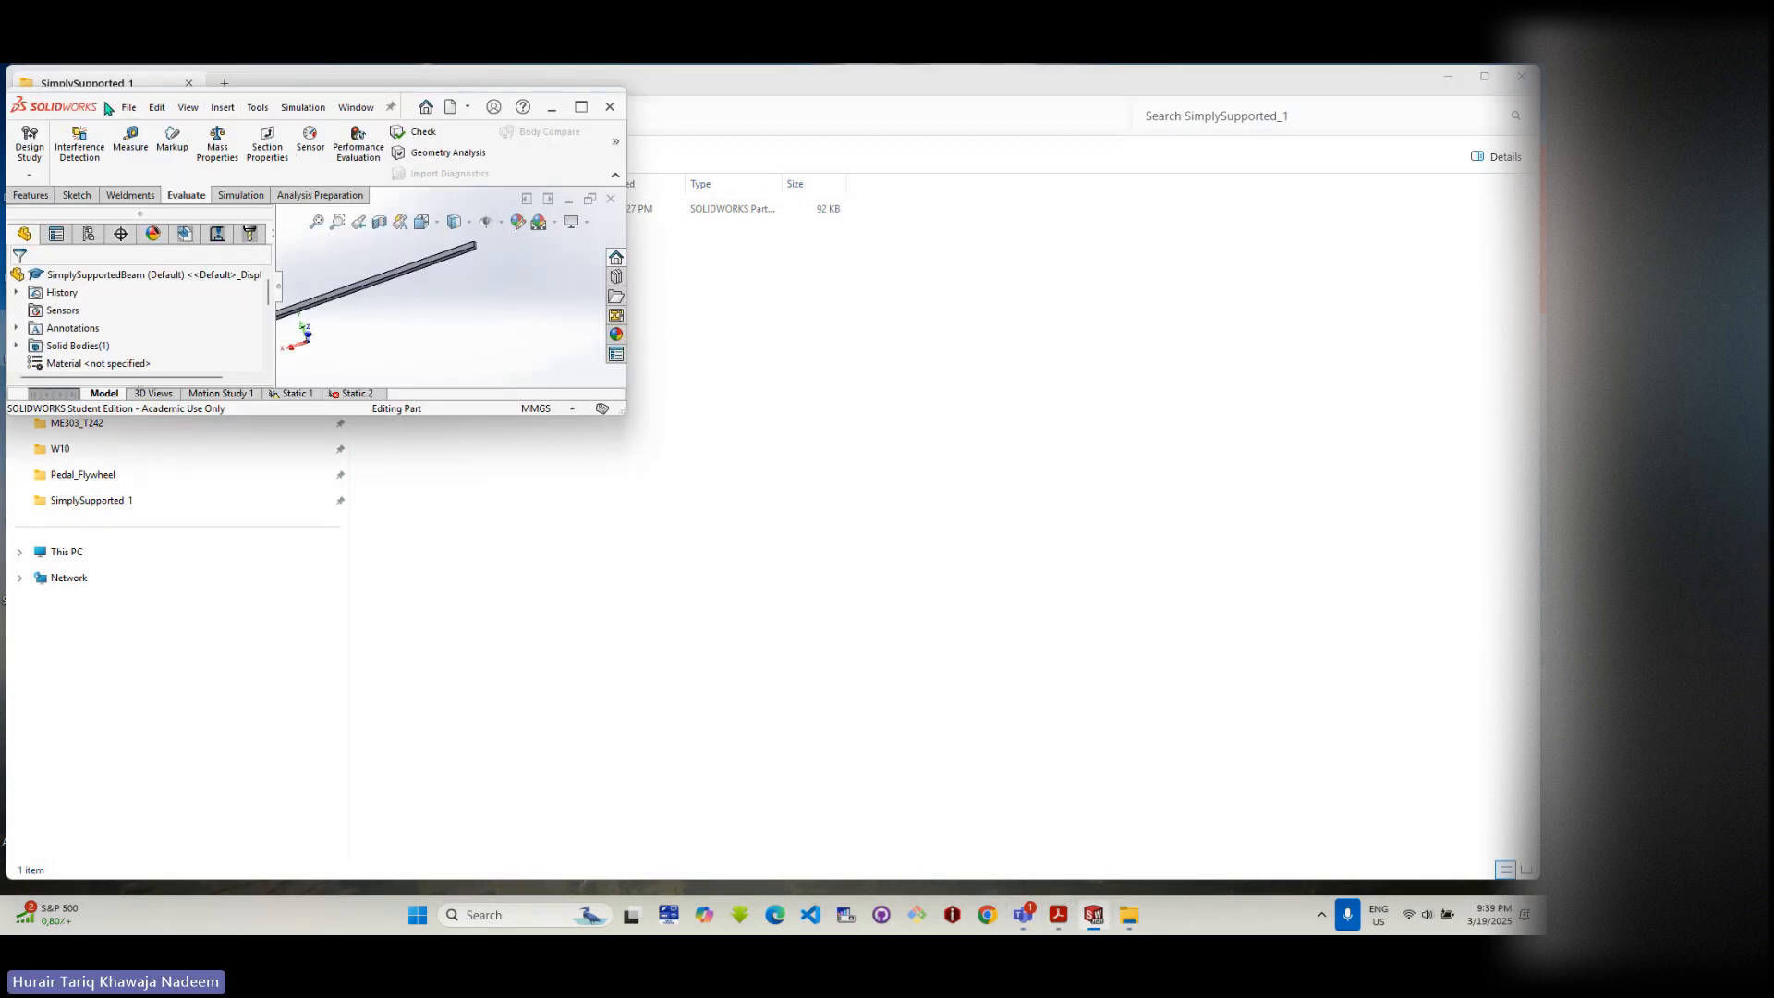
left_click(581, 108)
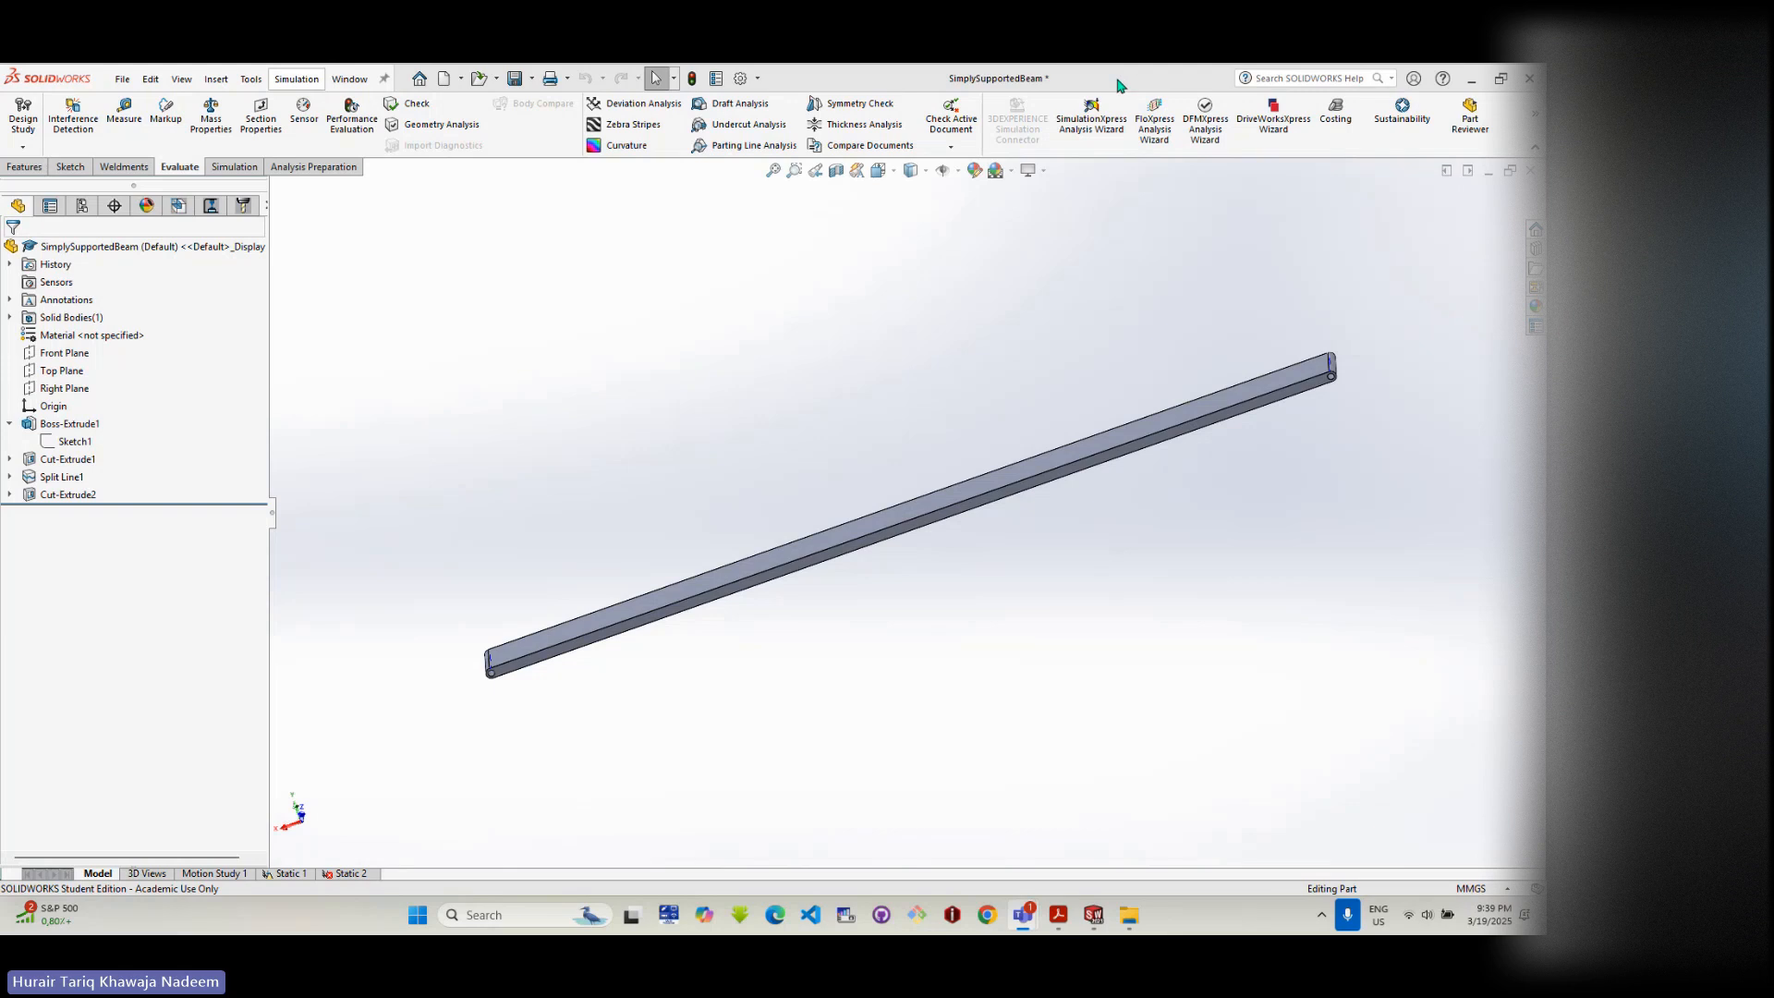
- Check that the Simulation tab is enabled in the CommandManager and that the SOLIDWORKS Simulation add-in is loaded
right_click(1074, 86)
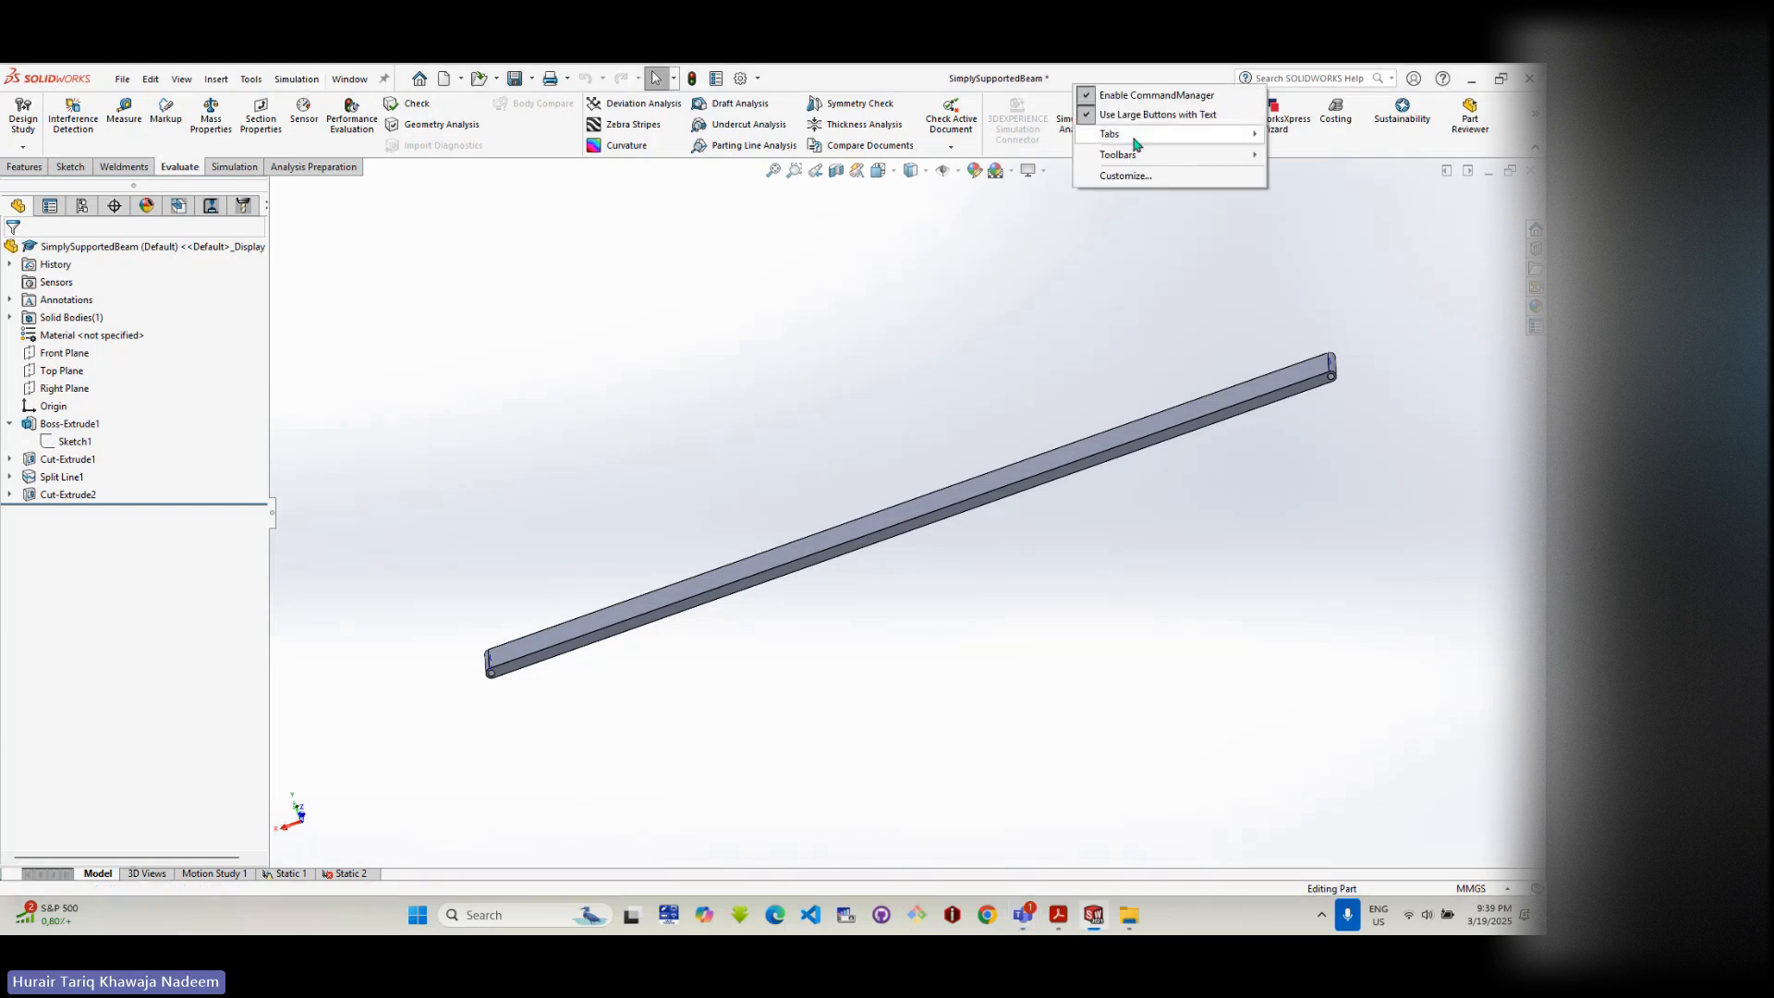
mouse_move(1137, 144)
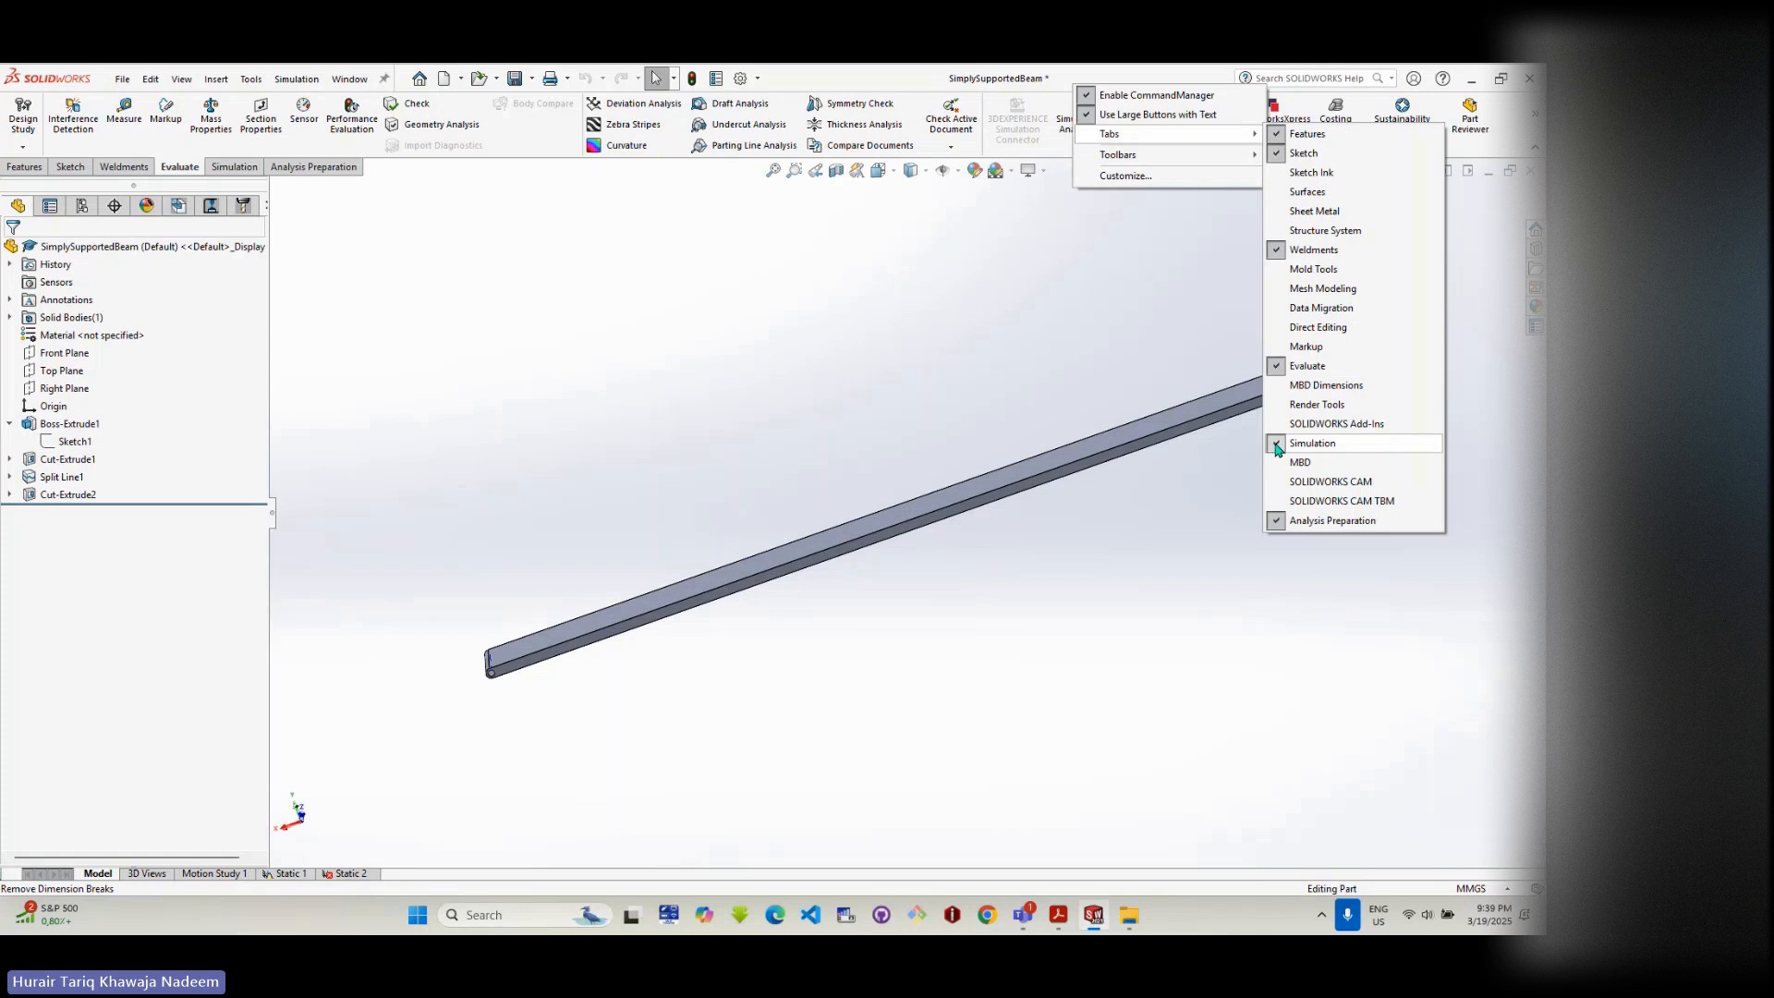
left_click(657, 374)
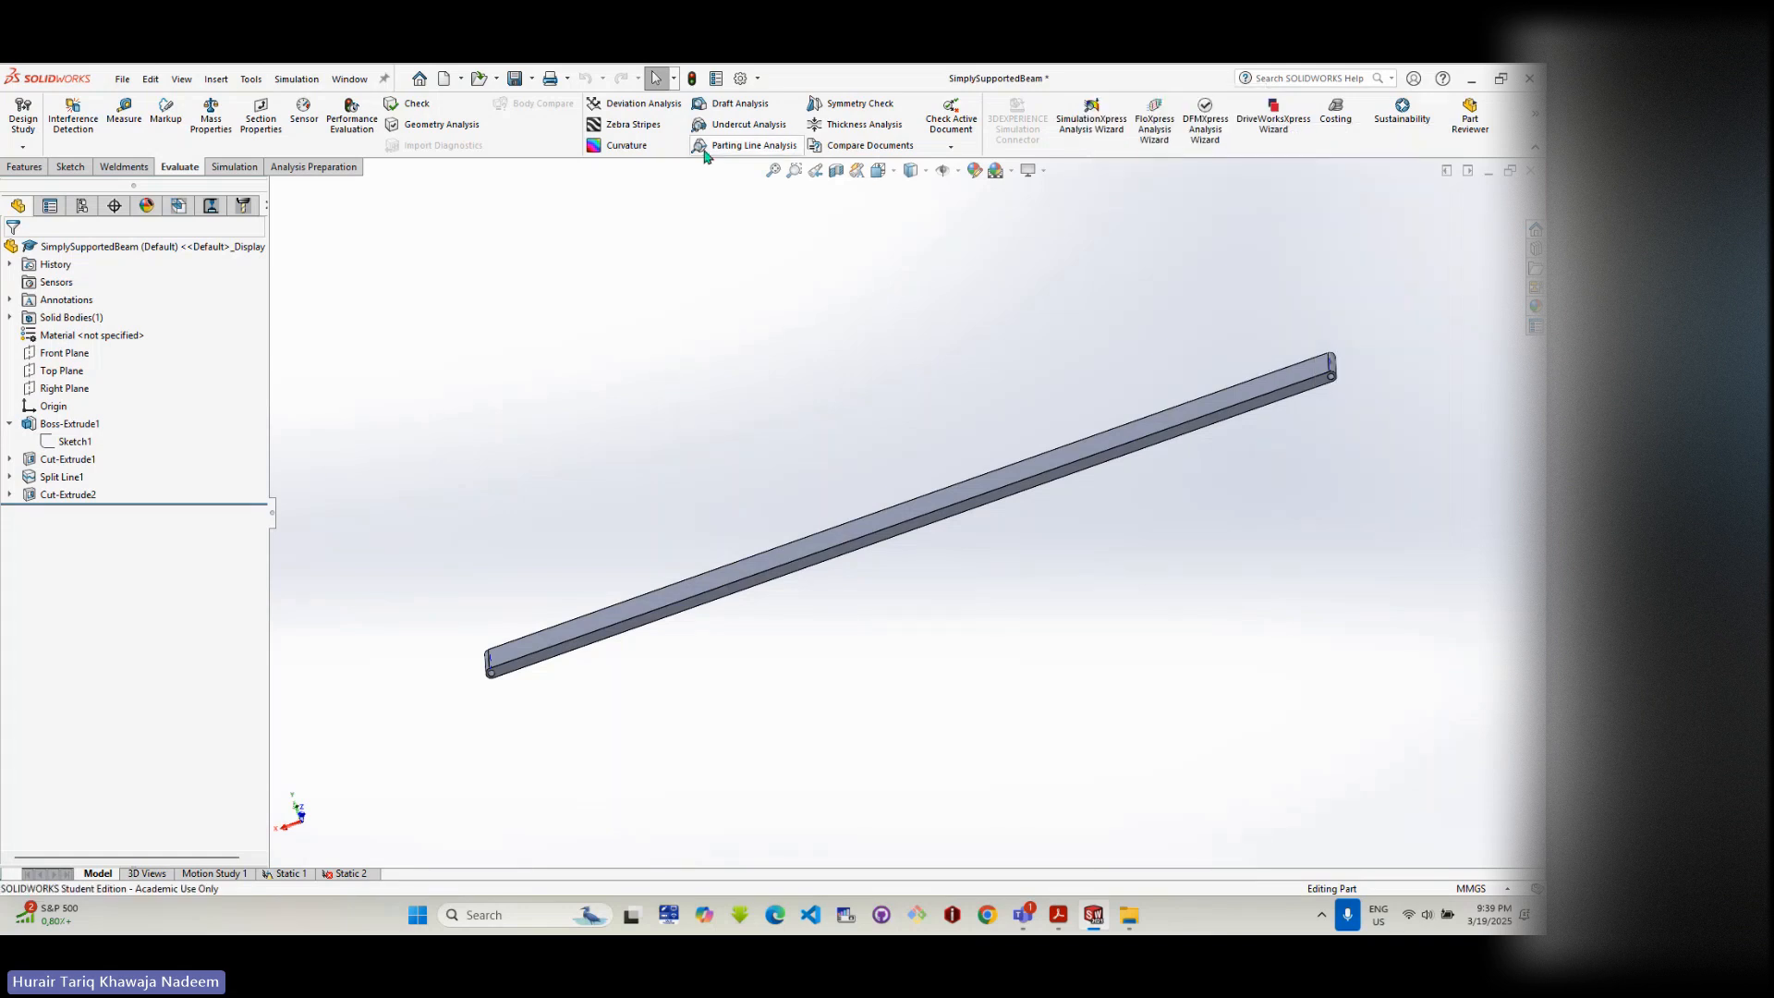
left_click(756, 78)
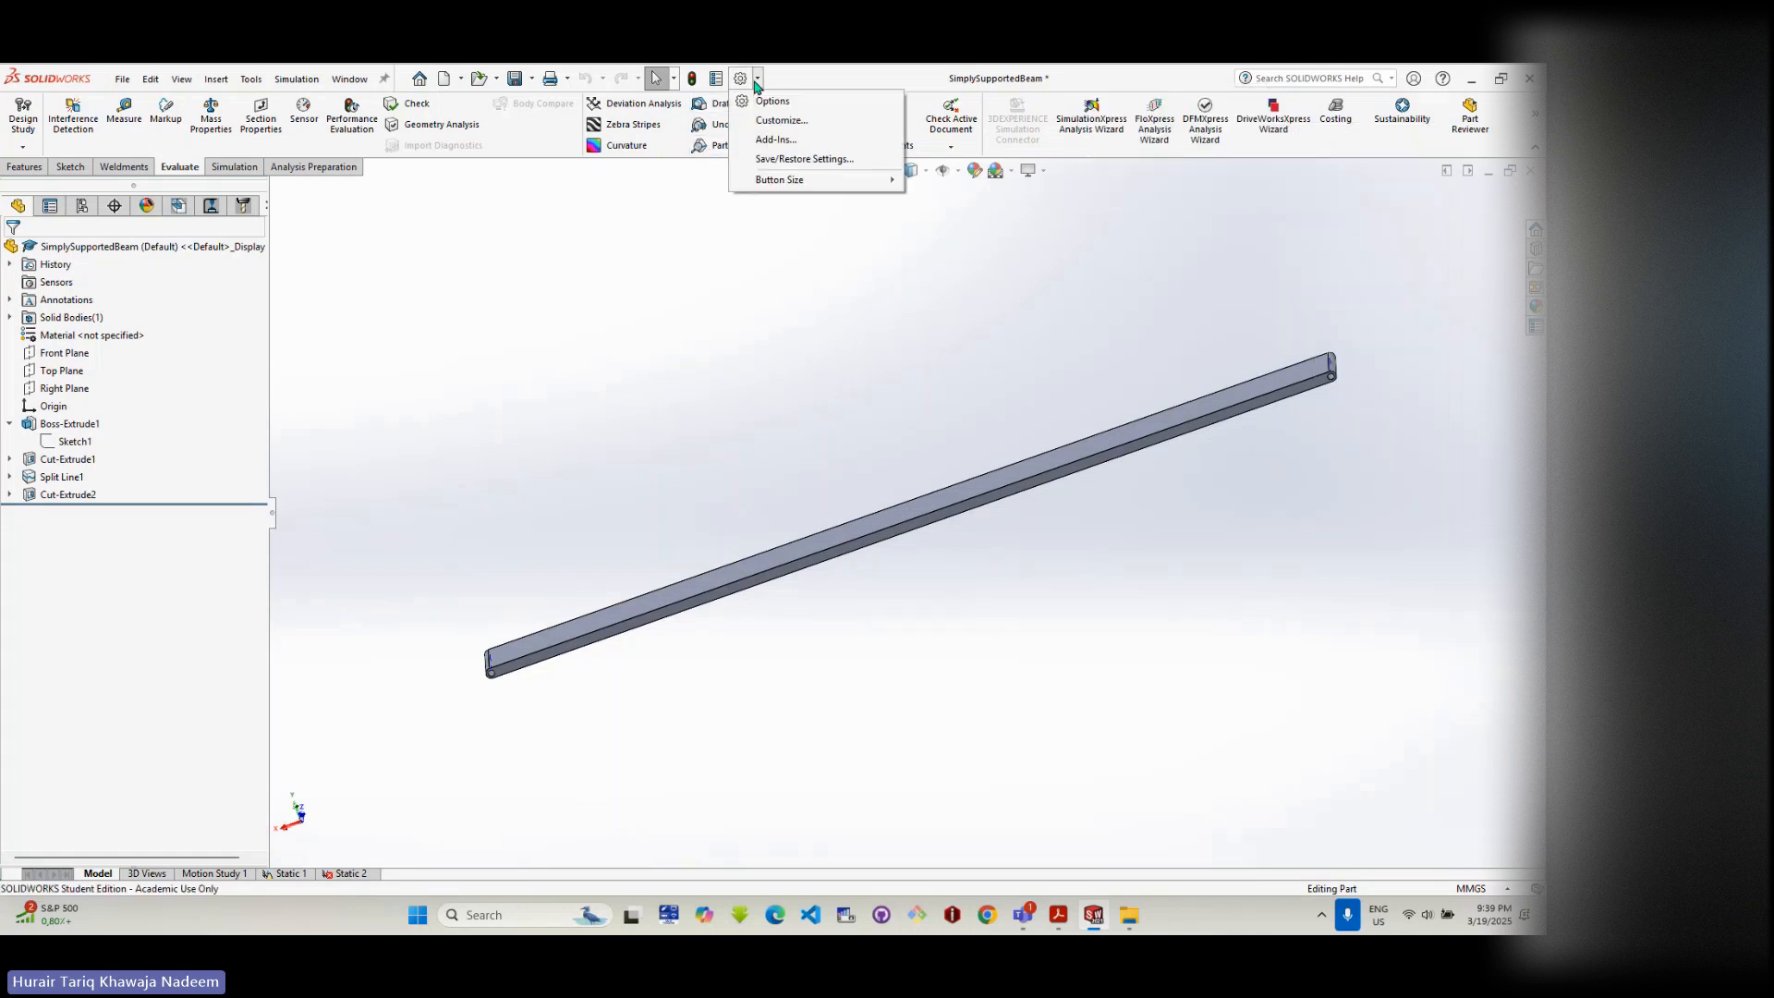
left_click(776, 138)
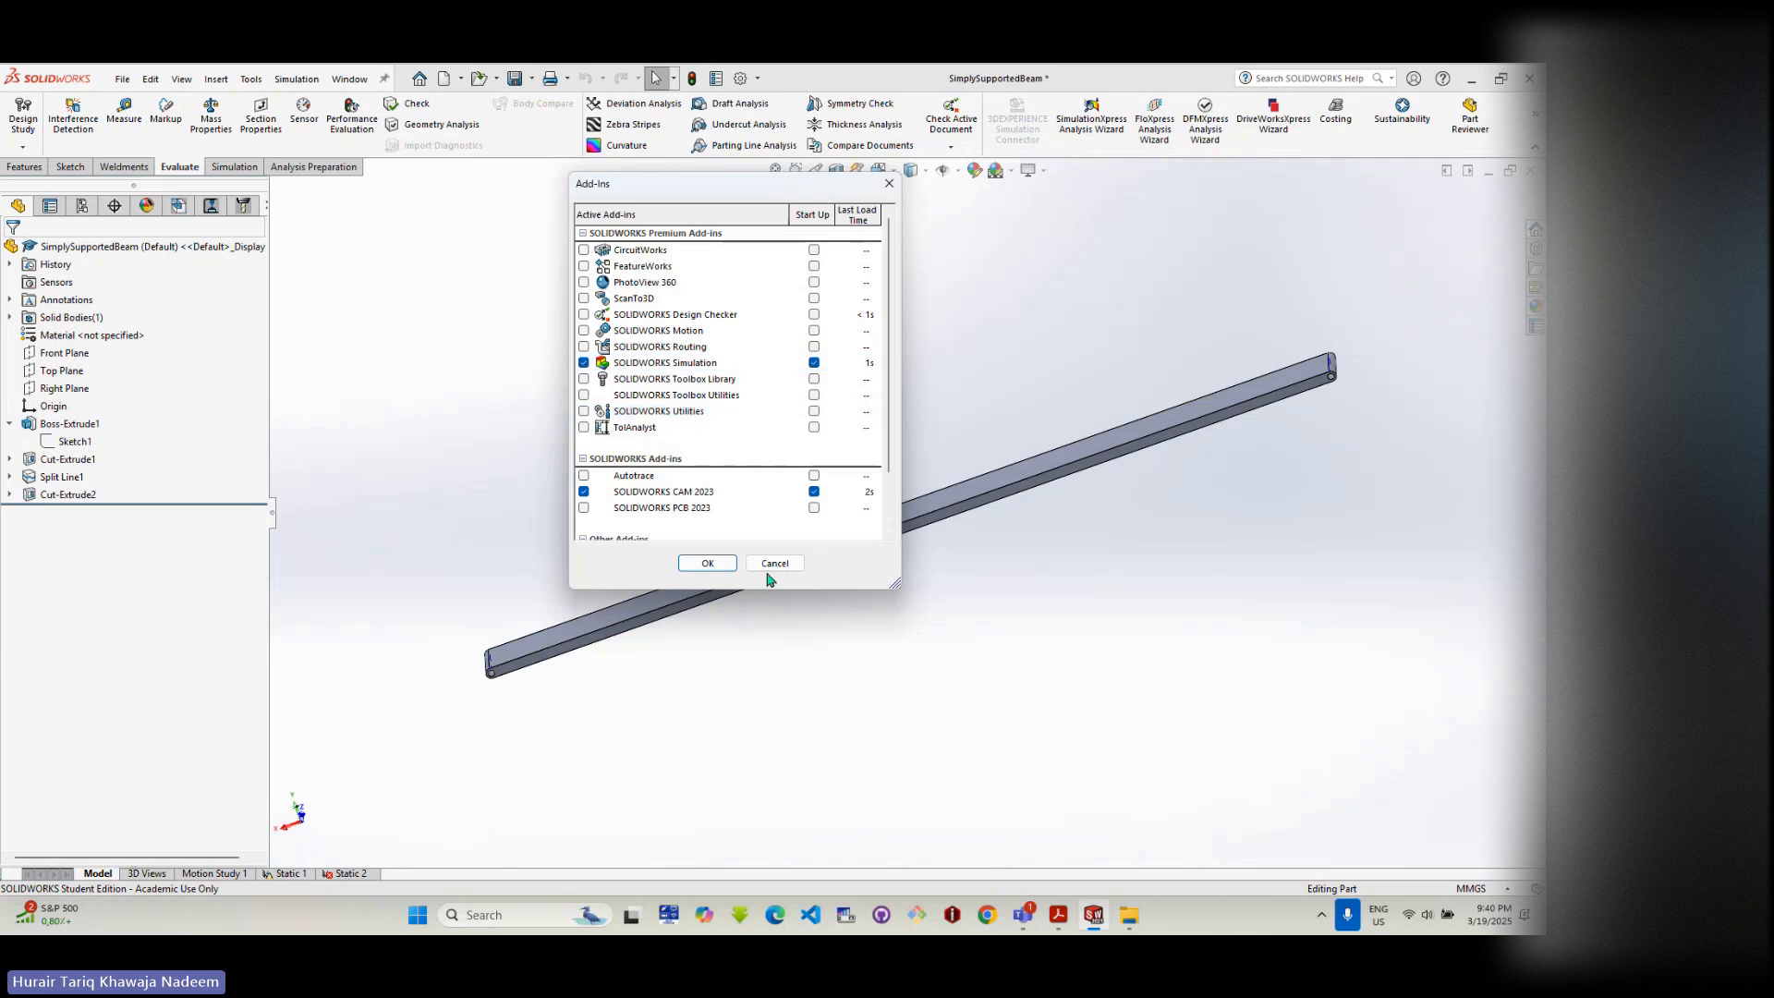
left_click(707, 563)
- Hide the Simulation tab from the CommandManager and look through the available simulation commands, tabs and toolbars
right_click(1084, 79)
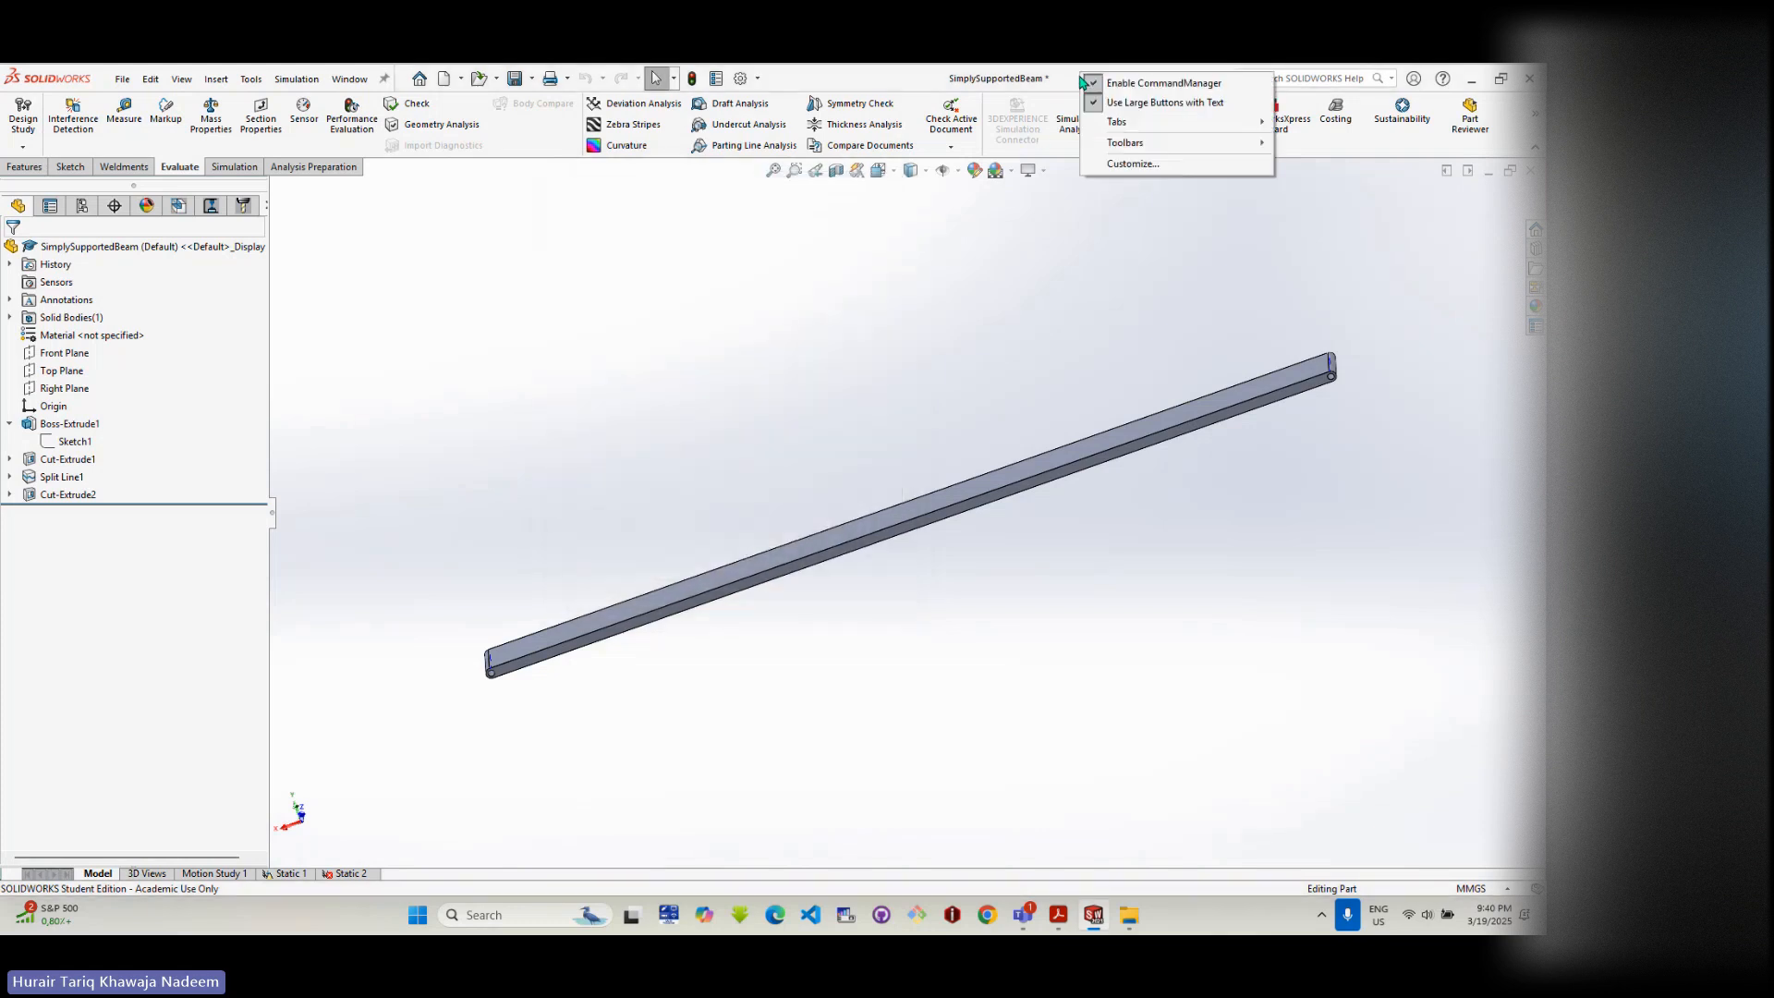
mouse_move(1113, 130)
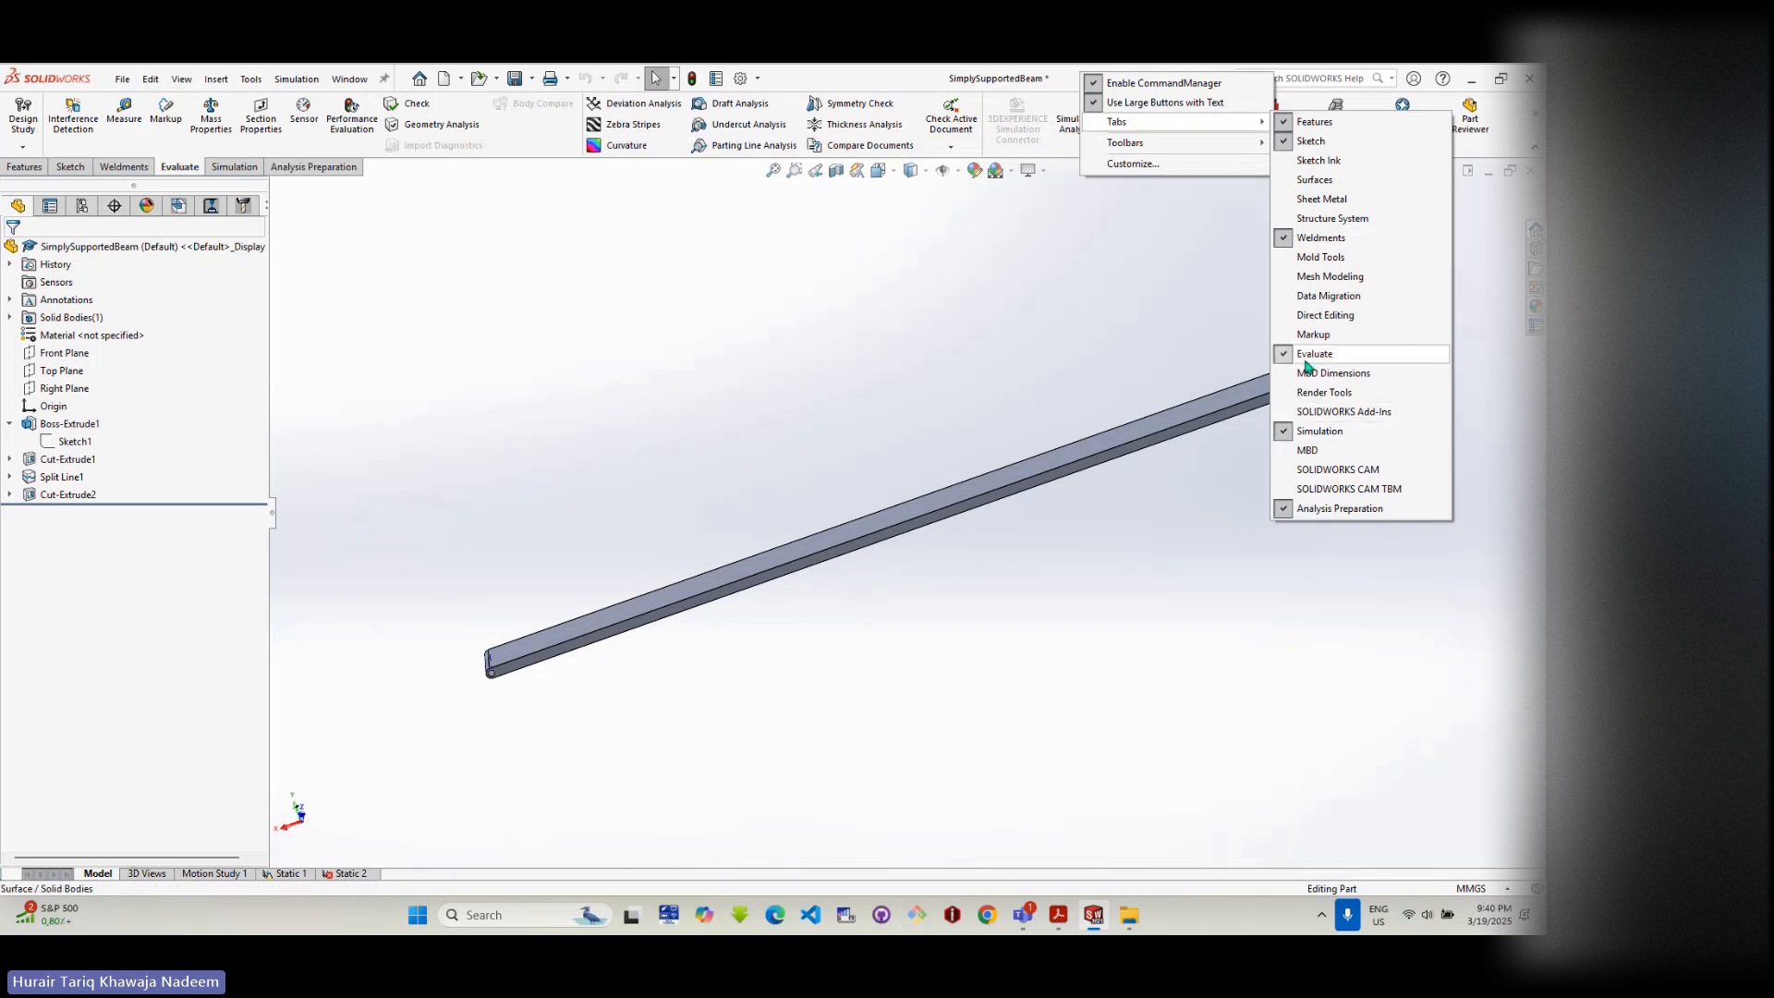
left_click(1316, 430)
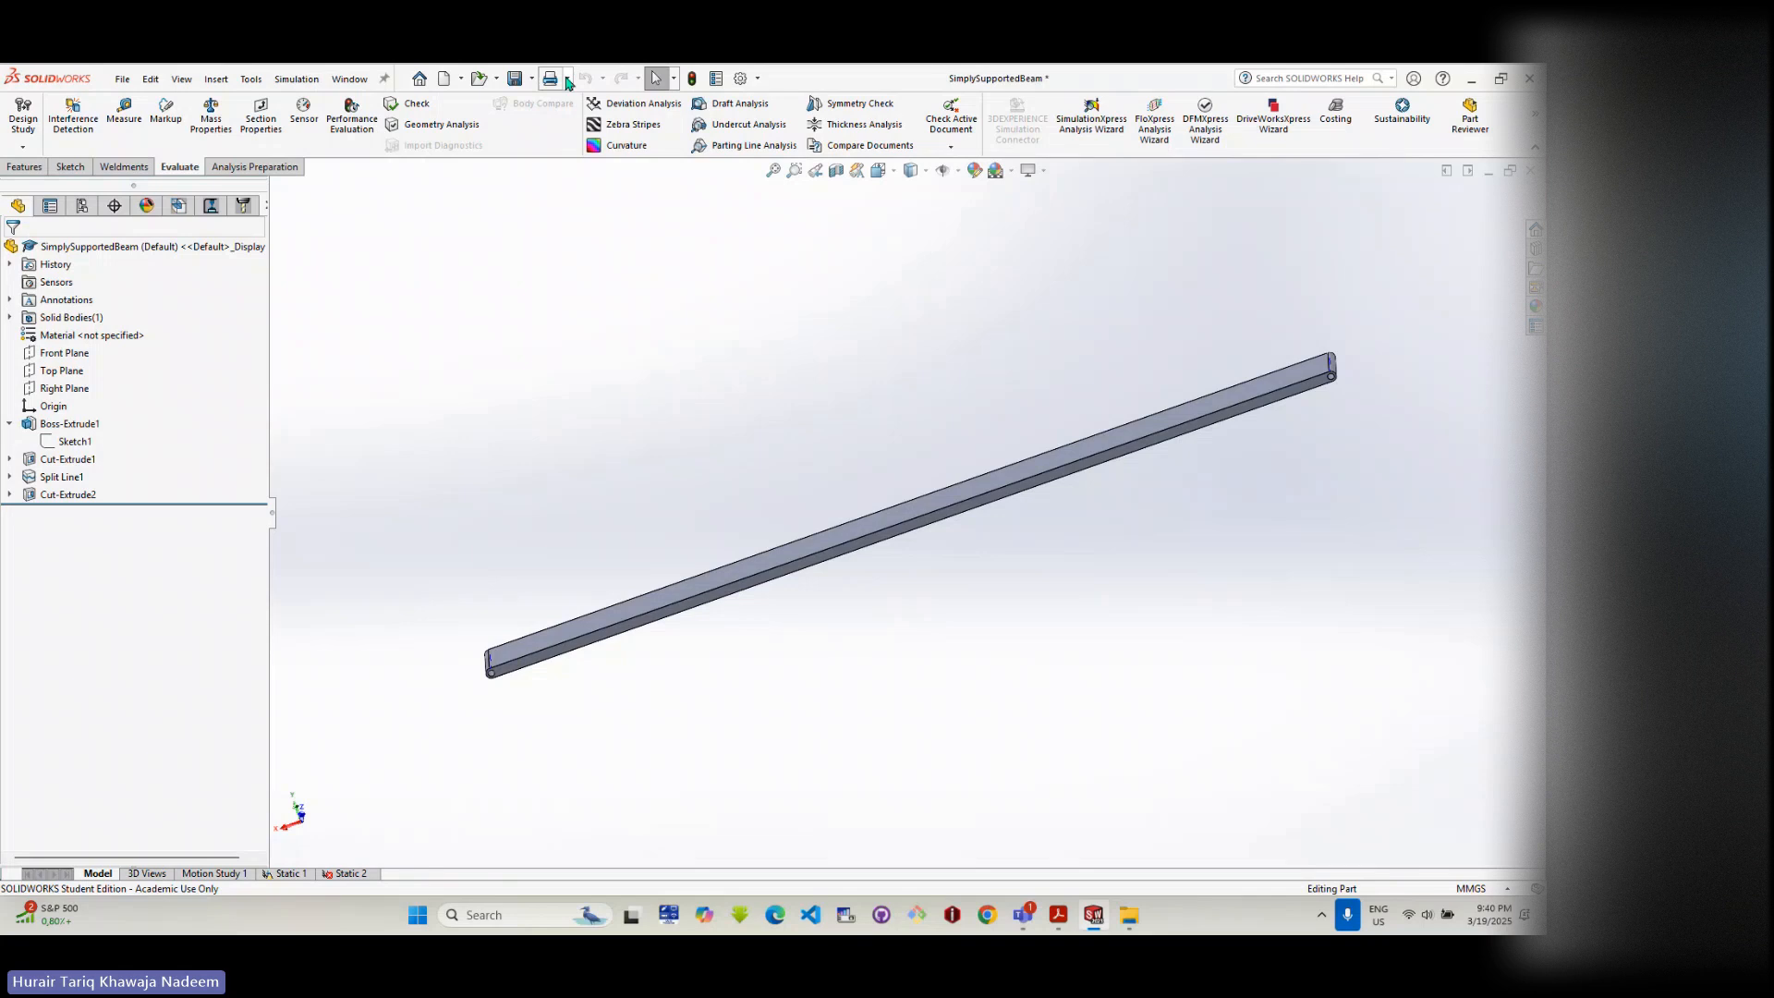
left_click(300, 80)
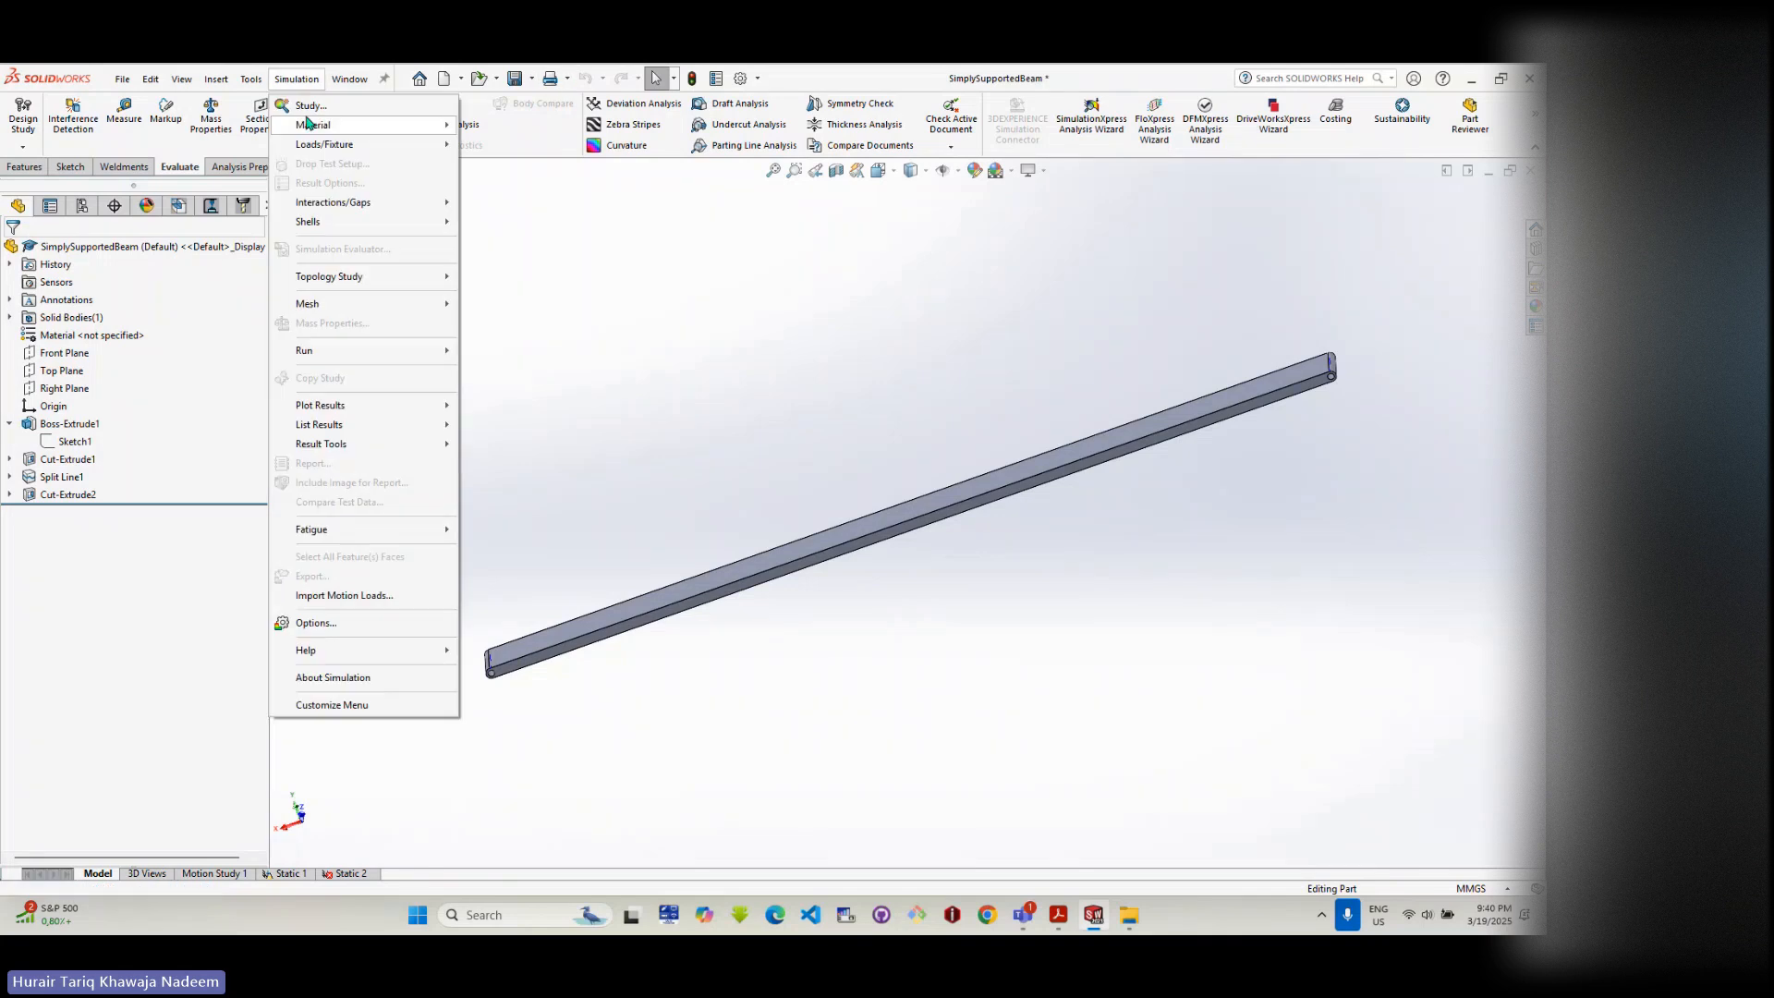
left_click(1132, 89)
right_click(1131, 89)
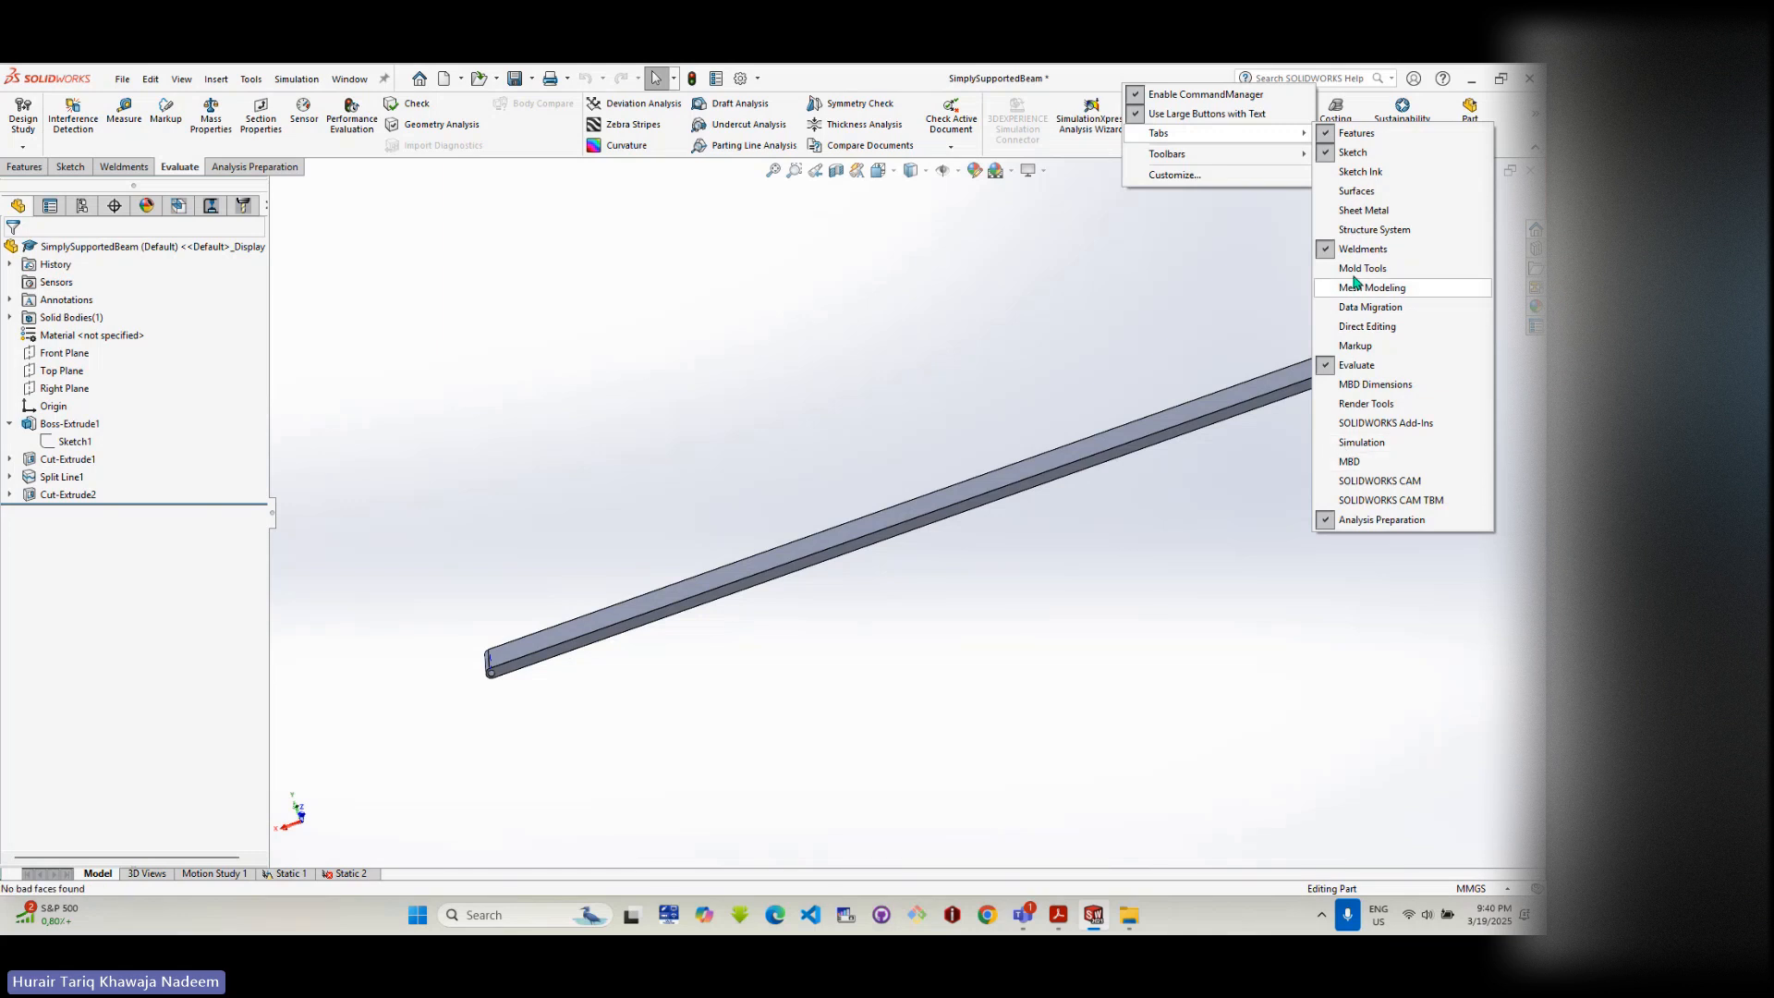
mouse_move(1201, 153)
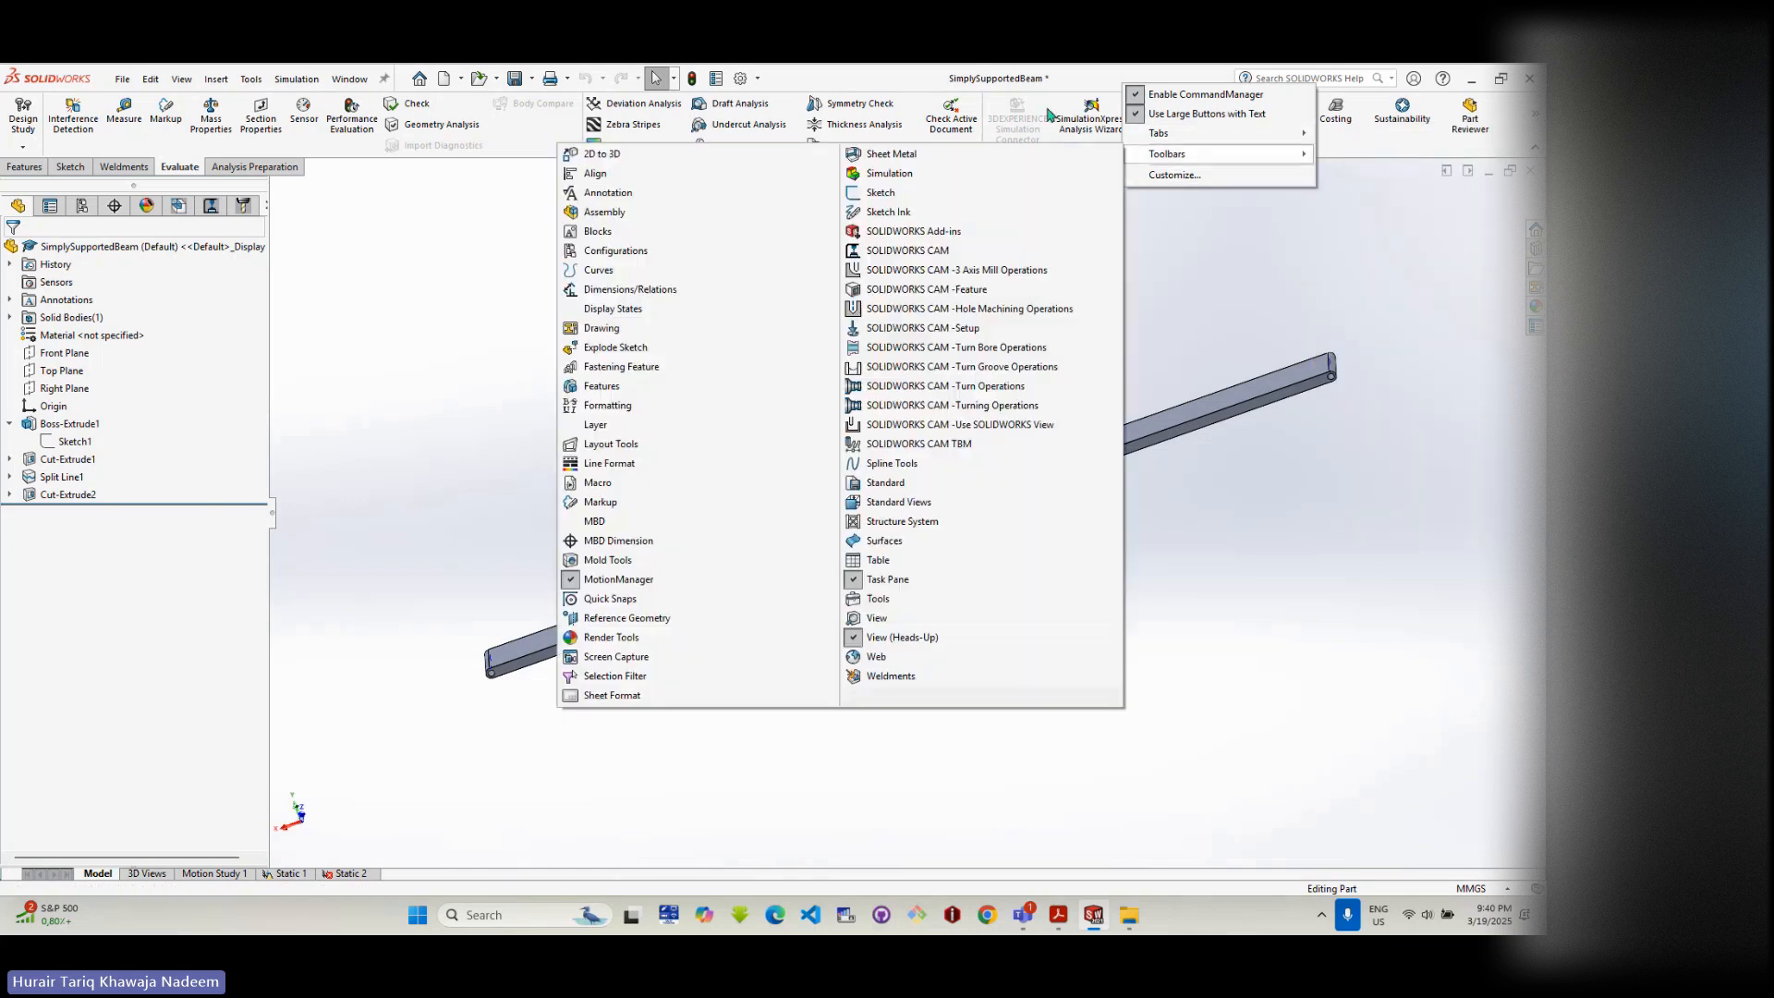
- Unload the SOLIDWORKS Simulation add-in, disable it at start-up, and save the simulation data
left_click(761, 79)
left_click(777, 139)
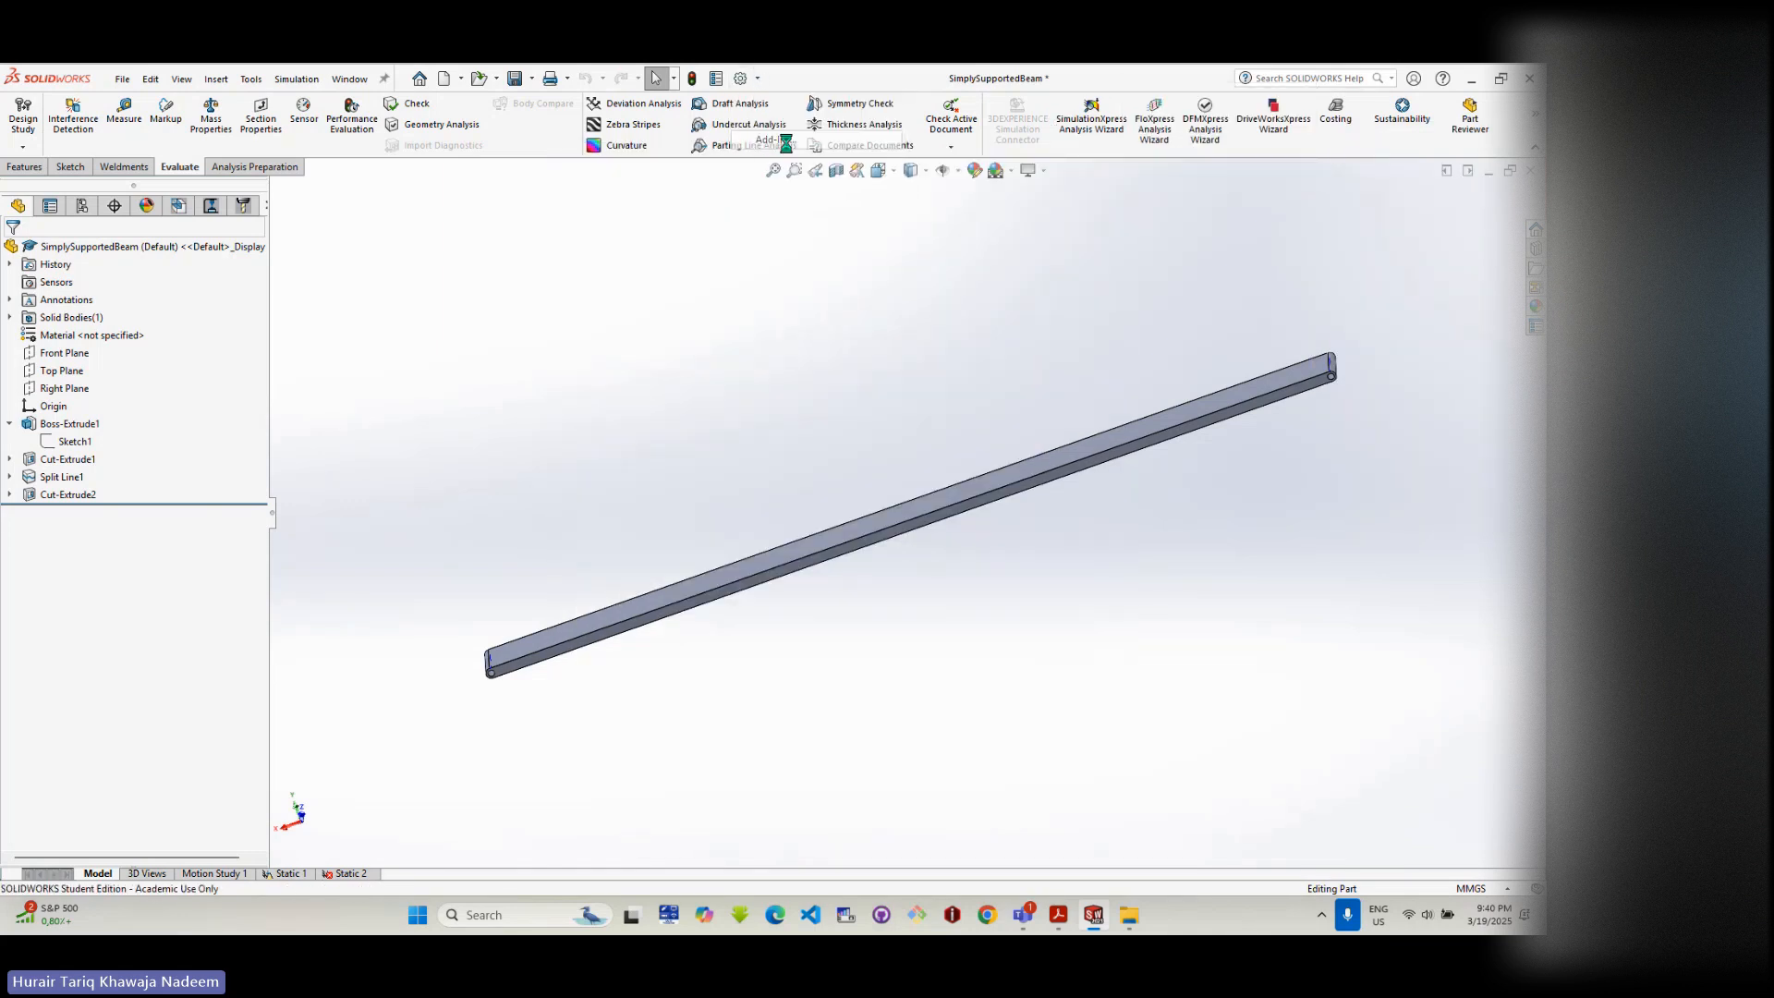
left_click(813, 363)
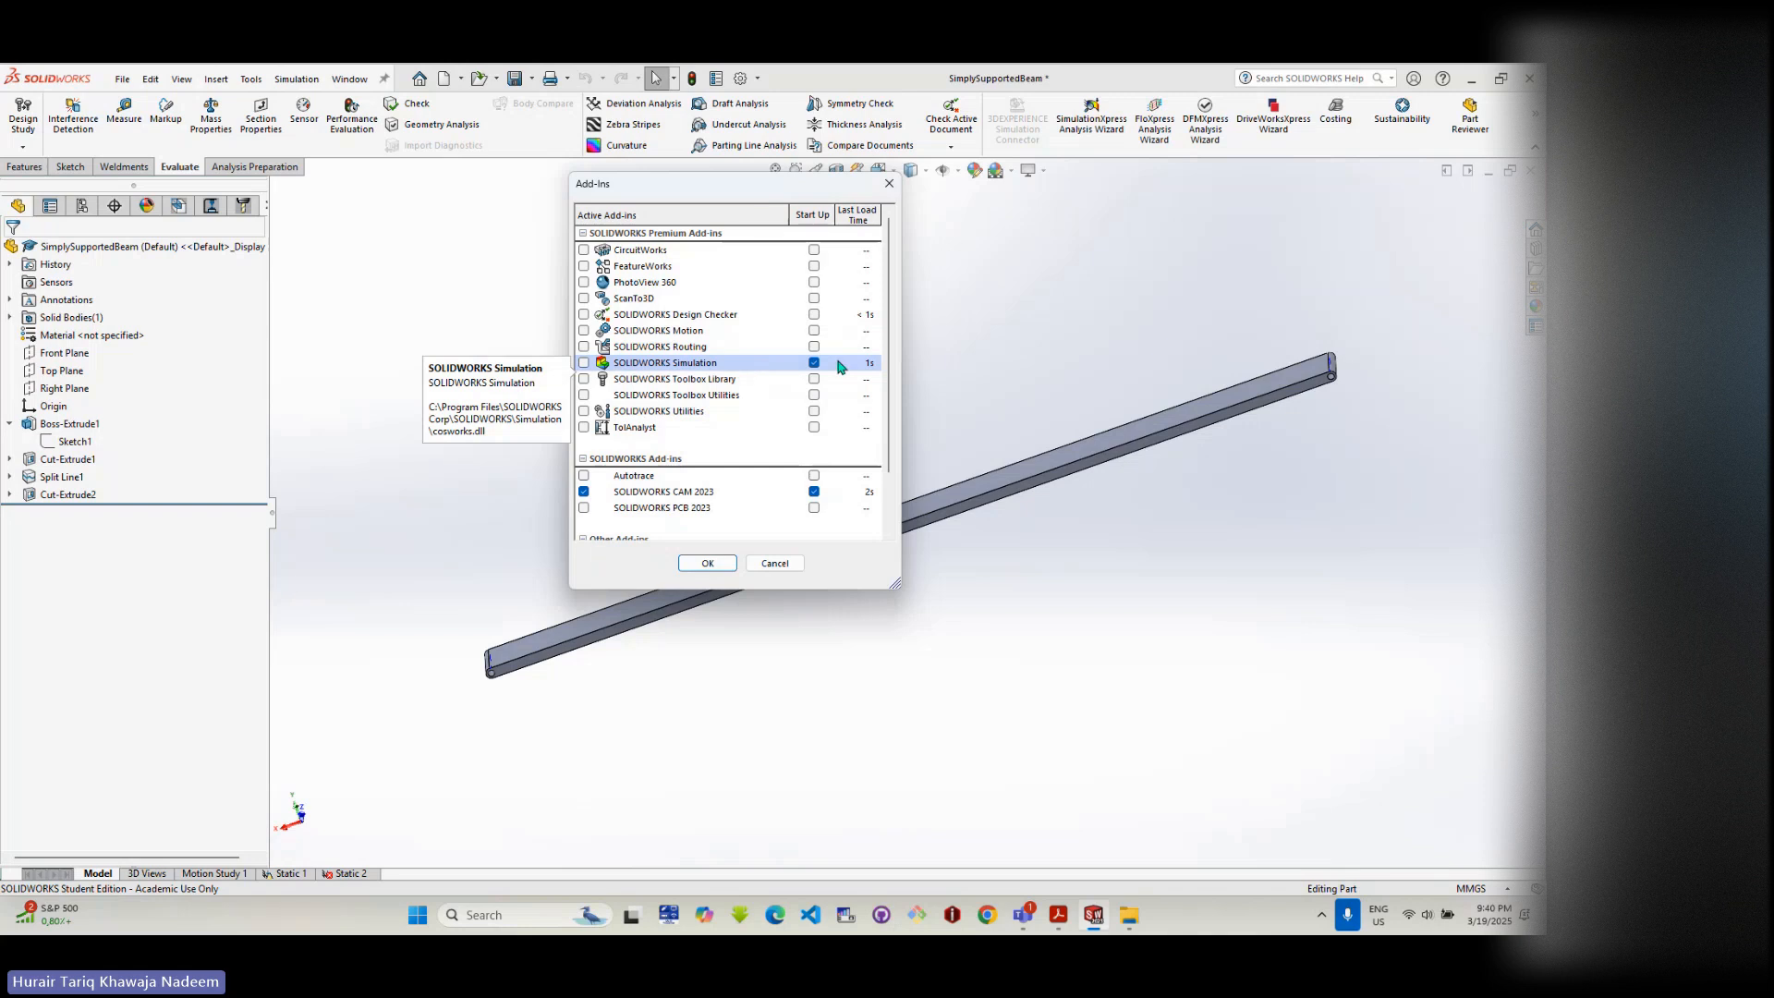
left_click(583, 363)
left_click(708, 564)
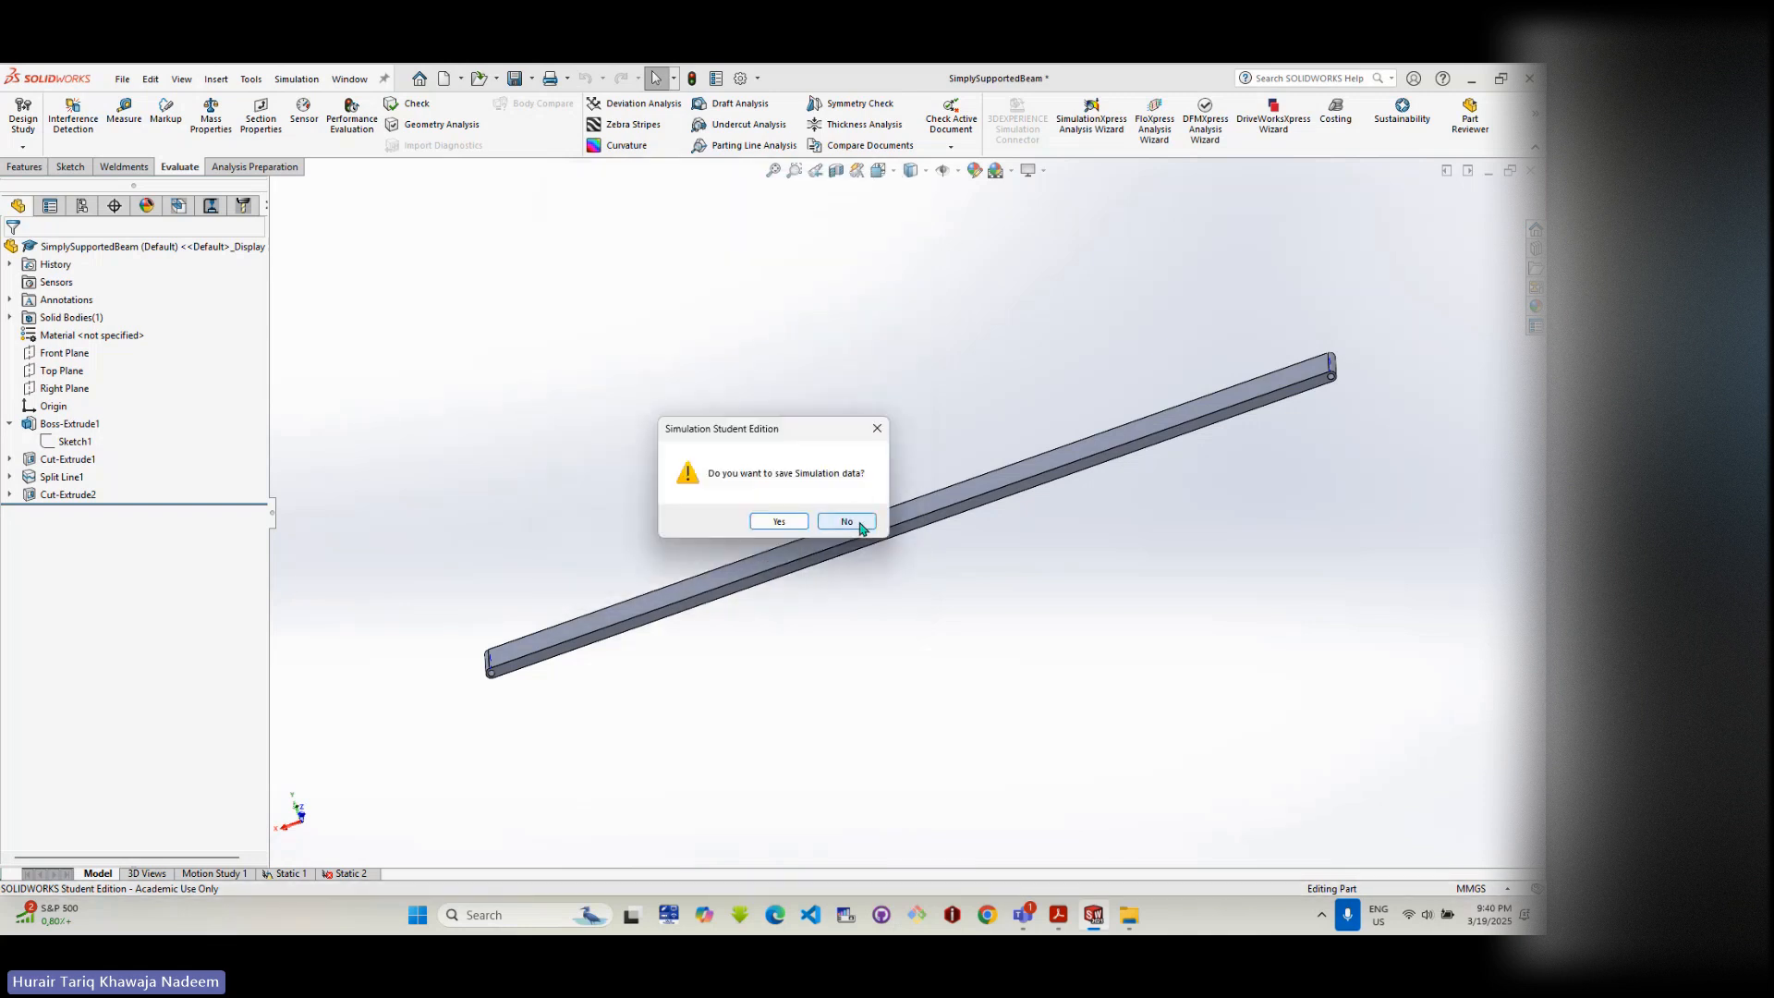
left_click(788, 523)
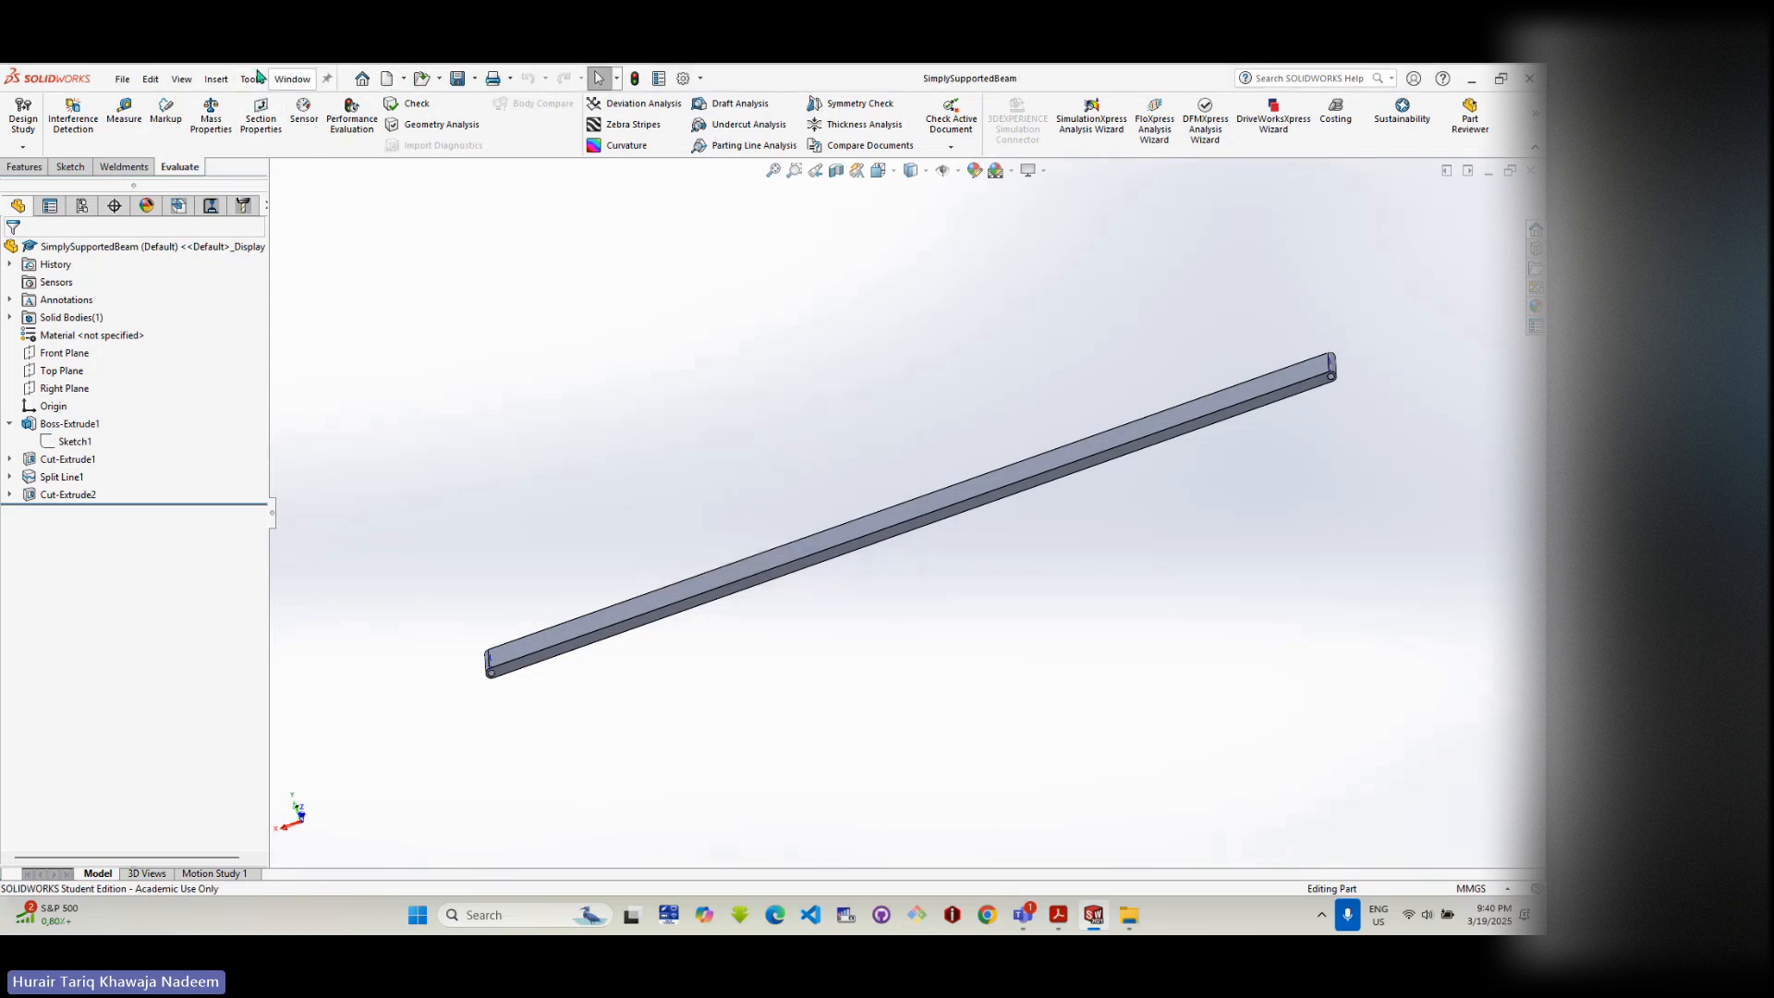
- Activate the SOLIDWORKS Simulation add-in for the current session and at start-up
left_click(701, 79)
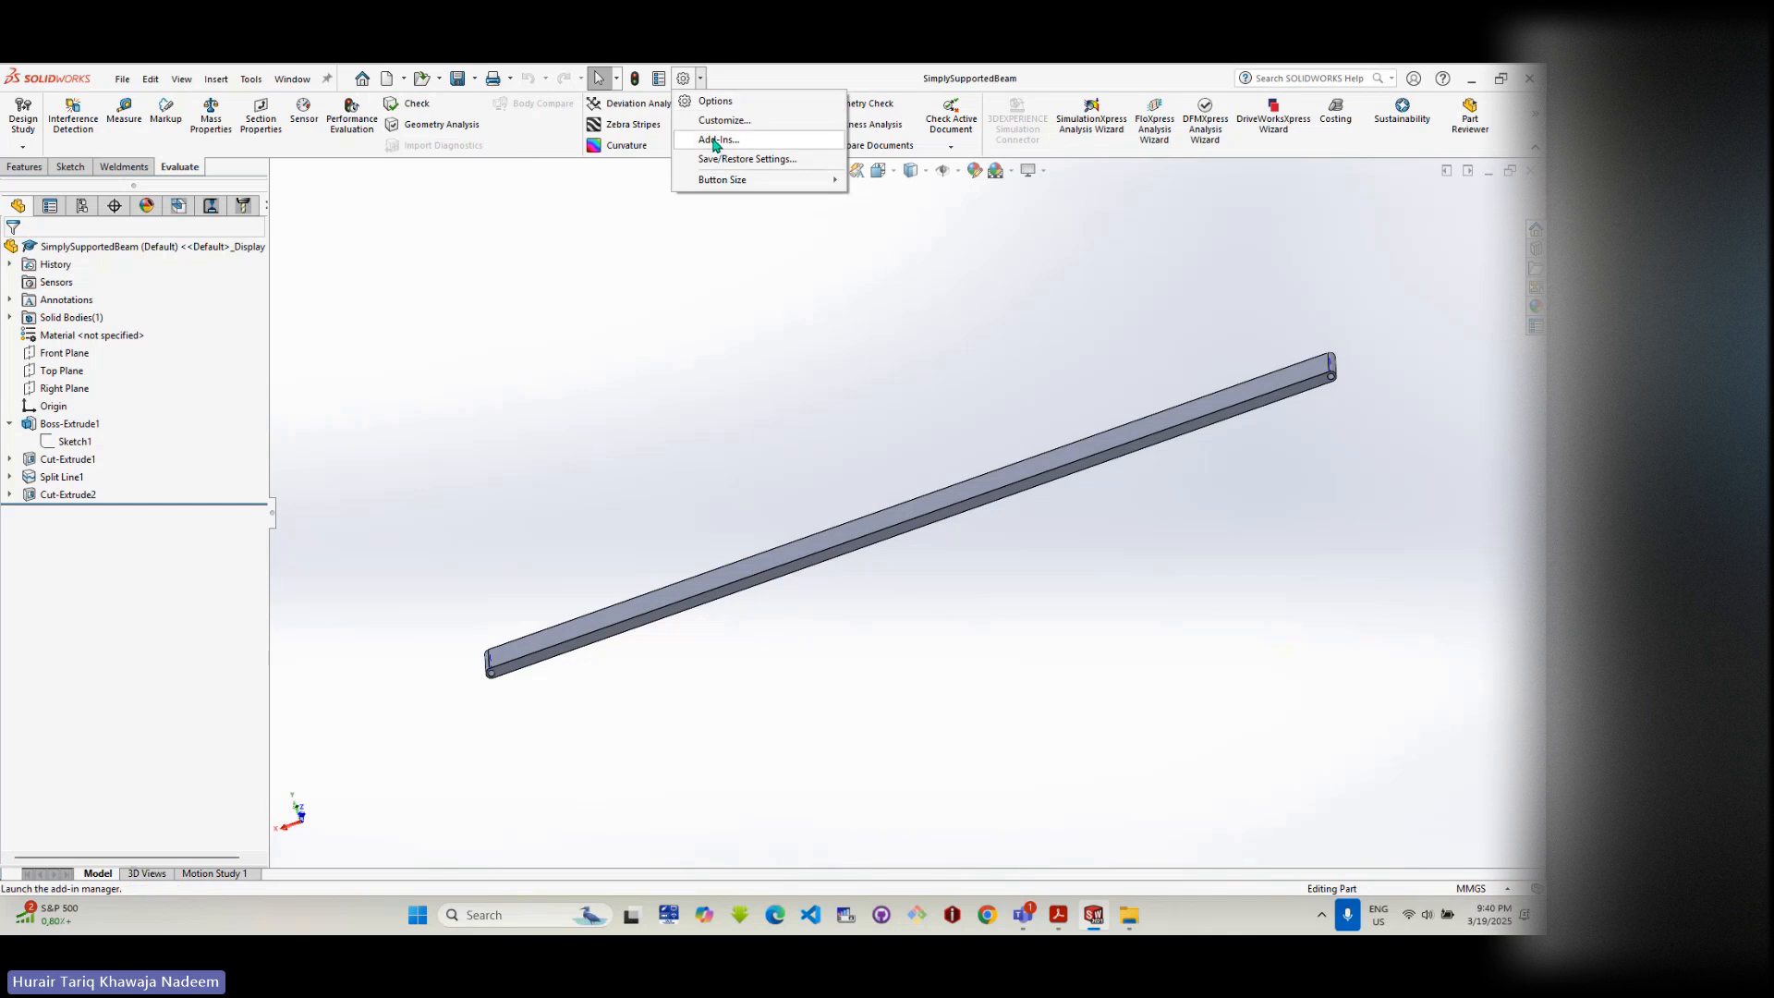
left_click(718, 140)
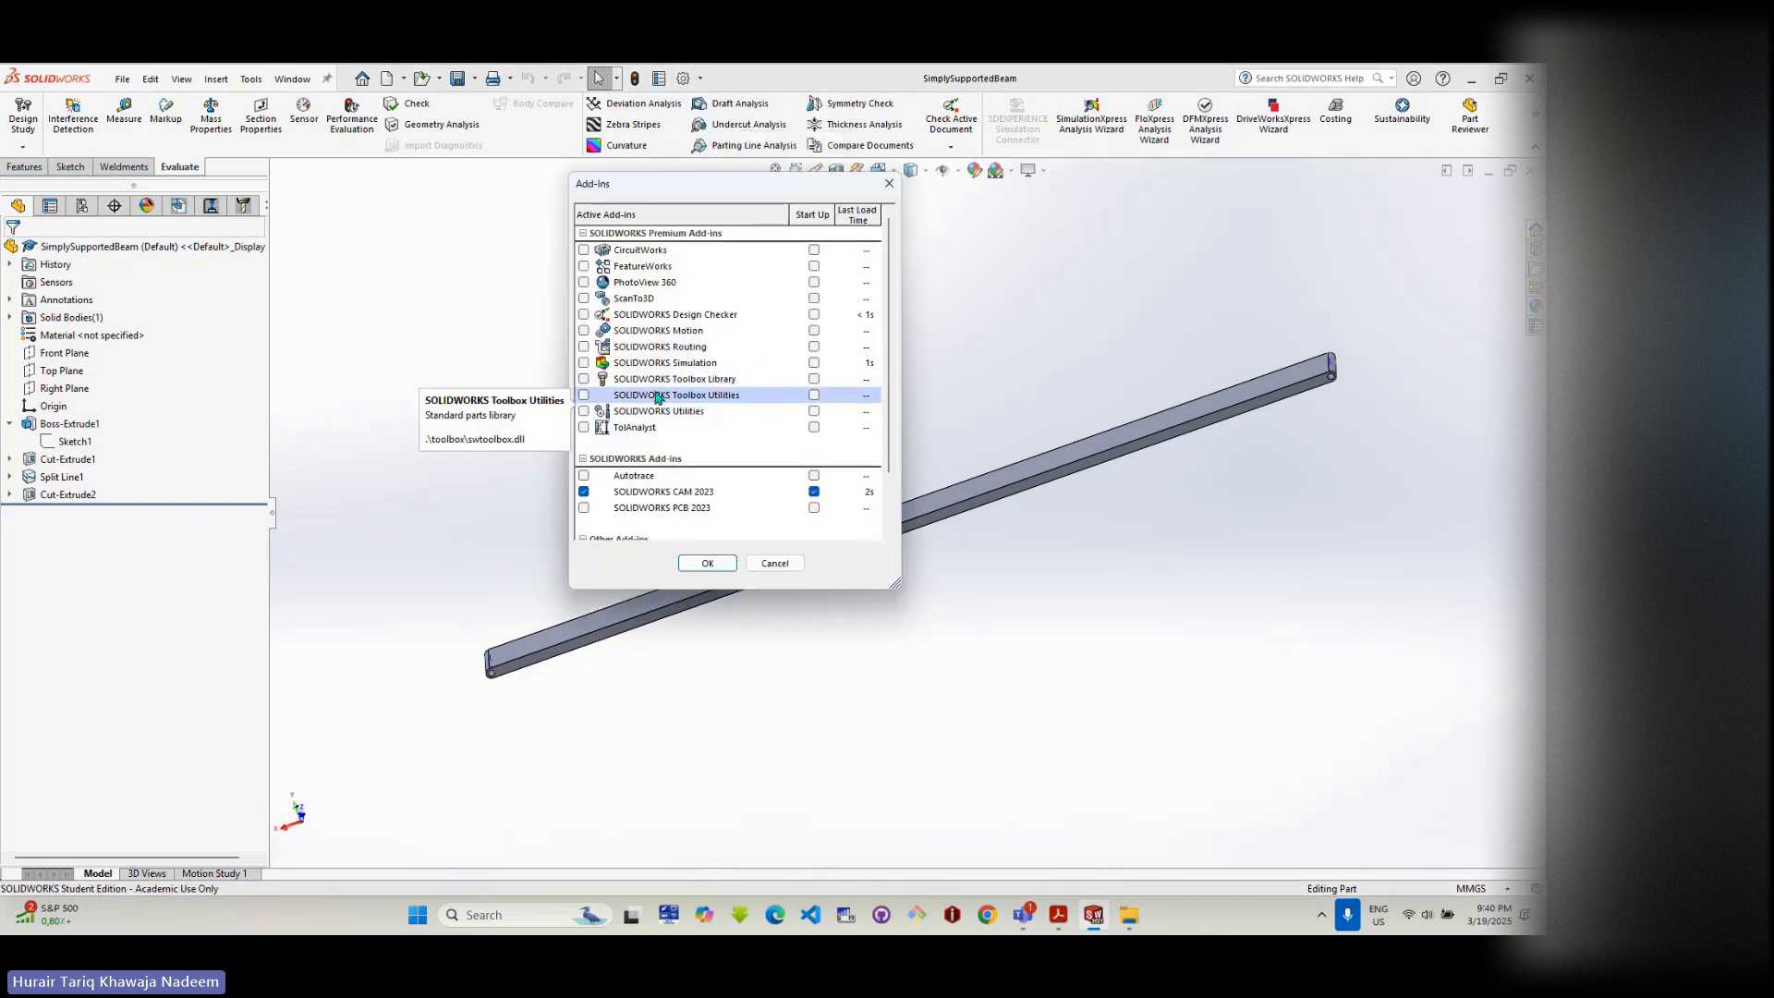
left_click(584, 363)
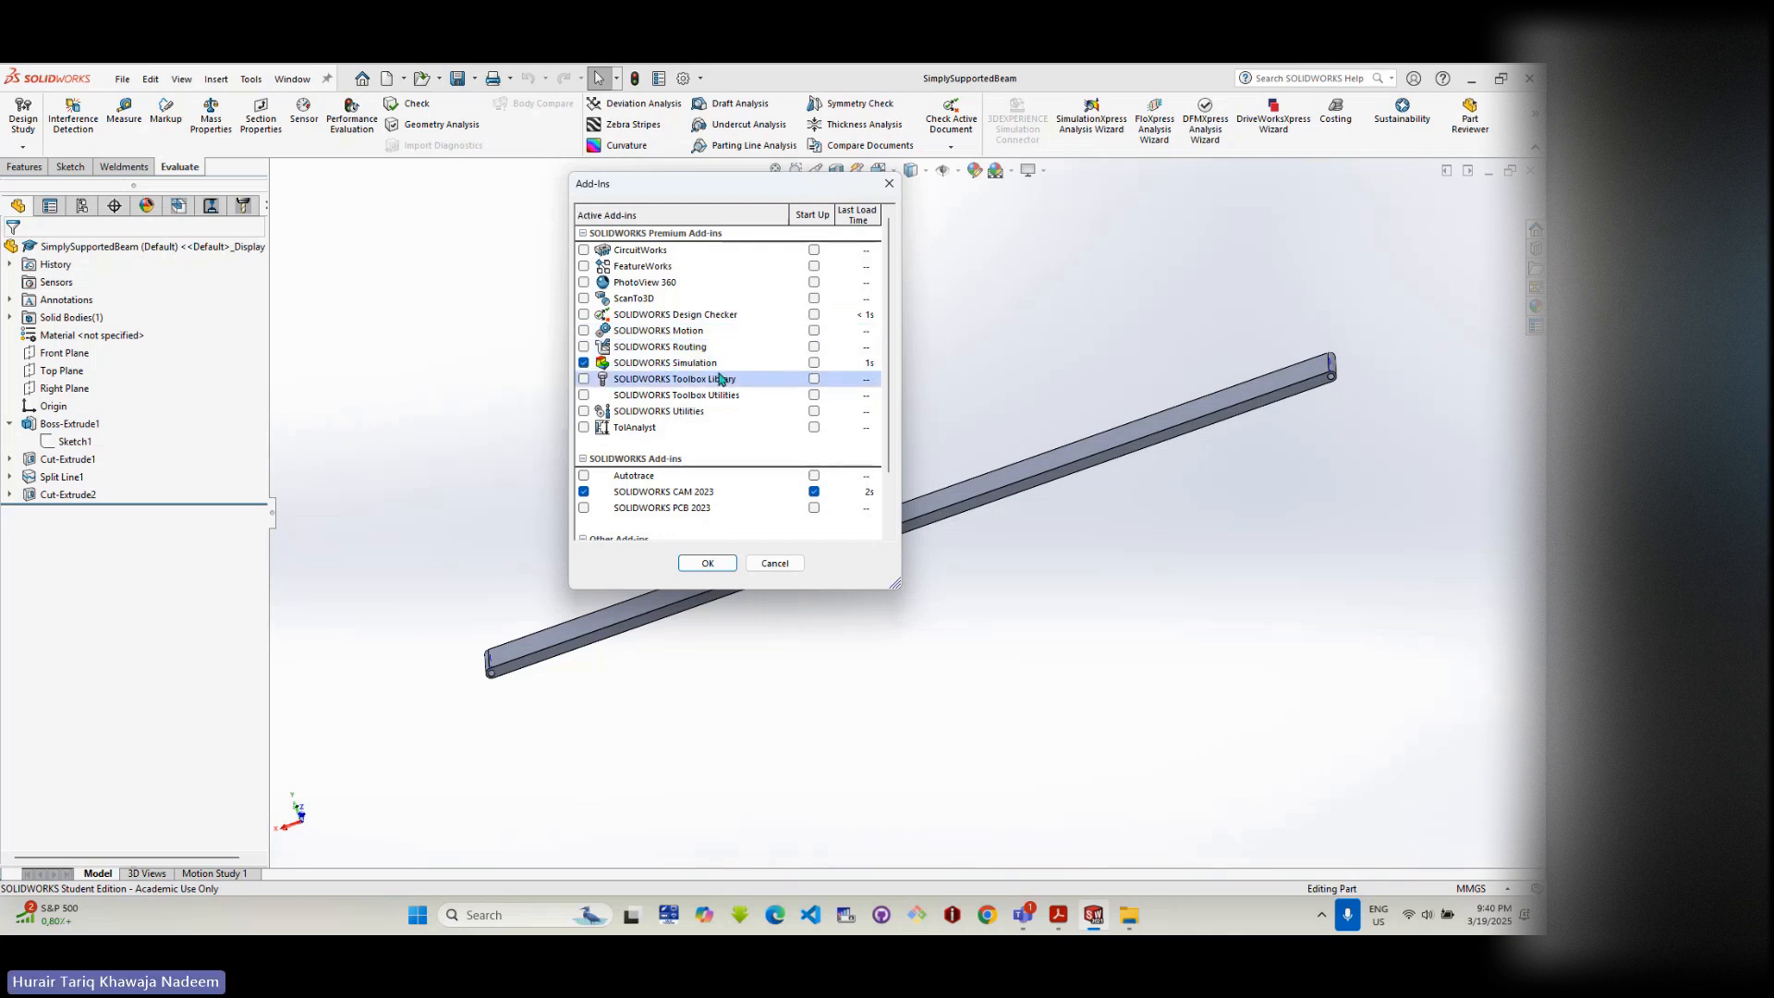
left_click(813, 363)
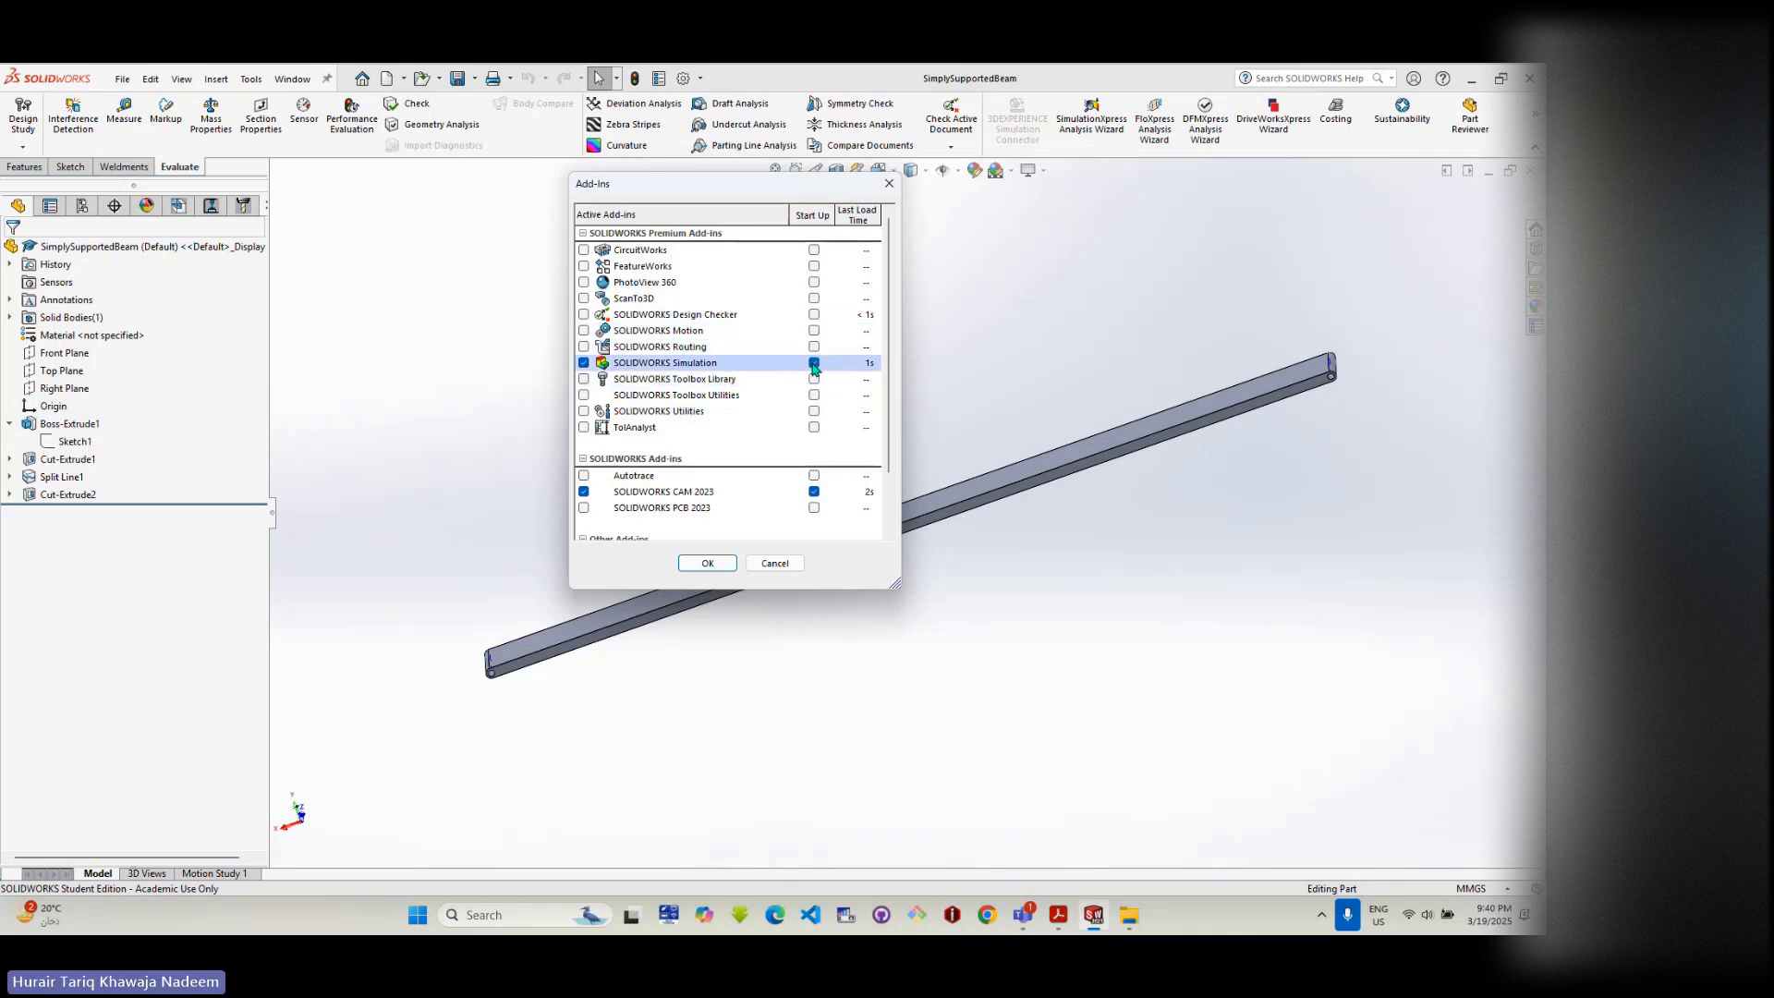
key("Return")
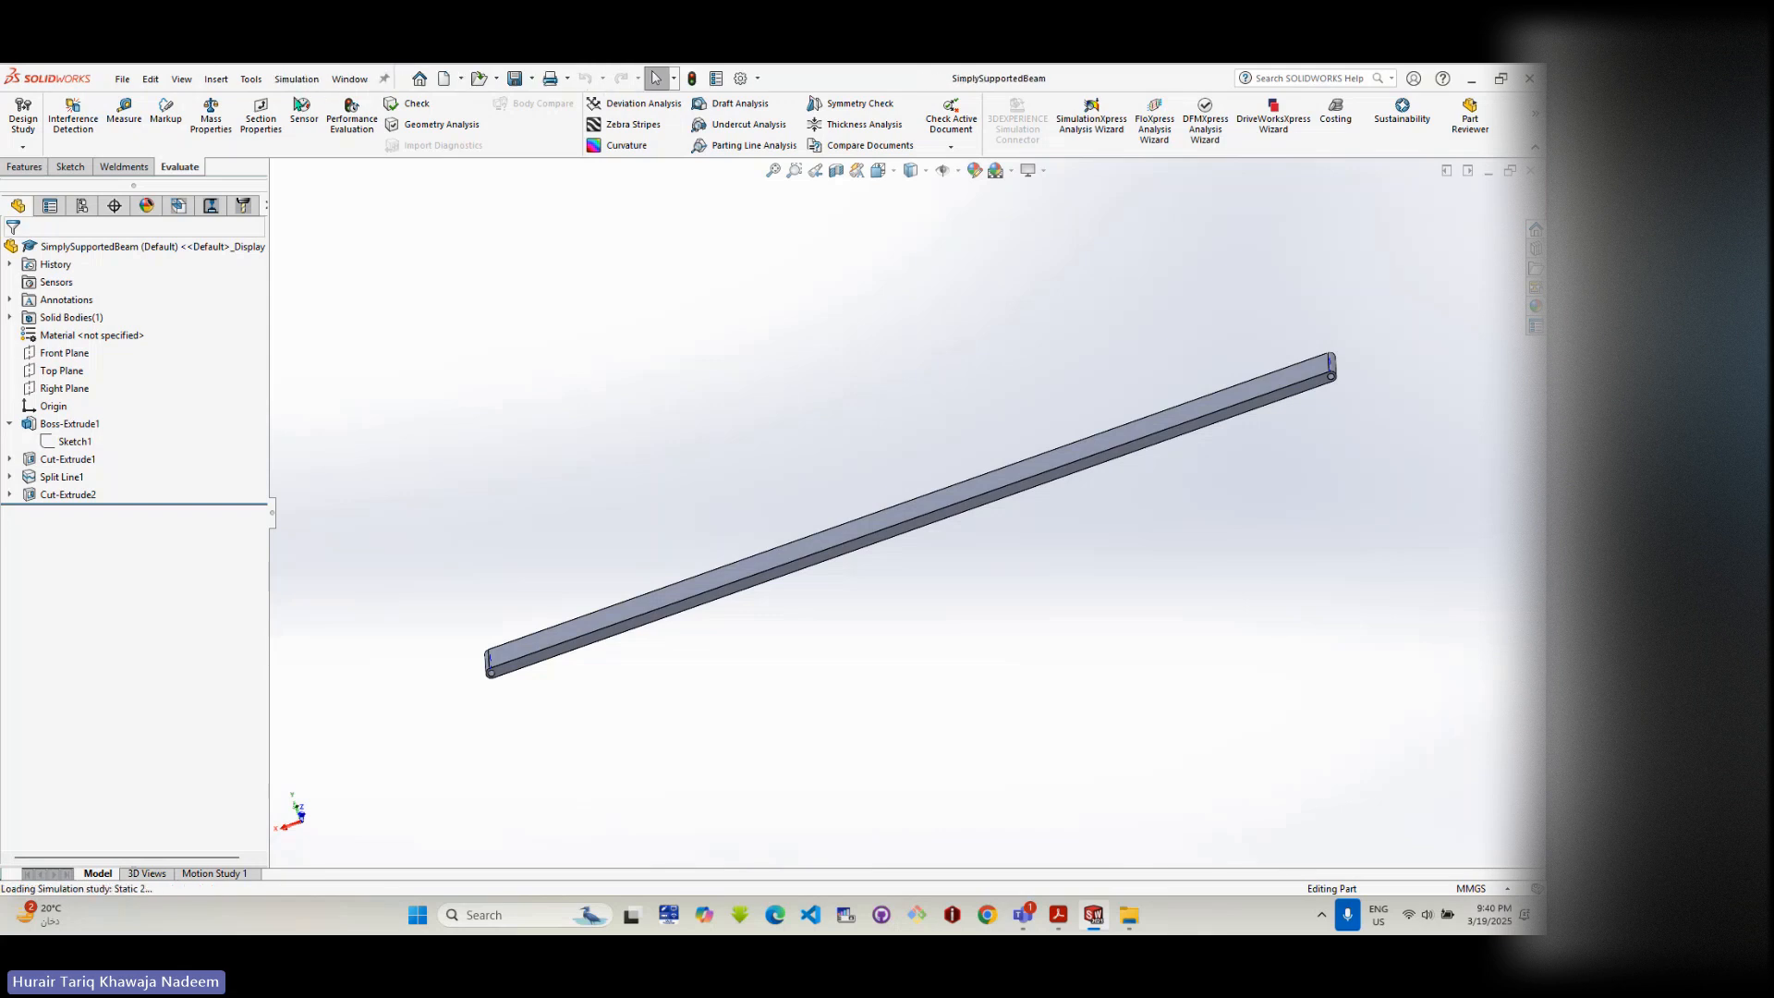
- Check that Simulation is enabled among the CommandManager tabs and look over the available simulation commands
right_click(876, 86)
mouse_move(941, 139)
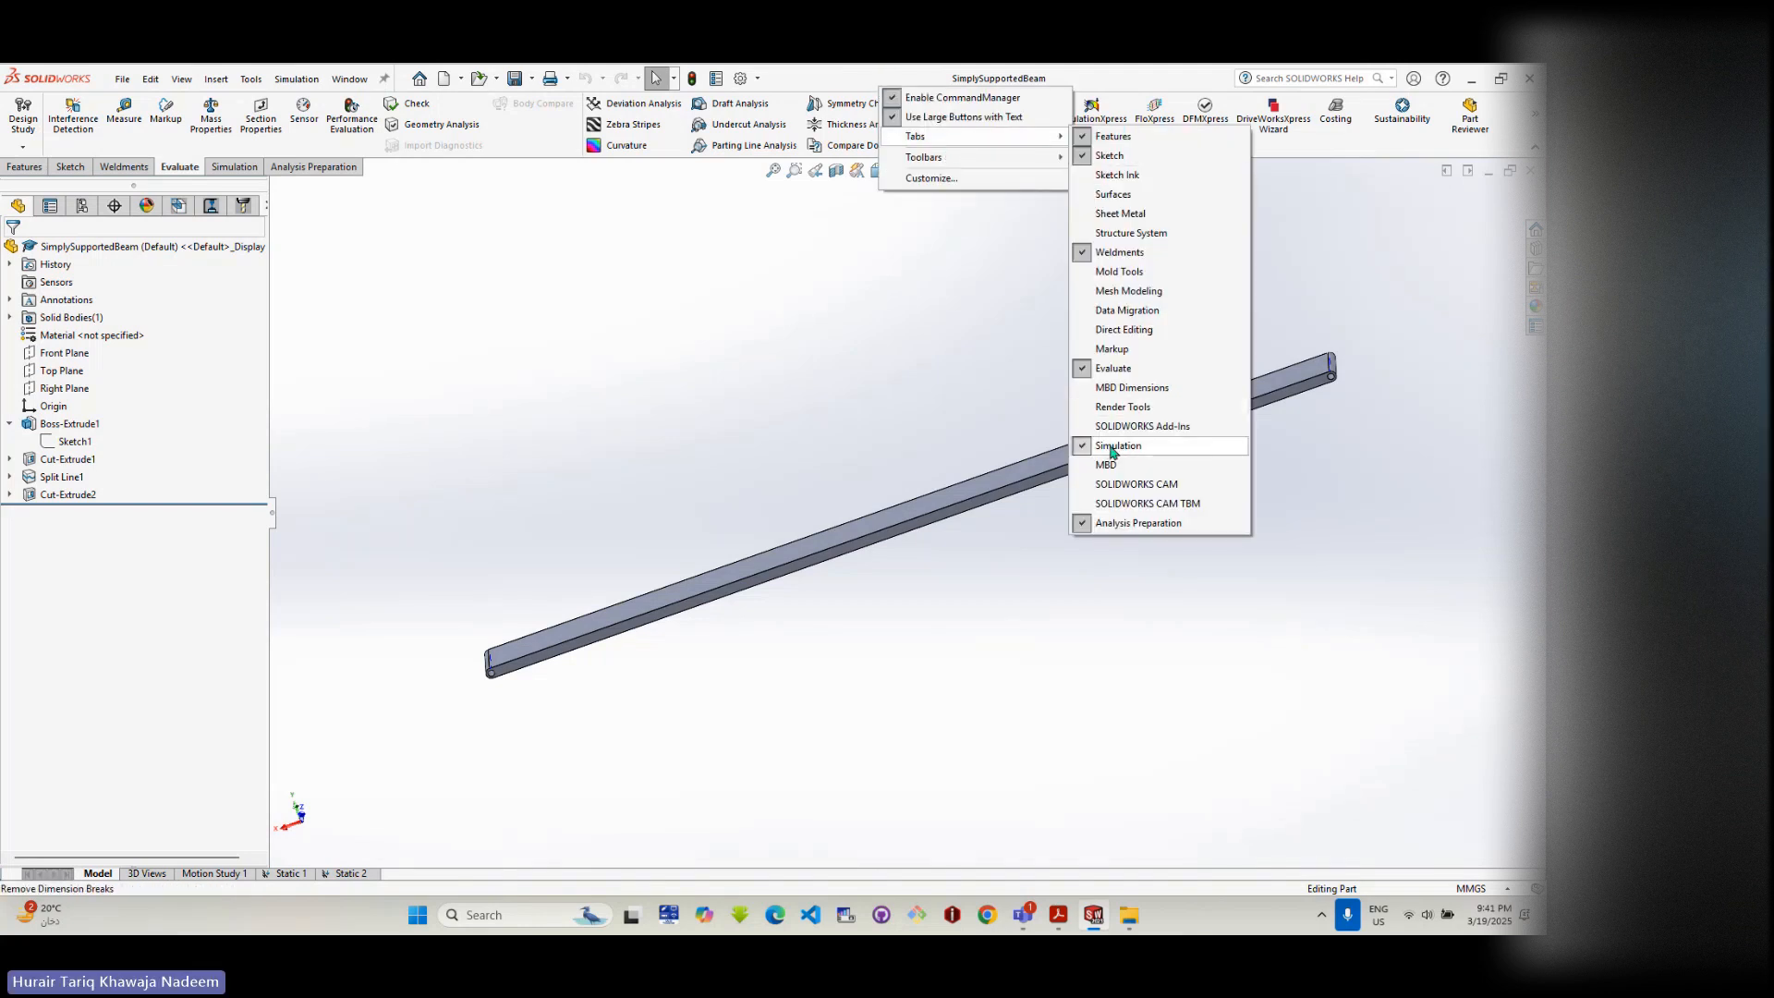
left_click(365, 214)
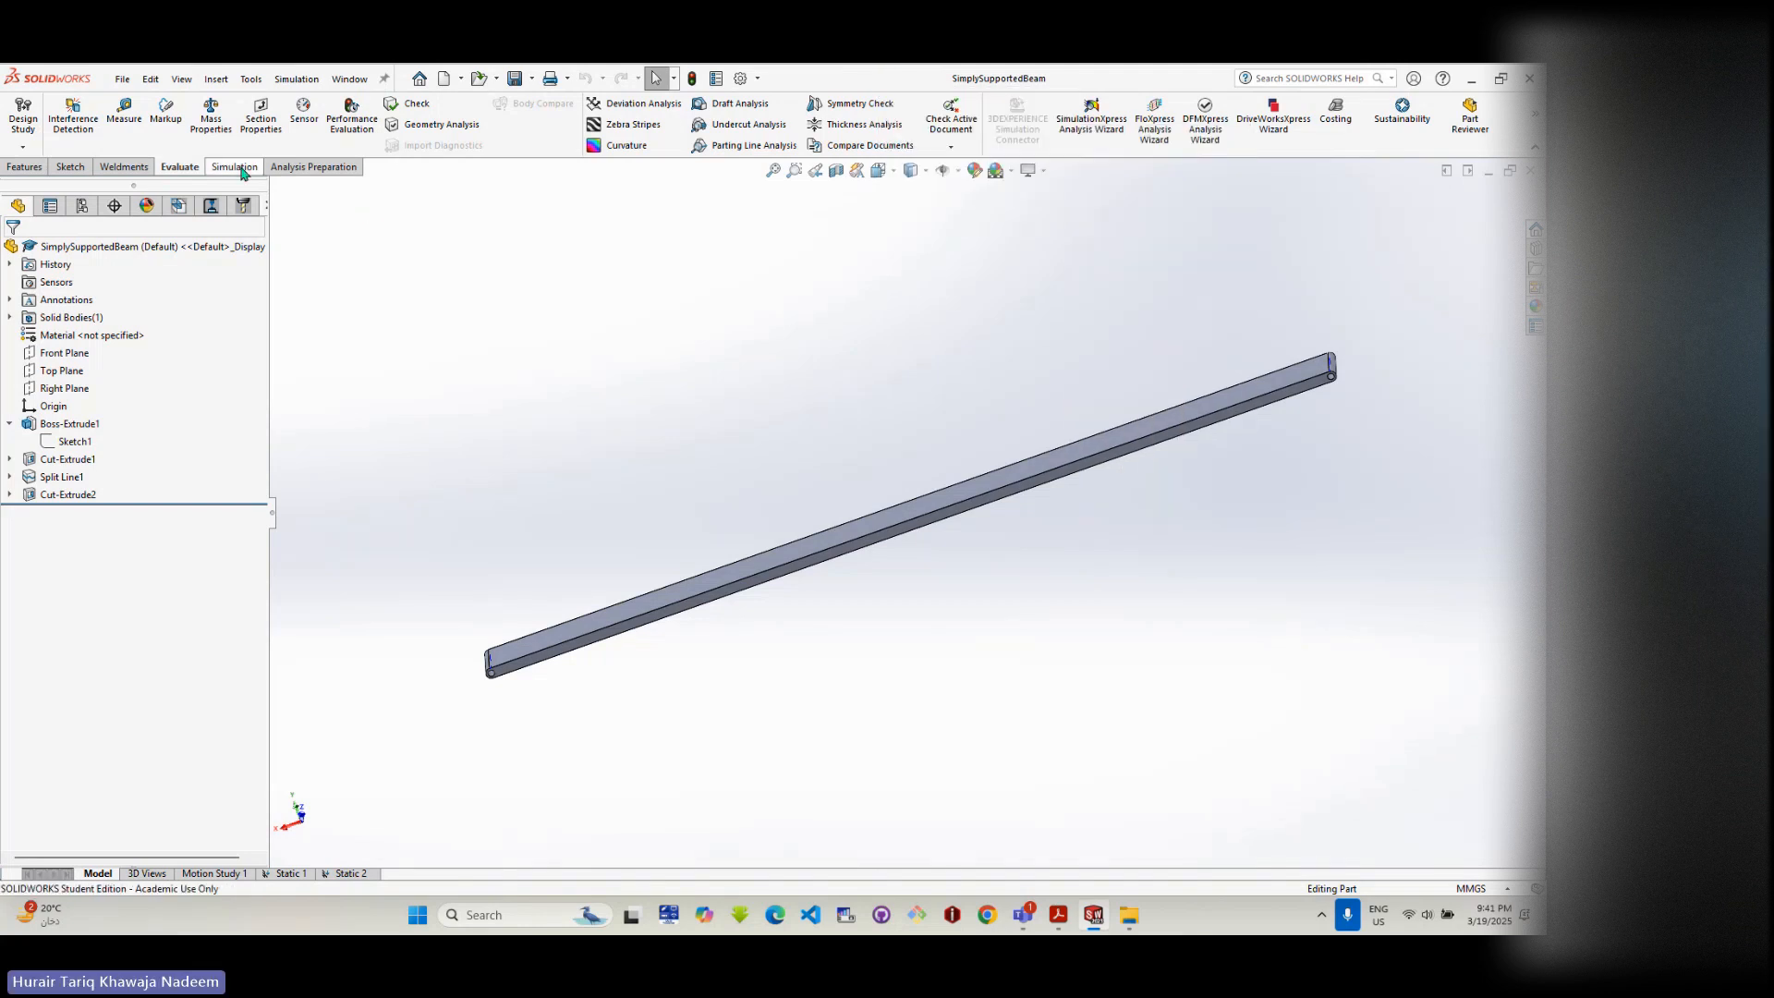
left_click(310, 80)
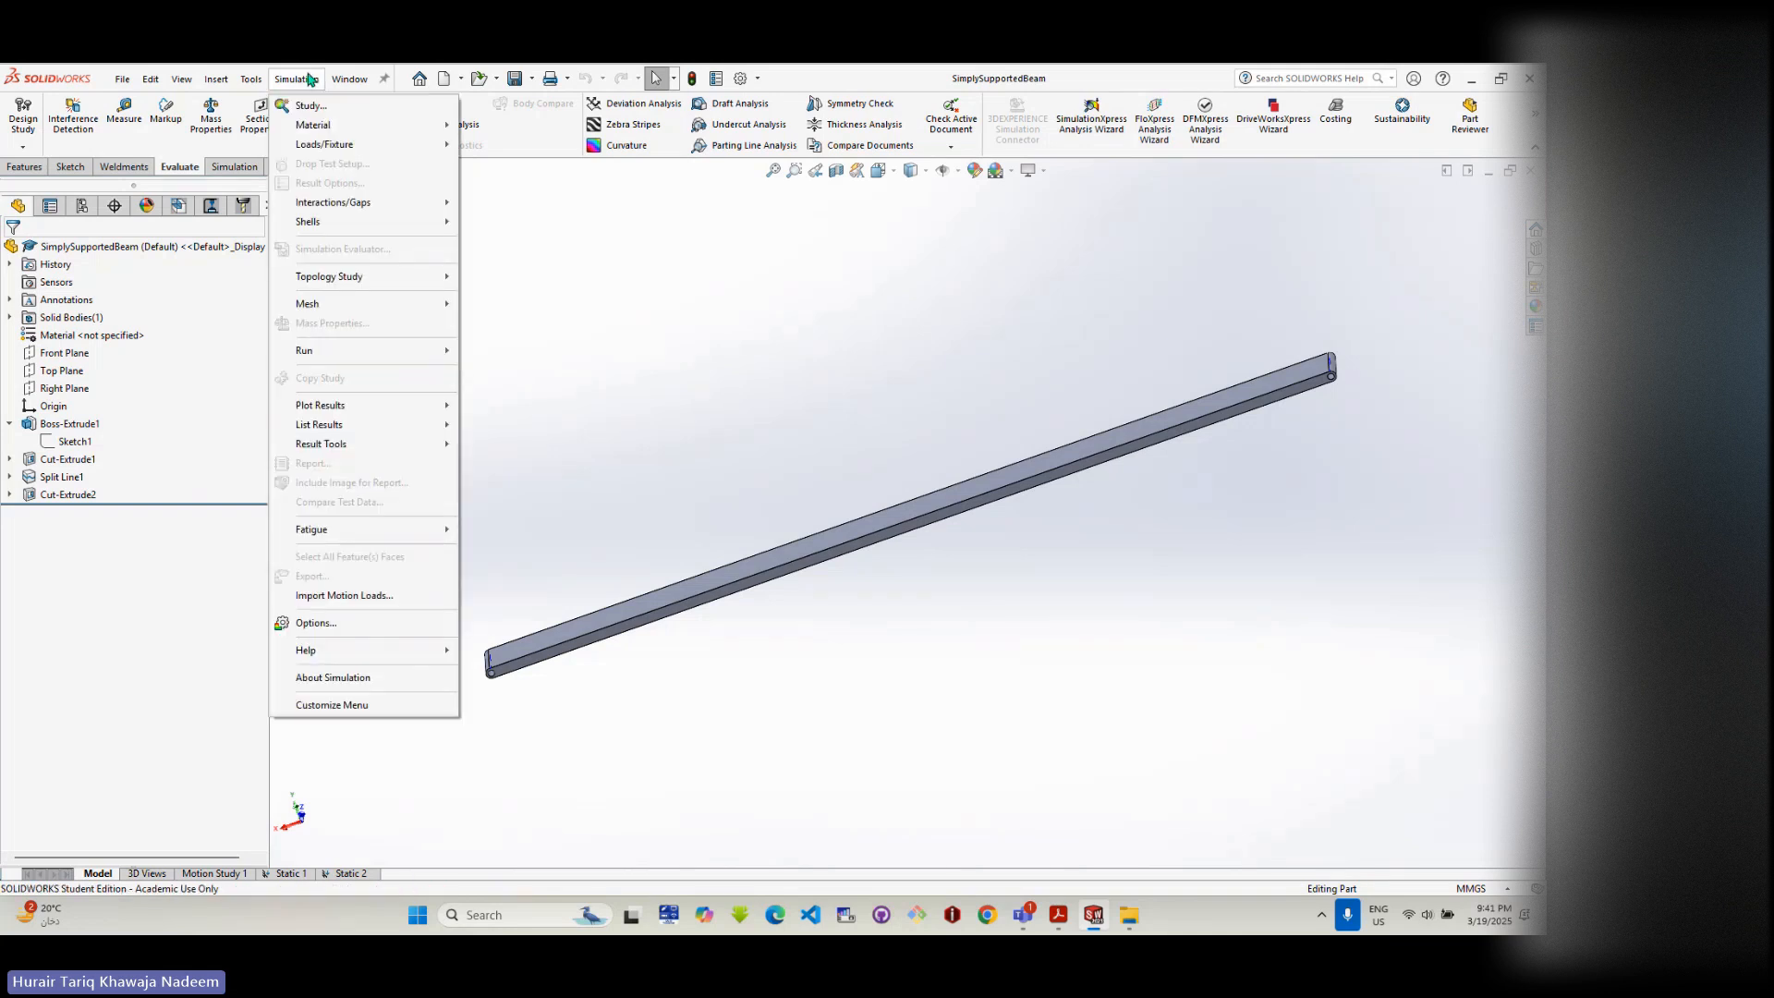
left_click(460, 278)
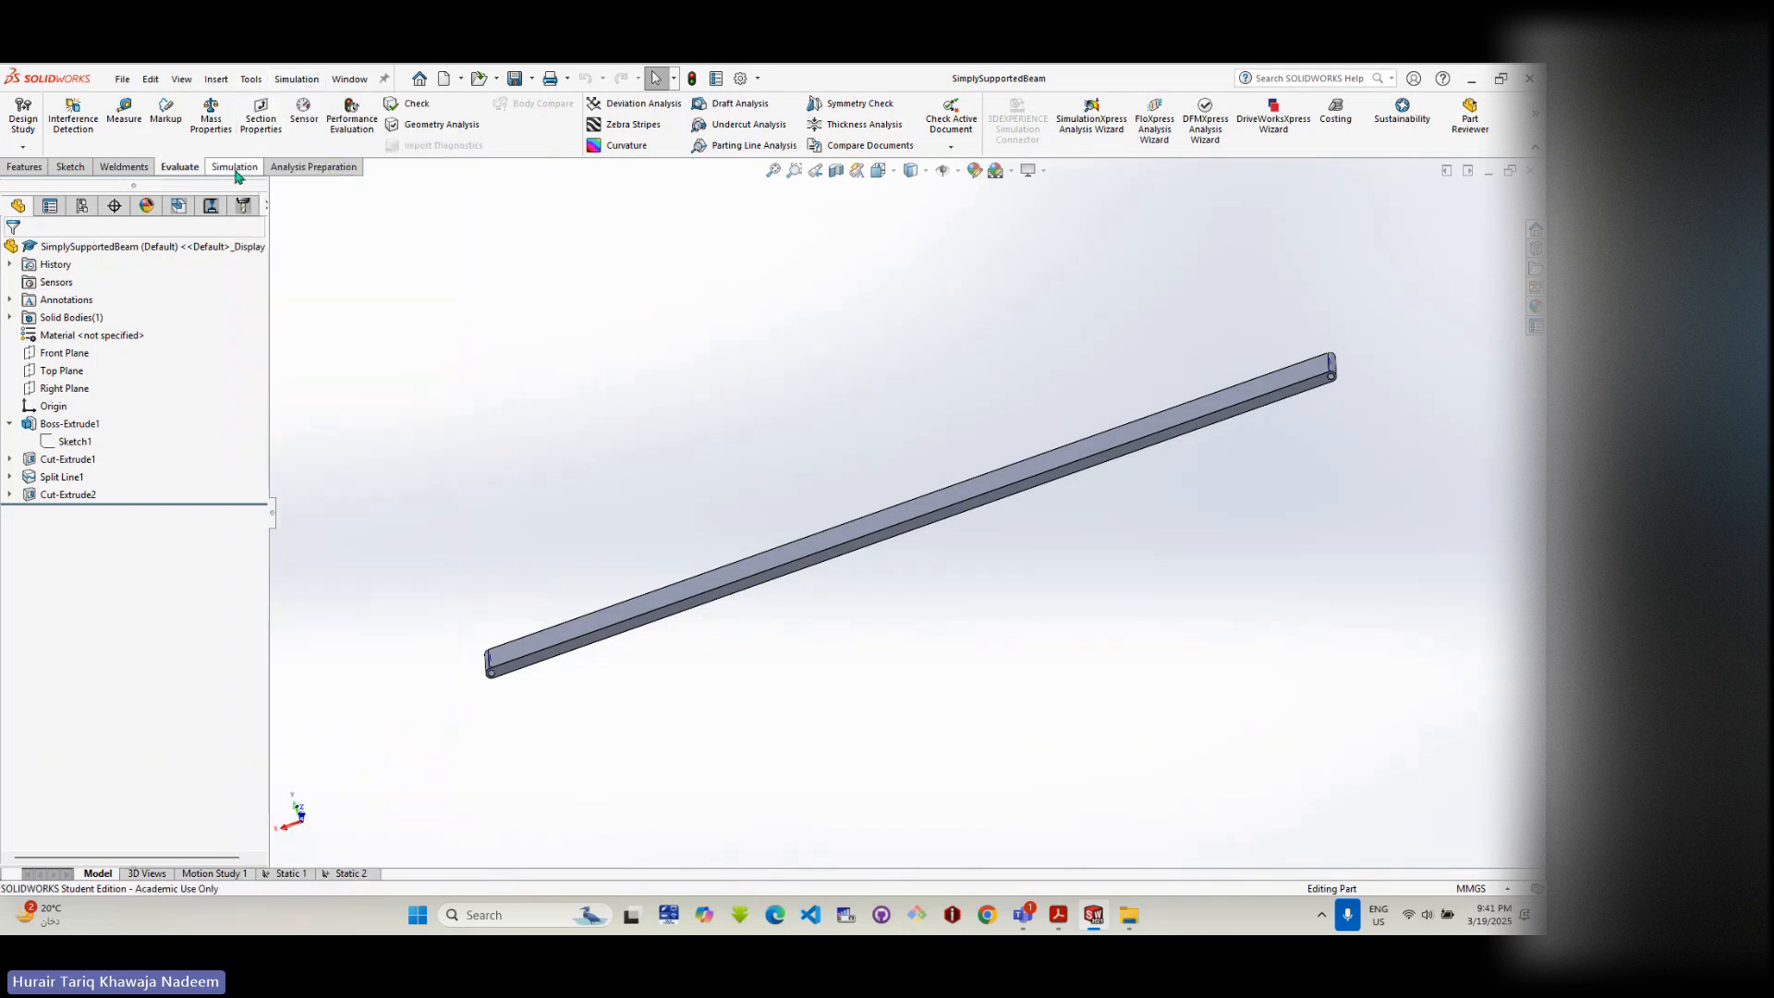
- Create a new static simulation study named 01 for the beam
left_click(234, 168)
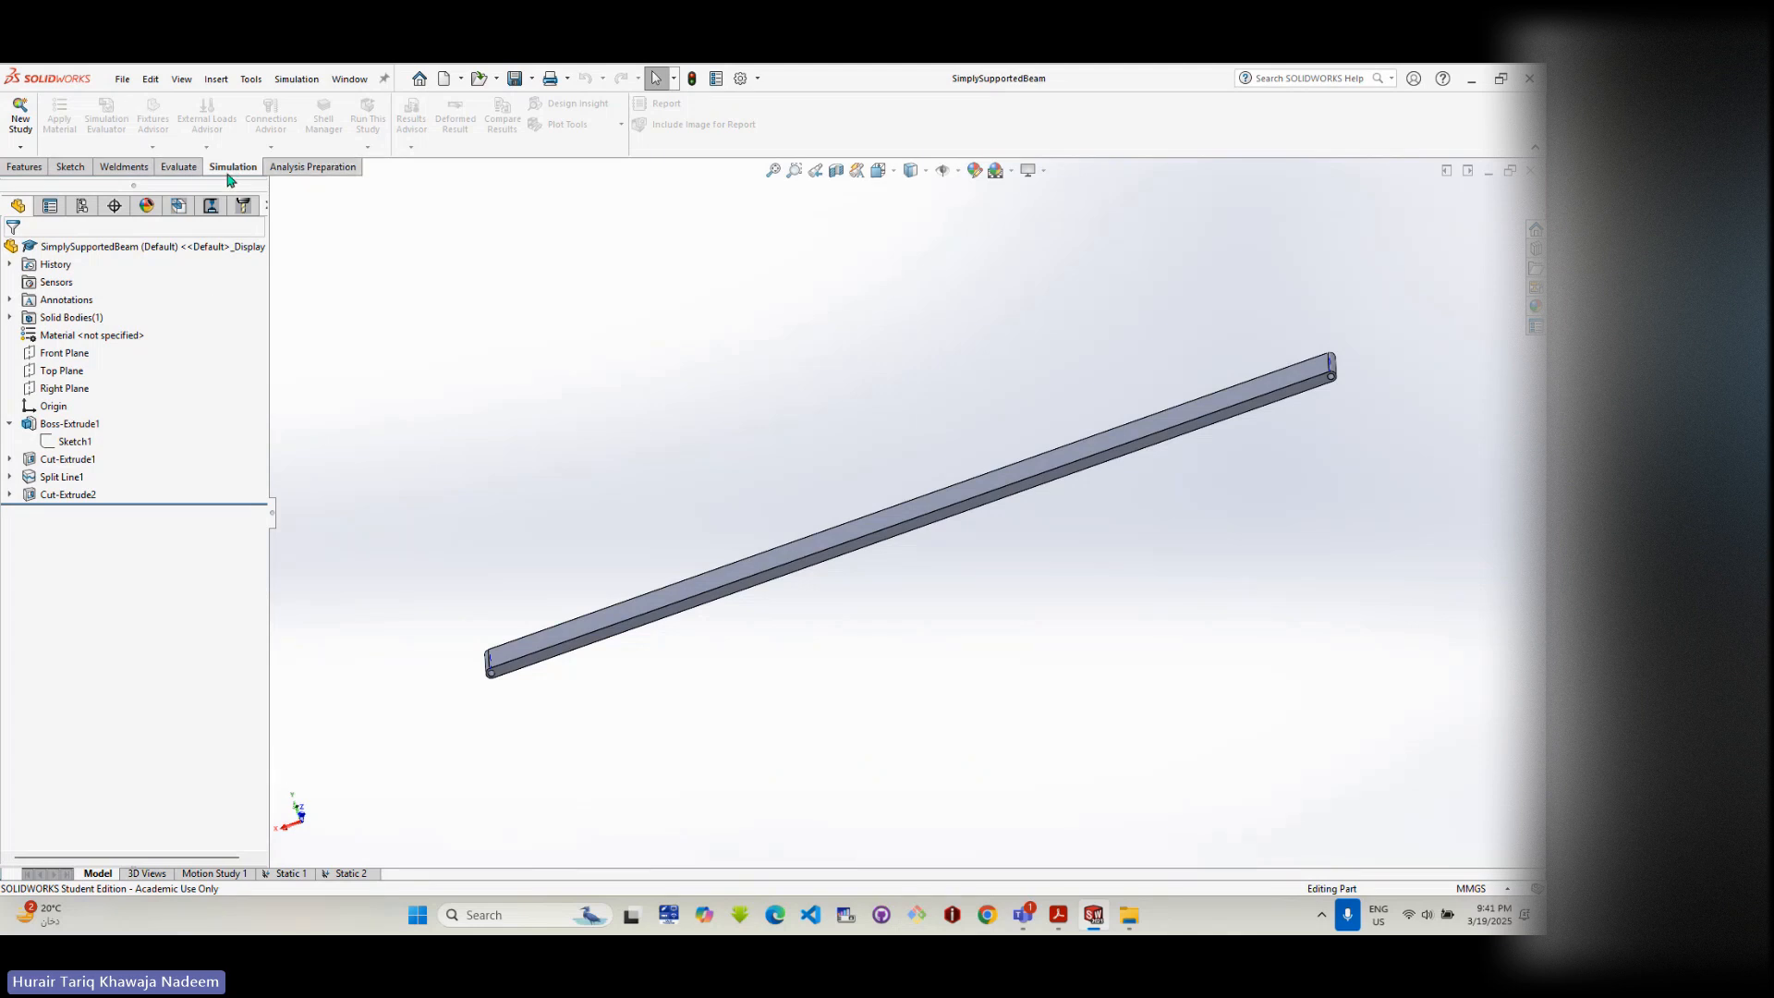
left_click(20, 123)
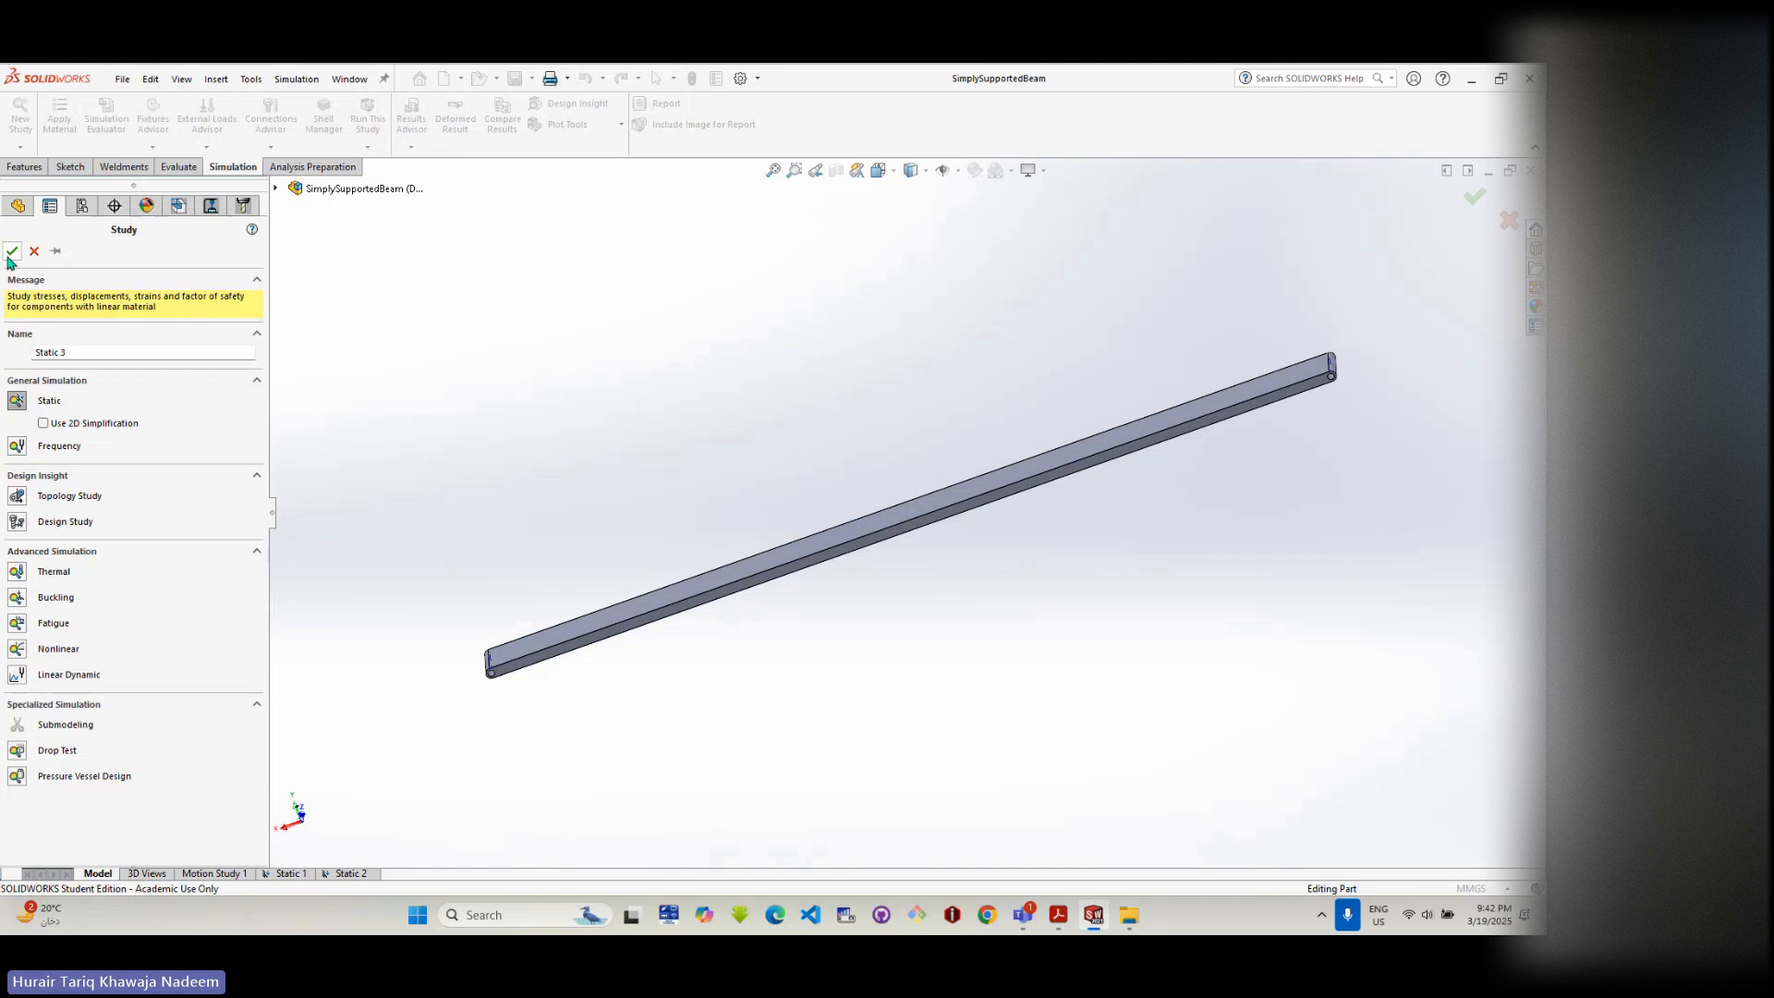
left_click_drag(67, 354, 41, 356)
type("0")
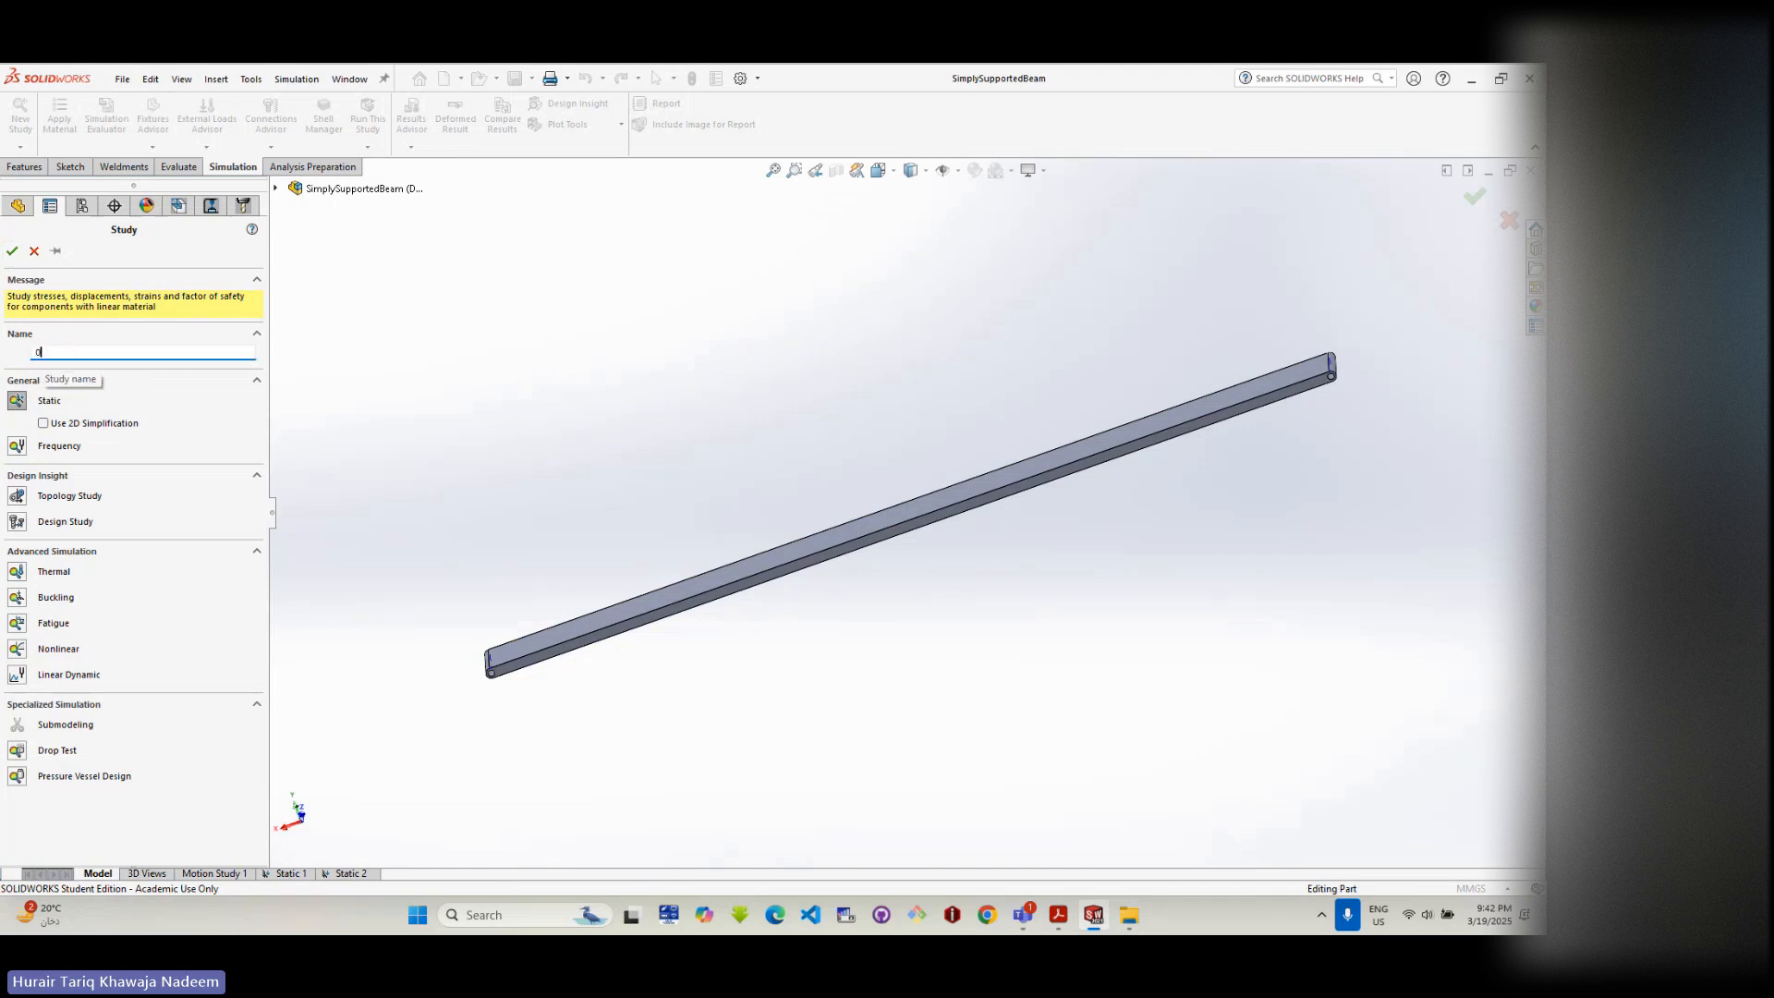
type("1")
left_click(12, 250)
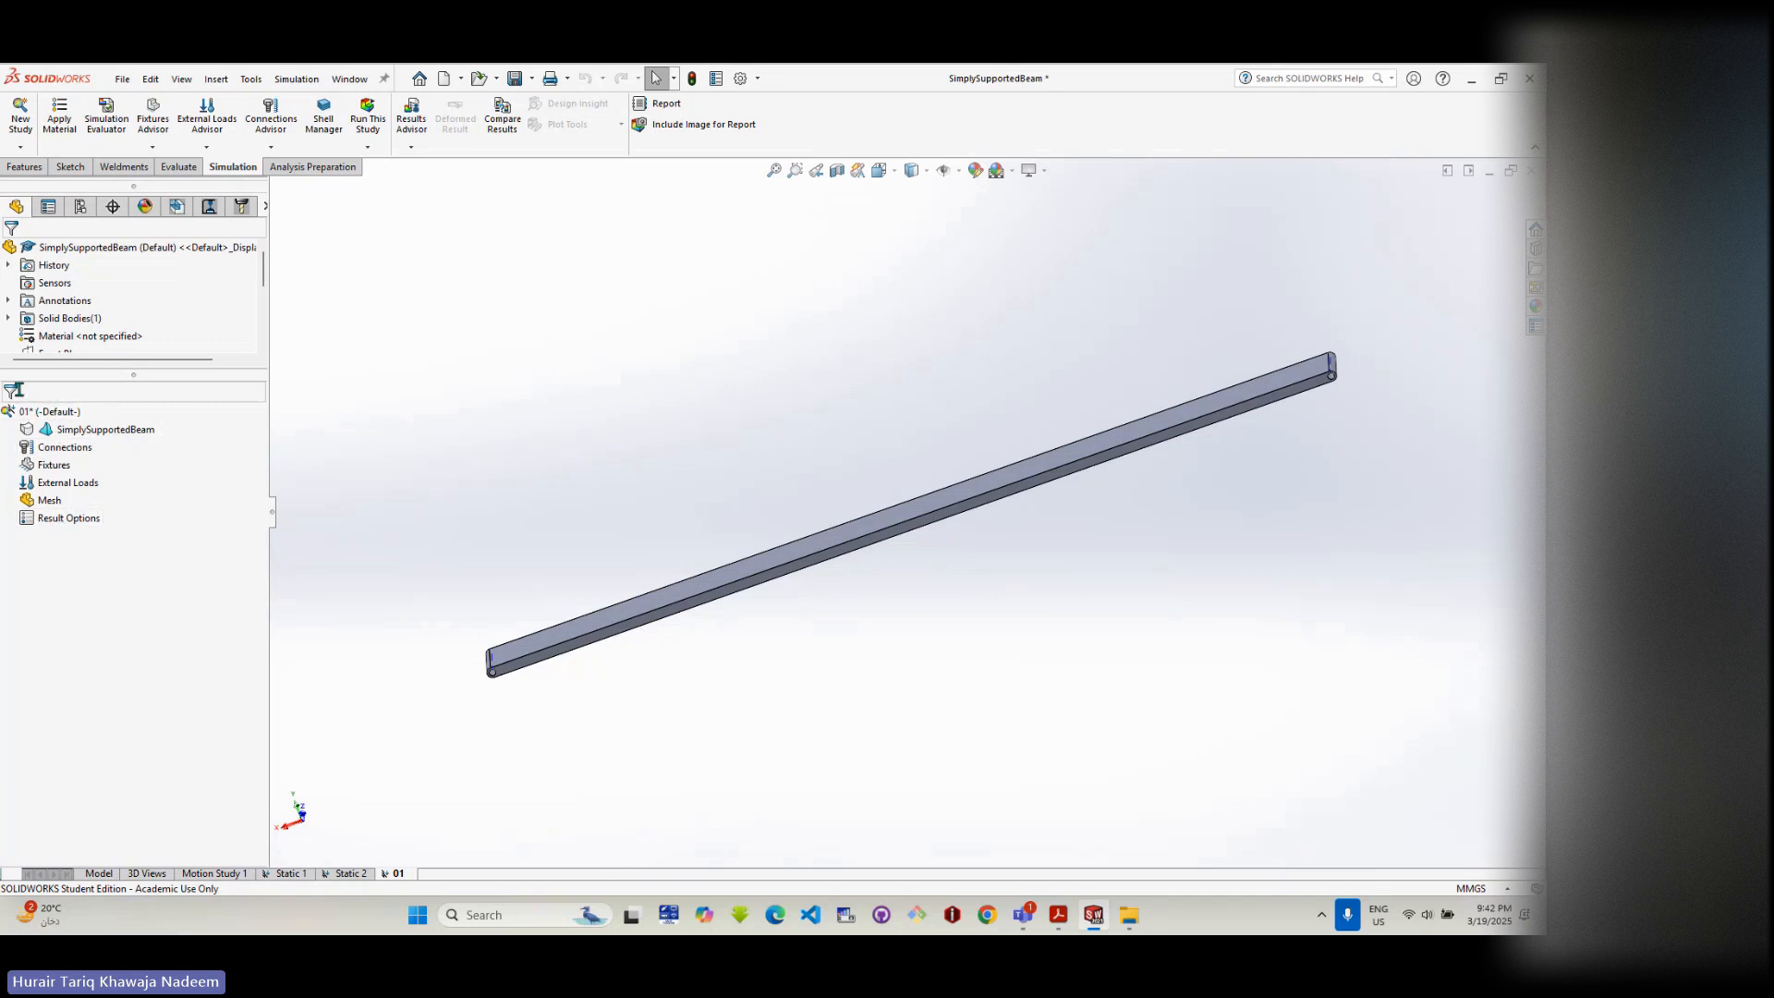
- Widen the study tree and open the material settings for the SimplySupportedBeam body
left_click_drag(270, 510, 303, 511)
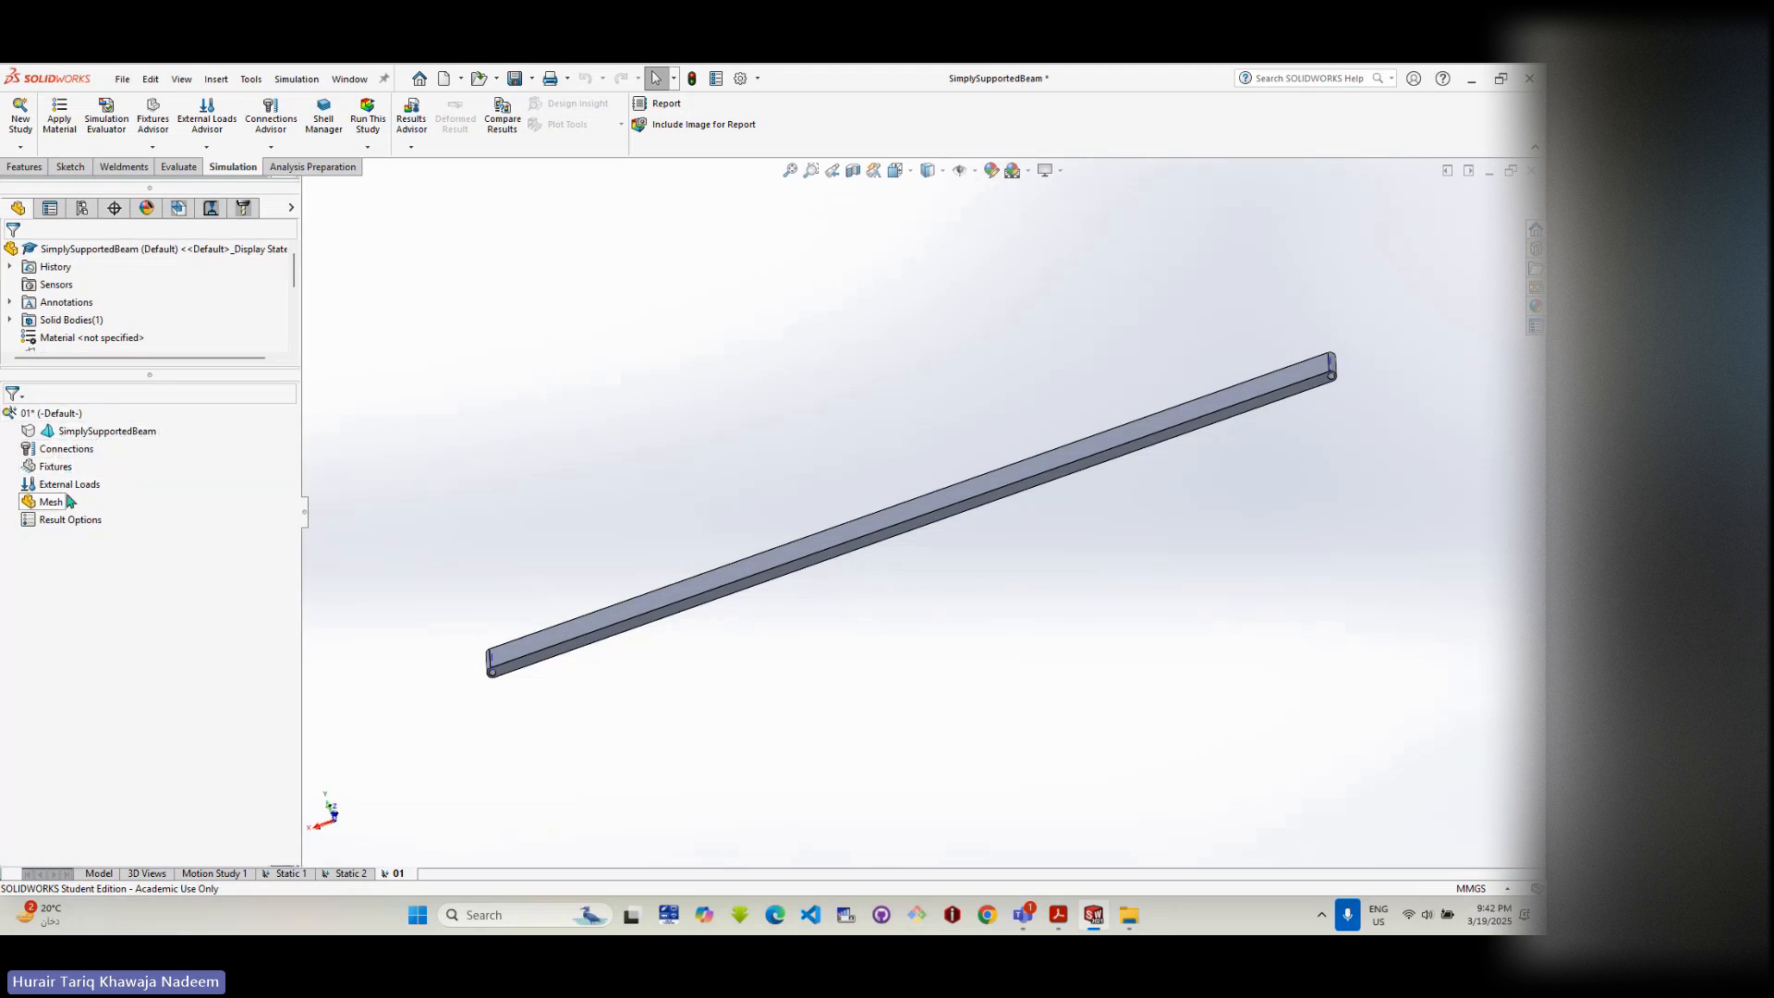
right_click(109, 437)
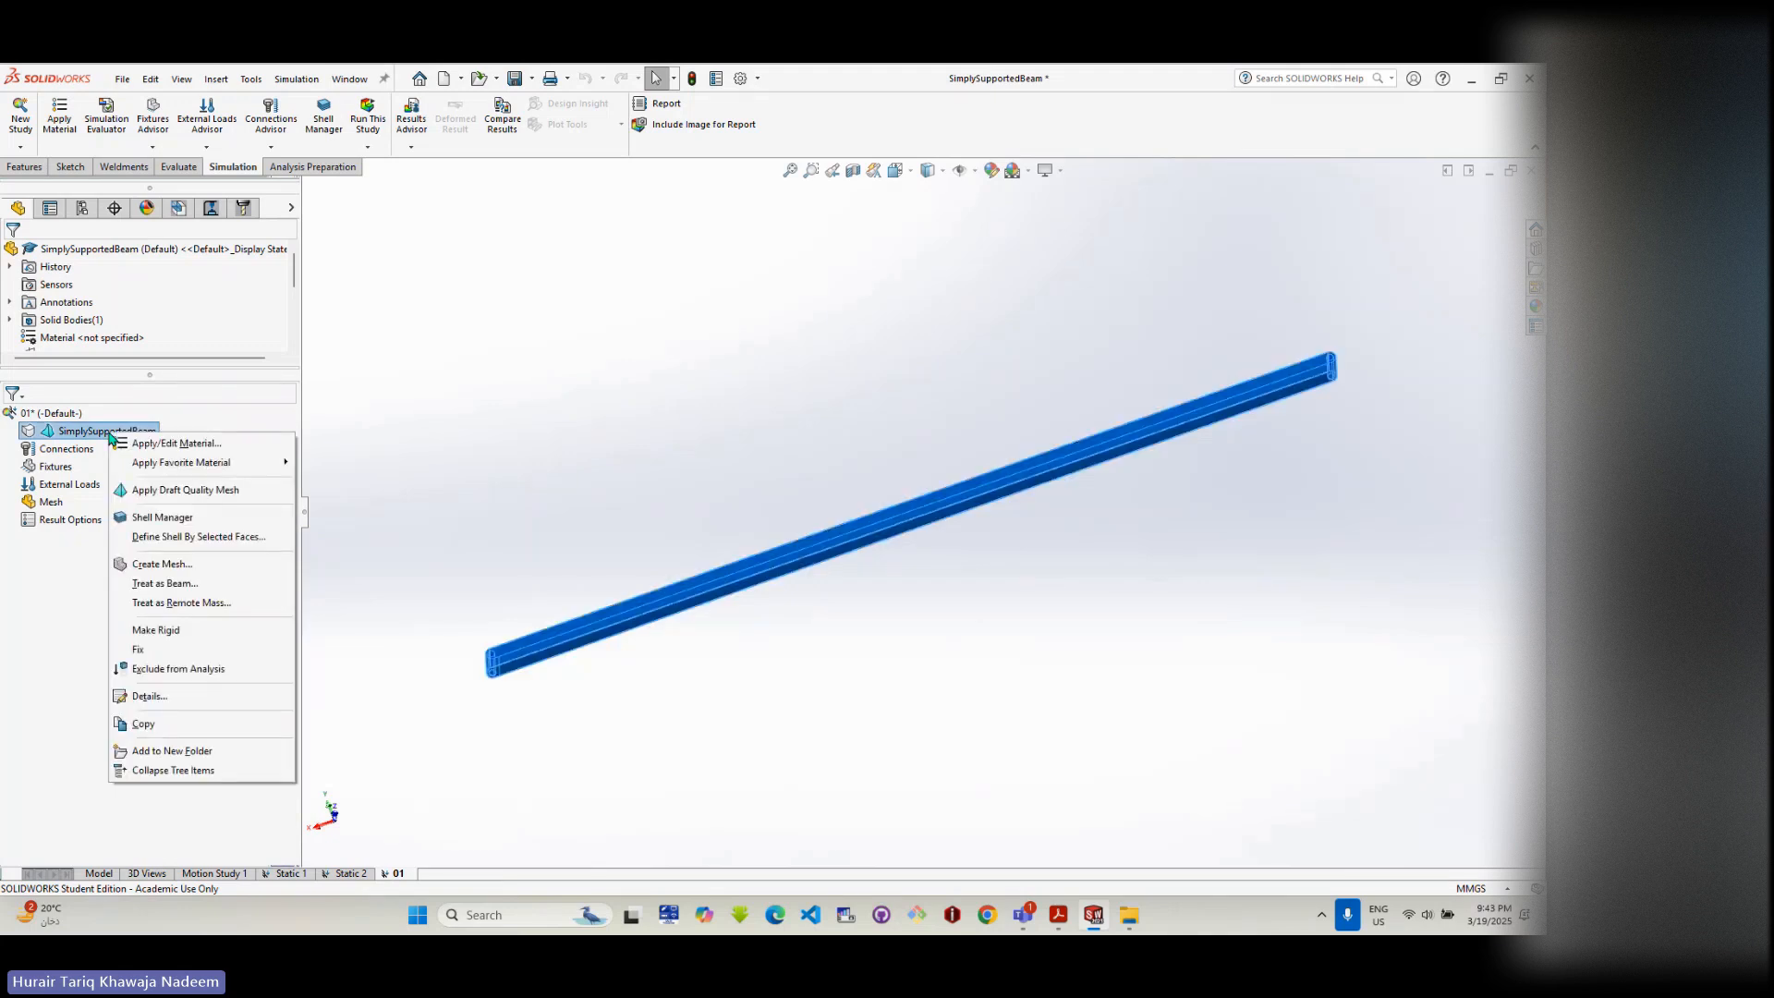
left_click(196, 445)
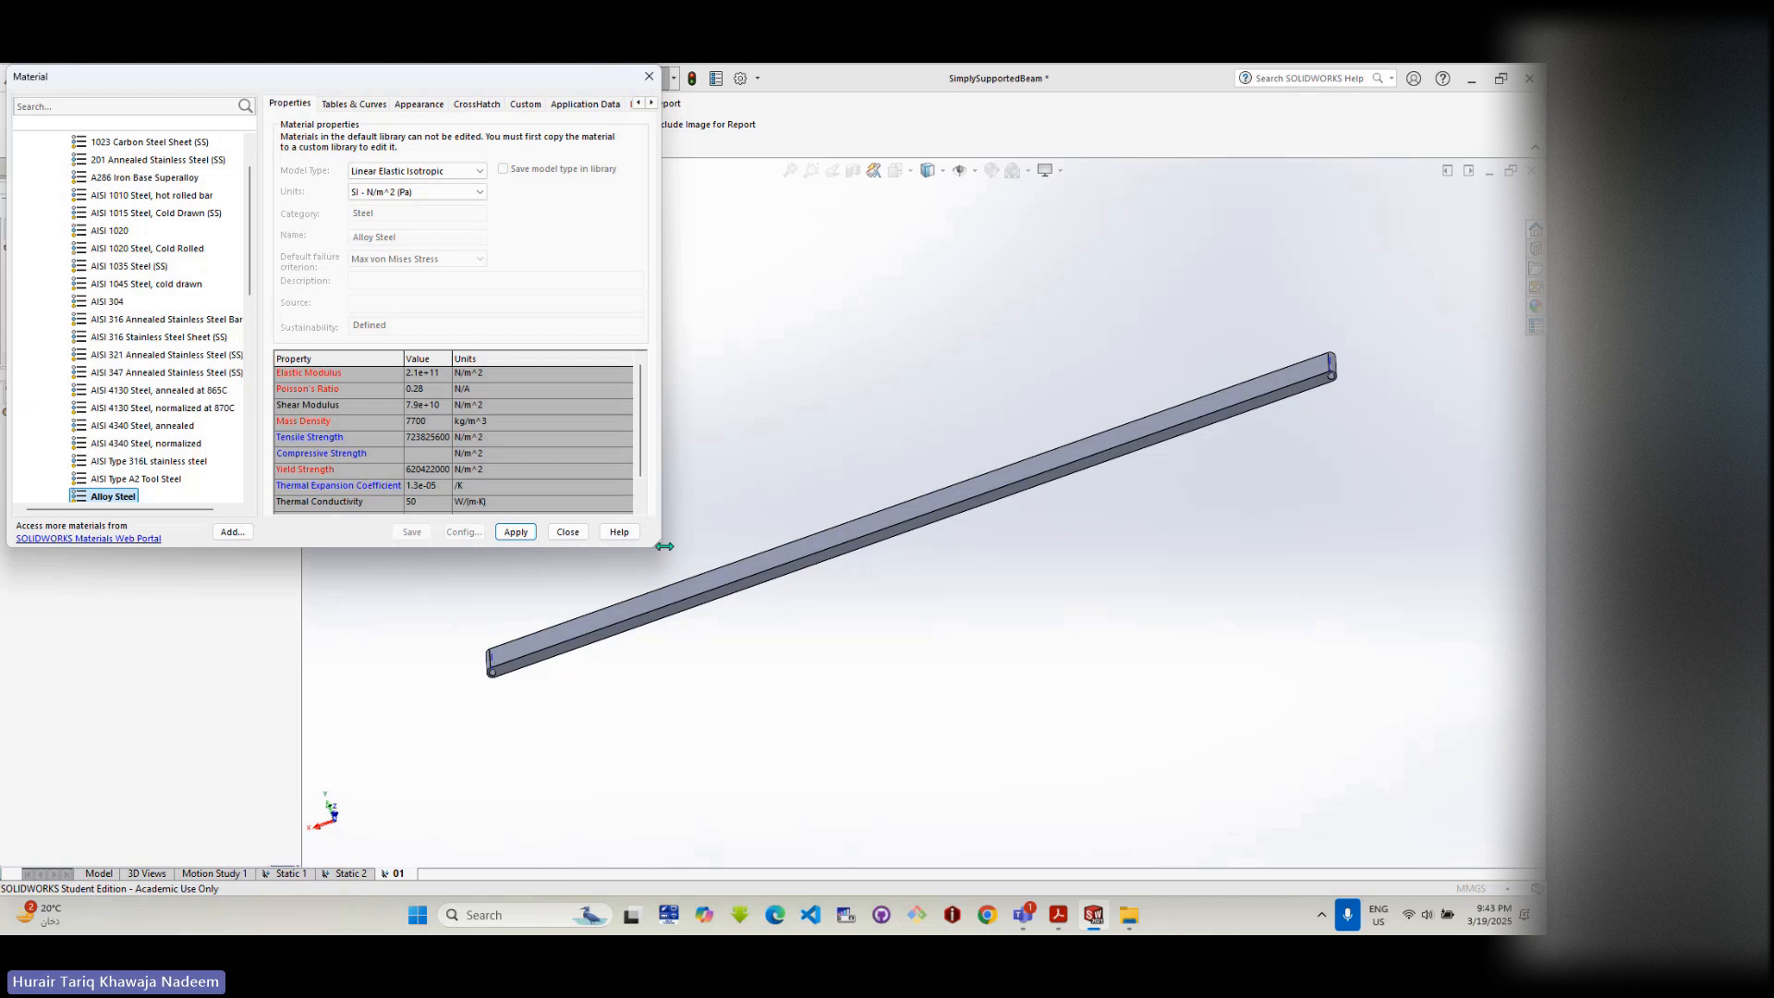
- Look through the material libraries, including SOLIDWORKS DIN Materials and SOLIDWORKS Materials, and leave their categories collapsed
scroll(78, 296, "up", 1)
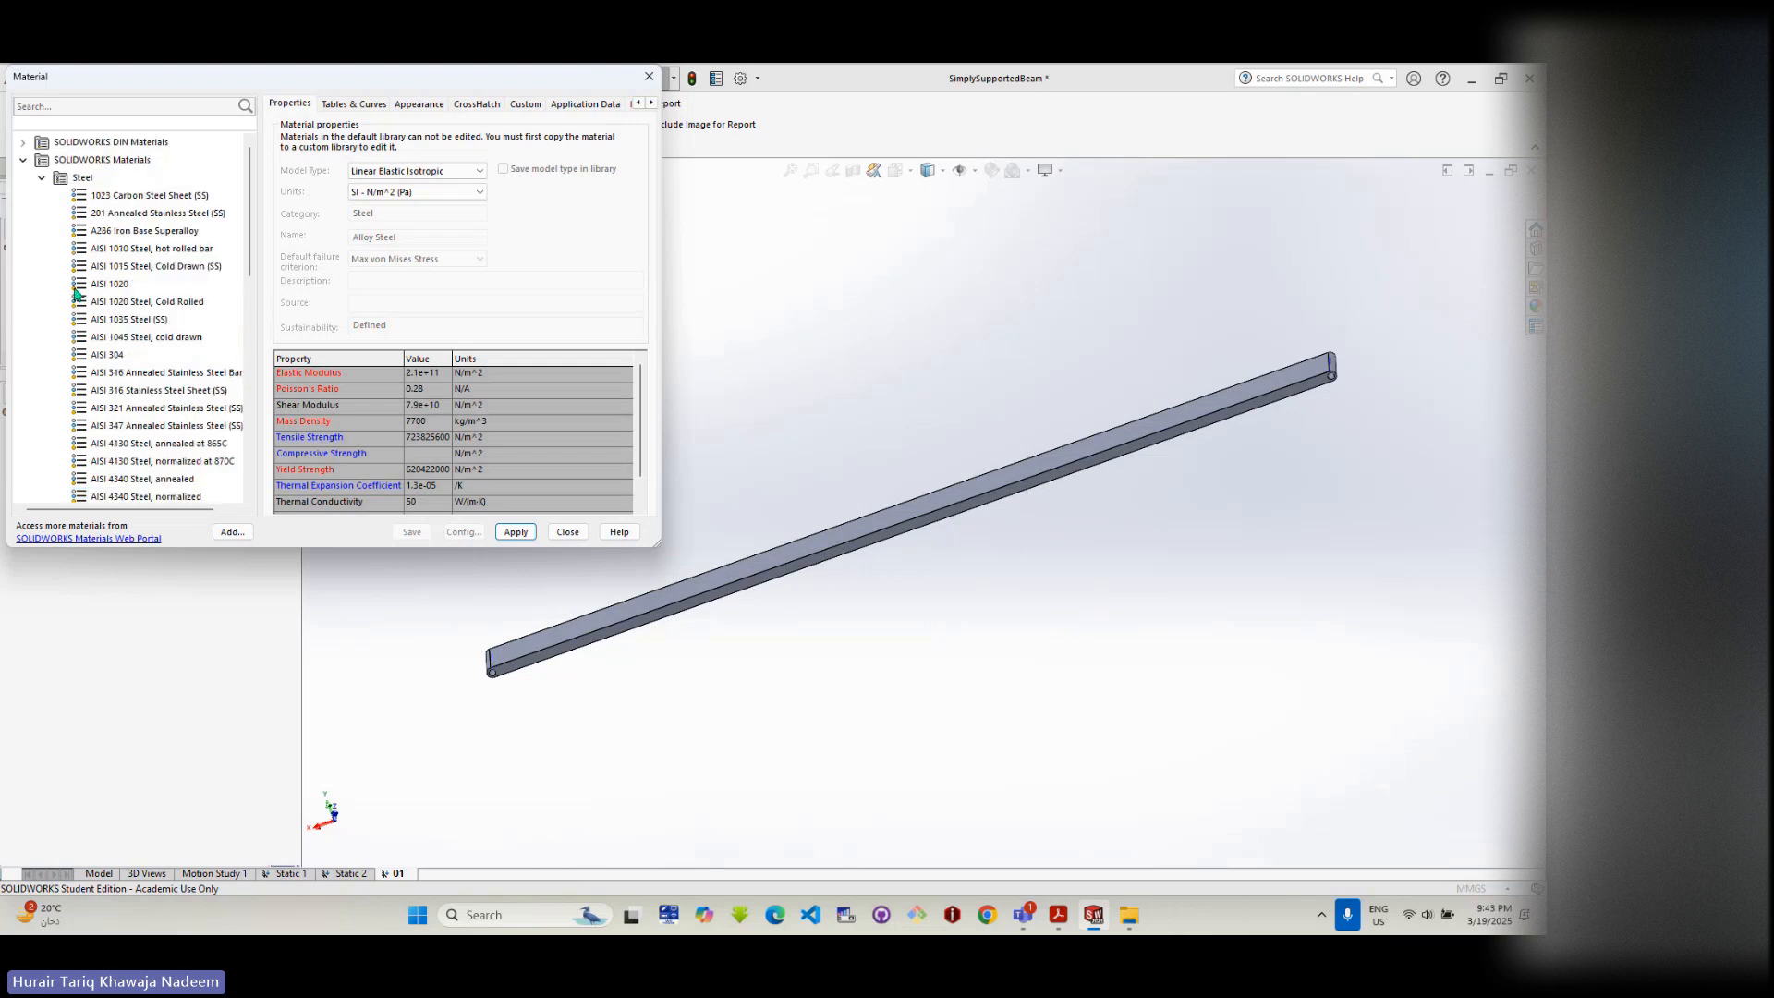
left_click(39, 178)
left_click(23, 160)
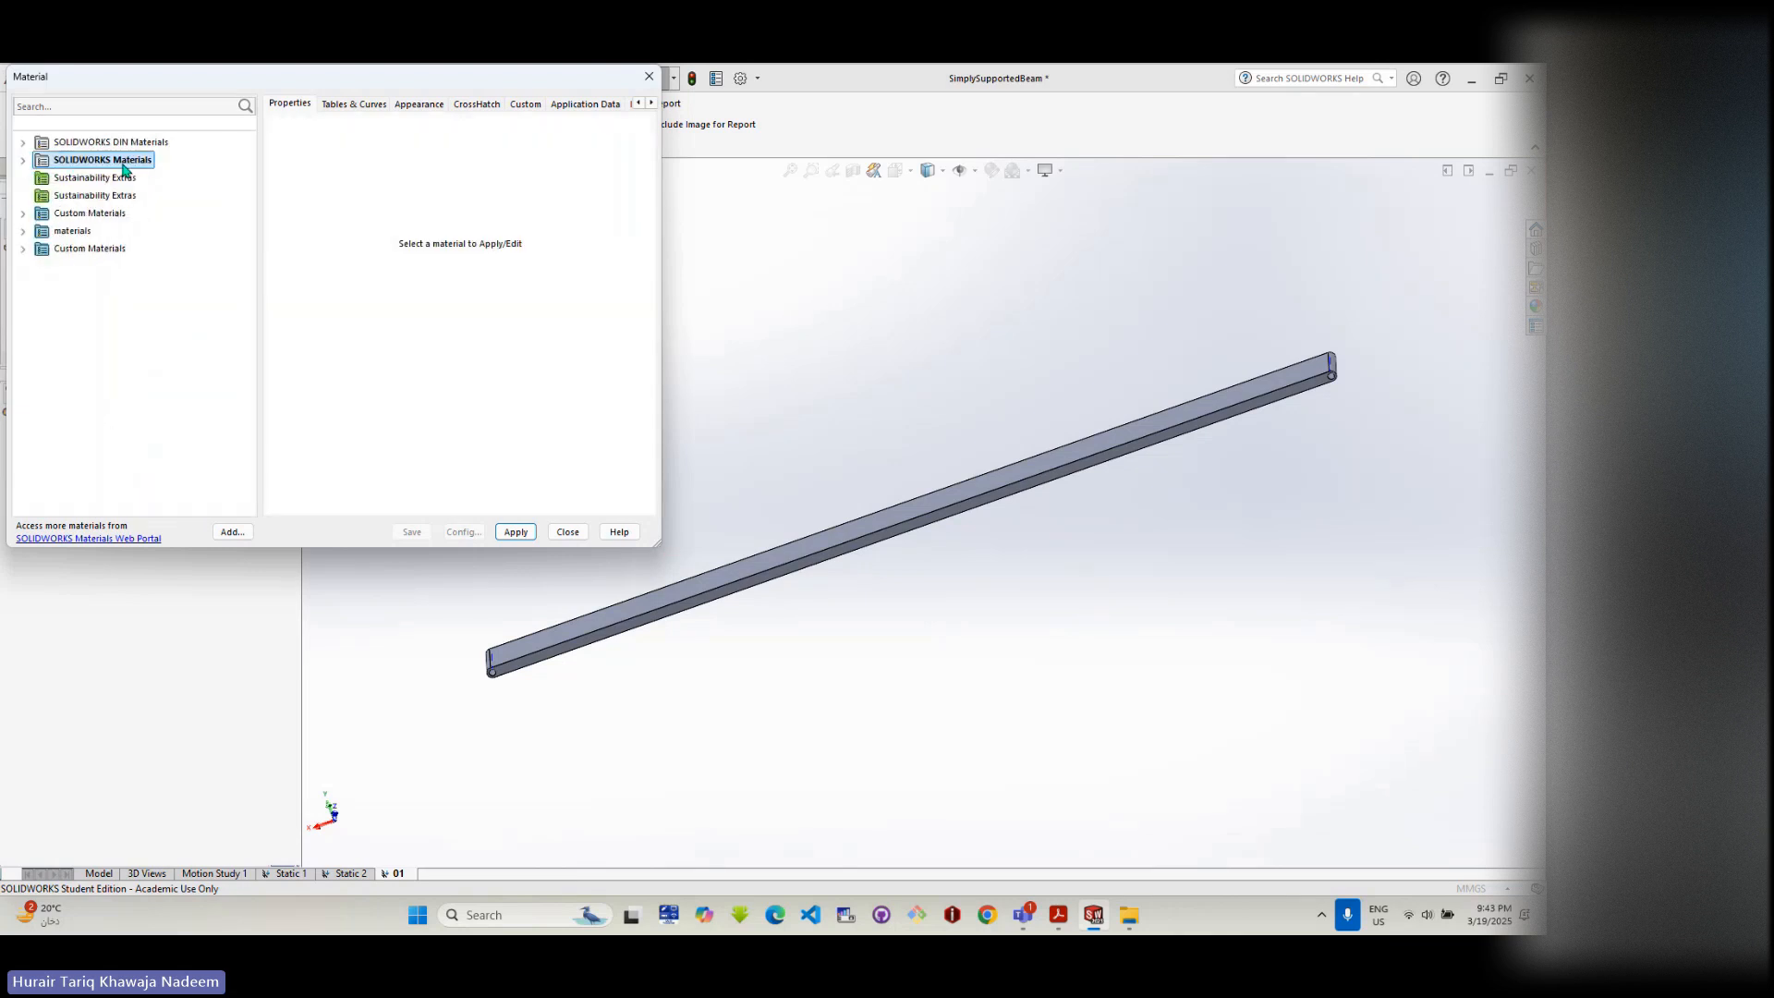
left_click(111, 144)
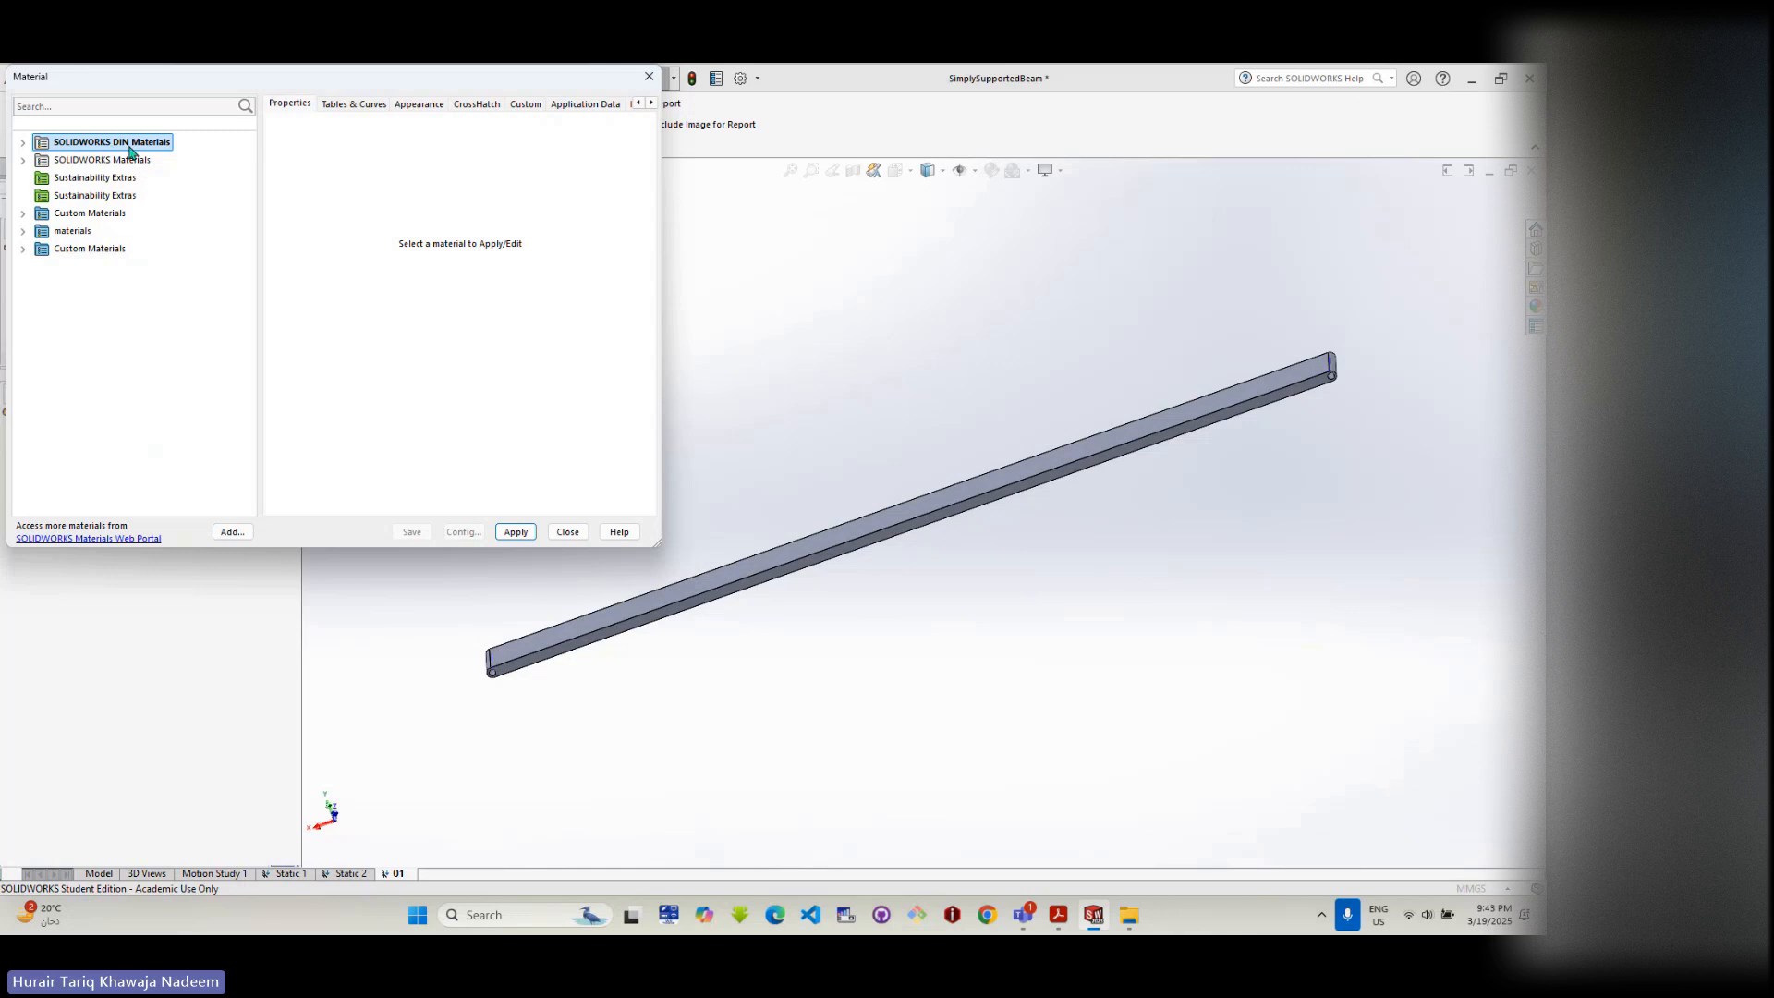
left_click(23, 143)
left_click(23, 143)
left_click(23, 161)
left_click(23, 160)
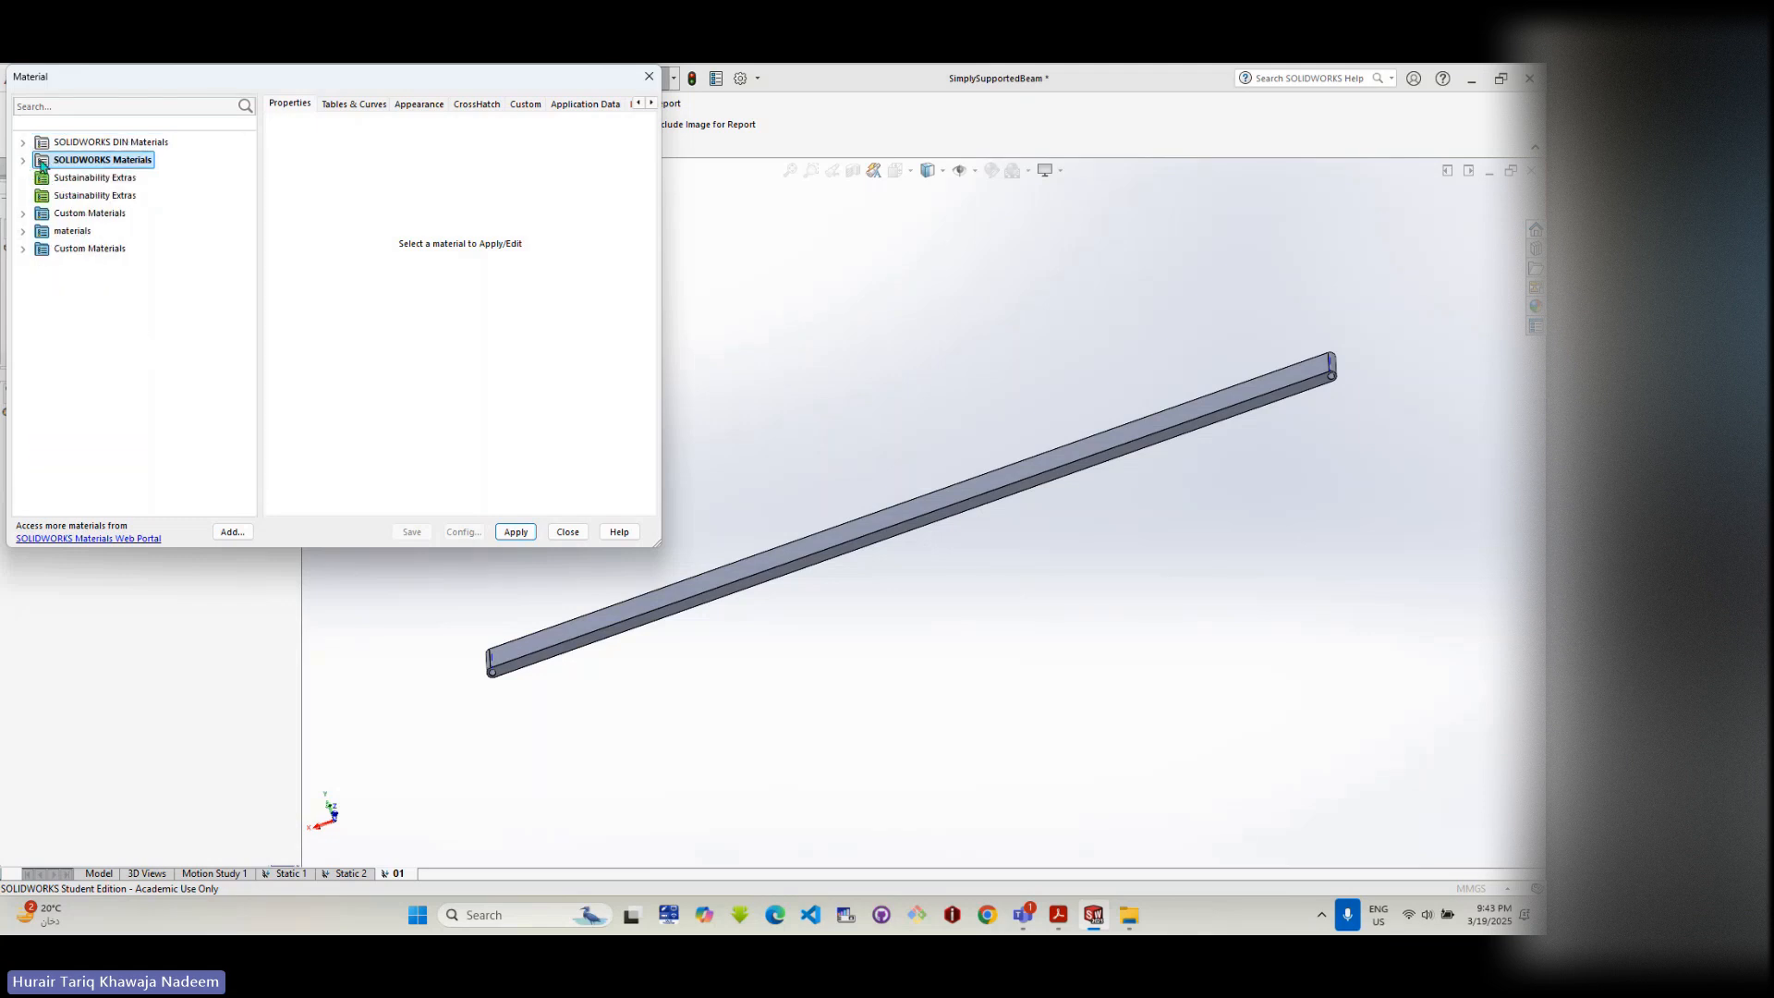
- Add a new category named ABS to the first Custom Materials library and save it
left_click(80, 213)
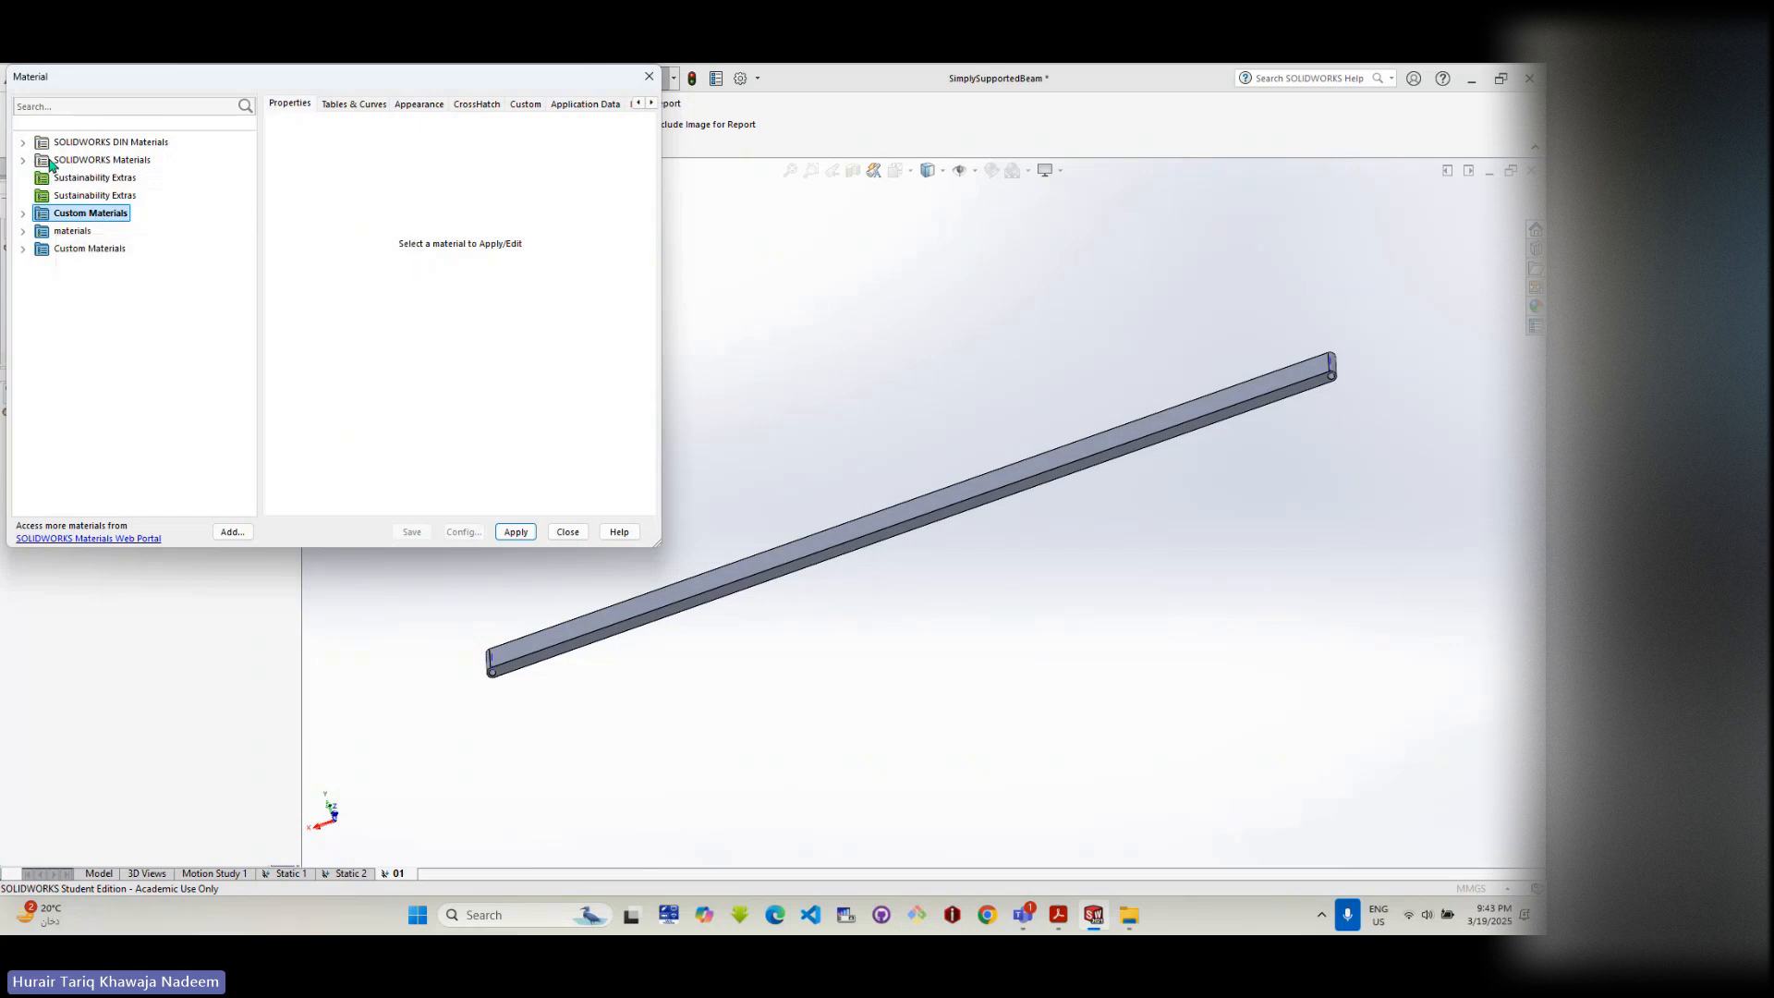
left_click(23, 214)
right_click(81, 216)
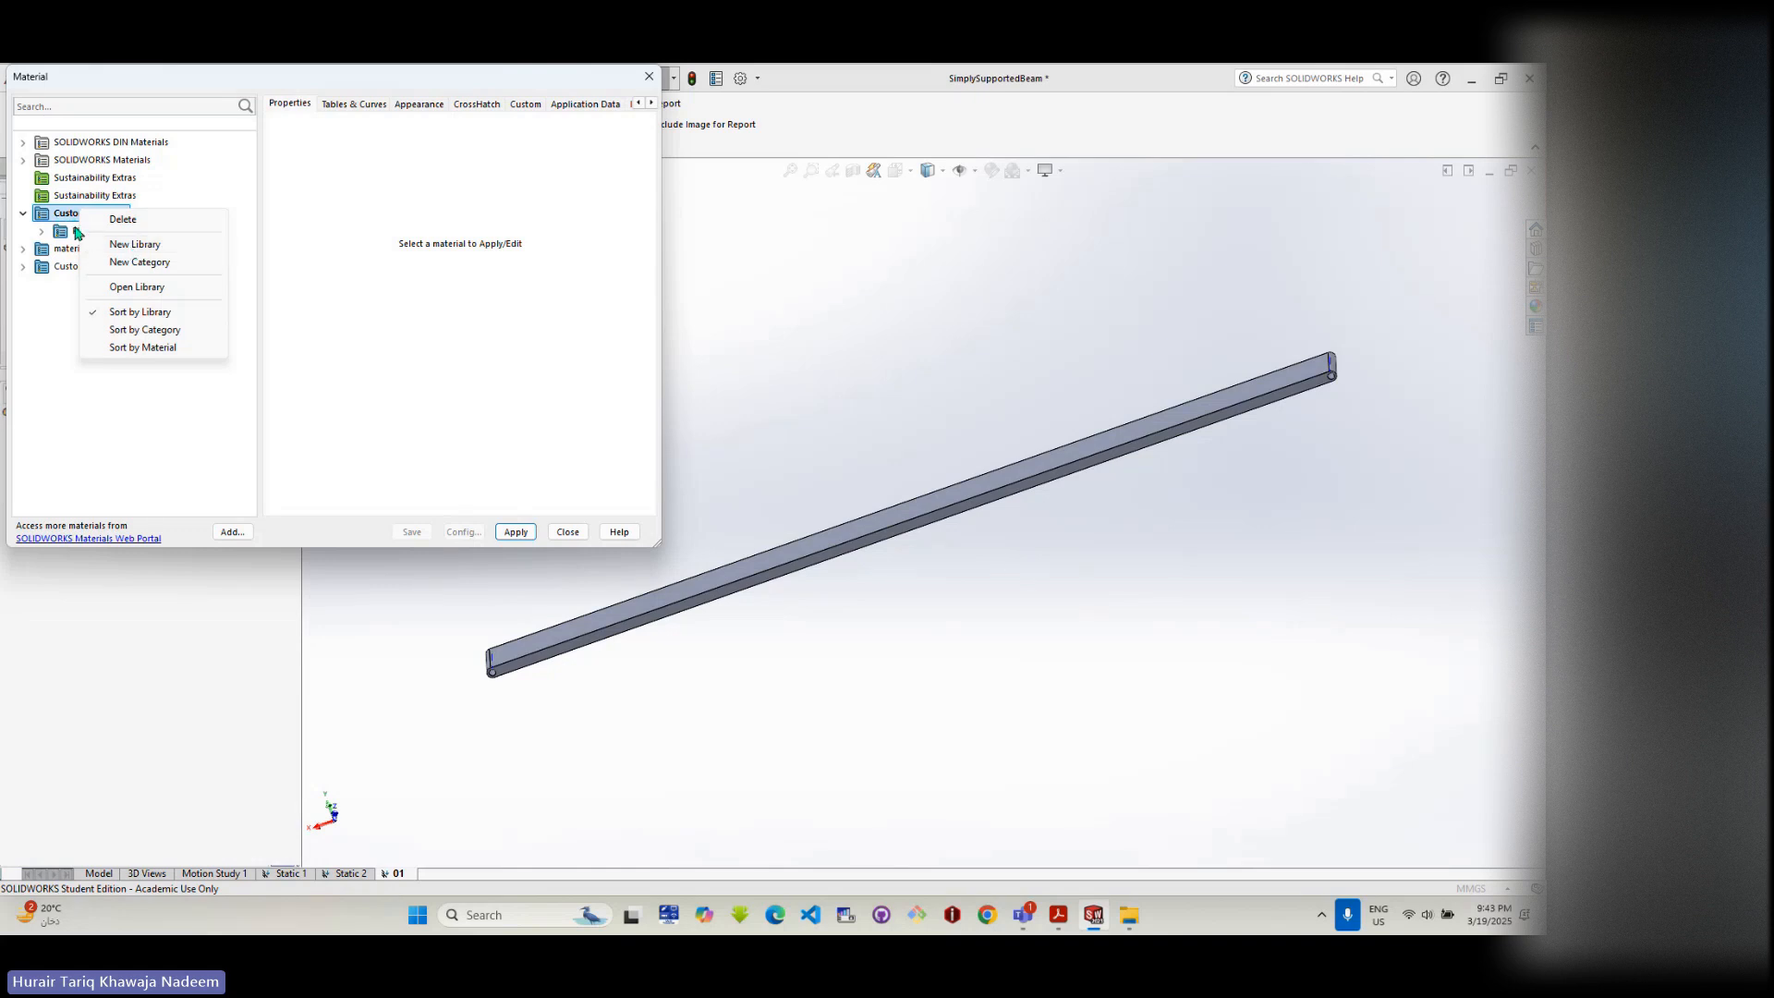
left_click(139, 263)
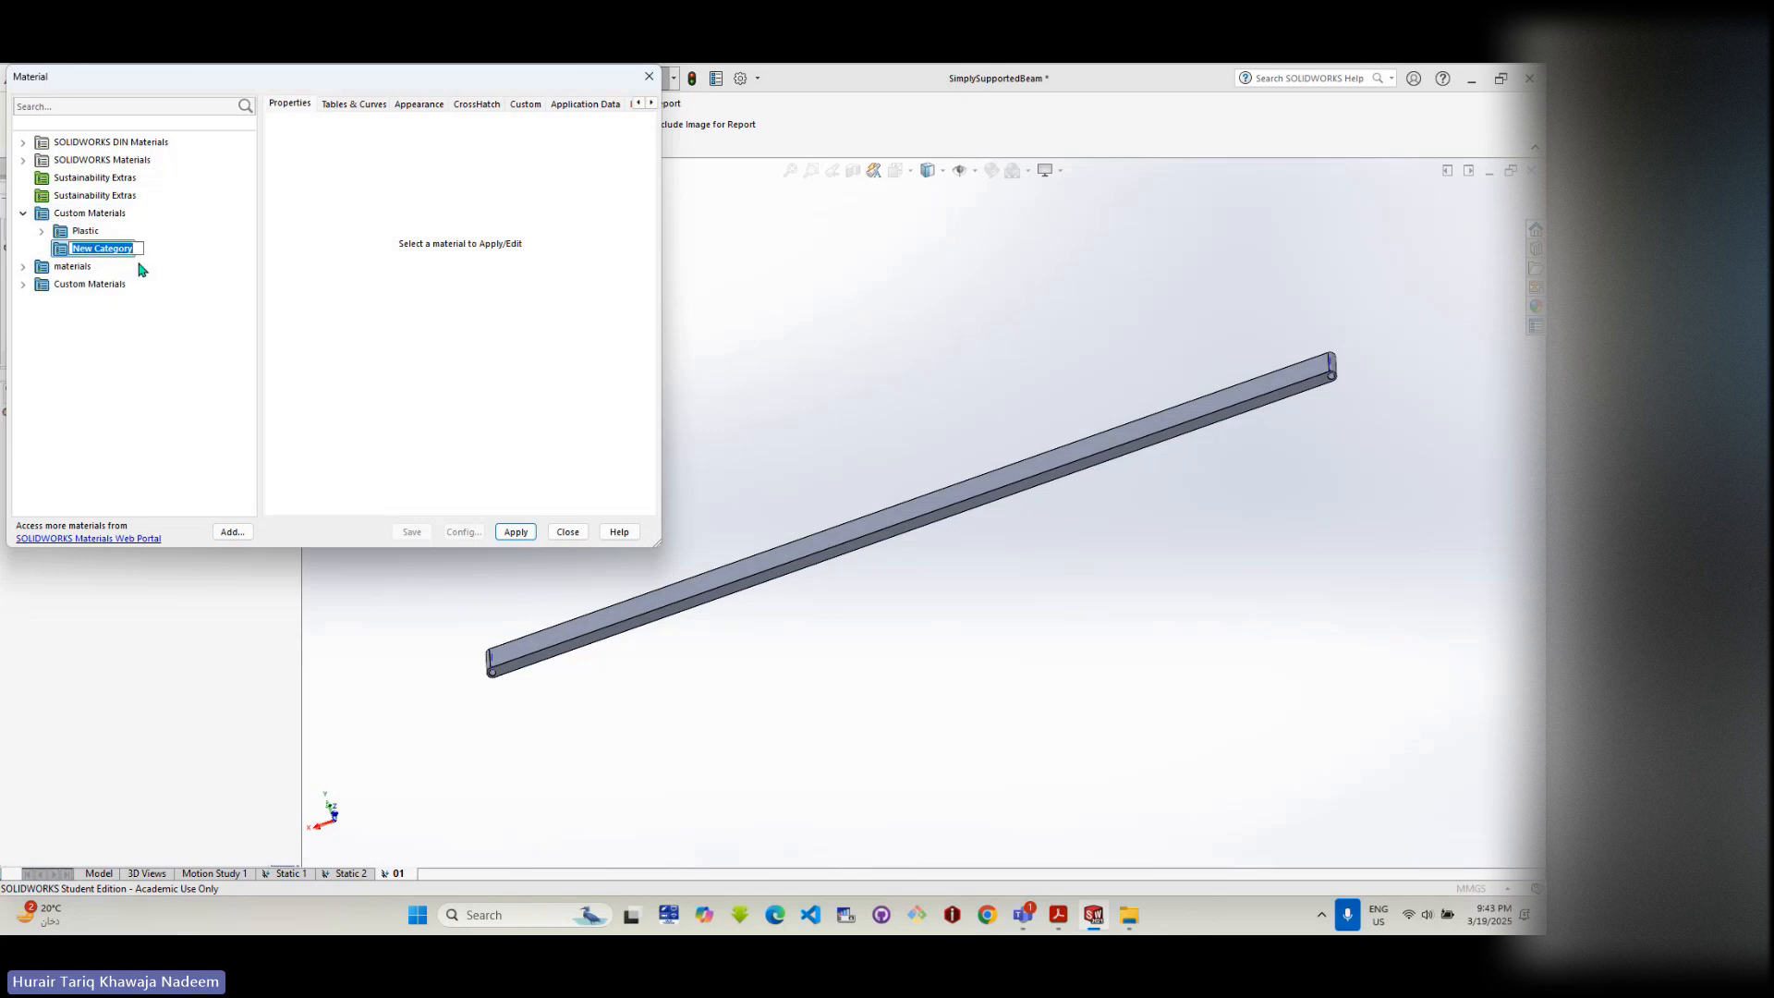
type("ABS")
key("Return")
left_click(421, 534)
left_click(520, 534)
left_click(515, 533)
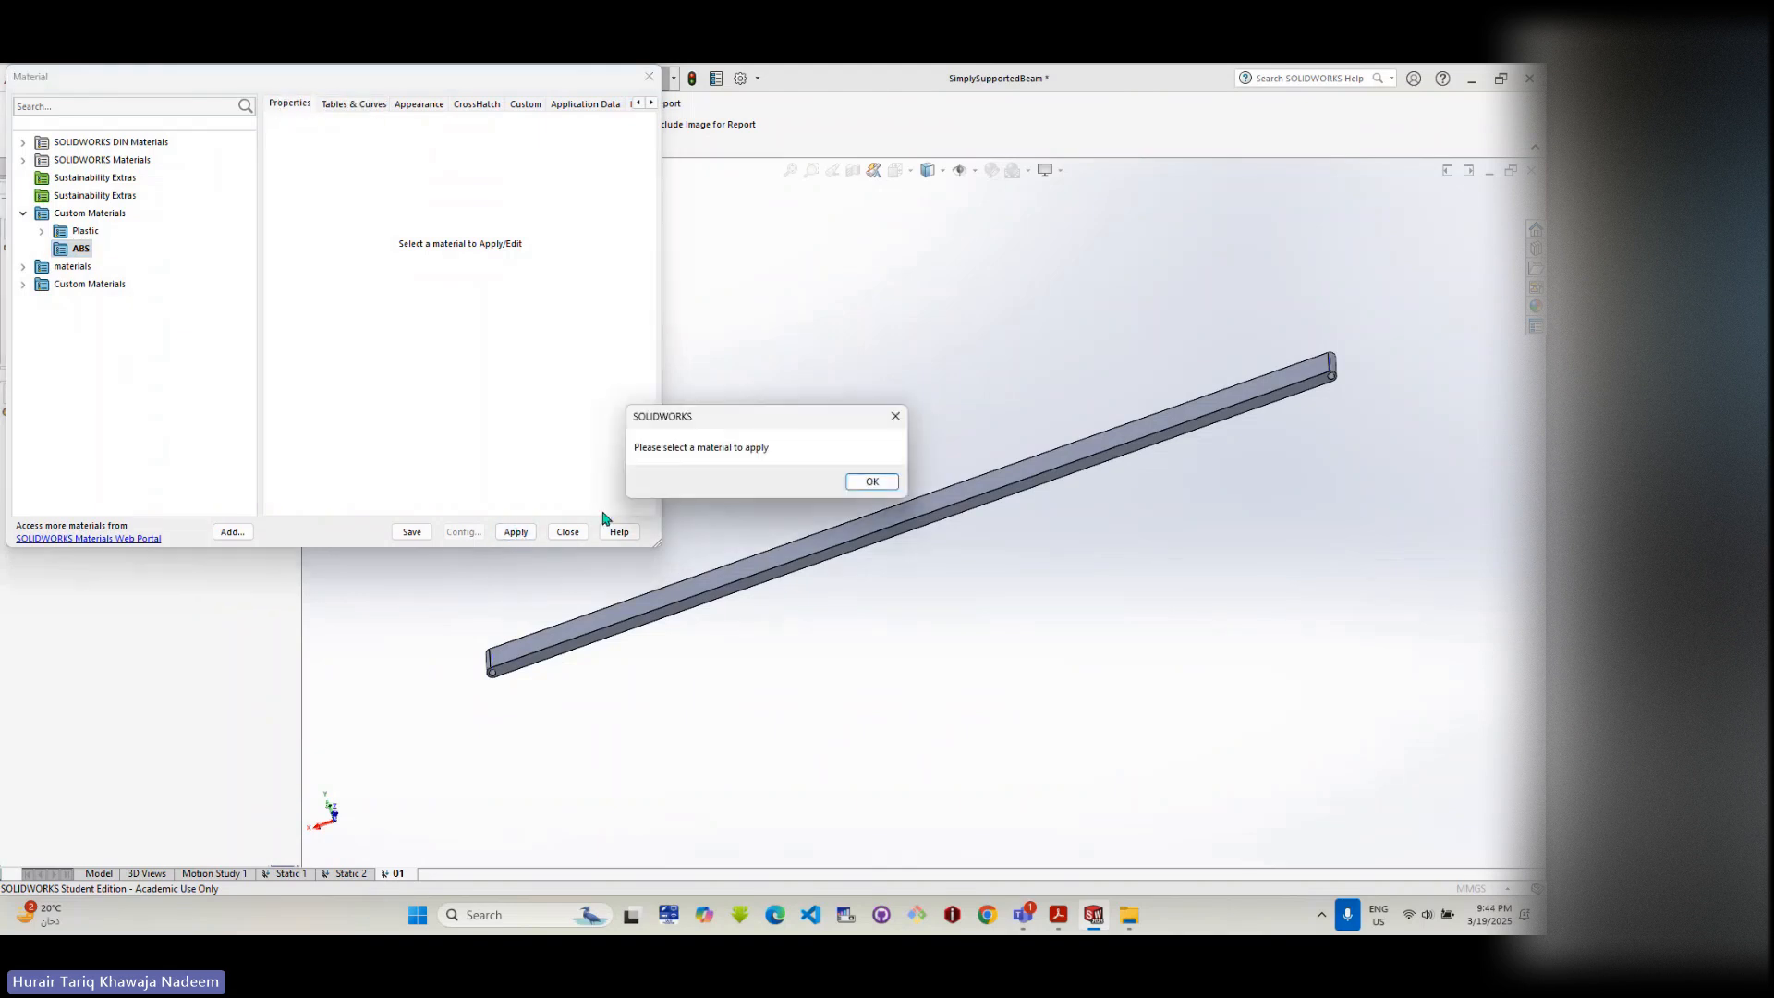
left_click(871, 484)
- Create a new material named ABS inside the ABS category of the Custom Materials library
left_click(73, 251)
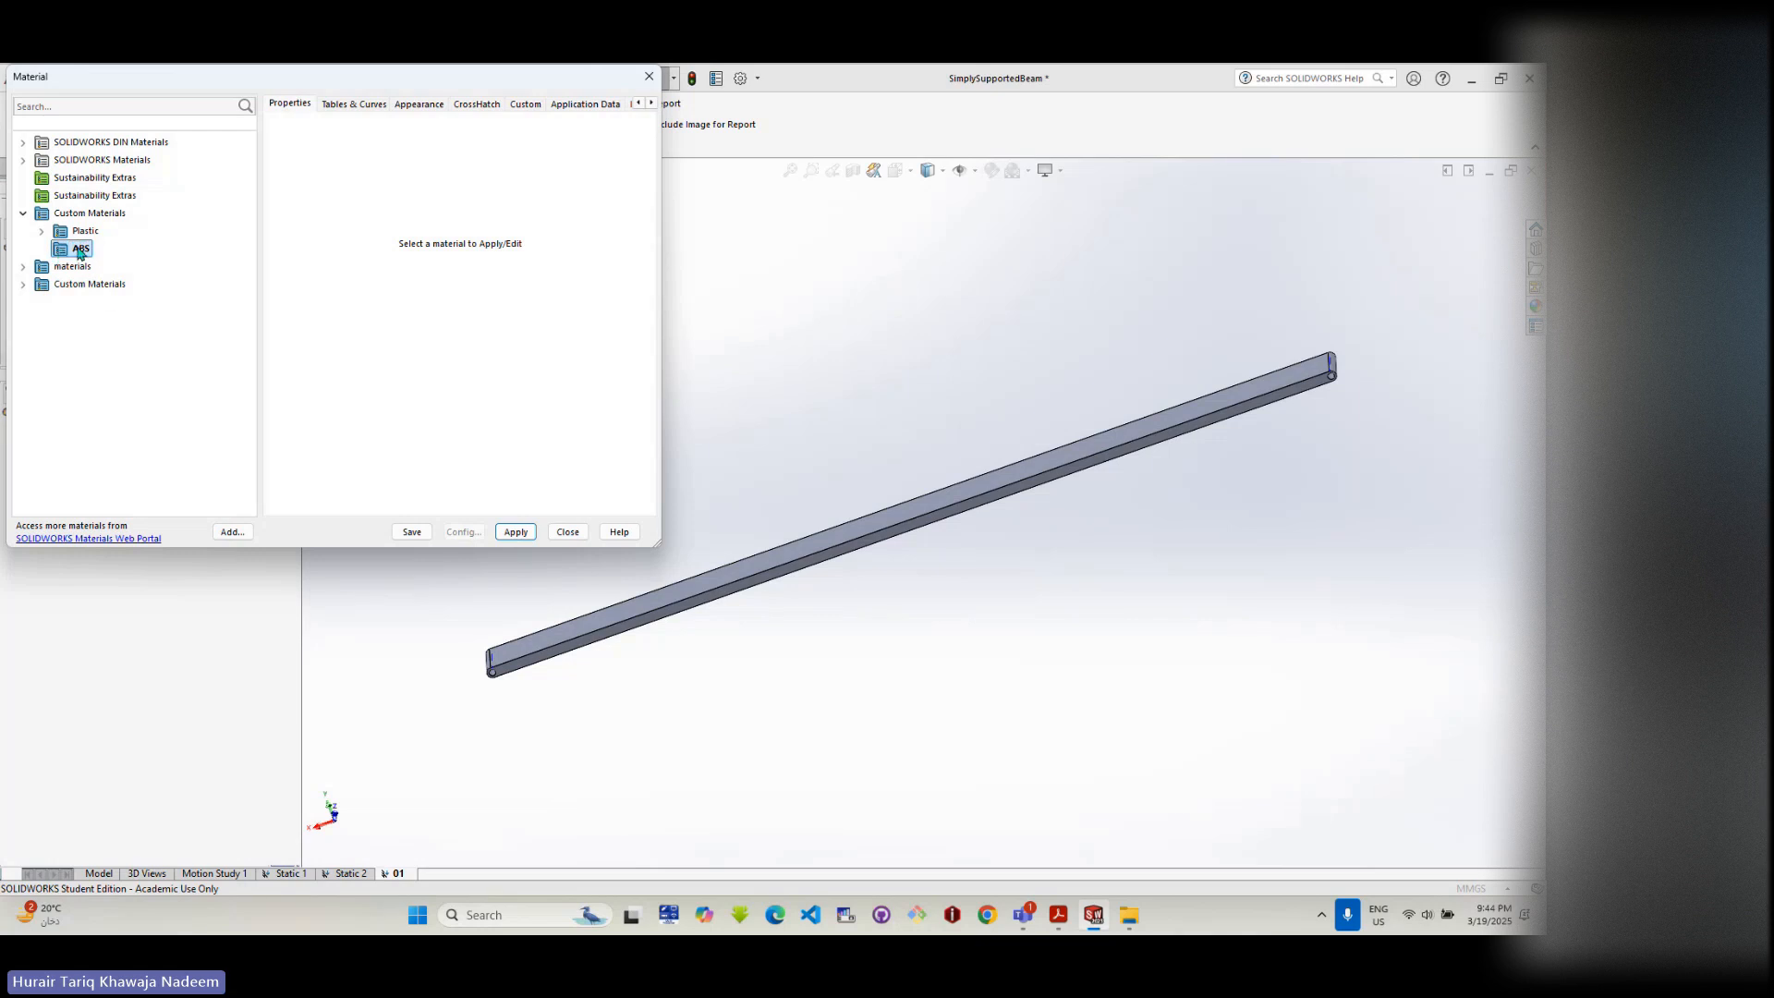
right_click(79, 252)
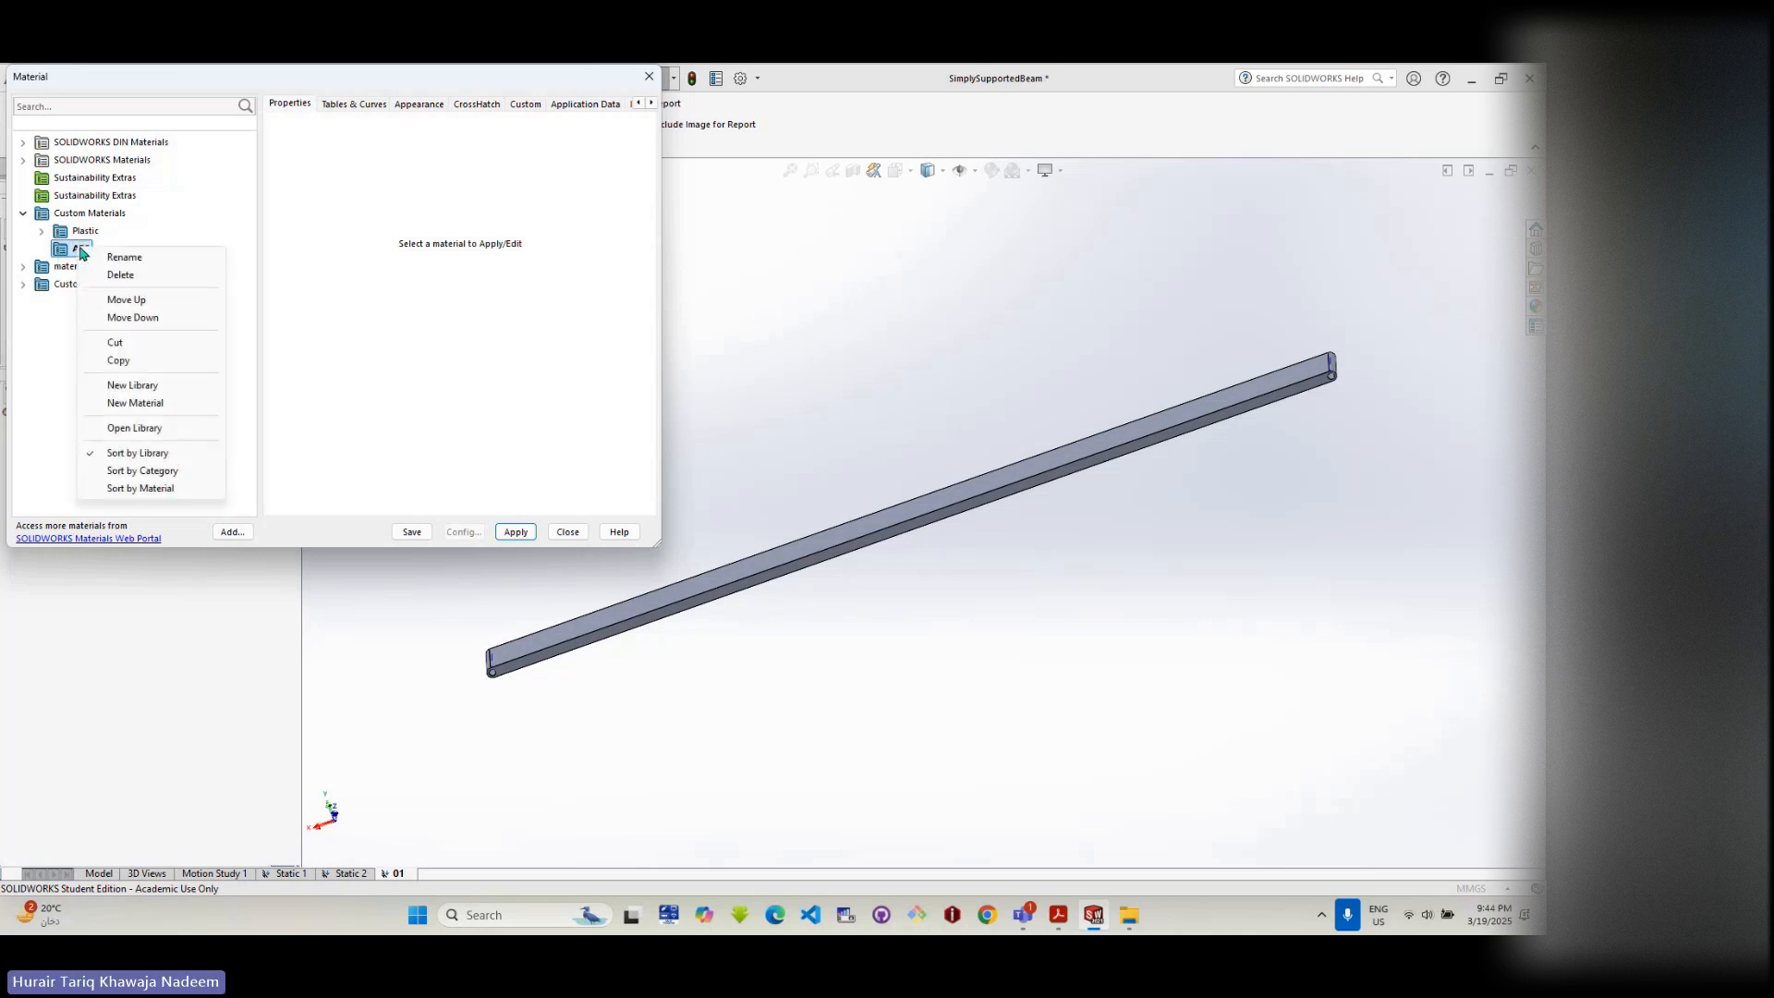
left_click(160, 407)
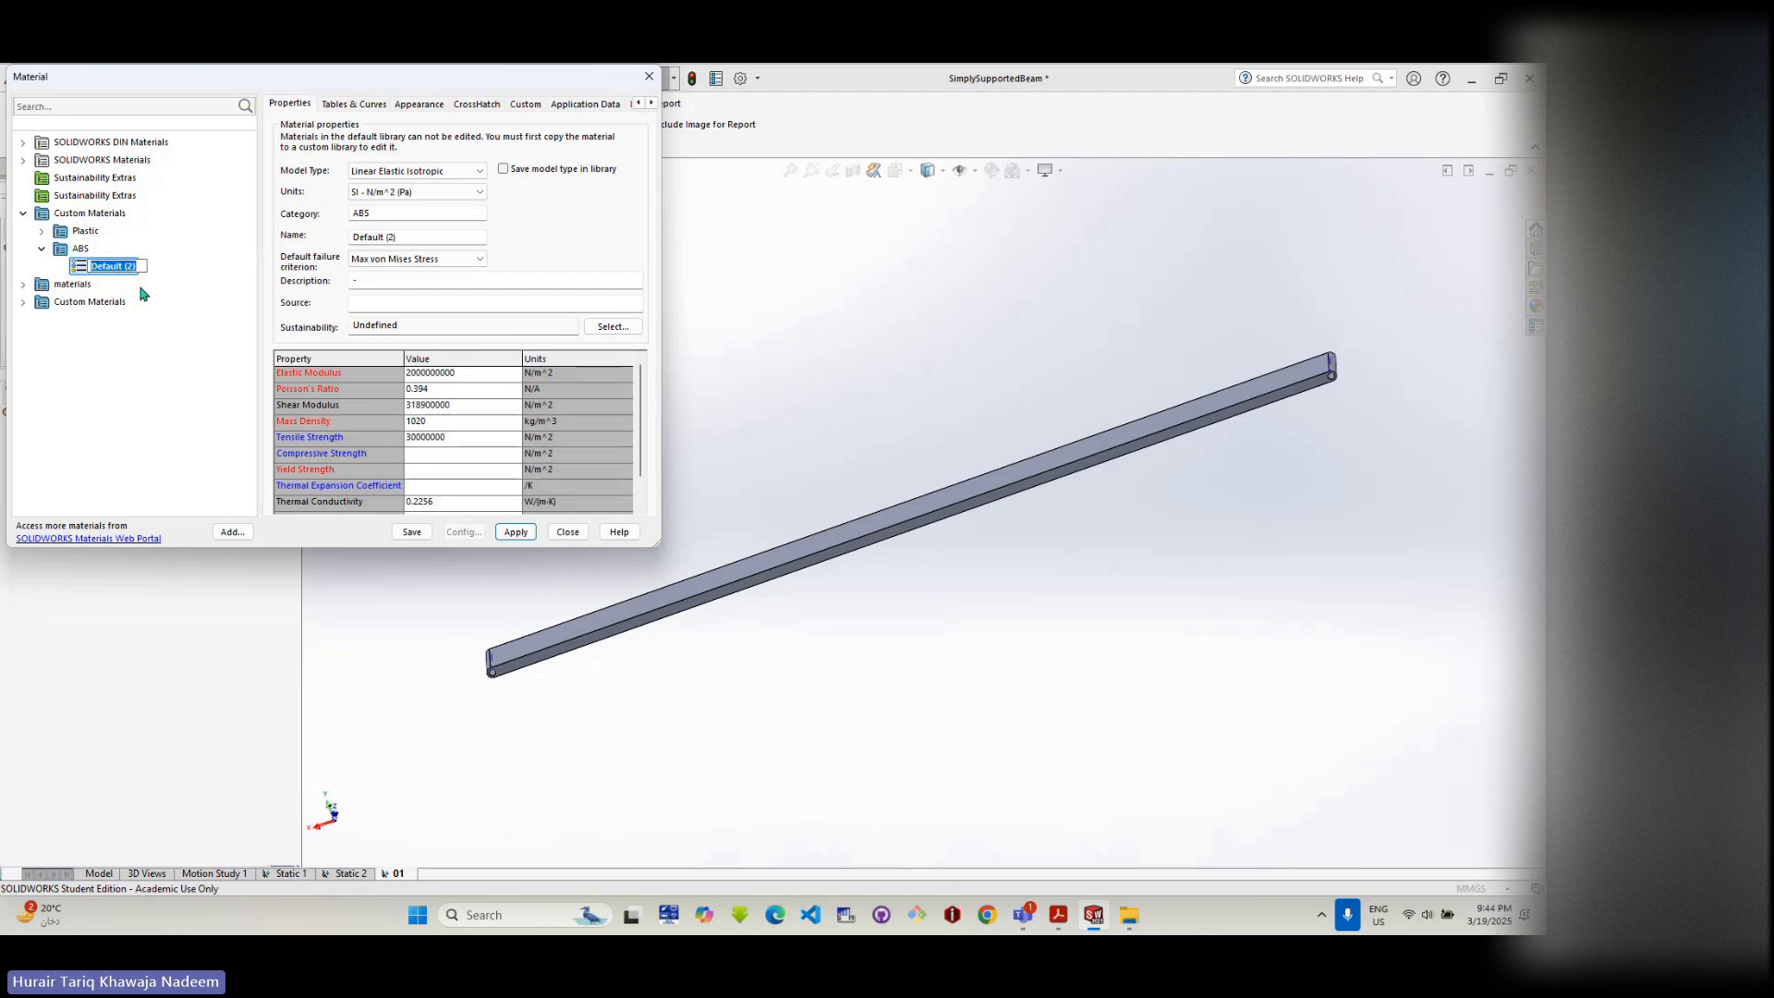
type("ABS")
left_click(150, 331)
left_click(99, 268)
- Review the editable properties of the custom ABS material, including elastic modulus, Poisson's ratio, mass density, compressive strength and yield strength
left_click(421, 373)
left_click_drag(457, 373, 407, 374)
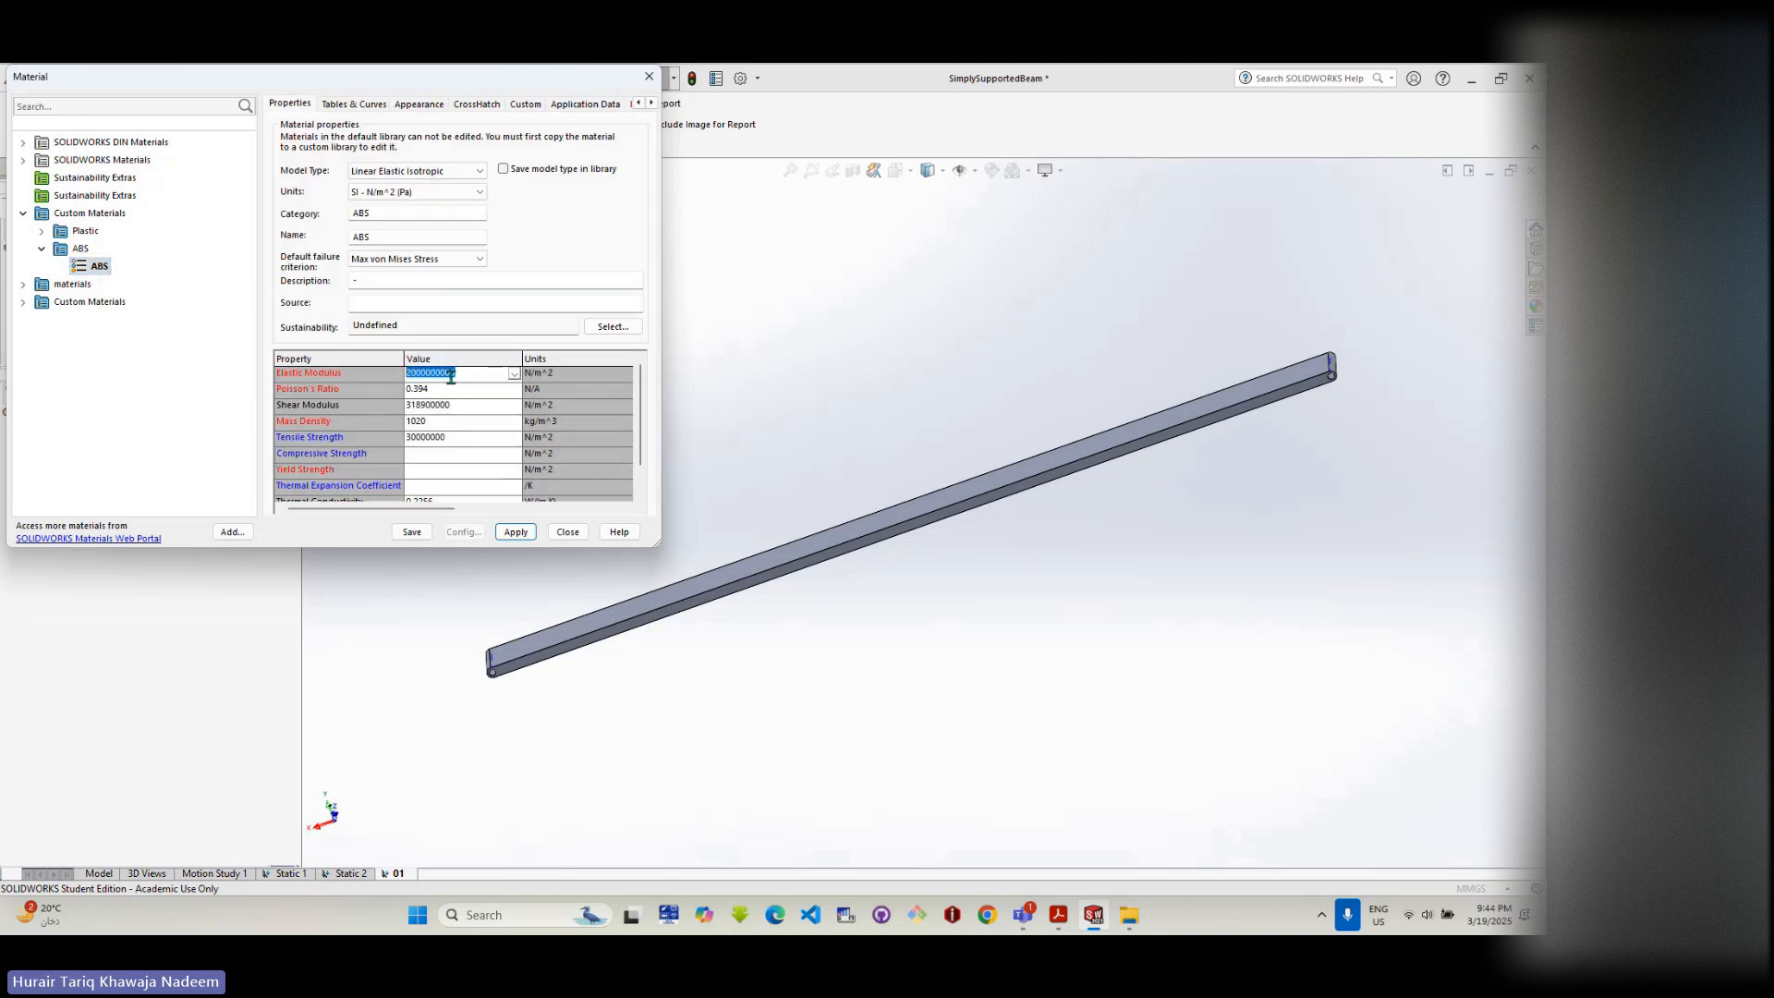
left_click(441, 391)
left_click(442, 409)
left_click(440, 426)
left_click(434, 478)
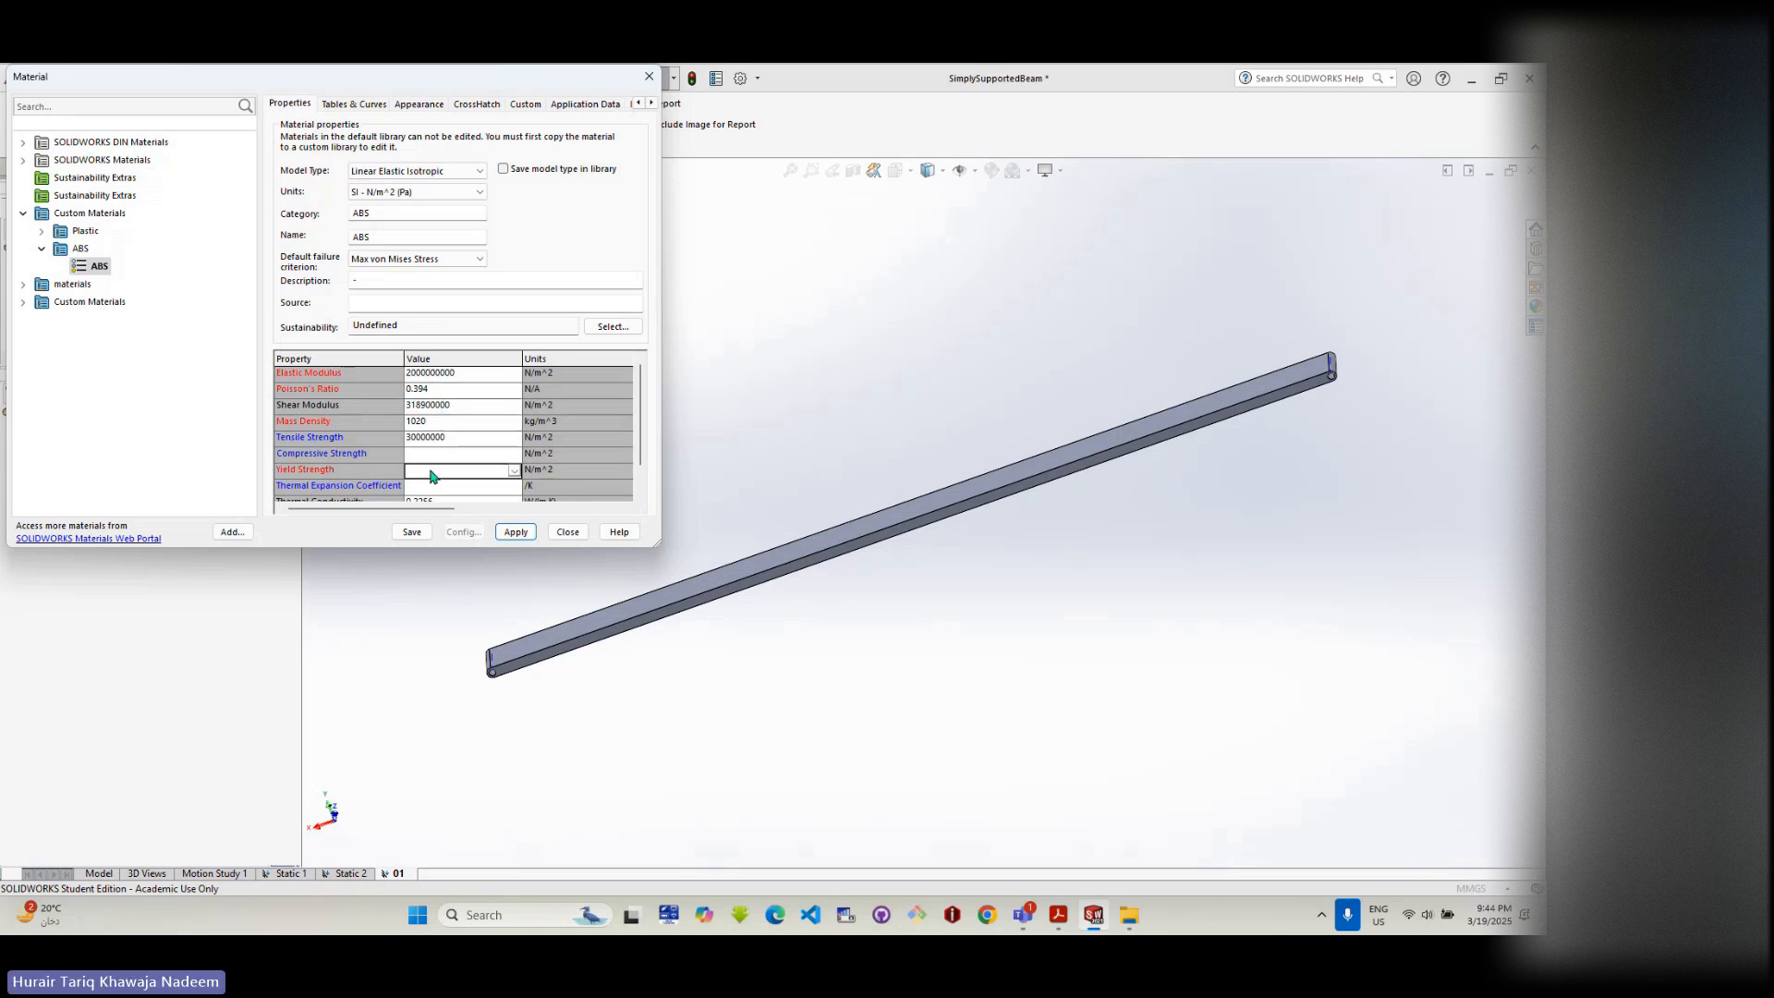
left_click(430, 389)
left_click(427, 375)
left_click(429, 389)
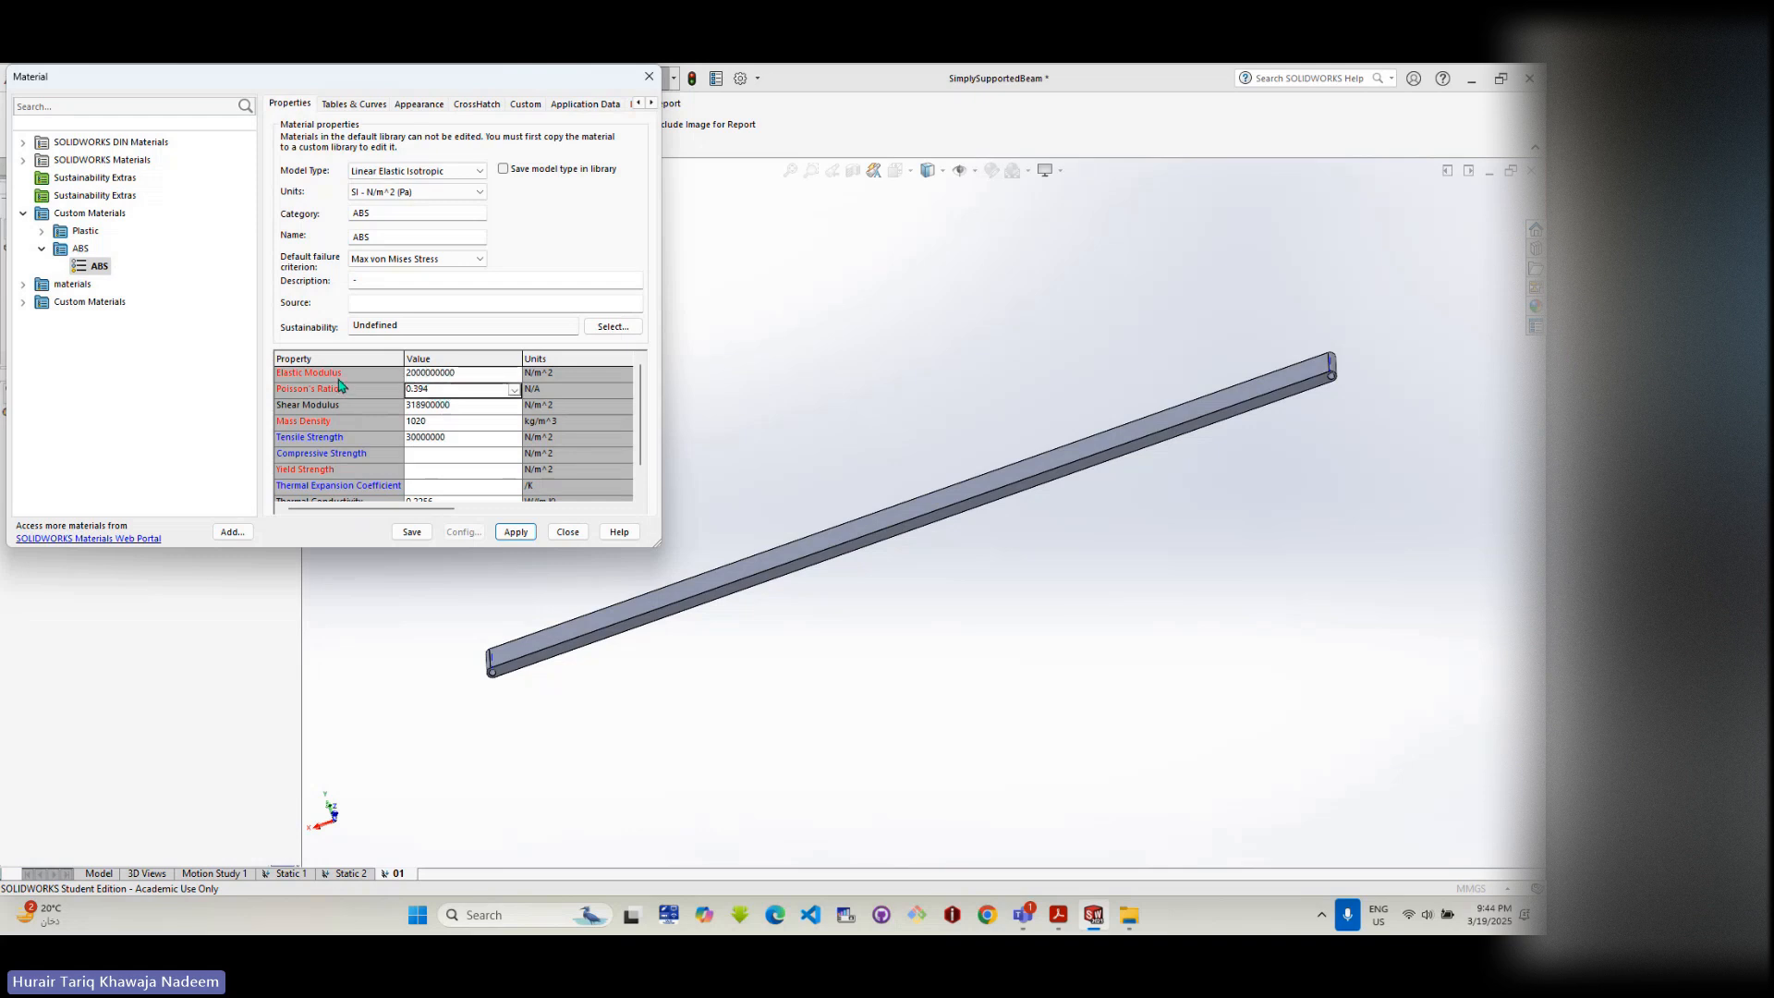
left_click(443, 374)
scroll(644, 456, "down", 1)
scroll(644, 456, "up", 1)
left_click(418, 425)
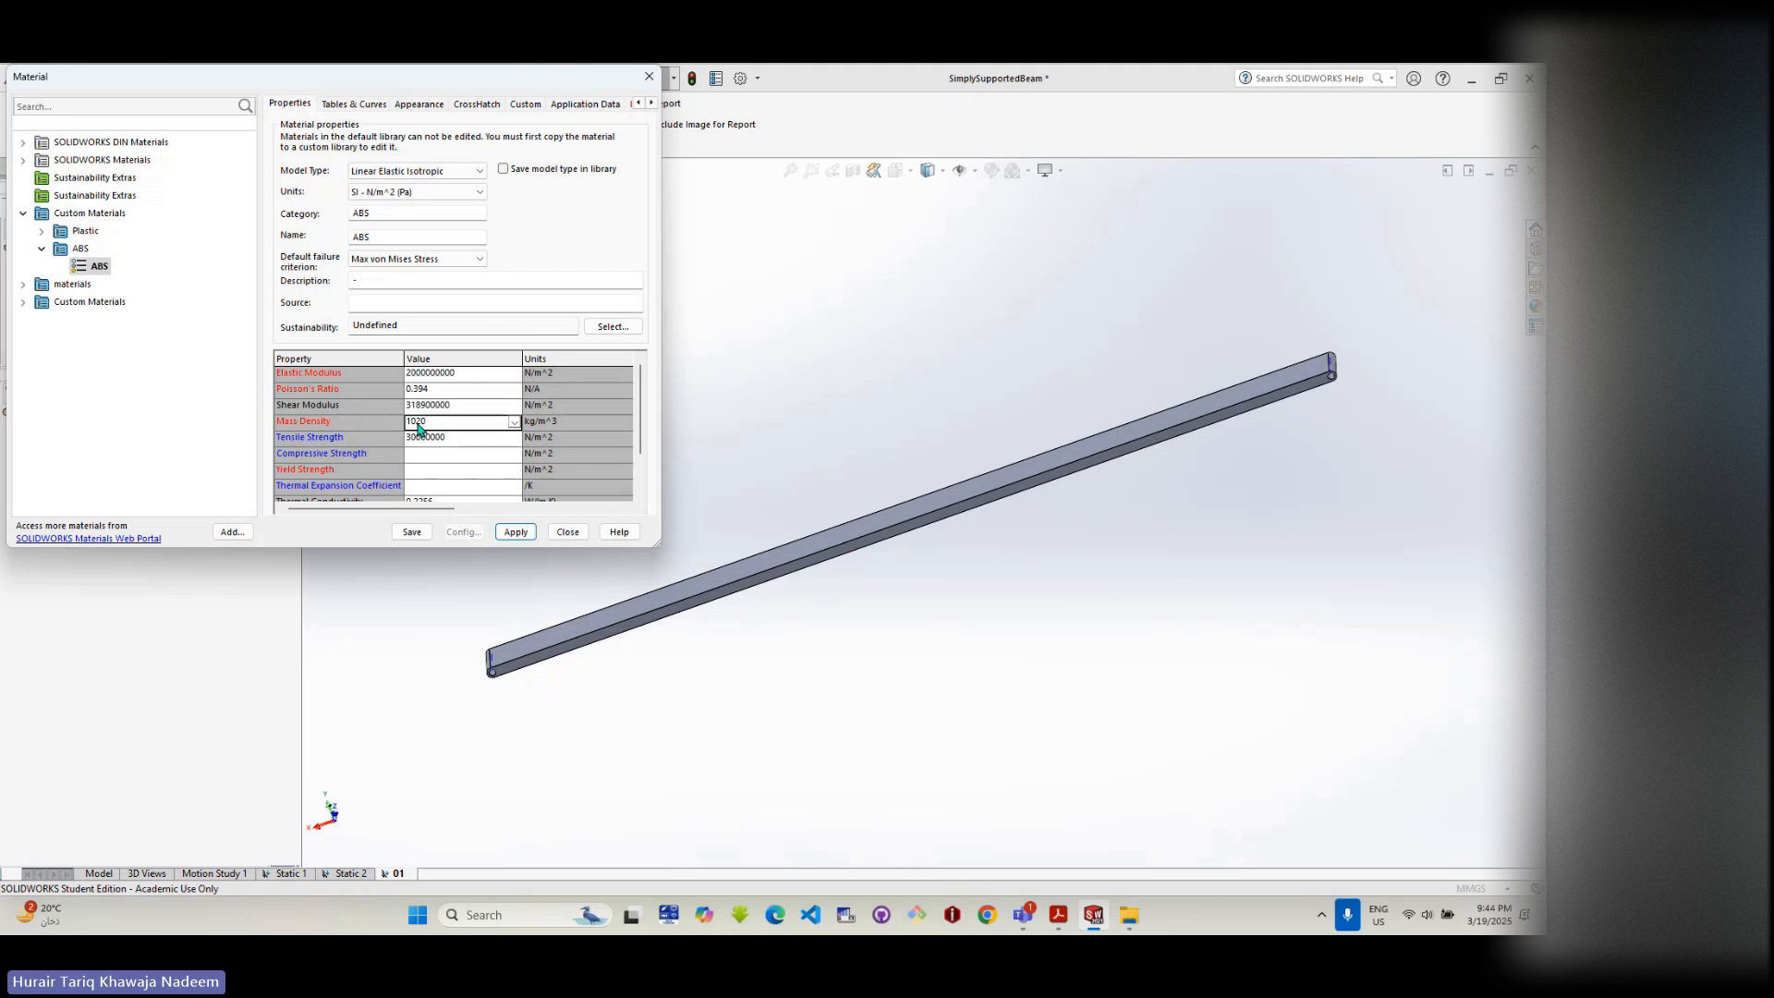
left_click(432, 459)
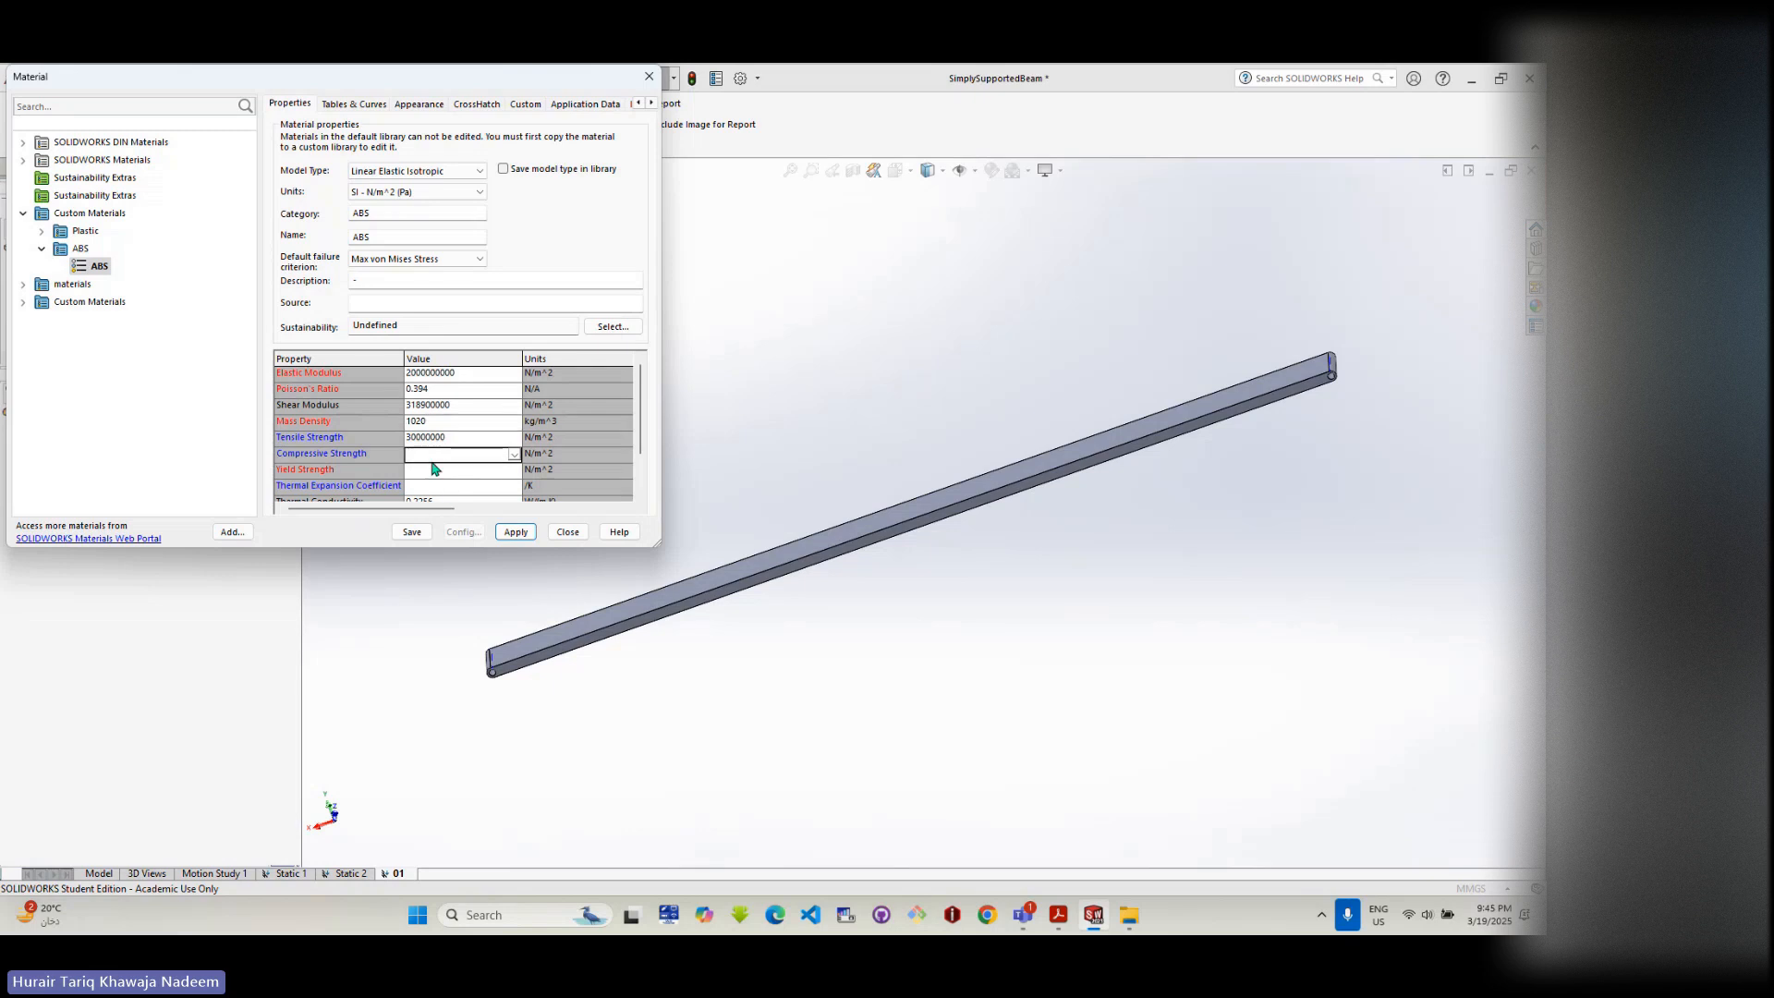
left_click(431, 471)
left_click(440, 387)
left_click(453, 371)
left_click(456, 390)
left_click(457, 372)
left_click_drag(459, 373, 407, 374)
left_click(409, 388)
left_click(410, 386)
left_click(450, 373)
left_click(451, 390)
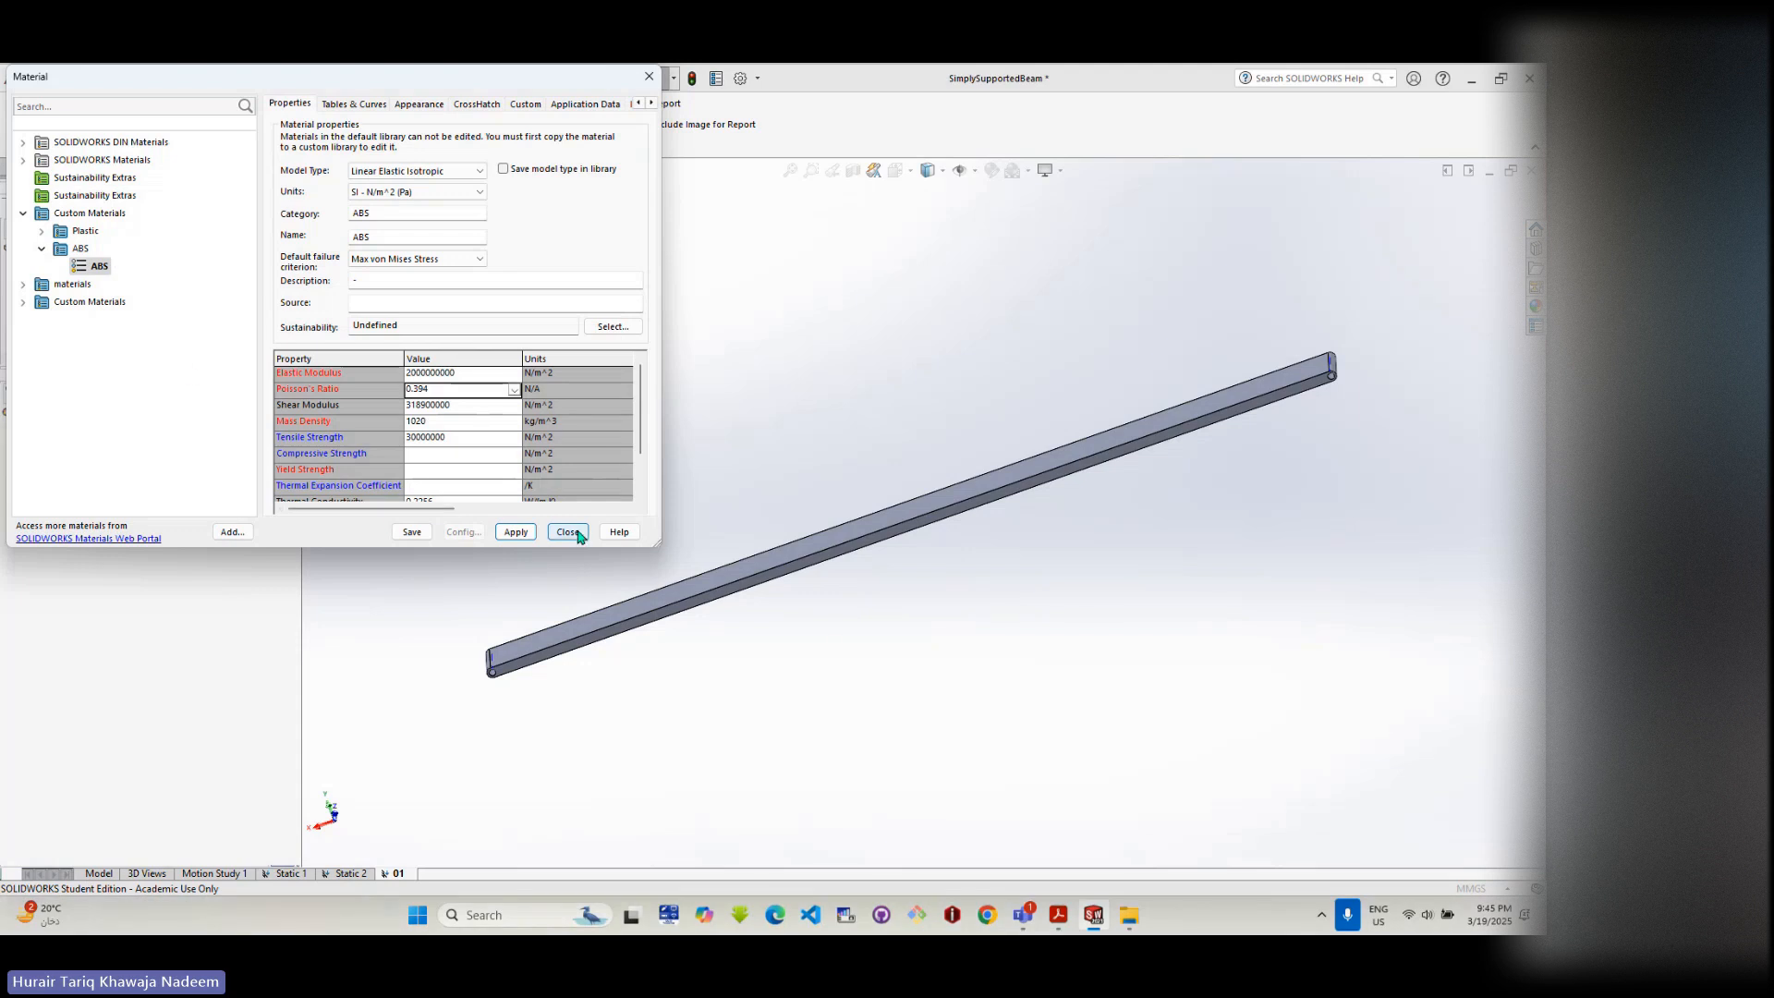
- View the properties of AISI 1020 steel in English (IPS), Metric (MKS) and SI - N/mm^2 (MPa) units
double_click(37, 161)
double_click(46, 179)
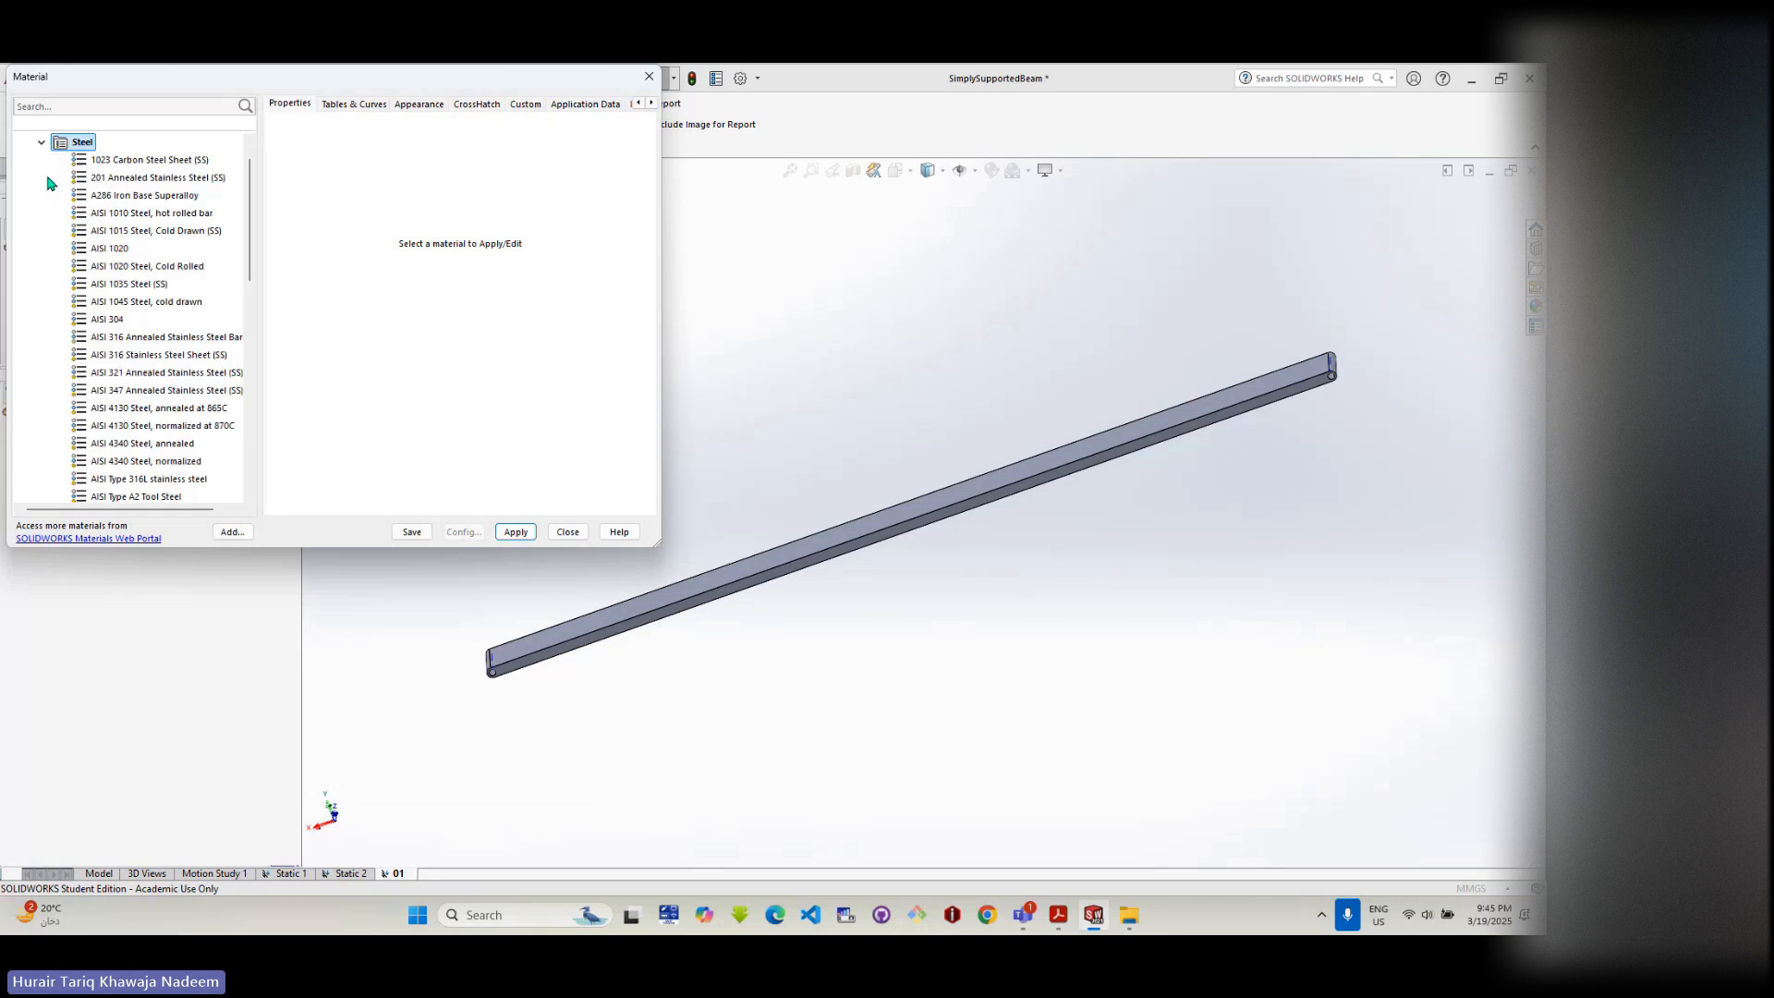
left_click(114, 249)
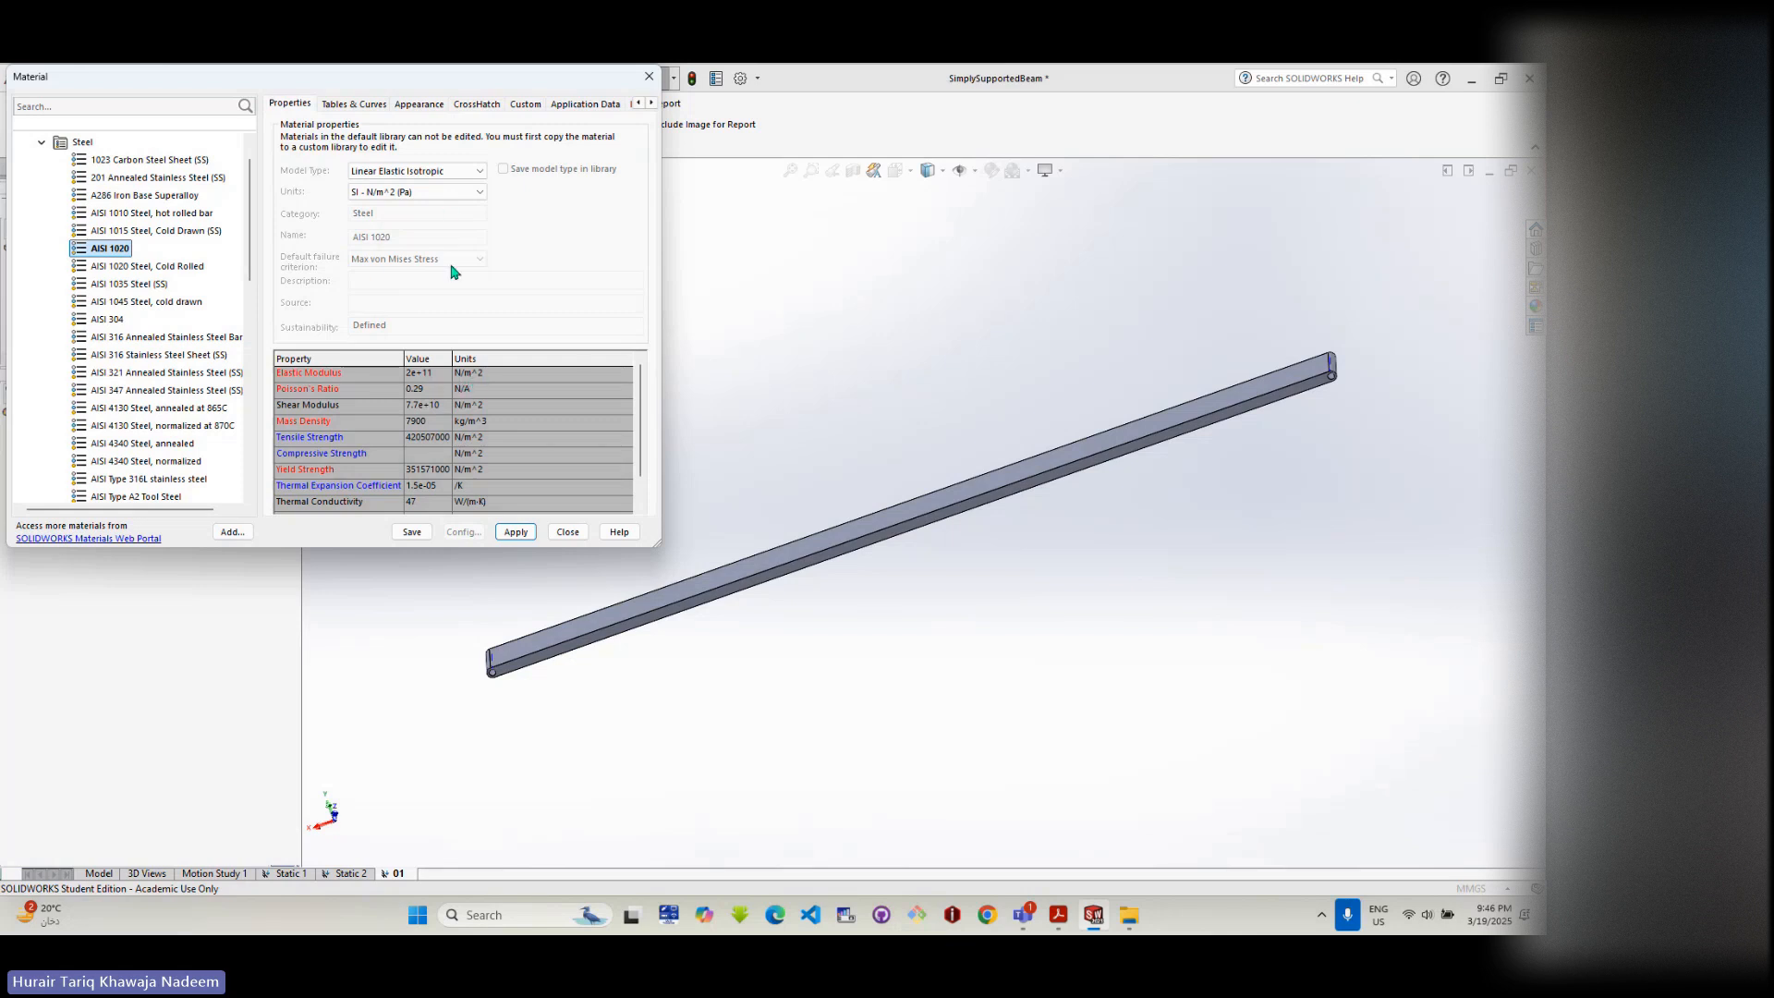
left_click(479, 192)
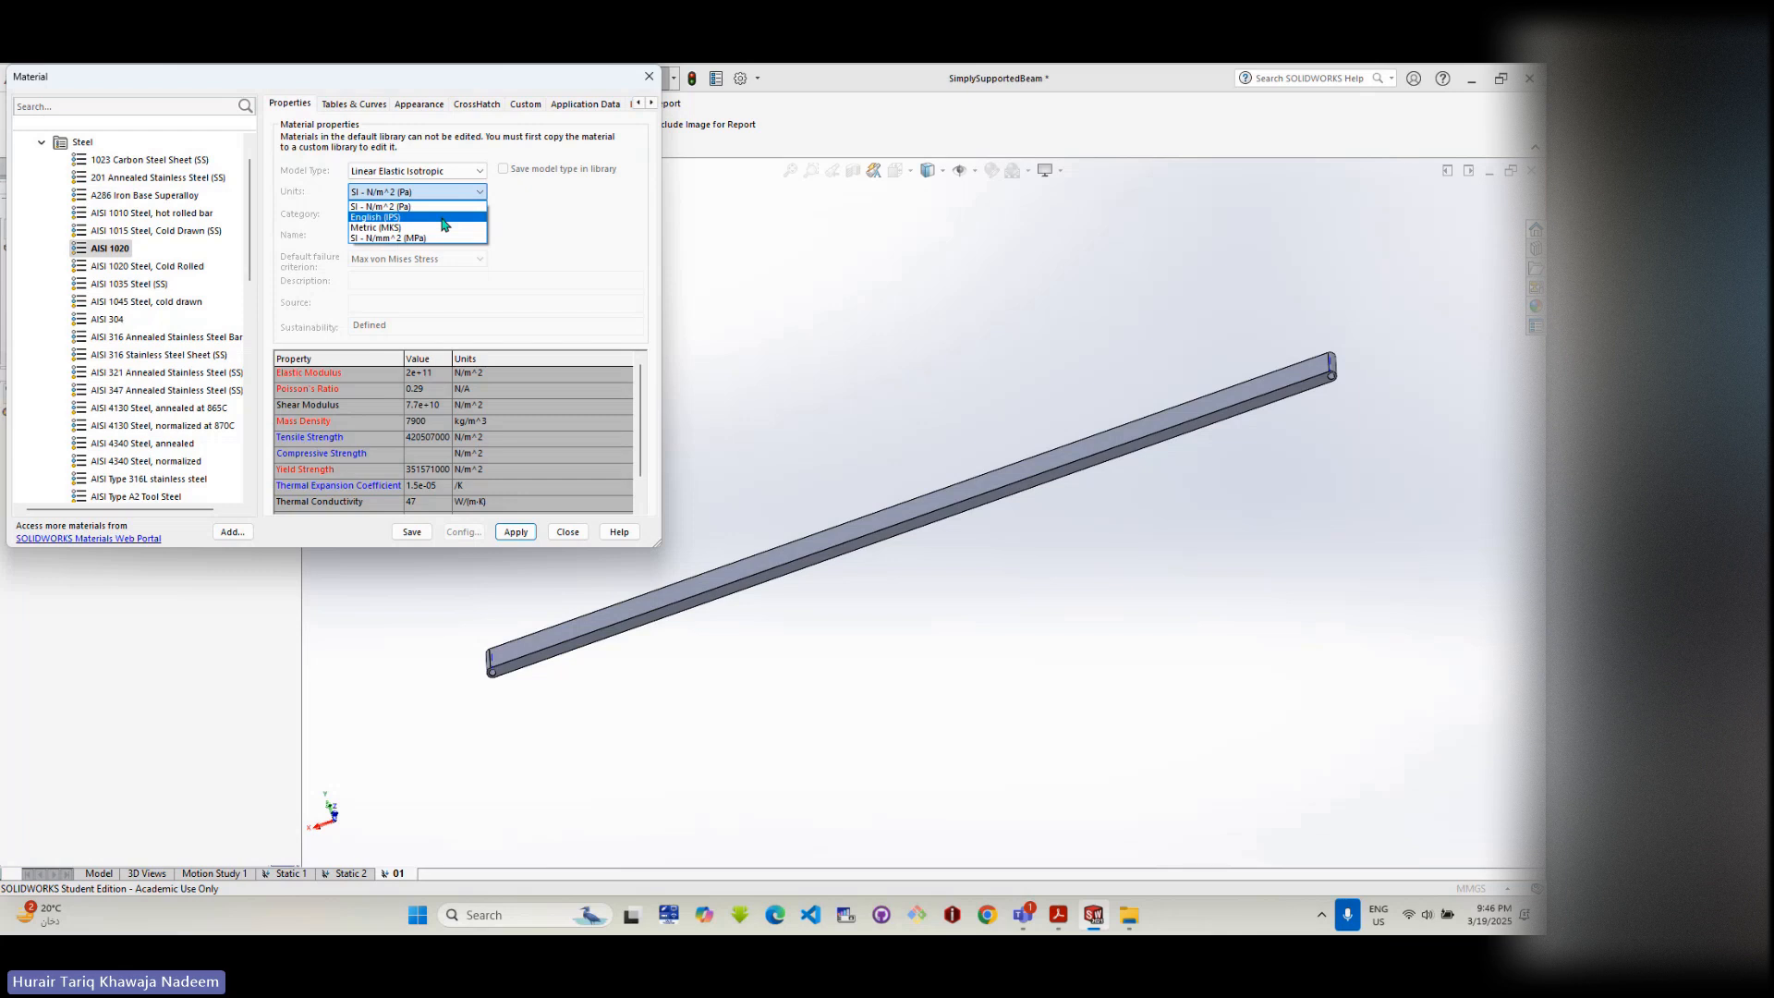
left_click(445, 218)
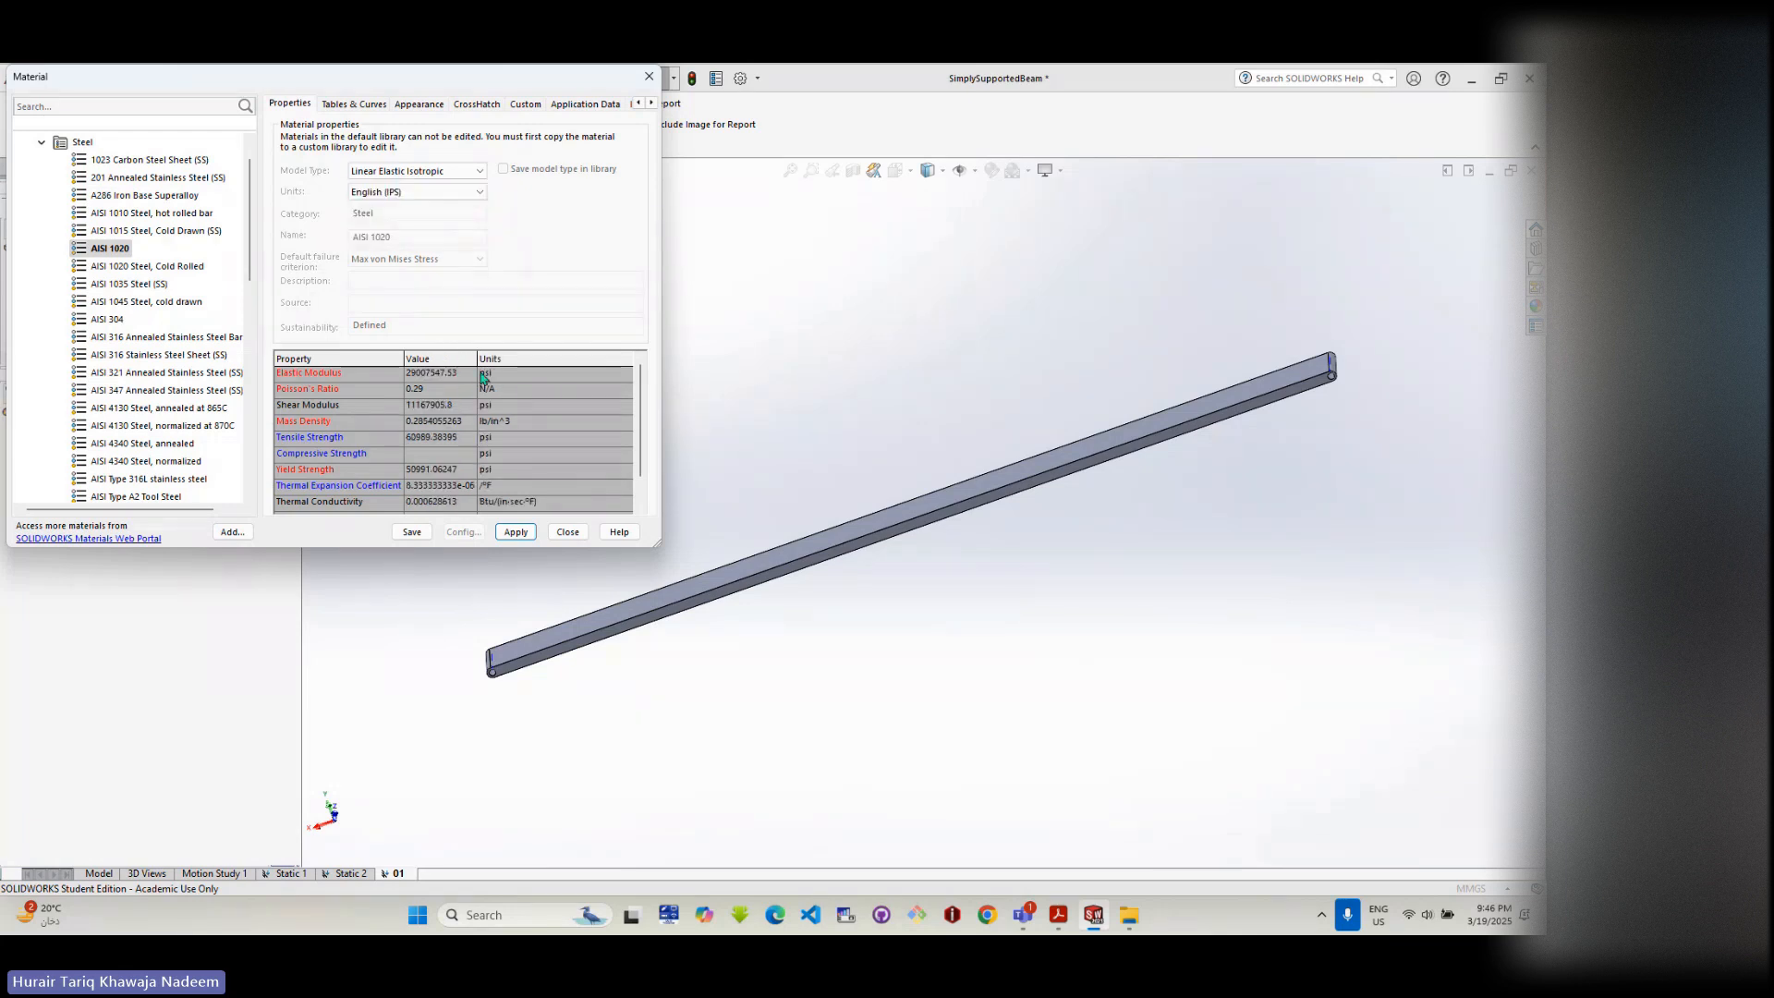
left_click(434, 193)
left_click(433, 233)
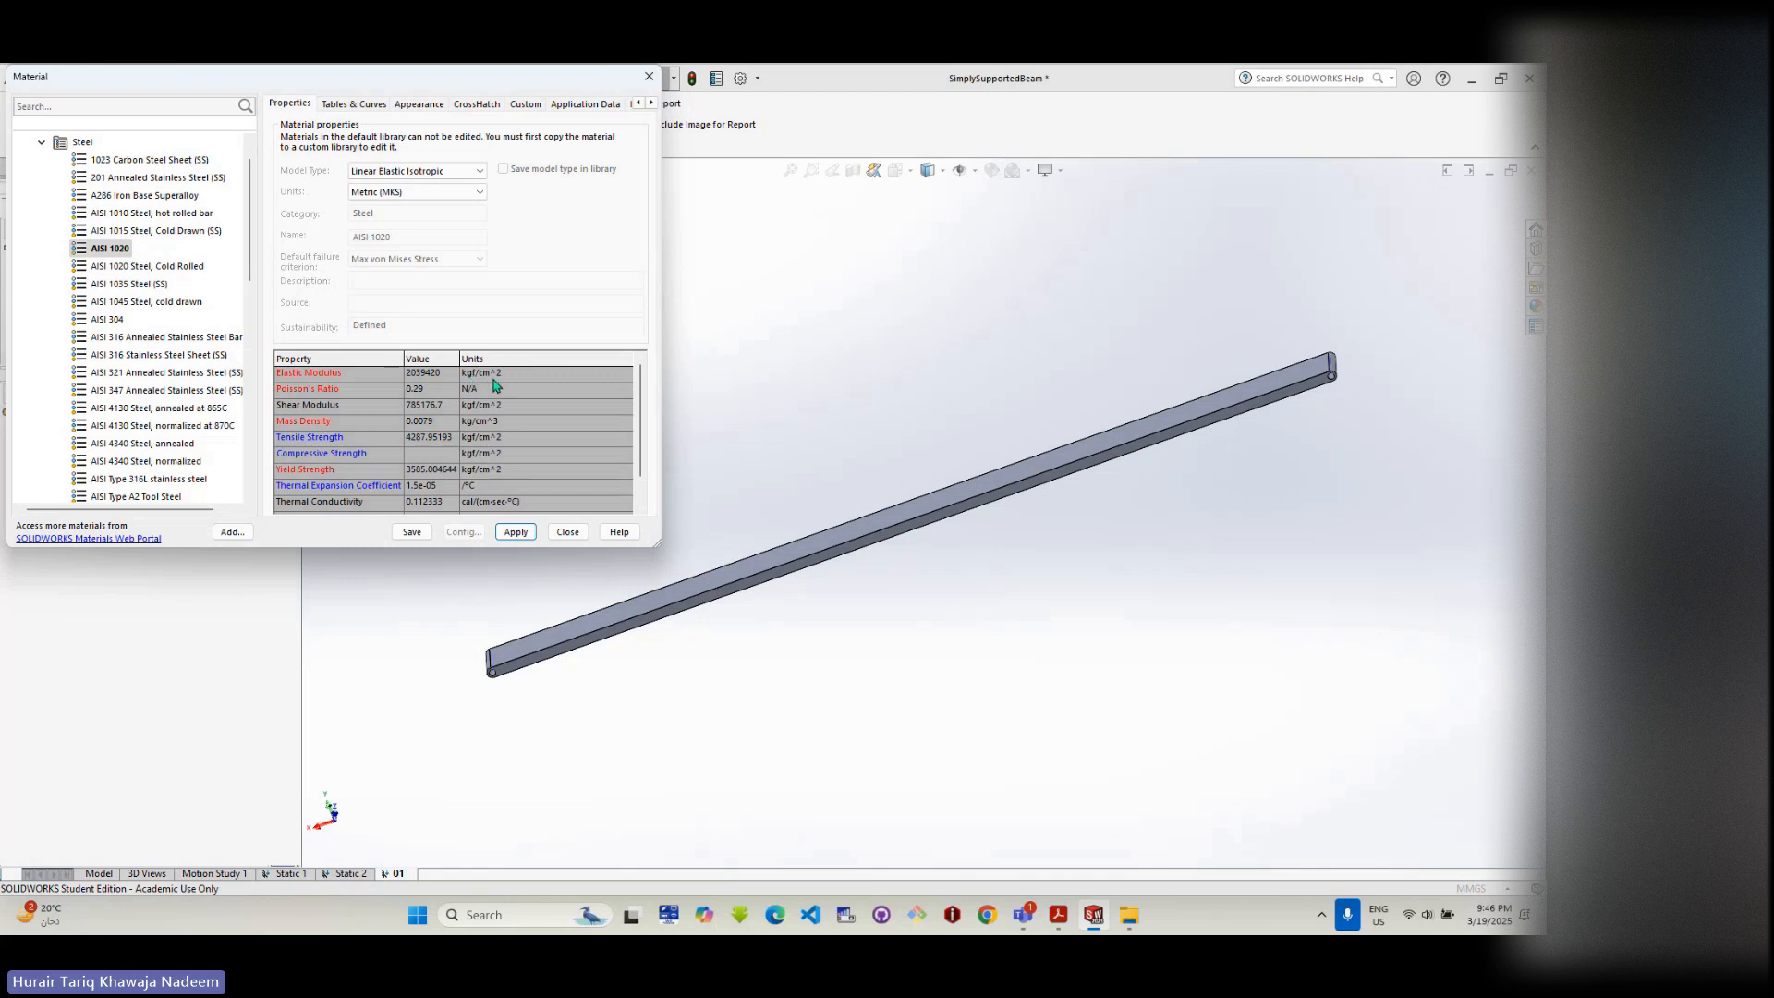
left_click(461, 195)
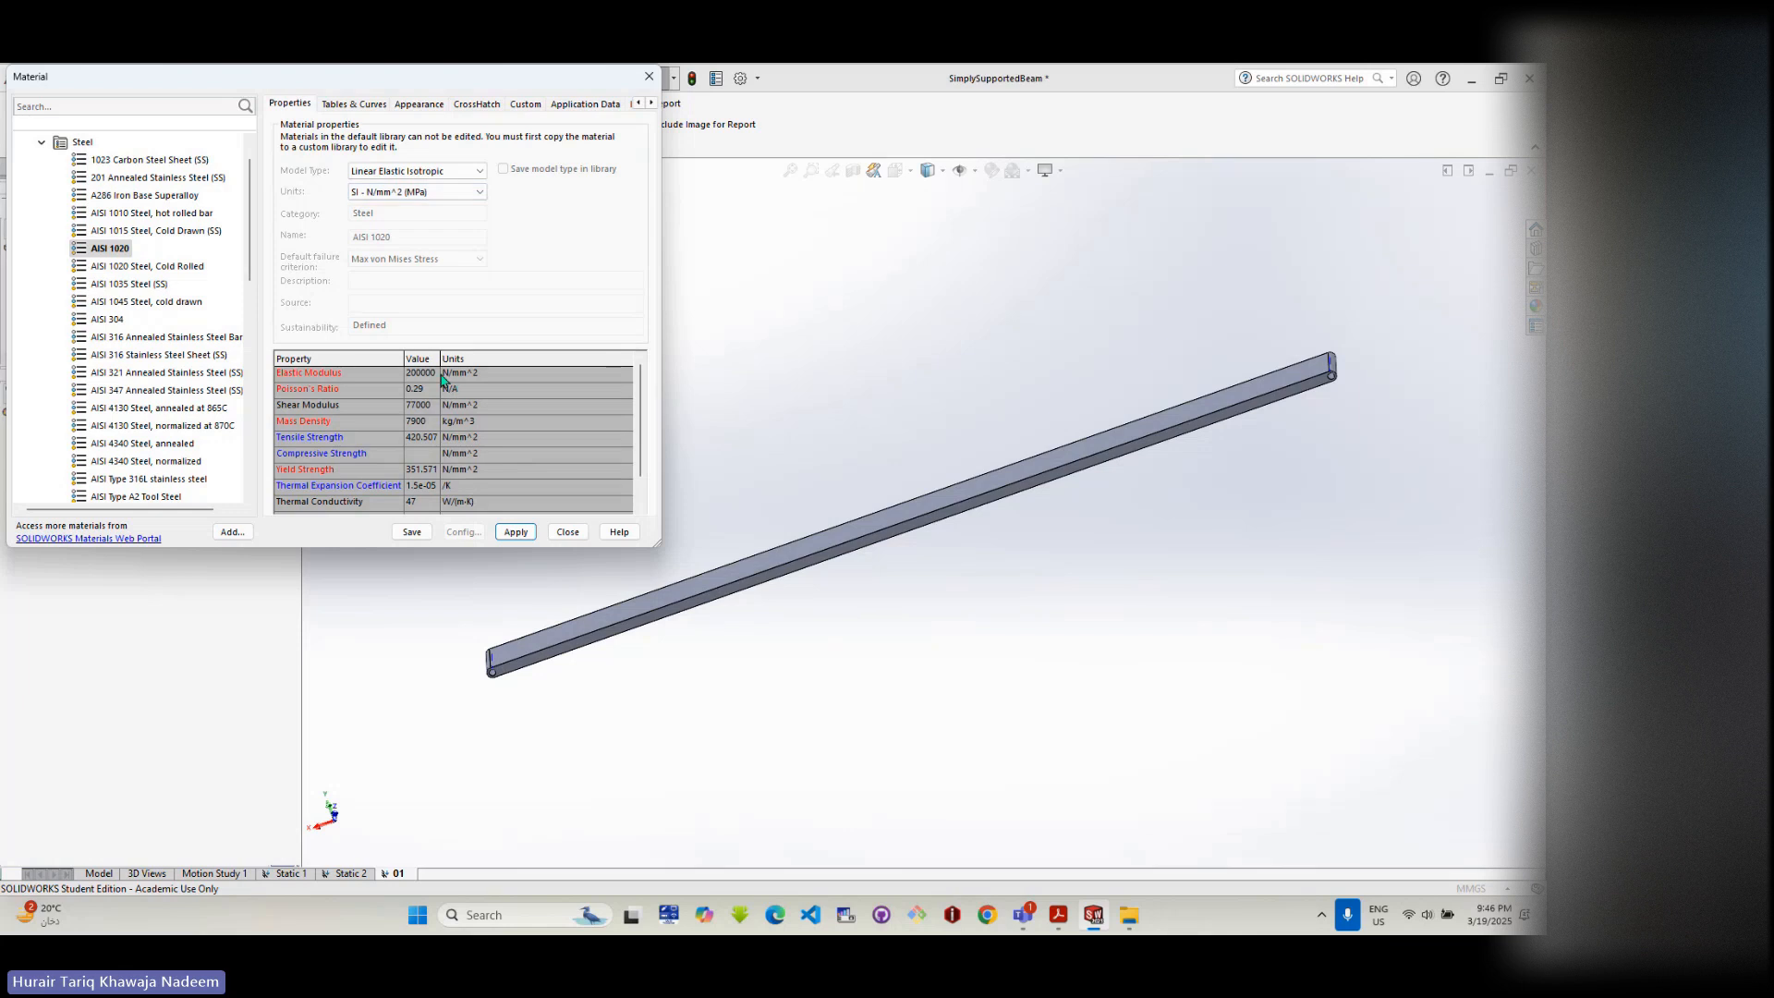
- Switch the AISI 1020 units to SI - N/m^2 (Pa) and try to apply the material to the beam
left_click(434, 192)
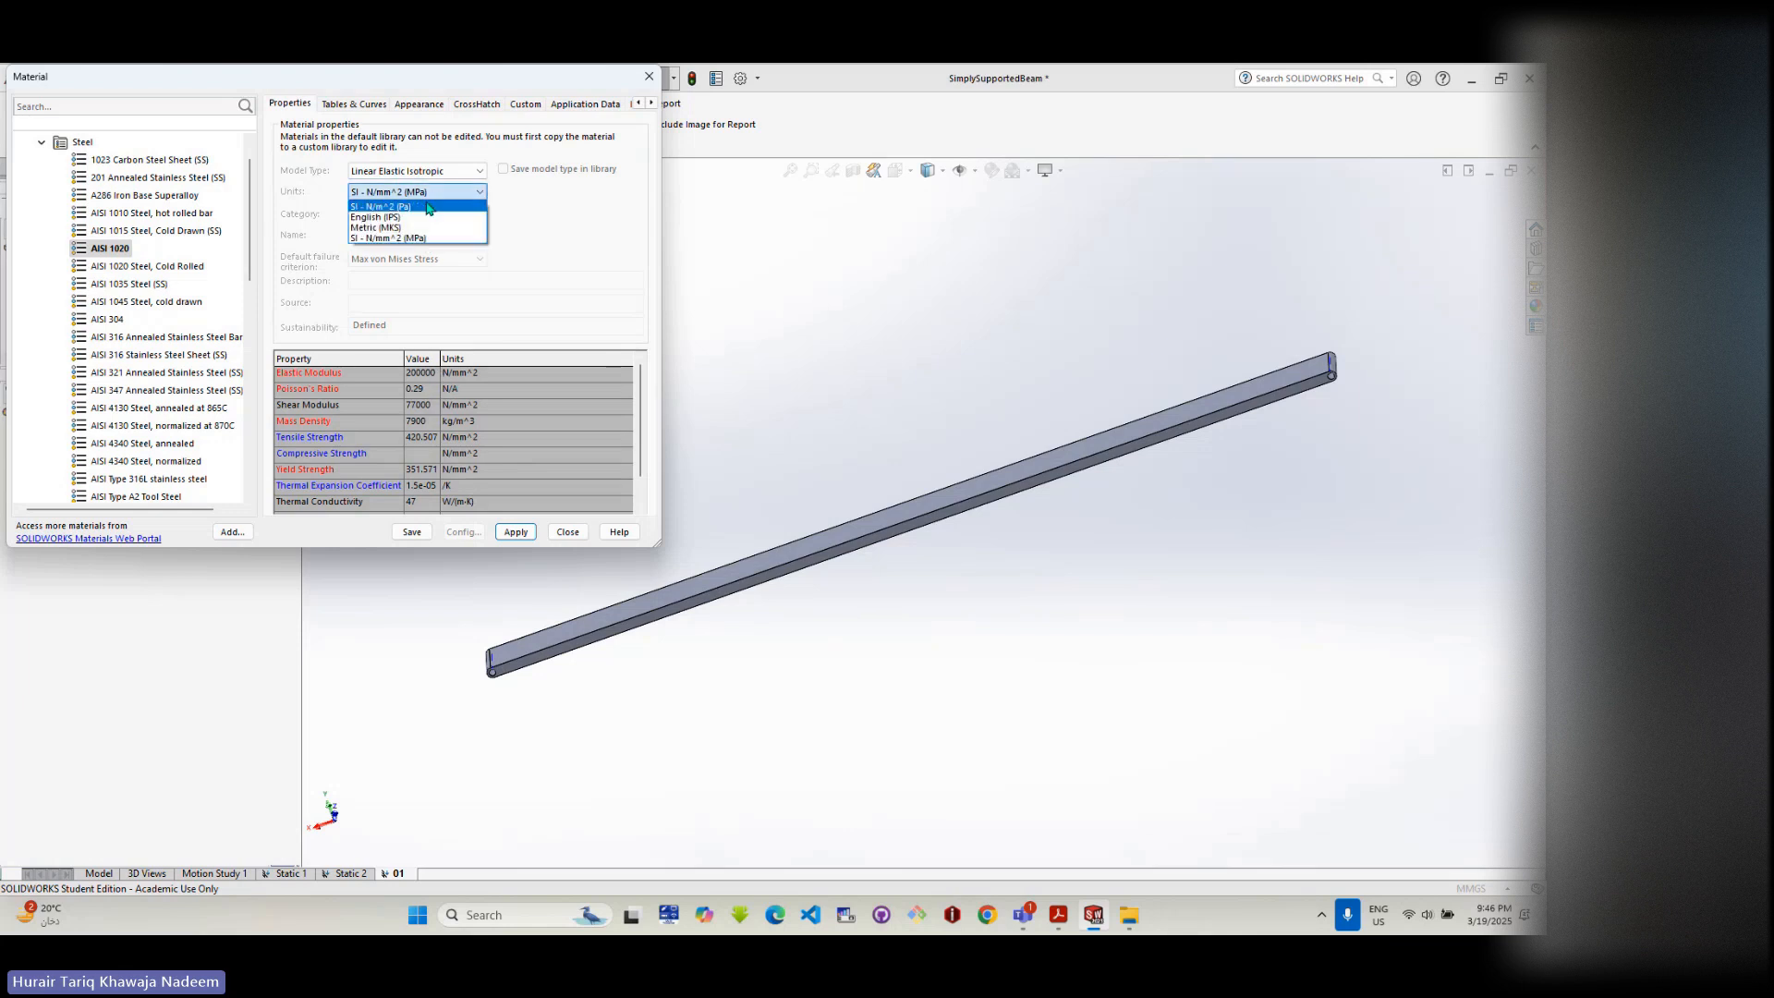
left_click(429, 207)
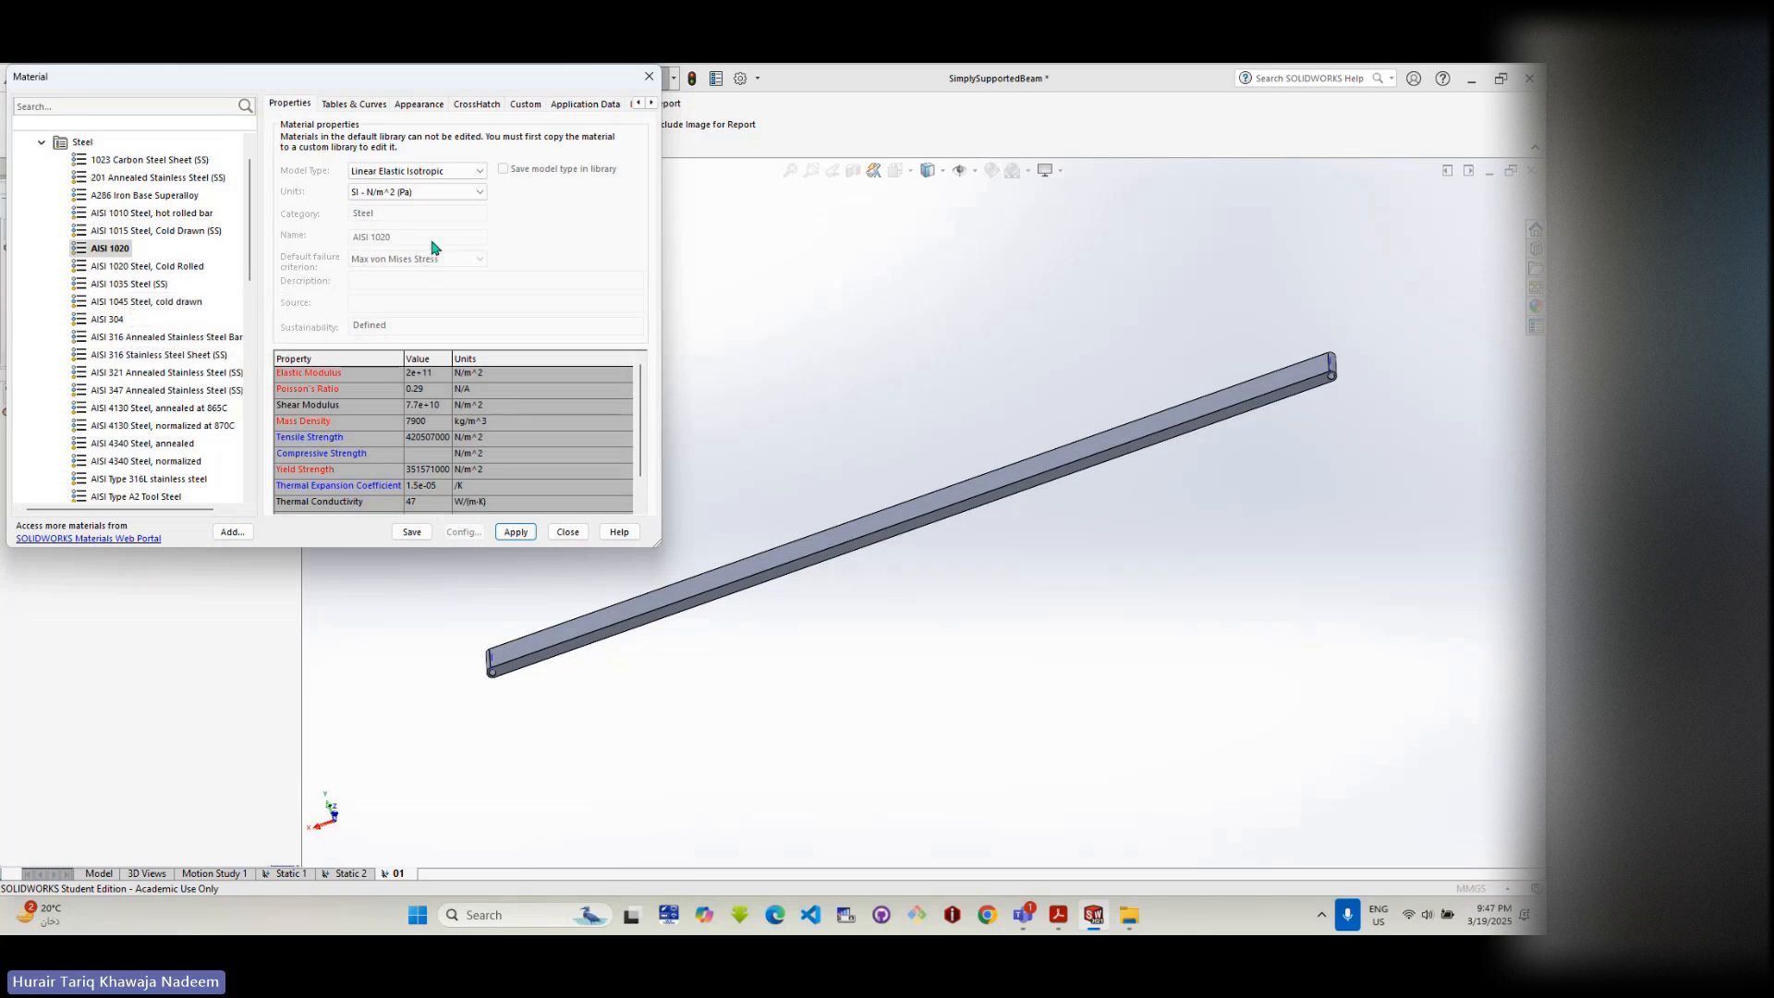
left_click(515, 532)
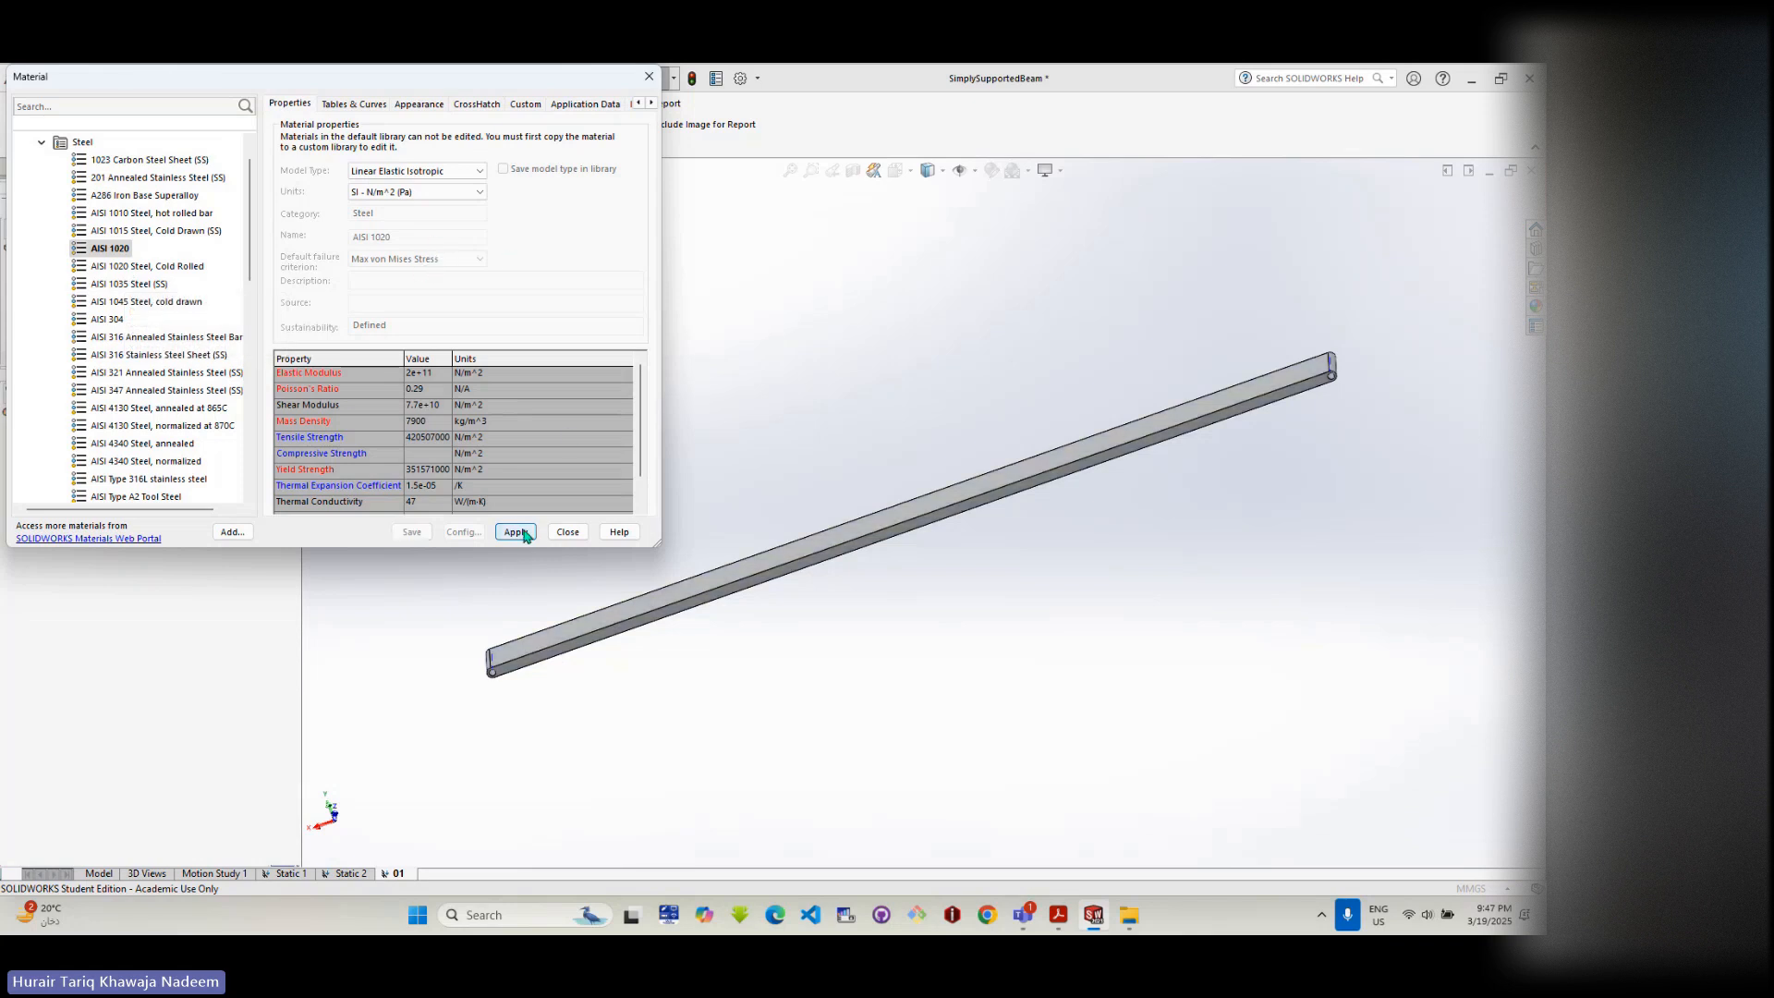
left_click(567, 532)
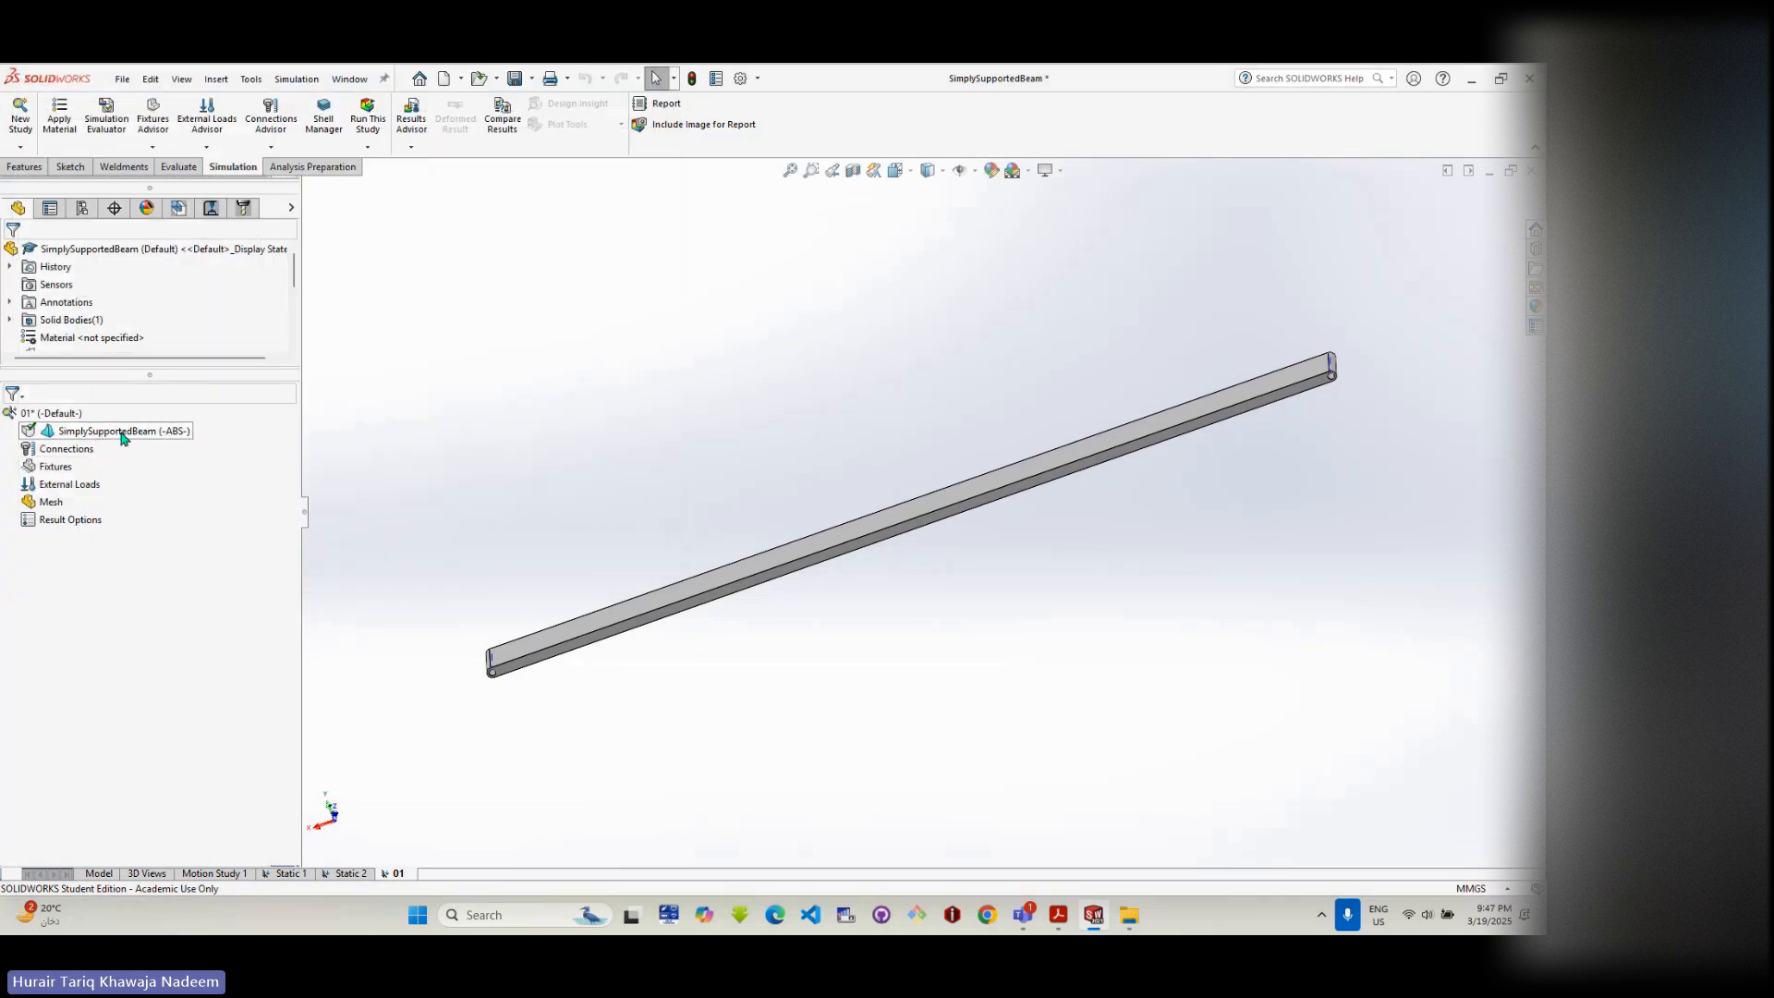
- Assign AISI 1020 from the Steel category to the SimplySupportedBeam body, with units in SI - N/m^2 (Pa)
right_click(131, 436)
left_click(168, 444)
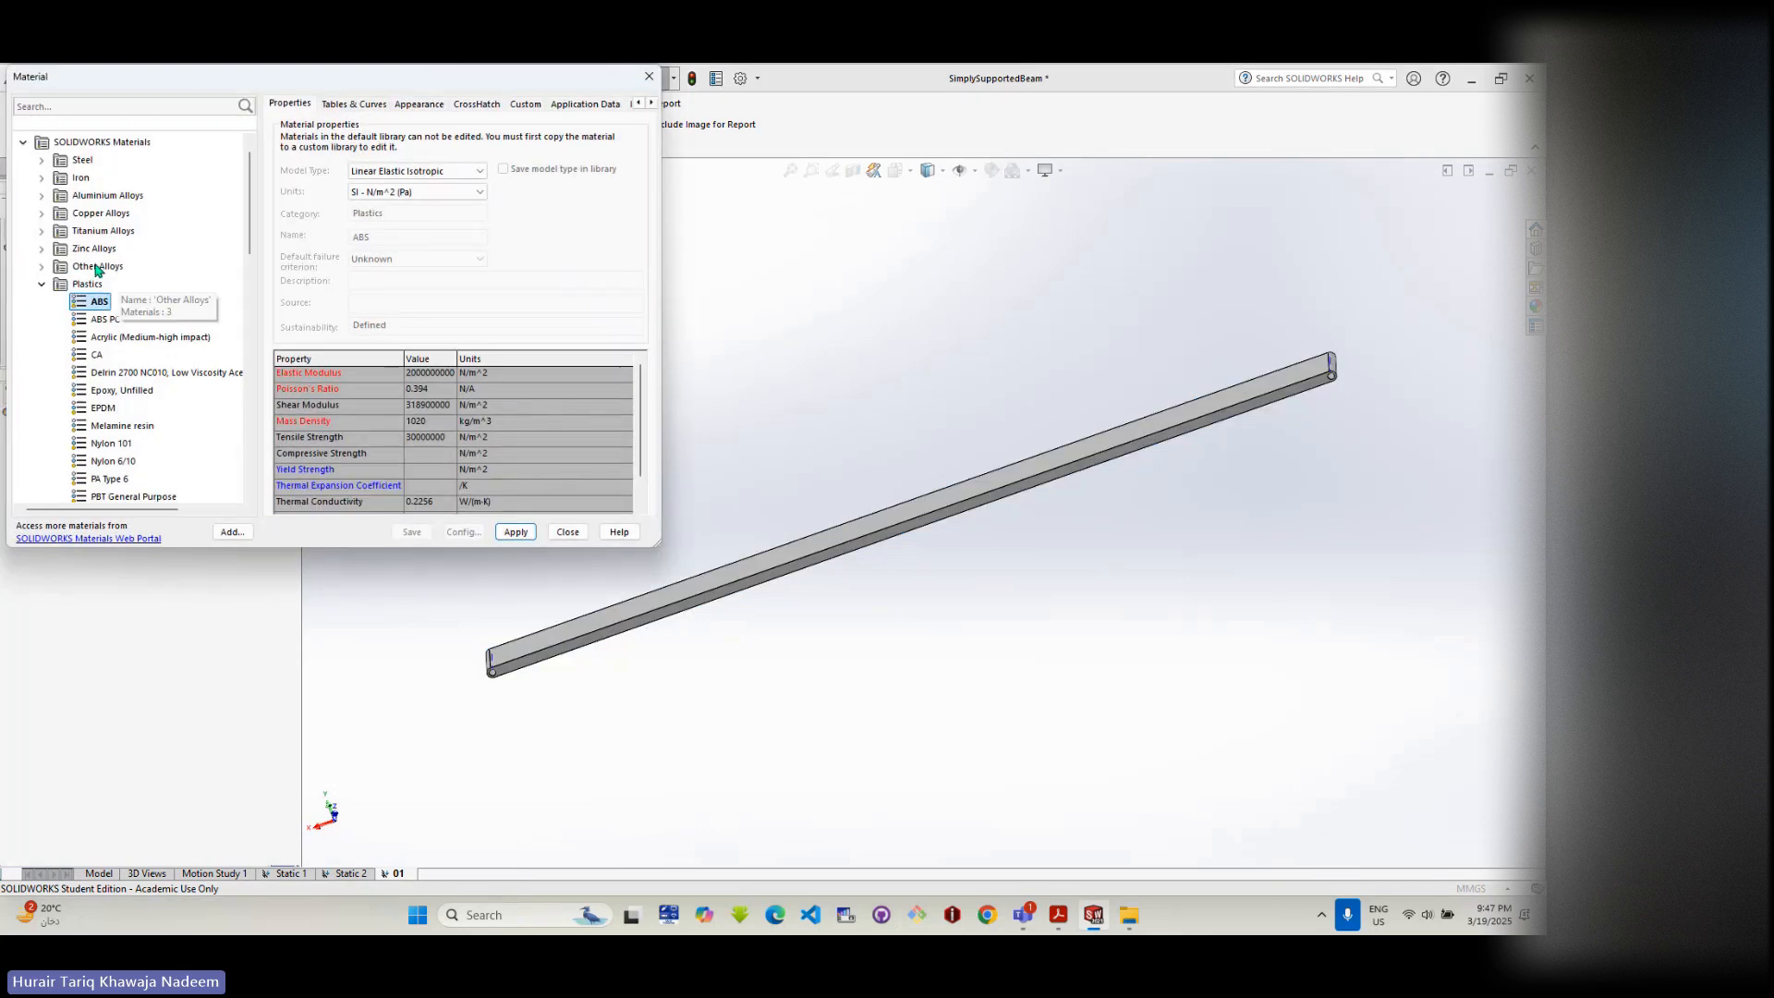
double_click(55, 161)
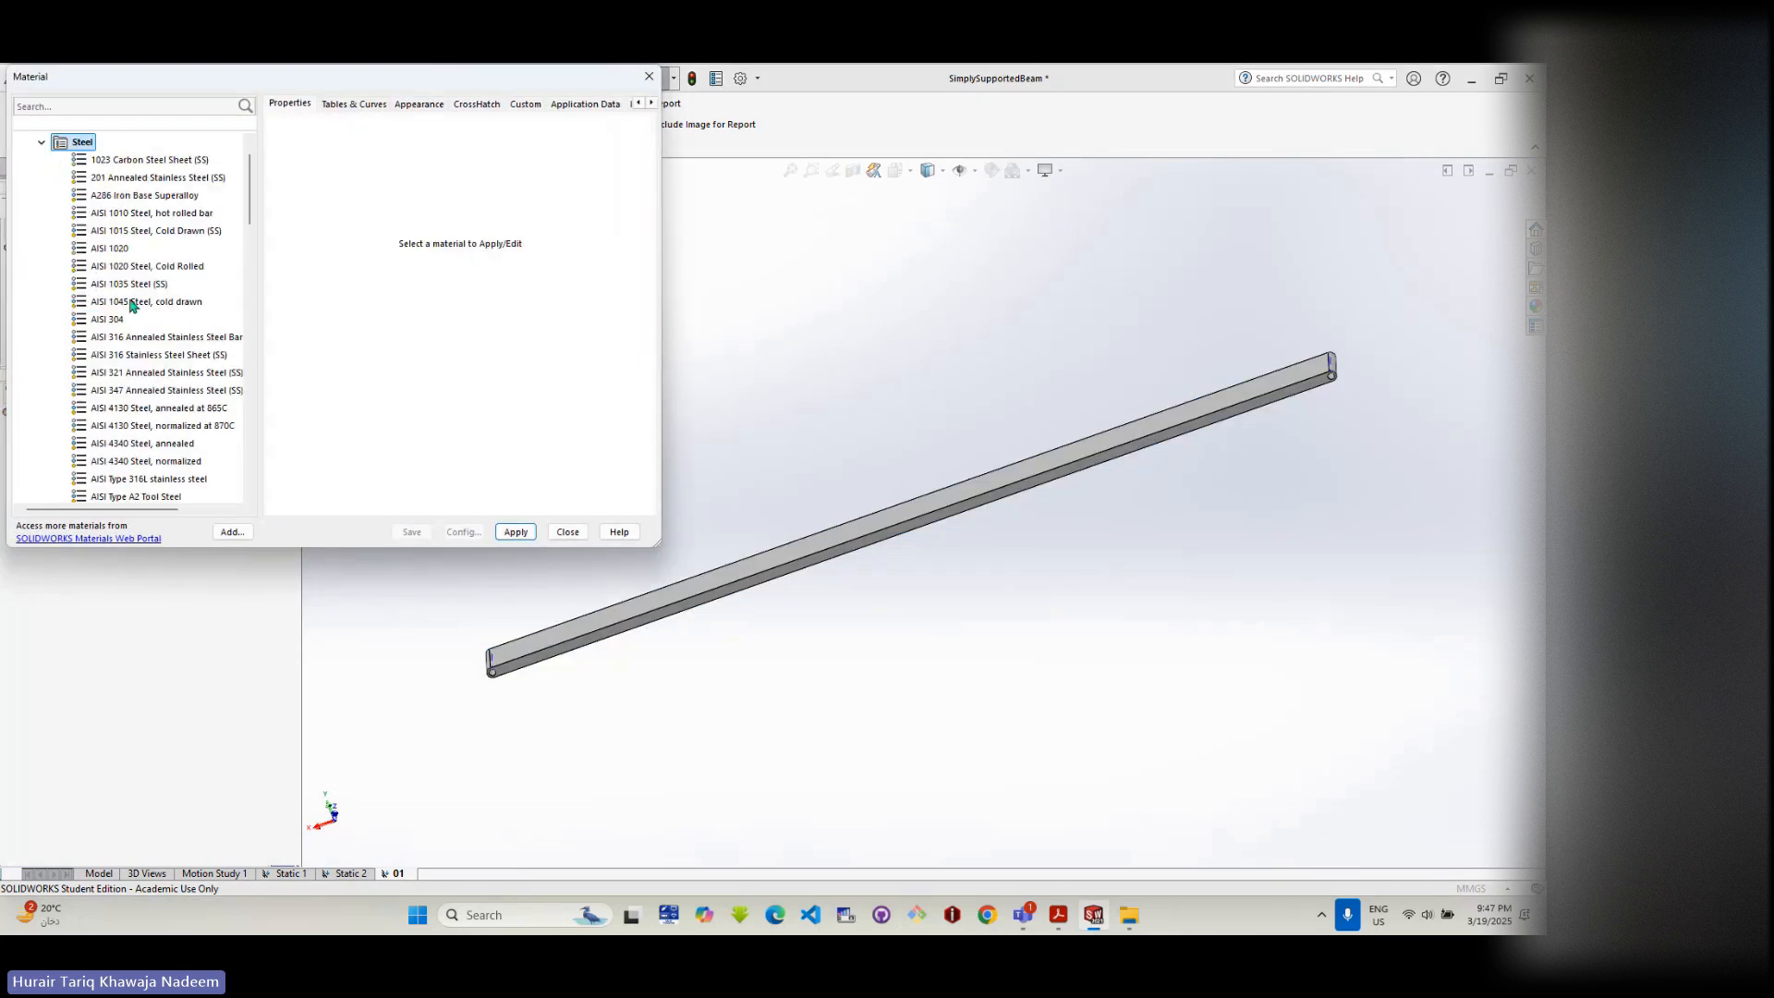
left_click(120, 249)
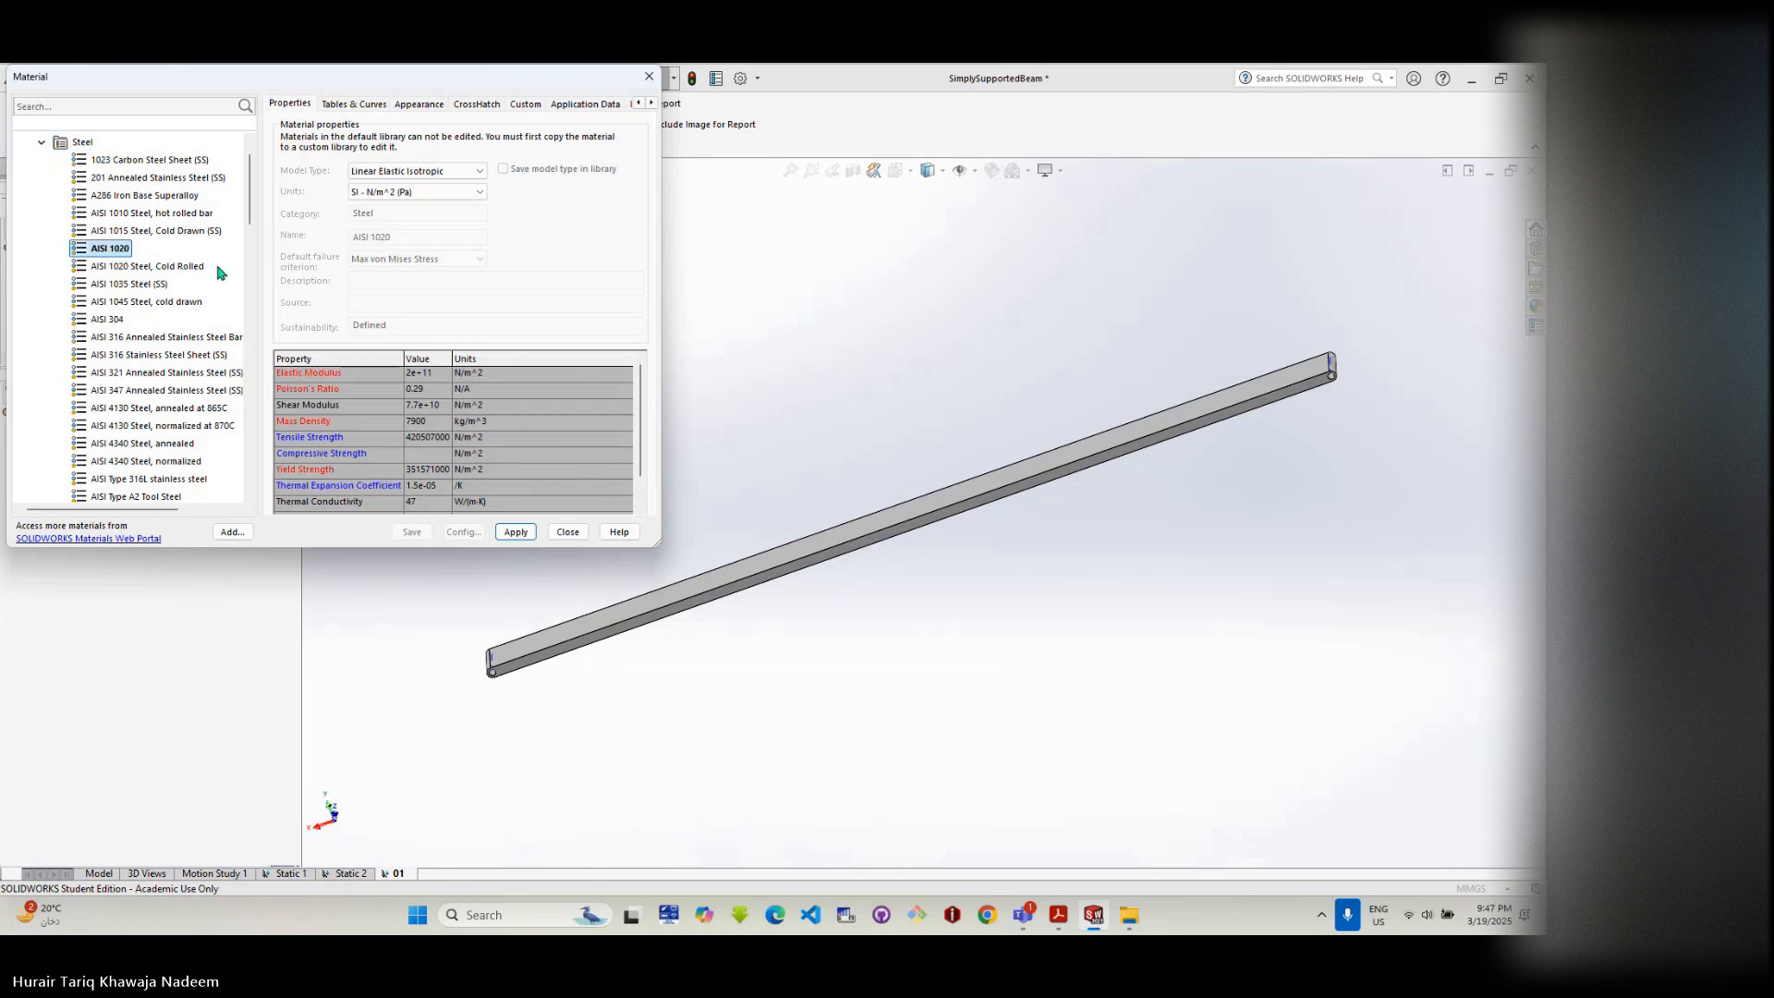
left_click(413, 194)
left_click(409, 206)
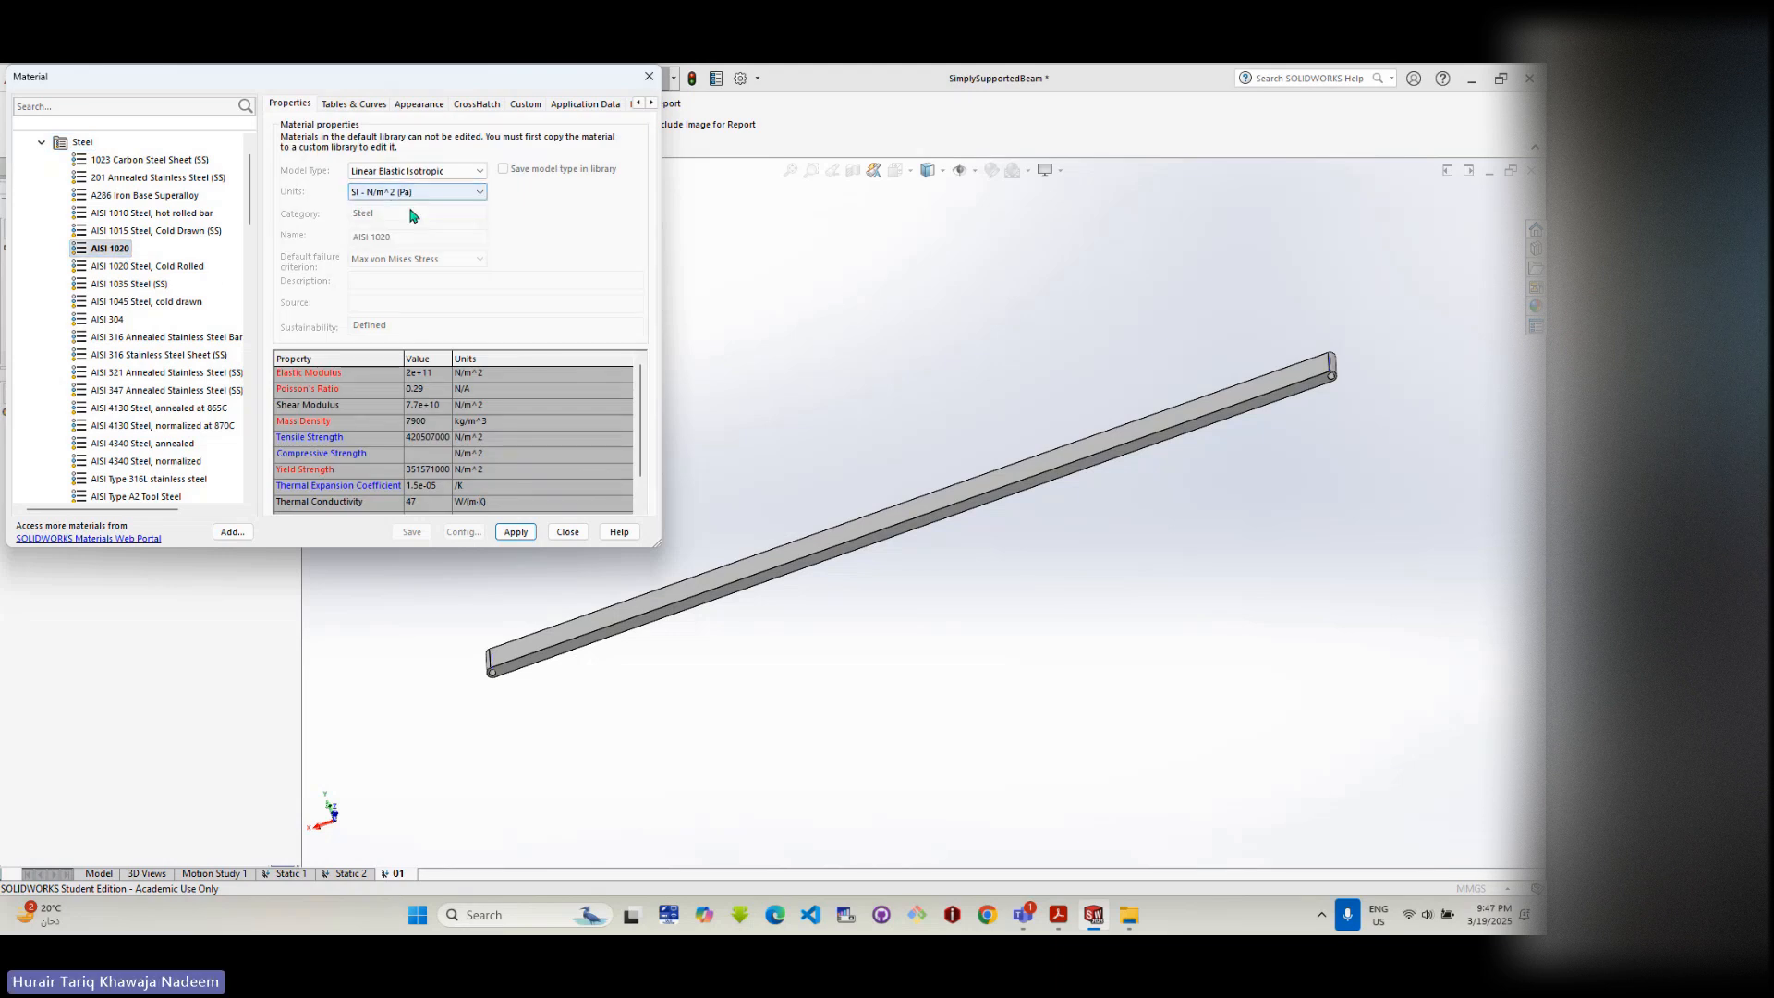
left_click(515, 532)
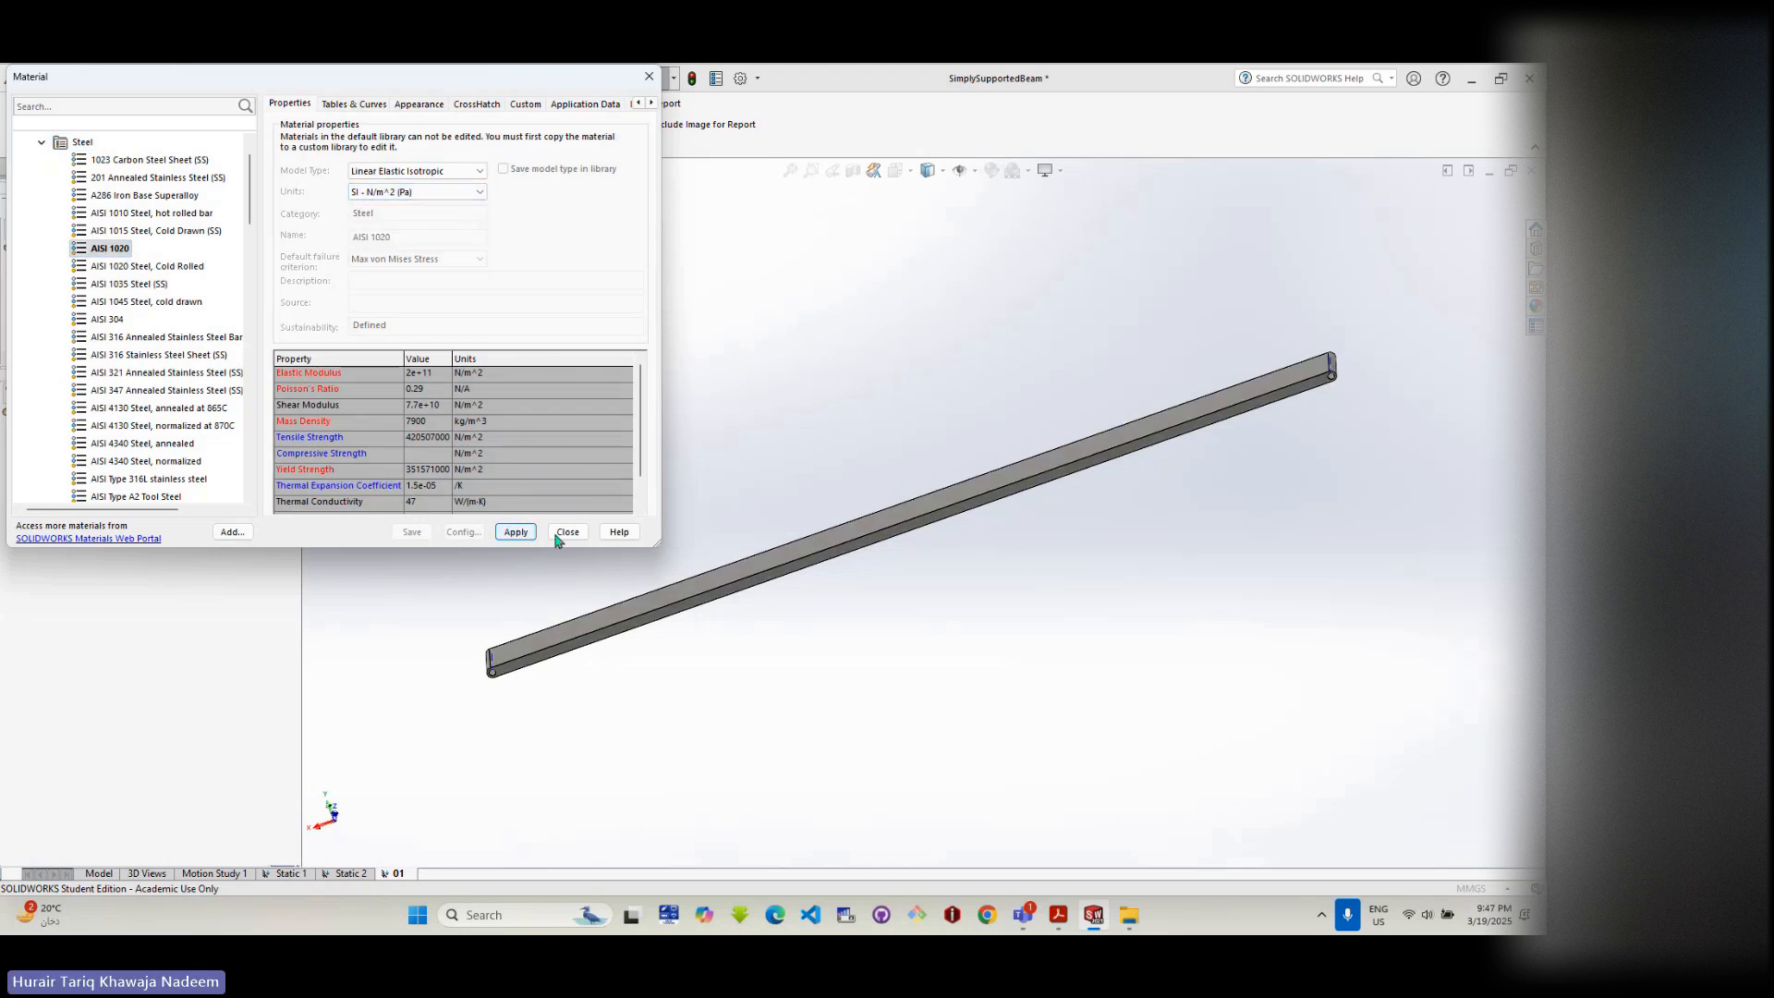
left_click(568, 534)
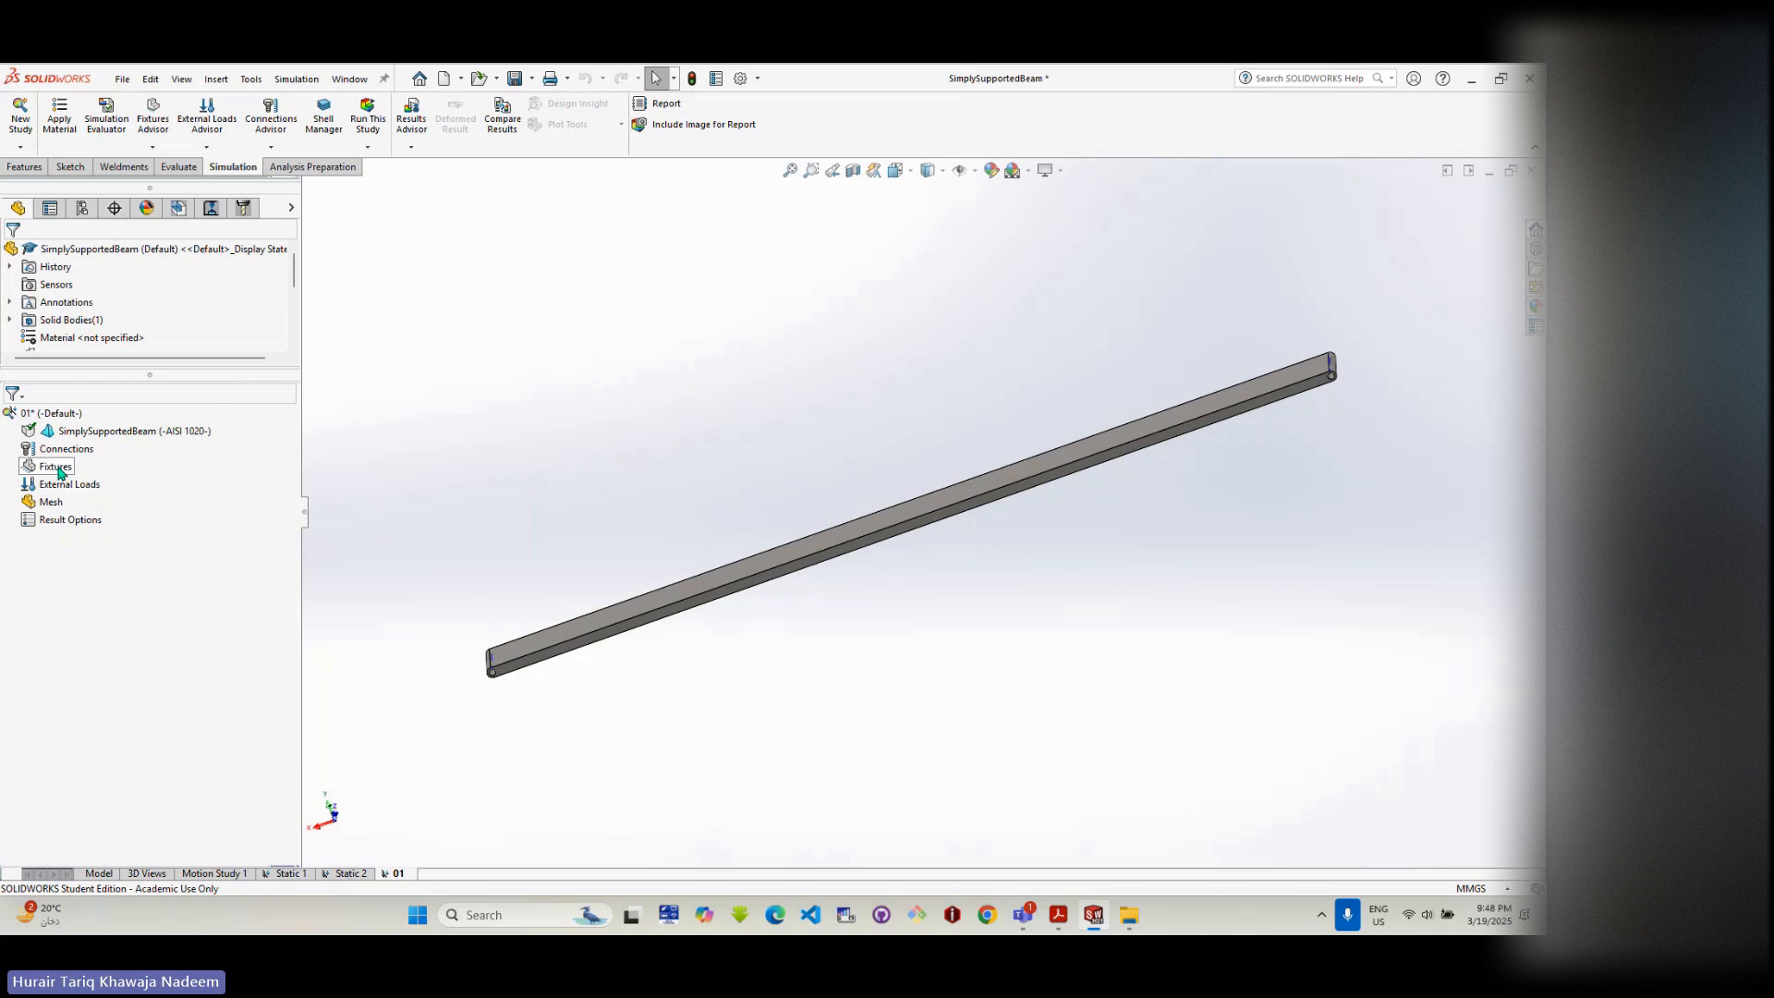
scroll(495, 681, "down", 3)
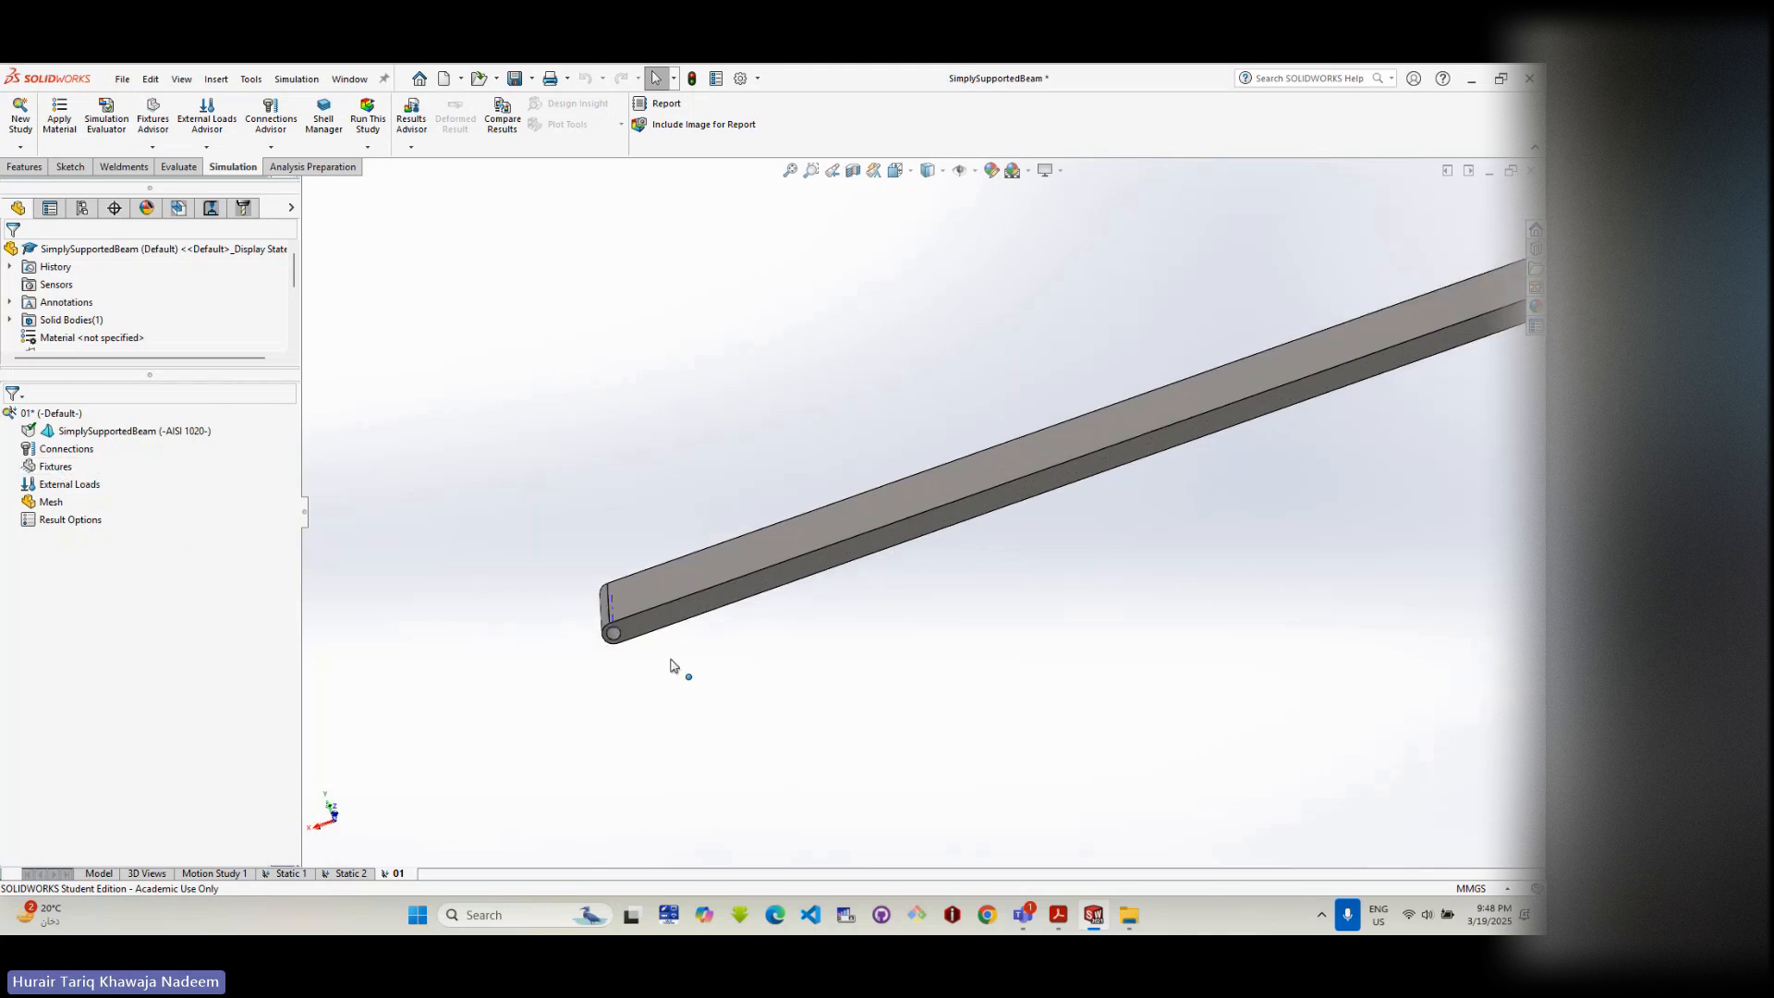
left_click(614, 634)
scroll(639, 675, "up", 5)
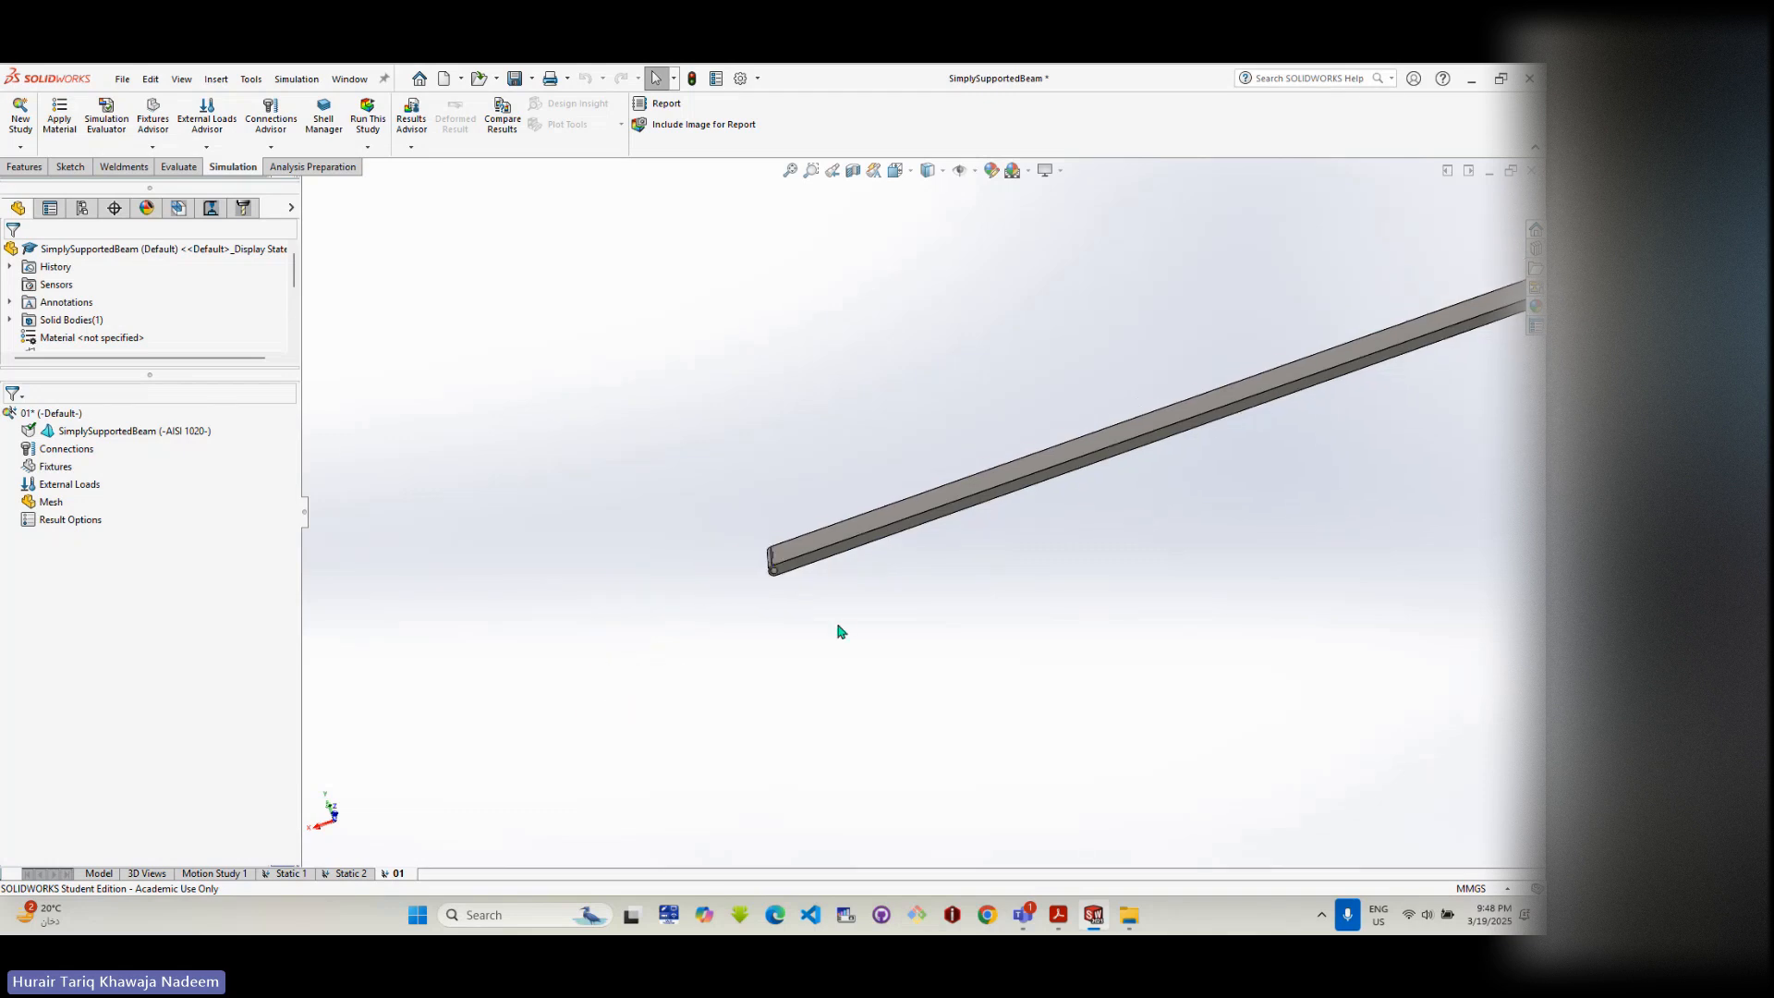
key("f")
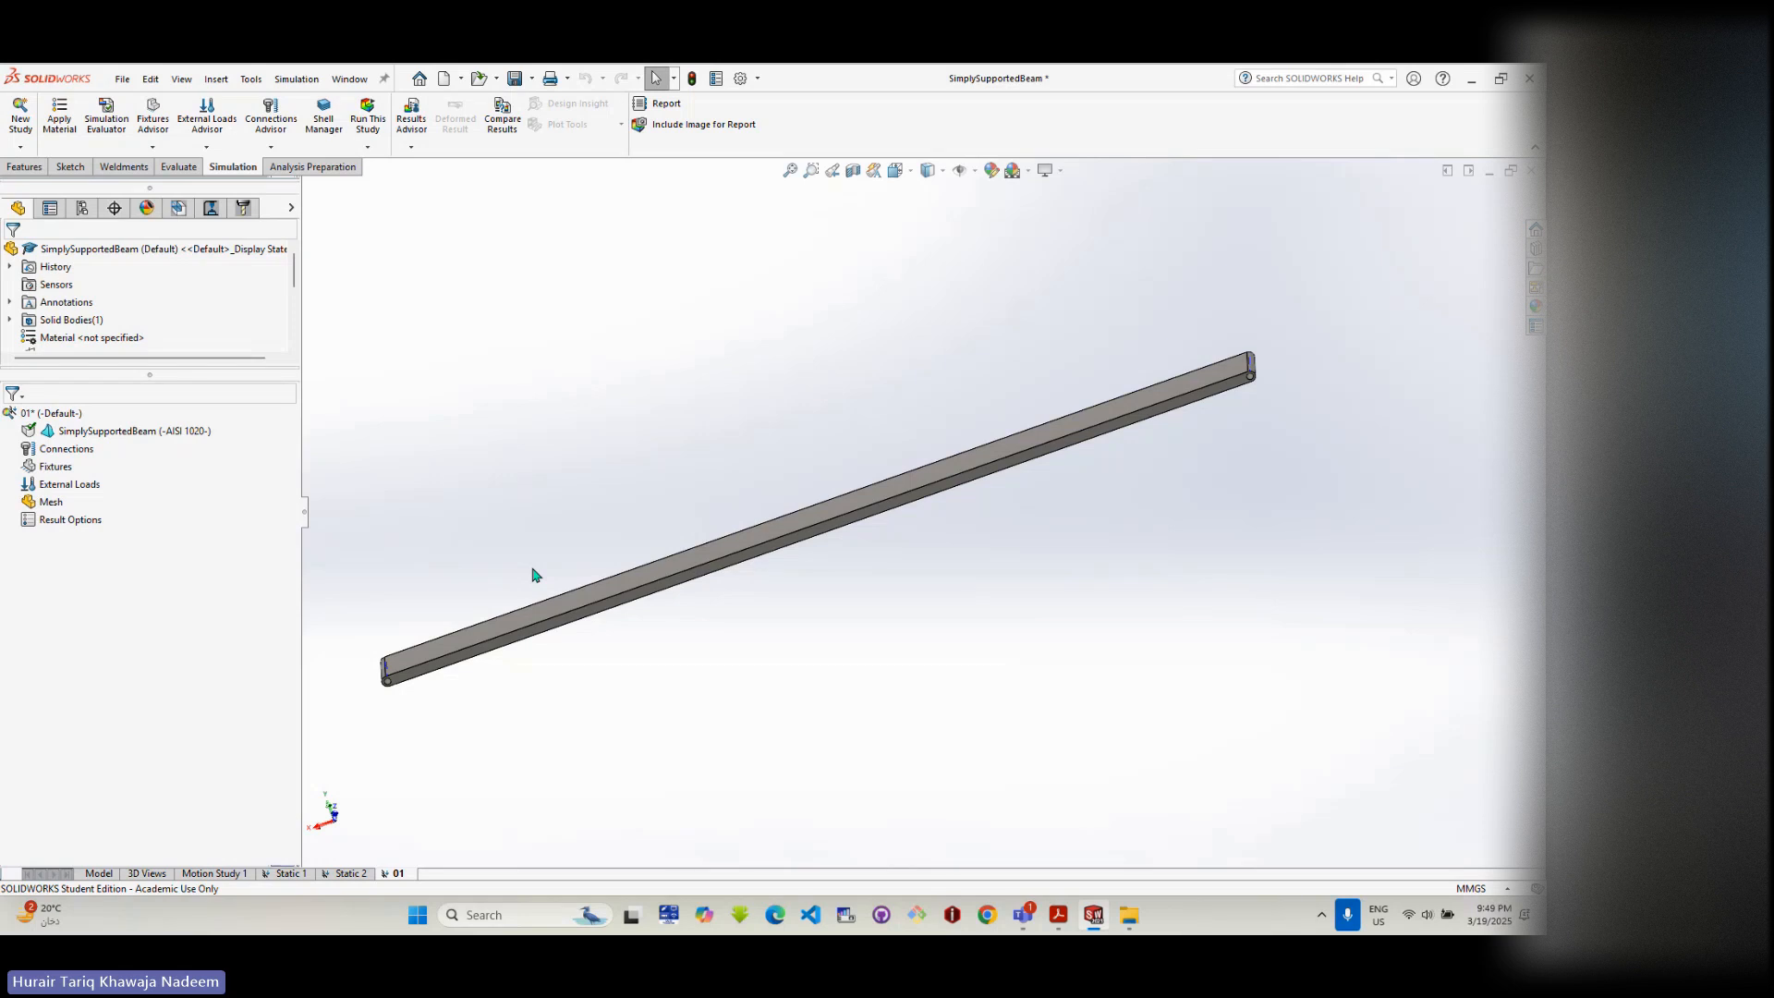
- Compare the Fixed Geometry, Fixed Hinge and Roller/Slider standard fixture types and their examples, and exit without adding a fixture
right_click(50, 469)
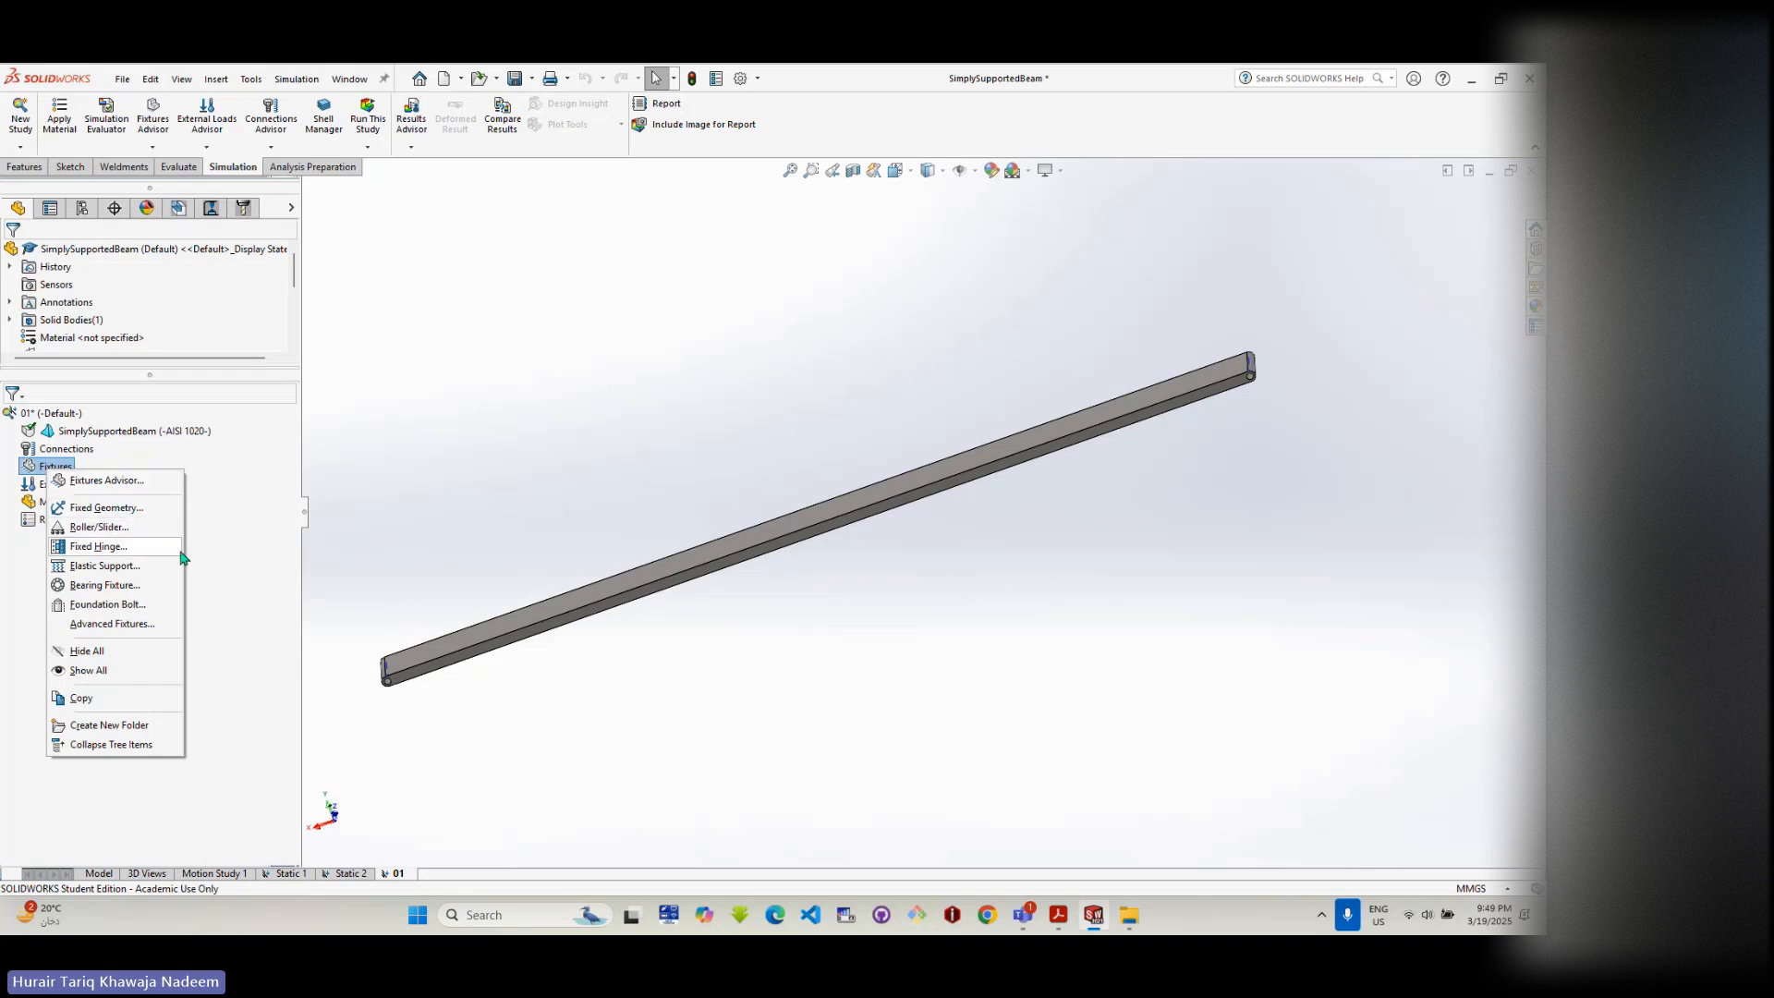
left_click(121, 513)
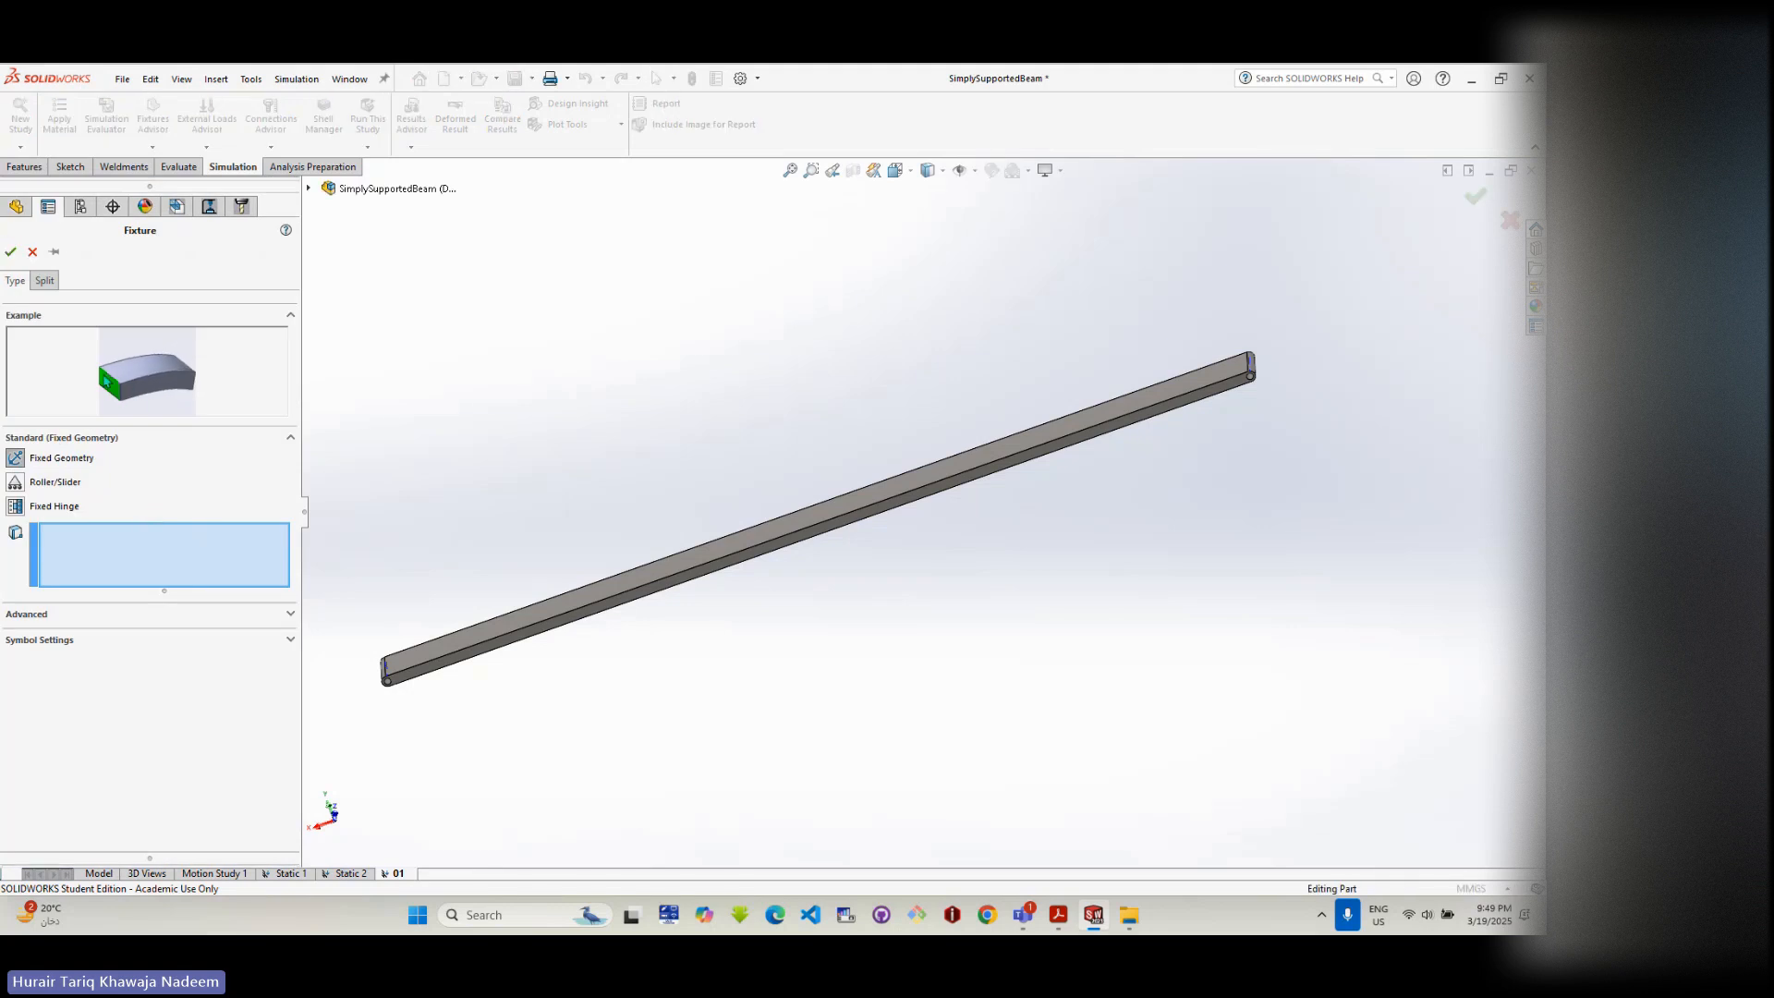
scroll(530, 601, "down", 5)
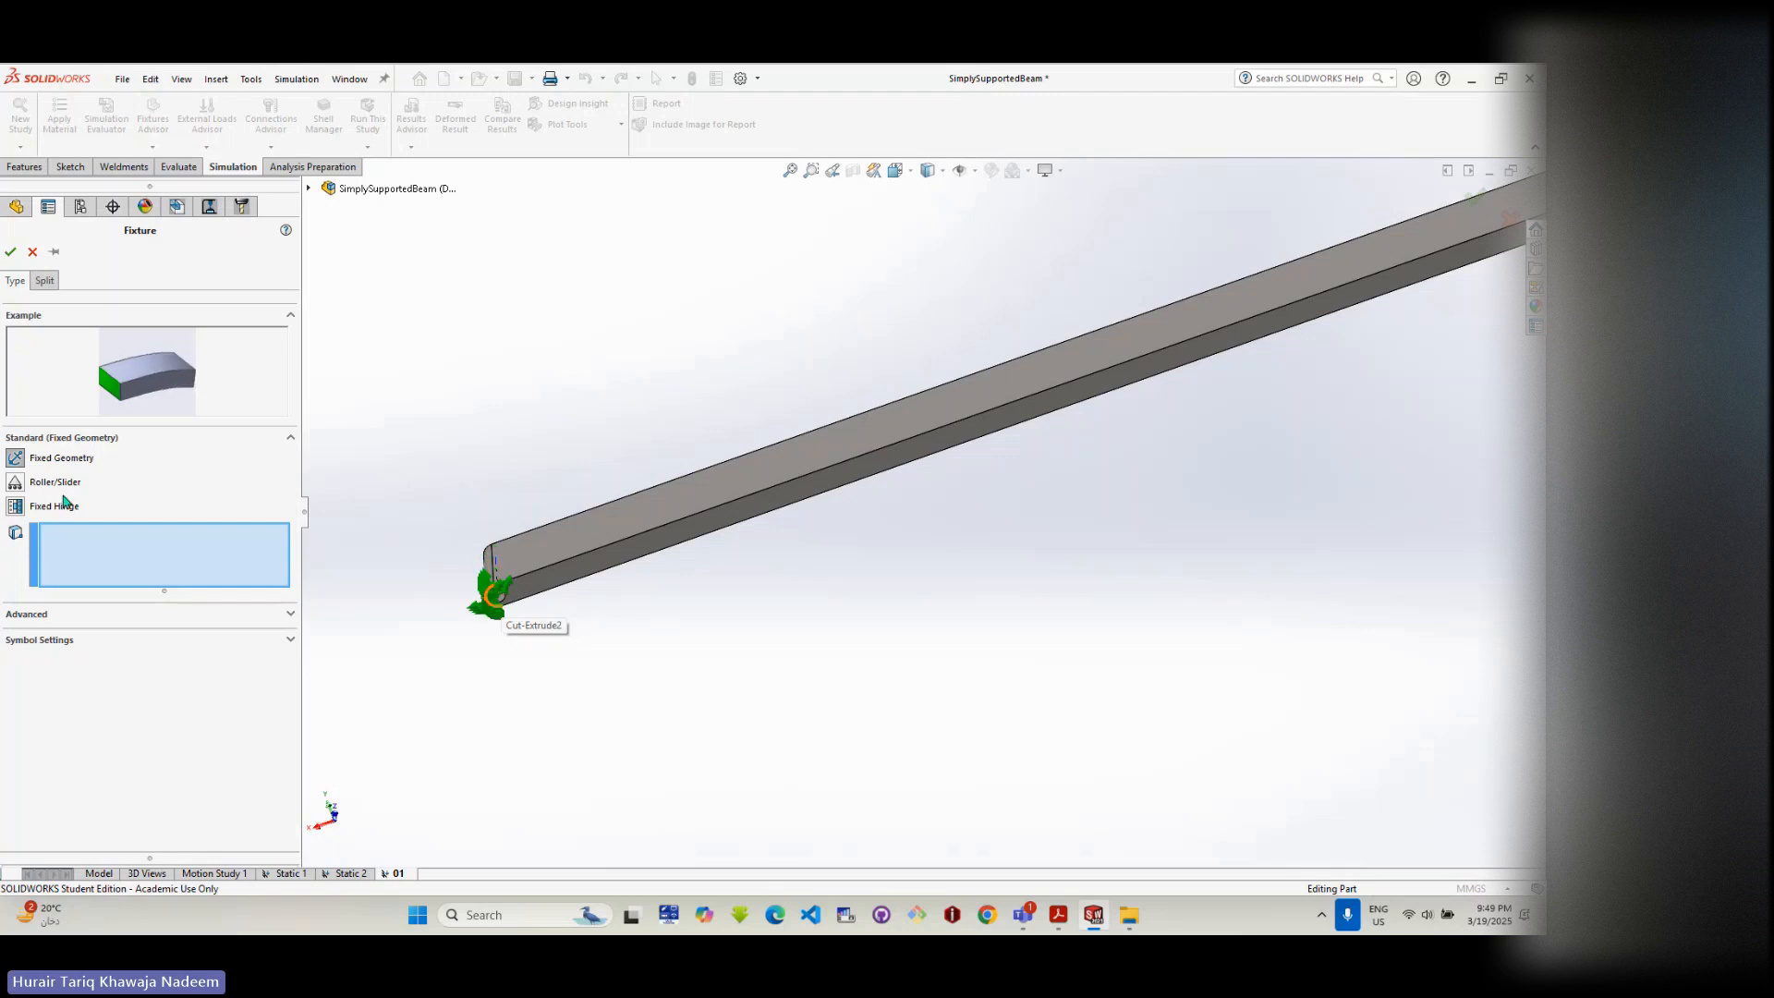
left_click(30, 508)
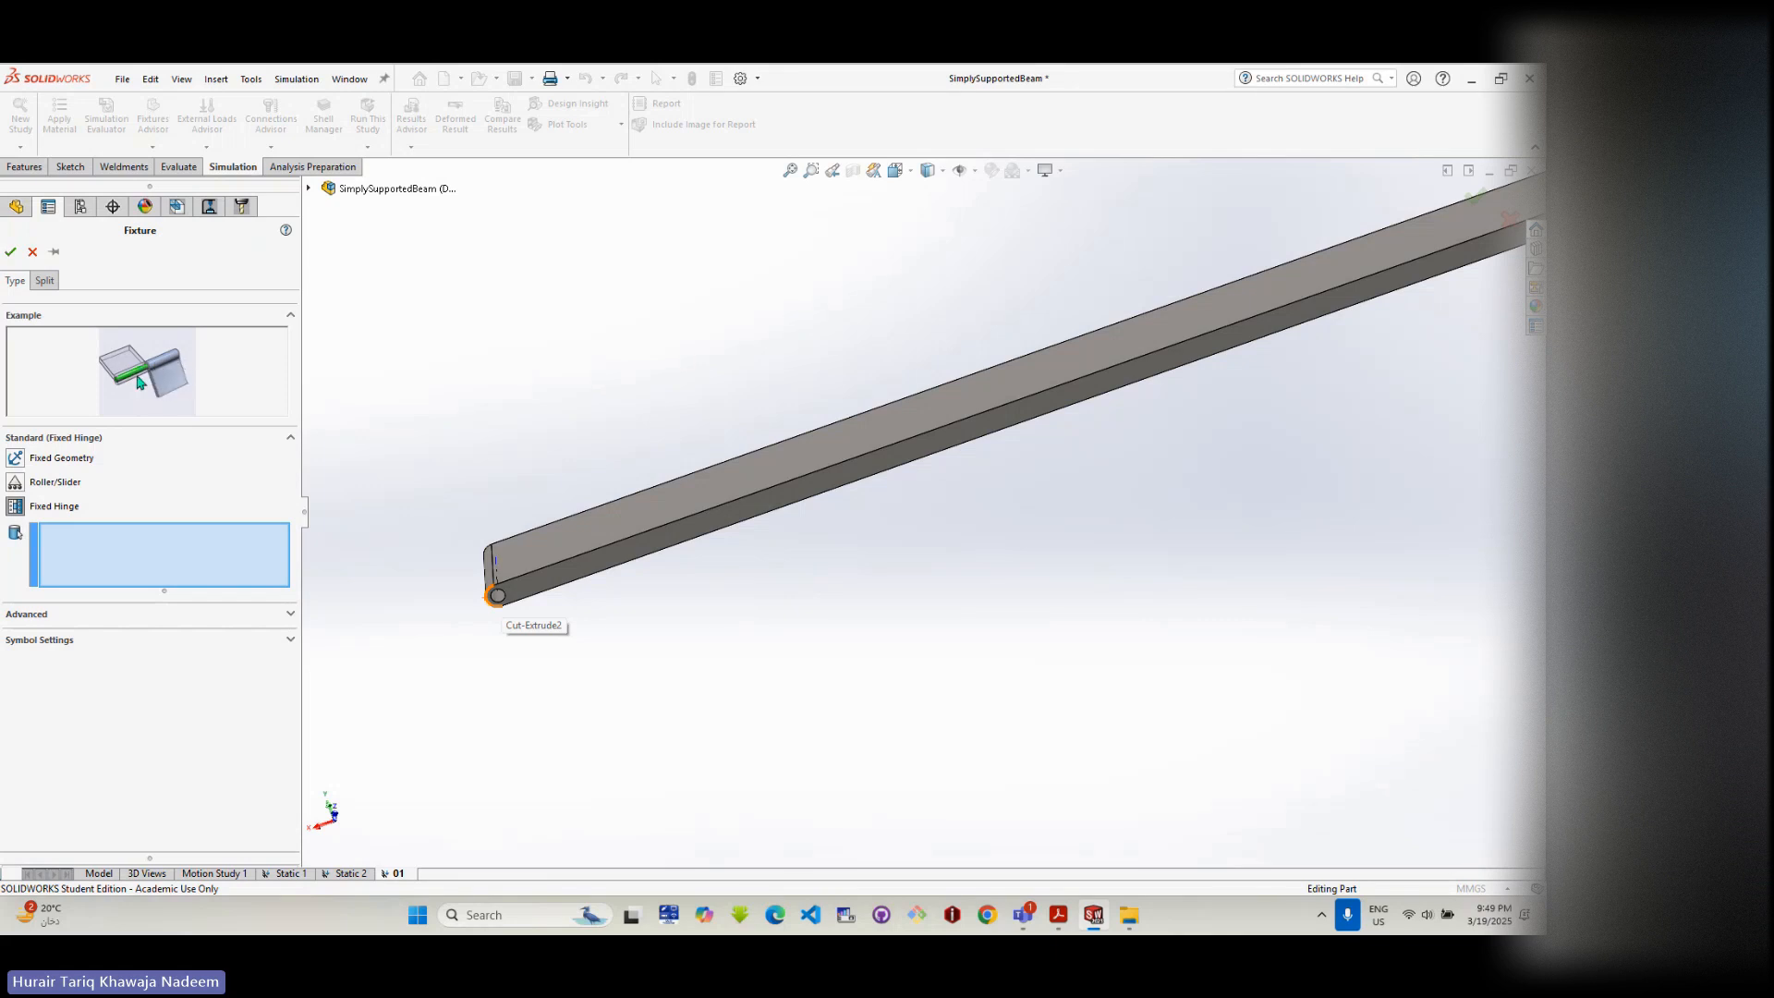
left_click(16, 483)
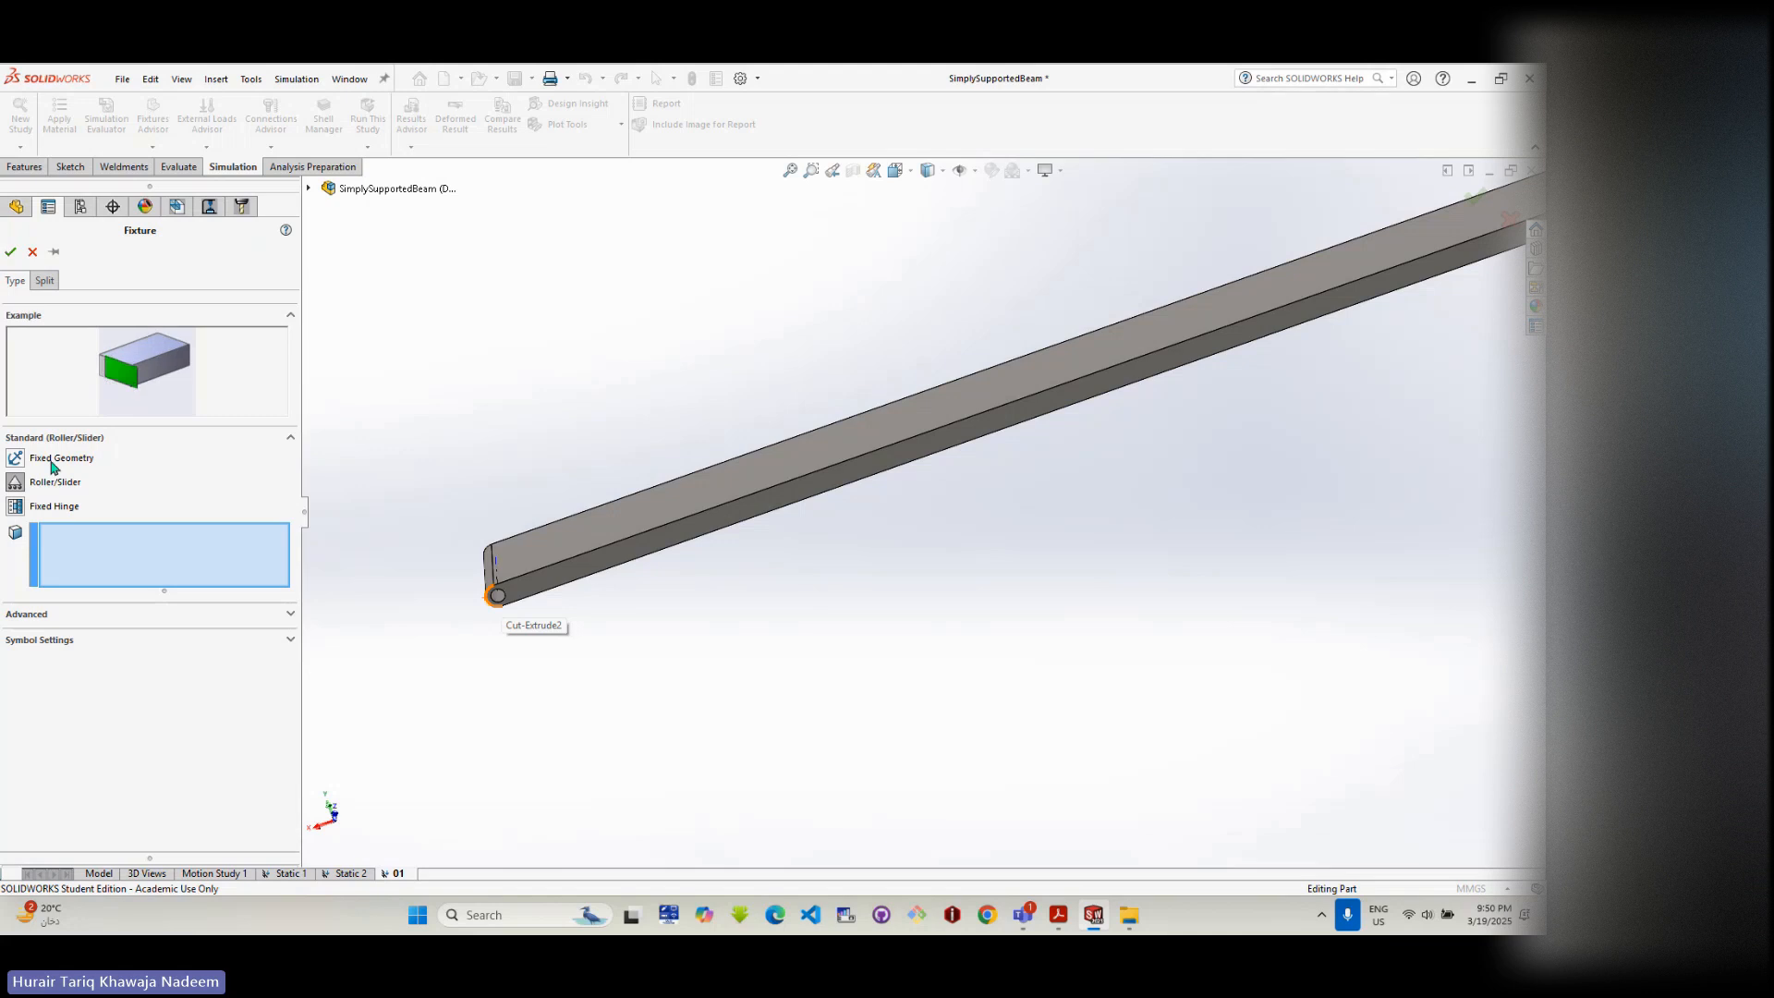
left_click(16, 460)
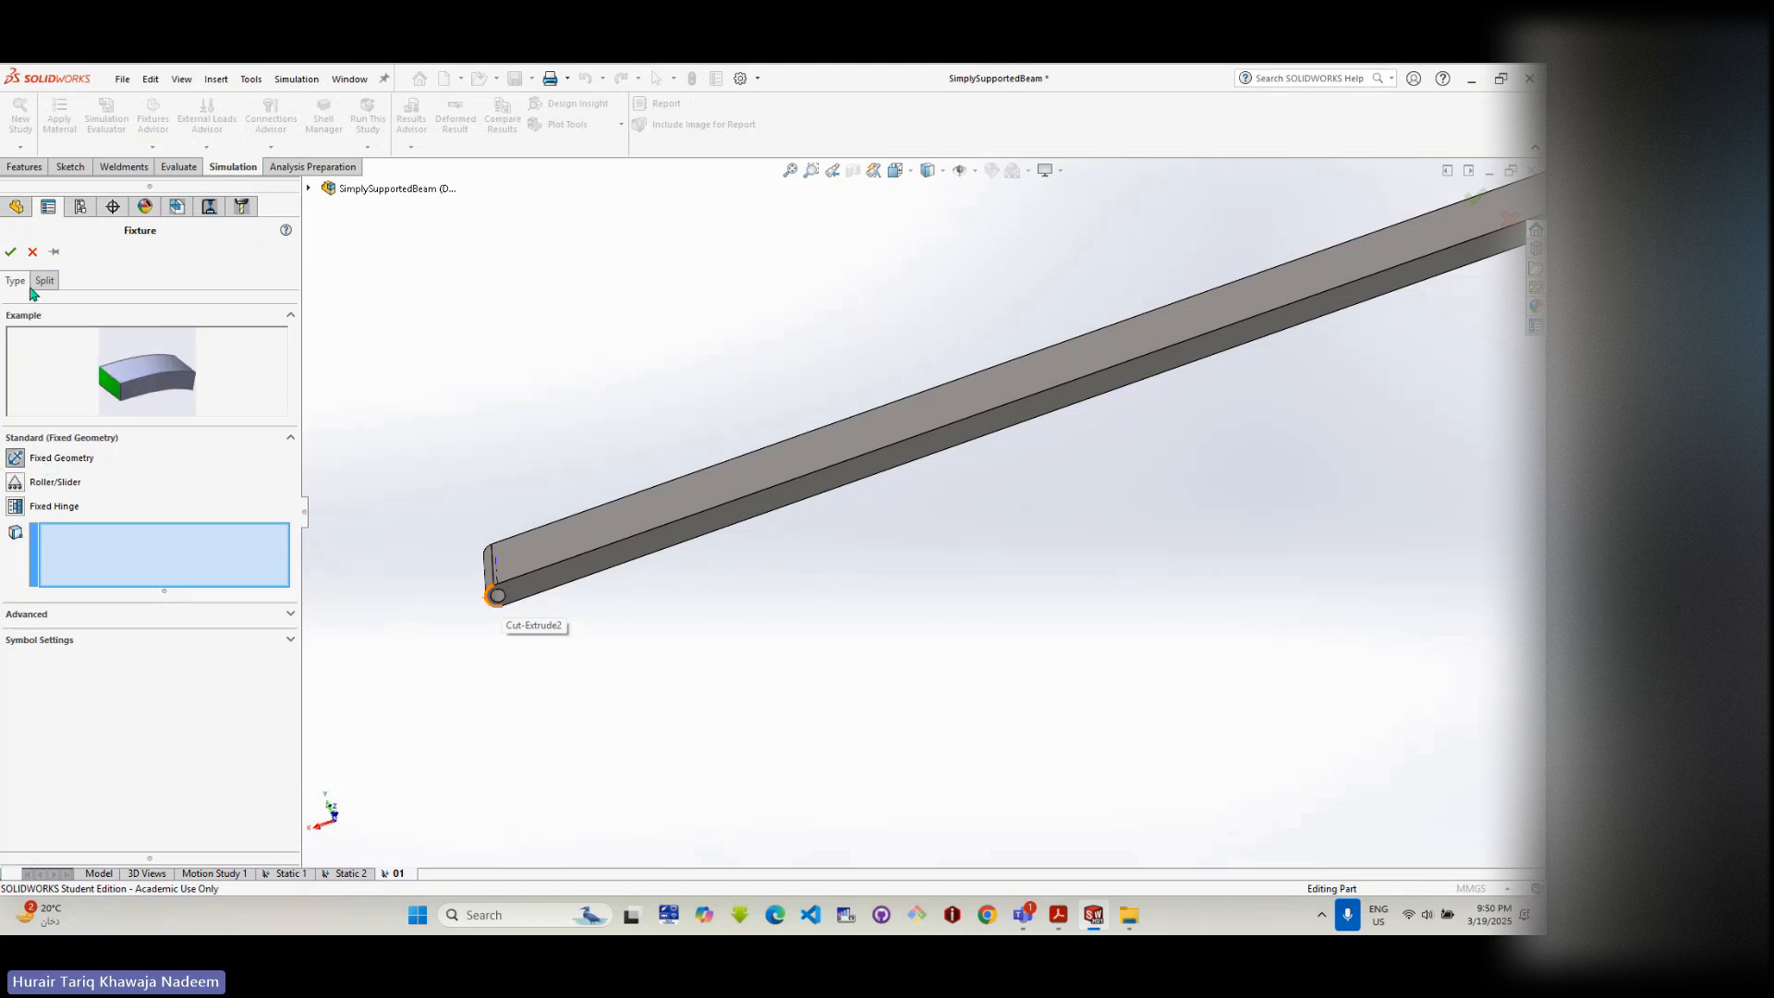
left_click(32, 252)
- Start an advanced fixture for the beam and set its type to On Cylindrical Faces
right_click(61, 476)
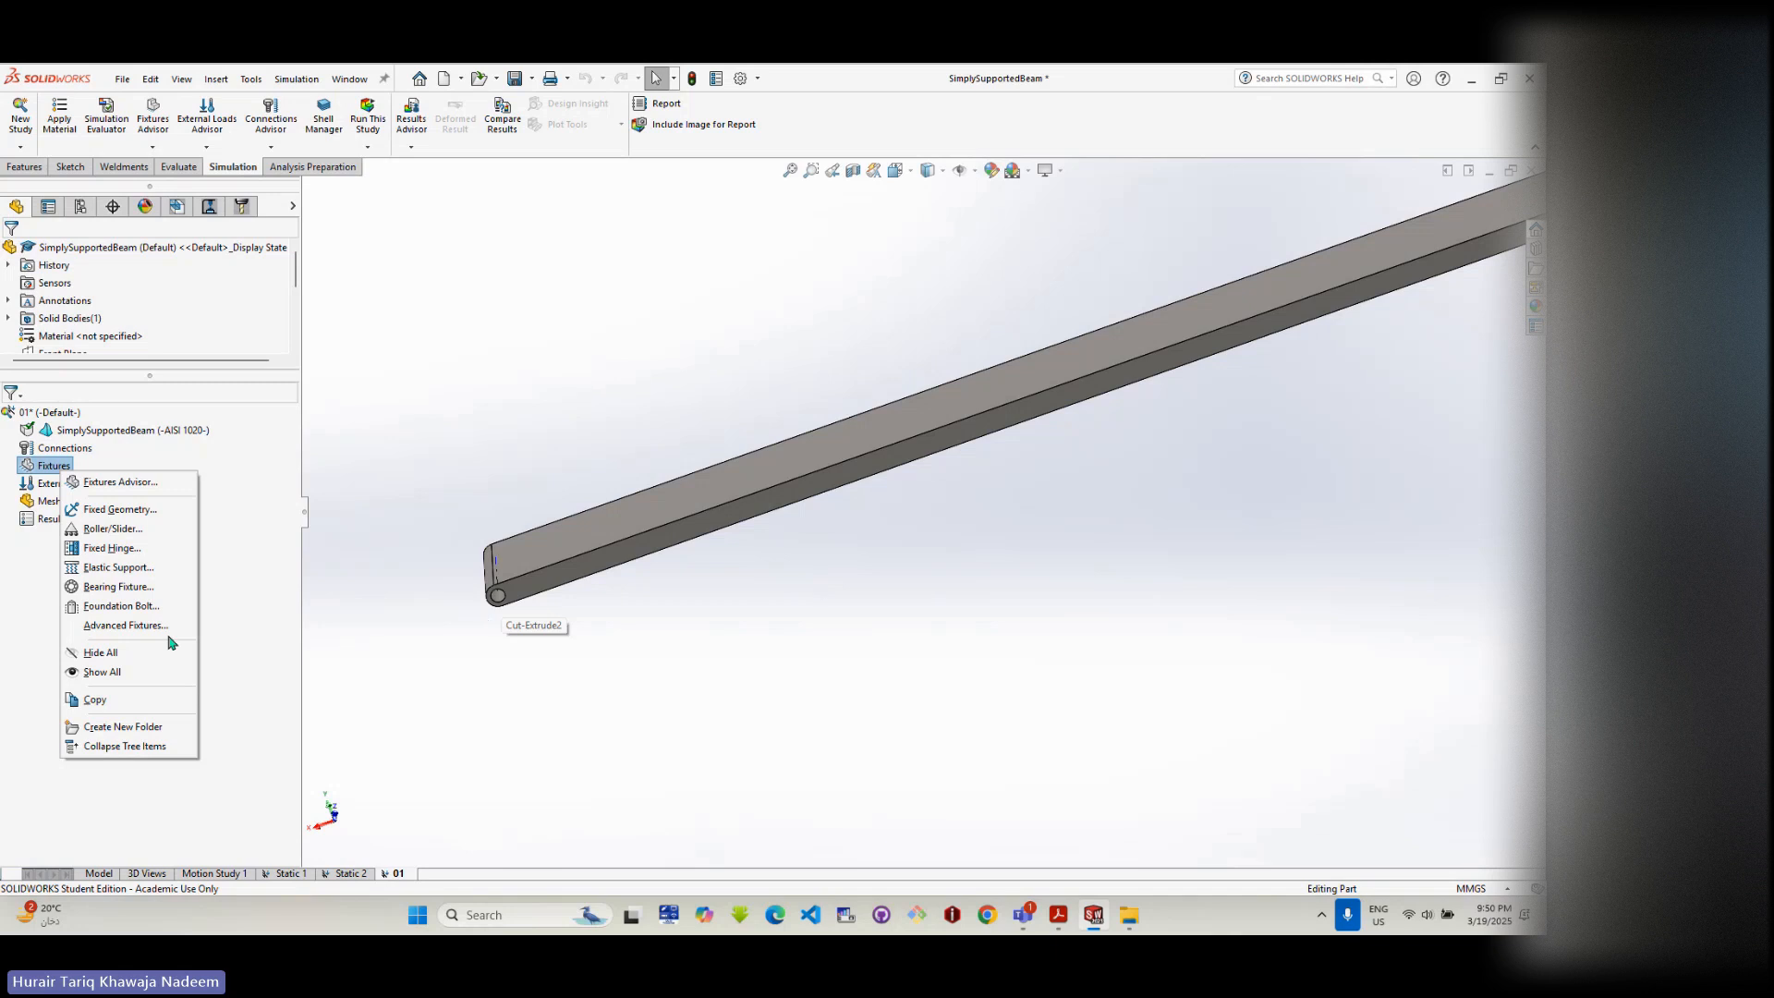
left_click(120, 626)
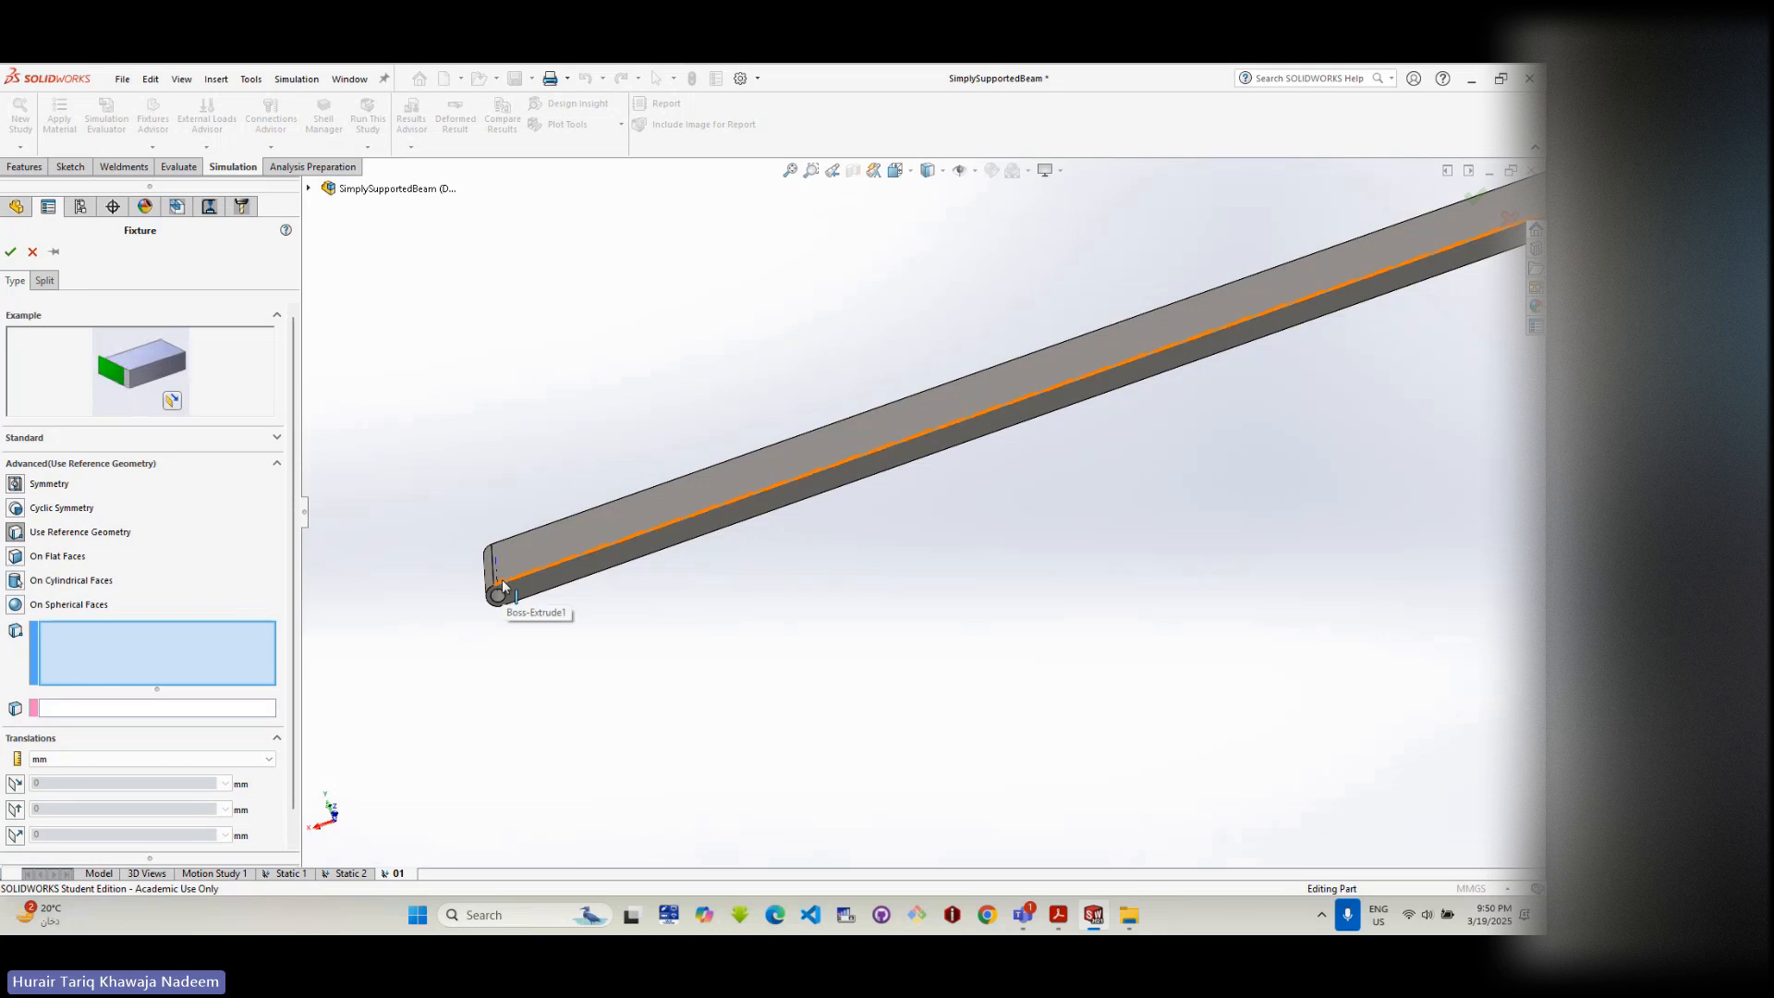
middle_click_drag(504, 588, 1188, 396)
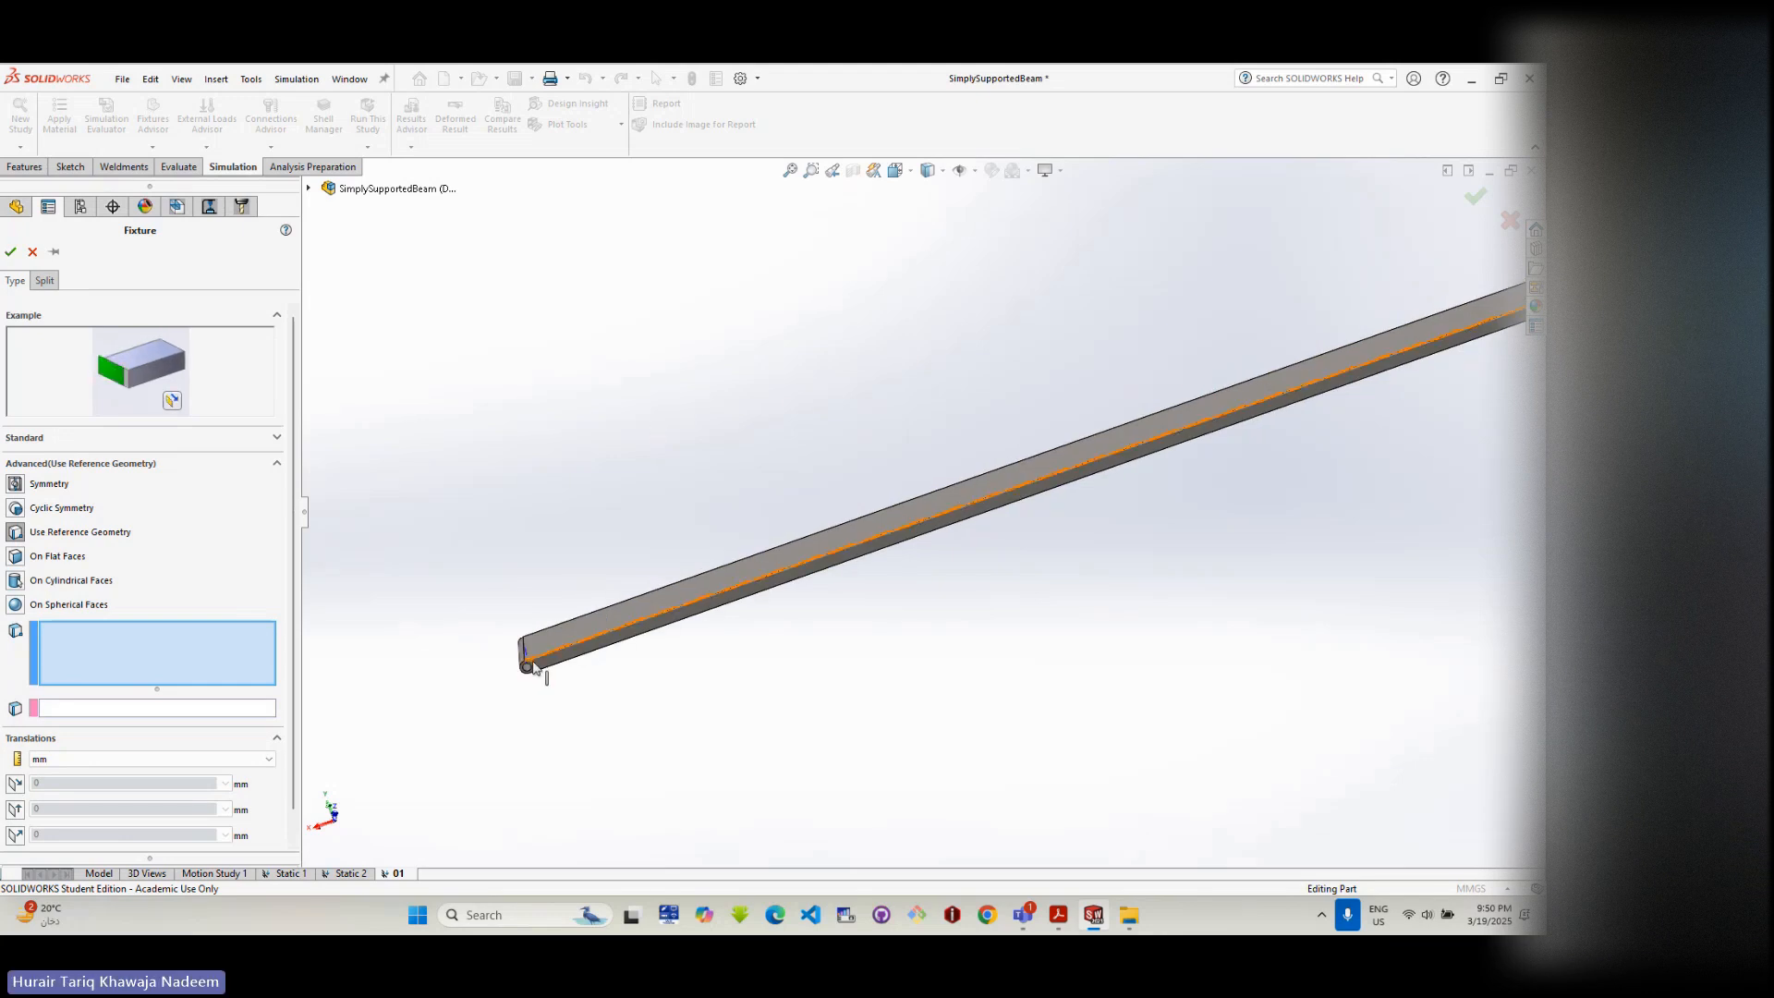
scroll(679, 646, "down", 4)
scroll(673, 609, "down", 1)
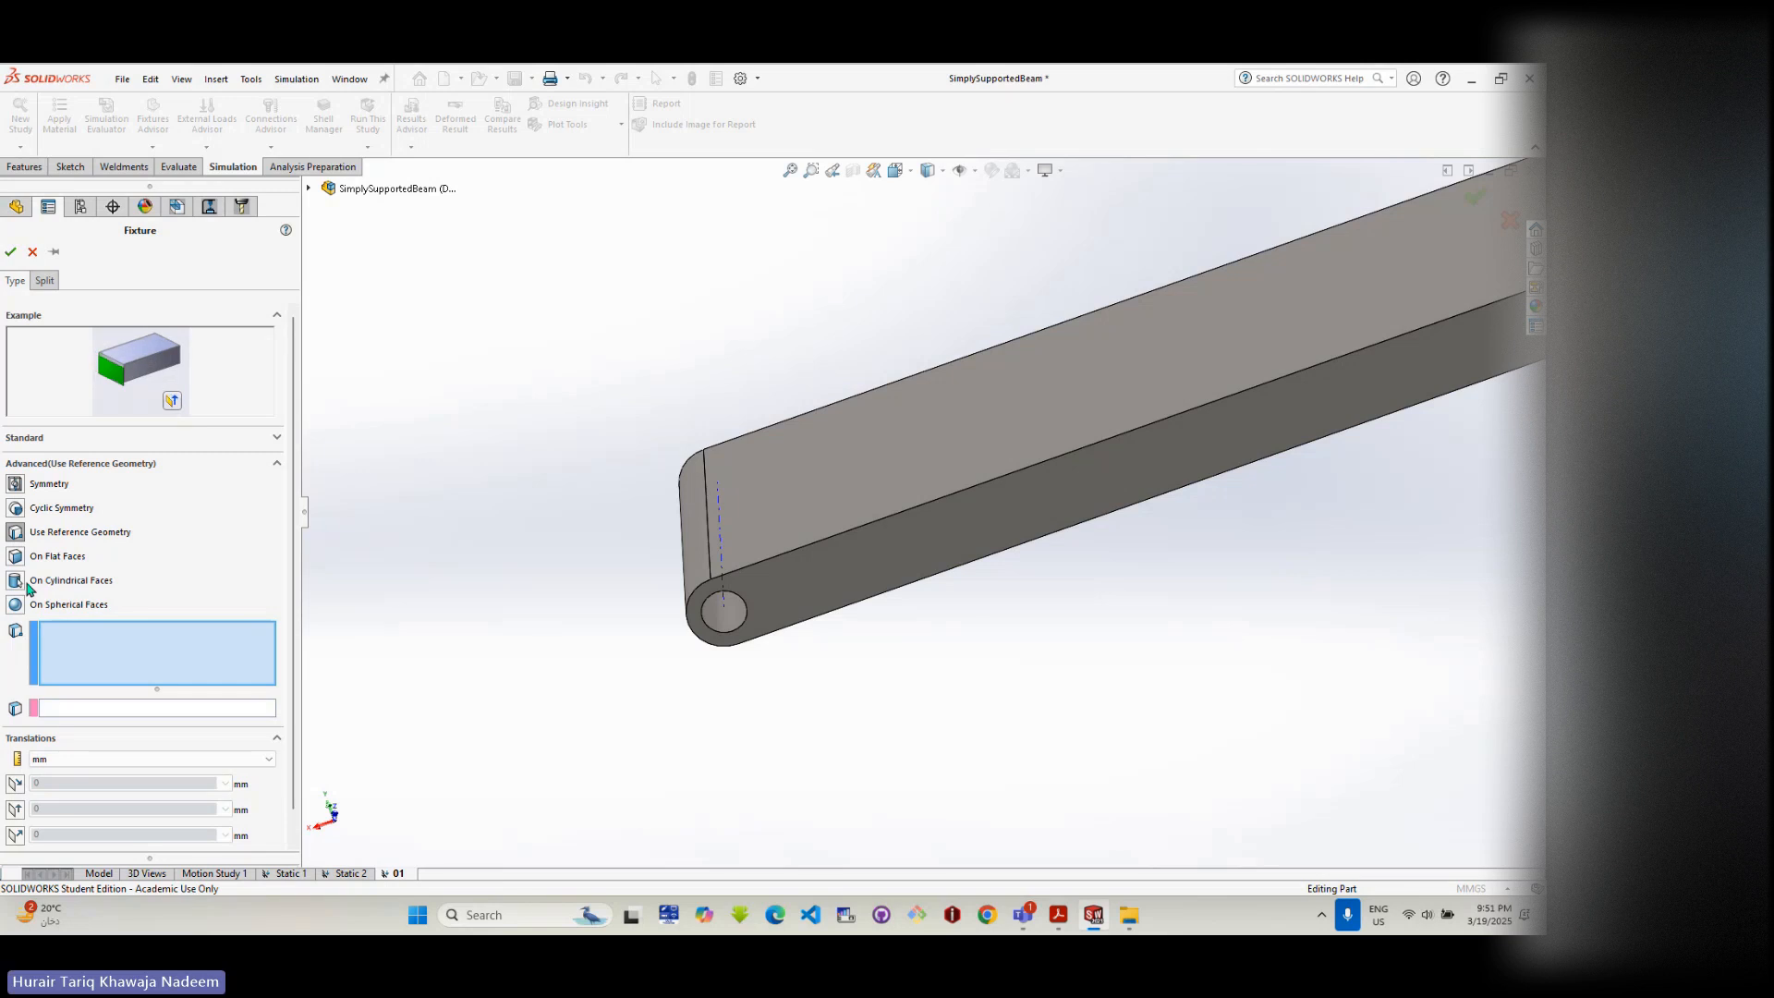
scroll(770, 625, "up", 2)
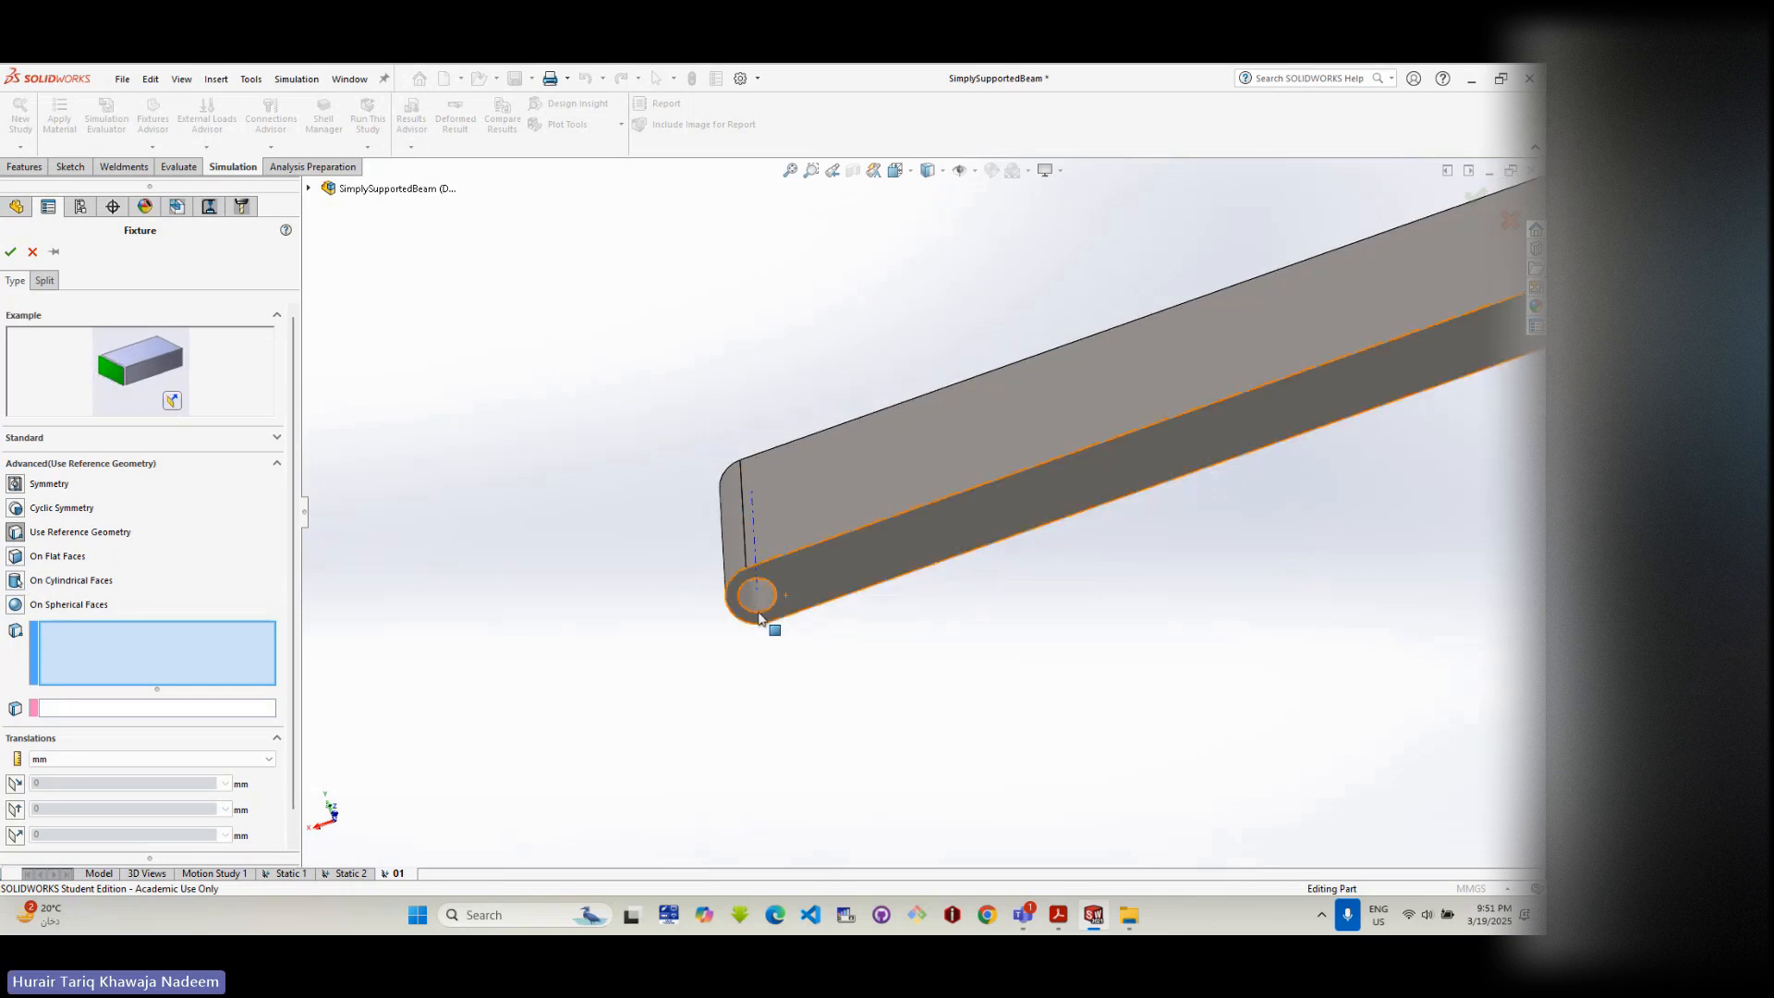
scroll(761, 618, "down", 1)
scroll(1236, 477, "up", 7)
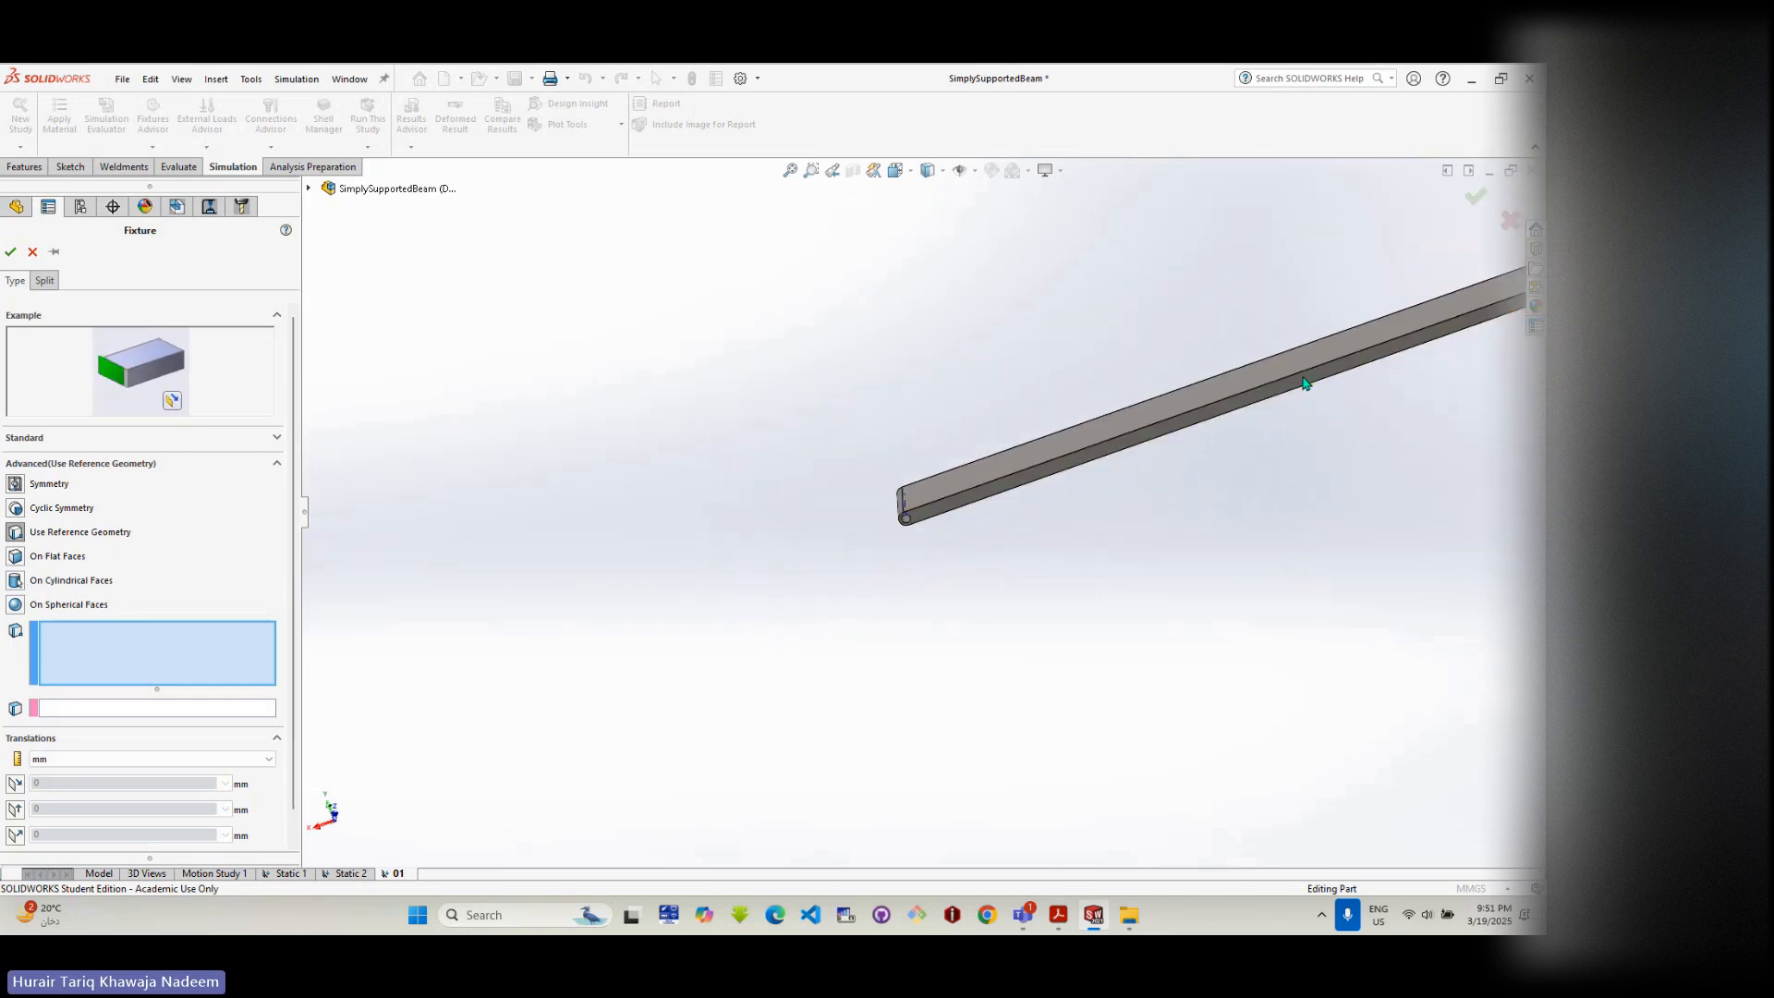
scroll(1302, 384, "down", 2)
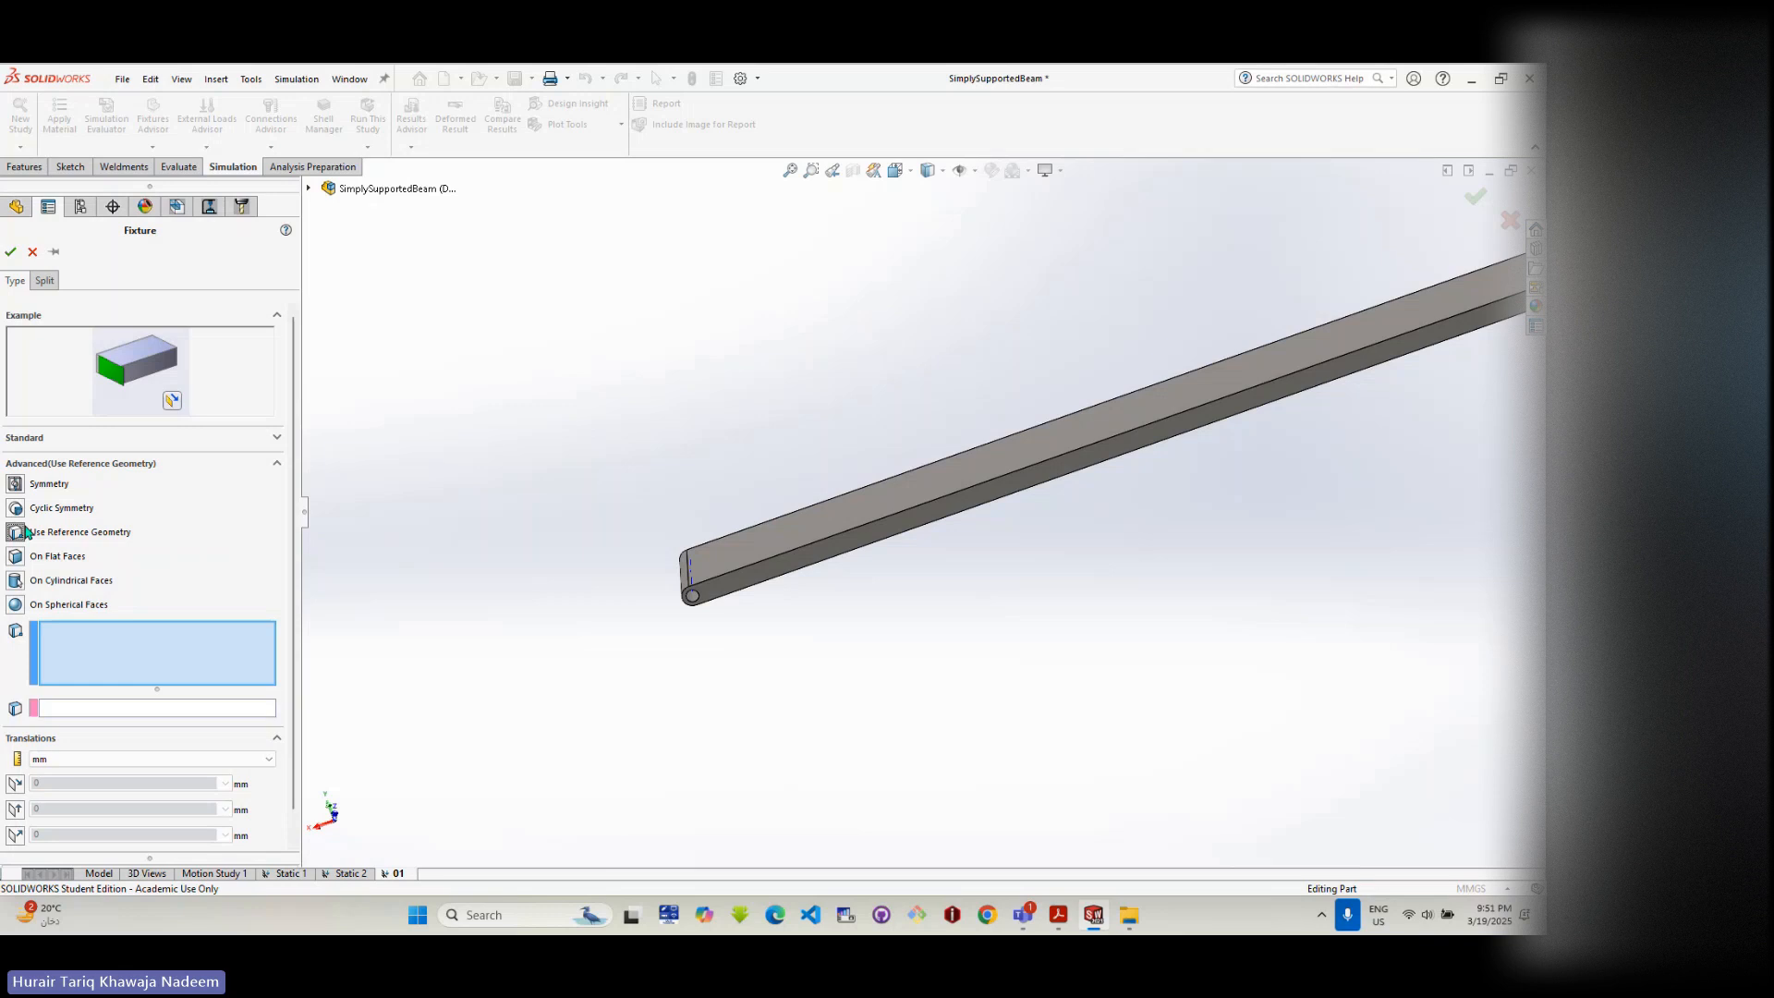
left_click(17, 581)
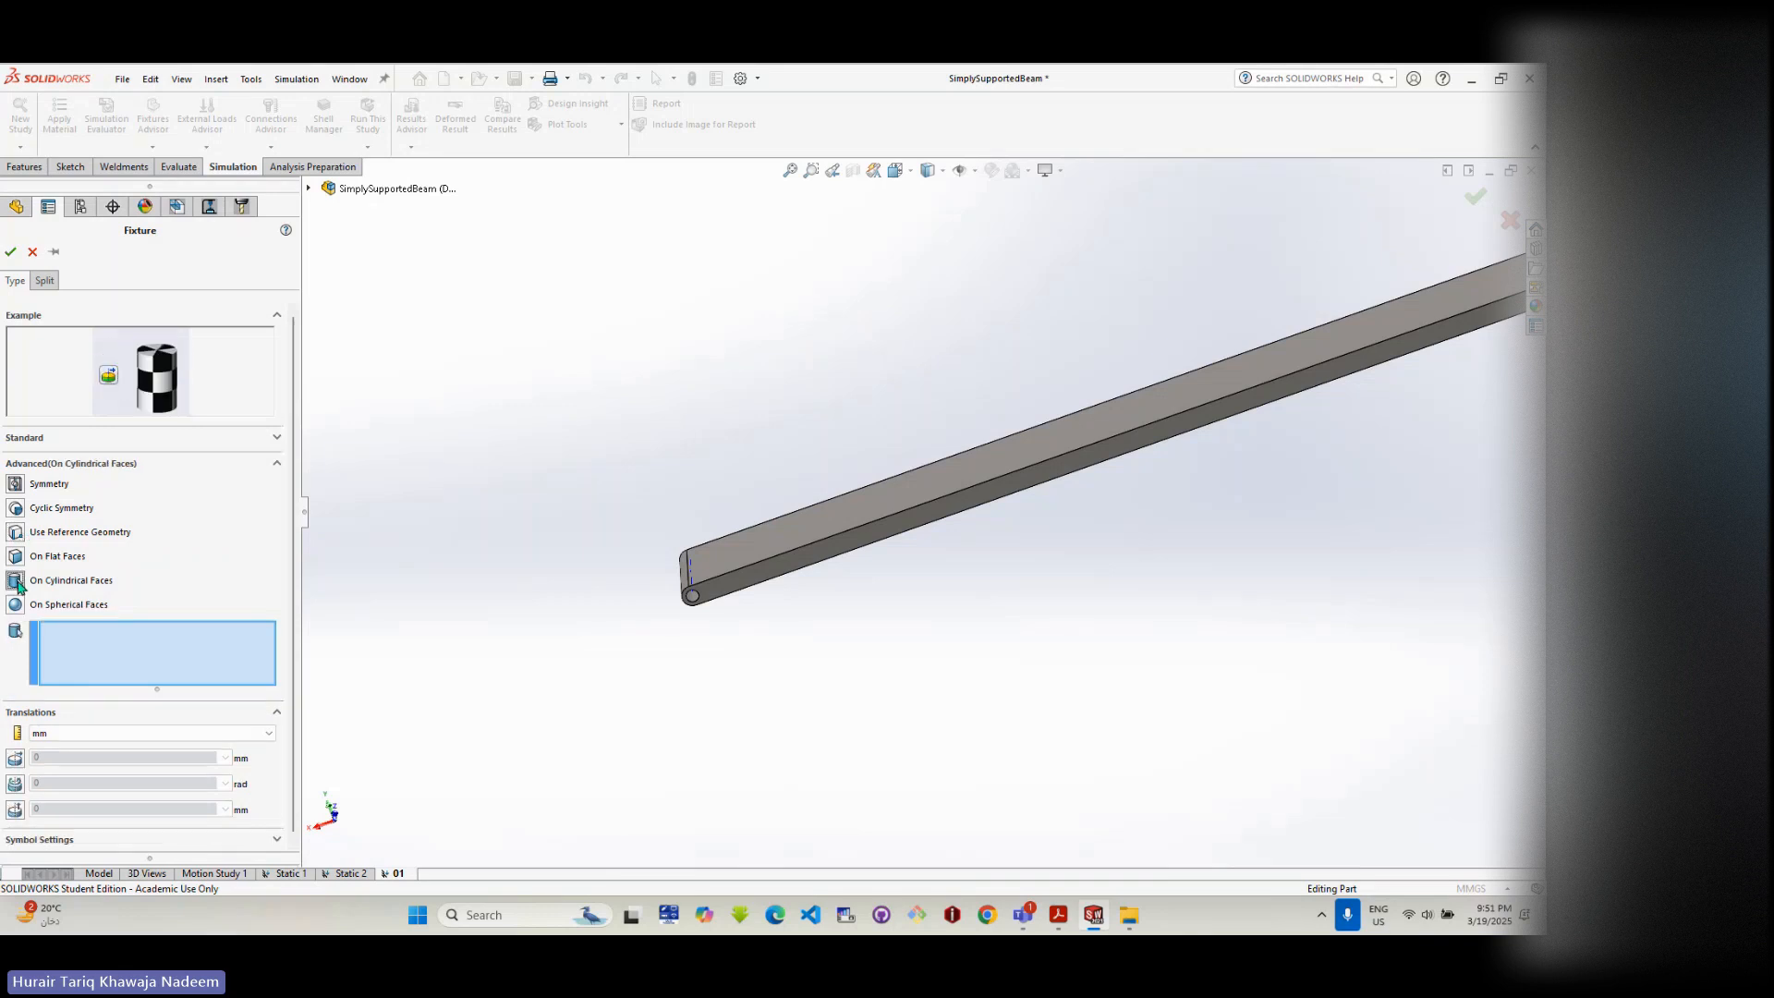
- Select the inner cylindrical face of the hole at the beam's near end as the face to restrain
scroll(755, 601, "down", 2)
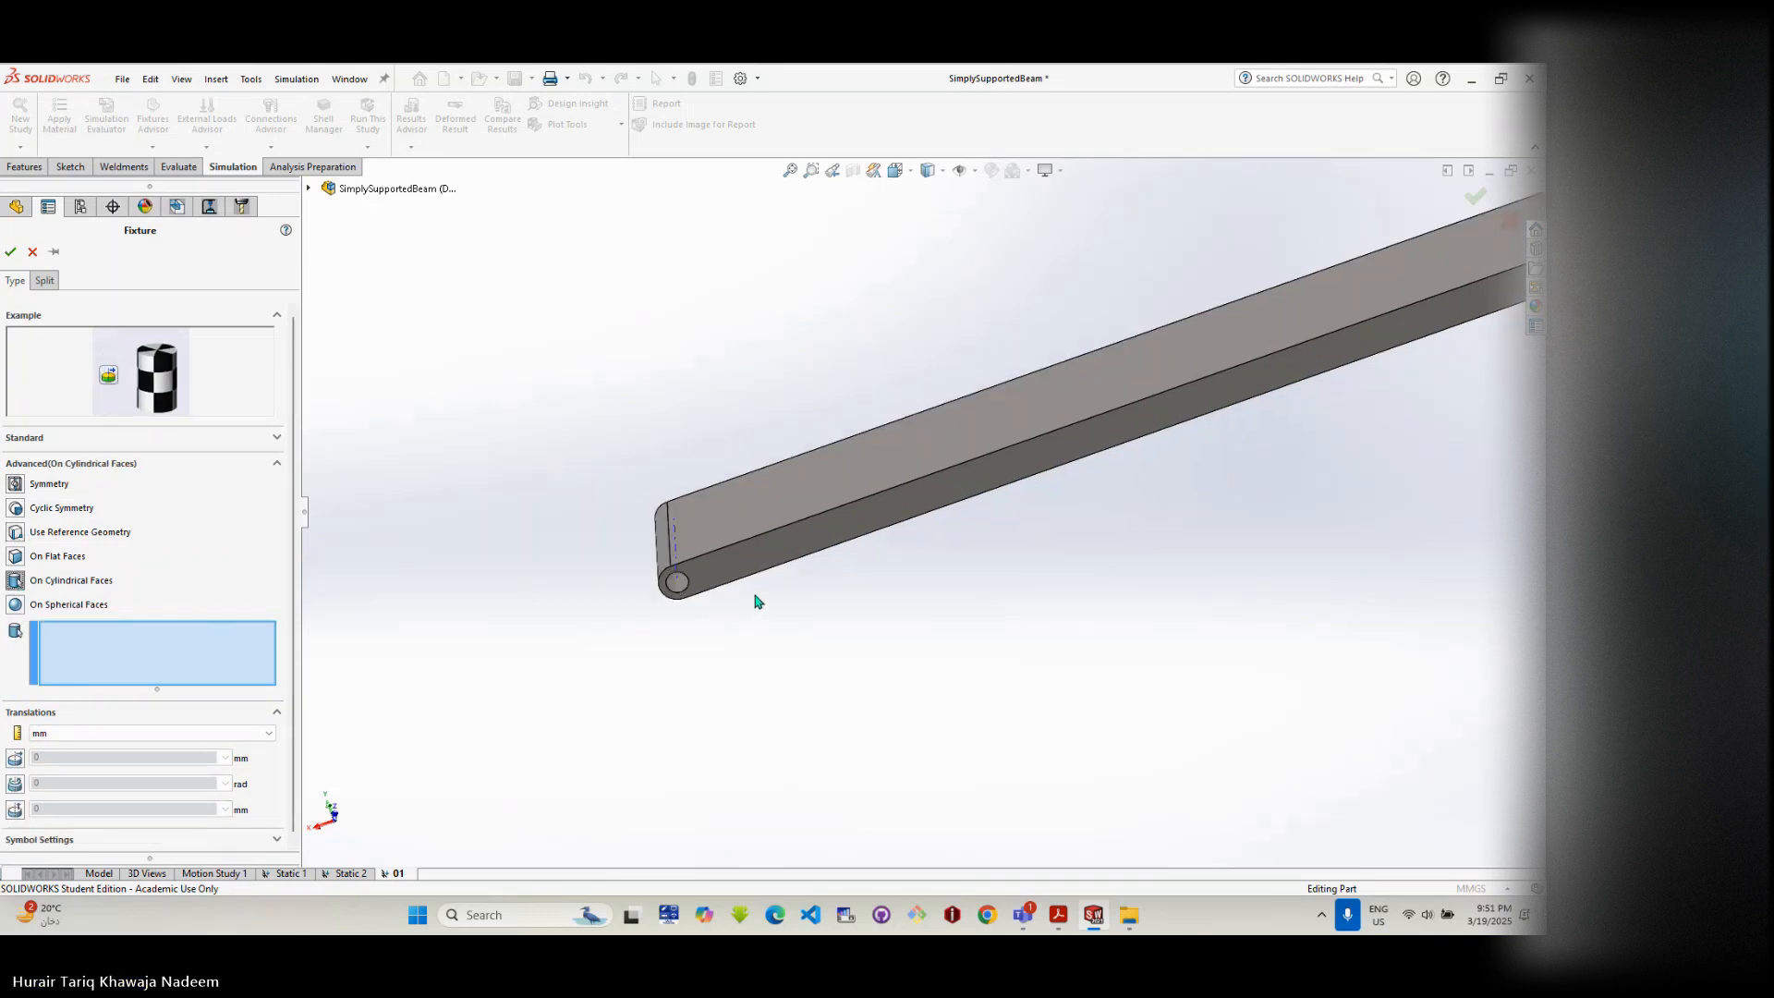
scroll(691, 602, "down", 2)
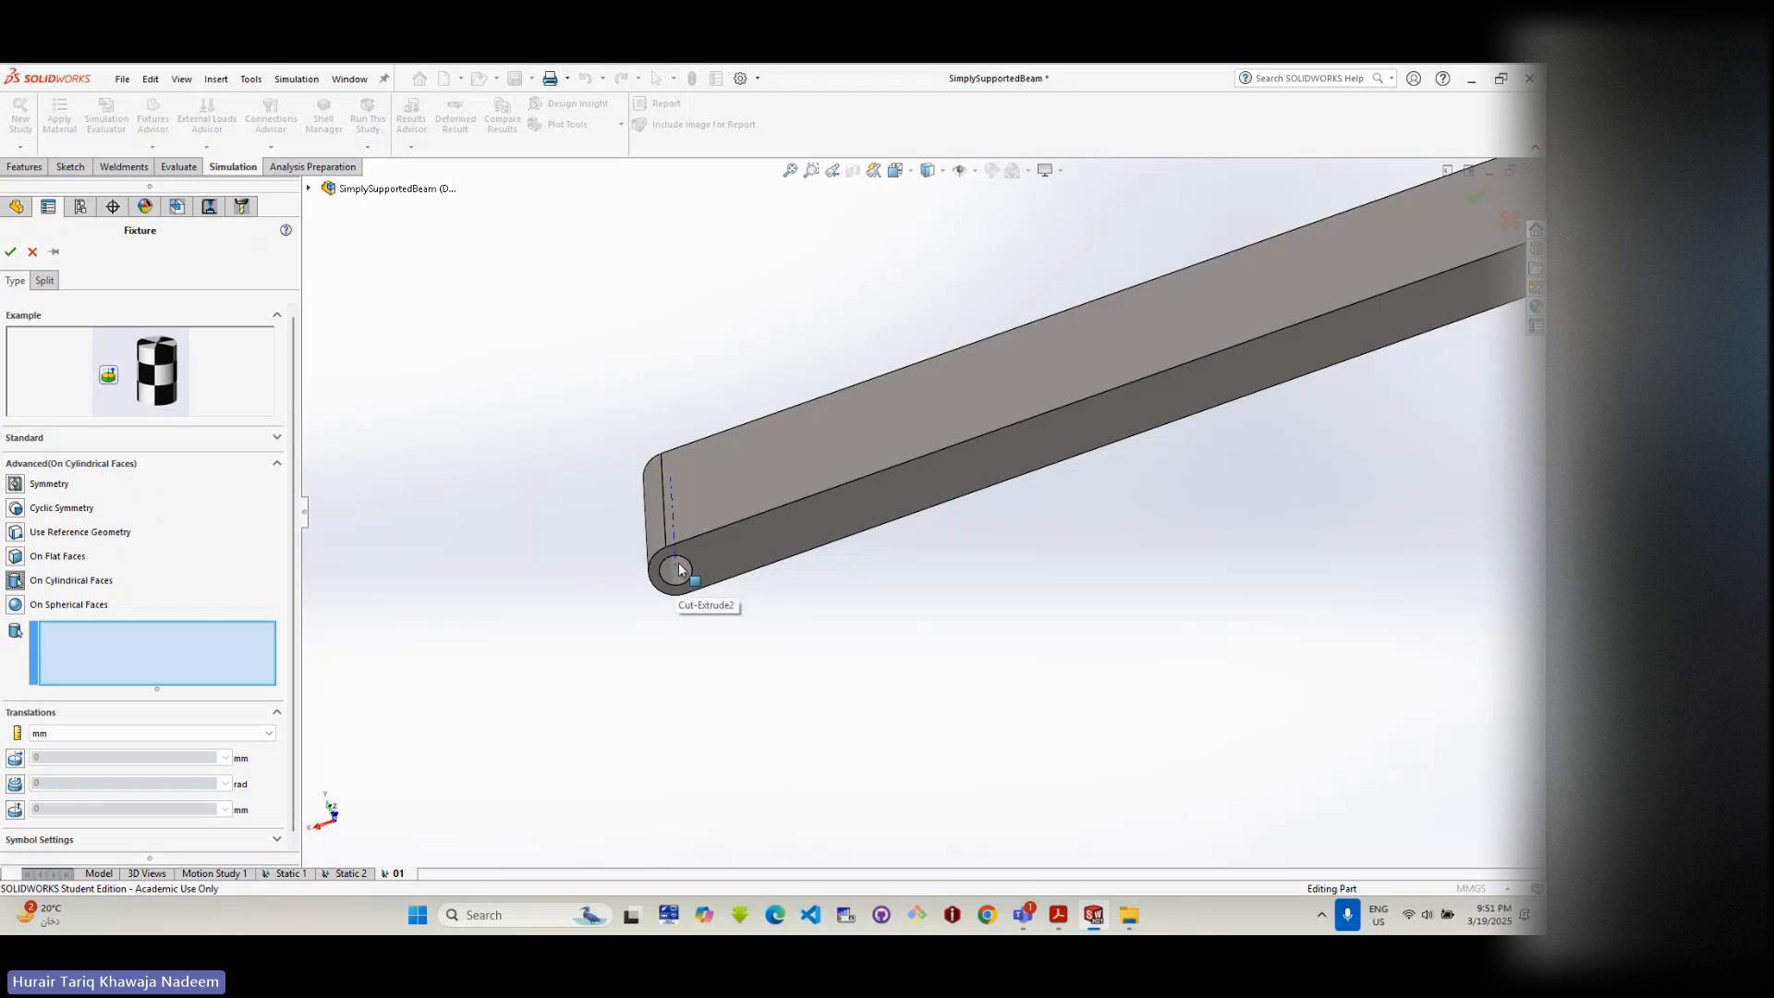
middle_click_drag(680, 571, 683, 544)
scroll(815, 360, "up", 2)
scroll(1318, 265, "up", 2)
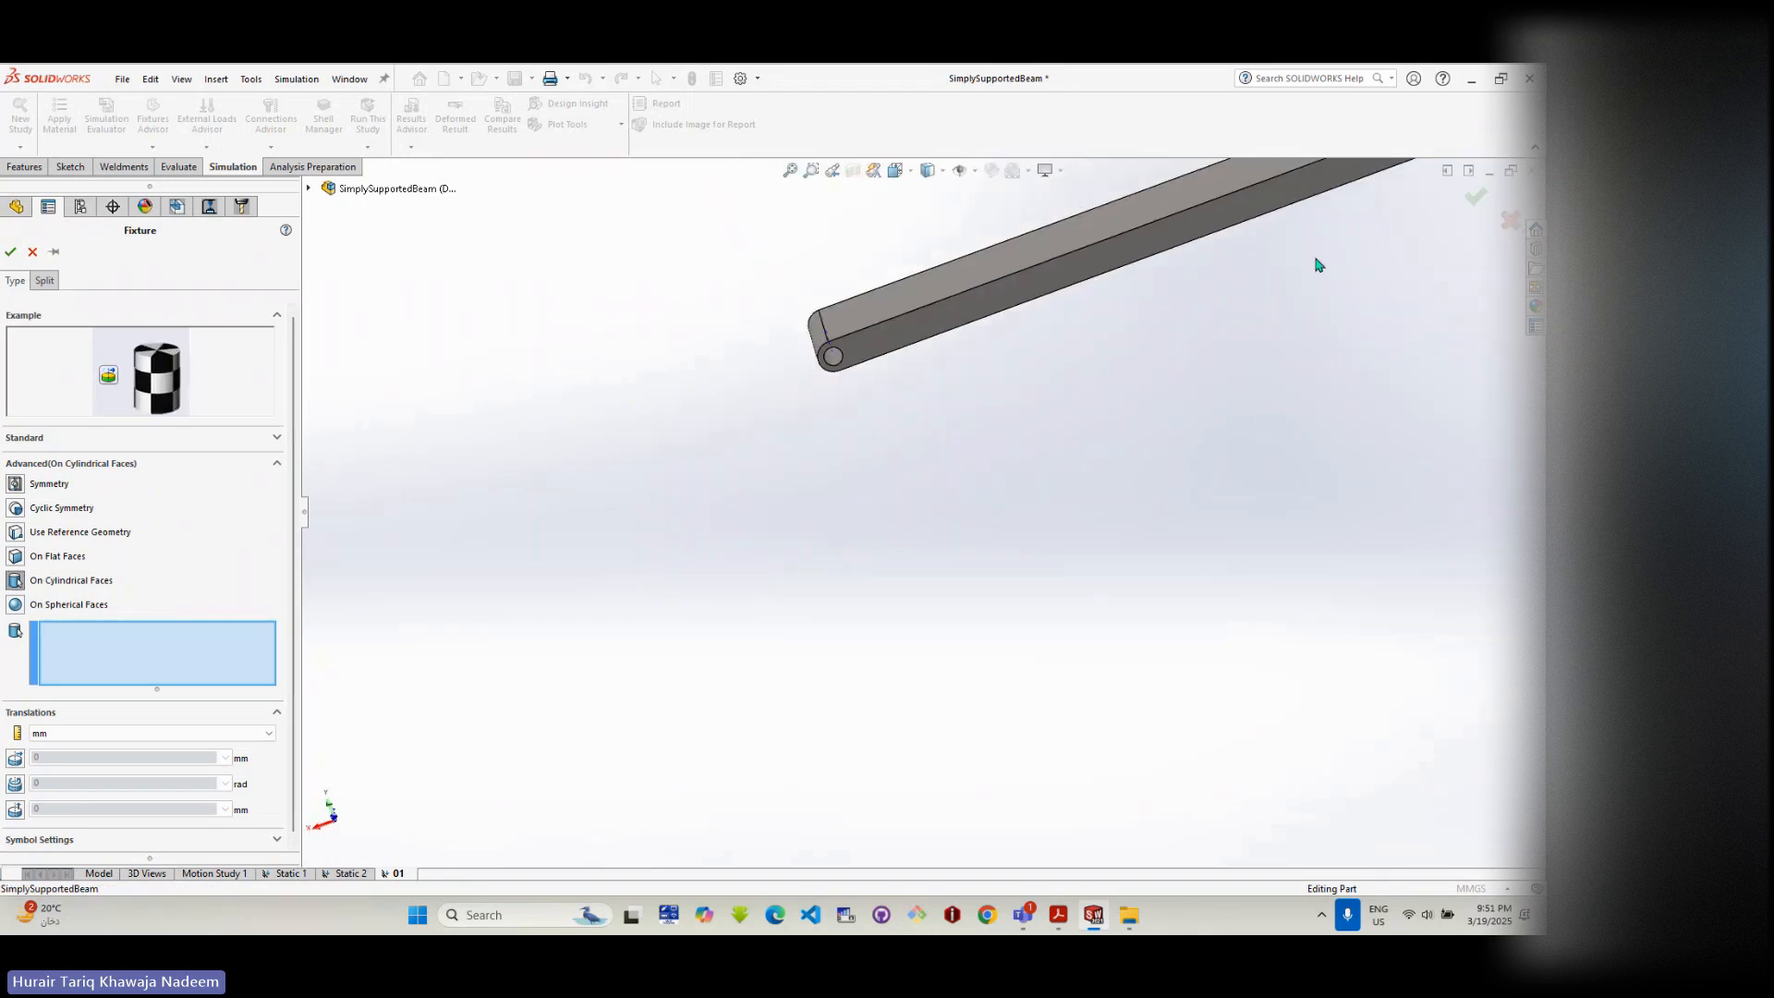
scroll(915, 206, "up", 2)
left_click(793, 171)
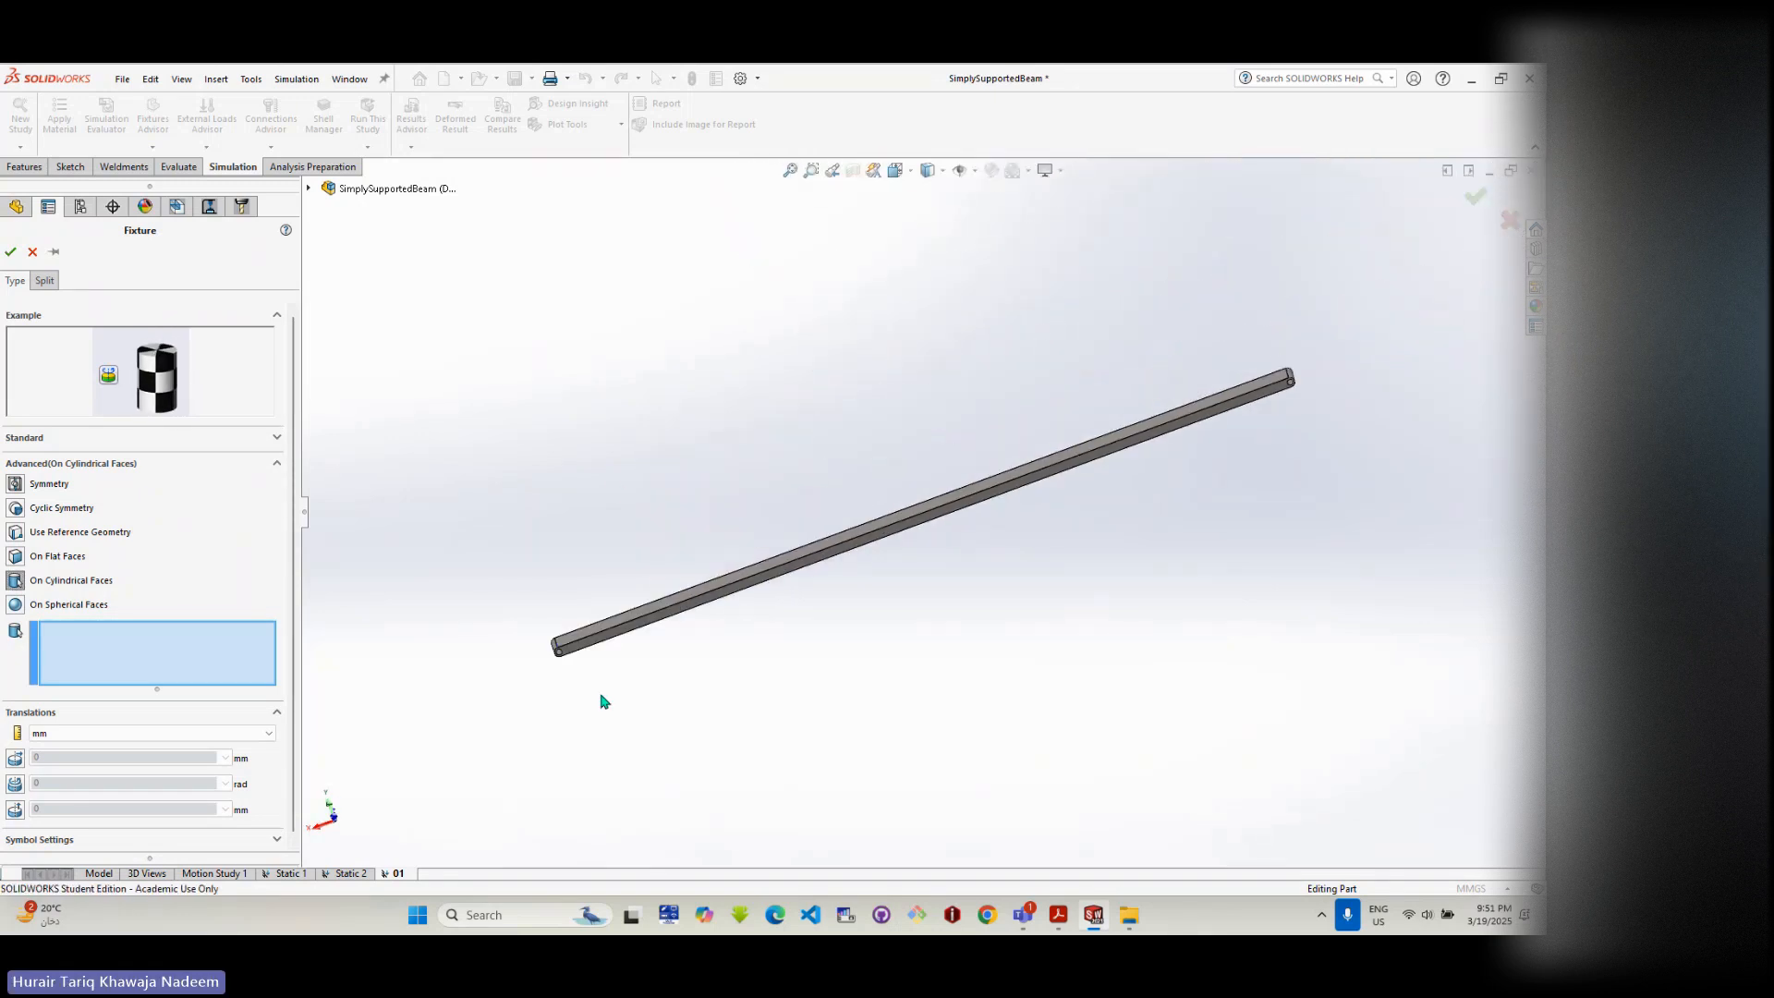
scroll(592, 658, "down", 2)
scroll(639, 623, "down", 2)
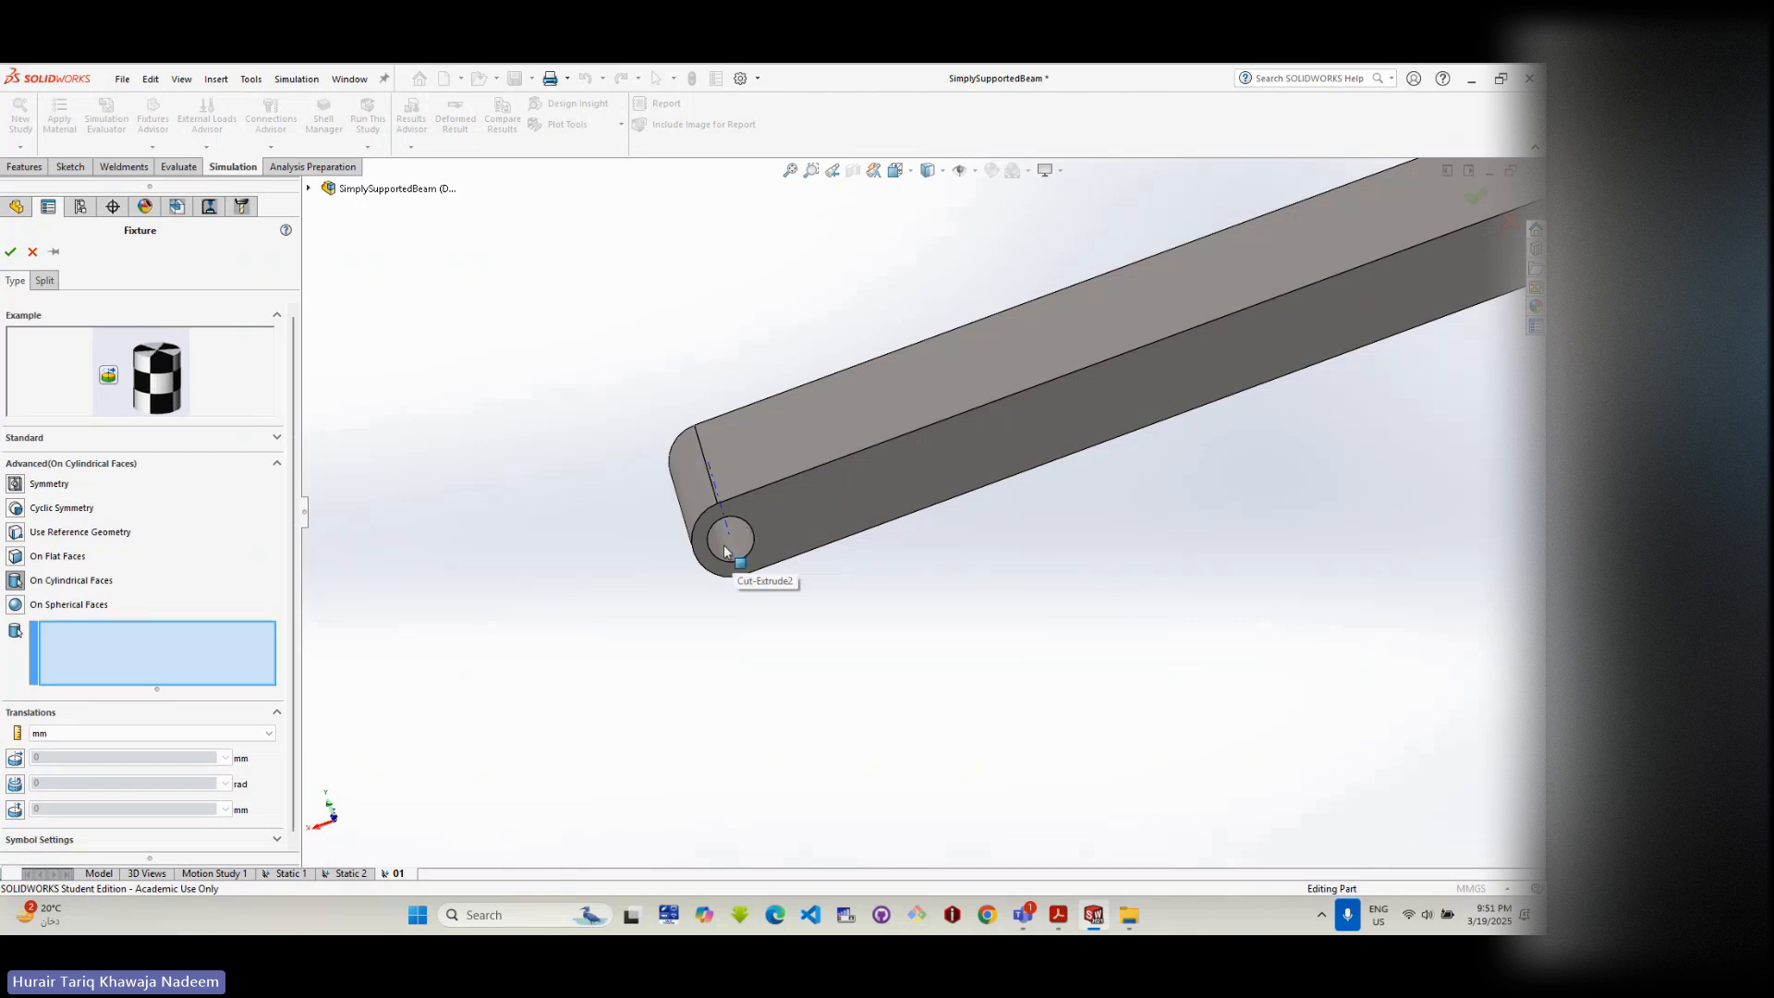
left_click(725, 549)
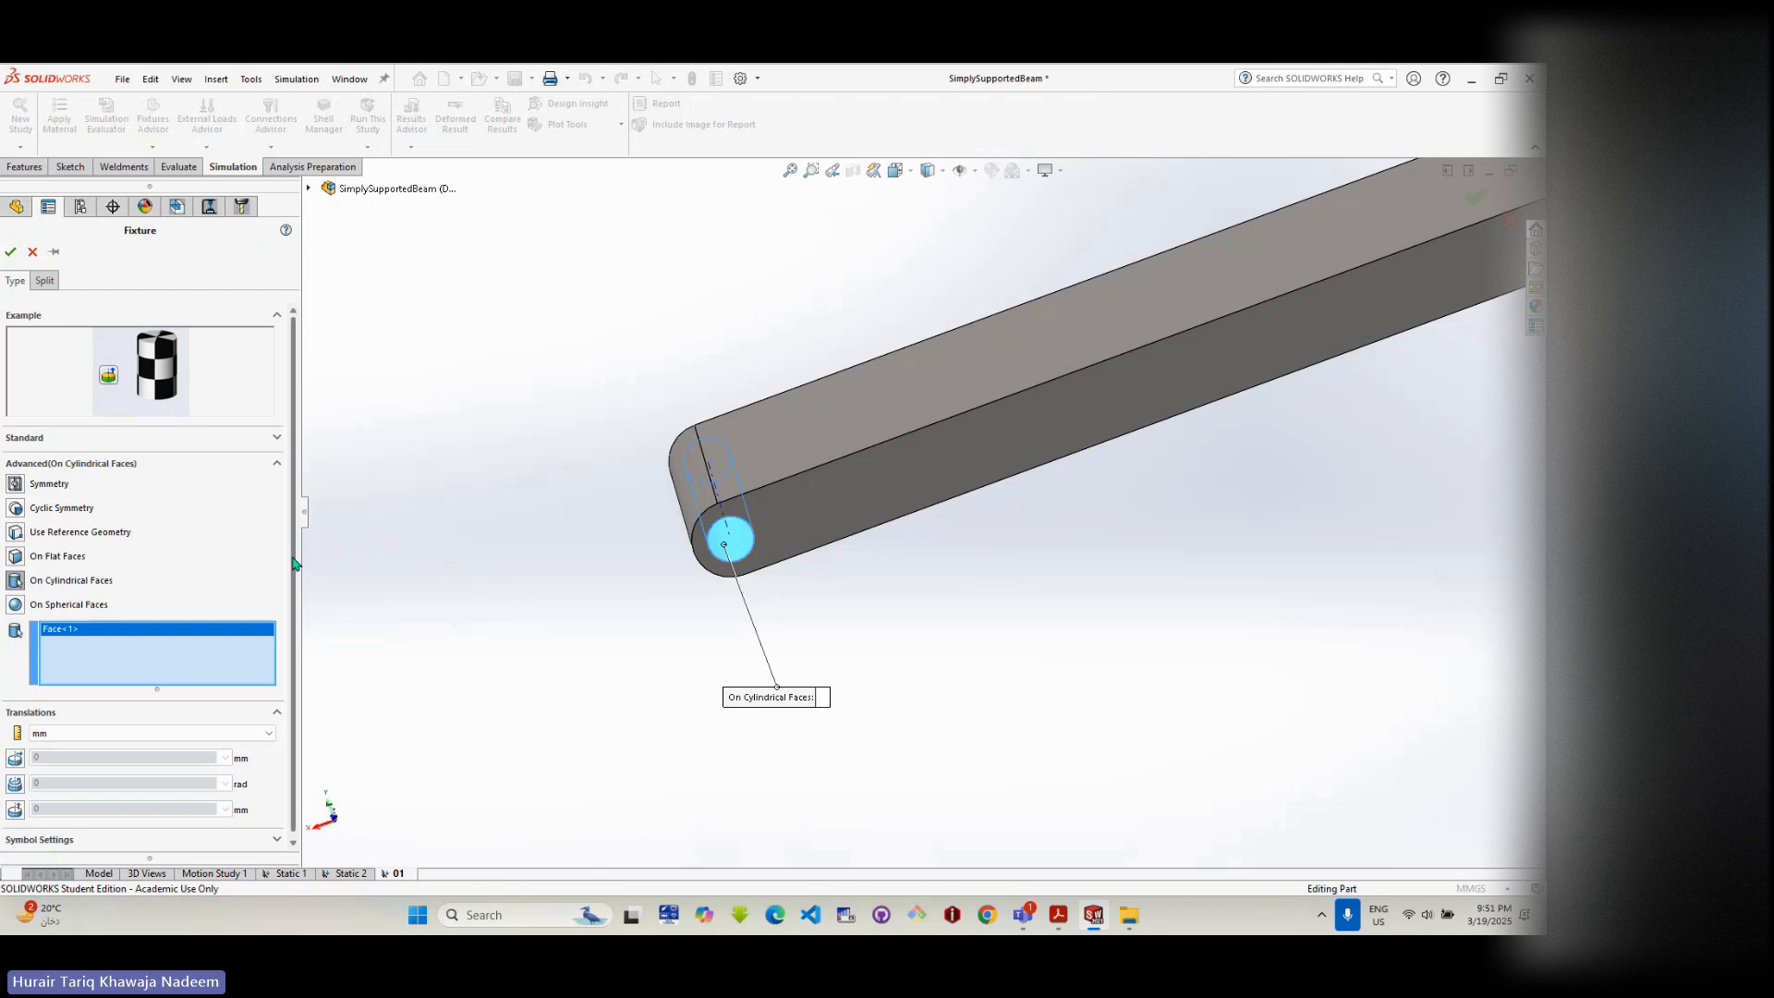
- Activate the radial, circumferential and axial restraints on the hole face at 0, keeping the translation unit in mm
left_click_drag(294, 561, 291, 598)
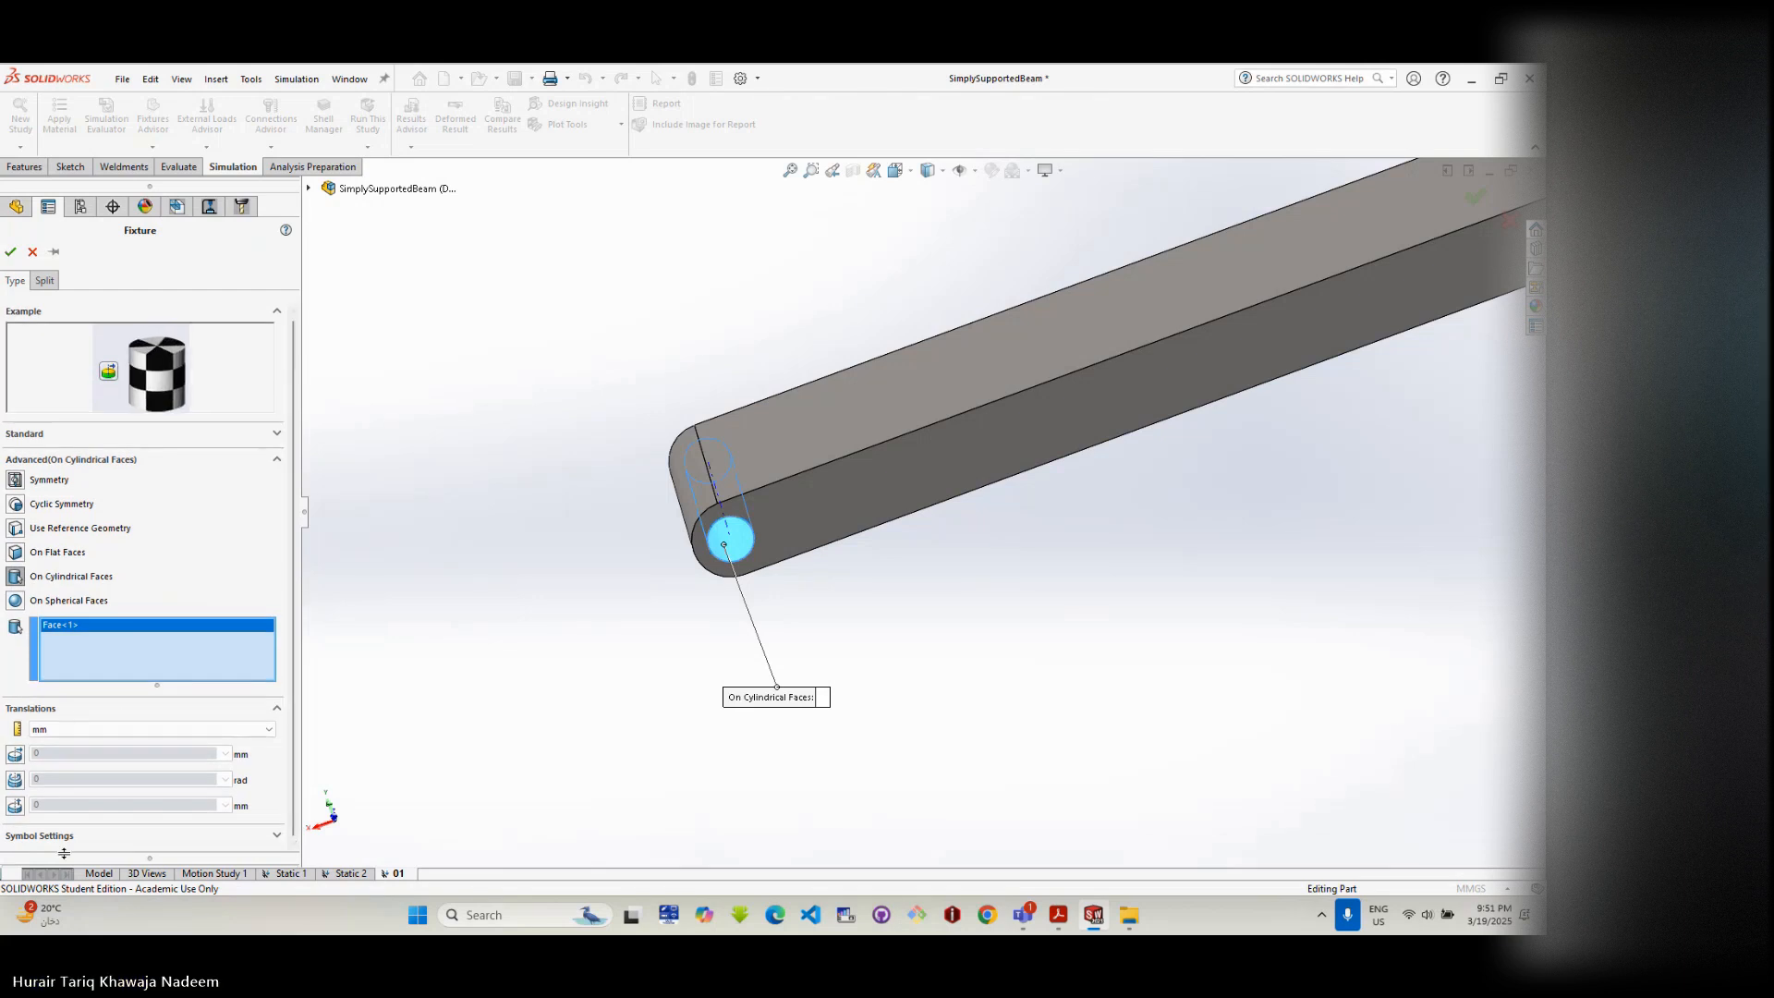
left_click(14, 755)
left_click(15, 803)
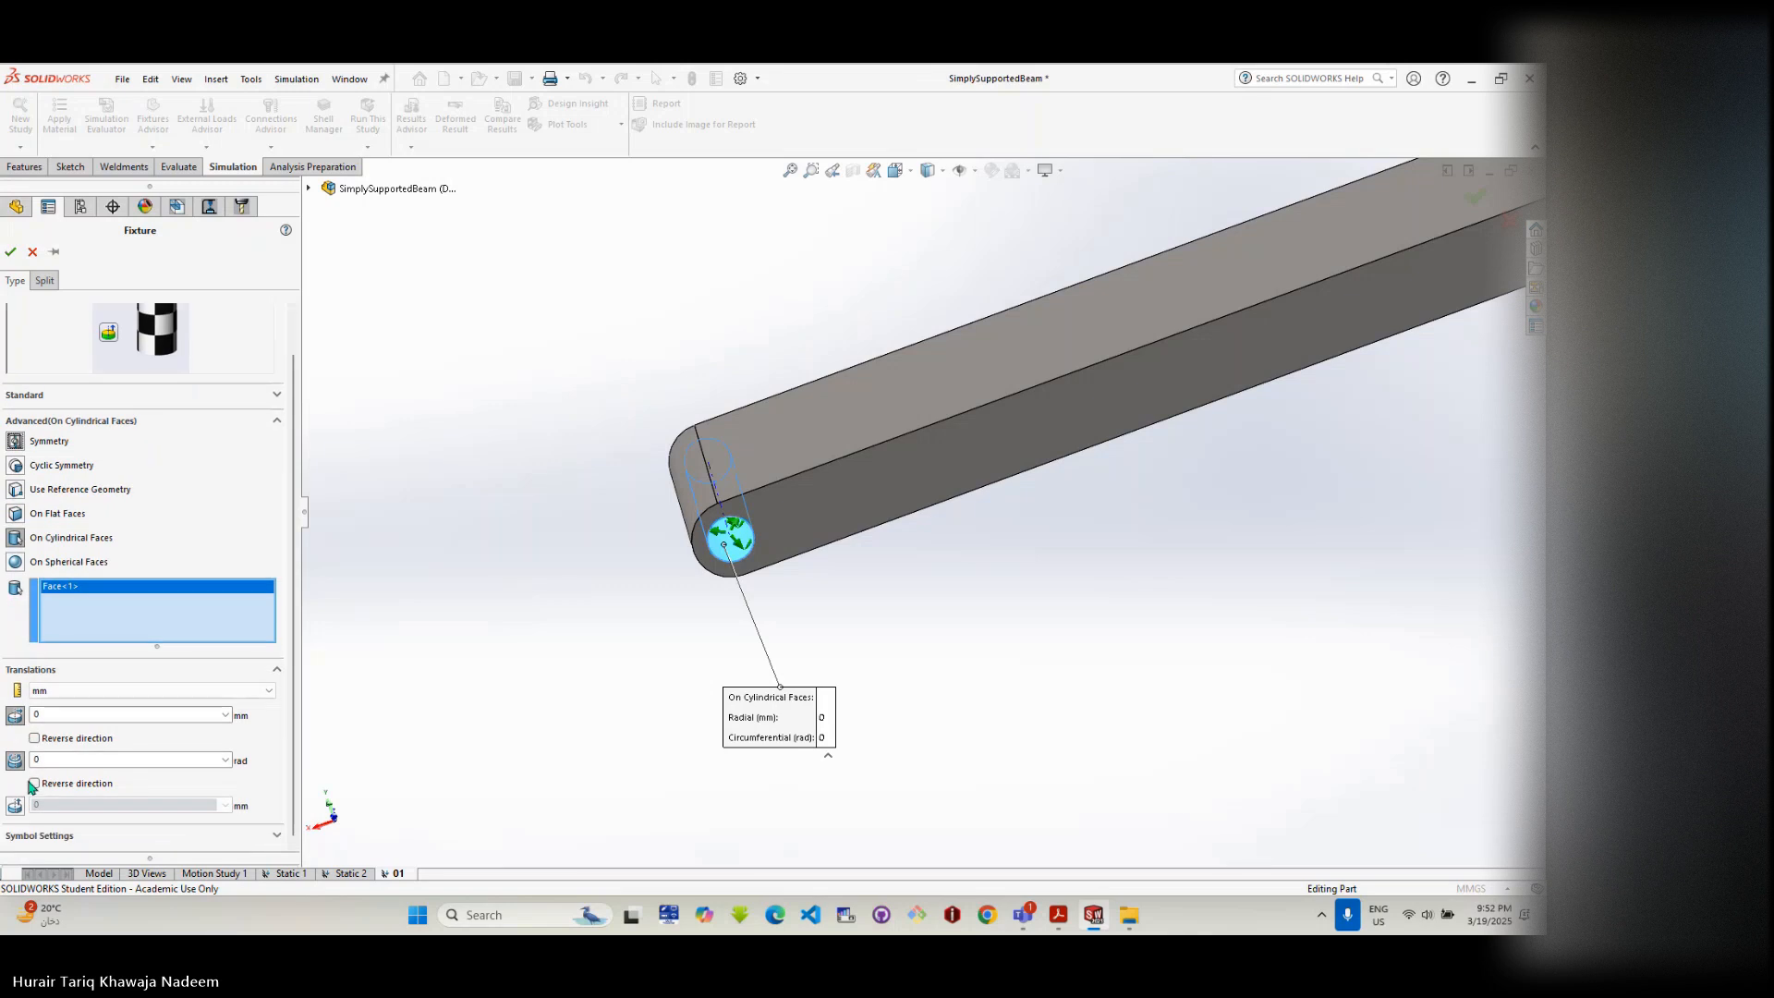
scroll(42, 723, "down", 2)
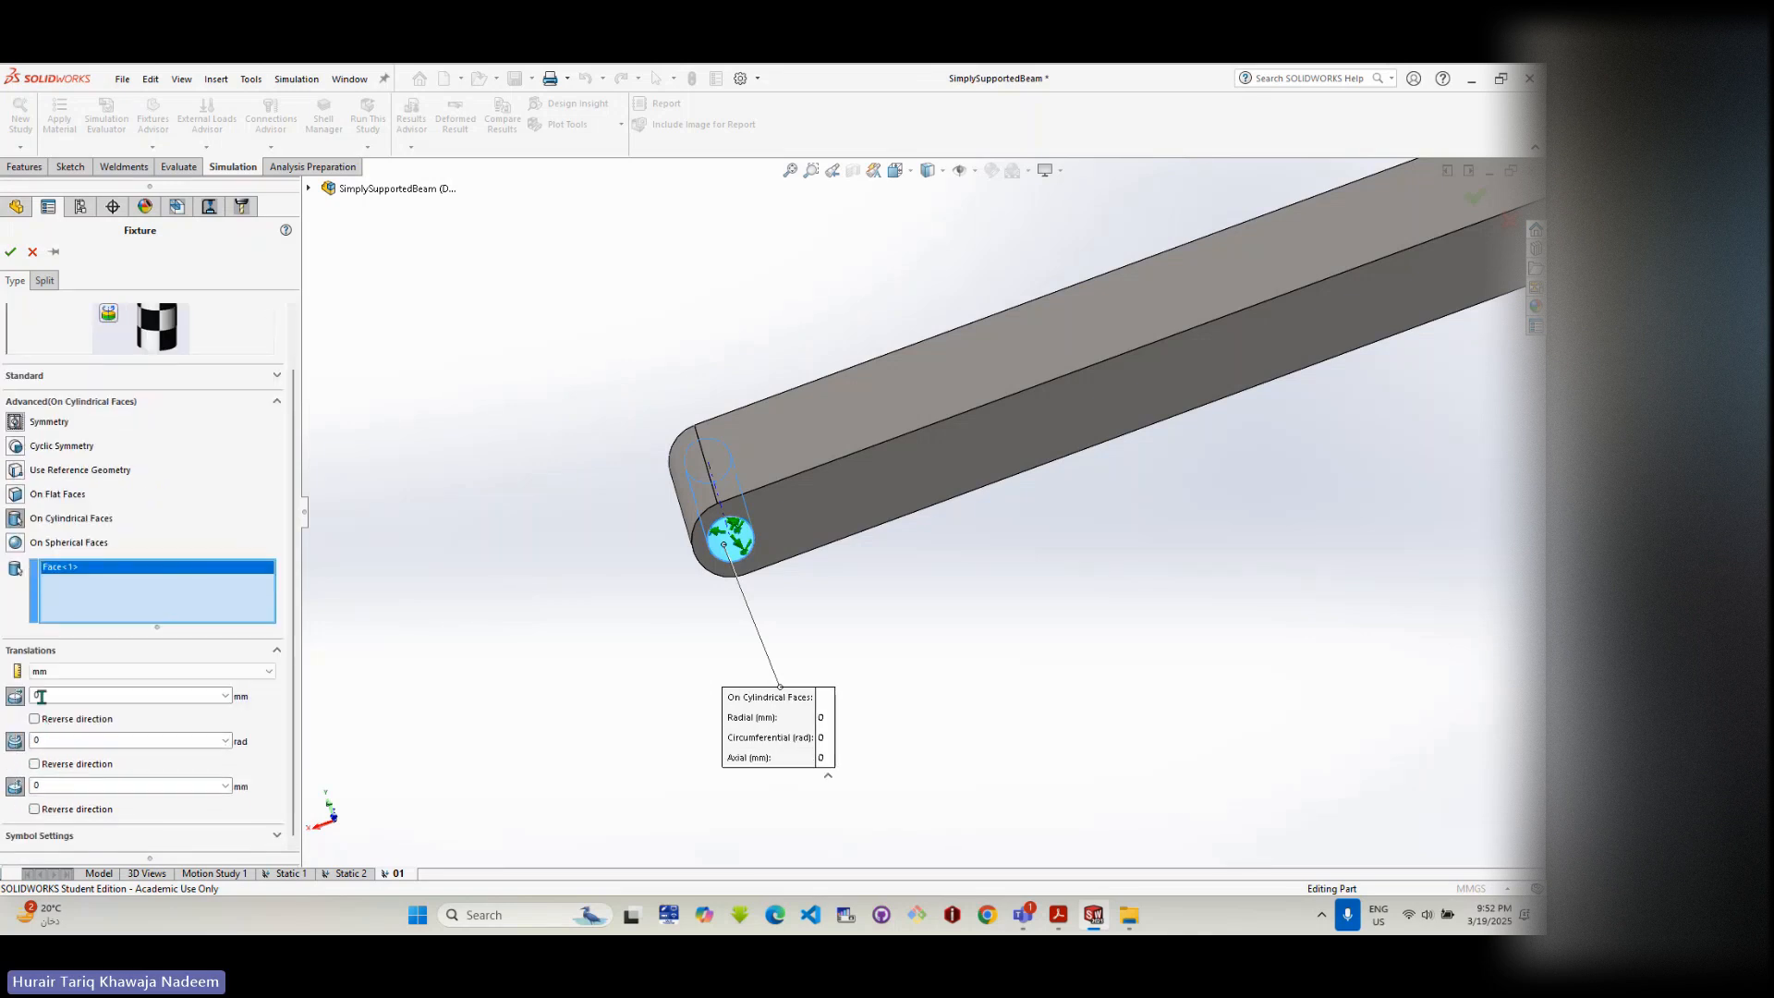
left_click(34, 696)
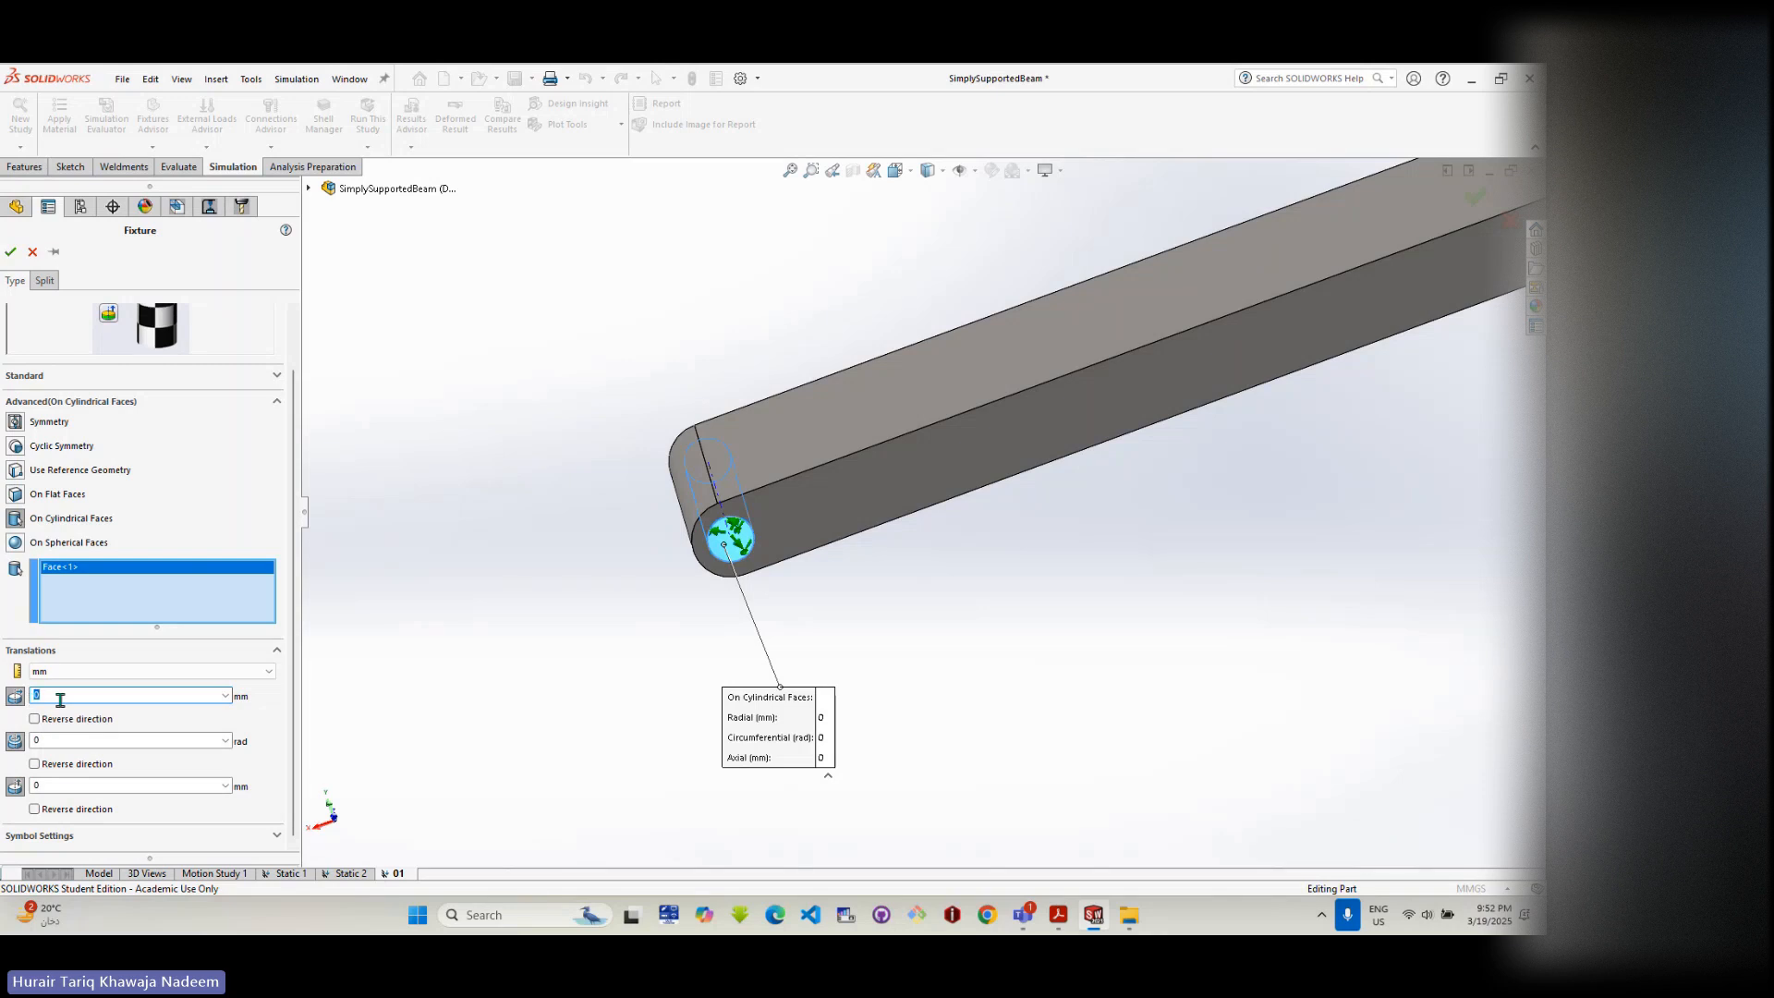
left_click(53, 672)
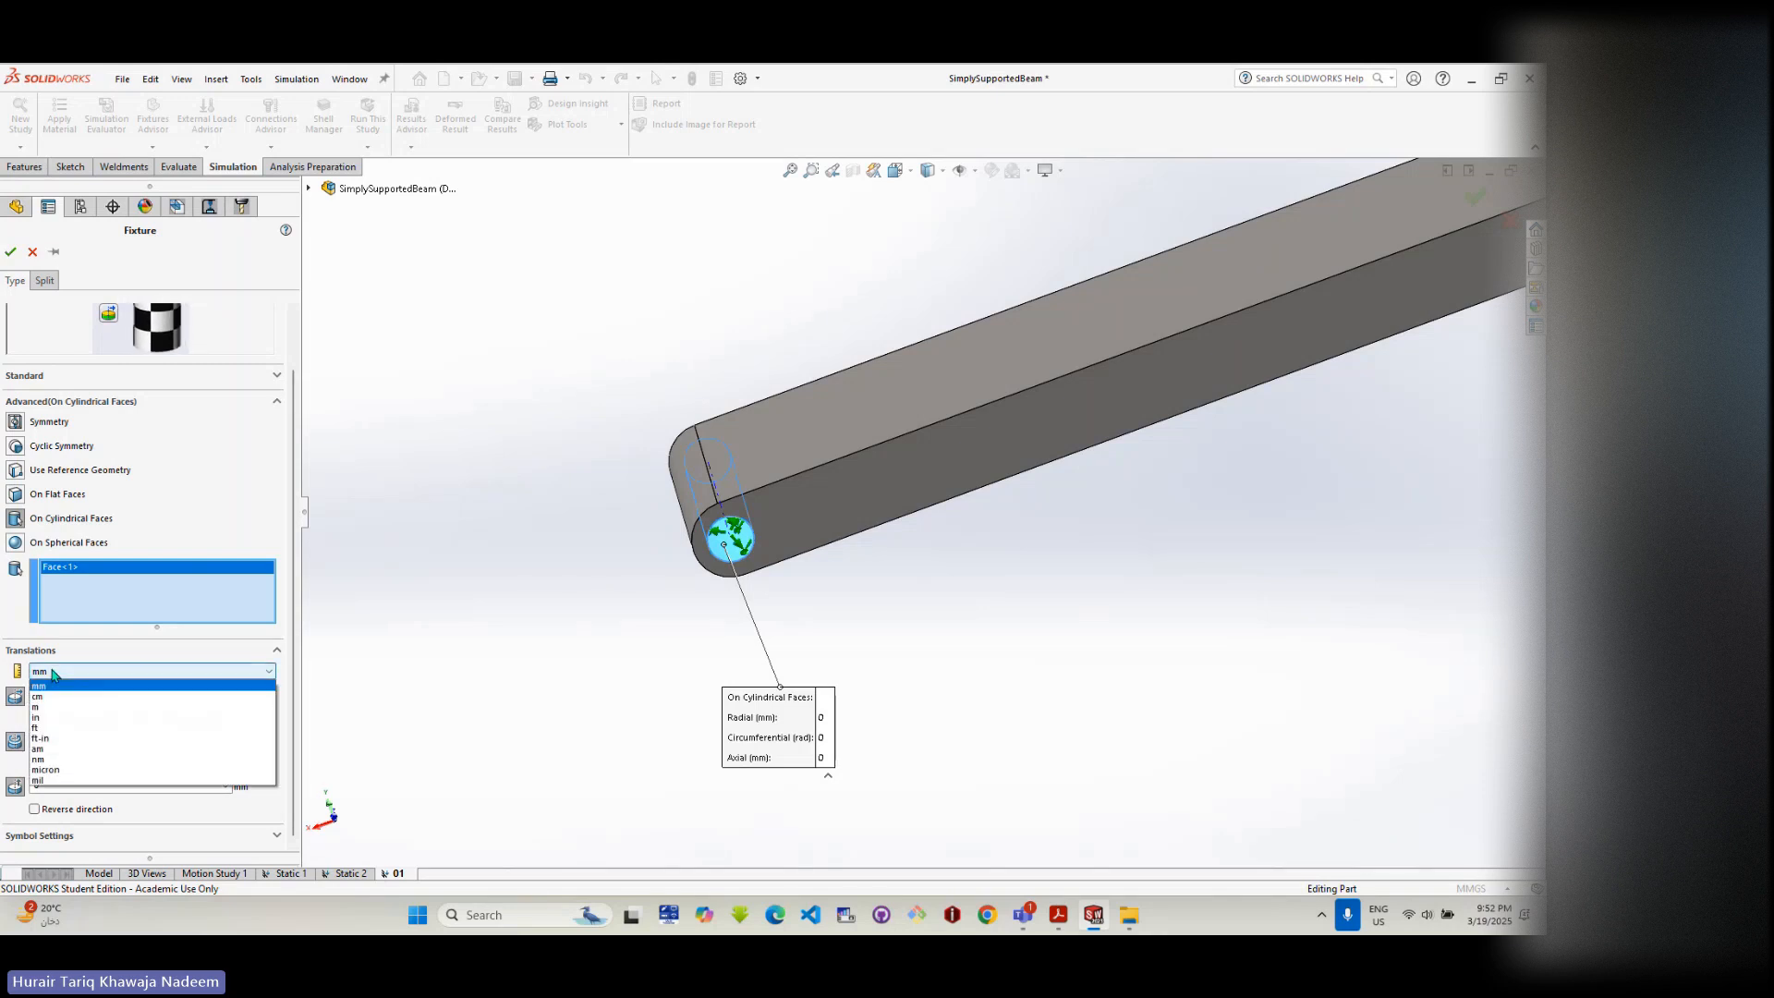
left_click(53, 675)
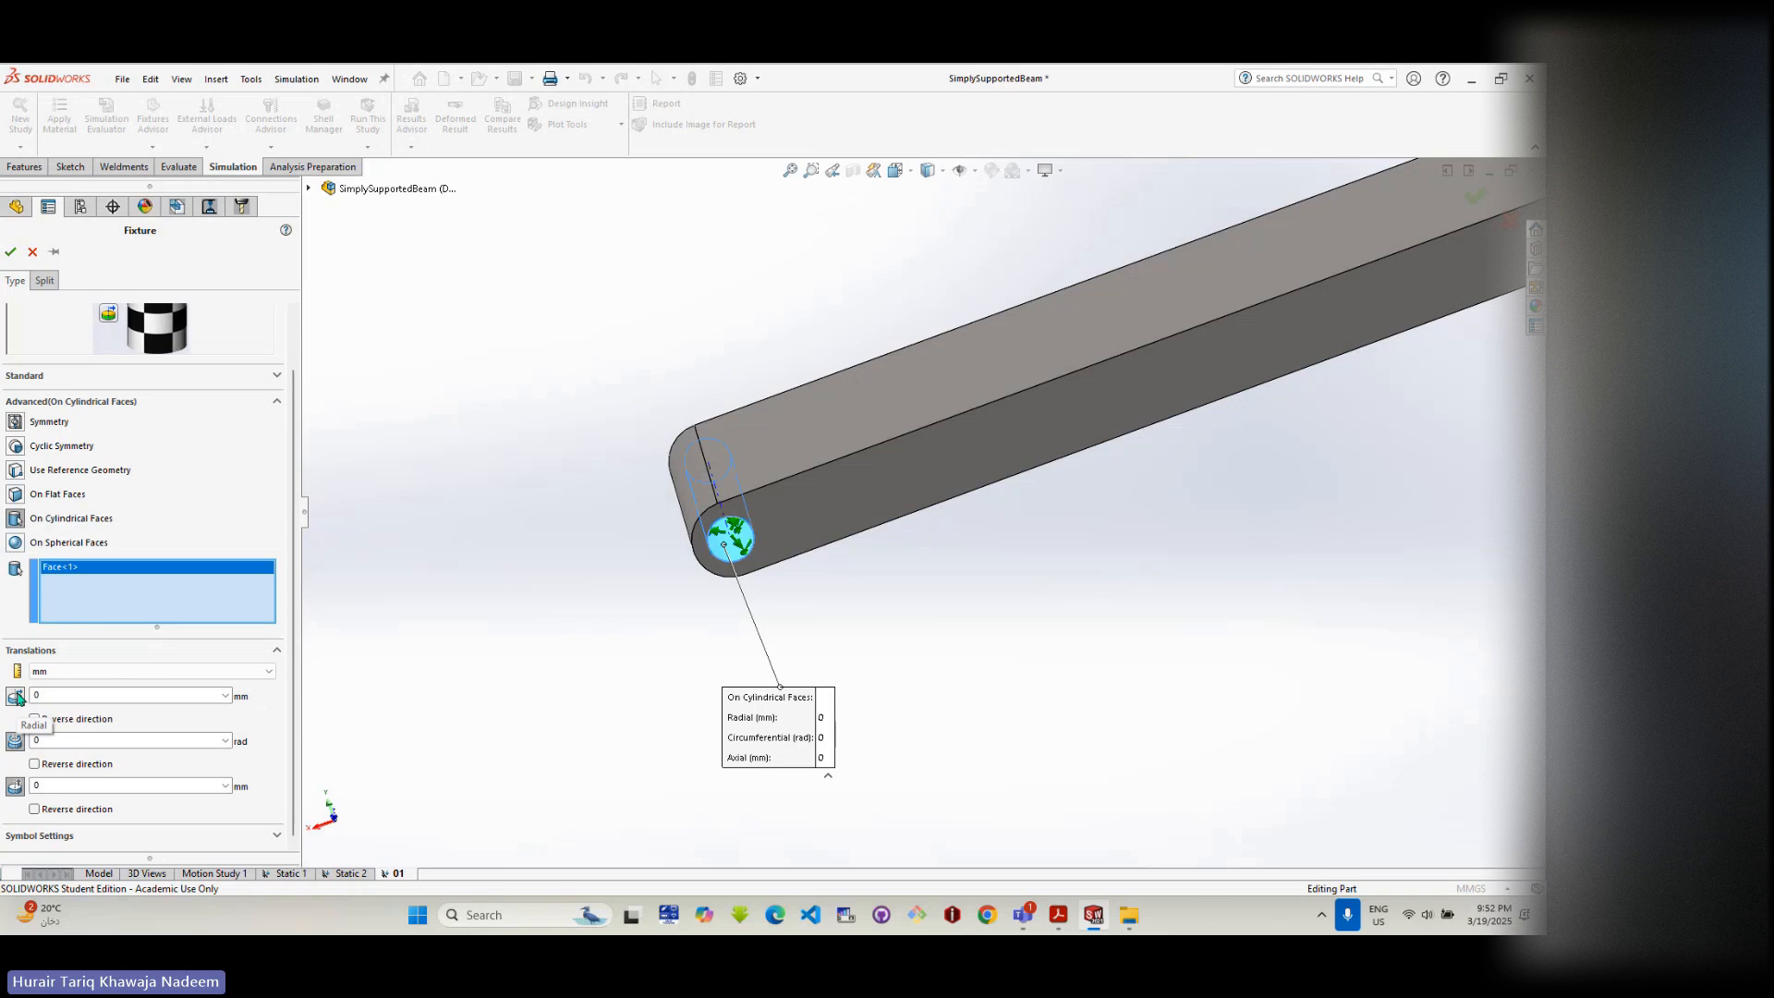
- Release the circumferential restraint on the hole face so that only the radial and axial translations are fixed
scroll(684, 545, "down", 5)
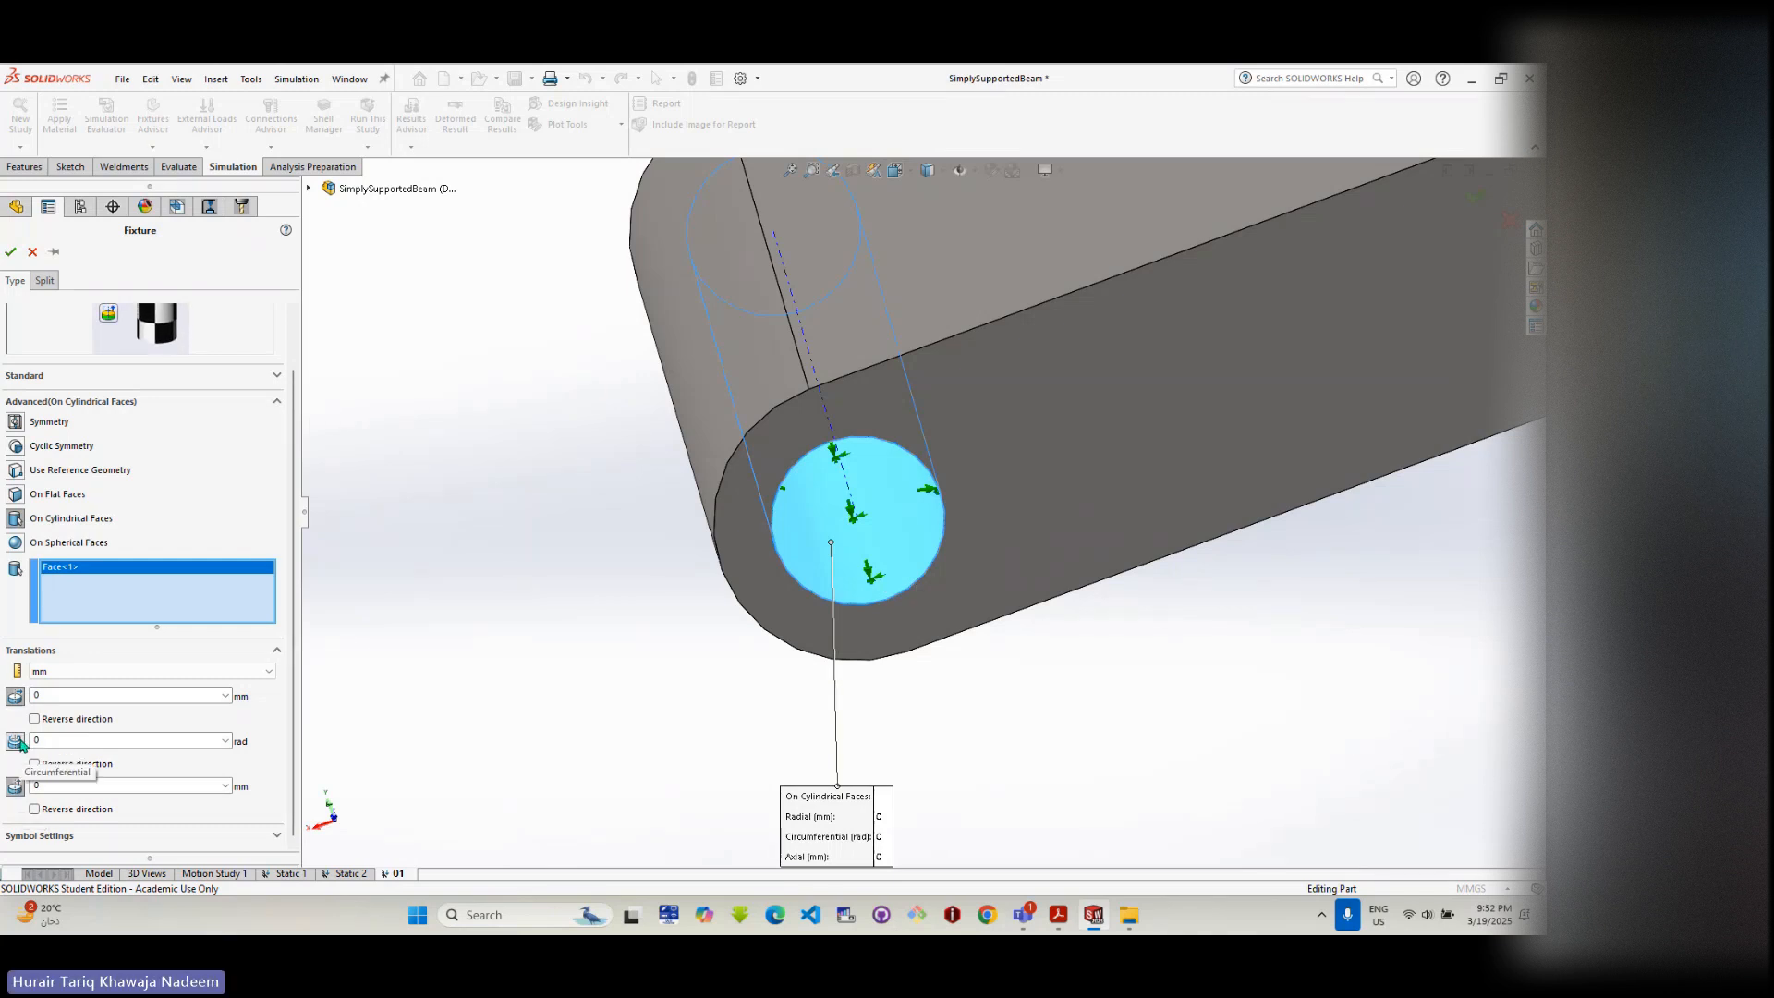
scroll(883, 568, "down", 5)
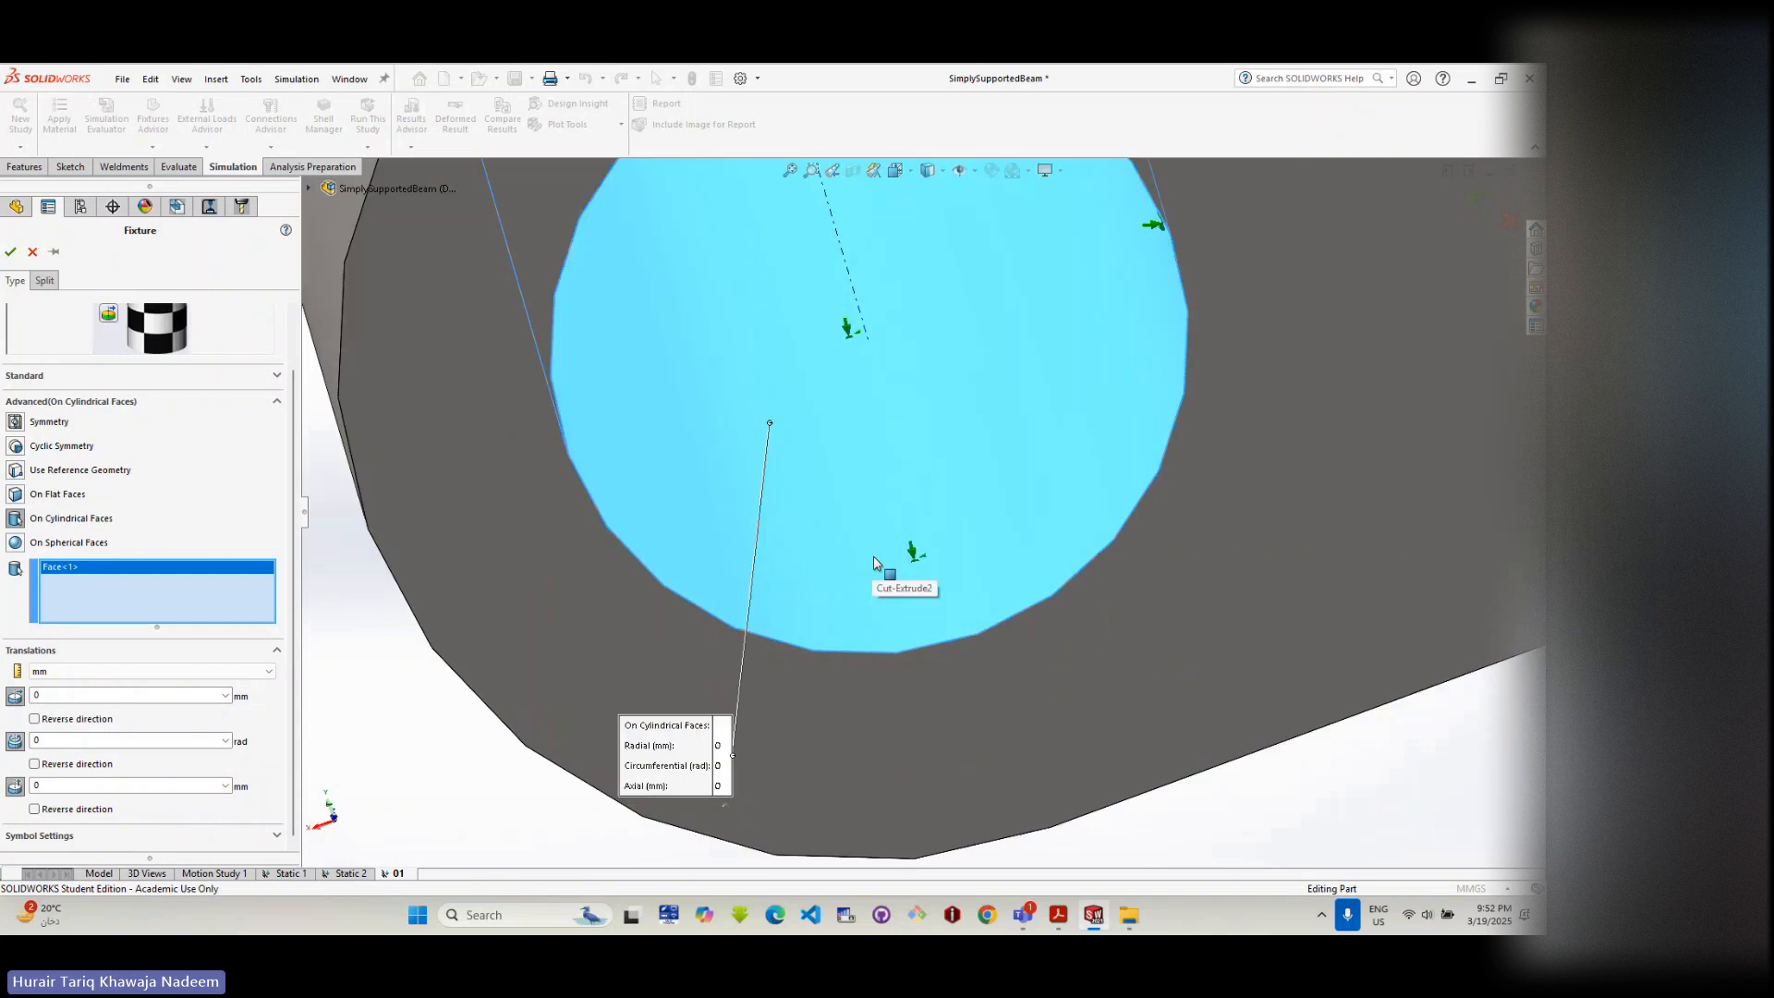
scroll(928, 569, "up", 5)
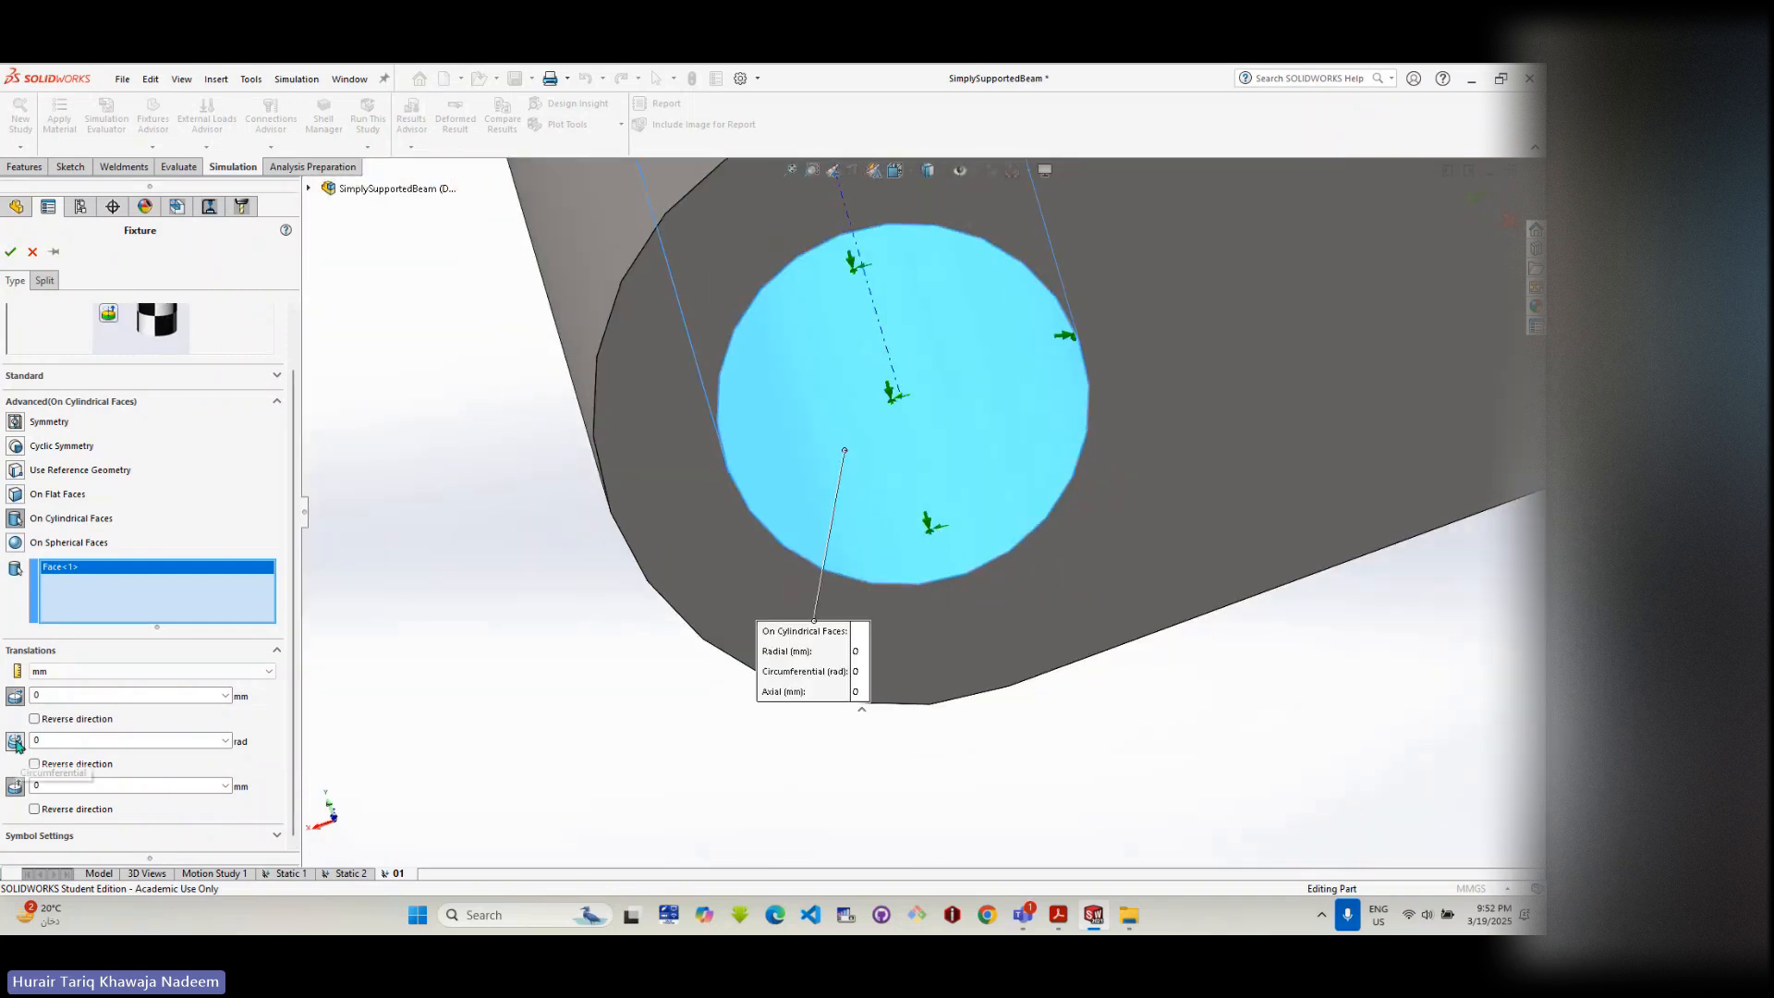
left_click(15, 743)
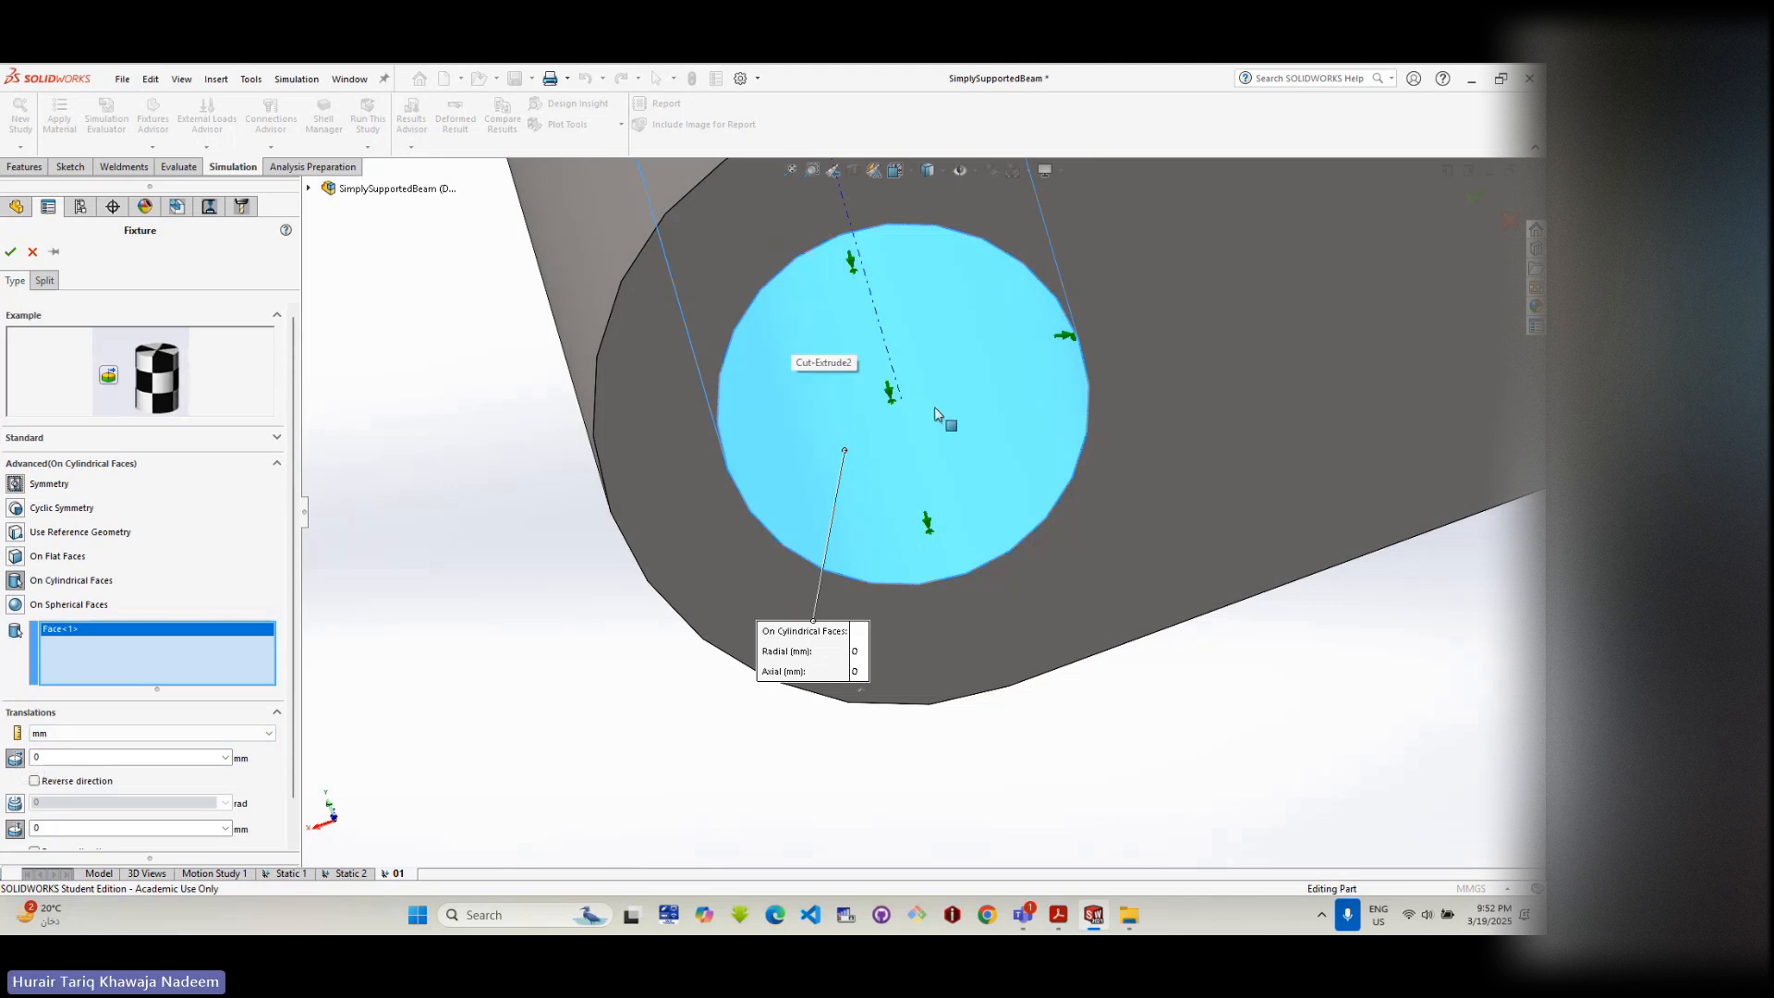
scroll(934, 406, "up", 3)
scroll(935, 412, "up", 2)
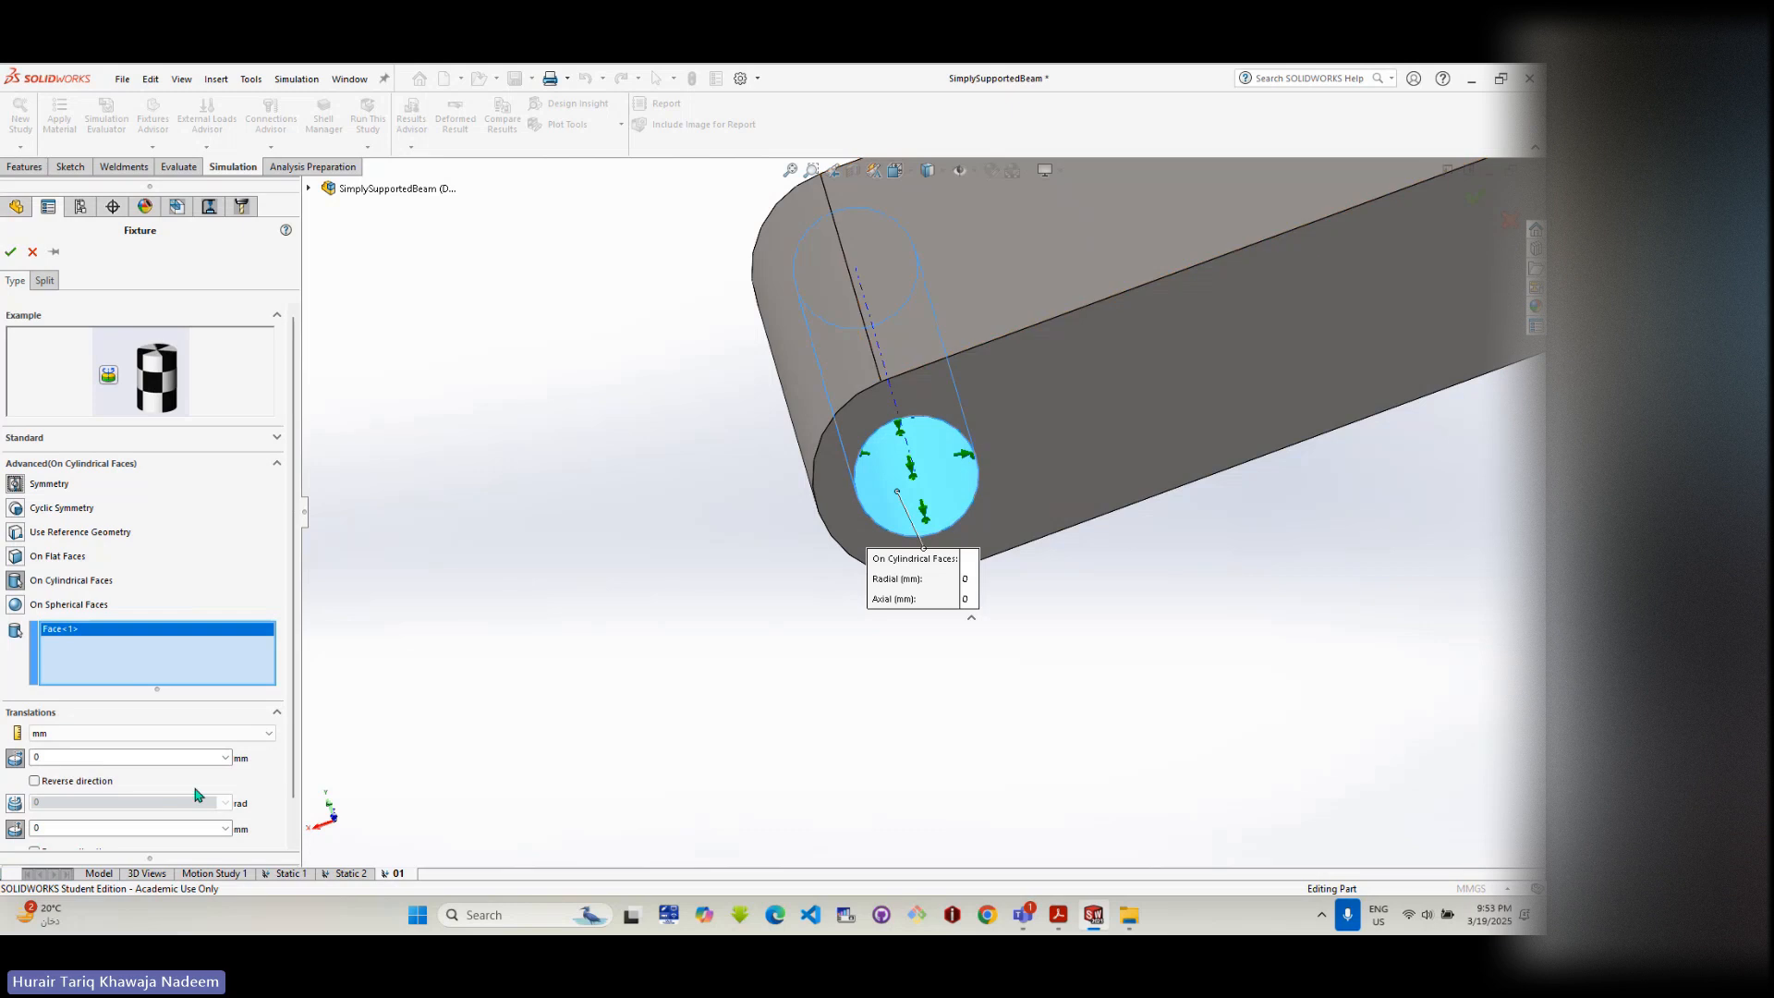
- Check the axial and radial translation values of the cylindrical face fixture
double_click(44, 828)
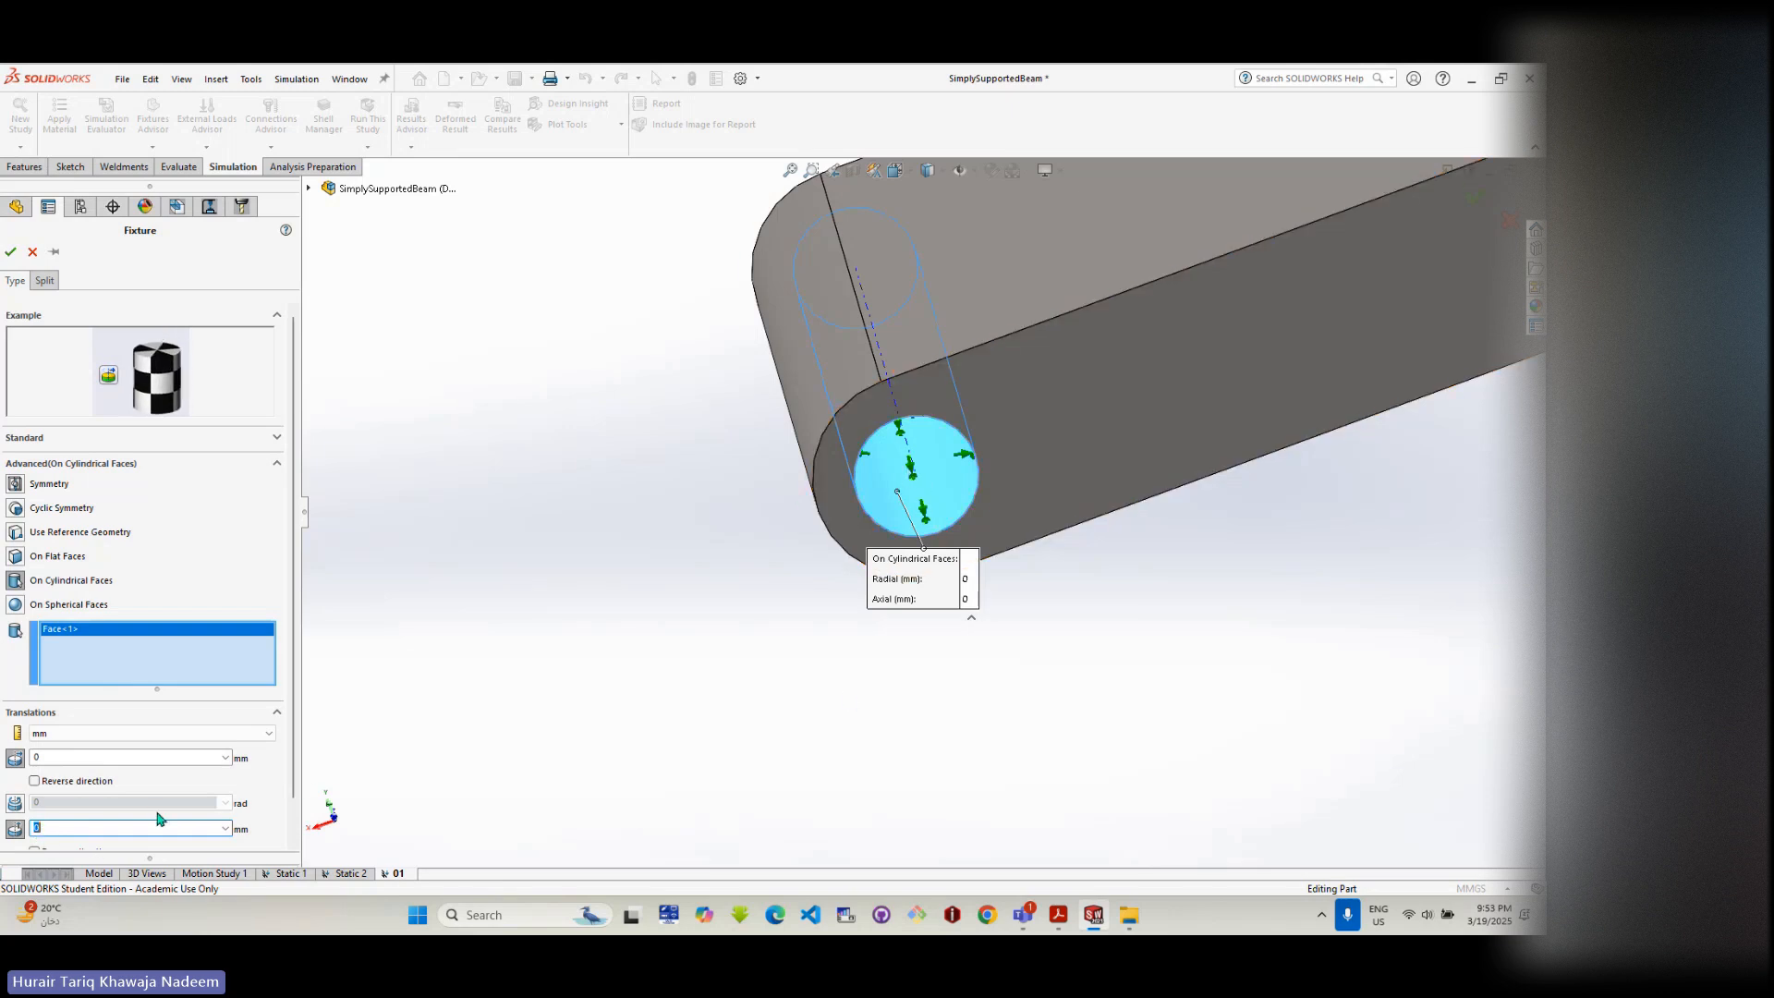
type("1")
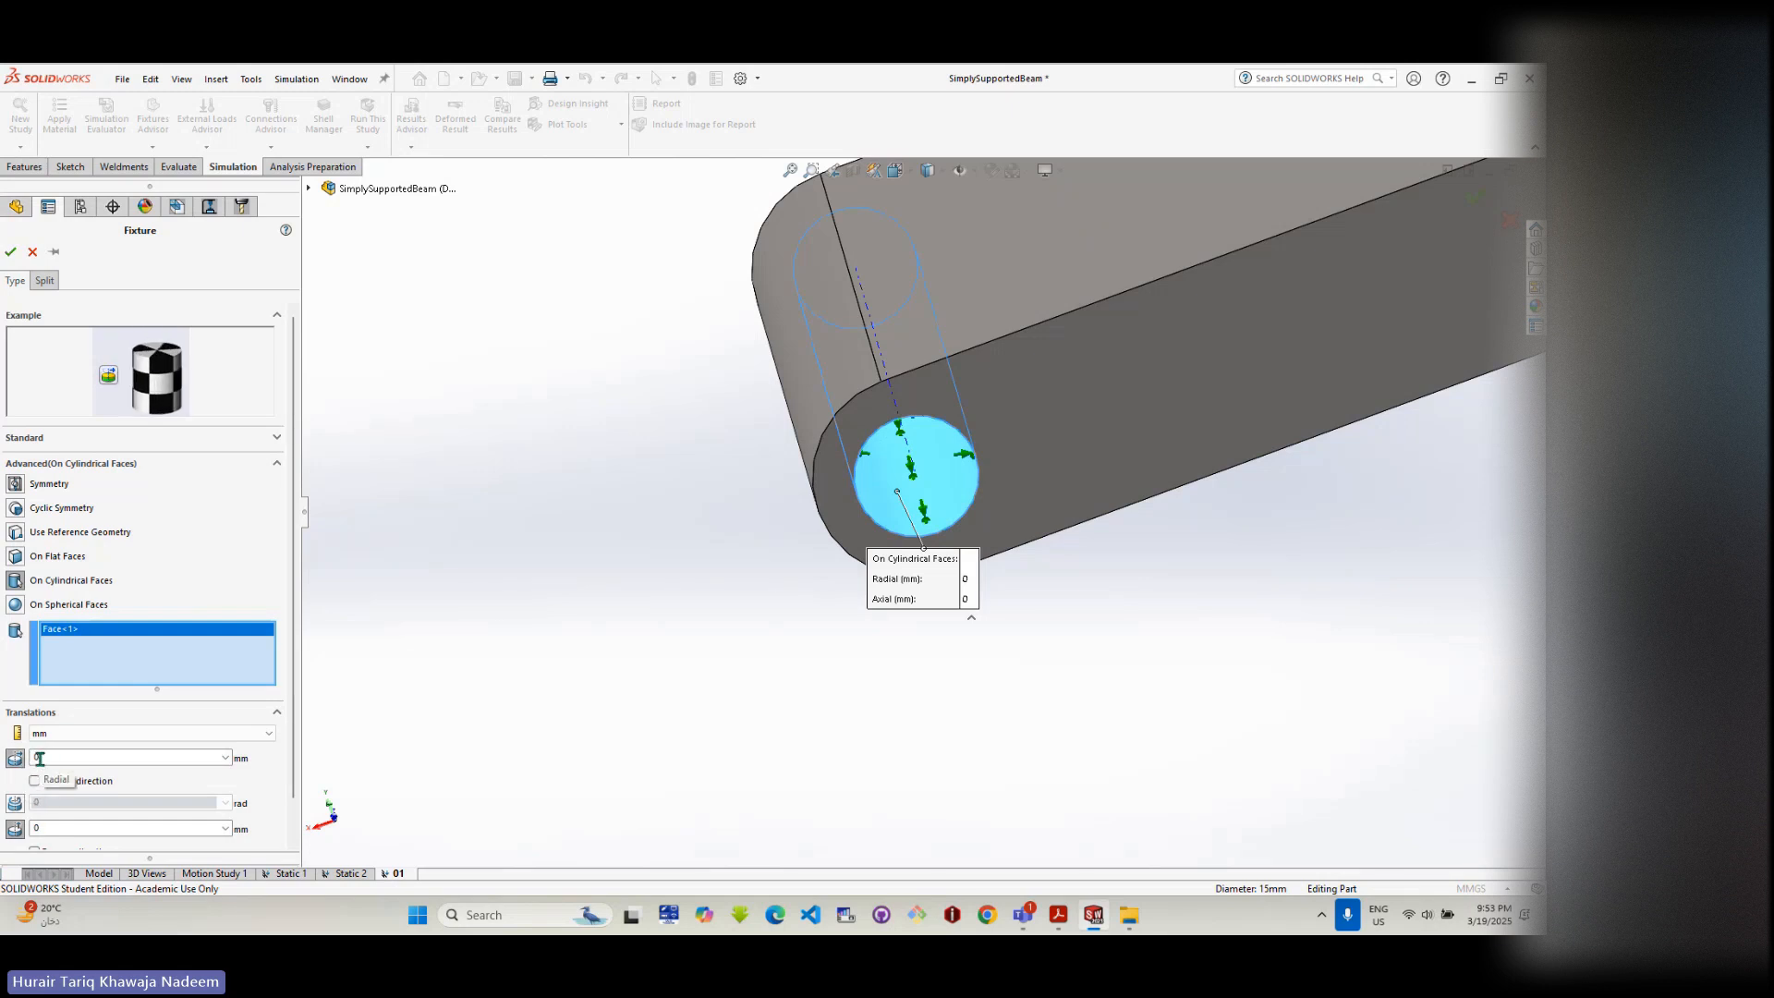
left_click(46, 759)
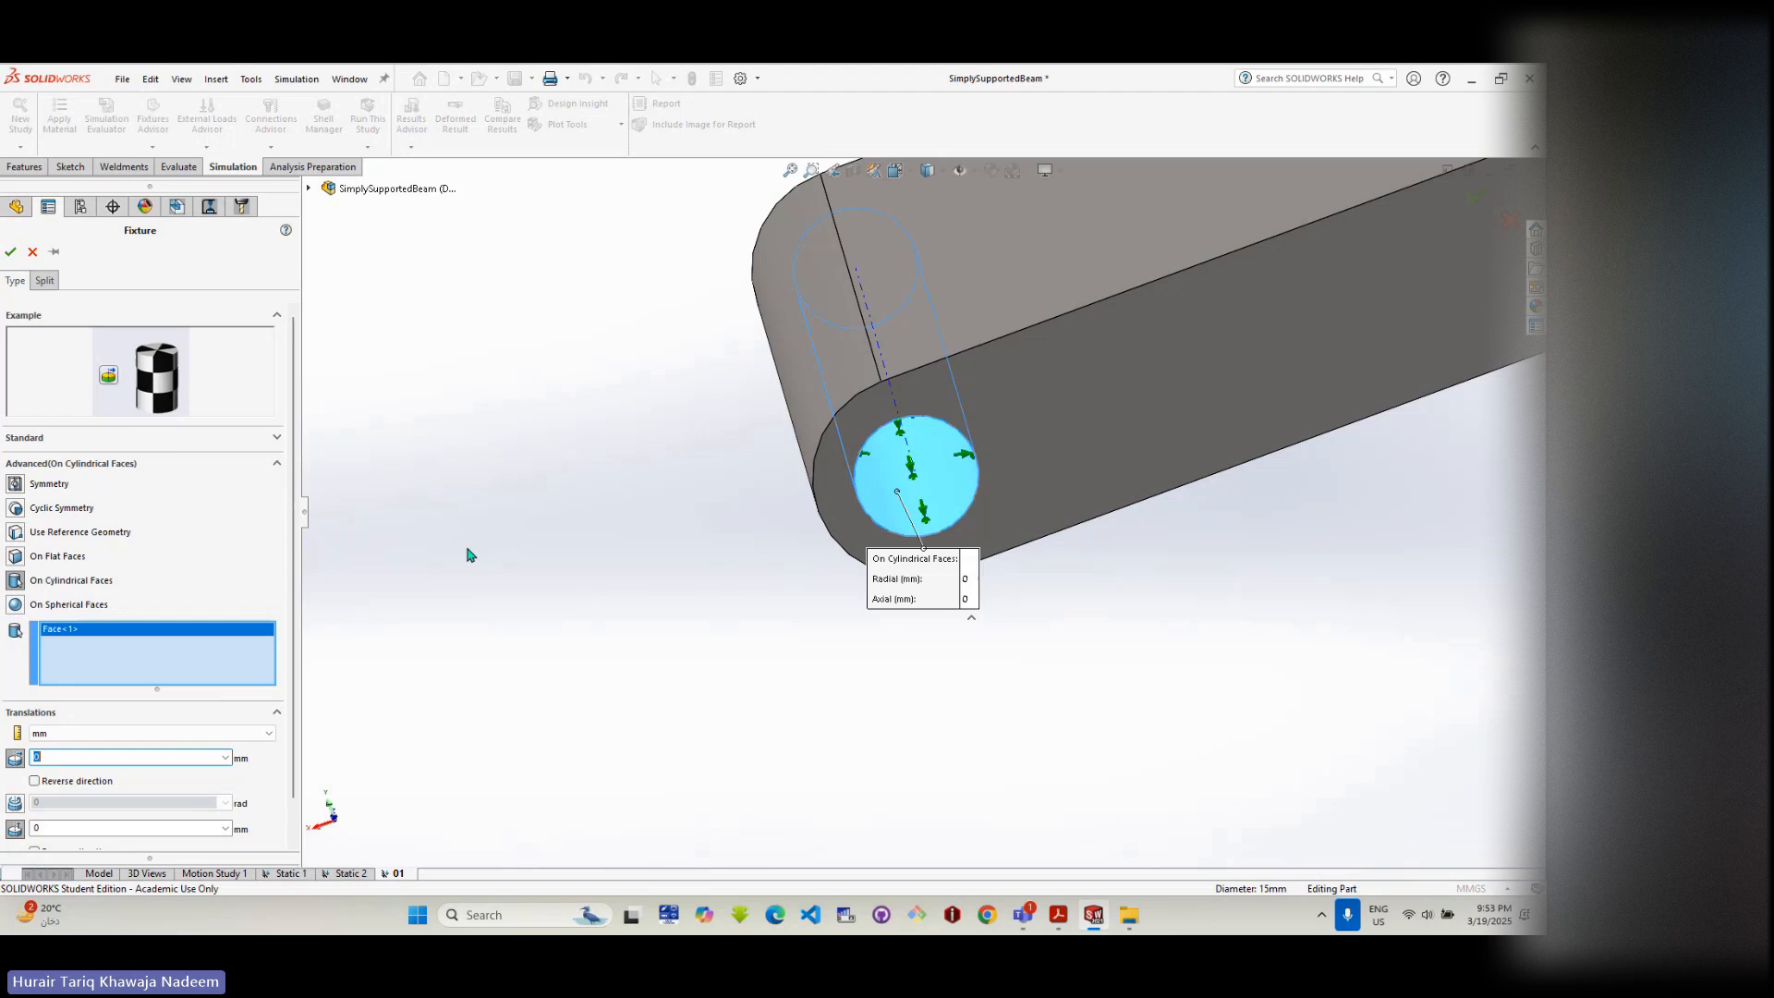
scroll(284, 539, "down", 1)
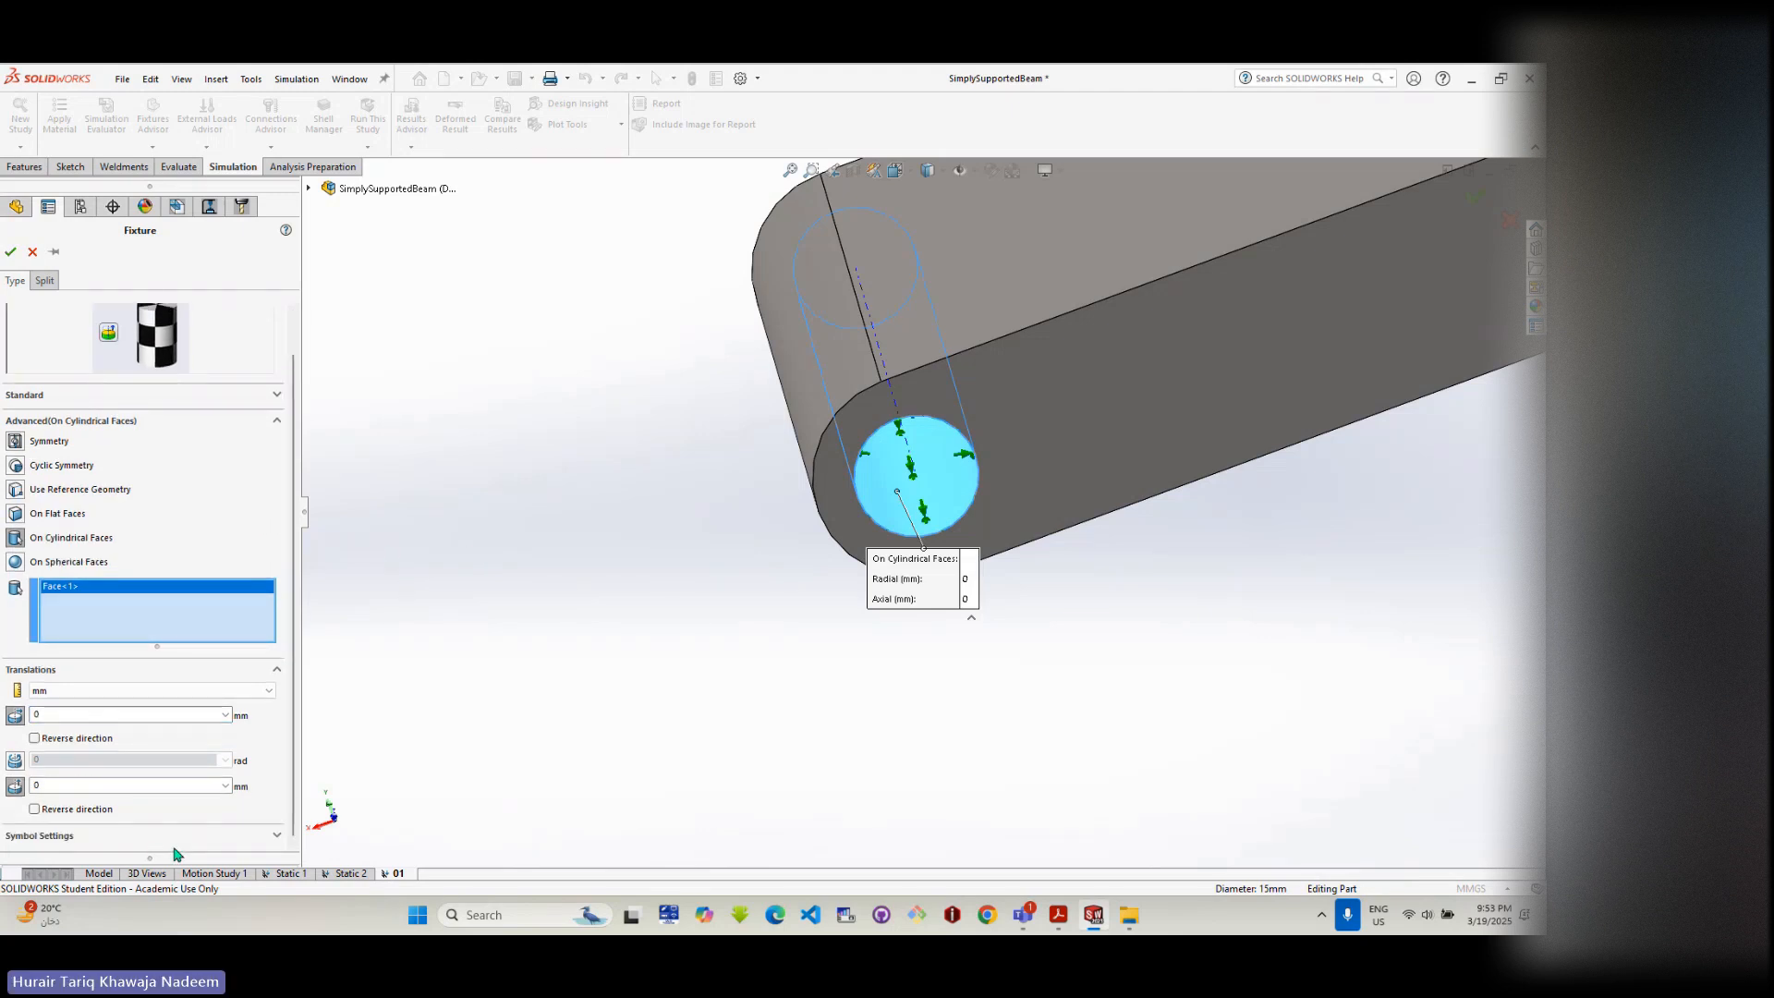
- Expand the symbol settings and accept the cylindrical face fixture on the beam's near hole
left_click(277, 835)
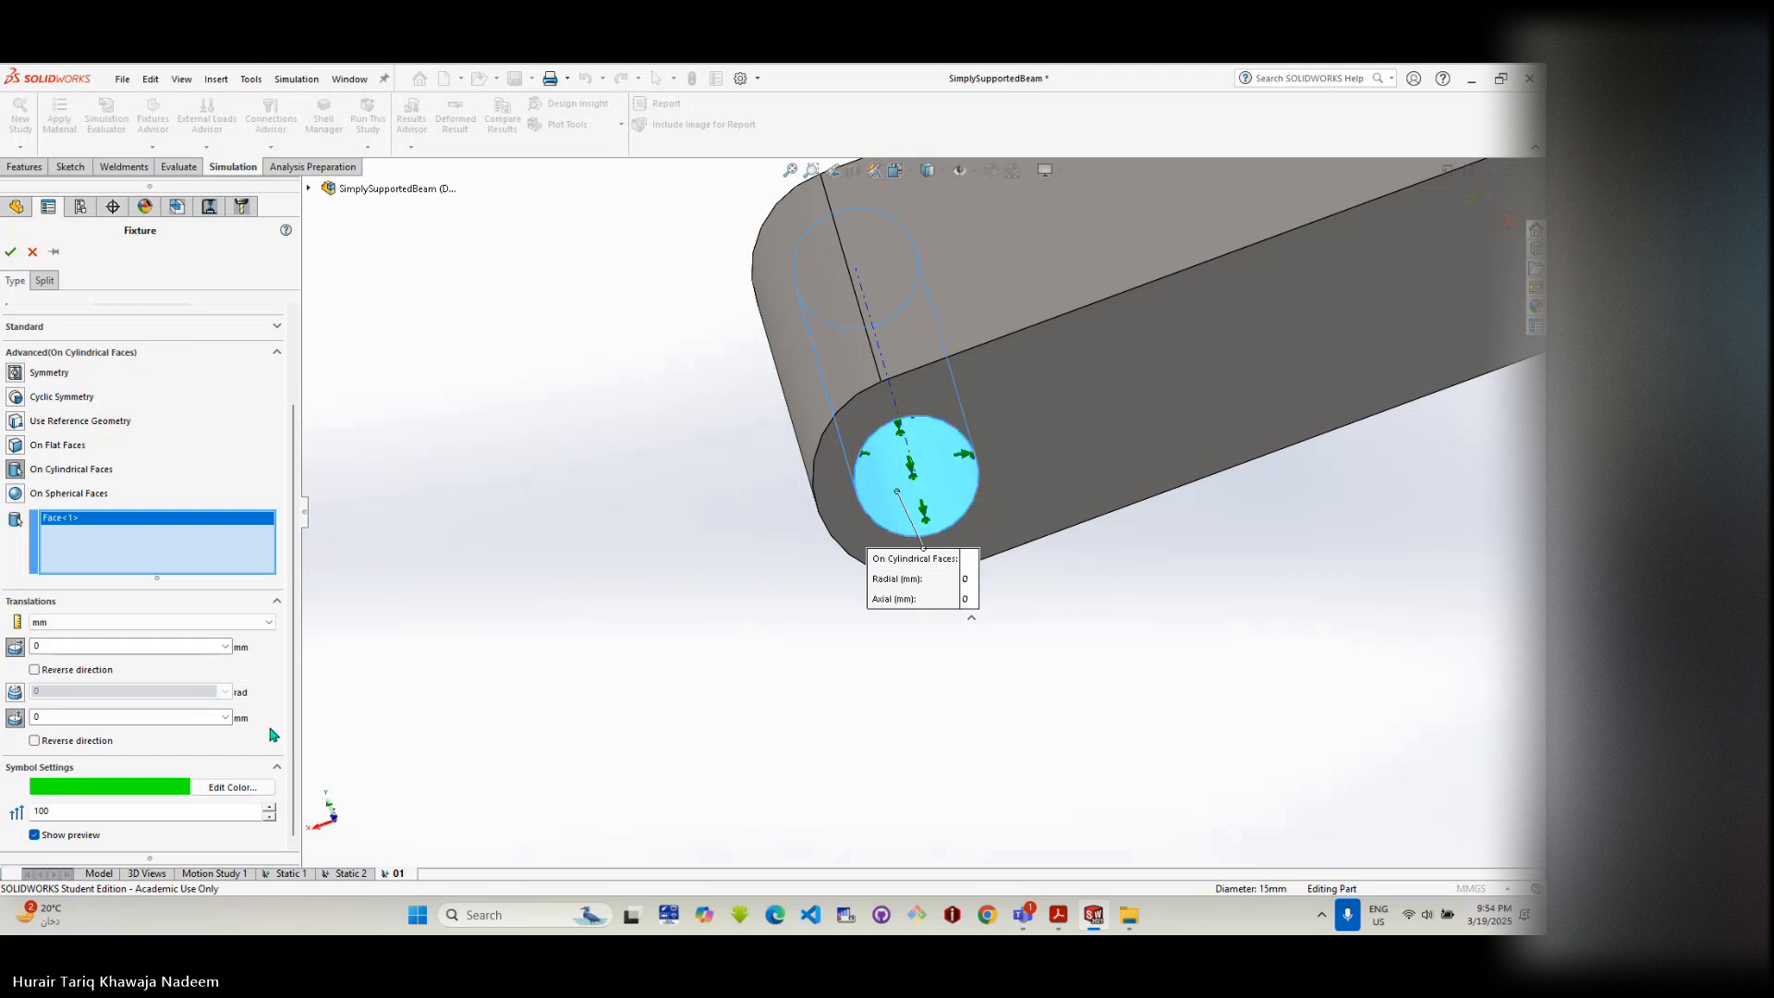
left_click(767, 464)
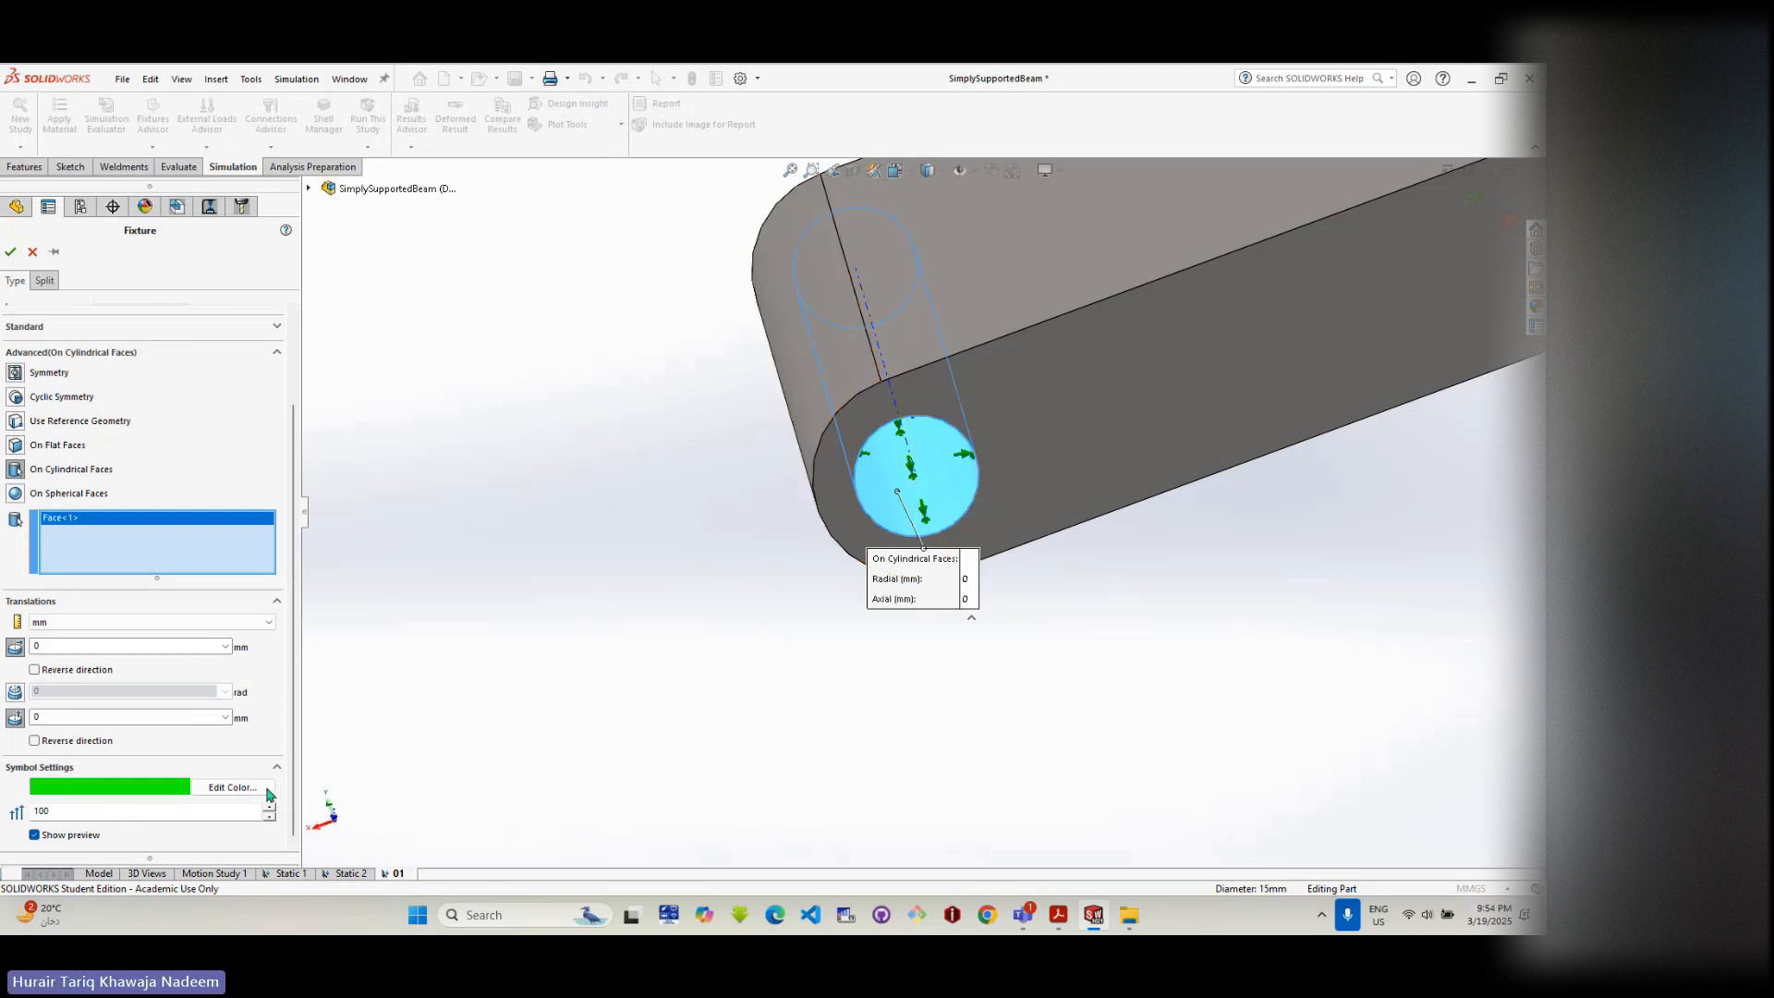
left_click(11, 252)
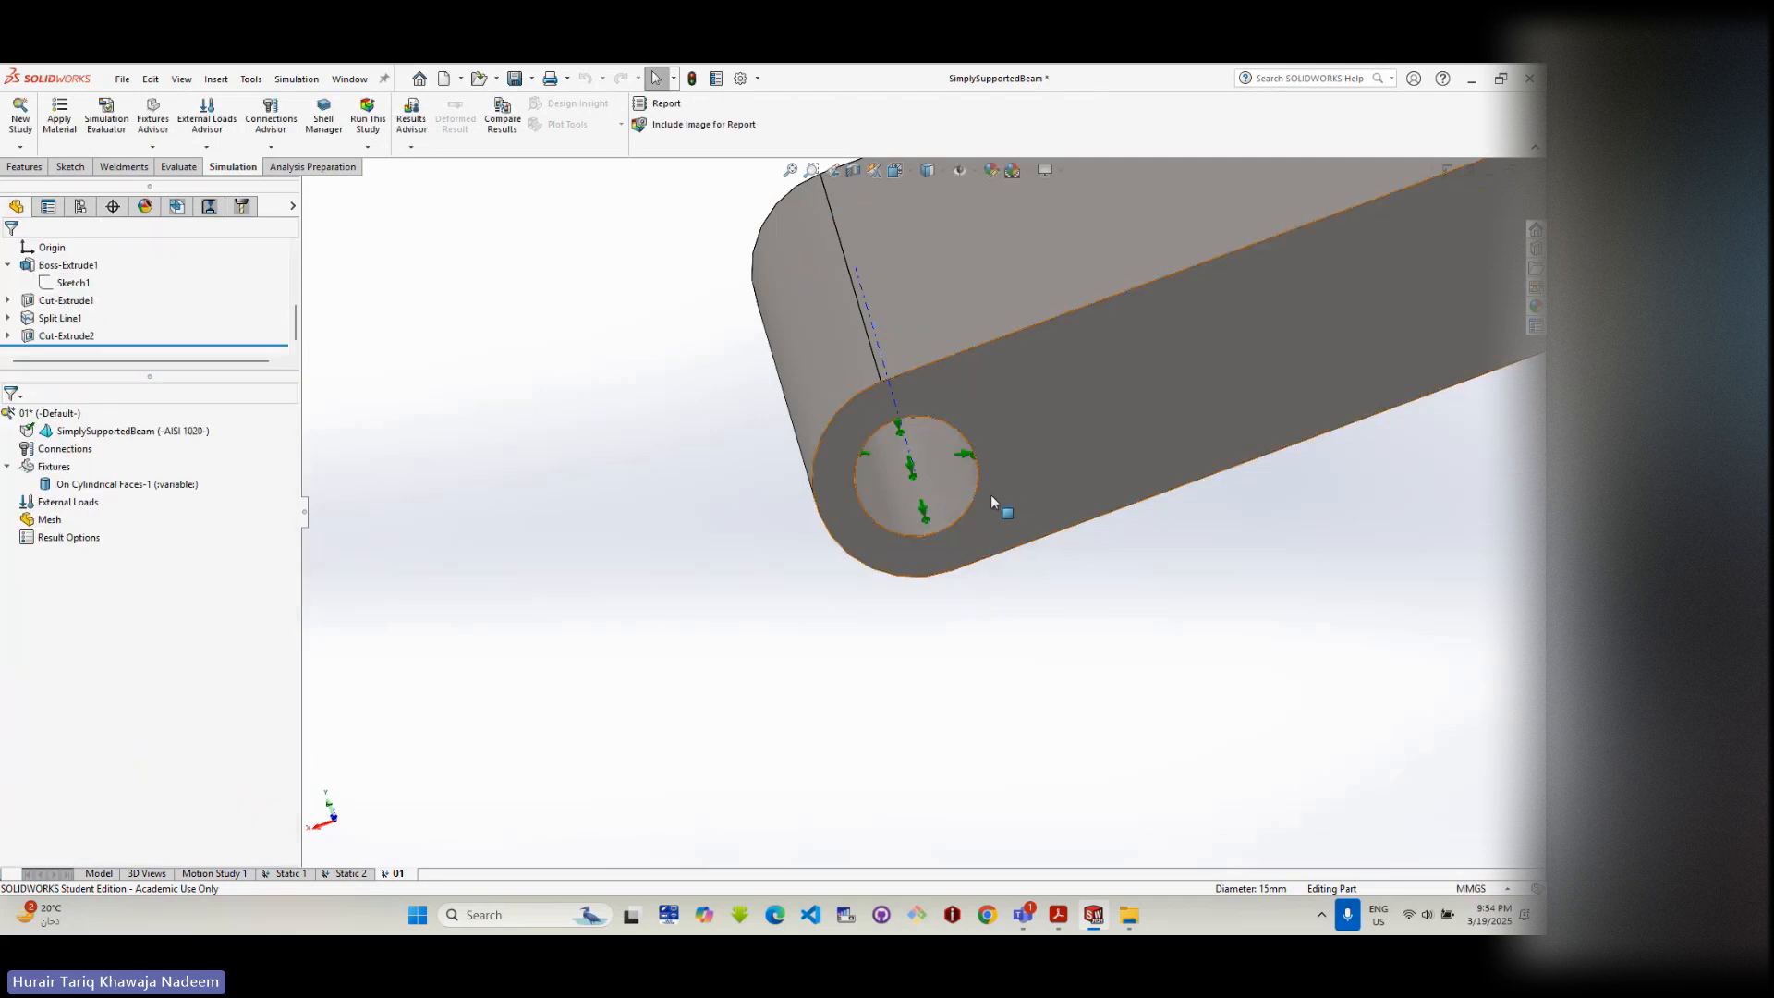
- Start a second advanced fixture of type On Cylindrical Faces for the hole at the beam's opposite end
middle_click_drag(990, 495, 986, 500, "ctrl")
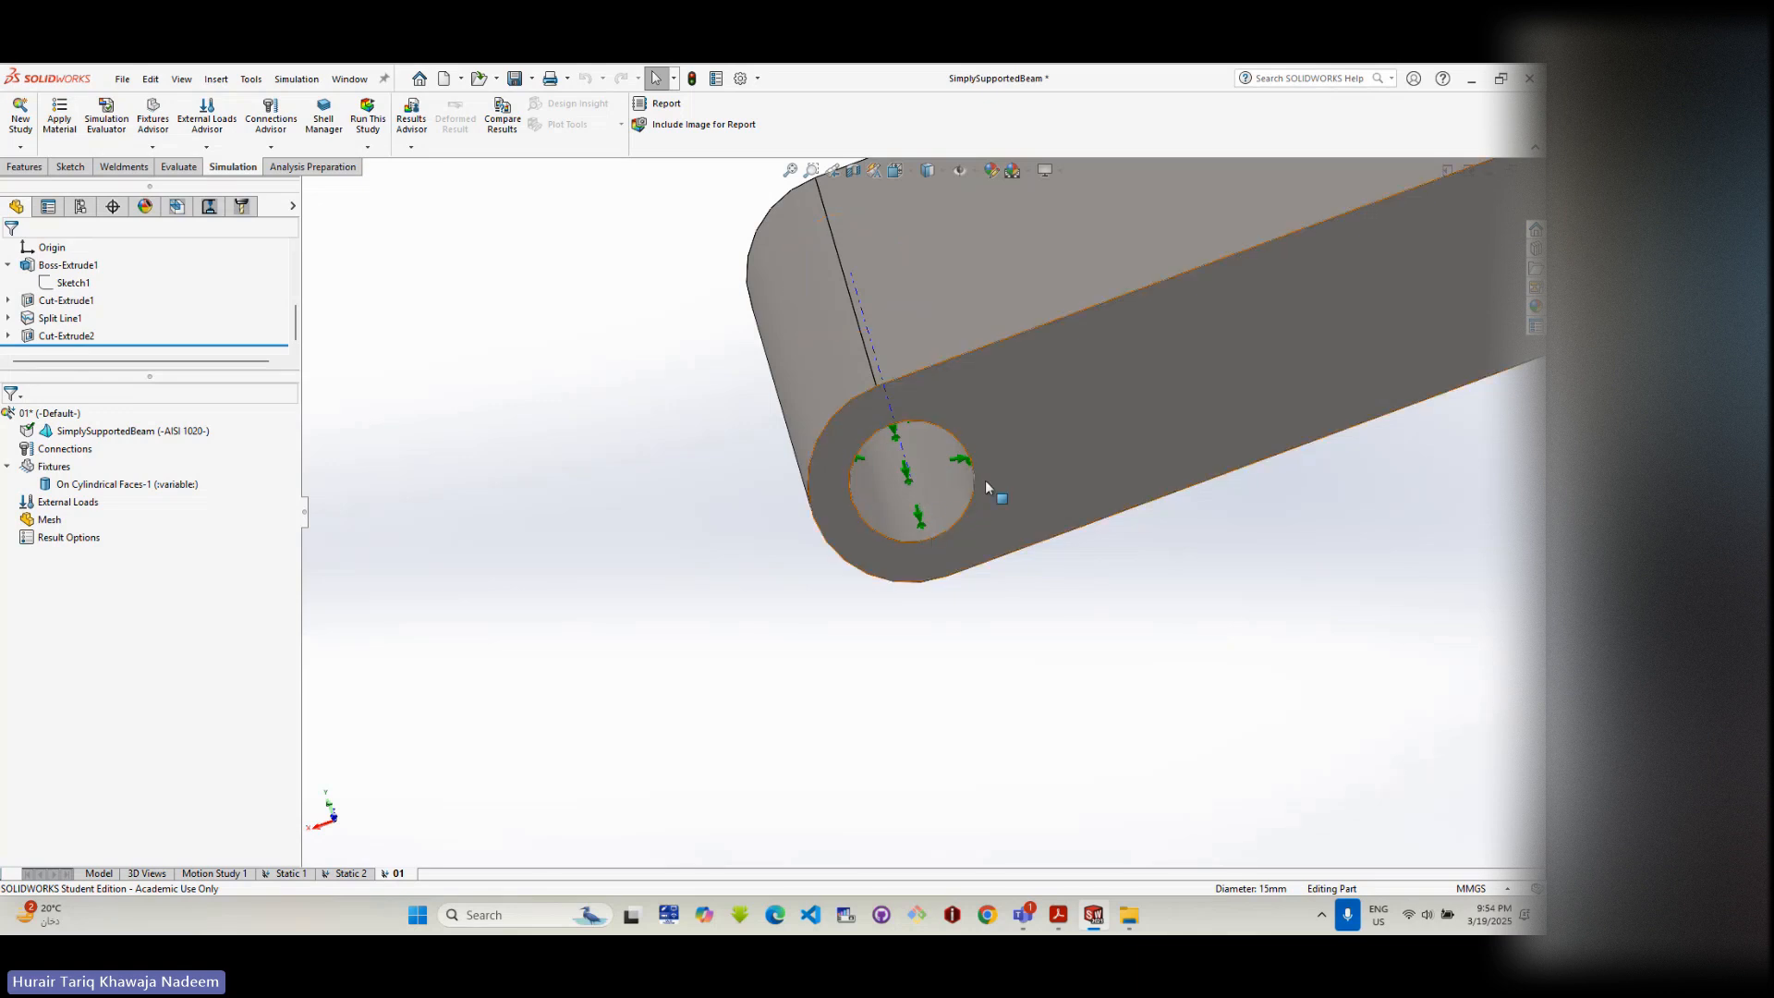
scroll(984, 480, "up", 8)
scroll(1304, 407, "up", 4)
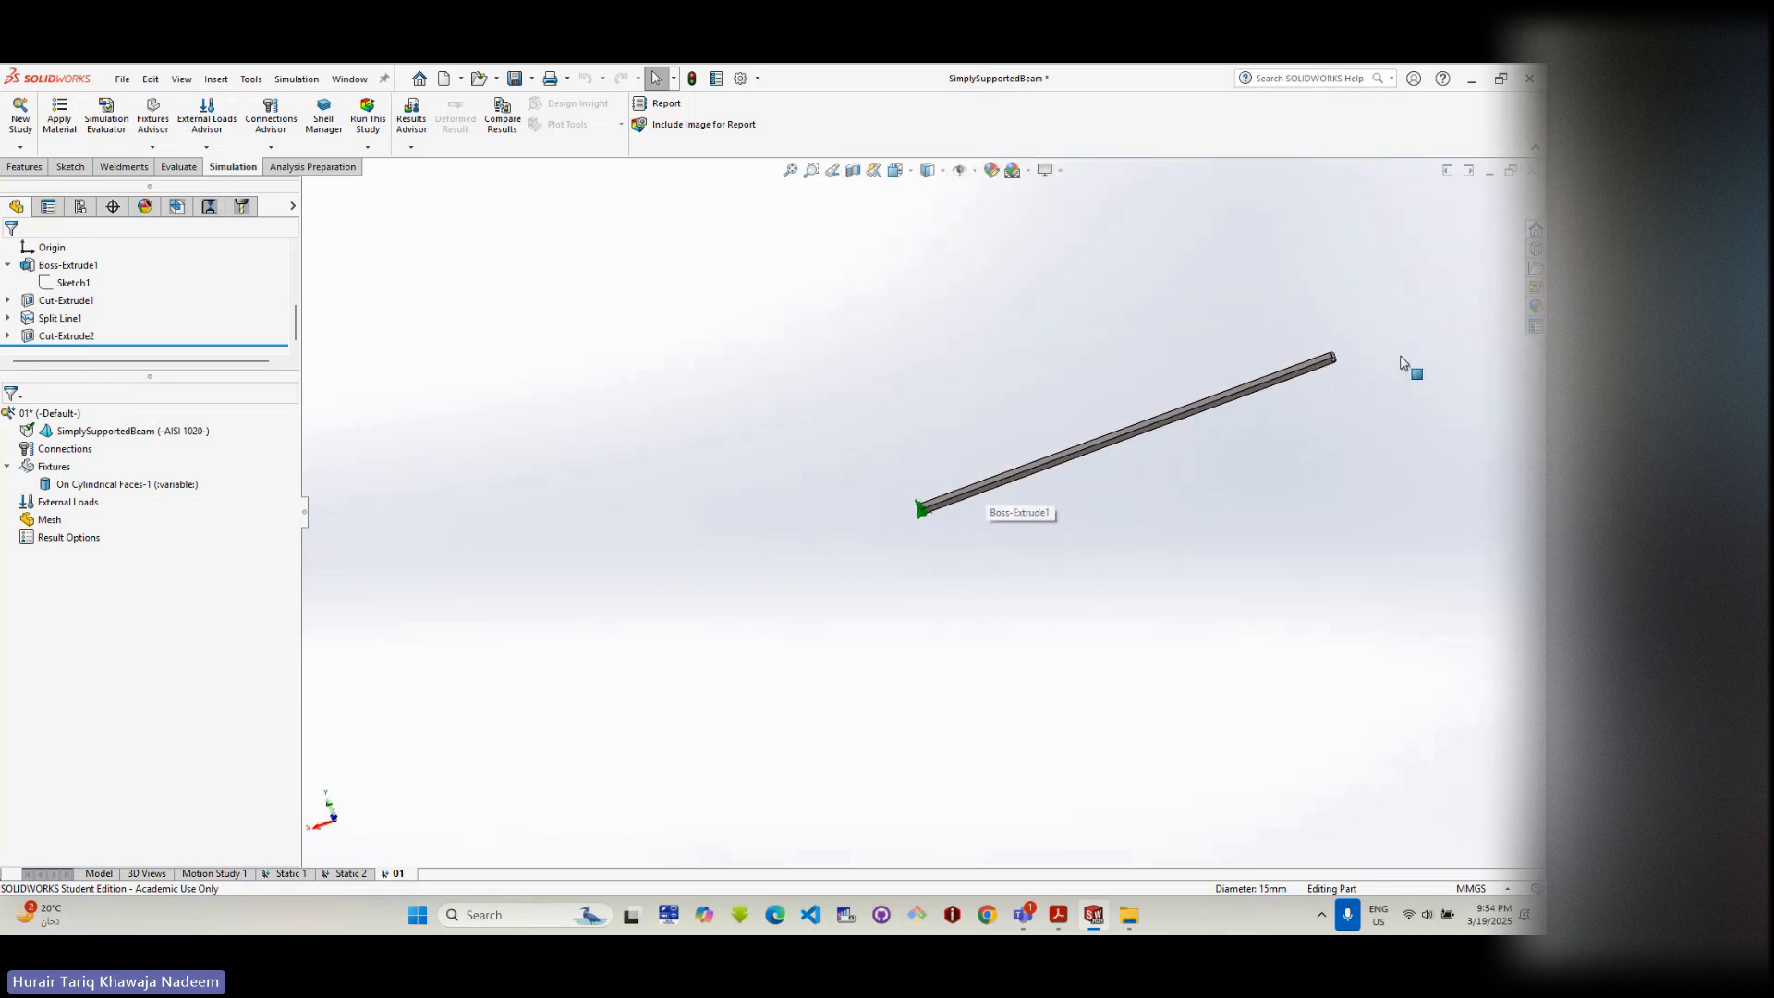
scroll(1259, 392, "down", 5)
scroll(970, 482, "down", 2)
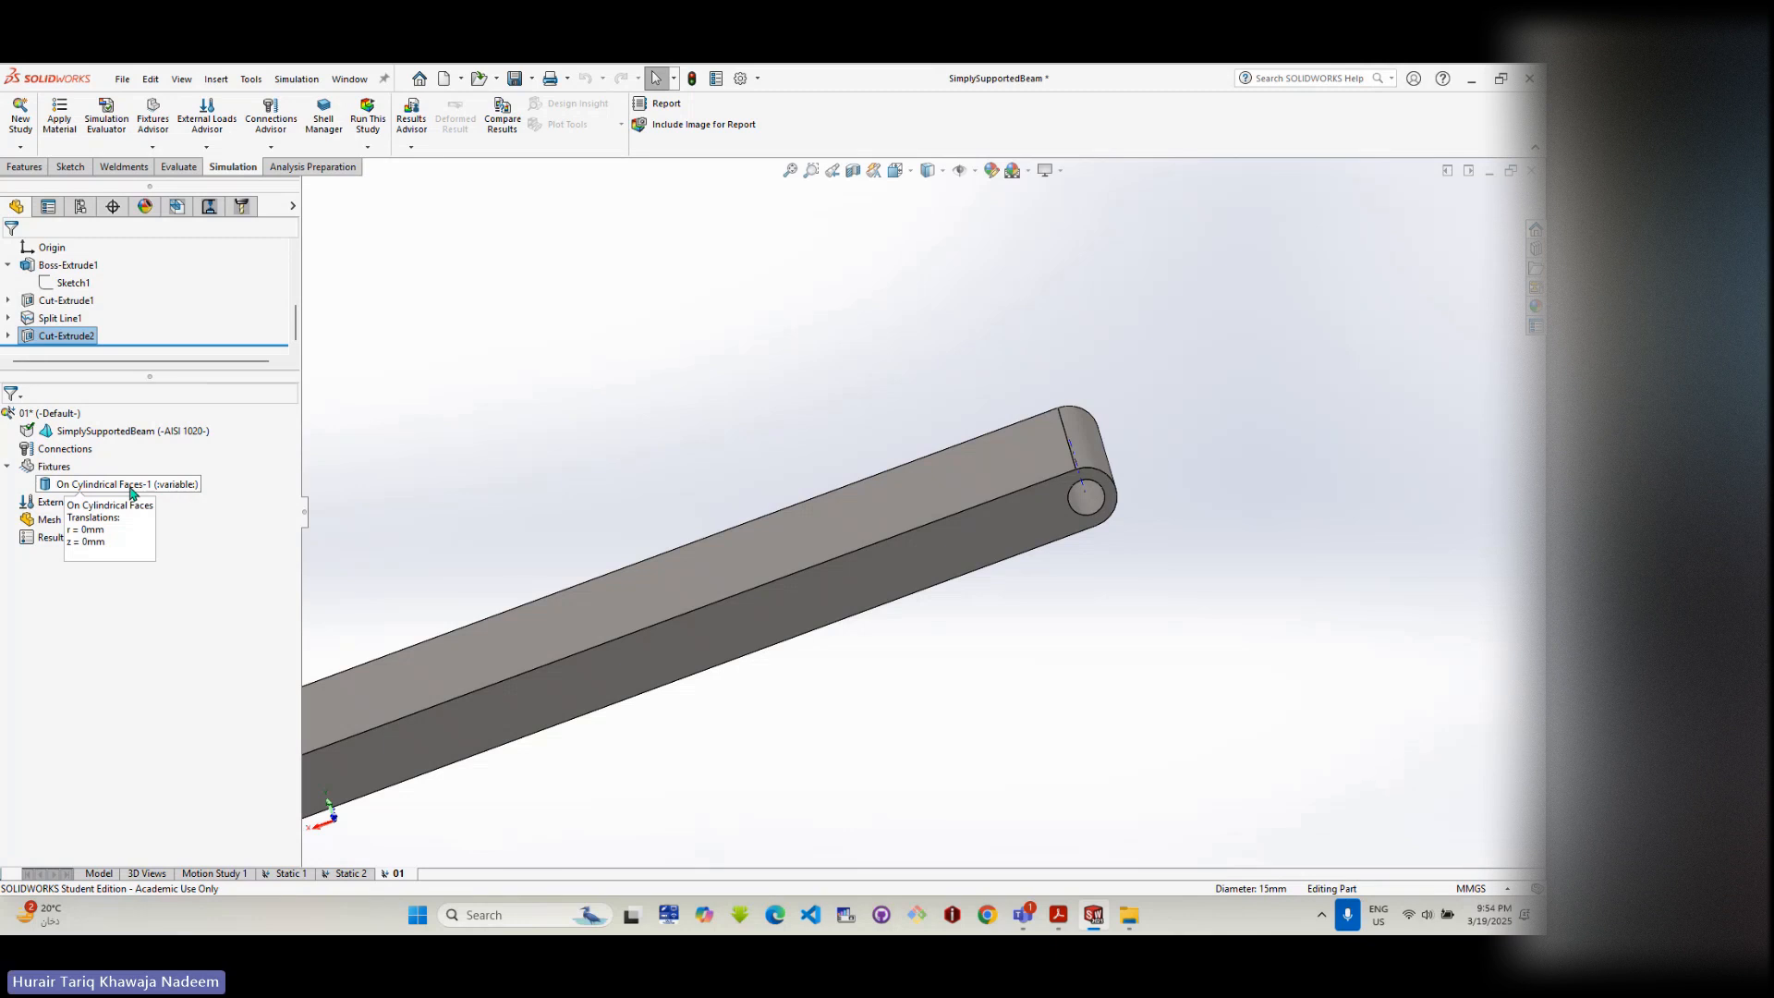
right_click(56, 470)
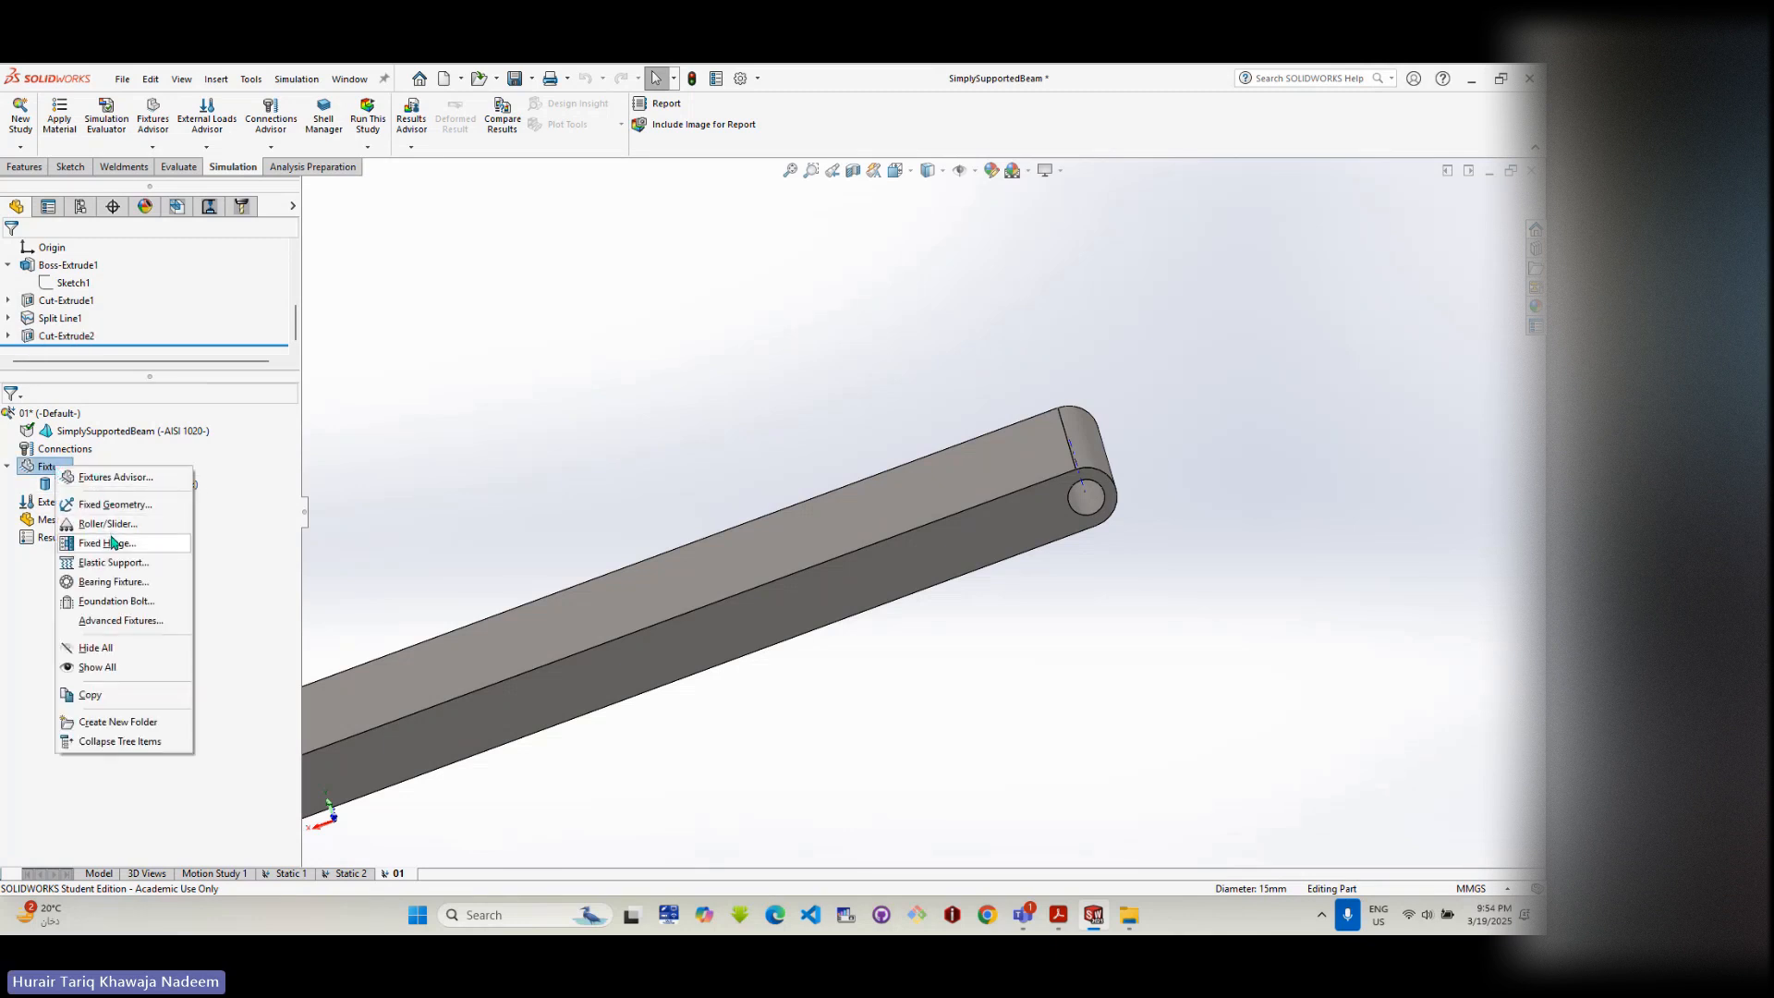
left_click(144, 626)
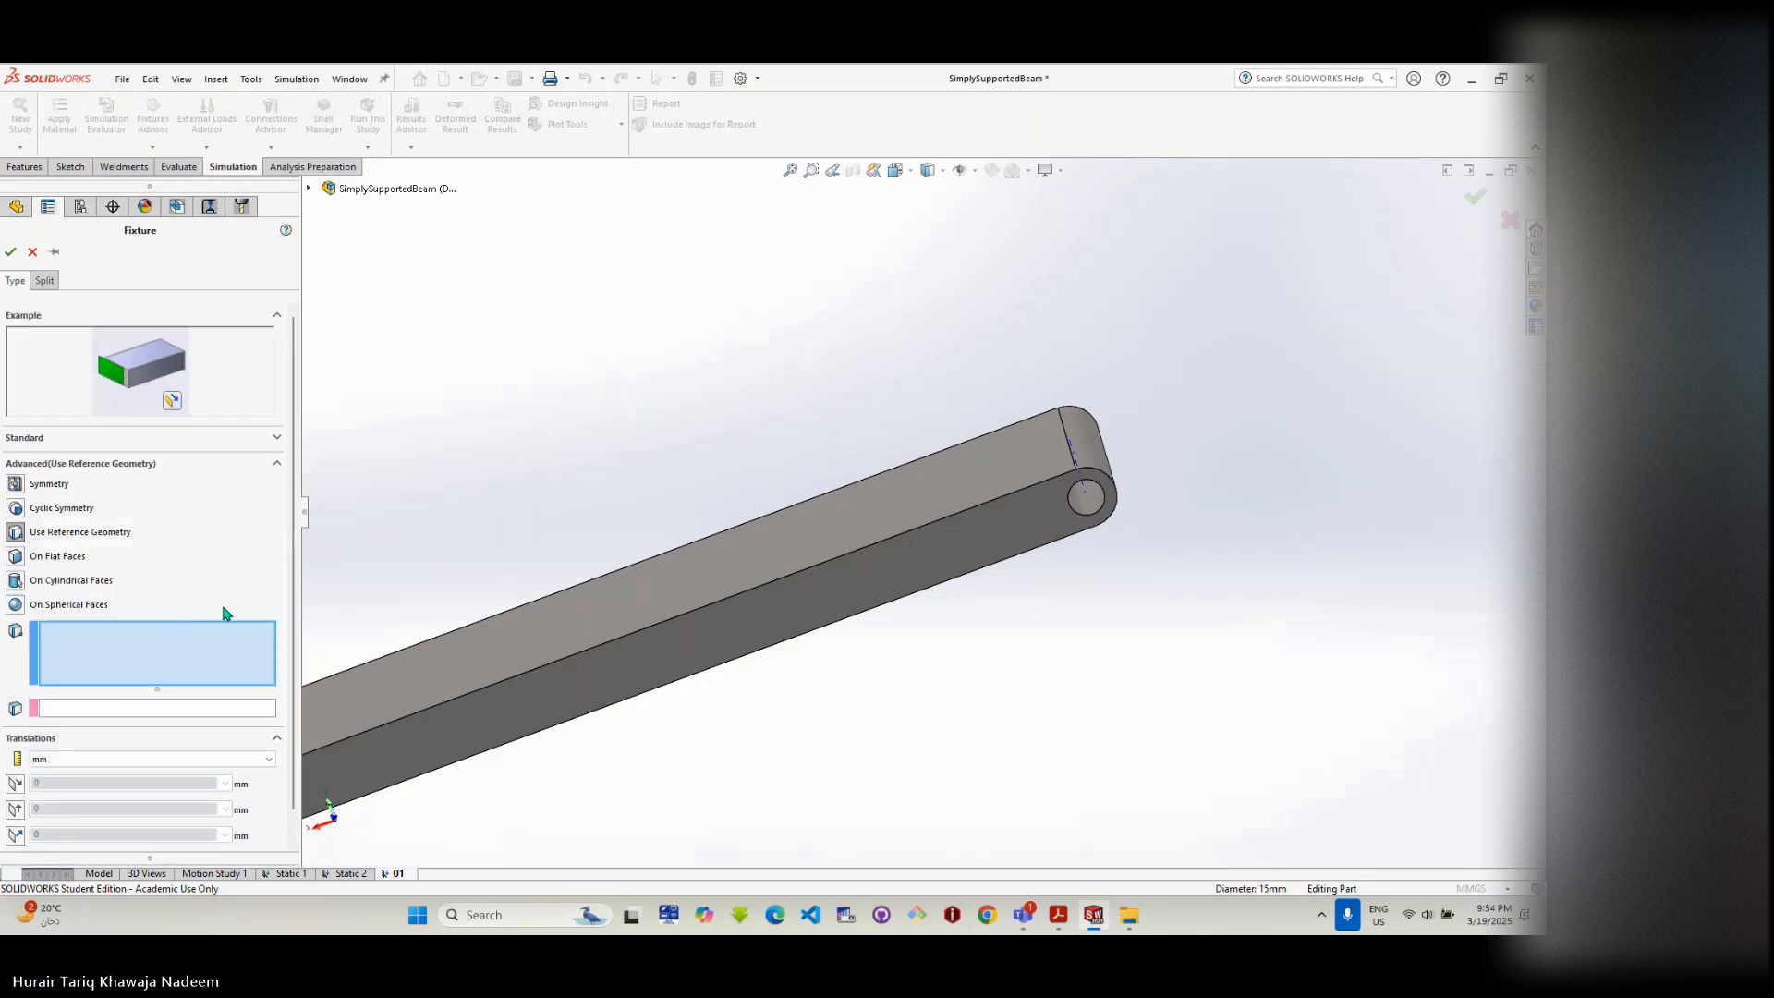
left_click(93, 580)
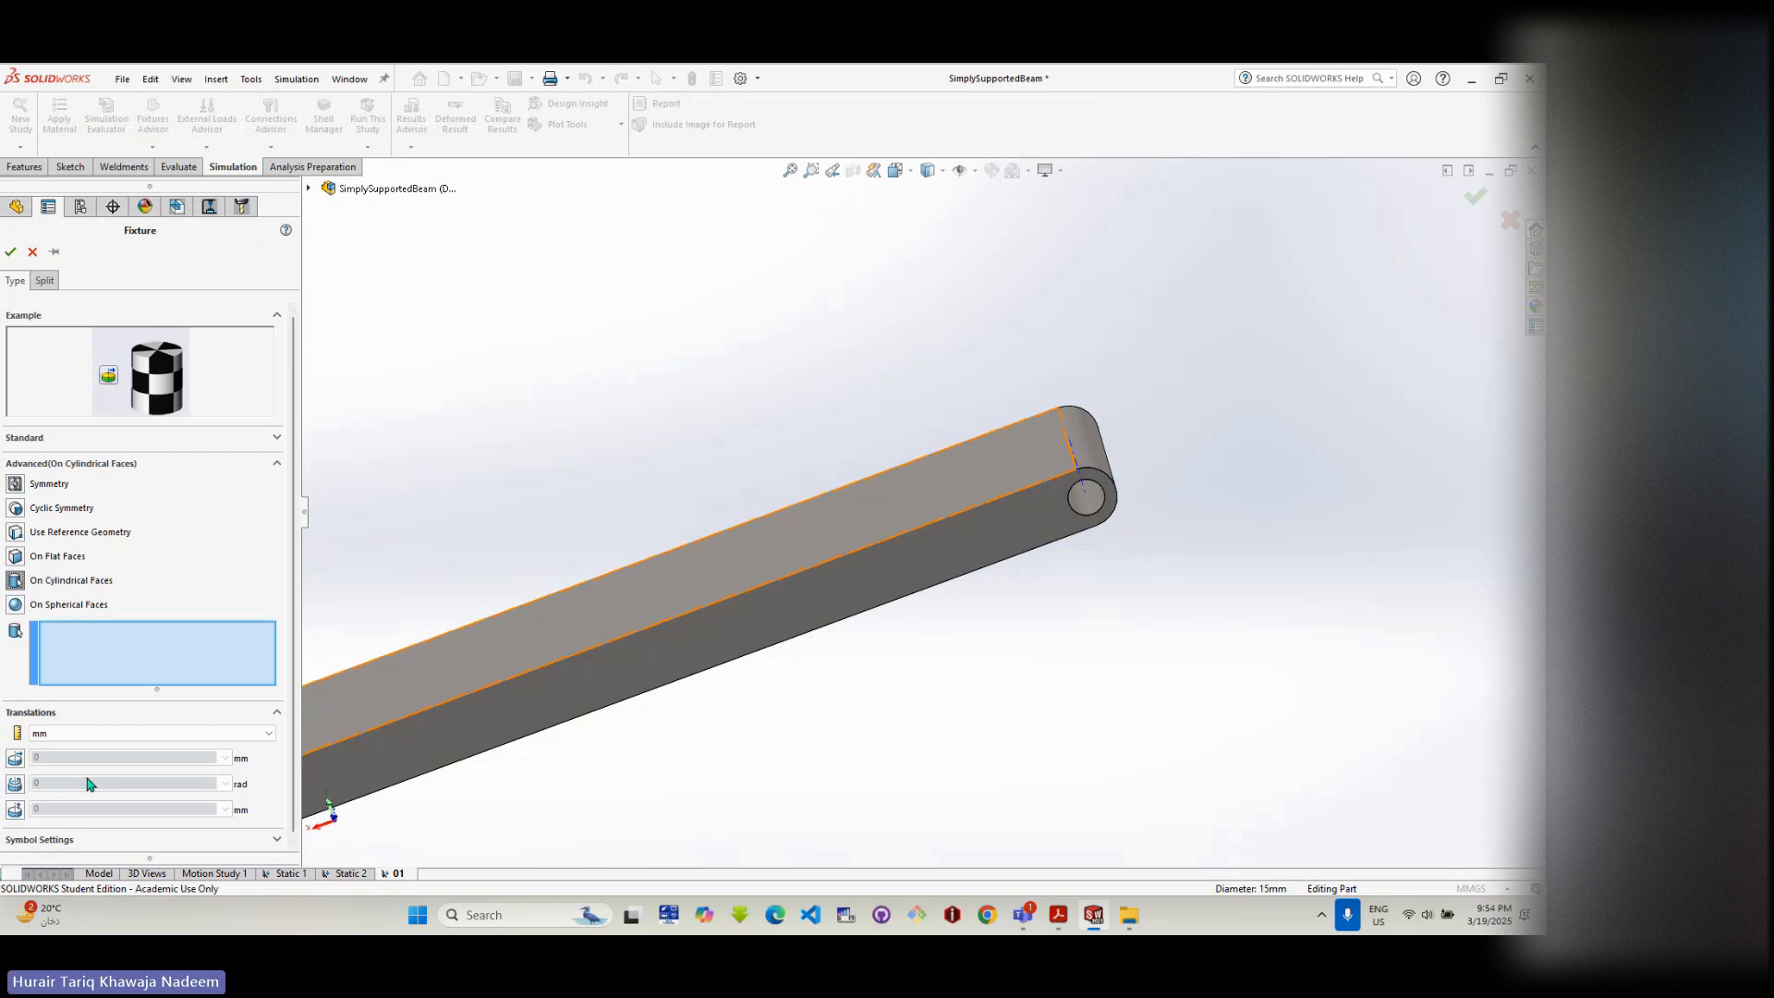
- Fix the radial and axial translations at 0 mm on the opposite hole's inner face, accept the fixture and show the beam in isometric view
left_click(16, 759)
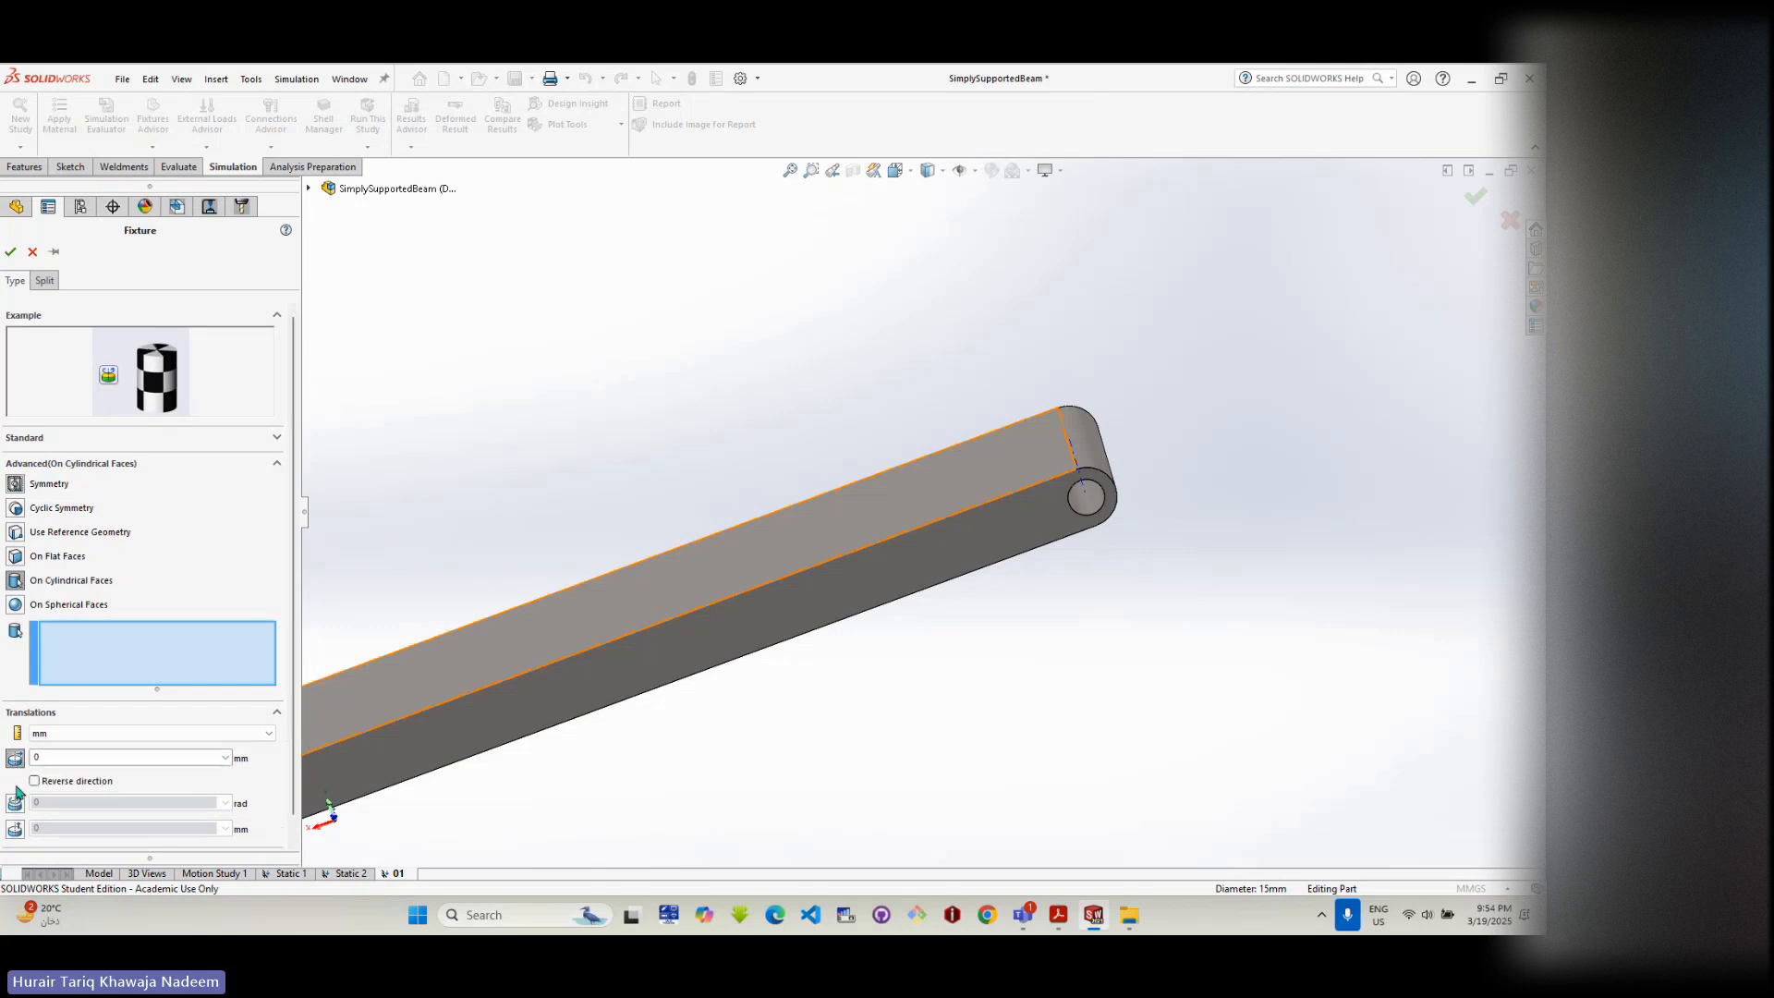
left_click(15, 828)
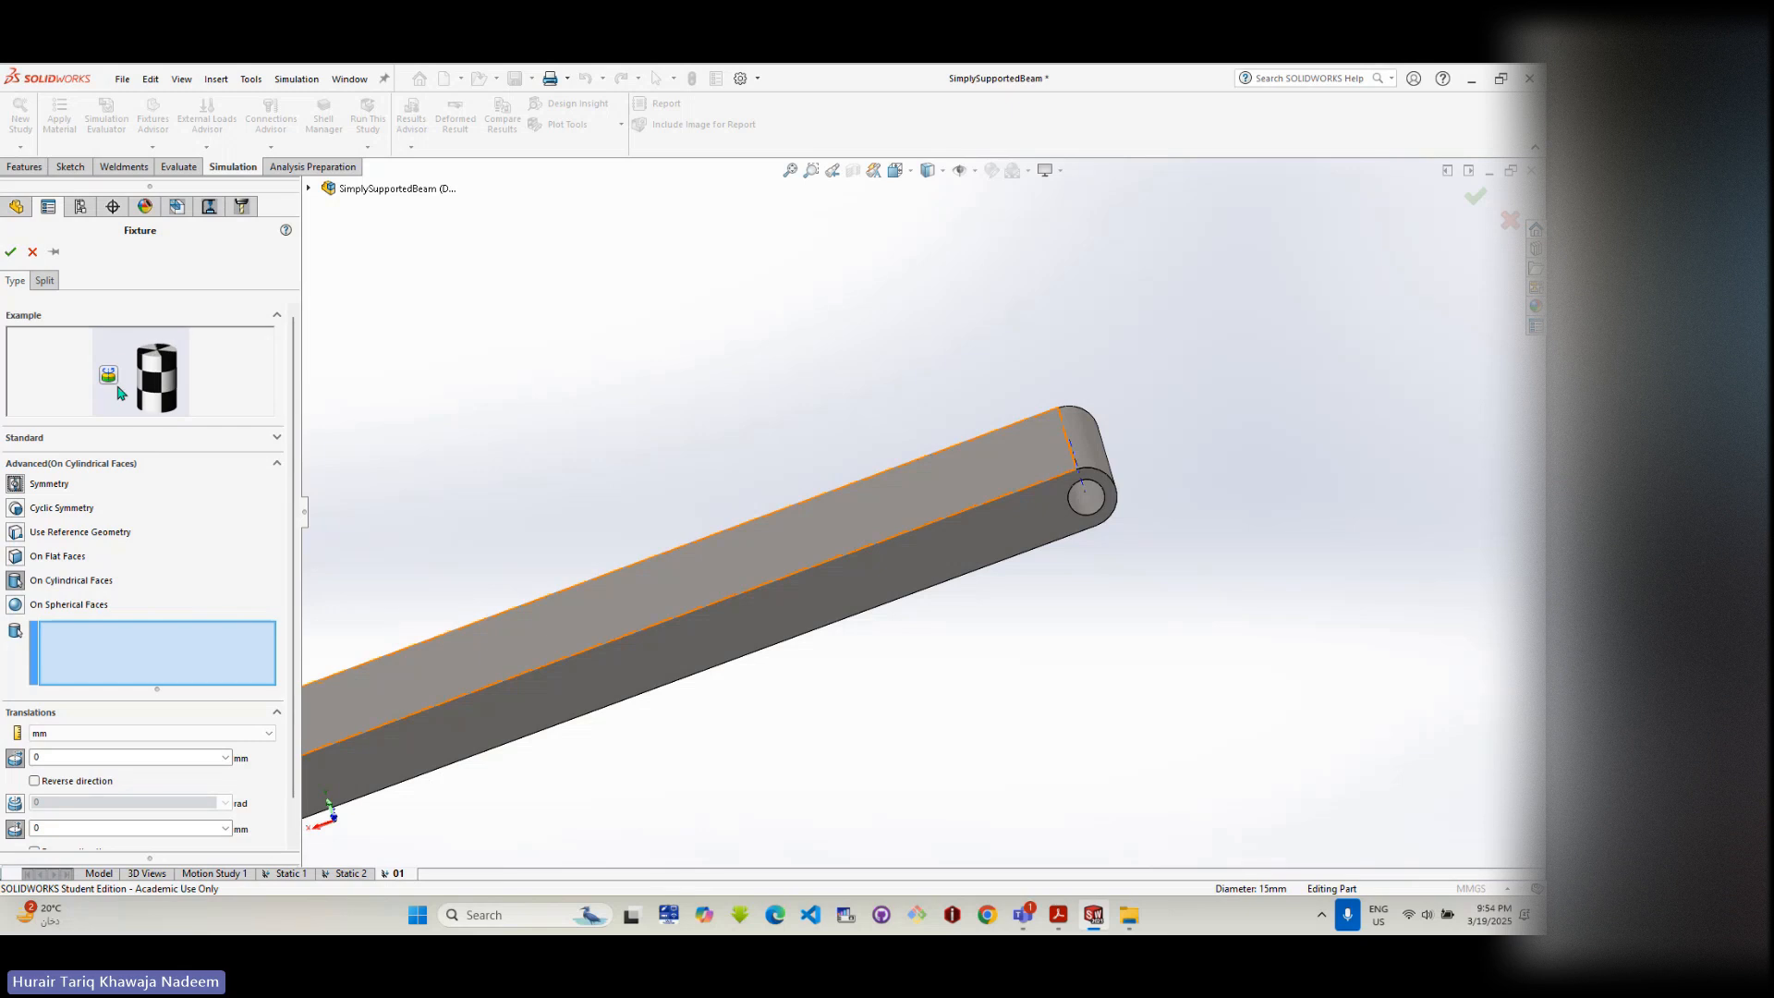
scroll(97, 665, "down", 1)
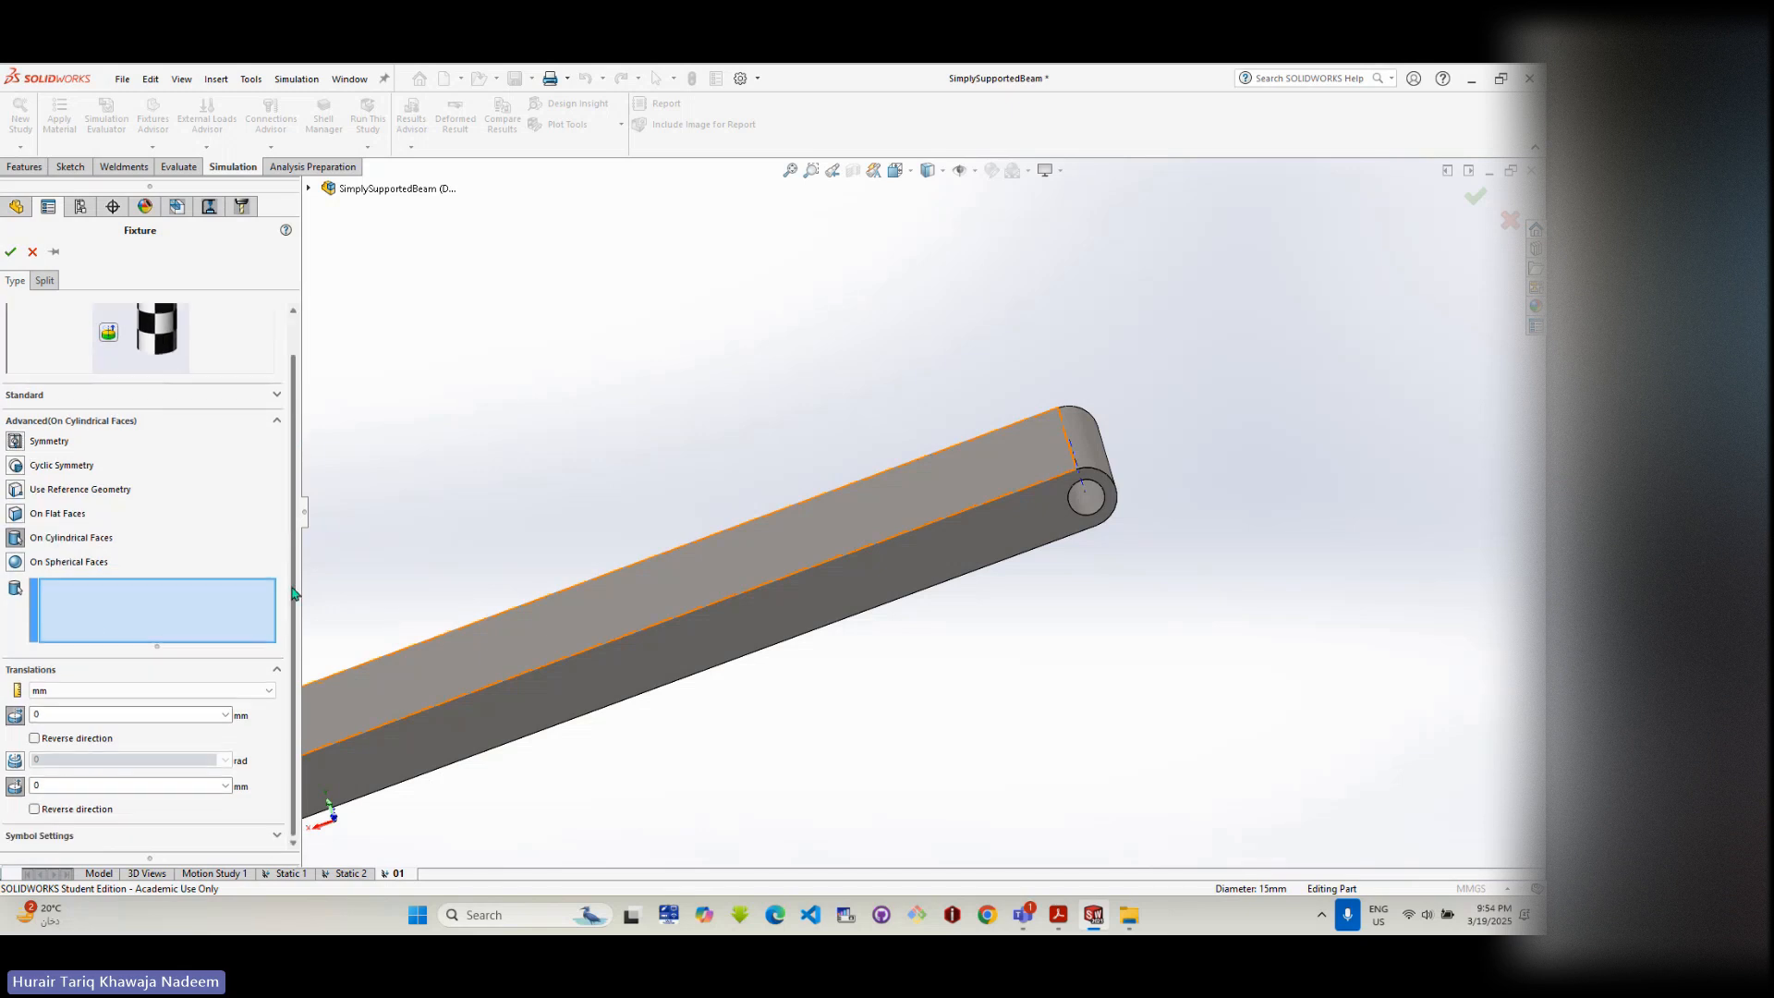
left_click(1090, 508)
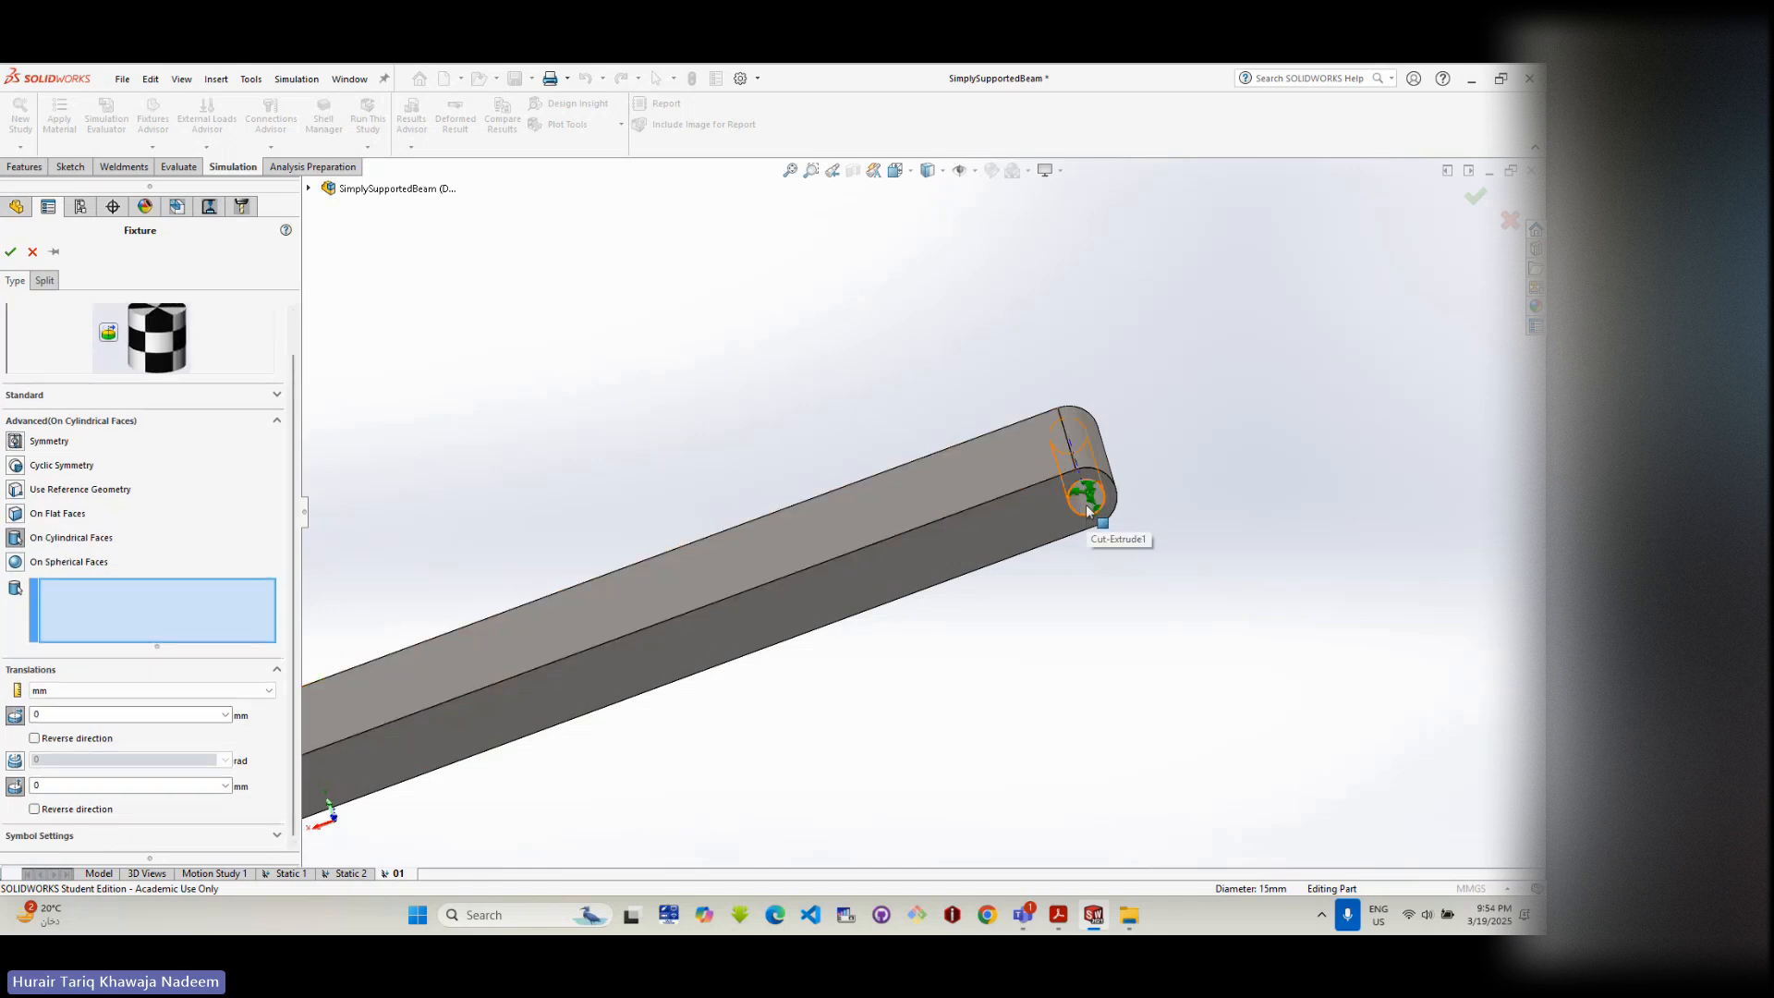
left_click(35, 785)
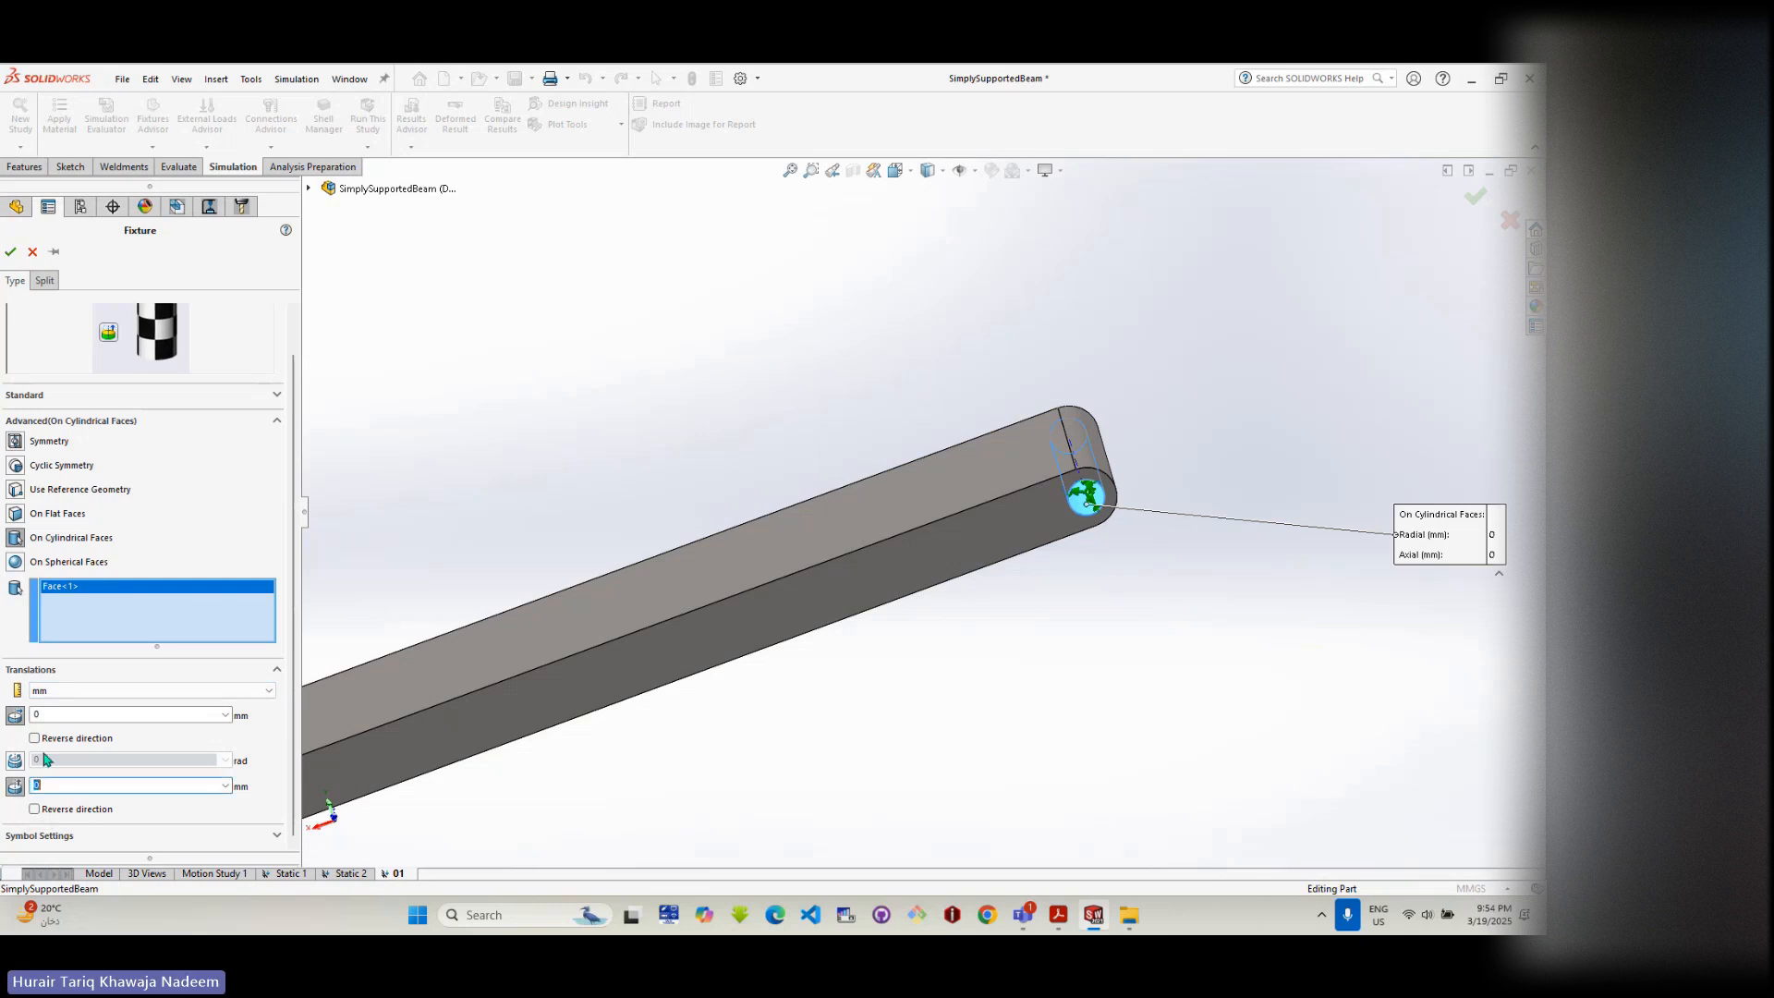
left_click(37, 714)
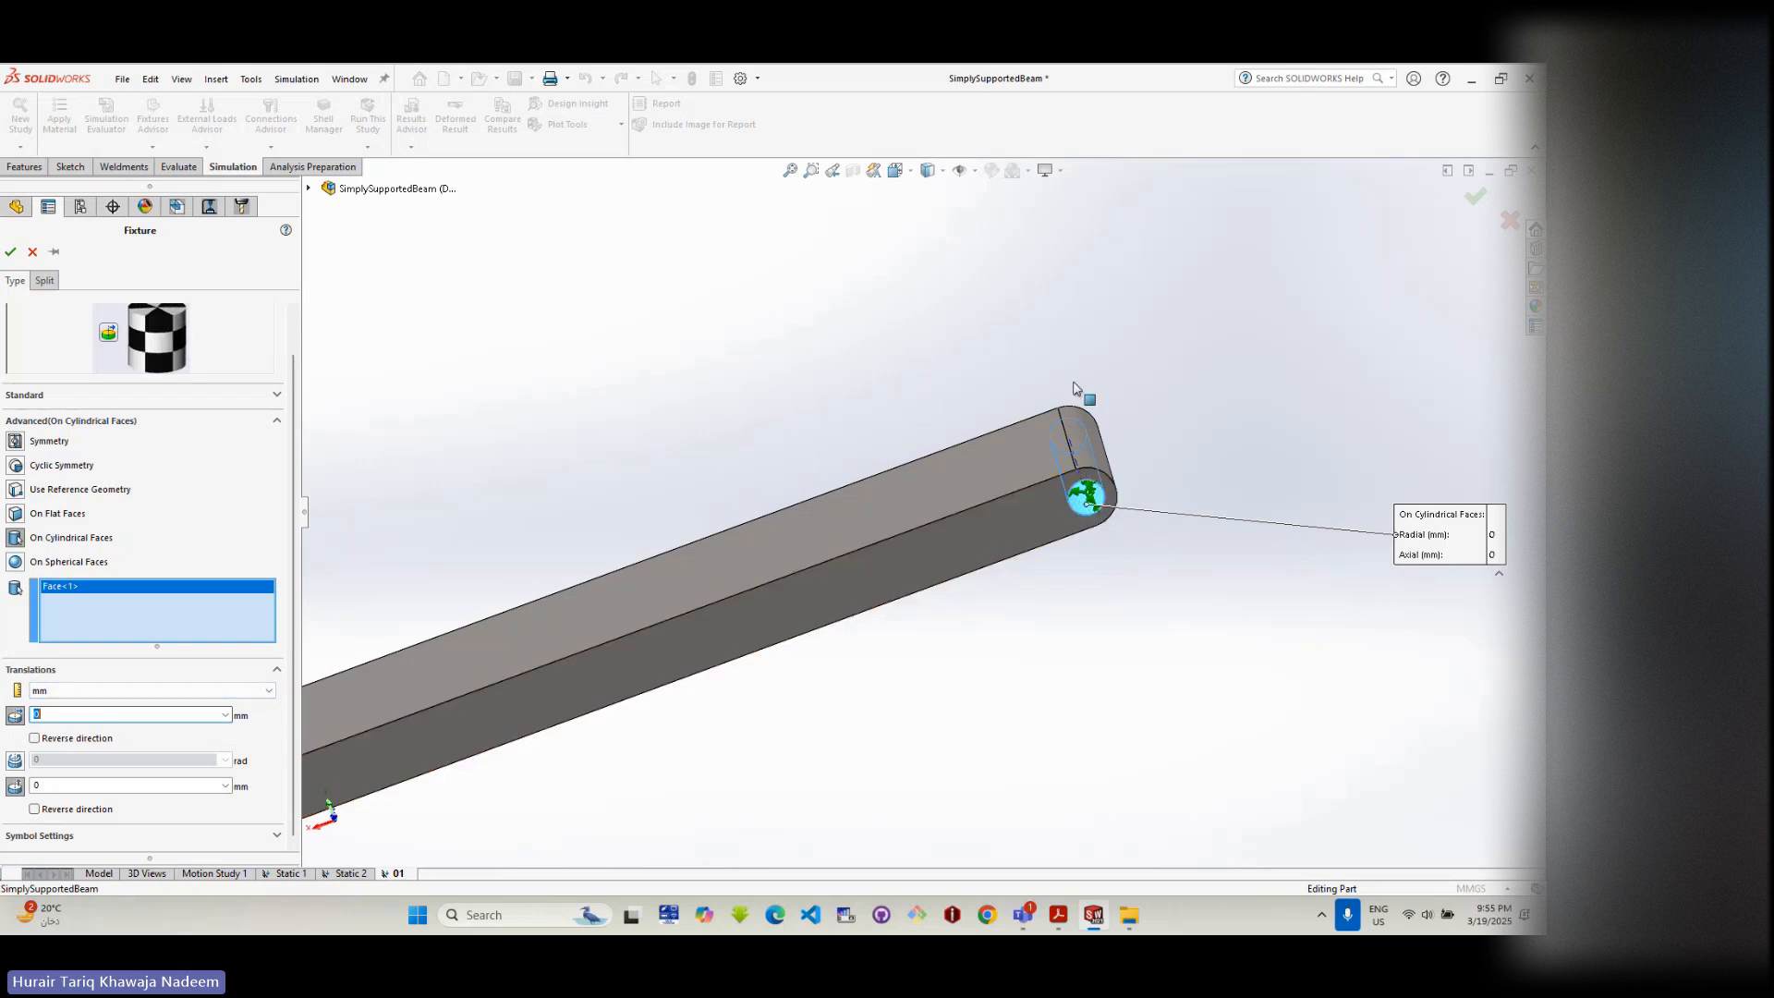
left_click(12, 252)
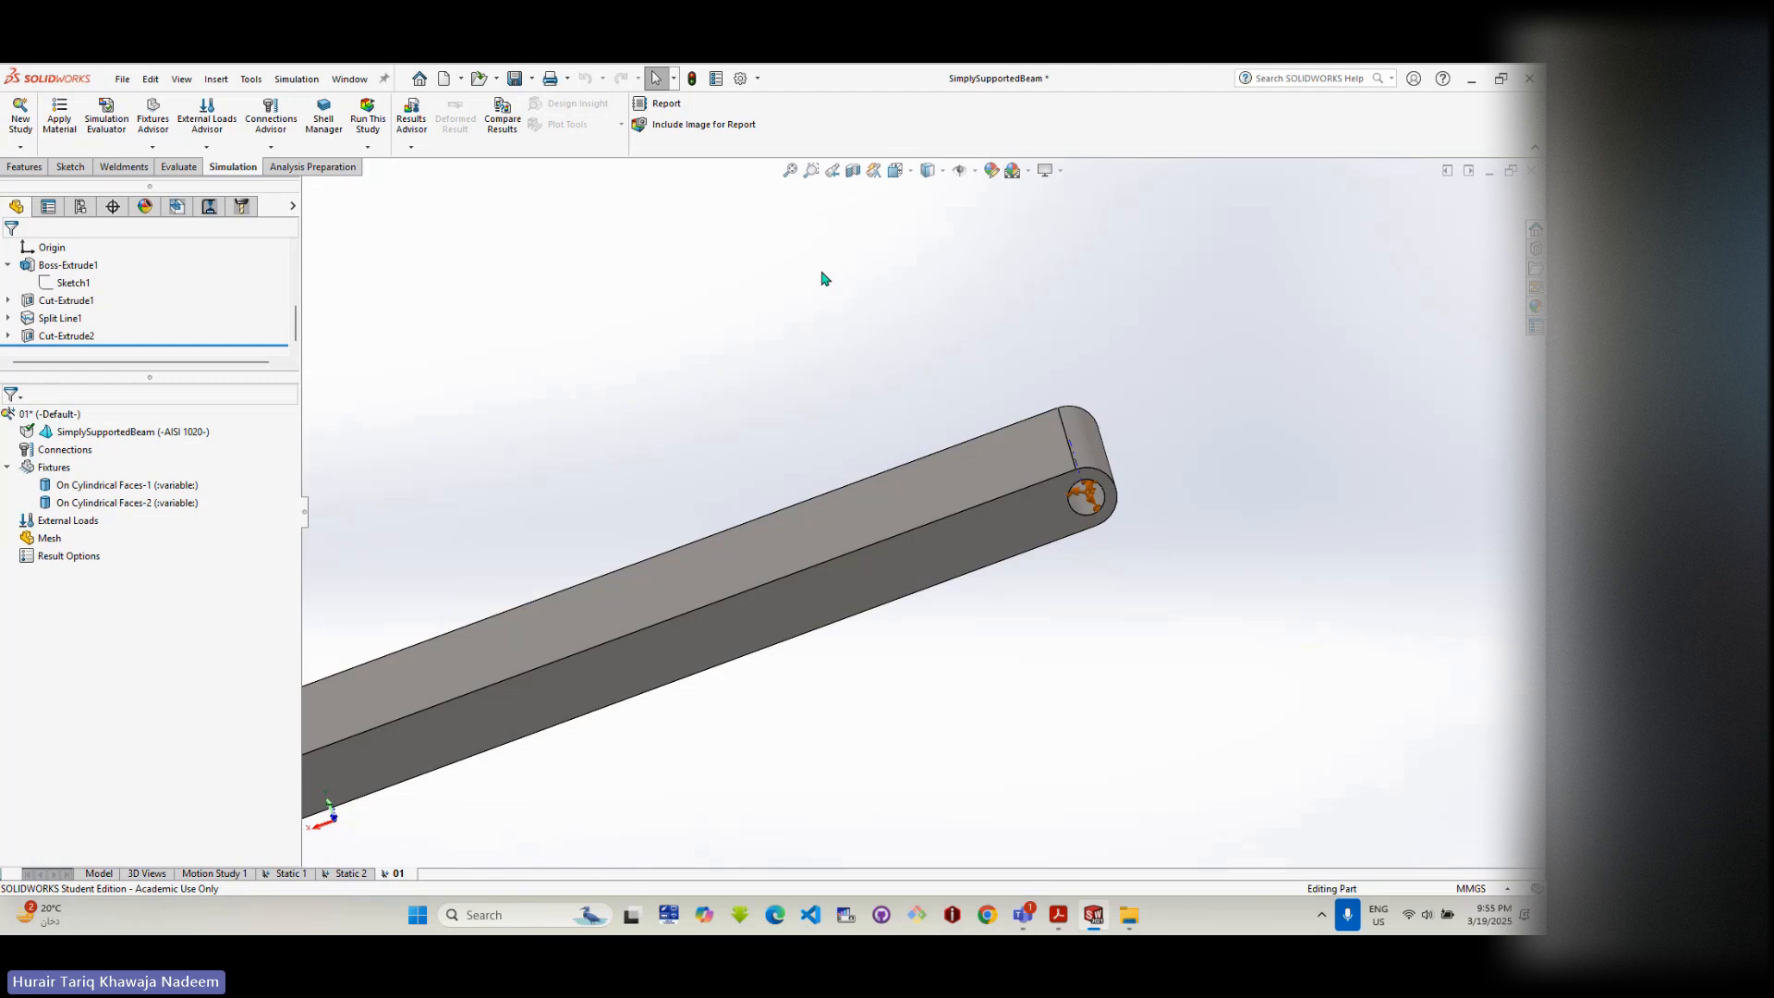
key("ctrl+7")
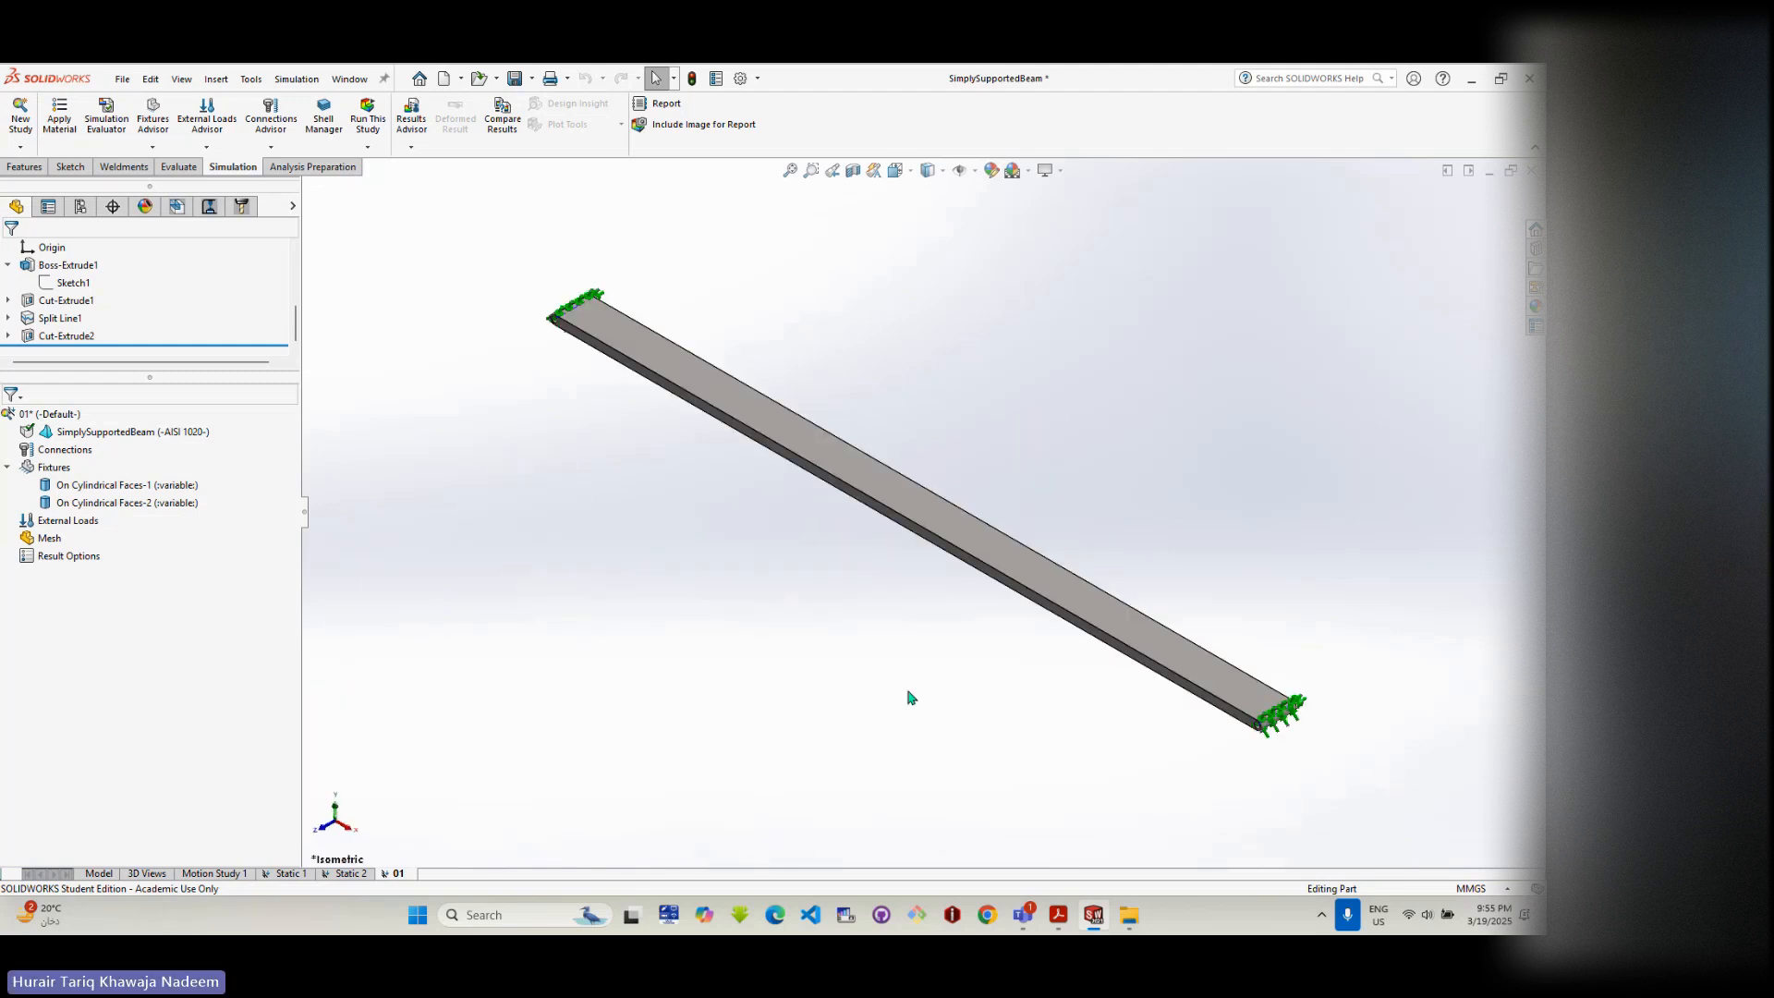
- Switch to the Teams meeting window to check it and return to SOLIDWORKS
left_click(1020, 923)
mouse_move(896, 809)
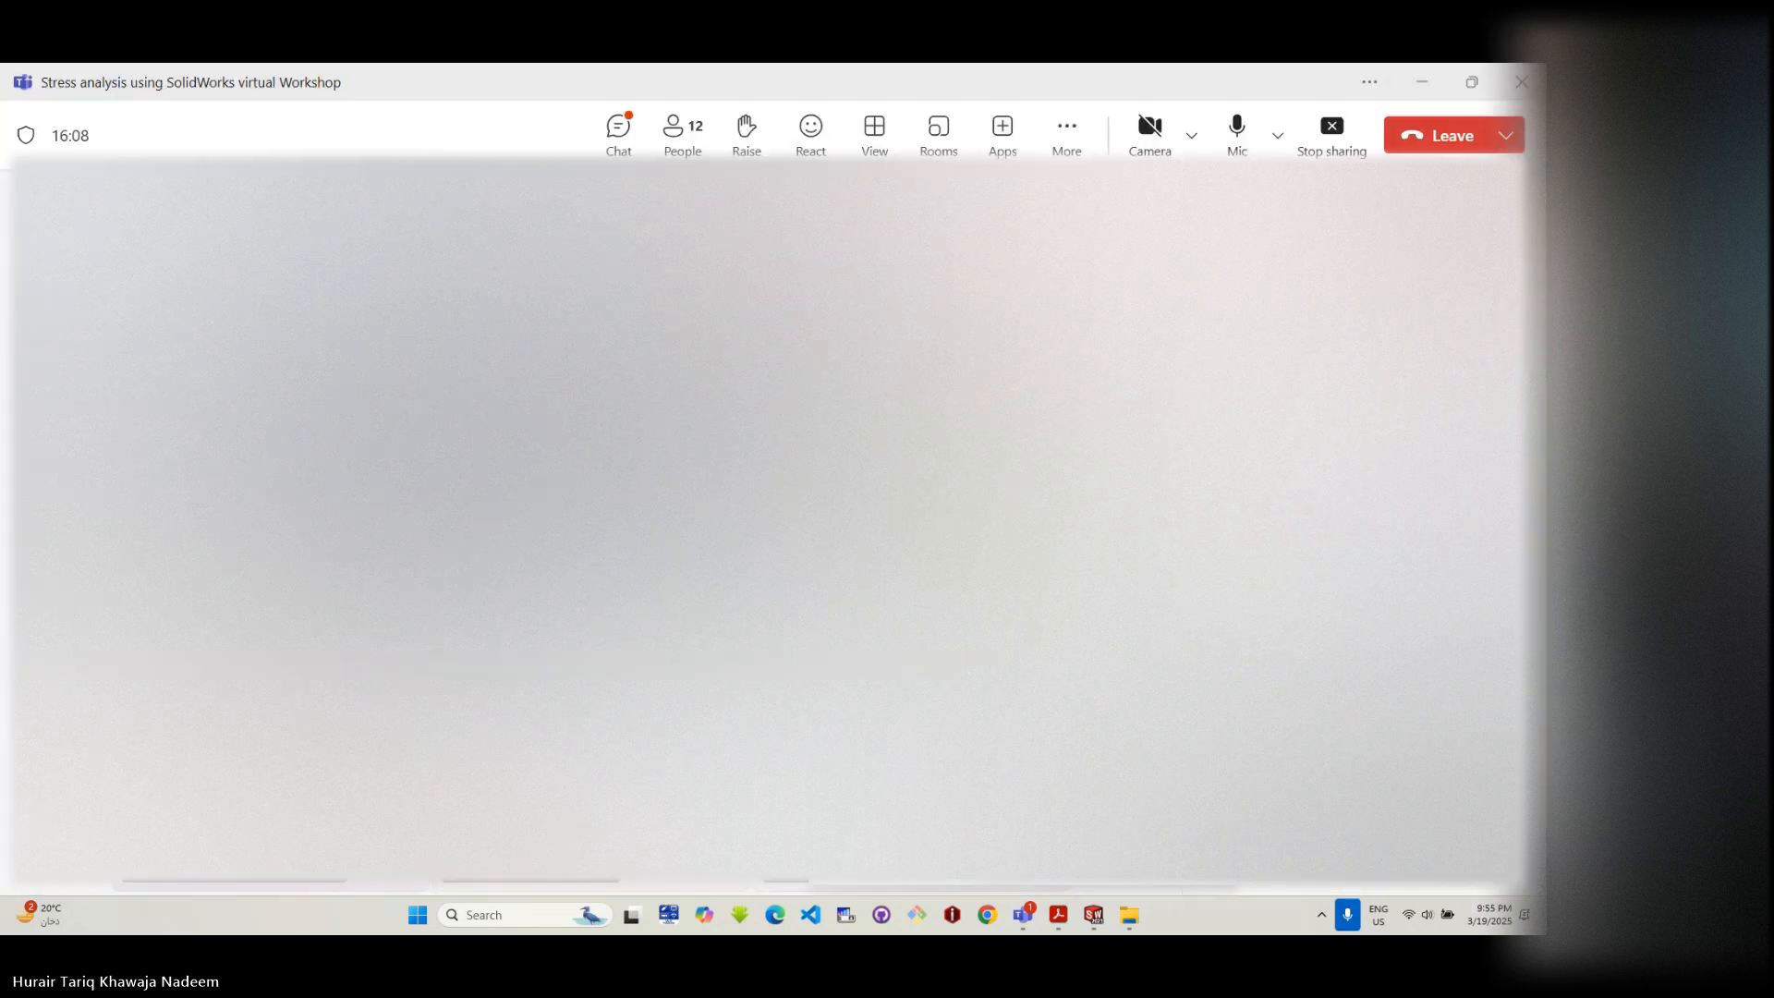
left_click(900, 811)
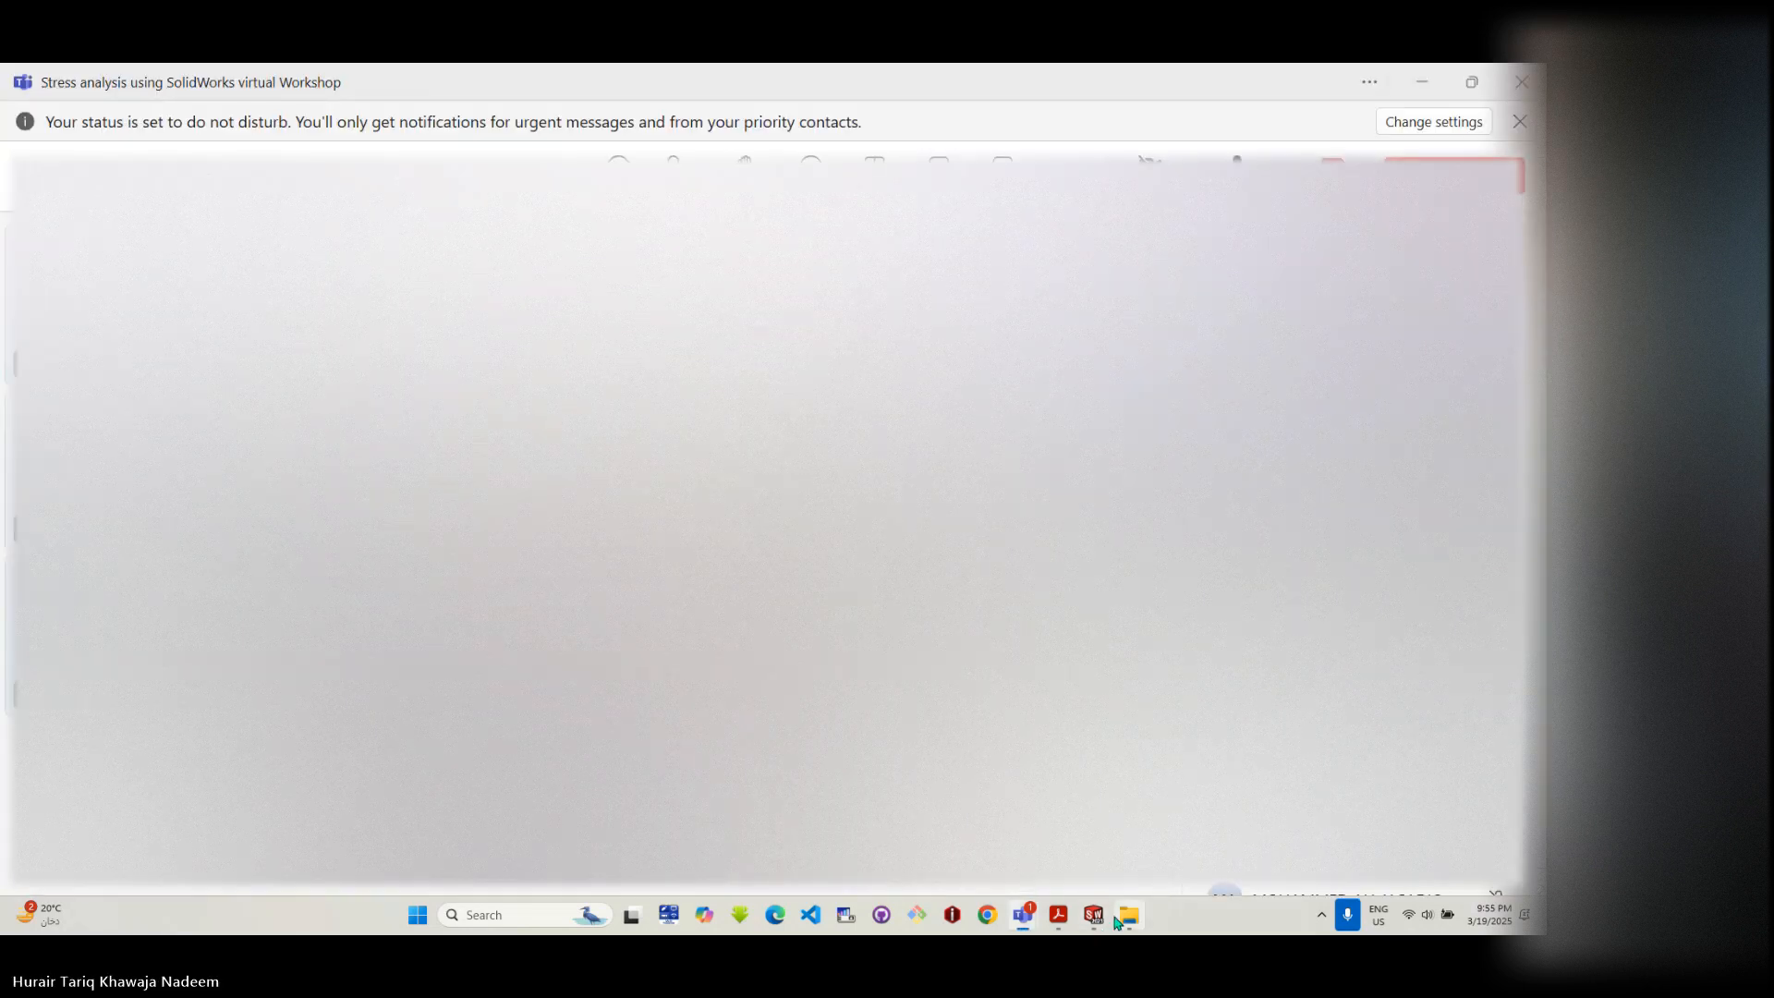
left_click(1093, 917)
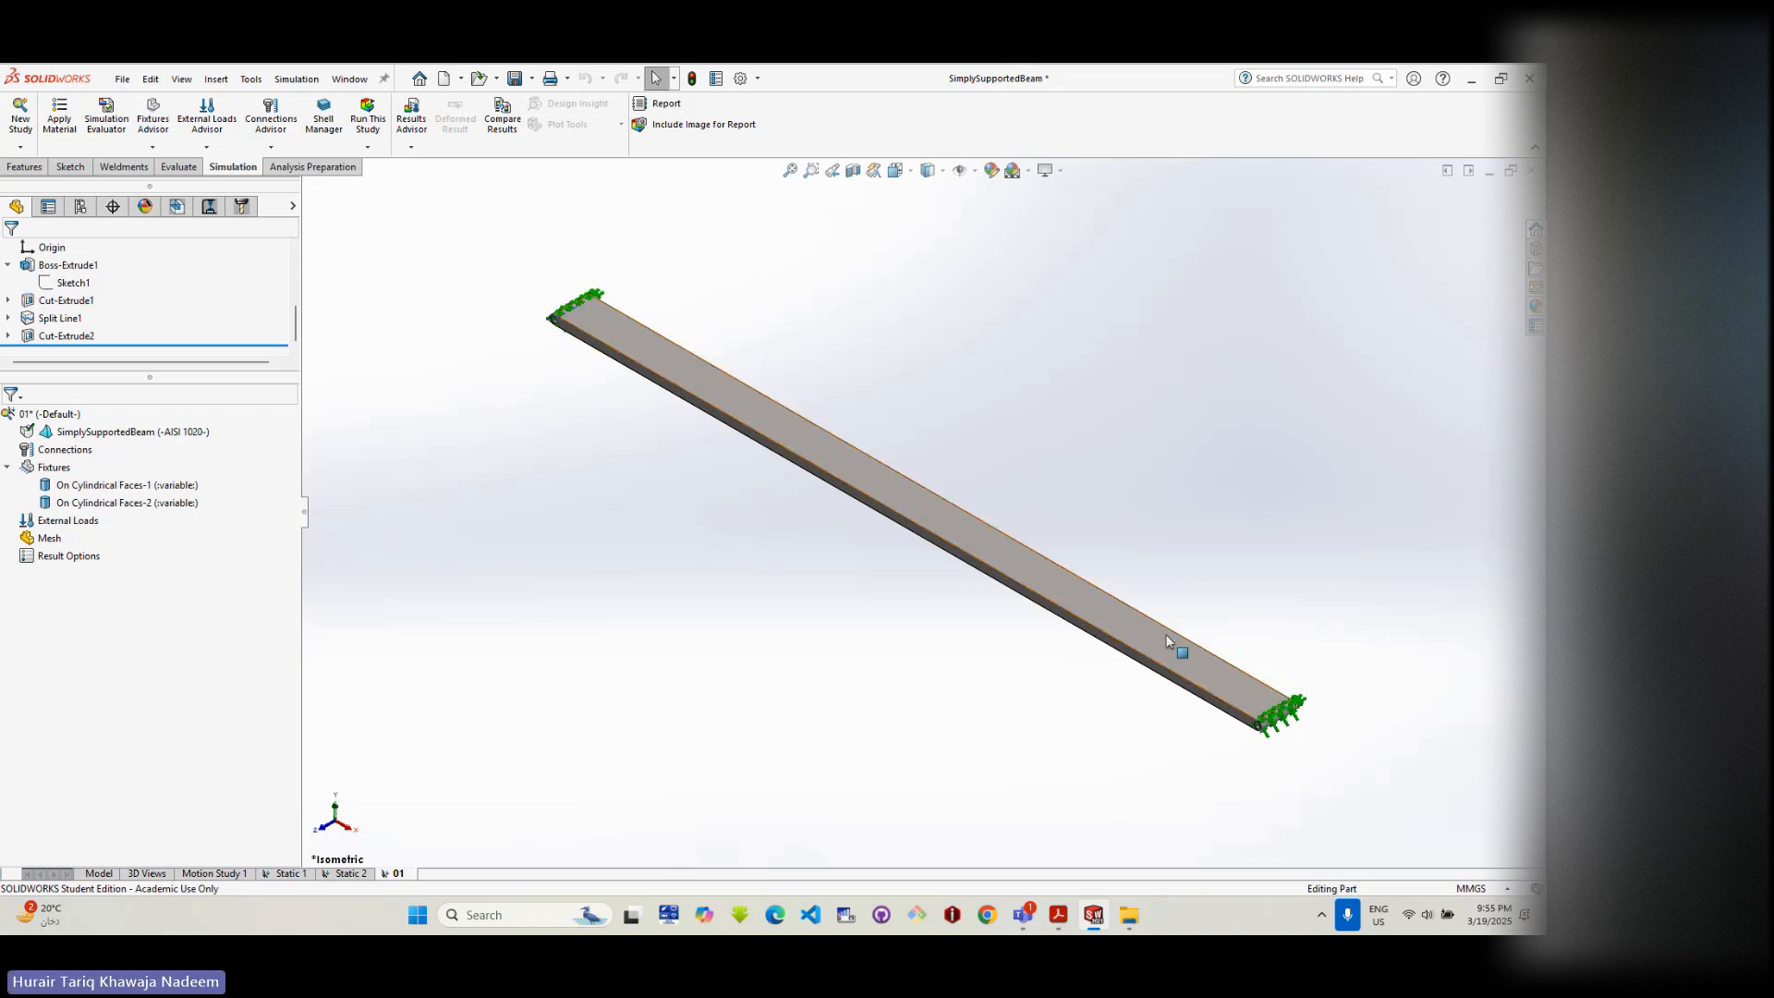
middle_click_drag(905, 512, 720, 395)
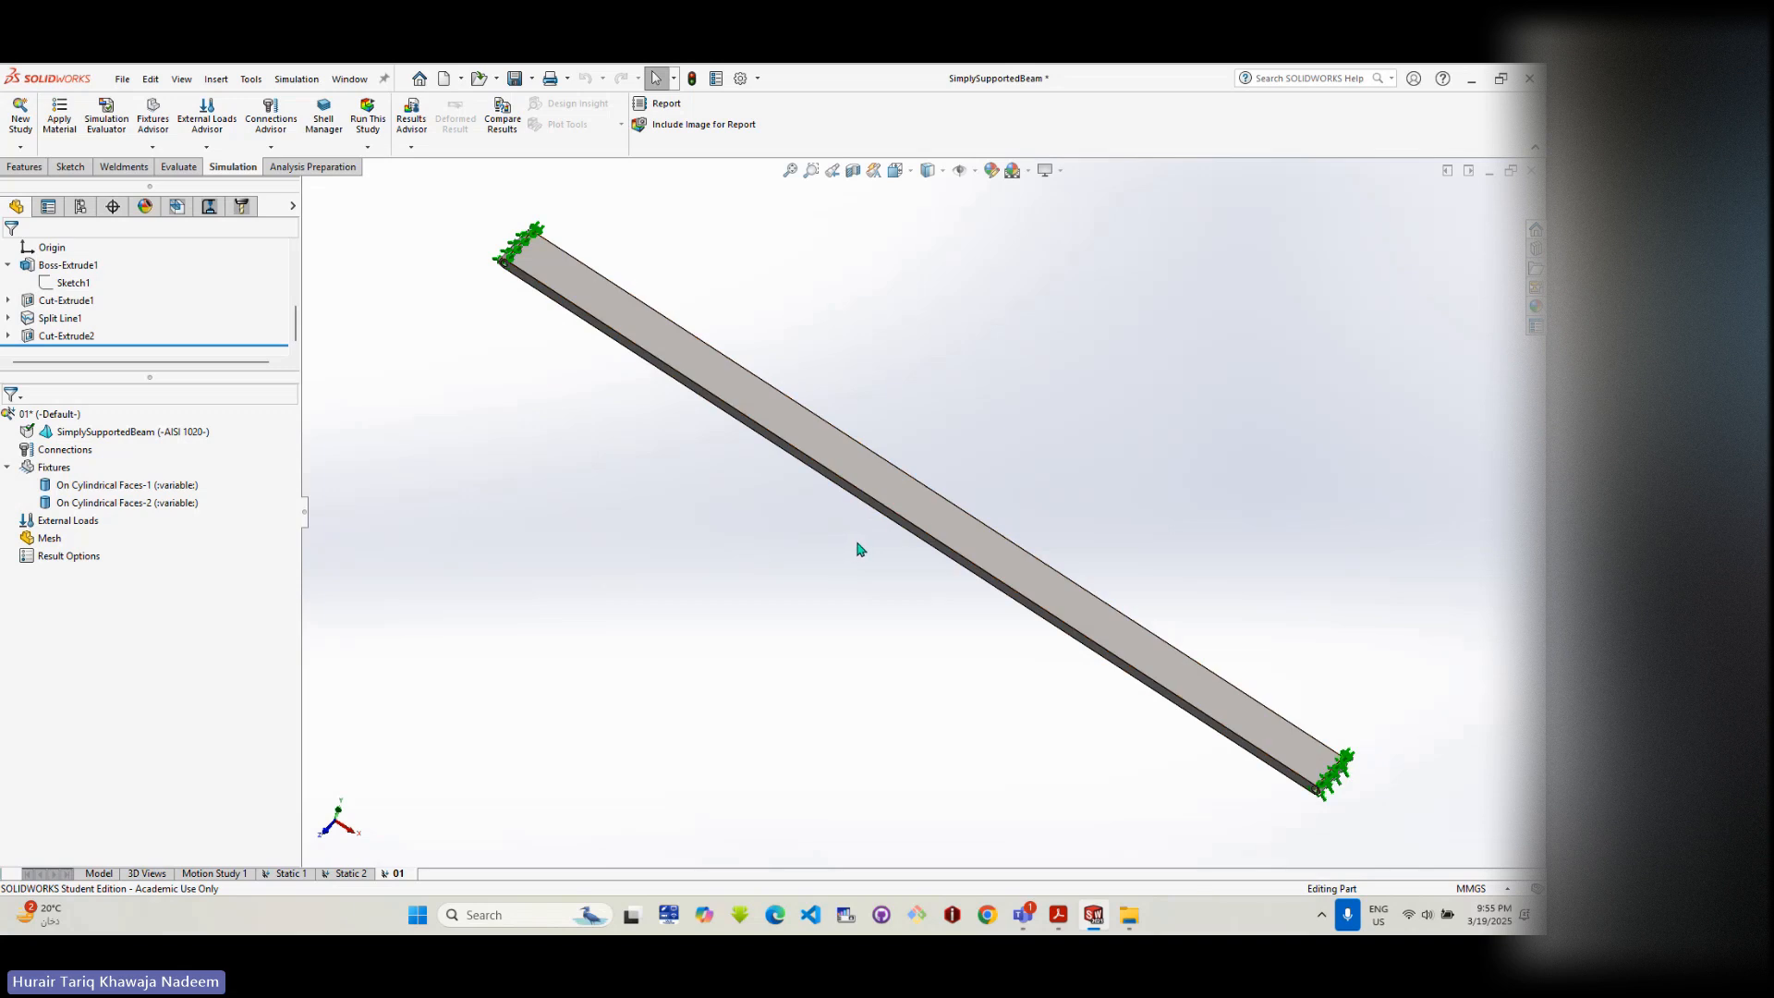
right_click(61, 523)
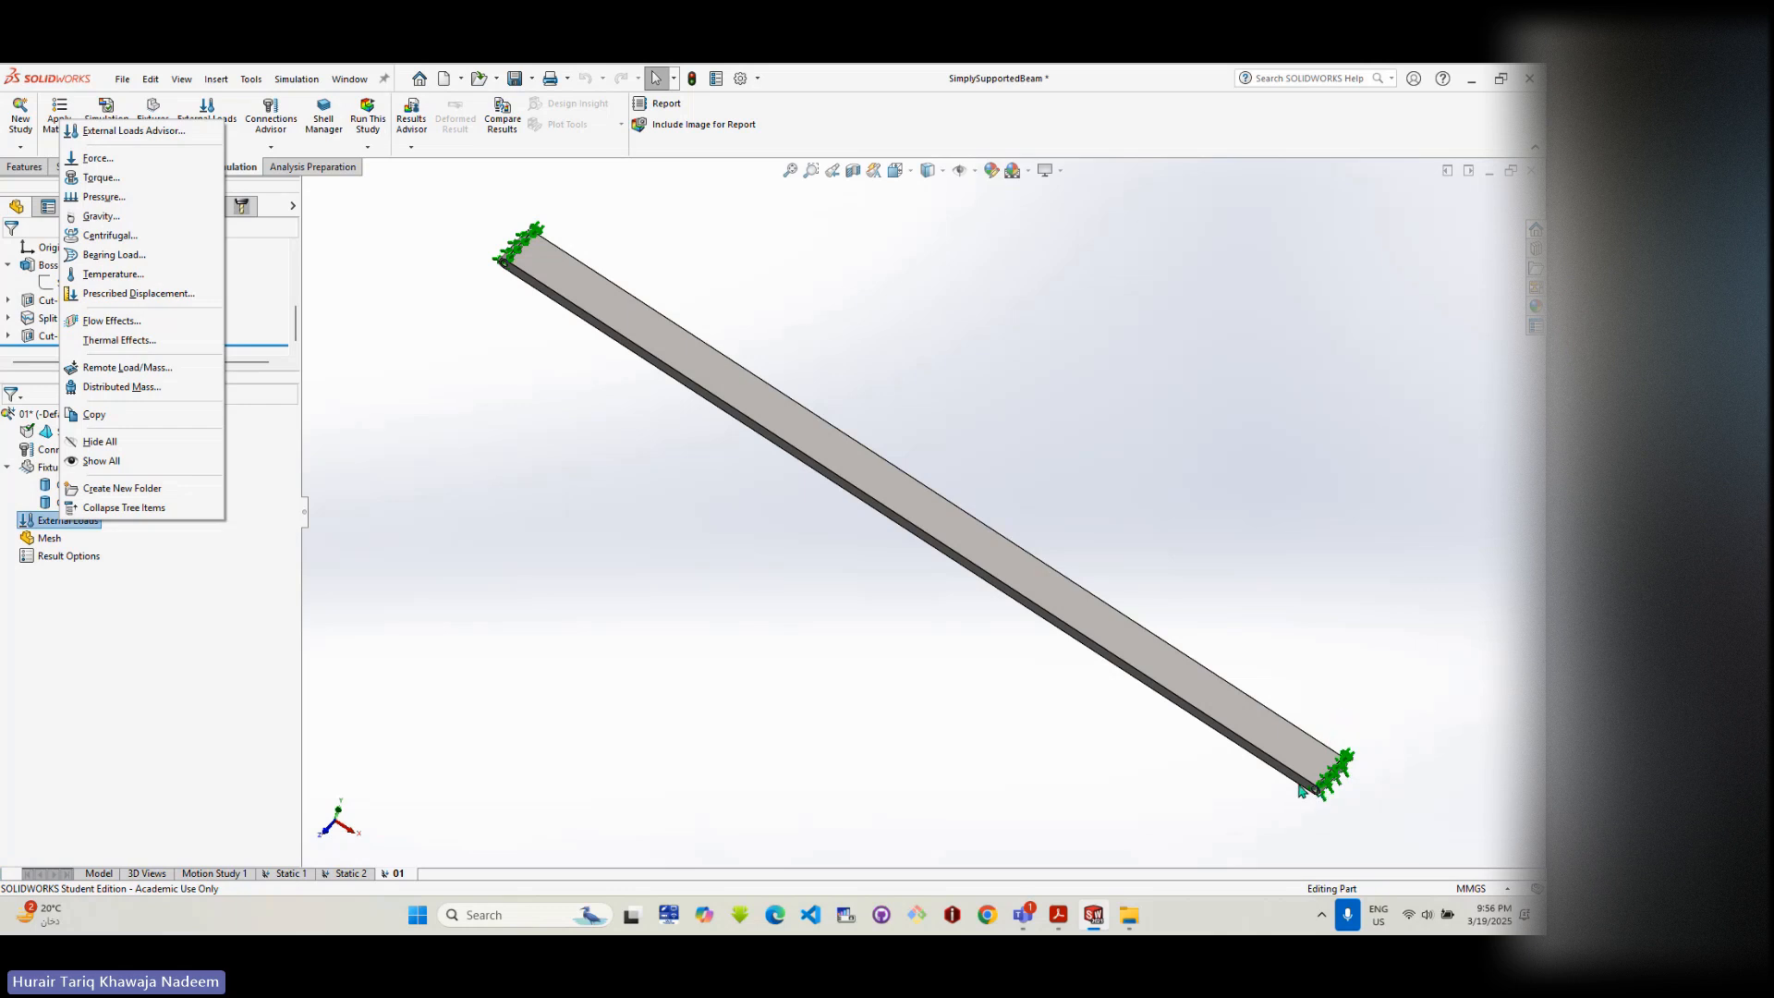
left_click(574, 503)
middle_click_drag(574, 503, 1293, 683)
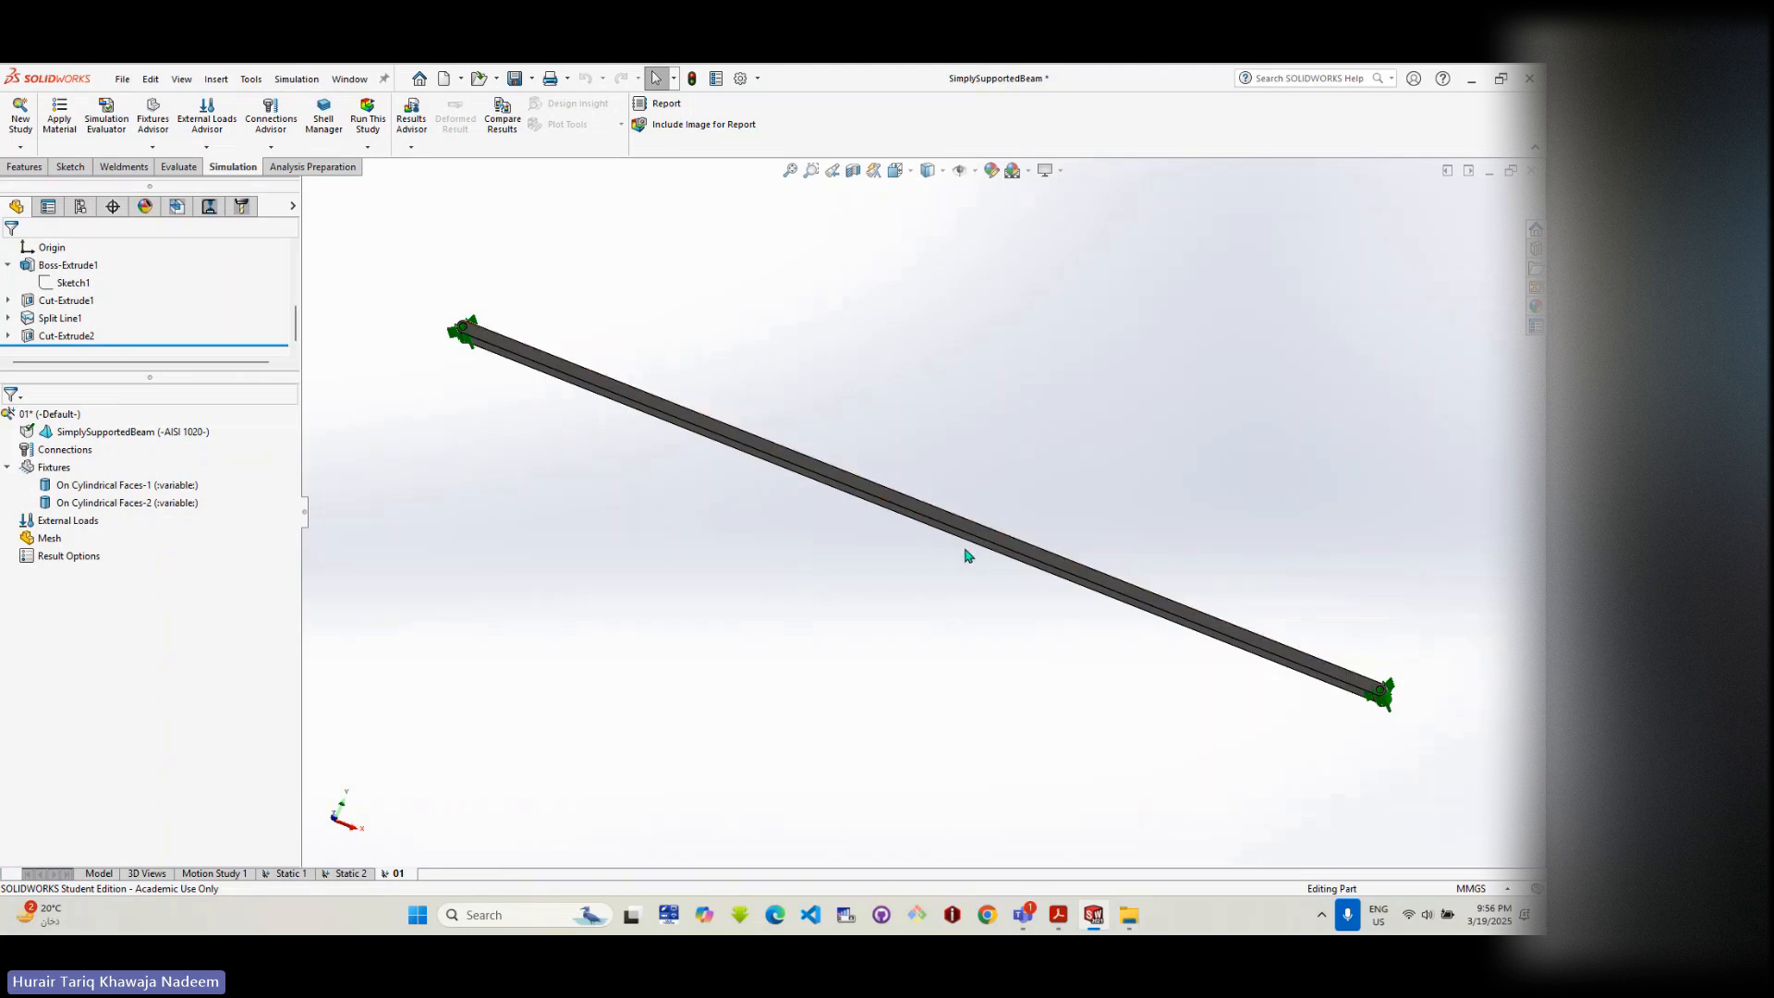
middle_click_drag(964, 550, 970, 619)
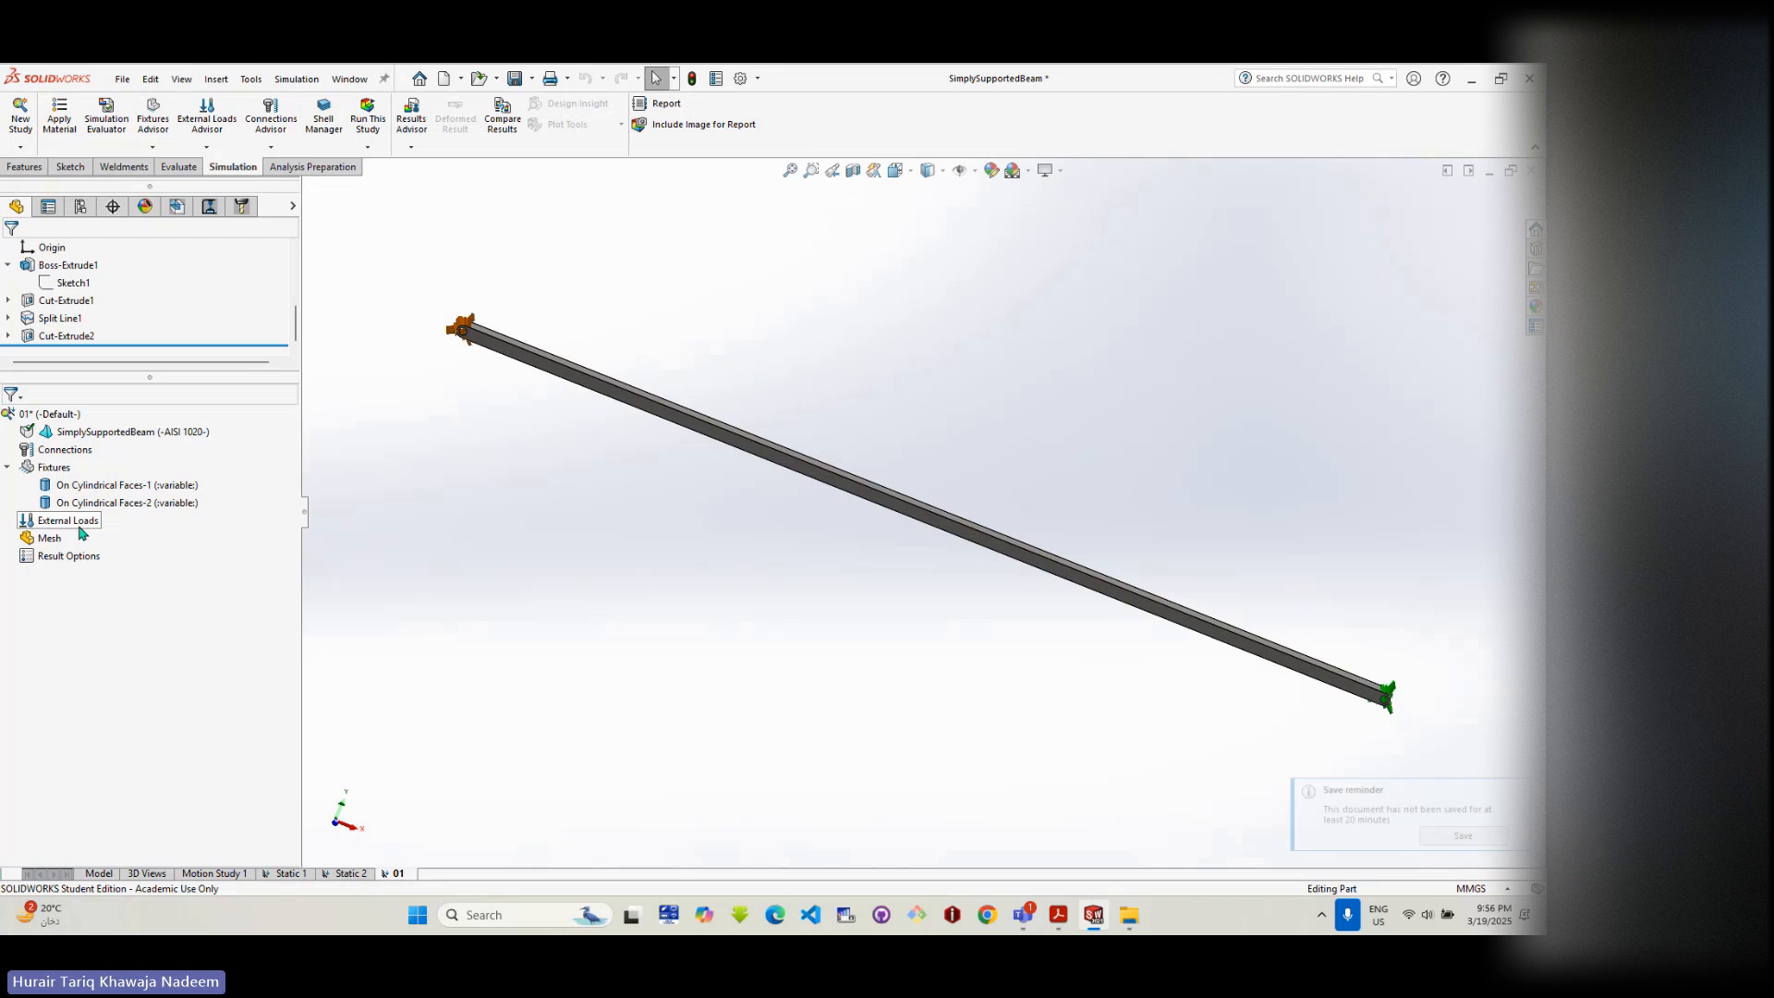
- Start a Force external load and set its direction option to Selected direction
right_click(74, 522)
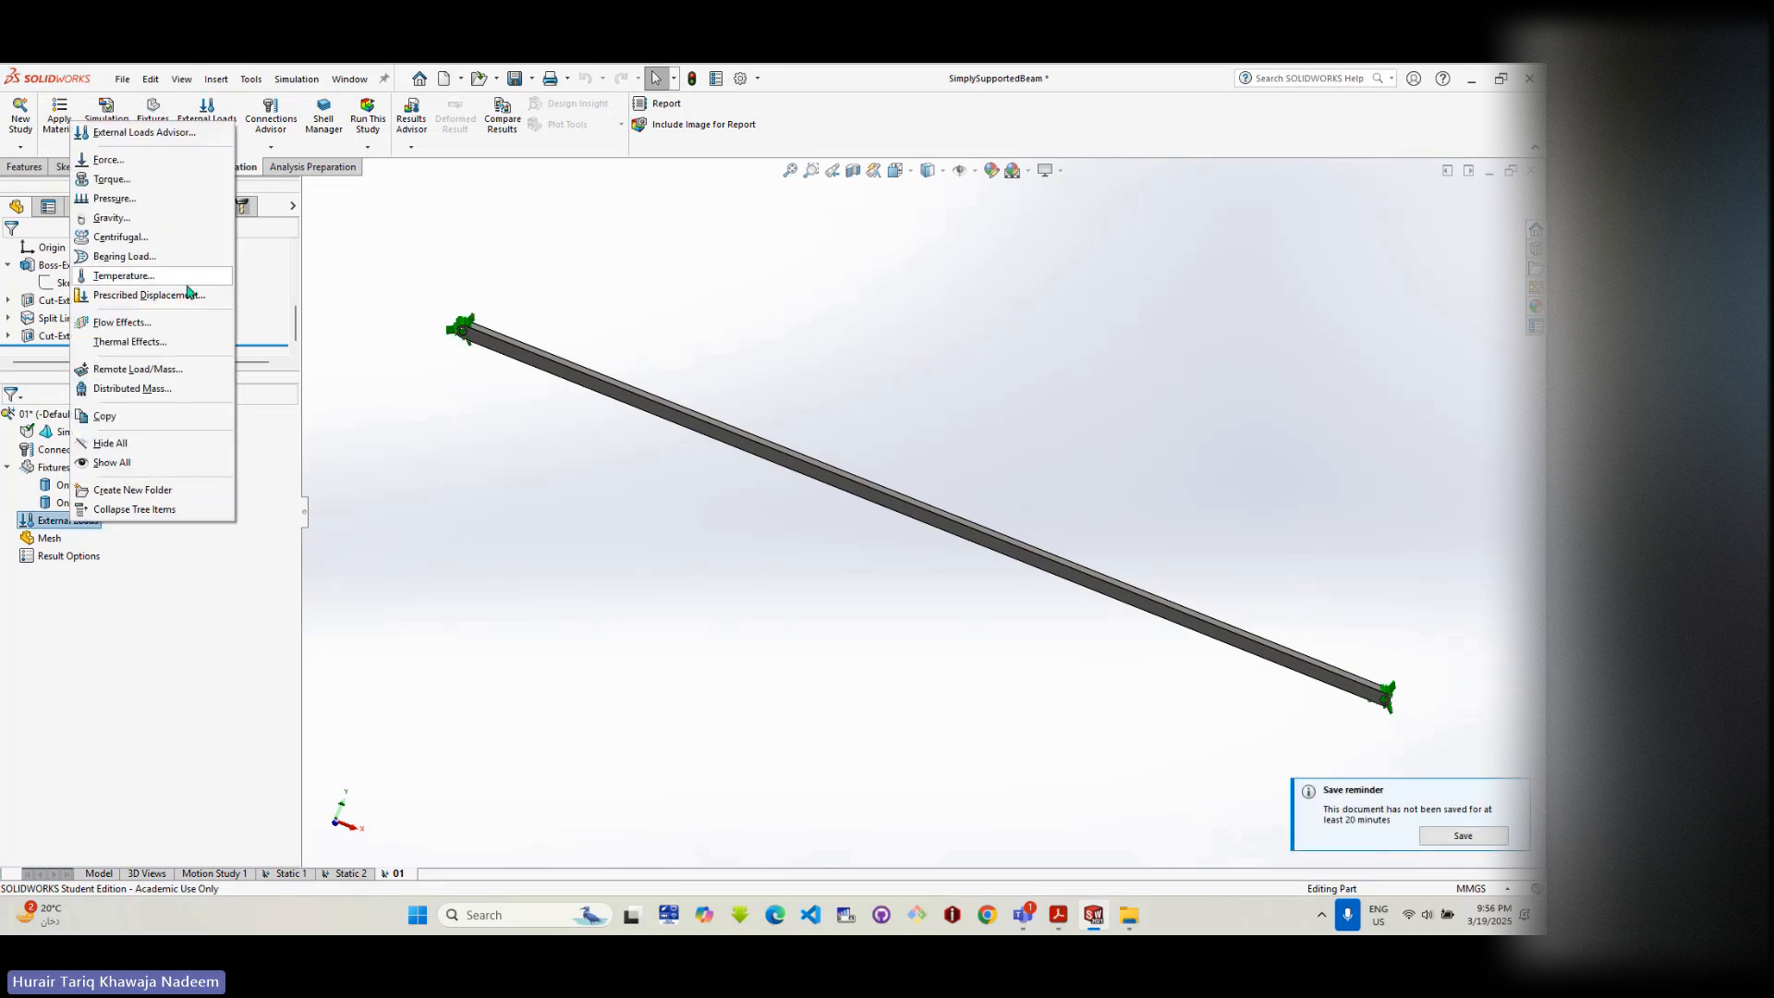
left_click(111, 161)
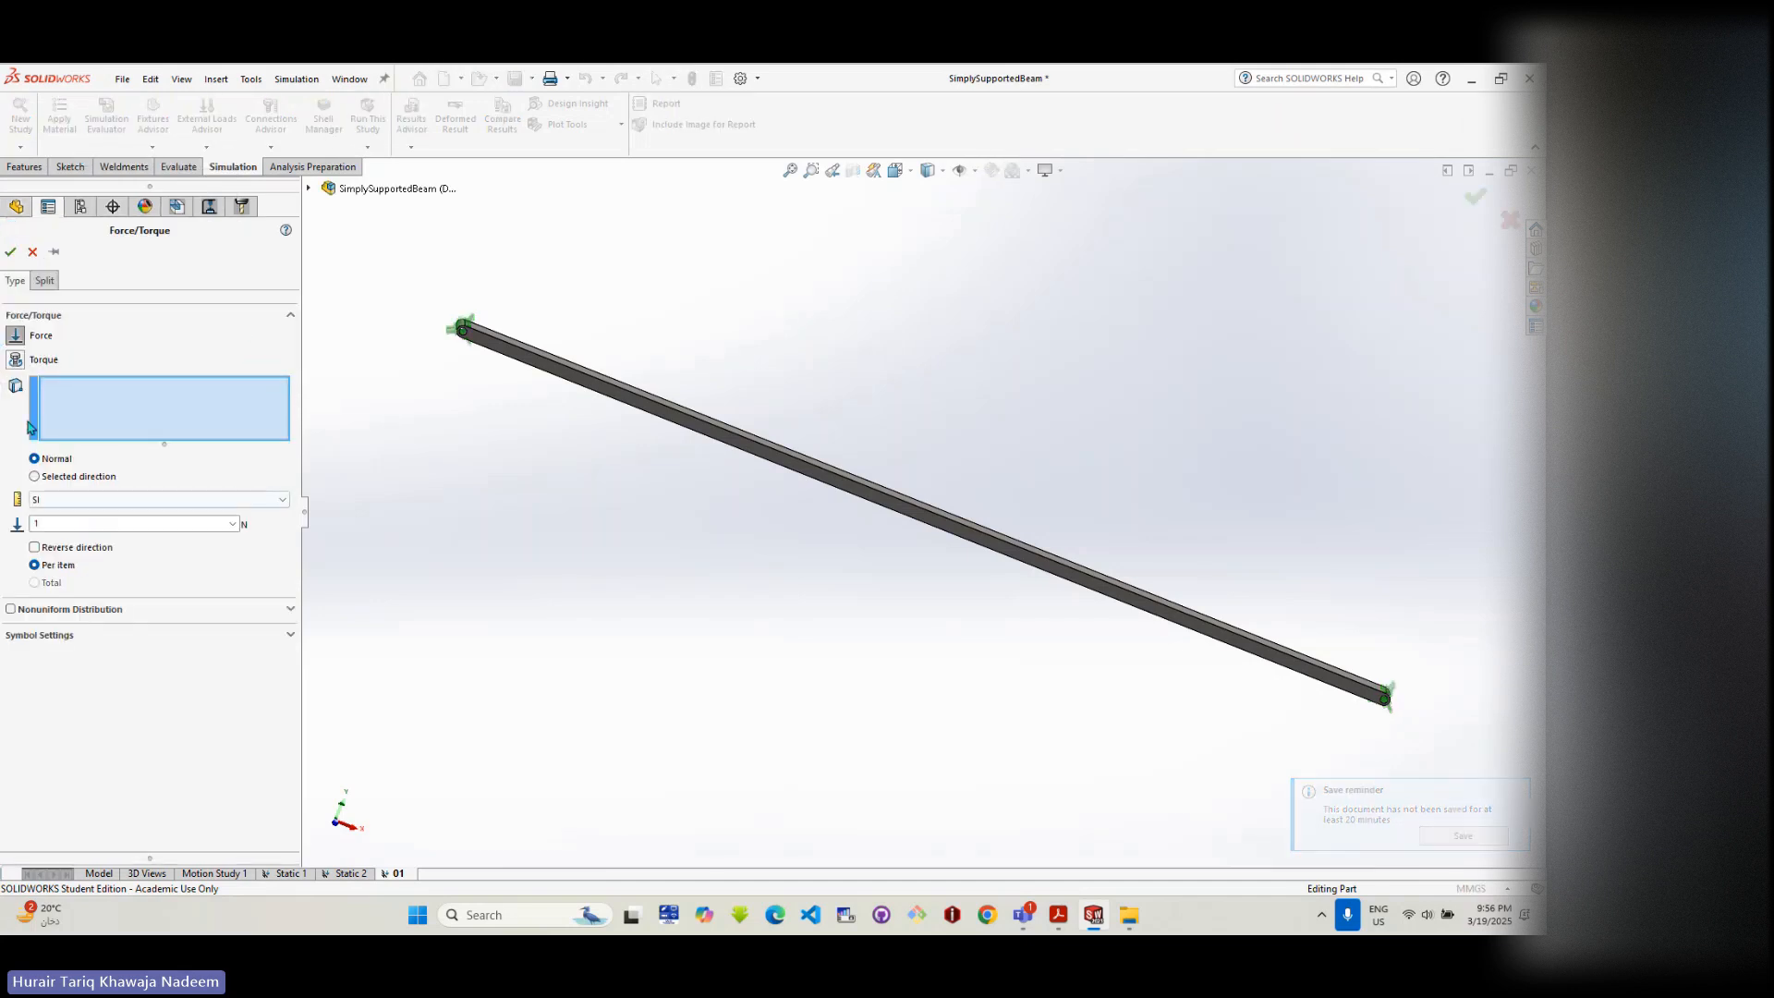
left_click(35, 476)
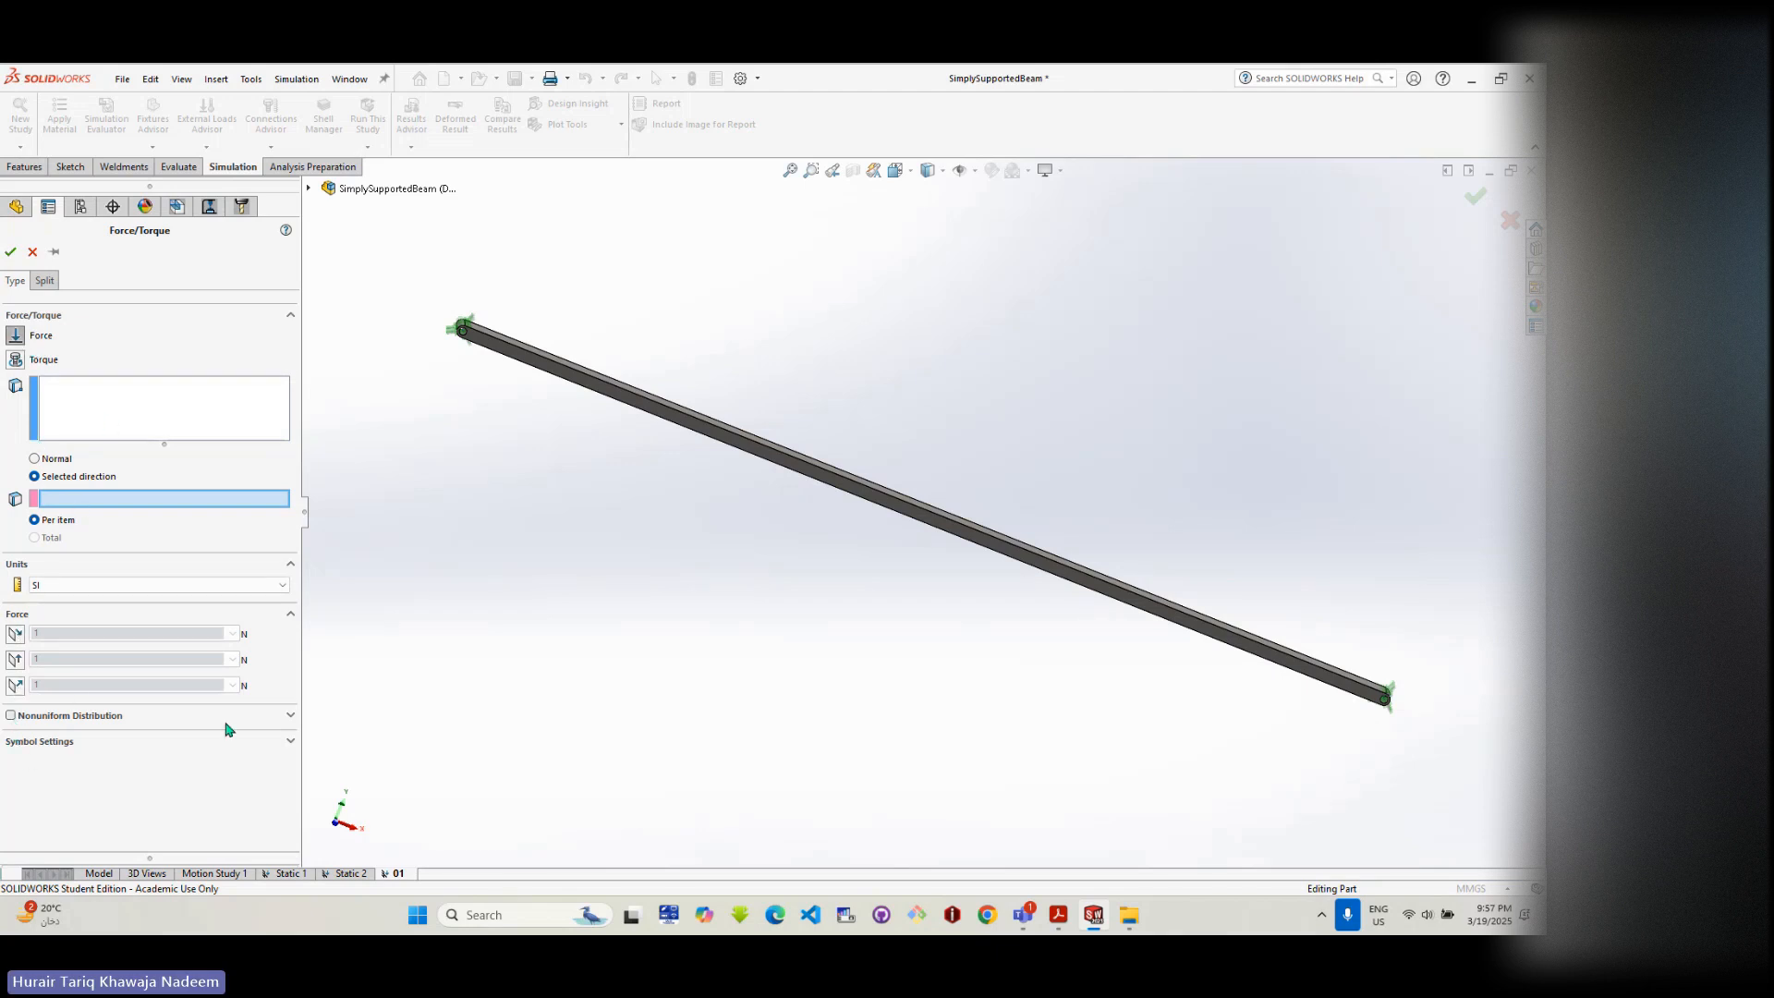
left_click(291, 717)
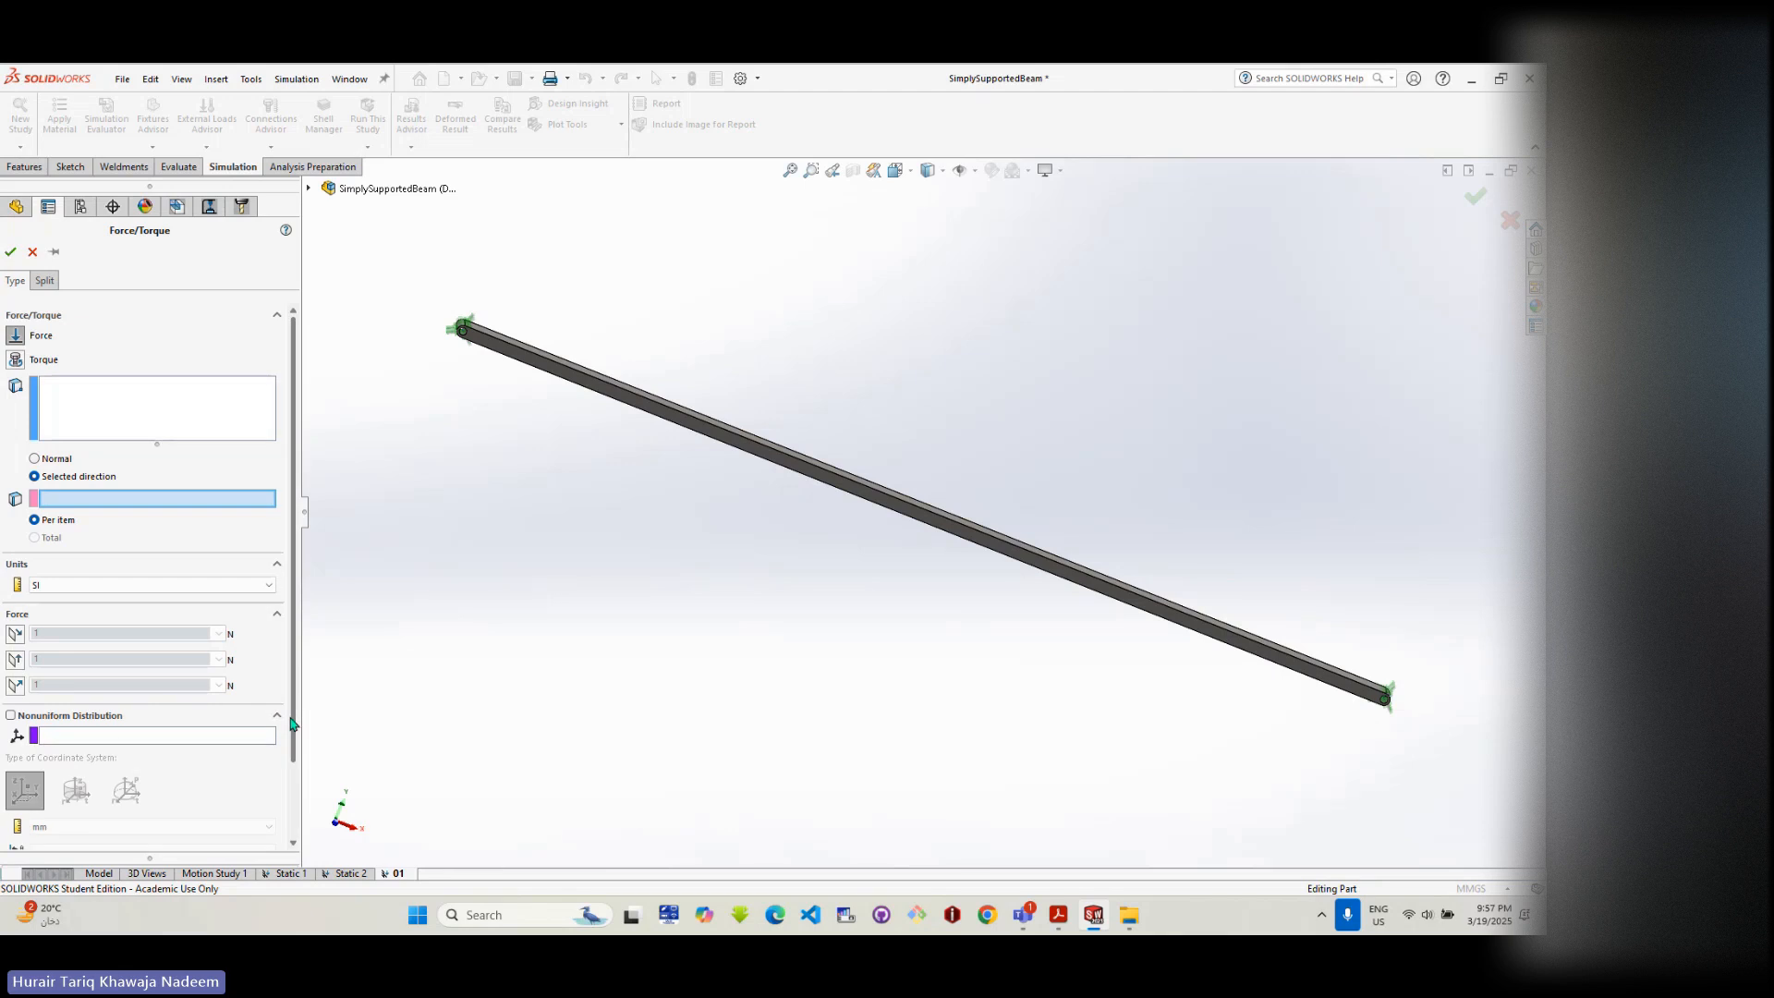
left_click(280, 718)
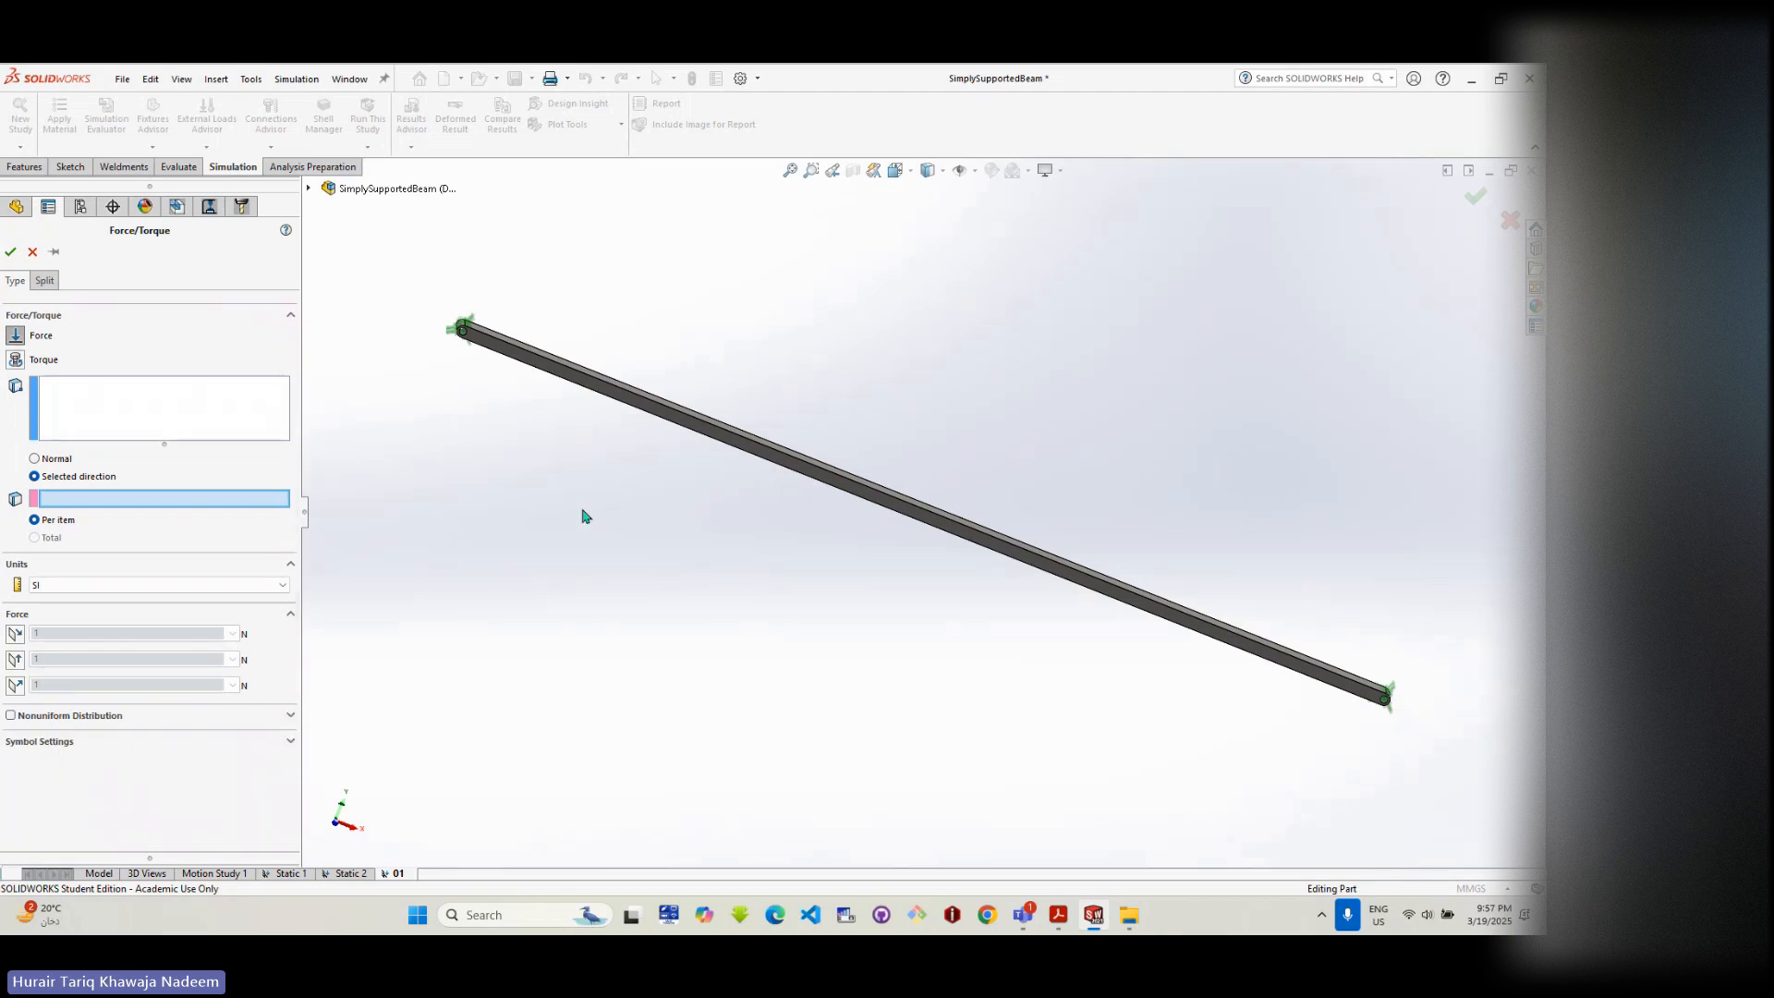
- Select the beam's long top face as the face that carries the force
middle_click_drag(694, 505, 689, 567)
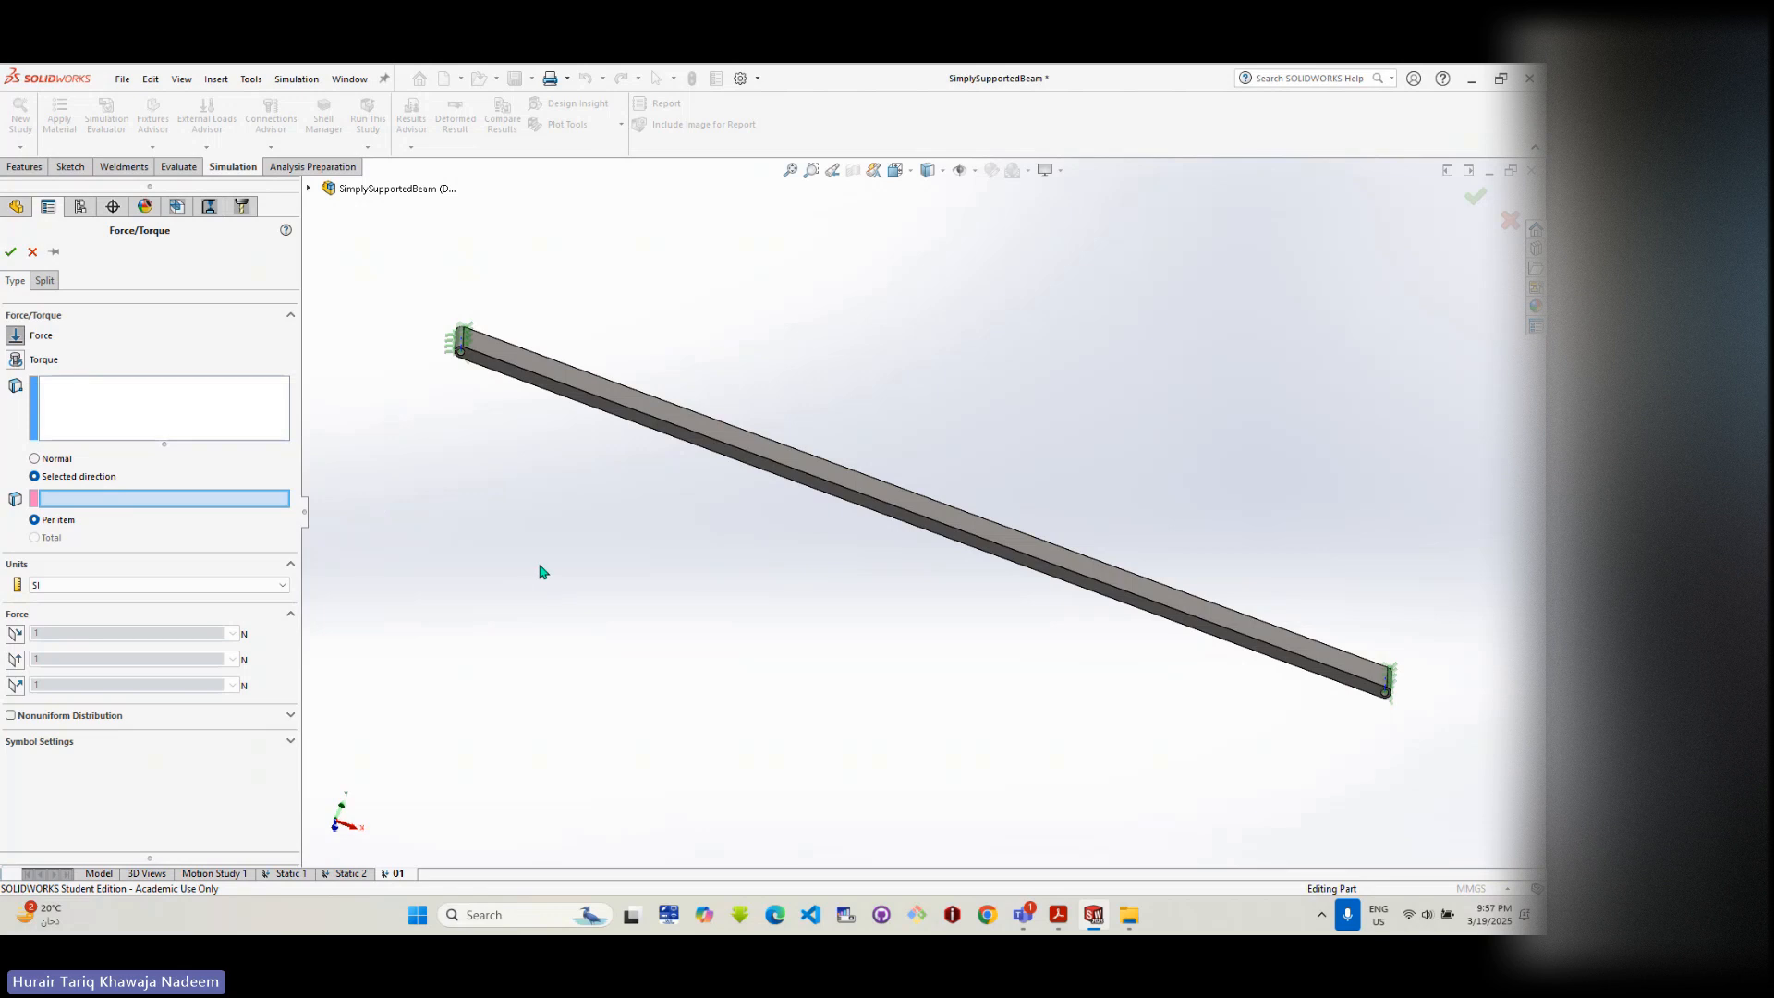
middle_click_drag(542, 571, 499, 562)
left_click(90, 404)
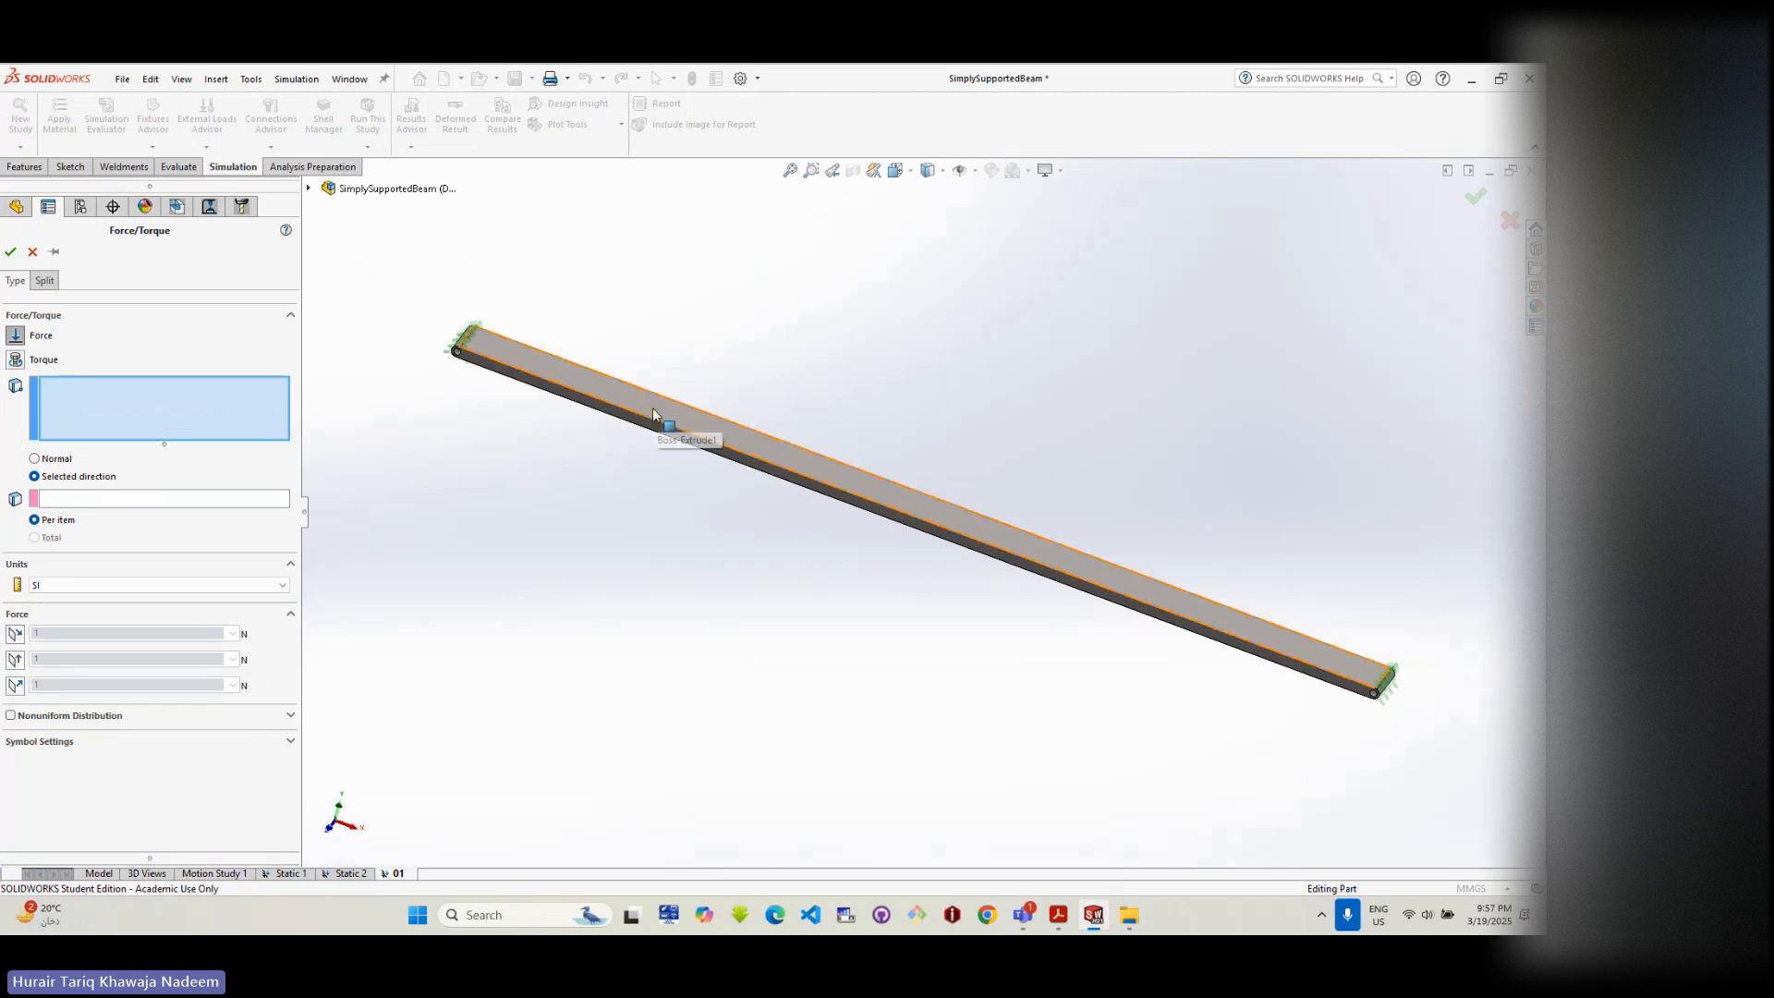
left_click(686, 422)
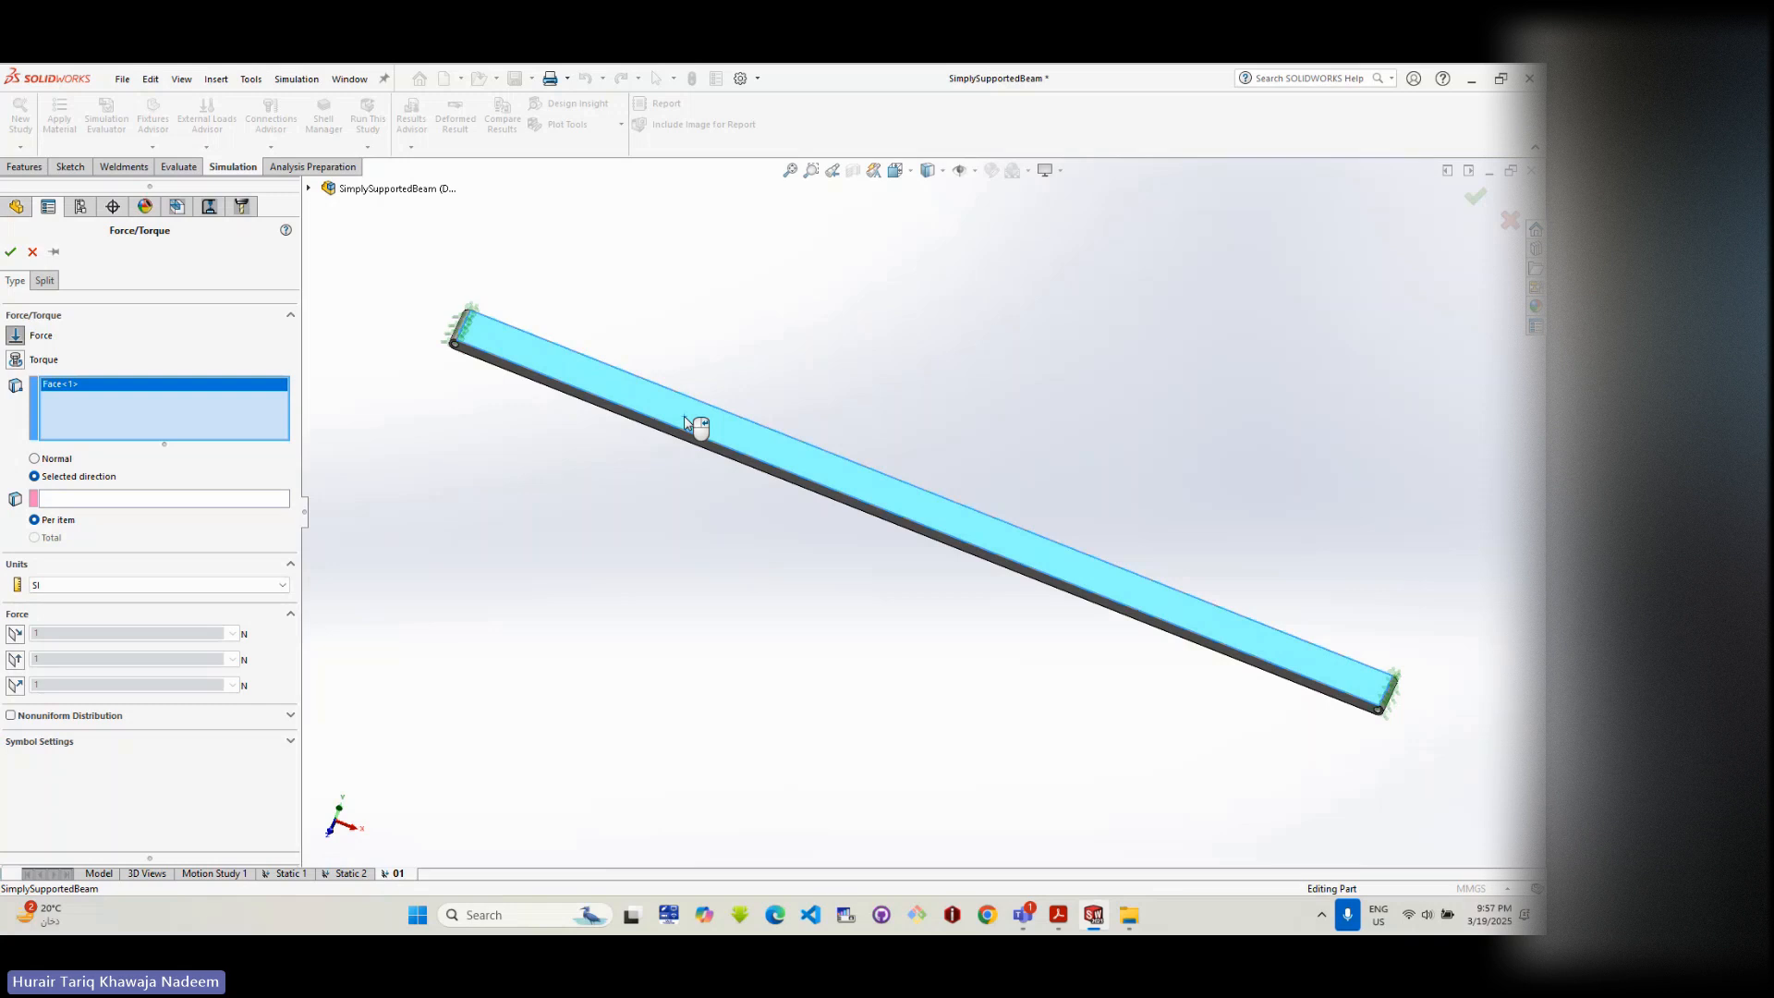
- Try the force as Normal to the top face and return it to Selected direction
left_click(50, 461)
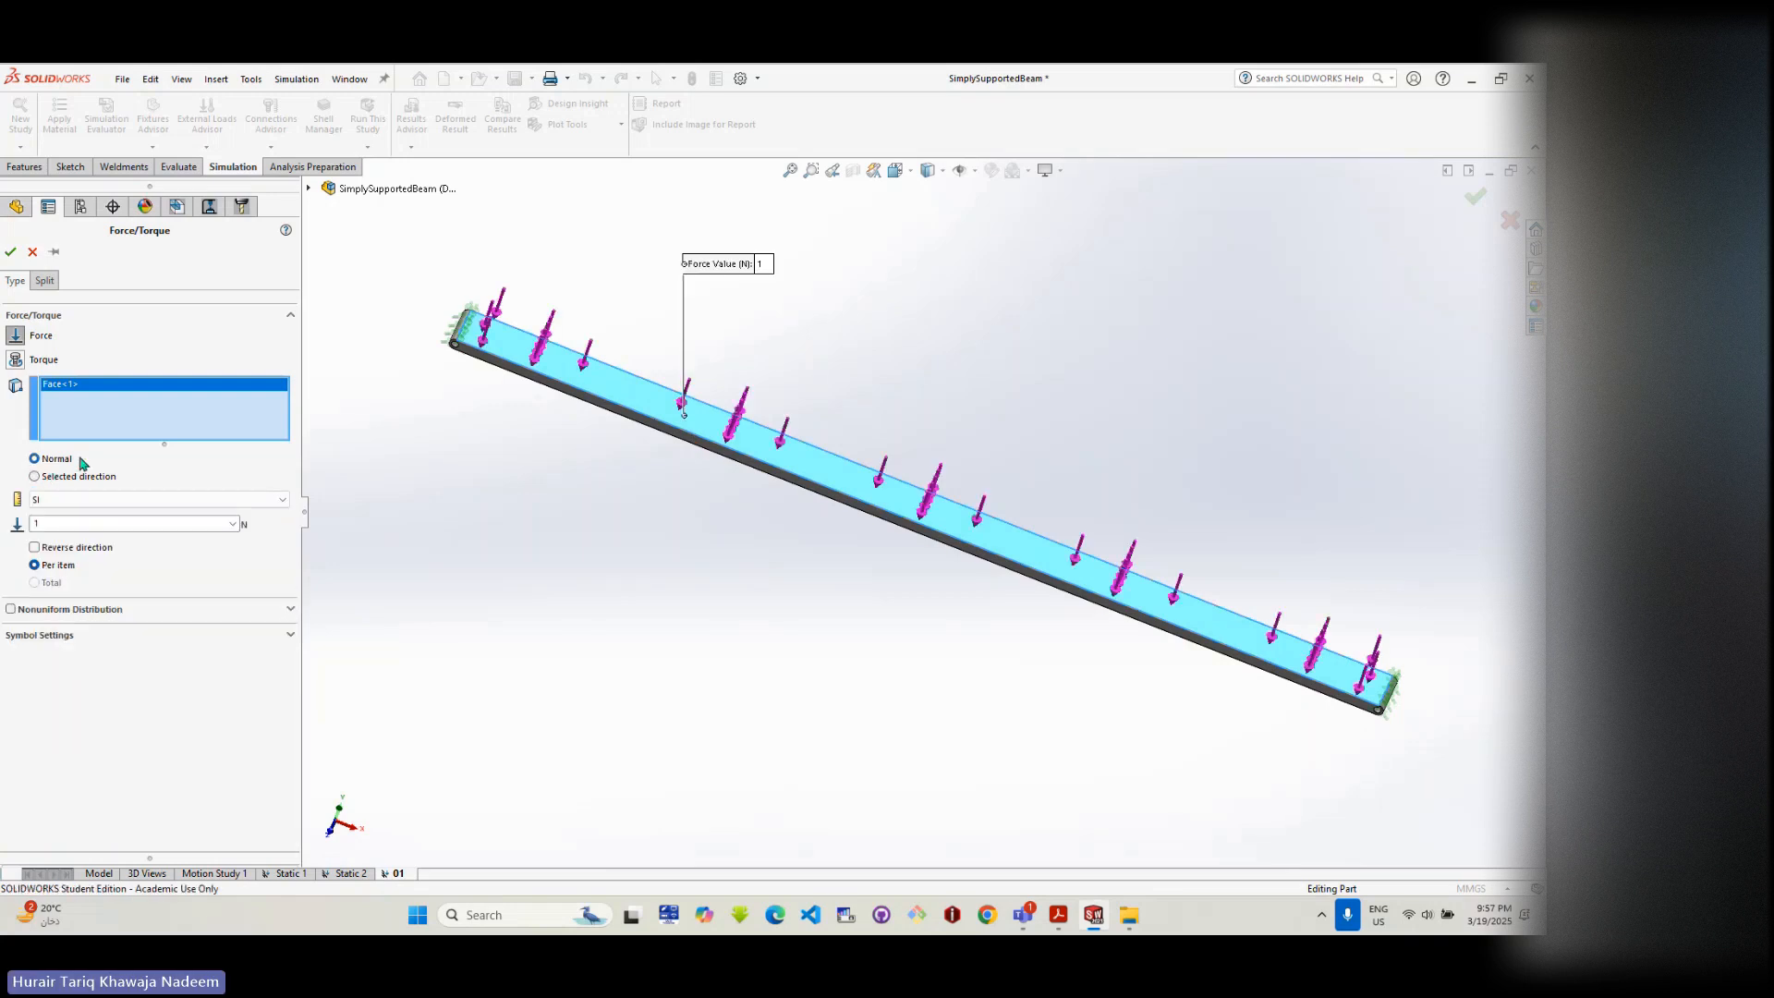
left_click(724, 453)
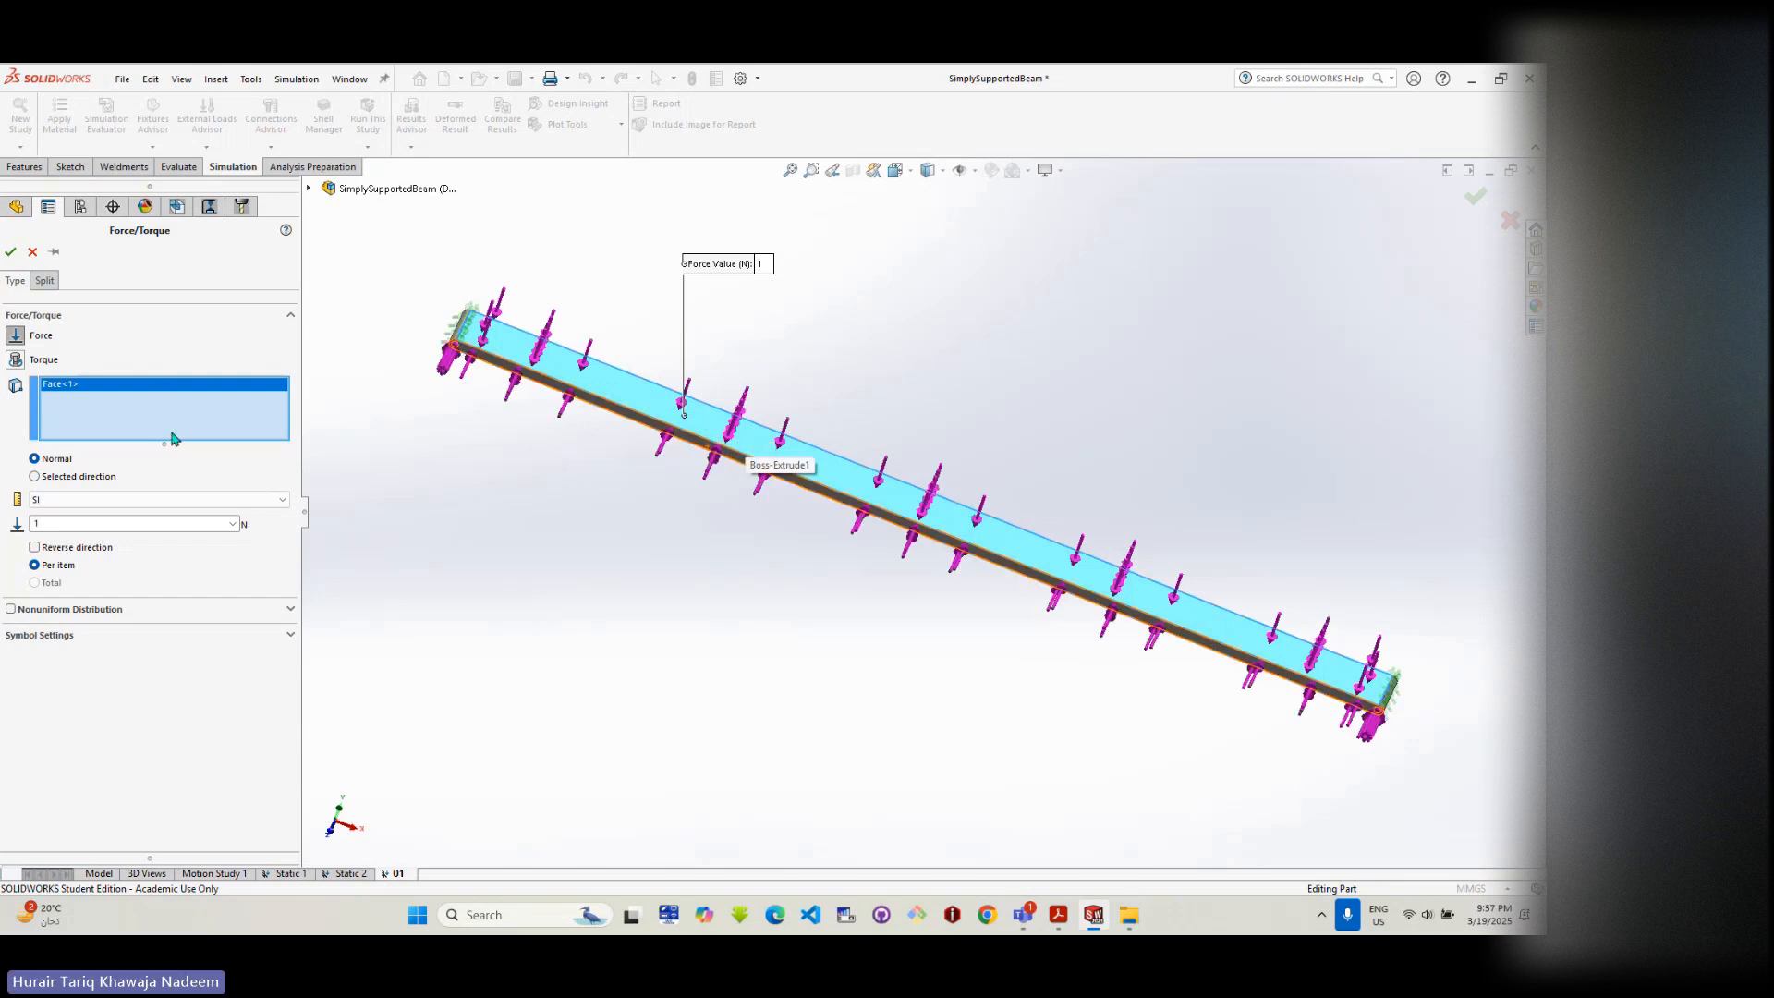
left_click(35, 477)
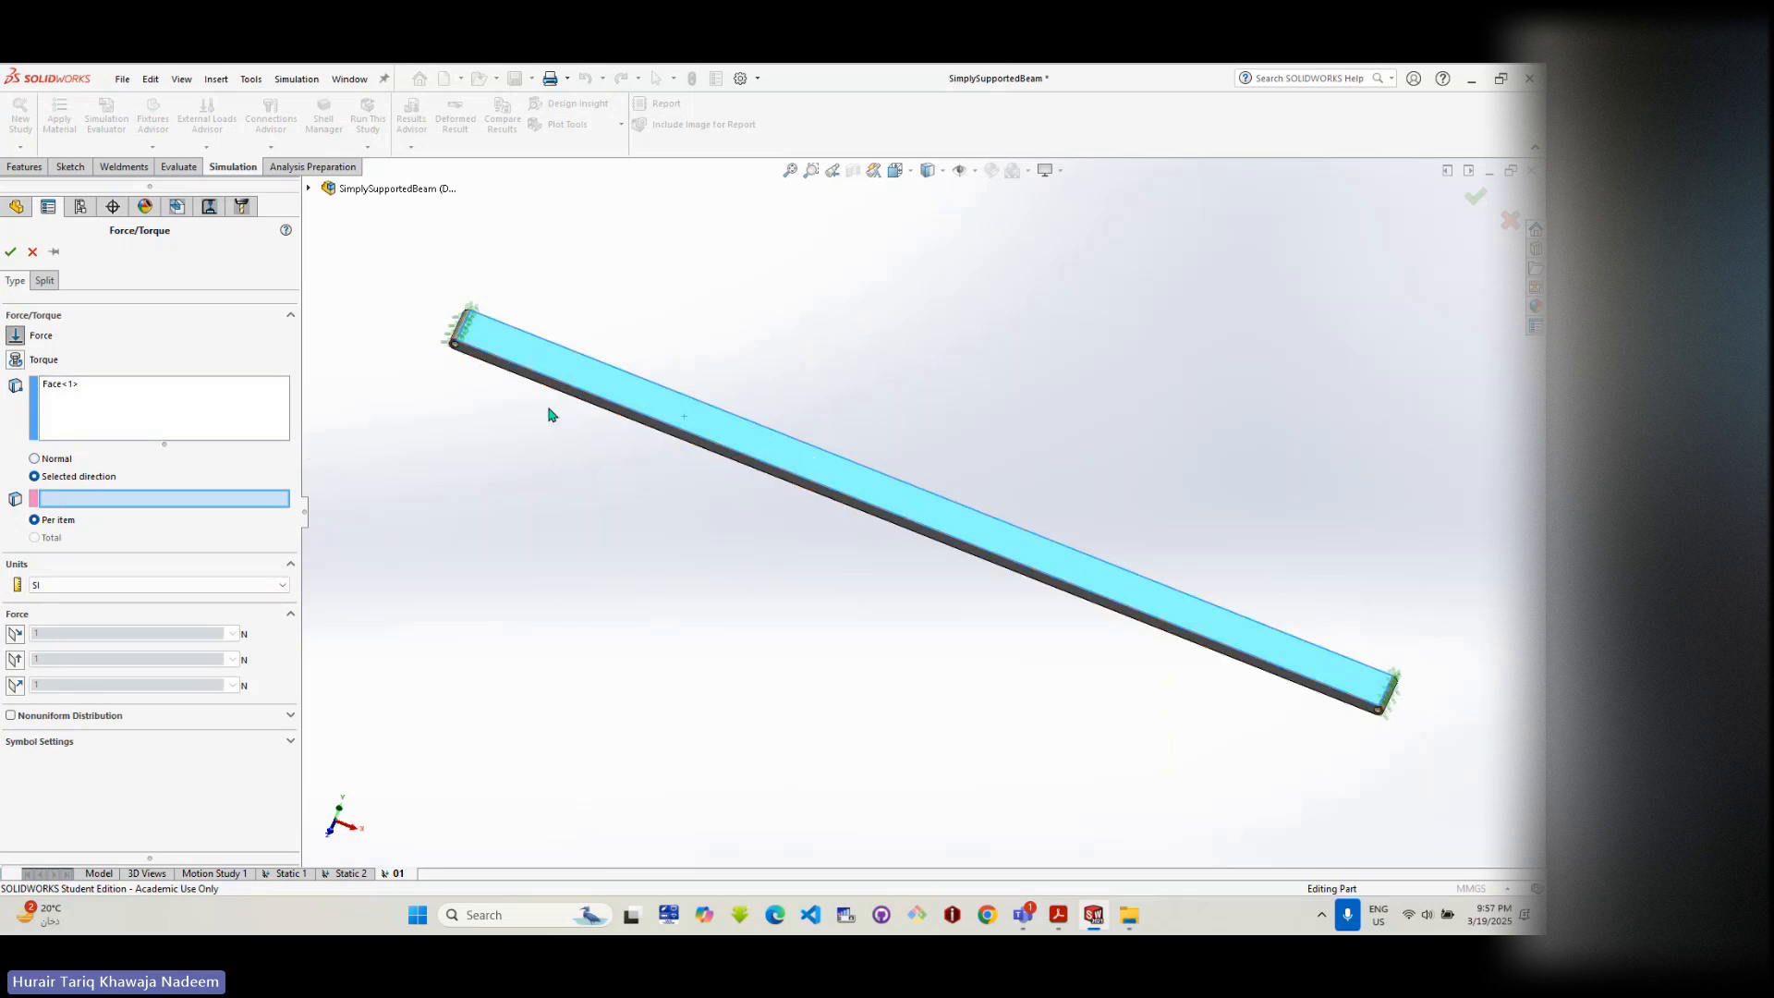
- Try the beam's long top edge as the force direction and clear it from the direction selection
scroll(588, 397, "down", 4)
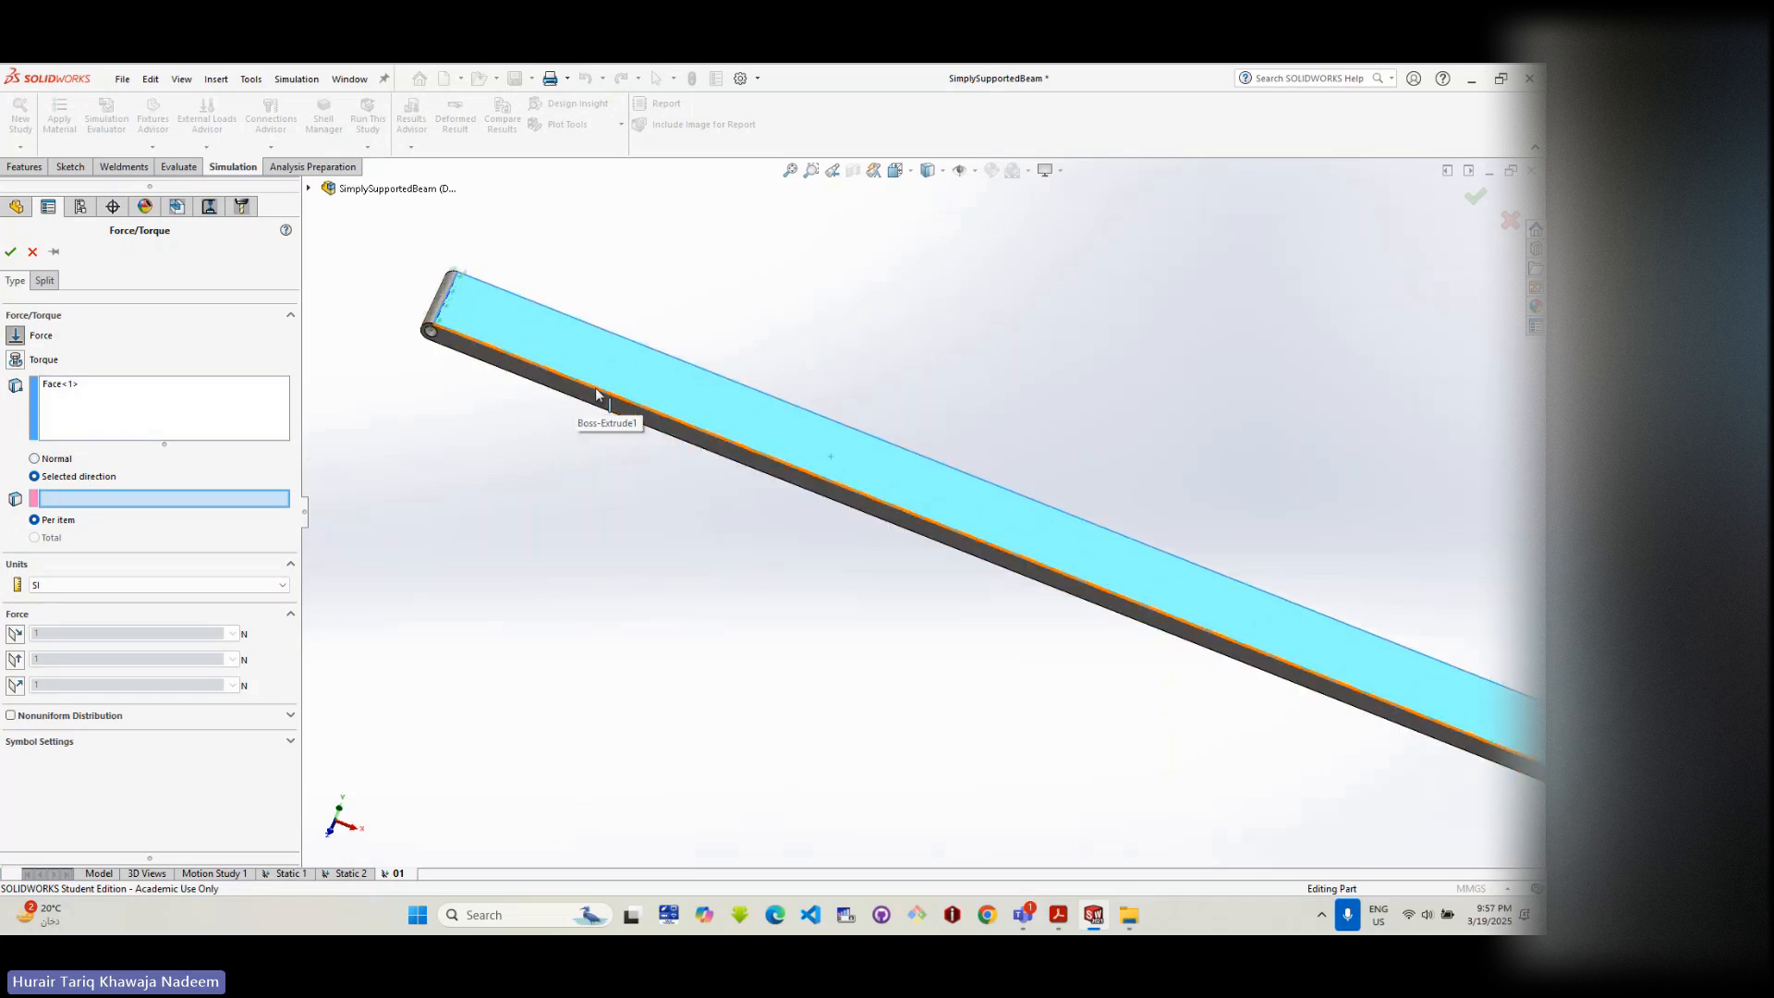
left_click(596, 395)
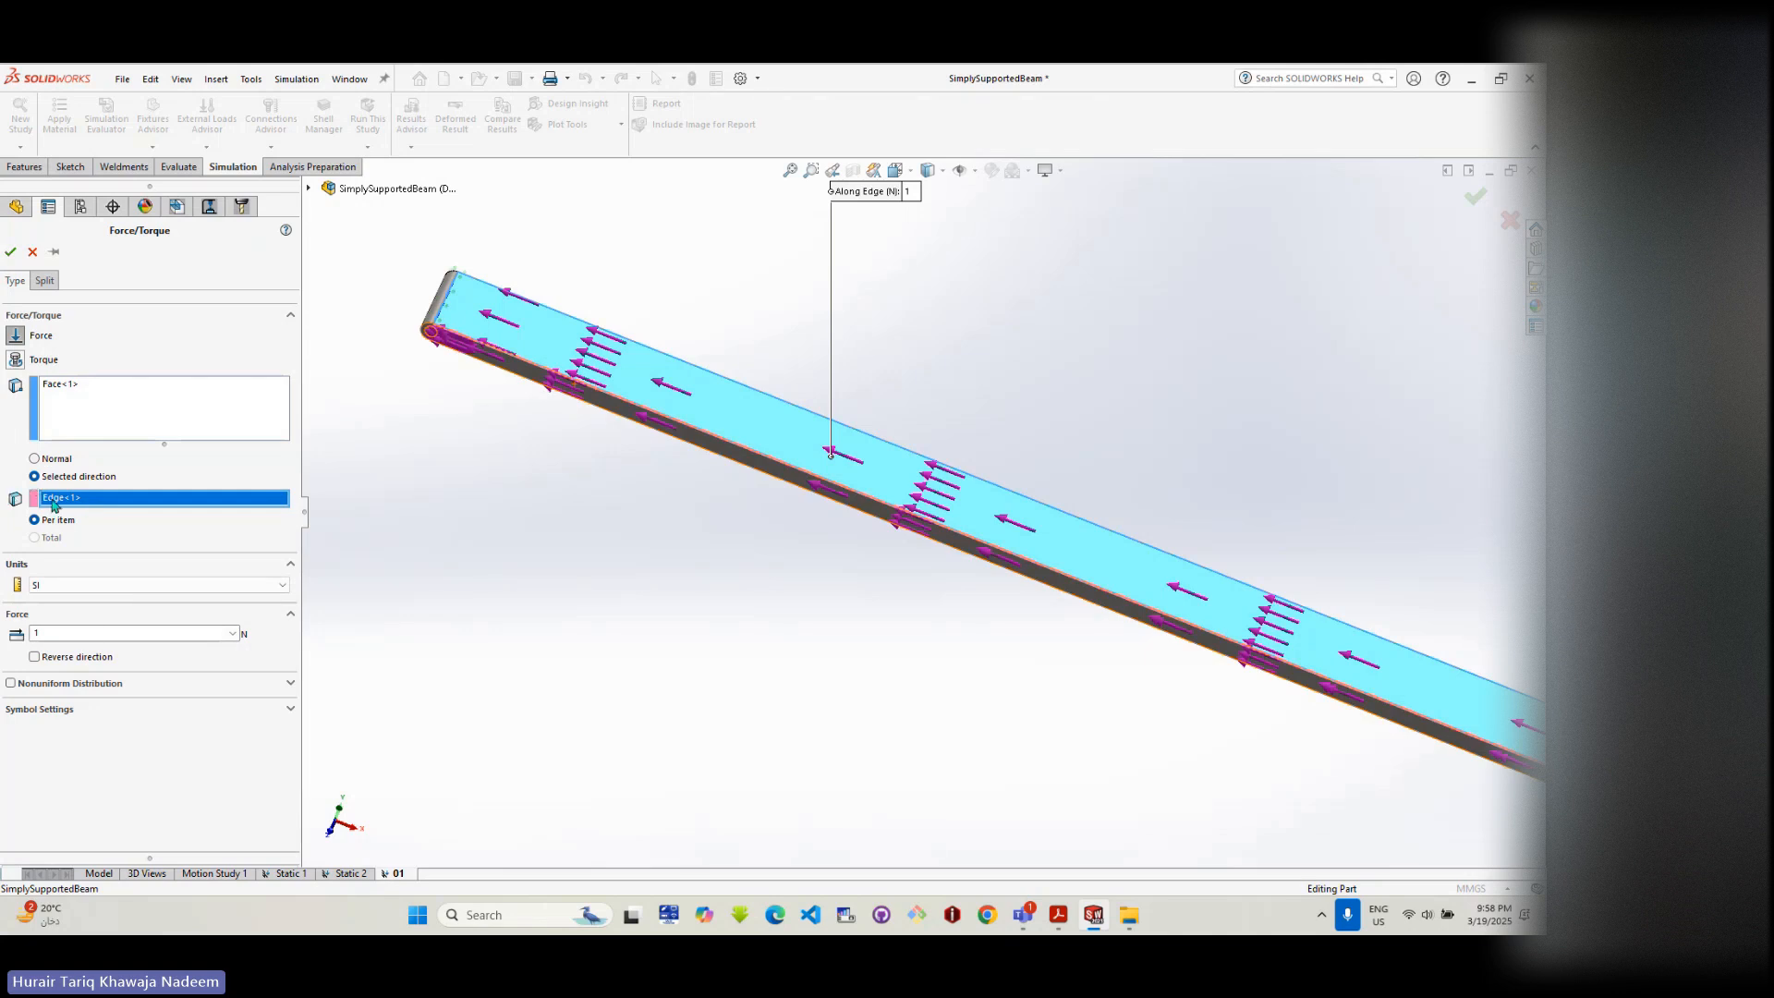
key("Delete")
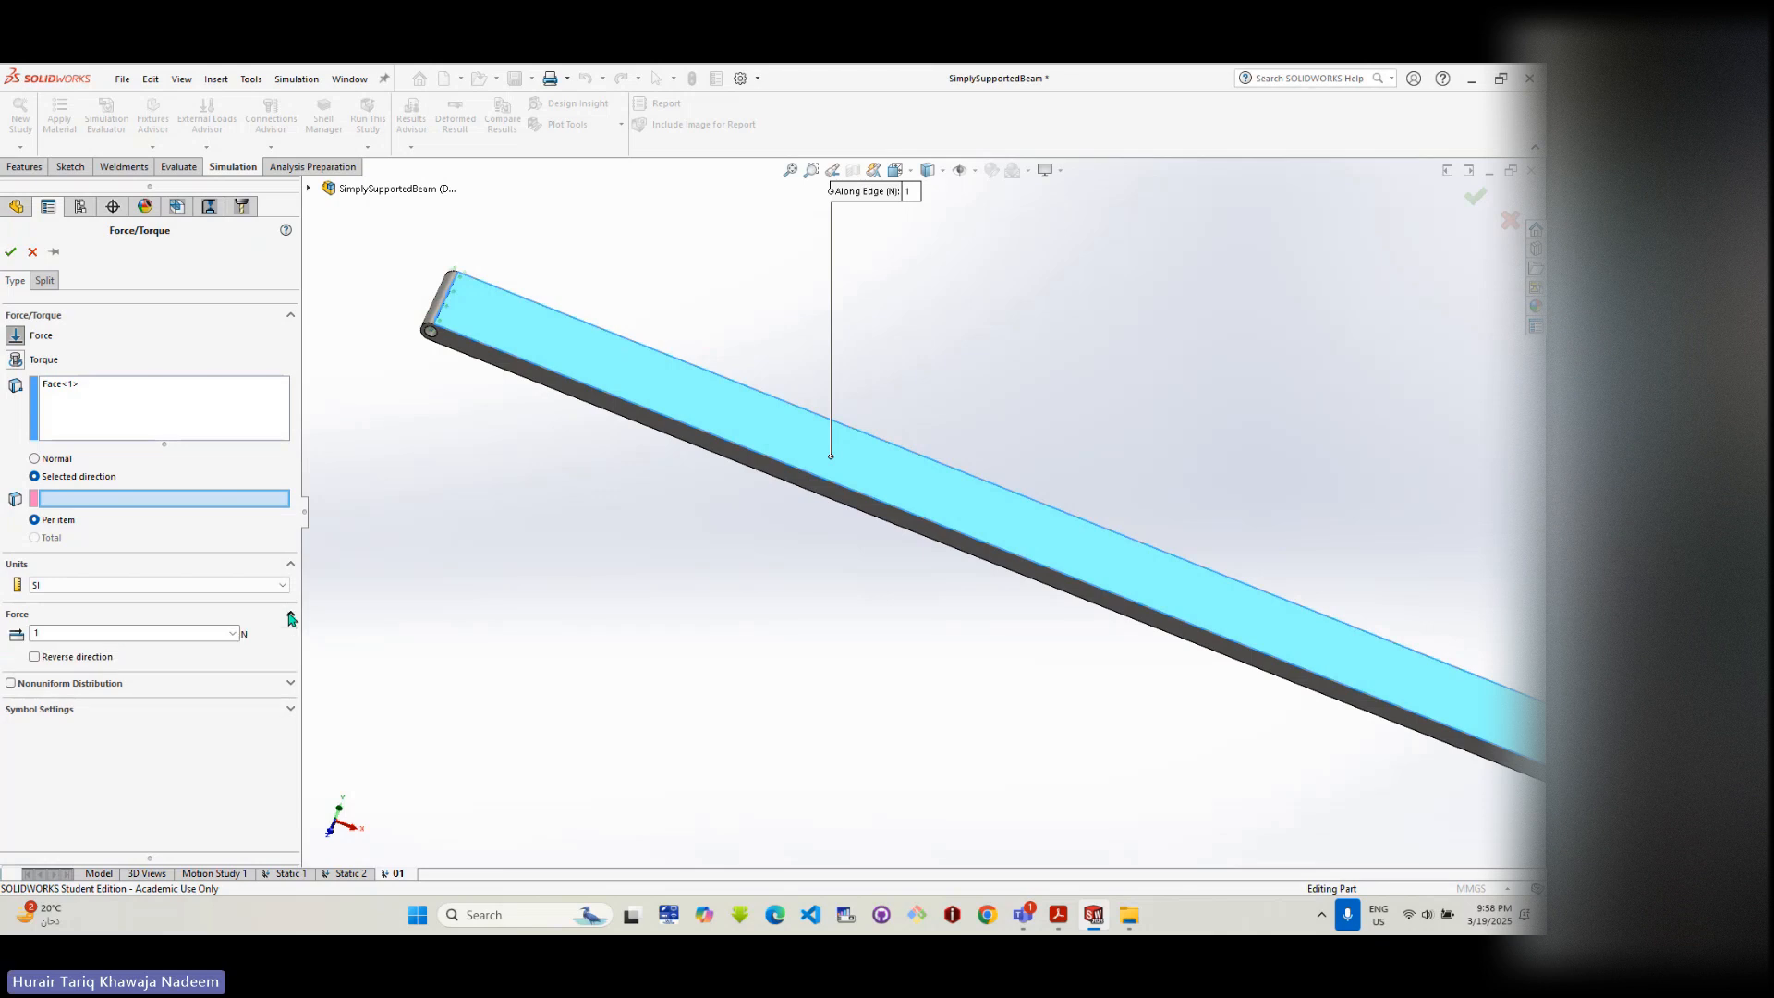
- Remove the top face from the force selection and reselect it with the Selected direction option active
left_click(222, 426)
left_click(92, 384)
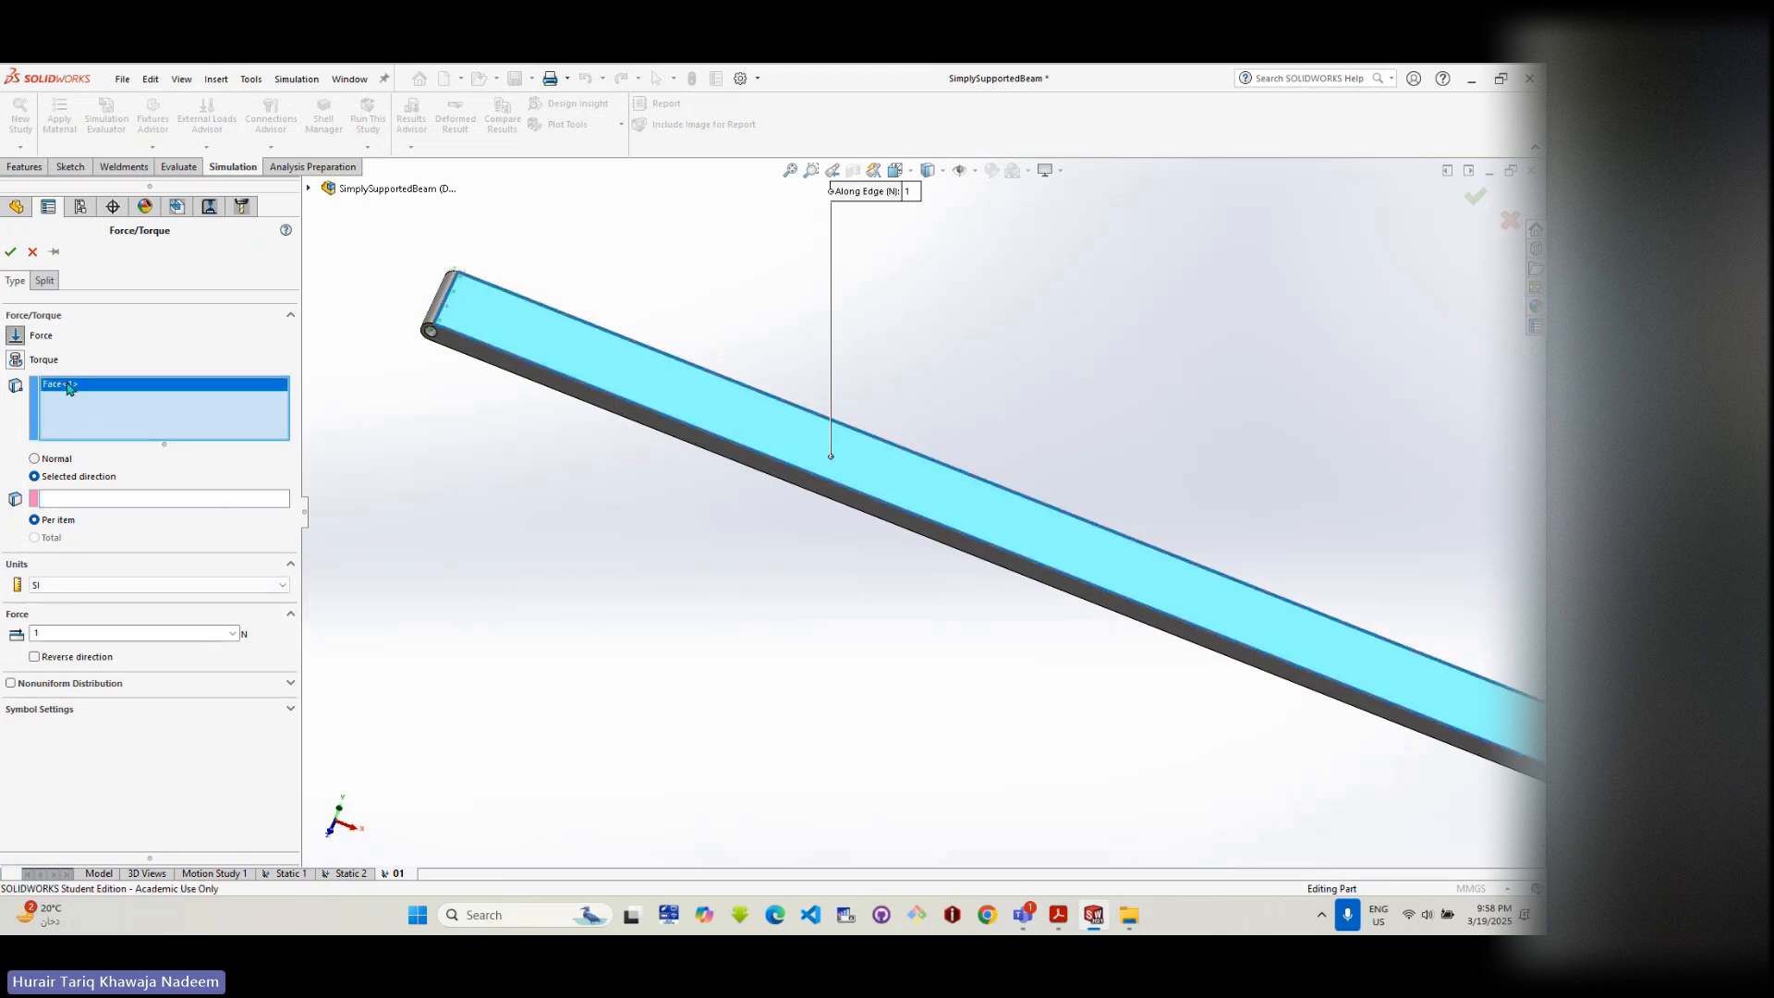
key("Delete")
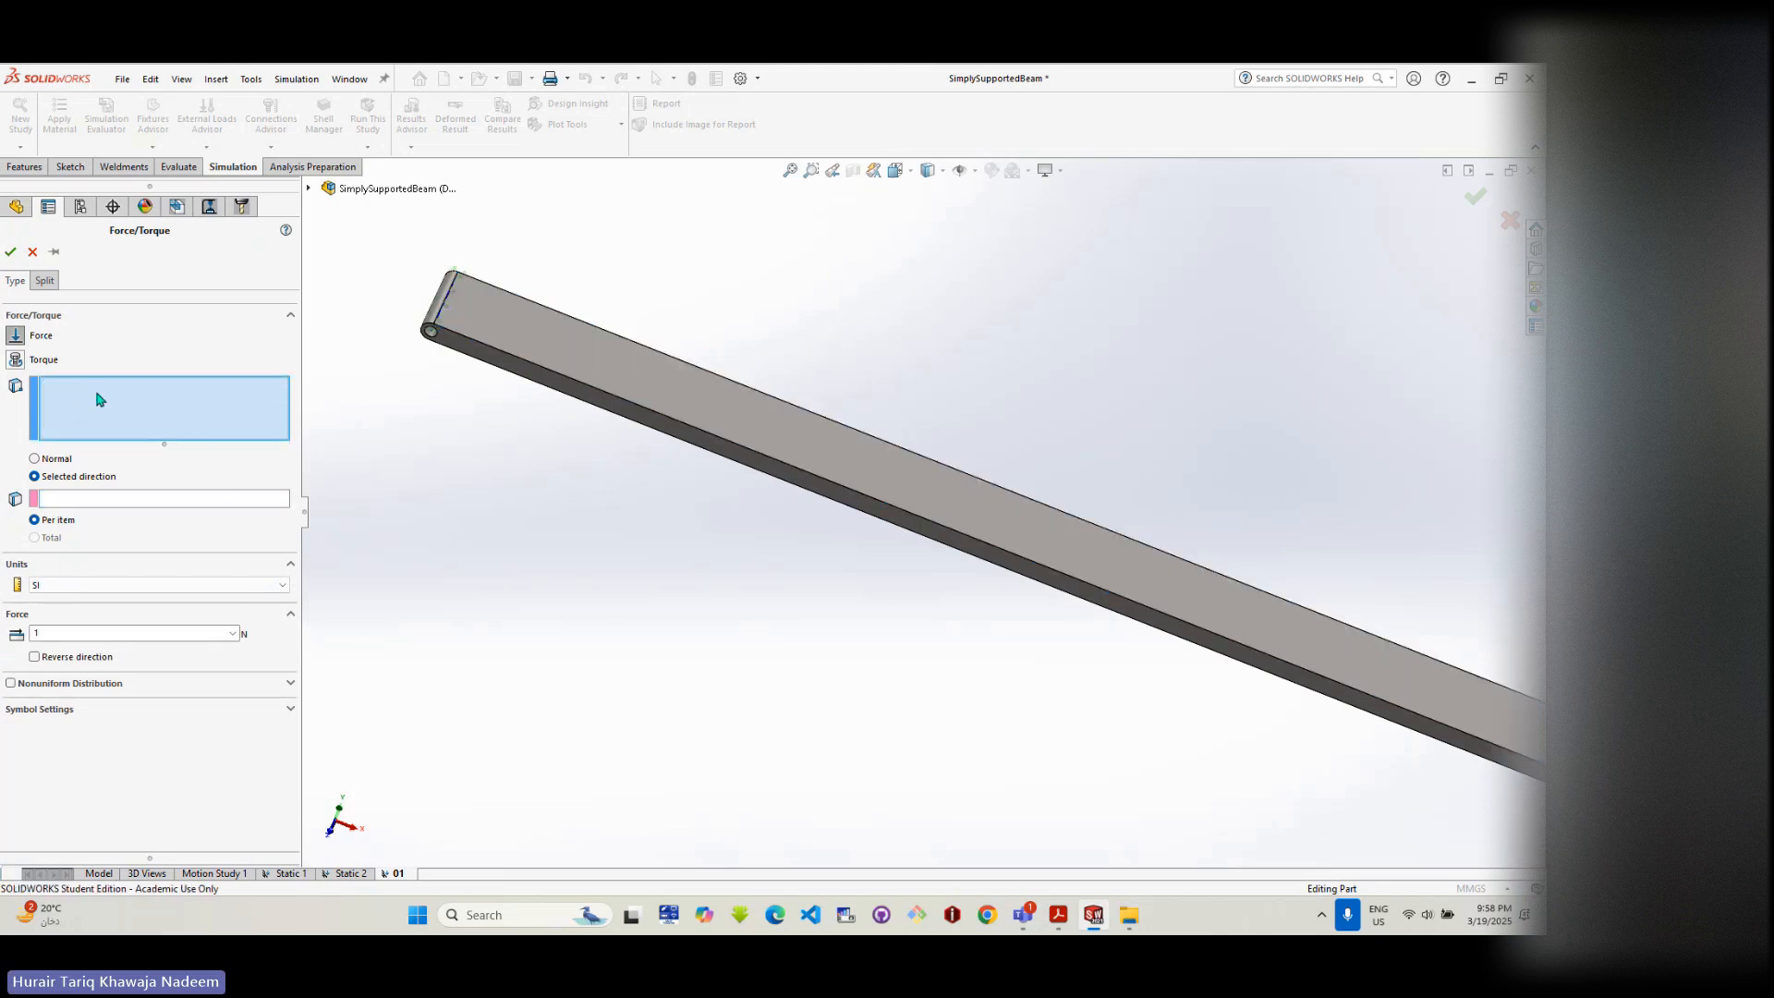
left_click(54, 459)
left_click(51, 477)
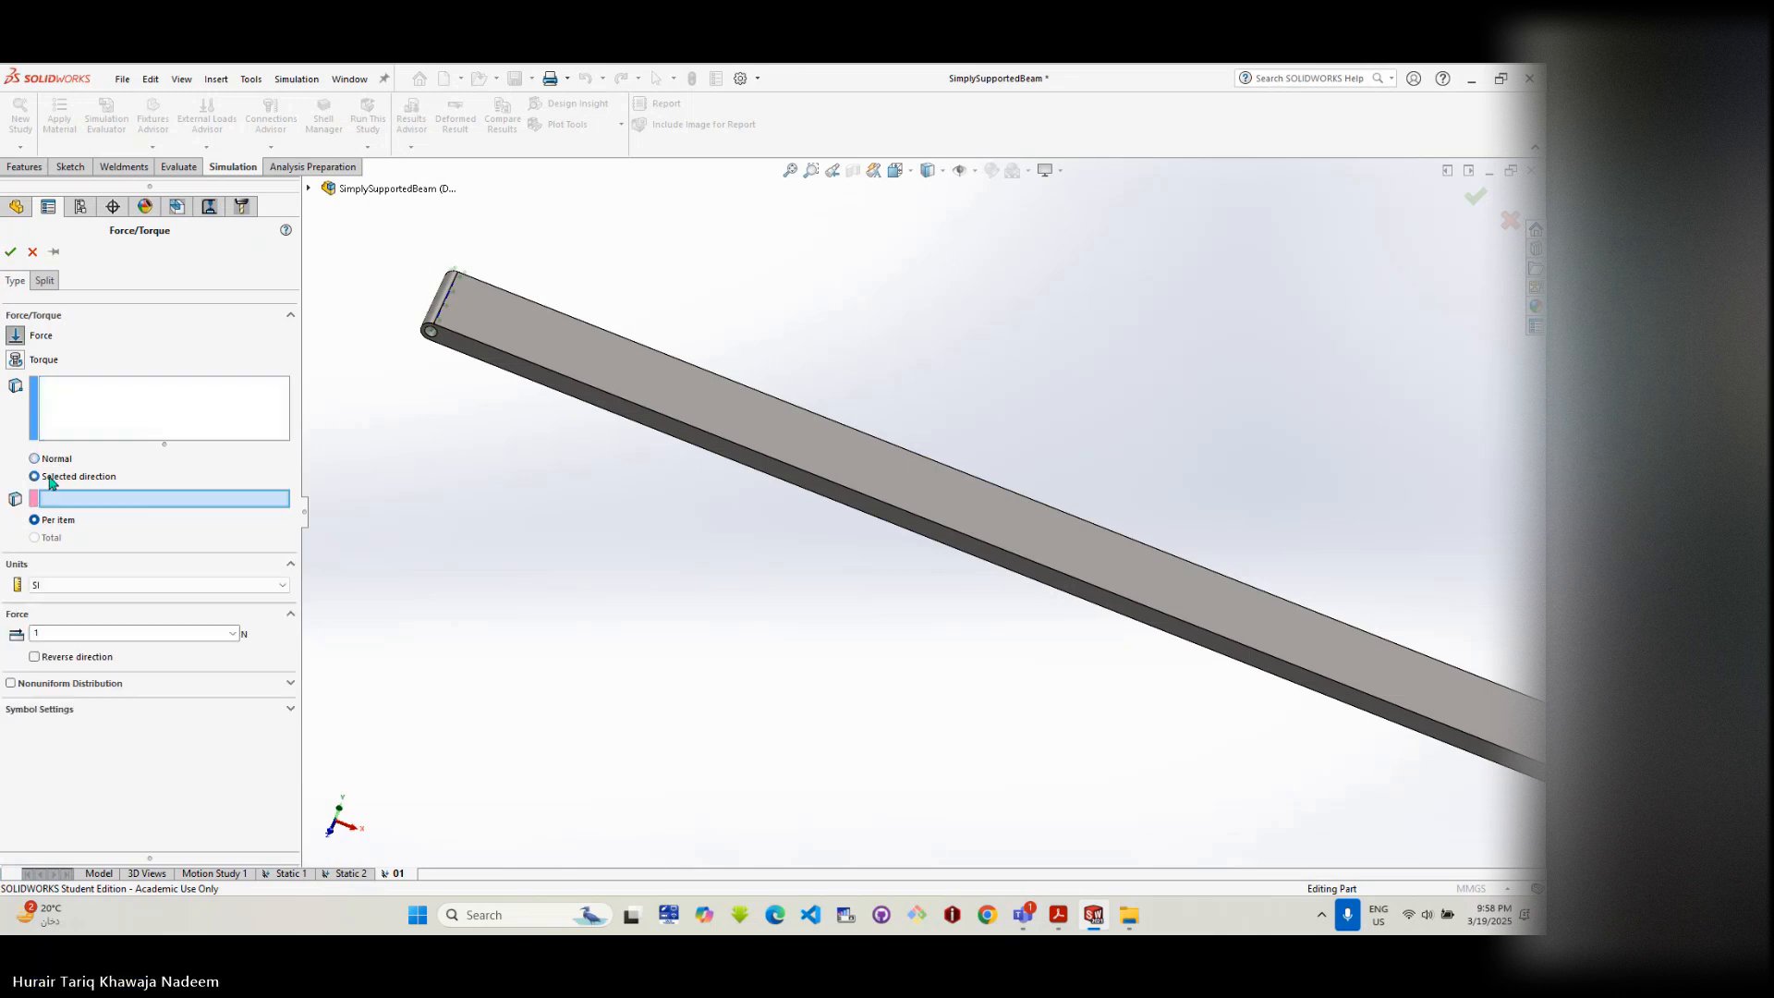
left_click(94, 409)
left_click(592, 348)
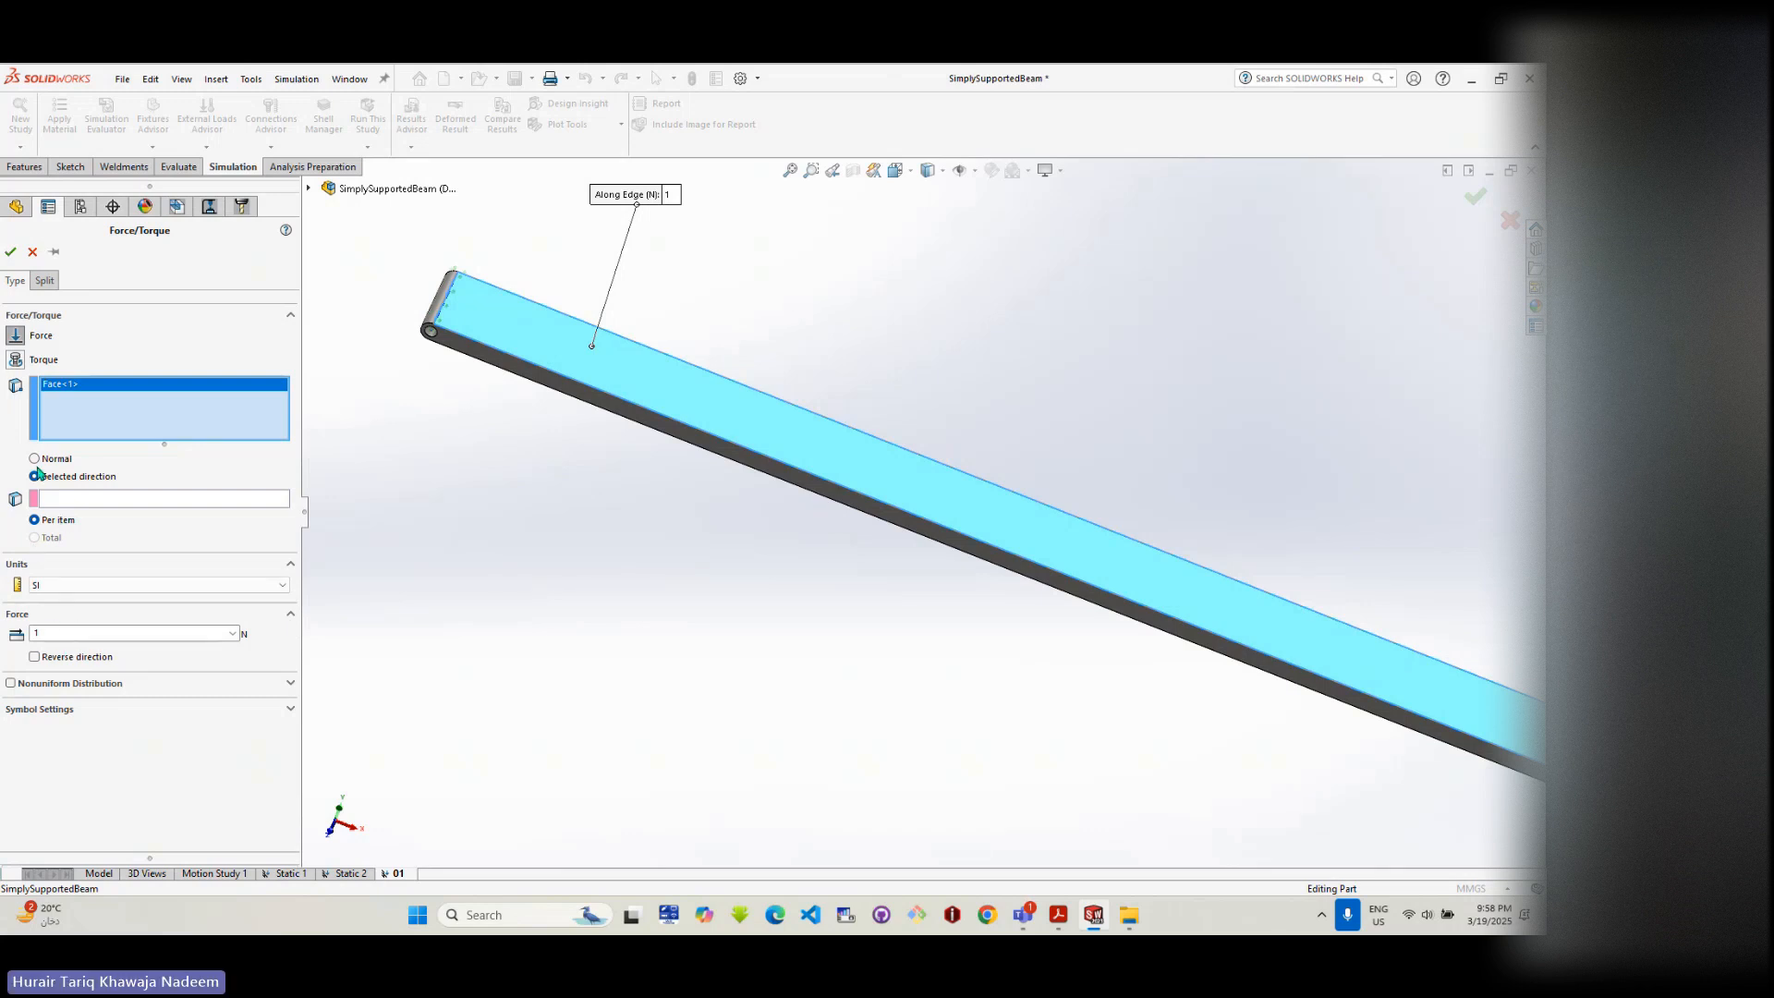
- Assign the short edge at the beam's end as the direction reference of the force
left_click(78, 501)
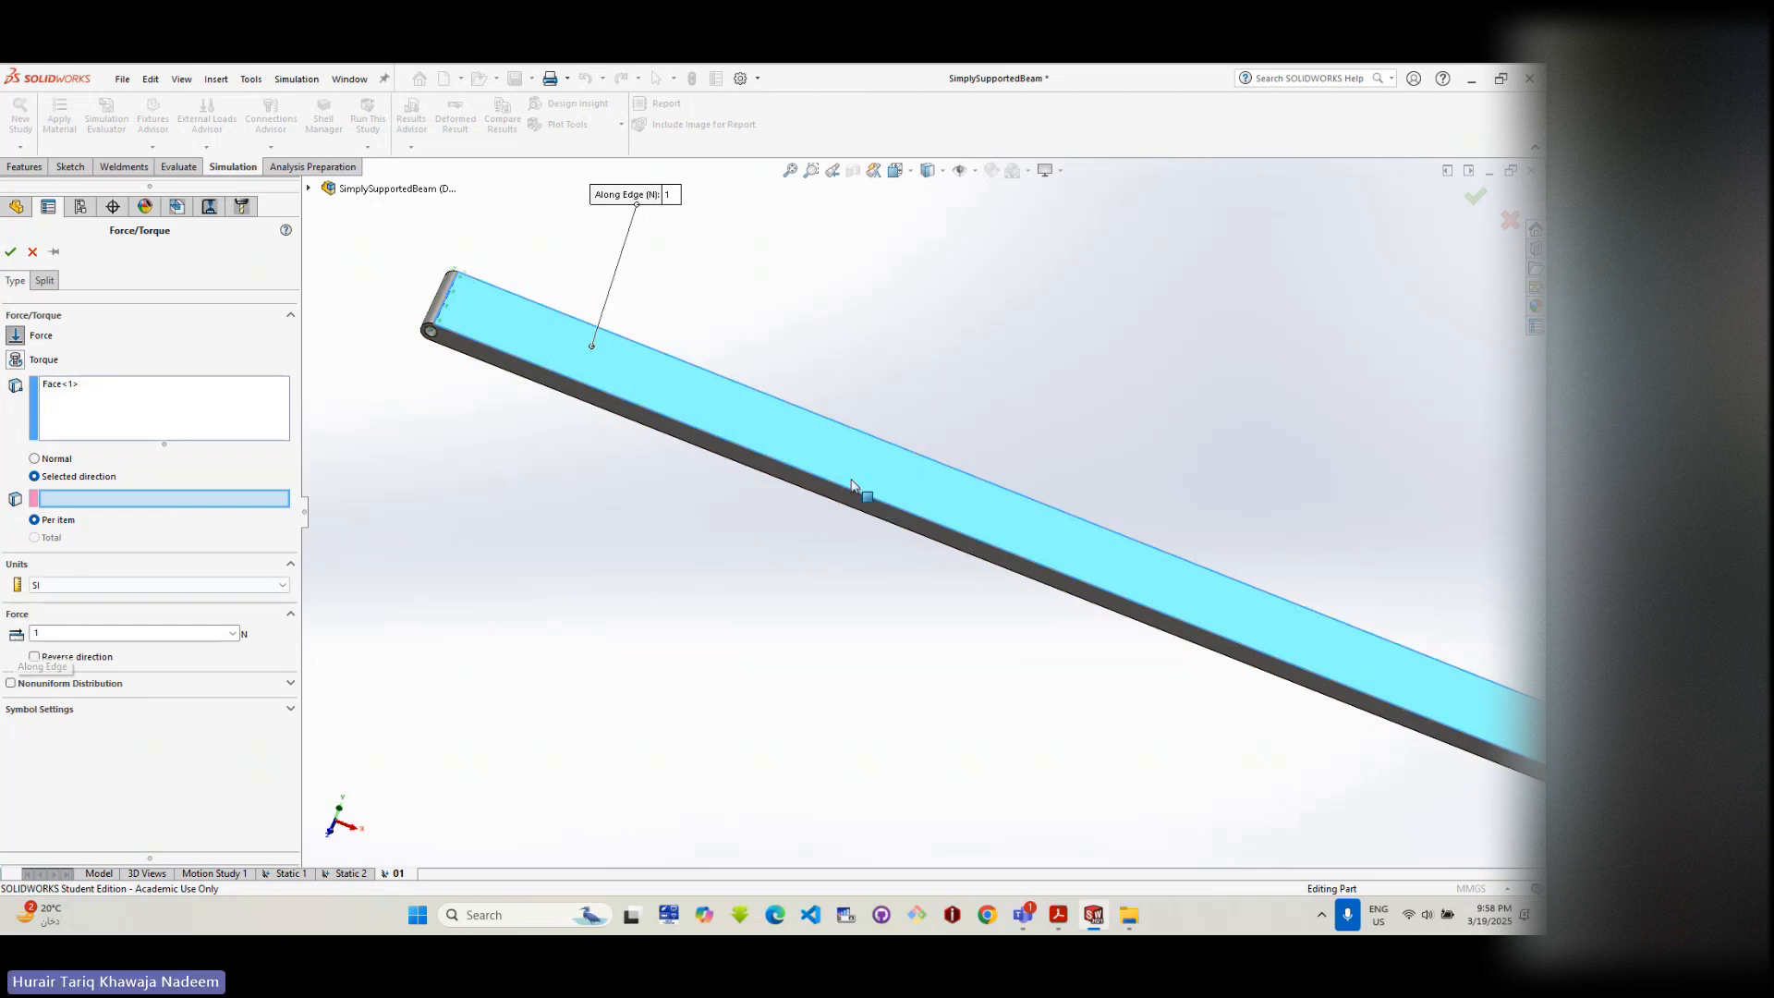
scroll(933, 545, "up", 5)
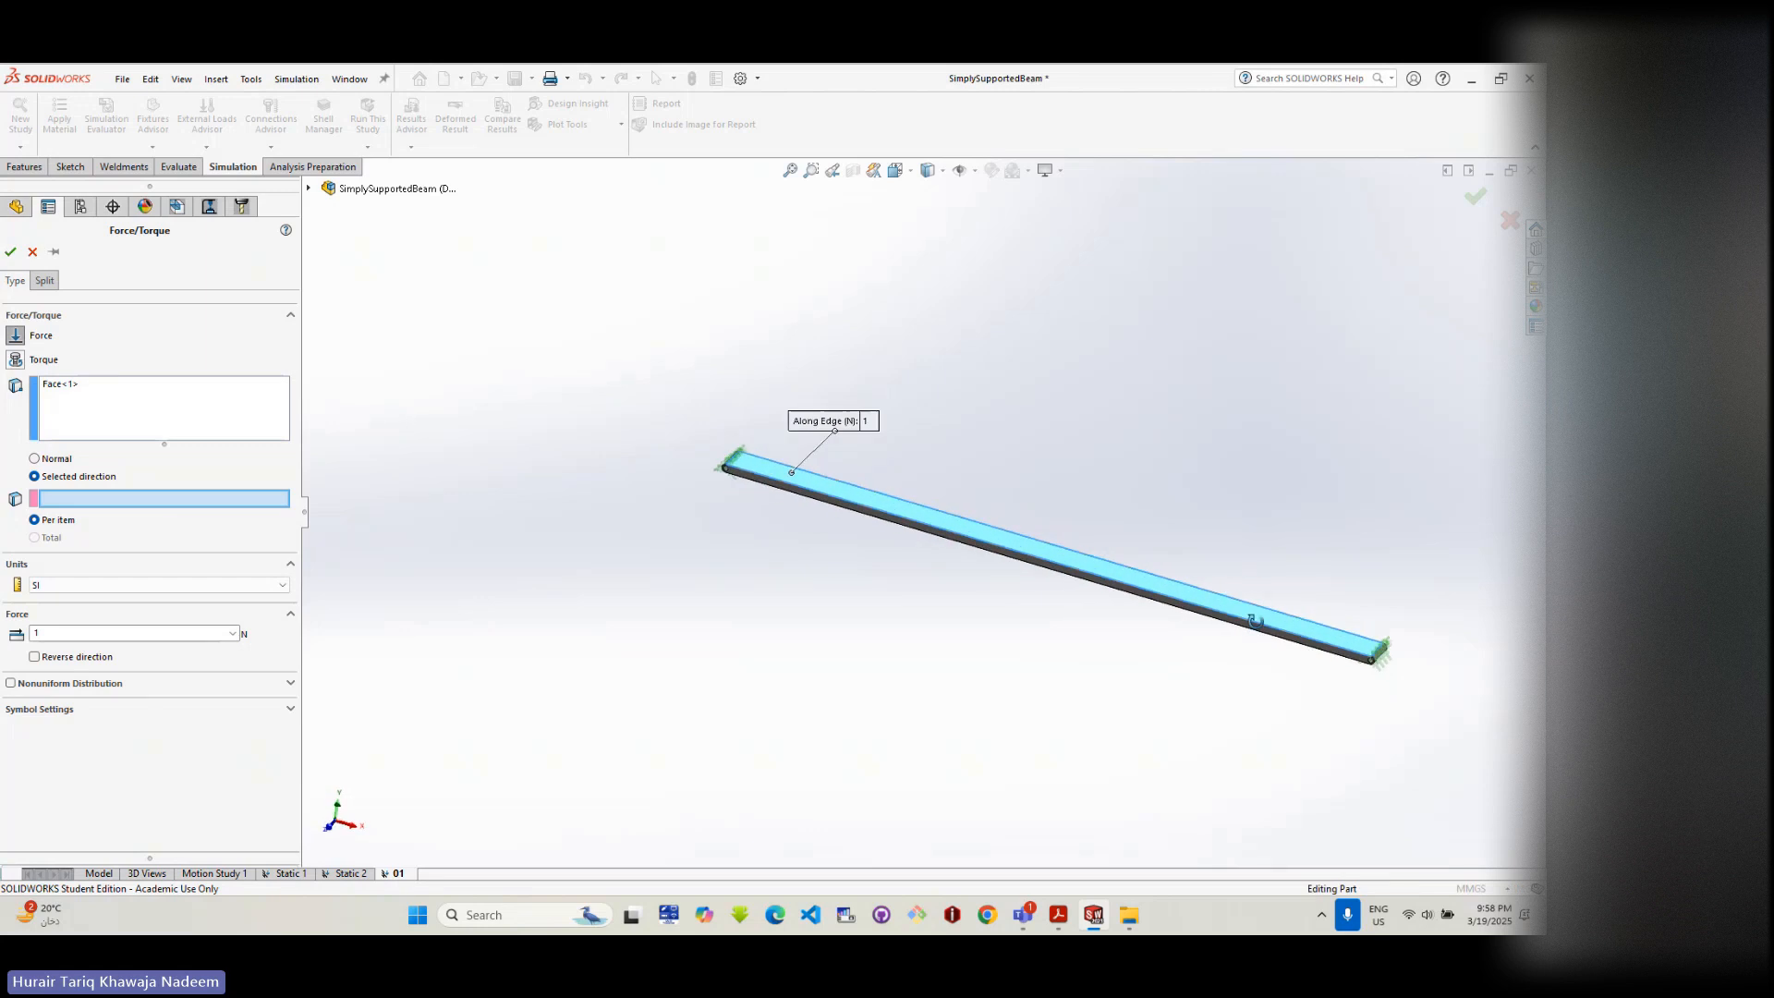
middle_click_drag(1254, 621, 1165, 719)
scroll(939, 752, "down", 6)
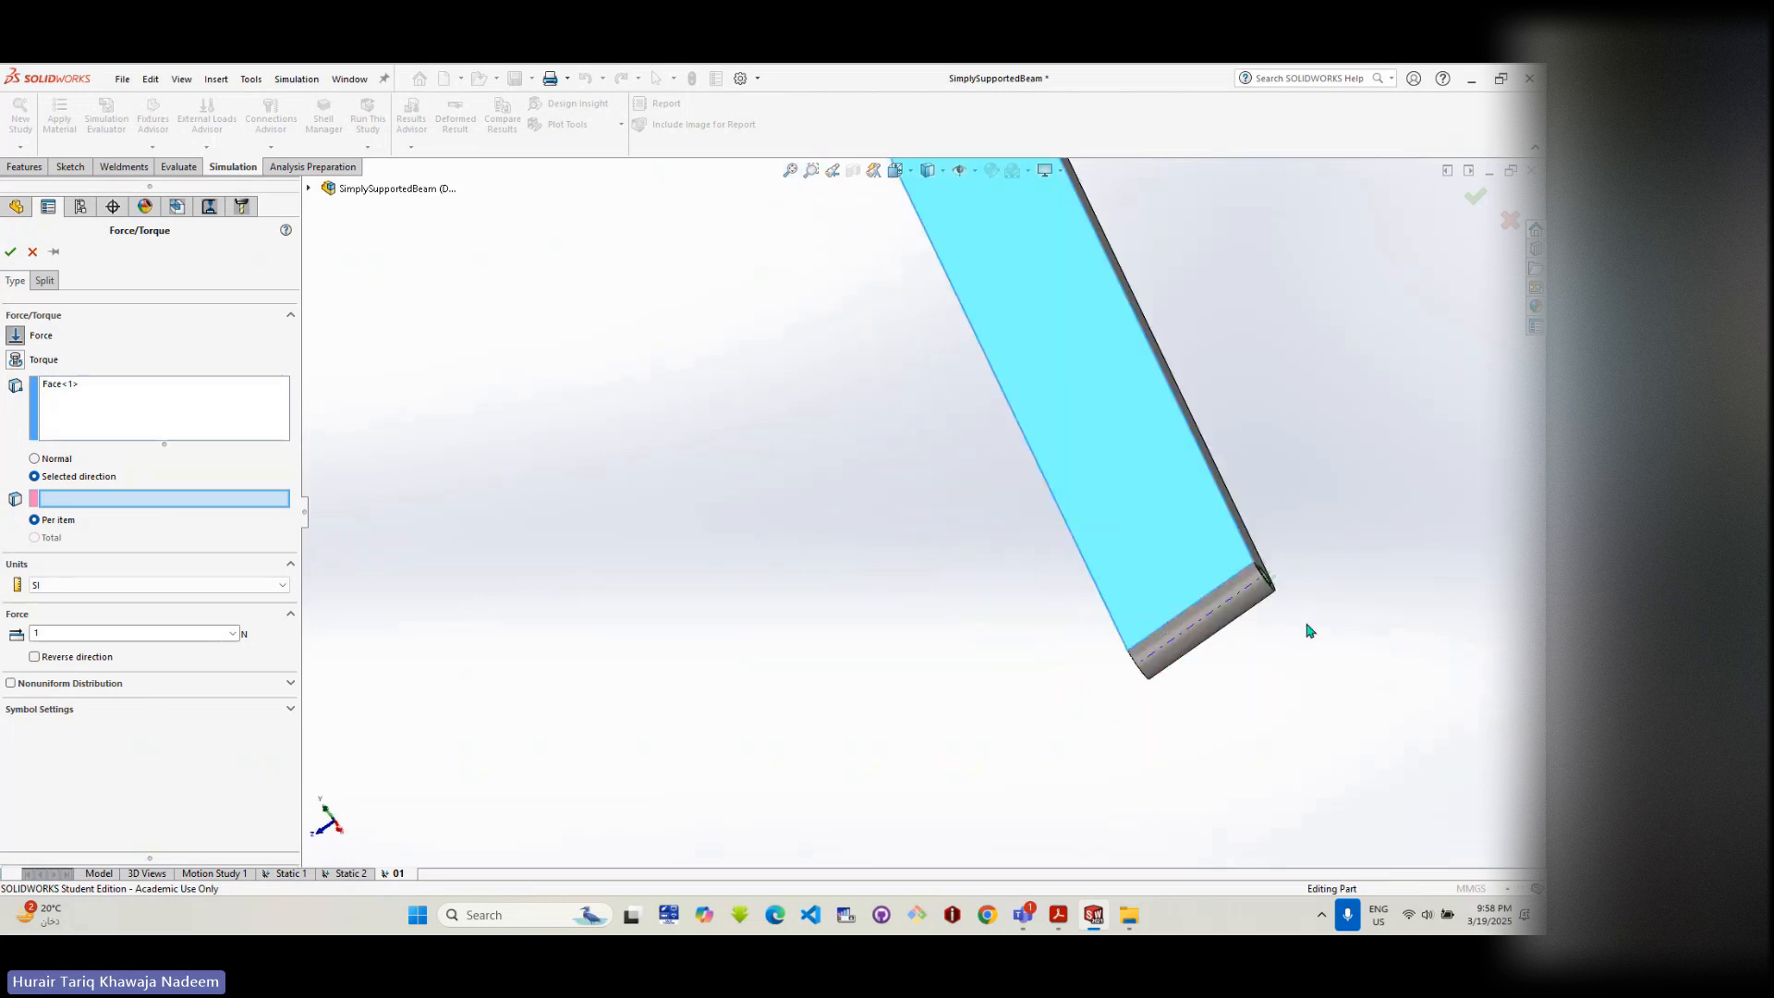
left_click(1208, 598)
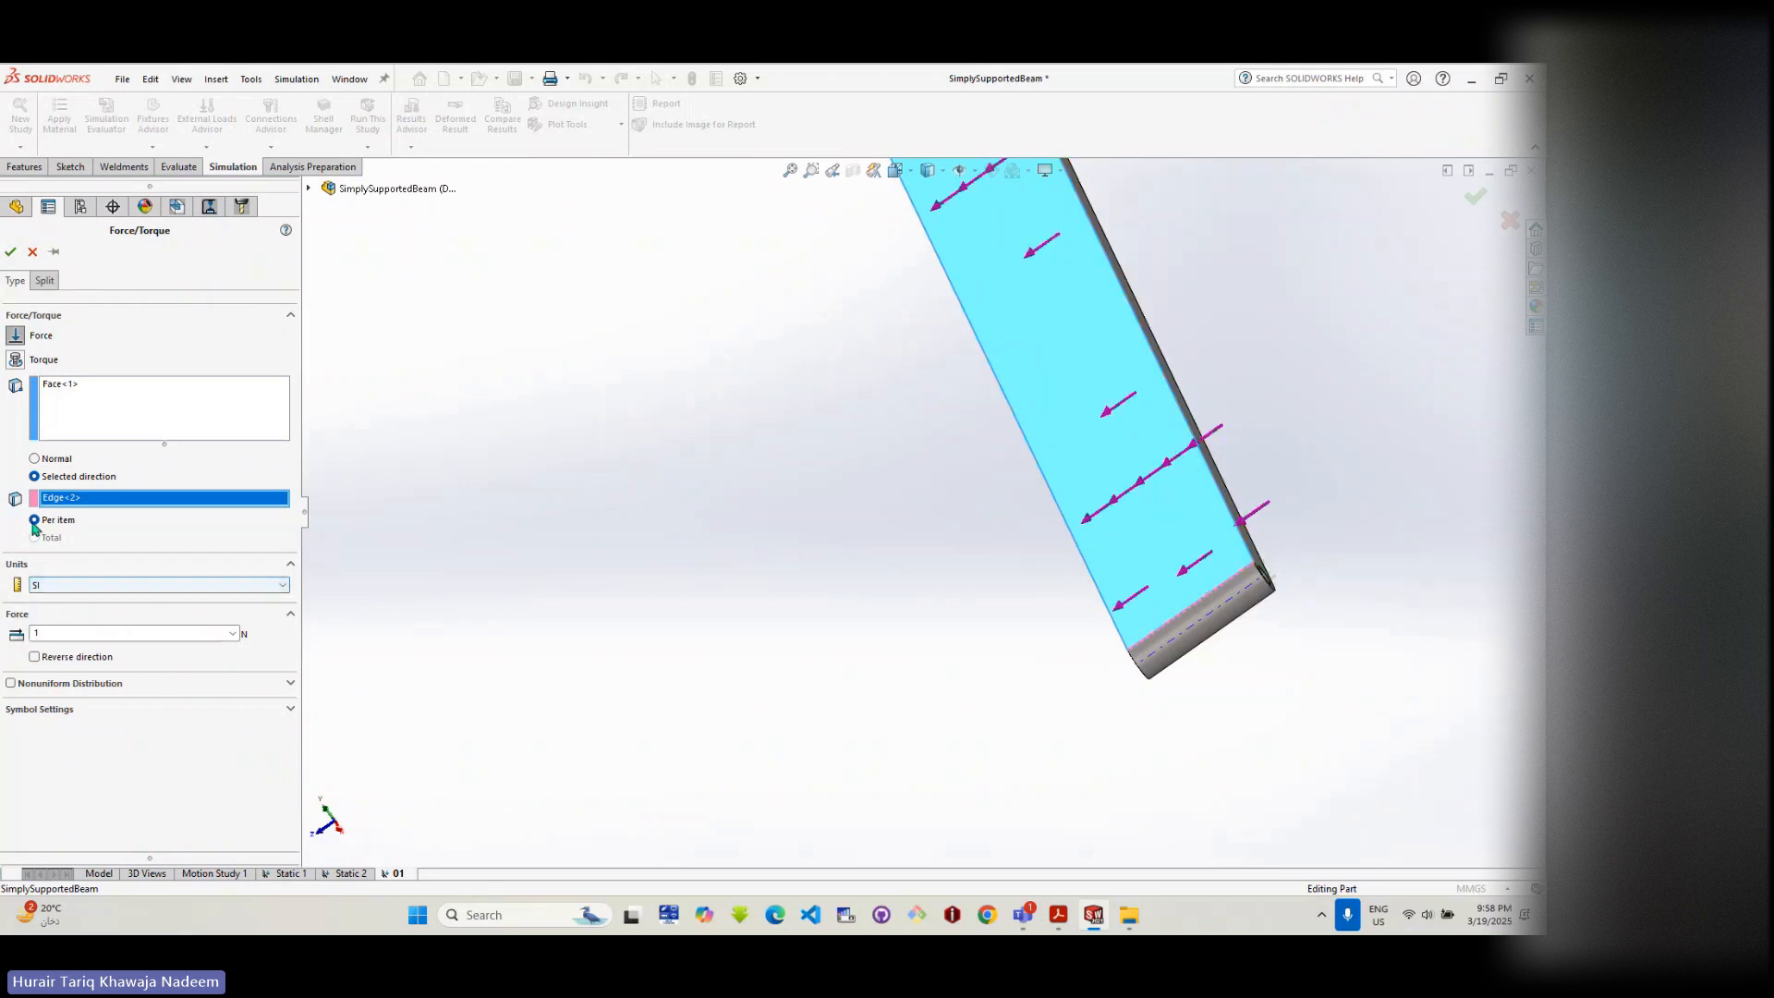
- Make the force Normal to the top face and try Reverse direction, restoring the downward direction
left_click(35, 459)
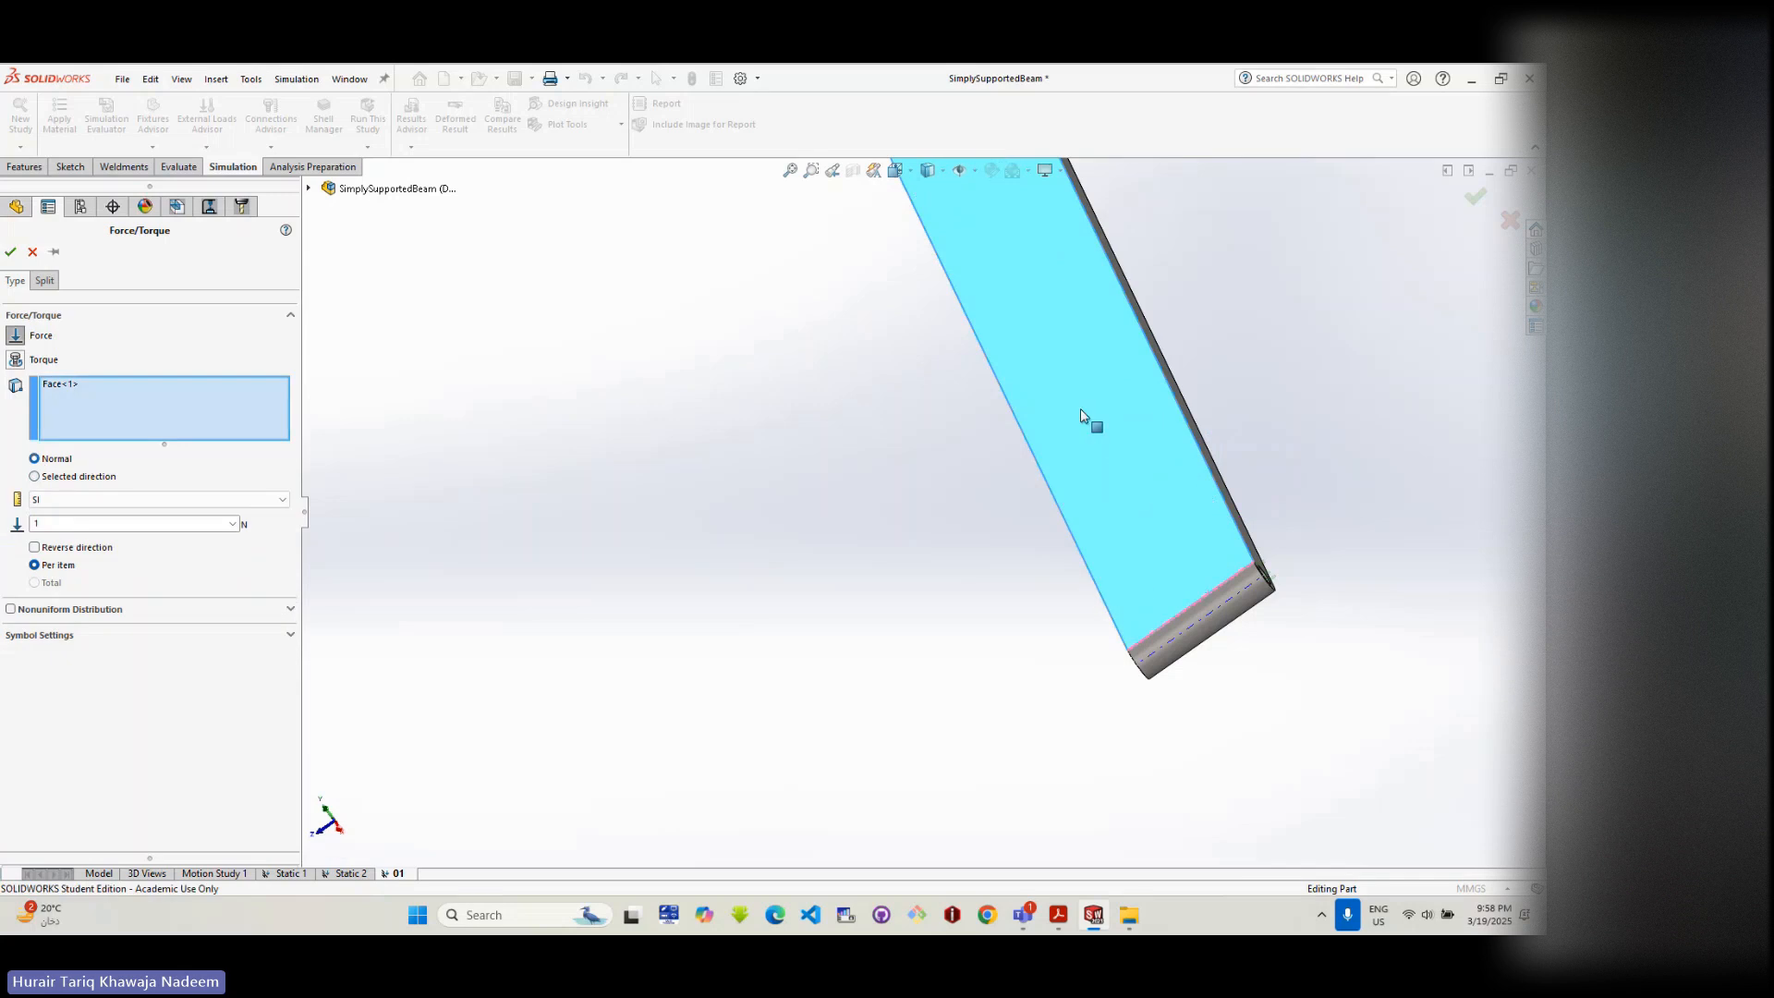
middle_click_drag(1084, 415, 1112, 336)
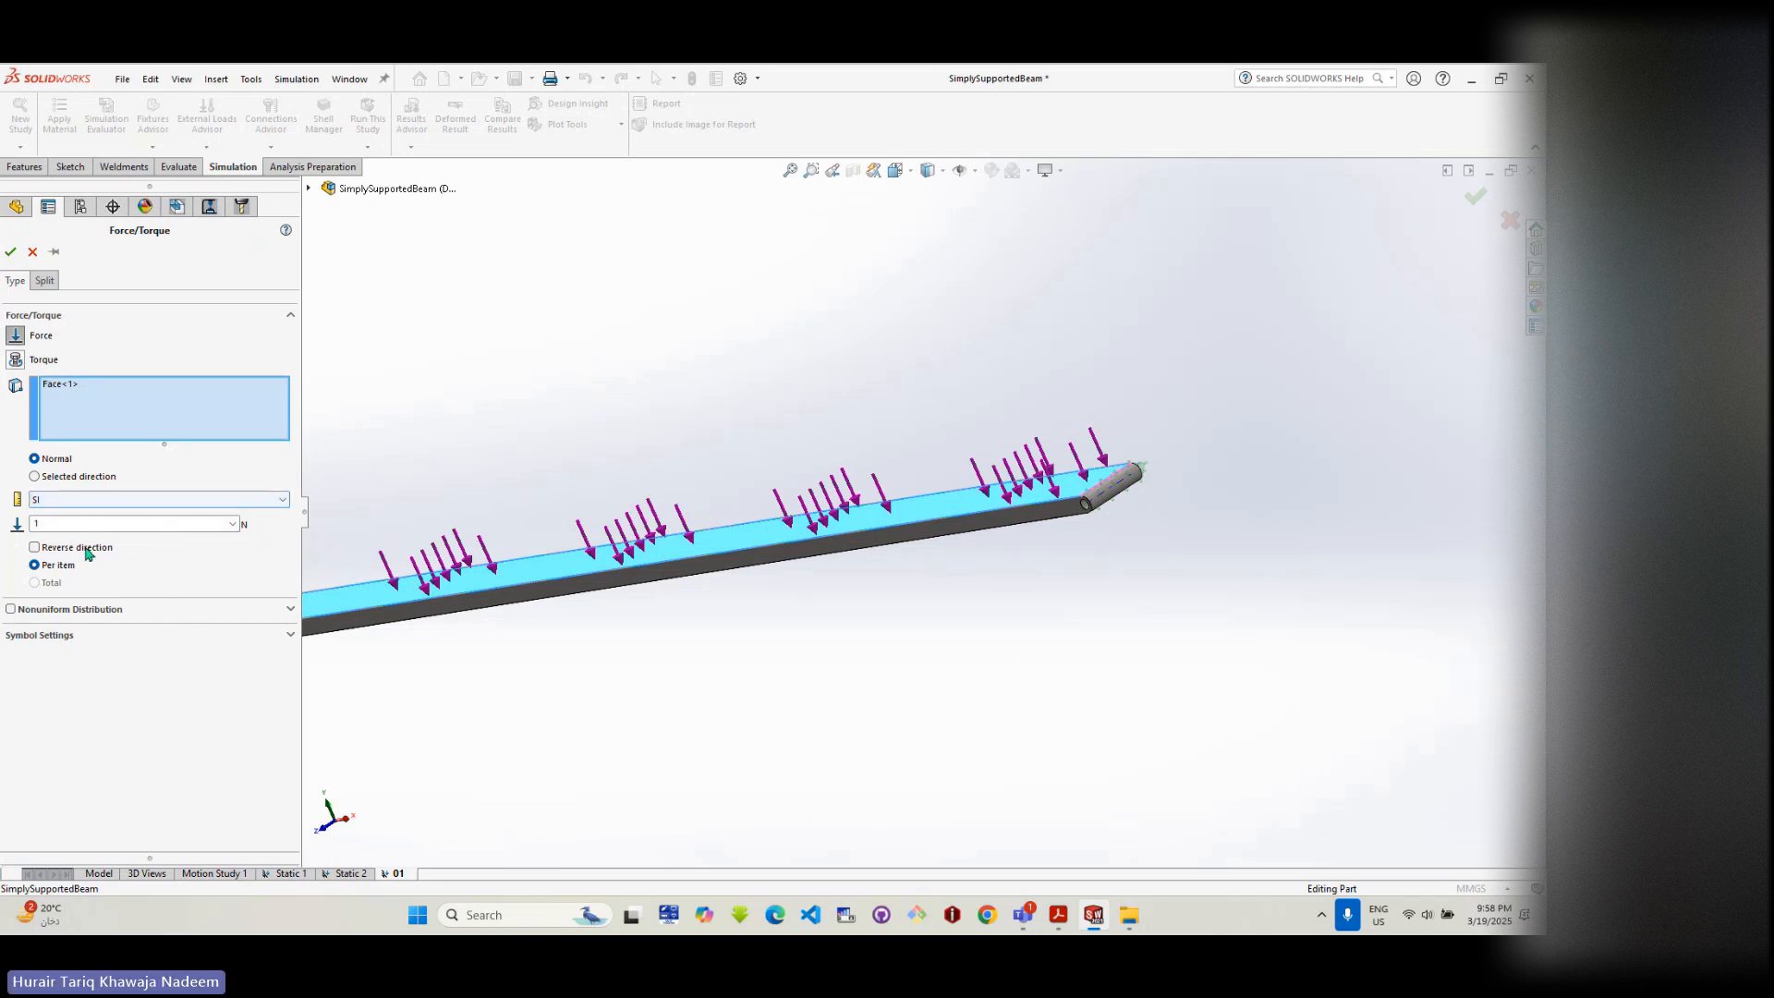
left_click(37, 549)
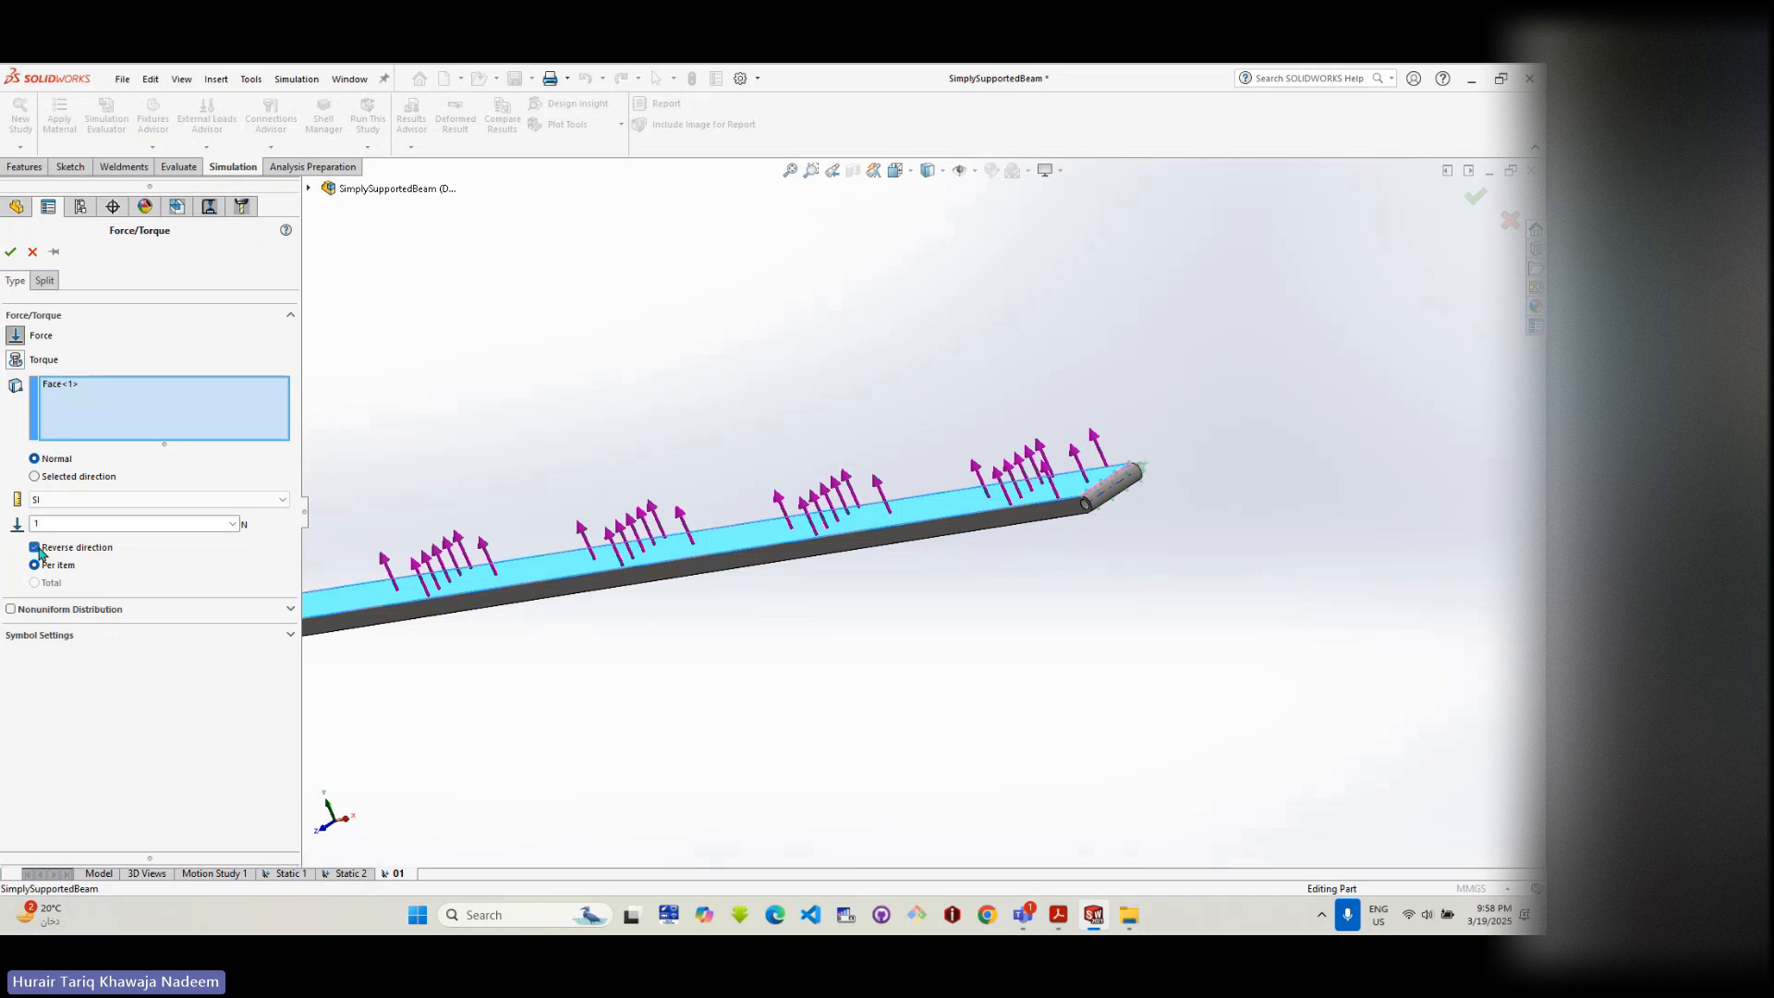
left_click(36, 548)
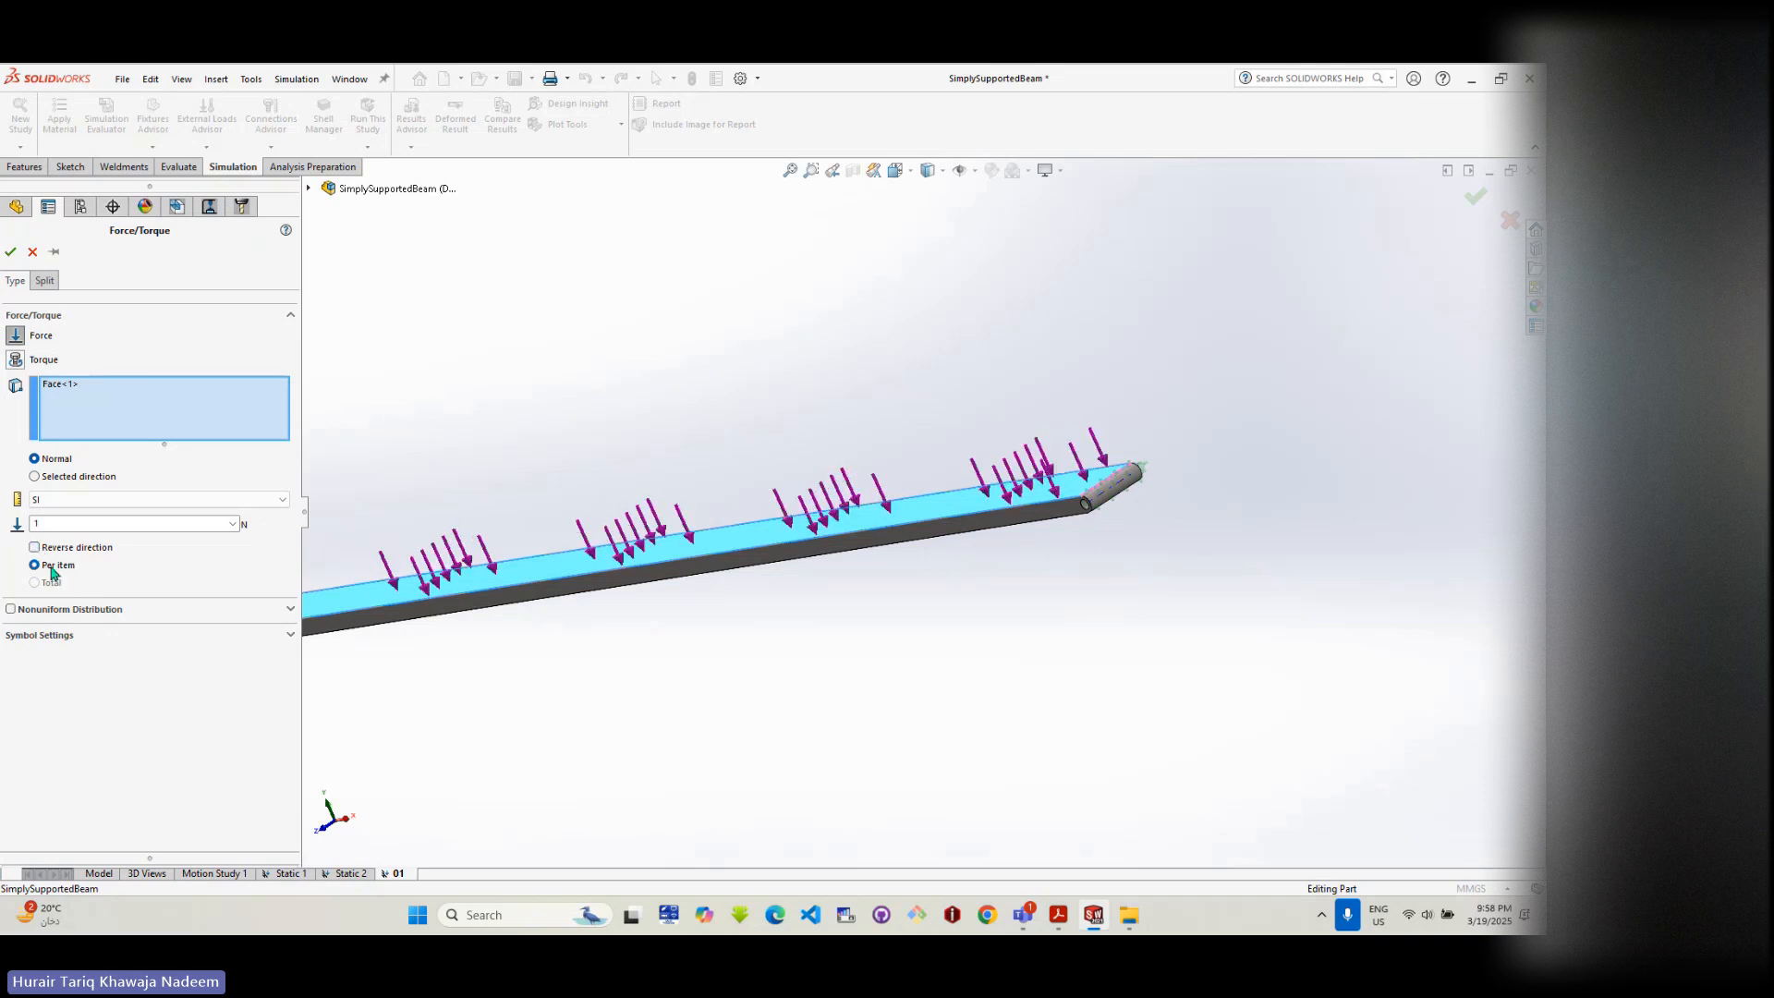
- Set the normal force on the beam's top face to 1000 N
middle_click_drag(608, 631, 504, 543)
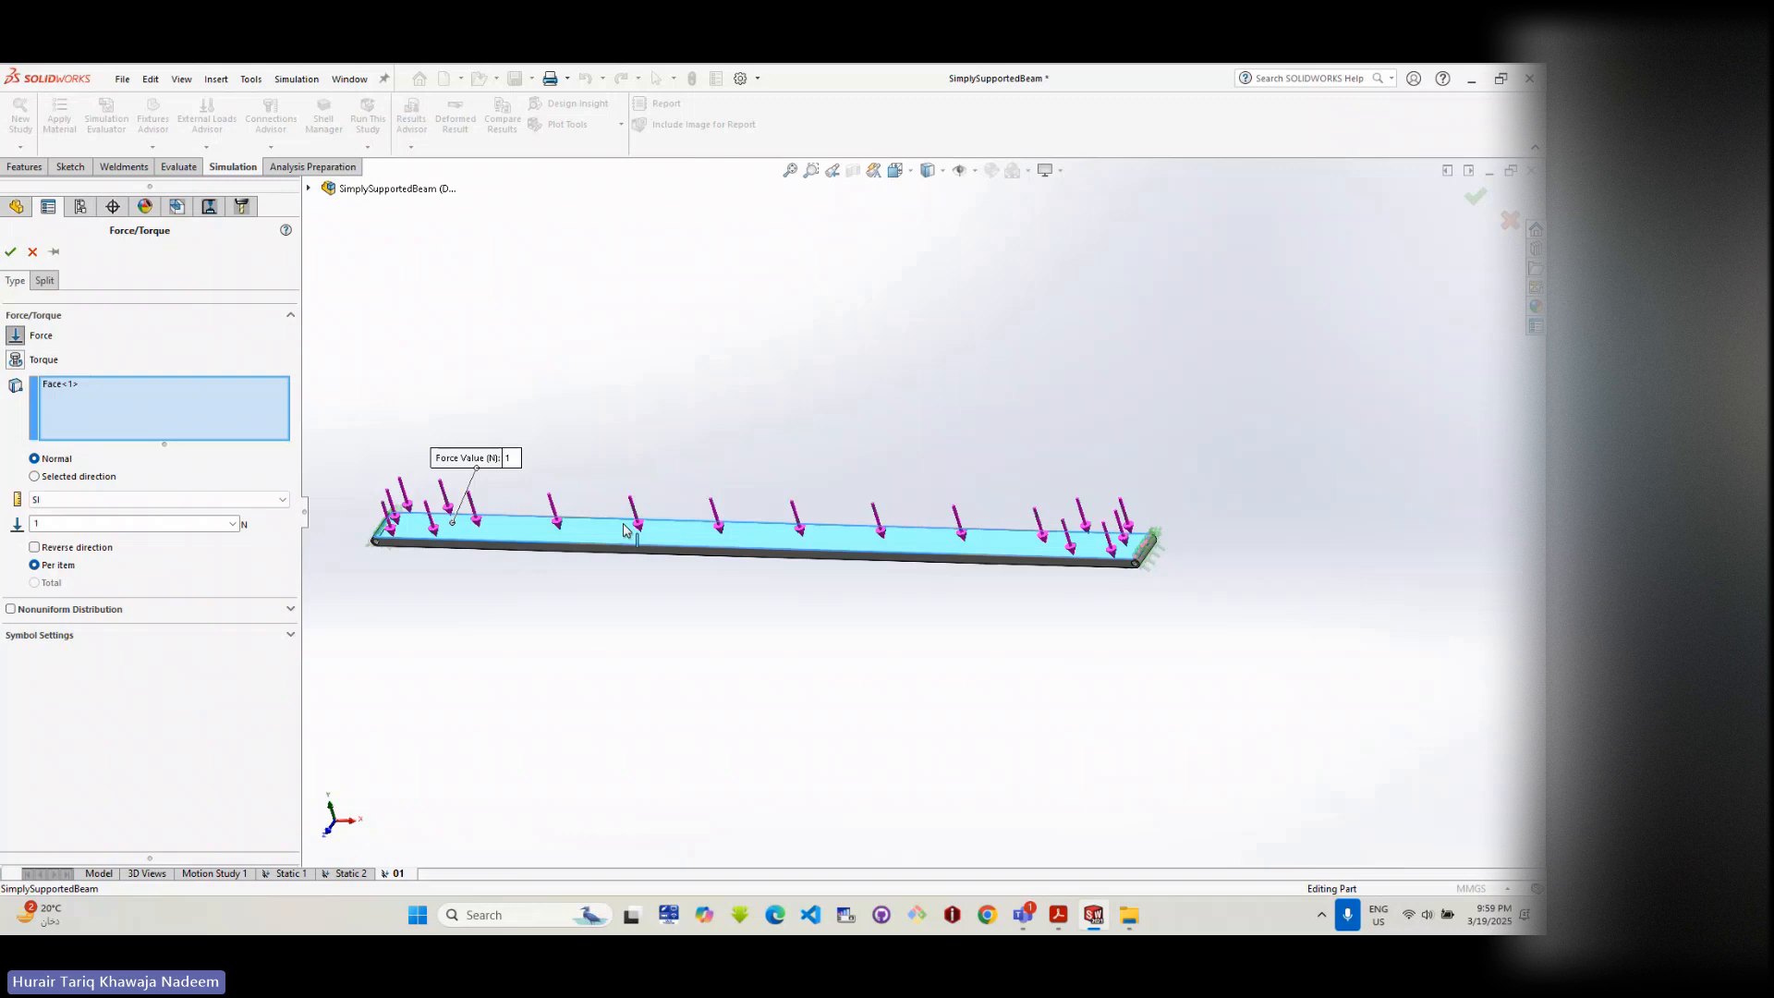
scroll(624, 530, "up", 3)
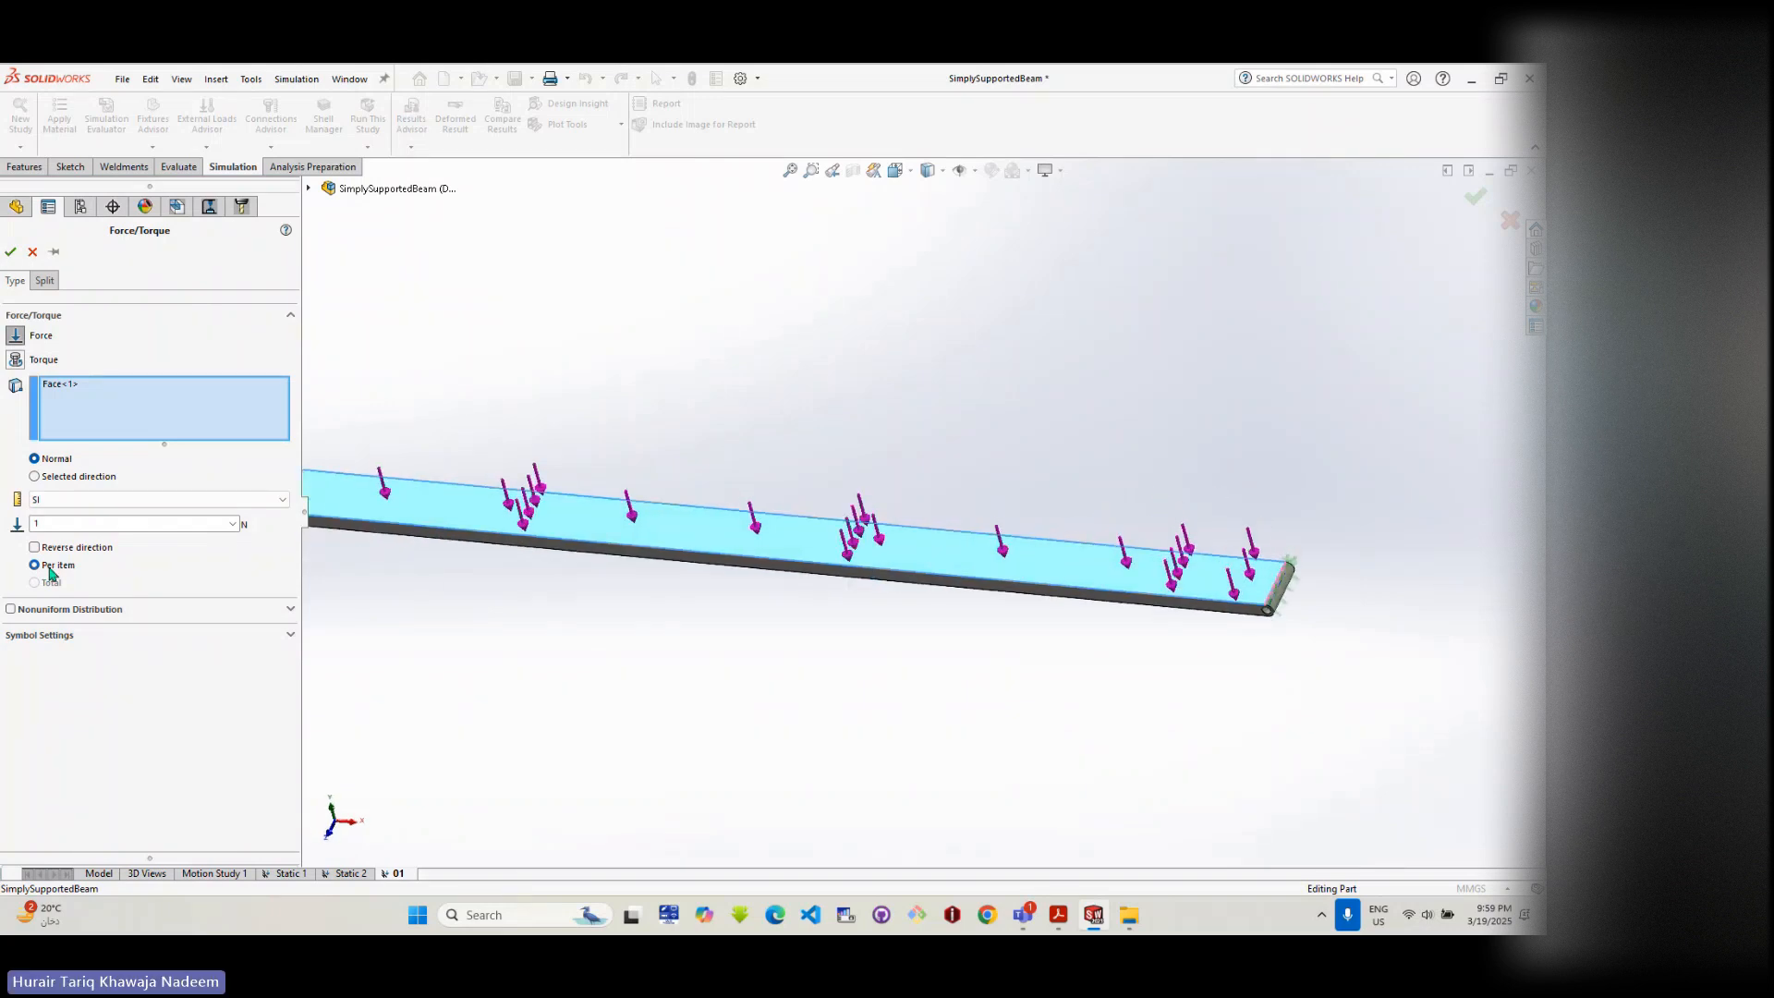
double_click(35, 522)
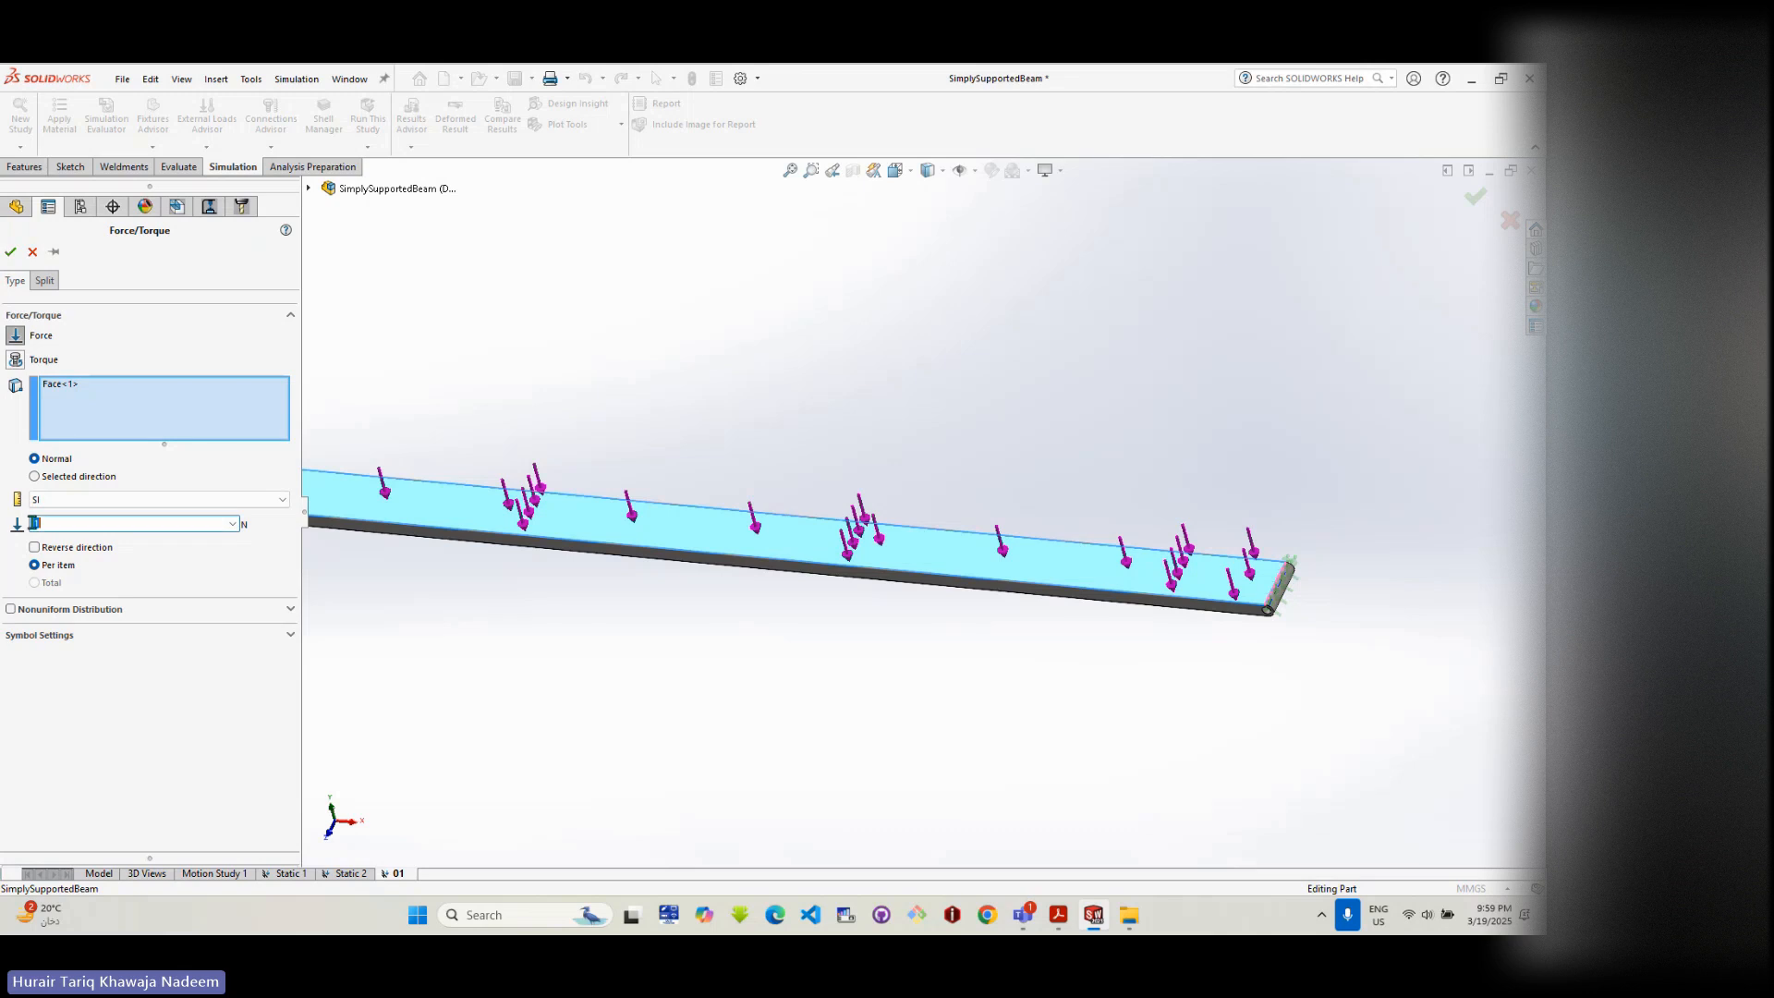
type("1000")
scroll(766, 536, "down", 3)
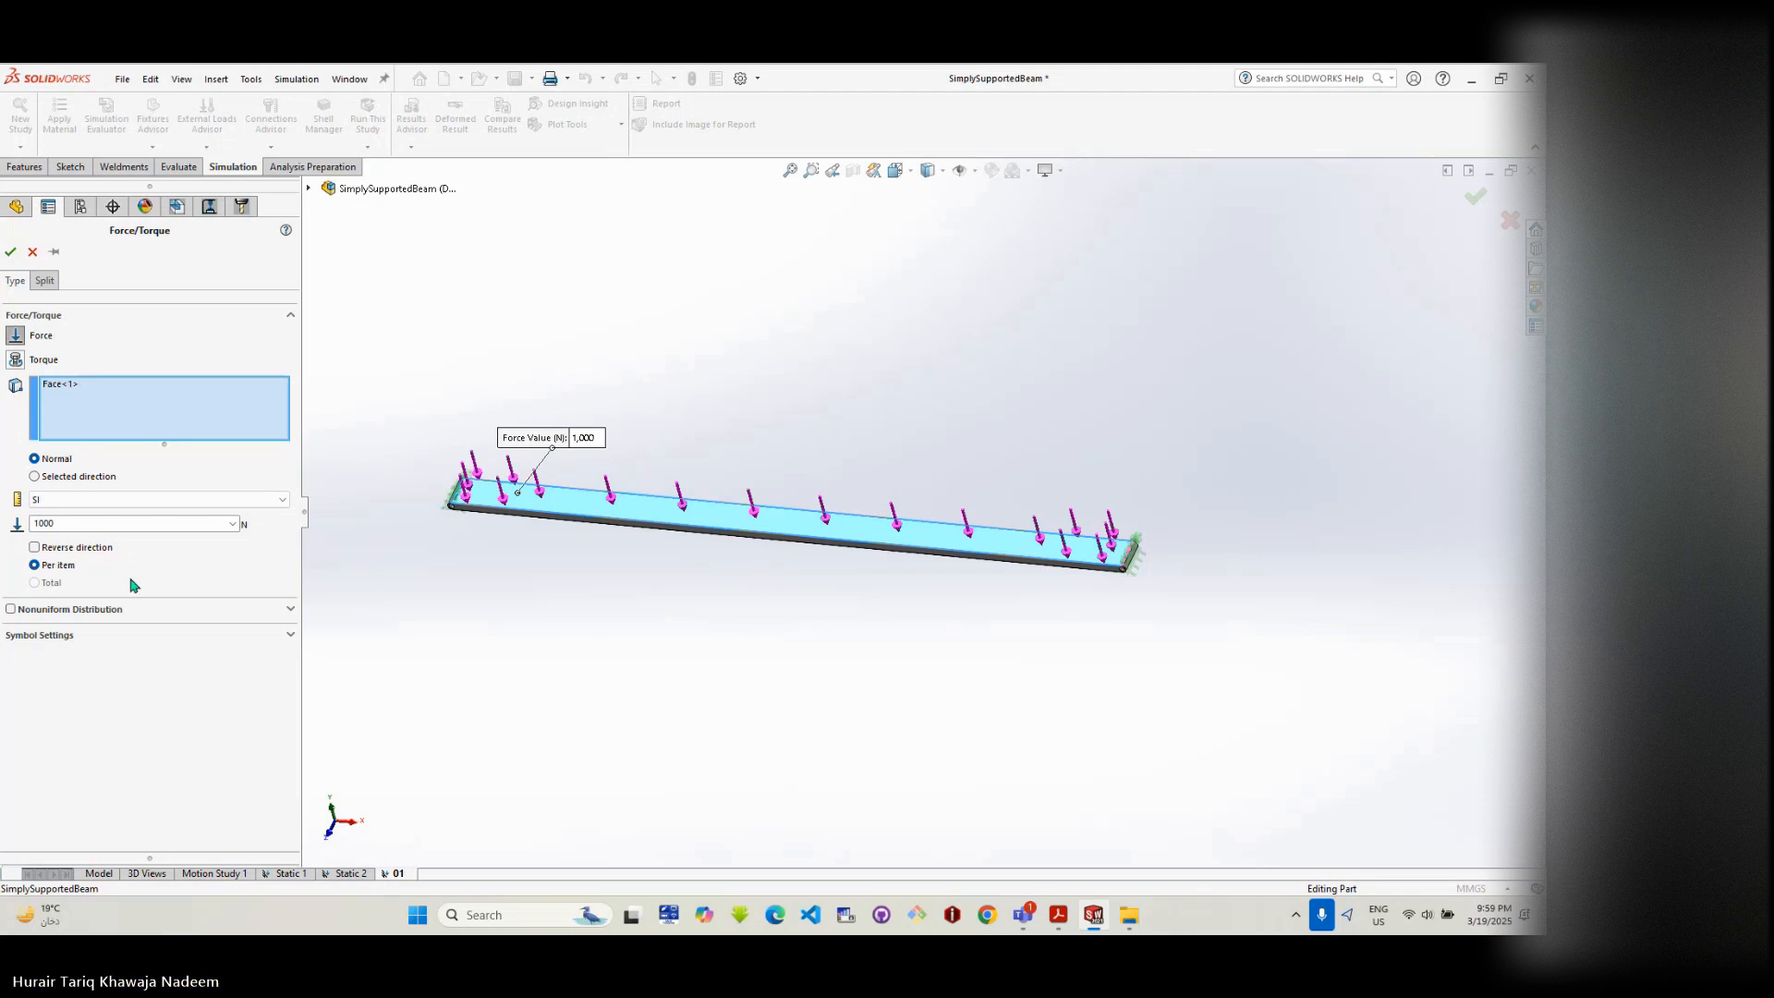
- Clear the top face from the force, cancel the load definition and return to the part model
left_click(73, 388)
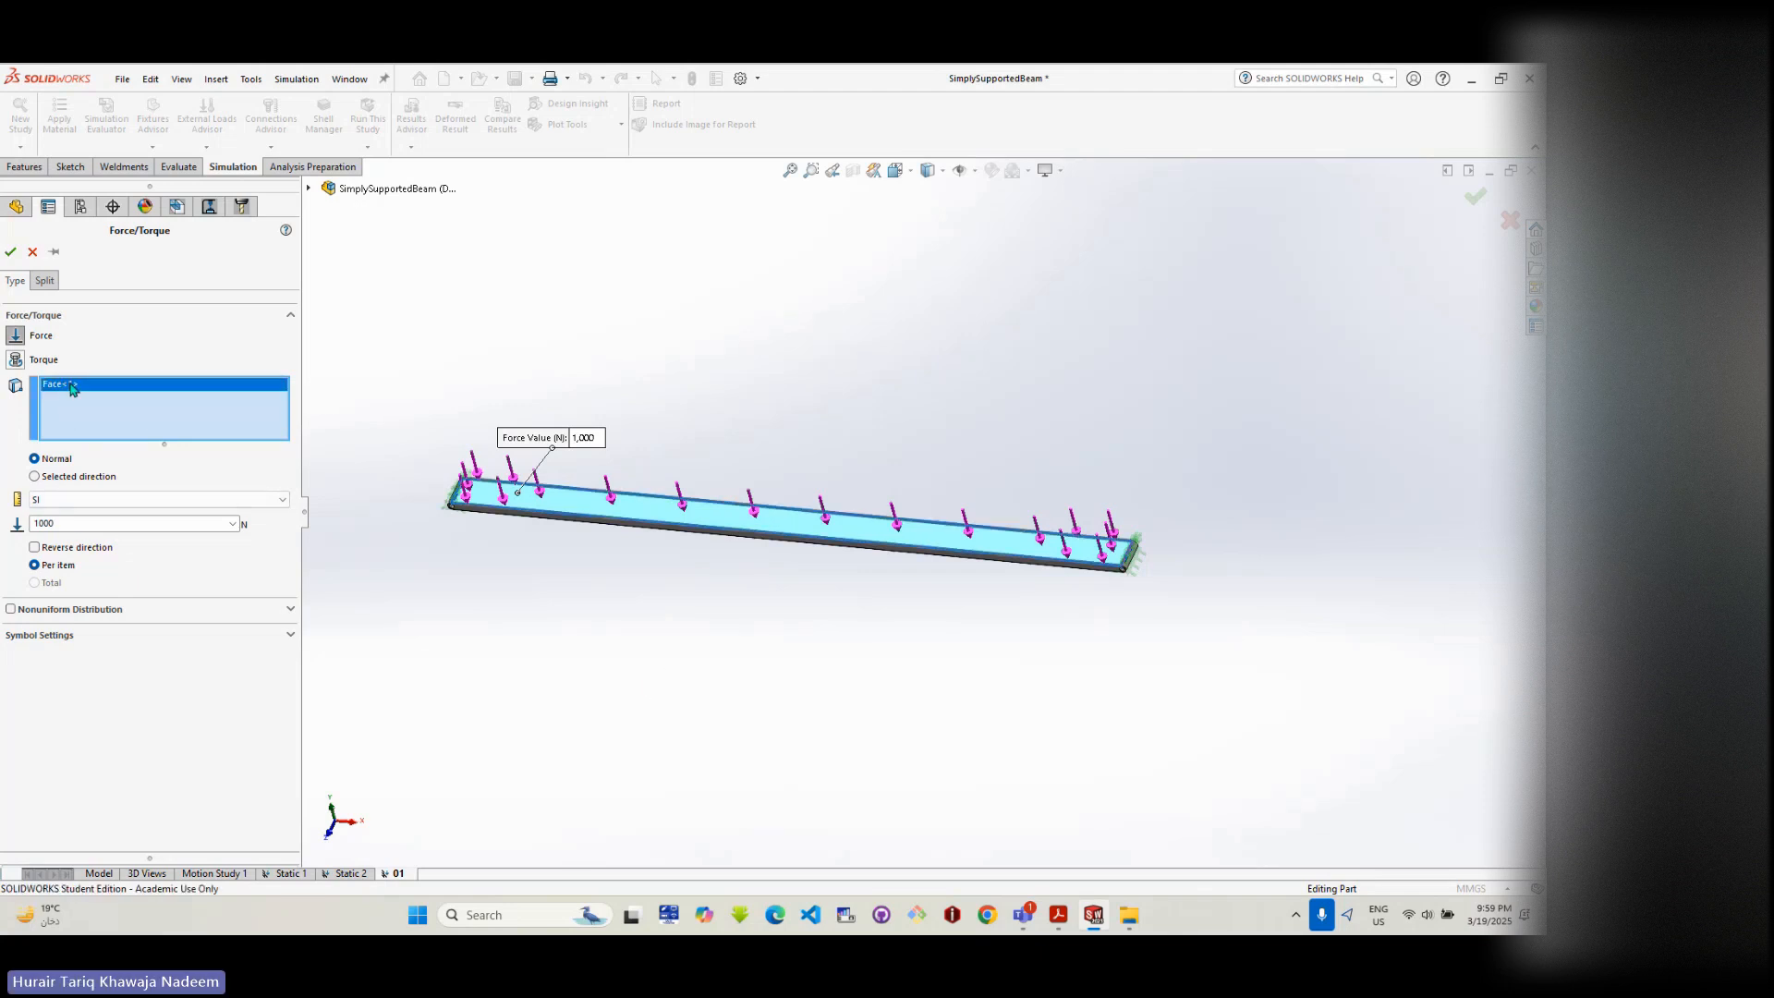
key("Delete")
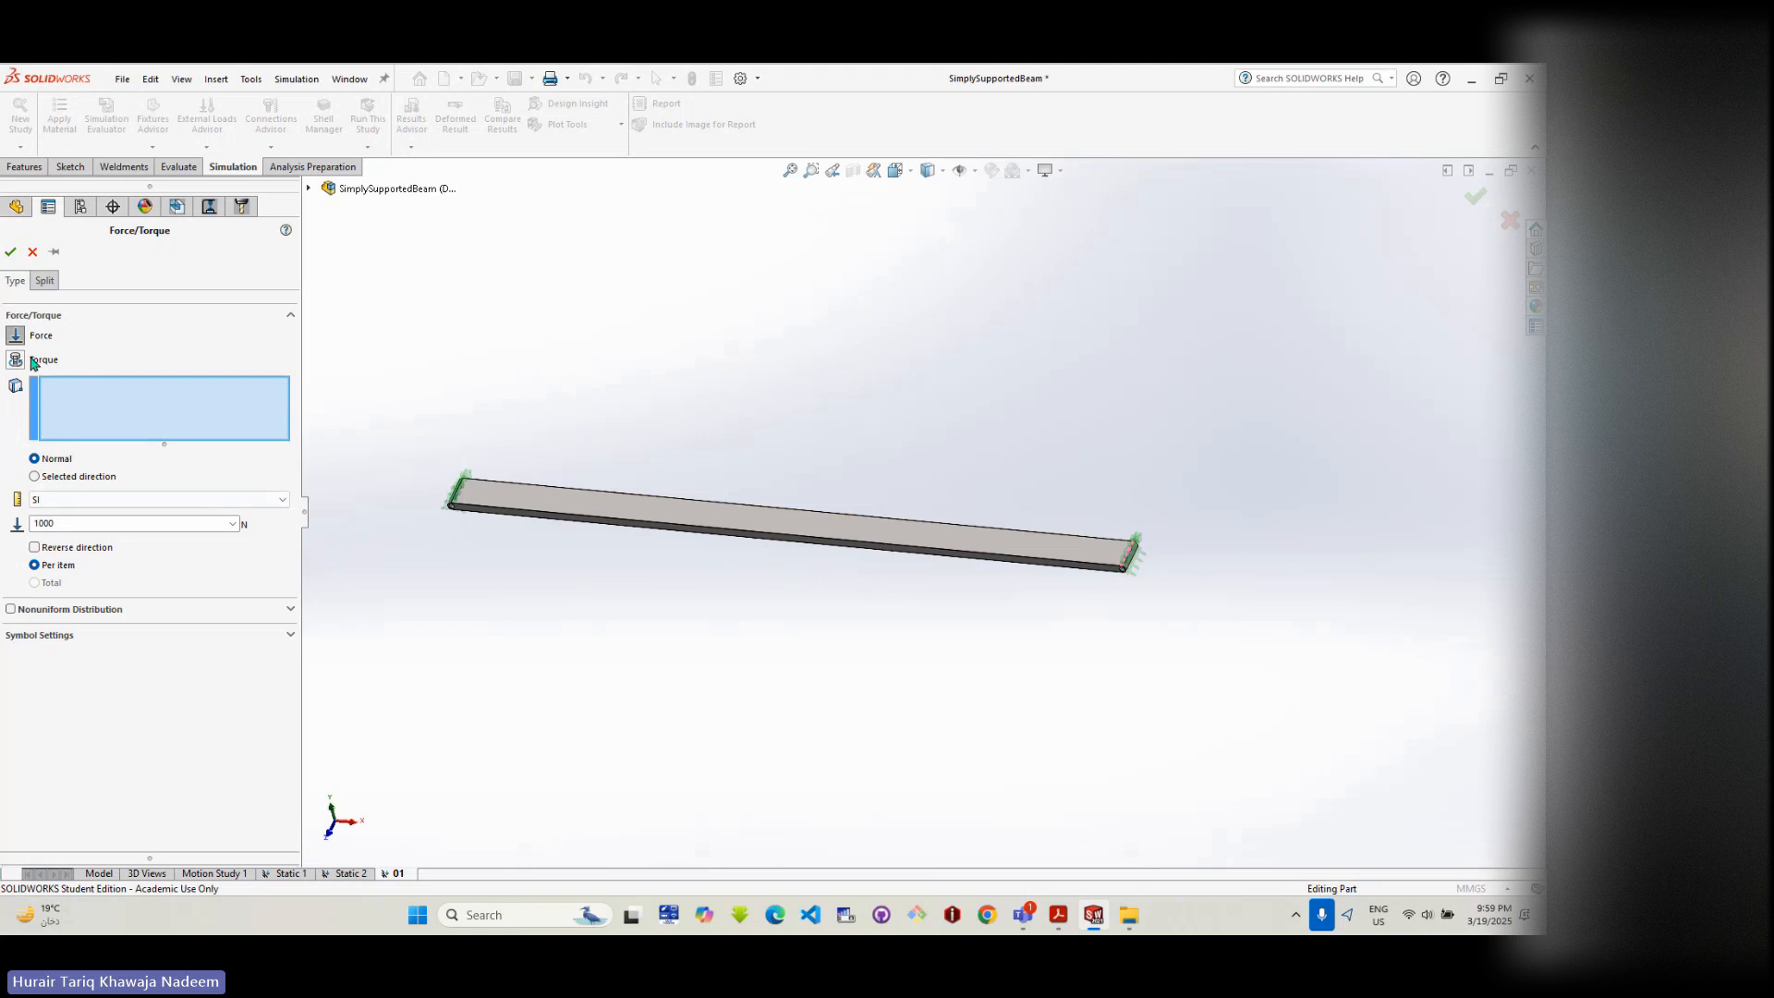
left_click(32, 251)
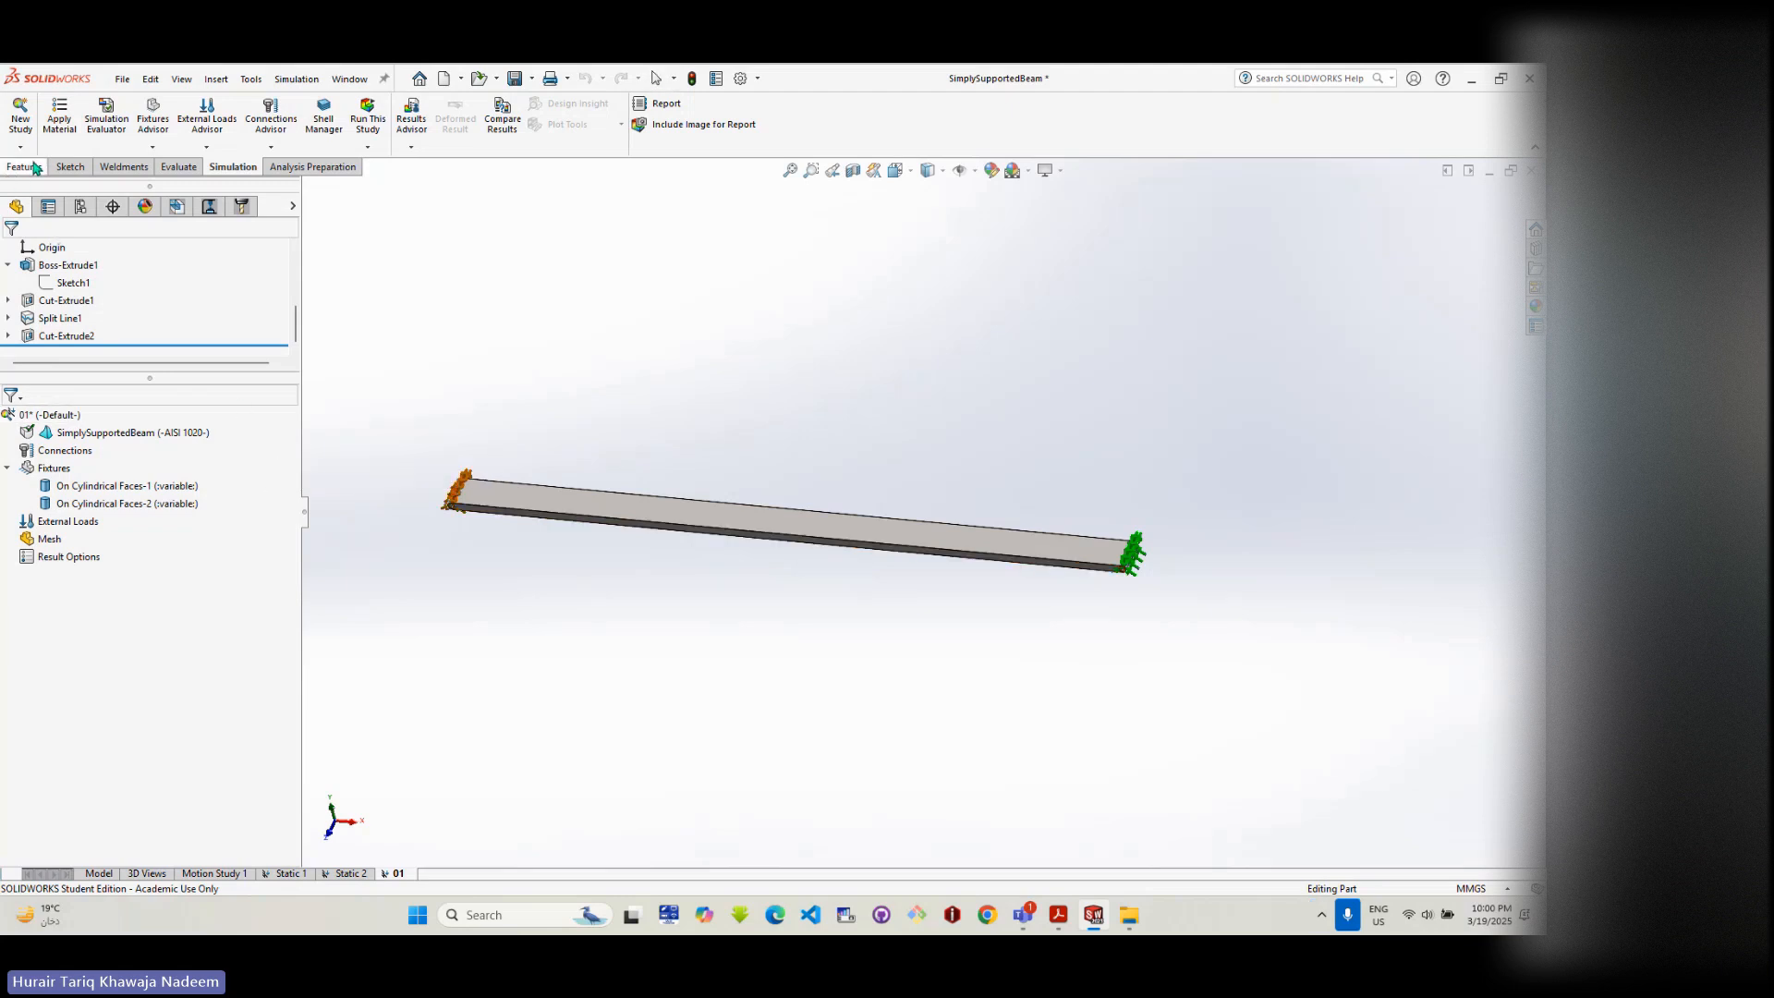
left_click(98, 874)
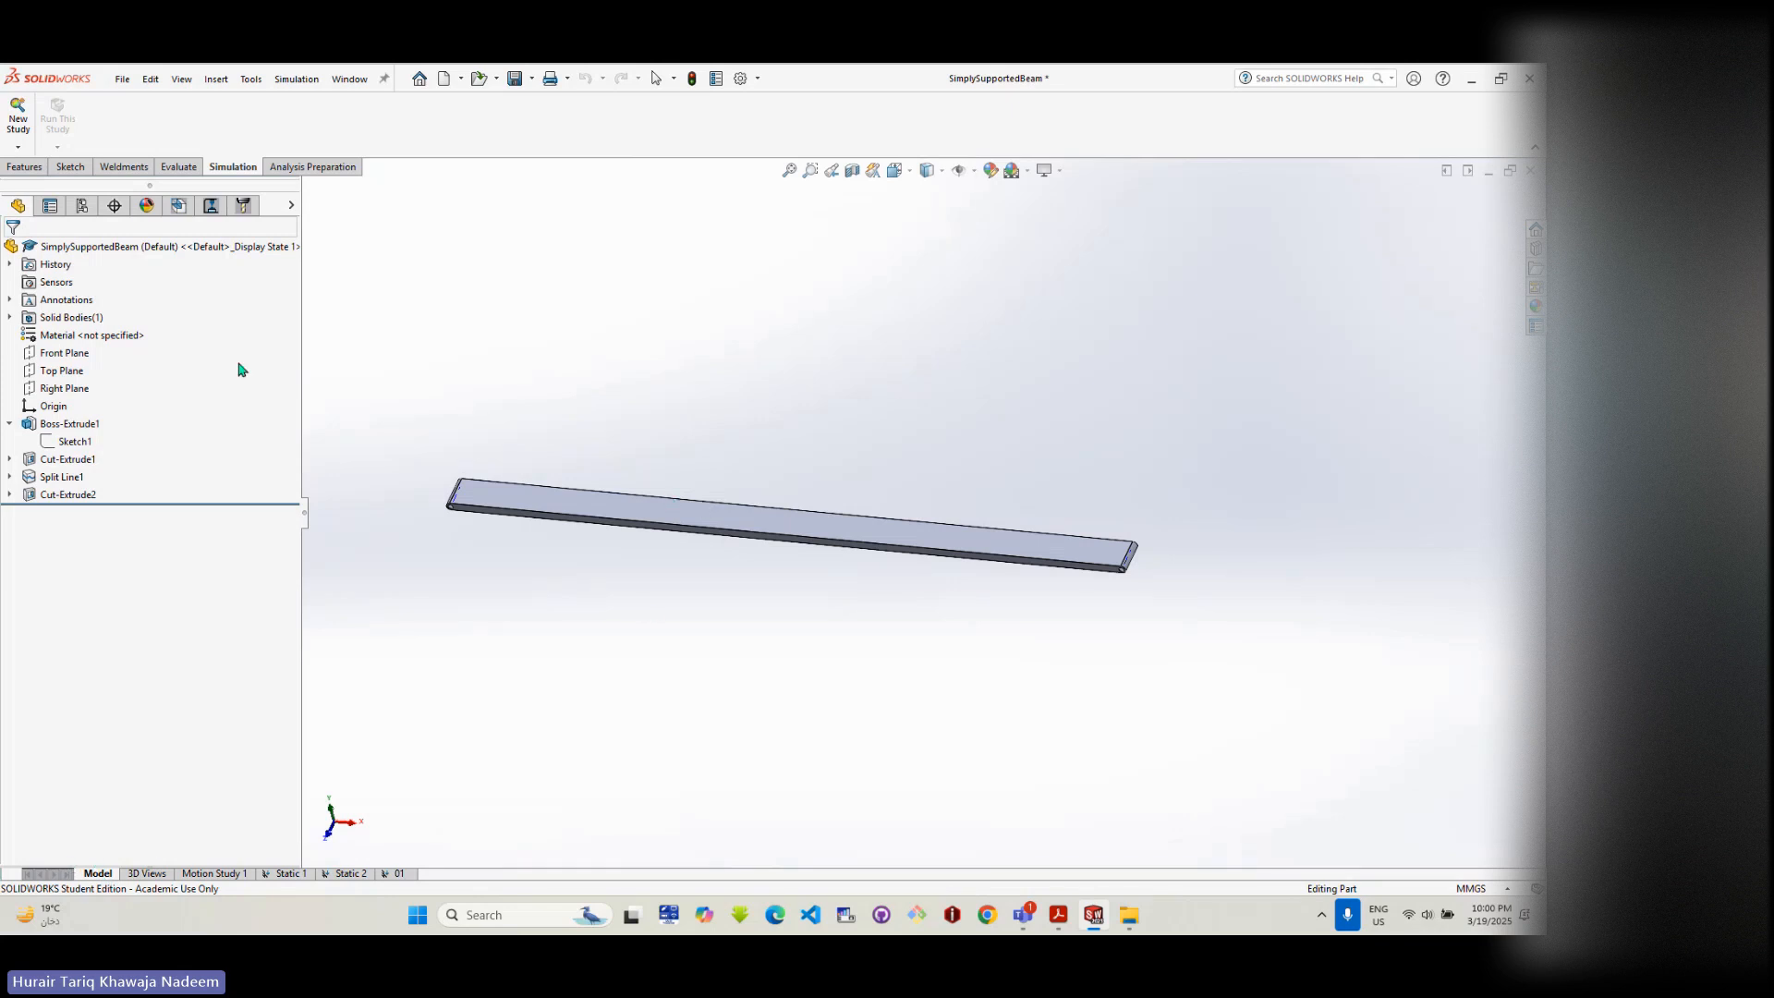
left_click(25, 168)
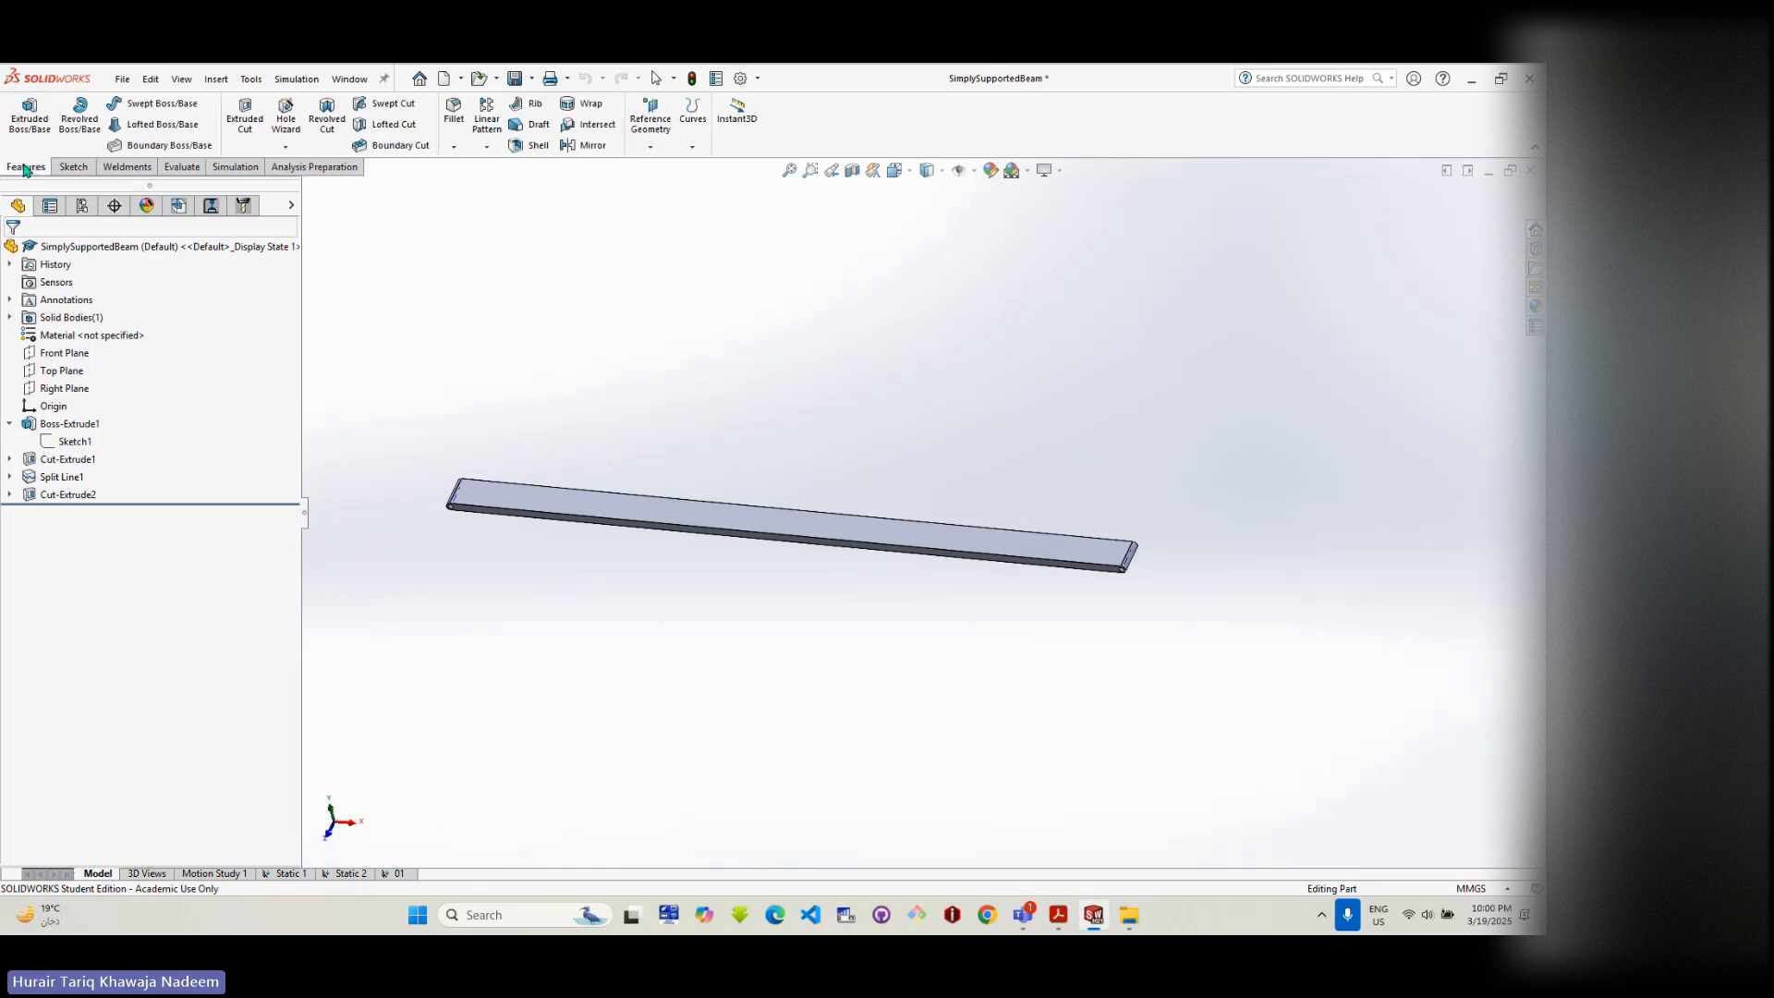
left_click(692, 147)
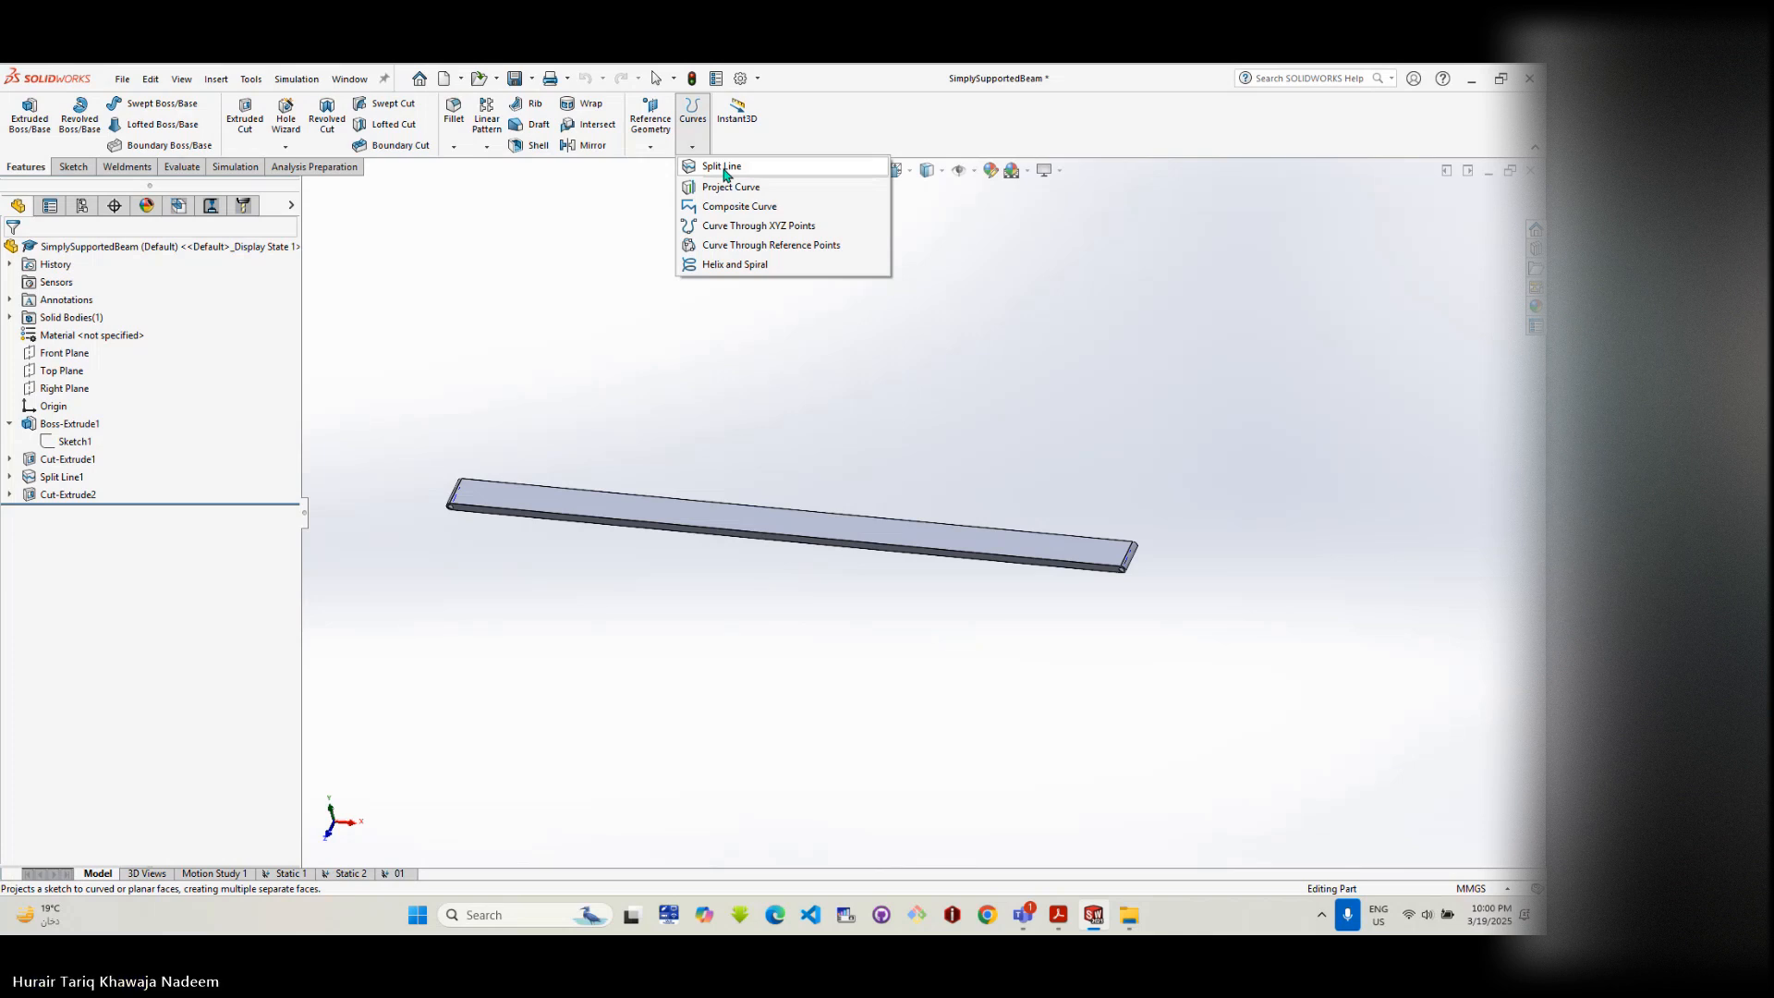
left_click(725, 174)
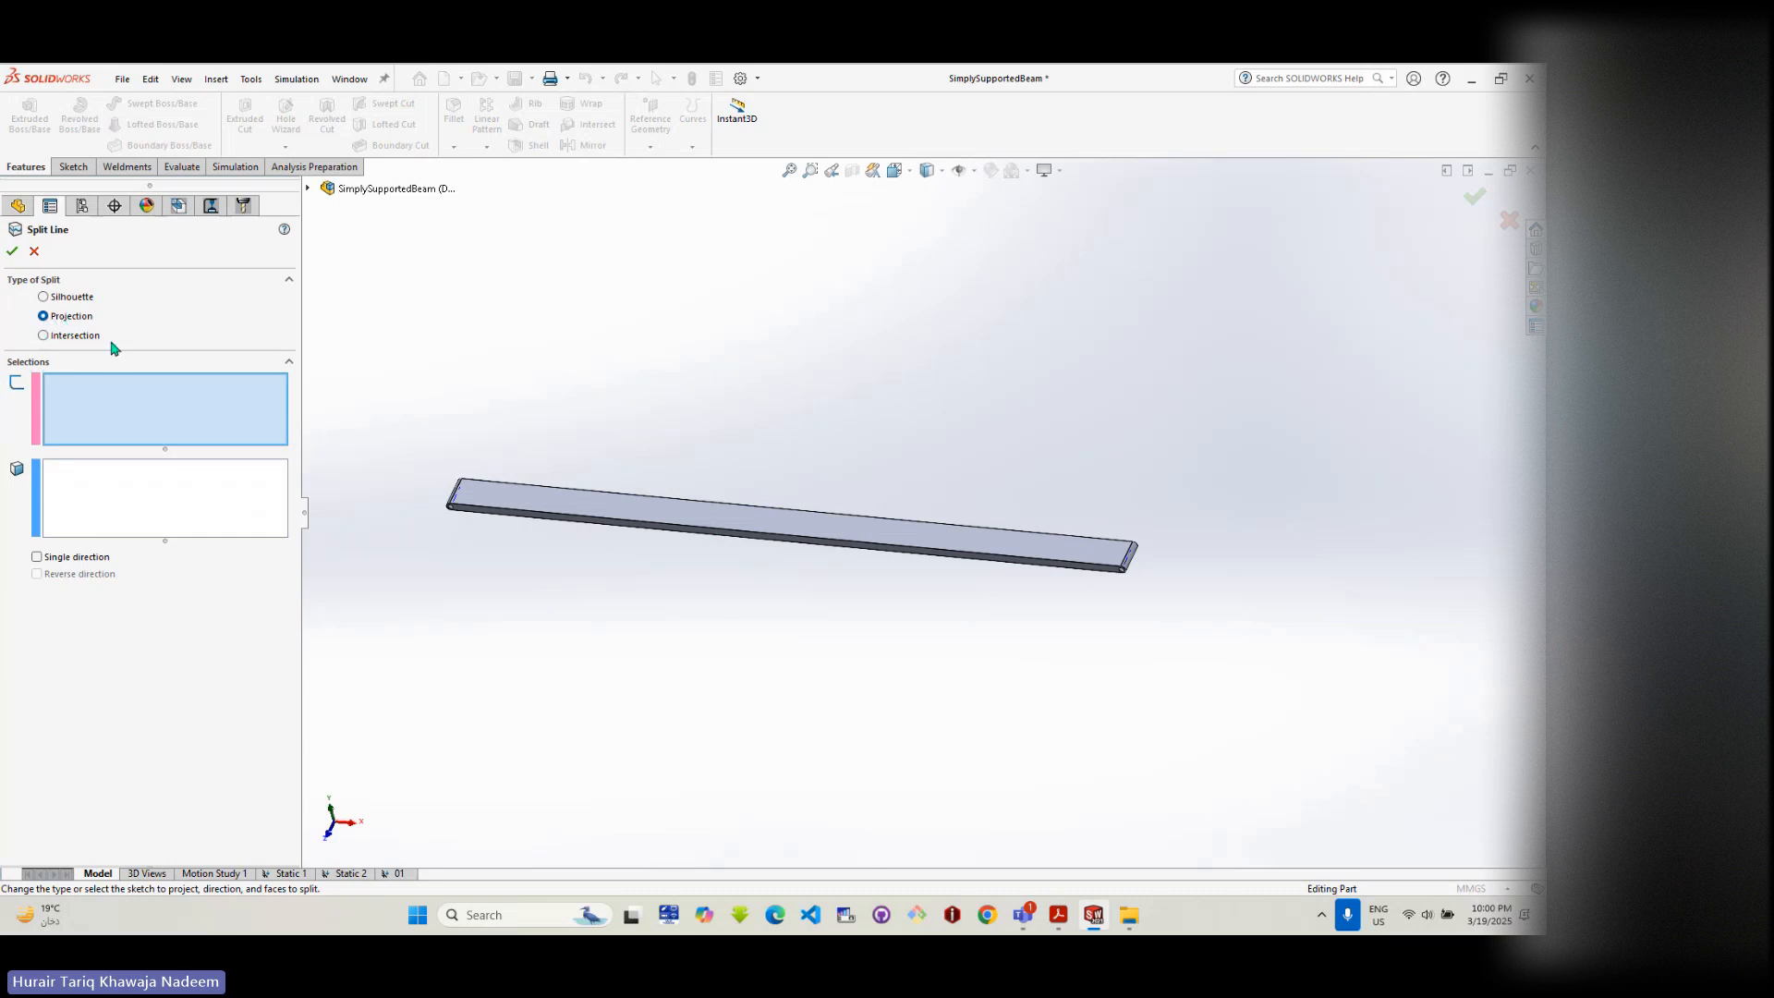
left_click(34, 251)
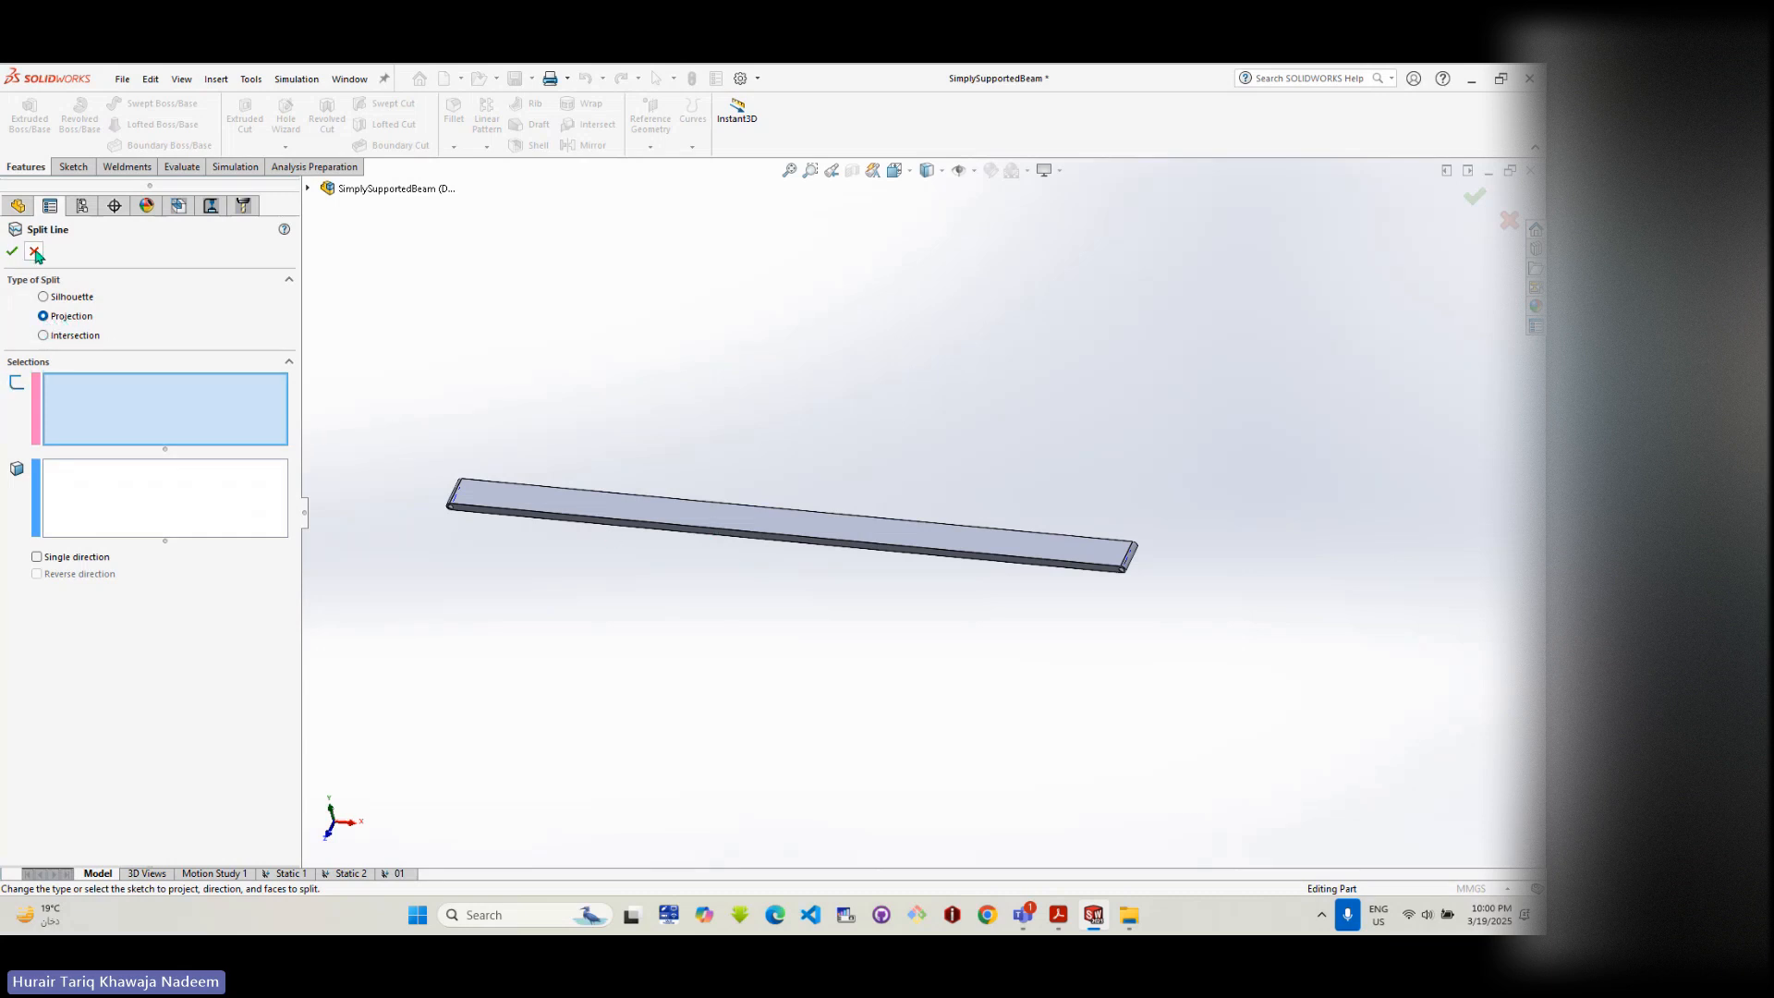
- Open a new sketch on the beam's long top face
left_click(73, 167)
left_click(22, 111)
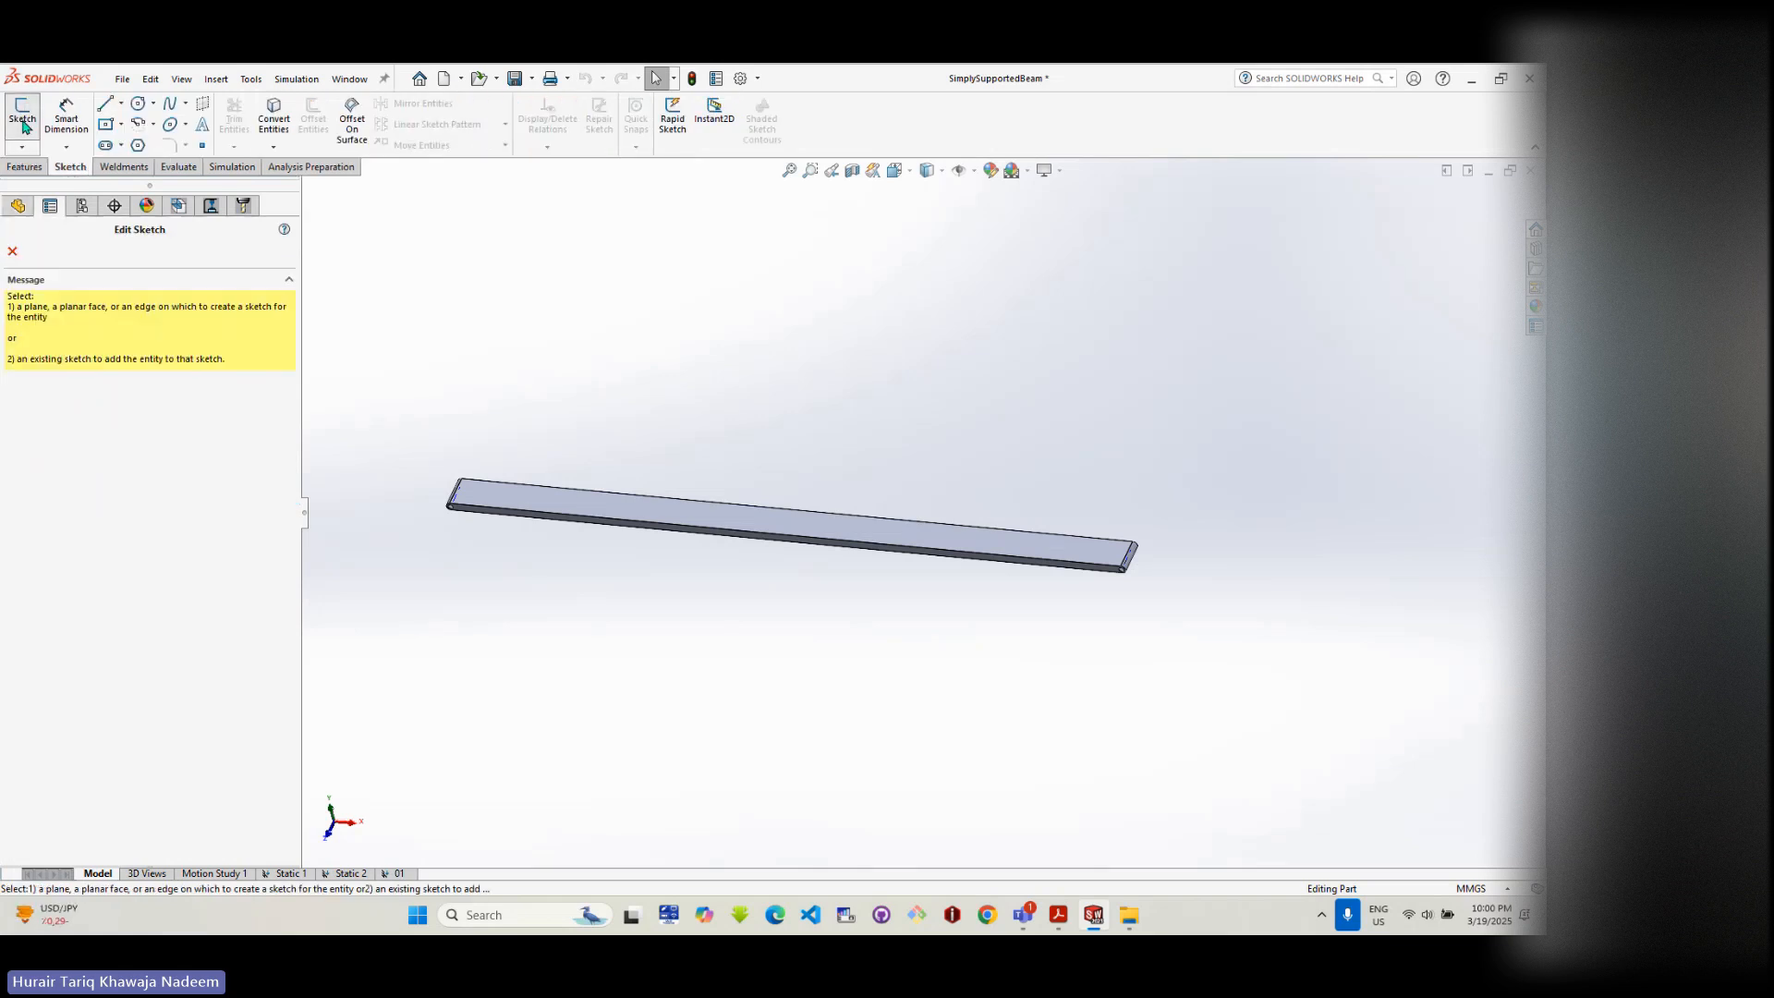
left_click(712, 523)
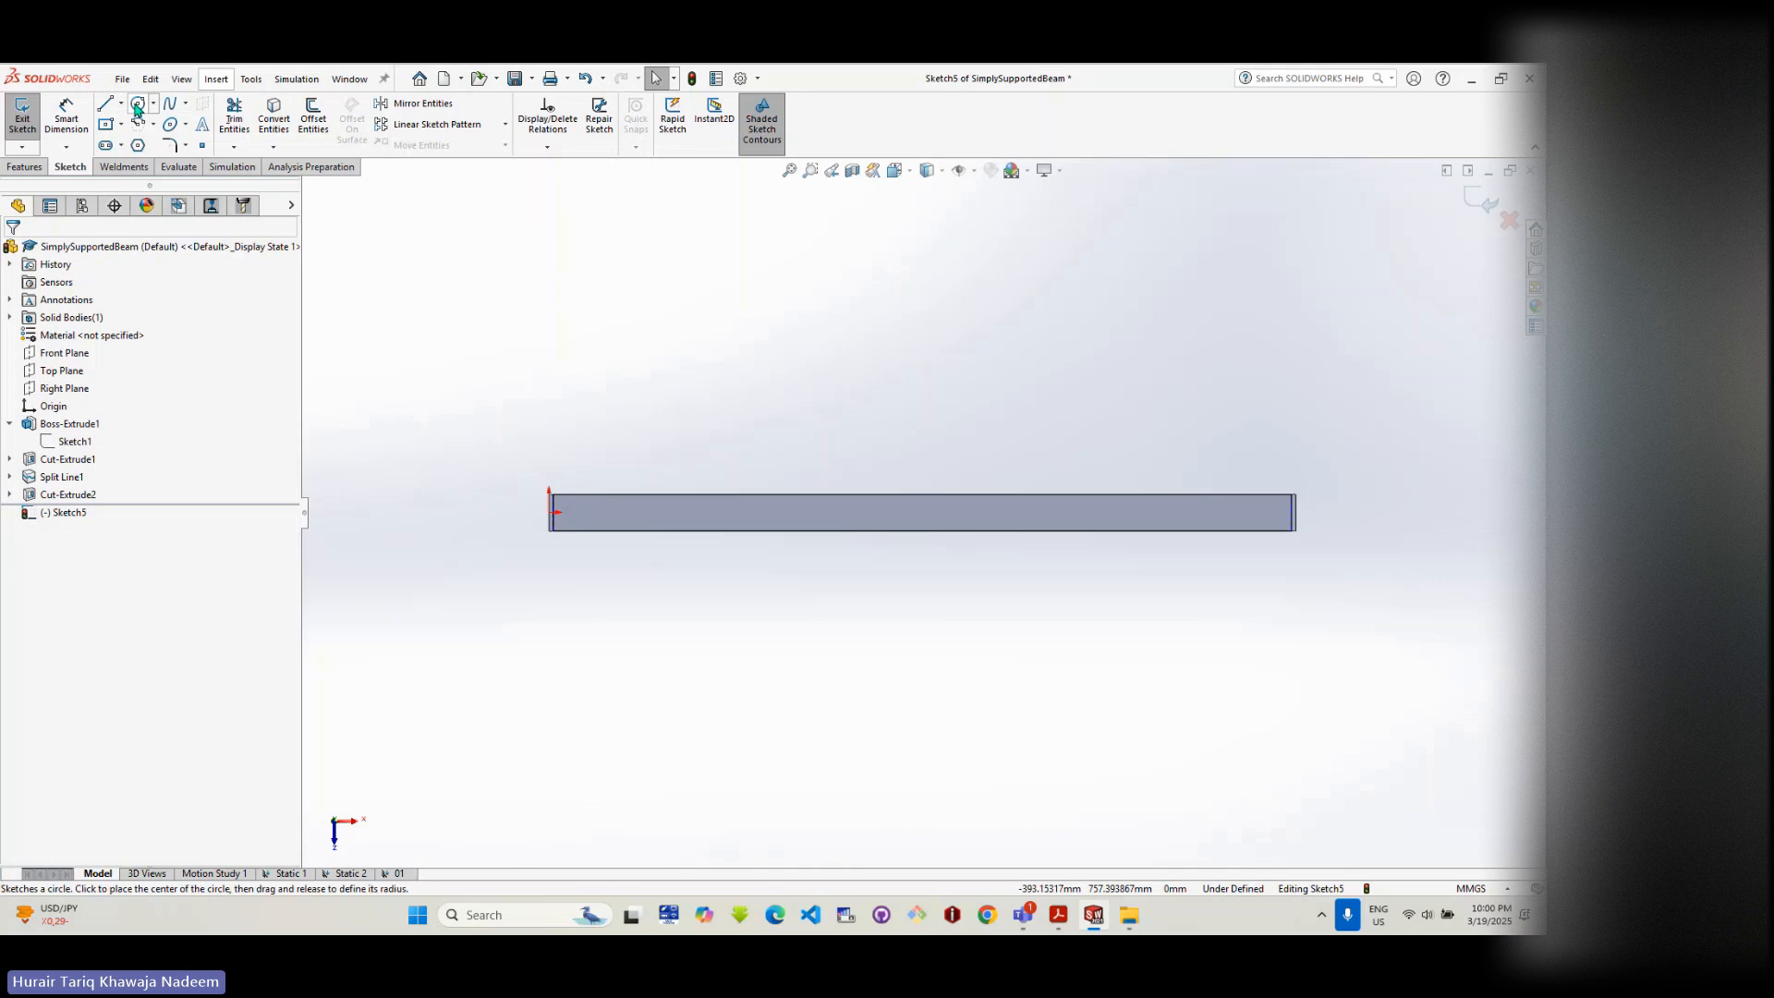
- Sketch two circles level with the origin, radii about 39 mm and 37 mm, centred about 482 mm and 1437 mm along the beam
left_click(138, 103)
scroll(692, 510, "down", 2)
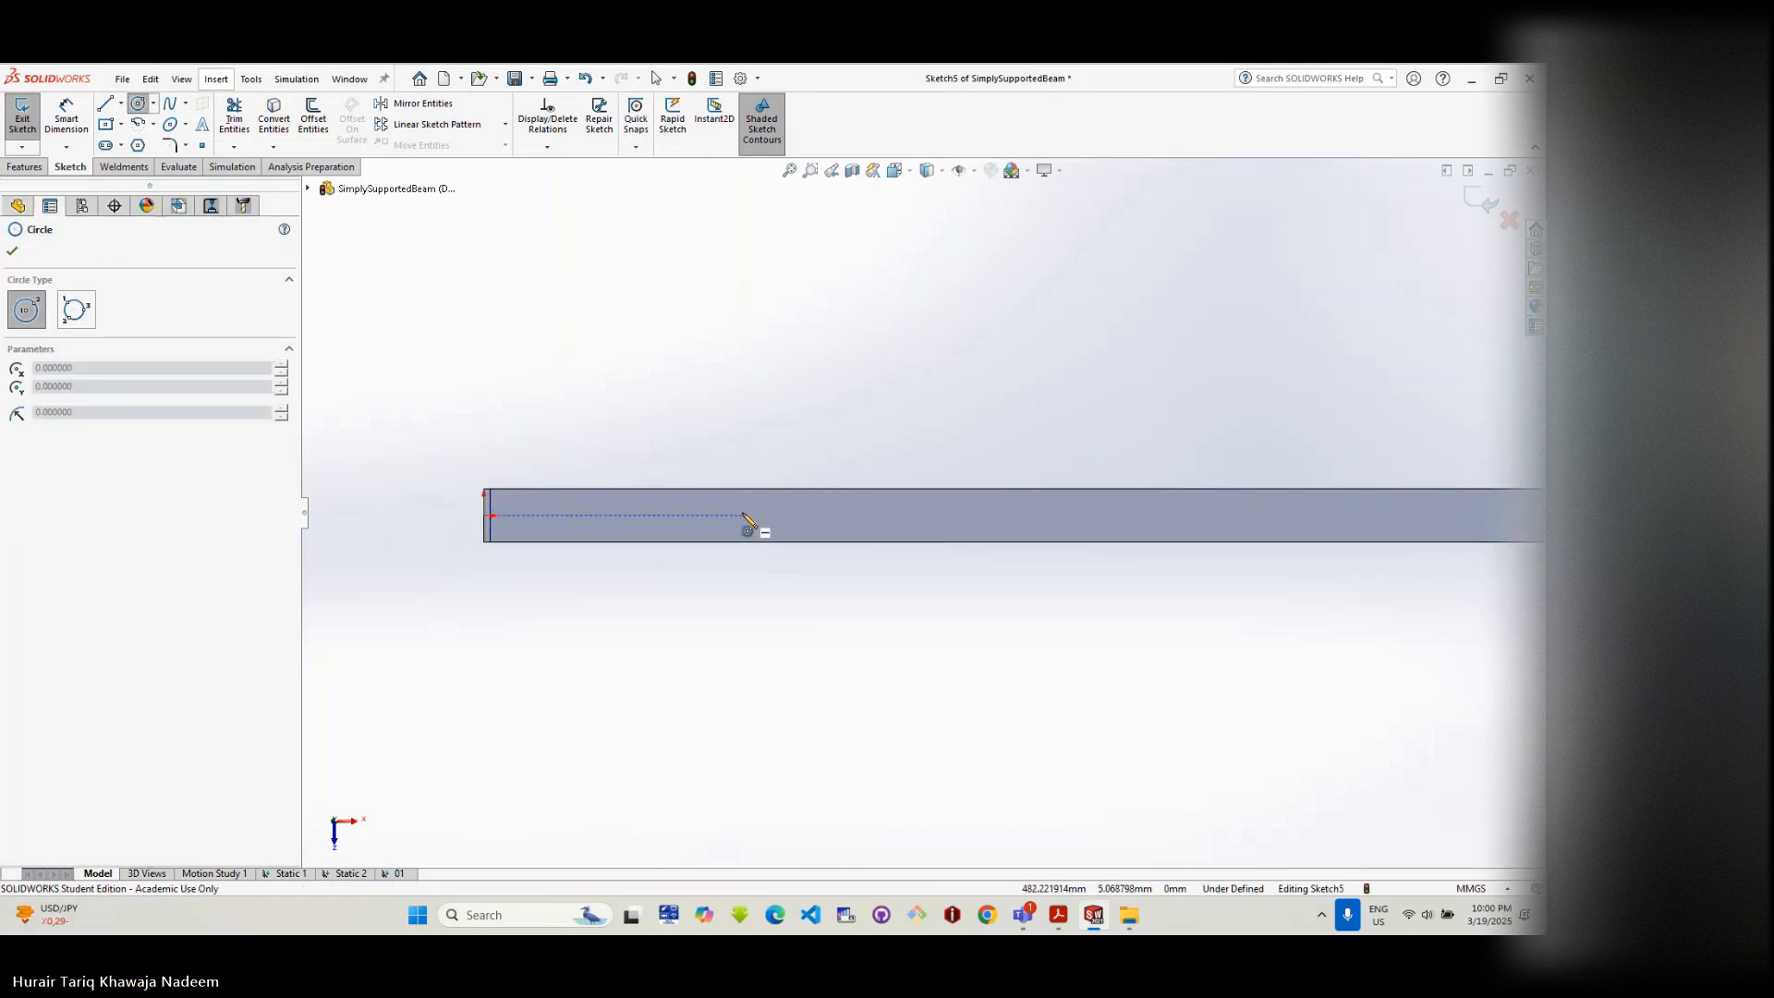
left_click(742, 515)
left_click(760, 543)
scroll(1025, 528, "up", 2)
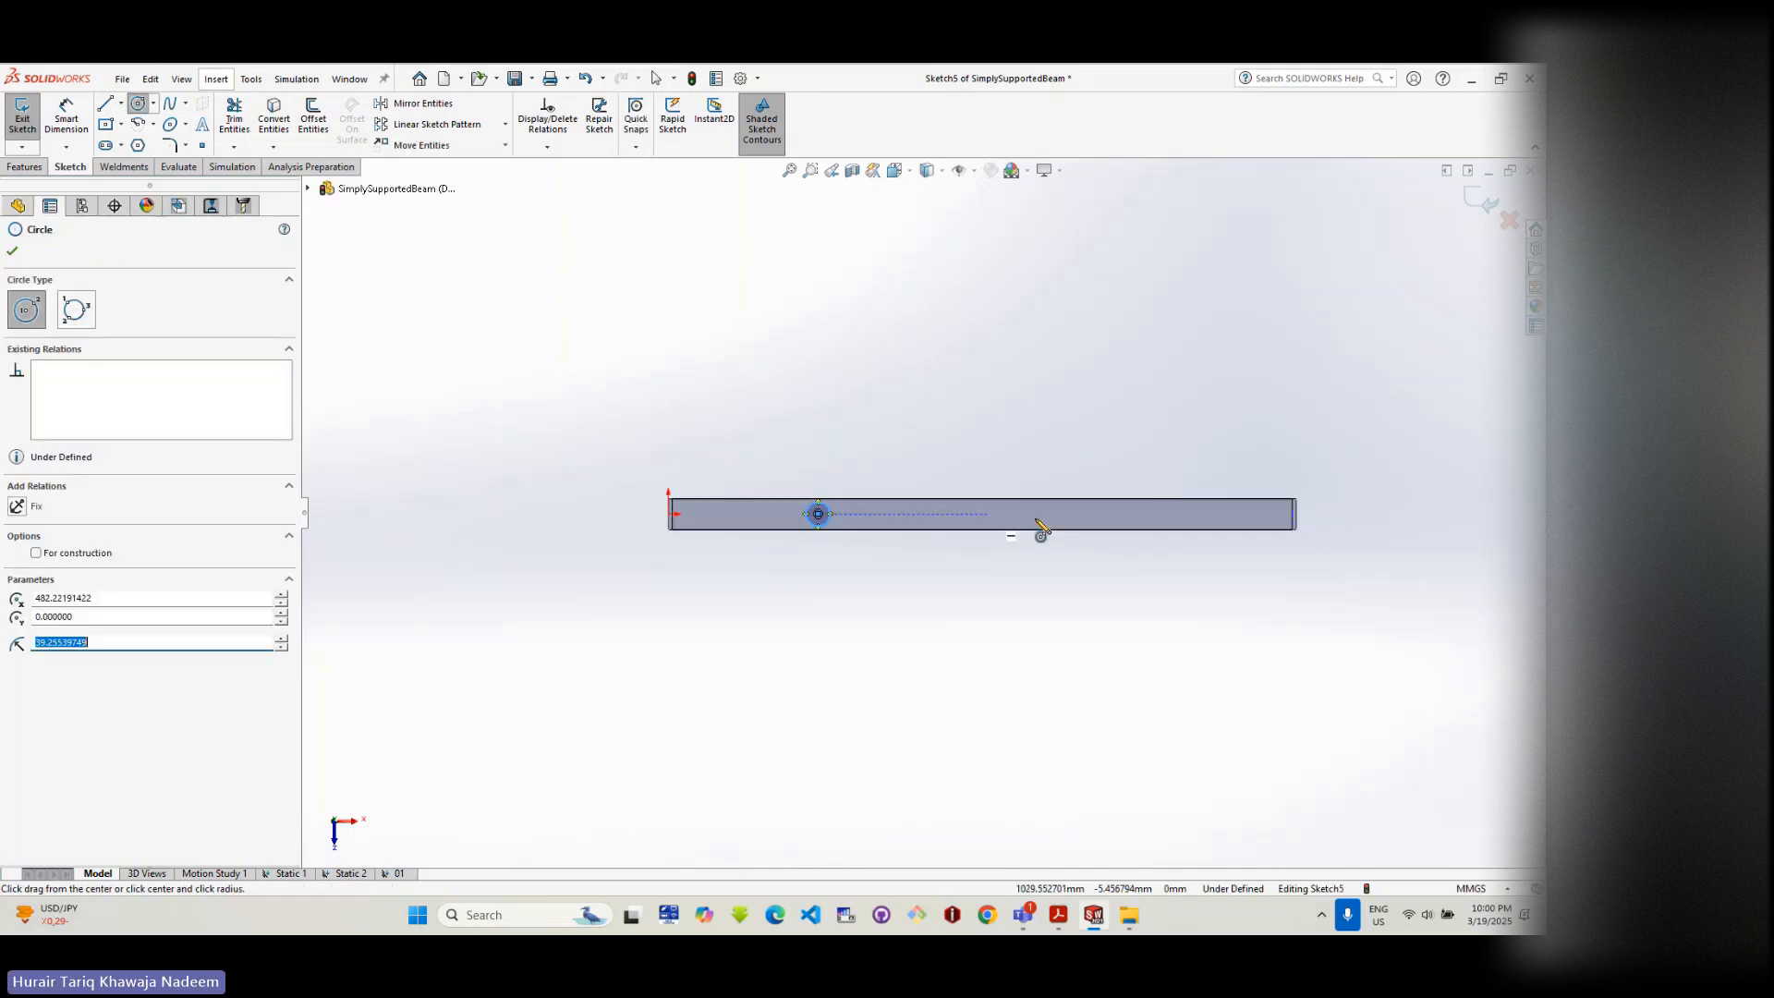
left_click(1114, 514)
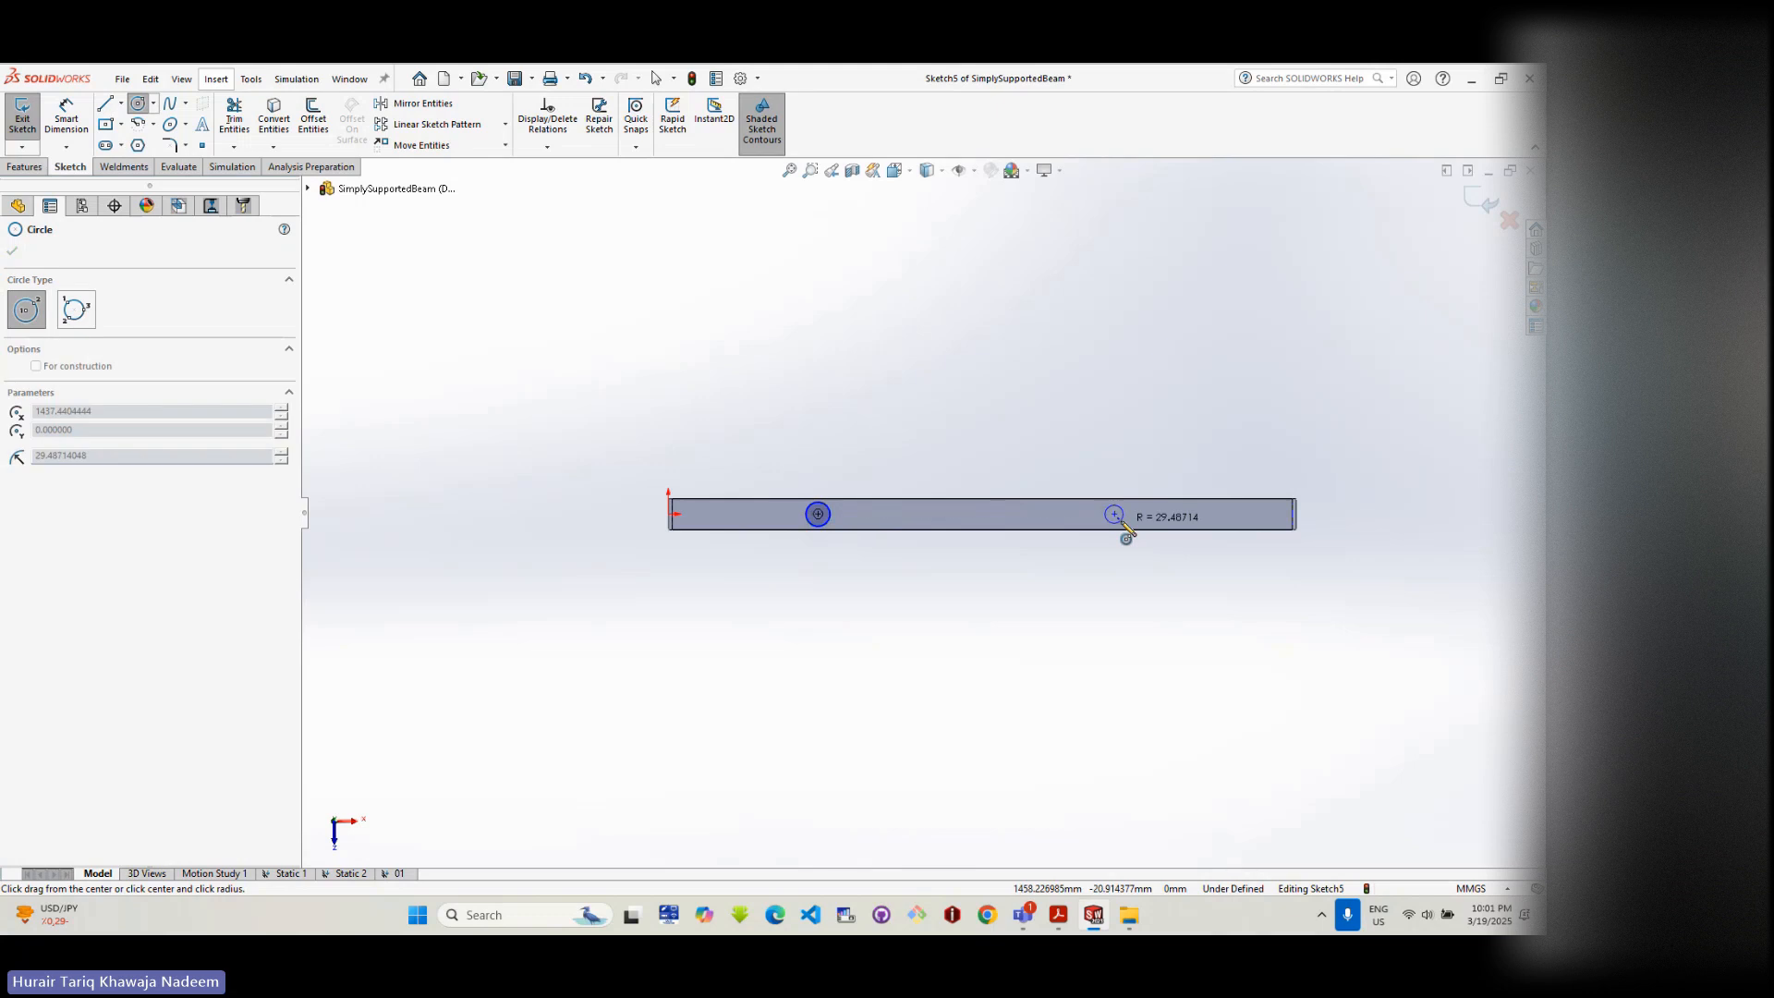
left_click(1128, 536)
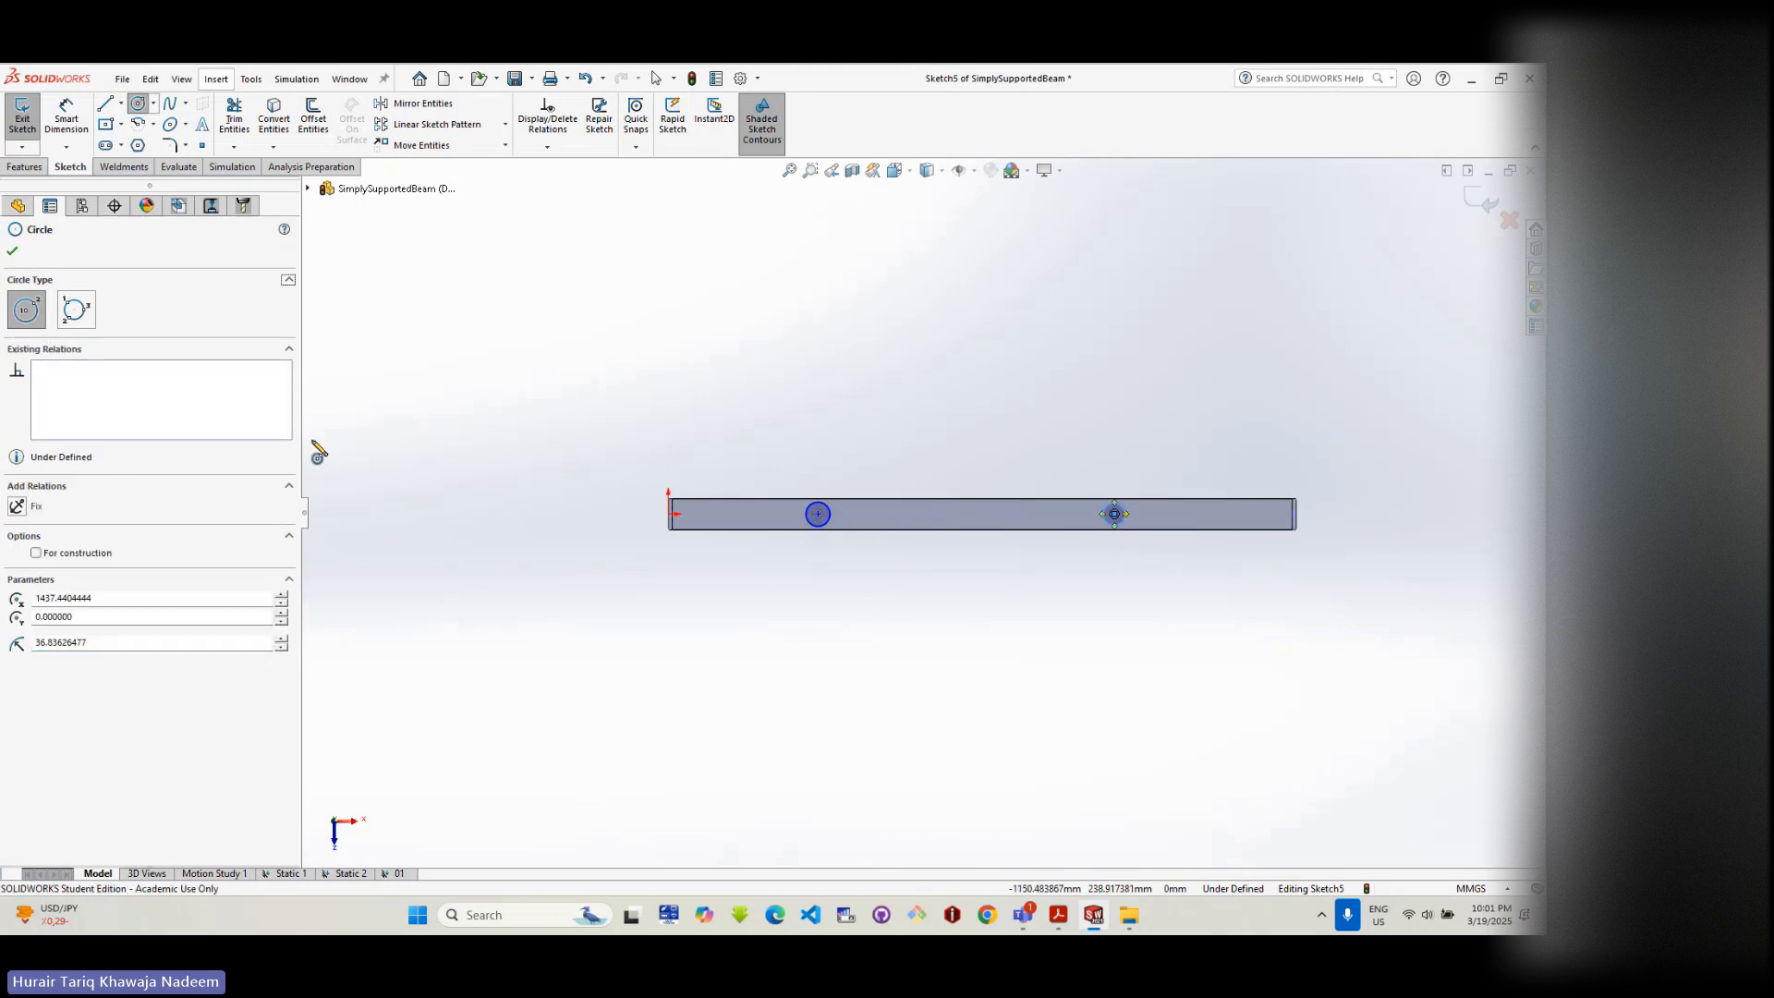
left_click(15, 244)
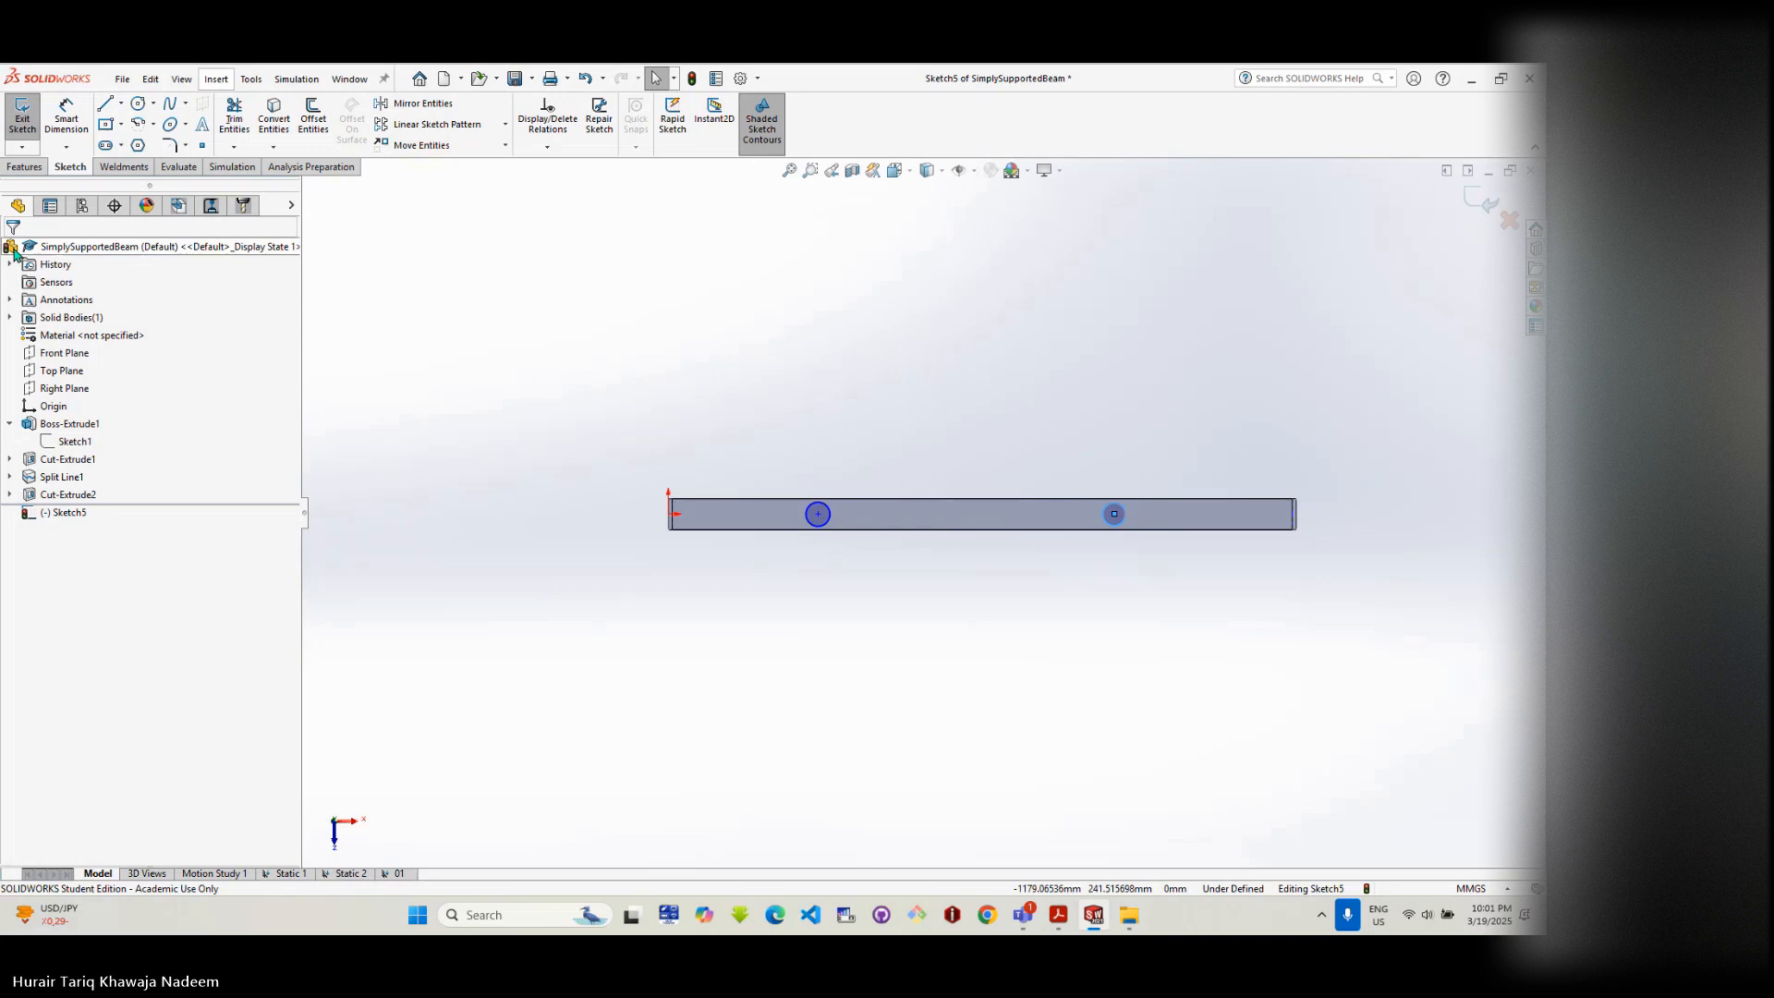
- Create a projection split line from the current two-circle sketch on the beam's long top face
left_click(26, 167)
left_click(693, 149)
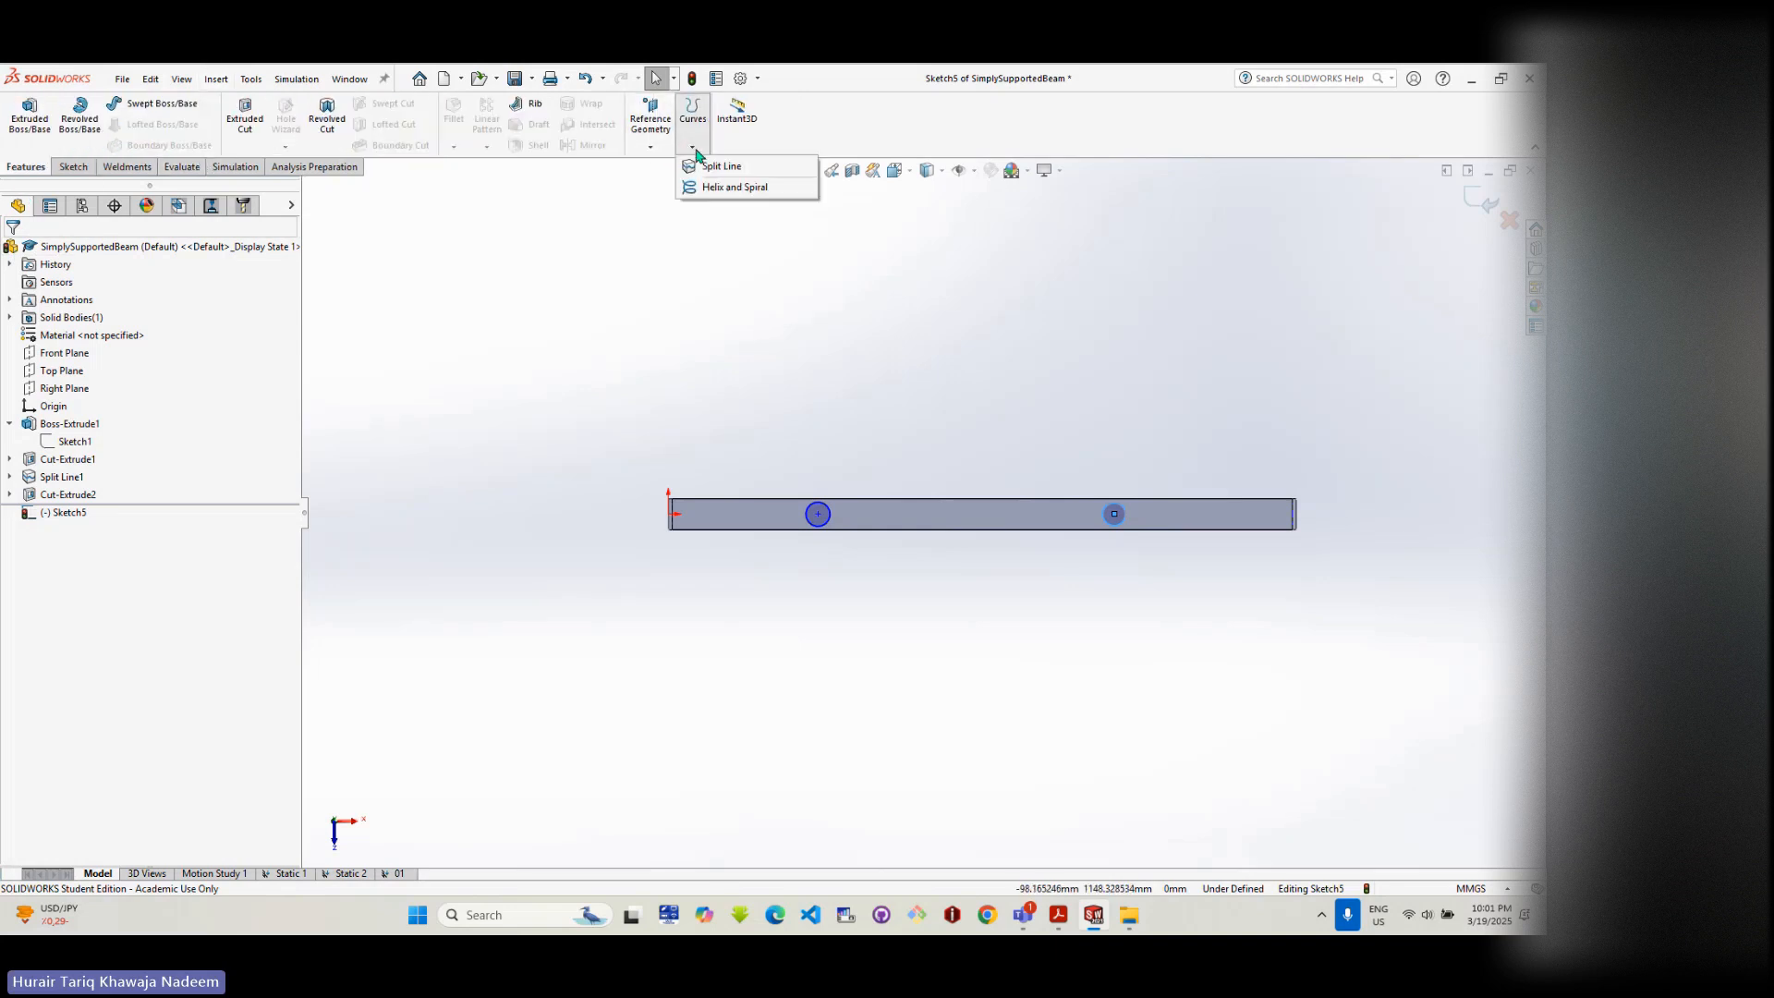
left_click(721, 166)
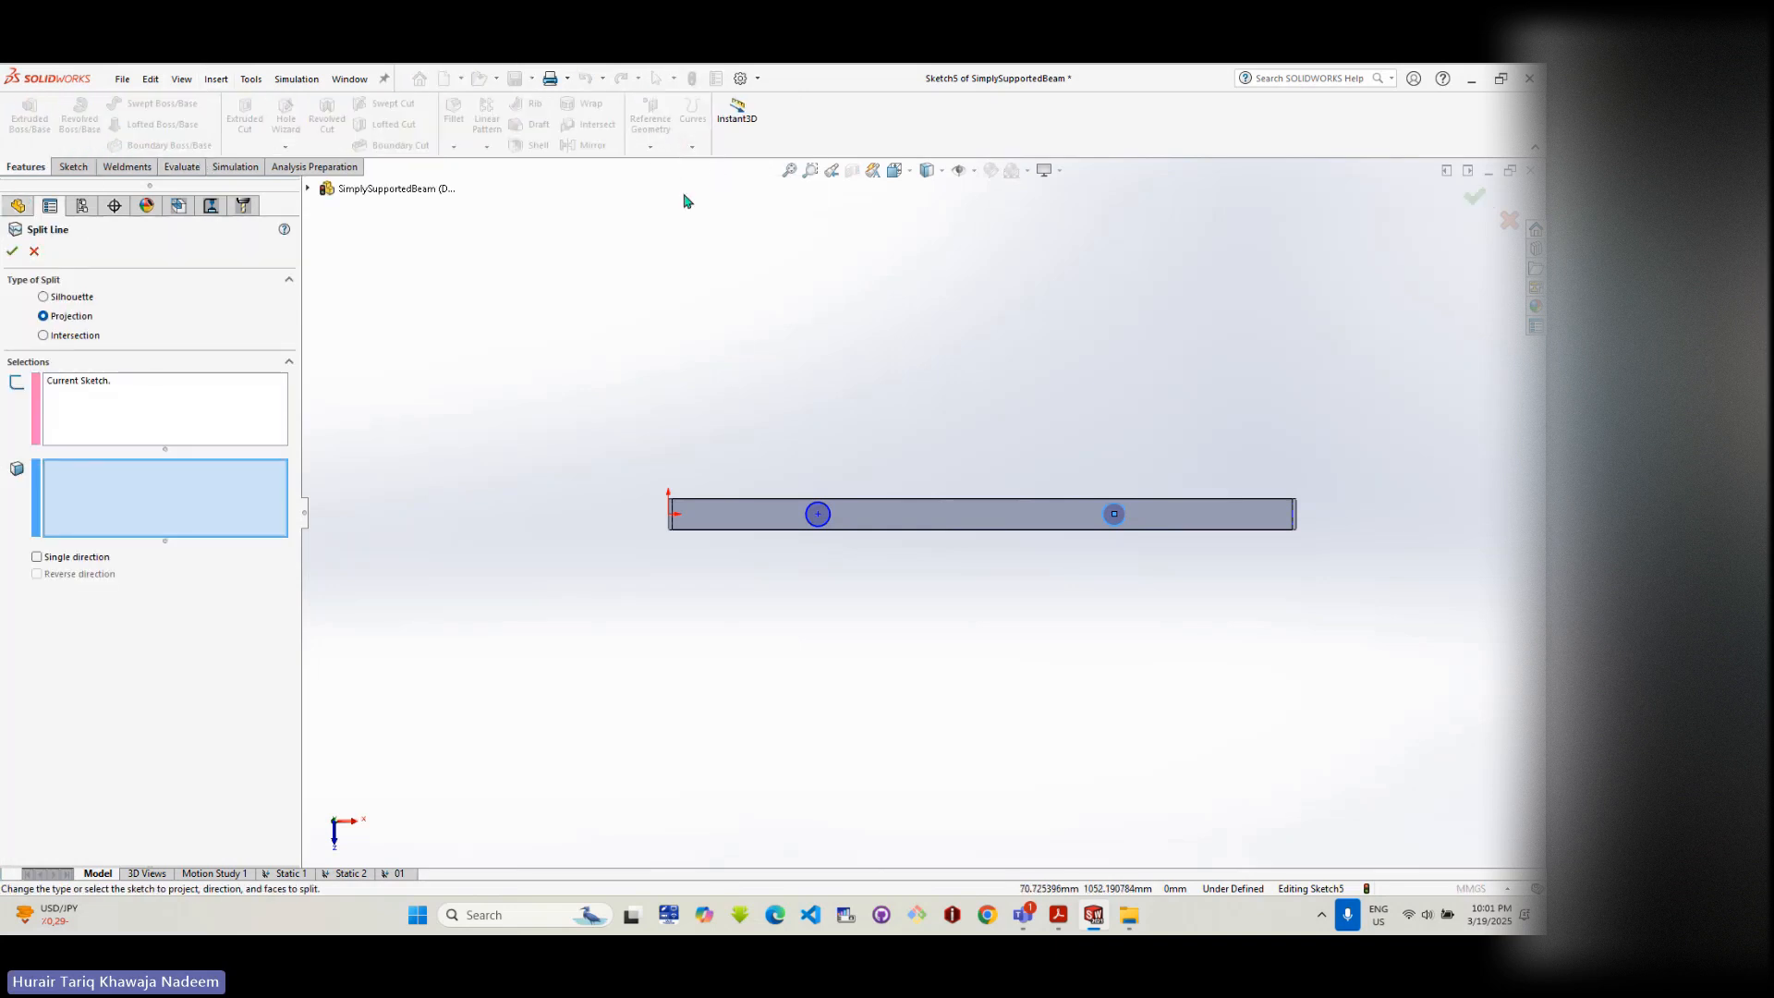
left_click(80, 384)
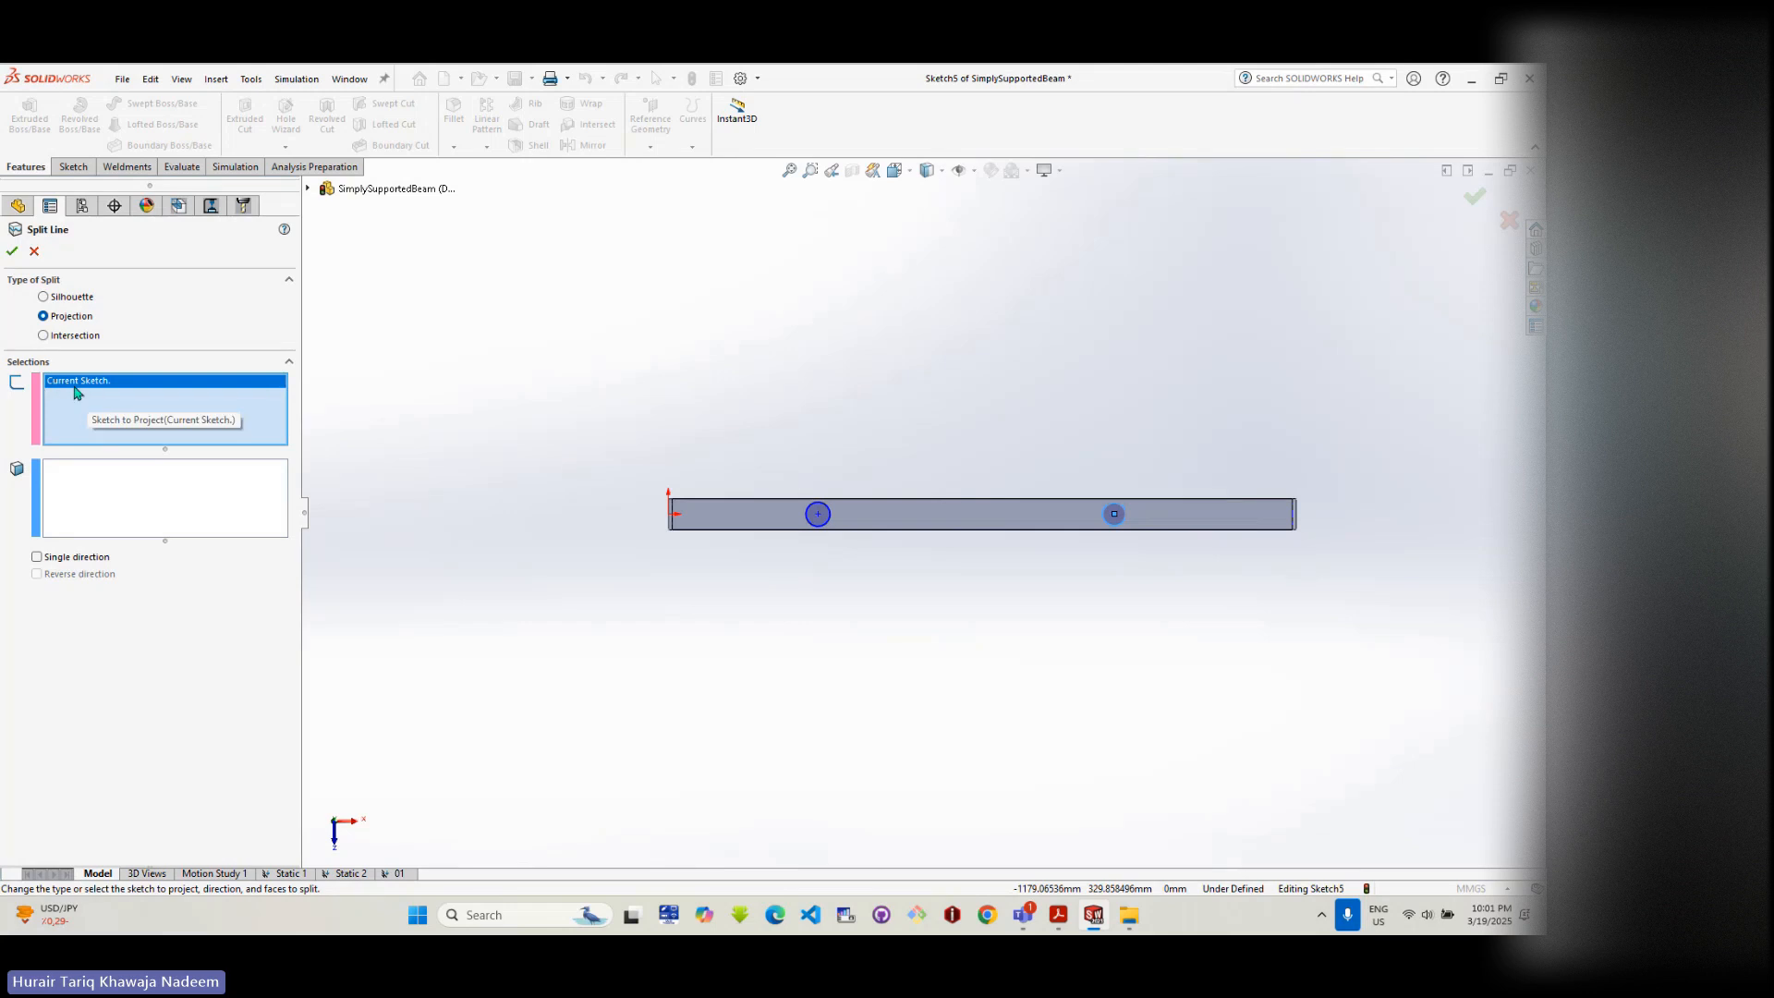
left_click(70, 471)
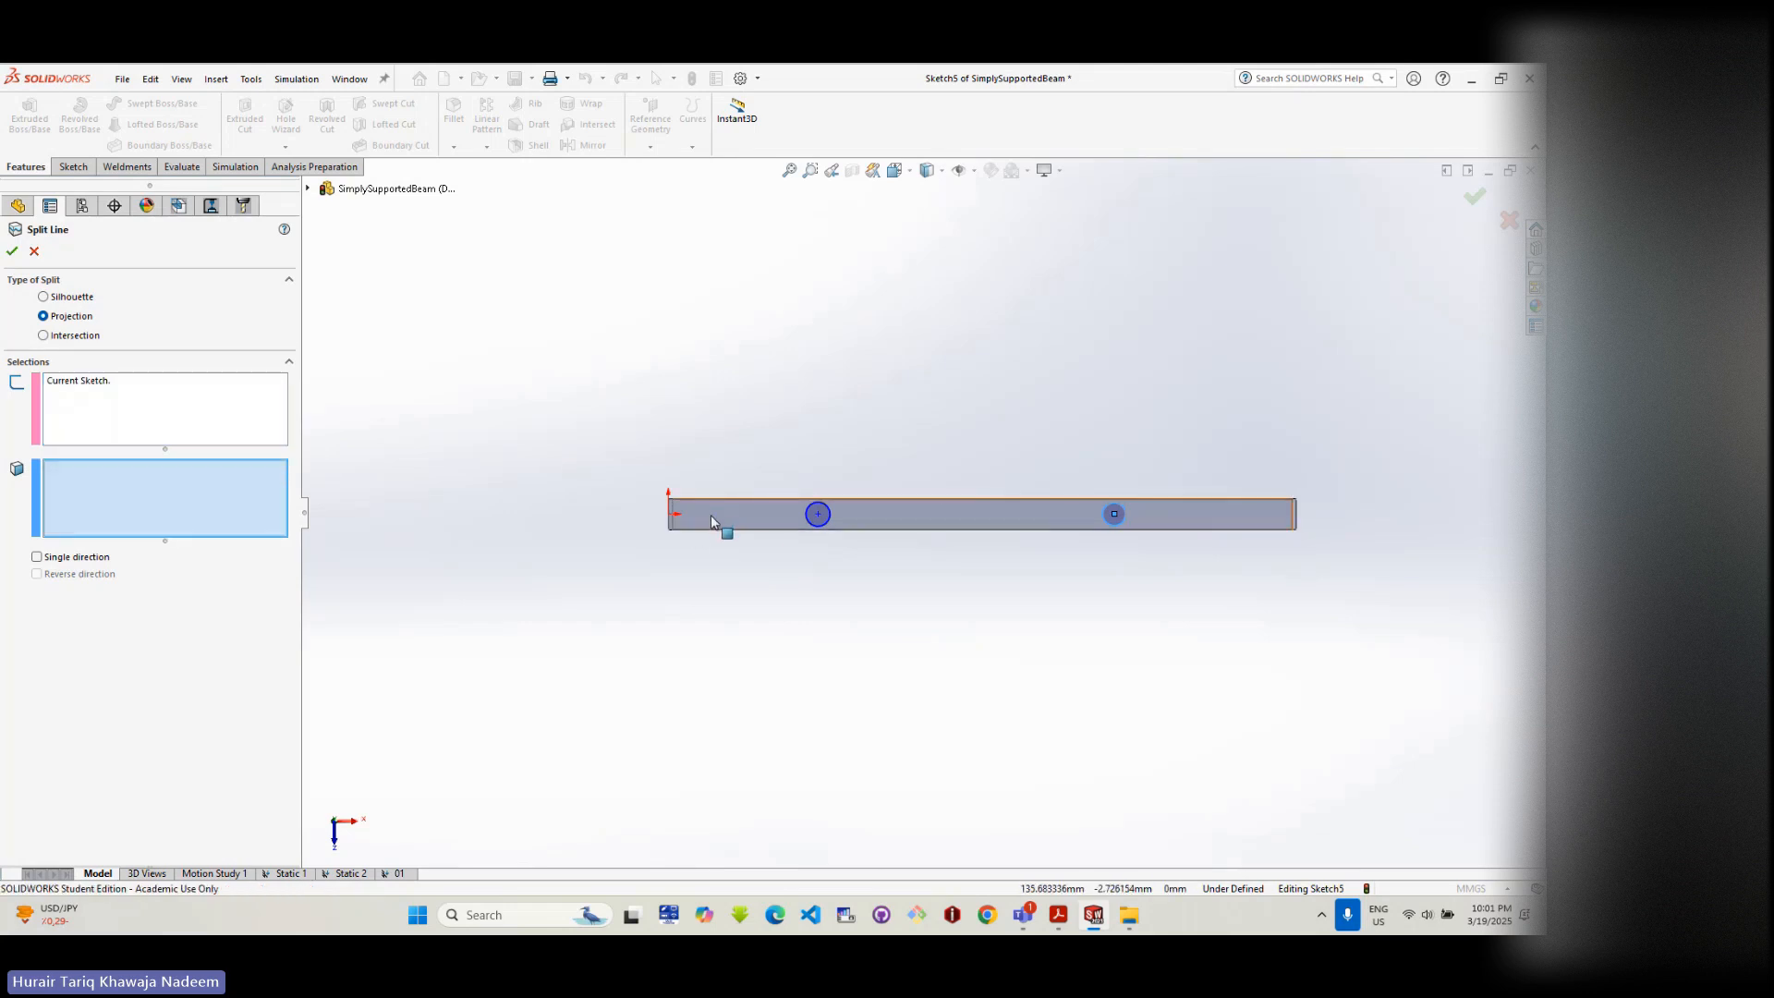
left_click(717, 518)
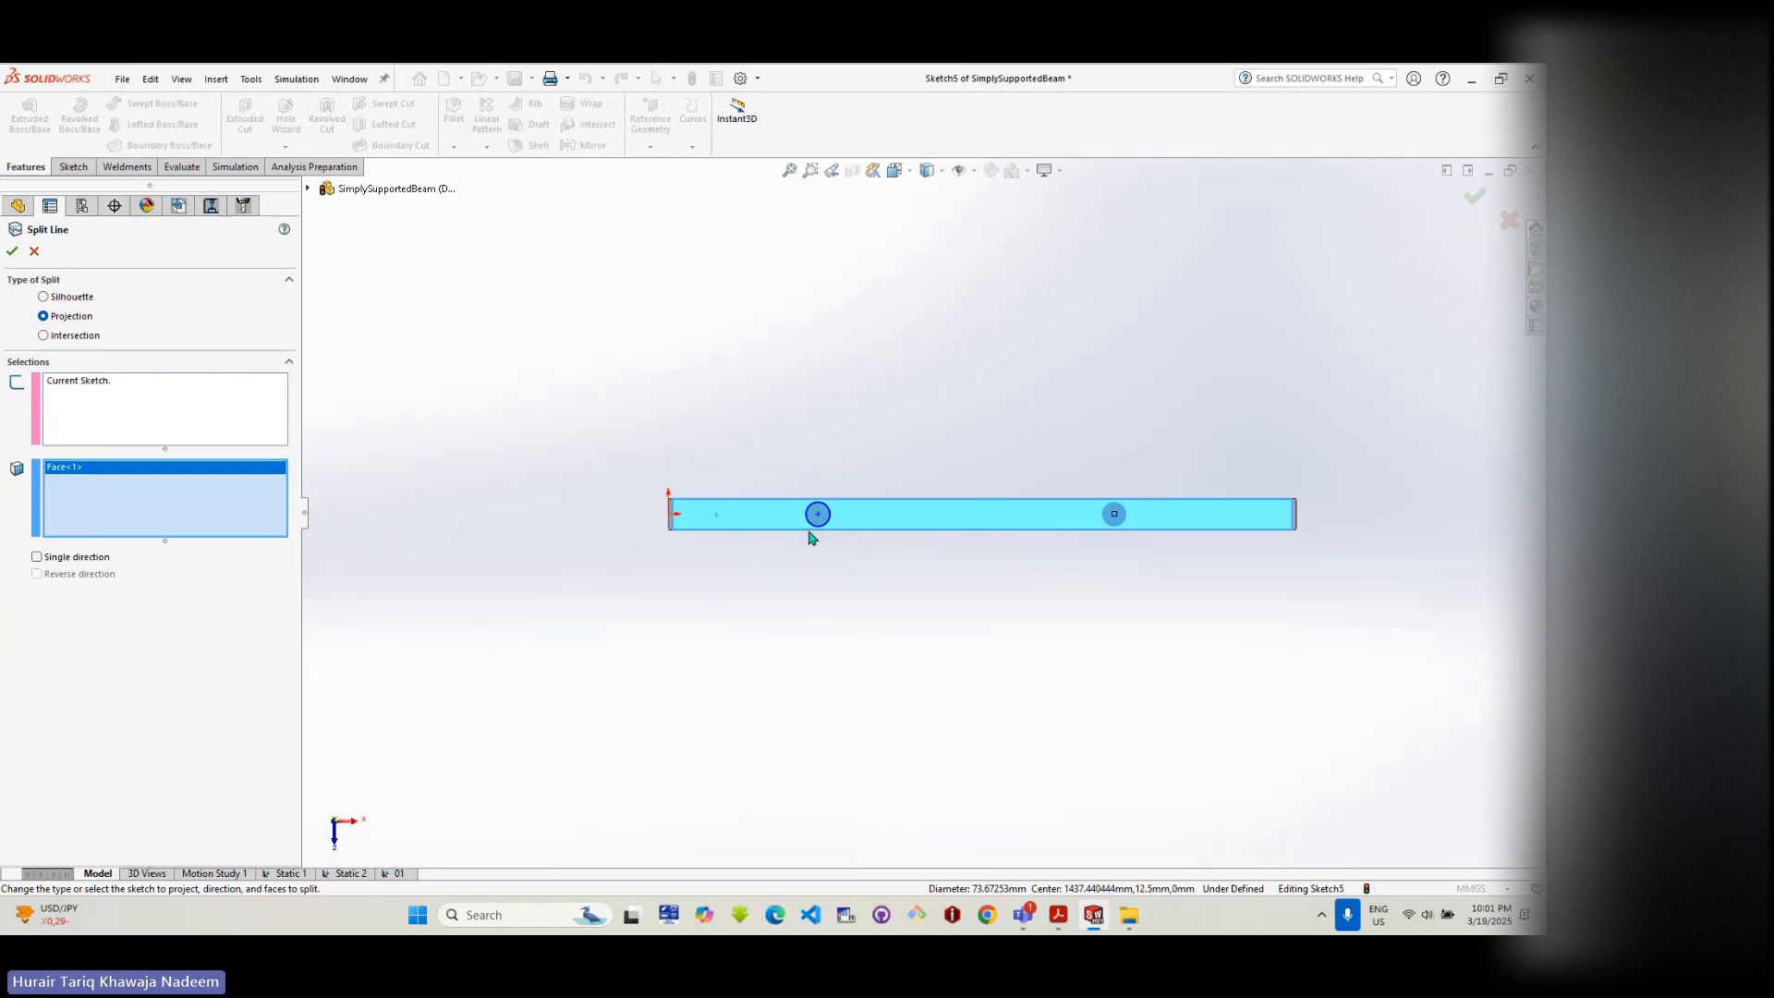
left_click(13, 252)
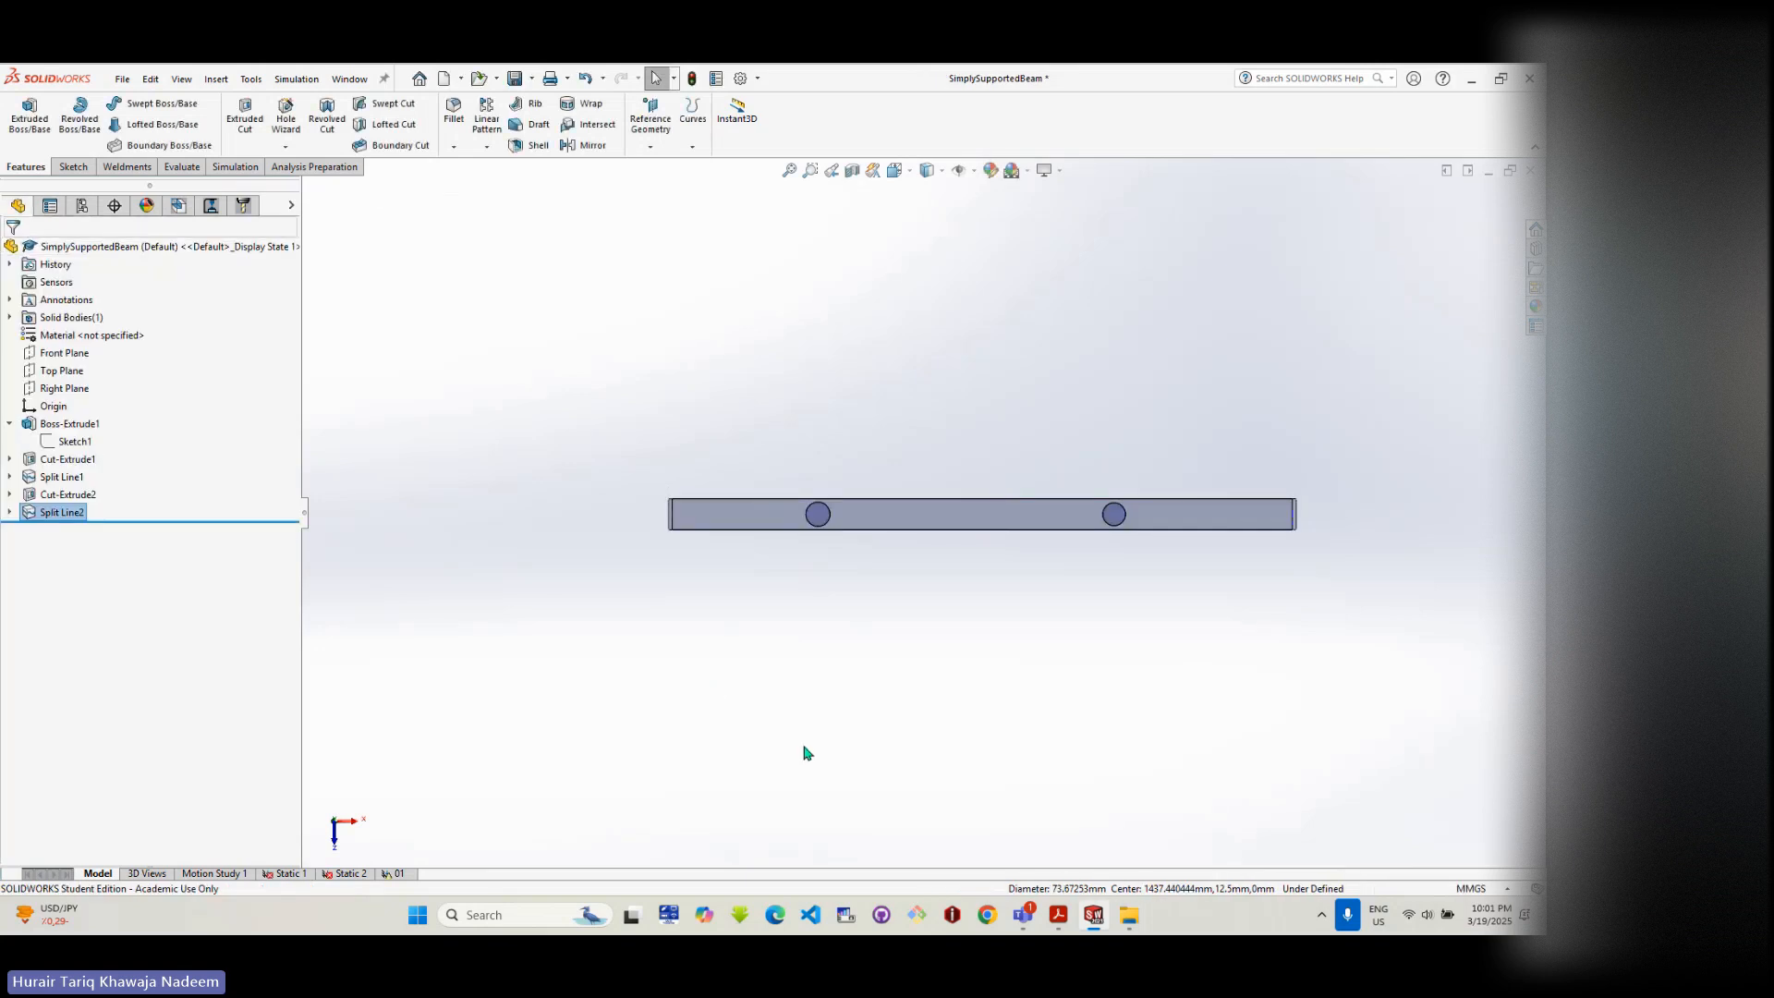
- Inspect the split circles with a planar section view on the Front Plane offset -28 mm, and turn the section off
middle_click_drag(804, 752, 752, 613)
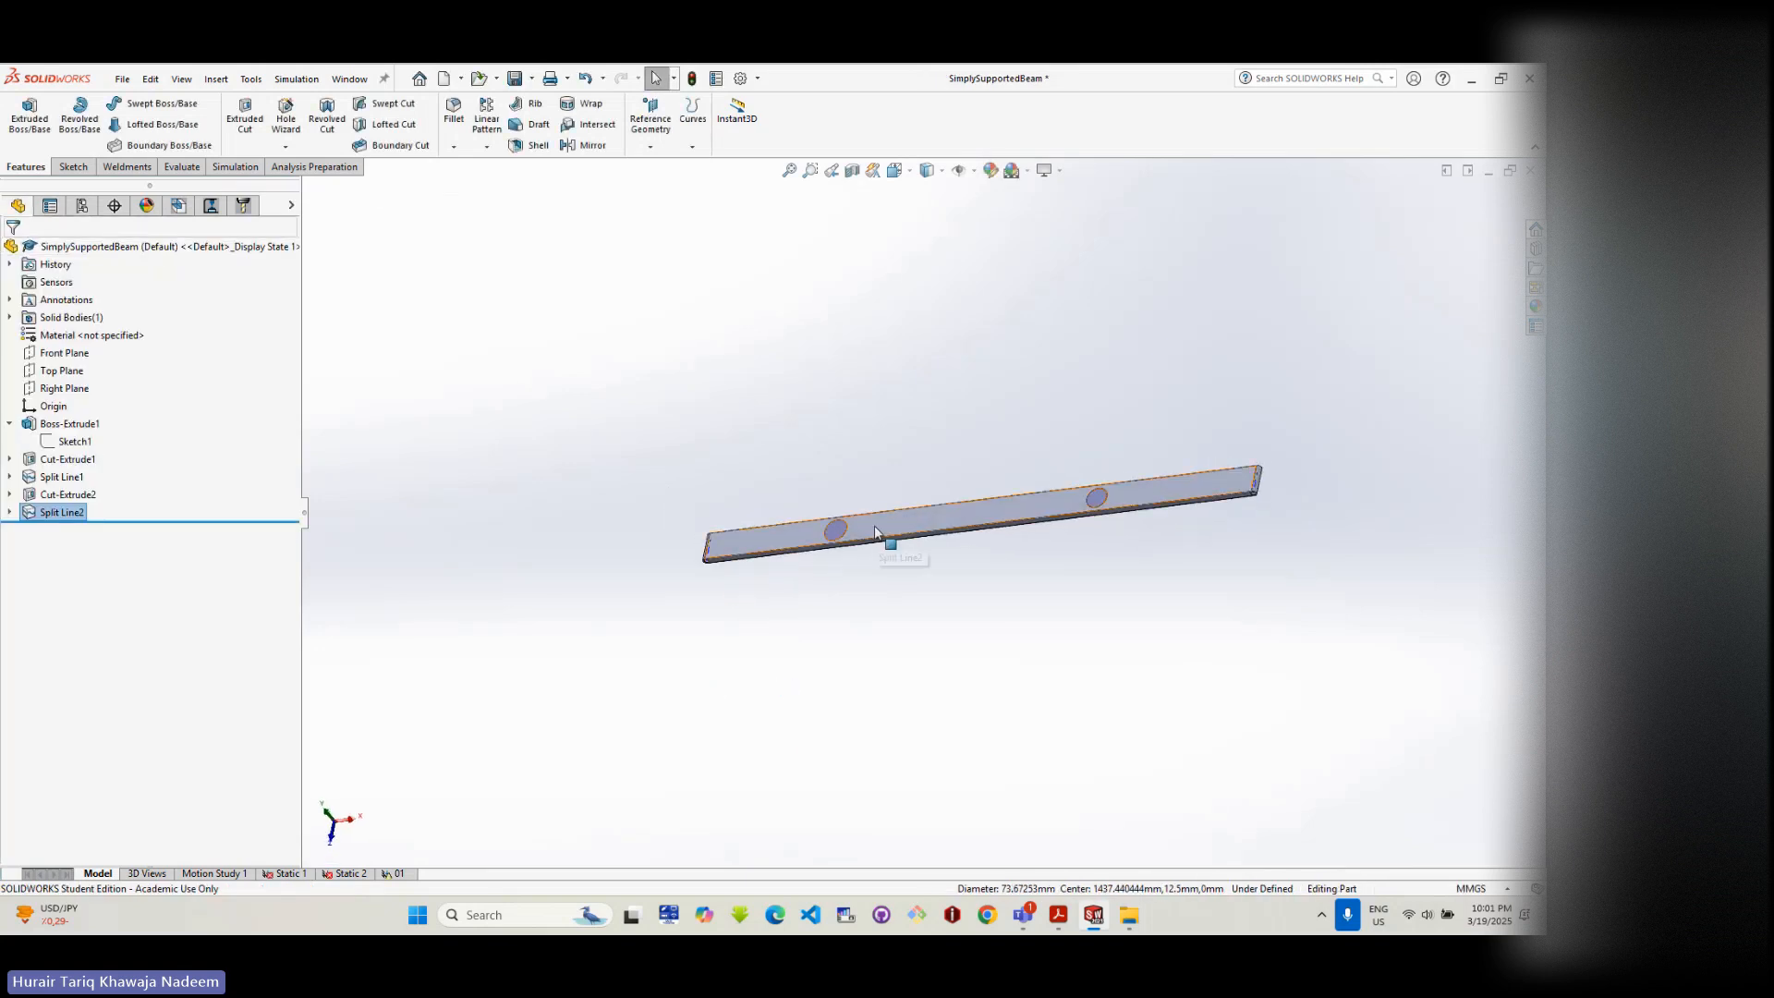
scroll(877, 533, "down", 2)
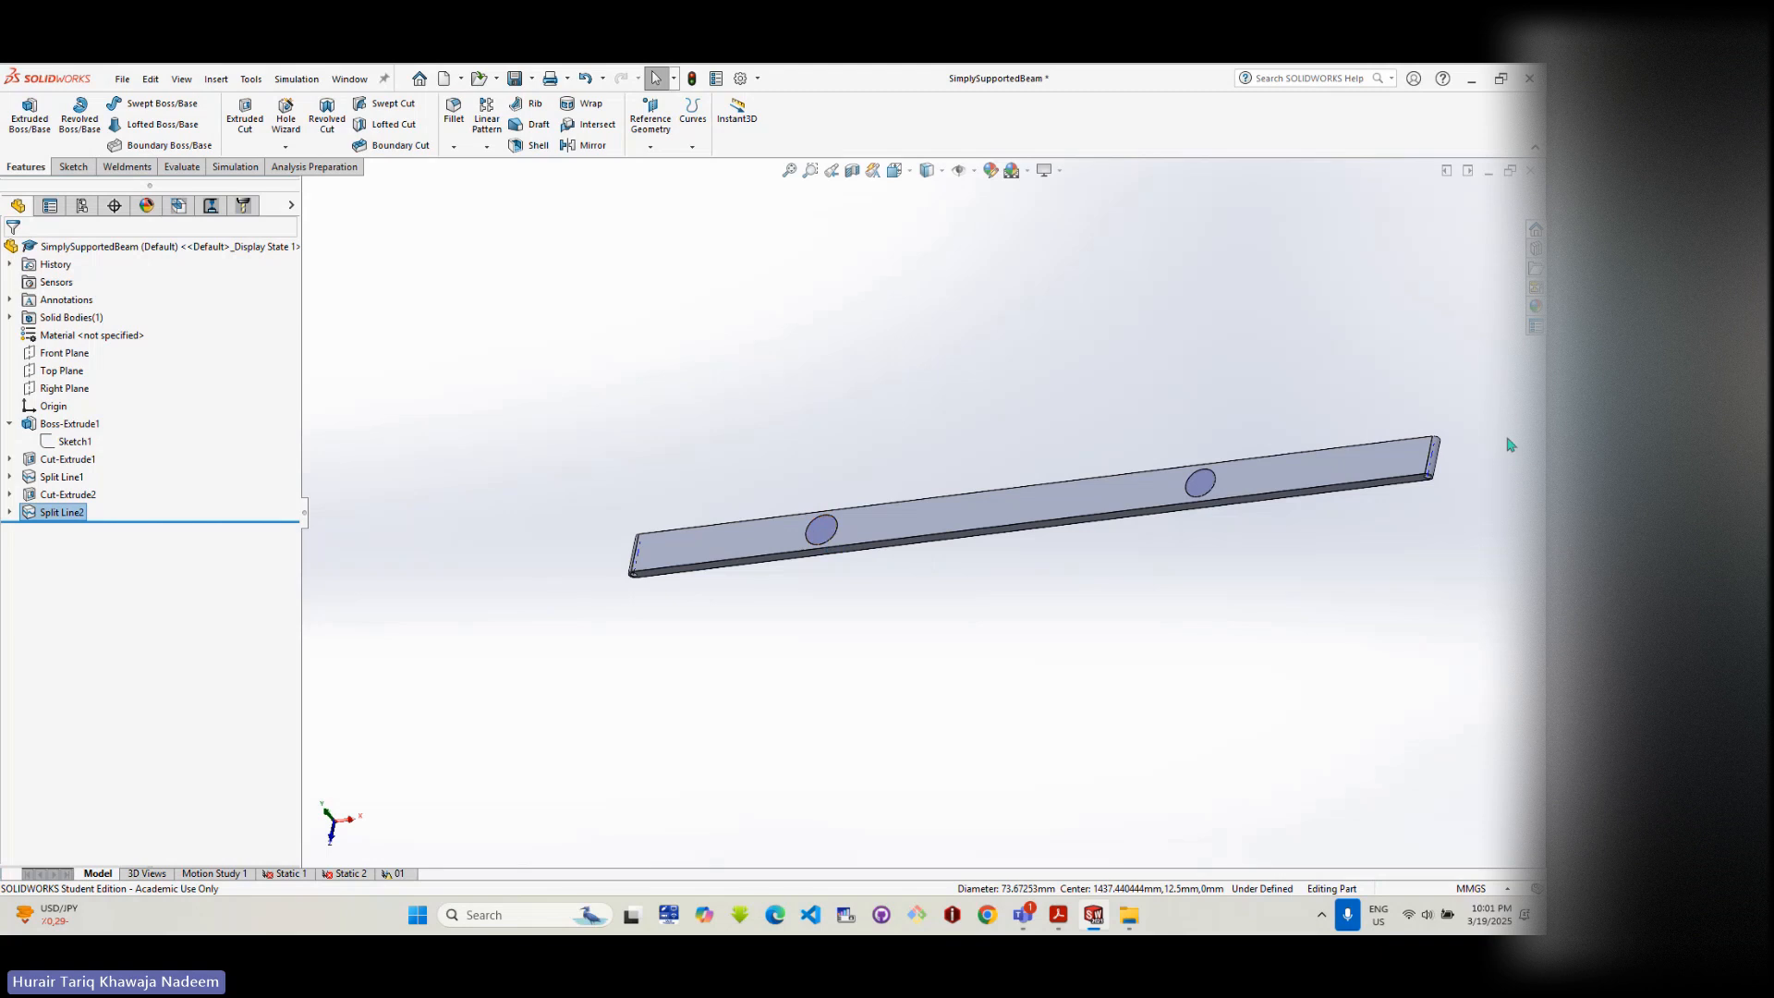
left_click(908, 175)
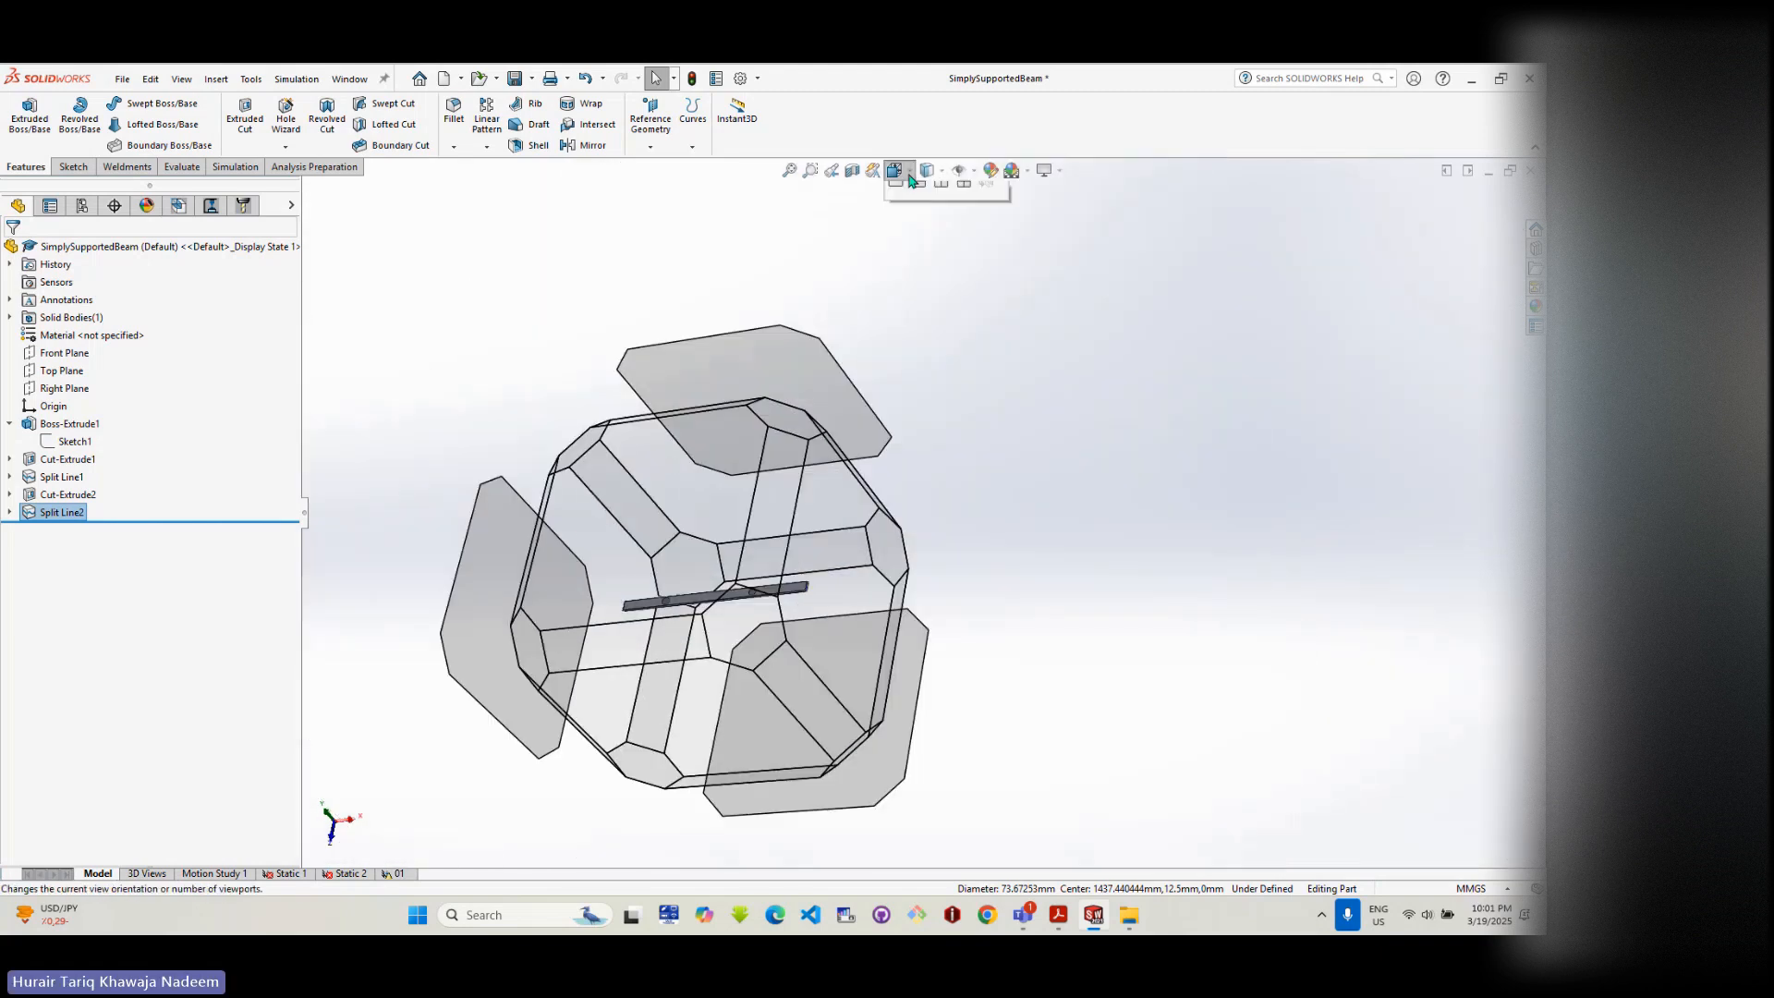
left_click(1072, 462)
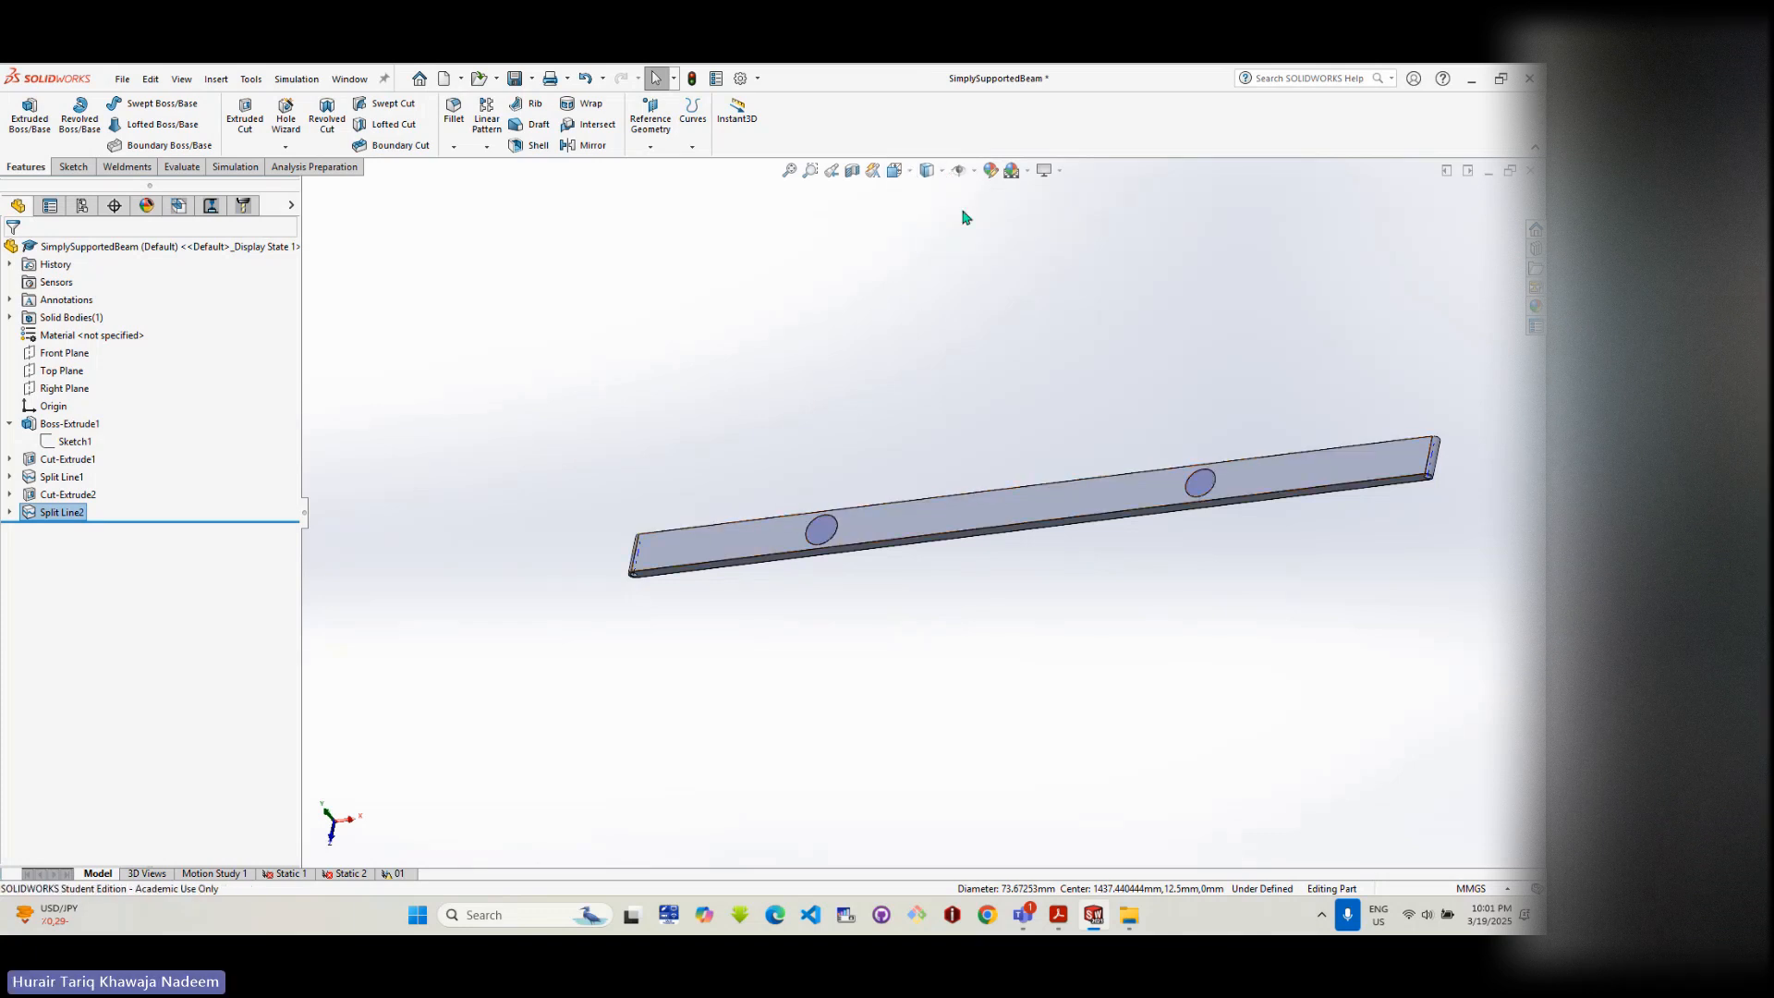
left_click(850, 170)
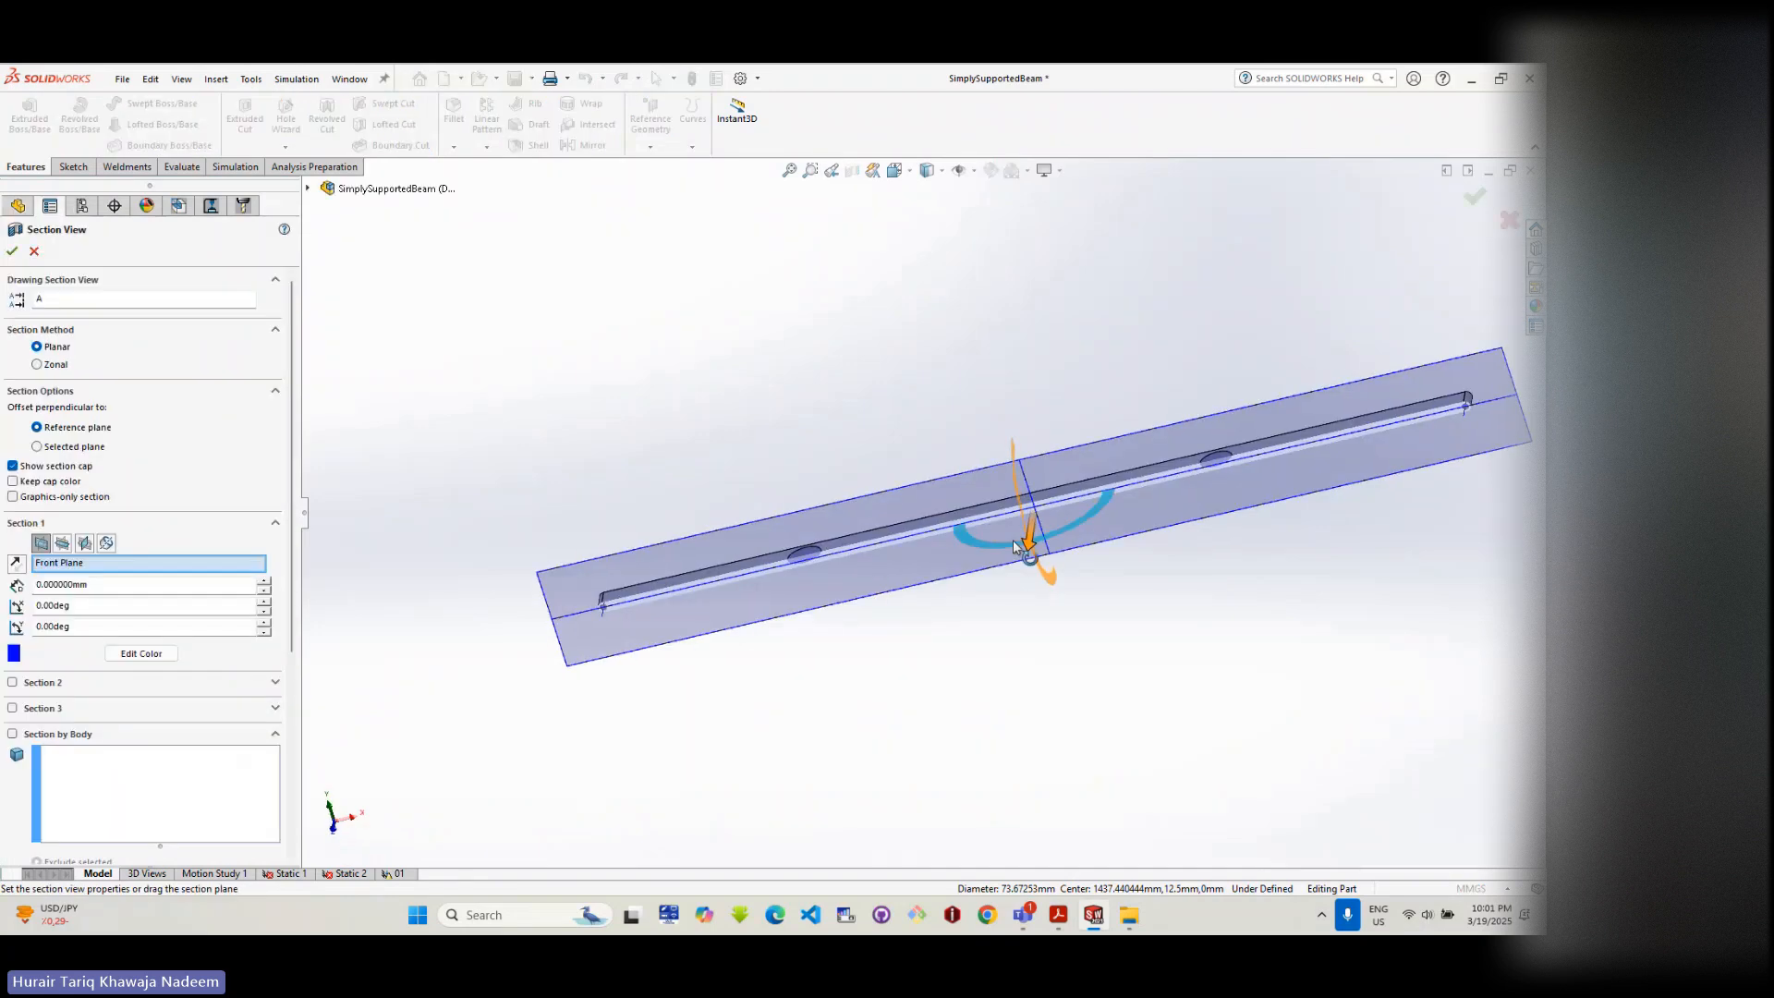
left_click_drag(1016, 546, 951, 622)
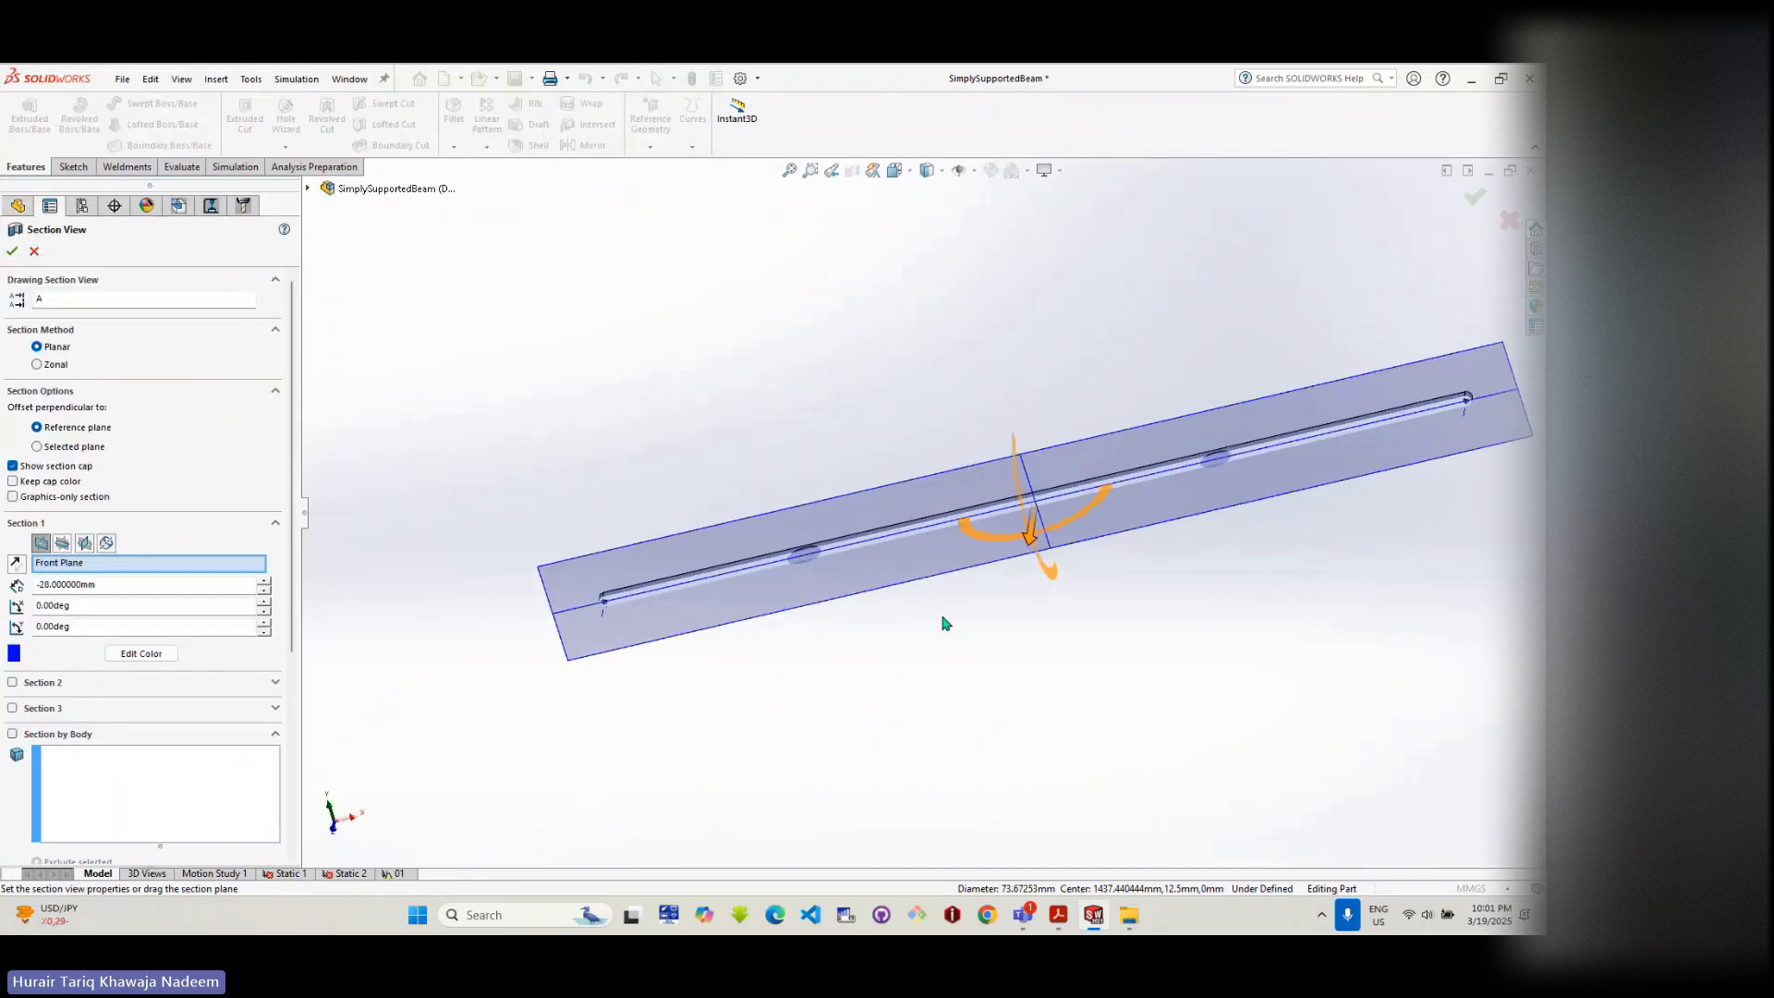
left_click(12, 250)
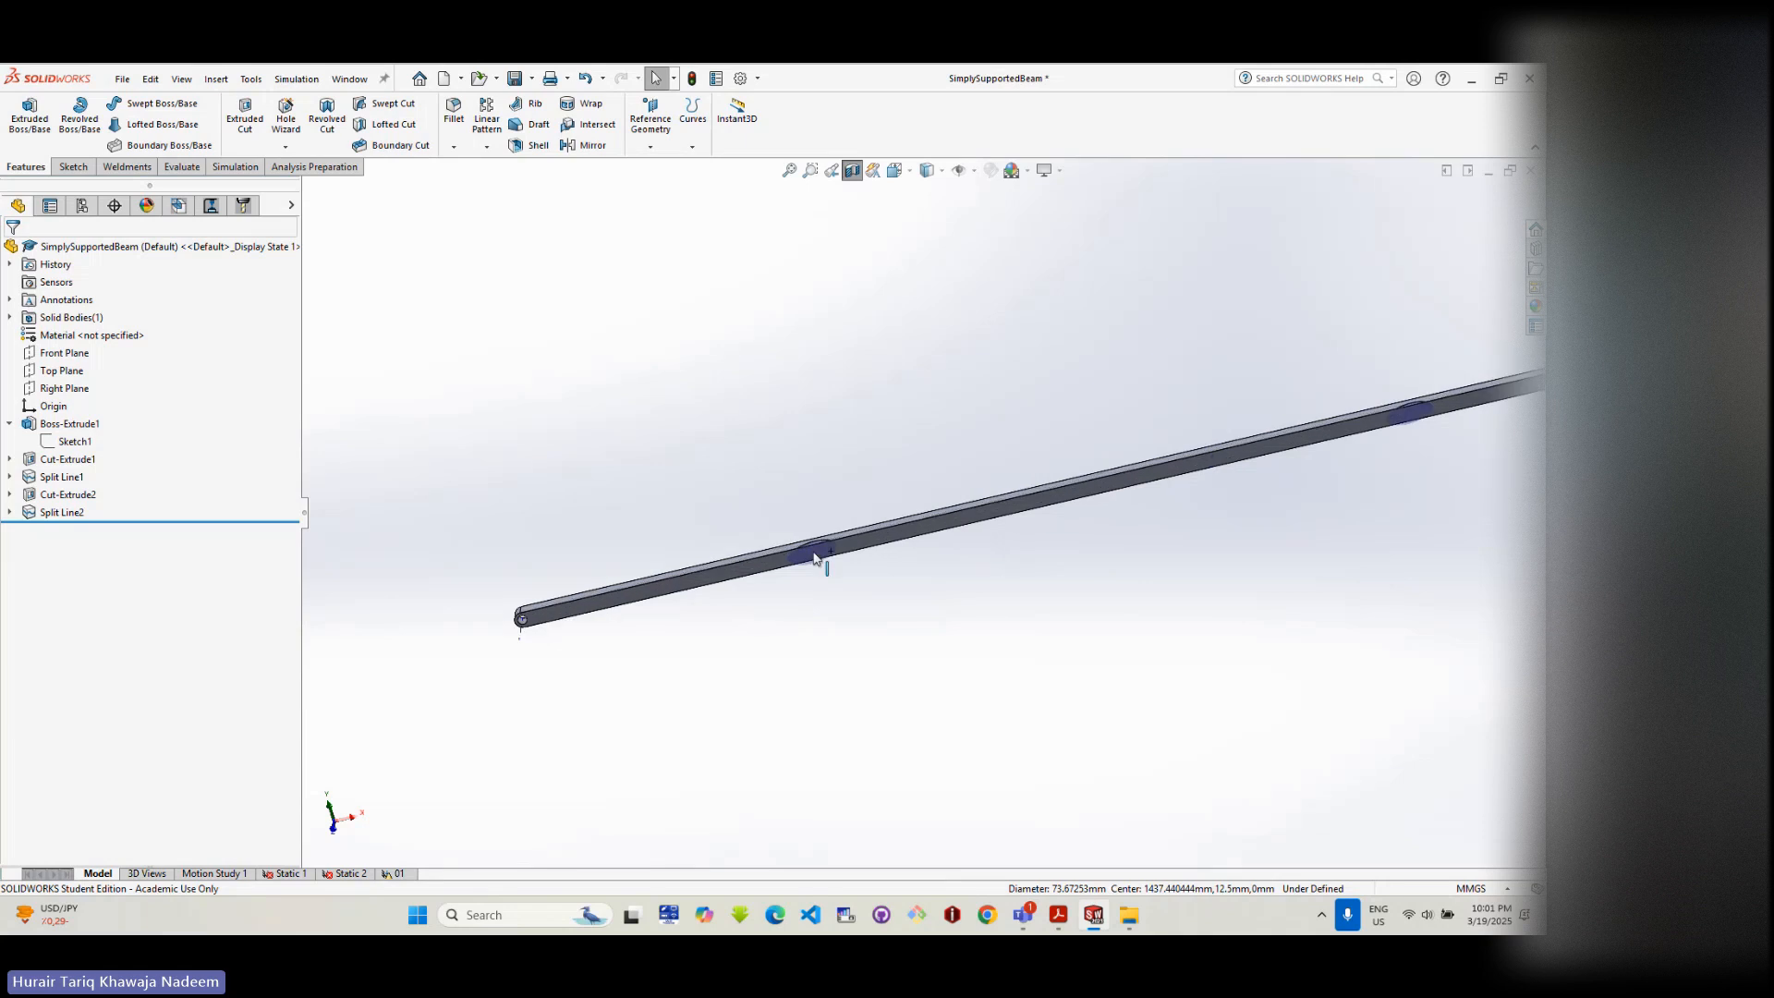
mouse_move(816, 558)
middle_mouse_down()
mouse_move(795, 685)
mouse_move(791, 542)
mouse_move(847, 573)
mouse_move(856, 532)
middle_mouse_up()
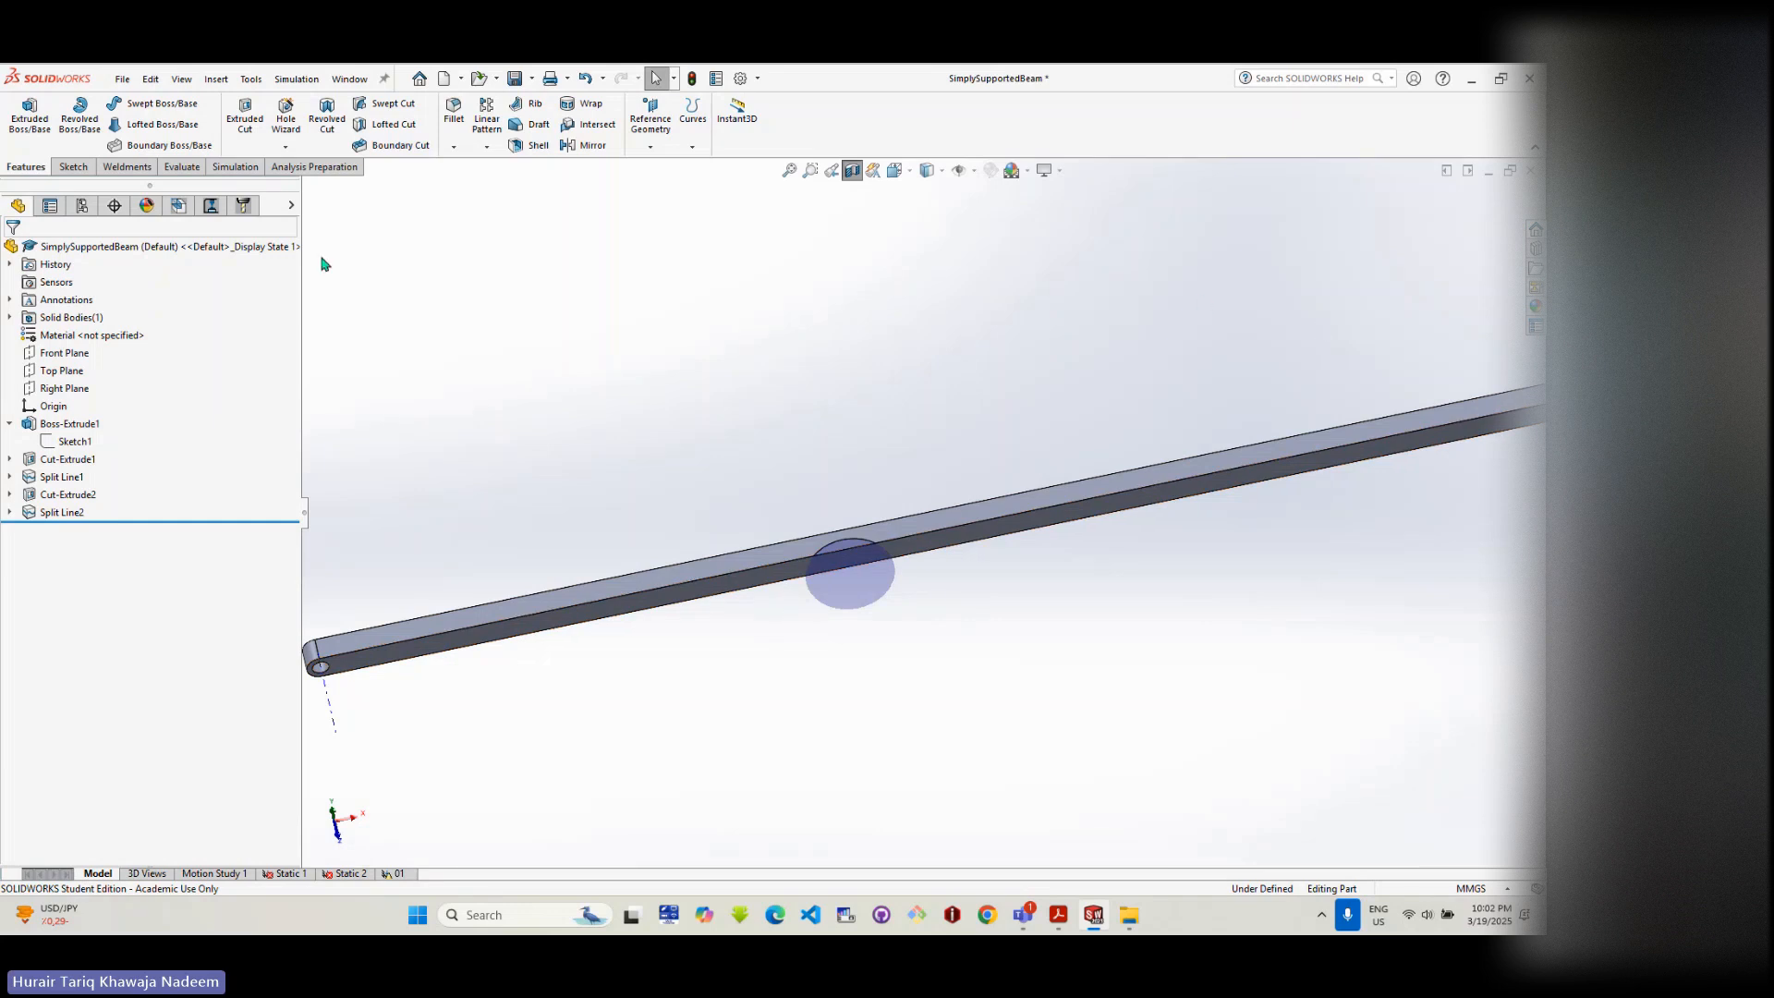
left_click(852, 172)
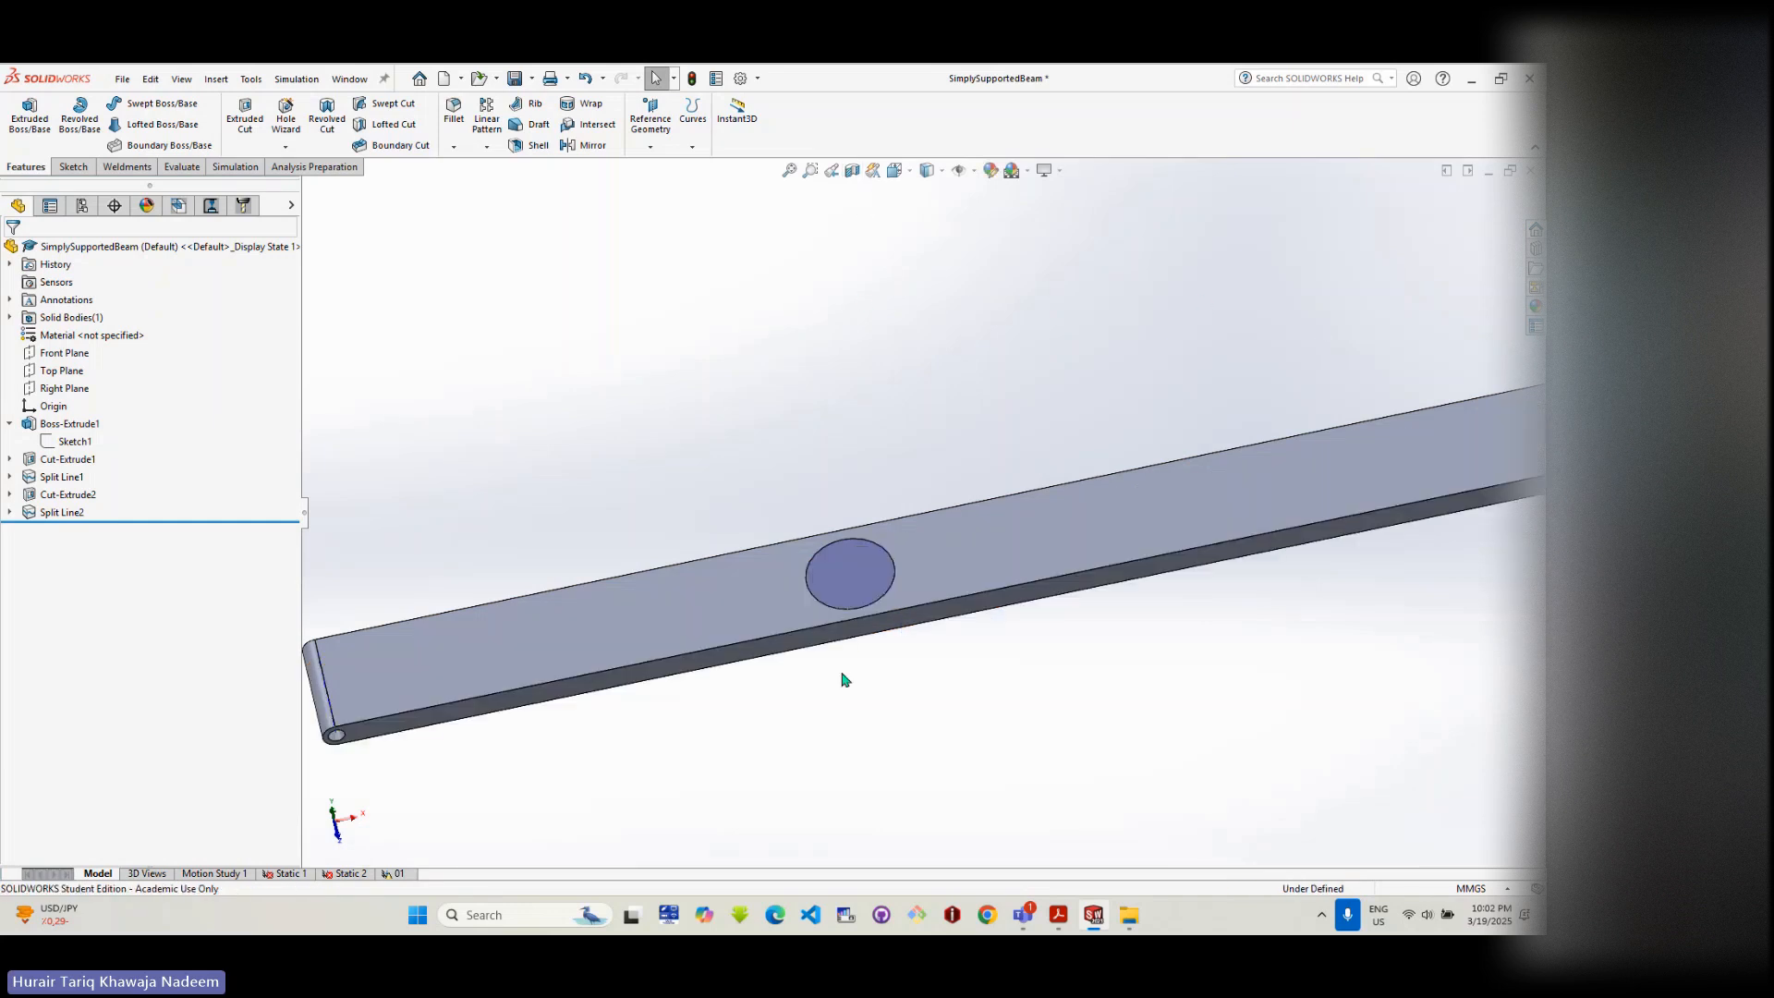
scroll(1068, 643, "up", 3)
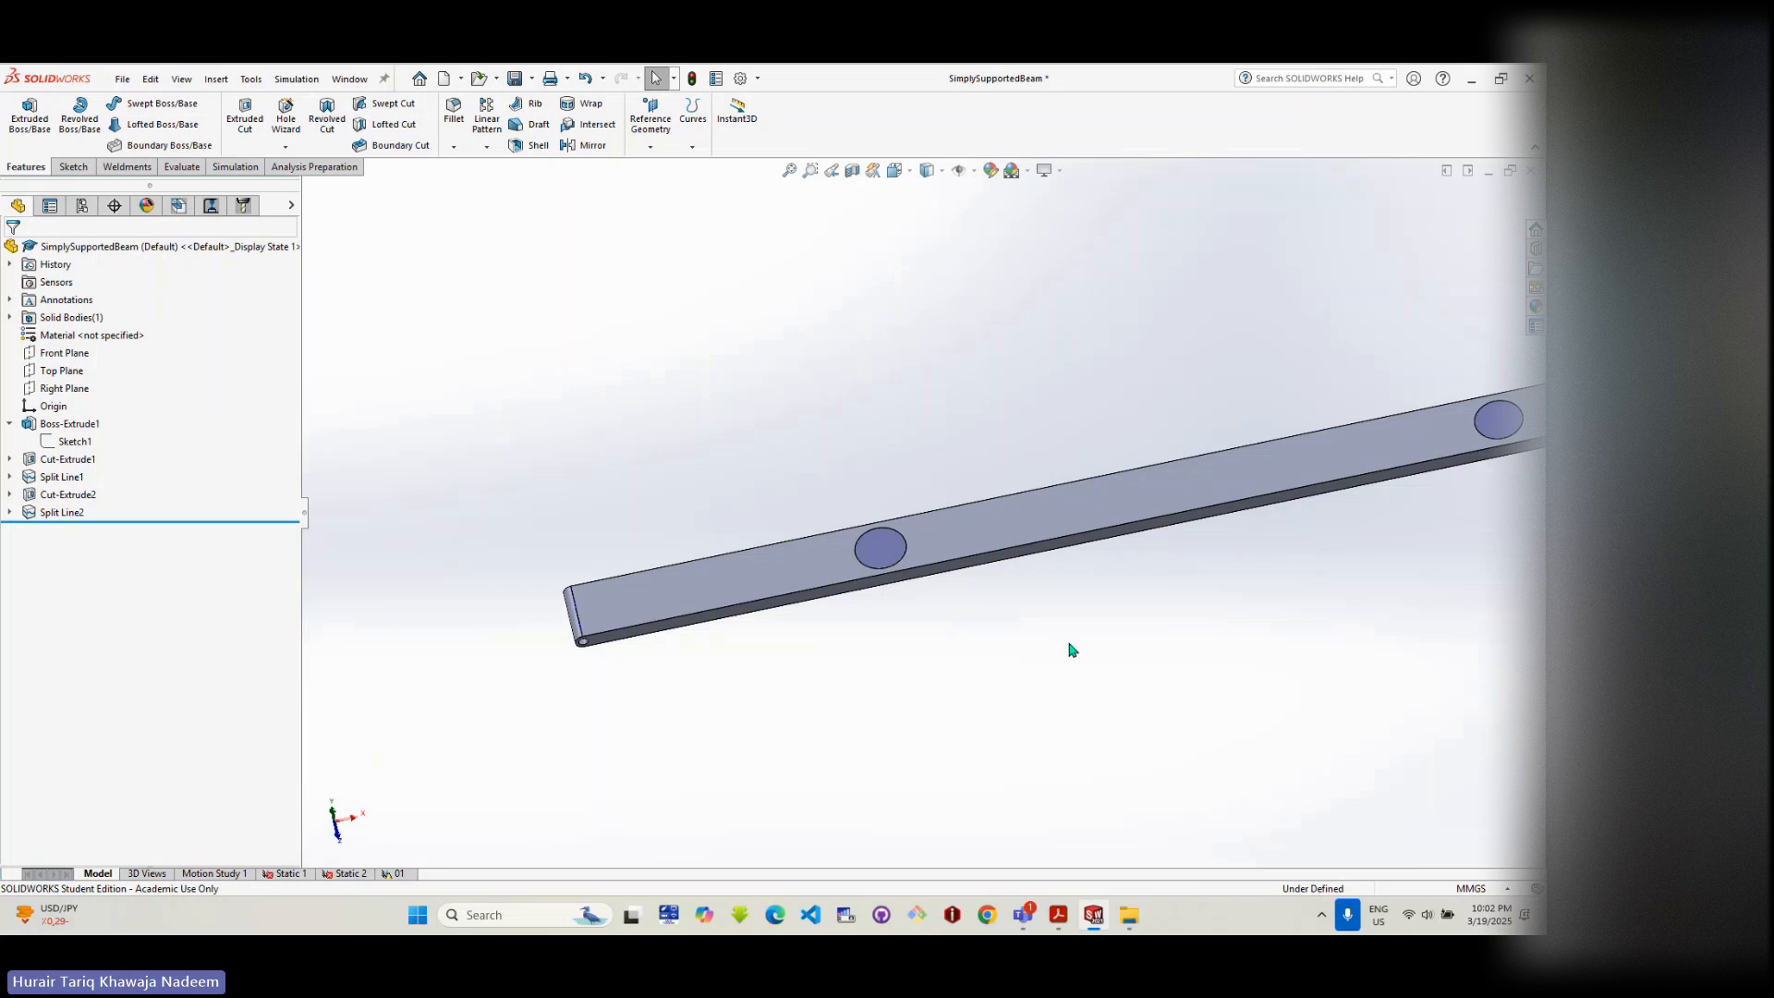
scroll(919, 517, "up", 1)
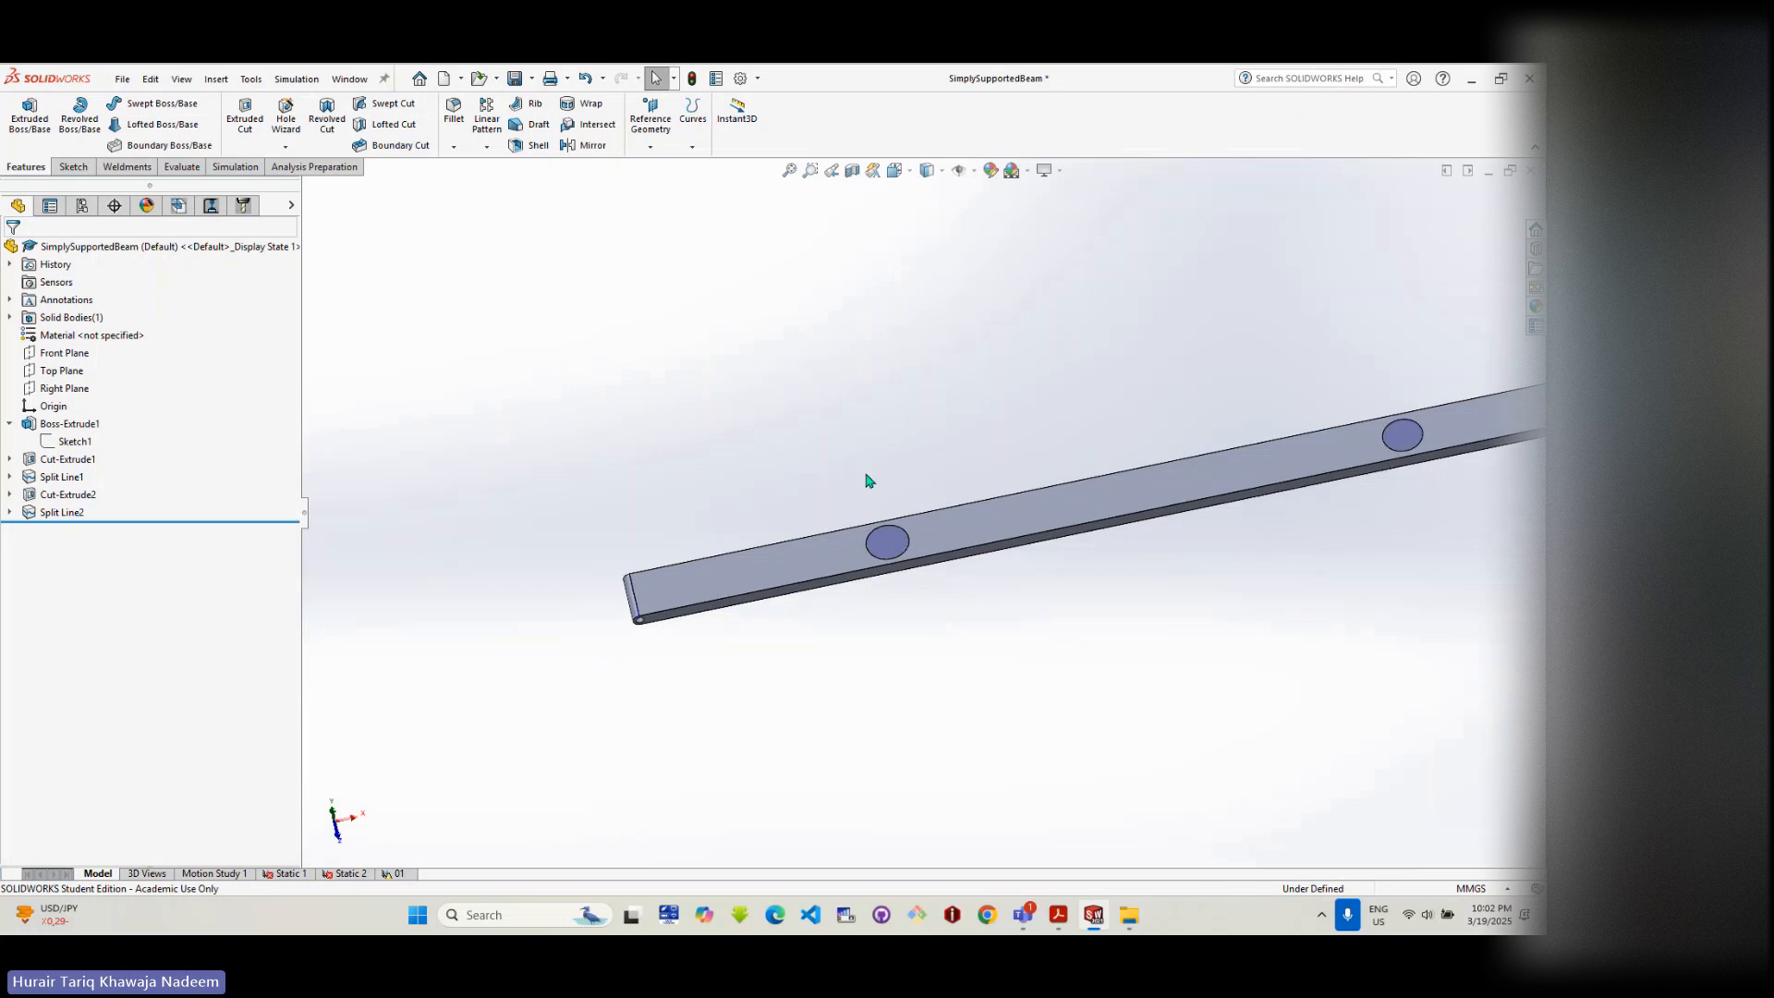
- Start a normal force in study 01 and assign it to the two circular split faces on the beam's top
left_click(401, 874)
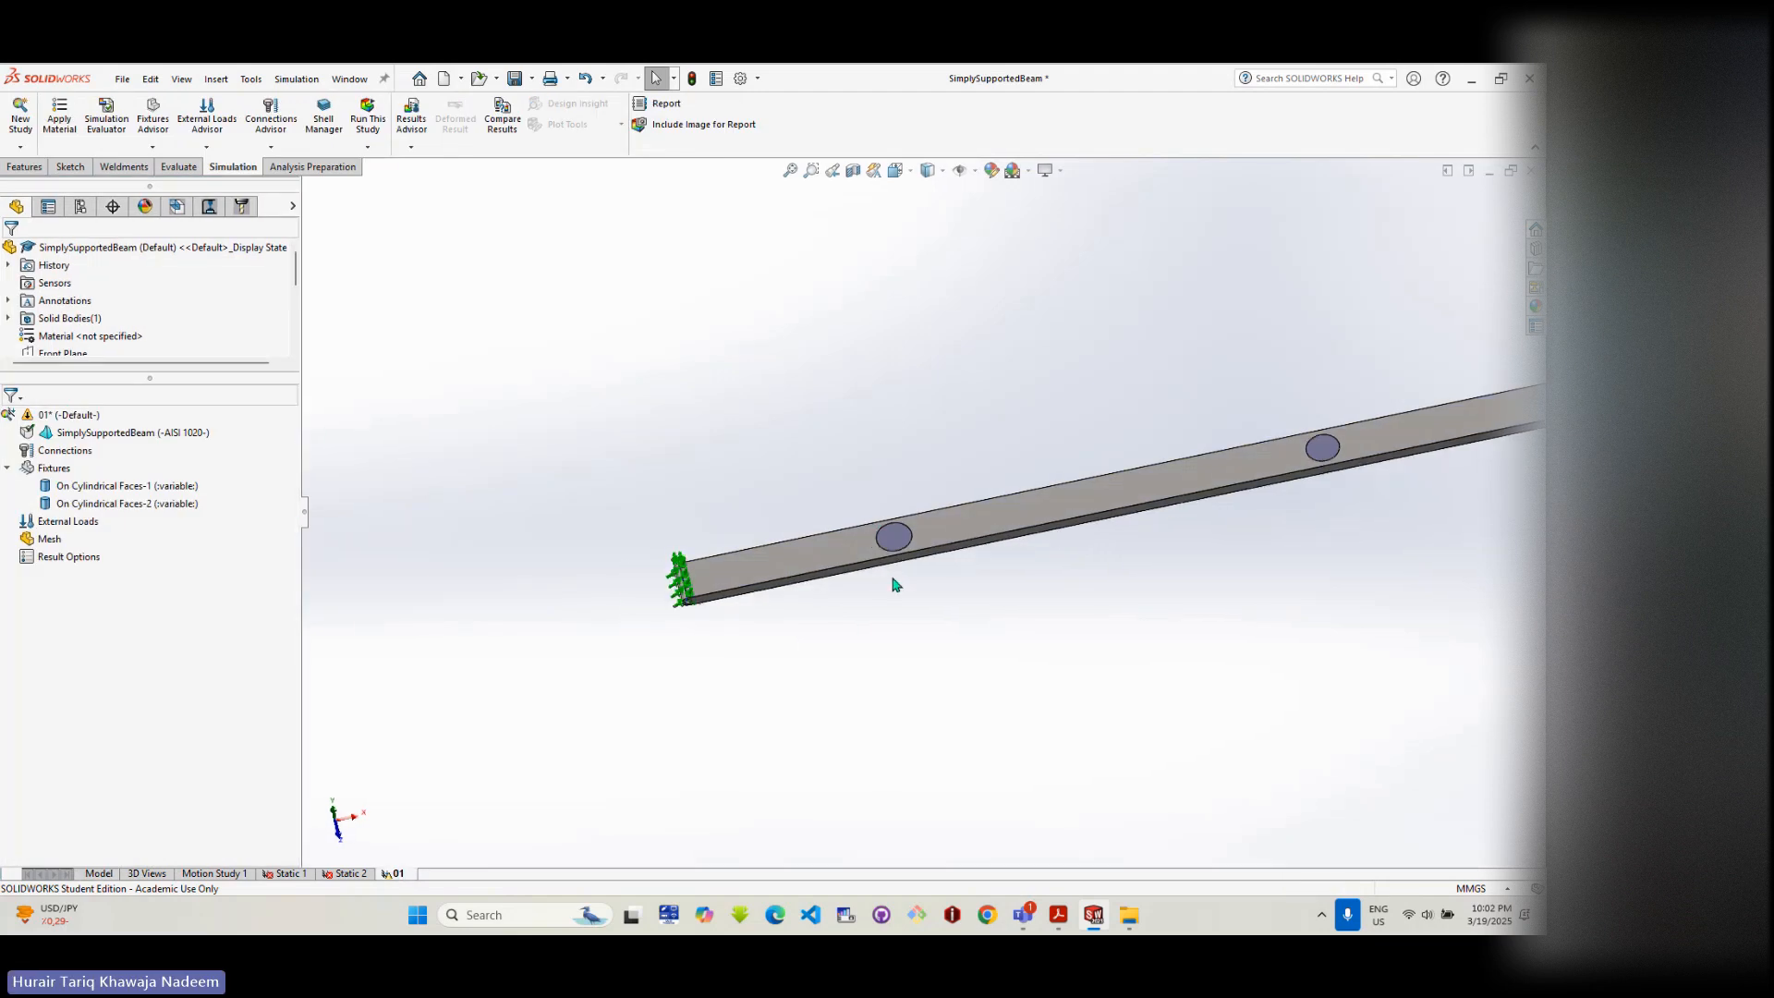
right_click(85, 523)
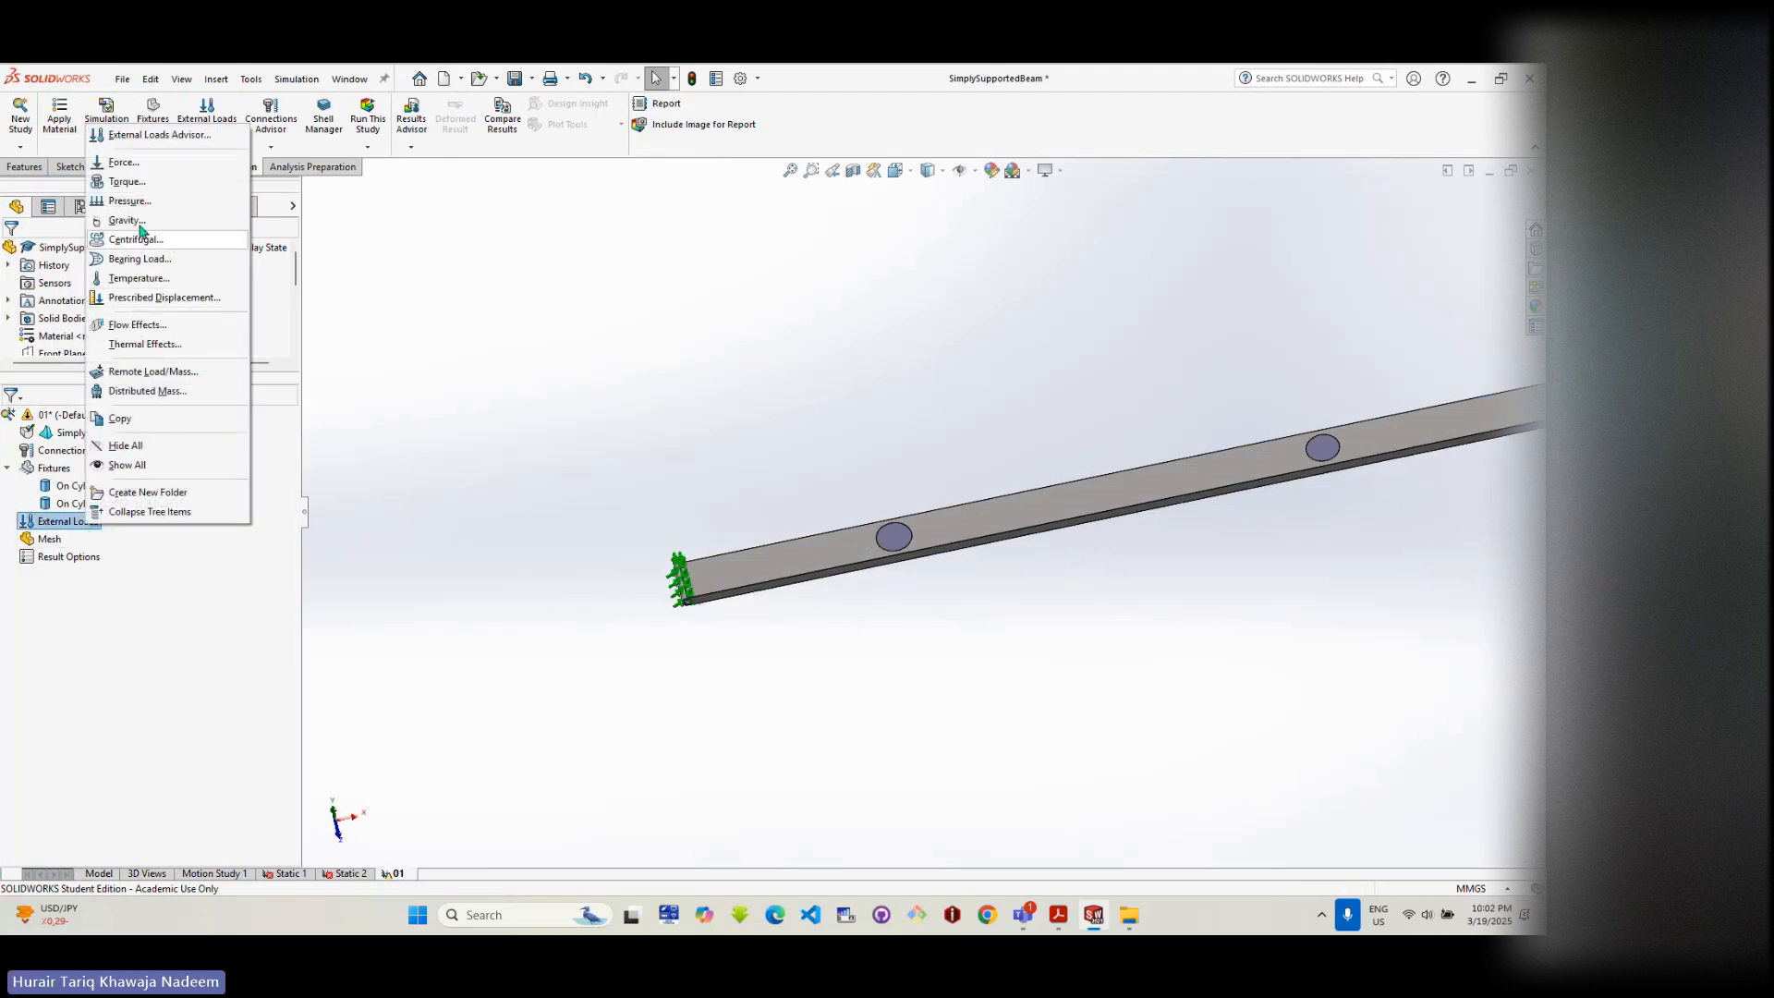
left_click(123, 161)
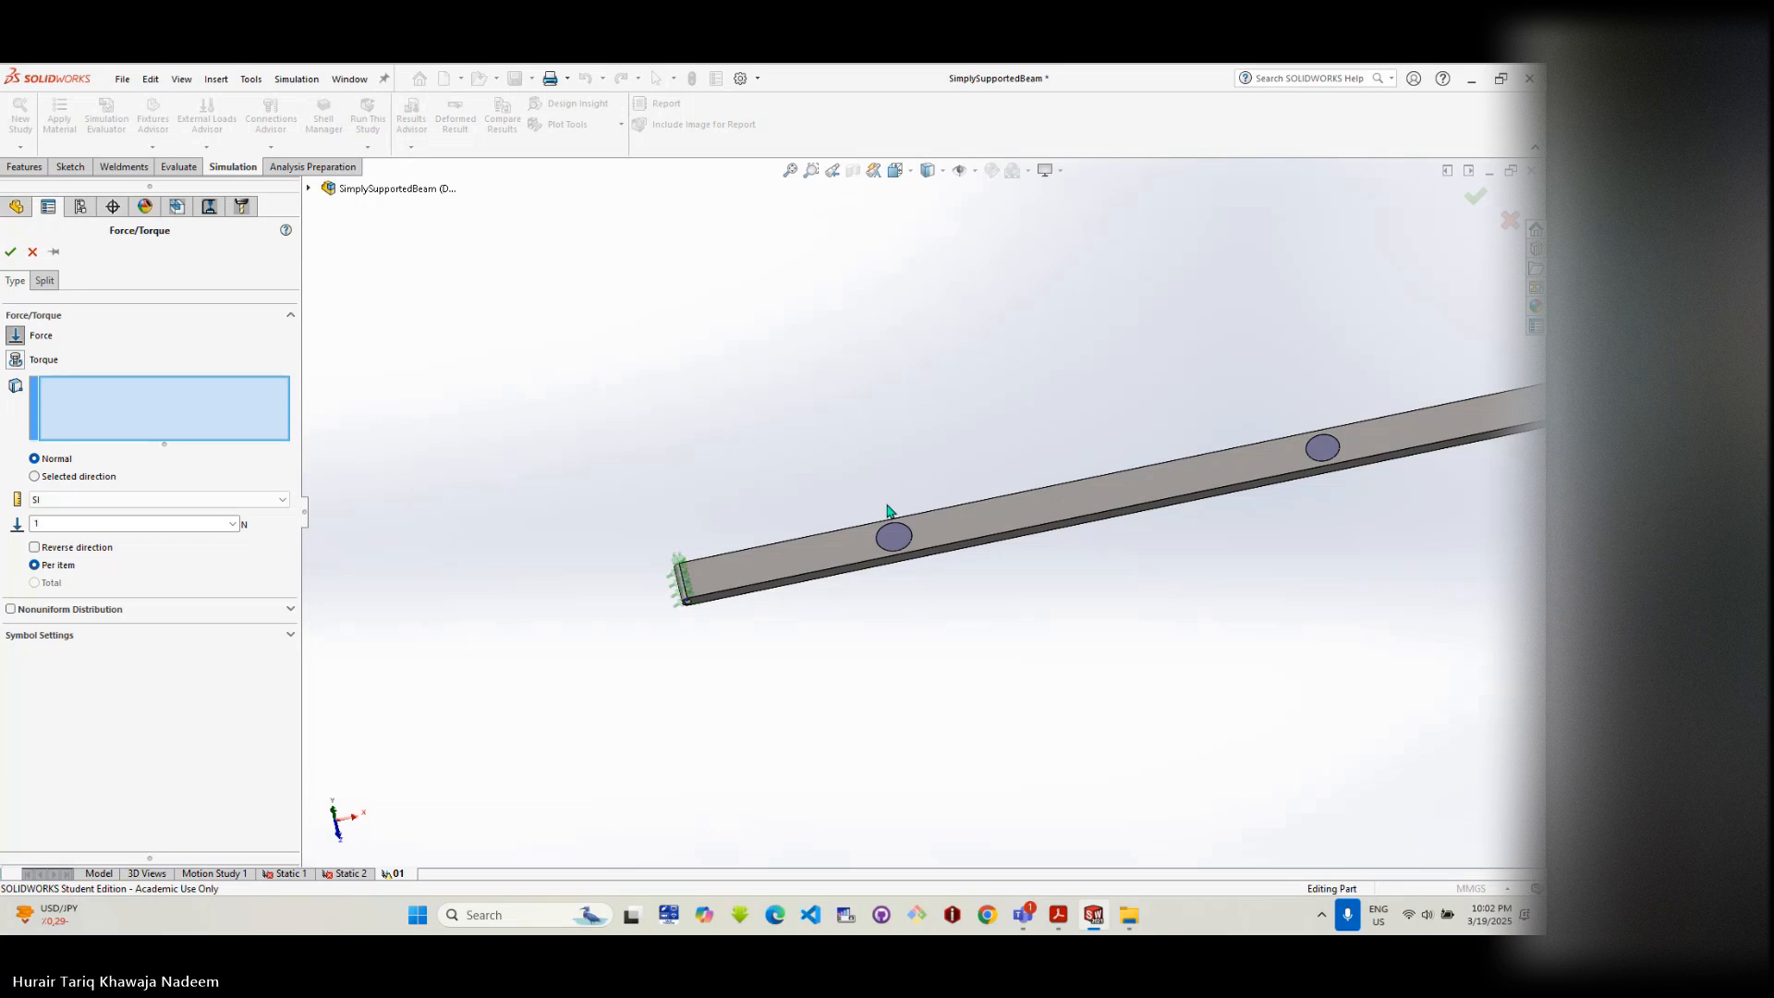
scroll(1116, 515, "up", 2)
middle_click_drag(1123, 513, 1110, 595)
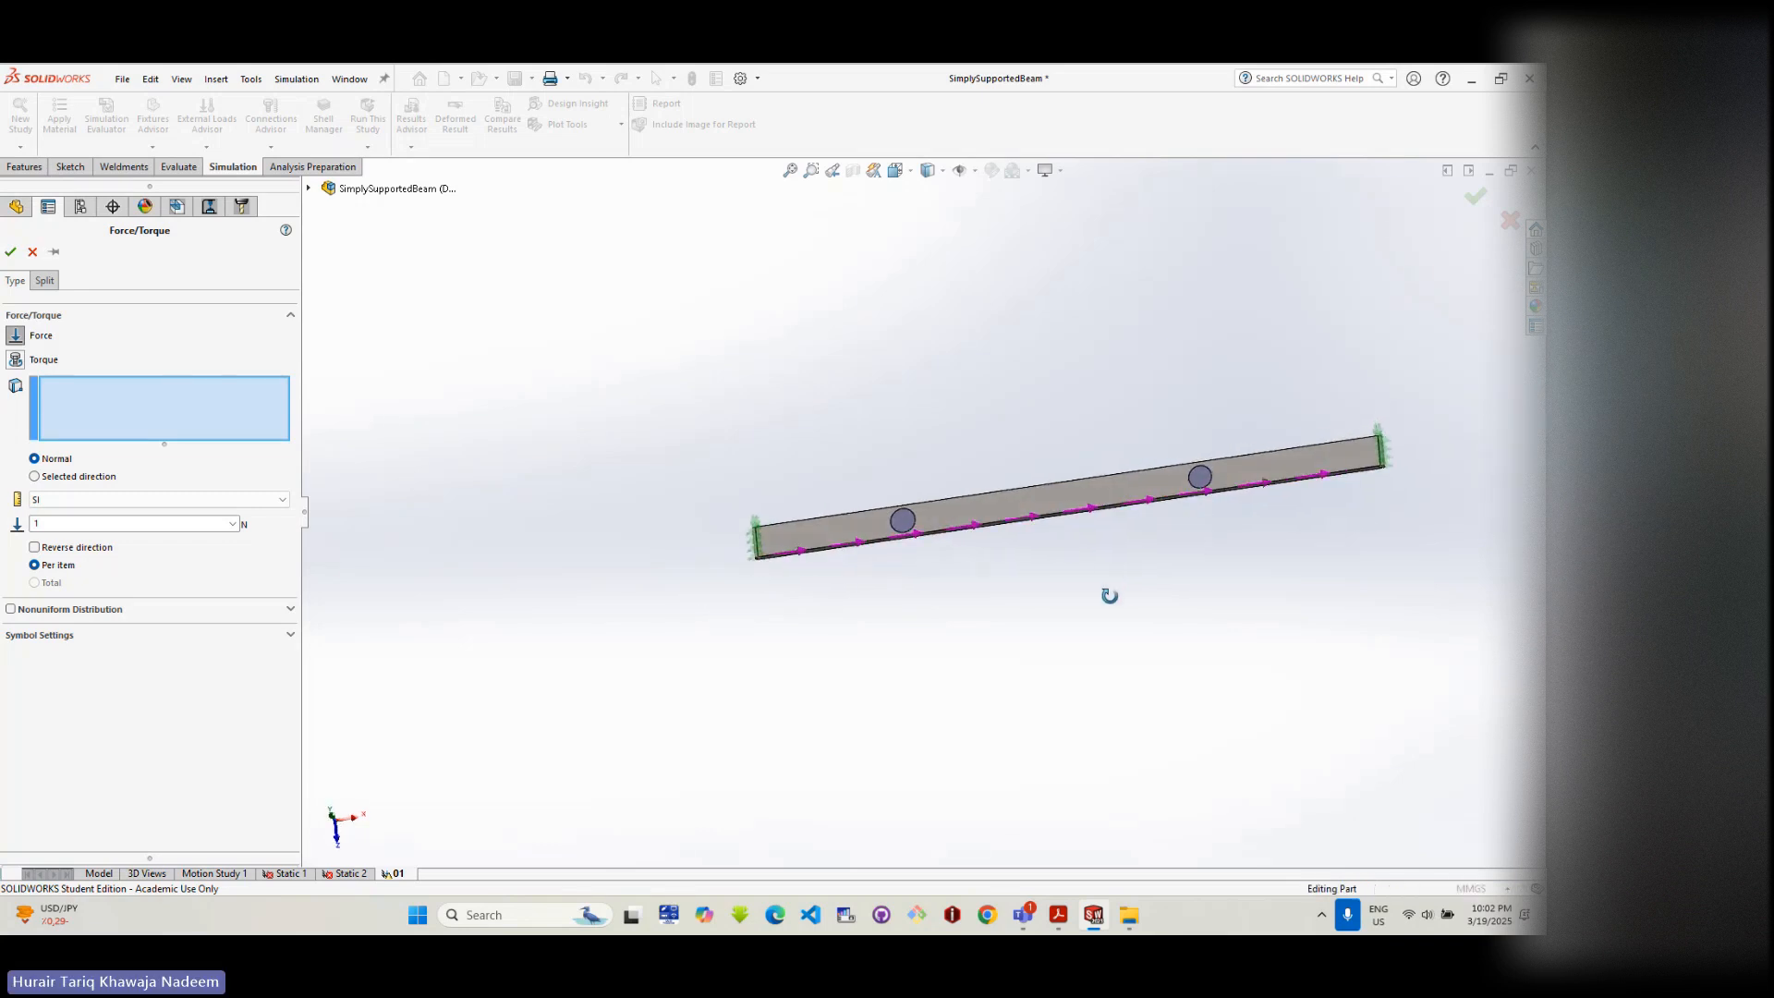
scroll(891, 499, "down", 2)
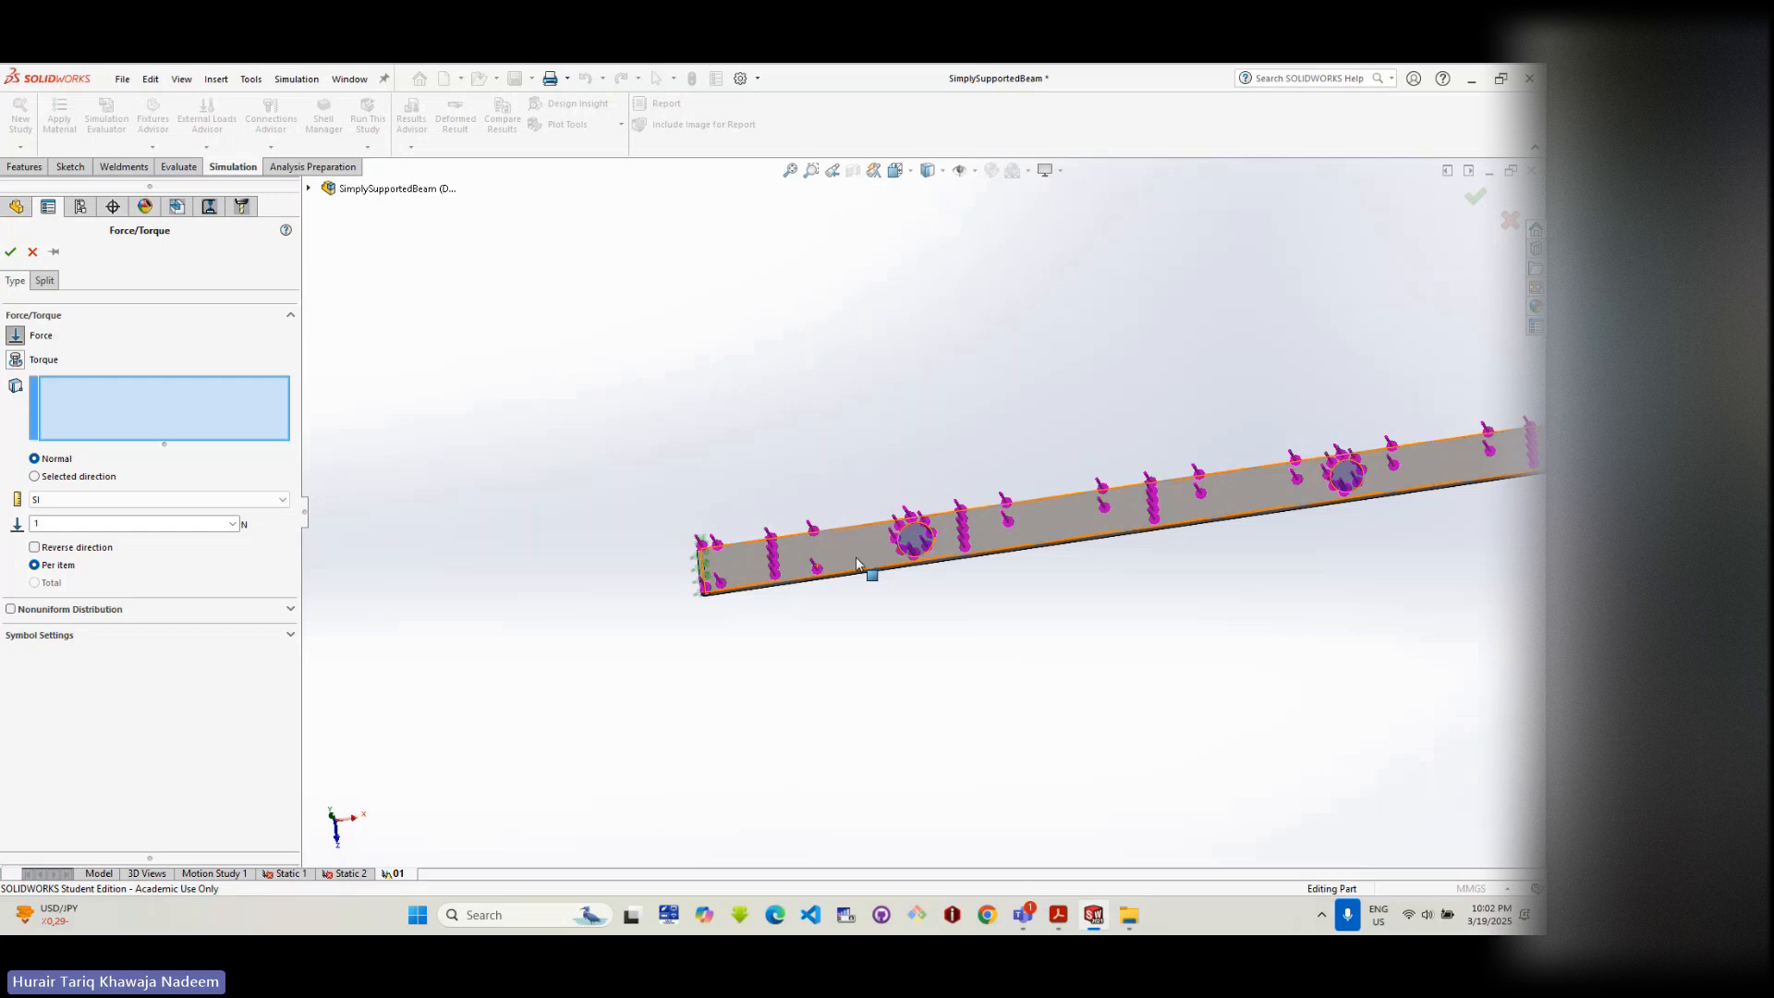
left_click(913, 534)
left_click(1344, 475)
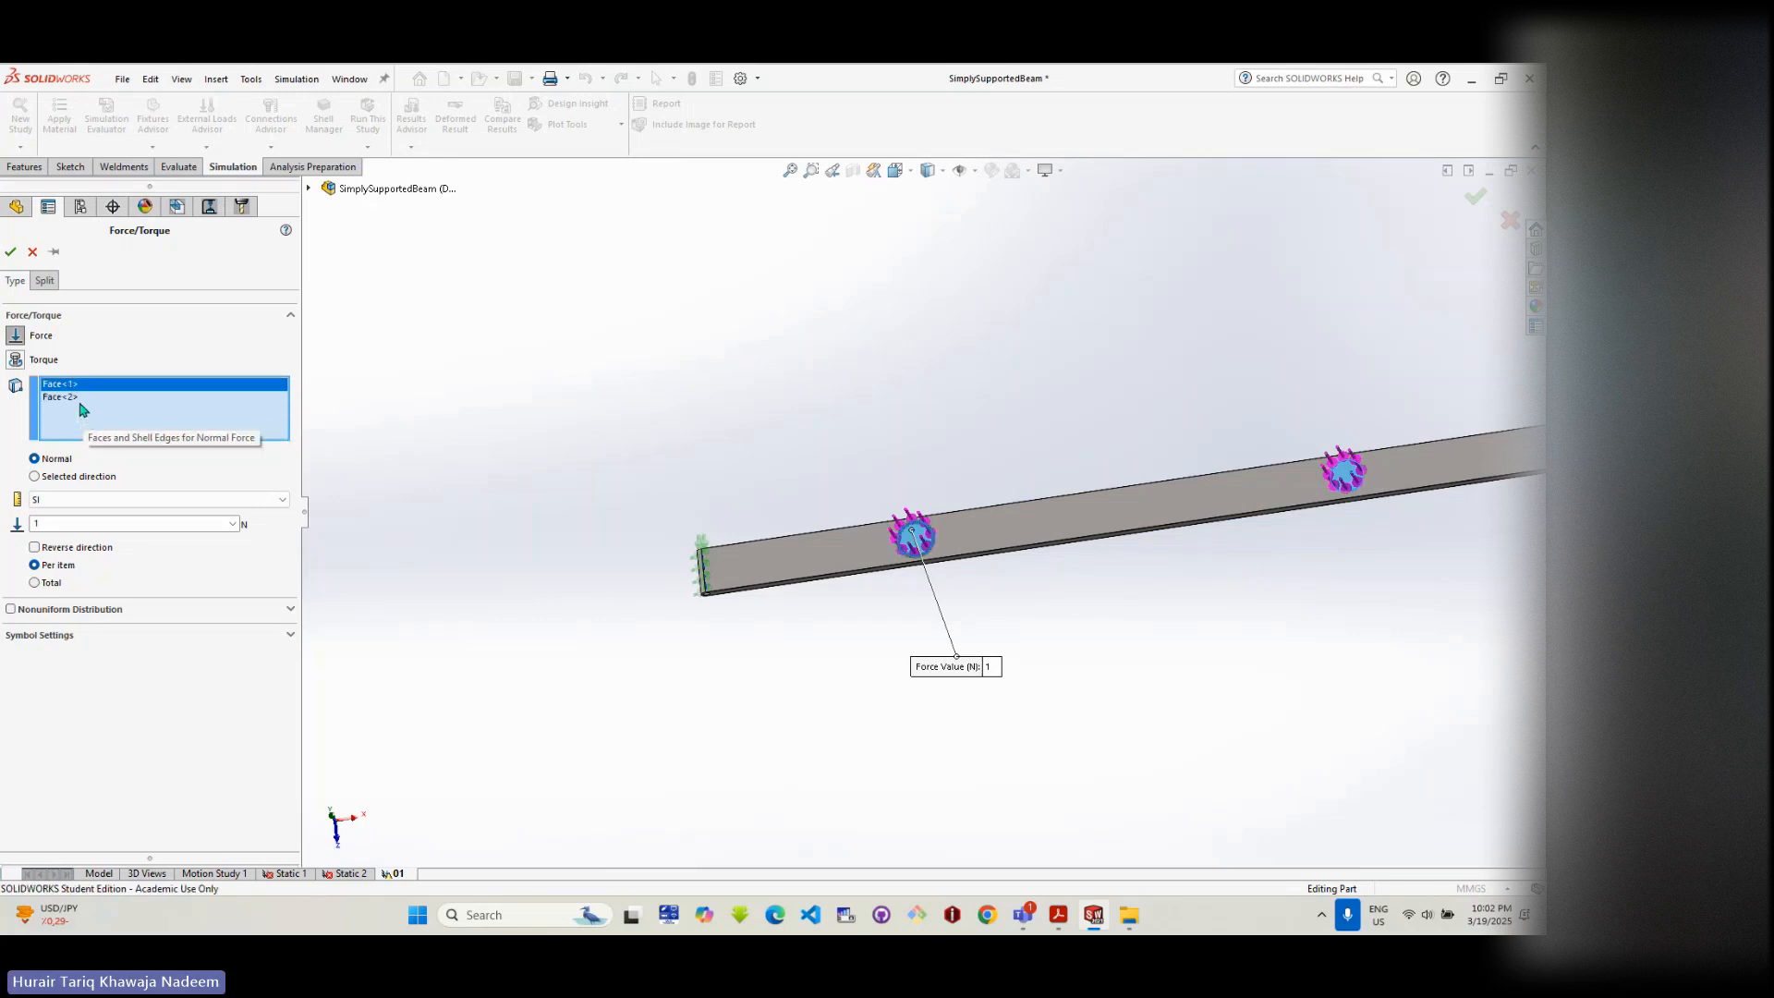
key("Delete")
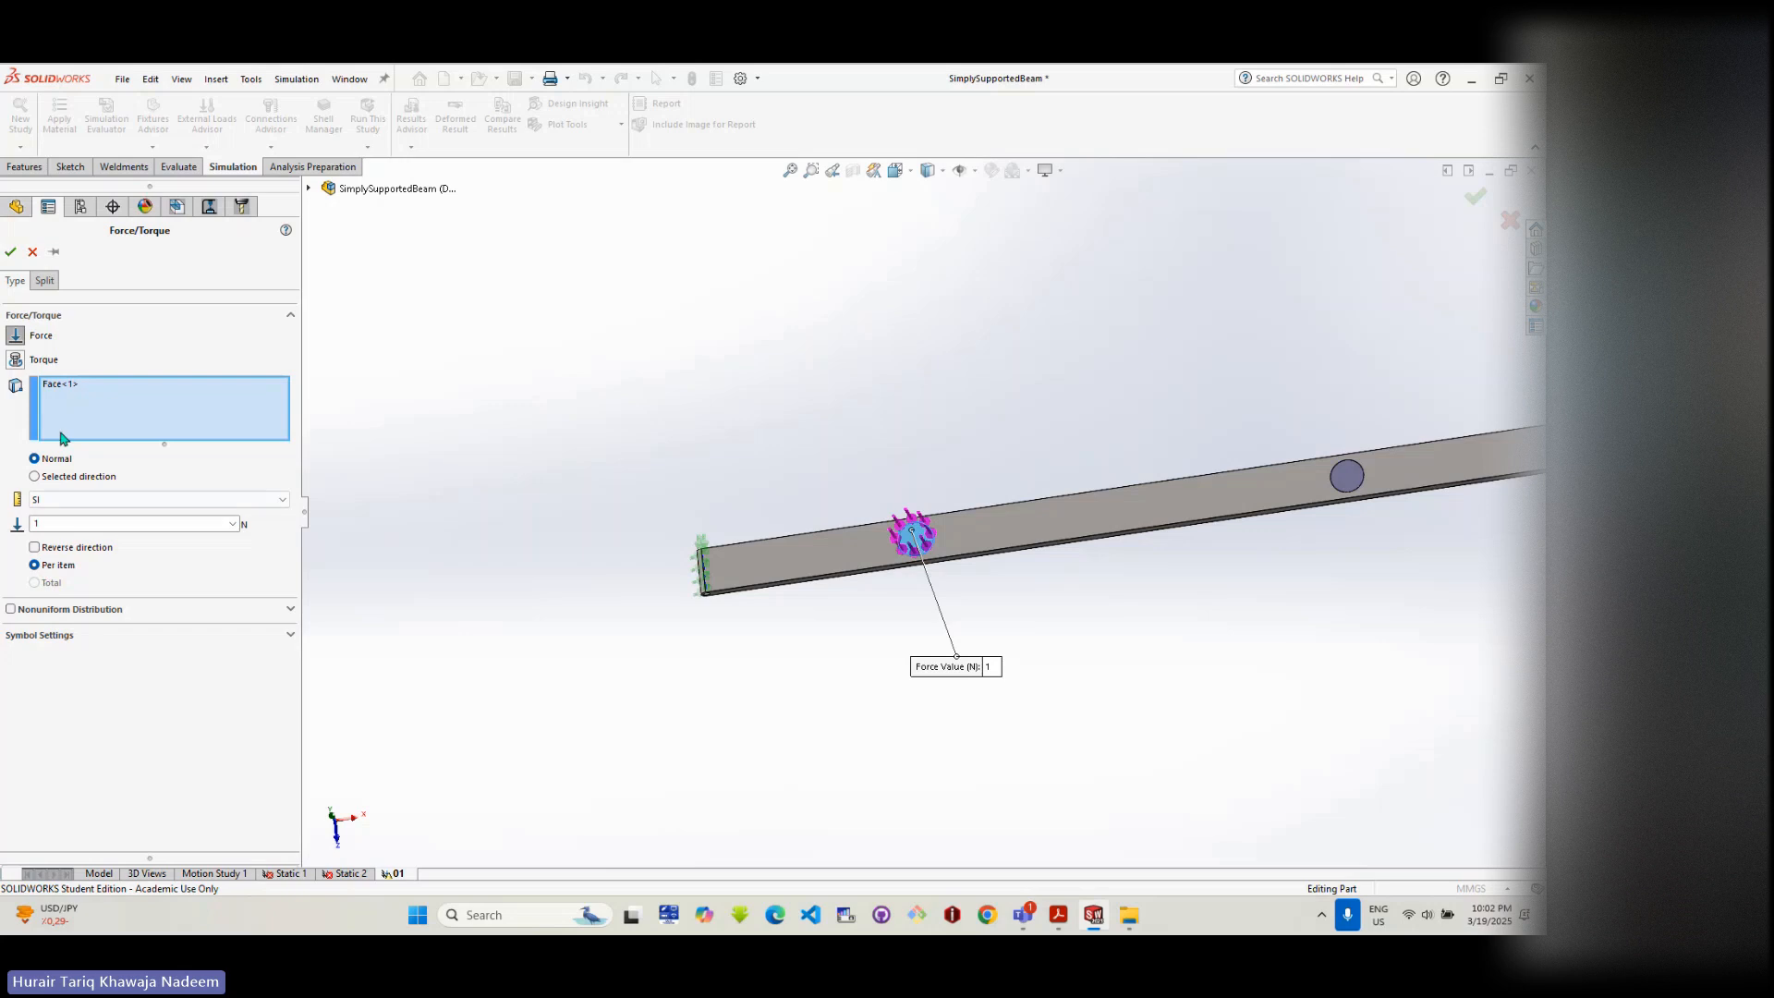
left_click(1345, 477)
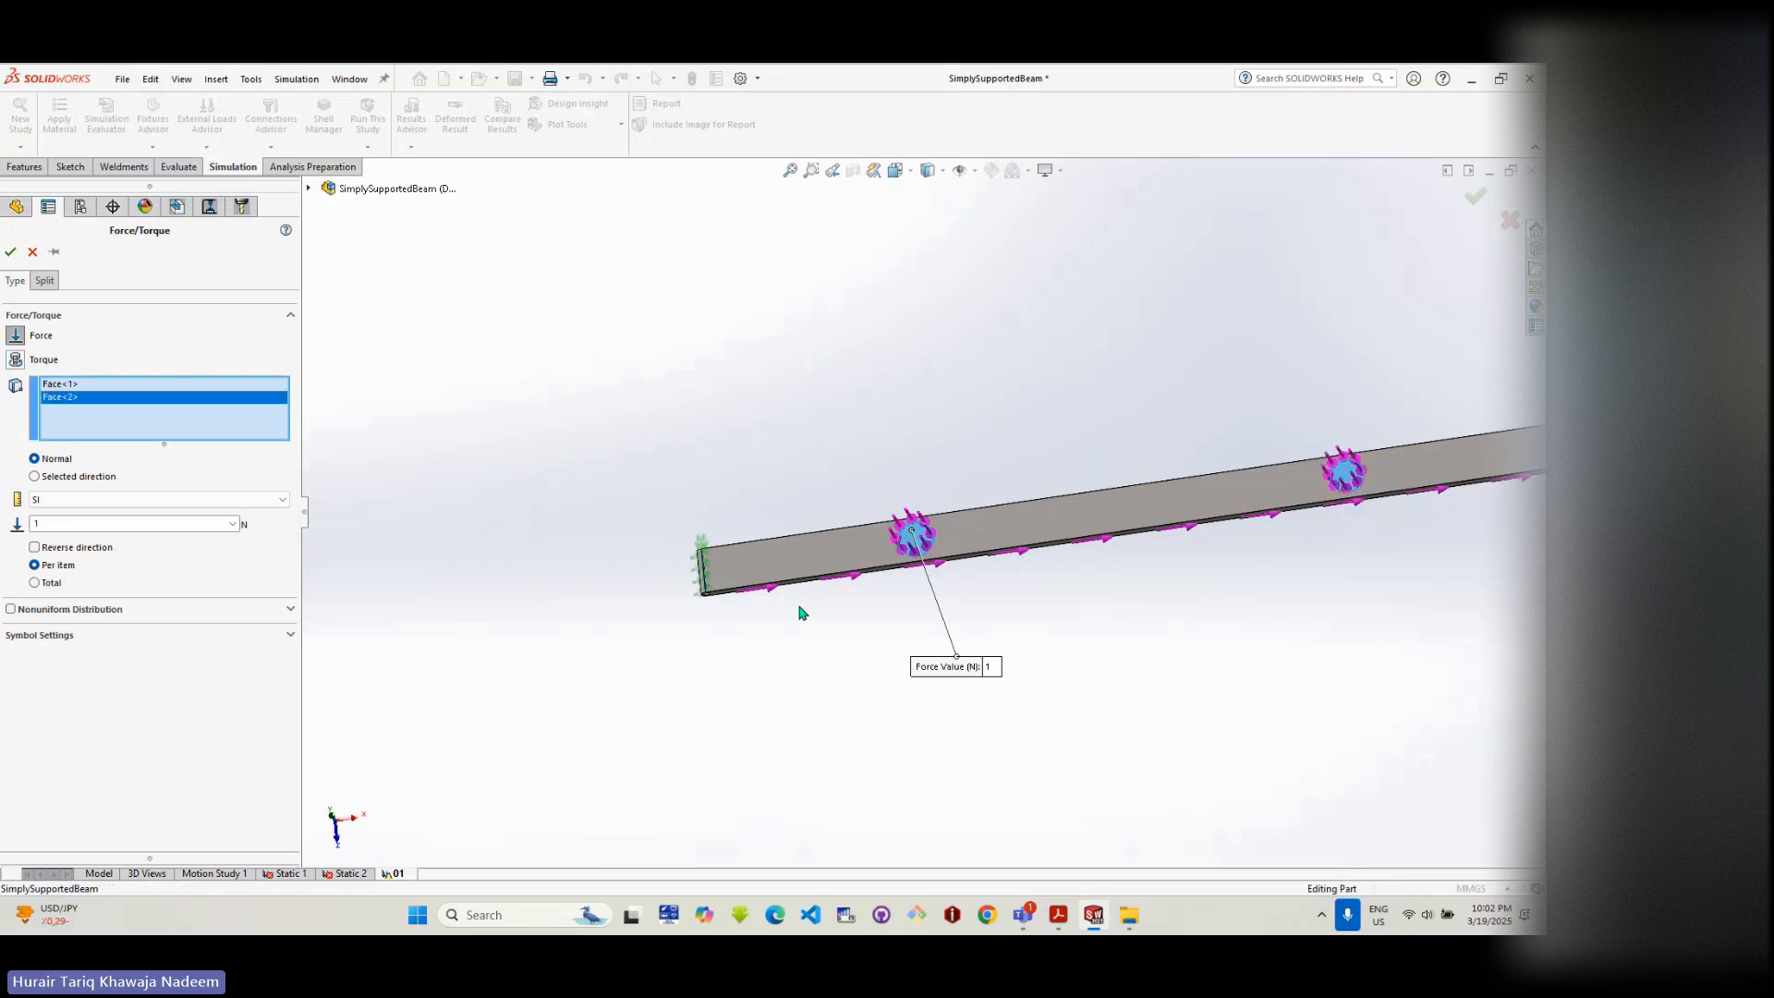
- Set the force on the two circles to 1000 N, try the per-item and total options, and cancel the load
left_click(35, 583)
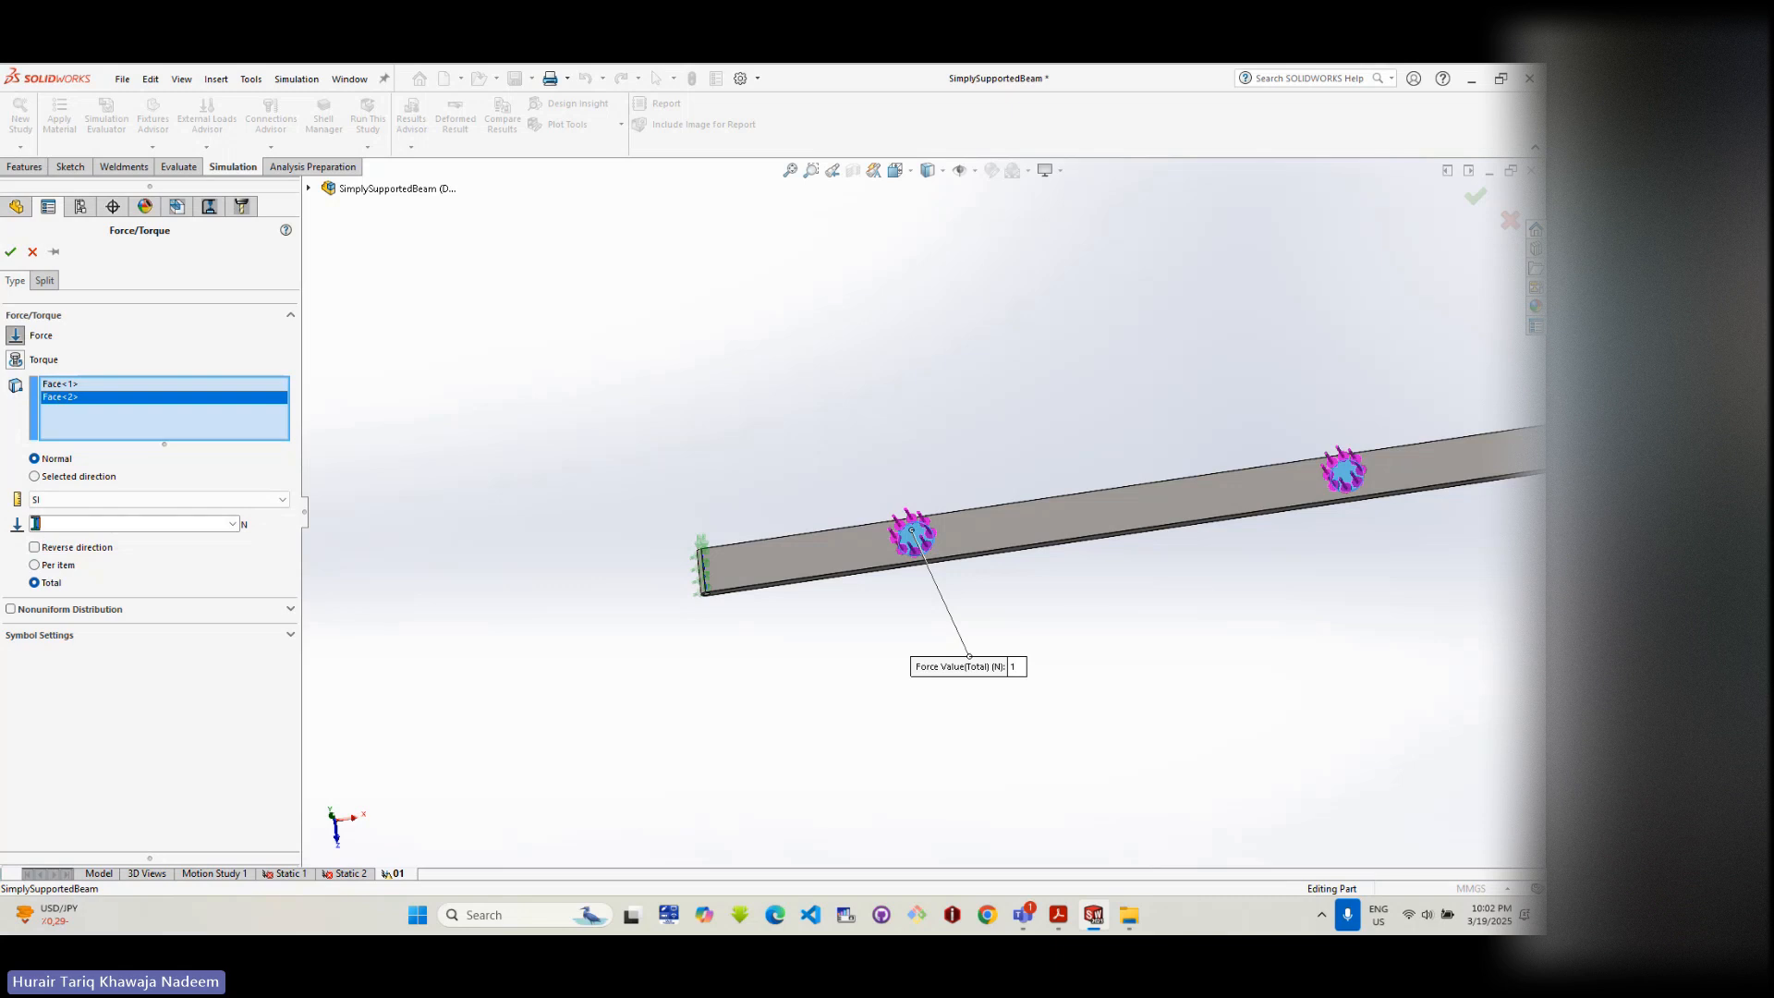
double_click(35, 523)
type("1000")
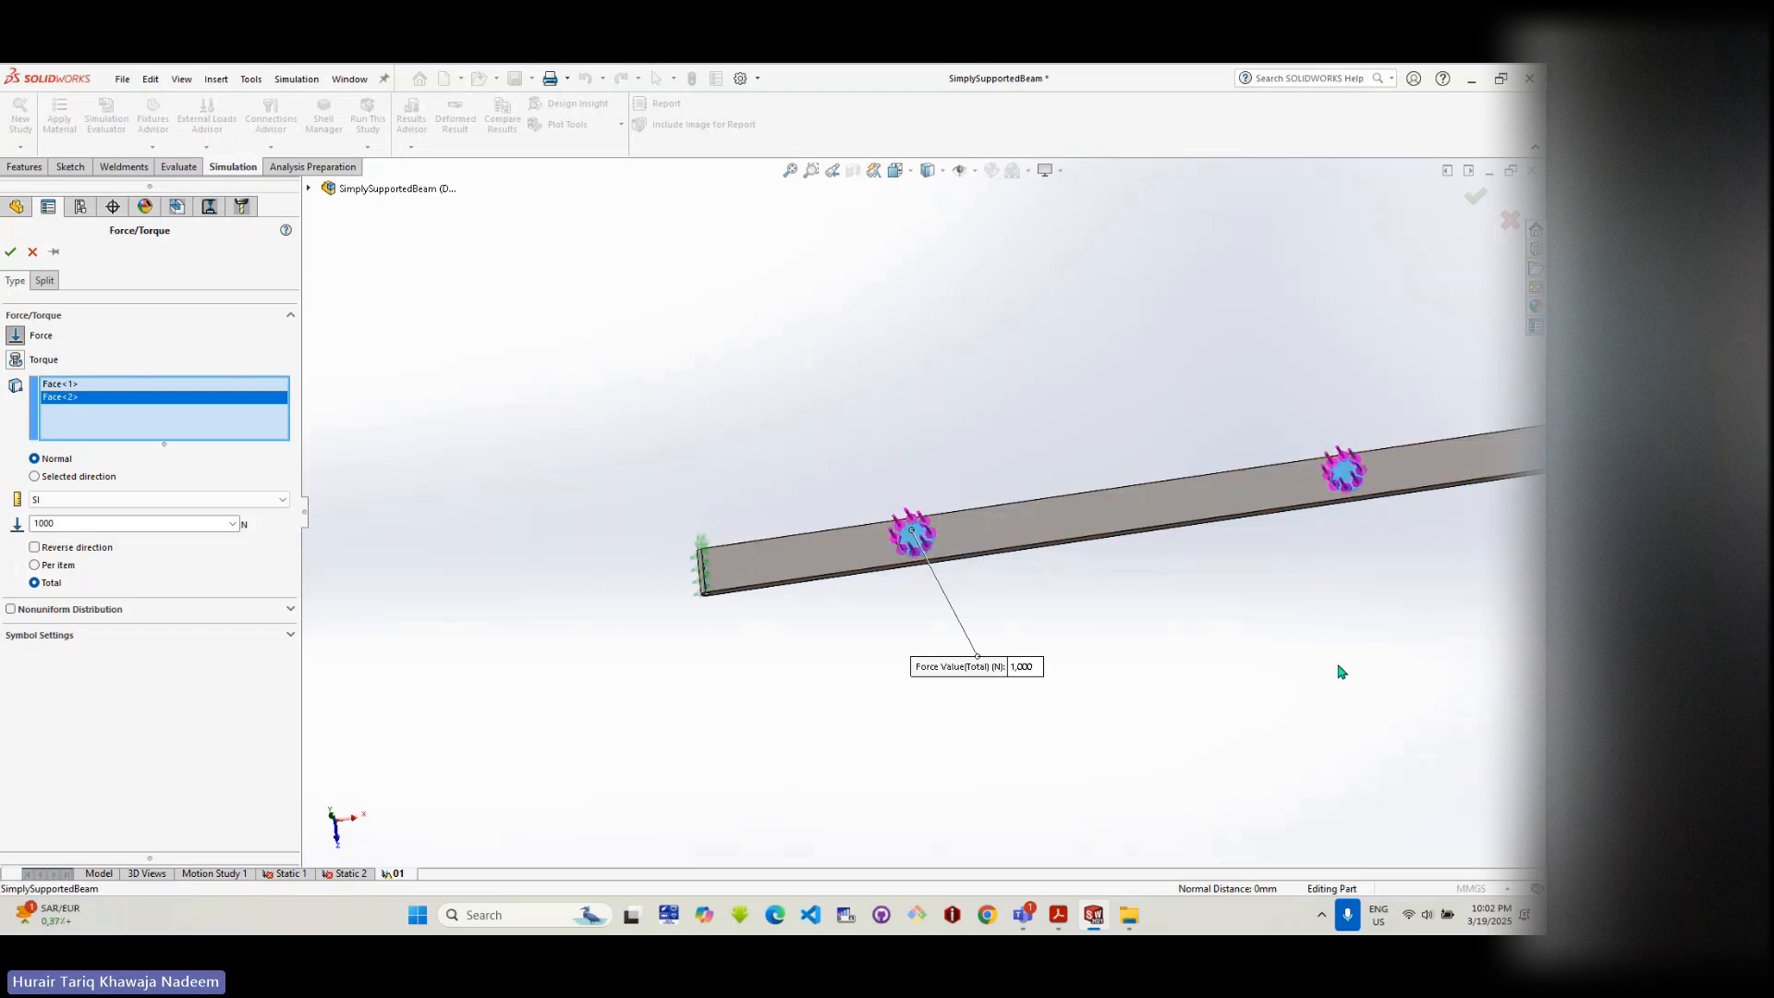
left_click(35, 564)
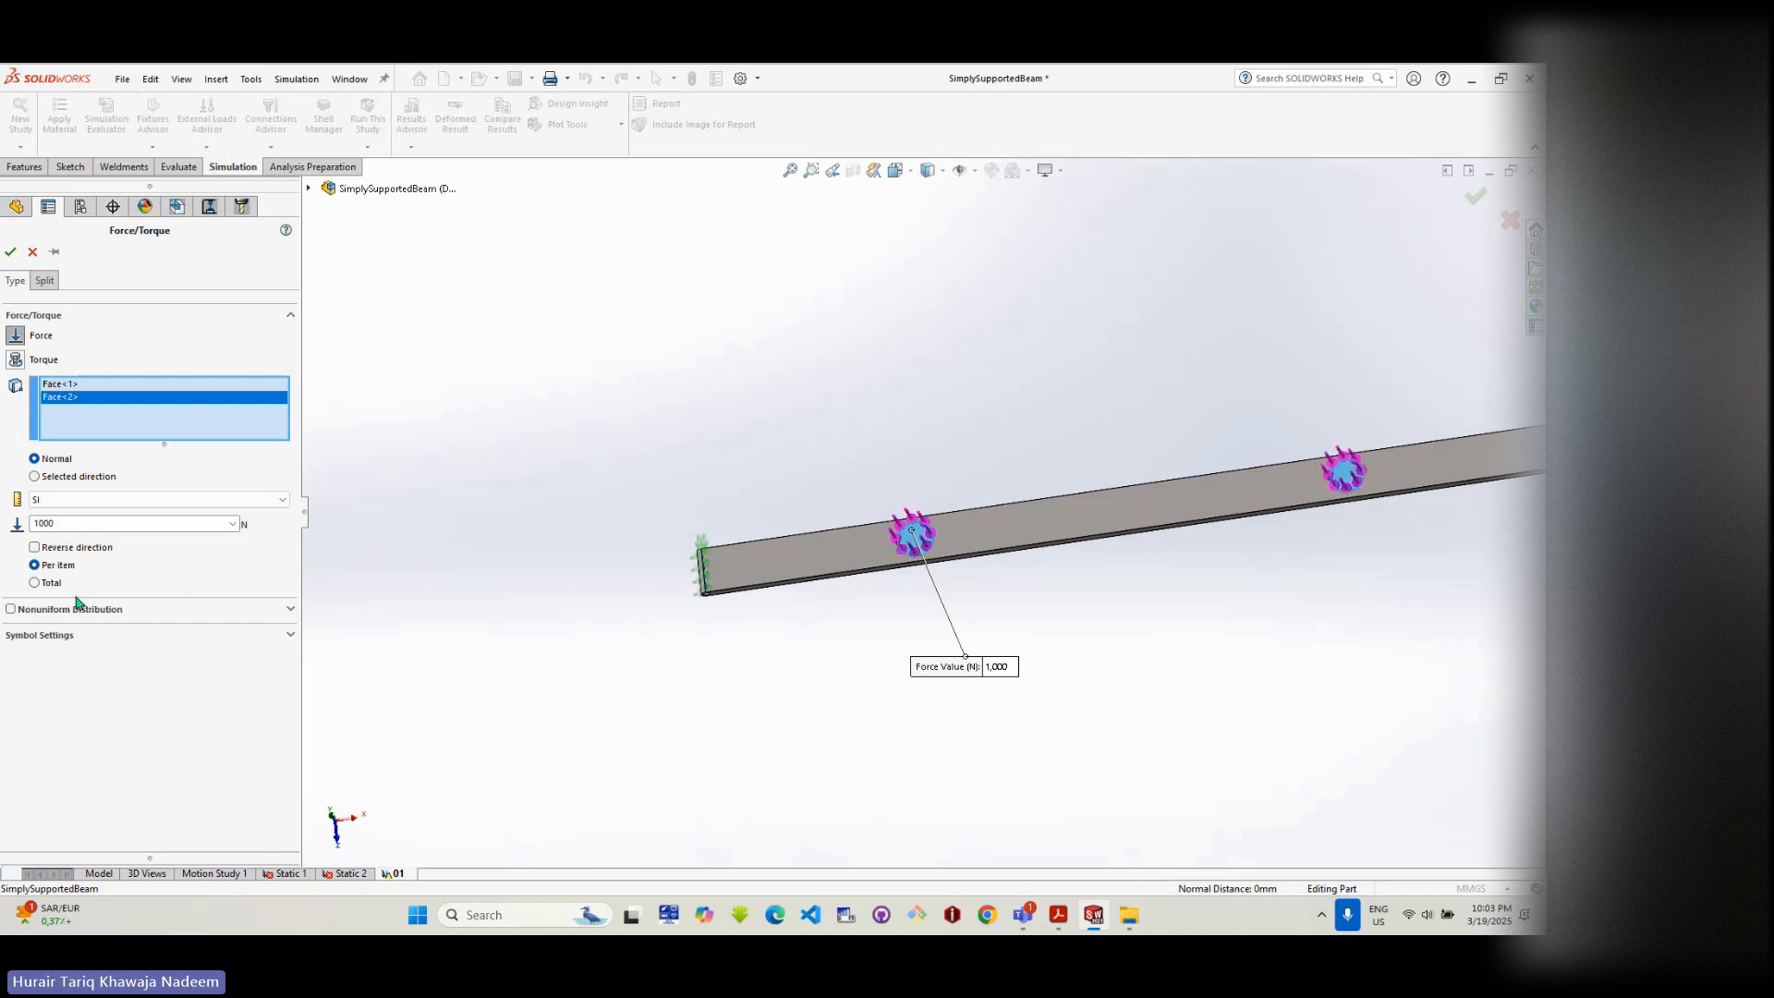
left_click(44, 583)
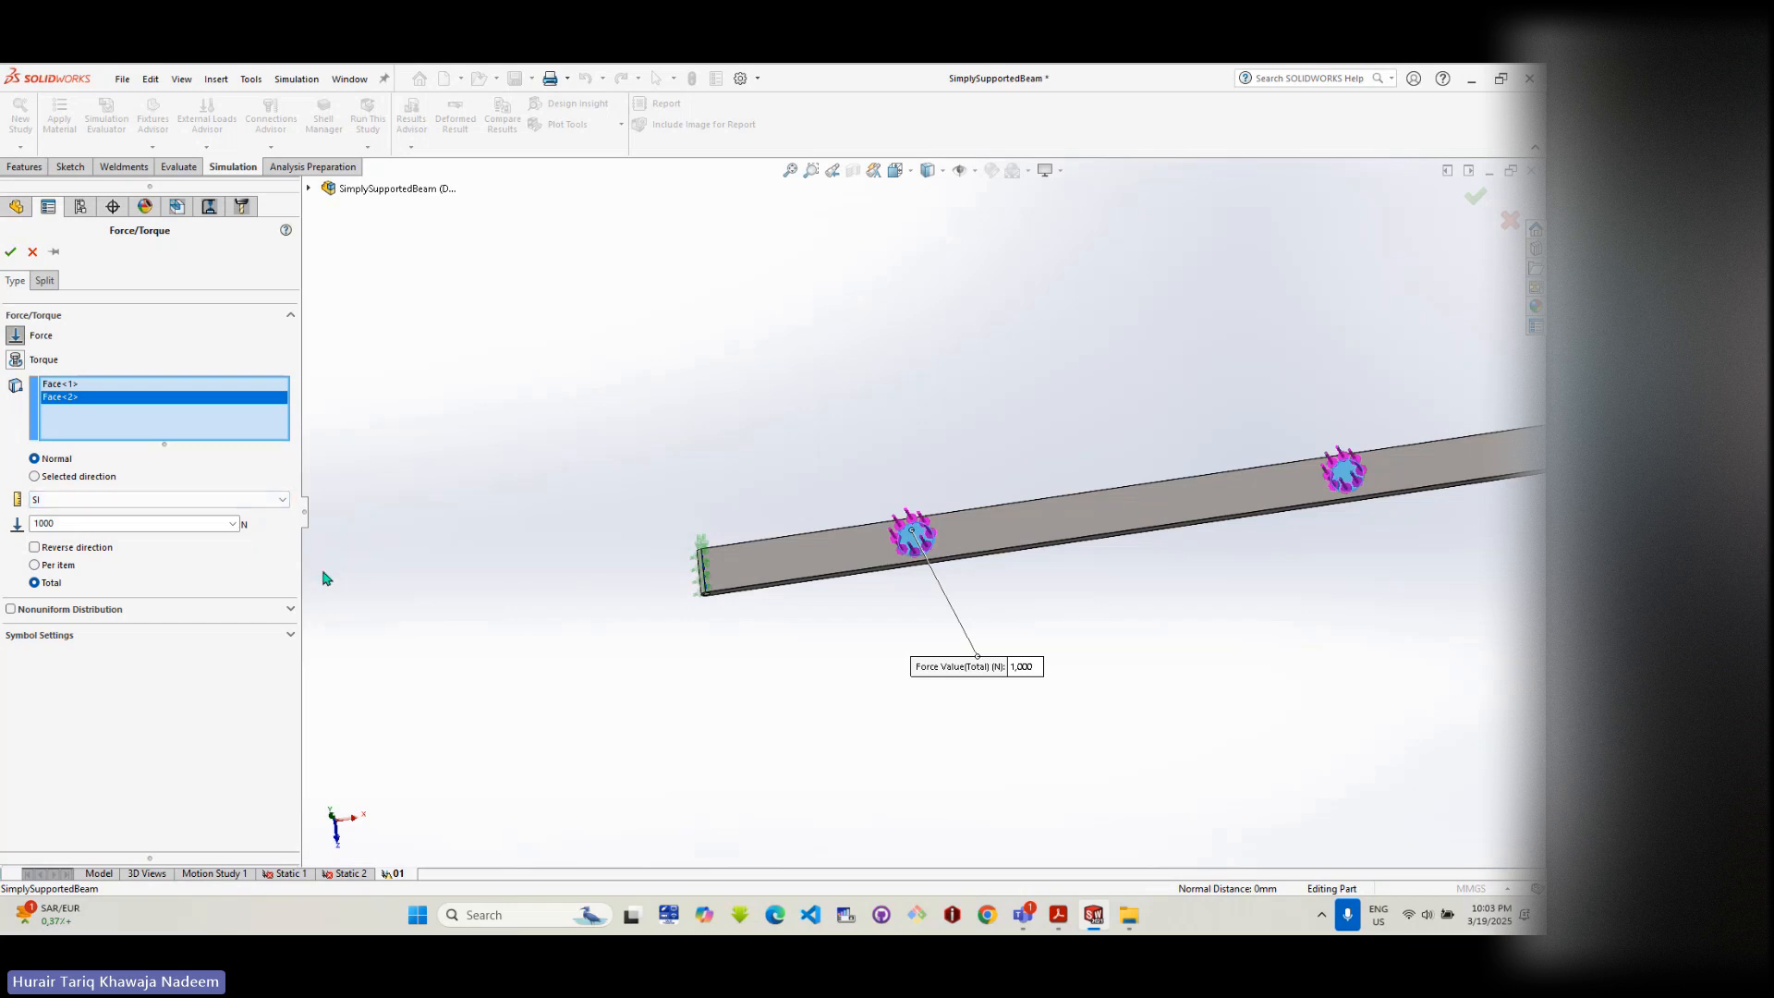
left_click(32, 252)
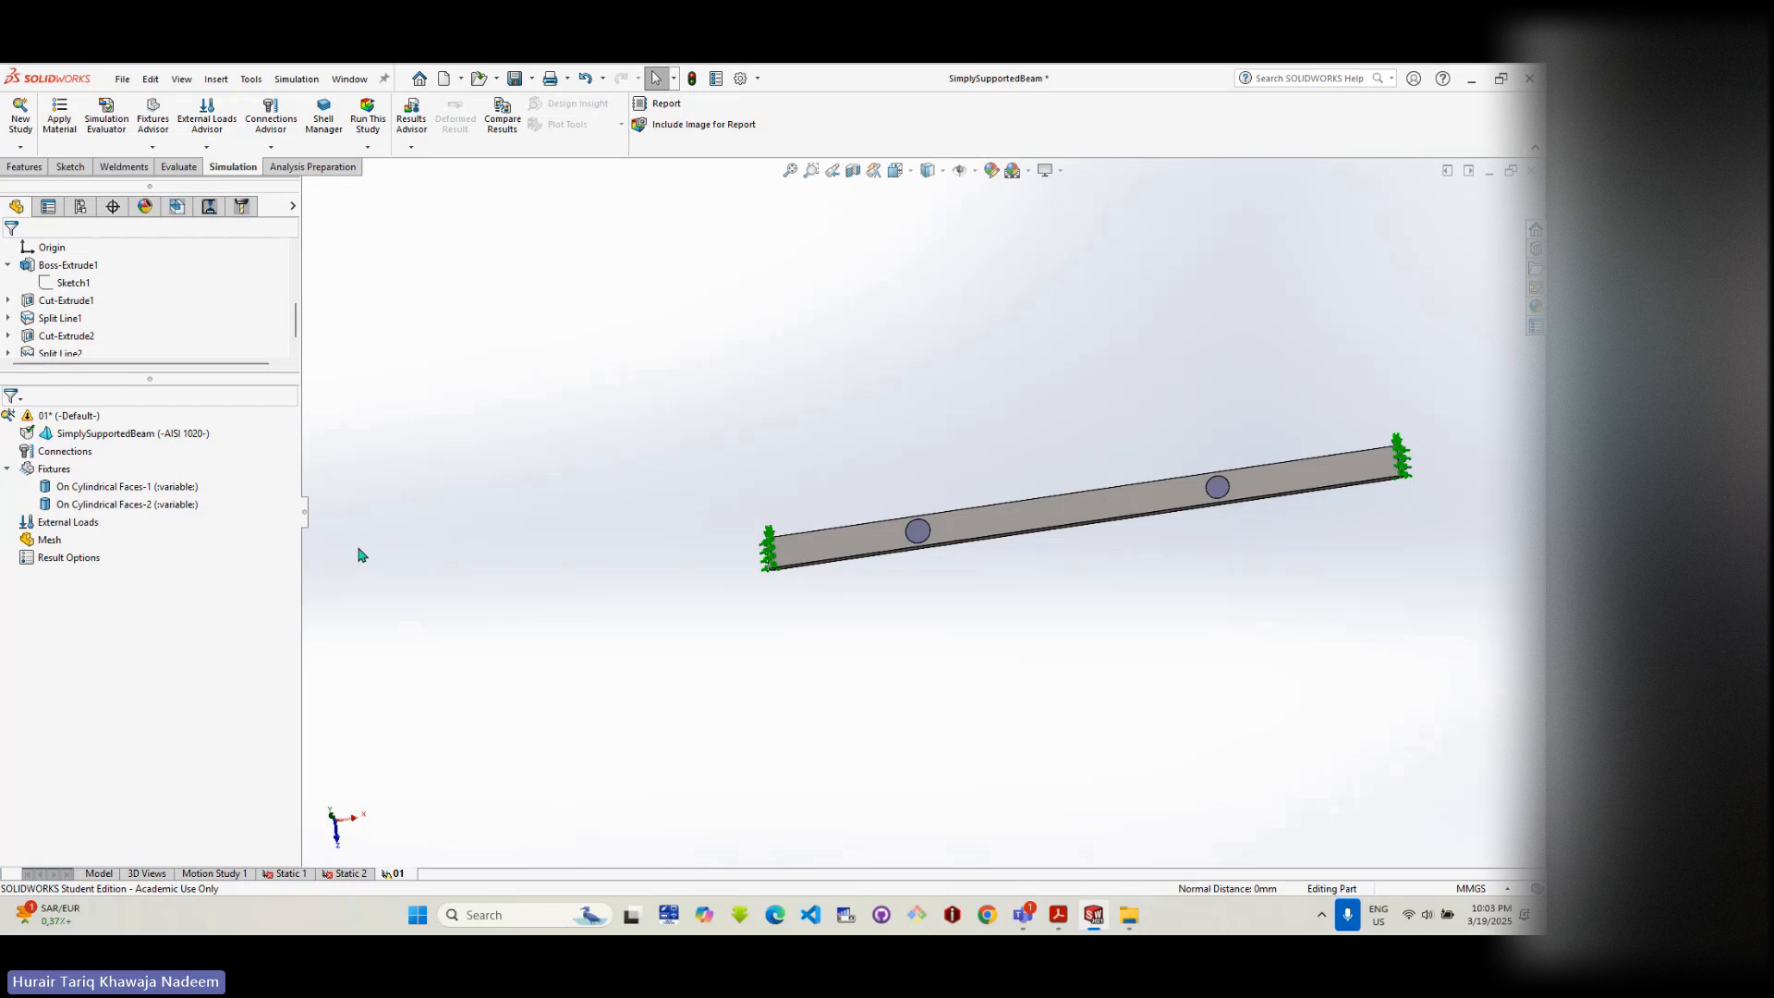
- Start a new normal force in study 01 and select the beam's top face and both circular split faces
right_click(67, 522)
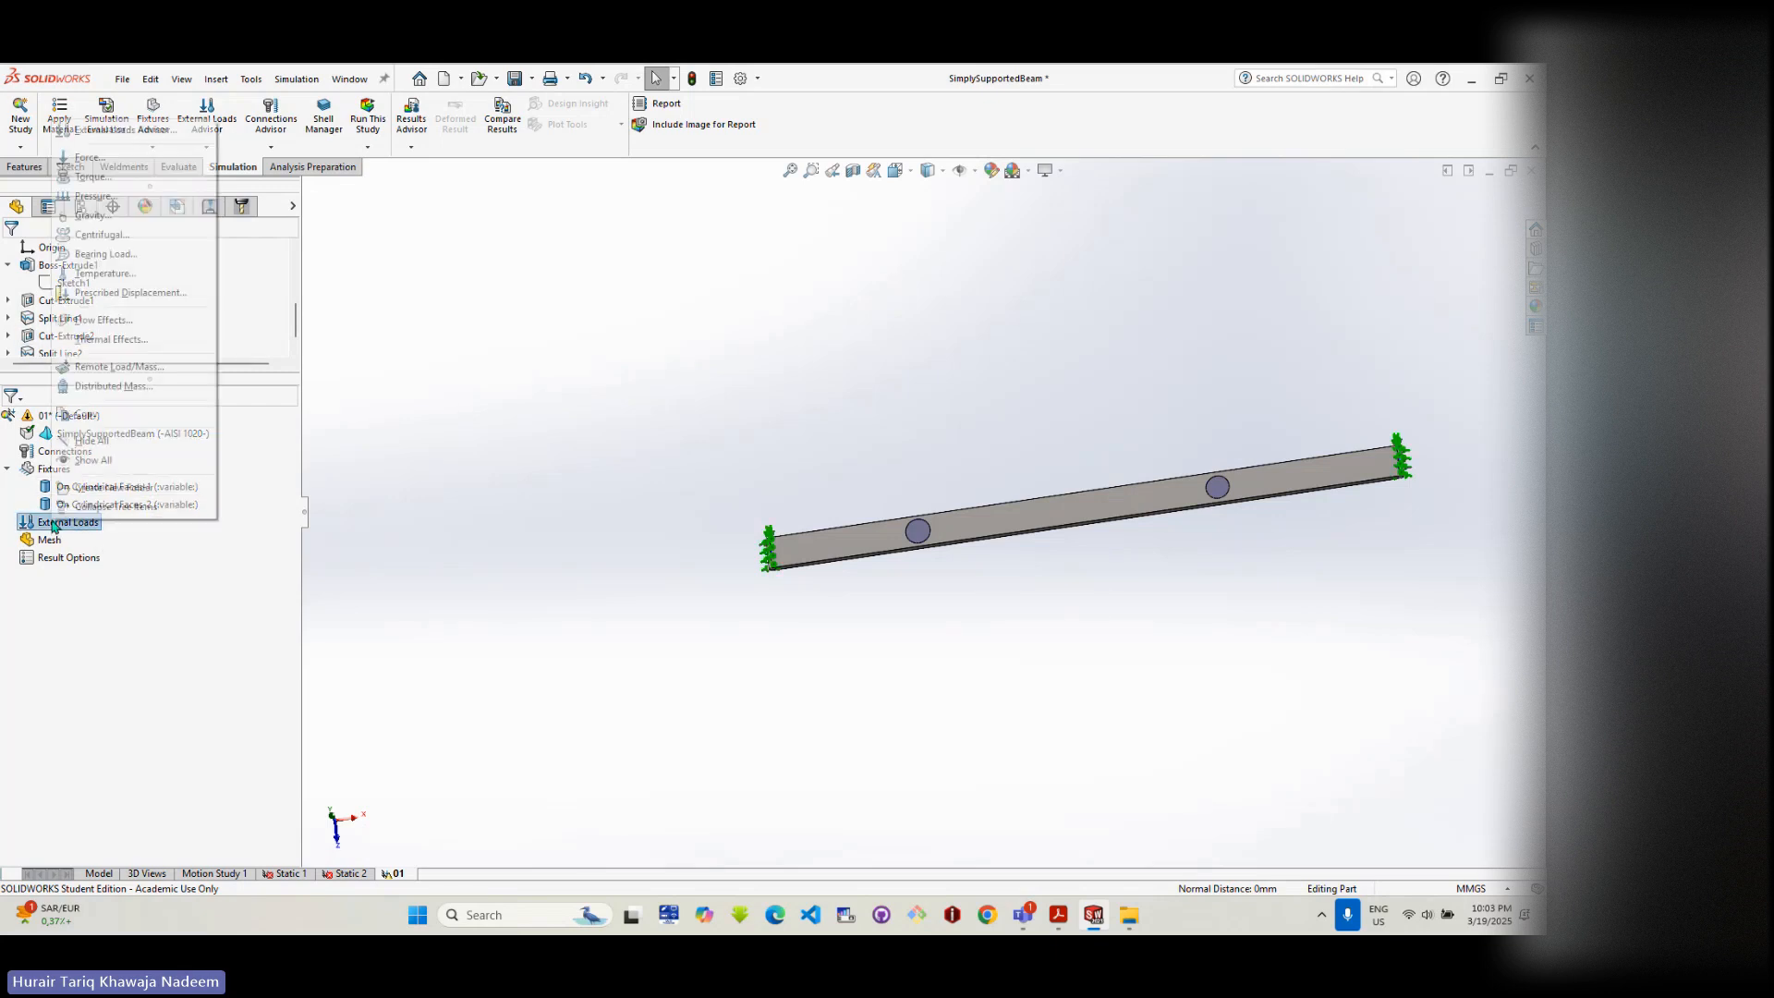
left_click(91, 159)
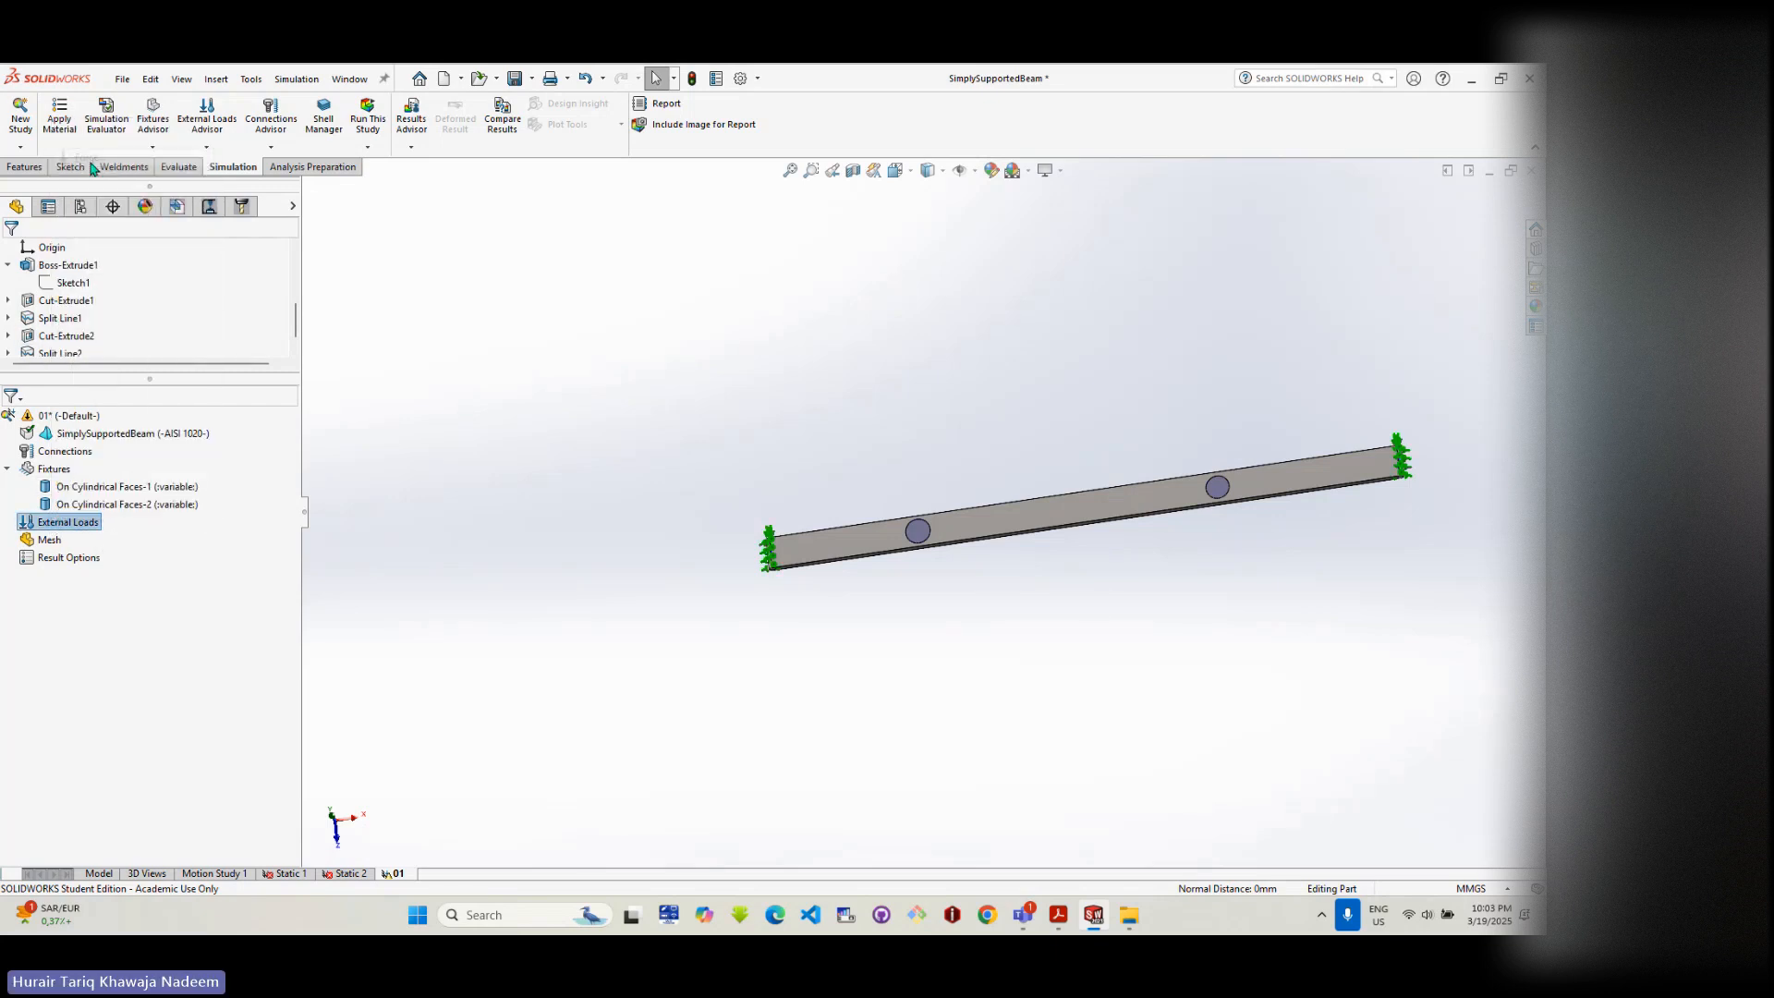
left_click(861, 549)
scroll(969, 558, "down", 4)
scroll(969, 558, "down", 2)
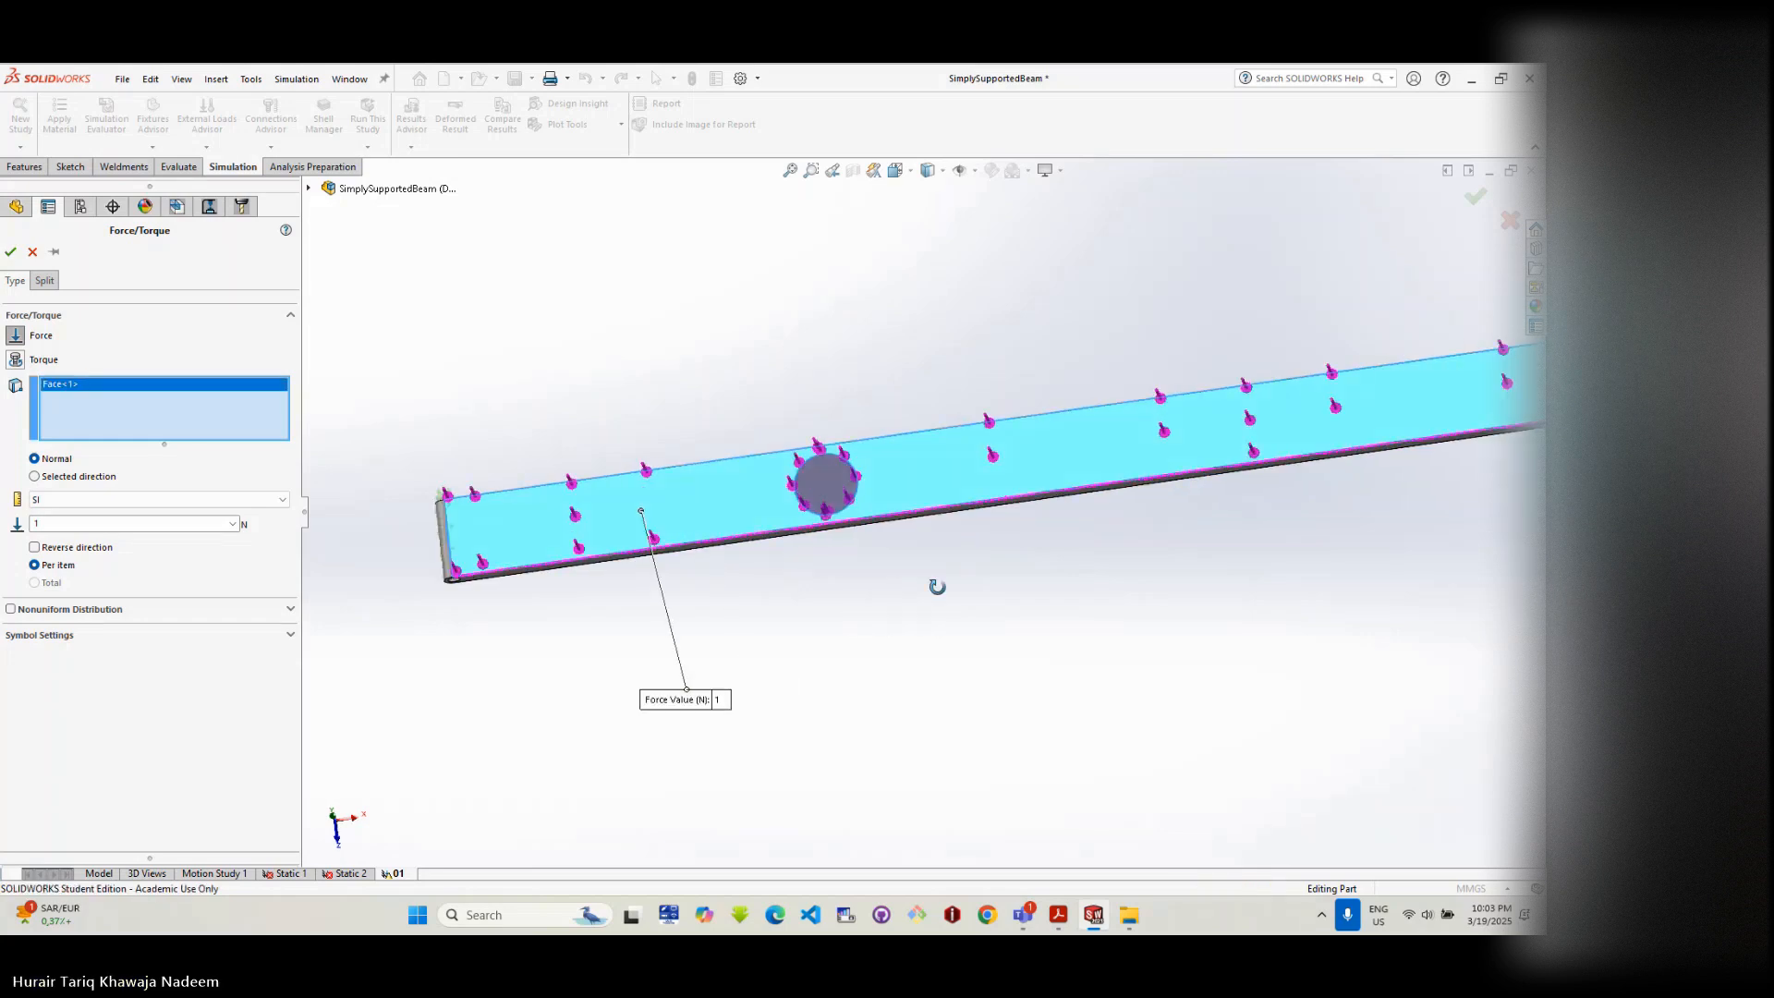
left_click(832, 483)
scroll(915, 582, "up", 3)
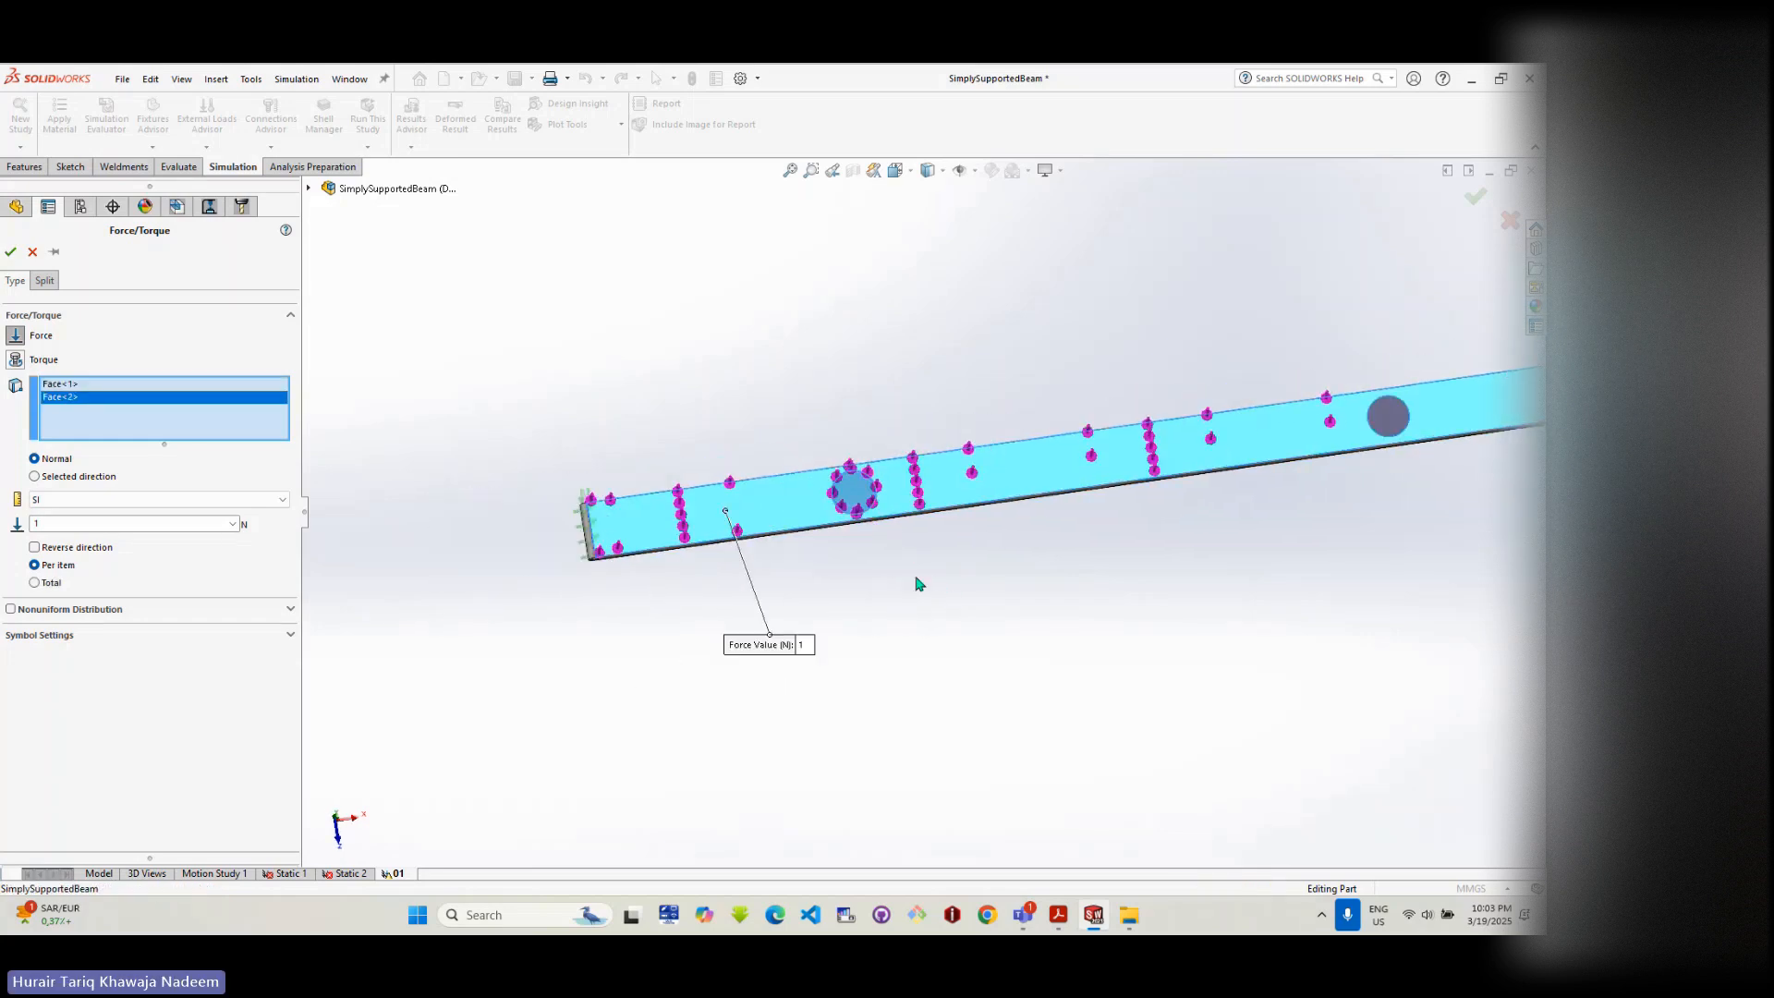
left_click(1315, 438)
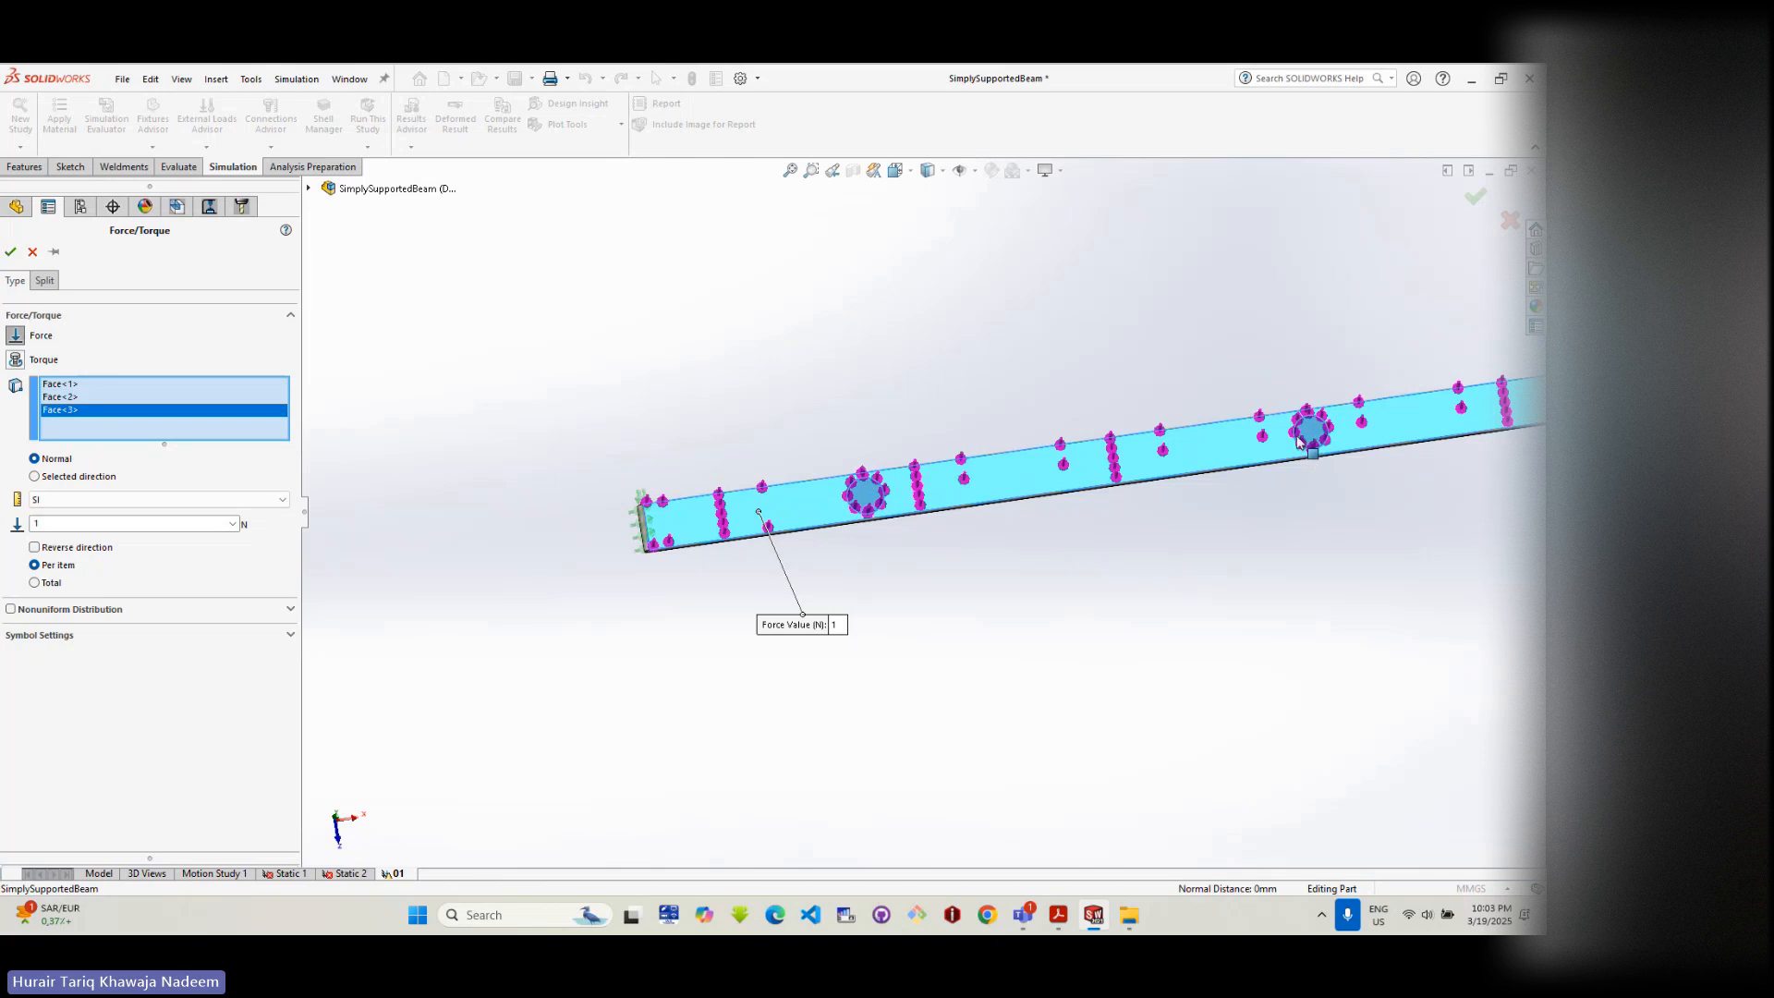
- Set the normal force on the three top faces to a total of 1000 N and apply the load
left_click(49, 583)
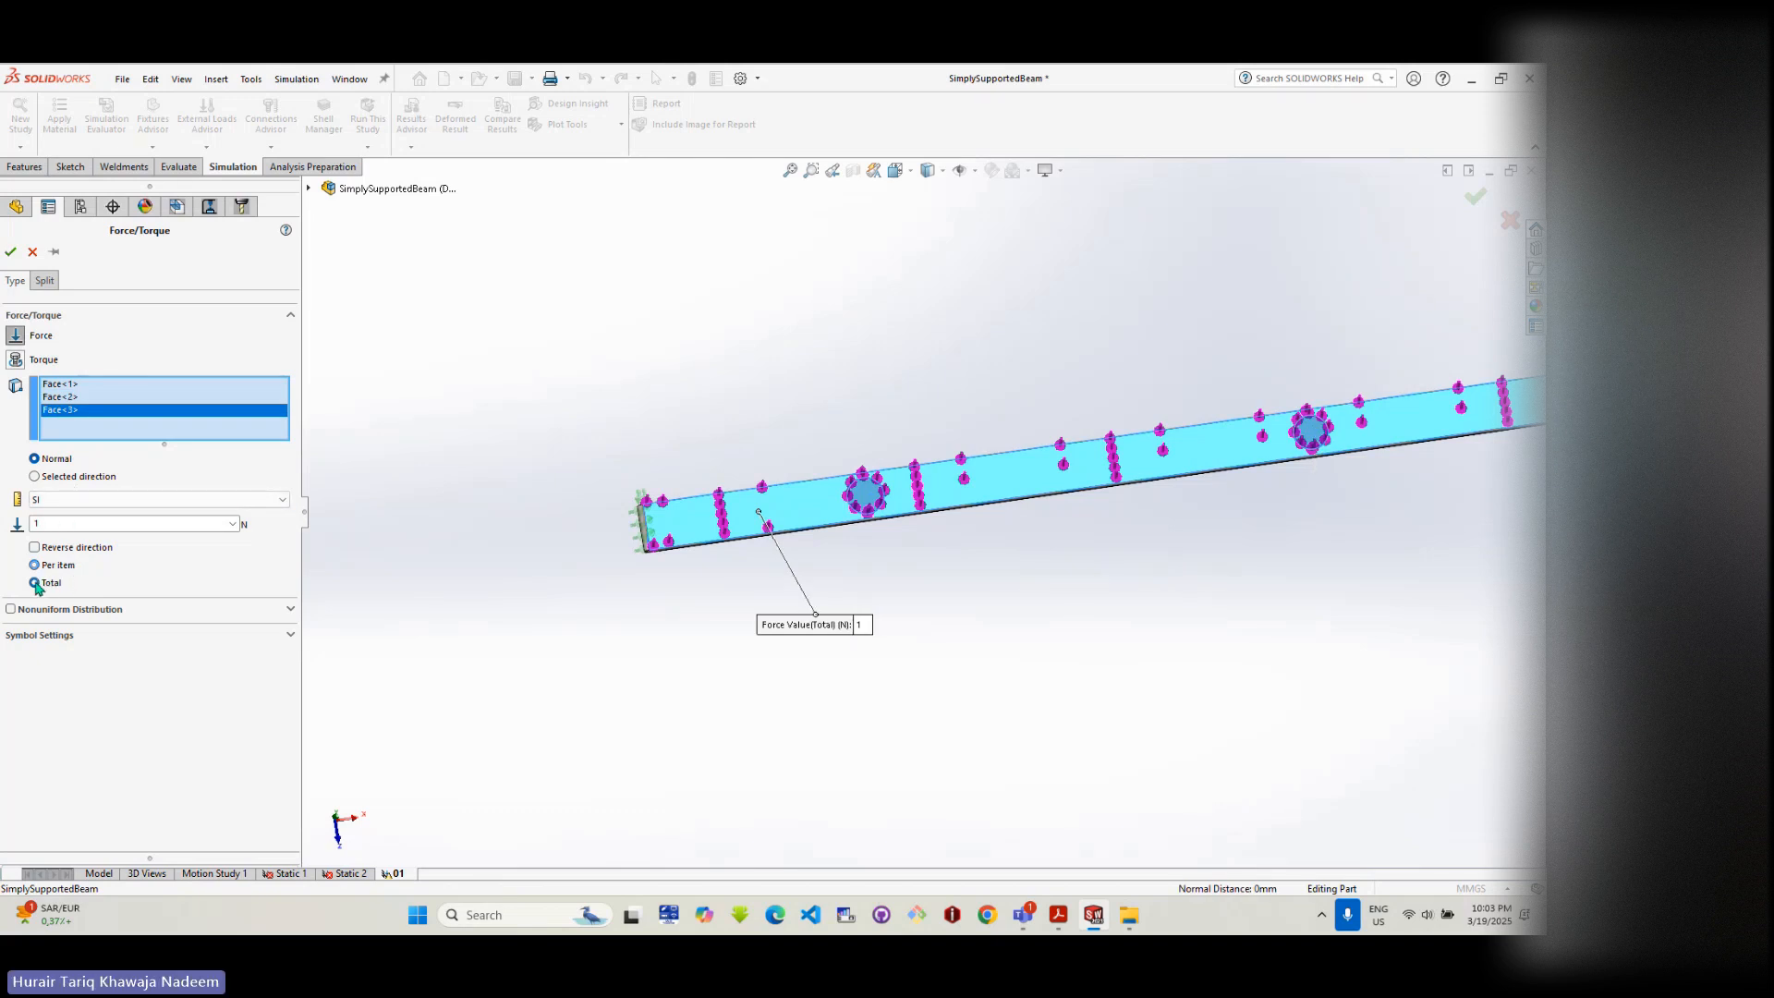
double_click(39, 524)
type("1")
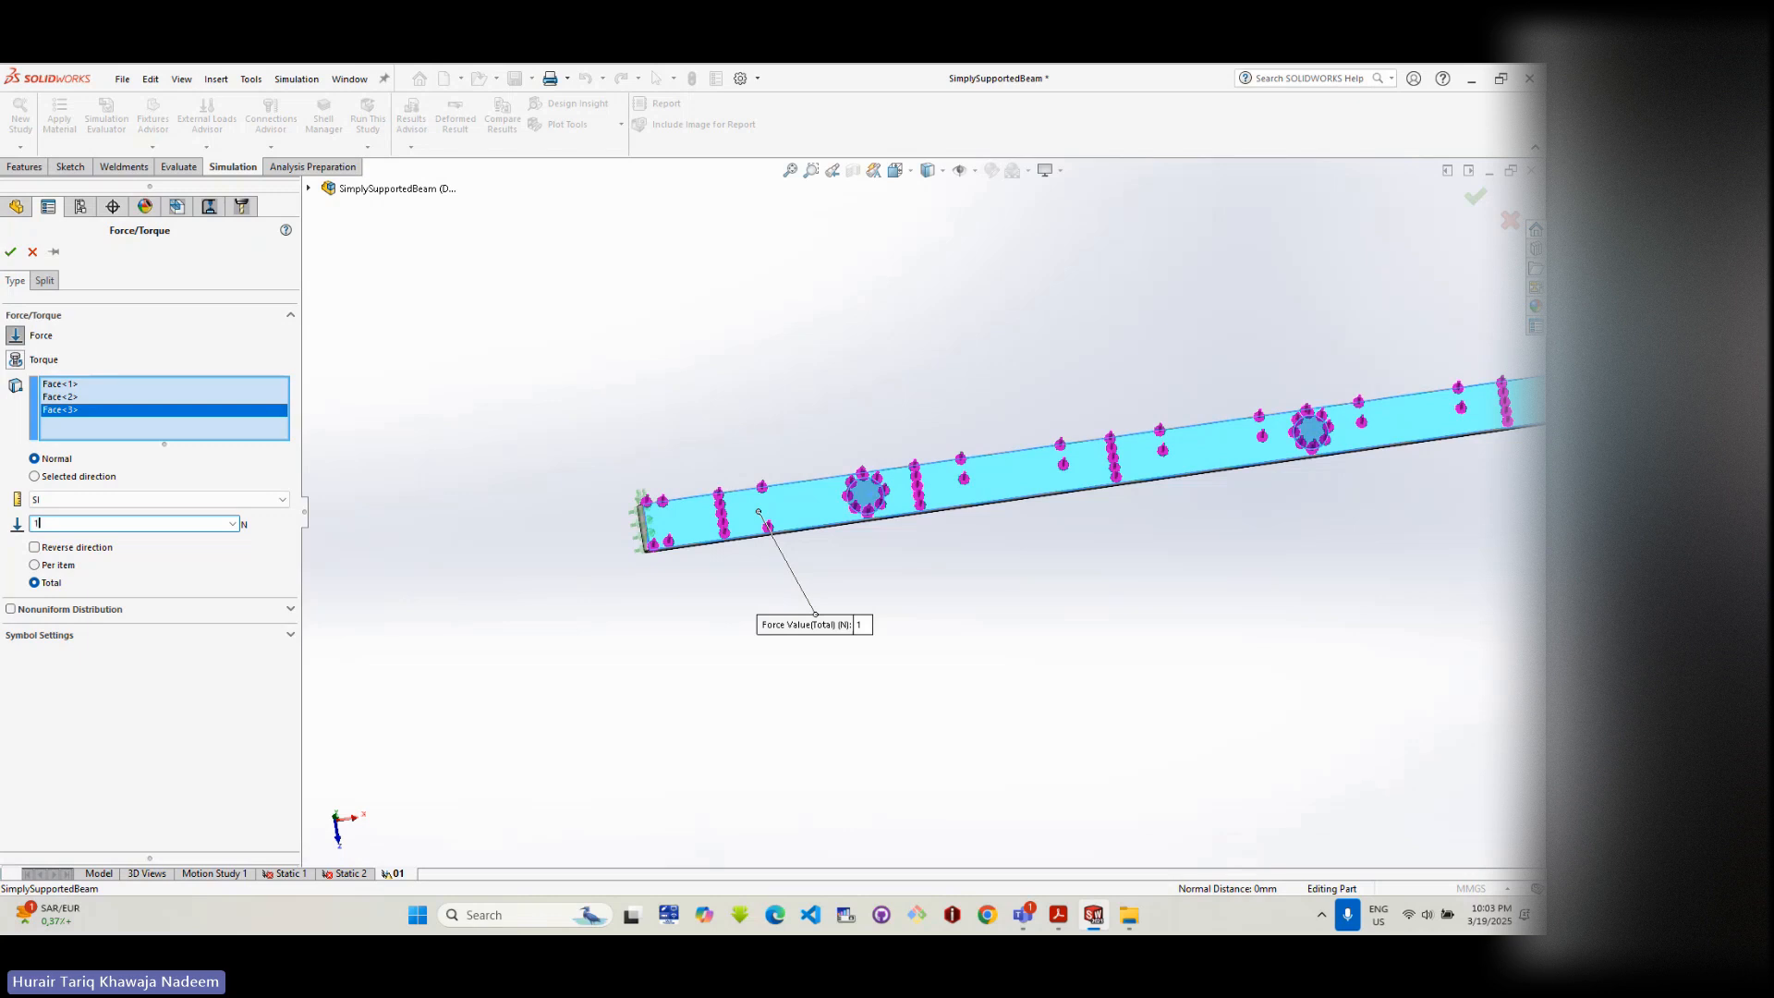
type("000")
middle_click_drag(739, 644, 719, 333)
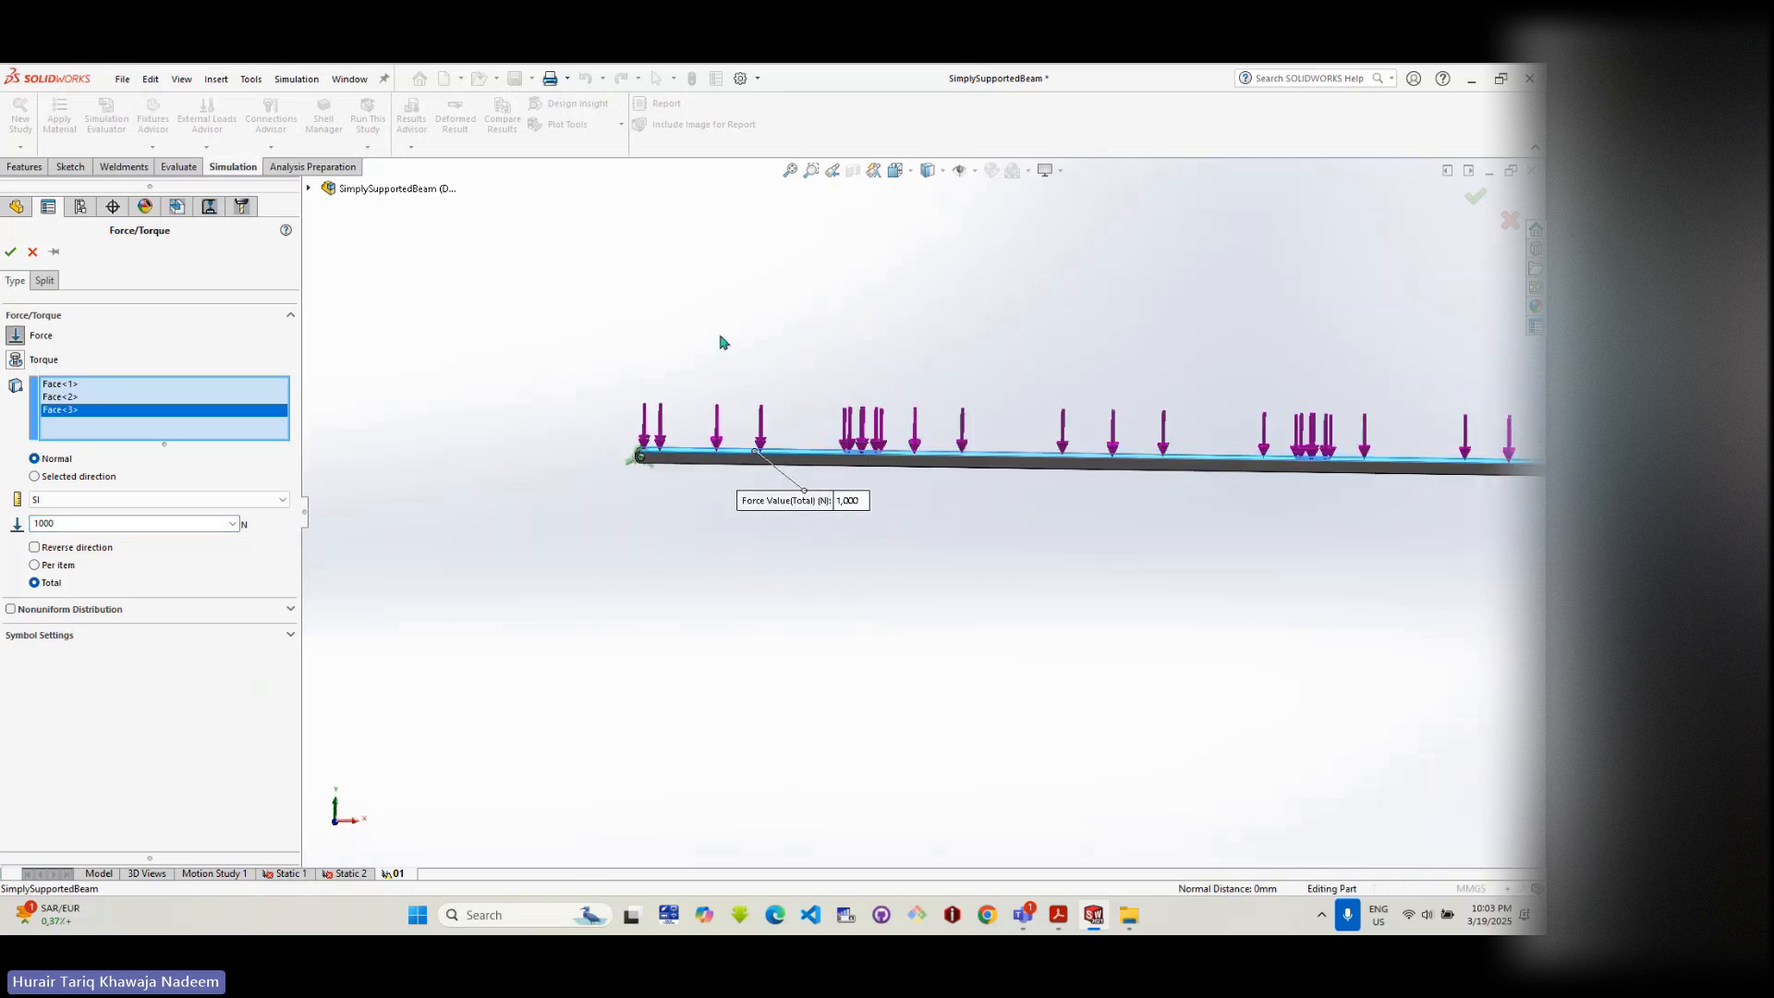
left_click(11, 251)
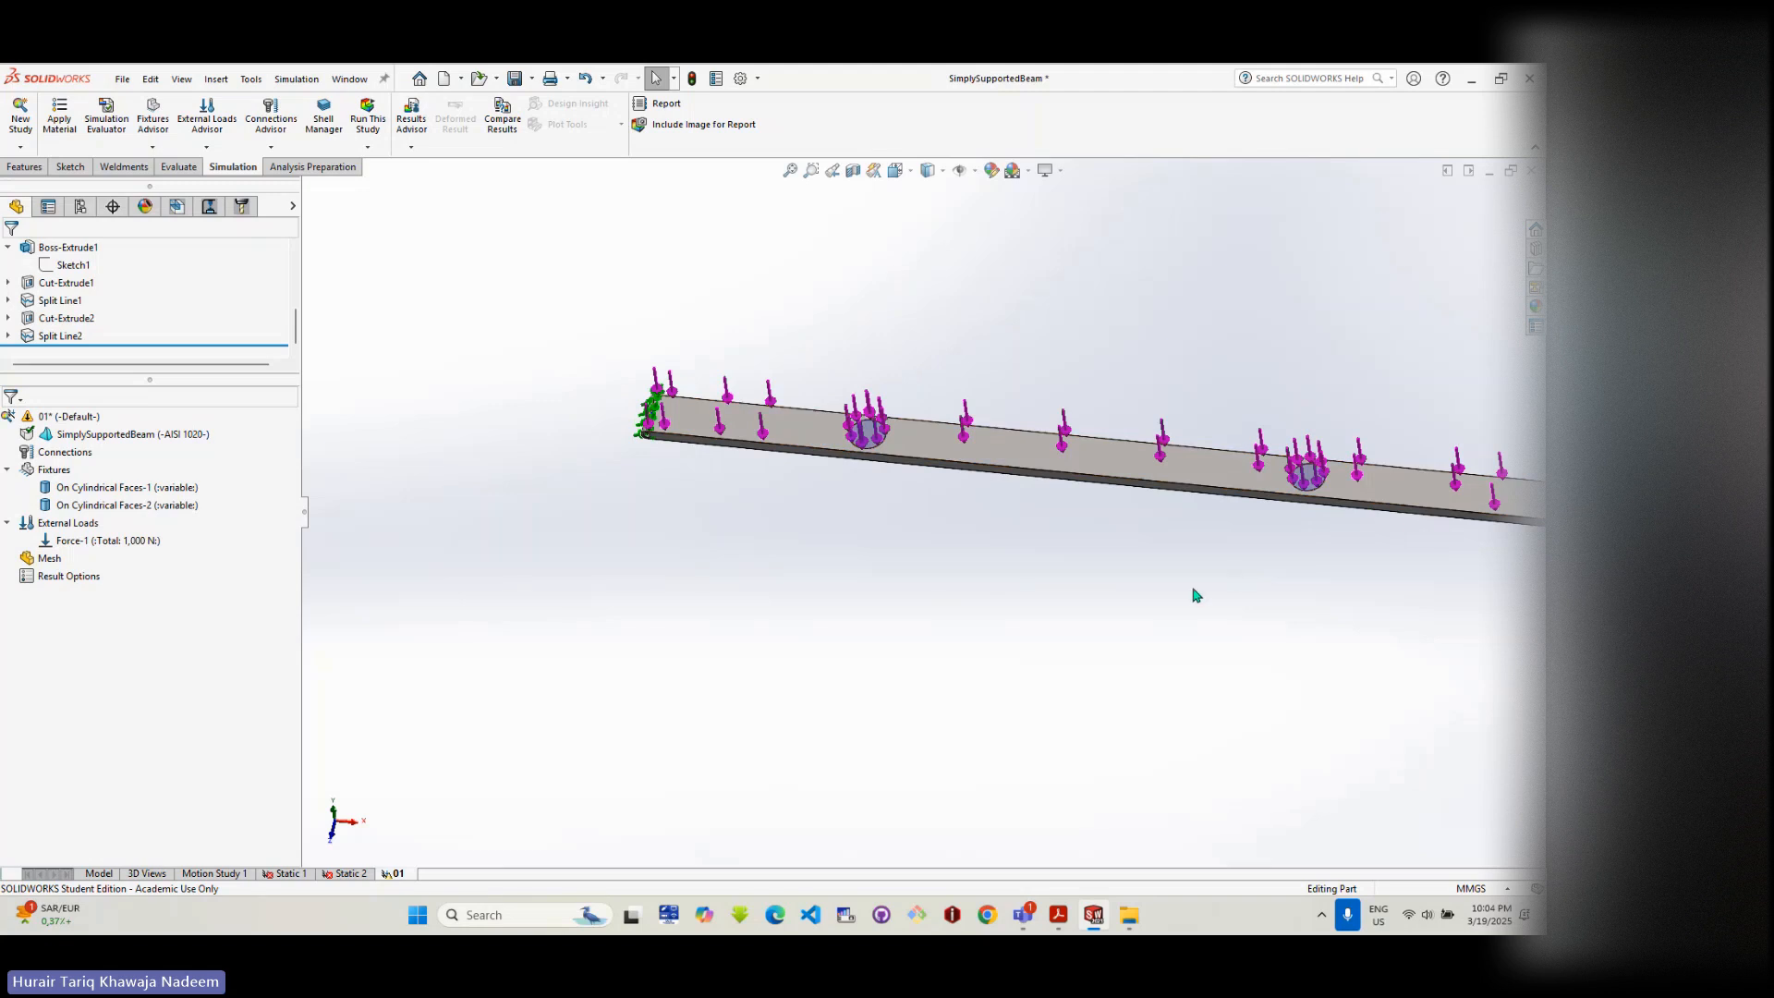
- Mesh the beam in study 01 with the mesh density close to Coarse, checking the mesh quality specification before generating
right_click(60, 561)
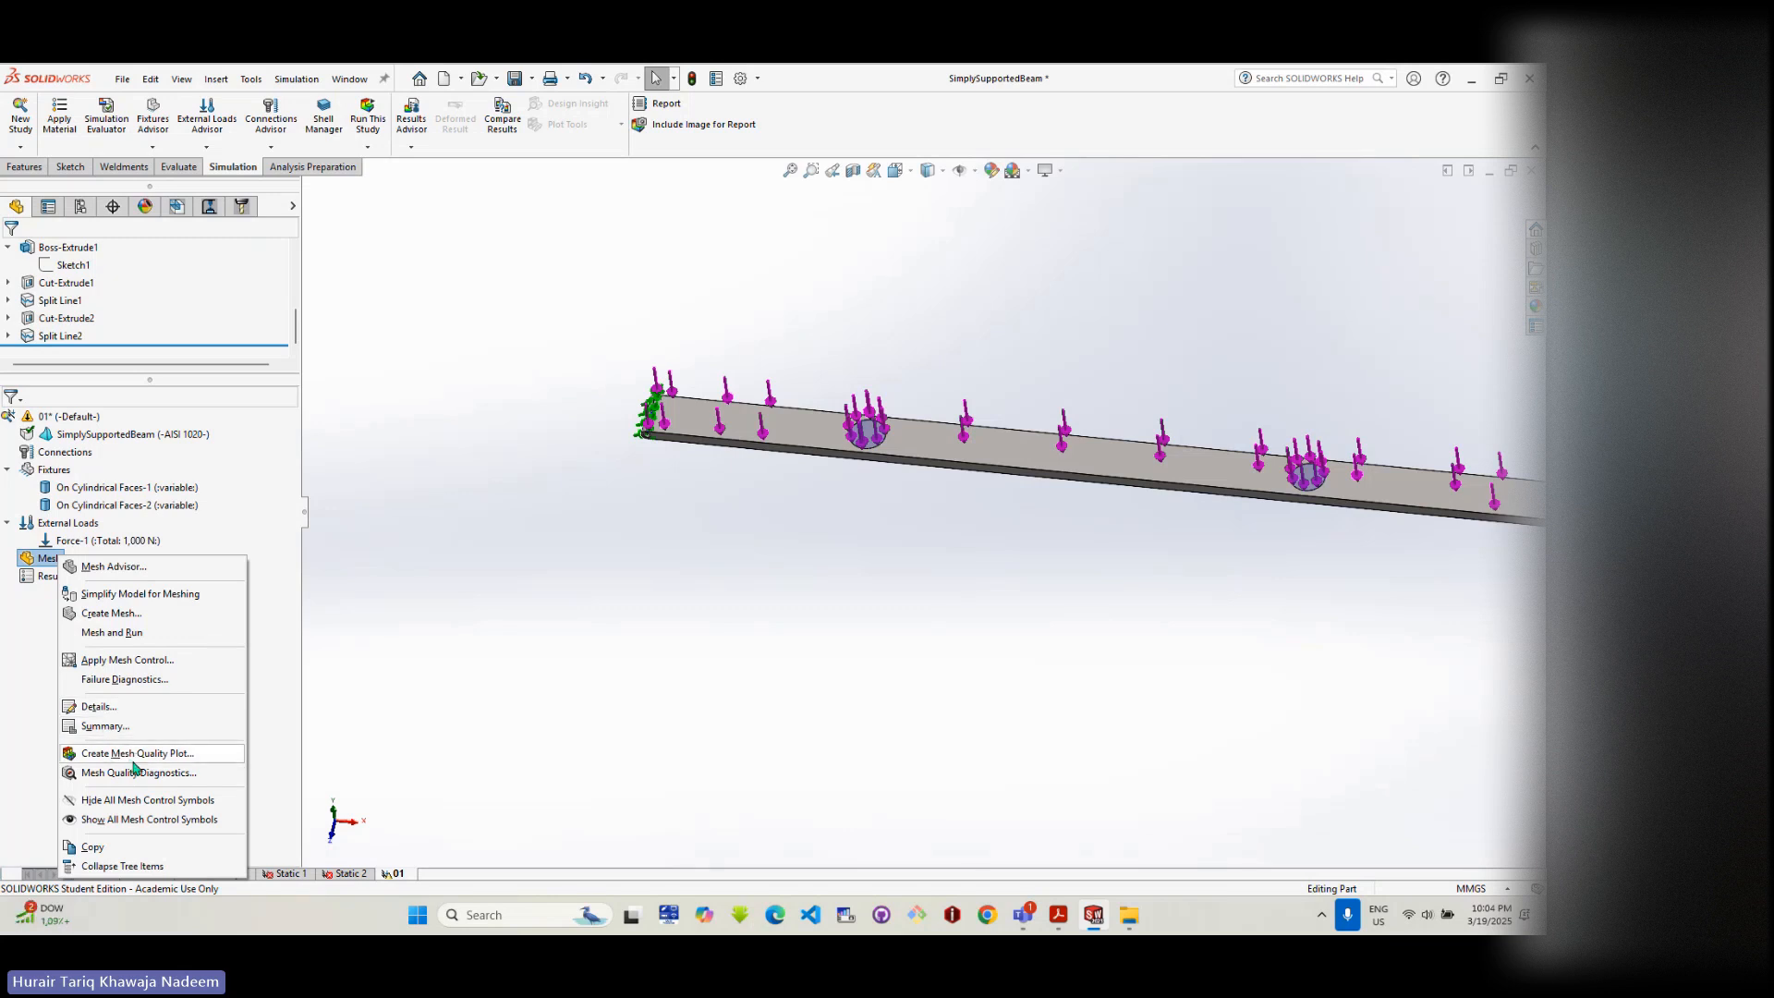
left_click(119, 613)
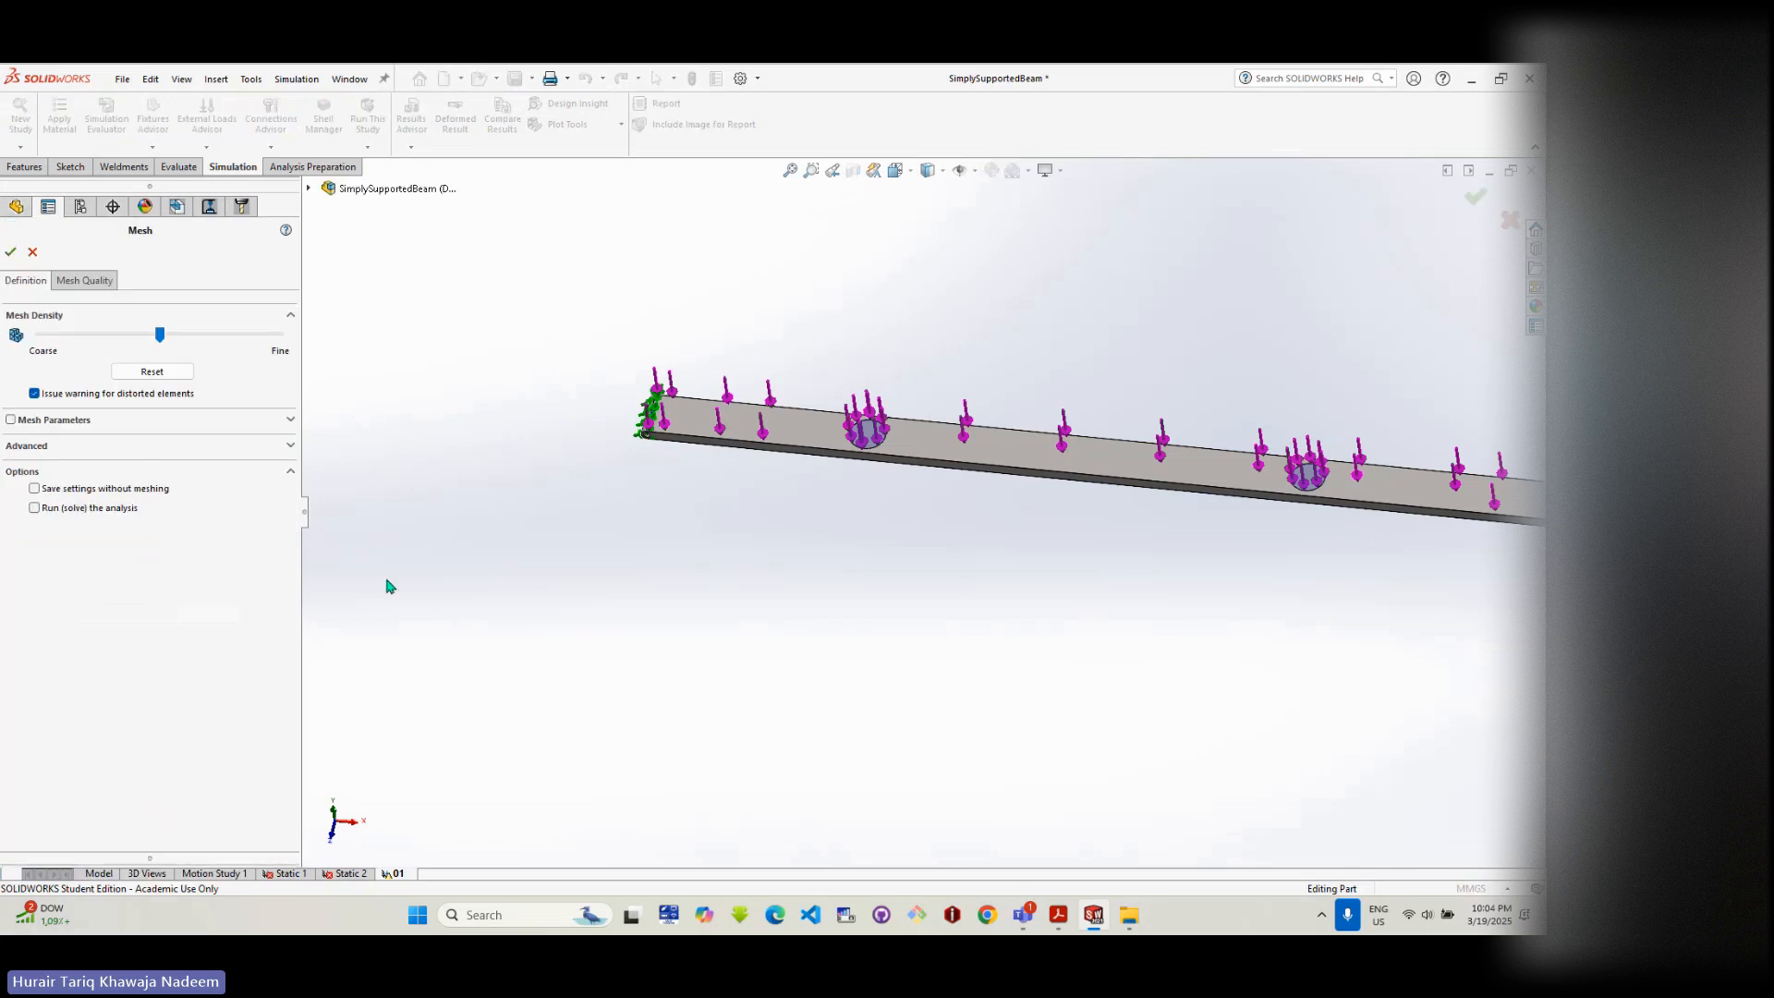
left_click_drag(160, 335, 50, 339)
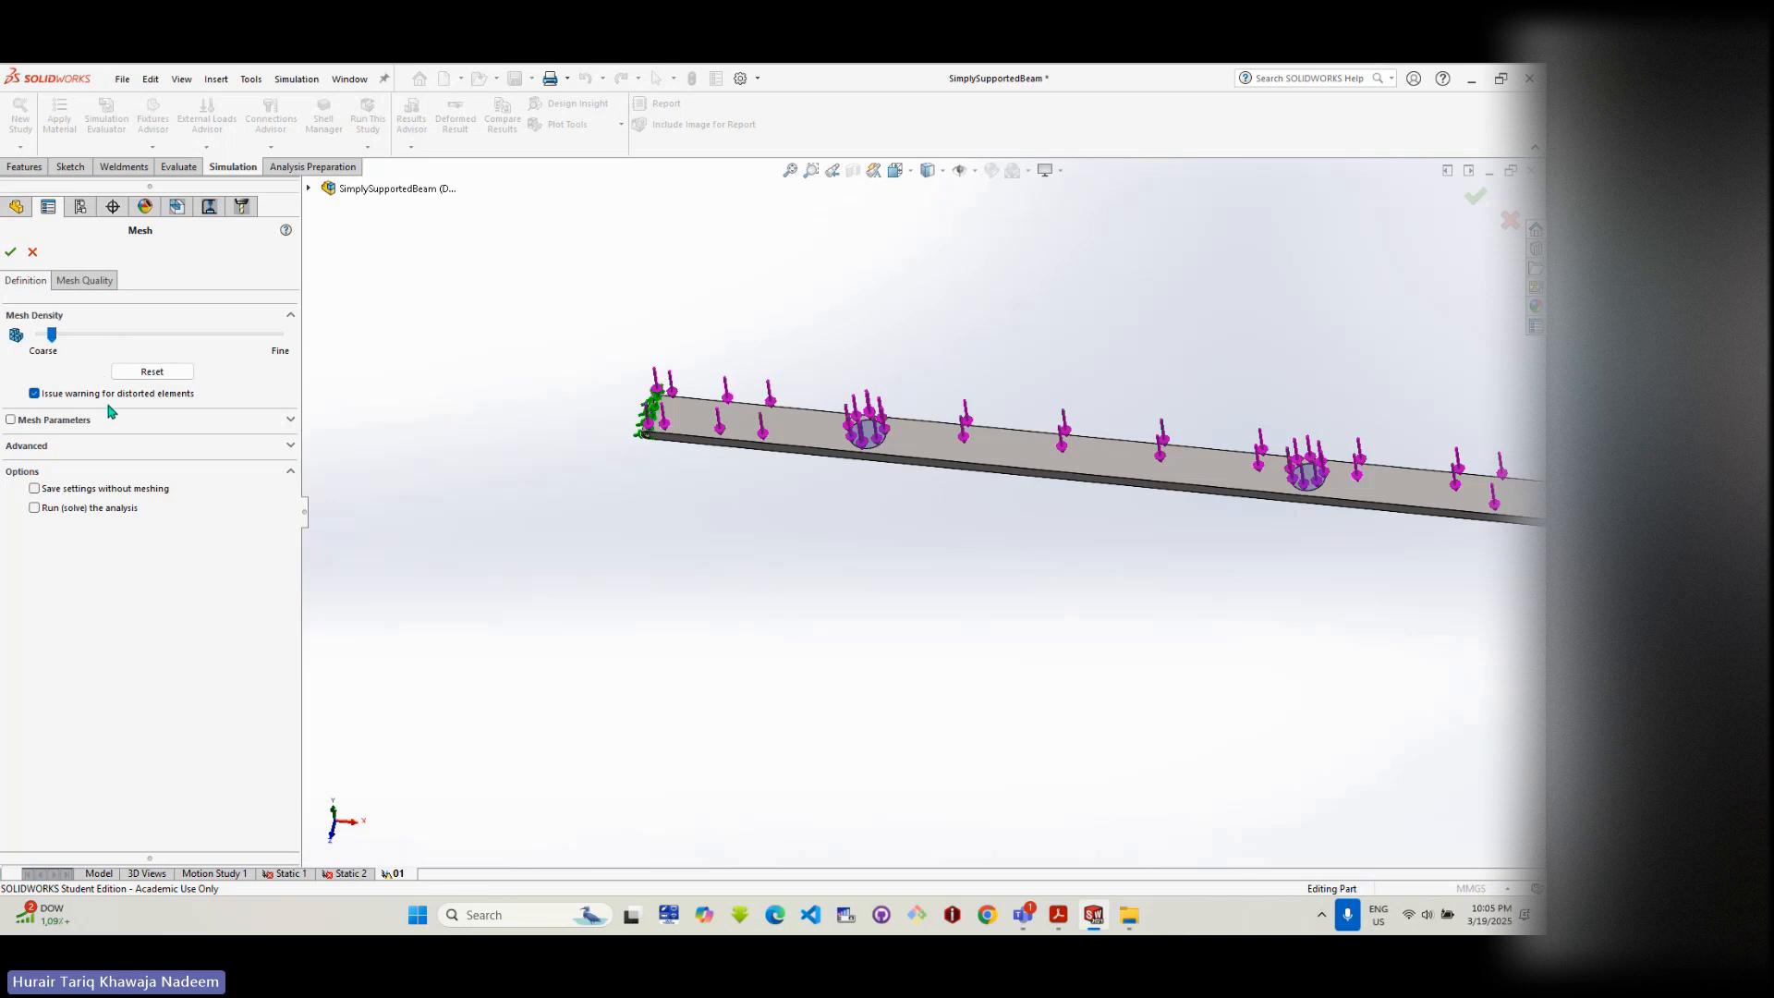
left_click(96, 282)
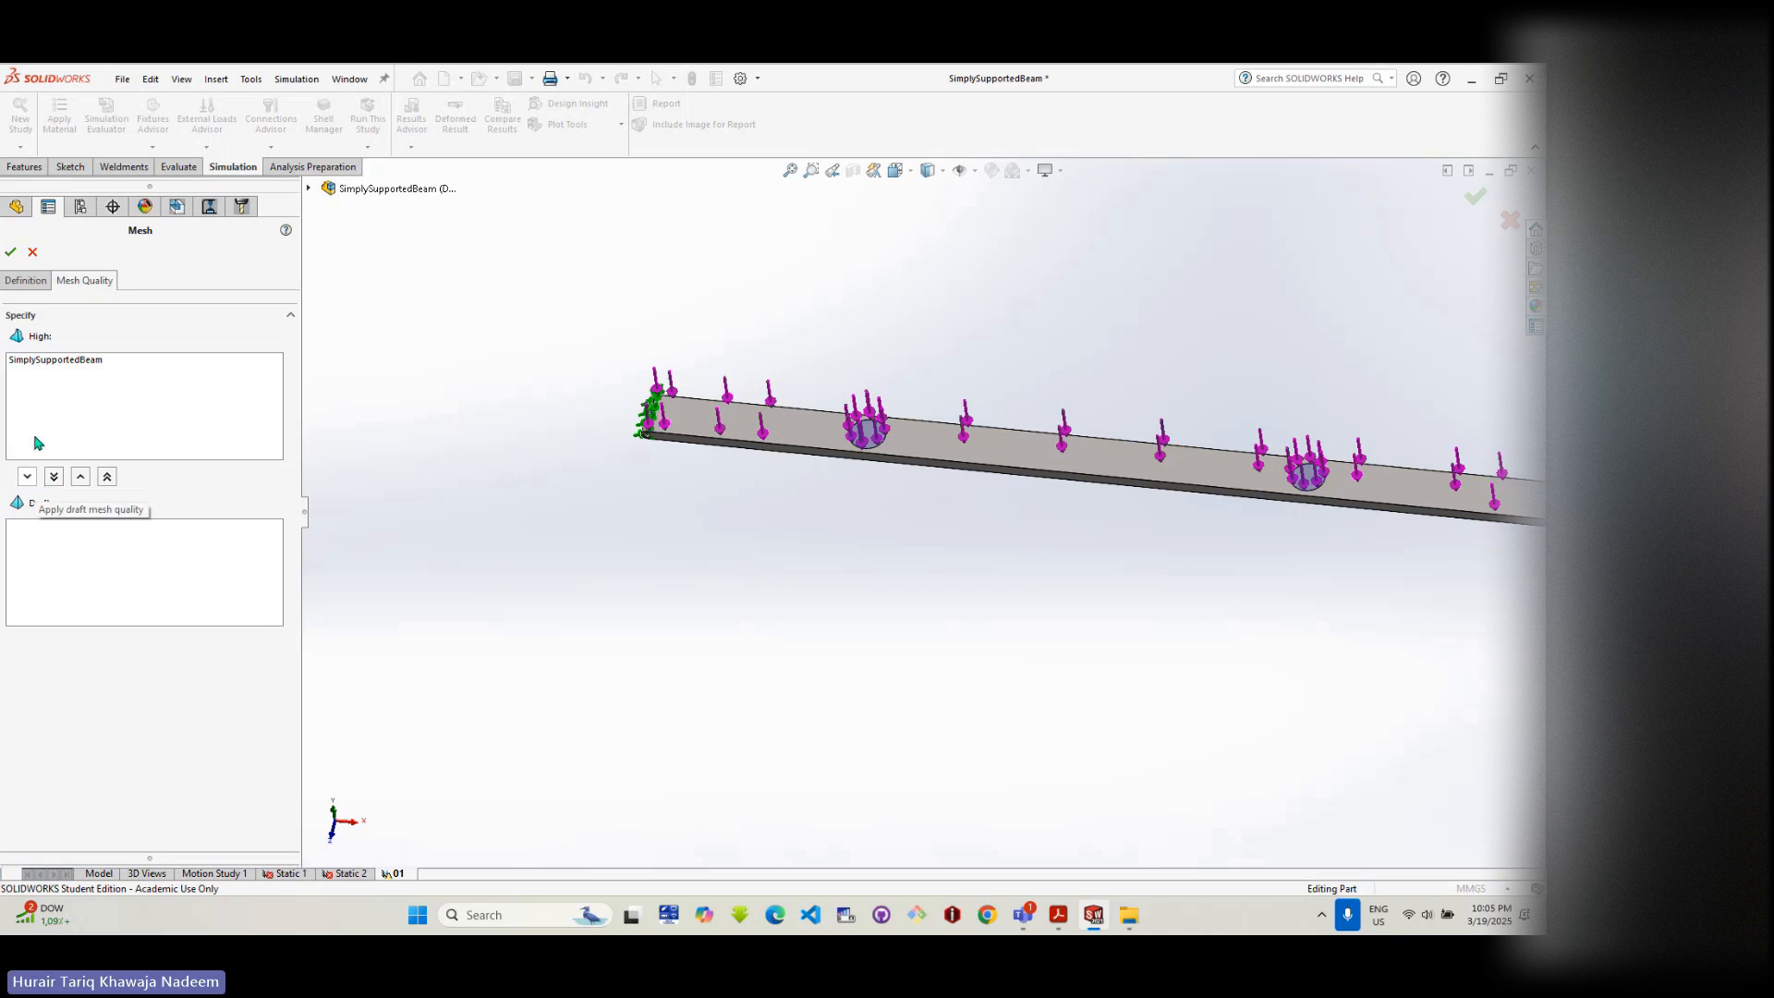
left_click(33, 282)
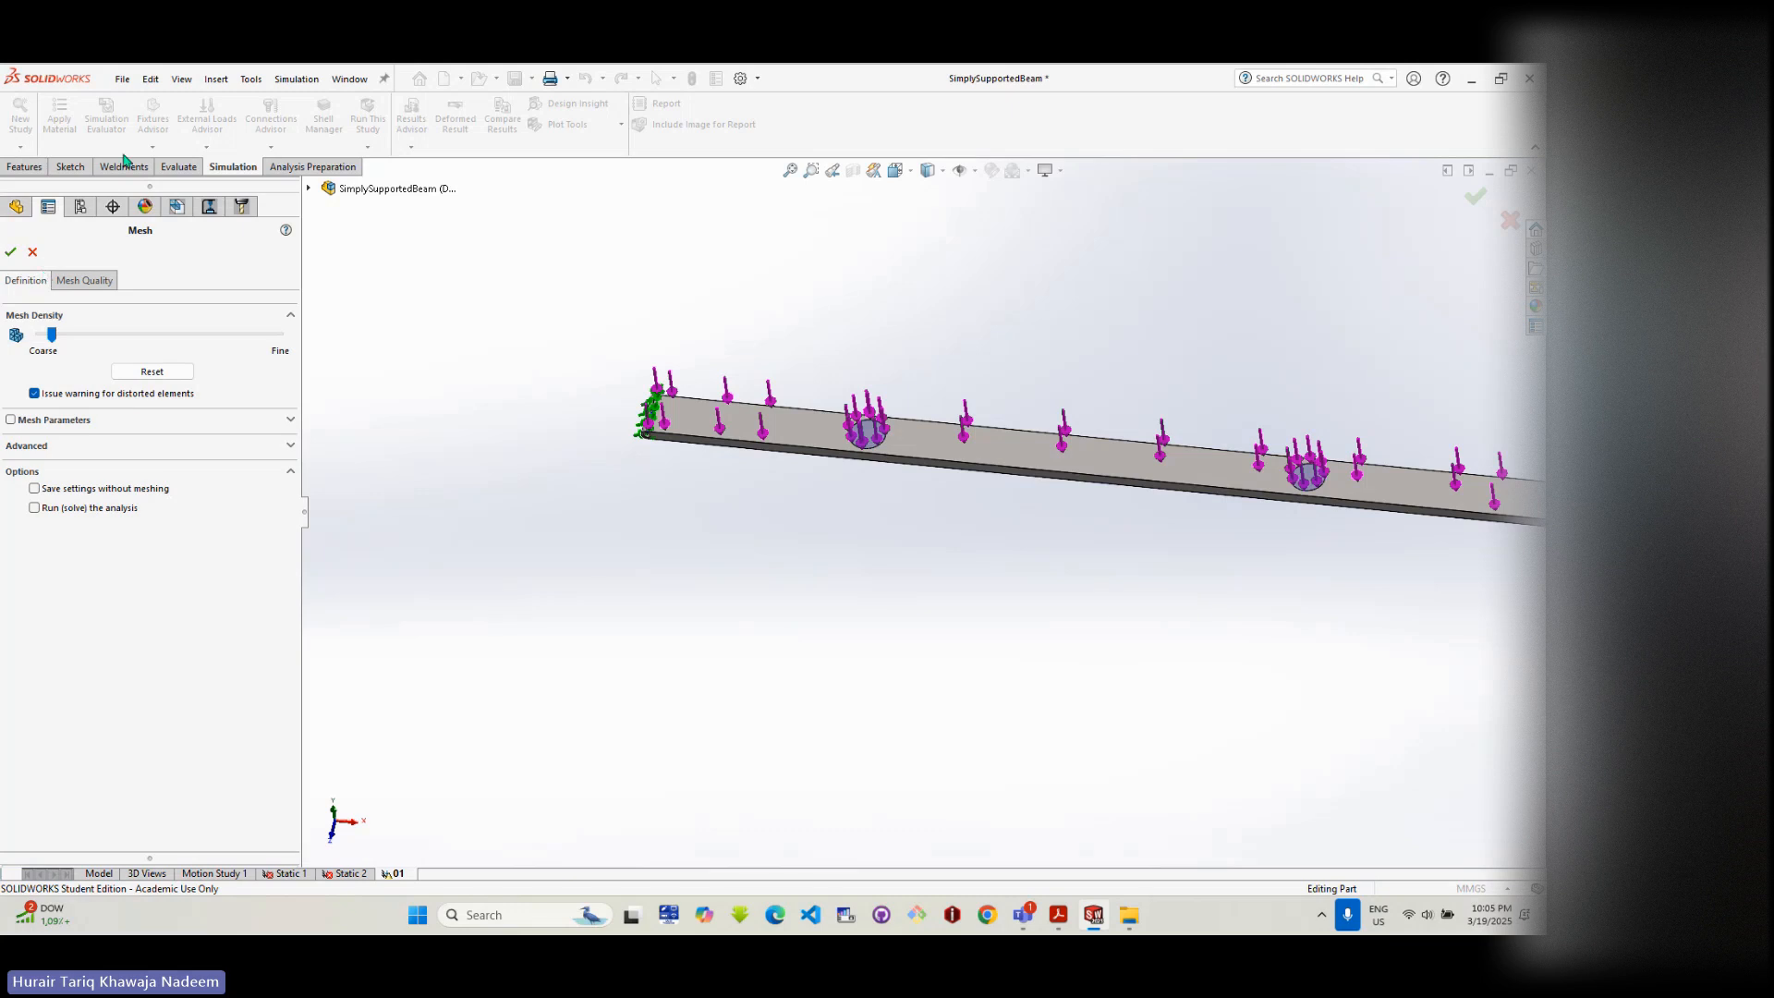
scroll(1029, 444, "up", 2)
scroll(1032, 486, "down", 3)
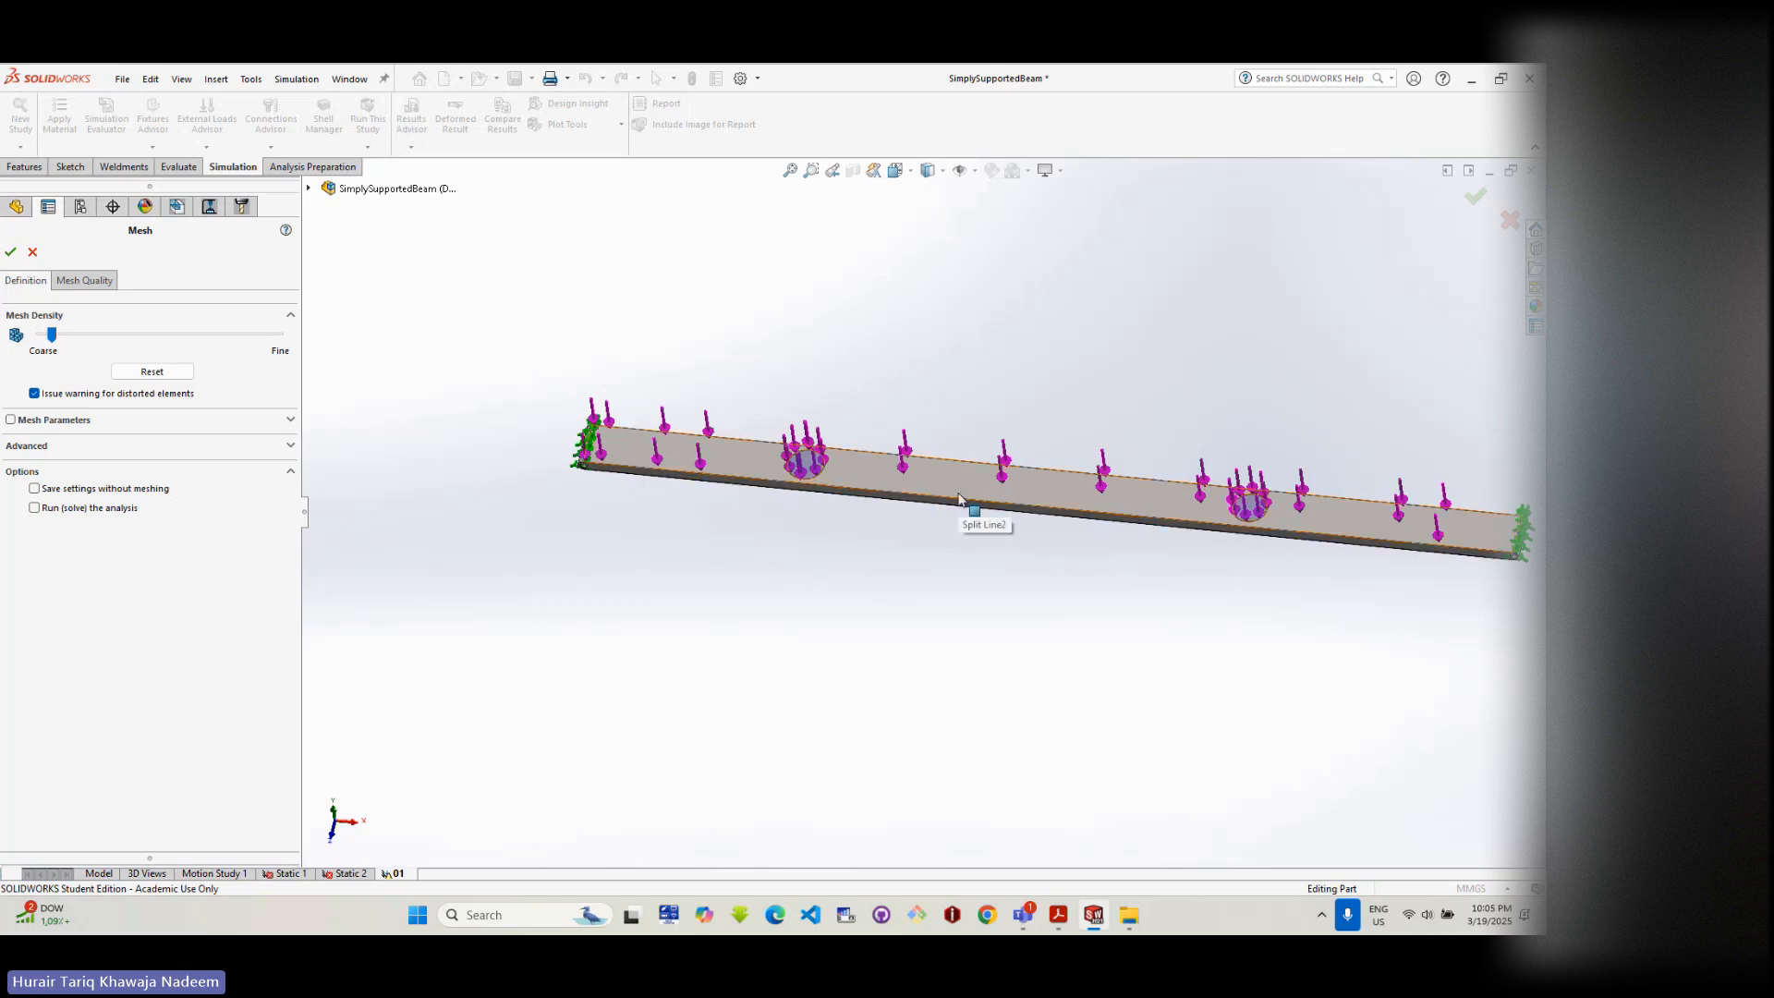
middle_click_drag(958, 499, 945, 500)
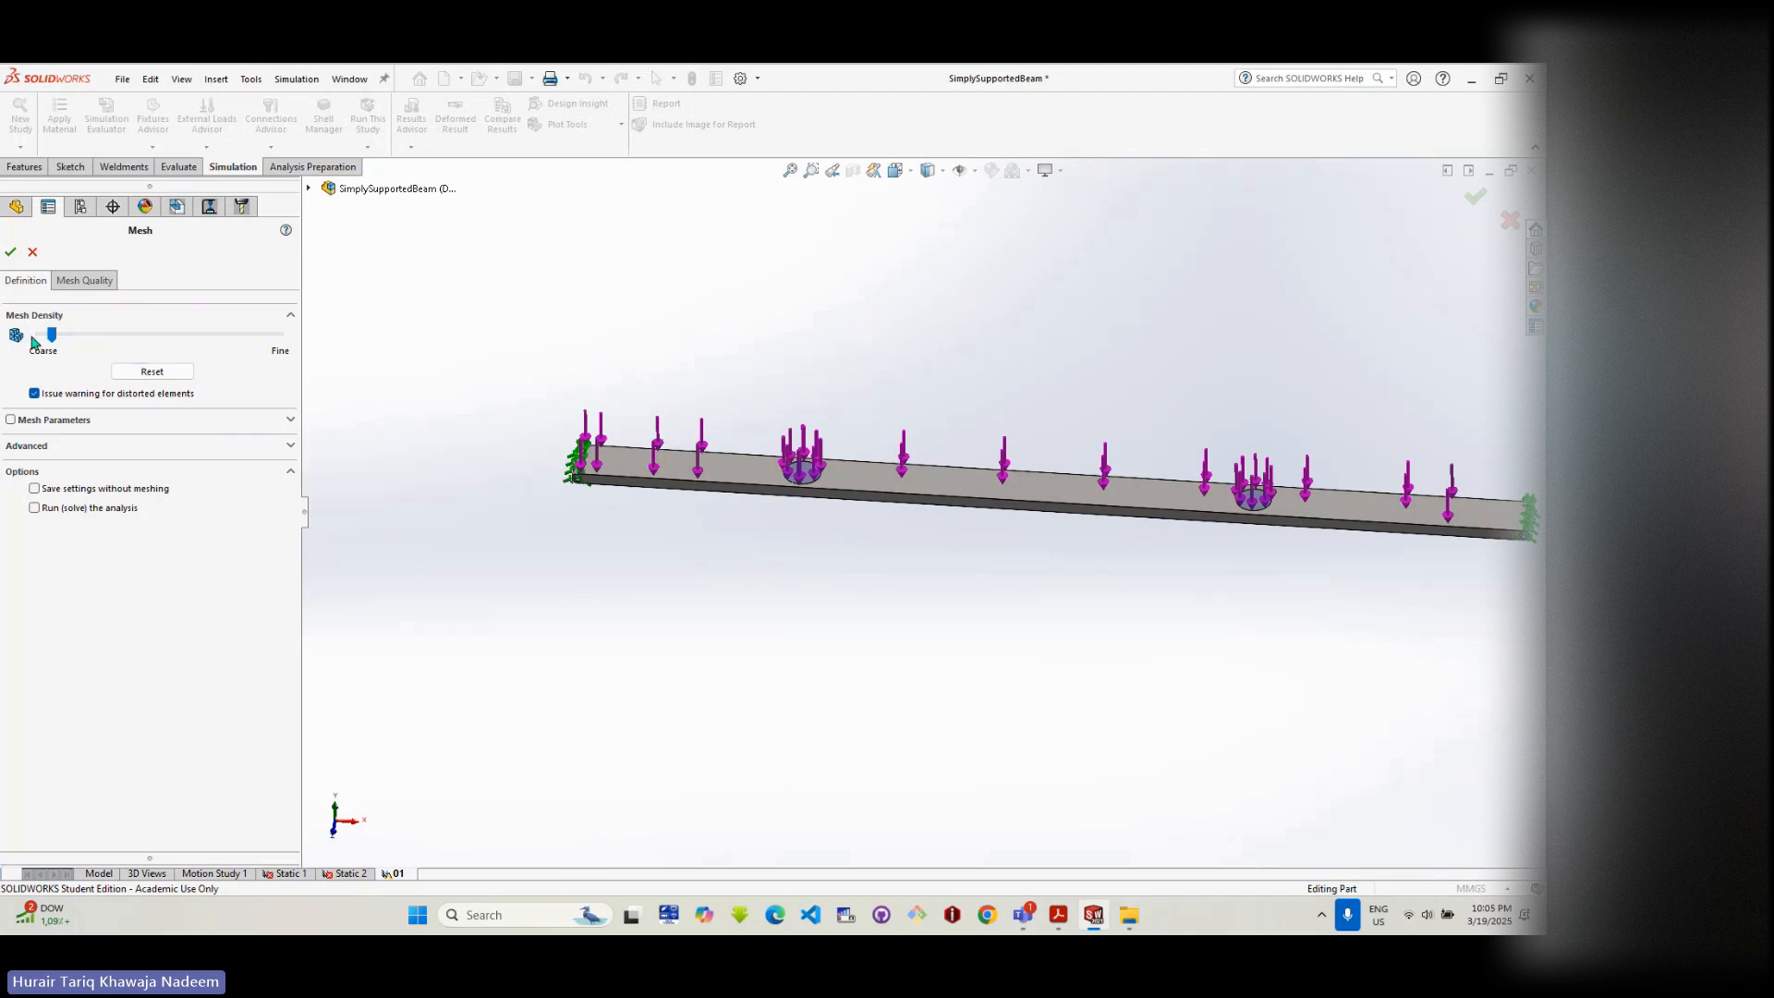
left_click(11, 253)
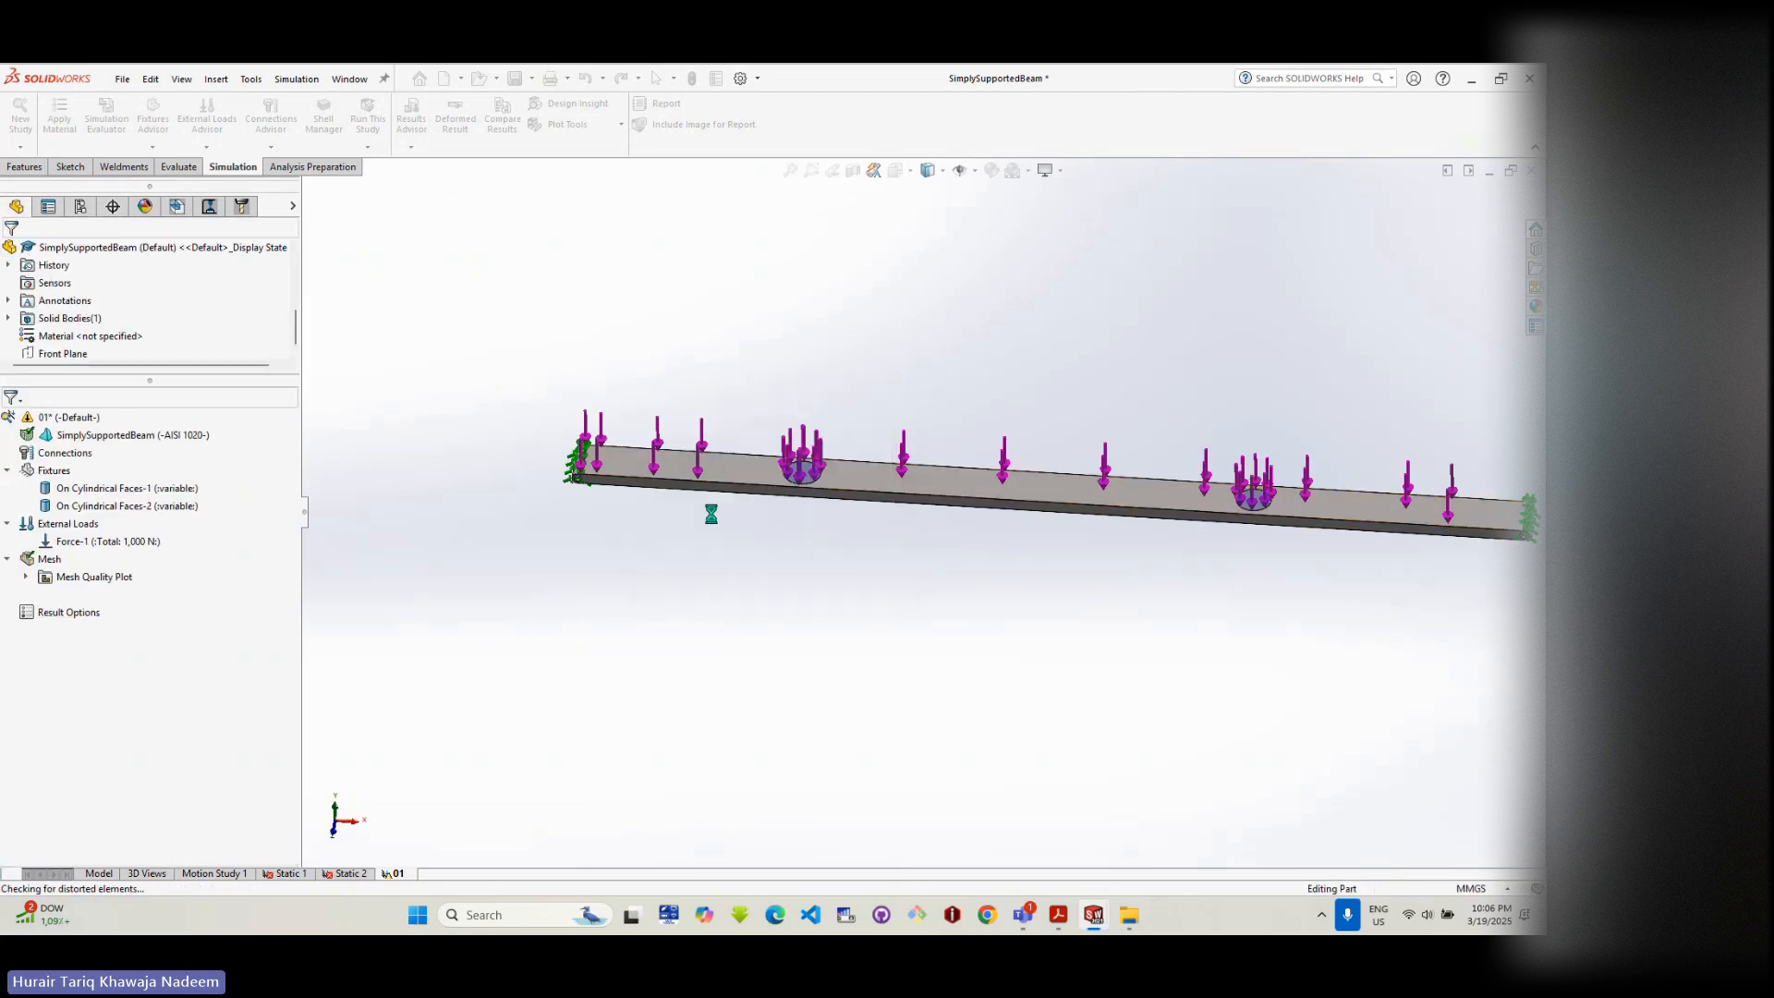
scroll(934, 491, "down", 6)
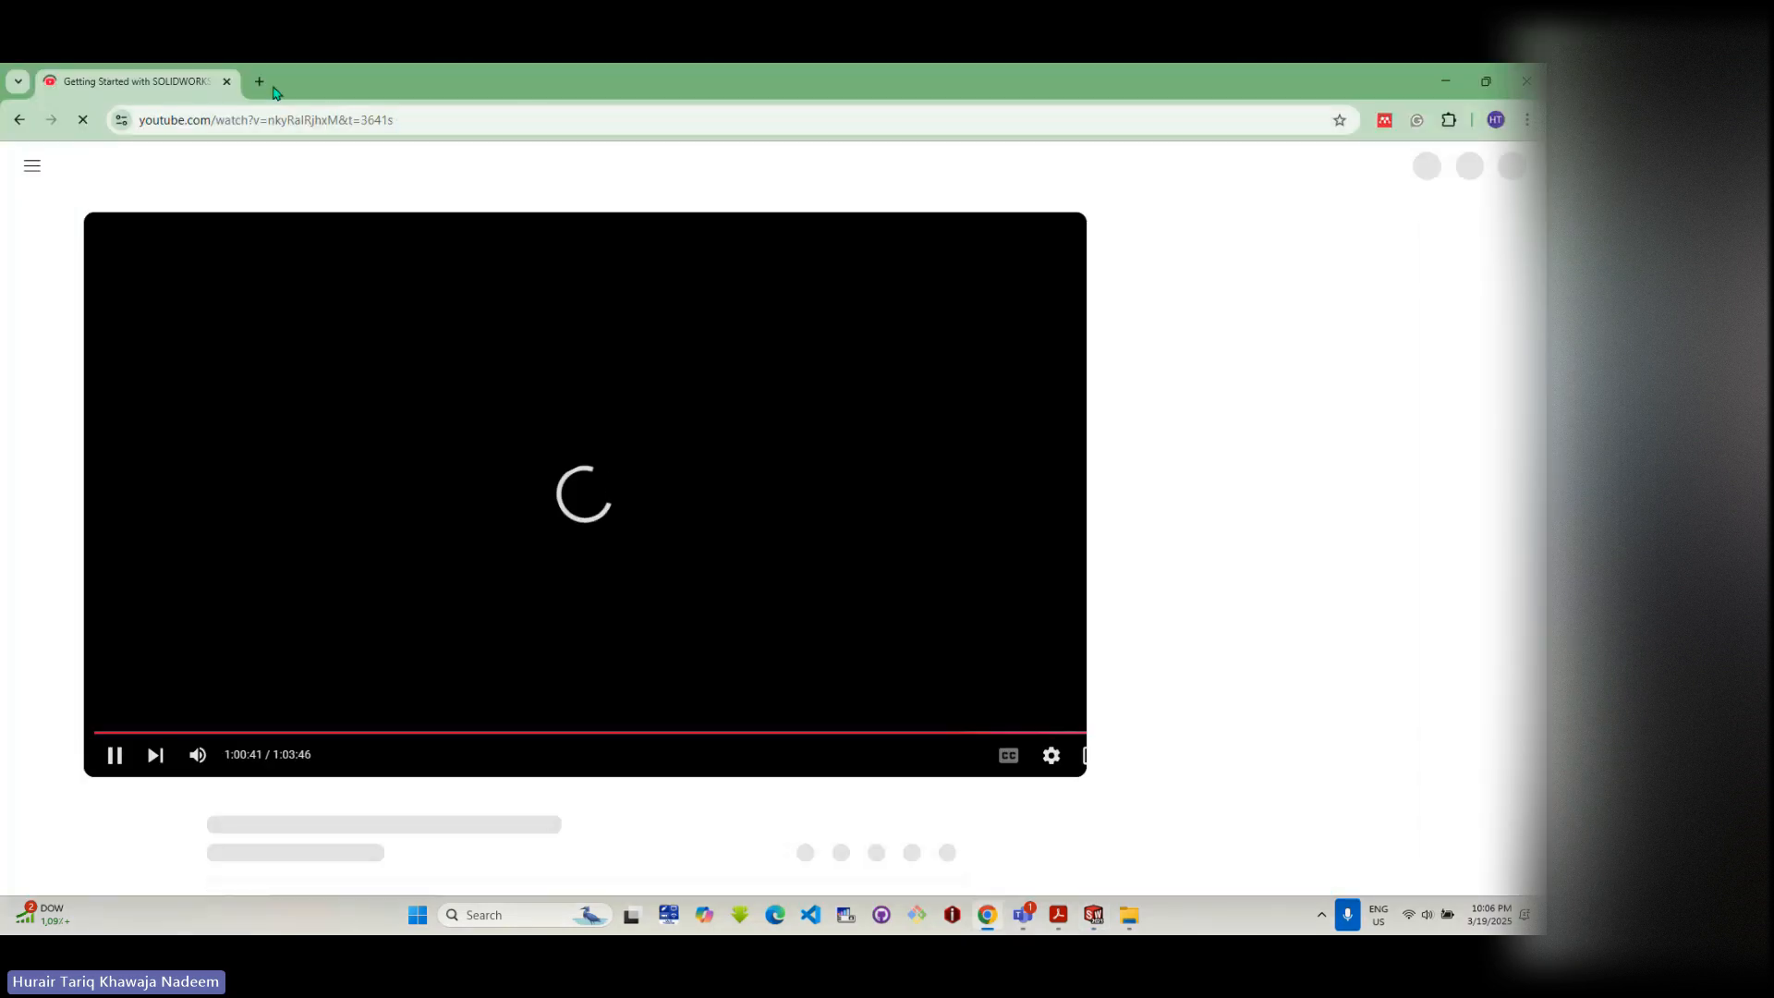
- In Chrome, replace the YouTube page with a new tab and search Google for "tetrahedron"
left_click(265, 85)
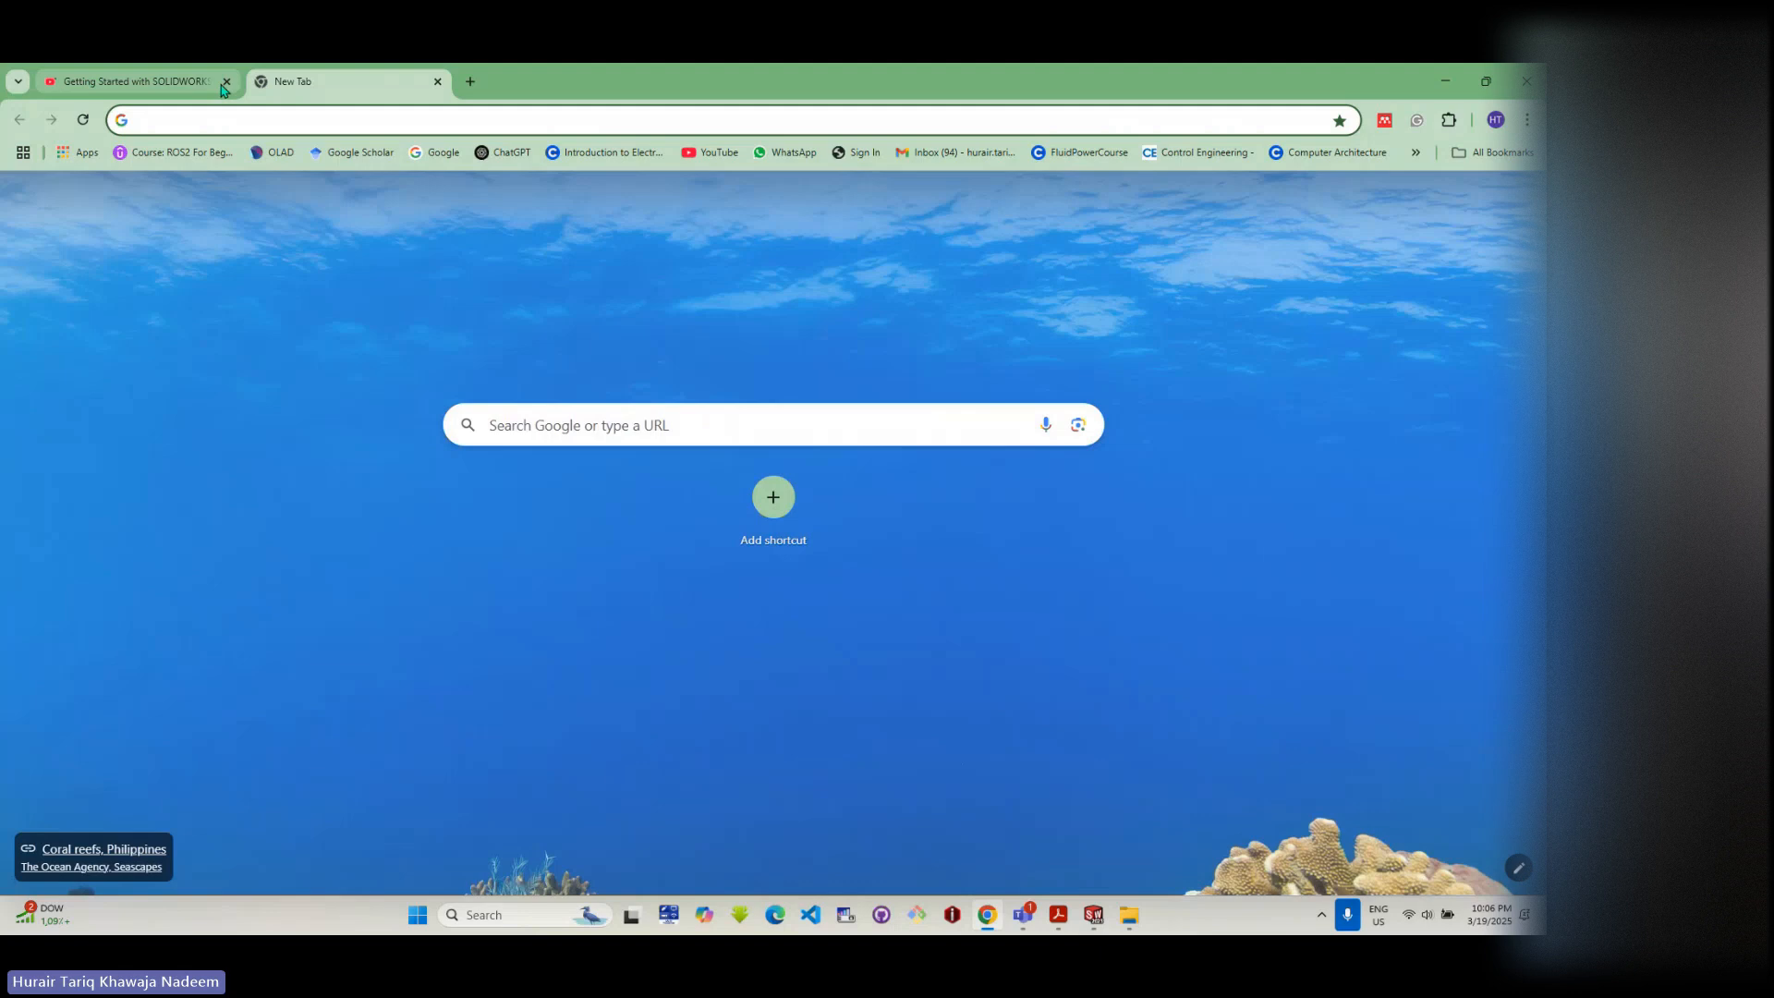
left_click(224, 82)
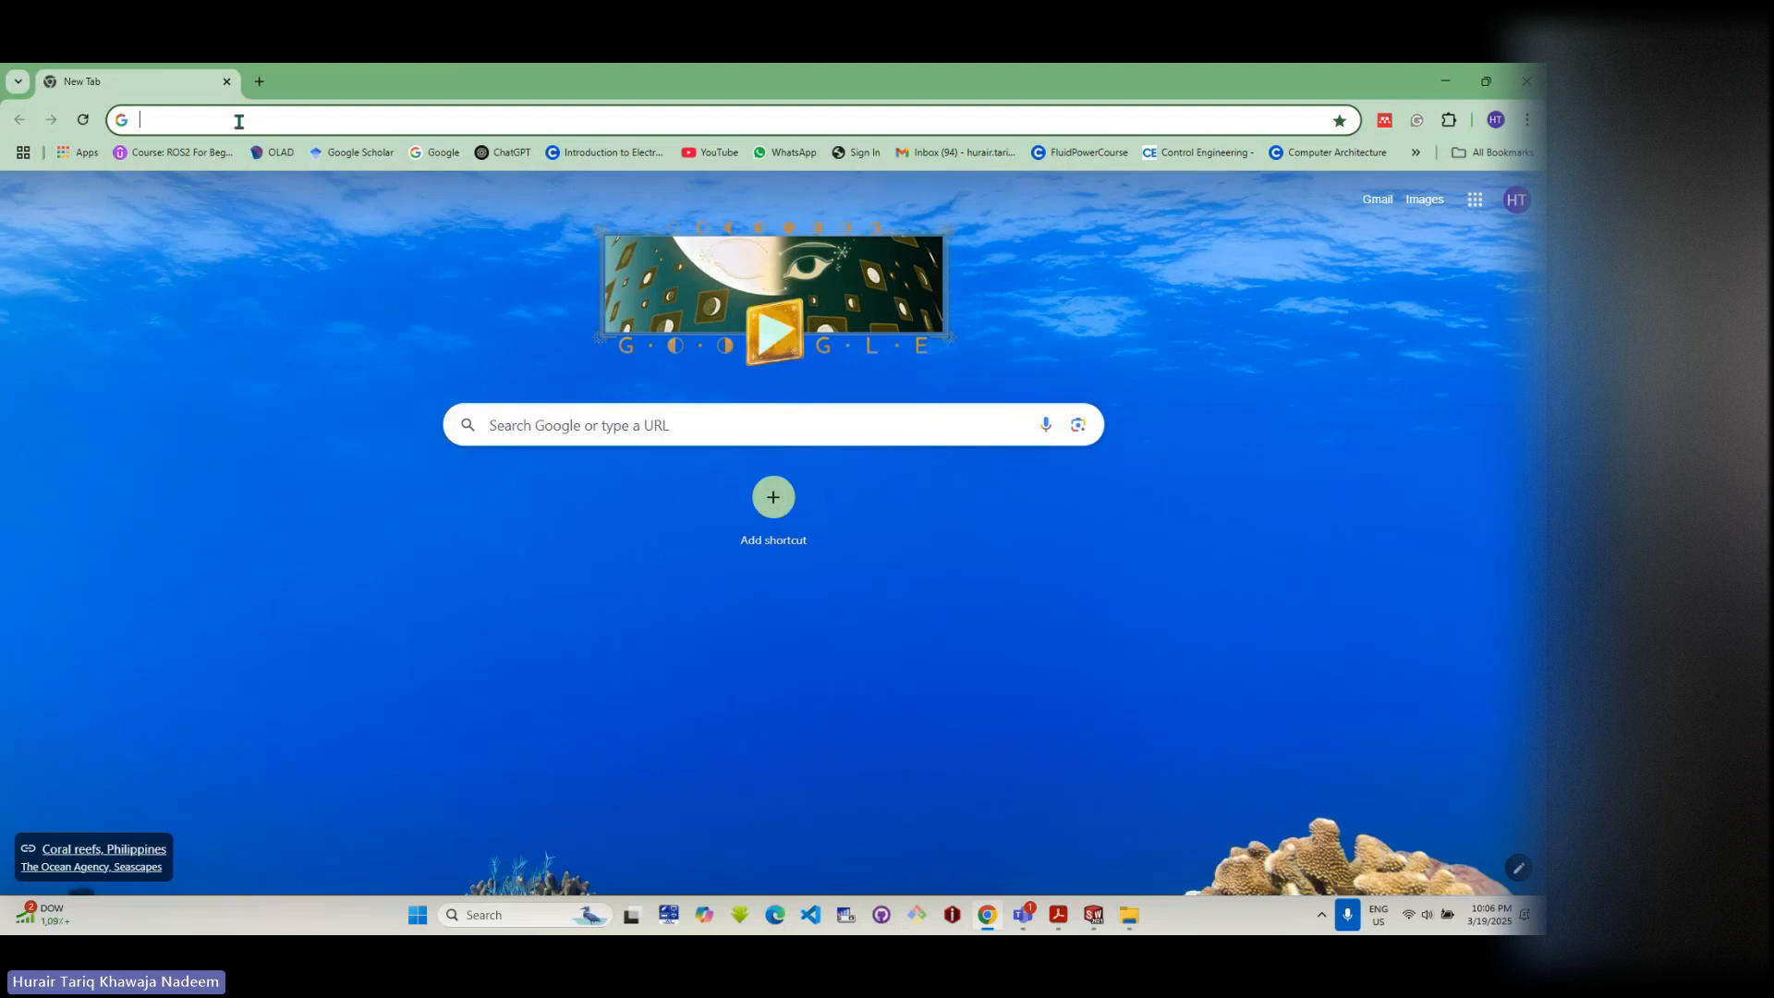
type("tetra")
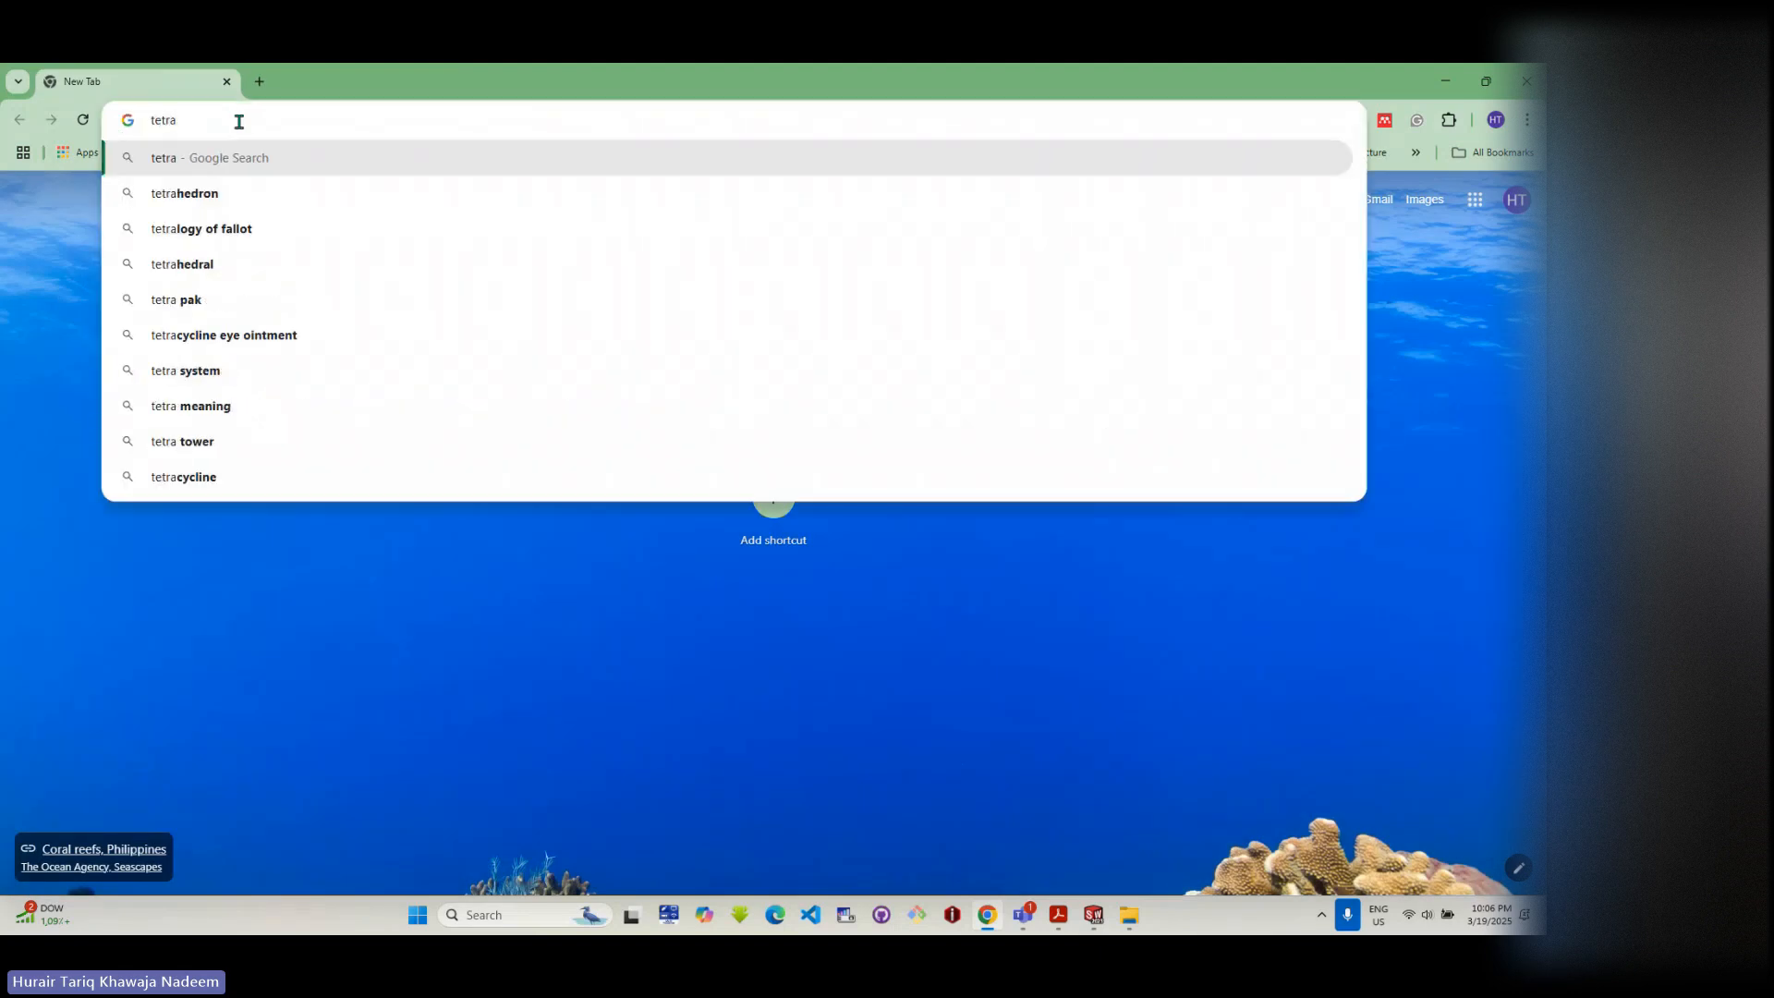
type("hed")
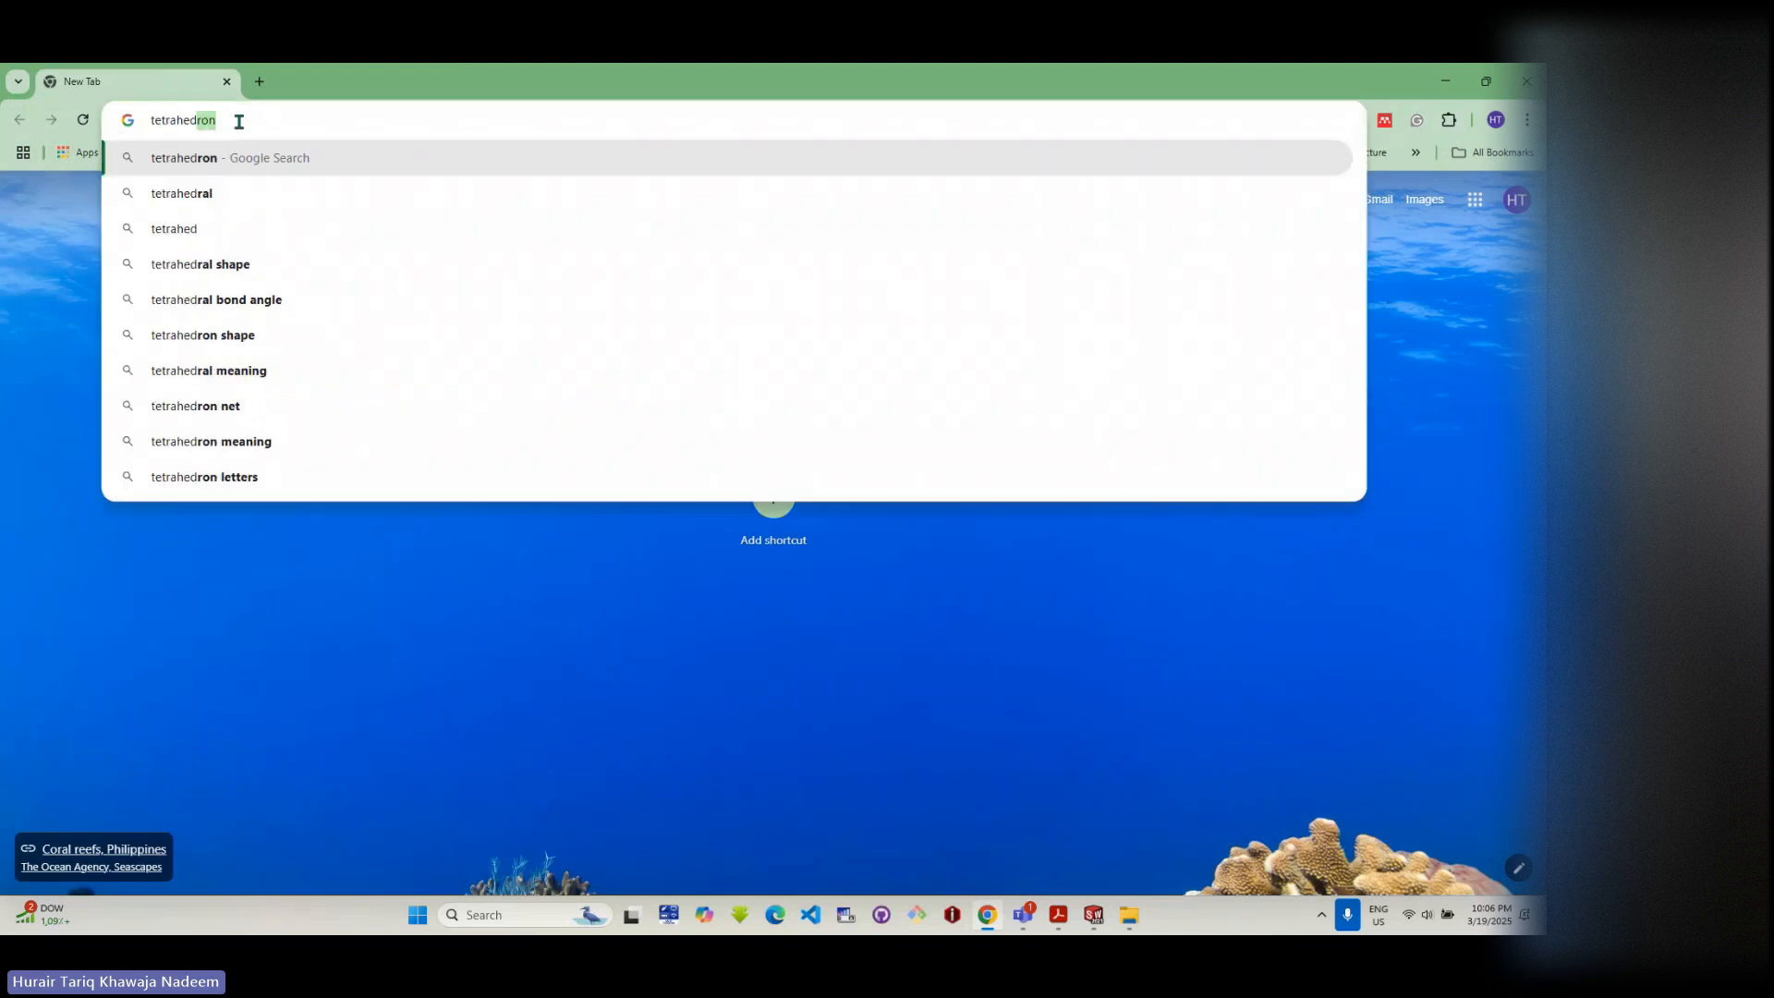
key("Return")
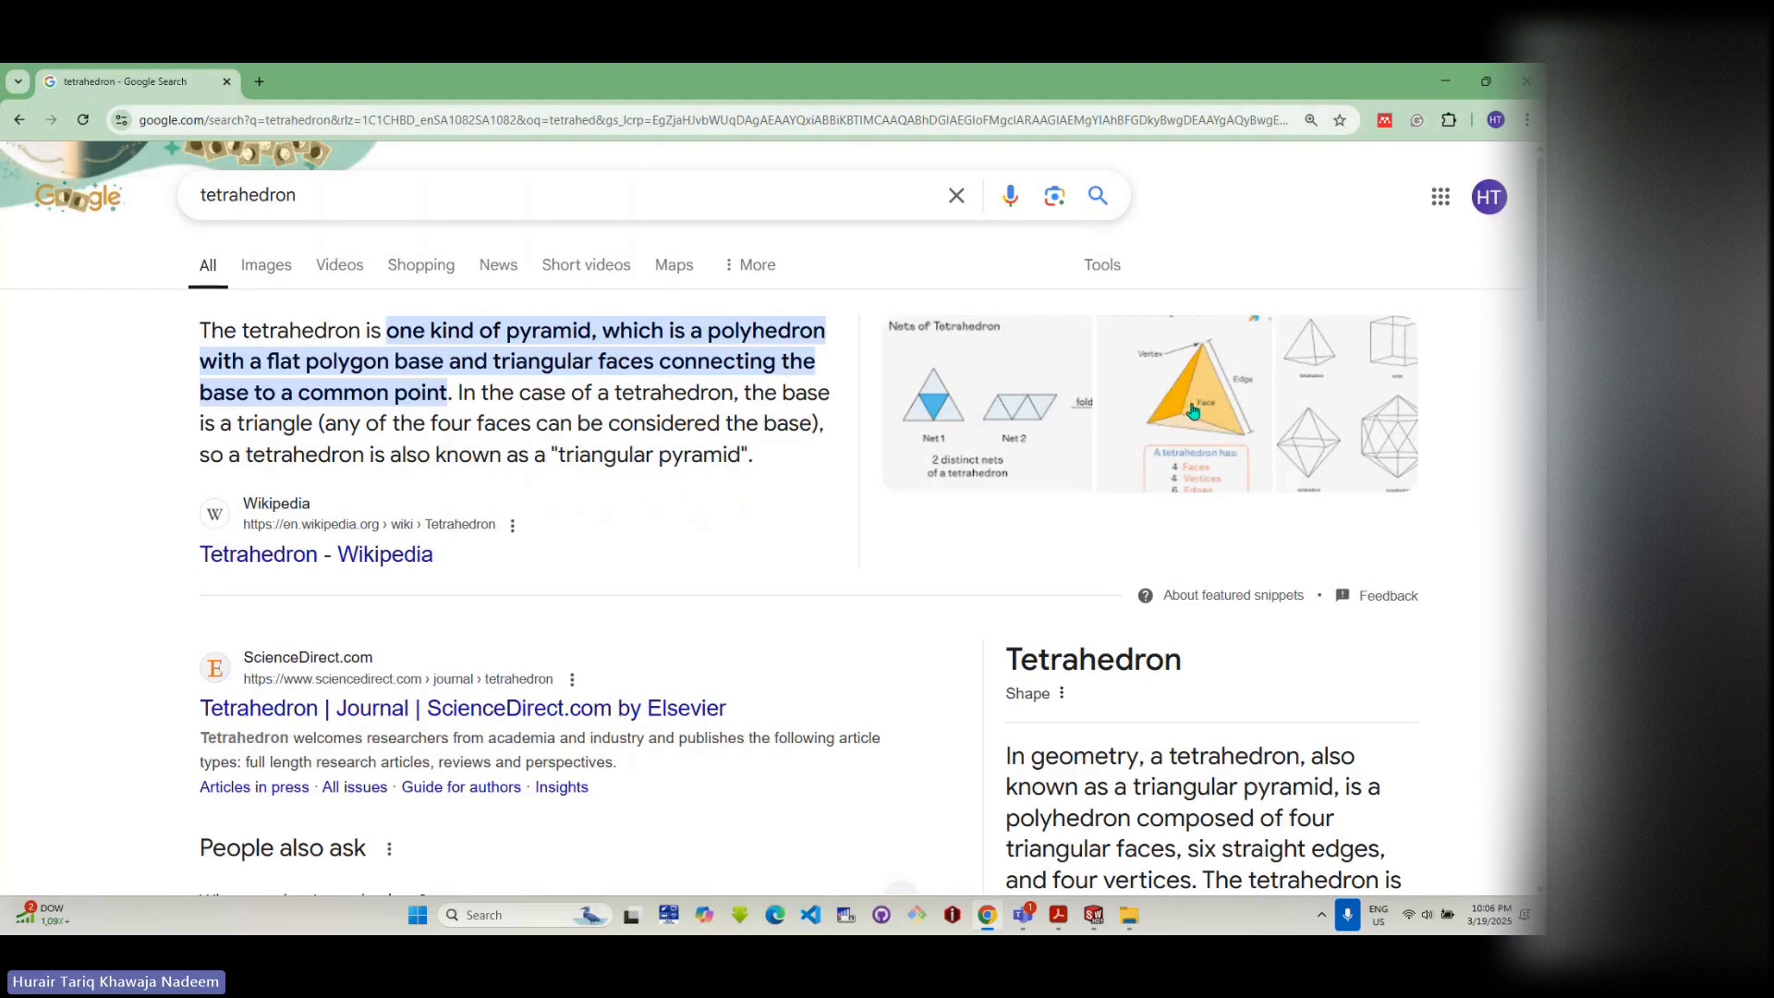
- Preview the Cuemath tetrahedron properties image, open its source page in a background tab, and highlight part of the pyramid definition
left_click(1191, 421)
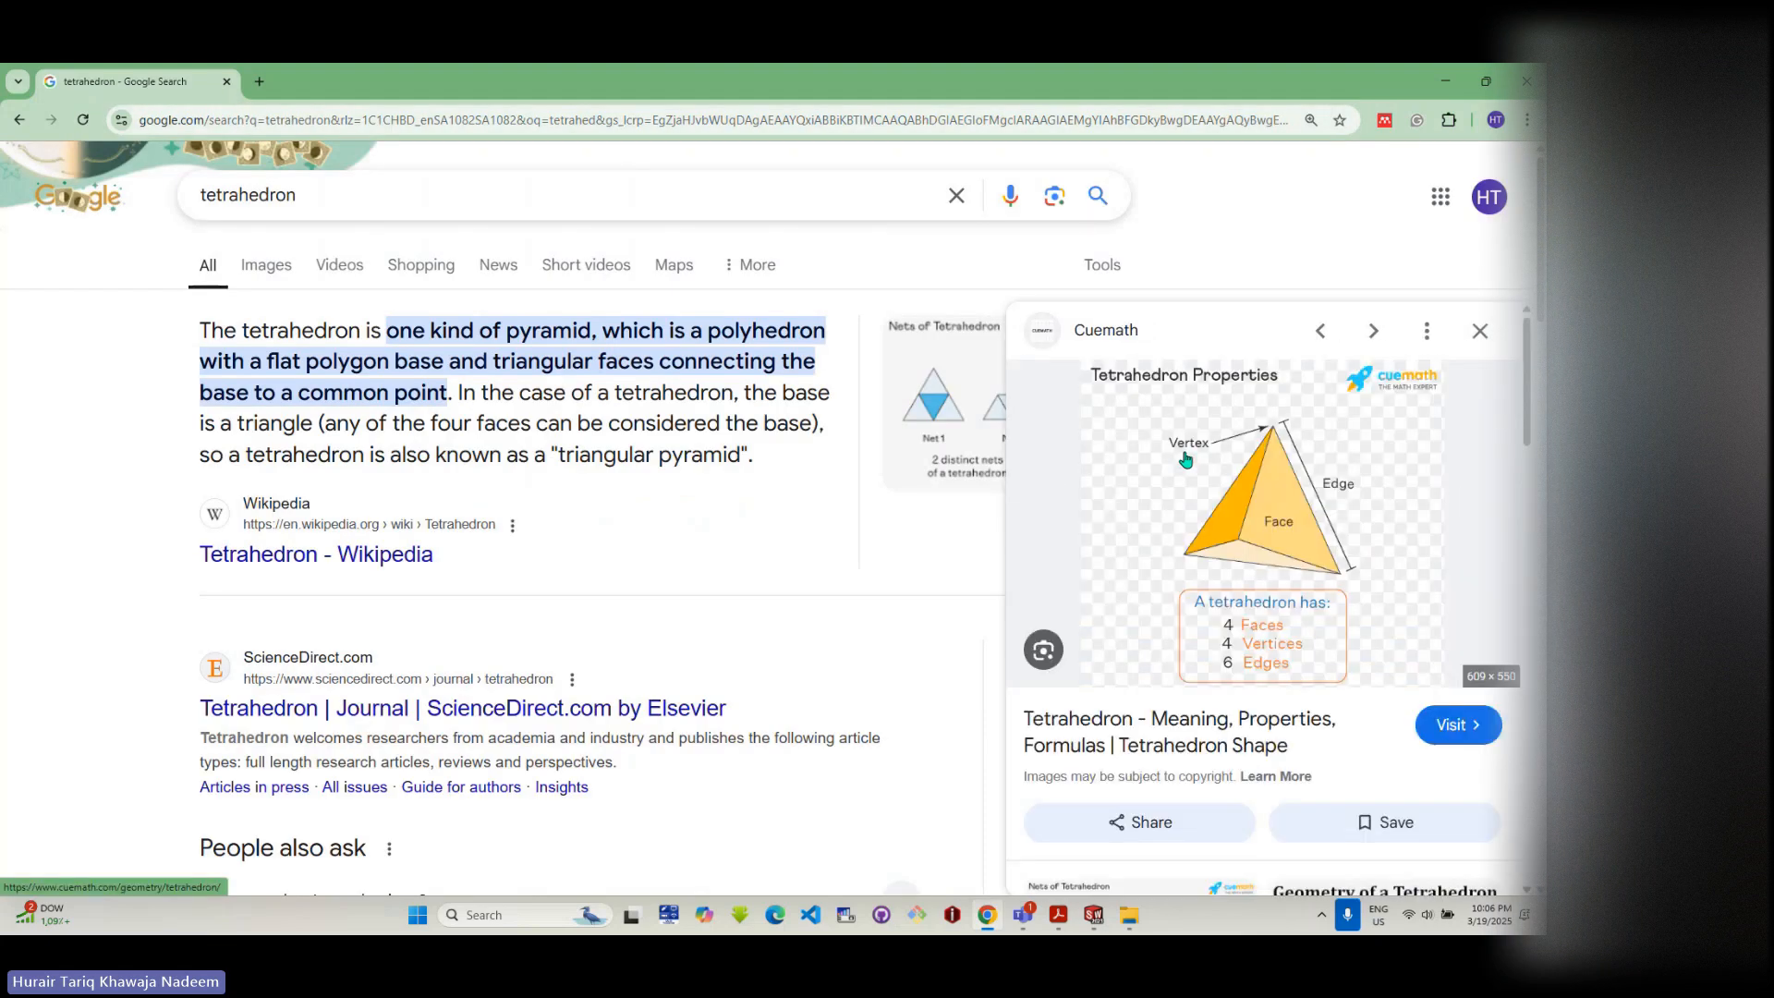
middle_click(1237, 555)
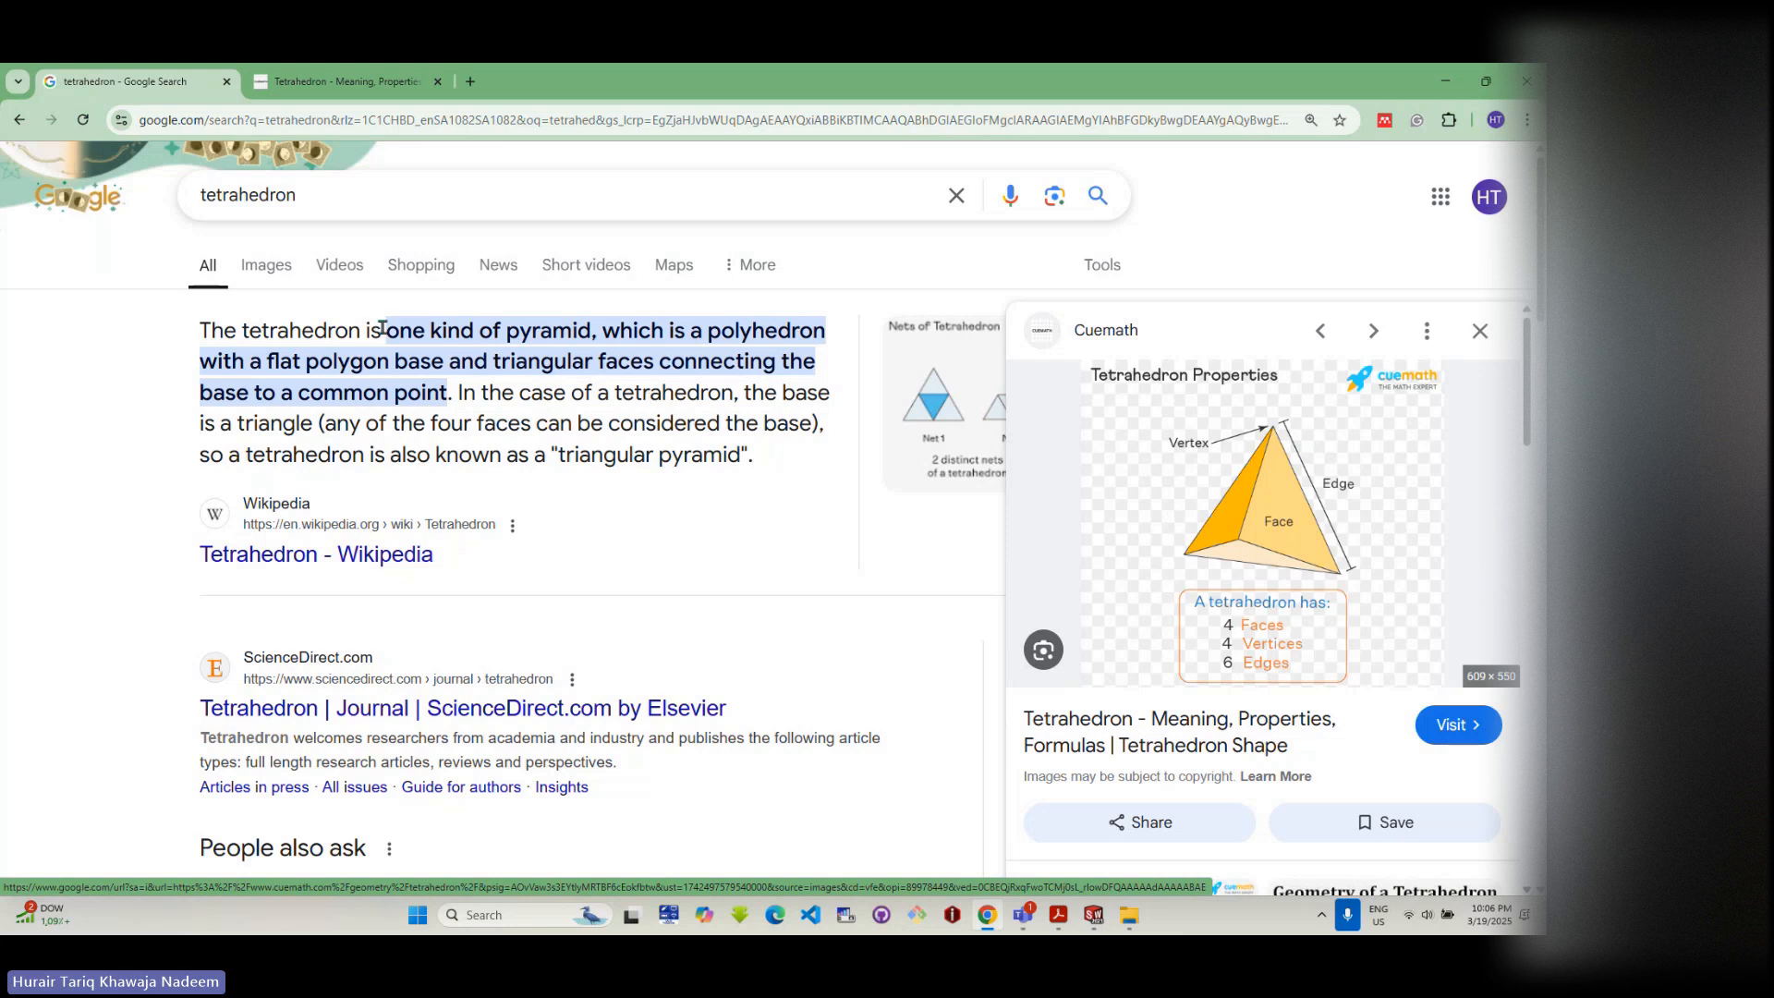
left_click_drag(473, 337, 739, 361)
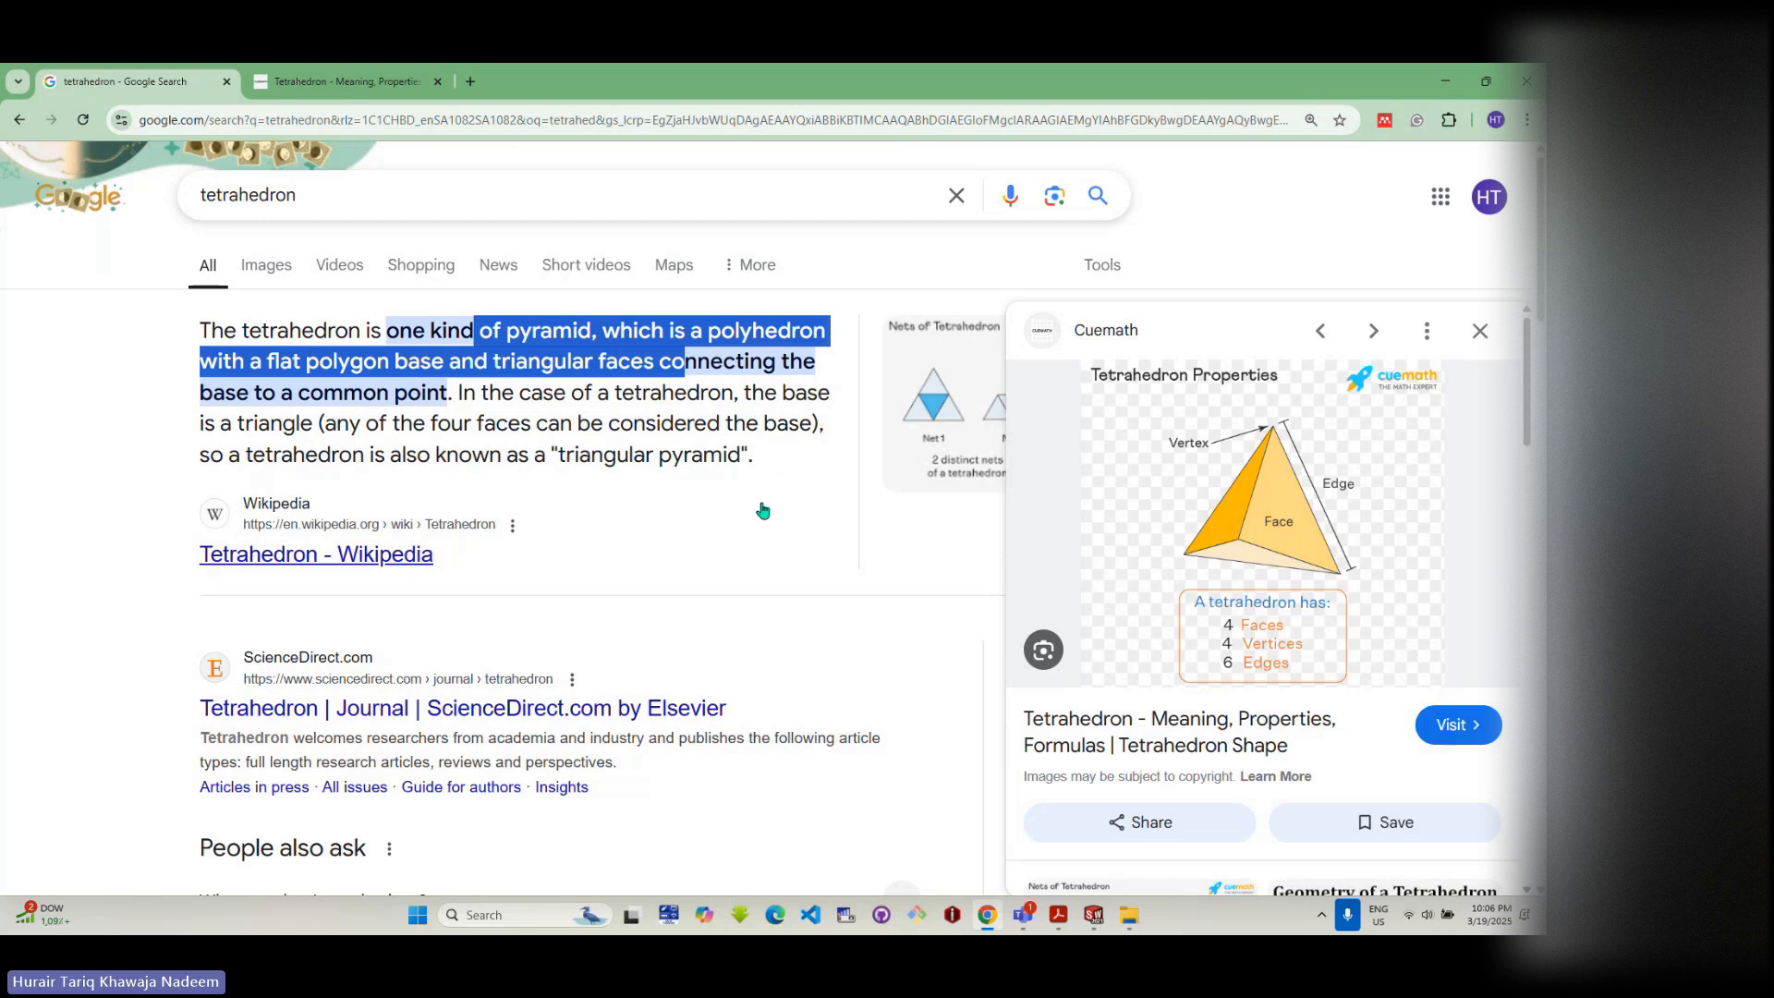
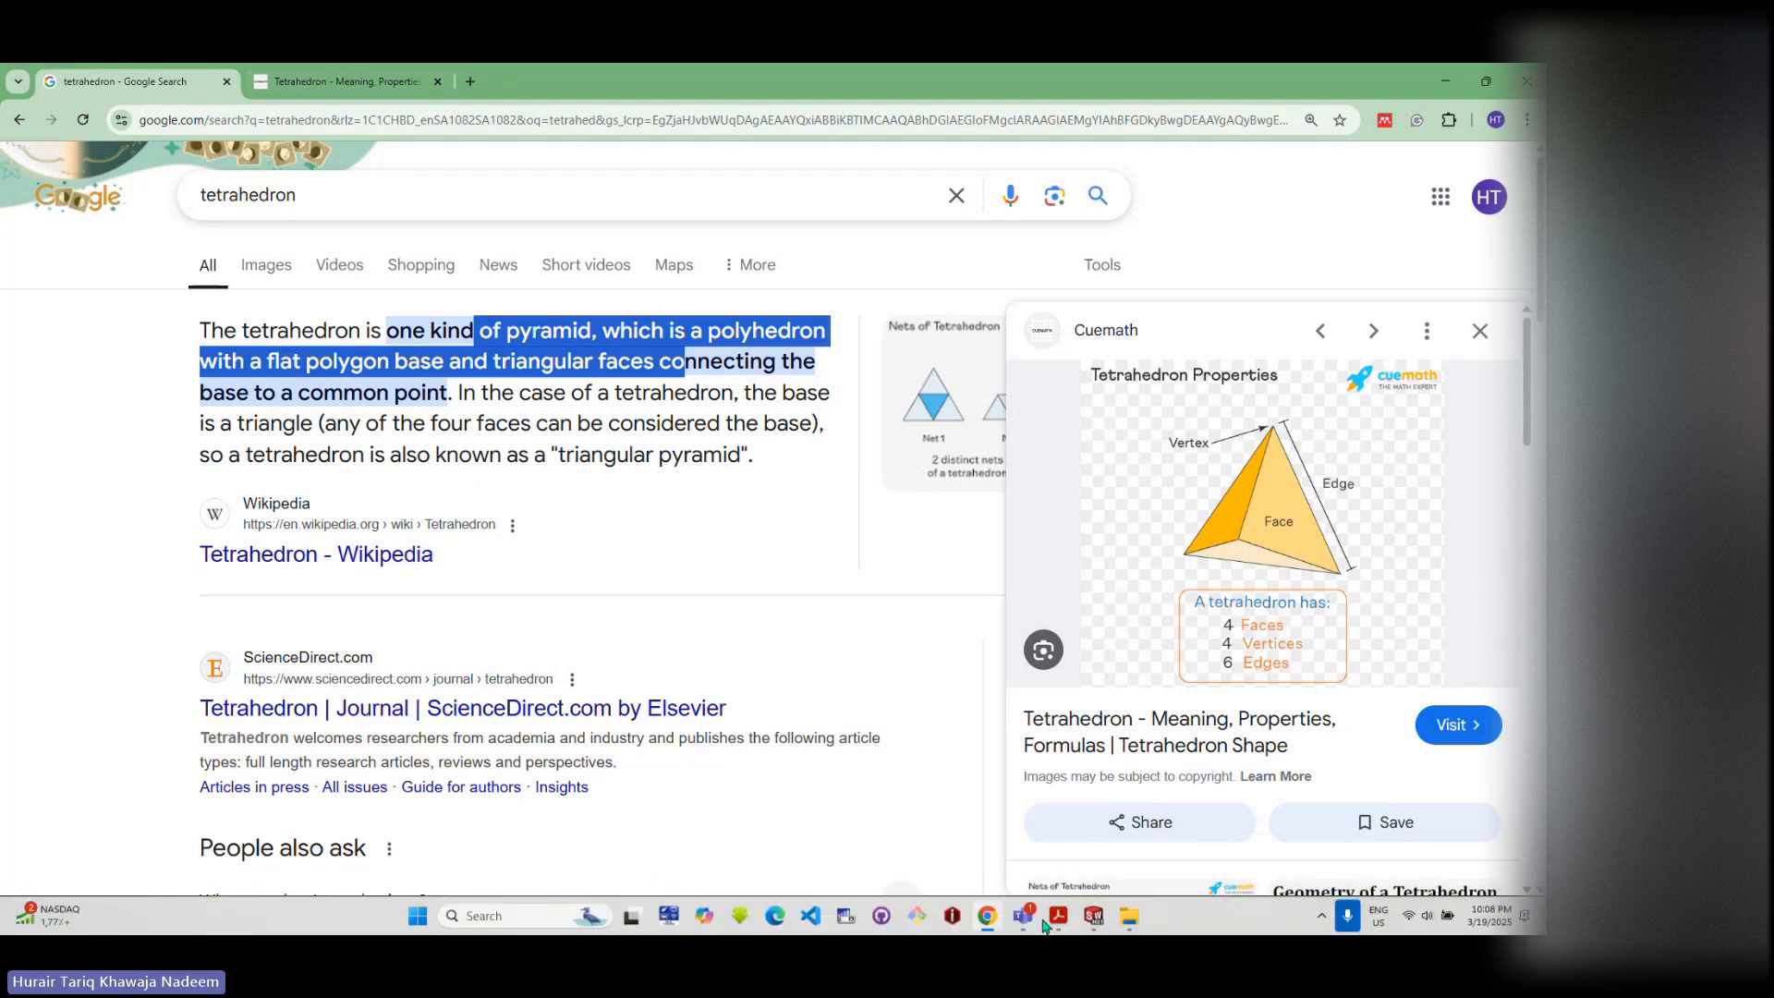
- Compare the meshed beam in SOLIDWORKS with the tetrahedron image in Chrome, and return to the SOLIDWORKS model
left_click(1090, 922)
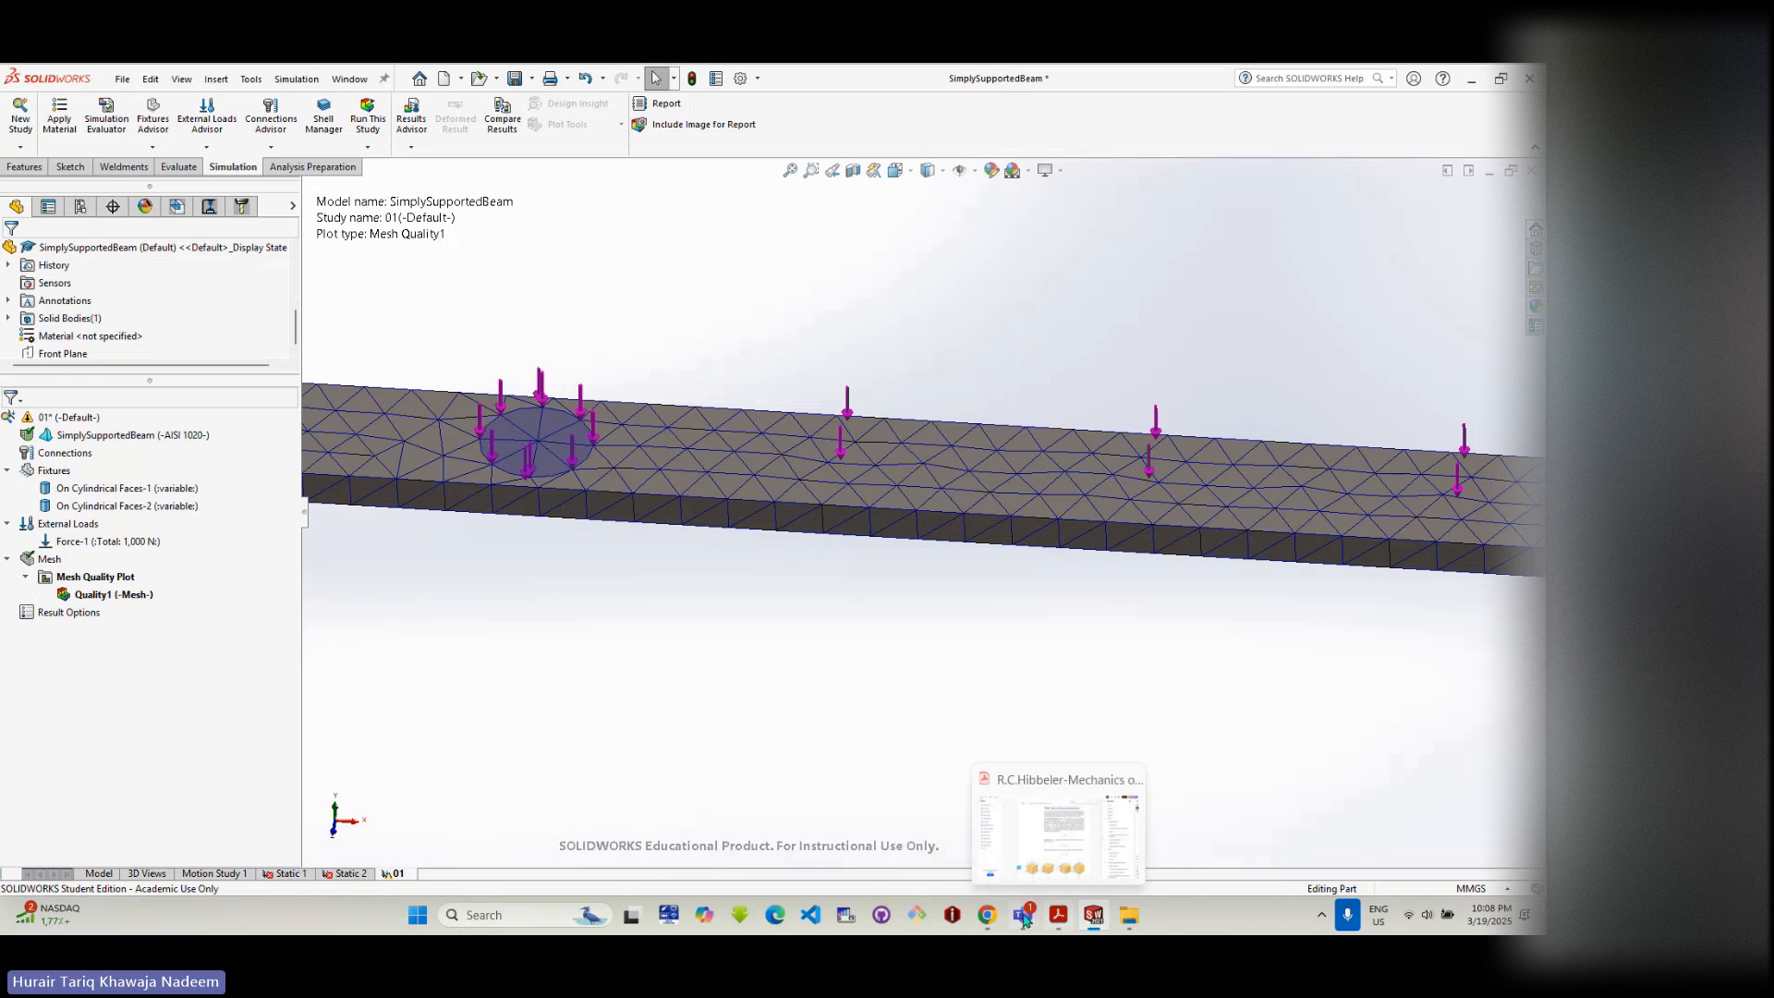
left_click(989, 918)
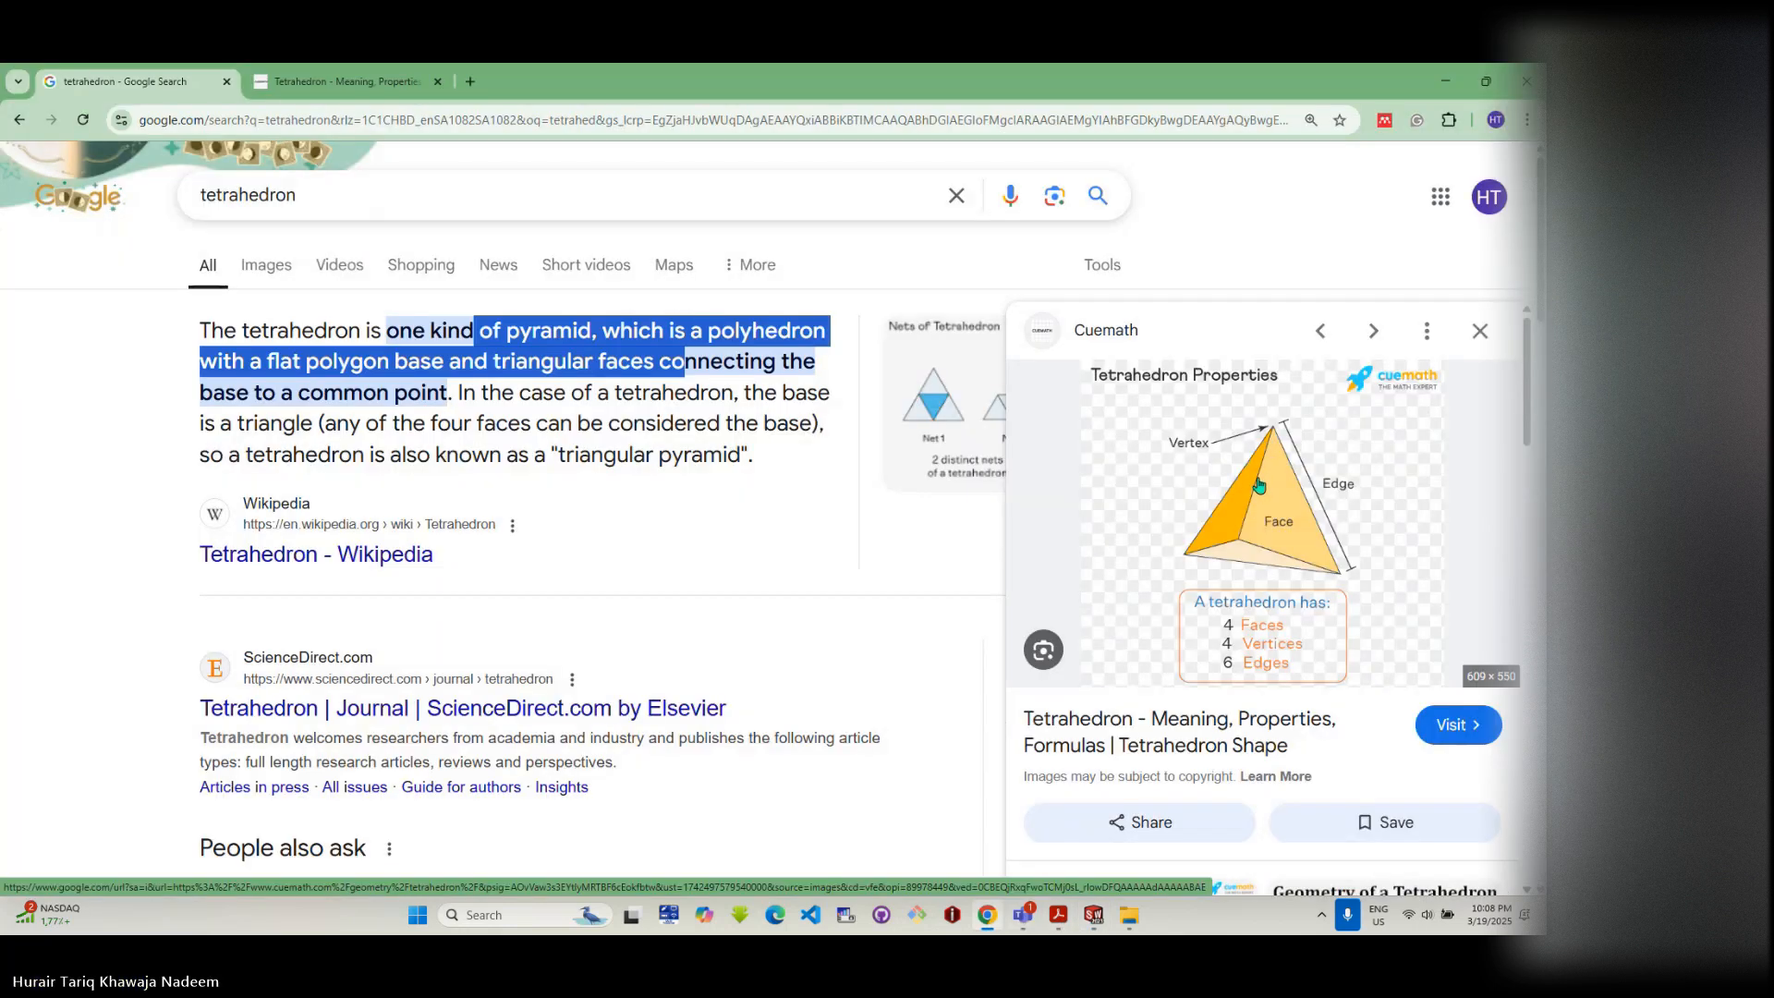
mouse_move(1031, 929)
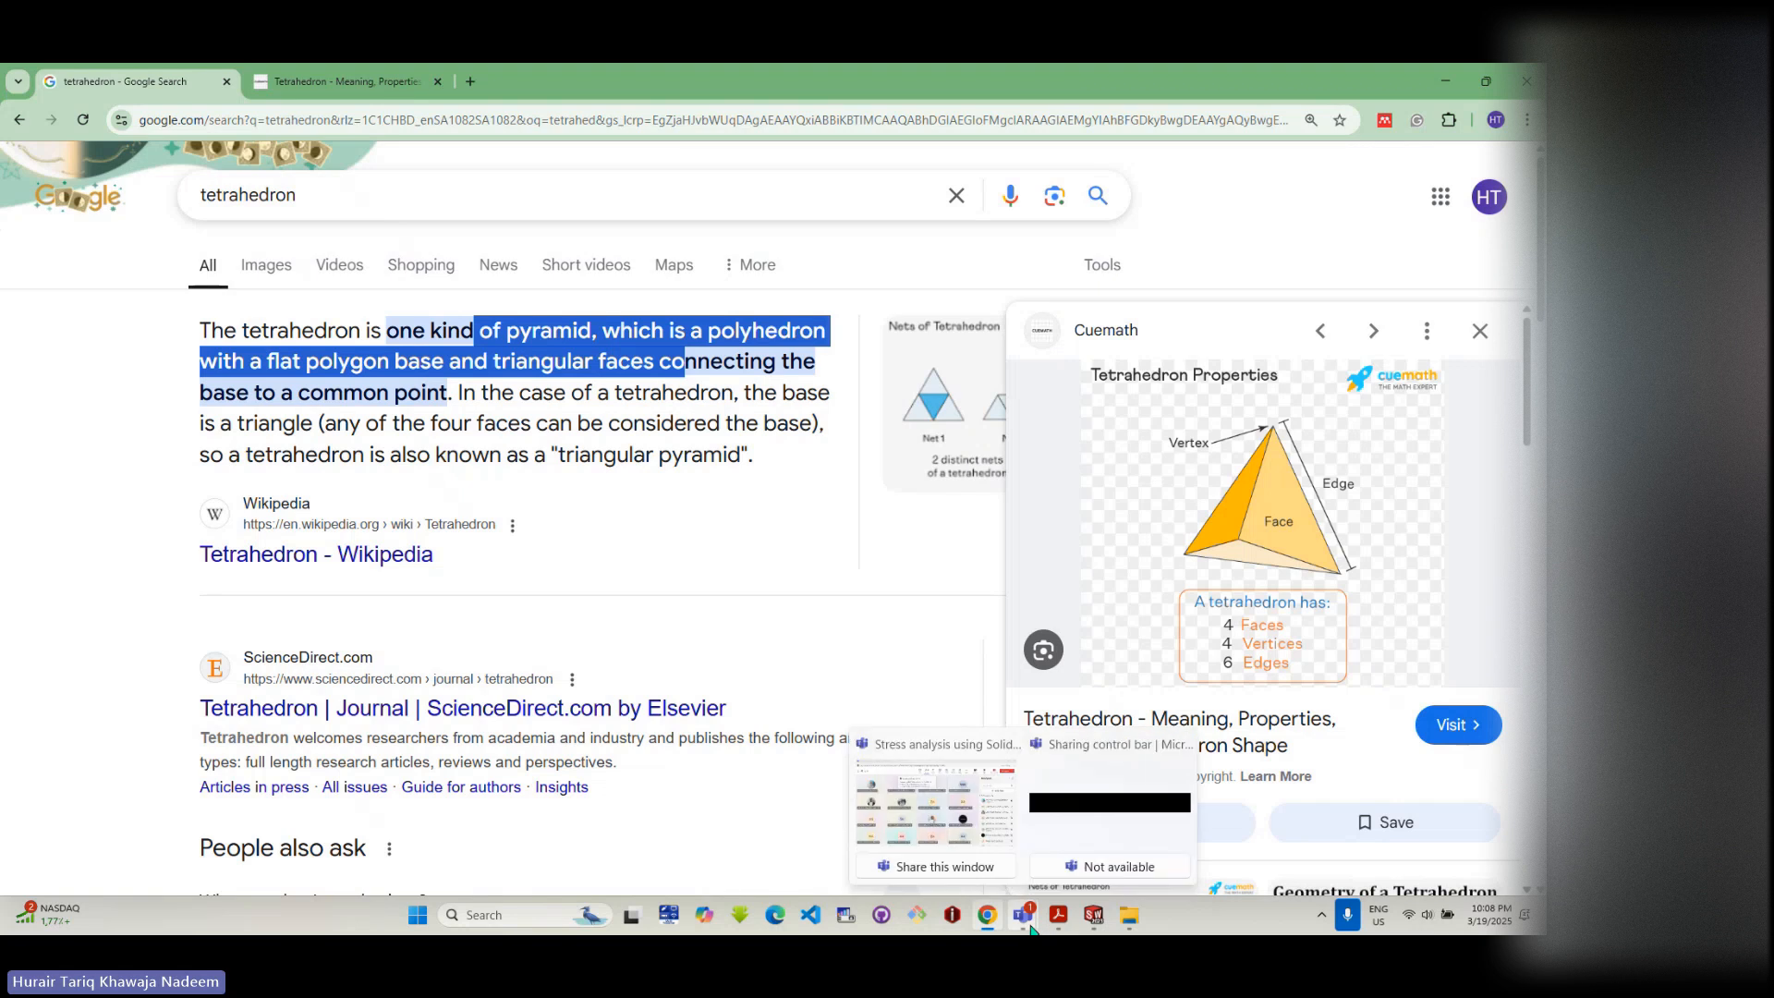
left_click(1094, 914)
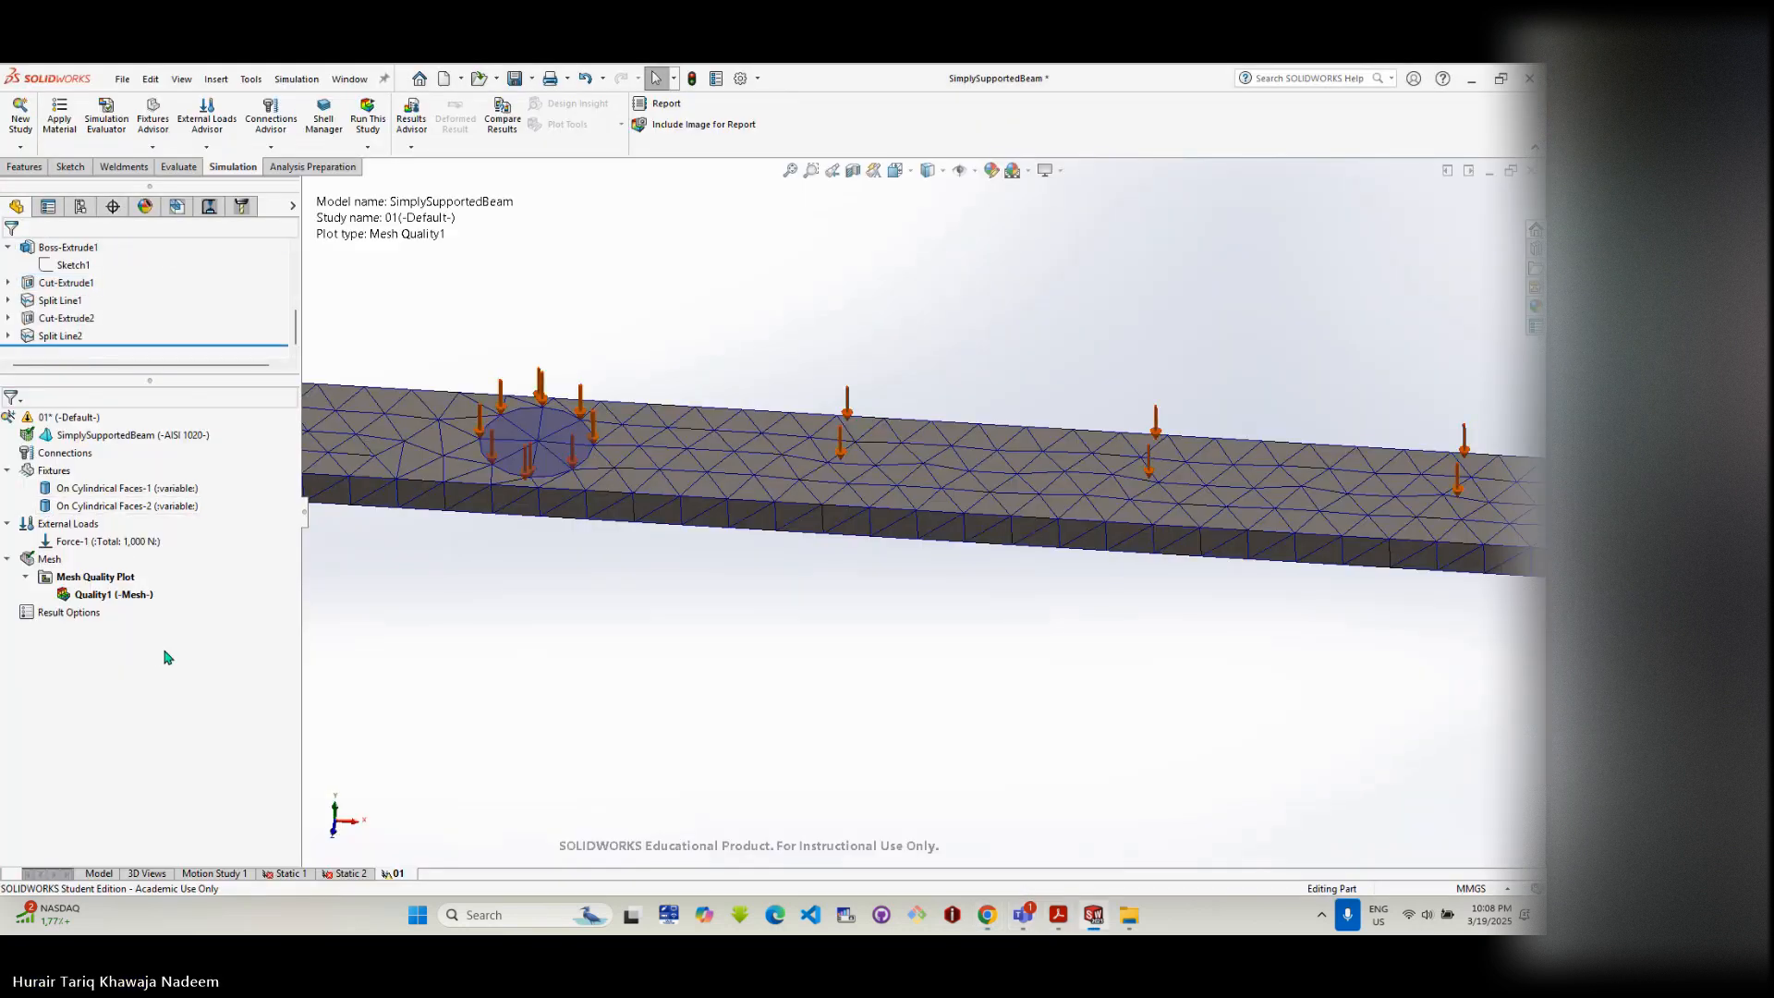
right_click(90, 578)
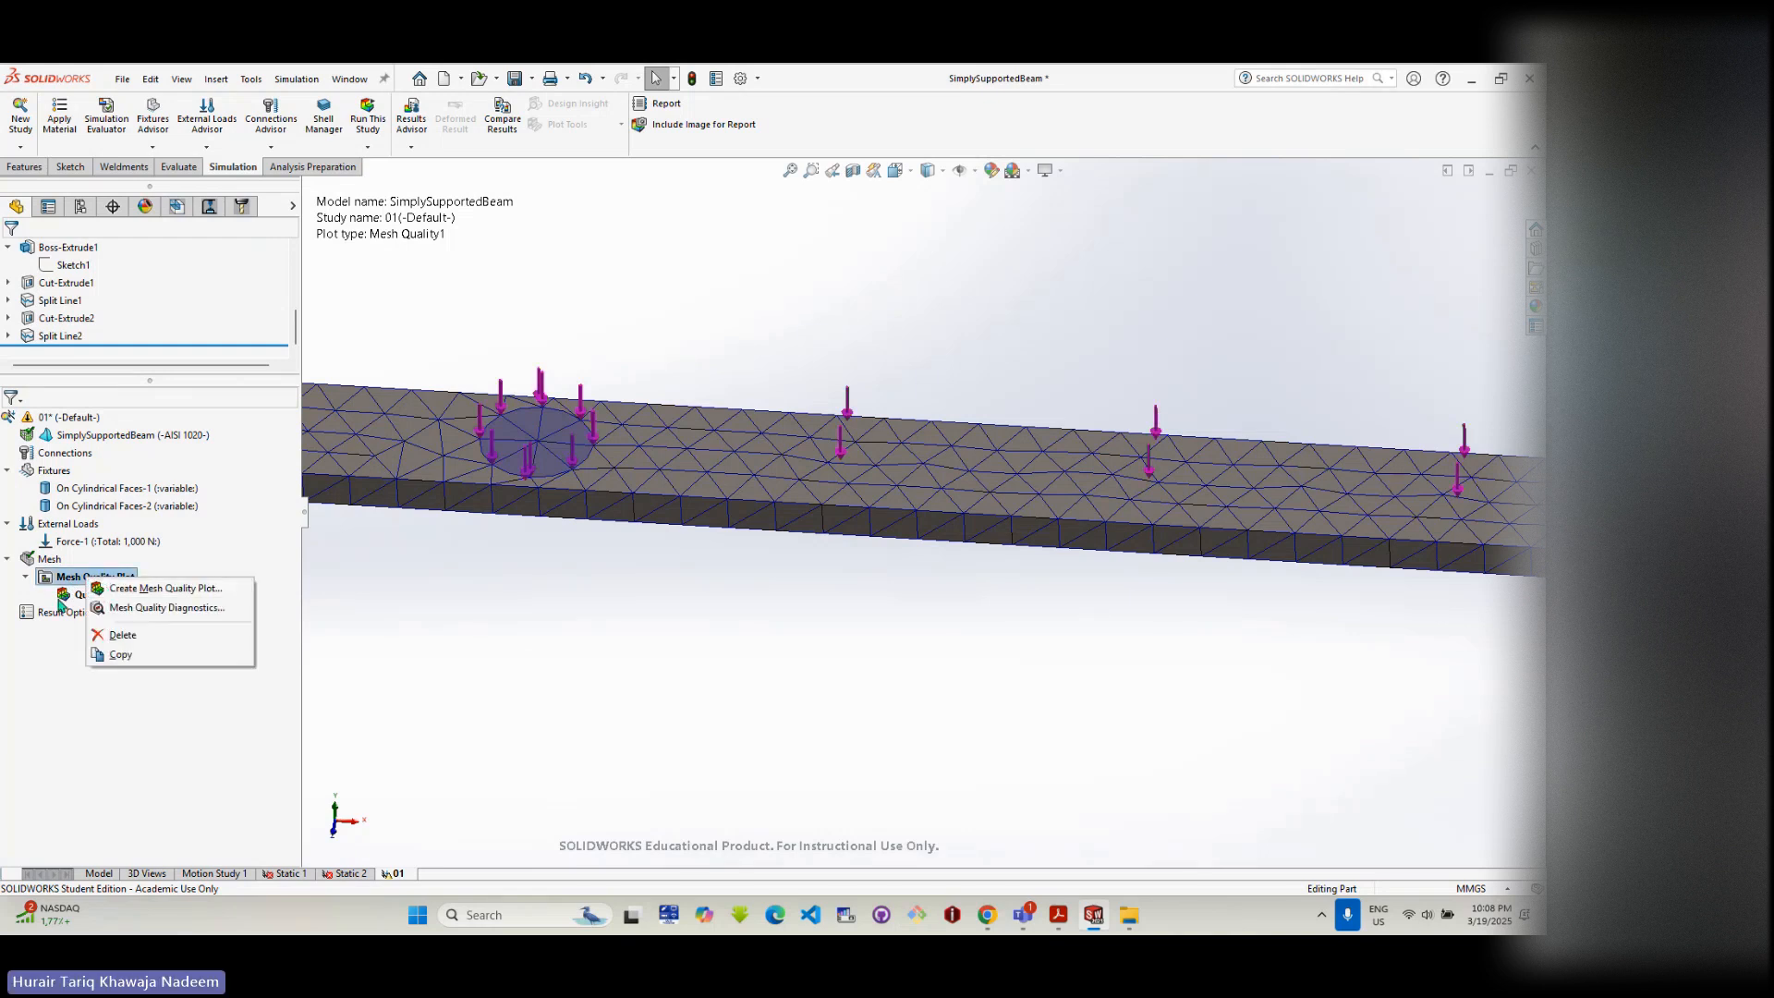
right_click(75, 596)
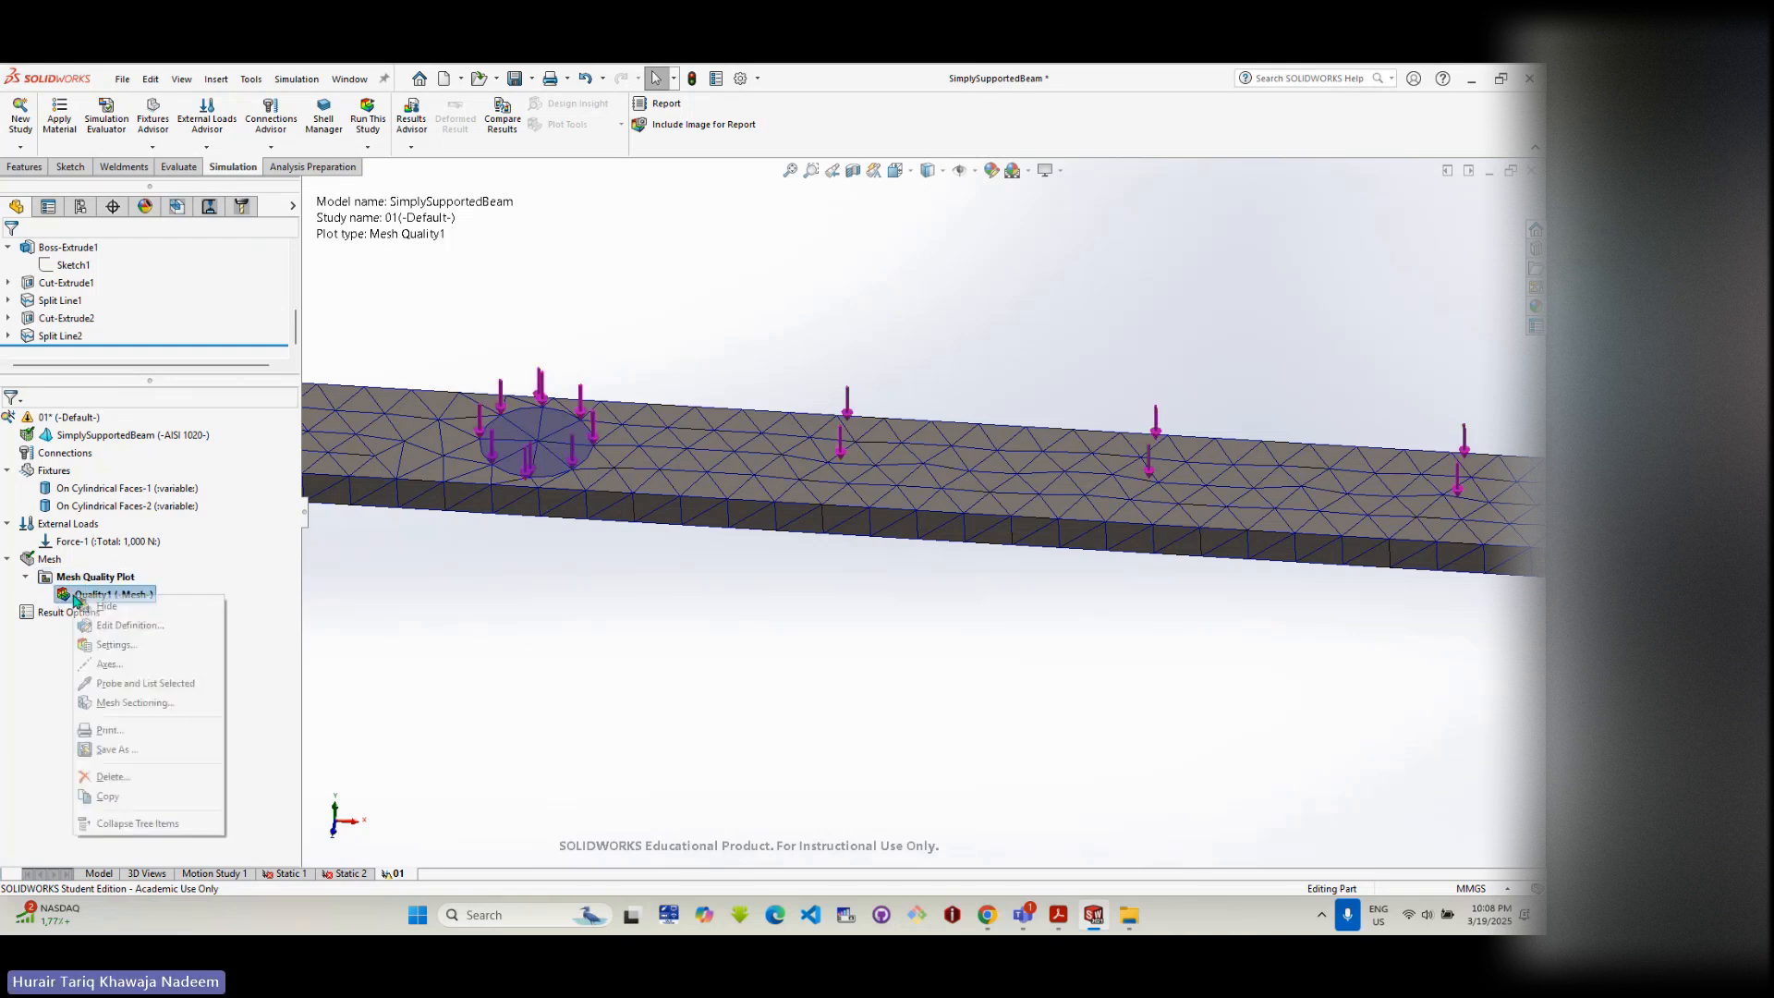
left_click(112, 625)
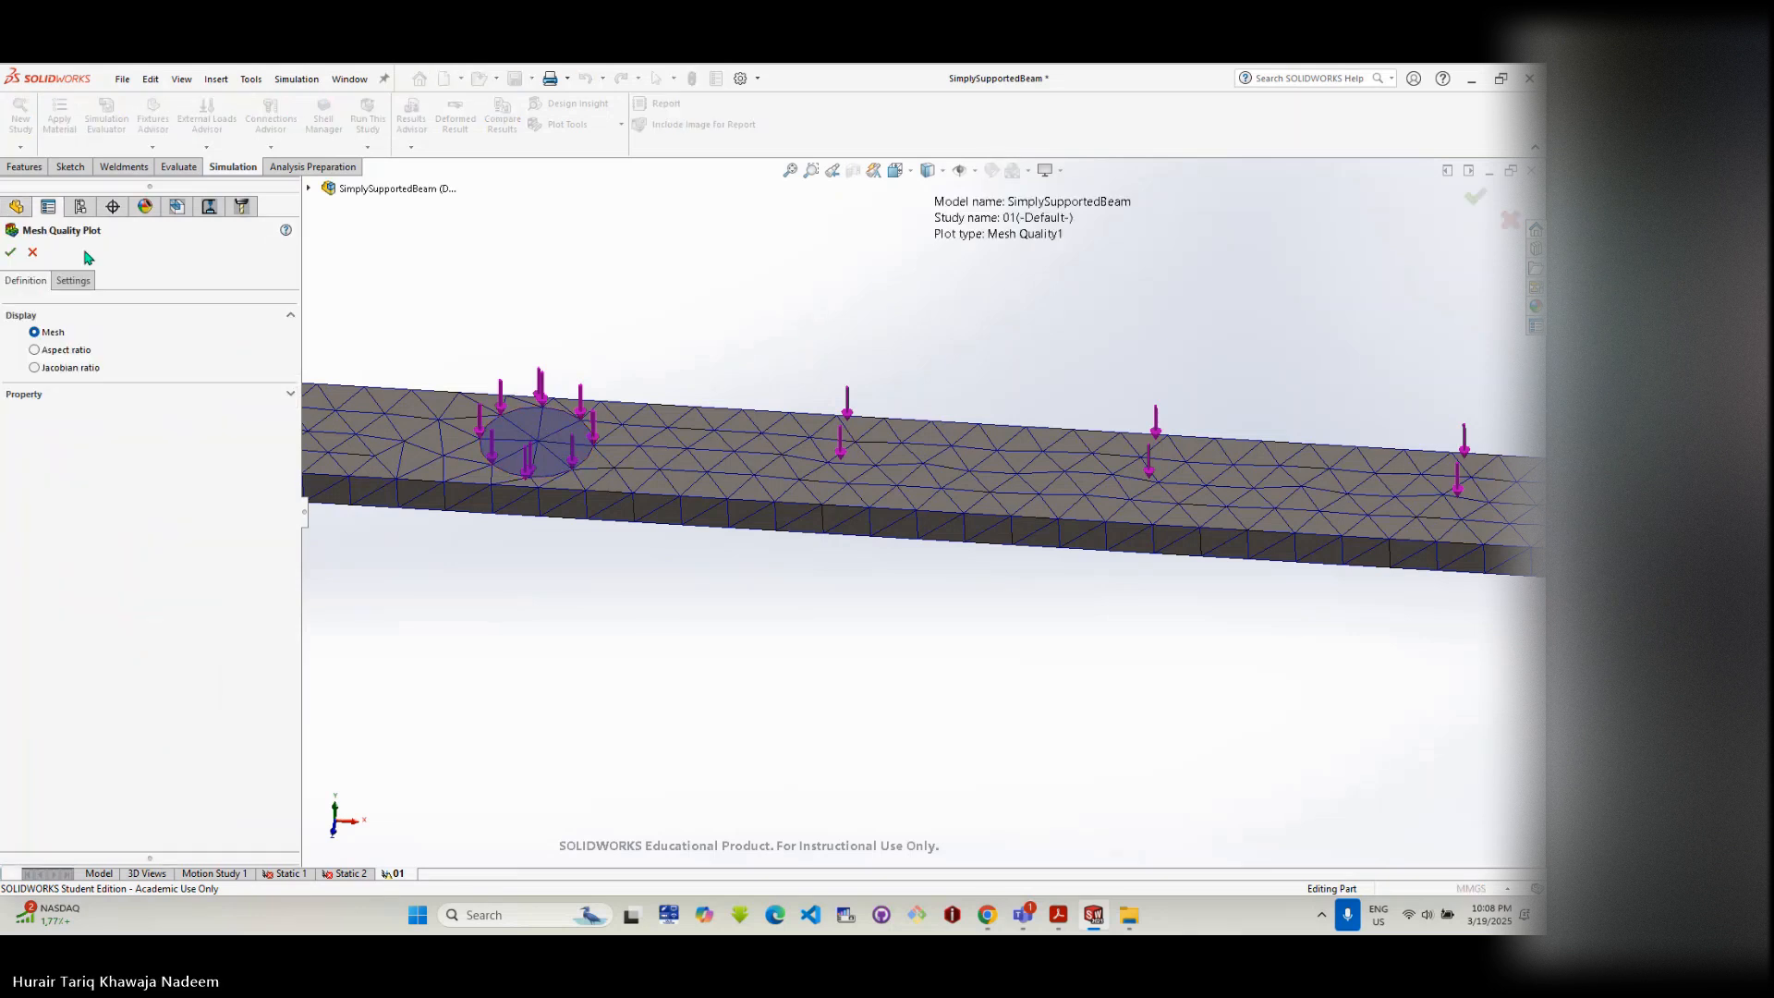
left_click(32, 252)
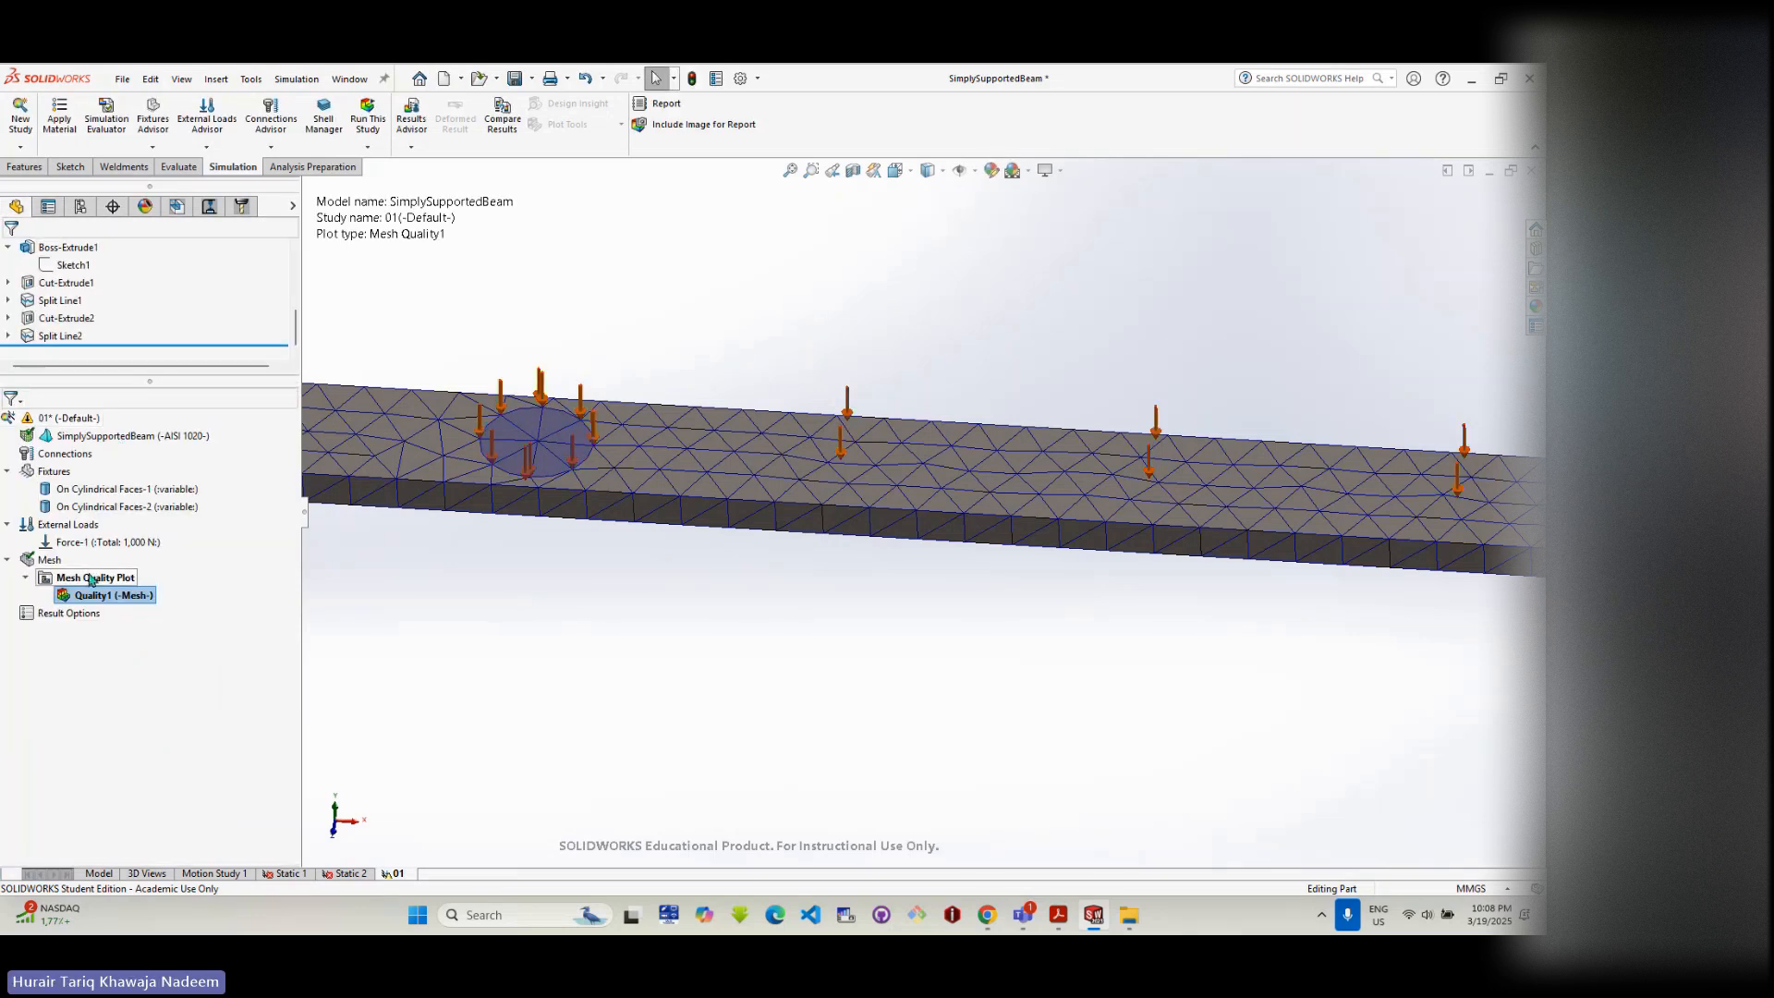
- Reopen the mesh definition of study 01 and show its high and draft quality assignments
right_click(45, 559)
left_click(90, 617)
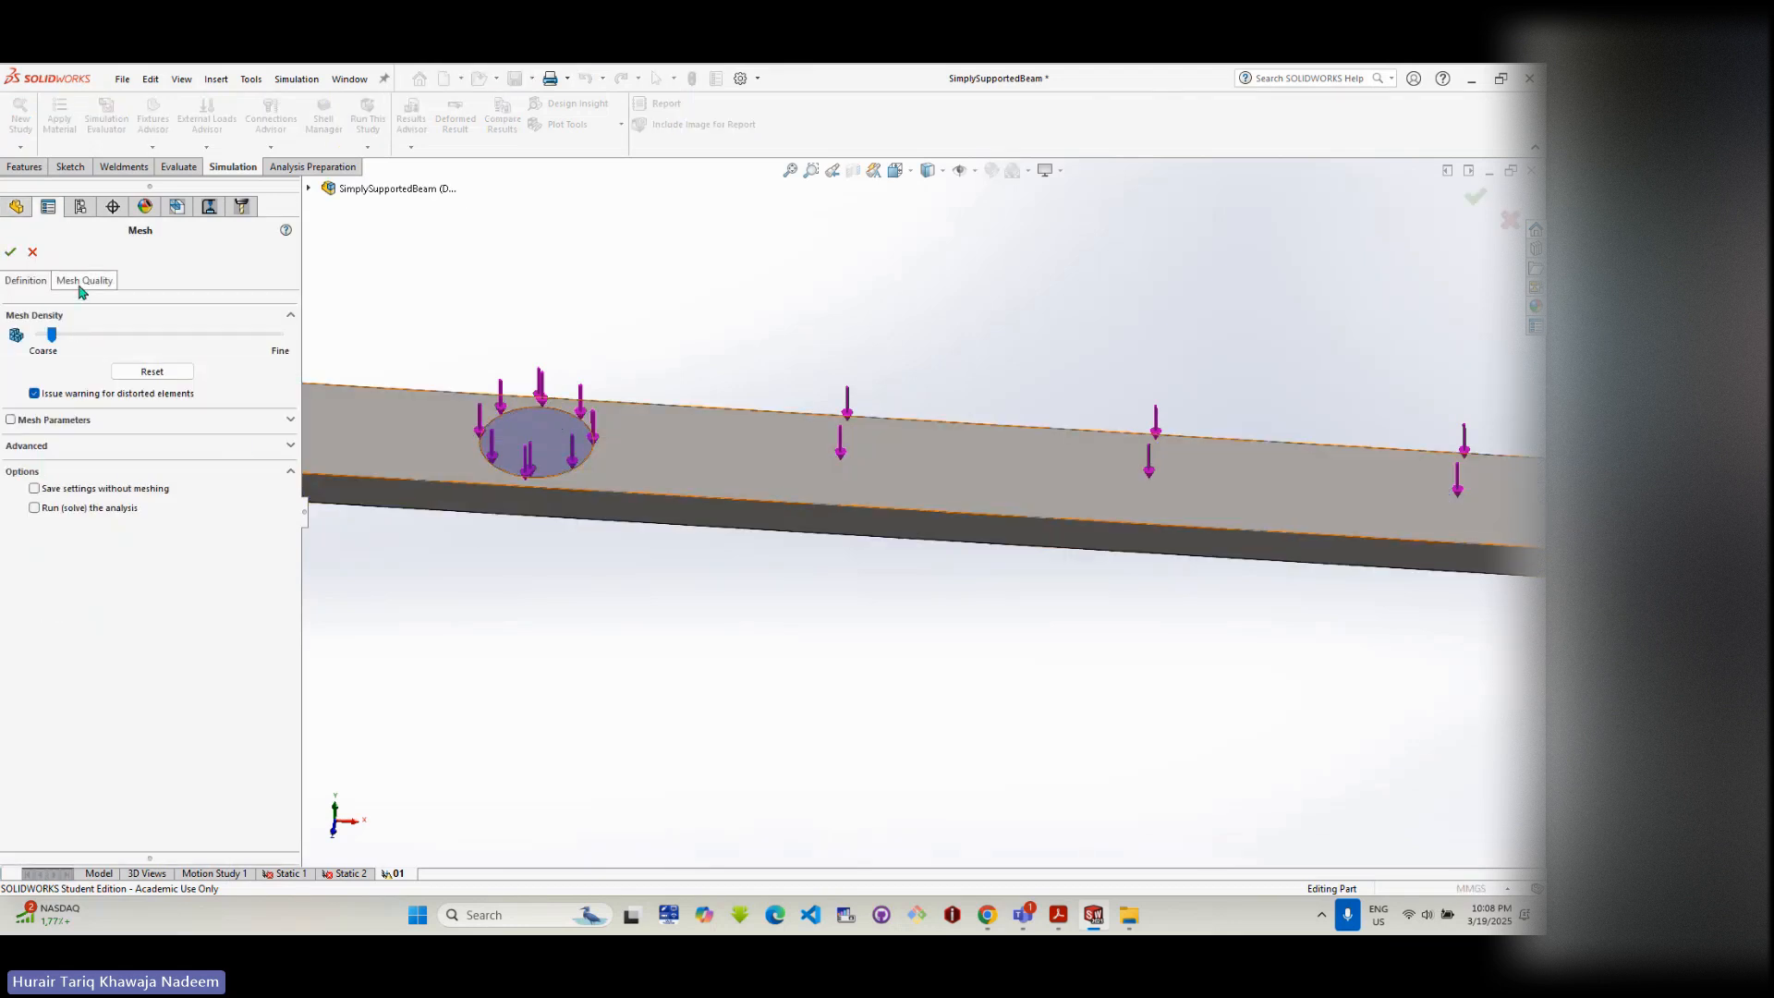
left_click(82, 281)
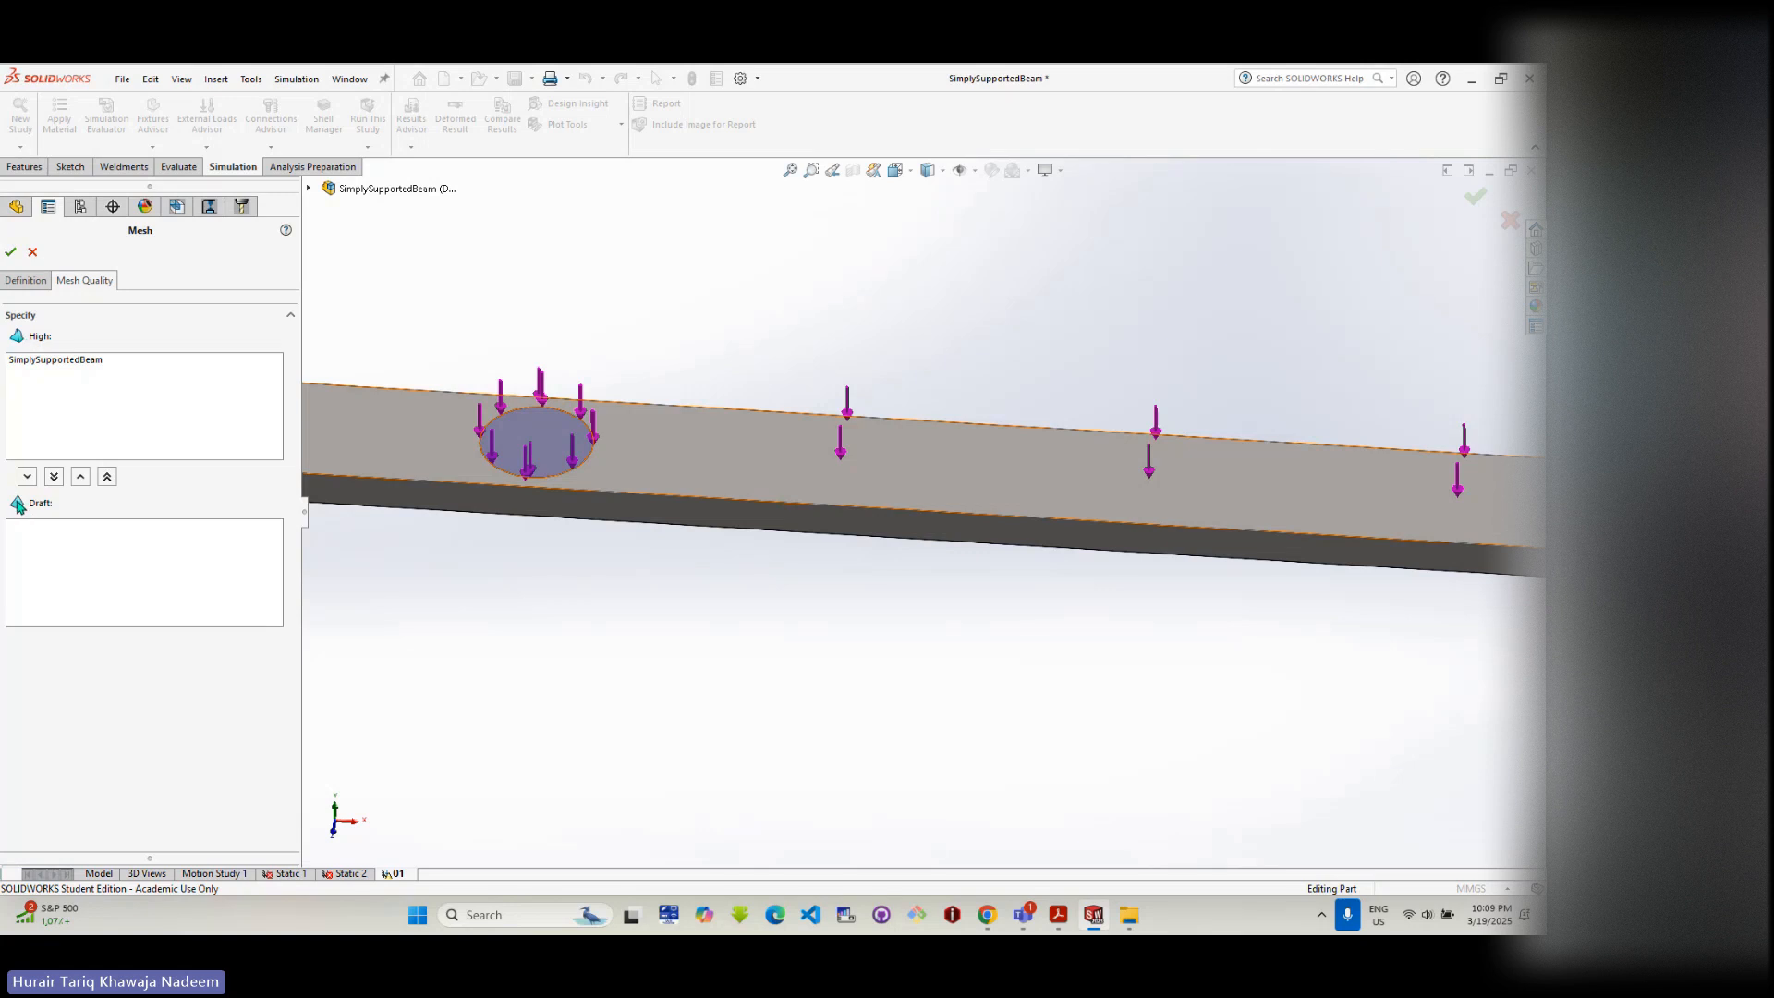
- Try assigning draft mesh quality to the SimplySupportedBeam body, and return it to high quality
left_click(49, 363)
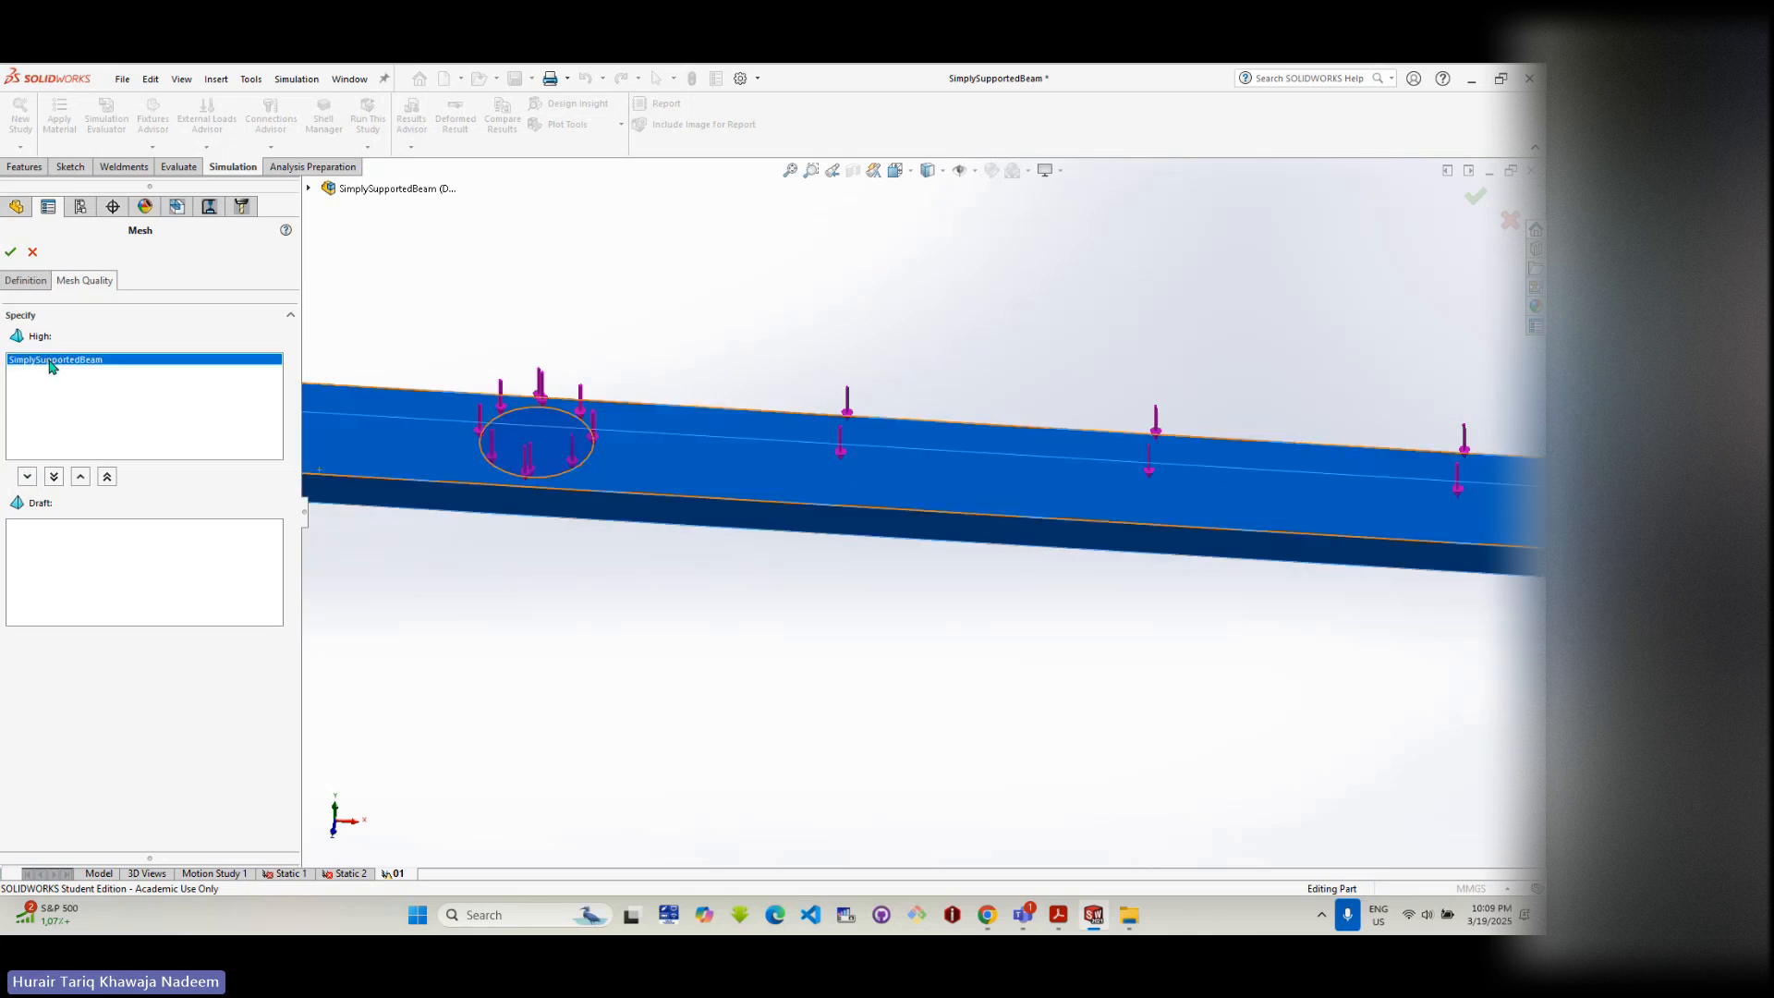
left_click(27, 475)
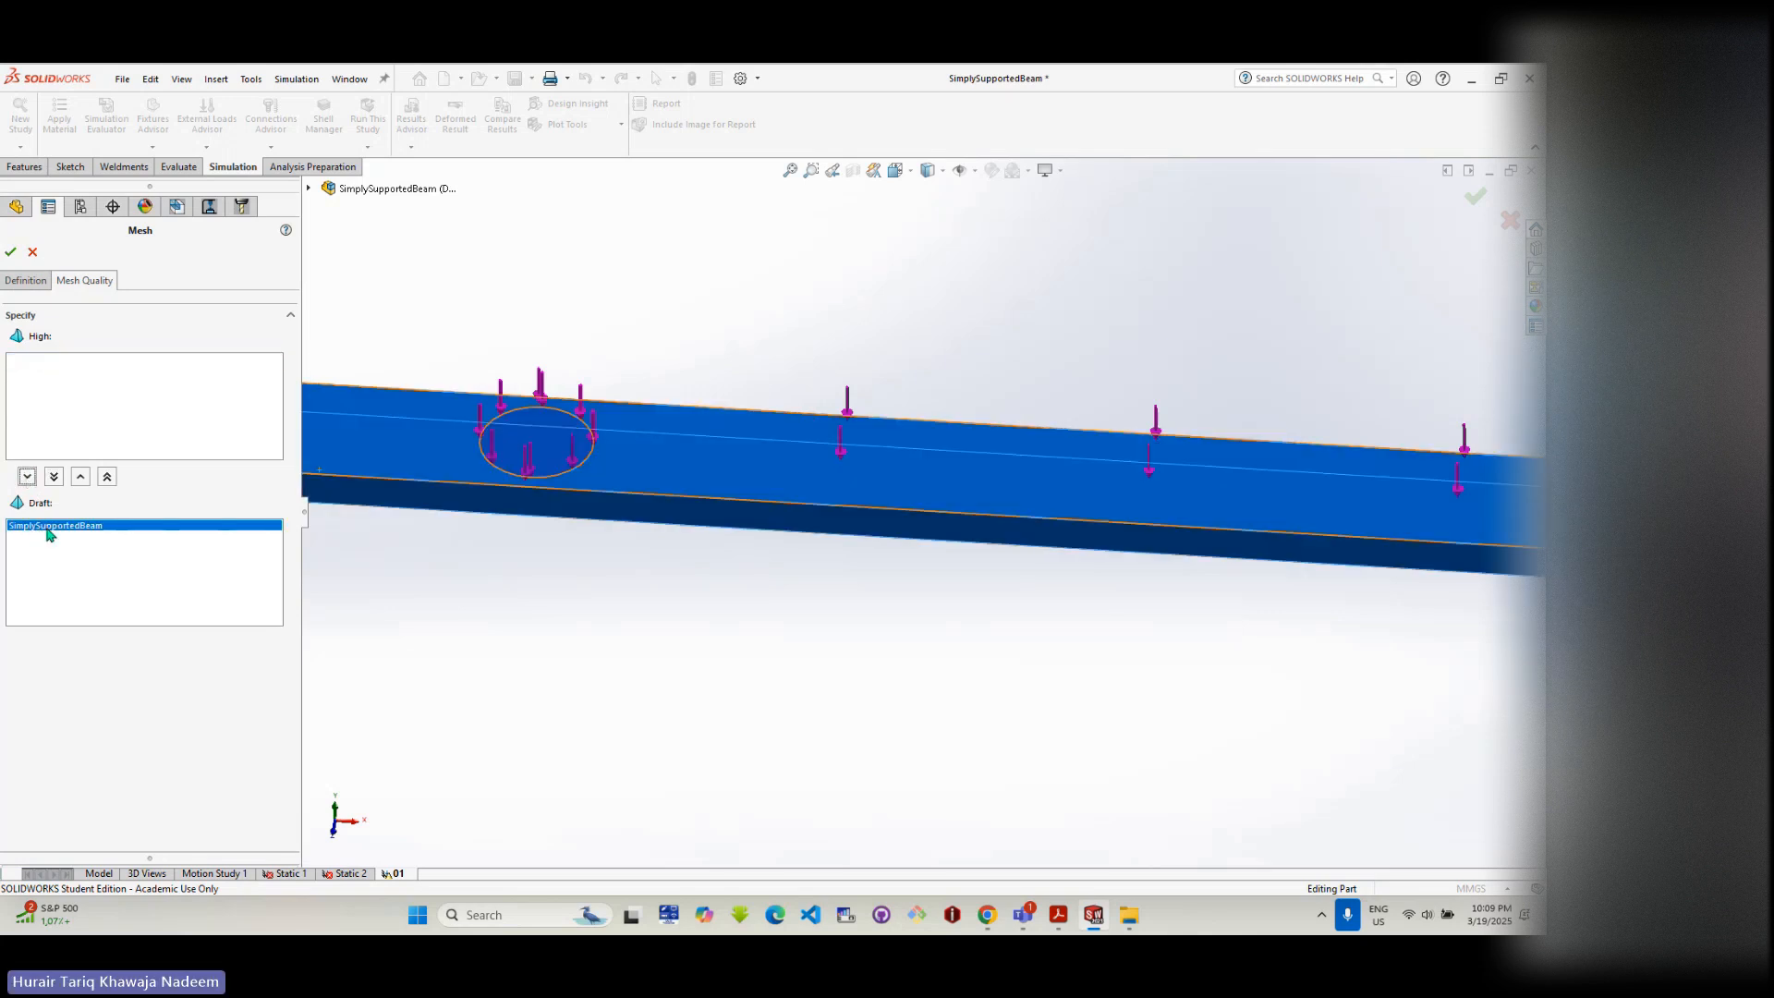
left_click(81, 476)
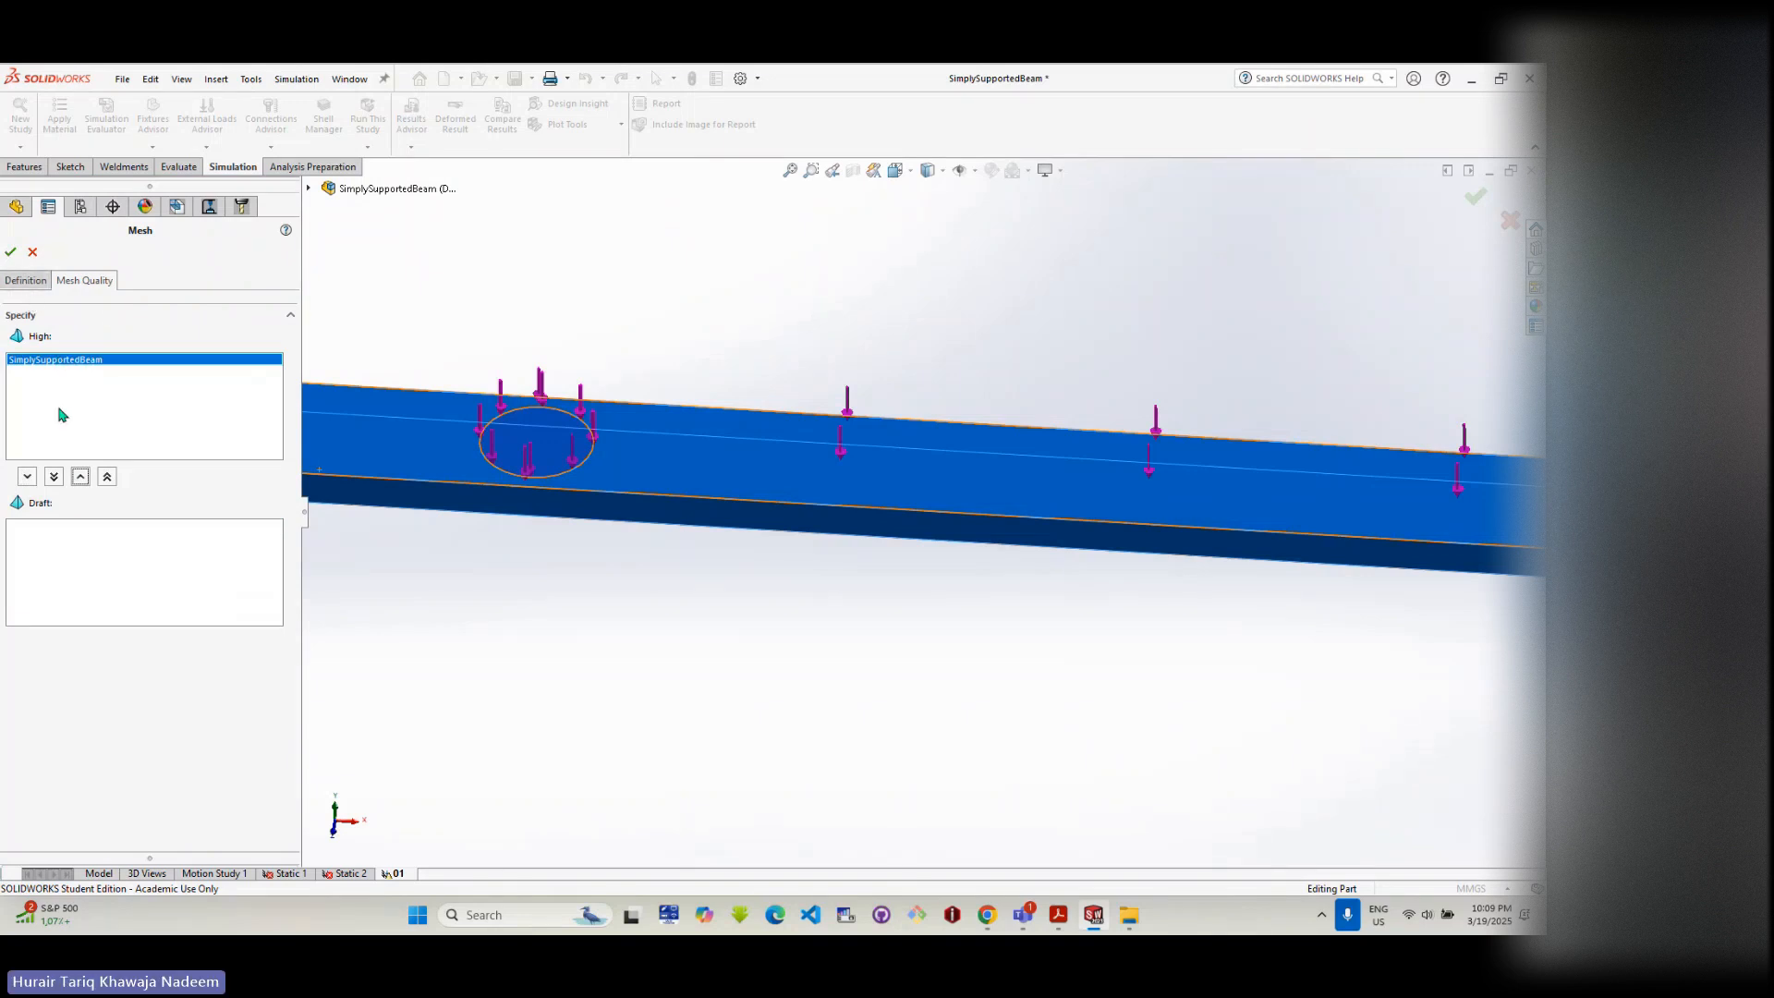
- Review the mesh definition's blended curvature-based parameters, including maximum and minimum element size, and leave without remeshing
left_click(25, 281)
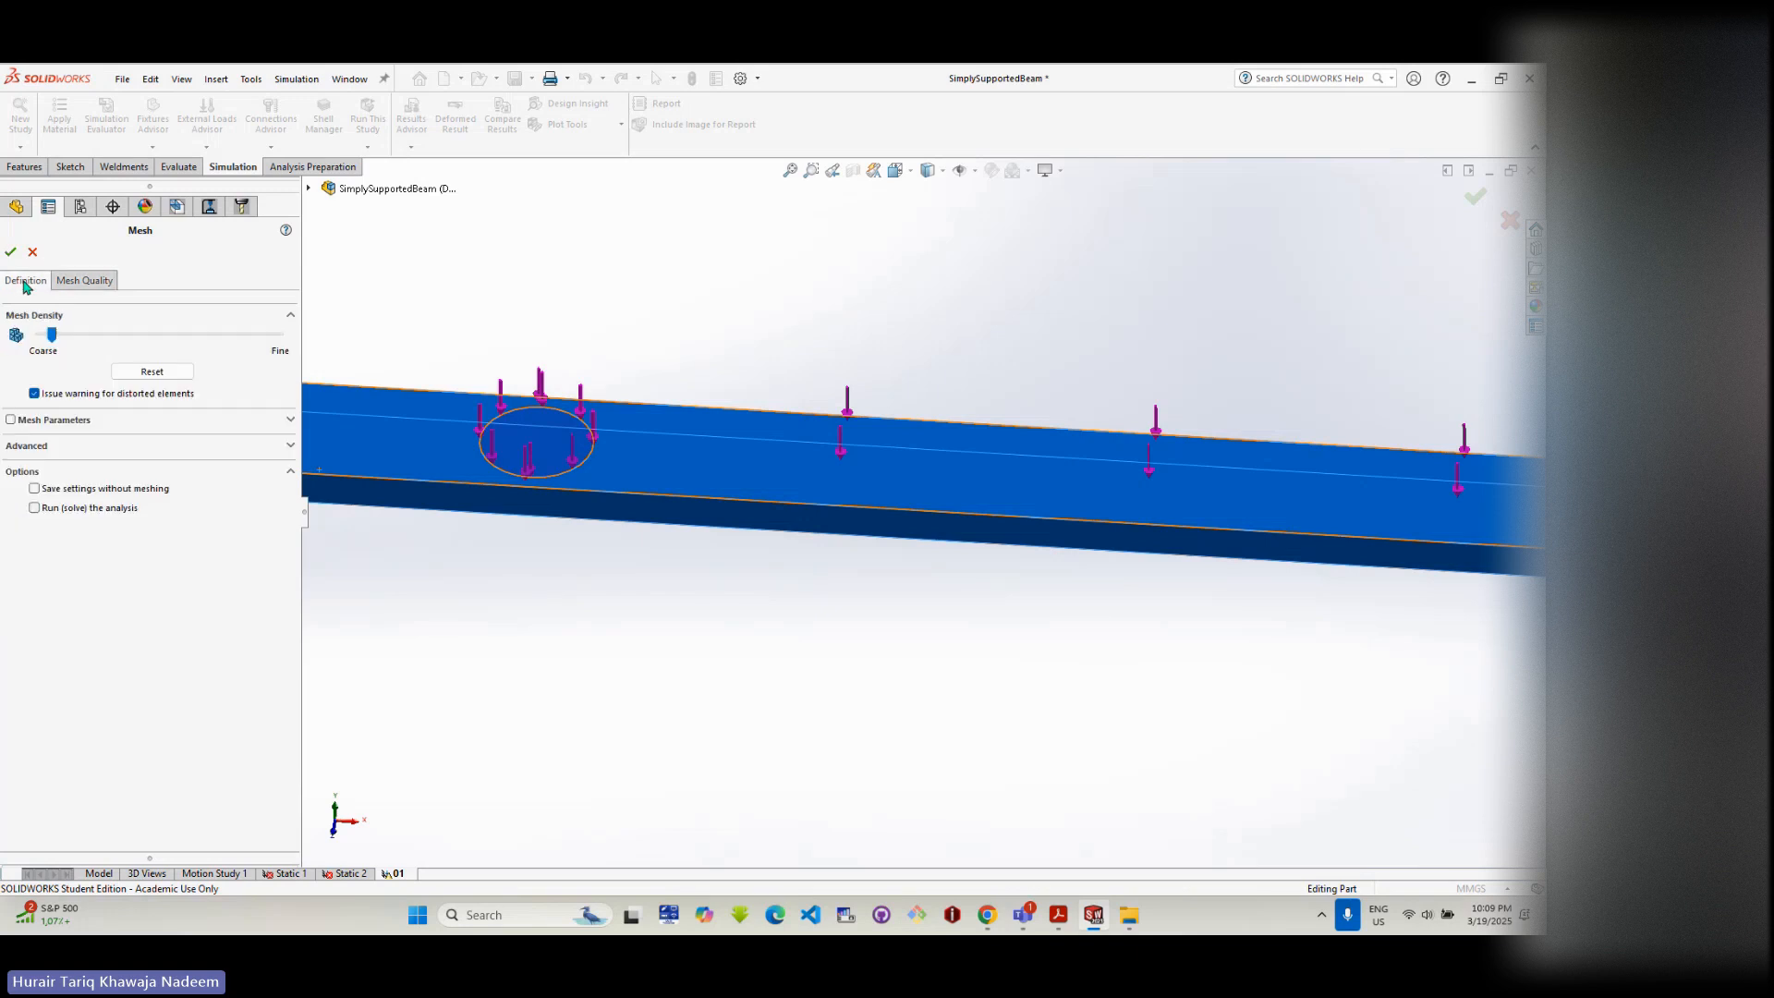
left_click(291, 420)
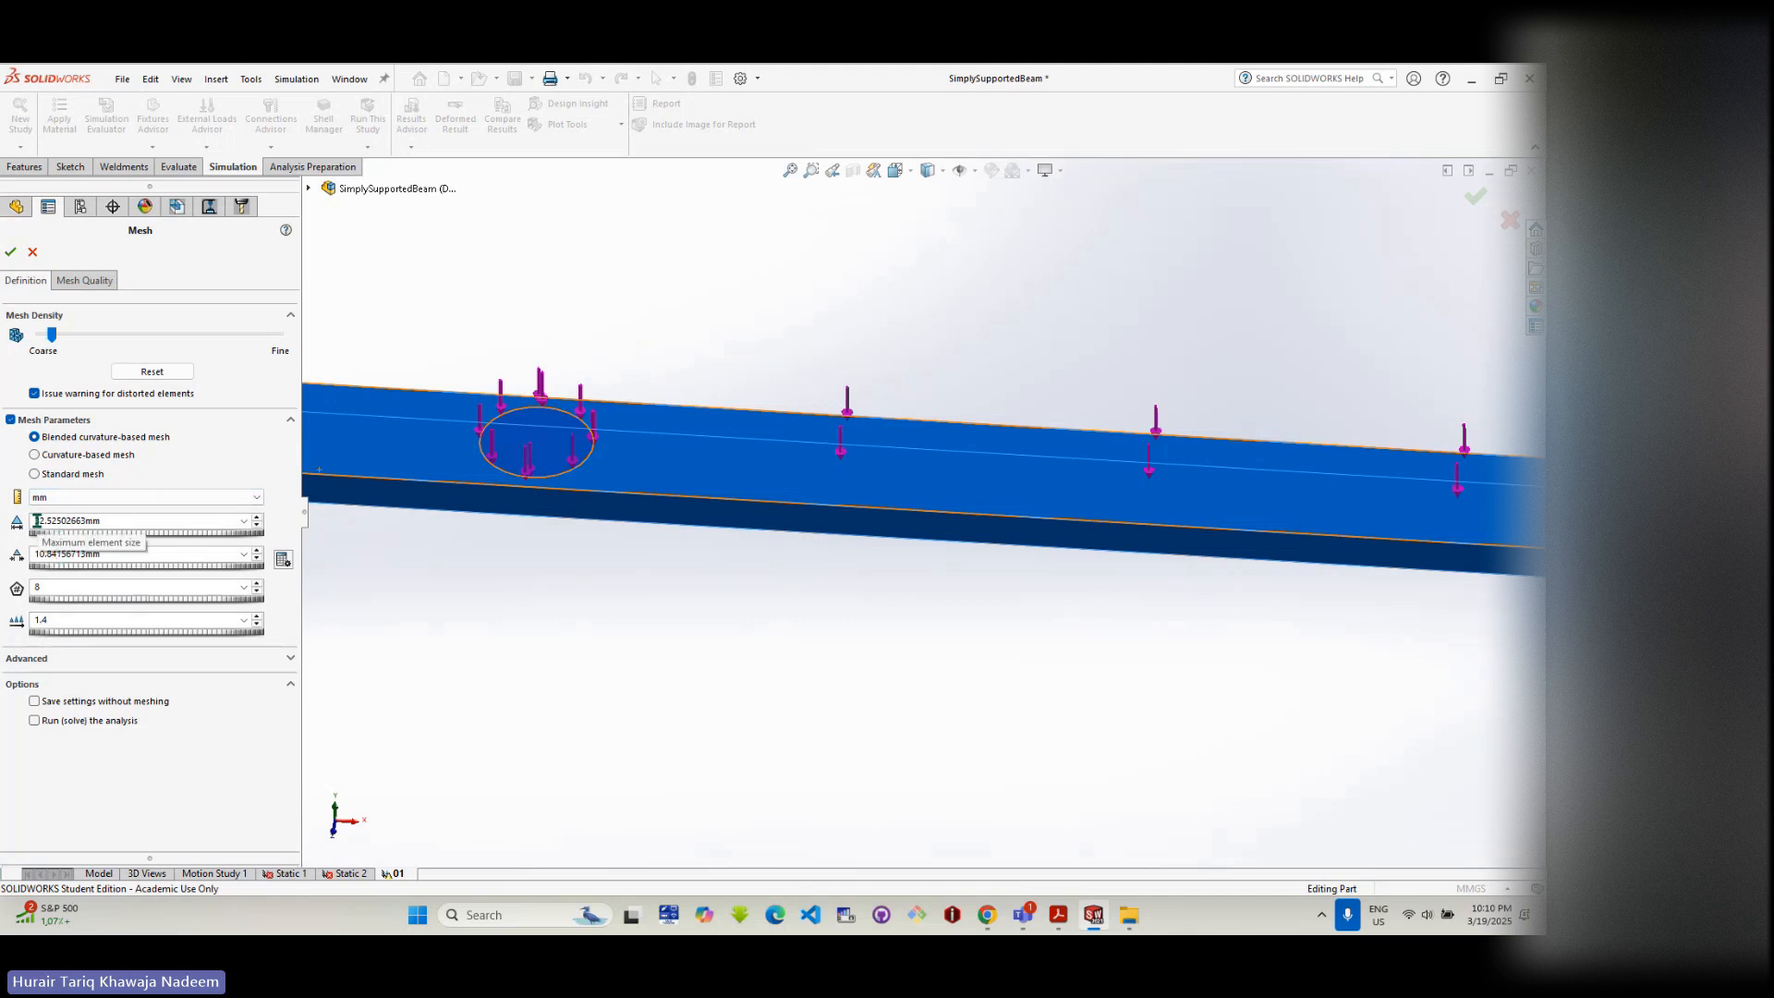
left_click_drag(37, 521, 115, 552)
double_click(108, 553)
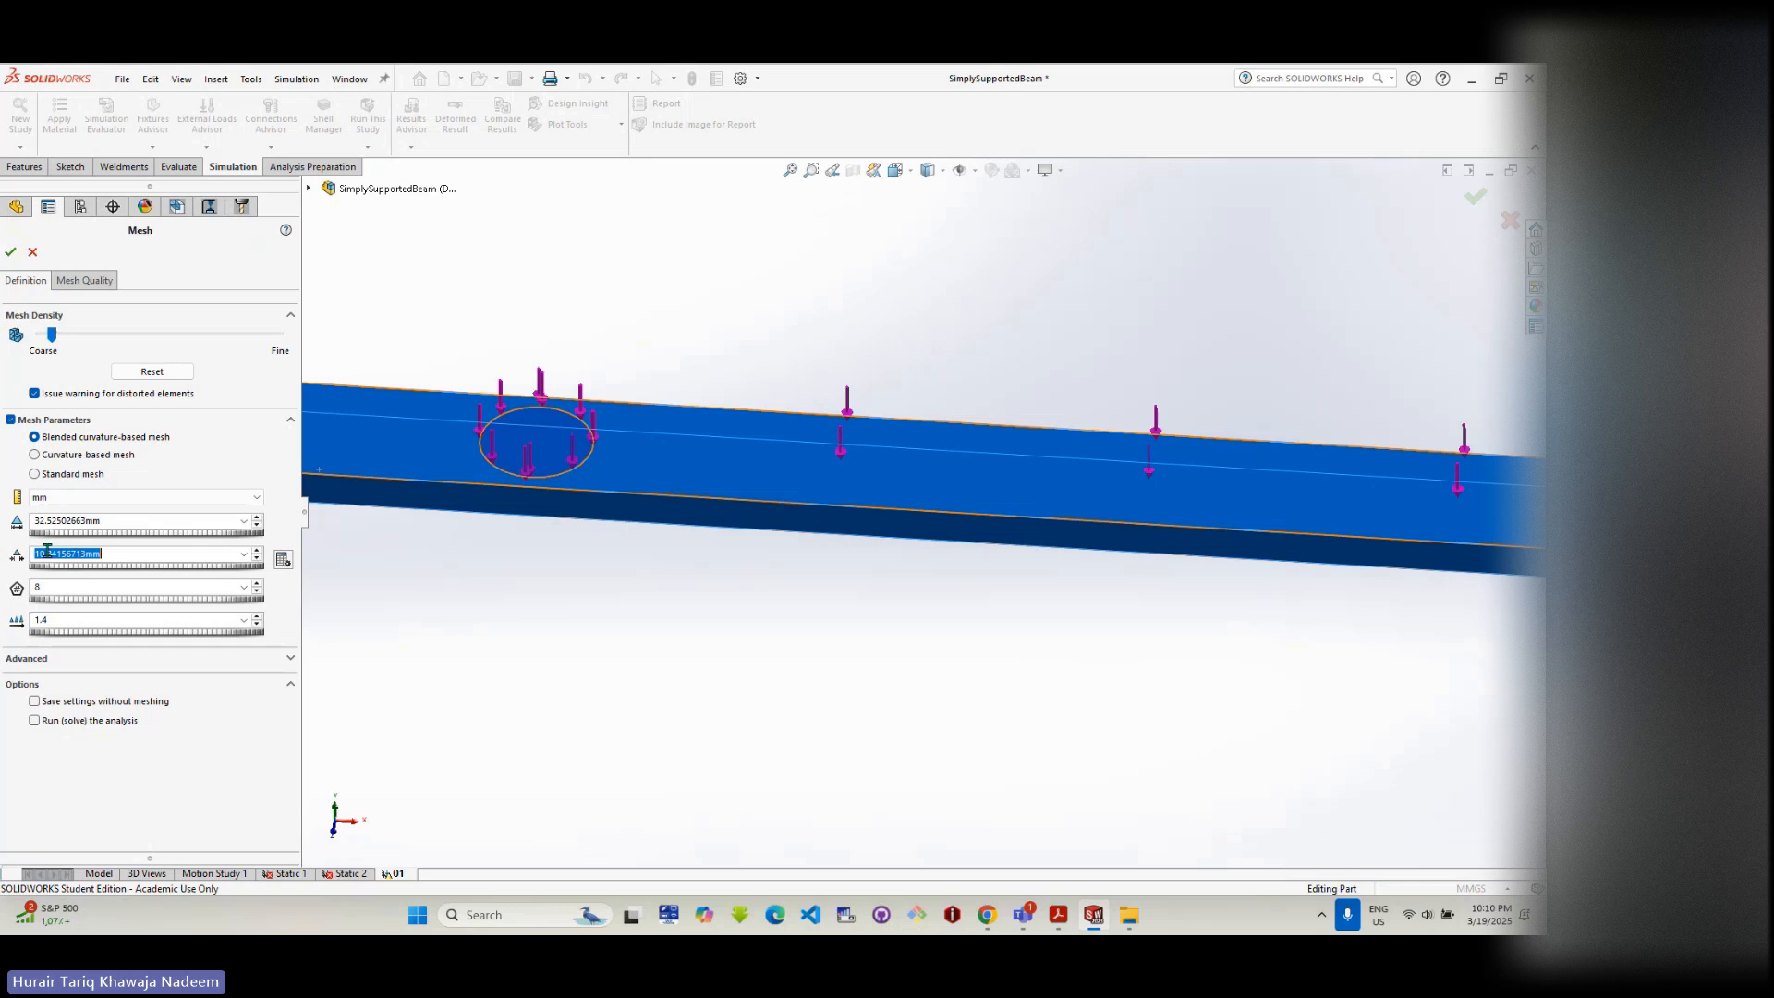
left_click(35, 253)
right_click(90, 602)
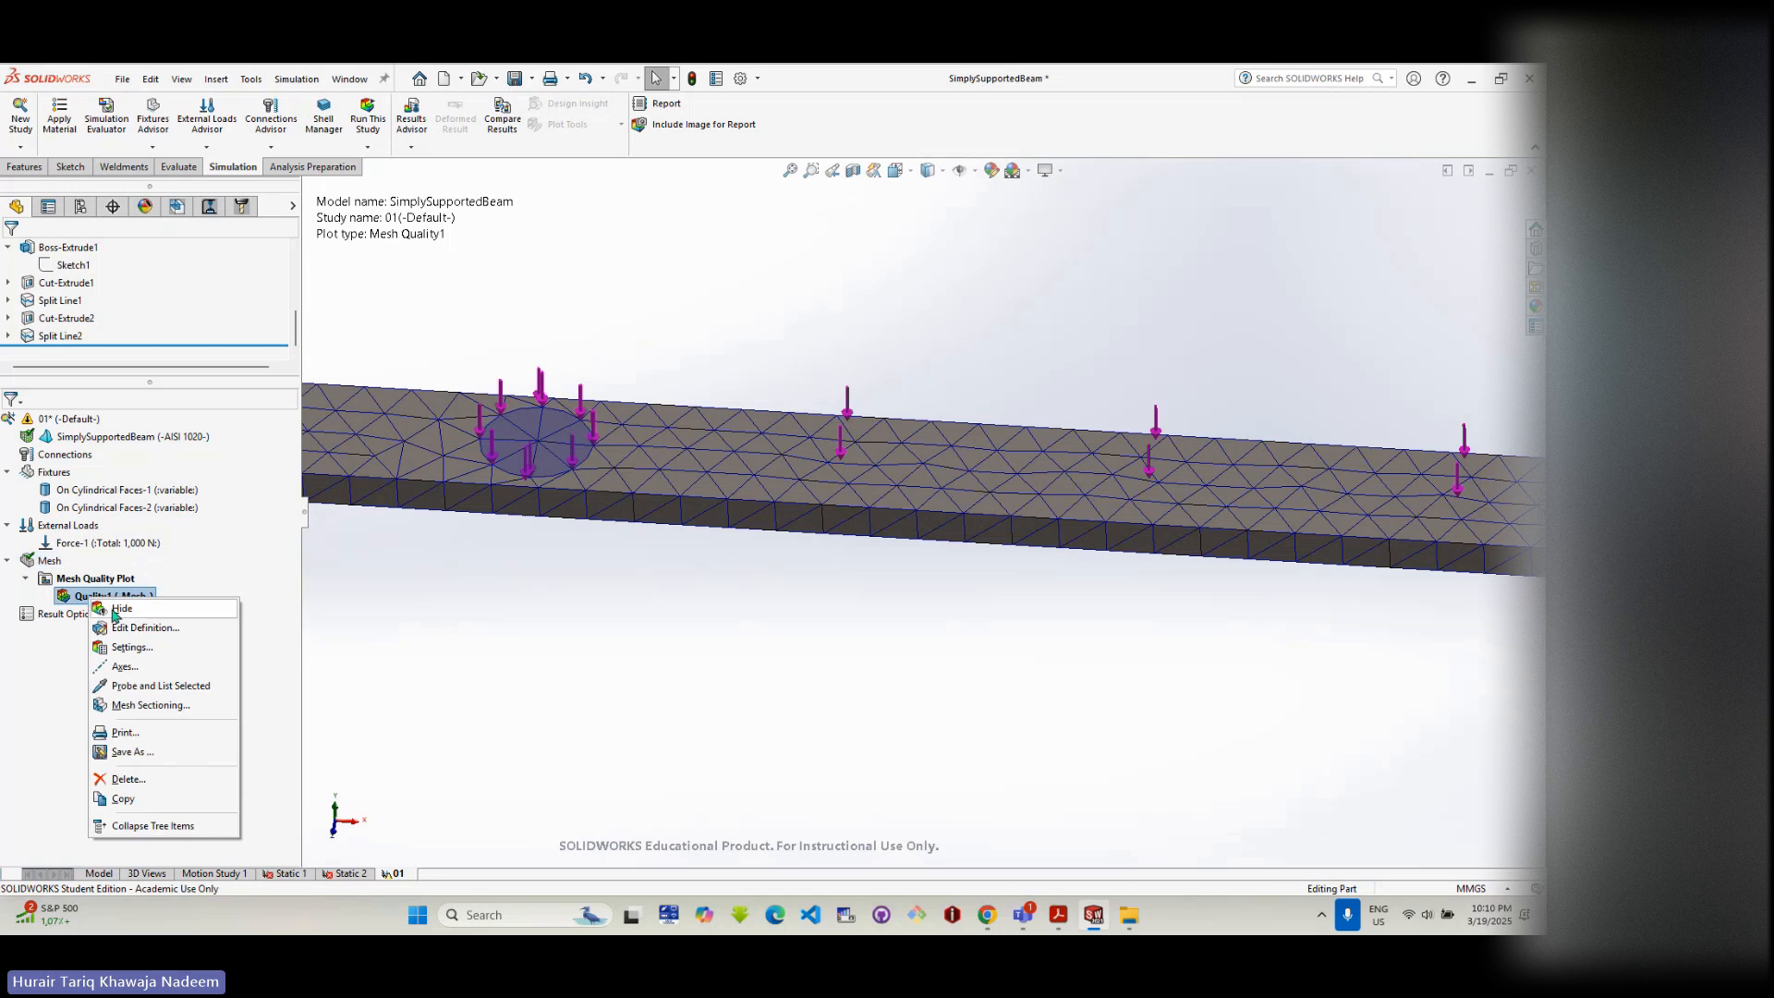
right_click(83, 580)
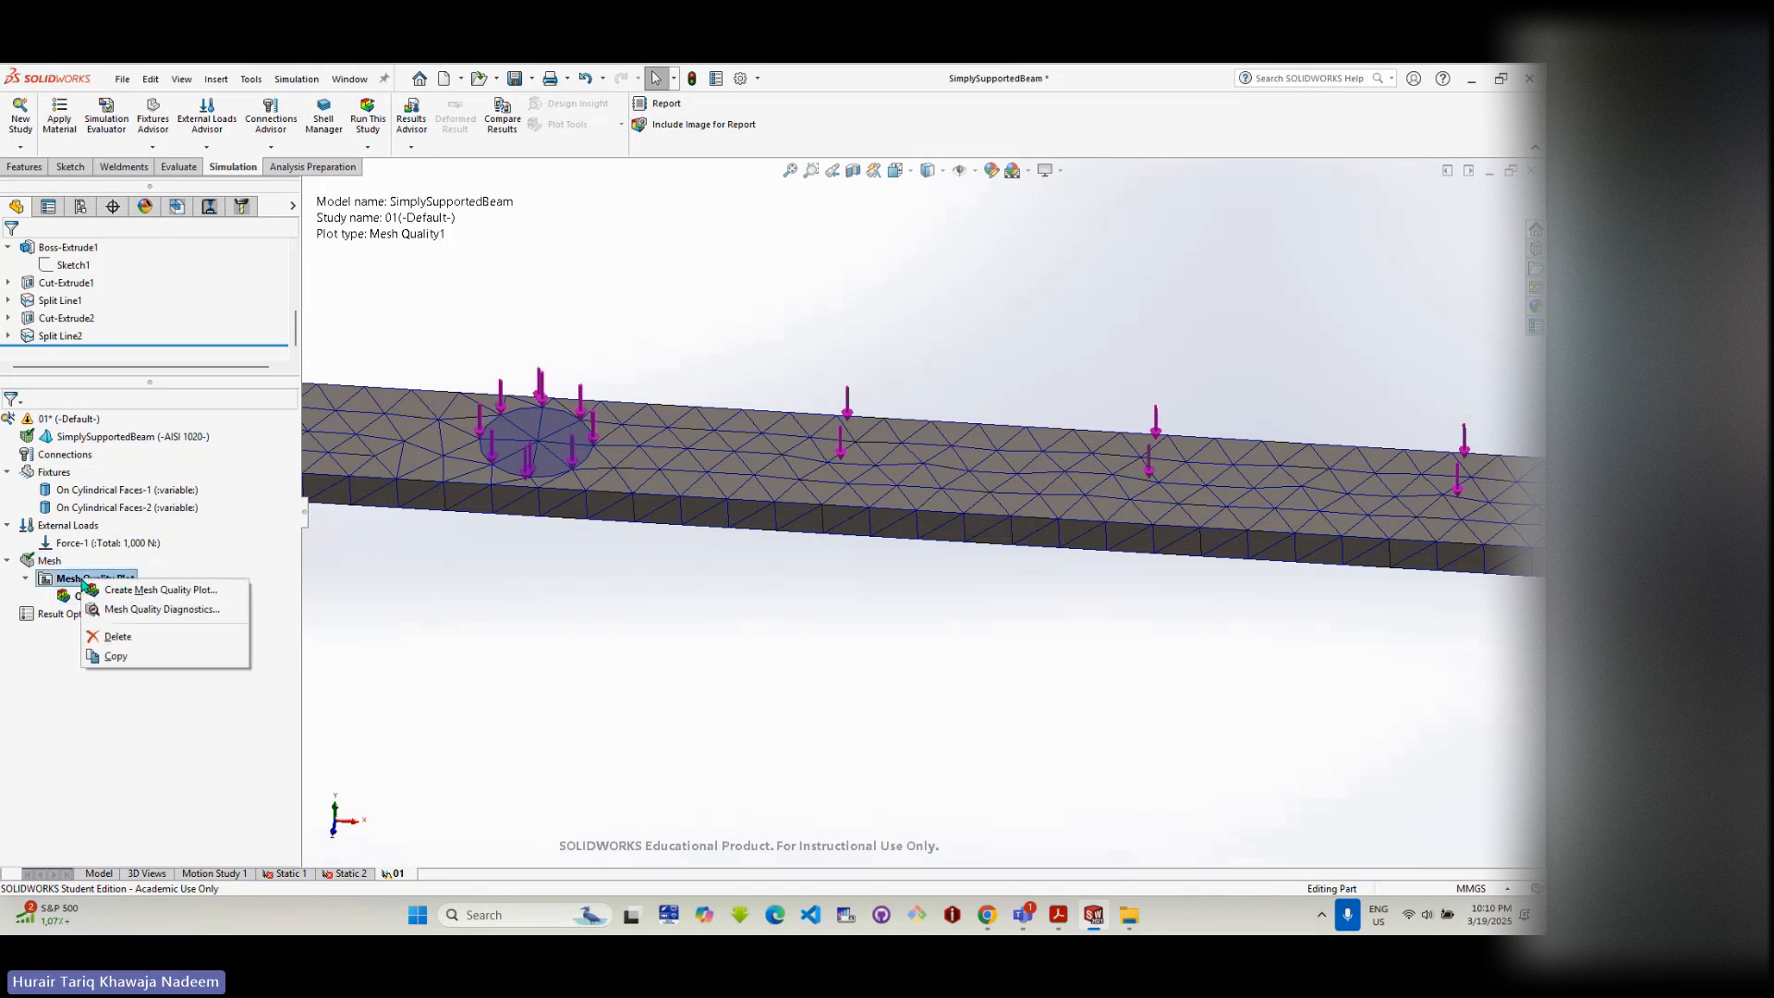
left_click(70, 597)
right_click(70, 597)
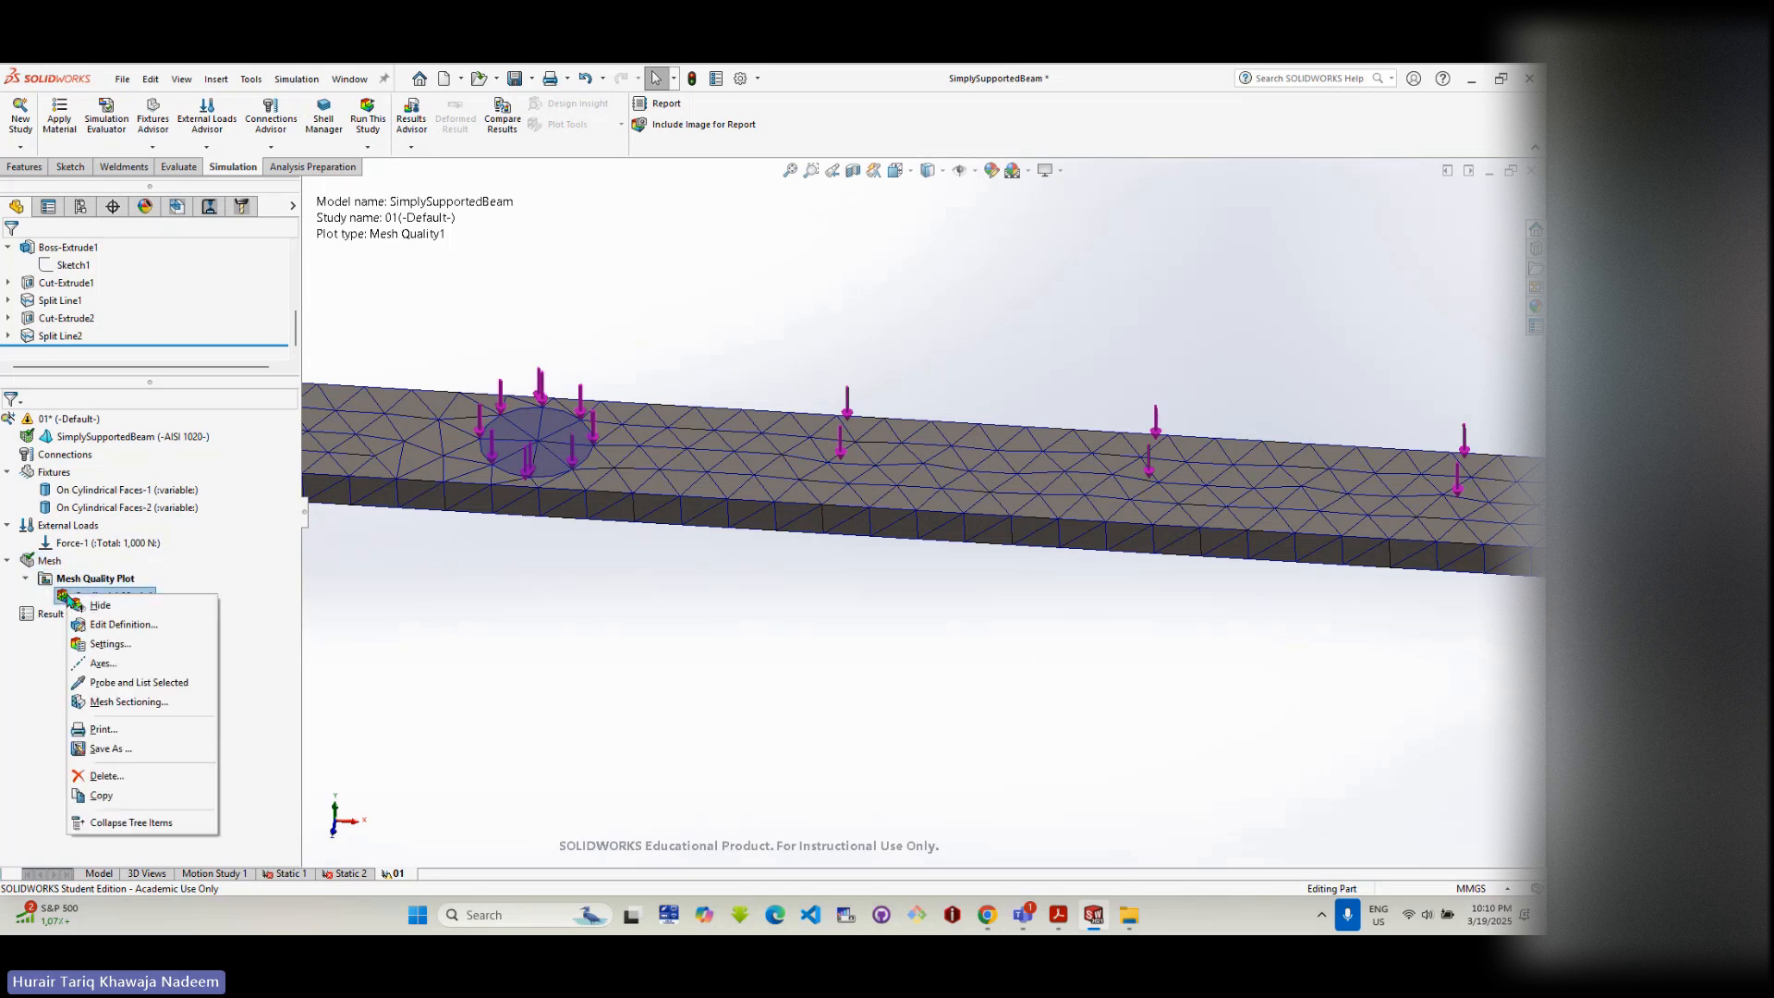
left_click(119, 611)
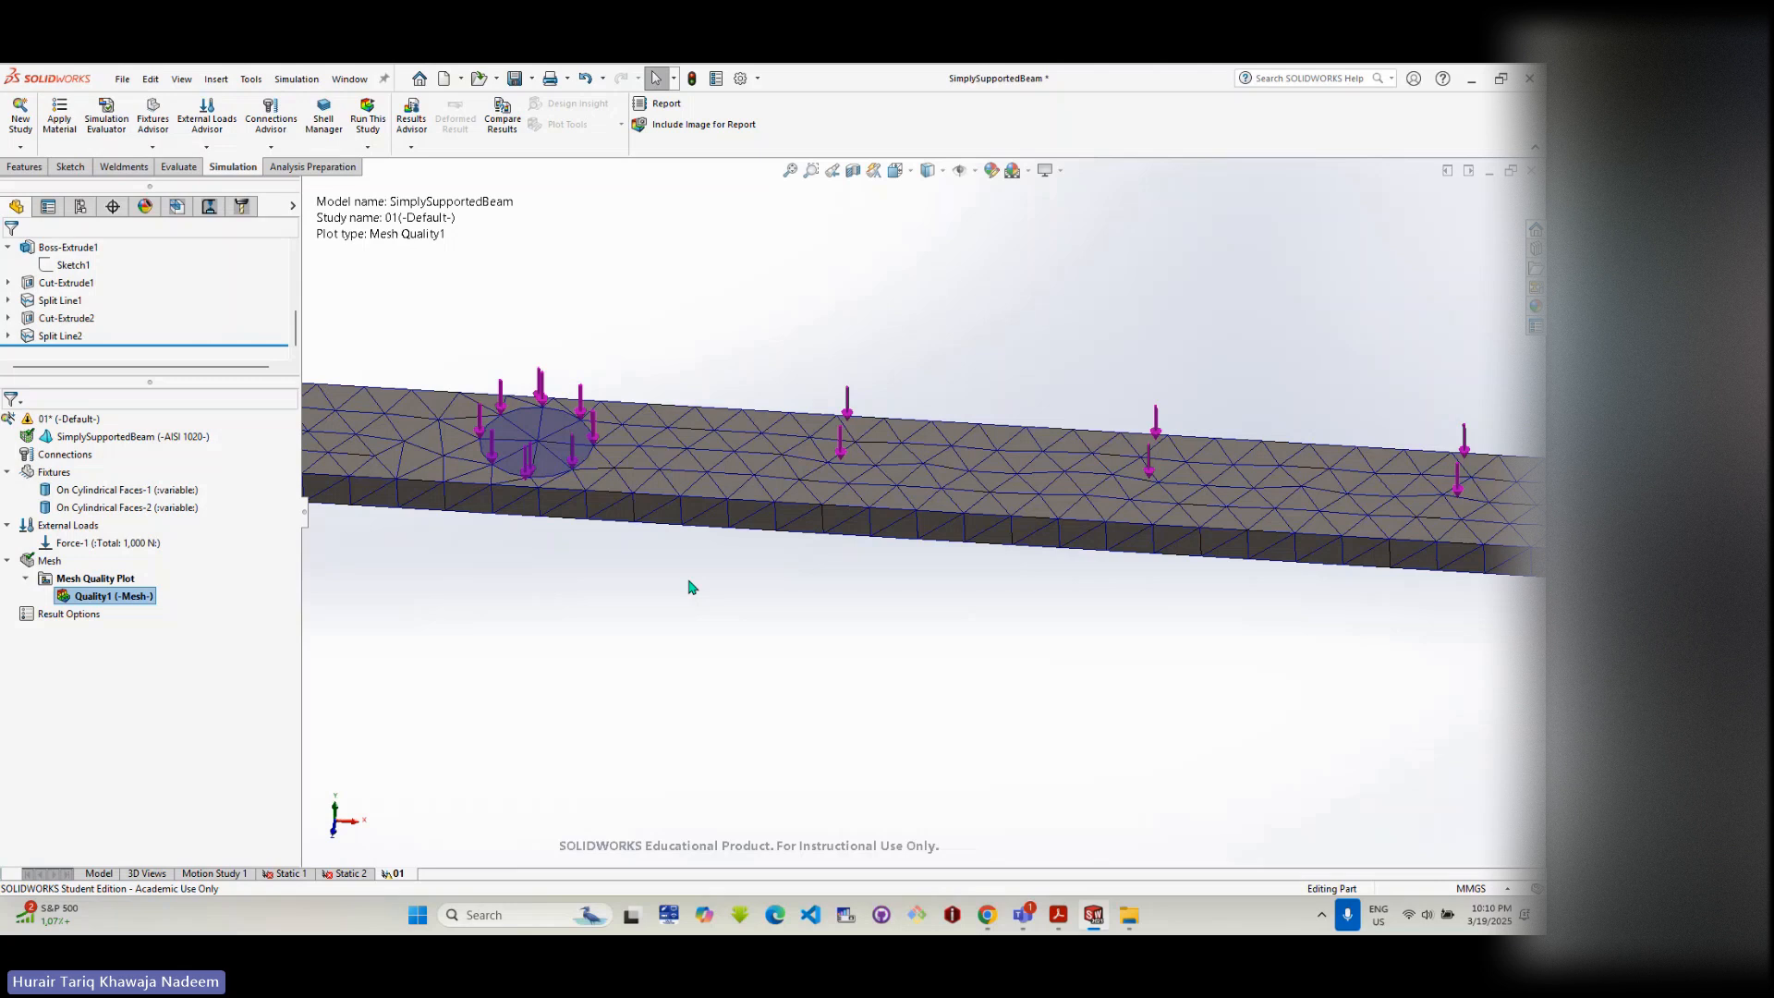
scroll(691, 587, "down", 2)
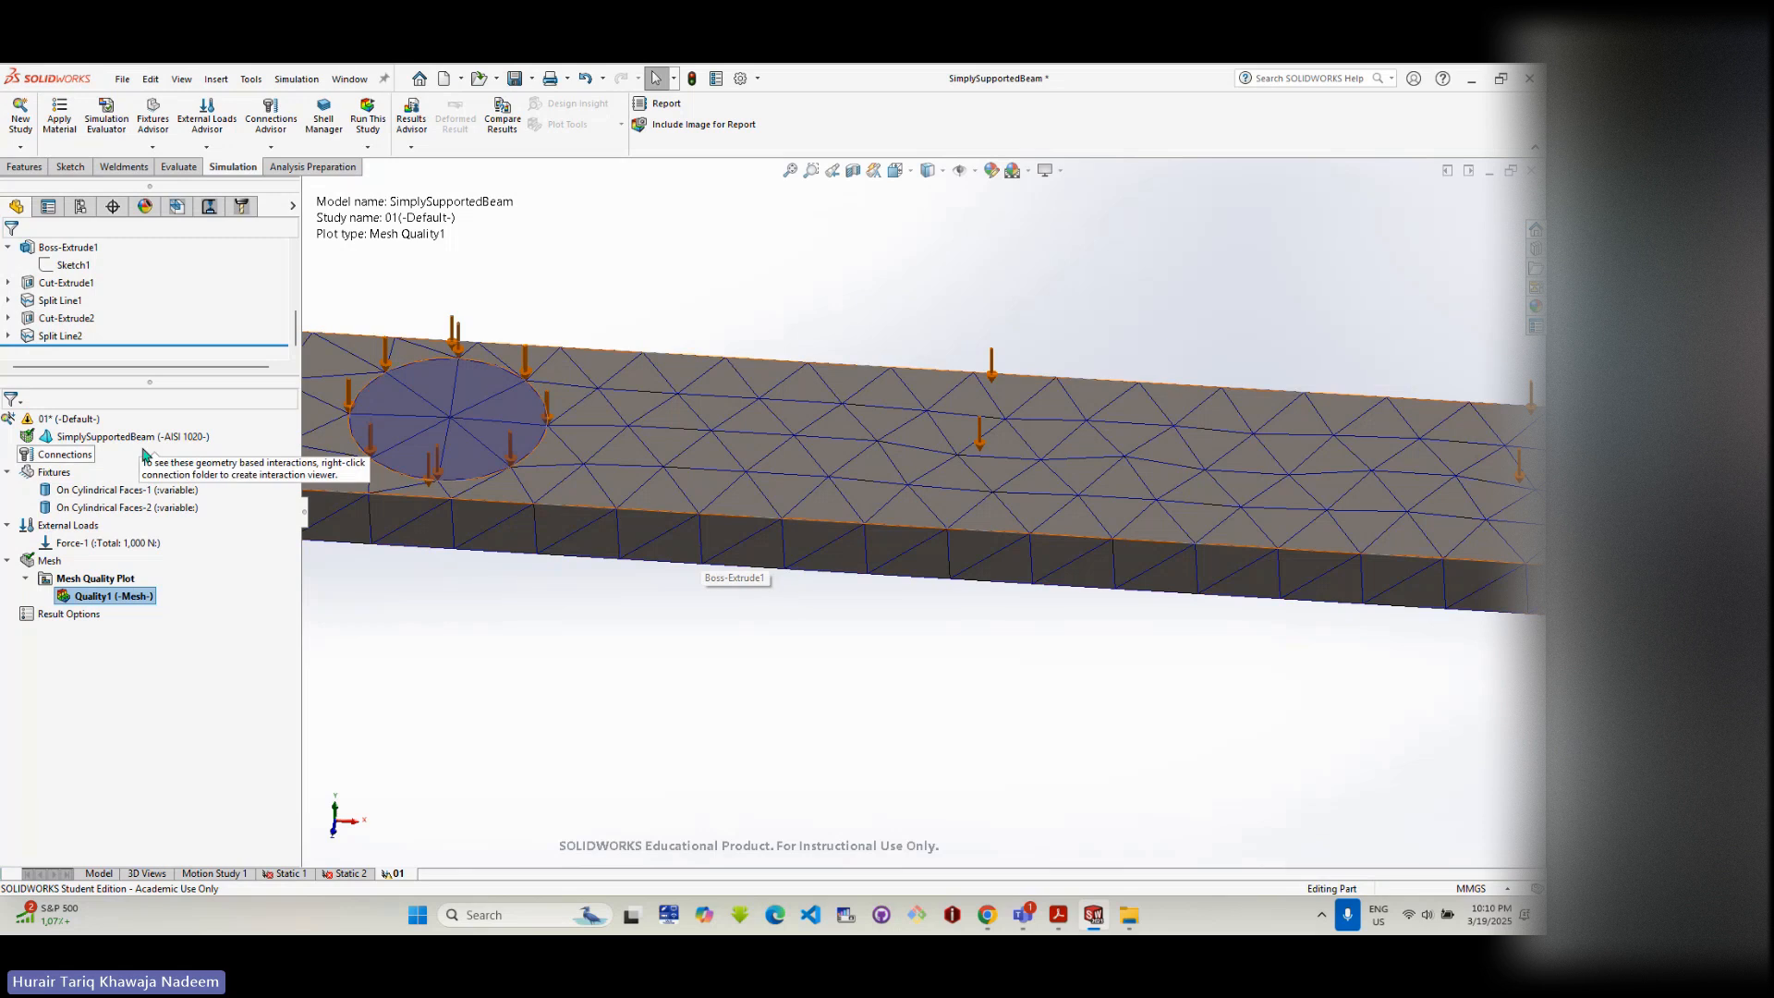
- Remesh the beam in study 01 with the mesh density raised to about three quarters of the way towards Fine
right_click(50, 561)
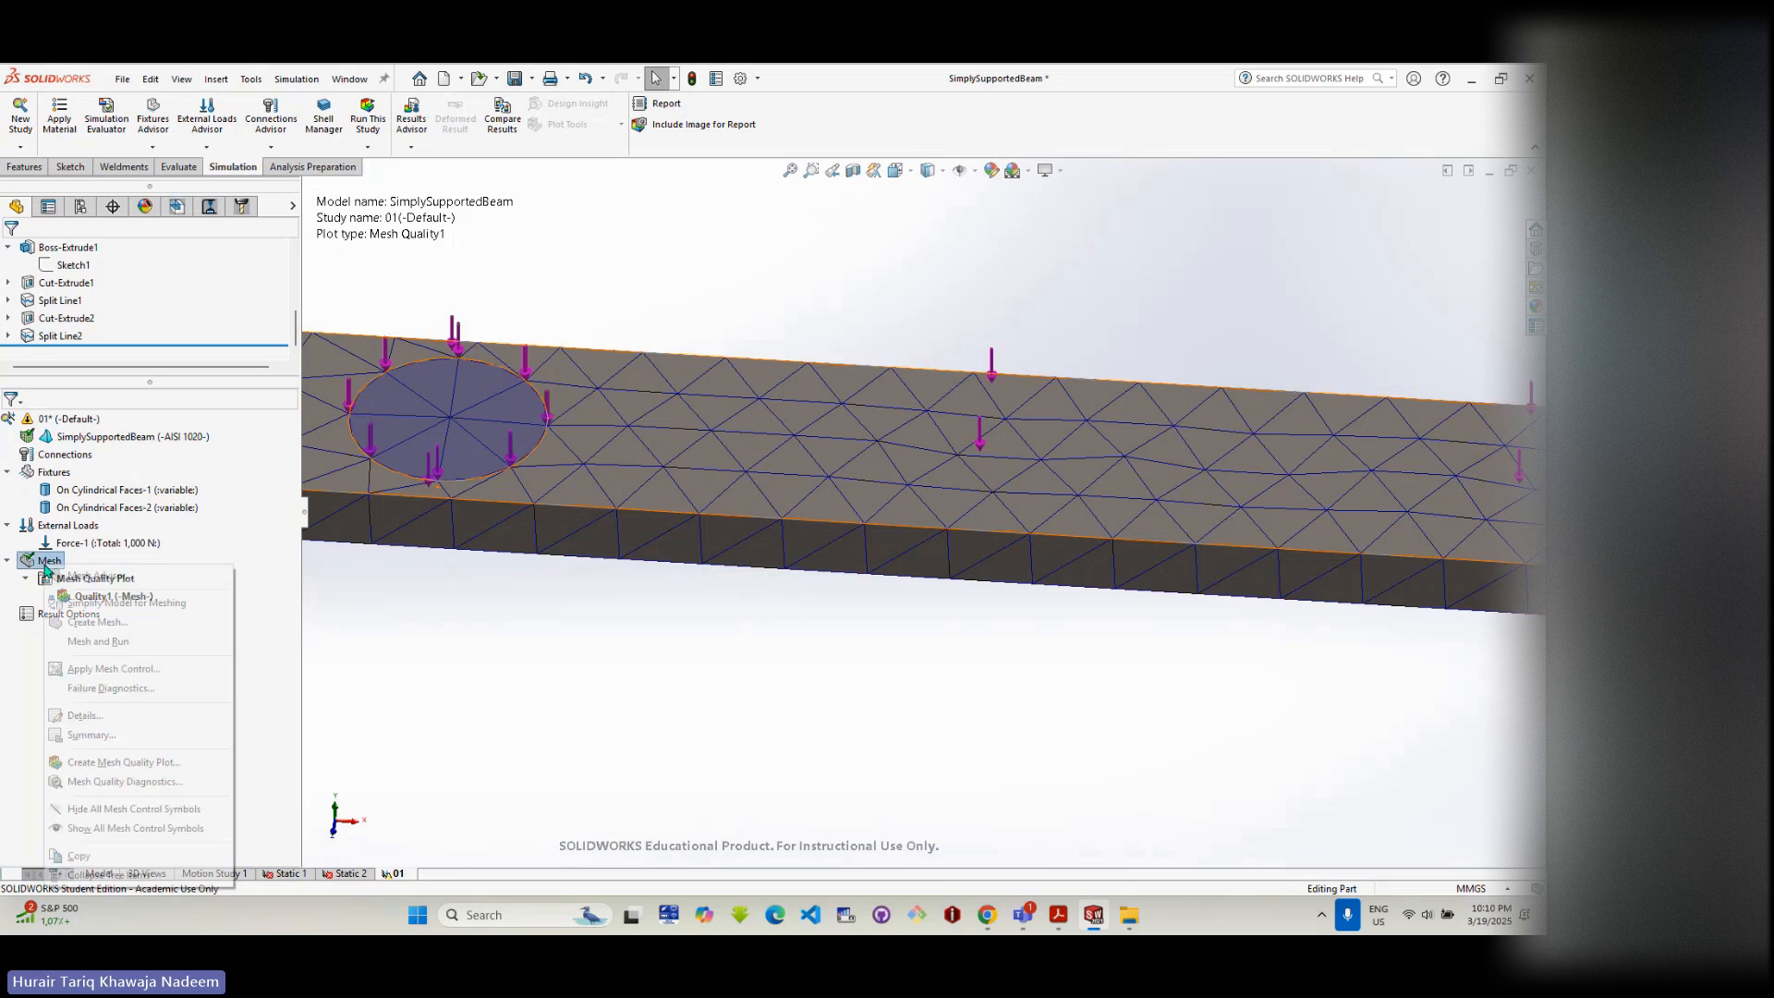
left_click(493, 560)
scroll(631, 565, "up", 5)
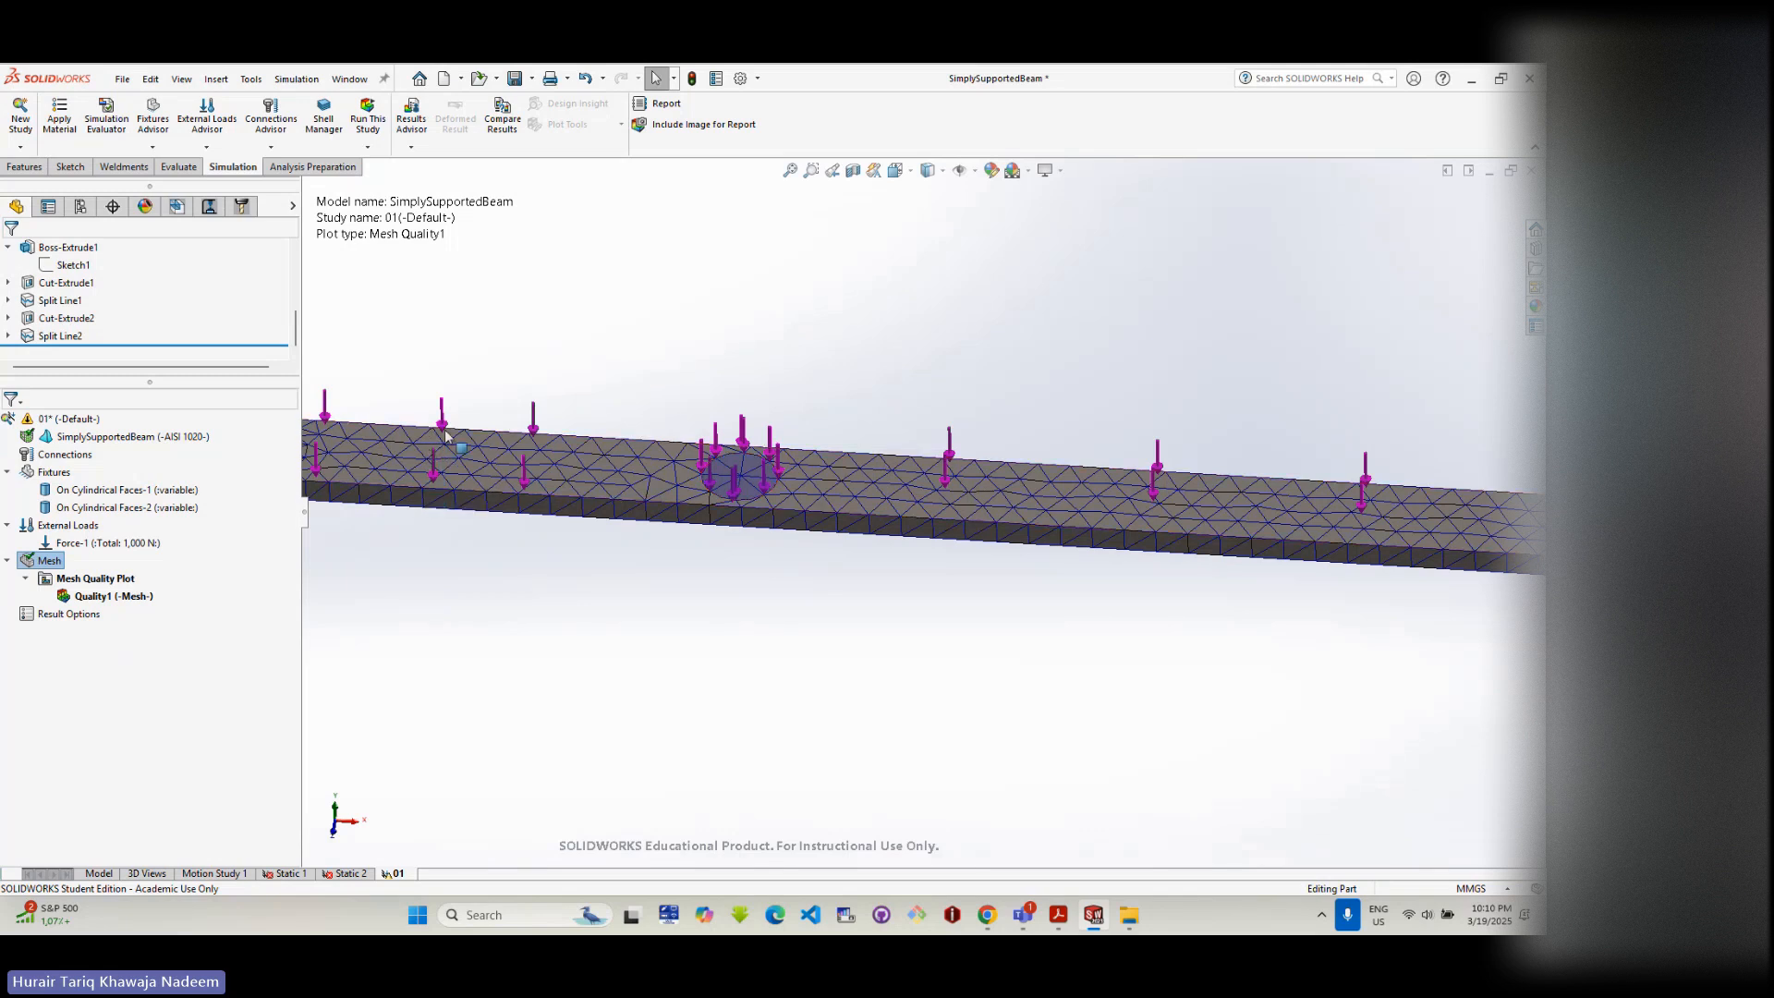
right_click(51, 563)
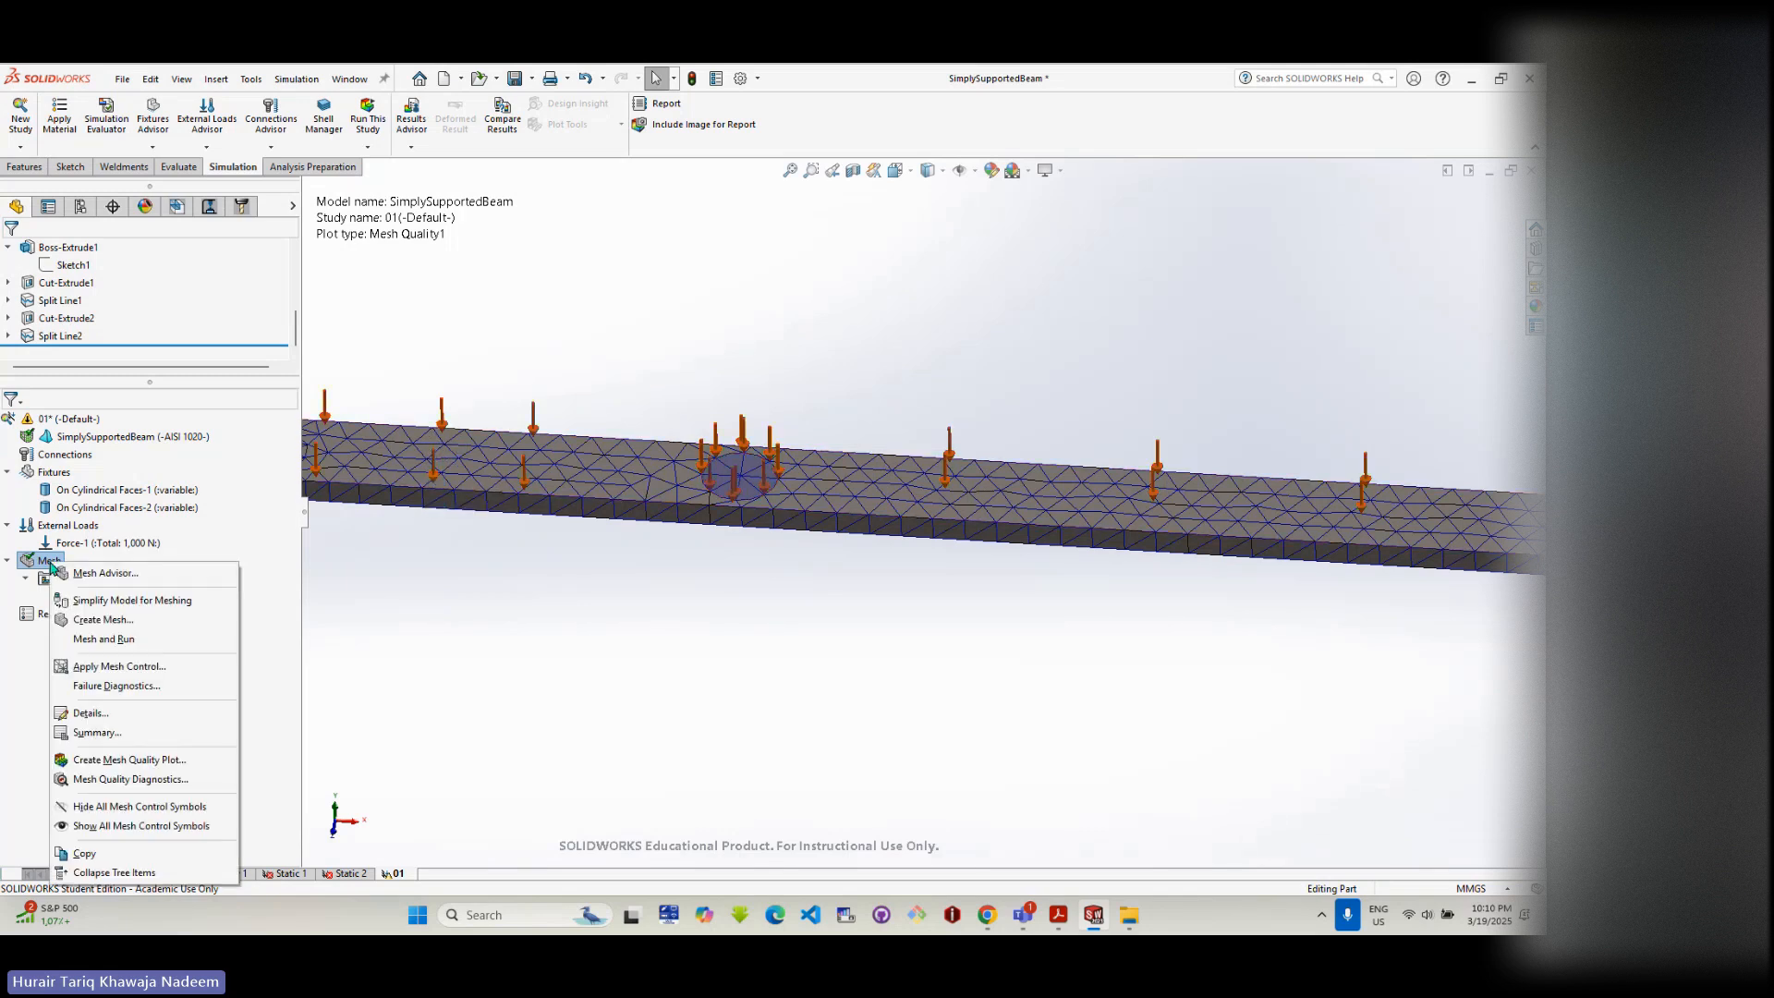
left_click(104, 628)
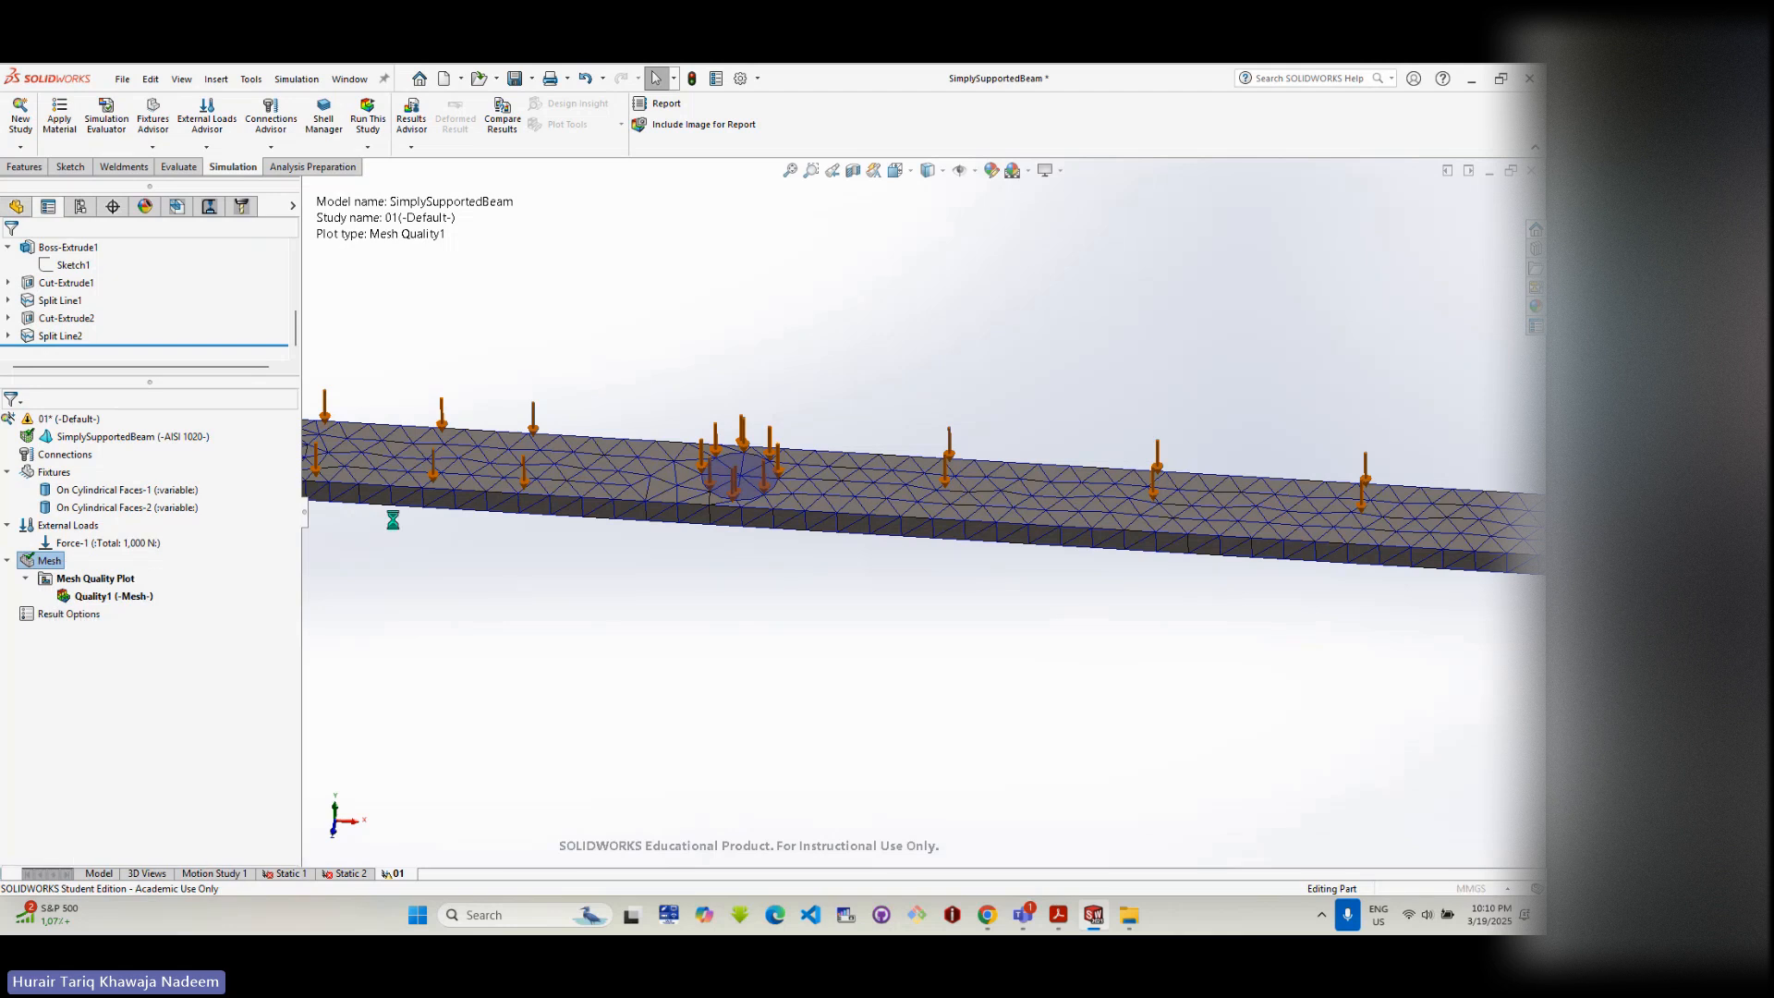
left_click_drag(53, 346, 219, 351)
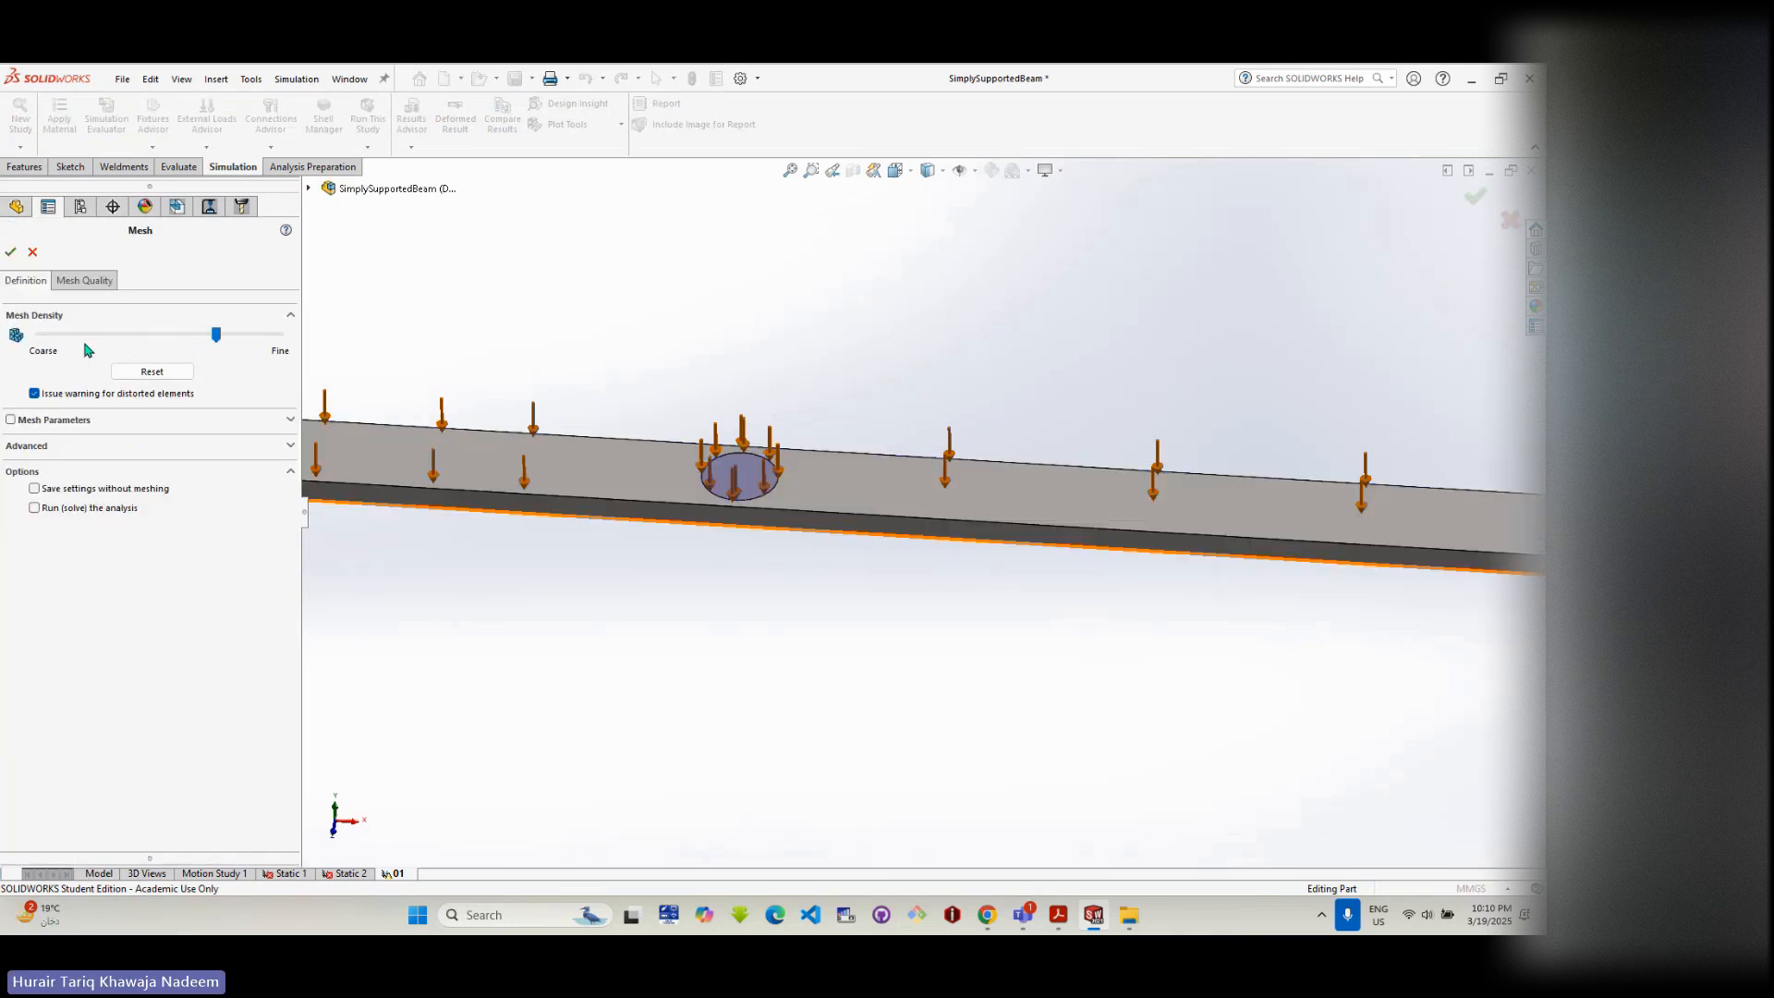
left_click(10, 251)
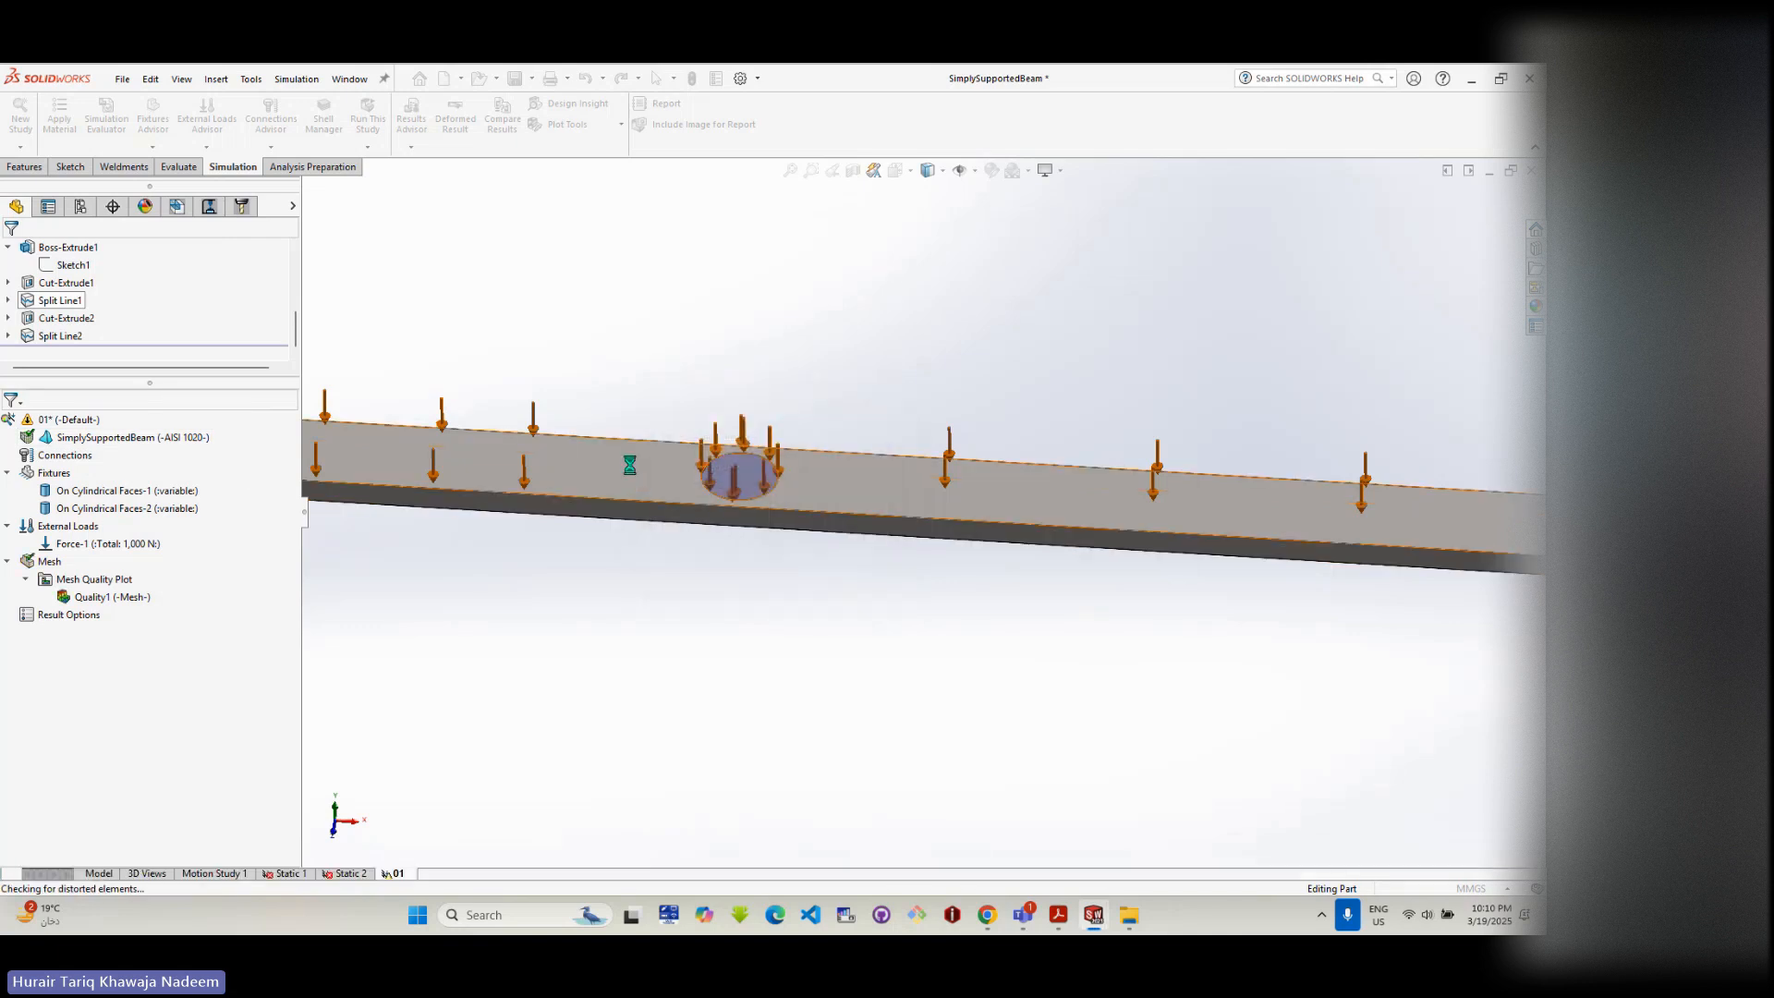
scroll(609, 499, "down", 3)
scroll(605, 509, "down", 1)
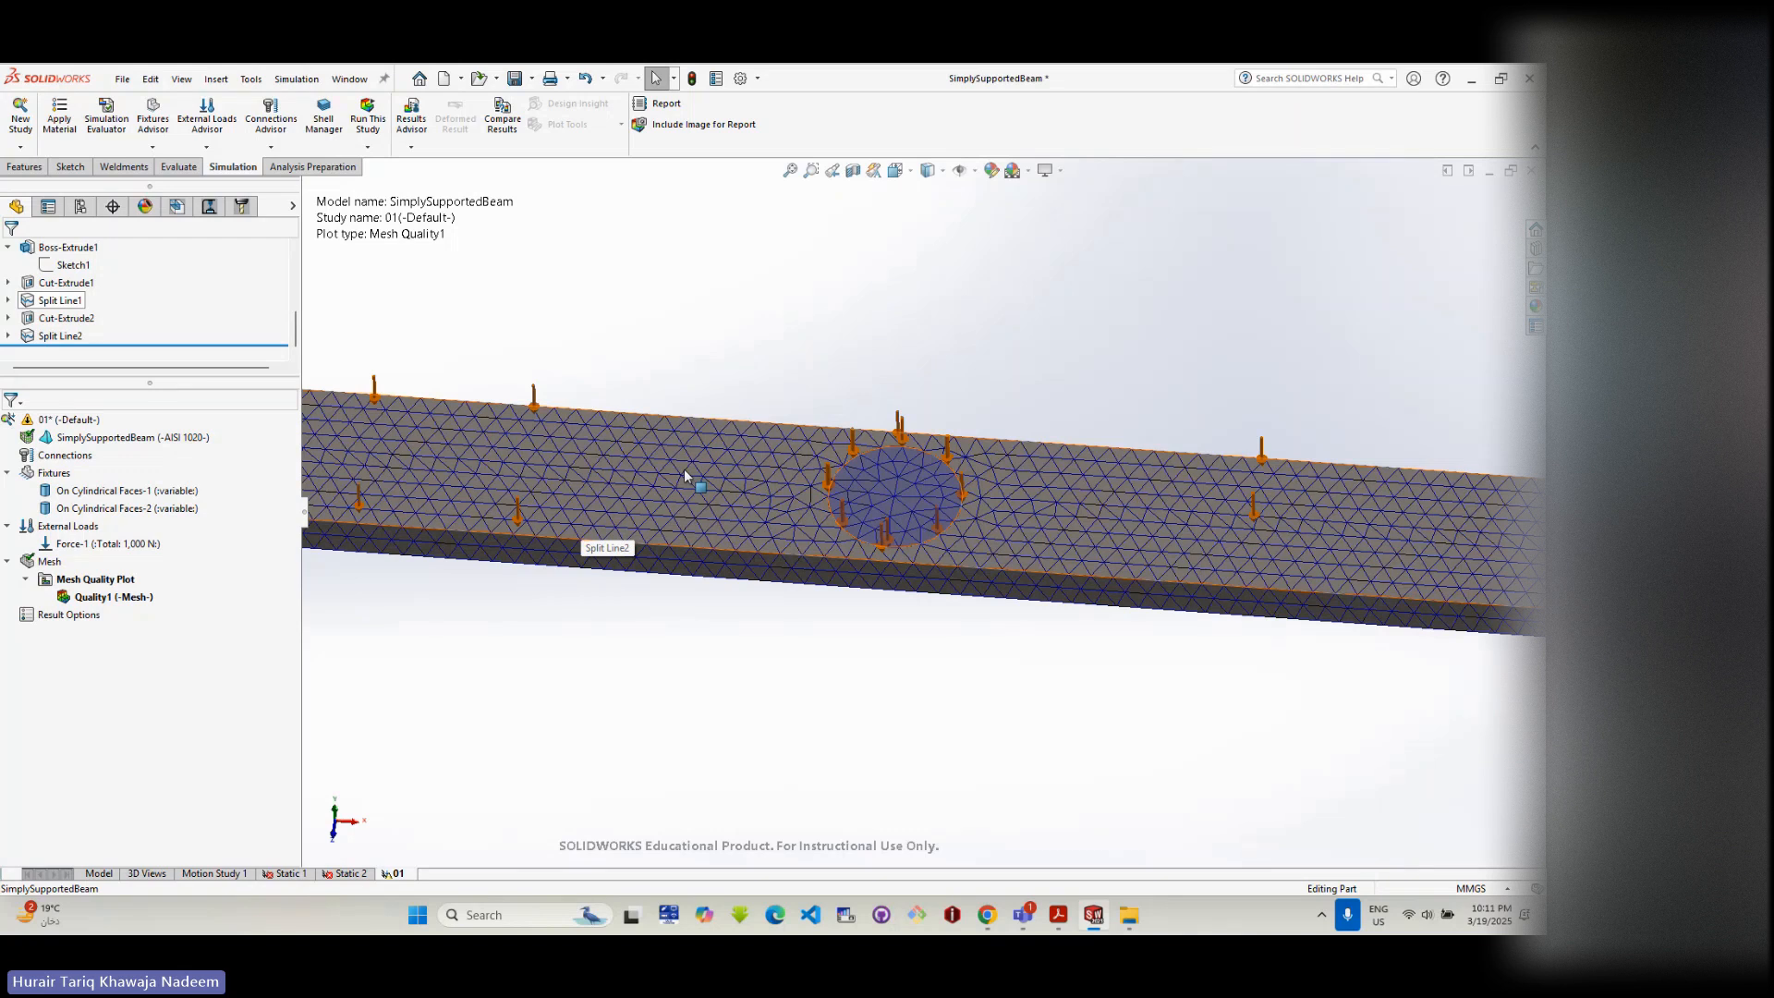
- Check the study's result options for which quantities are saved to file, and close them without changes
right_click(42, 617)
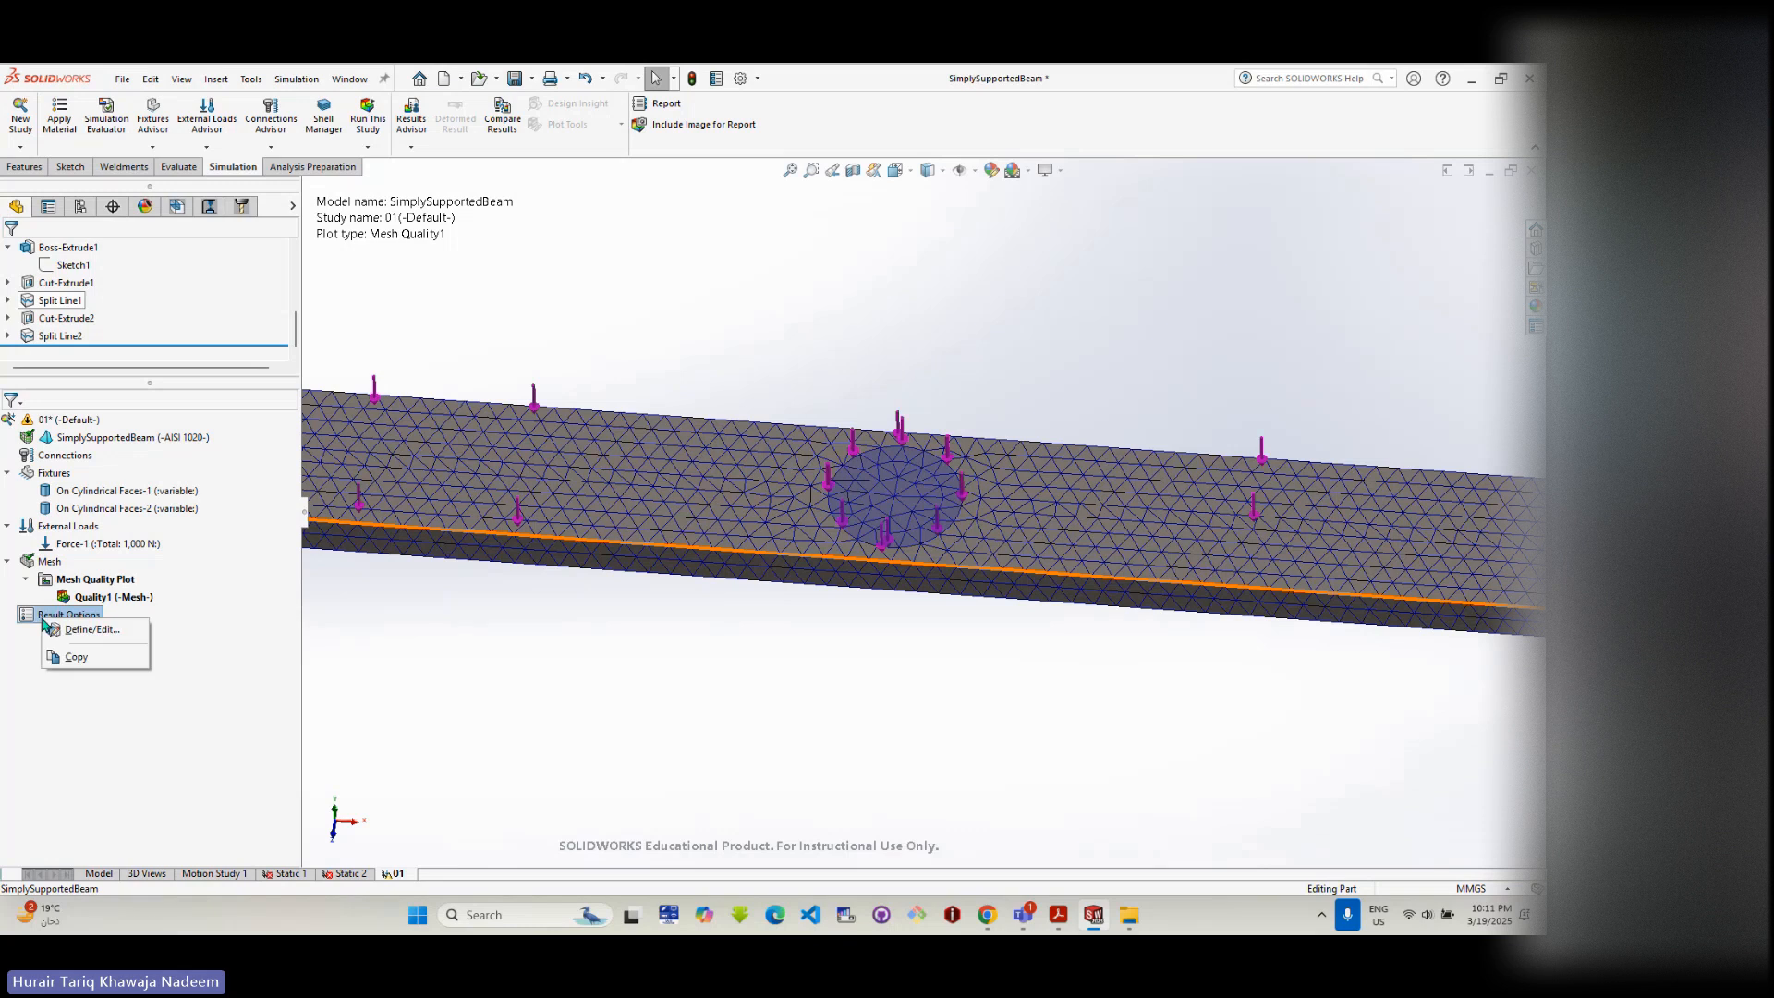
left_click(26, 640)
right_click(48, 615)
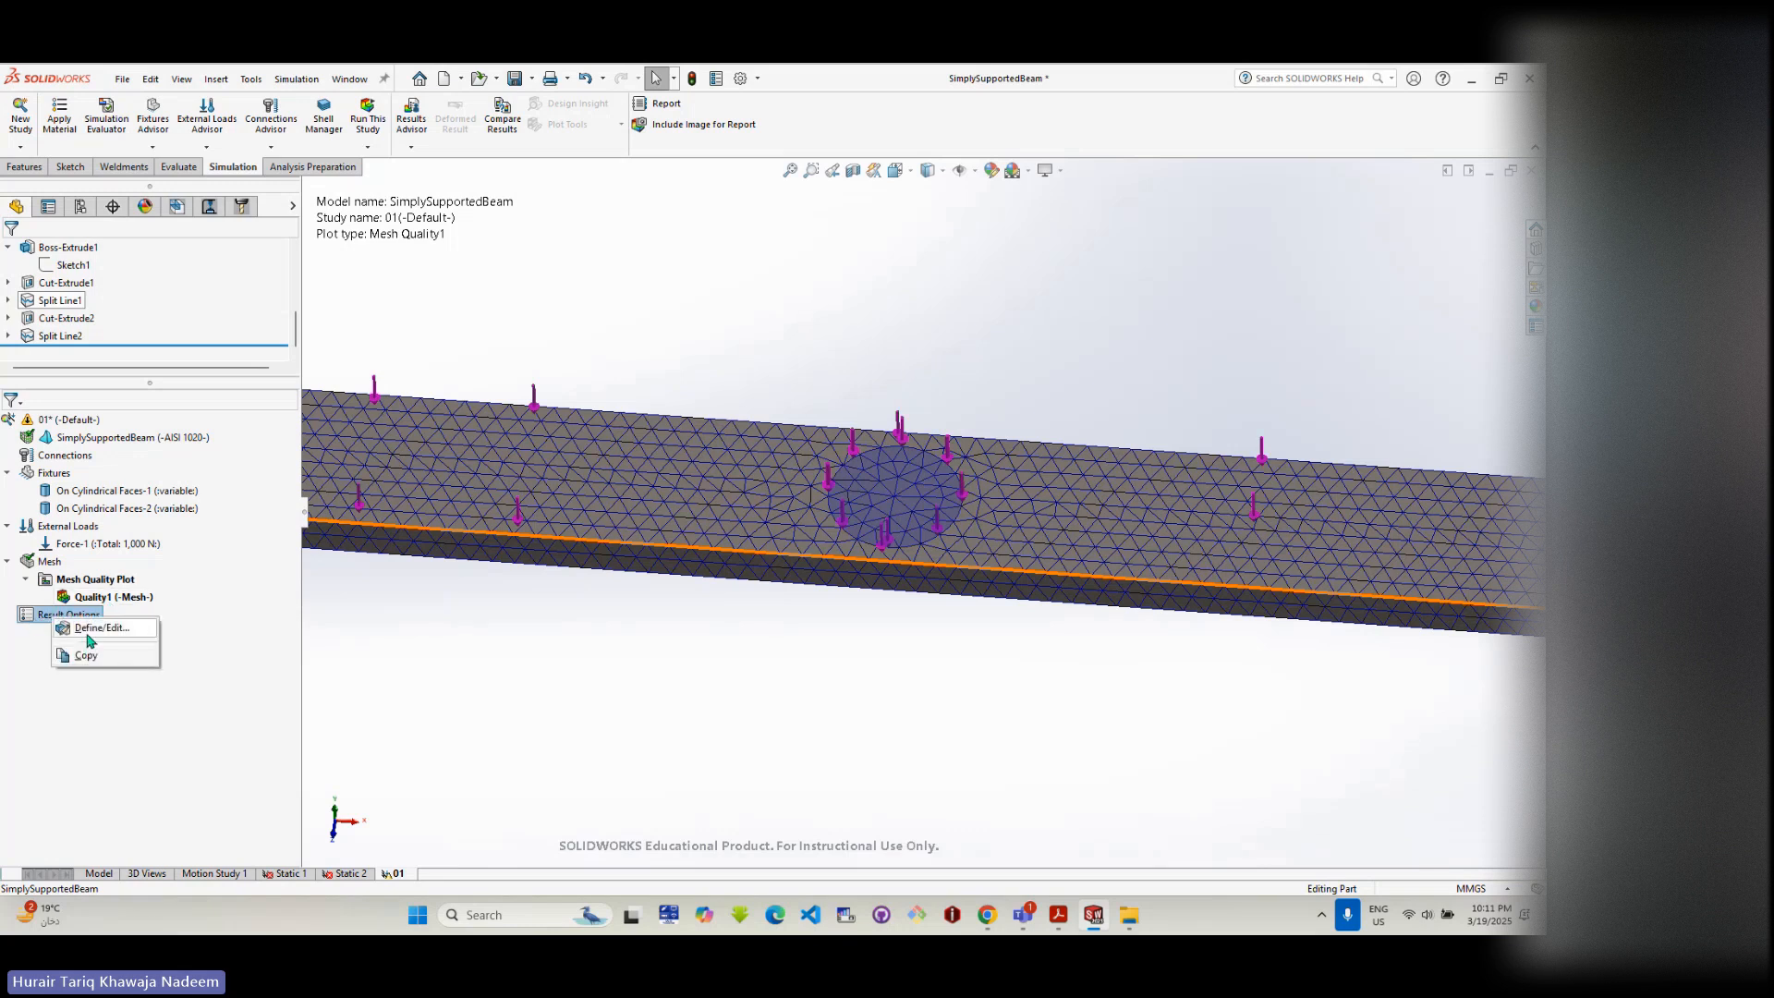
left_click(96, 630)
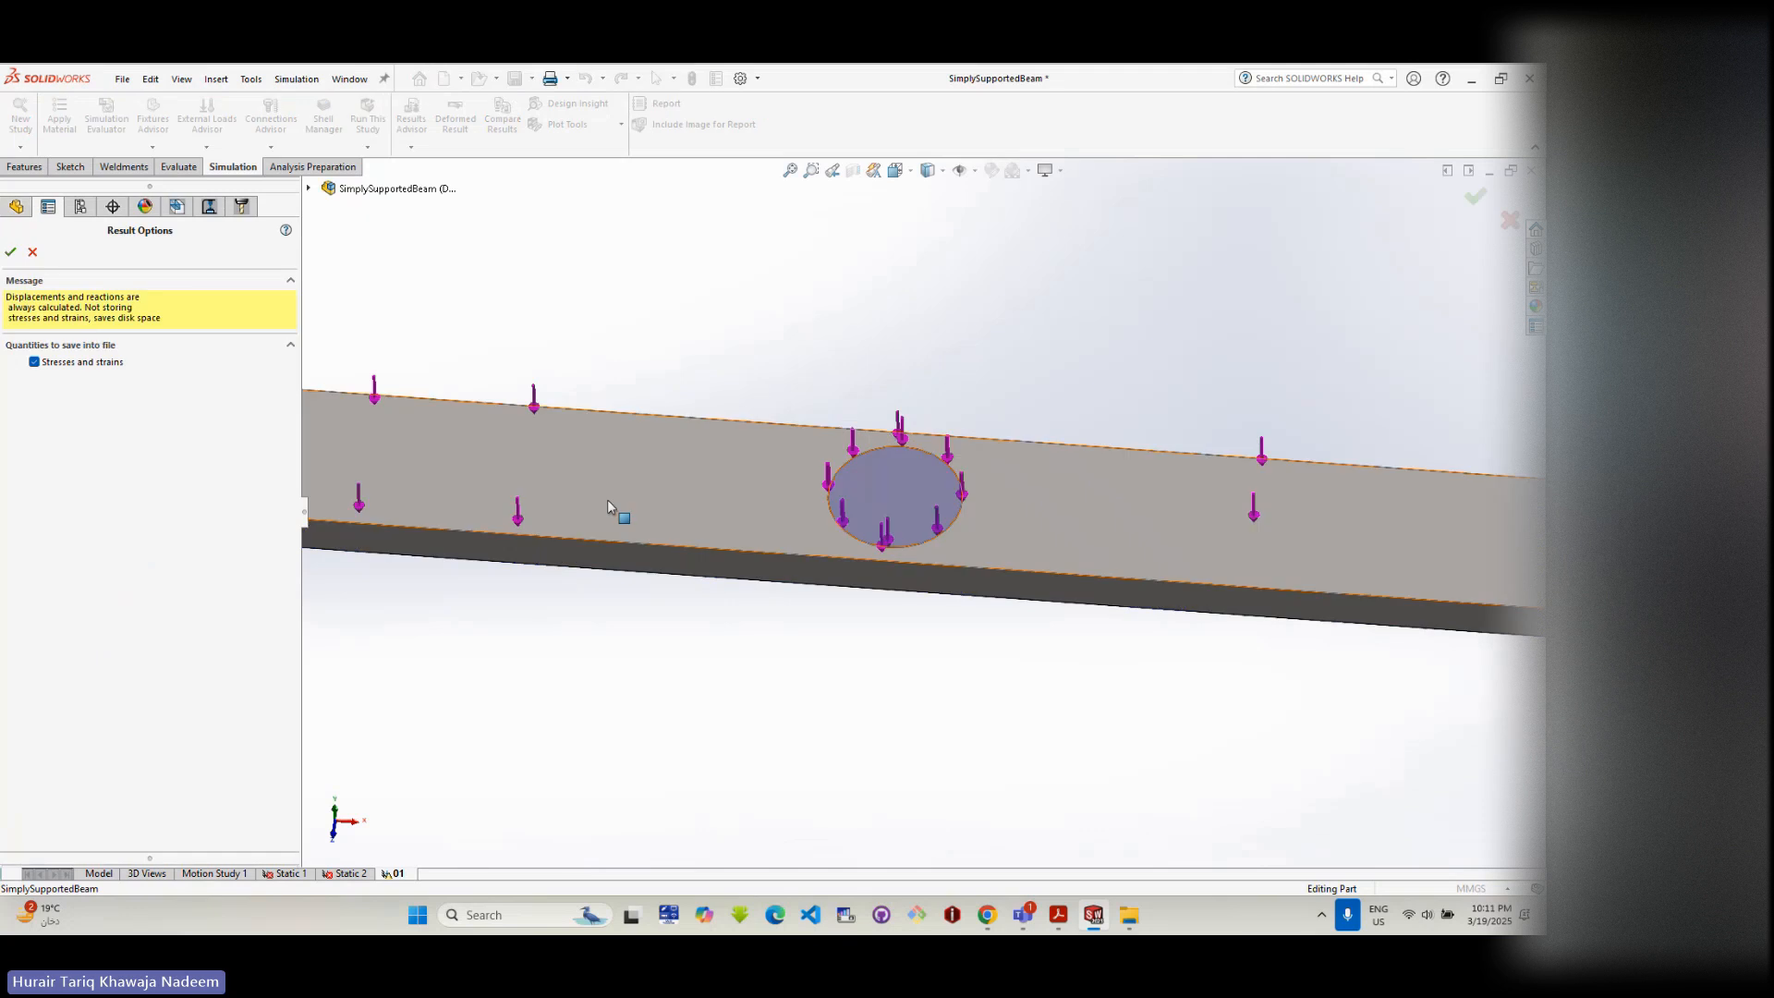
left_click(34, 252)
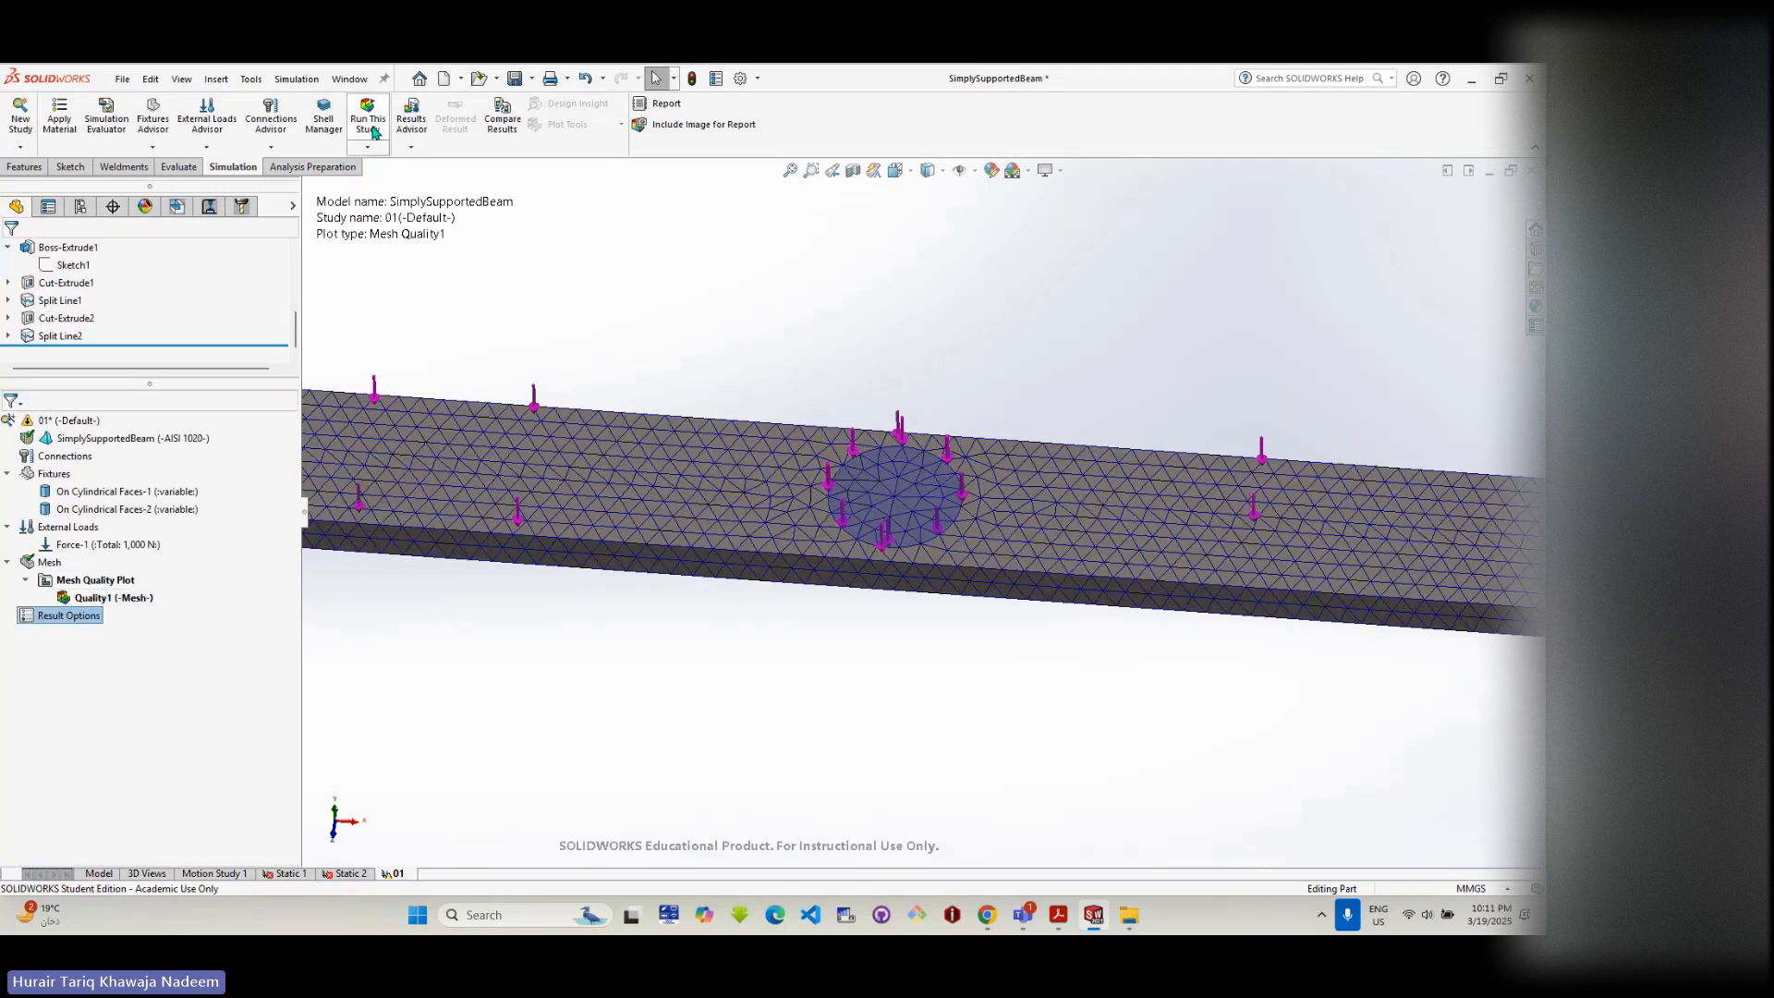
- Run study 01 and bring the whole deformed beam's von Mises stress plot into view
right_click(51, 564)
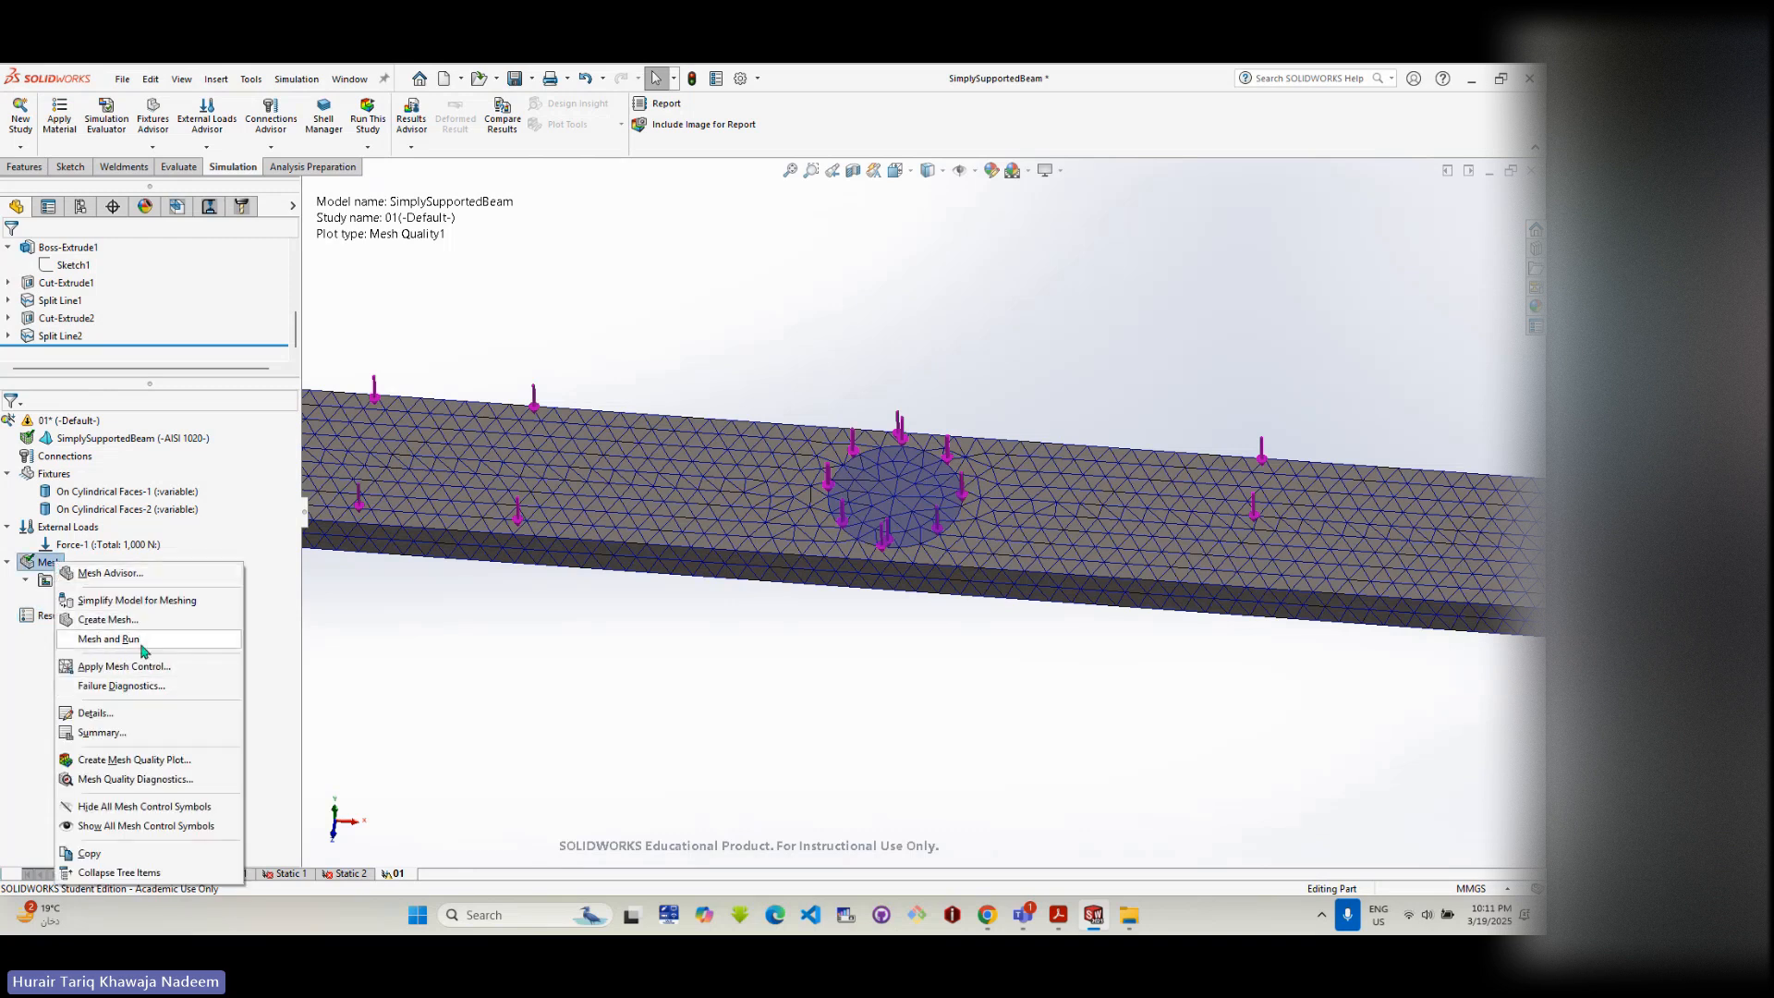
left_click(372, 122)
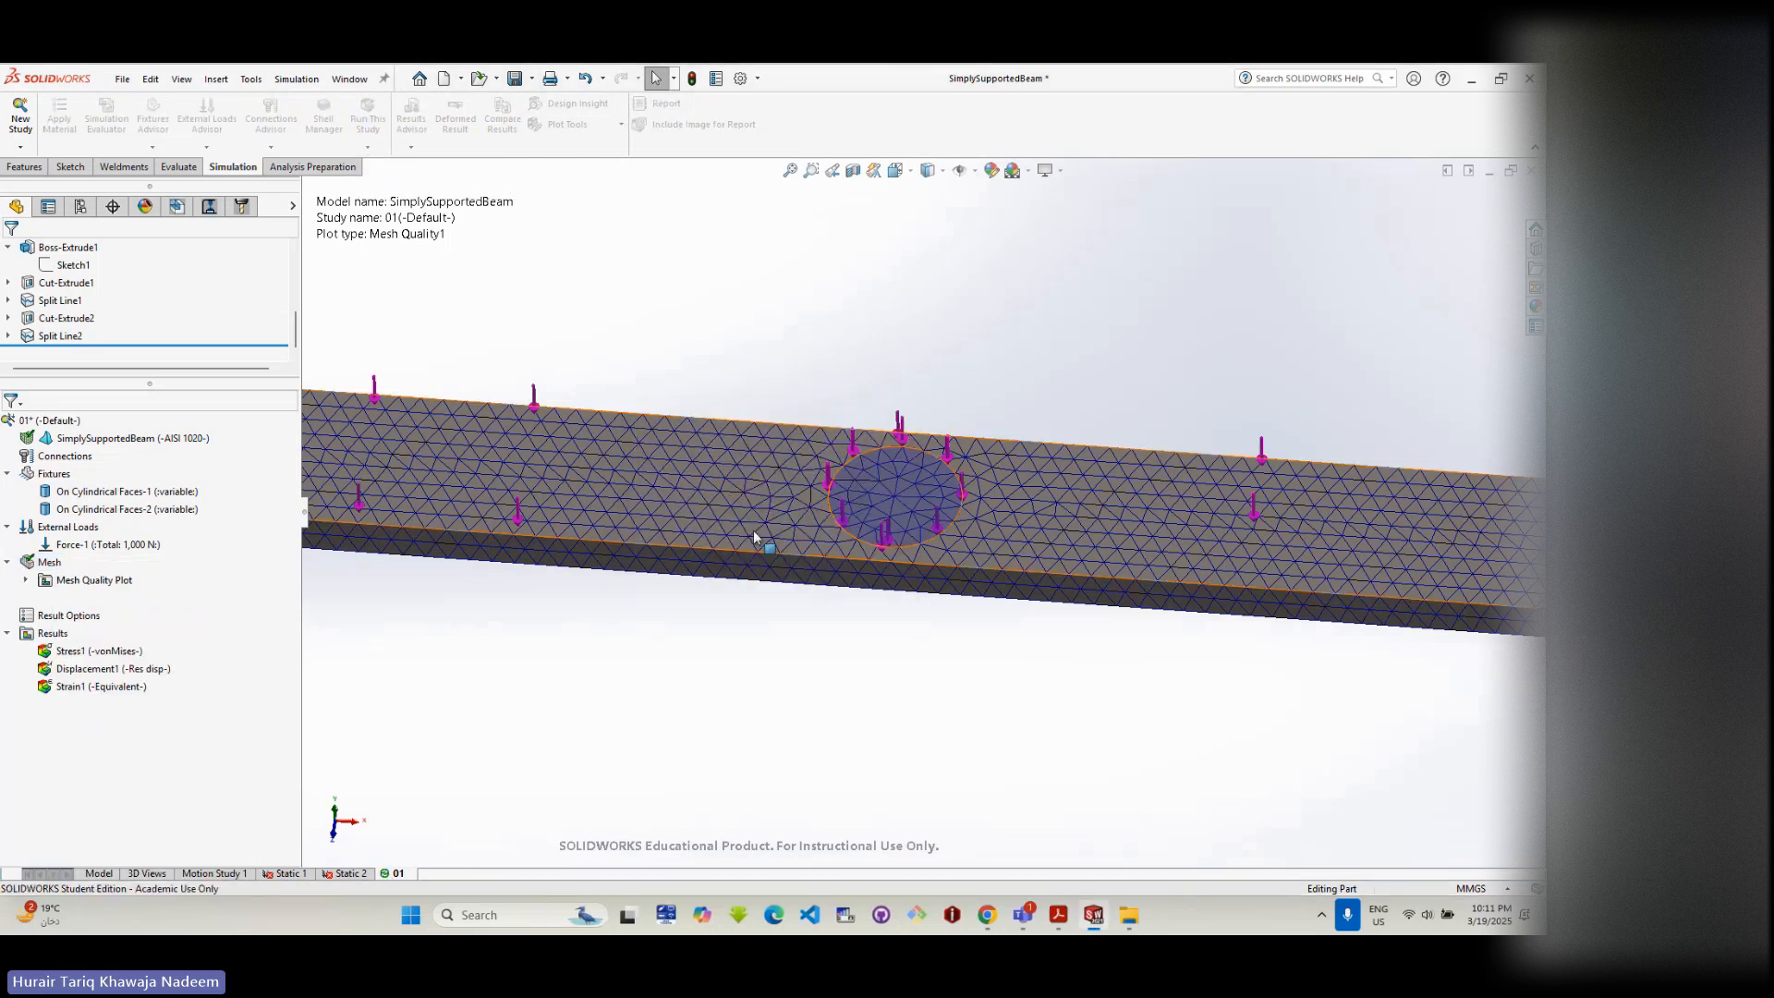
scroll(1185, 667, "up", 5)
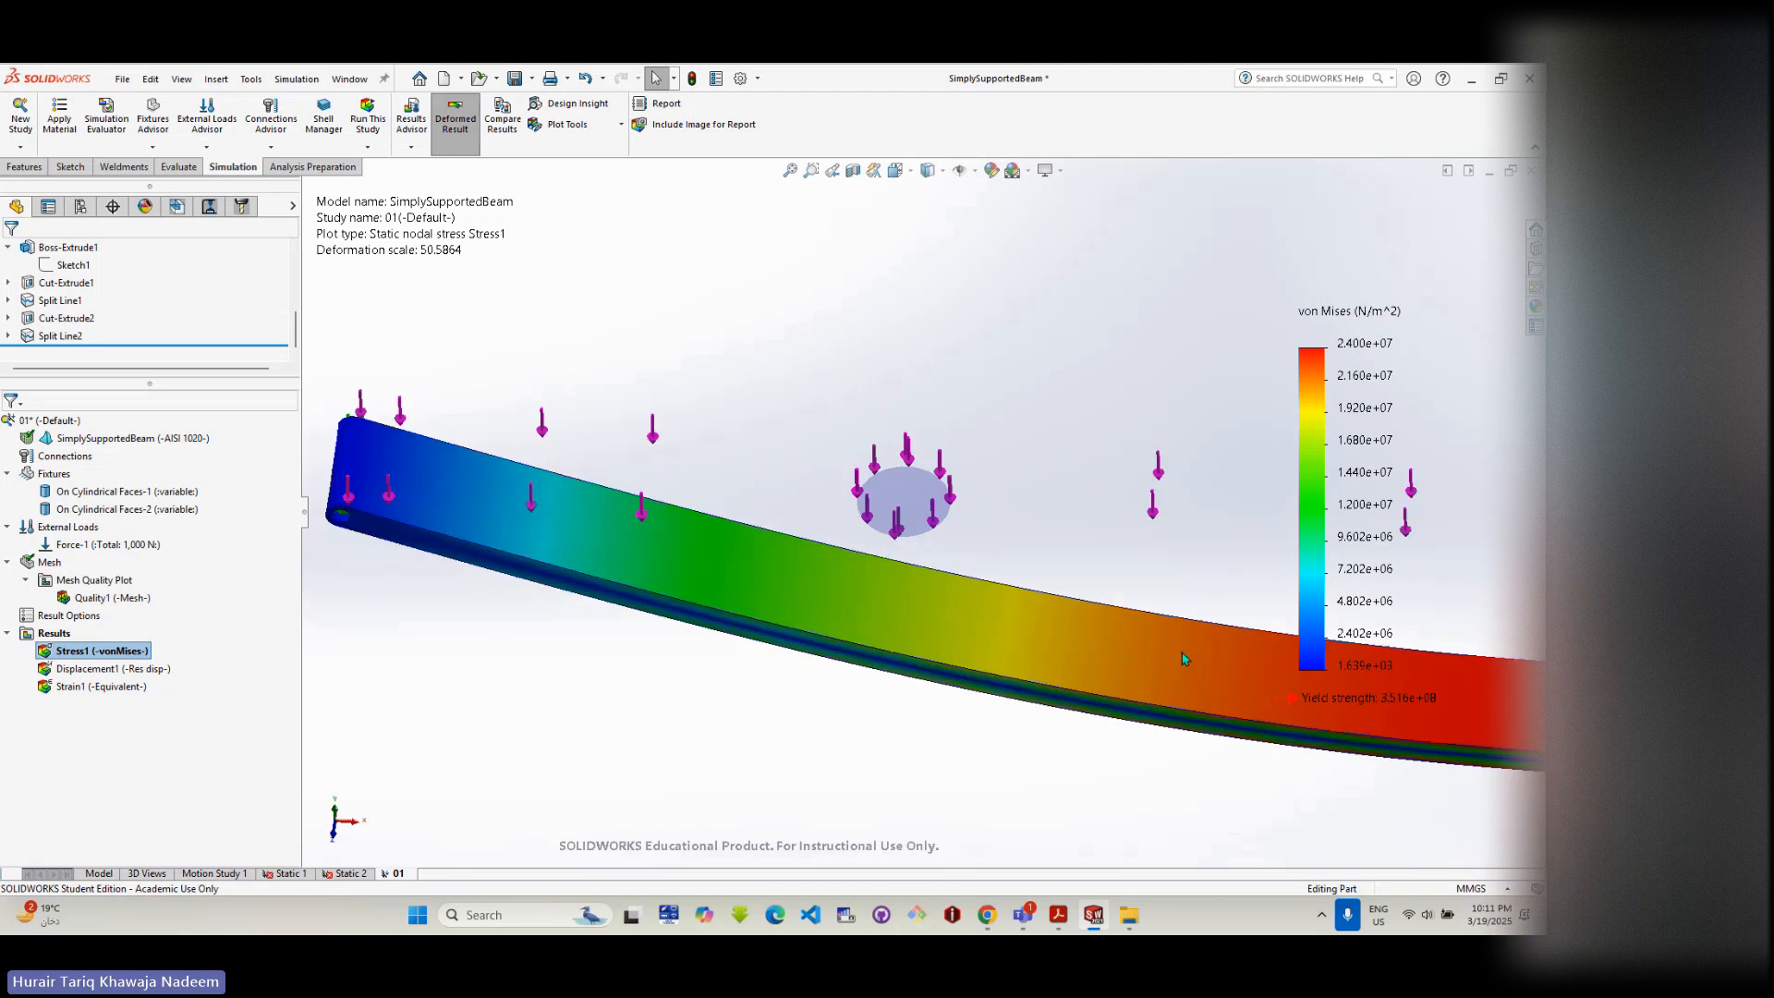
scroll(1187, 669, "up", 2)
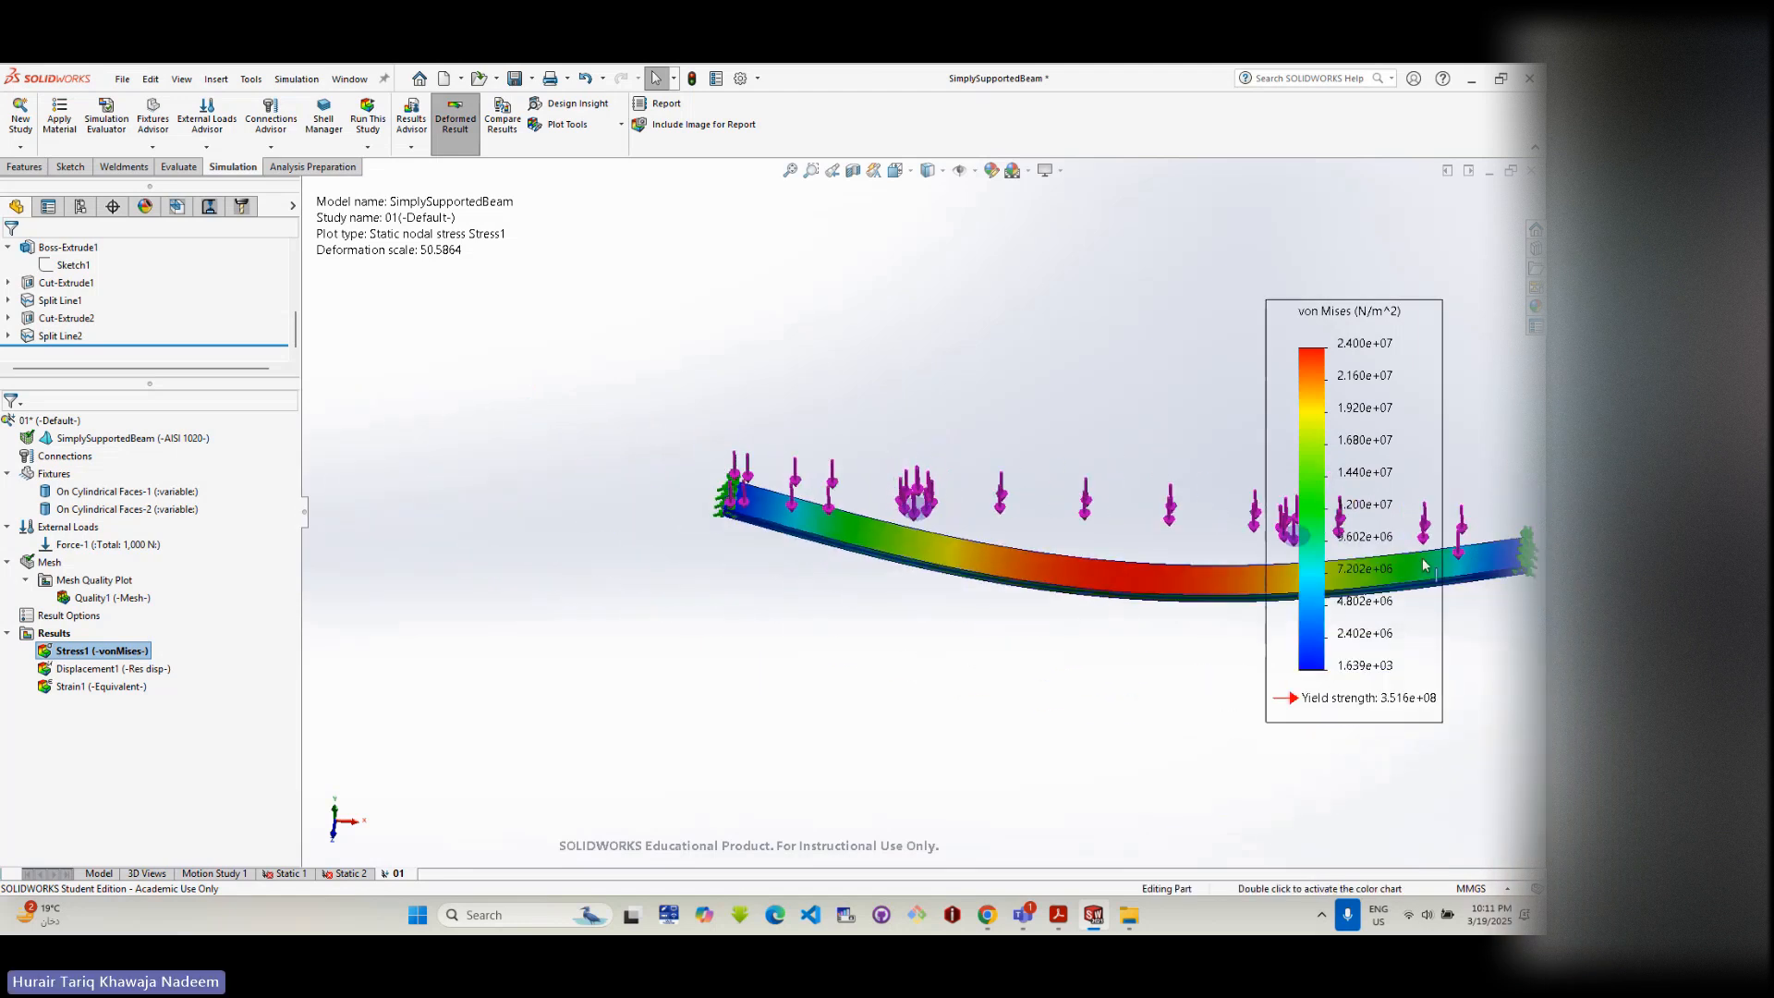
- Examine the beam's deformed von Mises stress plot in isometric, front and slightly tilted views
left_click(927, 170)
left_click(734, 718)
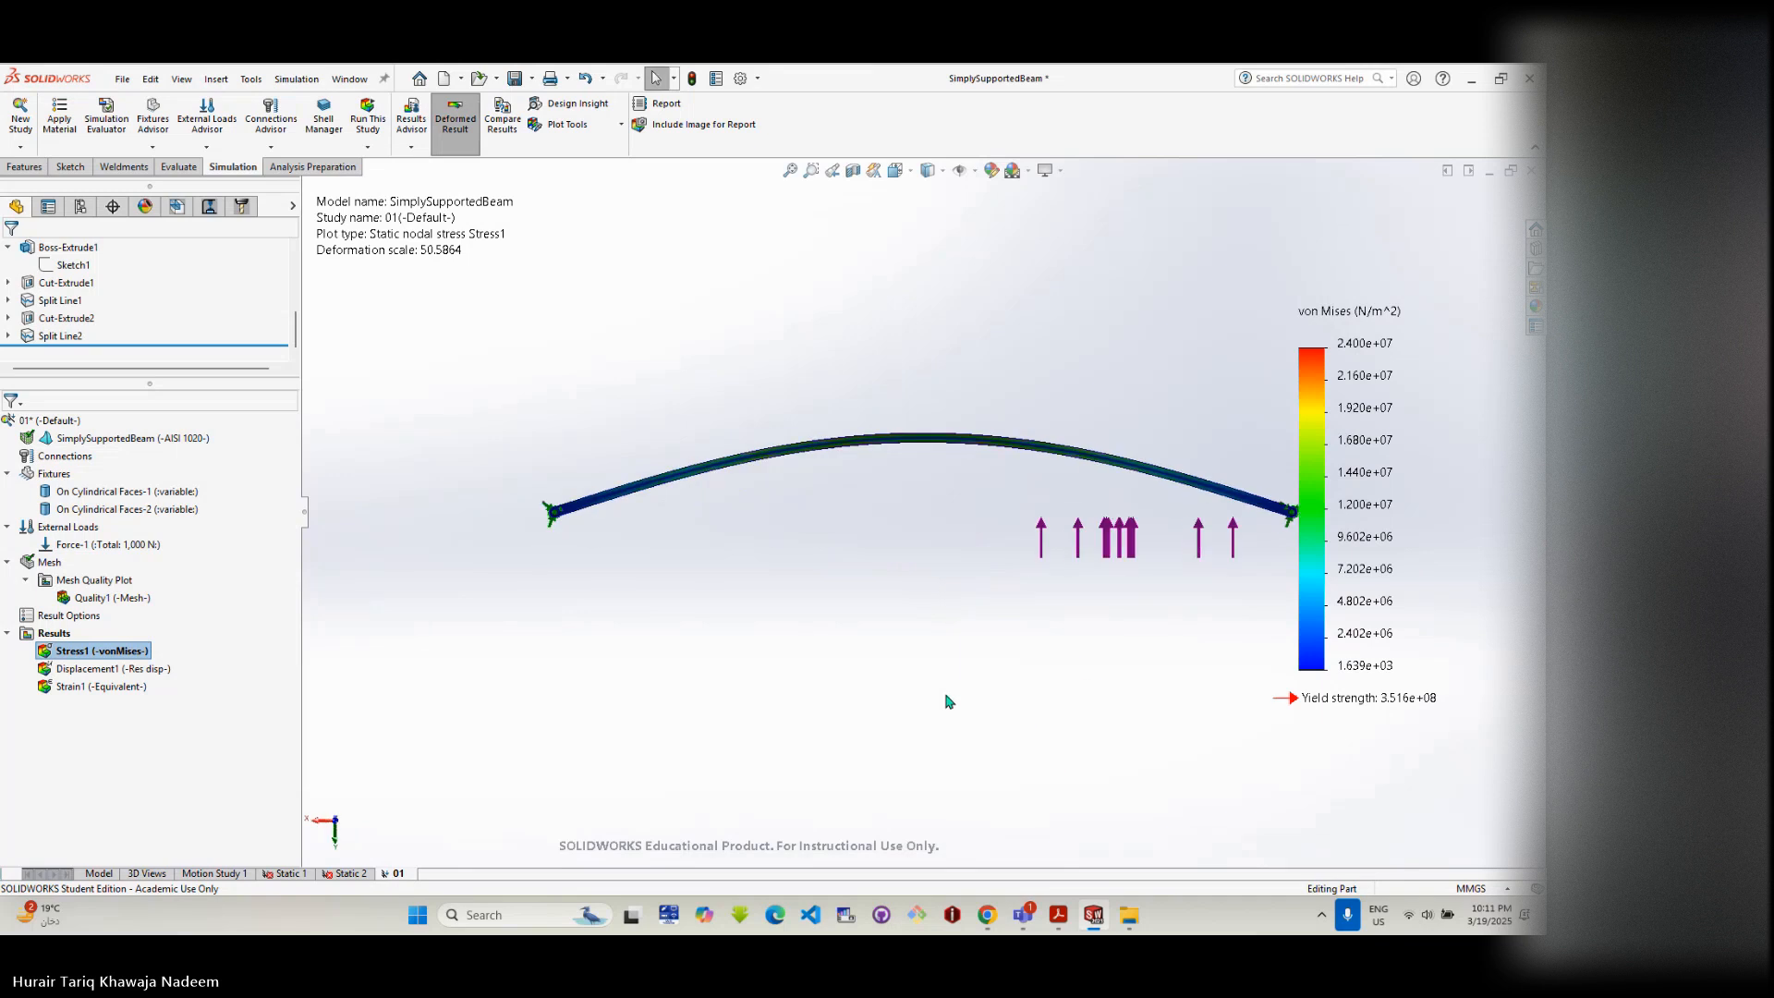
left_click(895, 170)
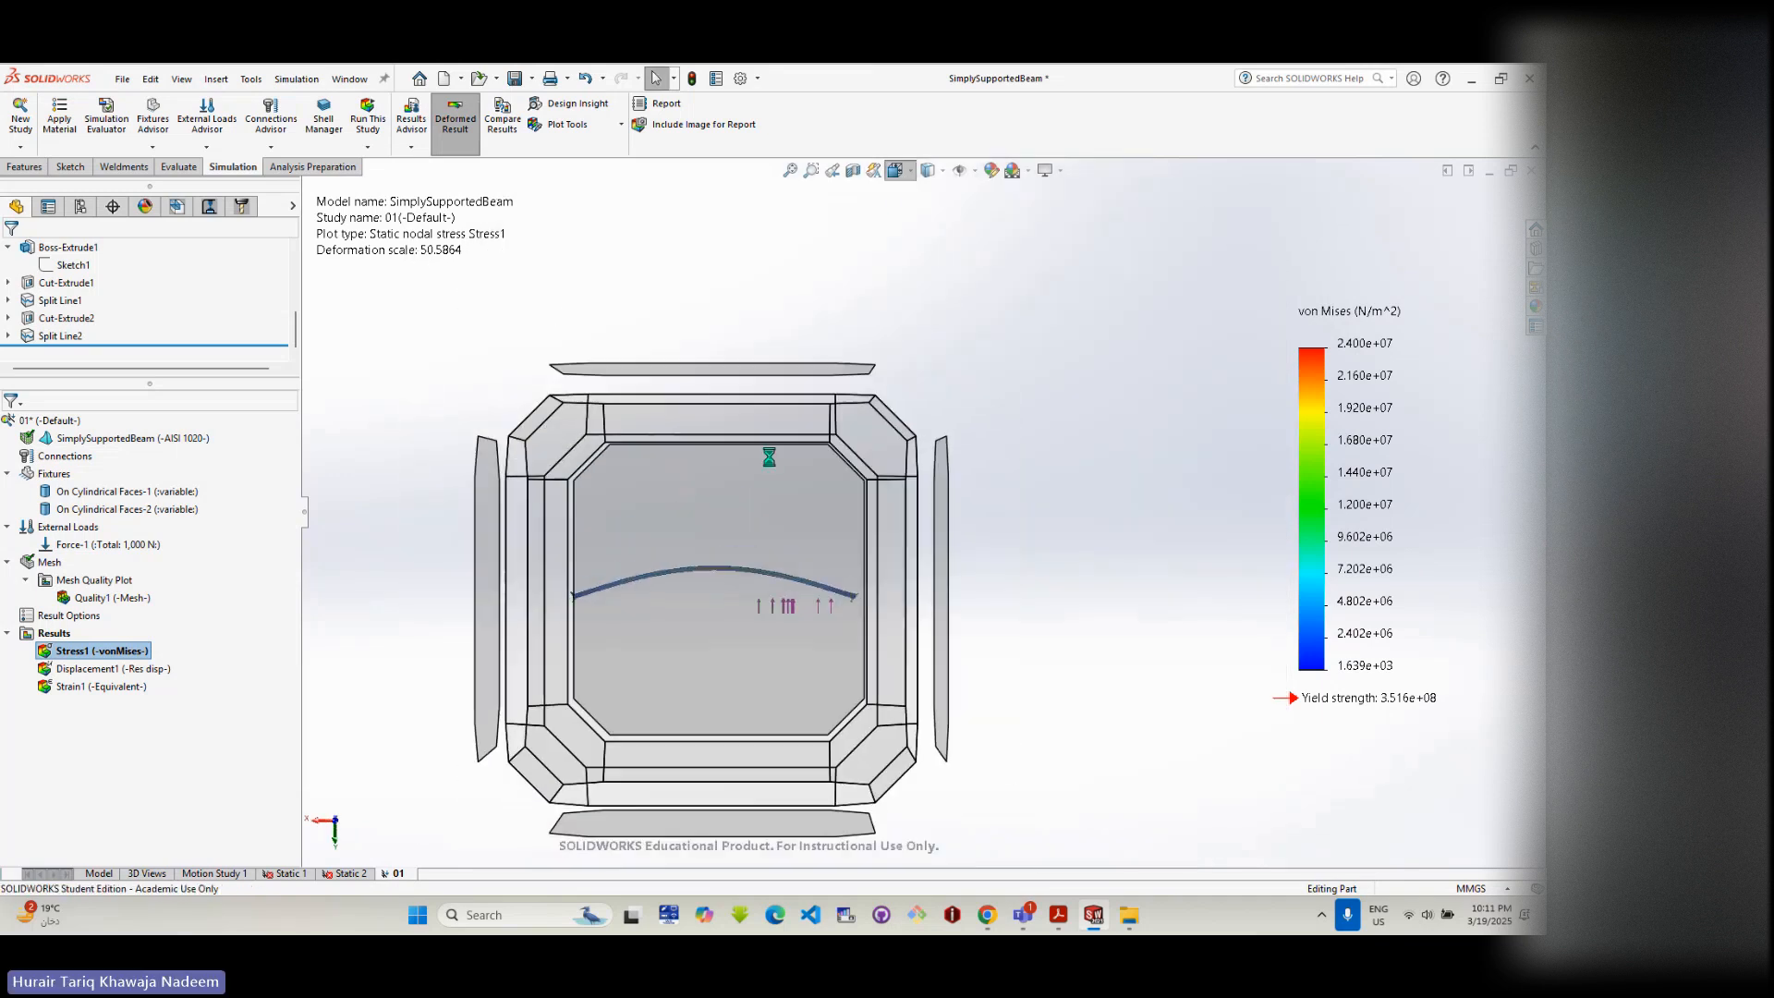
left_click(765, 490)
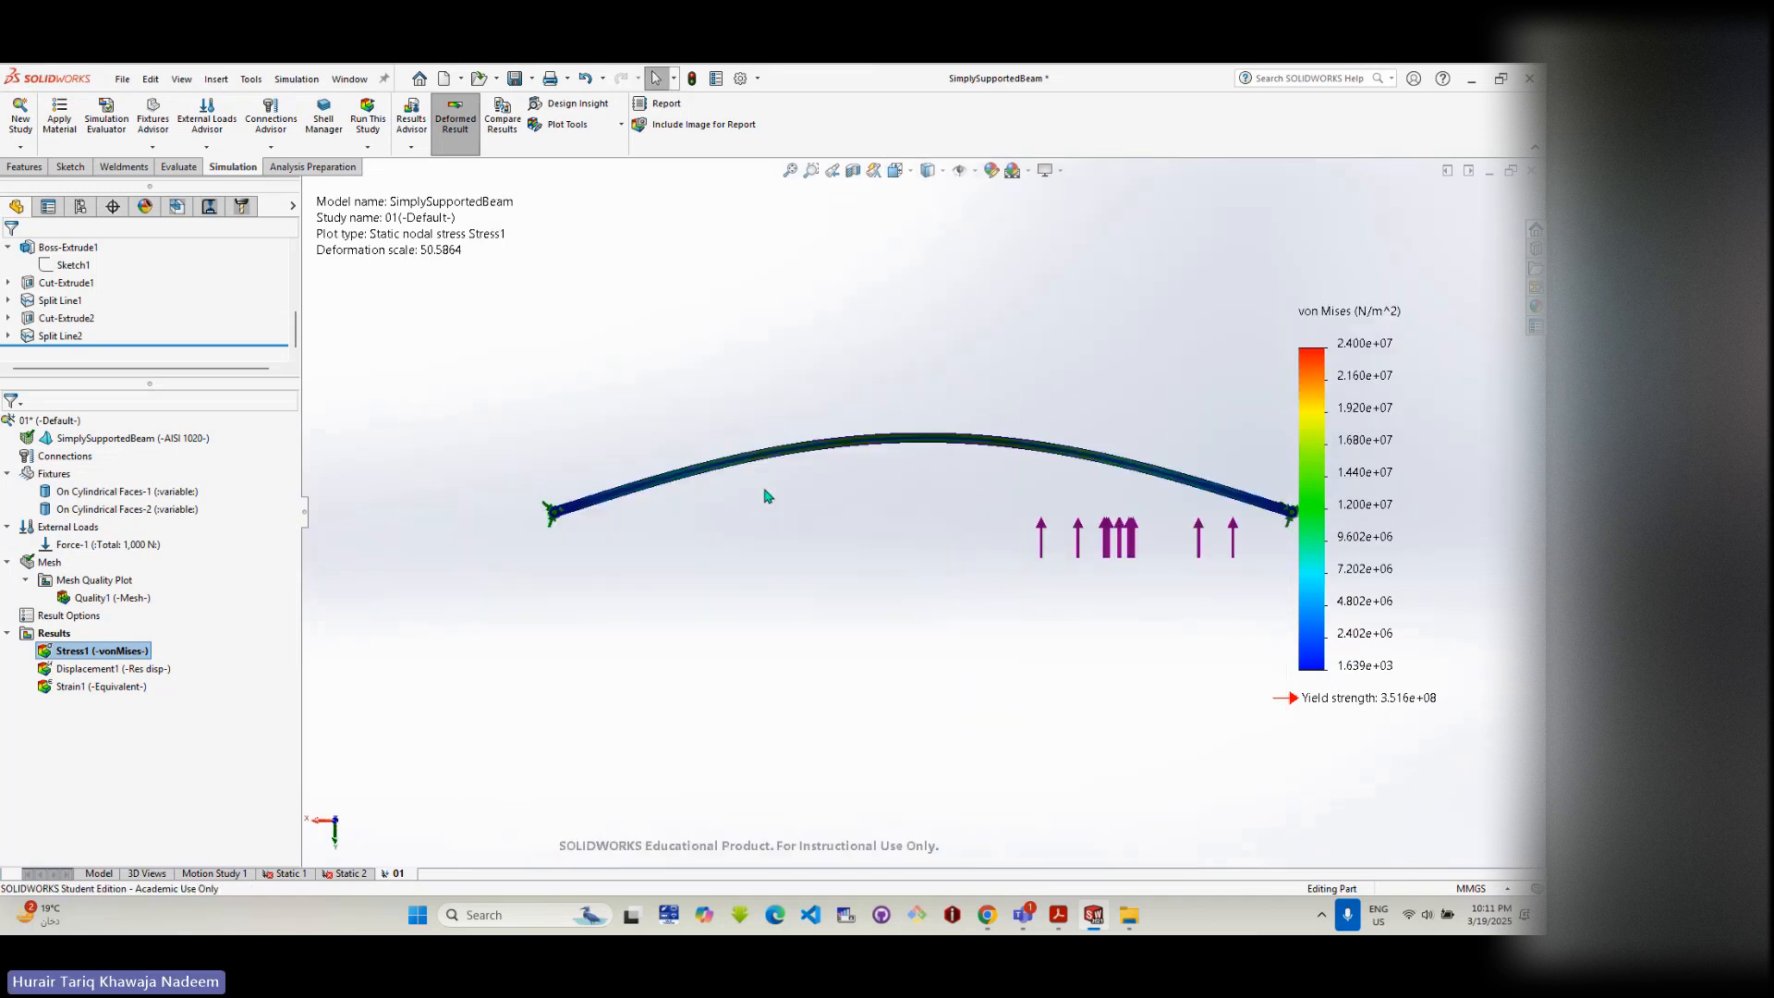
left_click(914, 170)
mouse_move(908, 171)
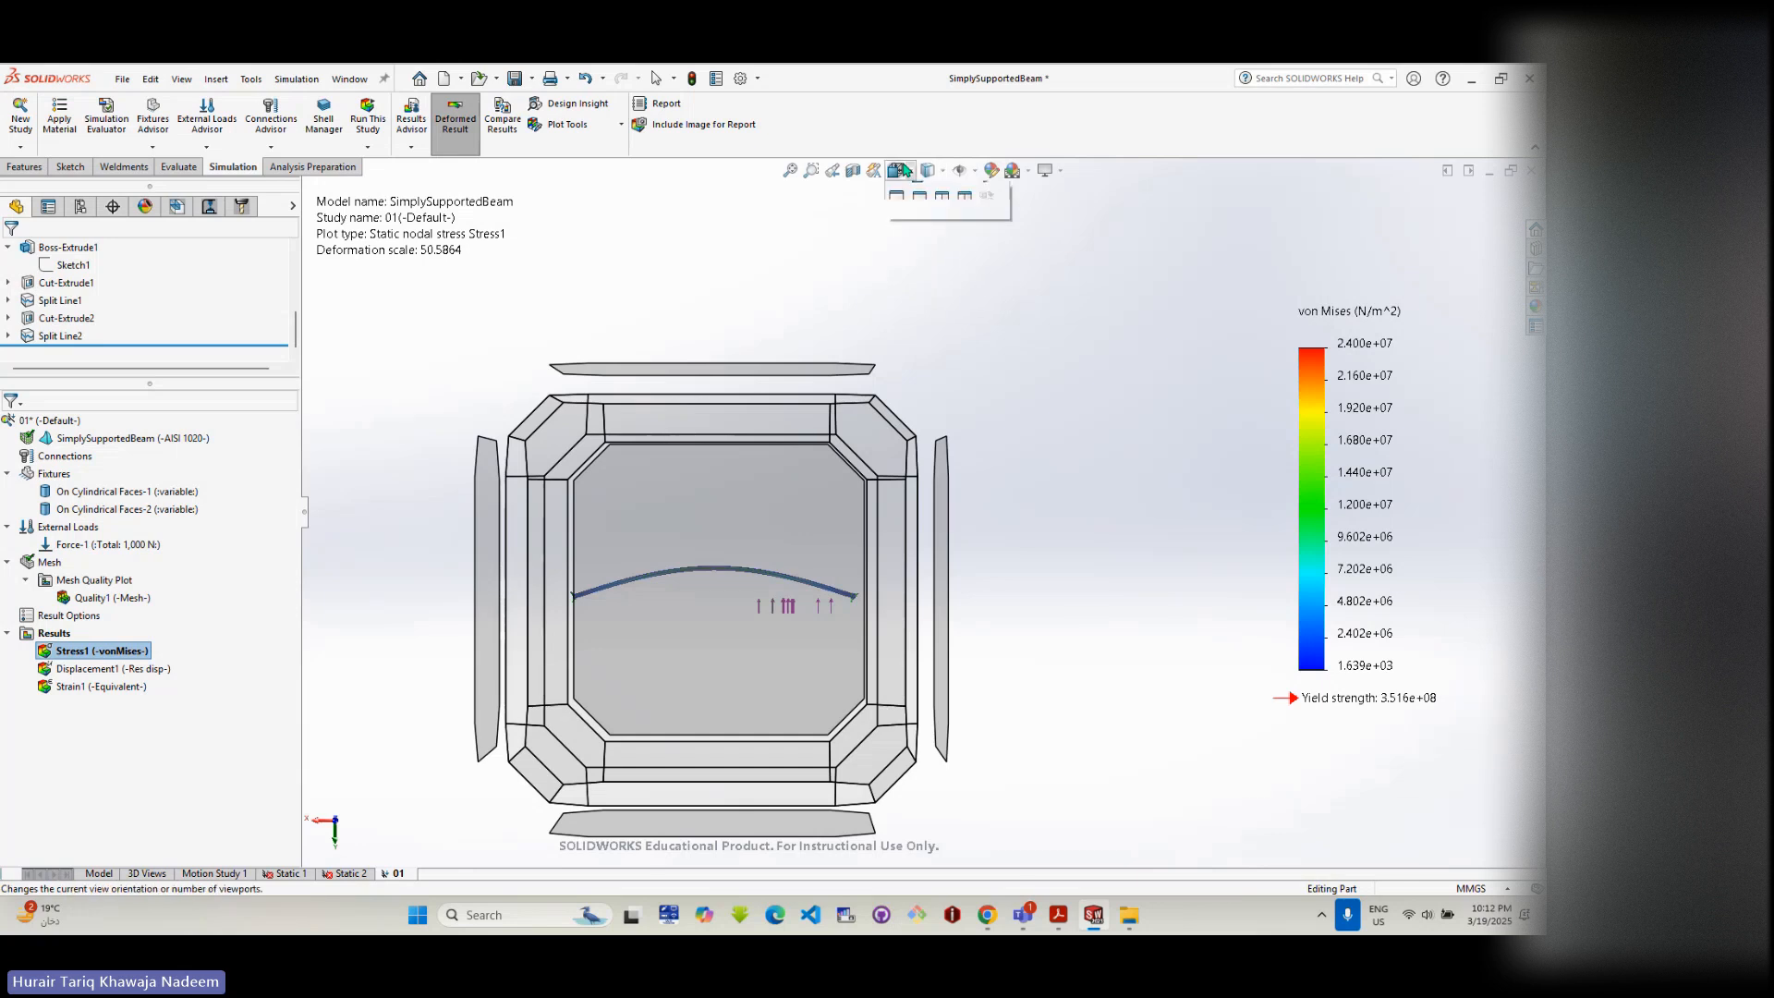
left_click(987, 215)
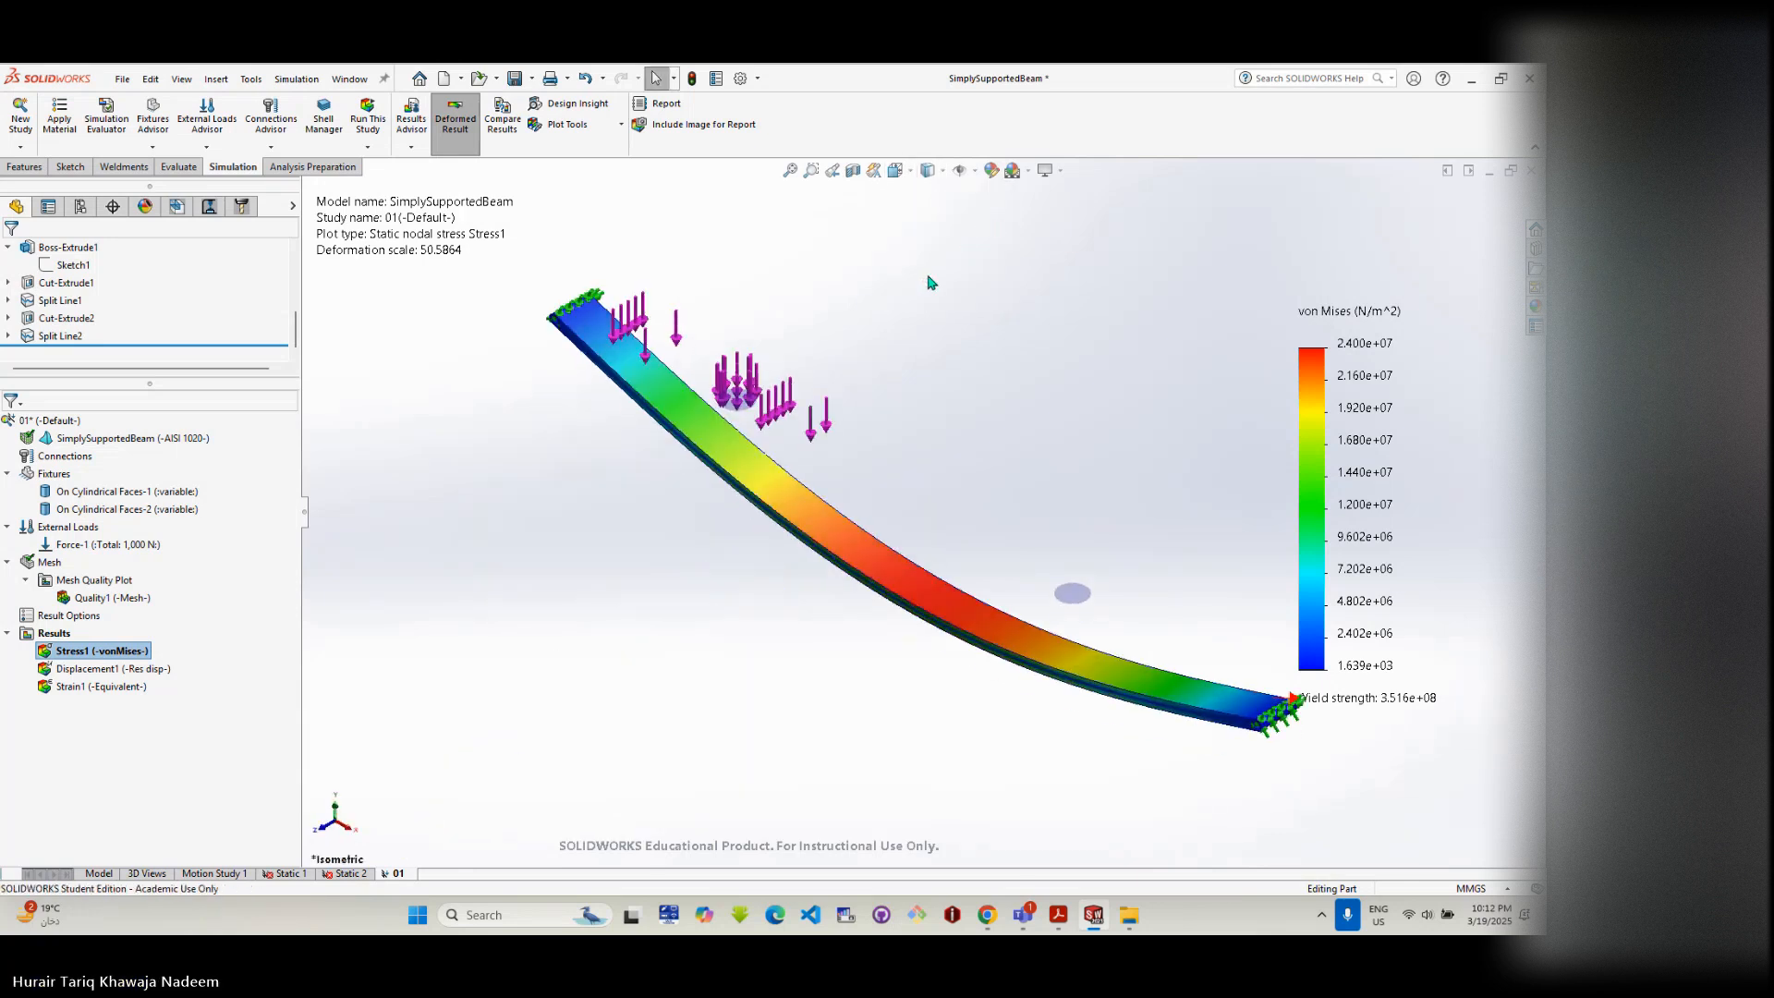
left_click(894, 170)
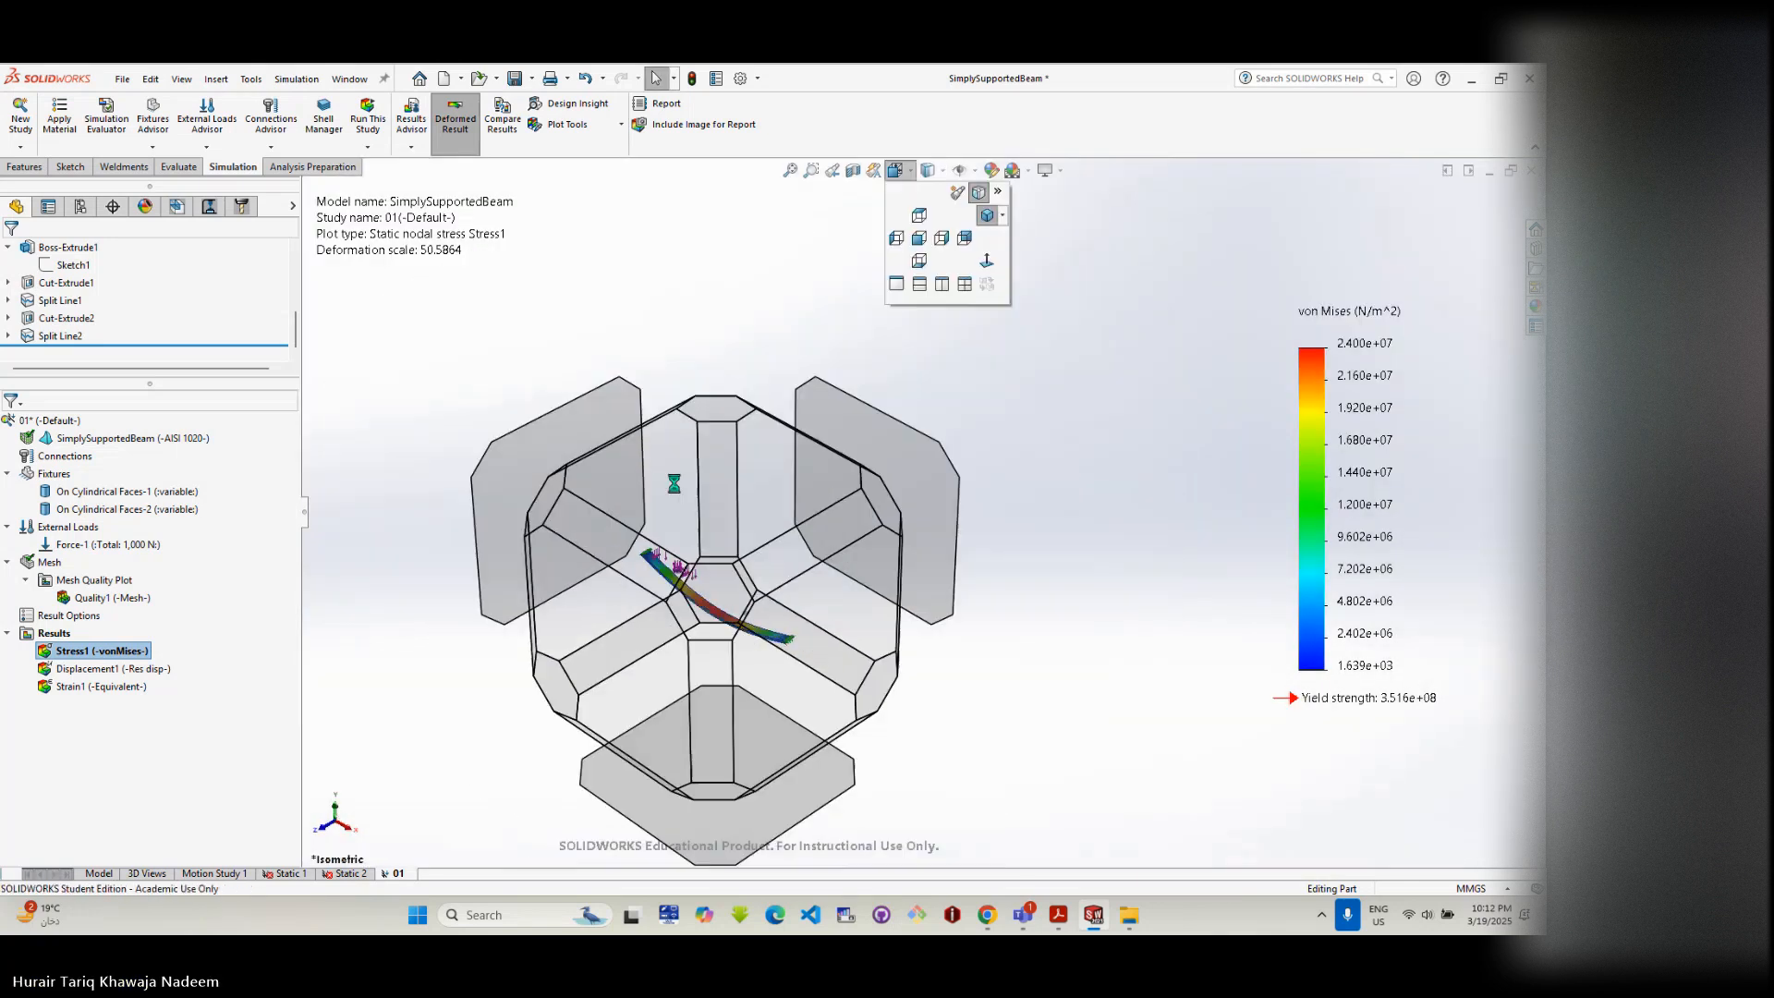
left_click(673, 483)
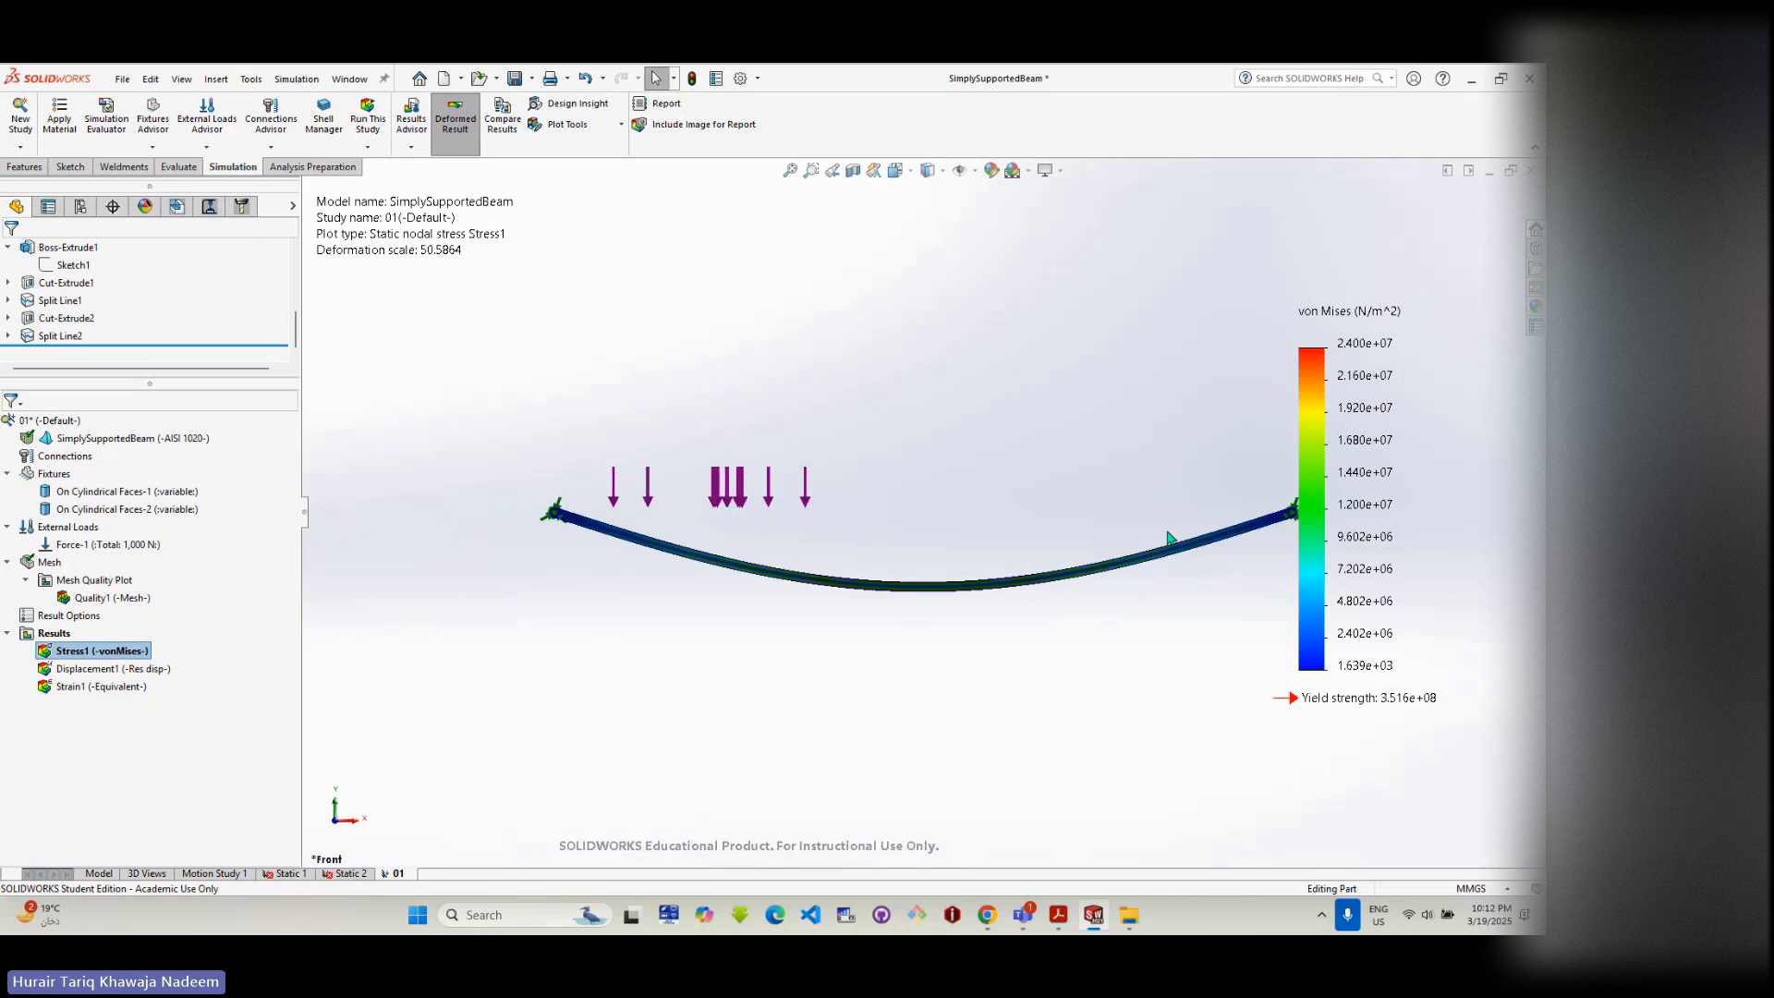
scroll(1109, 545, "up", 1)
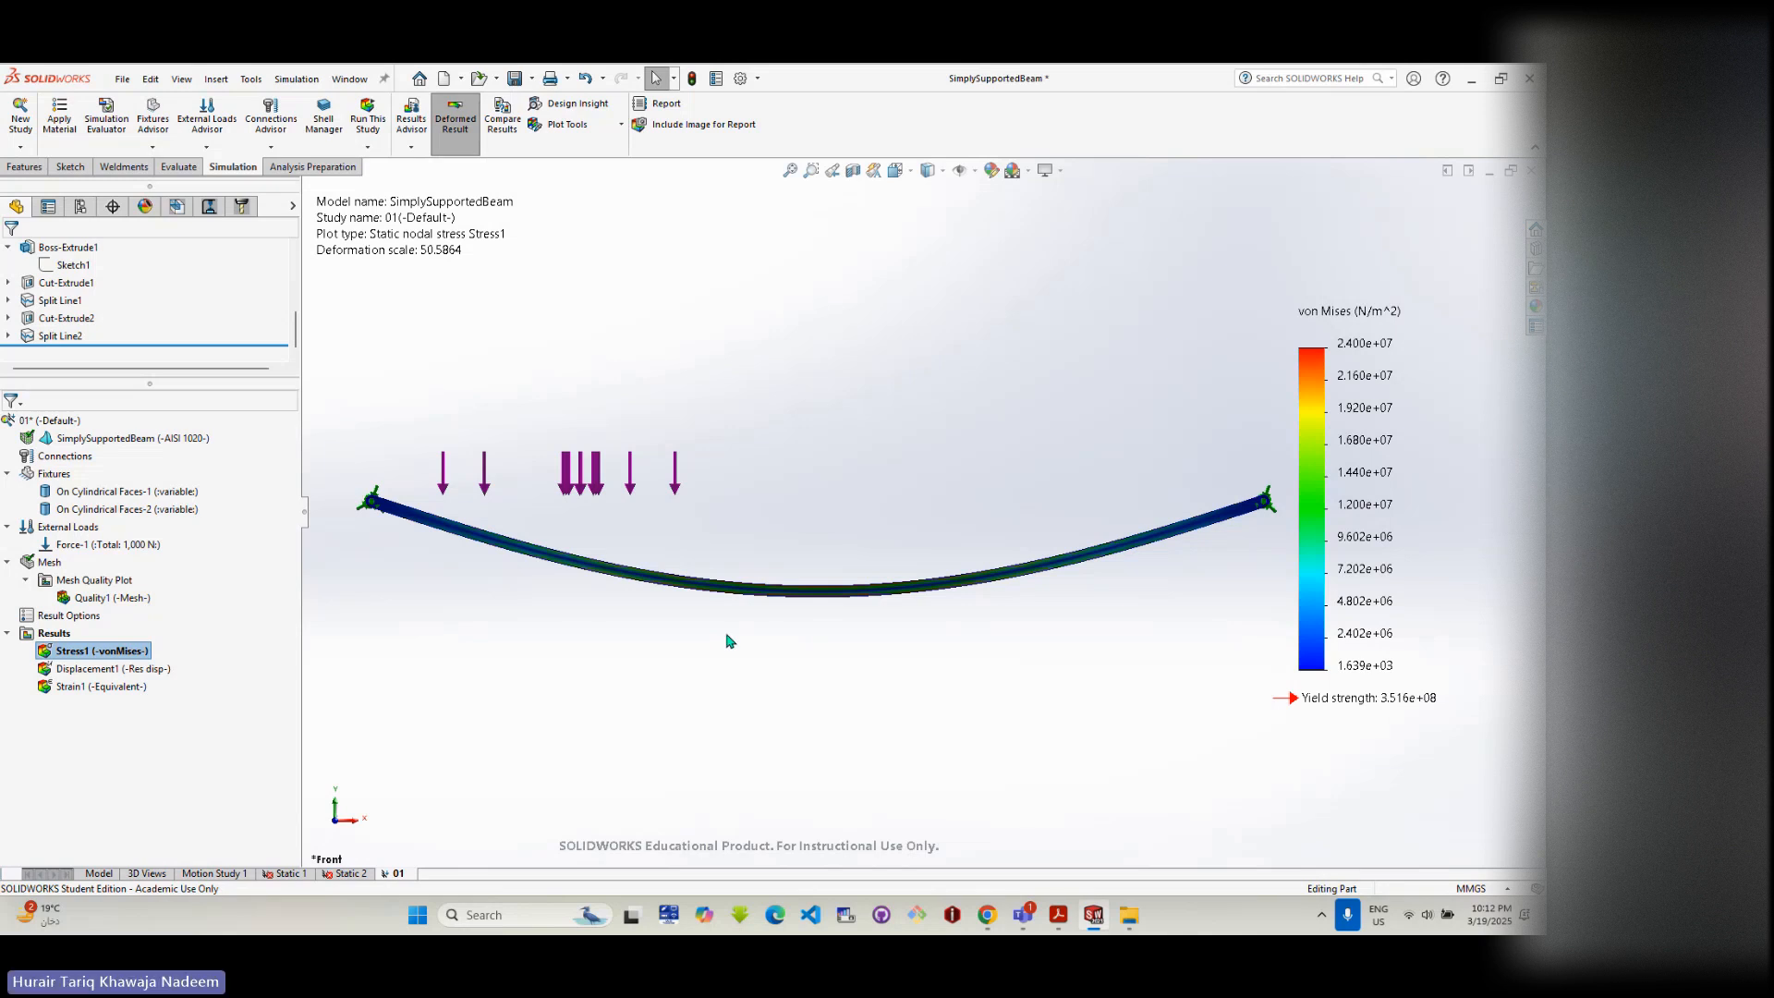
middle_click_drag(728, 628, 705, 717)
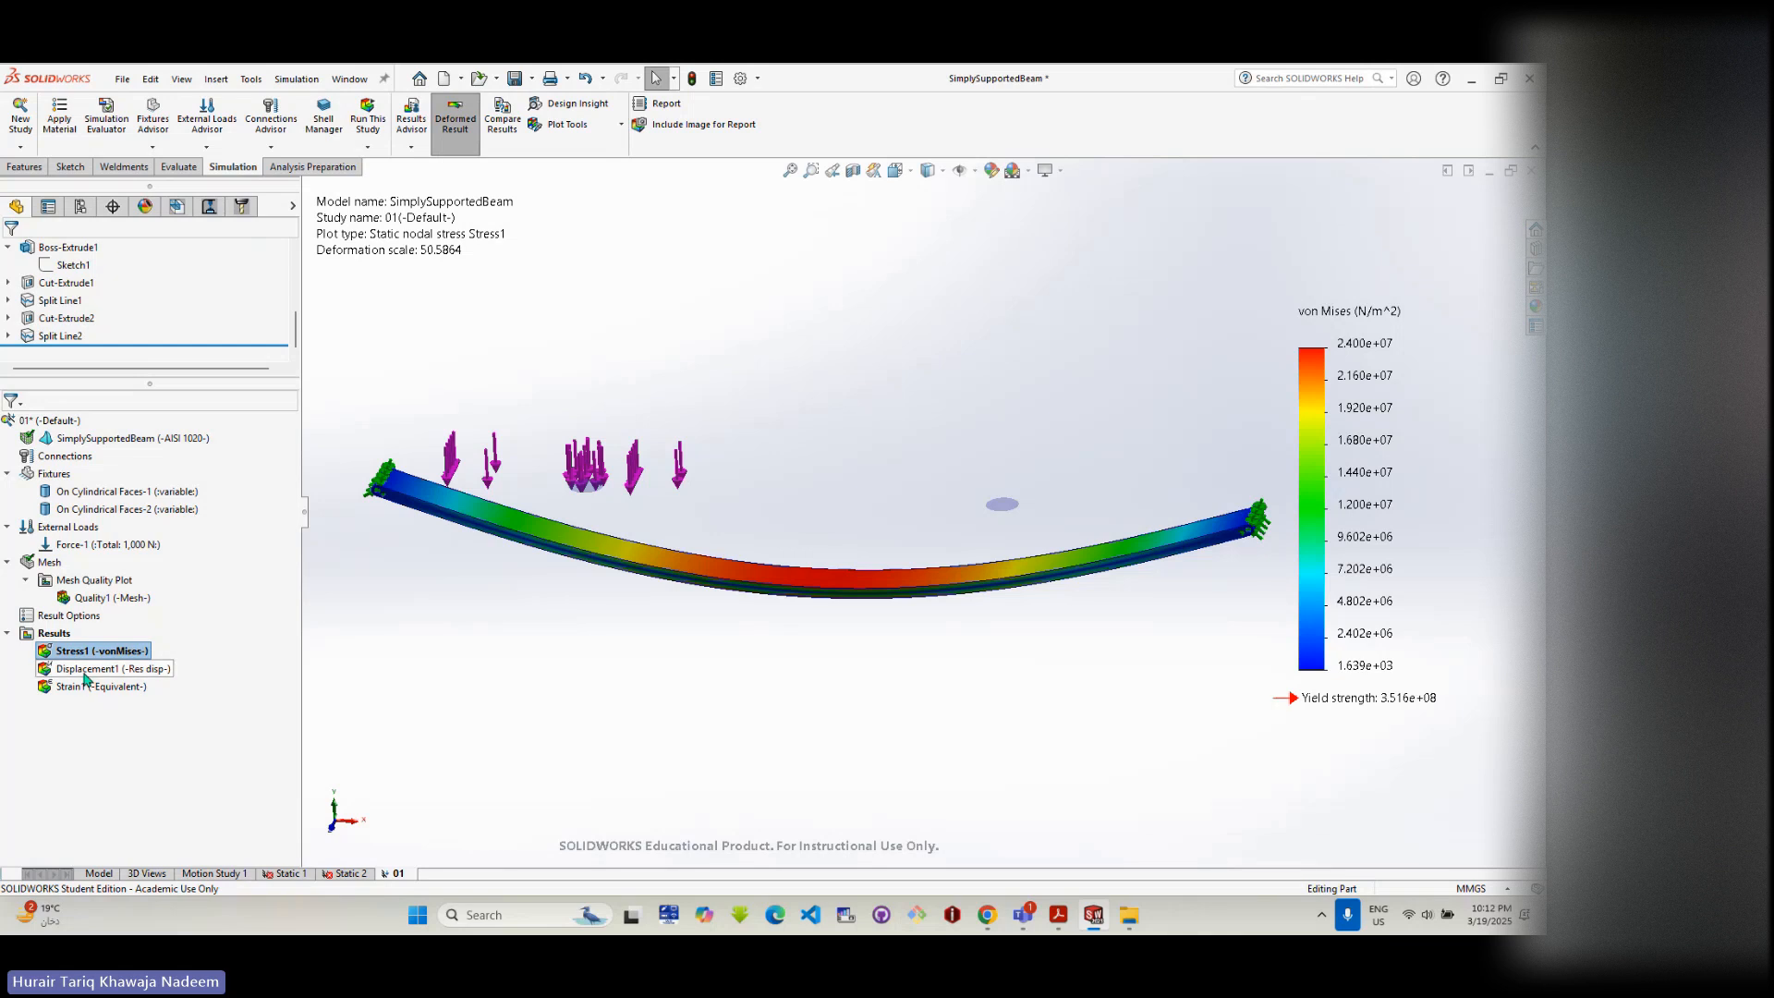
right_click(57, 635)
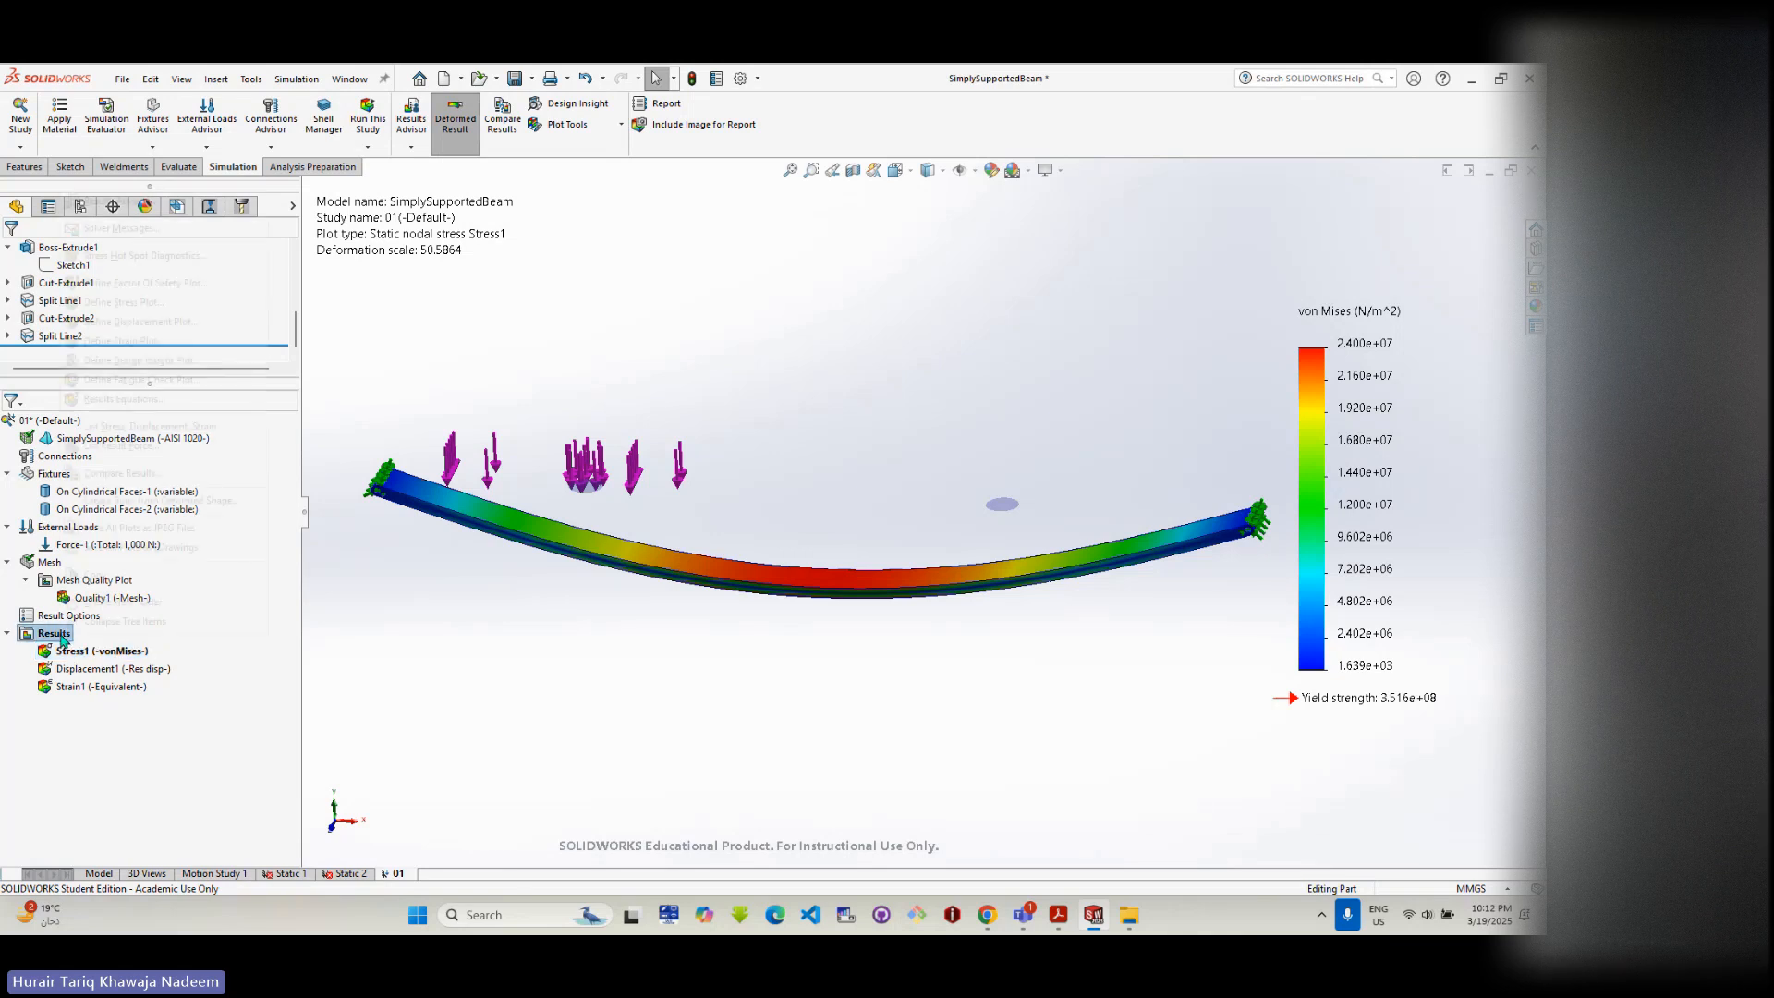
left_click(66, 642)
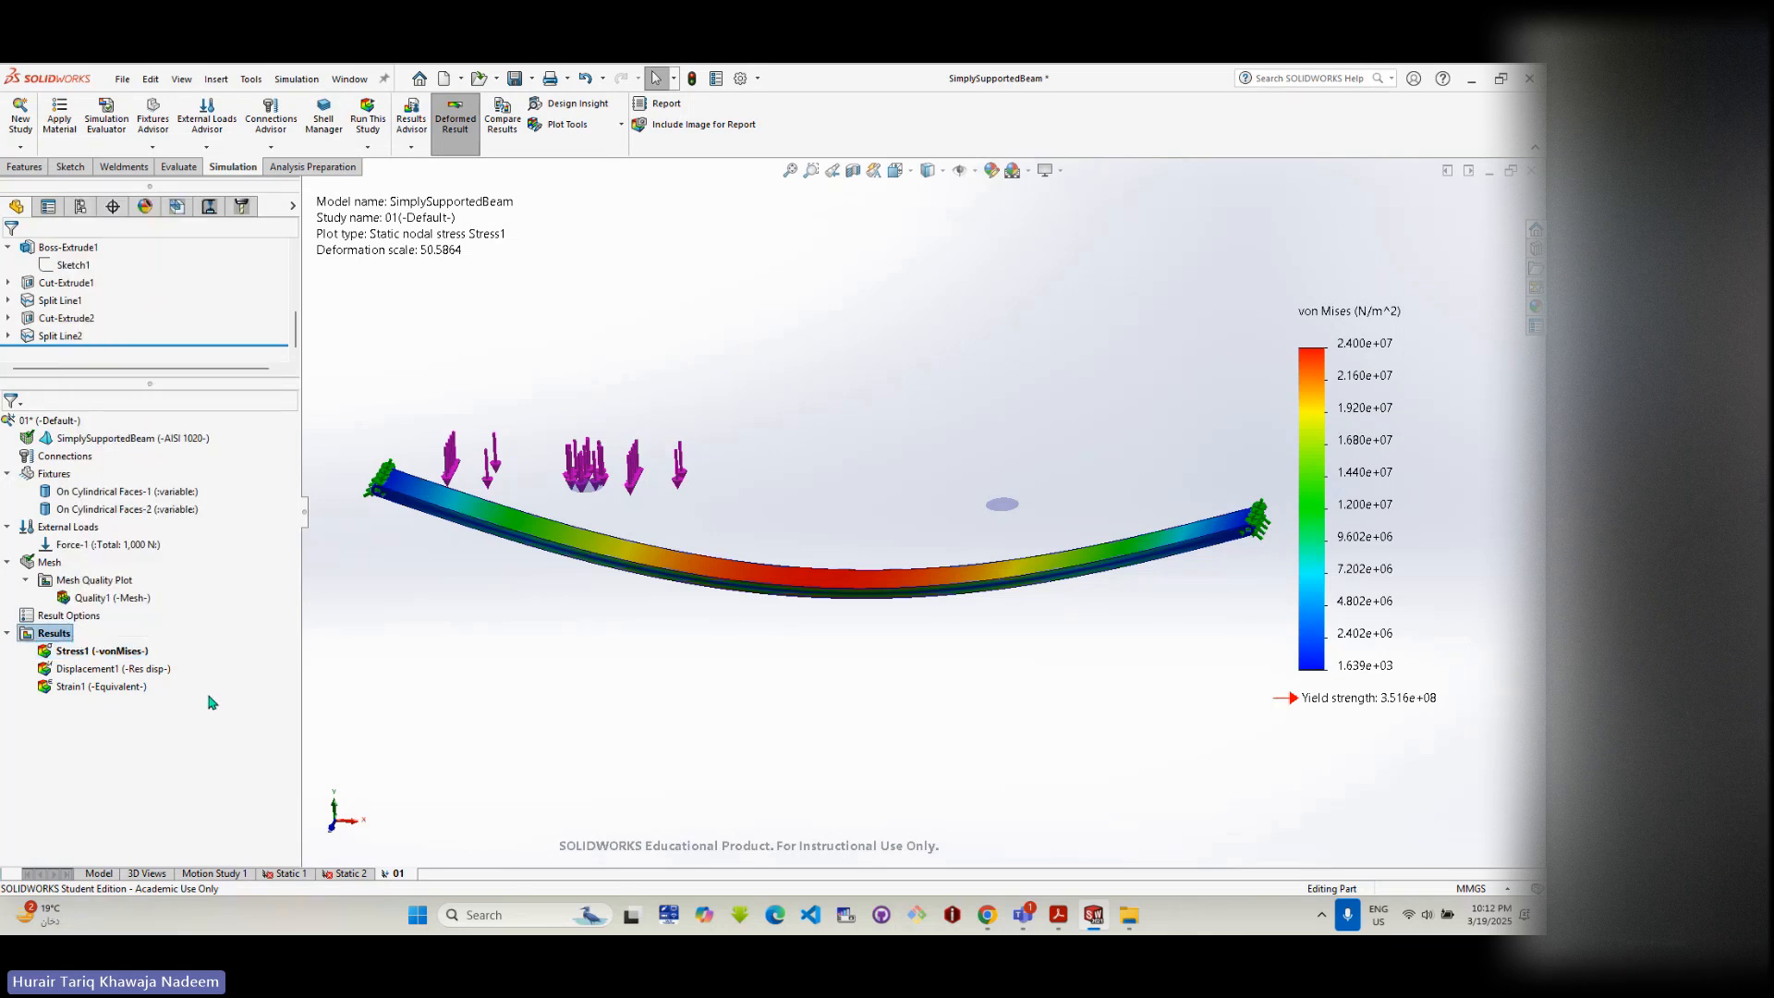
right_click(59, 640)
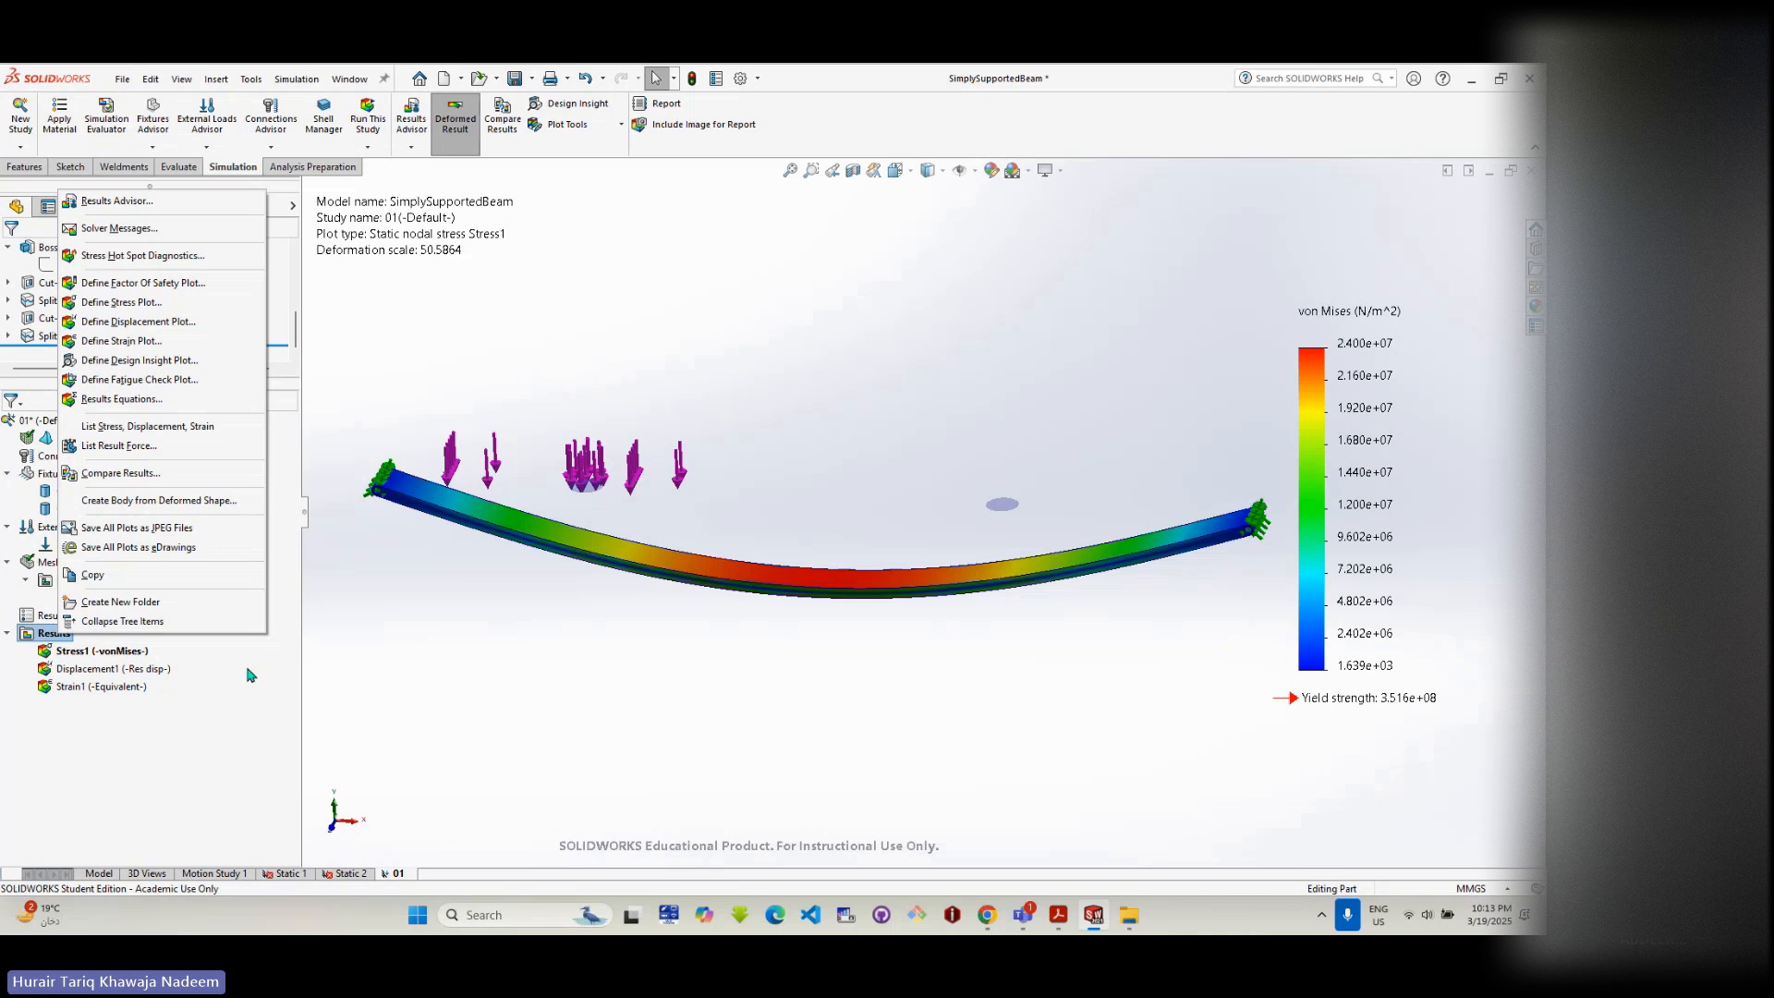
- Set the deformed shape of the von Mises stress plot to True scale and inspect the stresses along the beam up close
left_click(122, 653)
right_click(122, 653)
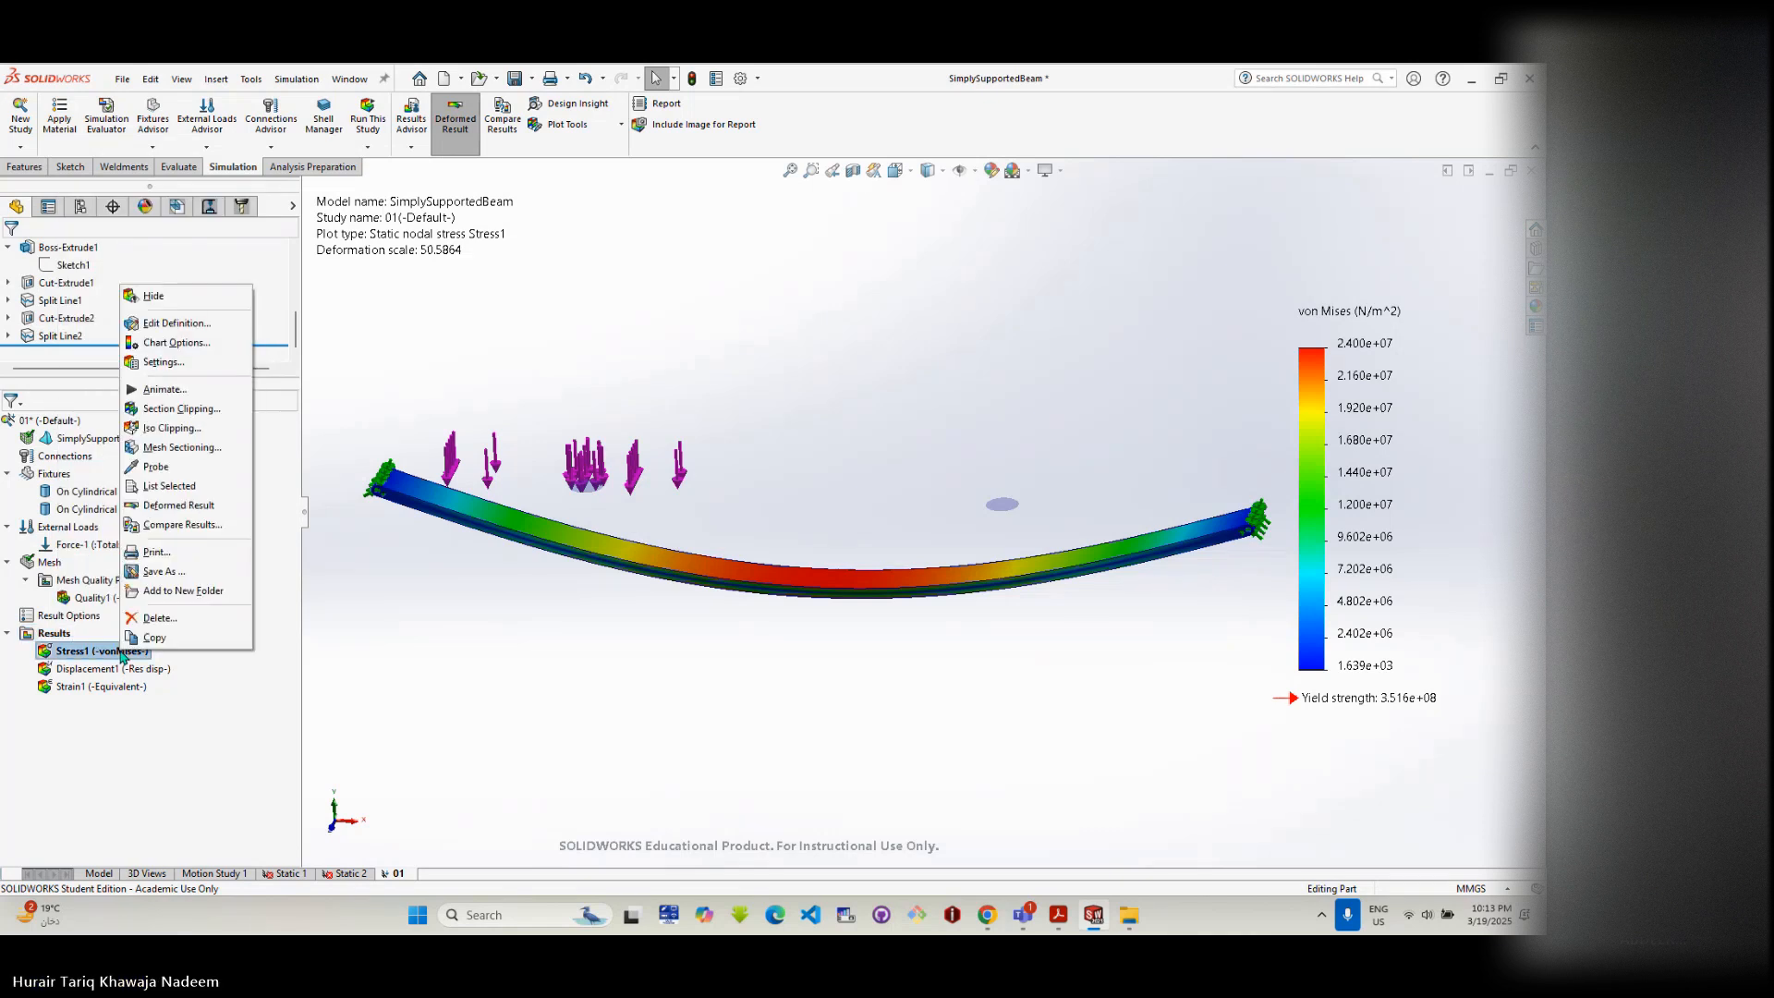
left_click(186, 326)
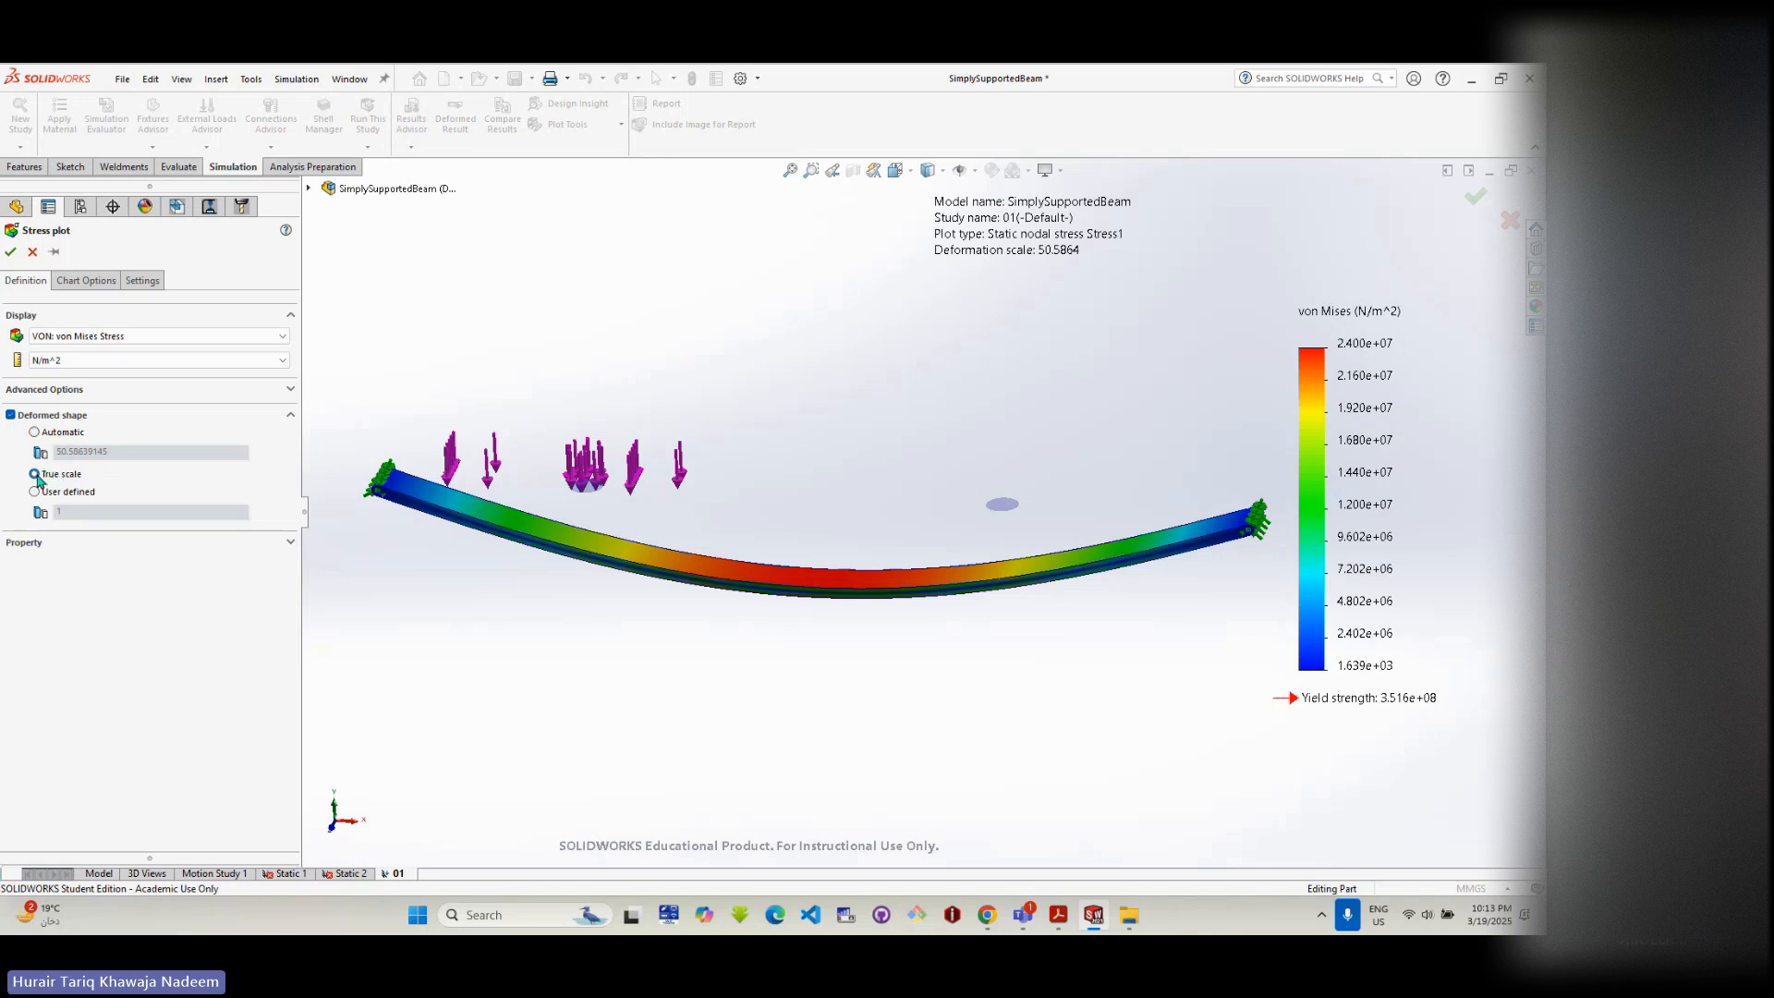
left_click(35, 474)
left_click(13, 252)
middle_click_drag(813, 540, 722, 469)
scroll(636, 529, "down", 6)
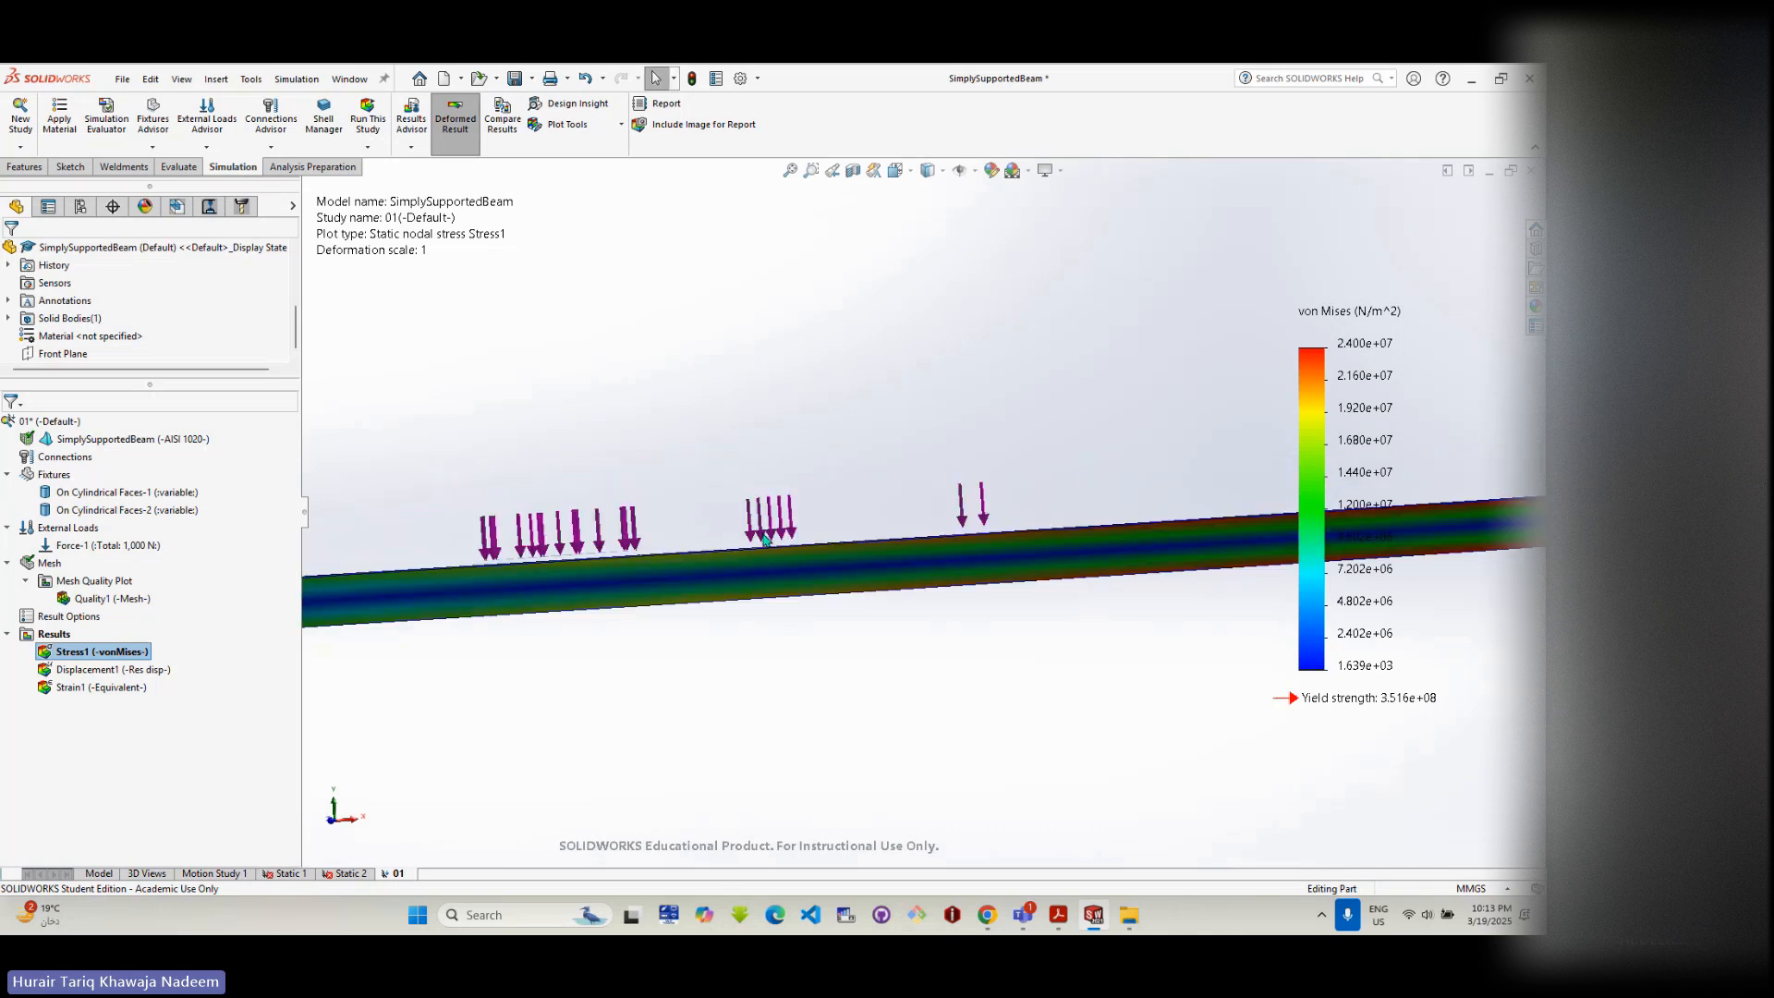
scroll(764, 587, "up", 3)
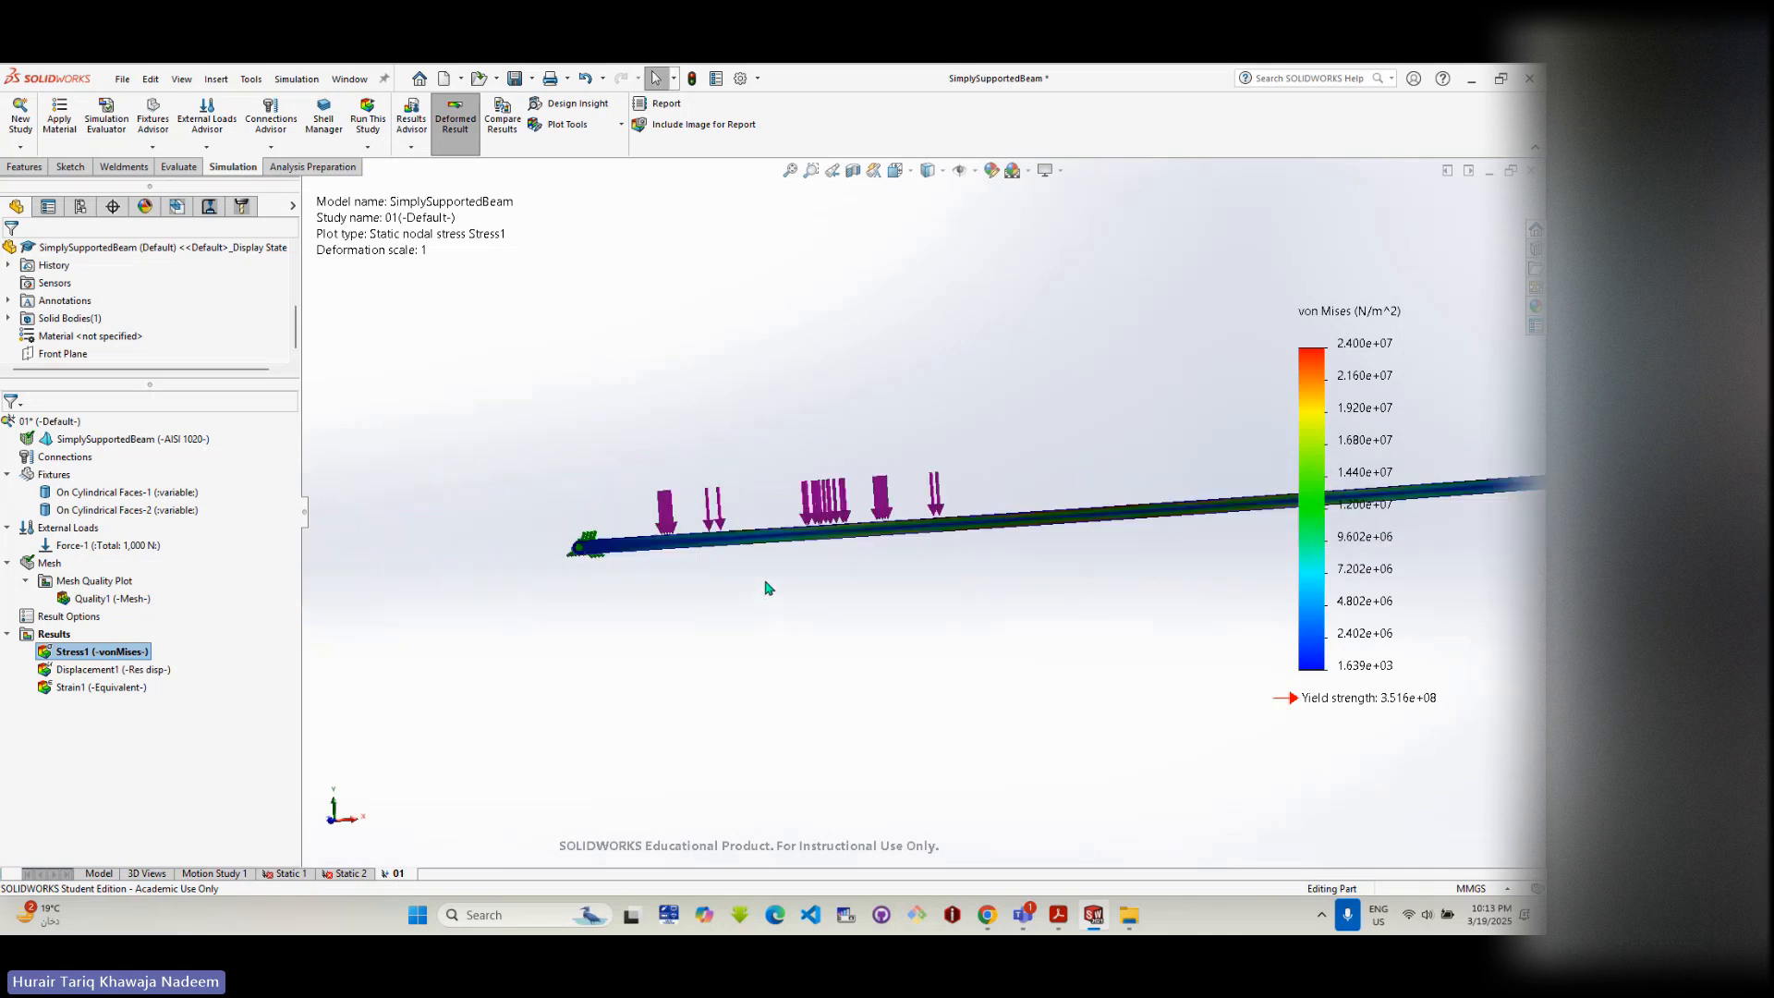
scroll(766, 582, "down", 5)
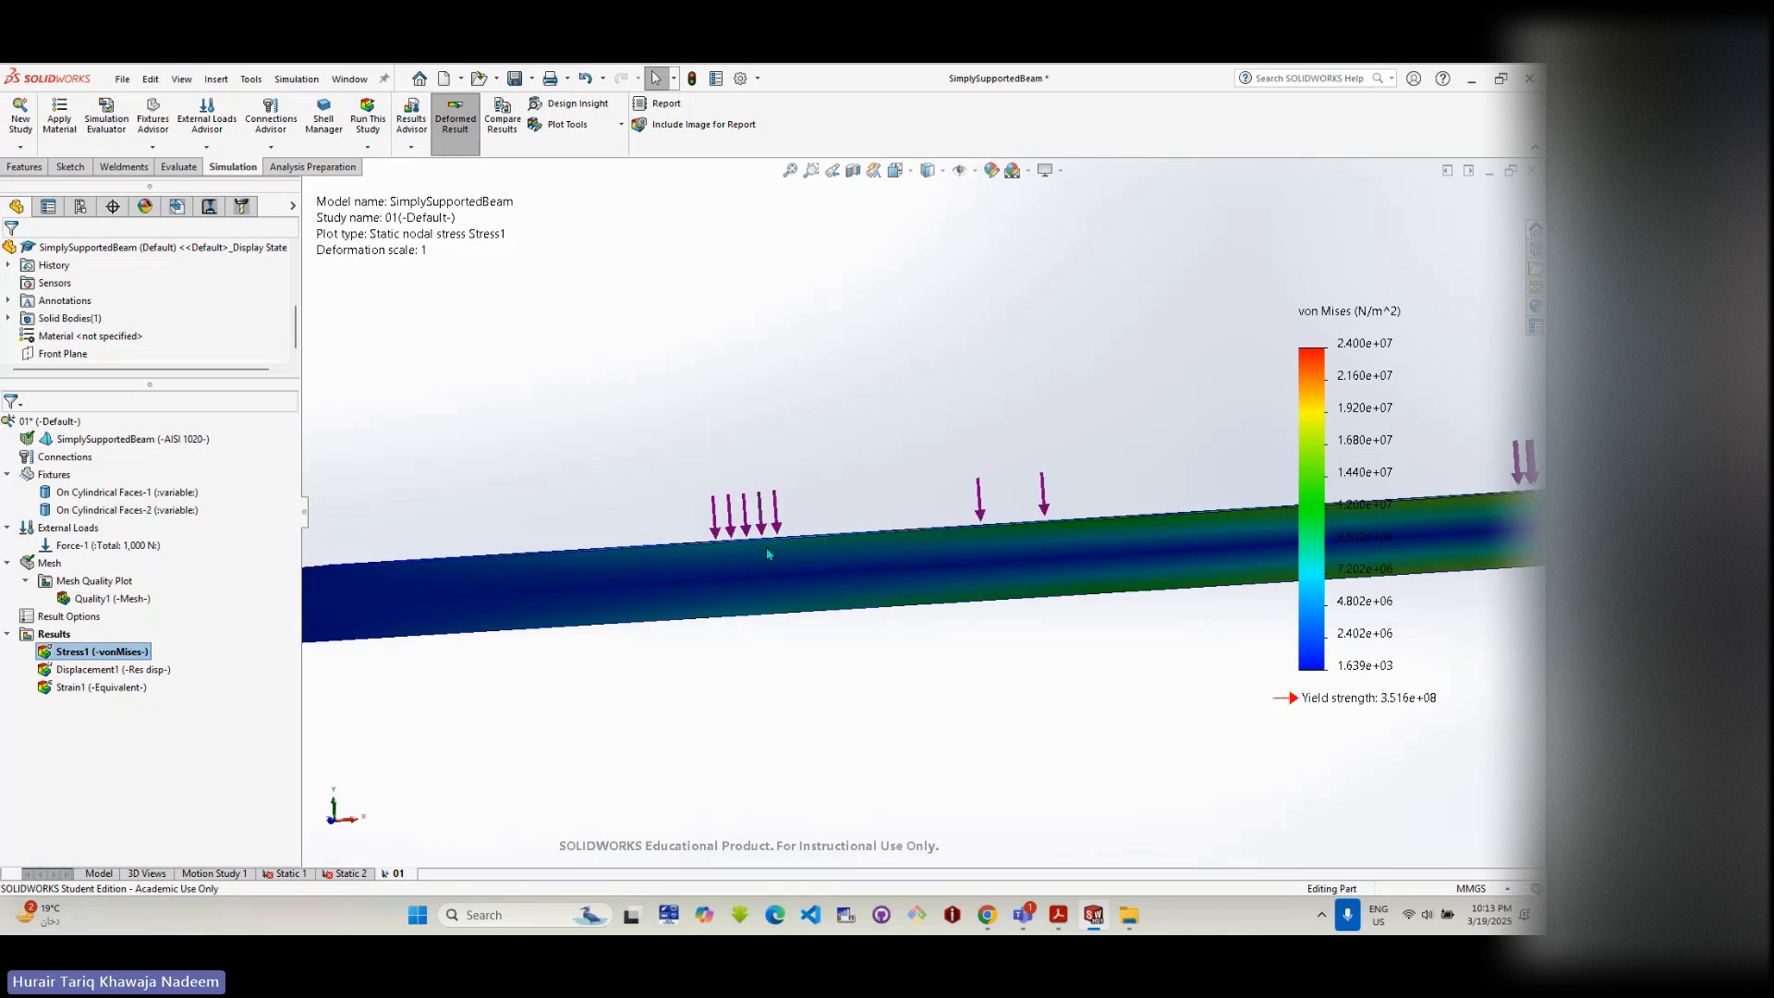
scroll(663, 562, "up", 4)
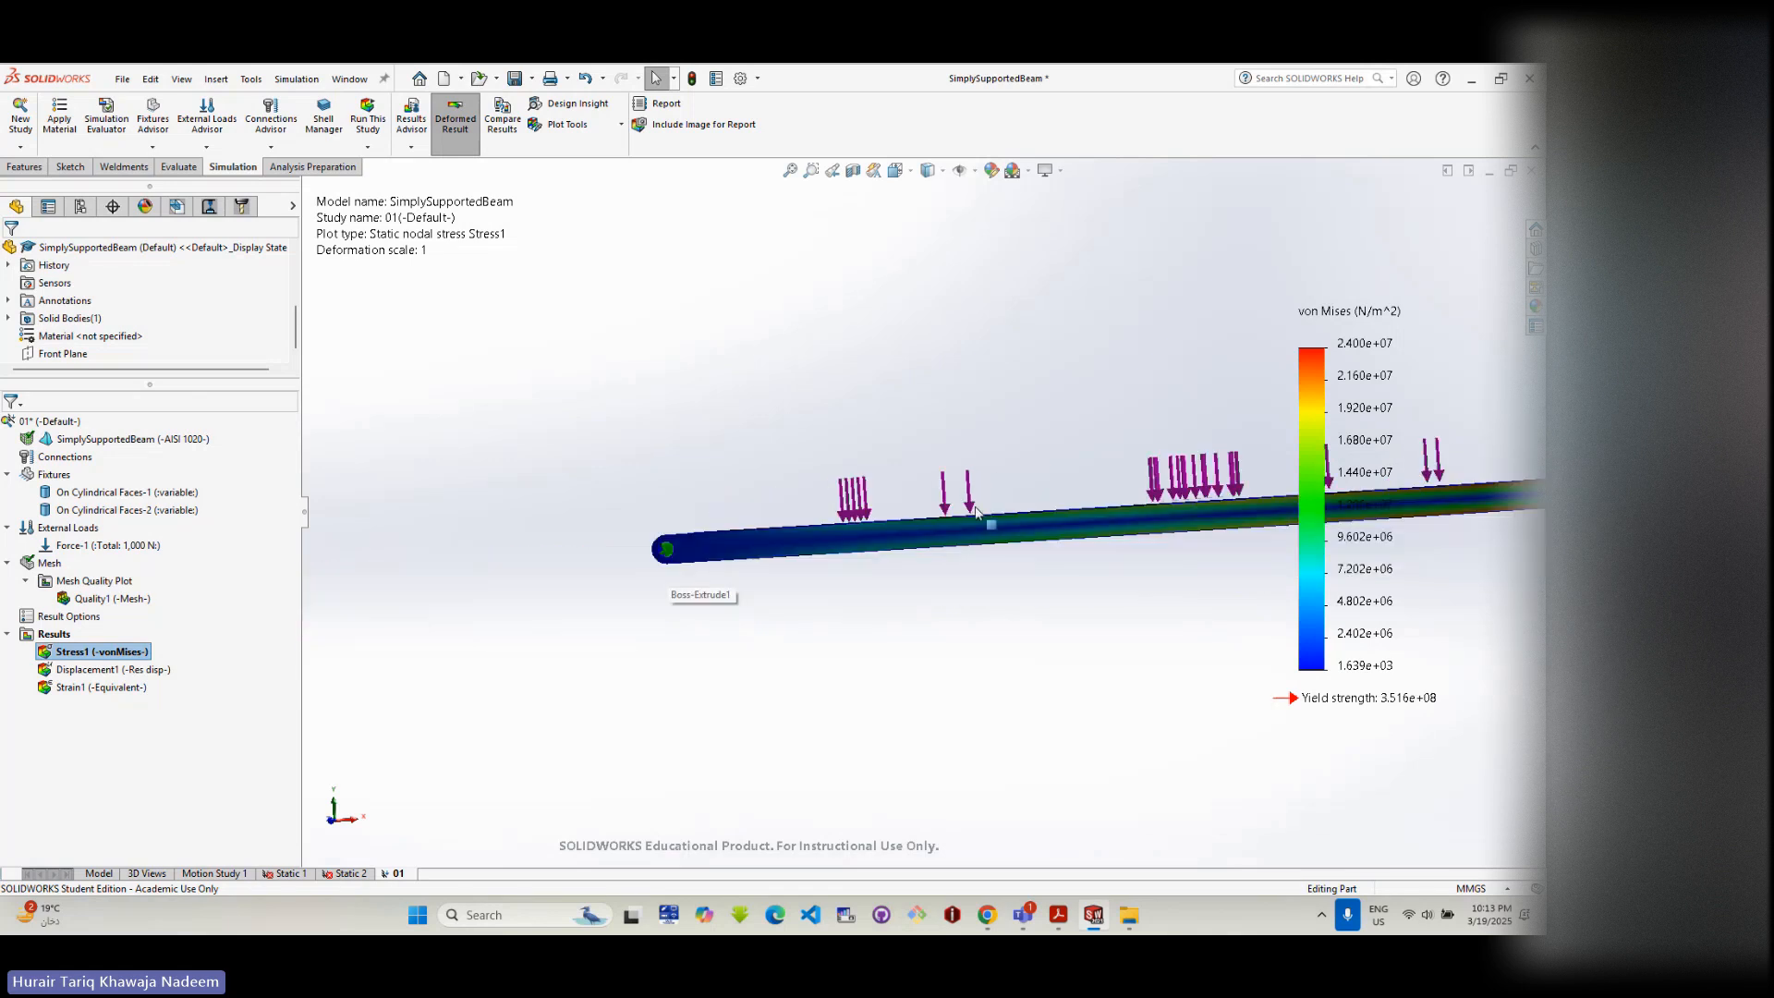
- Examine the von Mises stress distribution along the beam, from its supported ends to midspan
scroll(976, 508, "down", 4)
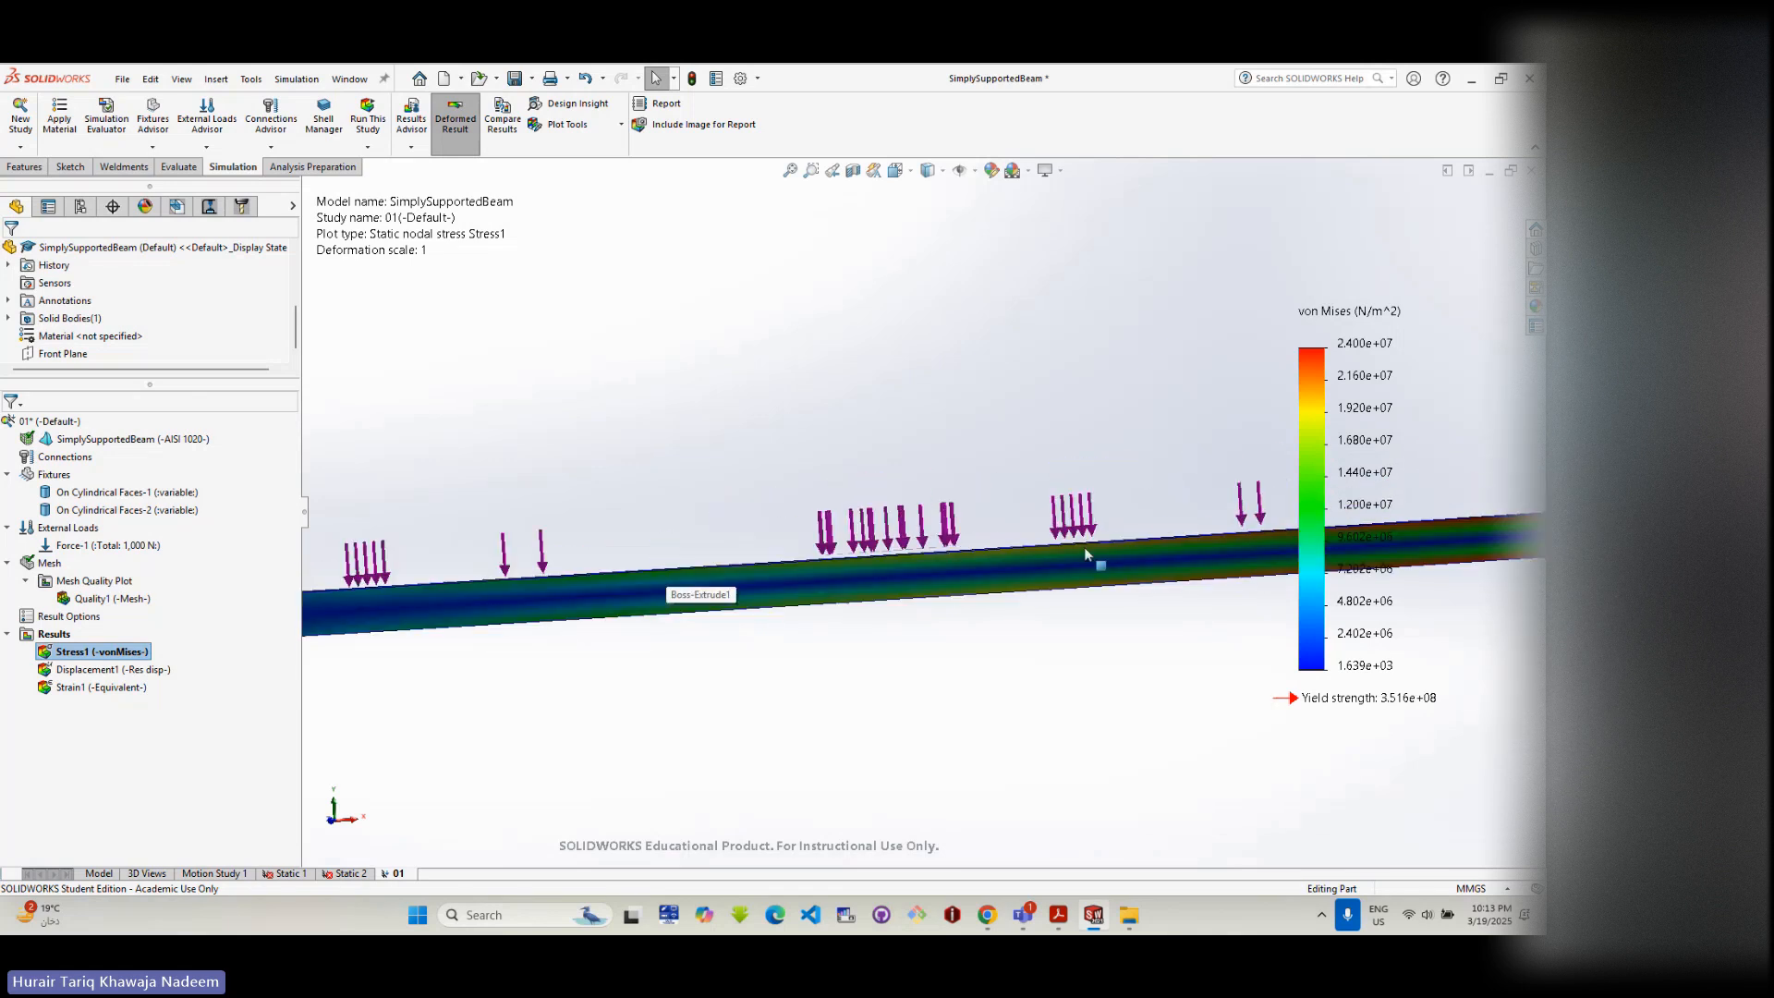
scroll(1083, 552, "up", 5)
middle_click_drag(1128, 546, 1133, 595)
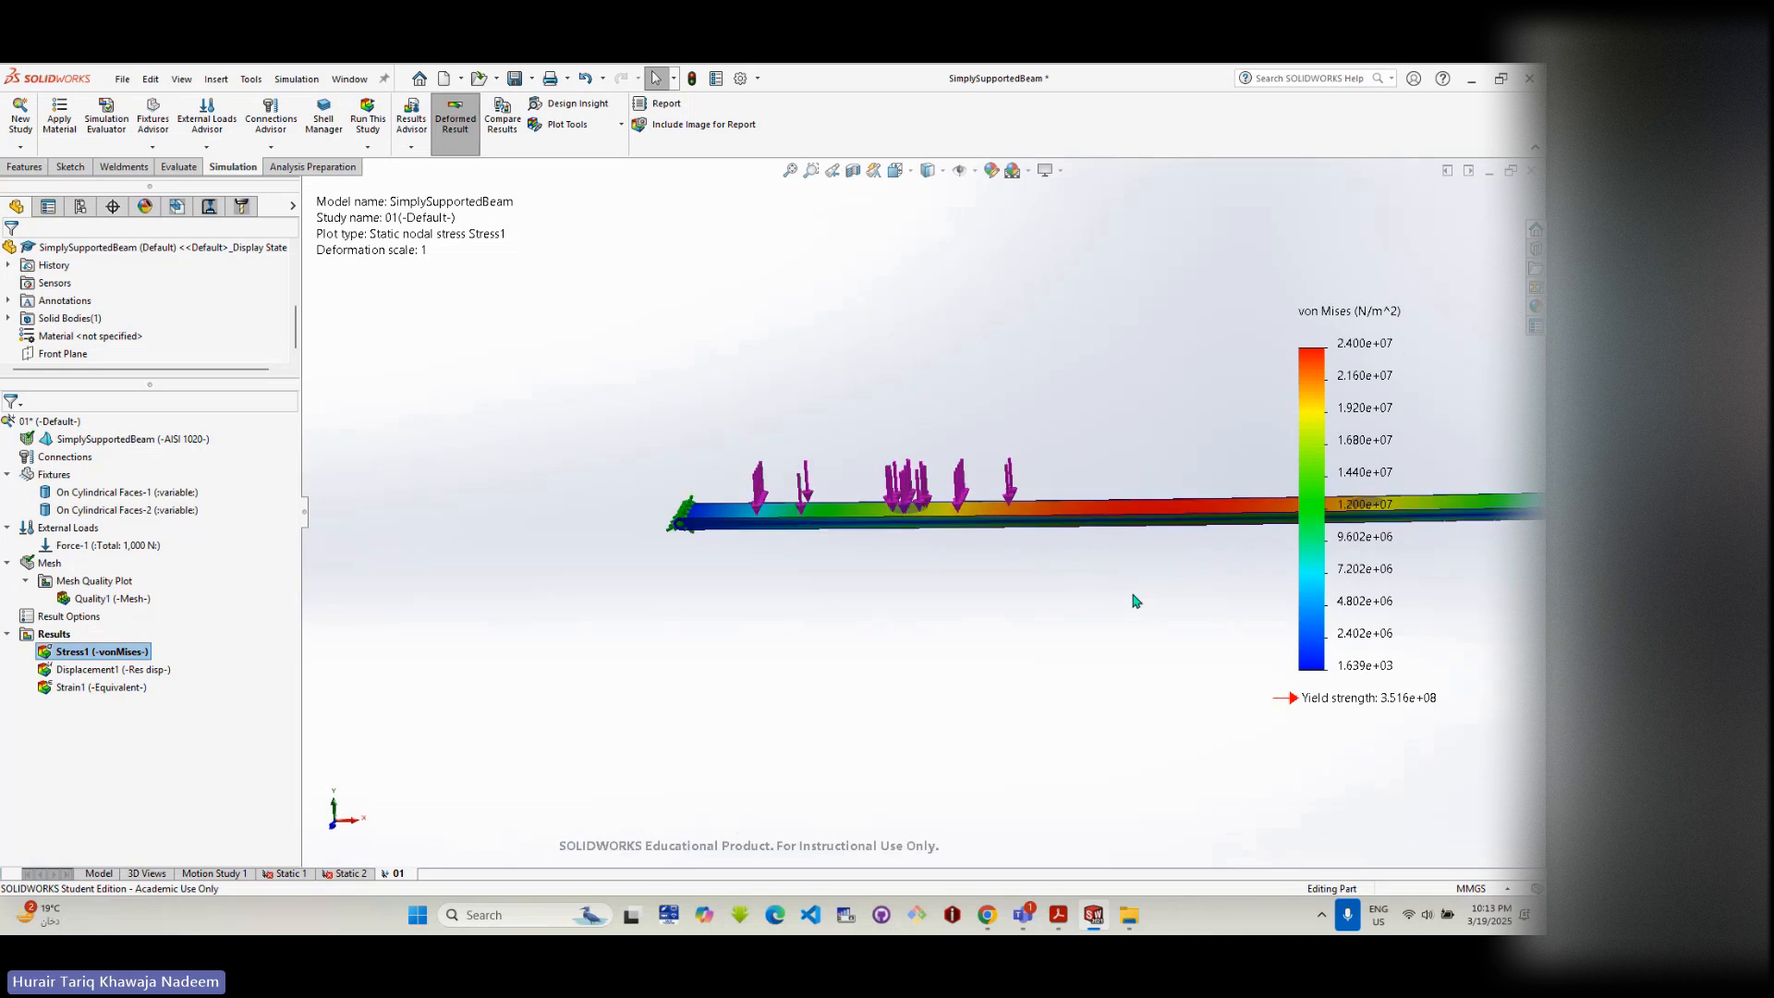
scroll(1129, 562, "up", 3)
scroll(1163, 545, "down", 3)
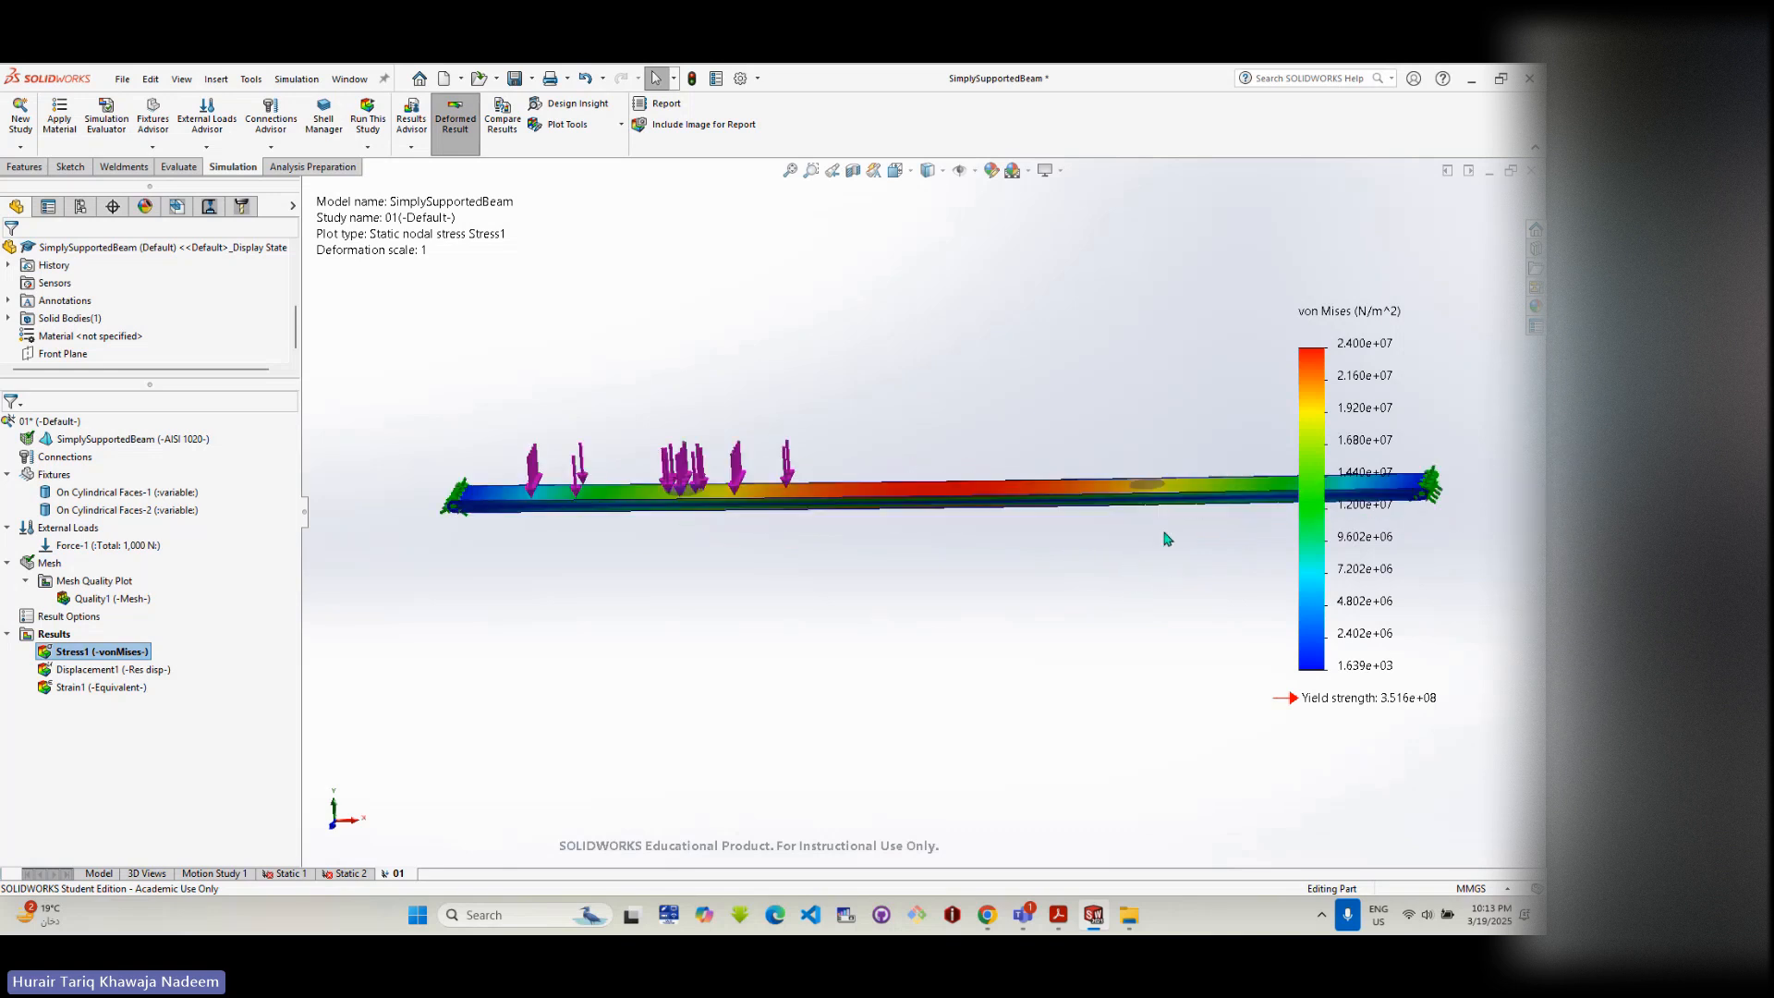
middle_click_drag(1166, 538, 1157, 507)
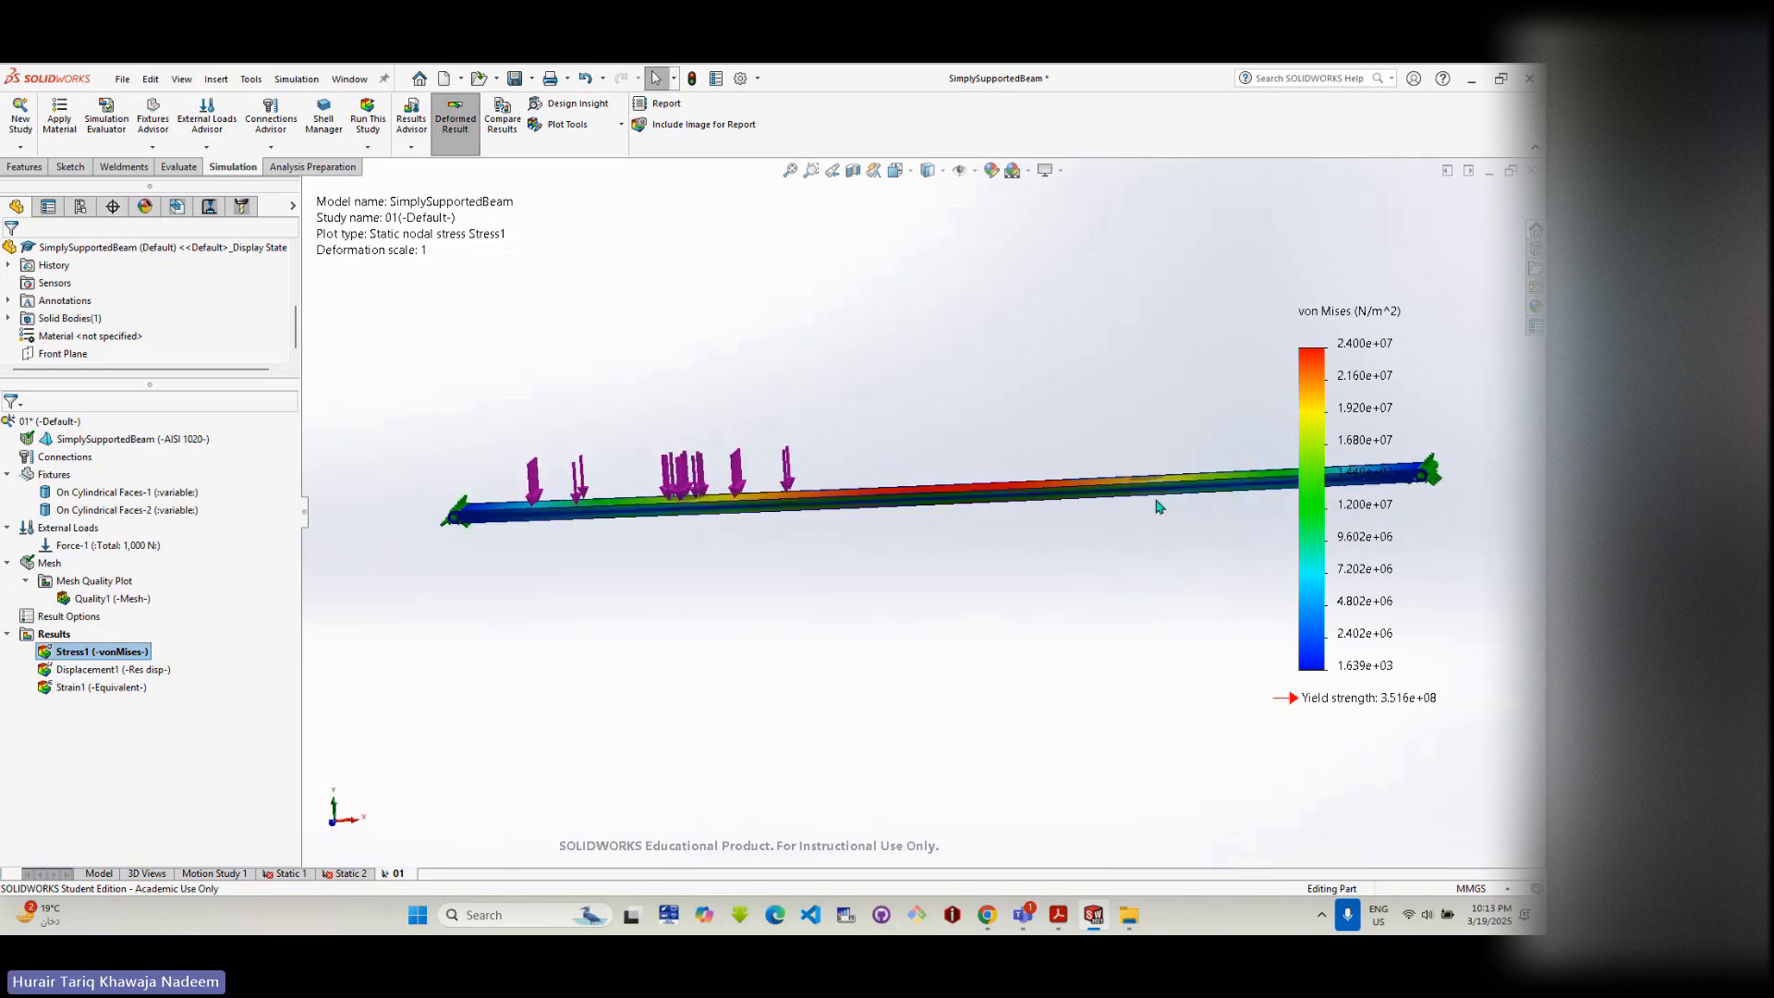
scroll(1049, 507, "down", 5)
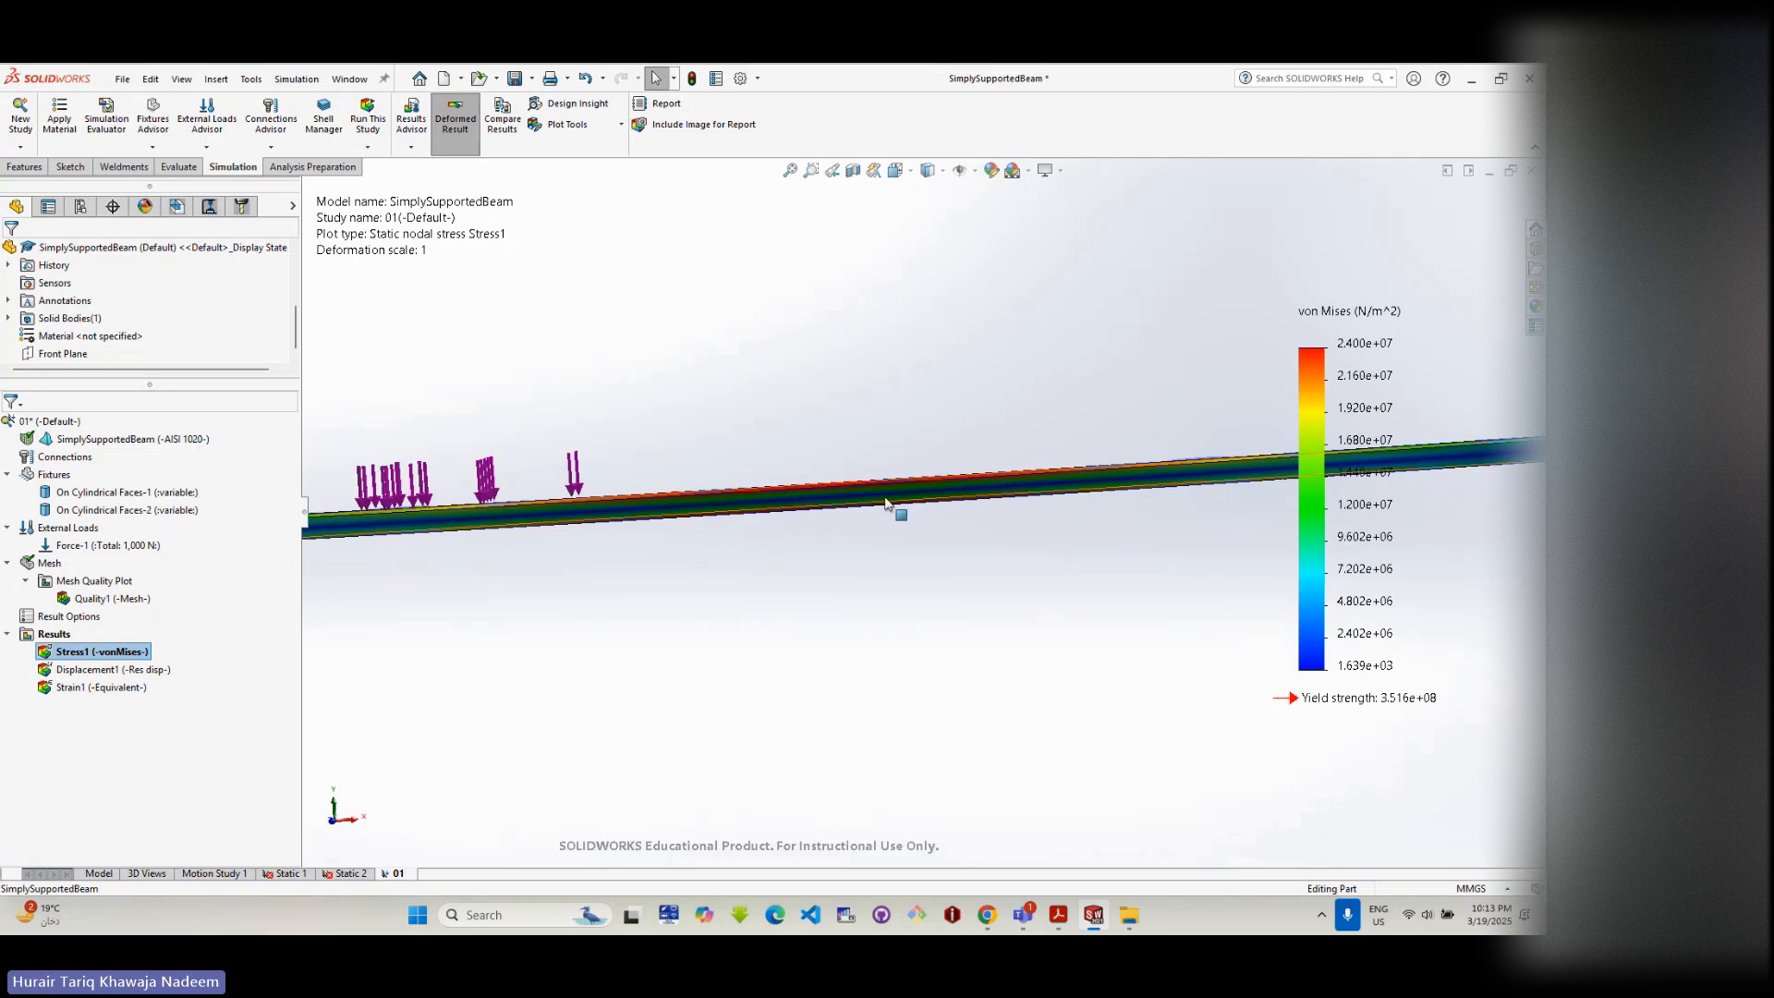
scroll(885, 503, "up", 2)
- Inspect the stress through the beam's depth in the Front view and on its upper and lower faces
left_click(895, 170)
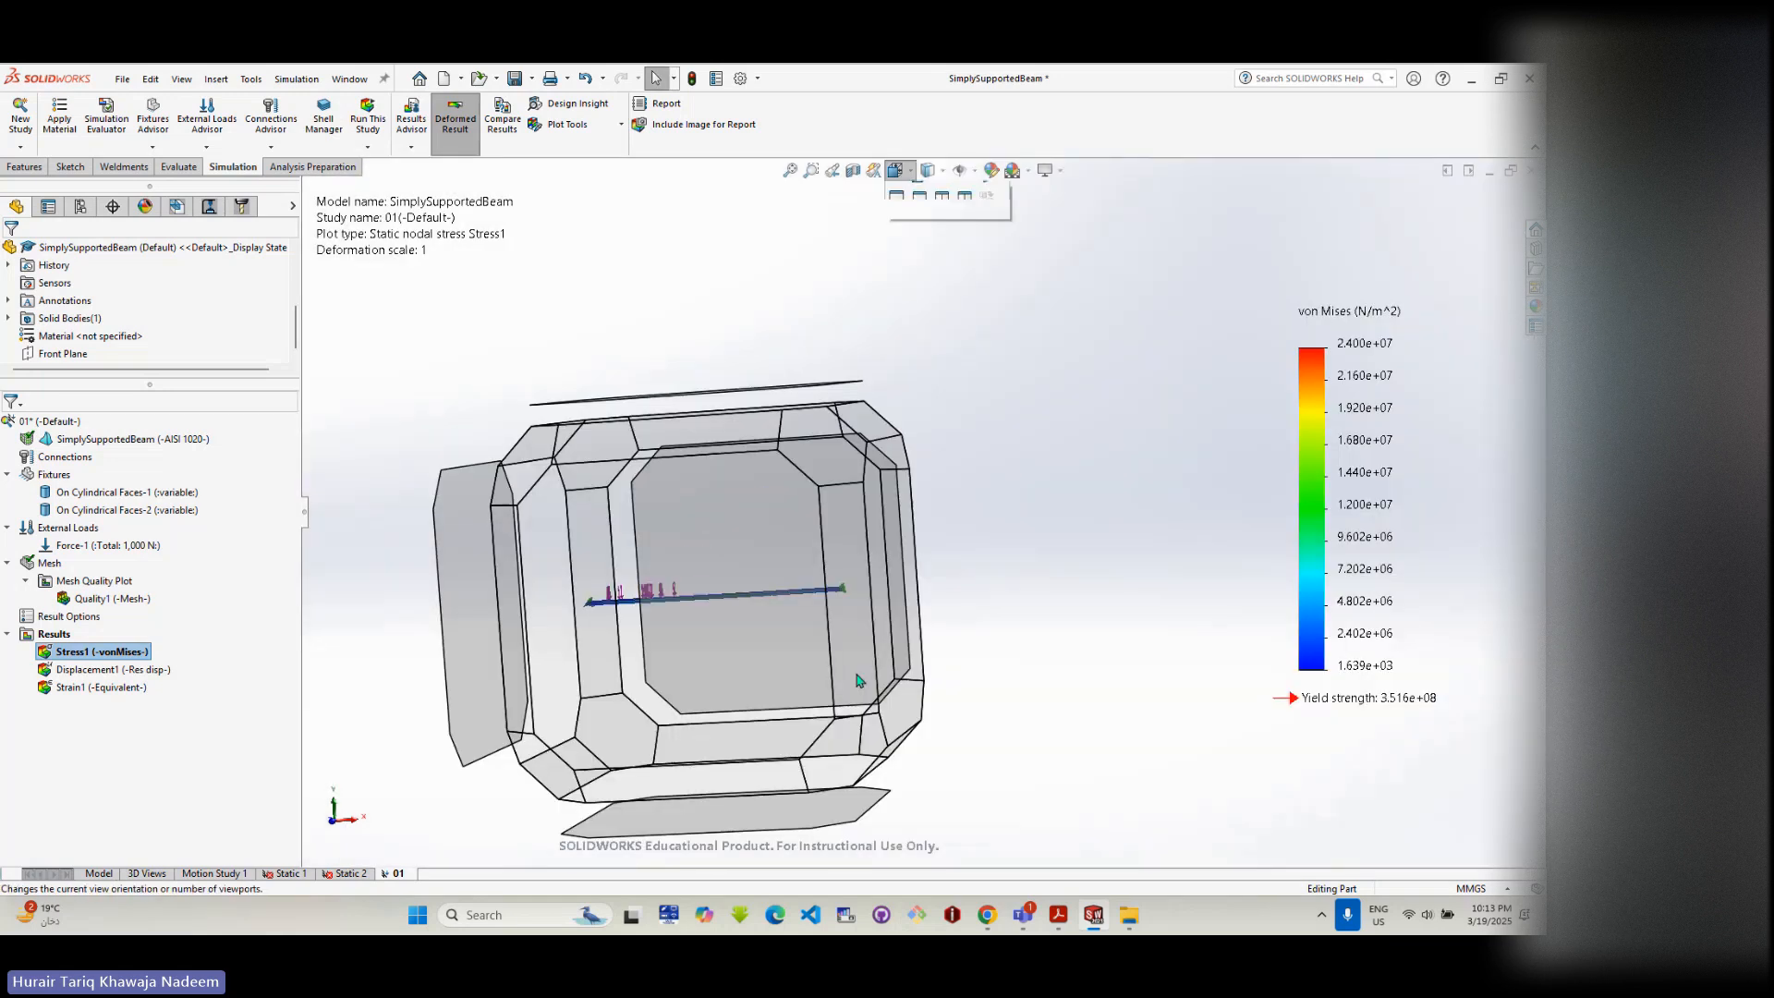
left_click(760, 658)
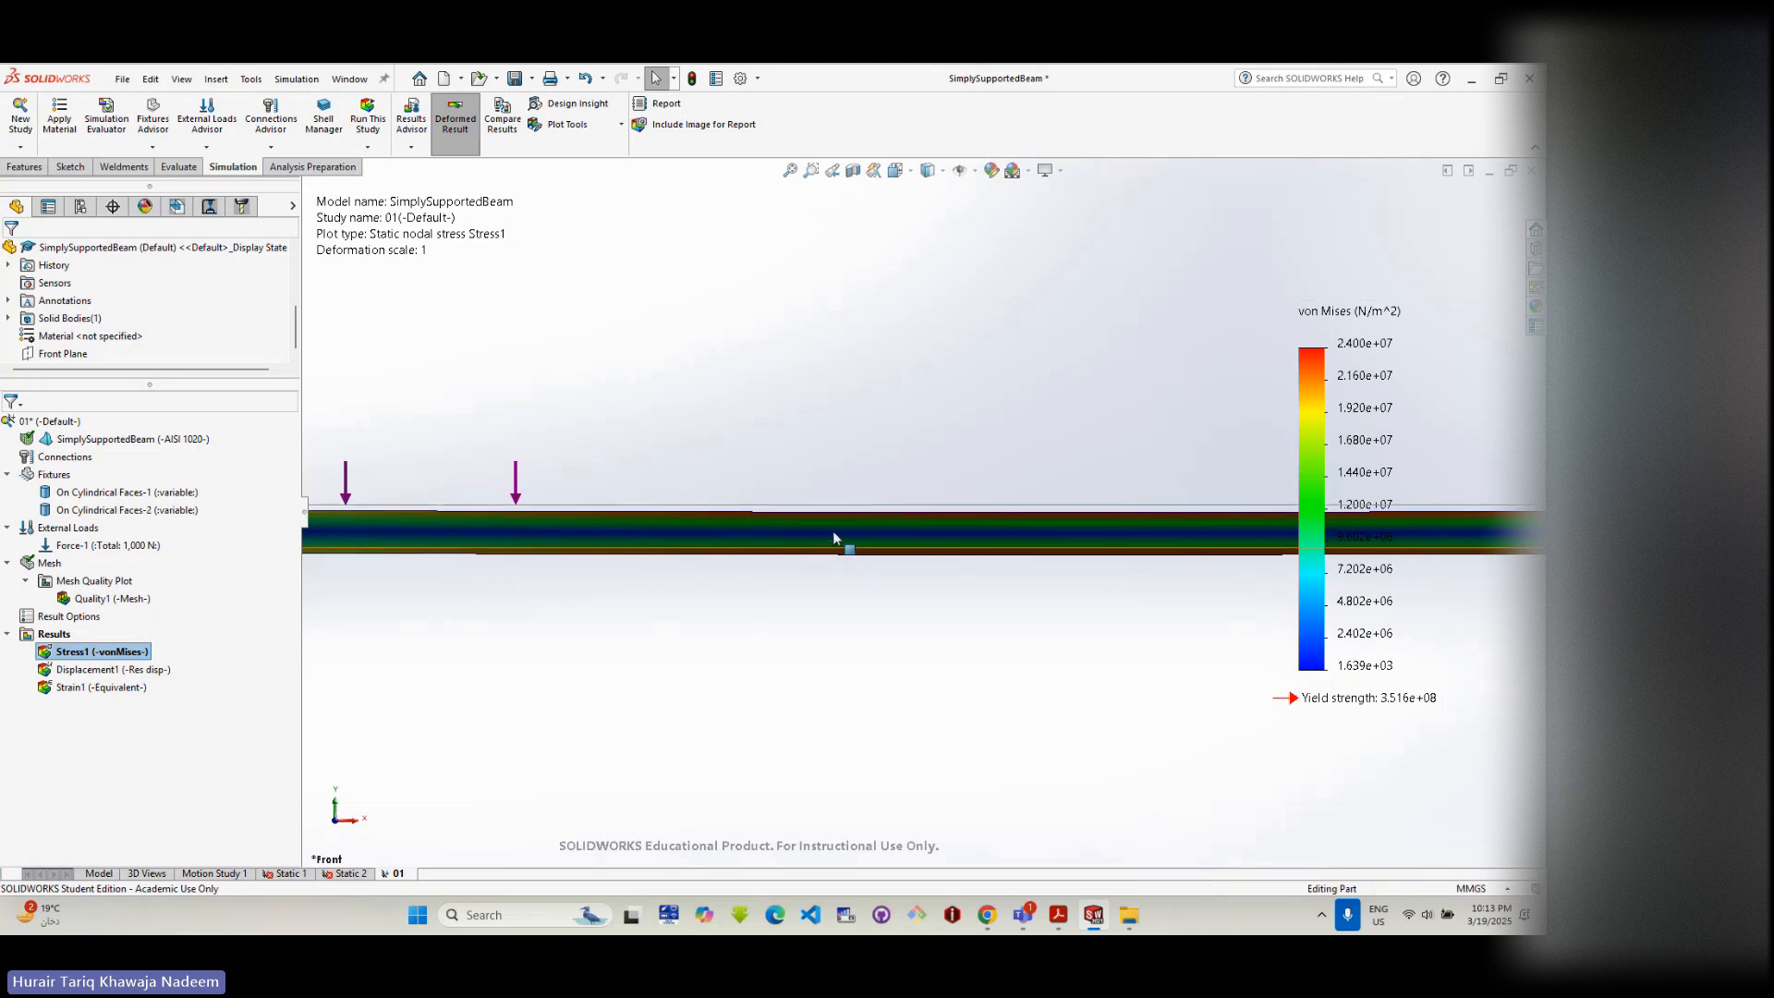
scroll(933, 523, "down", 3)
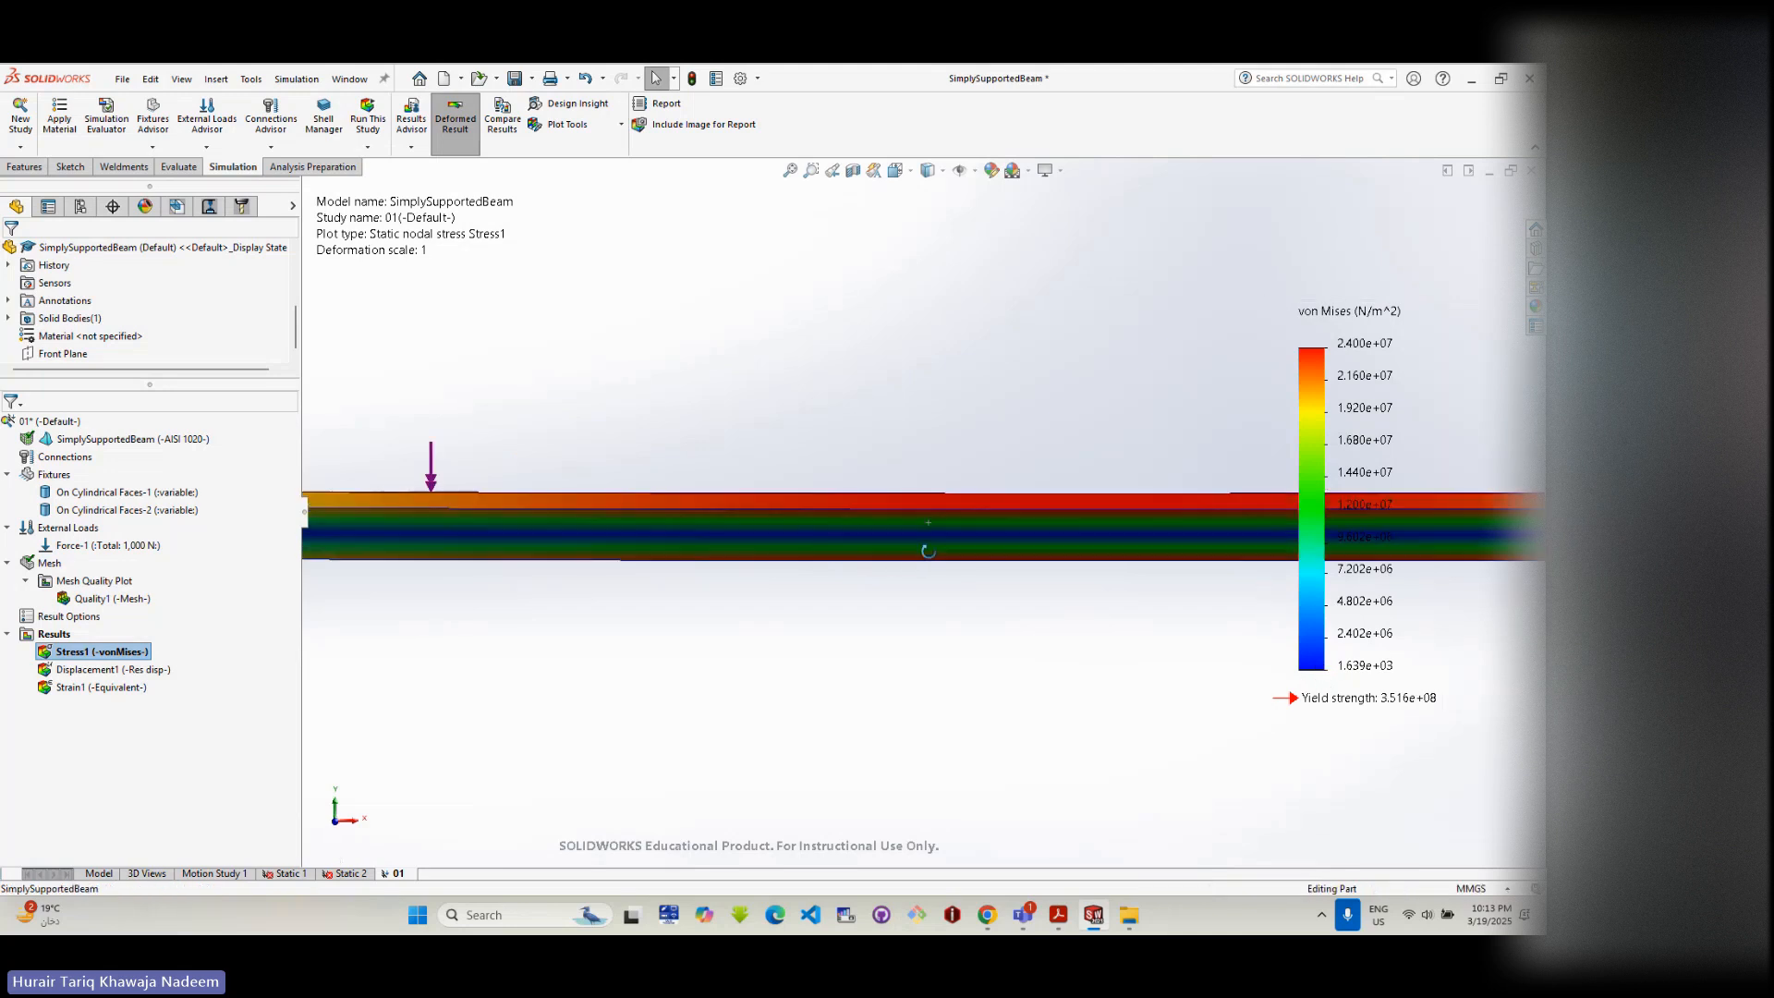
middle_click_drag(921, 690, 926, 598)
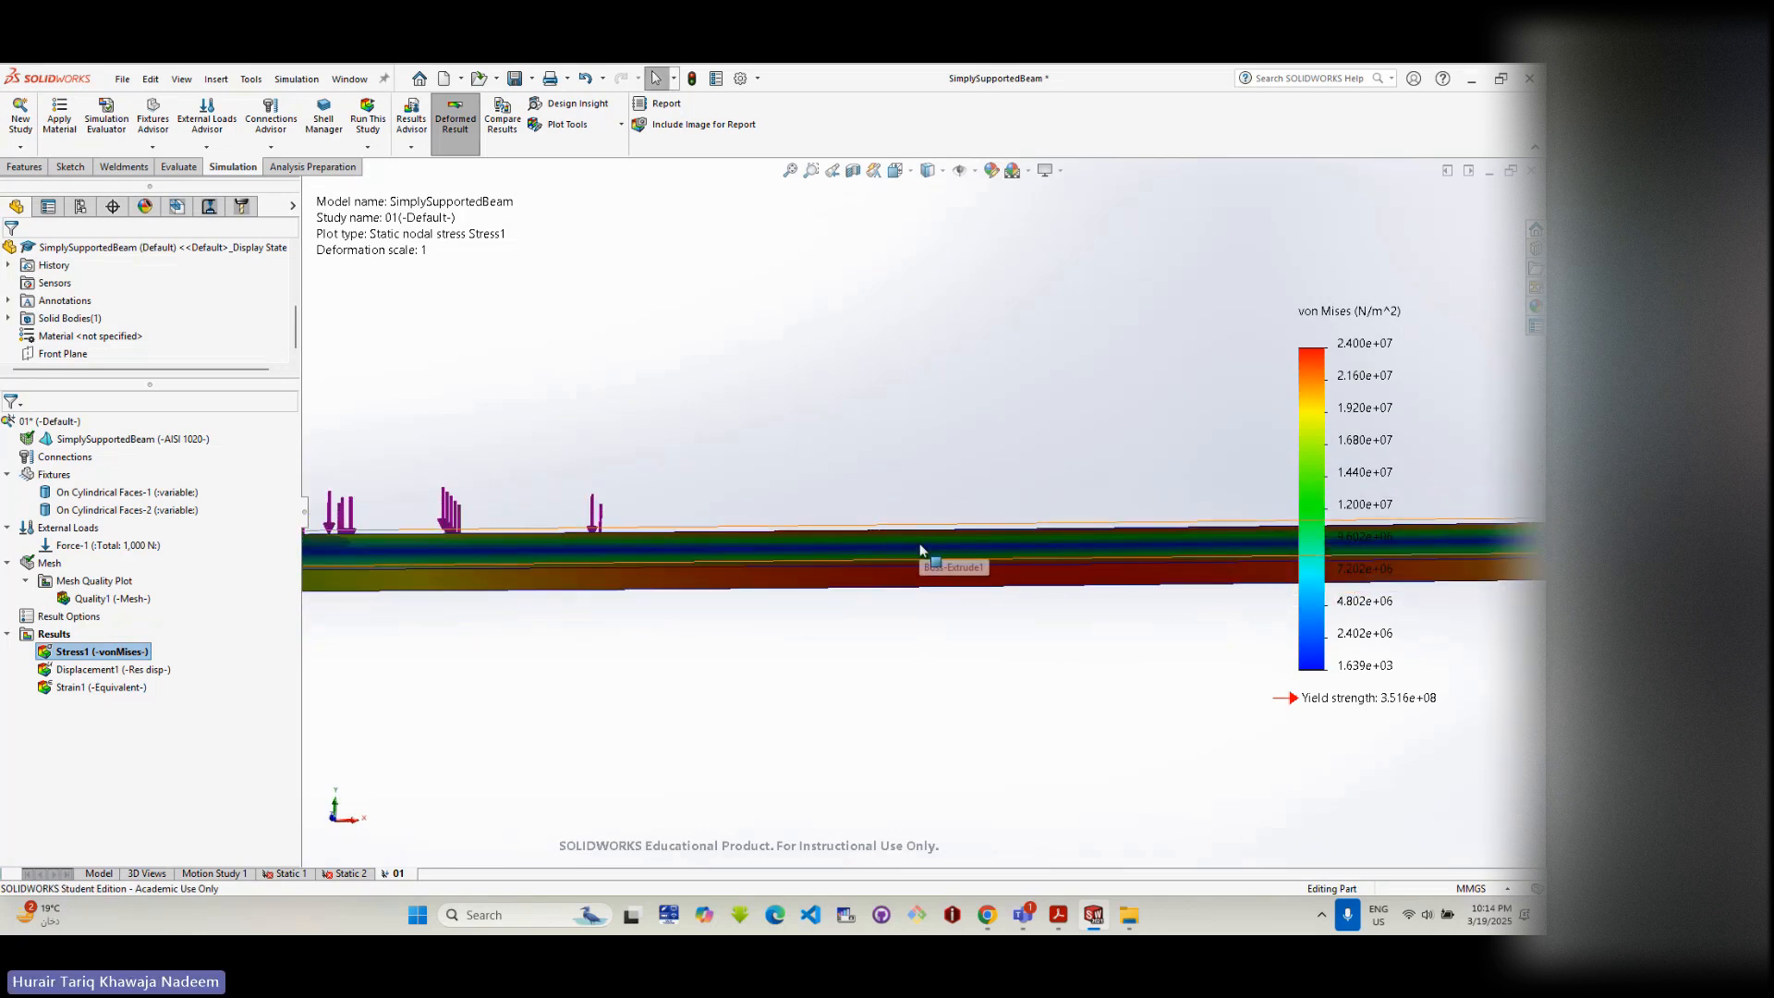
middle_click_drag(961, 553, 970, 525)
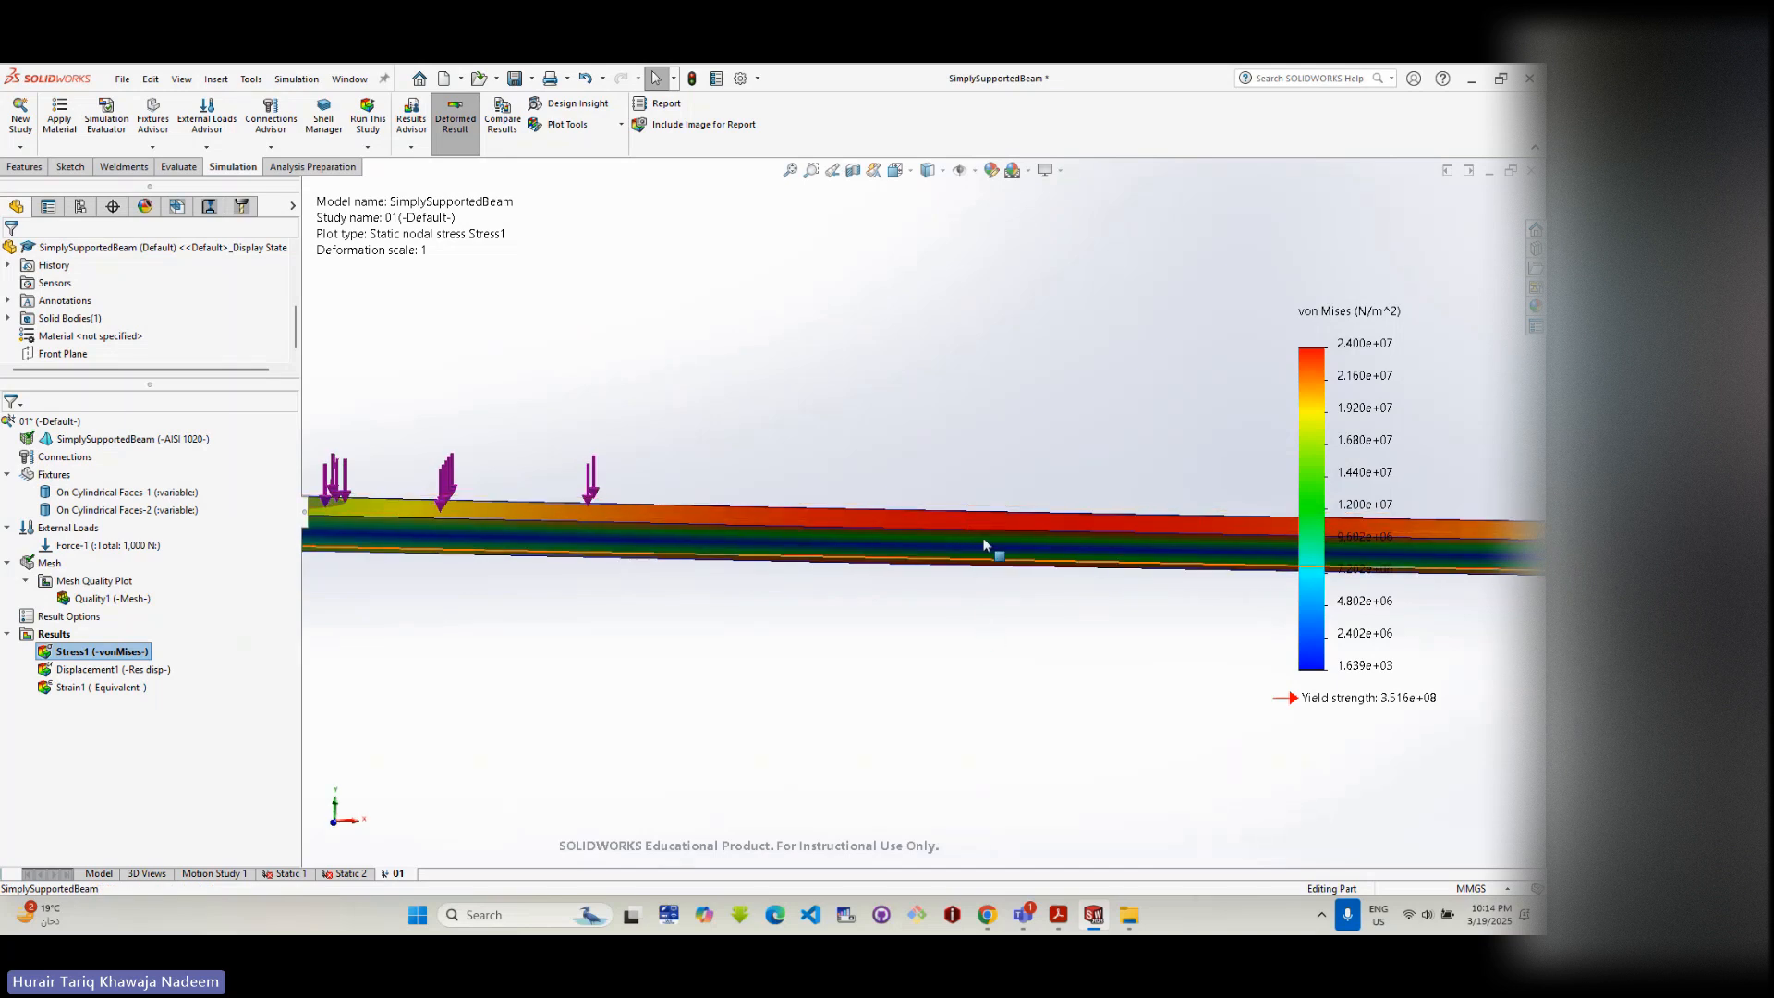
middle_click_drag(994, 521, 951, 547)
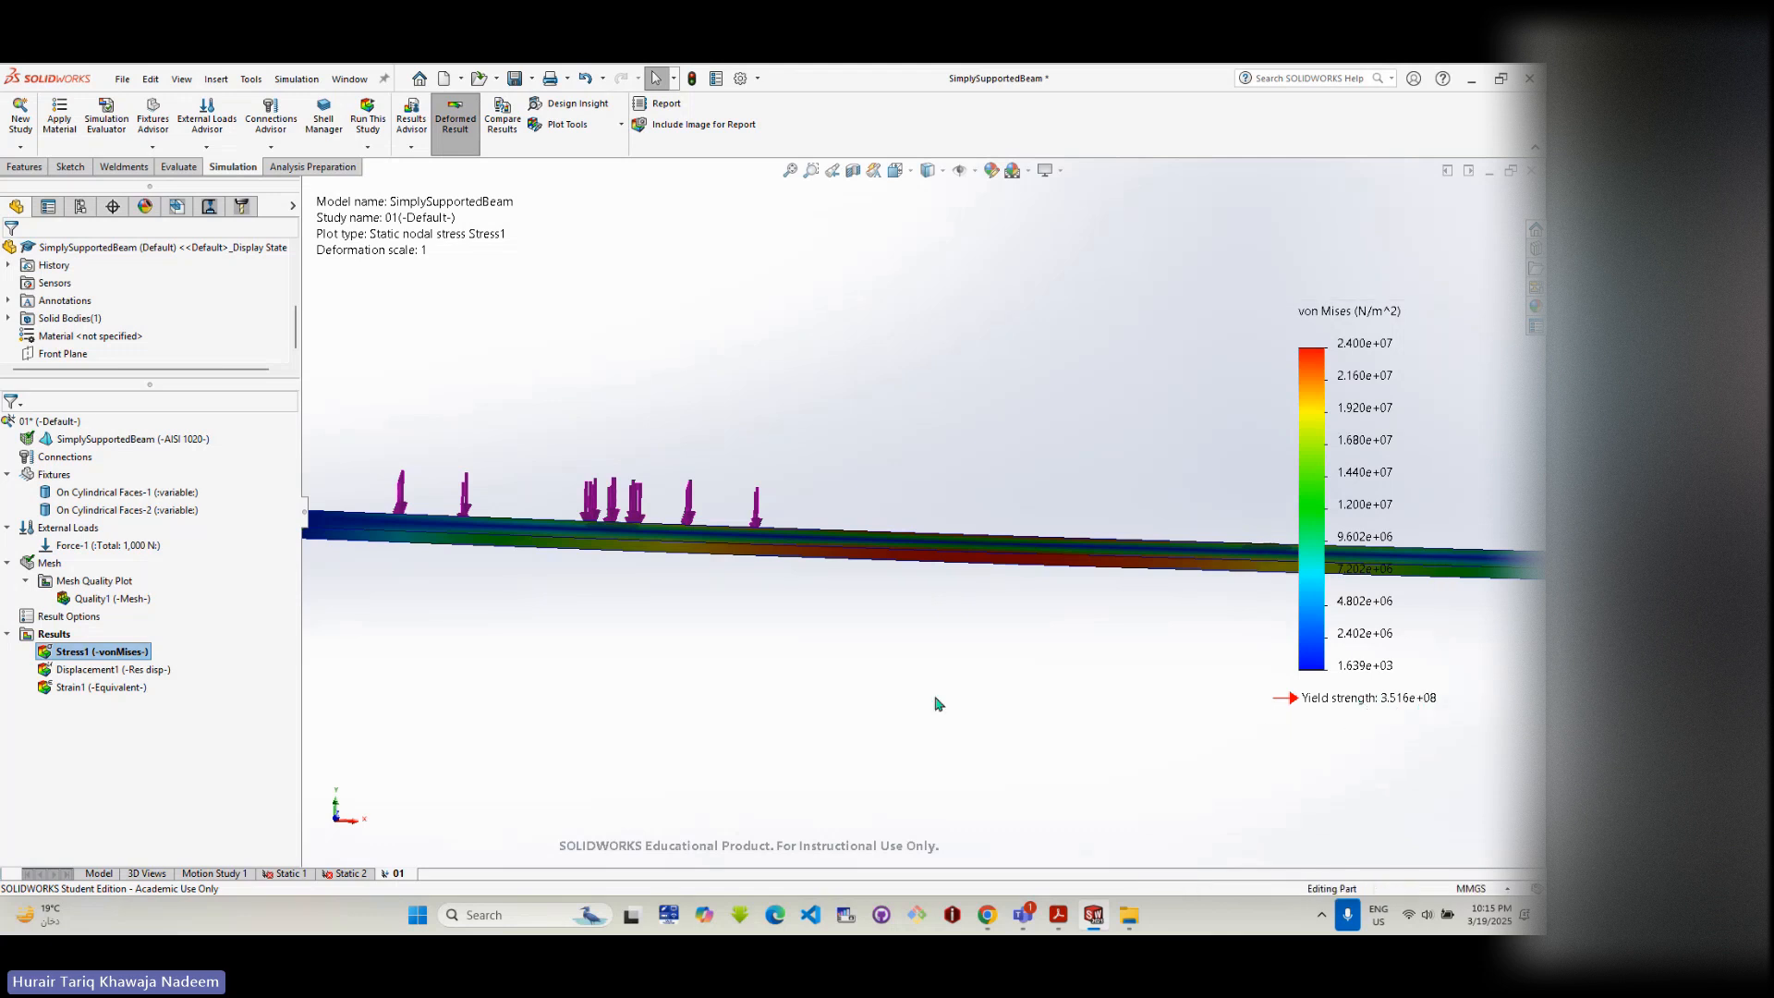
- Review the material properties assigned to the beam body in the study, leaving the AISI 1020 assignment as is
left_click(104, 440)
right_click(108, 442)
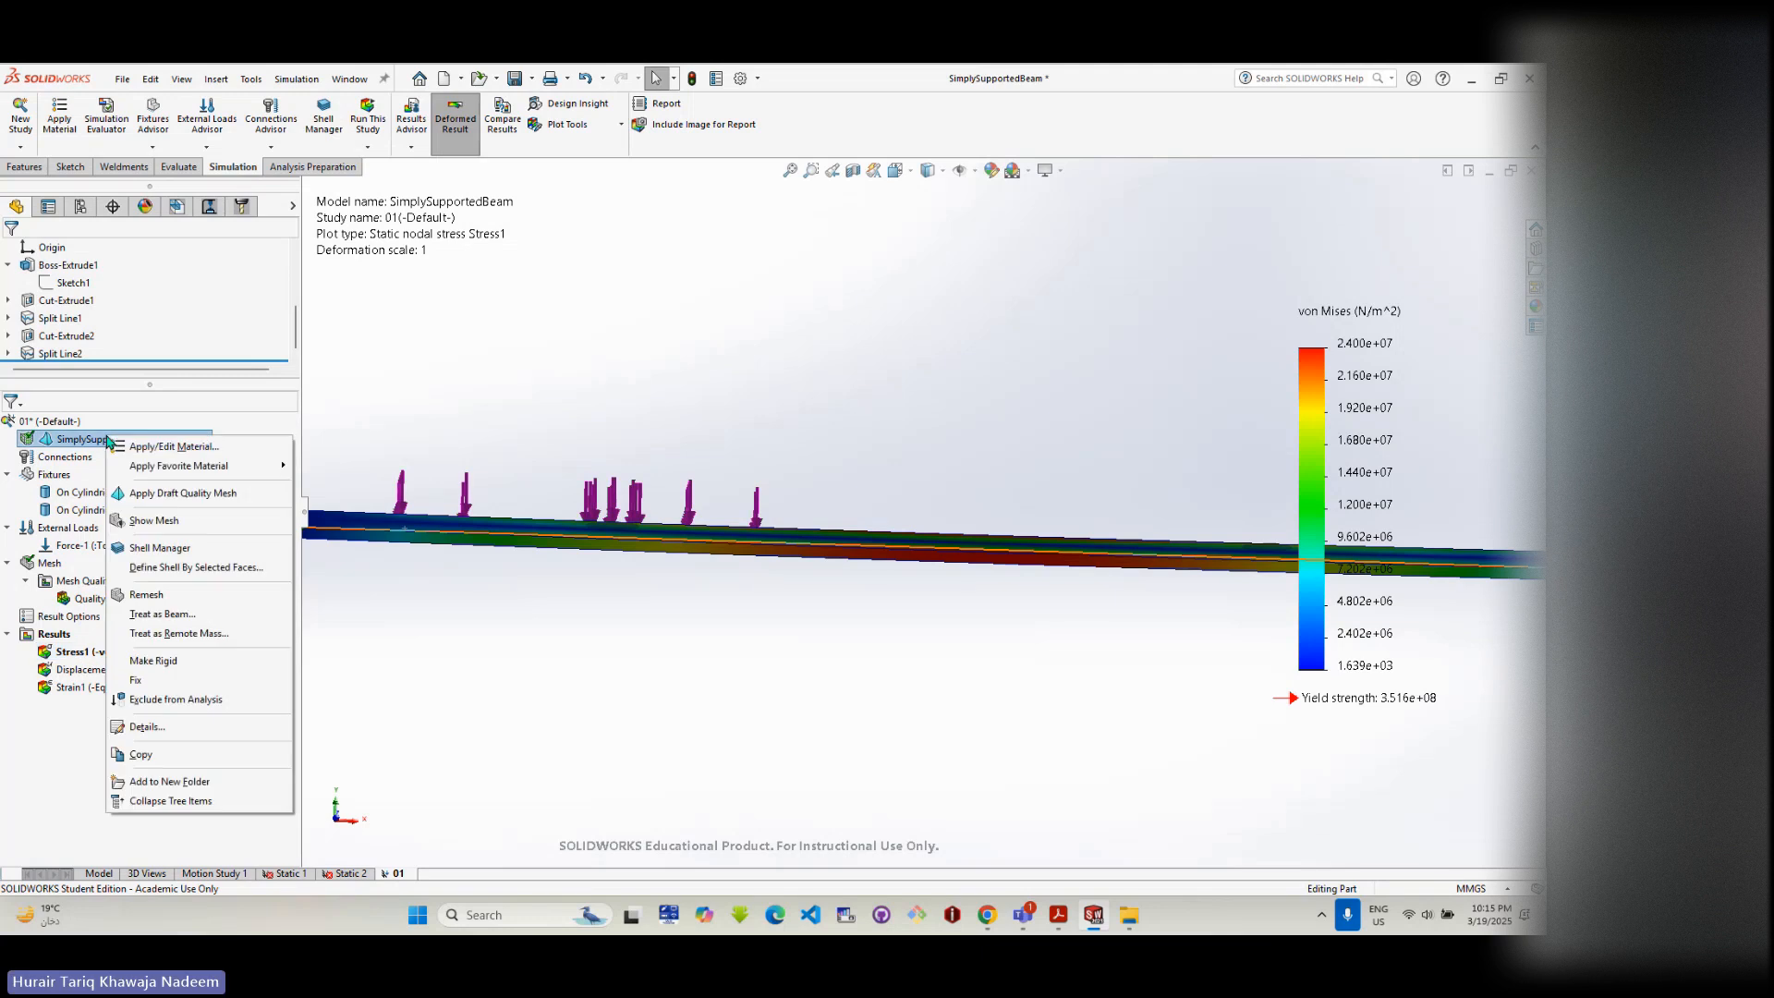
left_click(154, 447)
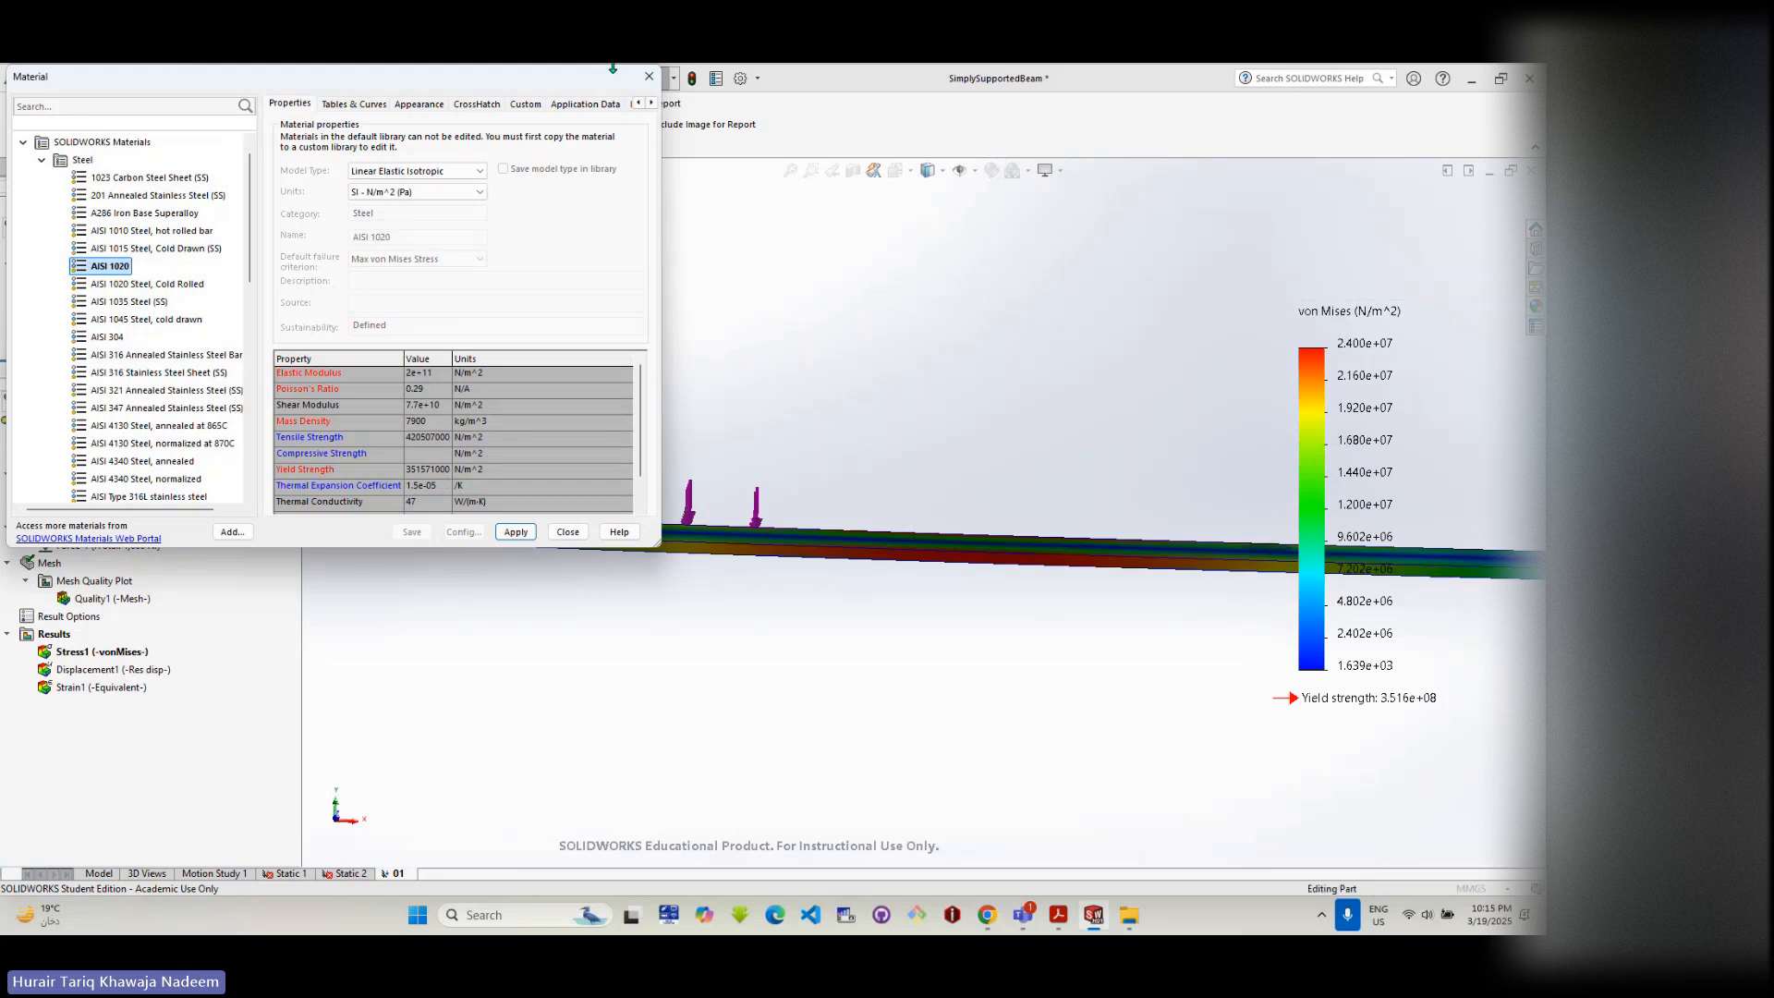
left_click(648, 75)
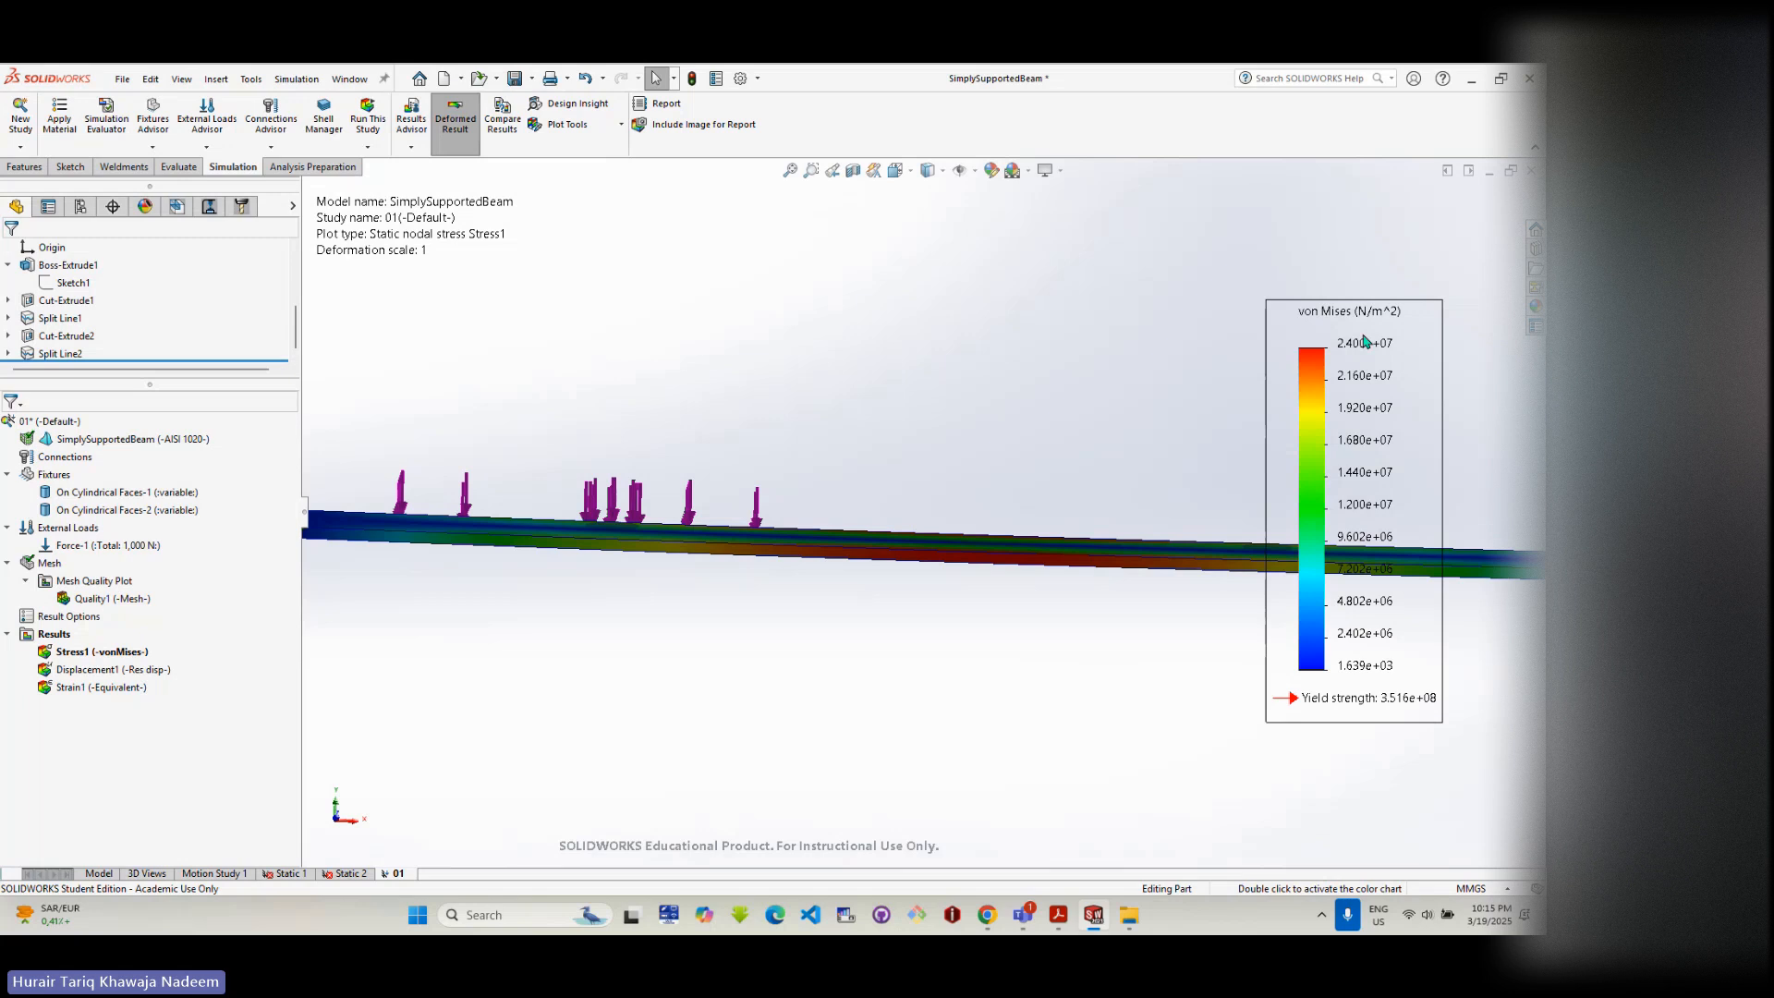
- Show the minimum and maximum annotations on the von Mises stress plot
right_click(1305, 334)
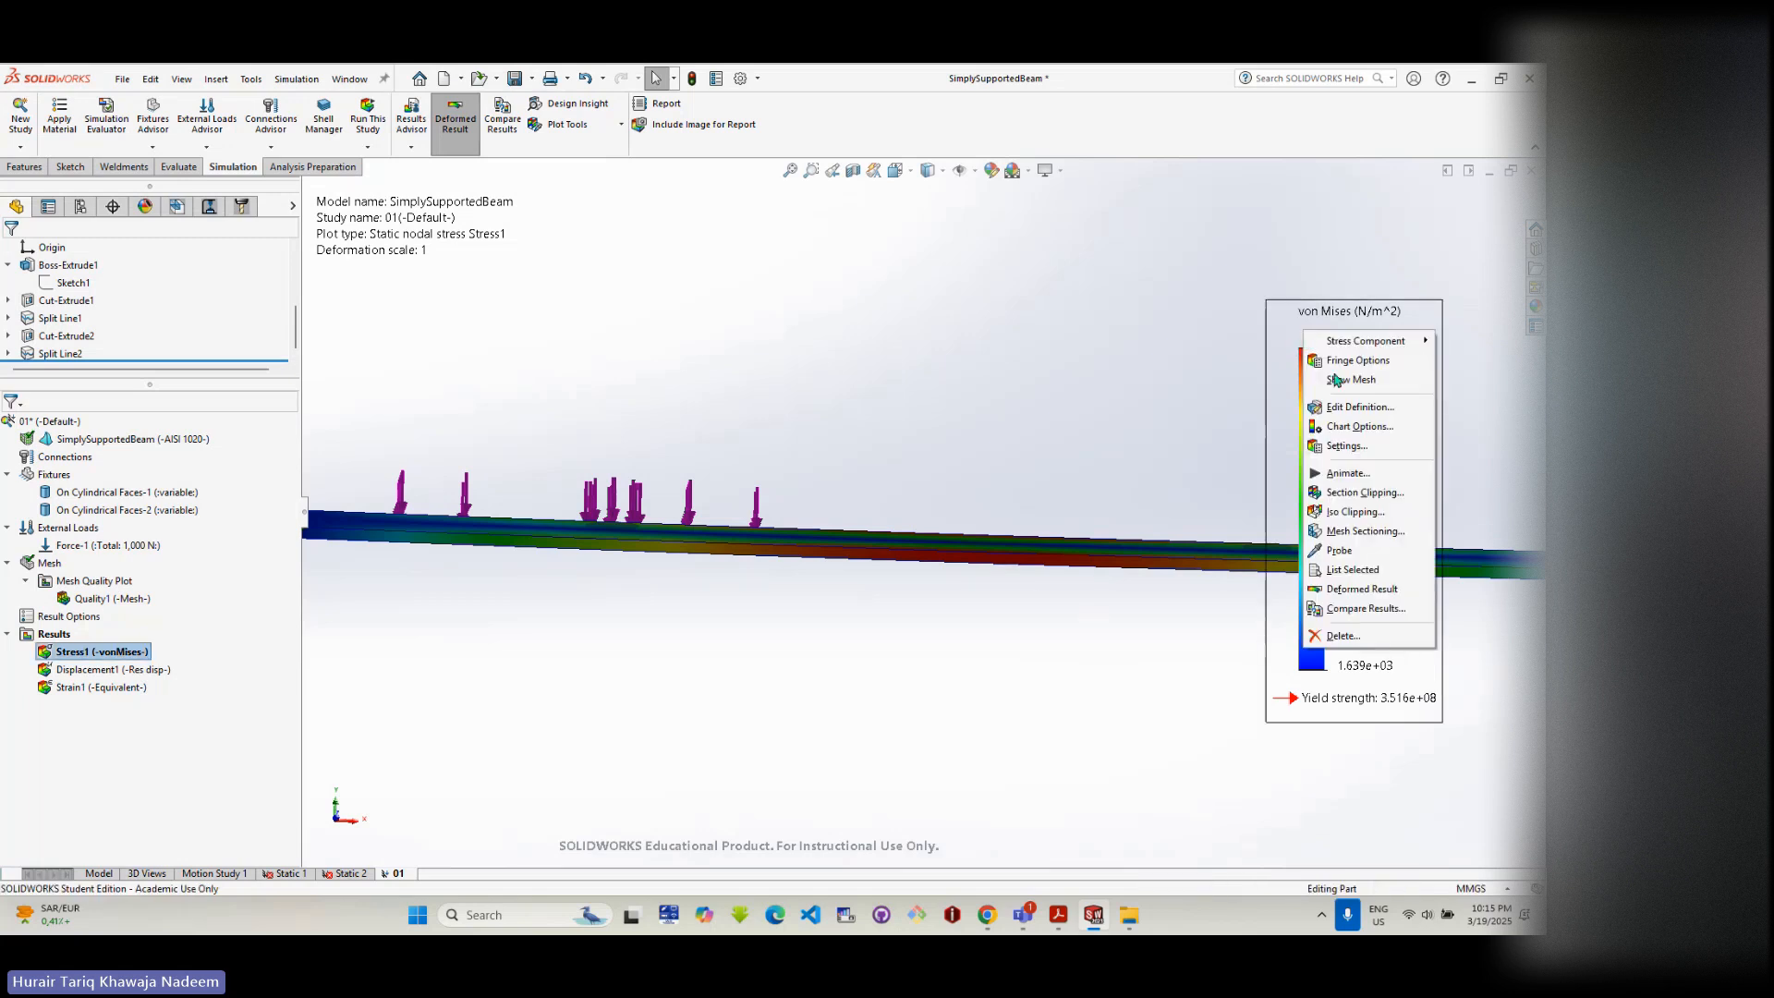
left_click(1350, 408)
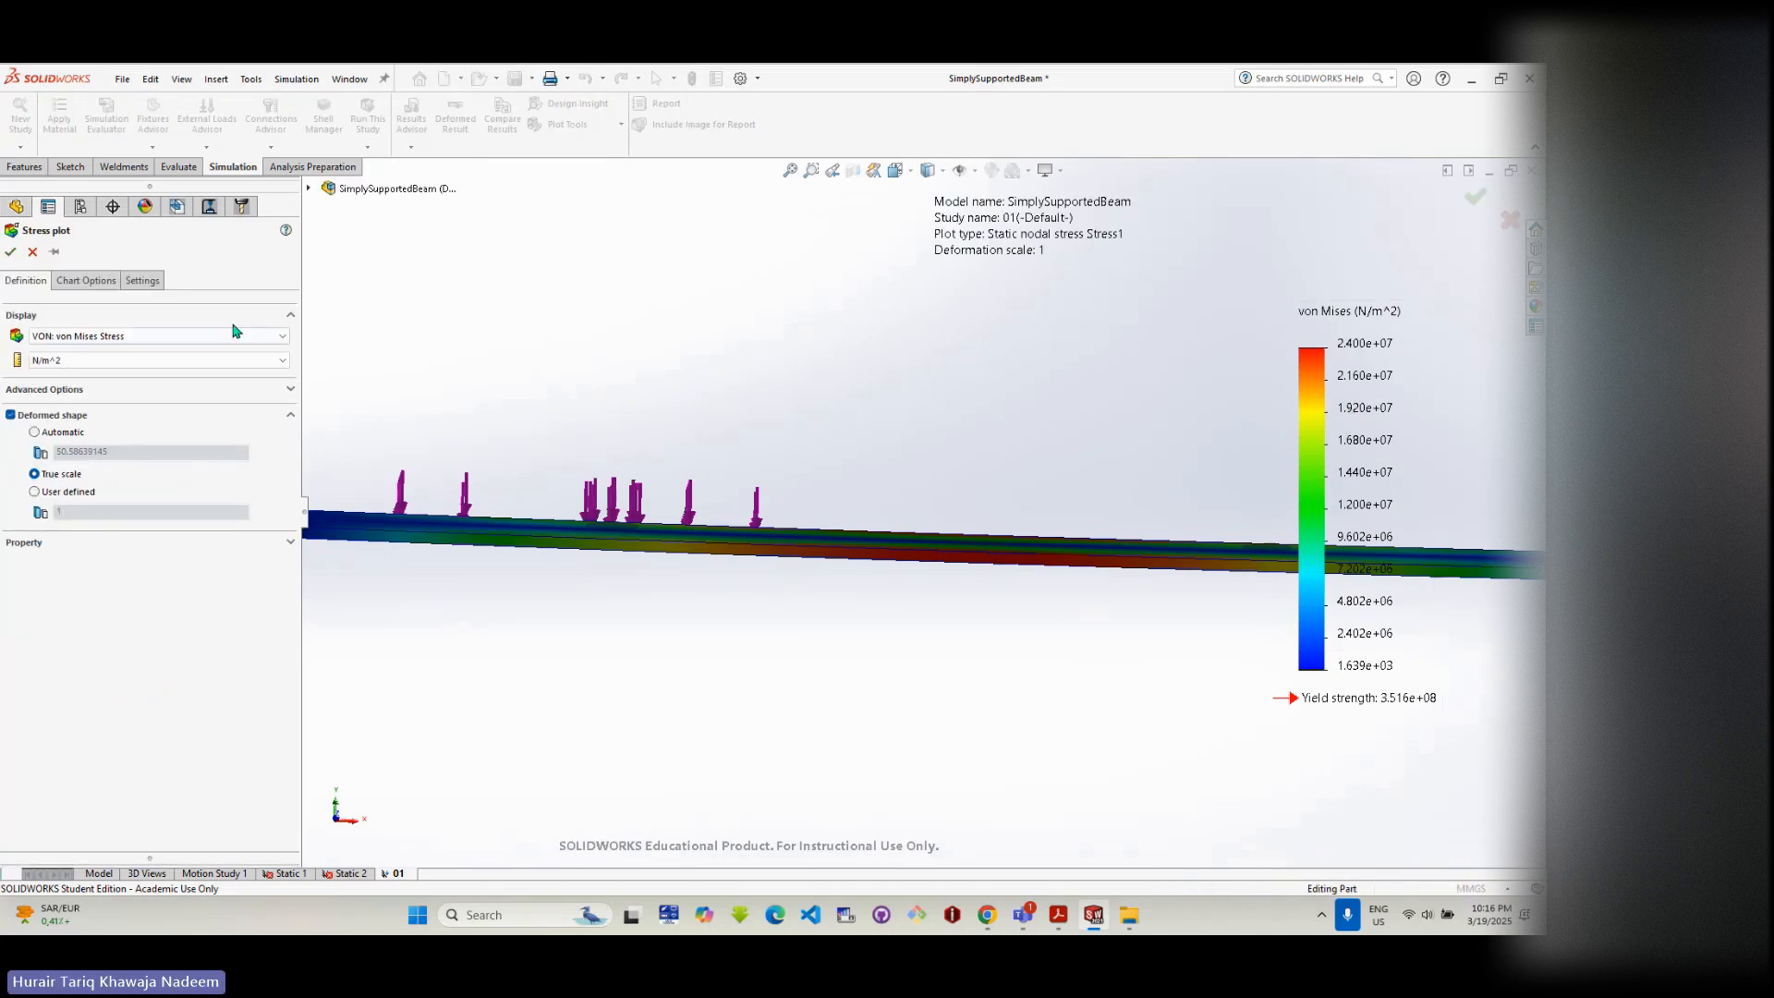
left_click(80, 285)
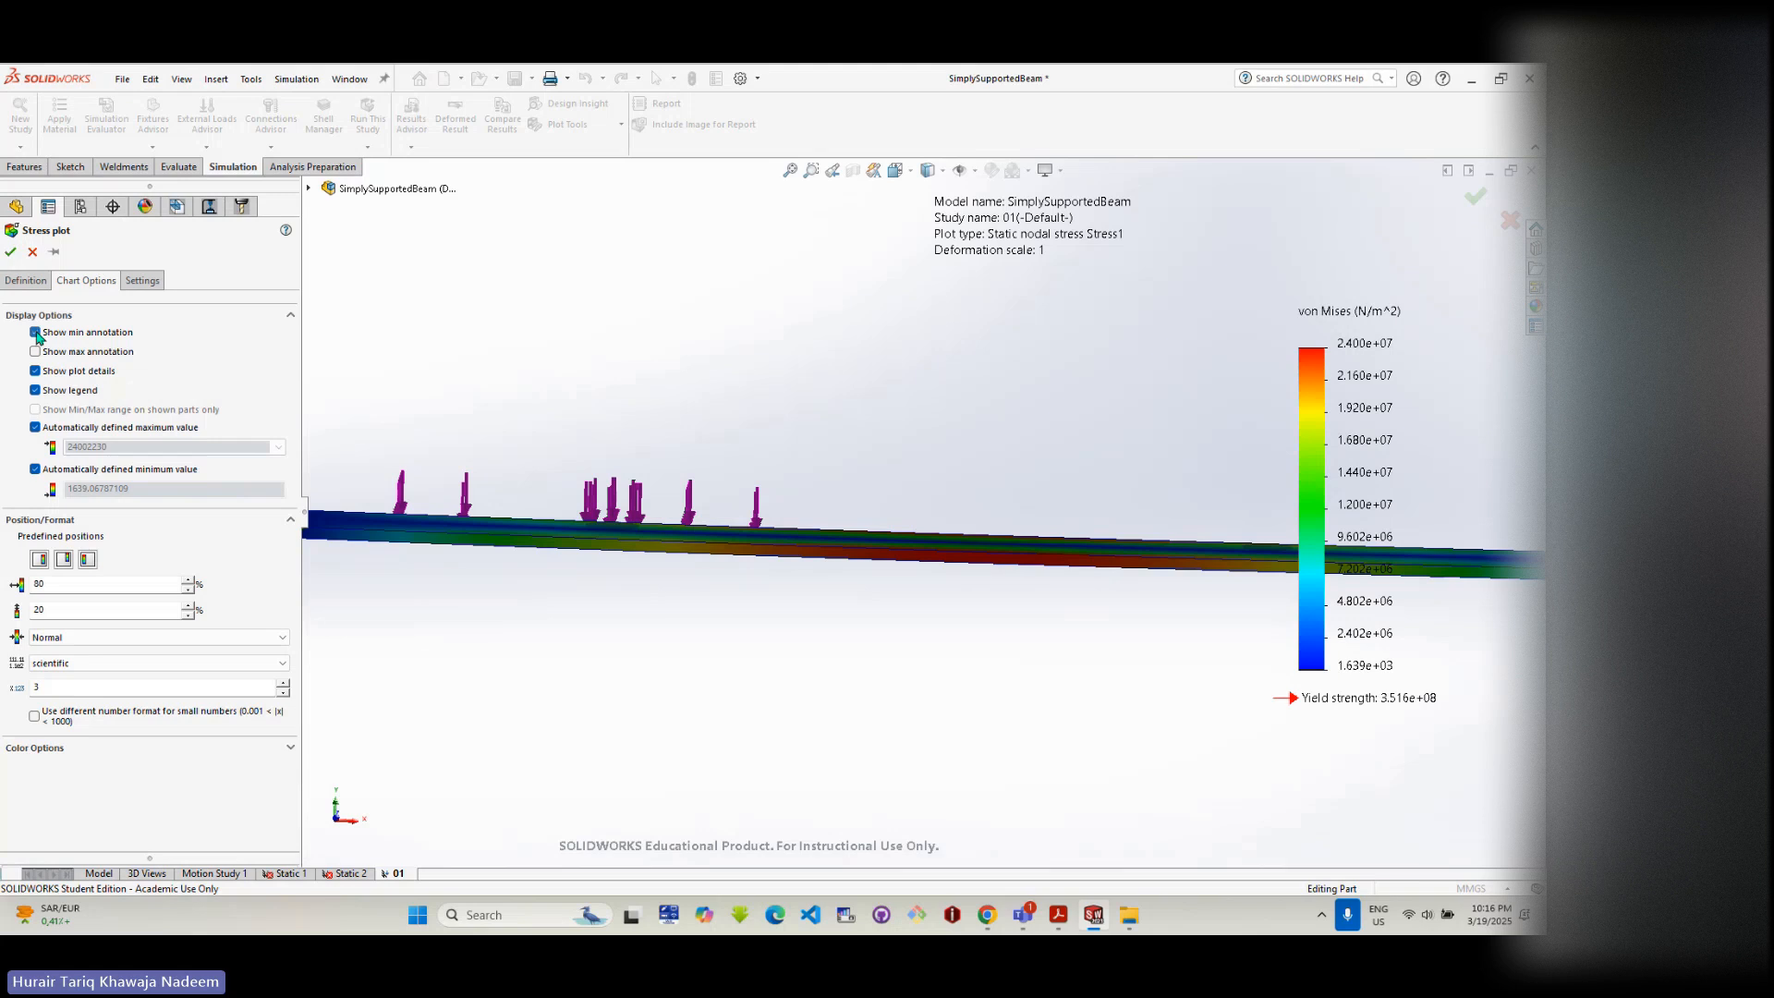
left_click(36, 352)
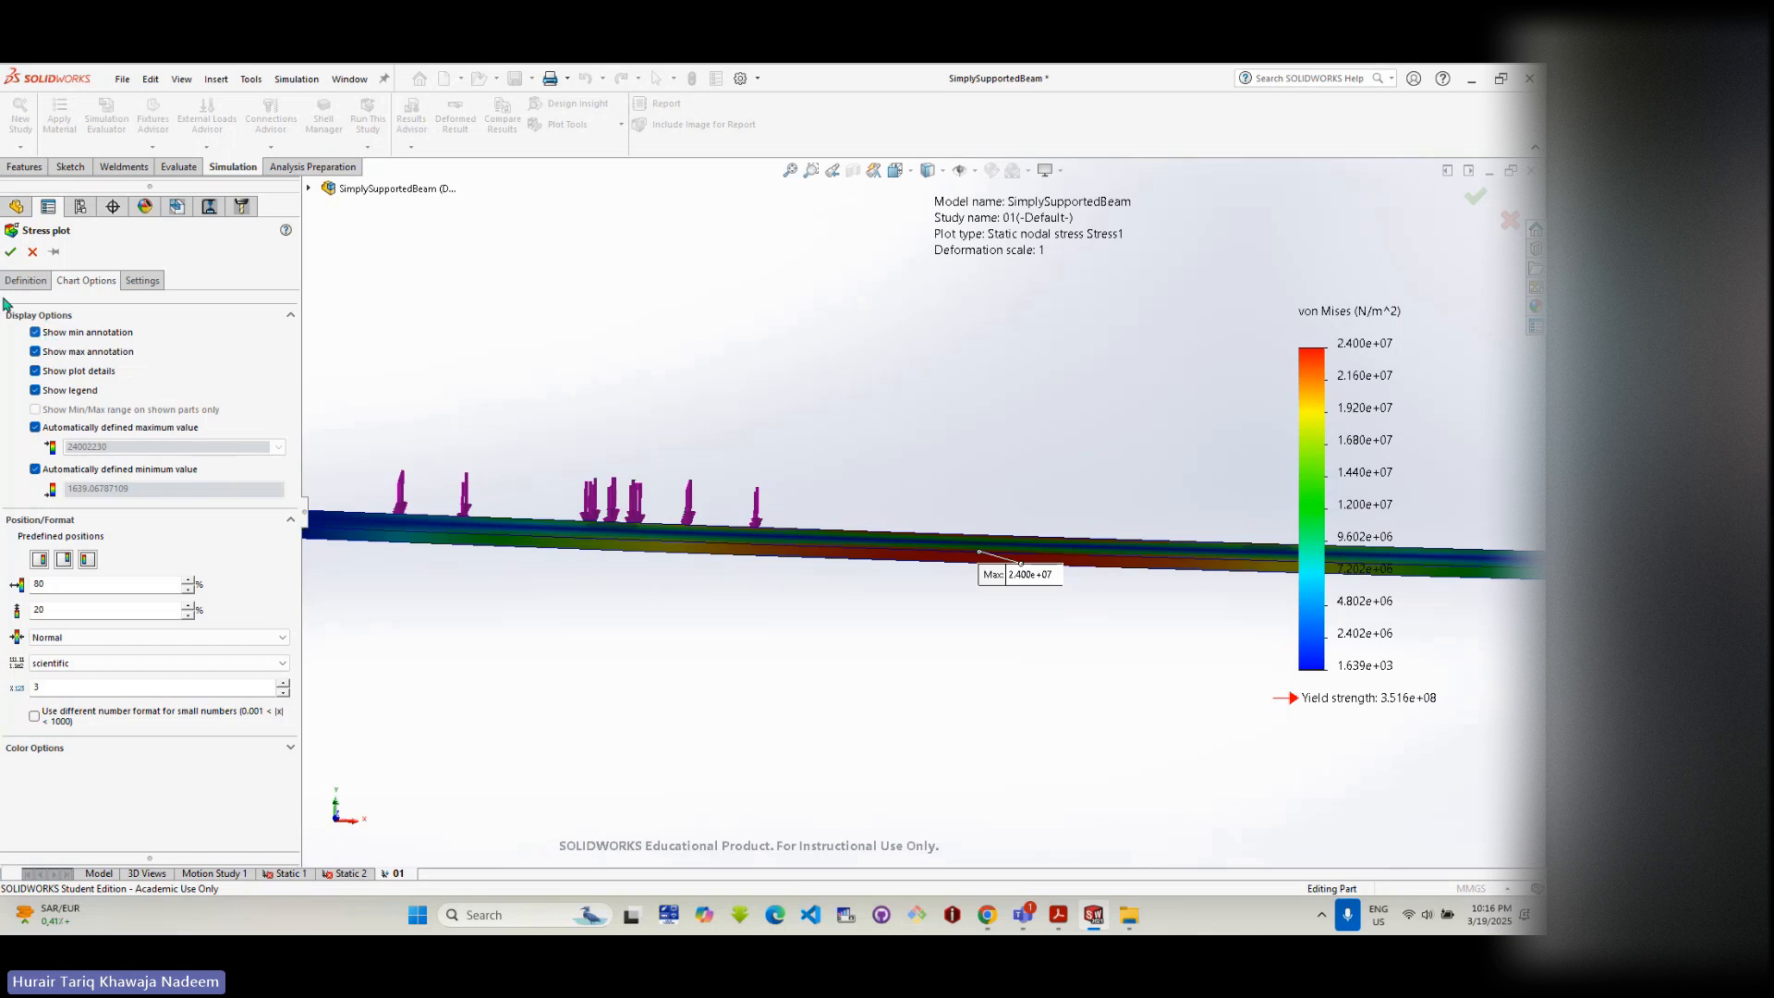
left_click(10, 251)
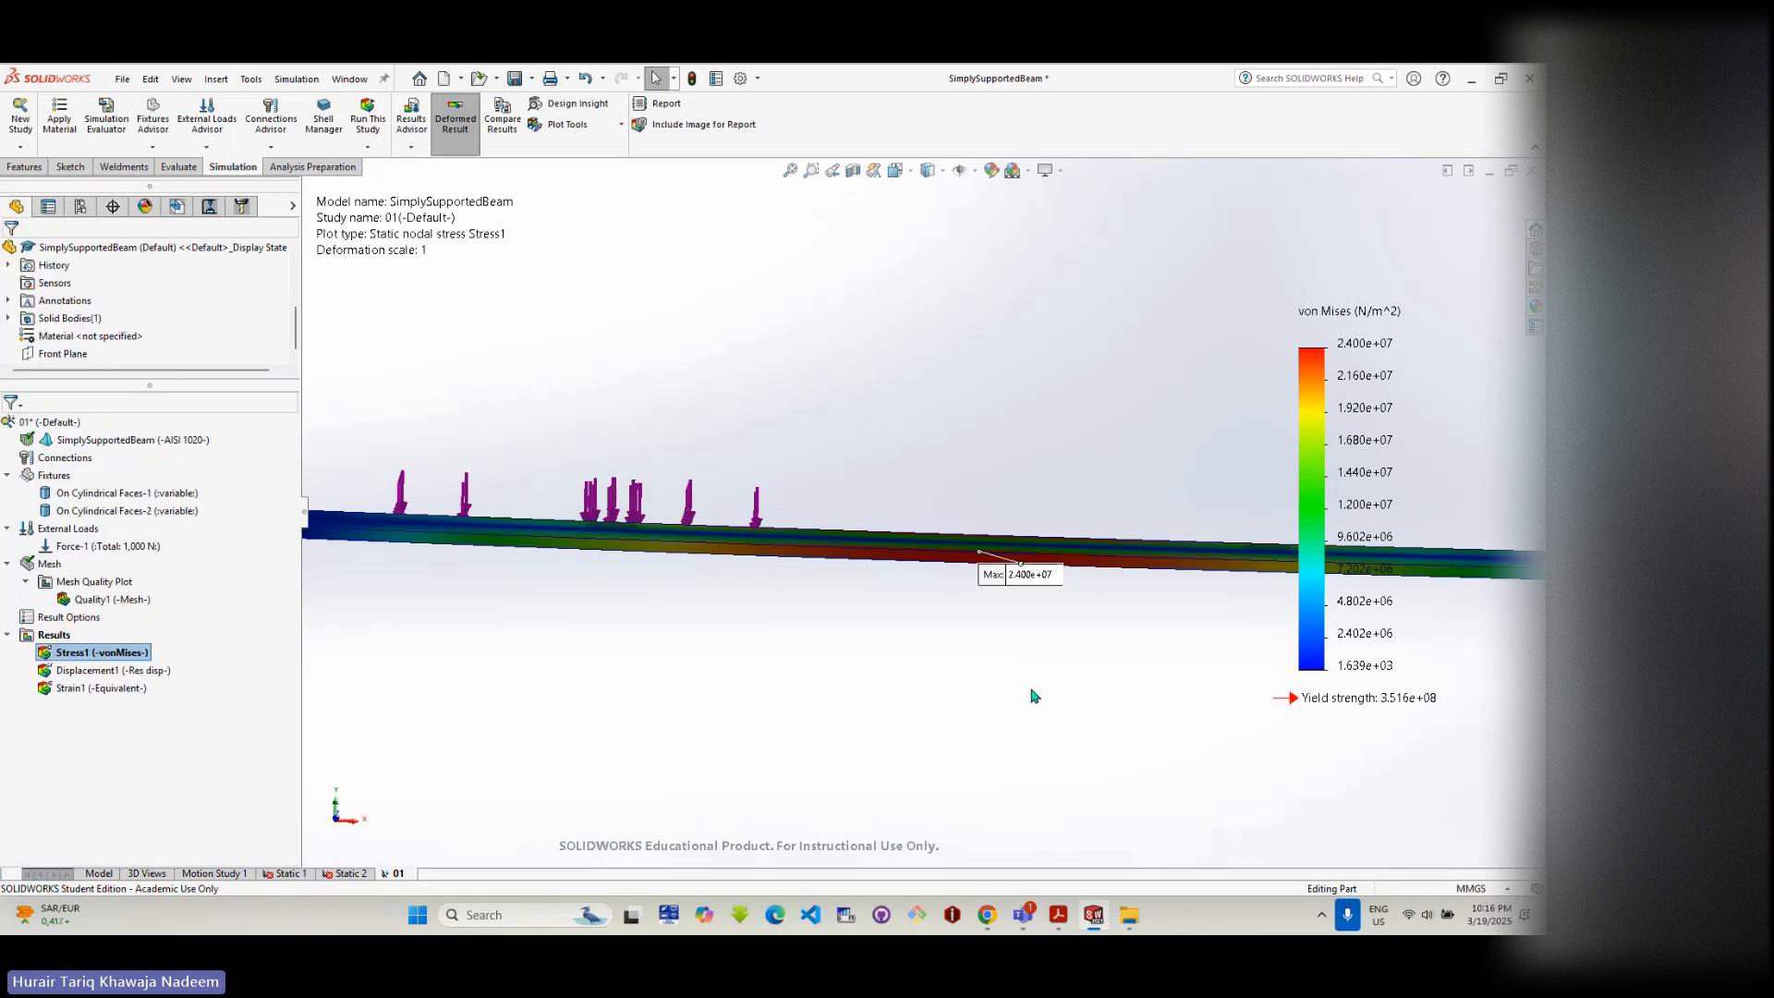
- Examine where the maximum and minimum stress annotations point on the beam, including the area around the end hole
scroll(1030, 690, "up", 2)
middle_click_drag(1030, 609, 1024, 665)
scroll(973, 575, "down", 2)
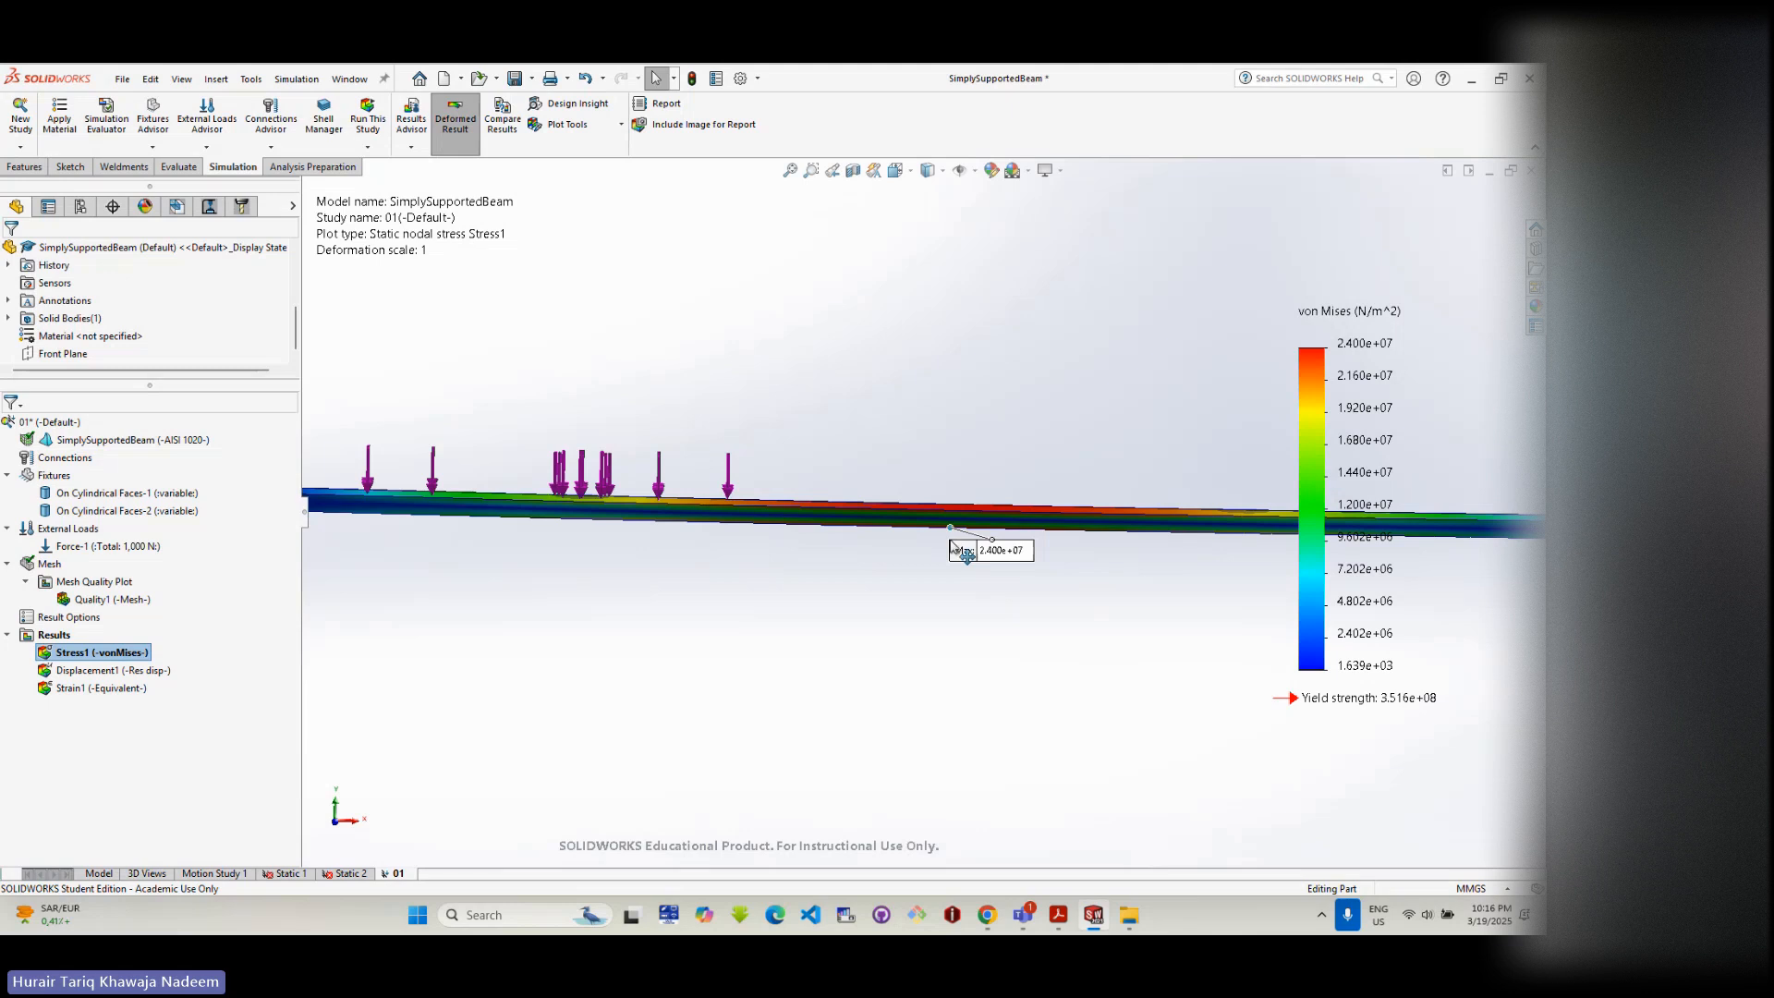
middle_click_drag(956, 547, 952, 456)
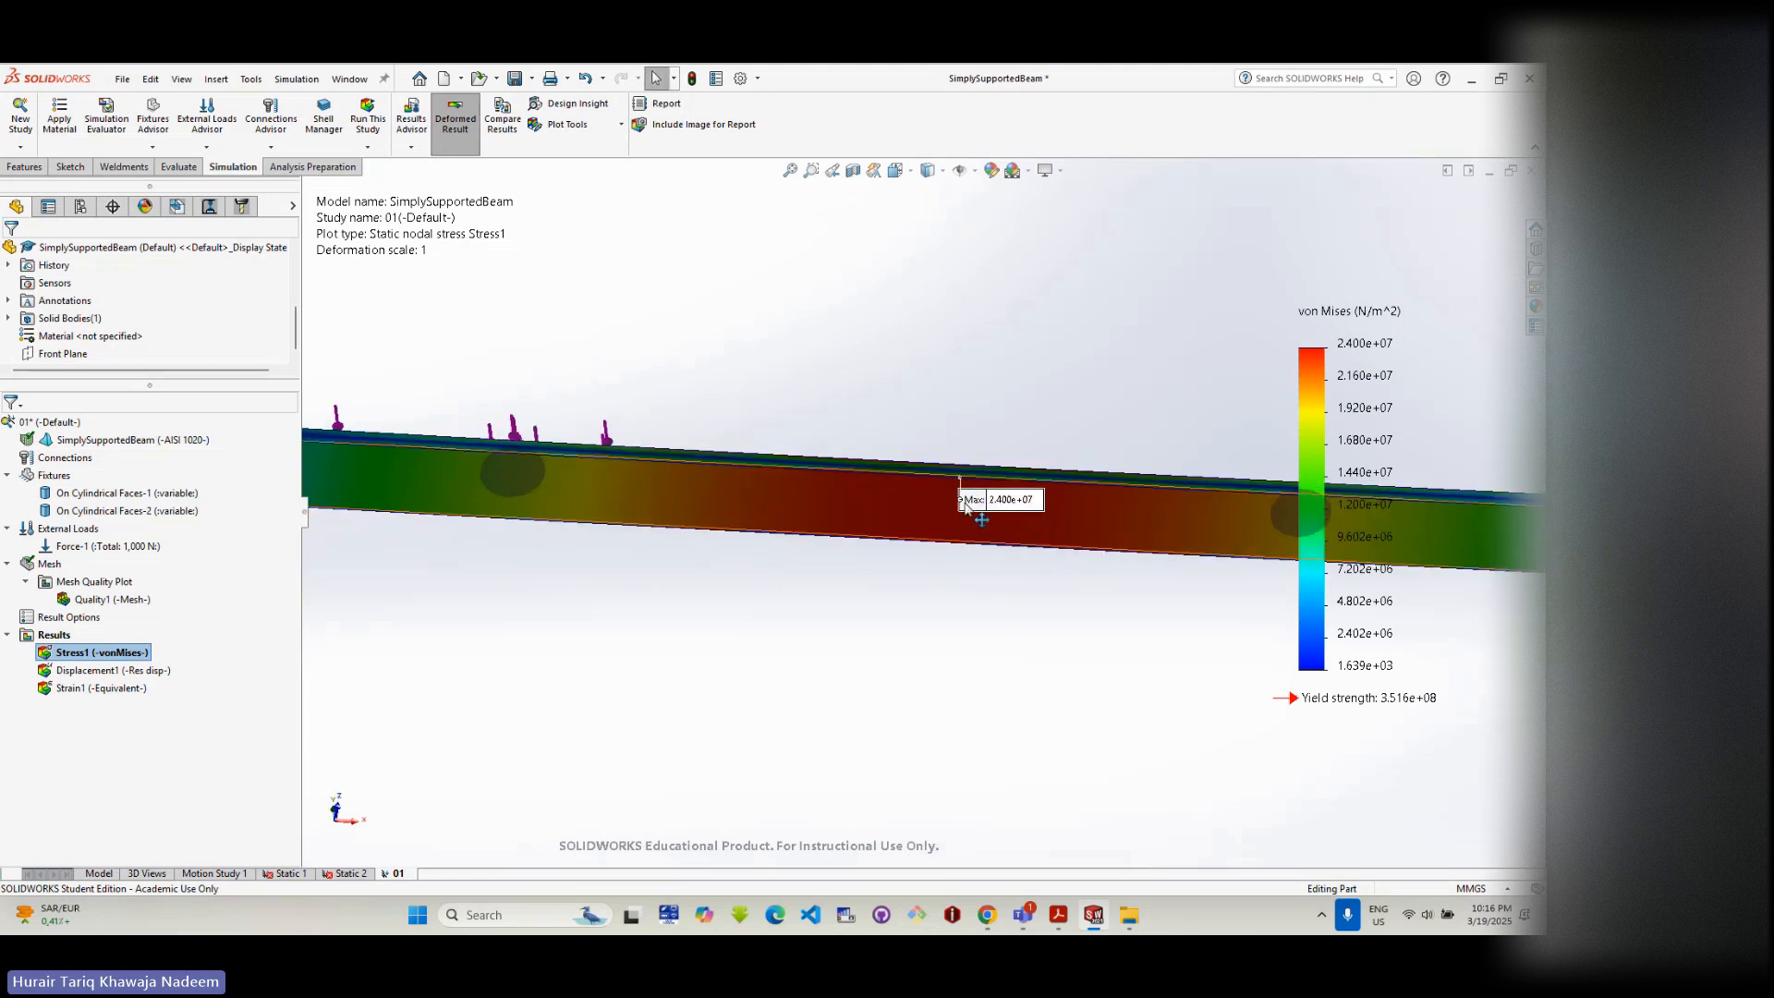
scroll(962, 560, "up", 5)
middle_click_drag(958, 596, 962, 556)
scroll(591, 555, "down", 4)
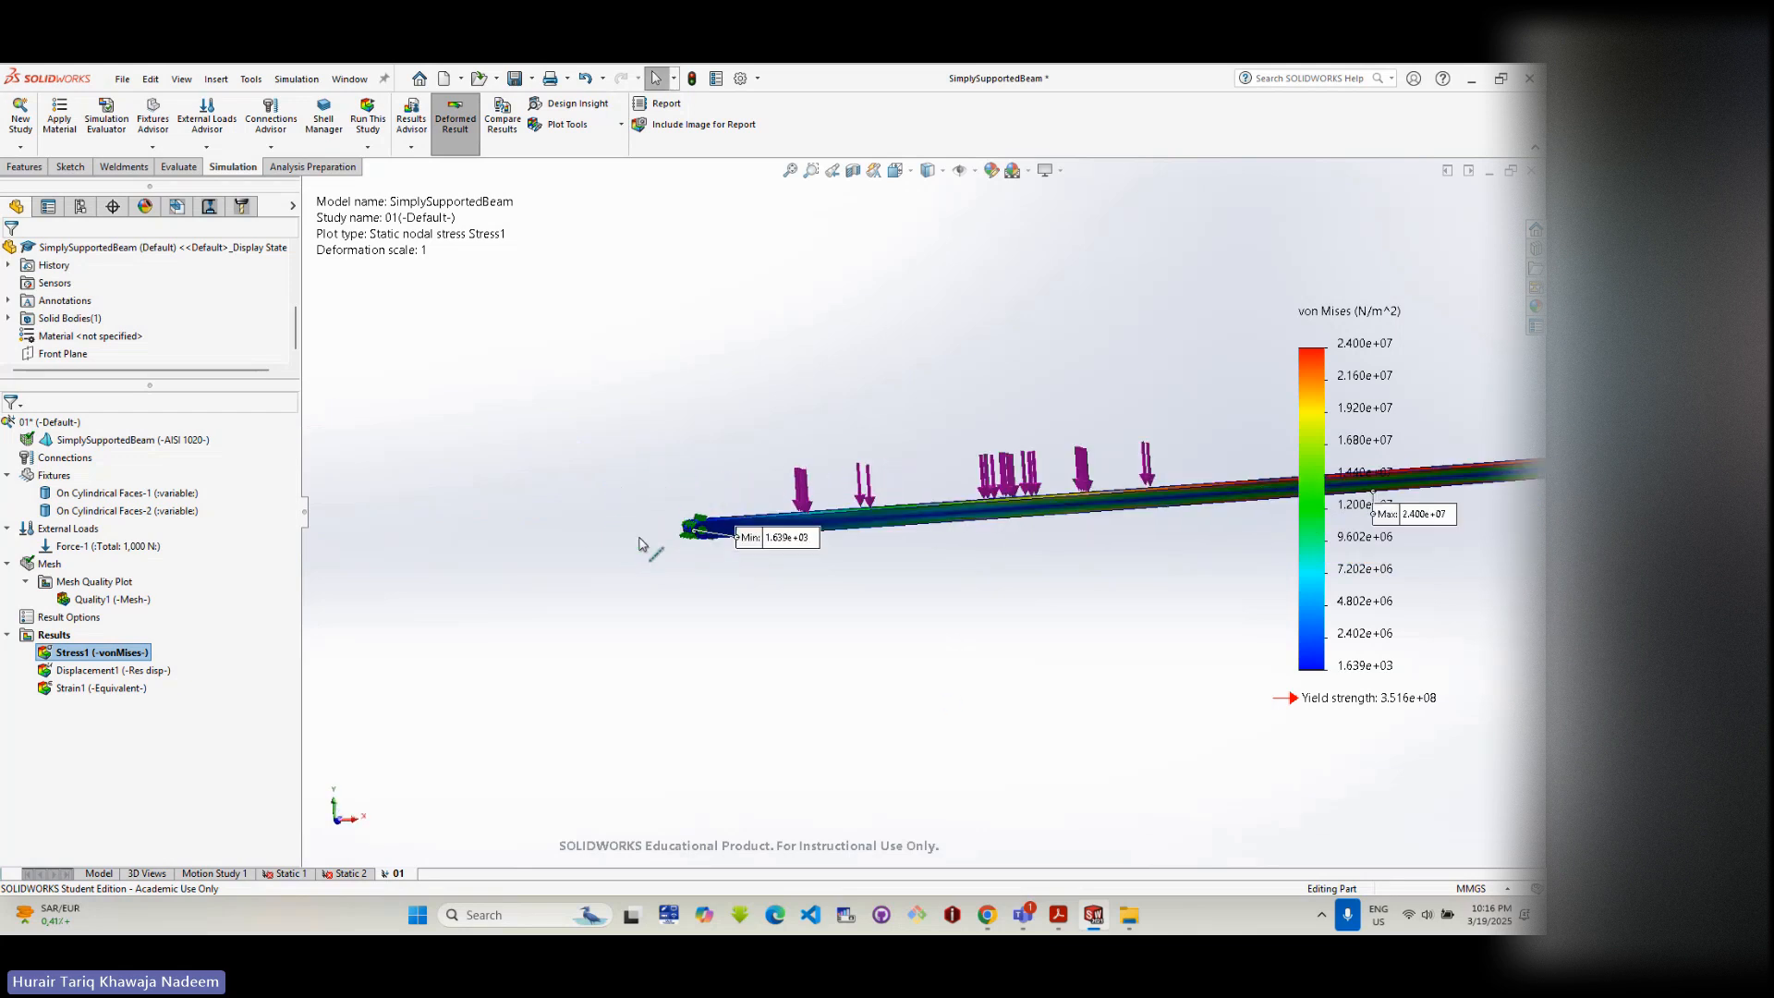
scroll(647, 543, "down", 3)
scroll(848, 524, "down", 2)
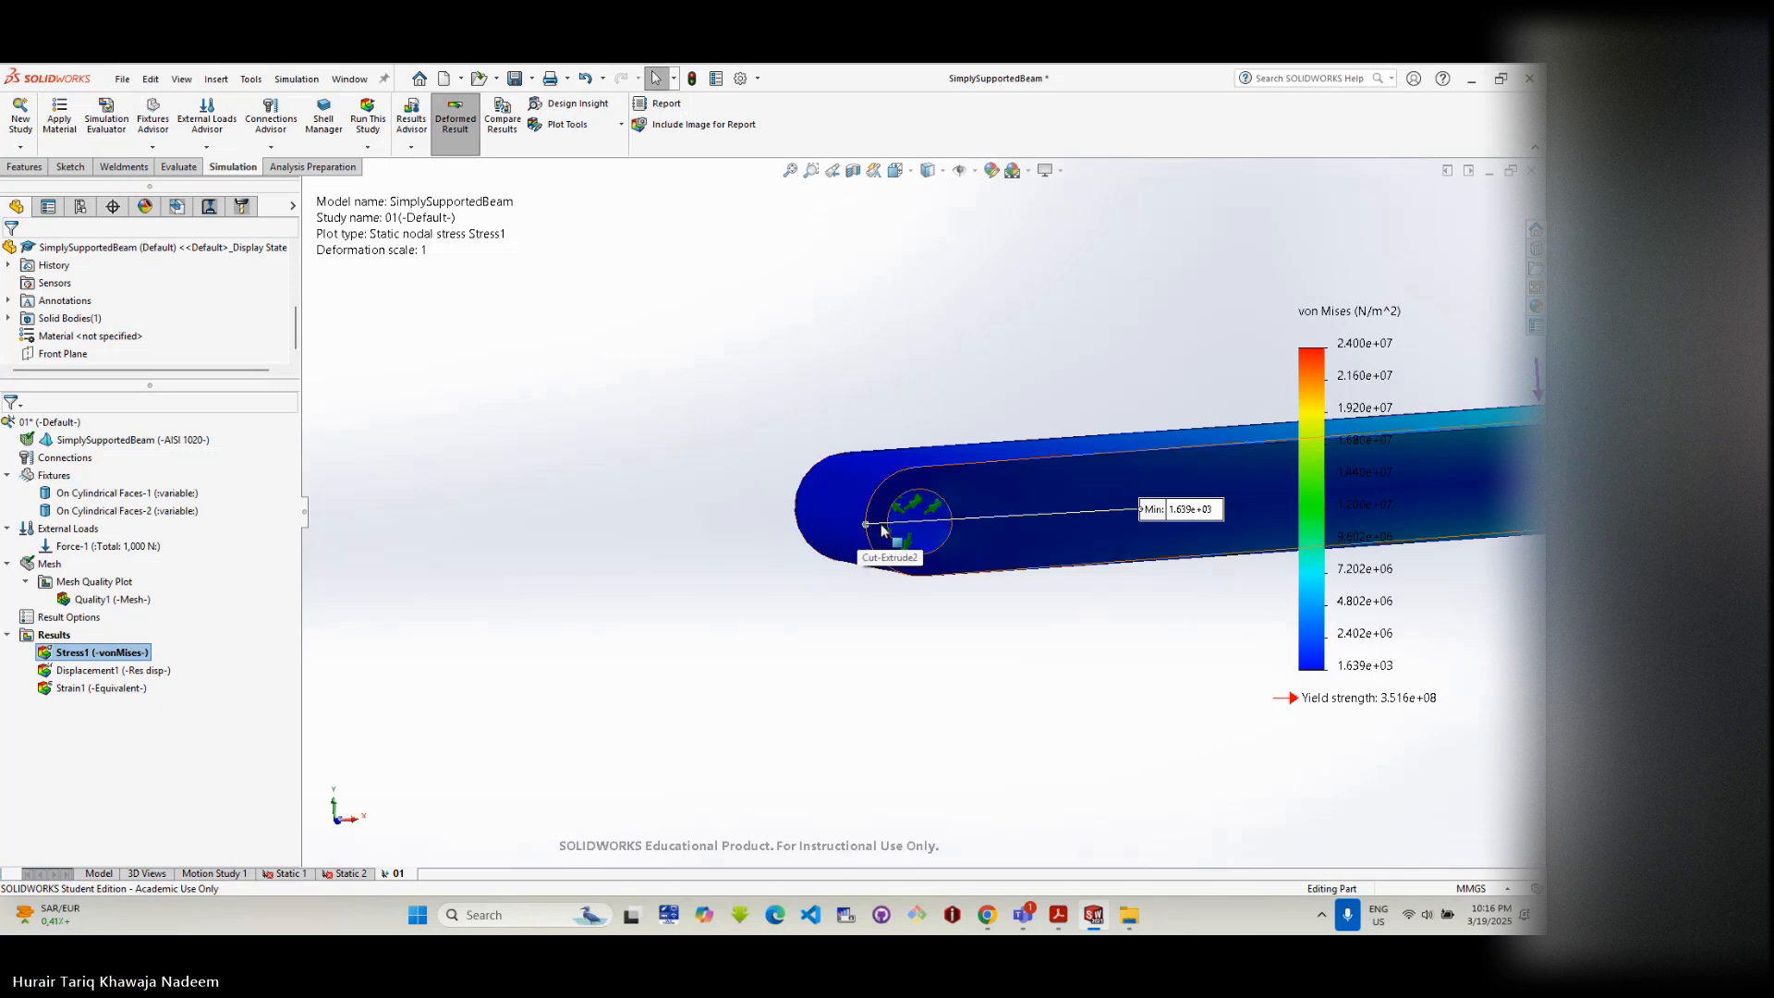
scroll(1062, 587, "up", 3)
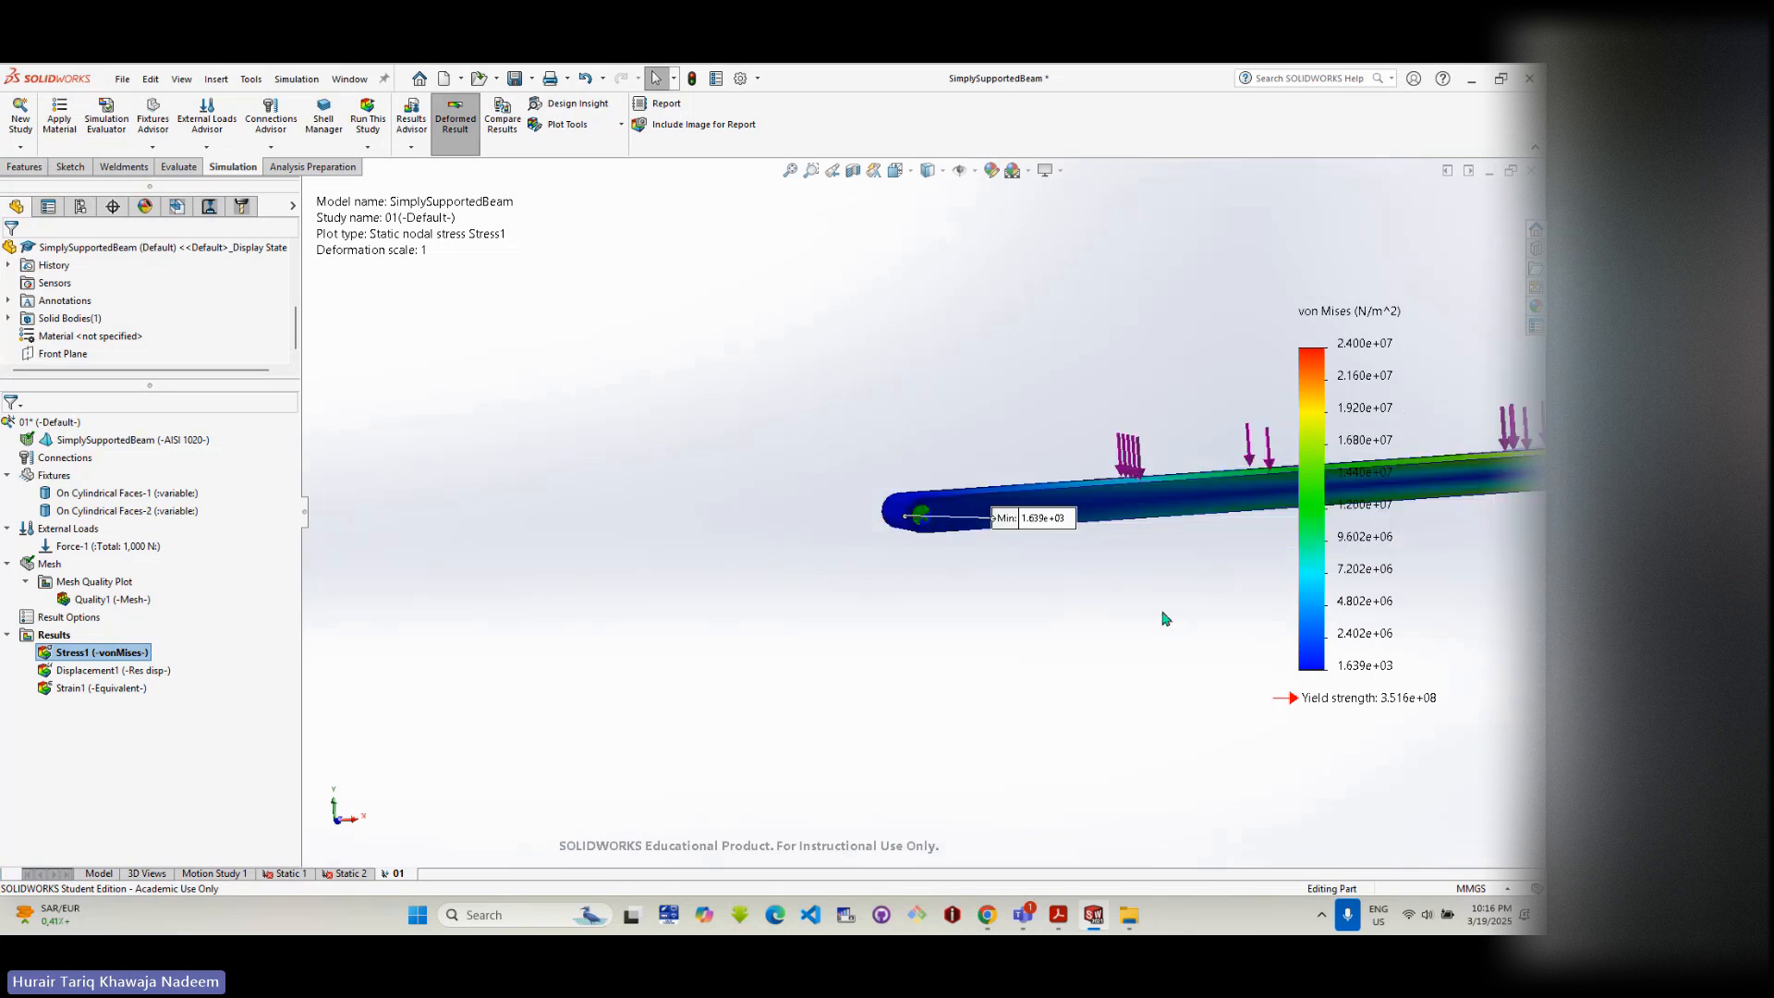
middle_click_drag(1164, 618, 1220, 716)
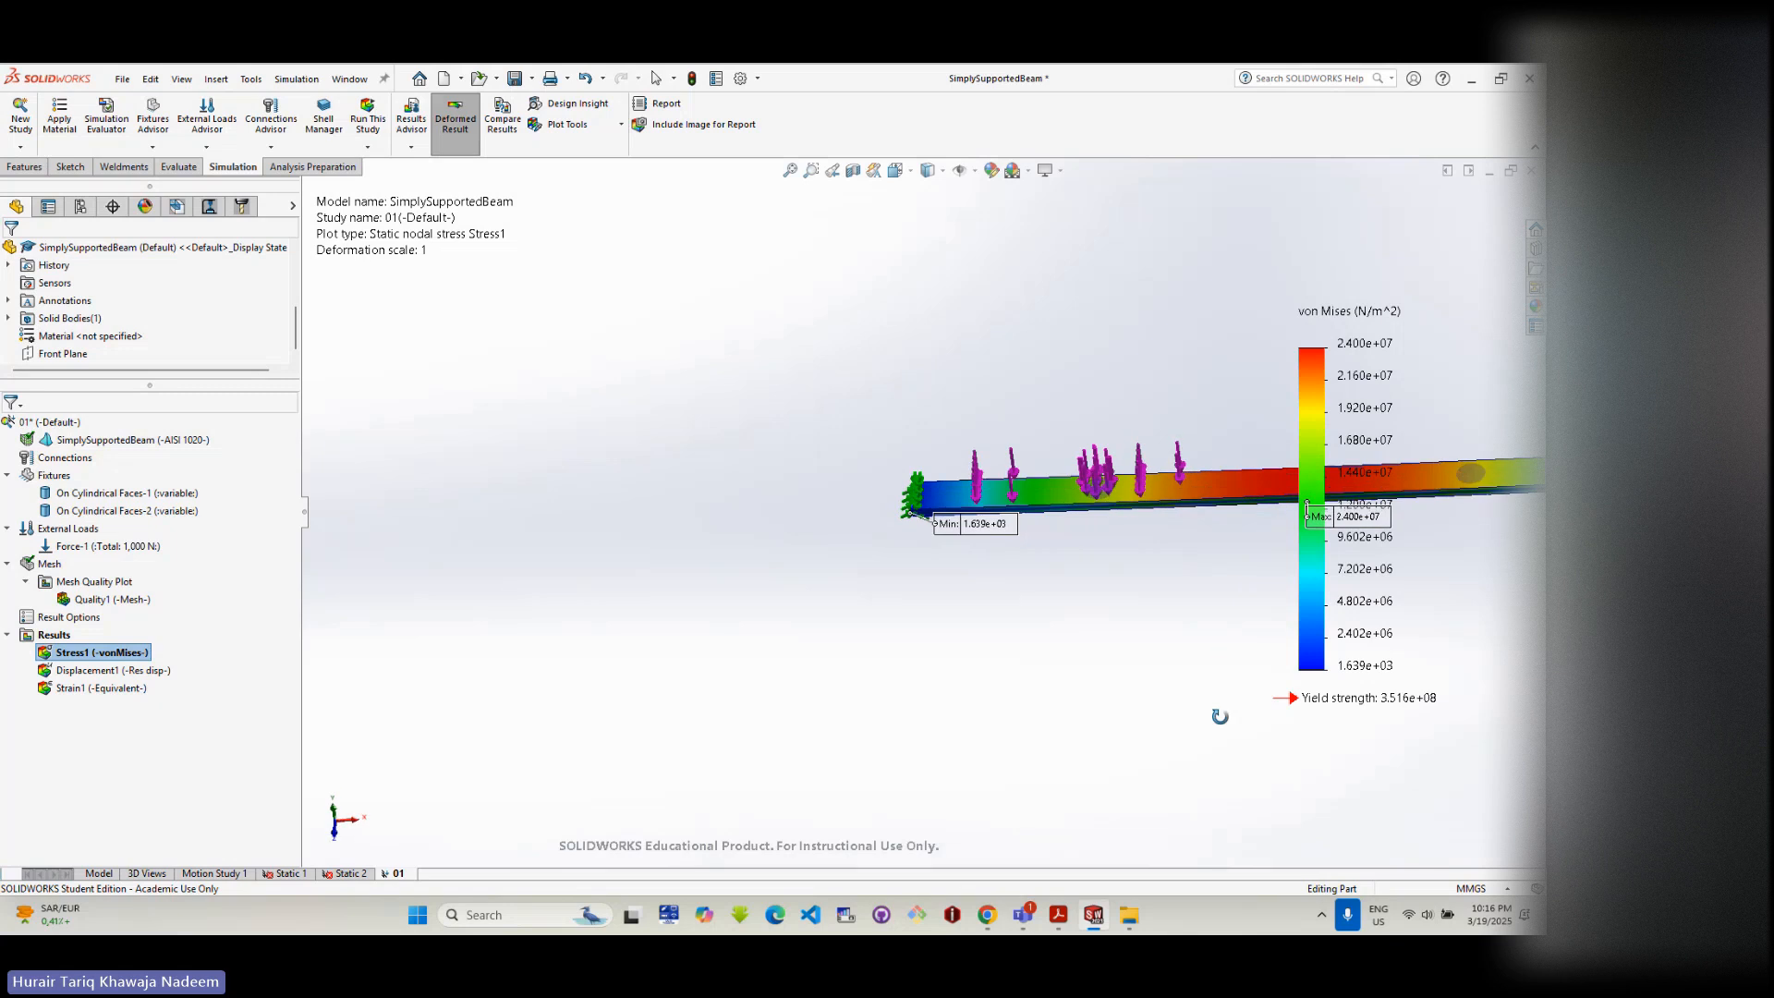
- Show the Displacement1 result plot and inspect the beam's deflected shape from several angles
right_click(135, 676)
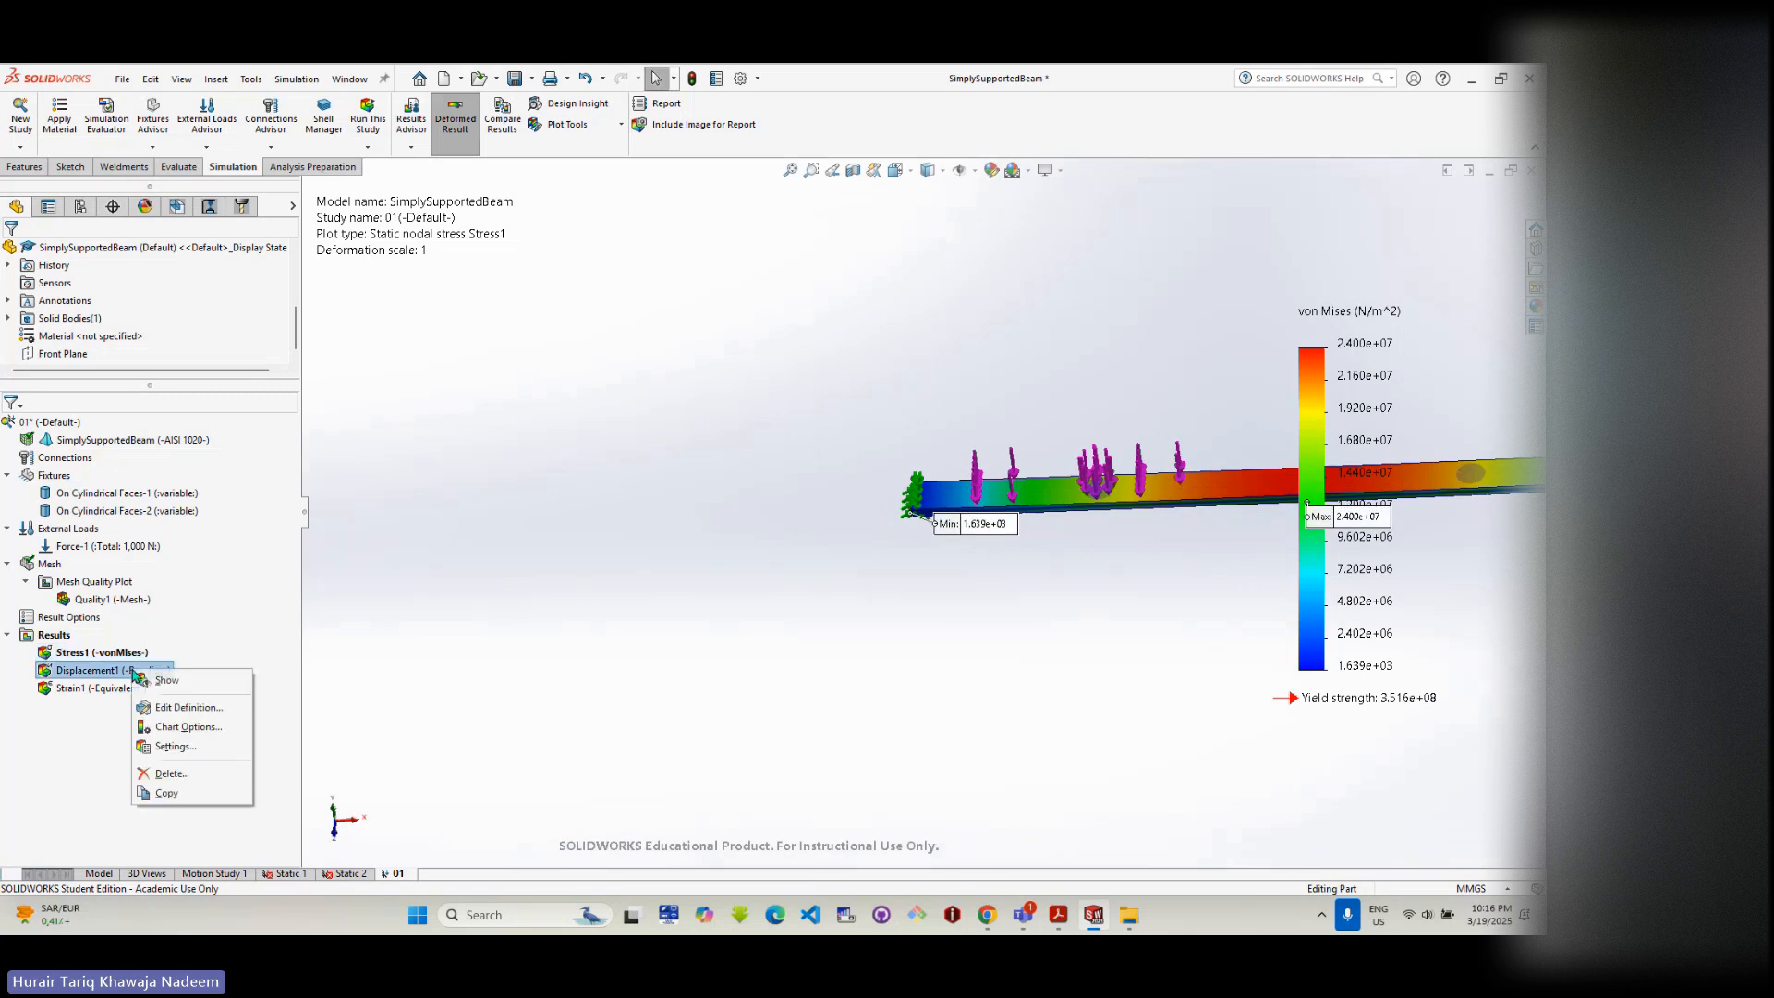
left_click(160, 684)
scroll(1254, 532, "down", 2)
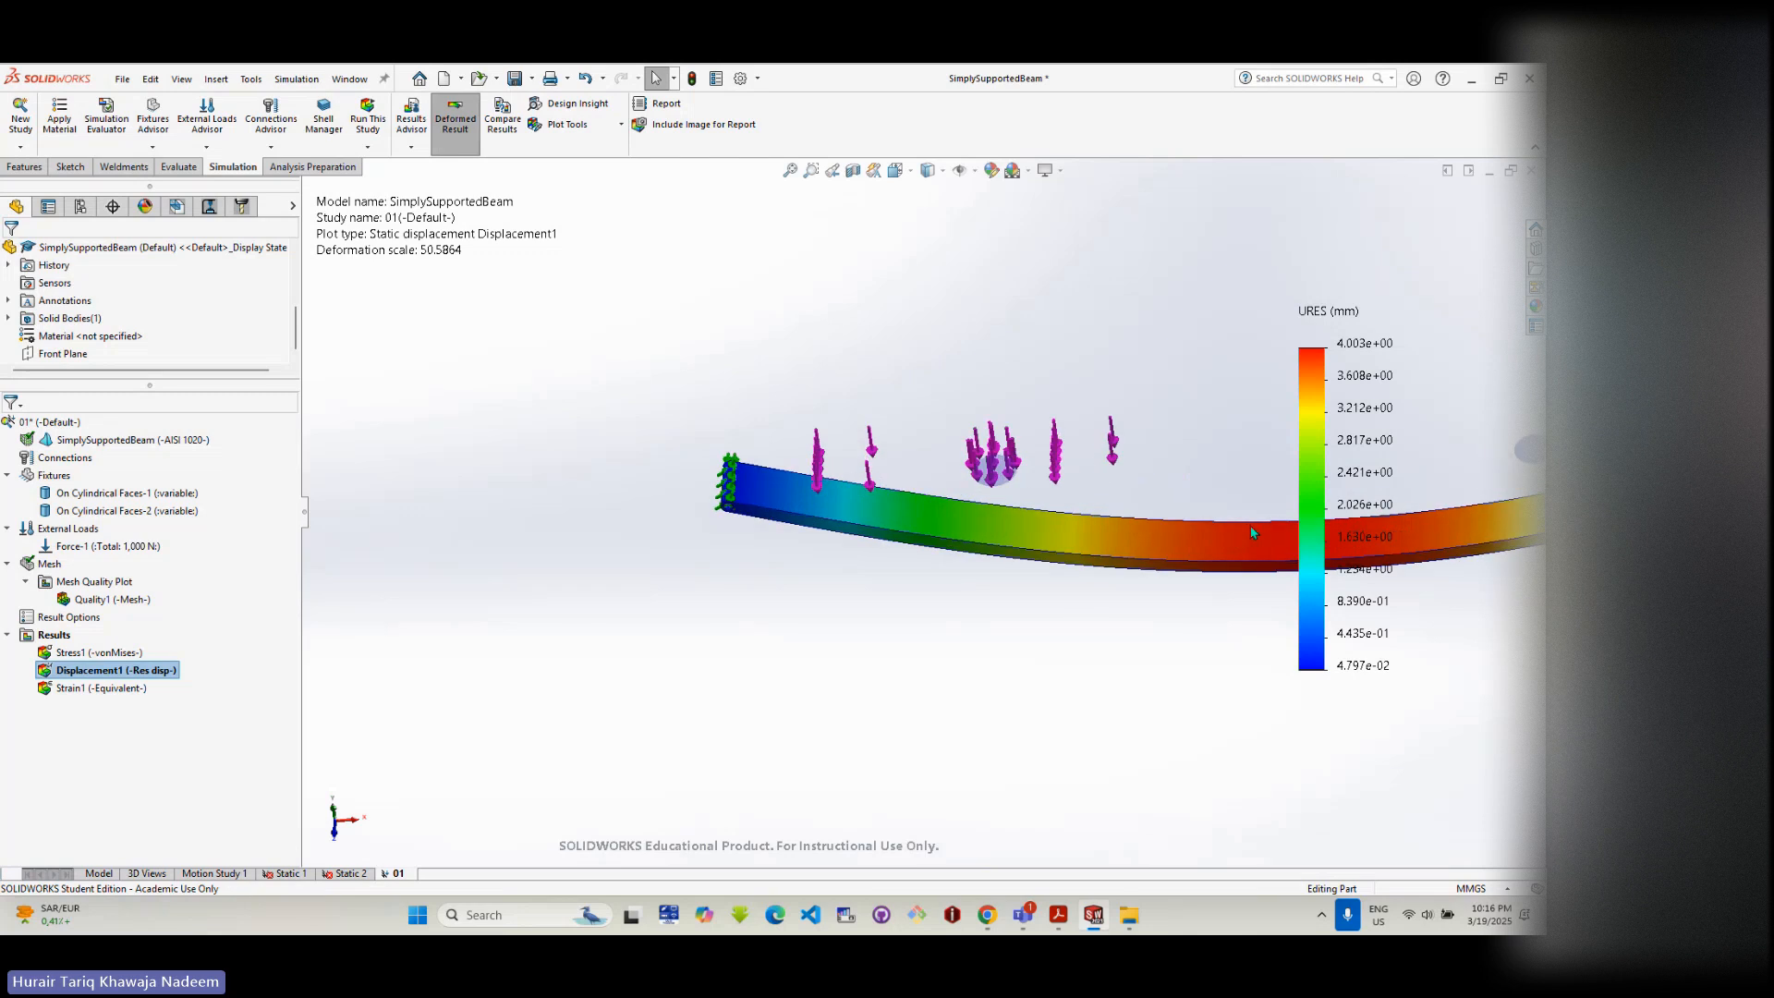
scroll(1256, 541, "up", 3)
middle_click_drag(1268, 552, 1180, 412)
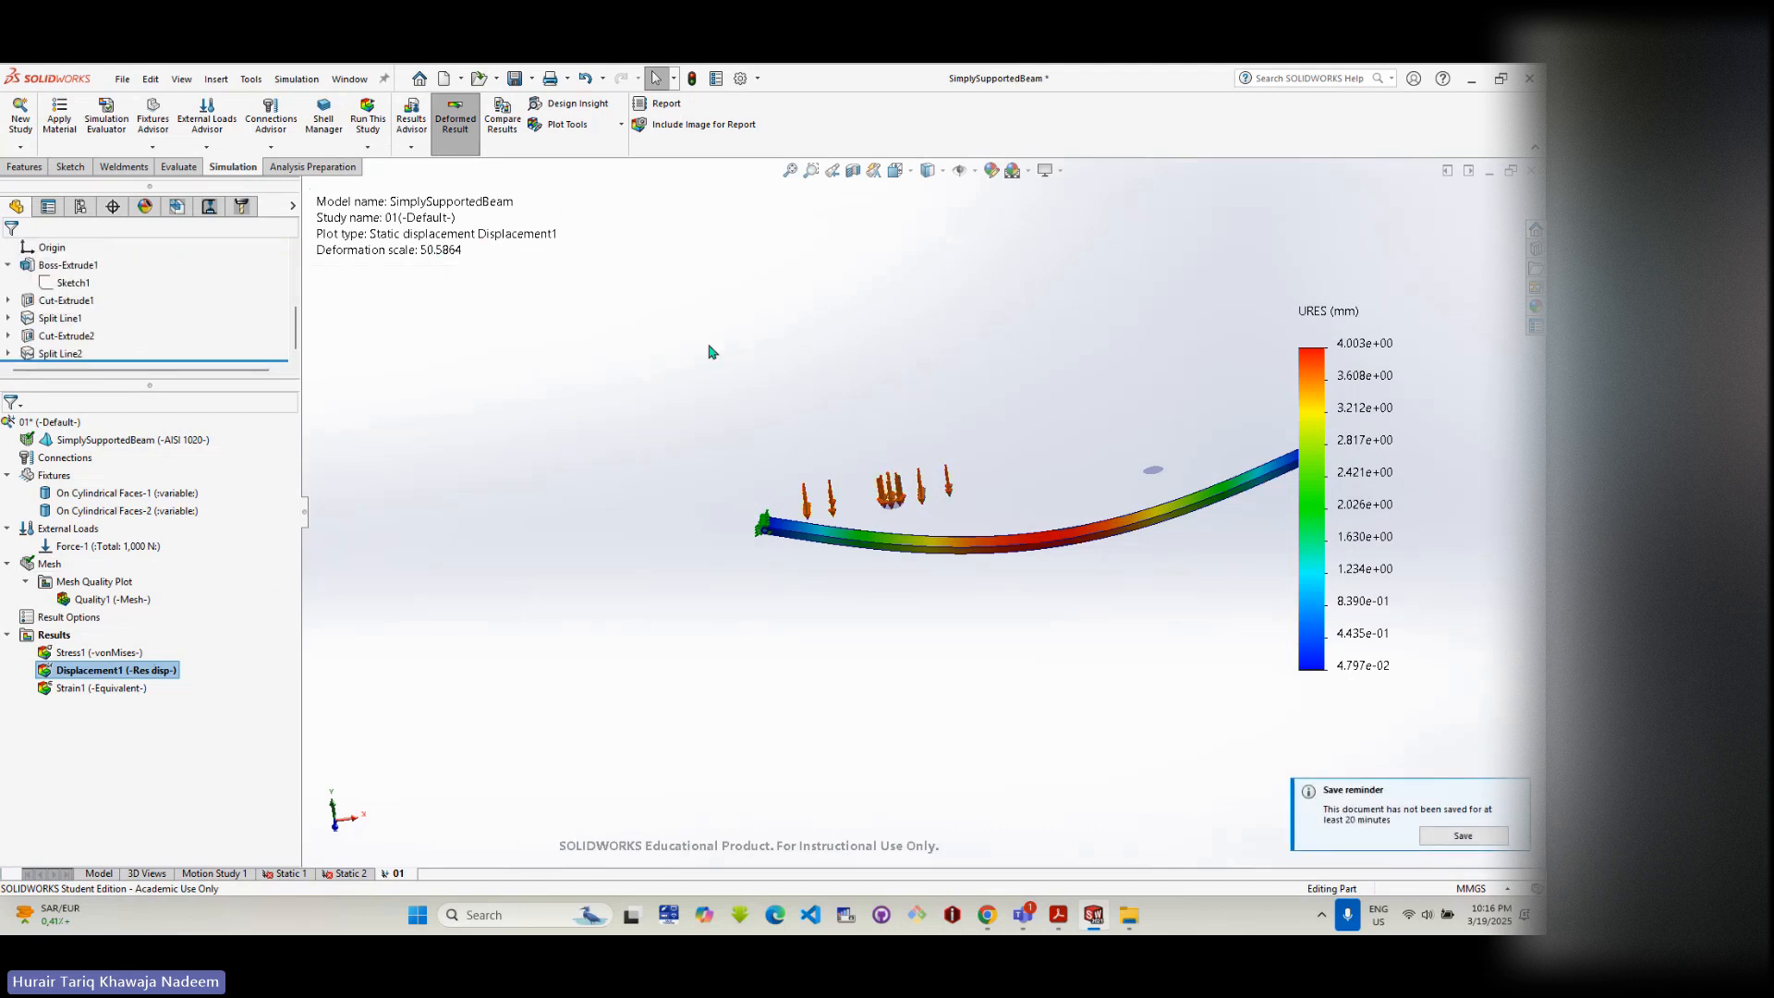
middle_click_drag(1038, 558, 1152, 503)
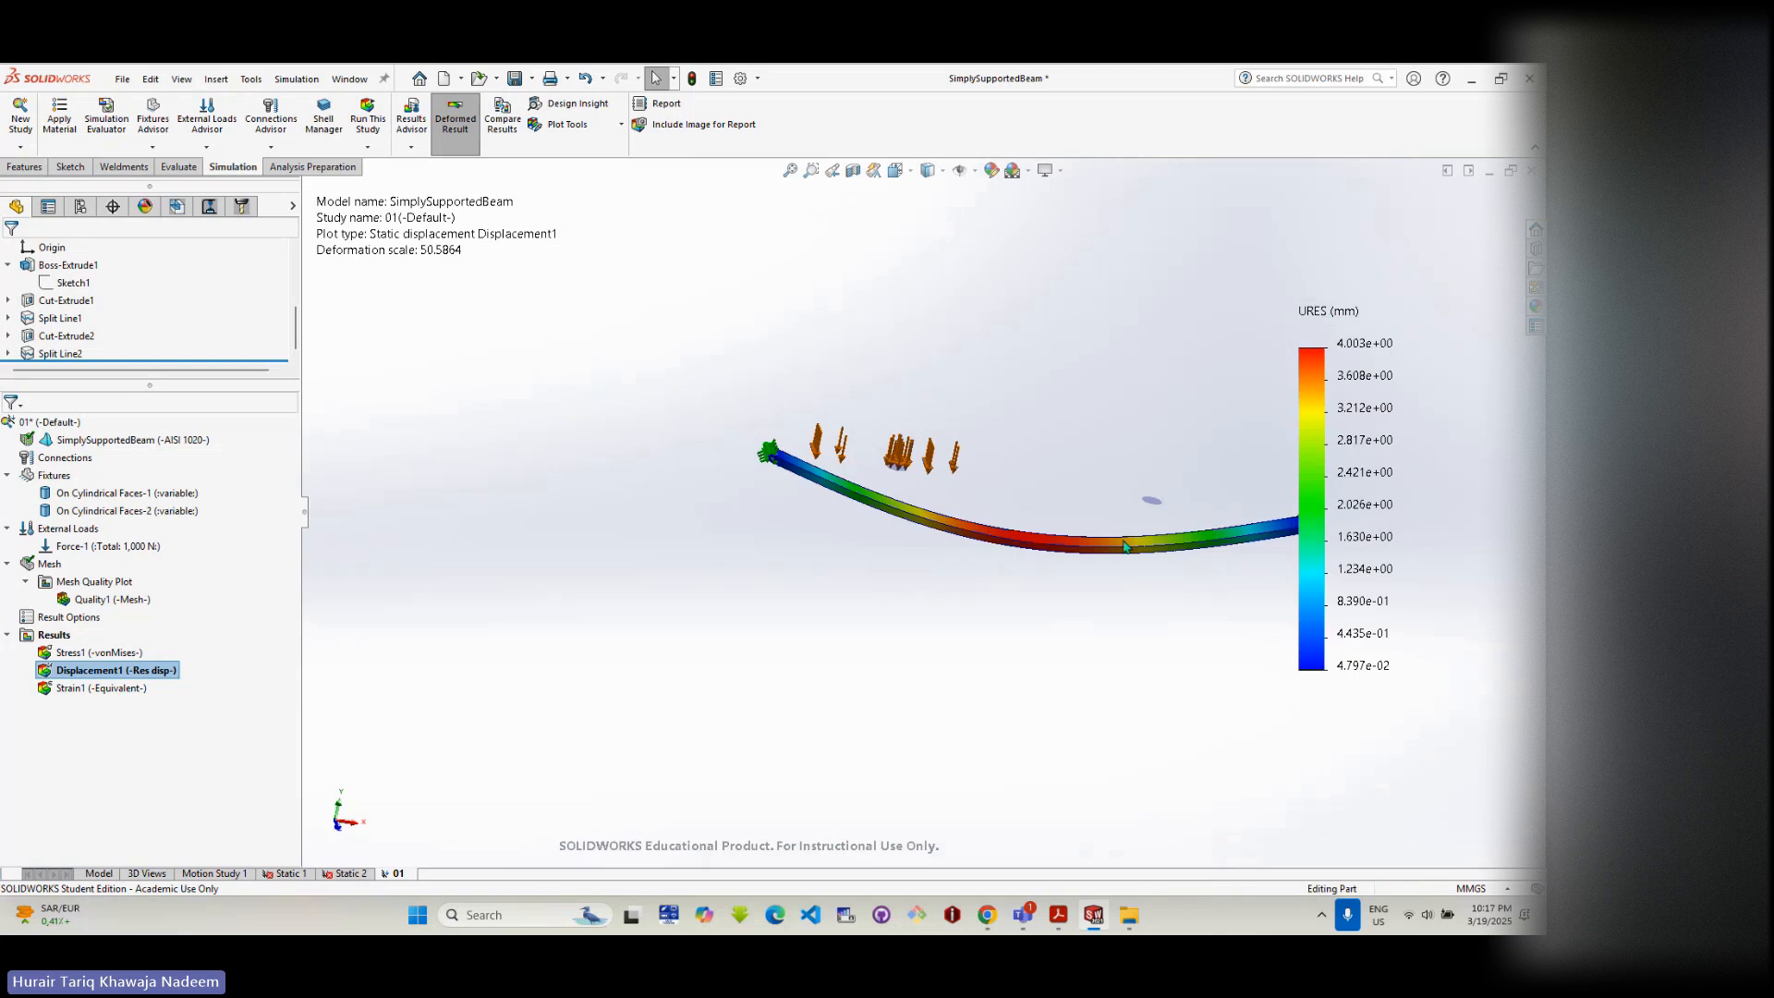
- Show the Strain1 equivalent strain plot for the beam
left_click(86, 691)
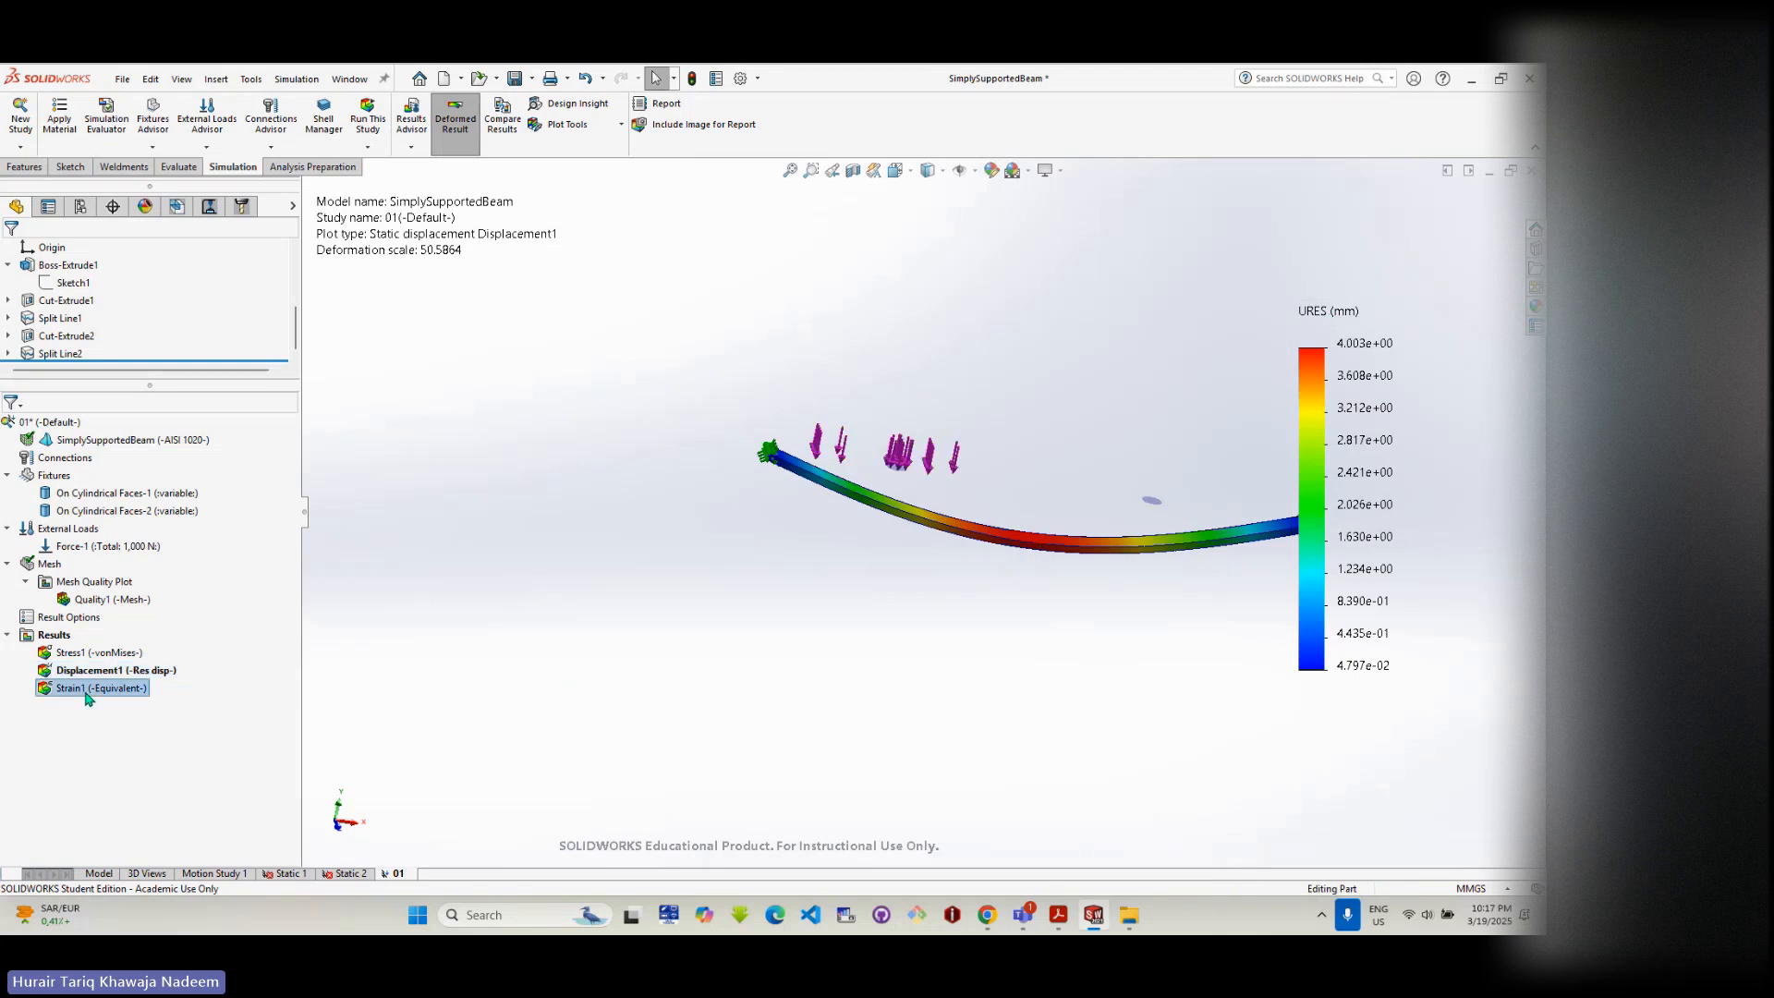
right_click(88, 694)
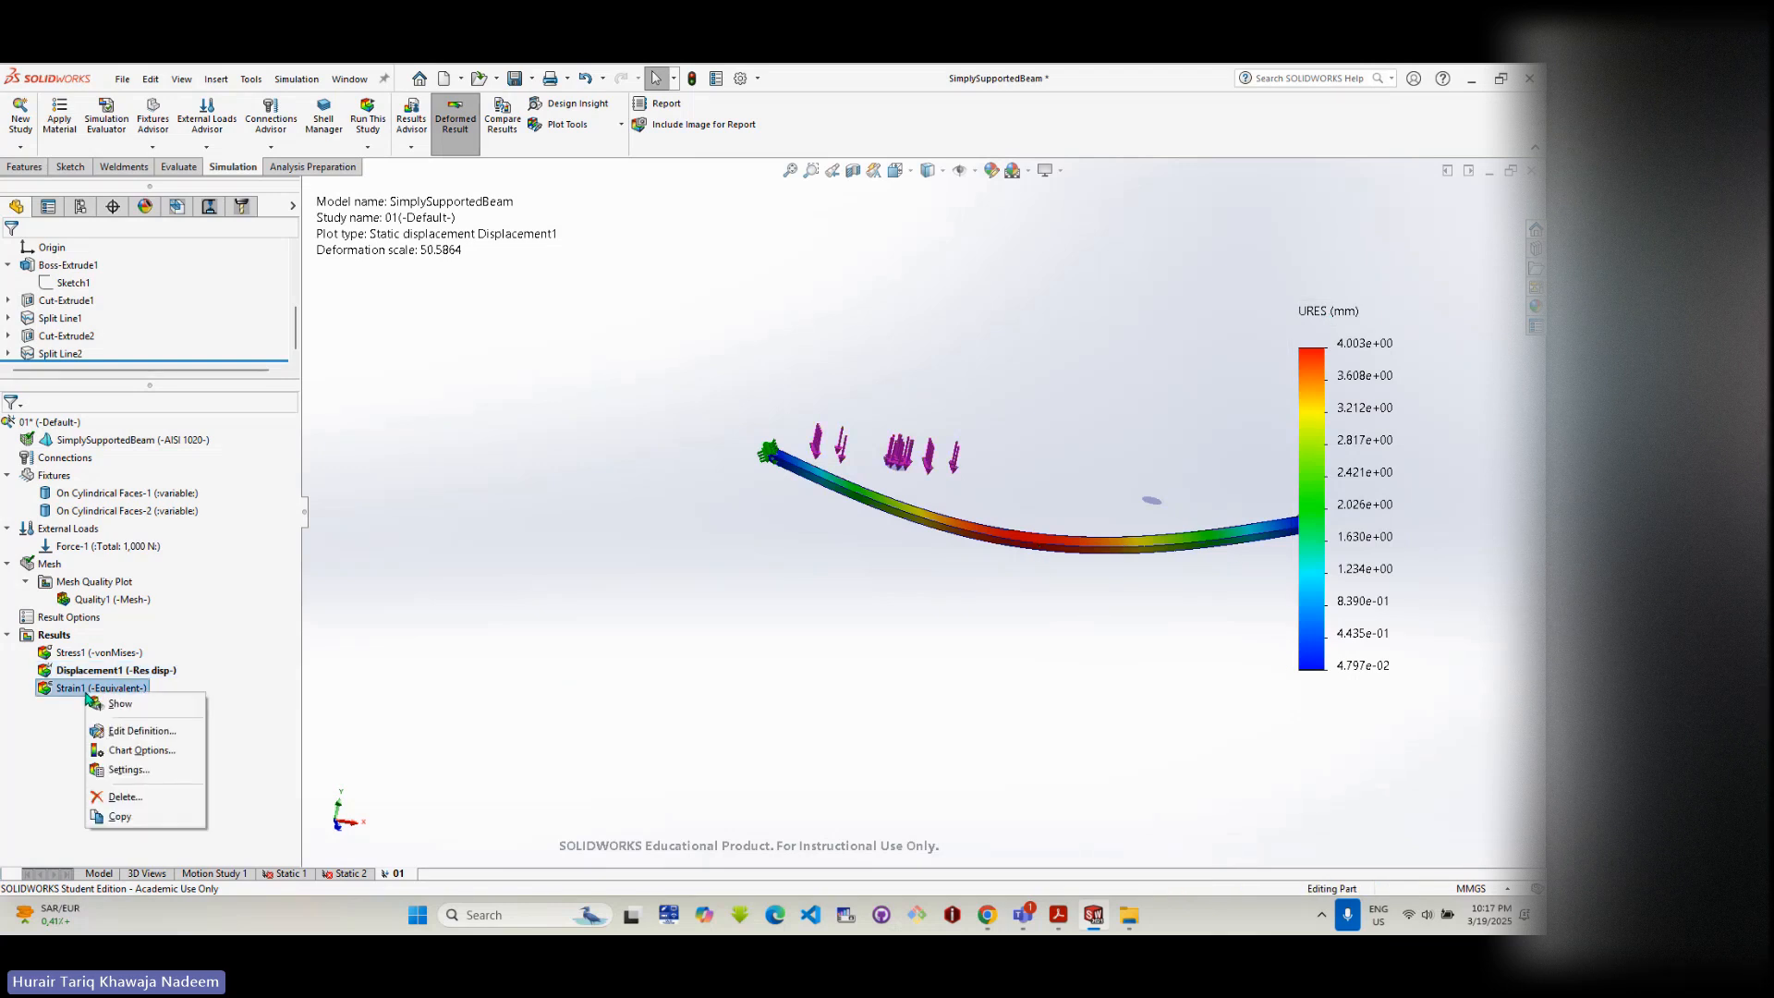
left_click(132, 707)
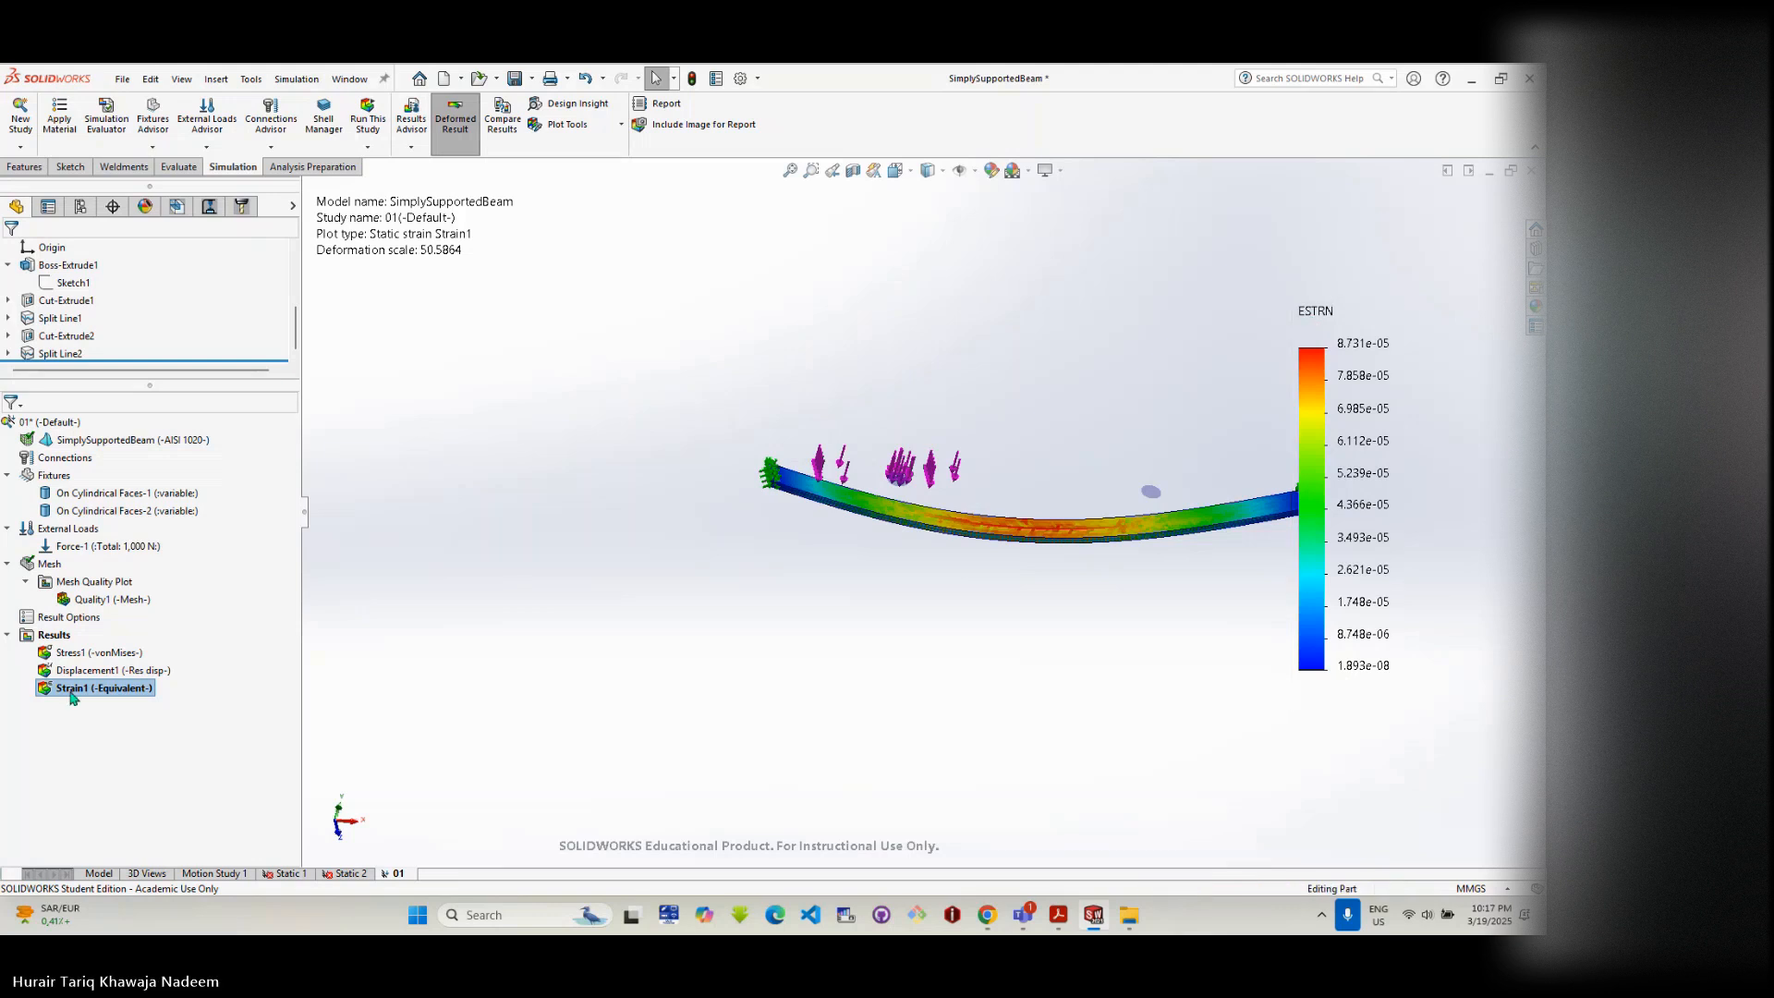
- Create a factor of safety plot for all bodies with the Automatic criterion and no upper limit
right_click(56, 636)
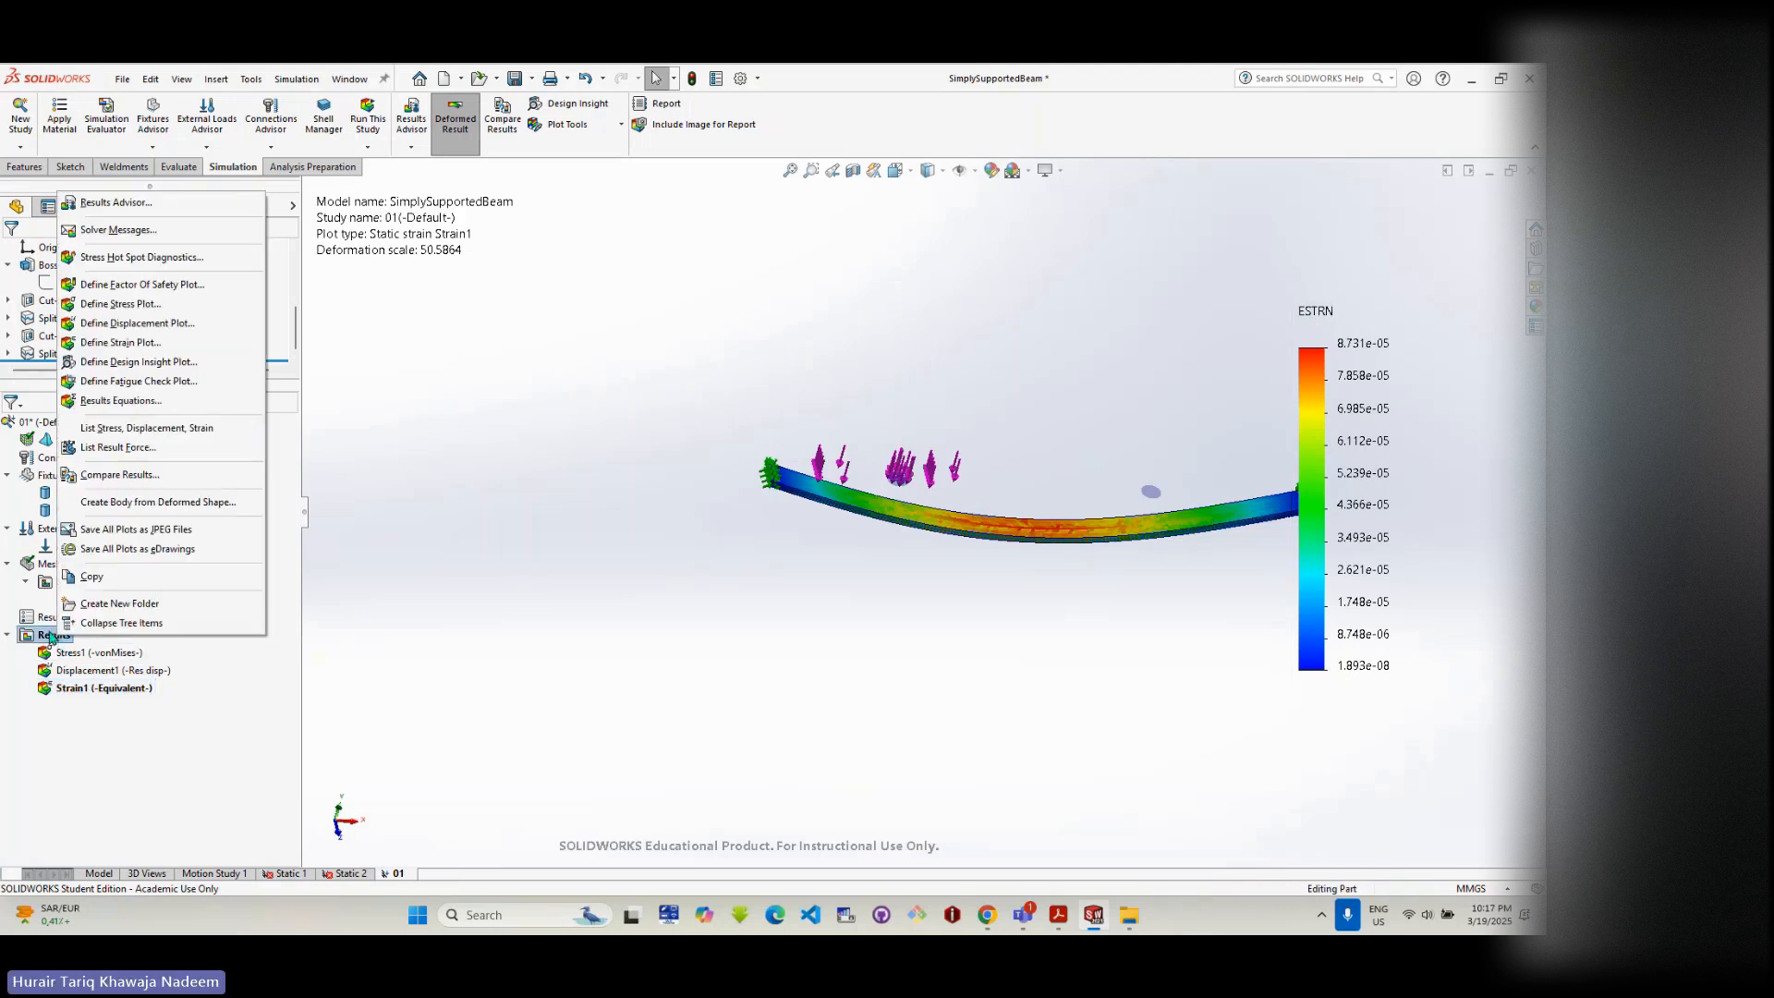
left_click(165, 288)
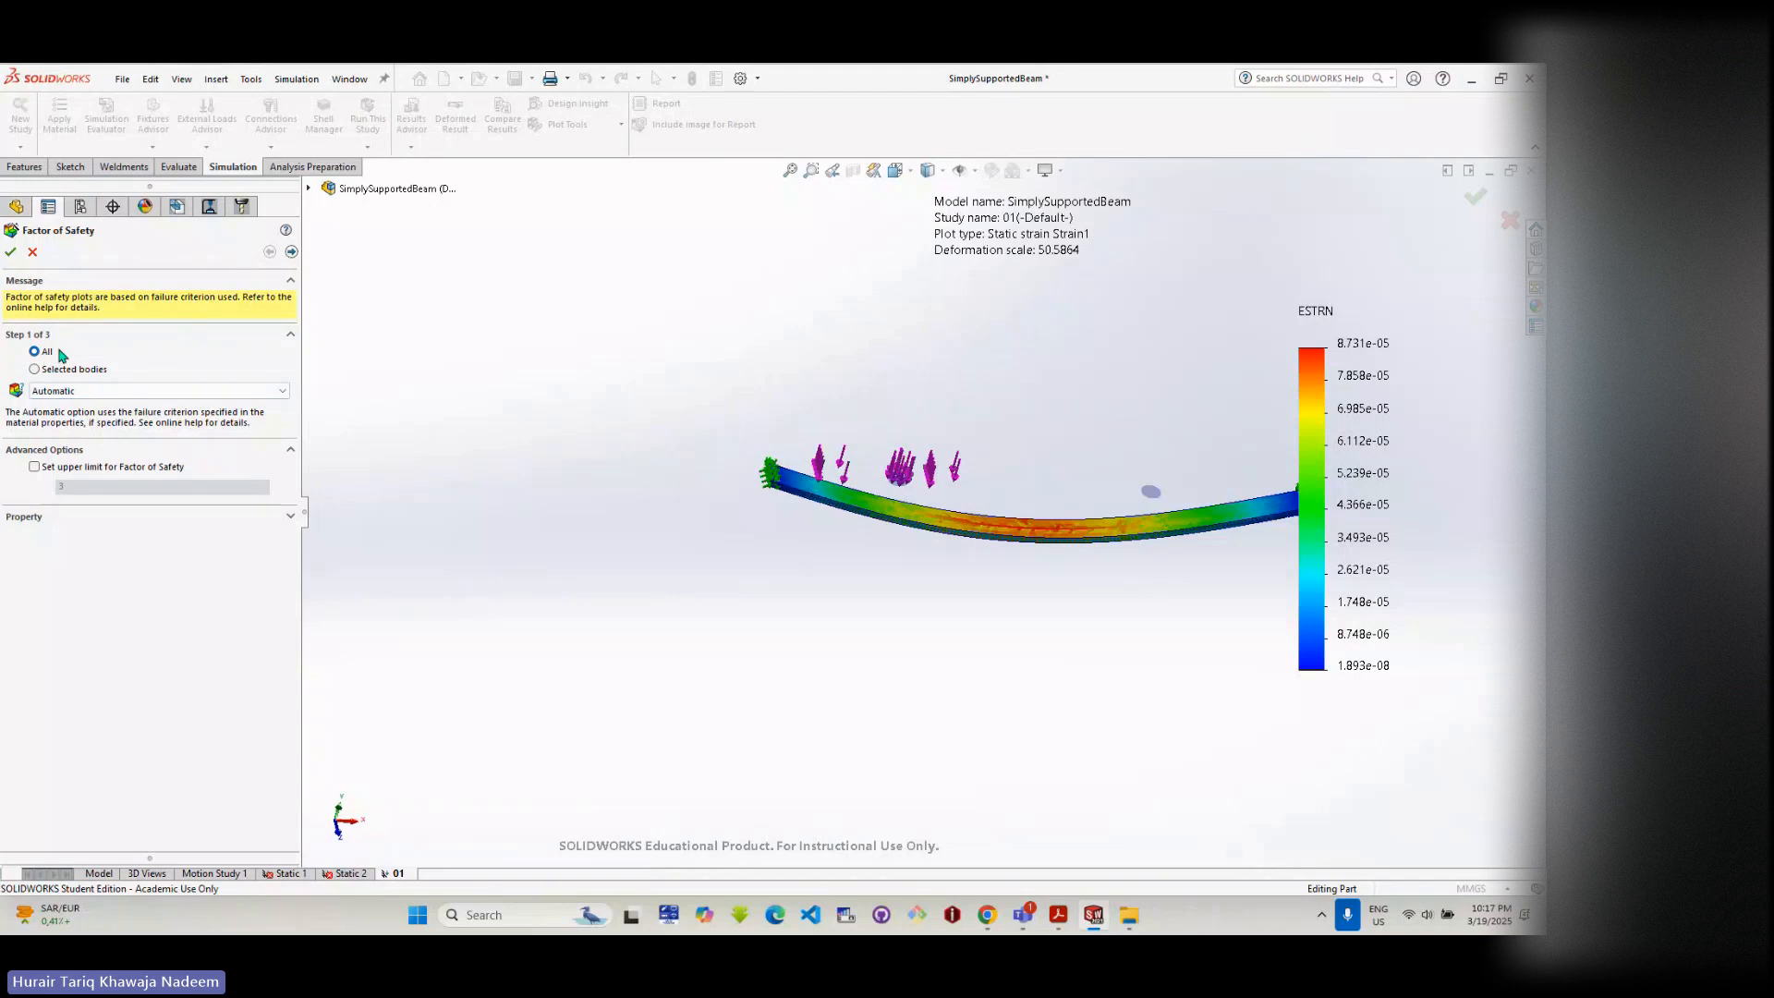
left_click(35, 369)
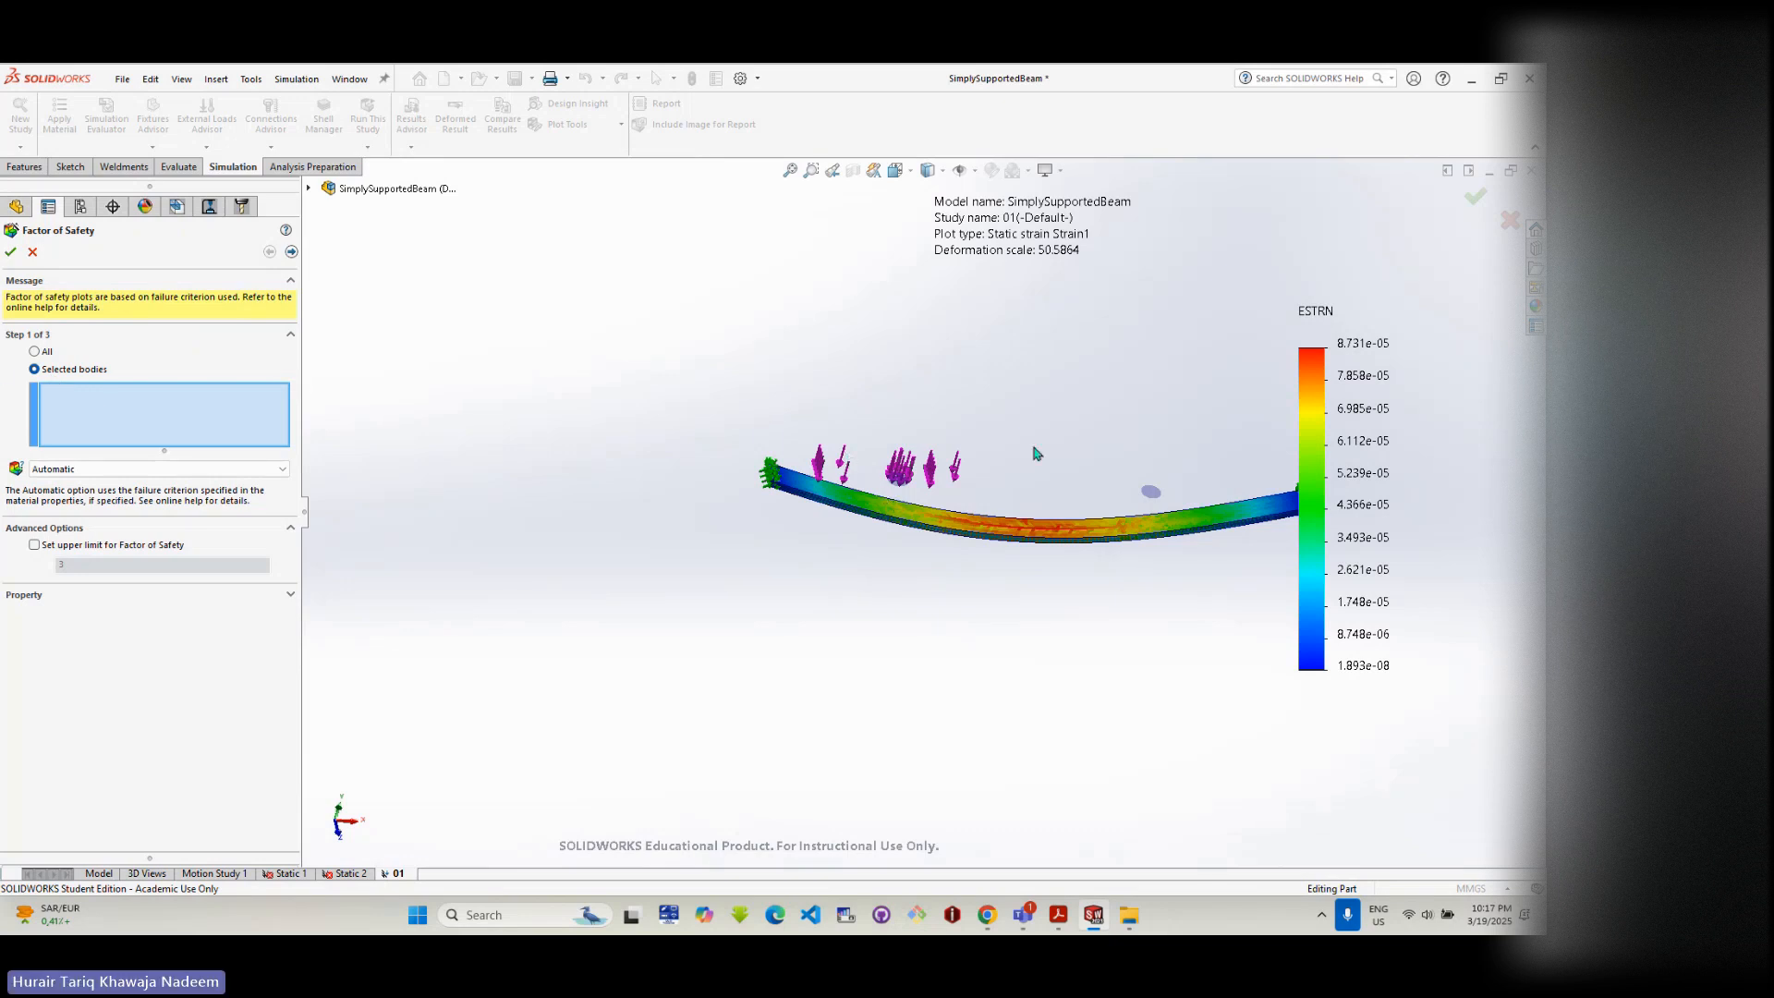
left_click(35, 351)
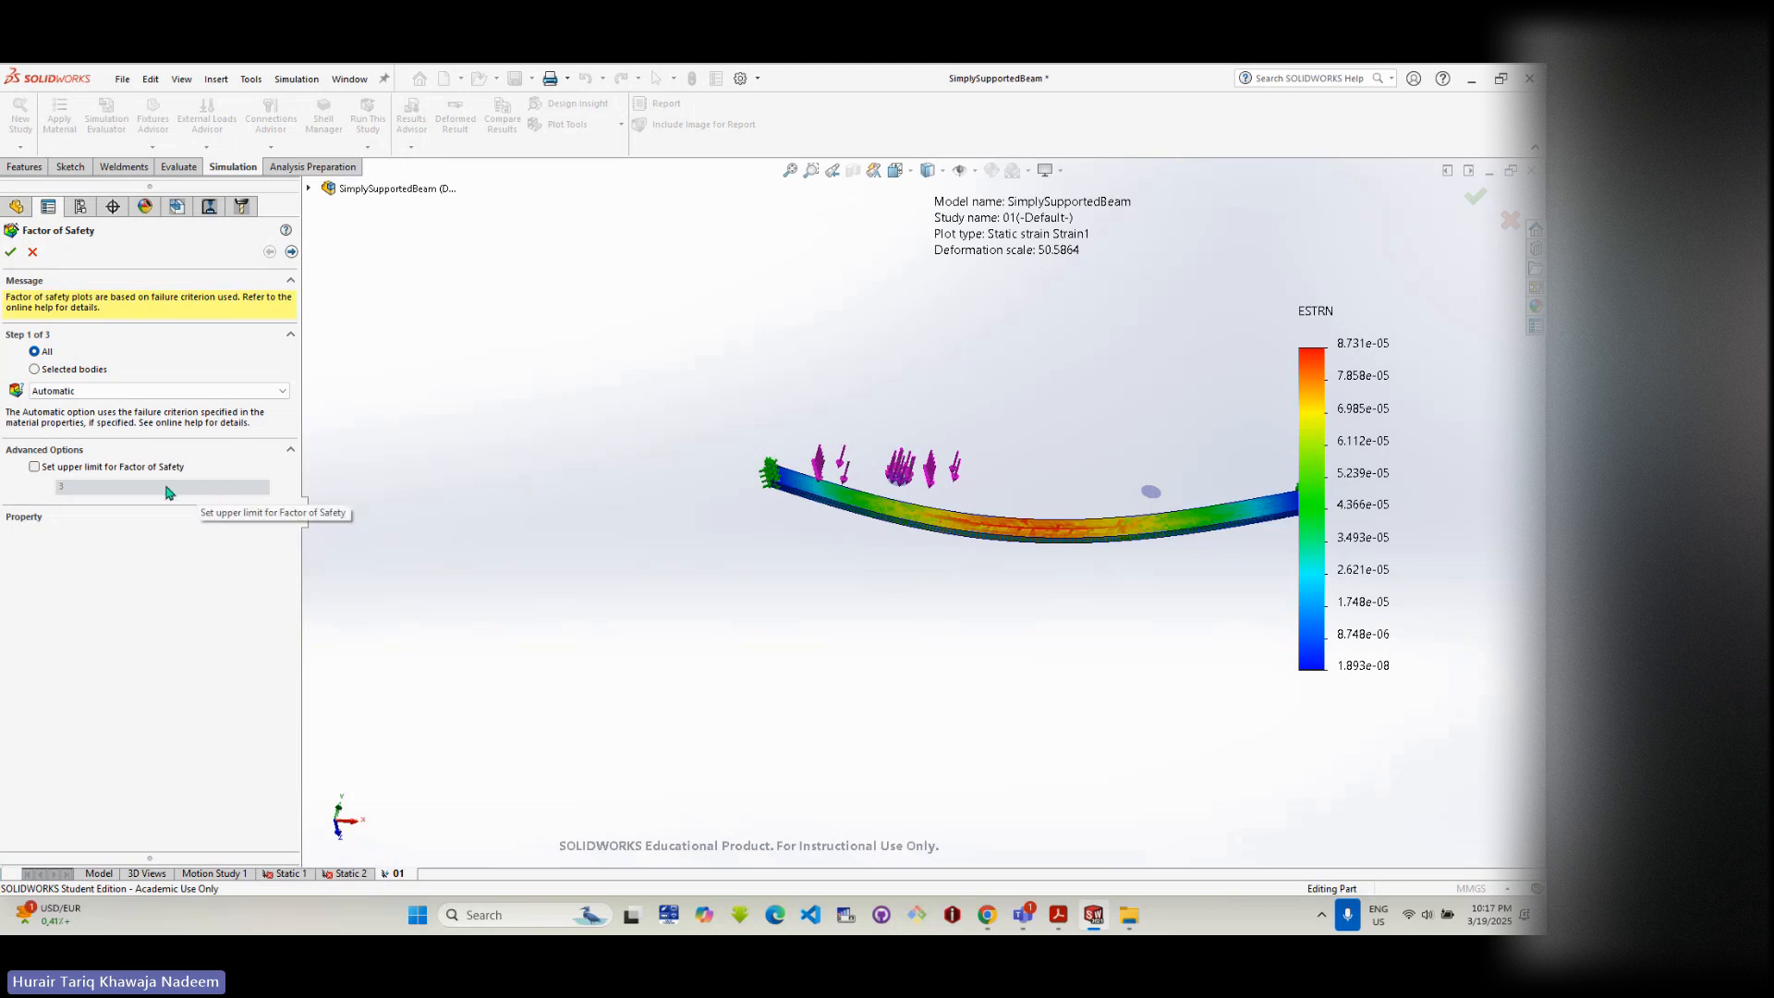
left_click(35, 467)
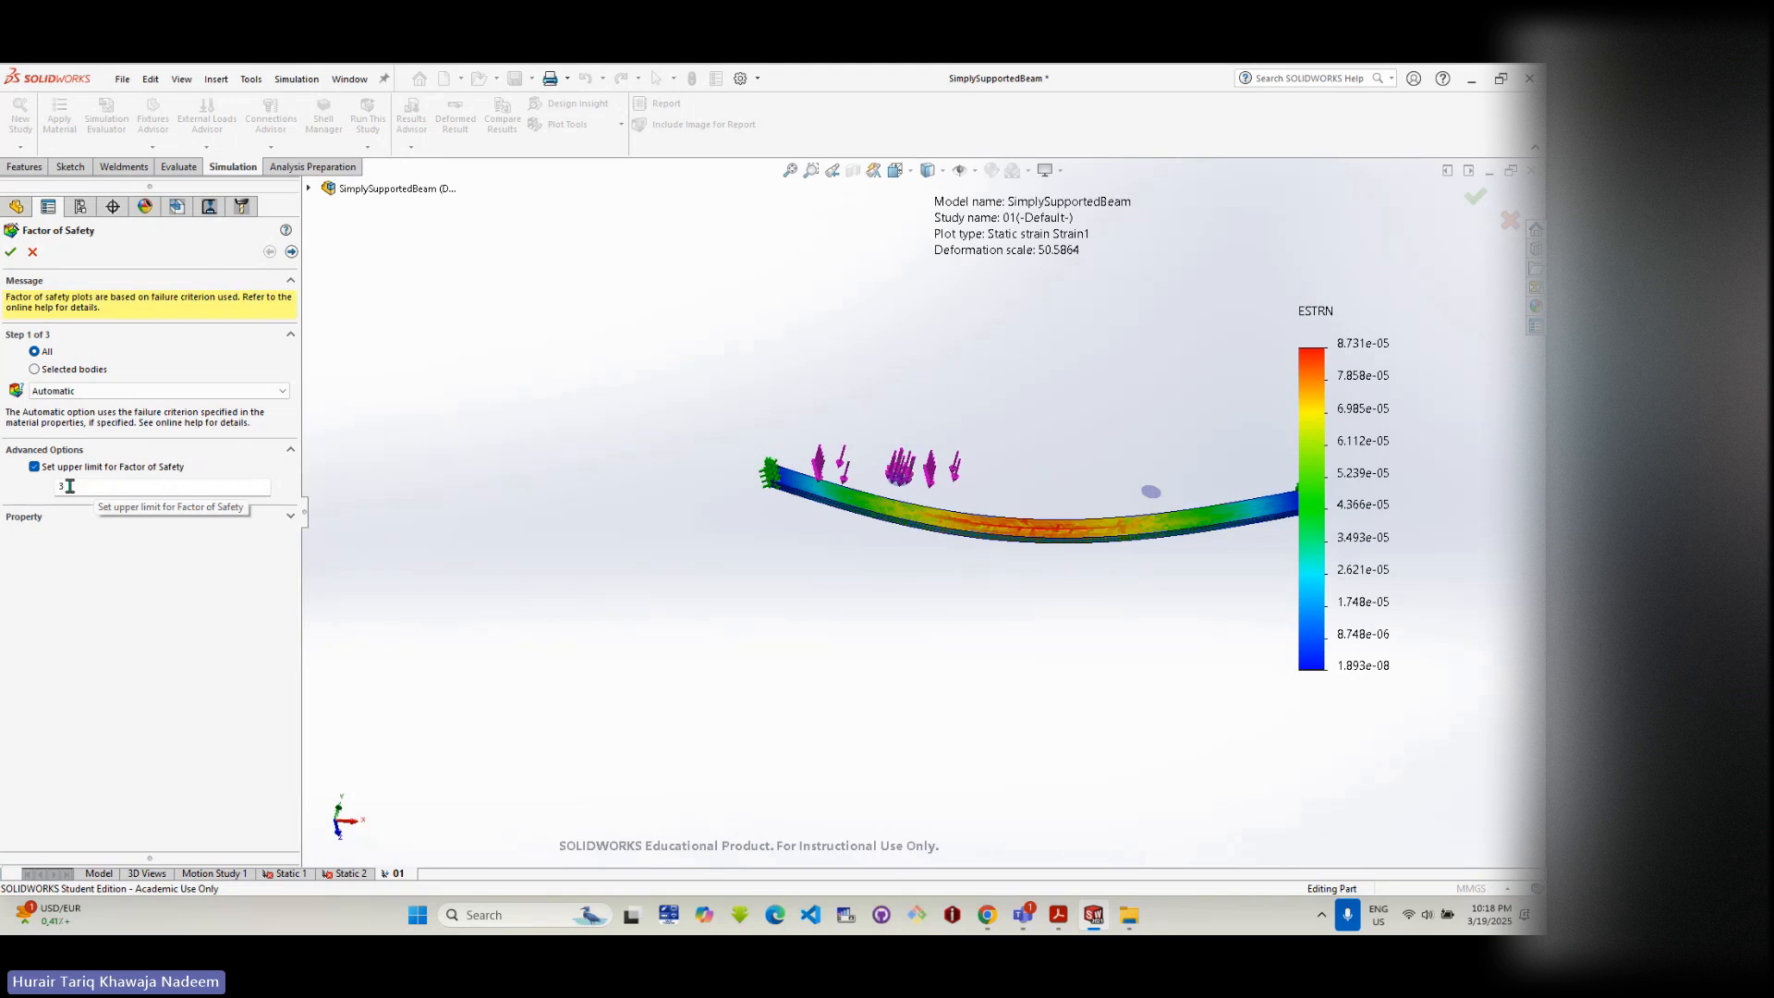
left_click(36, 467)
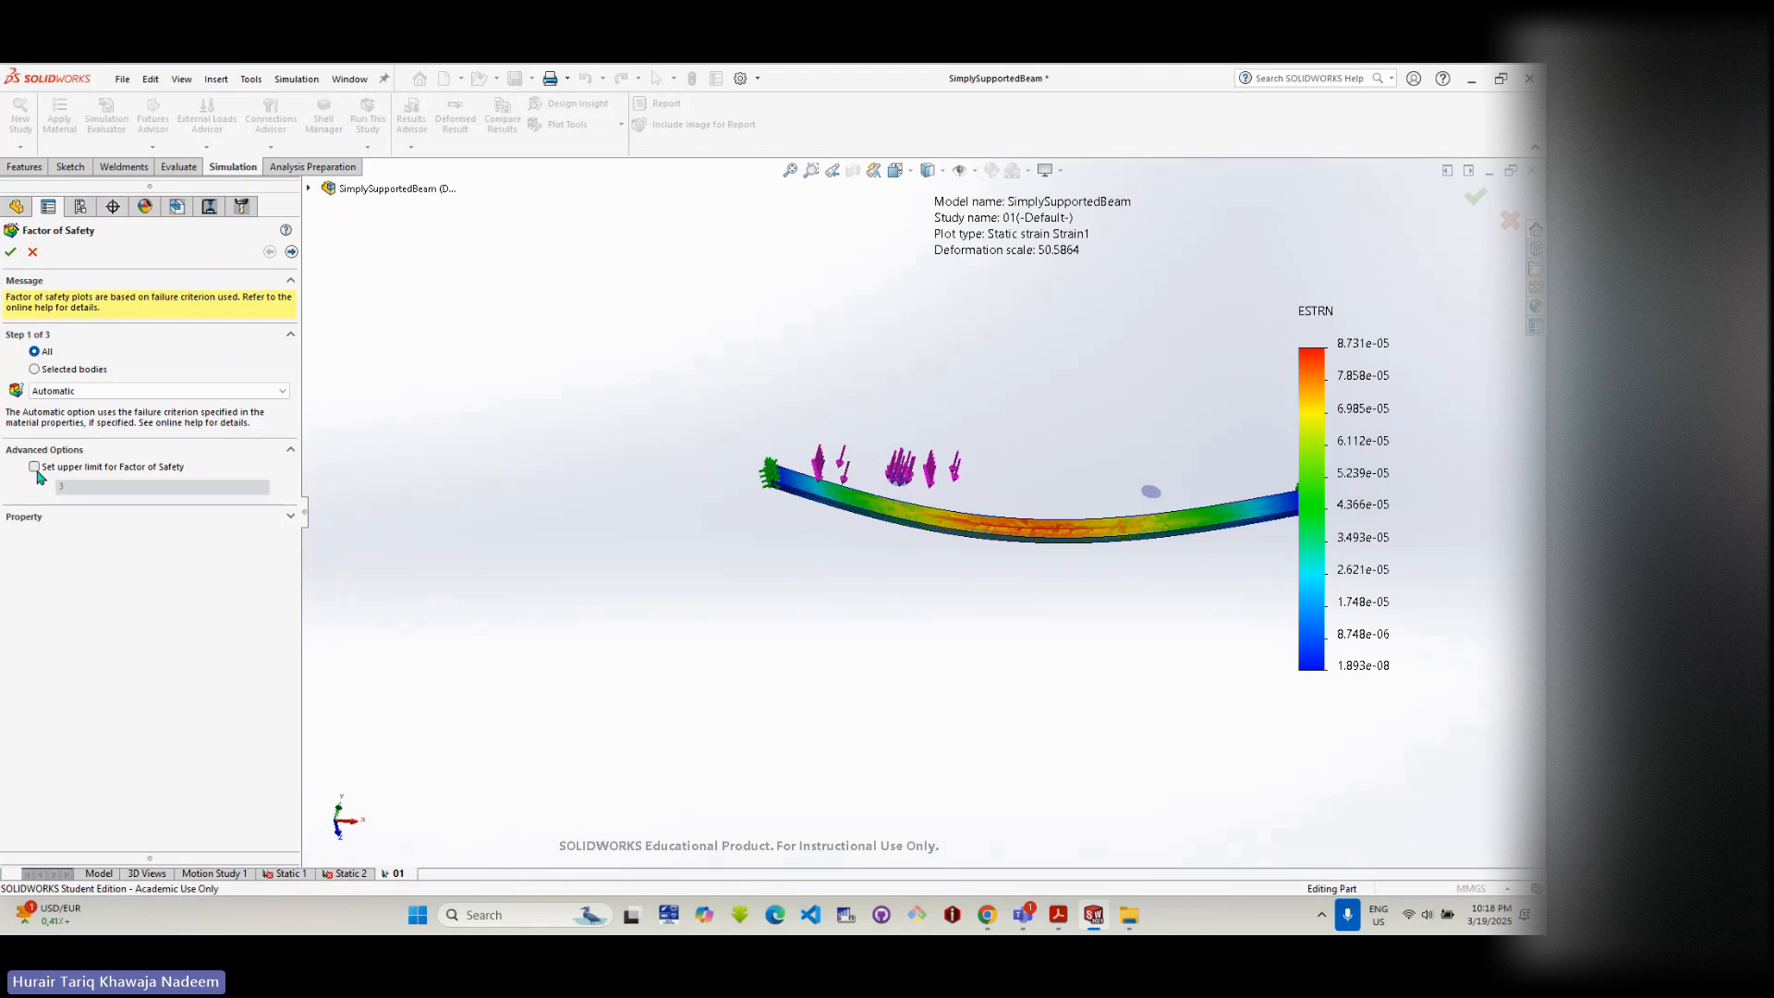
left_click(10, 253)
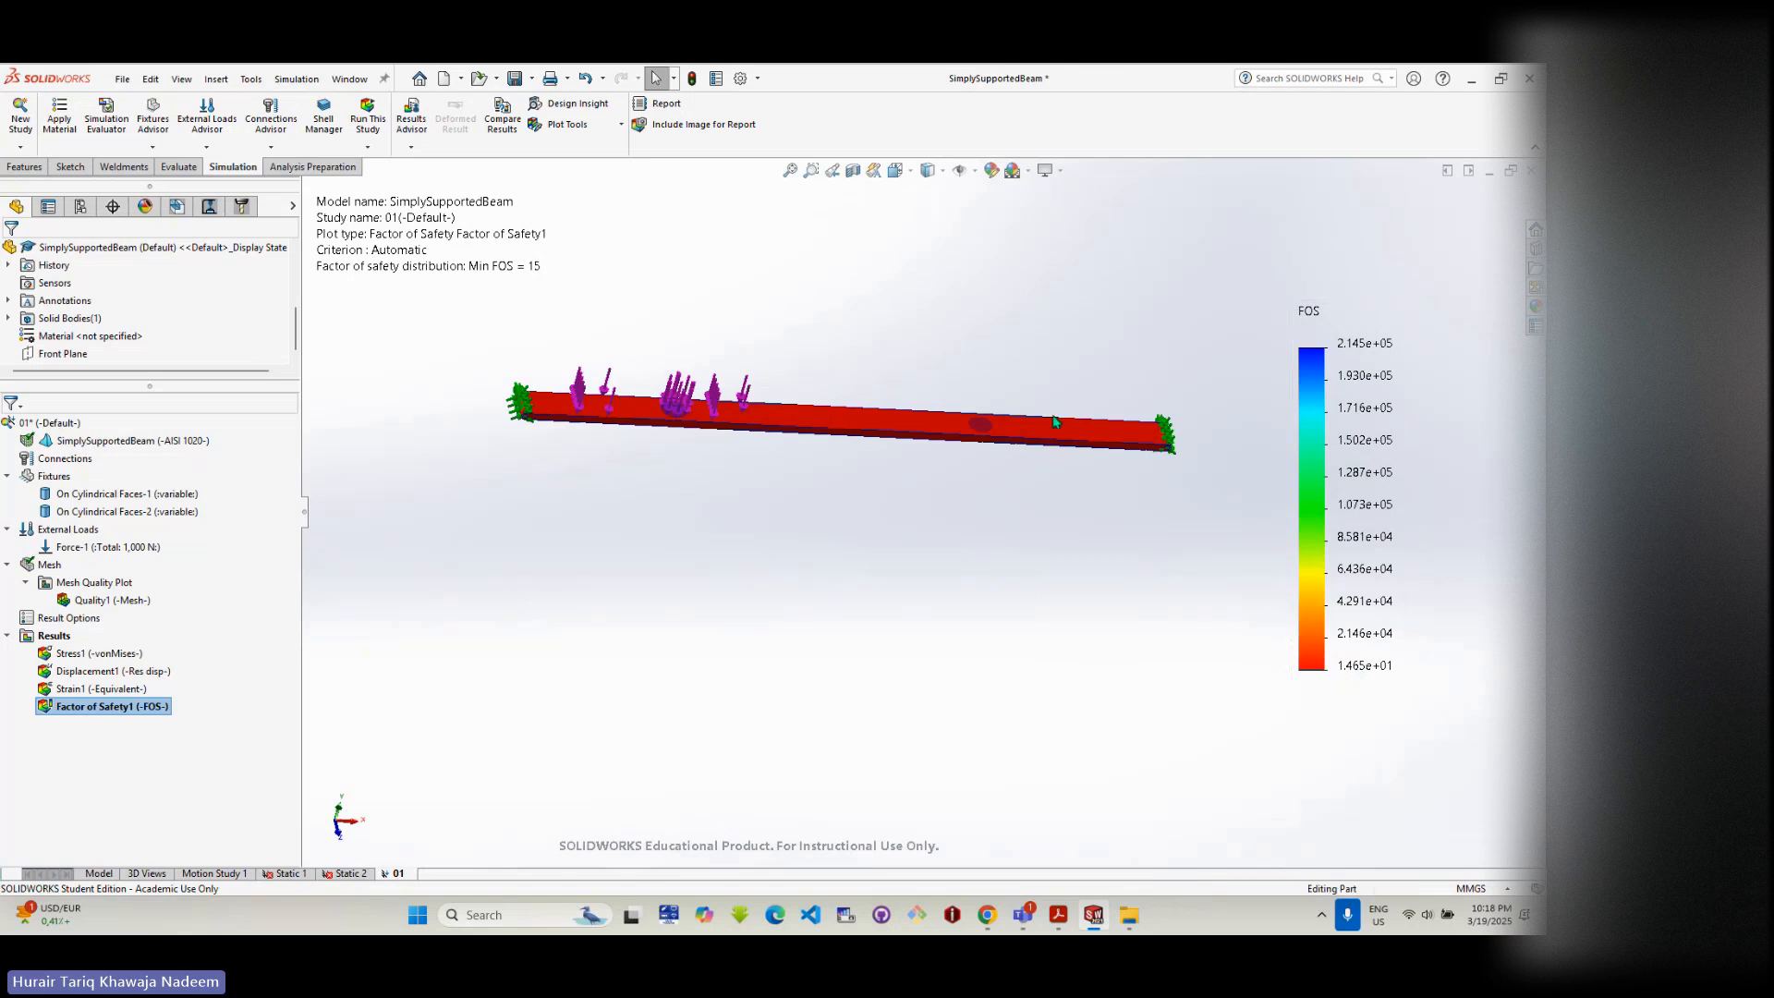
- Examine the factor of safety distribution around the end hole and along the beam against the colour legend
middle_click_drag(495, 419, 648, 464)
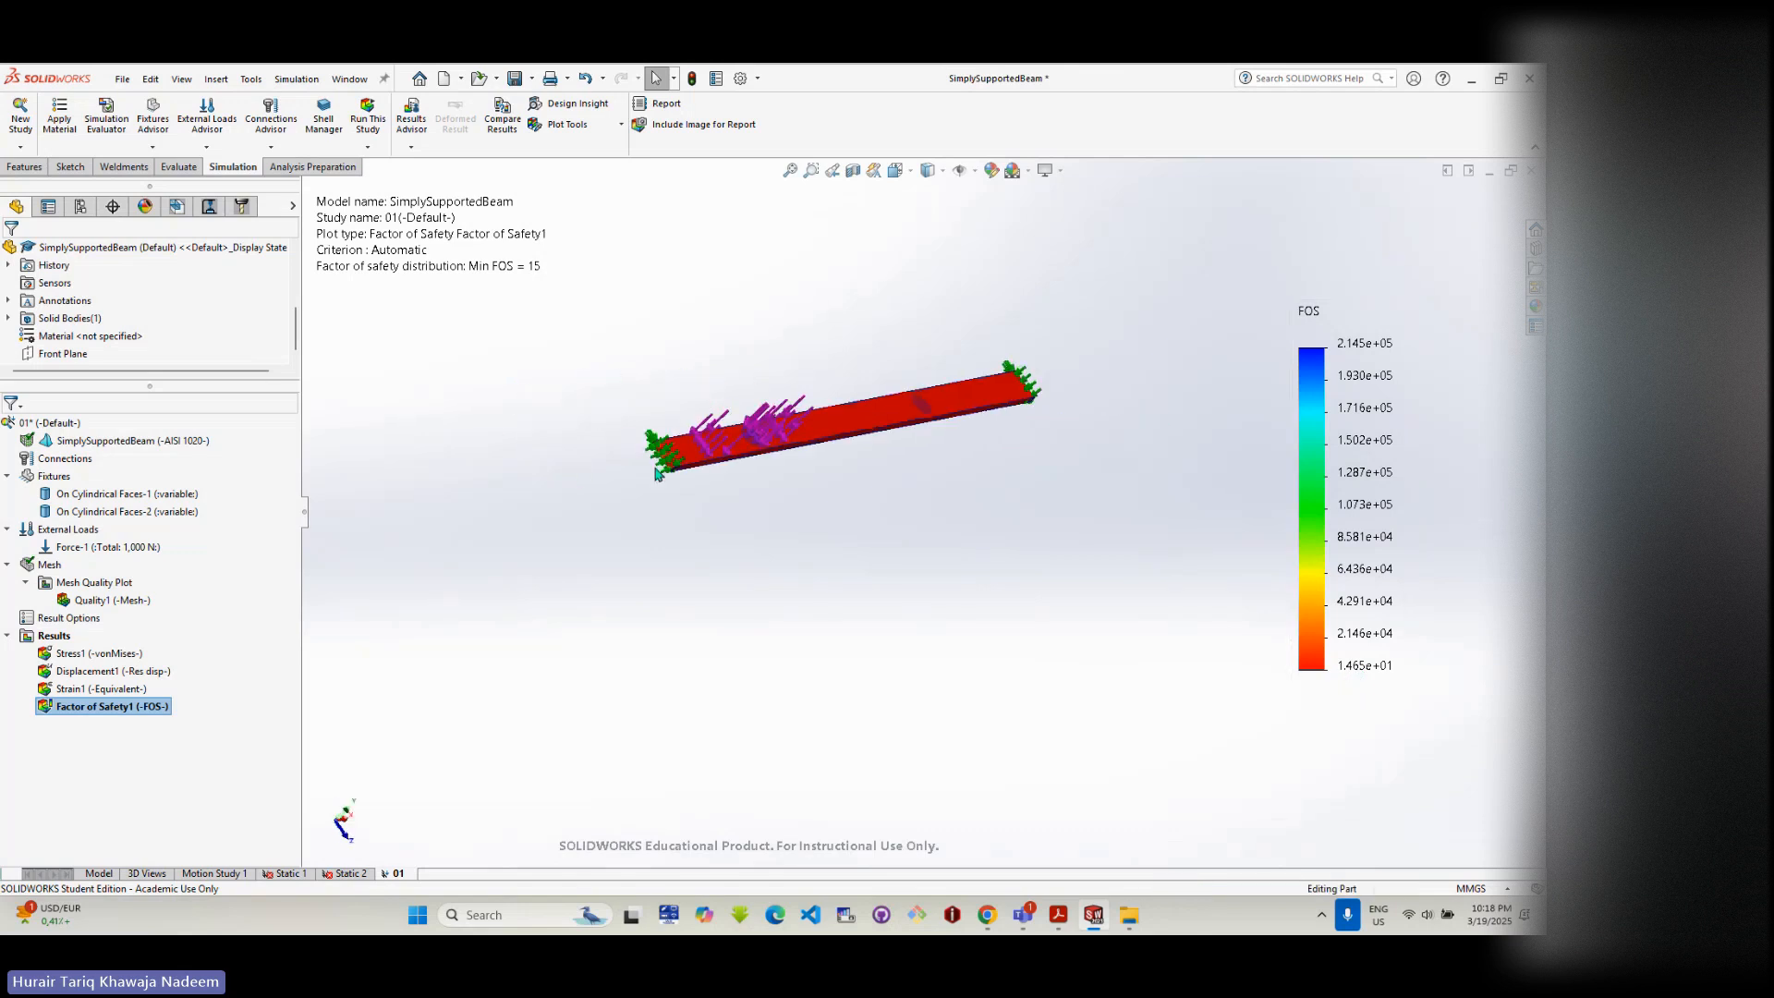
scroll(661, 469, "down", 4)
scroll(781, 473, "down", 8)
middle_click_drag(778, 560, 795, 523)
scroll(795, 521, "down", 5)
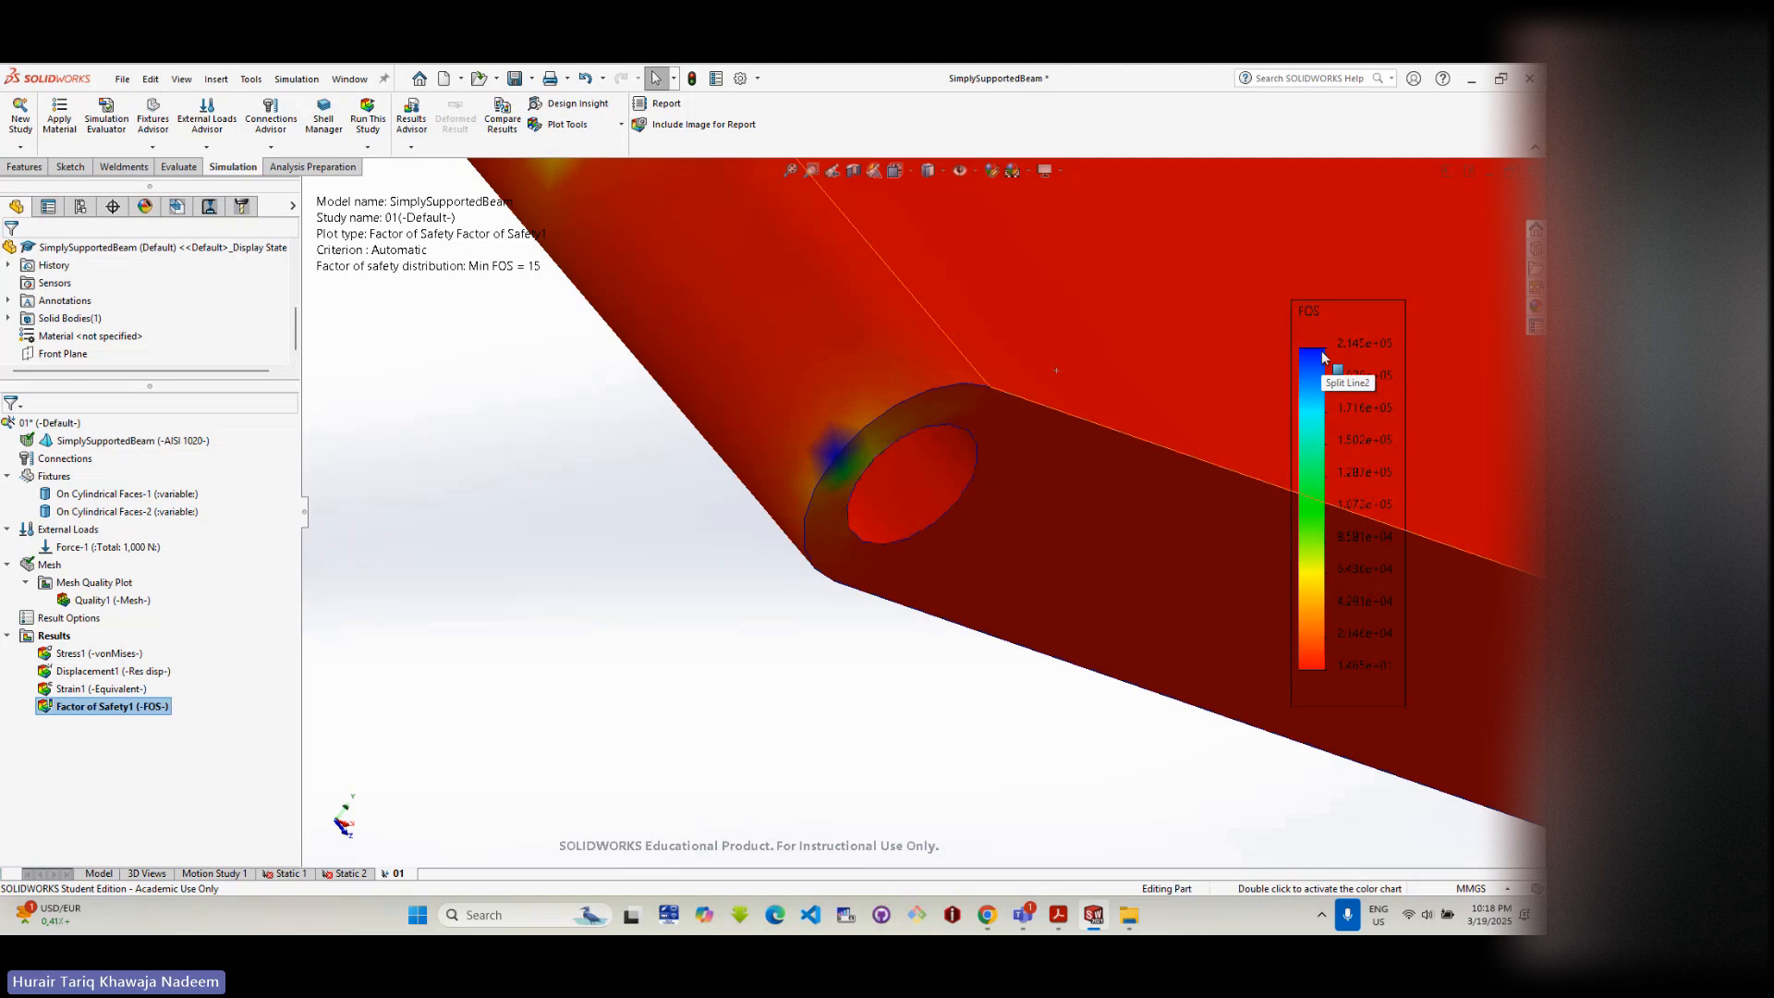
scroll(868, 504, "up", 3)
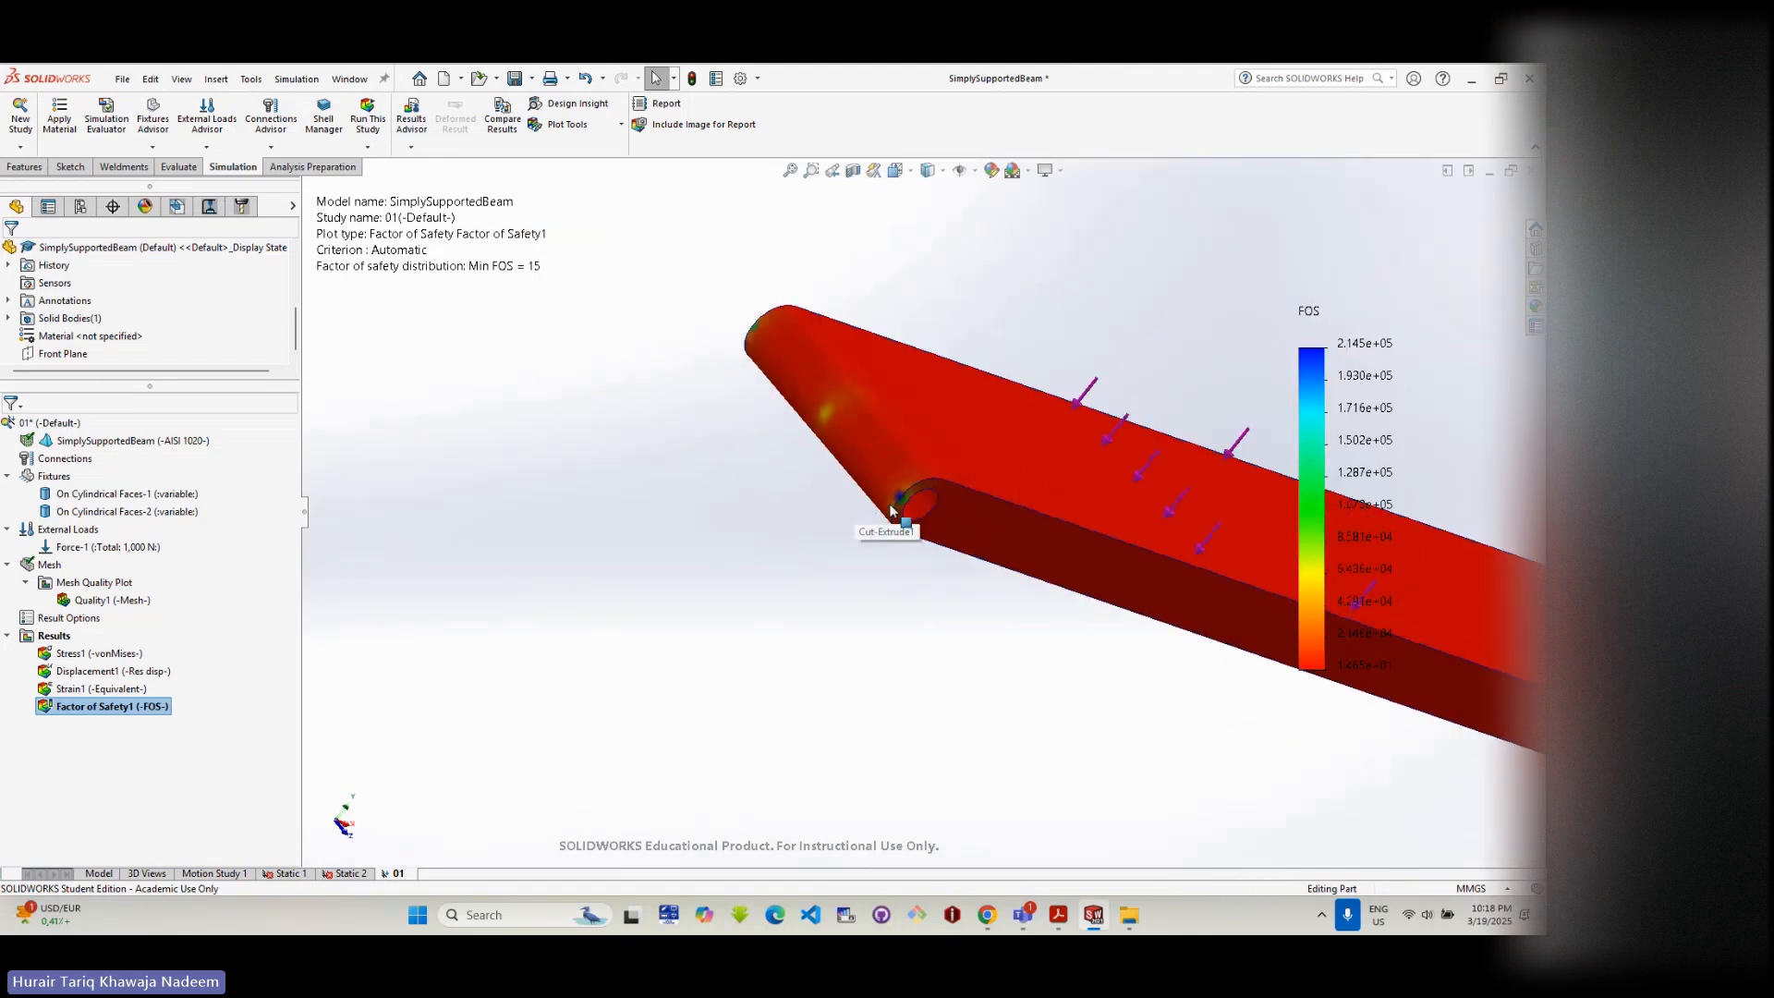
scroll(898, 510, "up", 2)
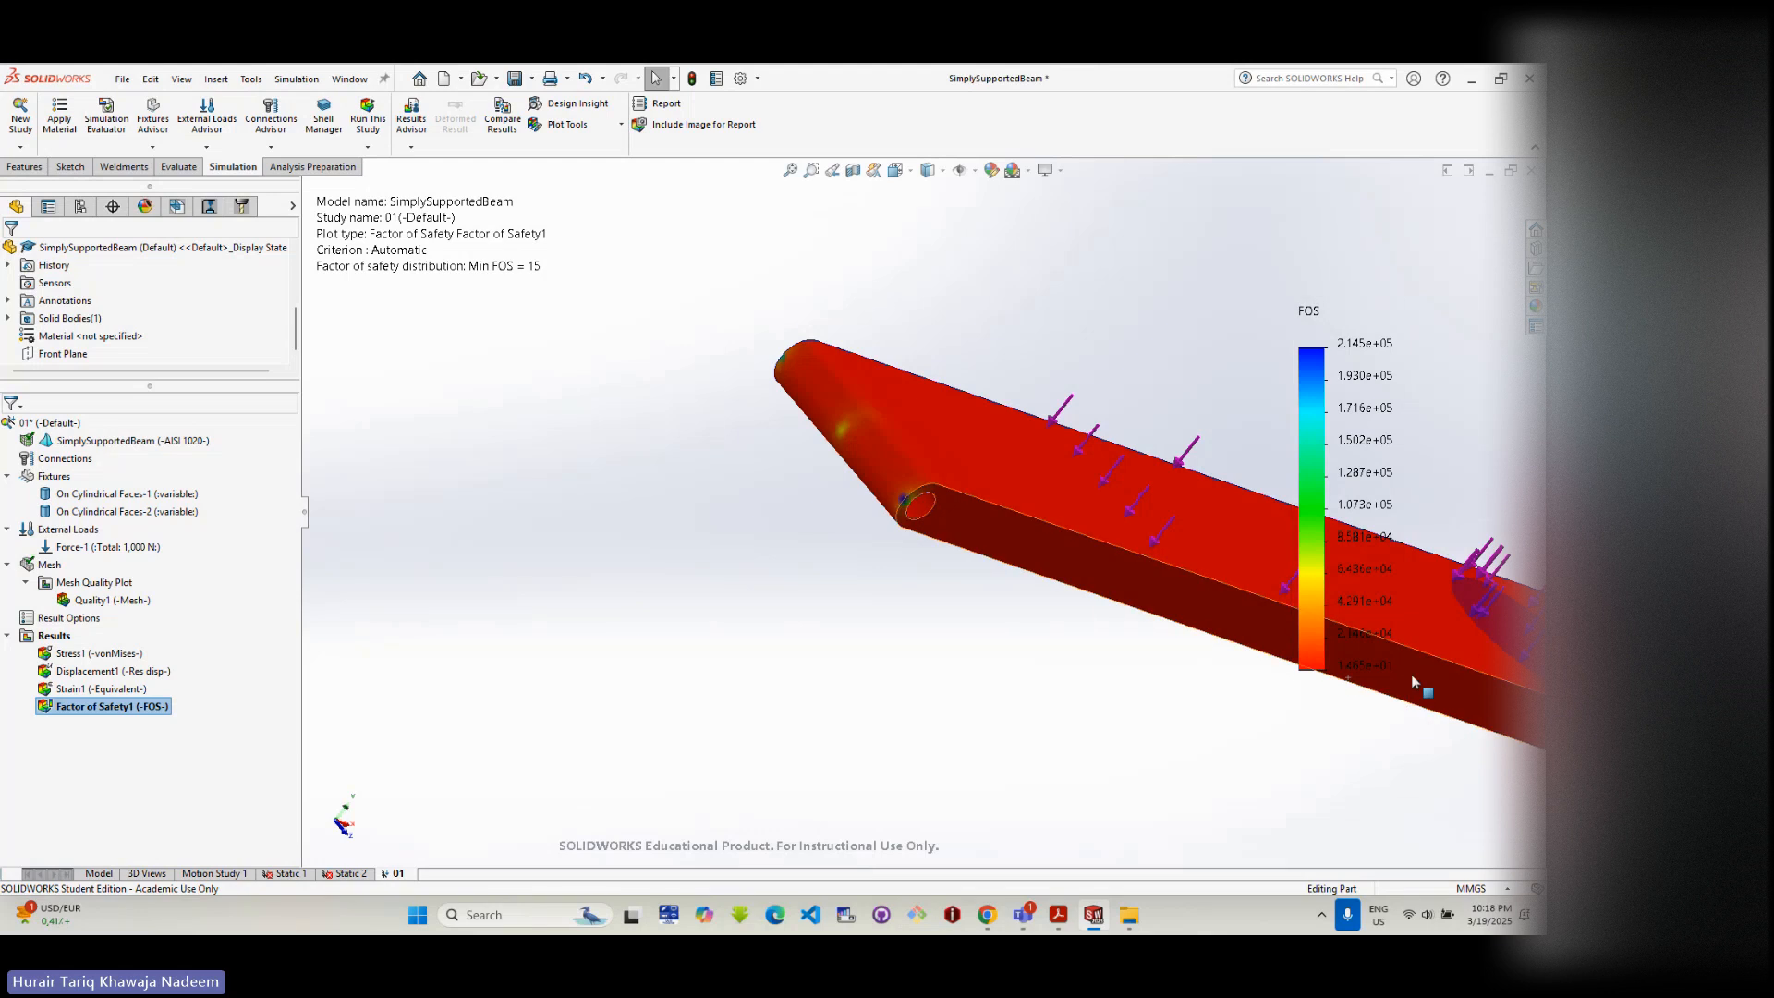
middle_click_drag(1411, 681, 1212, 603)
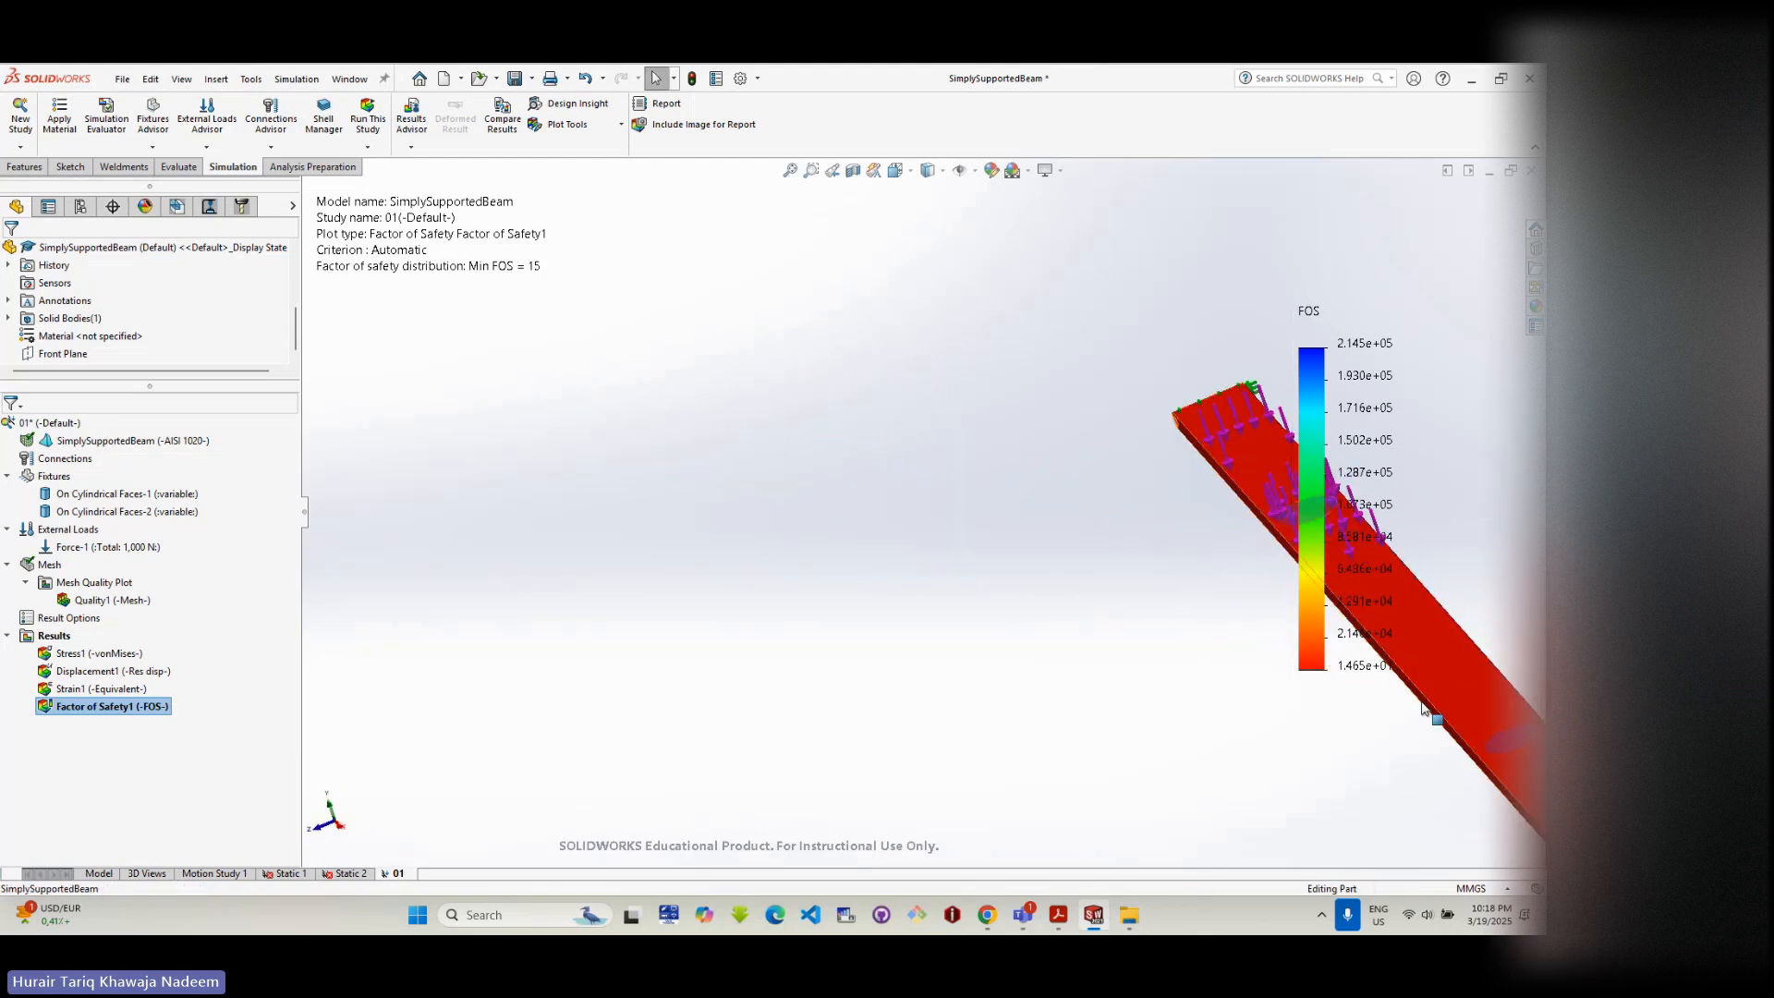
right_click(1365, 323)
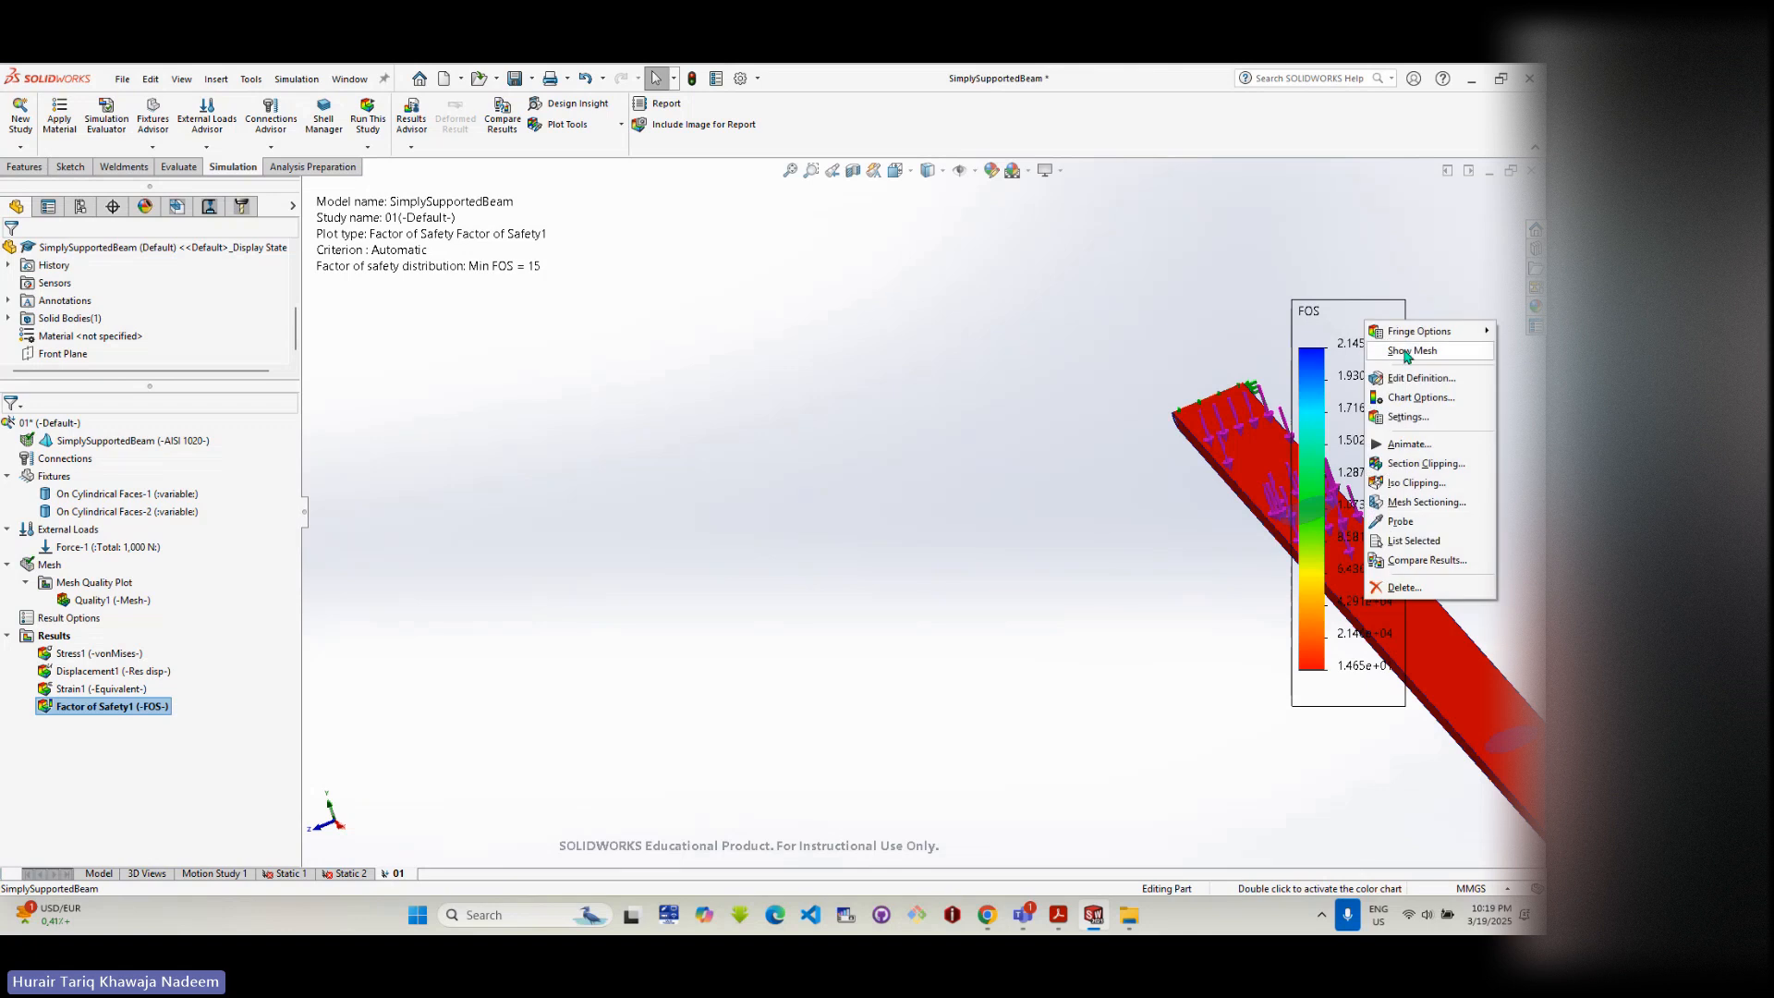
left_click(1420, 380)
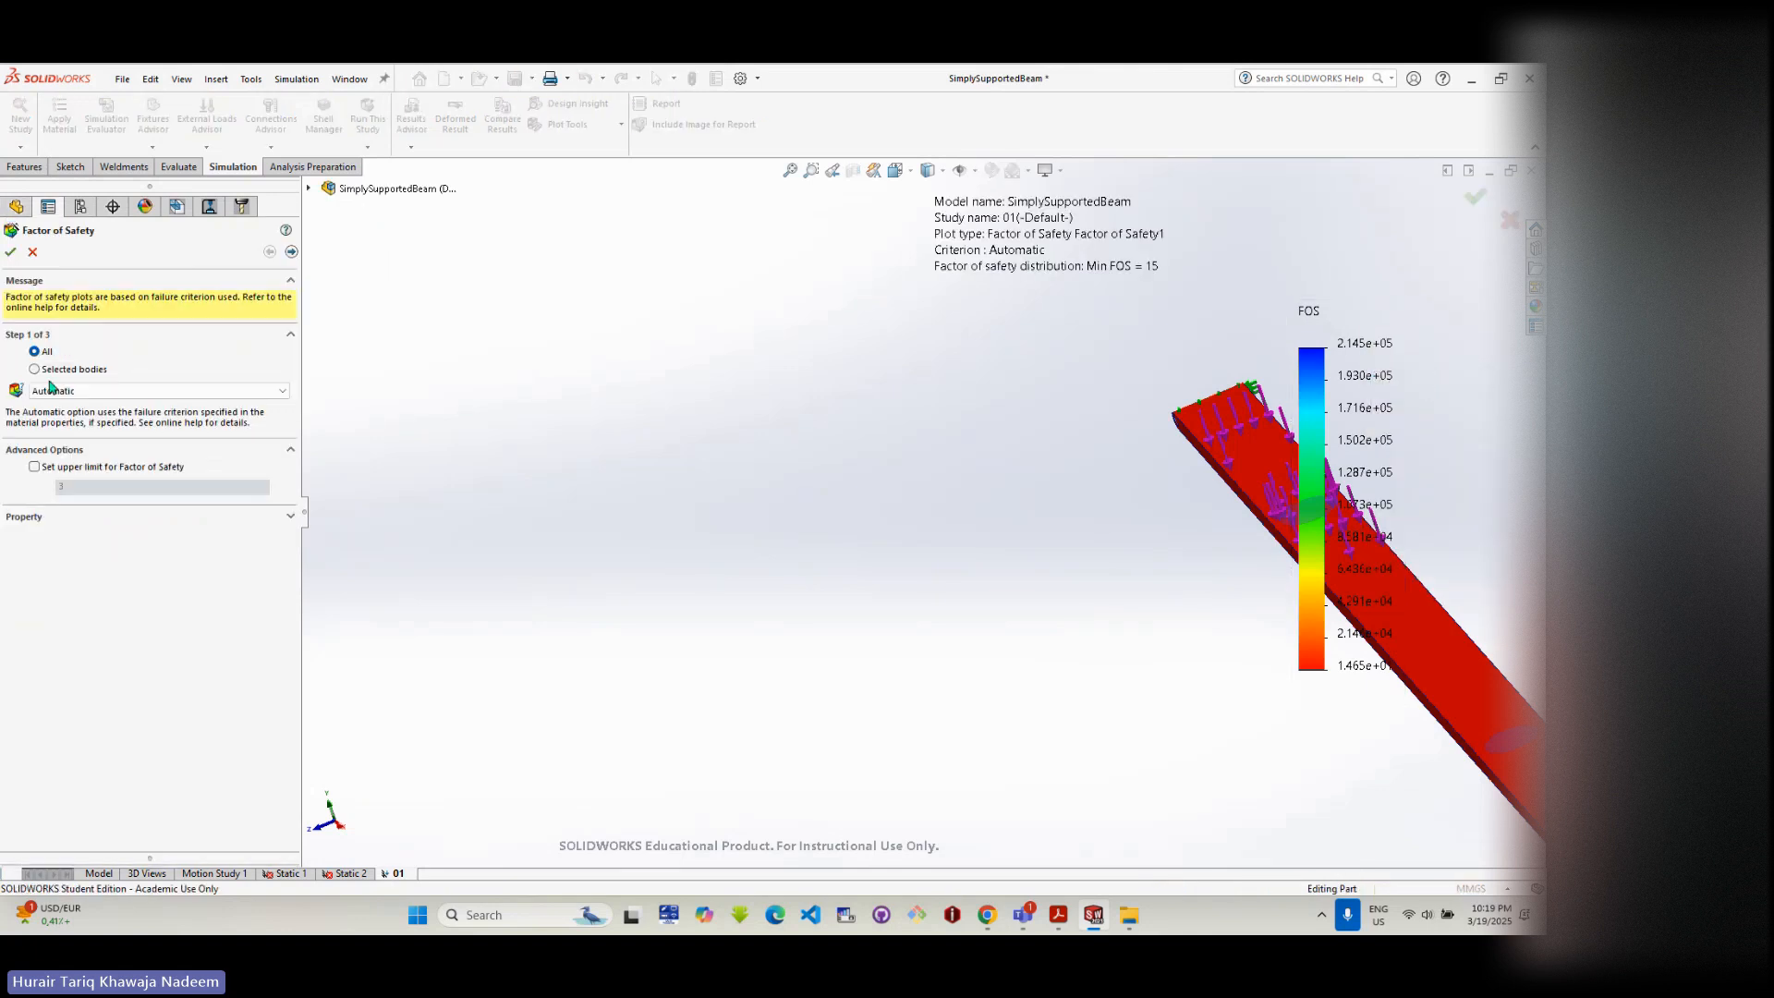
left_click(32, 251)
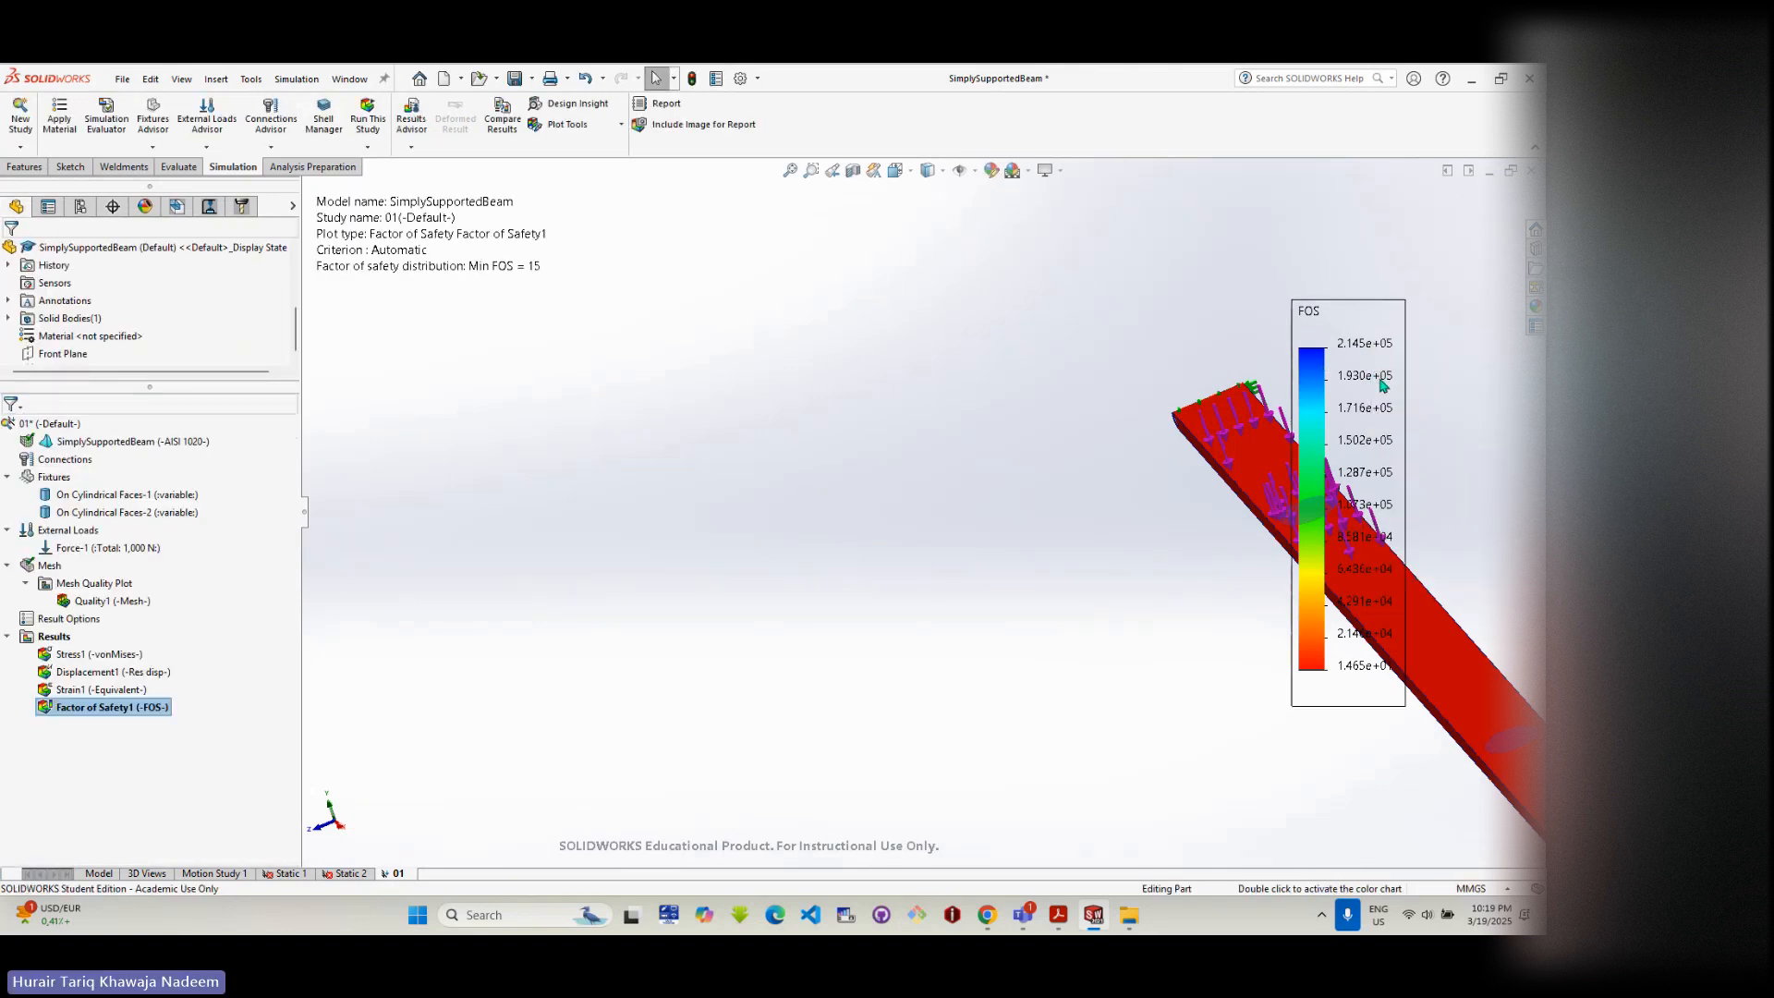
- Show the minimum and maximum annotations on the factor of safety plot
right_click(1369, 380)
left_click(1434, 456)
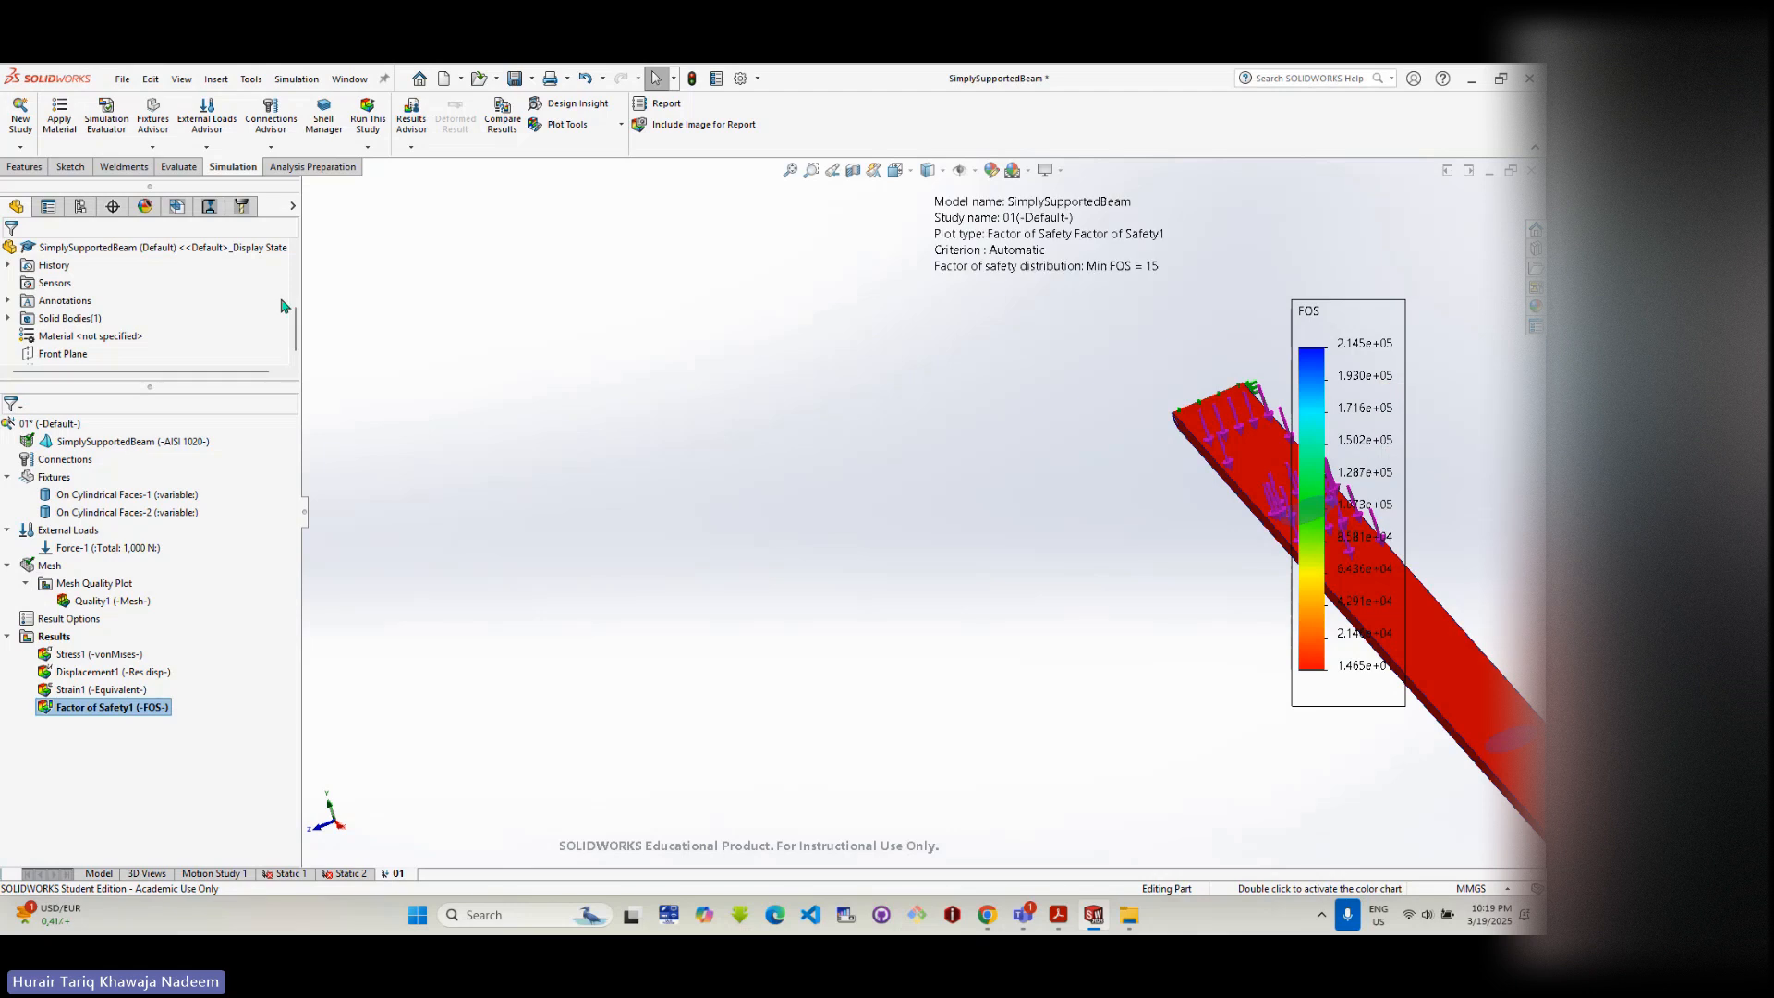
left_click(65, 334)
left_click(65, 353)
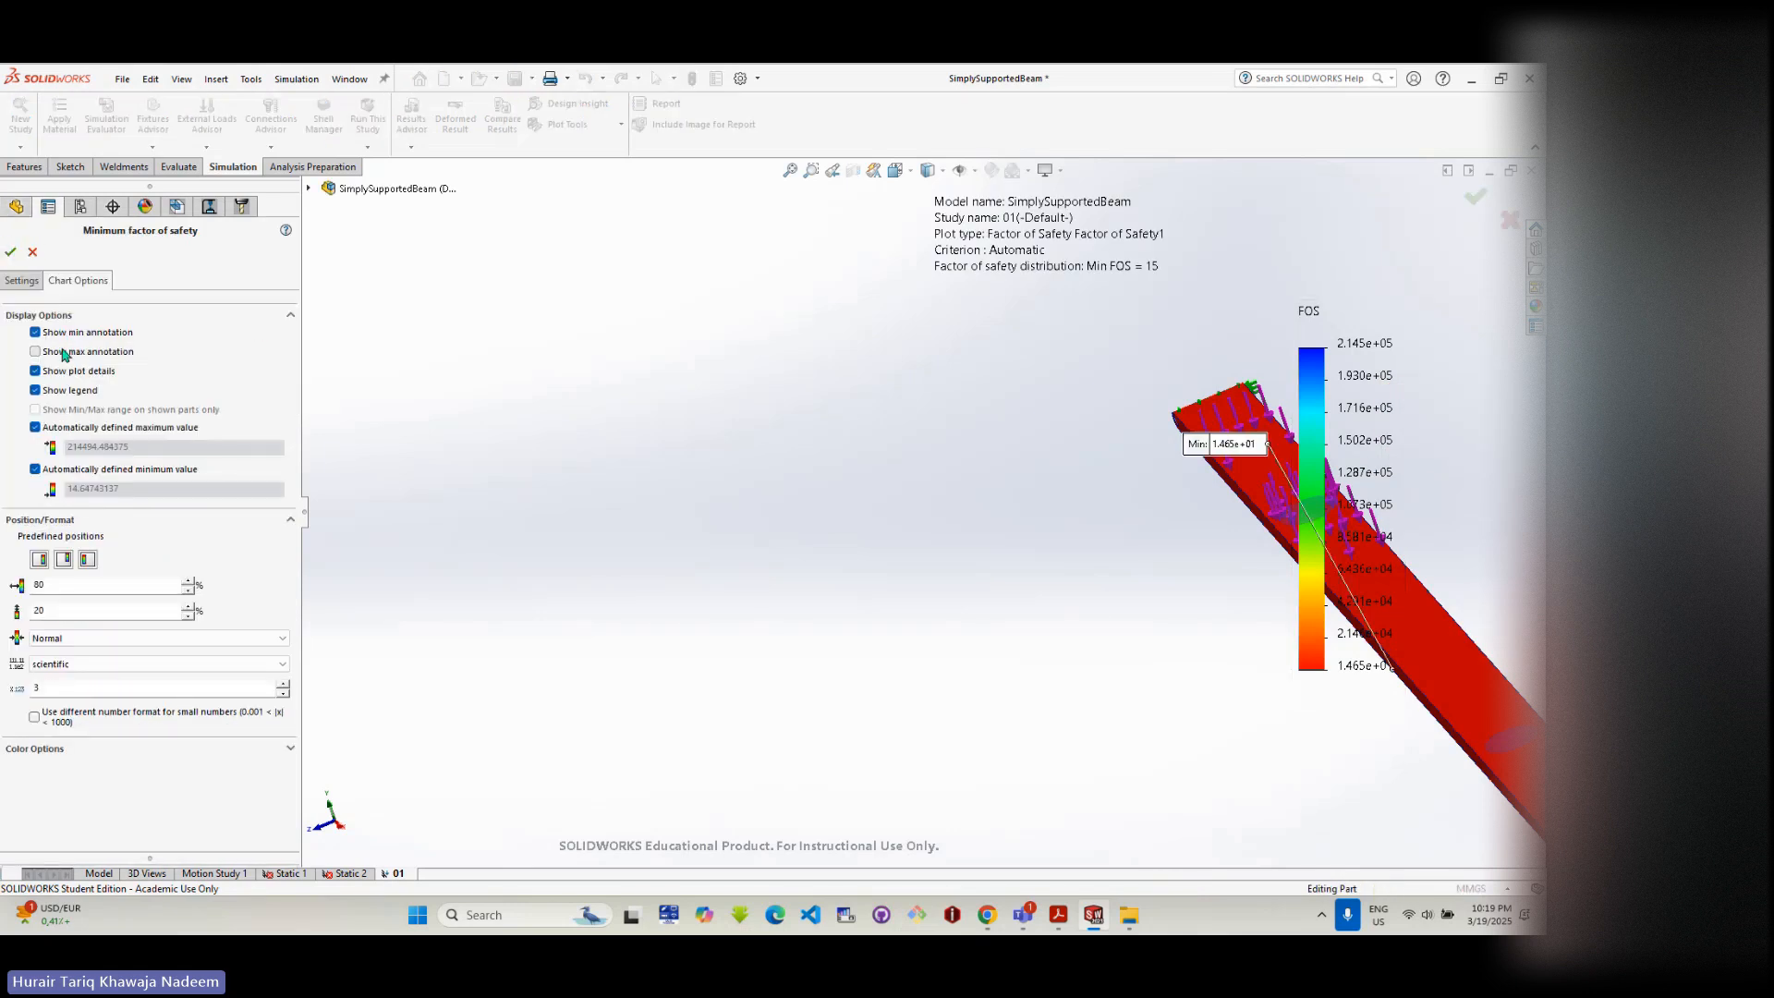
left_click(10, 251)
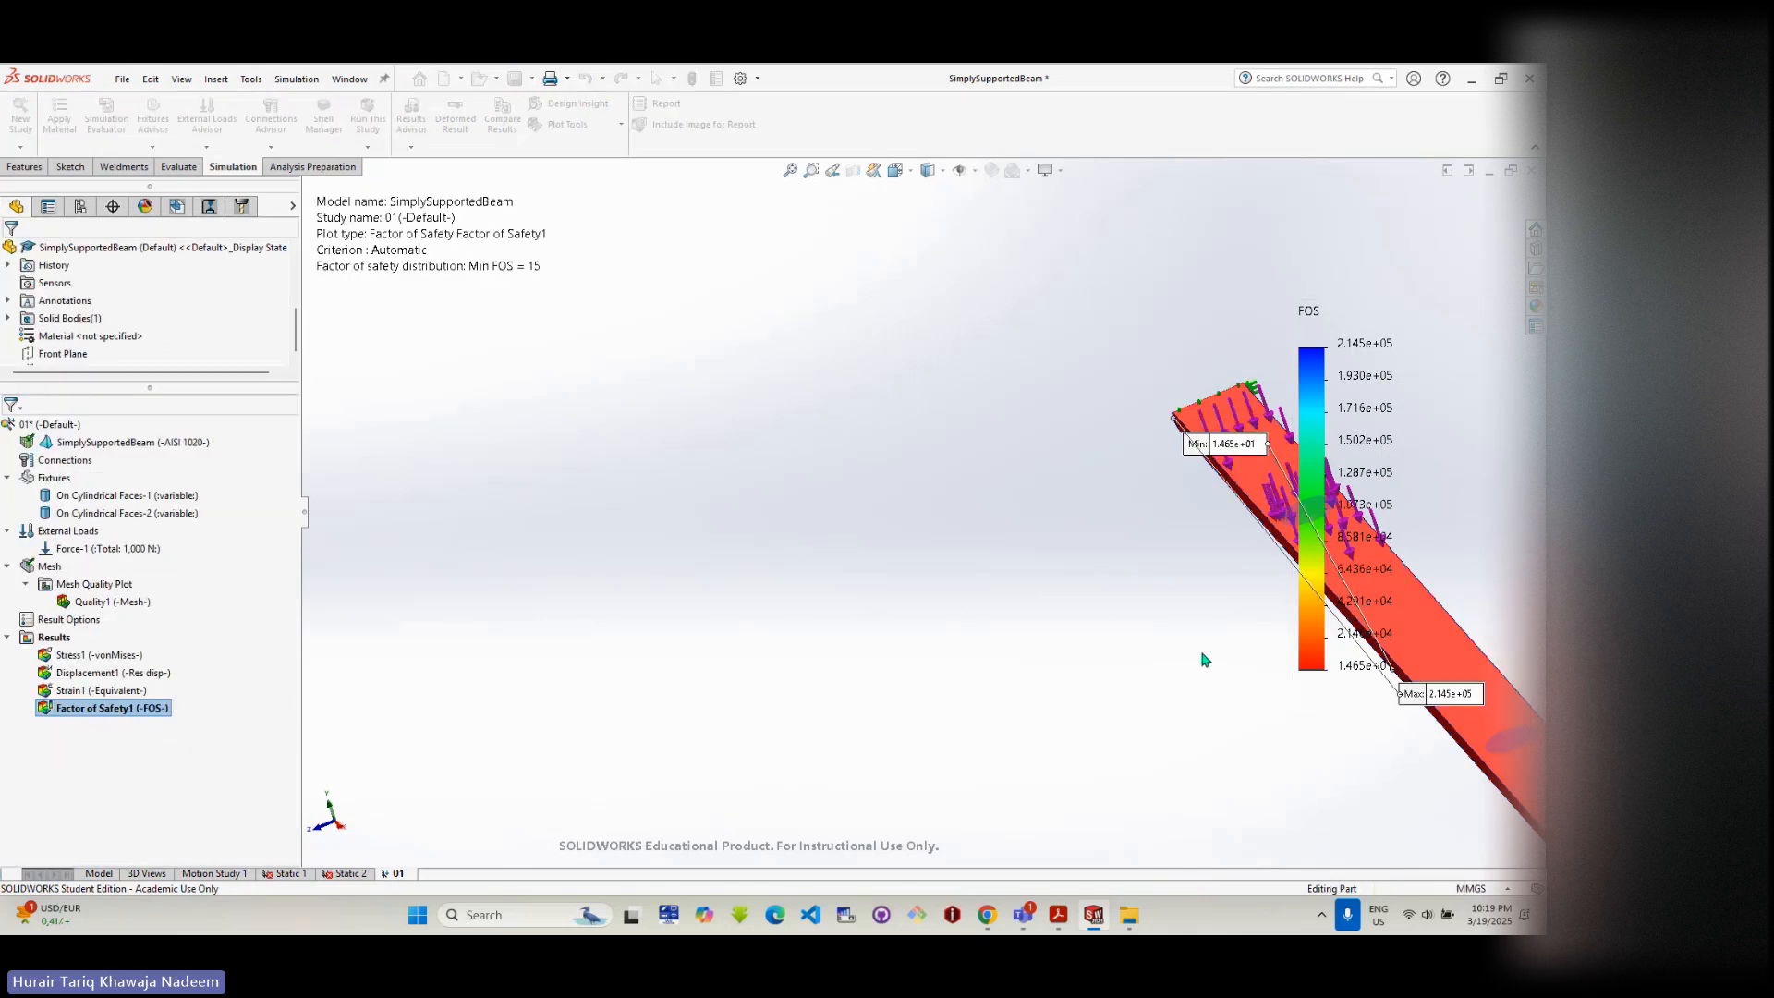
- Move the minimum and maximum factor of safety labels clear of the beam and inspect the locations they point to
middle_click_drag(1200, 656, 1205, 542)
left_click_drag(918, 700, 1275, 767)
mouse_move(1268, 634)
left_mouse_down()
mouse_move(815, 632)
mouse_move(742, 584)
left_mouse_up()
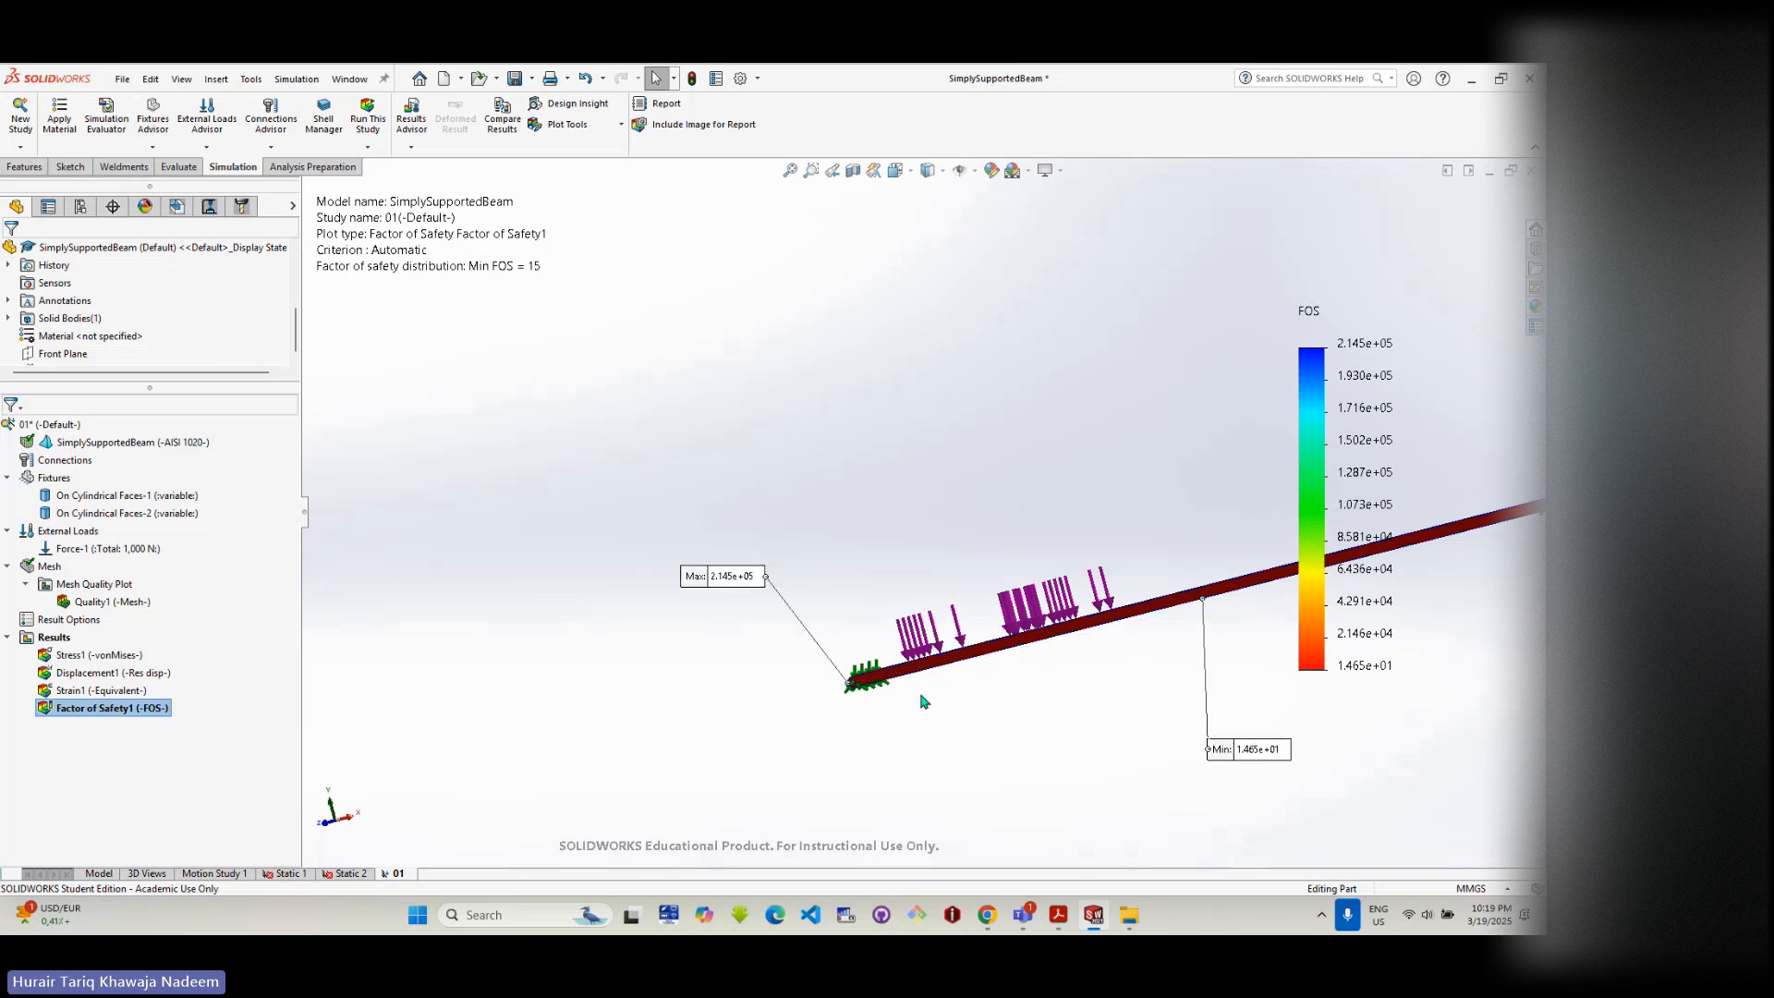
middle_click_drag(923, 700, 1093, 647)
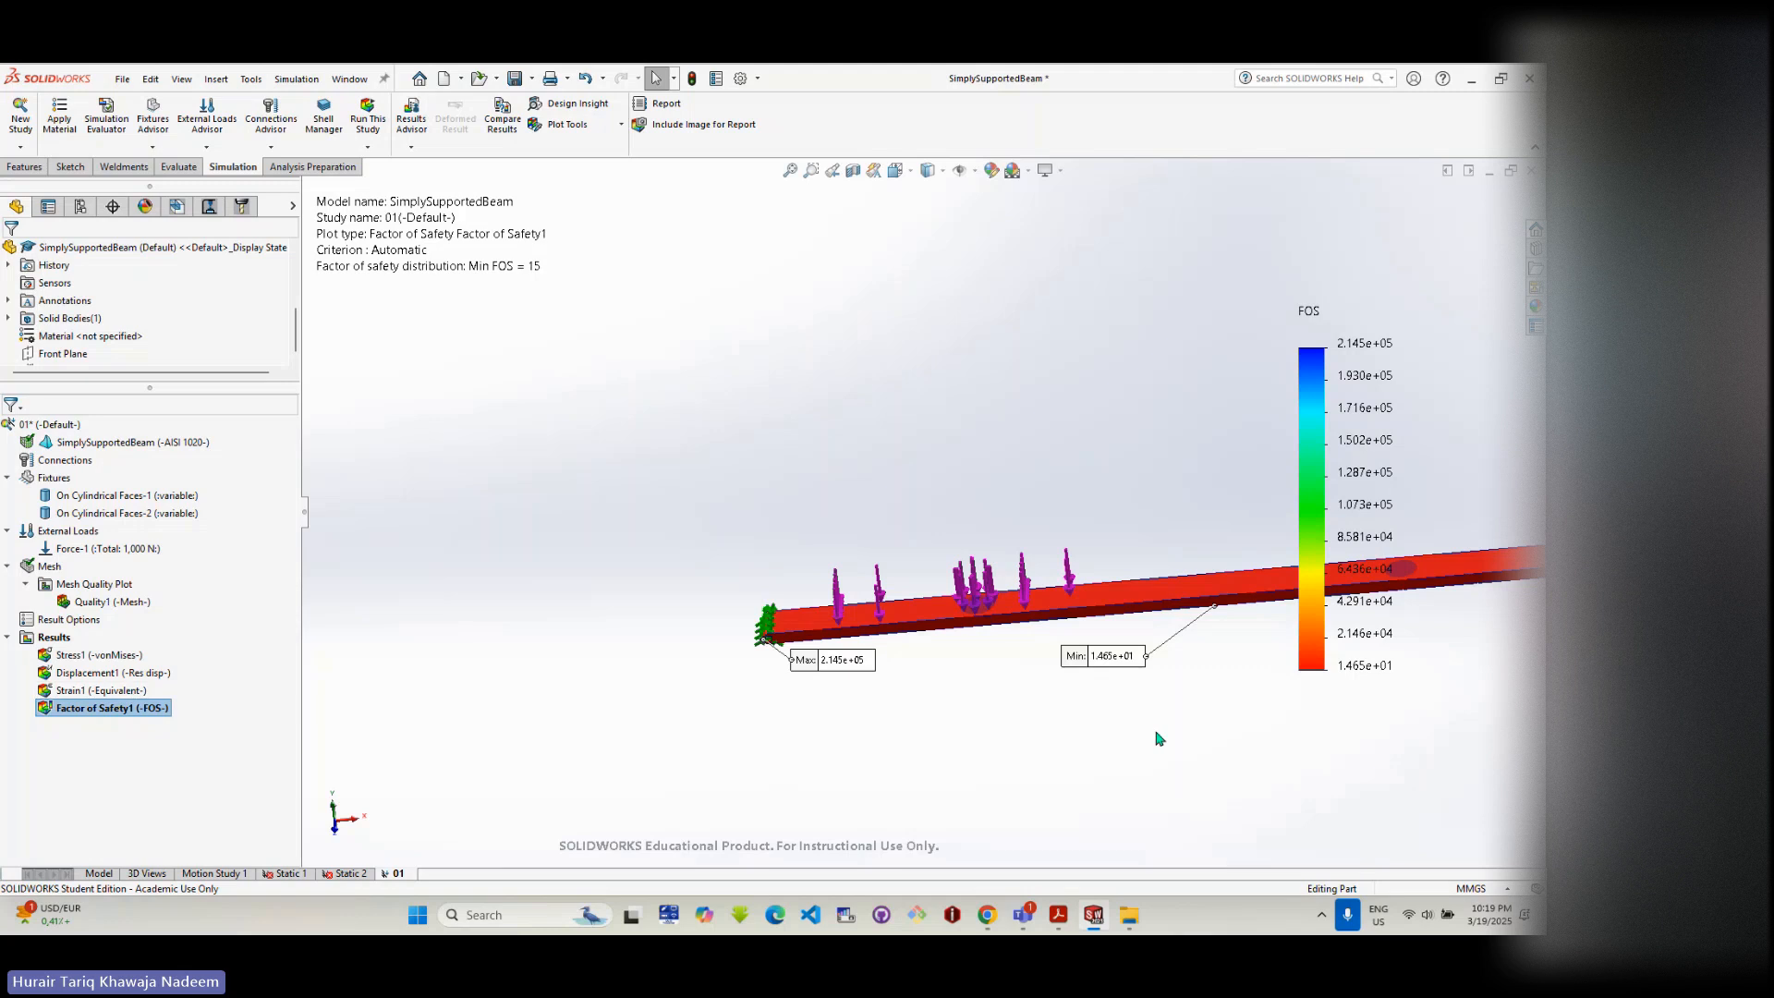
middle_click_drag(1155, 736, 1164, 617)
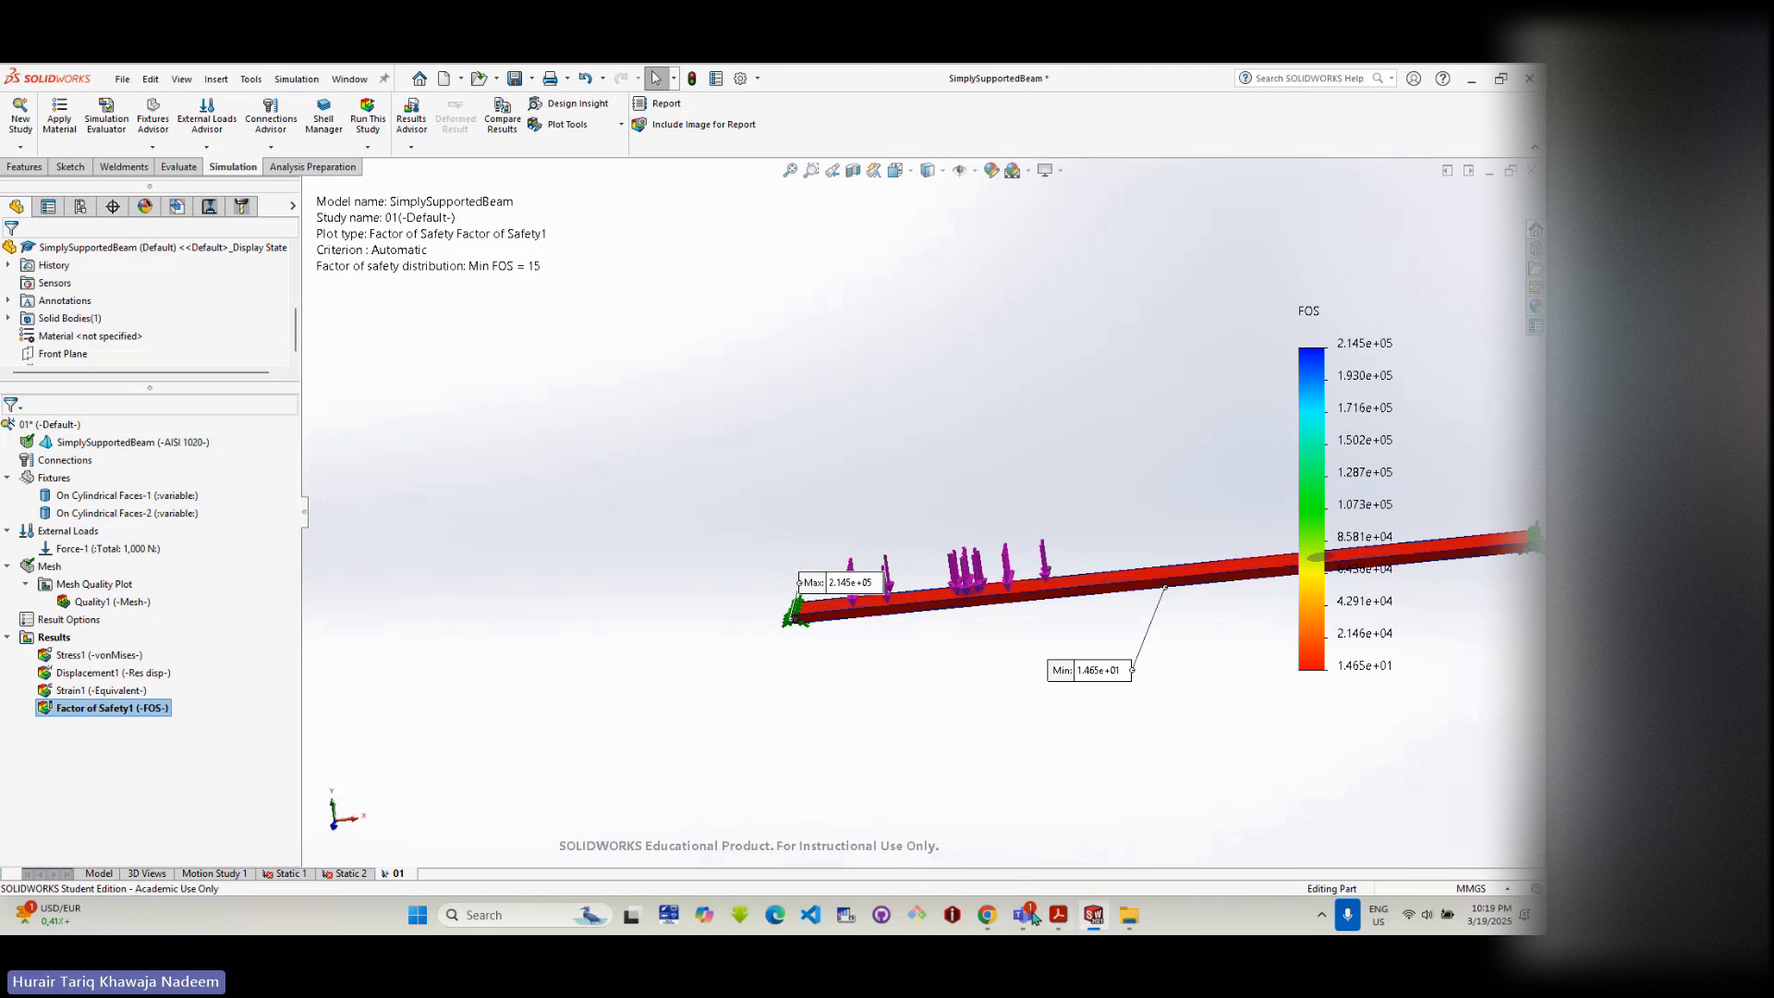
left_click(1131, 922)
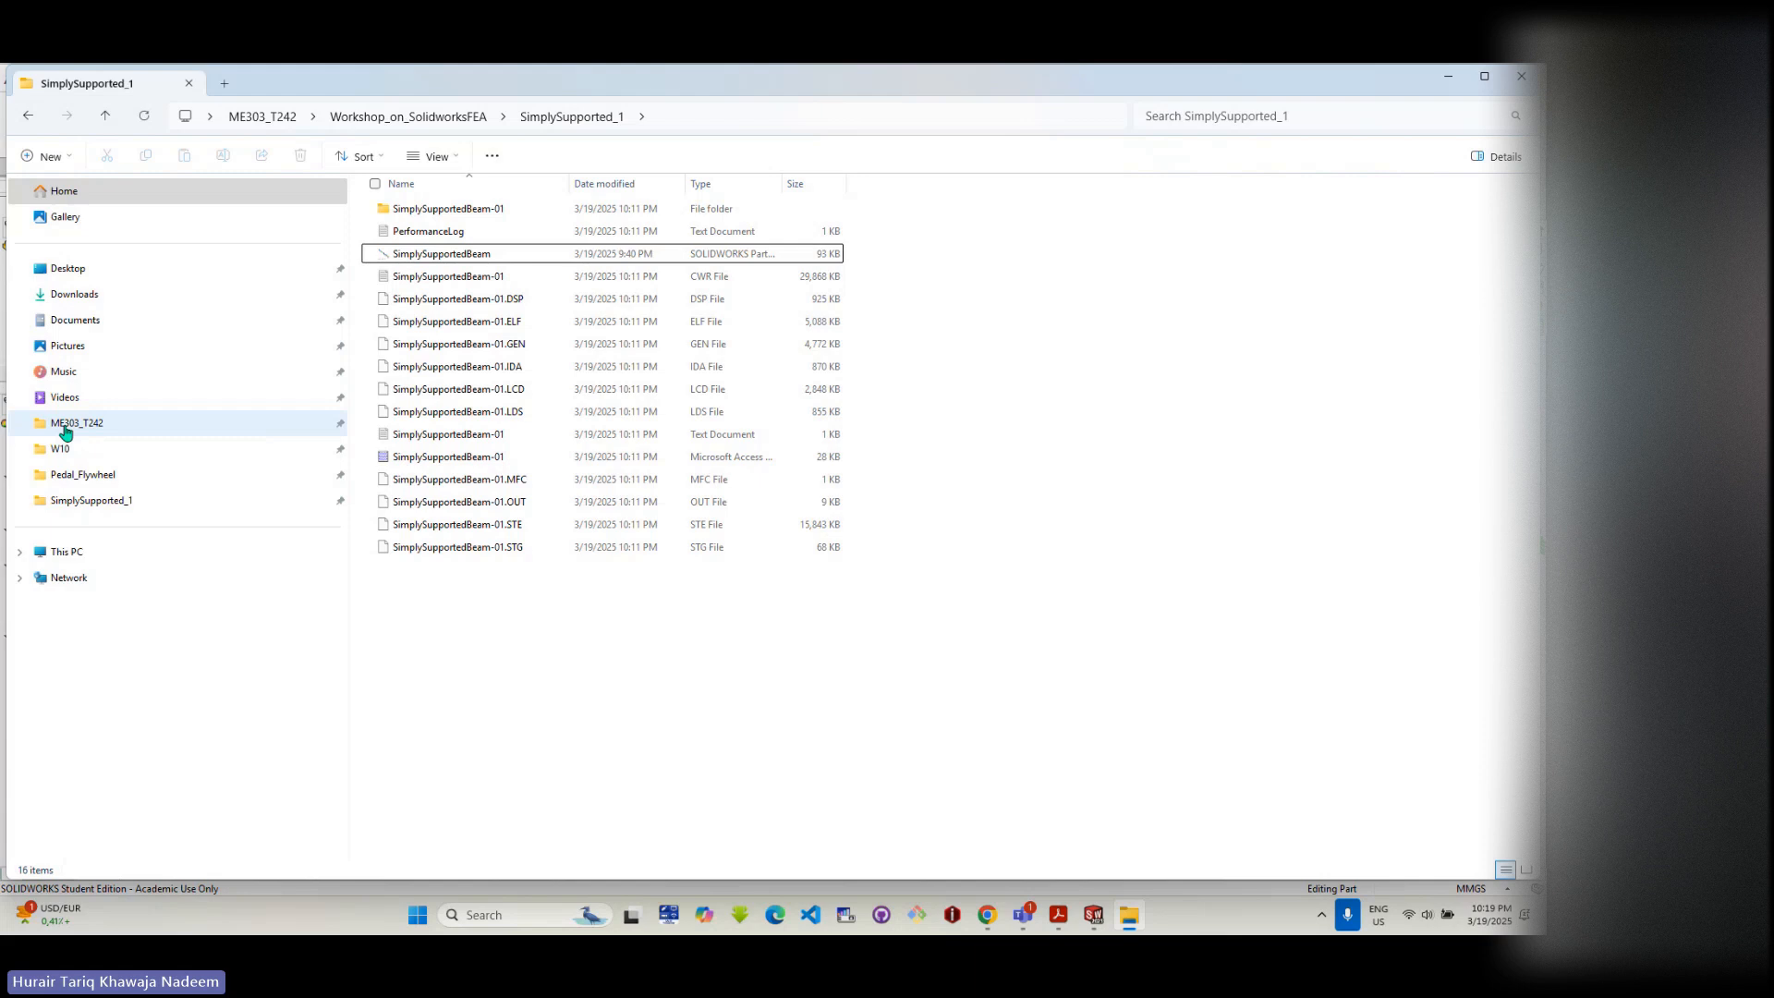
left_click(69, 268)
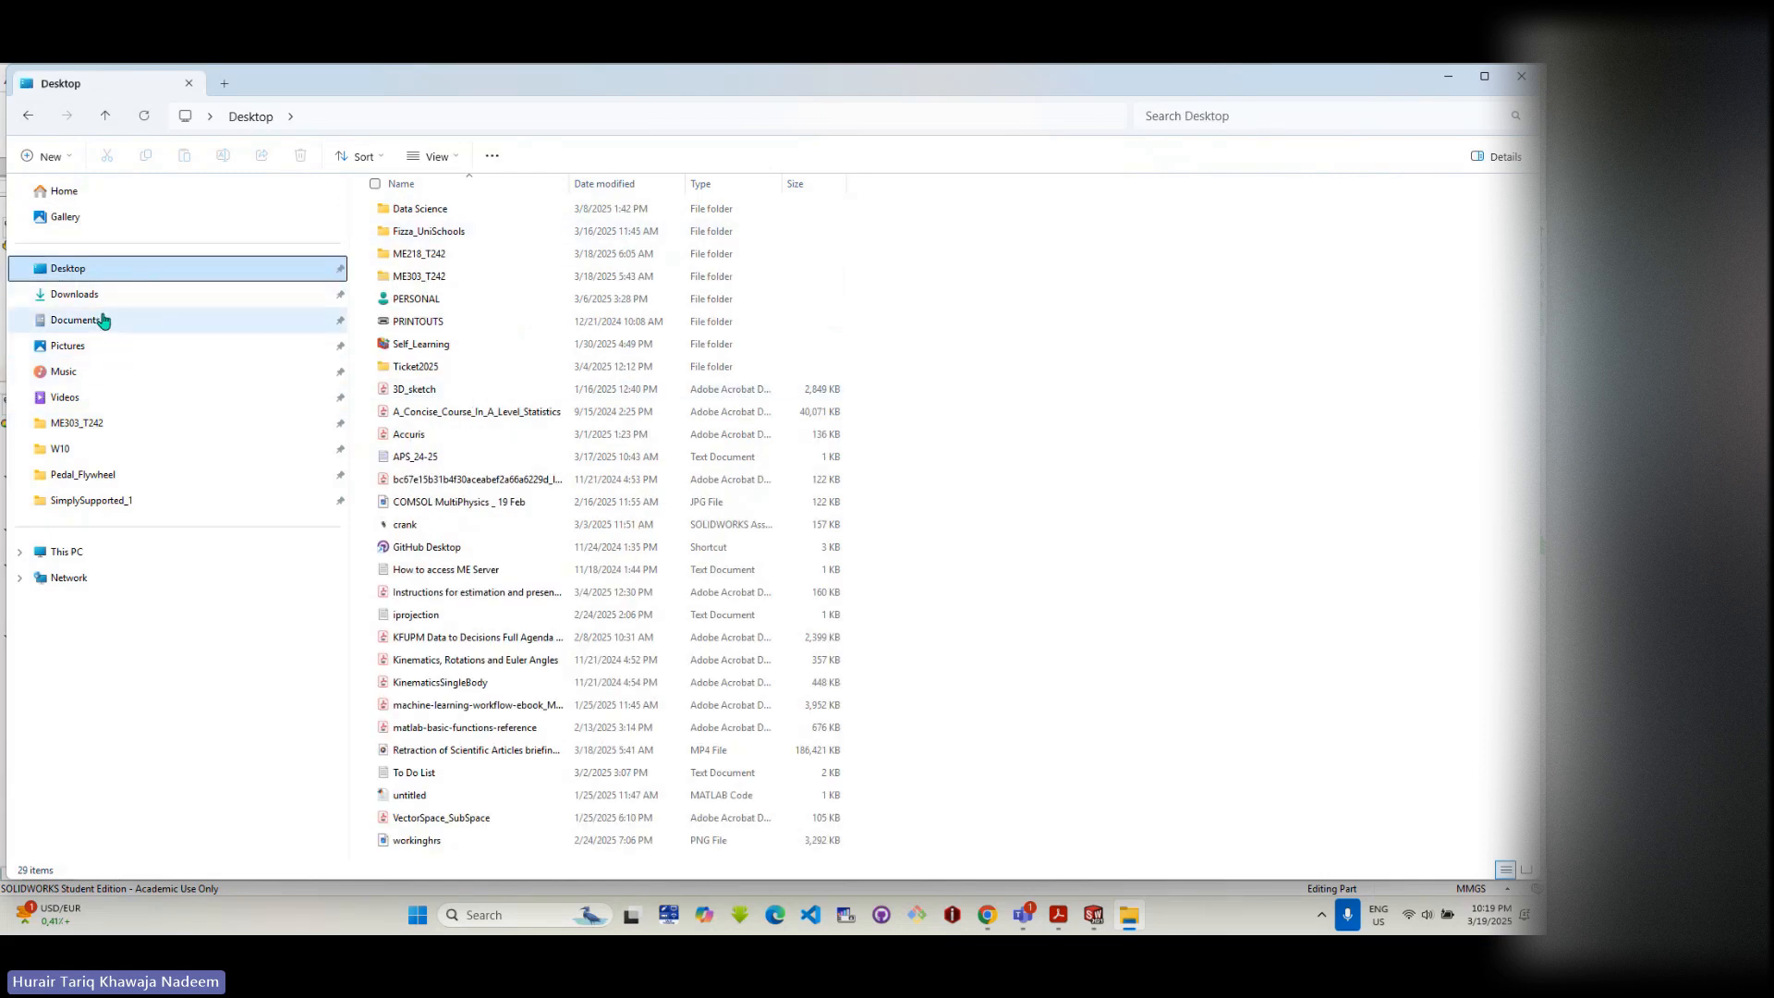
left_click(1452, 78)
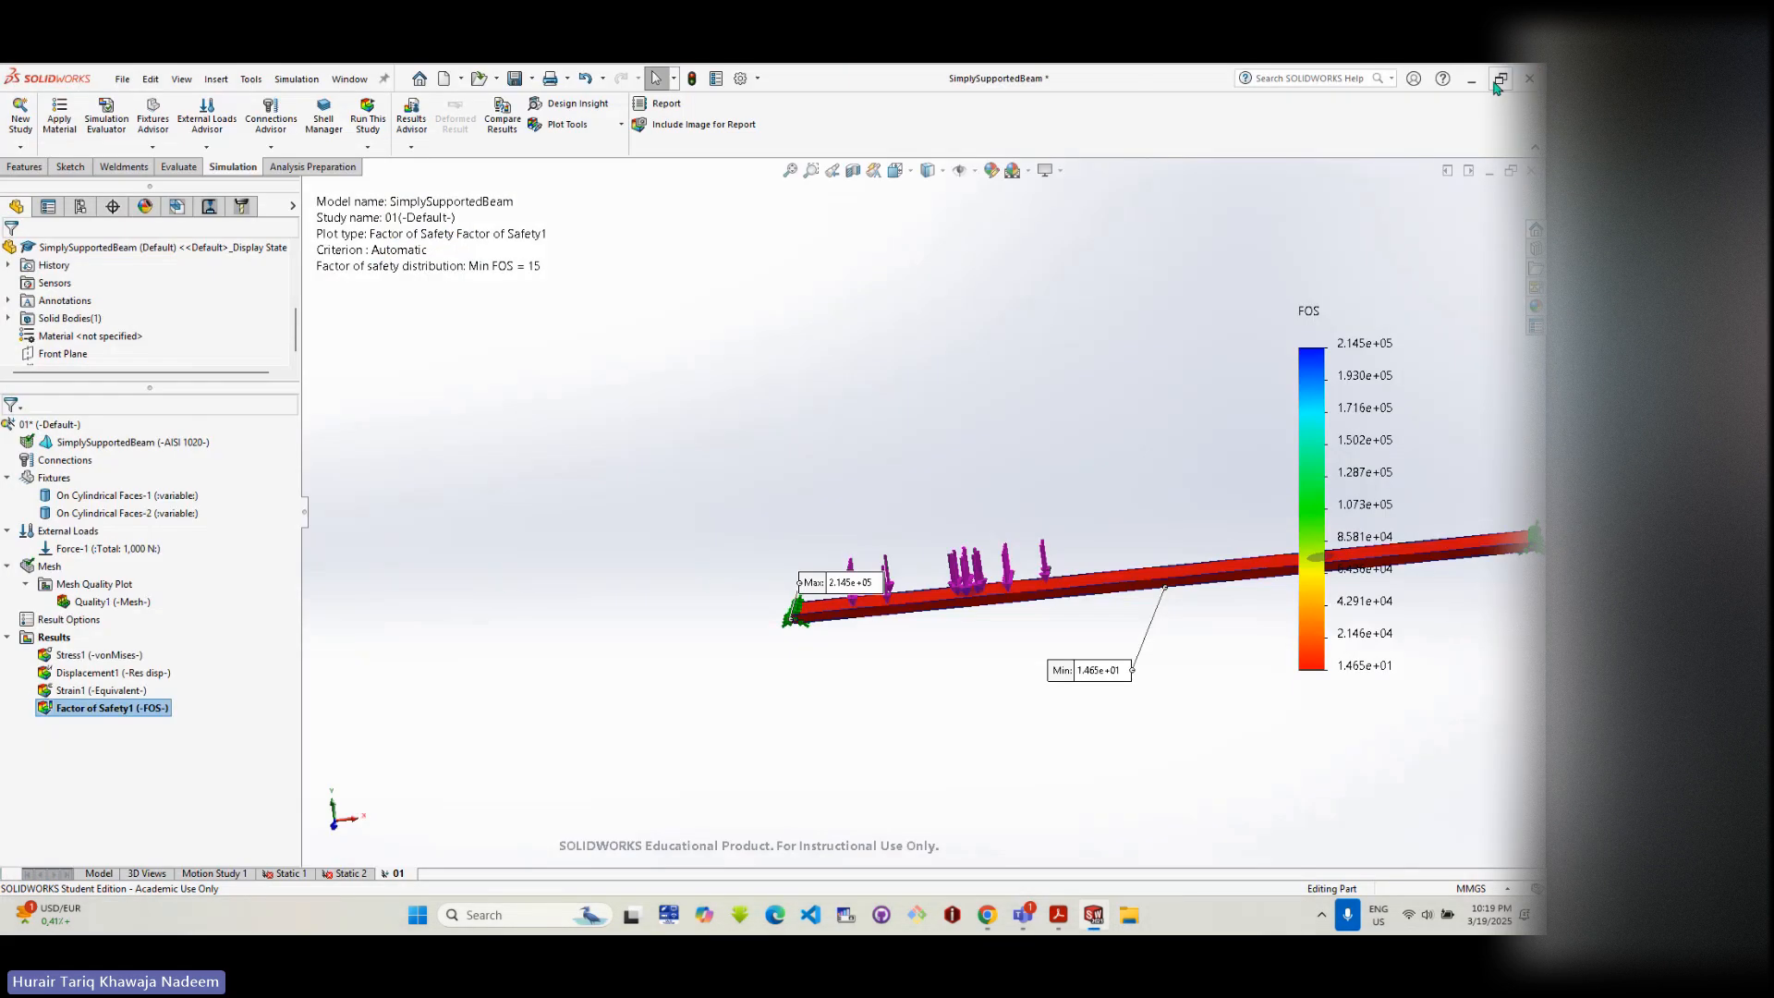
- Close the browser window with the tetrahedron search, minimize the Teams meeting window and return to SOLIDWORKS
left_click(1472, 83)
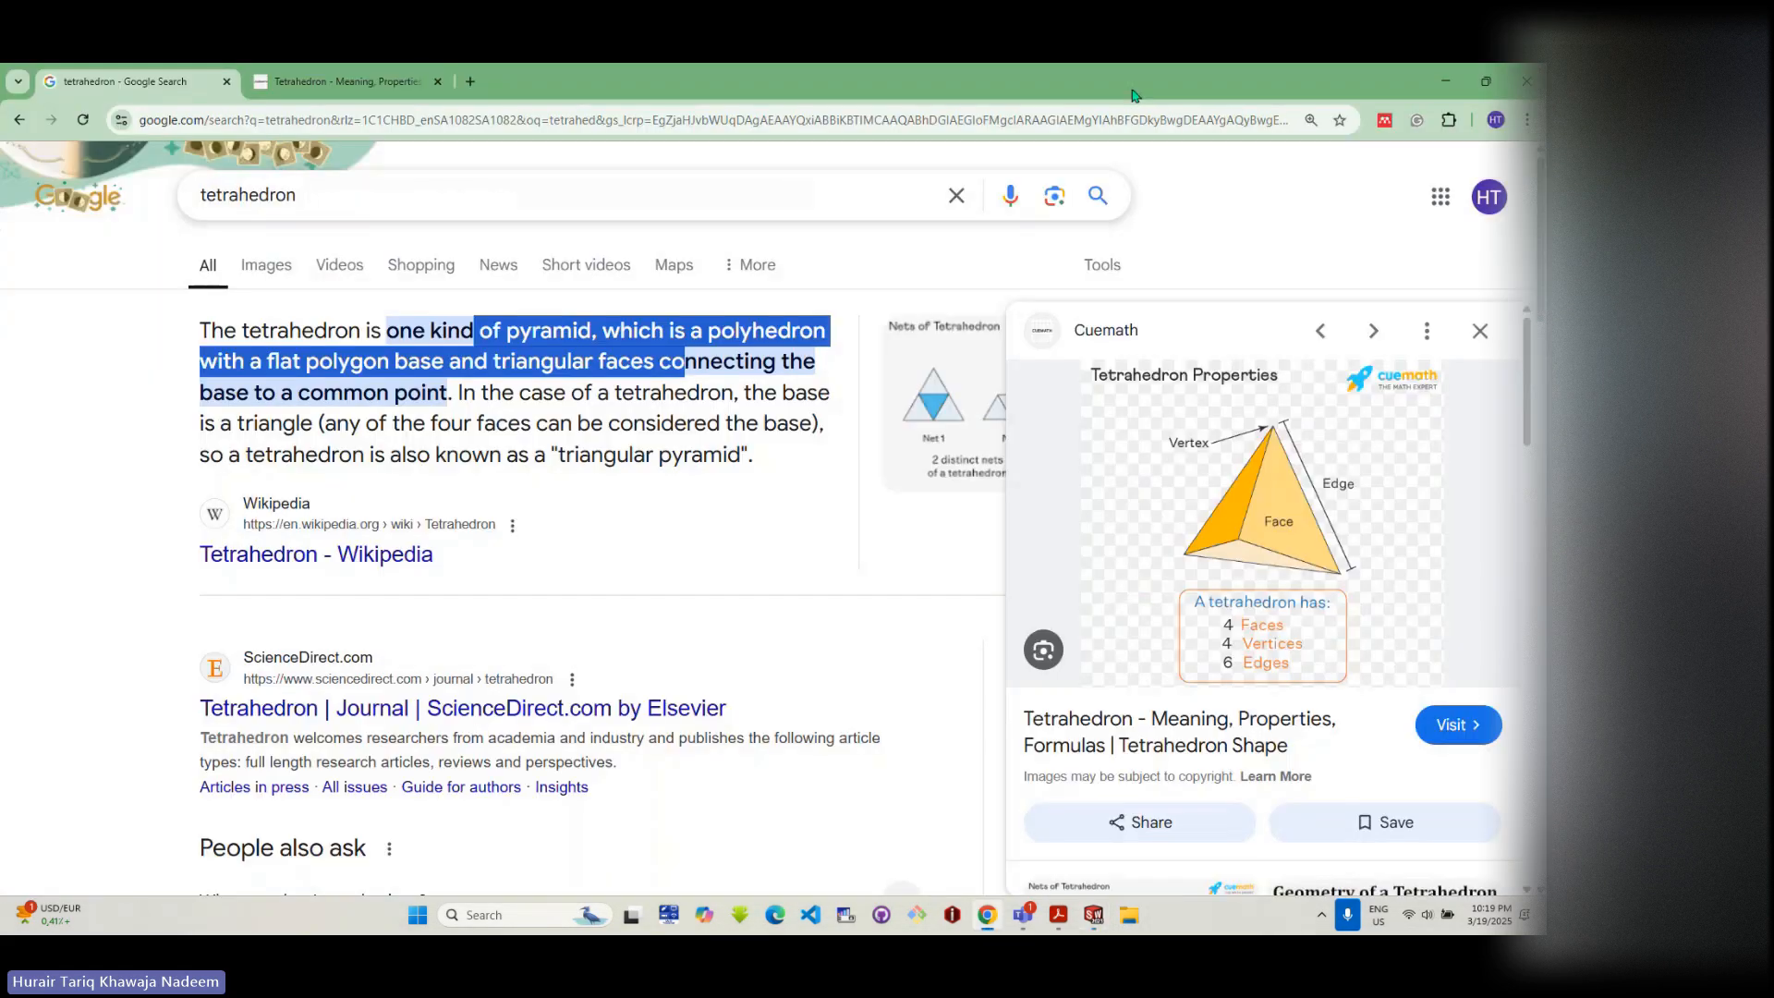
left_click(1524, 83)
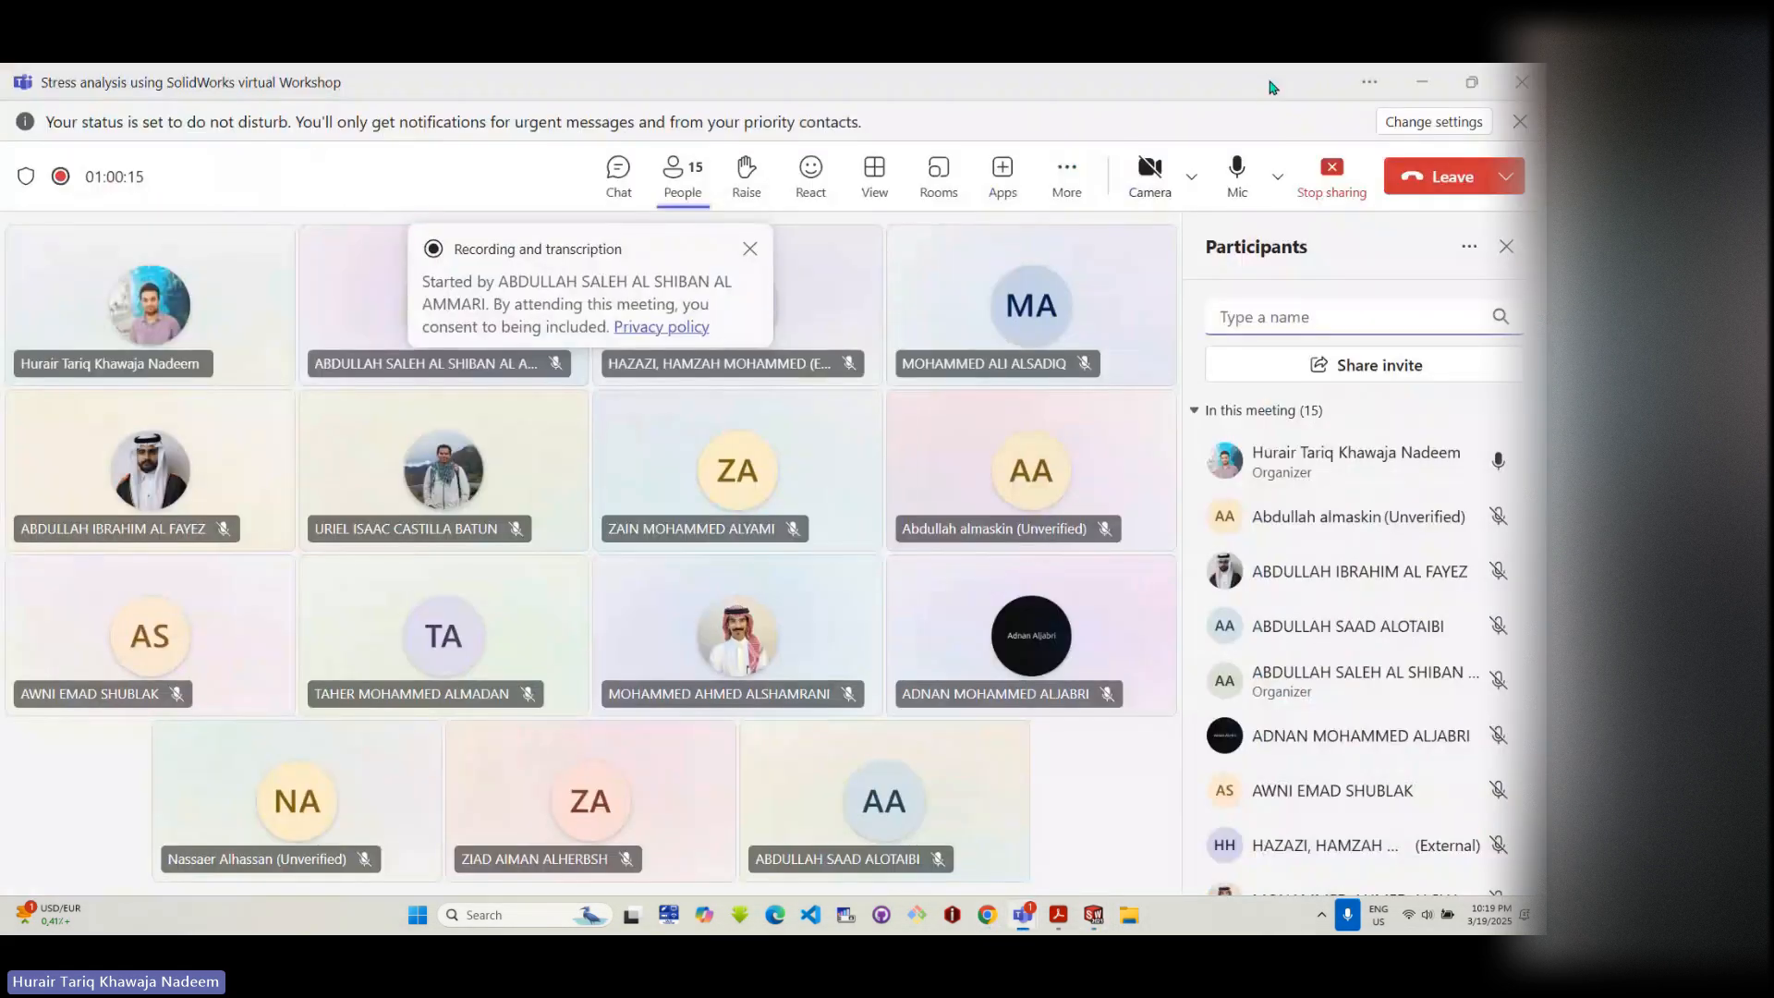
left_click(1422, 83)
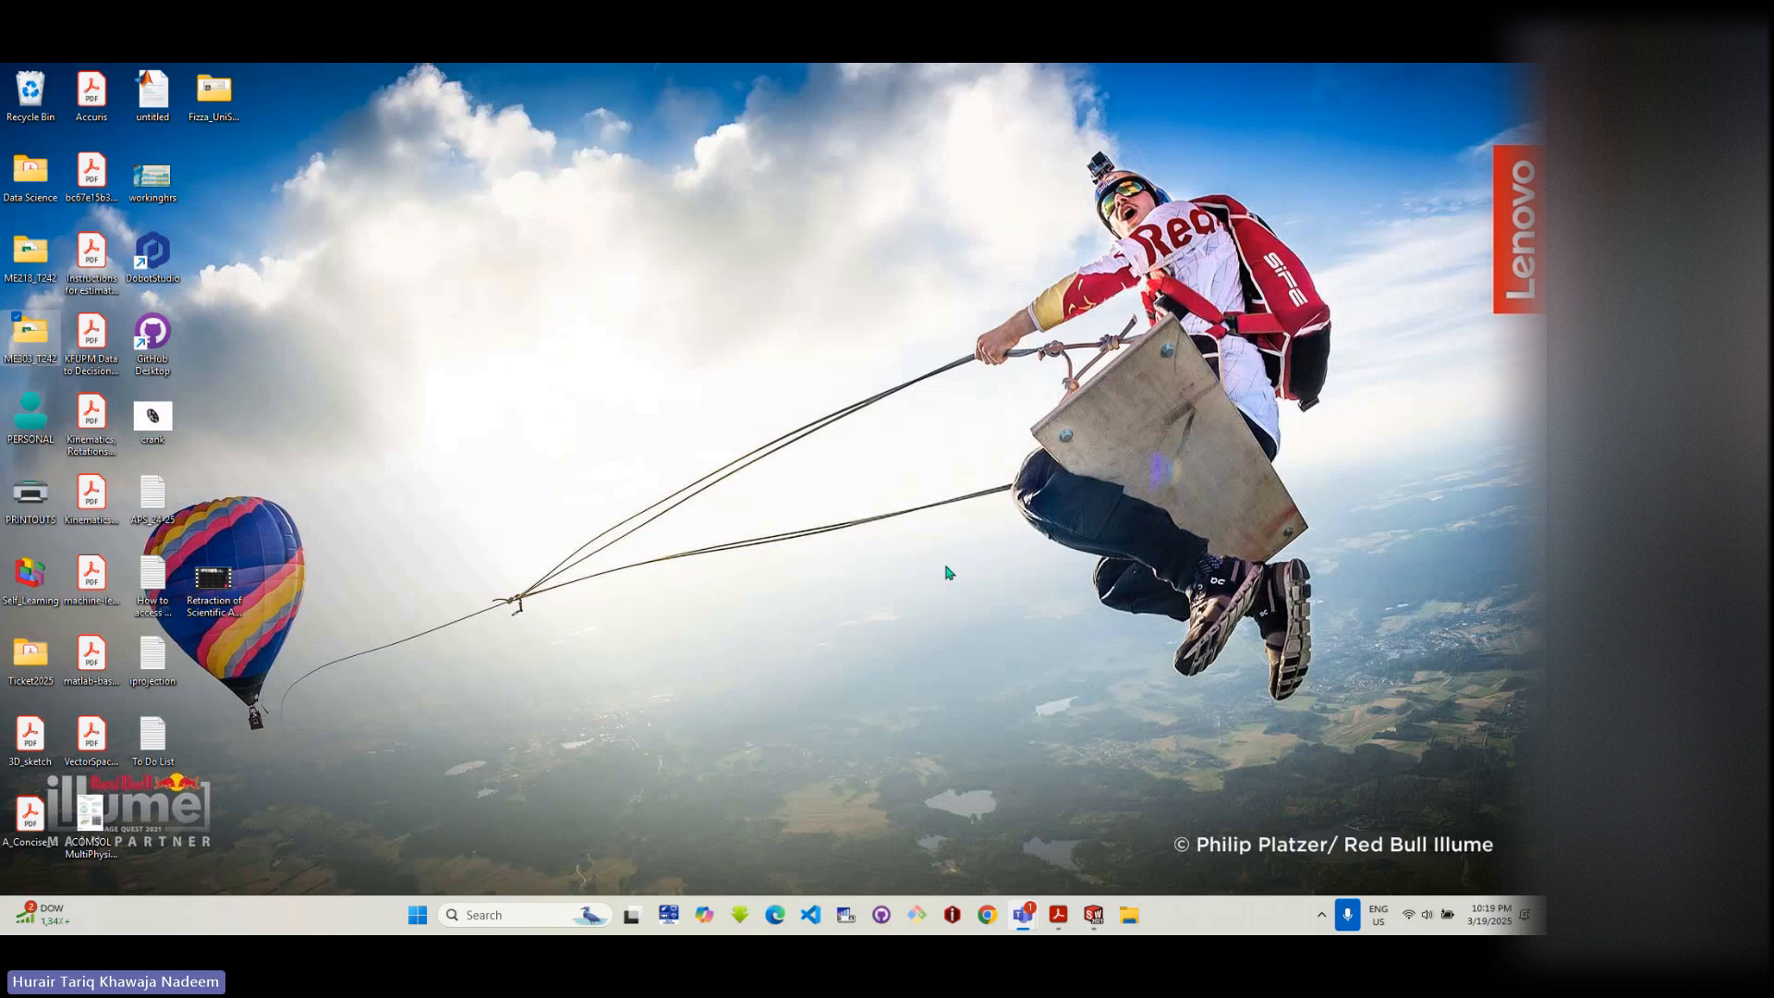
left_click(1093, 915)
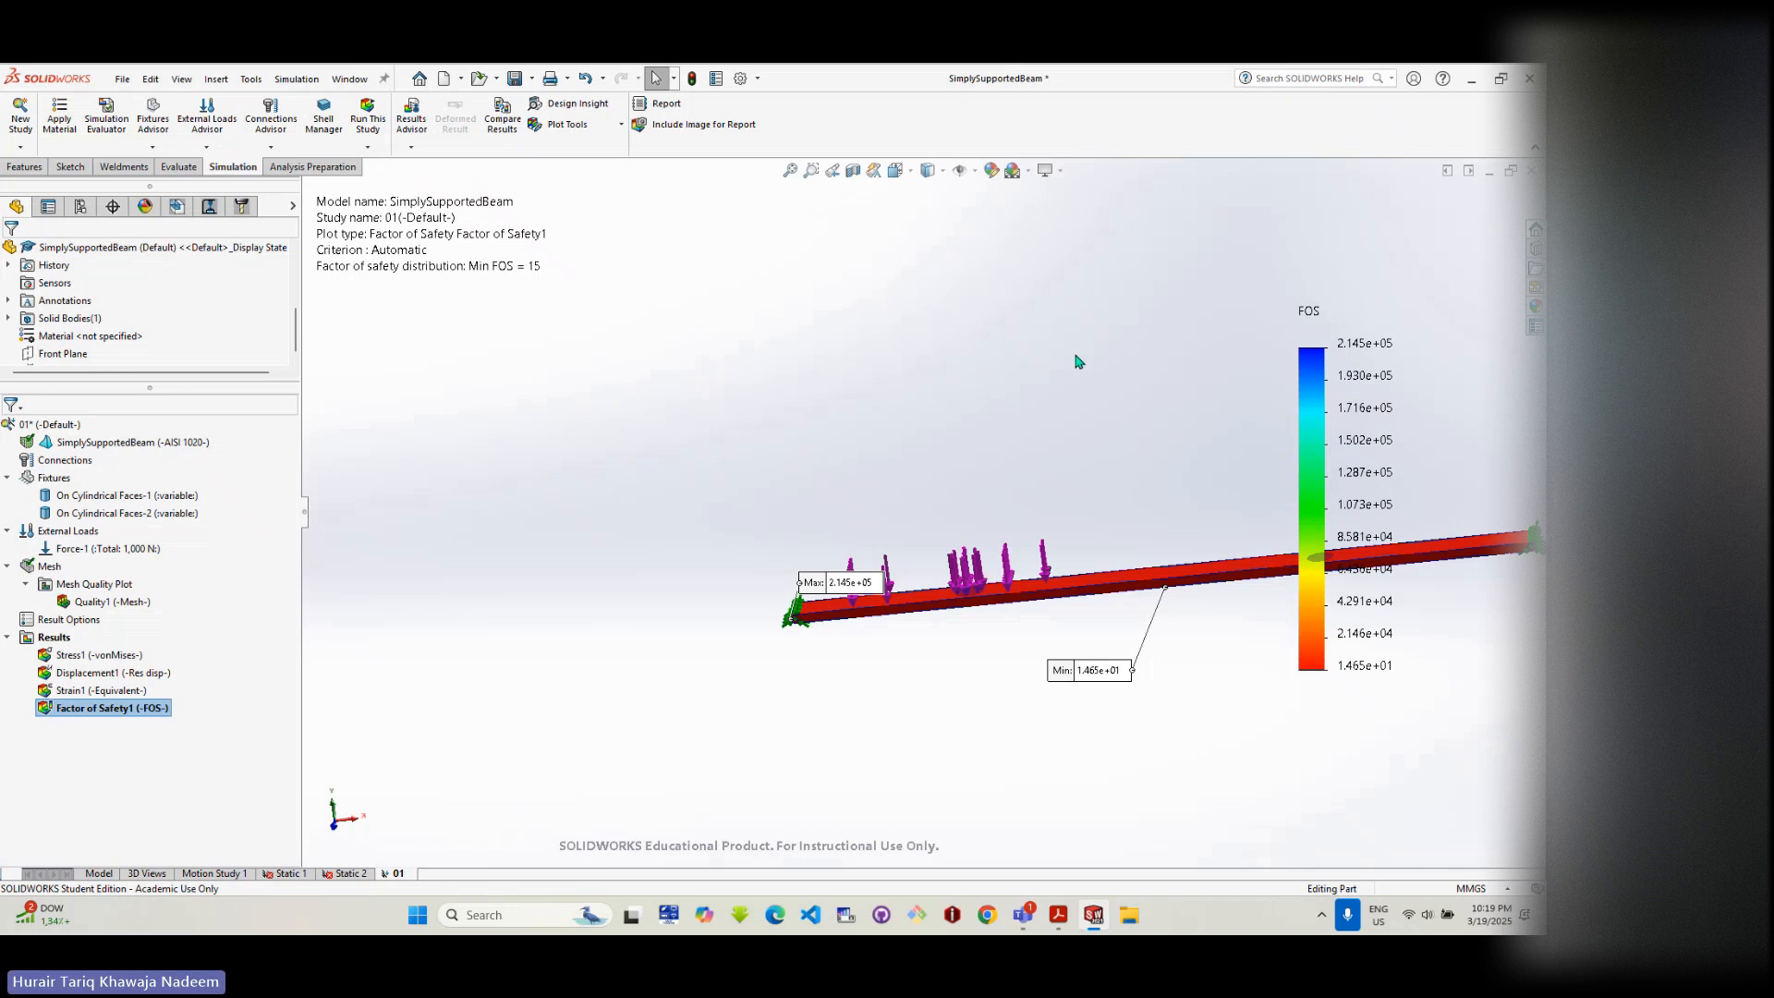
- Show the beam's factor of safety plot in the isometric view and bring the beam's features into view in the model tree
key("ctrl+7")
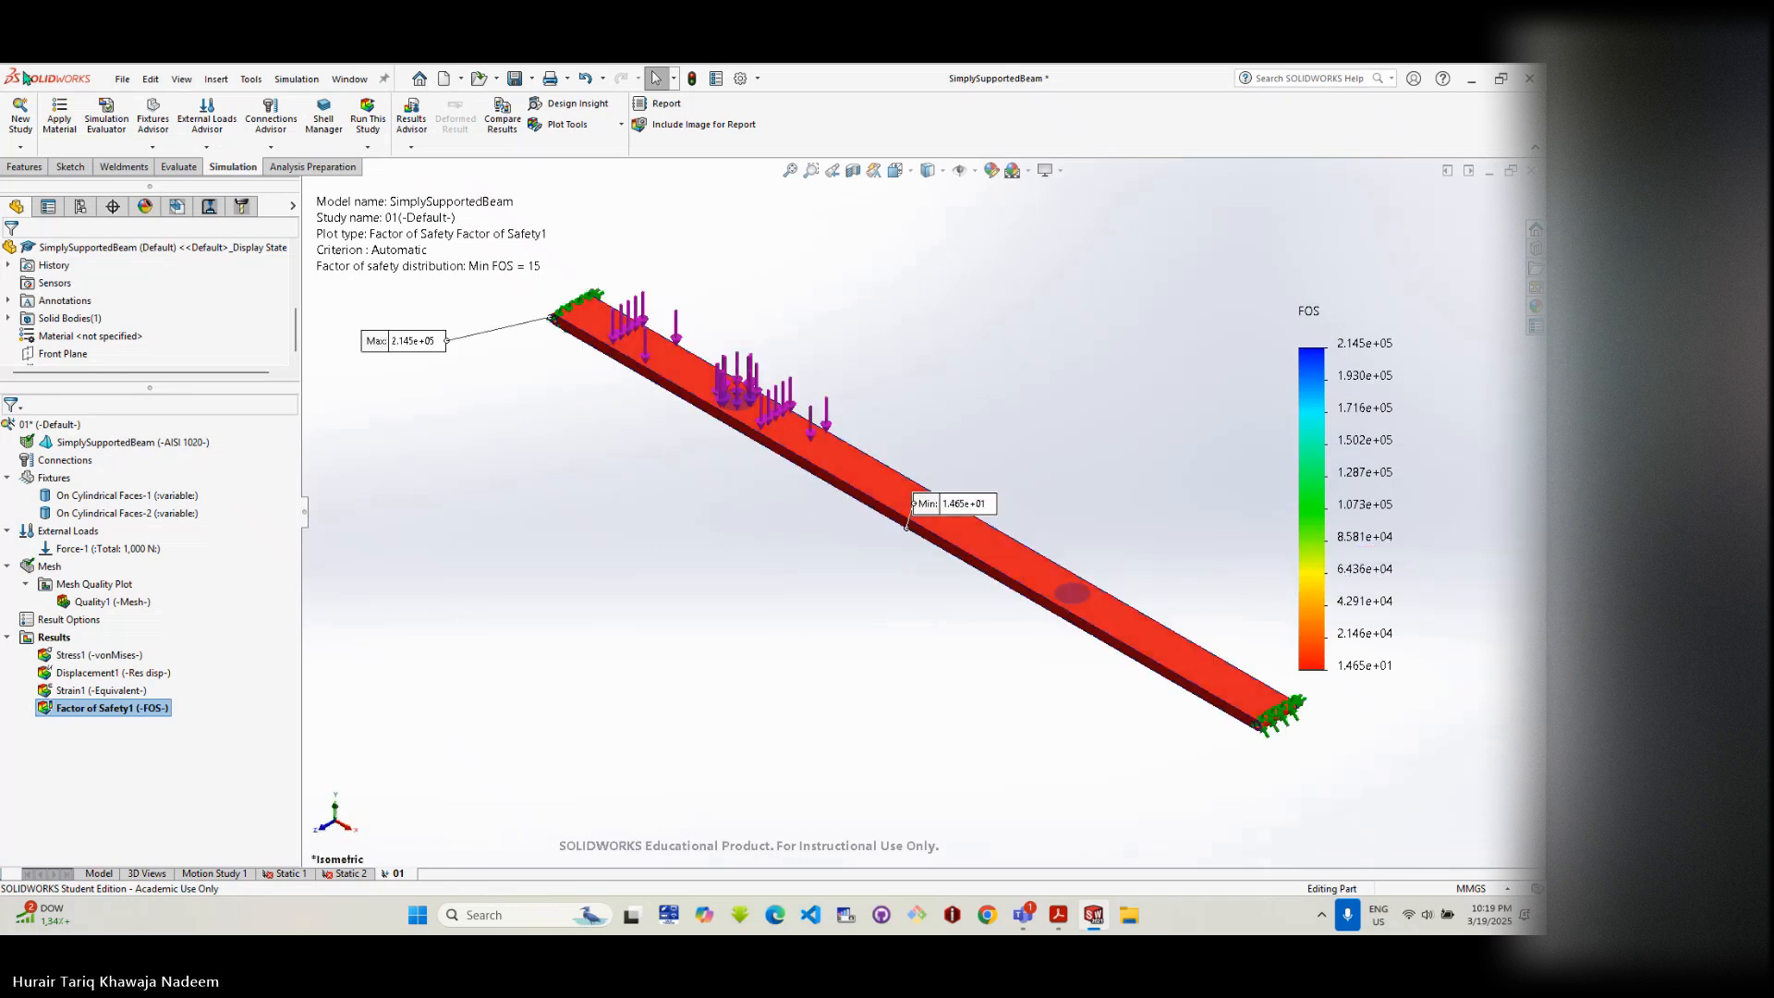
left_click(139, 113)
scroll(162, 319, "down", 2)
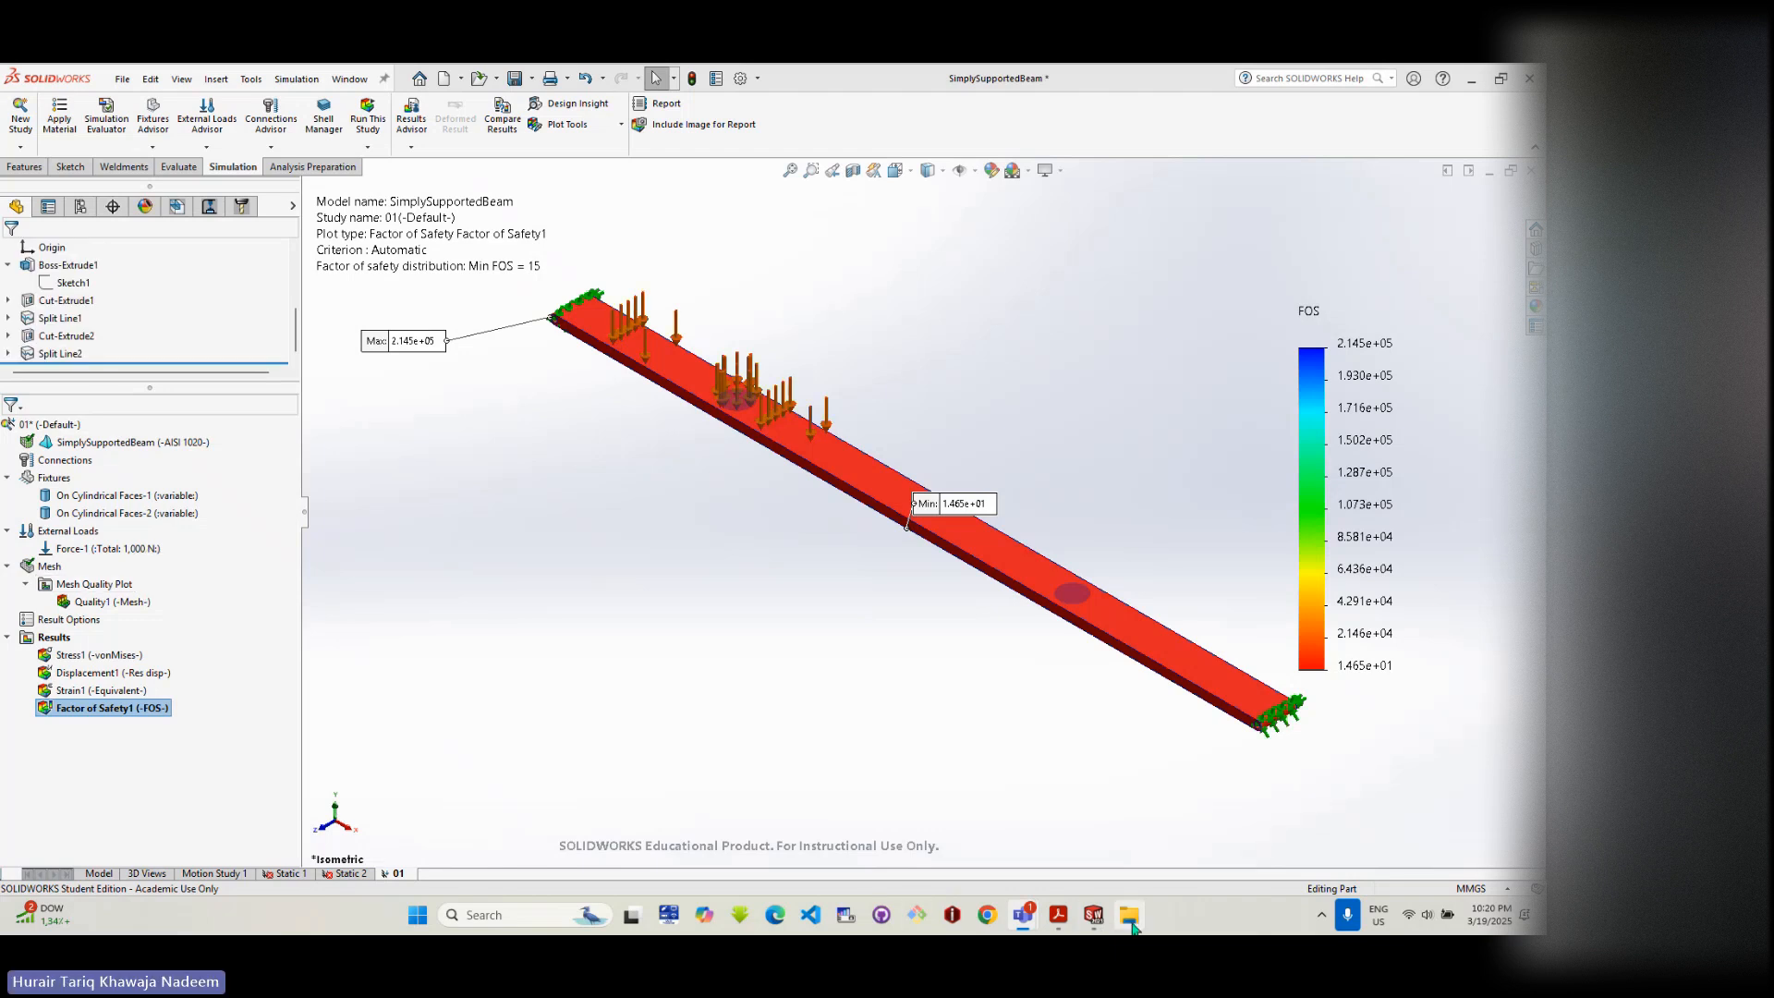
- Open the SolidWorks_FEA presentation from the Workshop_on_SolidworksFEA folder inside ME303_T242, and switch back to SOLIDWORKS
left_click(1471, 79)
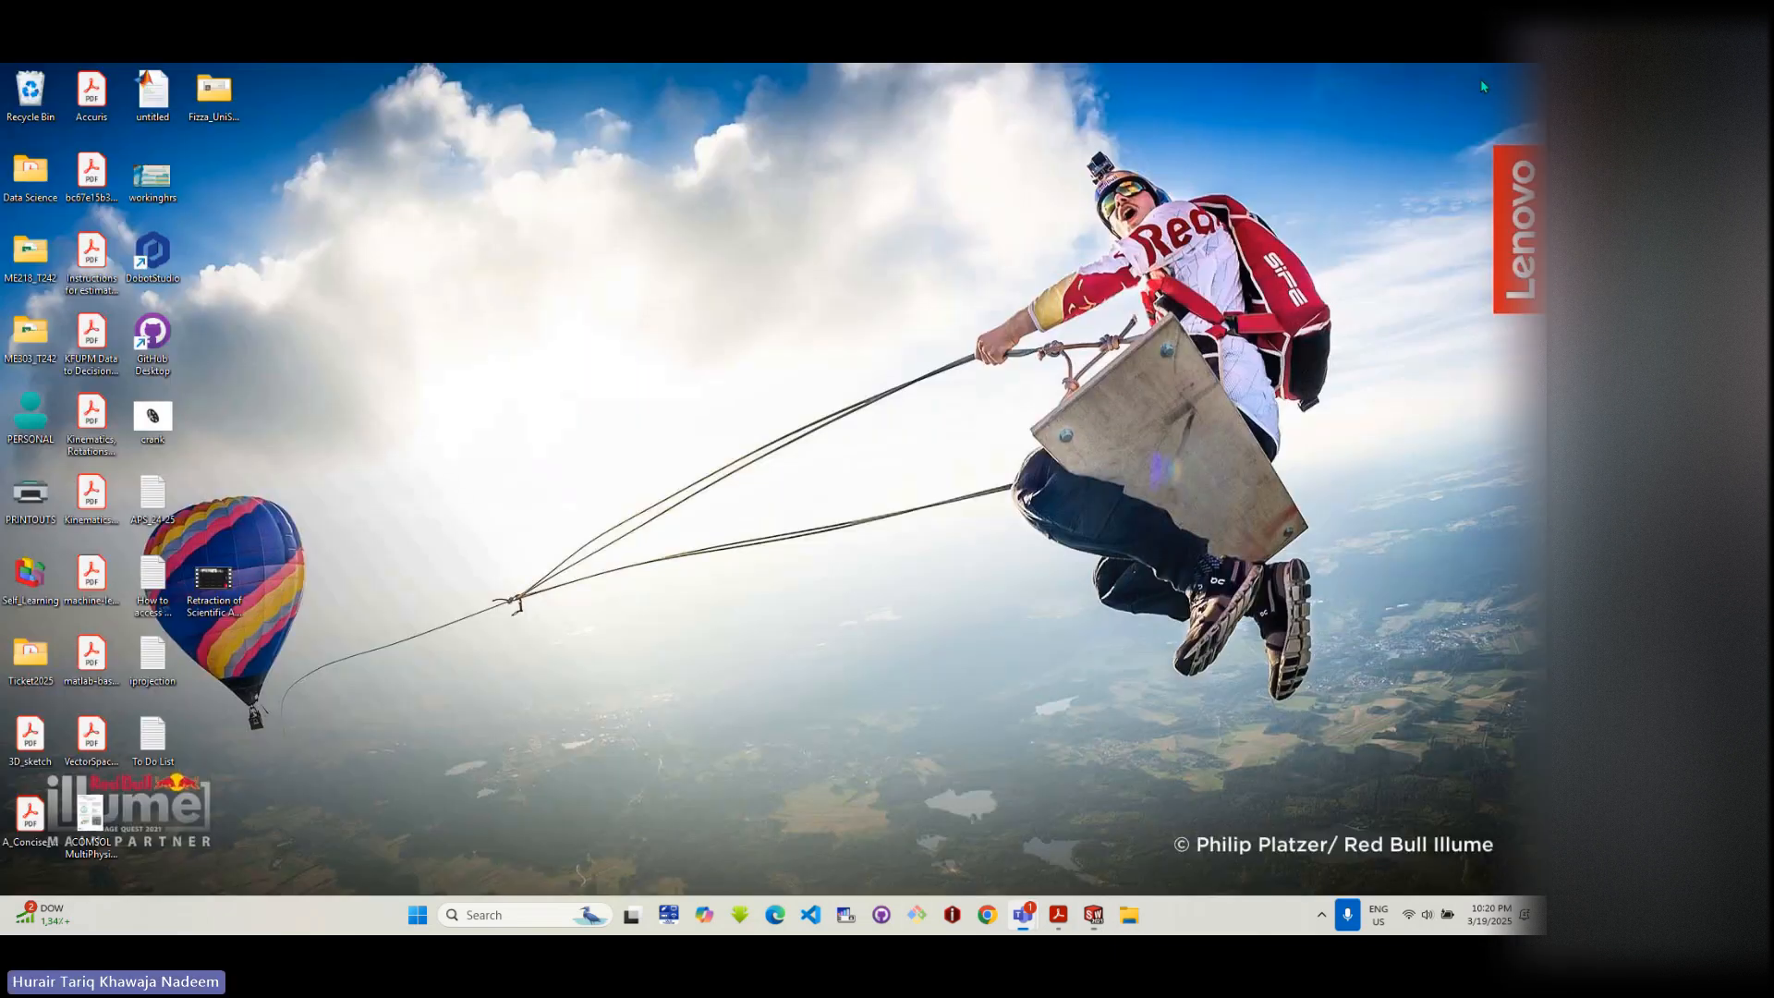
double_click(30, 332)
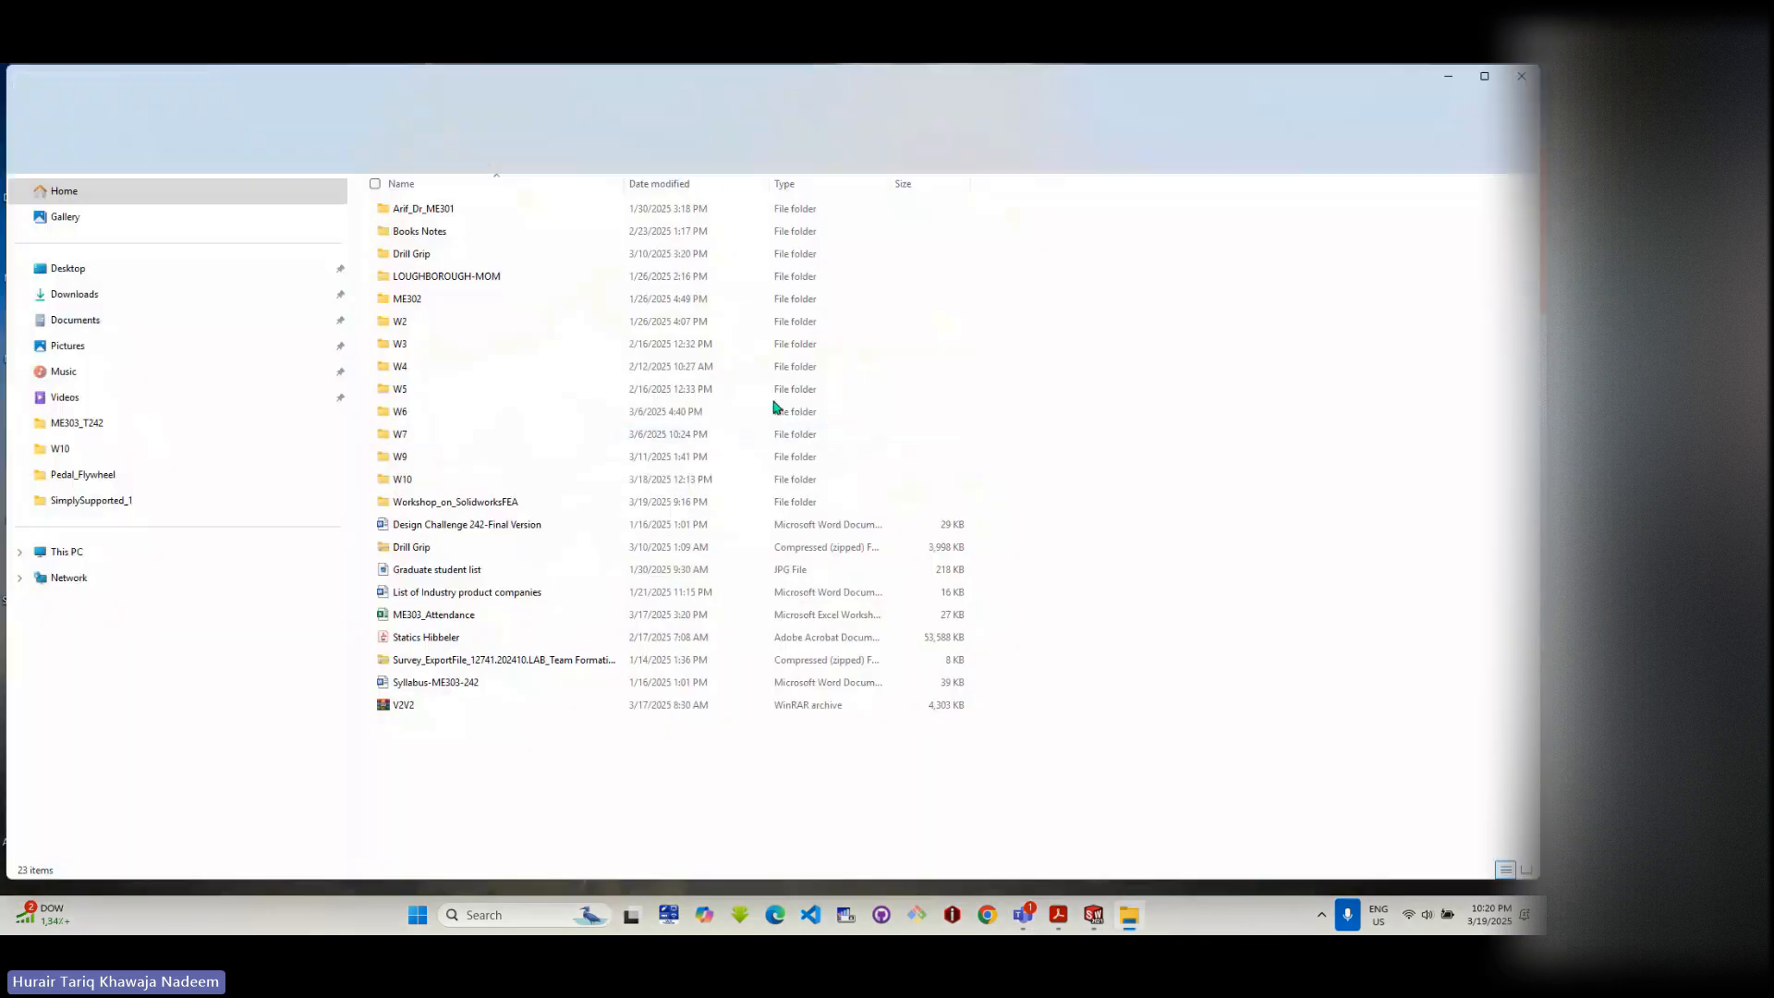
double_click(400, 504)
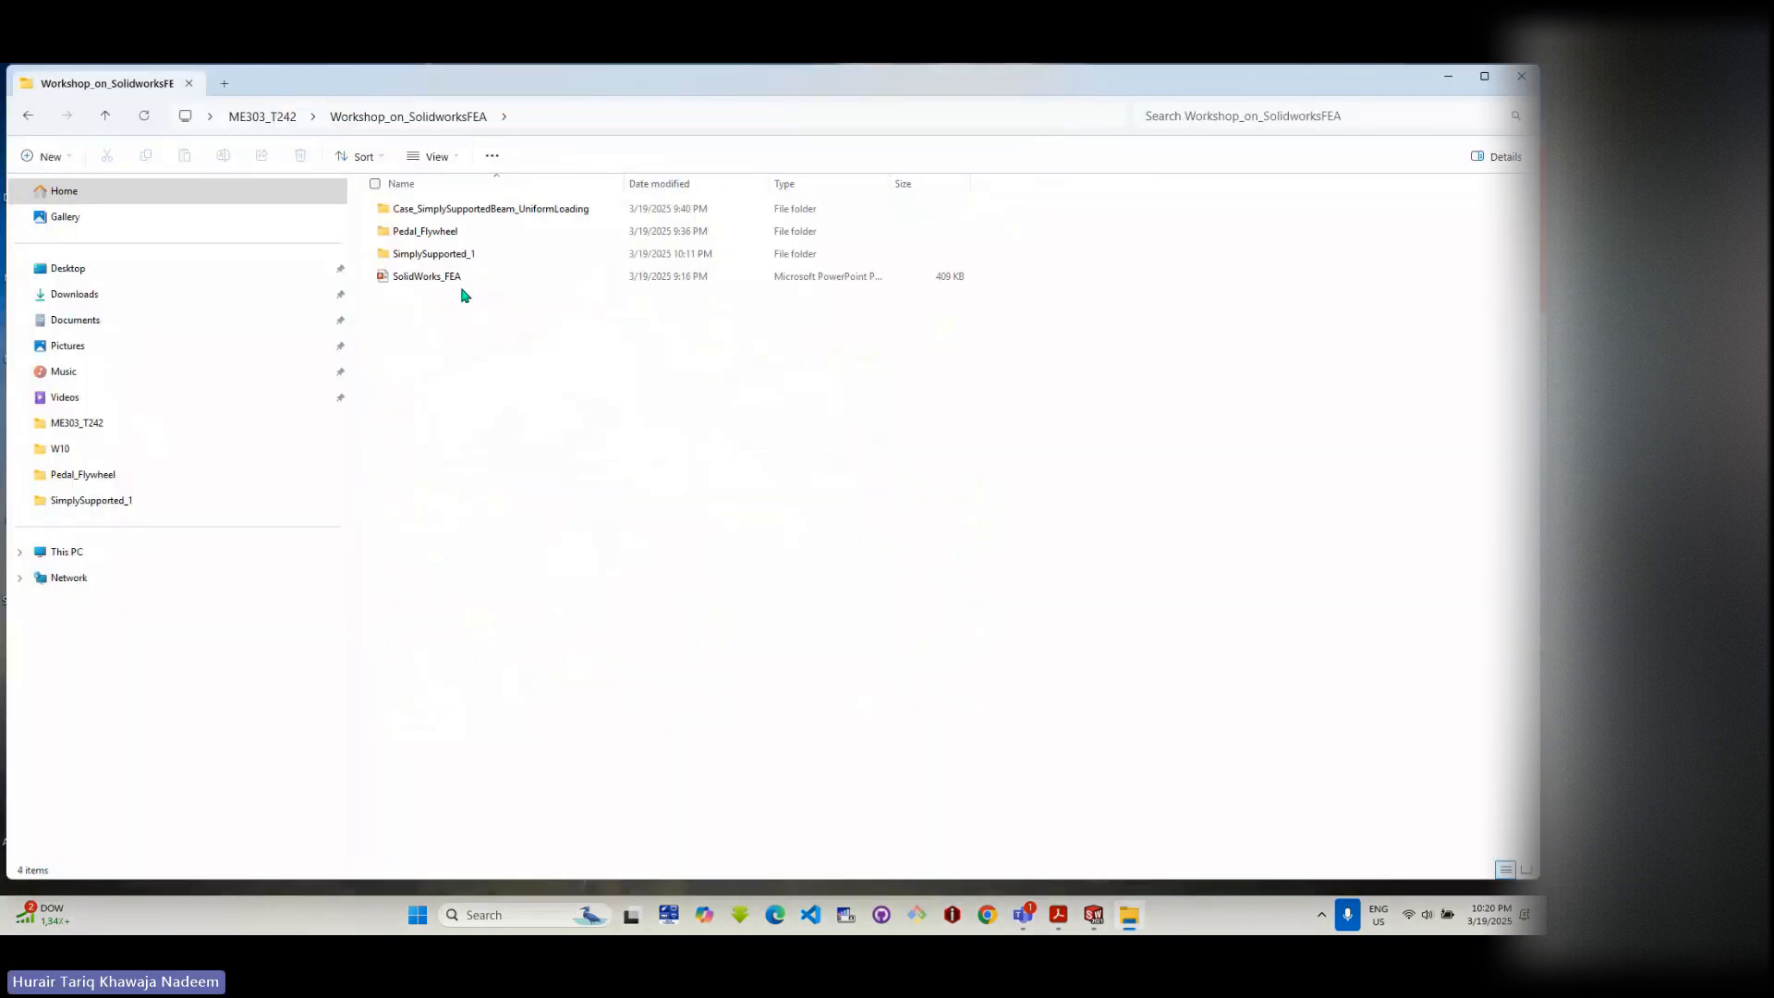
double_click(434, 276)
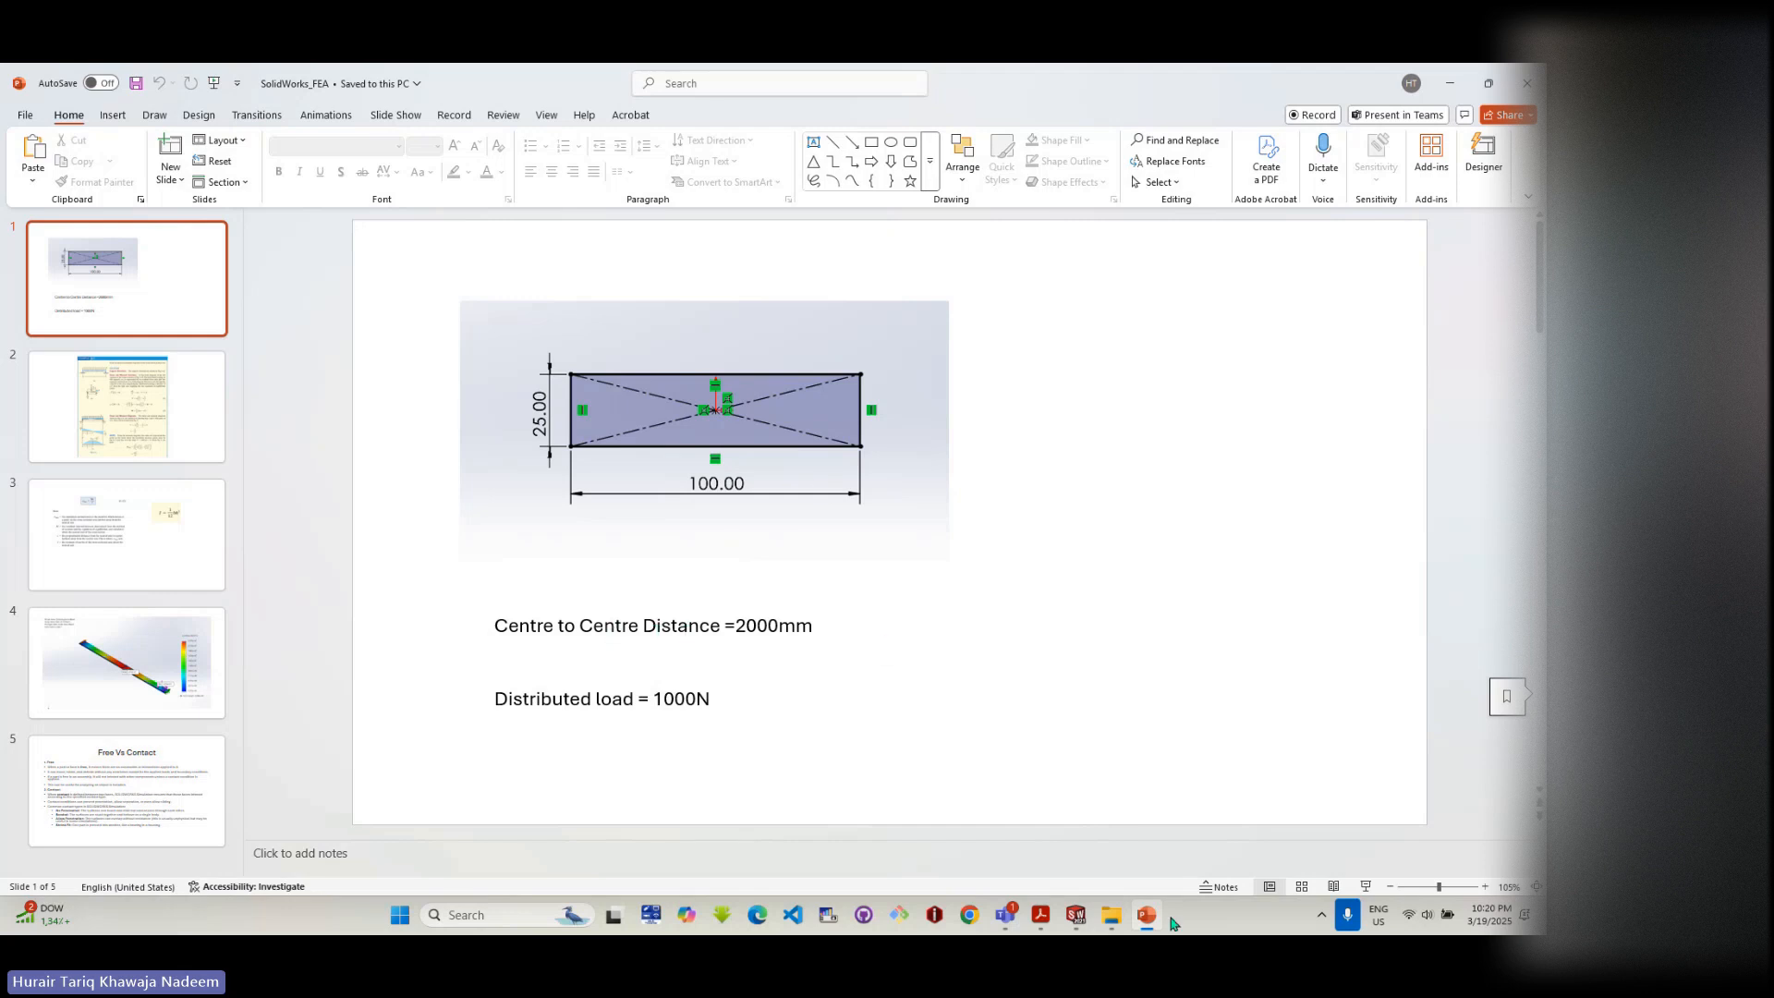
left_click(1075, 914)
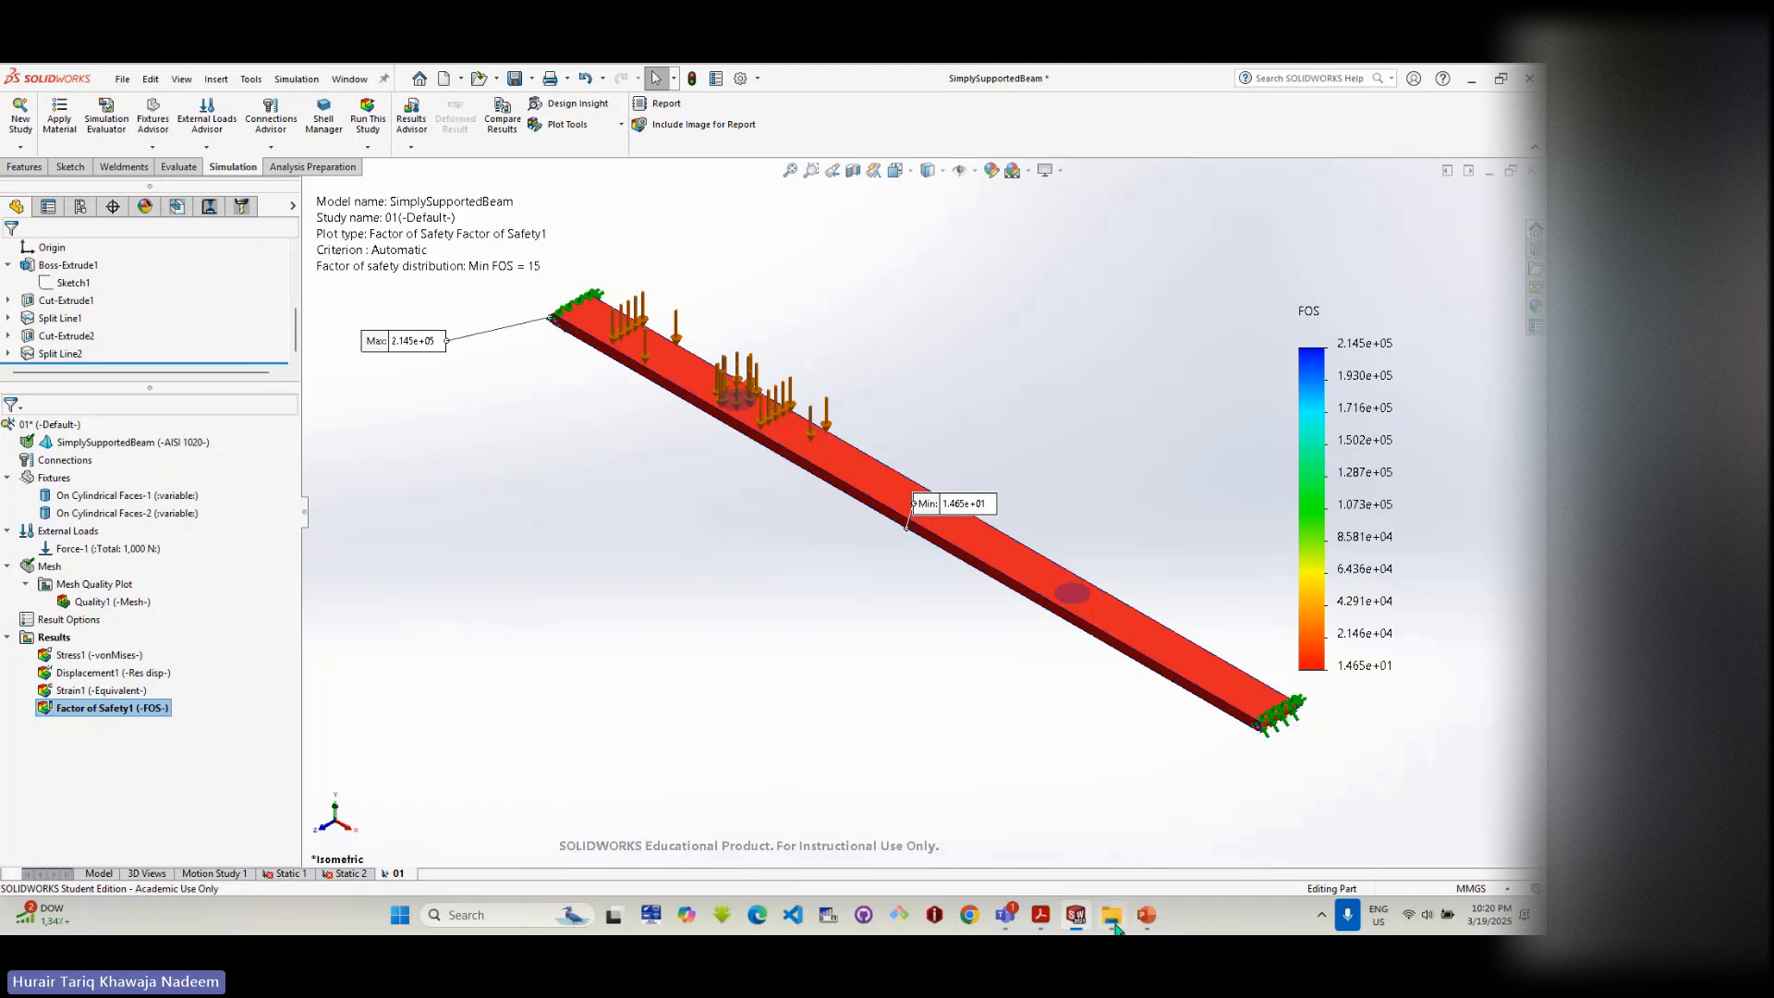
- Switch to the SolidWorks_FEA presentation and examine the support reactions and shear and moment derivation on slide 2
left_click(1078, 919)
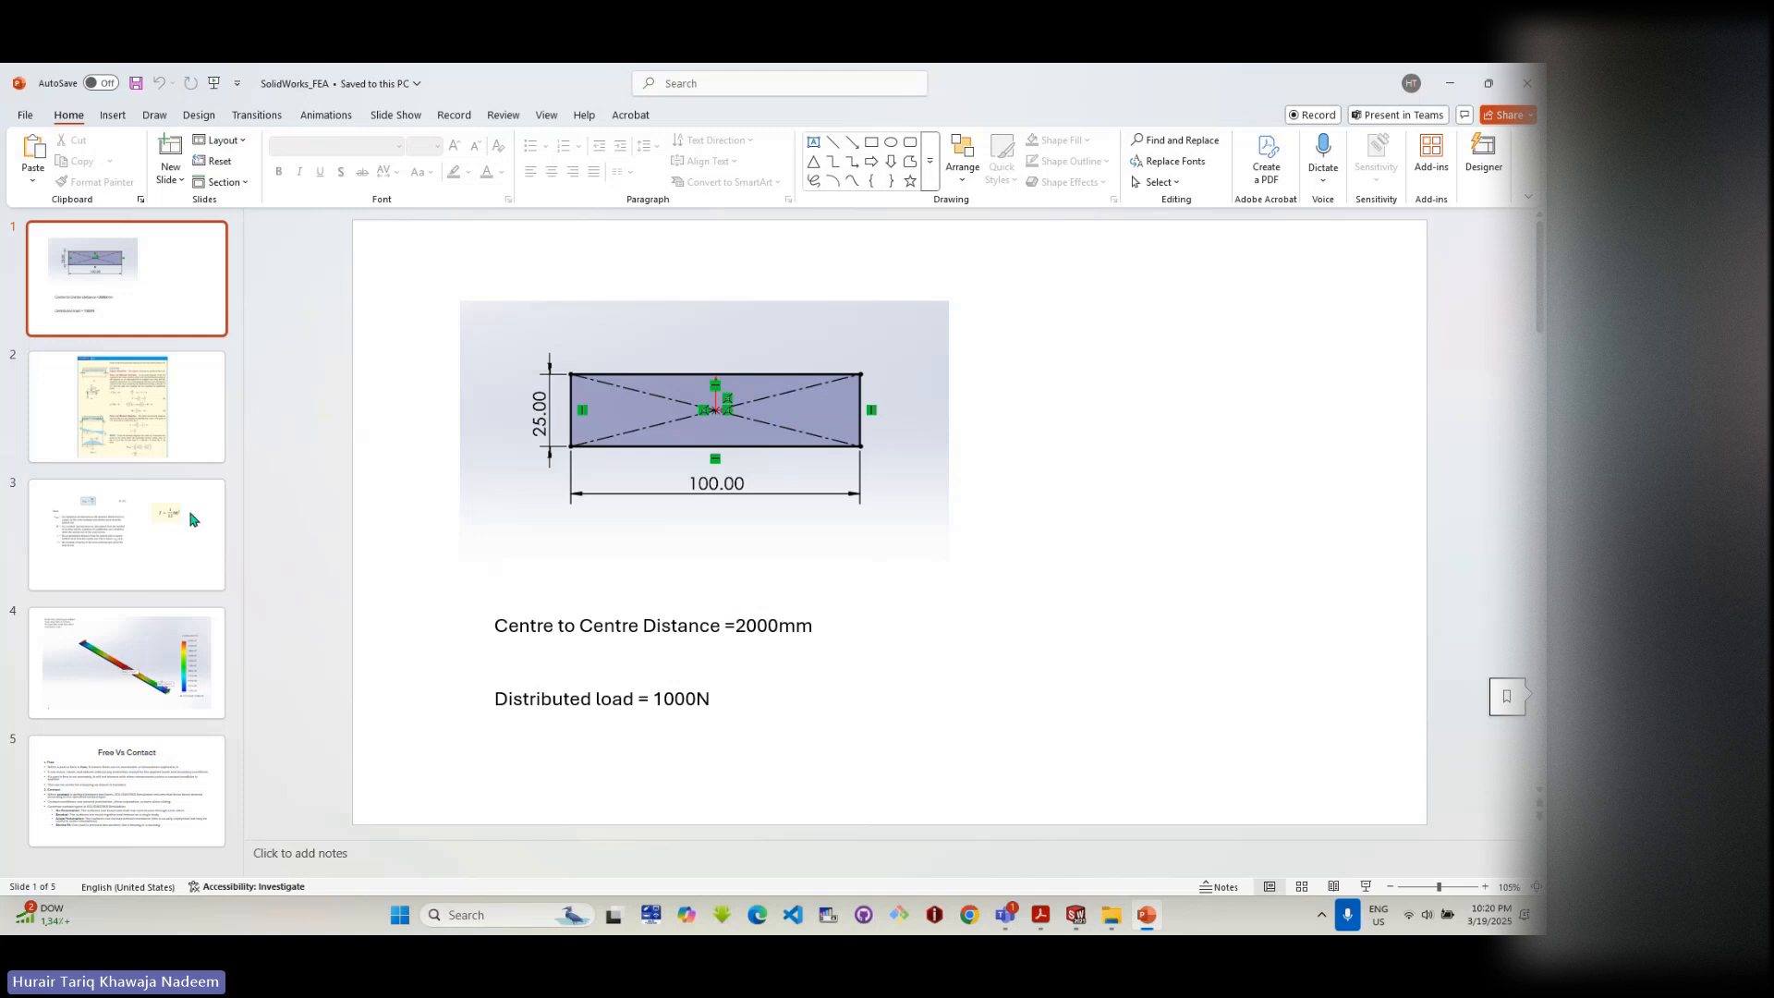
scroll(951, 453, "down", 1)
scroll(880, 444, "up", 4, "ctrl")
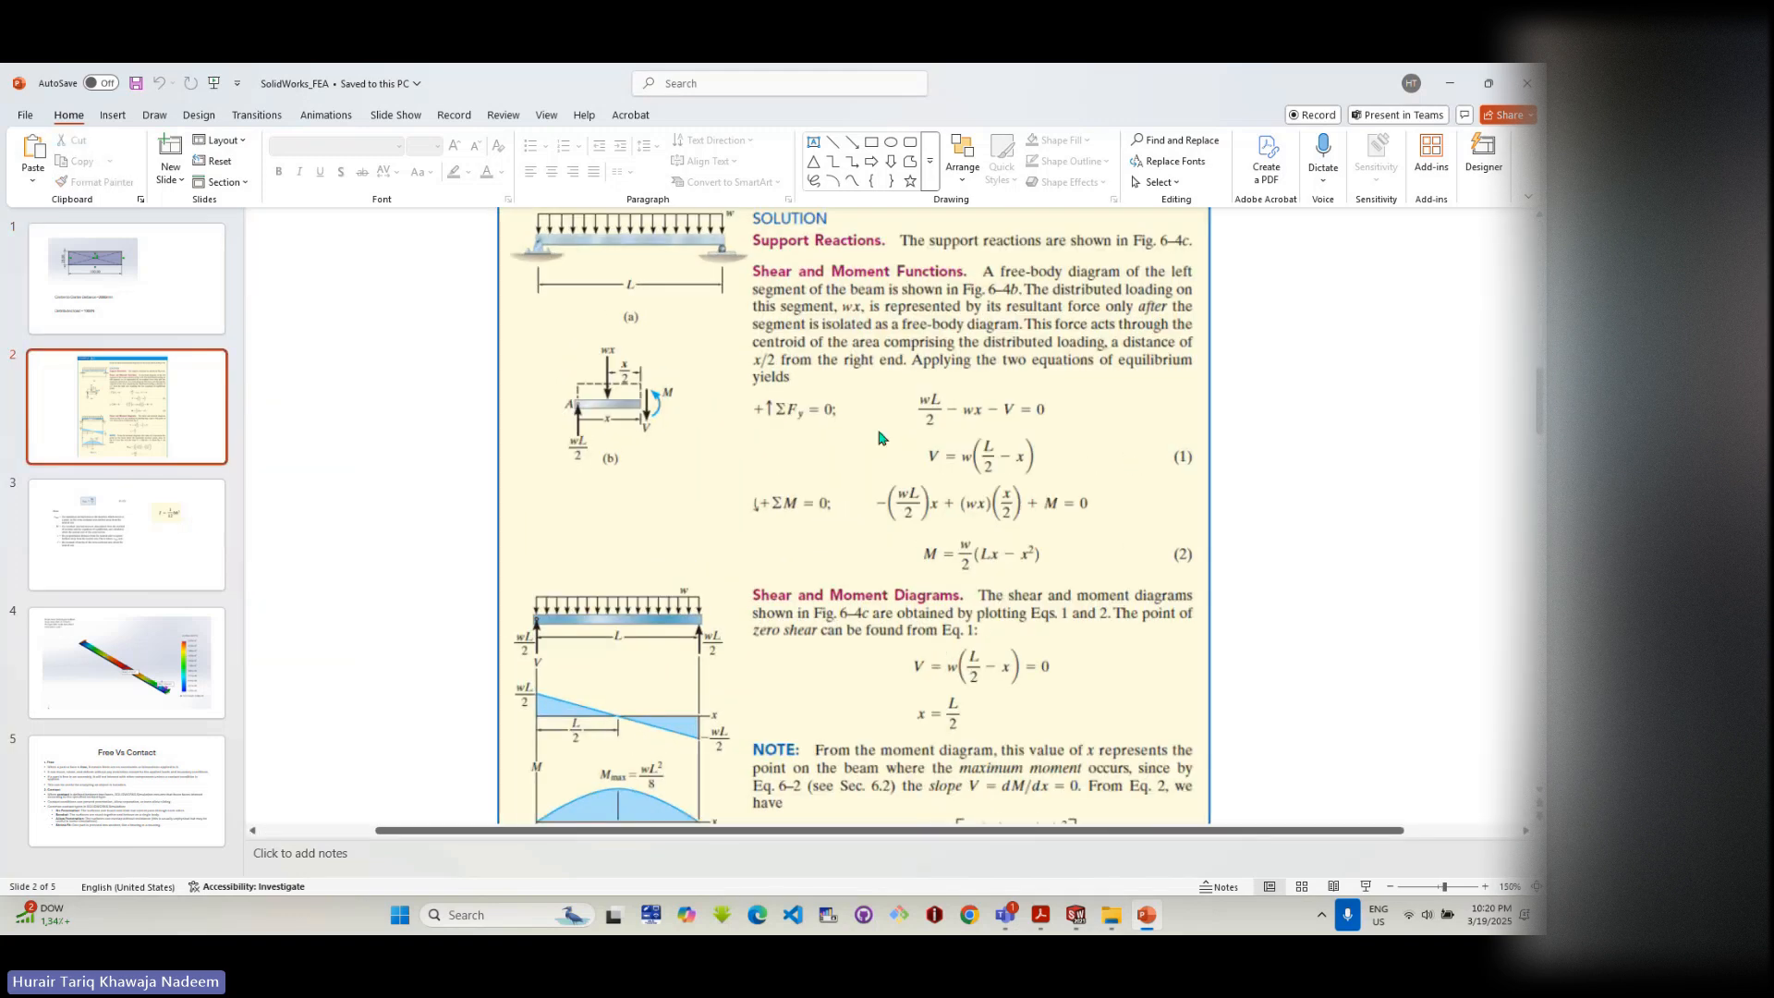
scroll(862, 452, "up", 1)
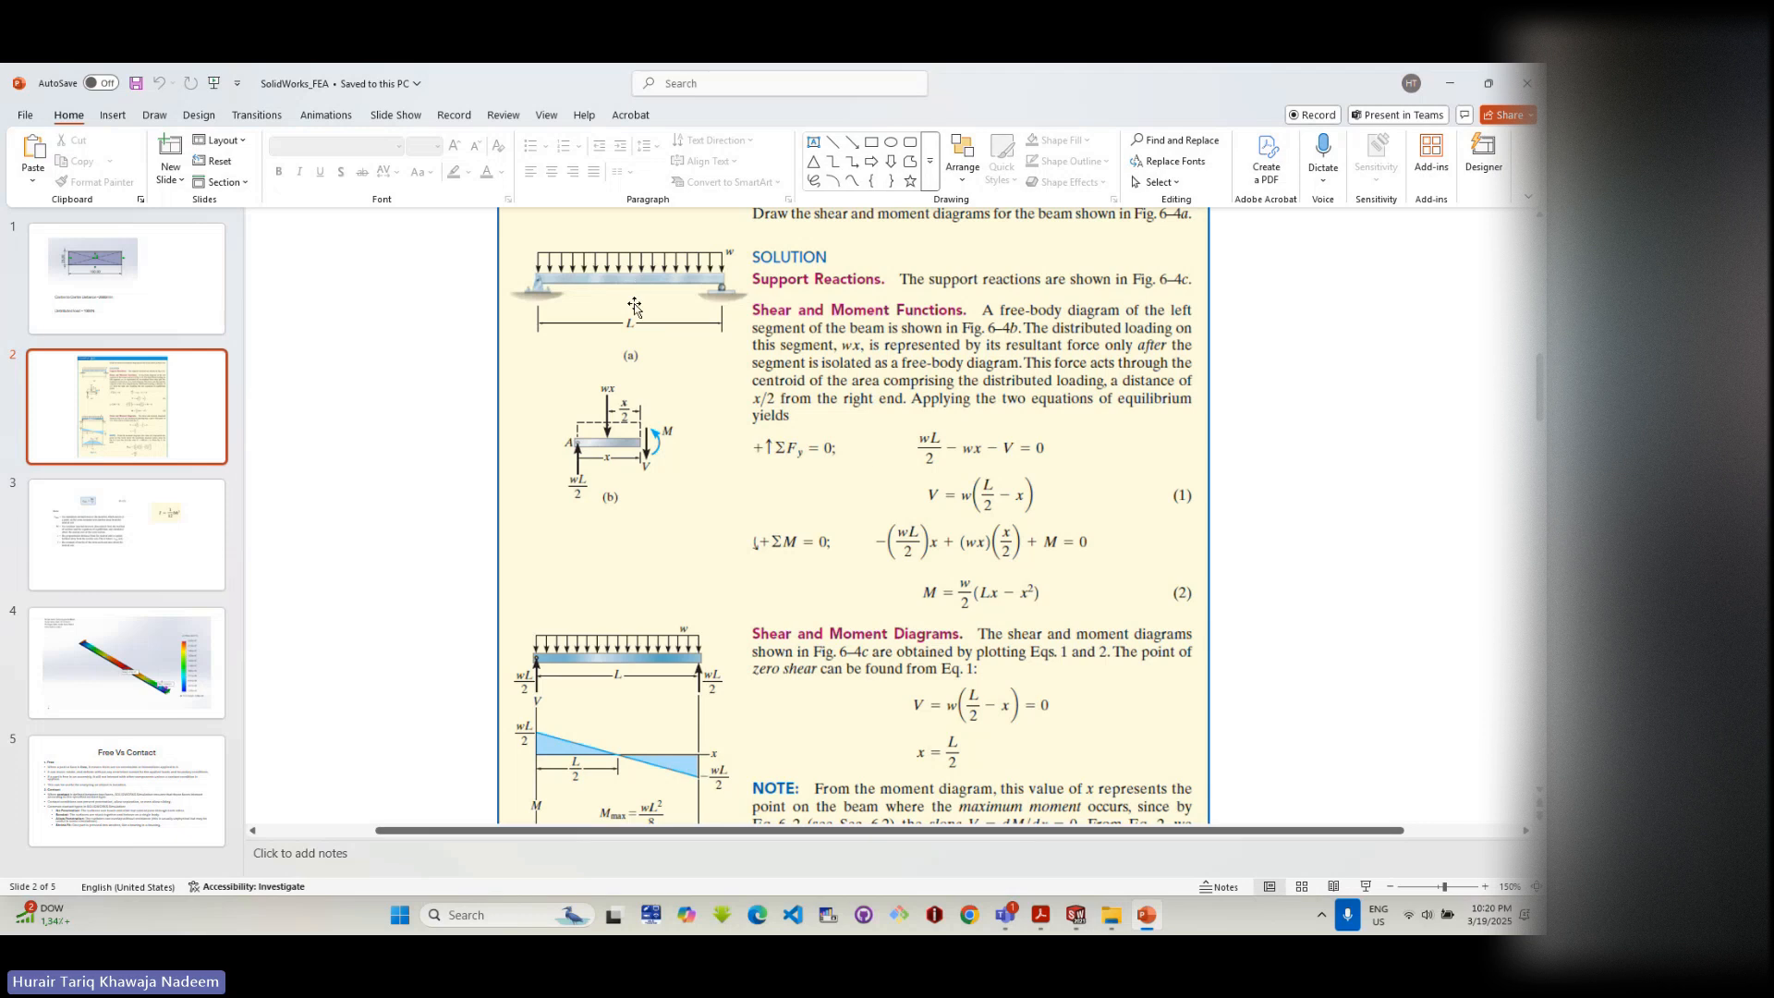
scroll(635, 307, "up", 1)
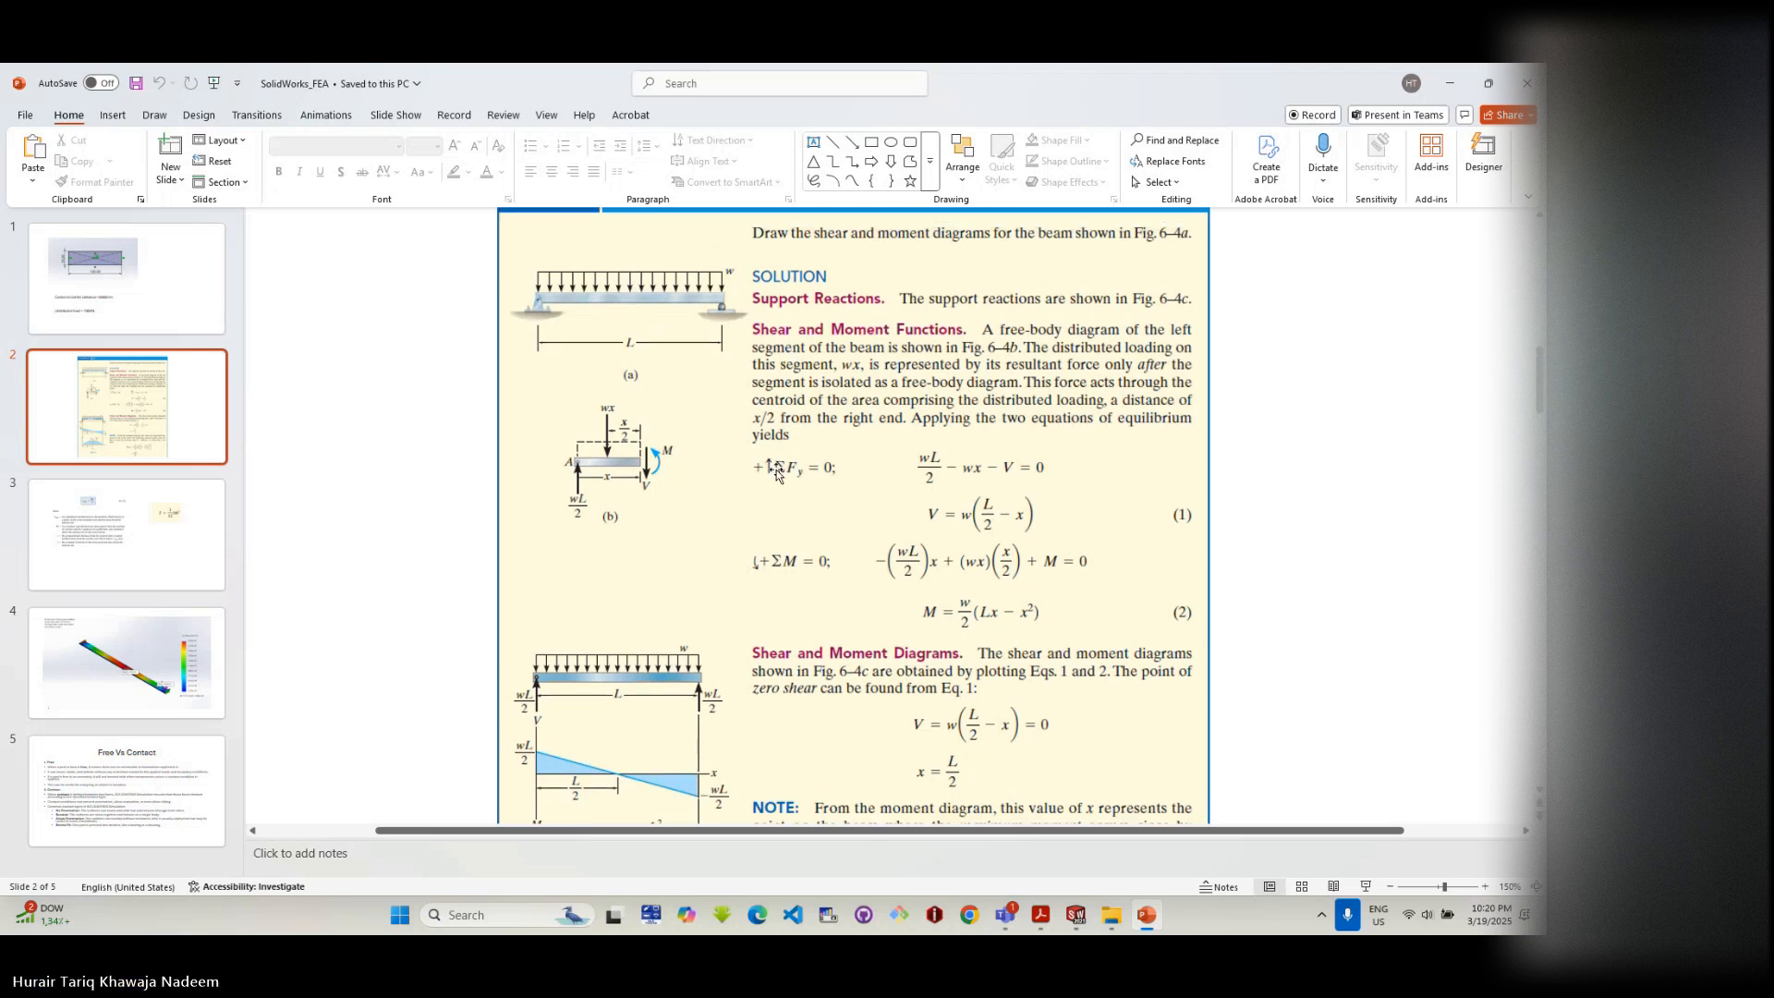
scroll(979, 478, "down", 1)
scroll(981, 477, "down", 1)
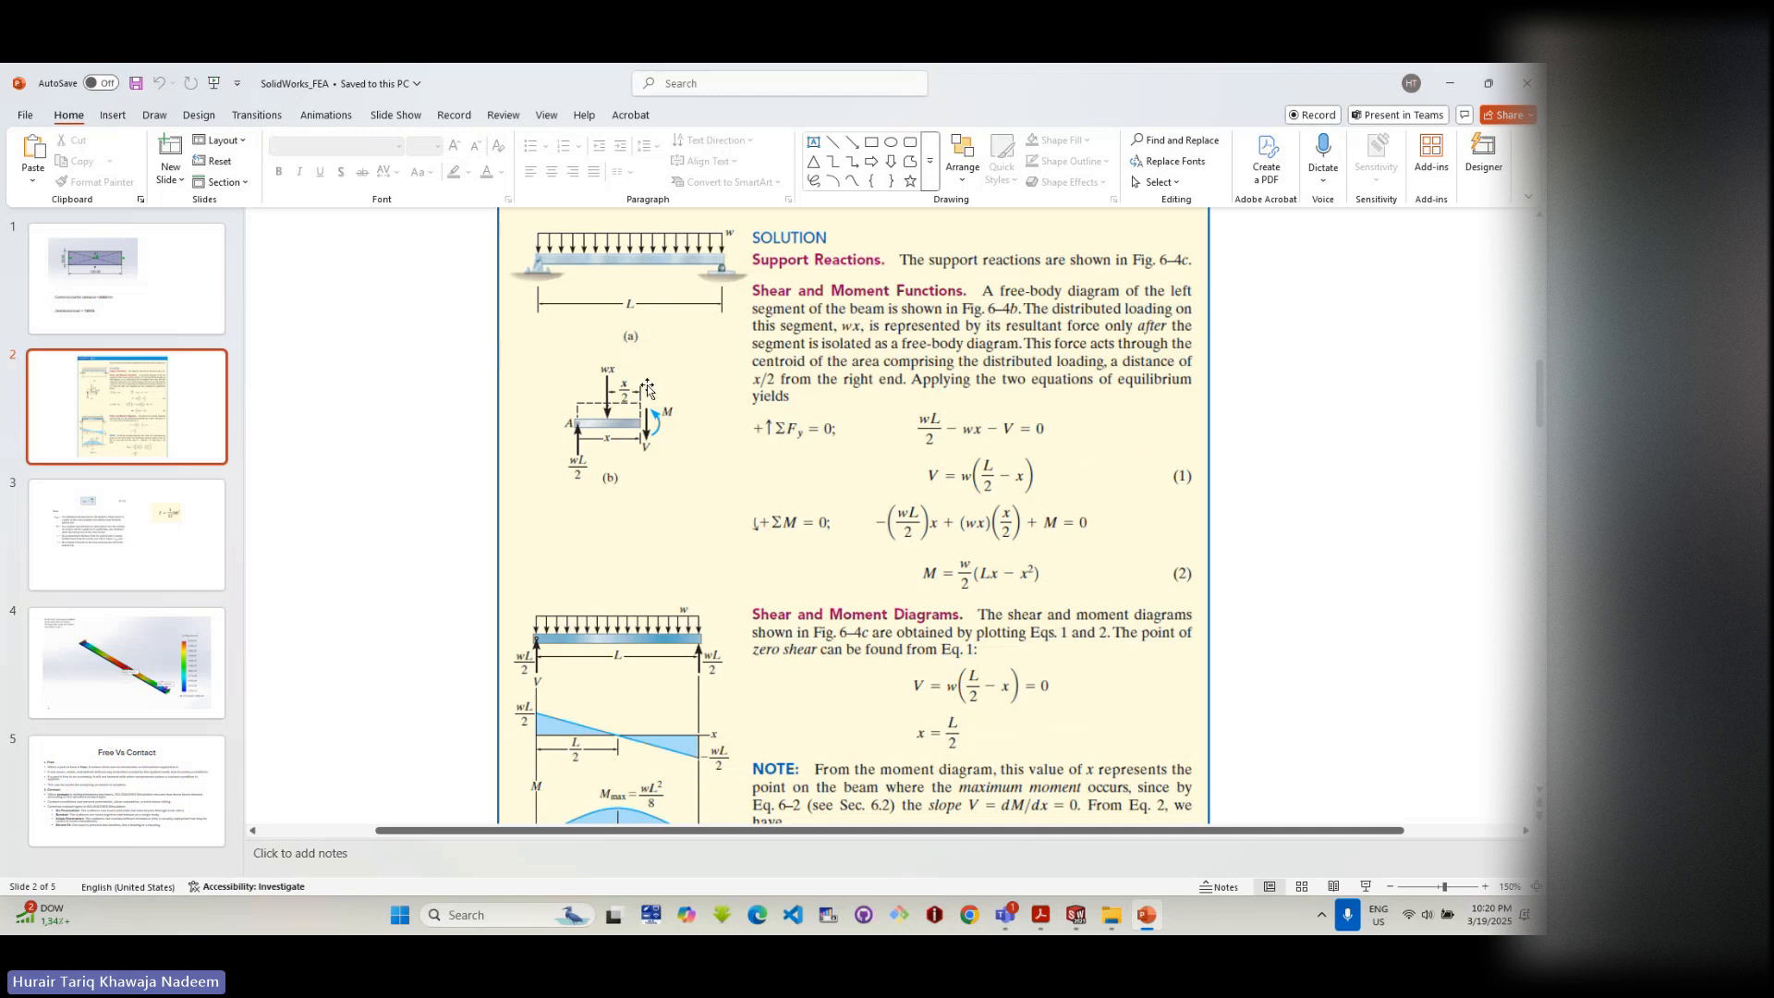
scroll(667, 506, "down", 2)
scroll(667, 506, "down", 2)
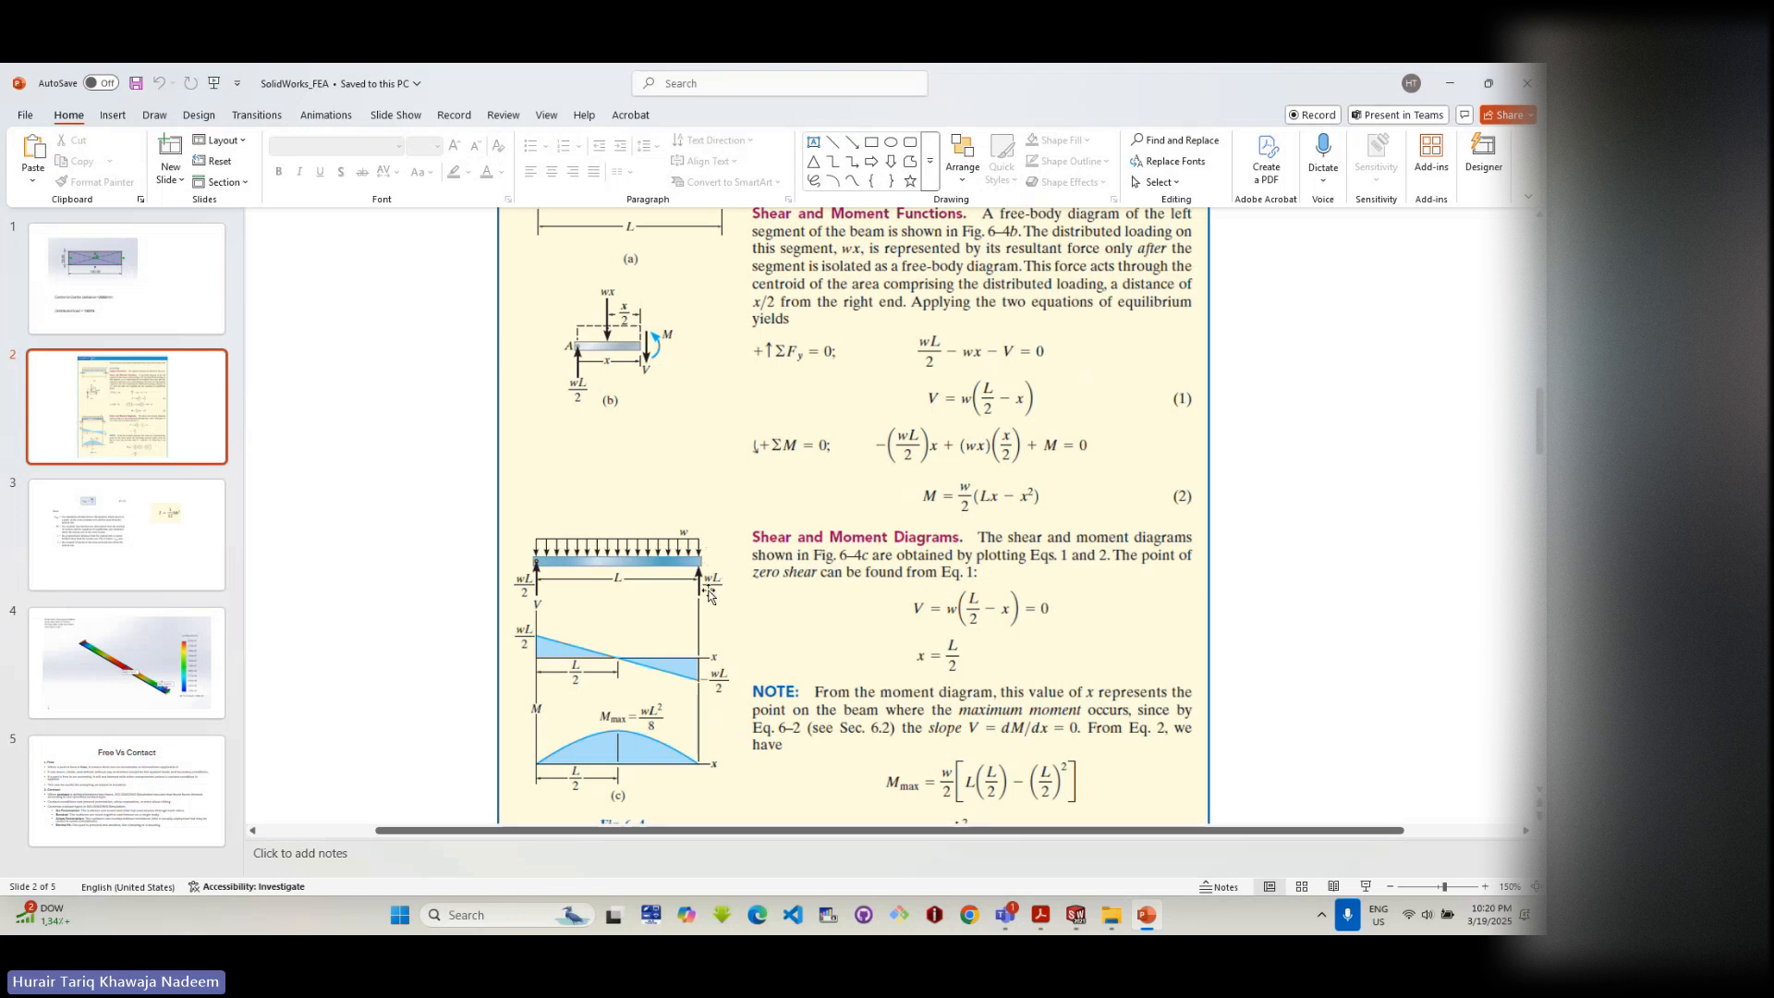
- Return to SOLIDWORKS and list the reaction force on the cylindrical Cut-Extrude1 hole face at the beam's loaded end
left_click(1058, 920)
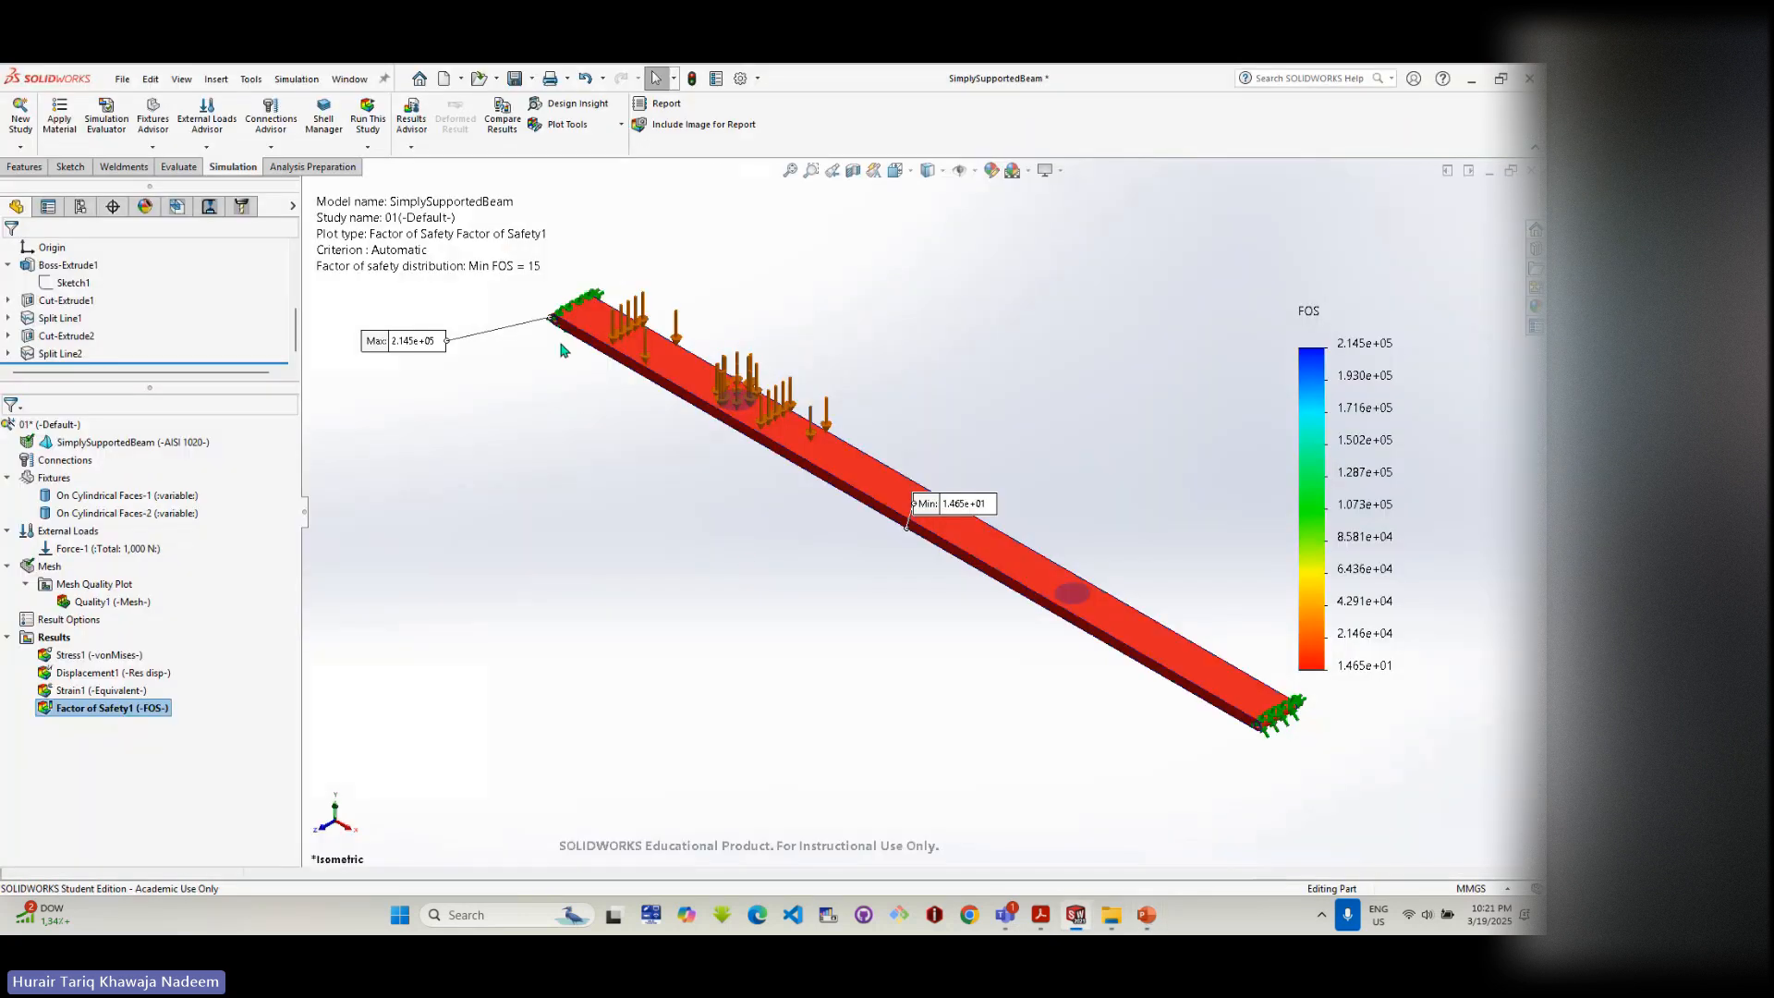
middle_click_drag(1111, 634, 890, 462)
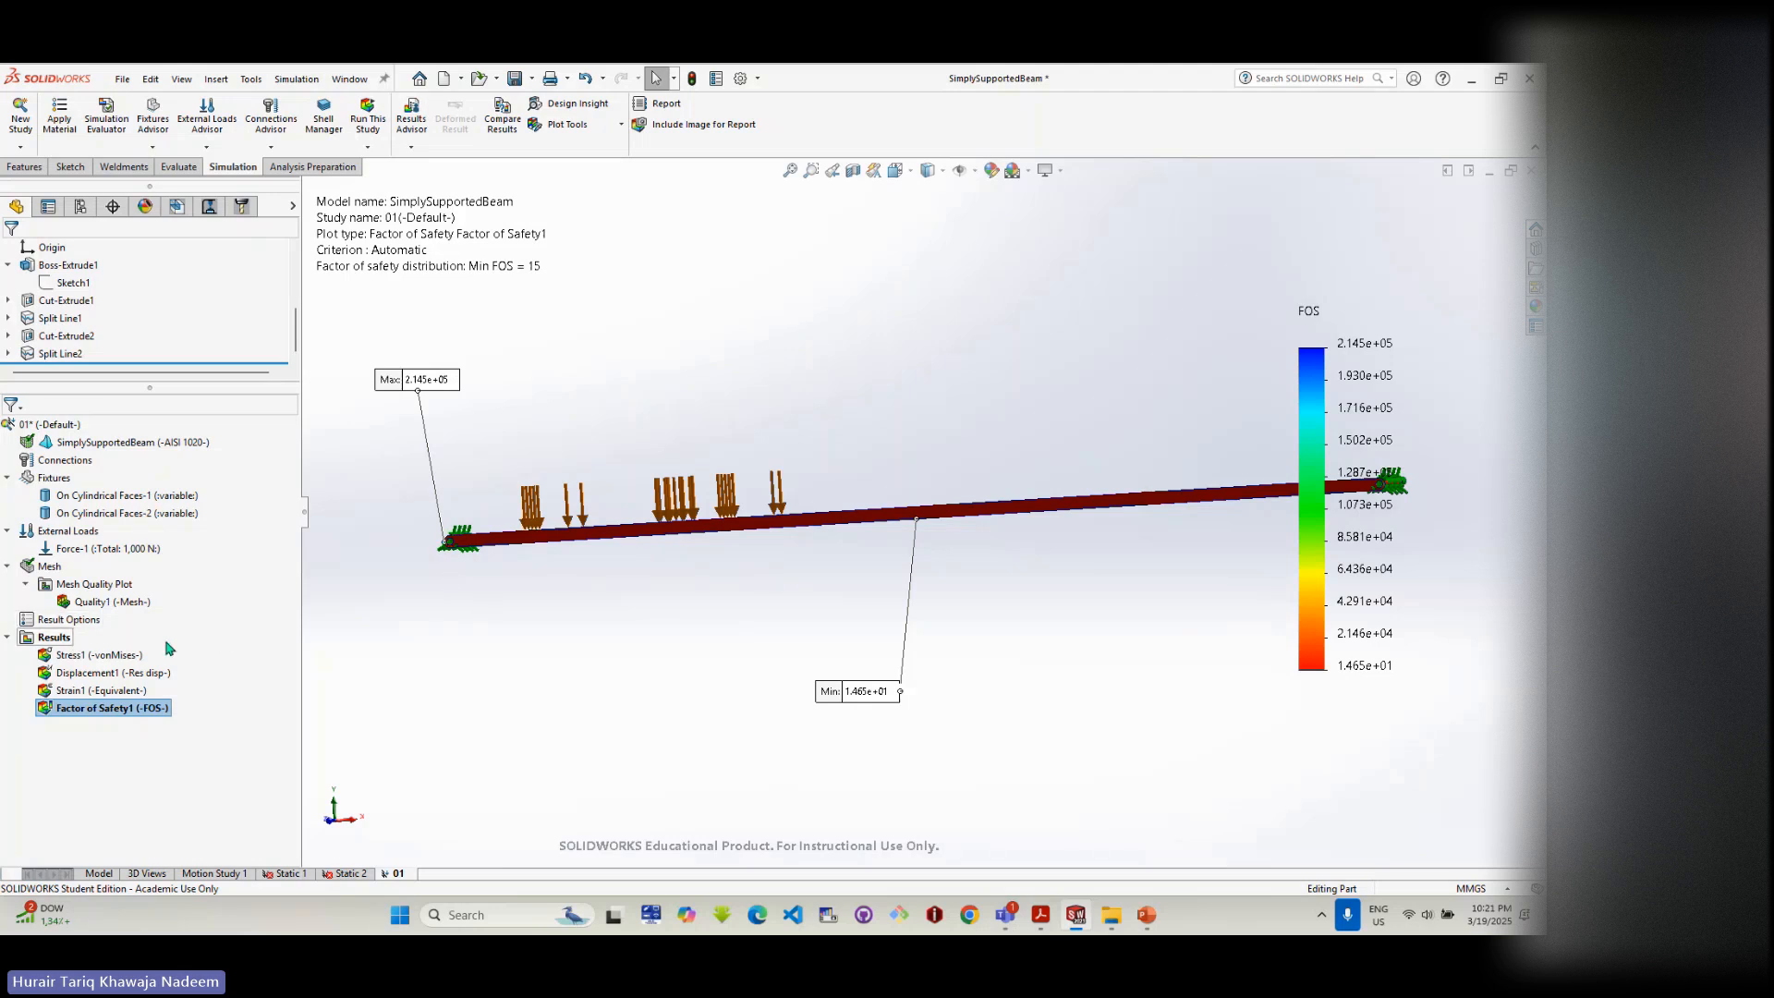
right_click(71, 642)
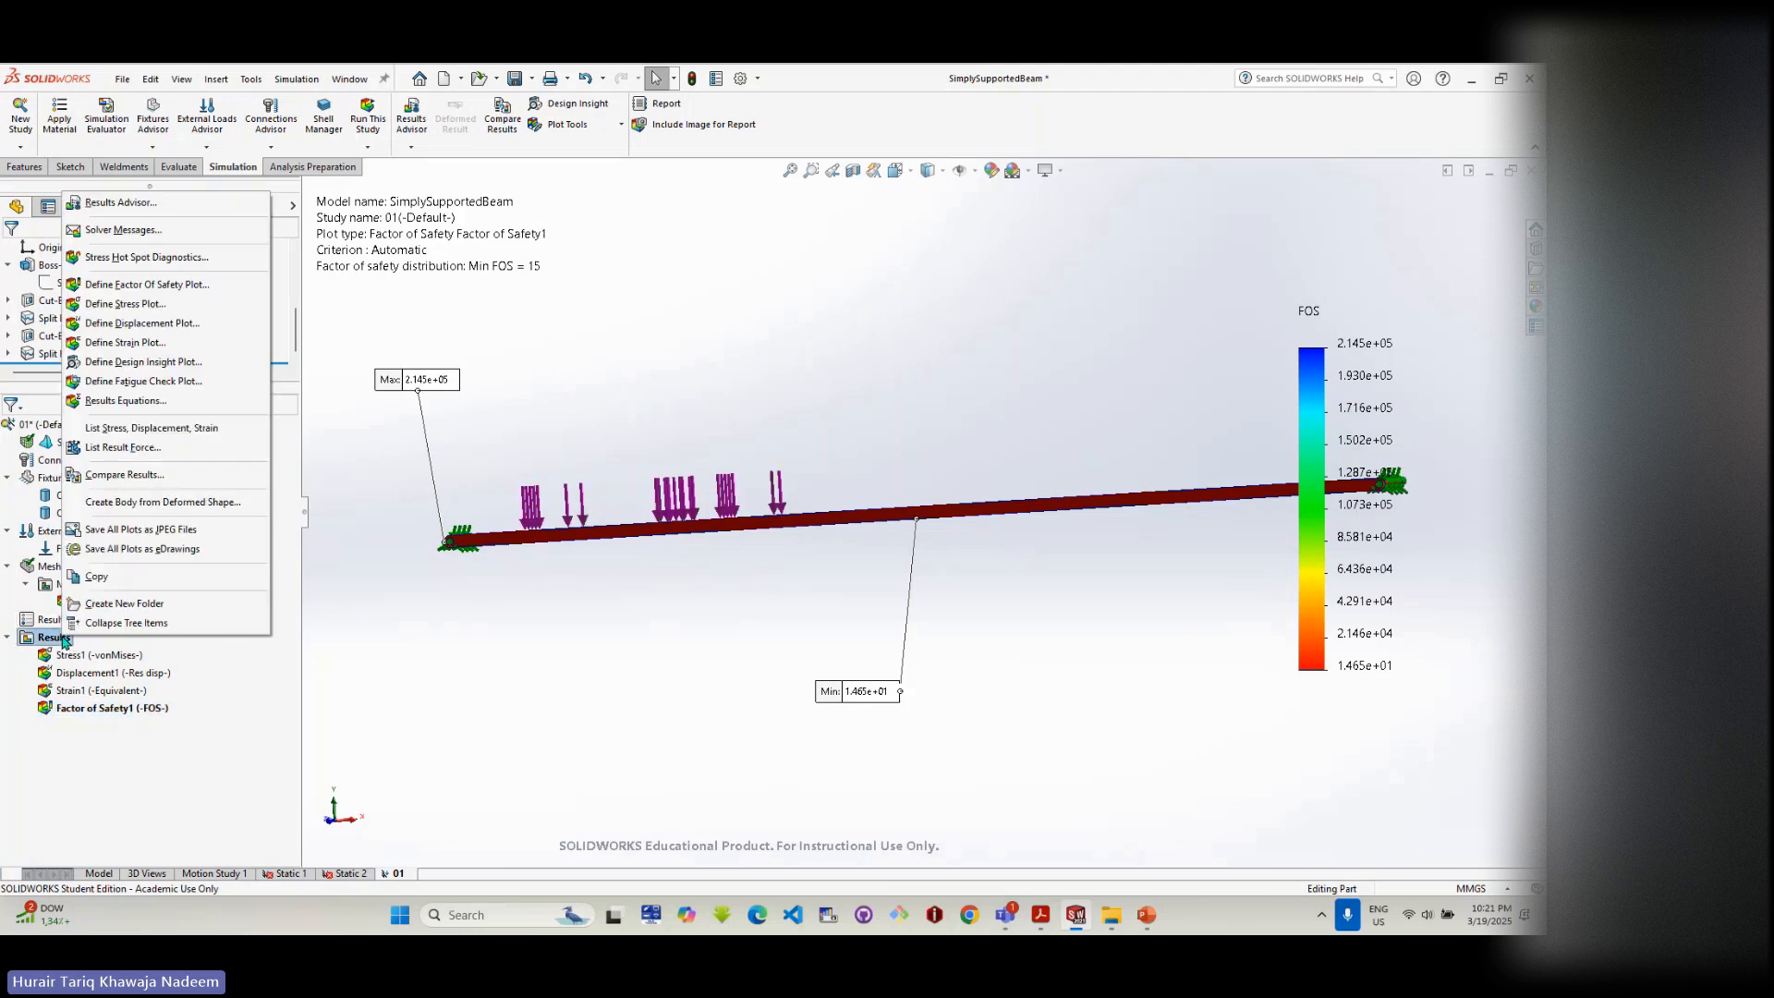
left_click(157, 452)
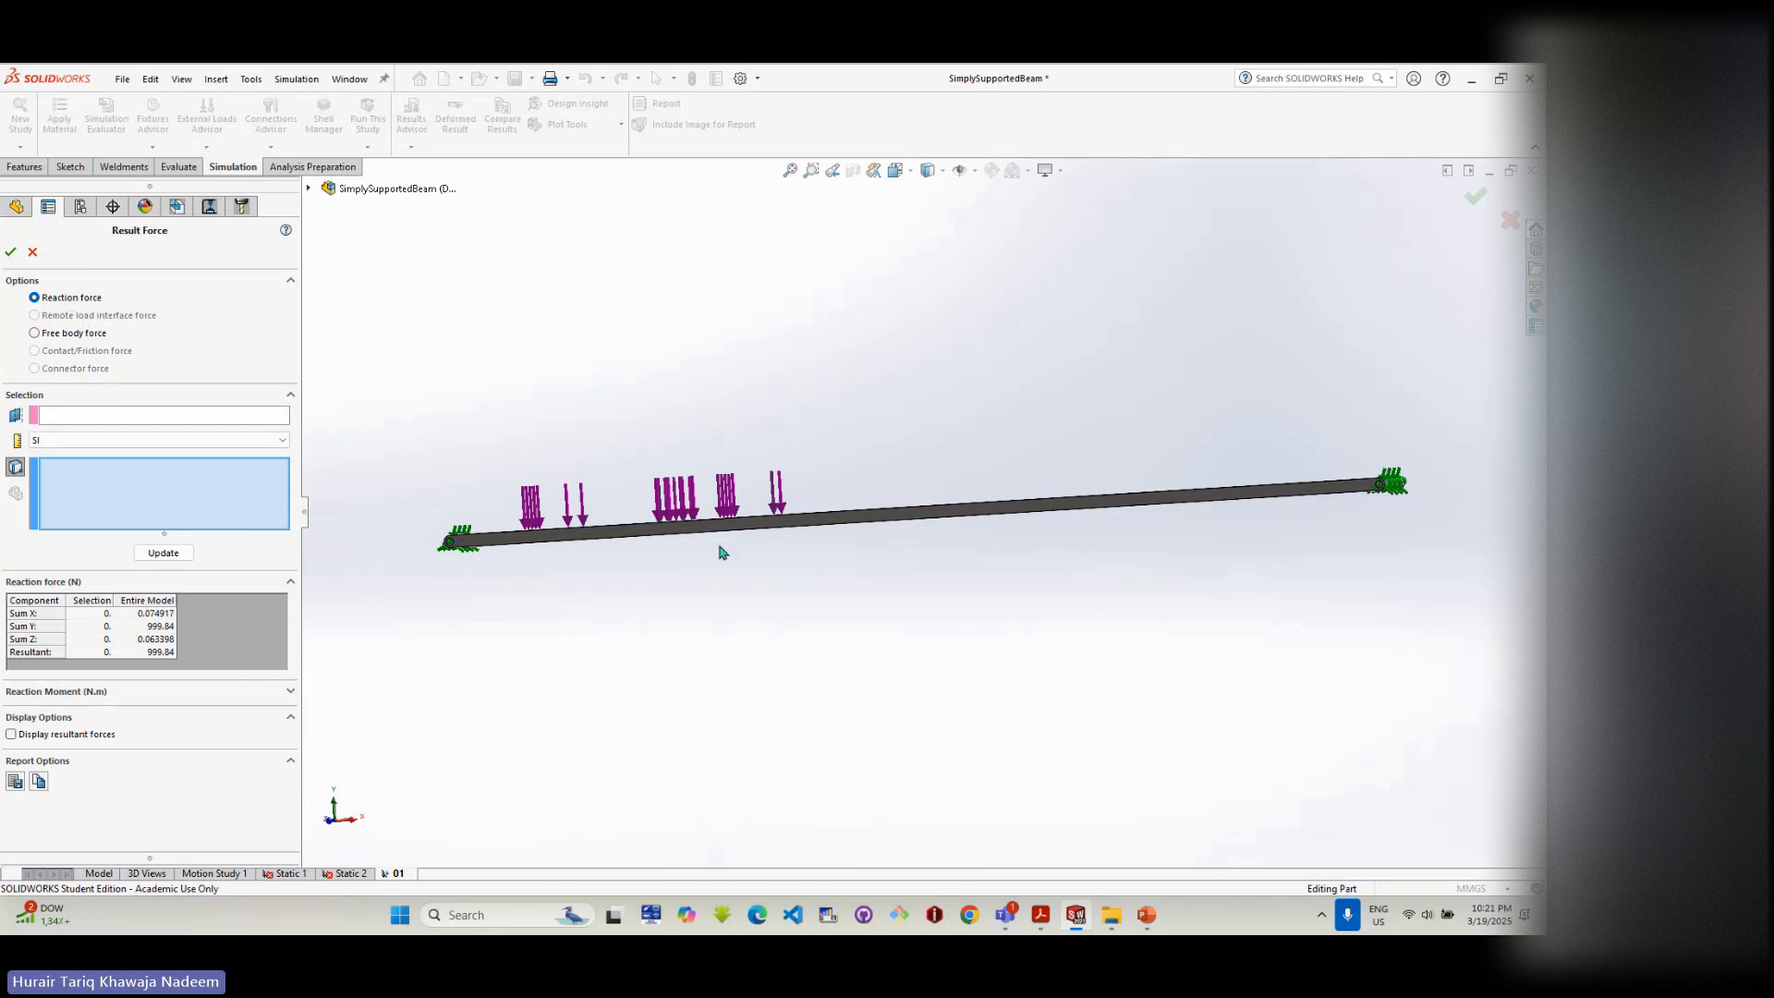
scroll(517, 544, "up", 5)
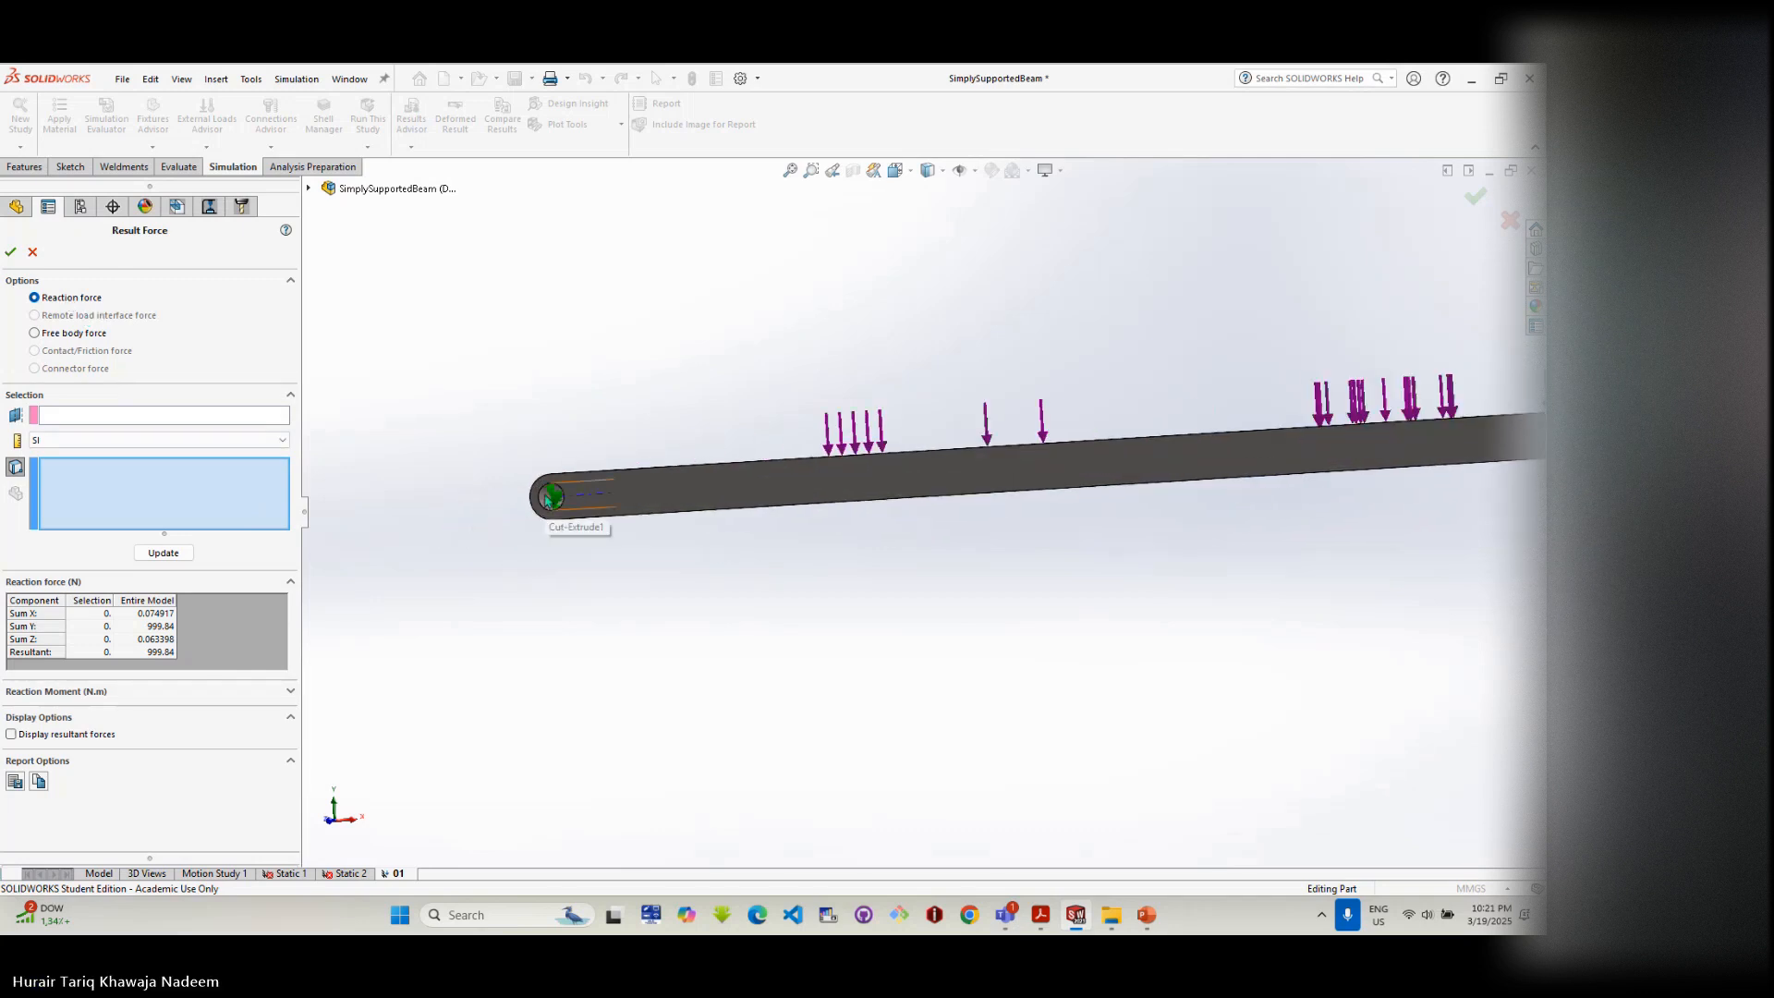
left_click(551, 497)
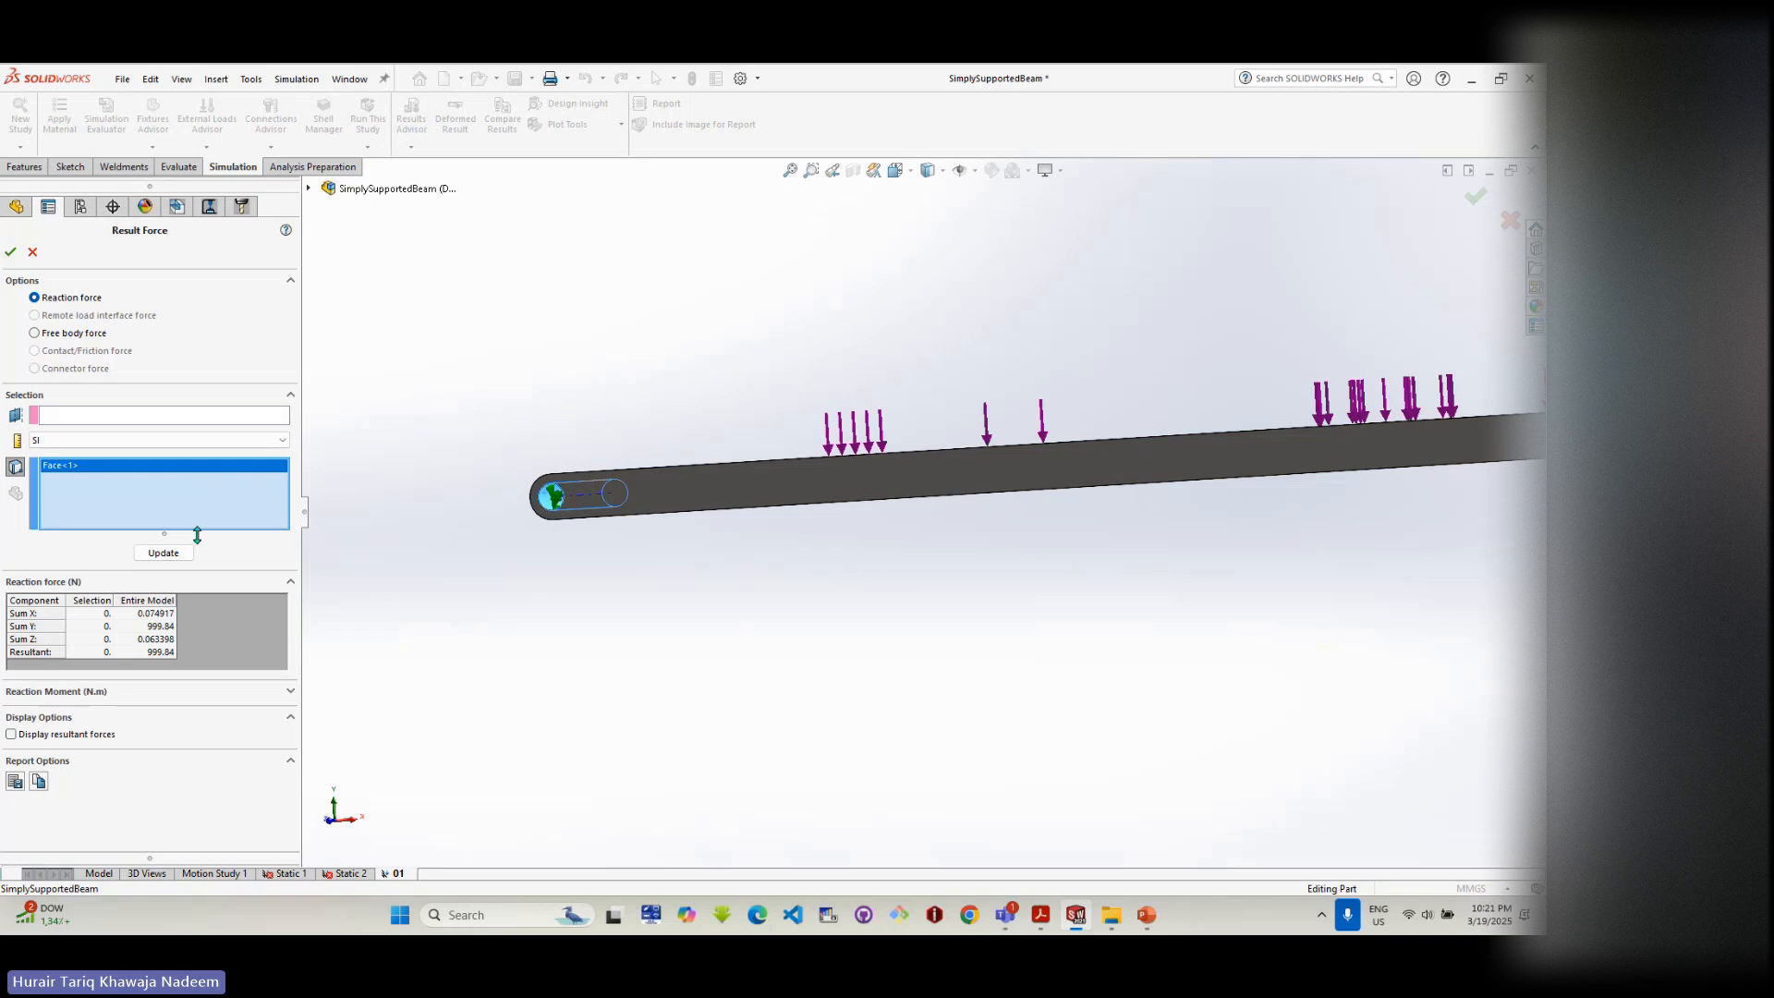
left_click(163, 552)
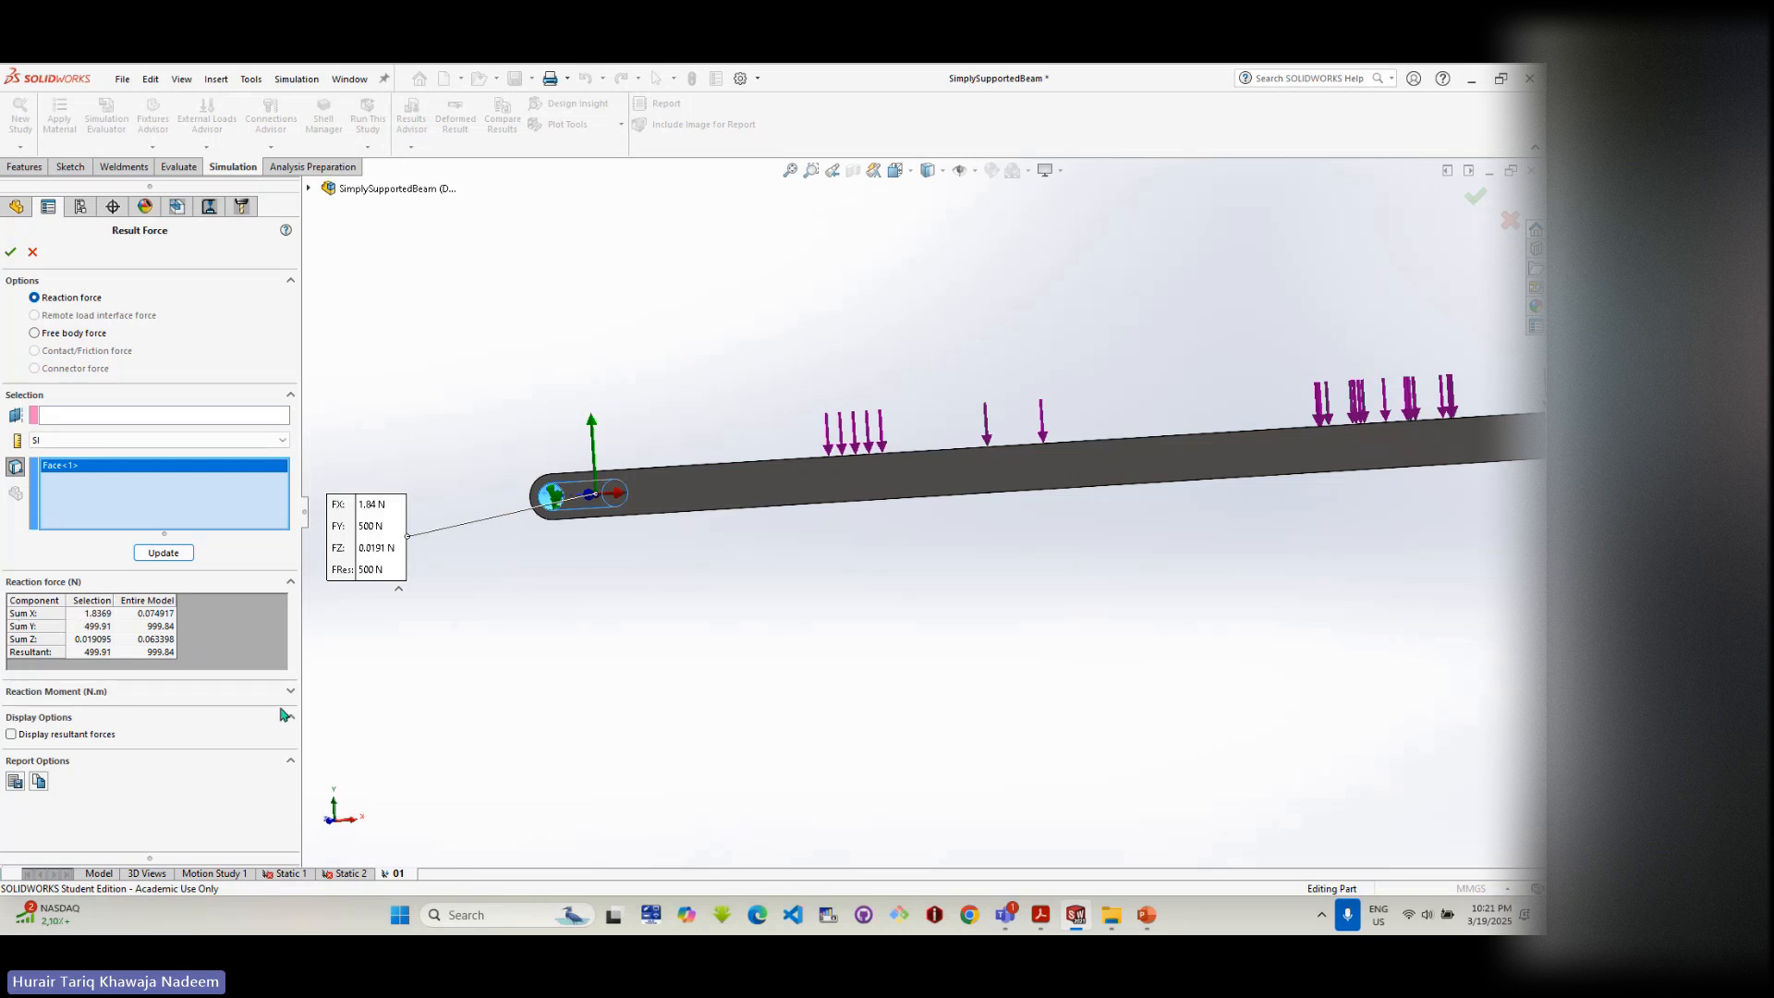
- Add the cylindrical hole face at the beam's opposite end to the selection and update the reaction forces
mouse_move(338, 809)
middle_mouse_down()
mouse_move(356, 811)
mouse_move(338, 807)
middle_mouse_up()
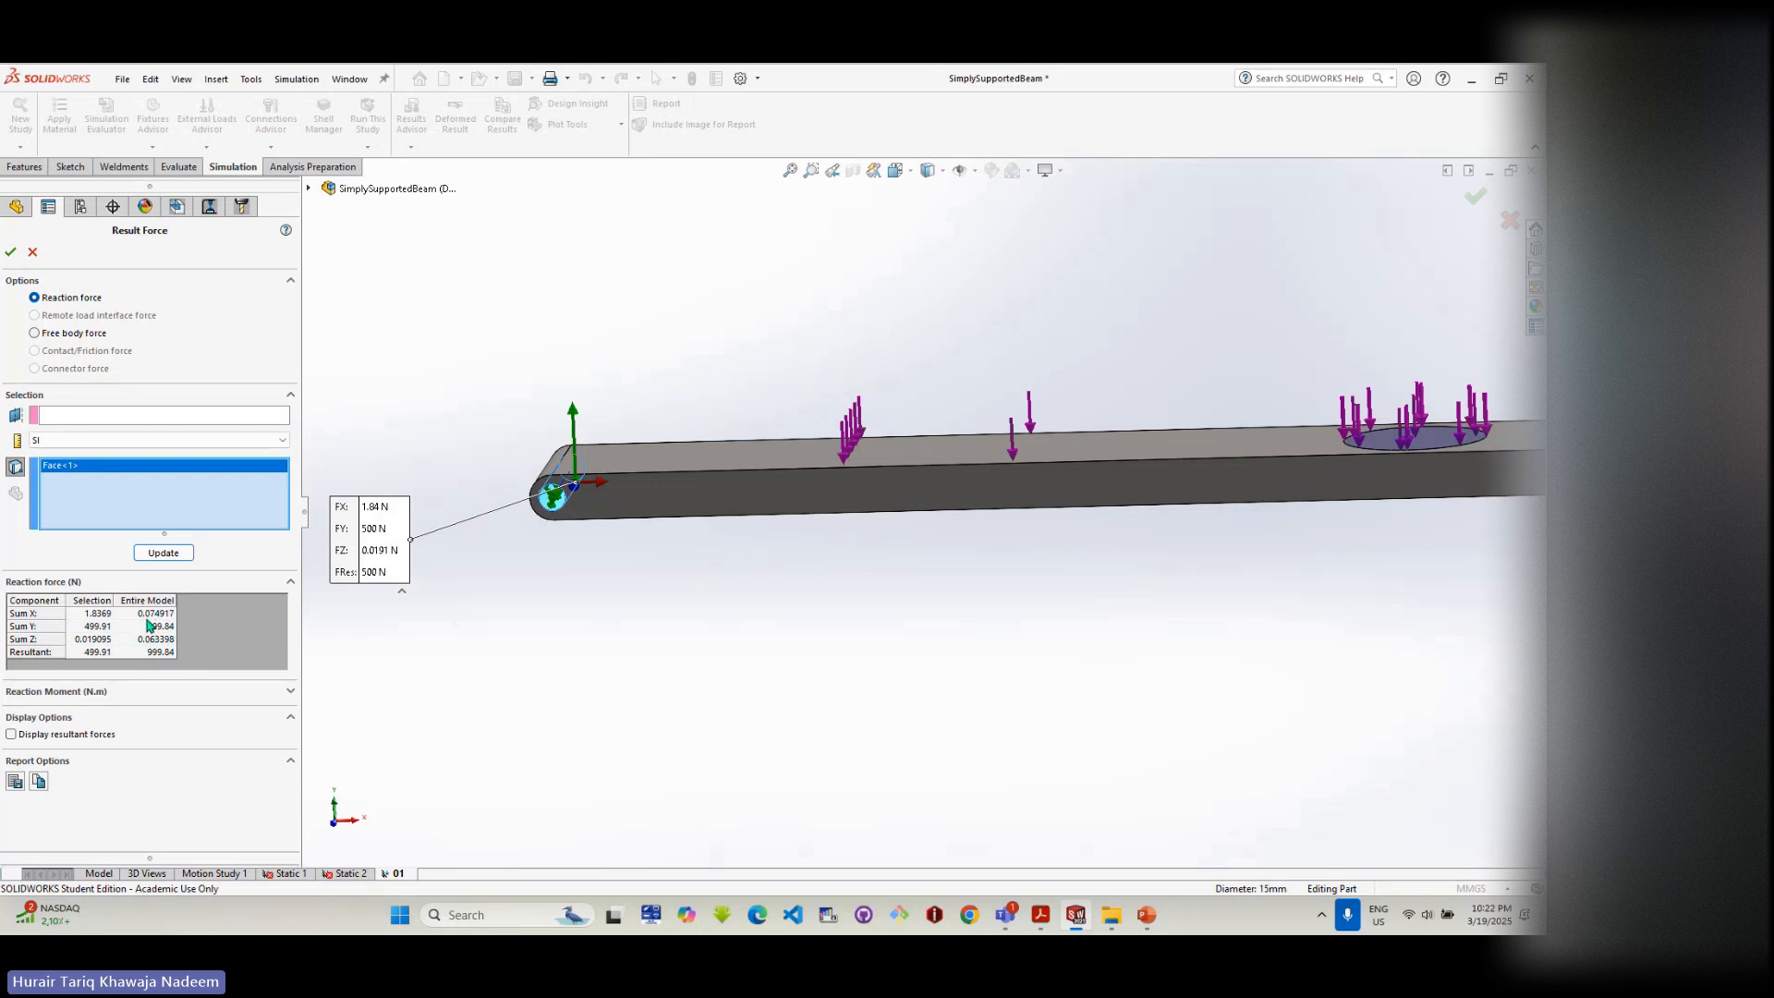
middle_click_drag(924, 620, 1173, 566)
middle_click_drag(1385, 523, 1405, 518)
scroll(1326, 499, "down", 3)
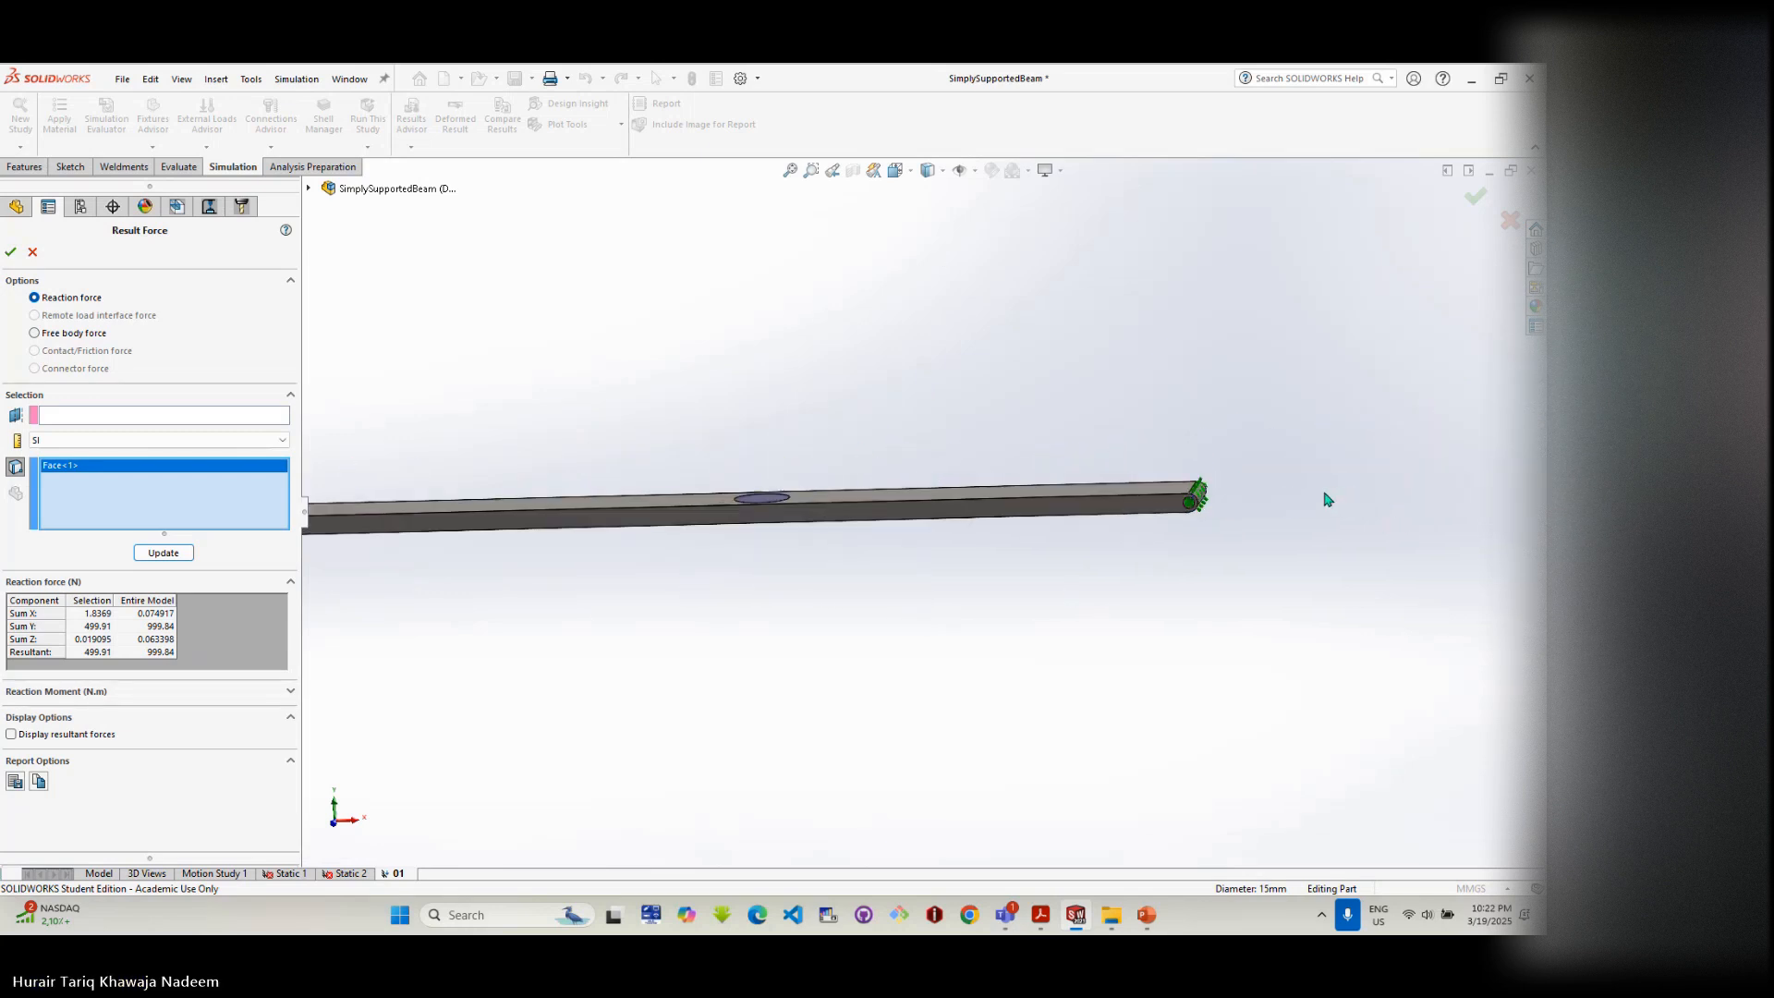
scroll(961, 538, "down", 3)
scroll(926, 517, "down", 3)
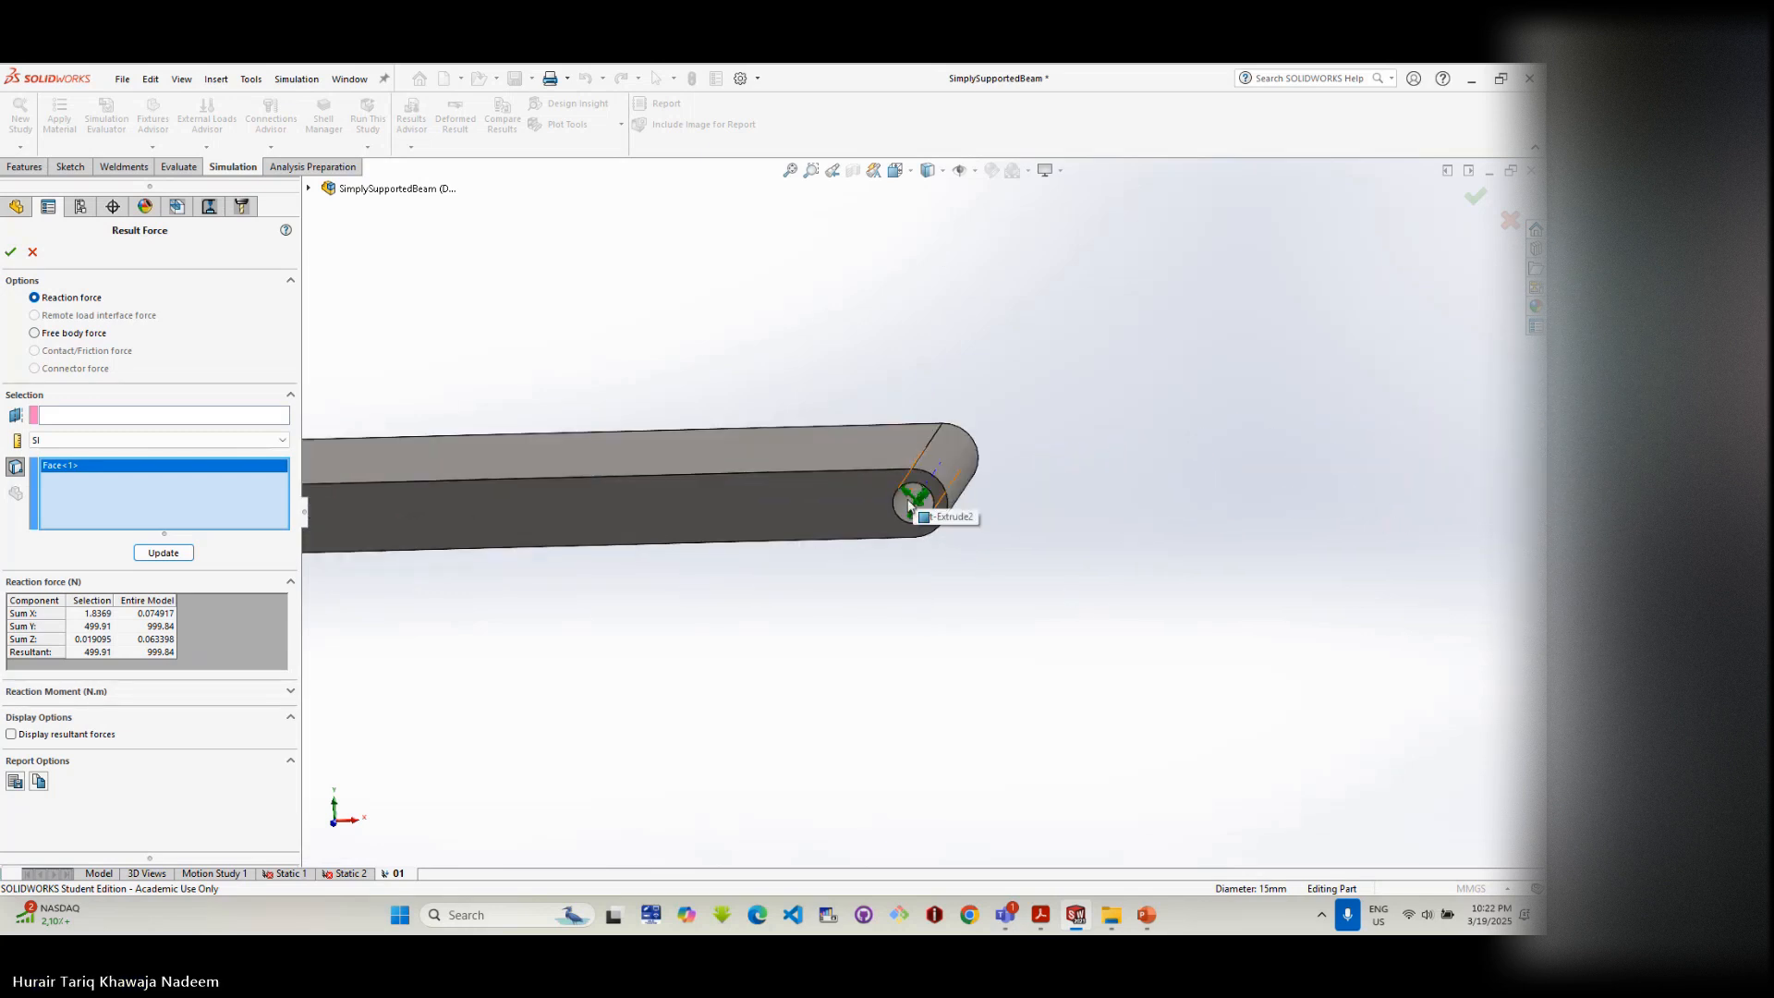
left_click(903, 509)
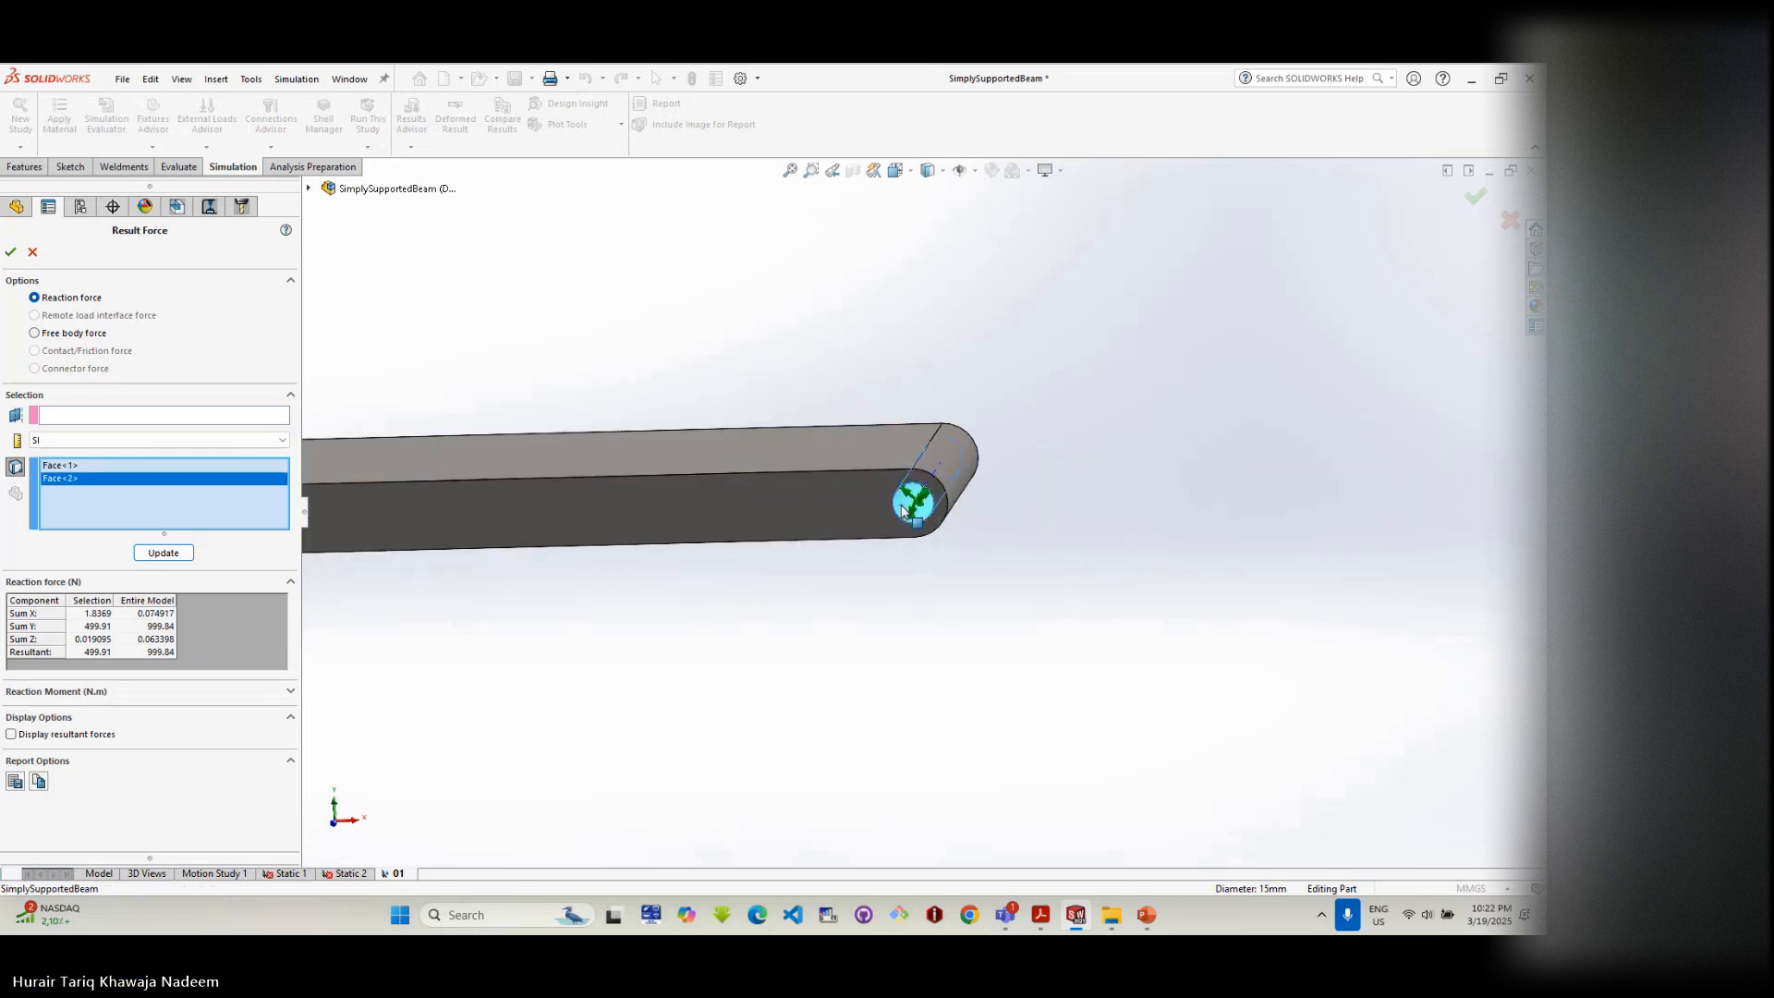
left_click(159, 553)
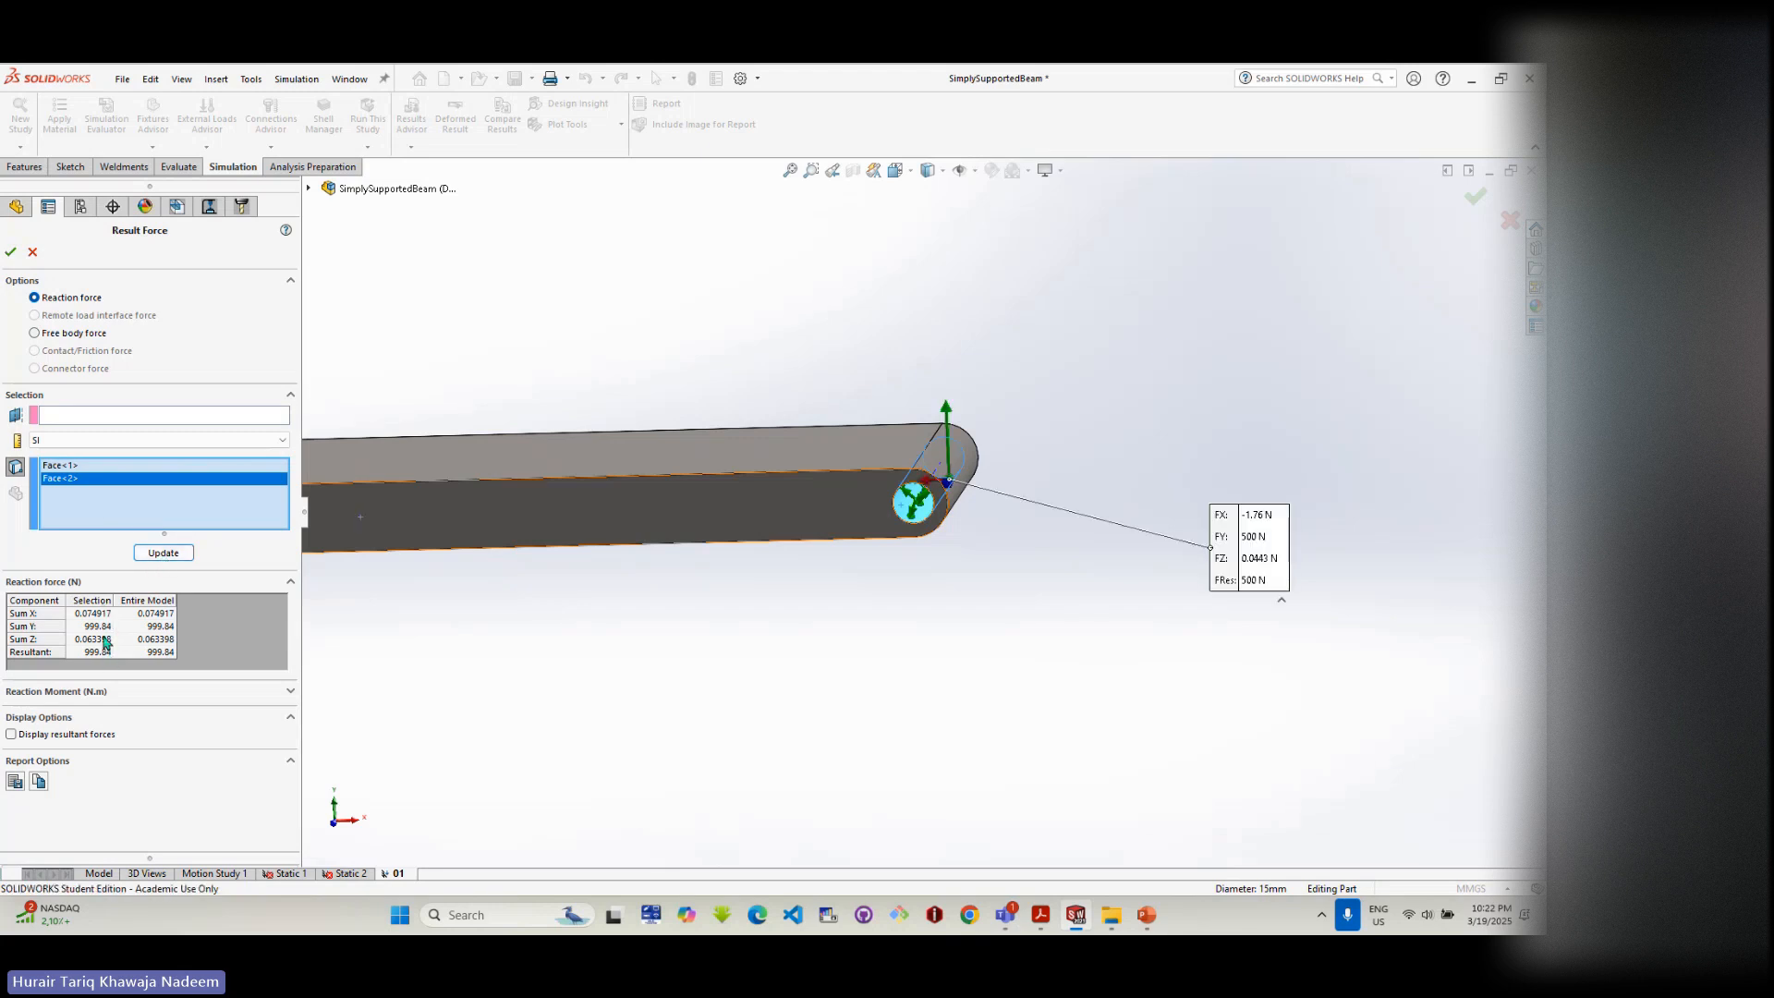
- Inspect the reaction force callouts at both beam supports and close the Result Force listing
scroll(891, 566, "up", 5)
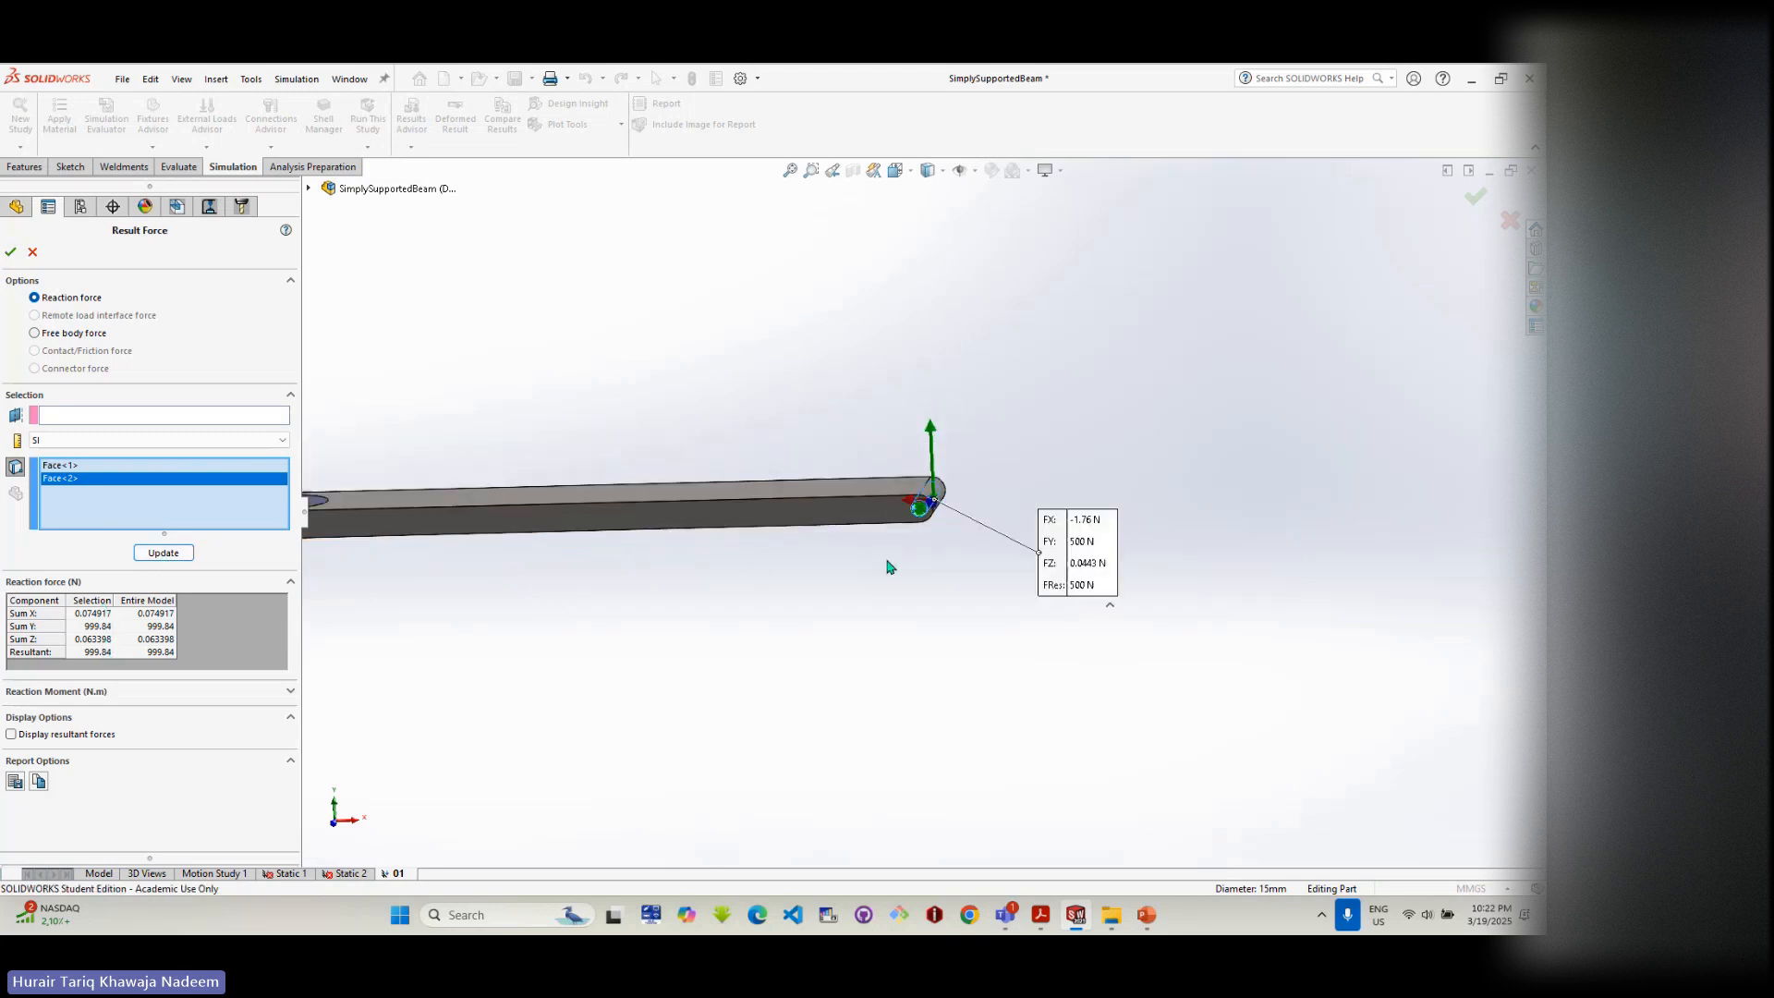
scroll(423, 542, "down", 4)
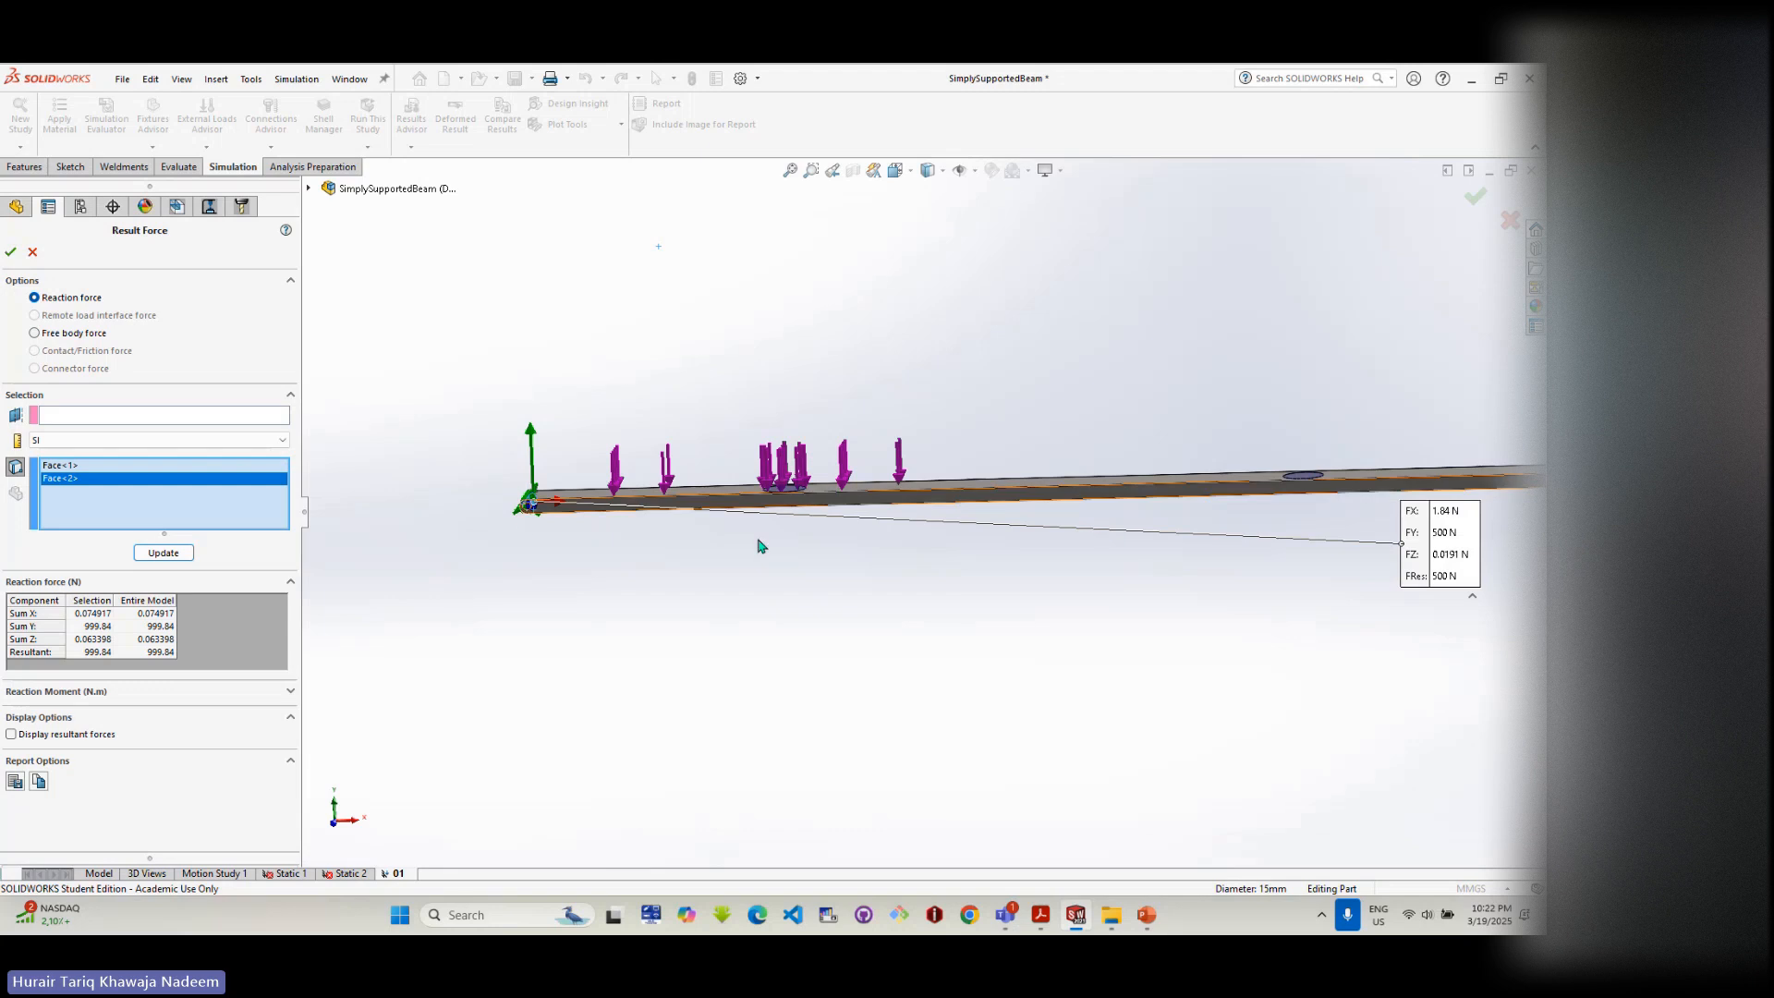
scroll(1441, 551, "up", 3)
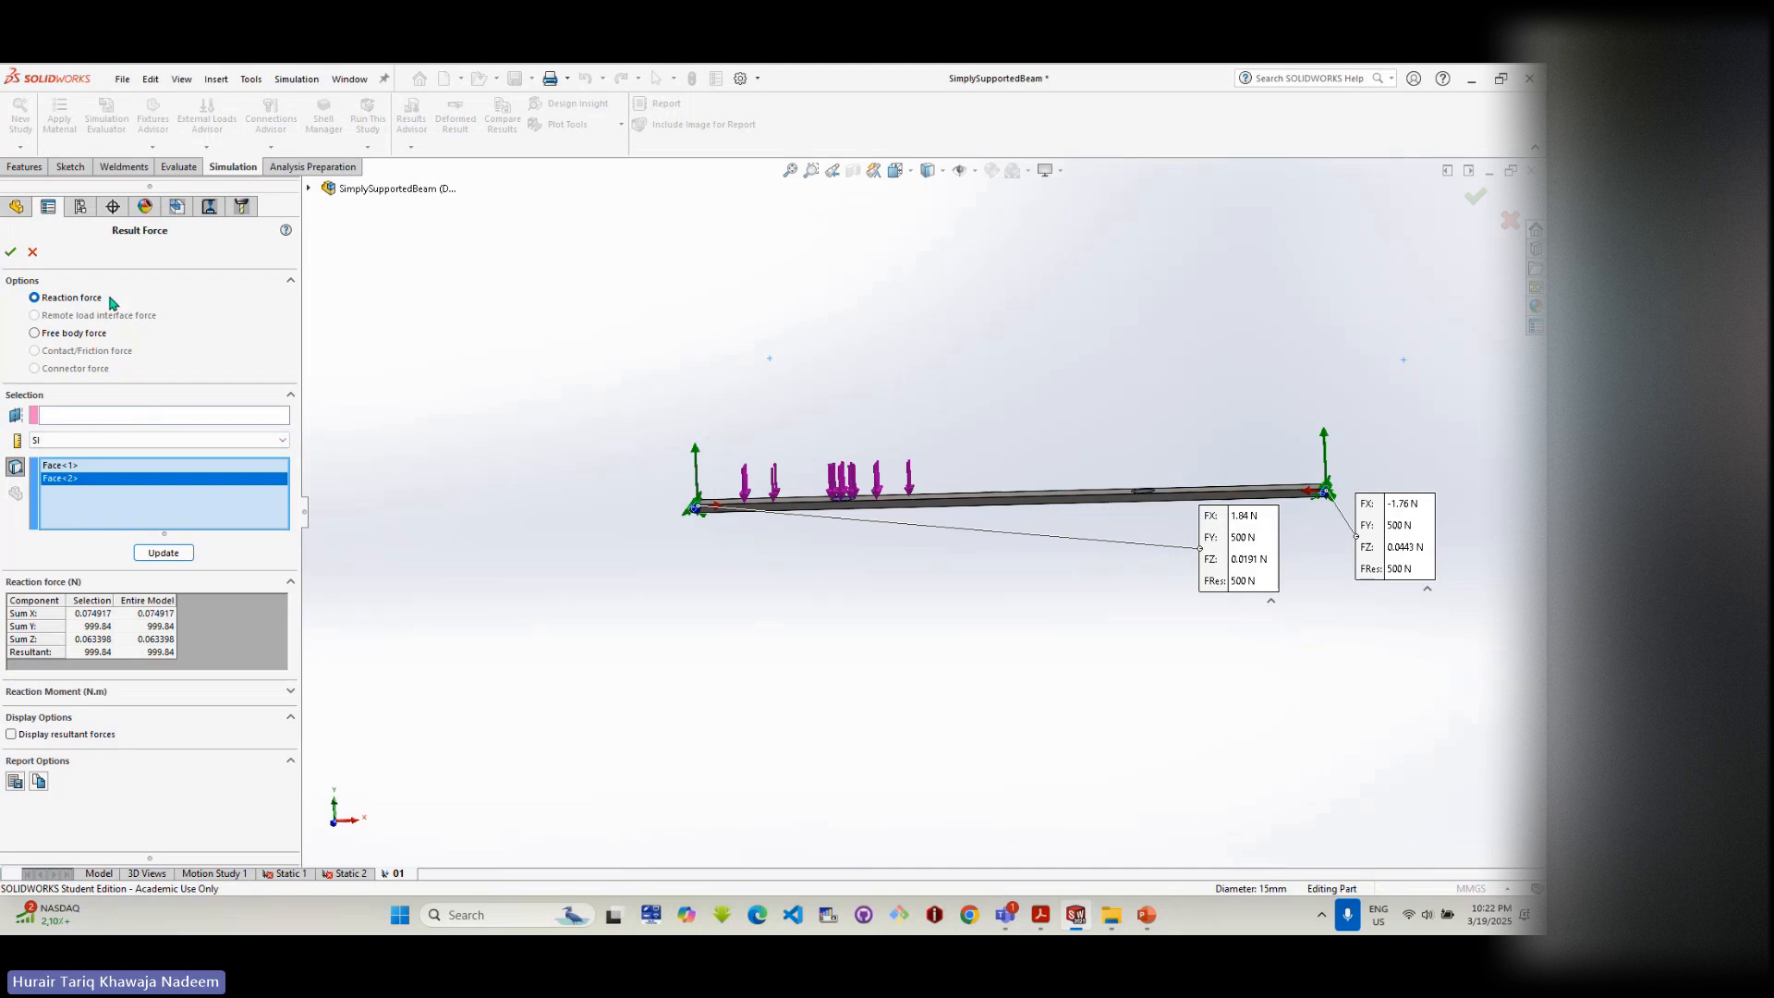
left_click(37, 255)
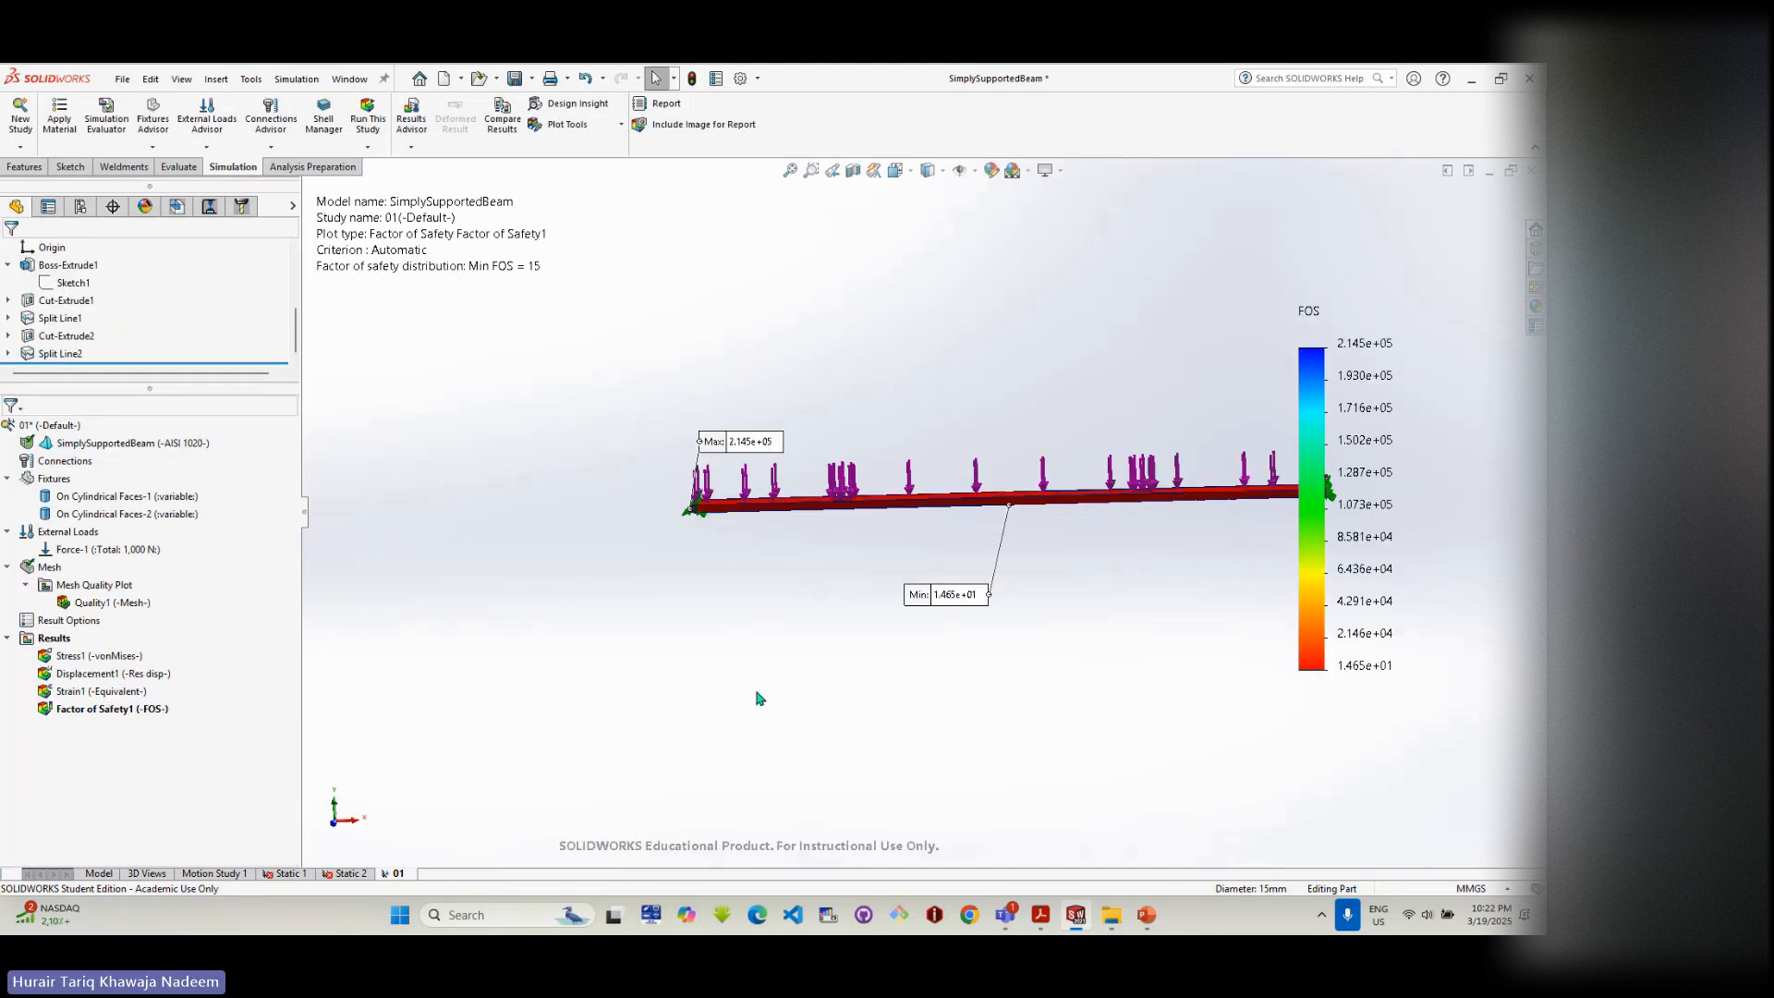
- Switch to the SolidWorks_FEA presentation and examine the moment diagram and maximum moment equation on slide 2
left_click(1038, 916)
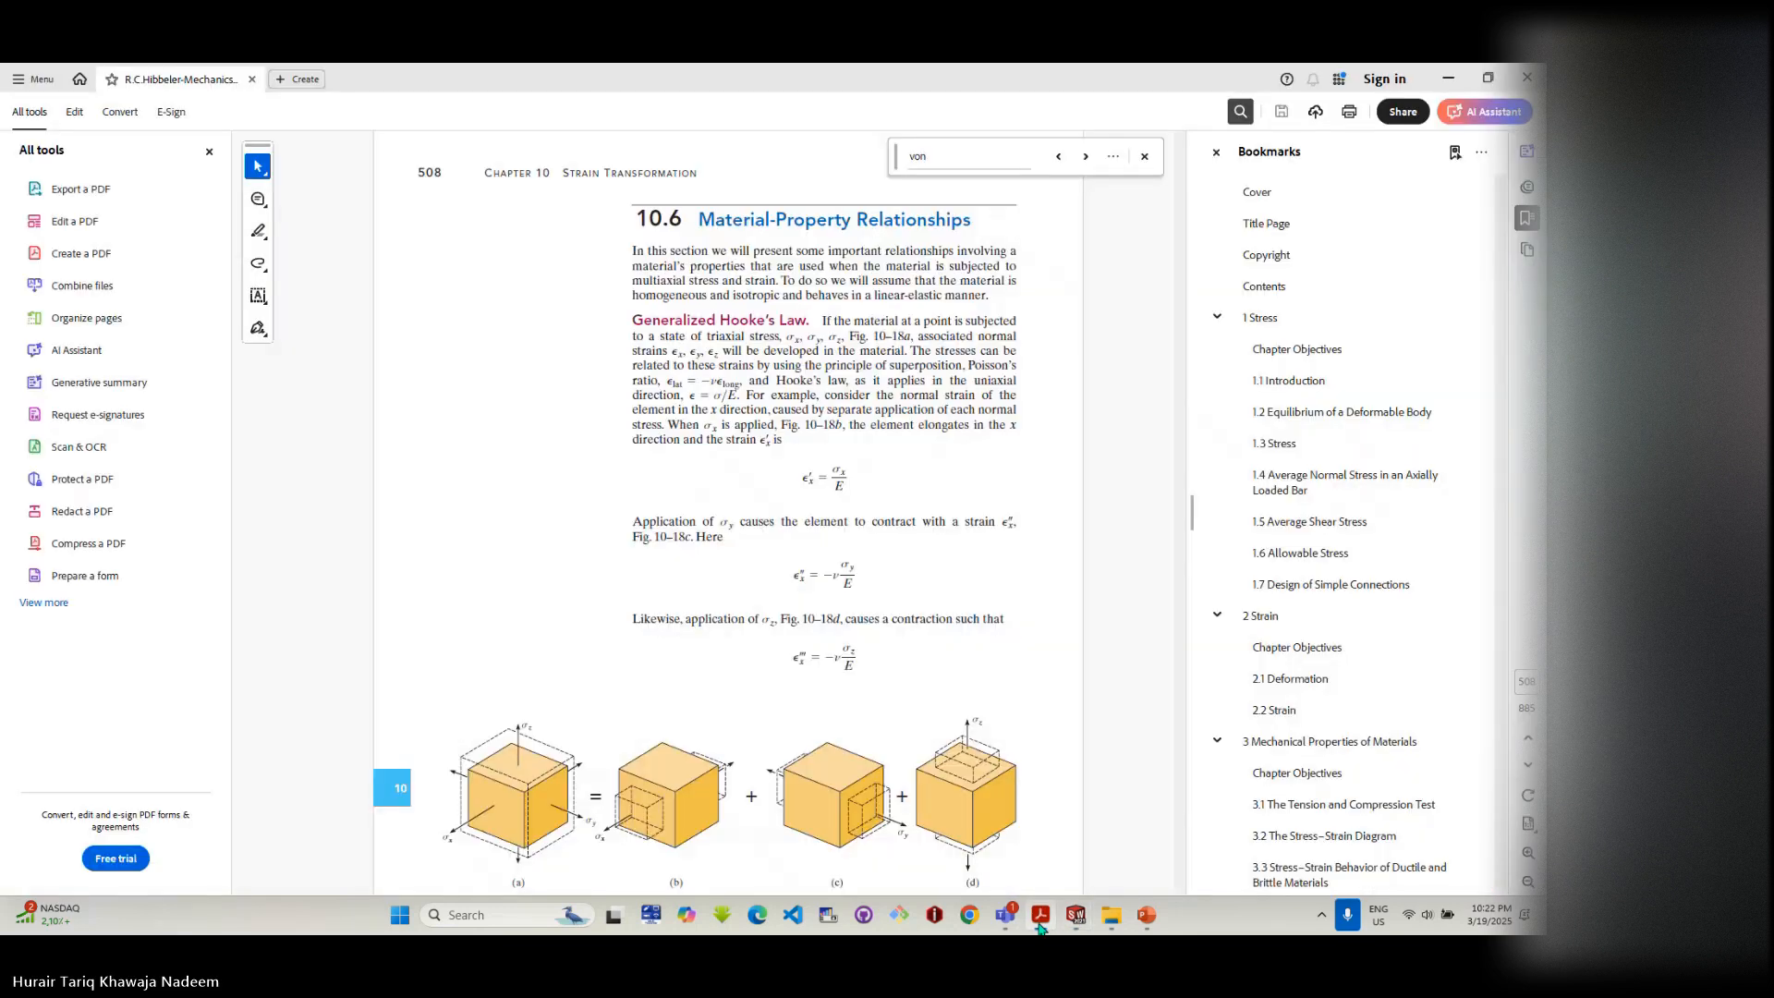
left_click(1038, 917)
left_click(1144, 922)
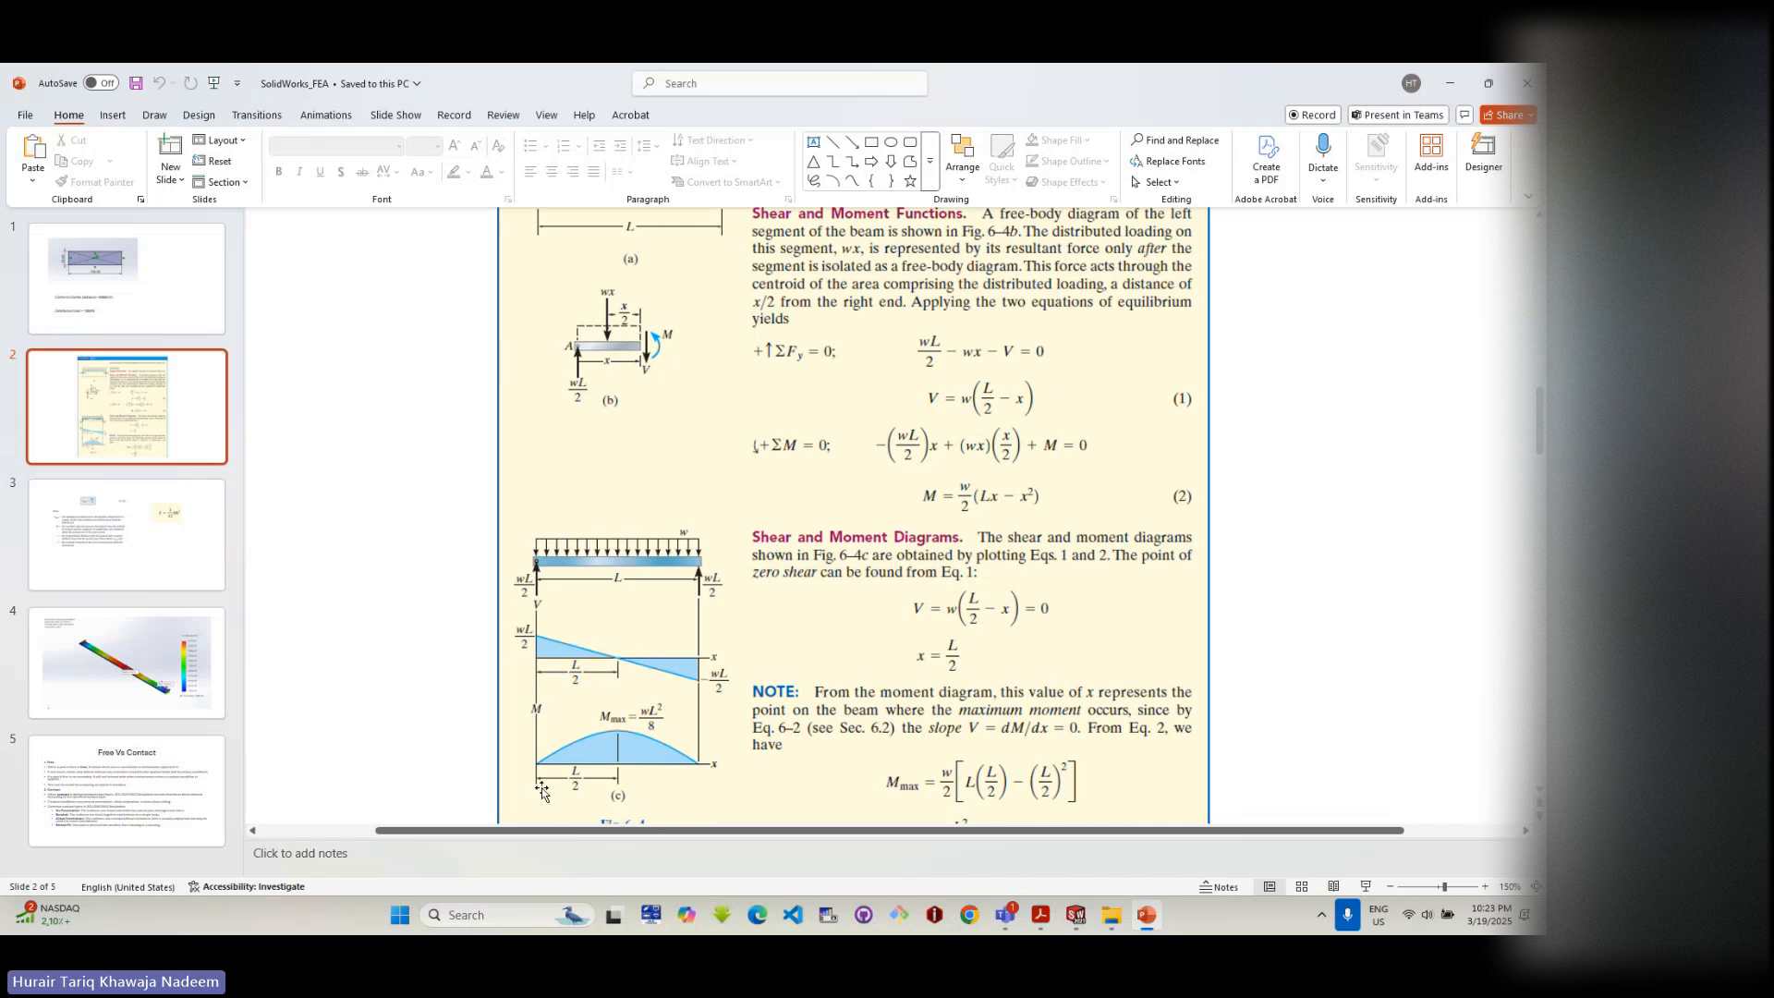
scroll(674, 735, "down", 3)
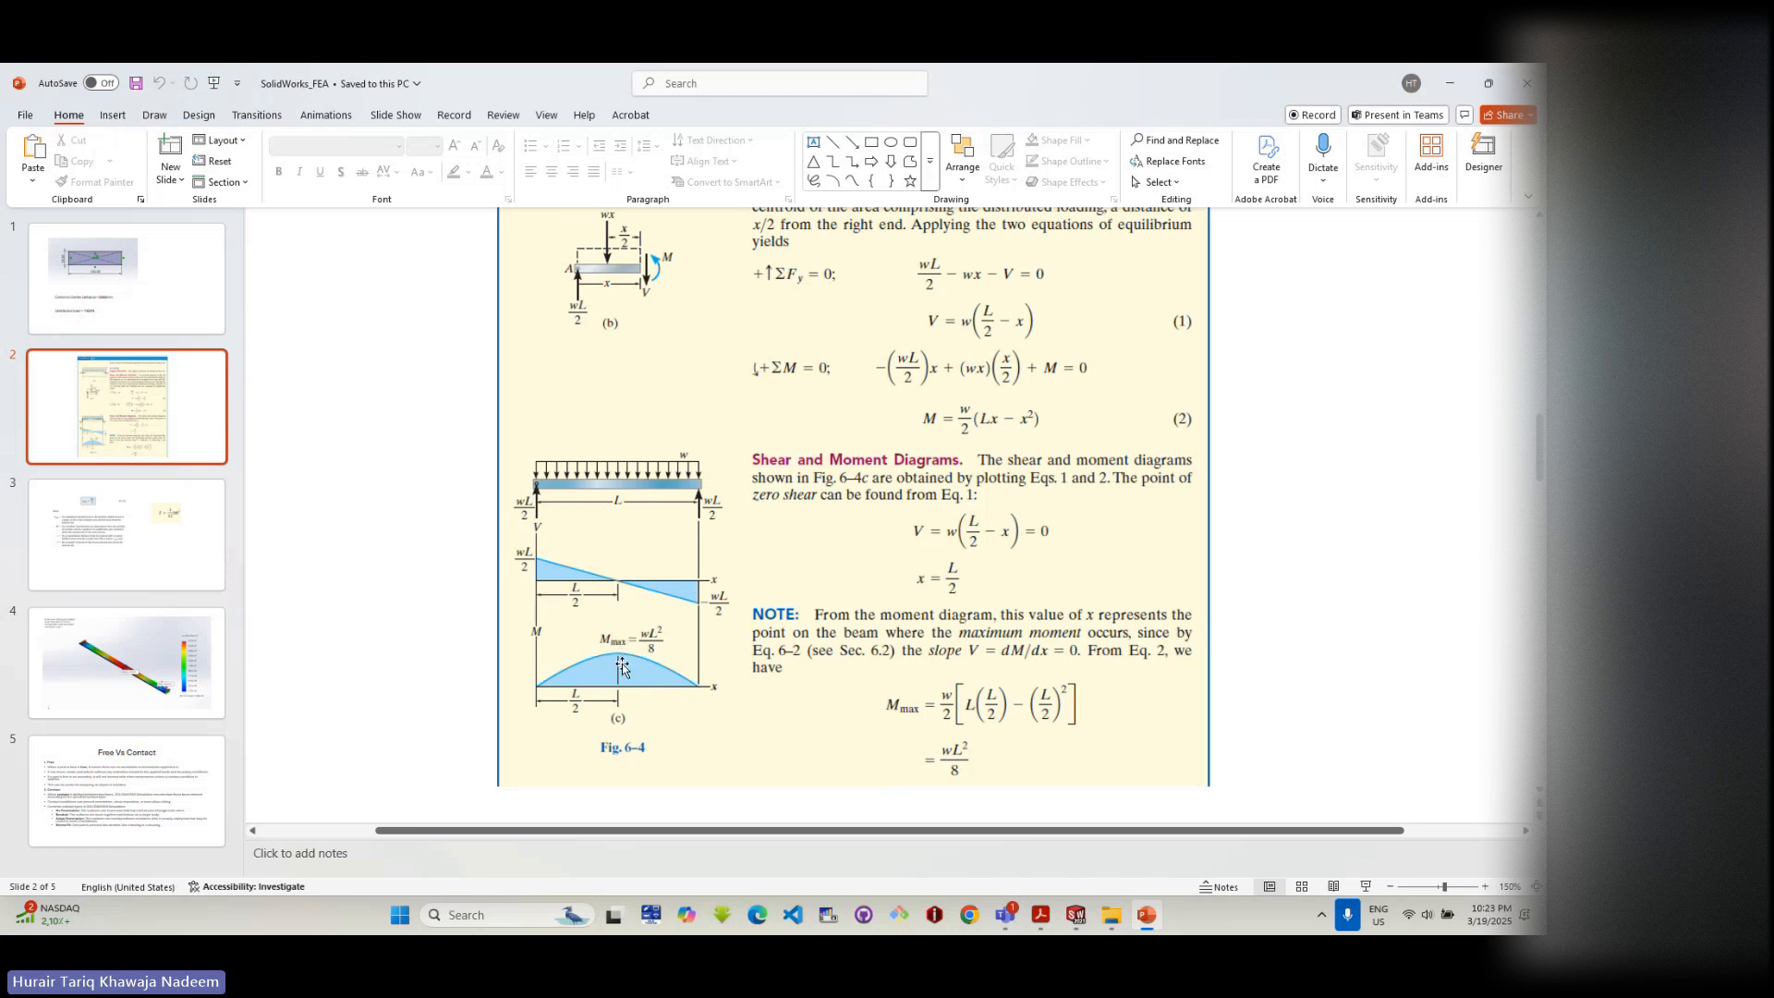
scroll(621, 667, "up", 5)
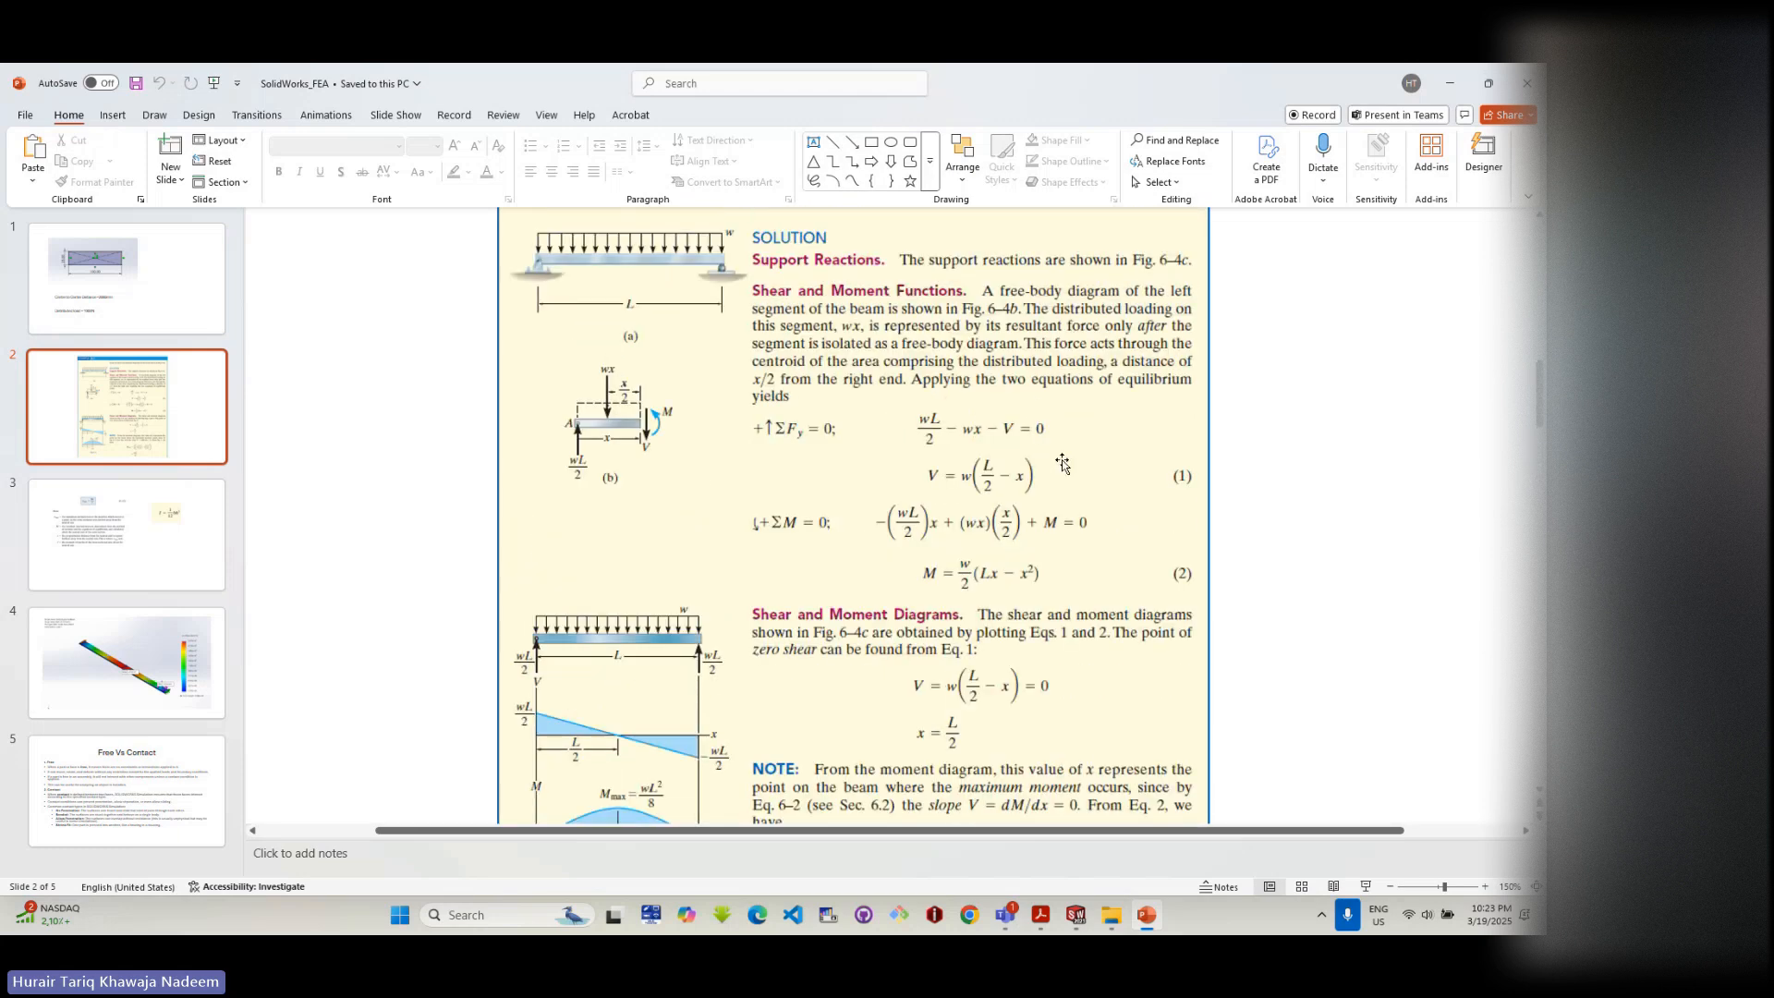
scroll(1015, 658, "down", 2)
scroll(924, 739, "down", 1)
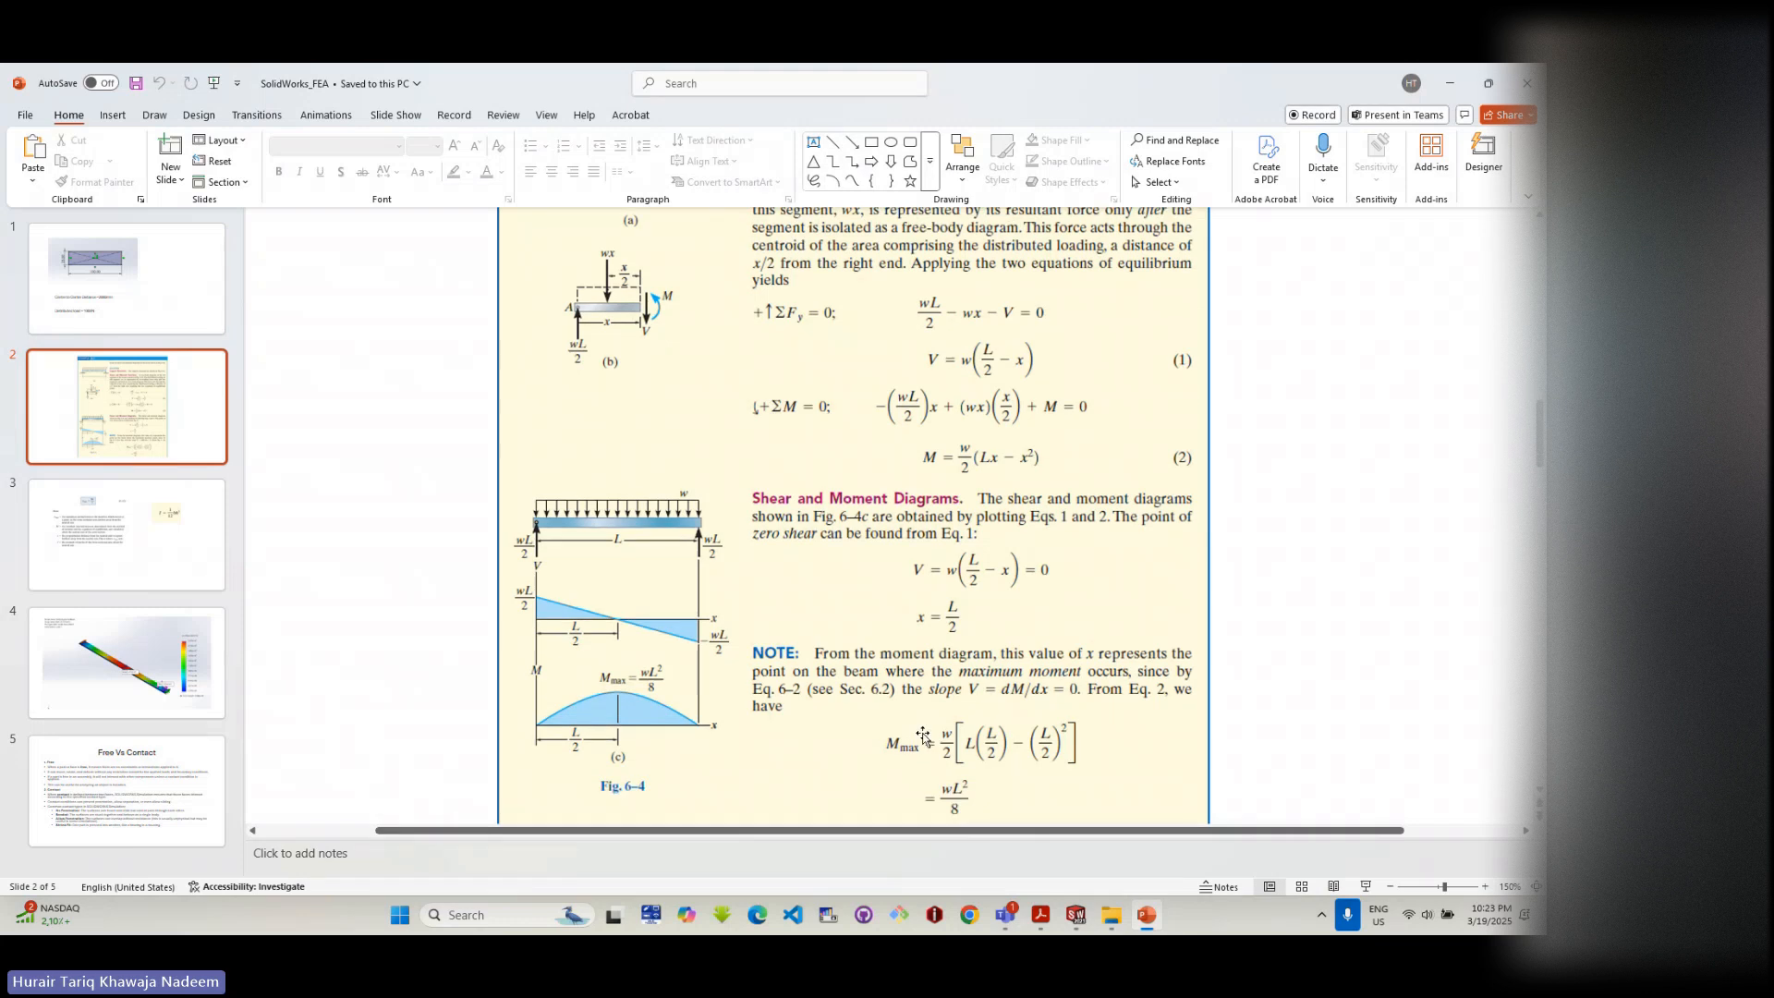
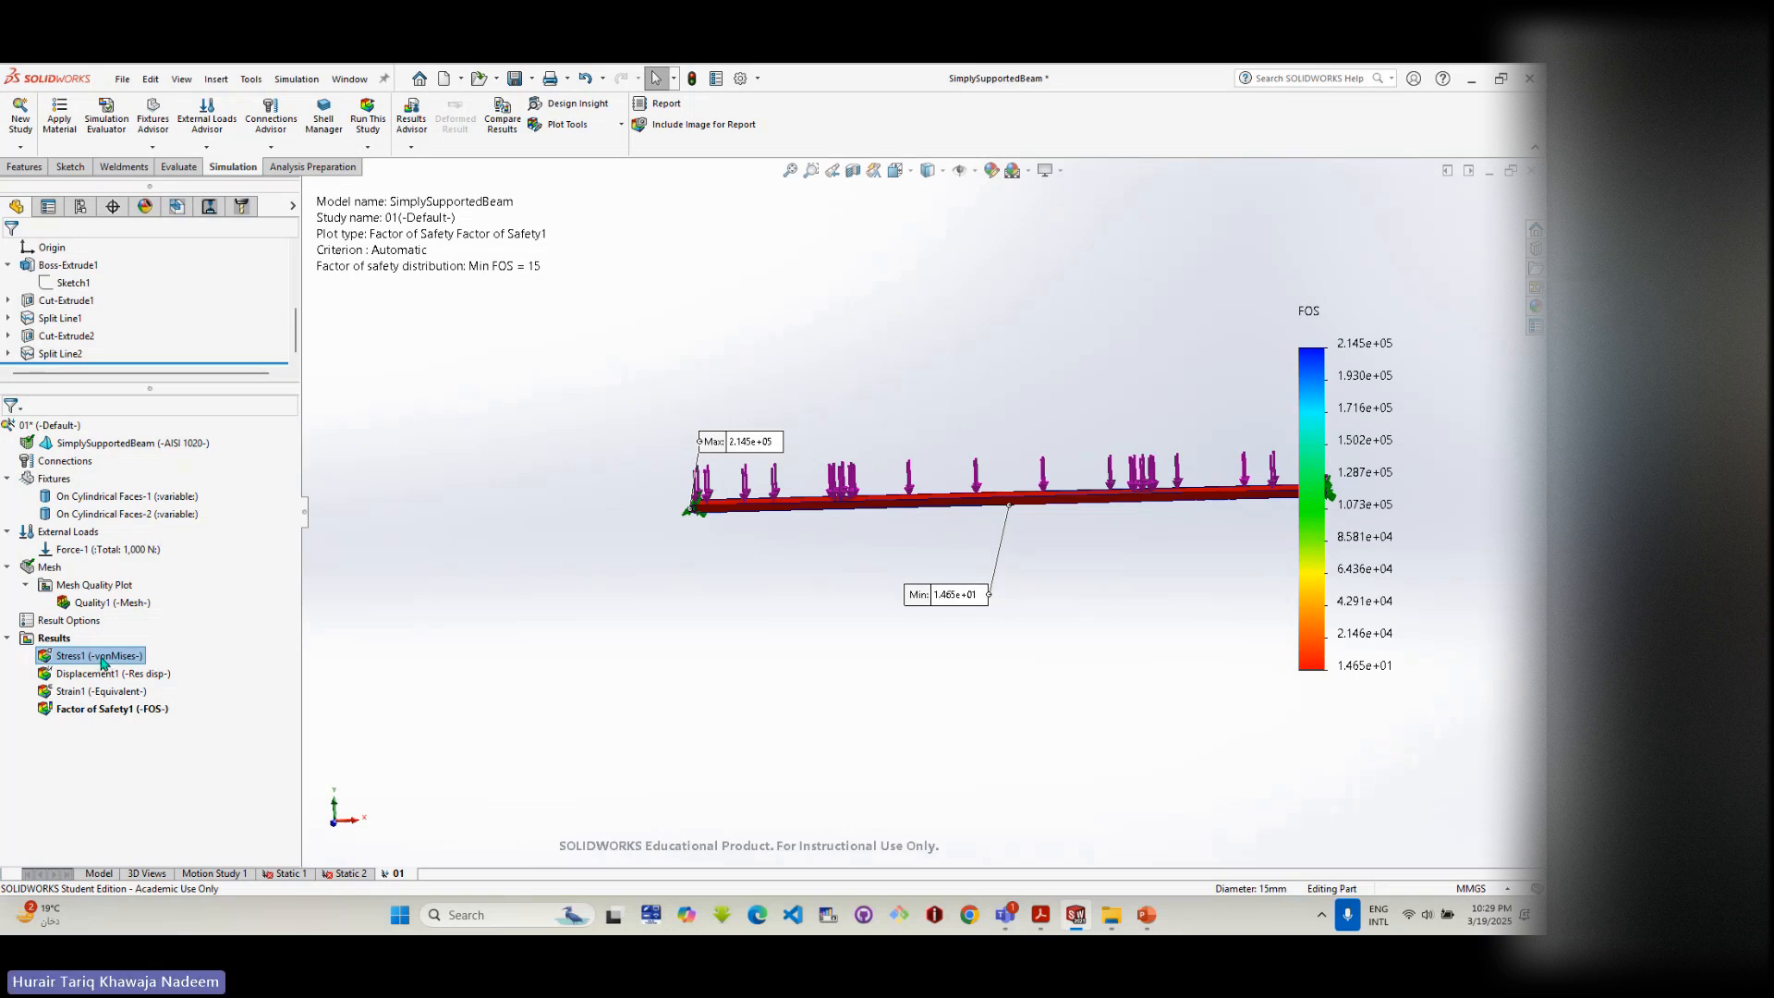
- Start defining a new stress plot for the beam study and bring up the available stress components
right_click(102, 659)
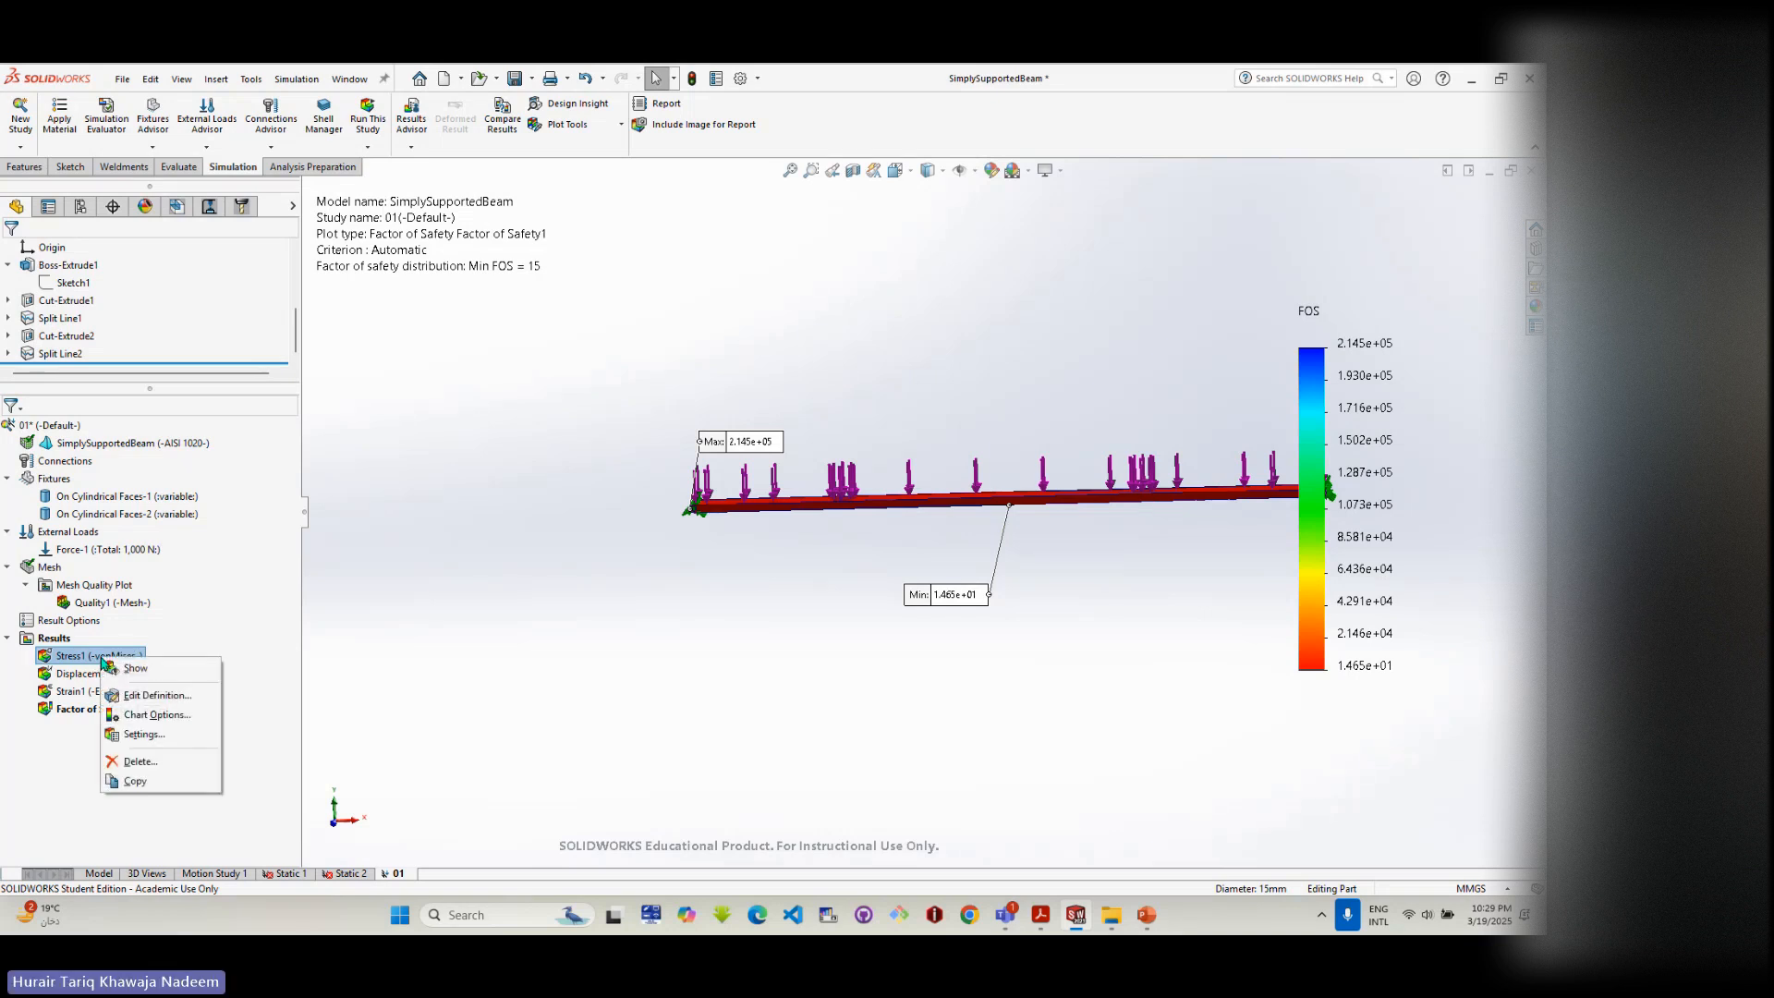
right_click(55, 638)
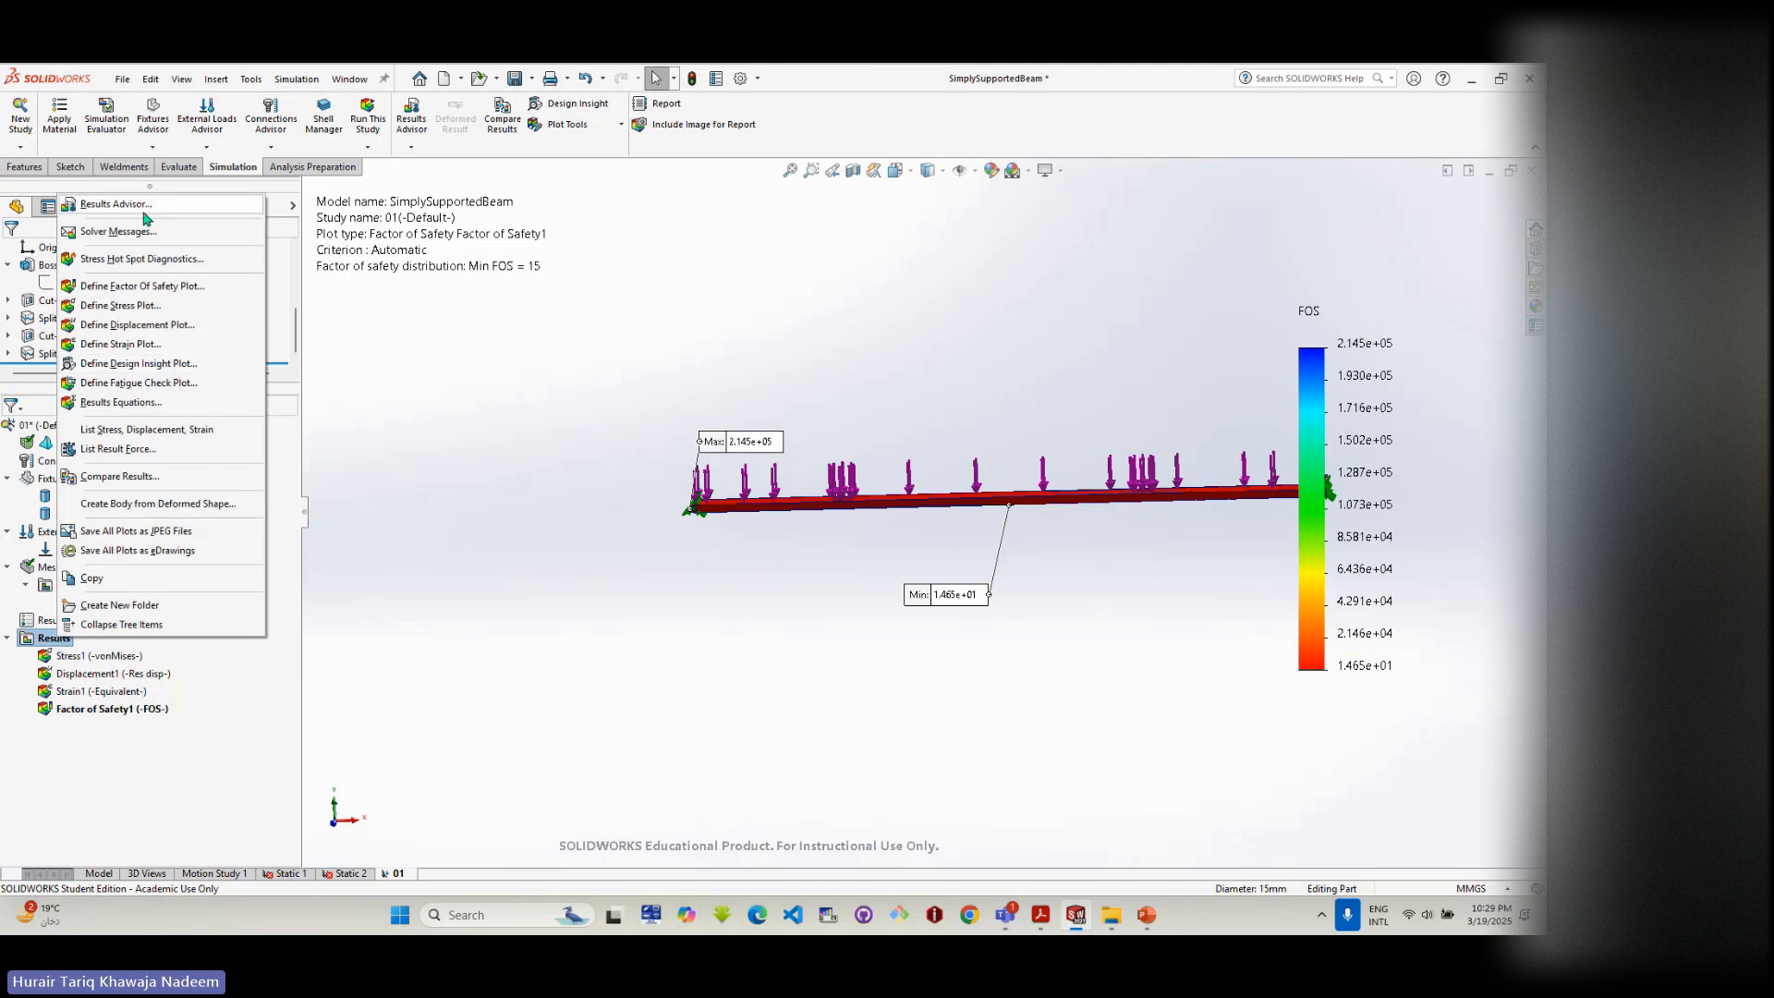
left_click(151, 306)
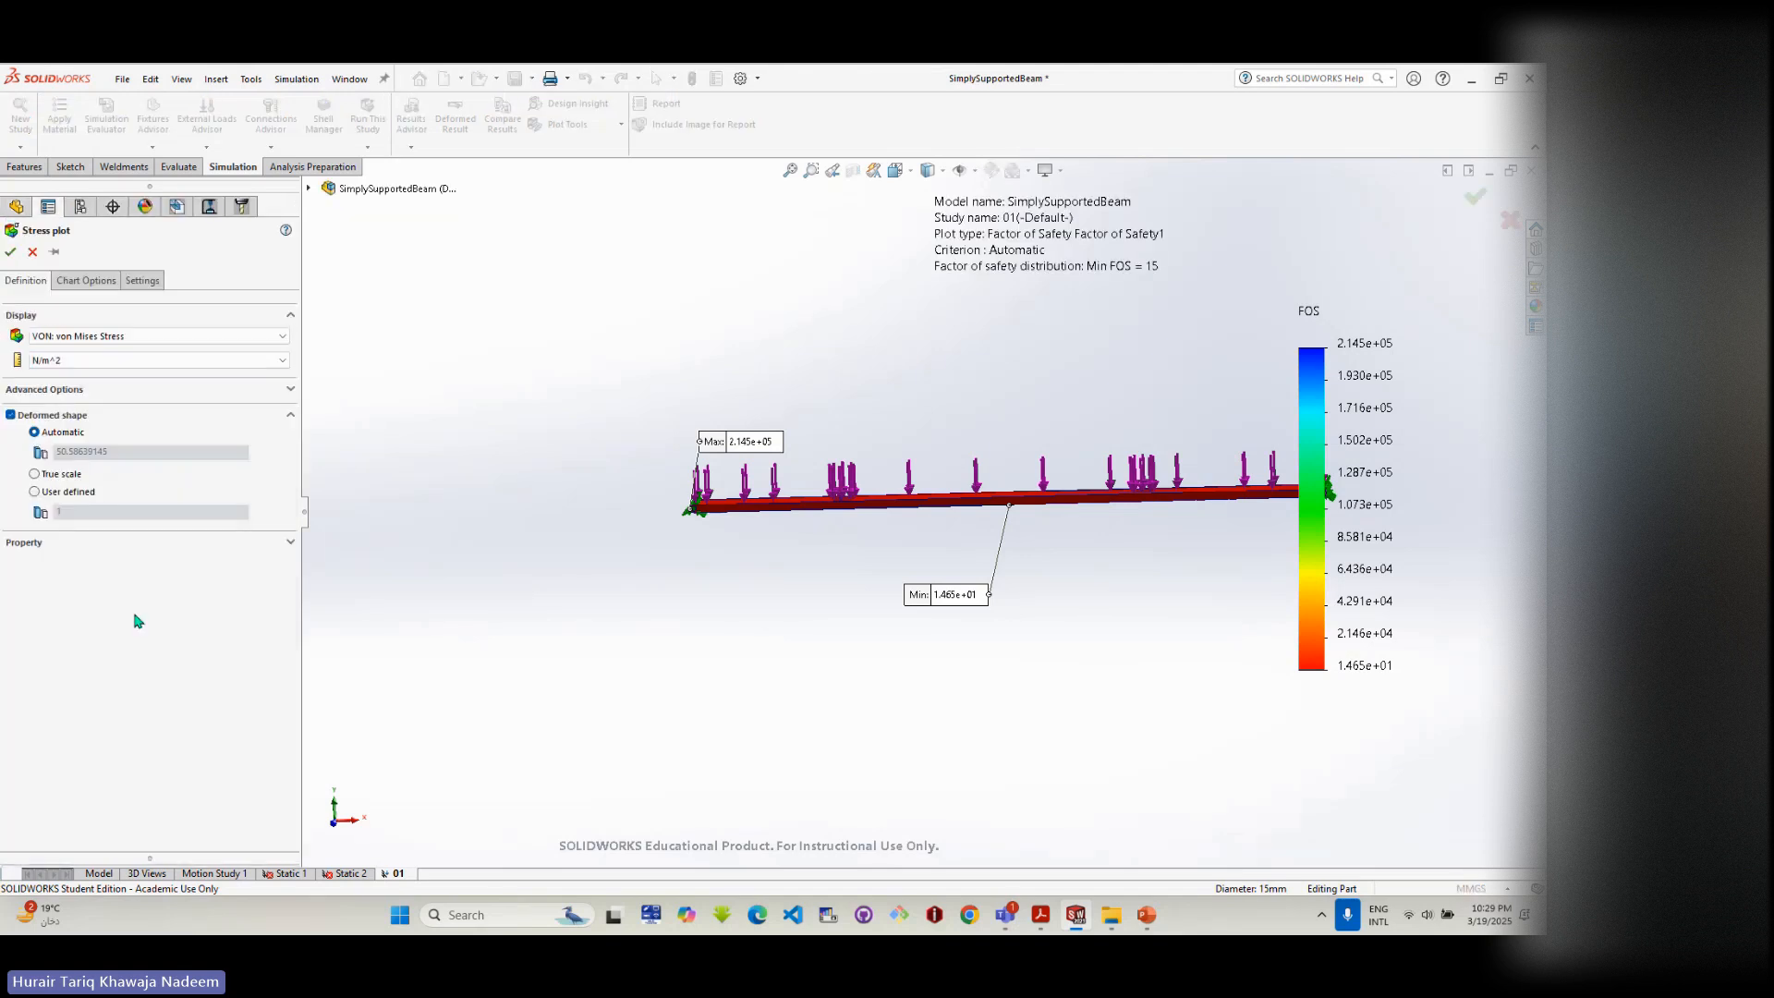
left_click(140, 338)
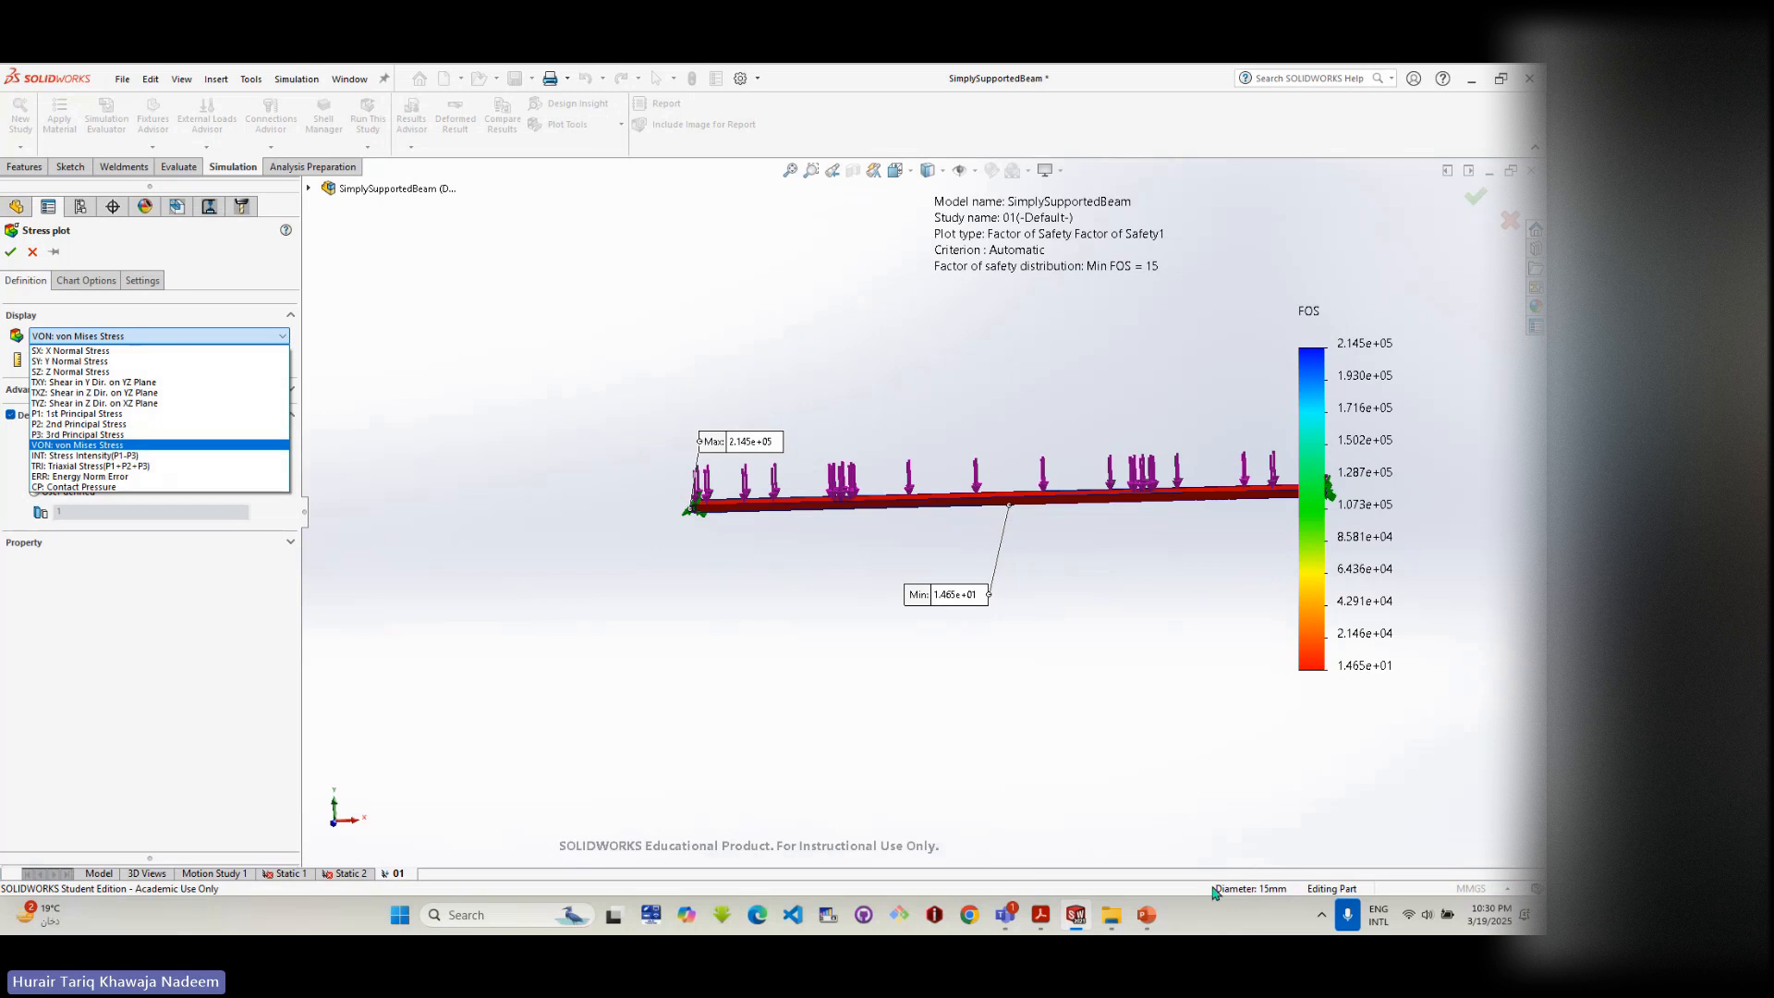
- Switch to the SolidWorks_FEA presentation, review the S_max = Mc/I calculation on slide 3, and return to SOLIDWORKS
left_click(1146, 914)
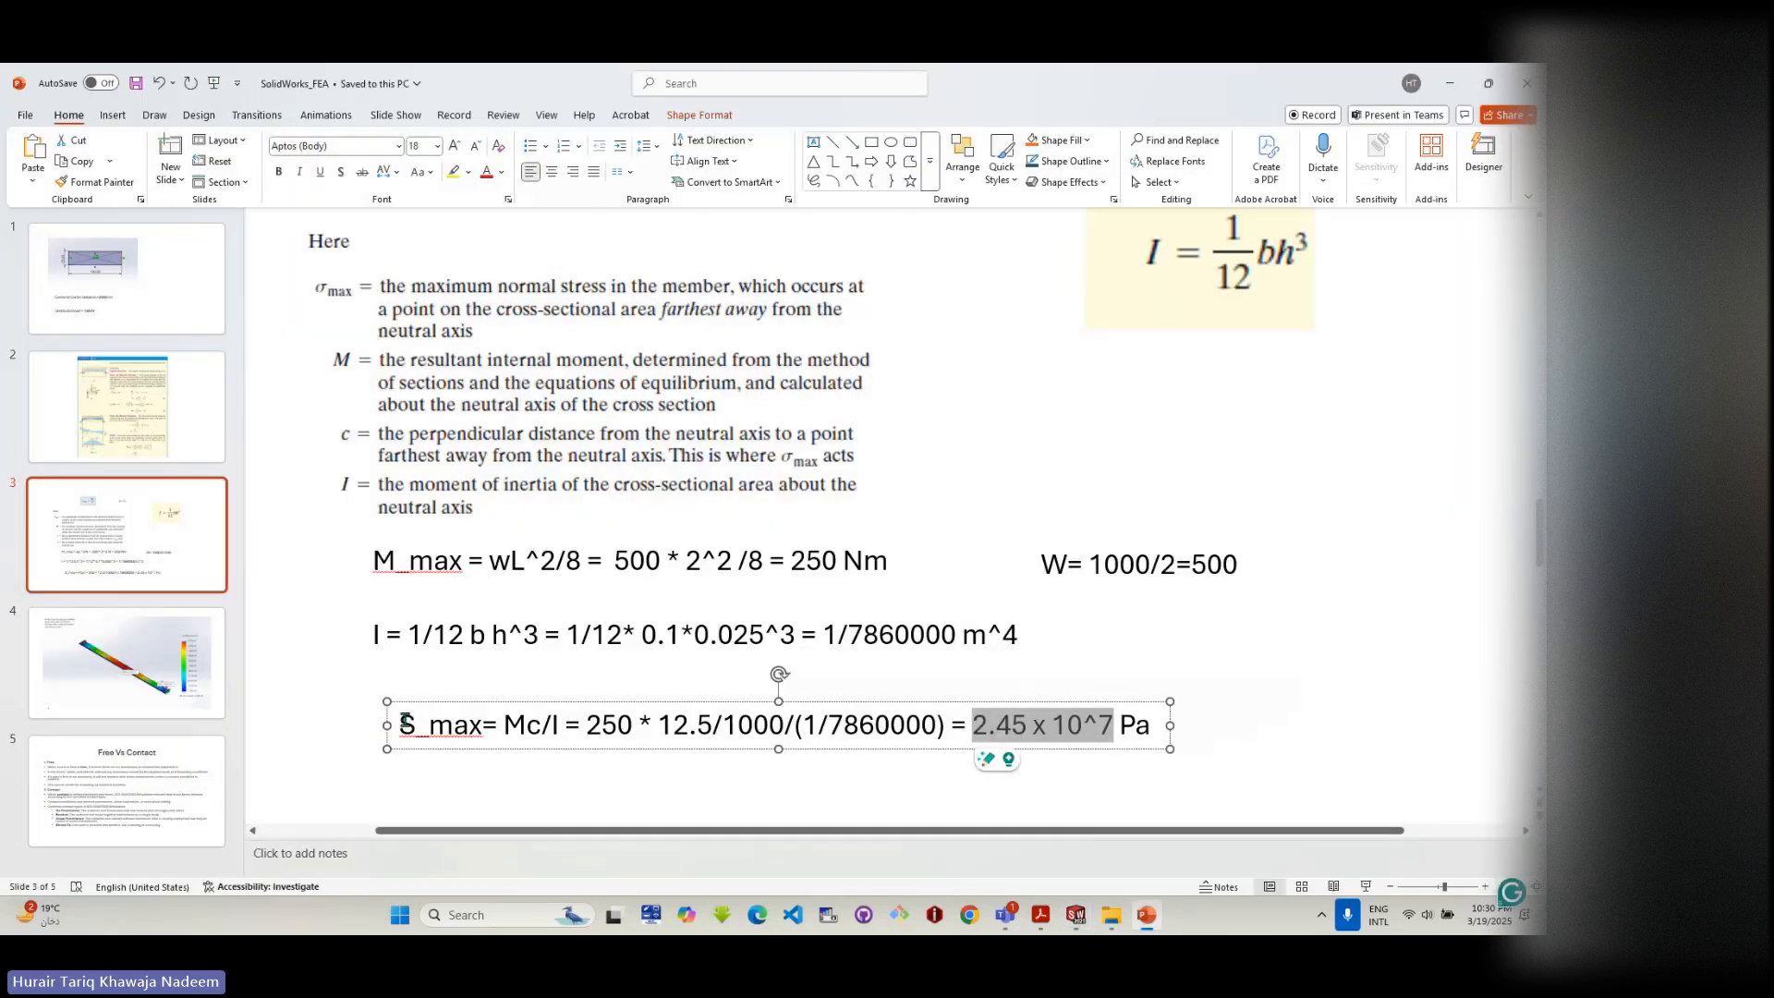
left_click_drag(407, 725, 482, 726)
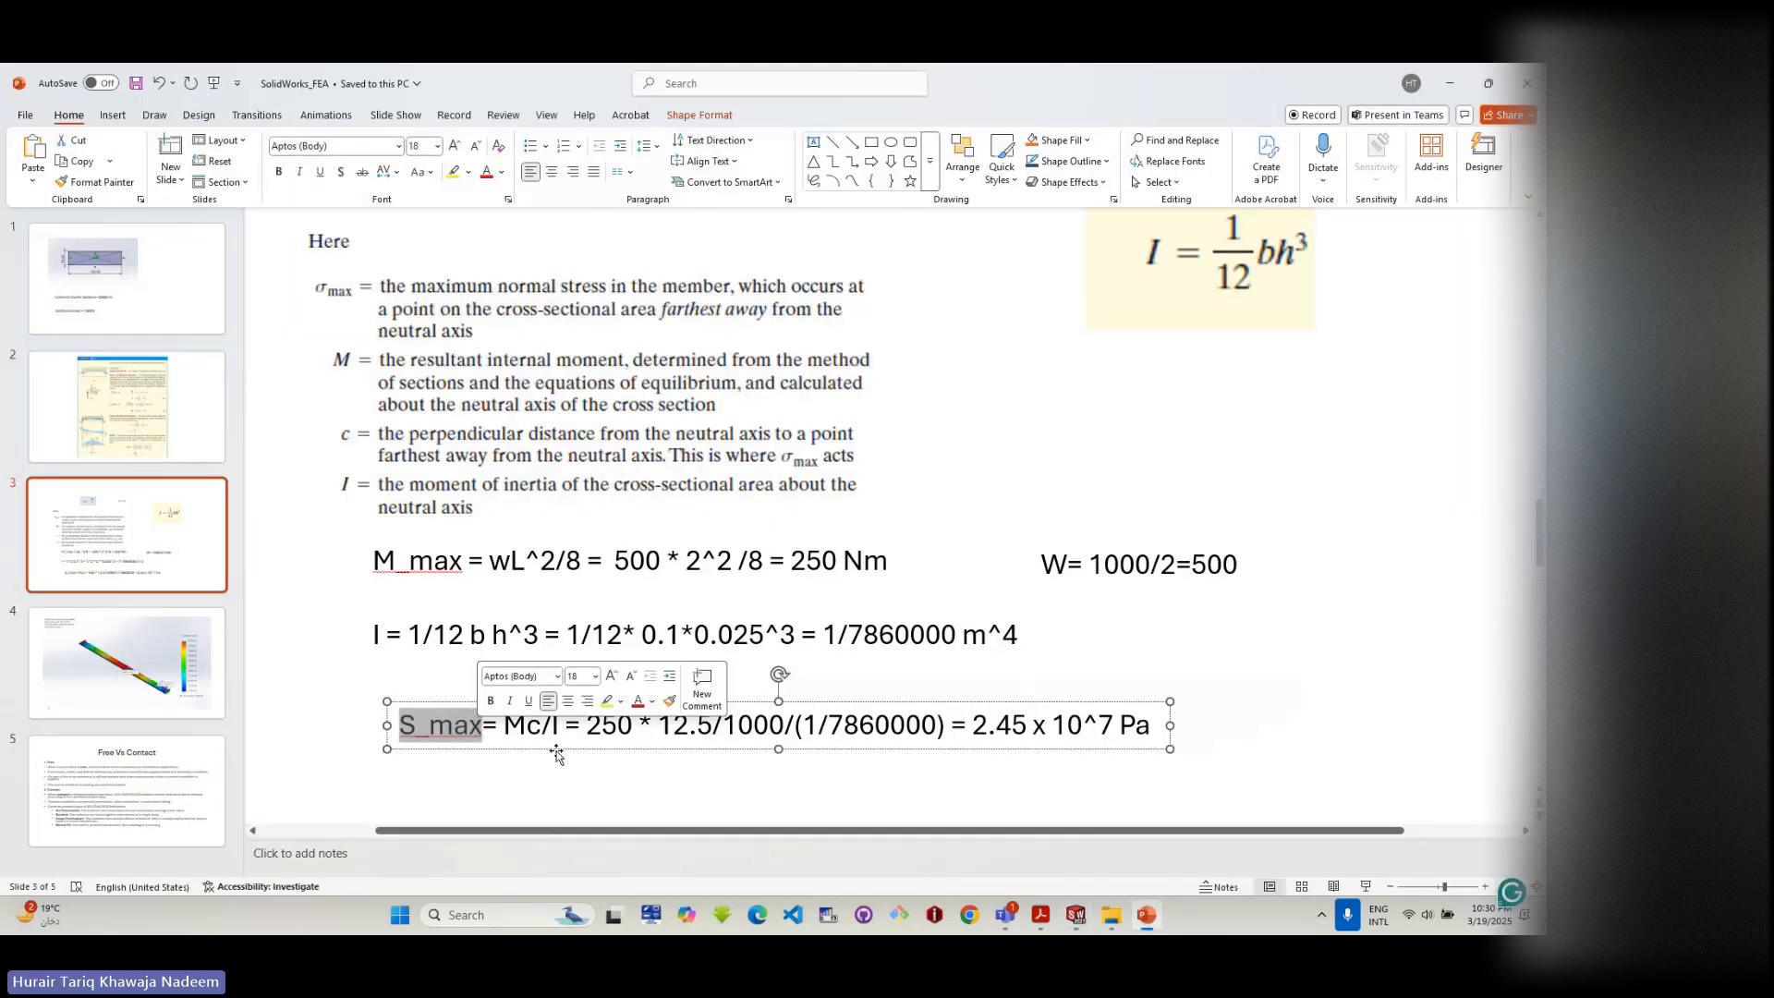
left_click(1146, 914)
- Set the new stress plot's component to SX: X Normal Stress and bring up the component choices again
left_click(129, 336)
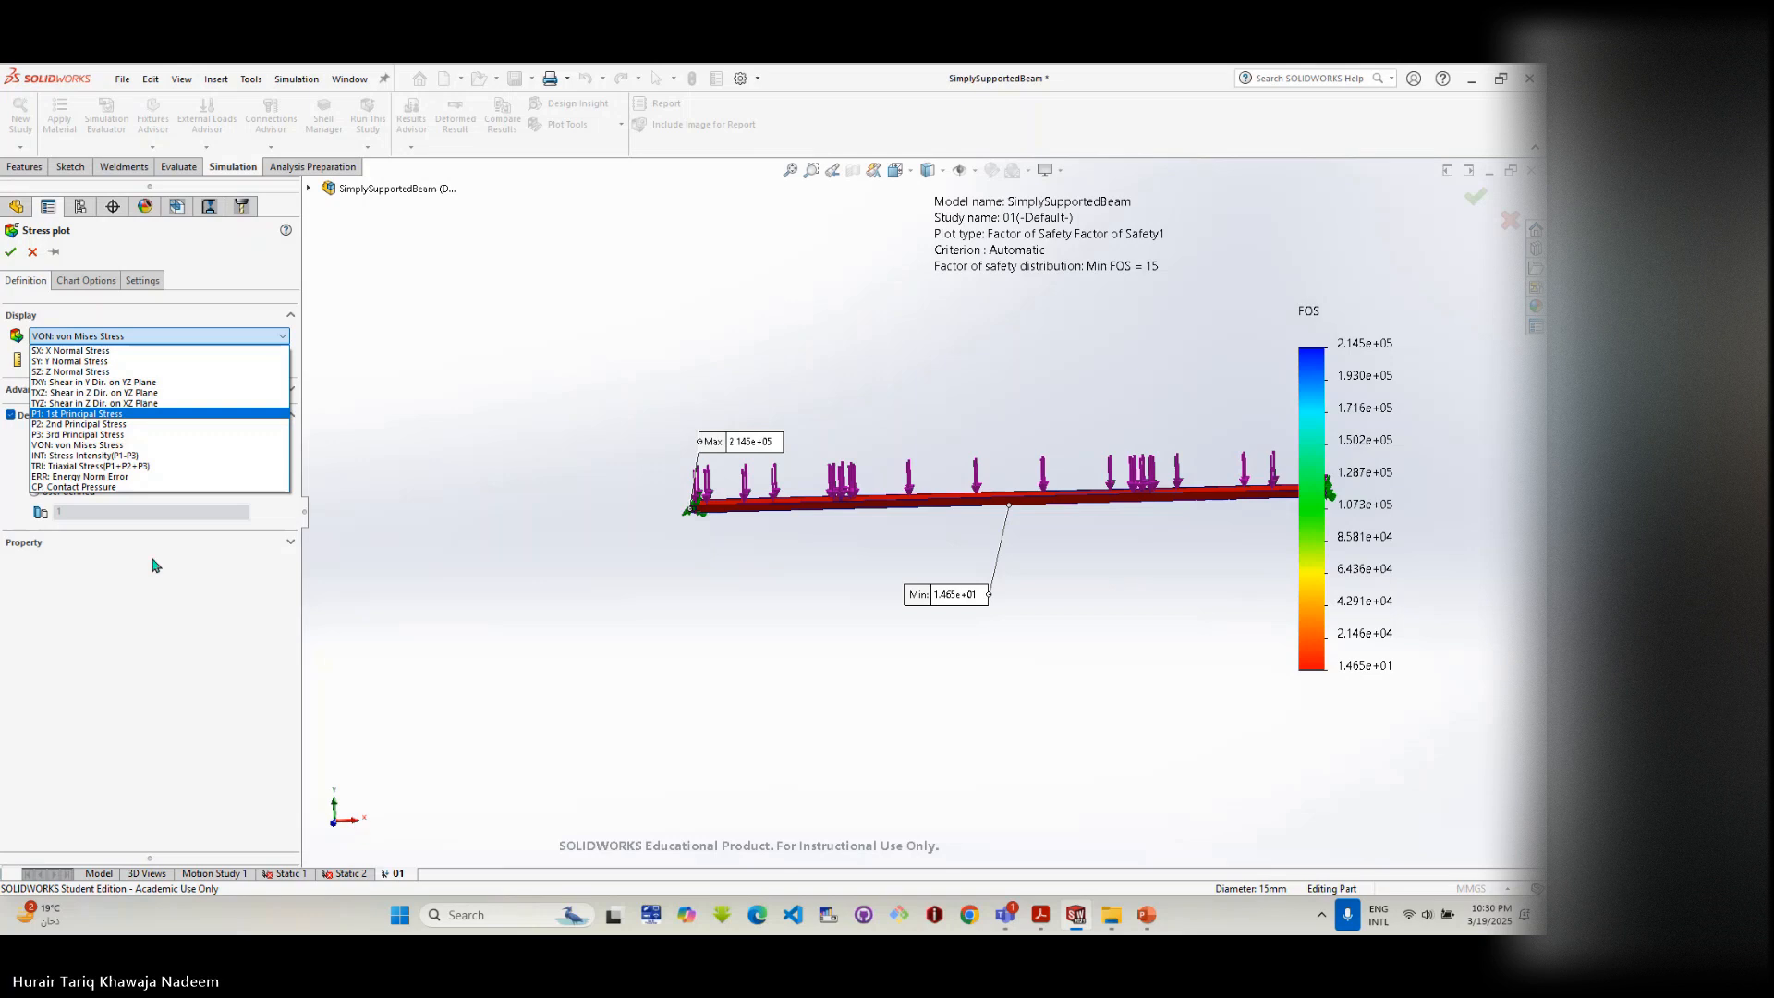
left_click(89, 352)
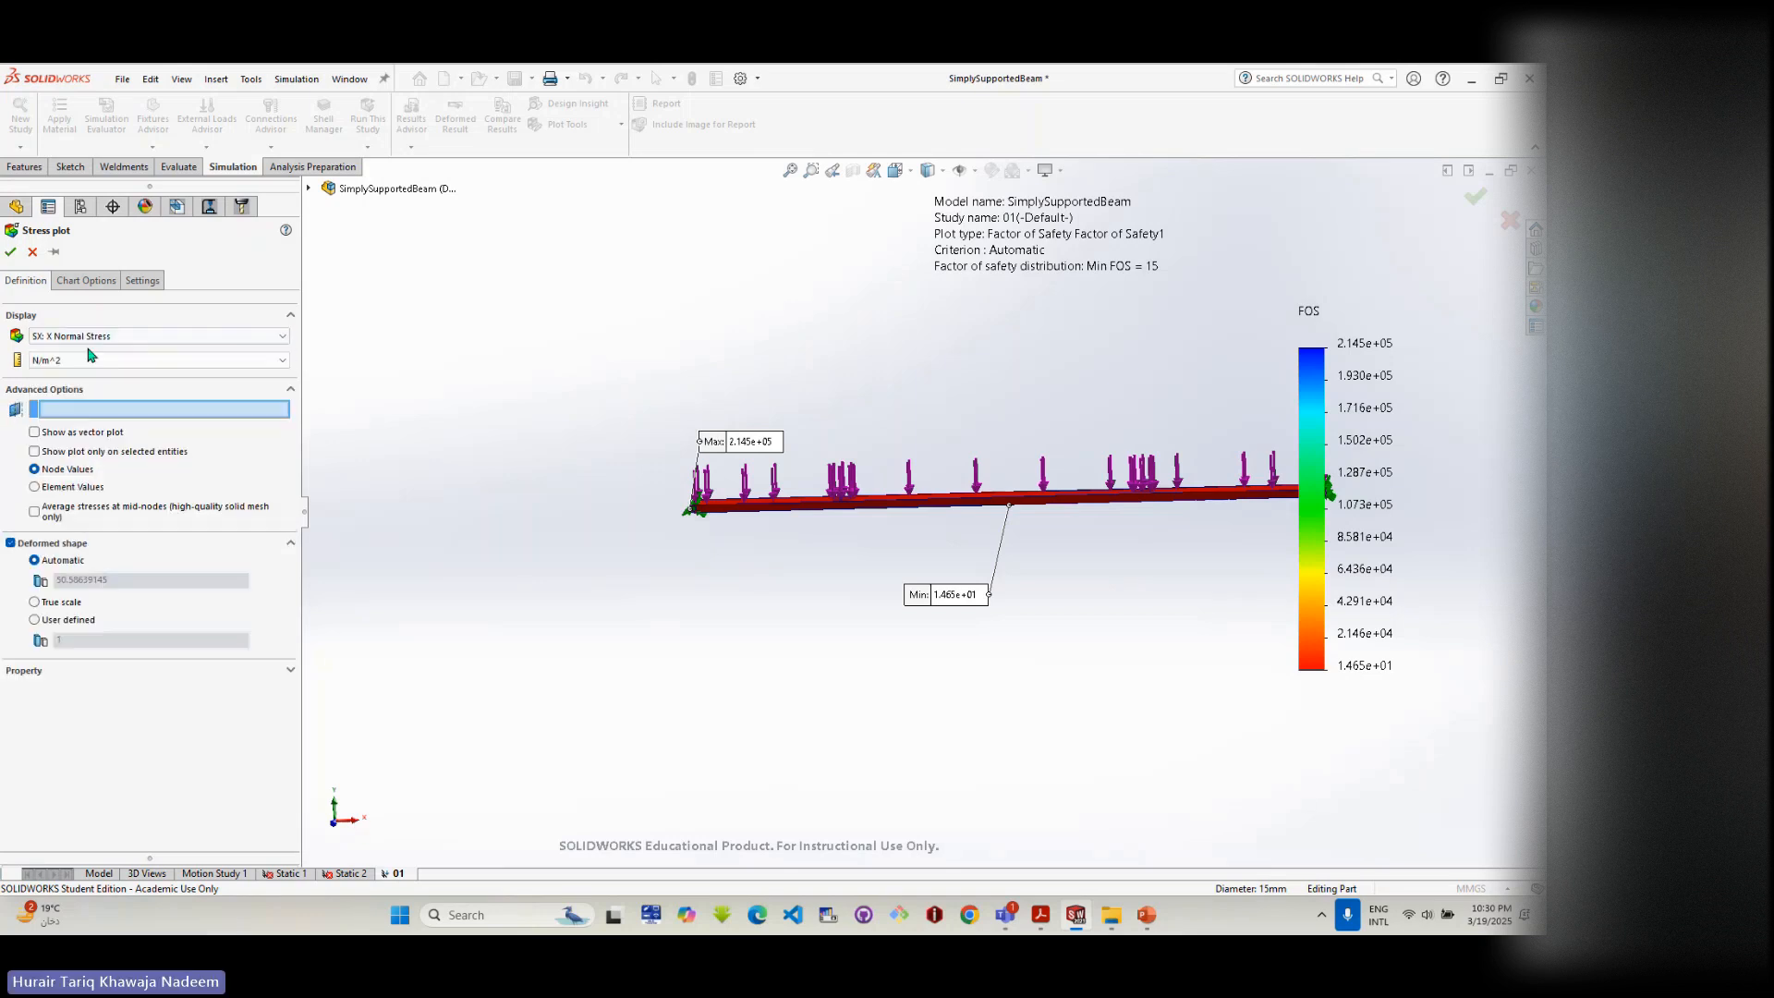
left_click(98, 340)
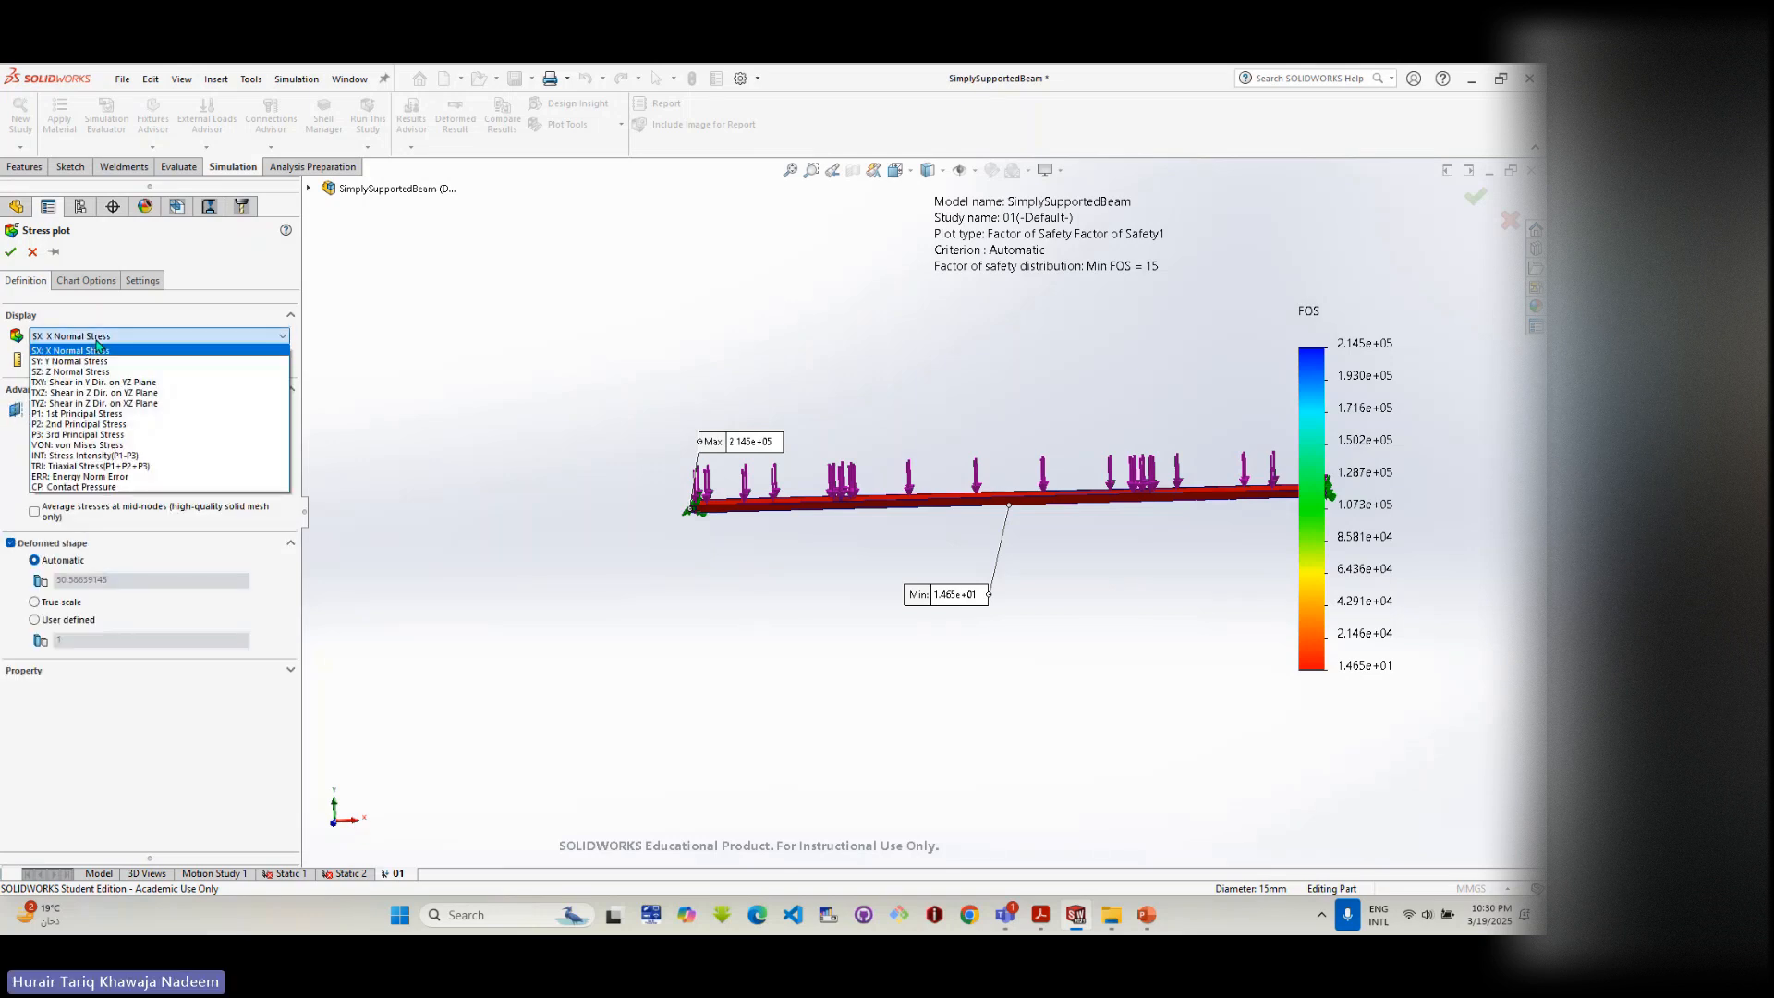
left_click(97, 348)
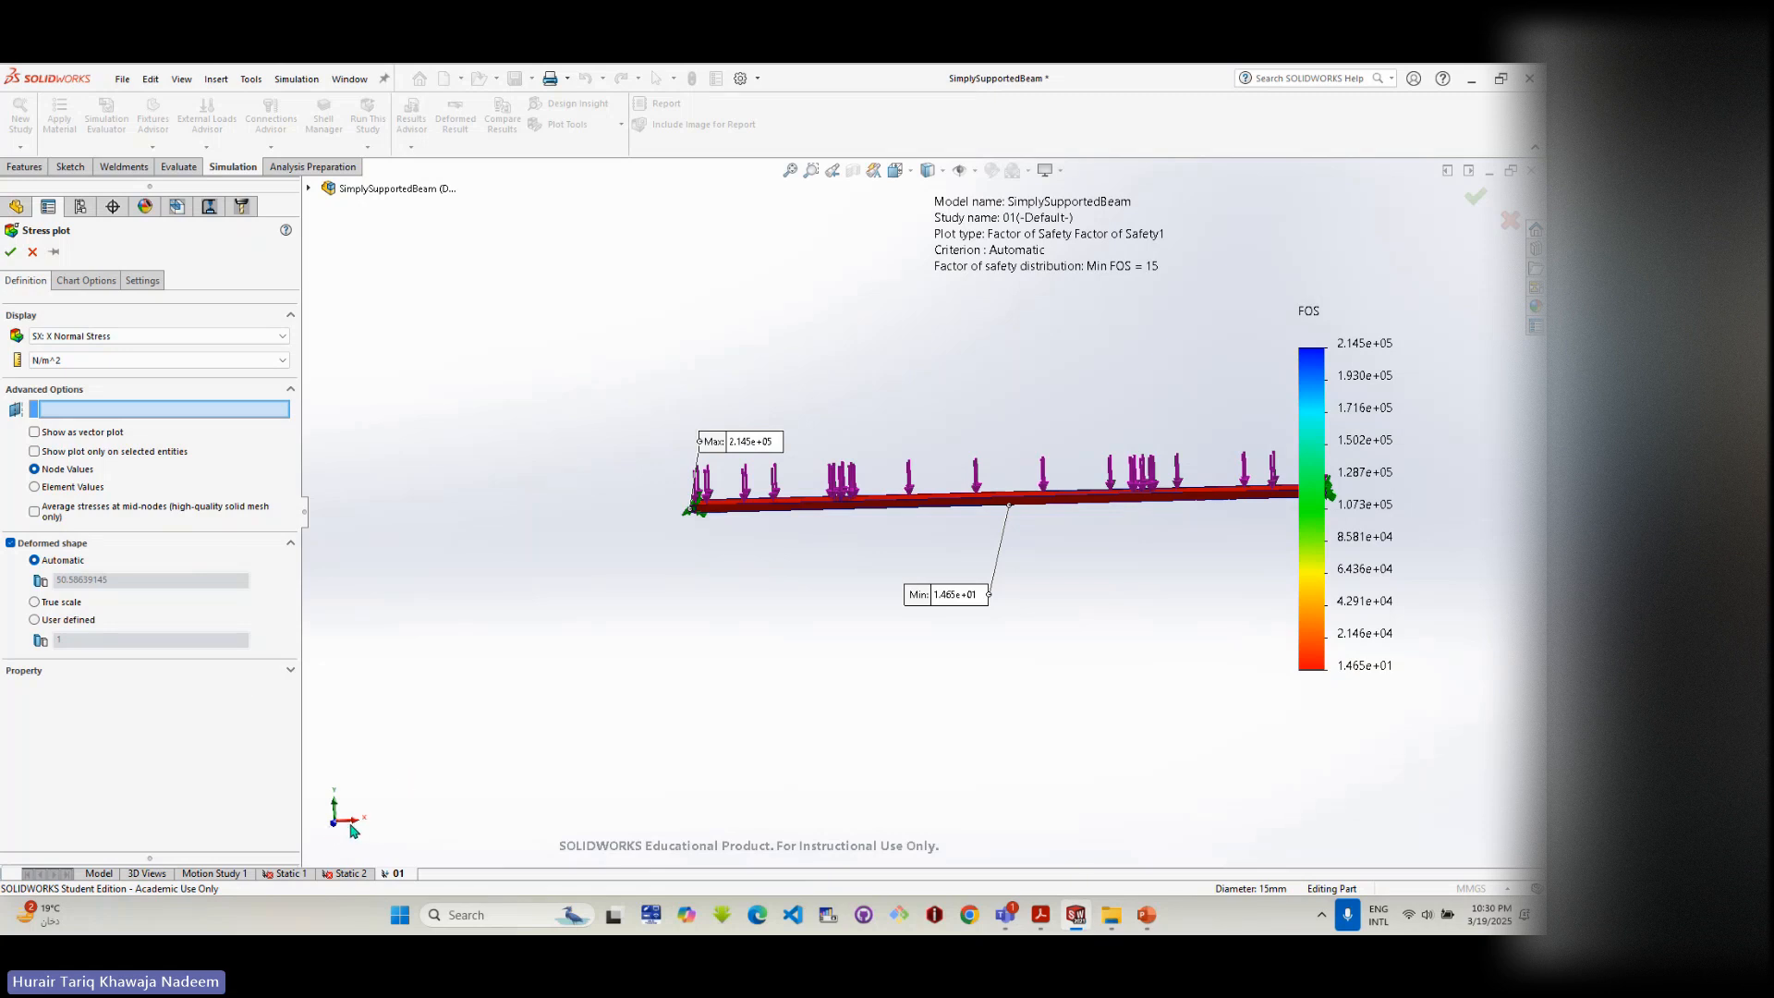
left_click(131, 337)
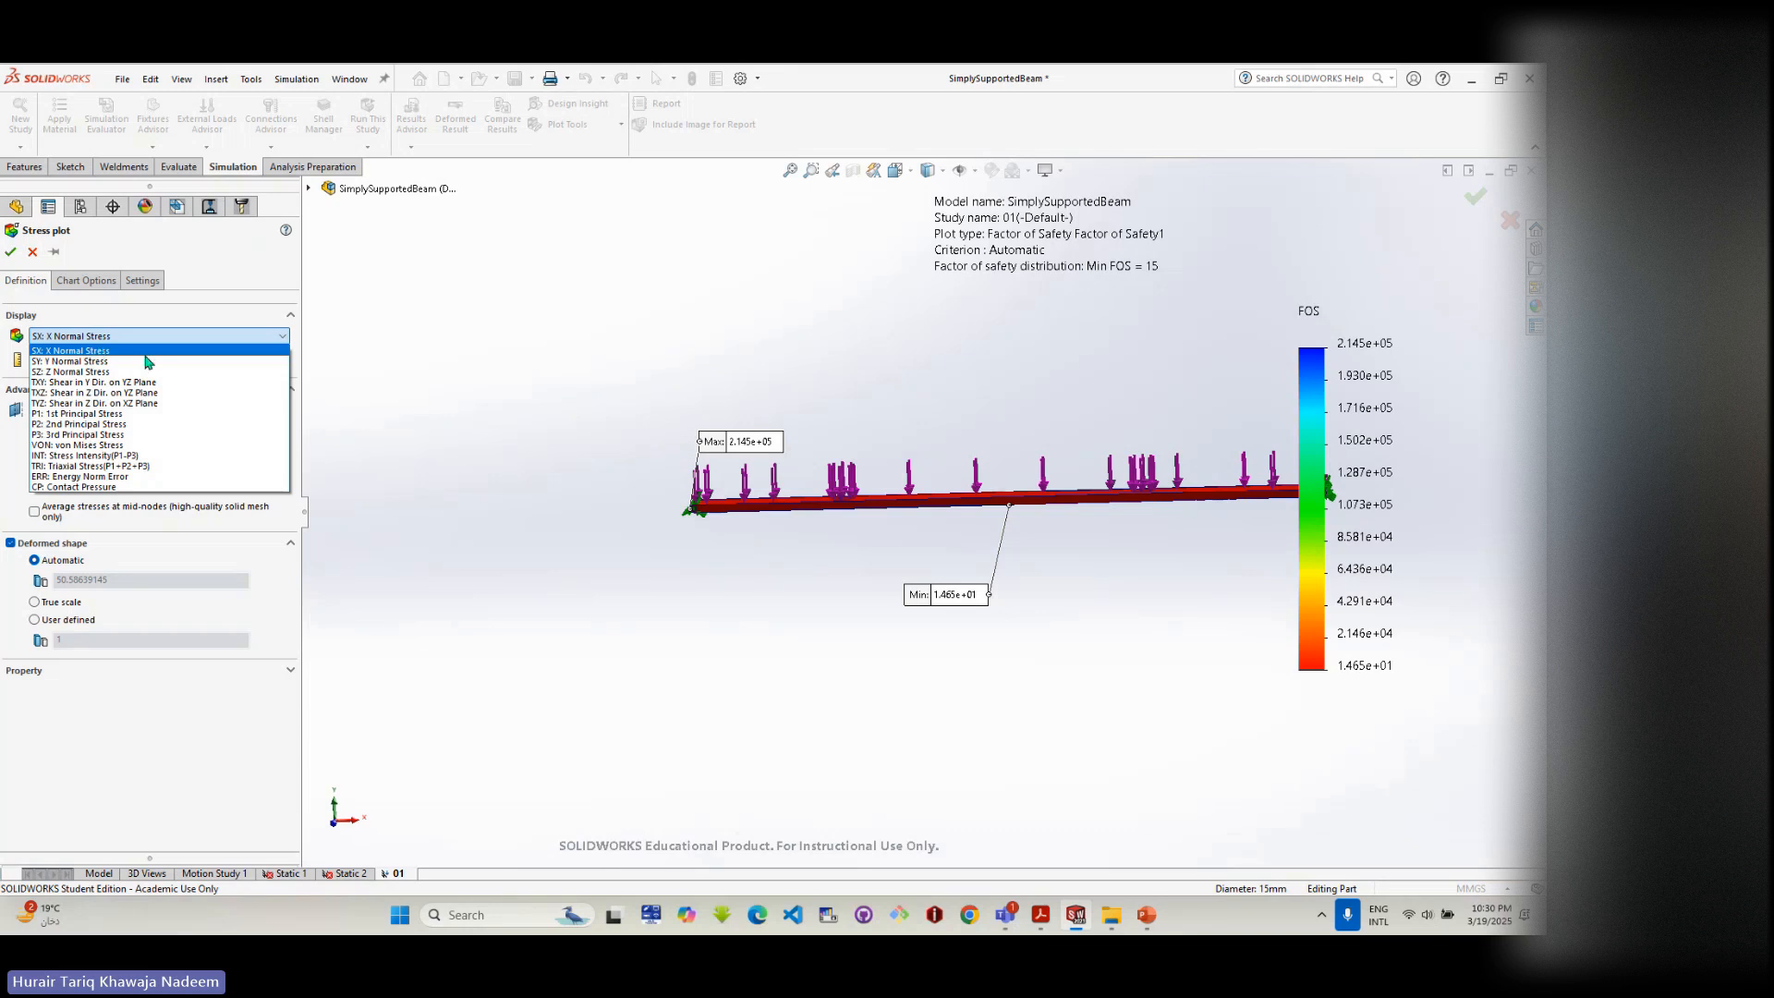
- Switch to the mechanics textbook PDF in Acrobat and examine the x axis and bending stress variation in the Fig. 6–24 diagrams
left_click(1041, 917)
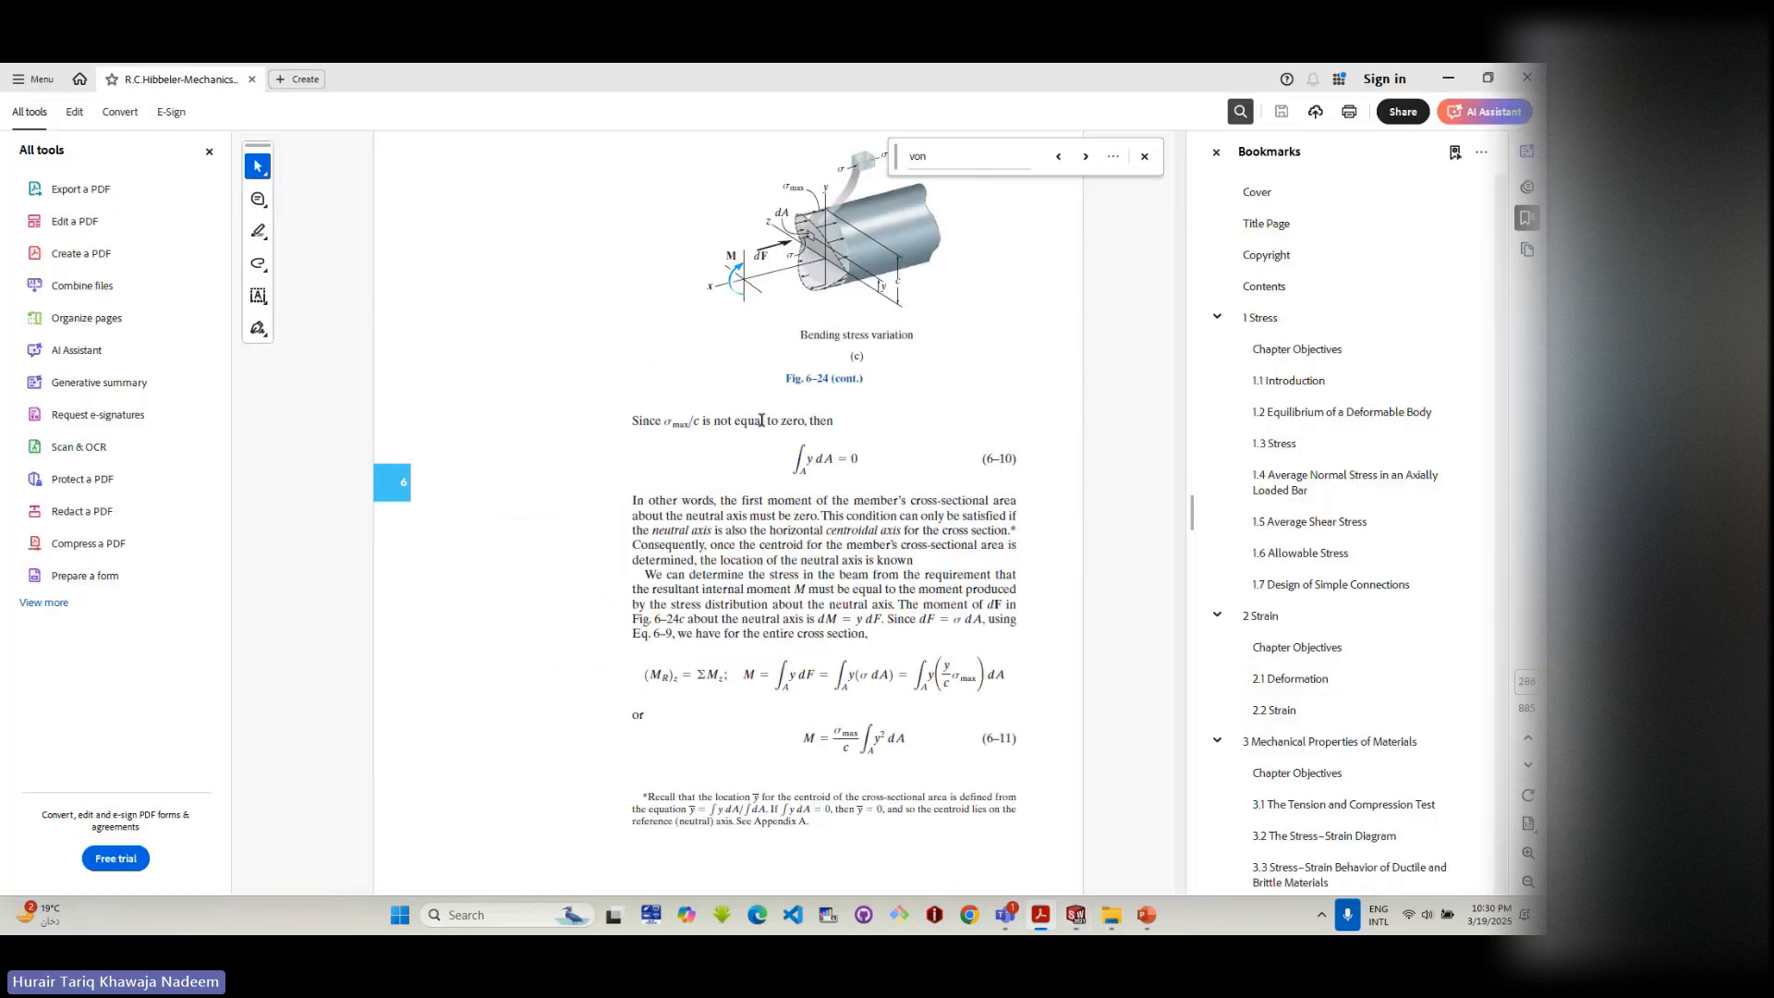
scroll(841, 277, "up", 5, "ctrl")
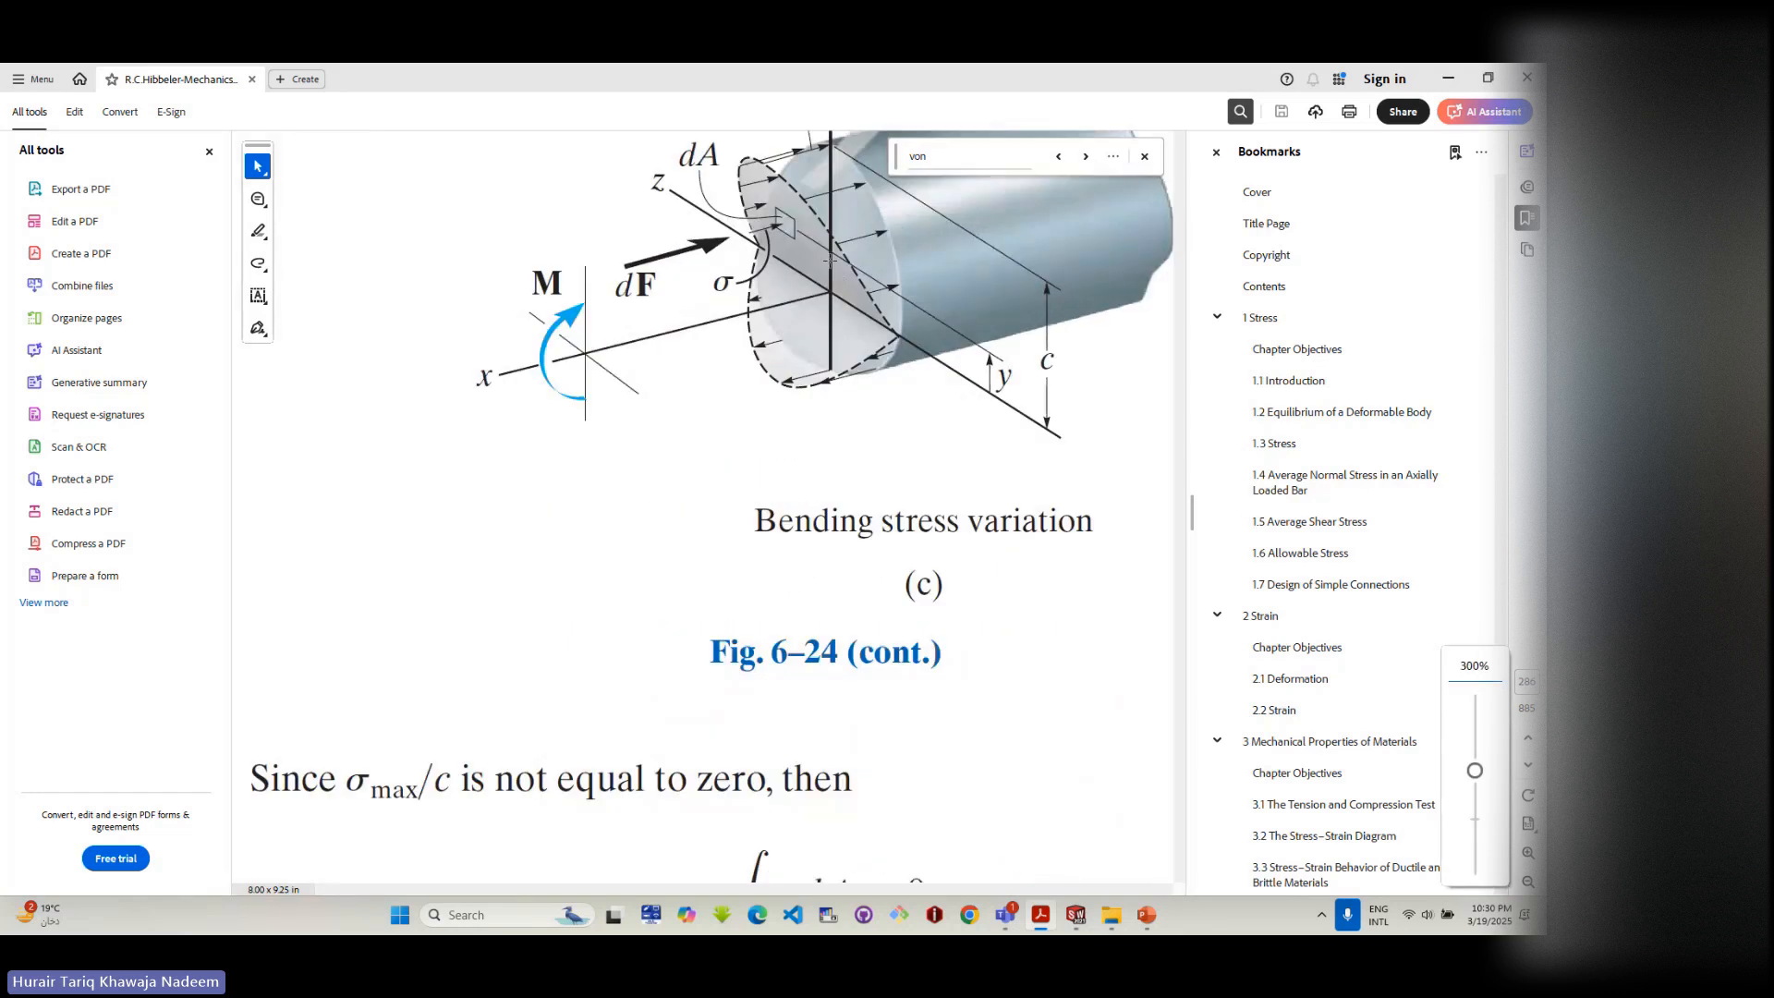
left_click_drag(467, 379, 499, 378)
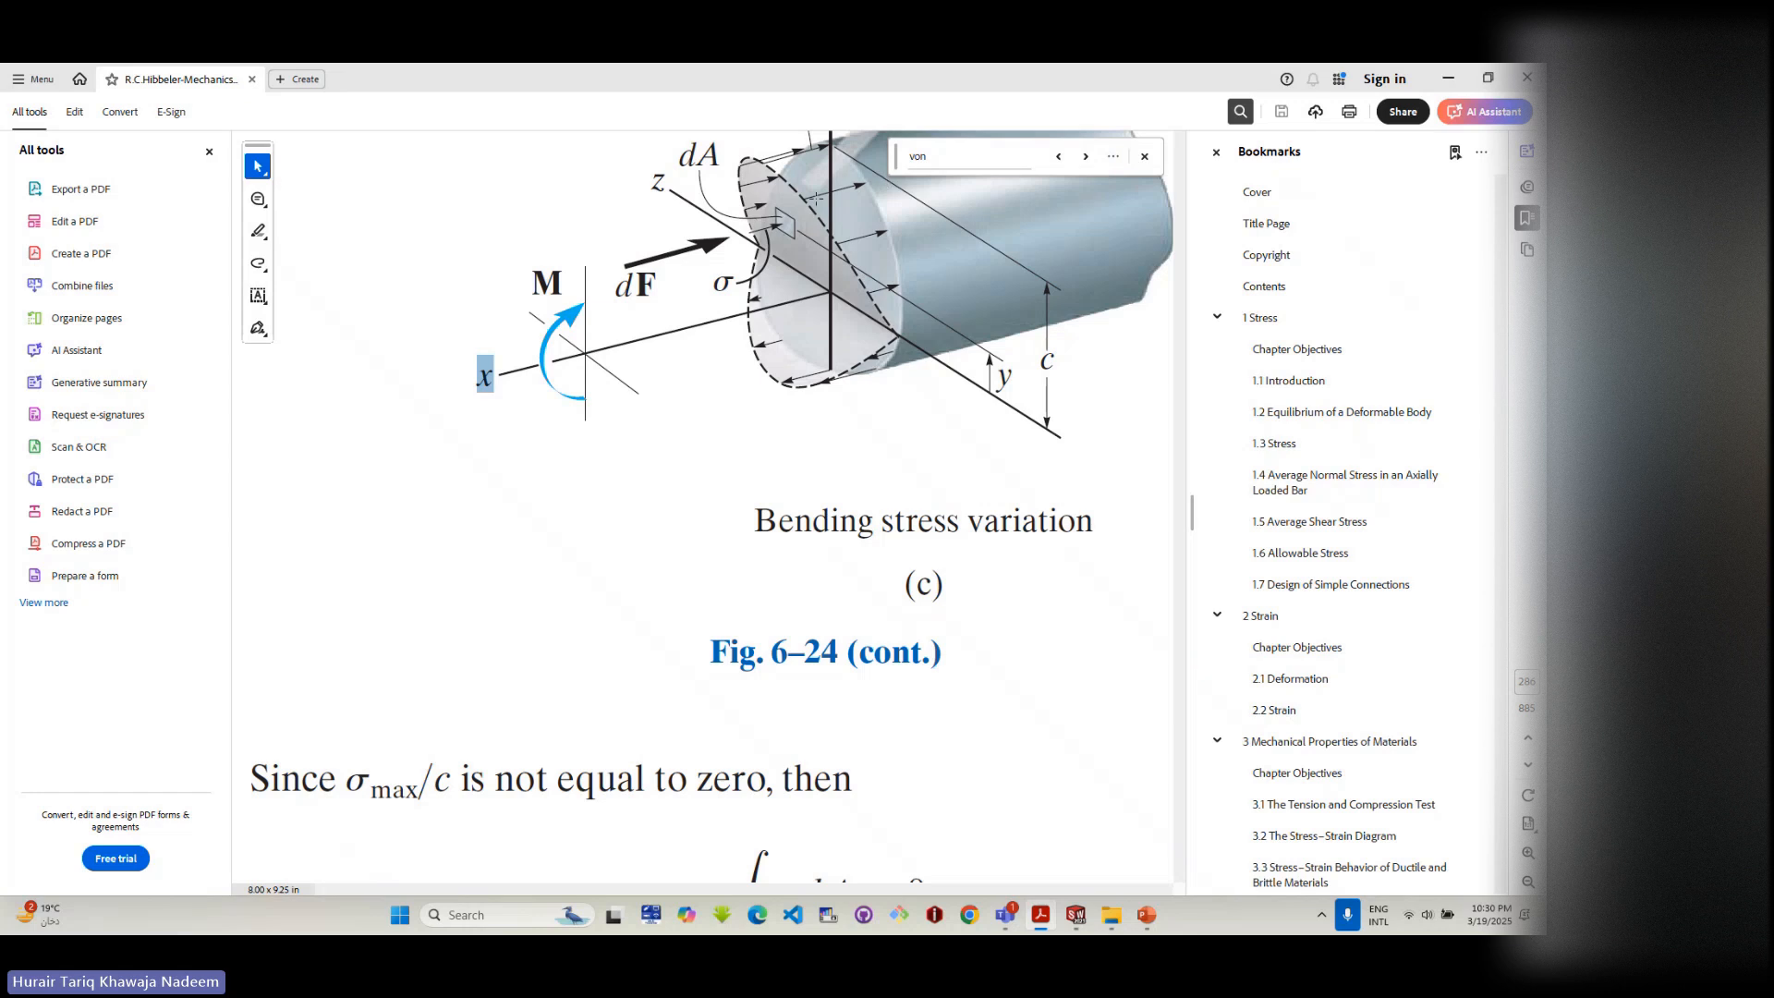
scroll(818, 401, "down", 5, "ctrl")
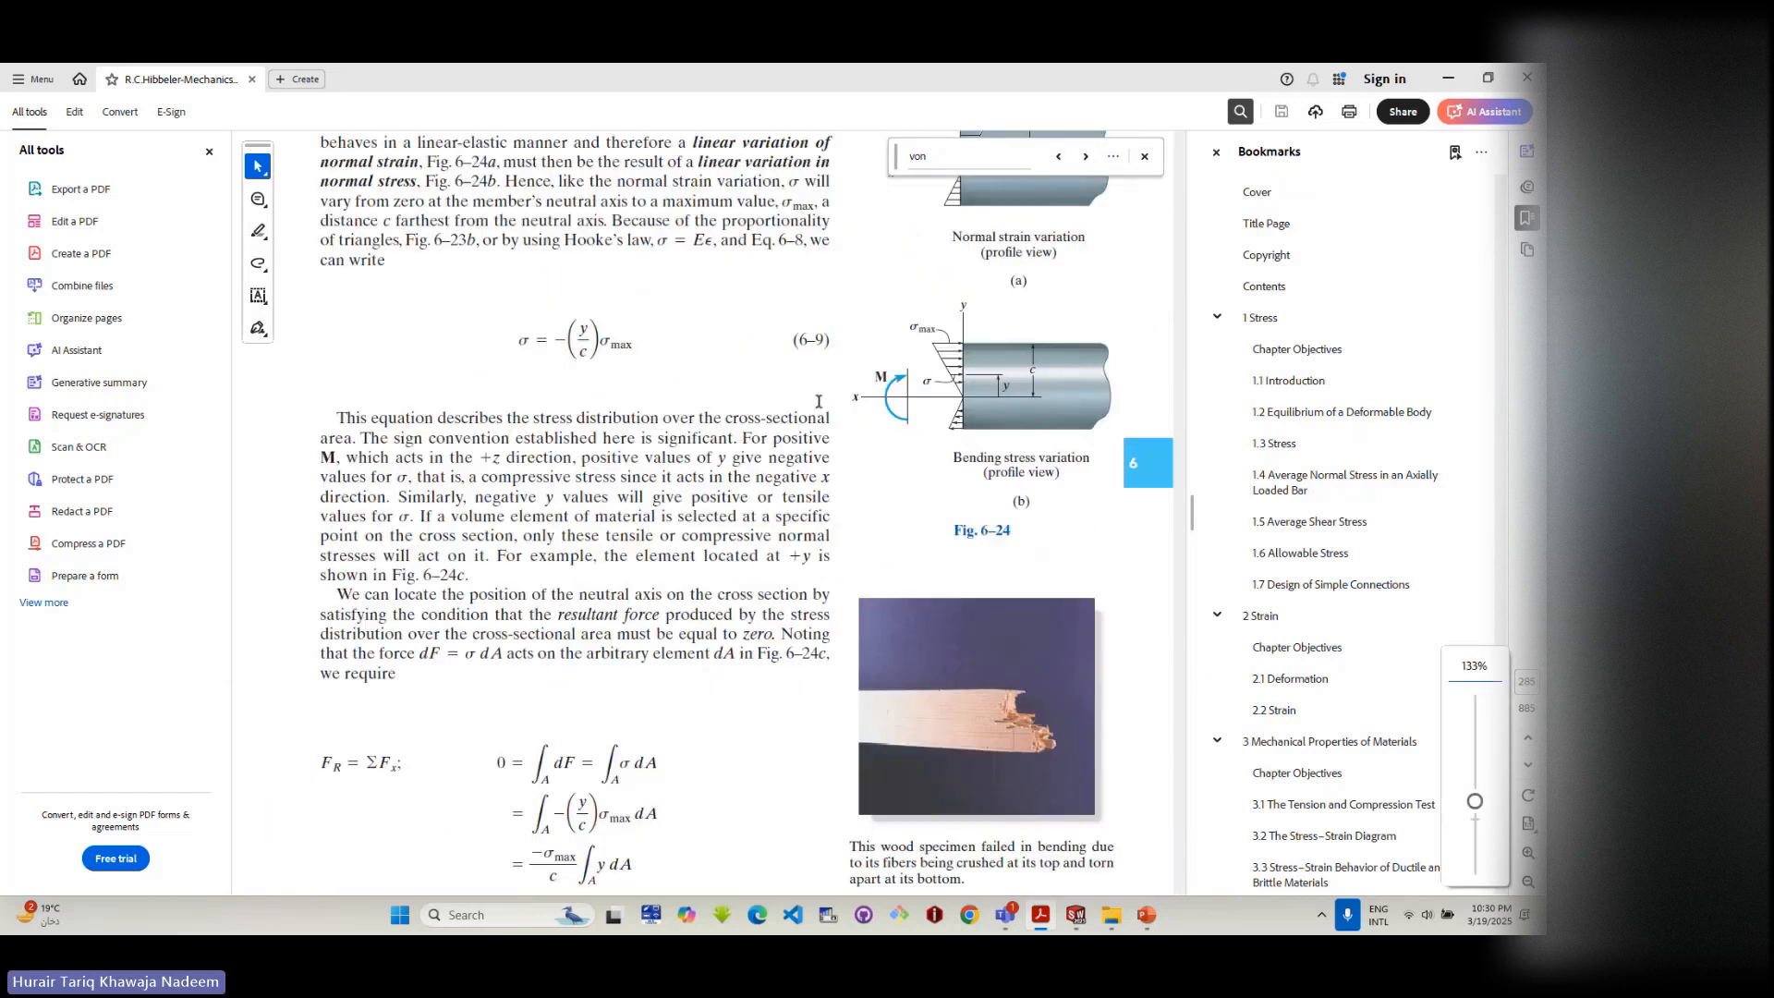
scroll(886, 429, "up", 1)
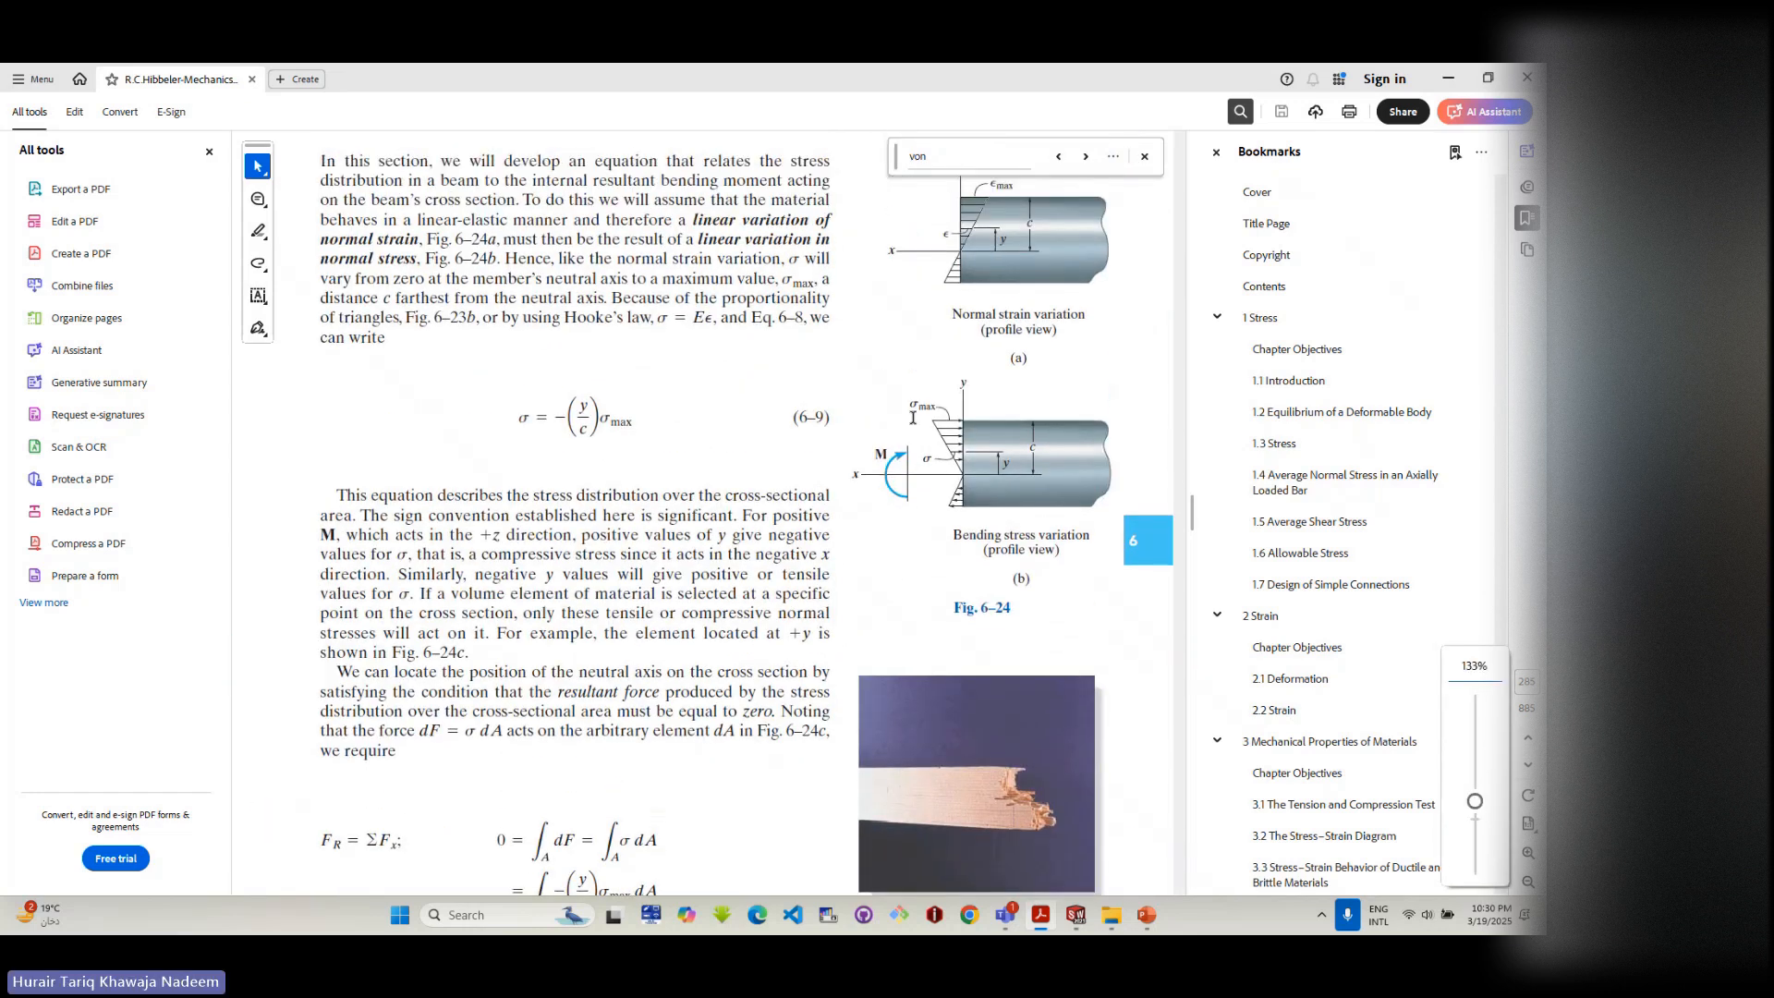
scroll(940, 439, "up", 5, "ctrl")
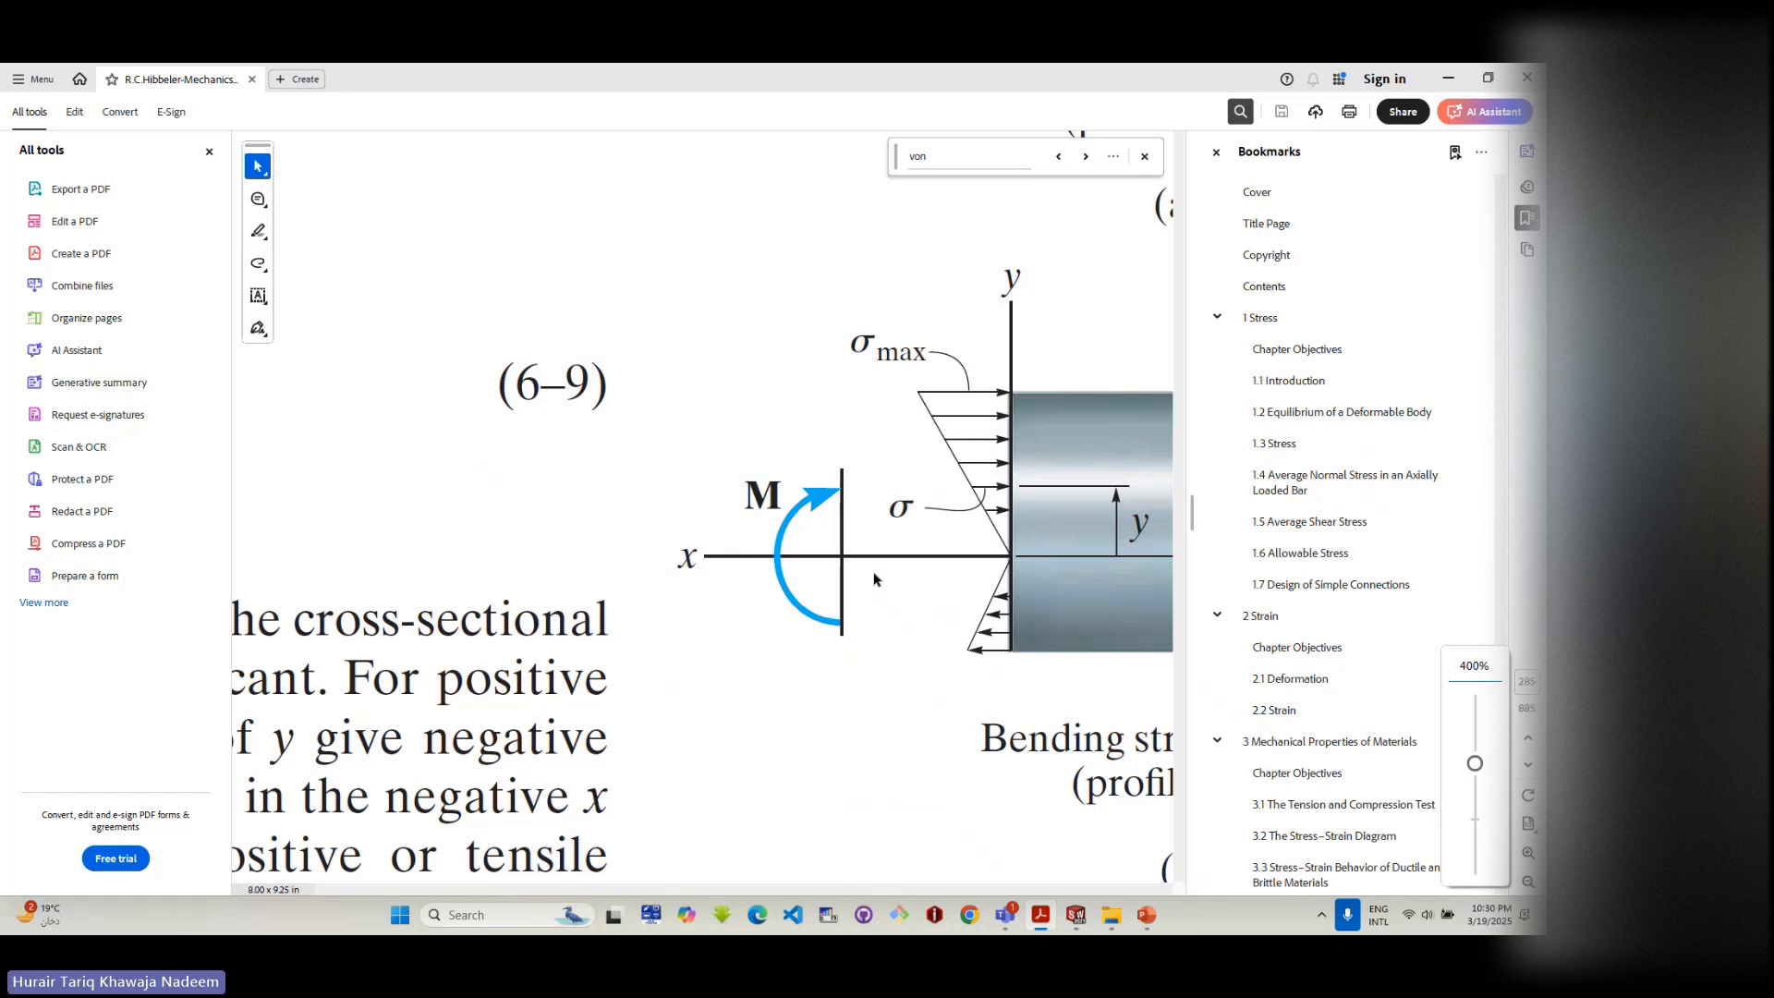
- Return to SOLIDWORKS and create the SX: X Normal Stress plot for the beam study
left_click(1075, 915)
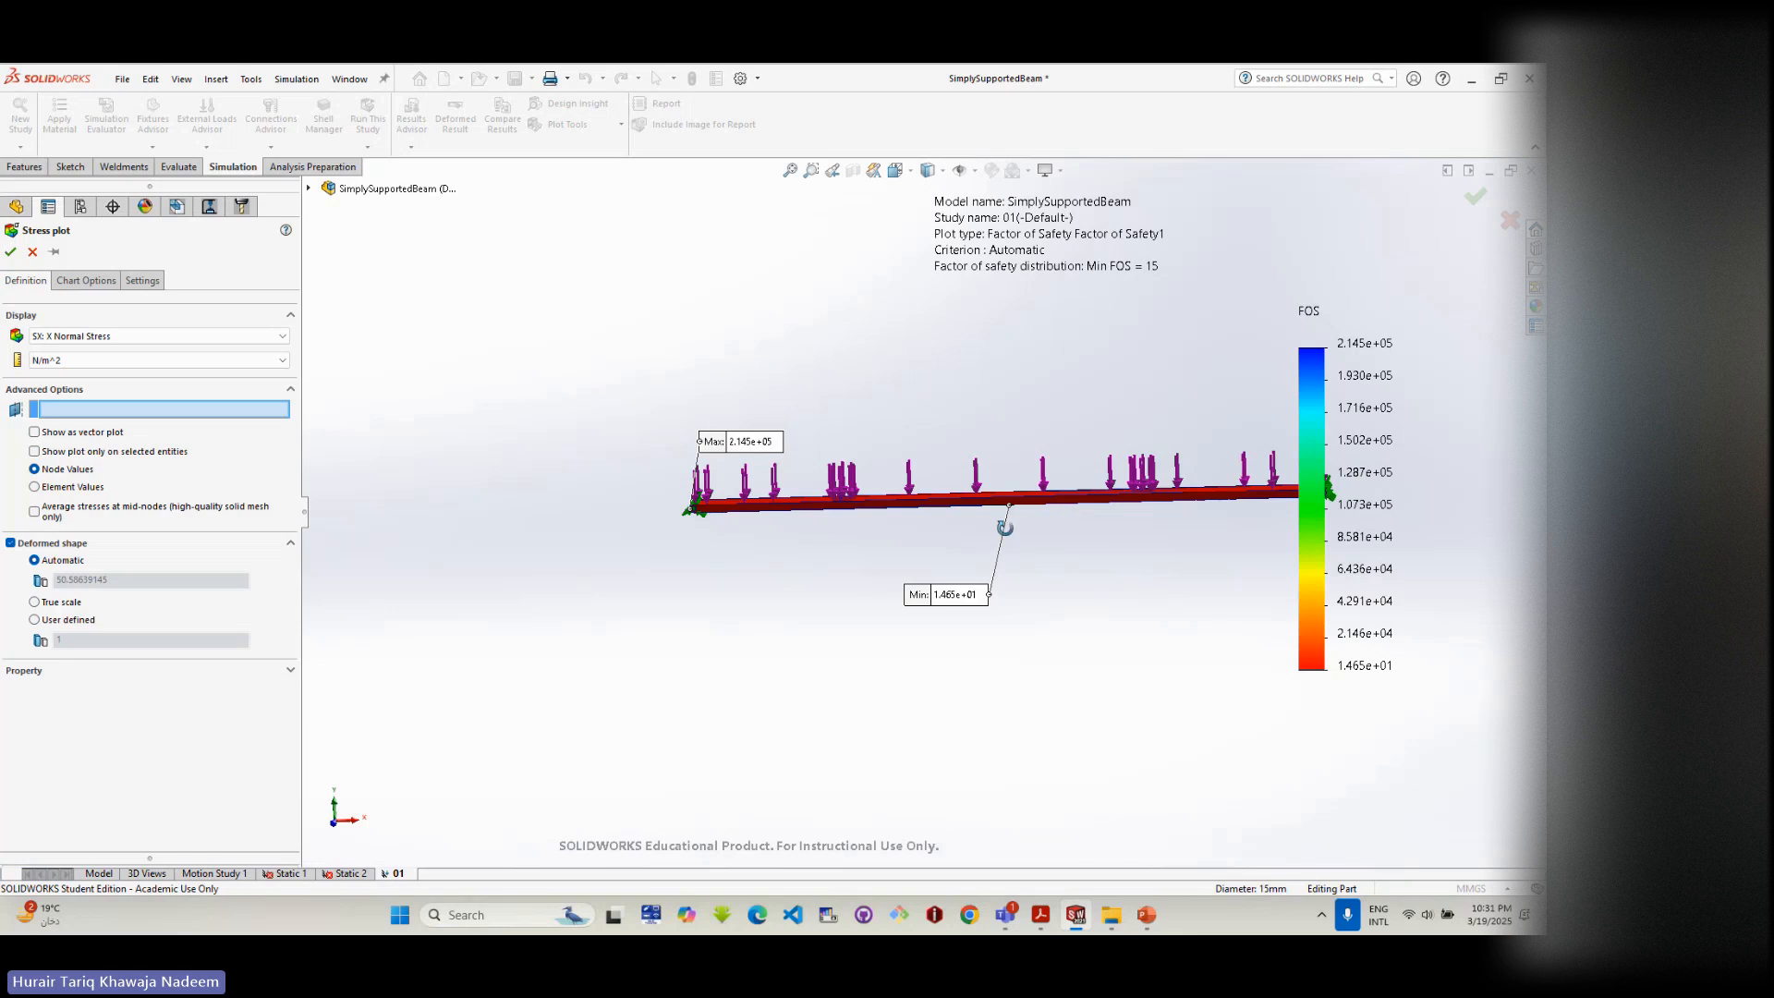
middle_click_drag(1004, 526, 982, 542)
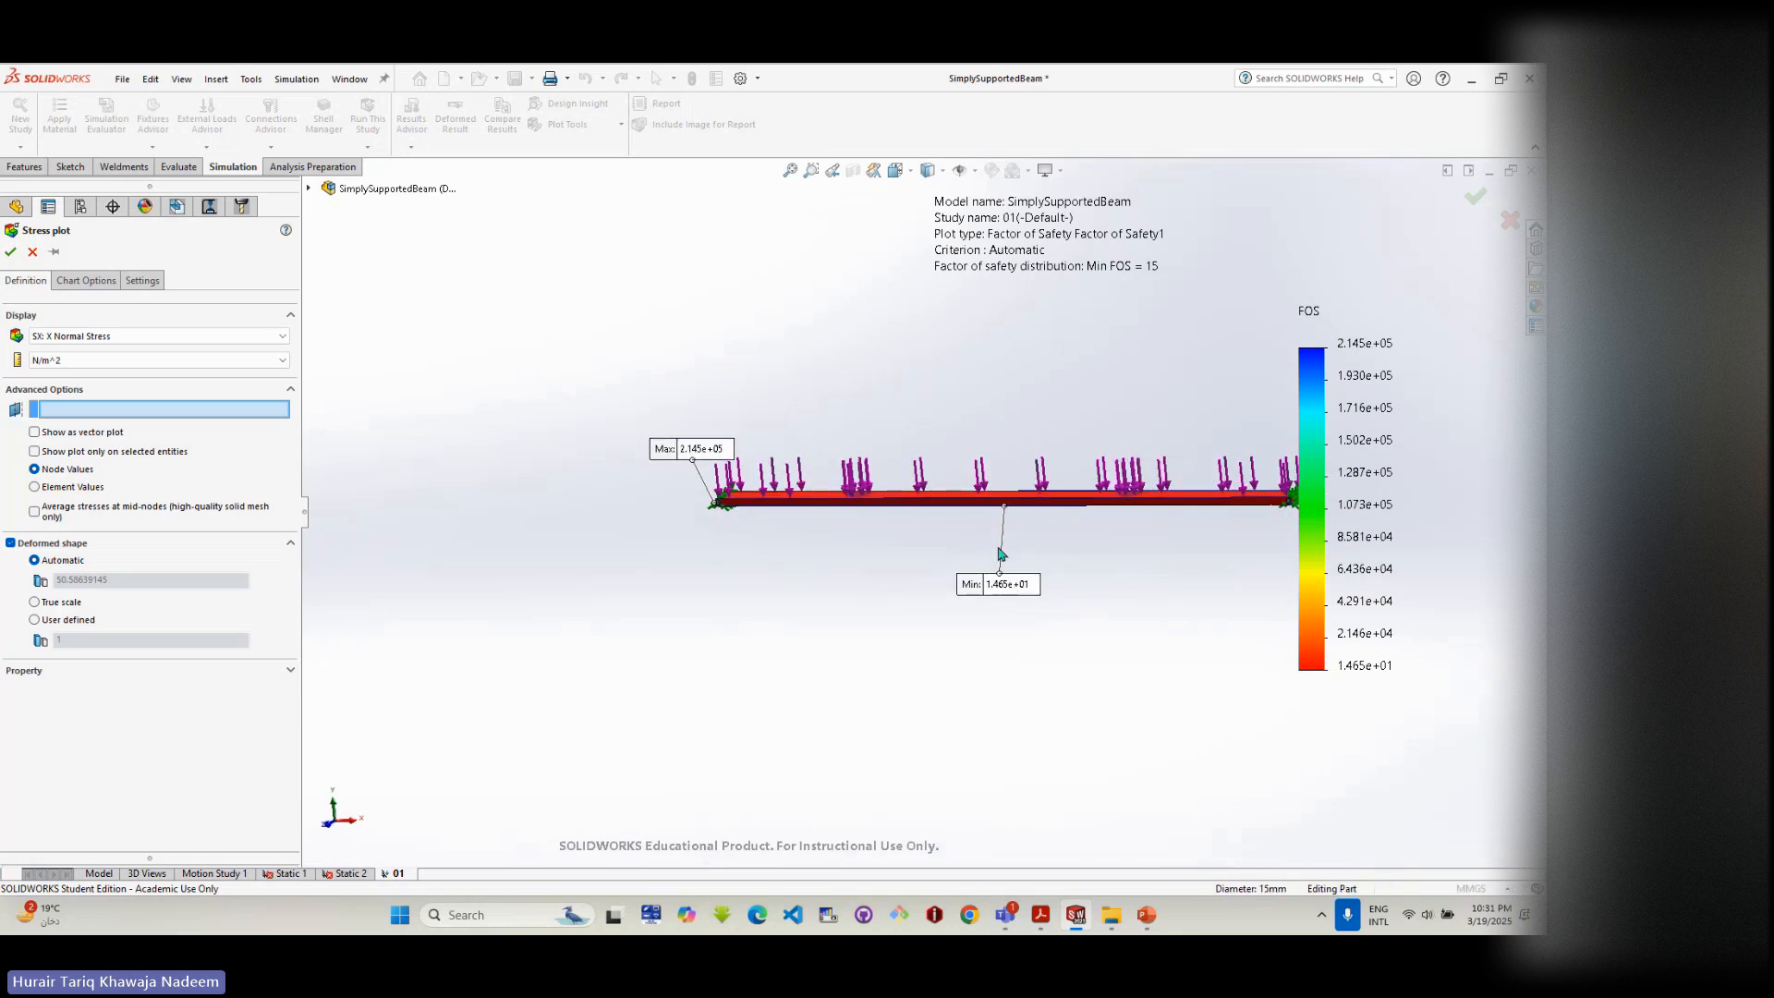
left_click(10, 251)
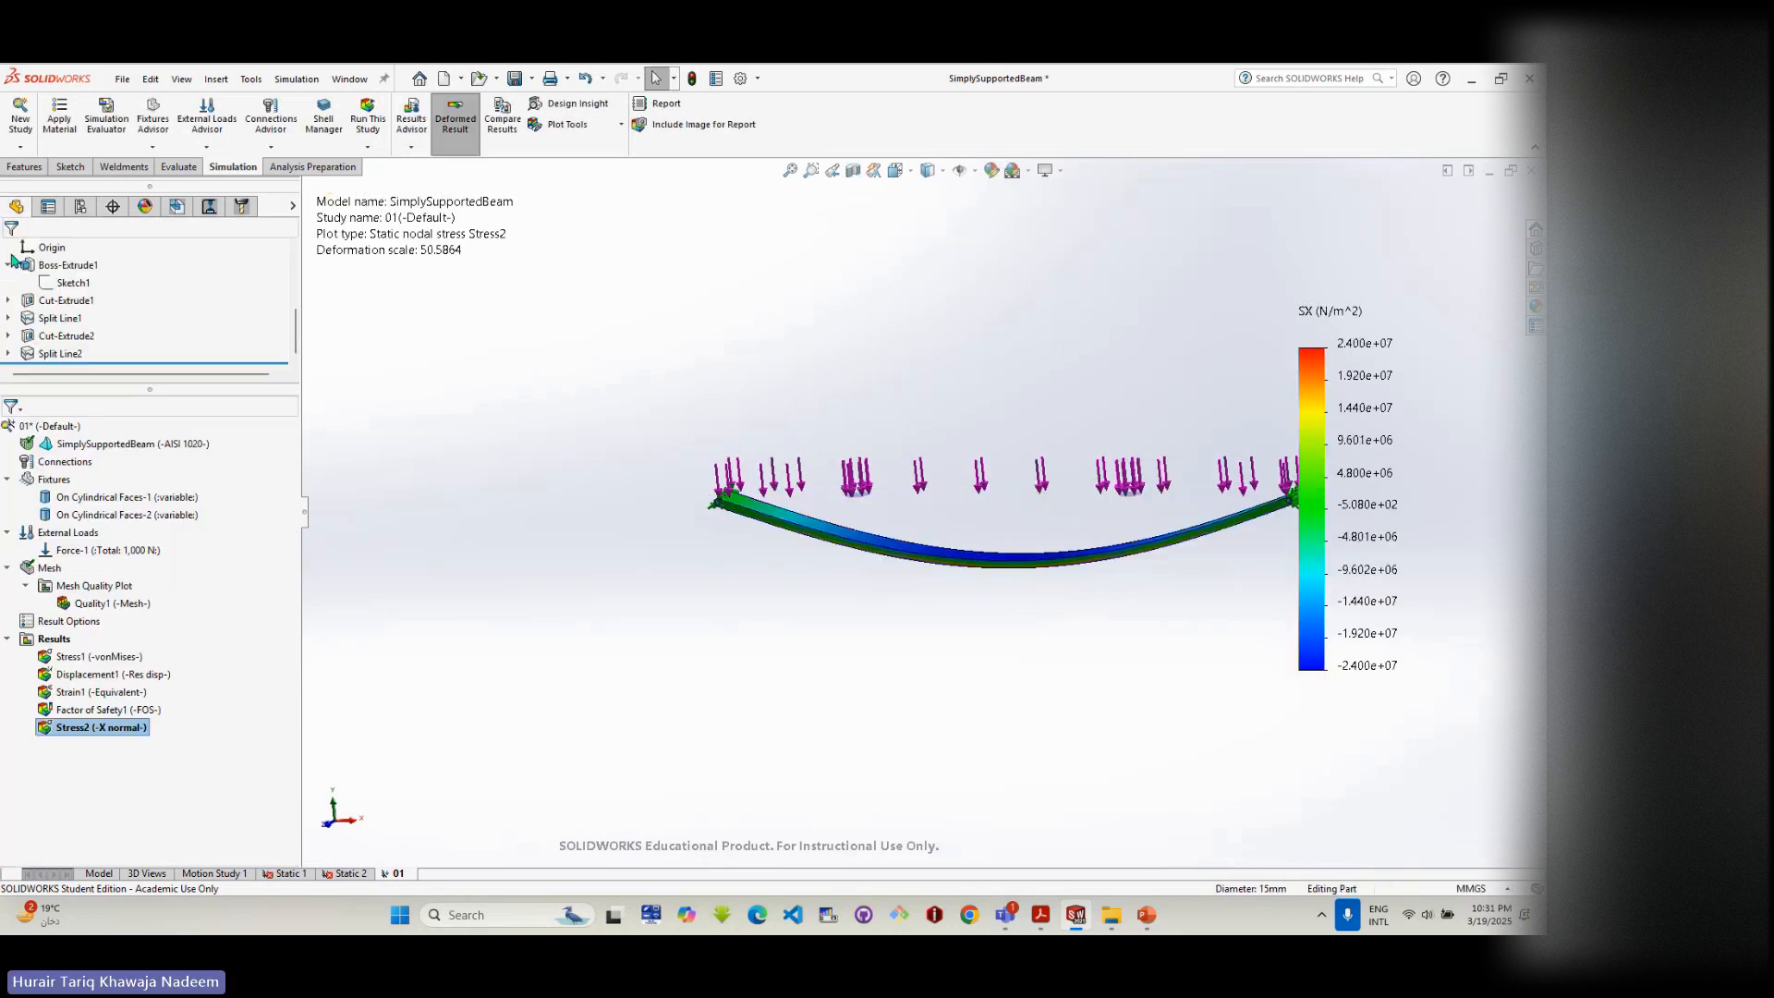
- Edit the X normal stress plot to show both the minimum and maximum annotations
right_click(111, 730)
left_click(167, 407)
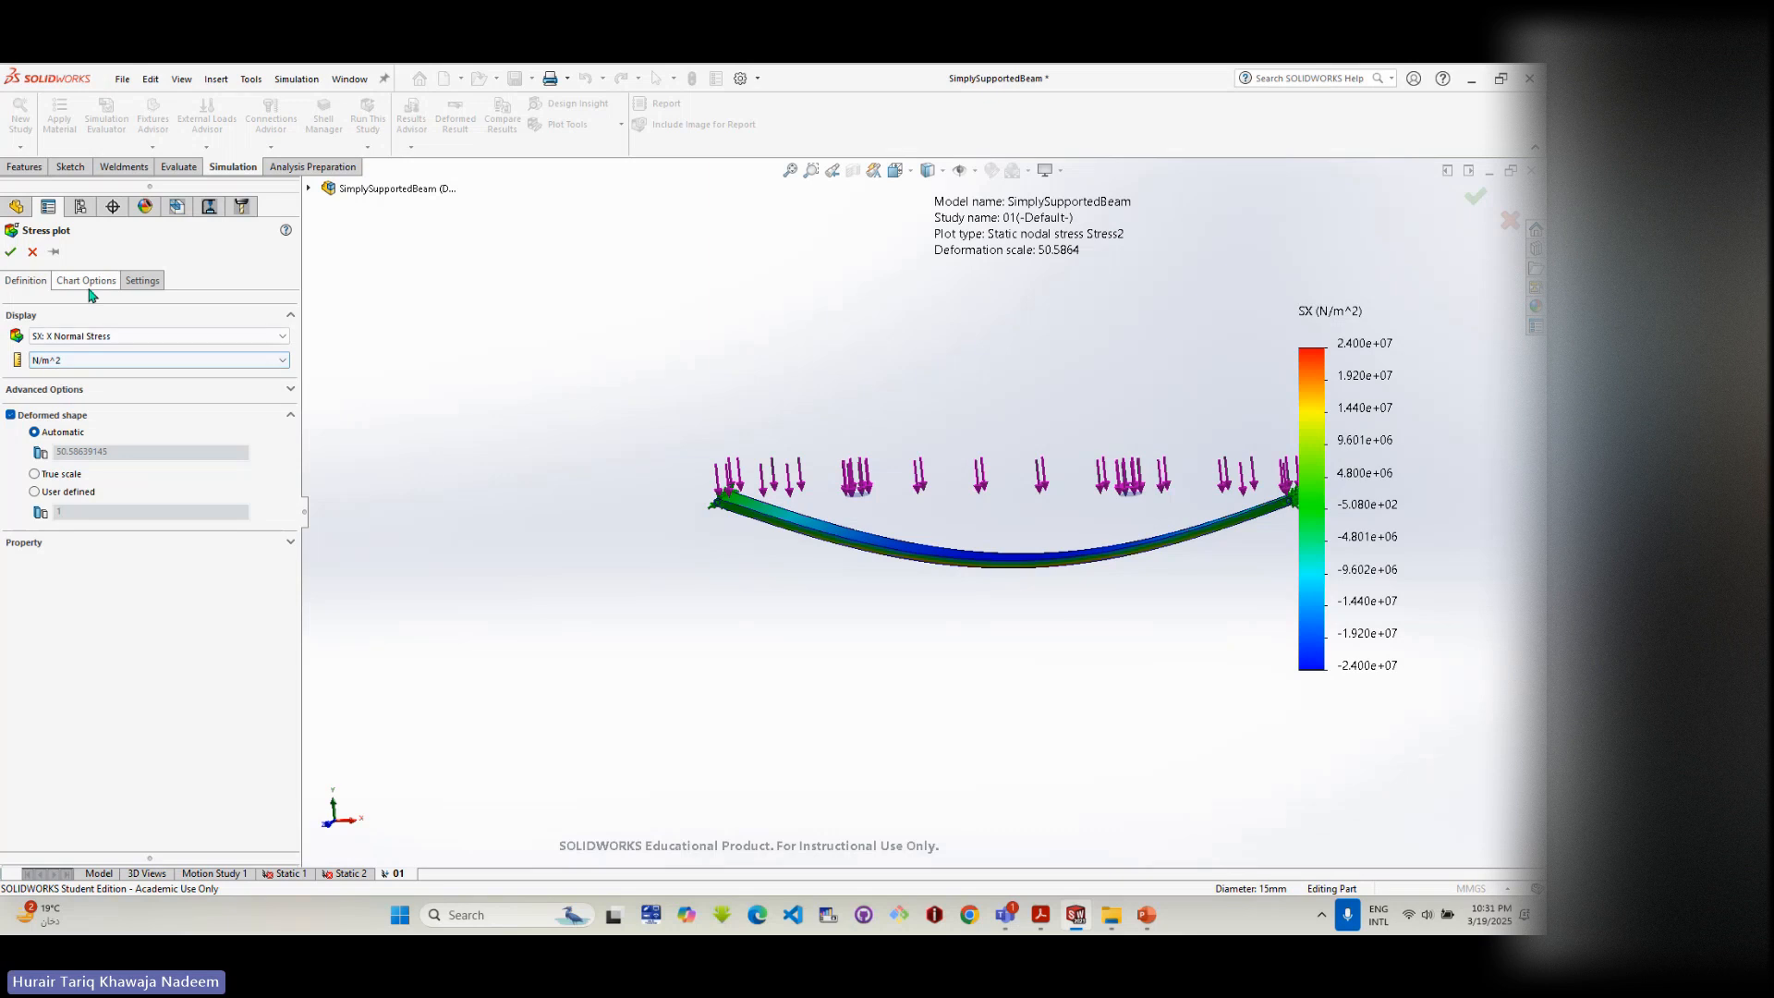
left_click(89, 282)
left_click(63, 334)
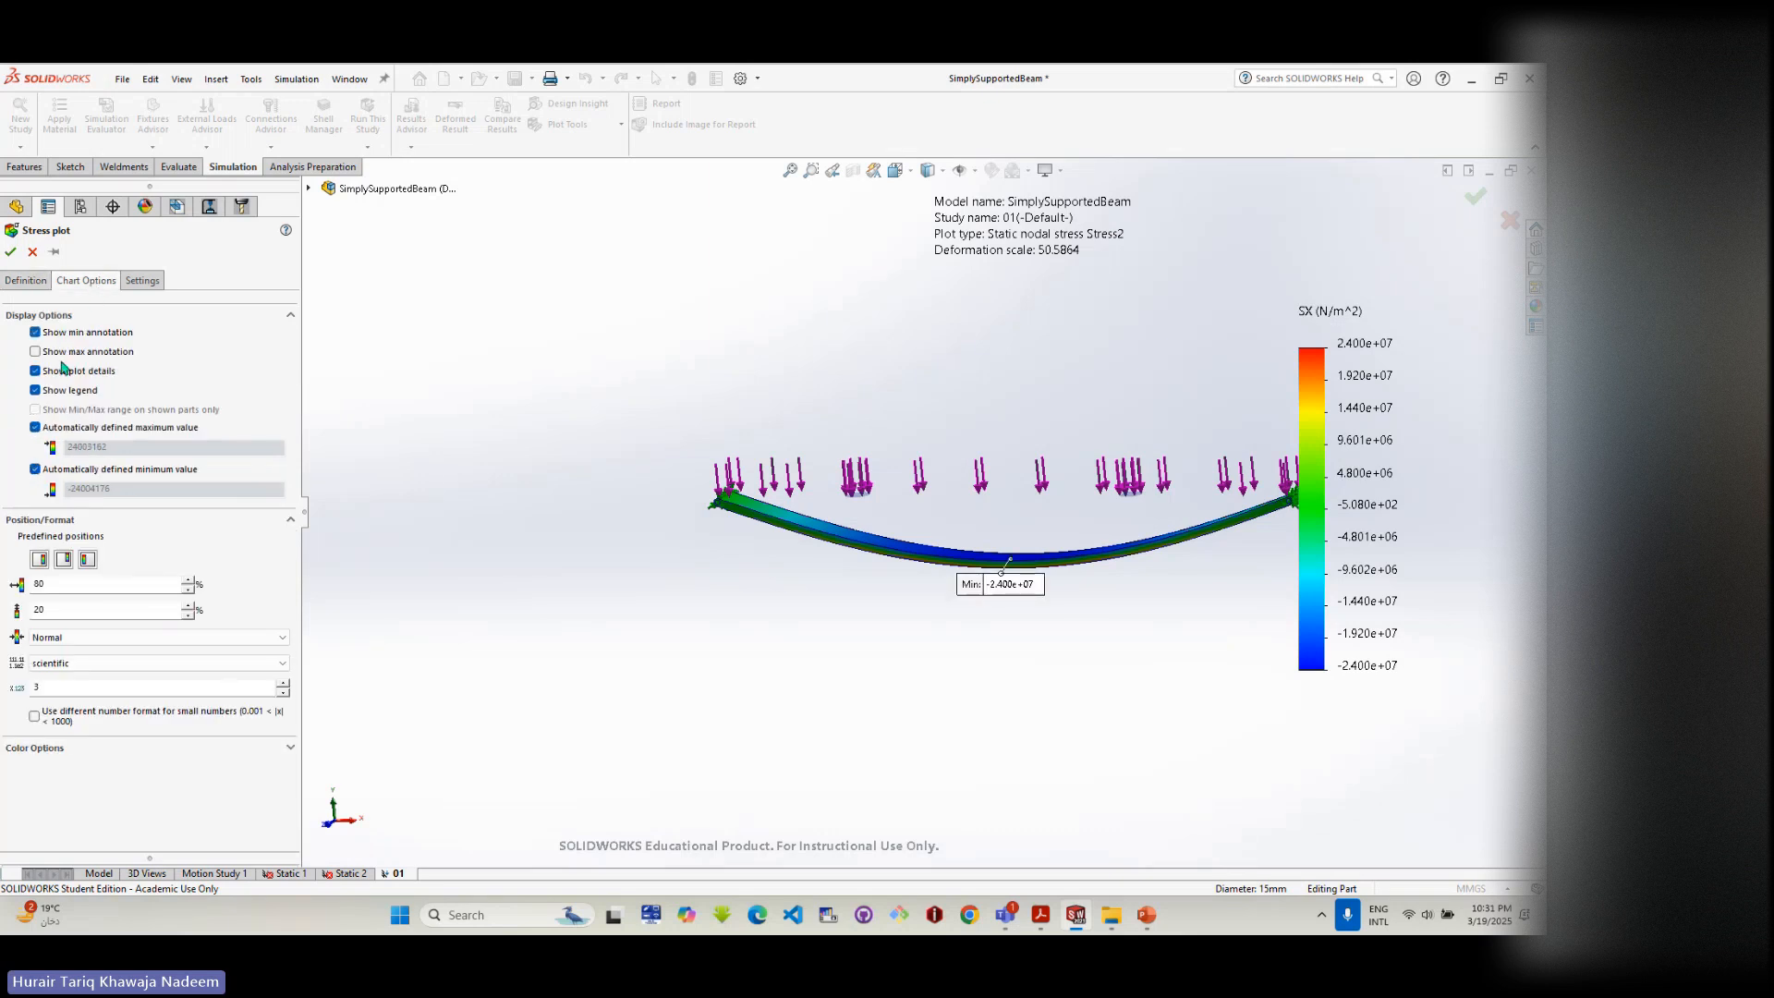
left_click(59, 355)
left_click(11, 251)
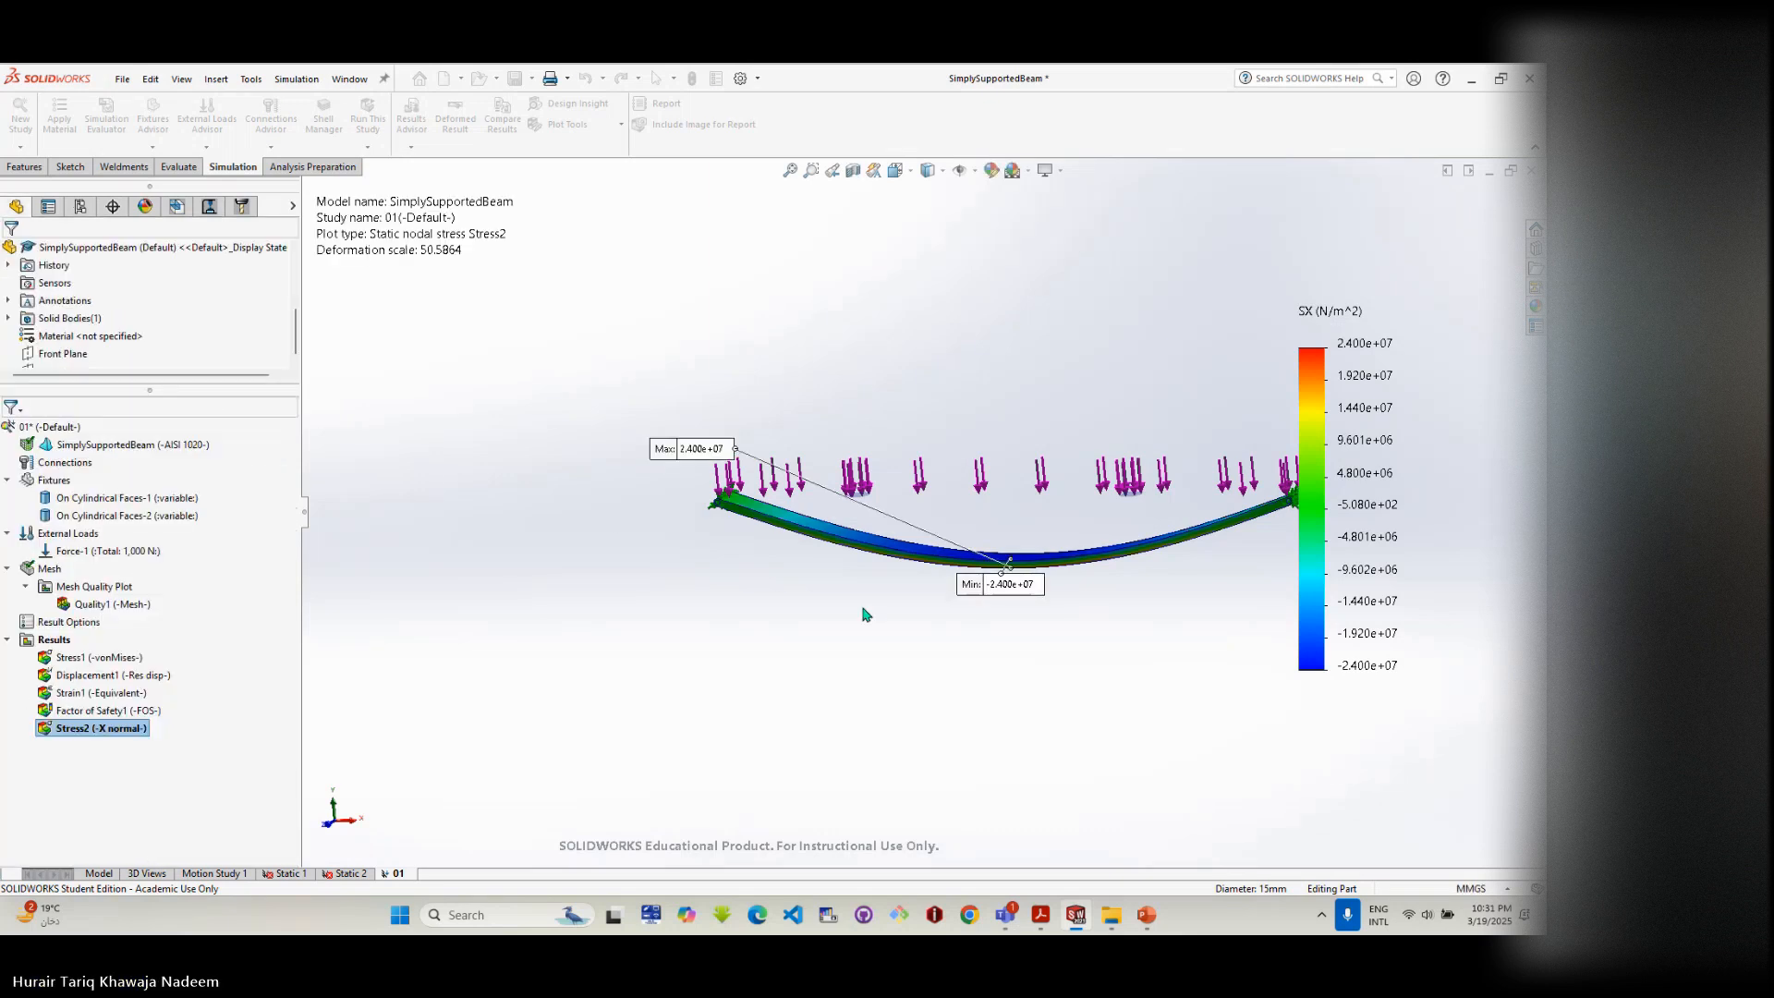
- Place the Min stress callout above the beam's midspan and the Max stress callout below it
scroll(1013, 577, "up", 5)
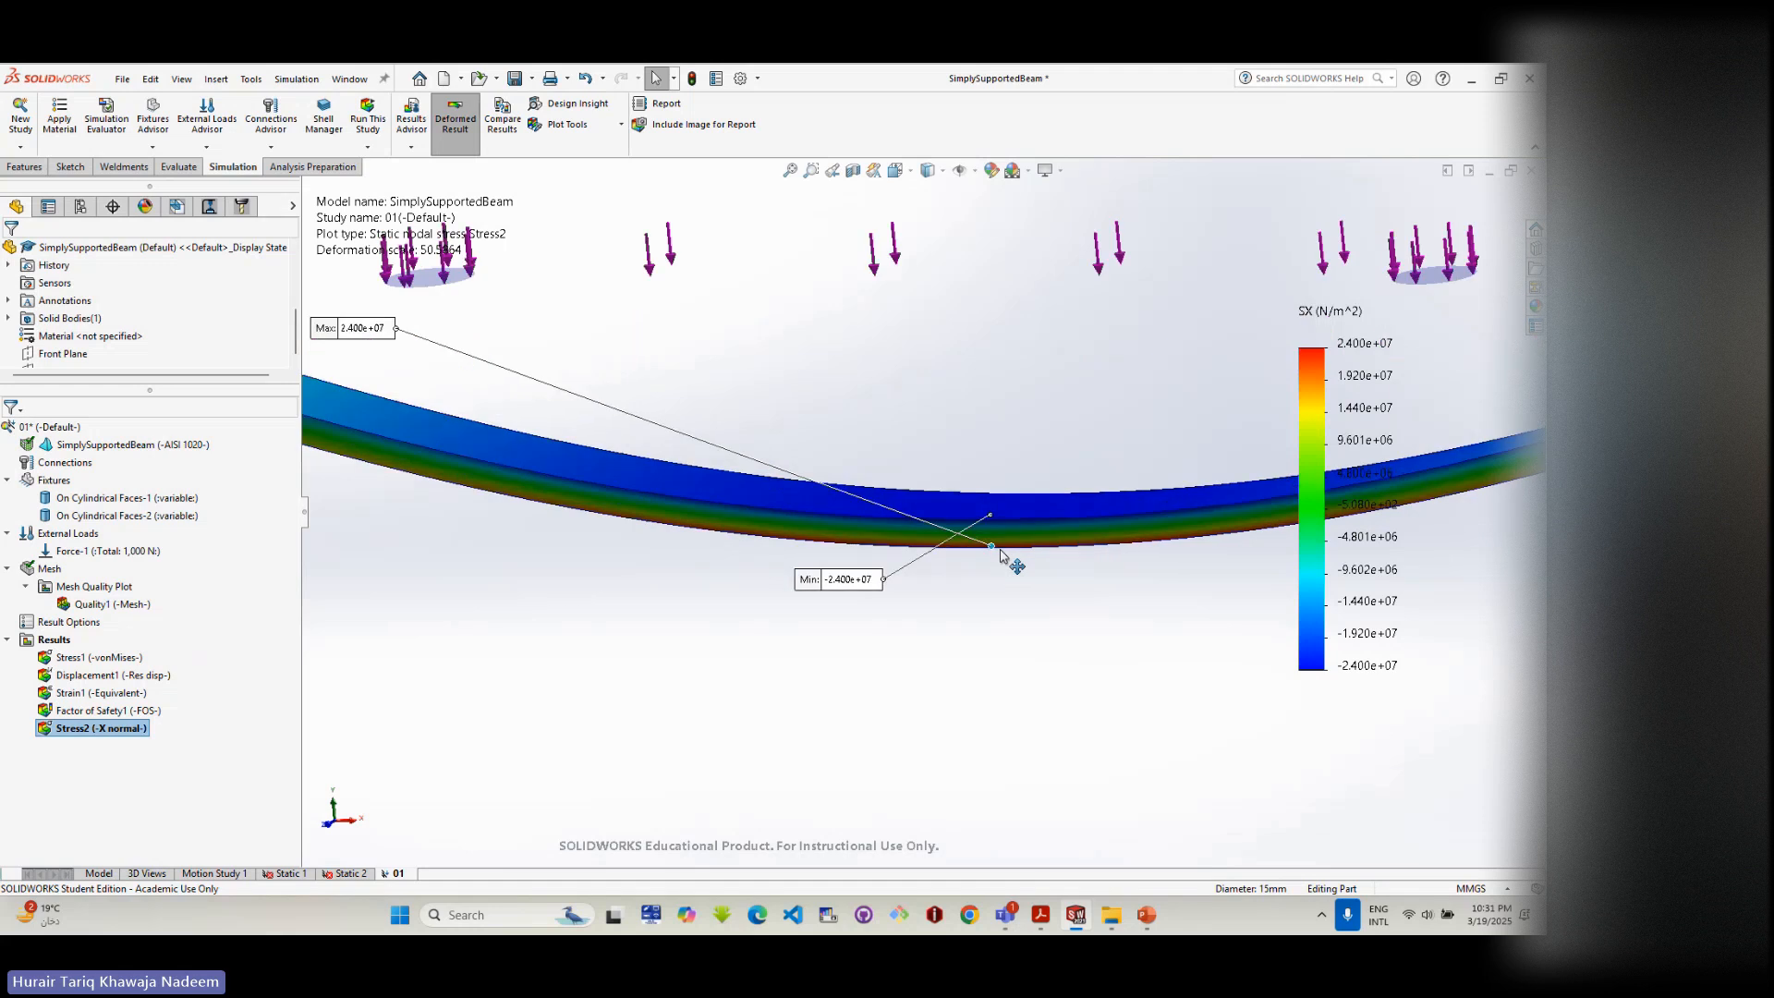
scroll(977, 582, "down", 4)
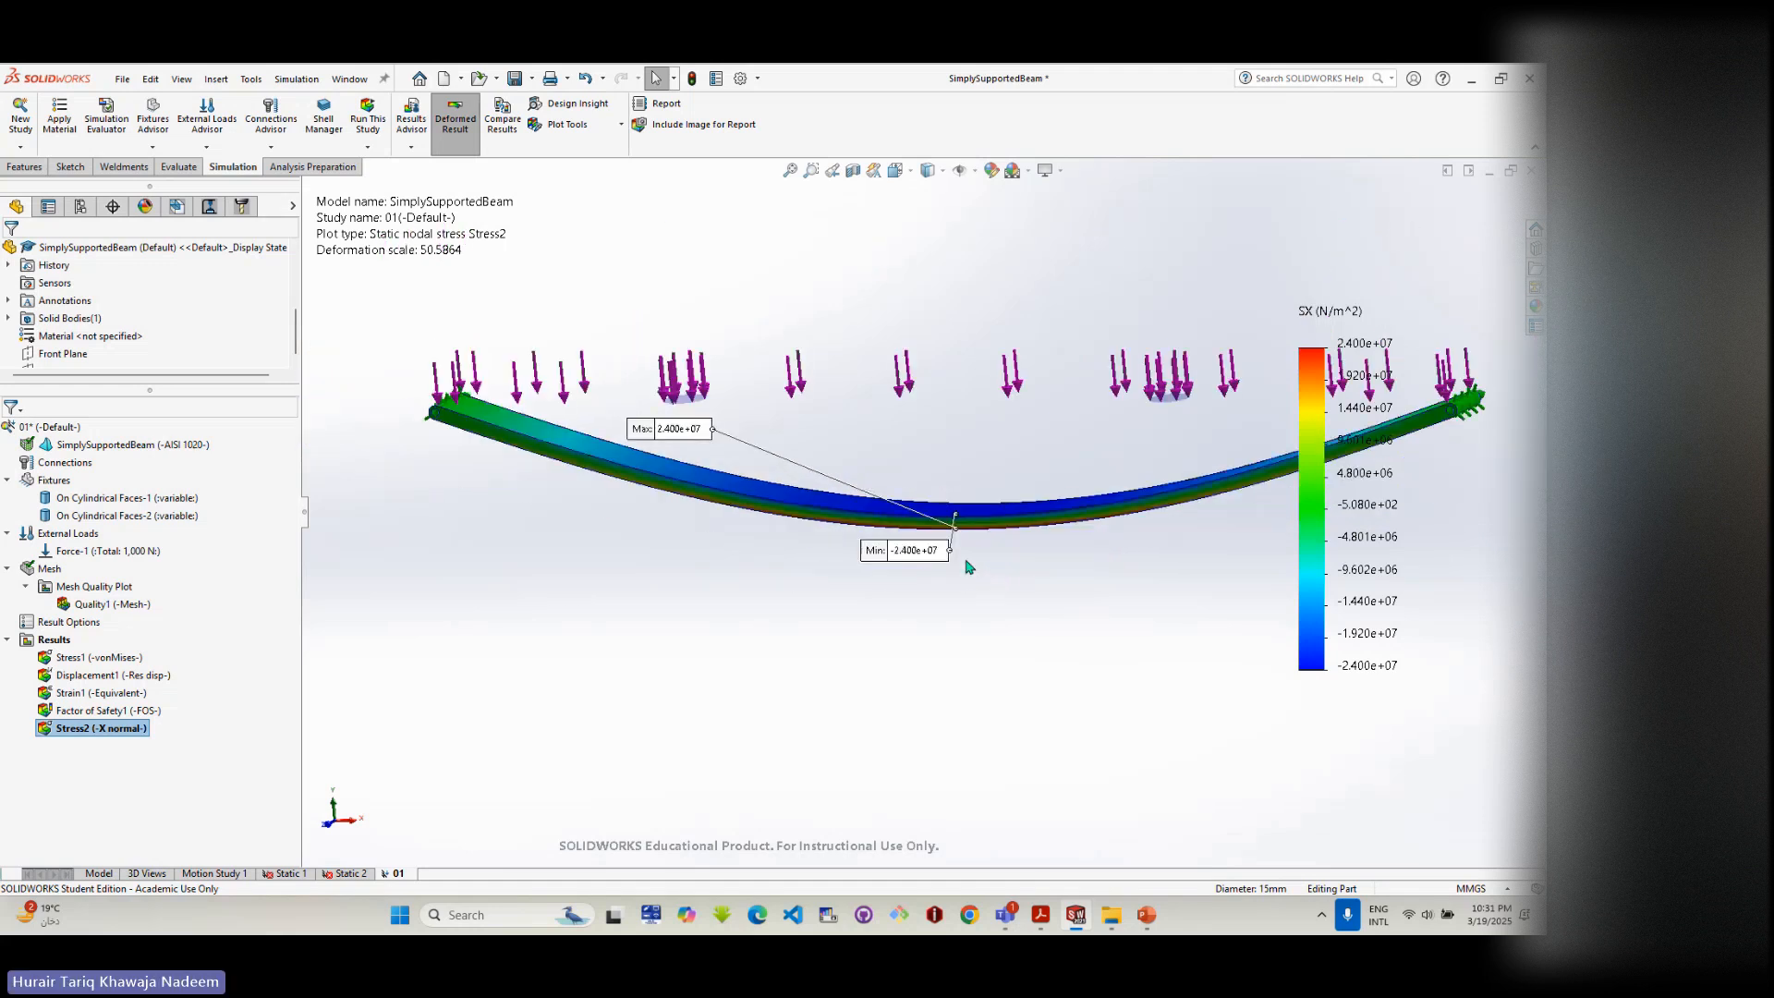
scroll(968, 566, "up", 4)
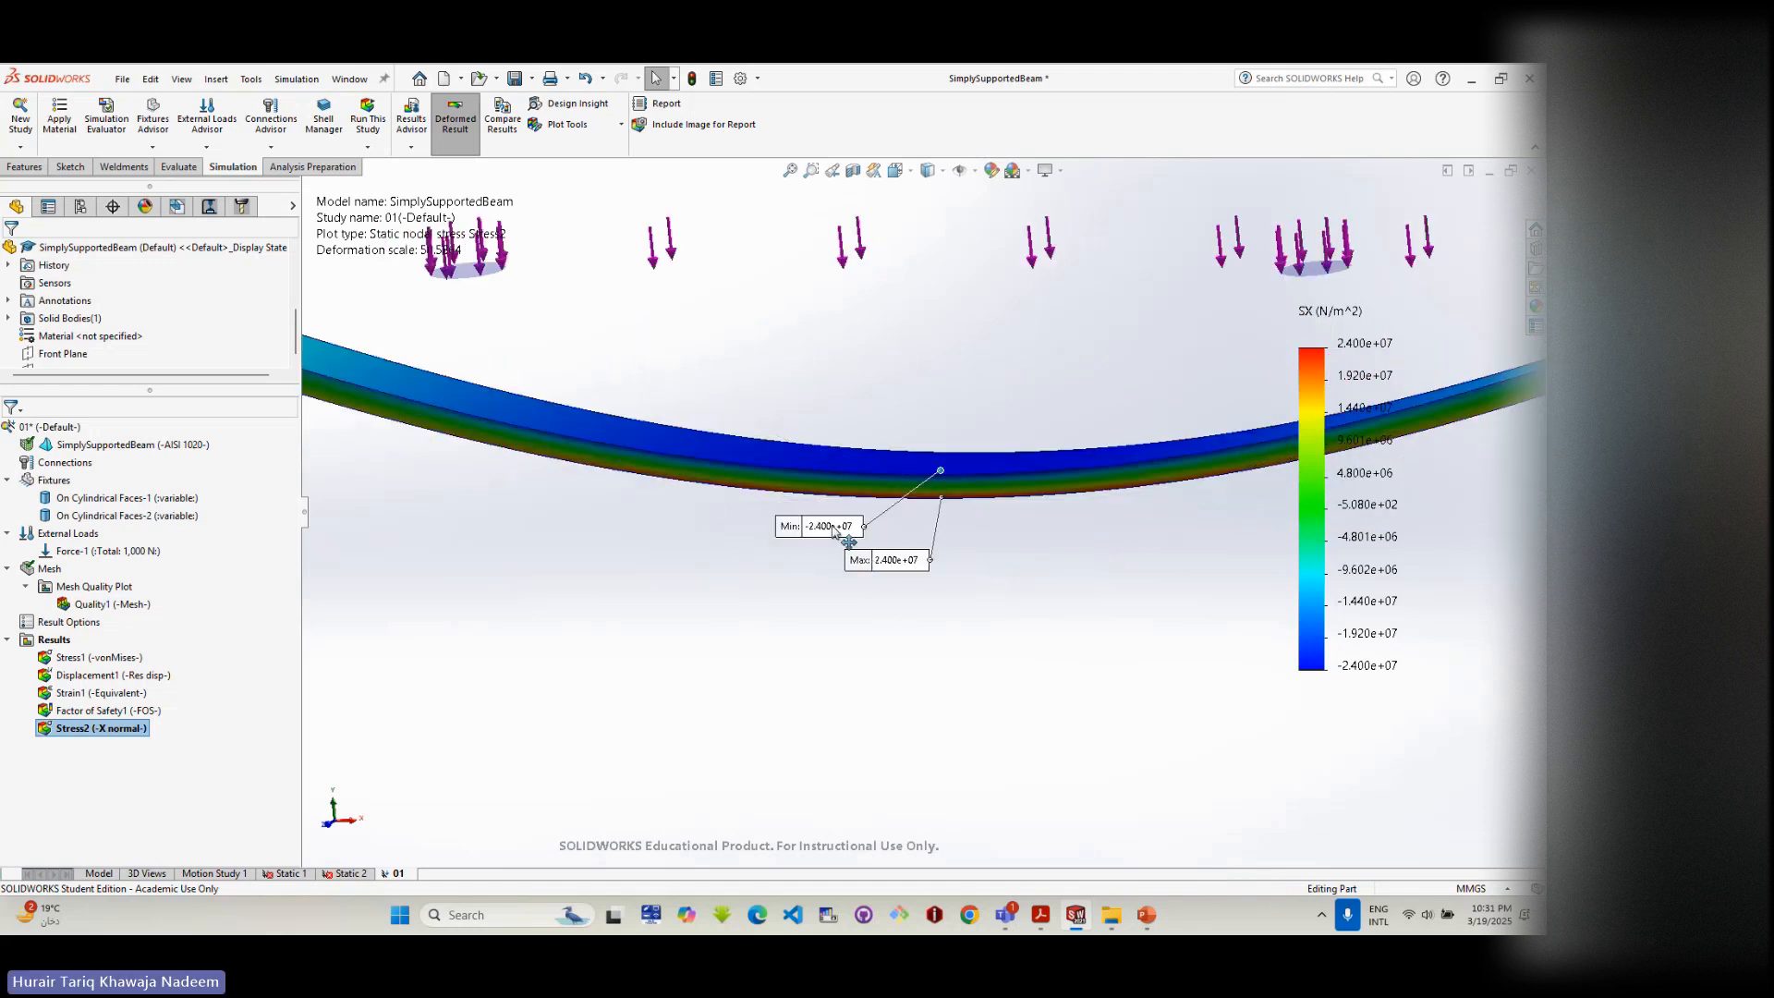
left_click_drag(834, 528, 920, 365)
left_click_drag(894, 576, 907, 588)
left_click_drag(910, 375, 912, 390)
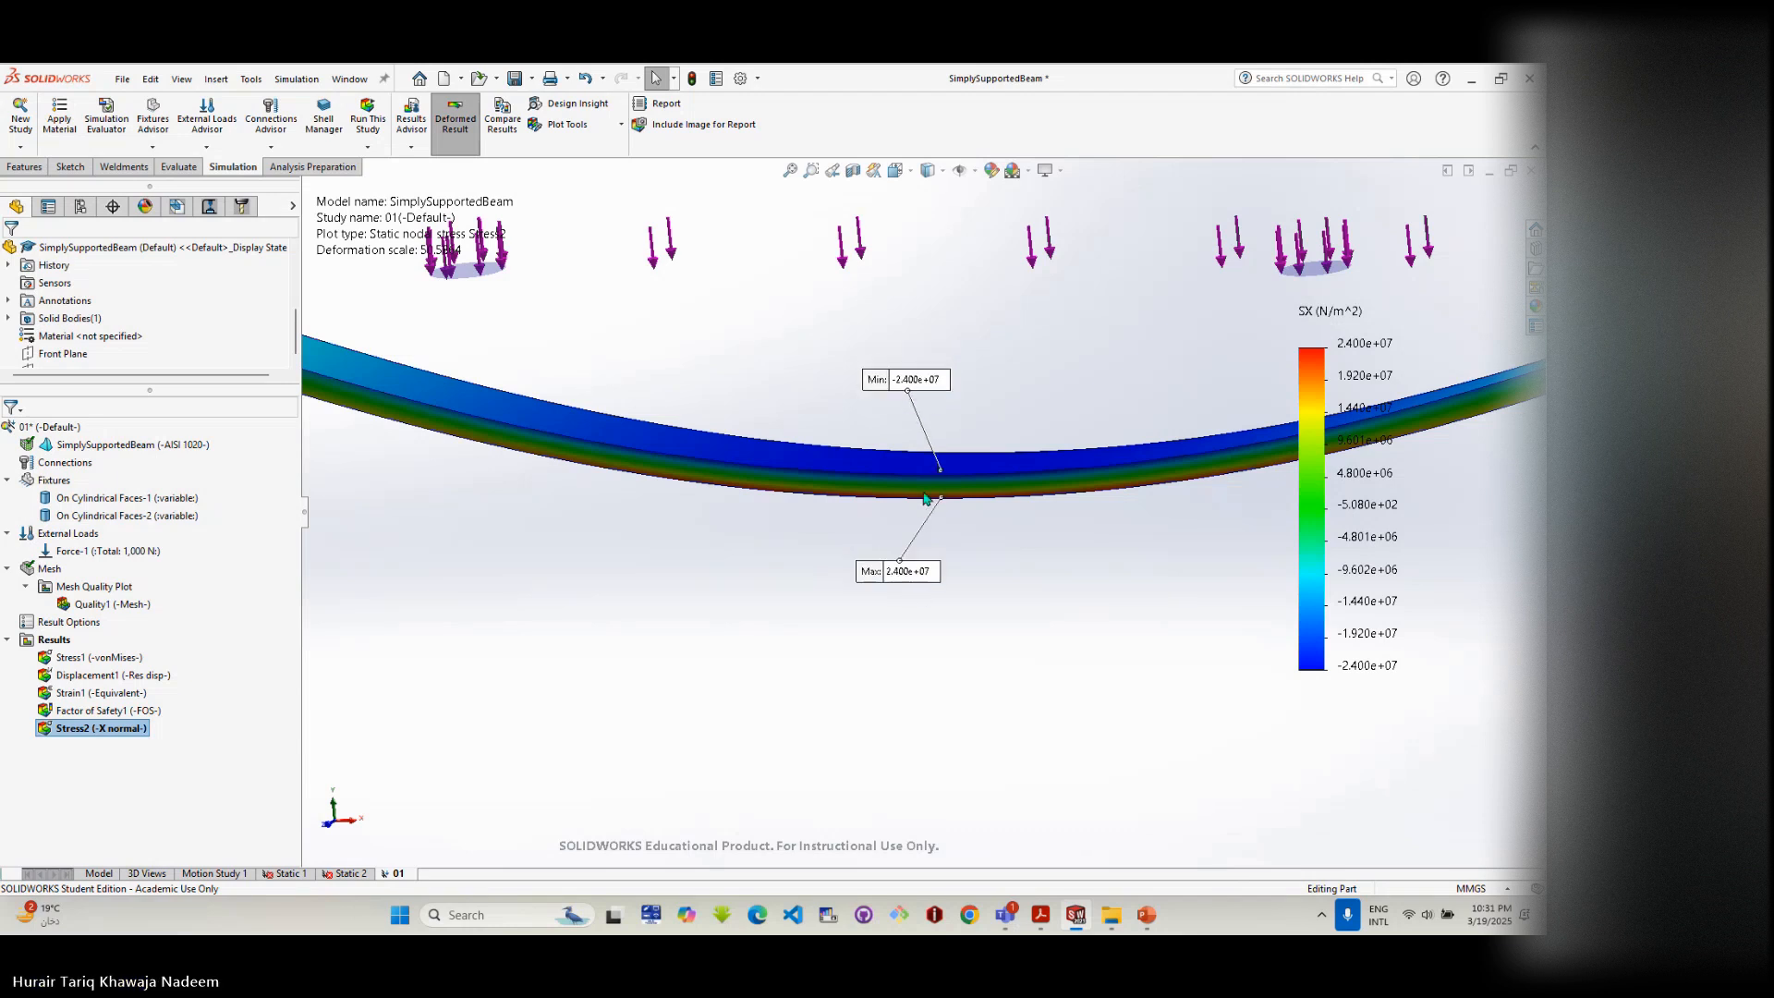
- Orient the deformed beam to the Front view and separate the Min and Max callouts above and below midspan
middle_click_drag(925, 499, 933, 462)
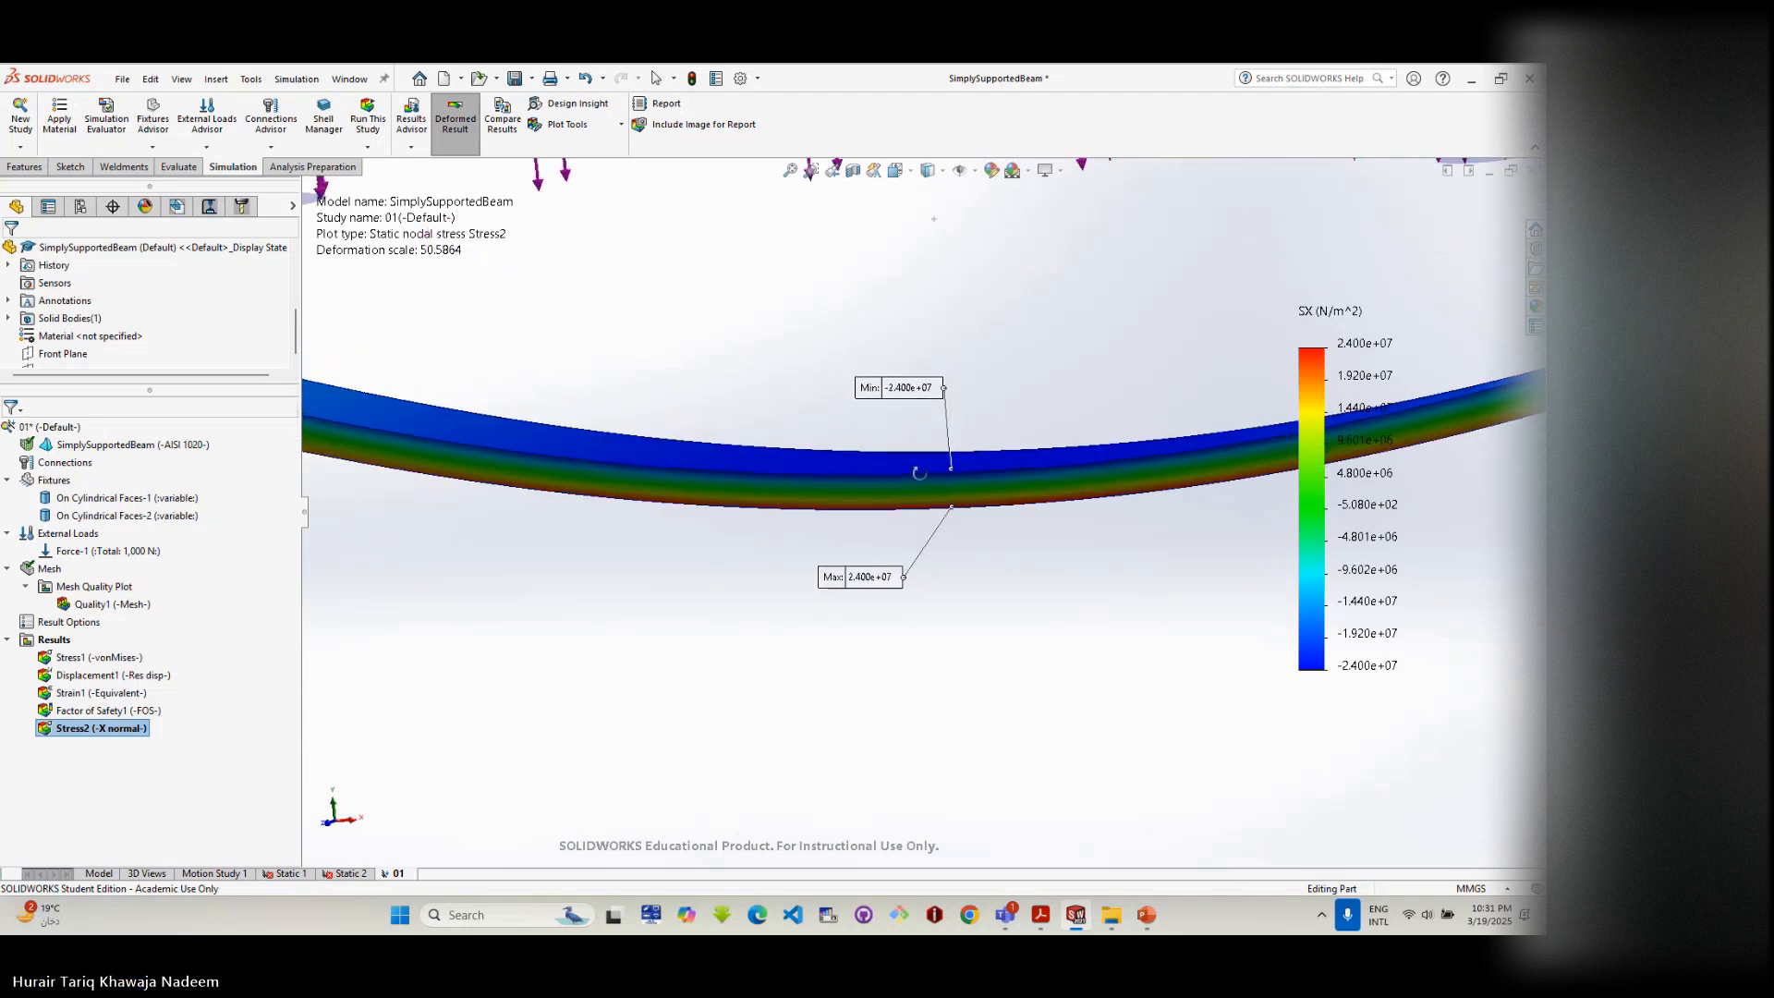
left_click(912, 171)
left_click(1037, 445)
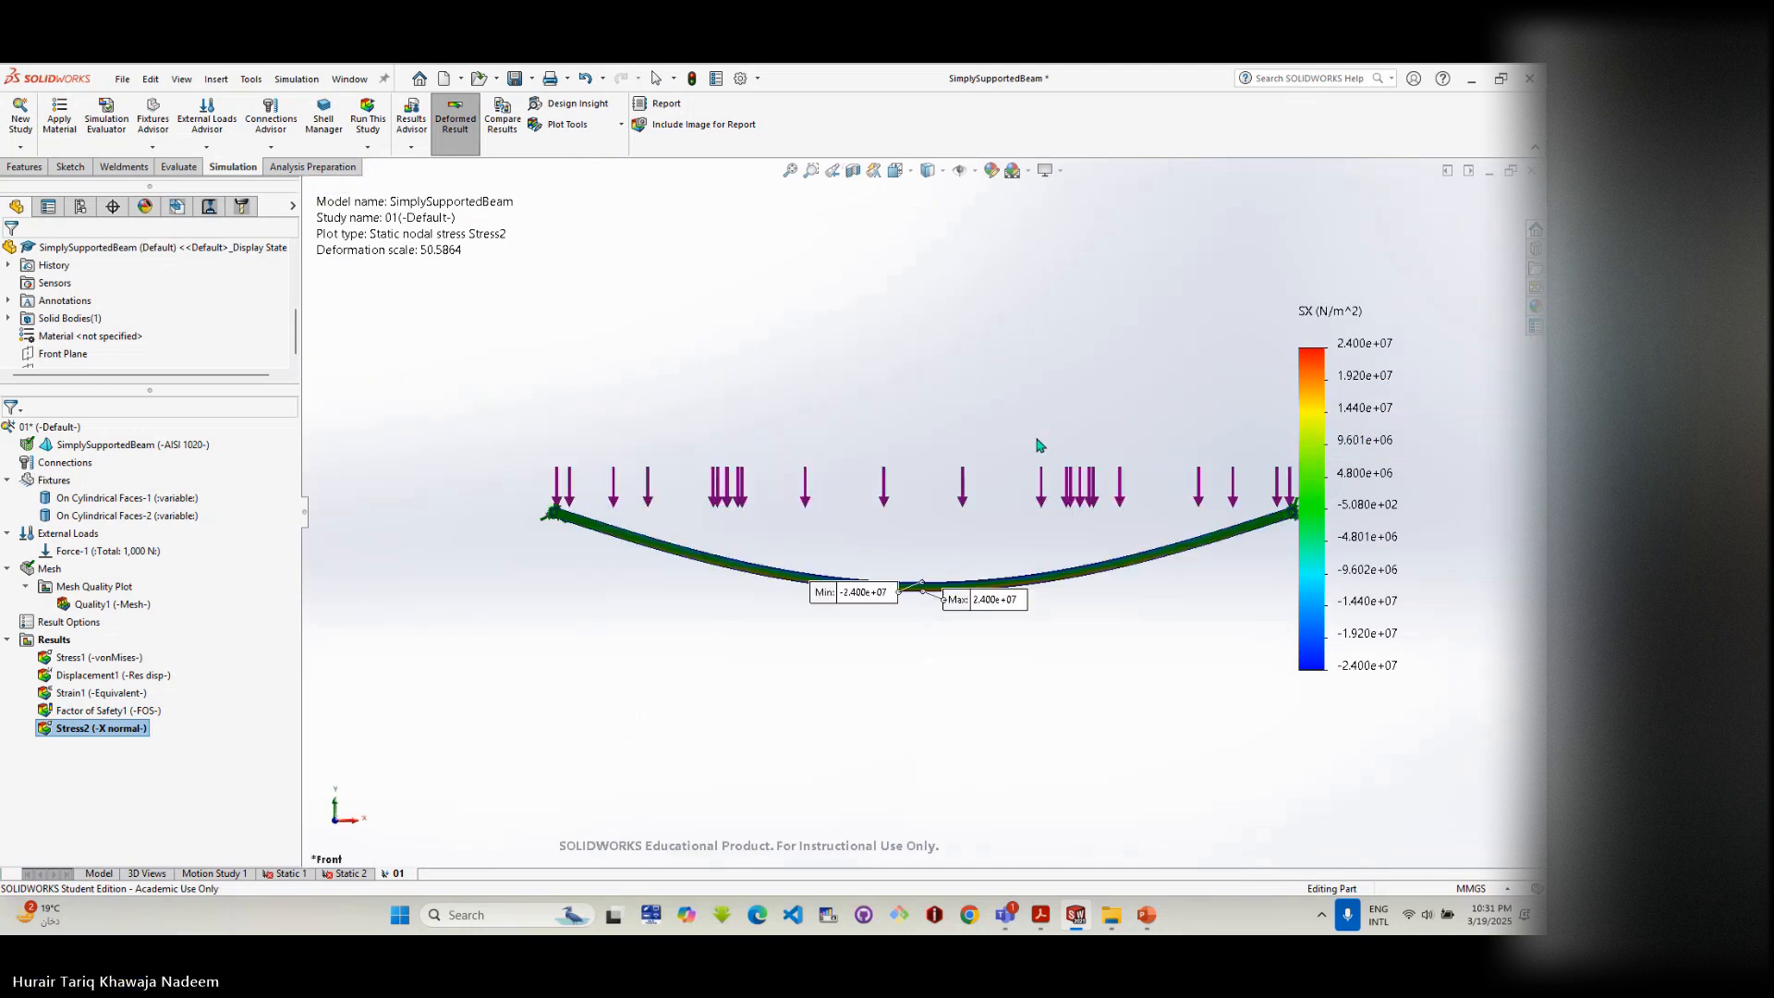
left_click_drag(873, 596, 926, 522)
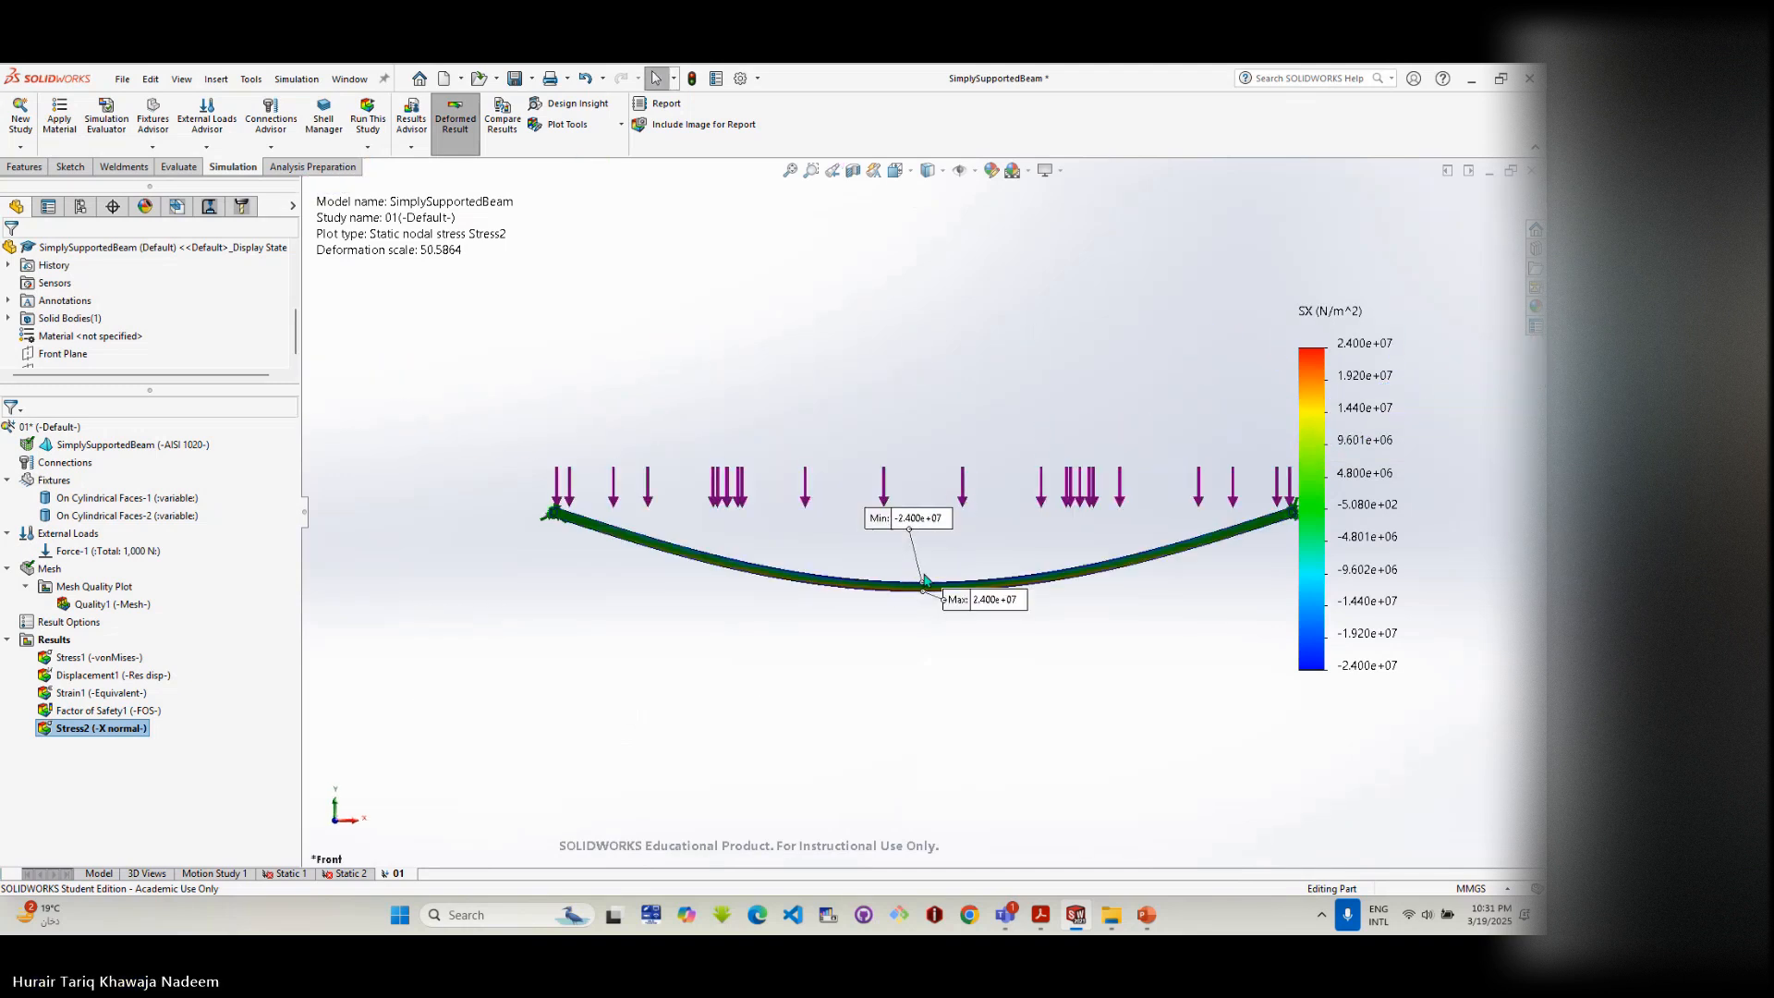
left_click_drag(976, 613, 931, 677)
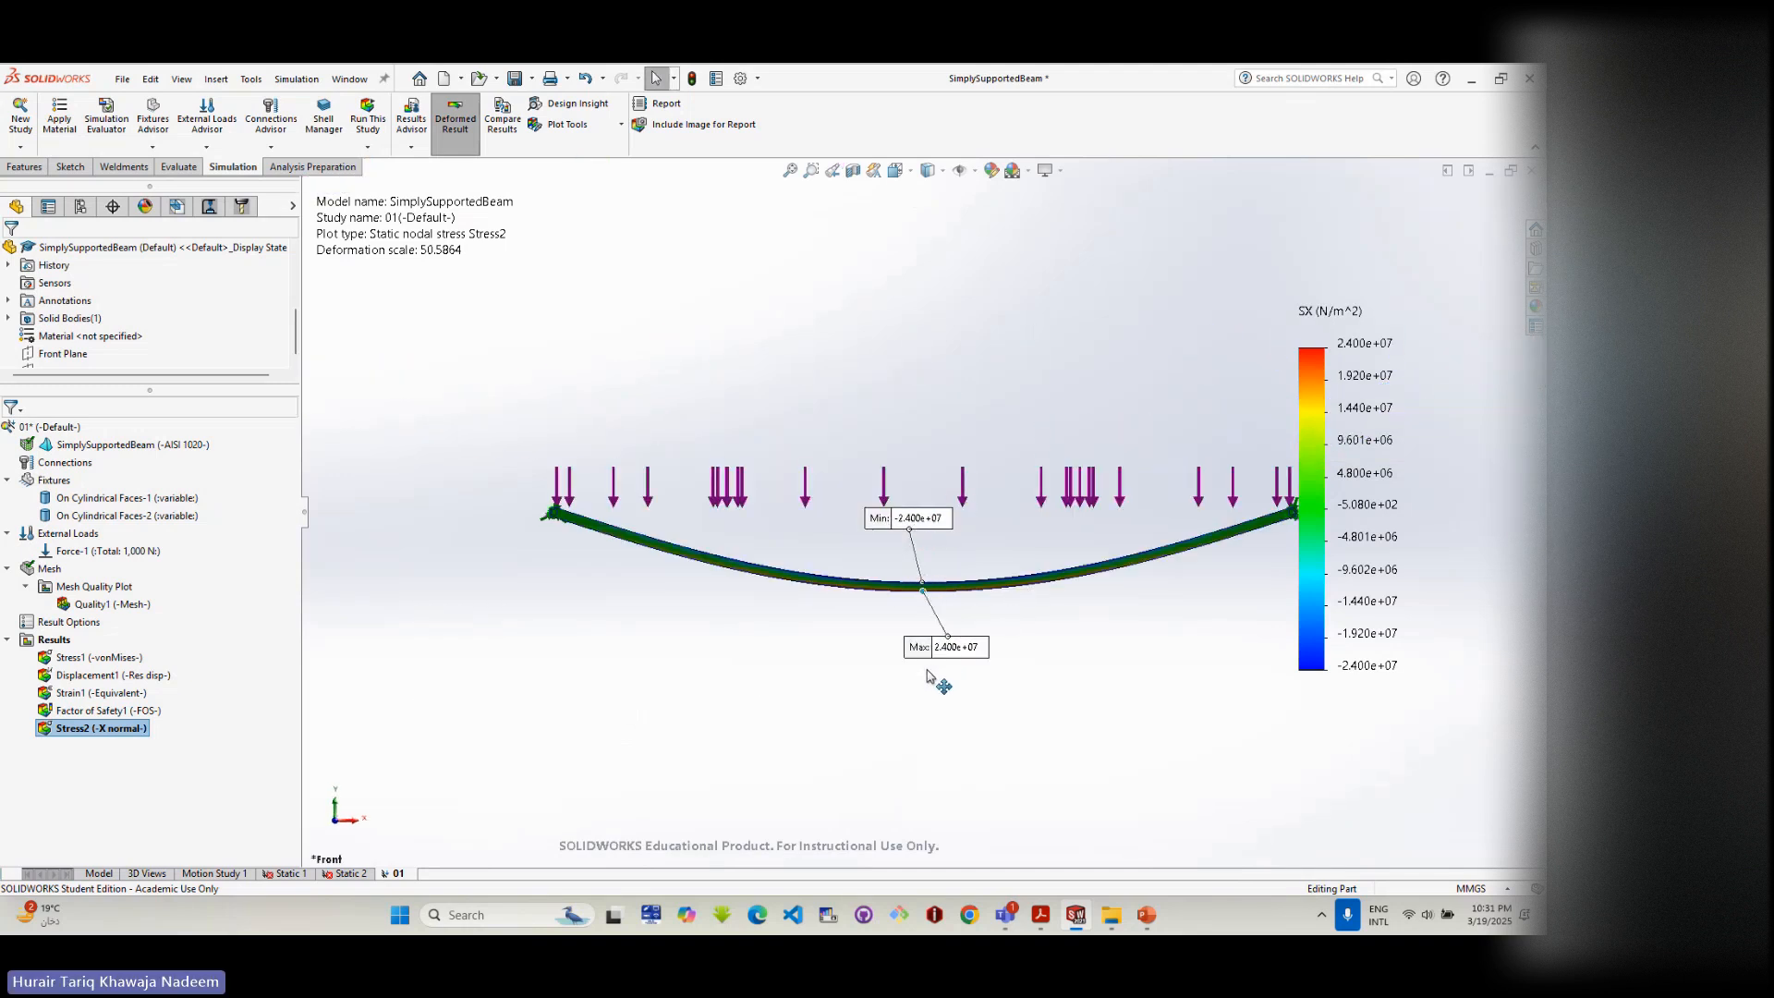
- Examine the stress gradient through the beam's depth at midspan and bring the Min and Max callouts closer to the beam
scroll(912, 559, "down", 3)
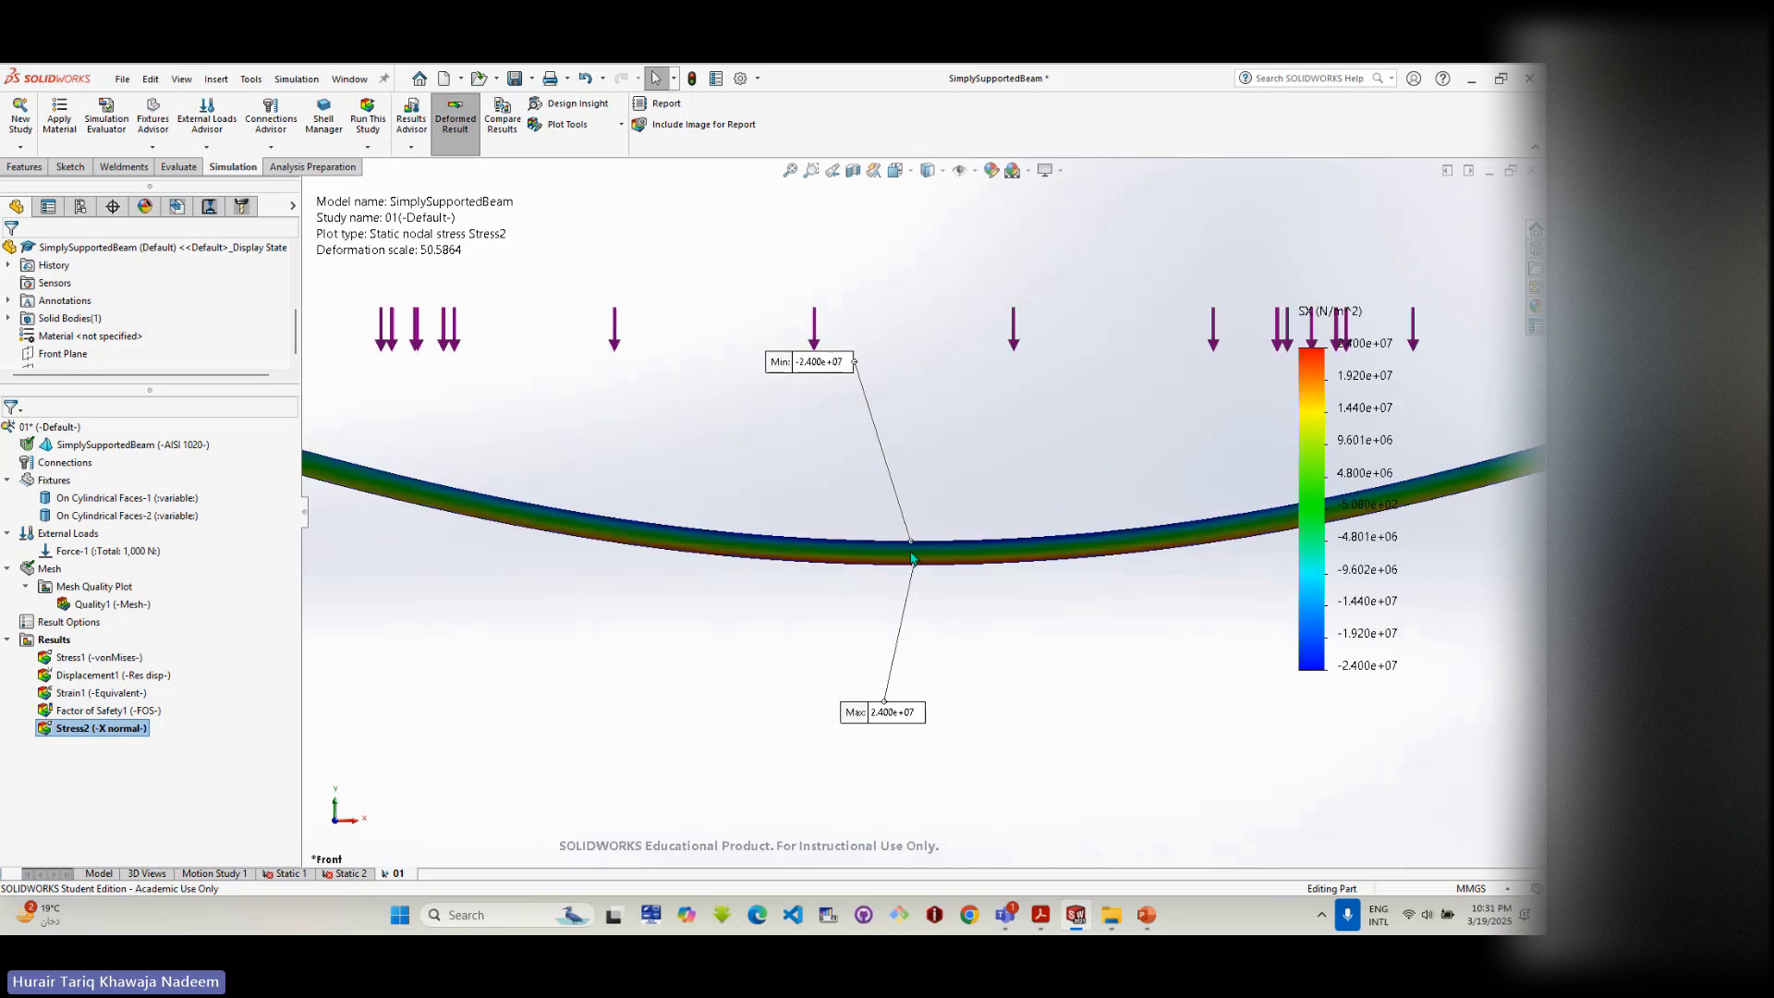
scroll(912, 558, "down", 2)
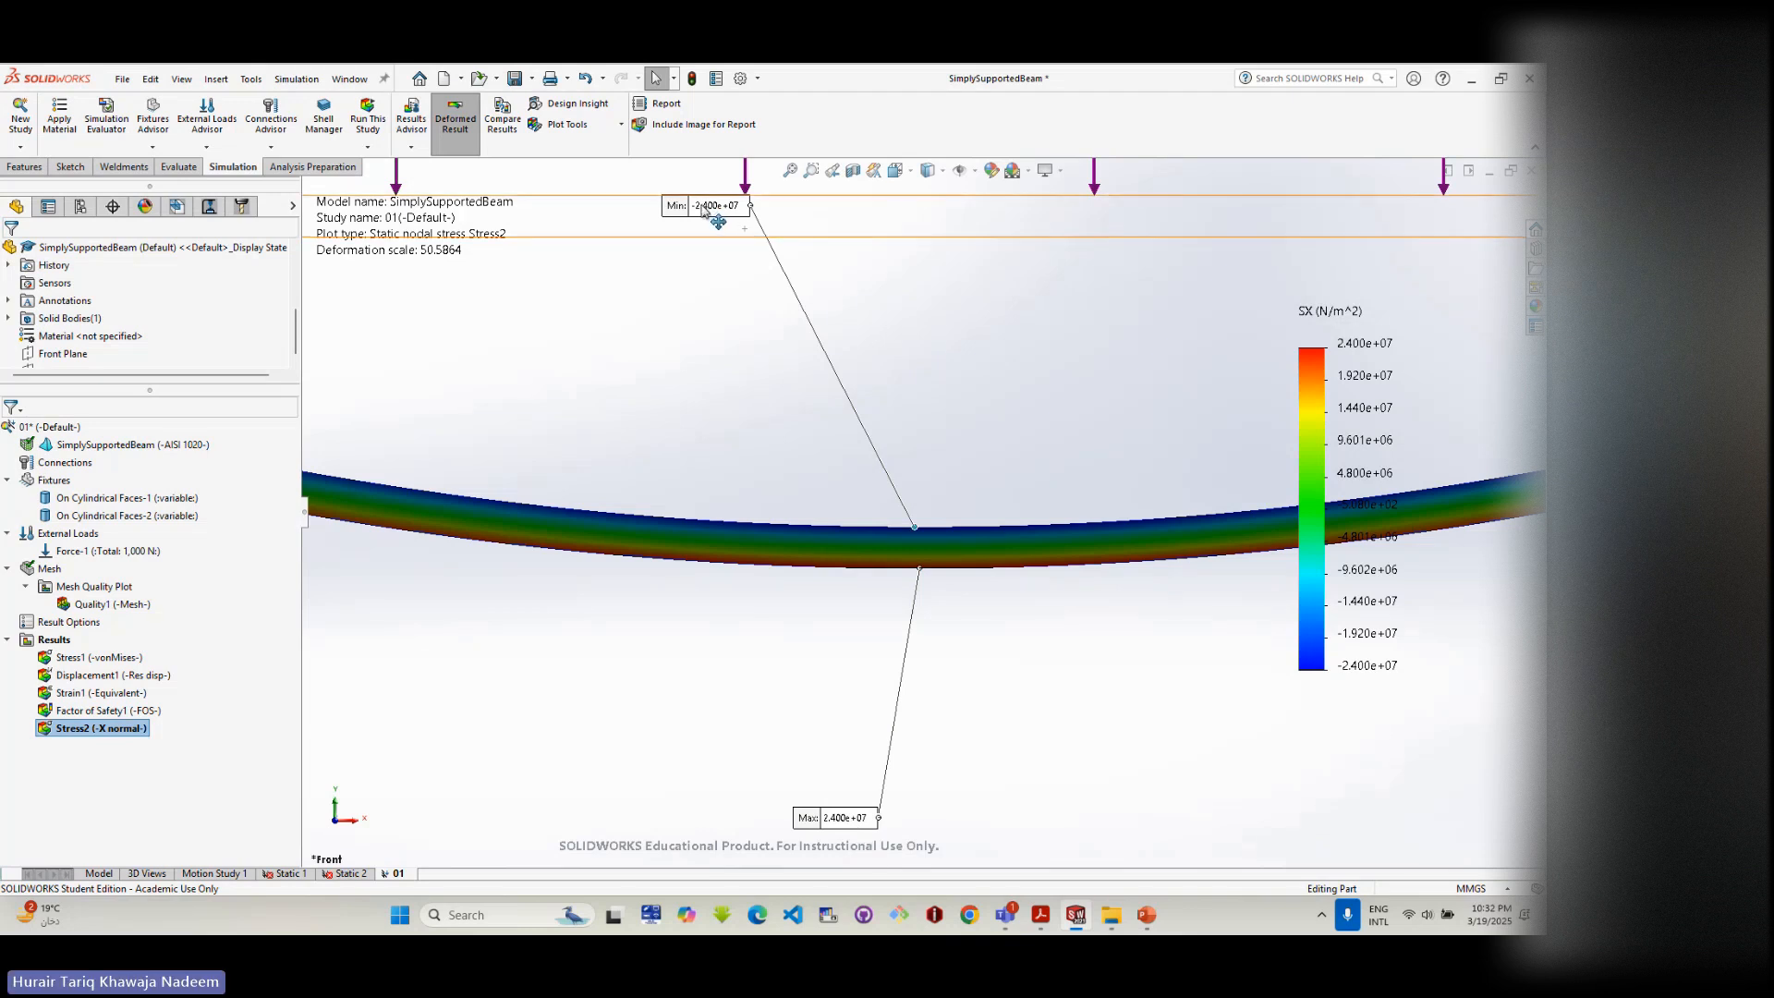
left_click_drag(704, 210, 797, 359)
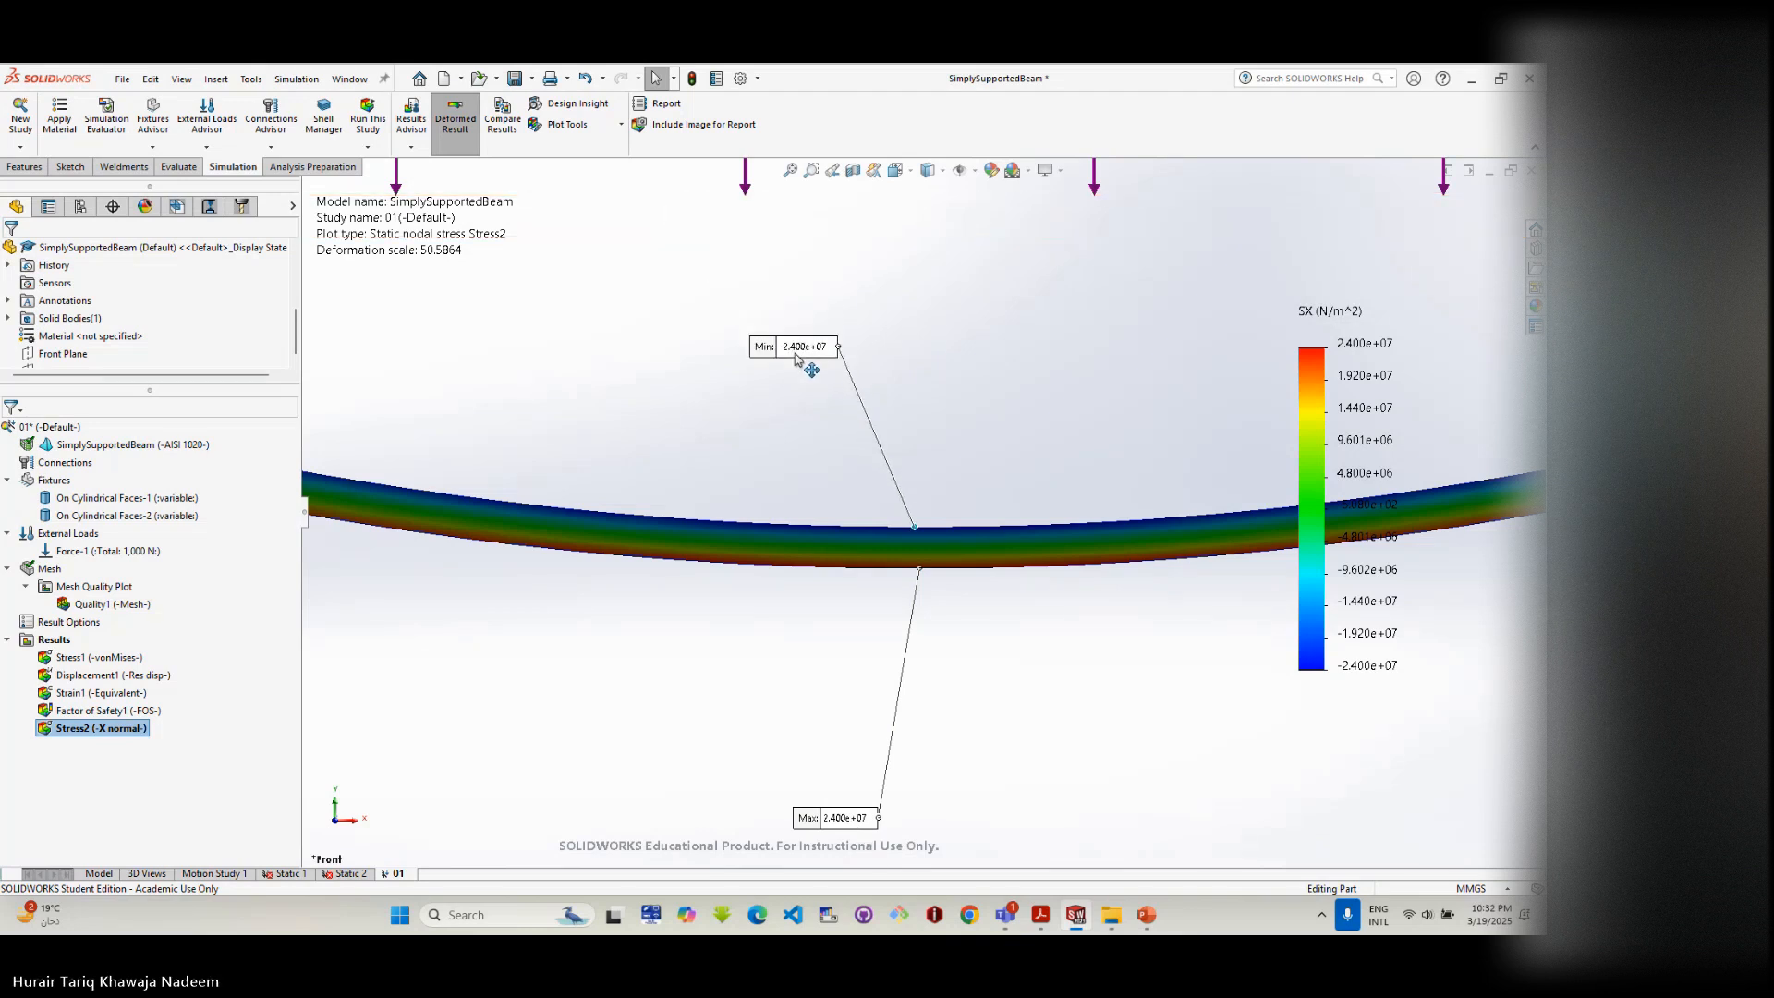
mouse_move(853, 820)
left_mouse_down()
mouse_move(868, 793)
mouse_move(848, 737)
left_mouse_up()
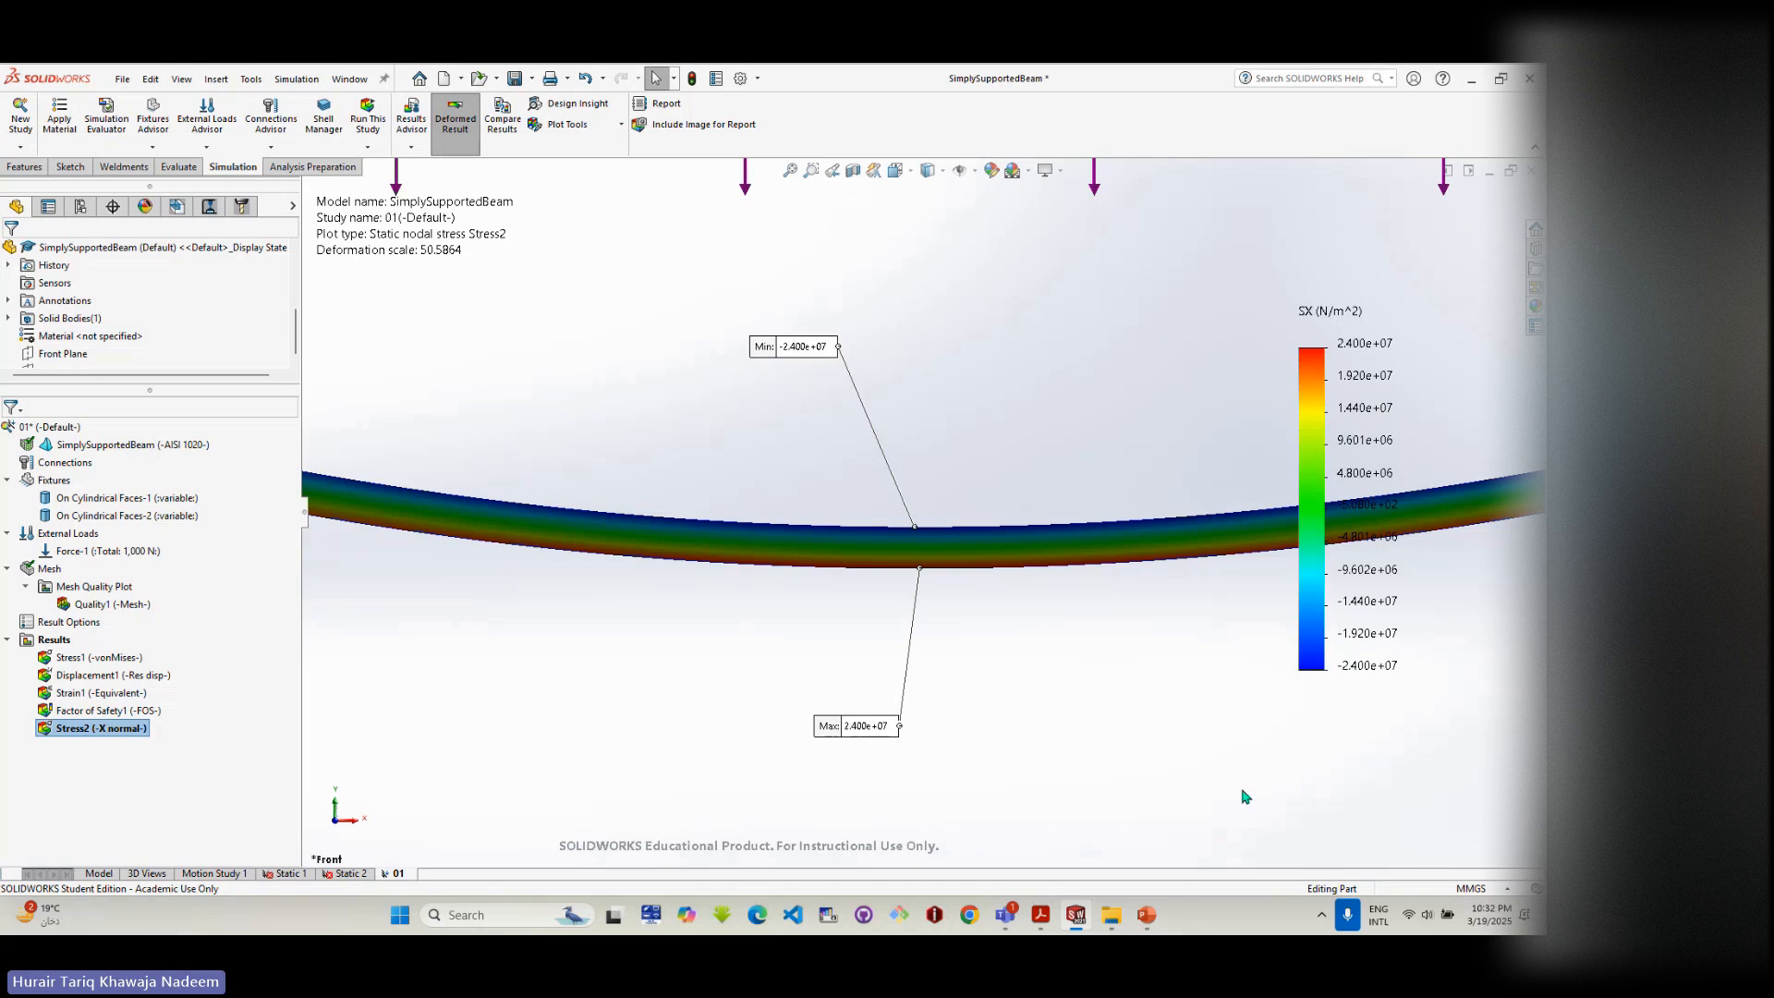
- Switch to the textbook PDF and examine the bending stress diagram, highlighting the σ max label and the neutral axis origin
left_click(1041, 917)
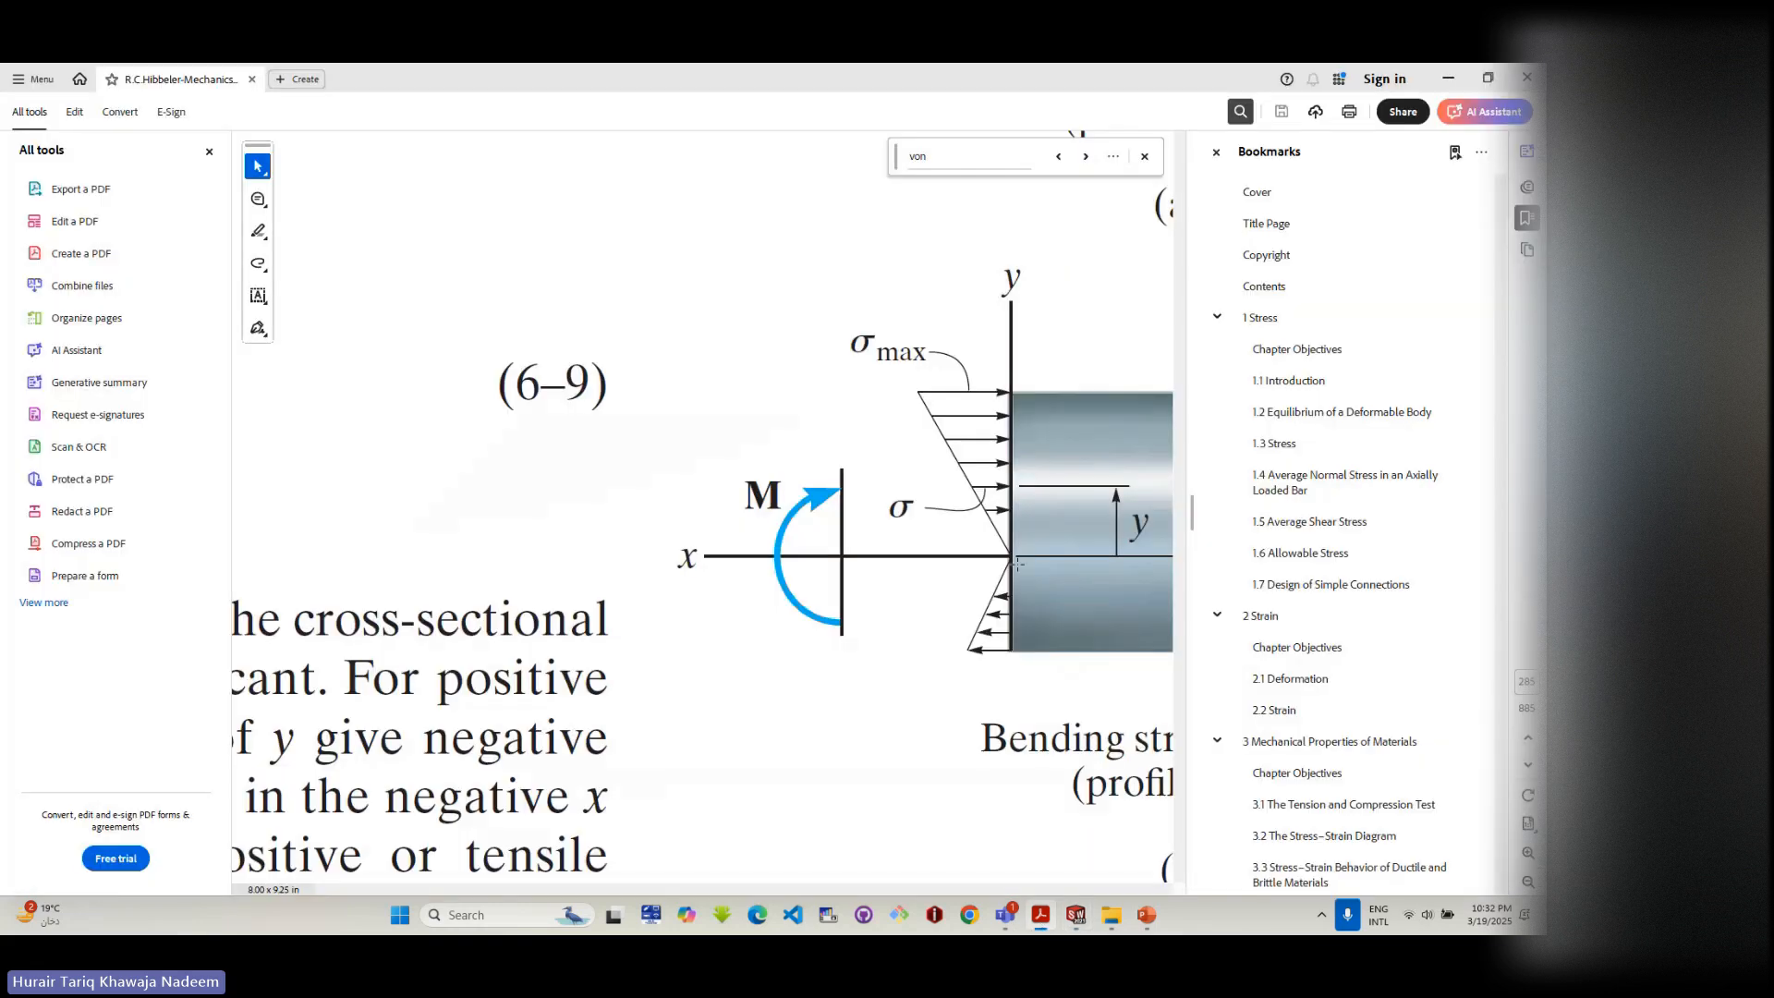
left_click_drag(1003, 548, 1021, 569)
left_click_drag(908, 371, 973, 402)
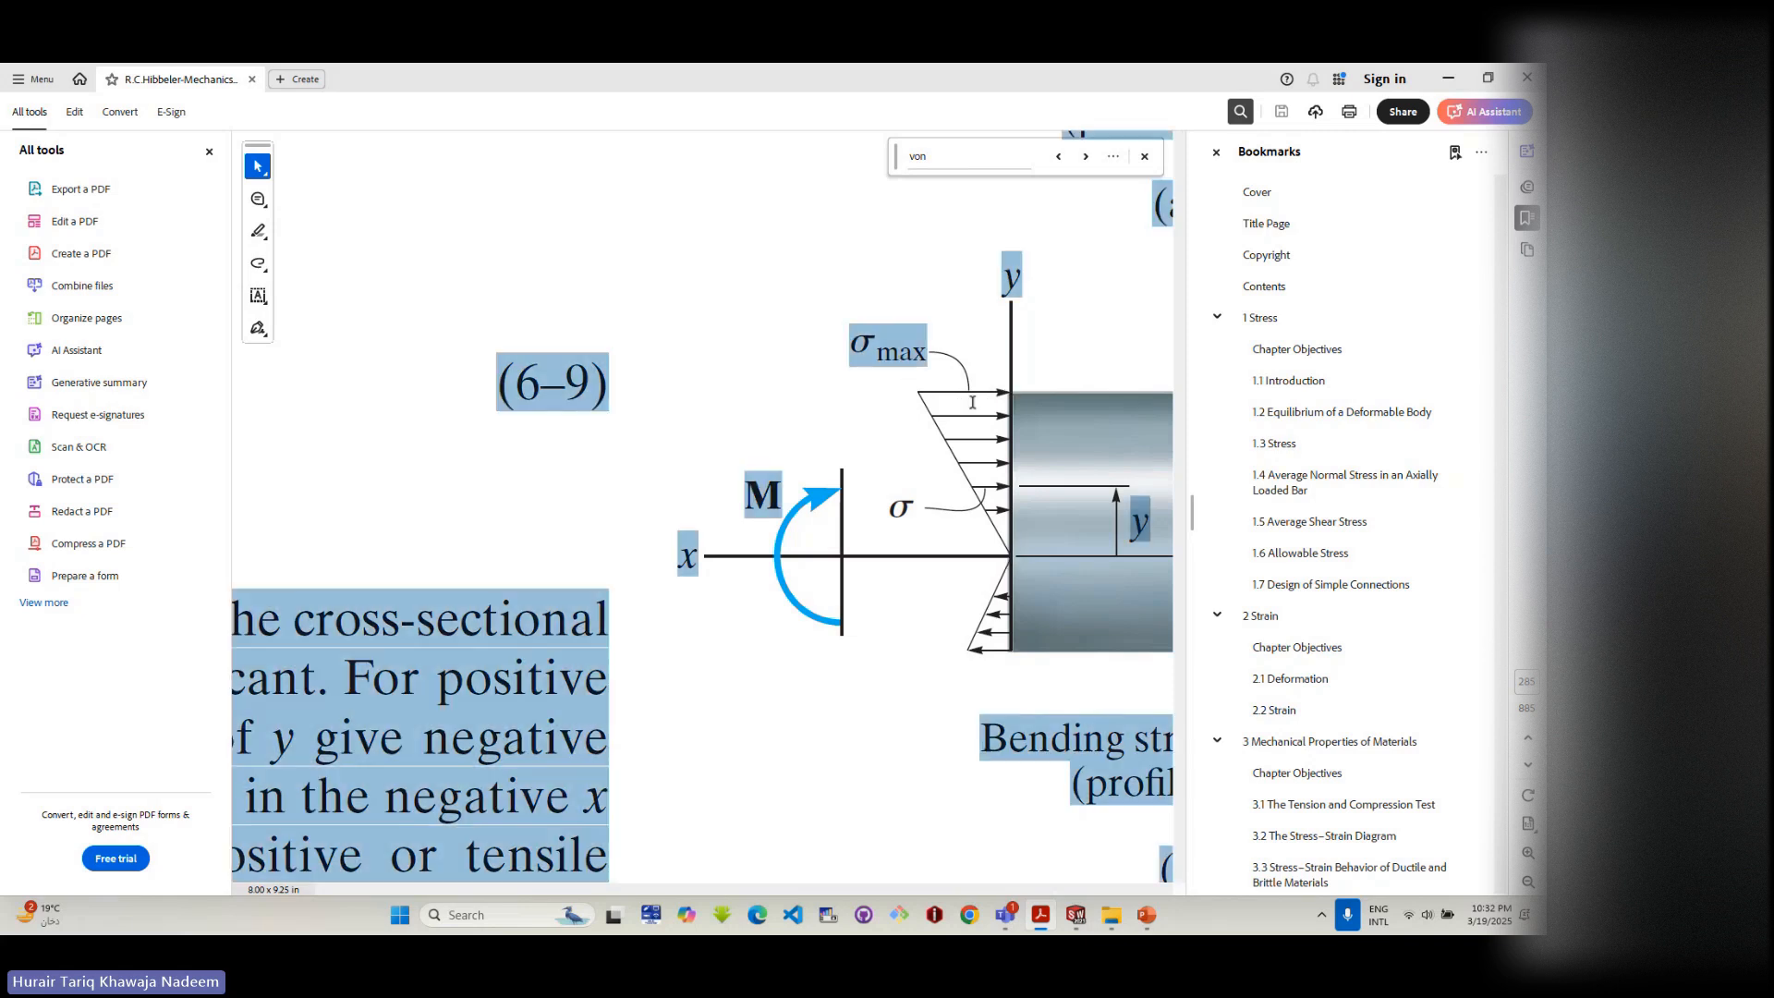
left_click(979, 432)
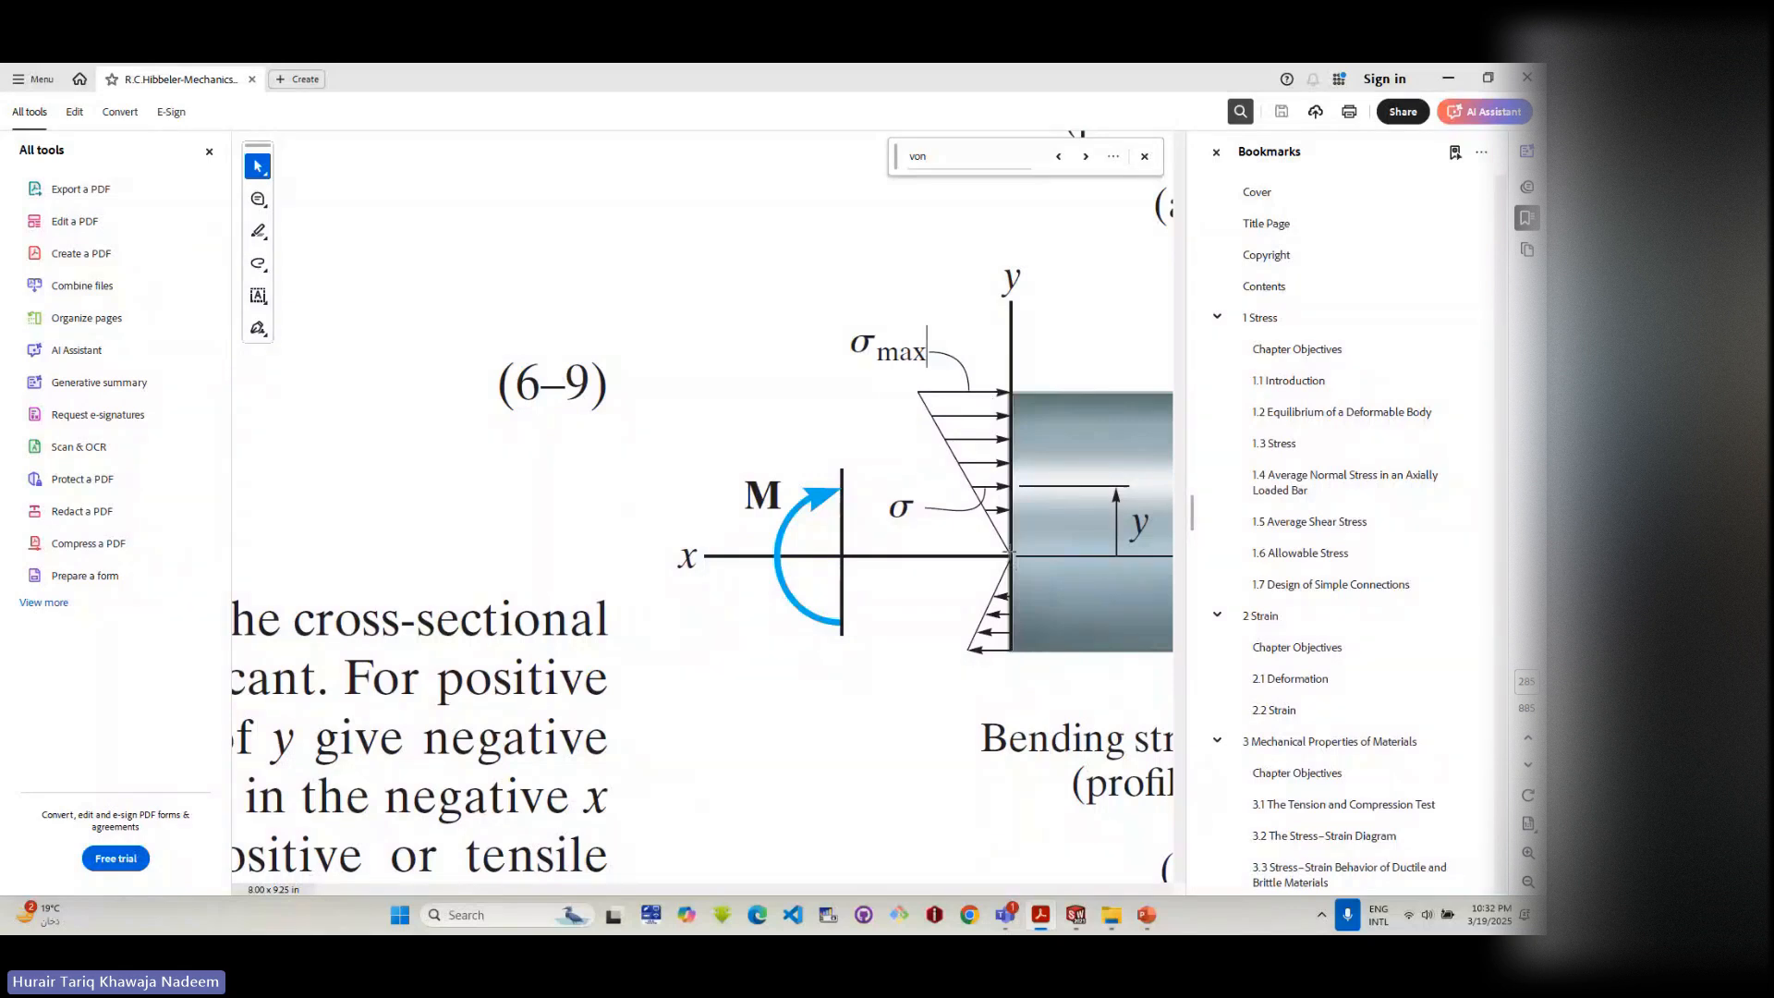
left_click_drag(998, 546, 1020, 568)
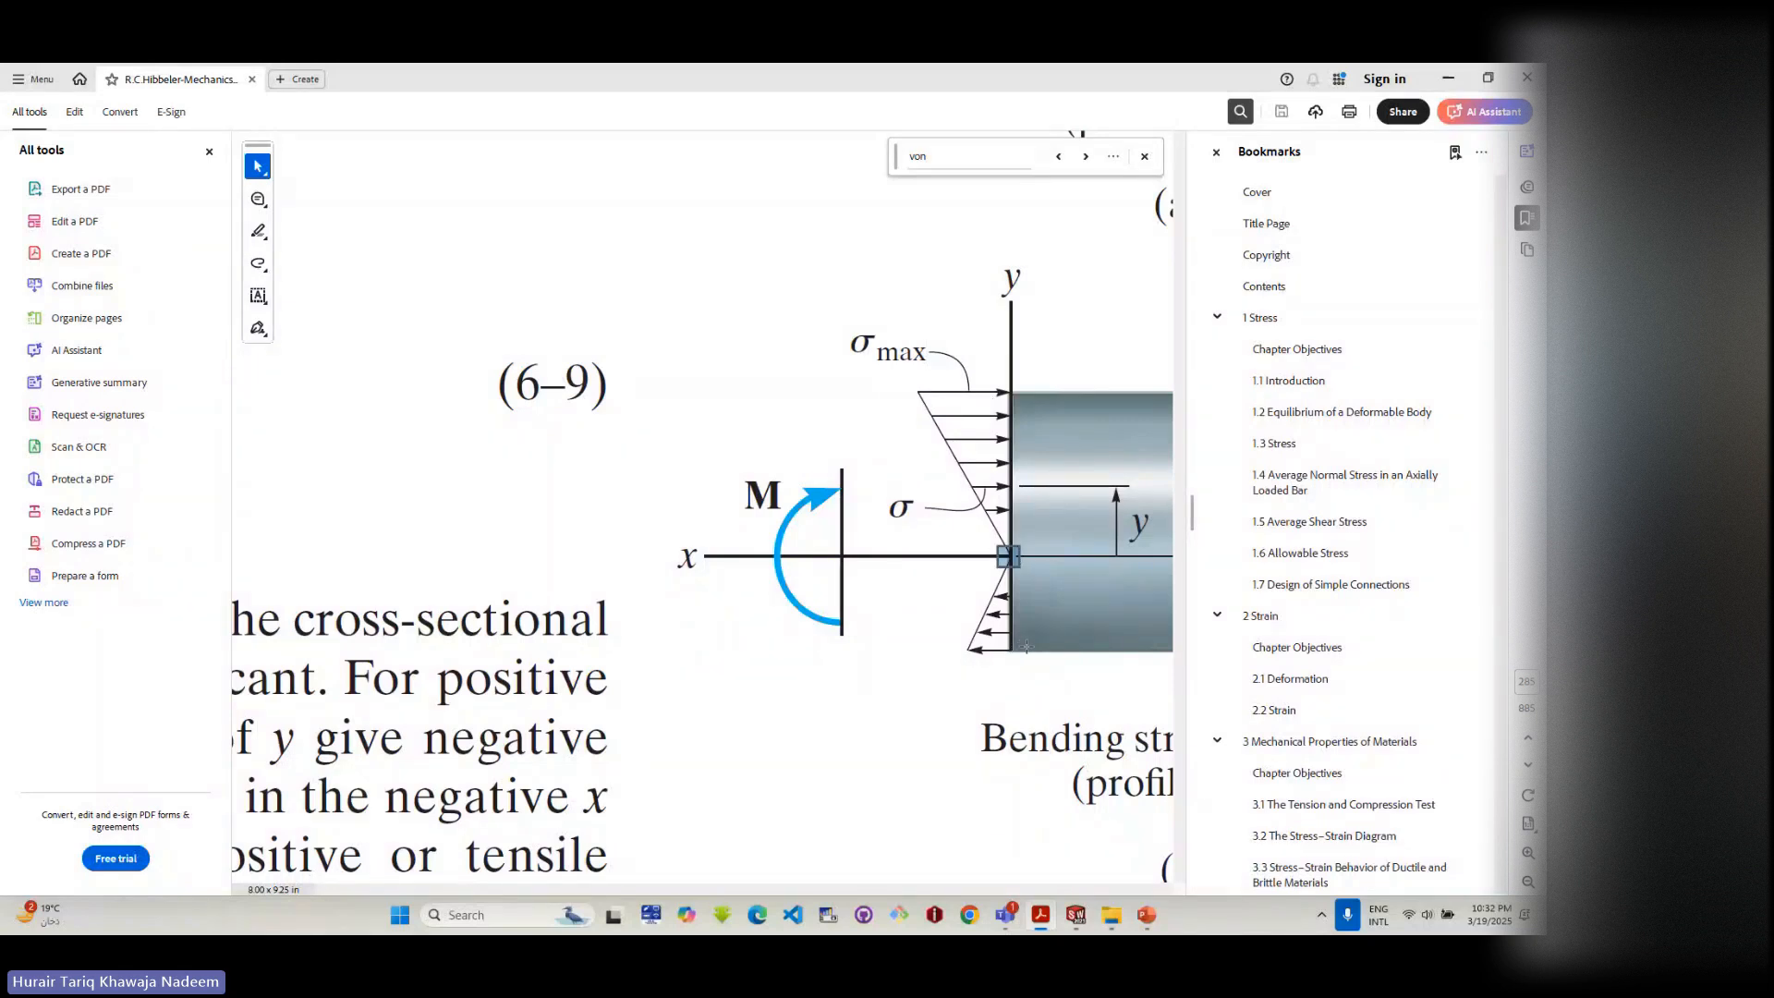
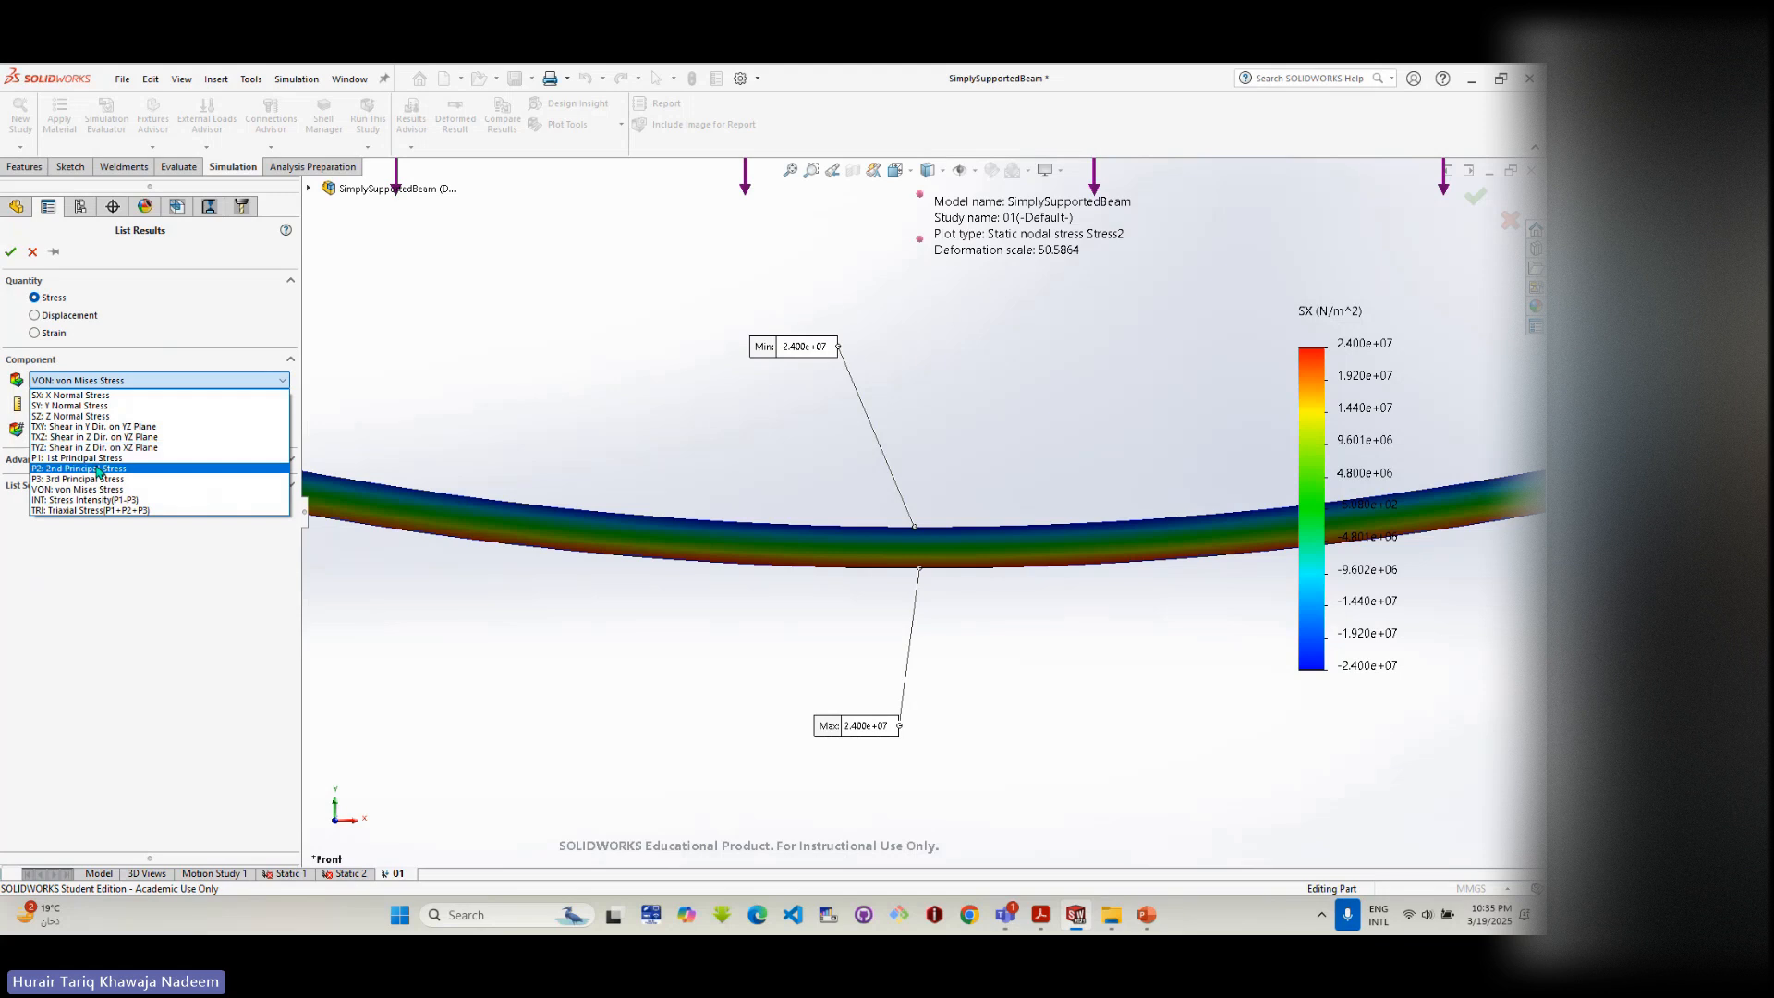
- List nodal X normal stress referenced to the Front Plane for absolute maximum values within 5 percent, and enlarge the results list
left_click(100, 396)
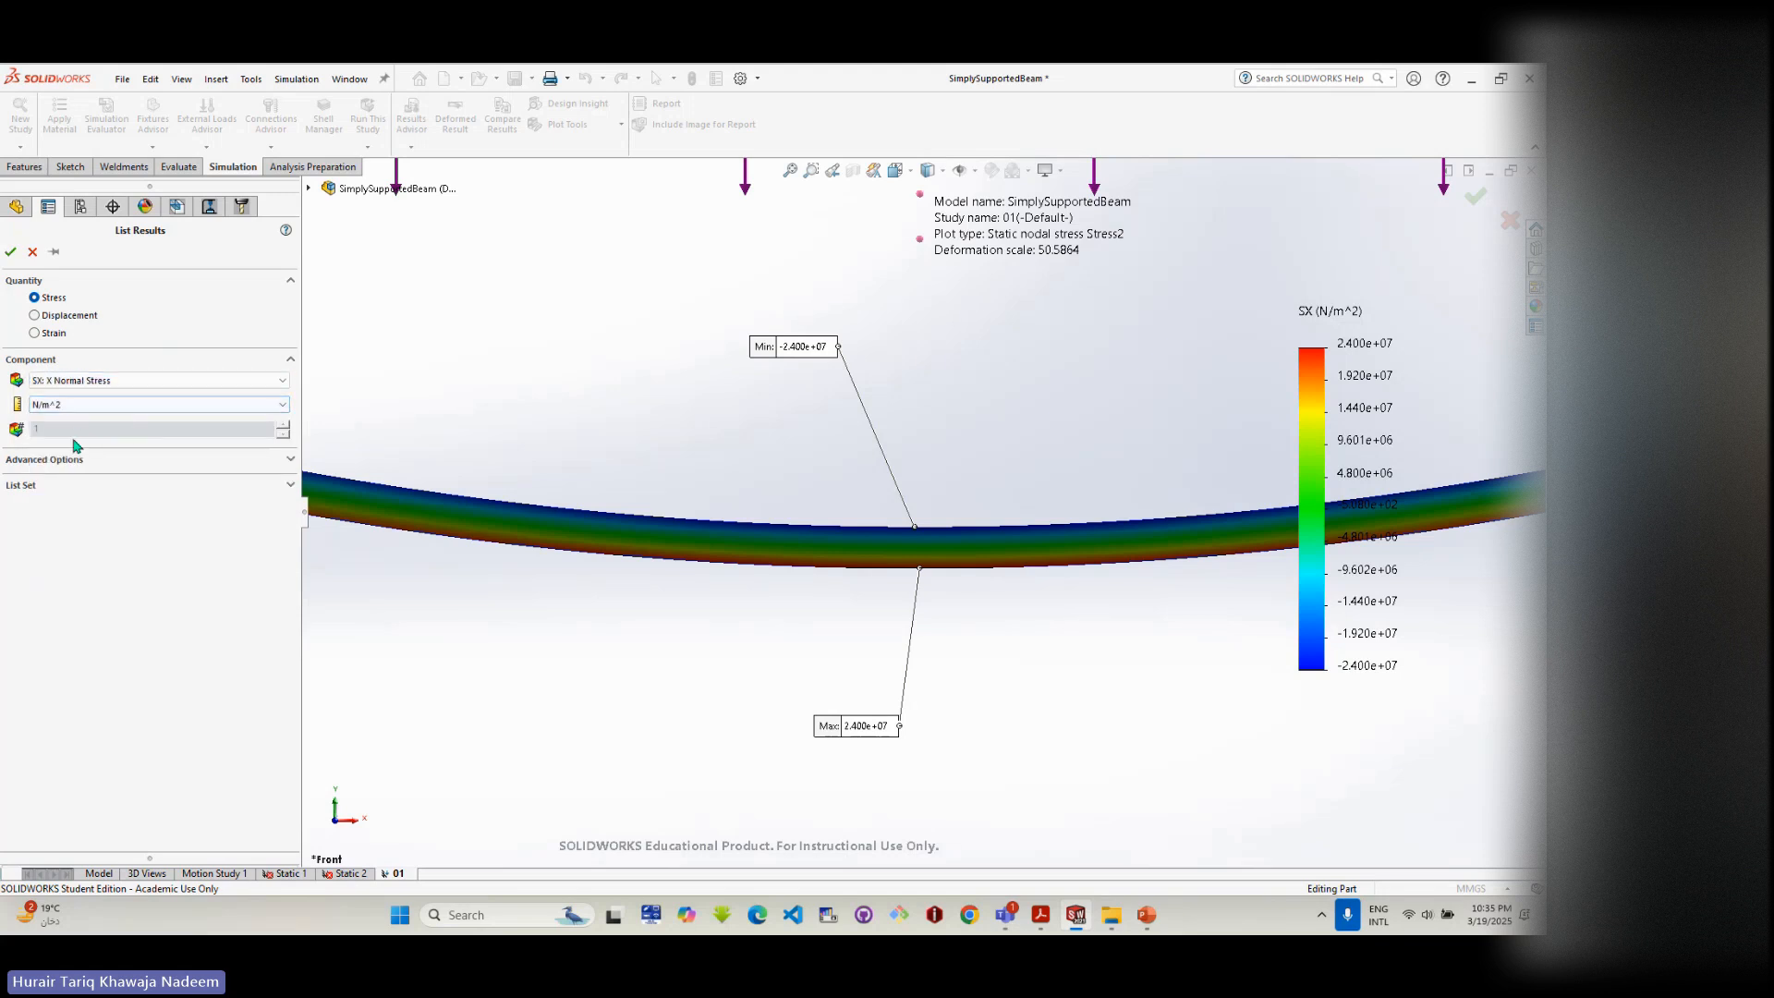
left_click(290, 459)
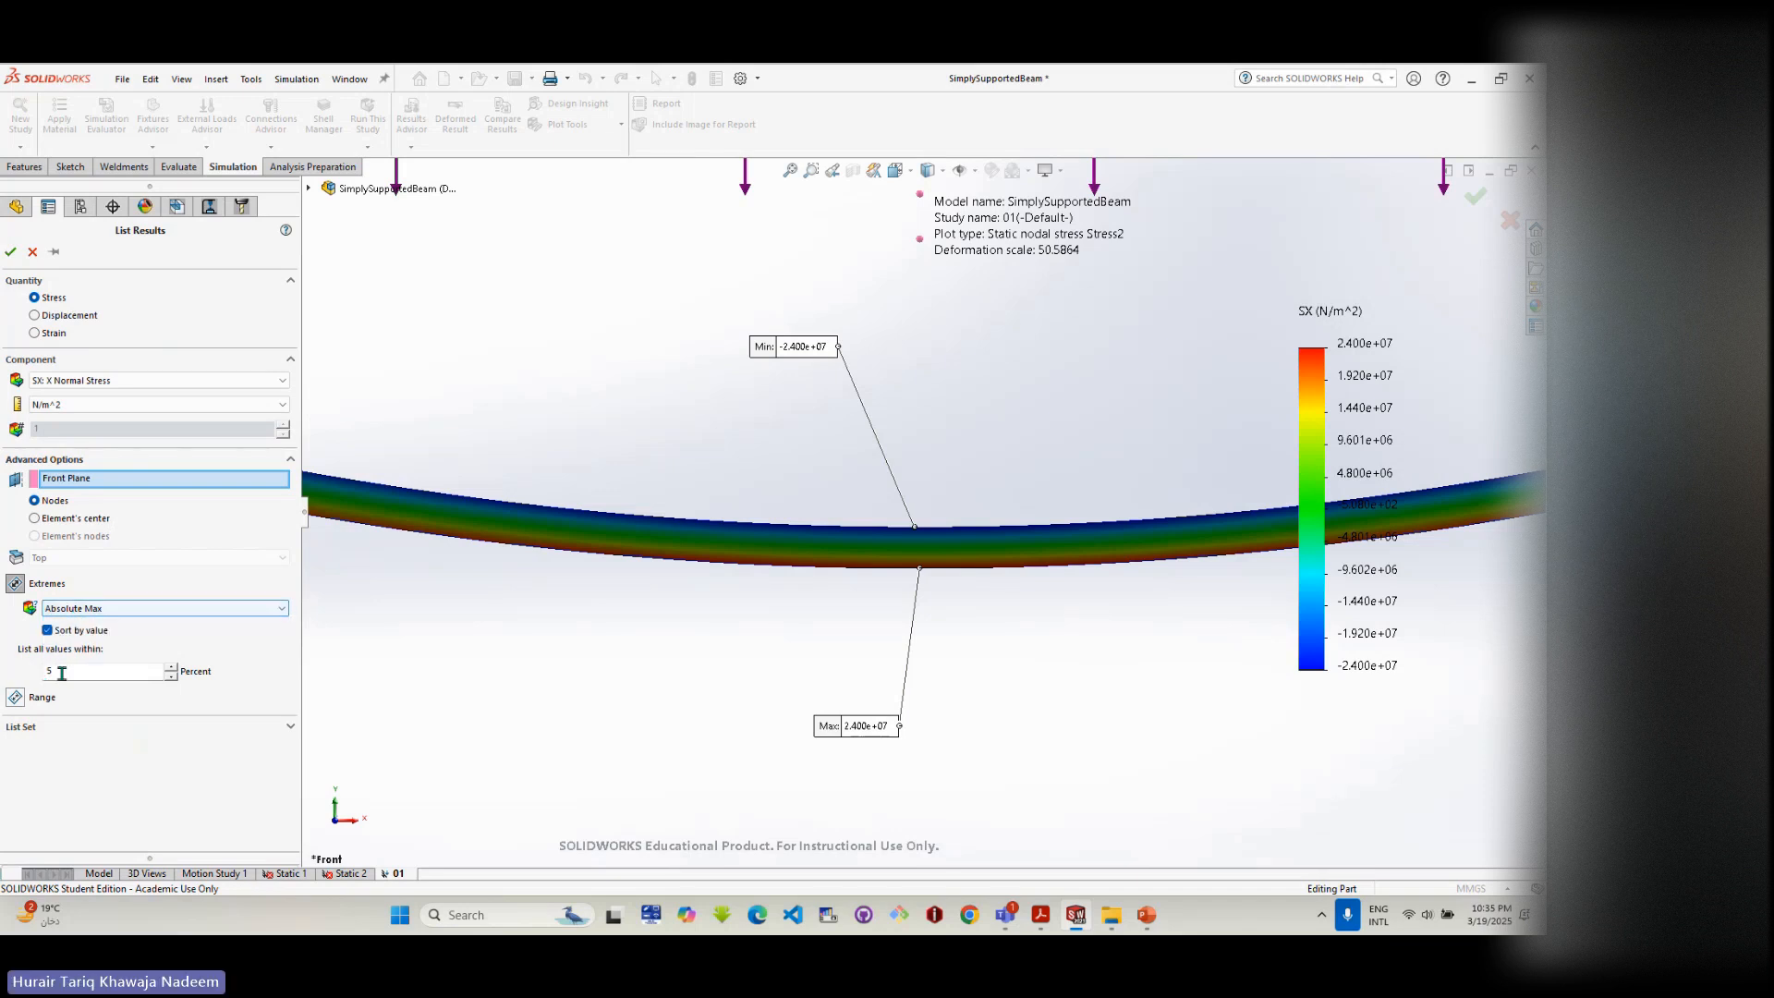
left_click(12, 258)
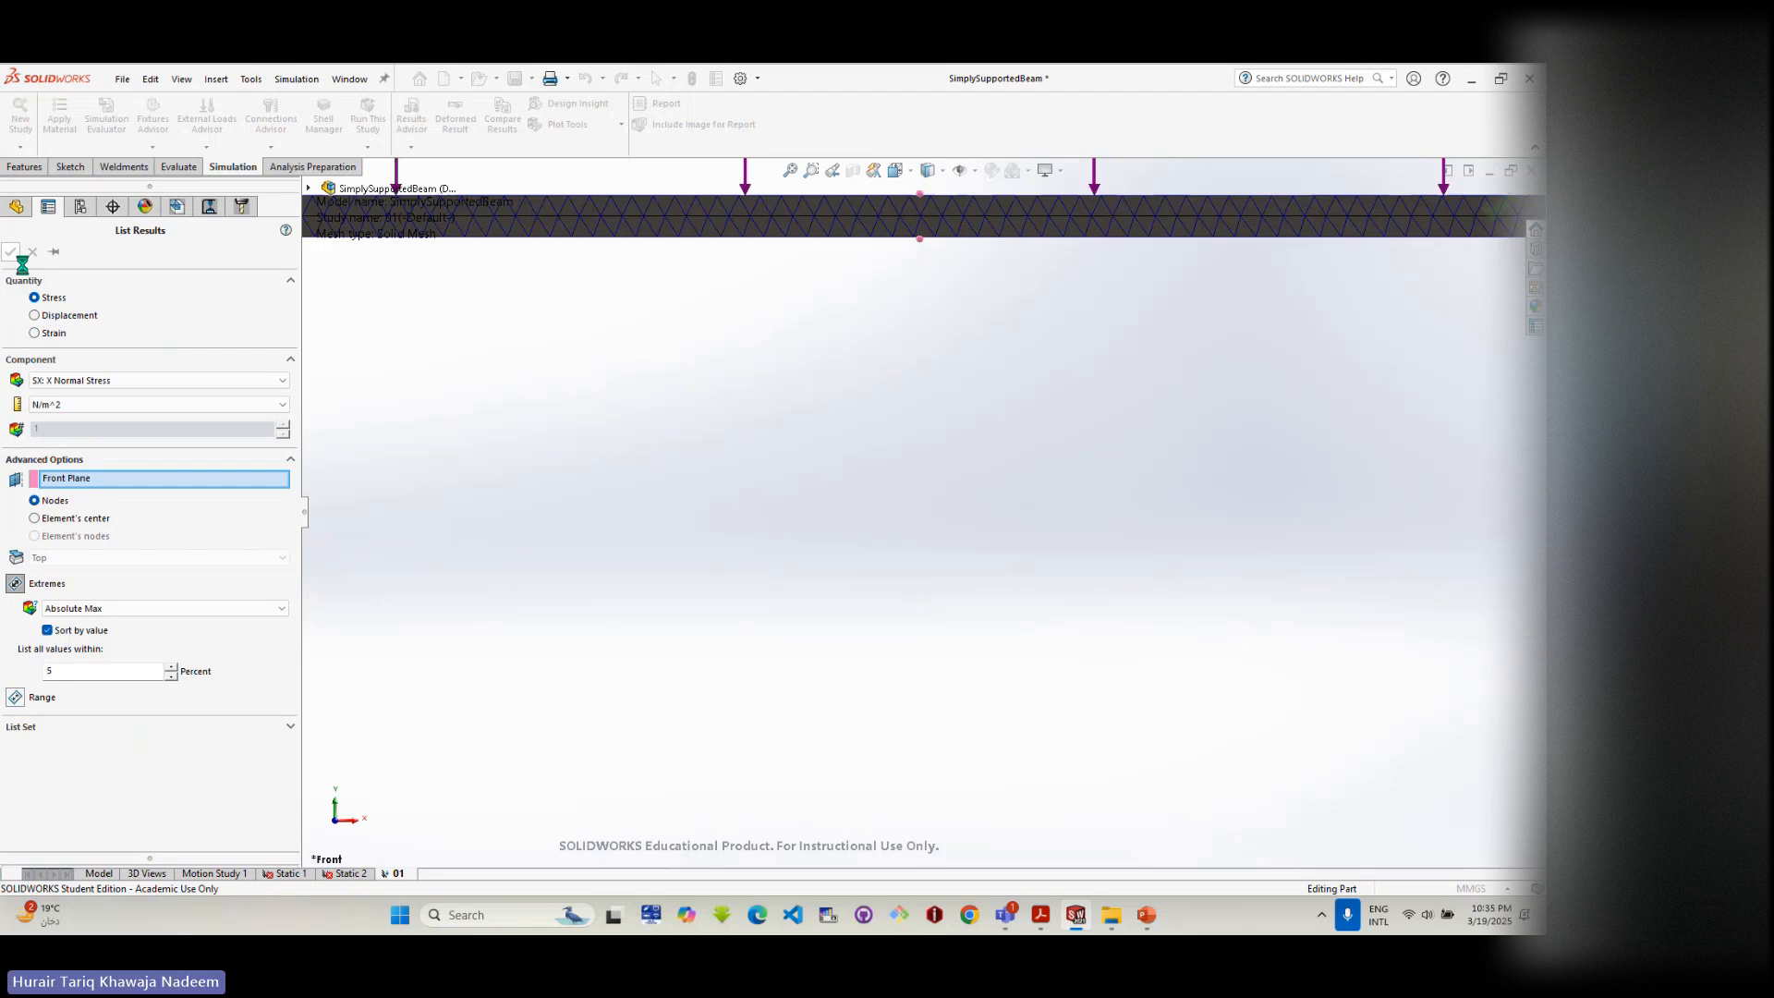
left_click_drag(314, 335, 314, 828)
- Compare the largest tensile and largest compressive X normal stresses at the two ends of the node list
scroll(208, 397, "down", 15)
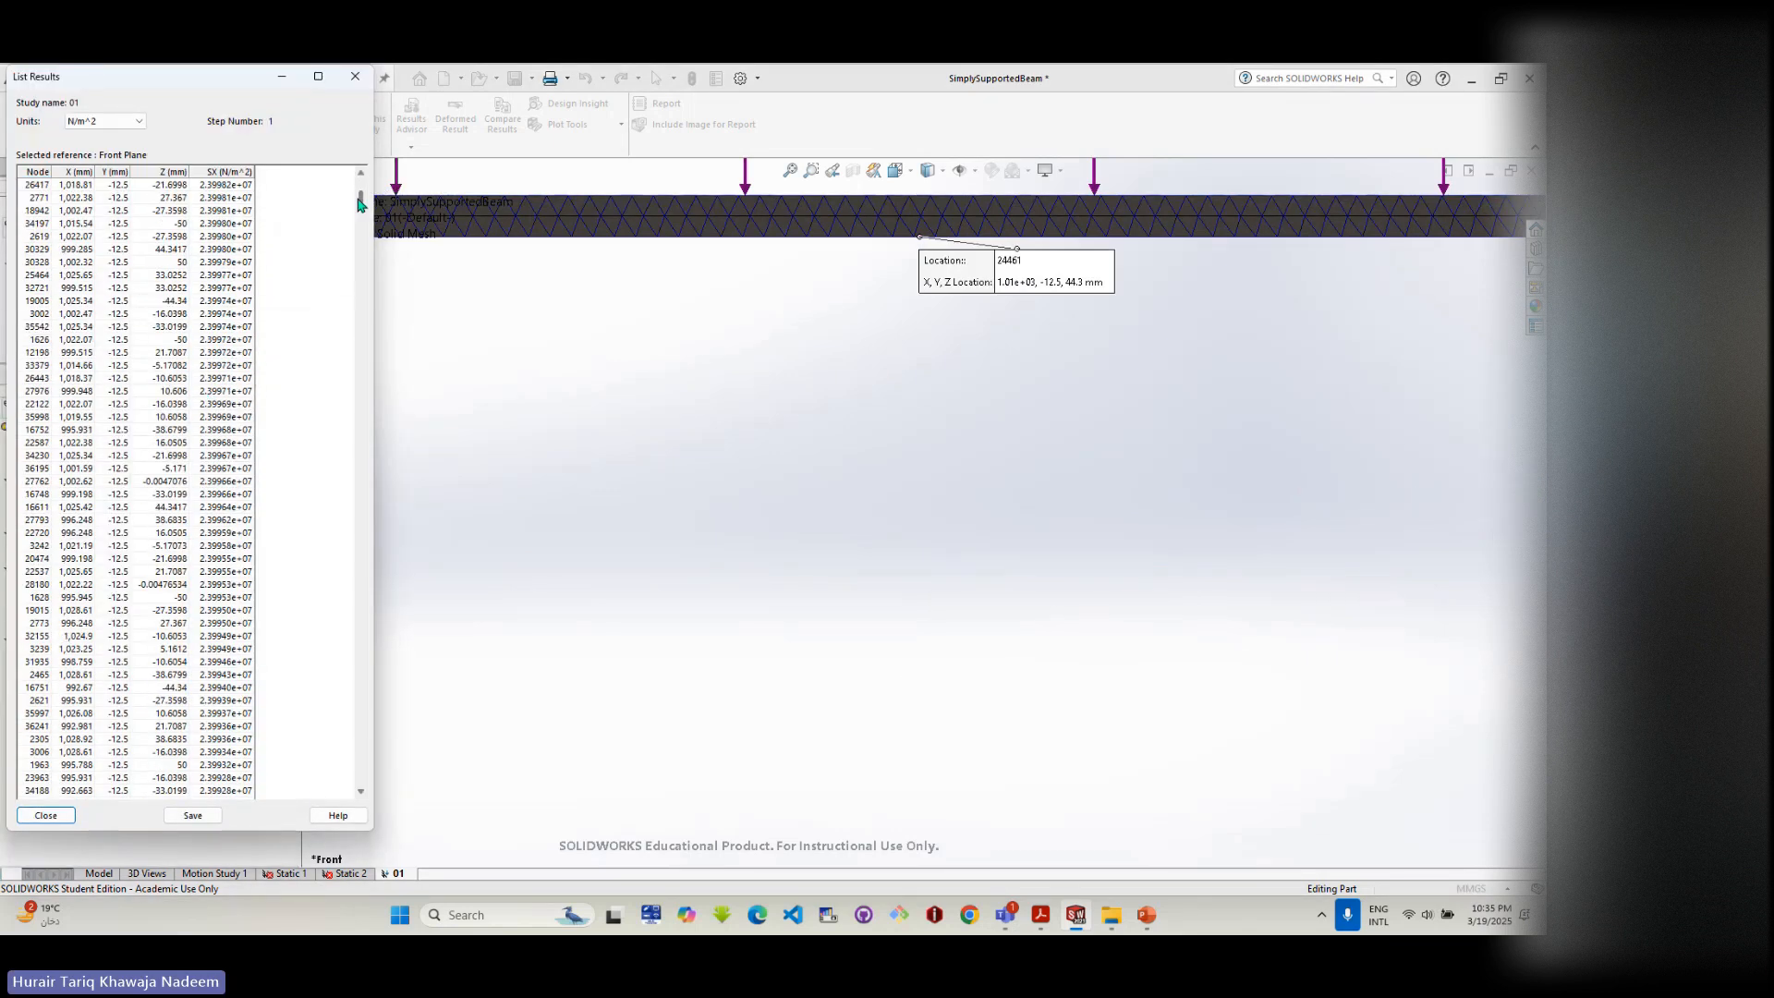
scroll(226, 296, "down", 15)
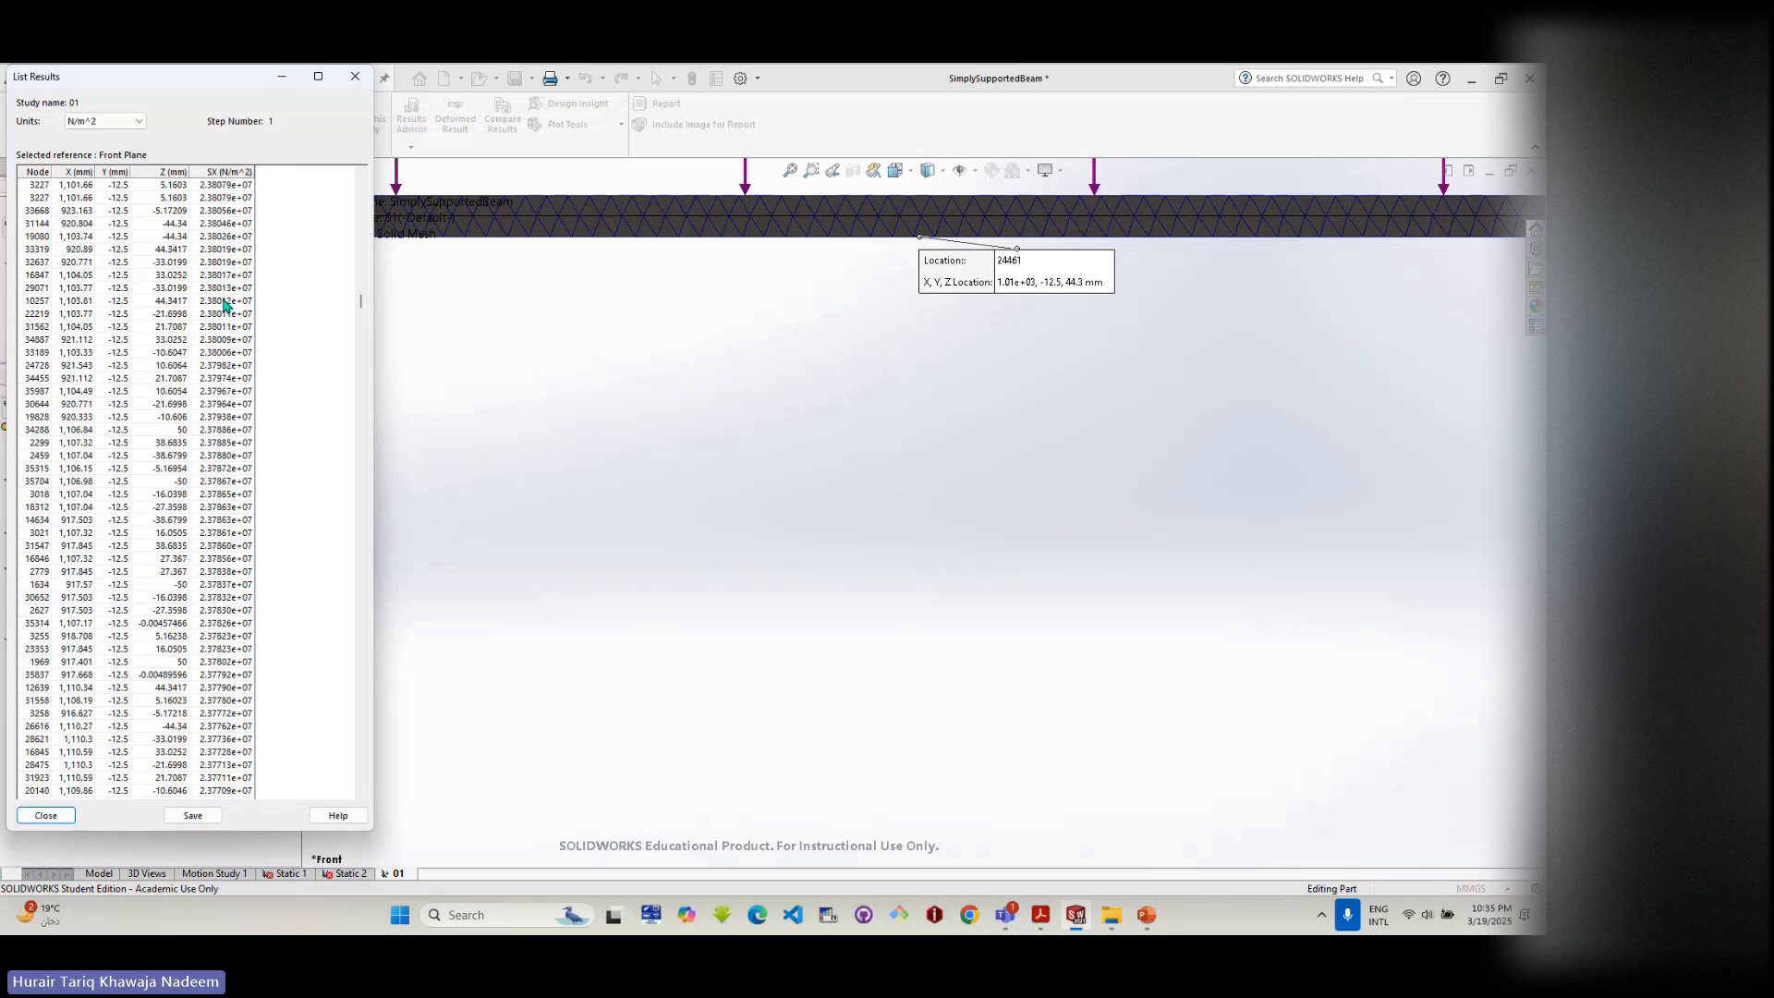
left_click_drag(362, 307, 353, 163)
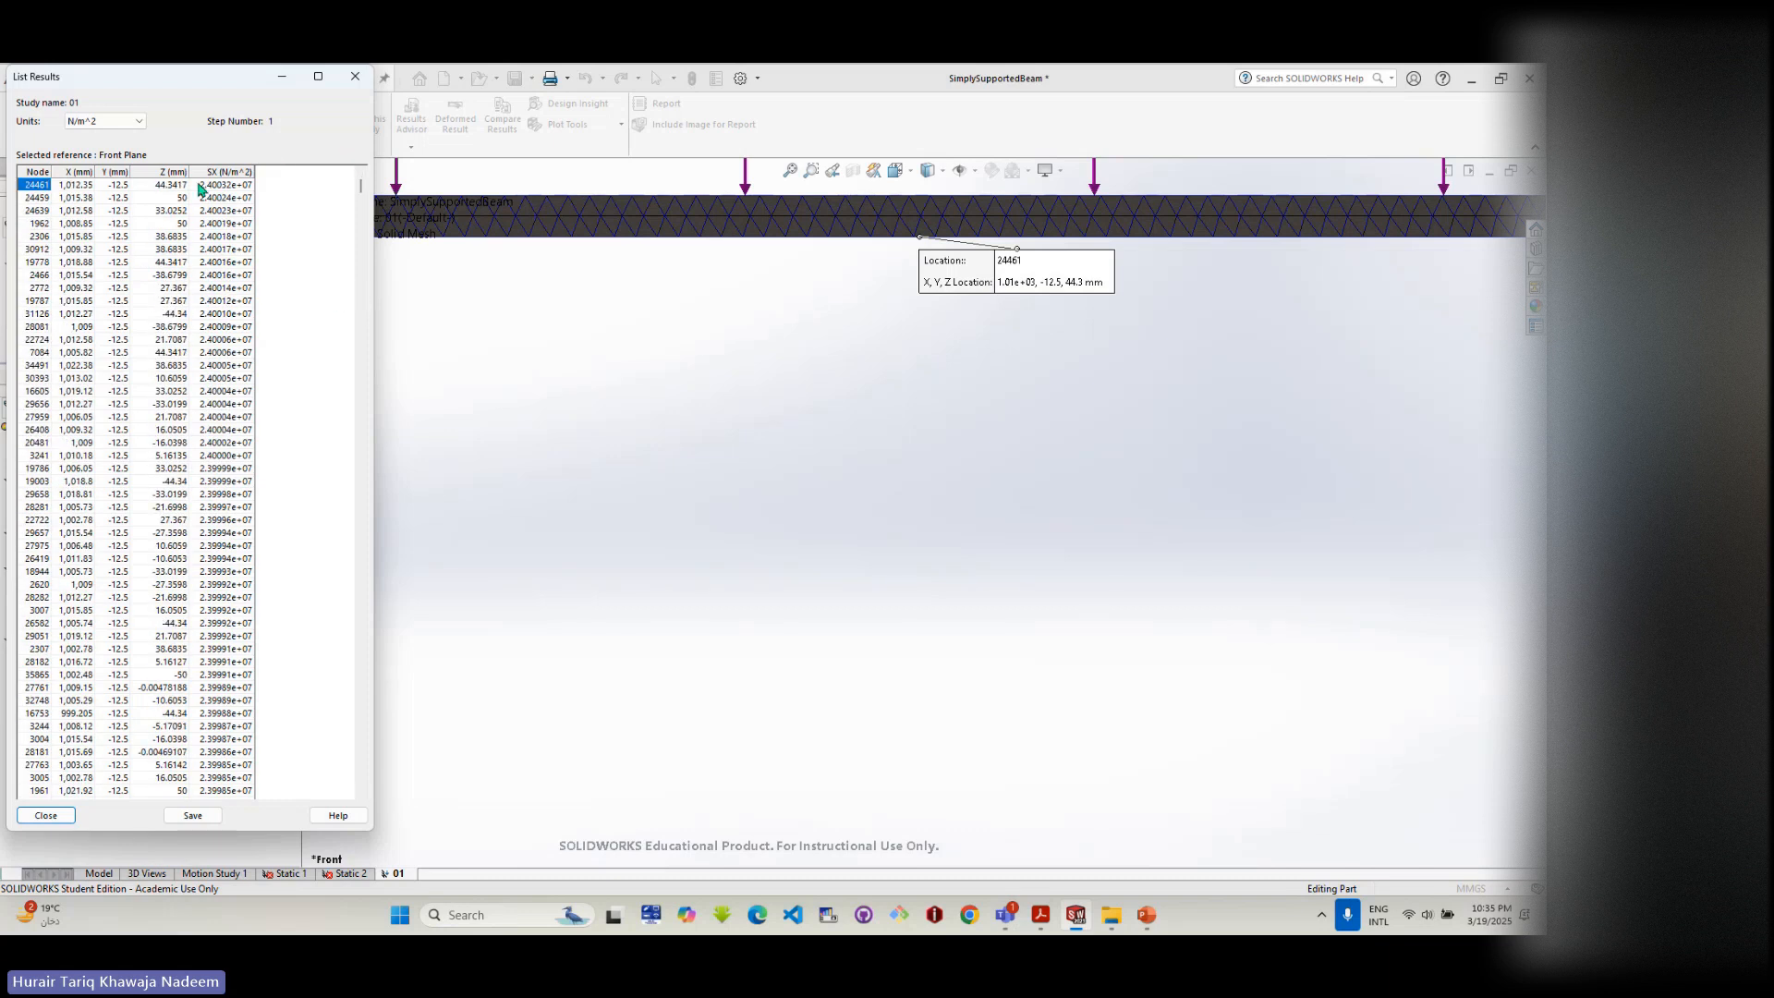
left_click(222, 188)
left_click_drag(362, 194, 356, 802)
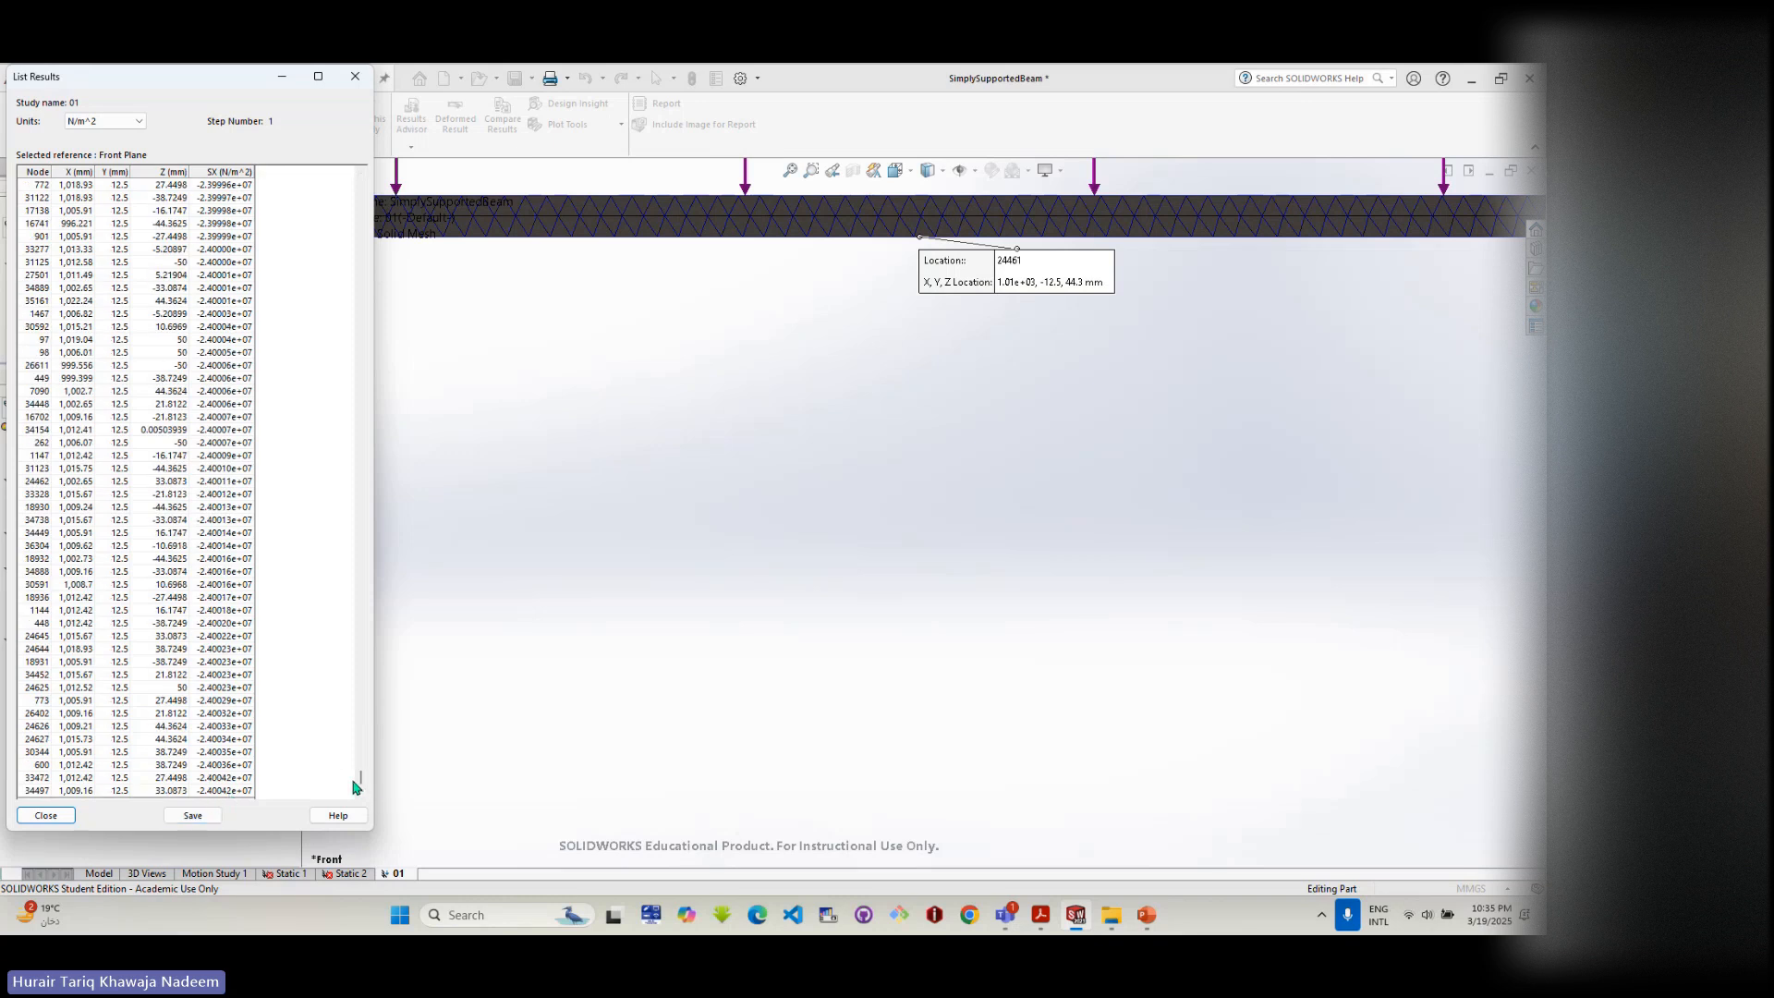
- Examine the node list around the switch from tensile to compressive stress, and close the results list
left_click_drag(361, 782, 357, 642)
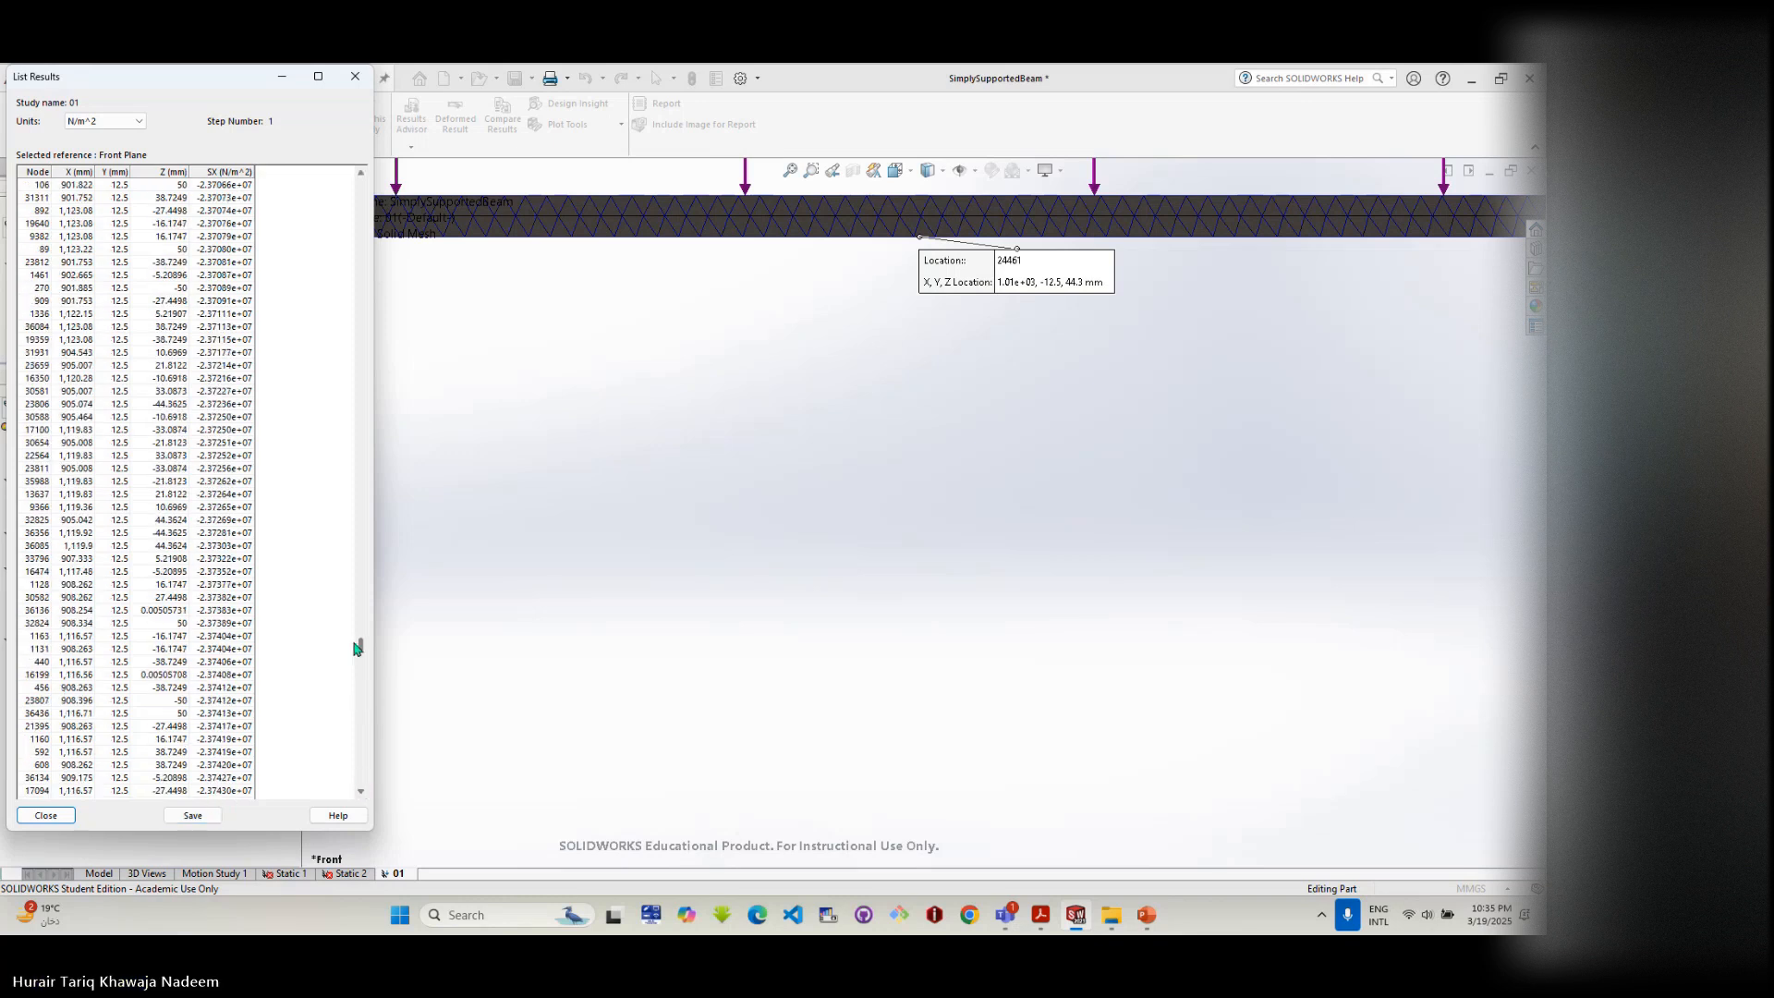
scroll(320, 571, "up", 10)
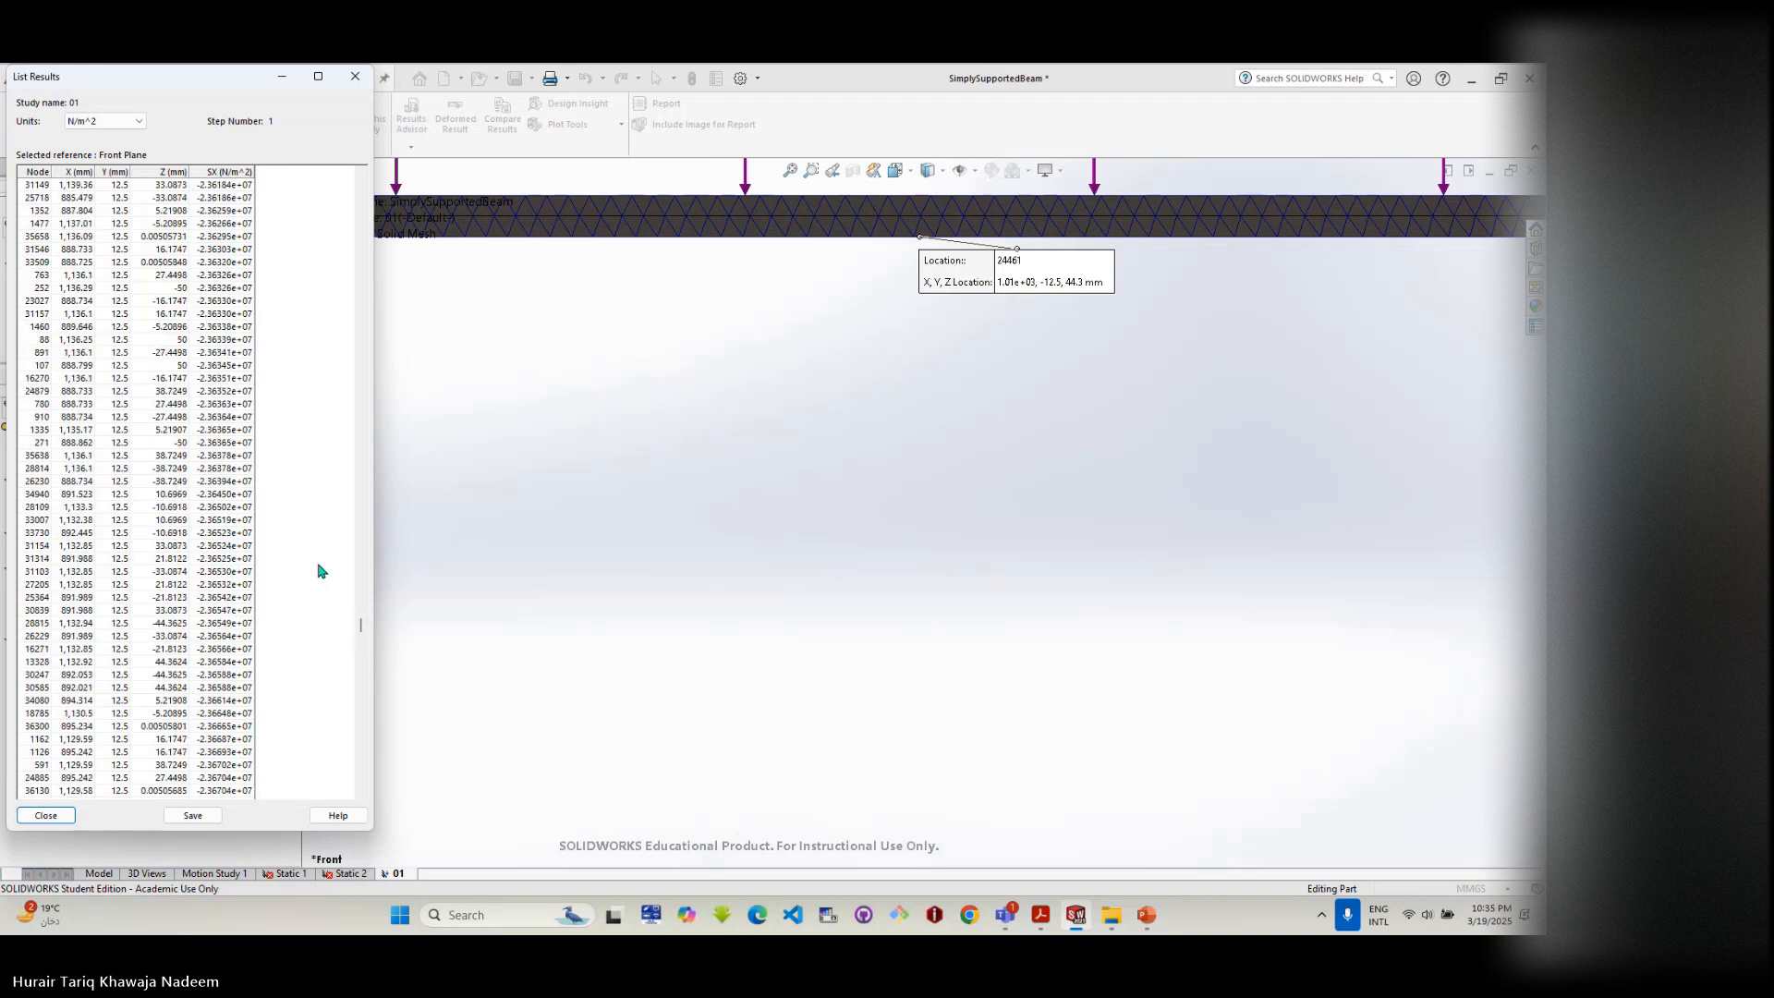
scroll(321, 570, "up", 10)
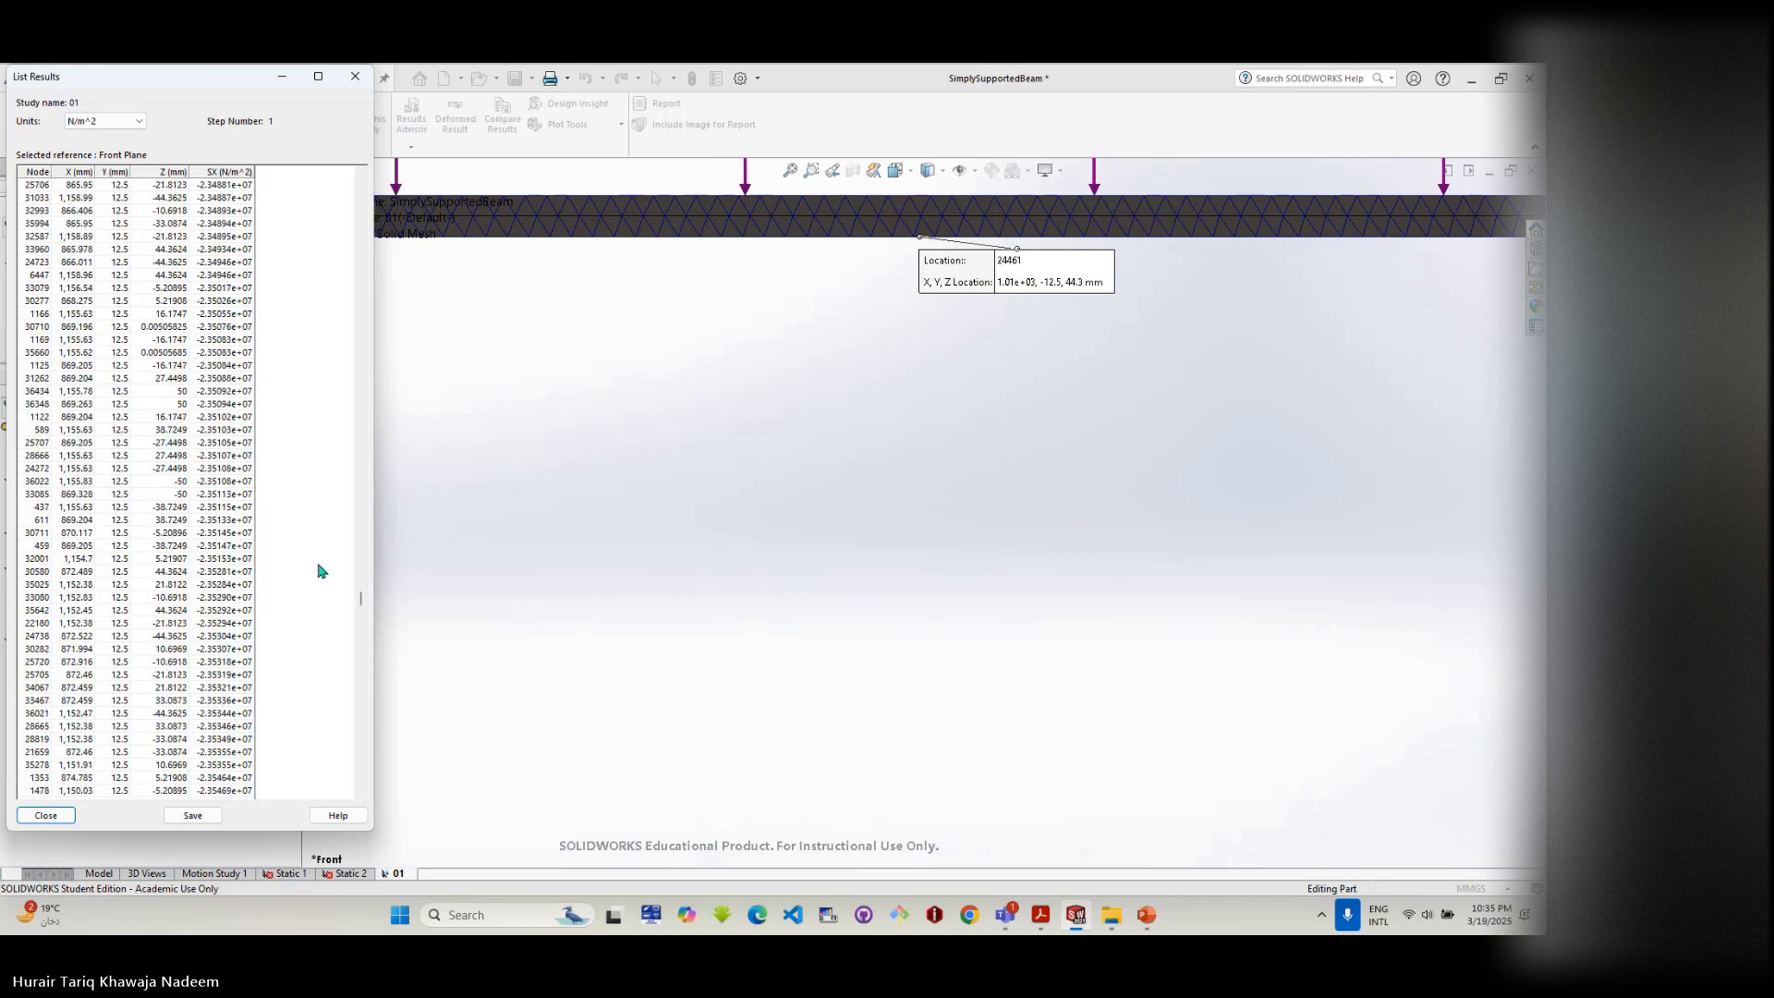
scroll(321, 571, "up", 15)
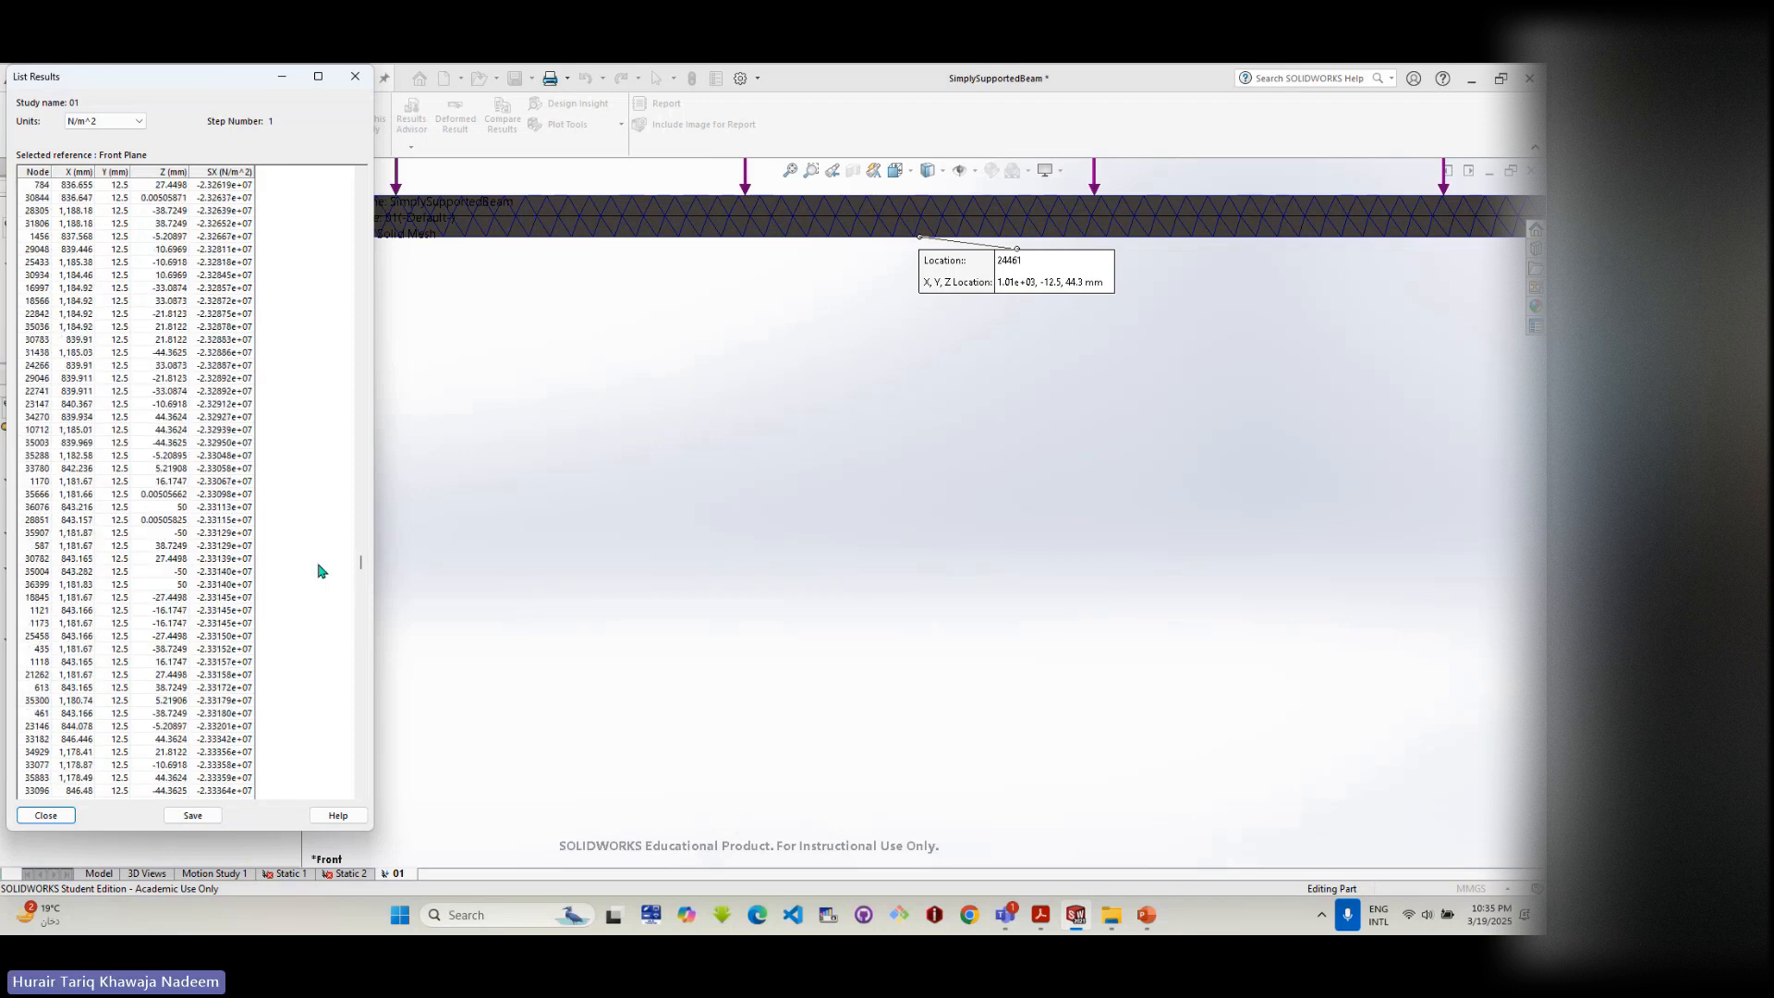
scroll(360, 387, "up", 10)
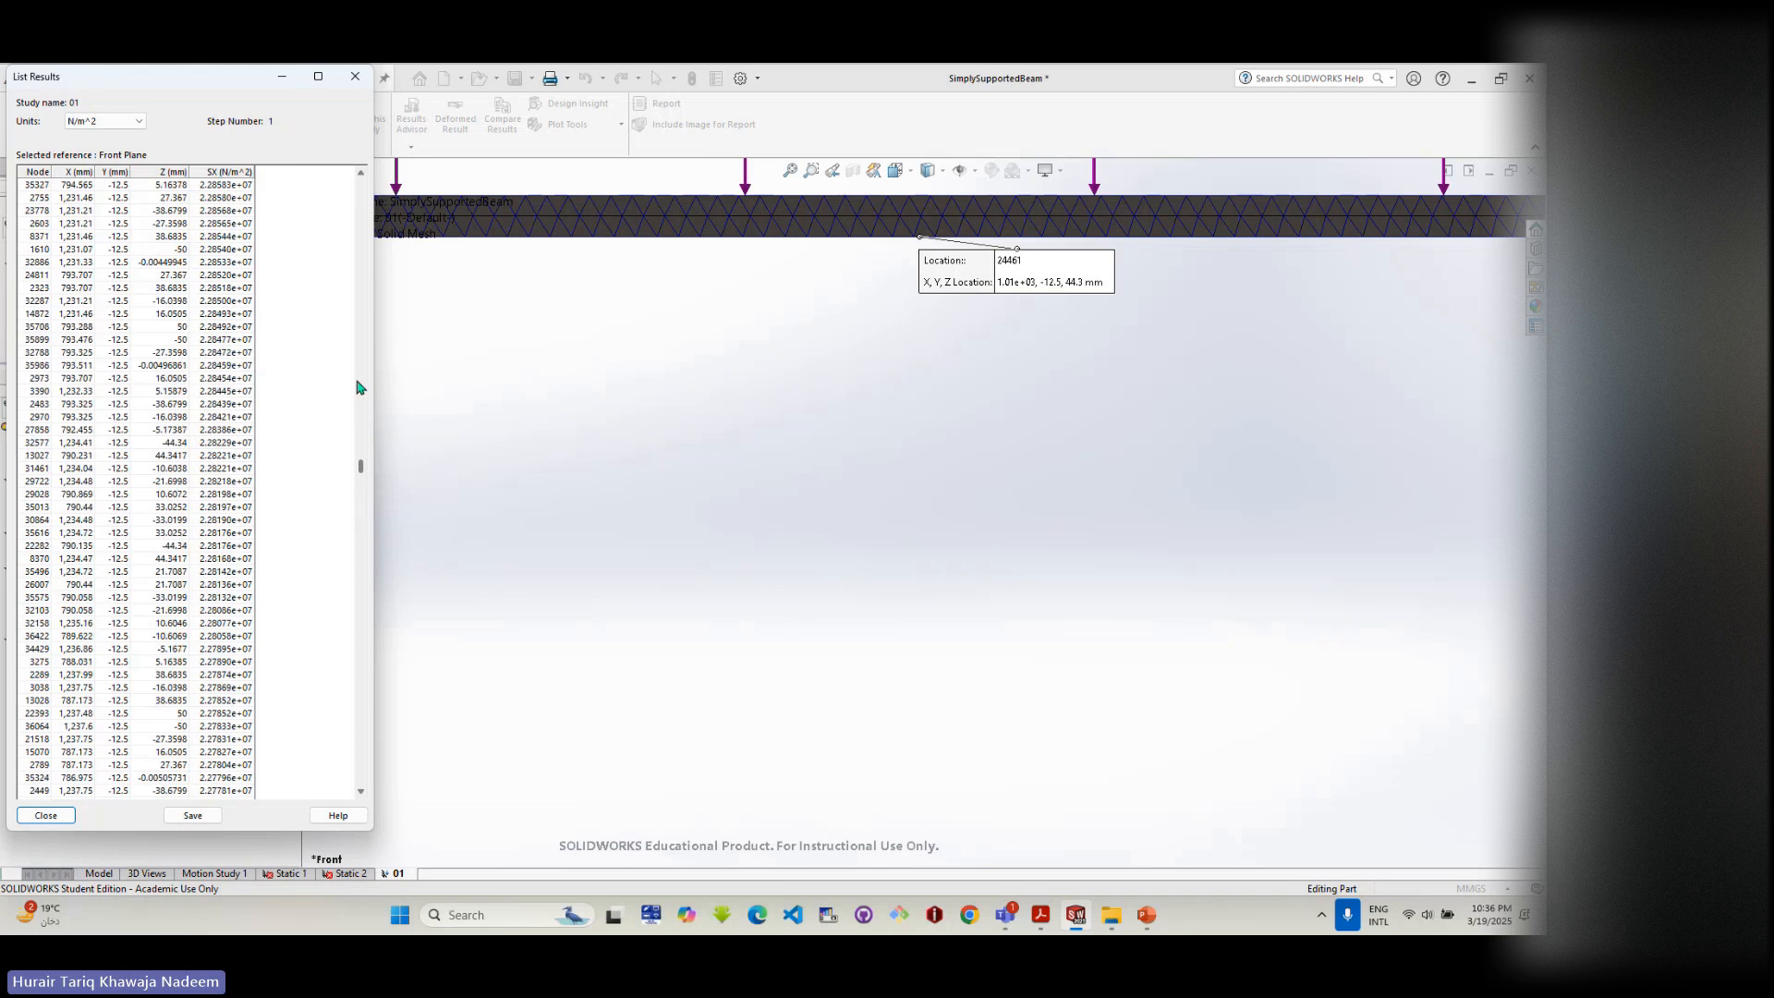
scroll(352, 554, "down", 15)
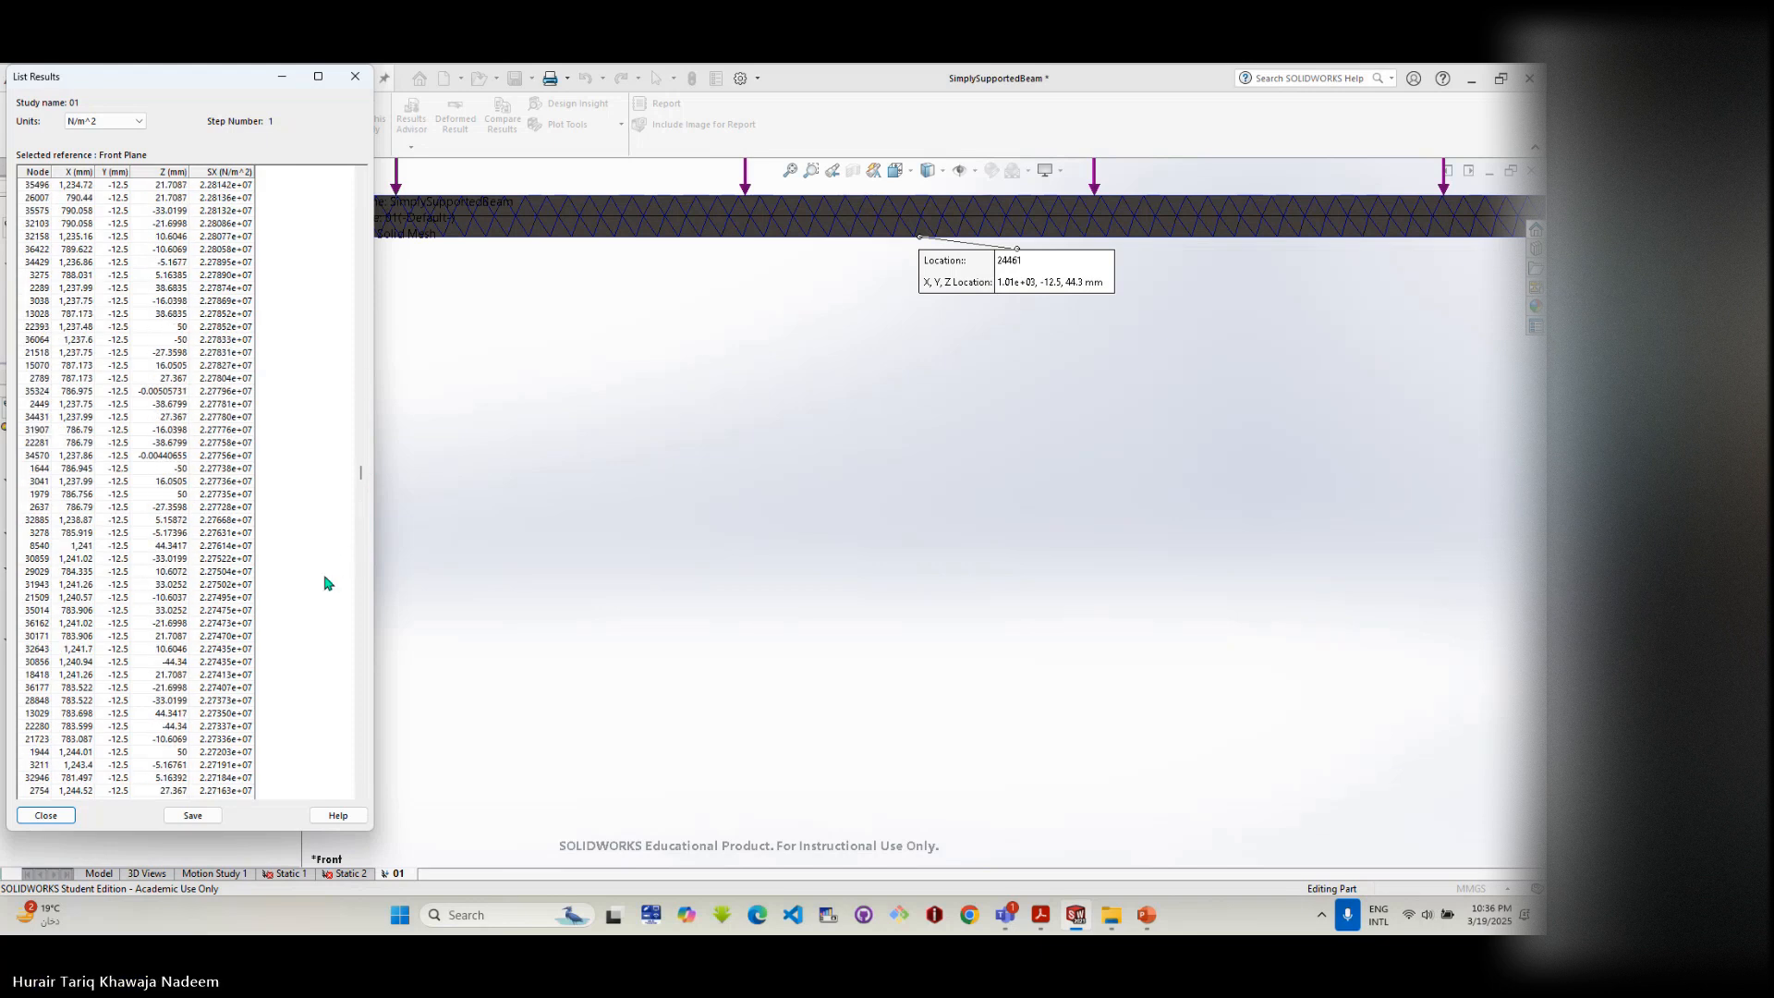
scroll(323, 583, "down", 6)
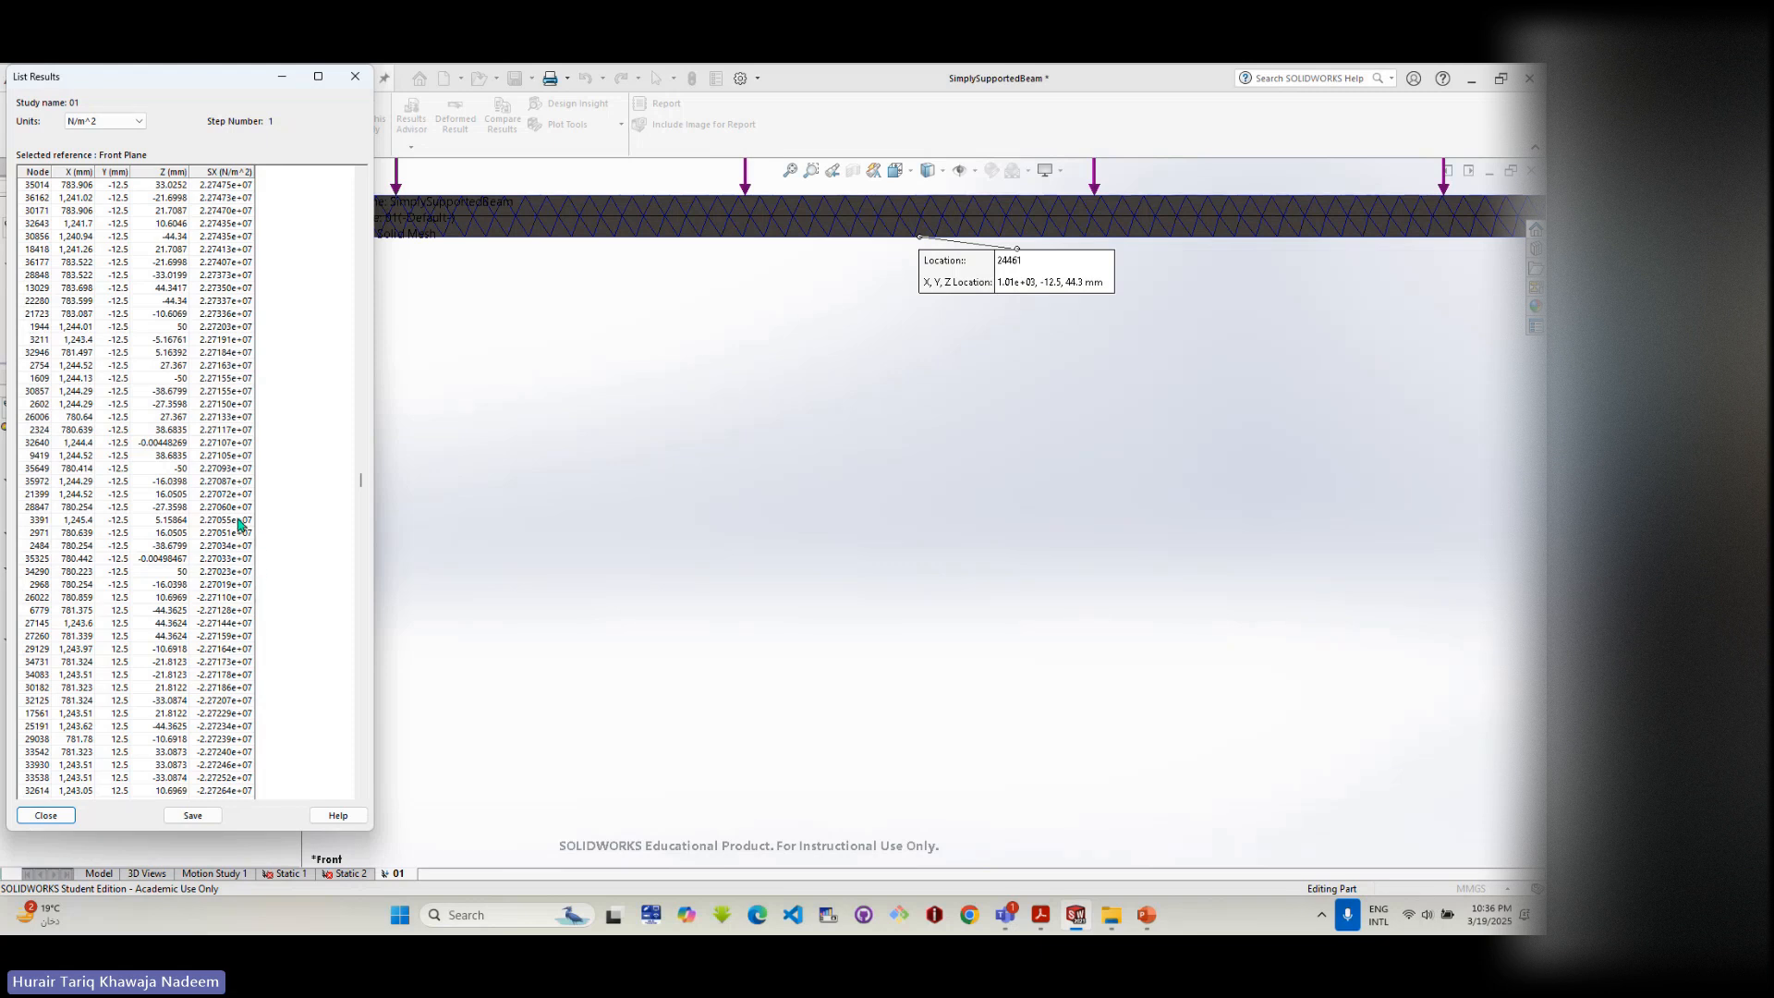
scroll(241, 542, "down", 20)
scroll(231, 542, "down", 15)
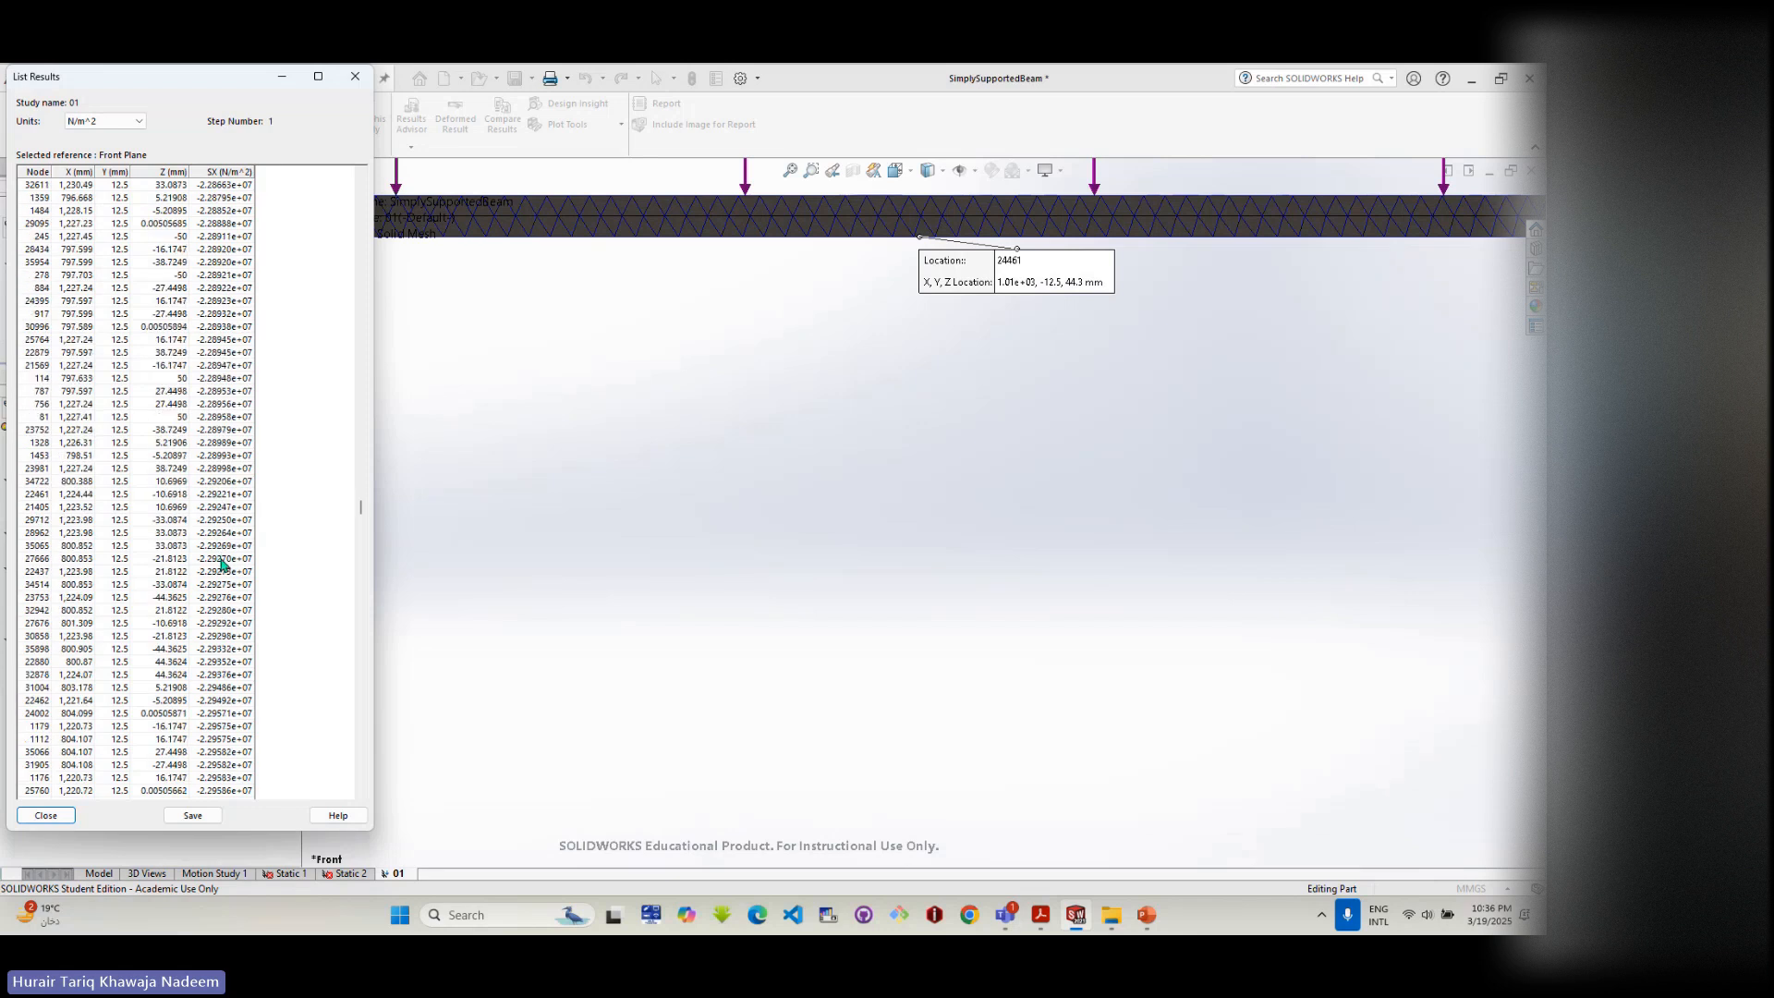
left_click(355, 75)
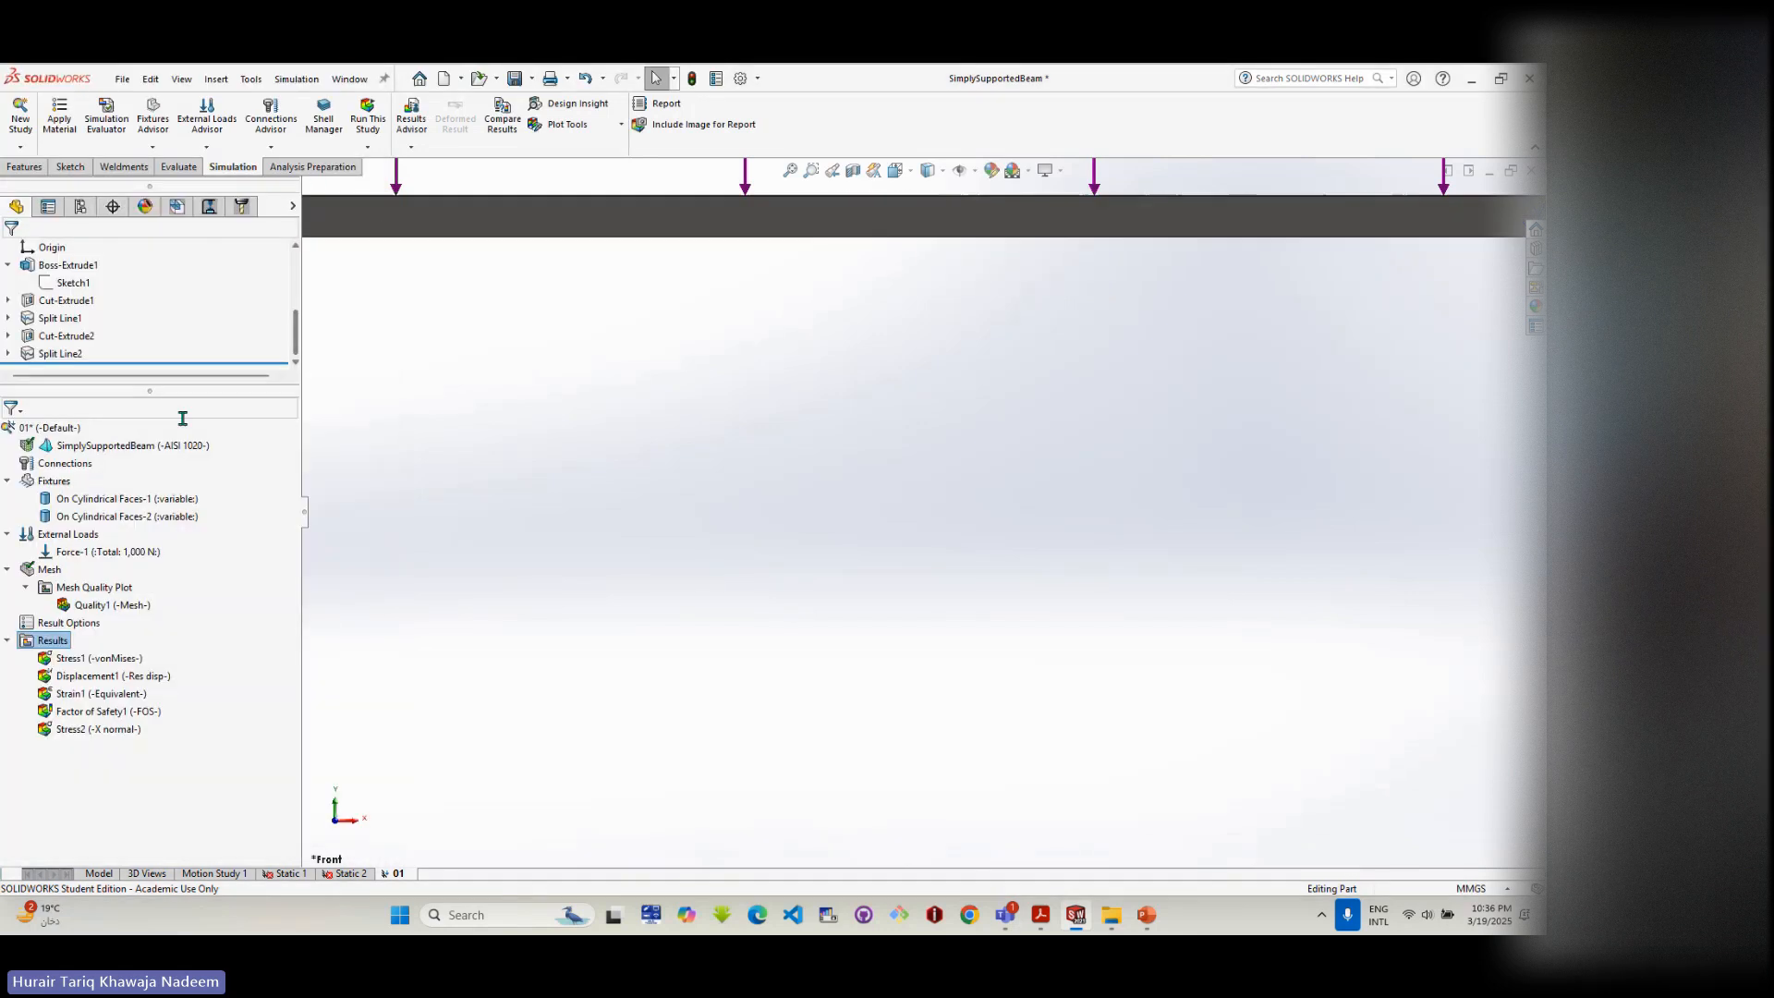
- List nodal X normal stress in N/m^2 again with a wider percentage of the absolute maximum, and enlarge the results list
right_click(53, 641)
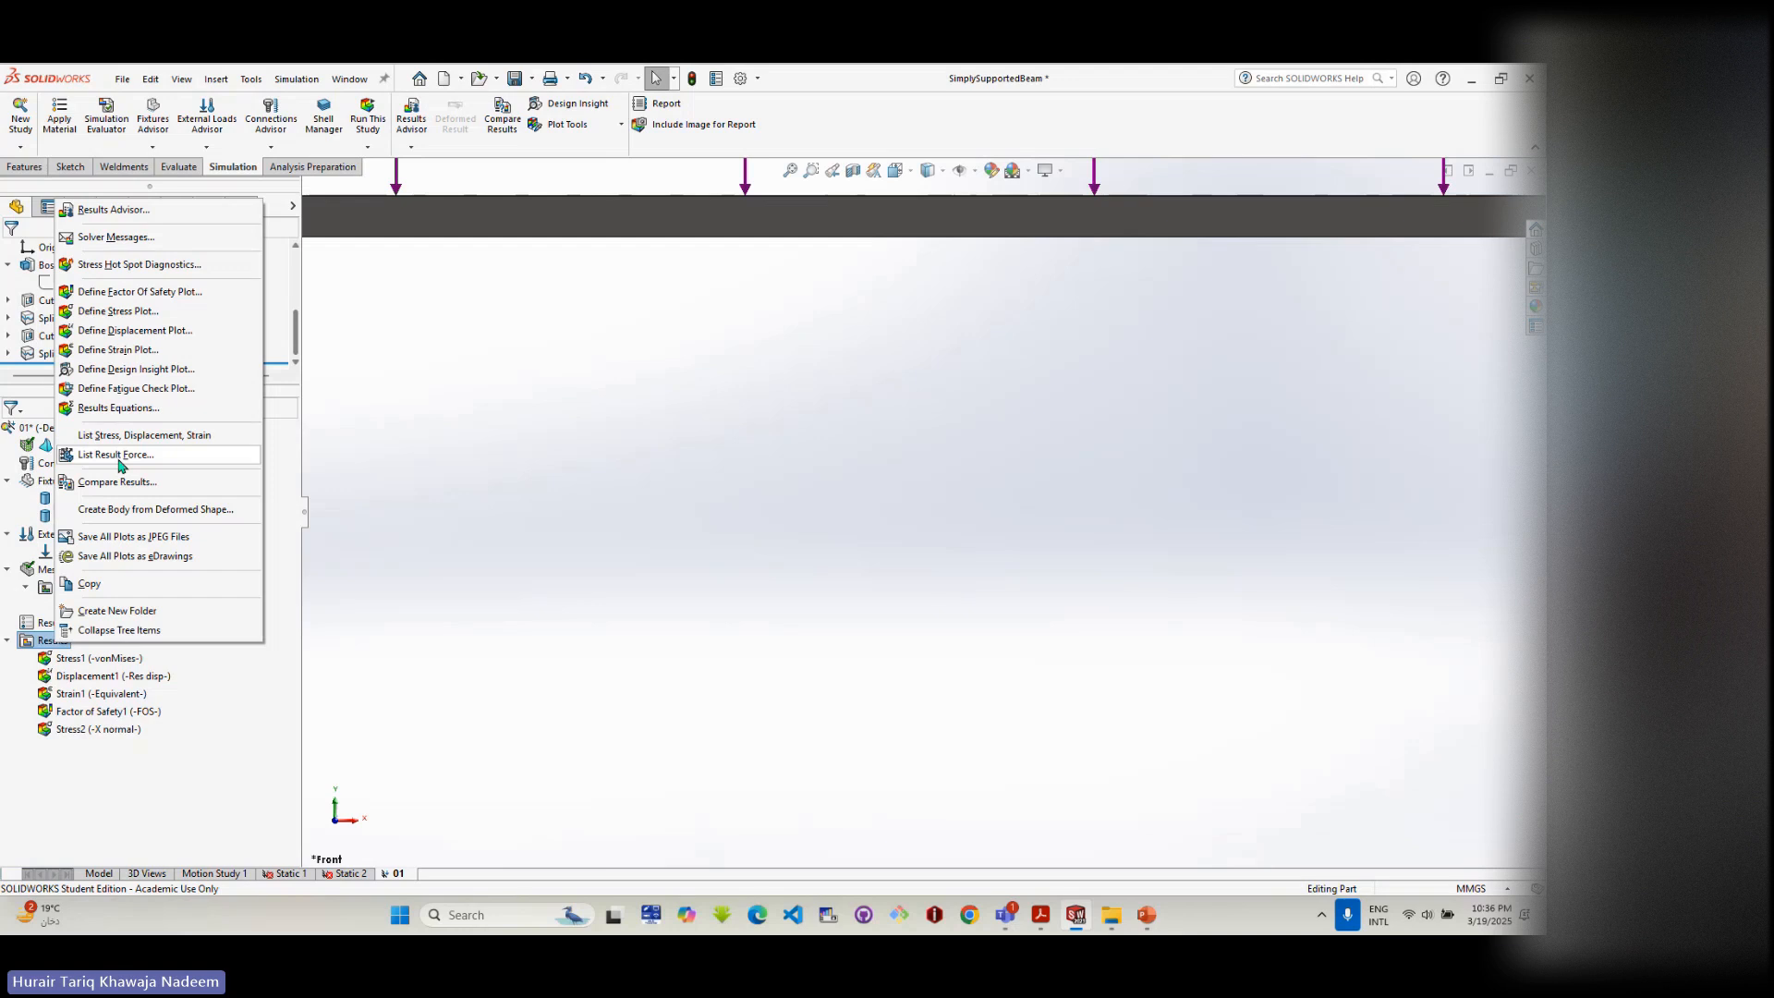
left_click(120, 434)
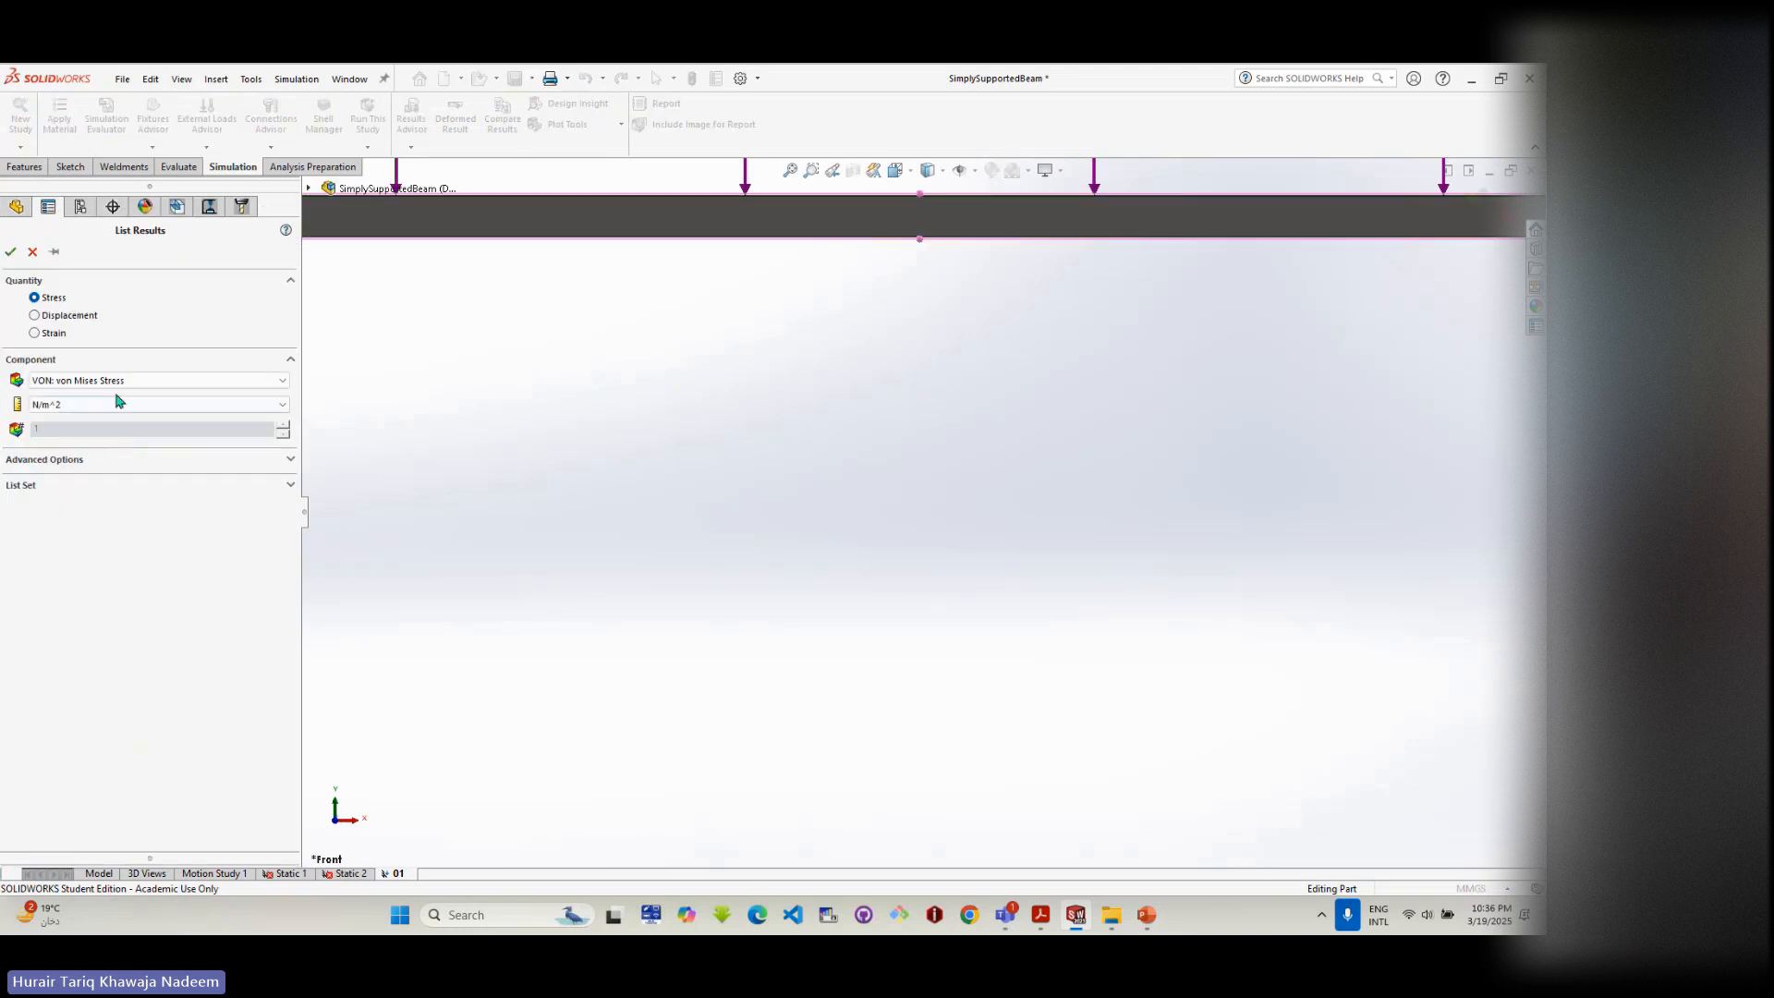
left_click(109, 380)
left_click(111, 403)
left_click(291, 461)
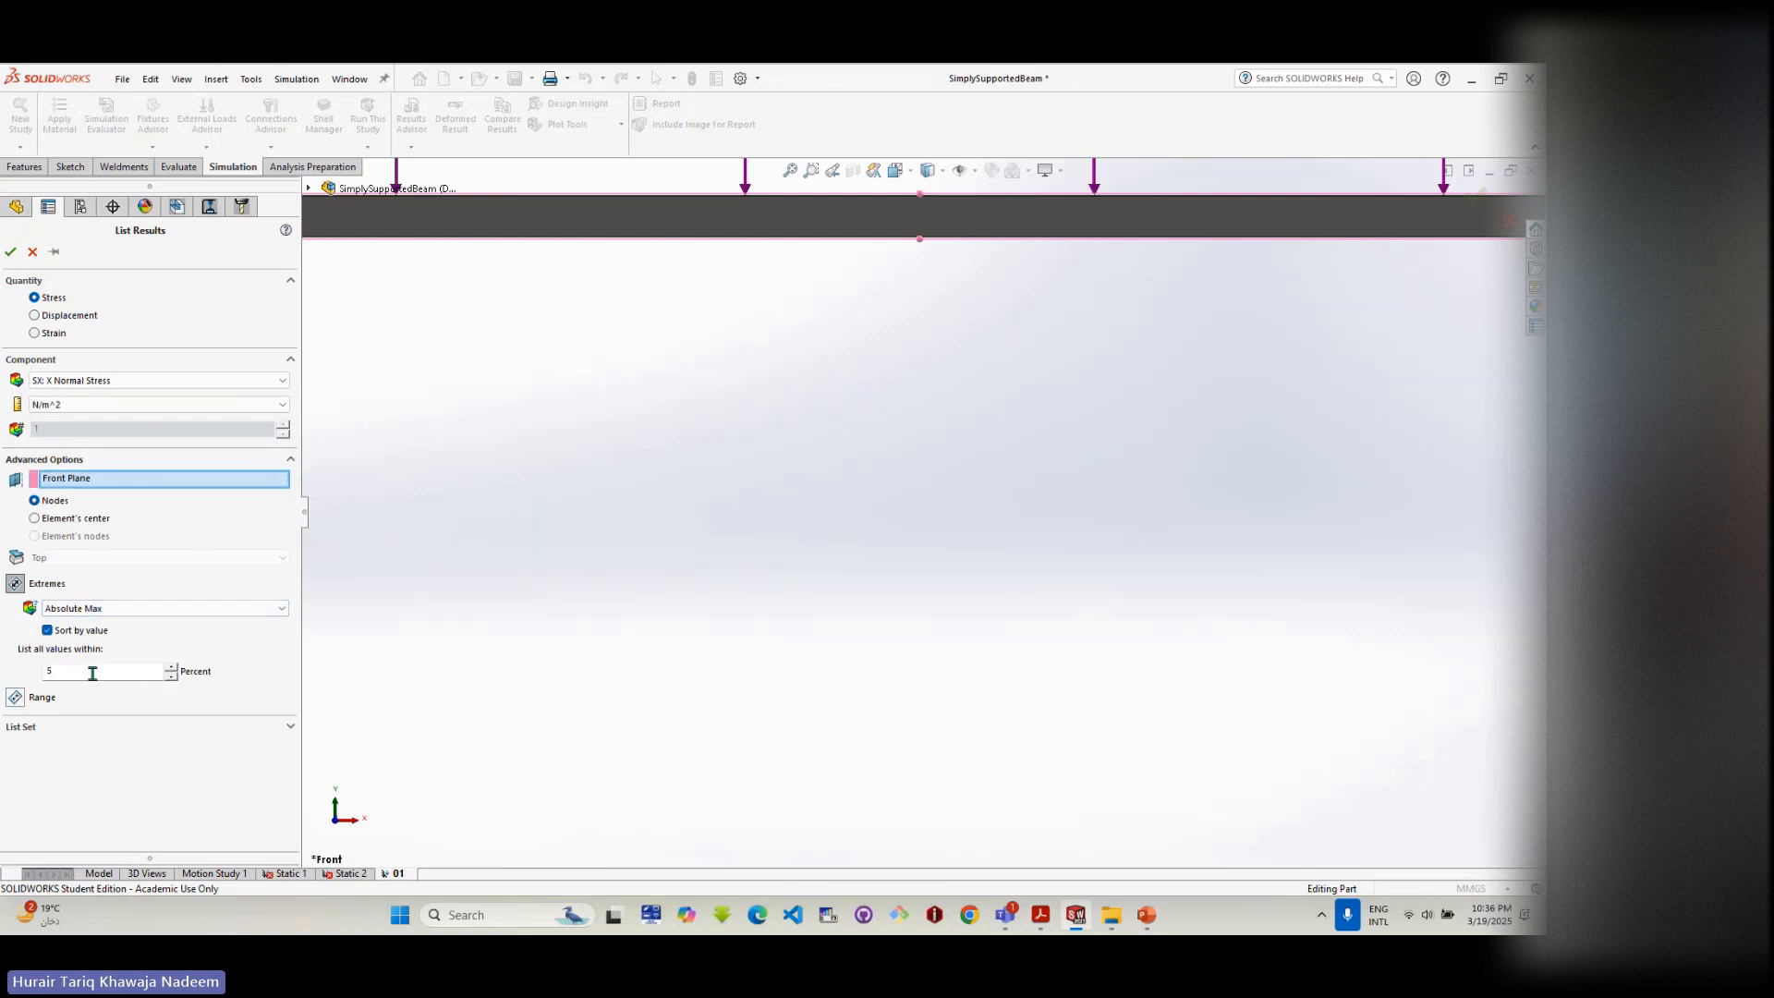
left_click_drag(71, 671, 32, 671)
left_click(9, 257)
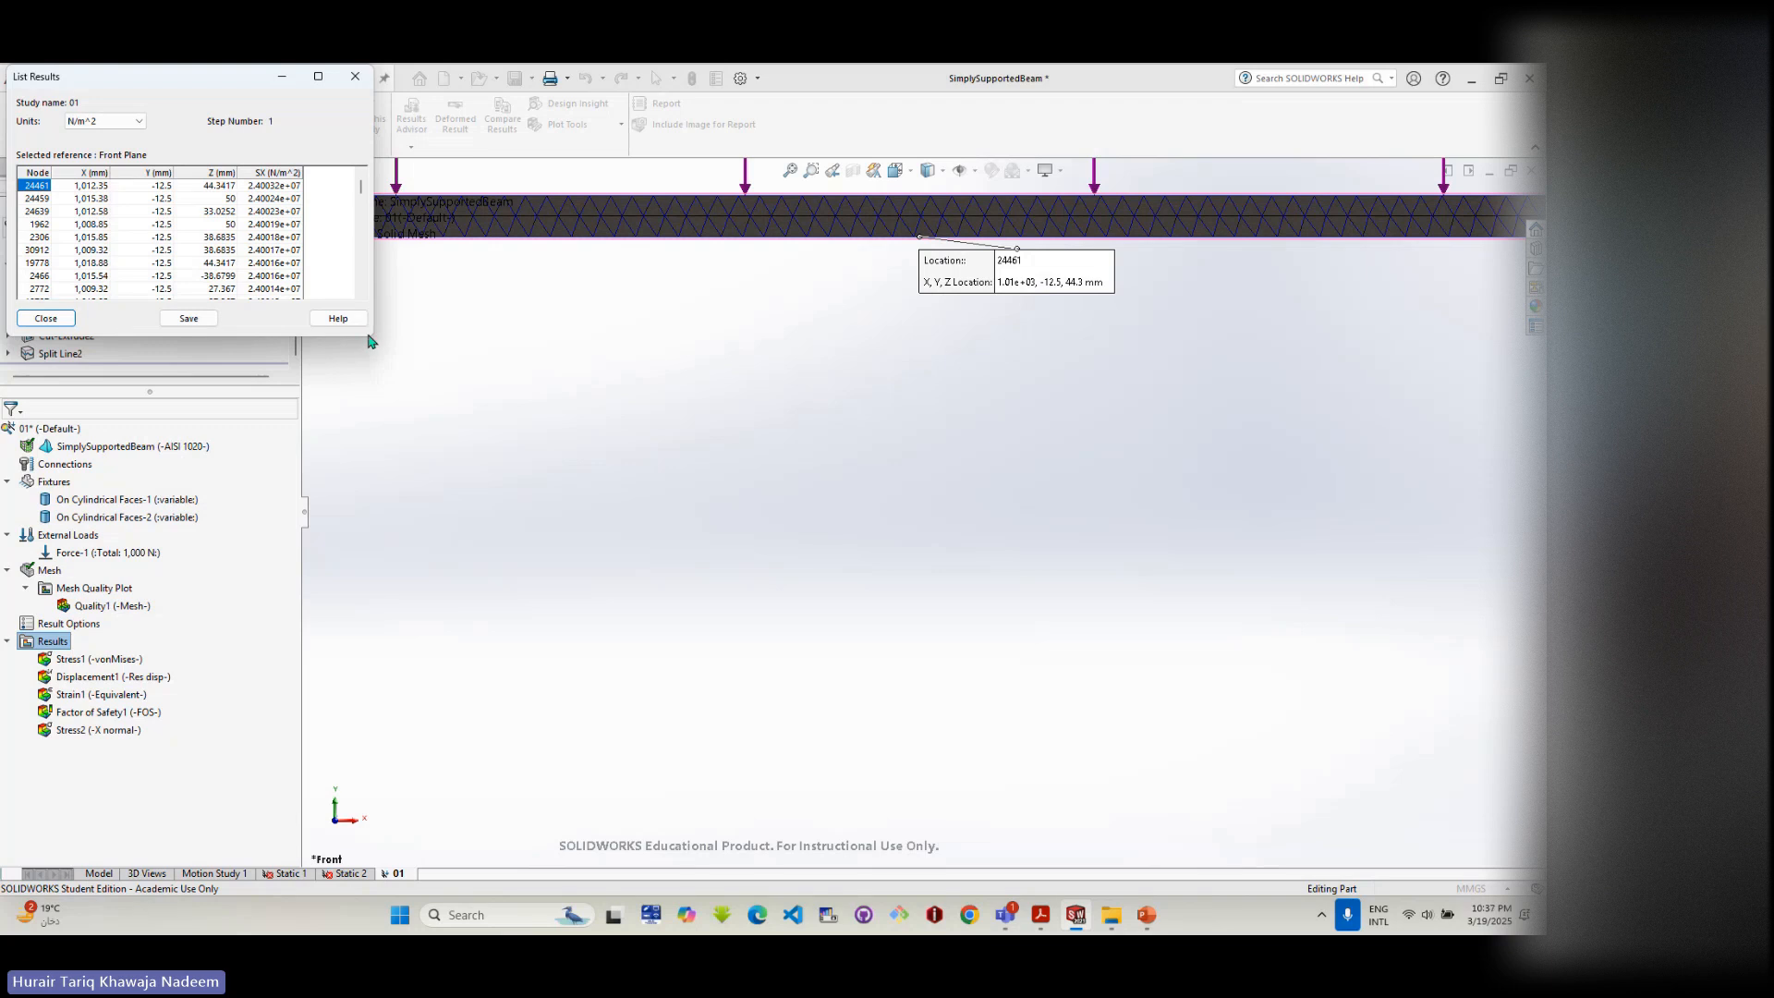
left_click_drag(375, 338, 482, 688)
- Examine how the X normal stress varies with node Y position from the maximum tensile values into the compressive values
scroll(260, 354, "down", 15)
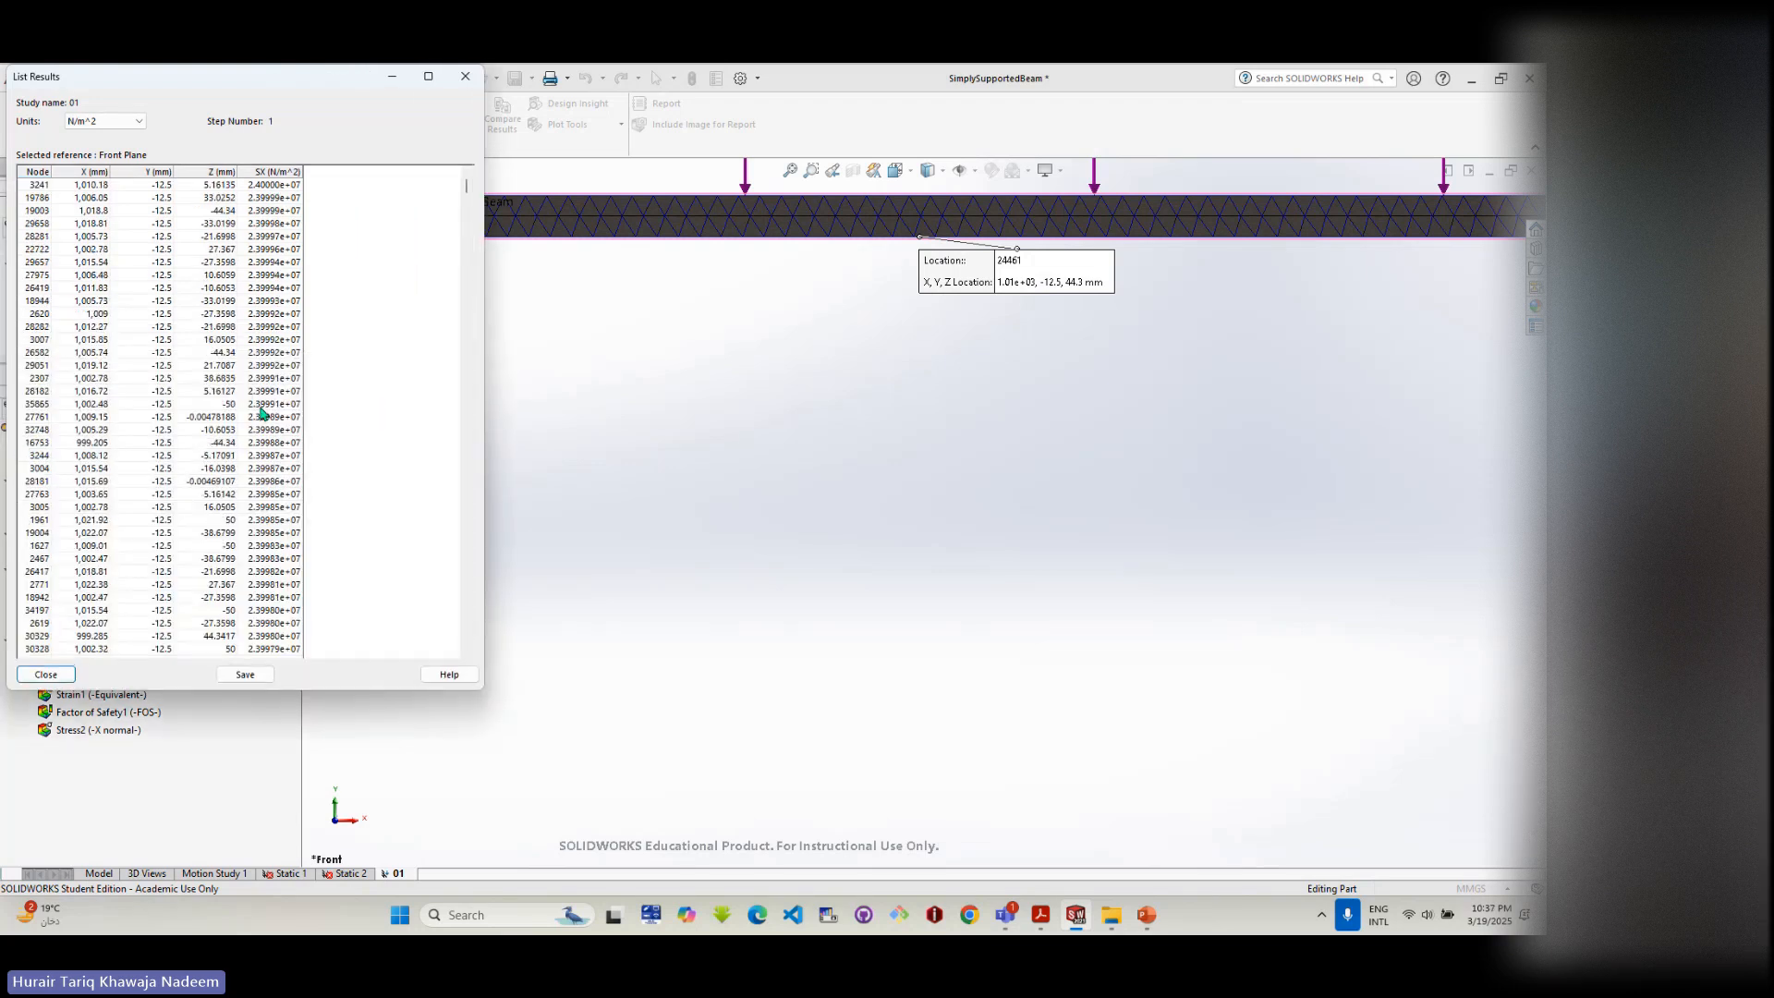
scroll(259, 354, "down", 7)
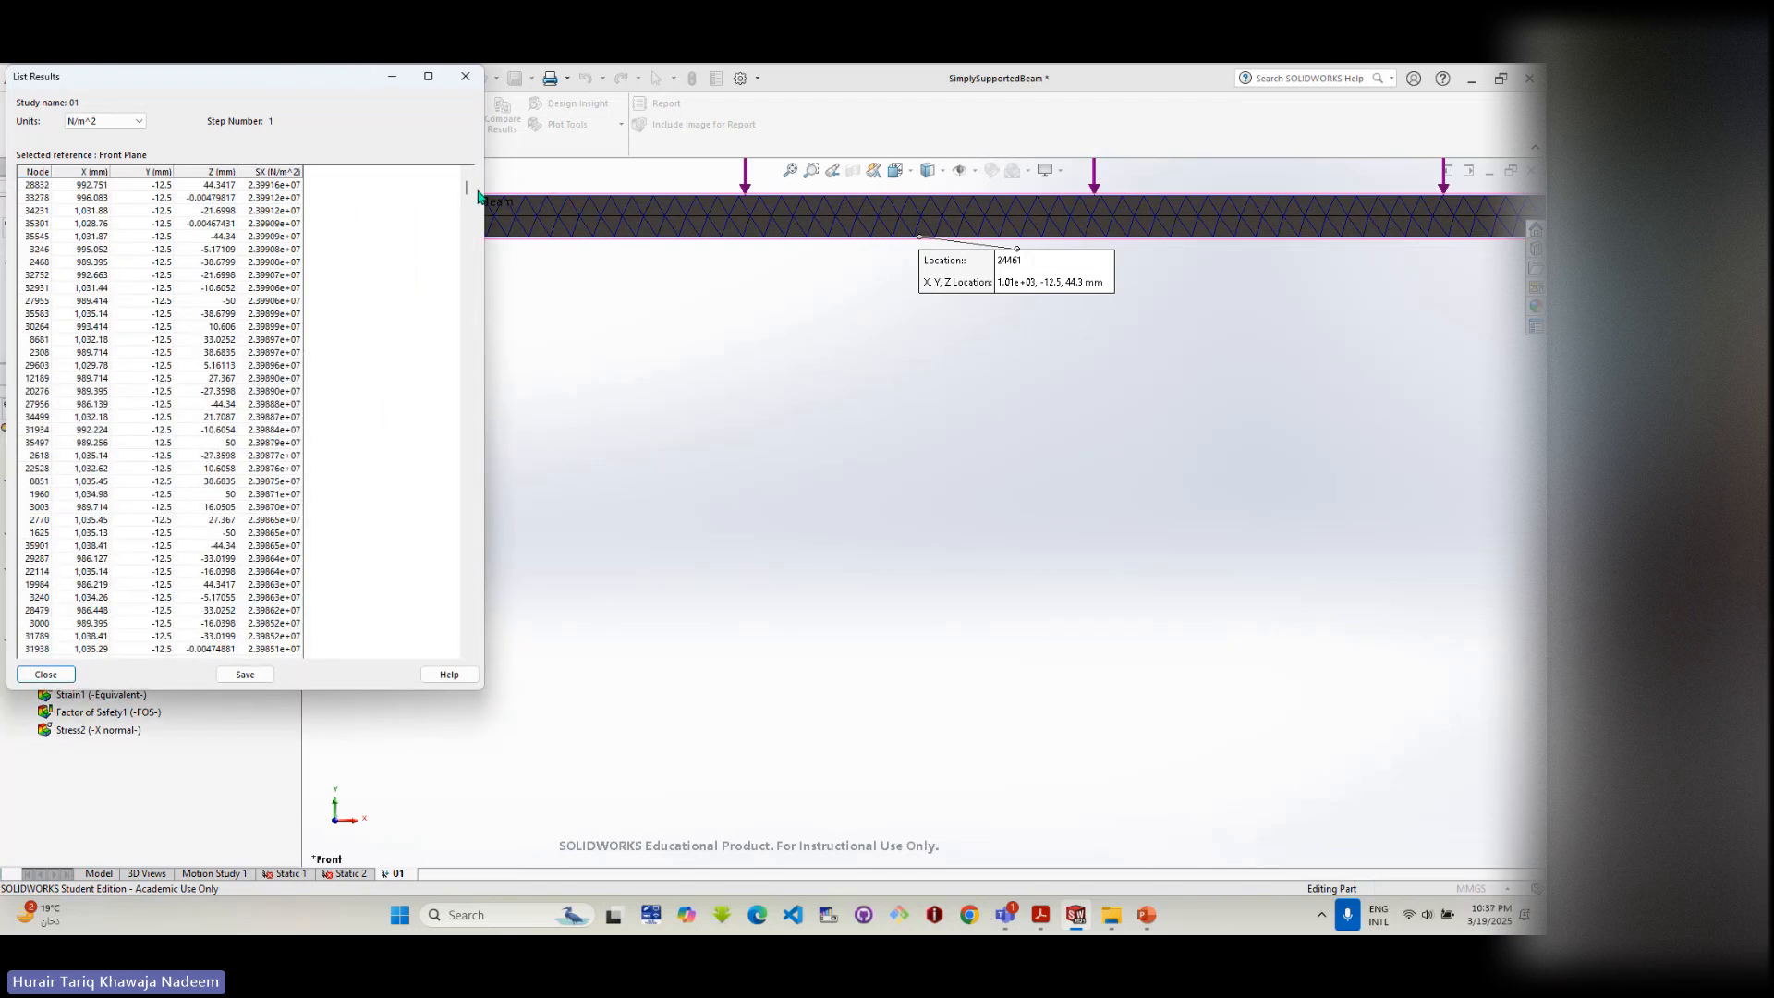
left_click_drag(468, 238, 468, 239)
scroll(427, 333, "down", 5)
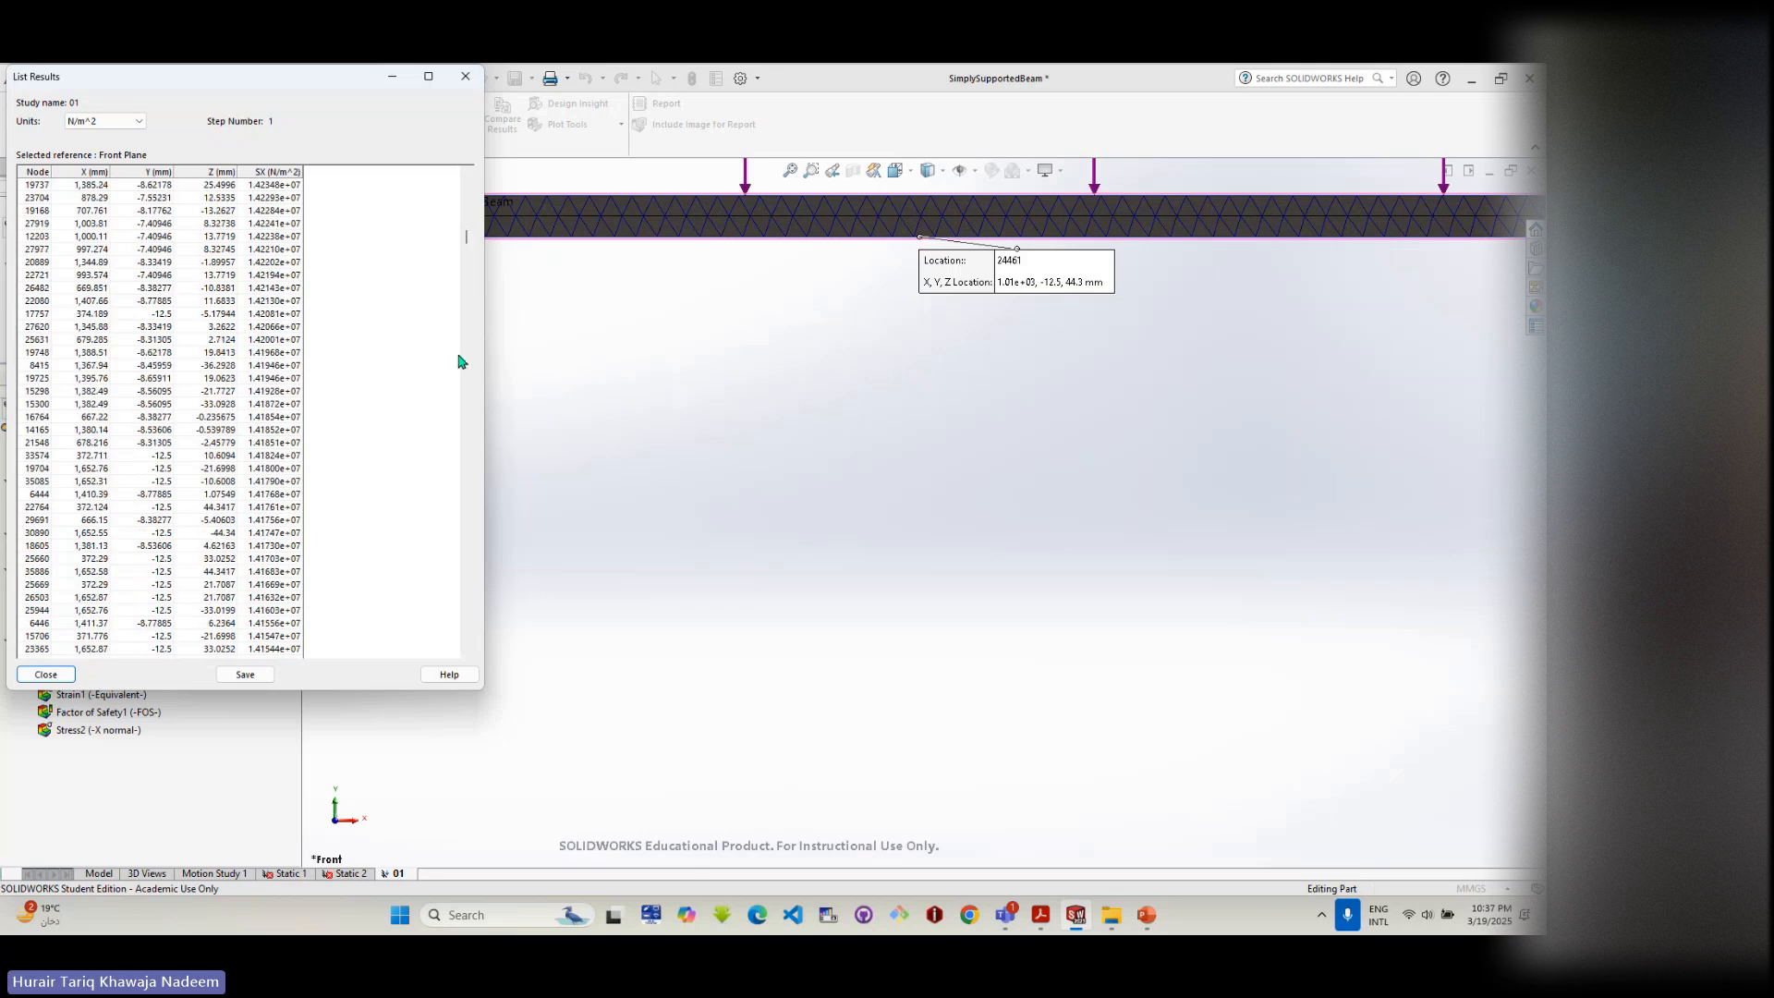
left_click(465, 369)
left_click_drag(465, 365, 466, 407)
left_click(464, 369)
left_click(465, 406)
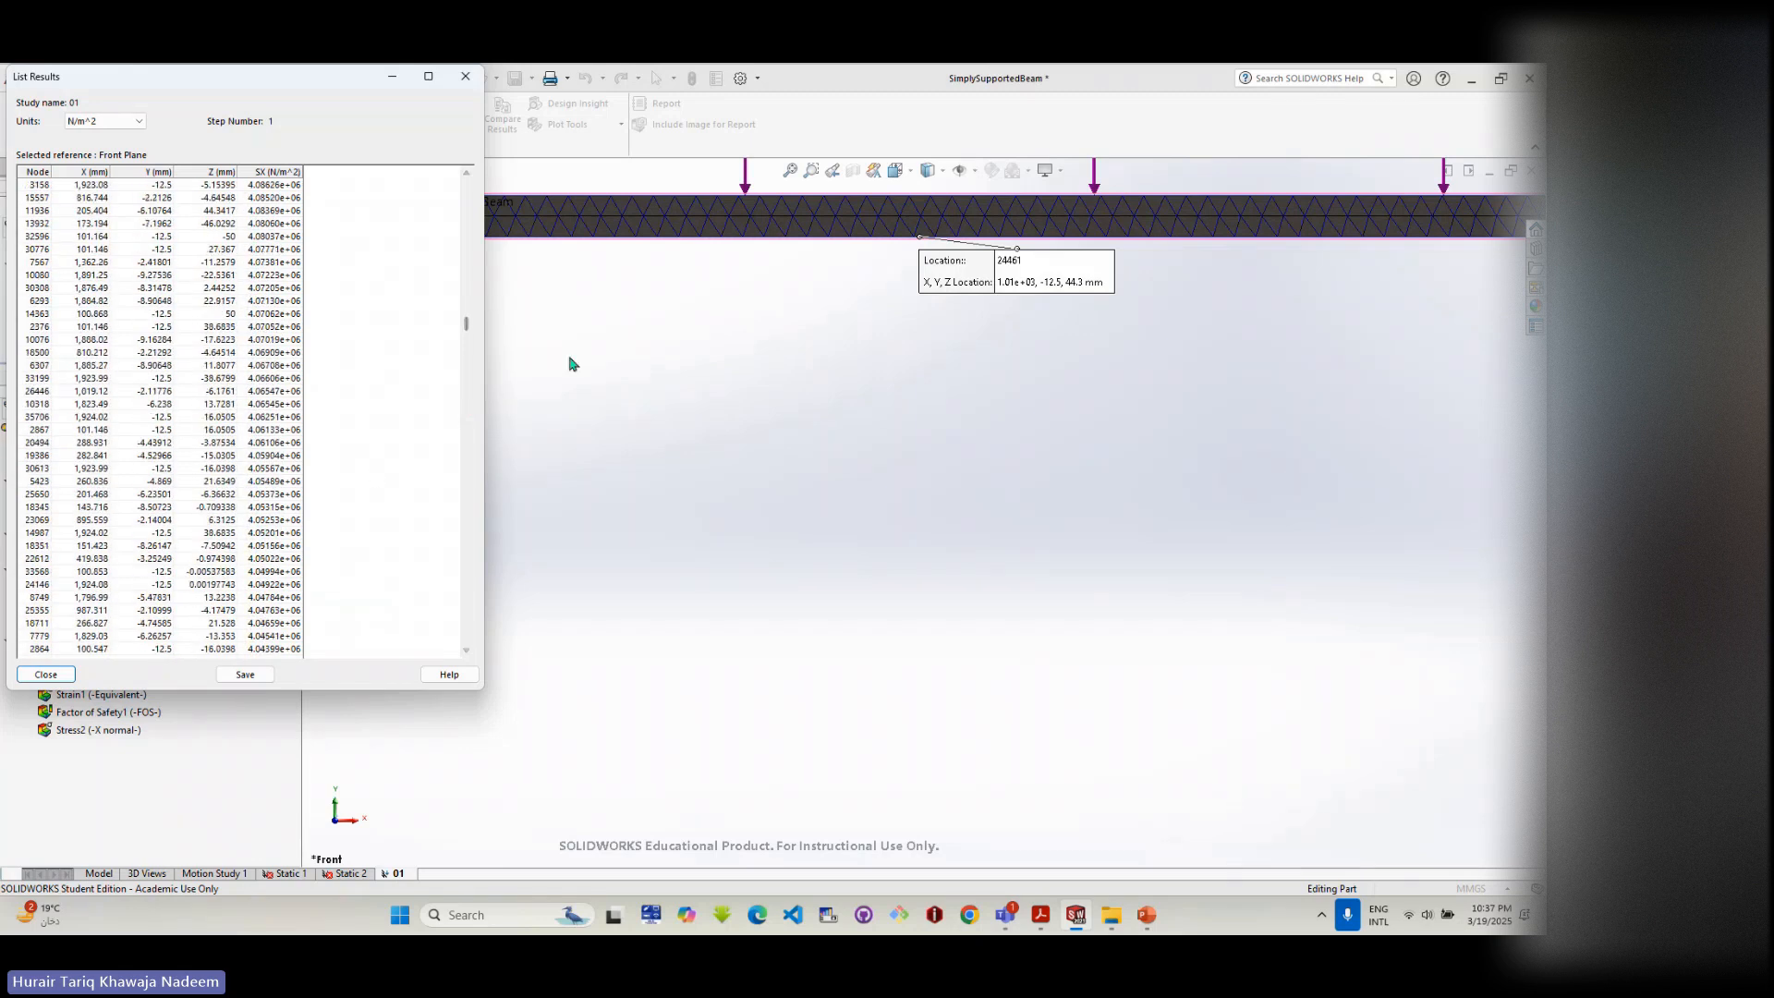
left_click_drag(466, 324, 466, 474)
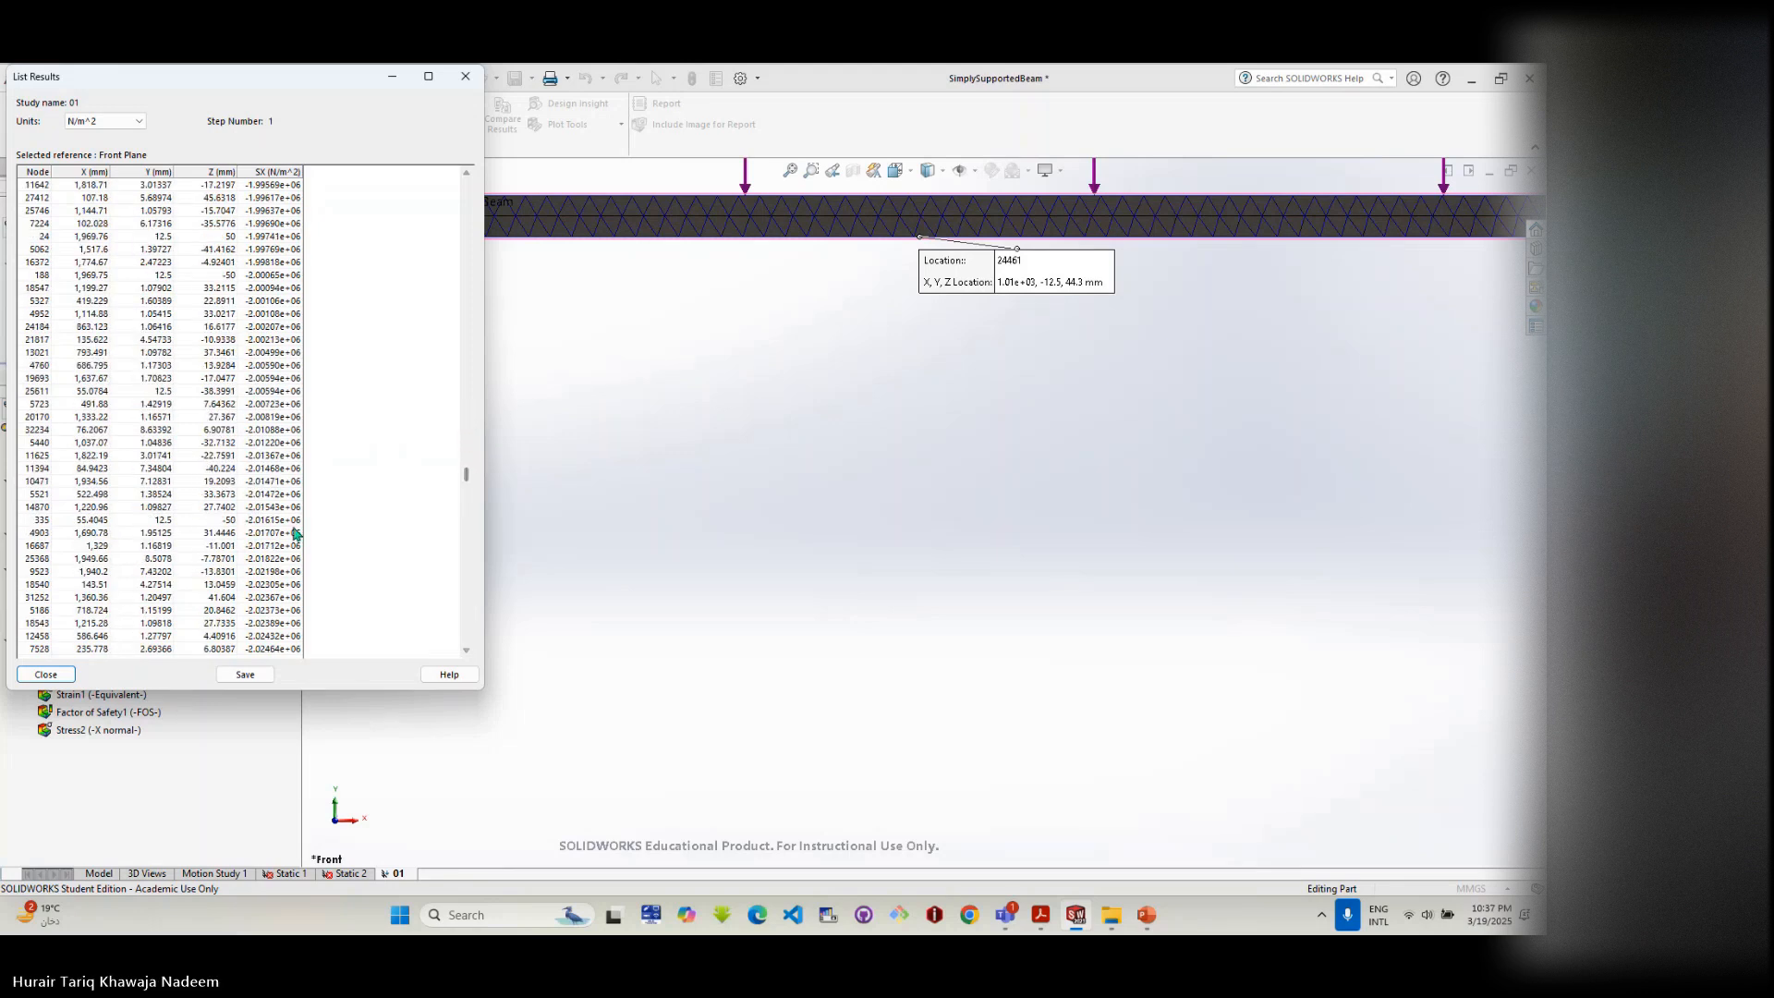
- Examine the compressive X normal stresses and matching node Y positions from the larger magnitudes back towards zero
scroll(328, 388, "up", 10)
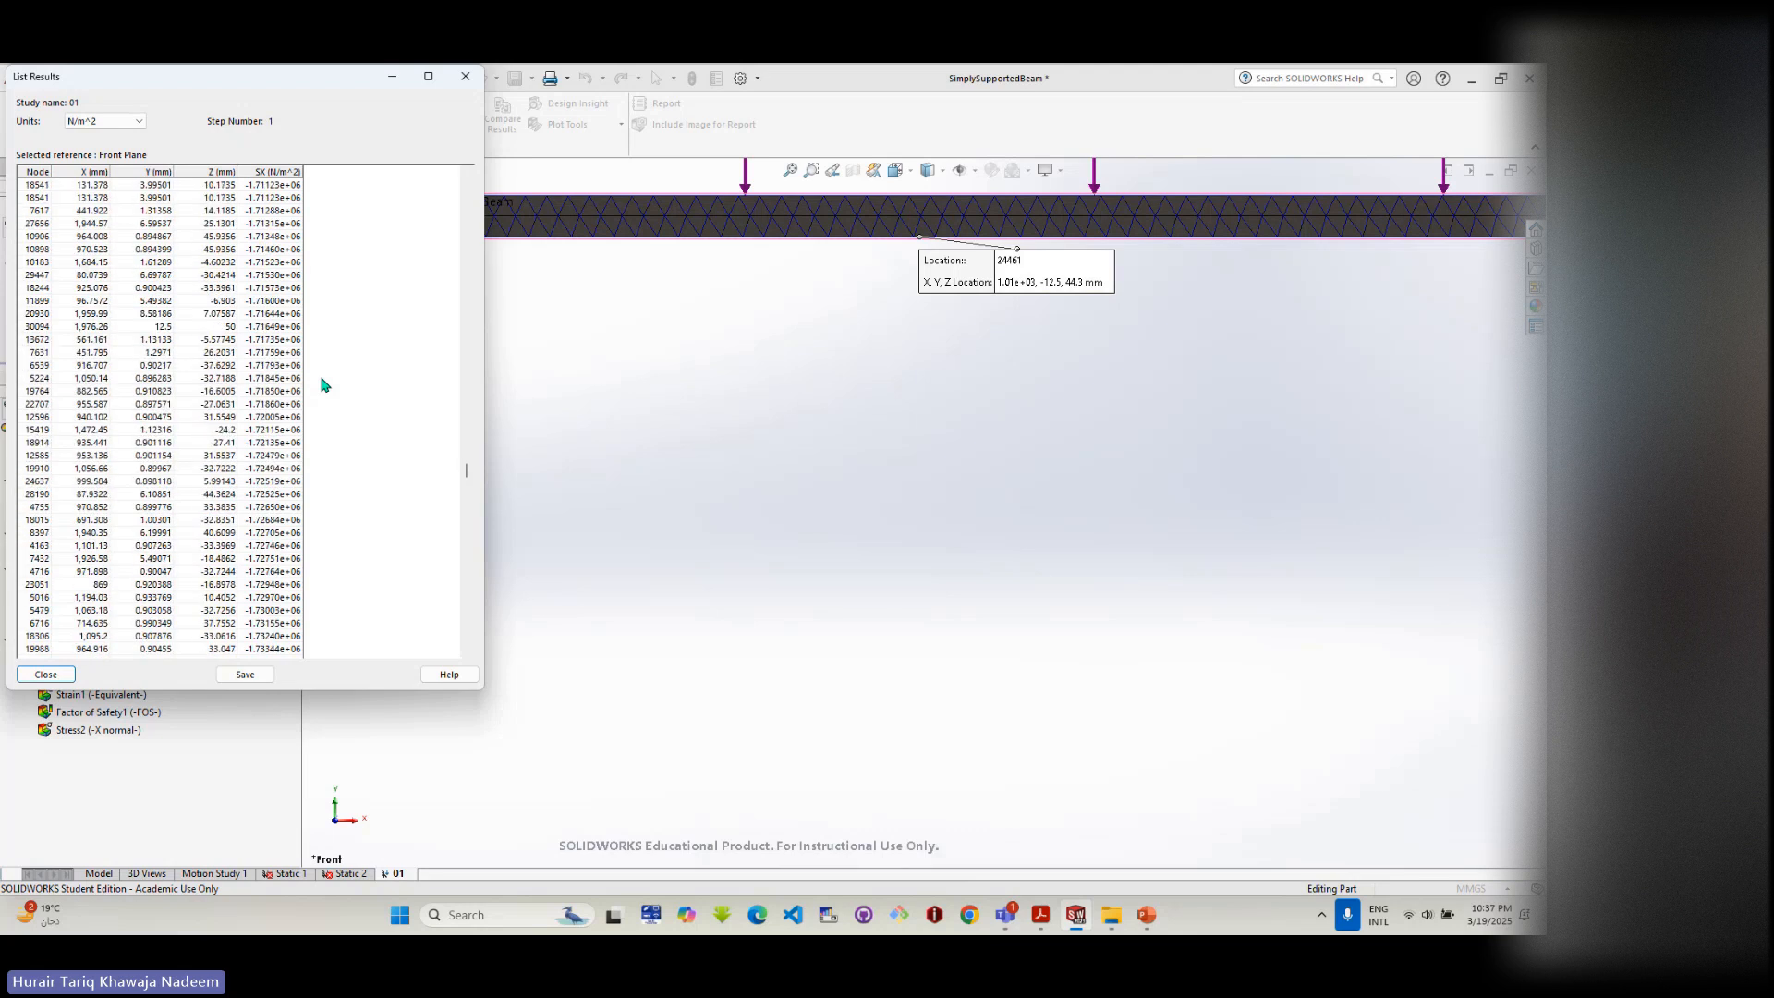
scroll(465, 388, "up", 10)
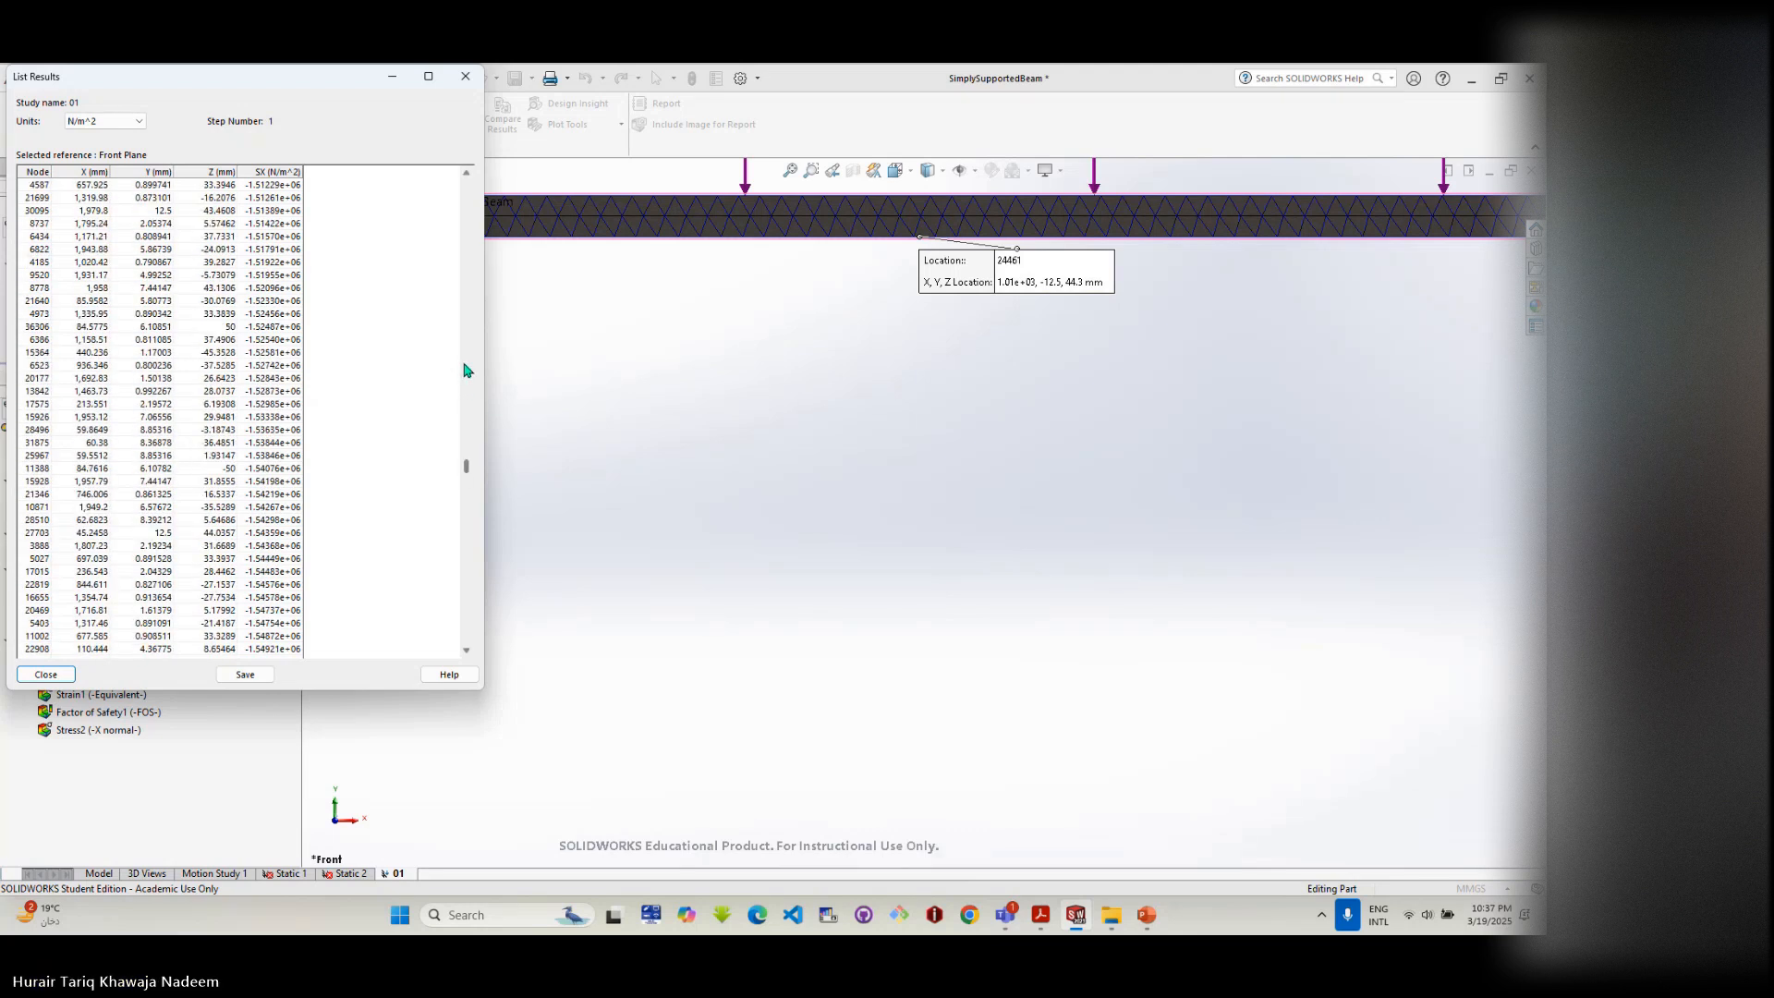
scroll(465, 369, "up", 10)
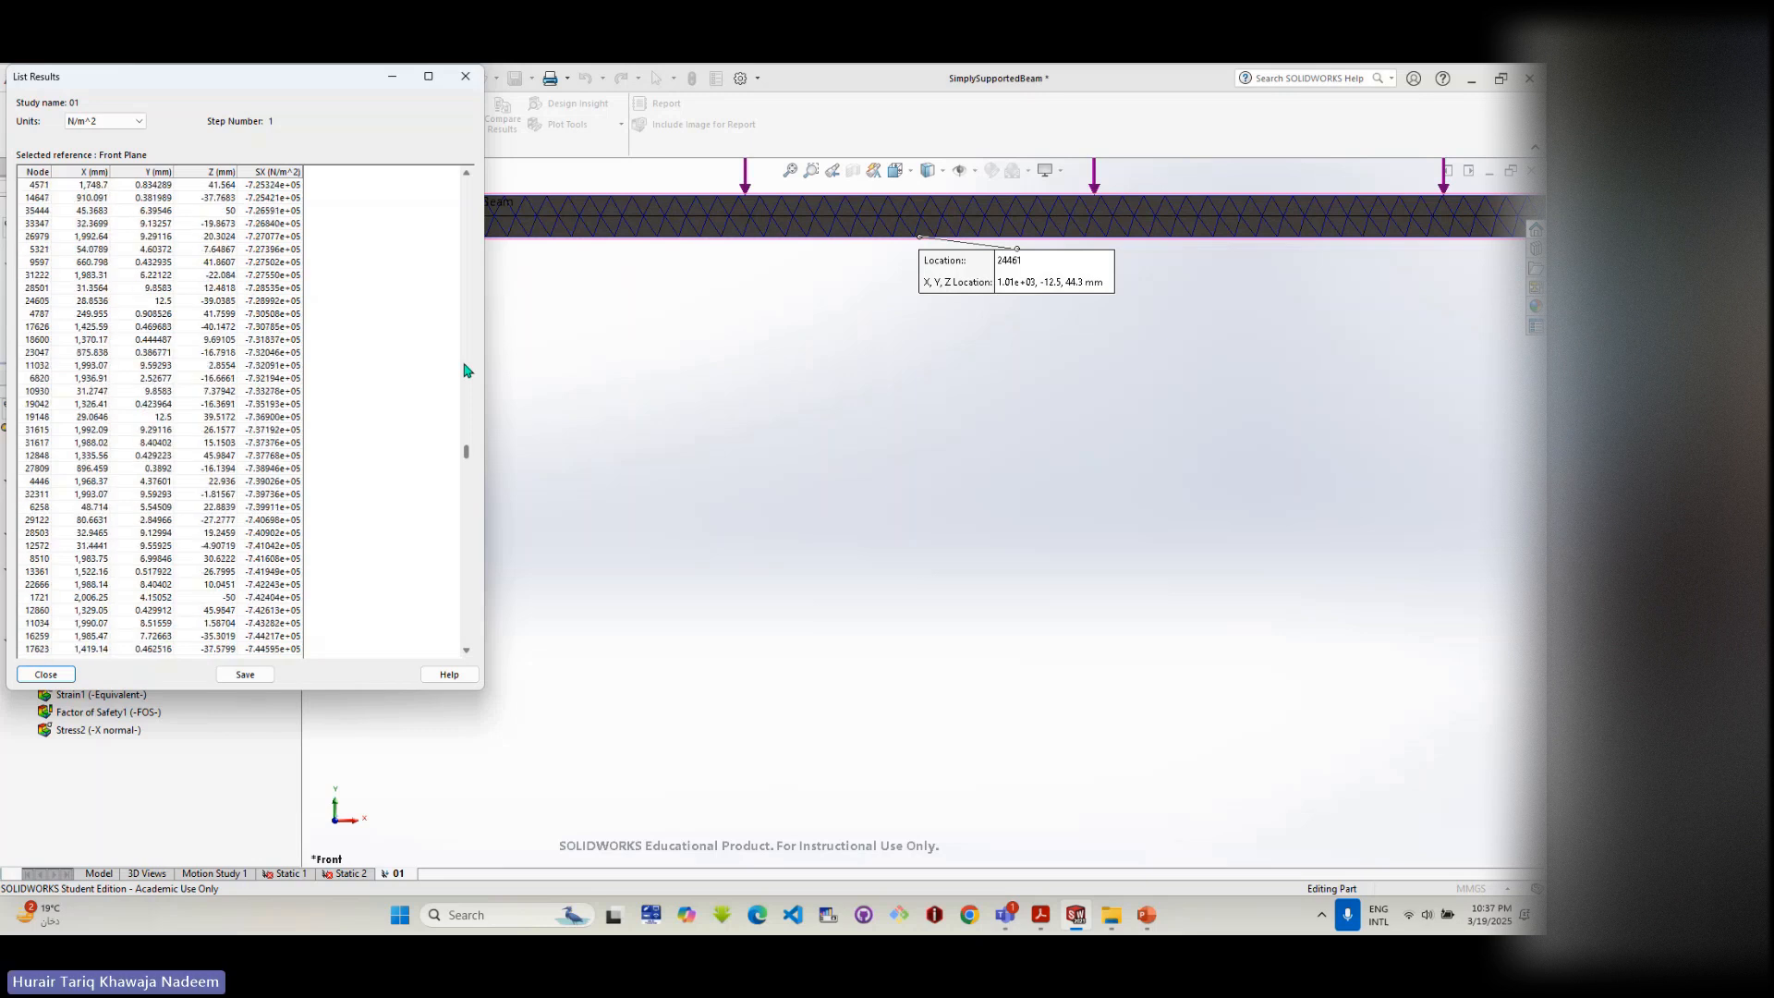
scroll(466, 369, "up", 10)
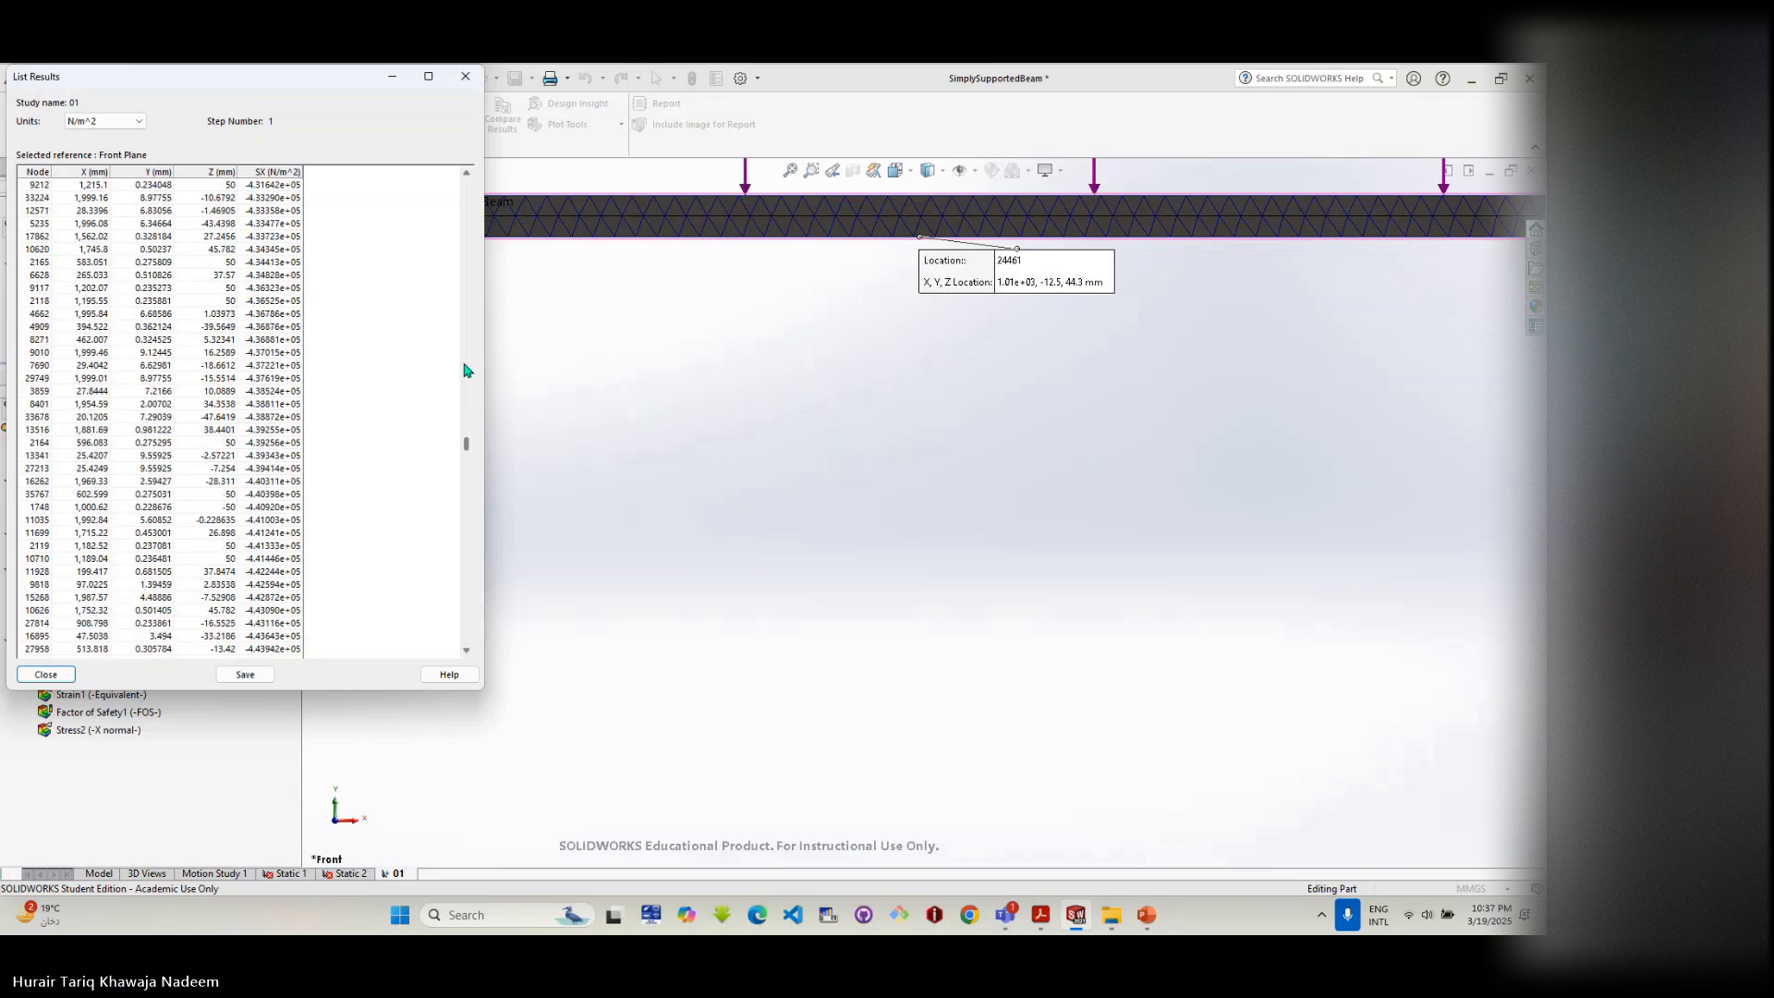
left_click(464, 492)
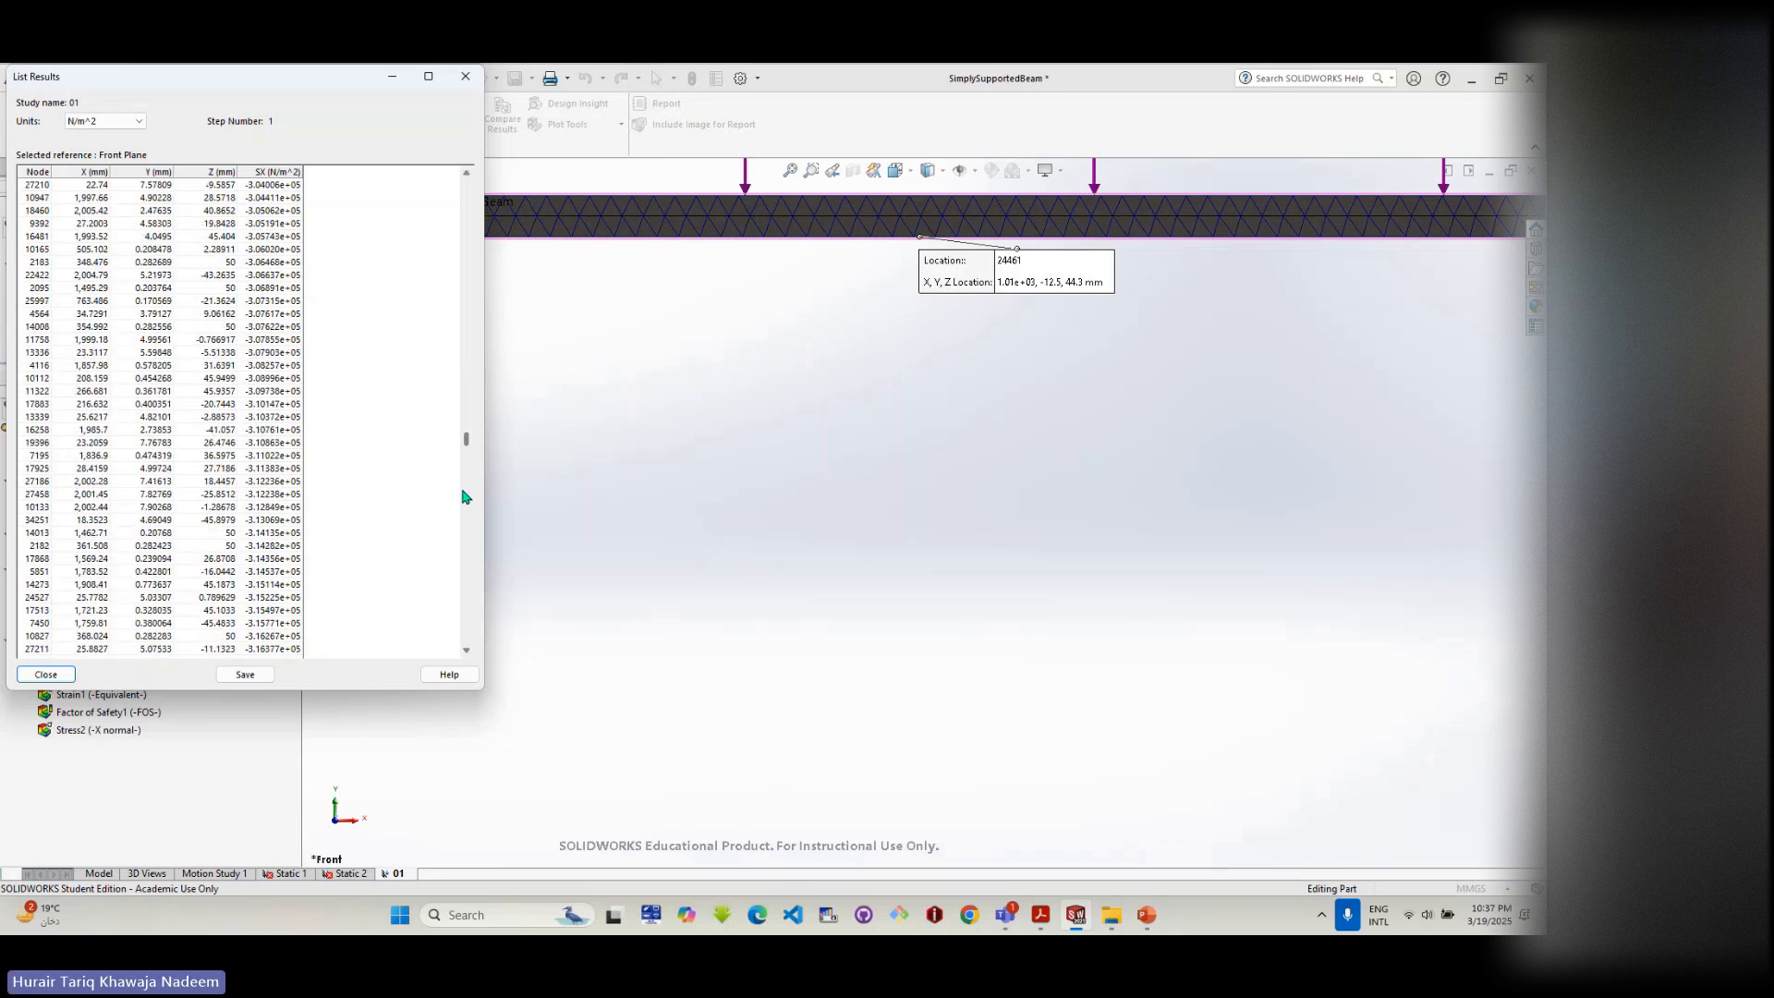
scroll(466, 524, "down", 10)
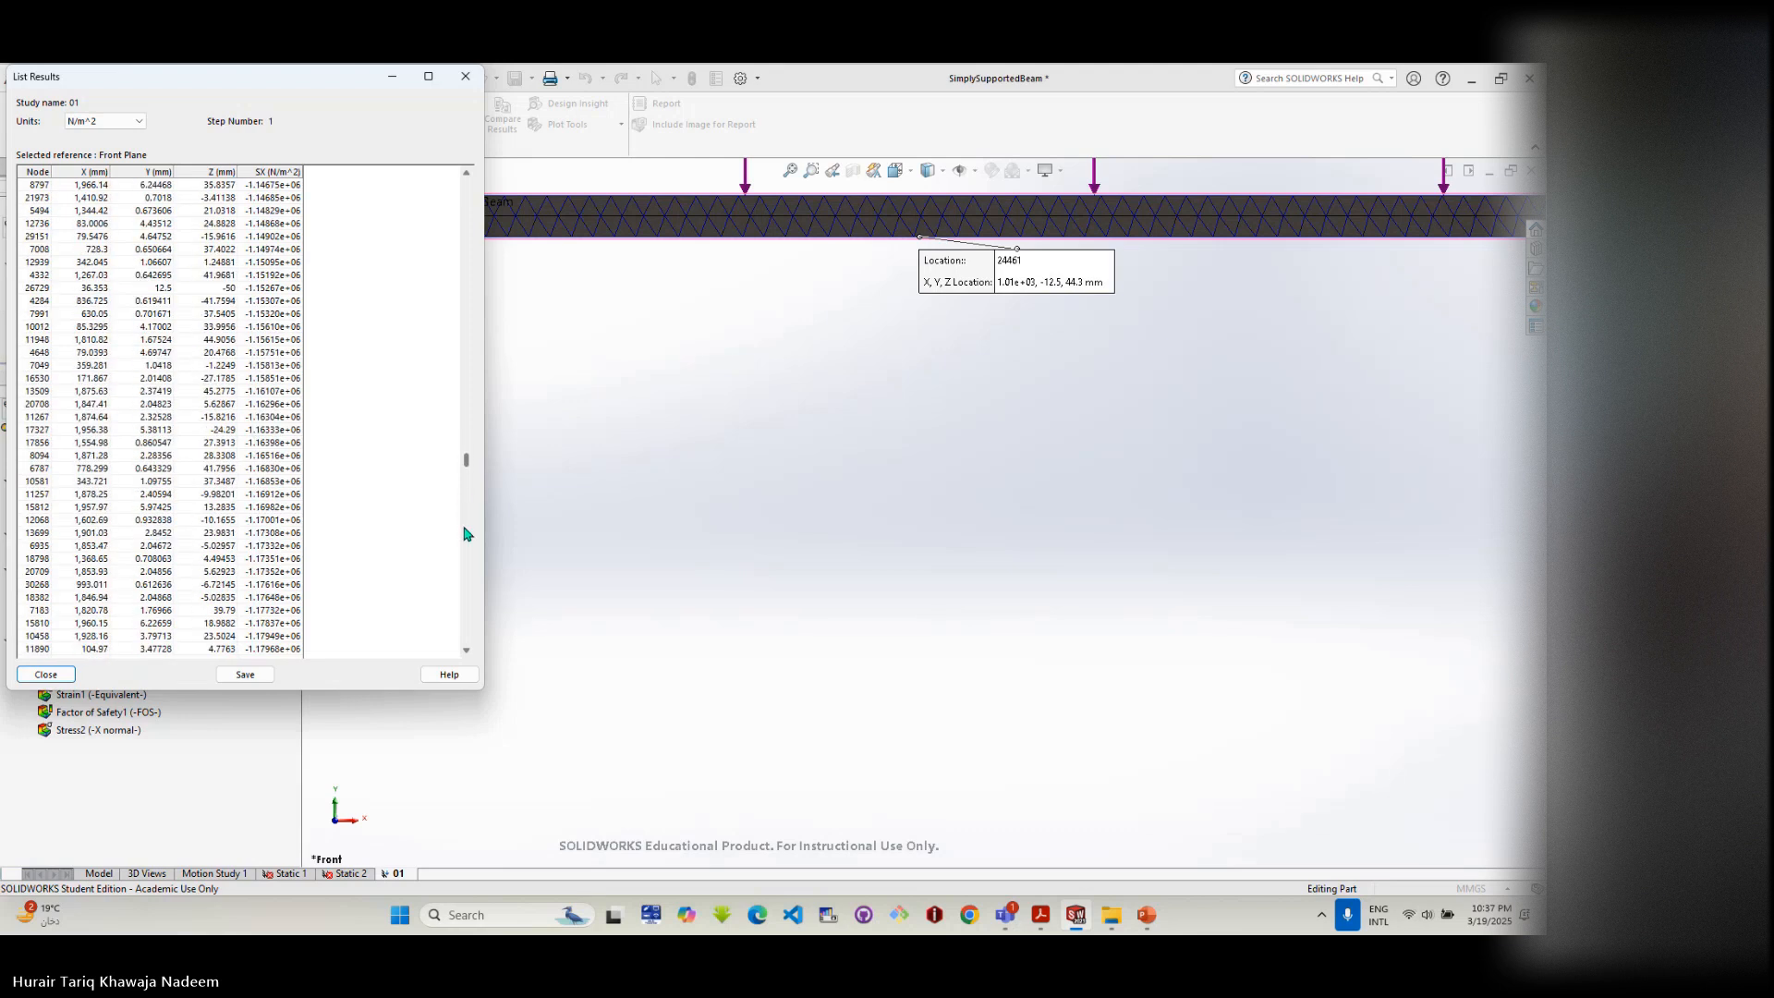
left_click(466, 534)
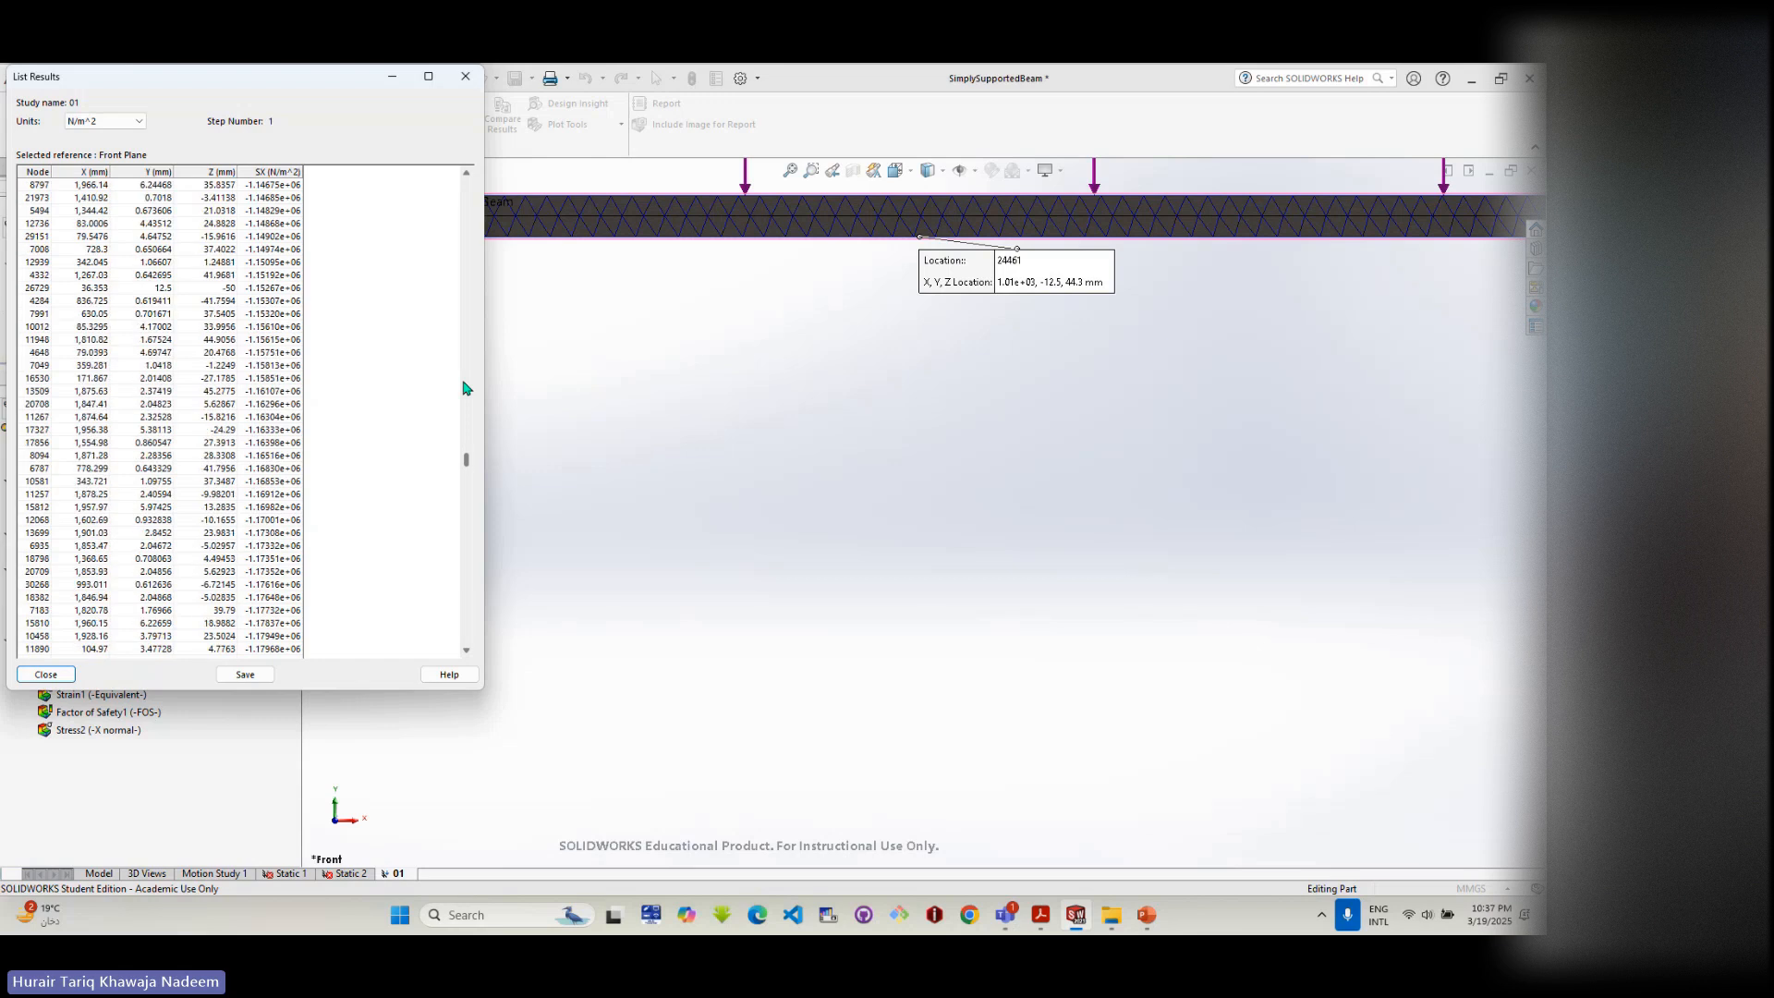
scroll(467, 387, "up", 10)
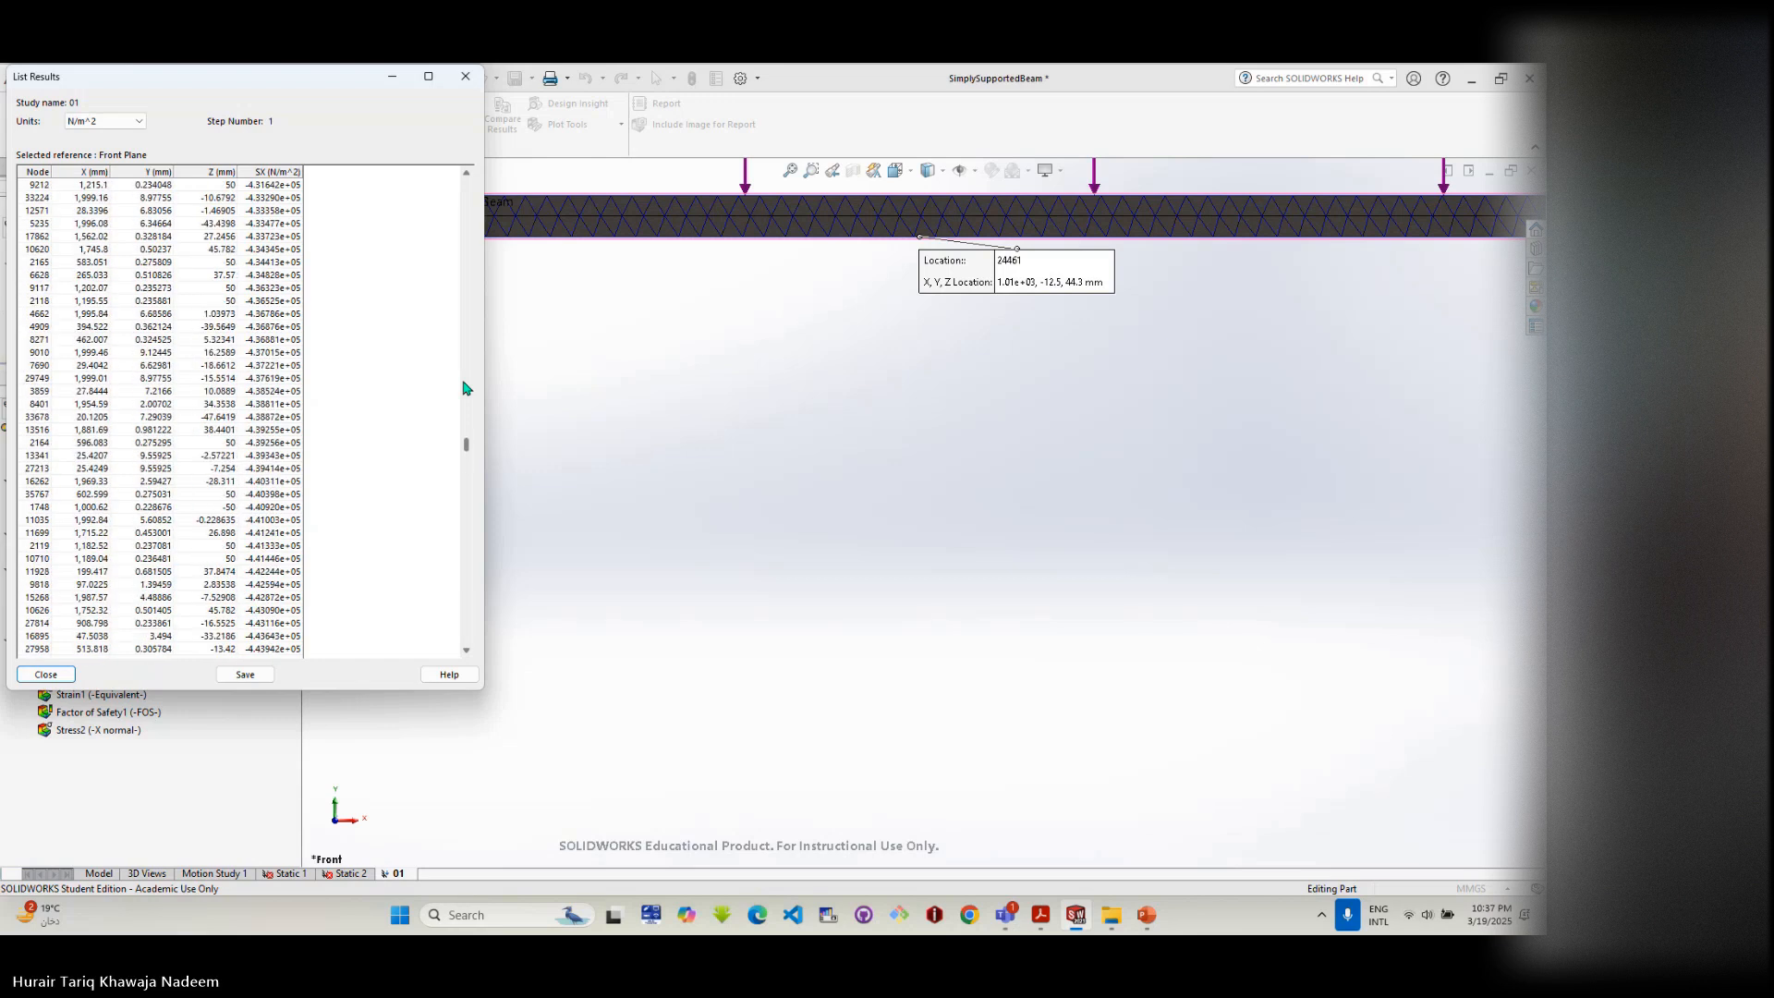
scroll(465, 379, "up", 10)
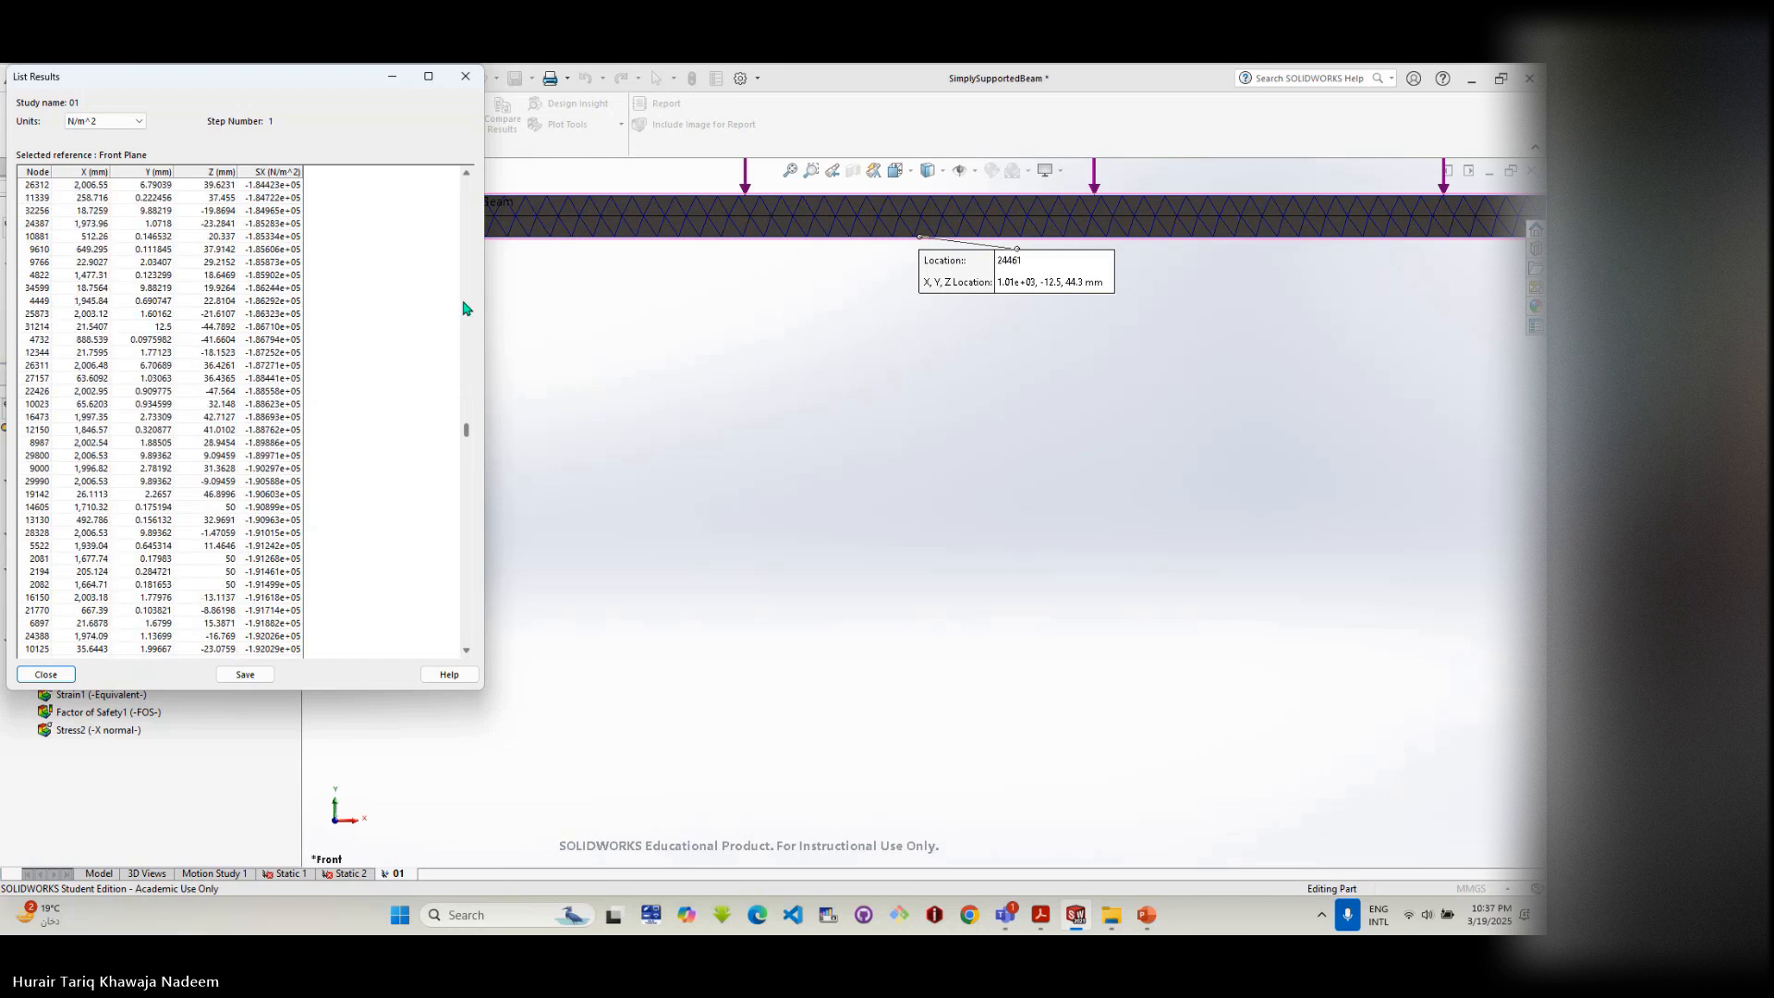
- Examine the nodes around the change from compressive to tensile X normal stress, and close the results list
scroll(465, 308, "up", 15)
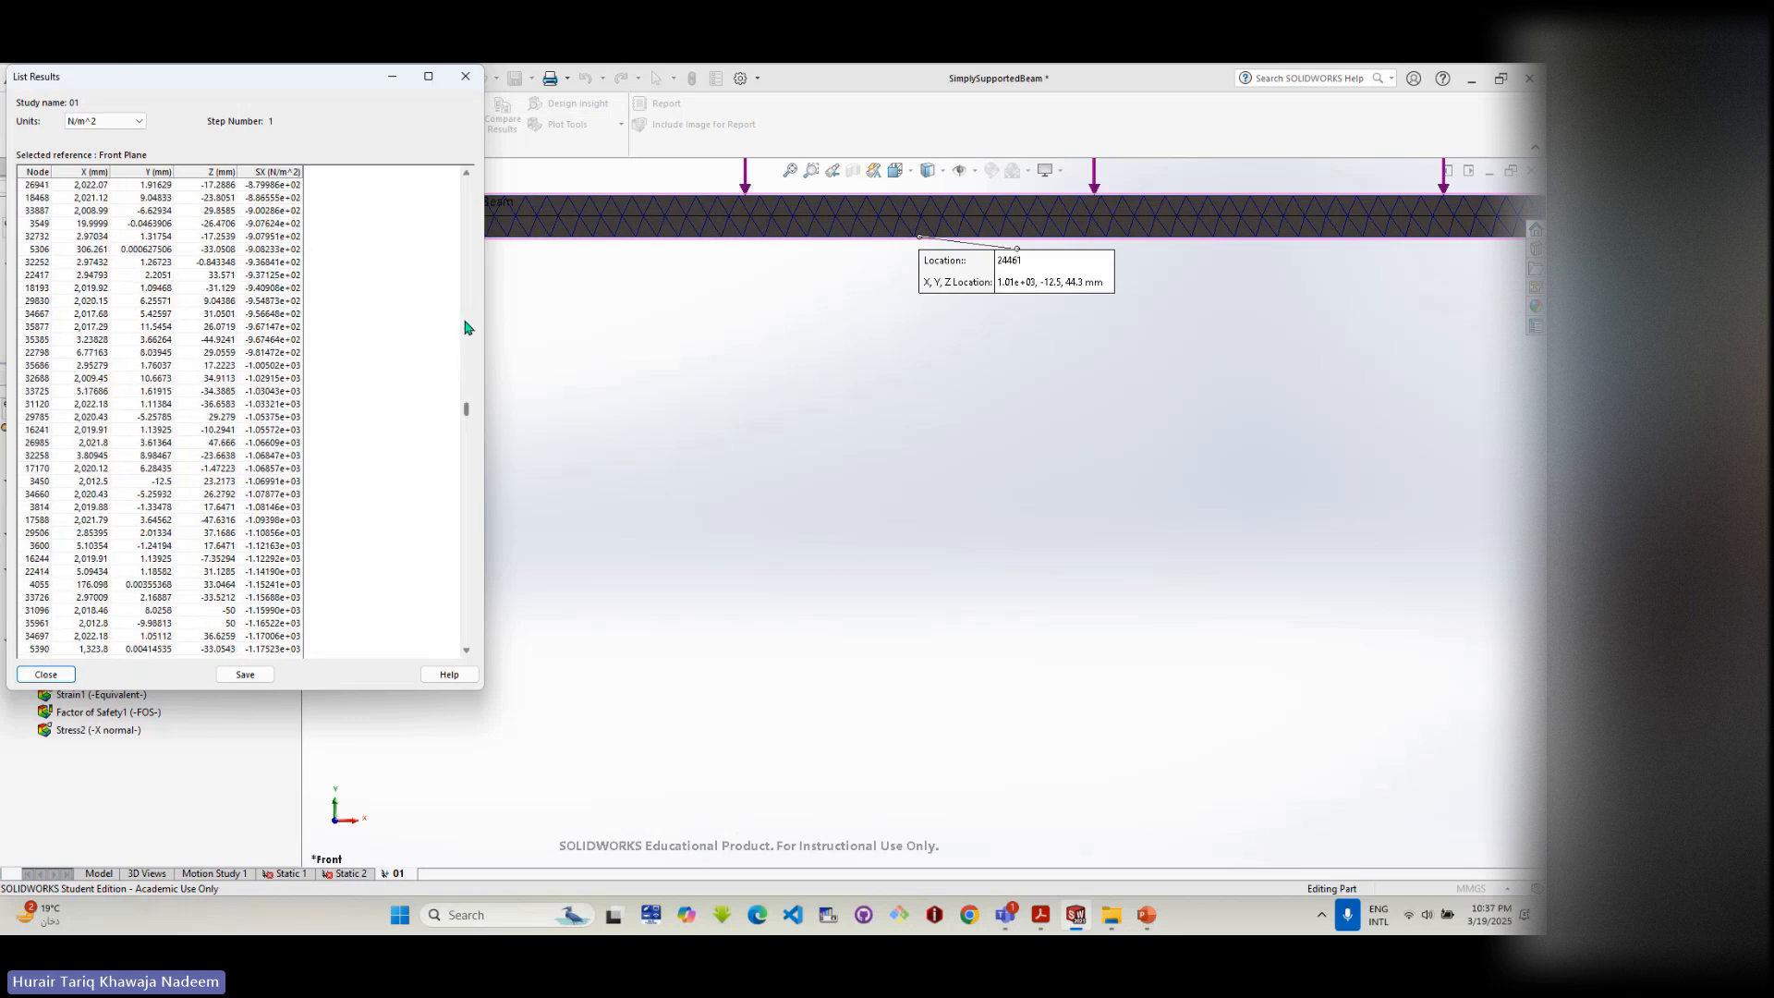
scroll(465, 327, "up", 10)
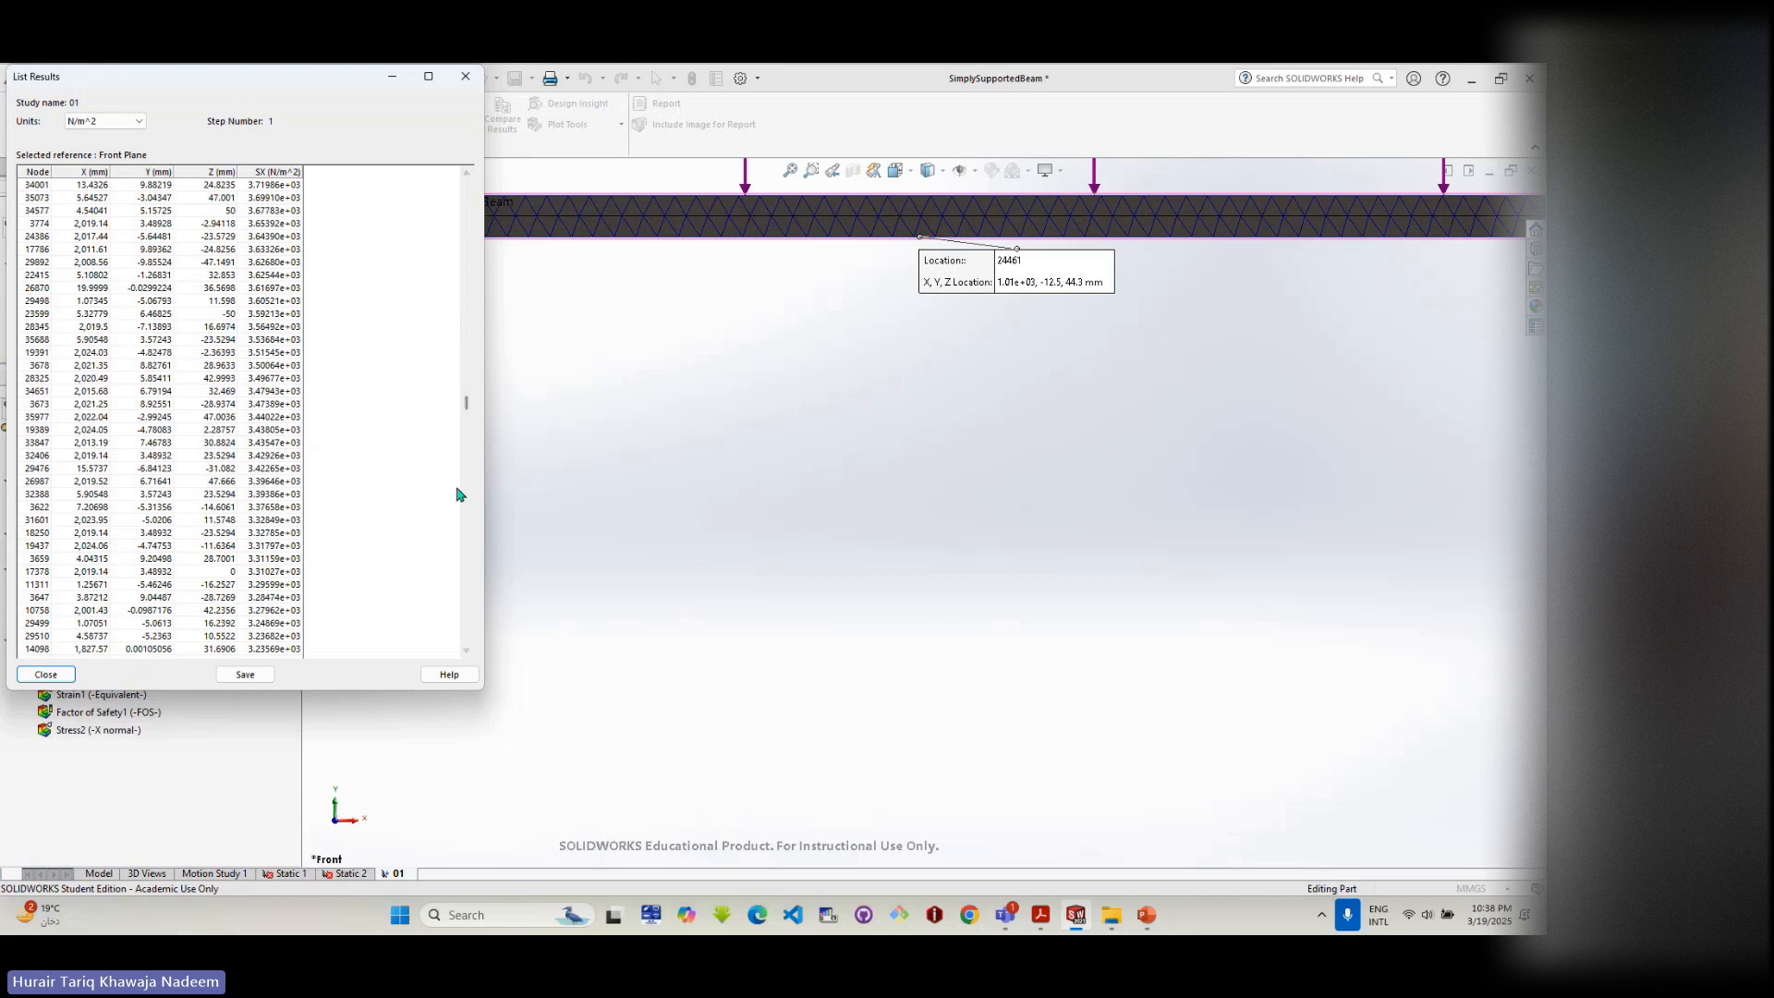
scroll(467, 494, "down", 10)
scroll(466, 494, "down", 10)
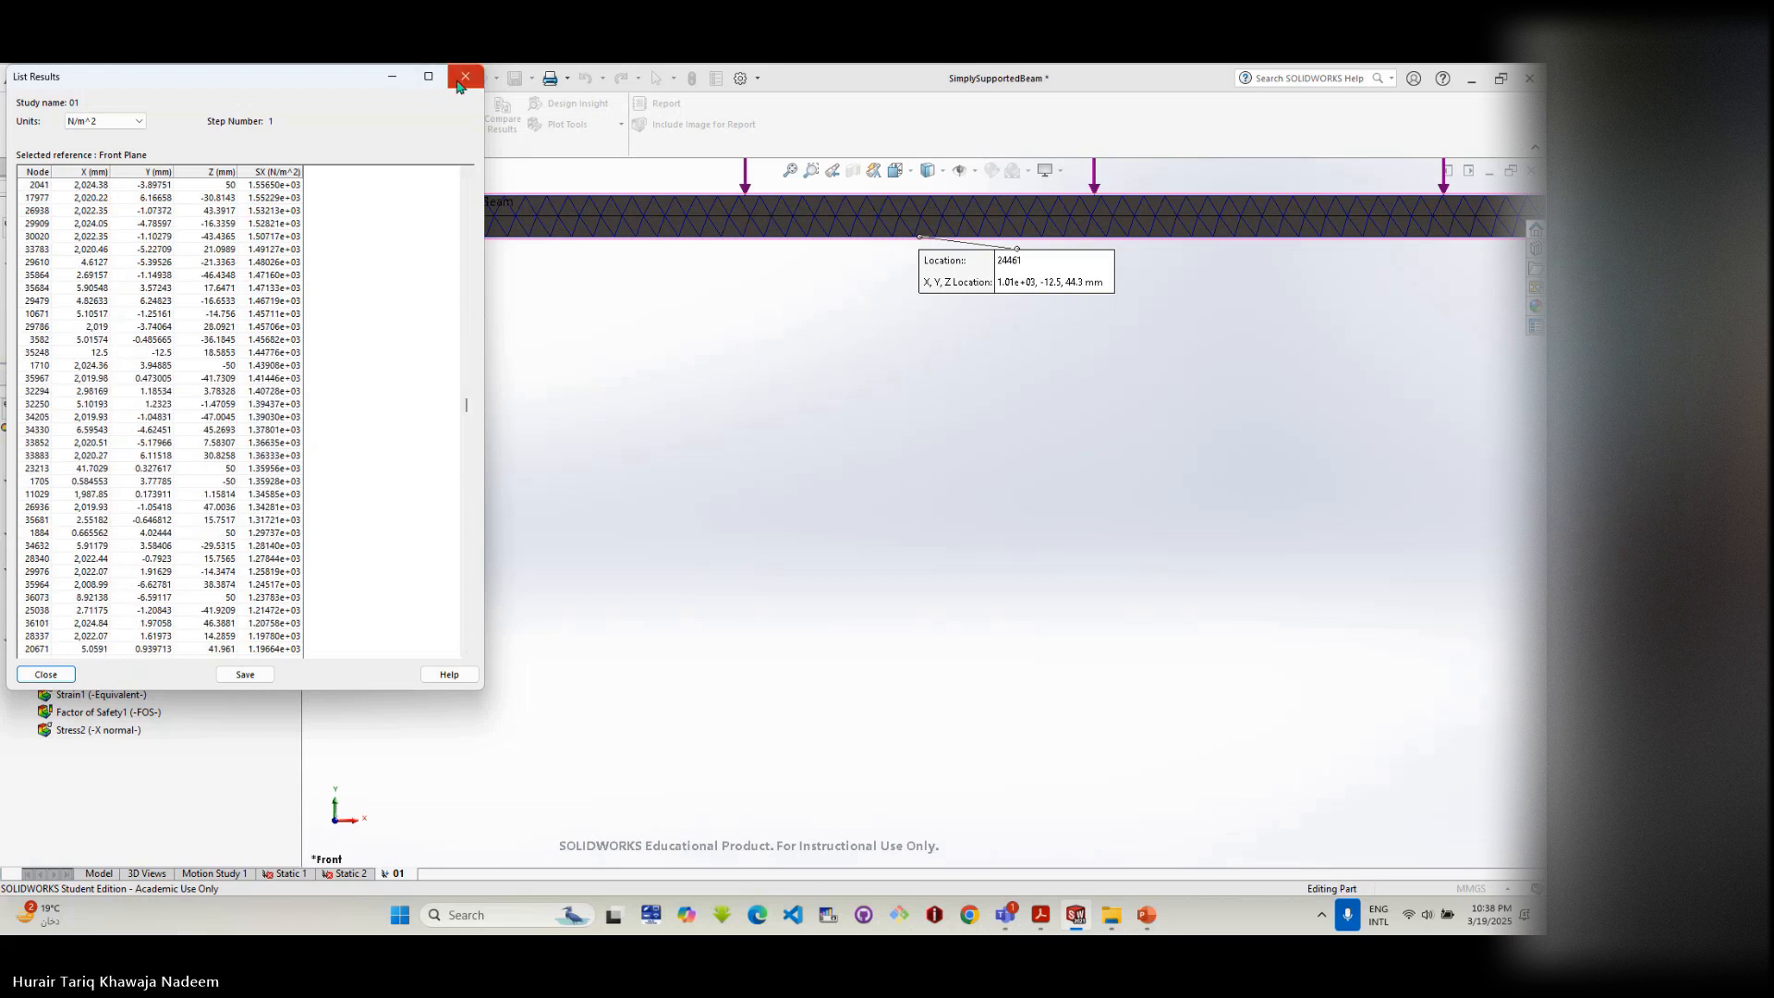
scroll(317, 546, "down", 3)
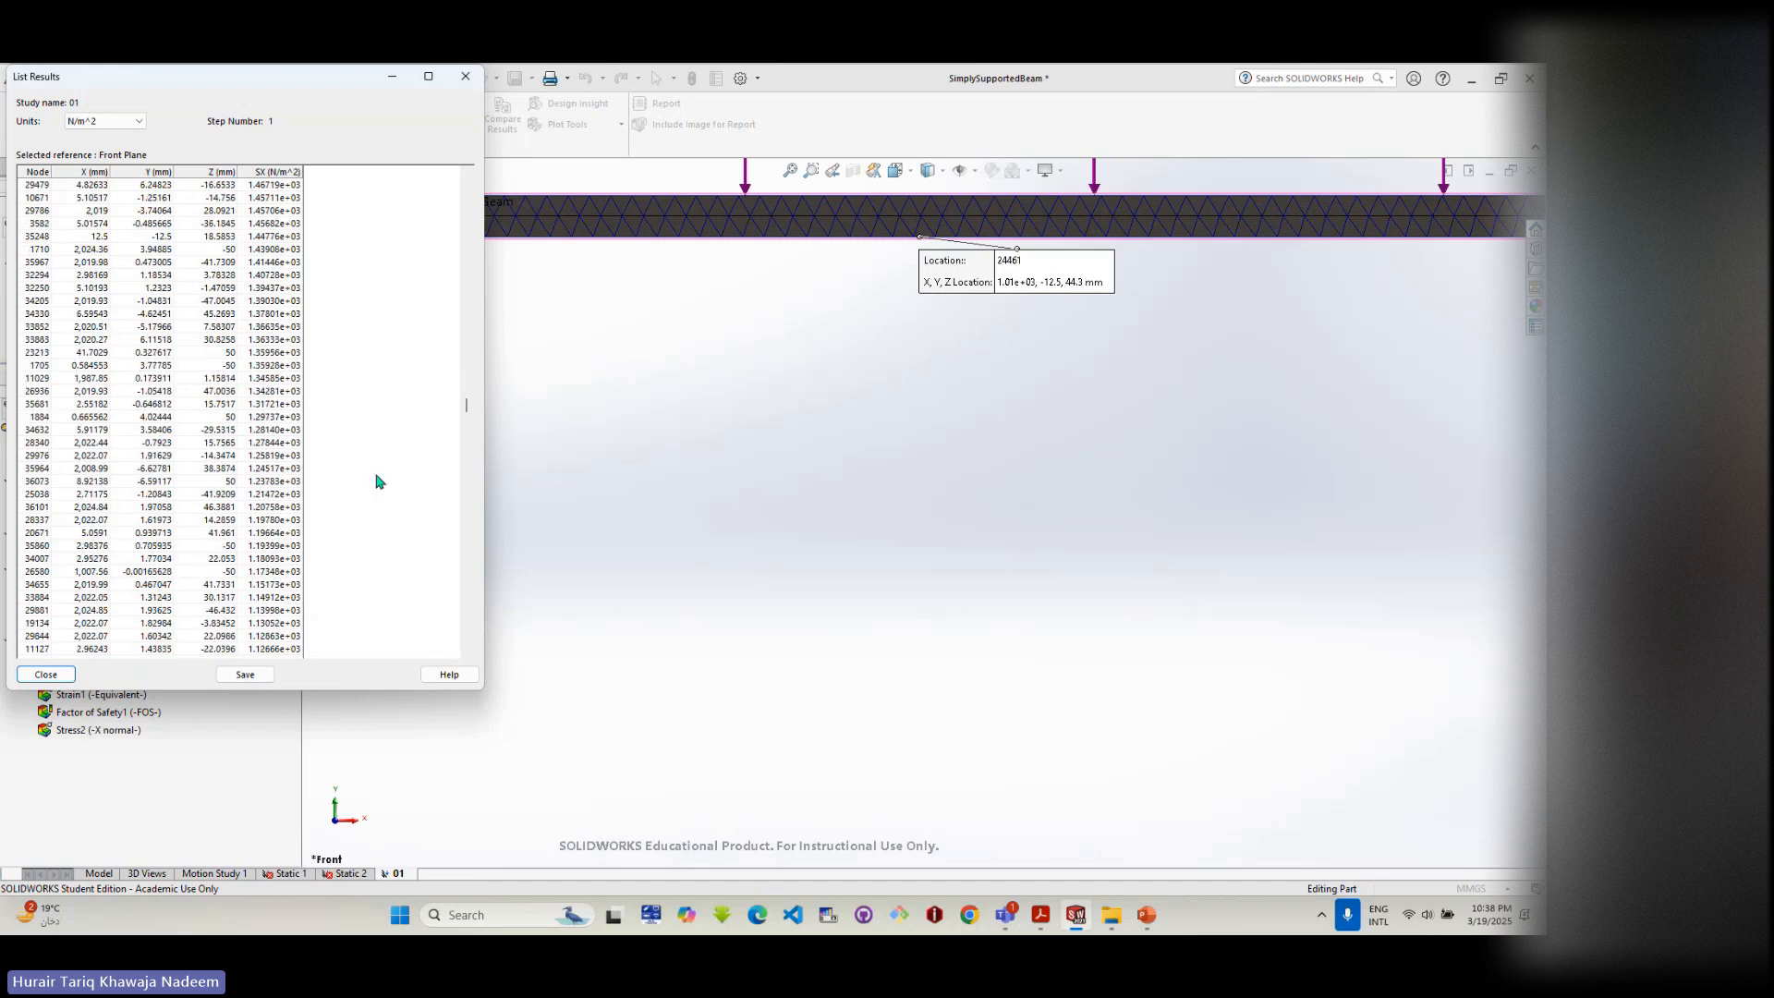
left_click(465, 82)
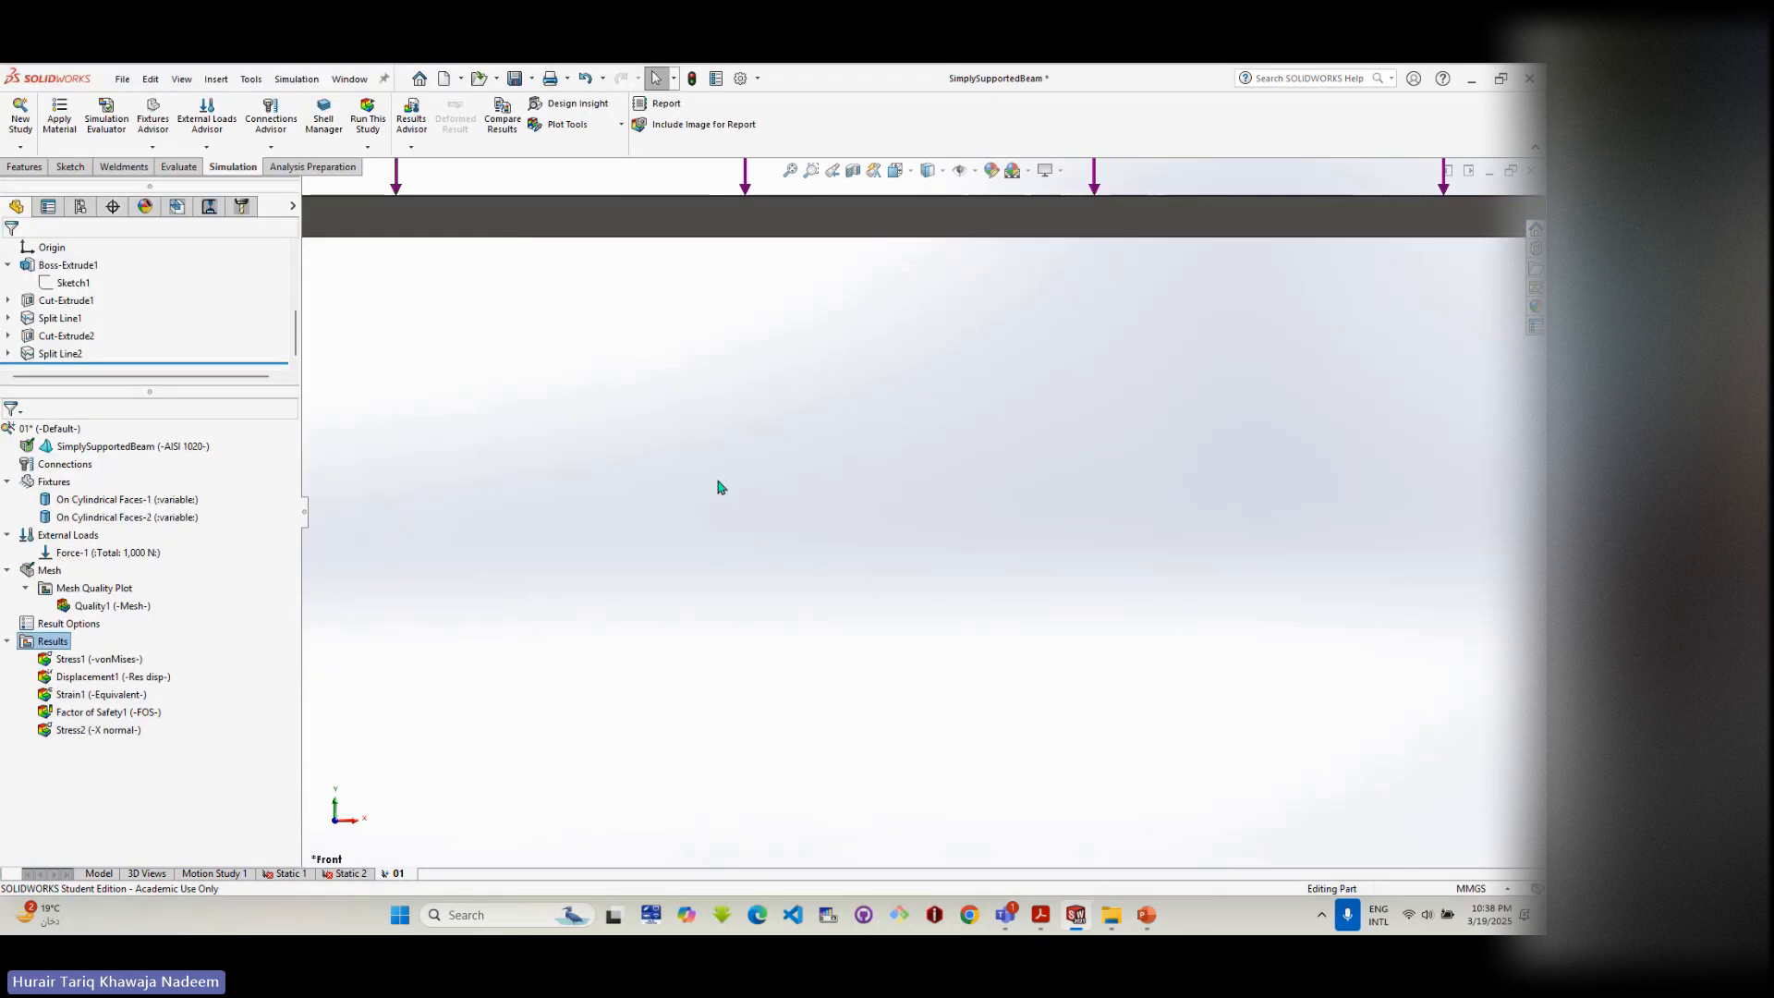
right_click(62, 641)
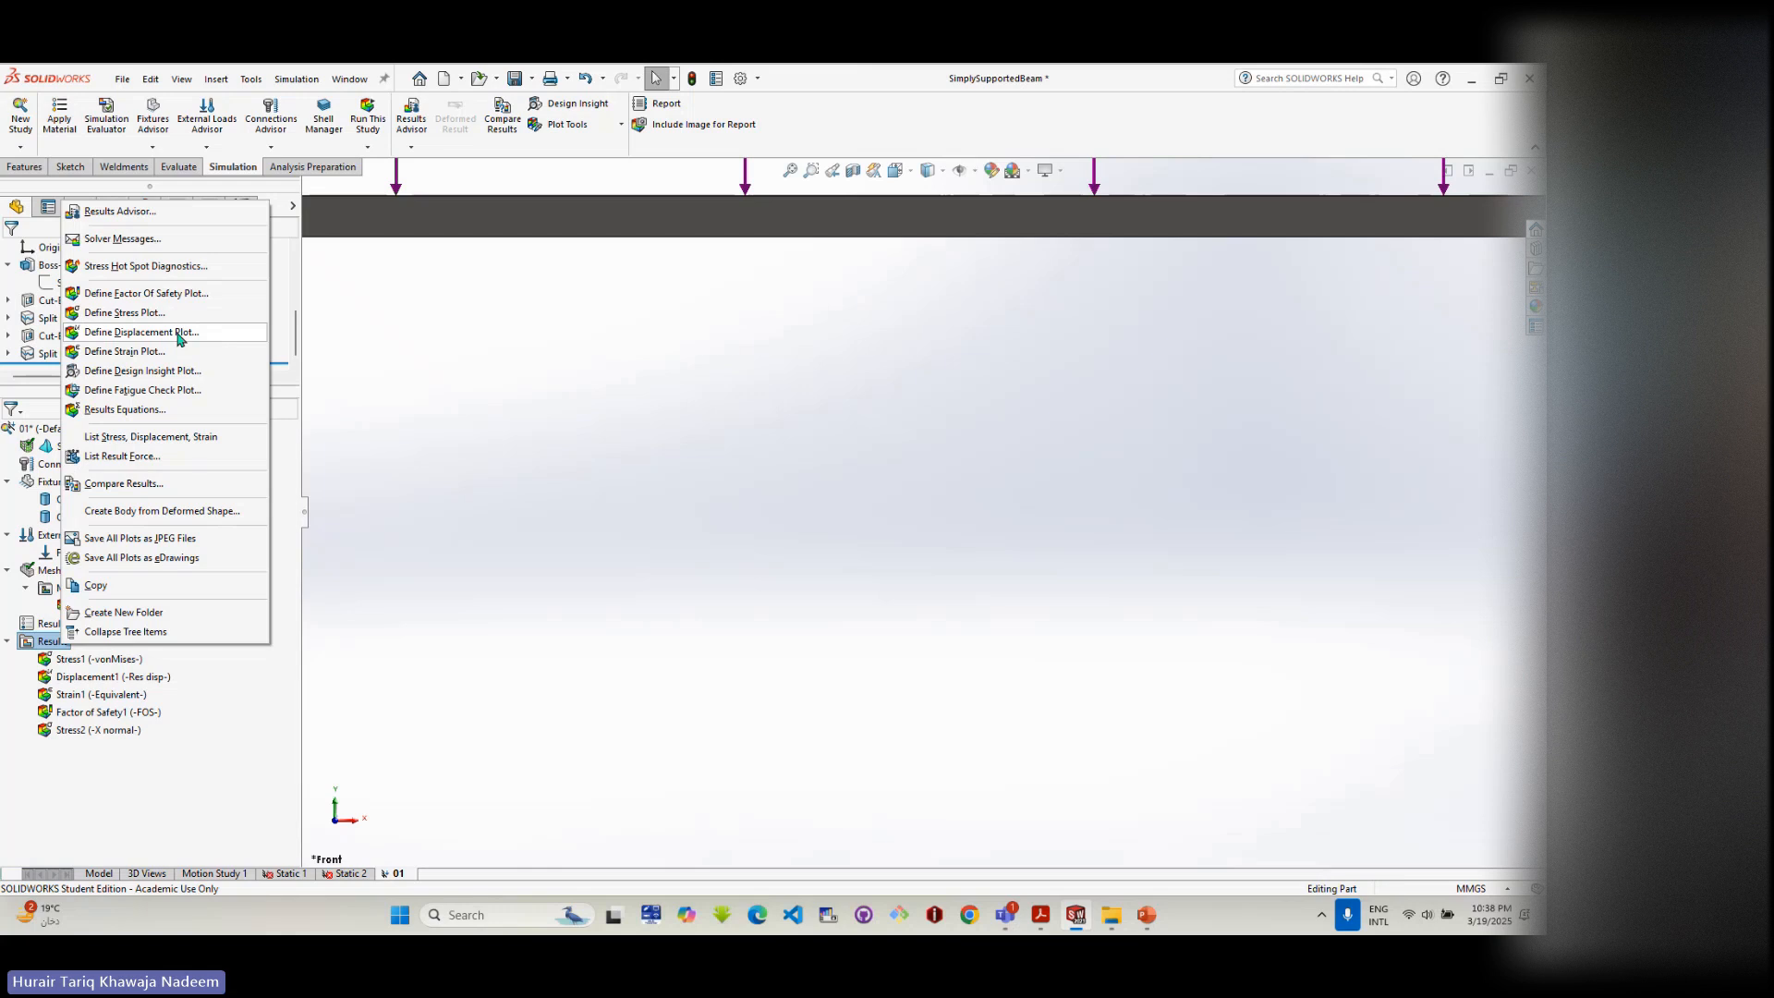
left_click(487, 432)
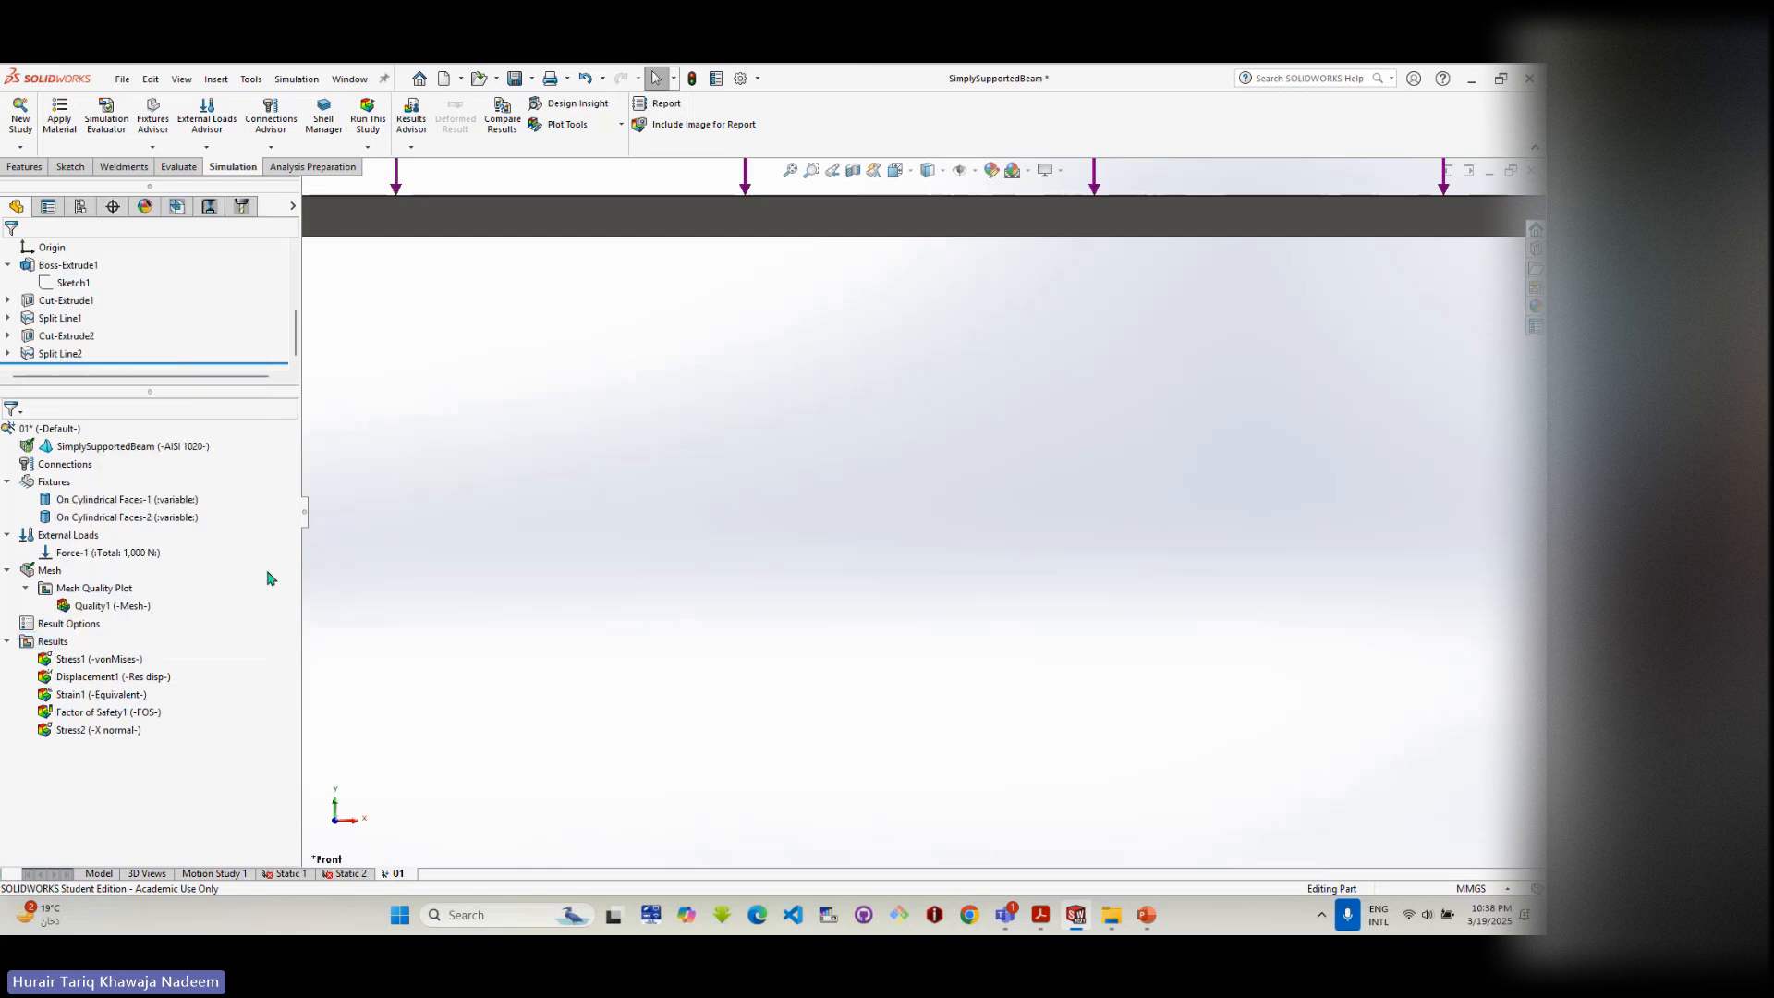
right_click(83, 594)
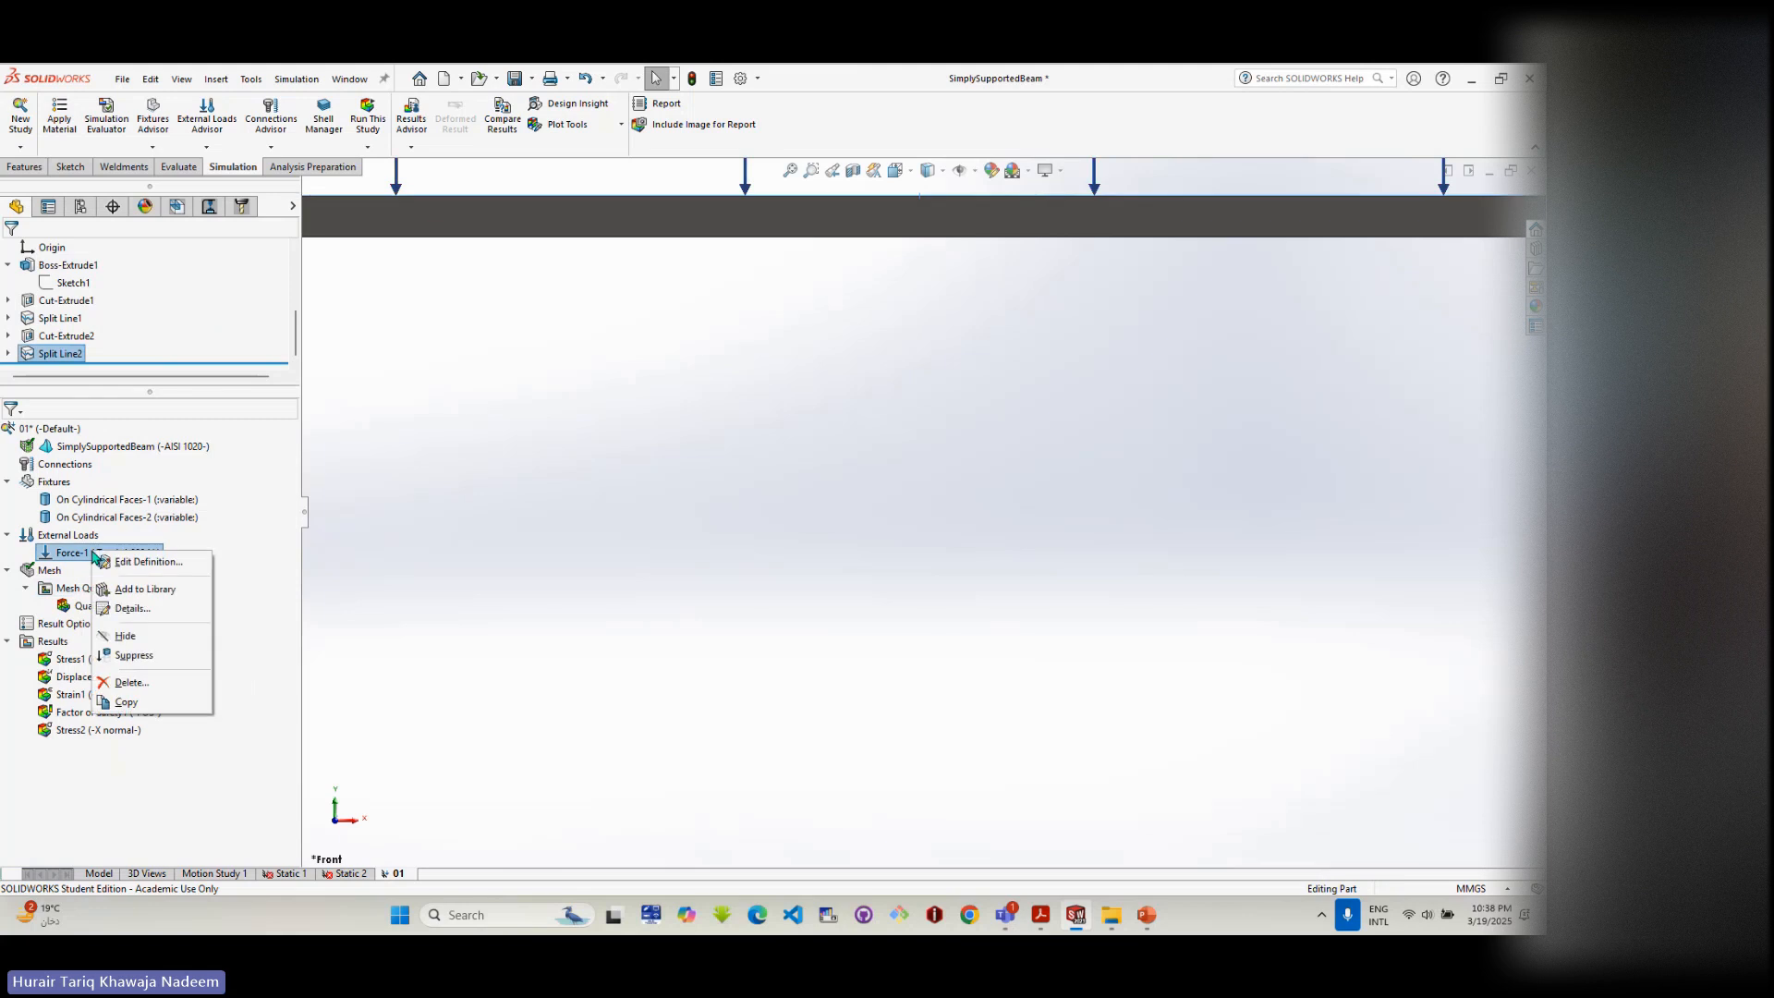
right_click(67, 535)
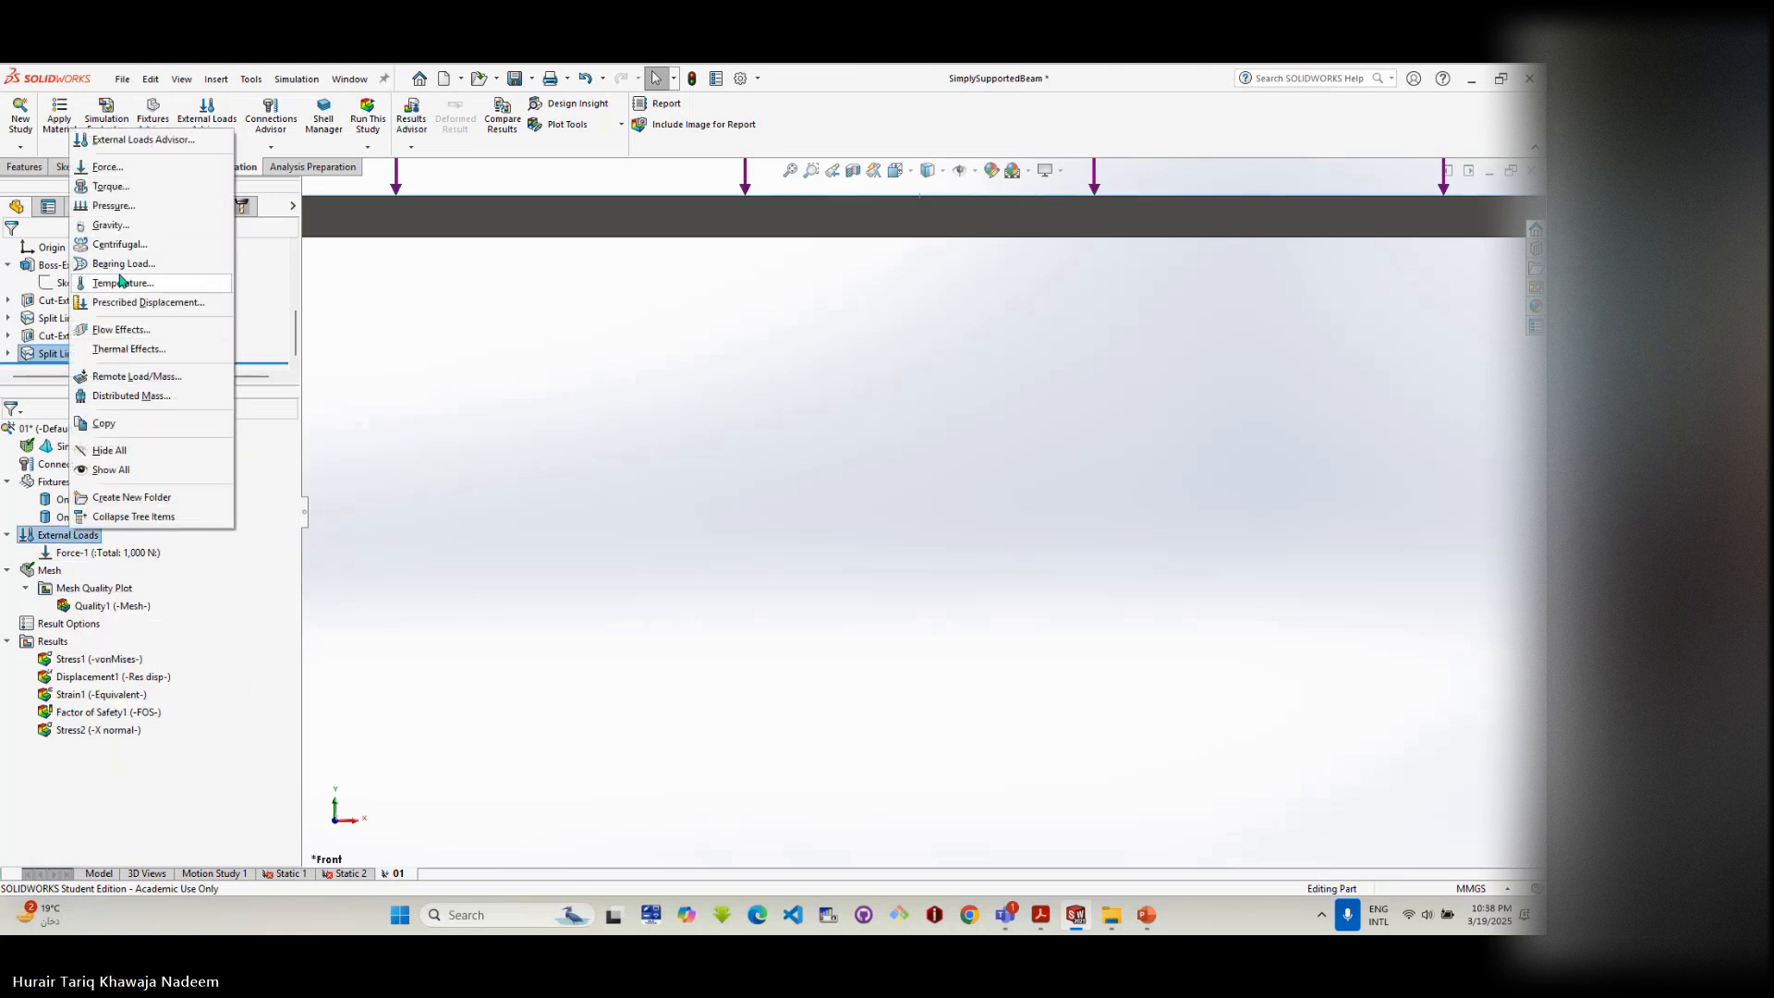
right_click(50, 481)
left_click(53, 461)
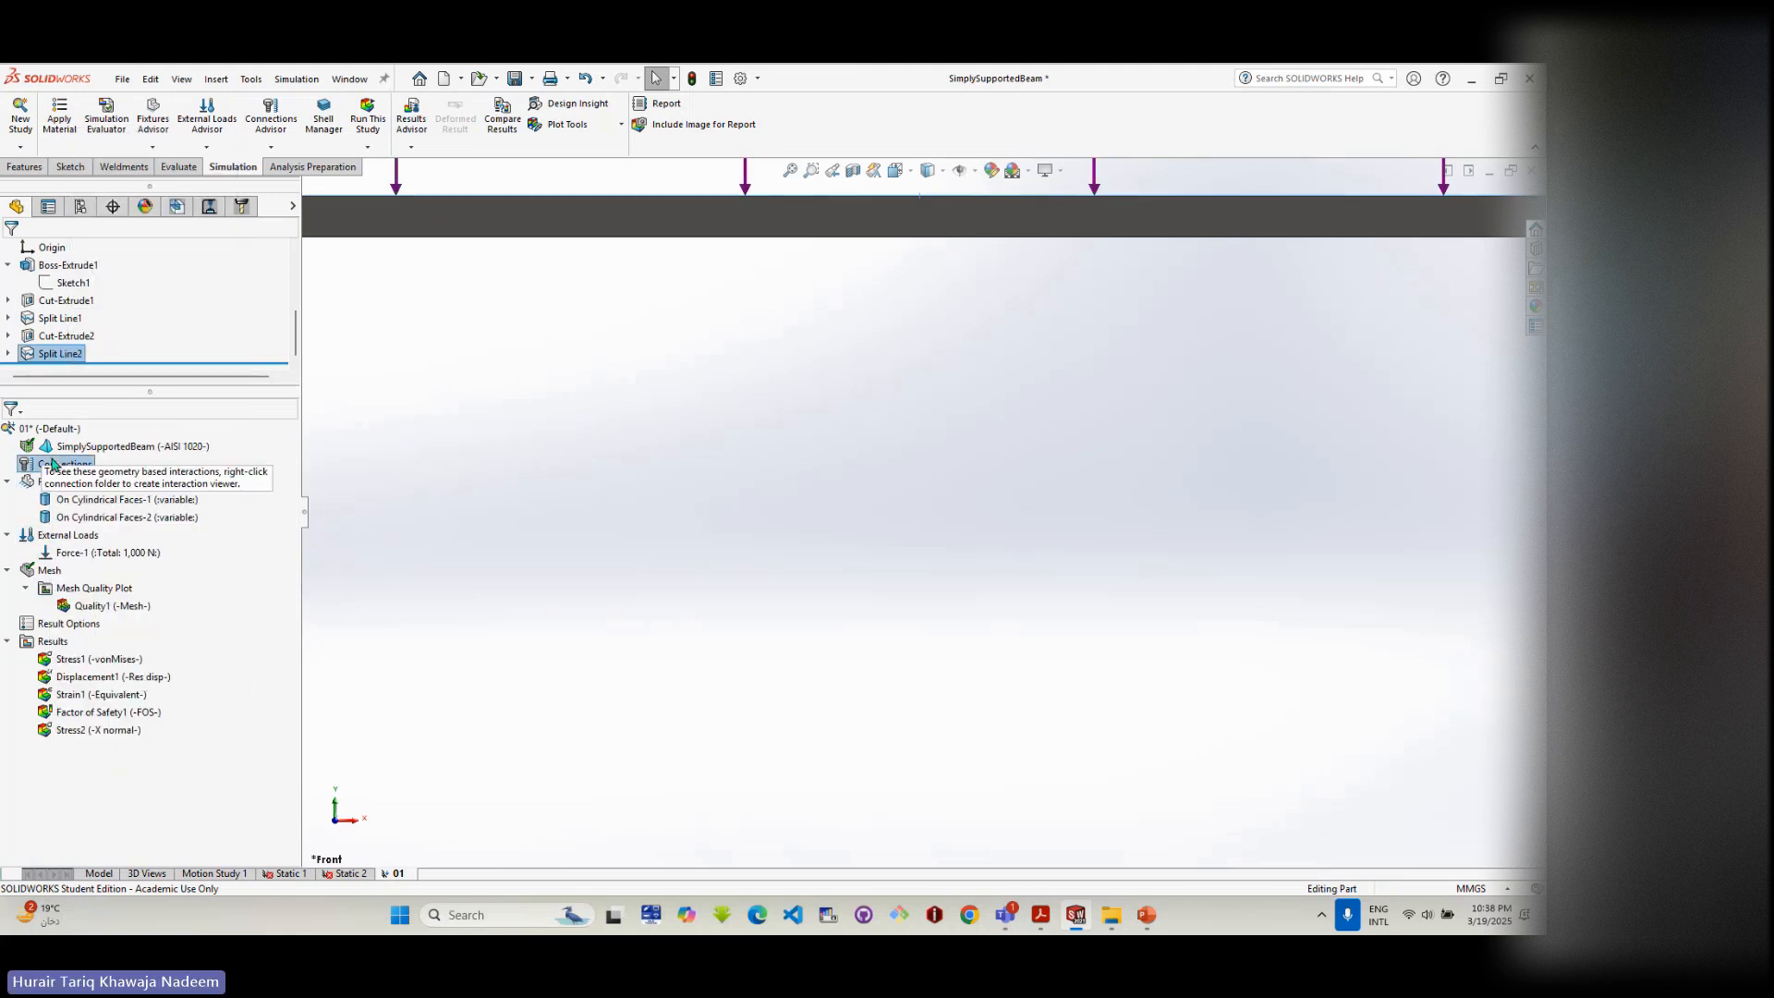
left_click(125, 446)
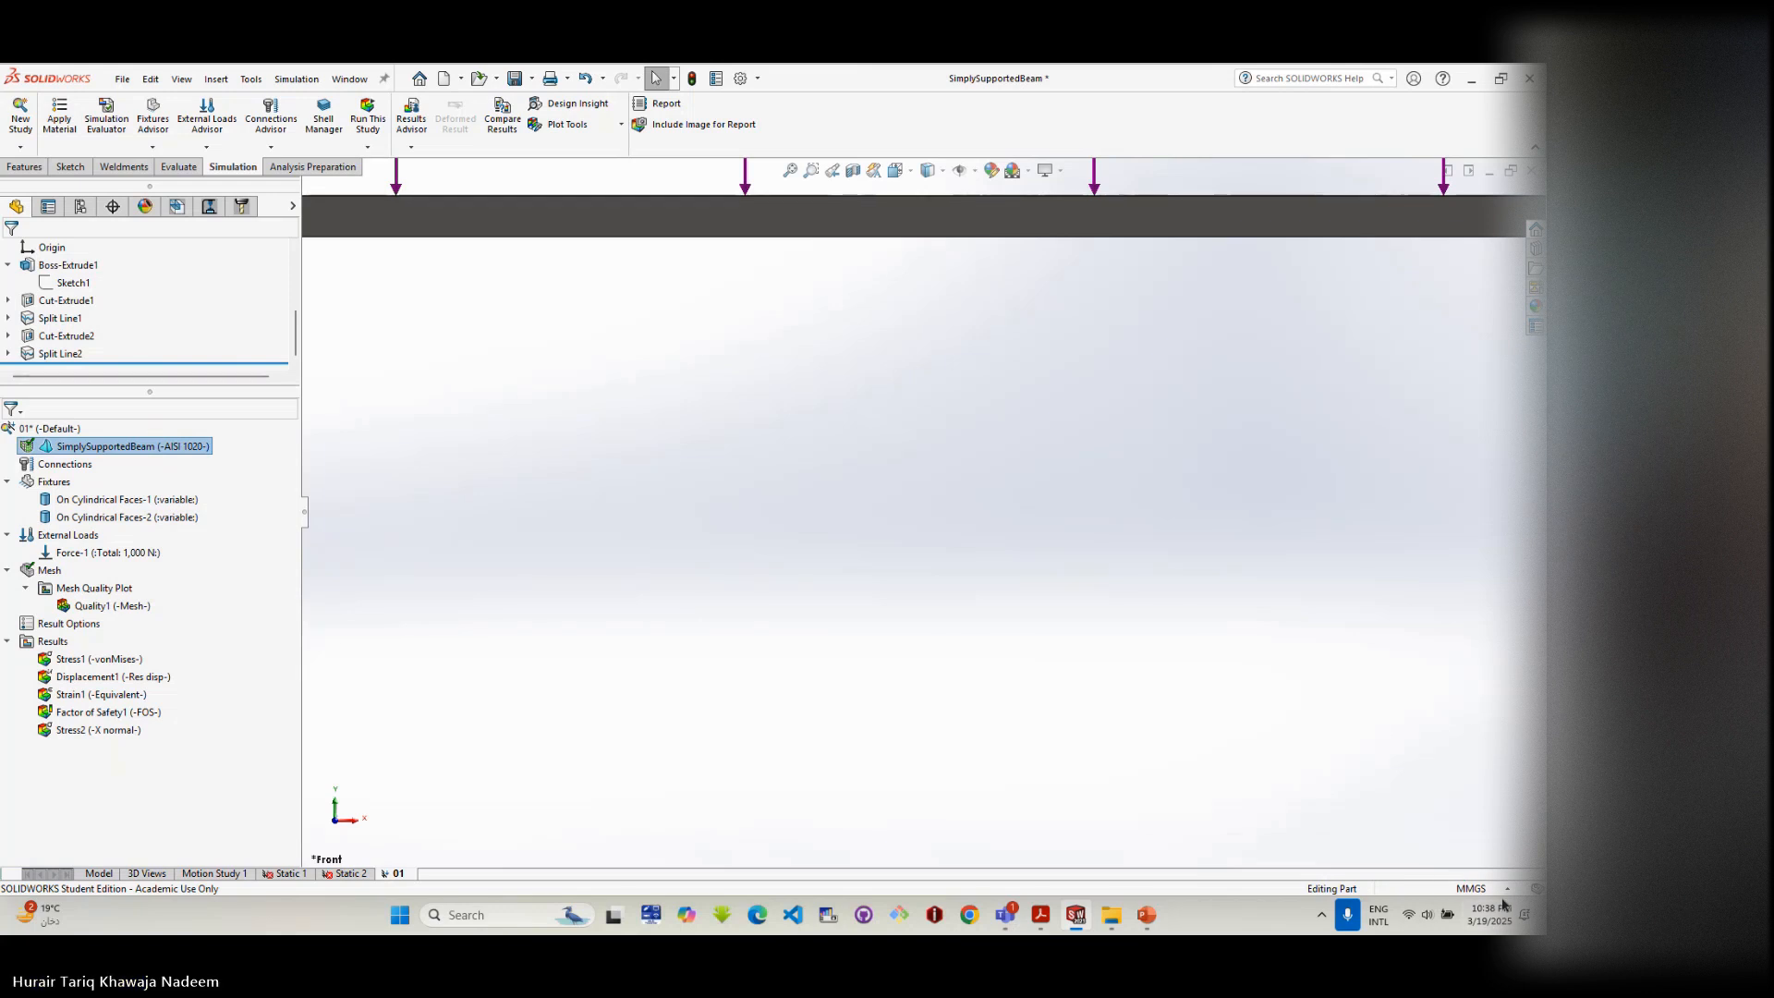
key("f")
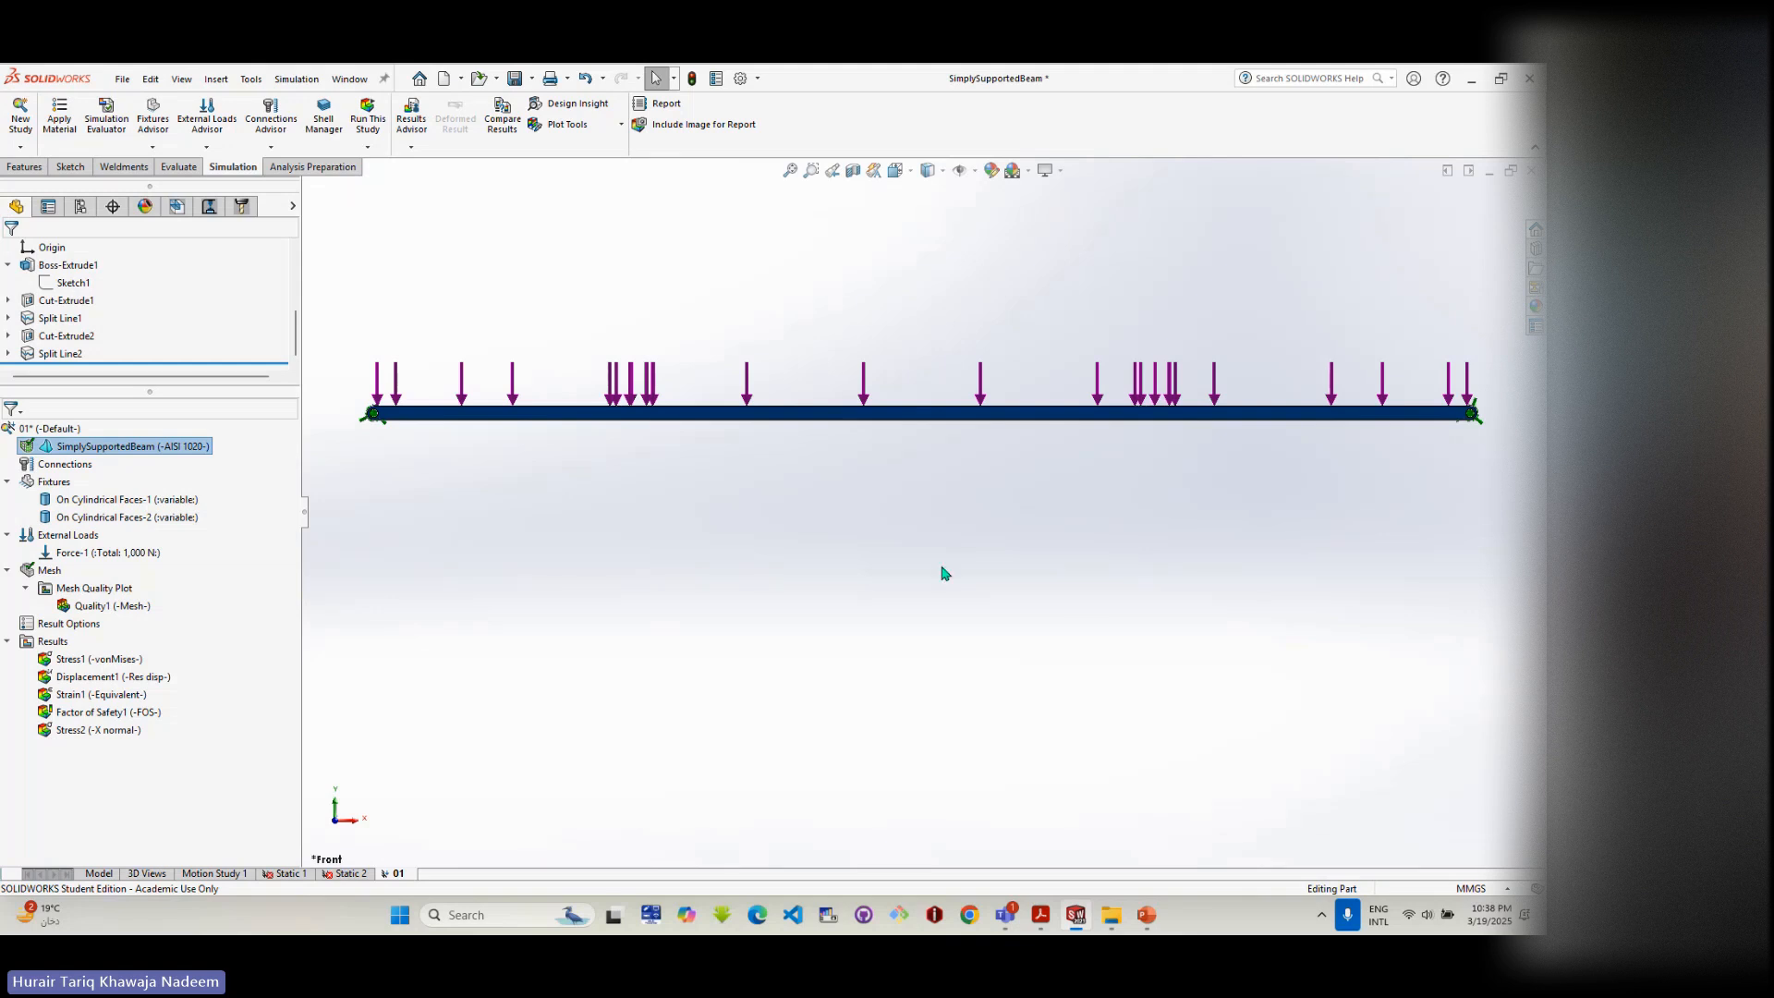
middle_click_drag(944, 573, 930, 677)
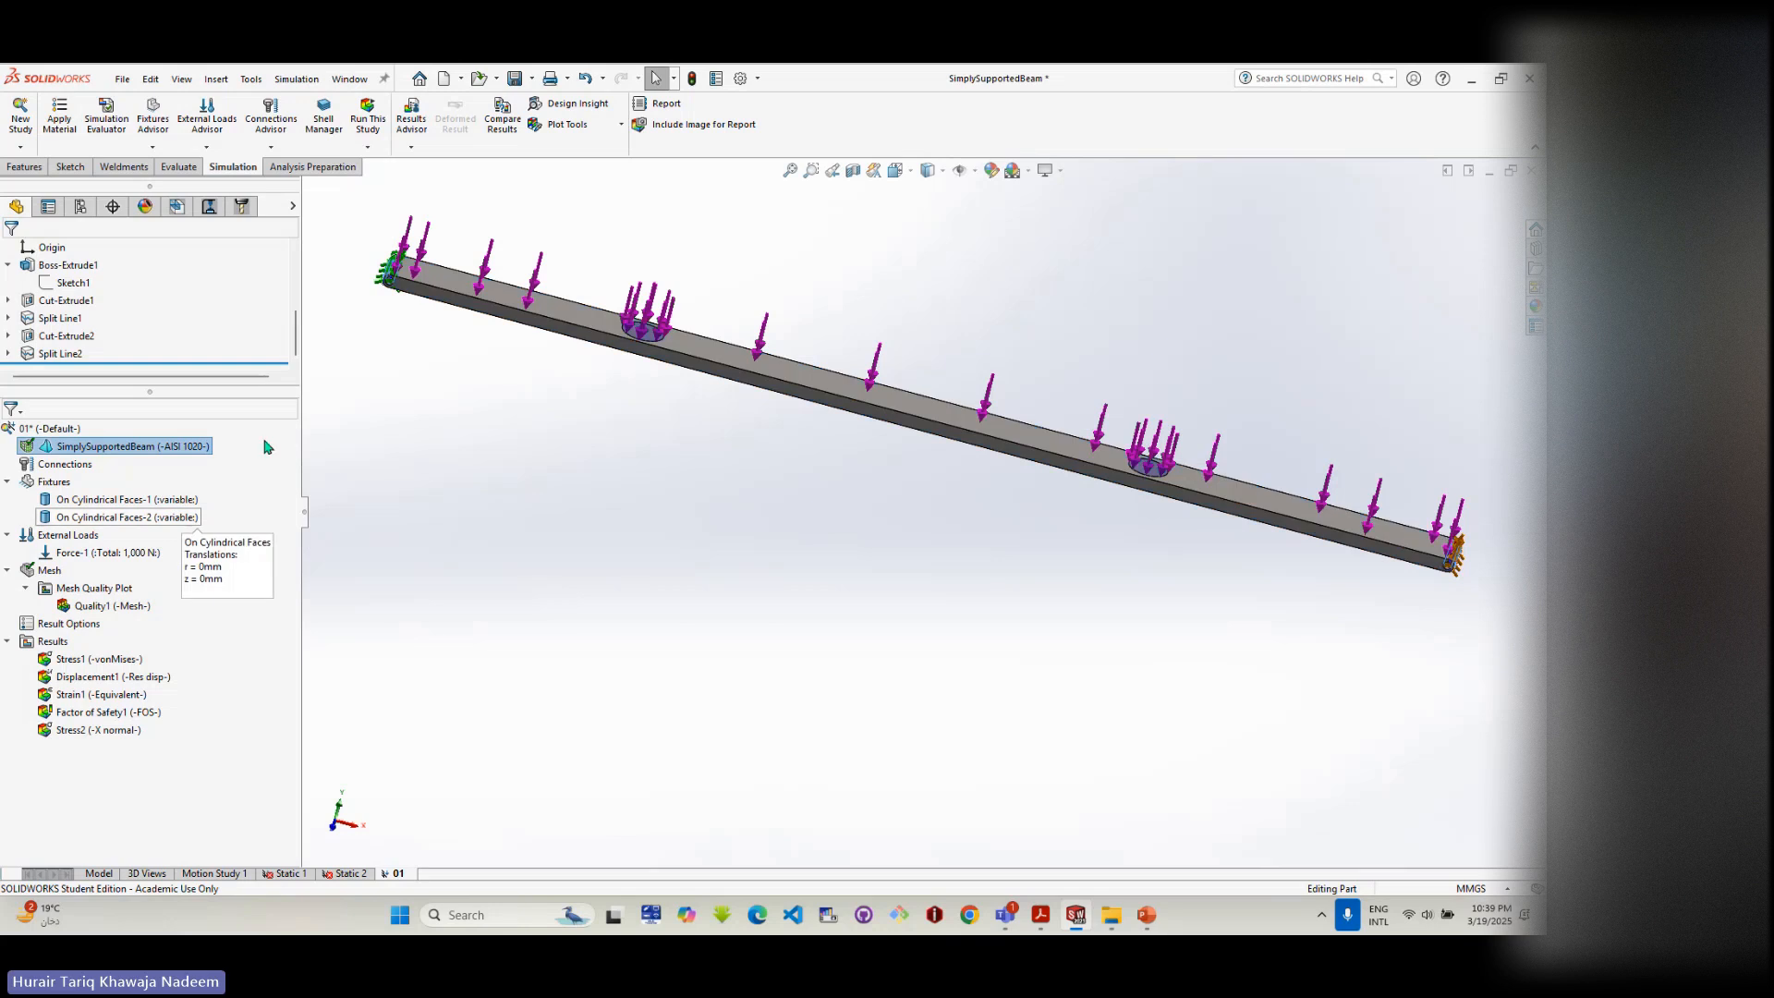
scroll(785, 435, "down", 2)
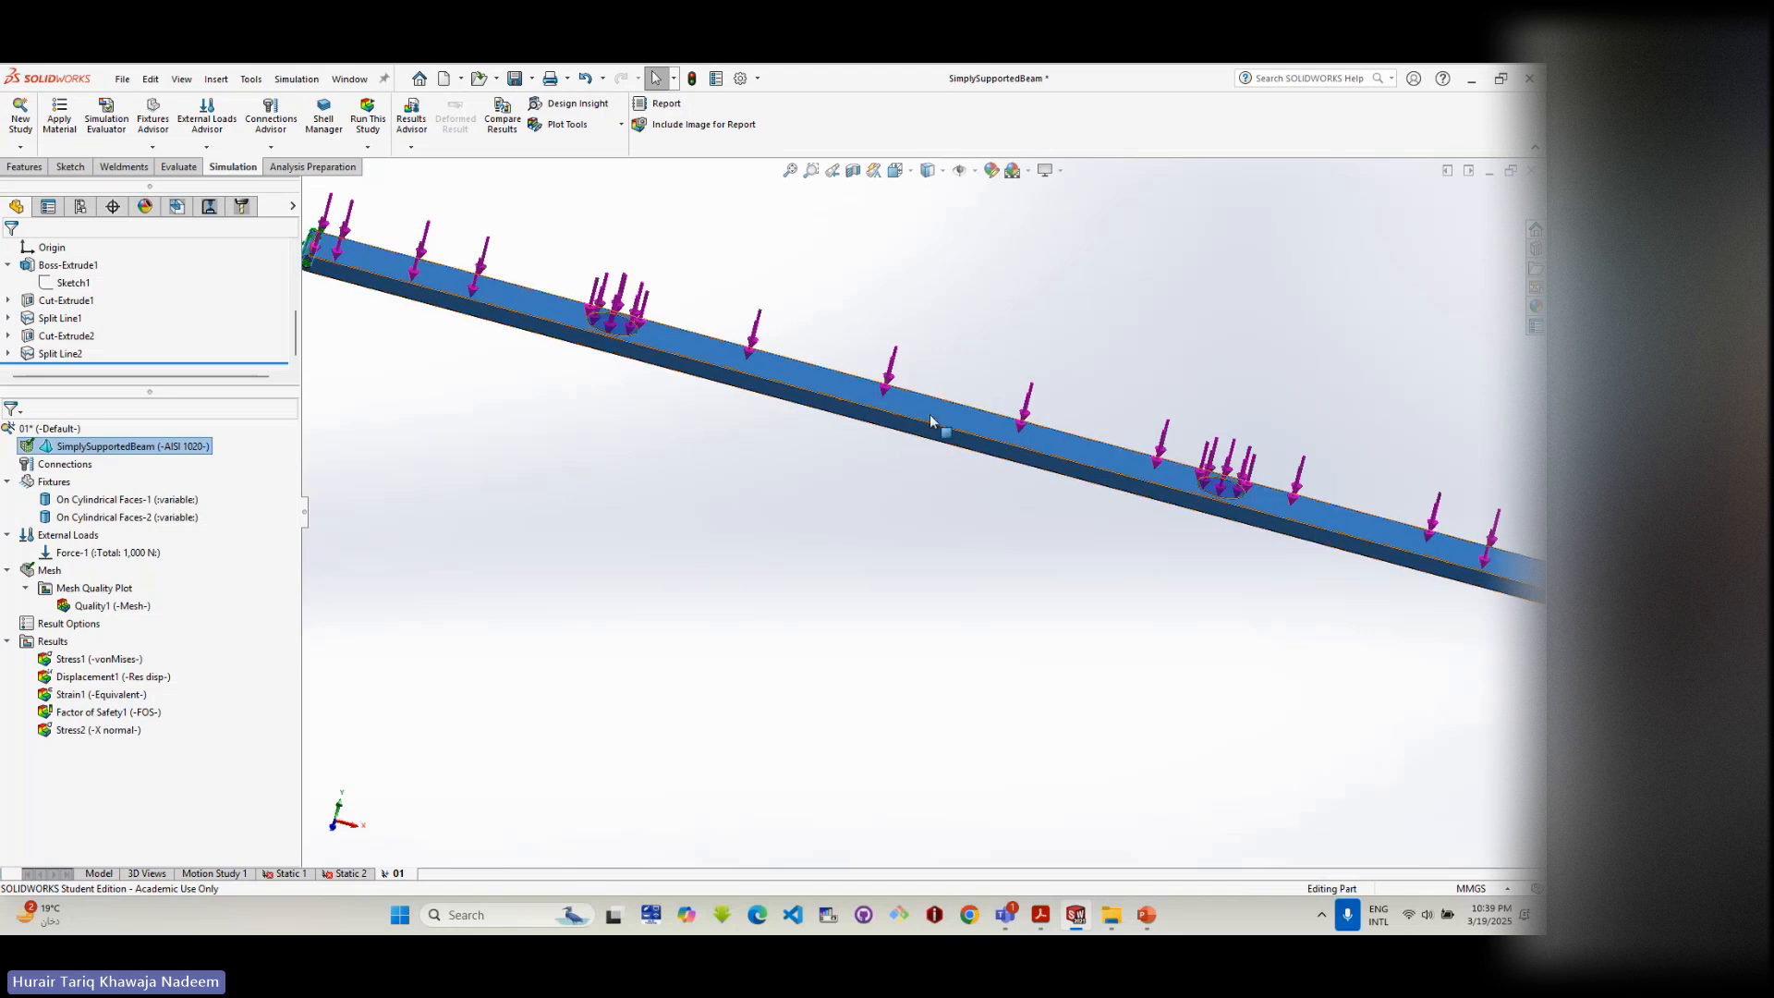
scroll(596, 370, "up", 5)
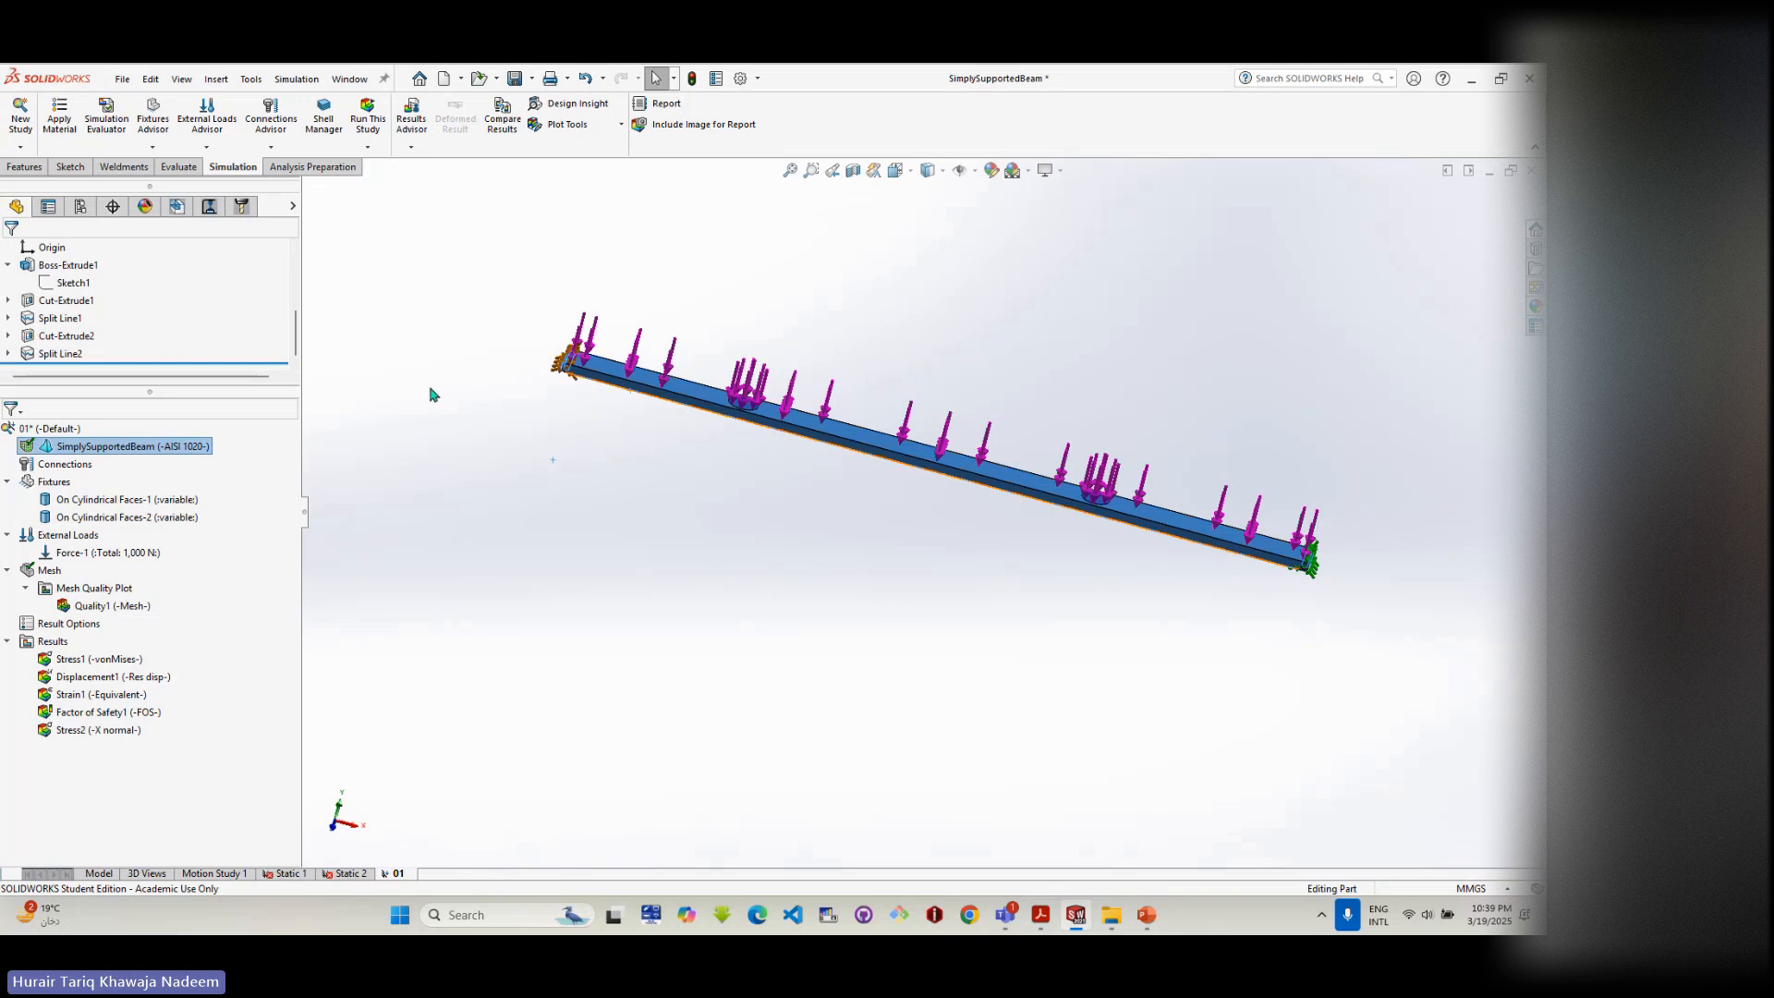
- In the part model, sketch a 100 mm line across the beam's top face, about 300 mm from the end at the origin
left_click(99, 873)
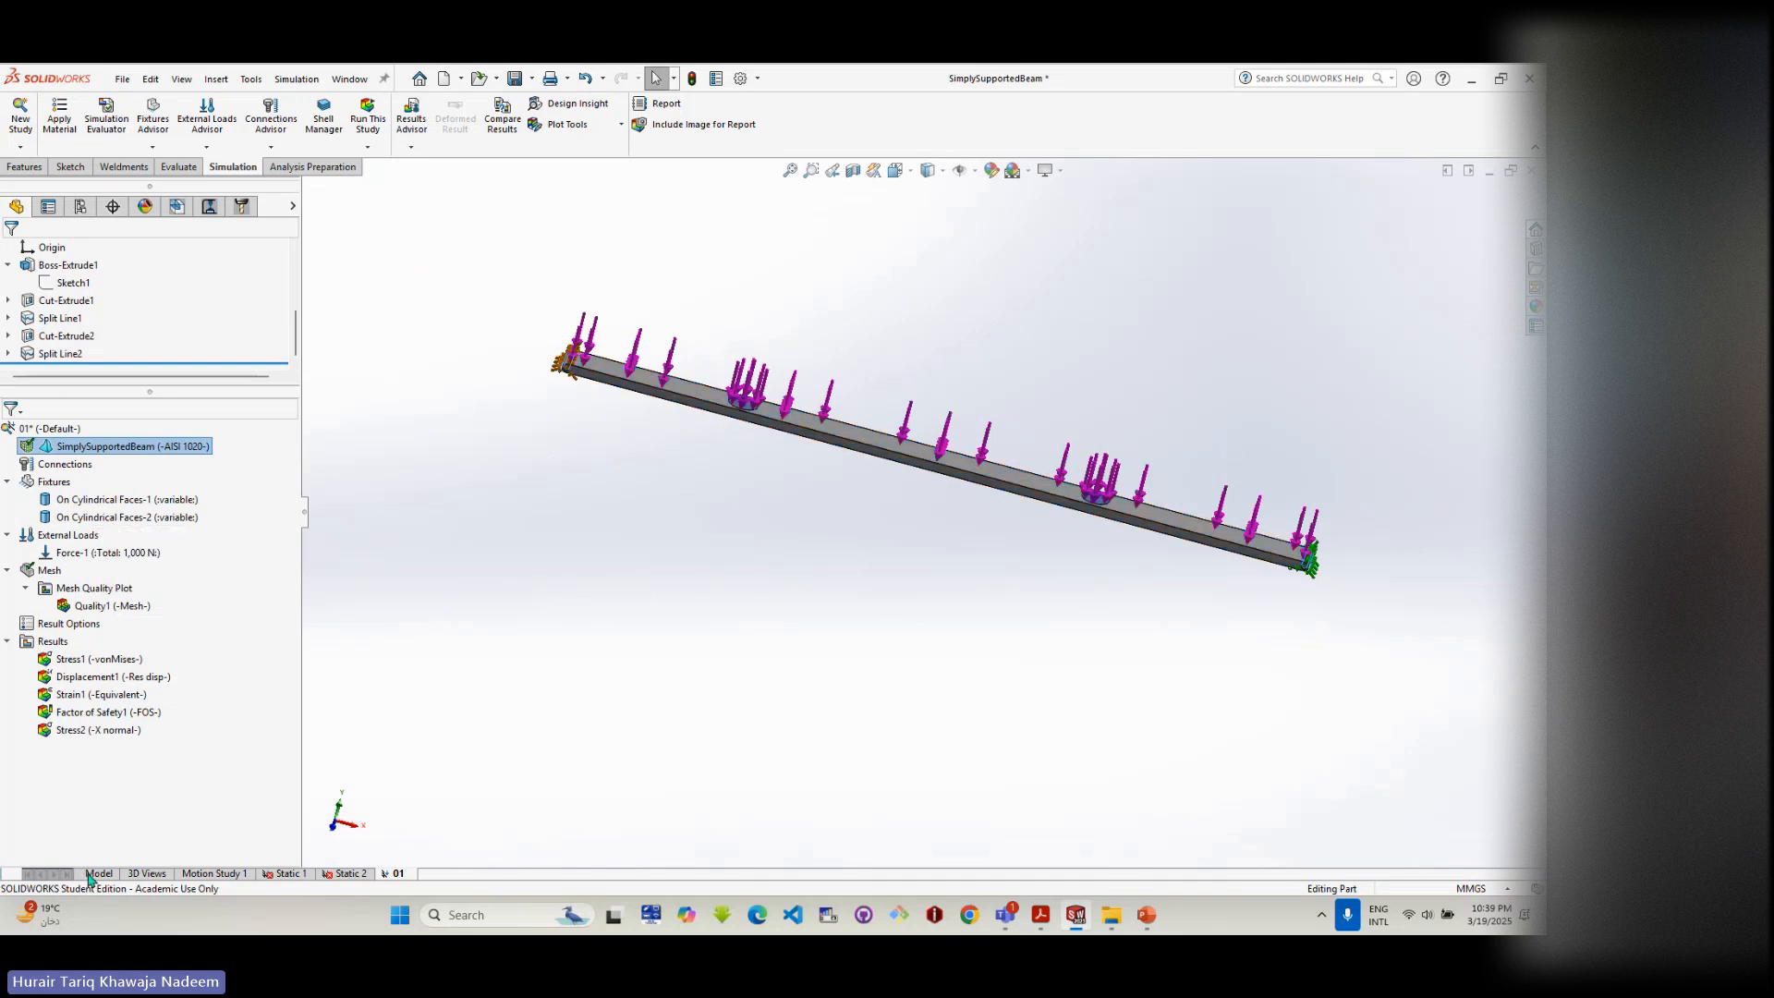
left_click(33, 169)
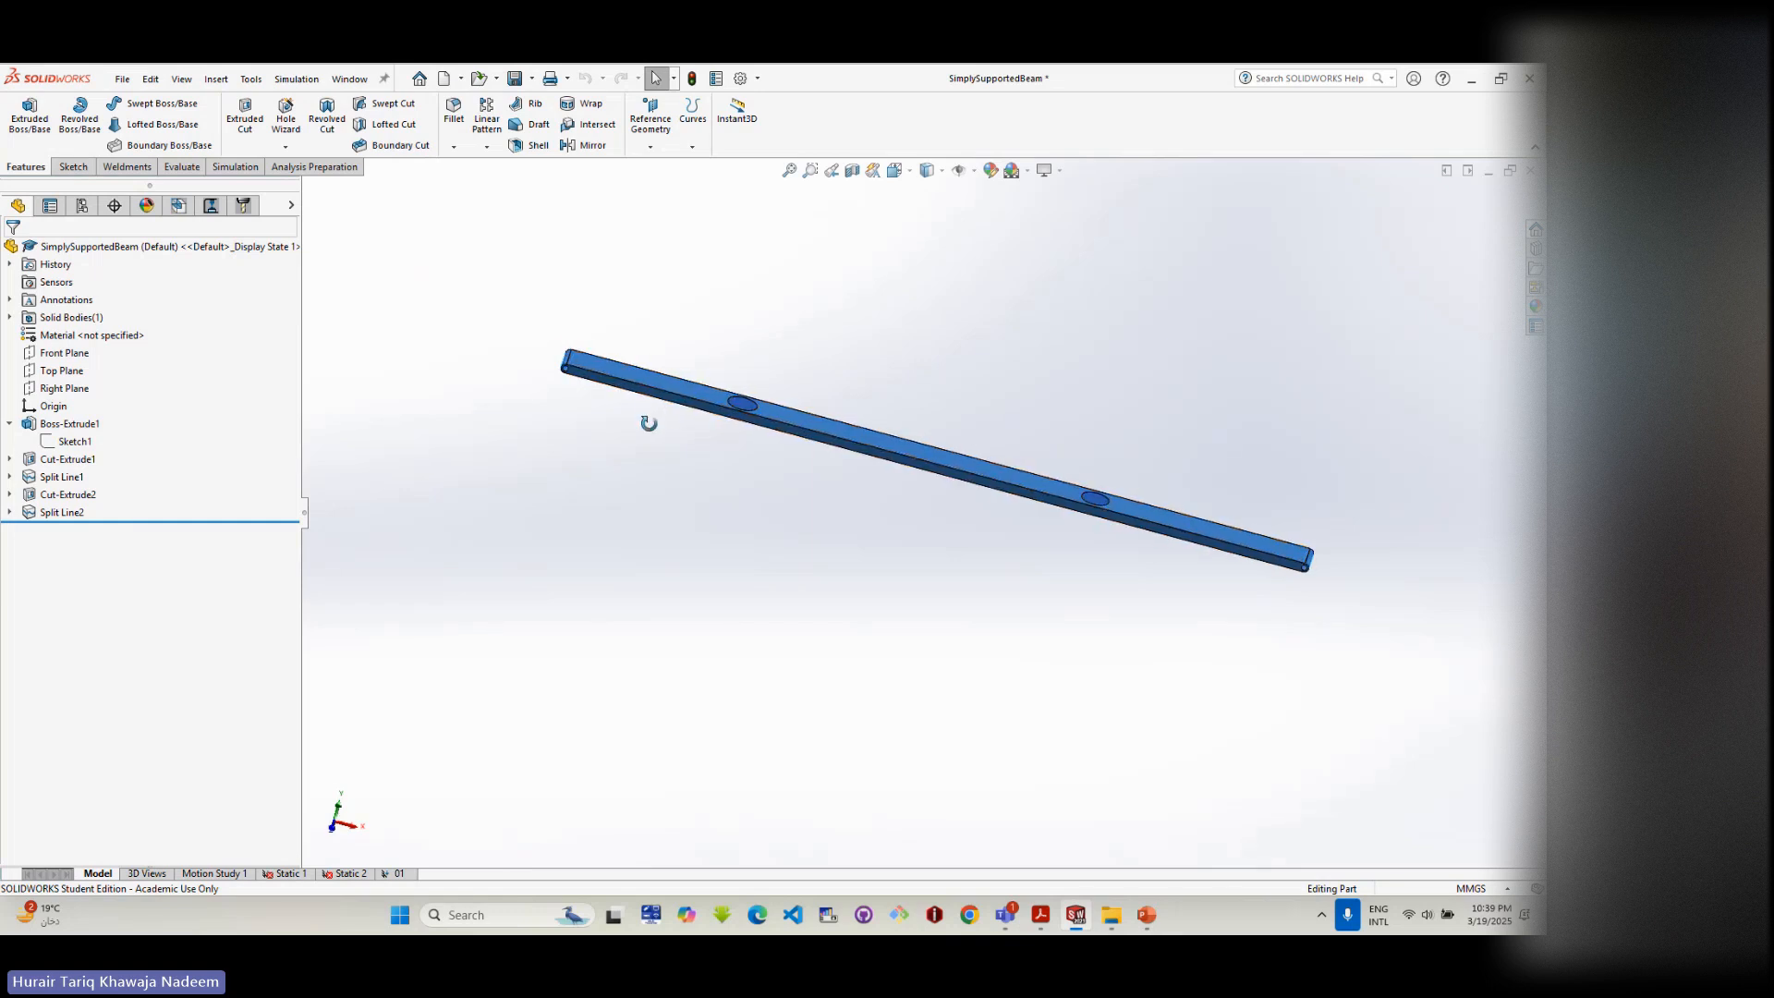
scroll(674, 406, "down", 3)
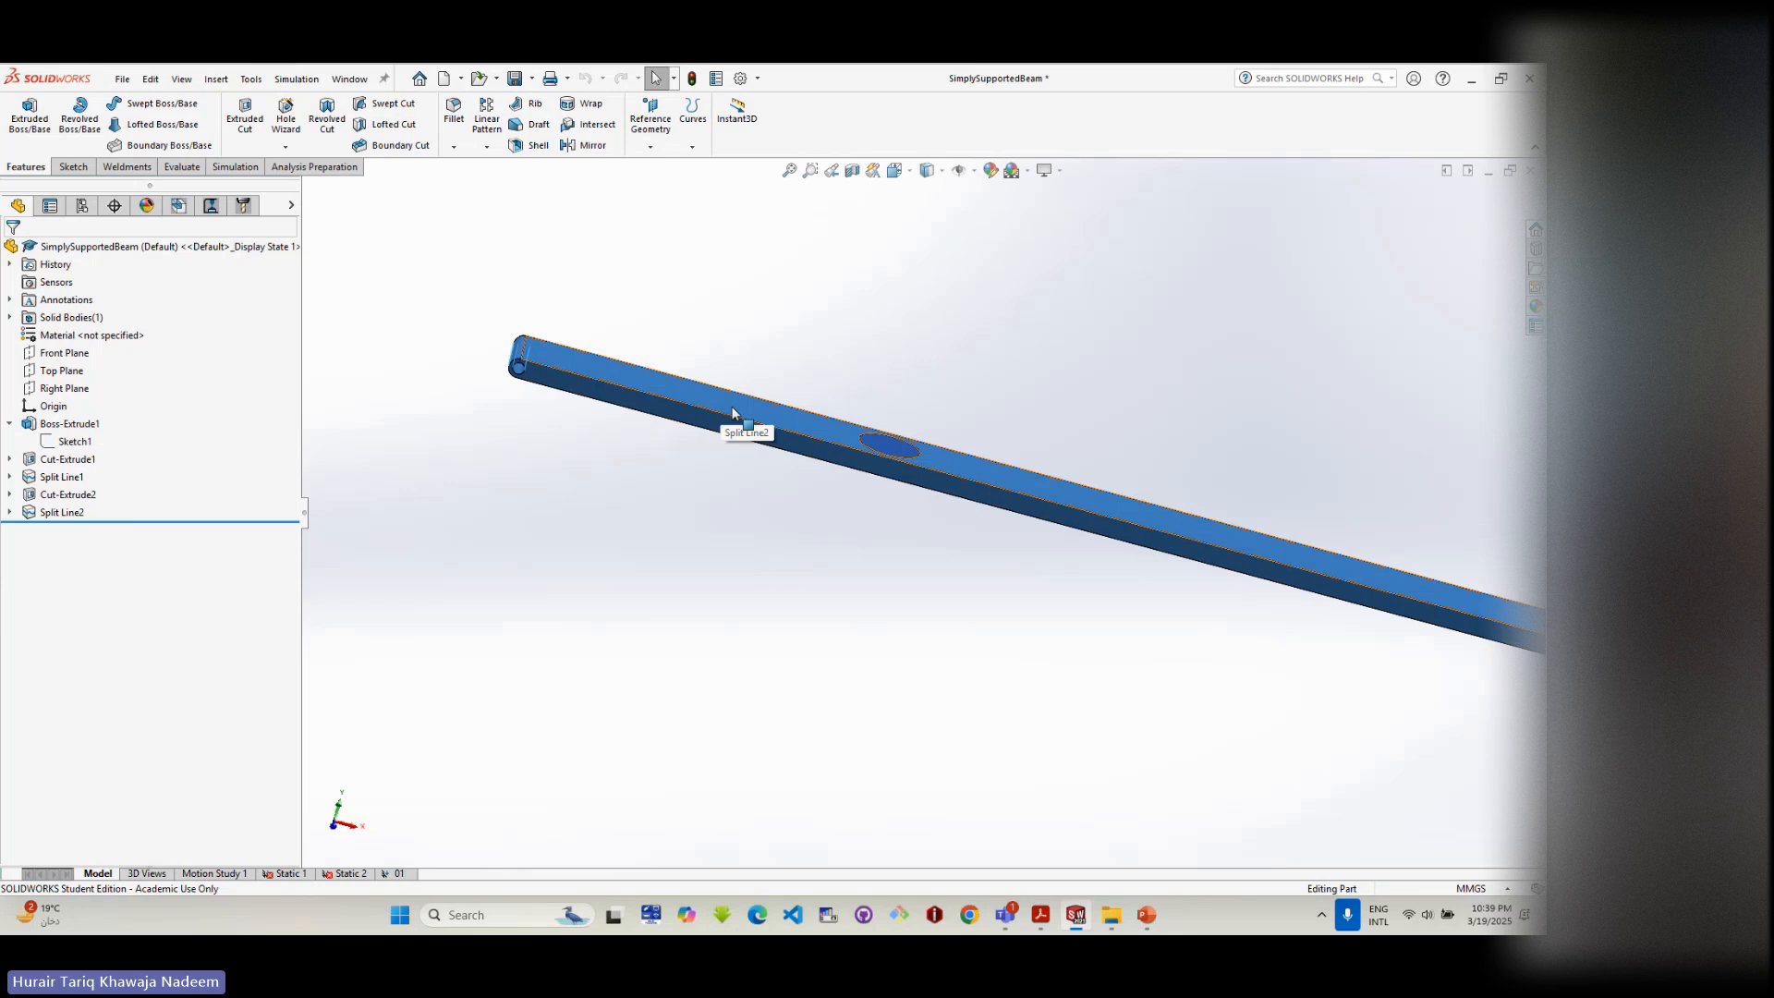
right_click(735, 411)
left_click(760, 384)
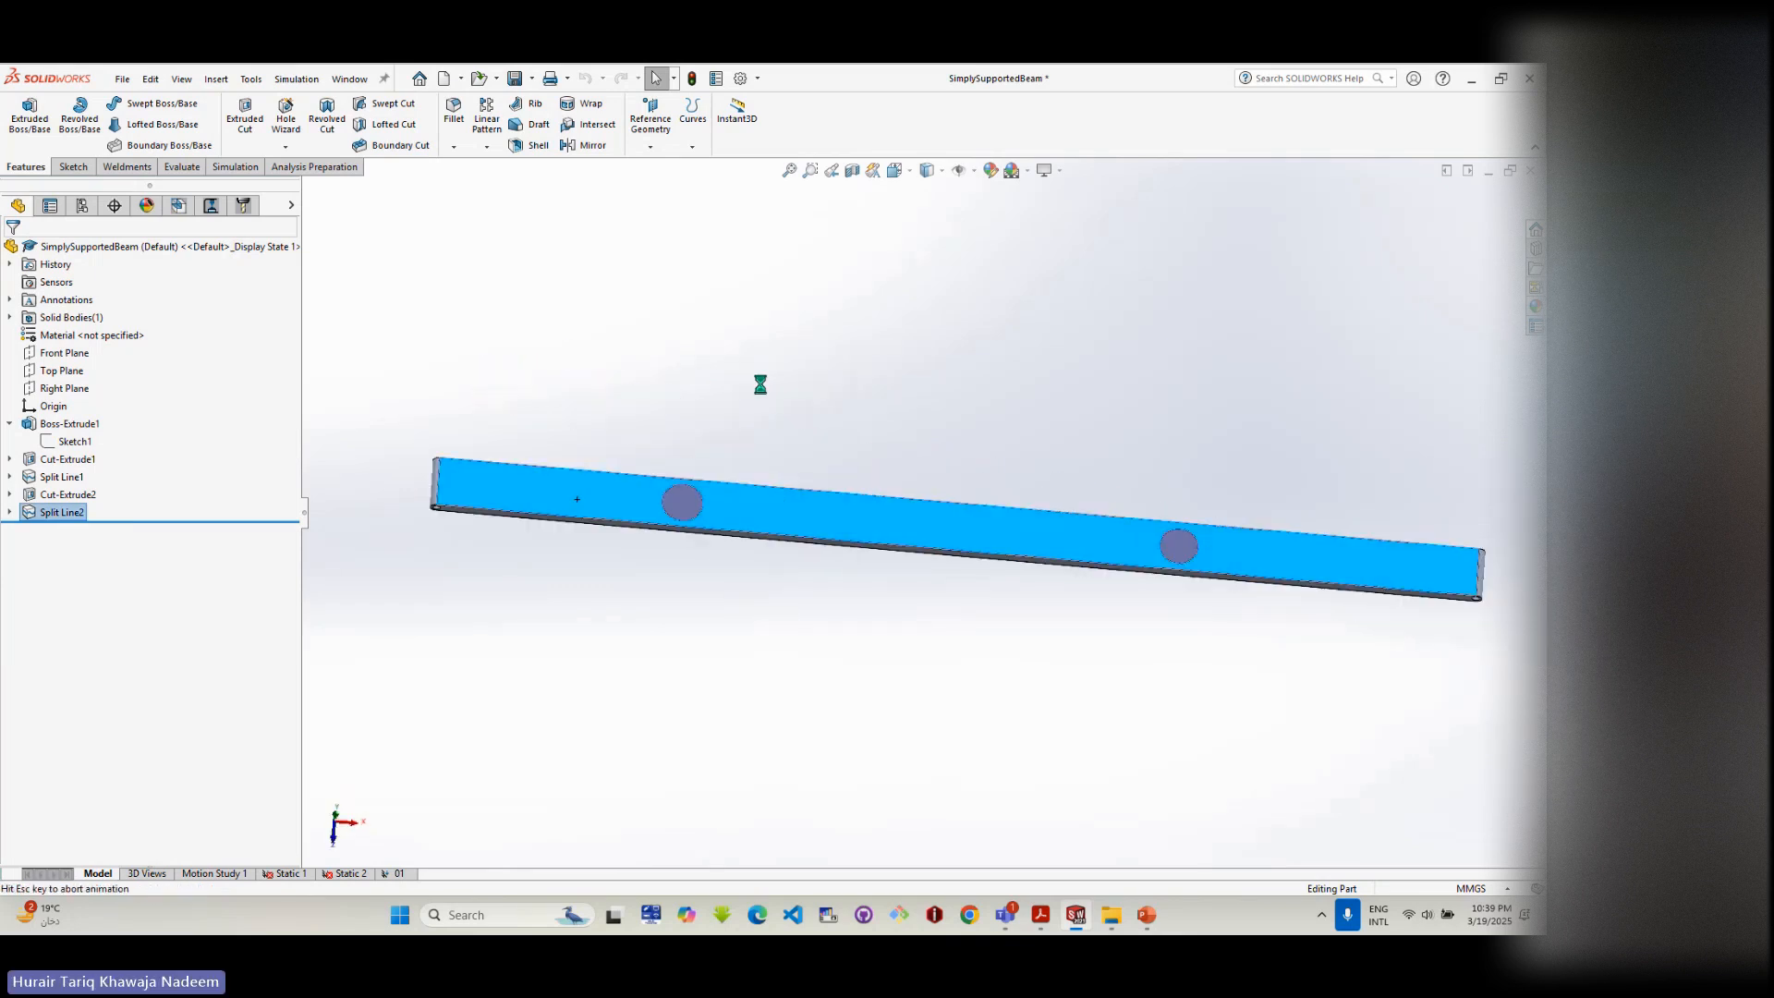
left_click(107, 103)
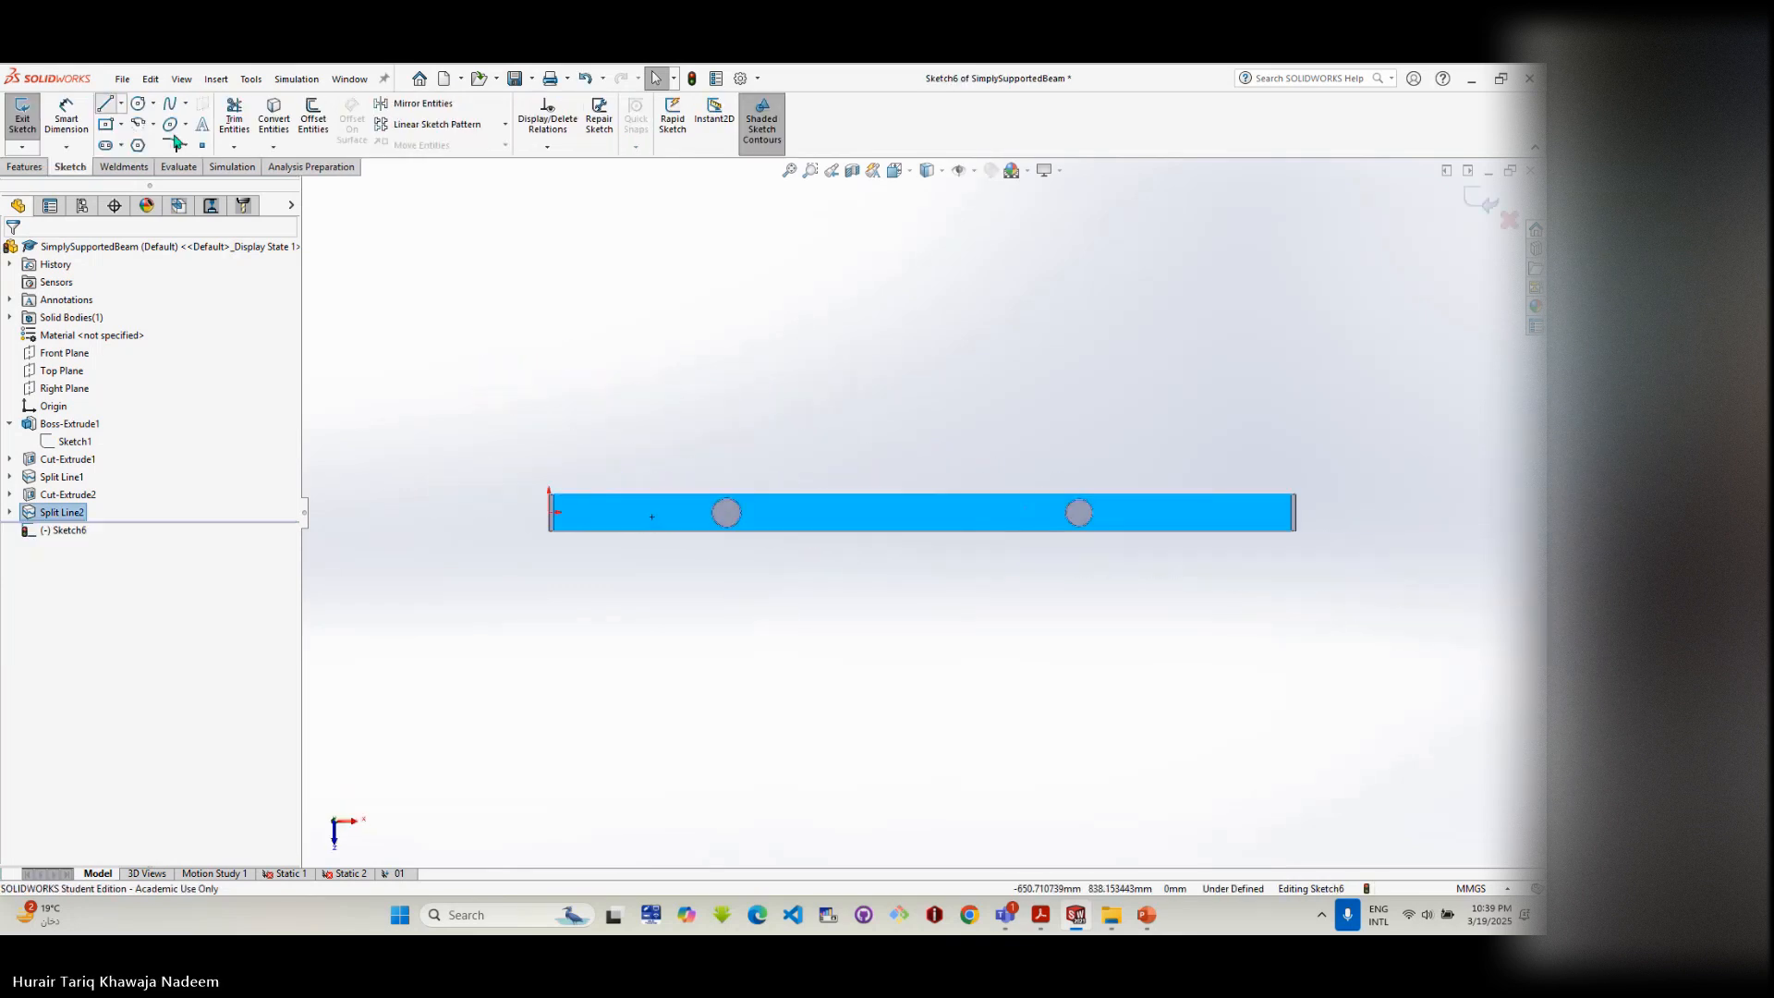
left_click(657, 495)
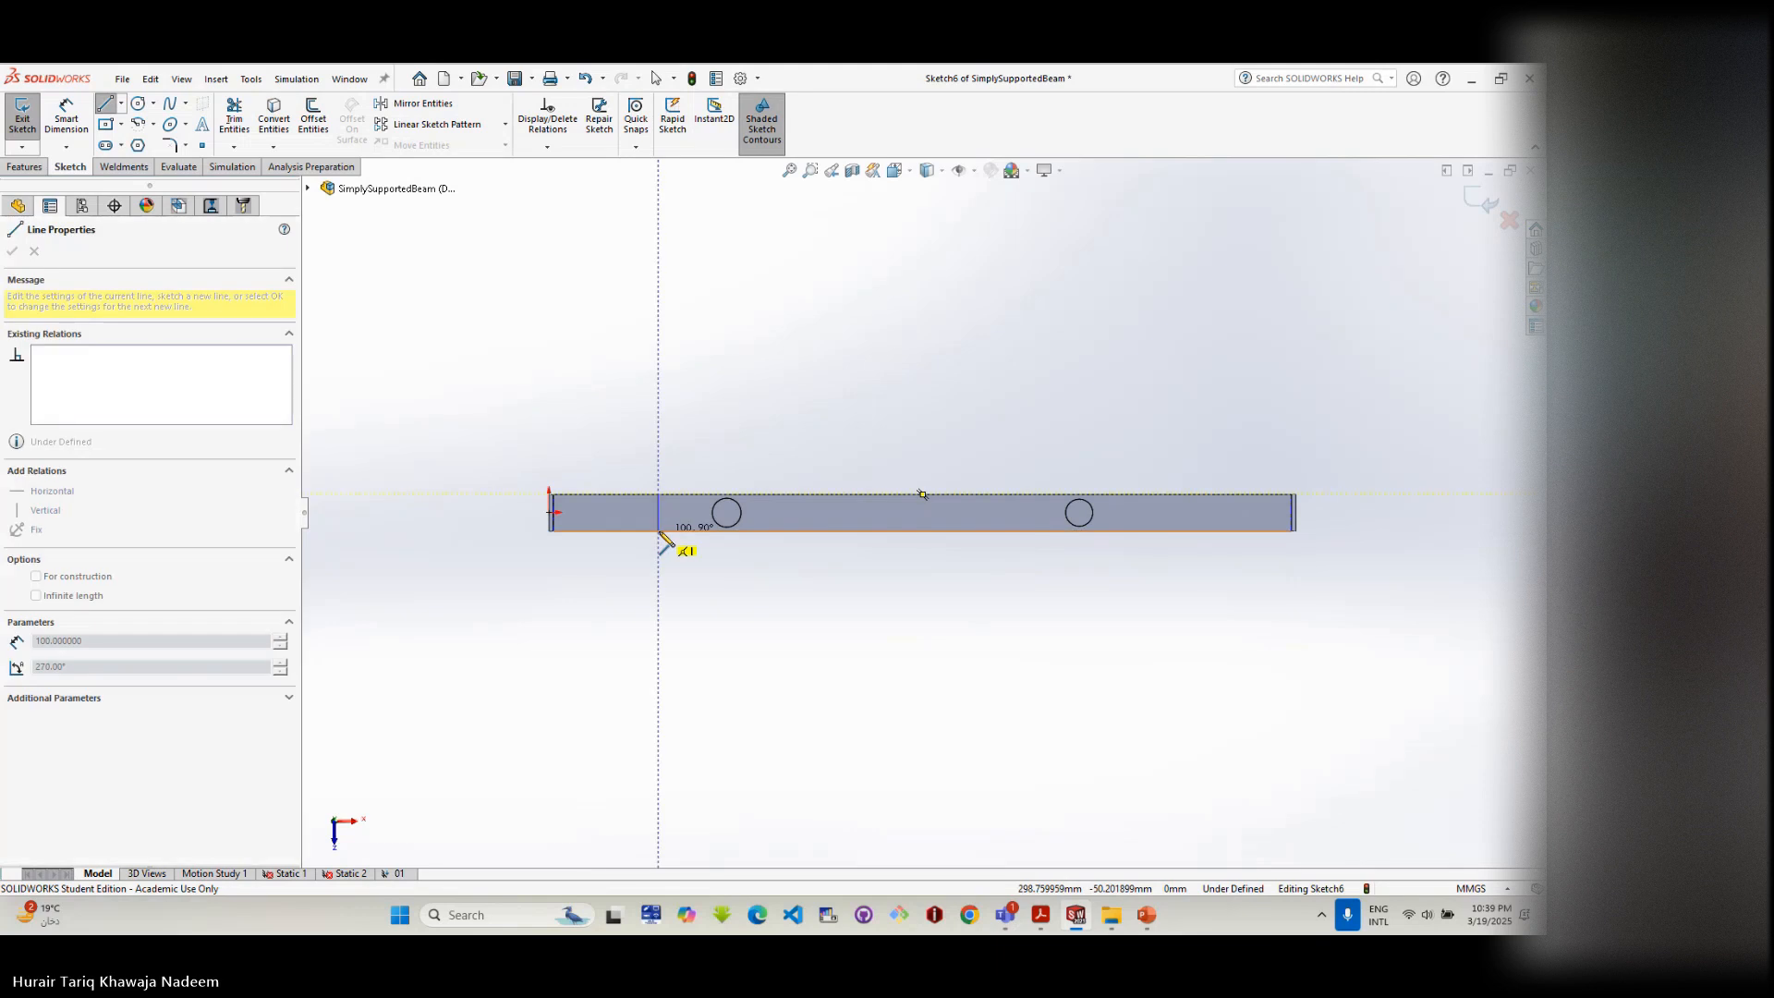
left_click(658, 530)
key("Escape")
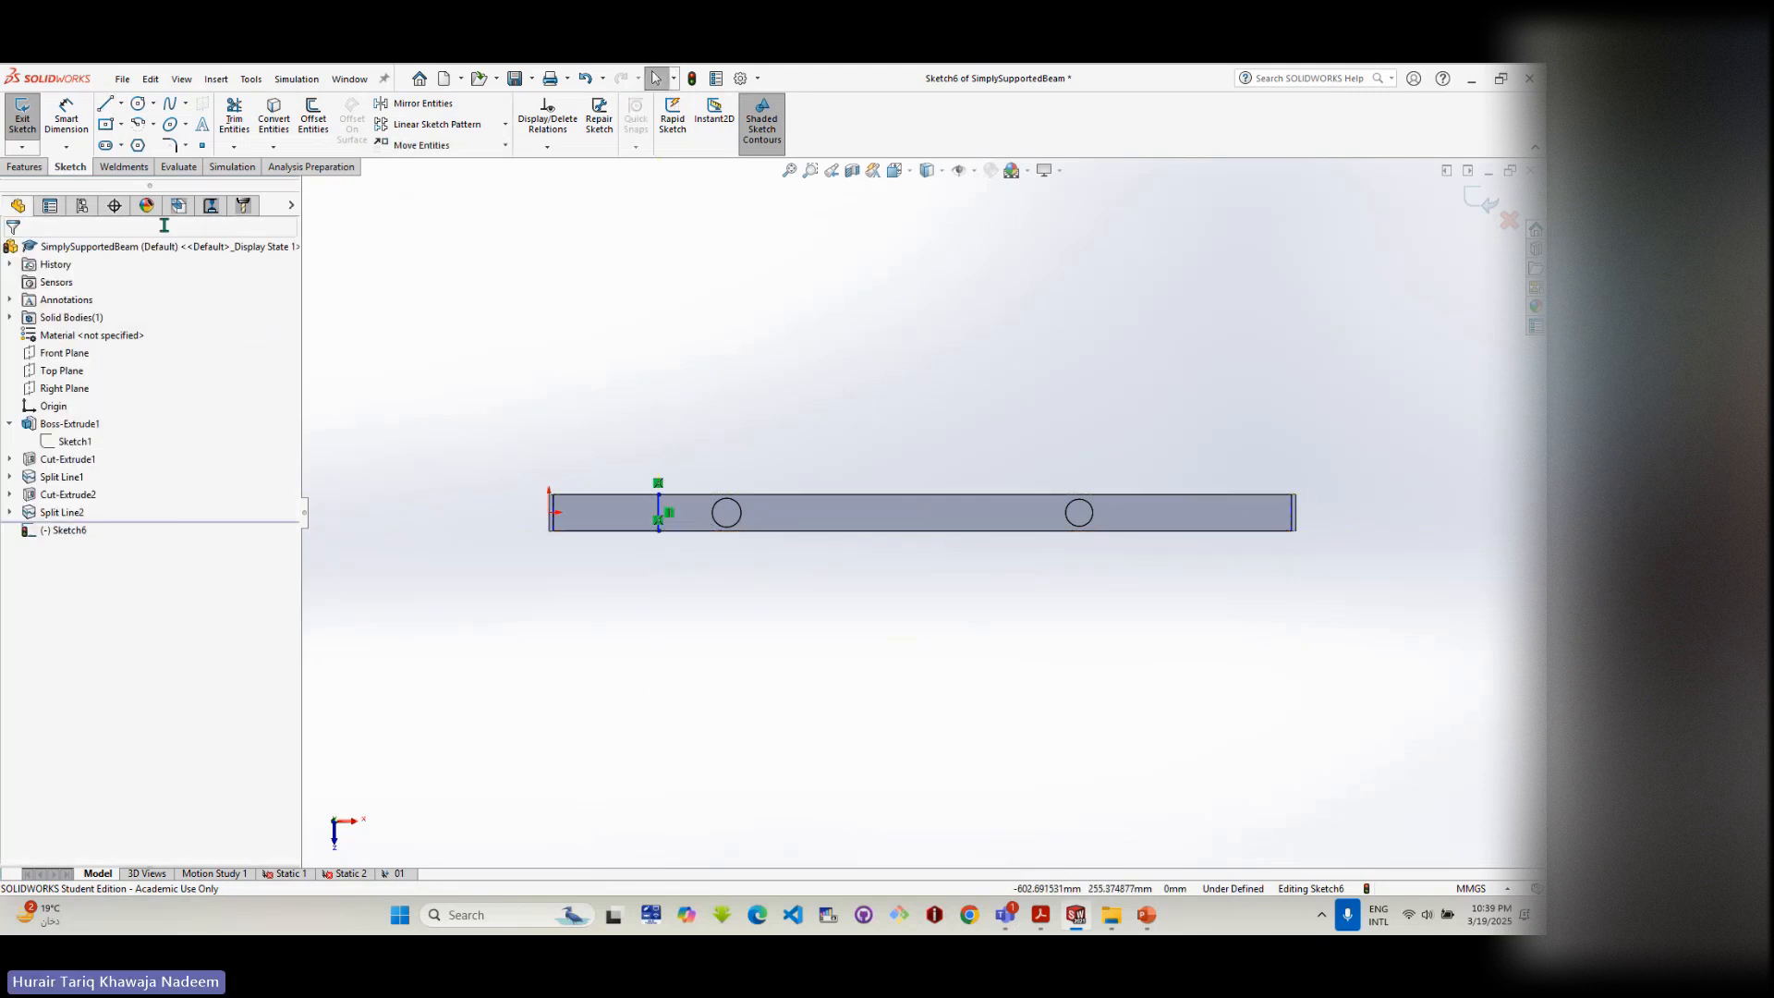
- Dimension the sketch line 500 mm from the dashed edge line near the beam's origin end
left_click(22, 116)
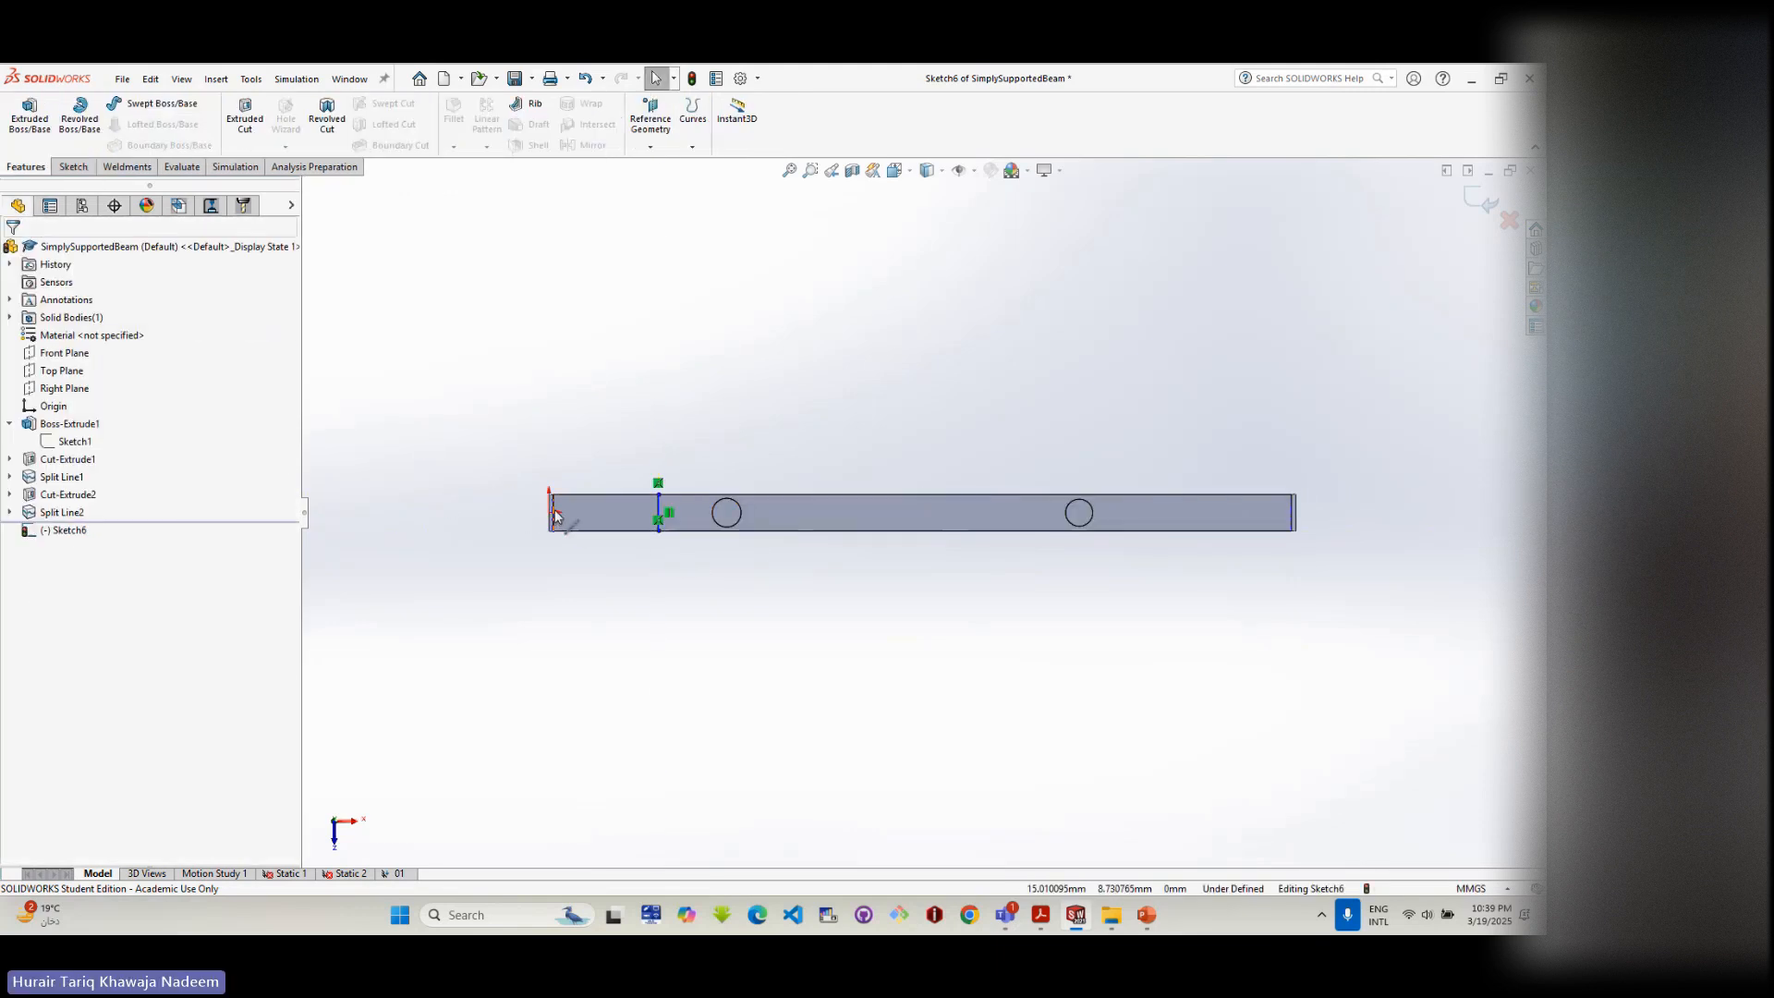
left_click(659, 506)
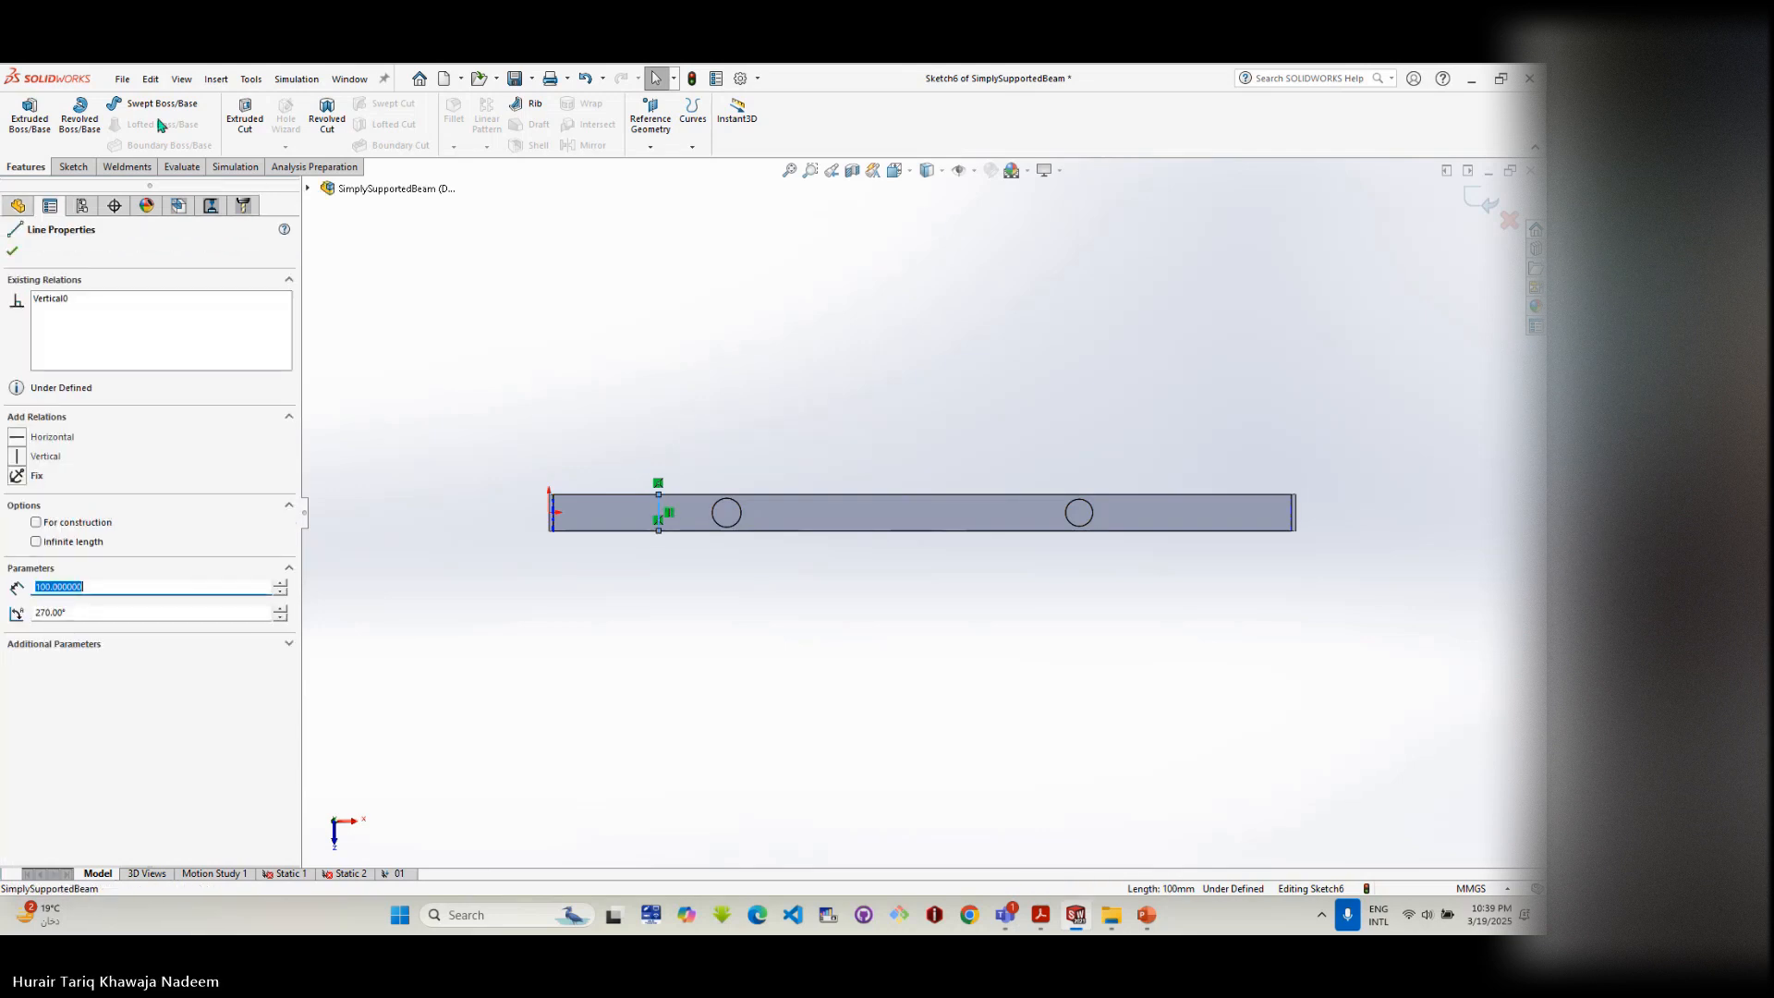
left_click(90, 167)
left_click(73, 166)
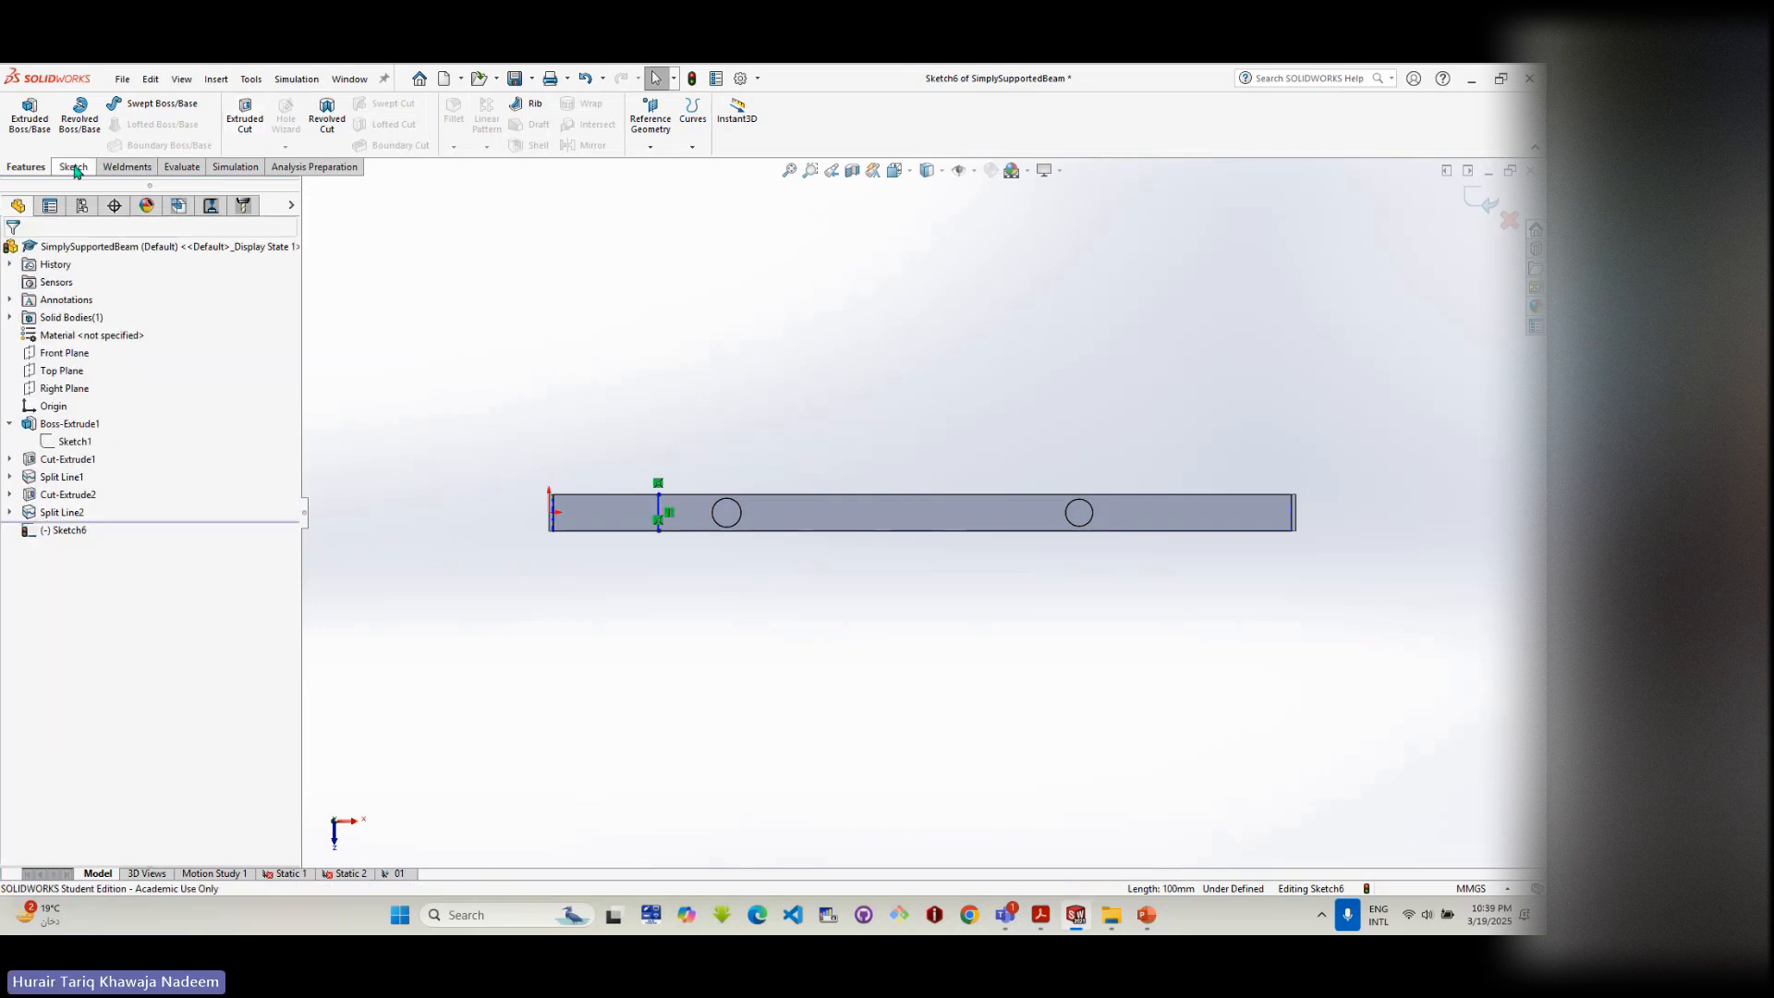
scroll(552, 511, "up", 5)
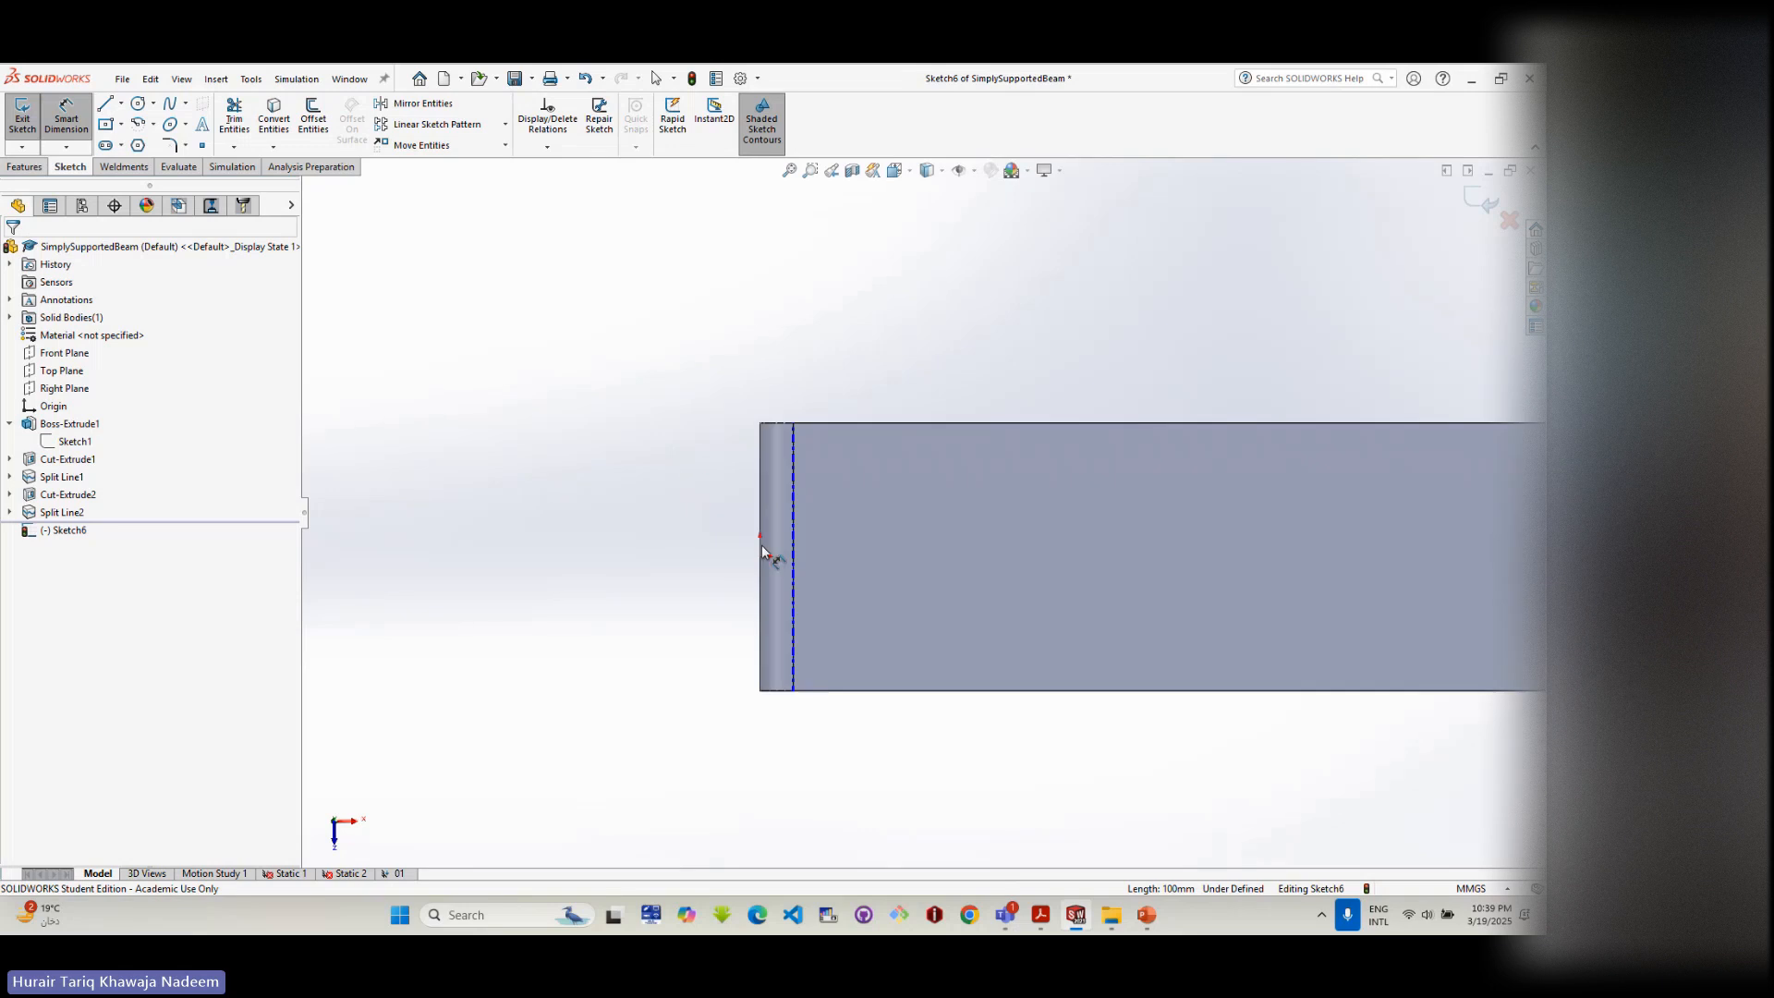
scroll(924, 513, "up", 8)
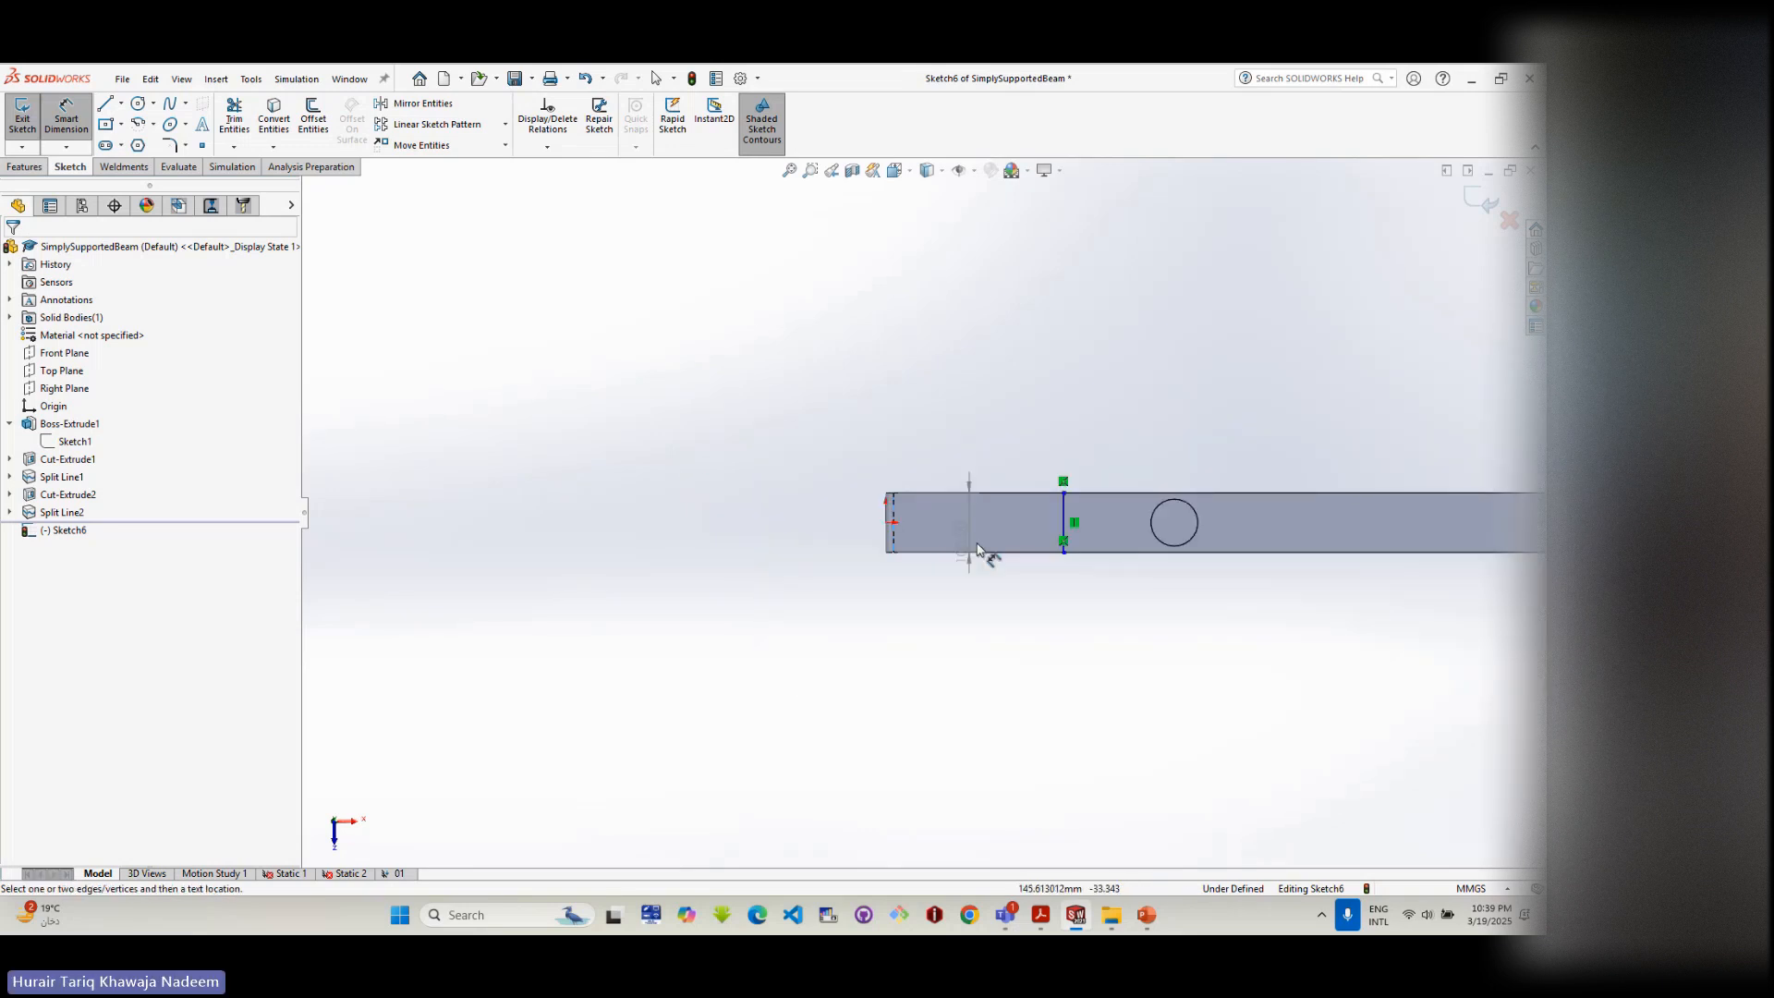
left_click(1040, 515)
left_click(1000, 397)
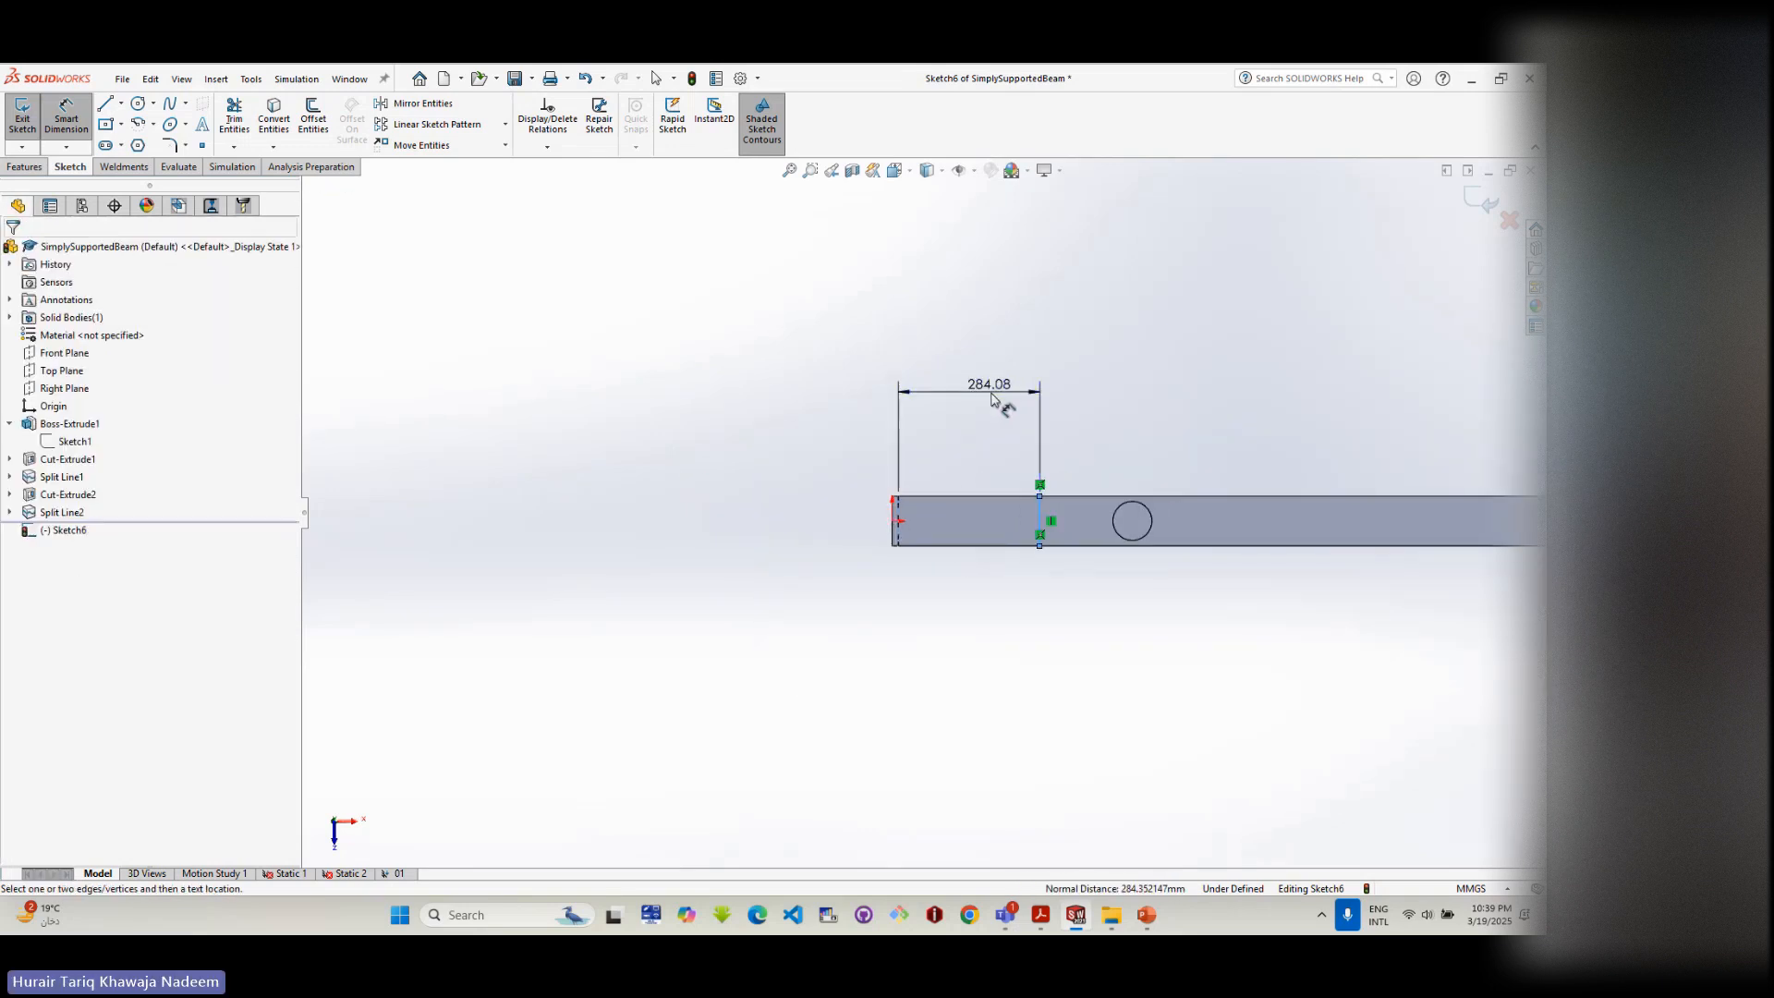
type("500")
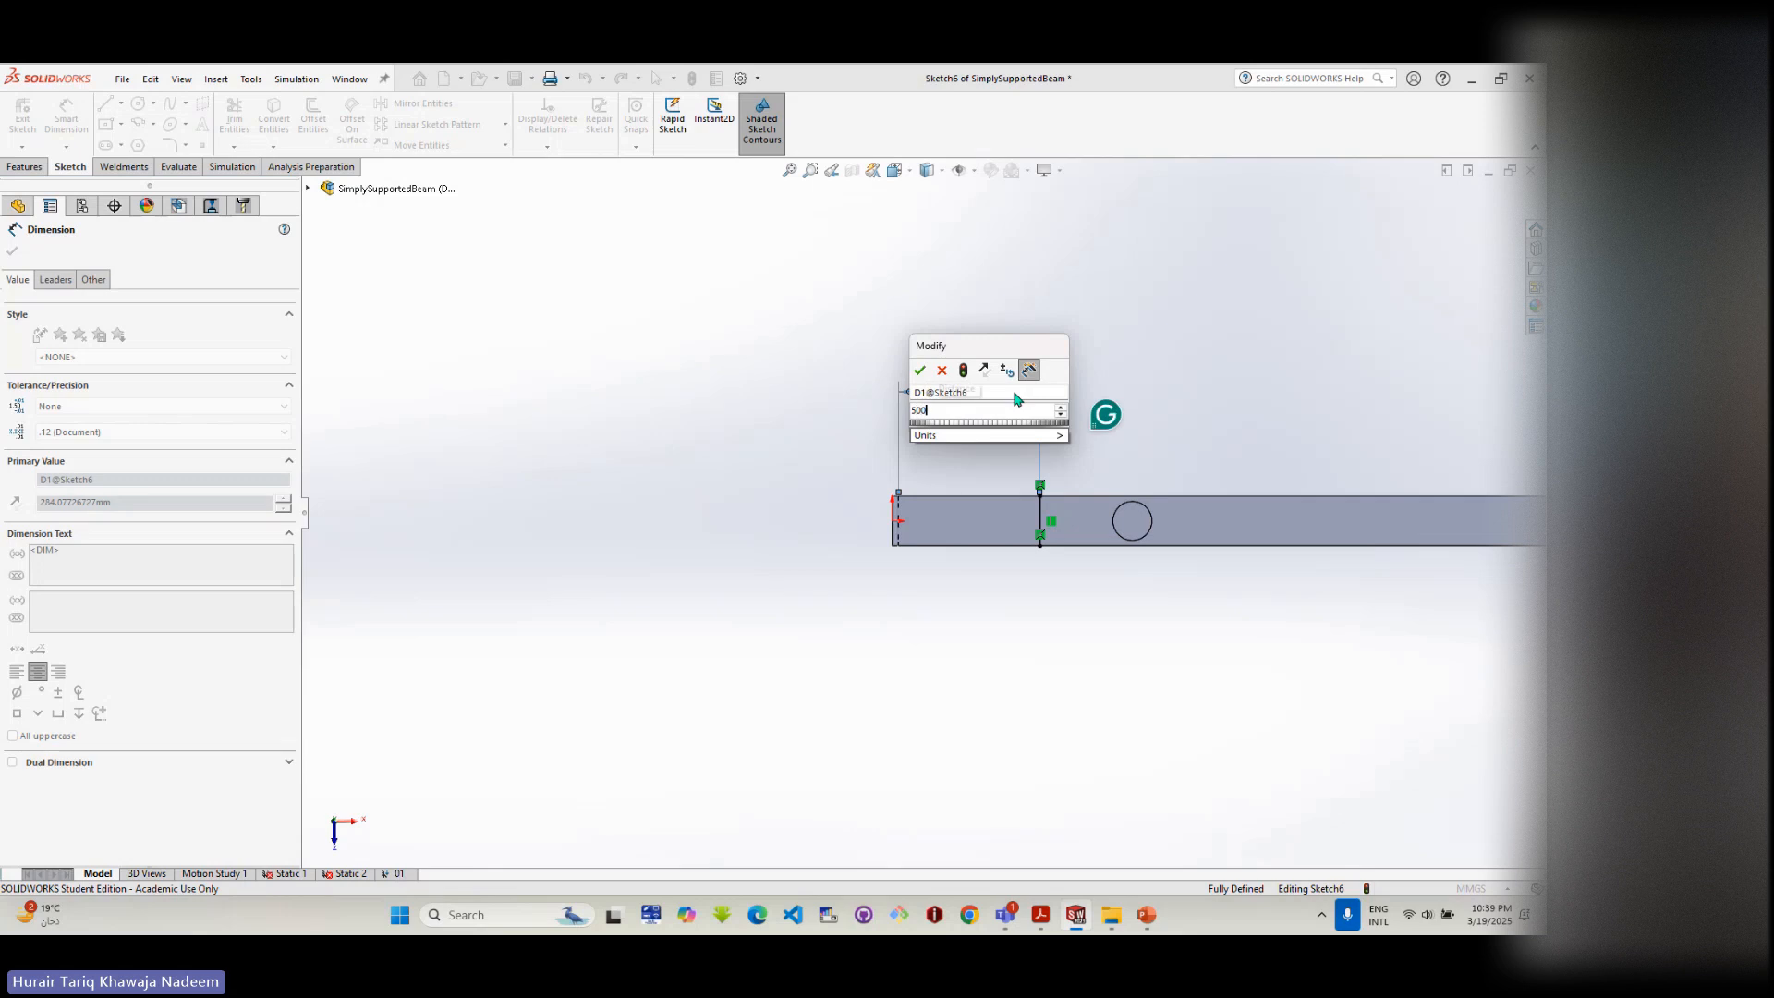
key("Return")
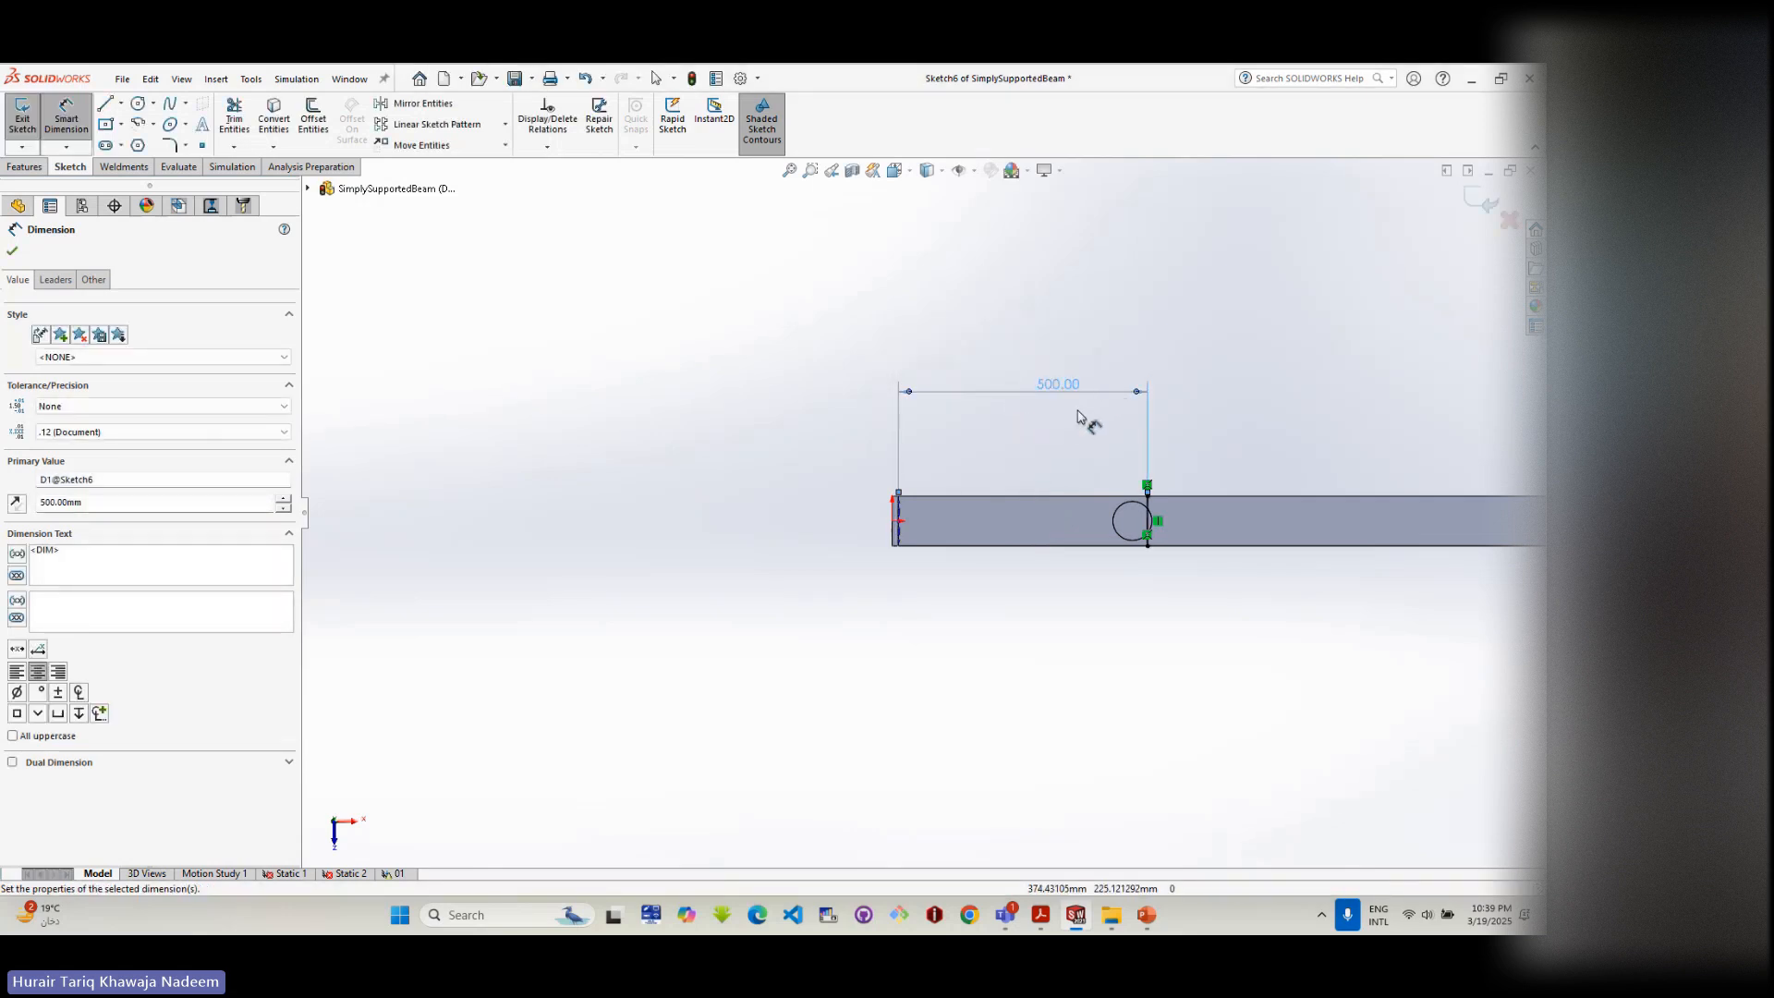
left_click(12, 250)
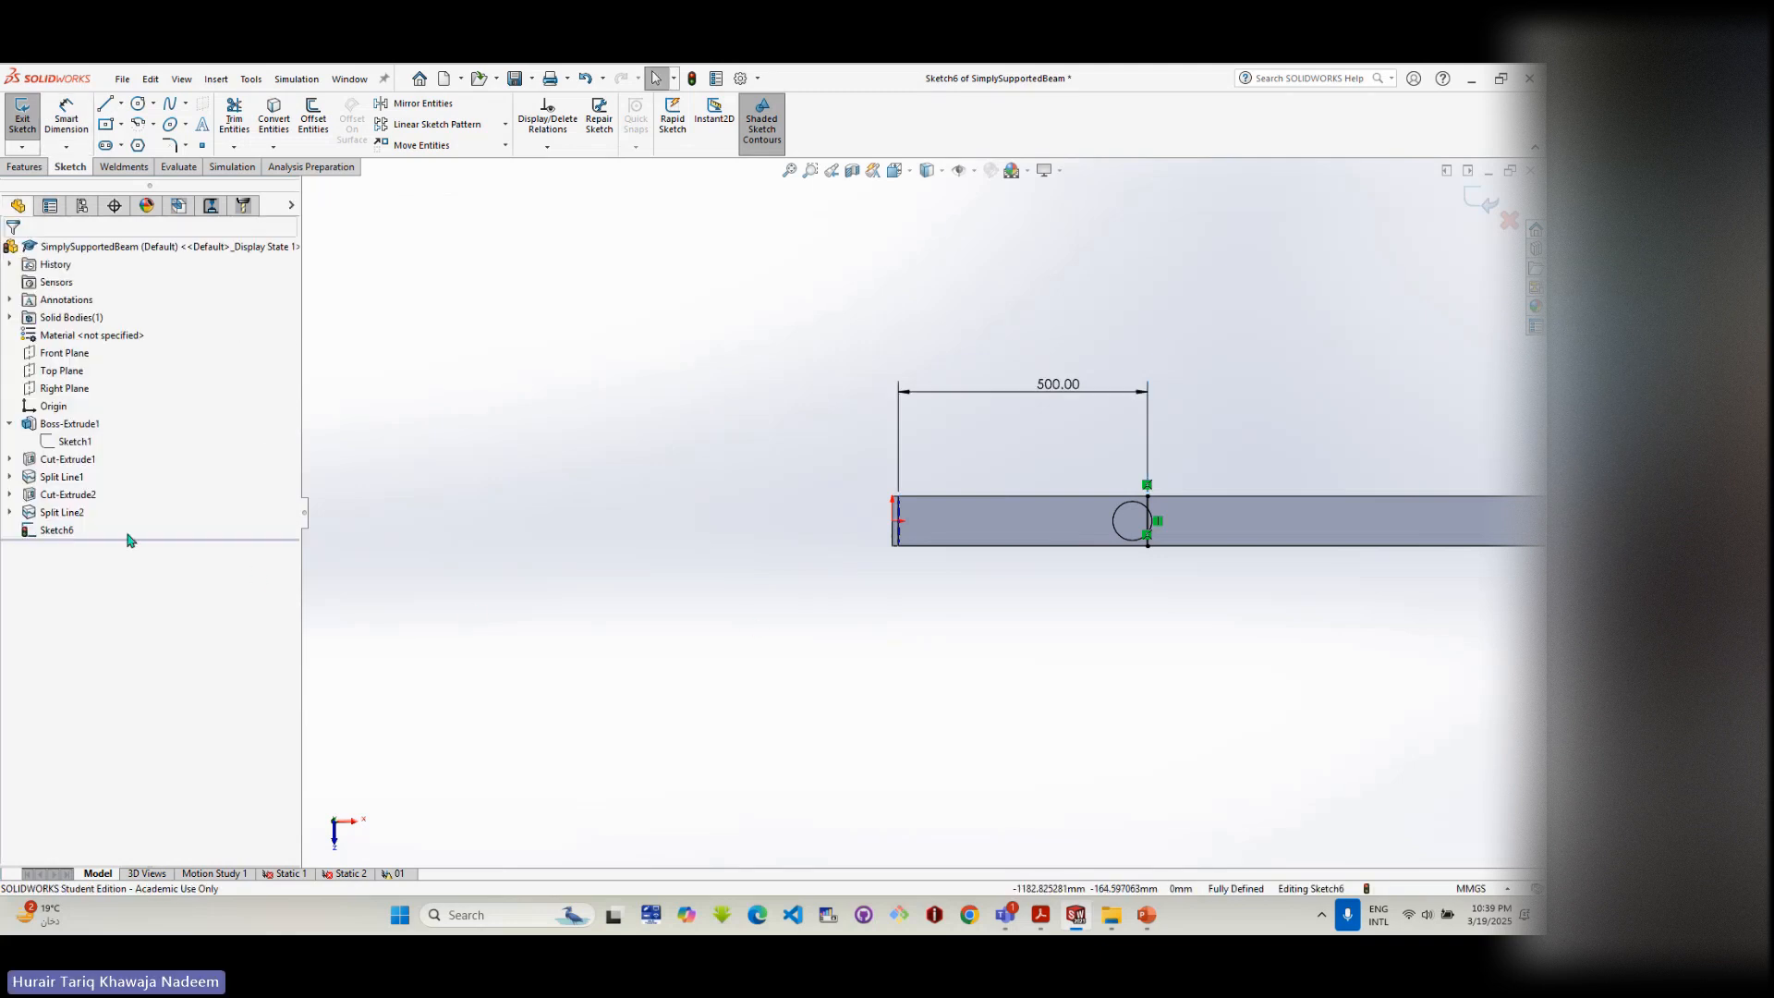
- Create a projection Split Line from the current sketch on the beam's top face
left_click(24, 166)
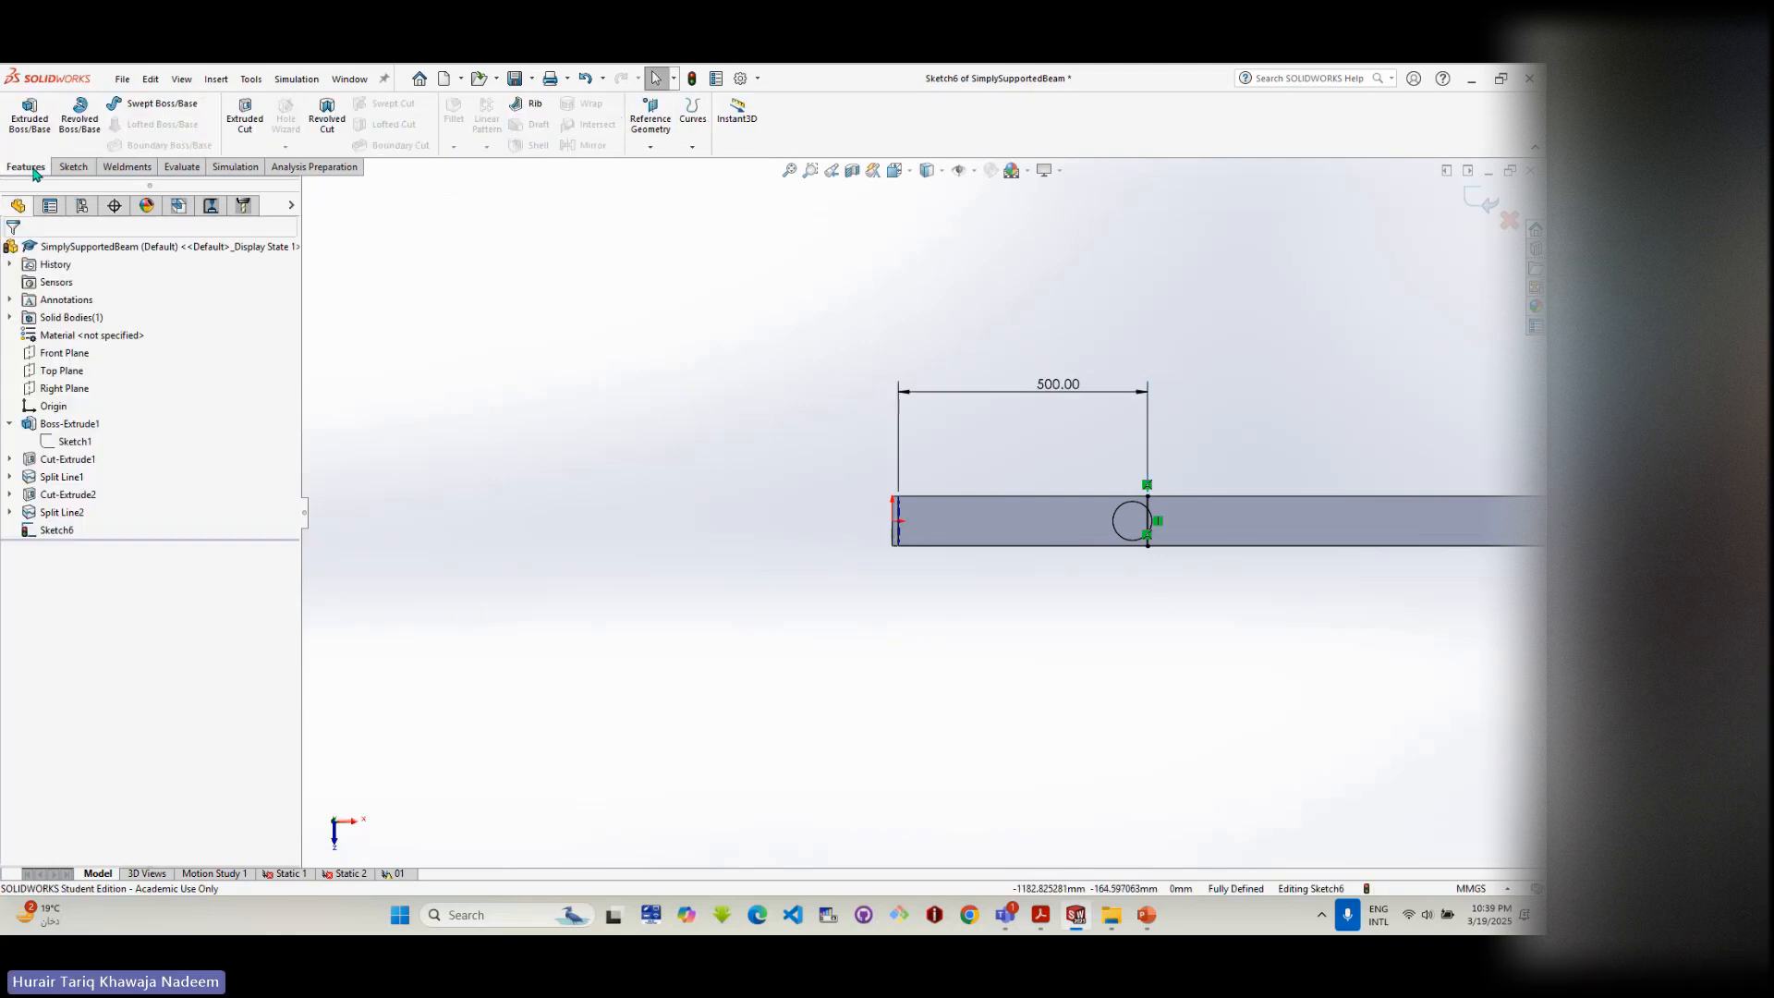
left_click(692, 146)
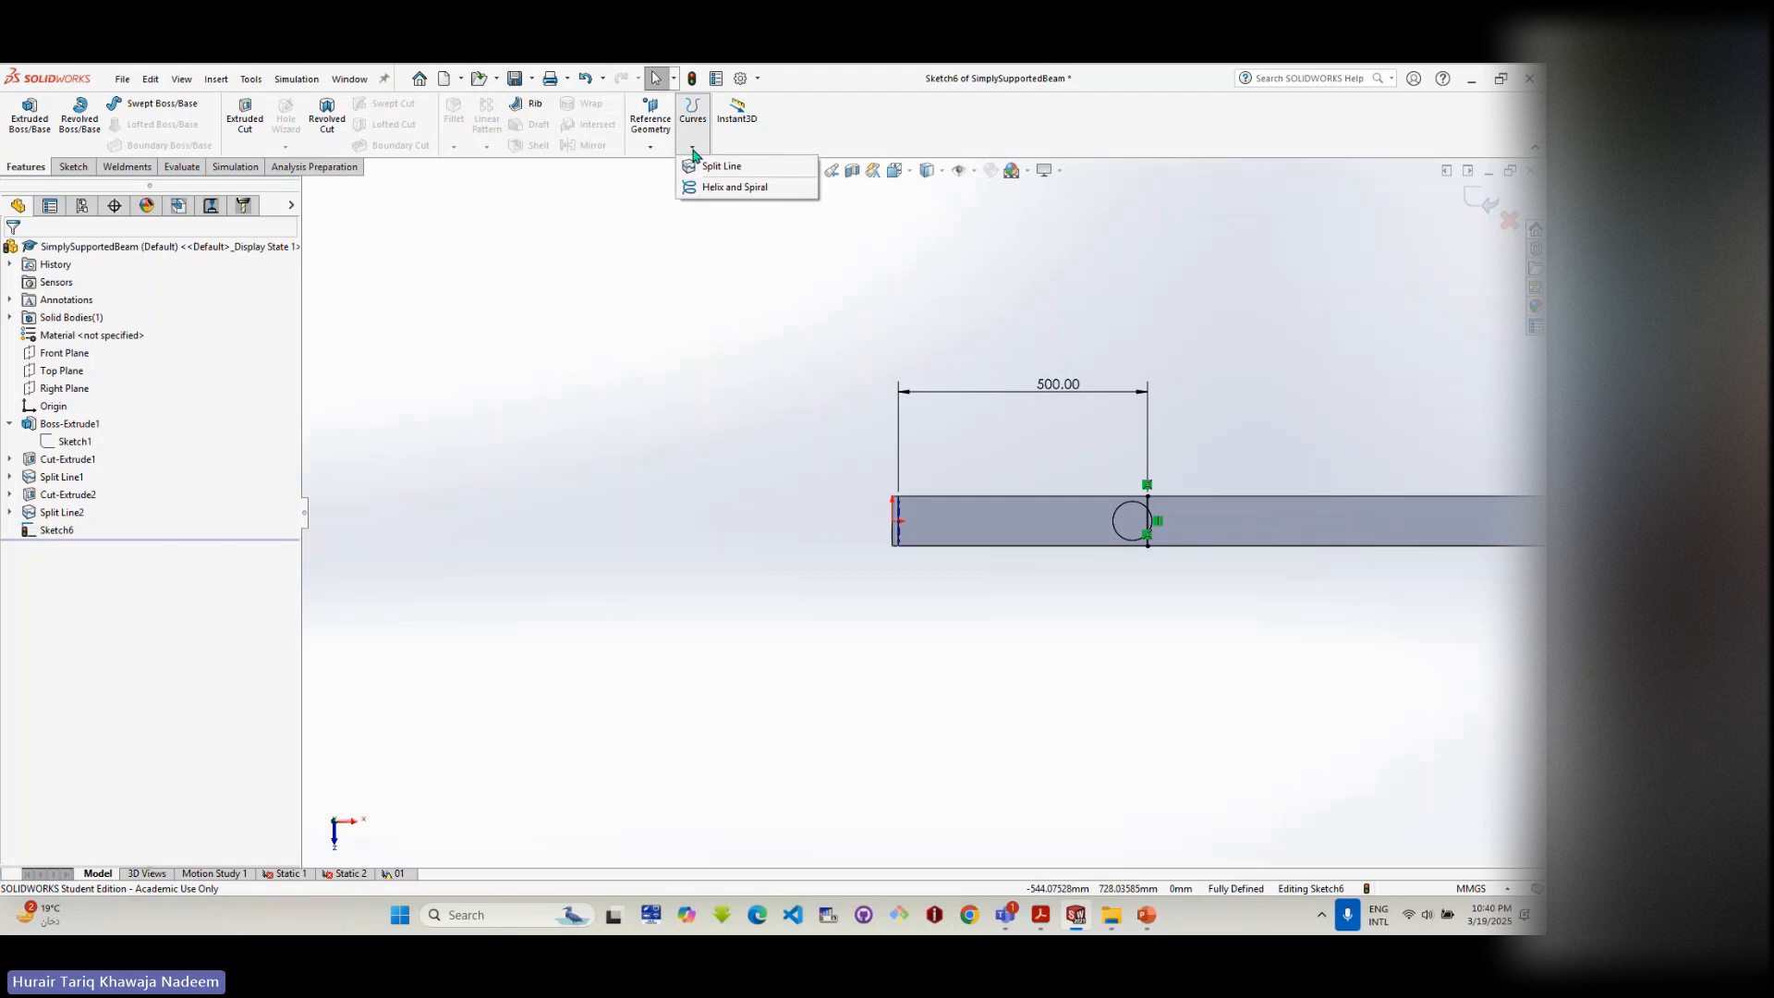
left_click(721, 166)
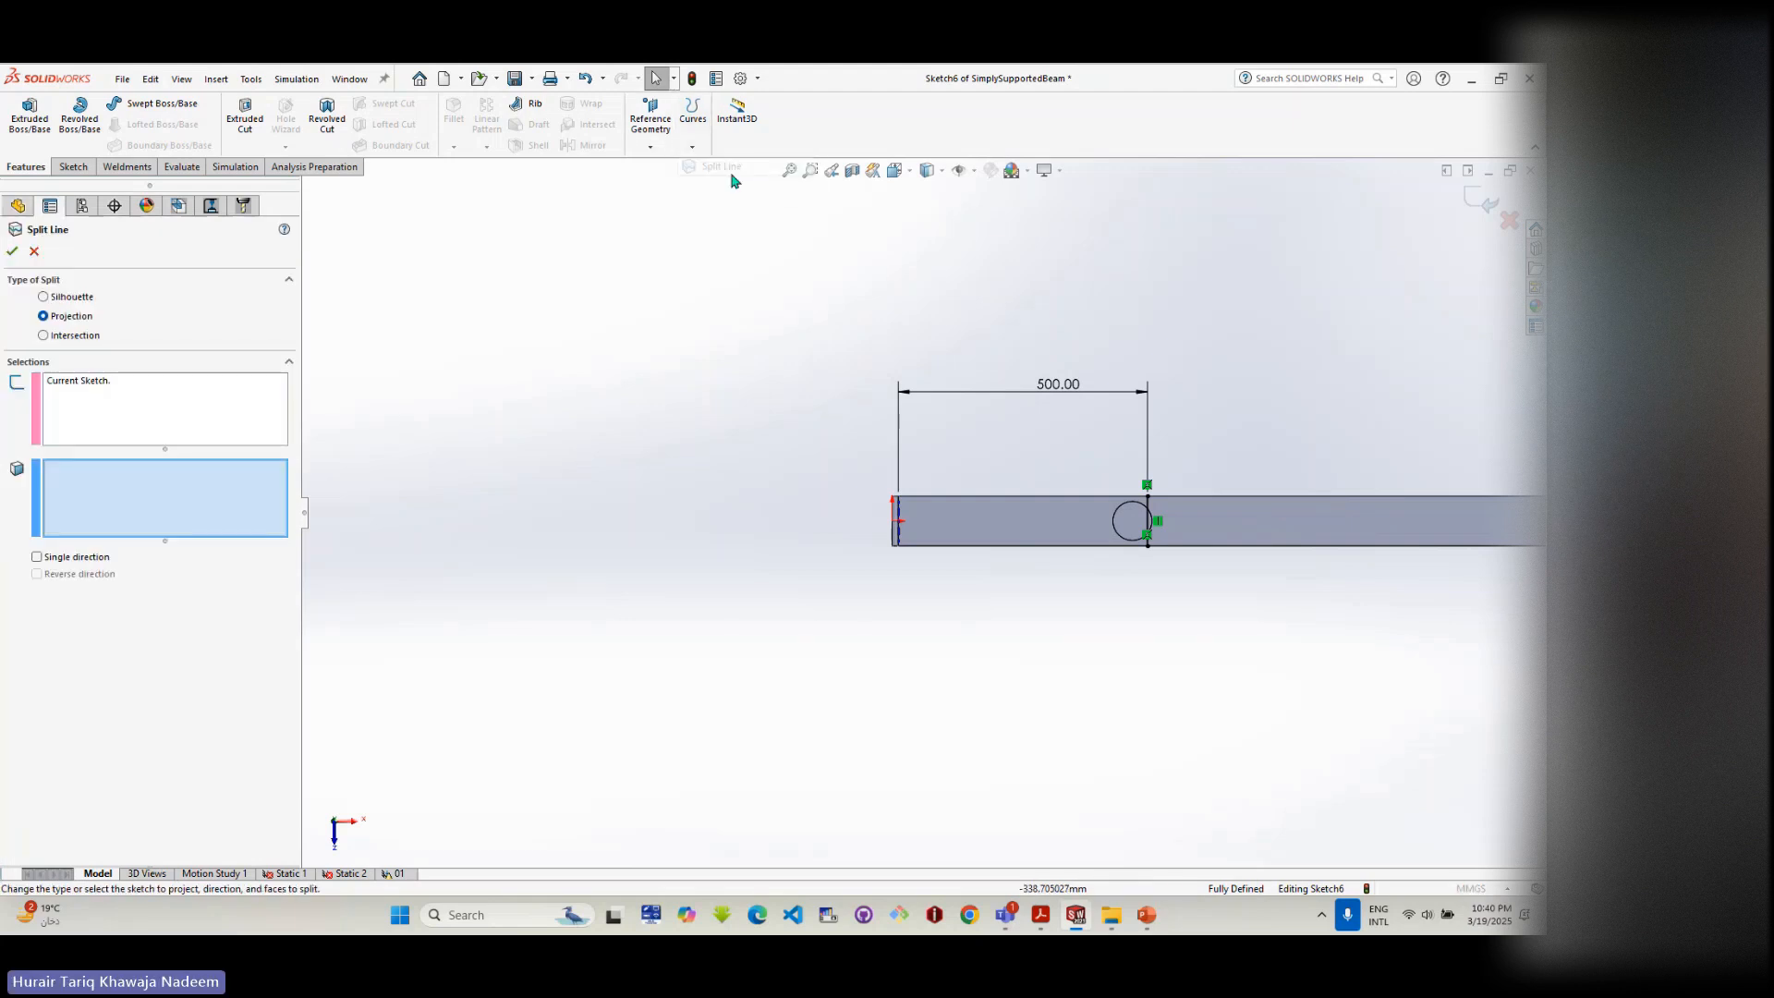
left_click(1072, 529)
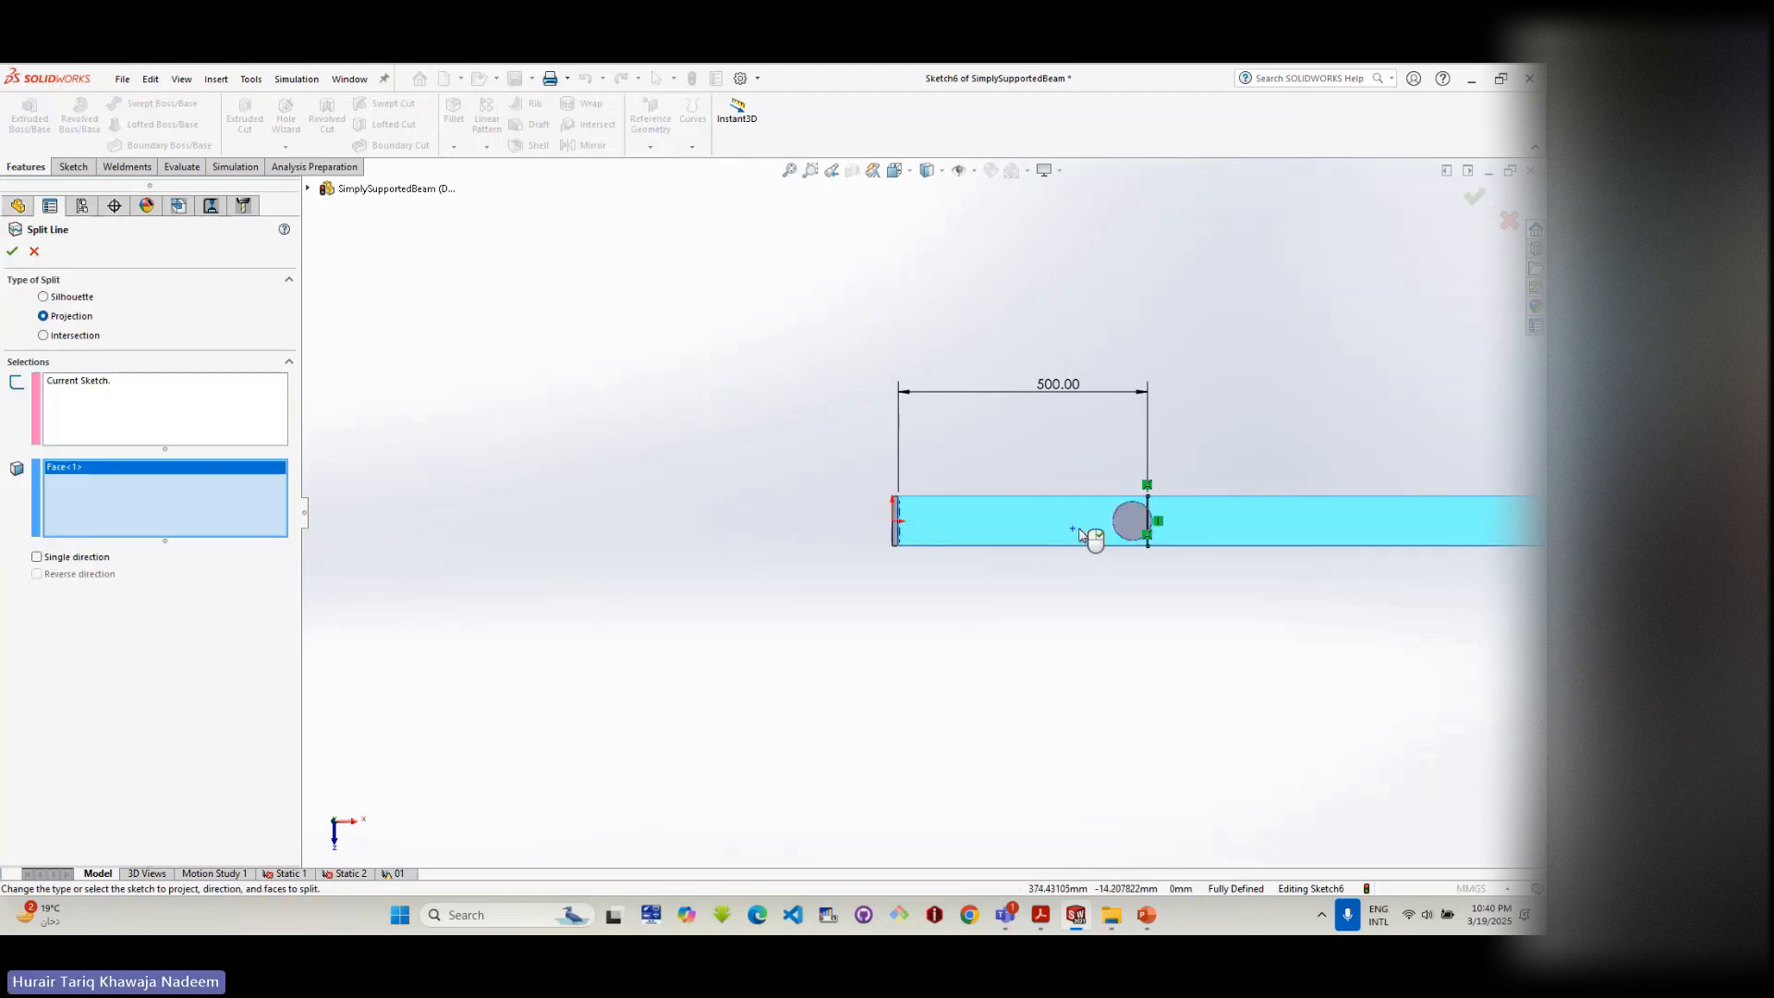
left_click(15, 249)
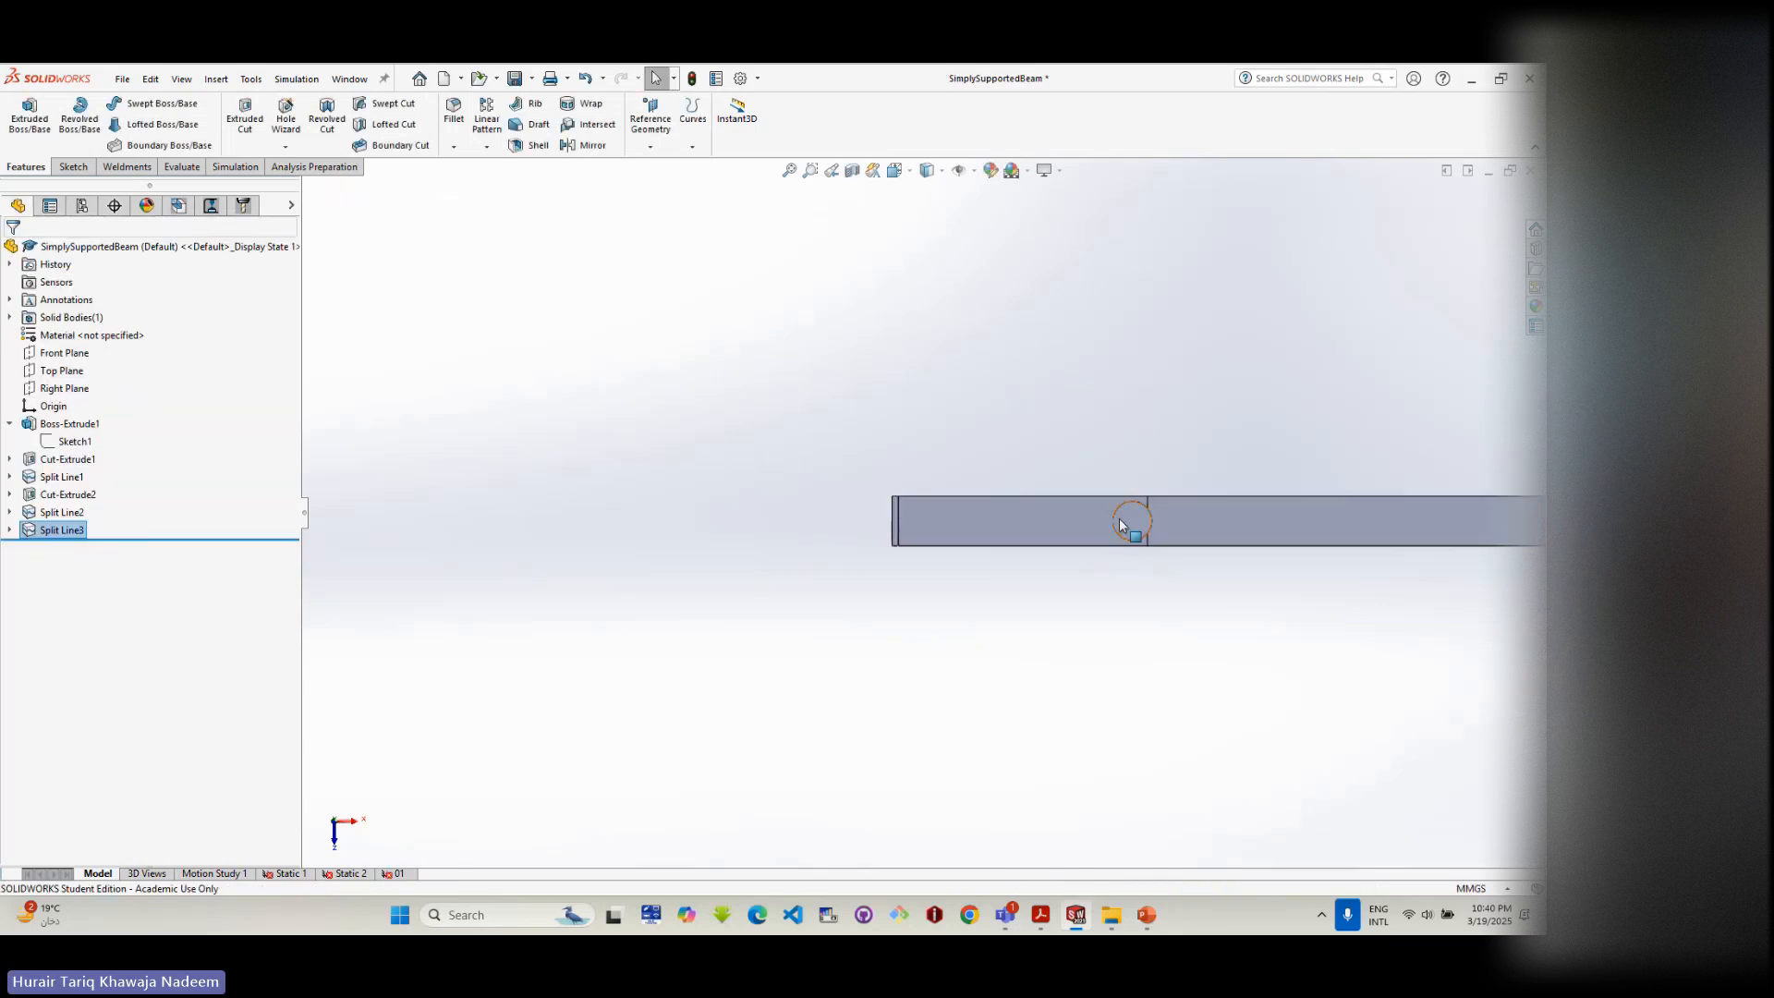
- Try to delete the Split Line2 feature with the stop-and-repair option, and undo the deletion
right_click(76, 518)
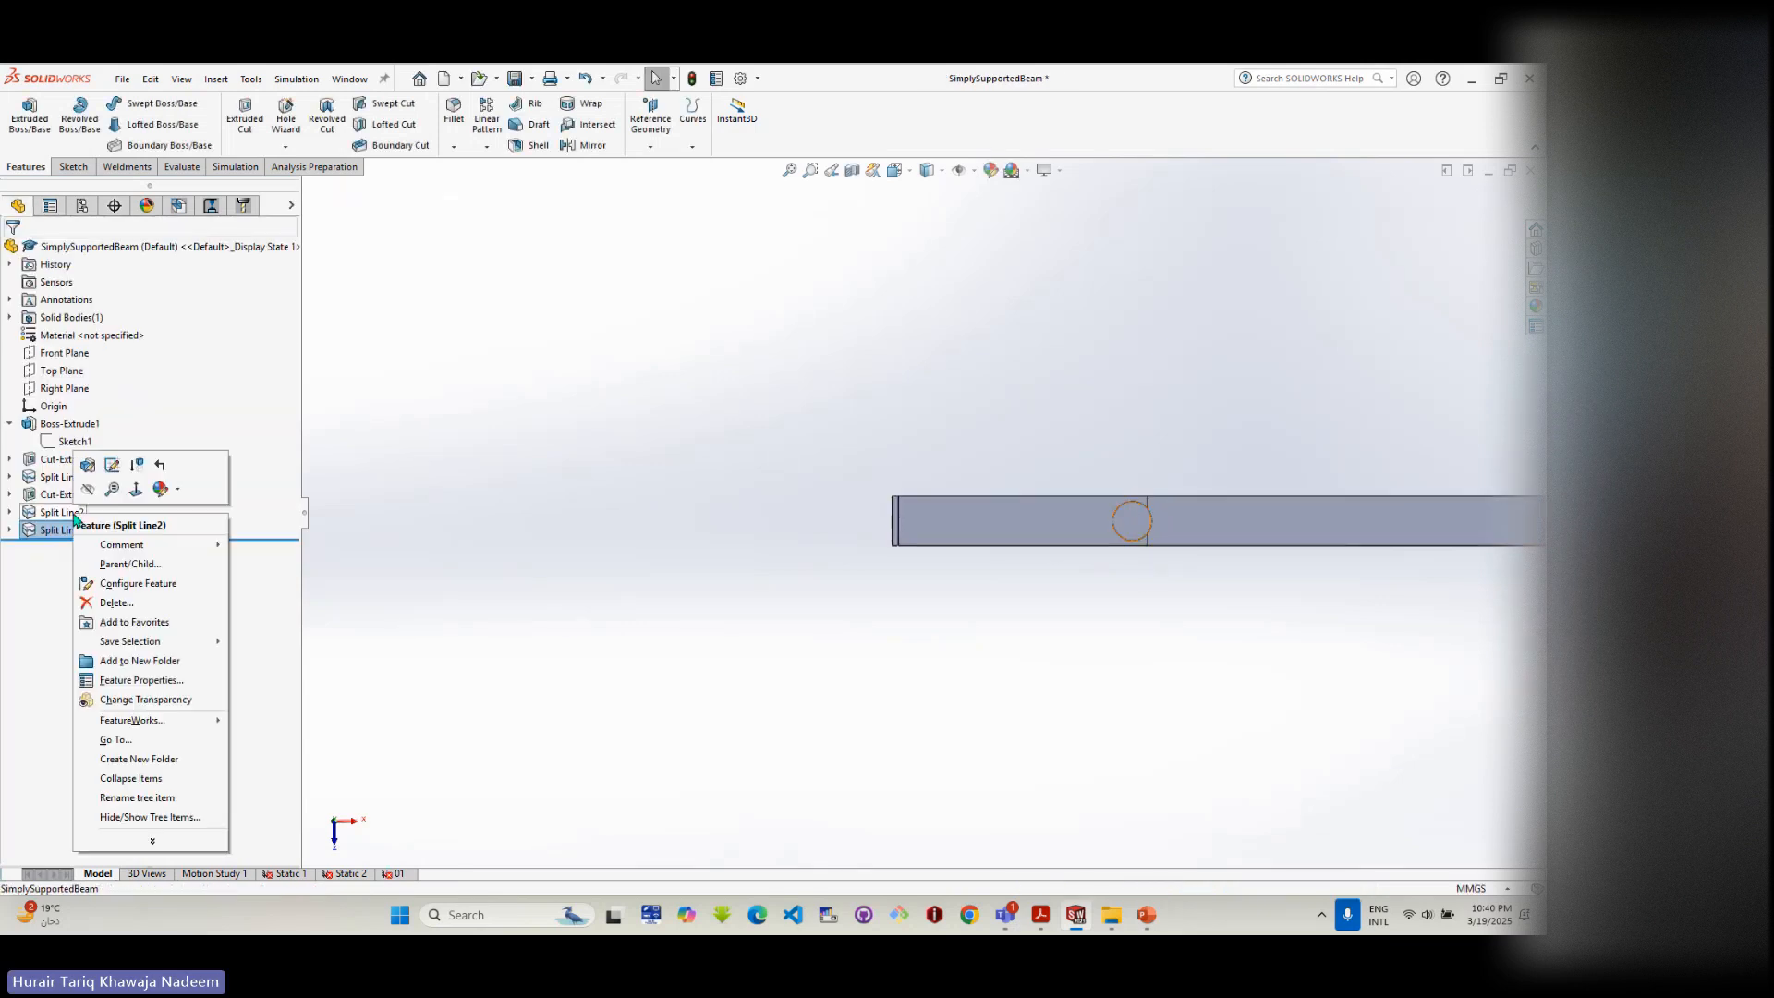
left_click(128, 612)
left_click(848, 369)
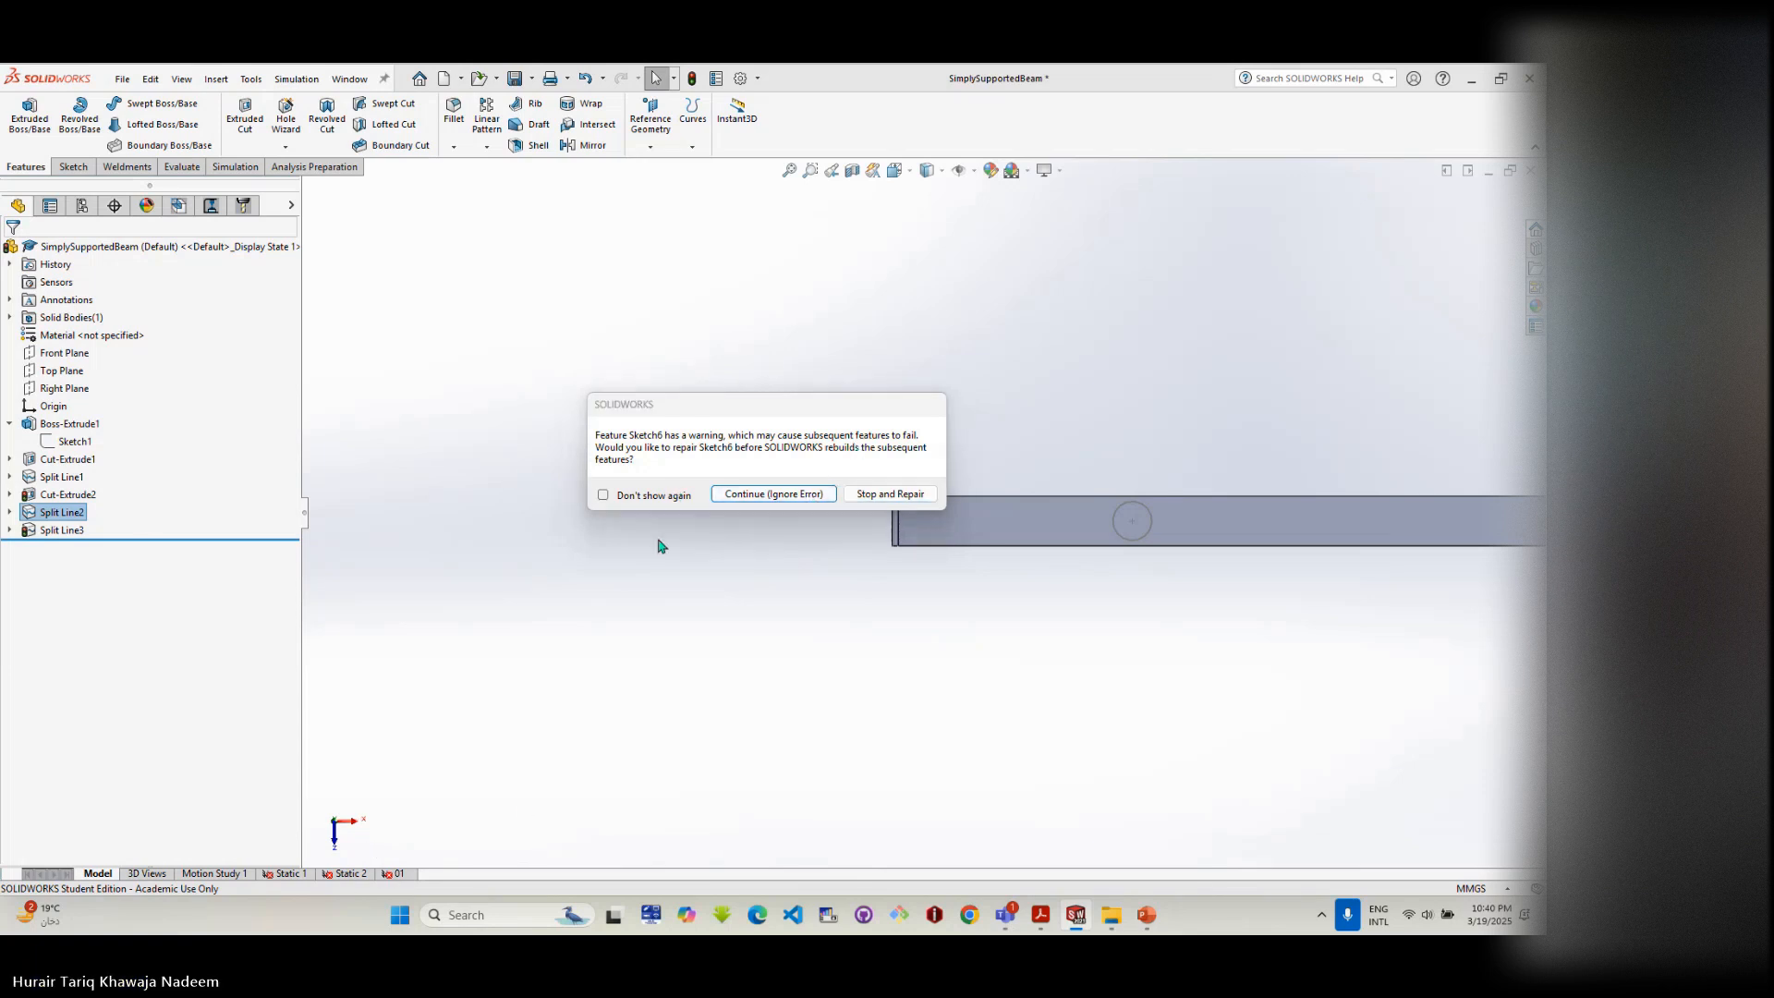
left_click(879, 494)
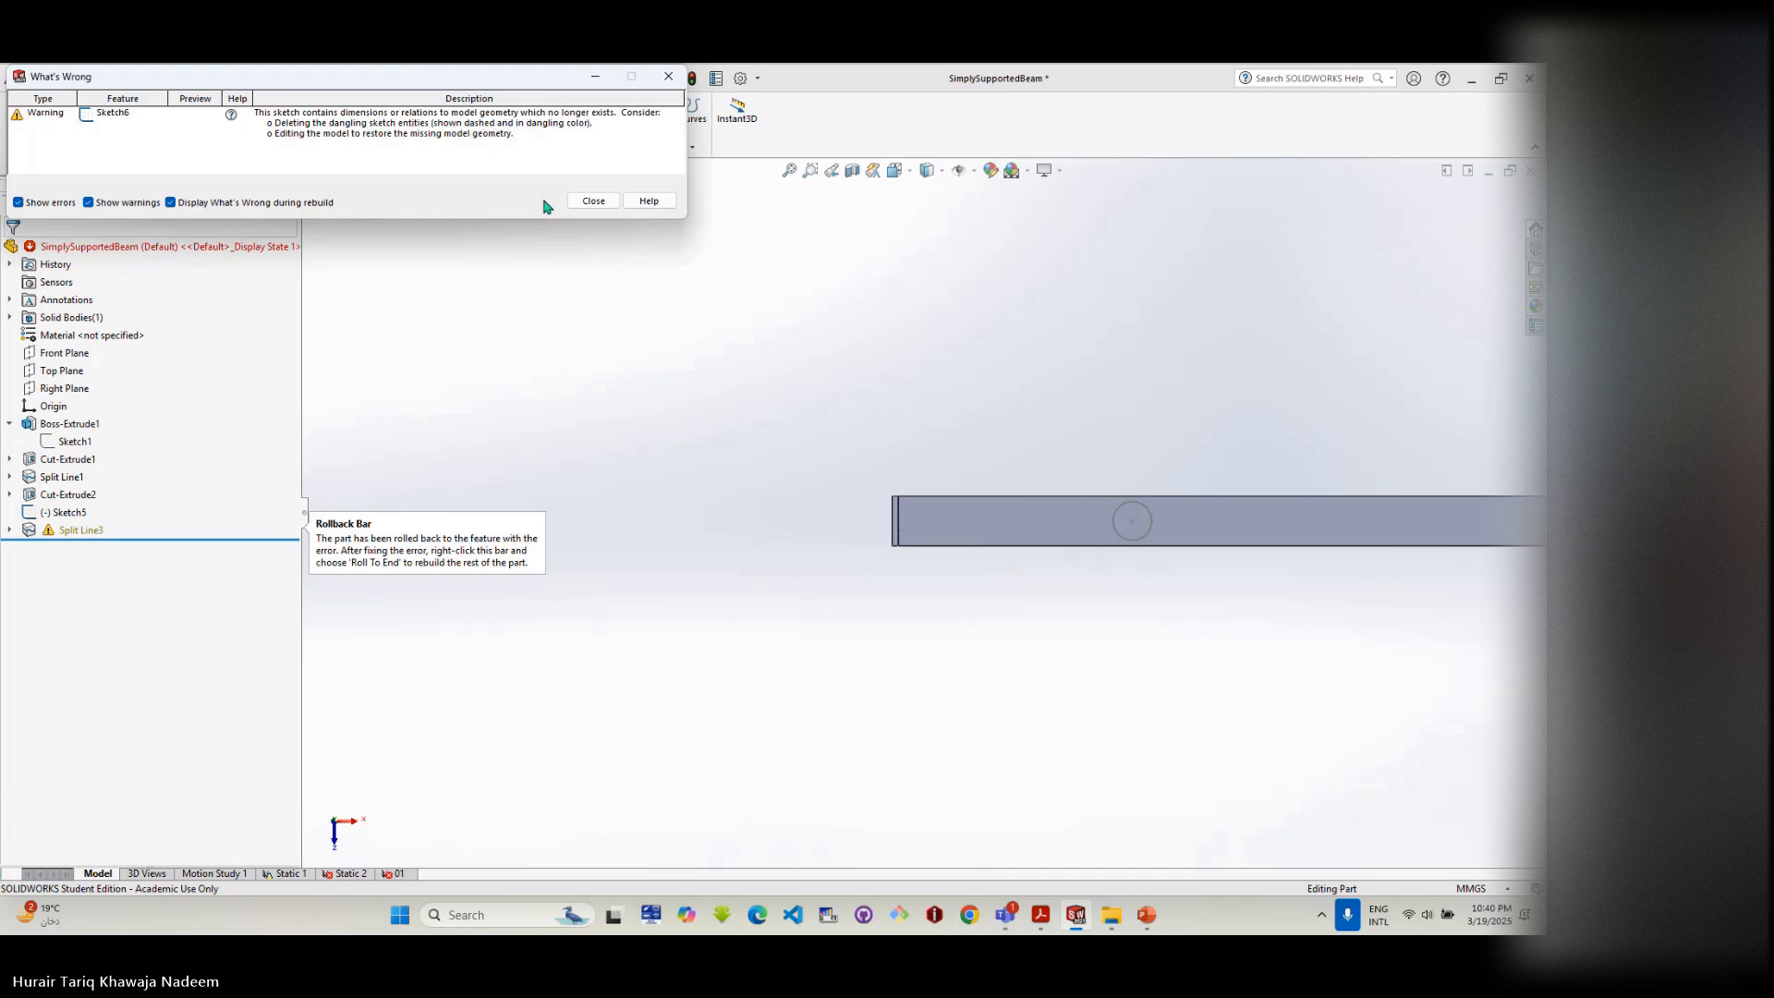
left_click(594, 202)
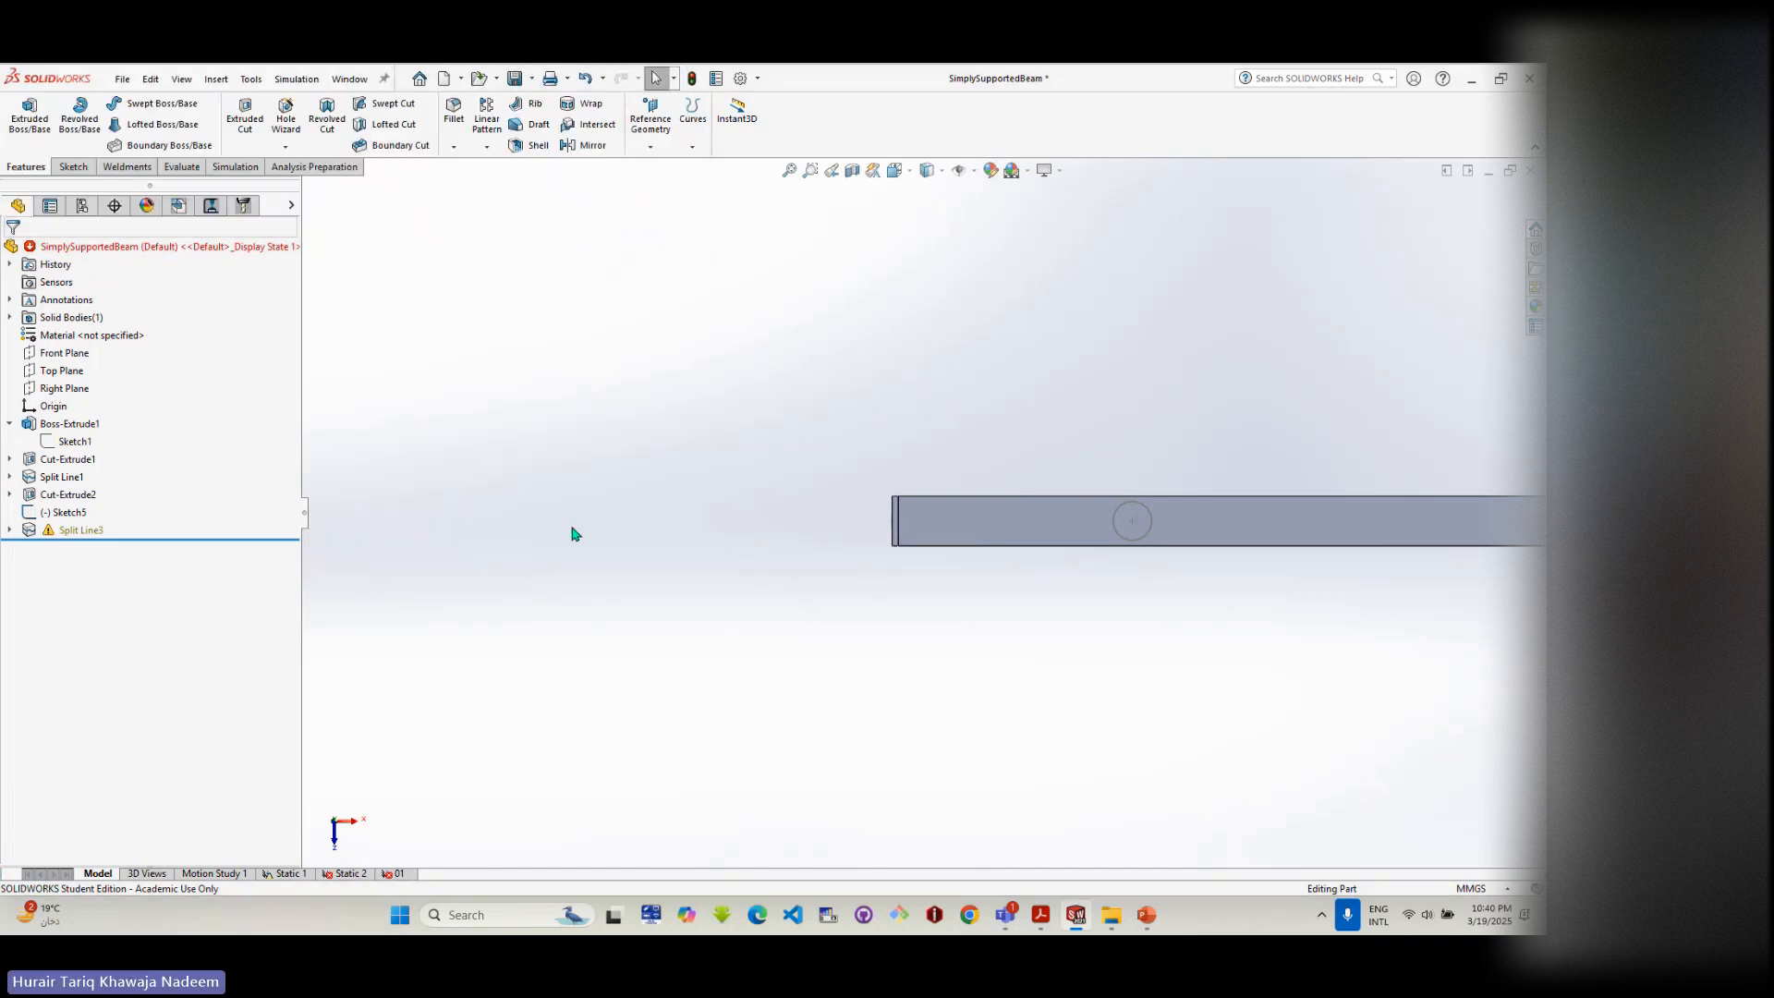
key("ctrl+z")
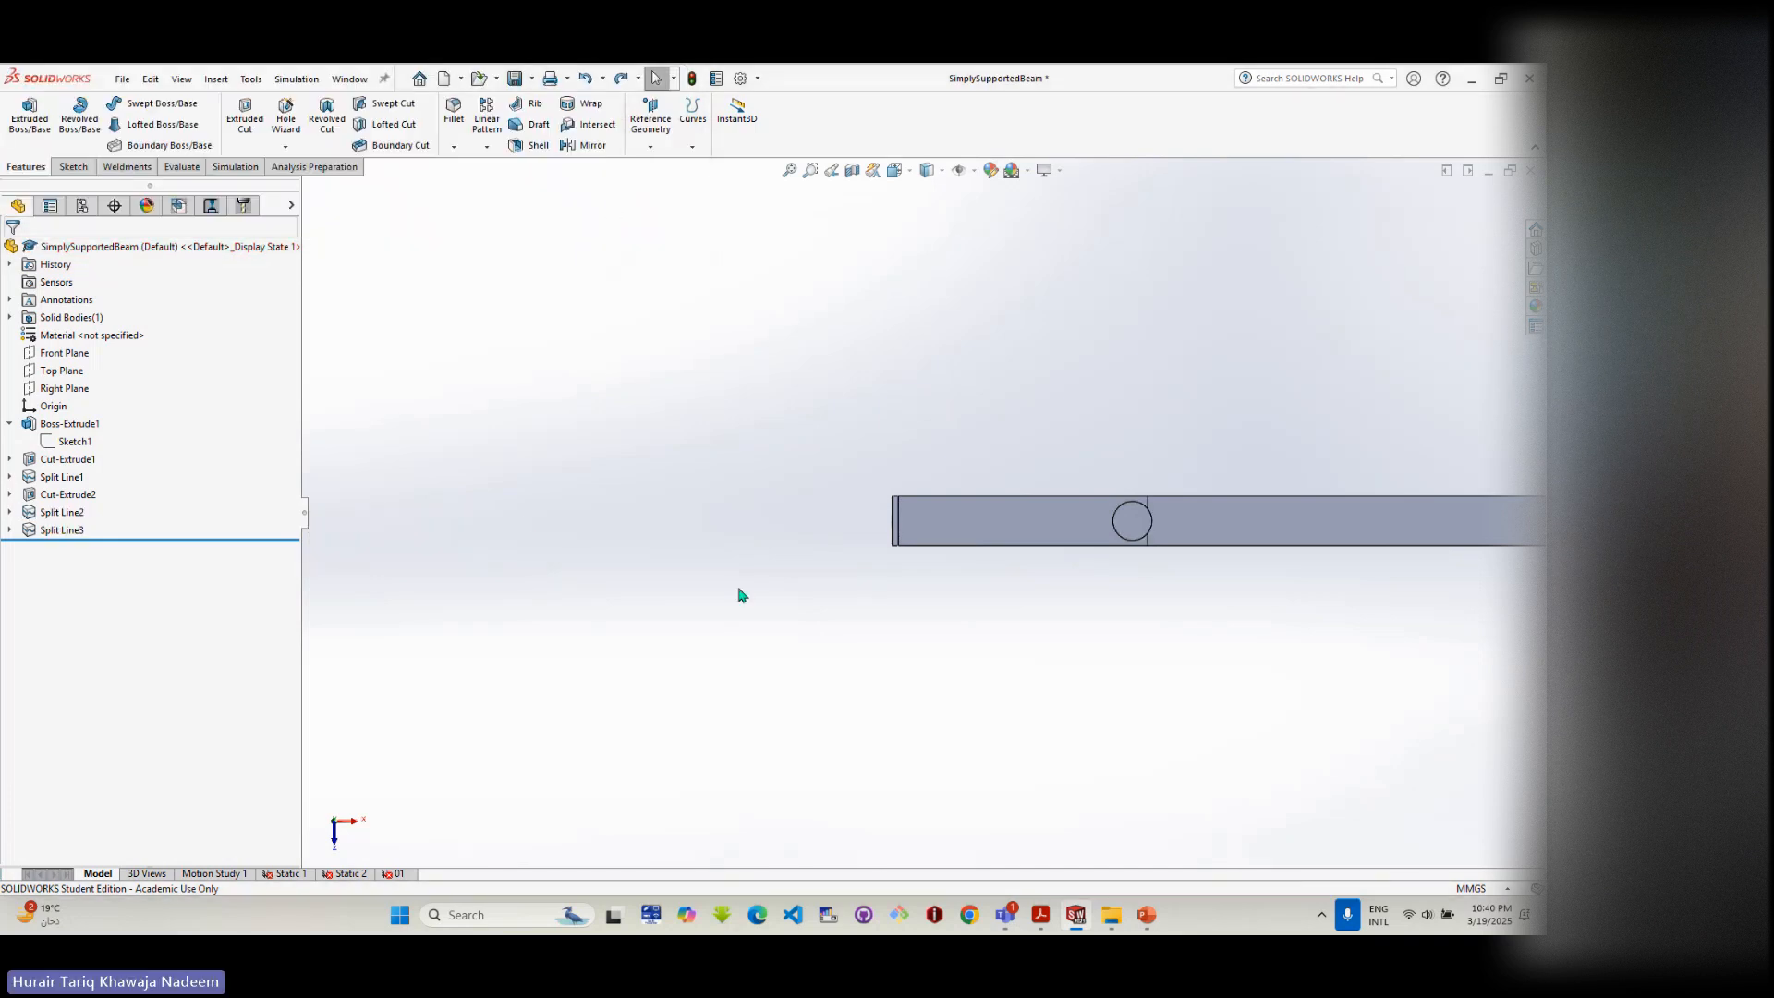
- Edit the sketch of Split Line3, set the line's distance from the beam end to 600 mm, and exit the sketch
middle_click_drag(930, 664, 1121, 508)
scroll(1024, 508, "down", 3)
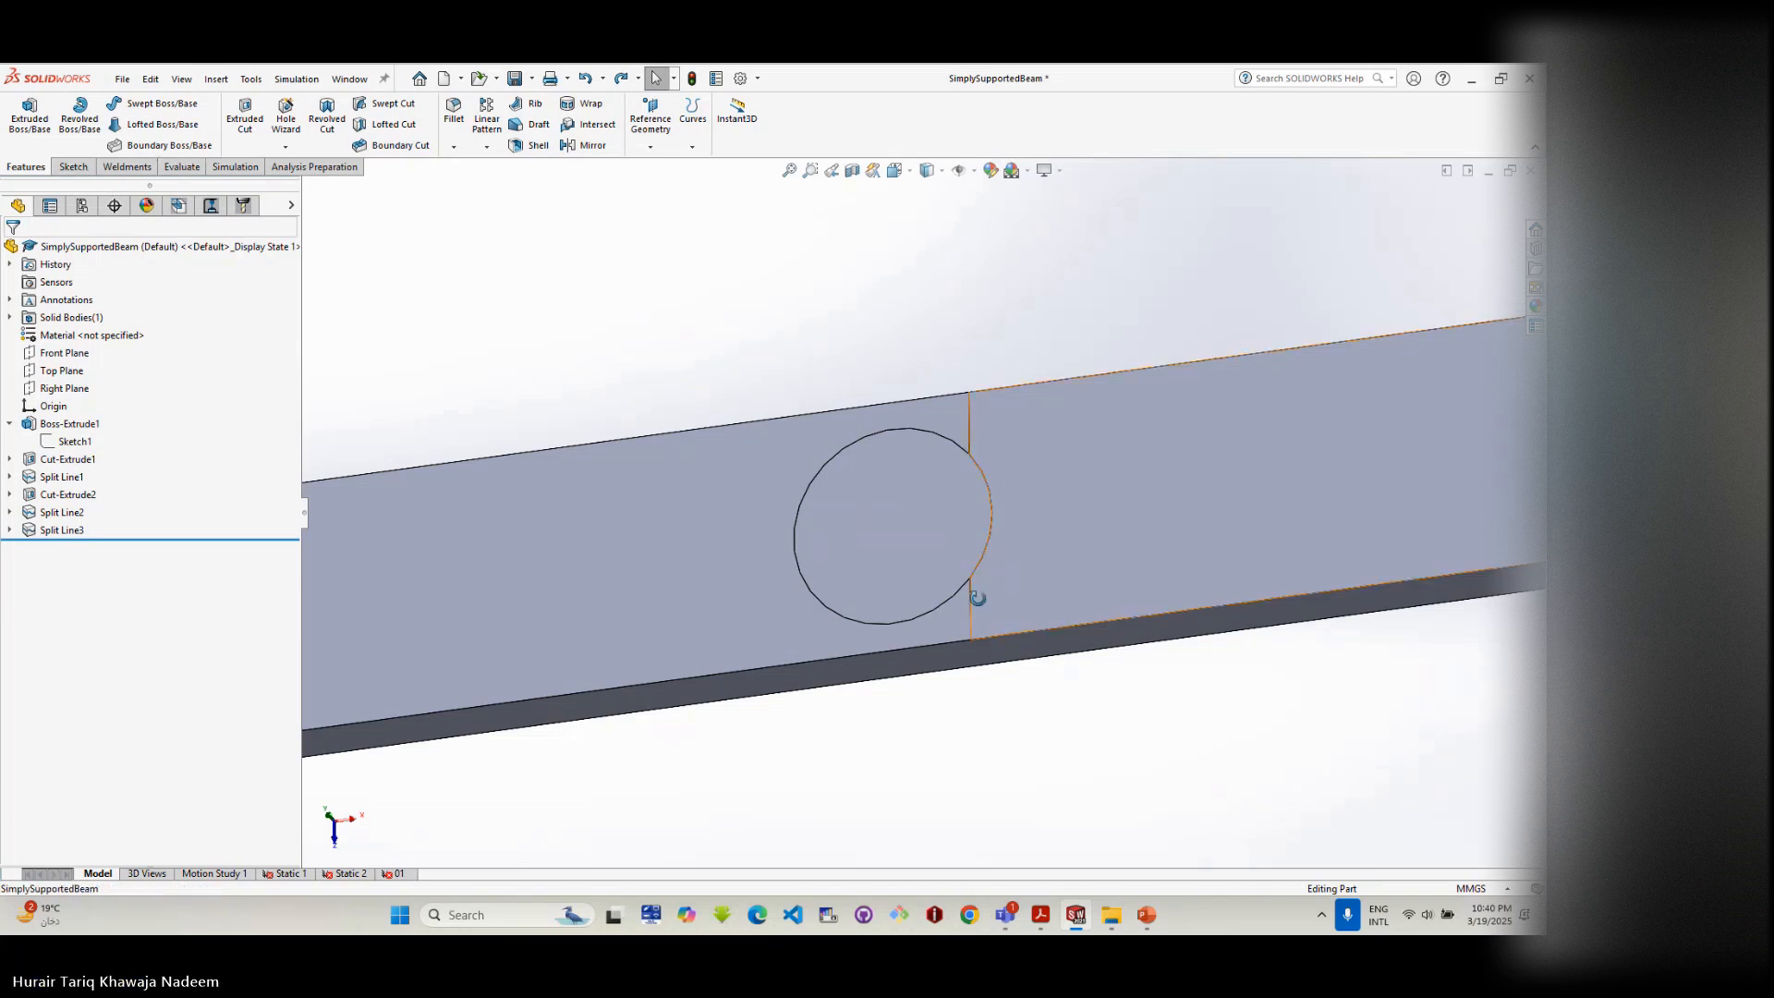
middle_click_drag(976, 598, 959, 546)
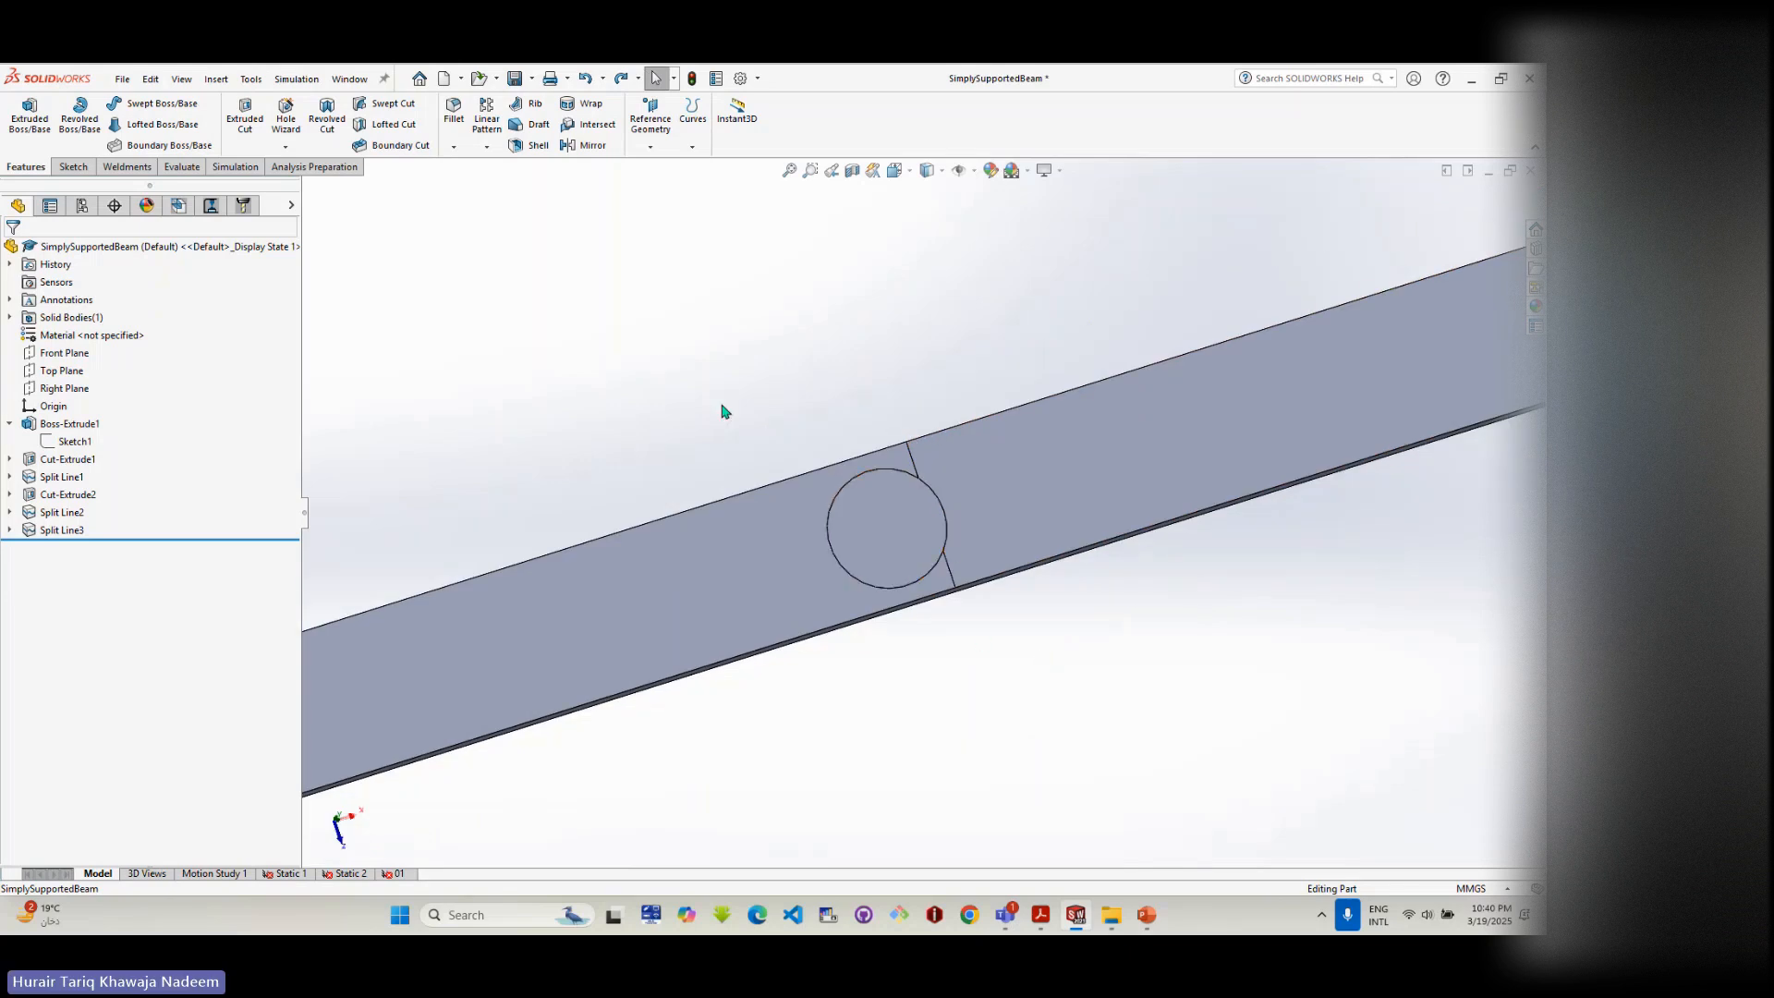
left_click(9, 529)
right_click(69, 546)
left_click(88, 504)
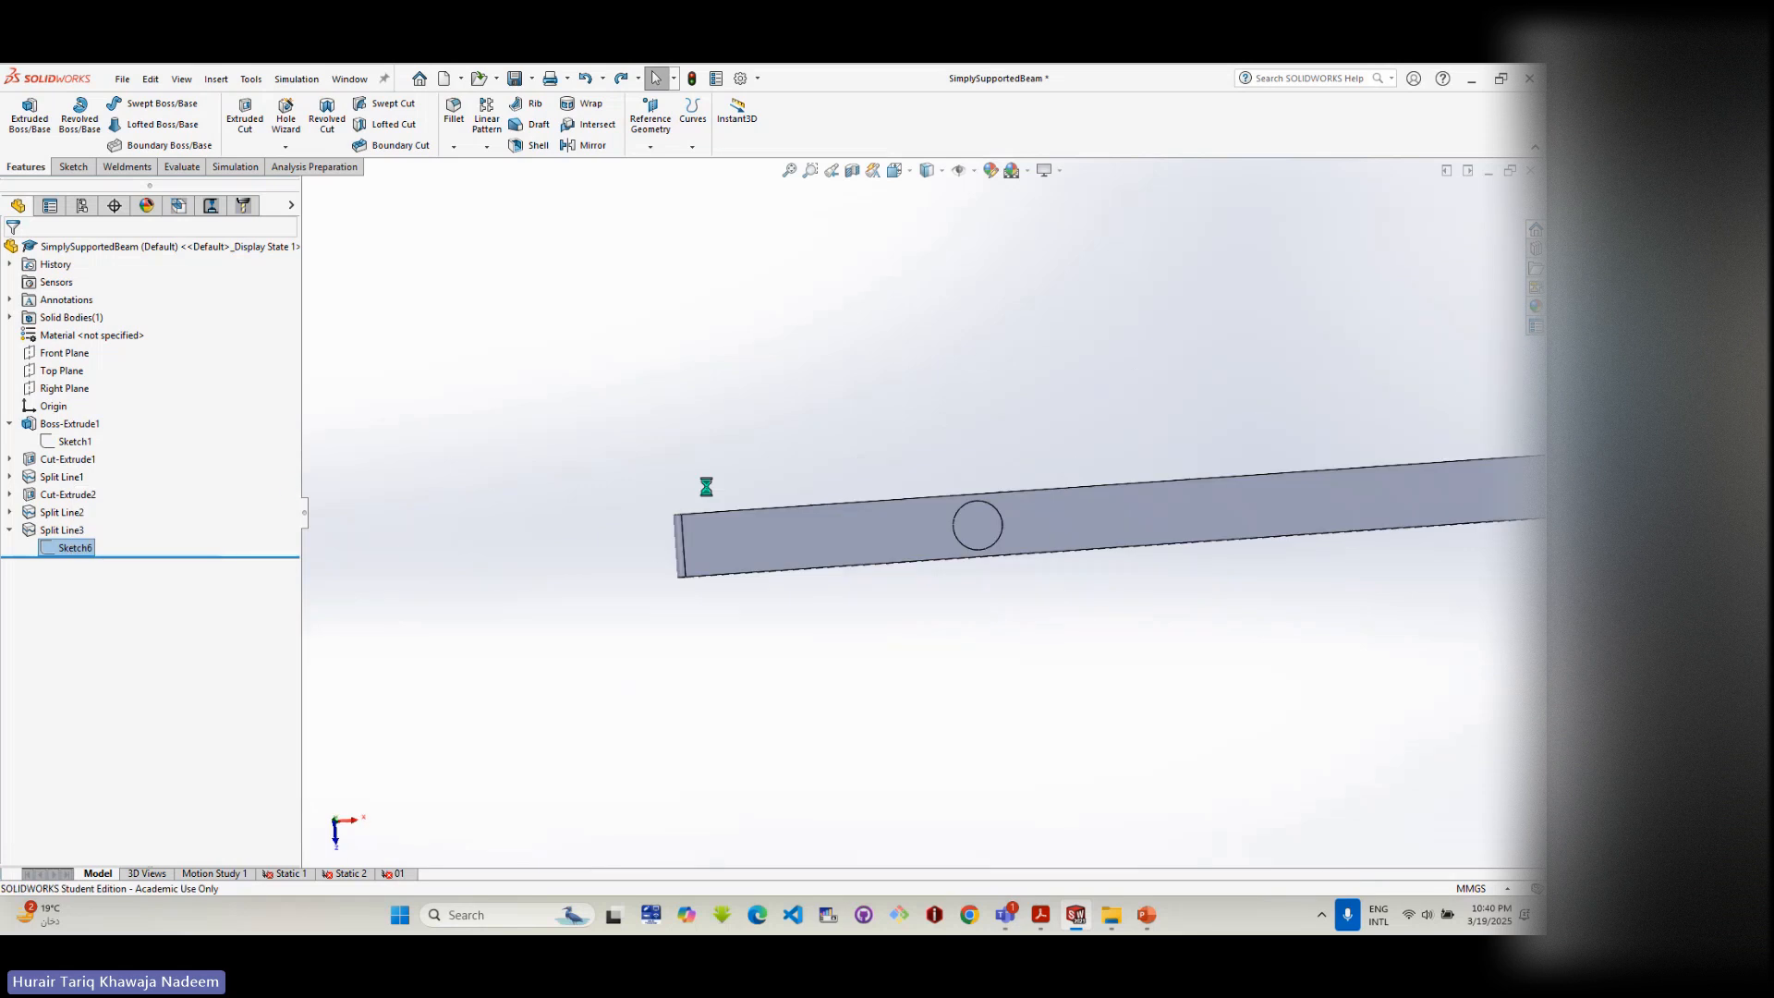
double_click(674, 417)
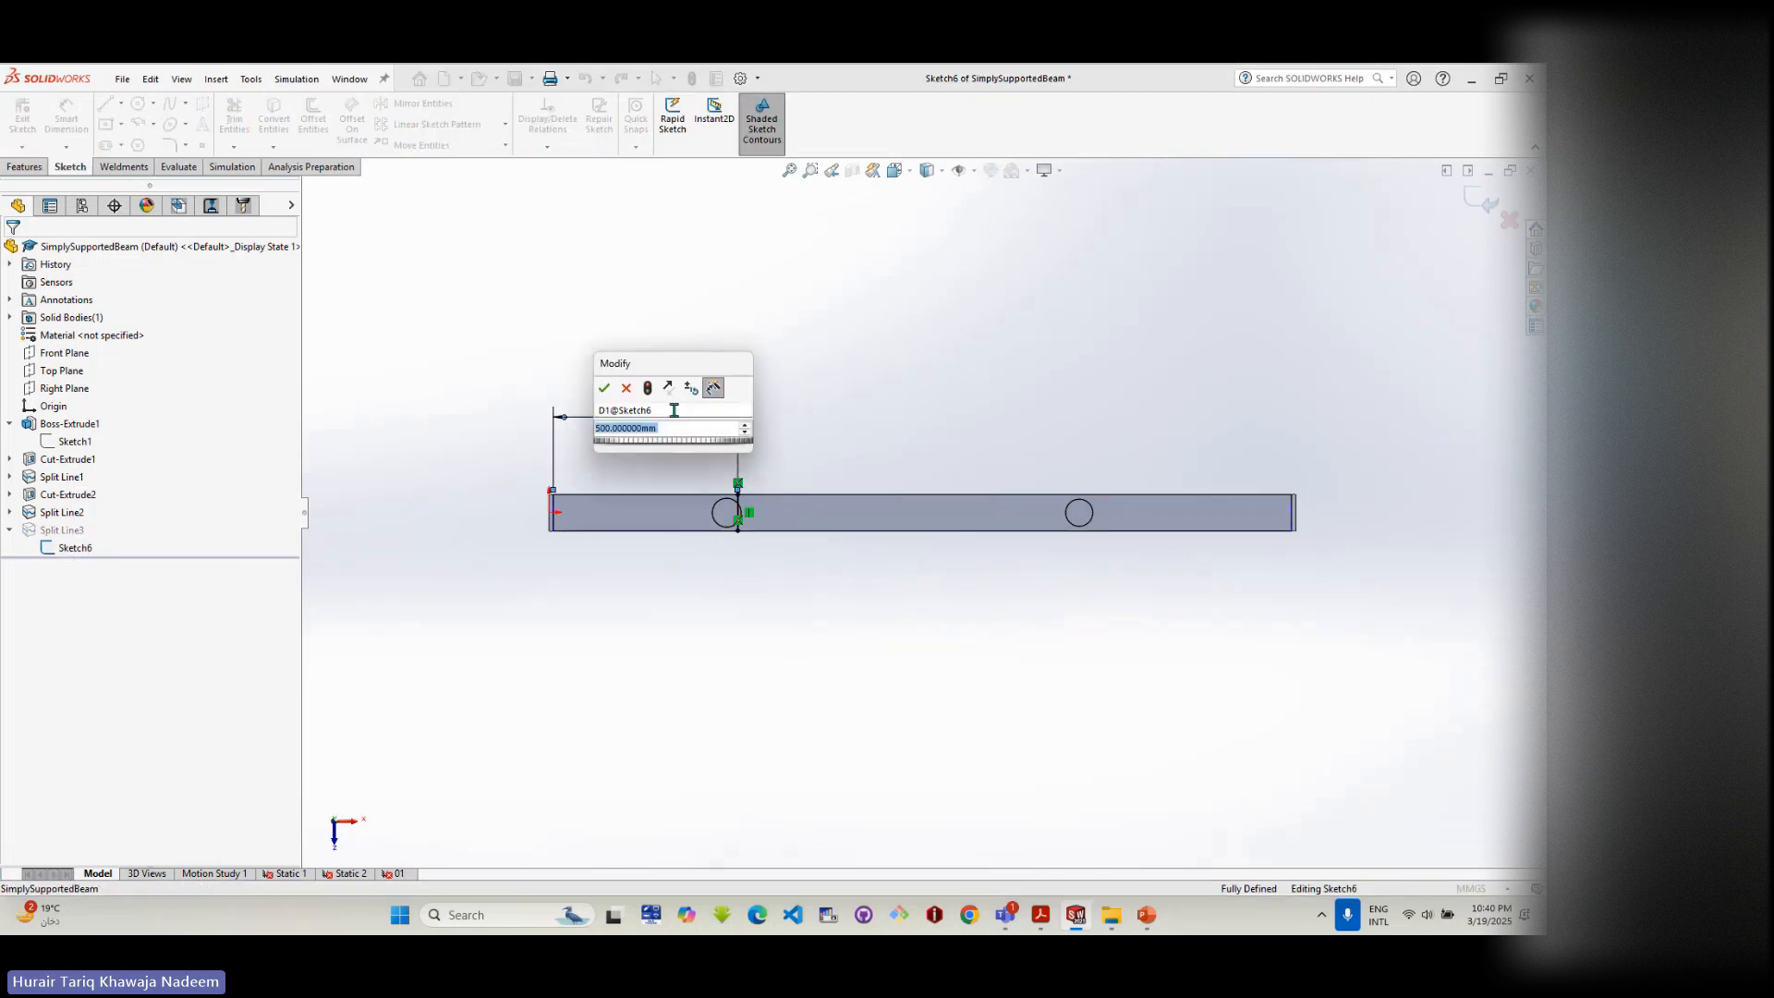
type("600")
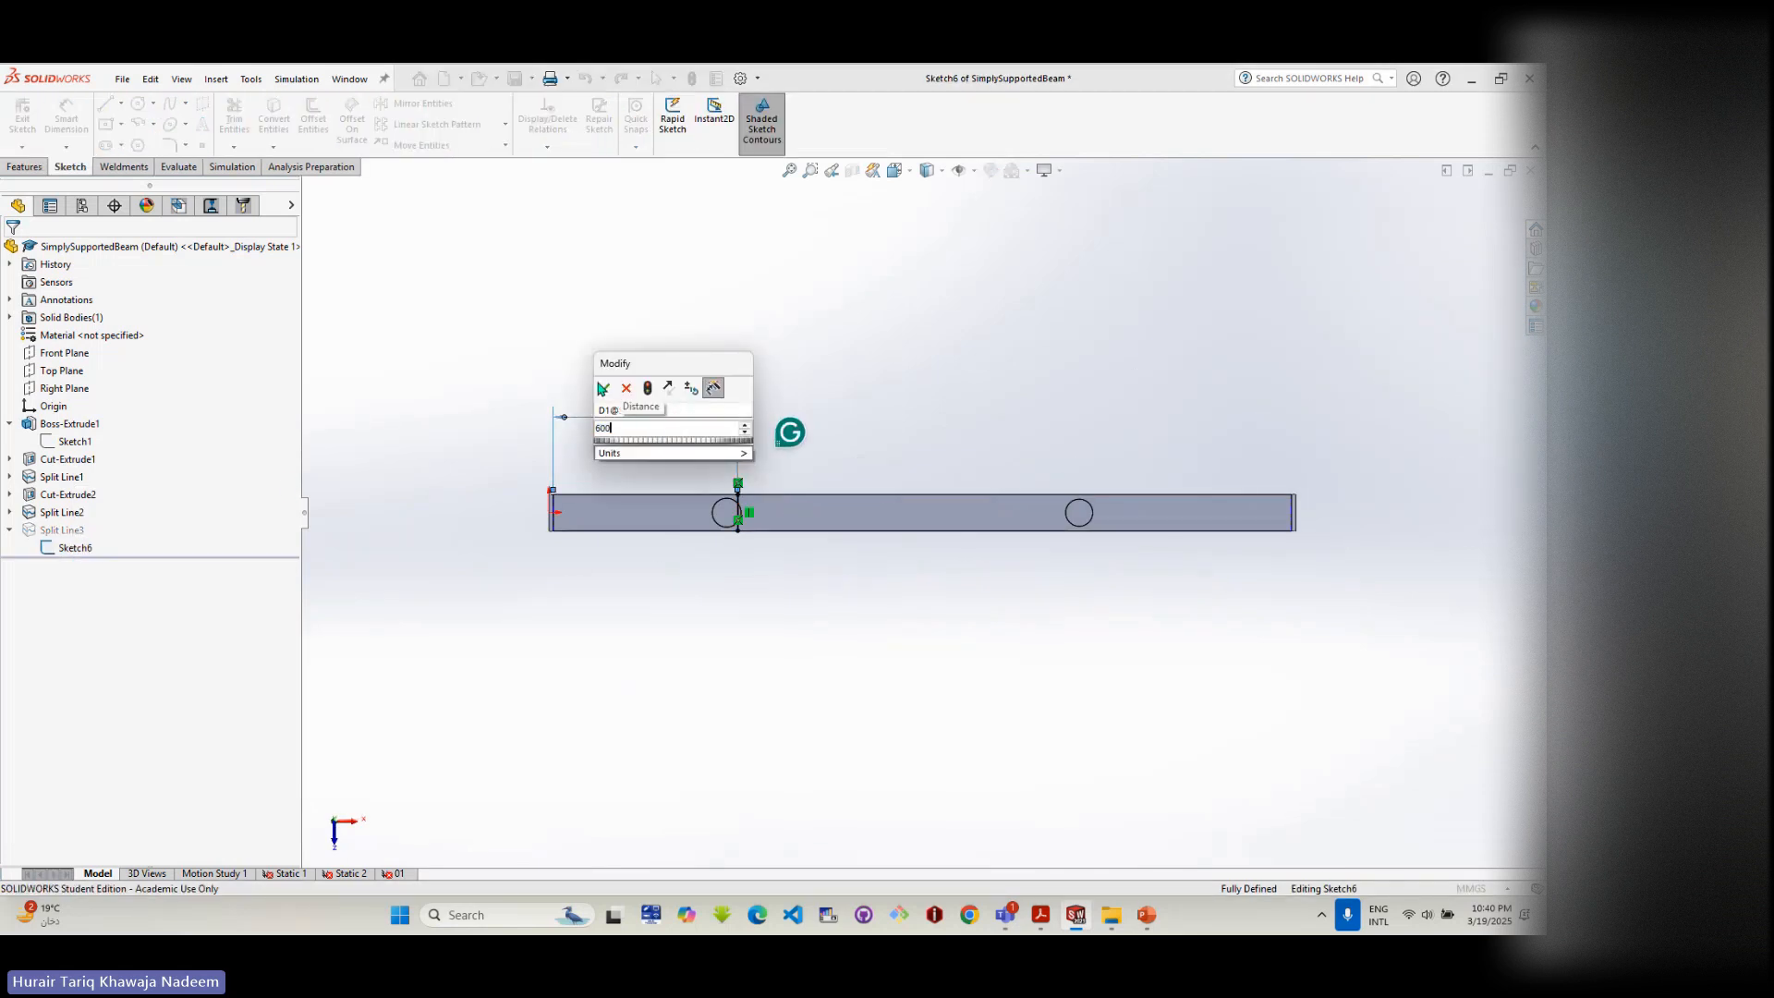
left_click(602, 388)
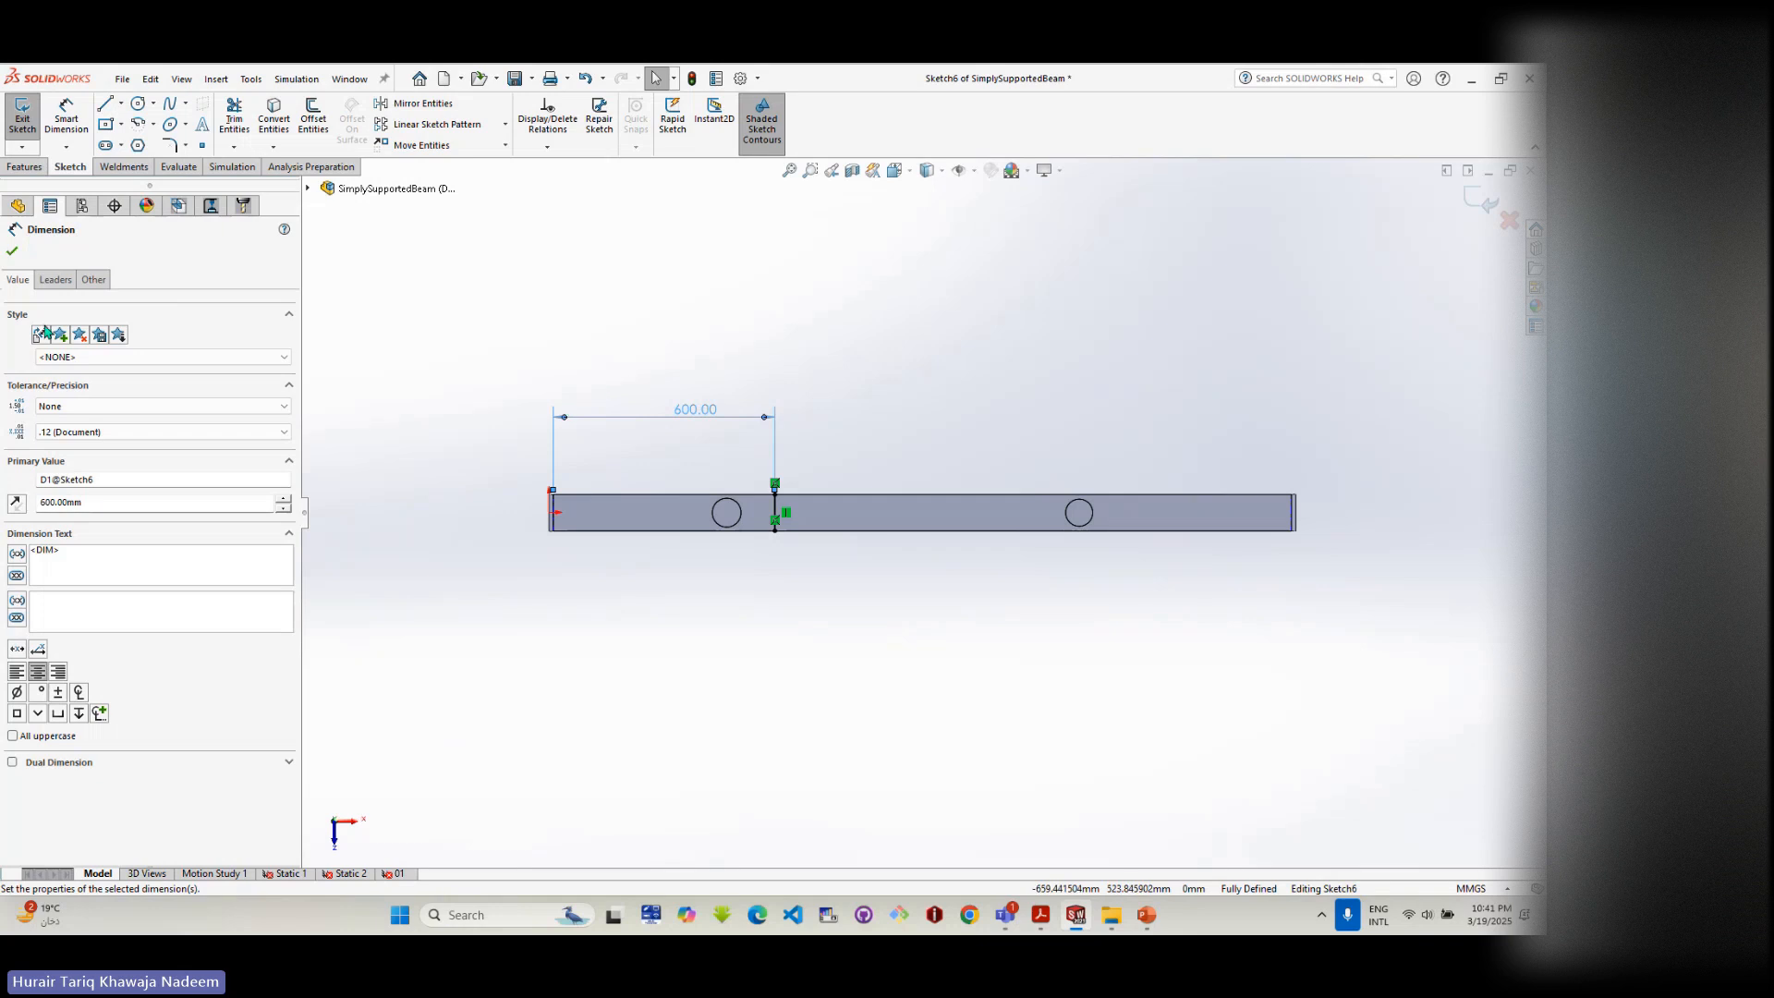
left_click(12, 252)
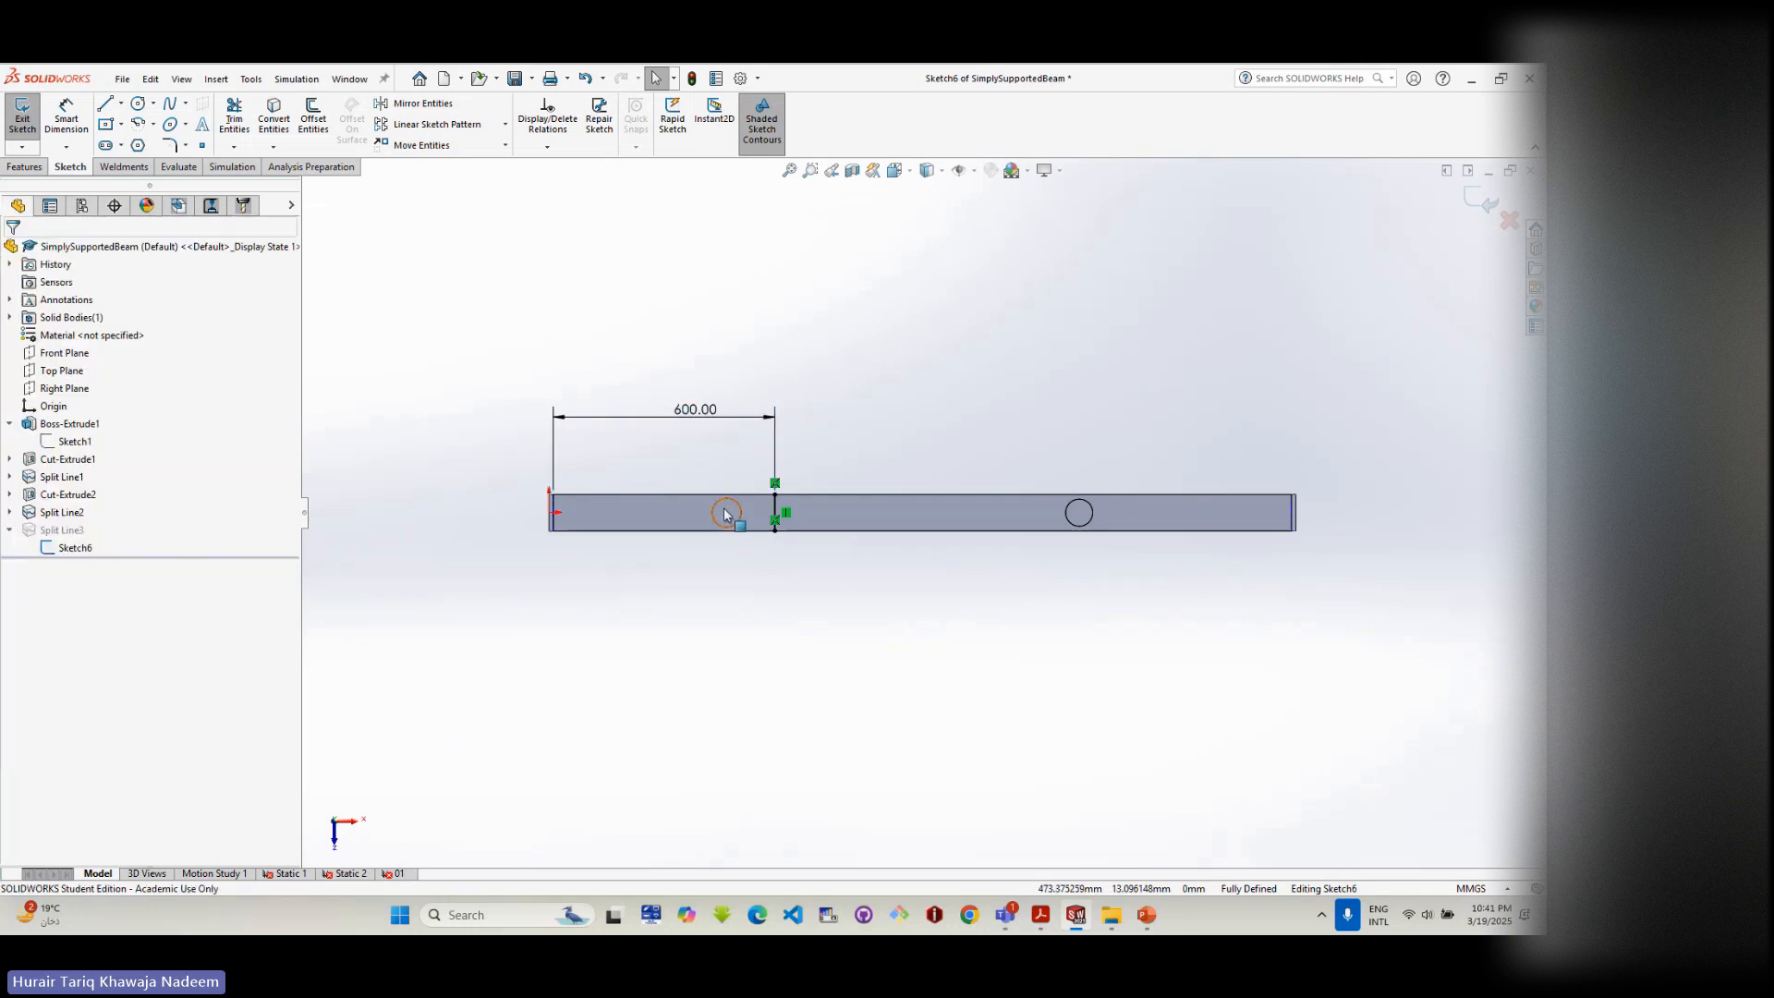
left_click(1475, 206)
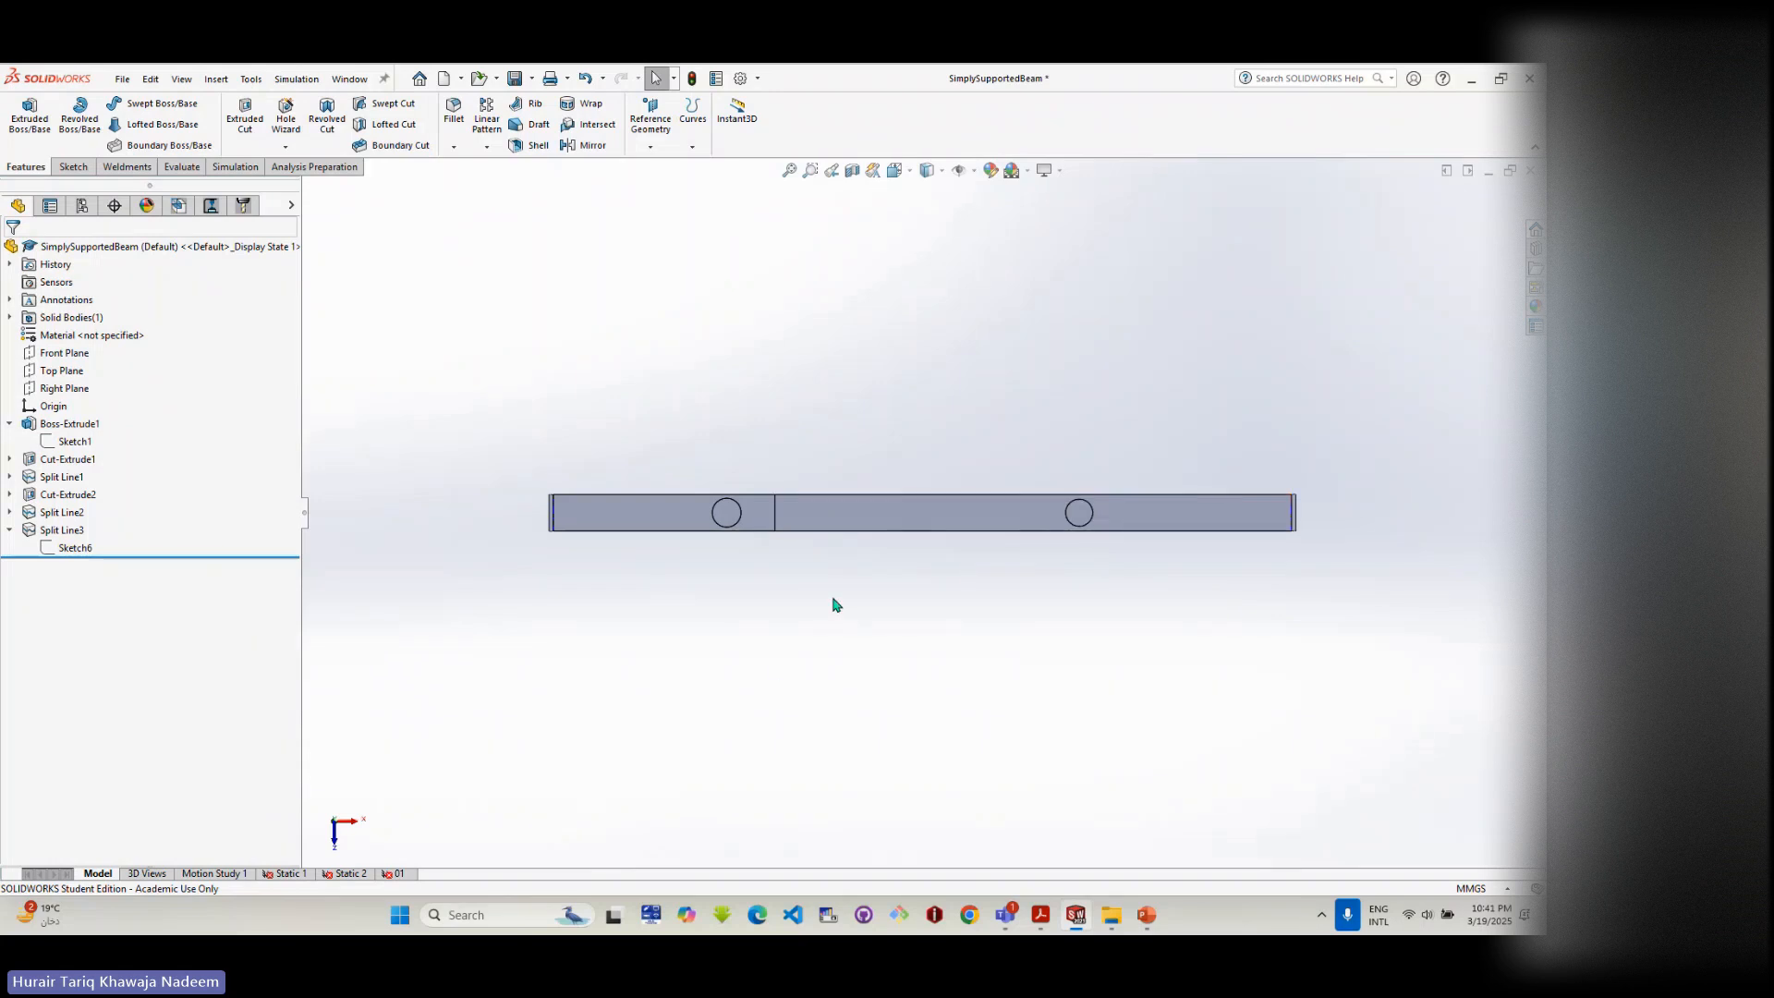
- Open simulation study 01 and examine the fixtures and the Force-1 load on the beam's two circular faces
left_click(393, 873)
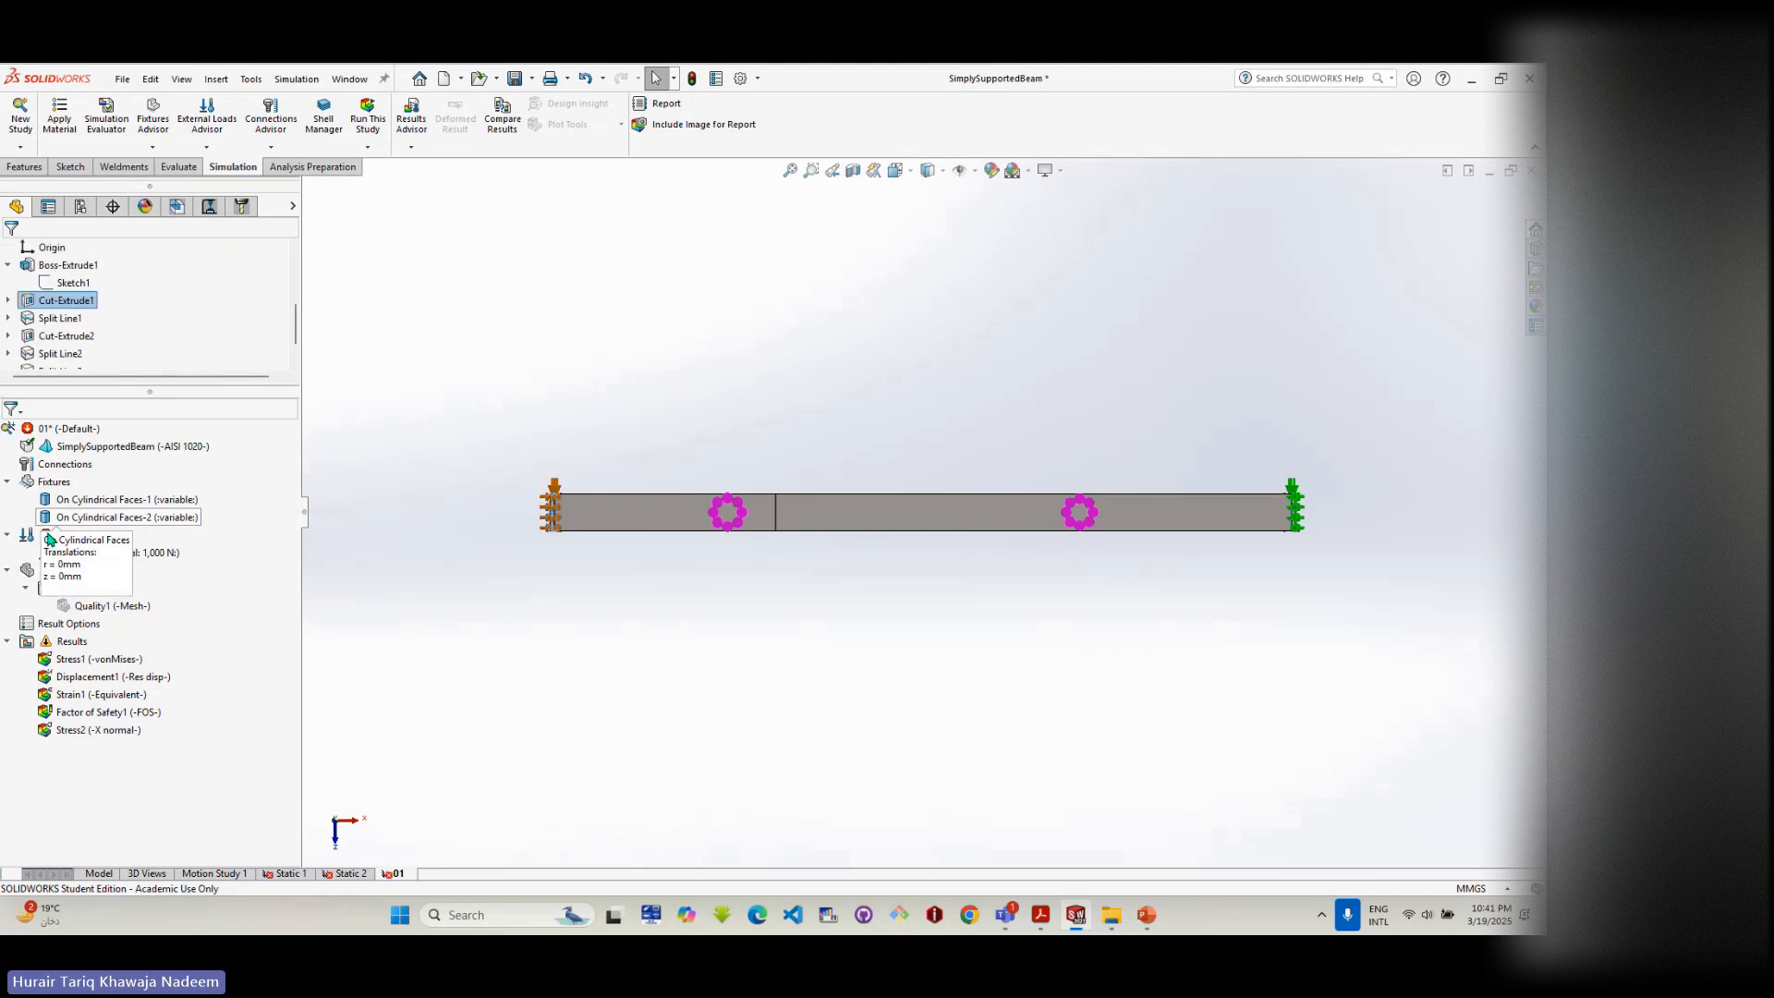
mouse_move(117, 559)
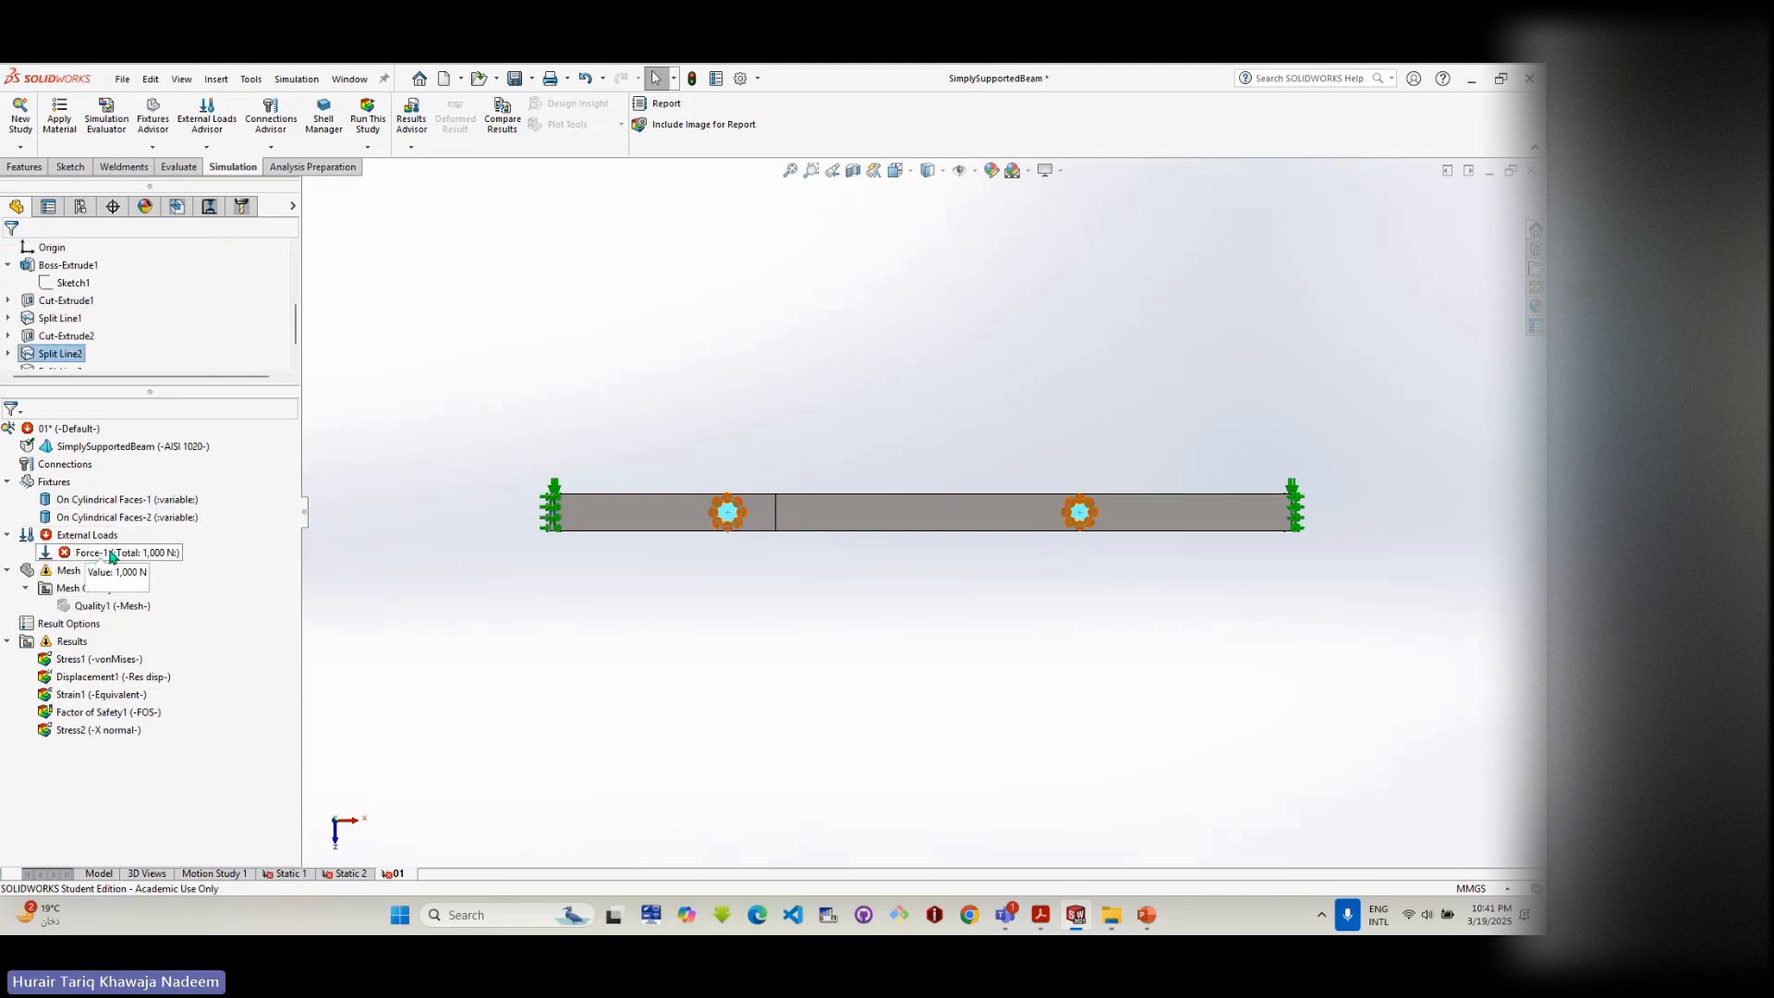
right_click(111, 555)
left_click(478, 501)
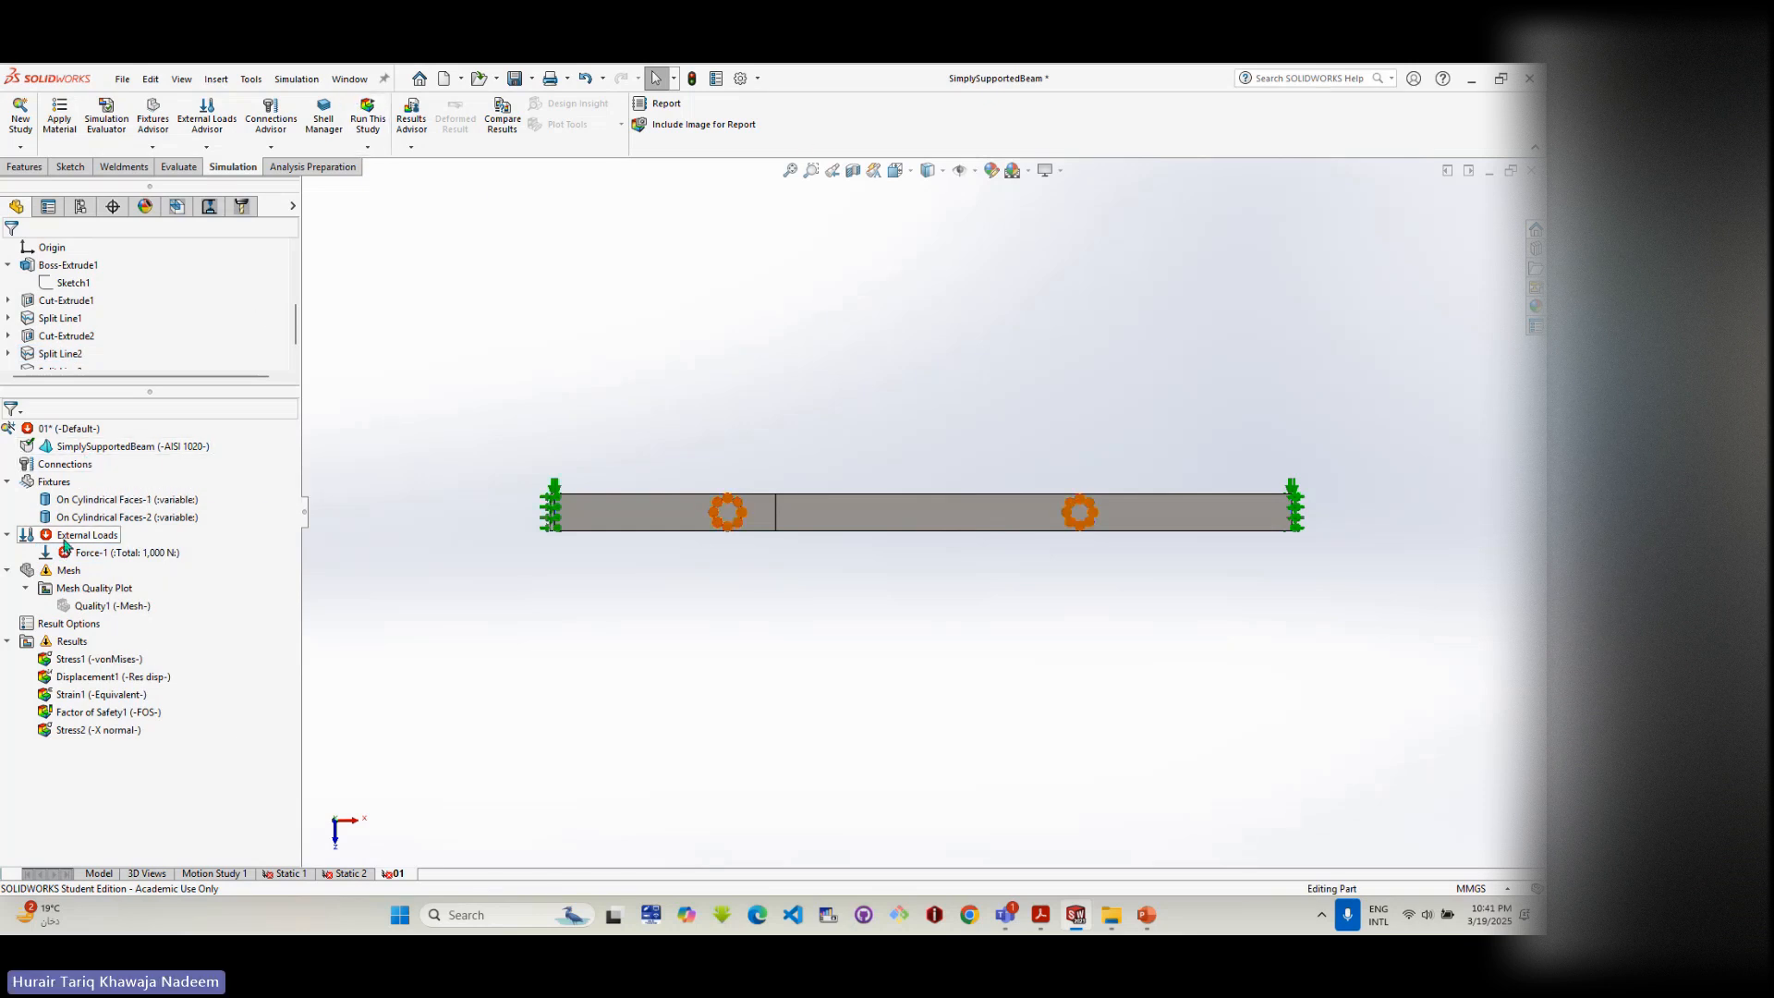
right_click(65, 544)
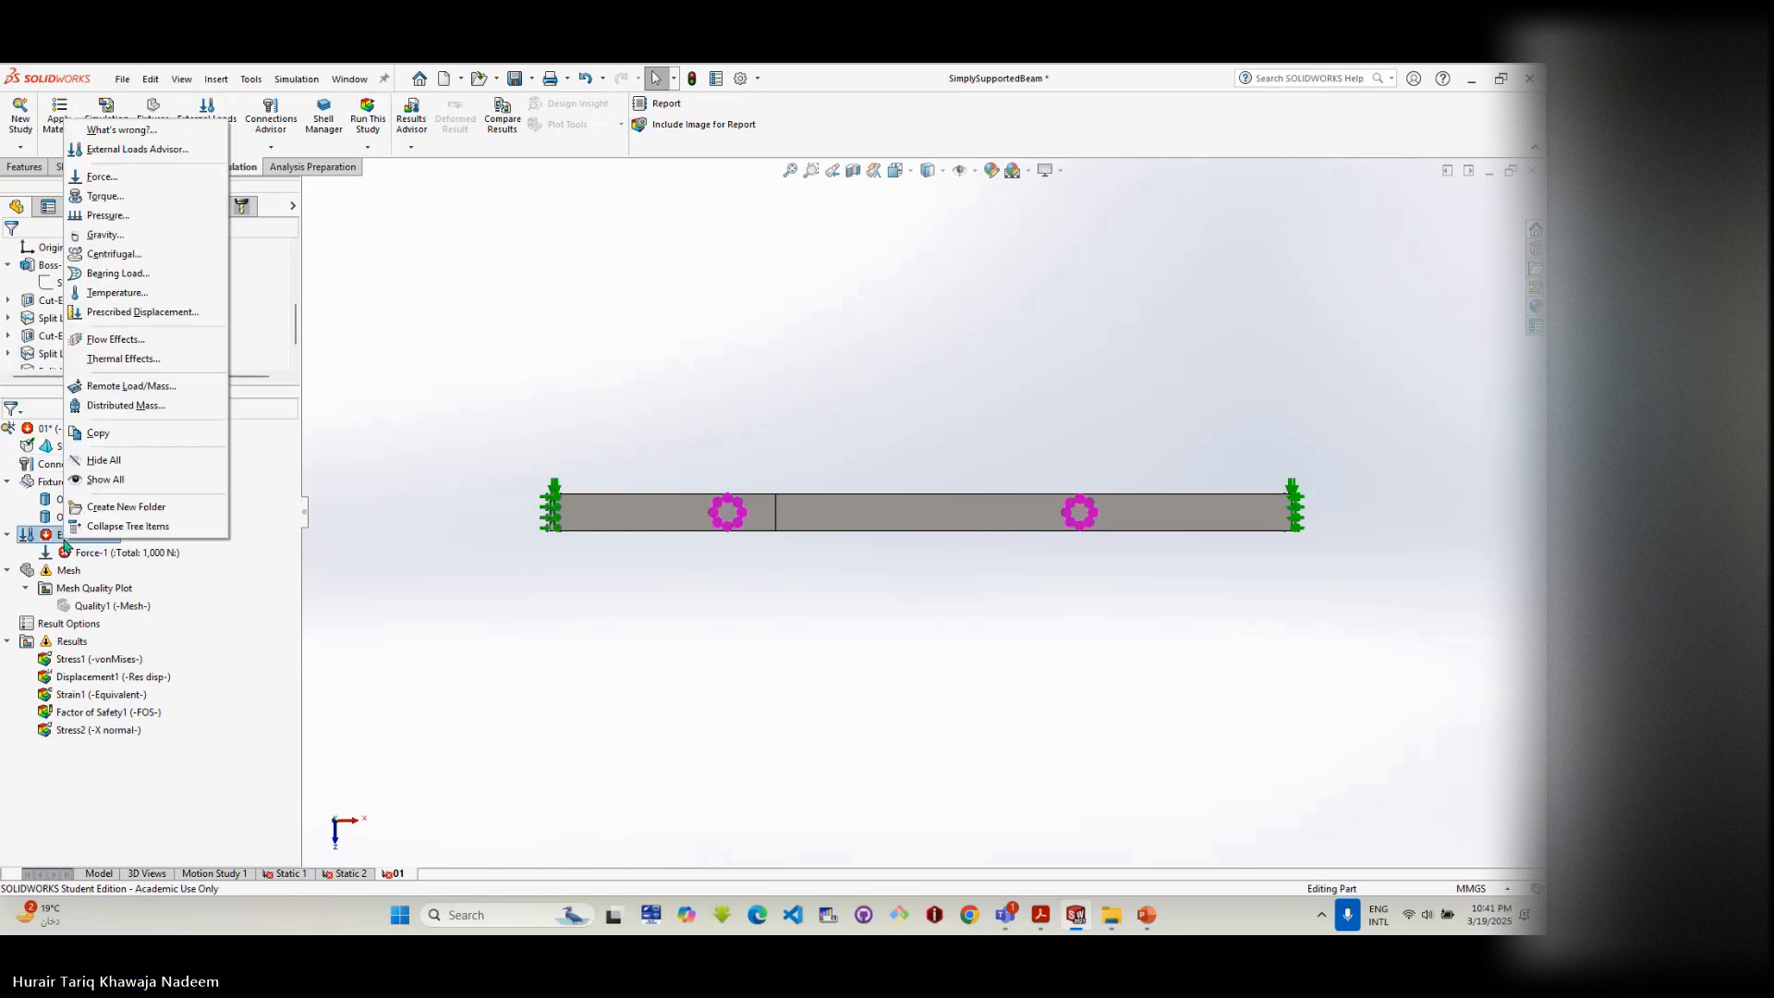
right_click(84, 560)
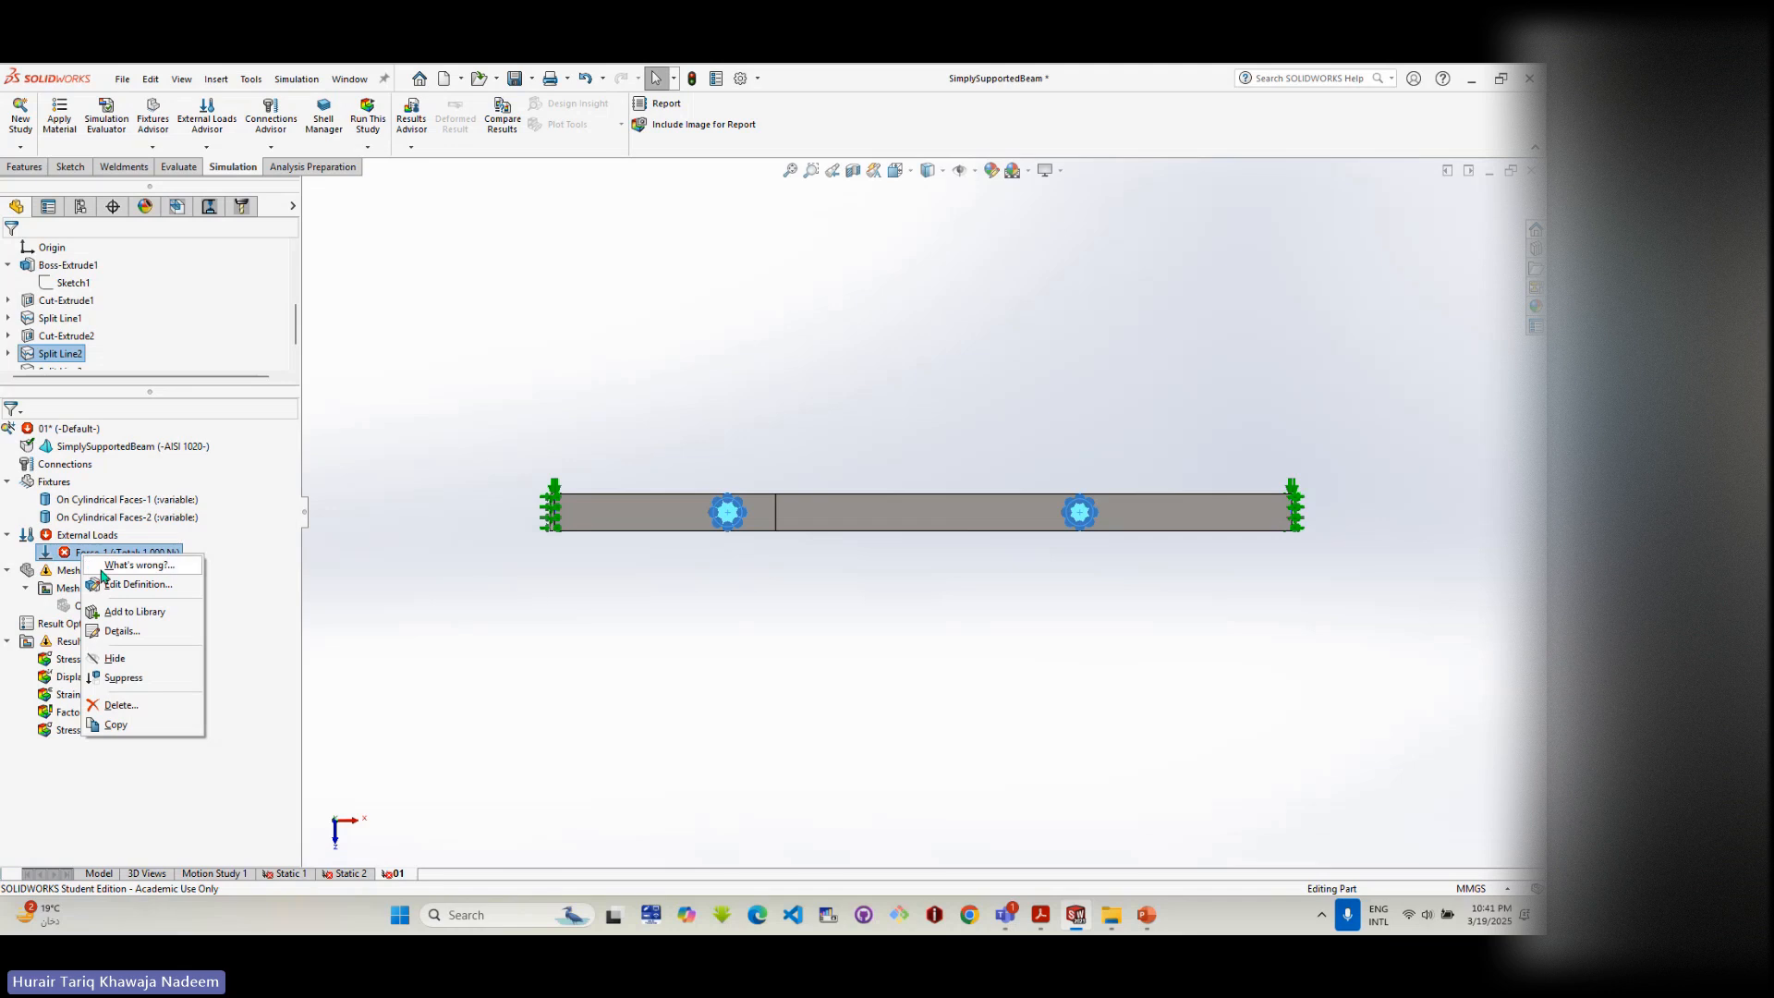
left_click(304, 514)
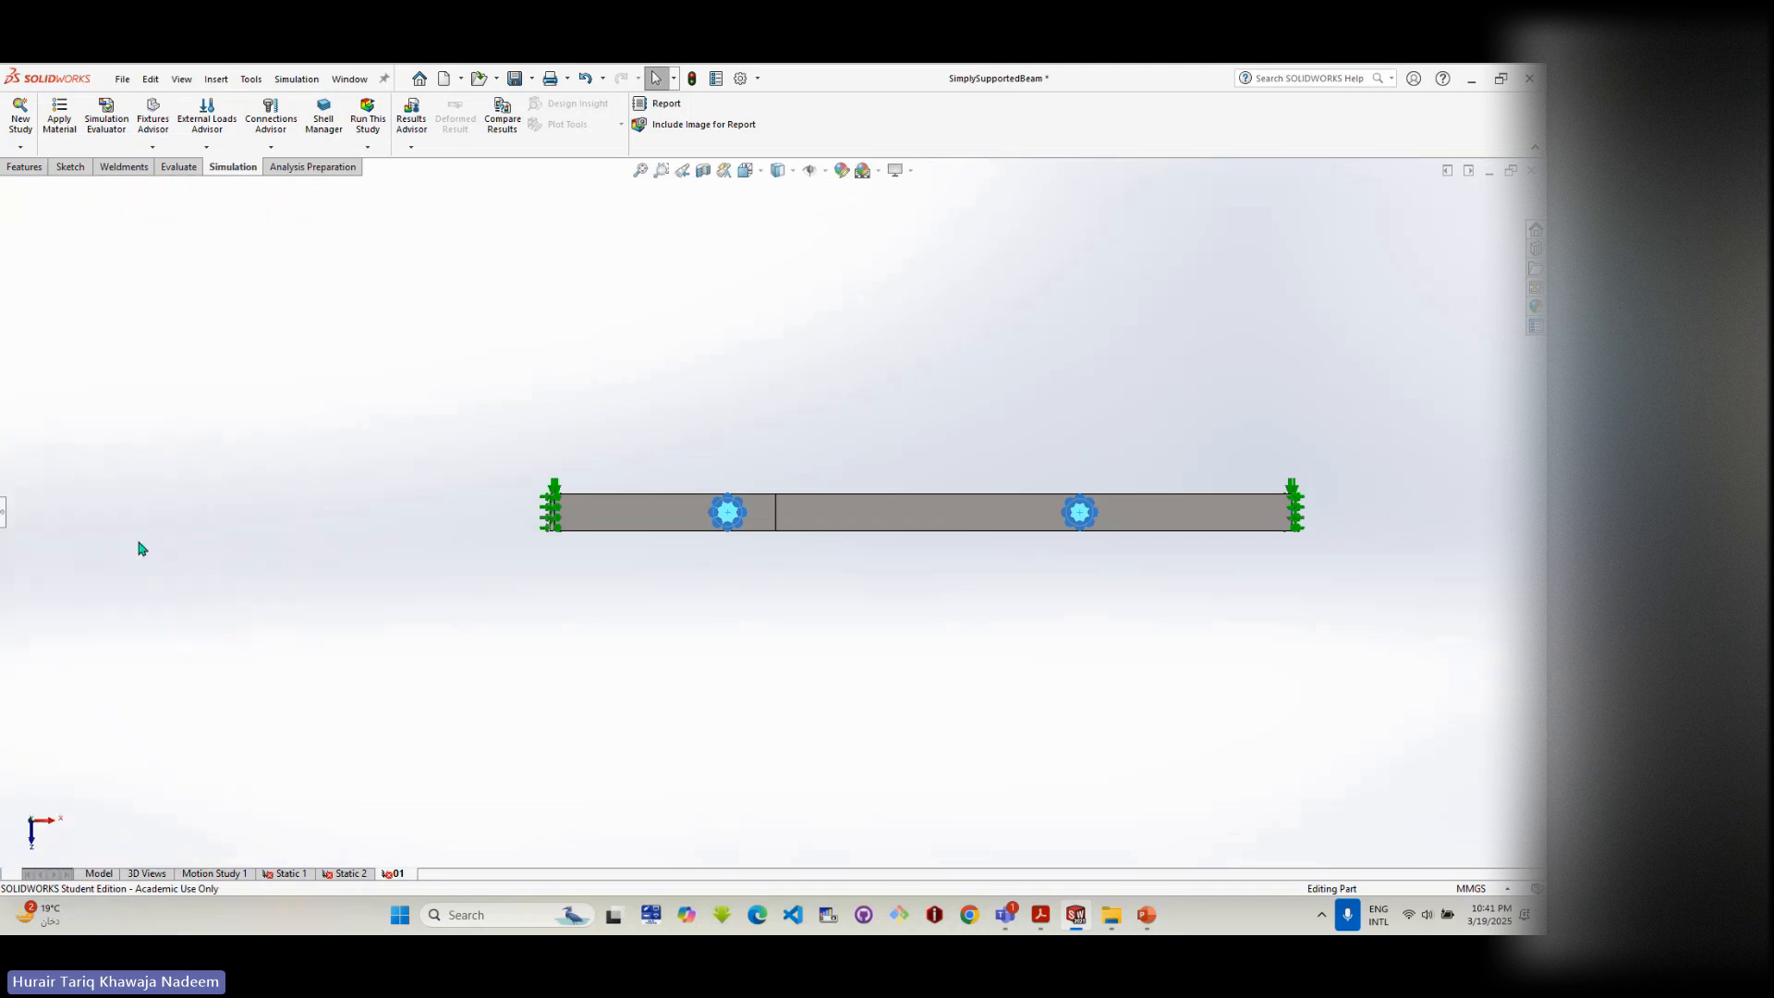
middle_click_drag(583, 502, 508, 503)
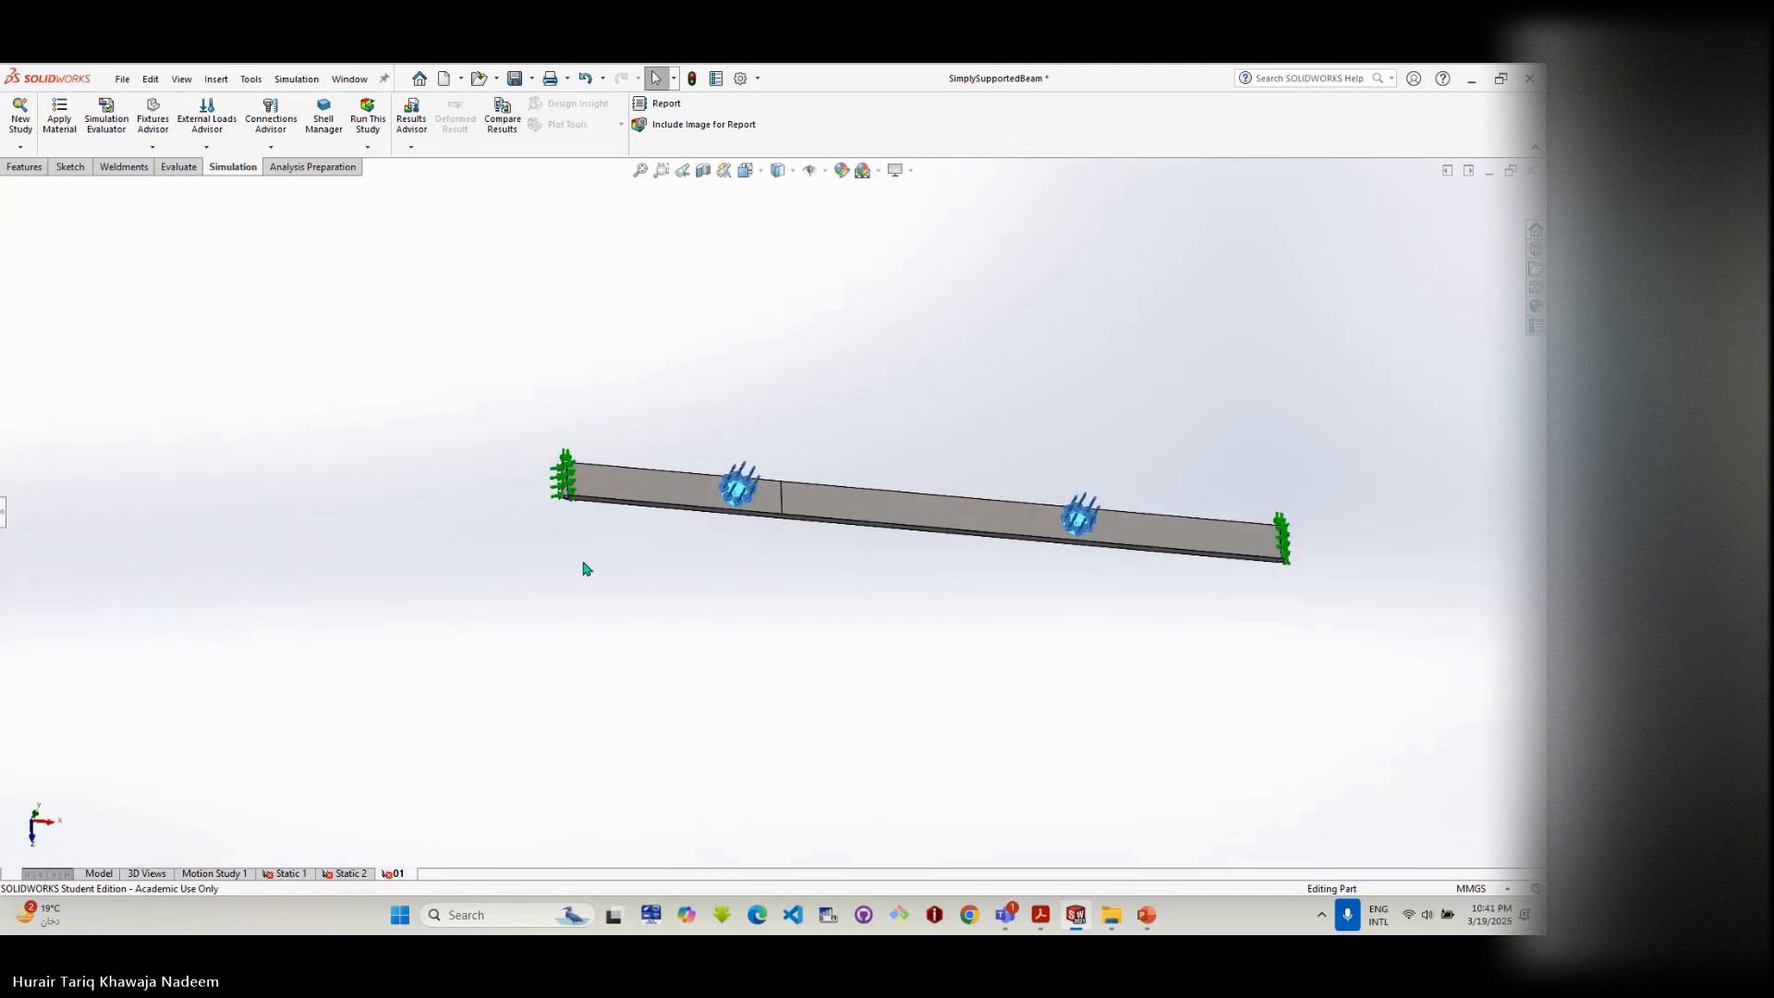
scroll(942, 468, "up", 2)
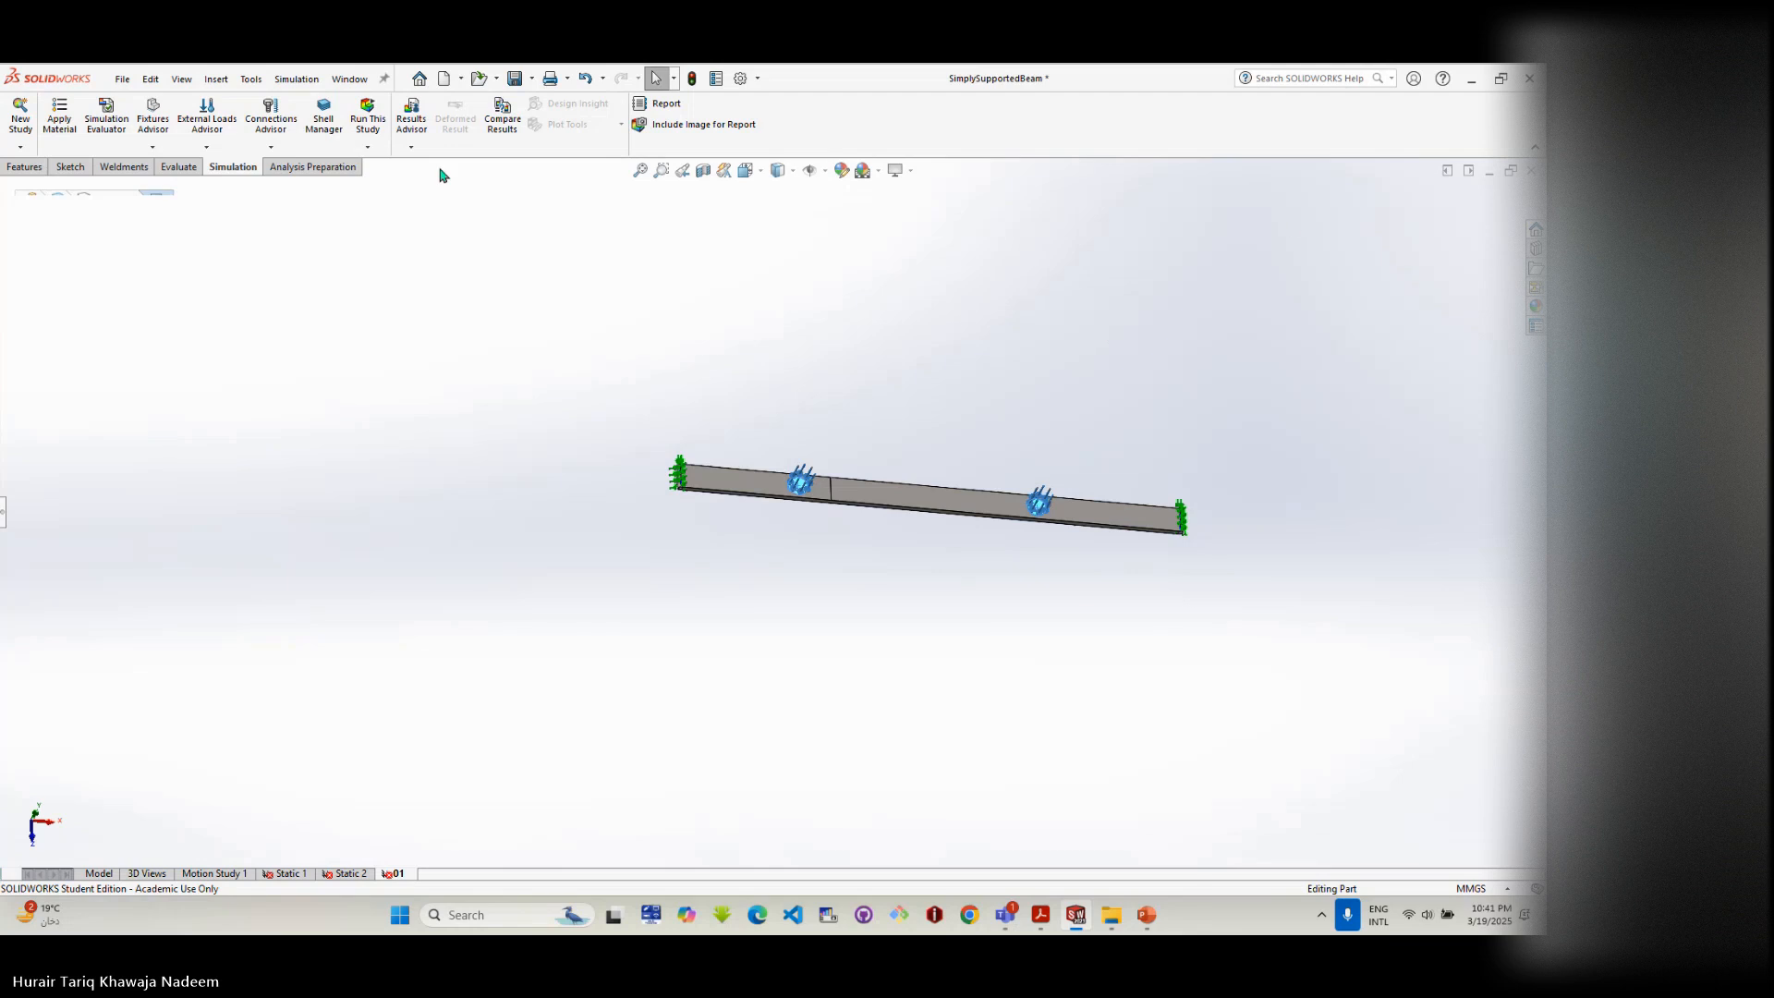
- Save the SimplySupportedBeam part and close its document
left_click(11, 296)
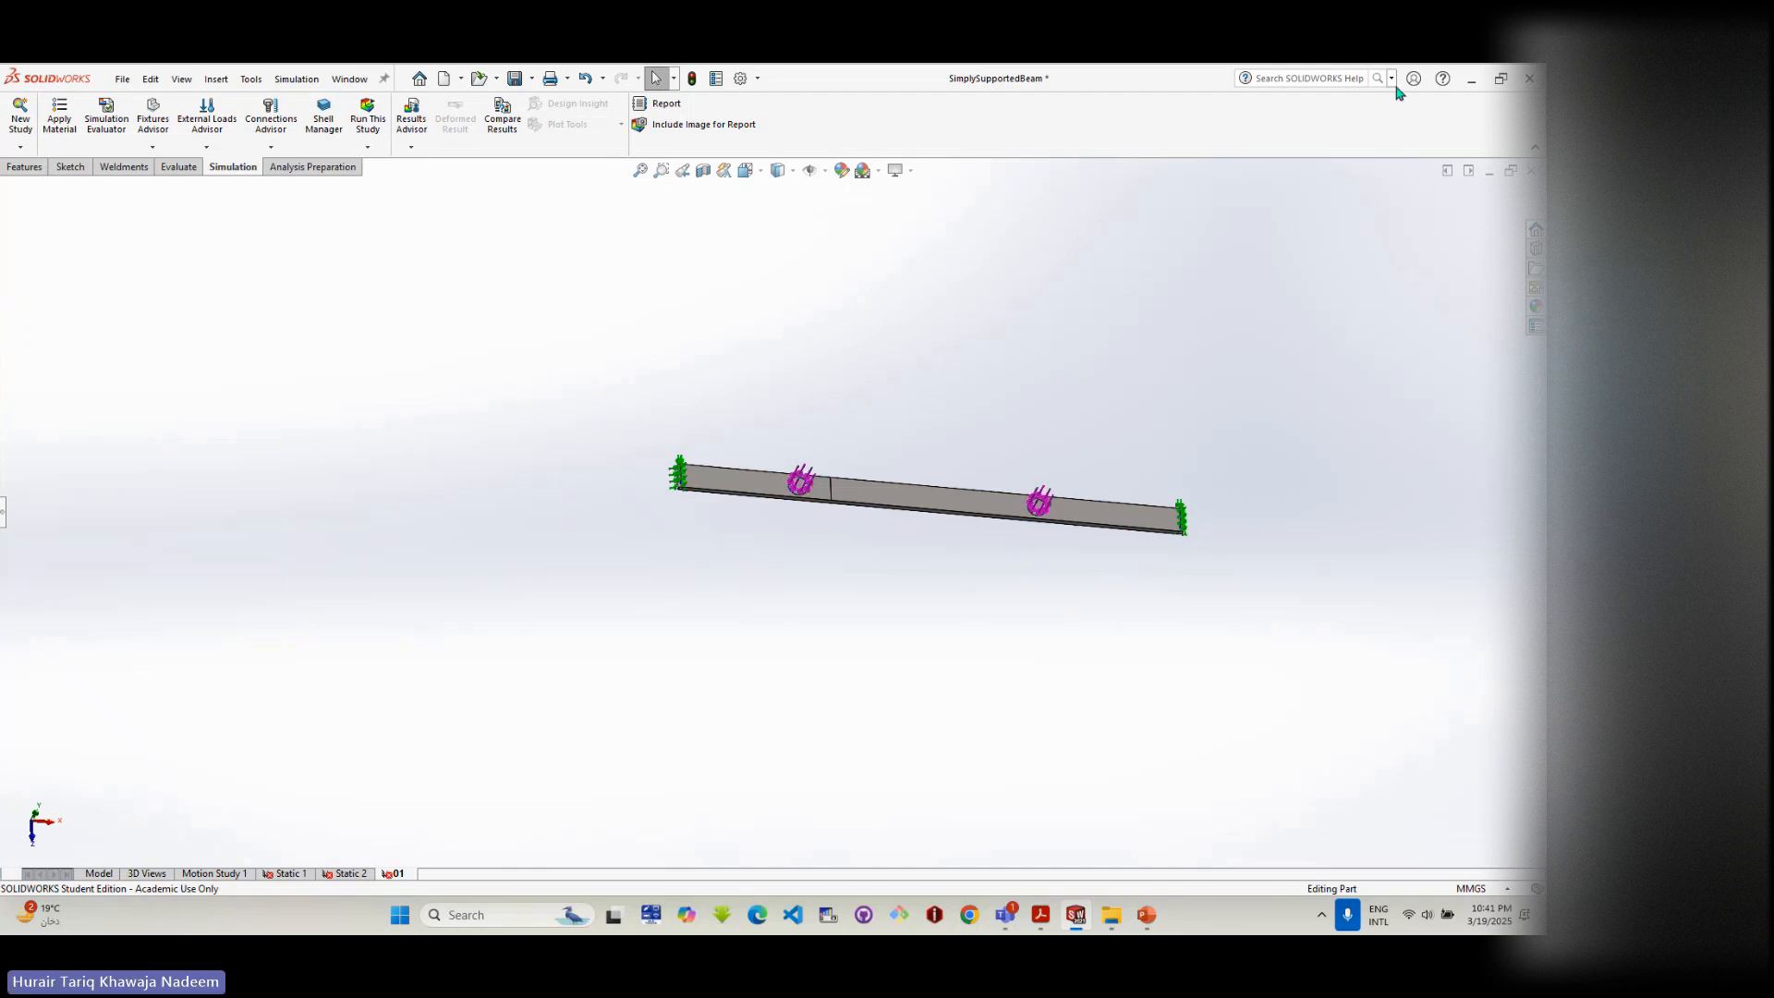
left_click(129, 83)
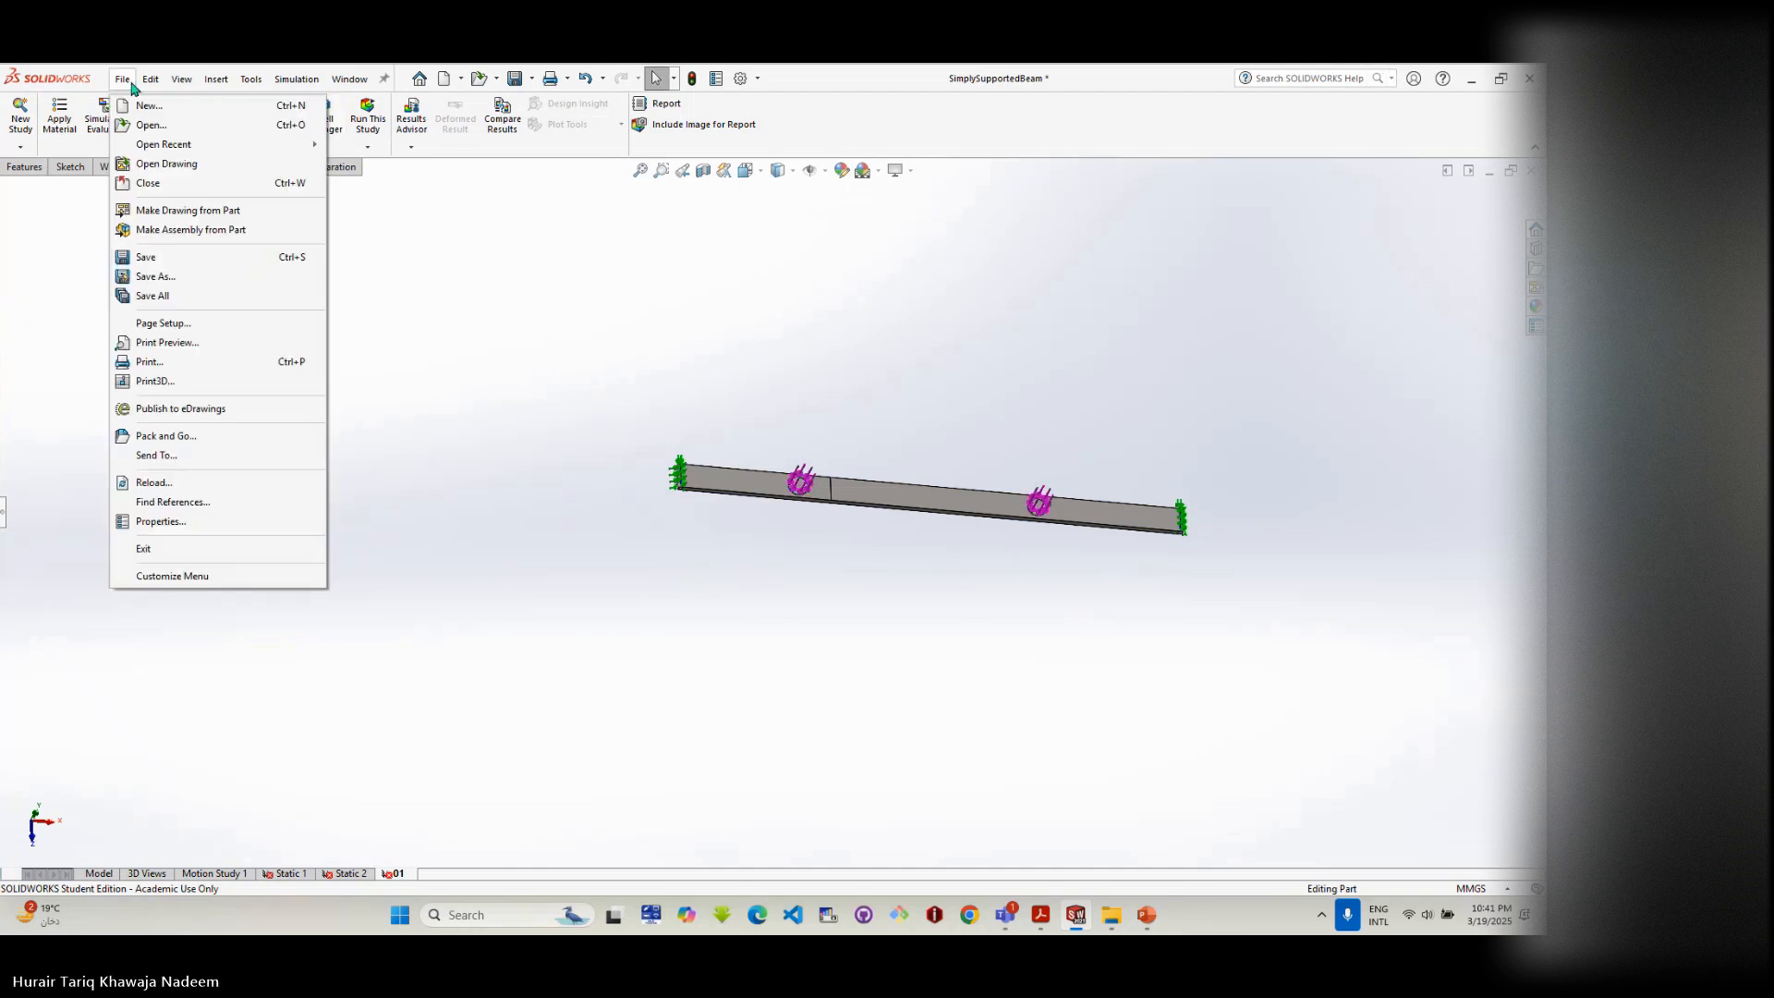
left_click(130, 83)
left_click(129, 83)
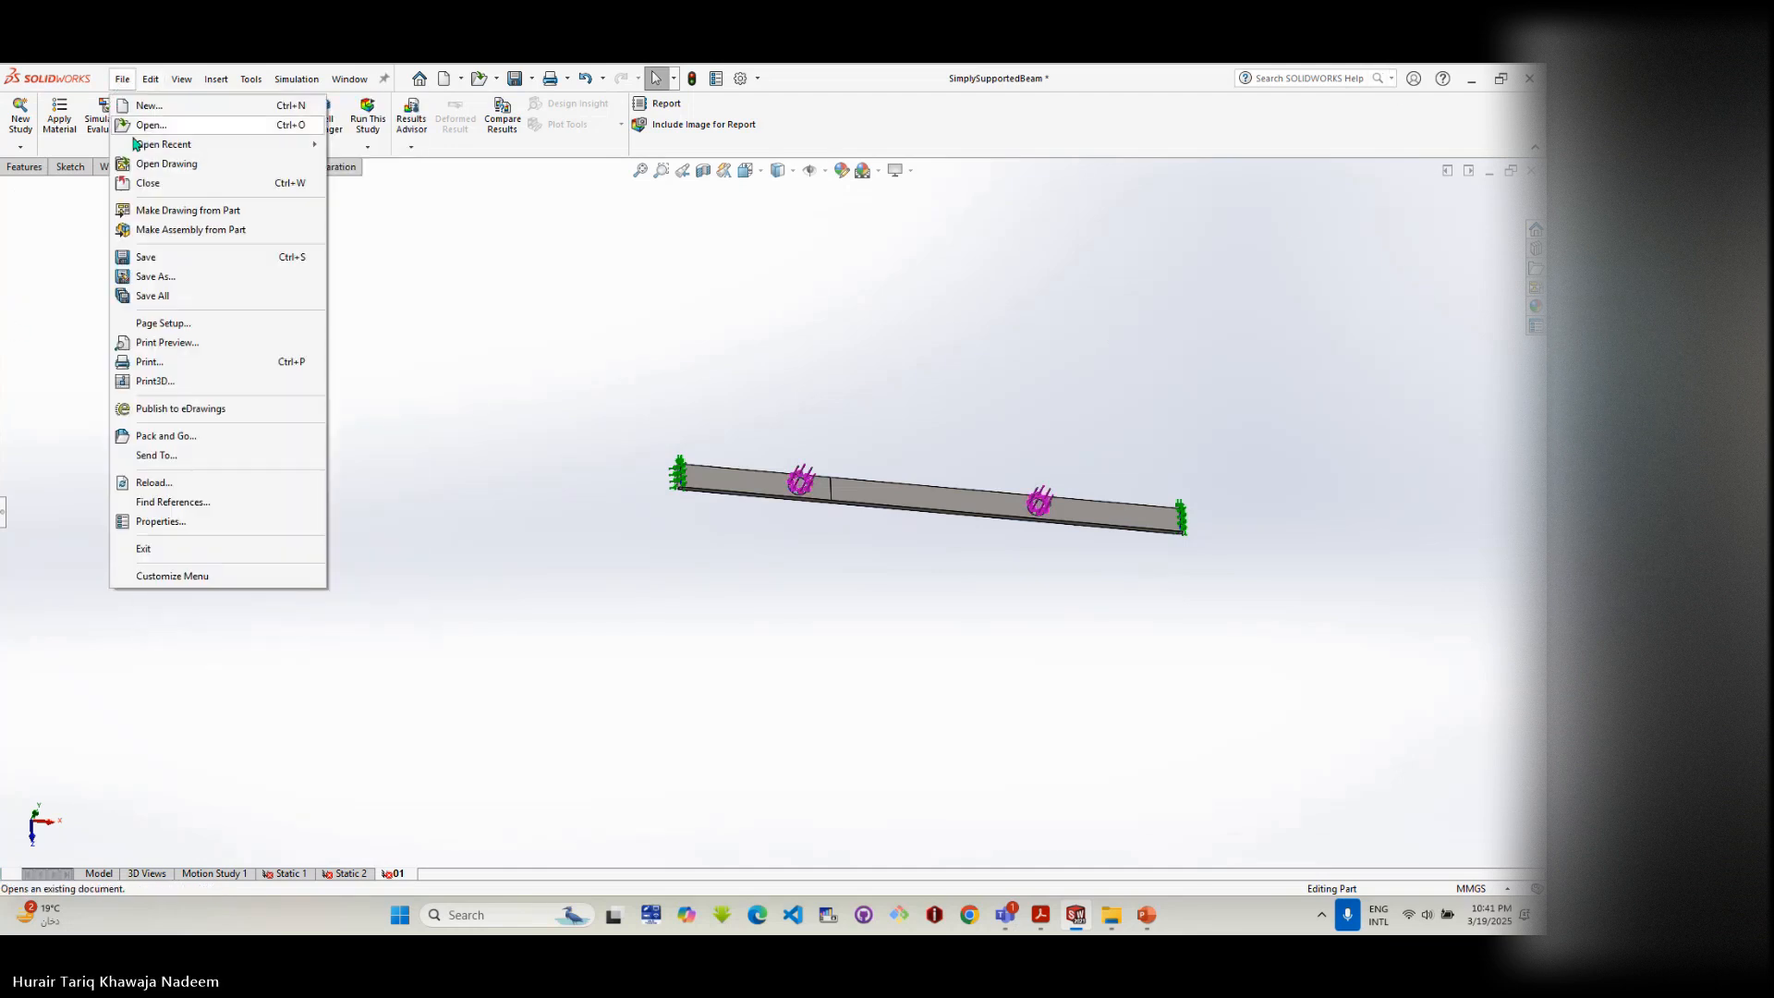
left_click(148, 258)
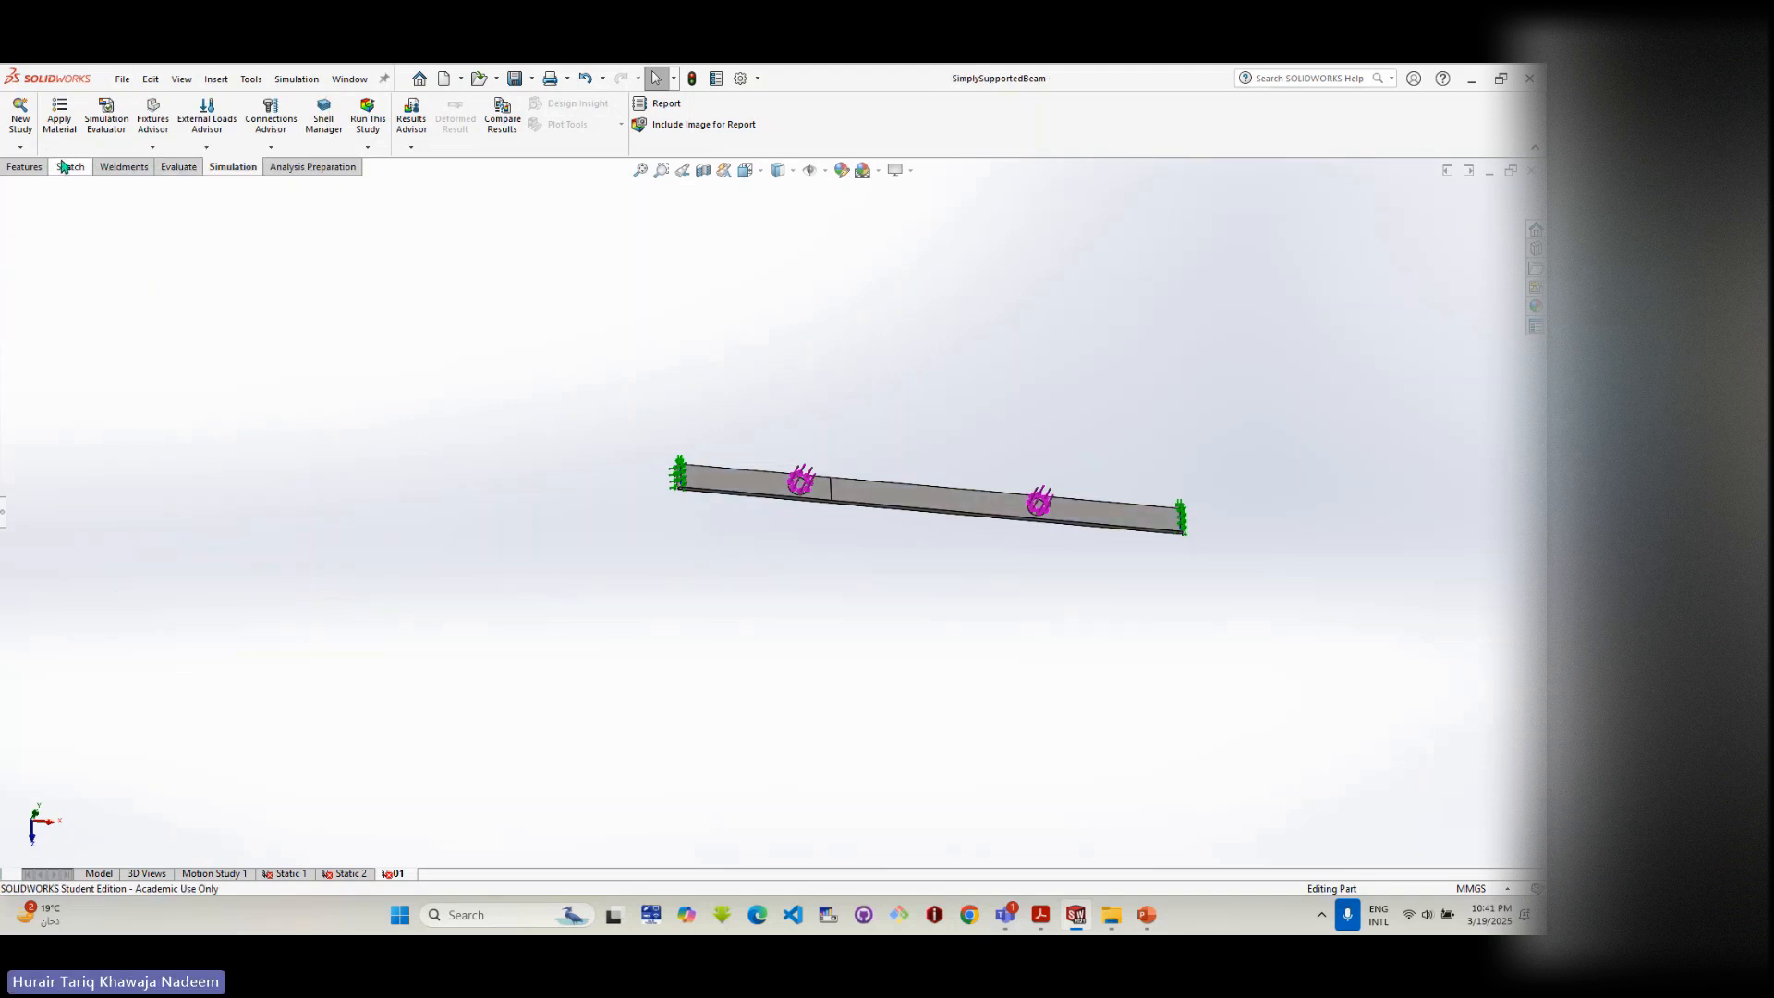
left_click(356, 878)
left_click(406, 877)
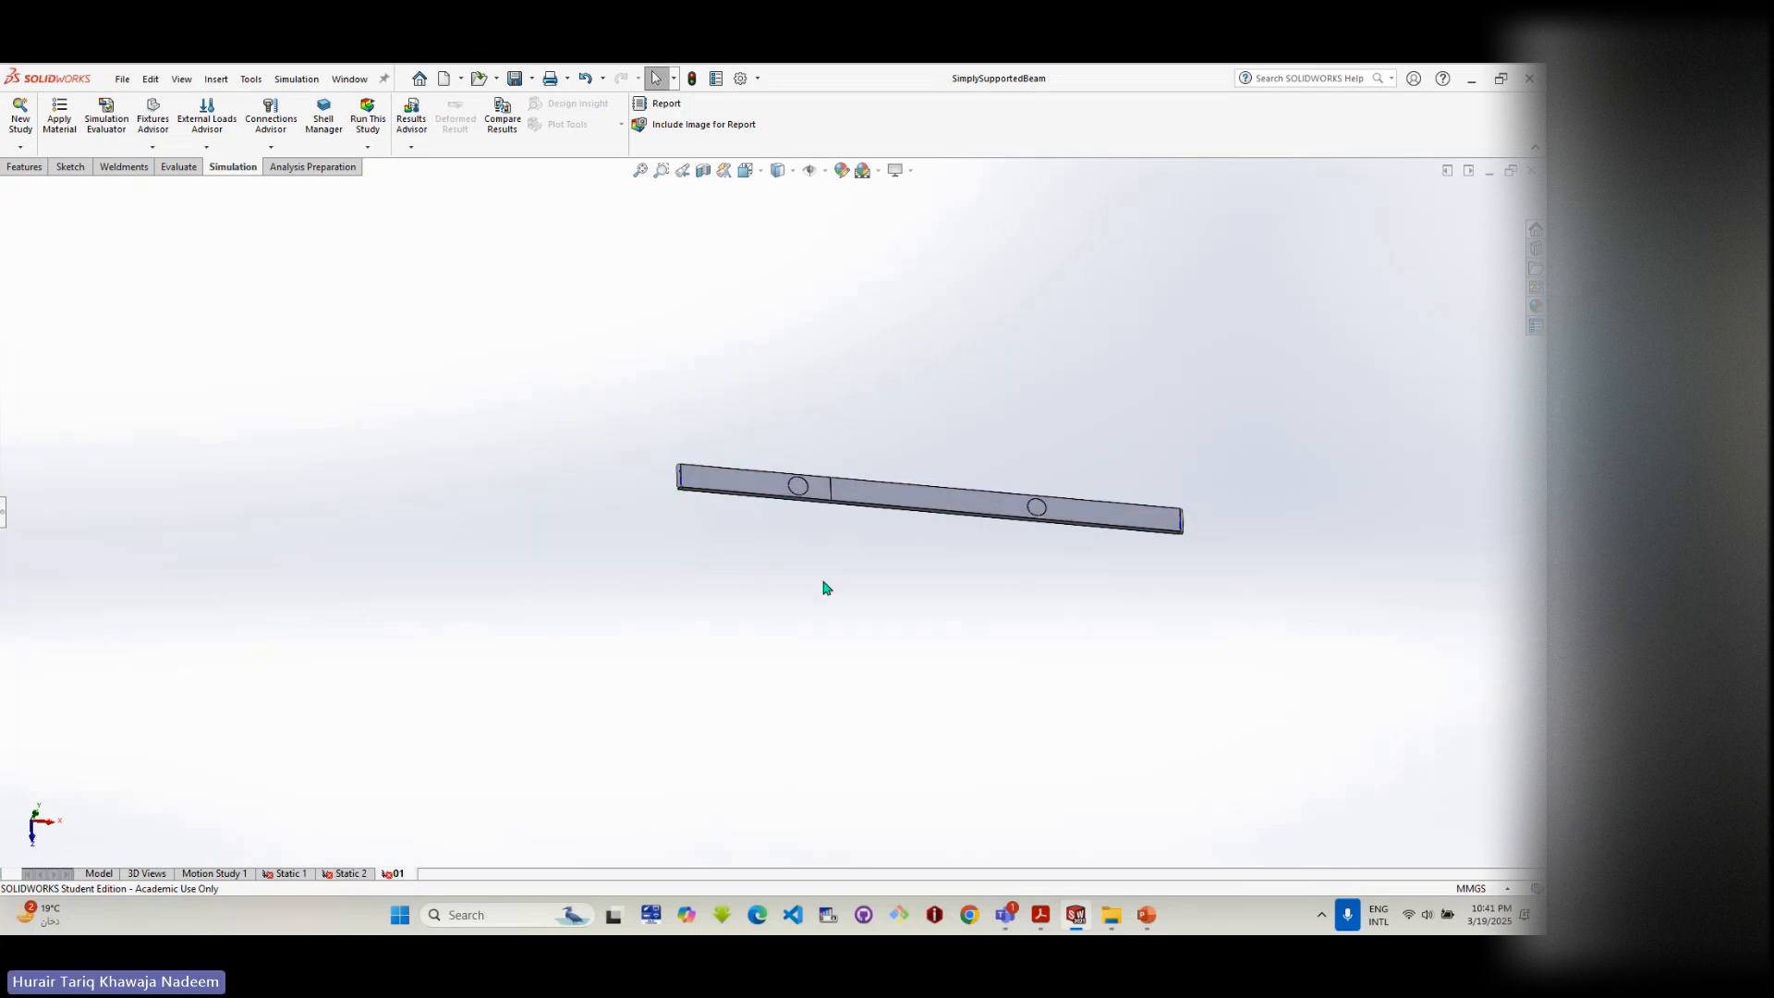
left_click(1532, 174)
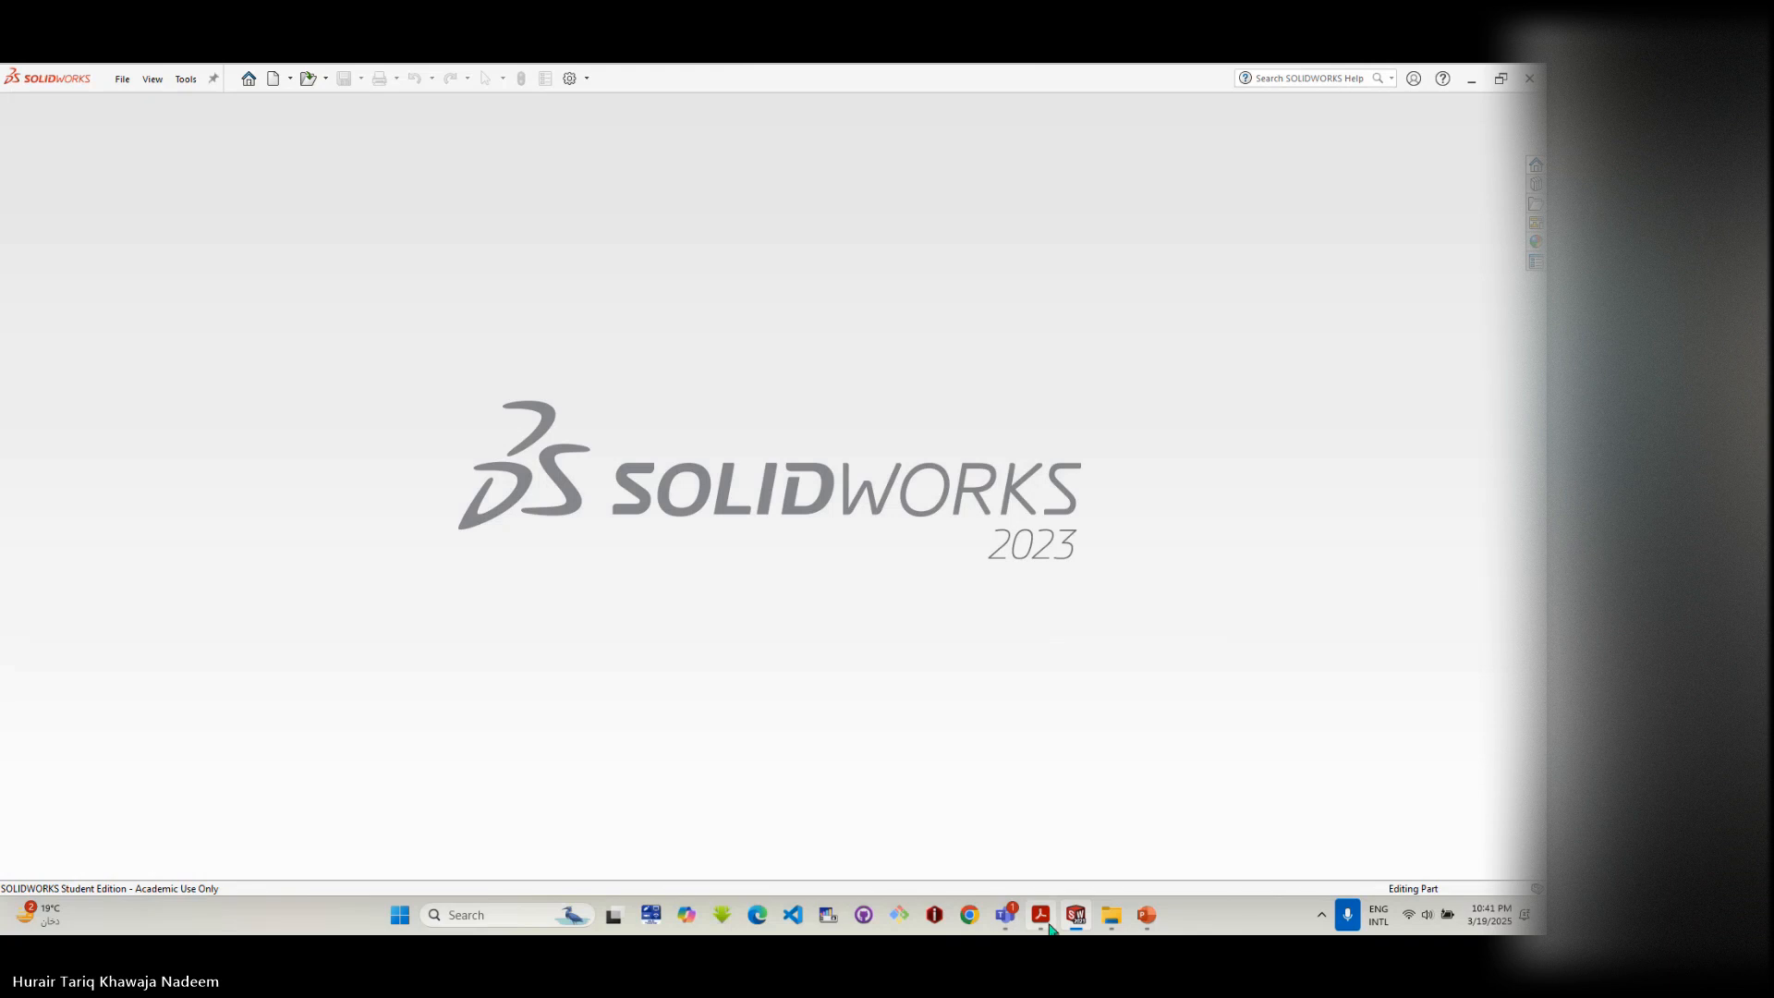
- Switch to File Explorer and reopen the SimplySupportedBeam part from the SimplySupported_1 folder
left_click(1114, 920)
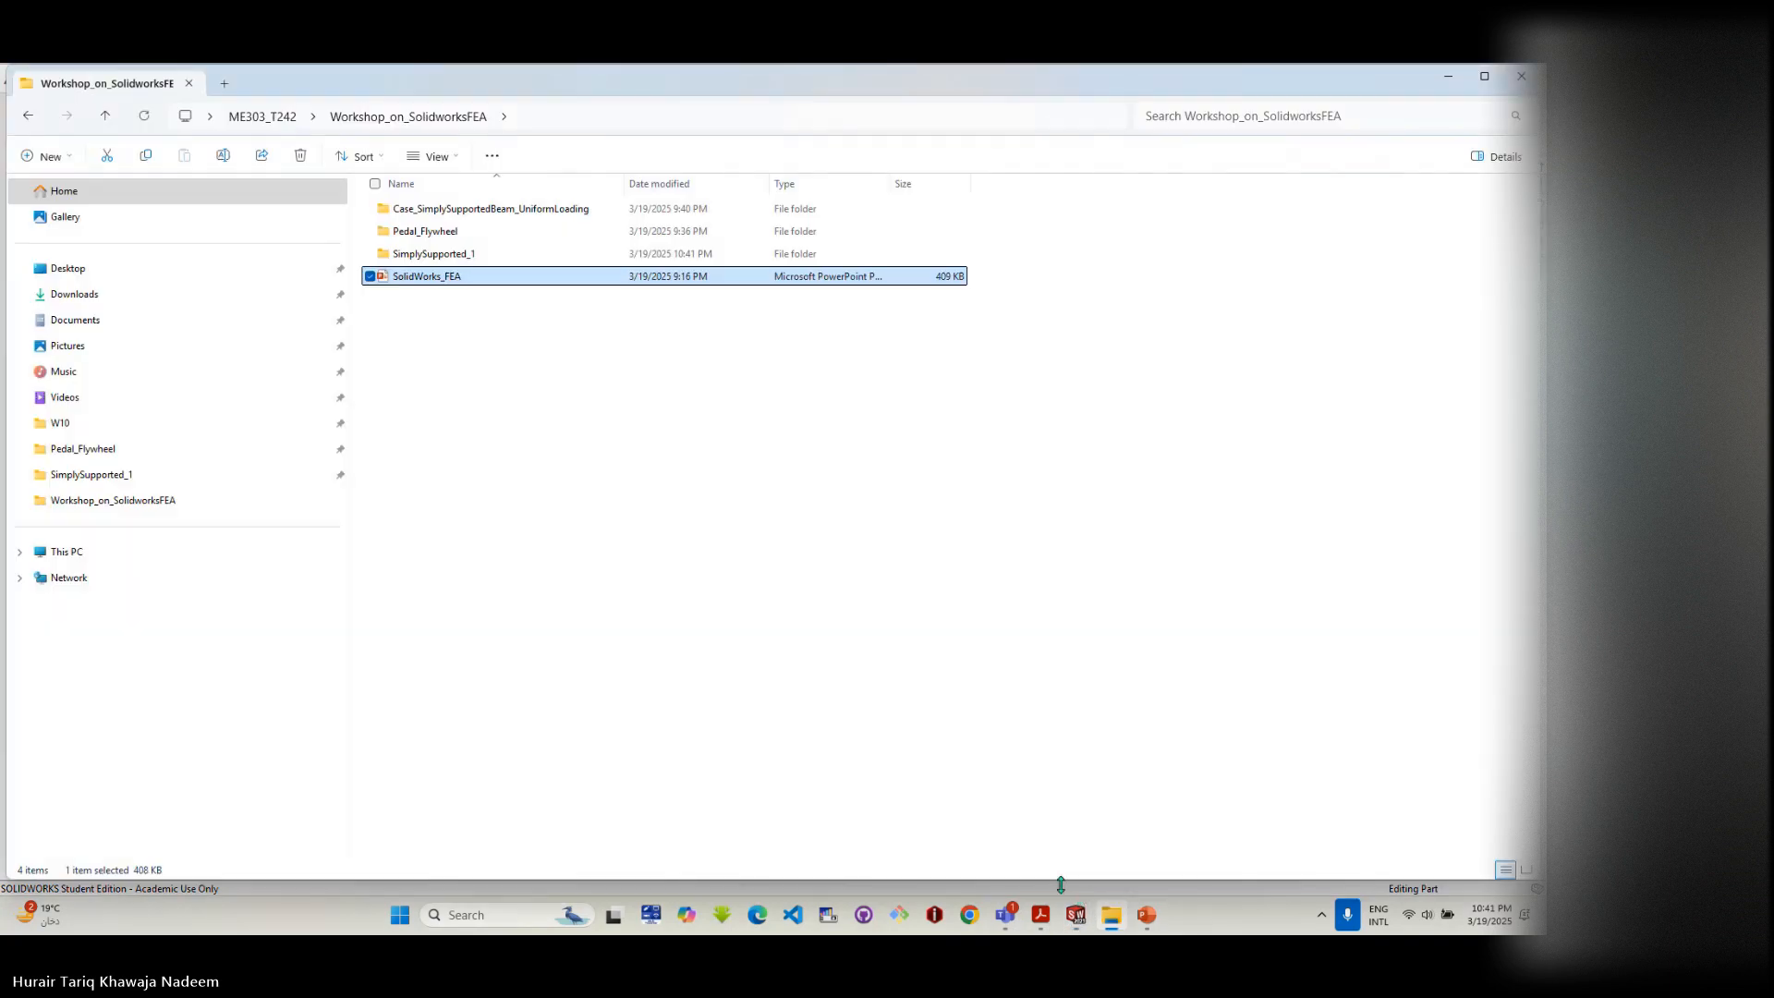
double_click(431, 255)
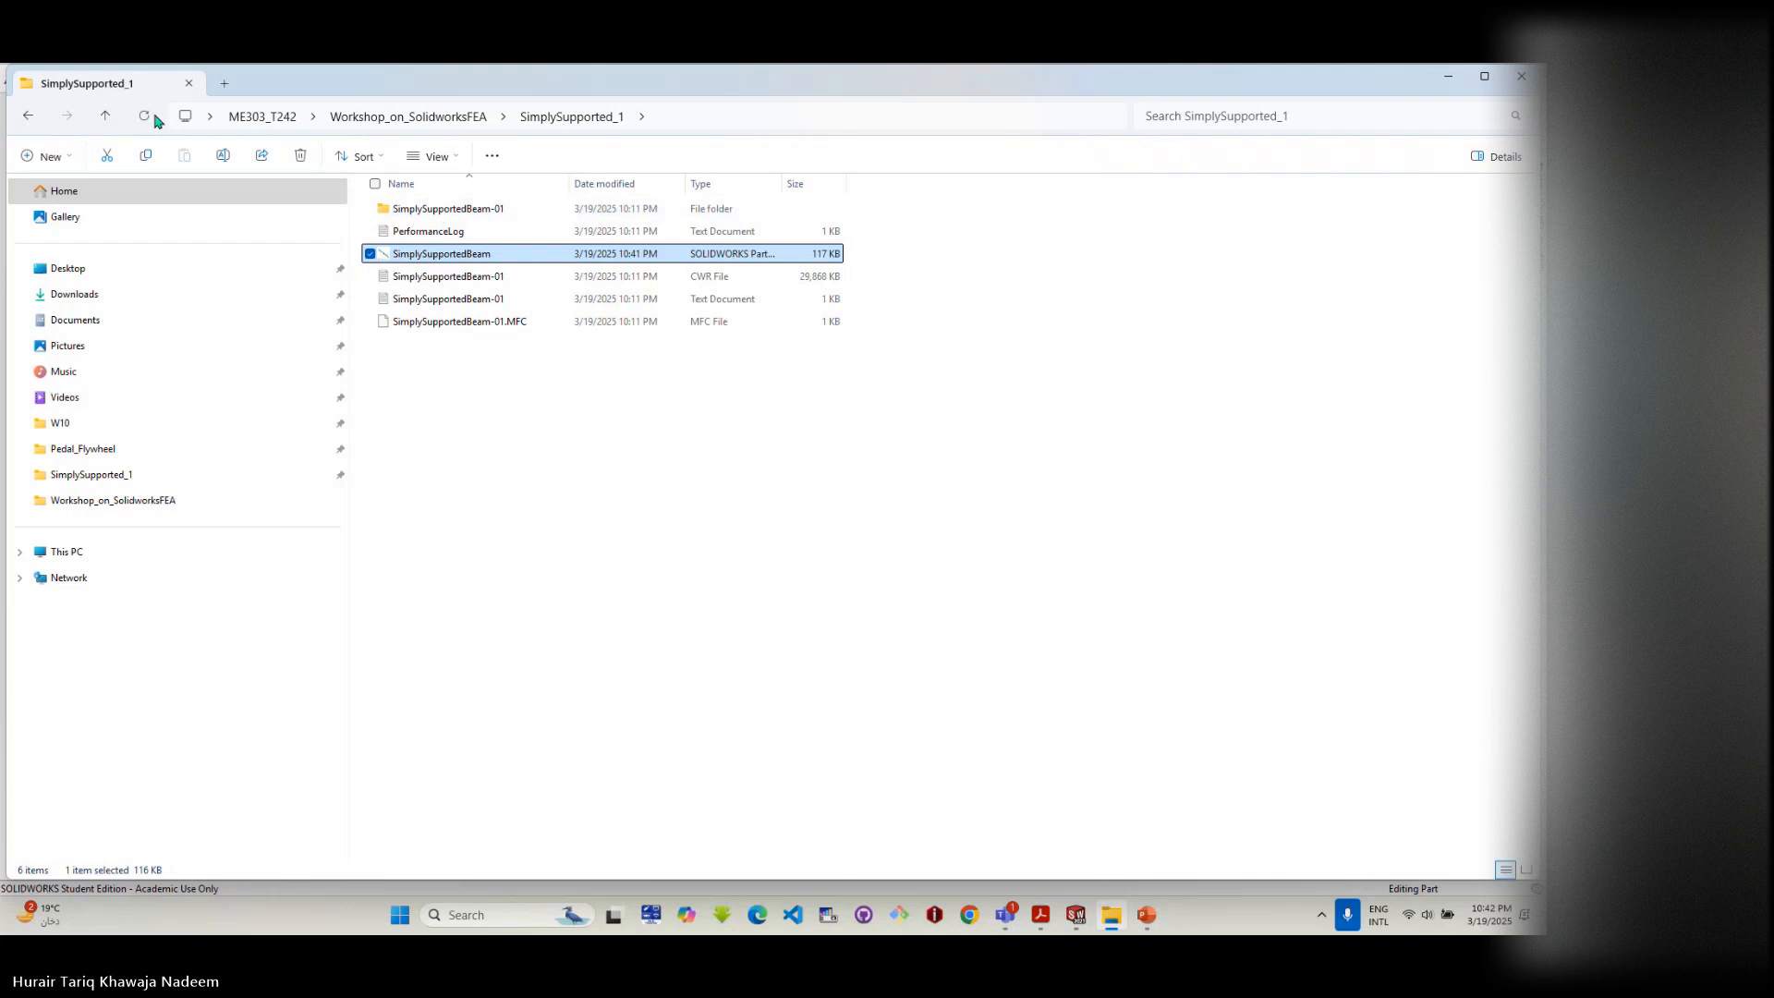
left_click(107, 117)
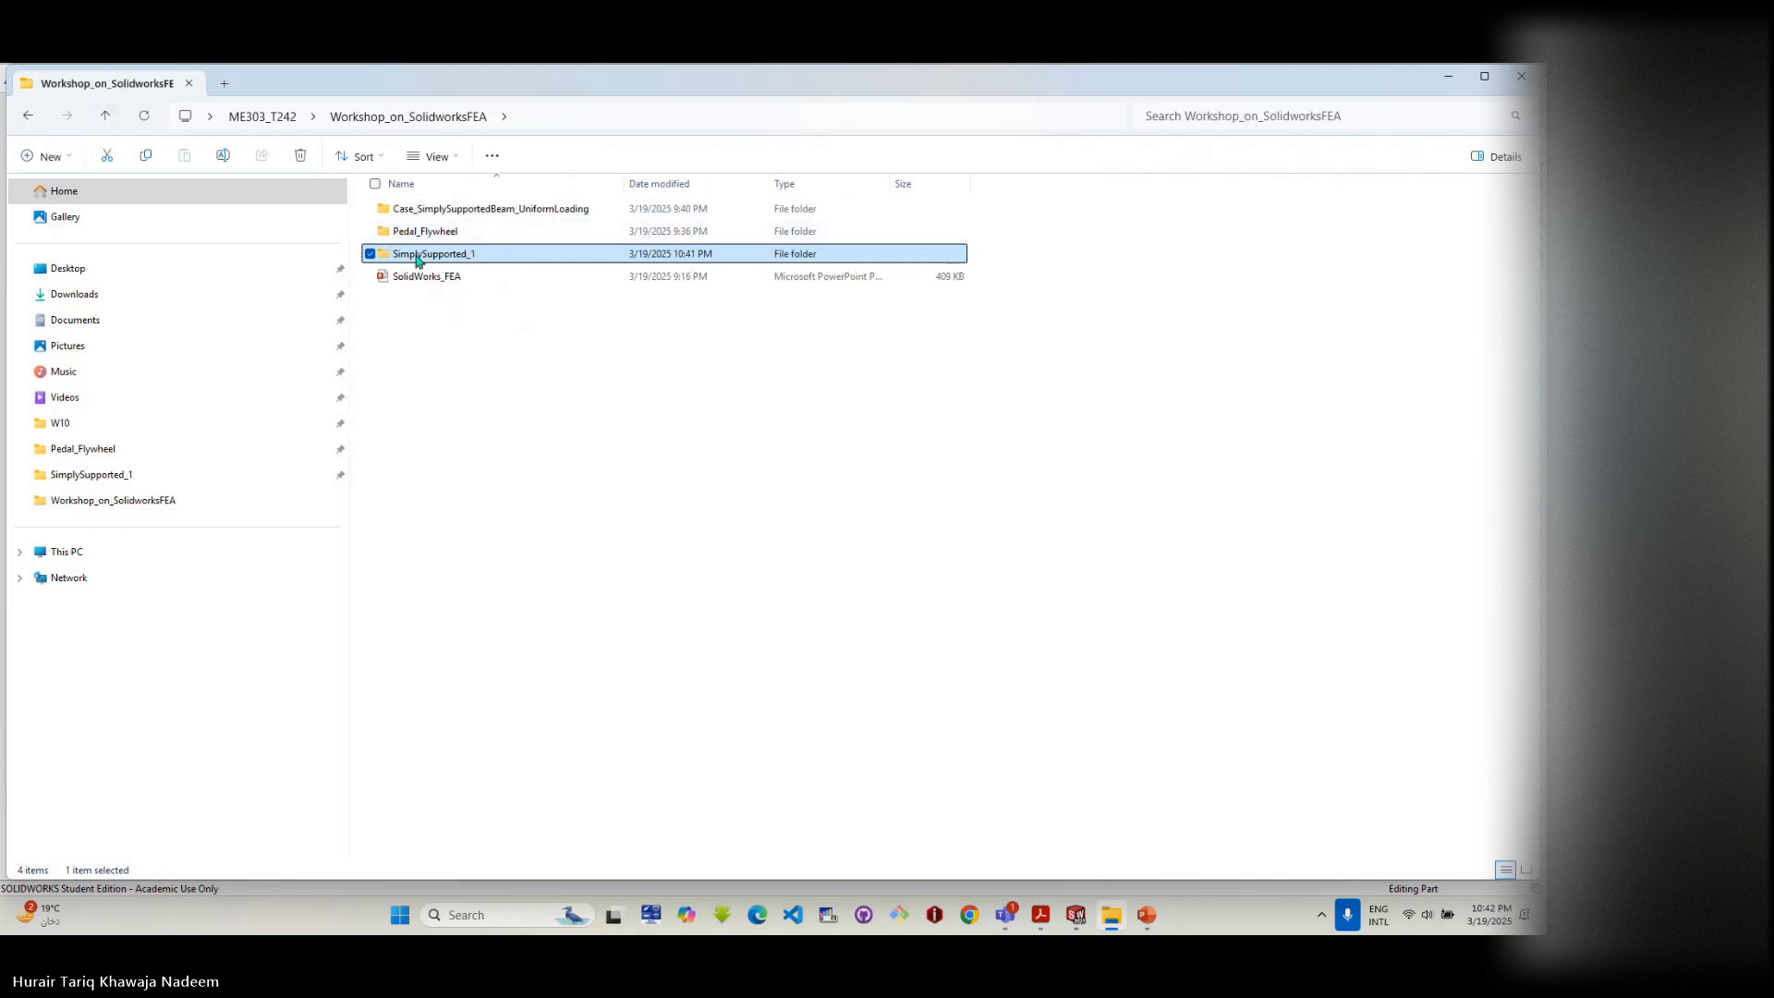
double_click(420, 254)
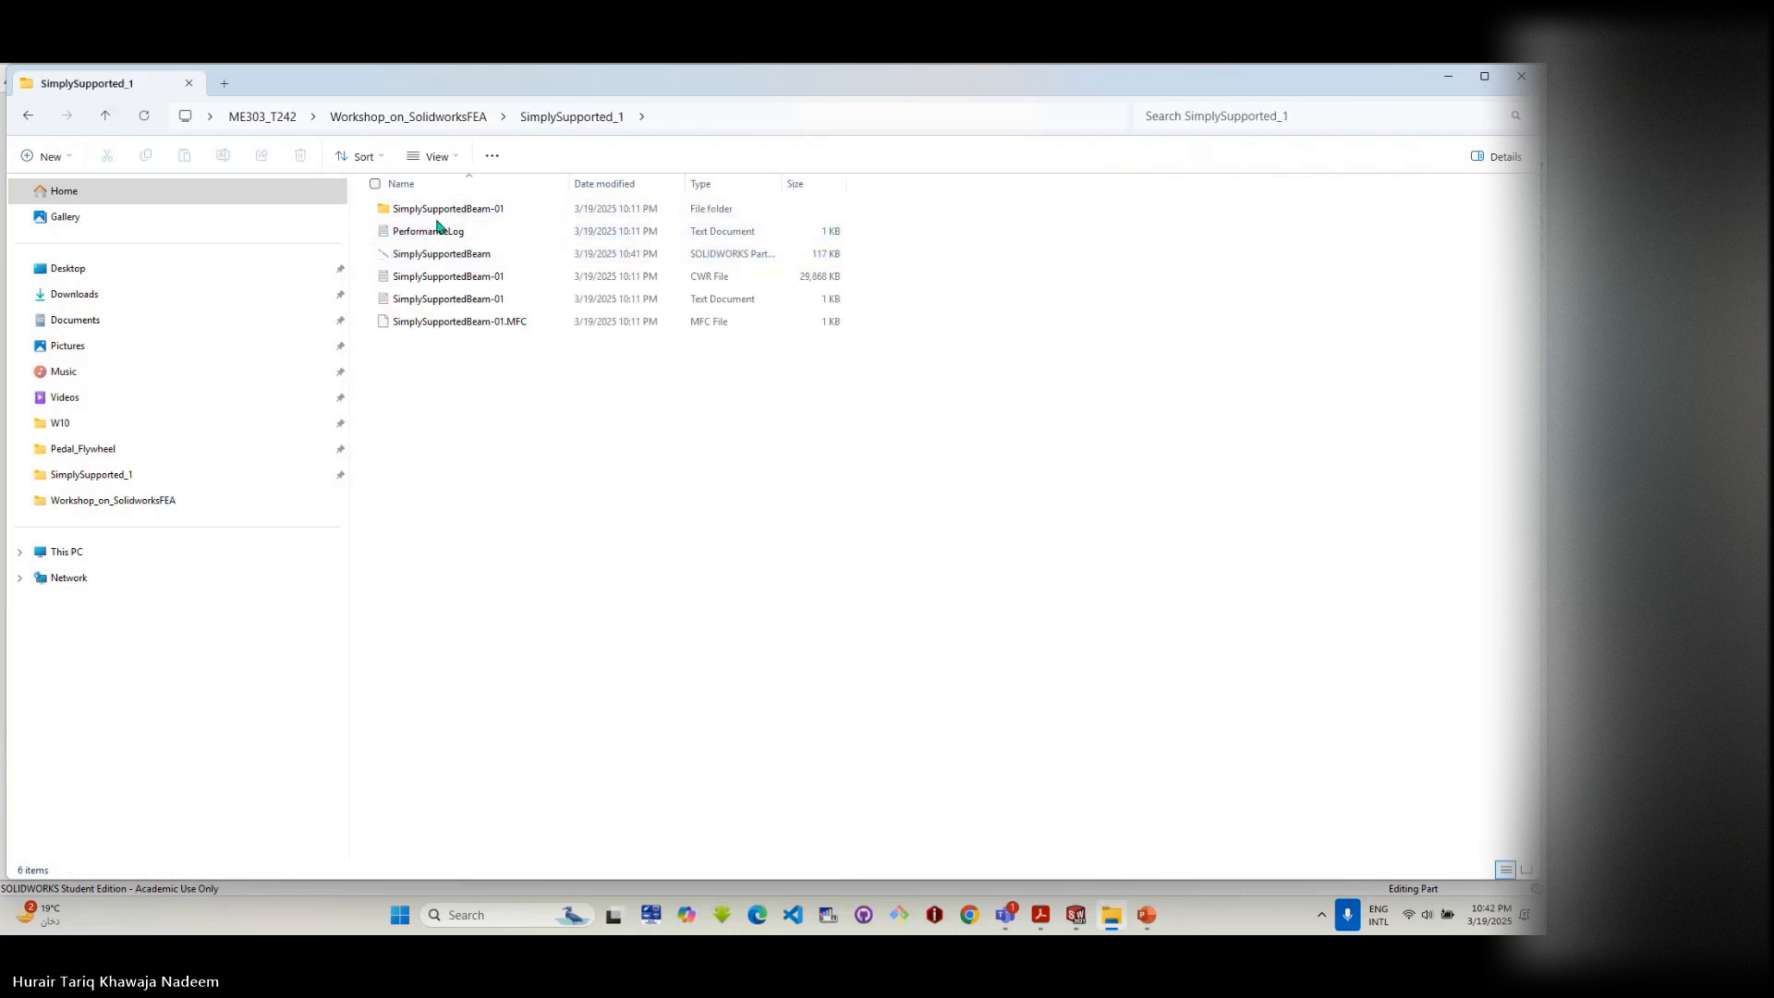
double_click(439, 254)
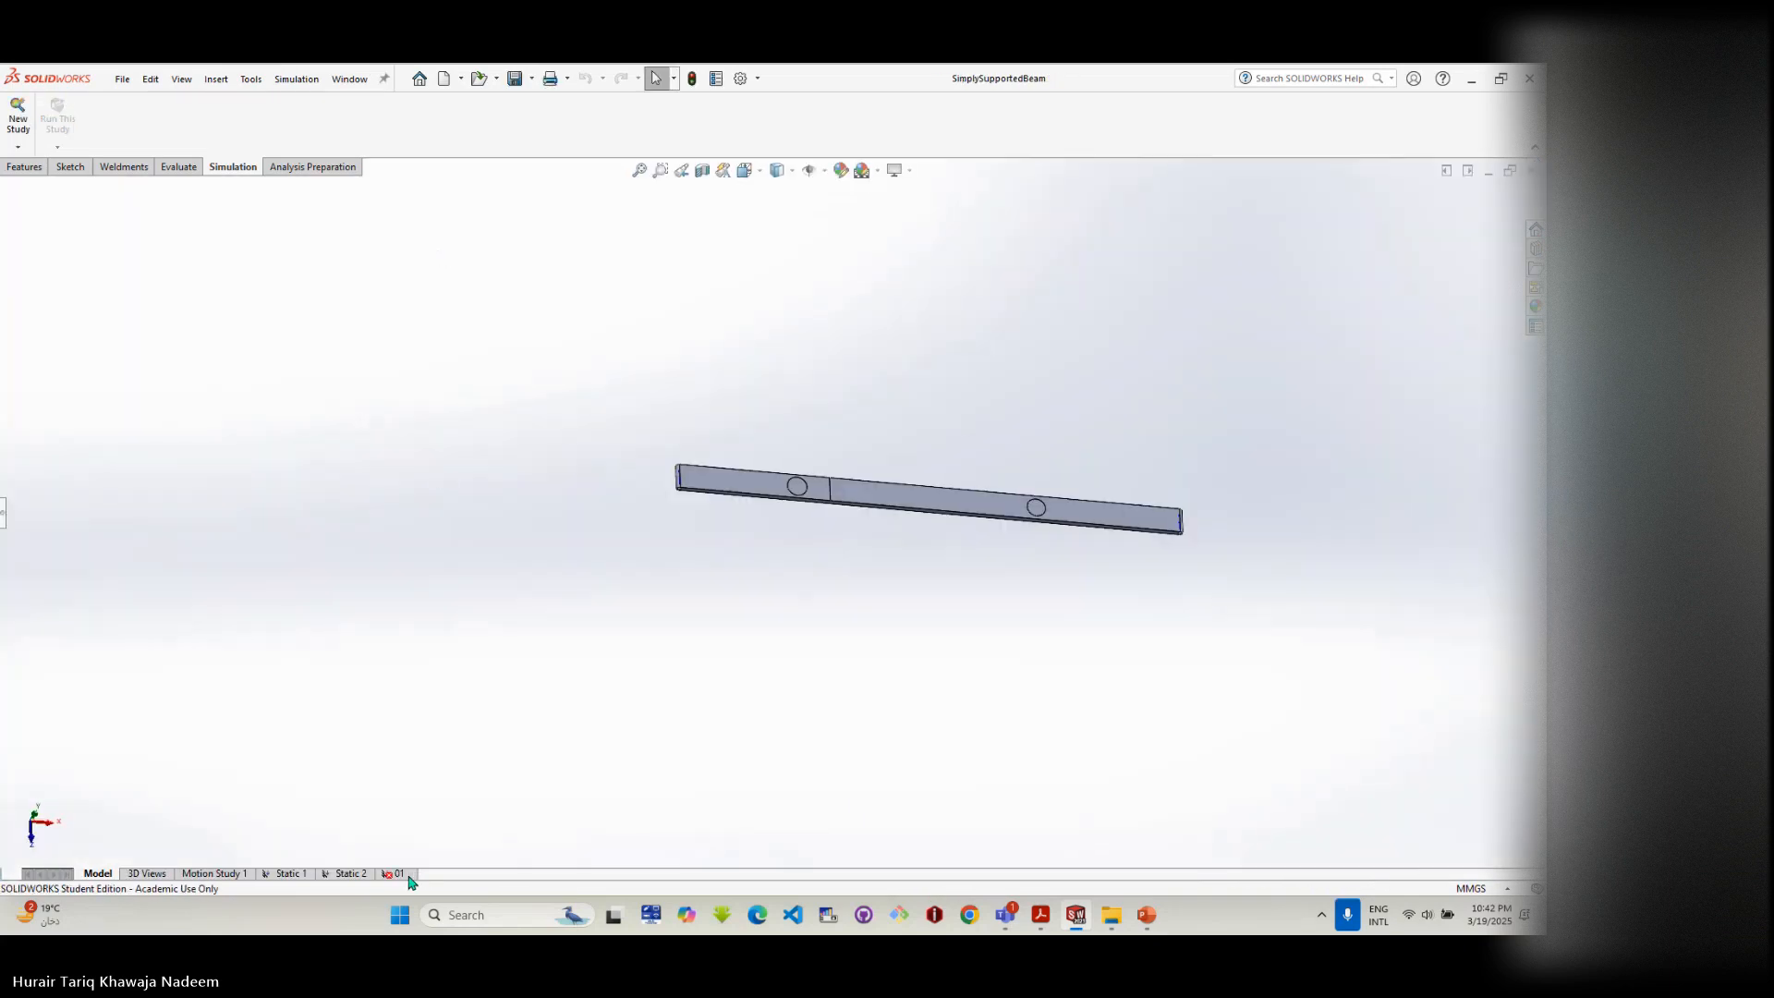
- Show and widen the feature tree, and open simulation study 01
left_click(24, 167)
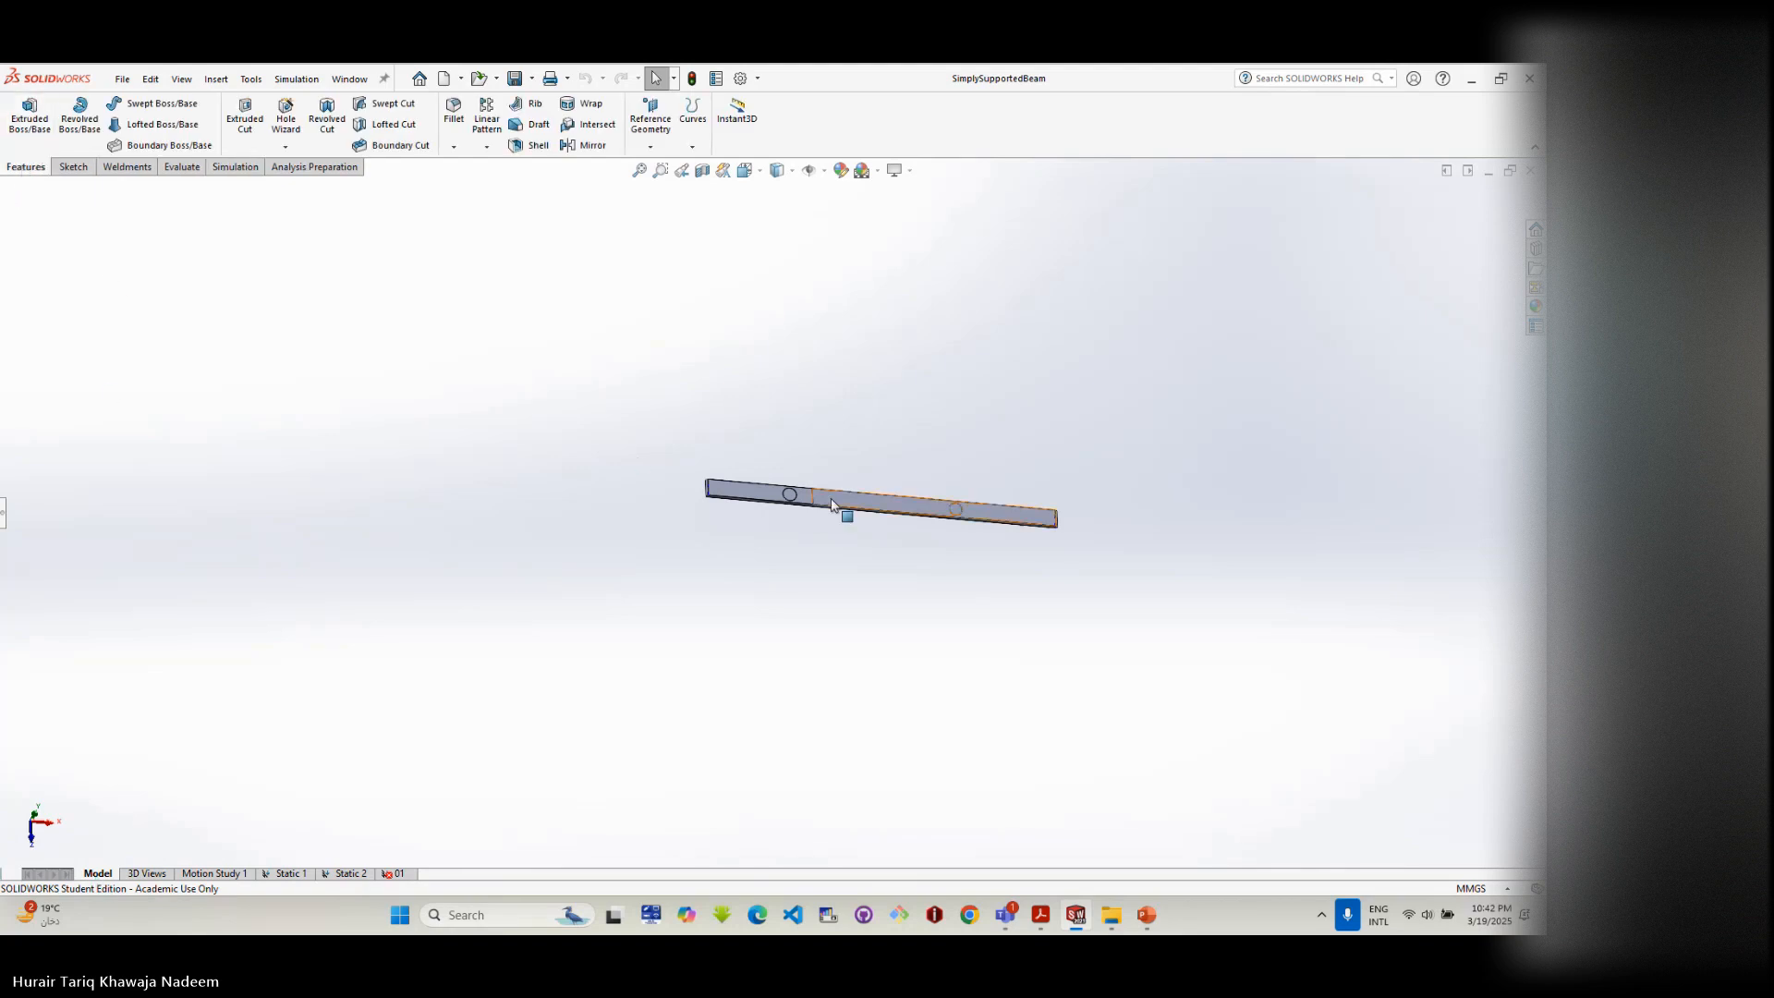
left_click(64, 165)
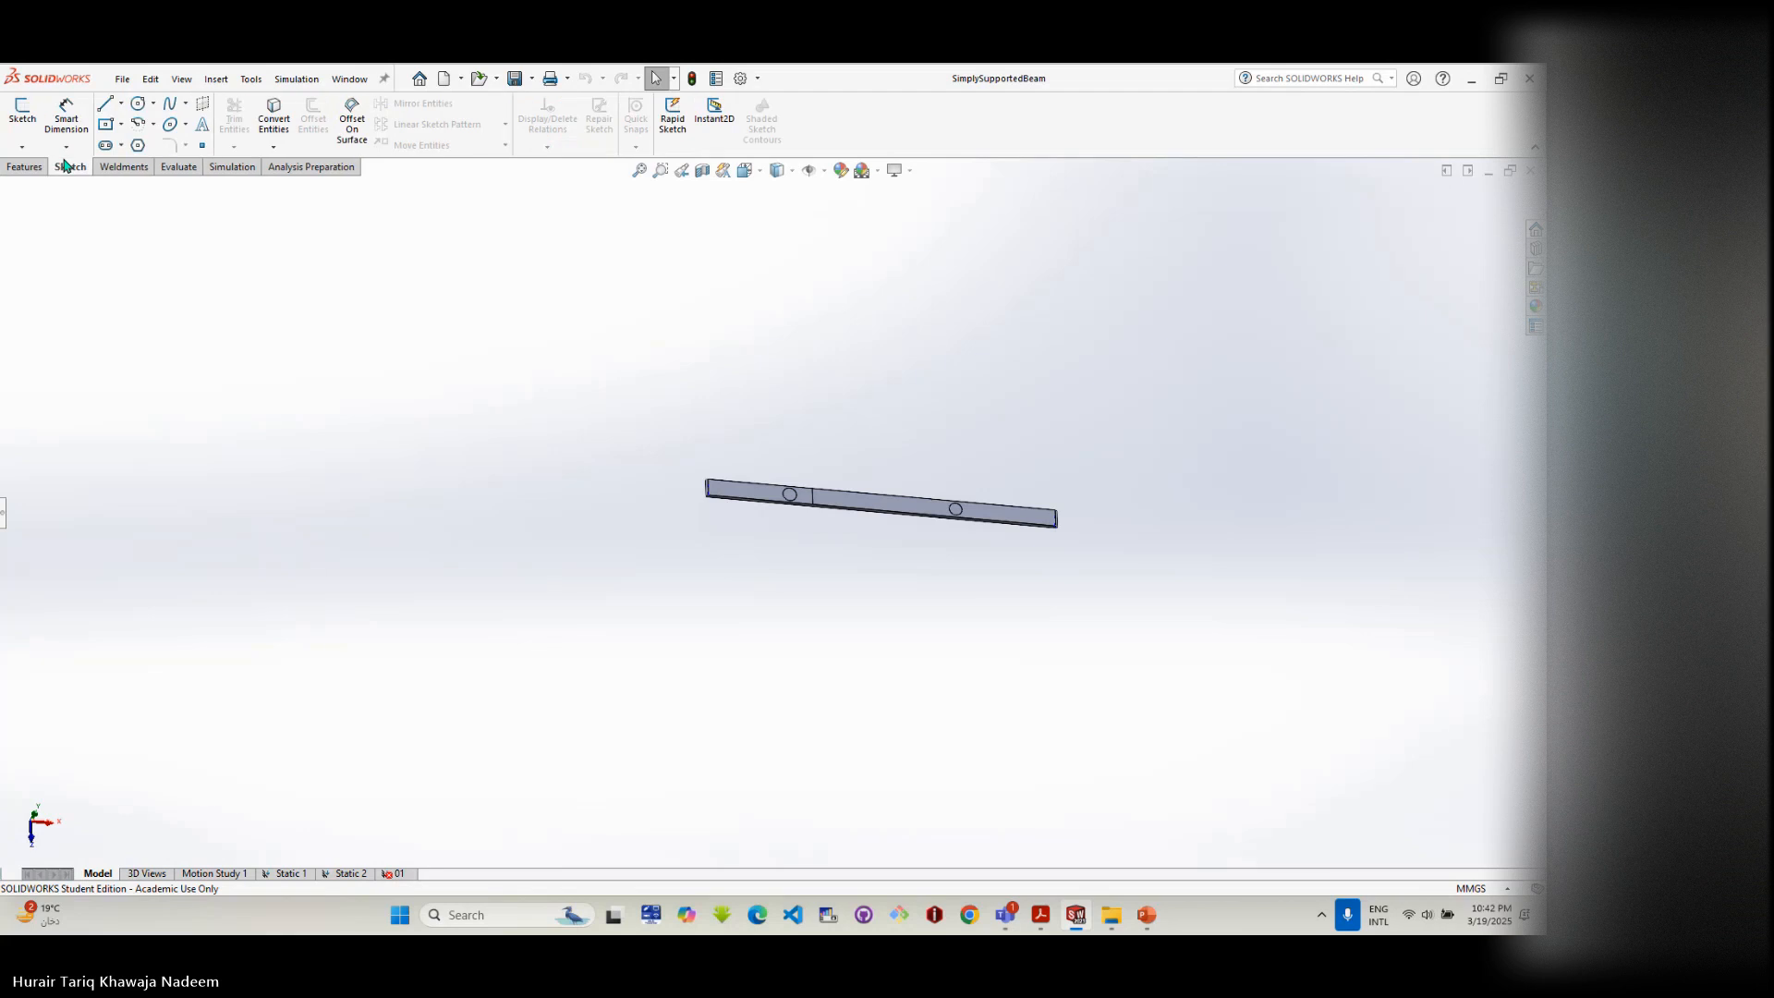
left_click(26, 167)
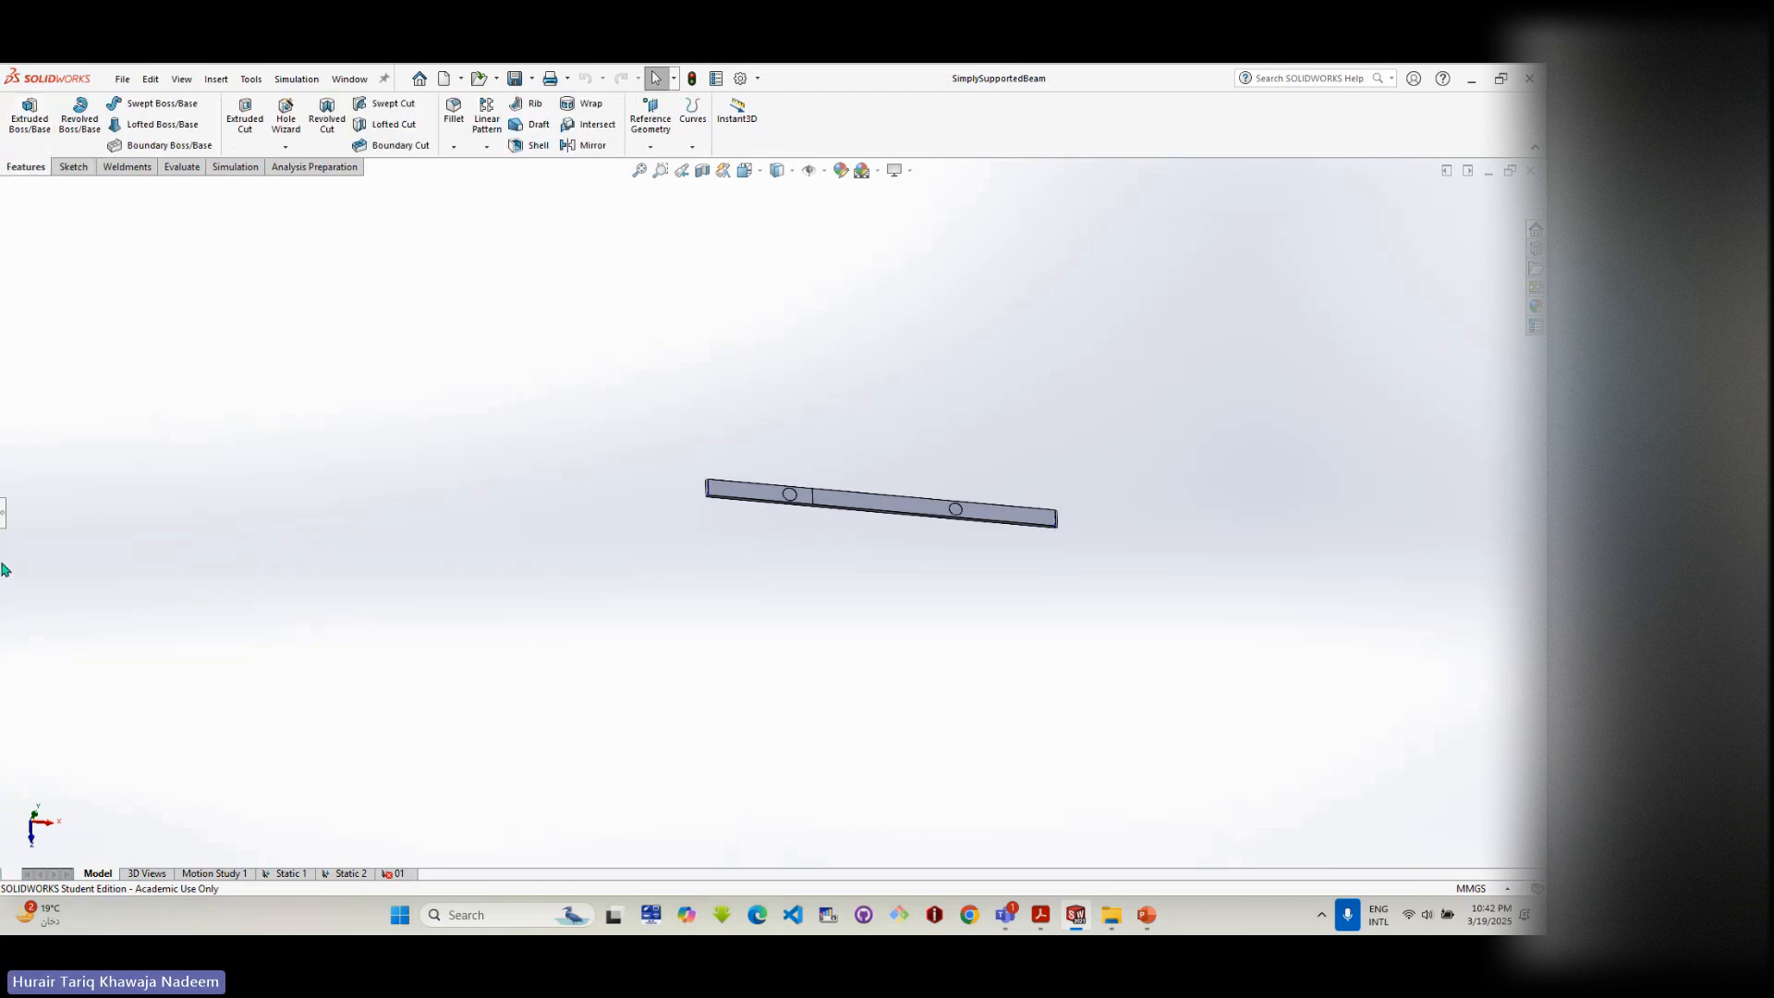
left_click(4, 516)
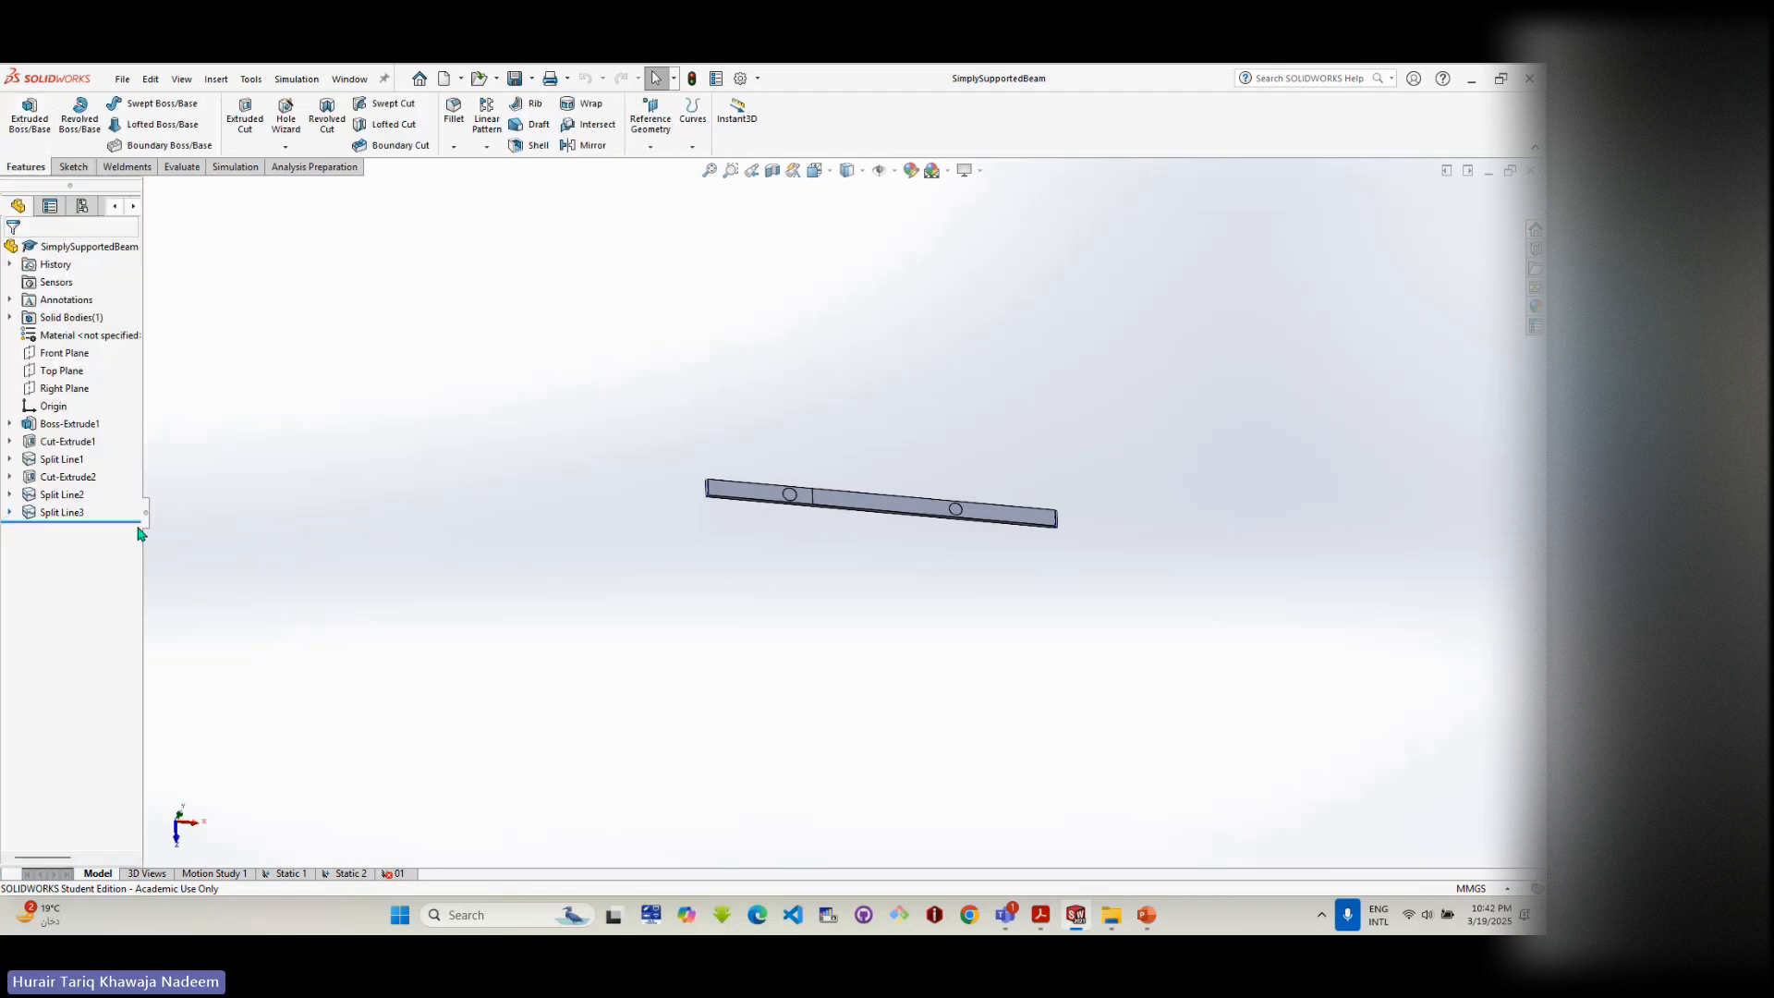
left_click_drag(144, 530, 248, 519)
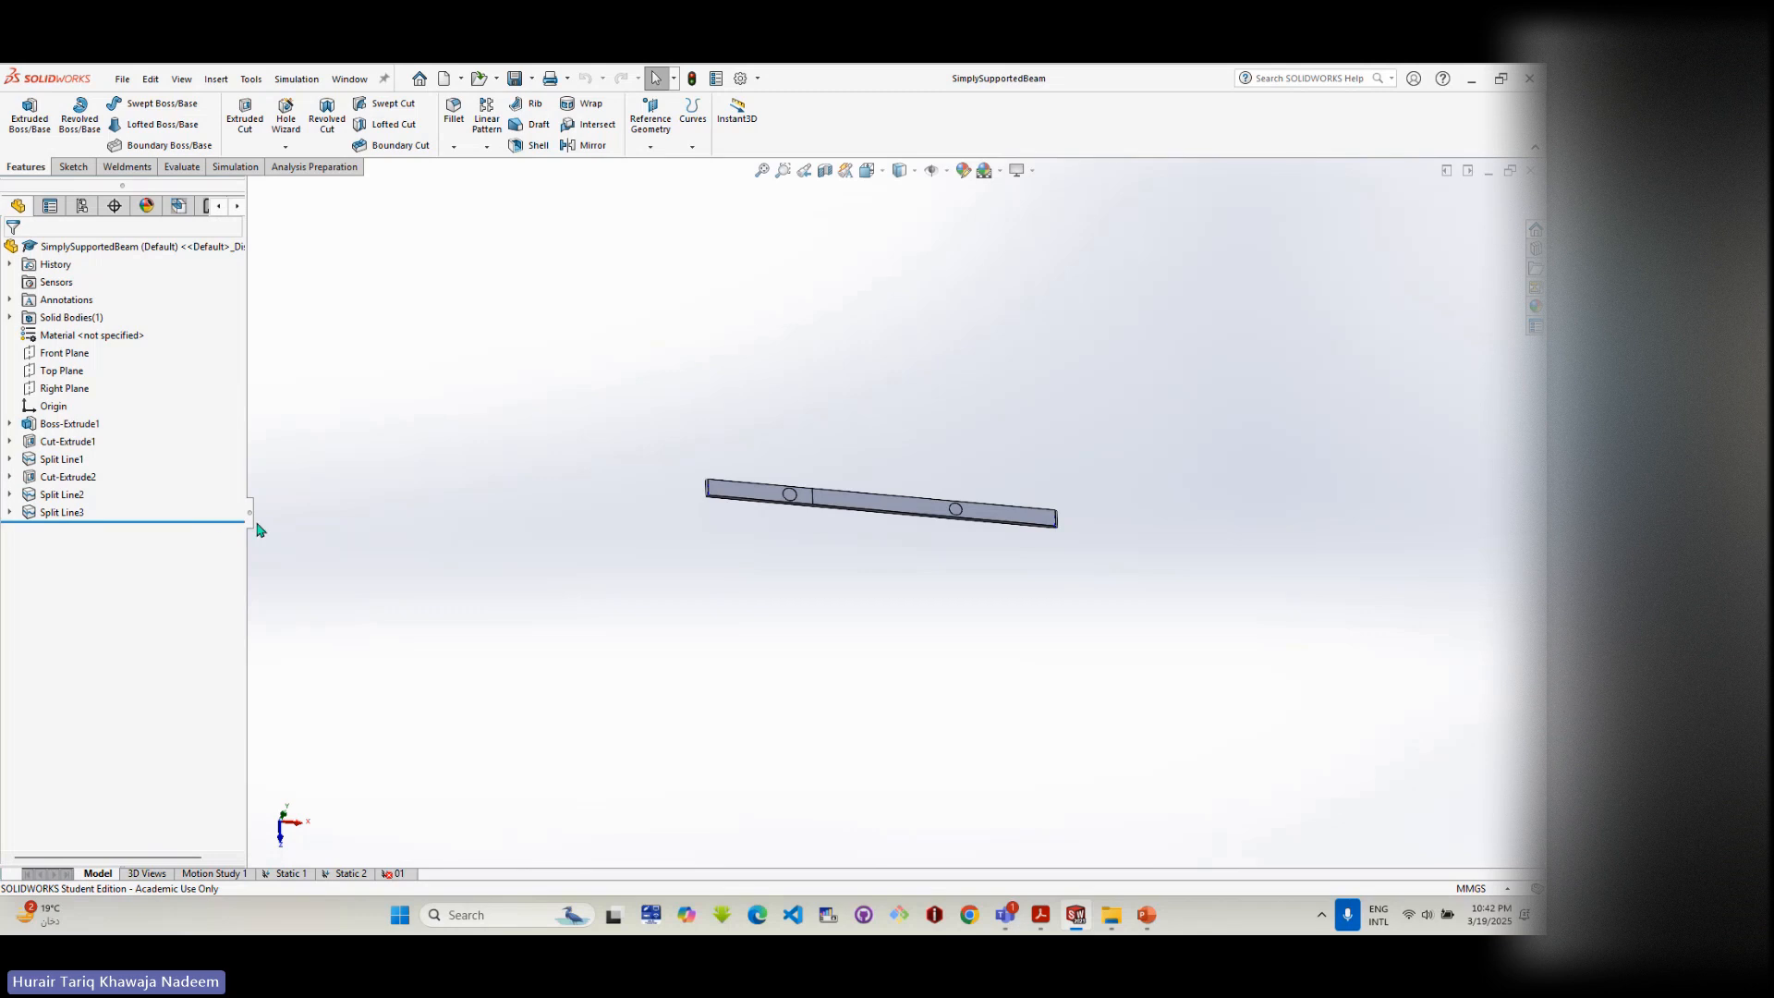
left_click(392, 873)
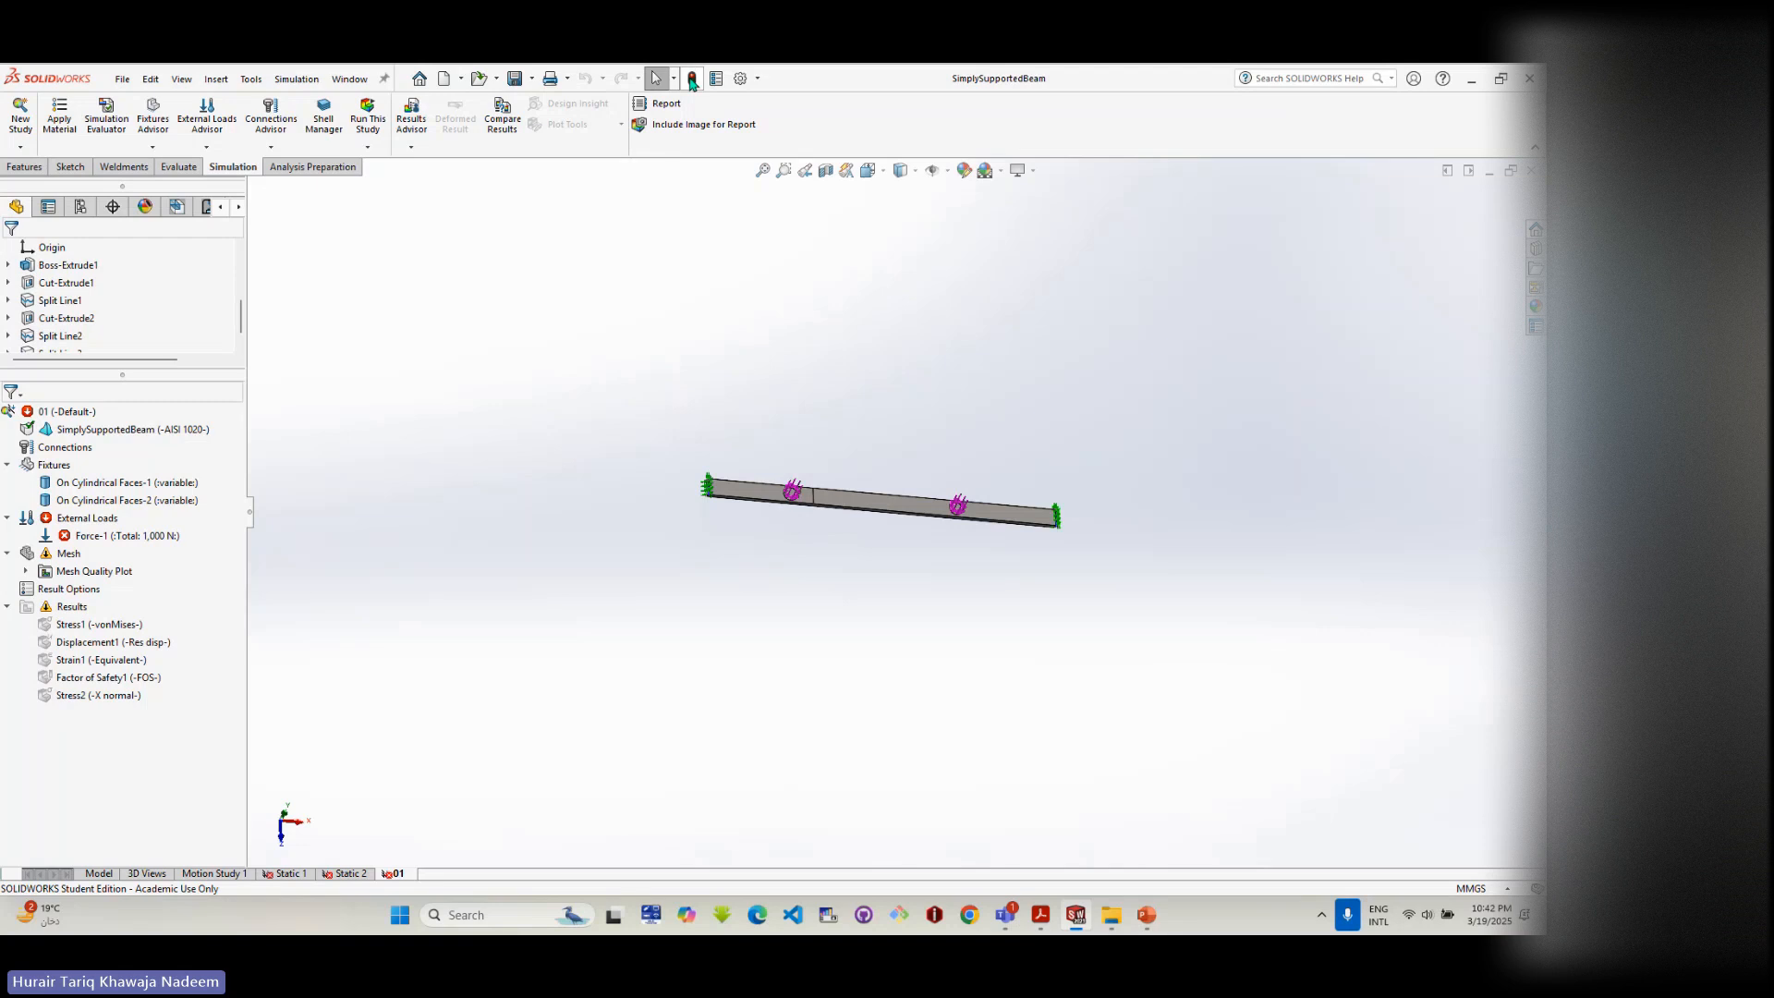
- Create a new mesh for study 01, keeping the current mesh density setting
right_click(114, 538)
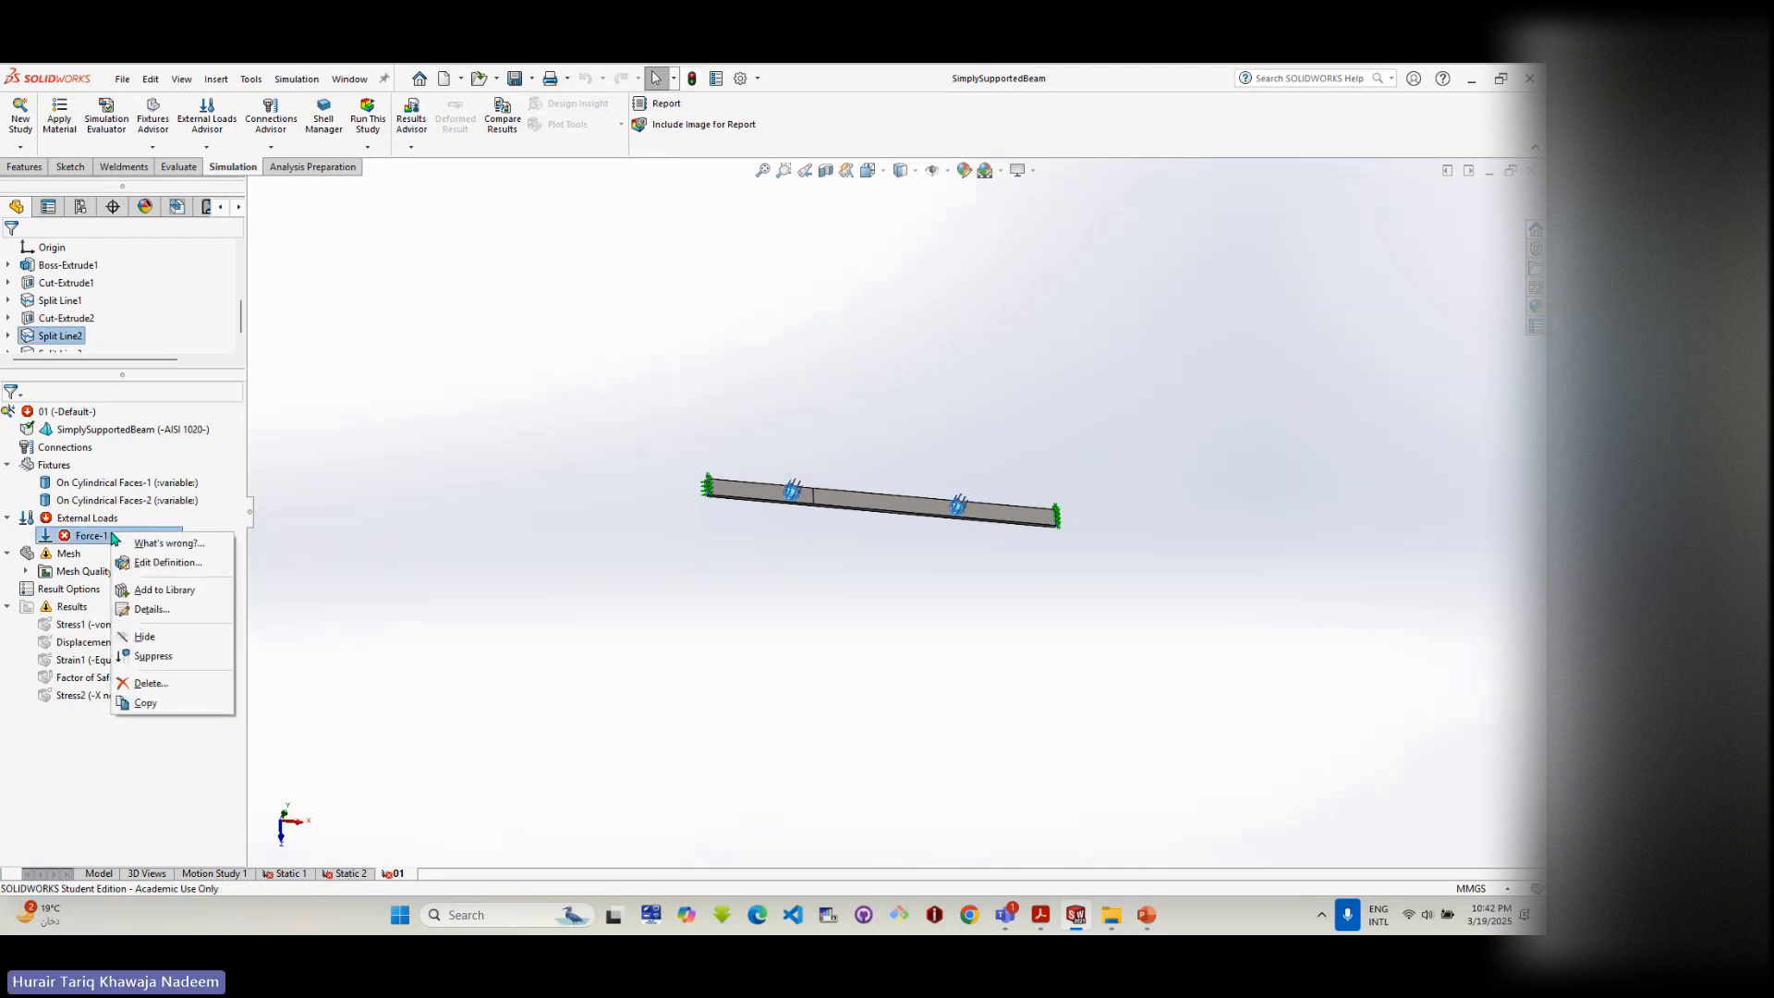
left_click(72, 519)
right_click(70, 519)
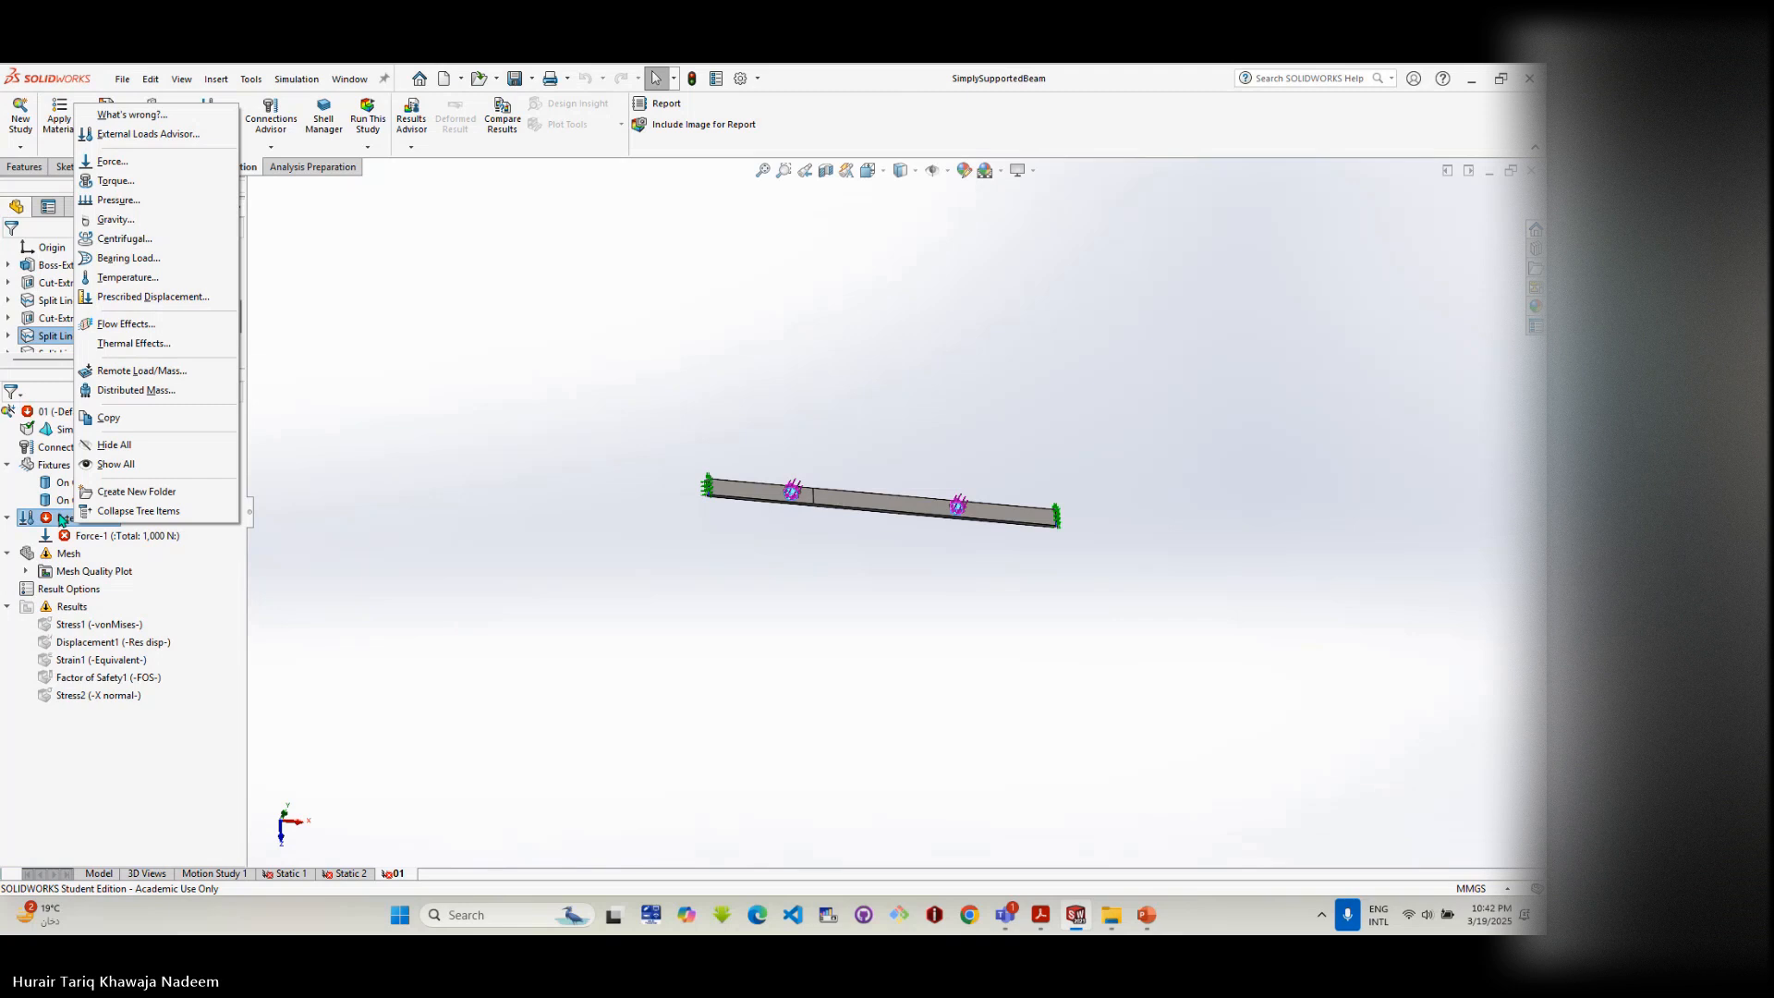
left_click(70, 555)
right_click(70, 554)
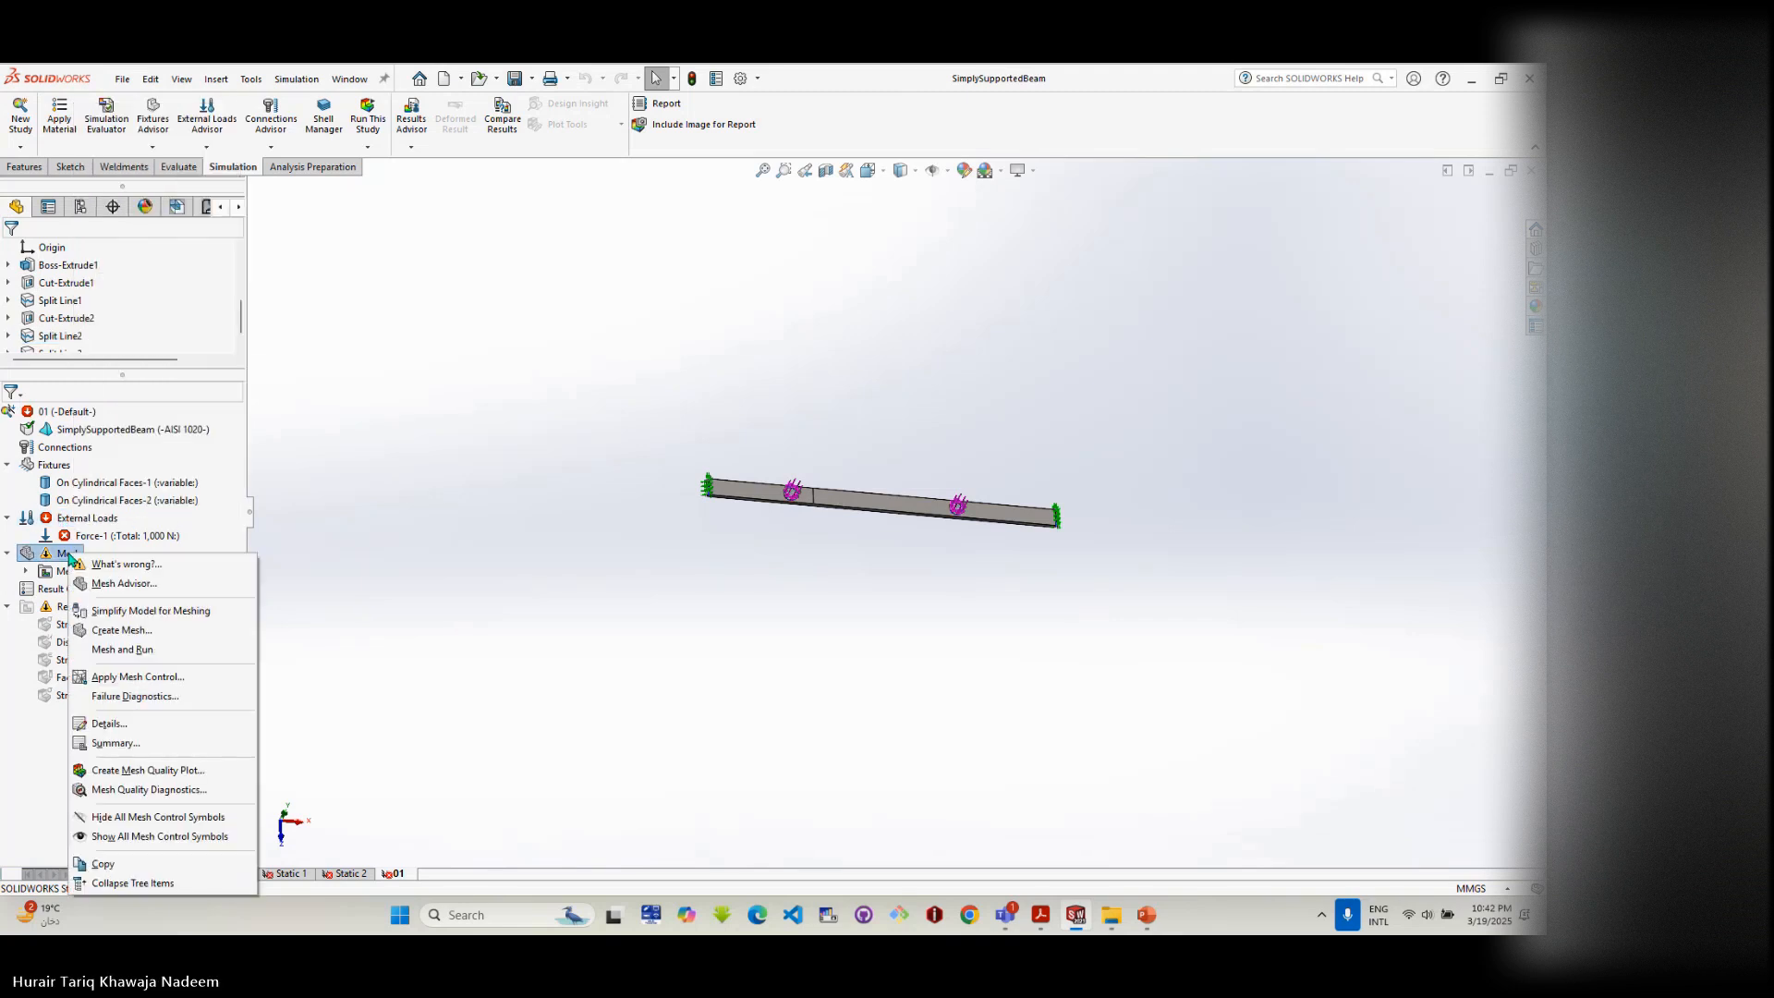
left_click(122, 631)
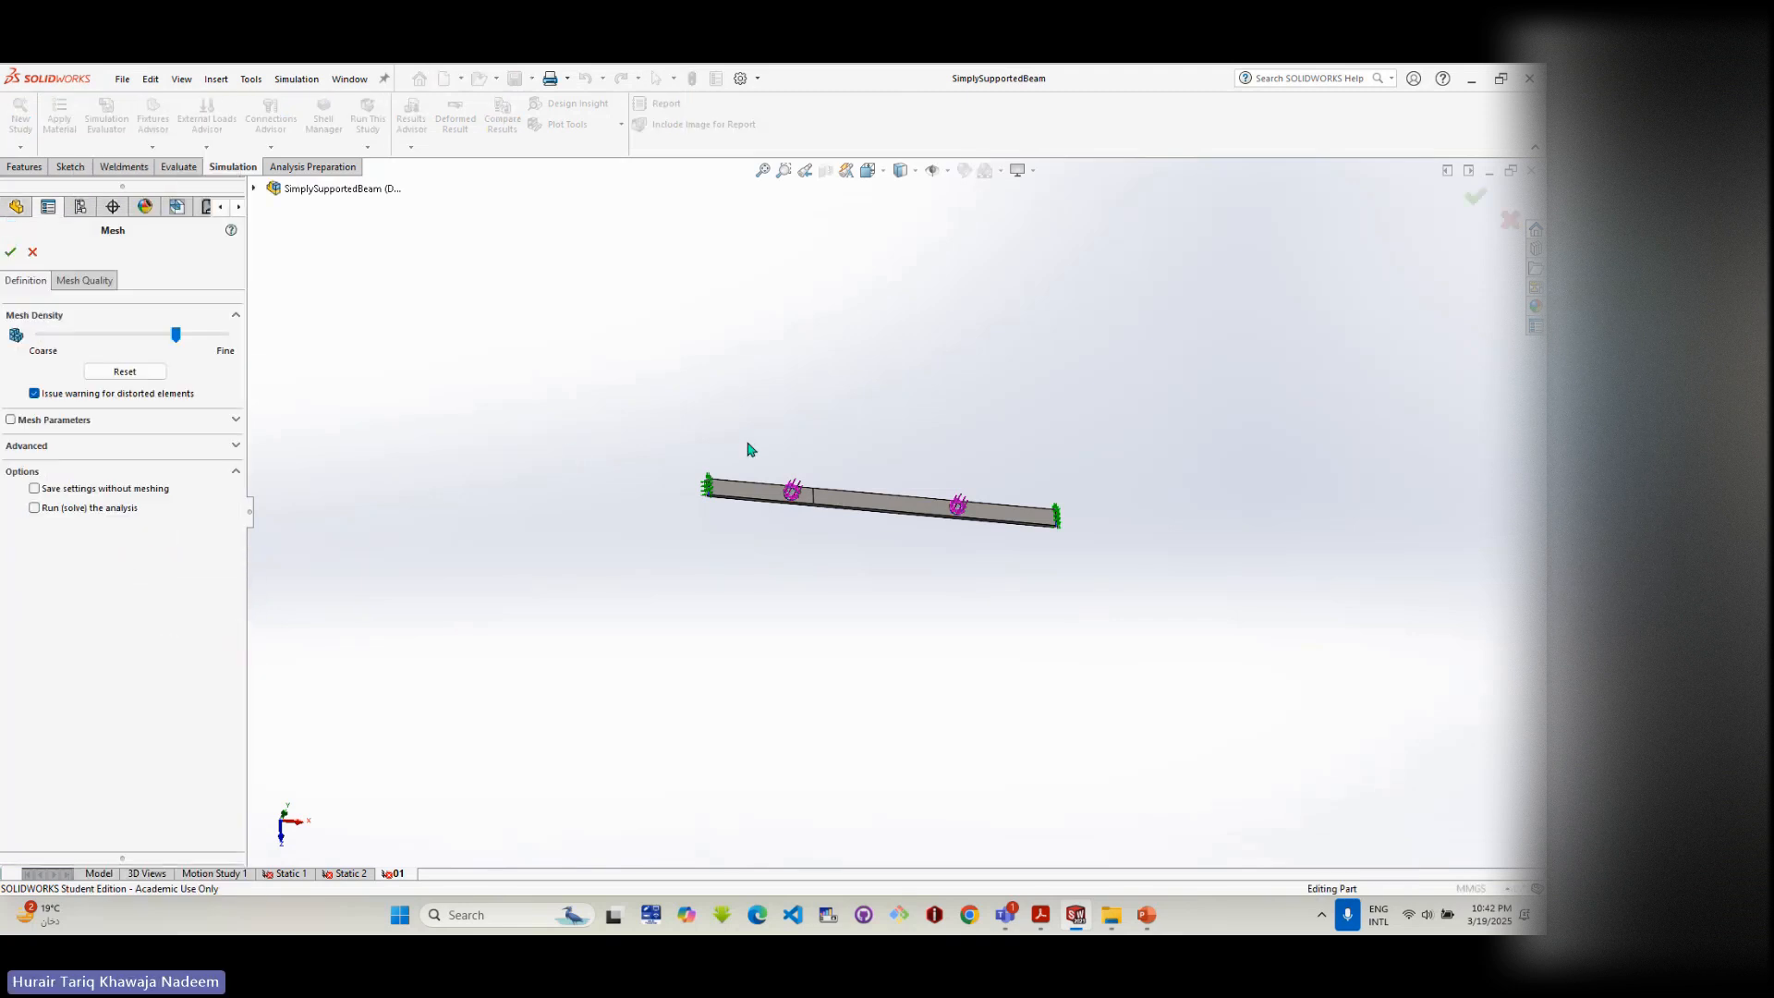
left_click(10, 251)
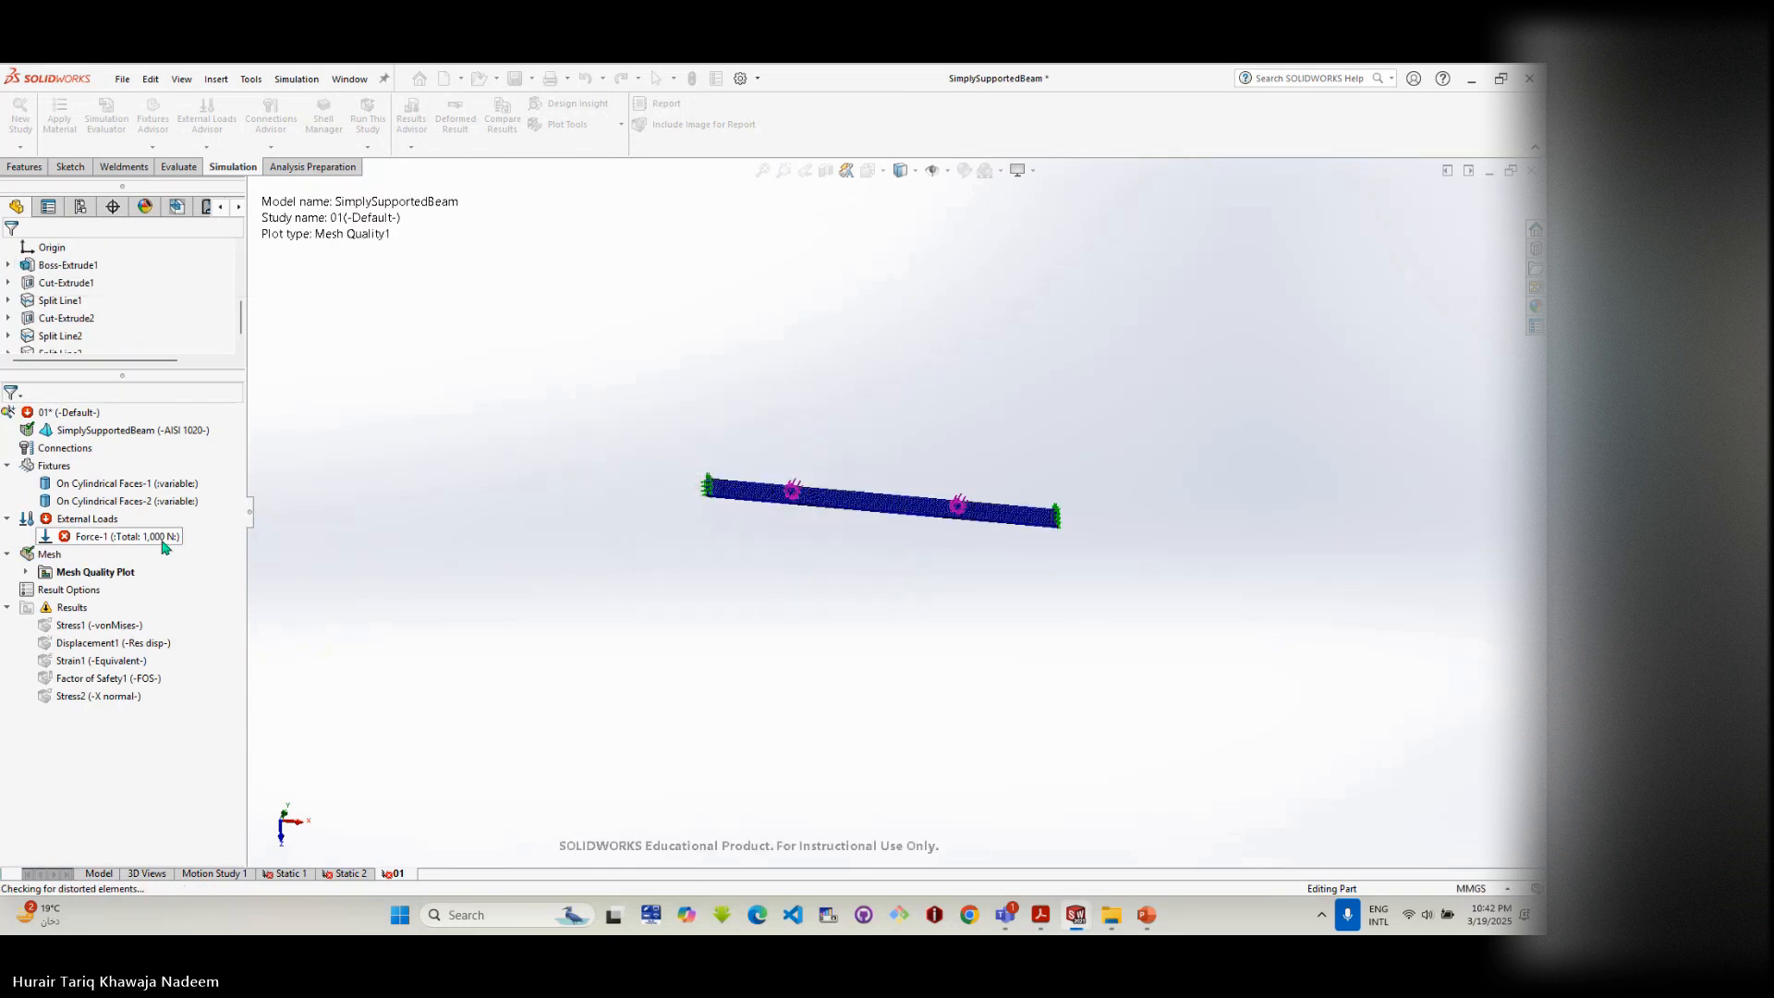
- Delete the Force-1 load from the external loads of study 01
right_click(80, 523)
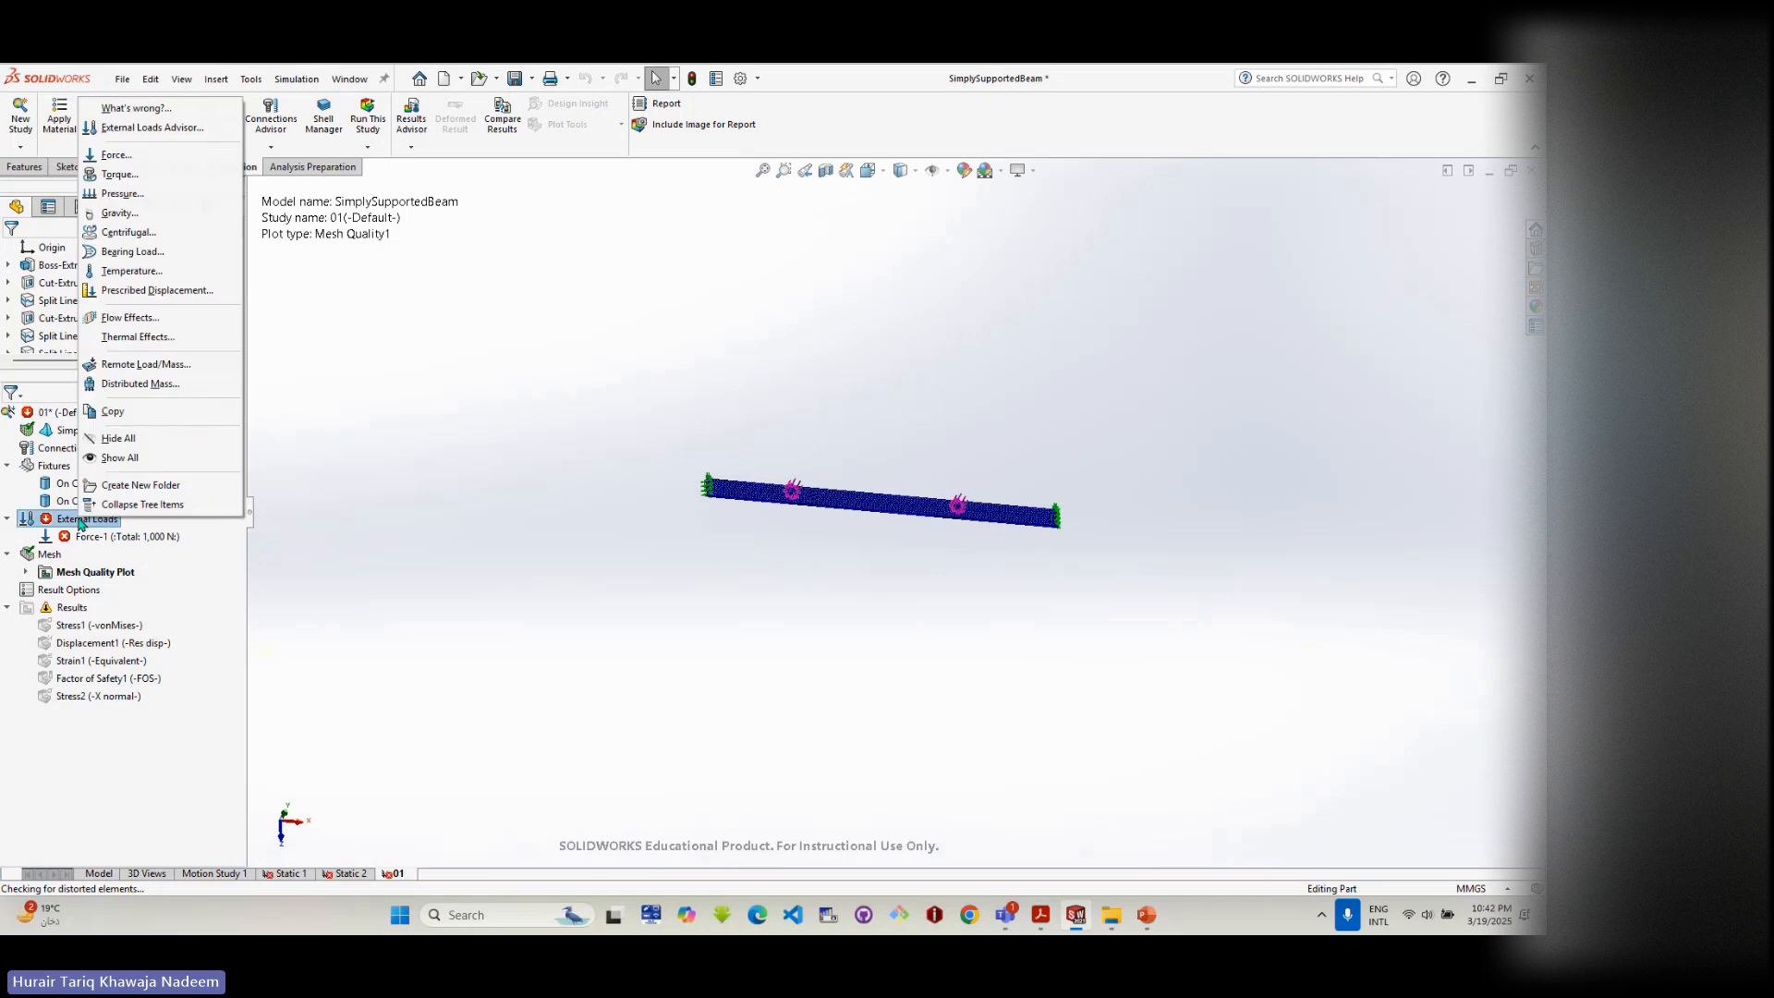
left_click(540, 485)
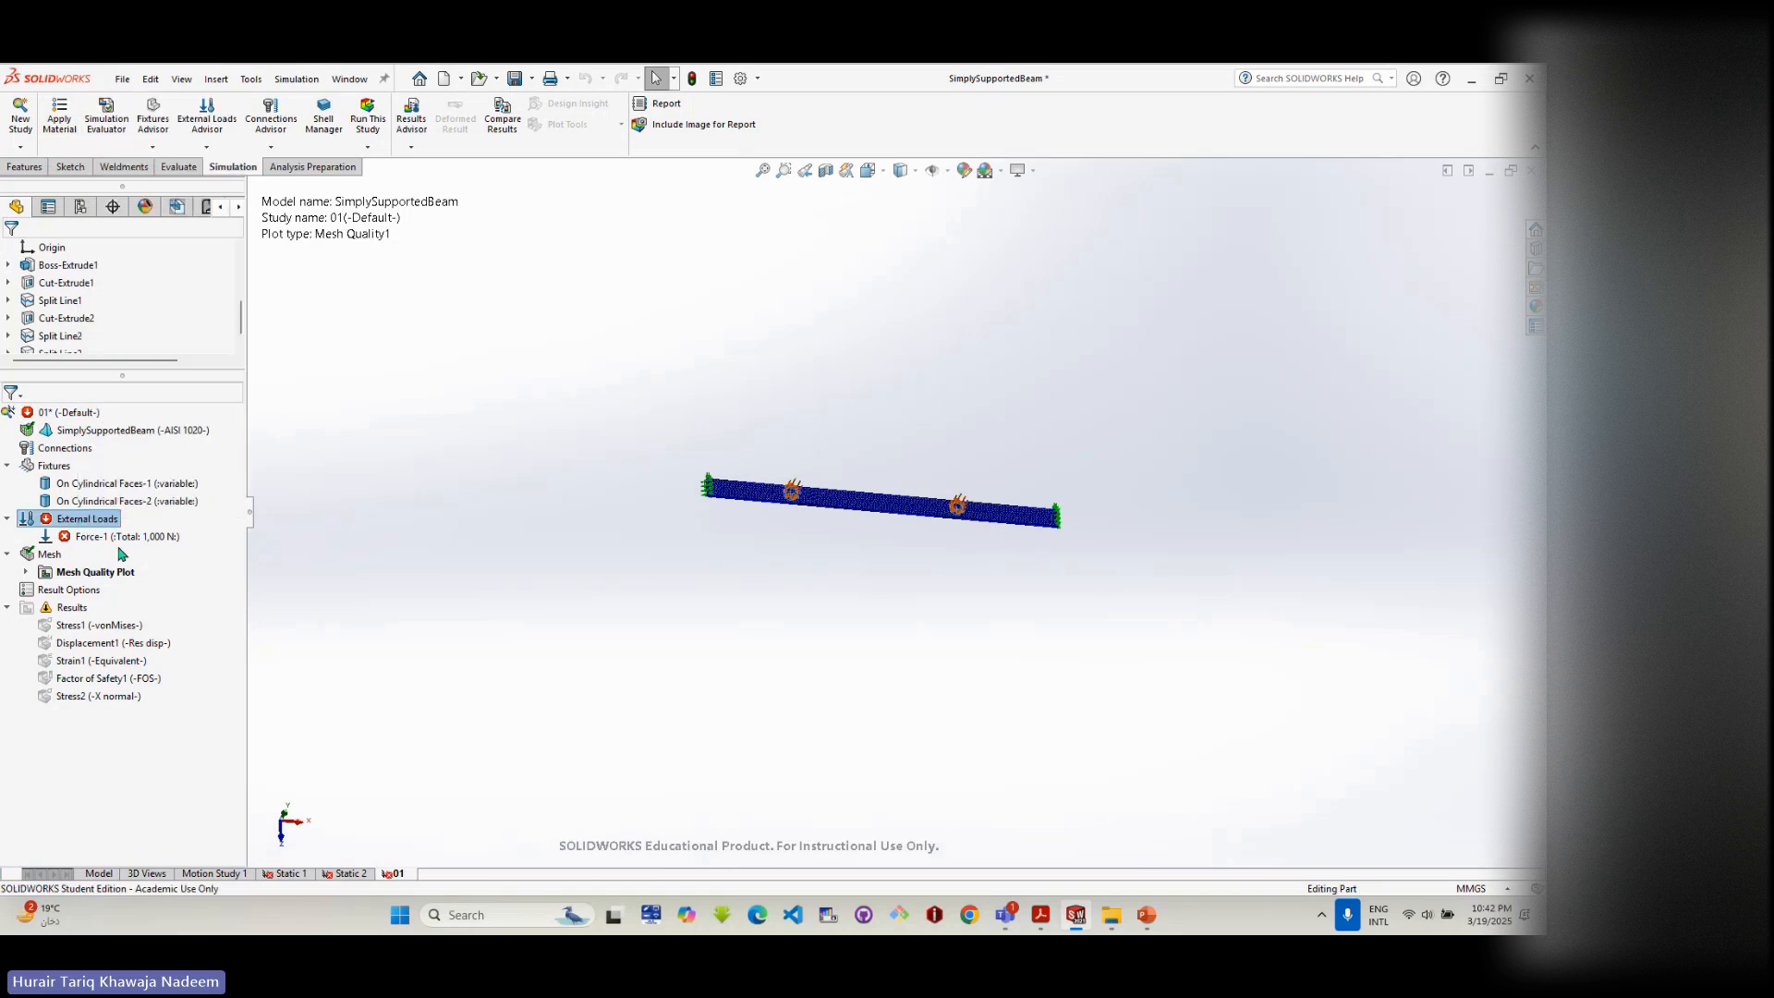
left_click(111, 537)
right_click(117, 540)
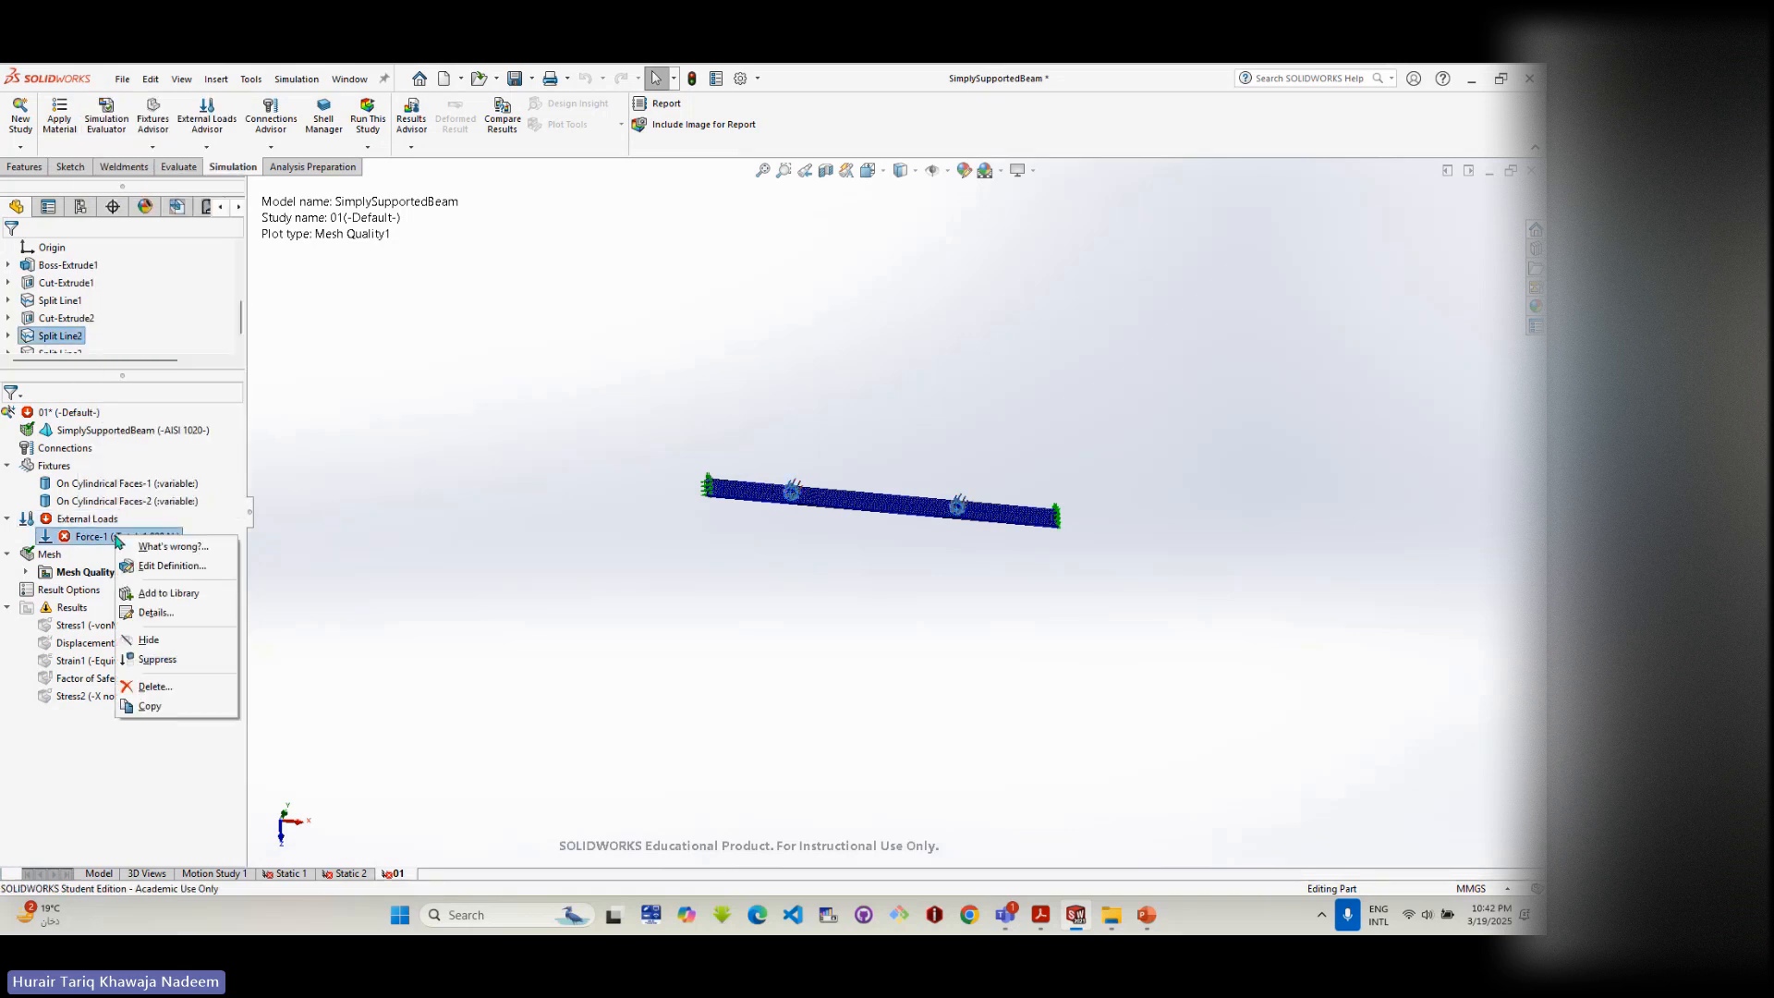
left_click(154, 686)
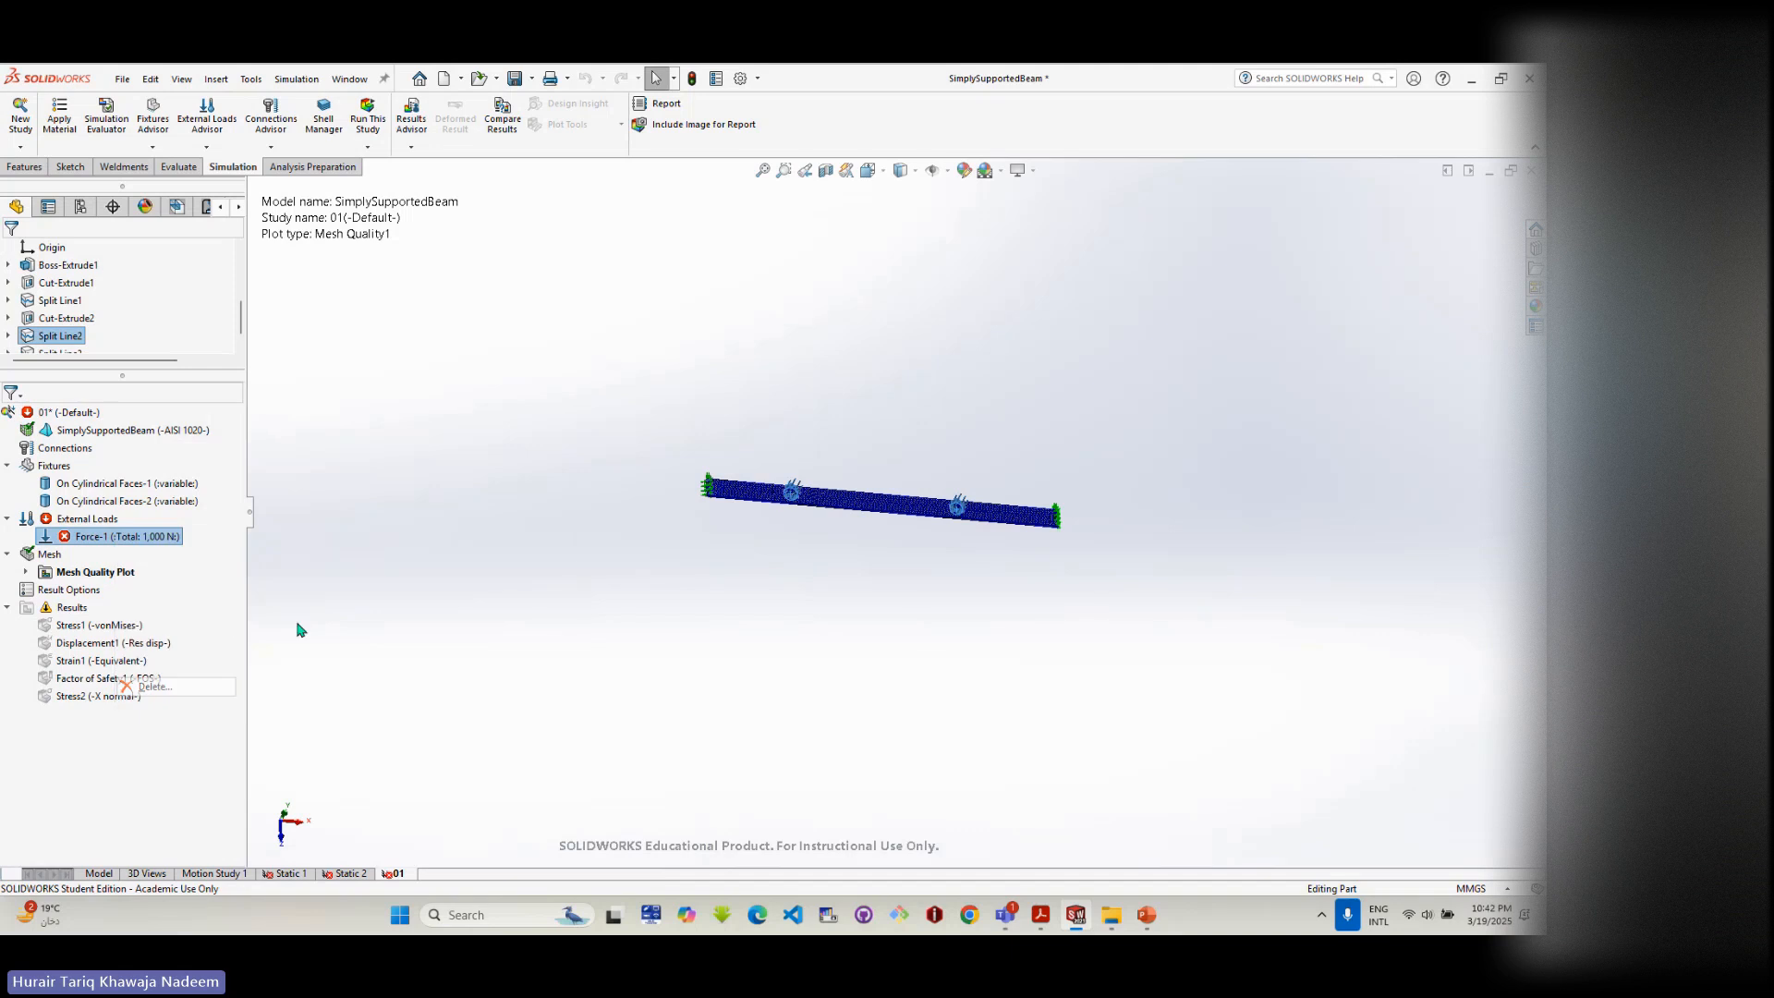
left_click(827, 464)
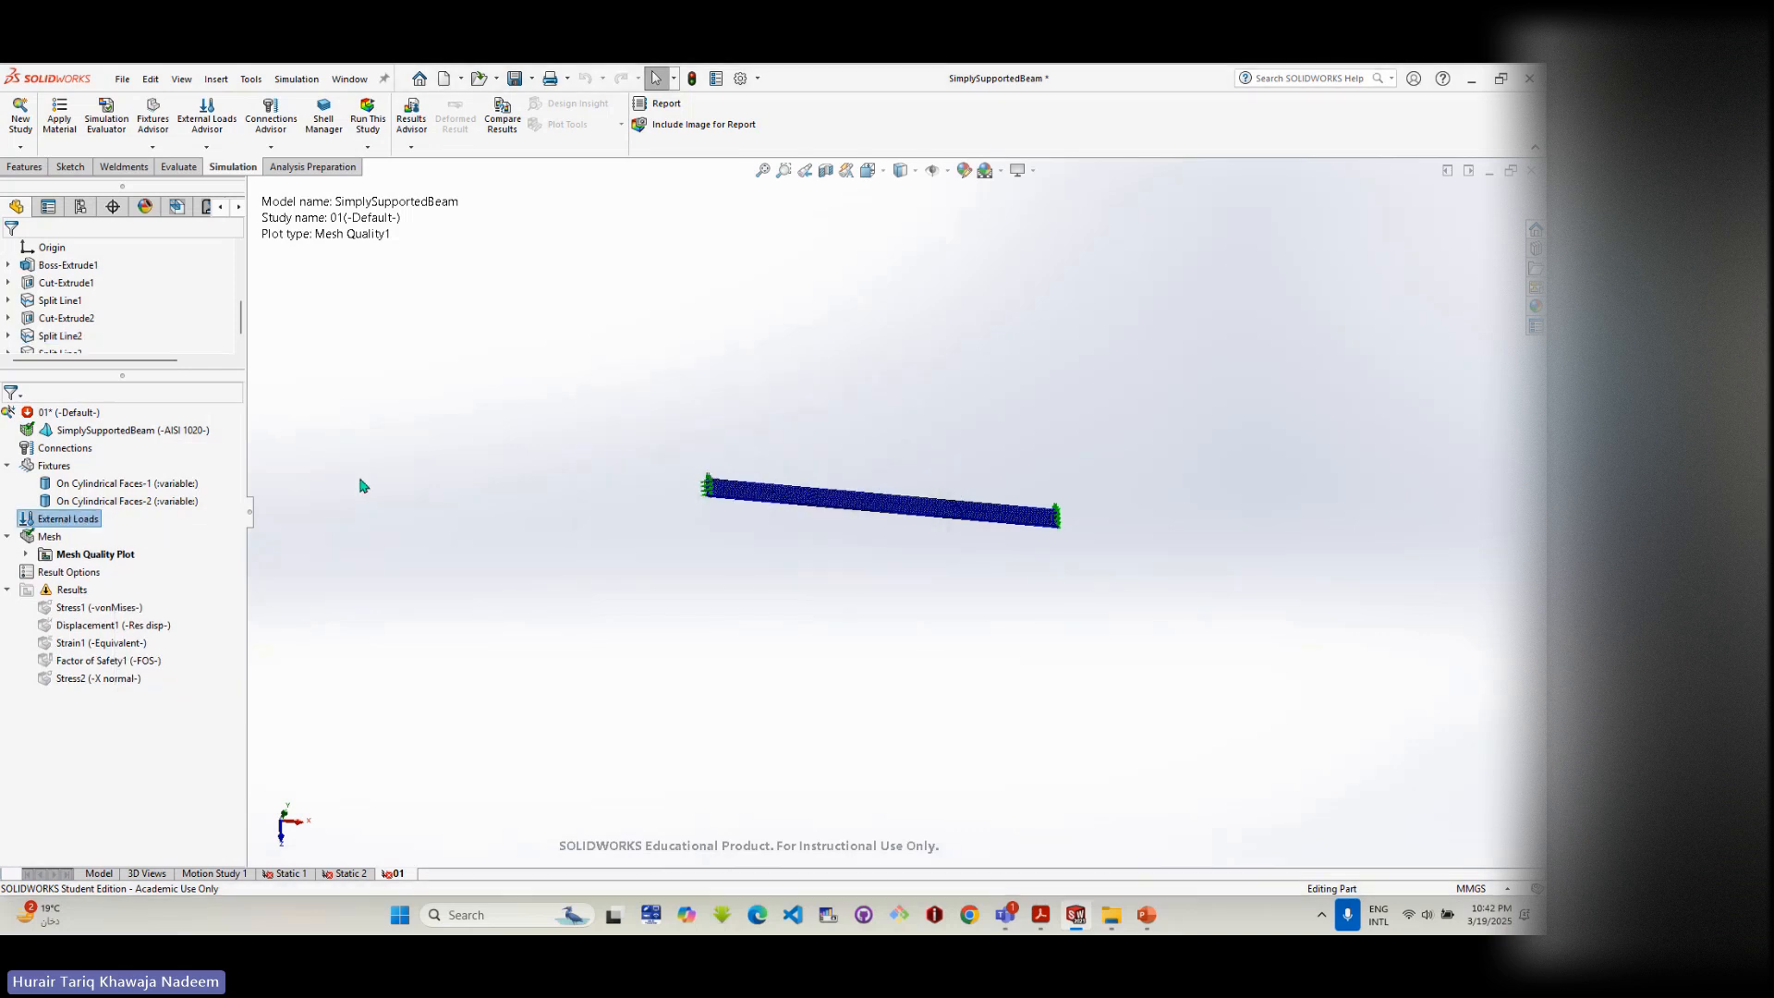
- Start a normal force load in study 01 on the beam's four top faces: both rectangular portions and both circular split faces
right_click(64, 525)
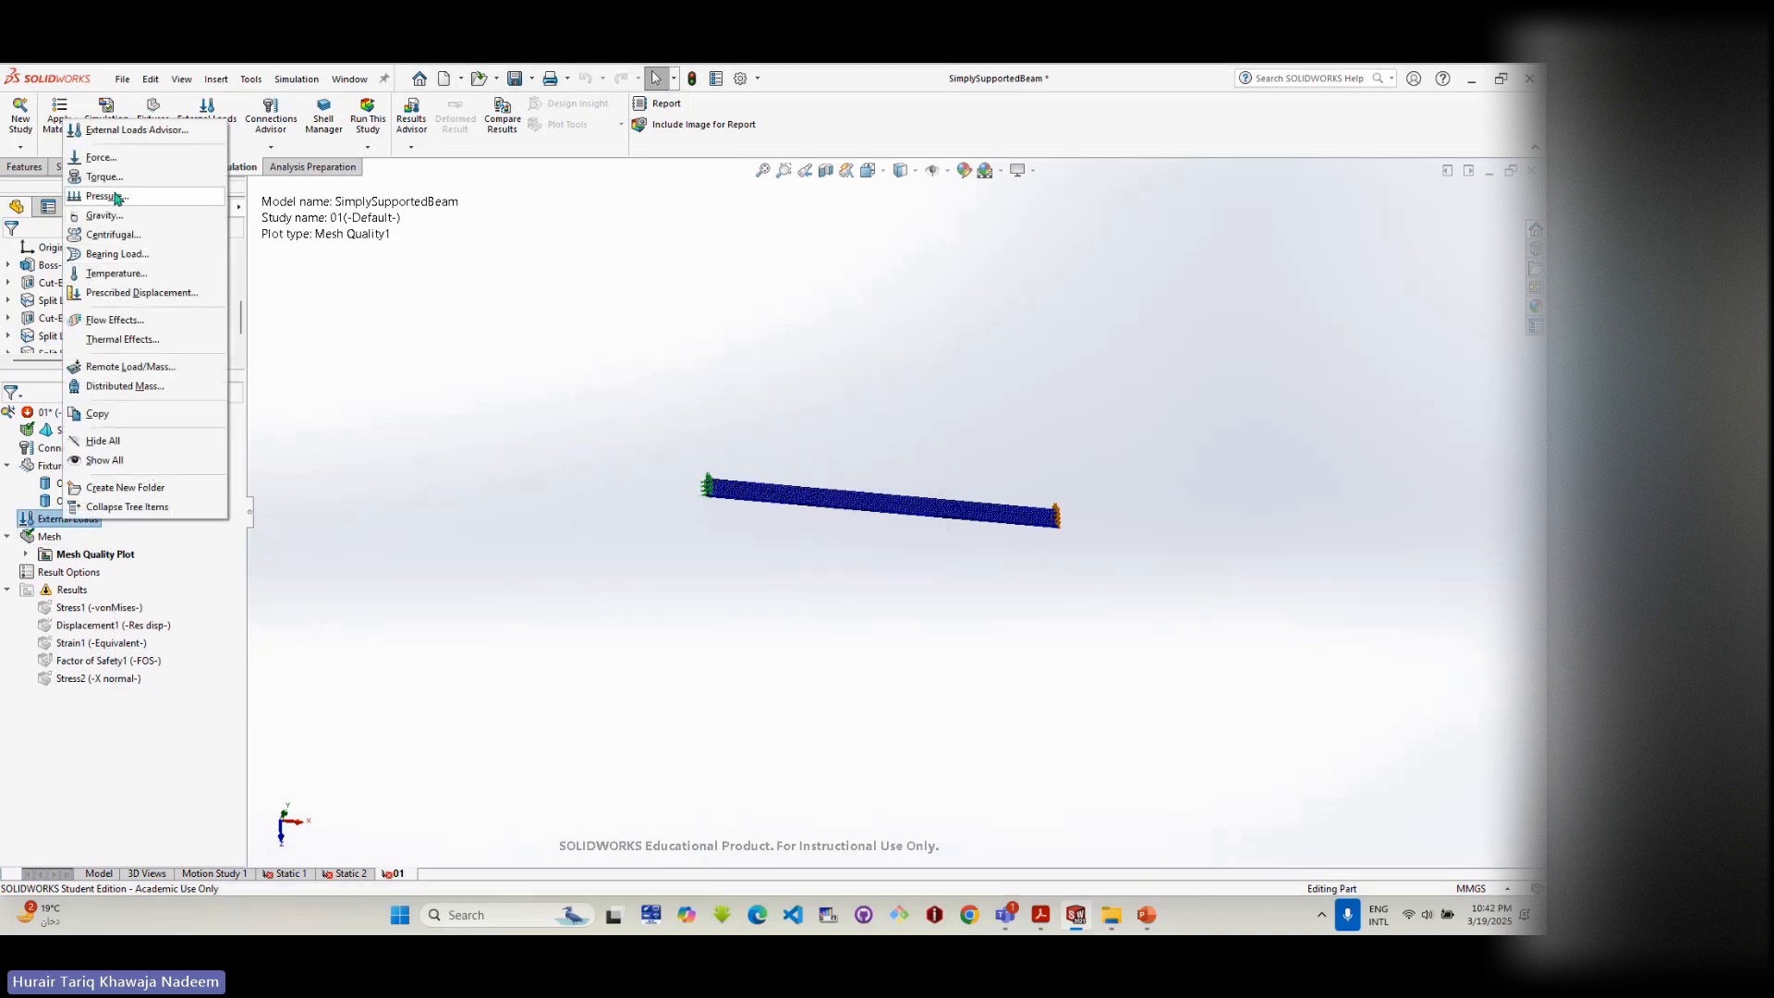
left_click(113, 158)
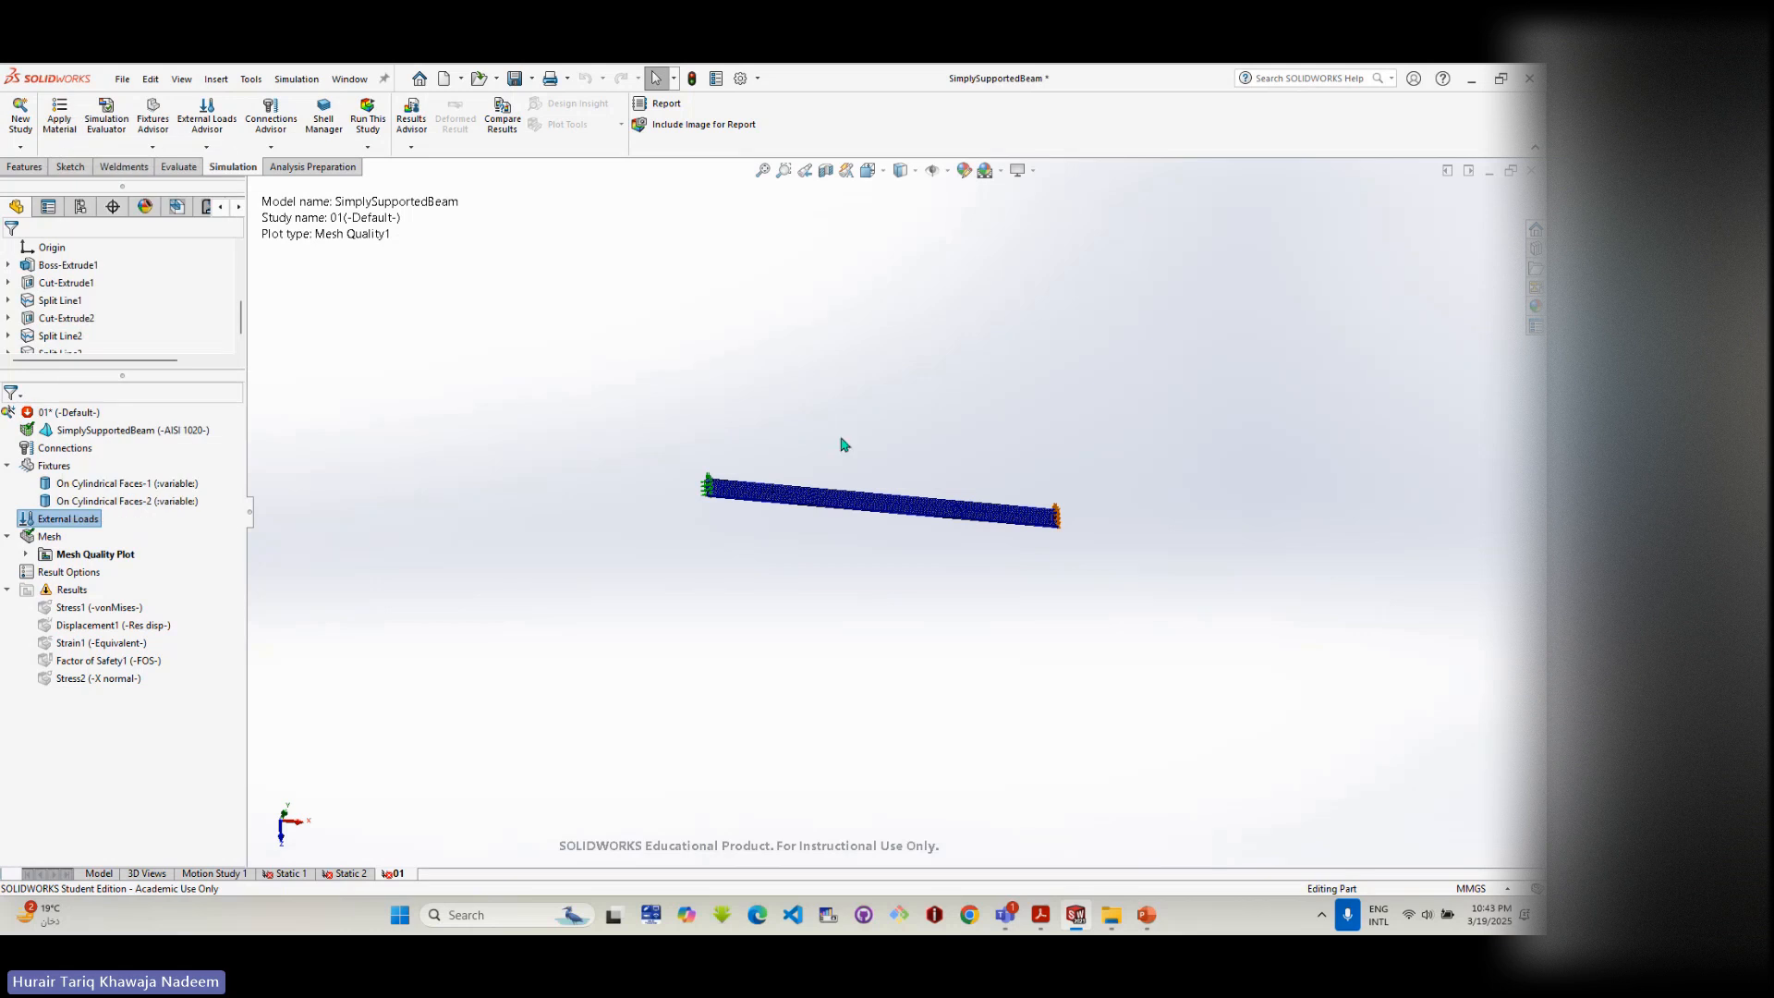
scroll(751, 526, "up", 3)
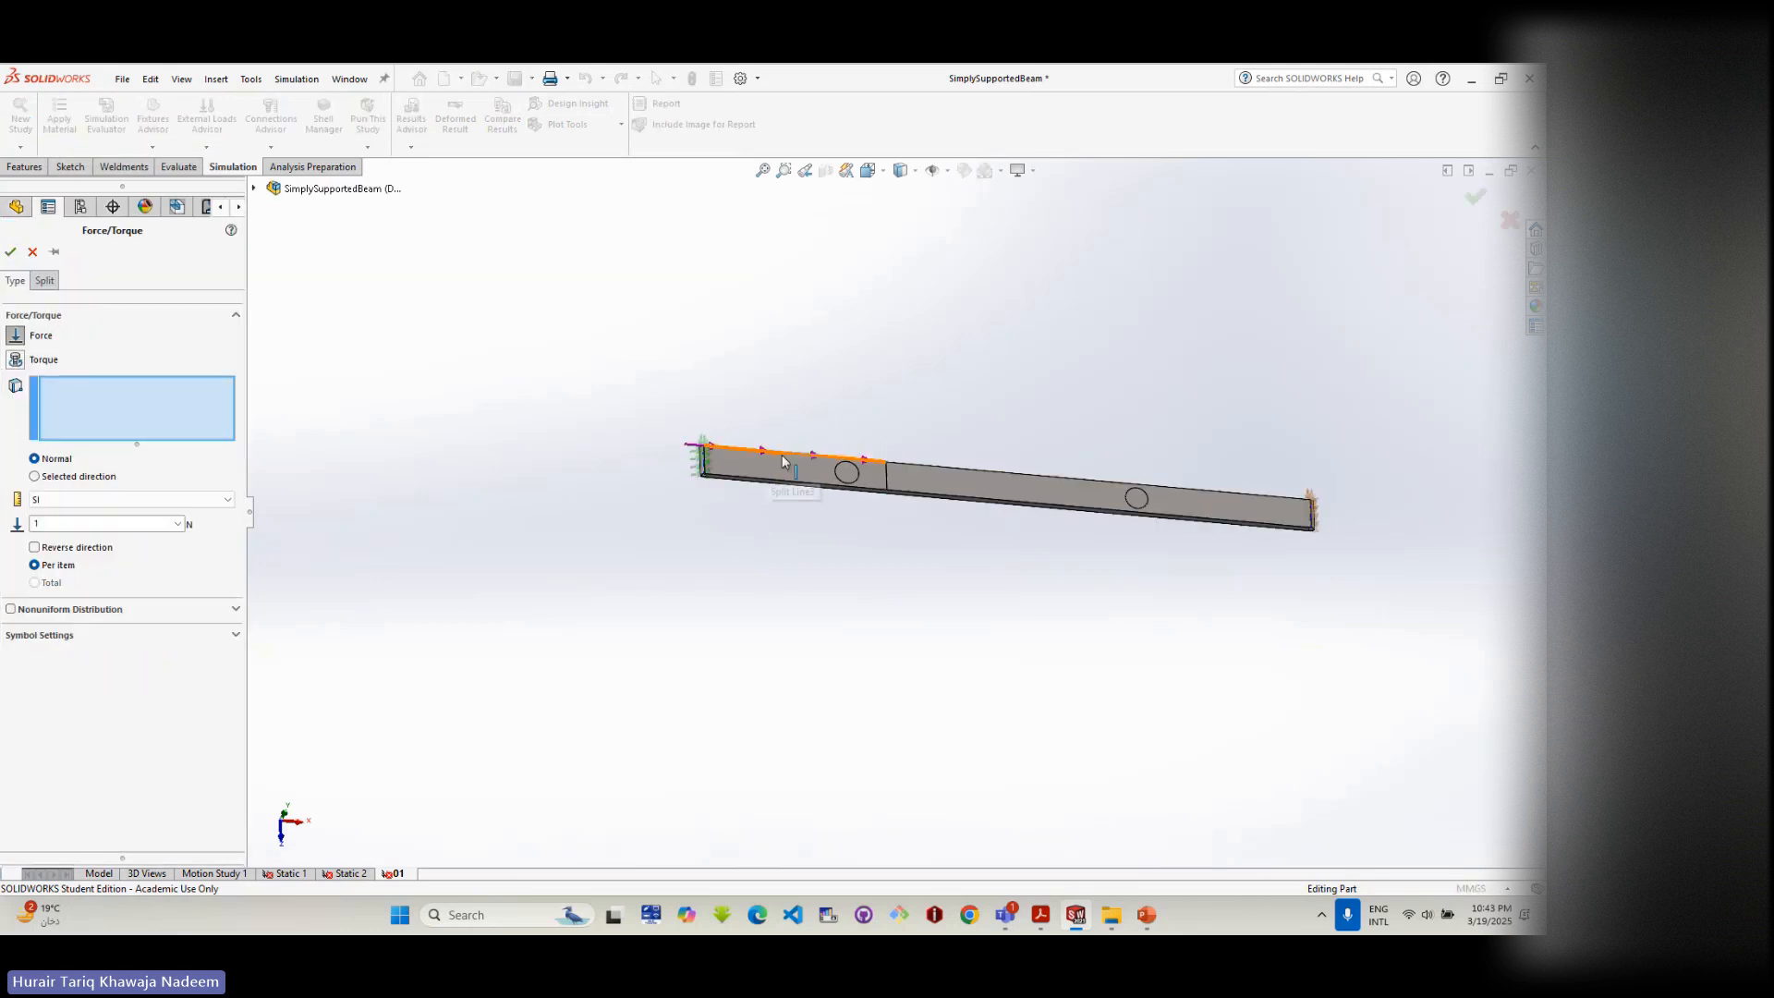
left_click(782, 467)
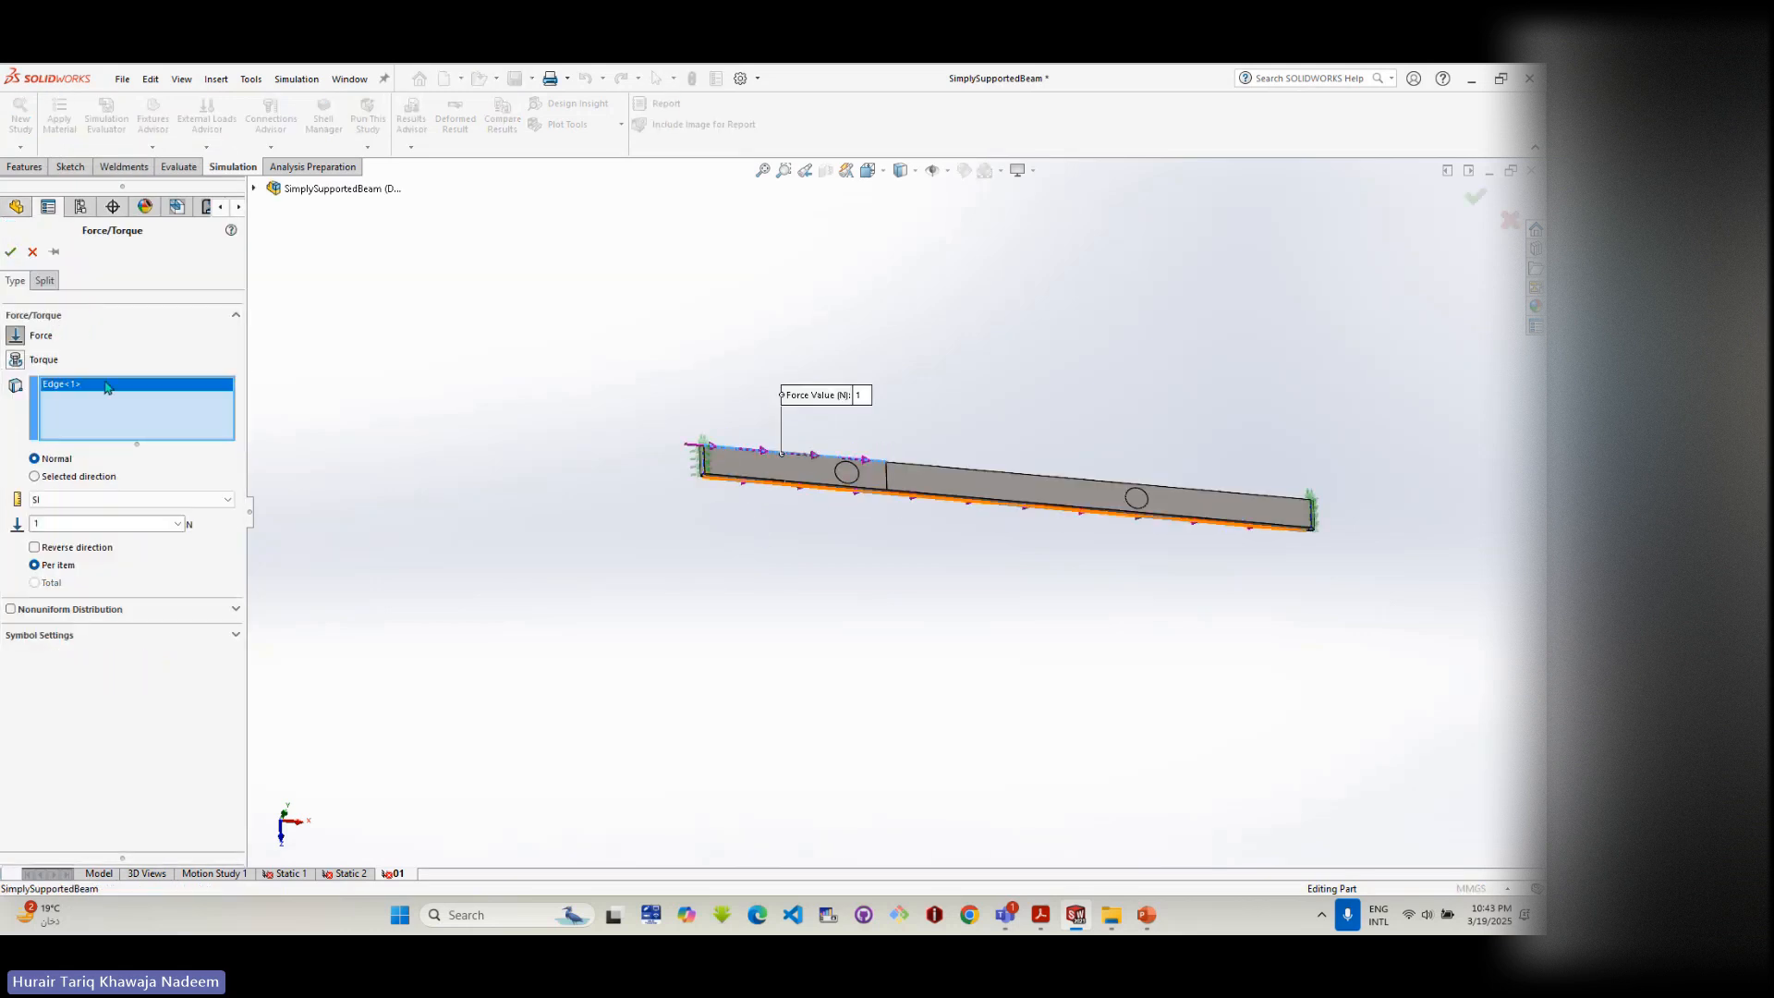
key("Delete")
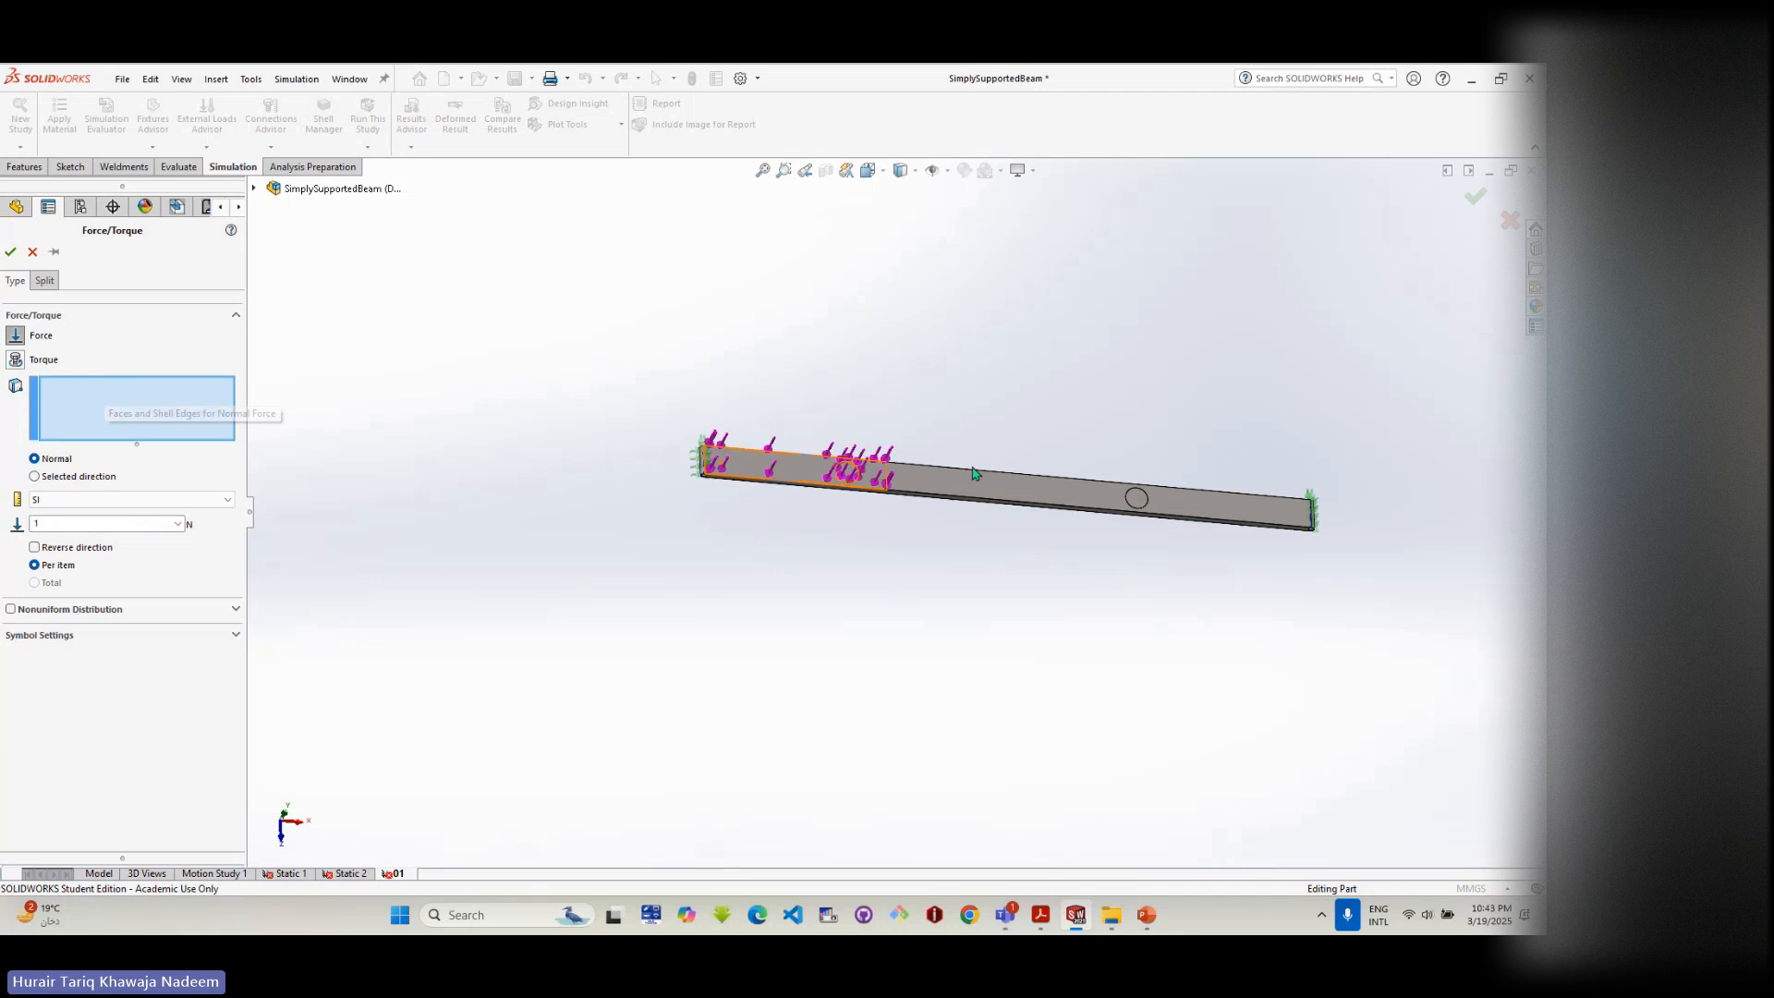
left_click(800, 474)
scroll(845, 476, "up", 3)
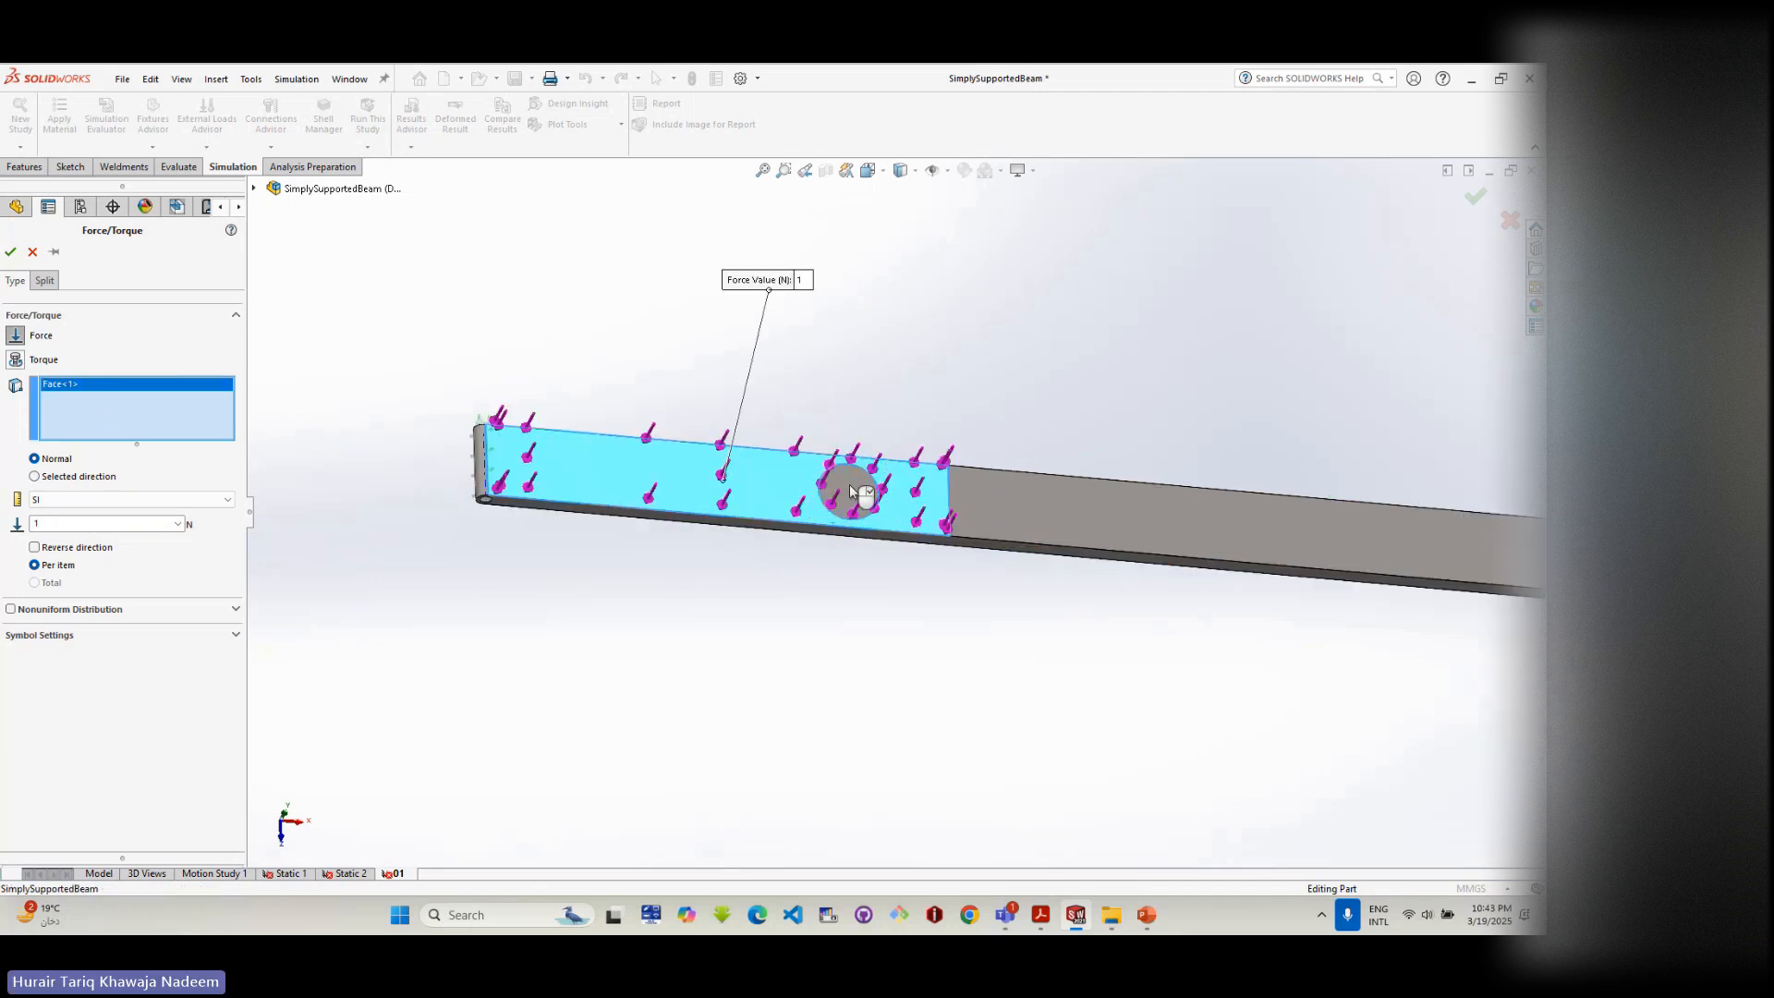
left_click(847, 486)
left_click(1123, 504)
scroll(1140, 546, "down", 5)
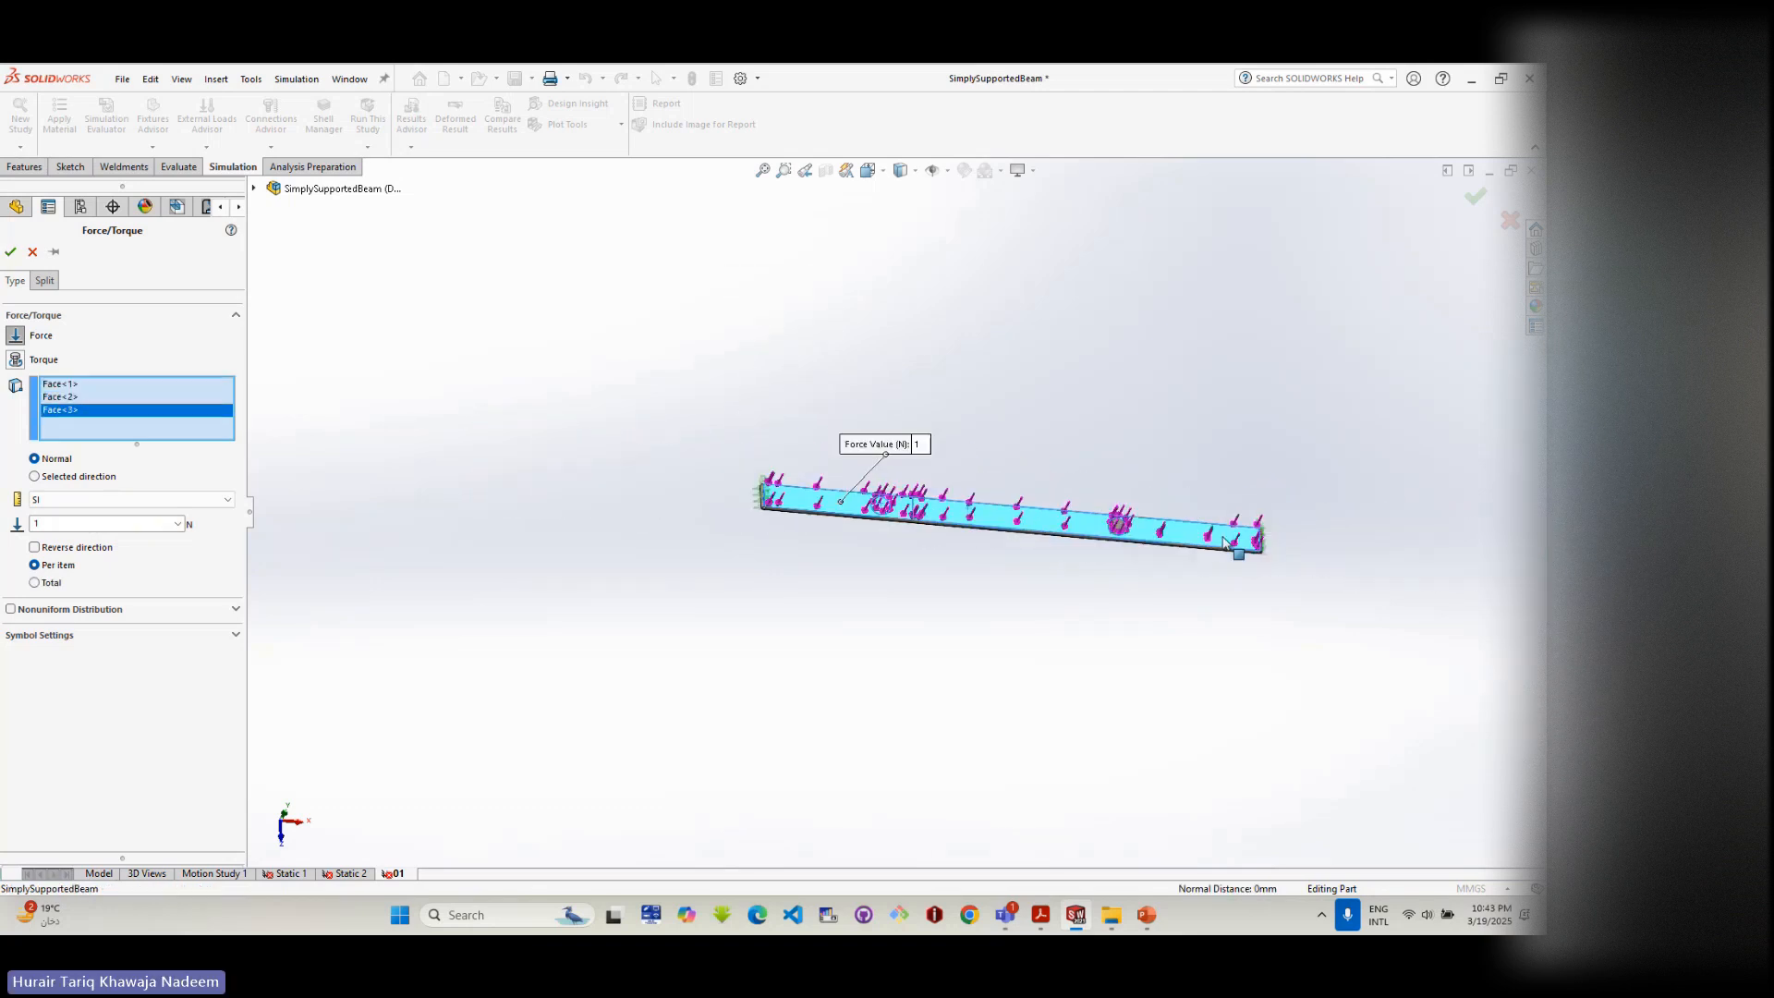
scroll(1162, 534, "up", 3)
scroll(1162, 534, "down", 3)
left_click(927, 525)
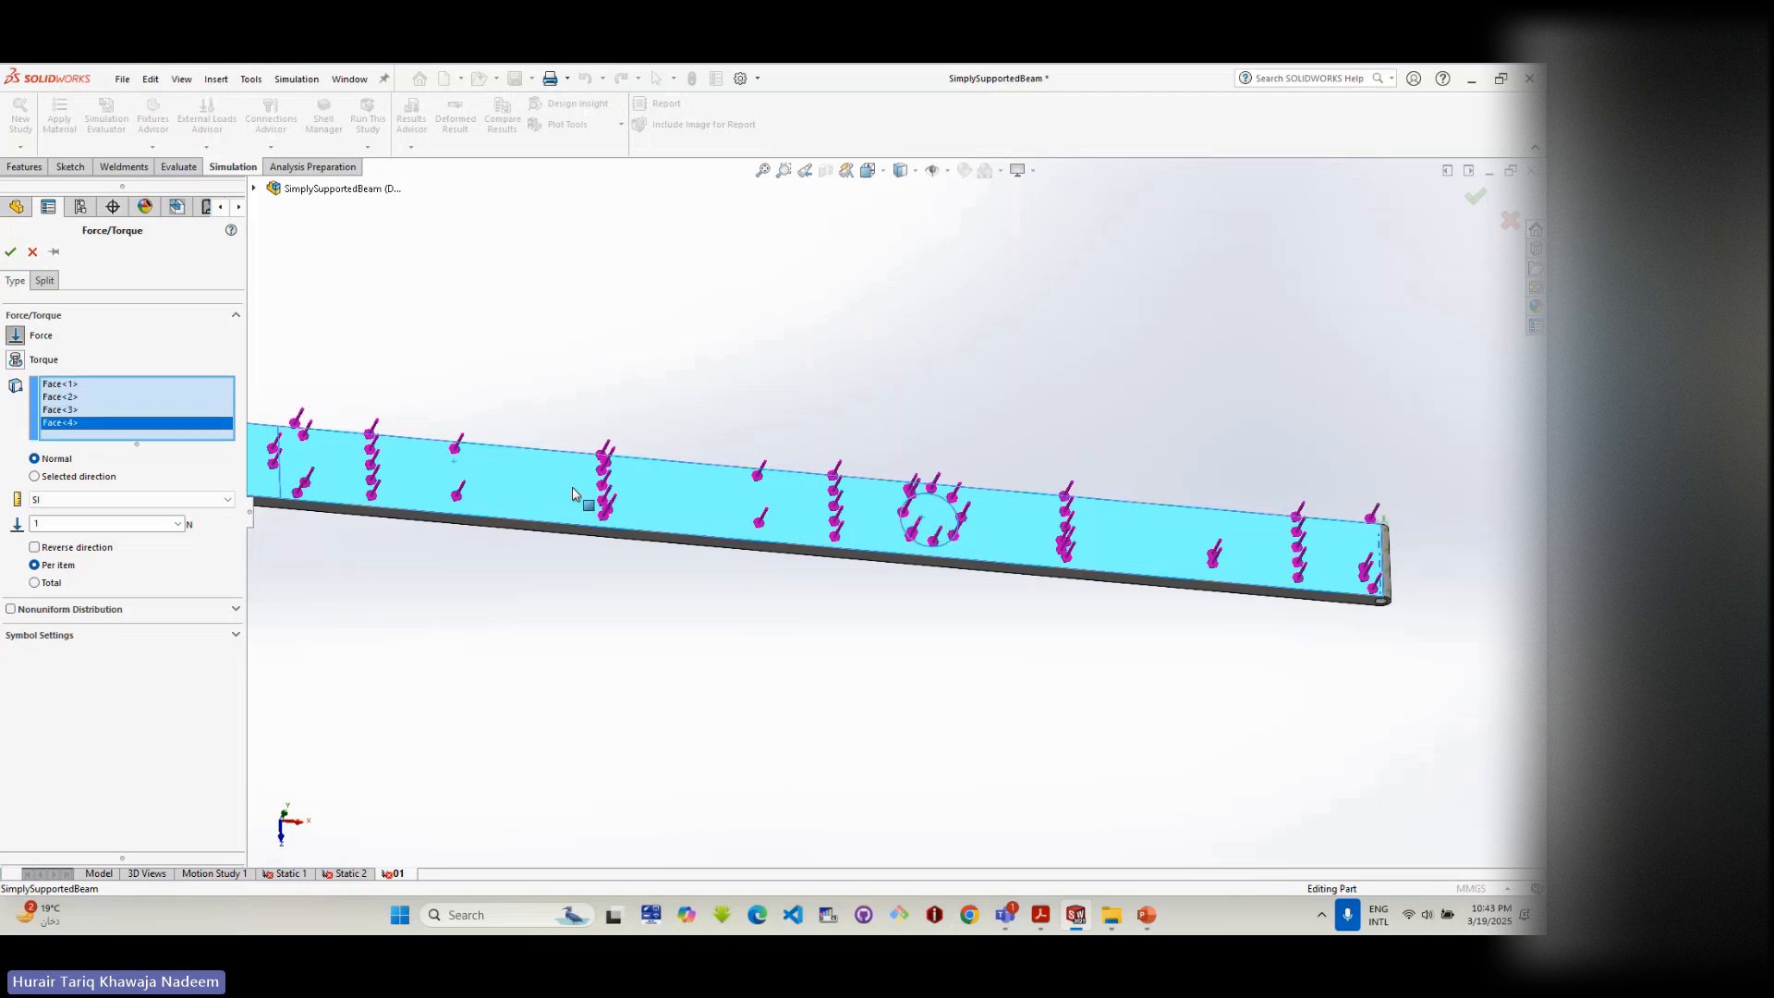
scroll(673, 506, "up", 4)
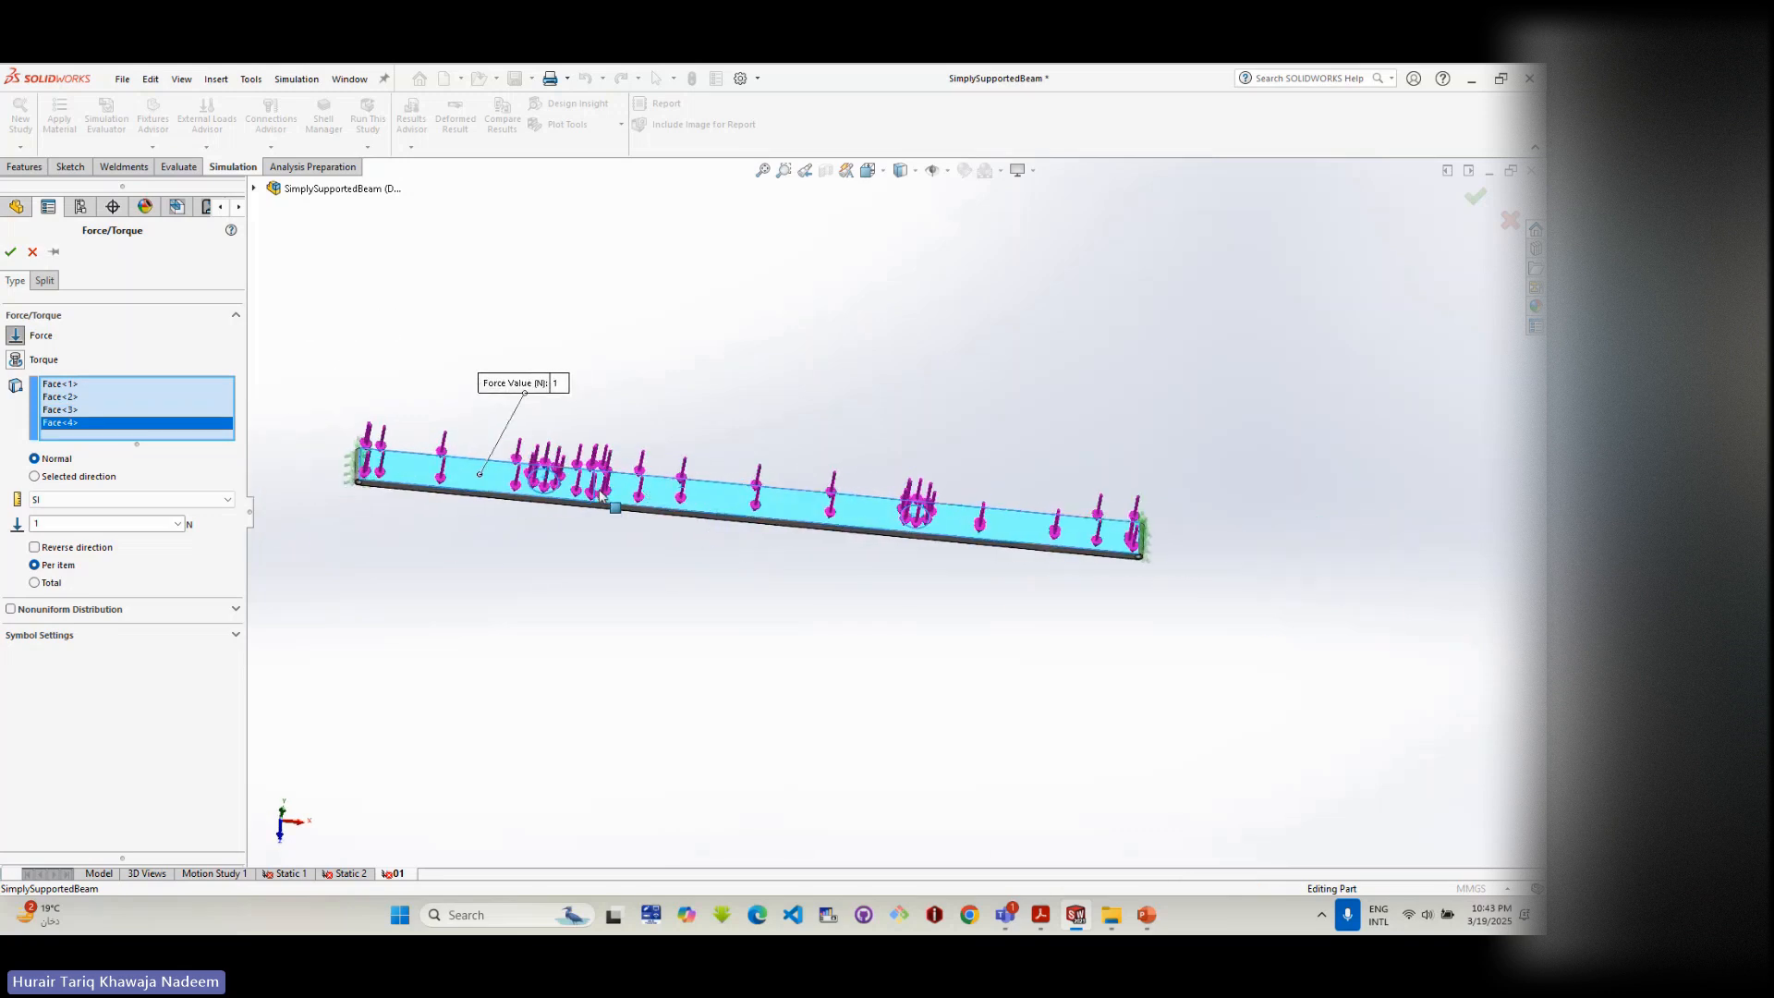
- Set the force to 1000 N, distributed as a total over the selected faces, and apply the load
double_click(36, 523)
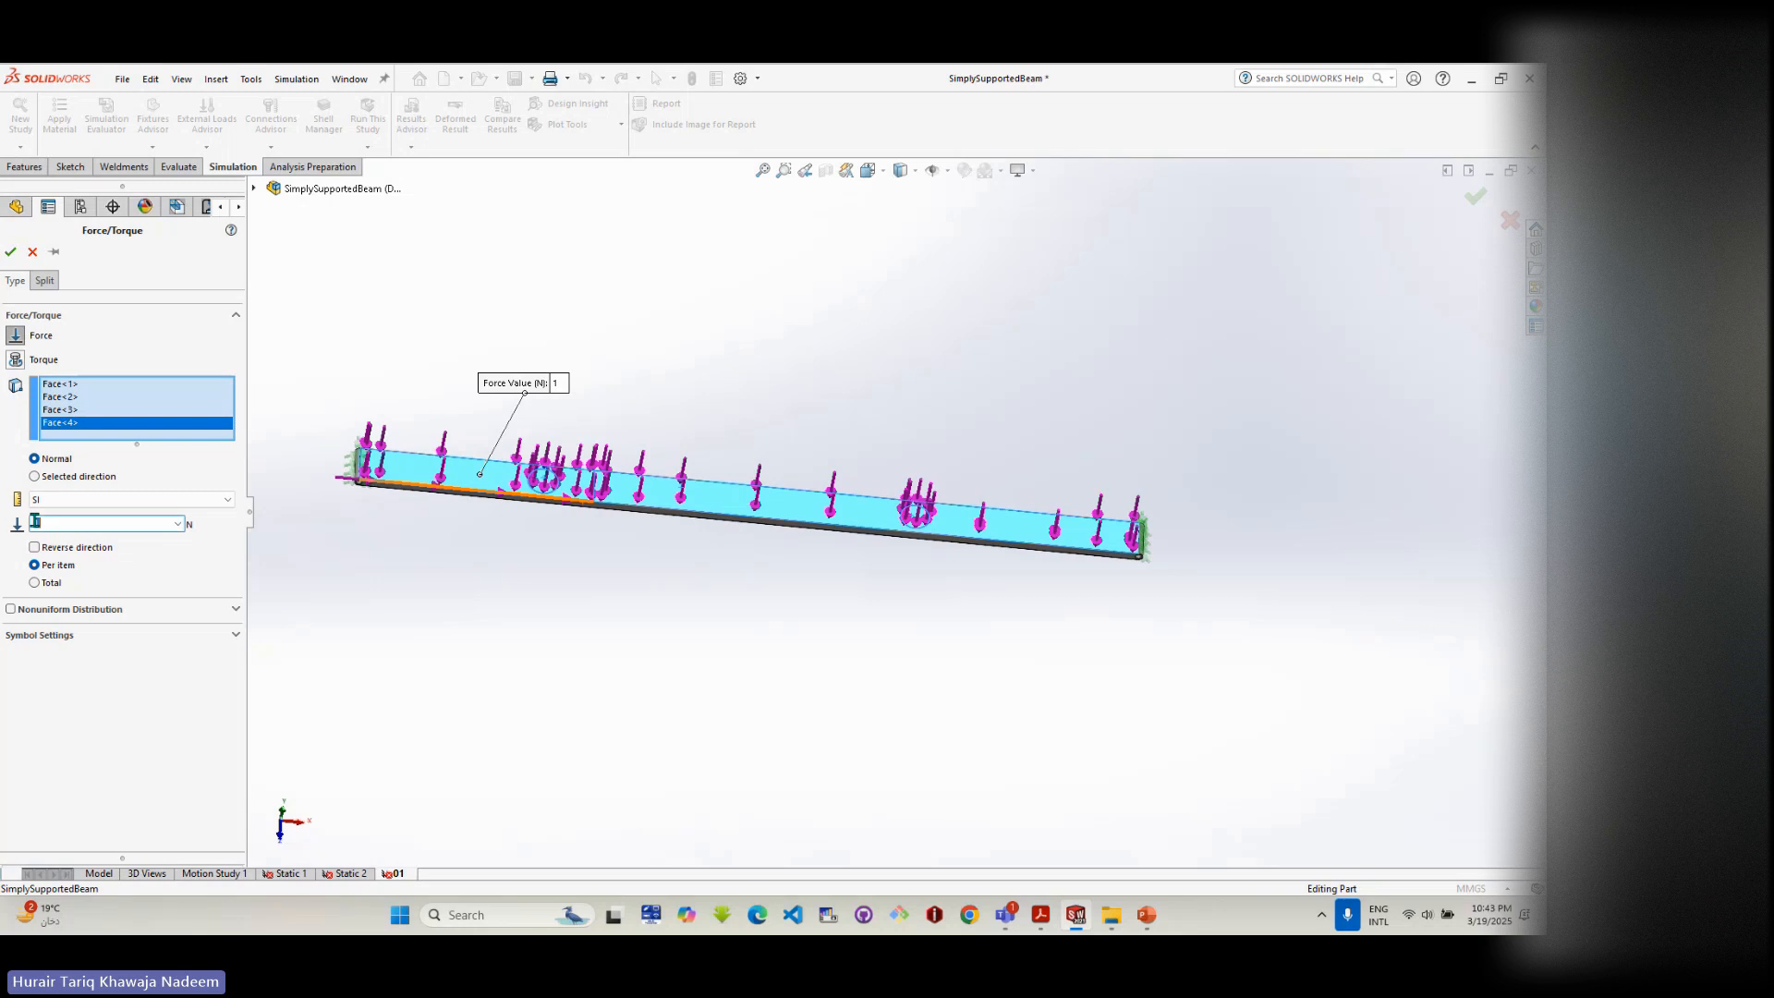
type("1000")
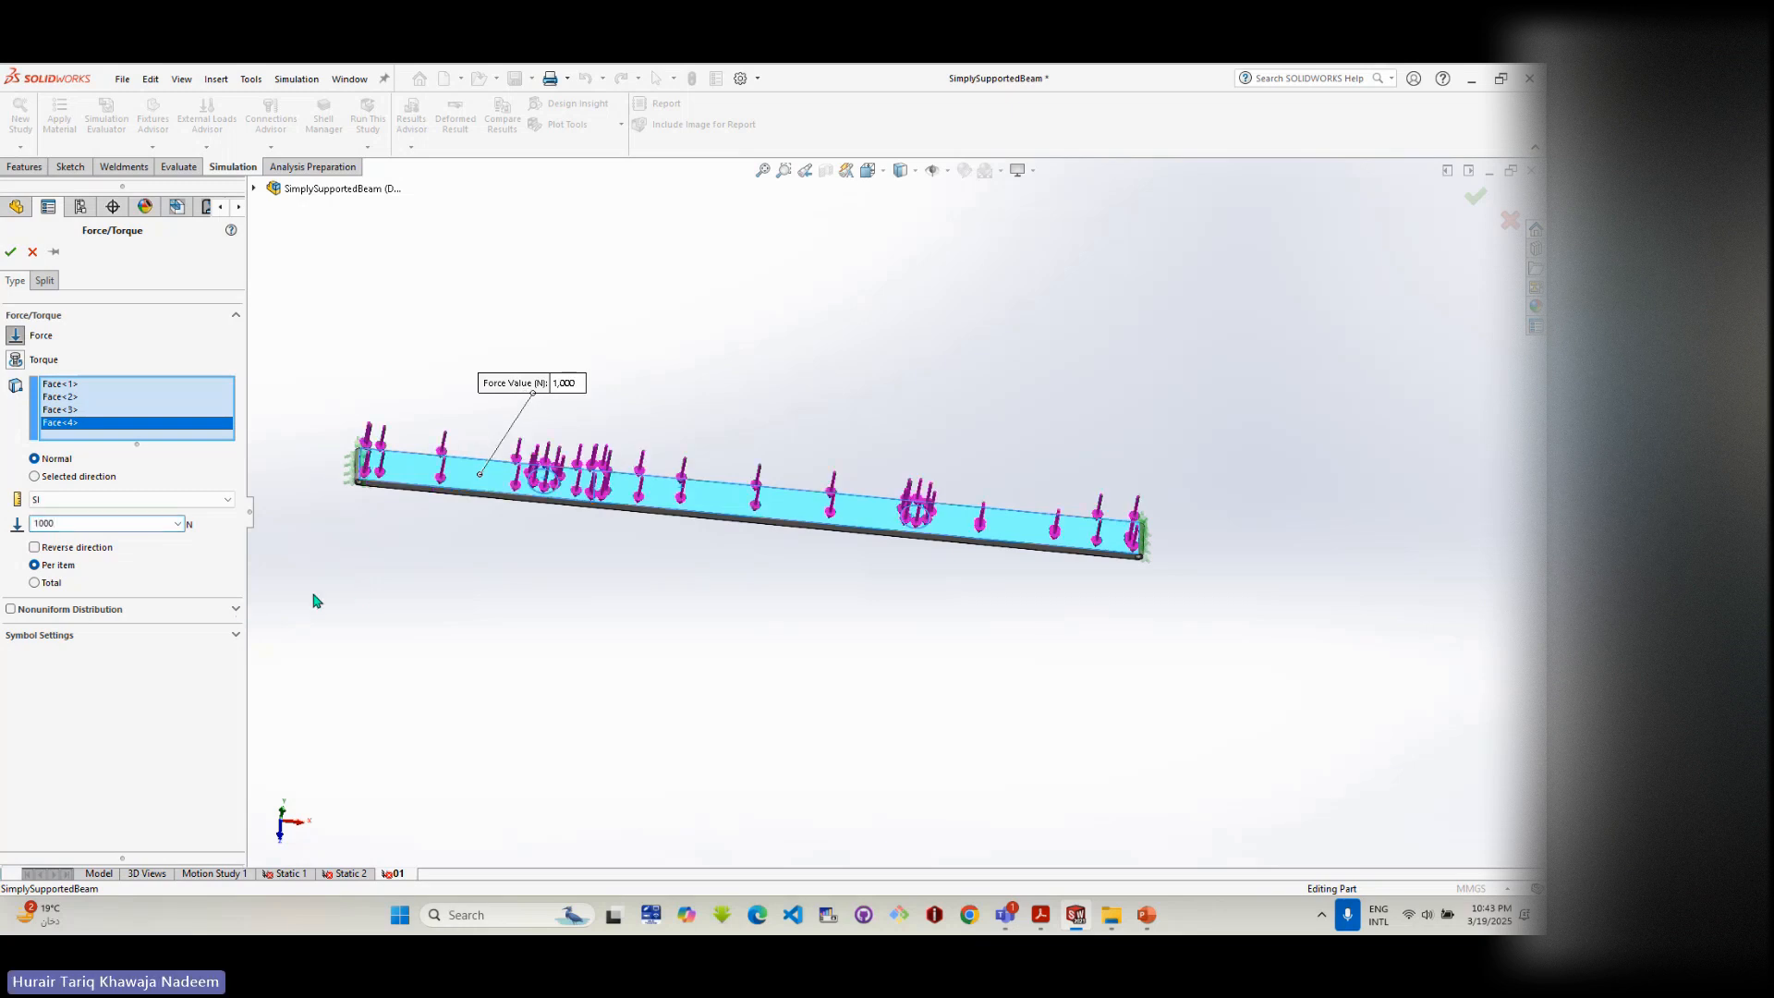
left_click(34, 582)
left_click(10, 252)
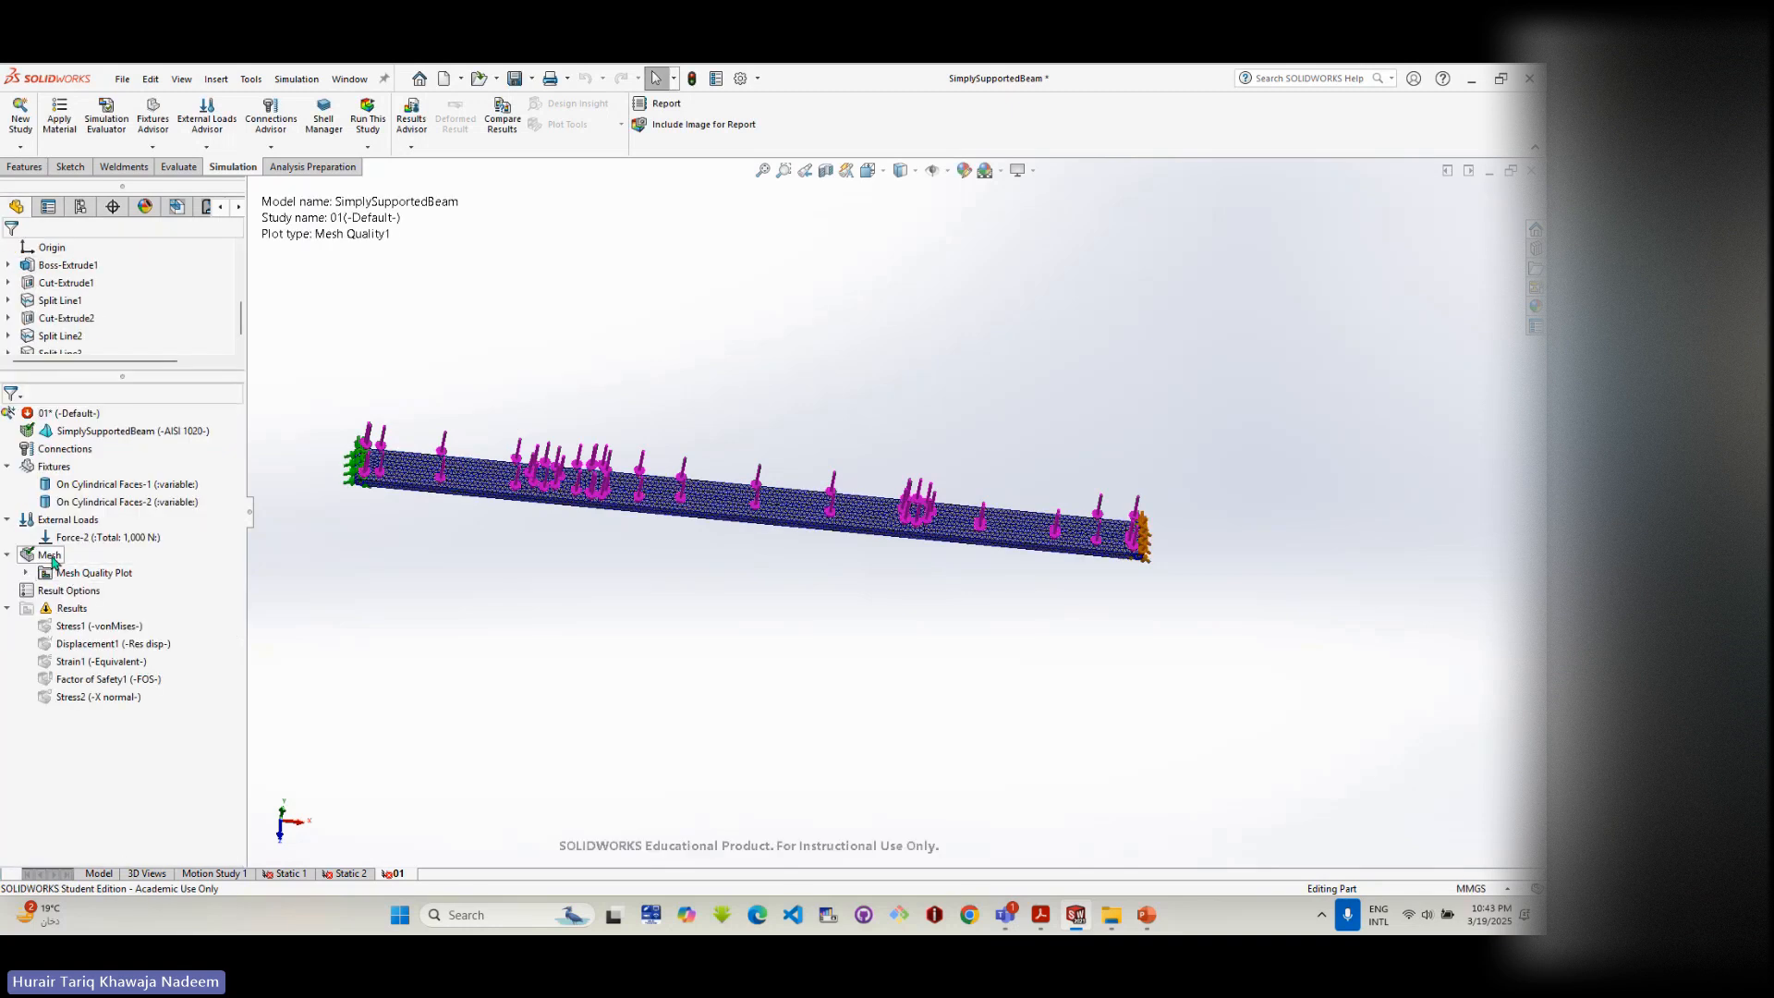
- Remesh study 01 with the current mesh density setting and run the study
right_click(49, 555)
left_click(105, 613)
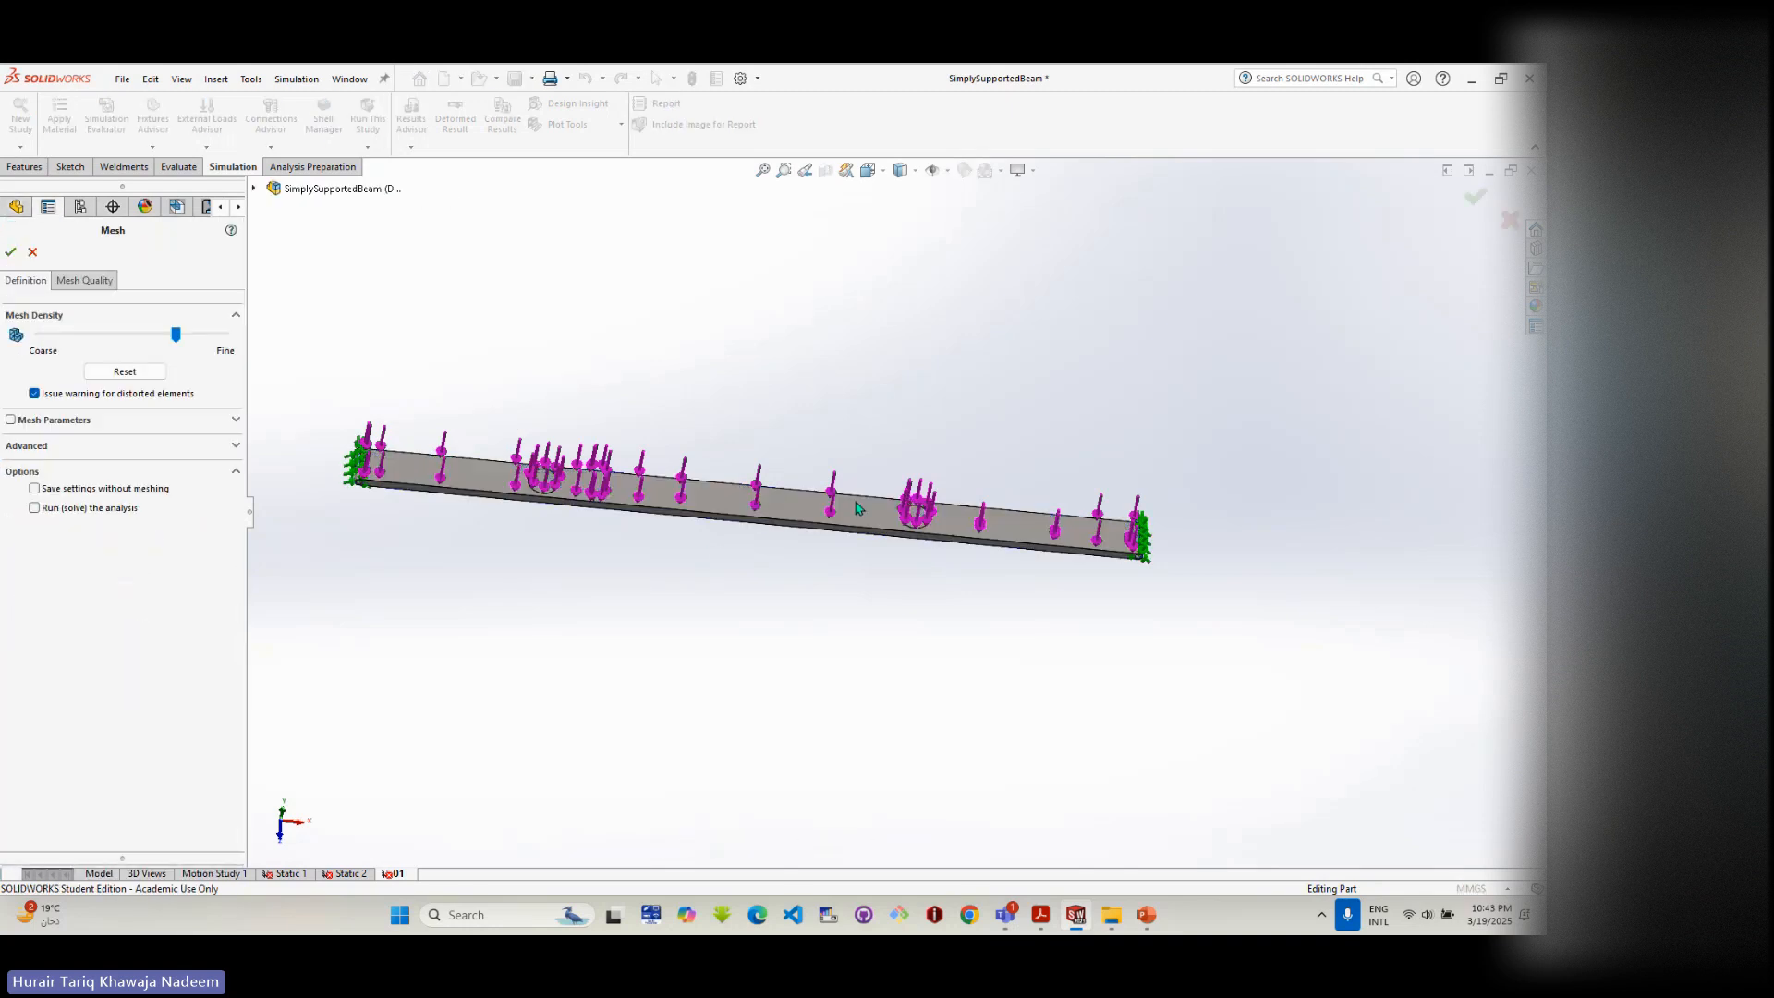
left_click(11, 251)
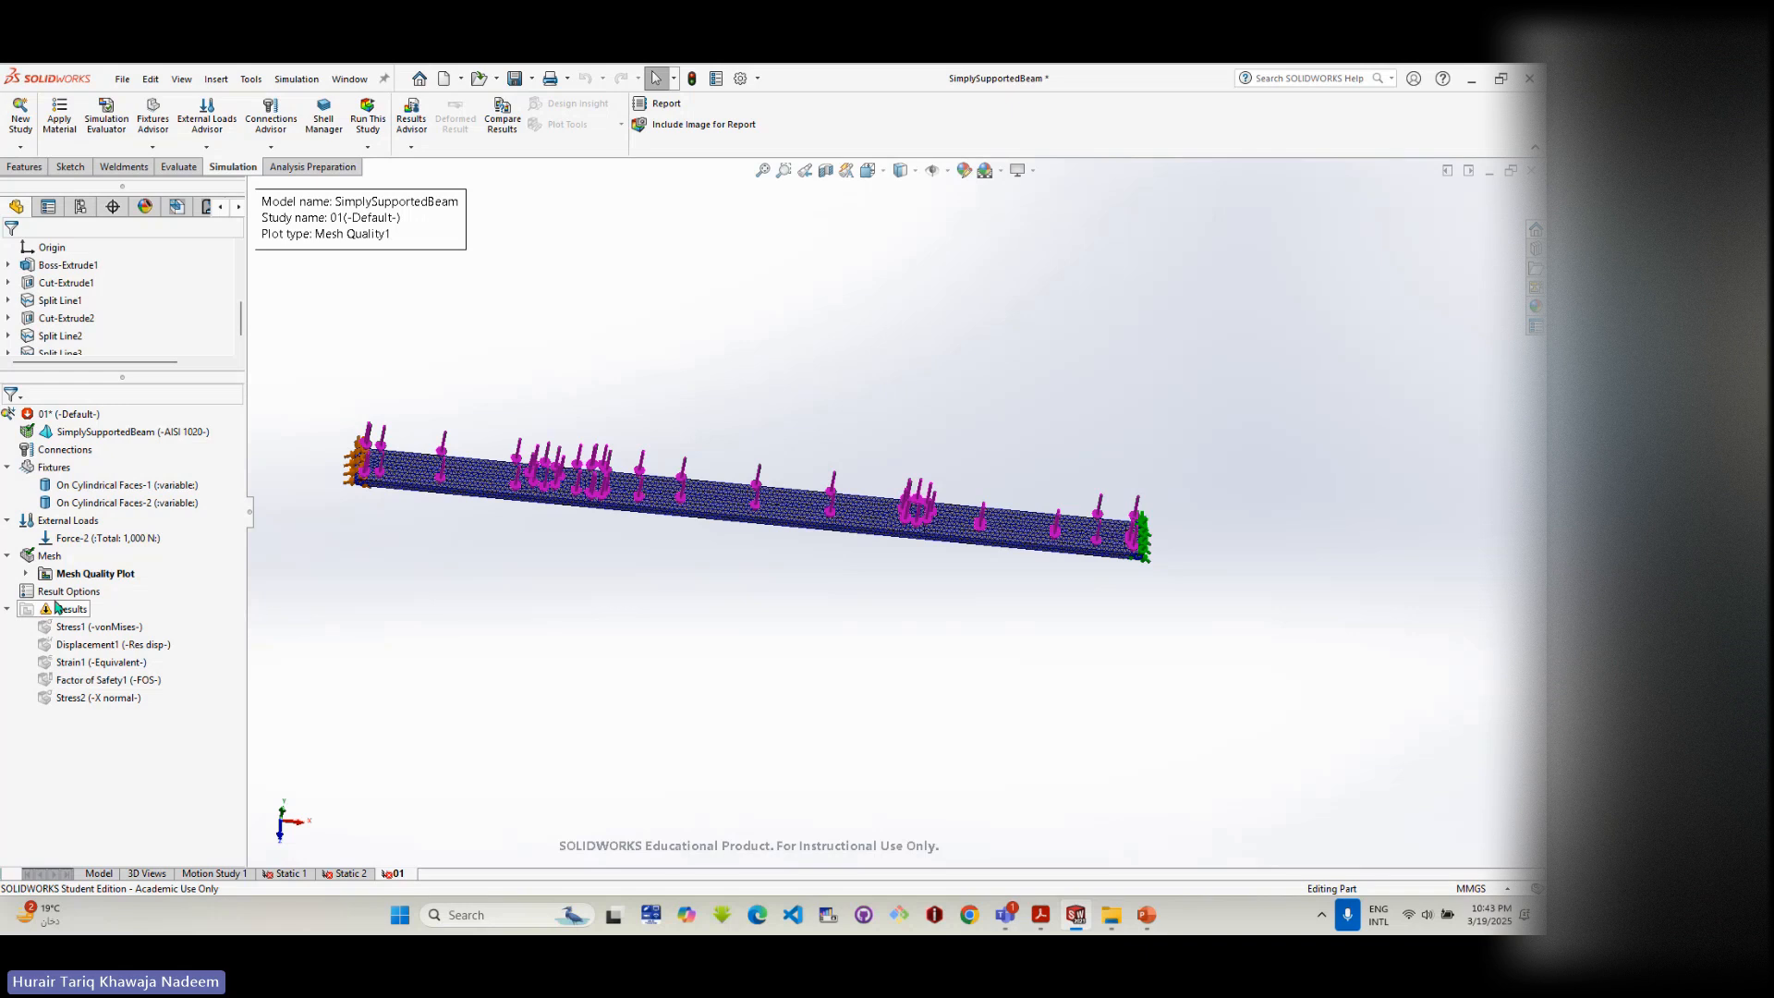
left_click(367, 118)
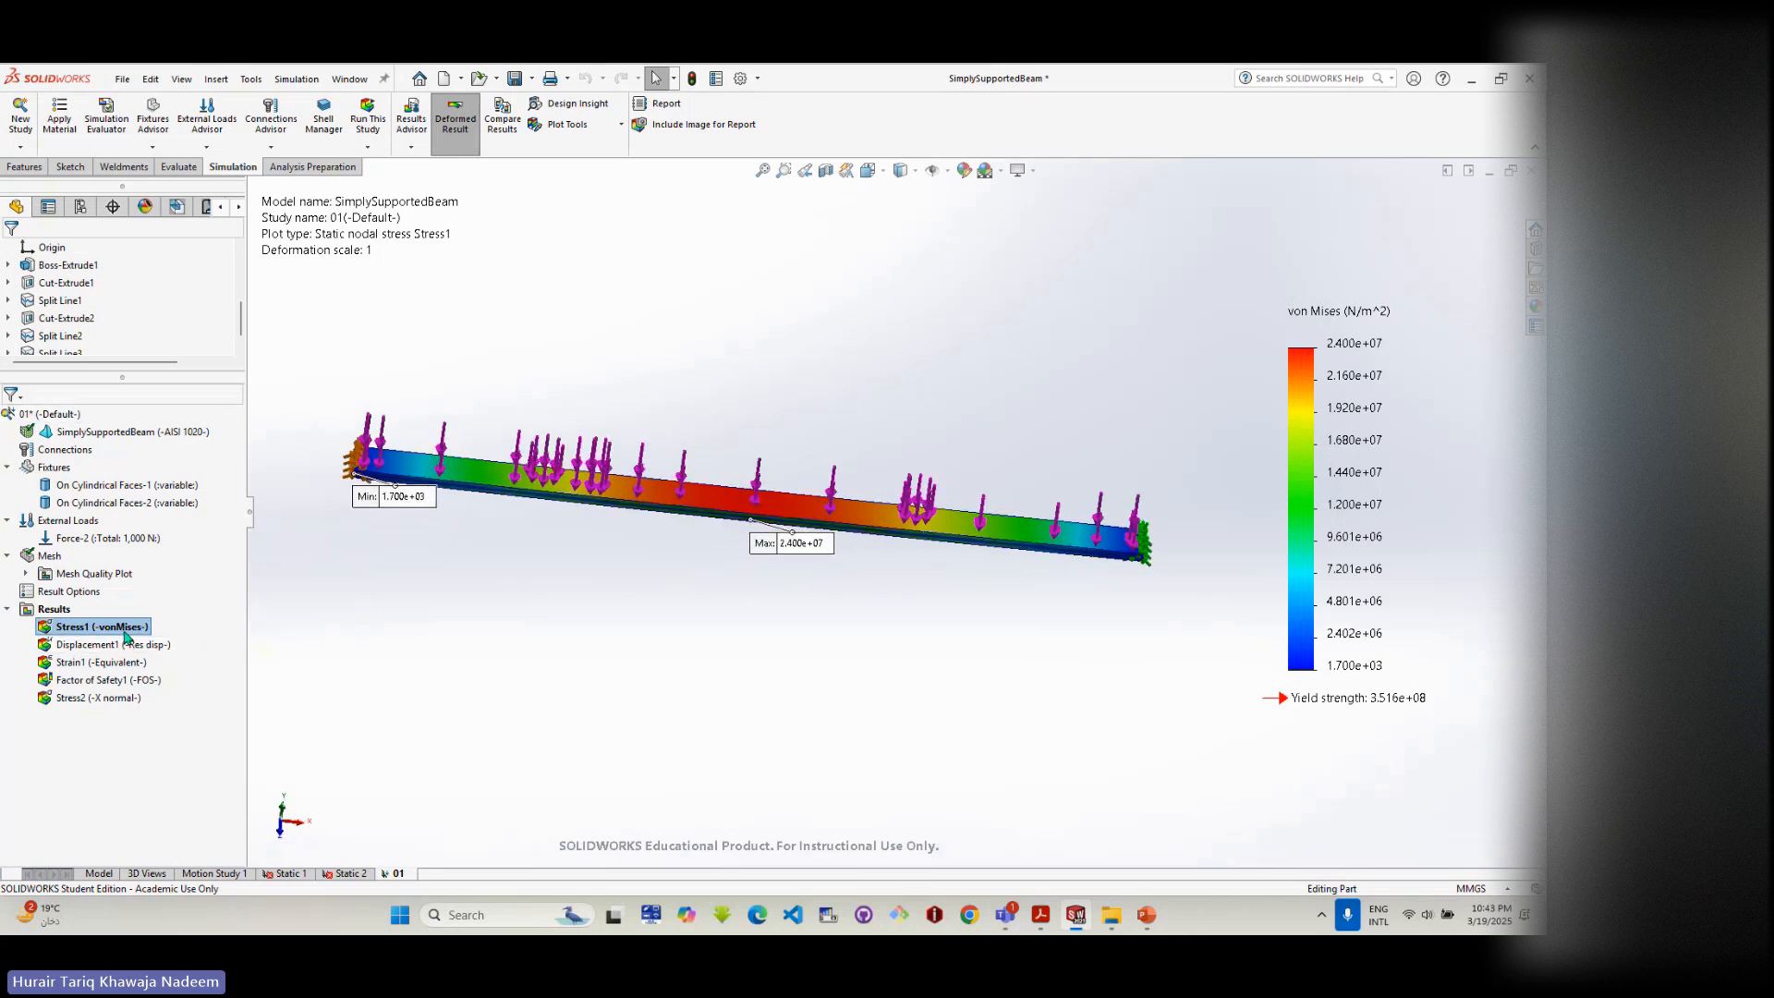
- List the reaction force for the transverse split-line edge on the beam's top face, then close the result force listing
scroll(830, 654, "up", 3)
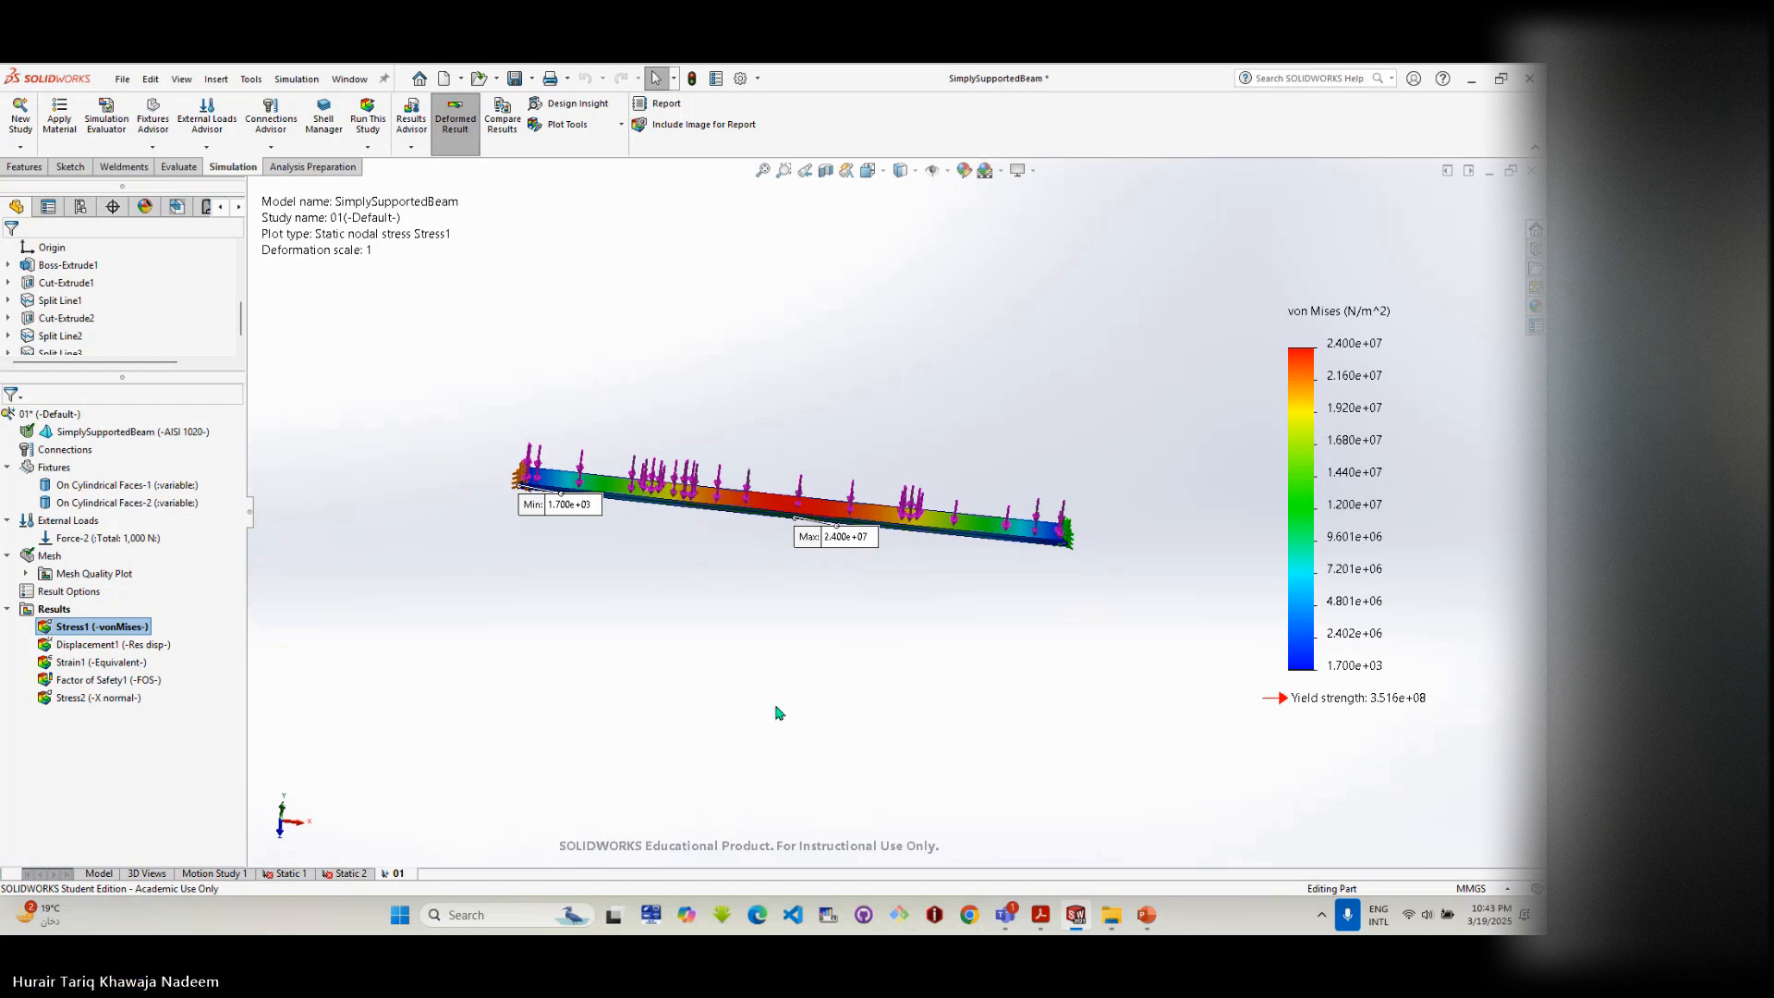
scroll(730, 519, "down", 2)
middle_click_drag(733, 519, 720, 620)
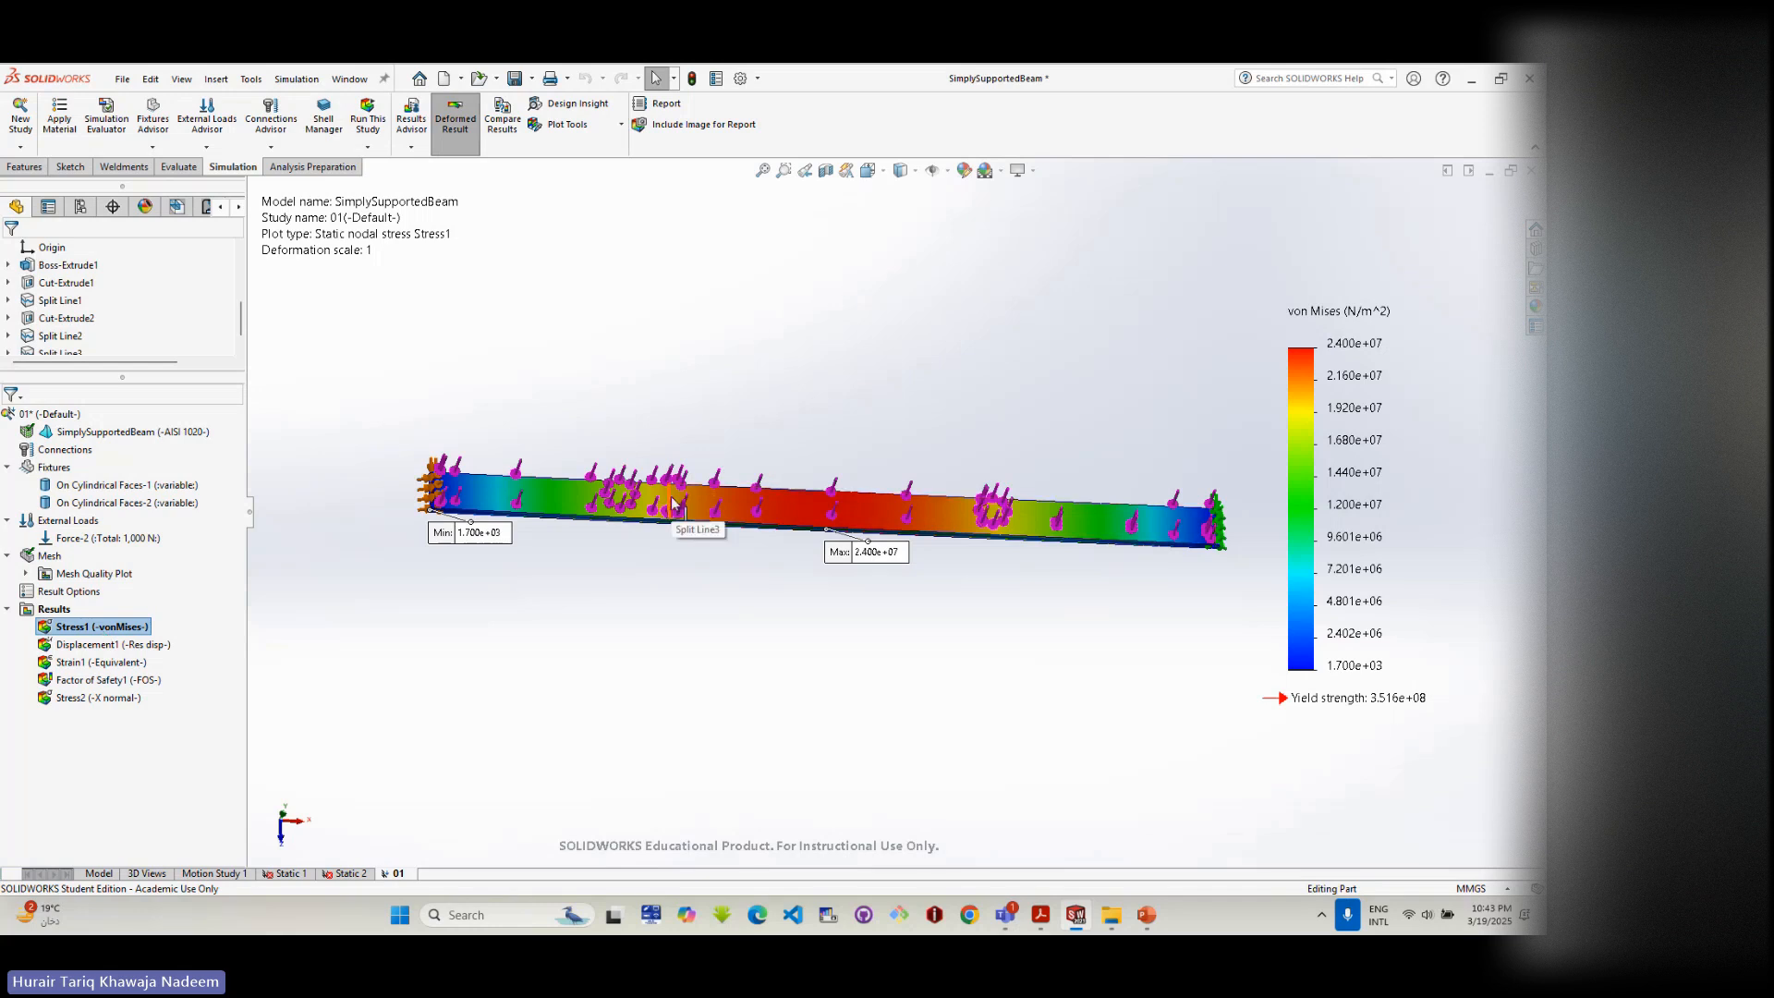
right_click(63, 614)
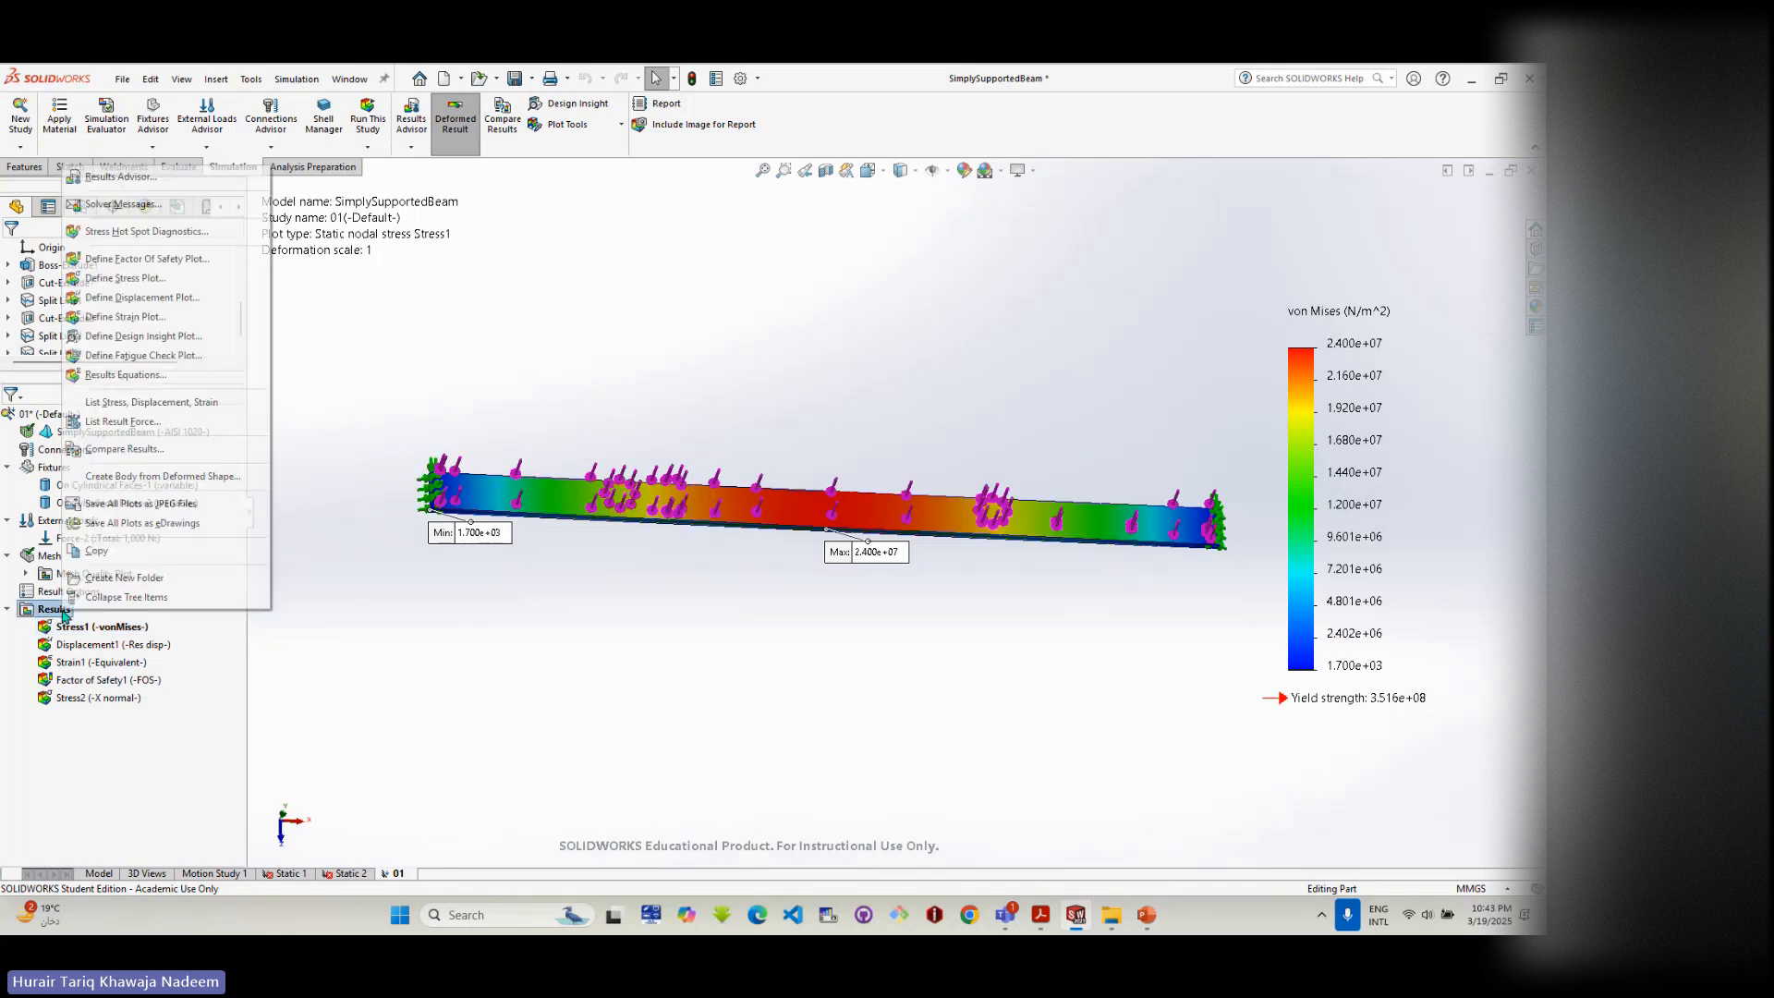
left_click(138, 425)
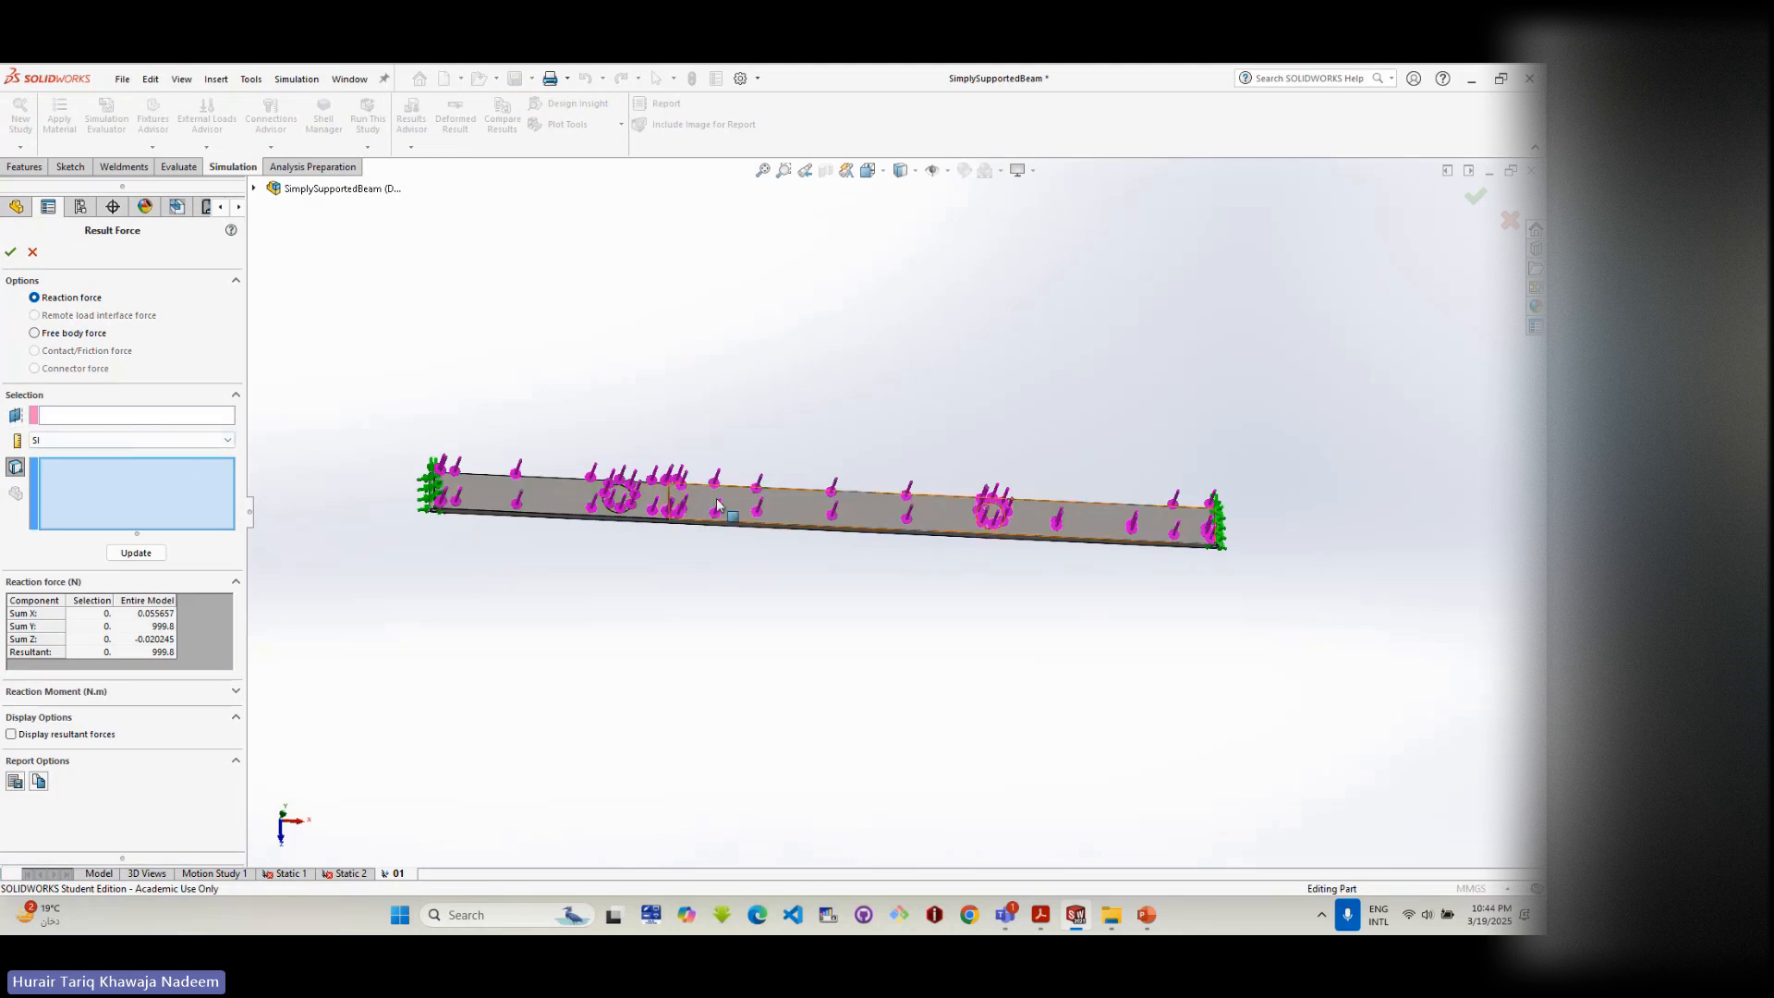
scroll(670, 503, "down", 3)
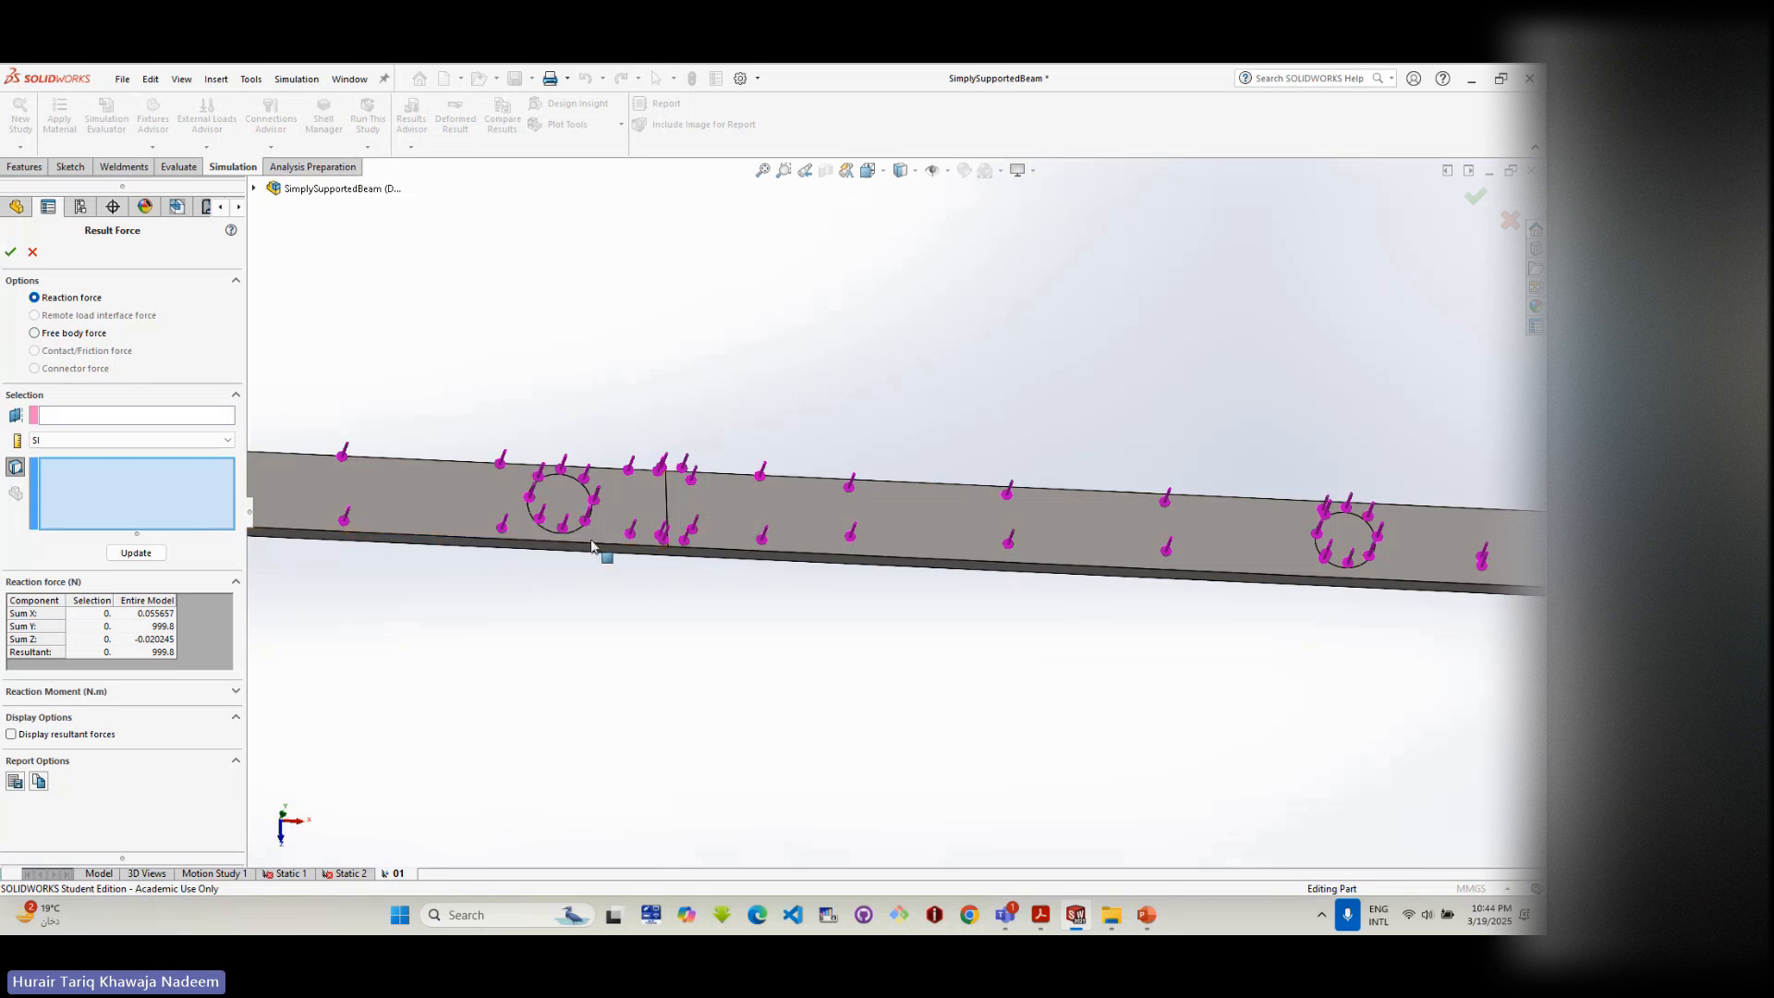
left_click(665, 516)
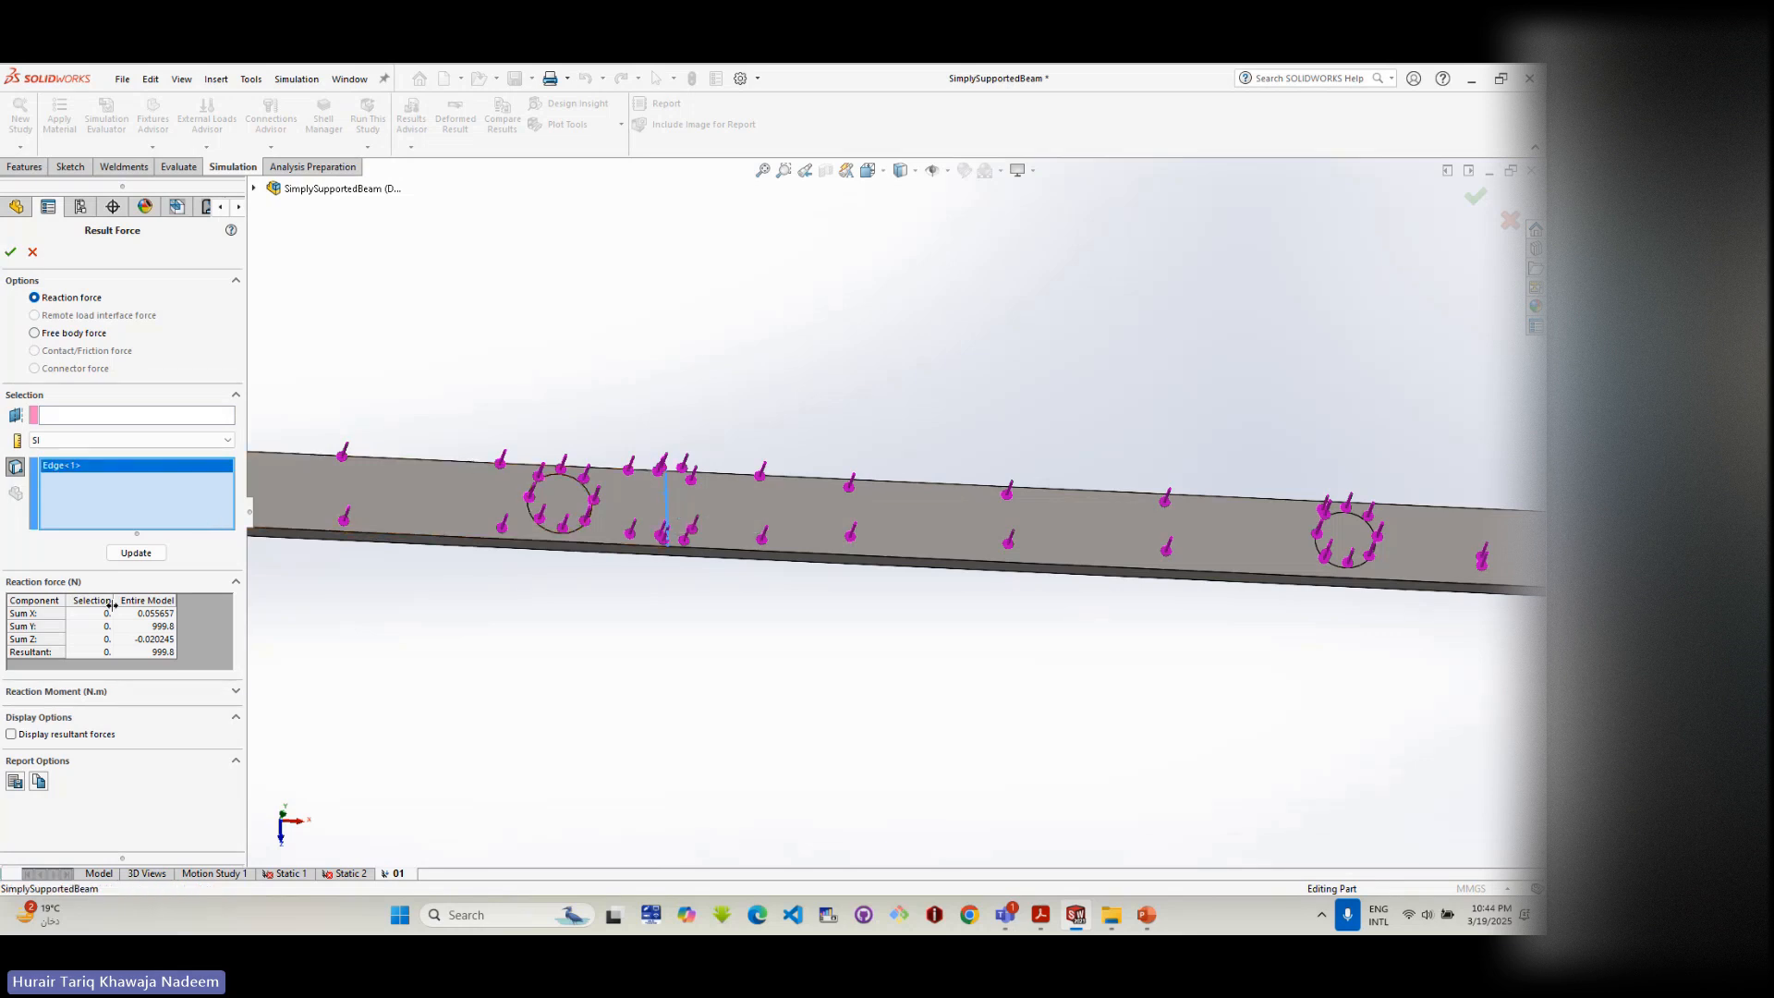
left_click(128, 555)
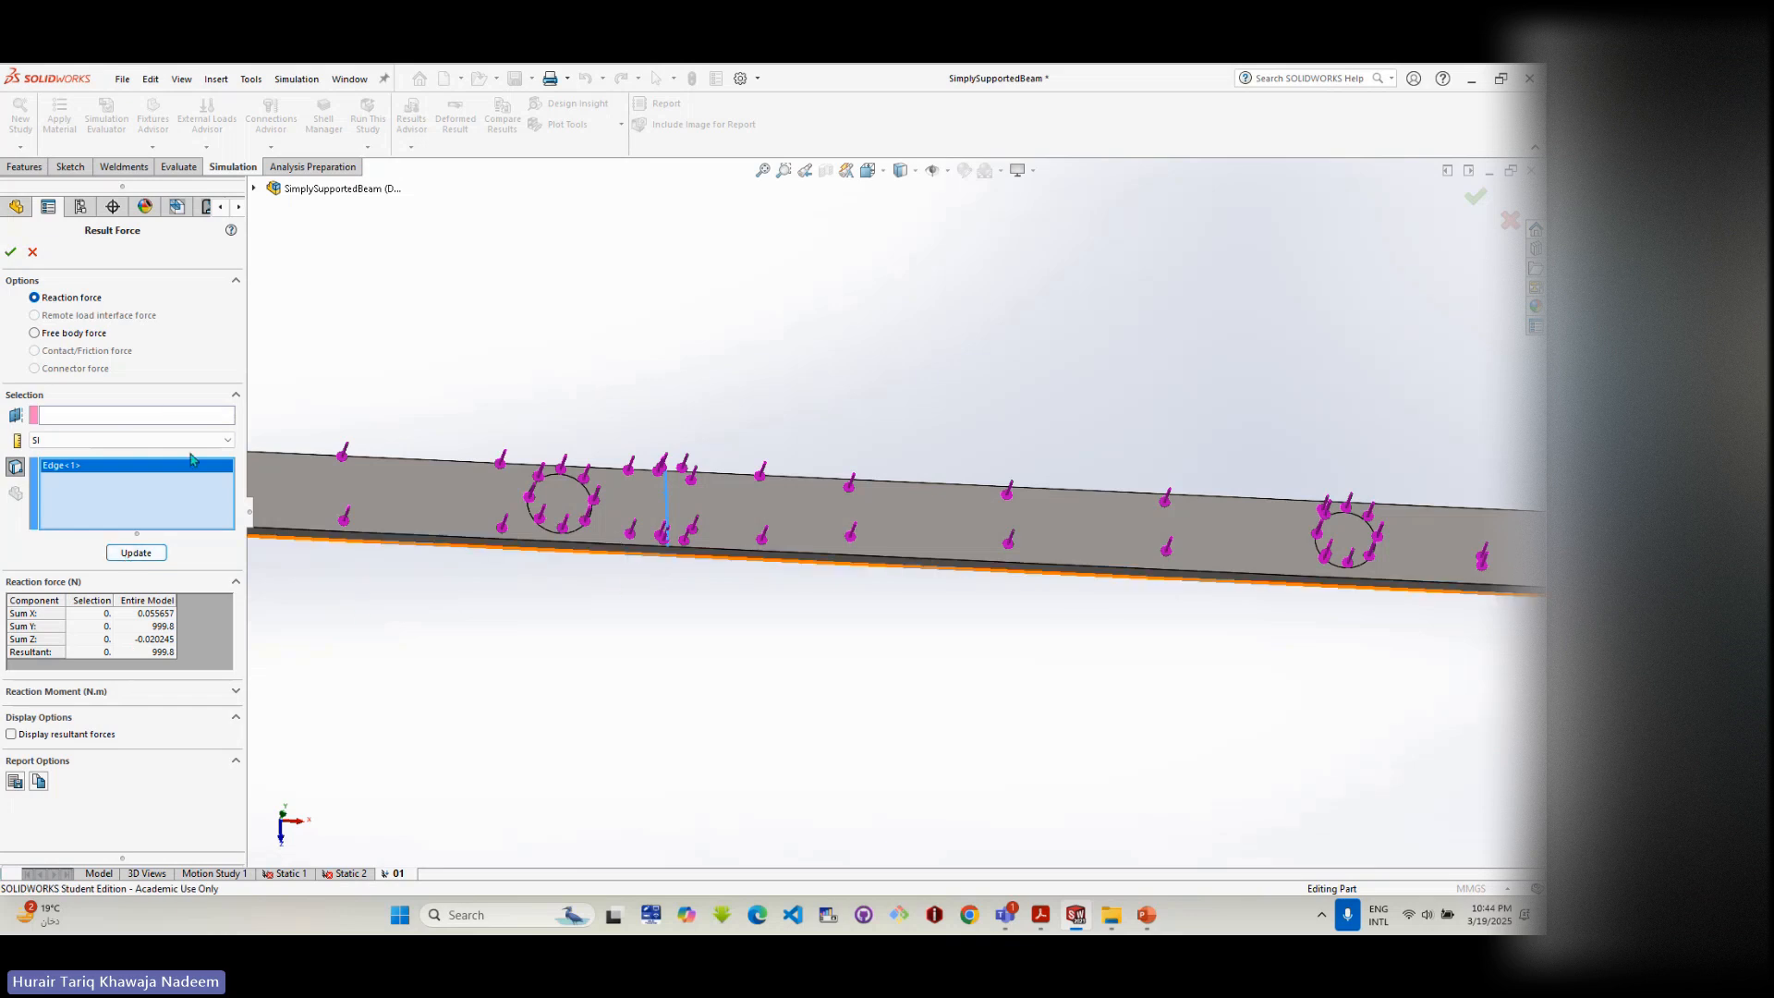
left_click(32, 252)
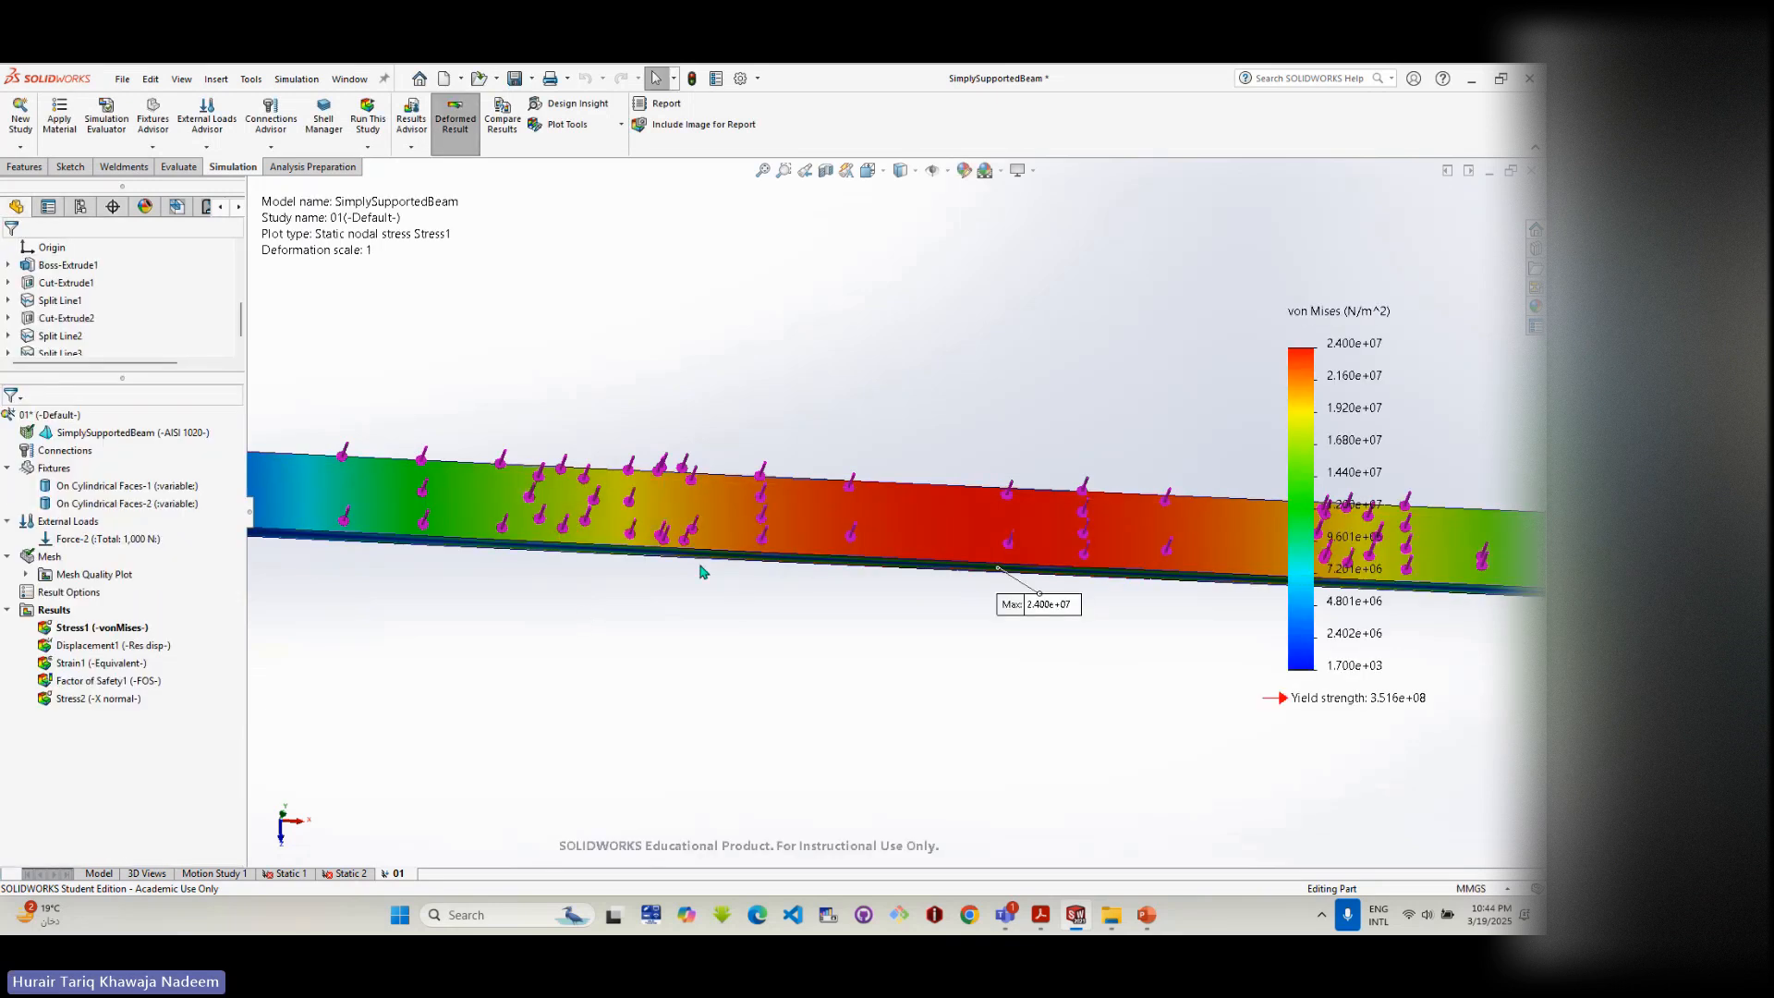
- Probe the Stress1 von Mises plot on selected entities, using the transverse split-line edge on the top face
right_click(74, 628)
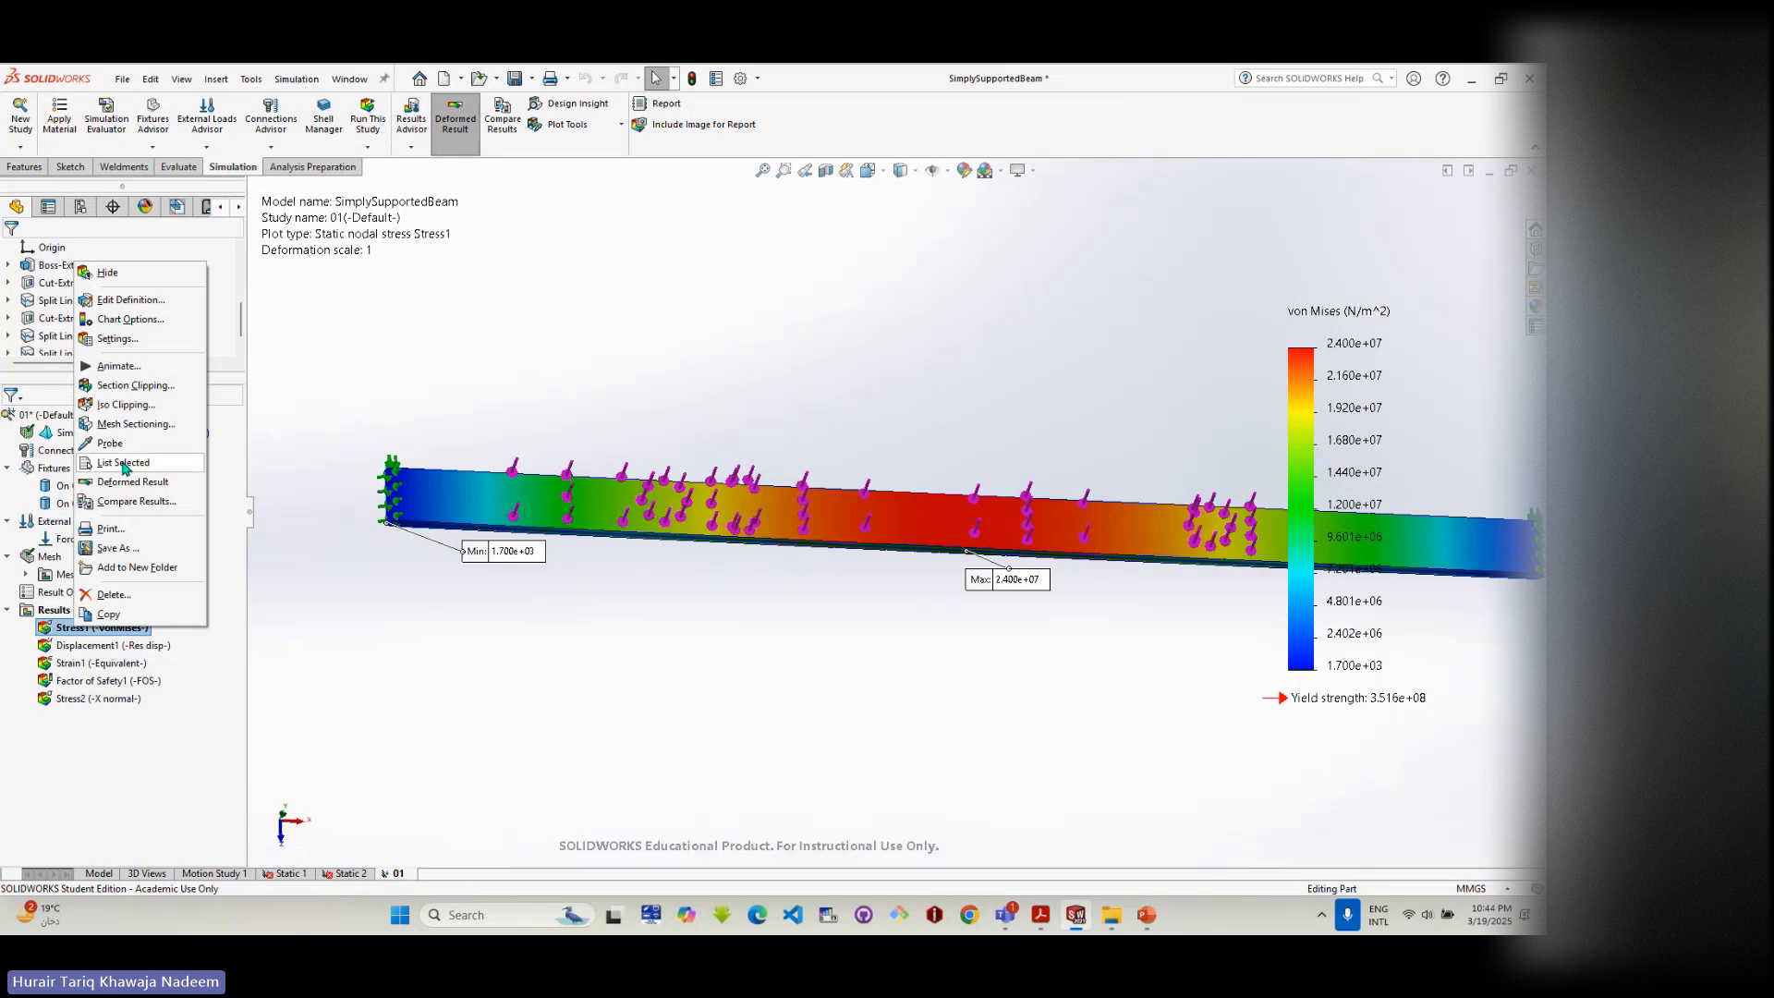
left_click(292, 663)
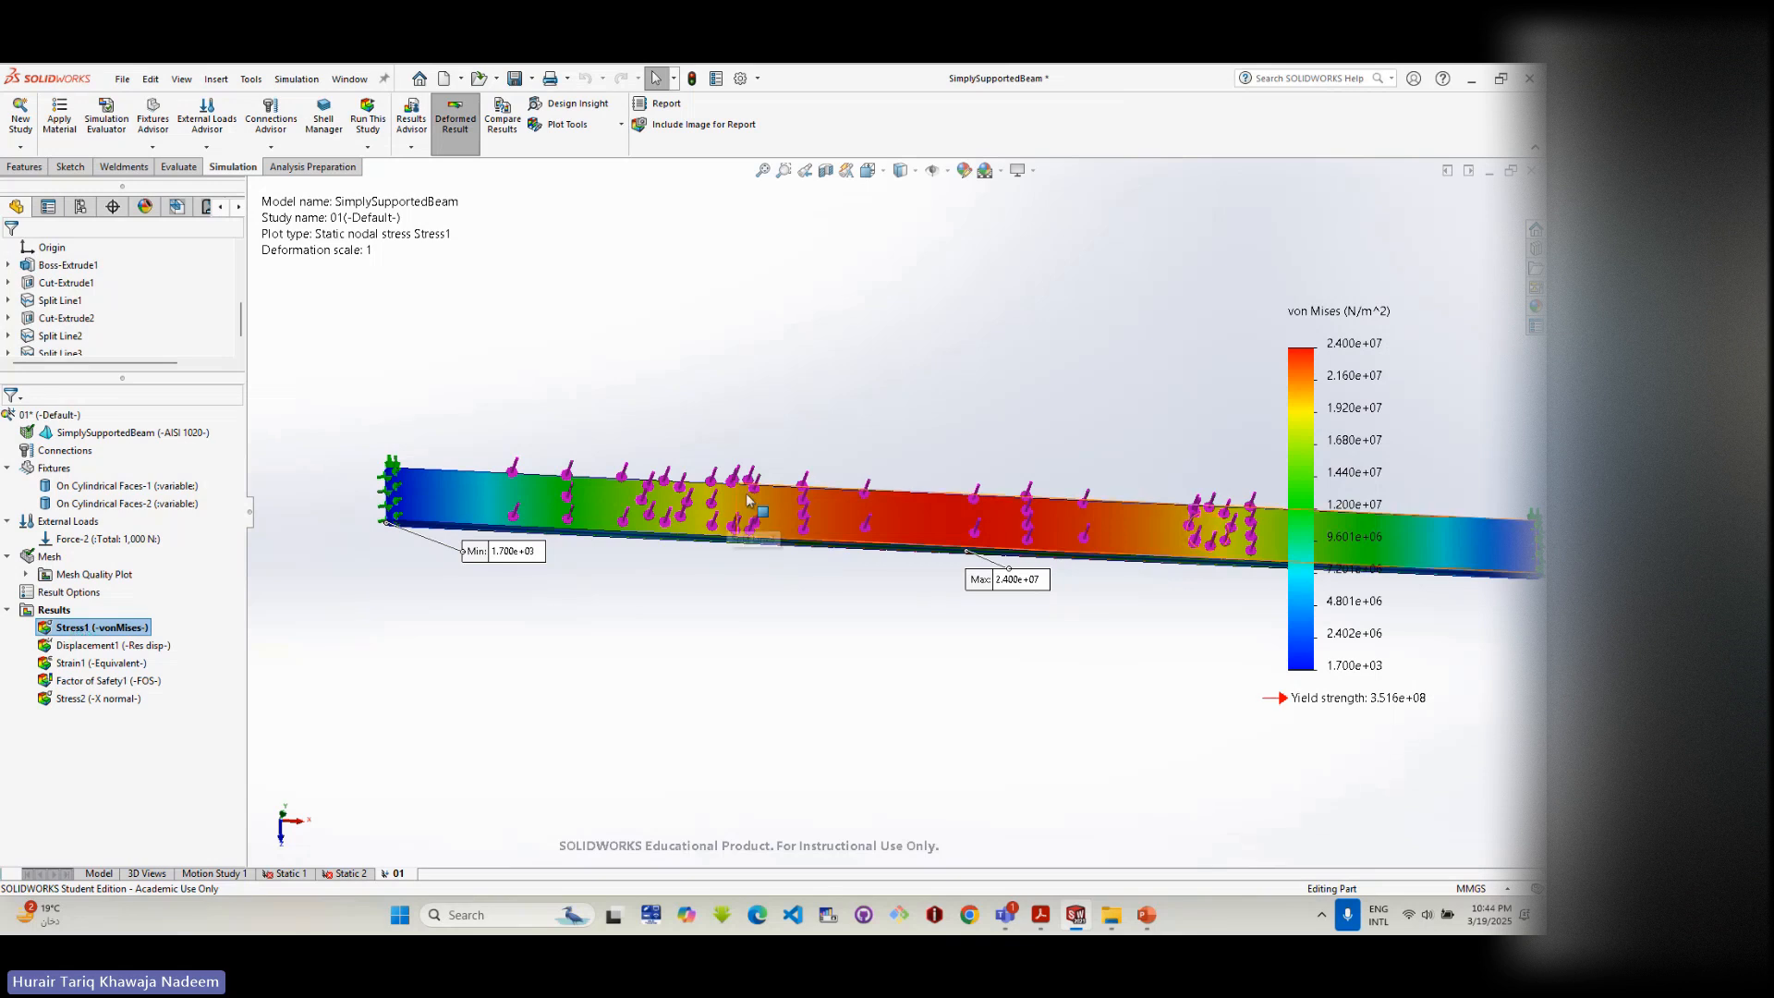
right_click(103, 633)
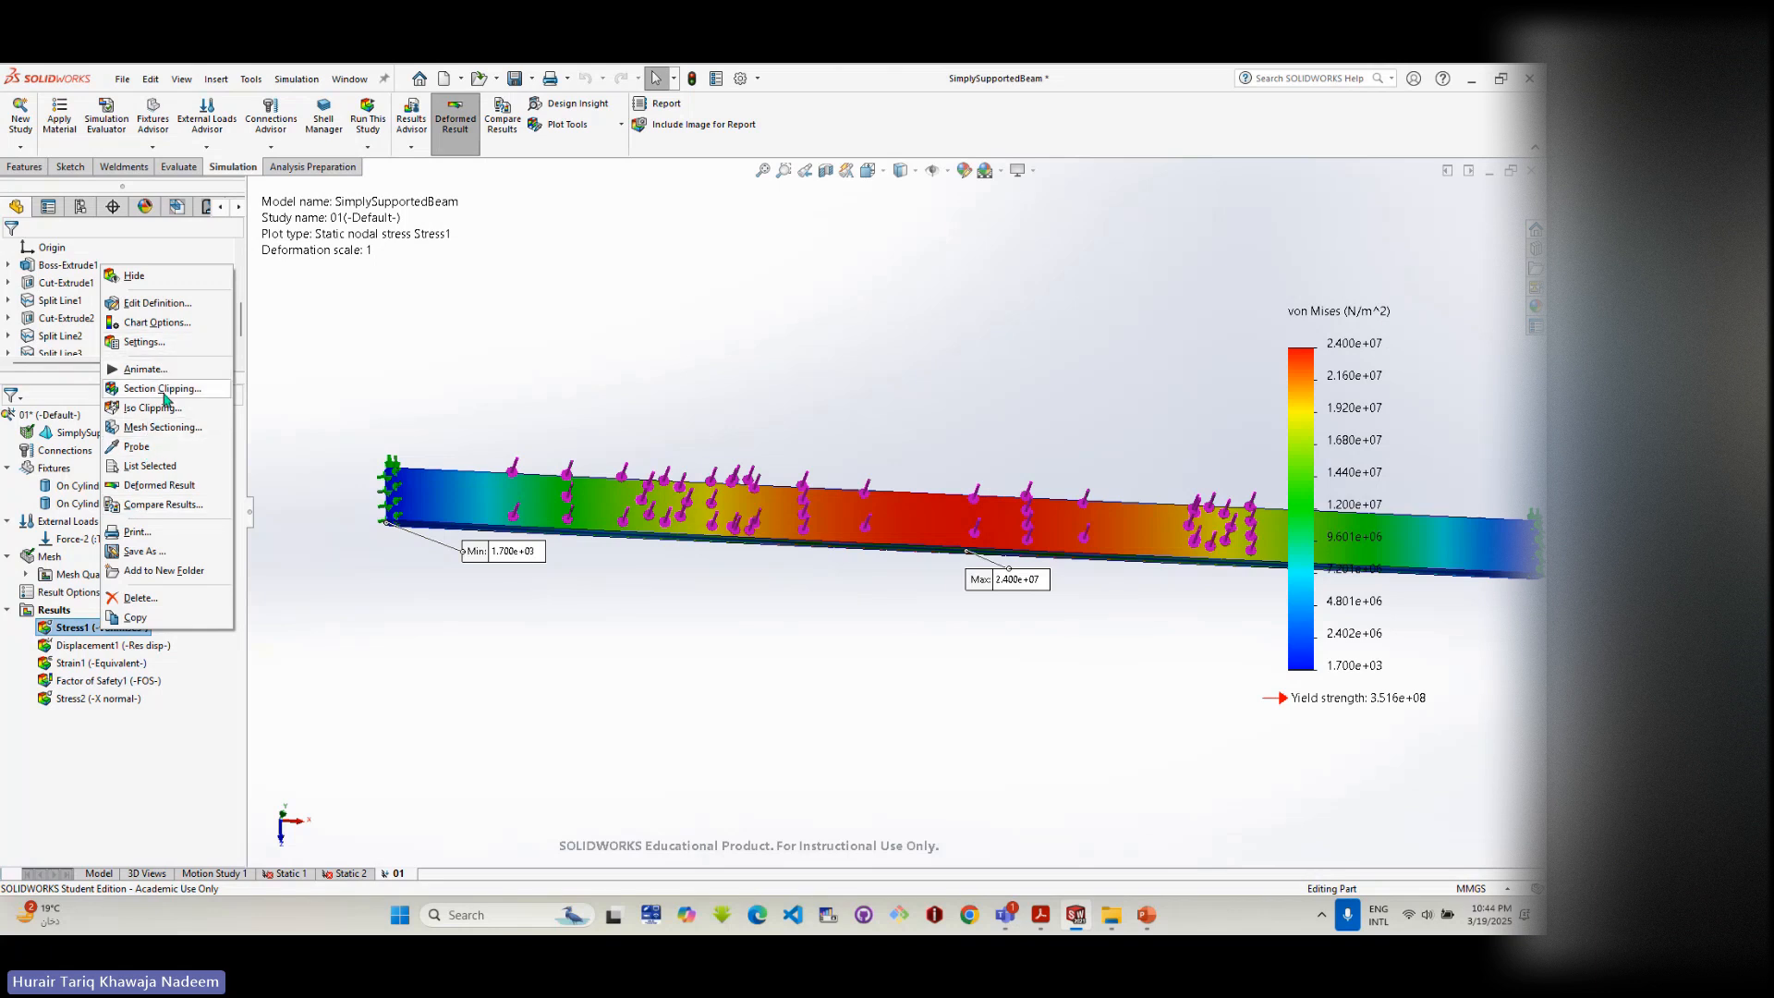
left_click(136, 446)
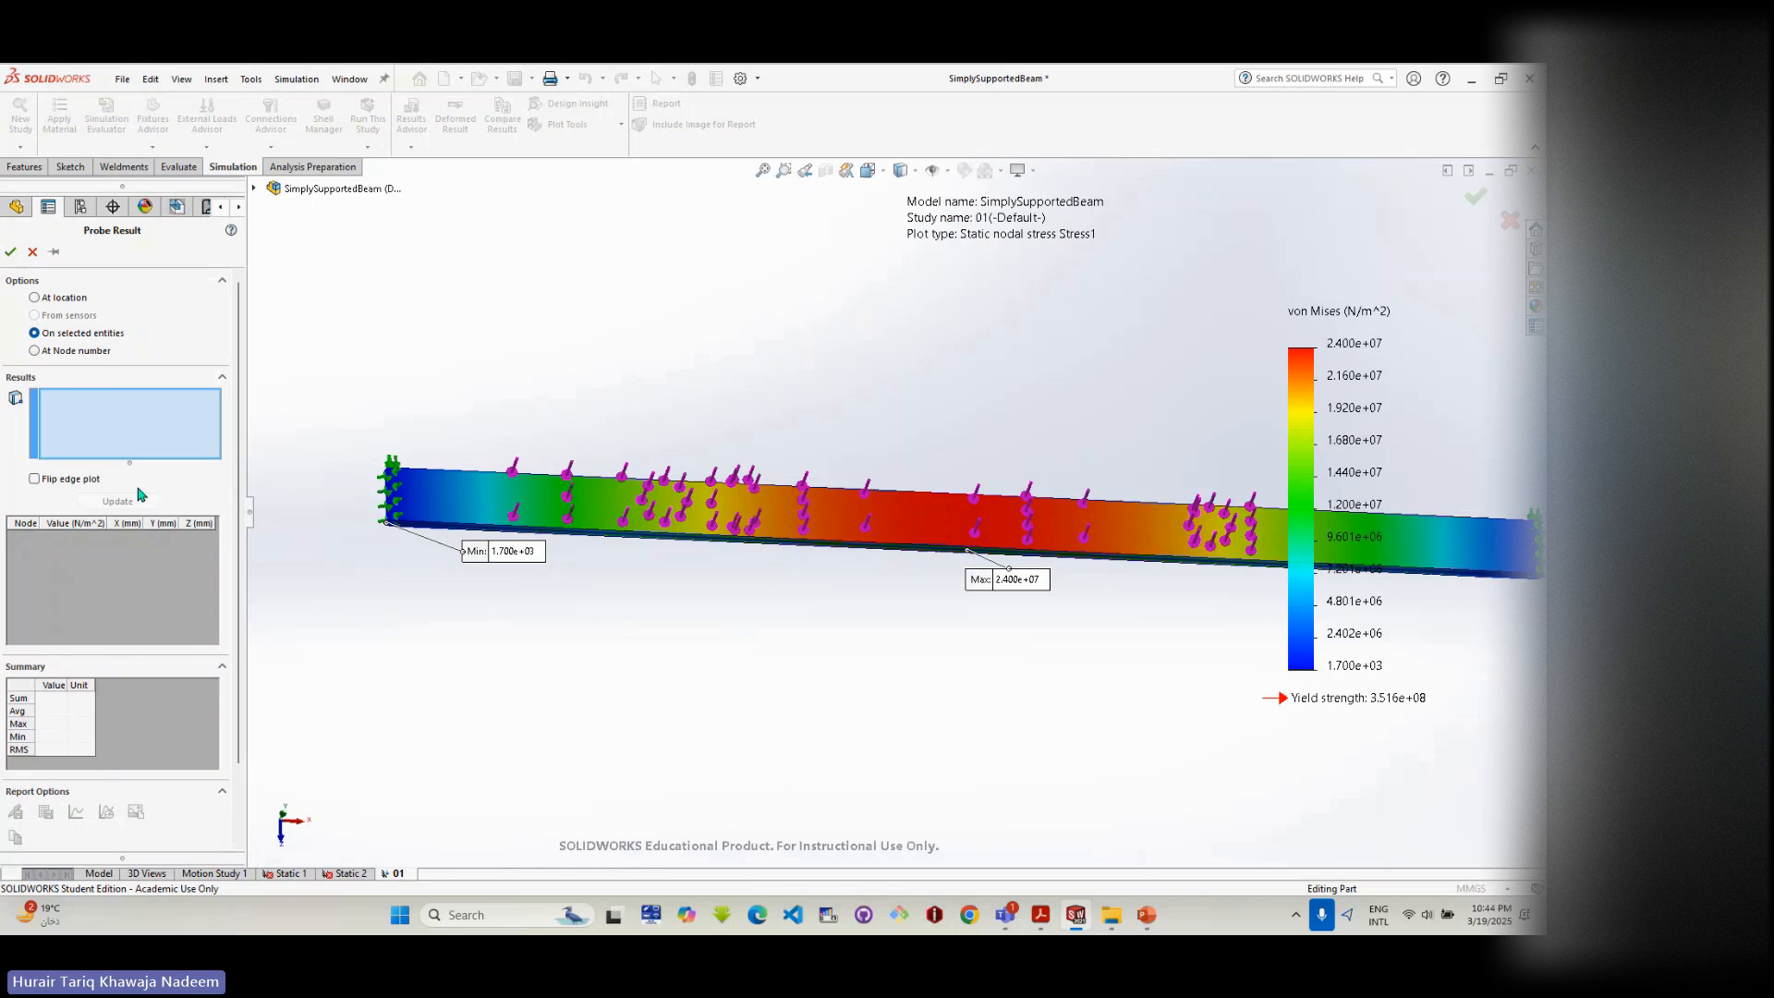
scroll(705, 509, "down", 2)
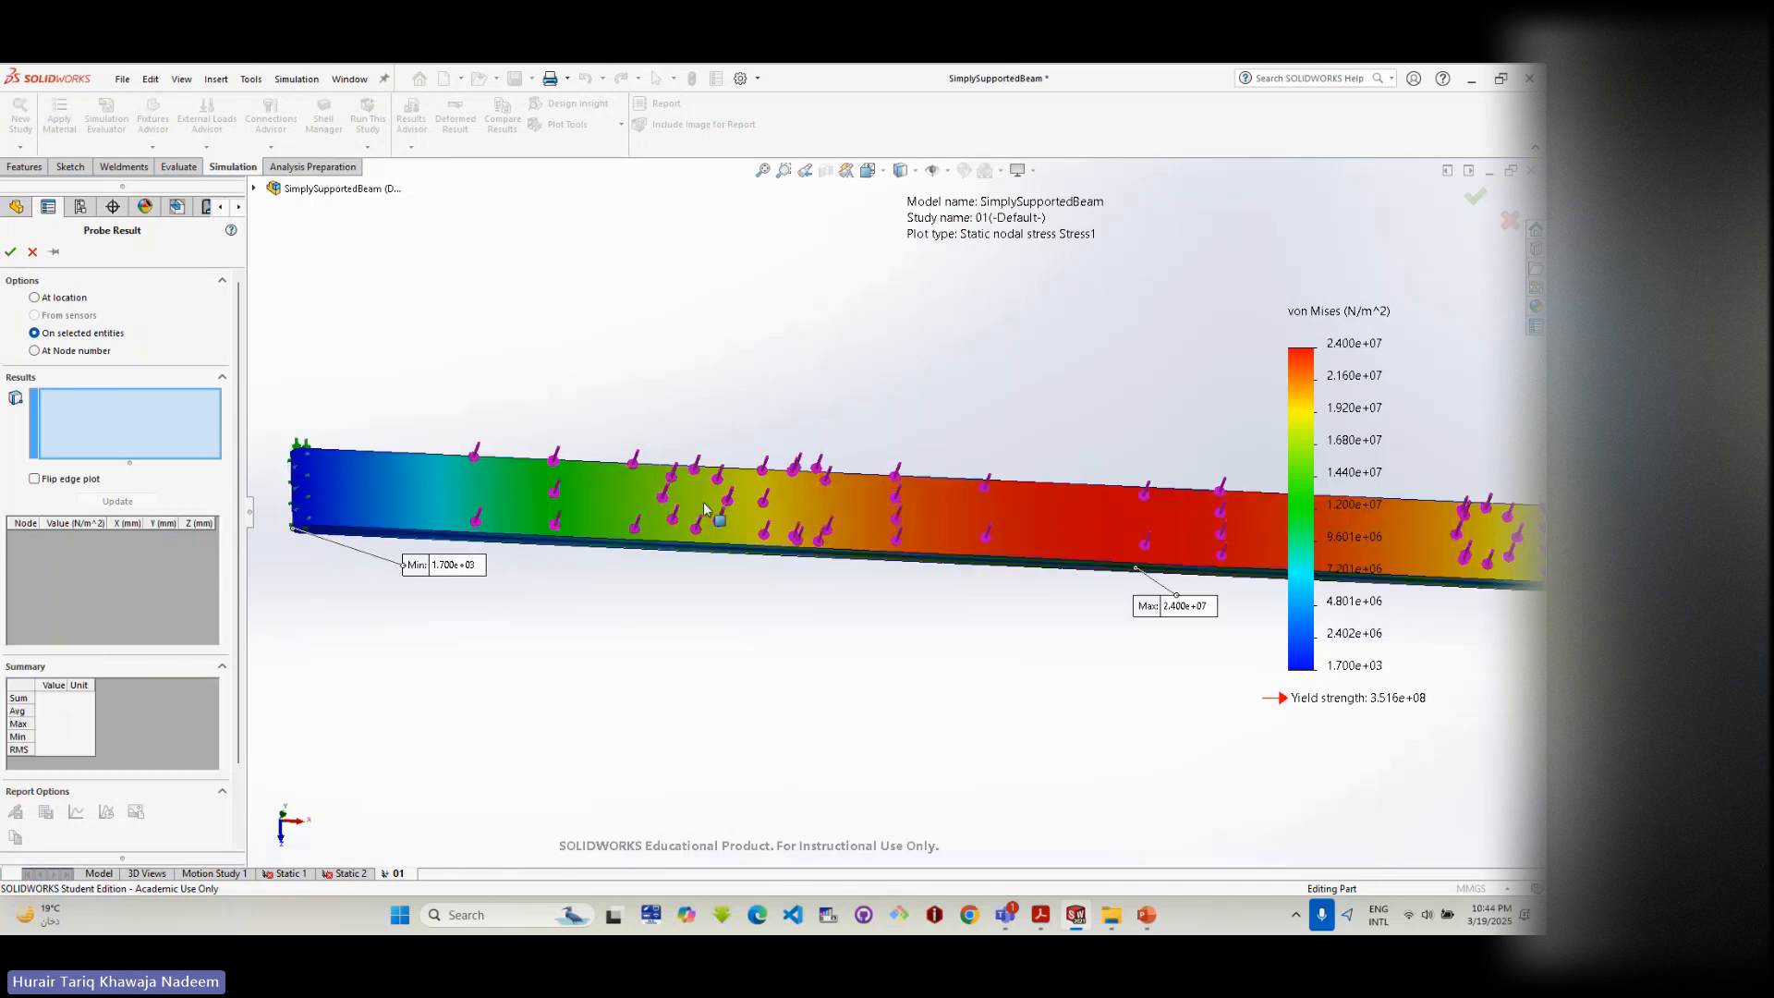
scroll(705, 509, "down", 2)
left_click(867, 519)
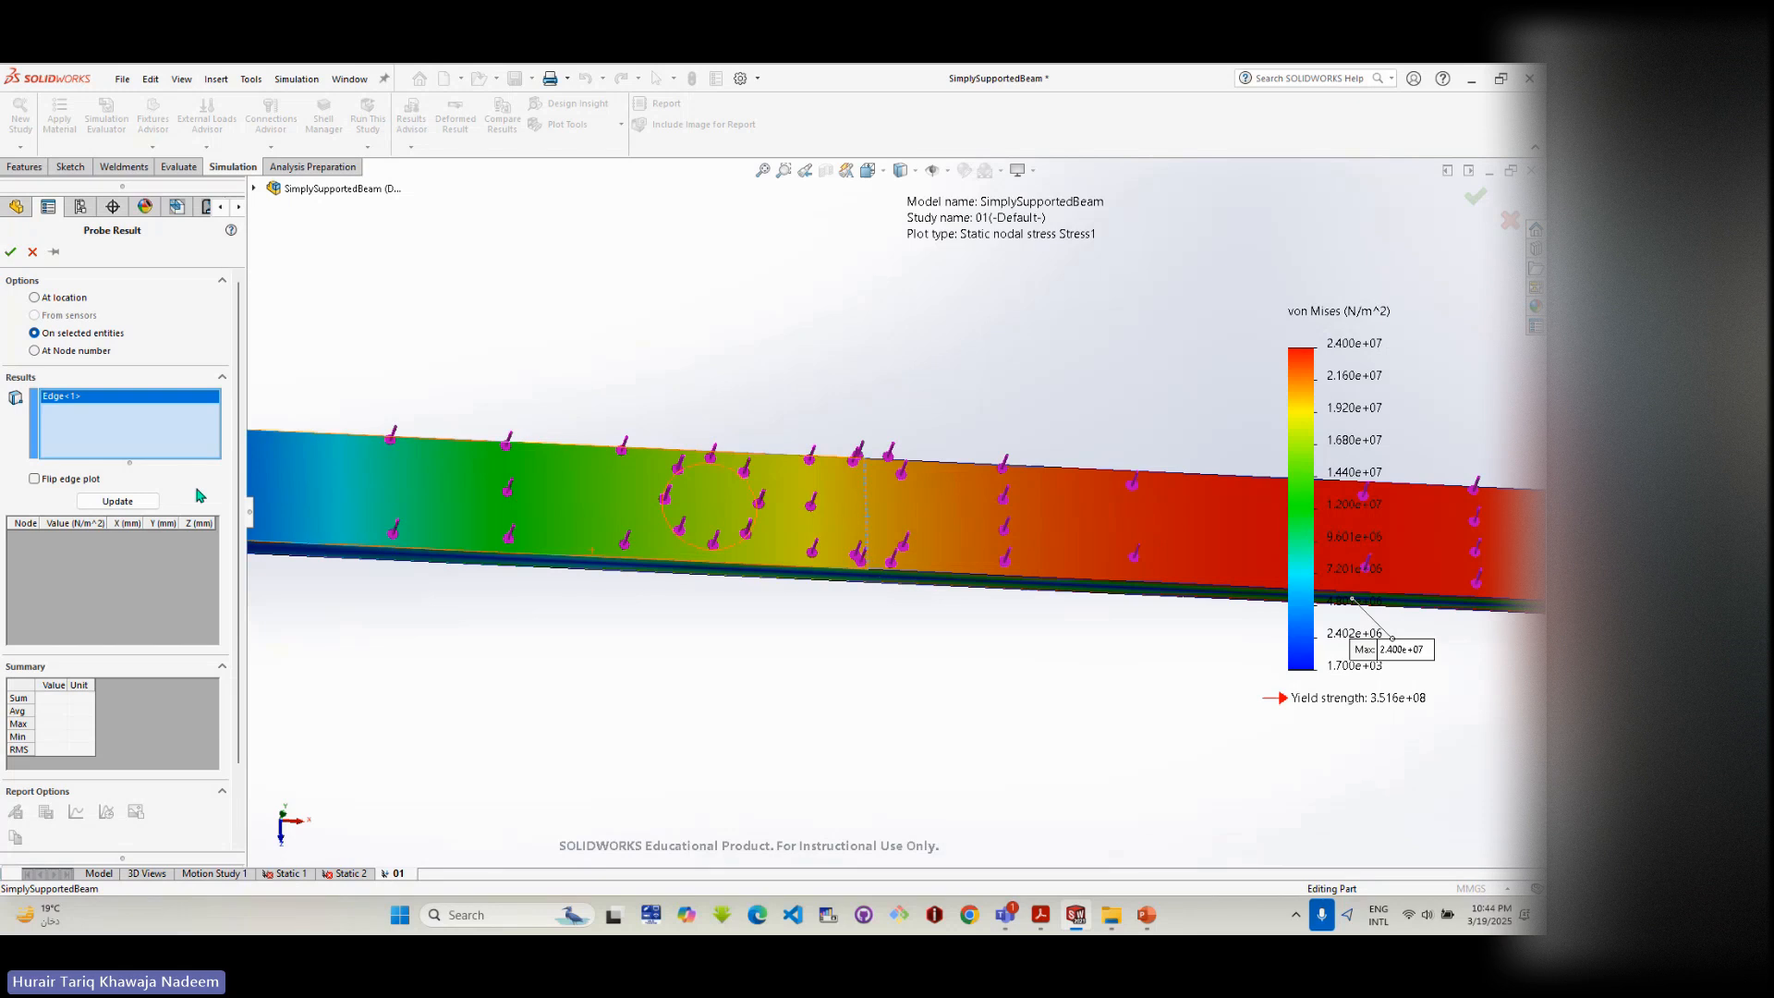
left_click(118, 502)
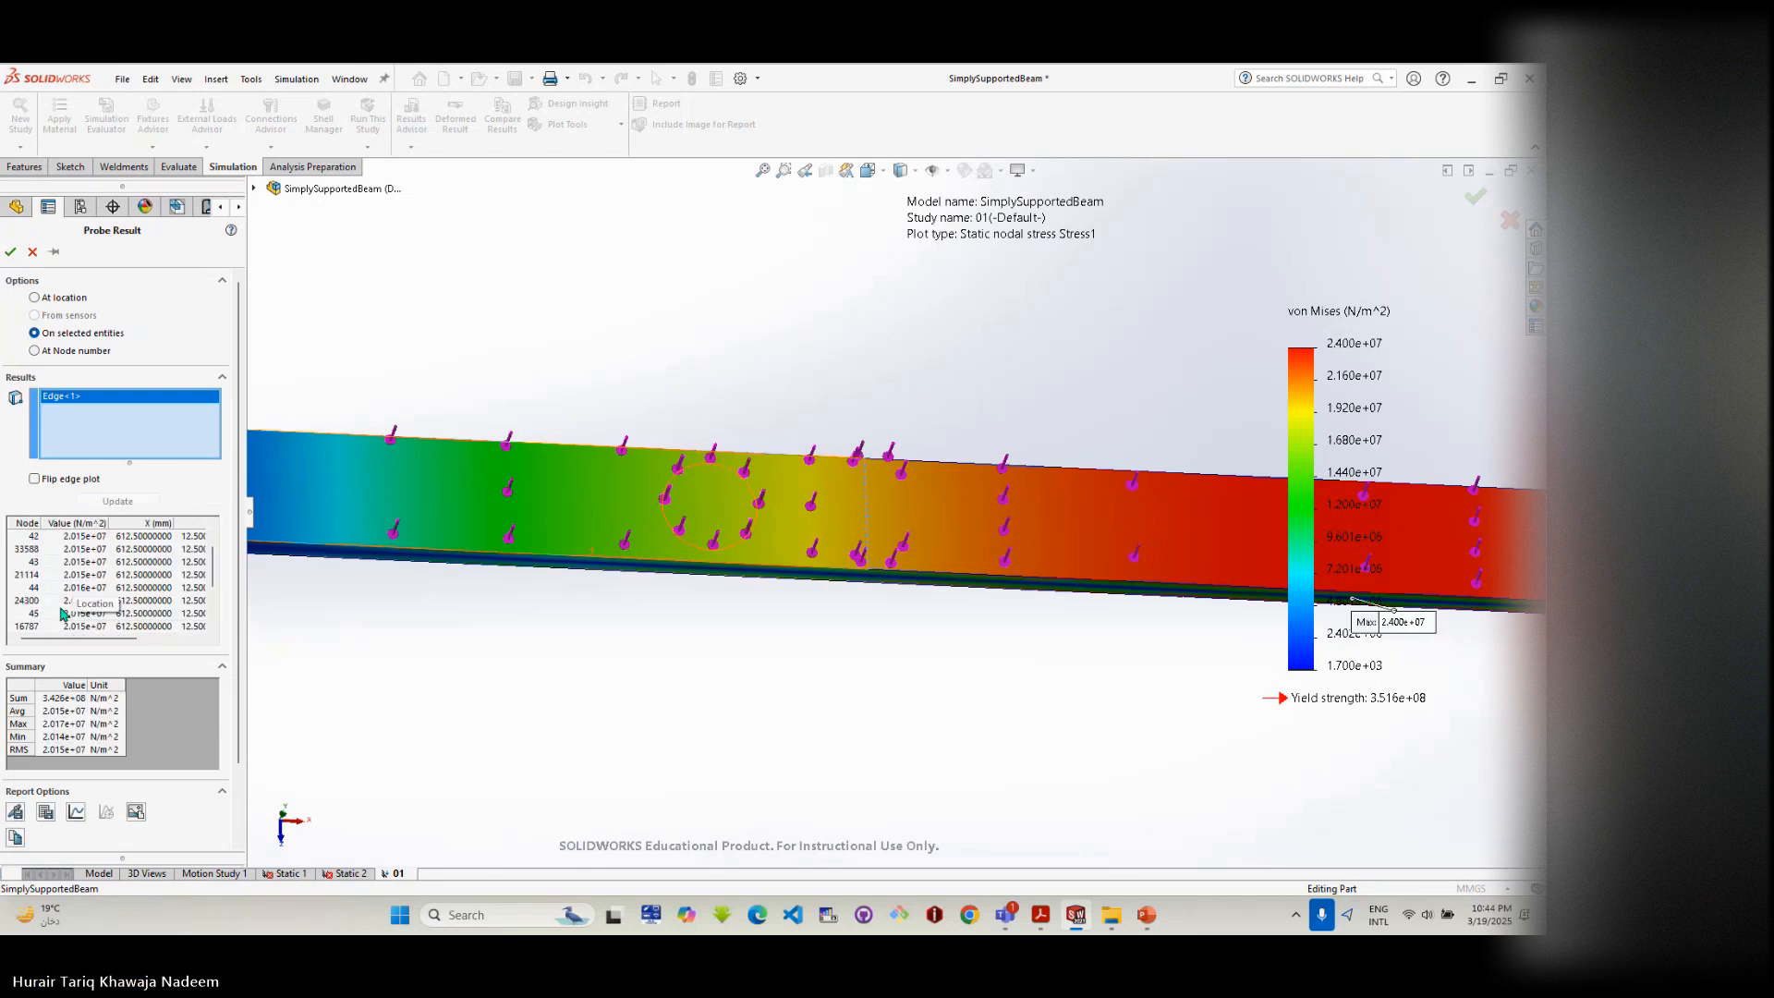
- Examine the probed stress values along the split-line edge, show the callout for node 2, and close the probe
mouse_move(111, 638)
left_mouse_down()
mouse_move(173, 638)
mouse_move(79, 639)
left_mouse_up()
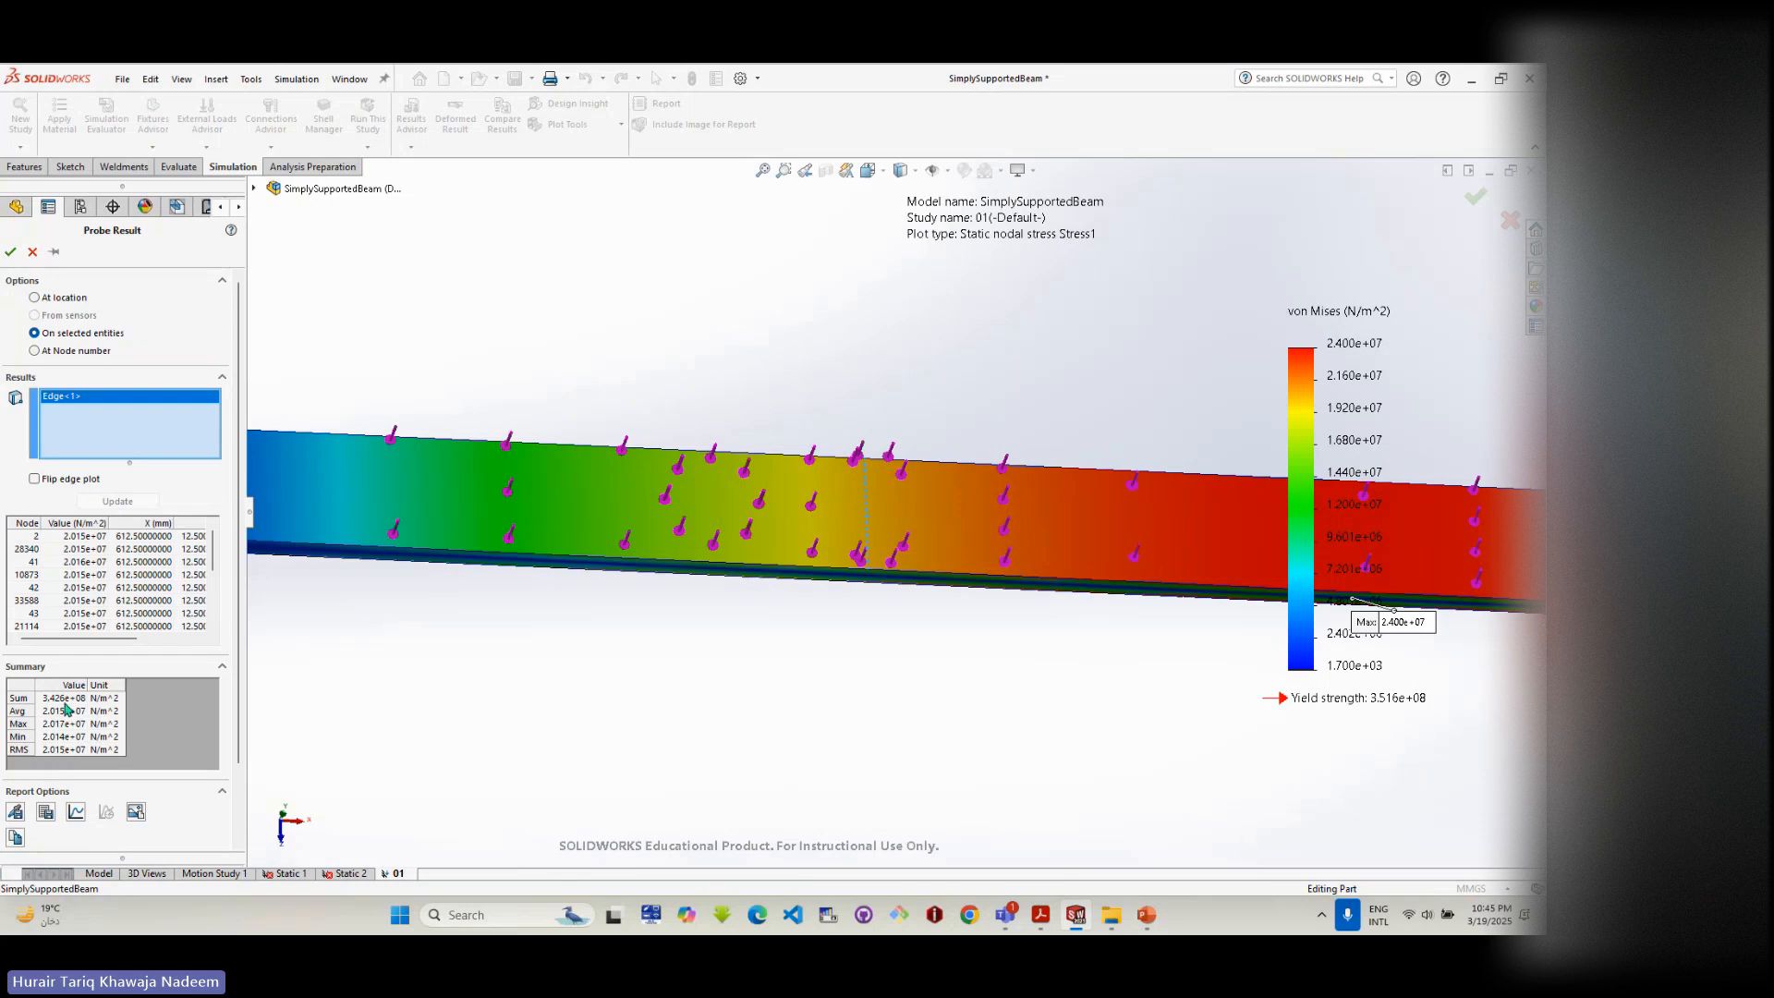
left_click(34, 537)
scroll(37, 549, "down", 1)
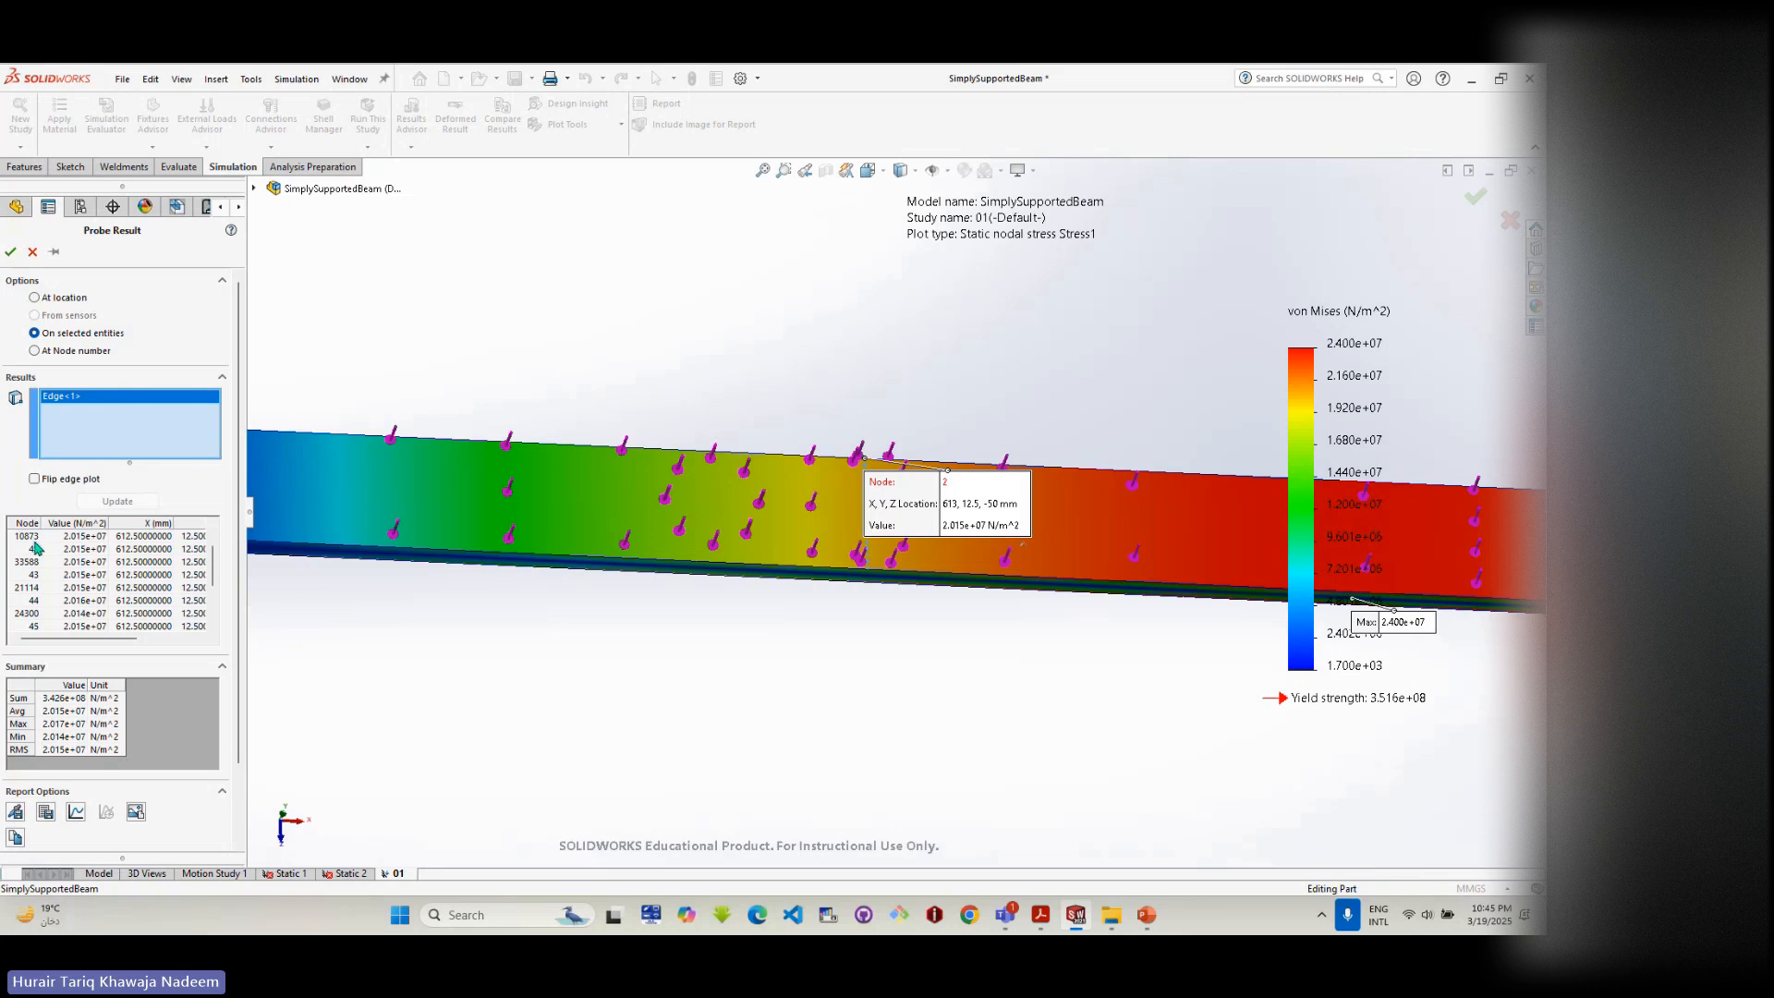
scroll(37, 599, "down", 3)
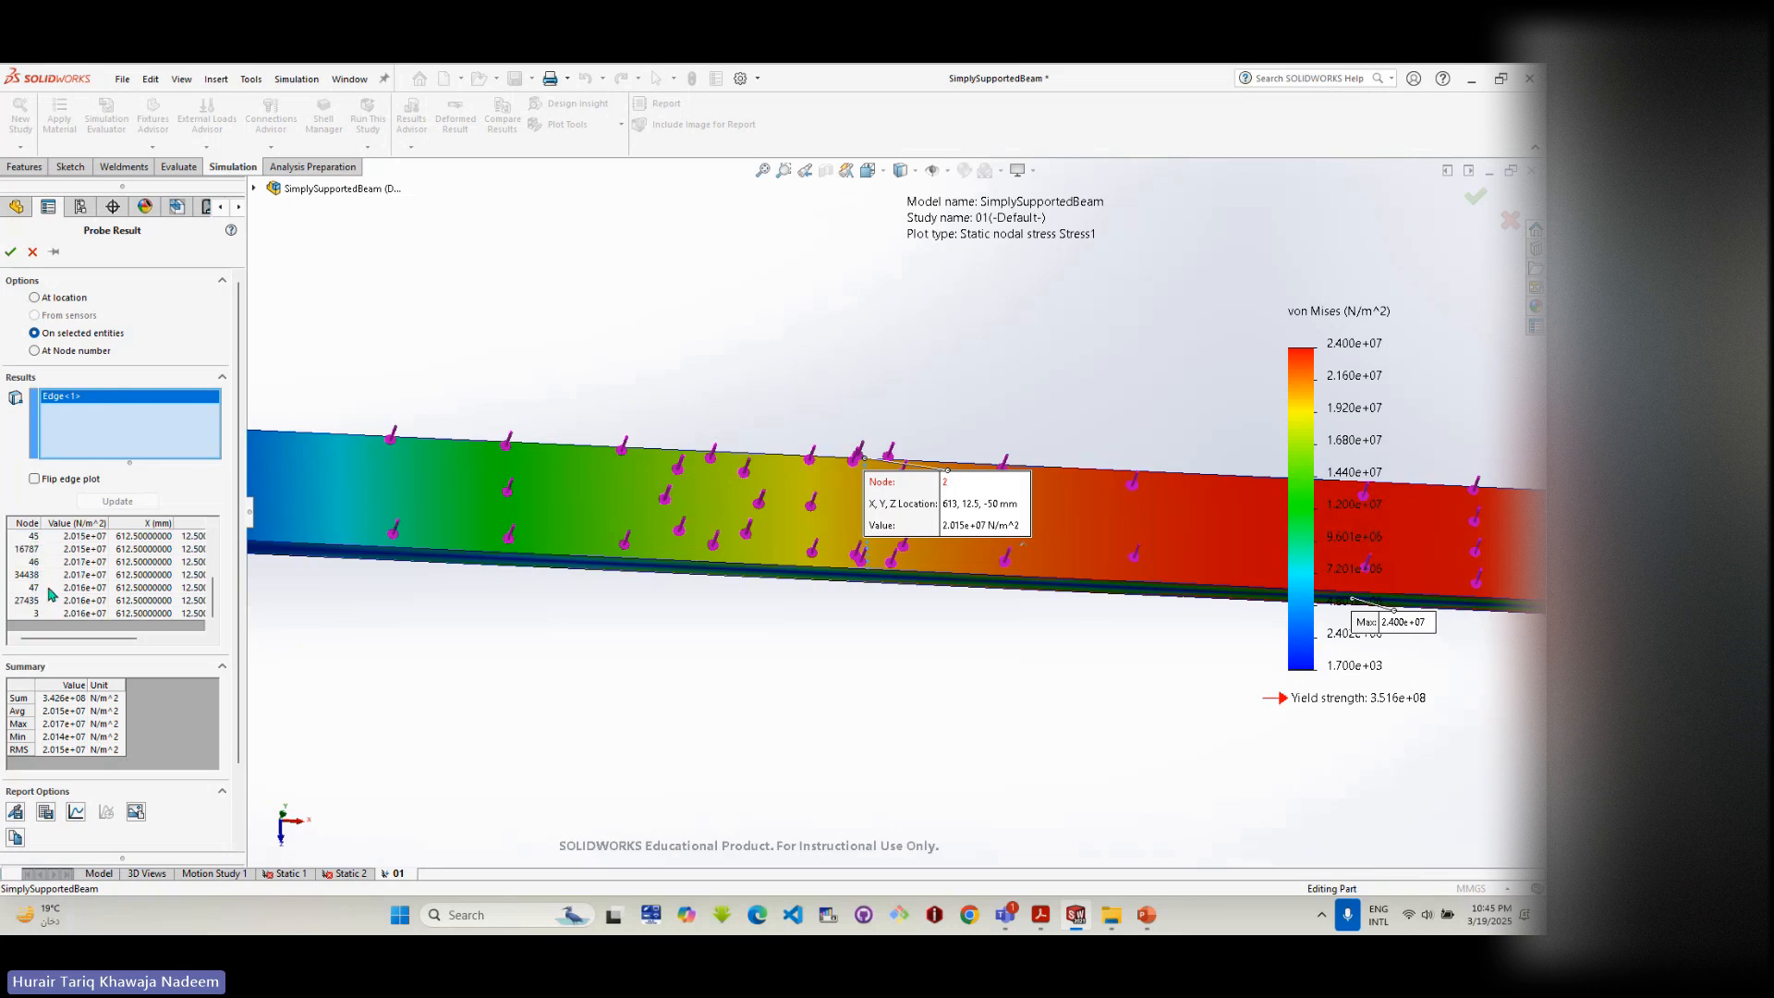
left_click(32, 253)
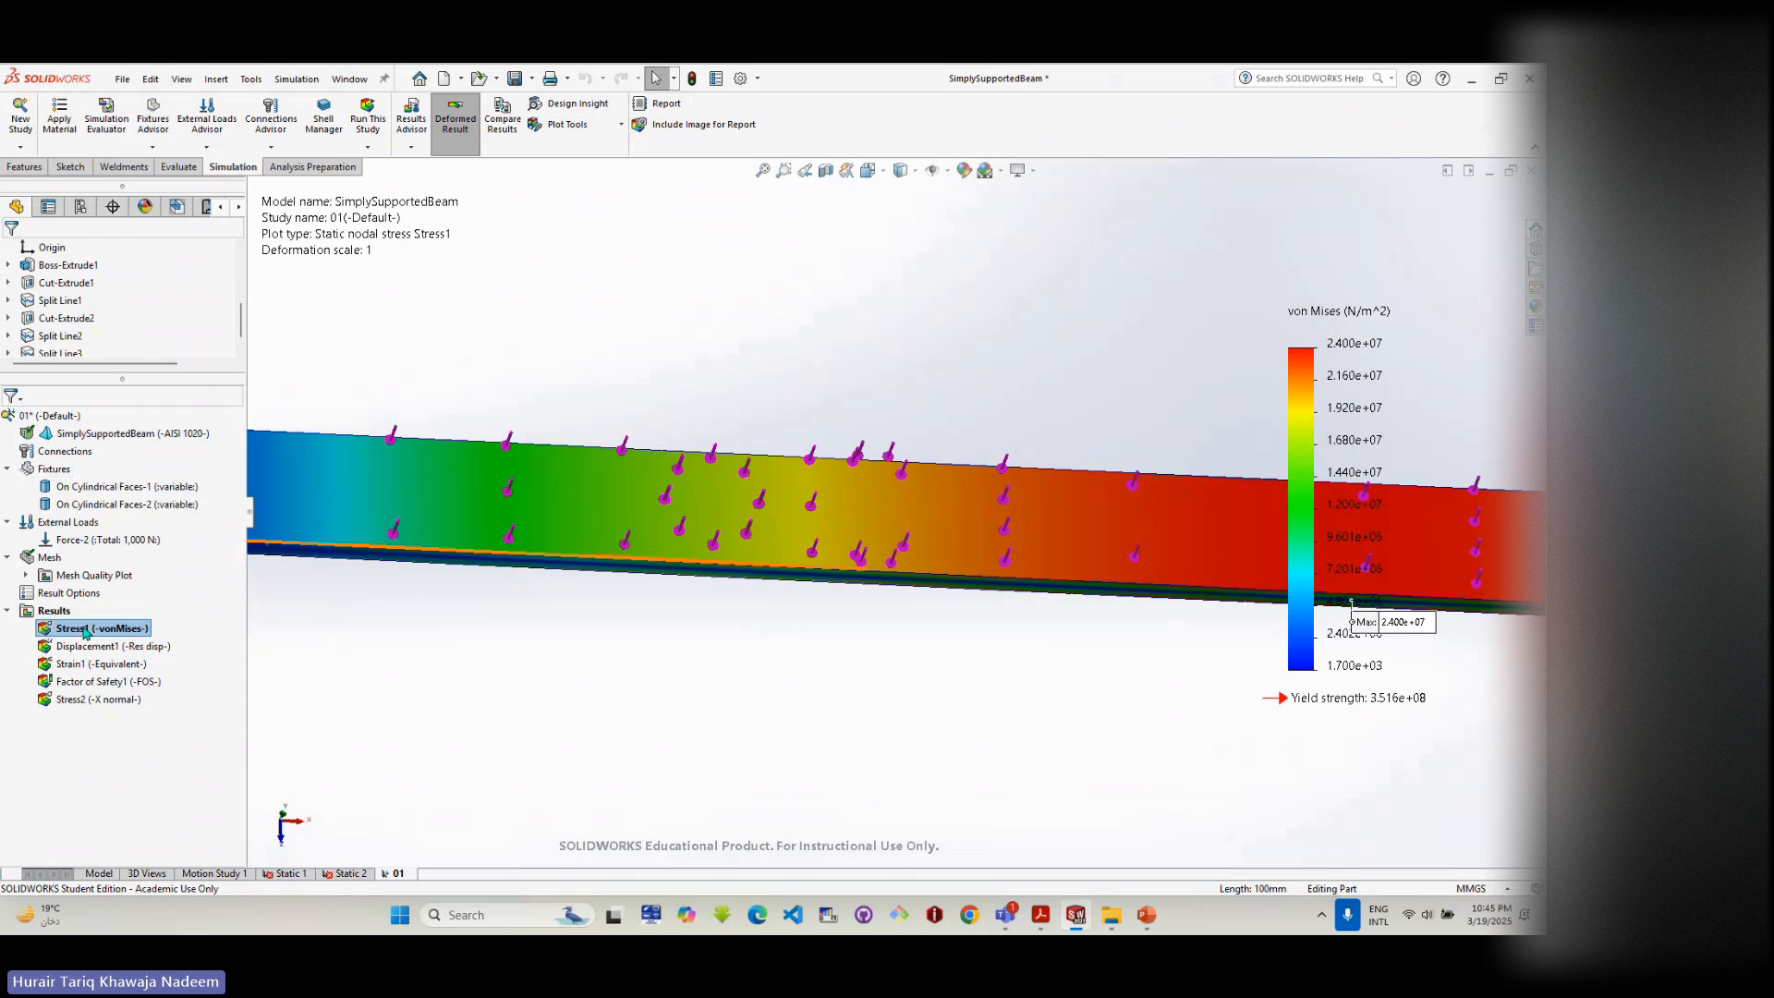
- Display the Quality1 mesh plot and examine the element layout around the transverse split line on the beam's top face
right_click(78, 573)
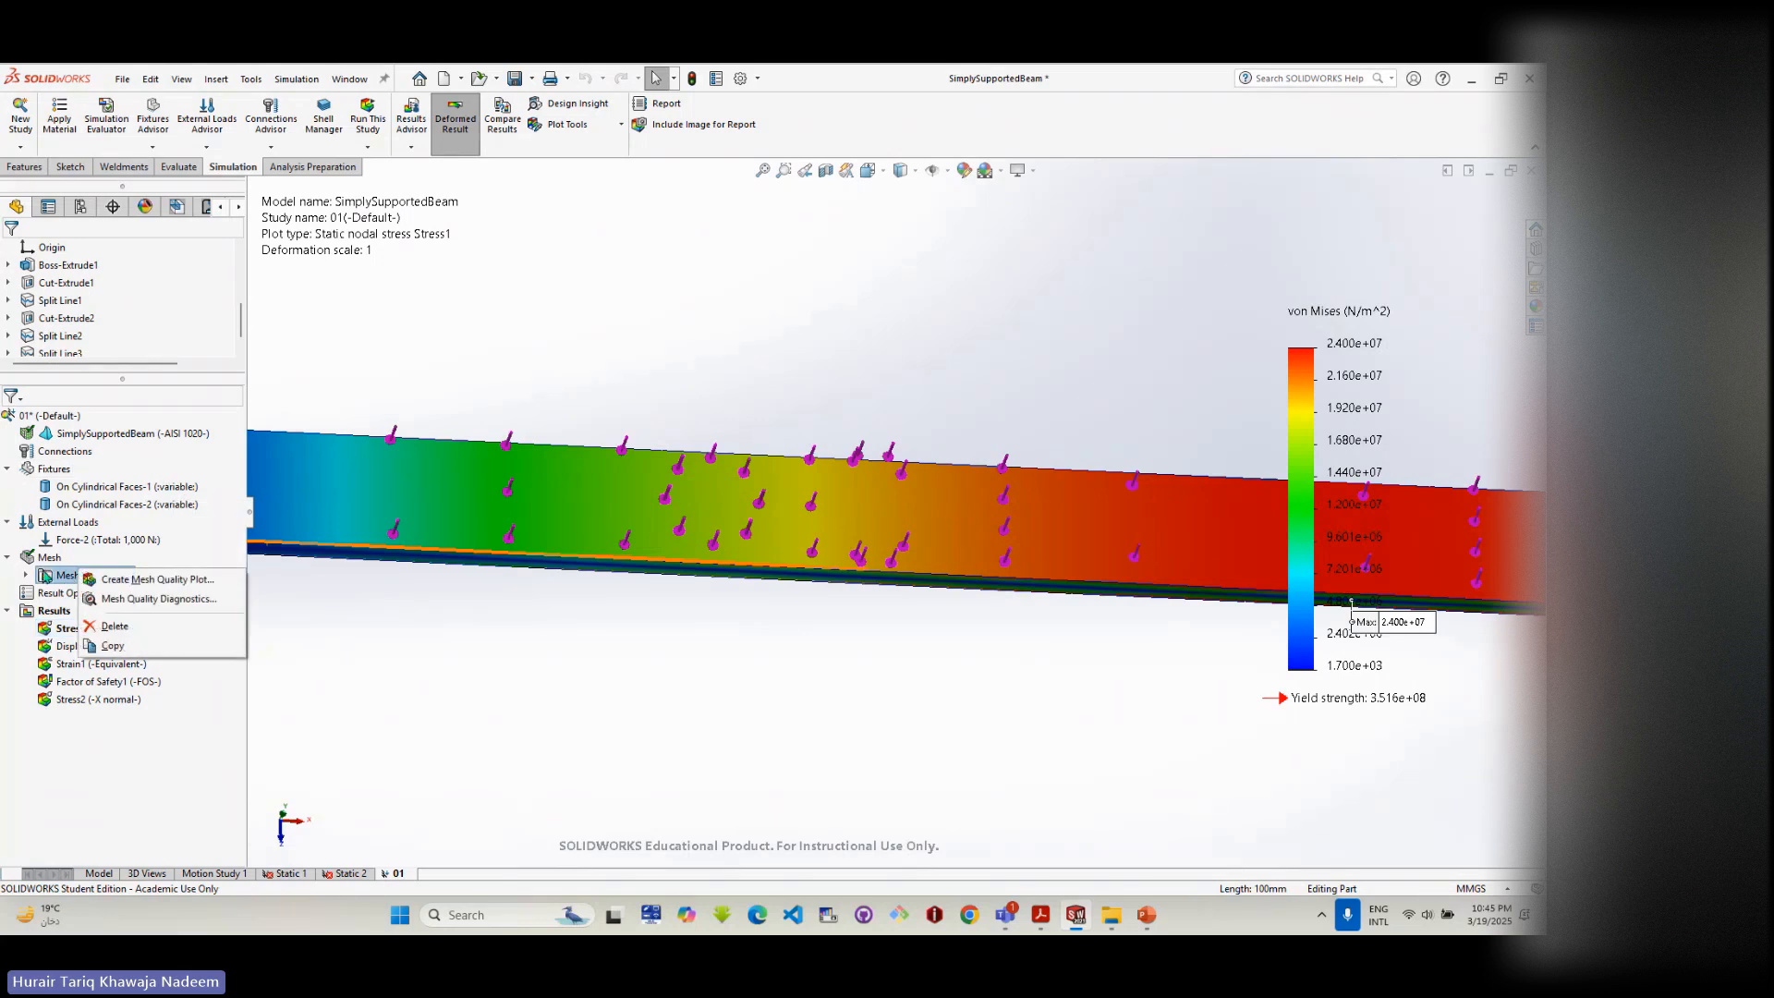
left_click(9, 558)
right_click(46, 558)
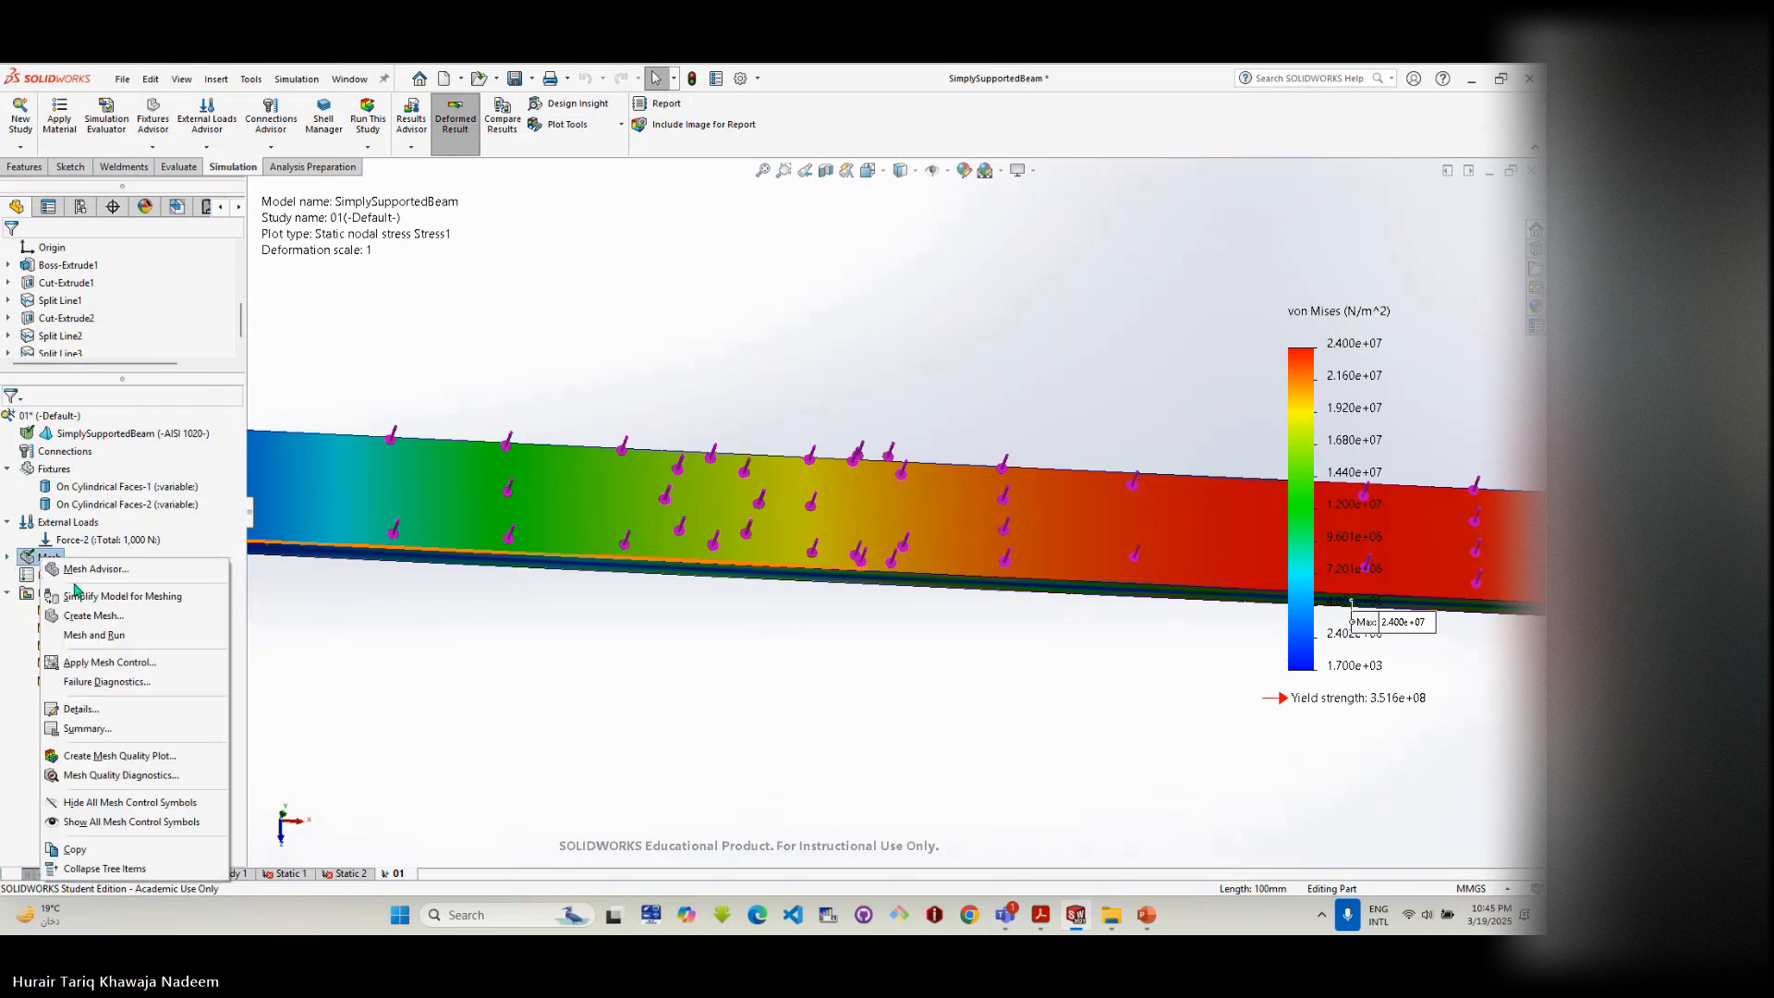
left_click(9, 558)
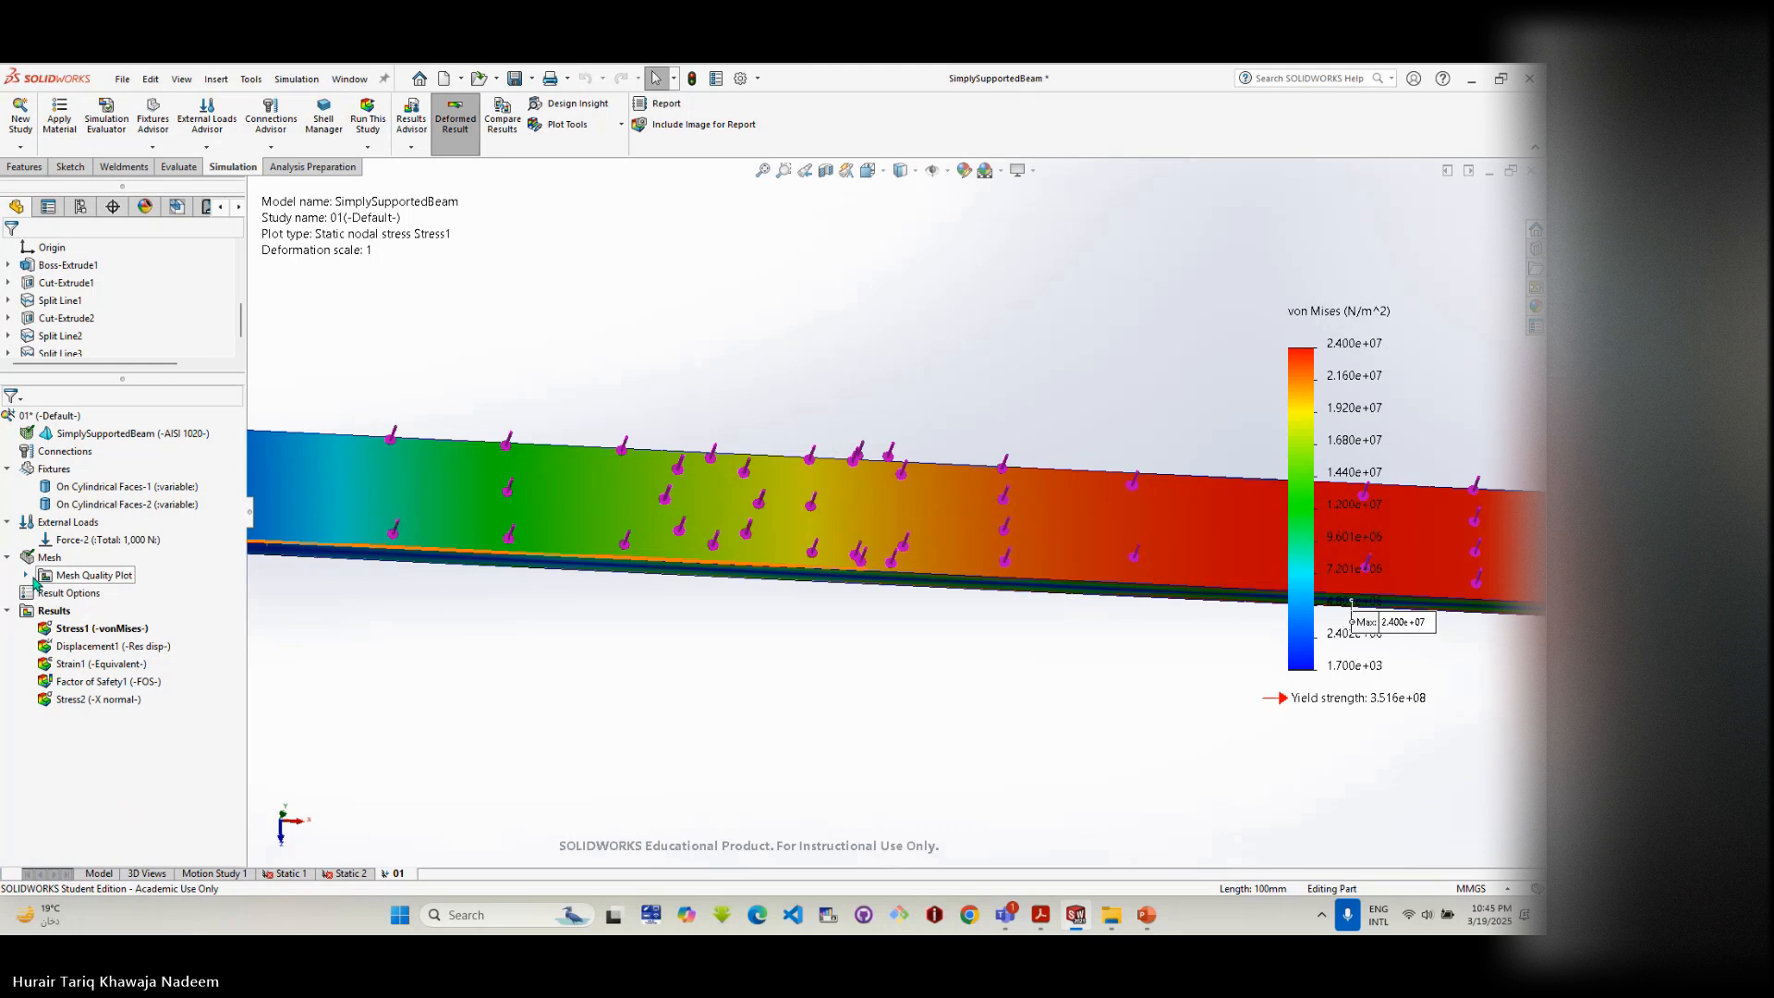
left_click(26, 575)
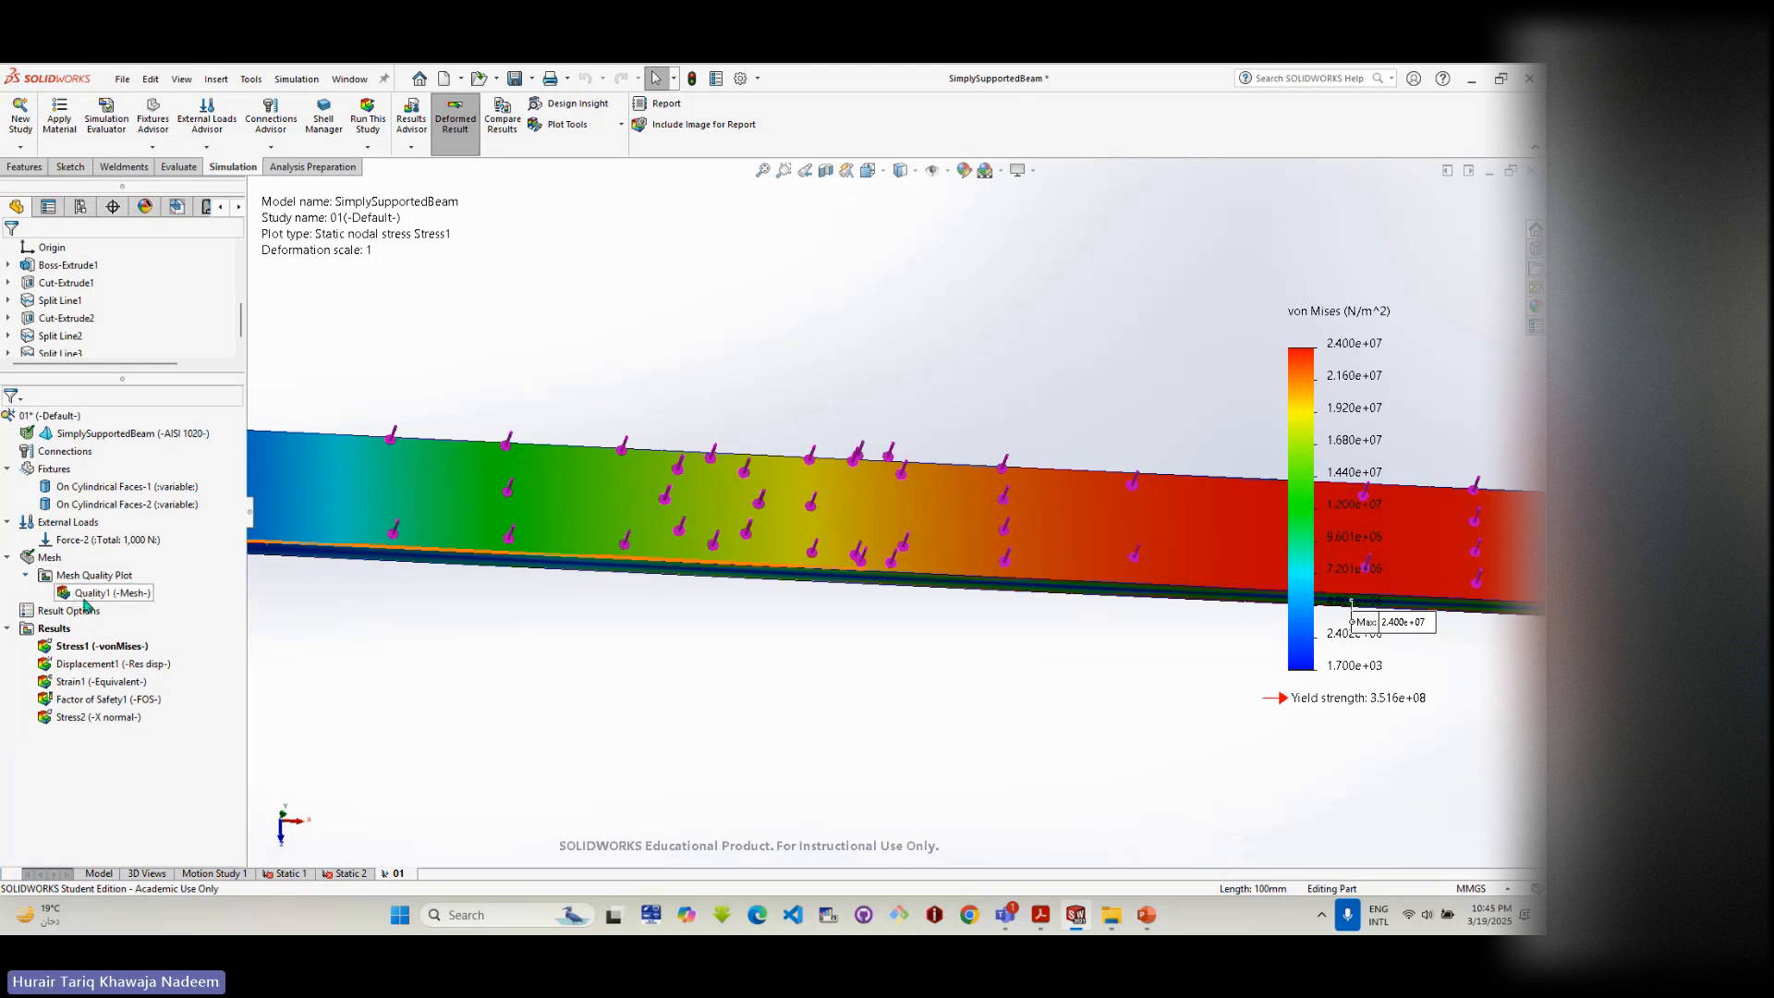
double_click(87, 594)
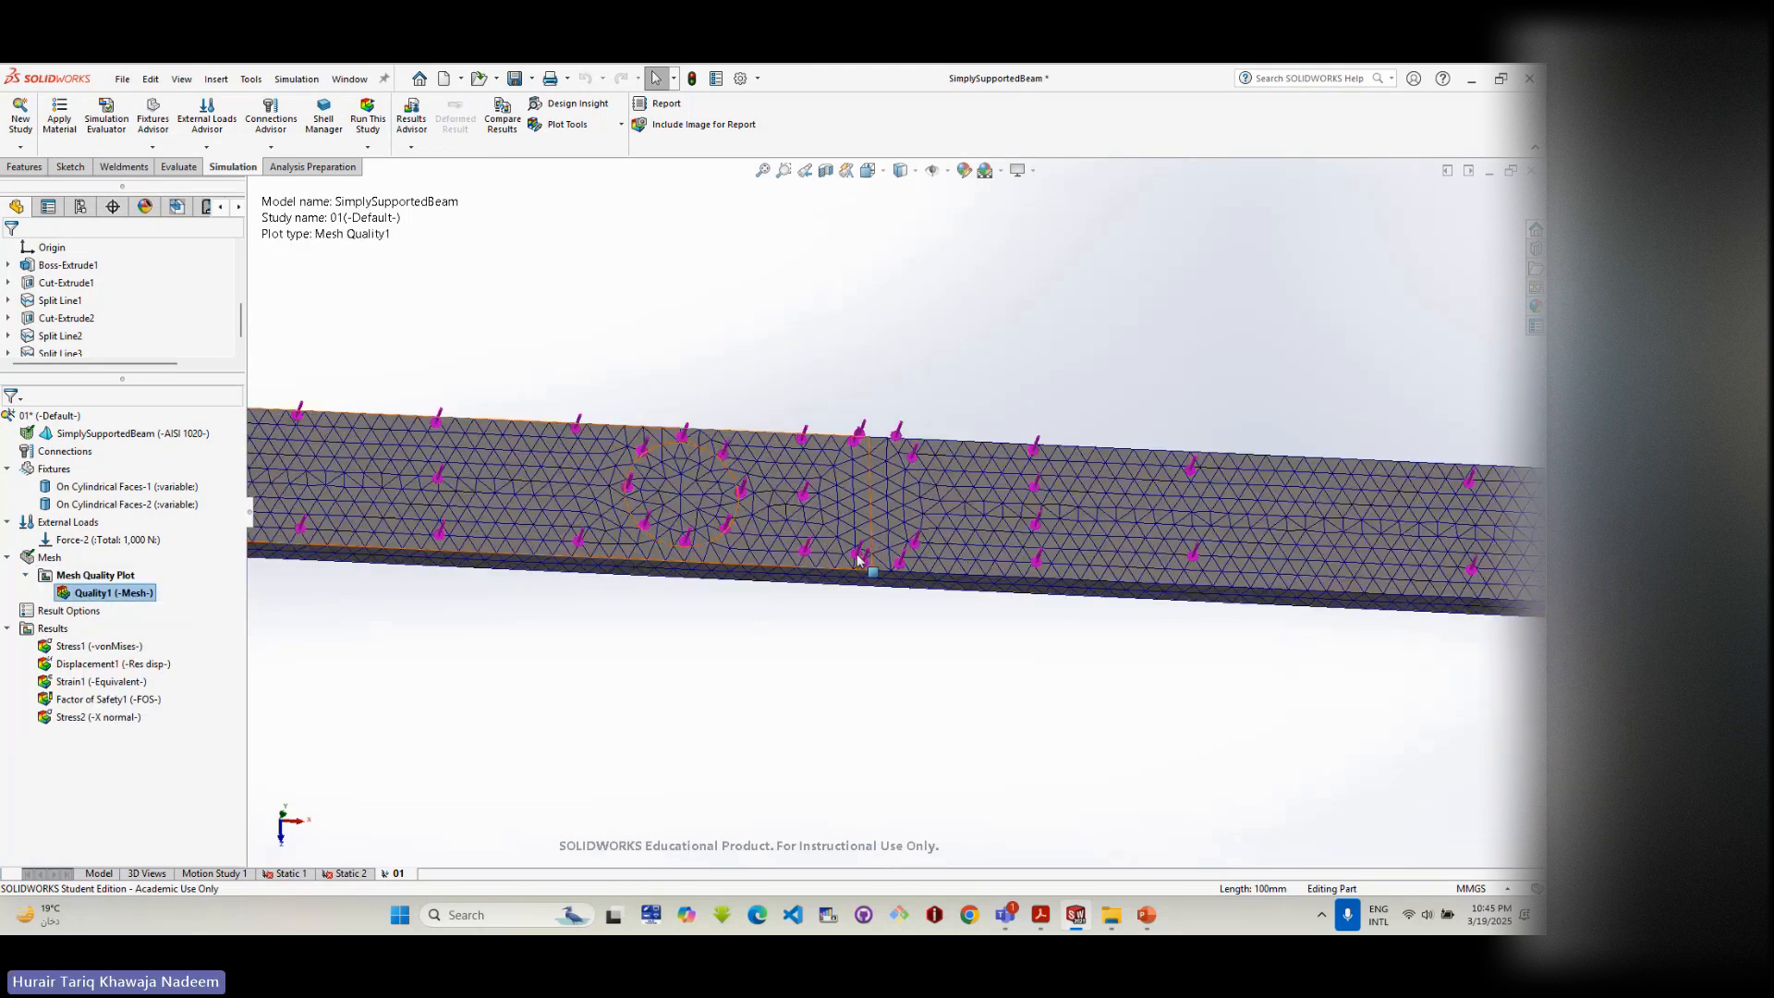
middle_click_drag(857, 560, 705, 566)
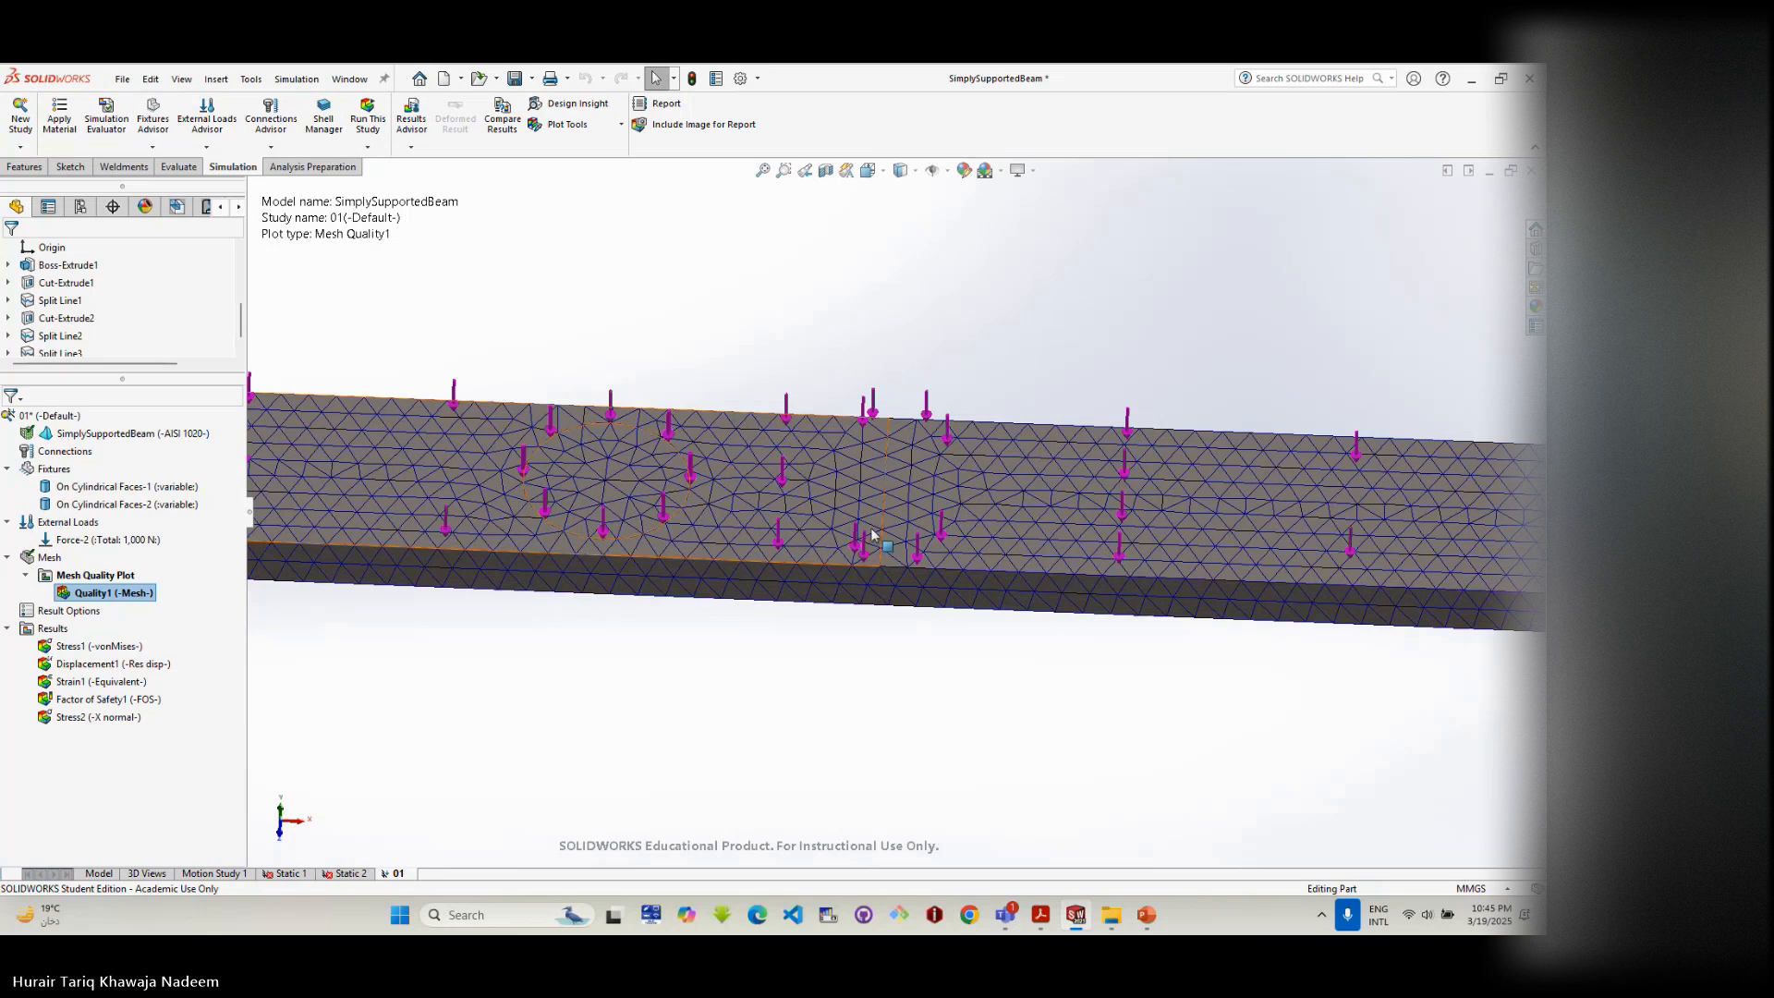
middle_click_drag(882, 538, 879, 591)
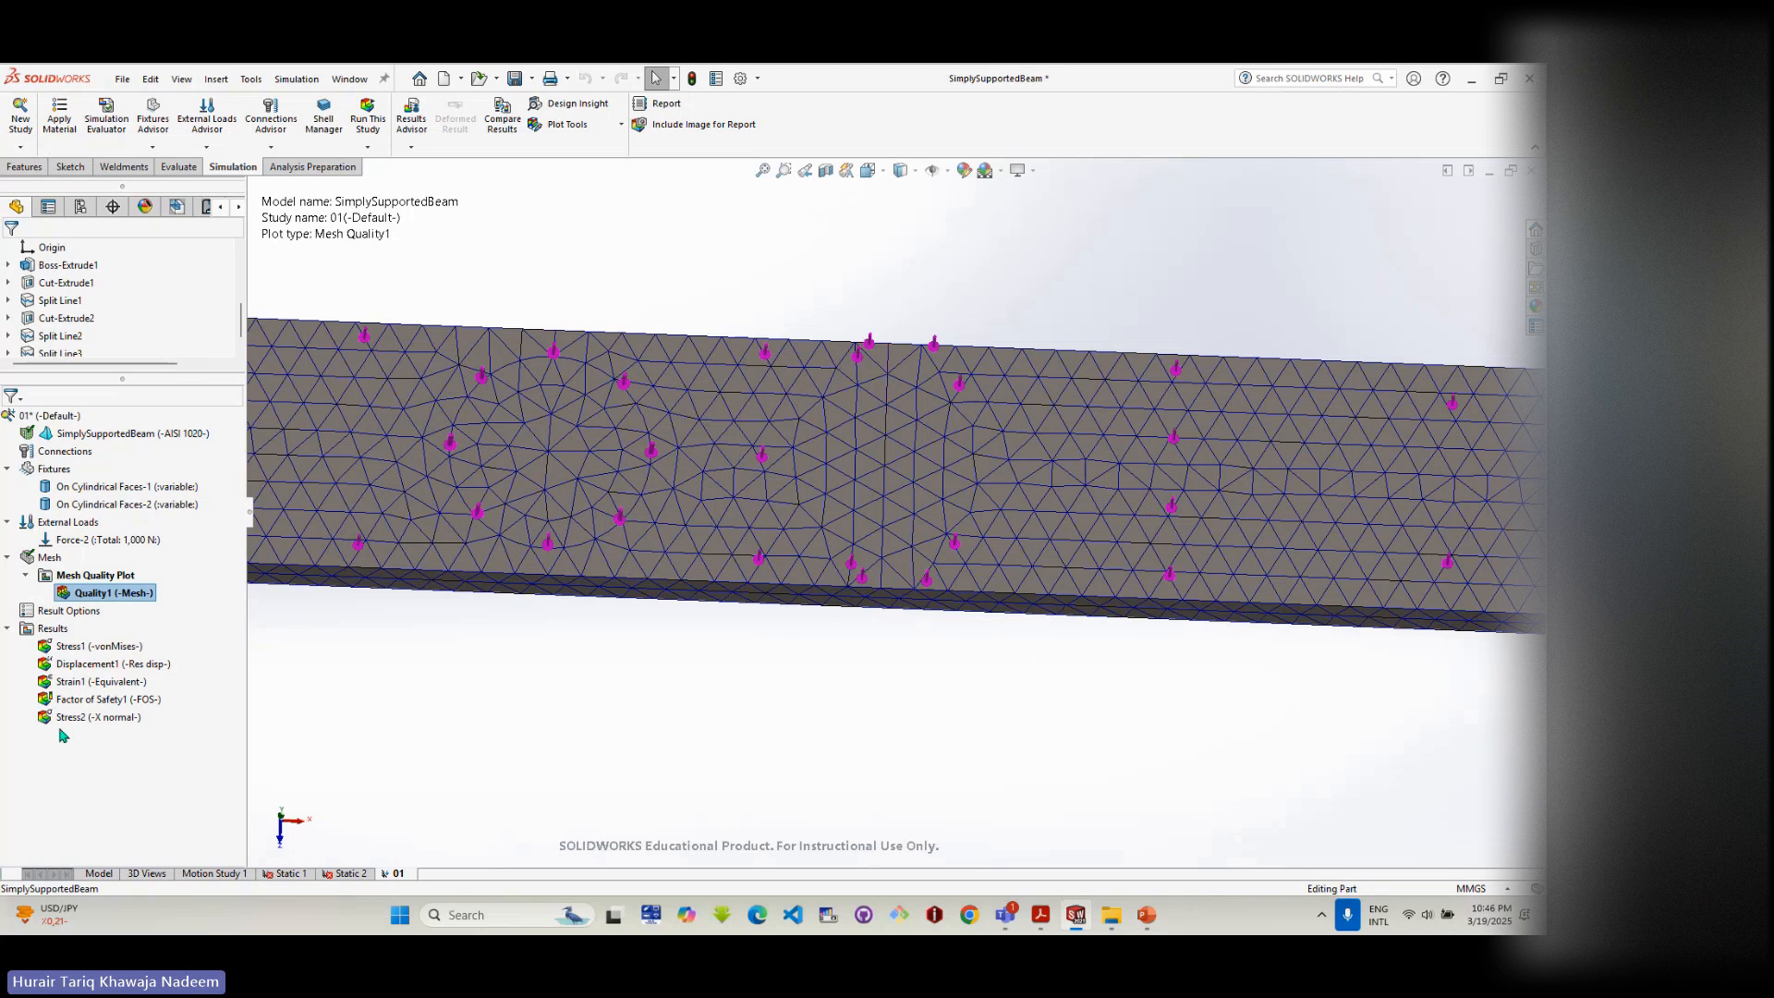
- Show the Stress1 von Mises plot and list its nodal values along the transverse split-line edge on the top face
right_click(62, 647)
left_click(188, 652)
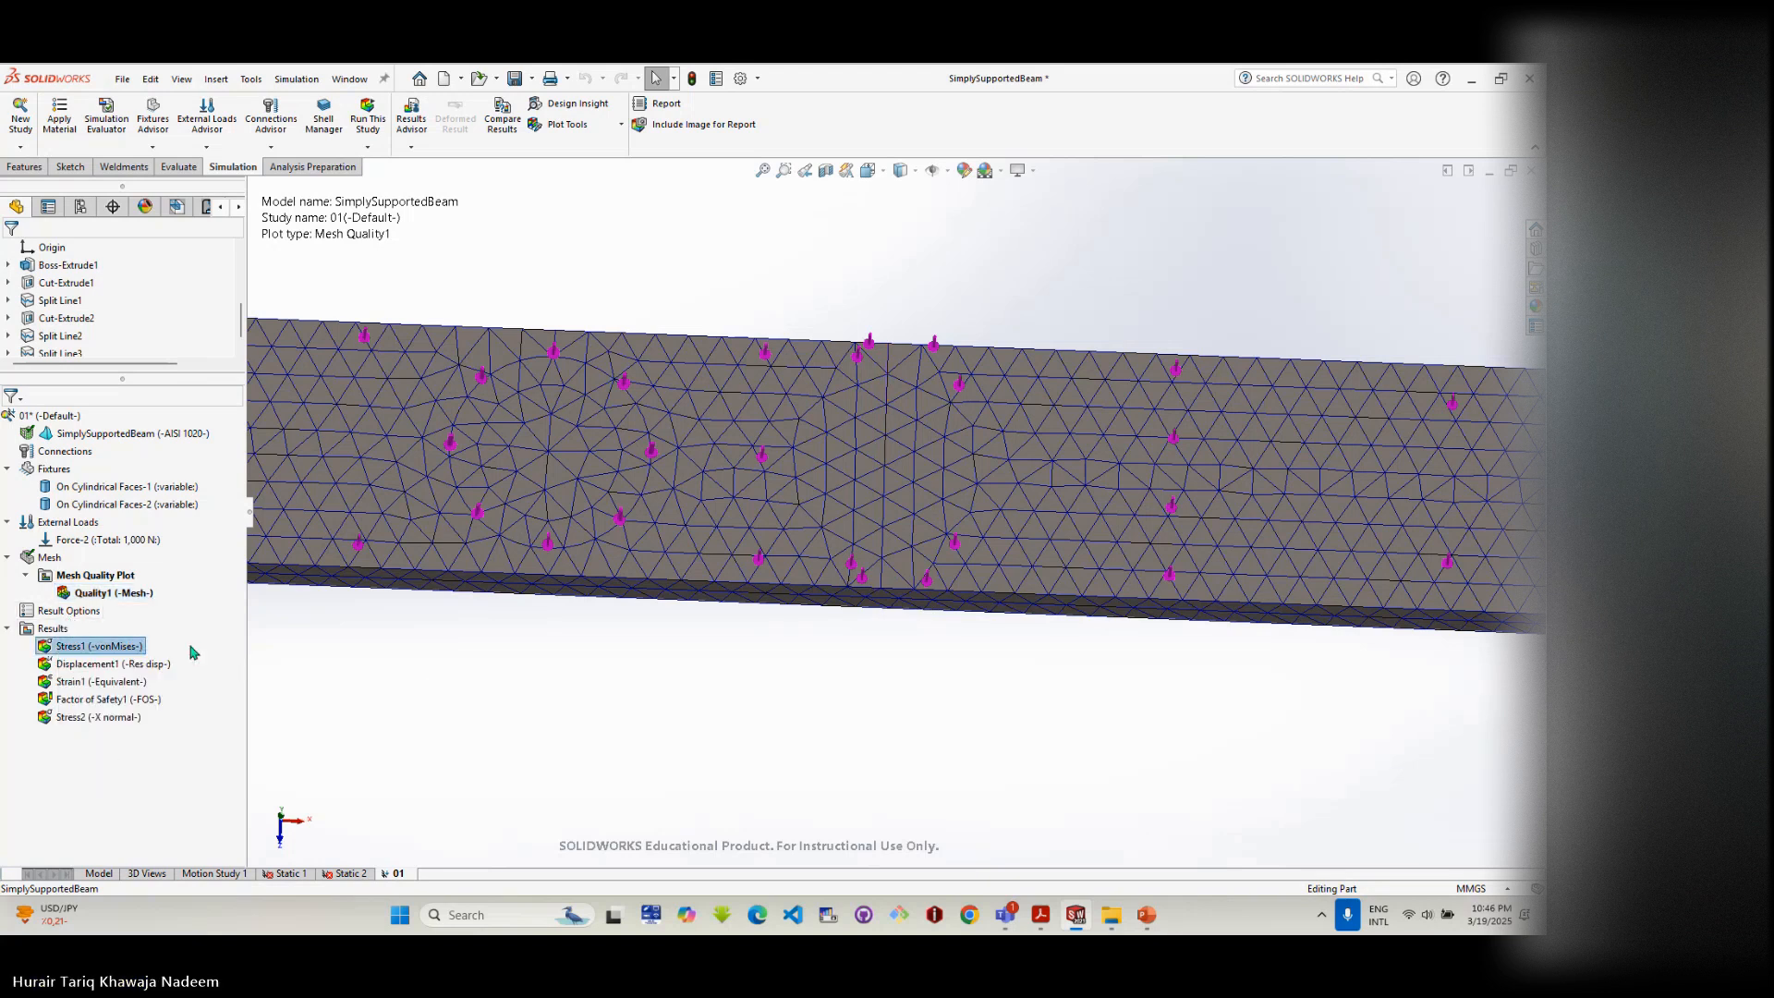
right_click(105, 649)
left_click(107, 661)
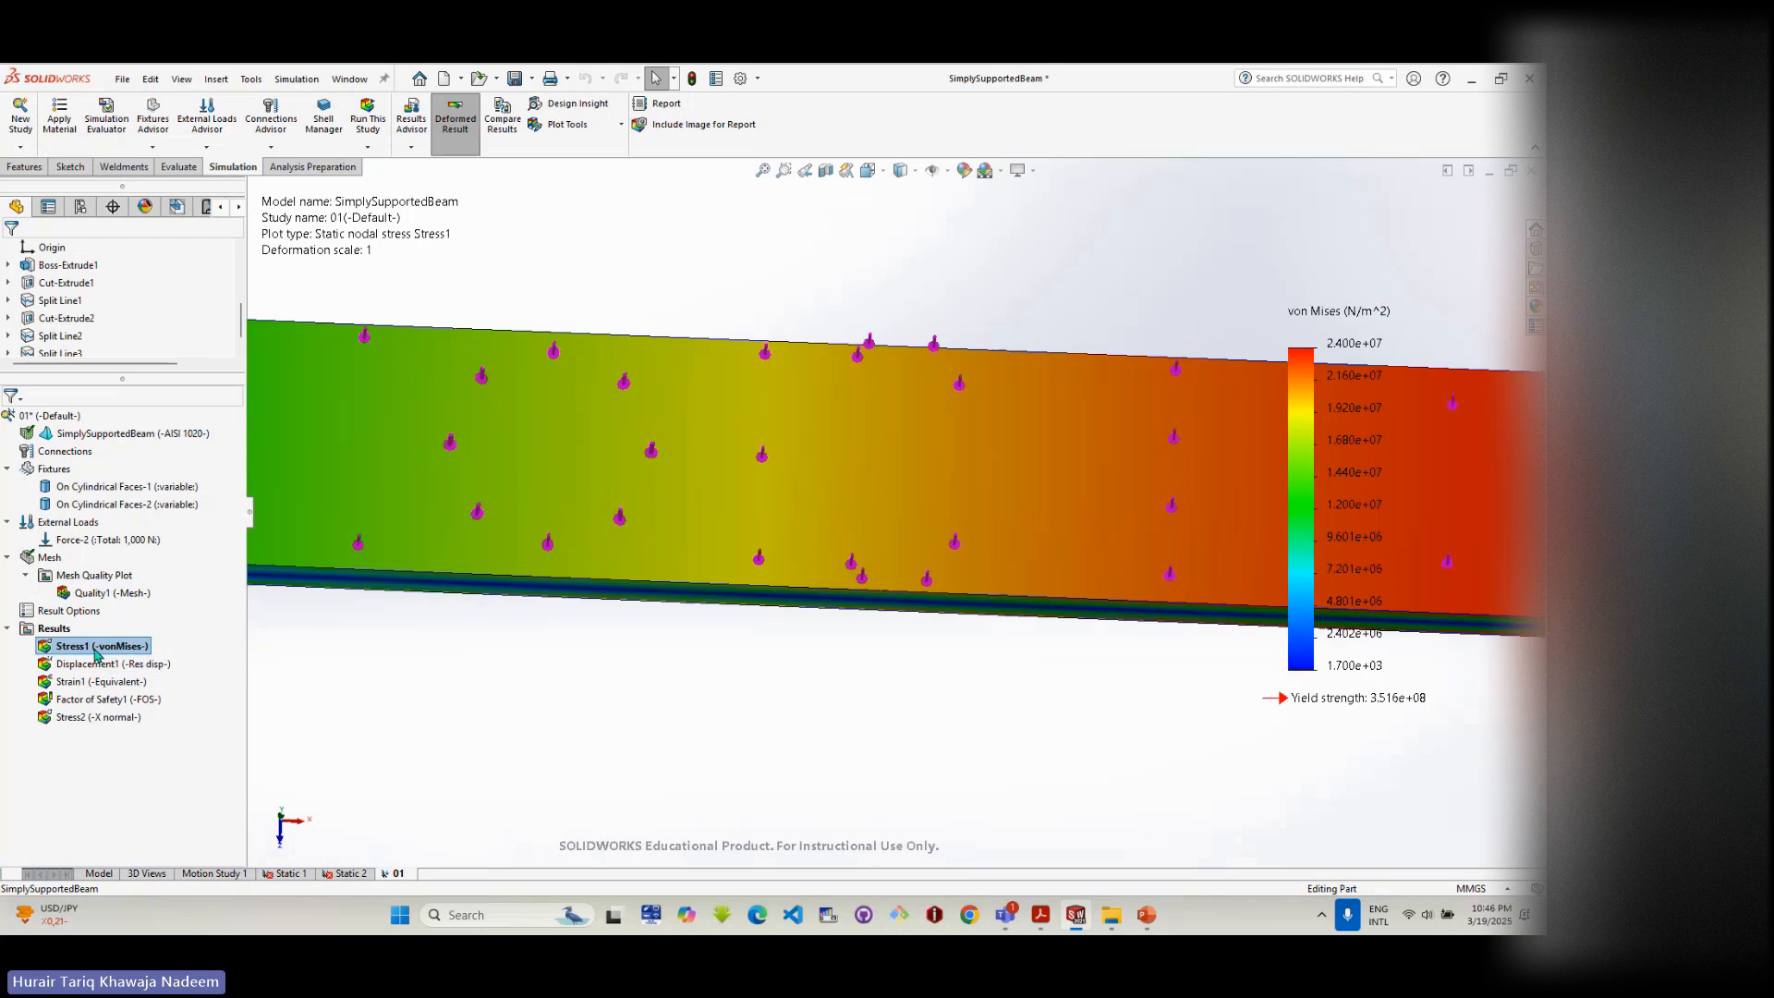
right_click(96, 648)
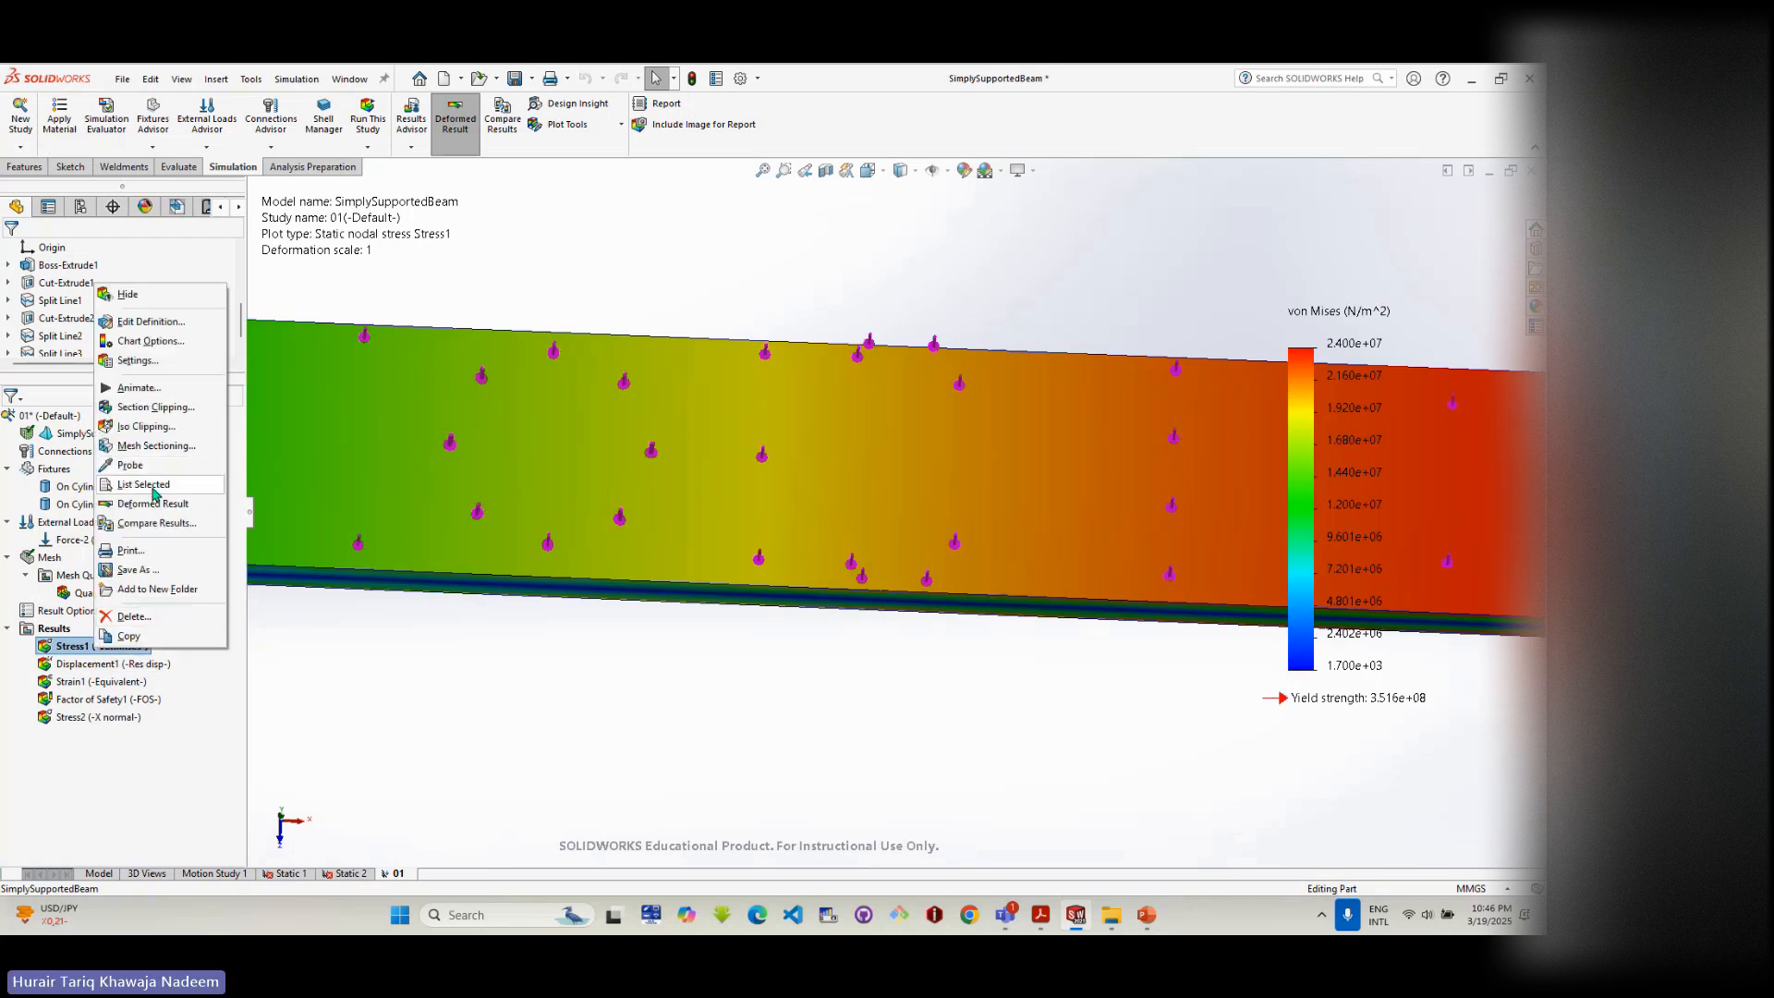
left_click(148, 486)
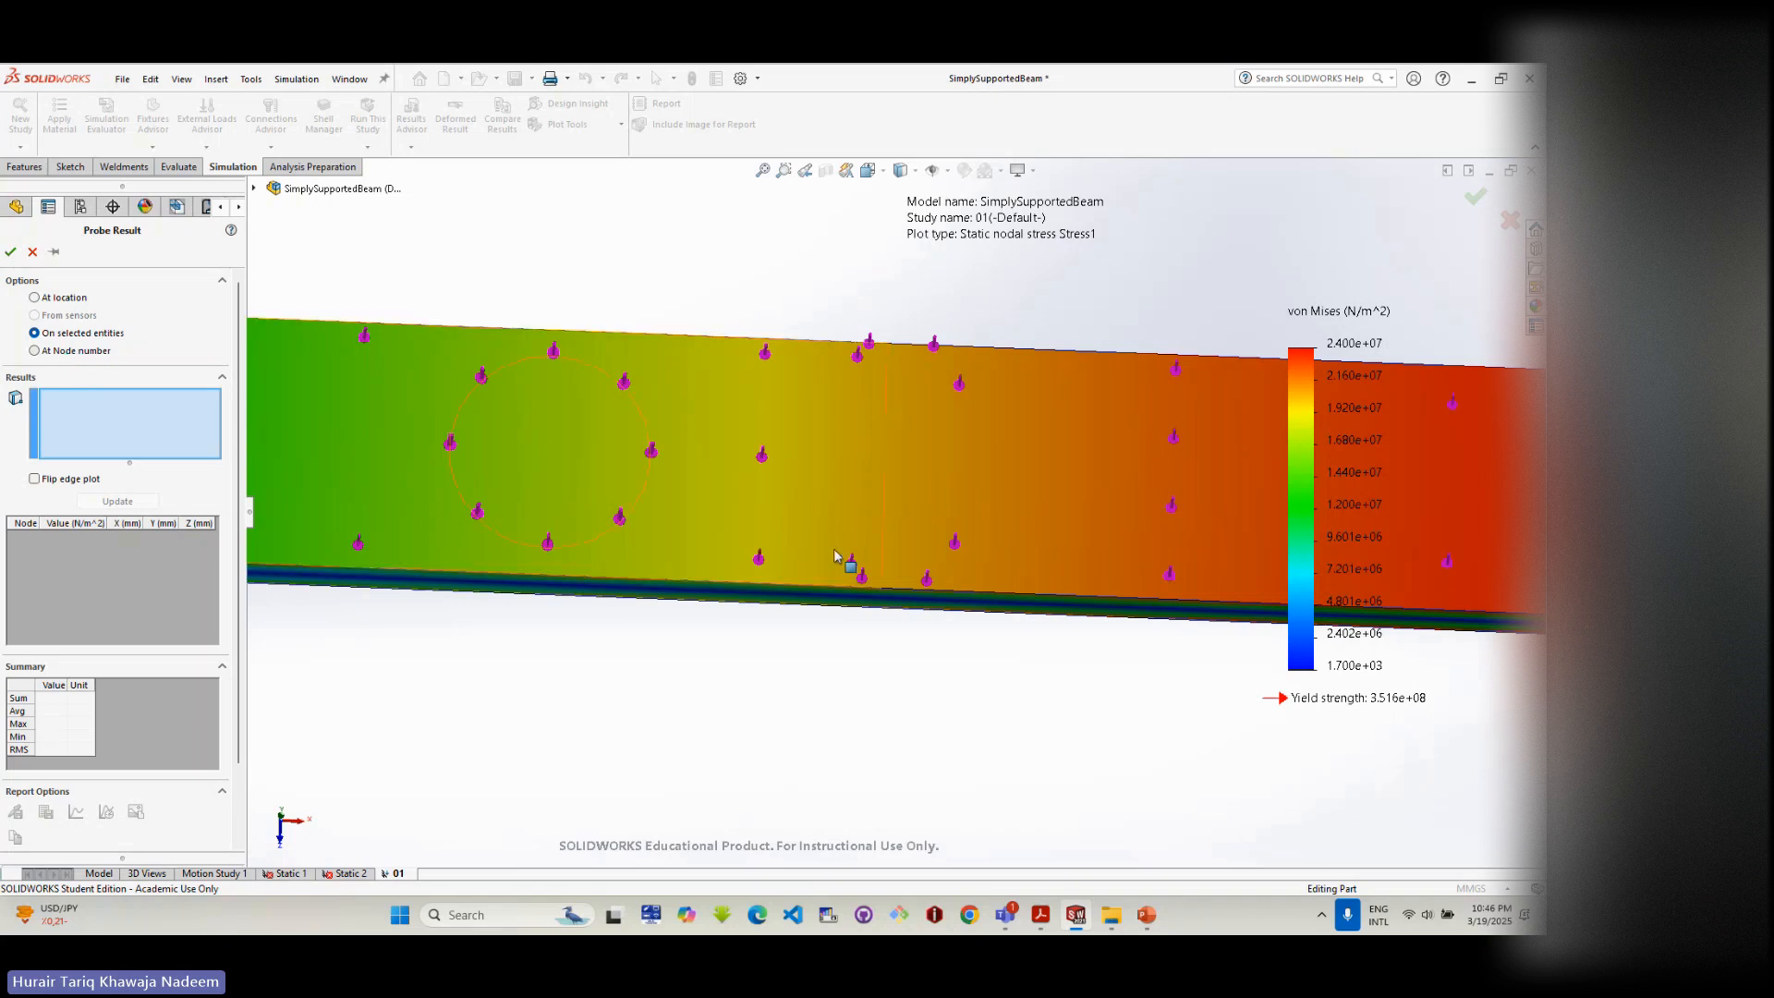
left_click(884, 507)
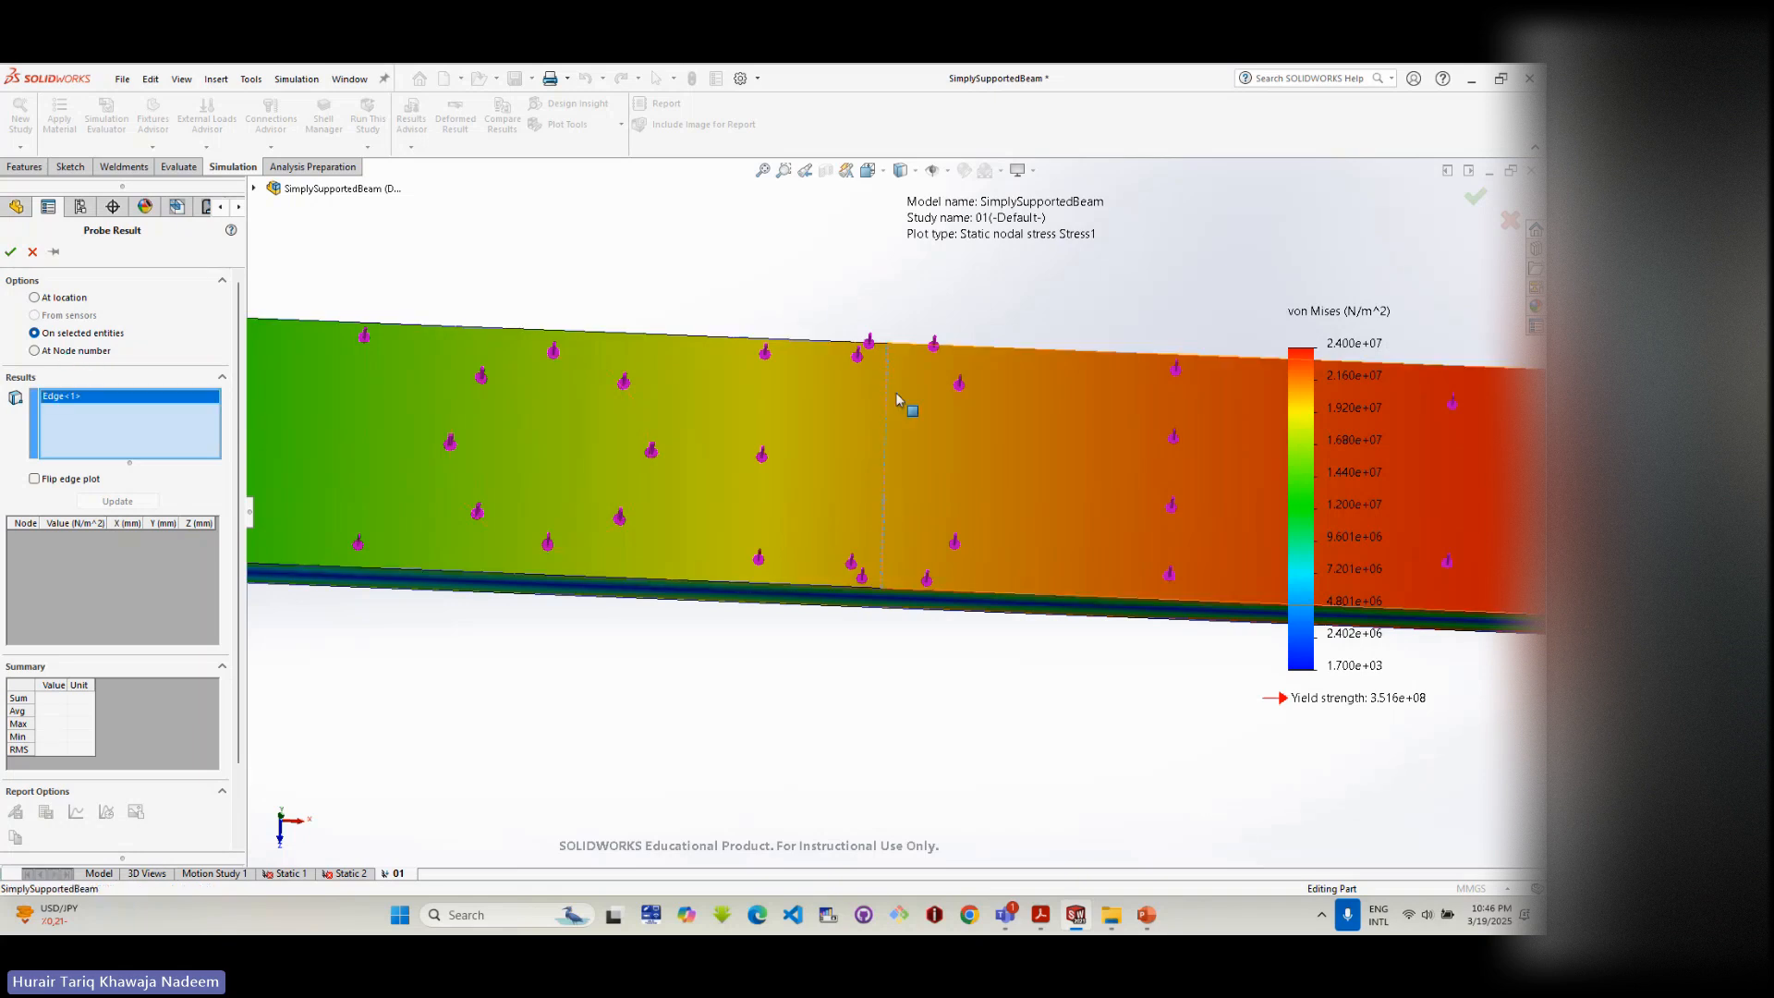
left_click(111, 506)
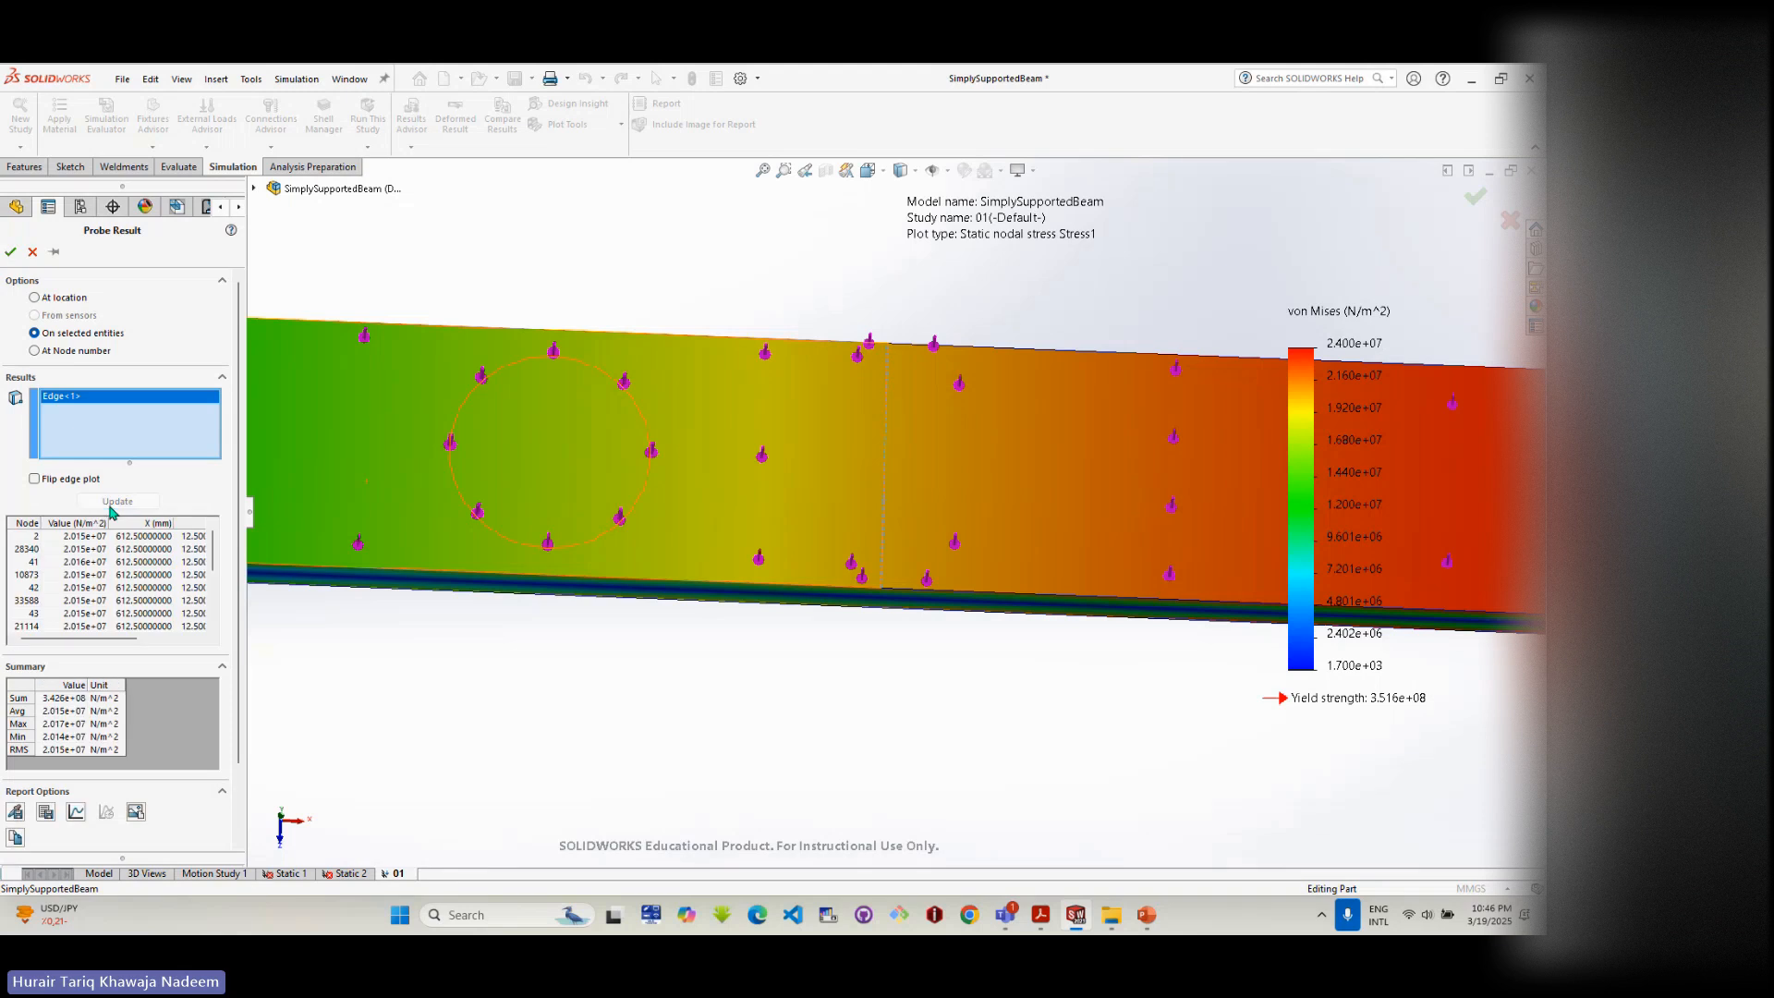
- Step through the listed nodes from node 2 to node 3 and back, examining each node's location and von Mises stress
left_click(31, 537)
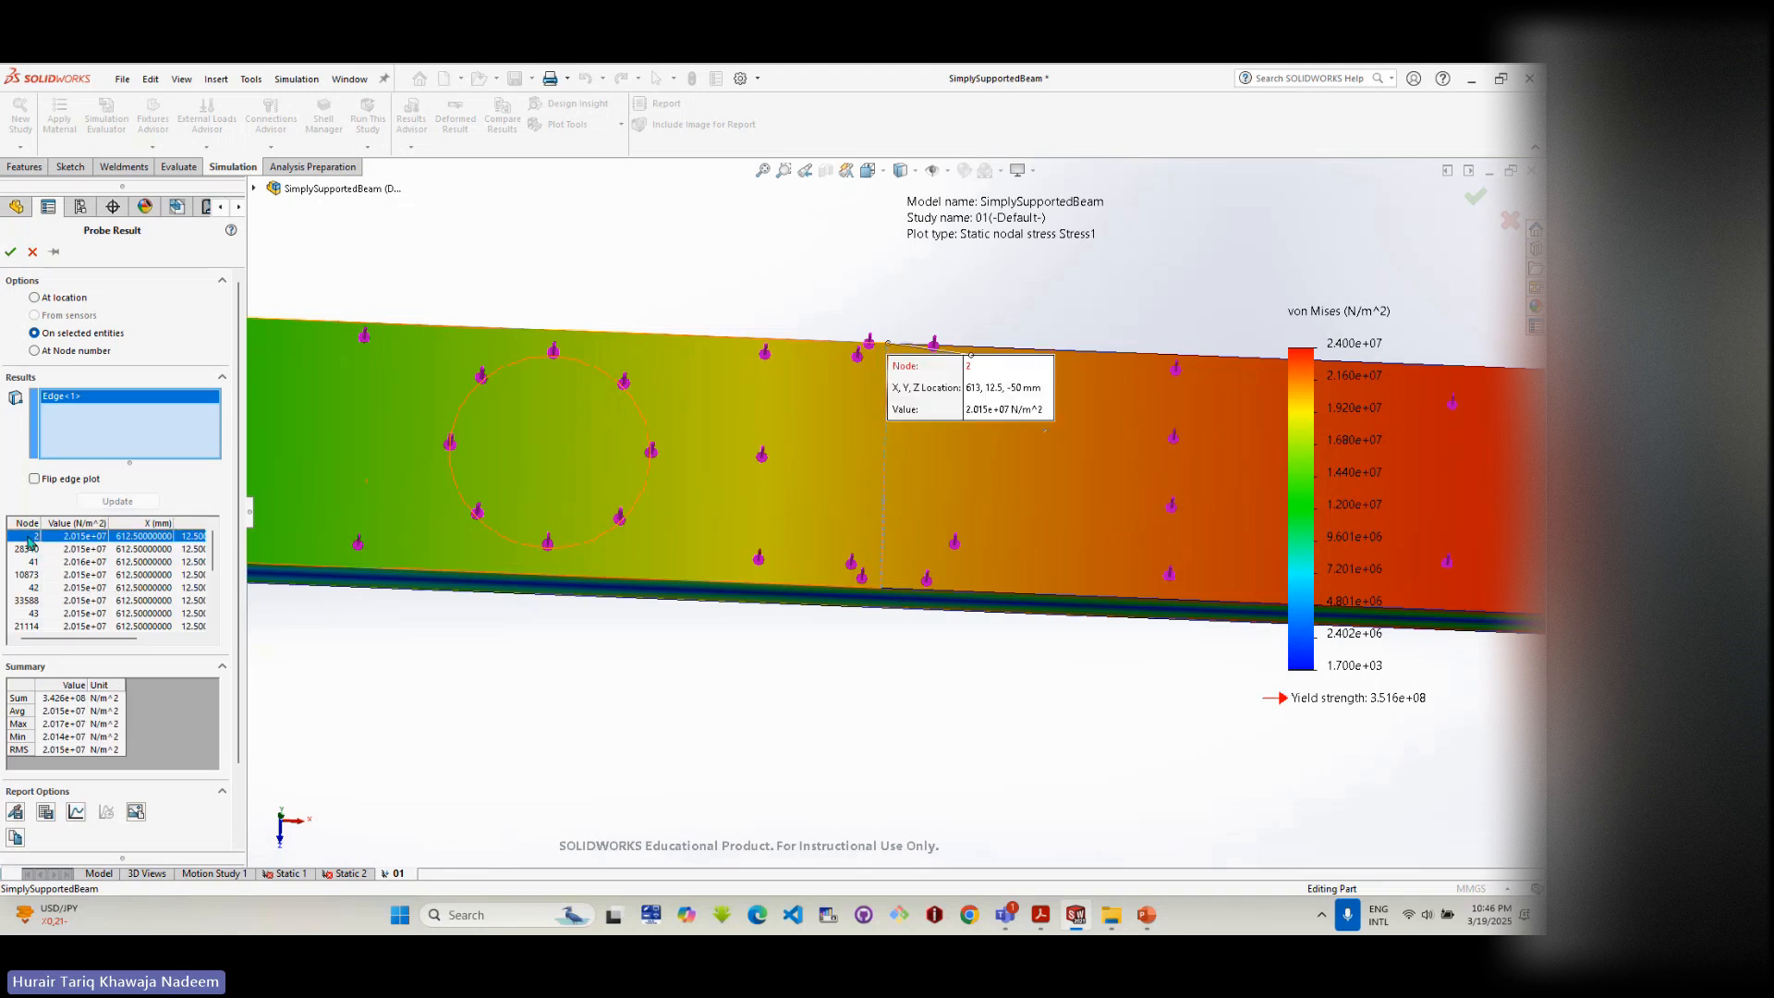
key("Down")
key("Down")
key("Down")
key("Down")
key("Down")
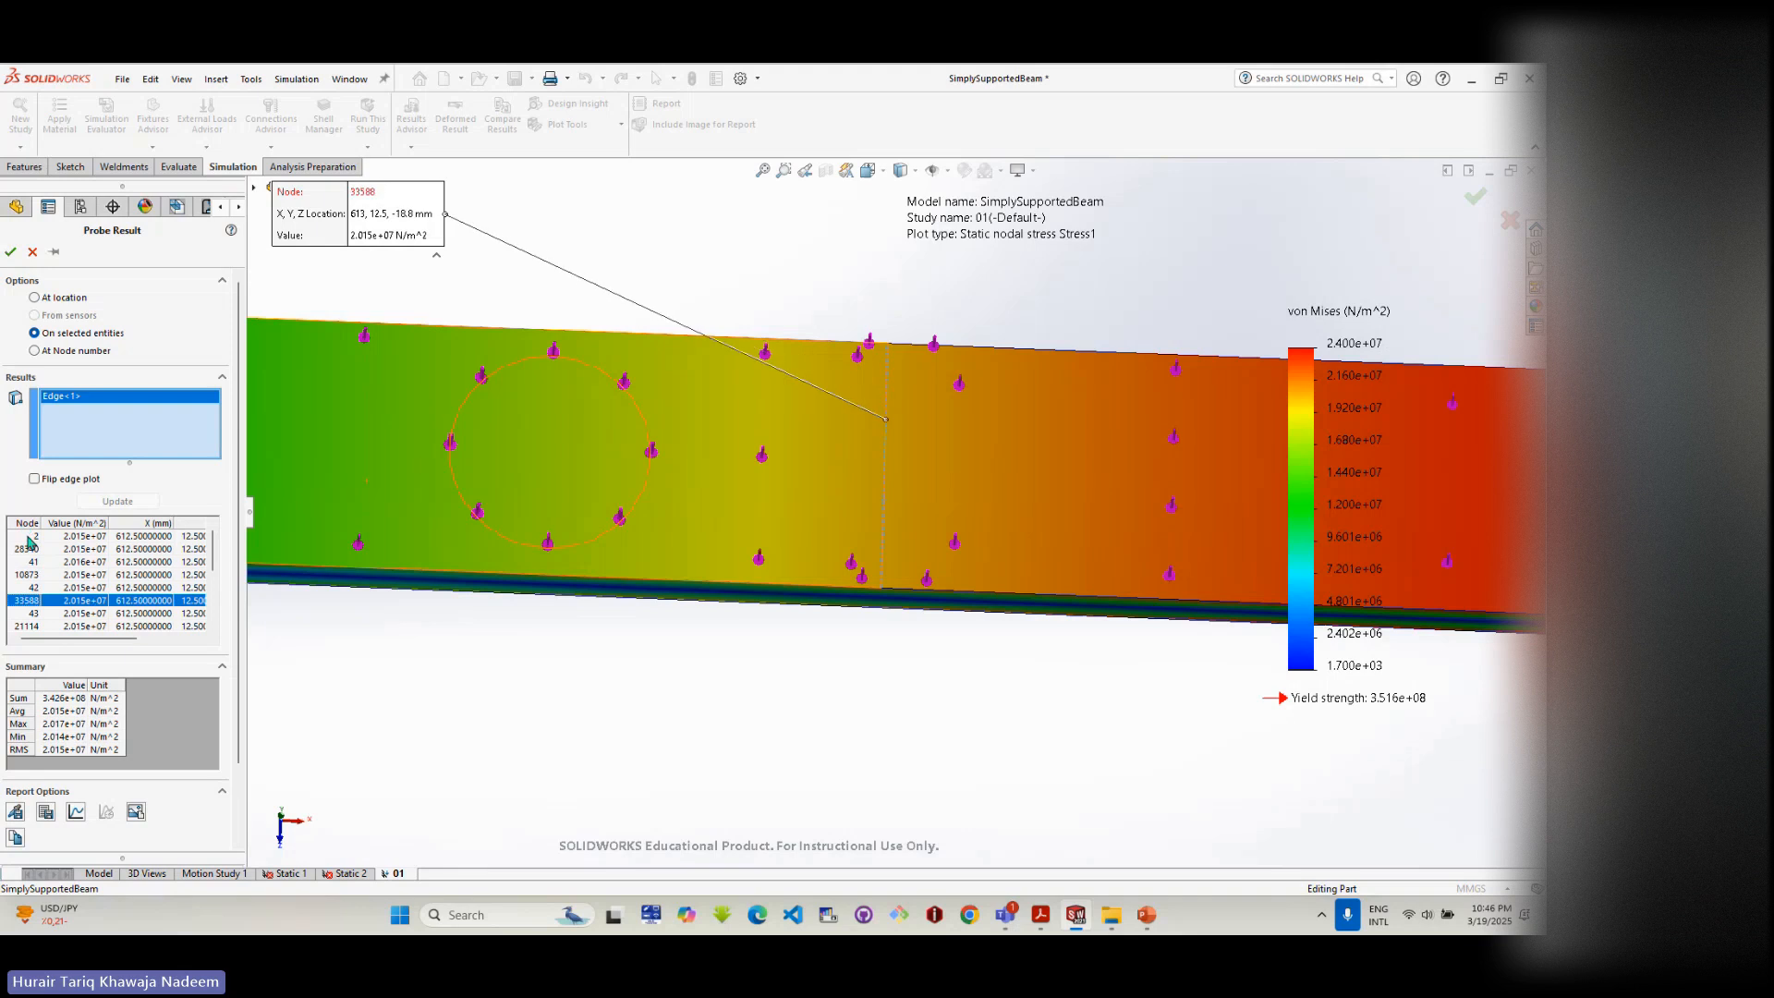
key("Down")
key("Down")
key("Down")
key("Down")
key("Down")
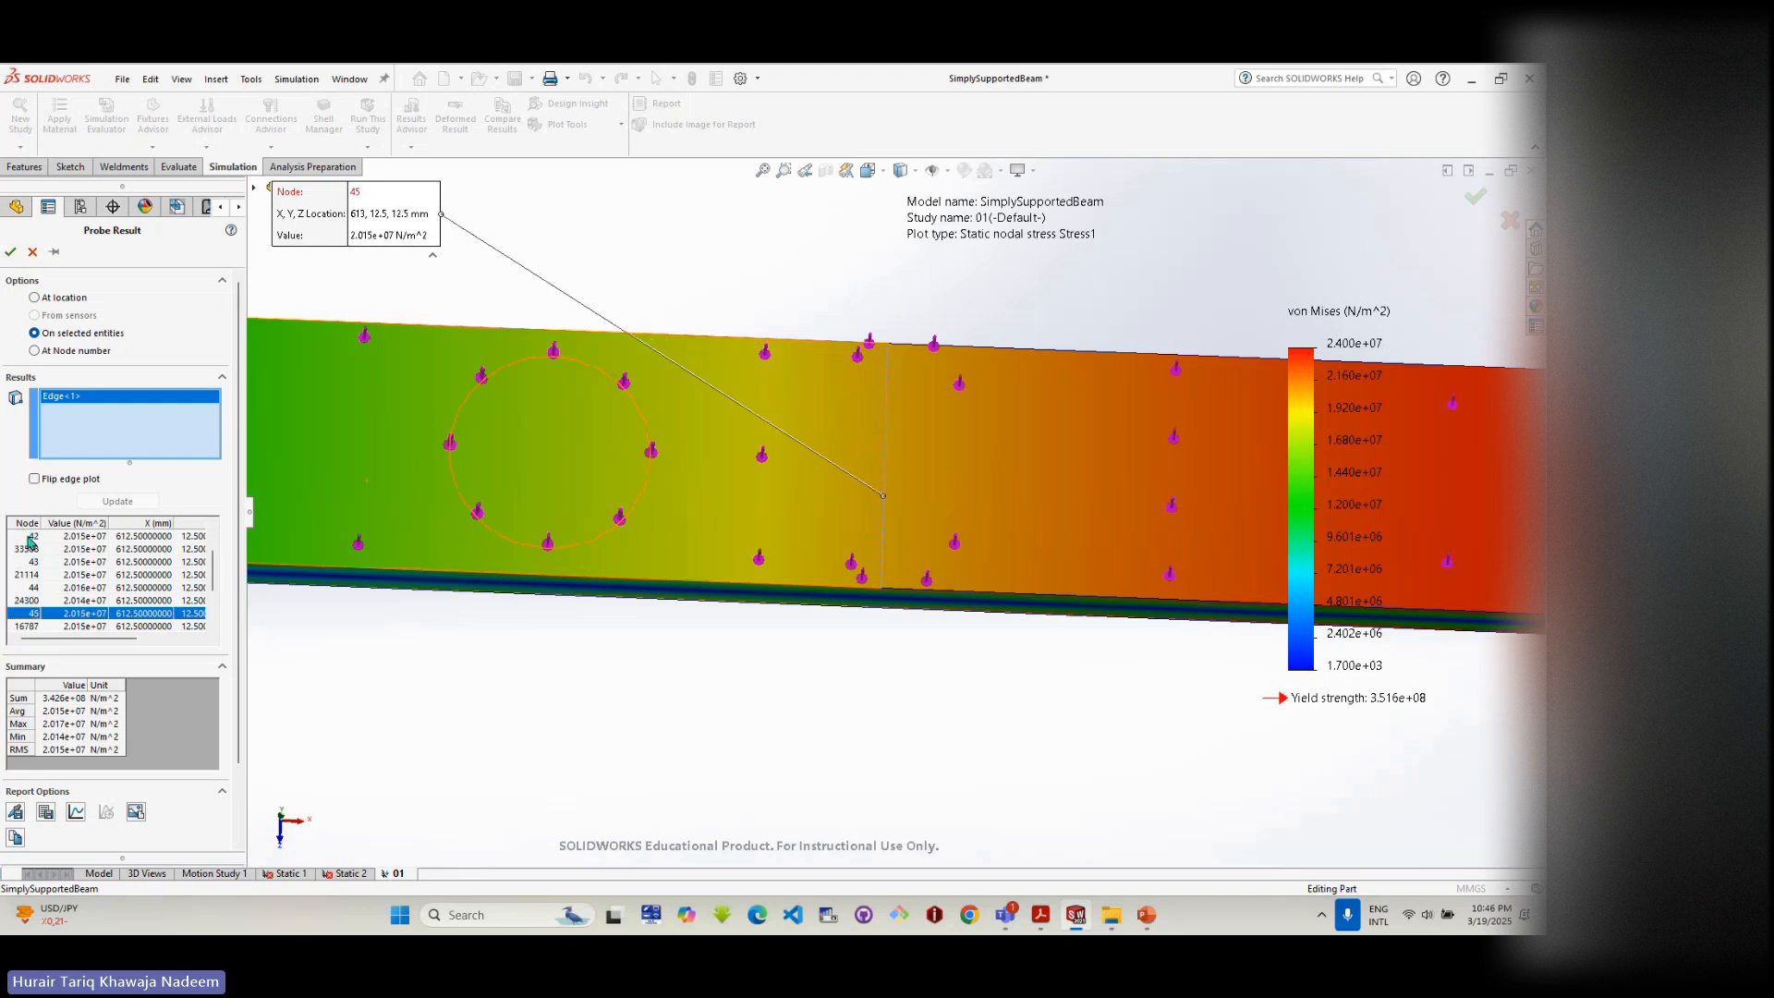
key("Down")
key("Down")
key("Down")
key("Down")
key("Down")
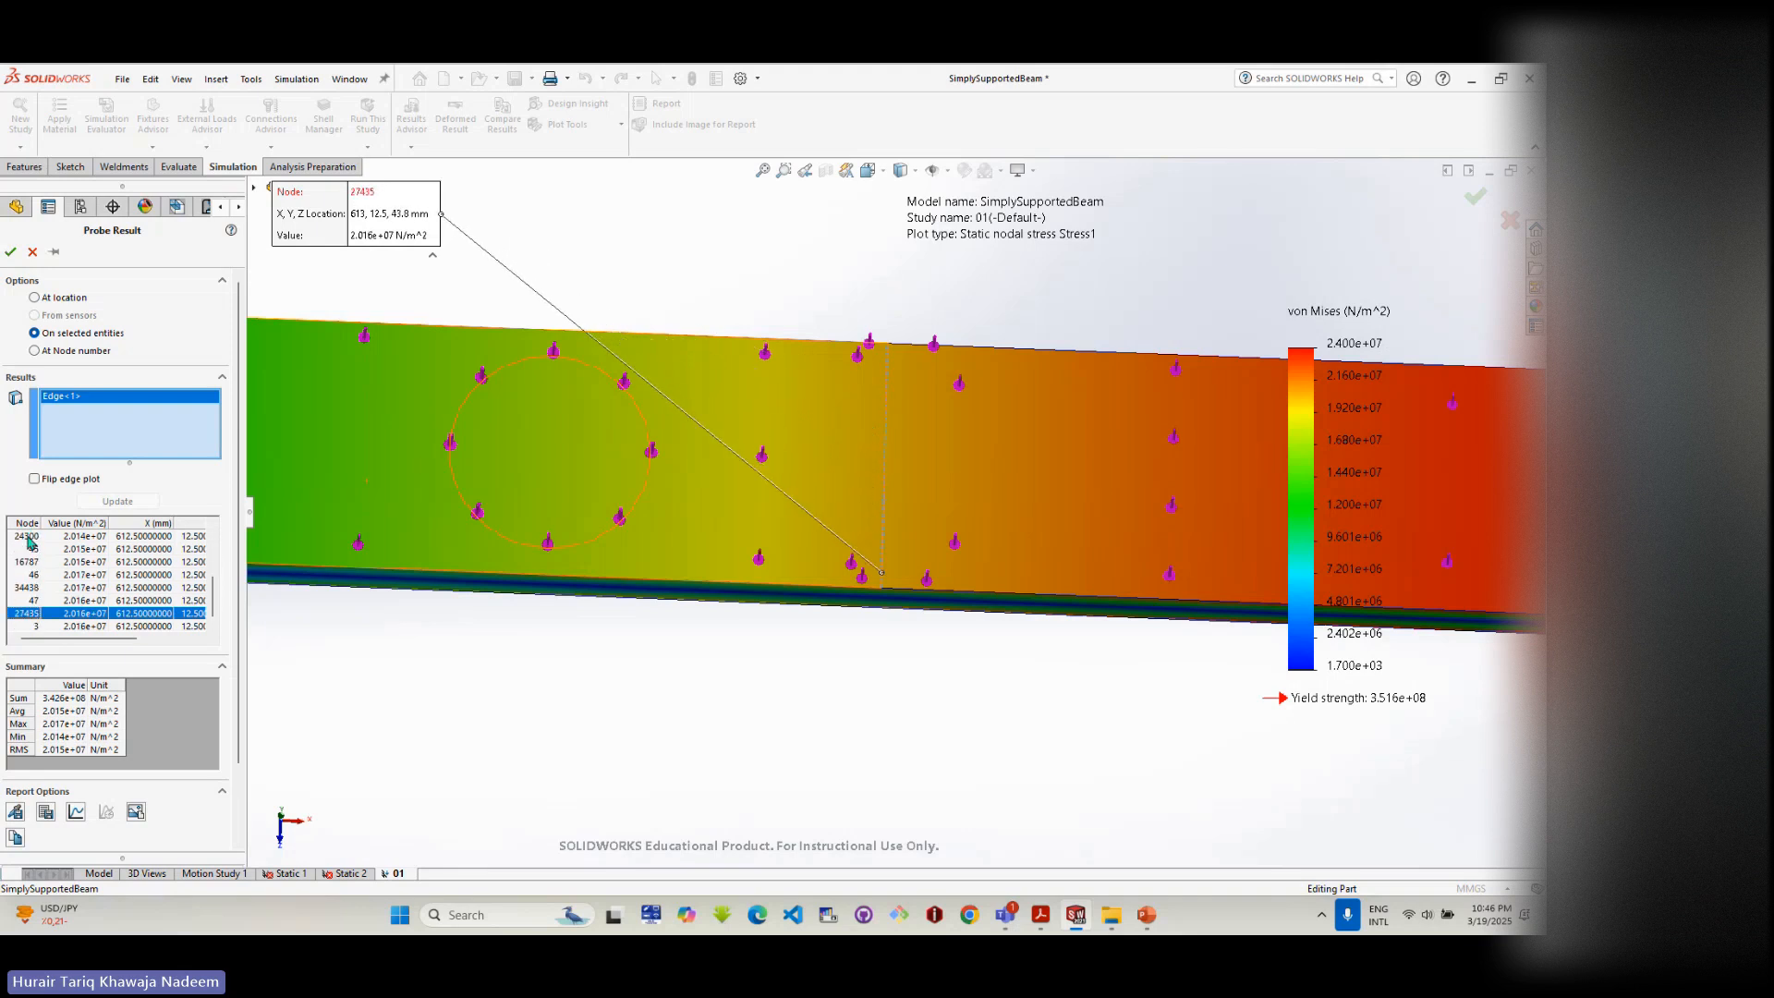
key("Down")
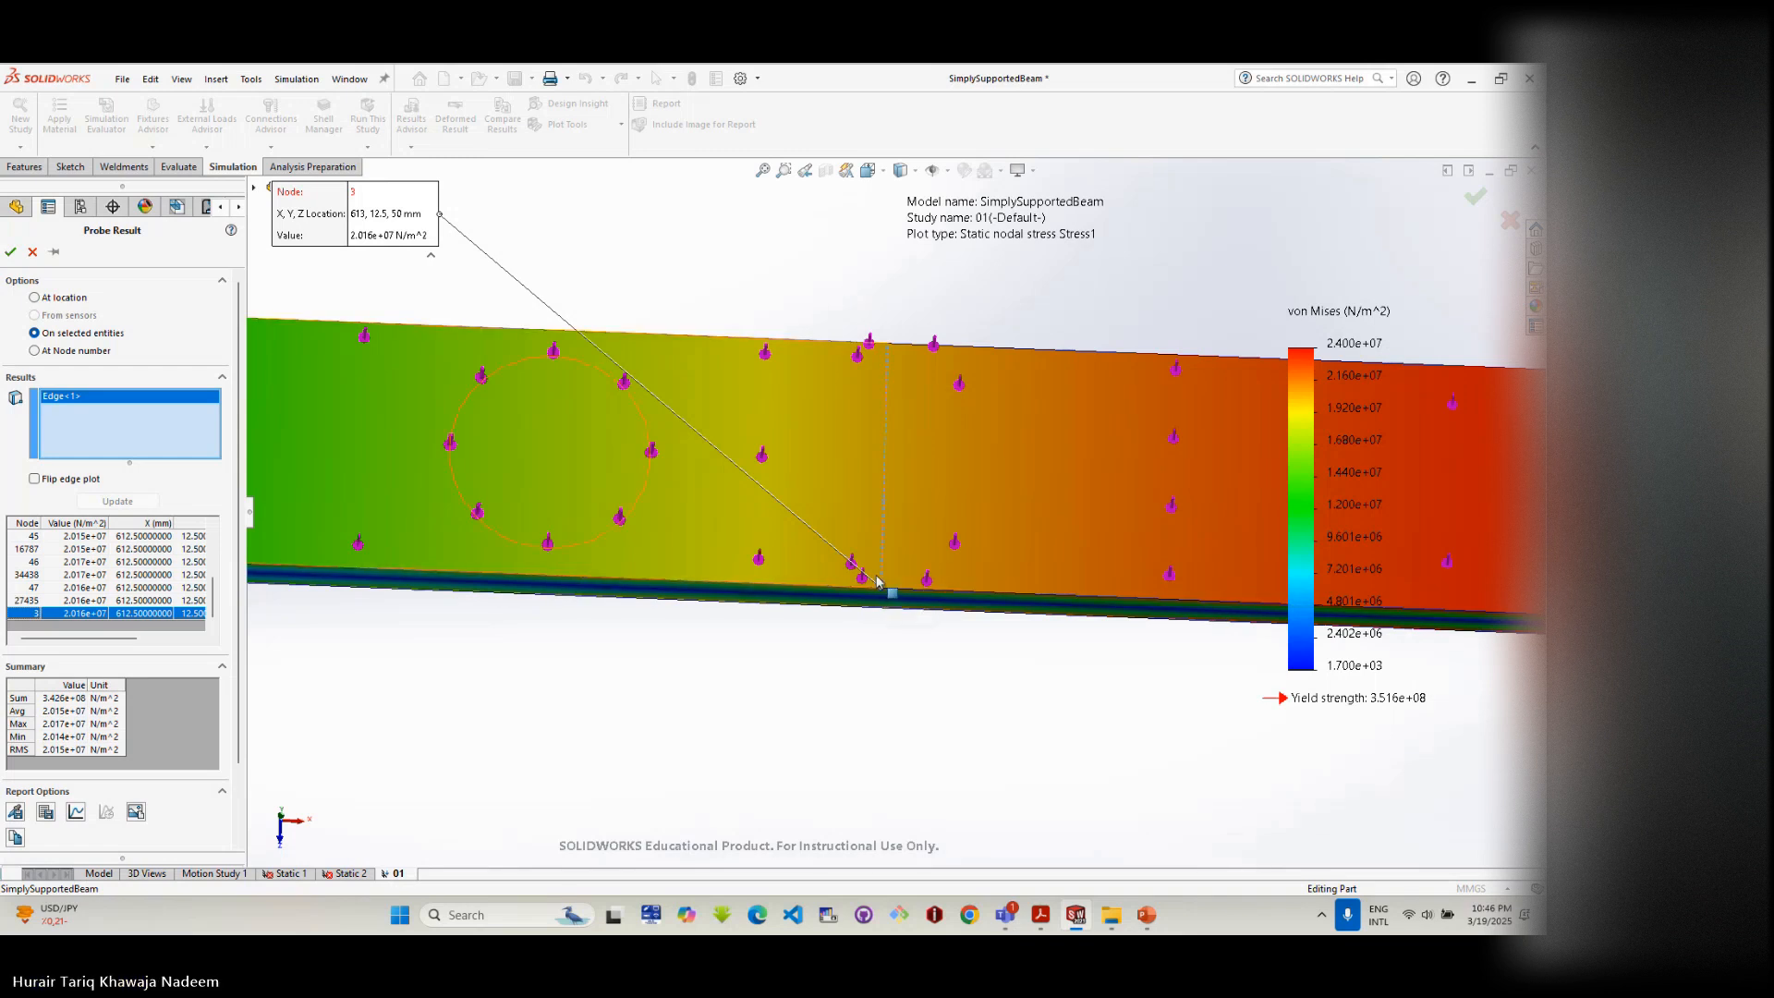
key("Up")
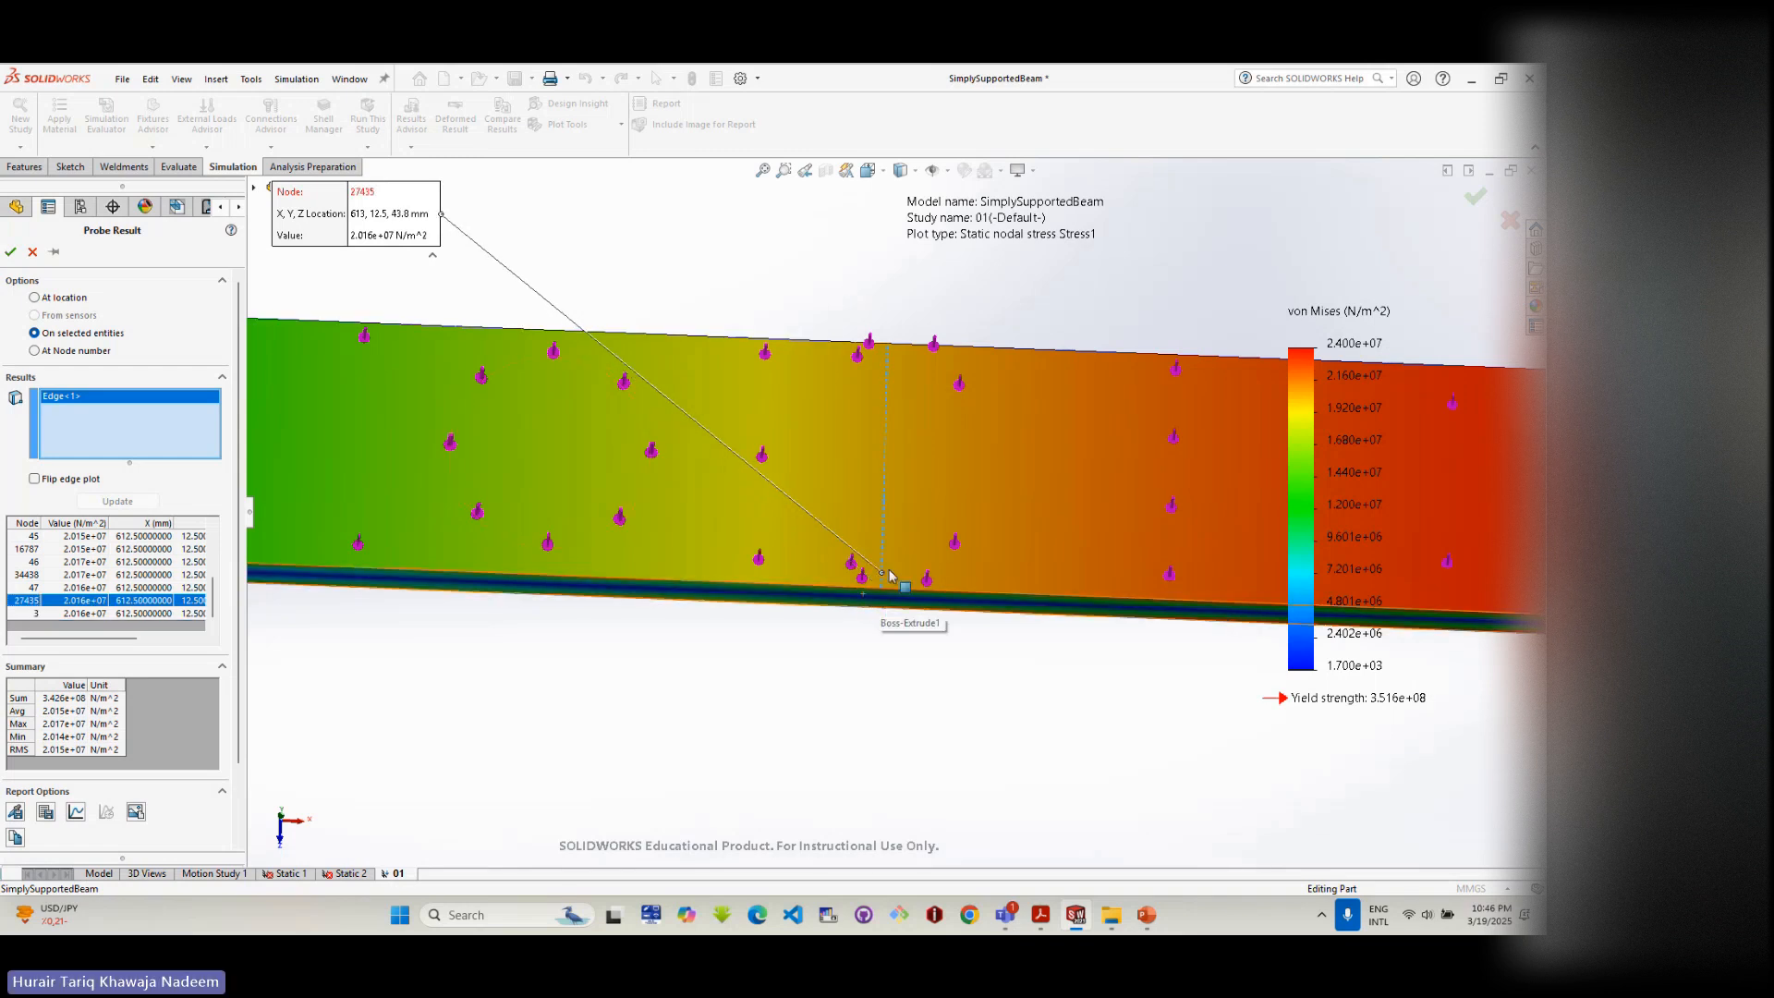
key("Up")
key("Up")
key("Up")
key("Up")
key("Up")
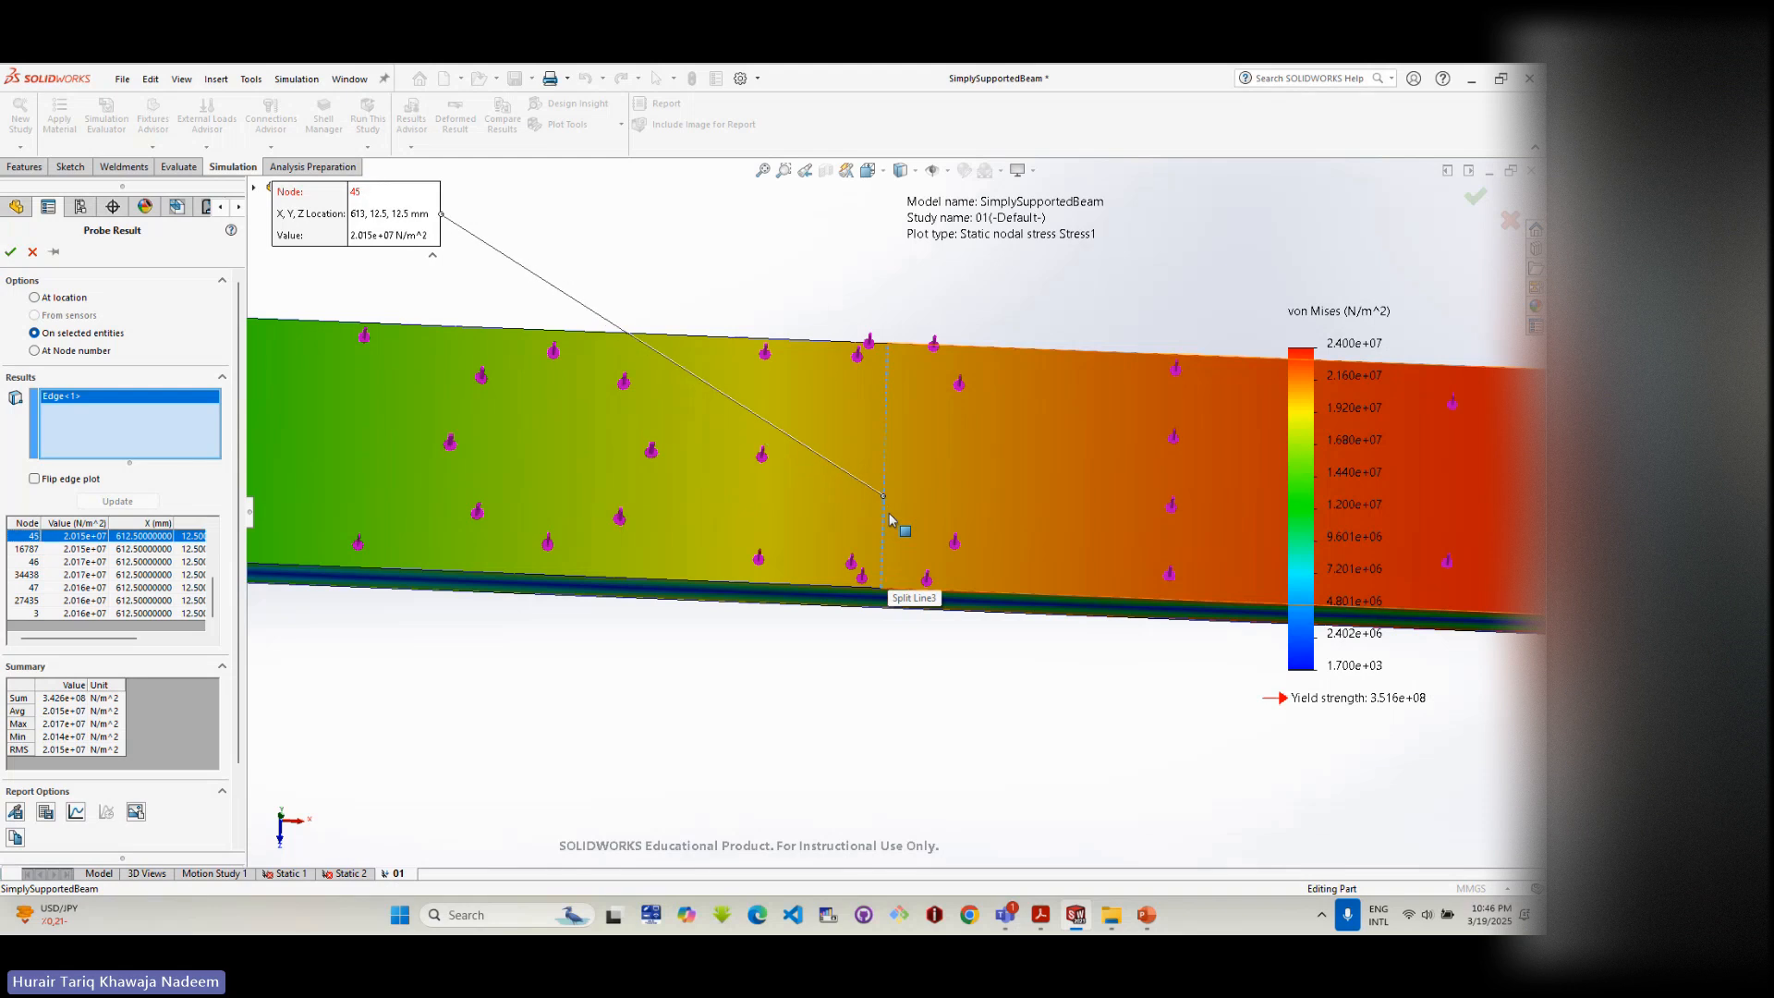
key("Up")
key("Up")
key("Up")
key("Up")
key("Up")
key("Up")
key("Up")
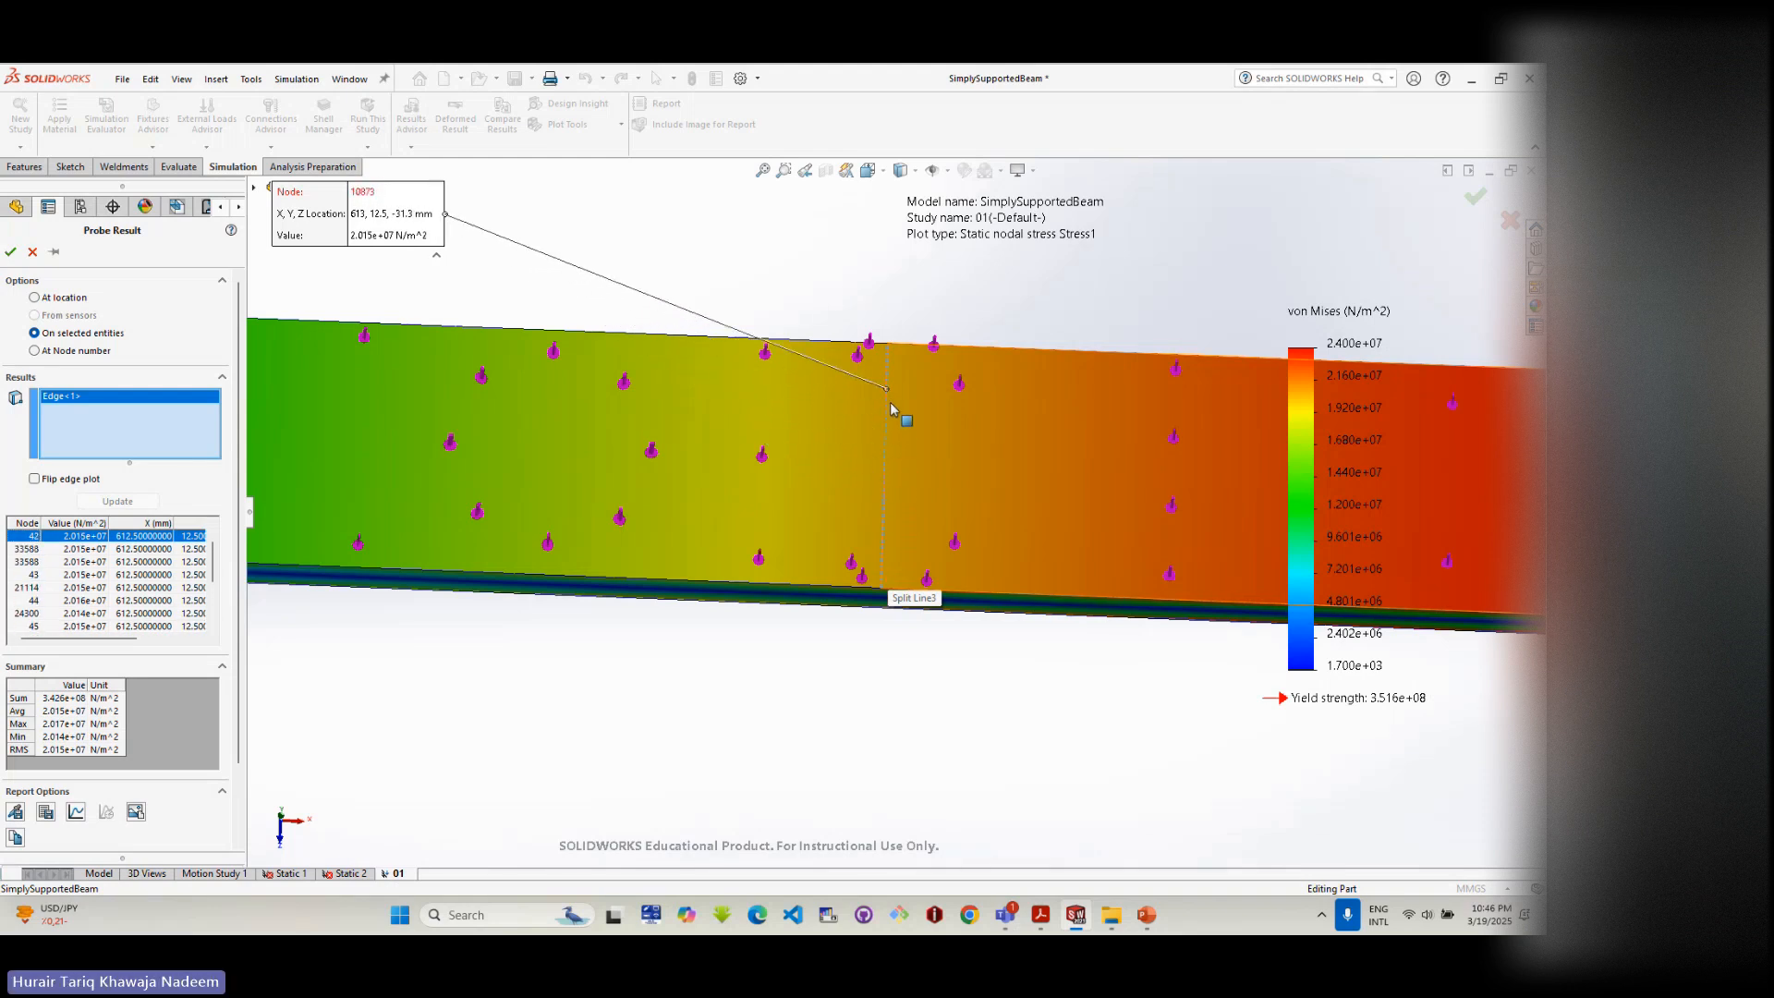
key("Up")
key("Up")
key("Up")
key("Up")
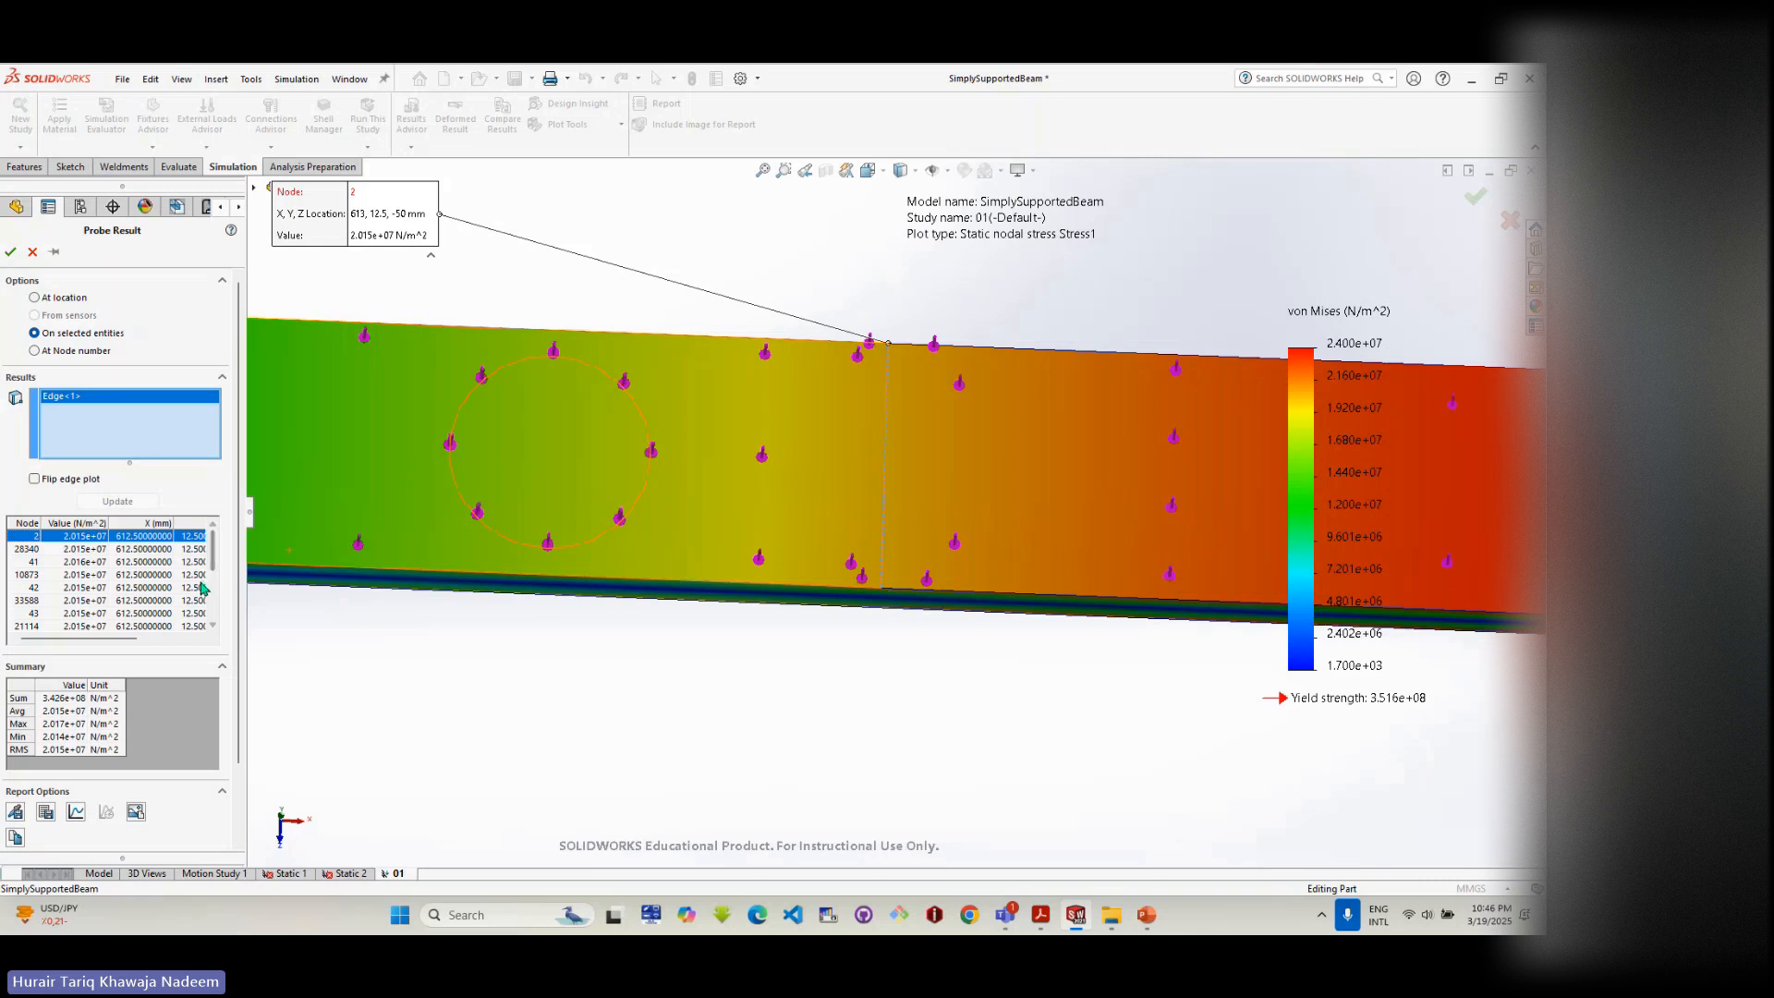
- Plot the von Mises stress along the split-line edge as a graph, then close the graph and the probe
scroll(208, 582, "down", 3)
left_click(76, 811)
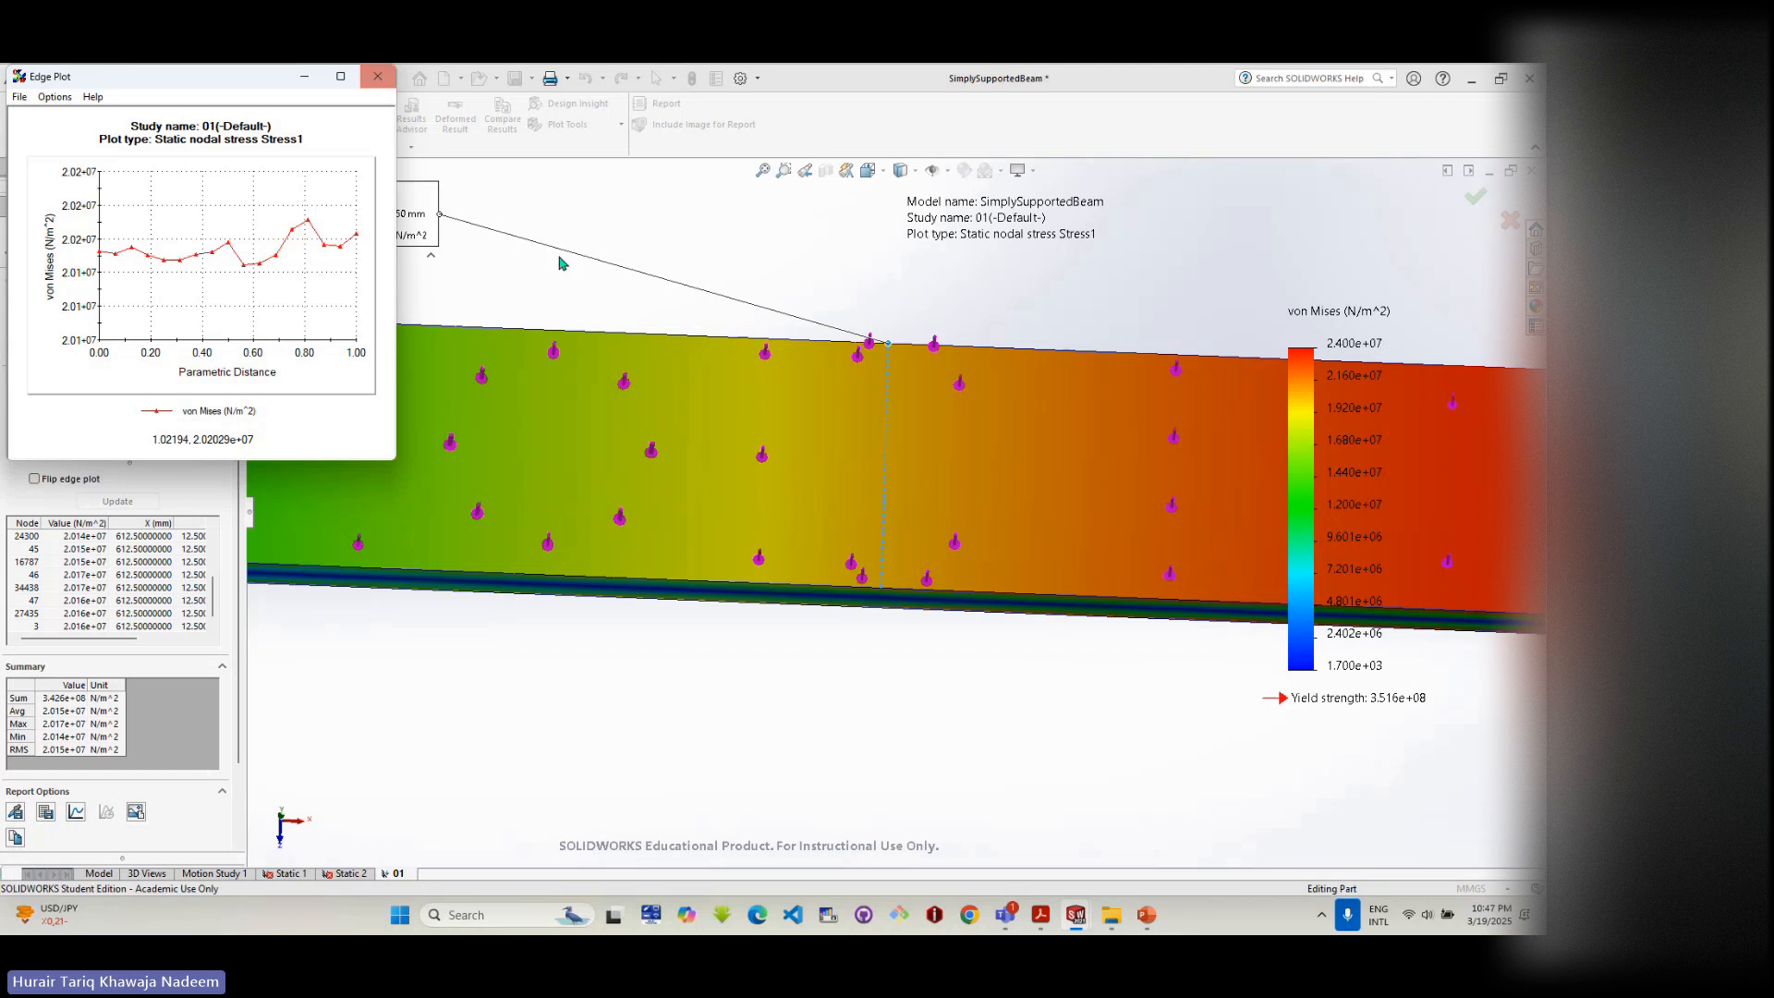
left_click(379, 81)
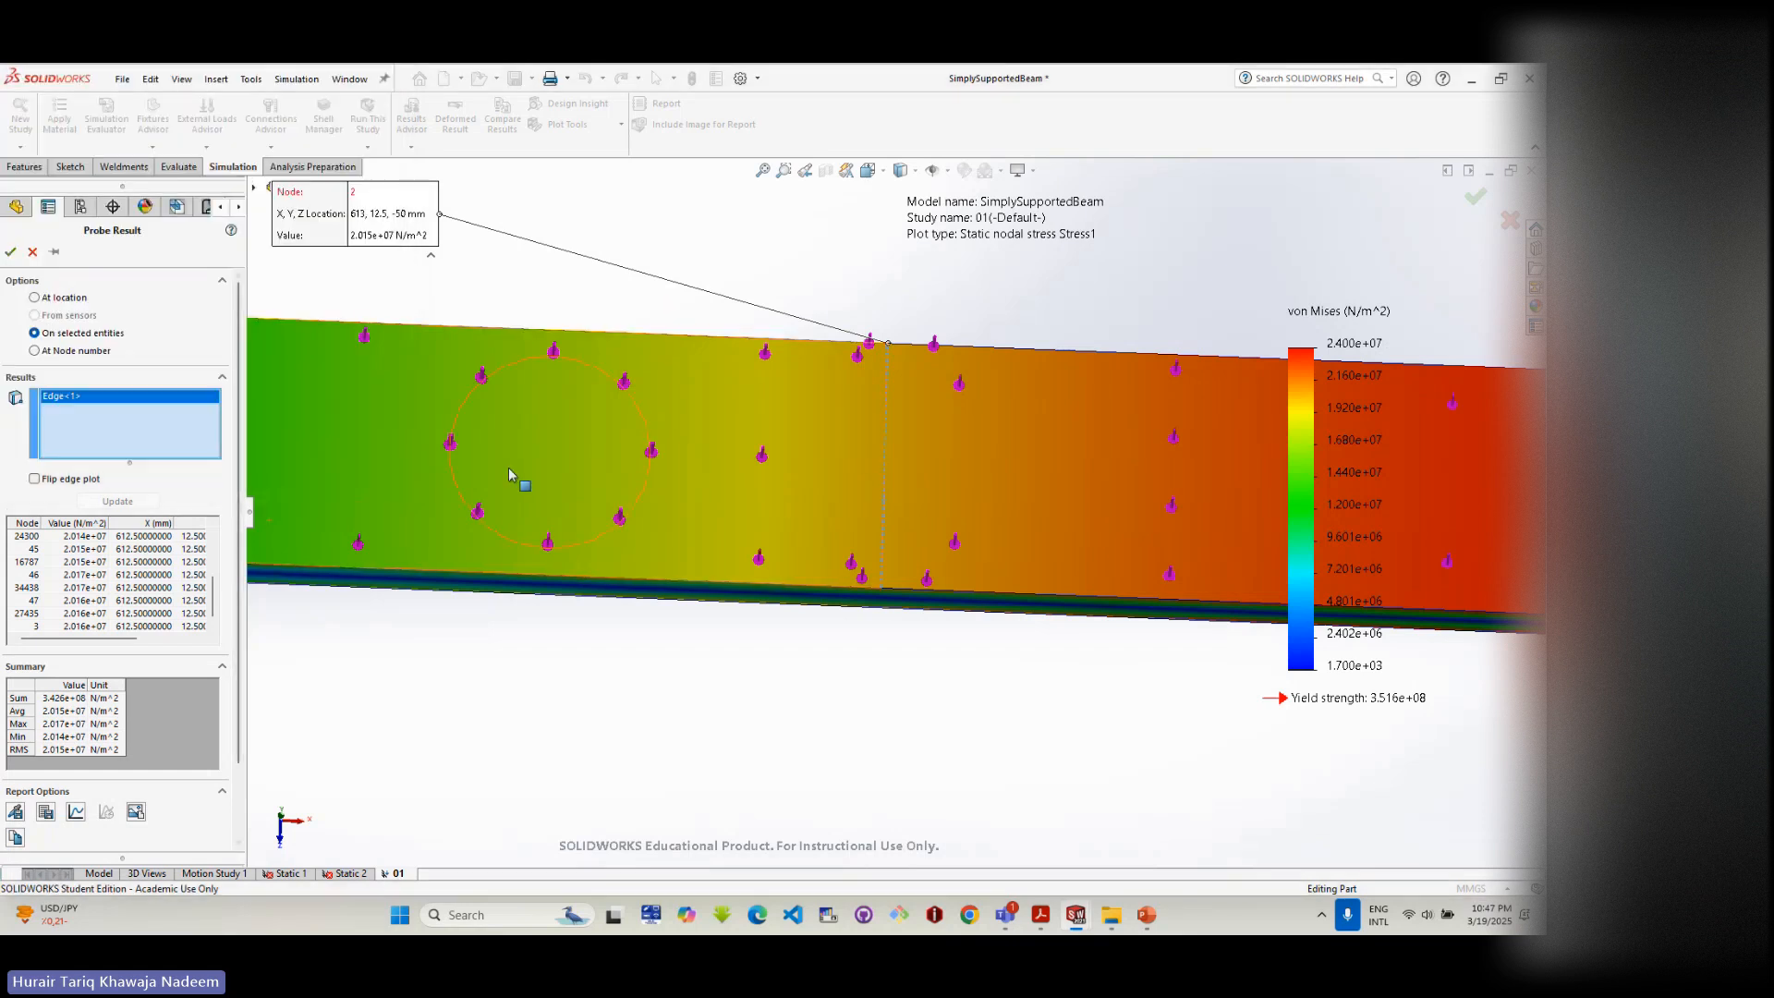
scroll(1107, 676, "up", 2)
middle_click_drag(1095, 702, 1081, 594)
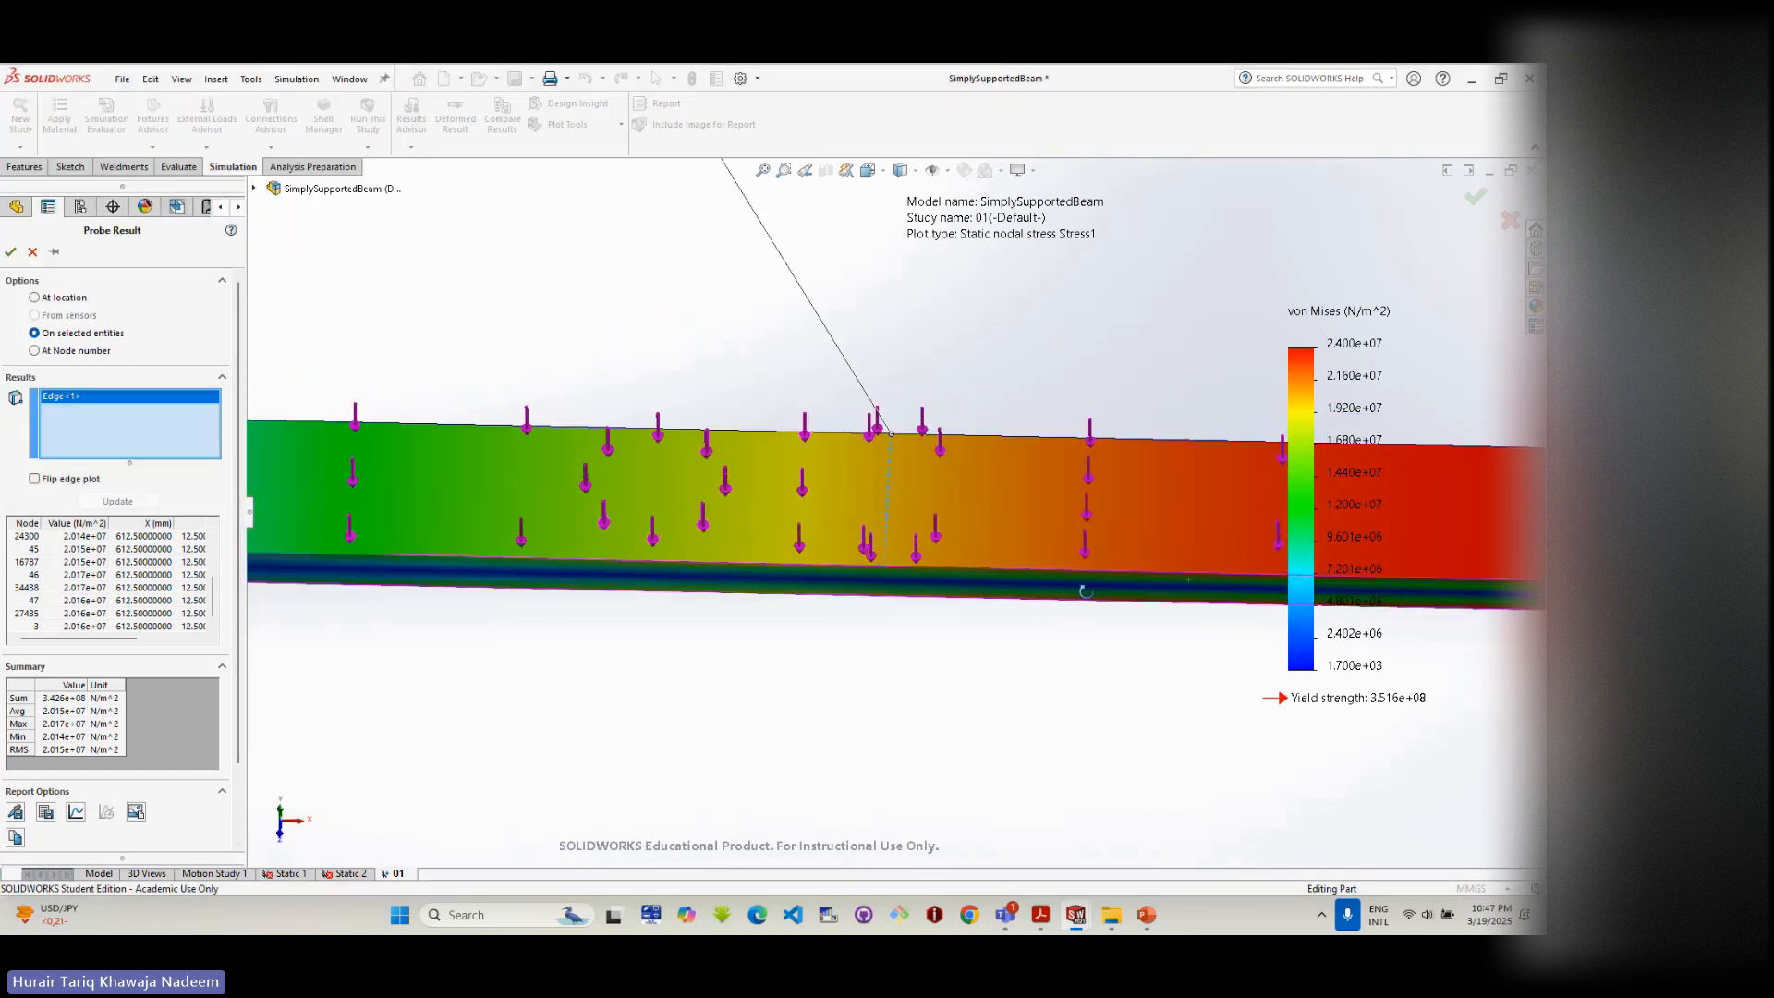
left_click(31, 252)
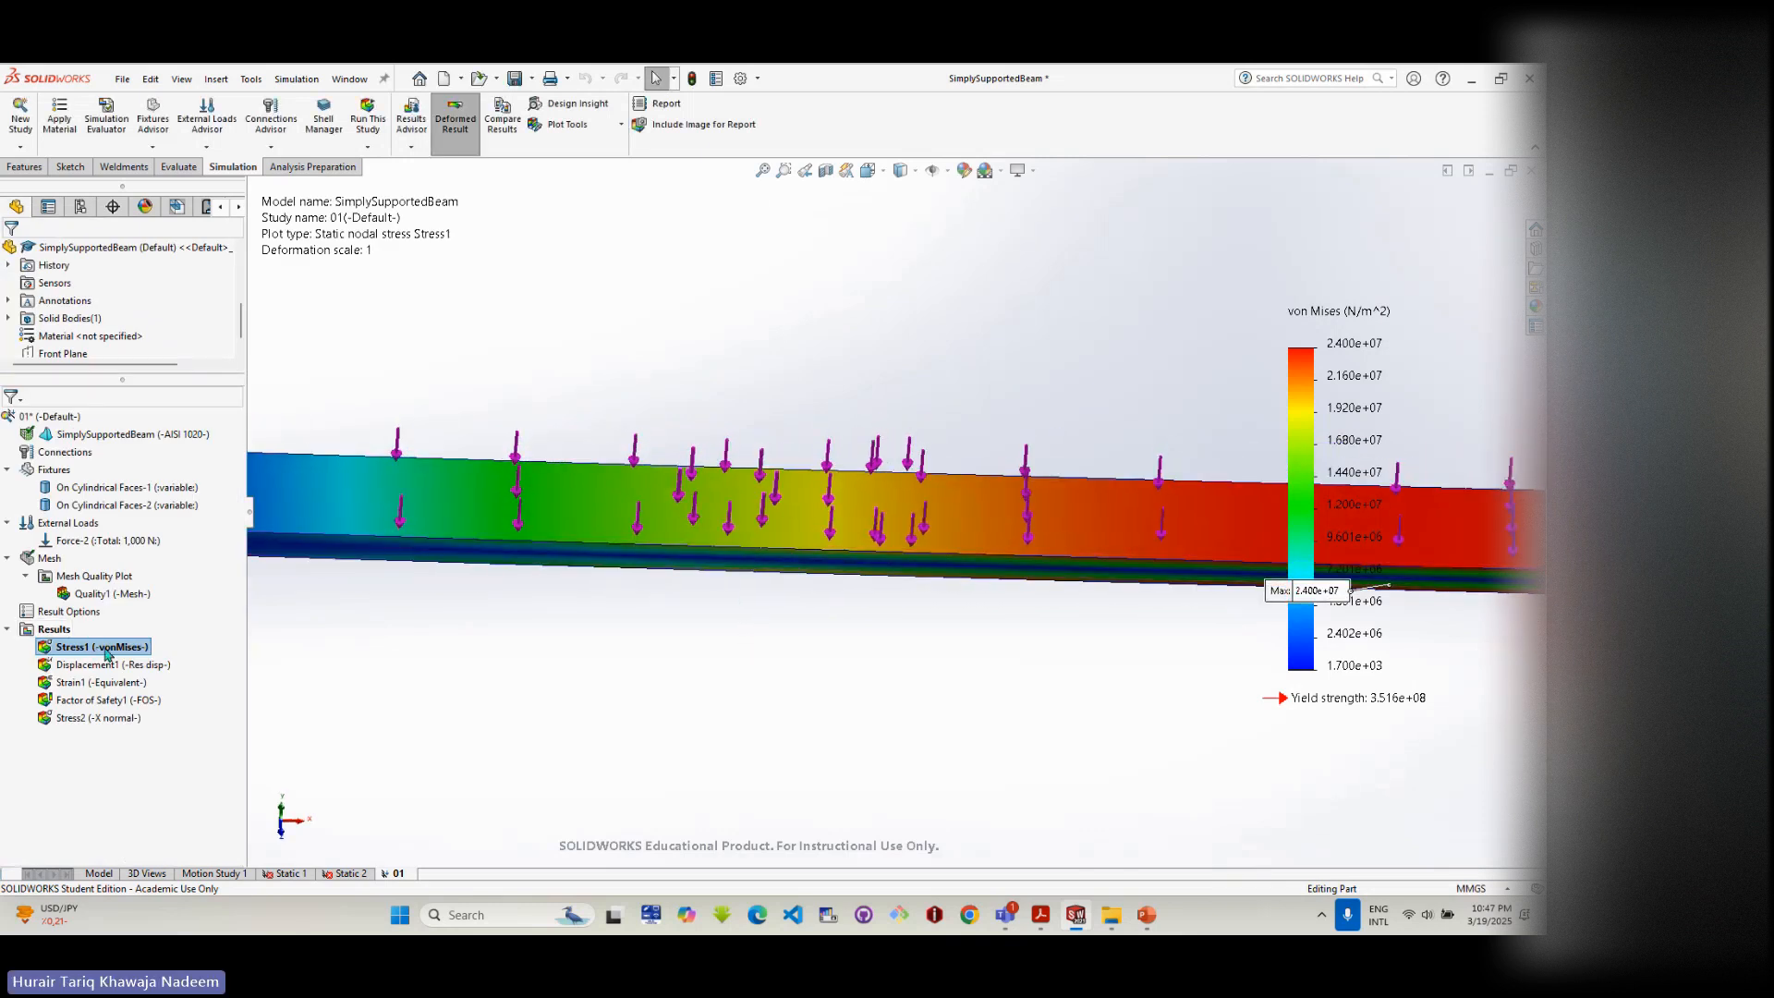
- Show the Stress2 X normal stress plot and open its listing of values on selected entities
left_click(93, 717)
right_click(97, 718)
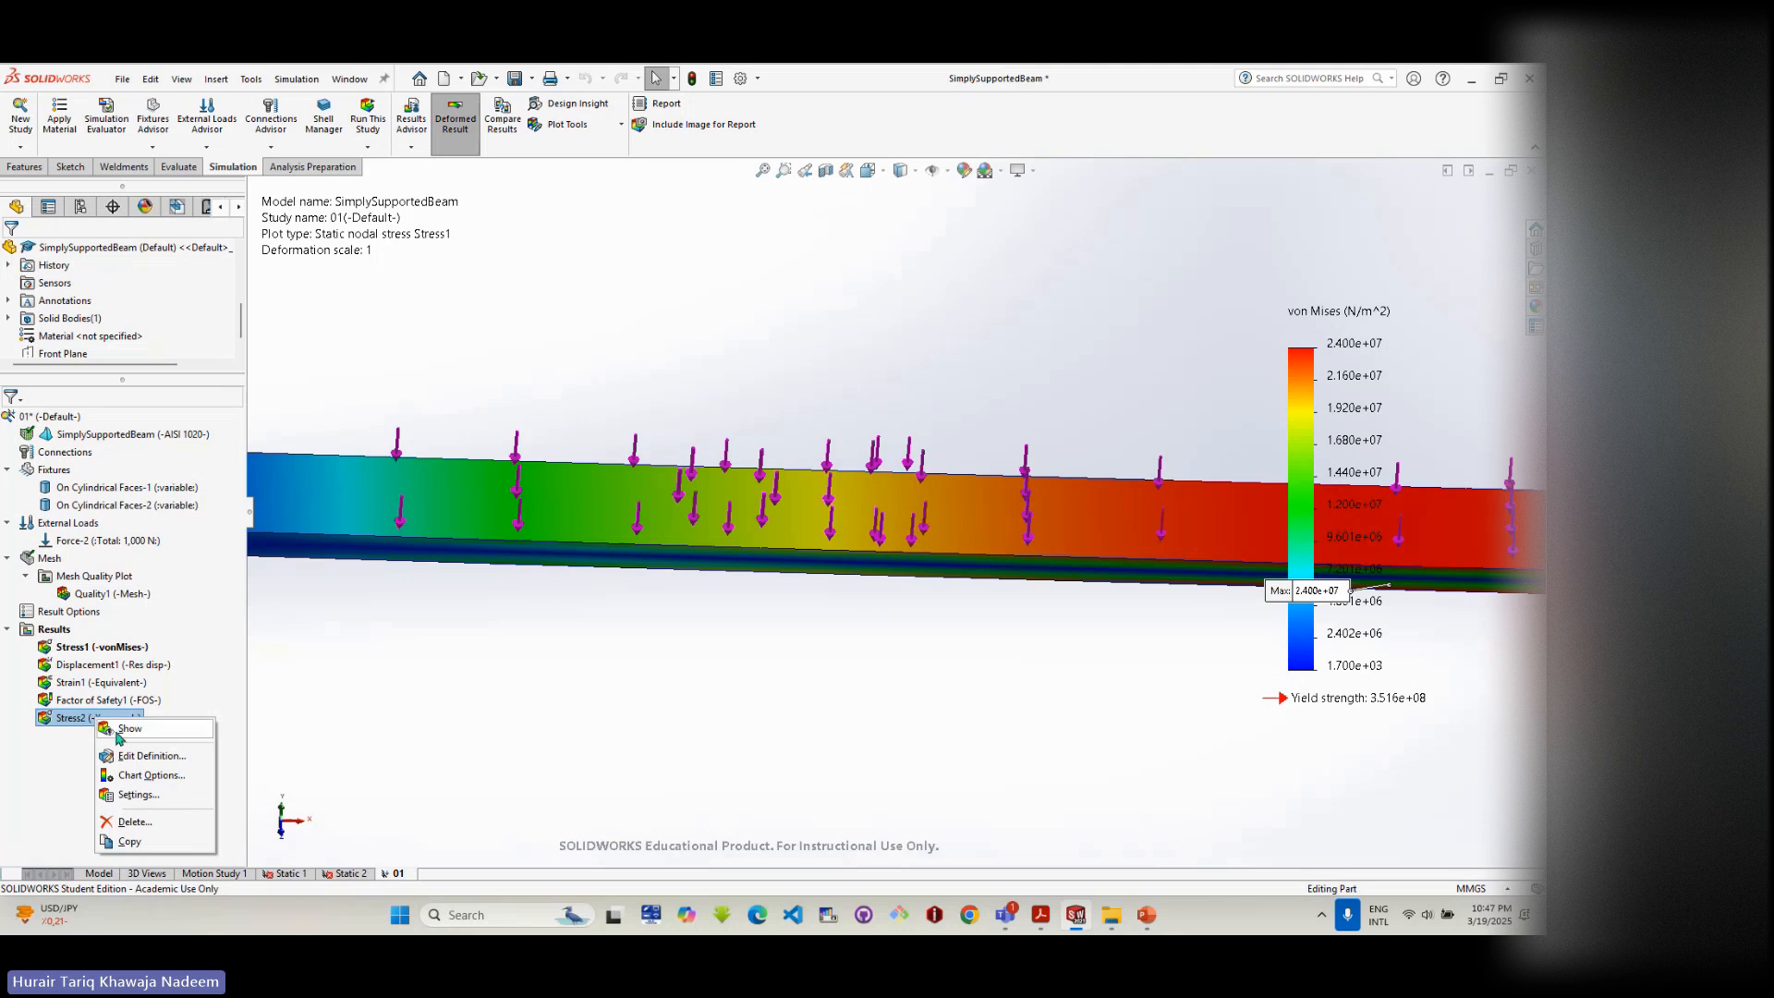
left_click(125, 730)
right_click(109, 718)
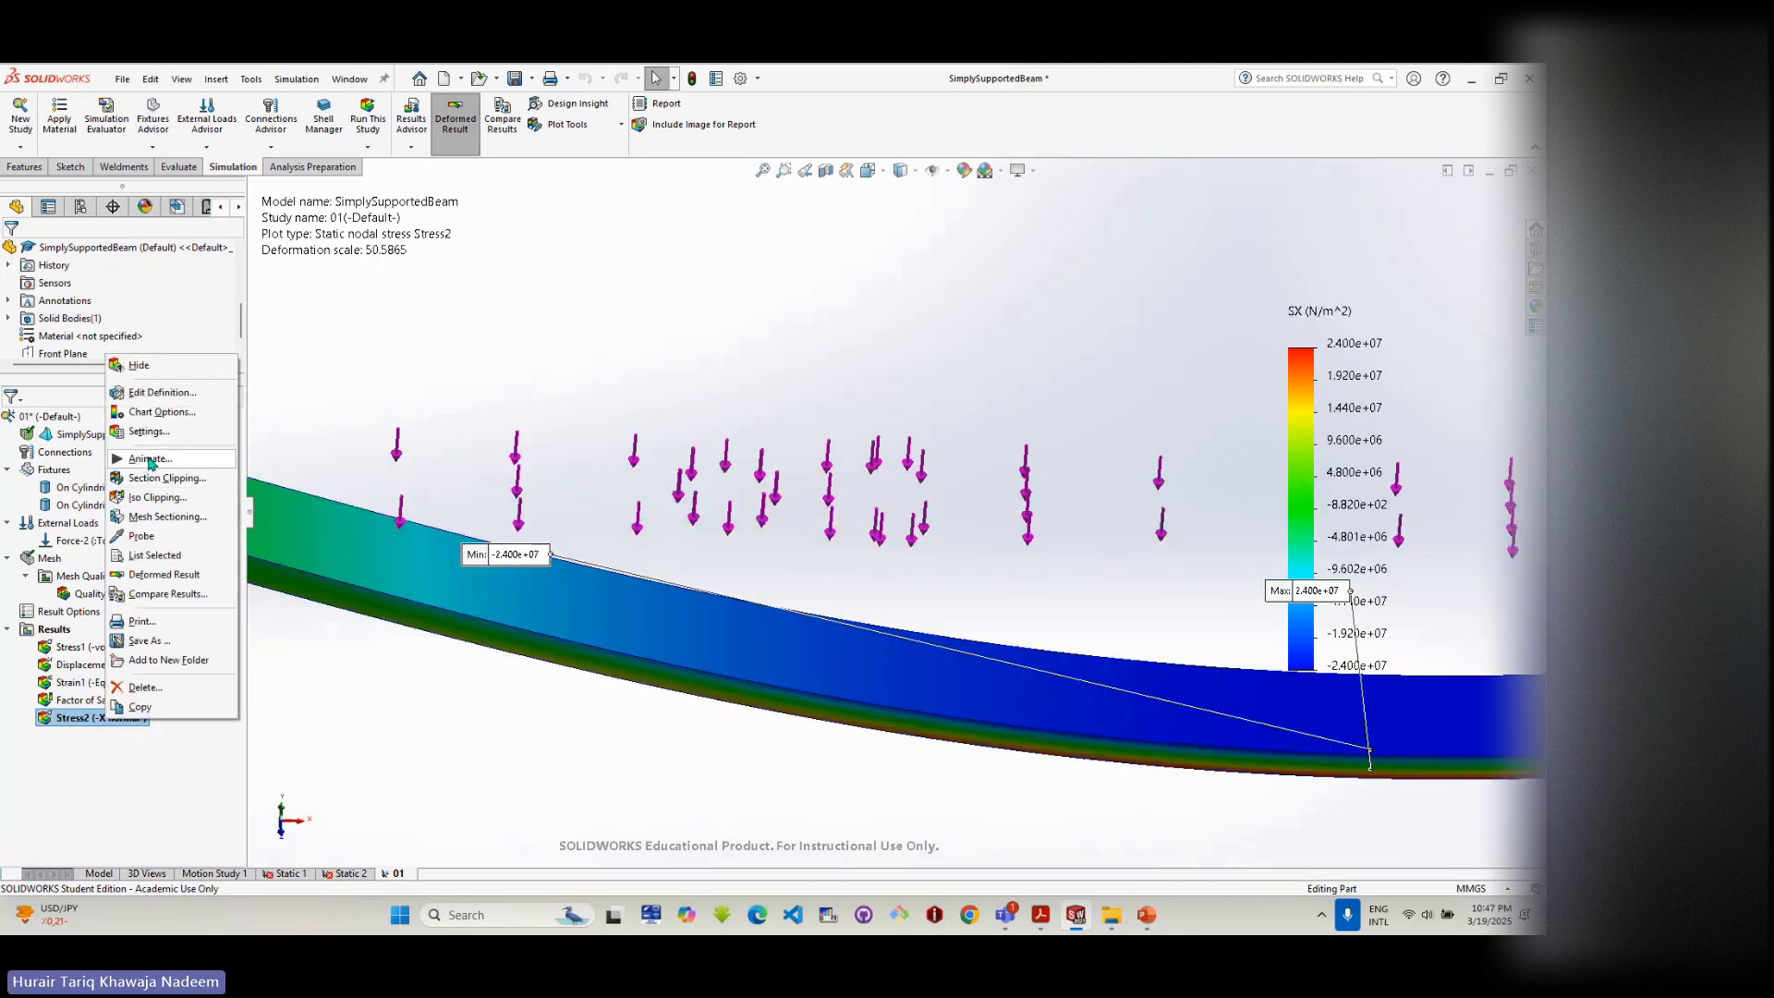
left_click(157, 557)
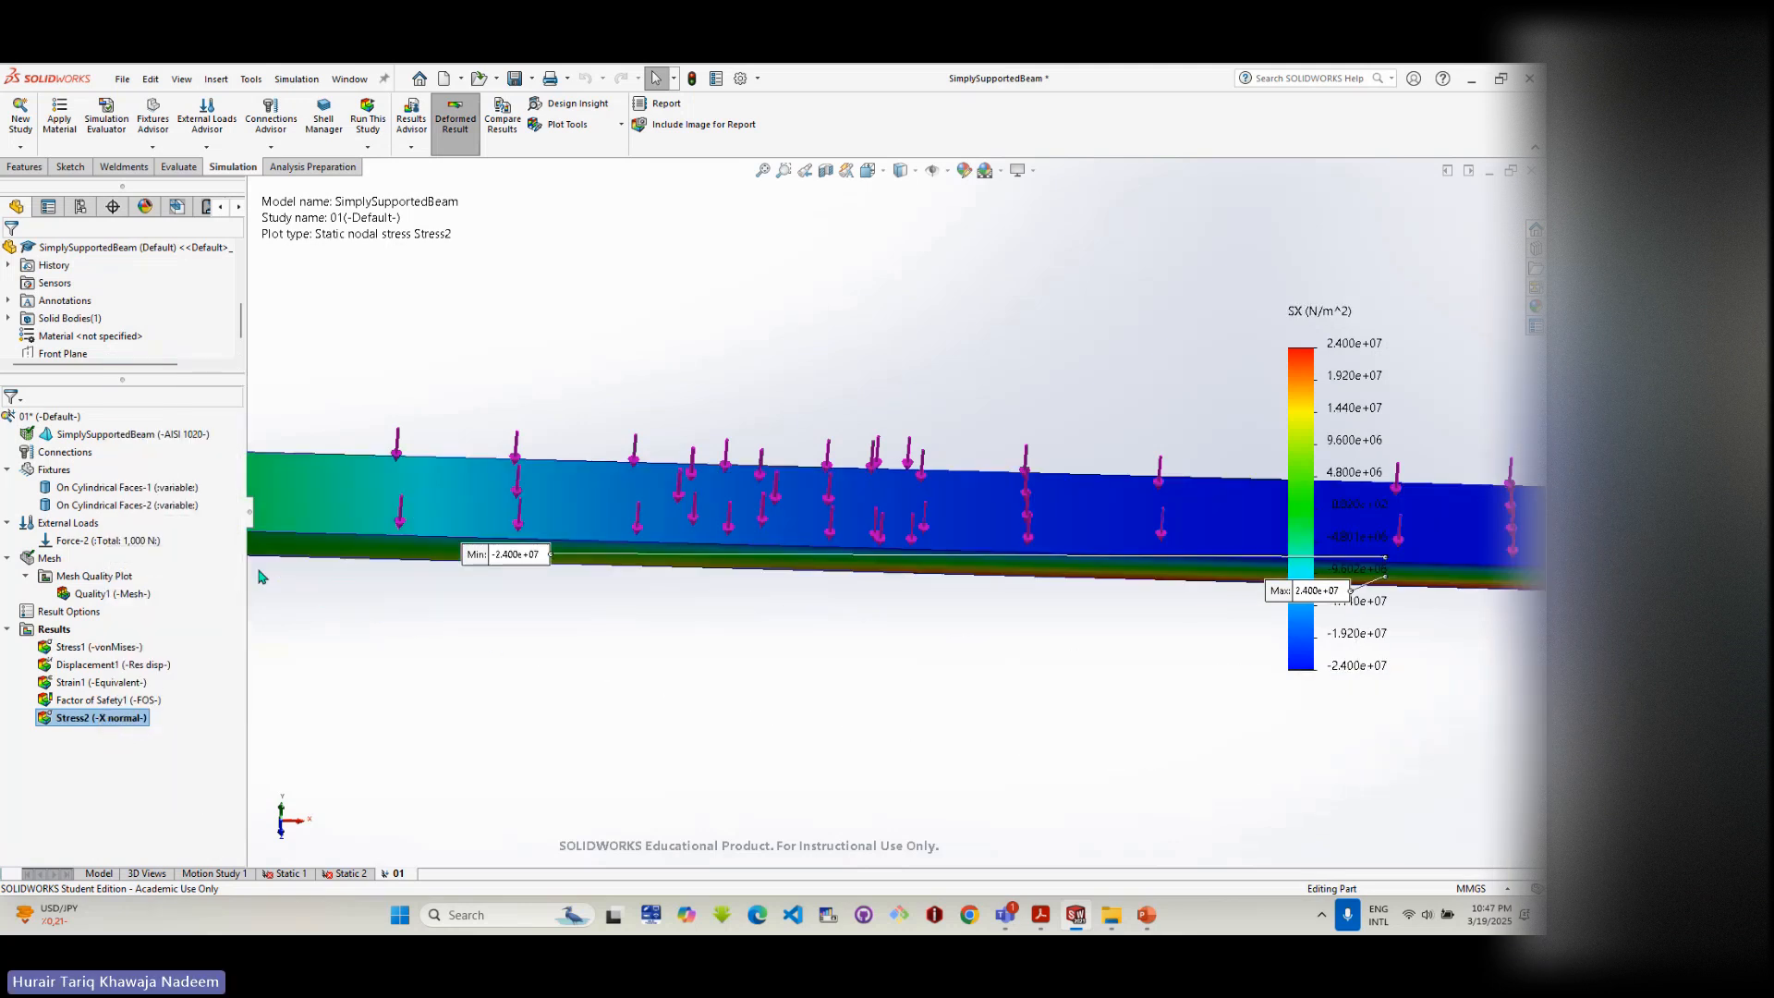
- Probe the X normal stress on the two adjoining segments of the beam's upper front edge
left_click(613, 547)
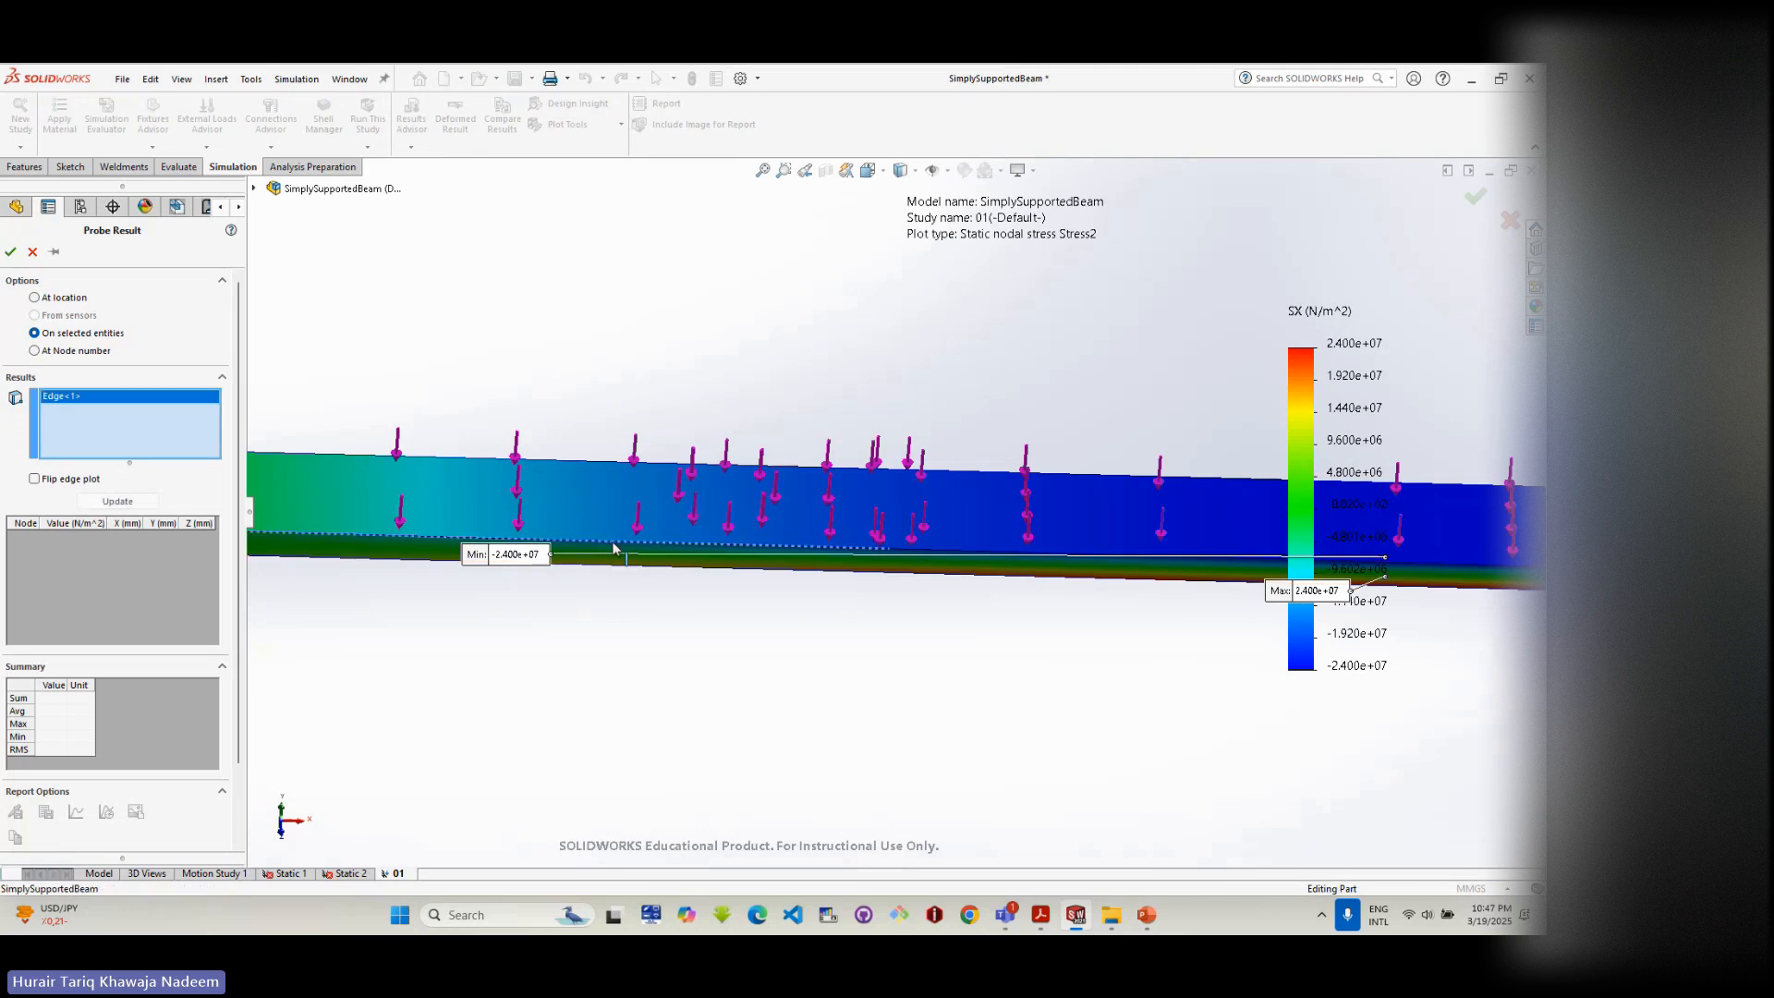
scroll(901, 561, "up", 2)
scroll(910, 562, "down", 3)
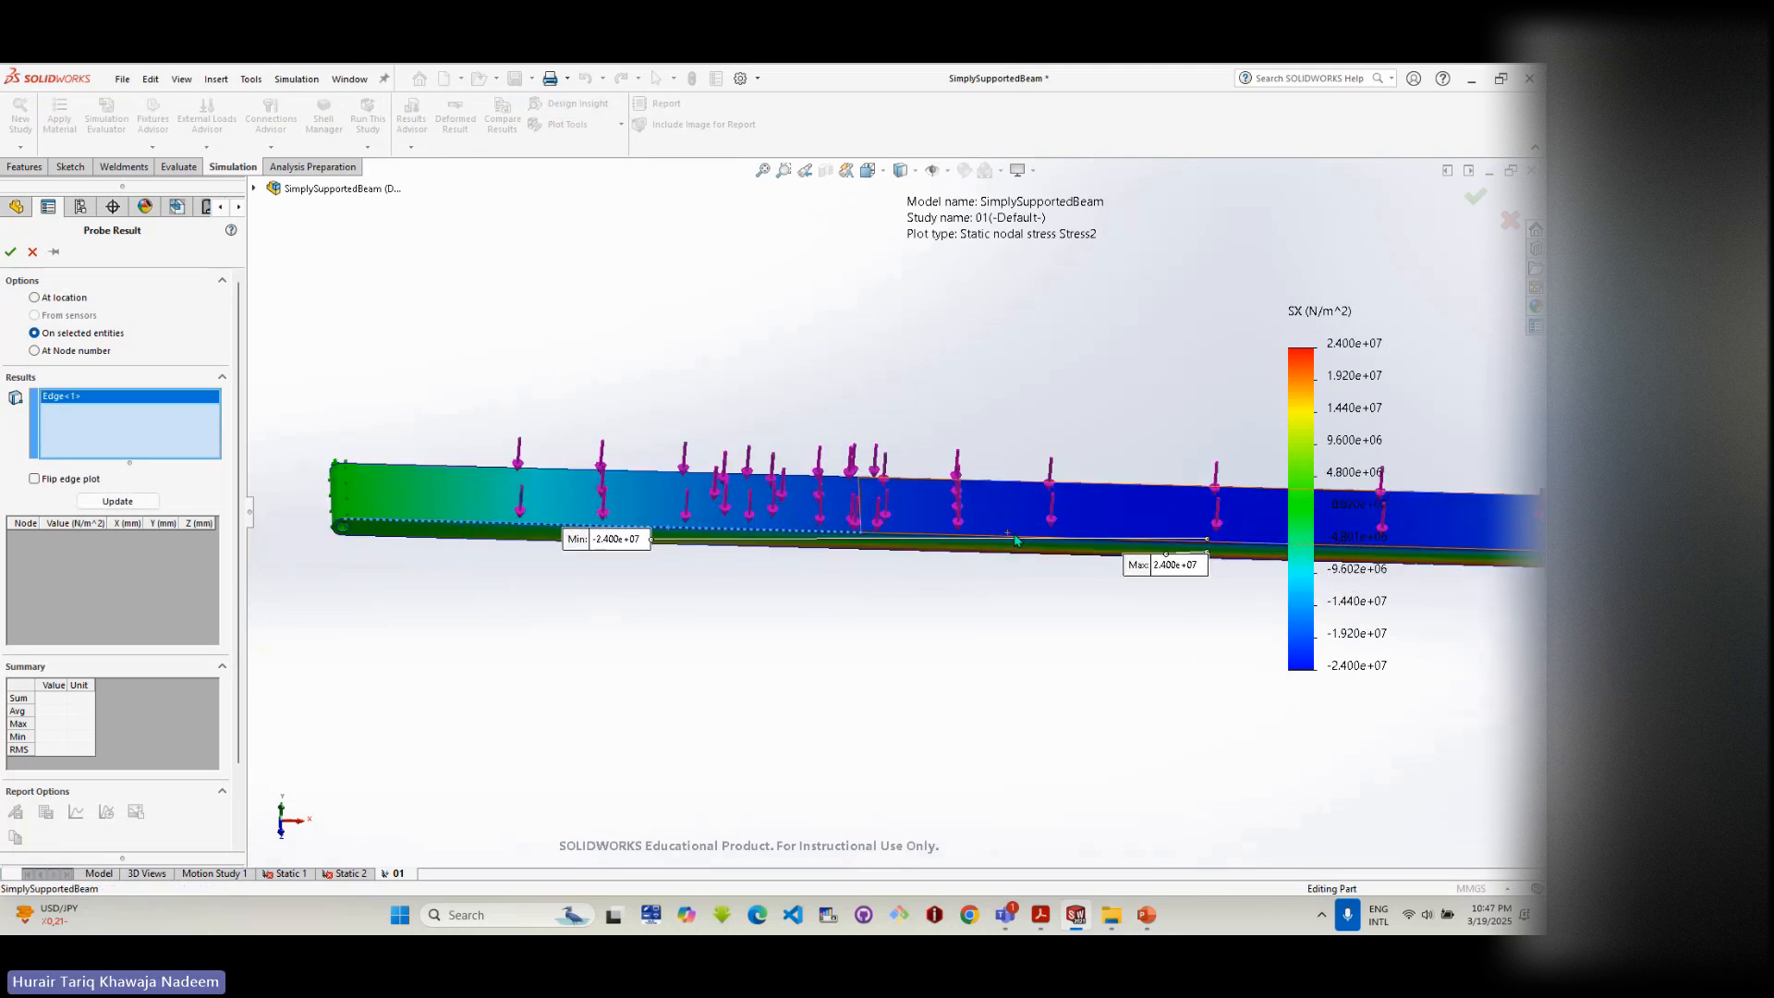
left_click(947, 542)
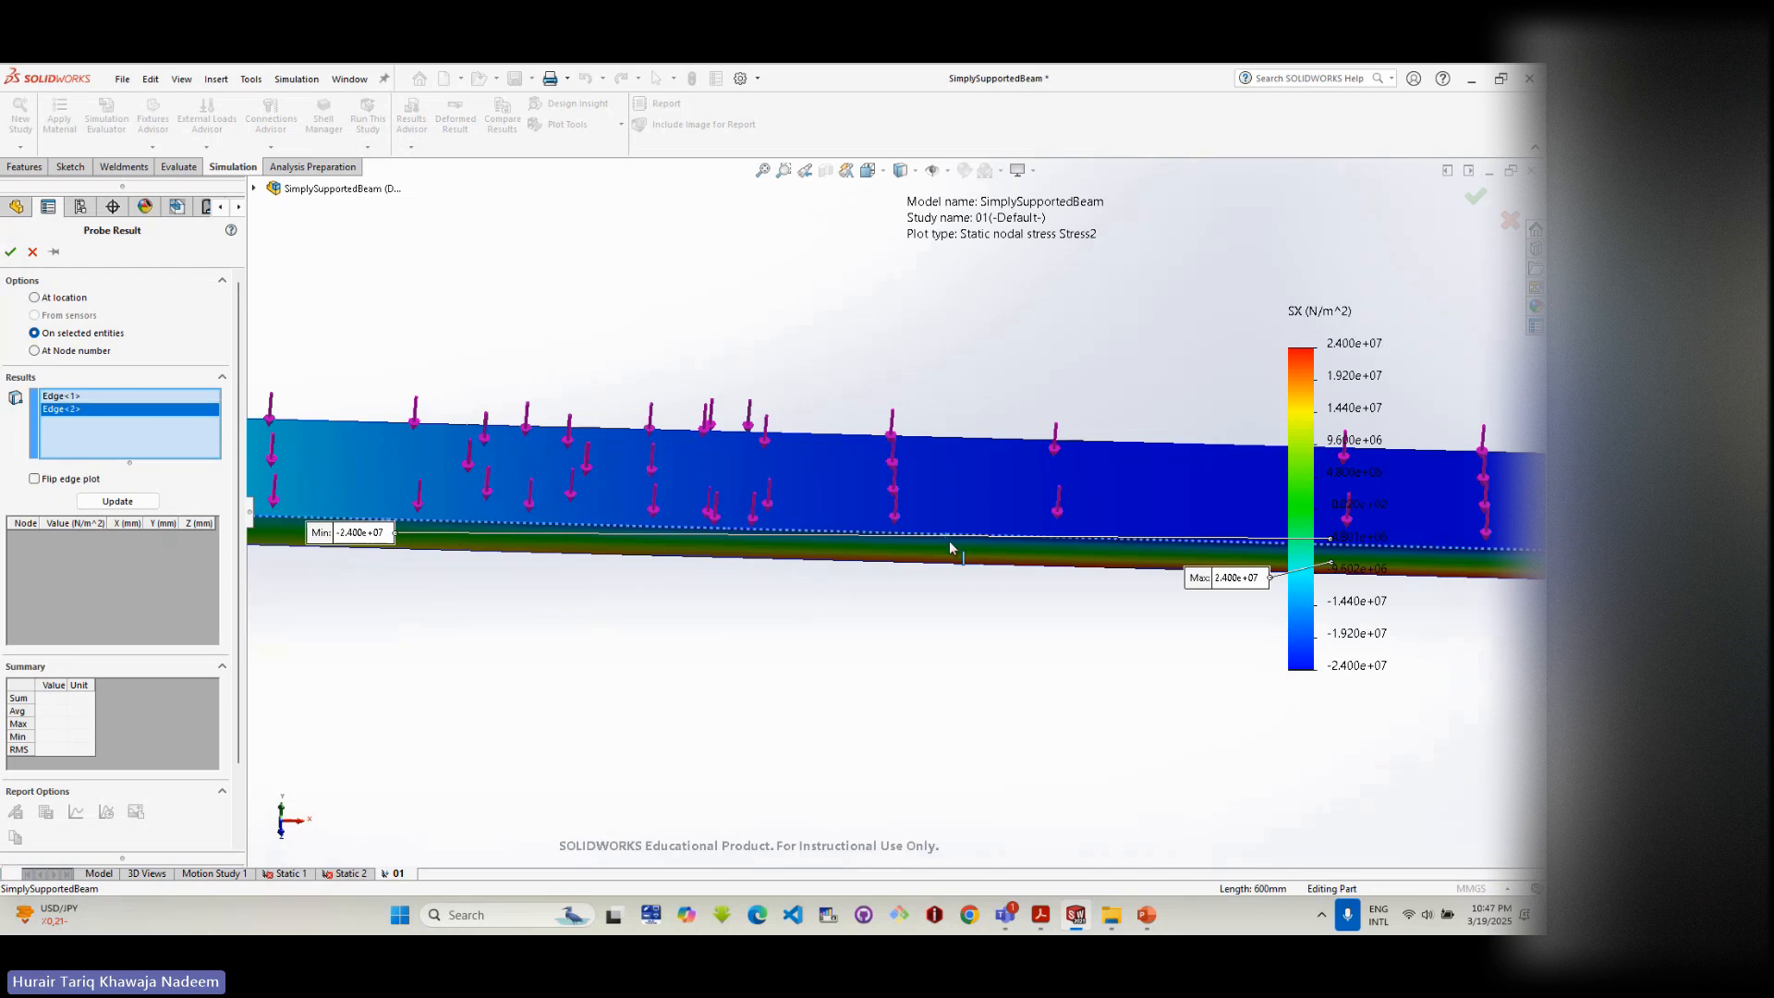
scroll(1121, 628, "up", 2)
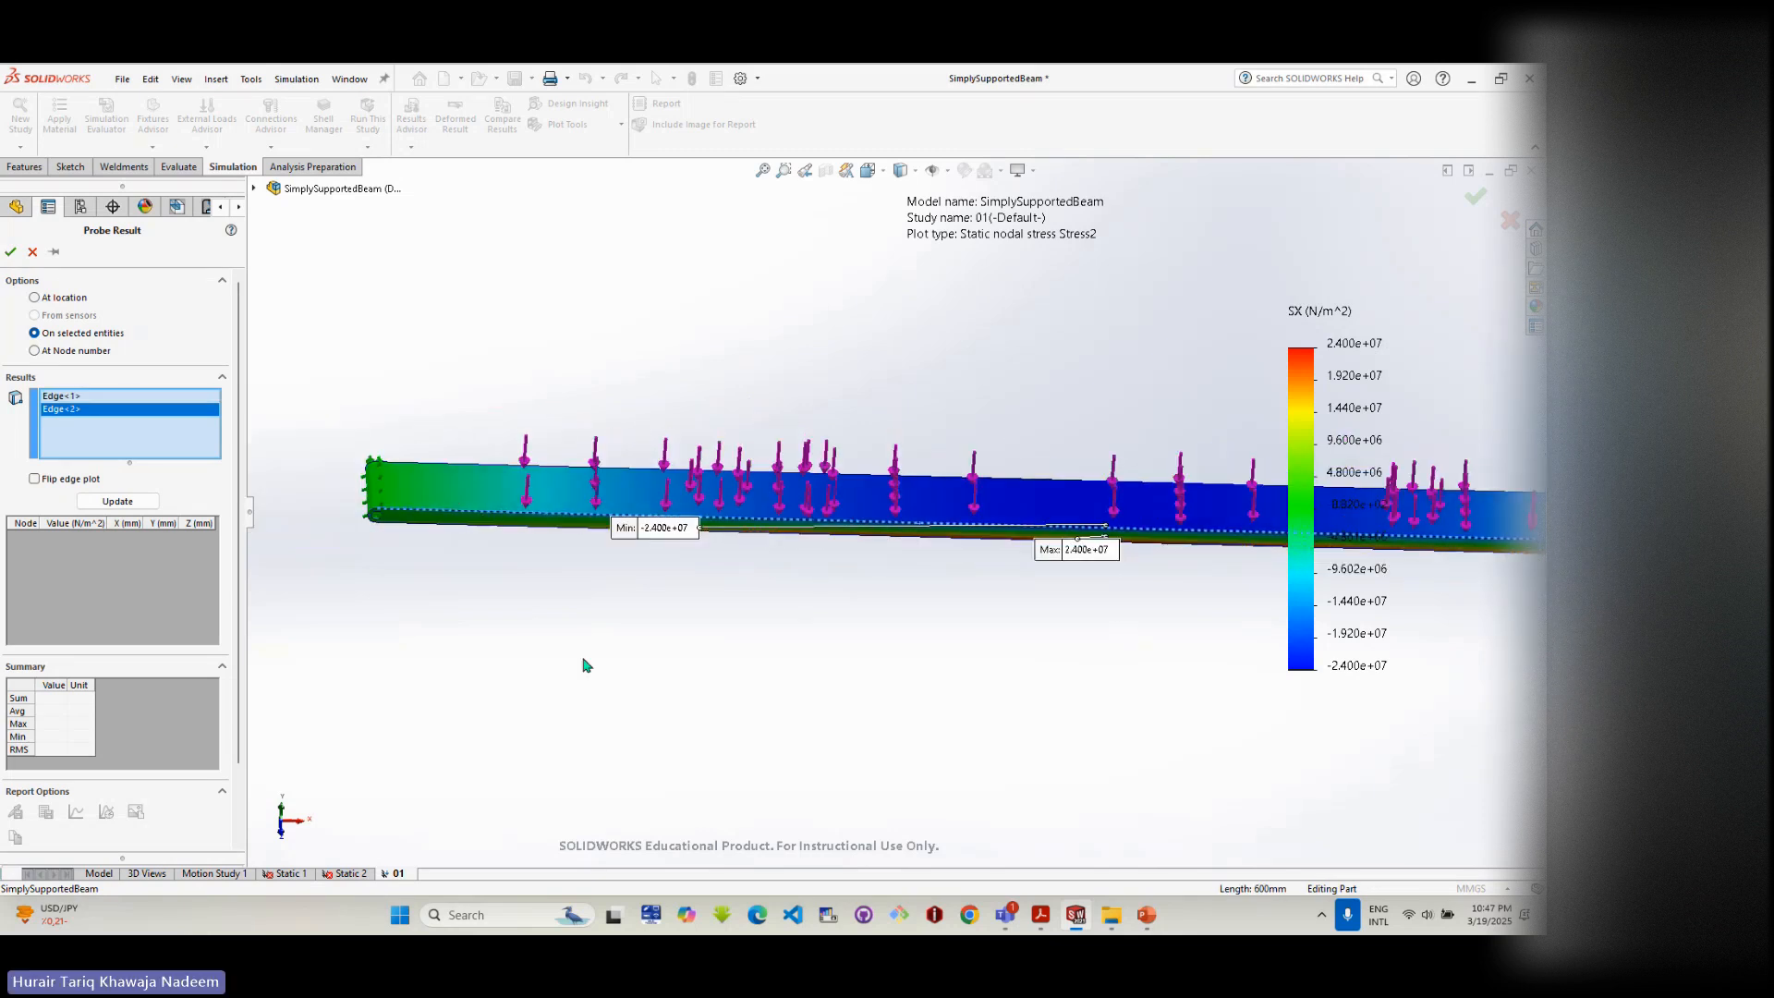
left_click(118, 501)
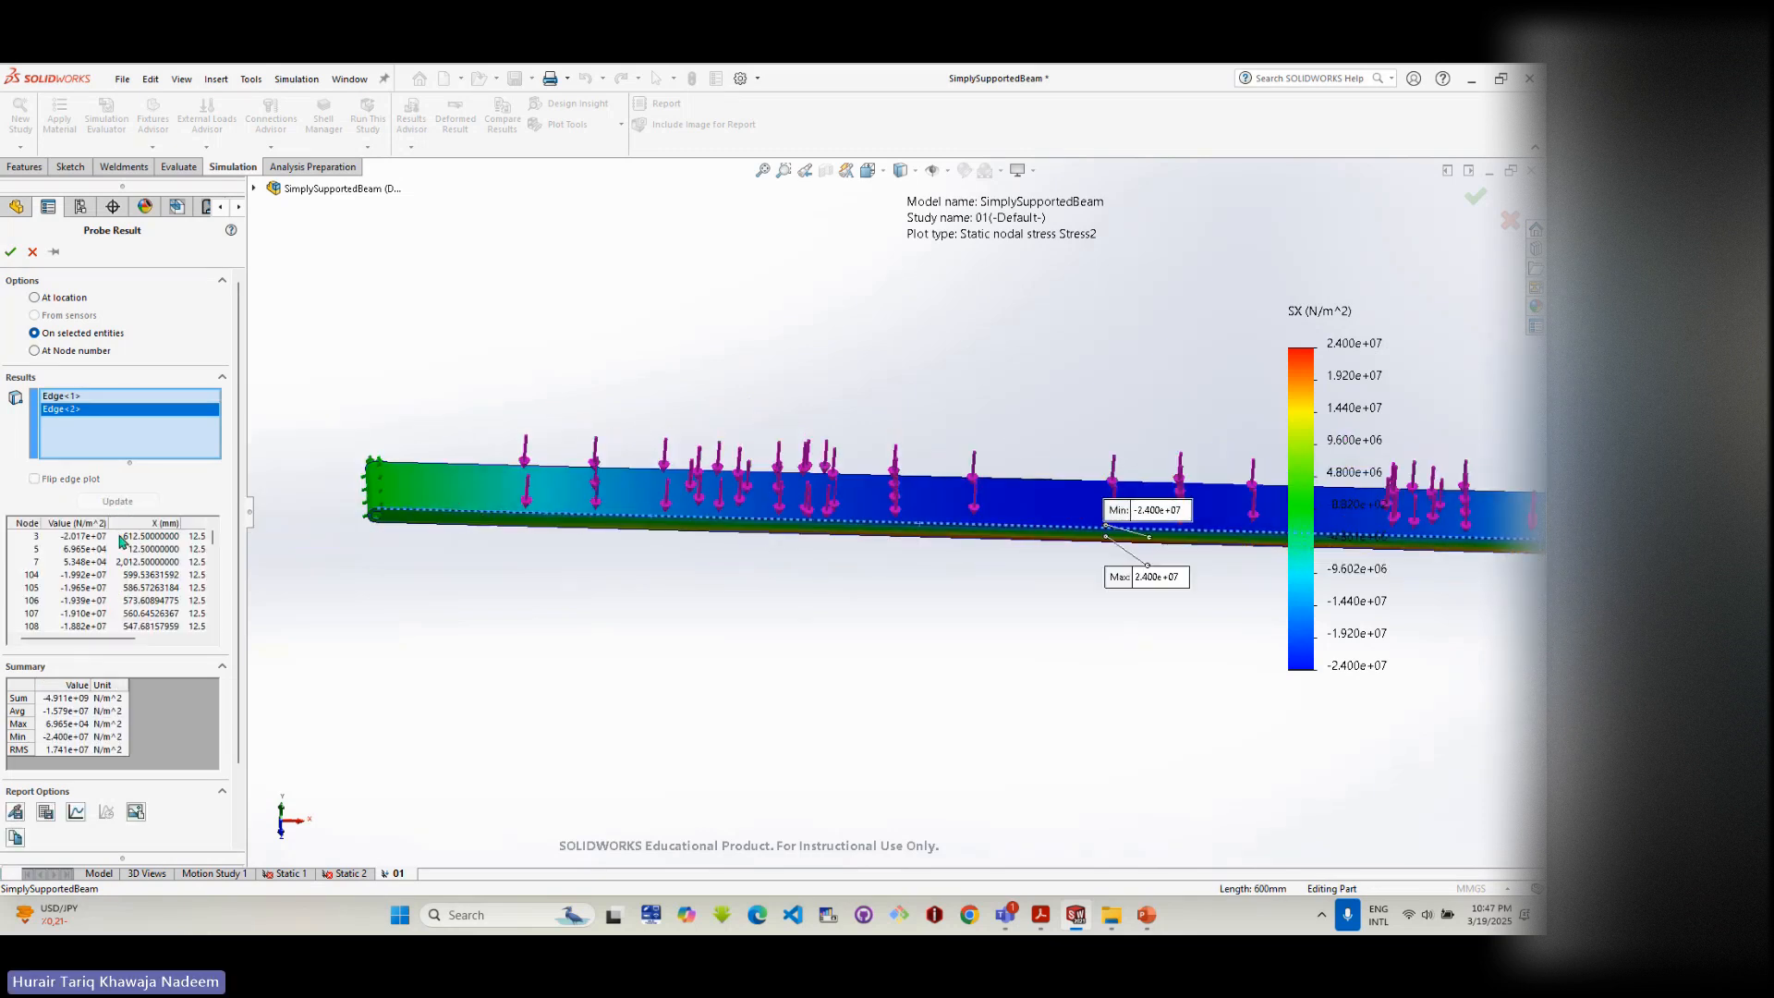
scroll(878, 578, "up", 2)
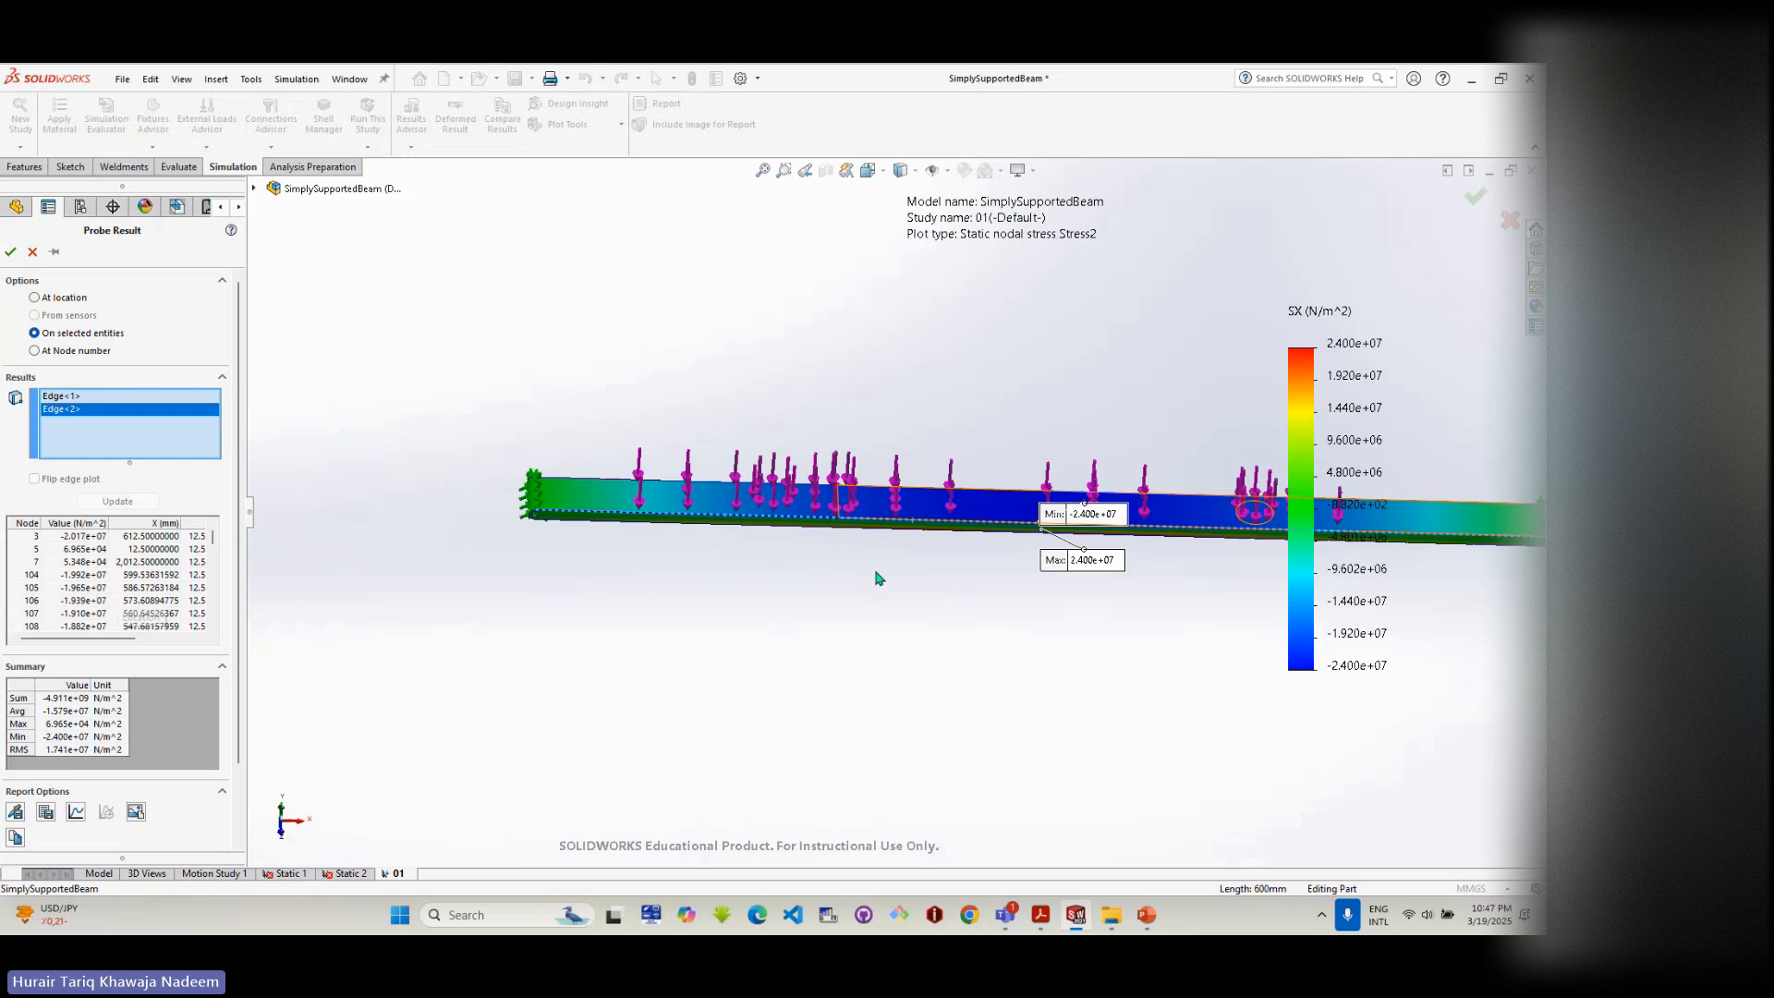
- Plot the probed stress of both edge segments, view the graph at full size, and close it
left_click(76, 811)
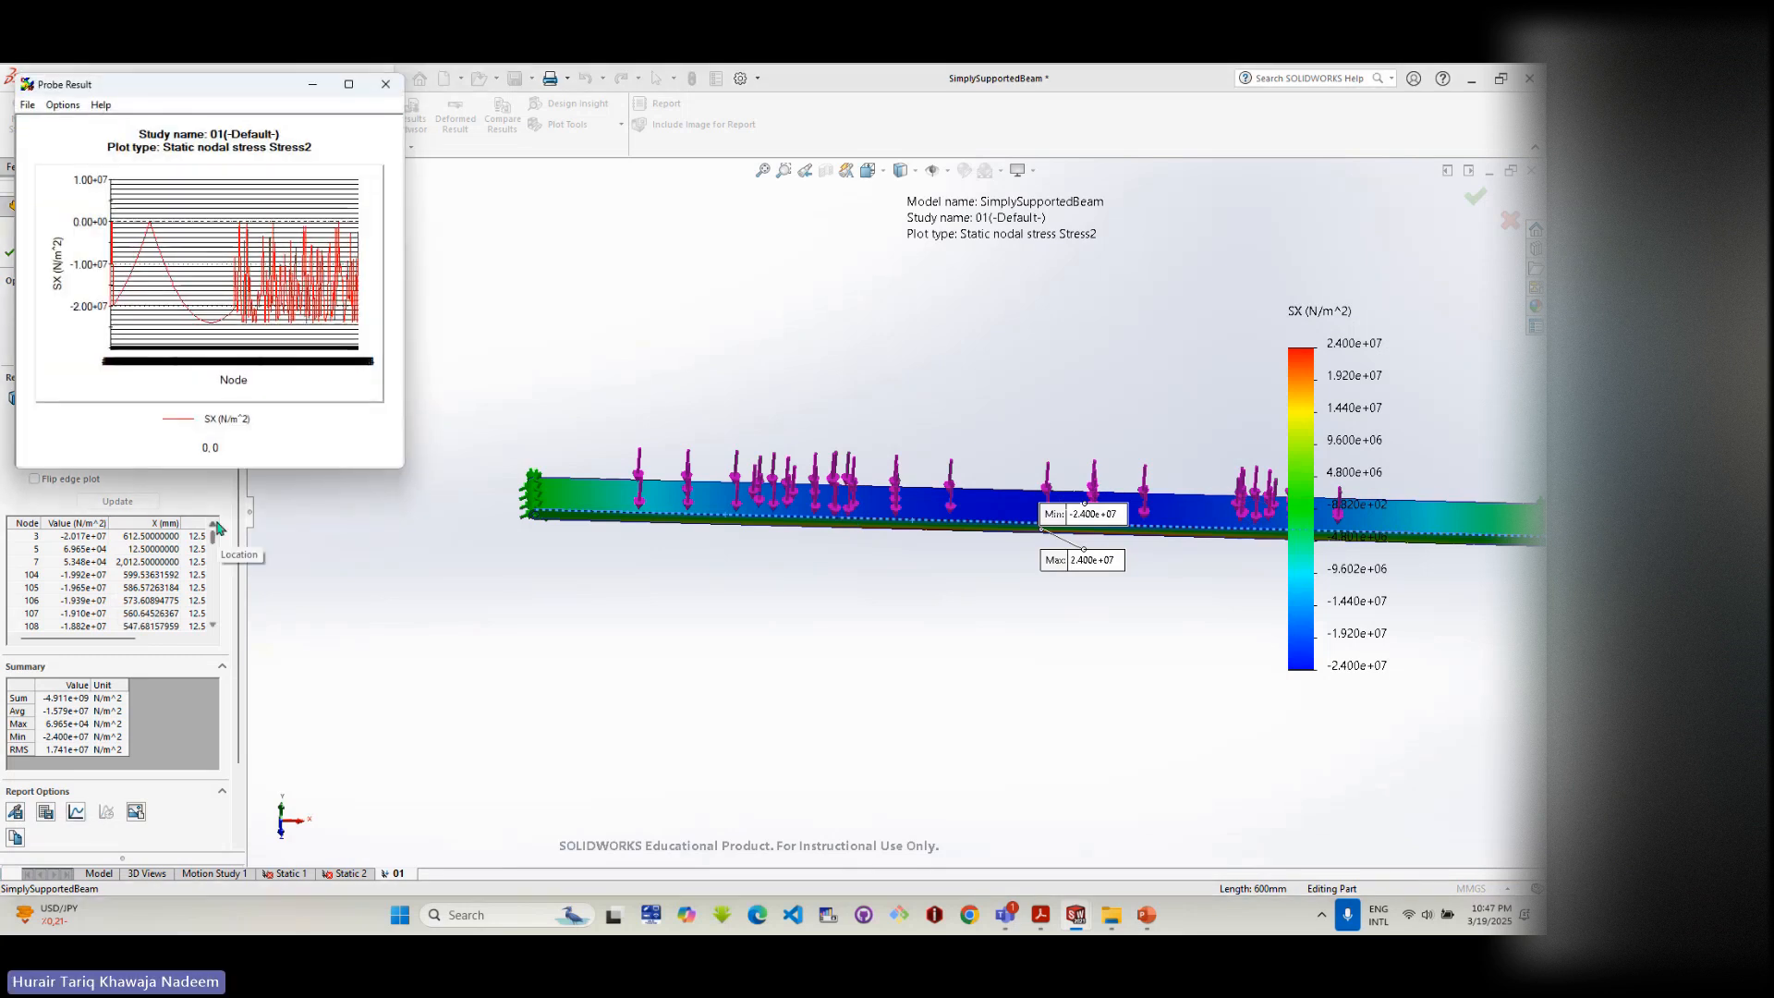
left_click(349, 86)
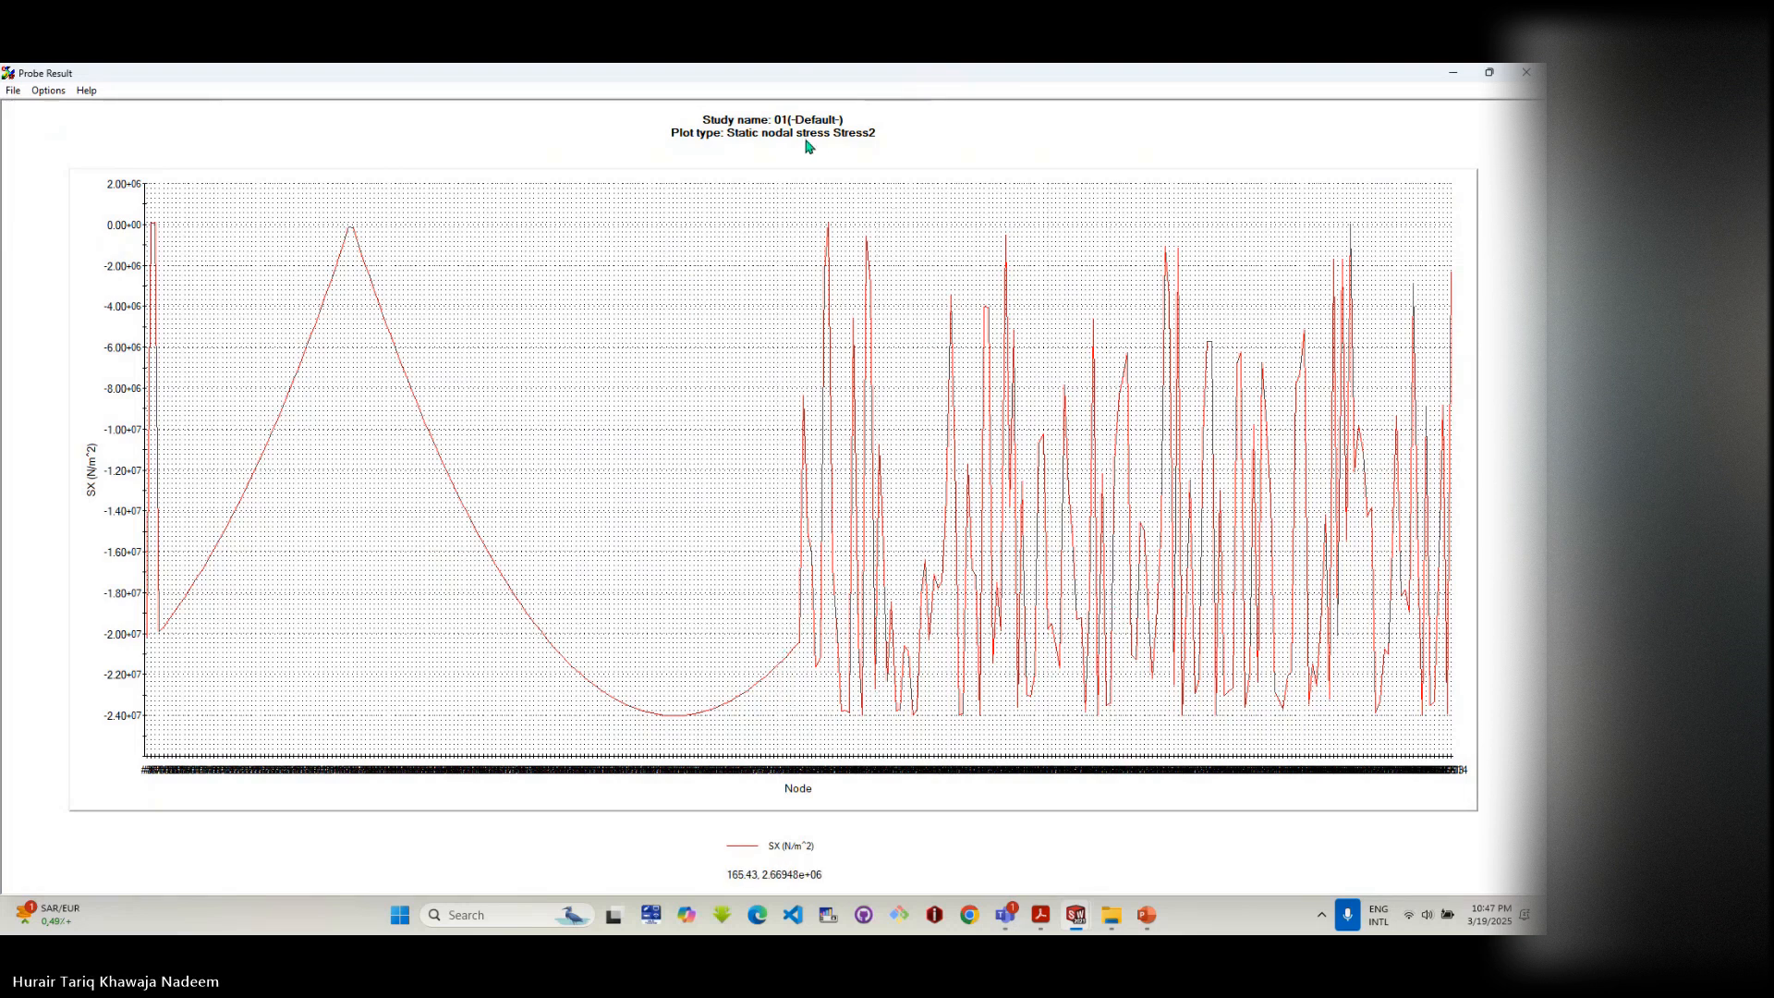
left_click(1533, 80)
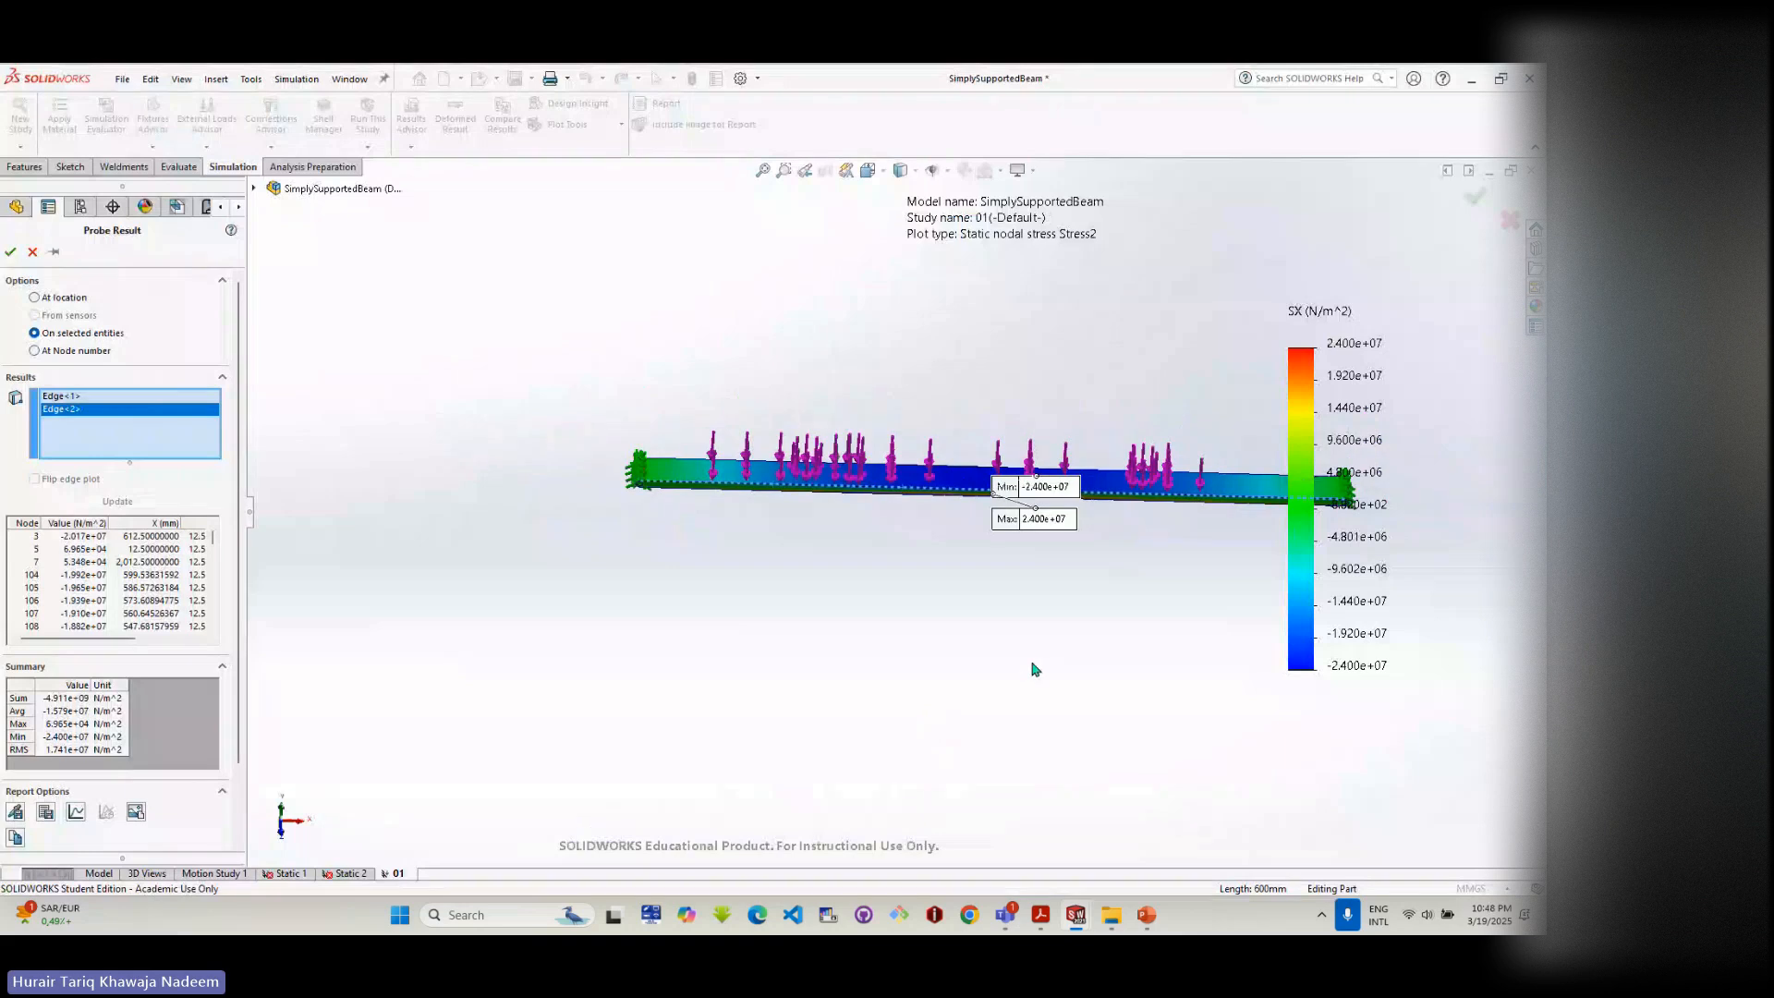
- Examine the listed nodal stress values and X locations for the two probed edge segments
scroll(926, 502, "down", 5)
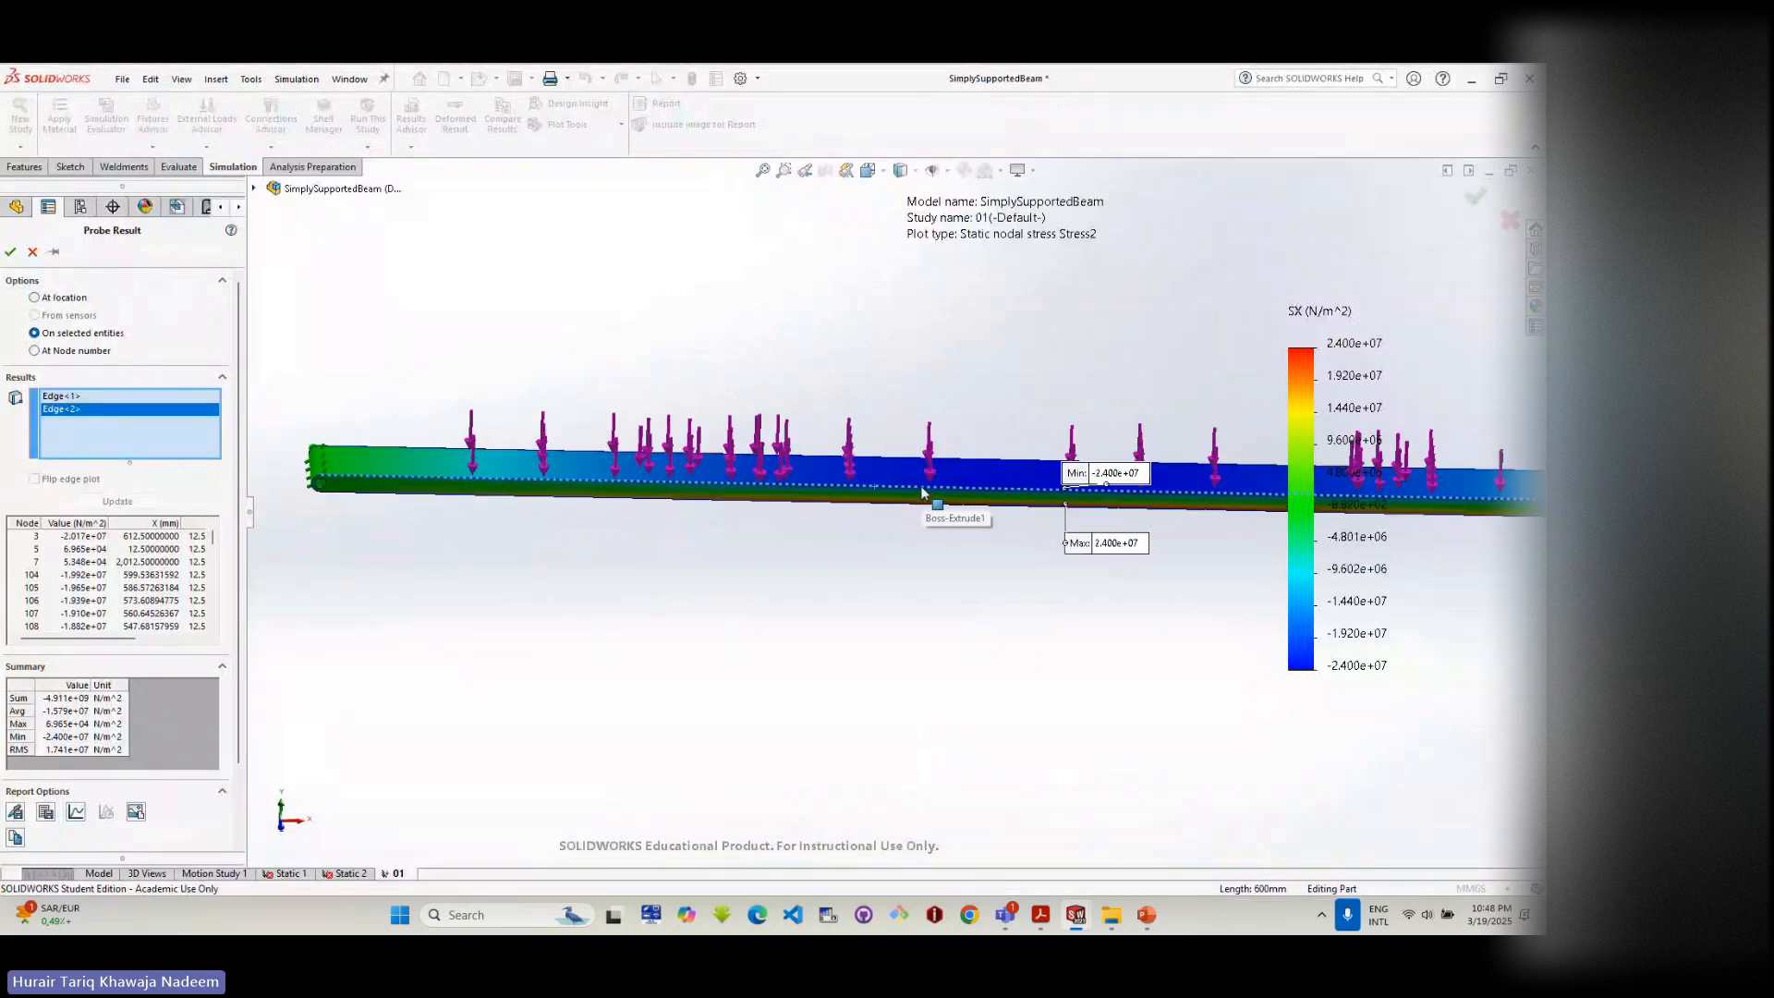
middle_click_drag(922, 506, 906, 709)
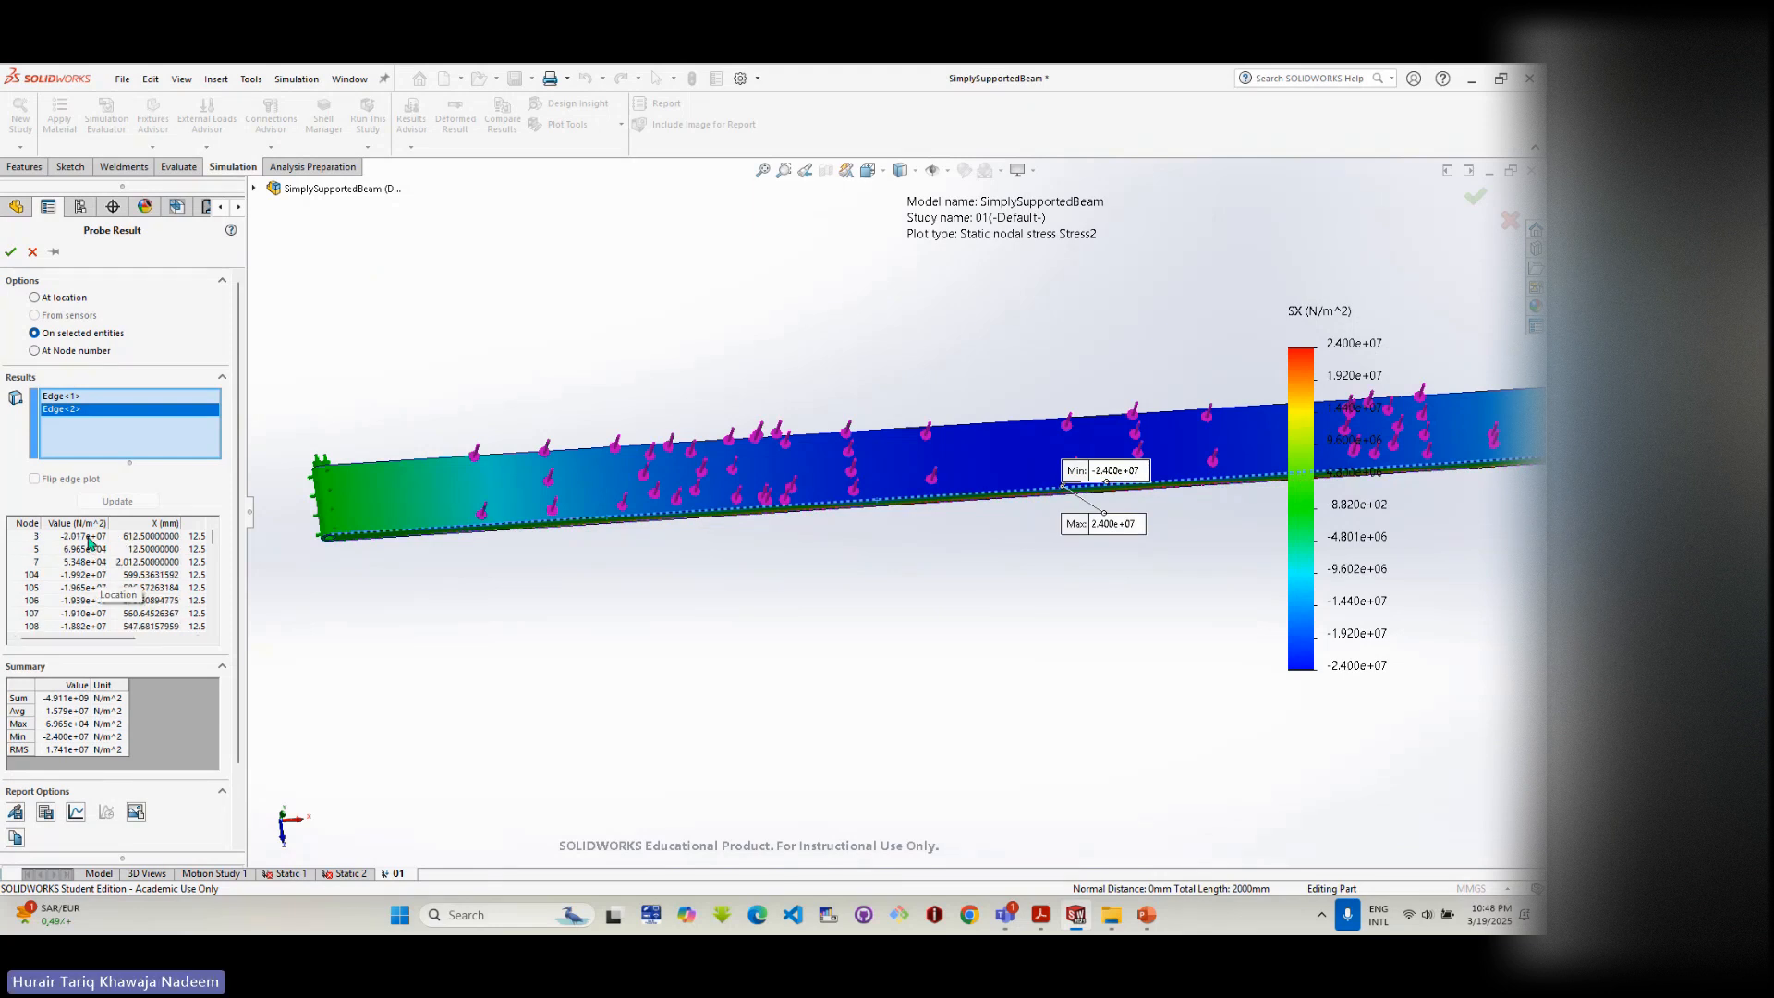
scroll(88, 575, "down", 13)
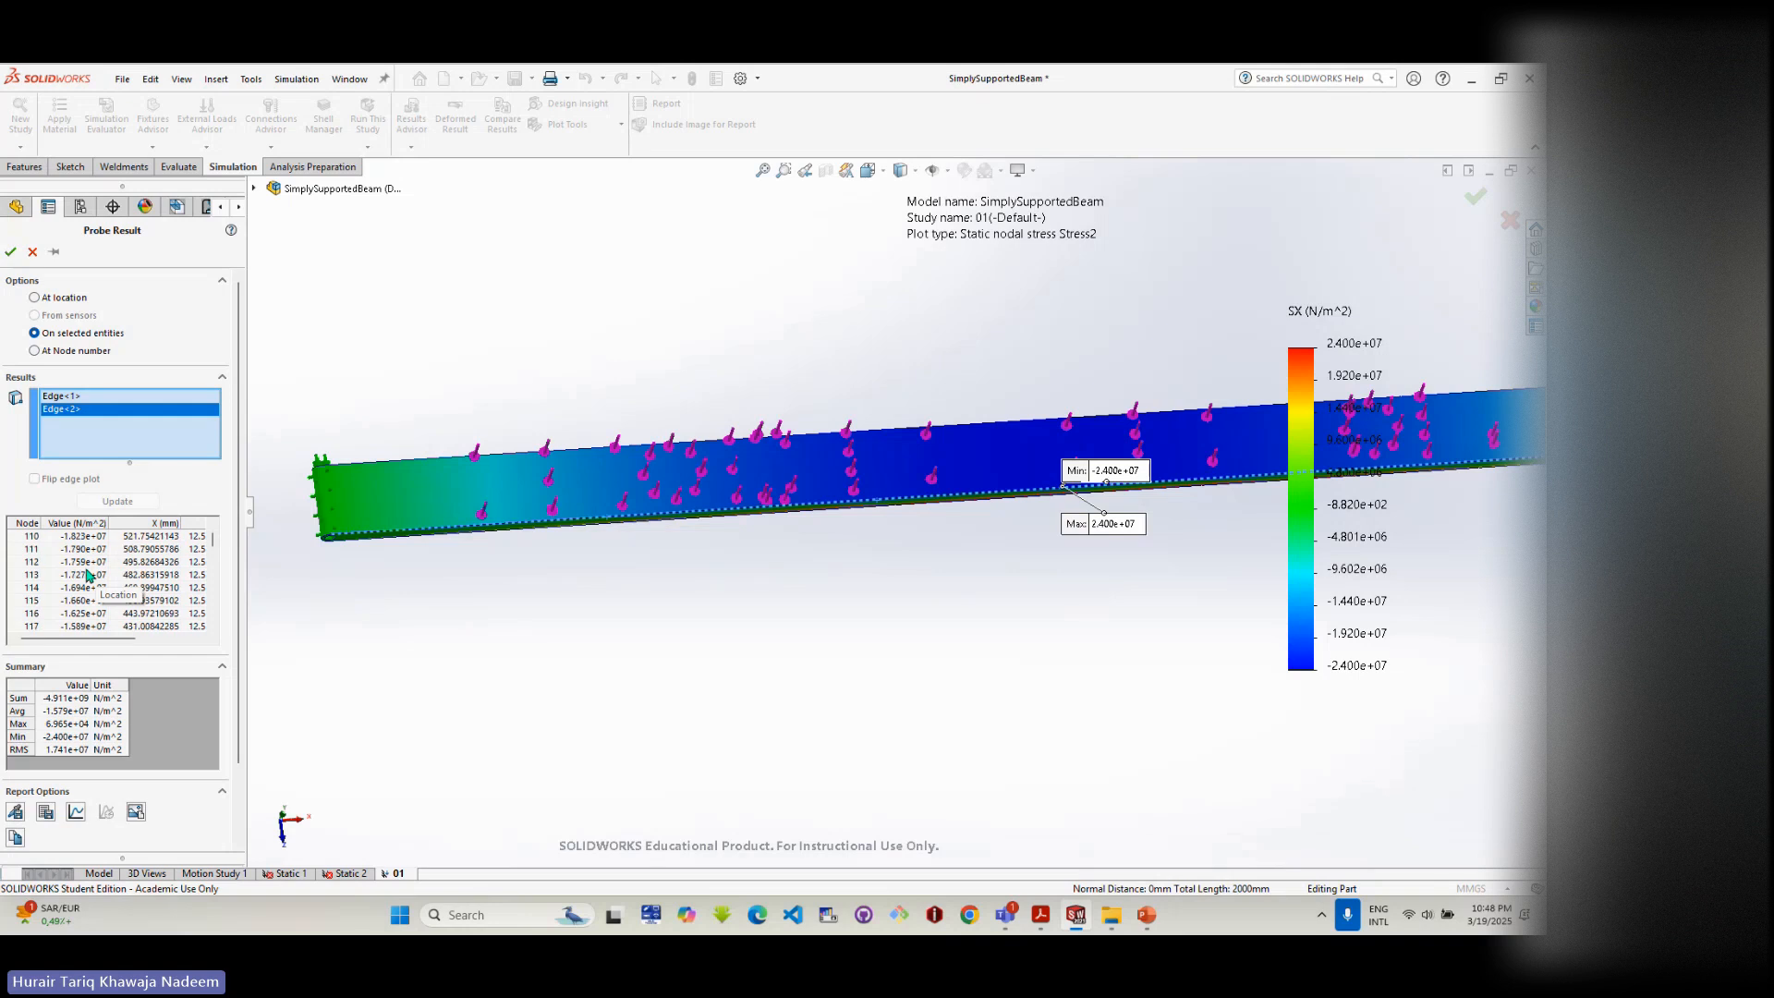
scroll(88, 575, "down", 20)
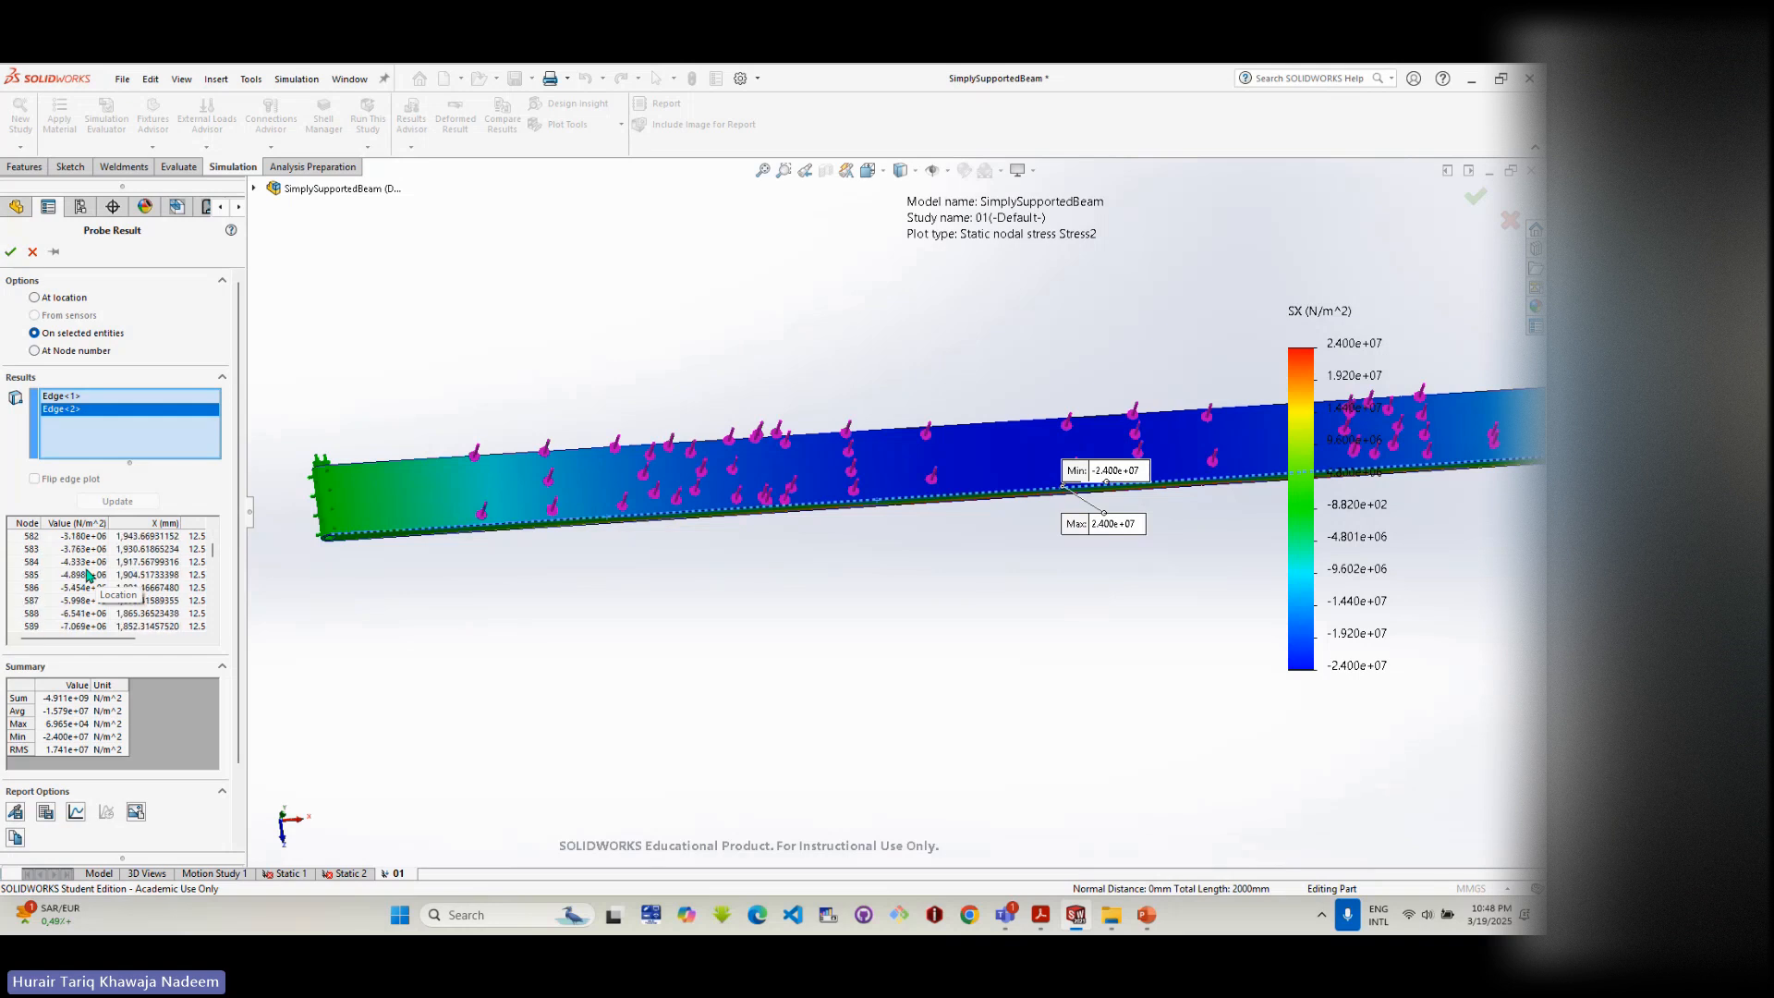
scroll(88, 575, "down", 20)
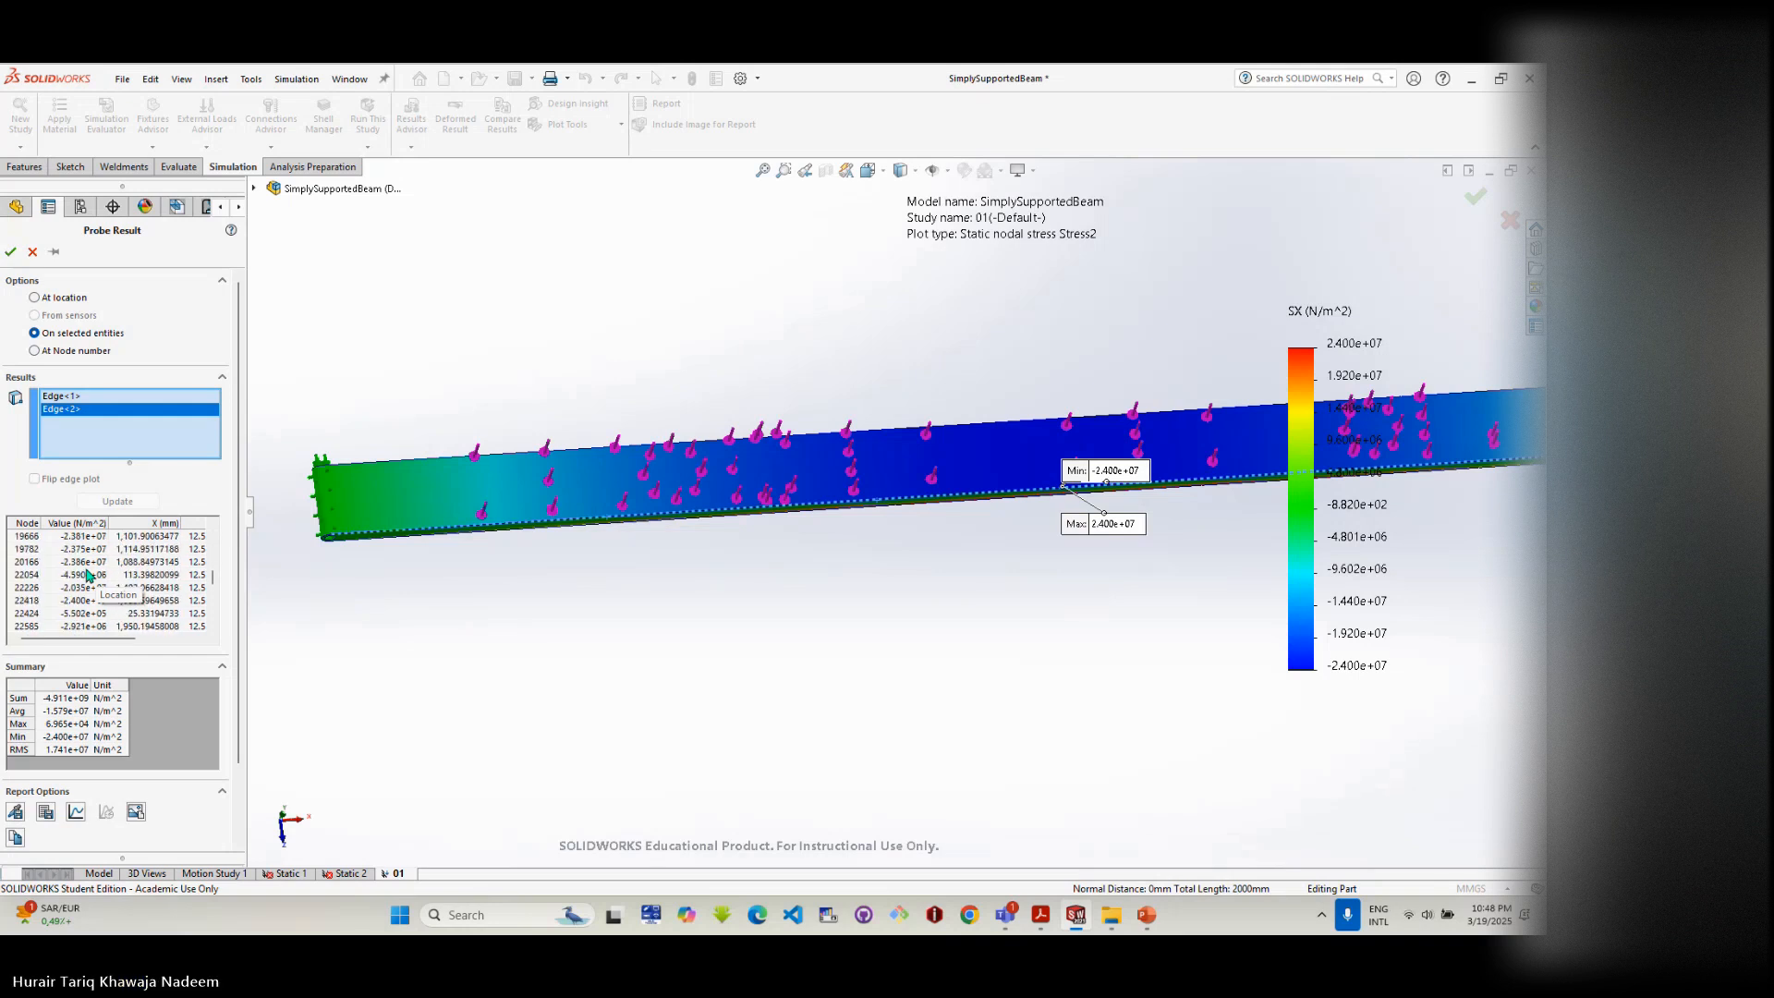
scroll(87, 575, "down", 10)
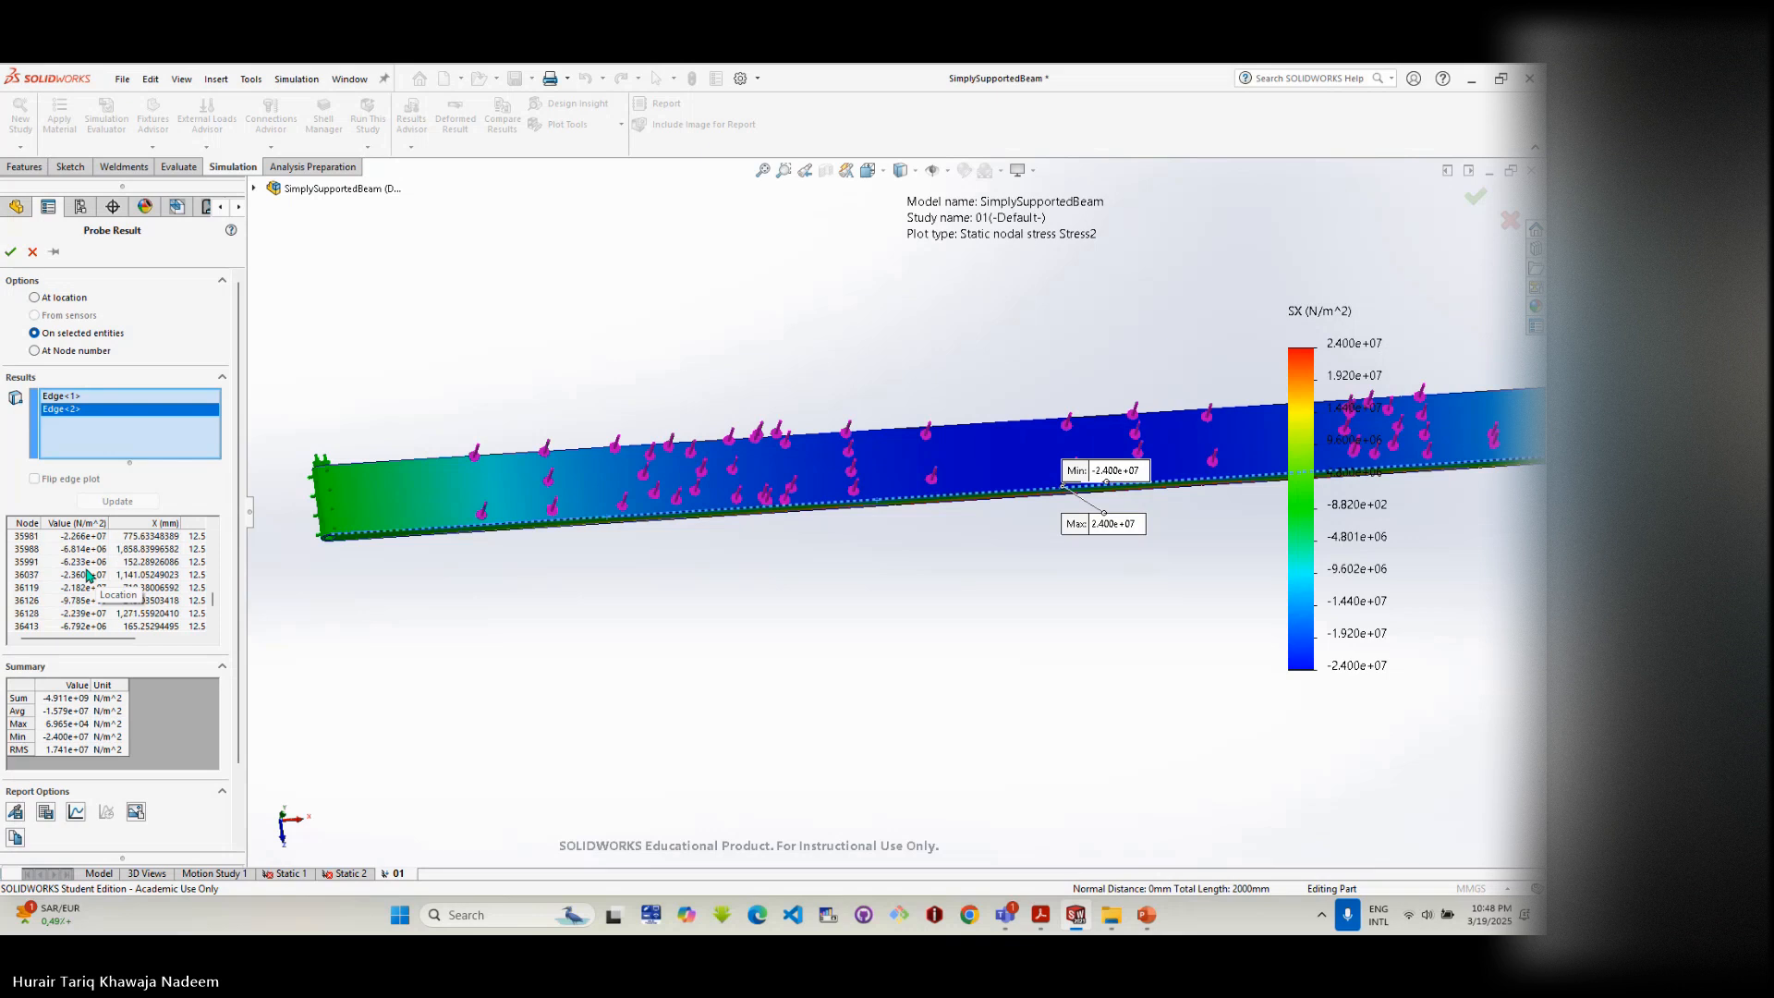
scroll(87, 574, "down", 15)
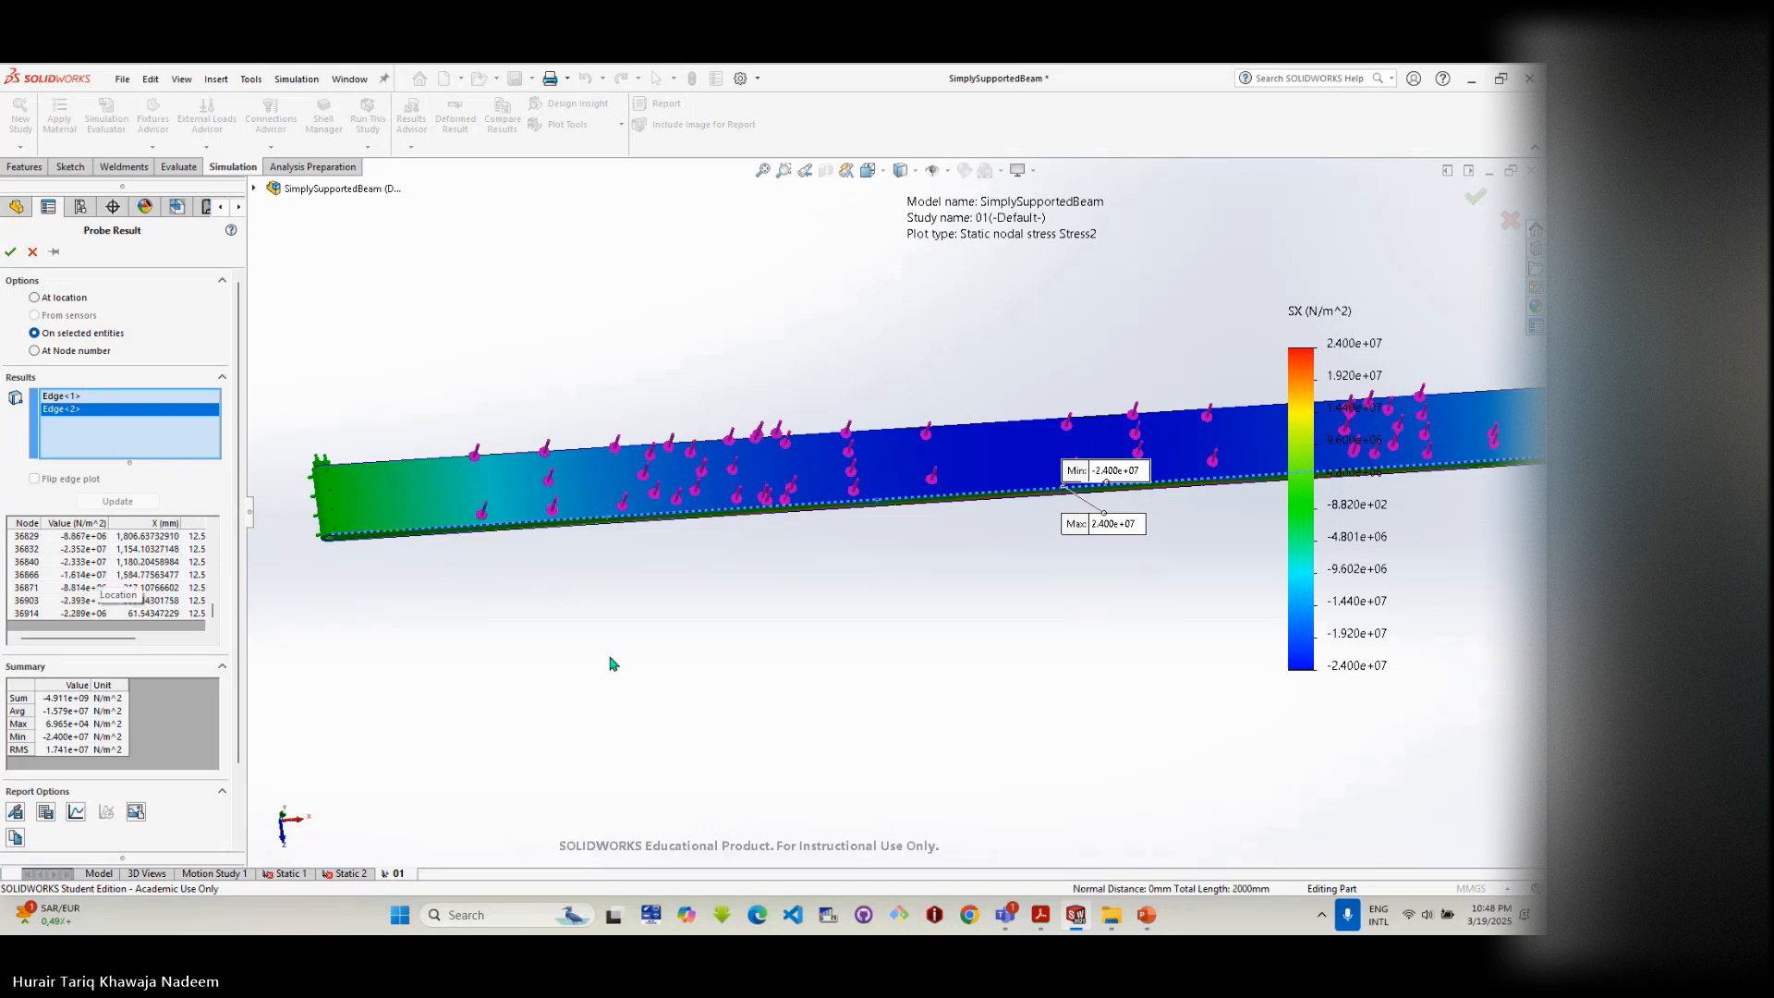
- Replace the two probed edge segments with the beam's lower front edge and update the probe results
left_click(97, 398)
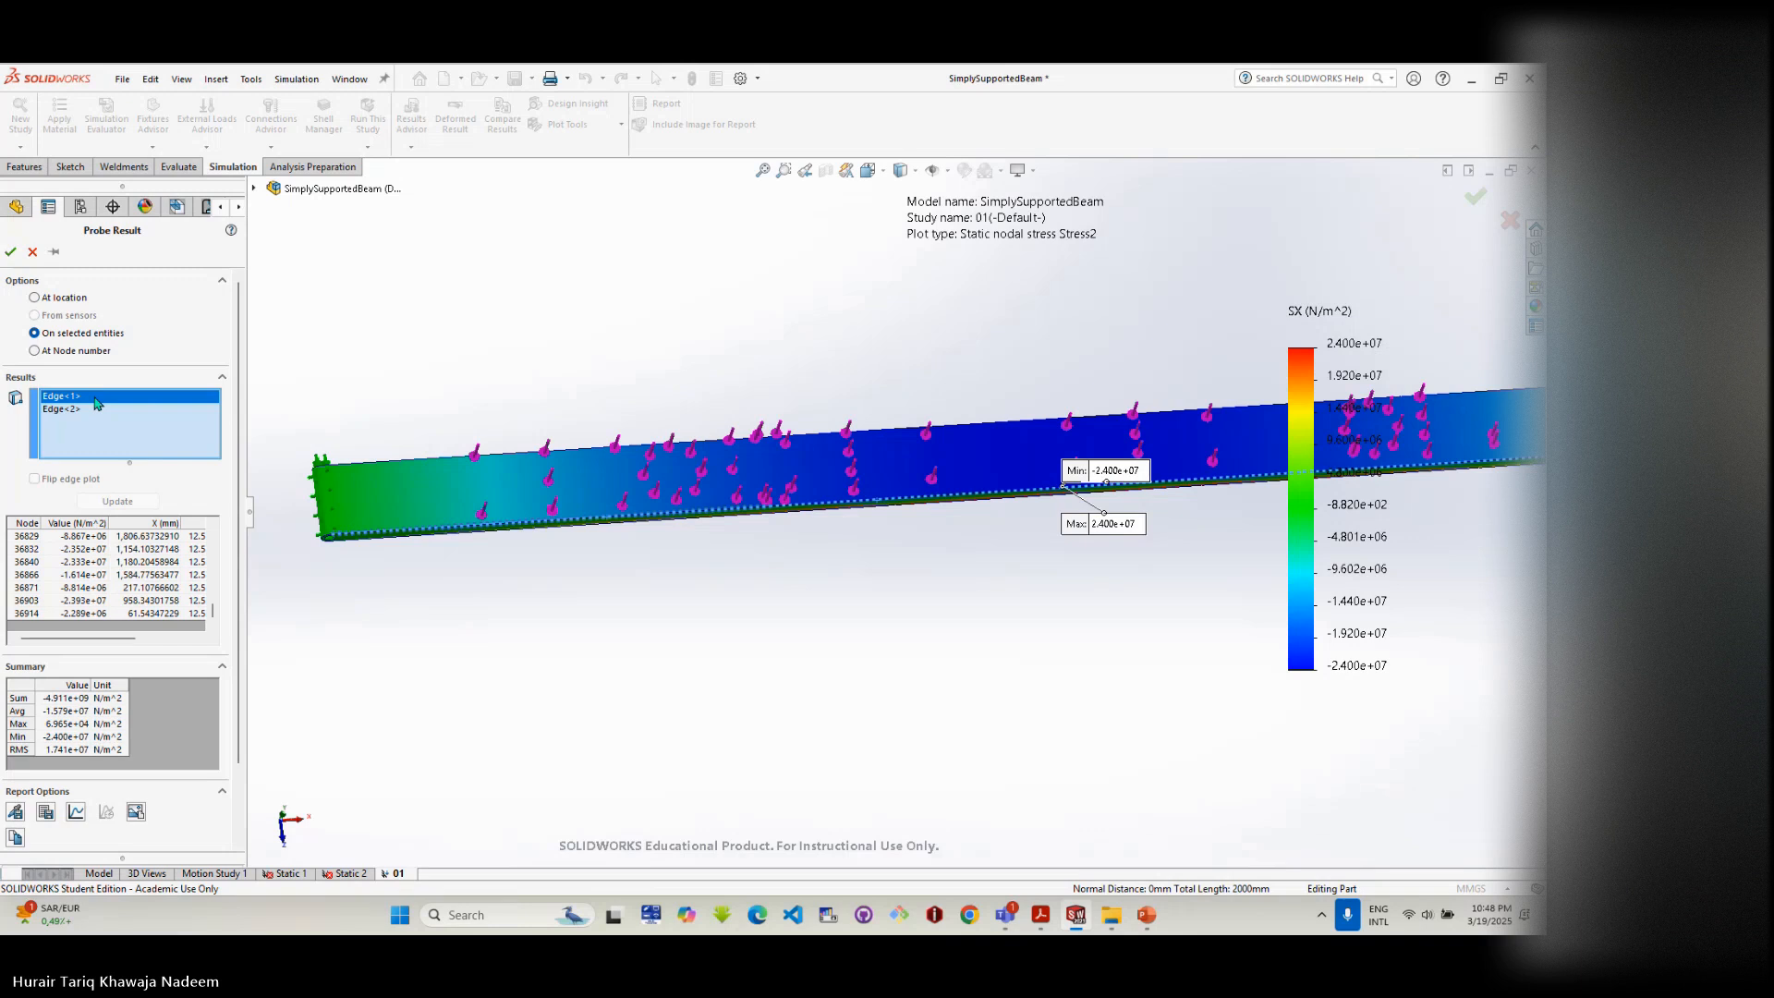
key("Delete")
key("Delete")
middle_click_drag(744, 600, 732, 507)
scroll(737, 524, "down", 3)
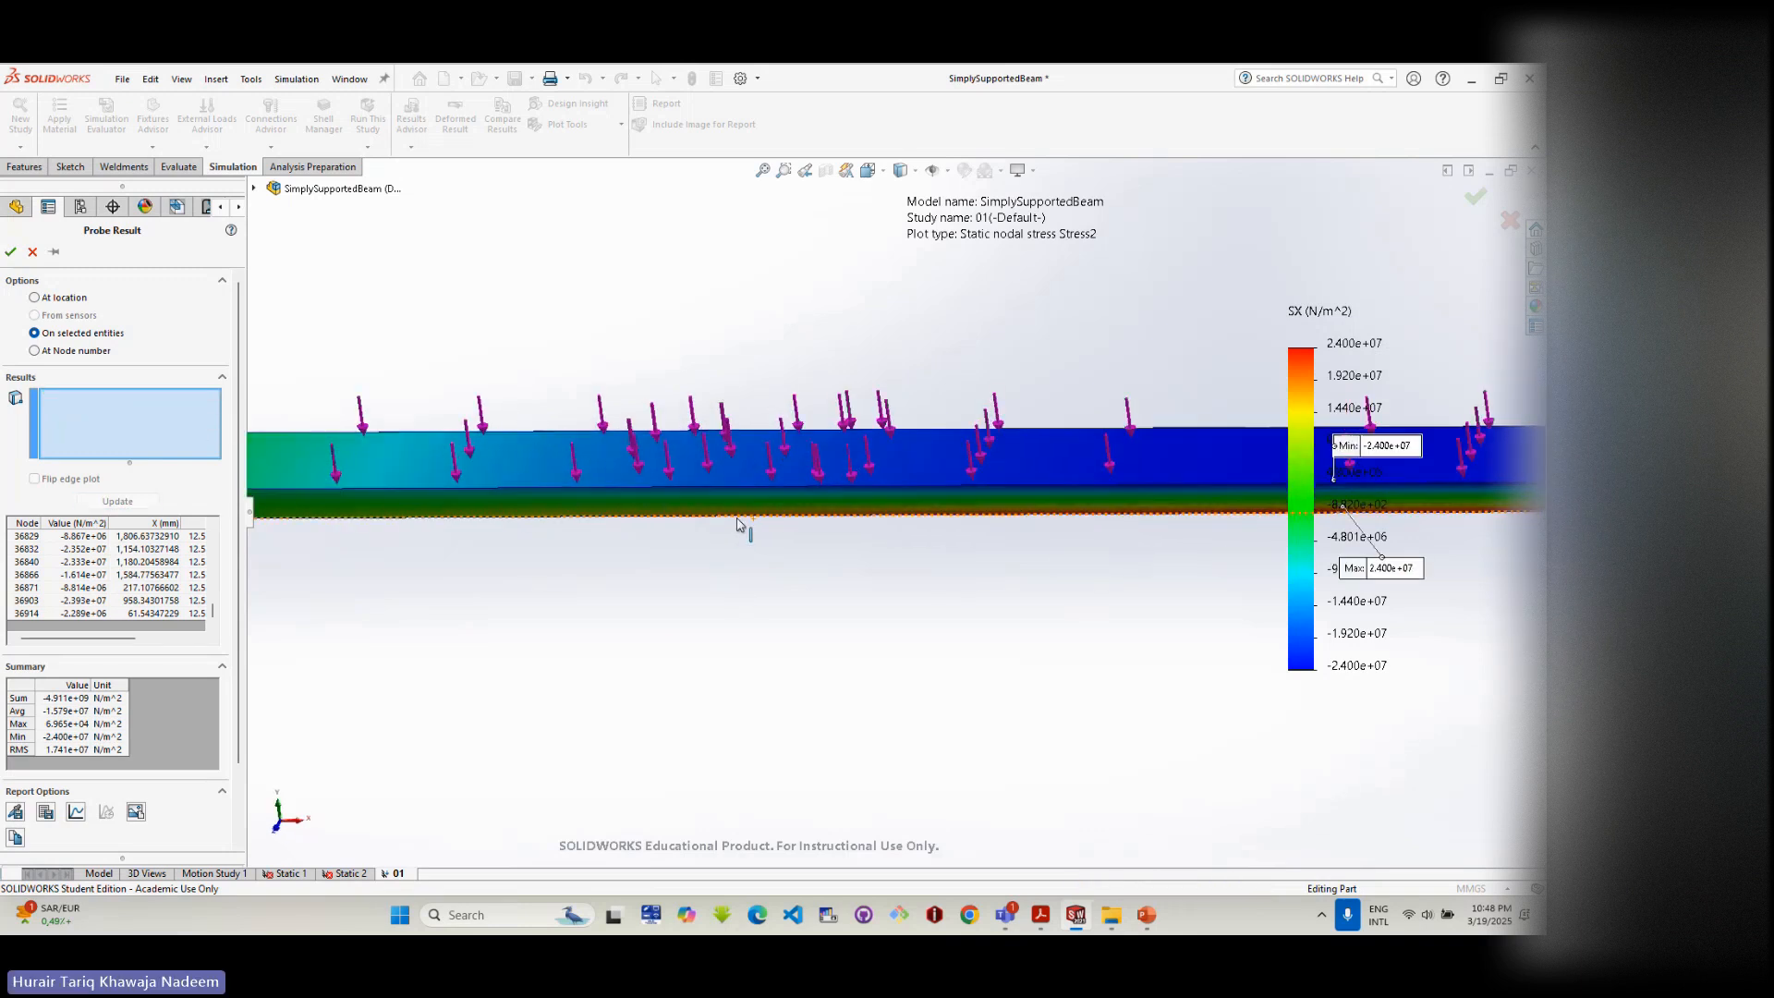
left_click(742, 515)
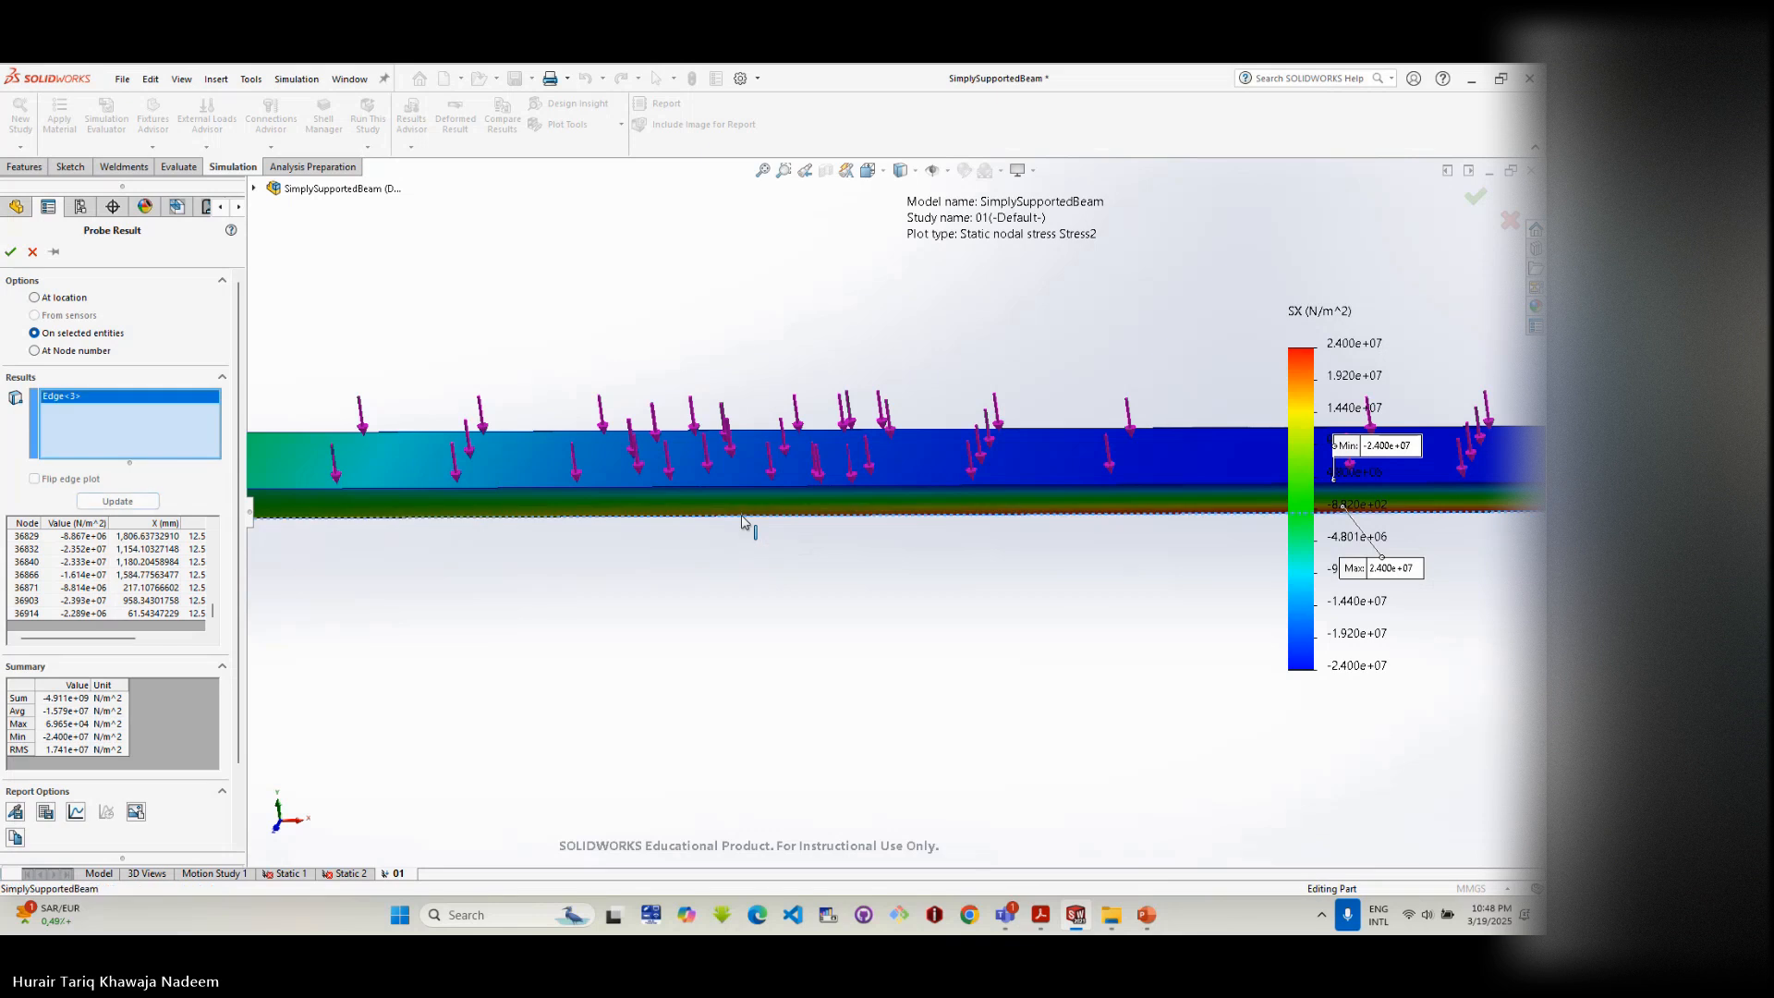
scroll(726, 587, "up", 3)
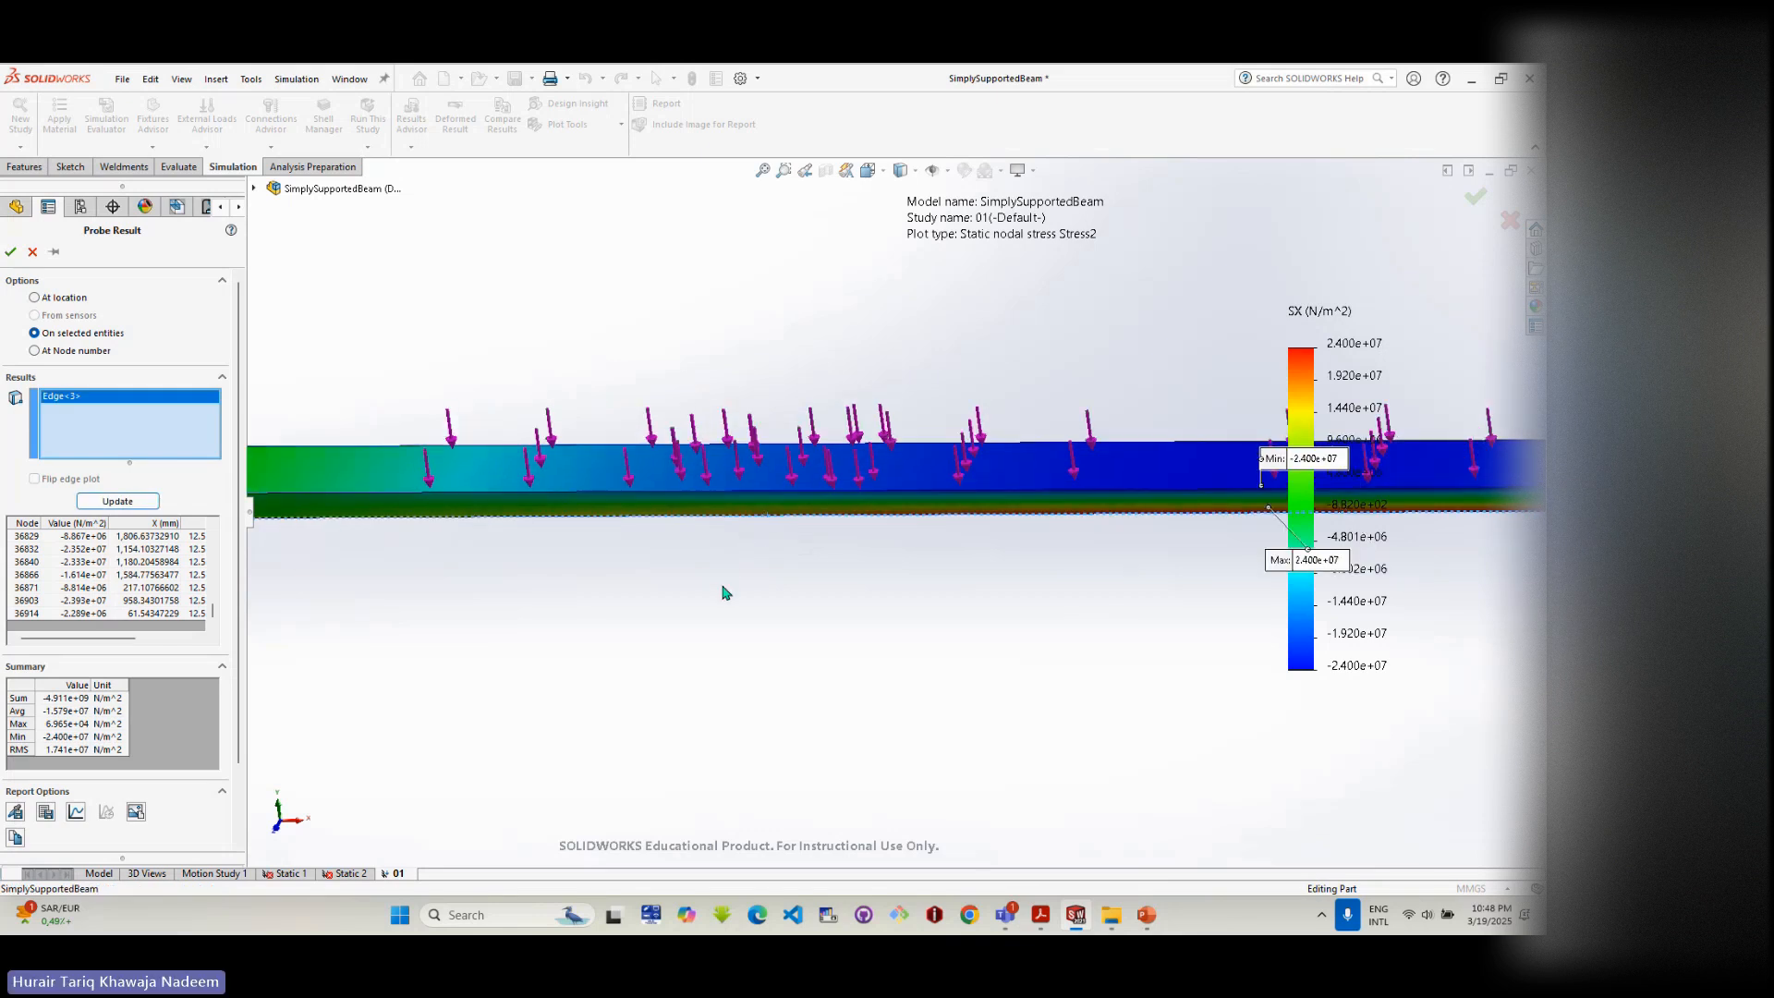
left_click(118, 501)
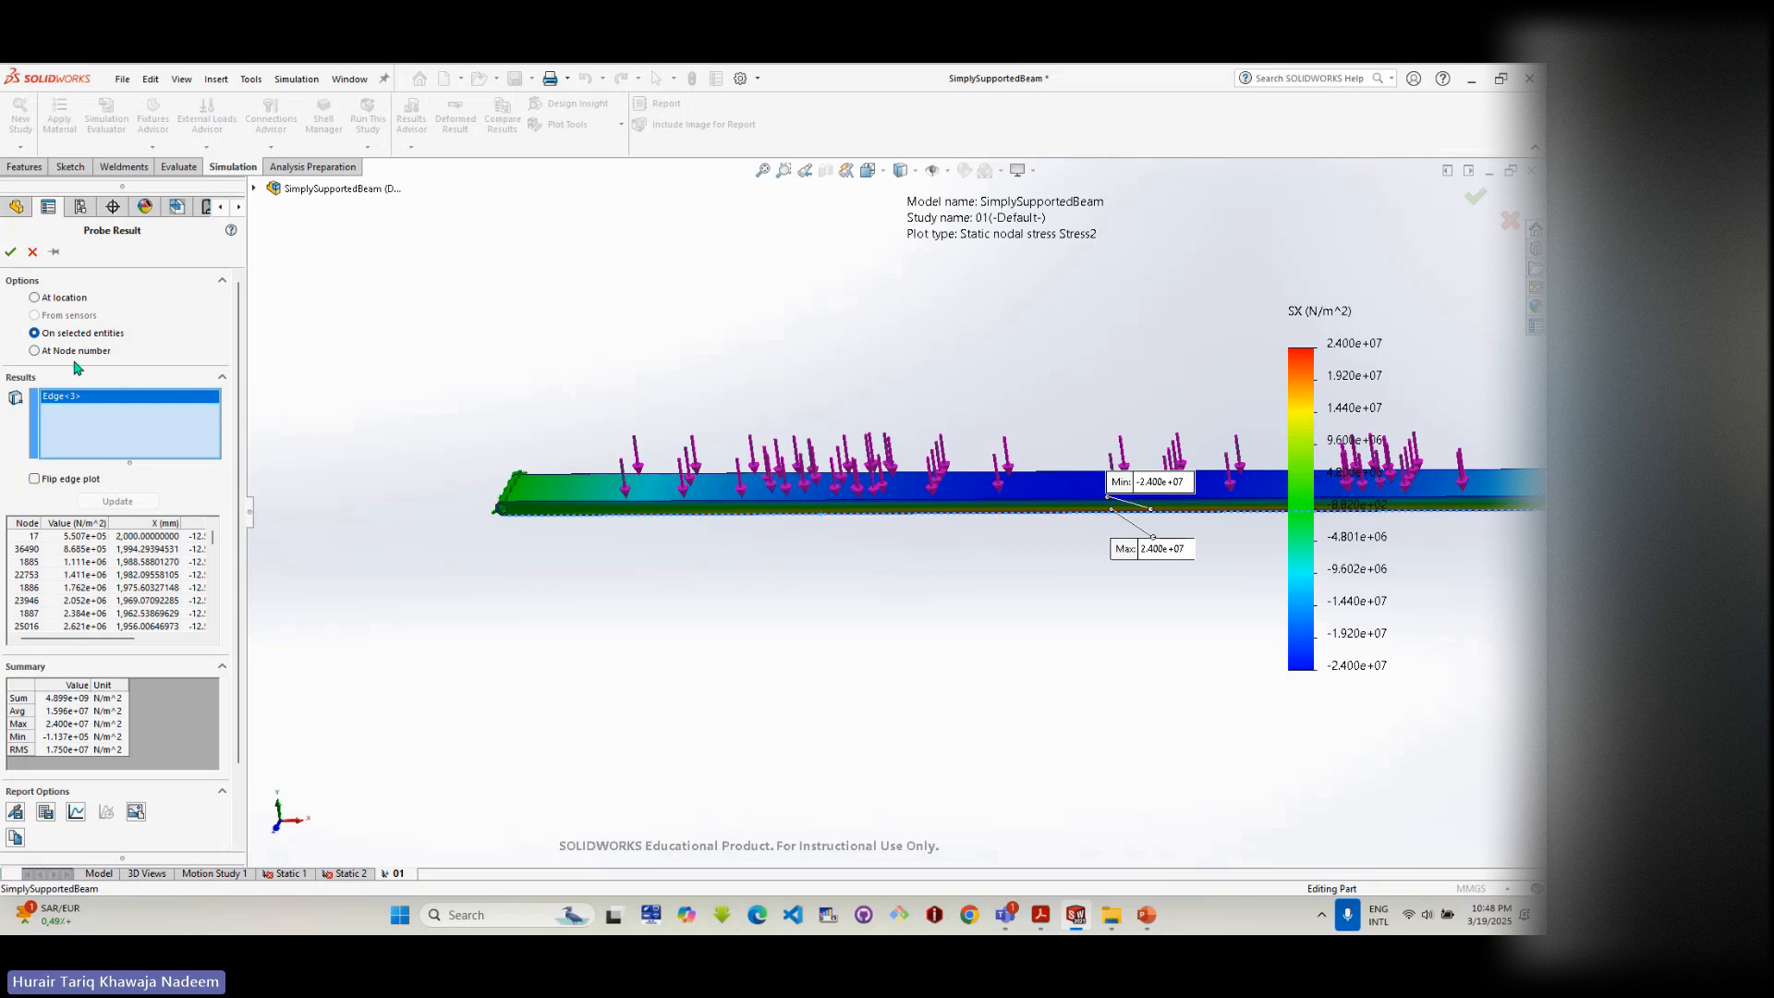
- Try probing by node number, return to selected entities, probe the lower front edge again, and show its stress plot at full size
left_click(35, 351)
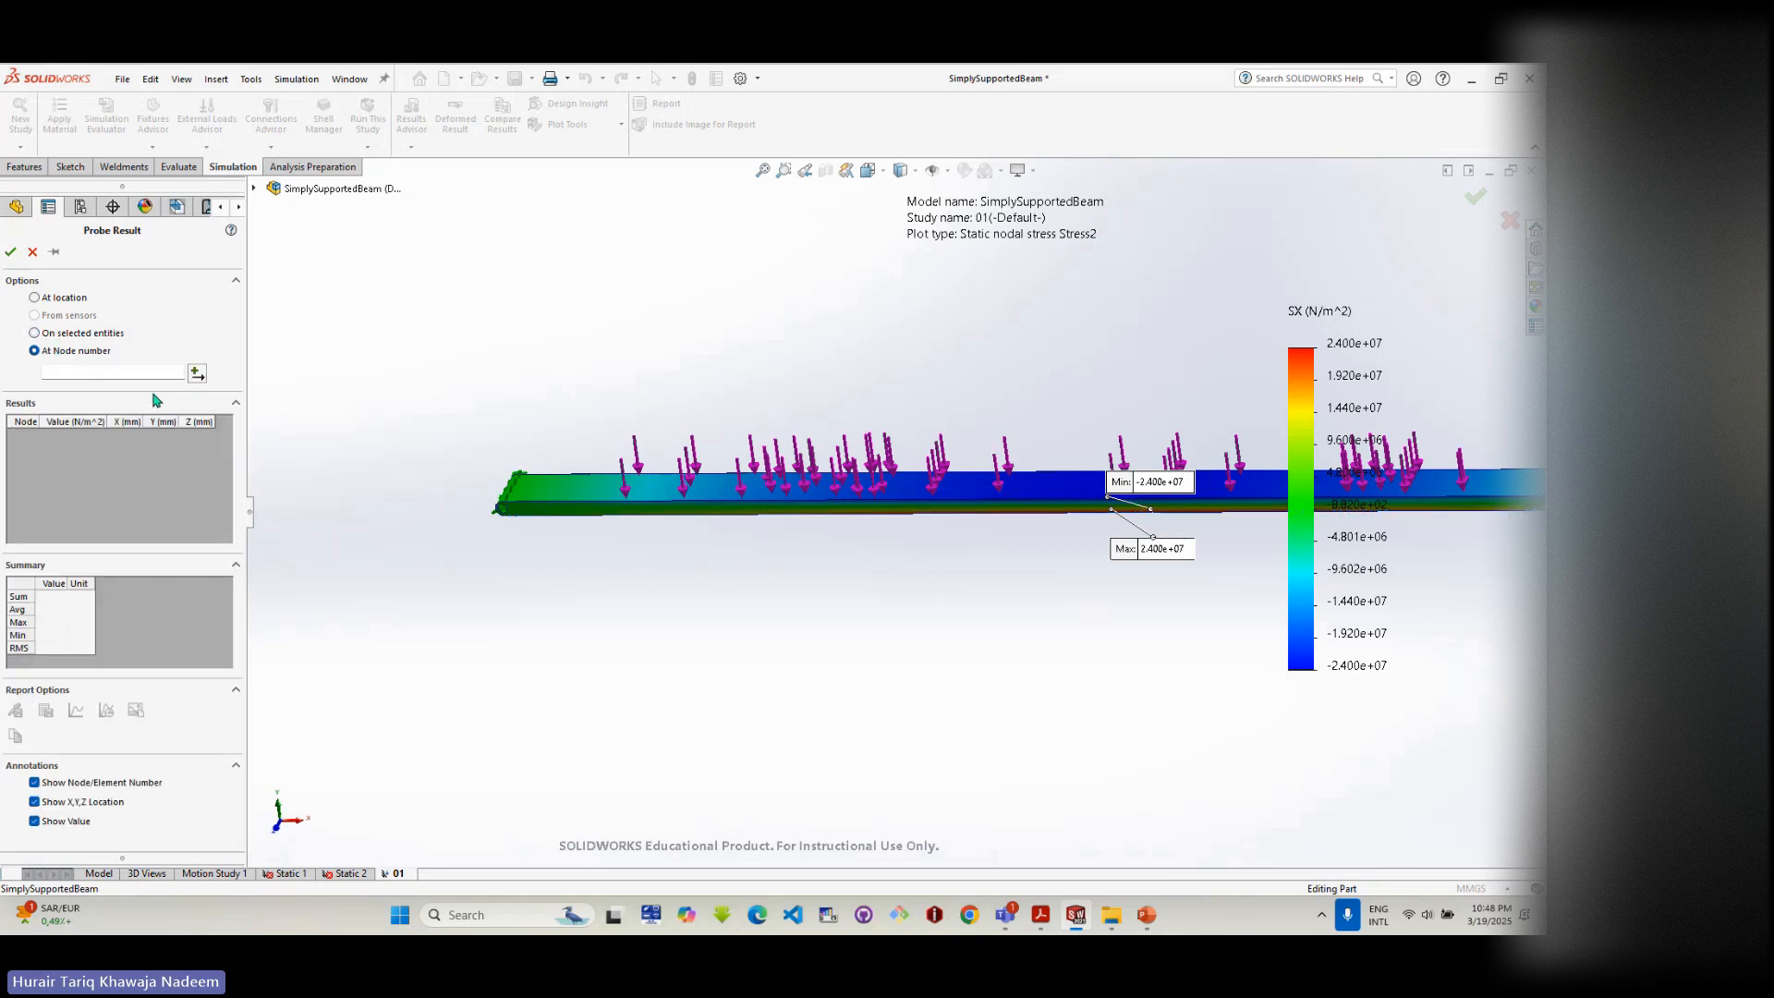
left_click(83, 334)
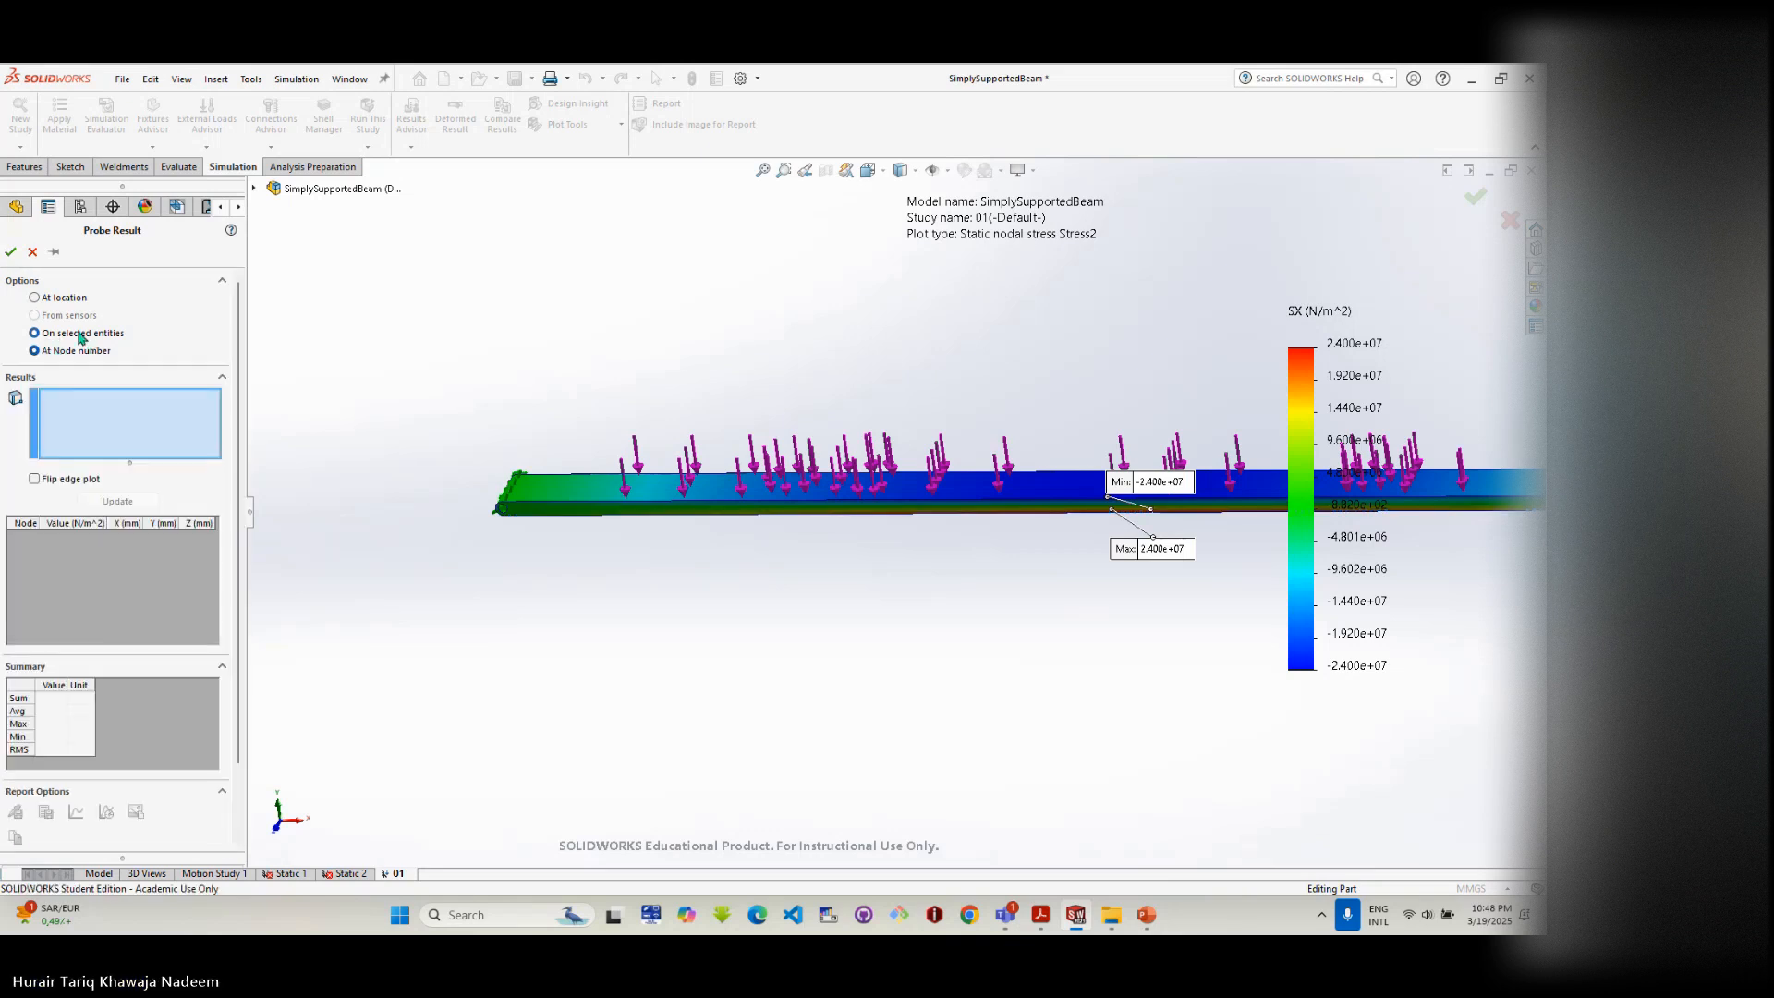
left_click(705, 516)
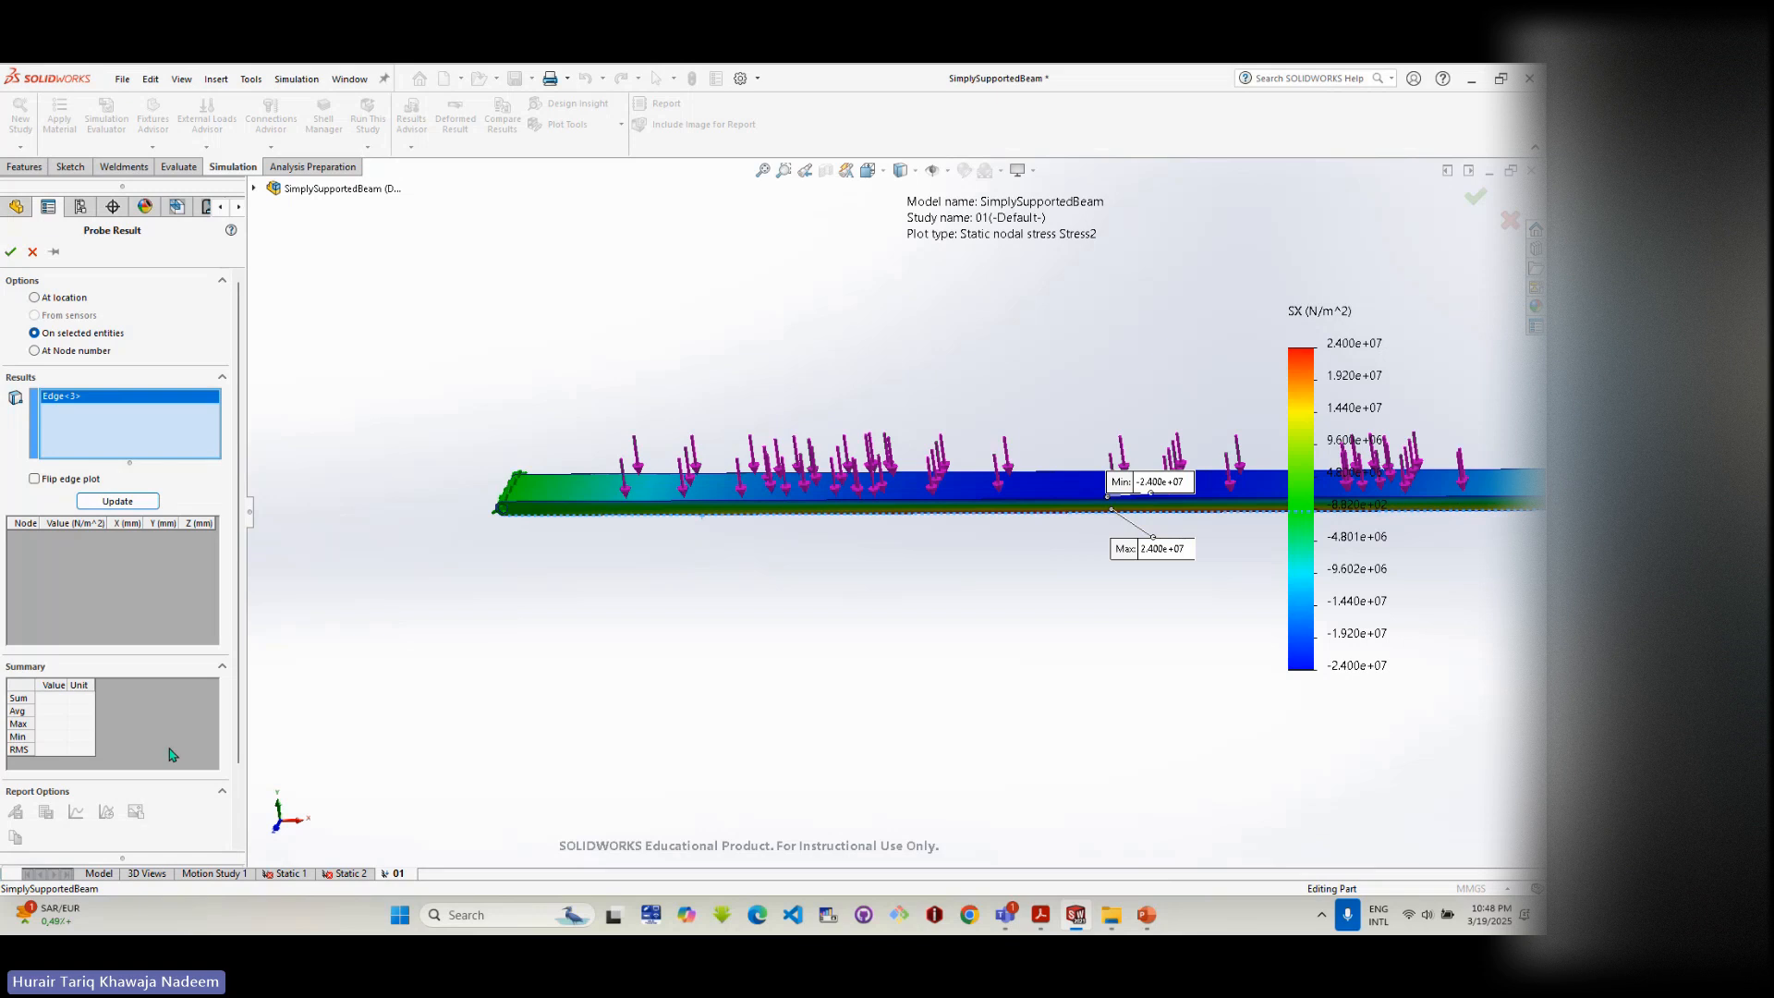
left_click(118, 501)
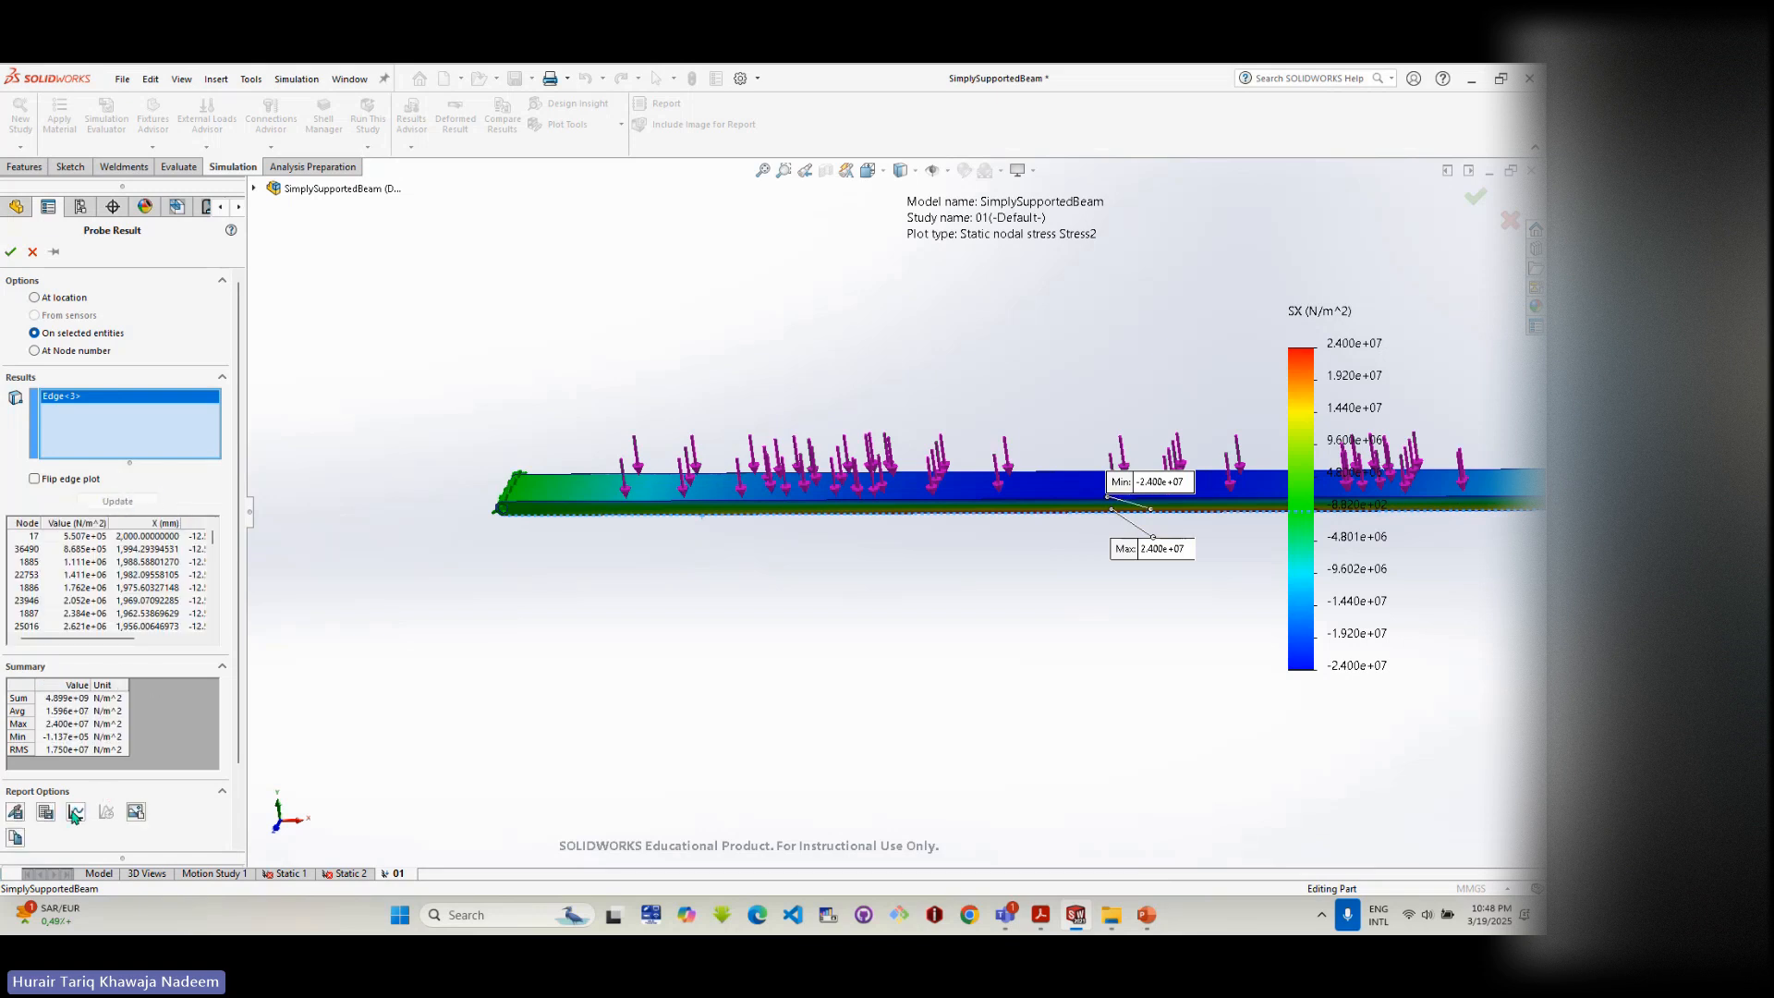
left_click(75, 812)
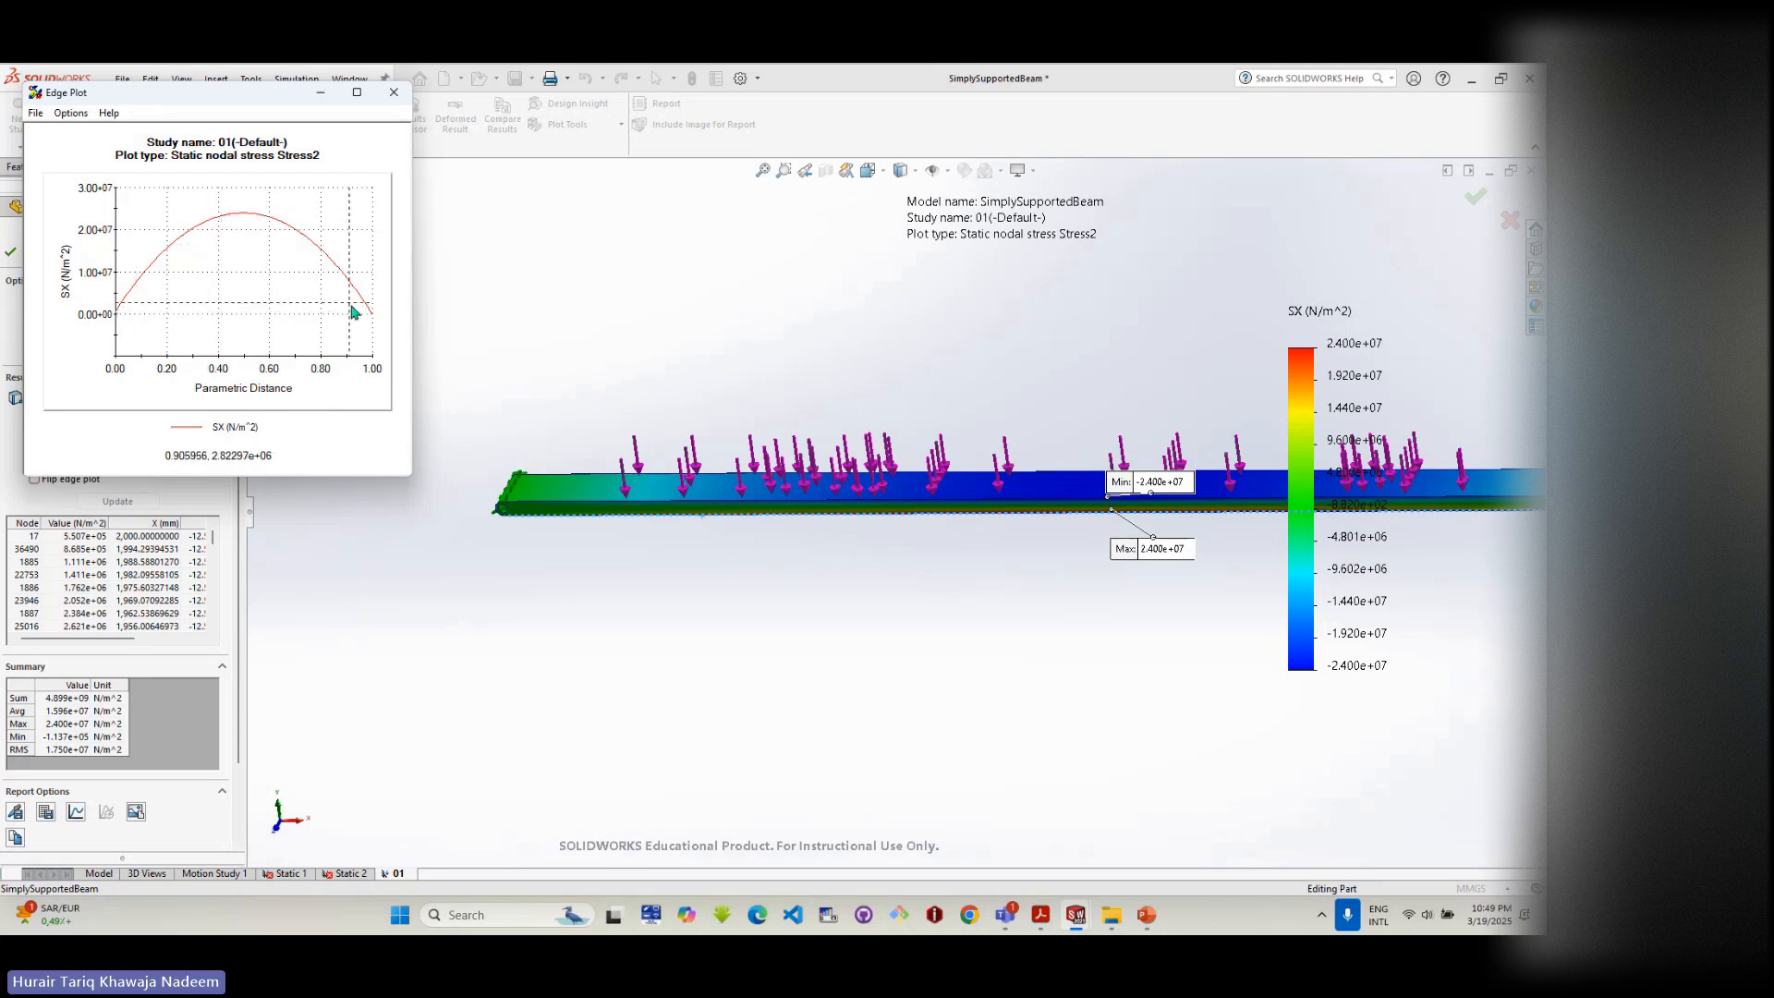
left_click(357, 92)
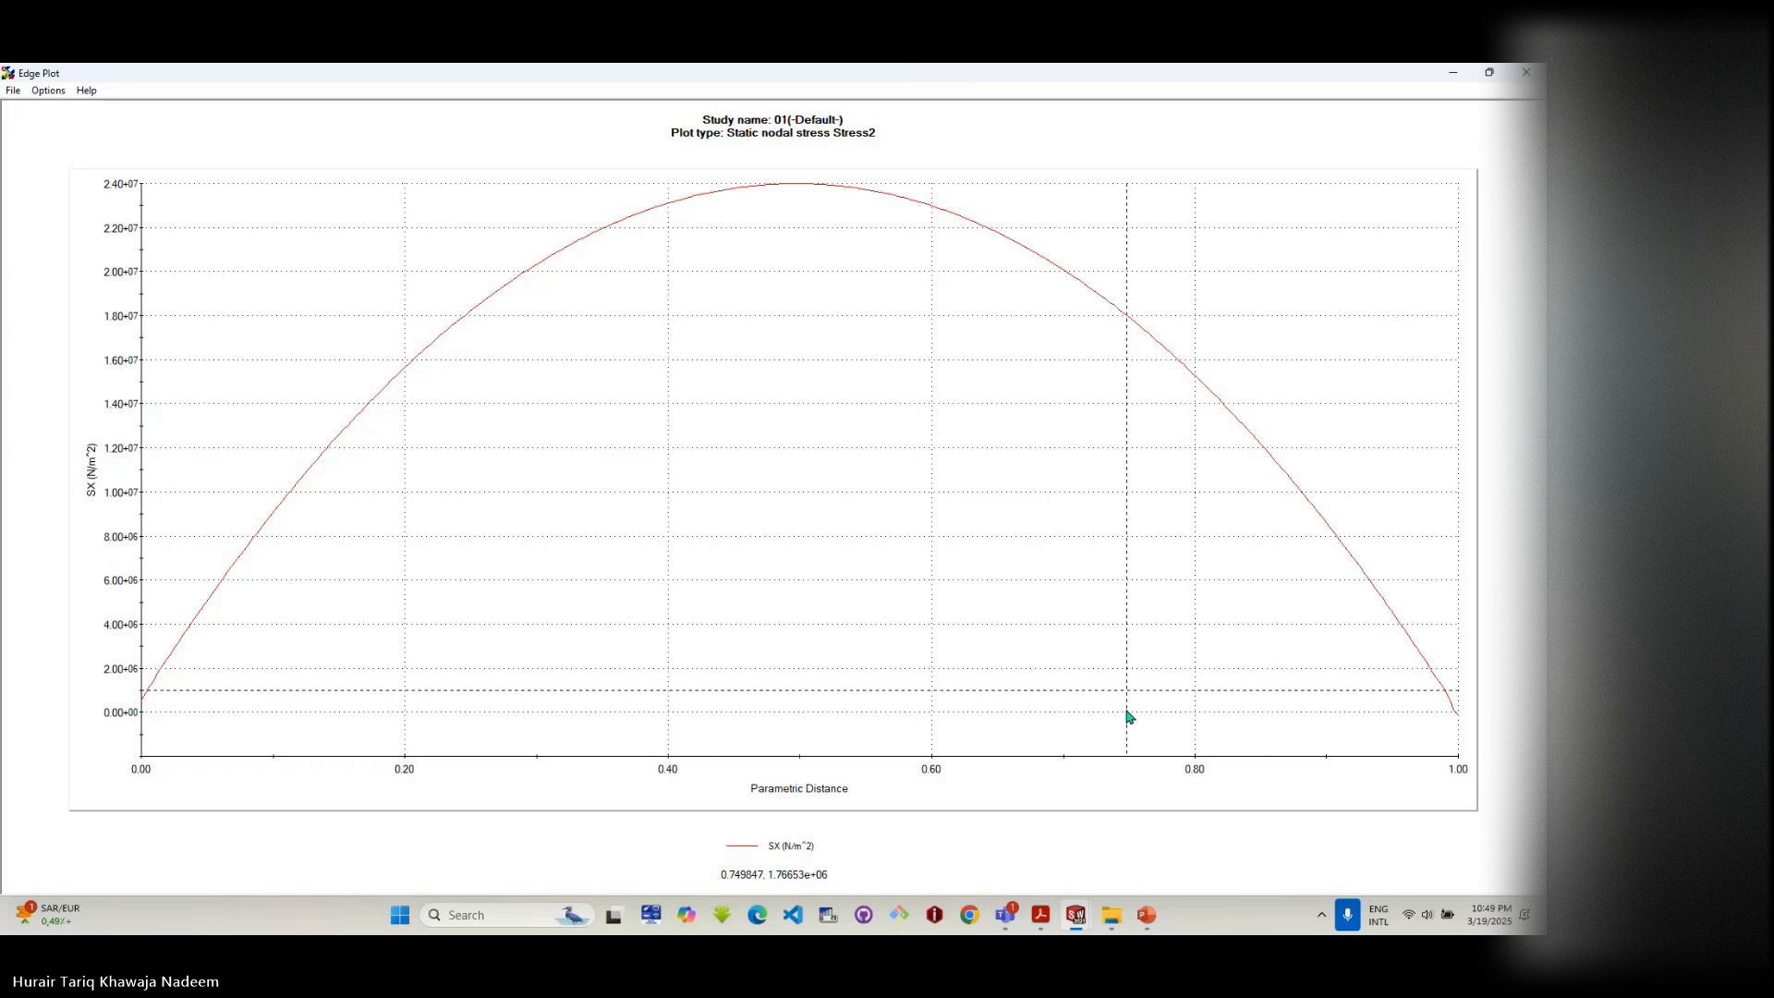
- Switch to the SolidWorks_FEA presentation in PowerPoint to review the maximum stress calculation, and return to the SOLIDWORKS edge plot
left_click(1150, 928)
left_click(1148, 922)
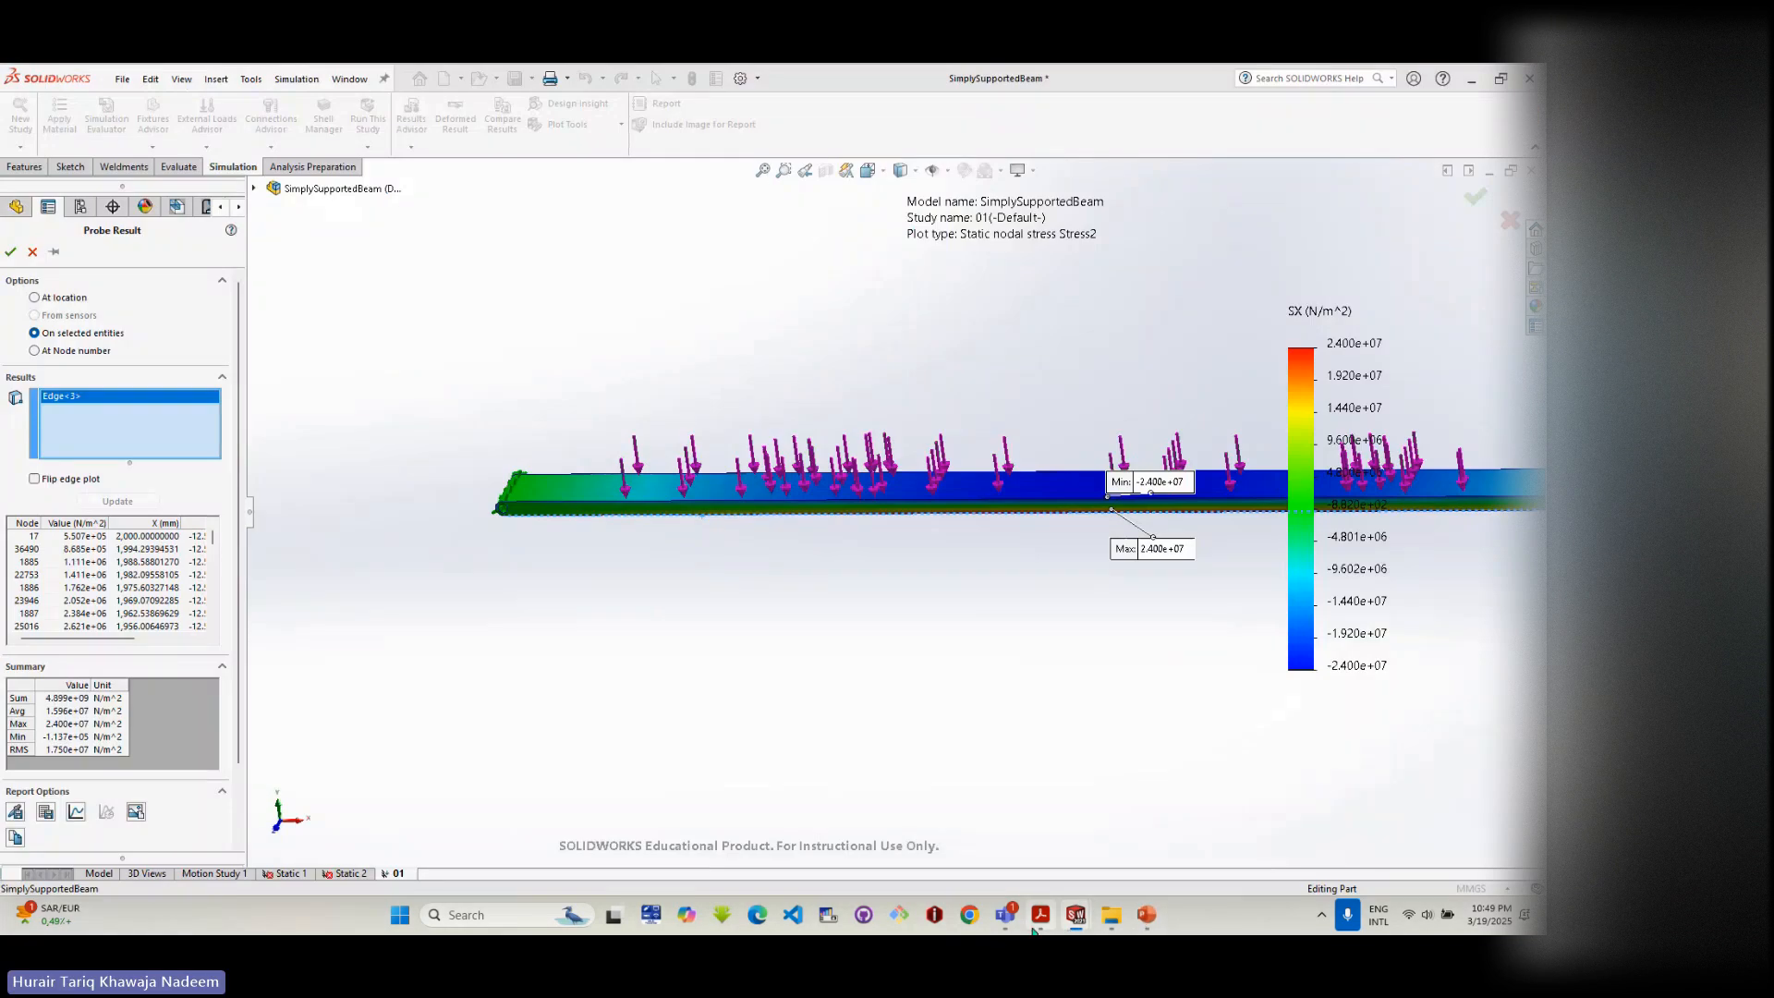
left_click(1146, 919)
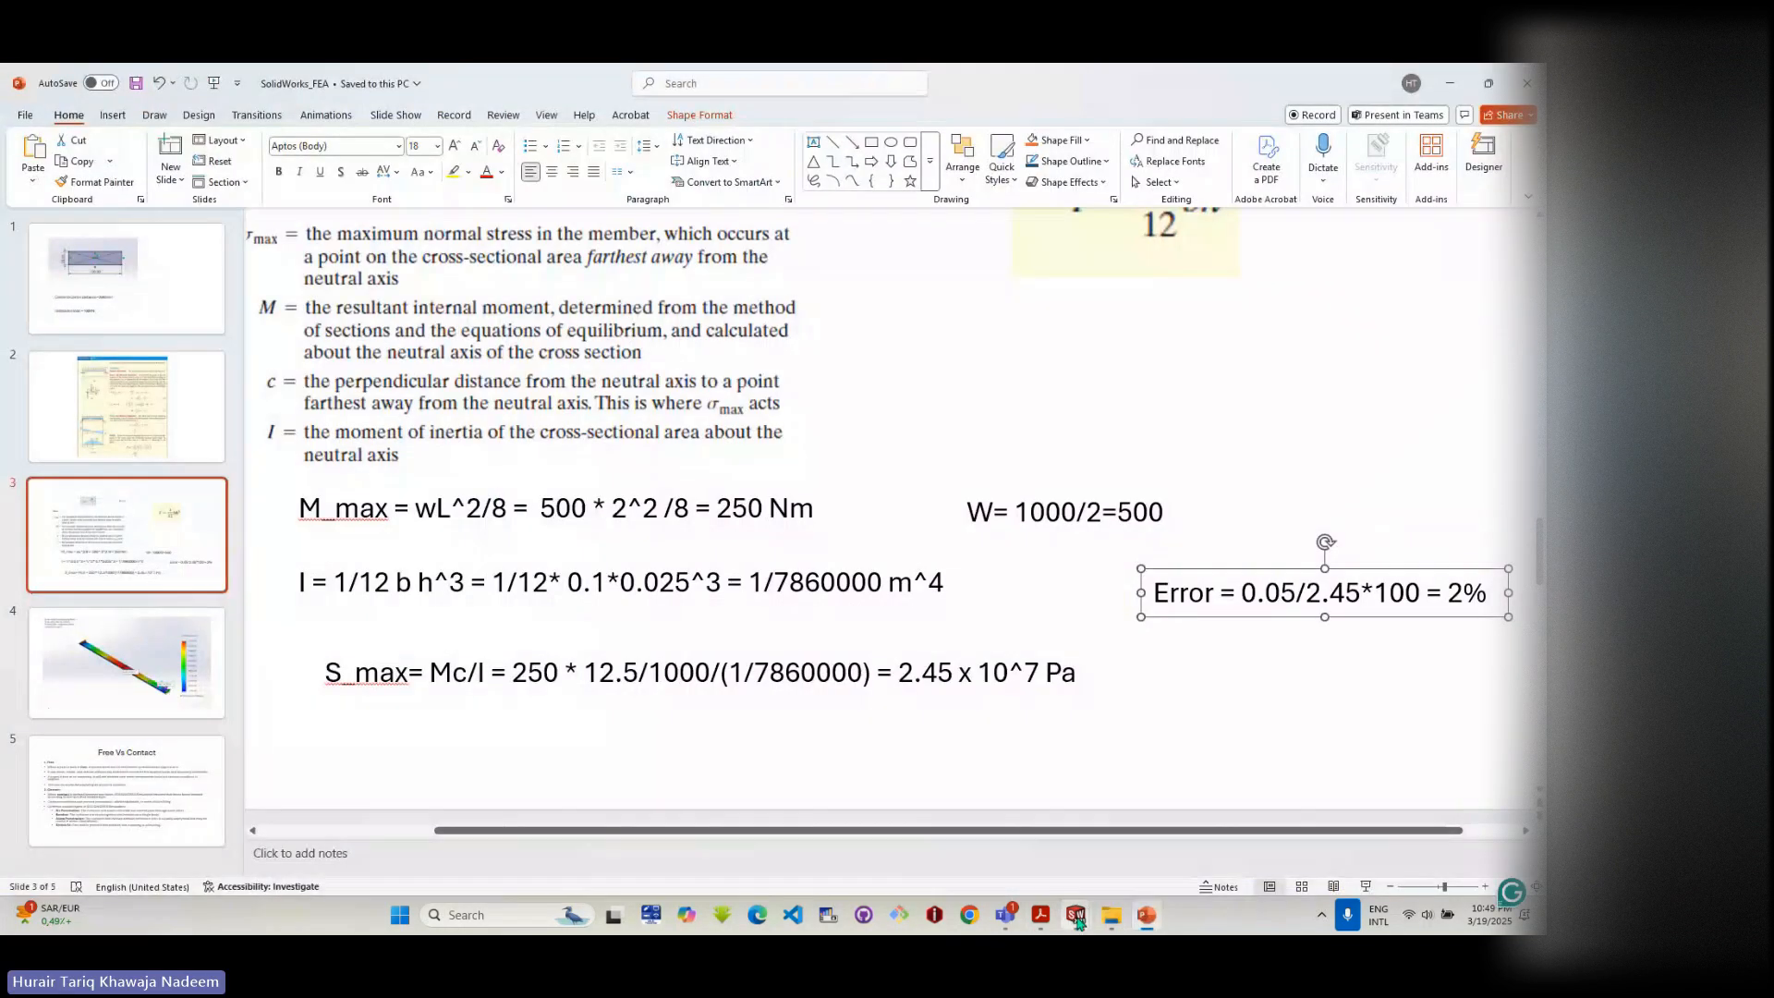
mouse_move(1077, 922)
left_click(1115, 815)
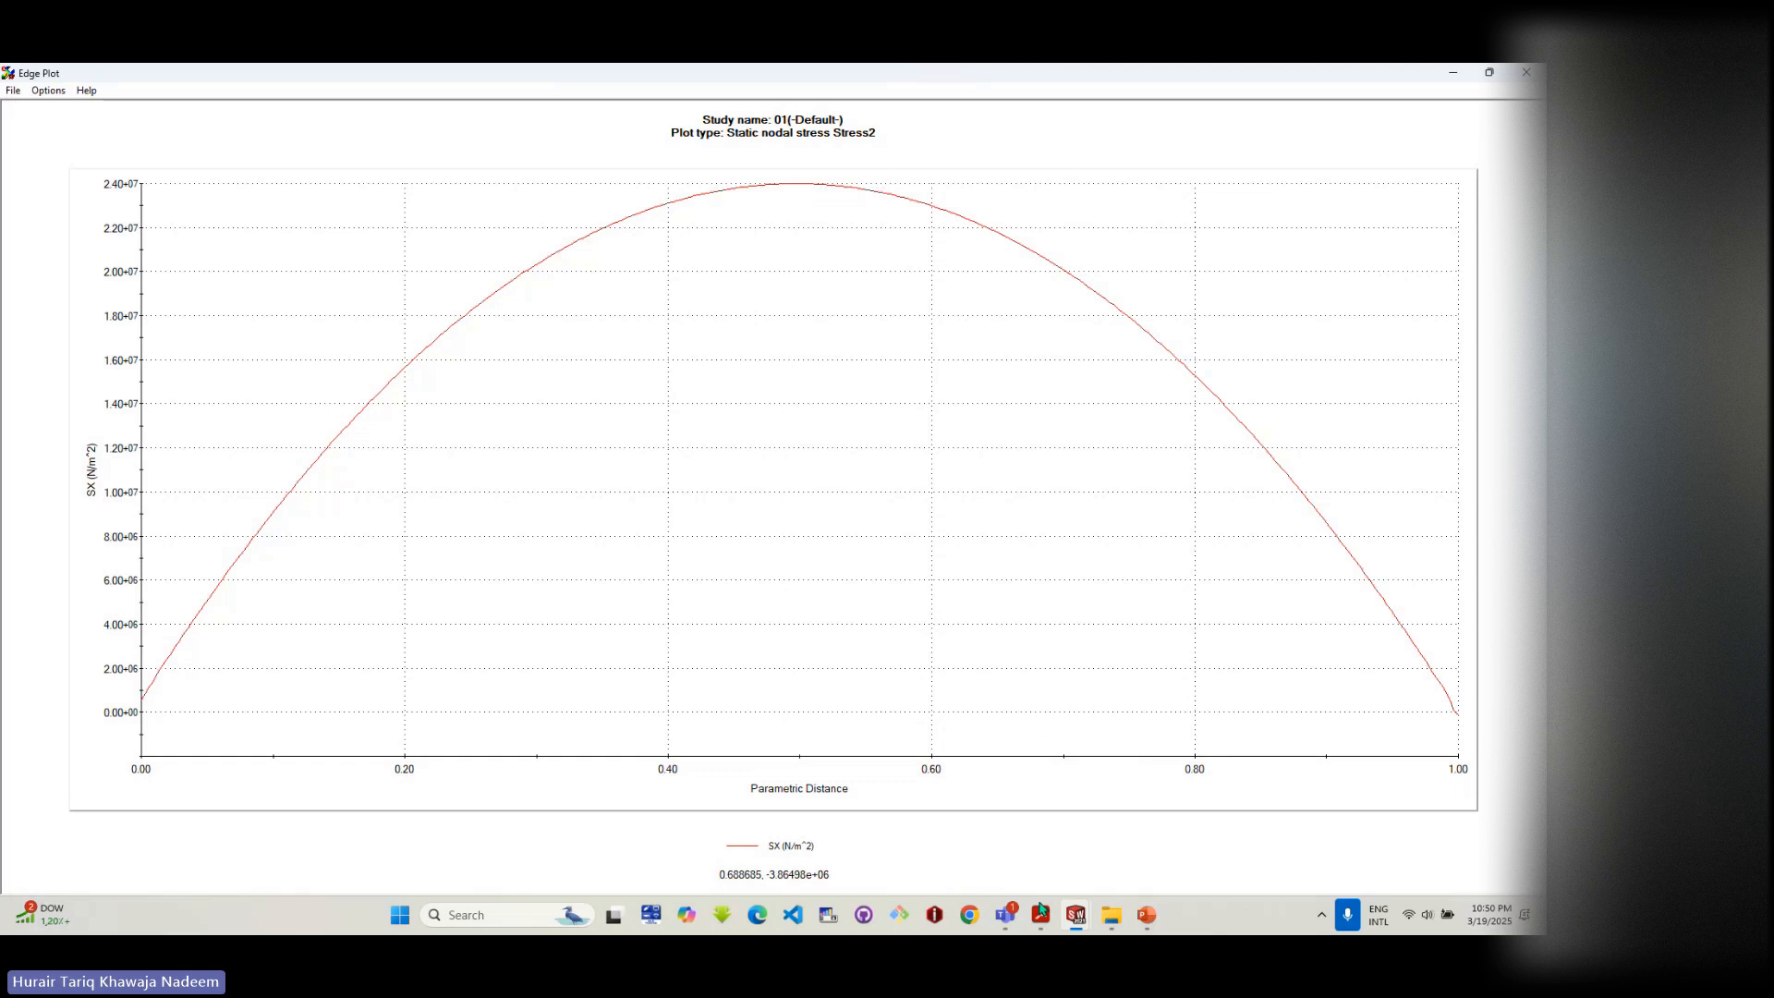
- Return to the SimplySupportedBeam model window and close the stress probe
mouse_move(1077, 916)
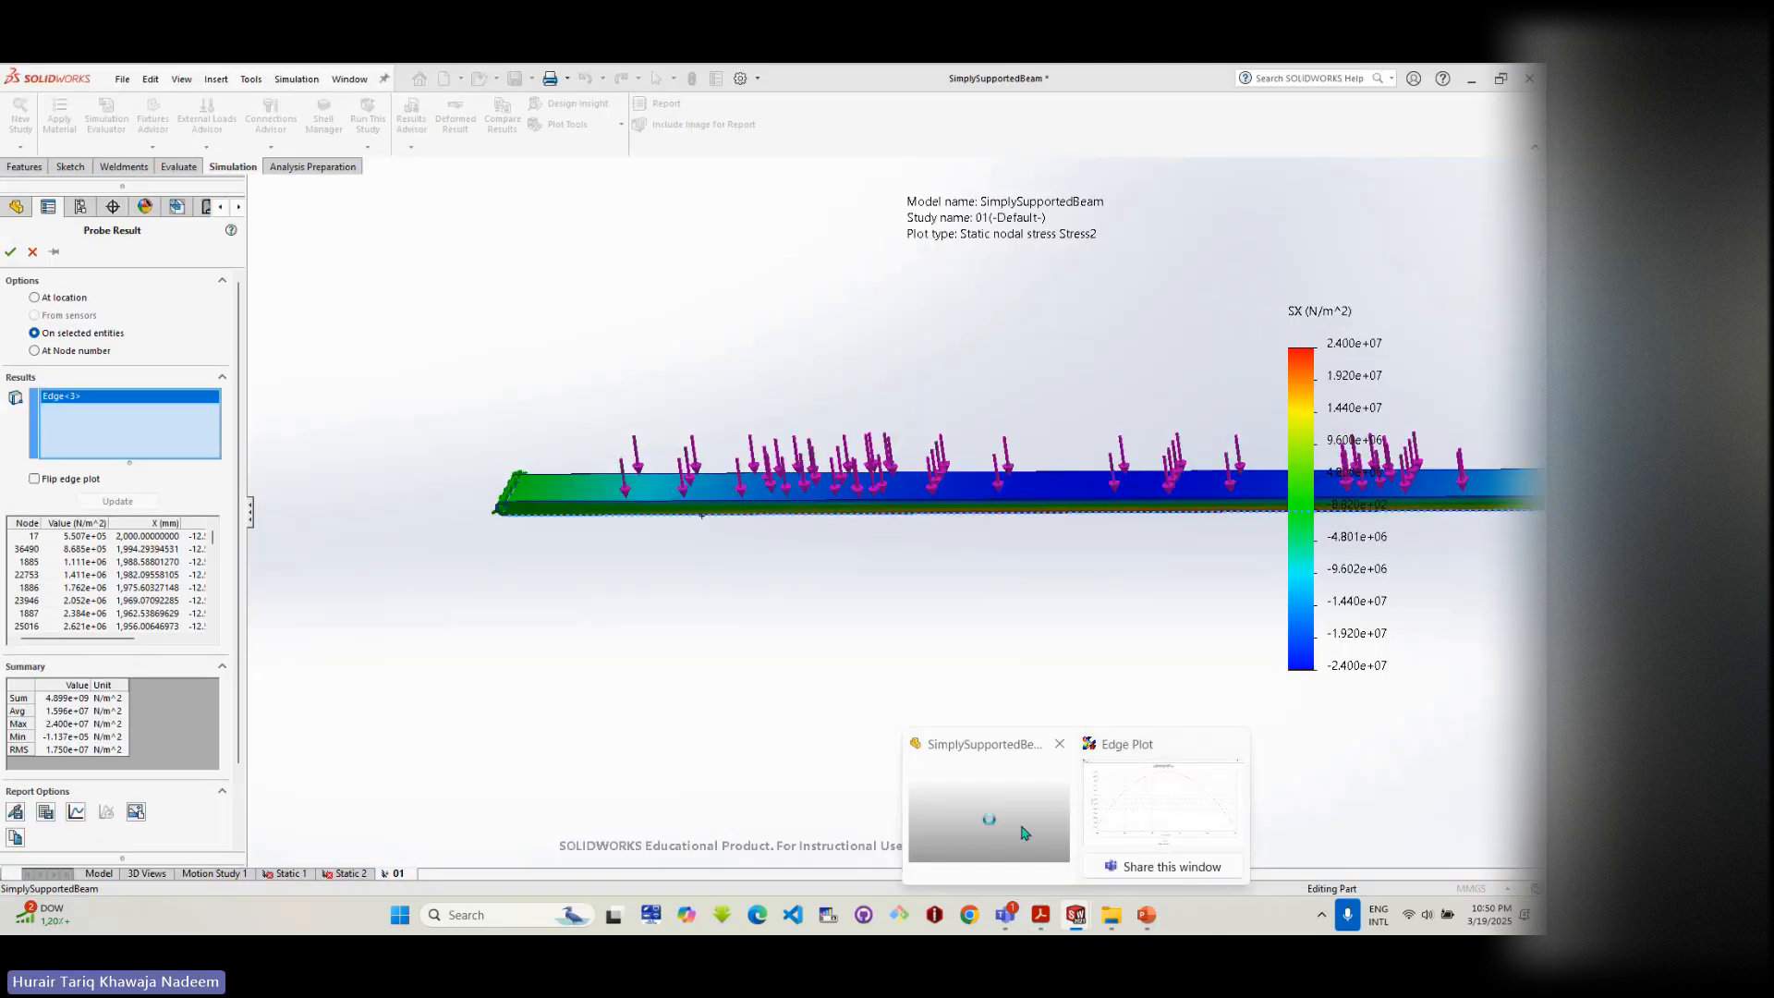
left_click(1022, 830)
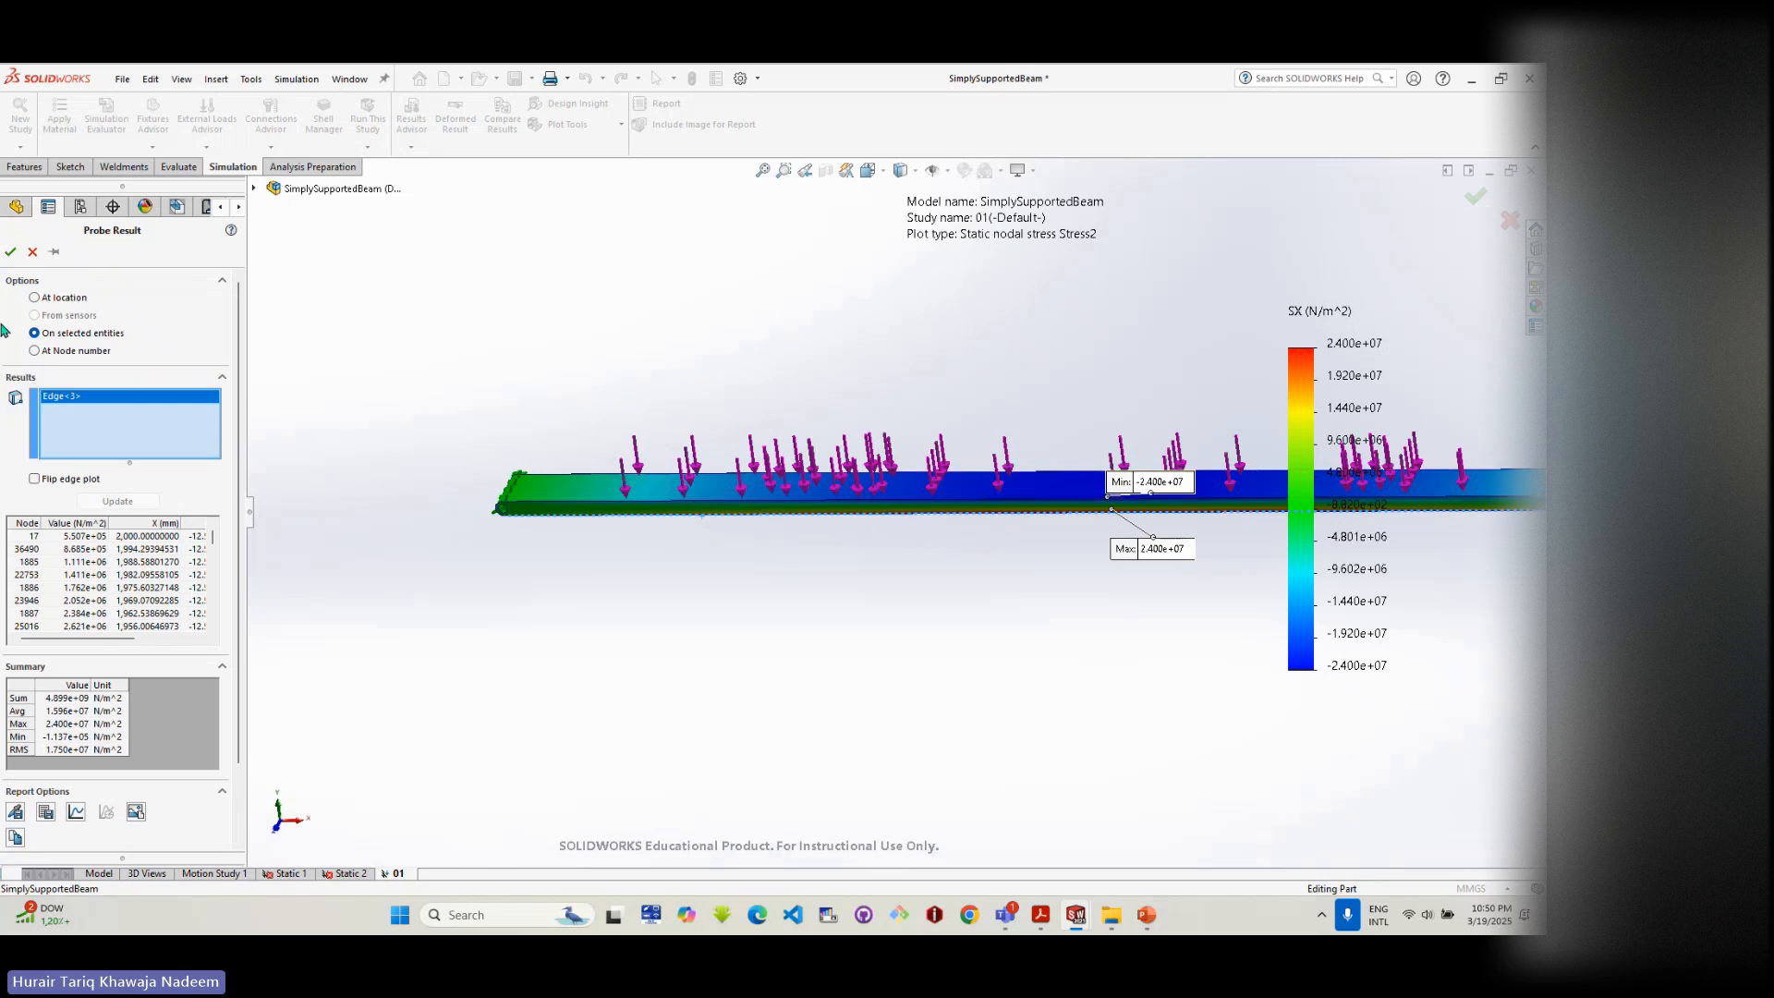
left_click(33, 253)
- Animate the Stress2 X normal plot at speed 45 with the whole beam fitted in view
right_click(100, 727)
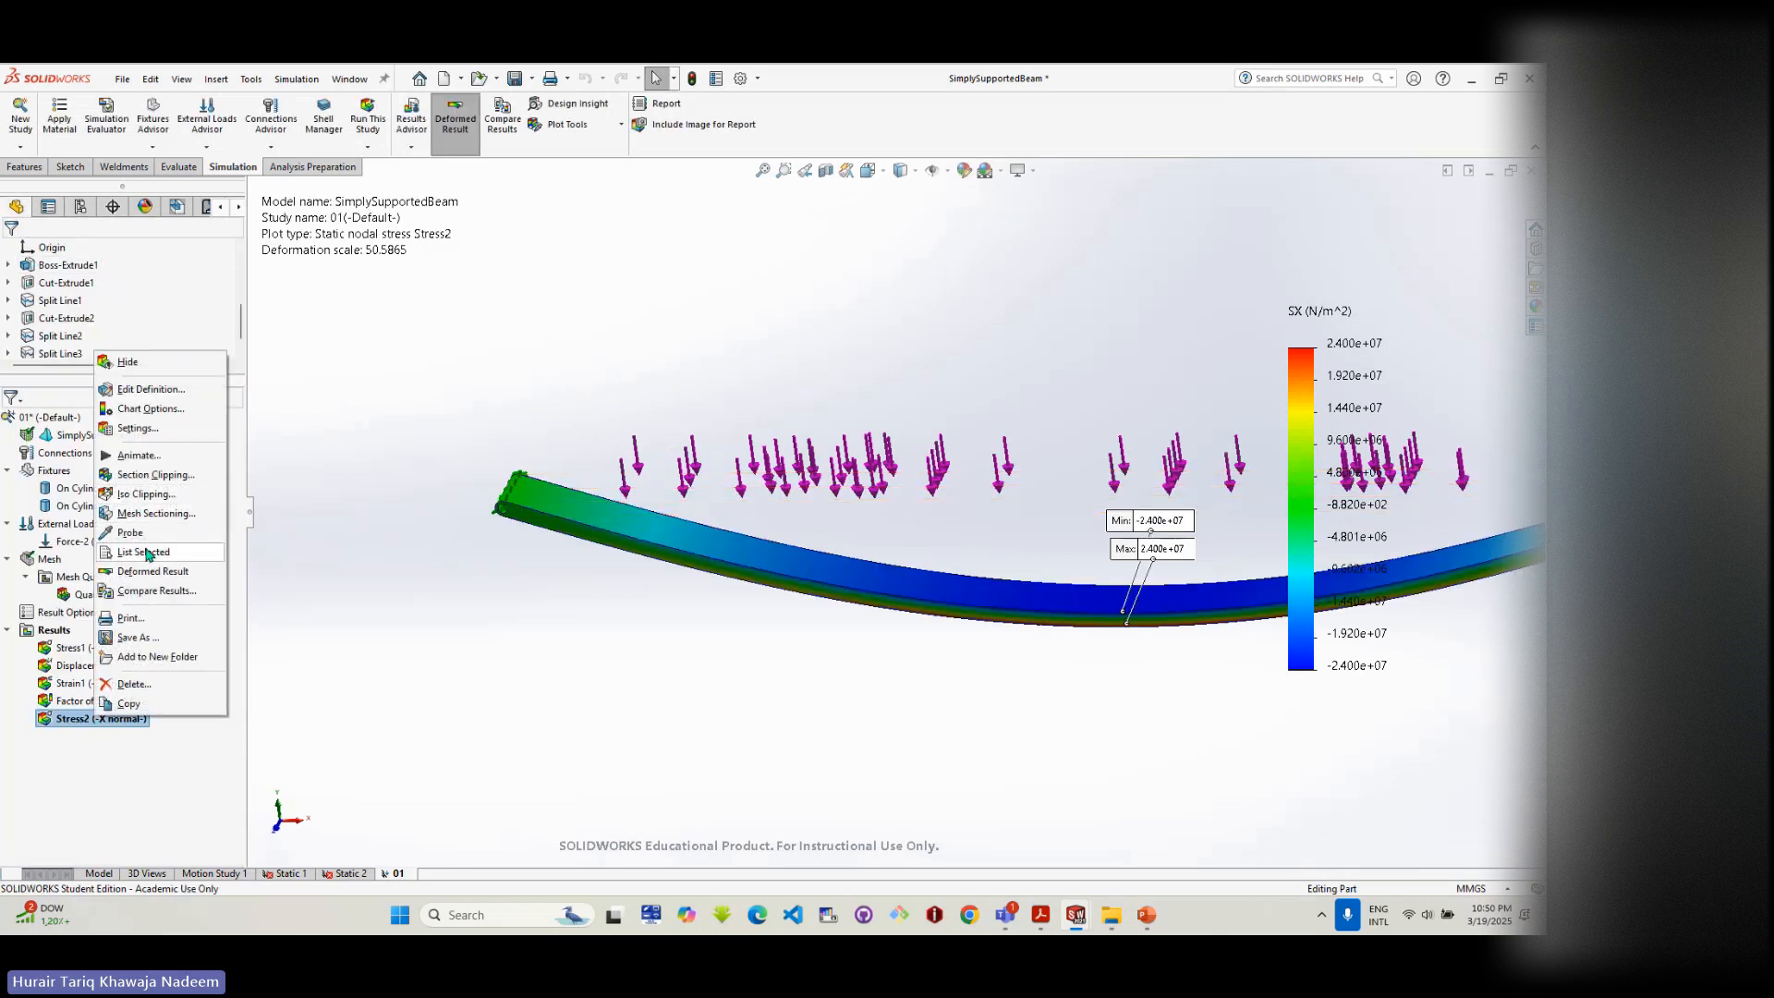
left_click(137, 455)
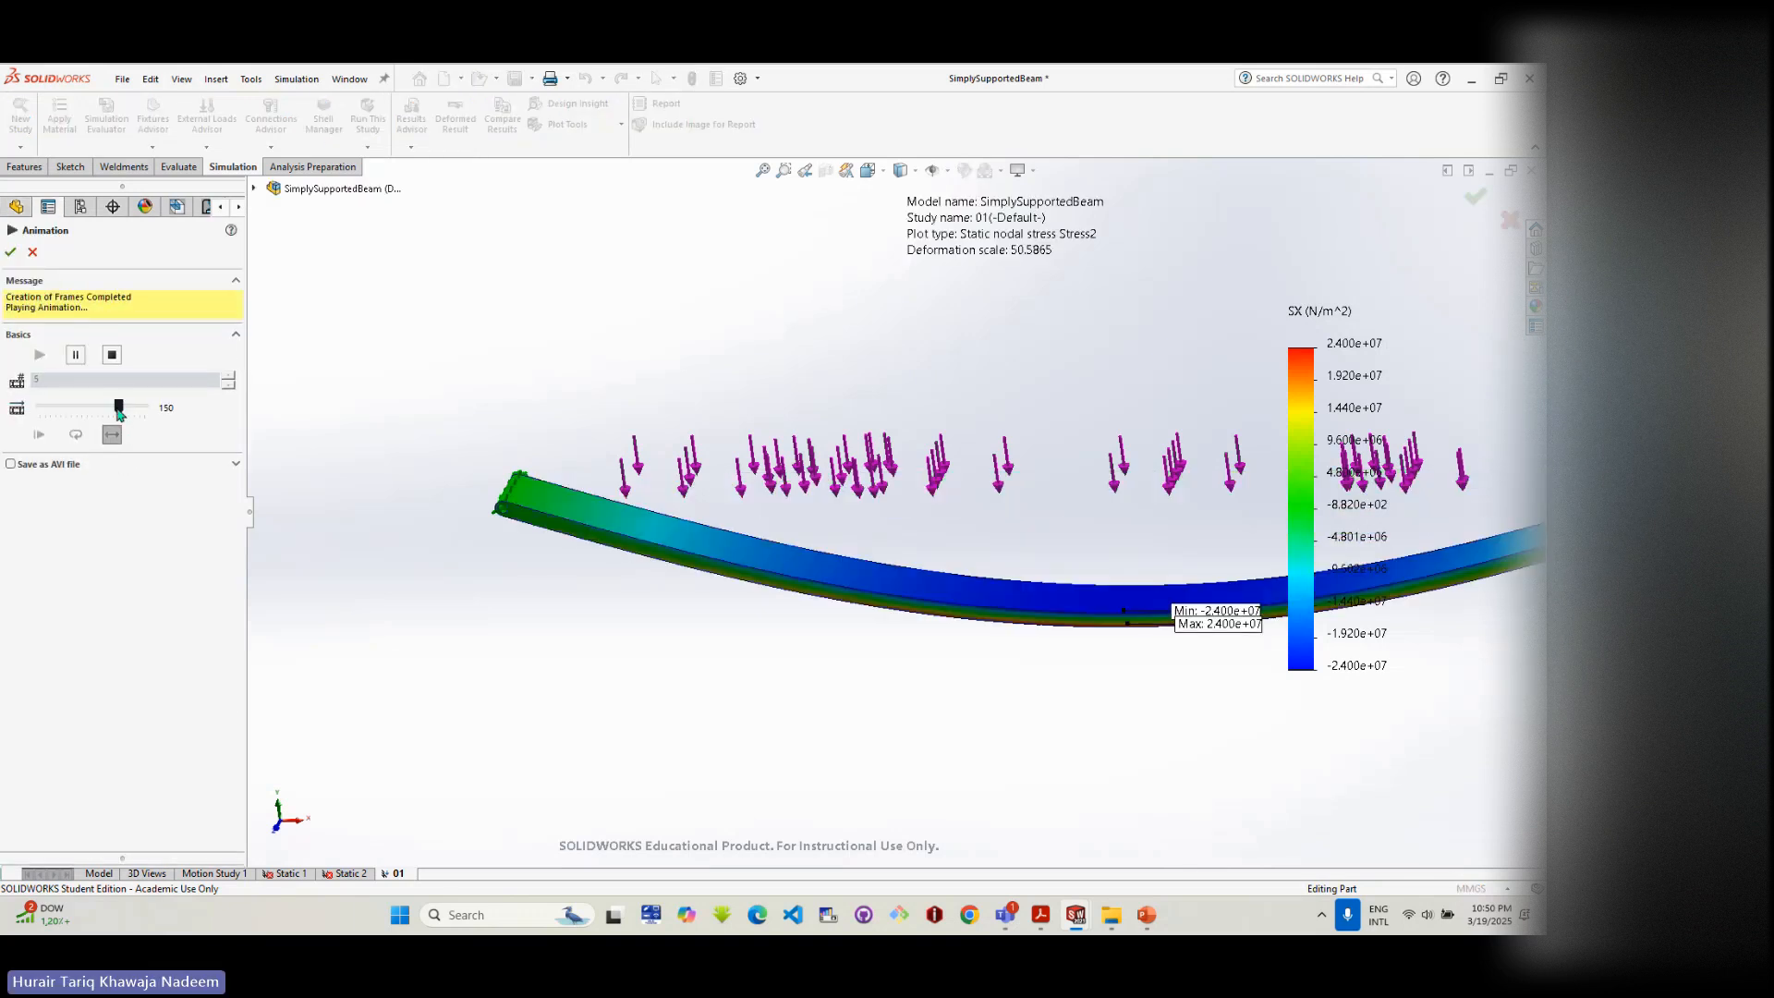
left_click_drag(118, 406, 63, 407)
left_click(765, 170)
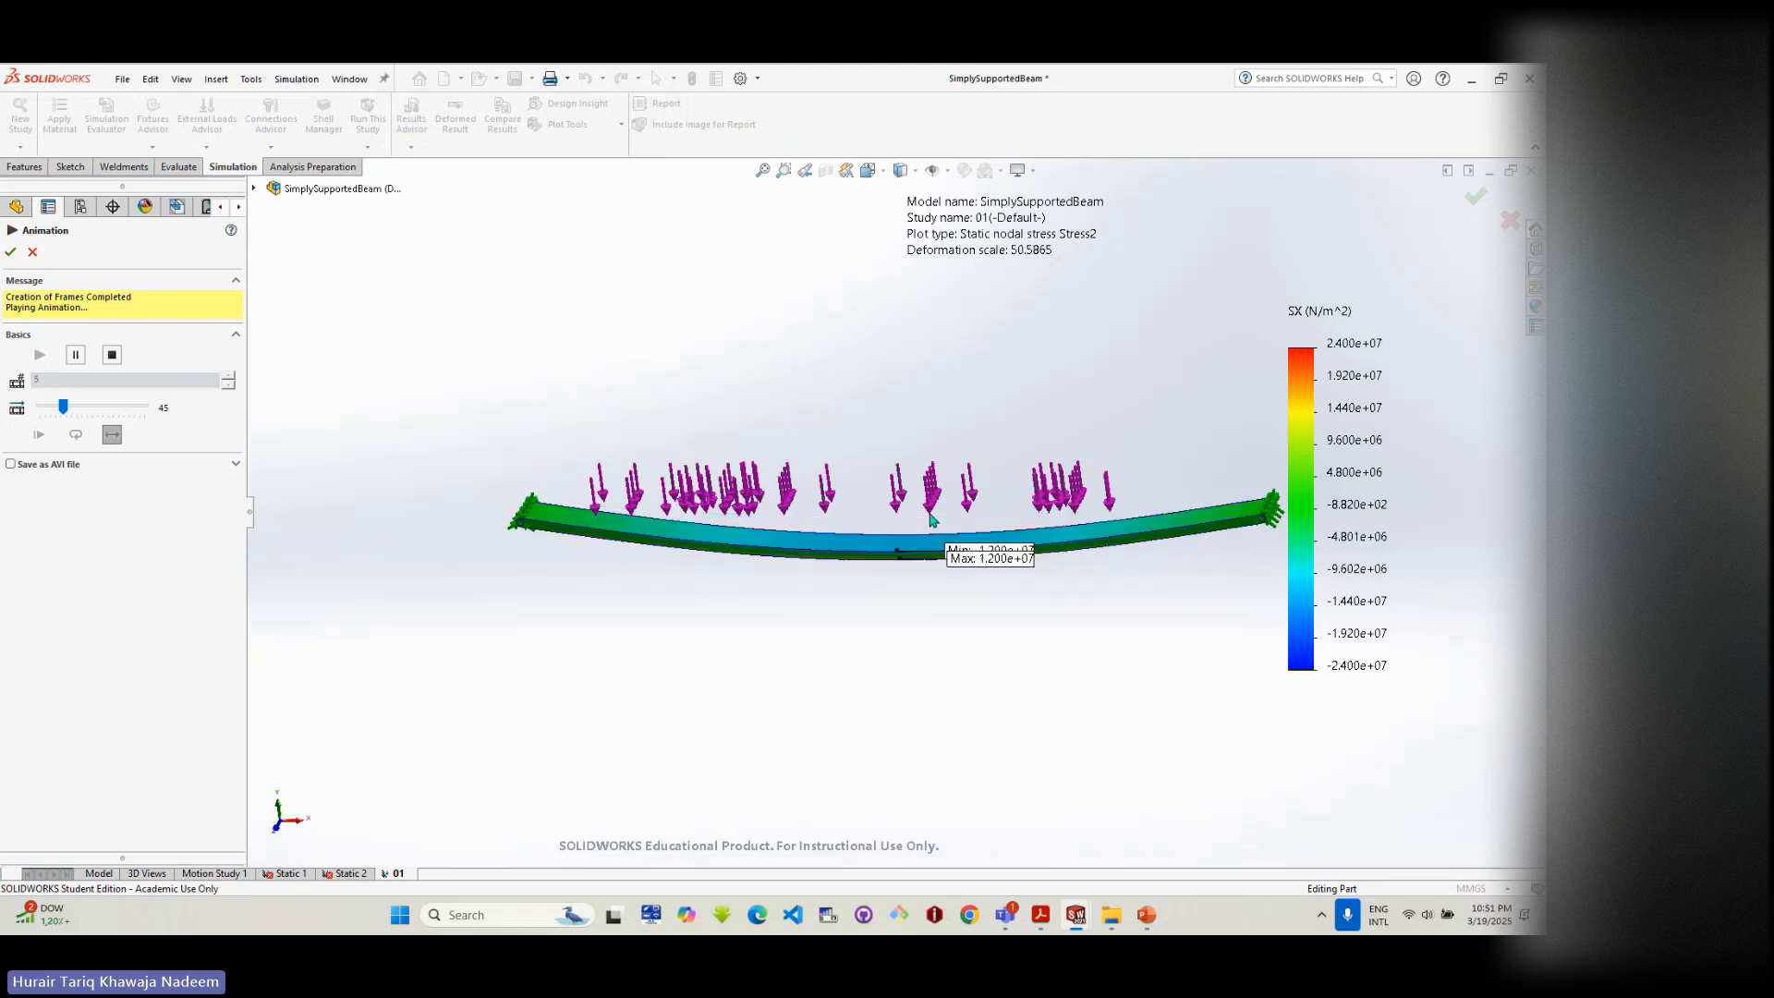
- Stop the Stress2 animation and close it, returning to the static X normal stress plot
scroll(930, 519, "down", 2)
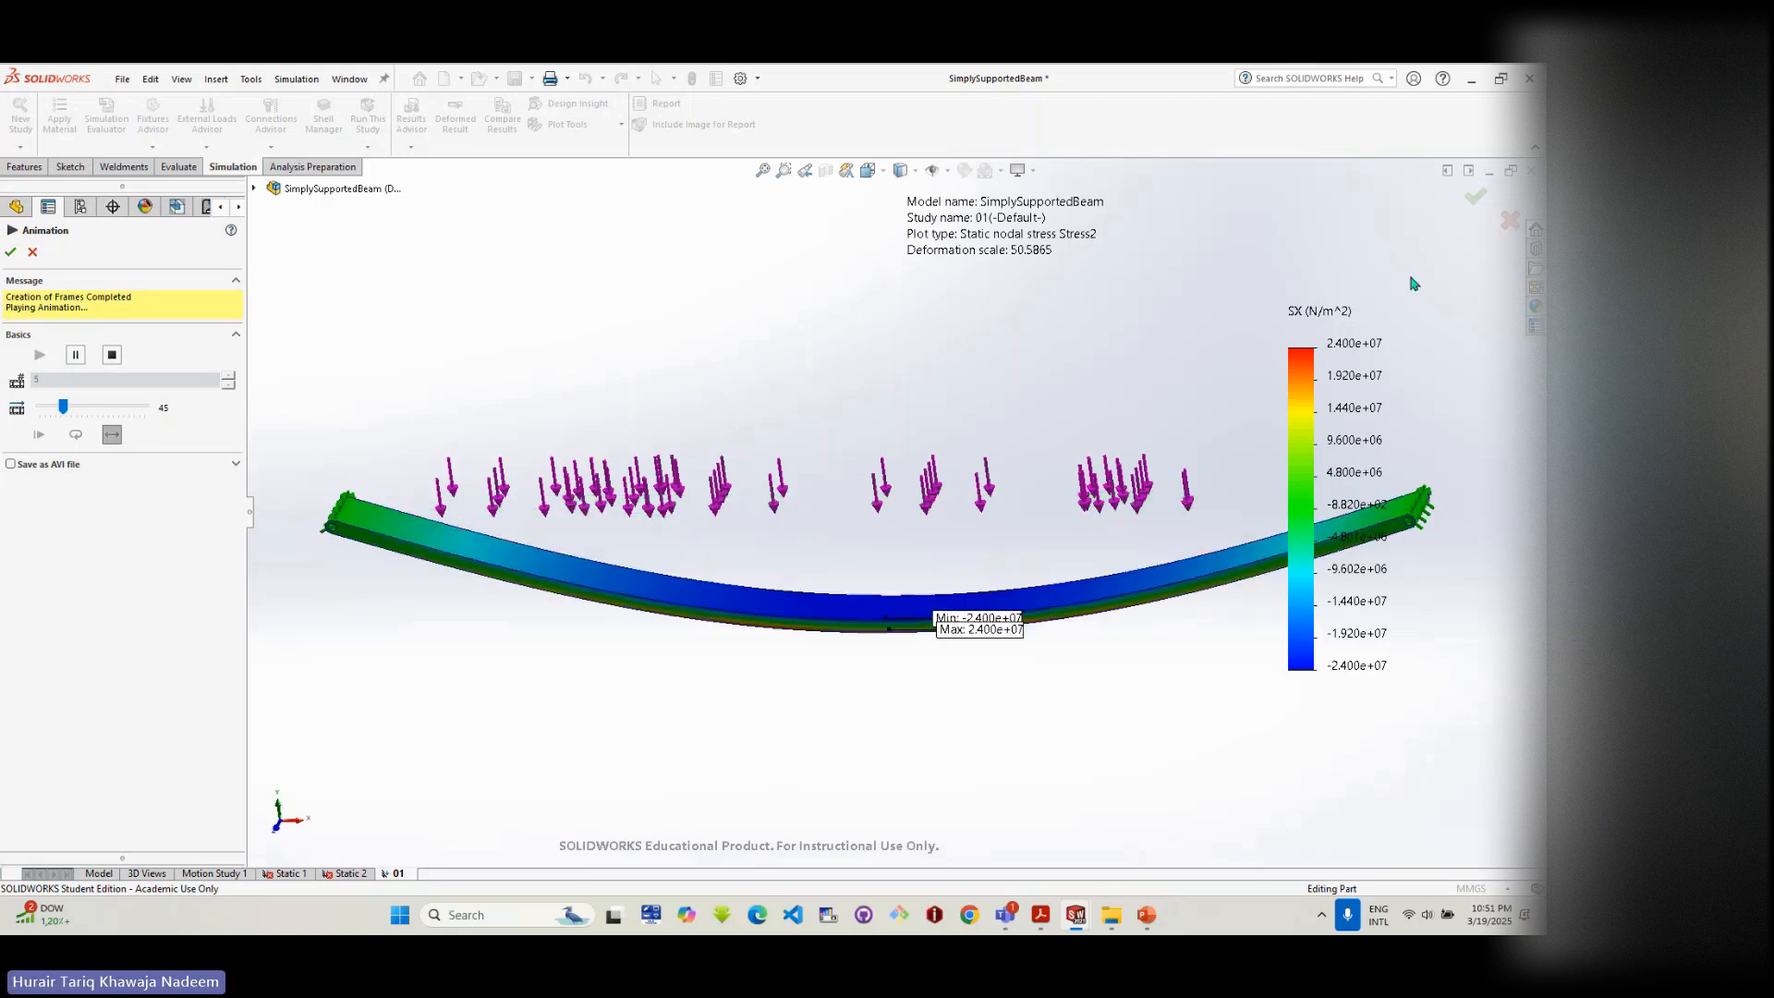
left_click(33, 252)
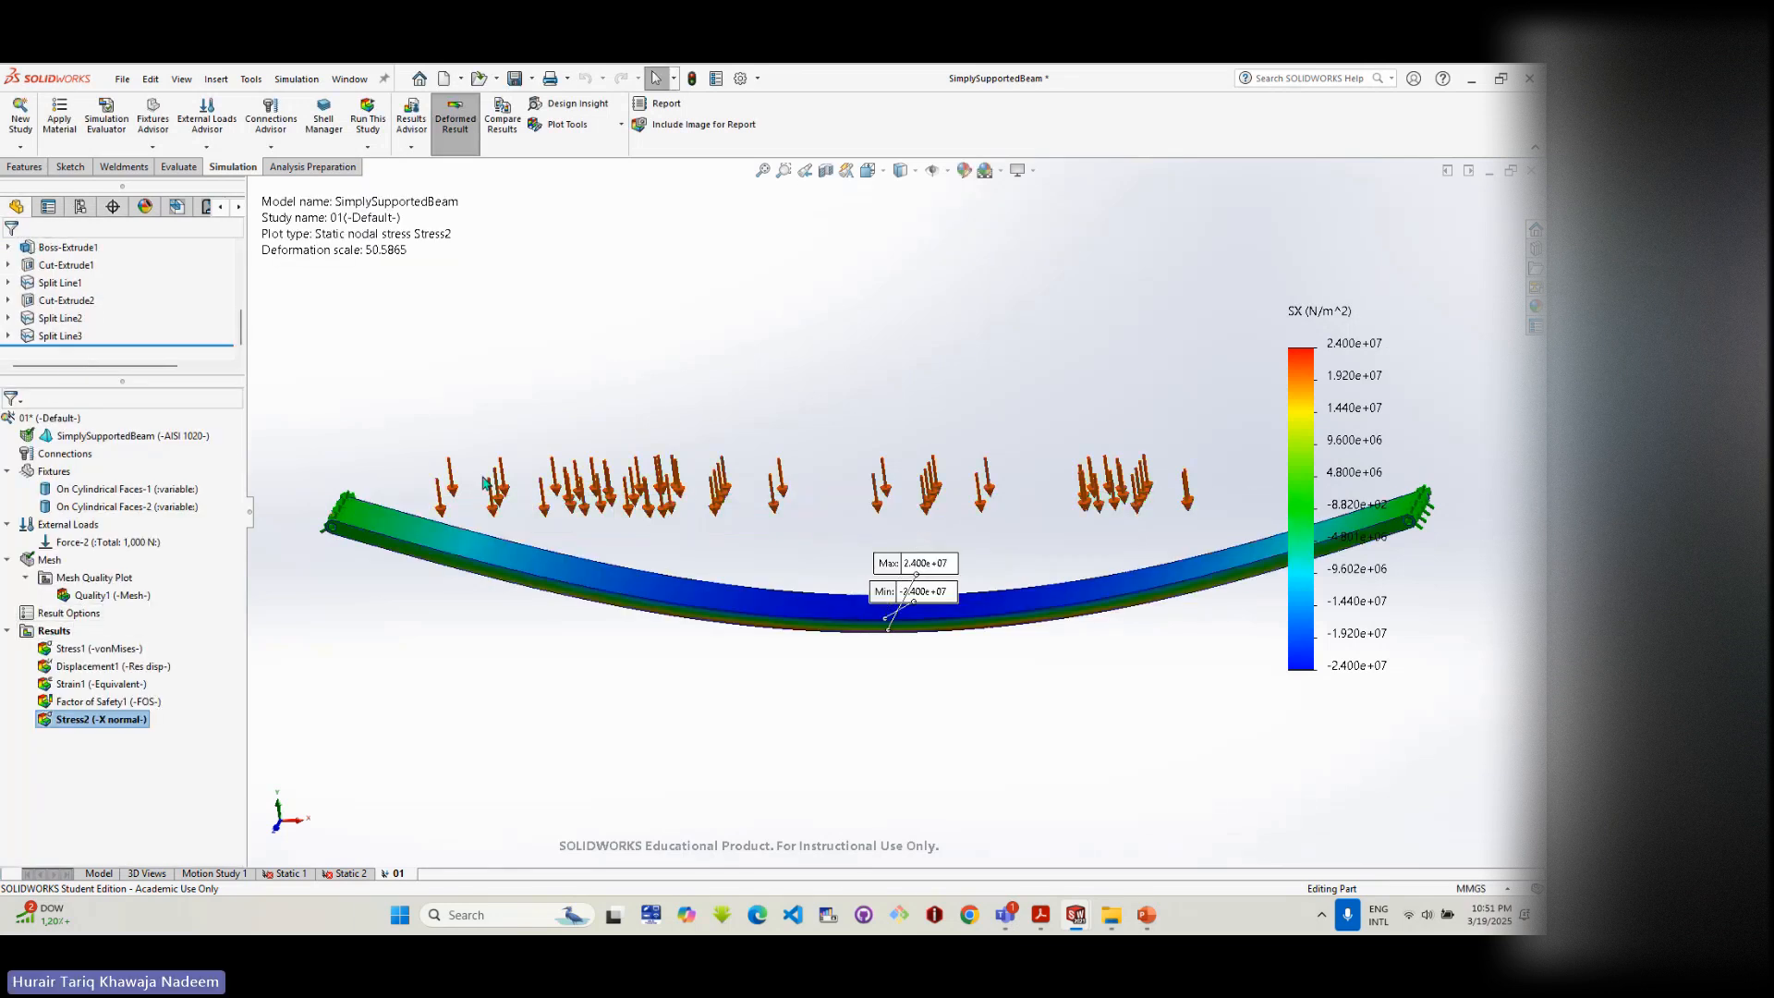
right_click(53, 631)
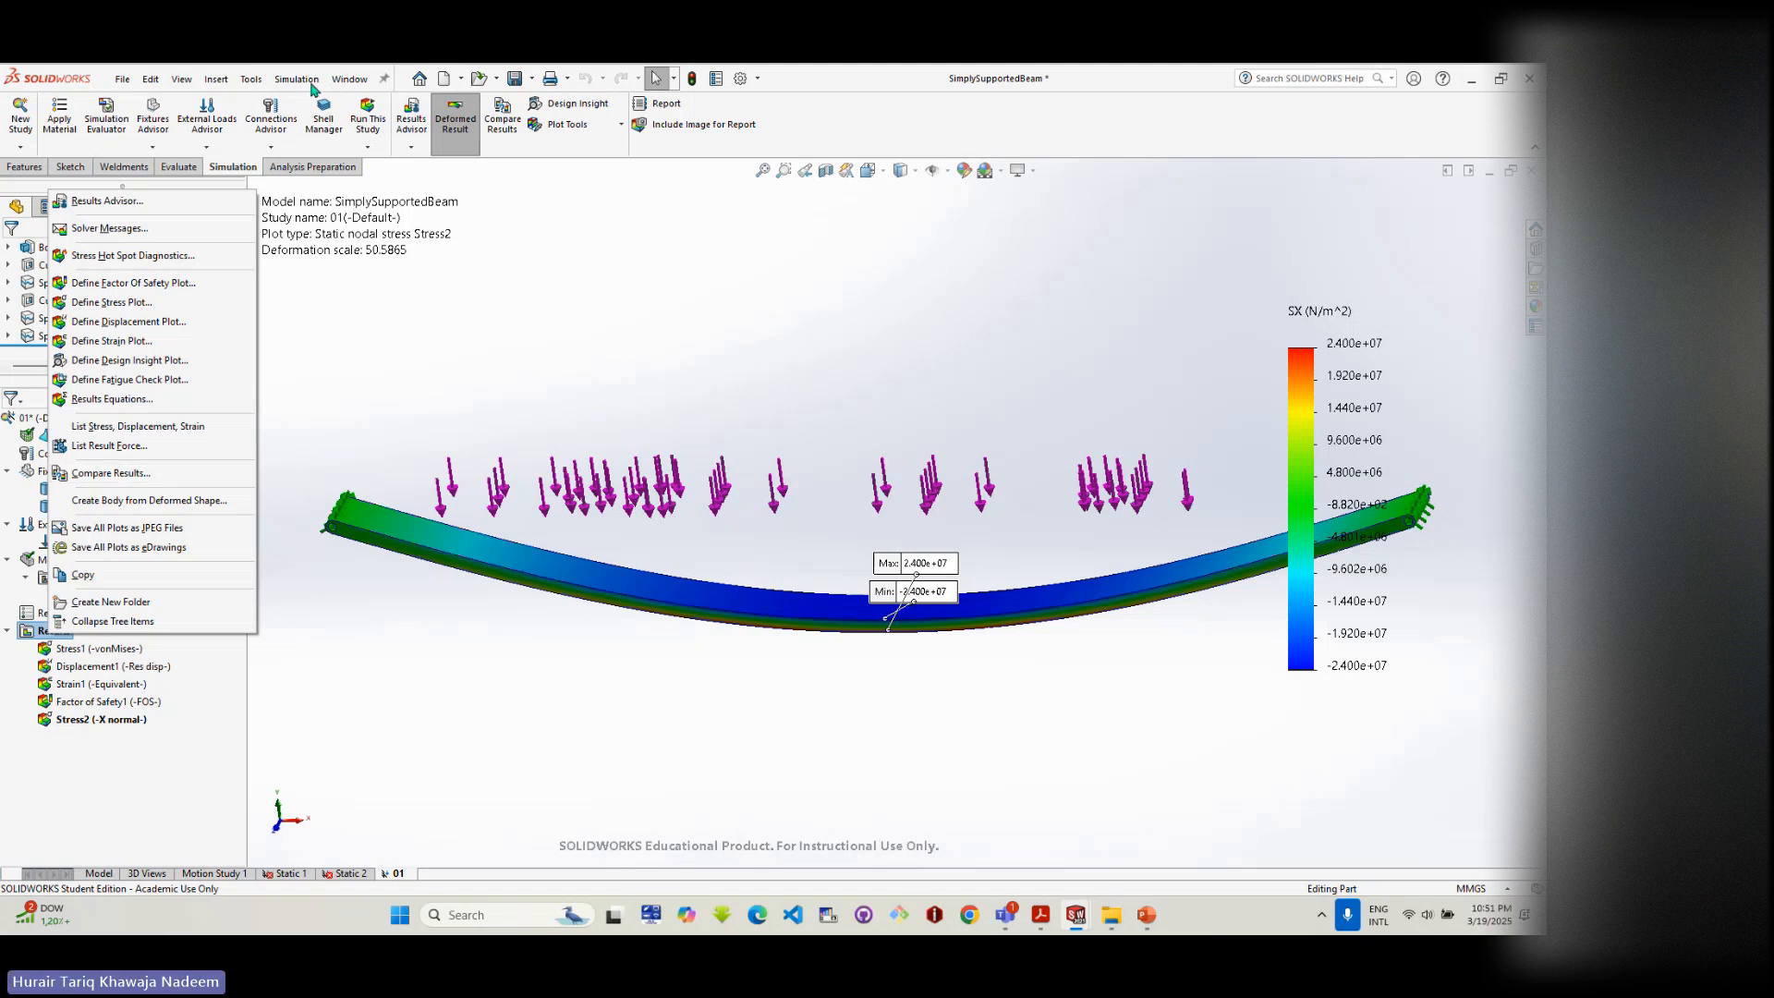
left_click(293, 787)
right_click(63, 634)
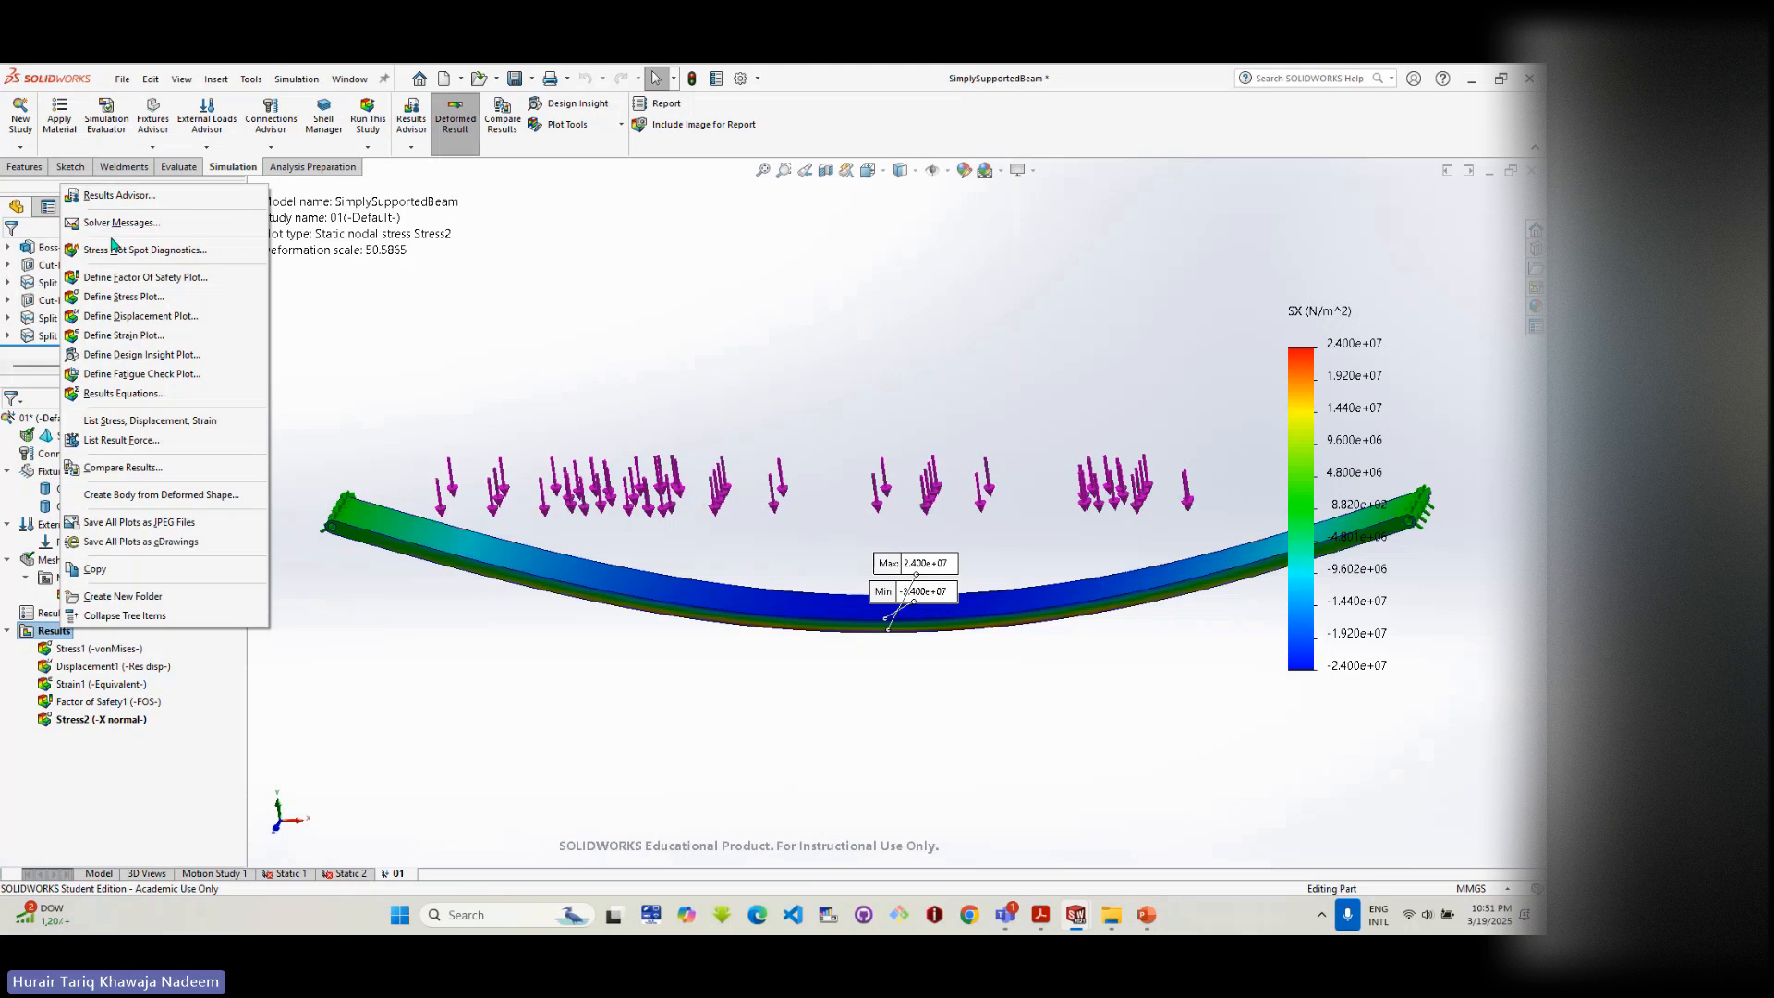
left_click(408, 750)
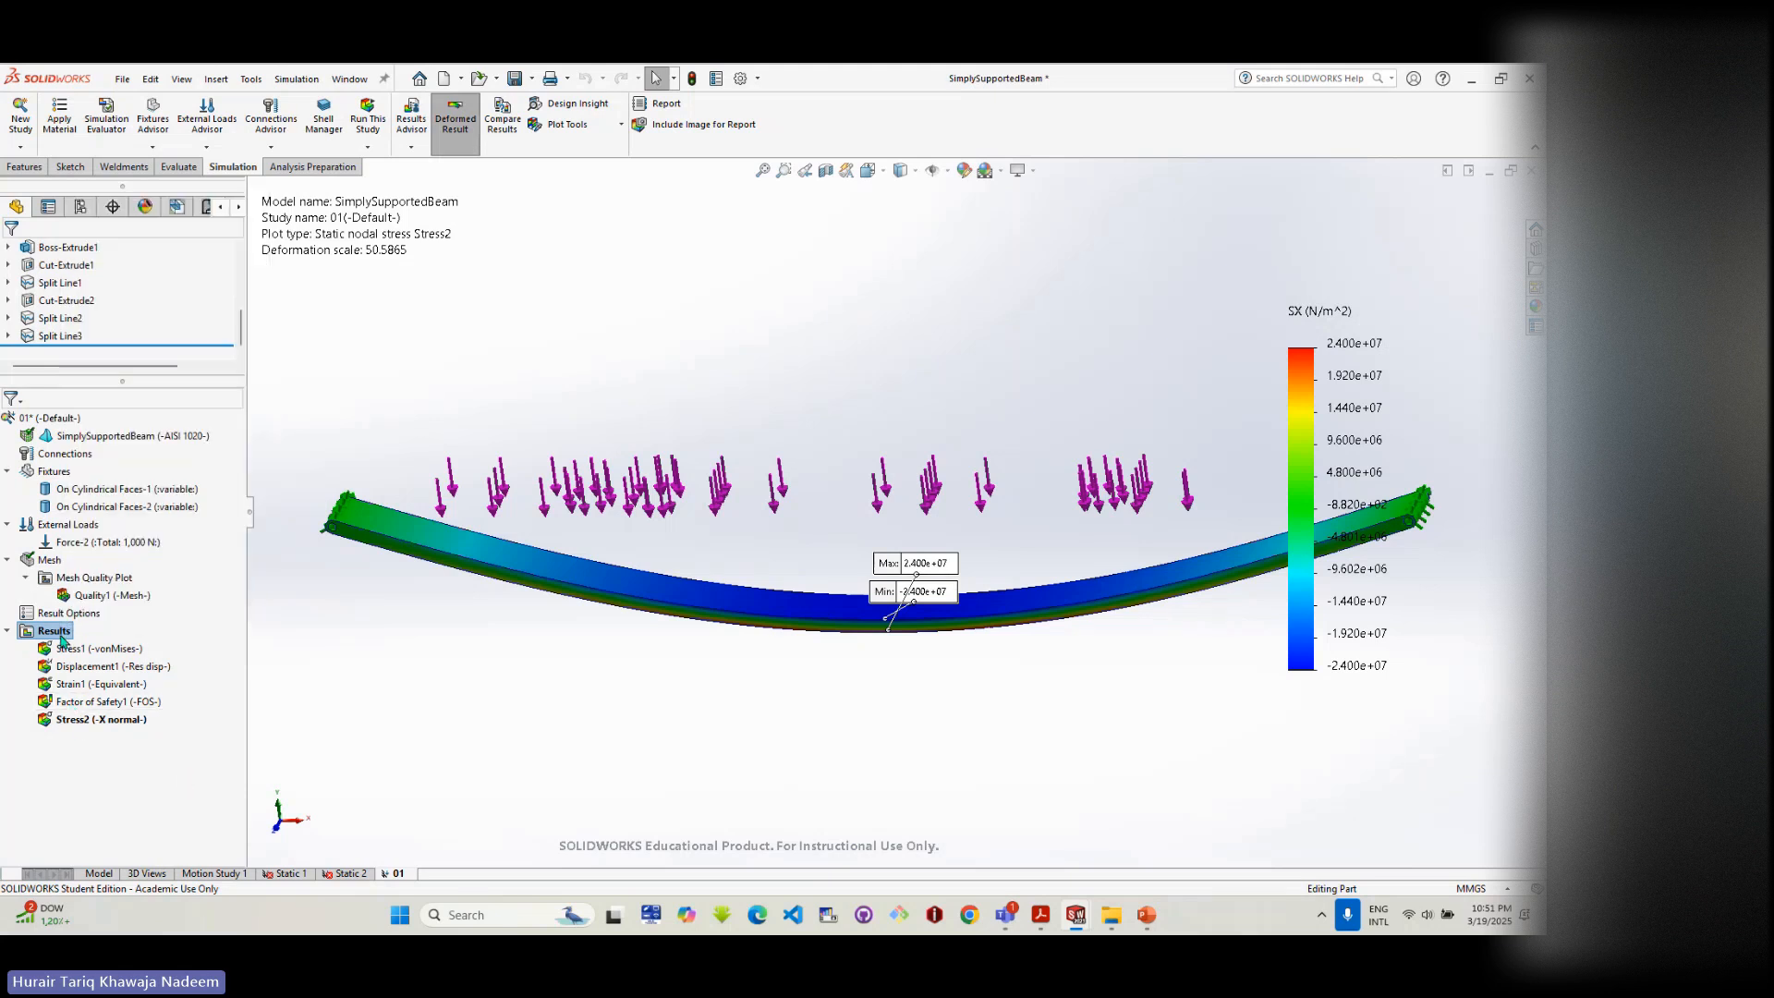
- Define a new stress plot from the study results showing SY: Y Normal Stress in N/m^2
right_click(59, 636)
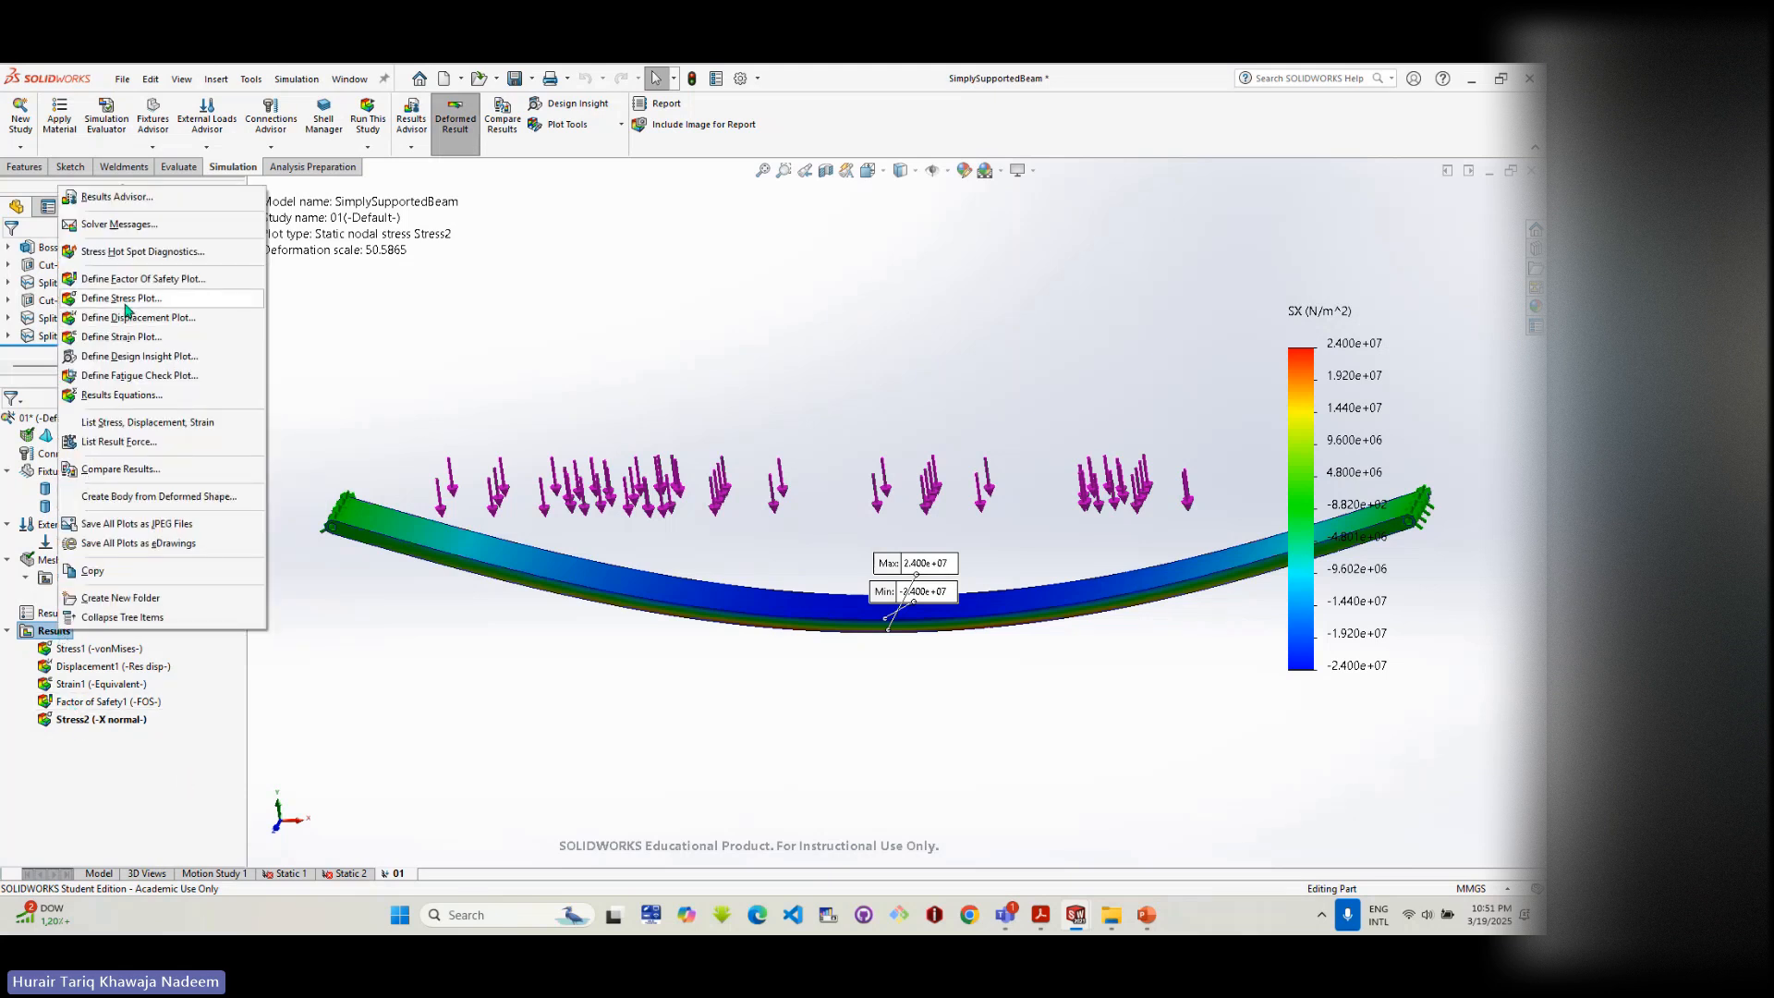
left_click(159, 299)
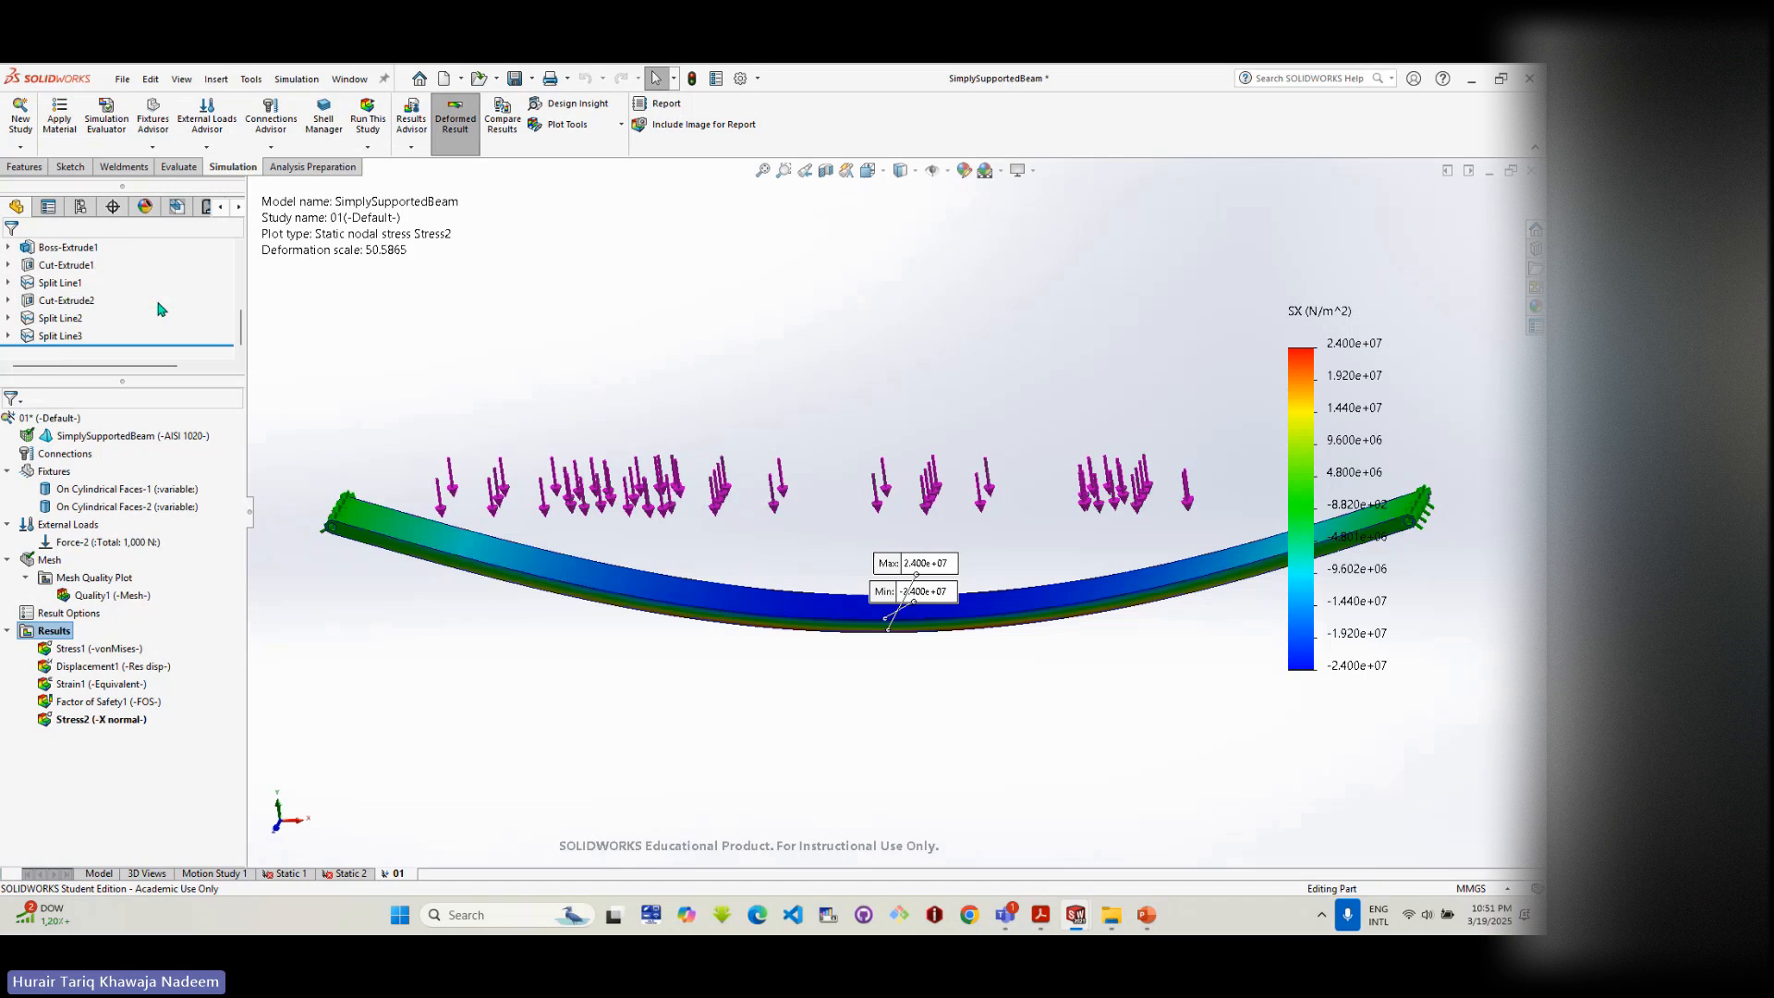
left_click(135, 337)
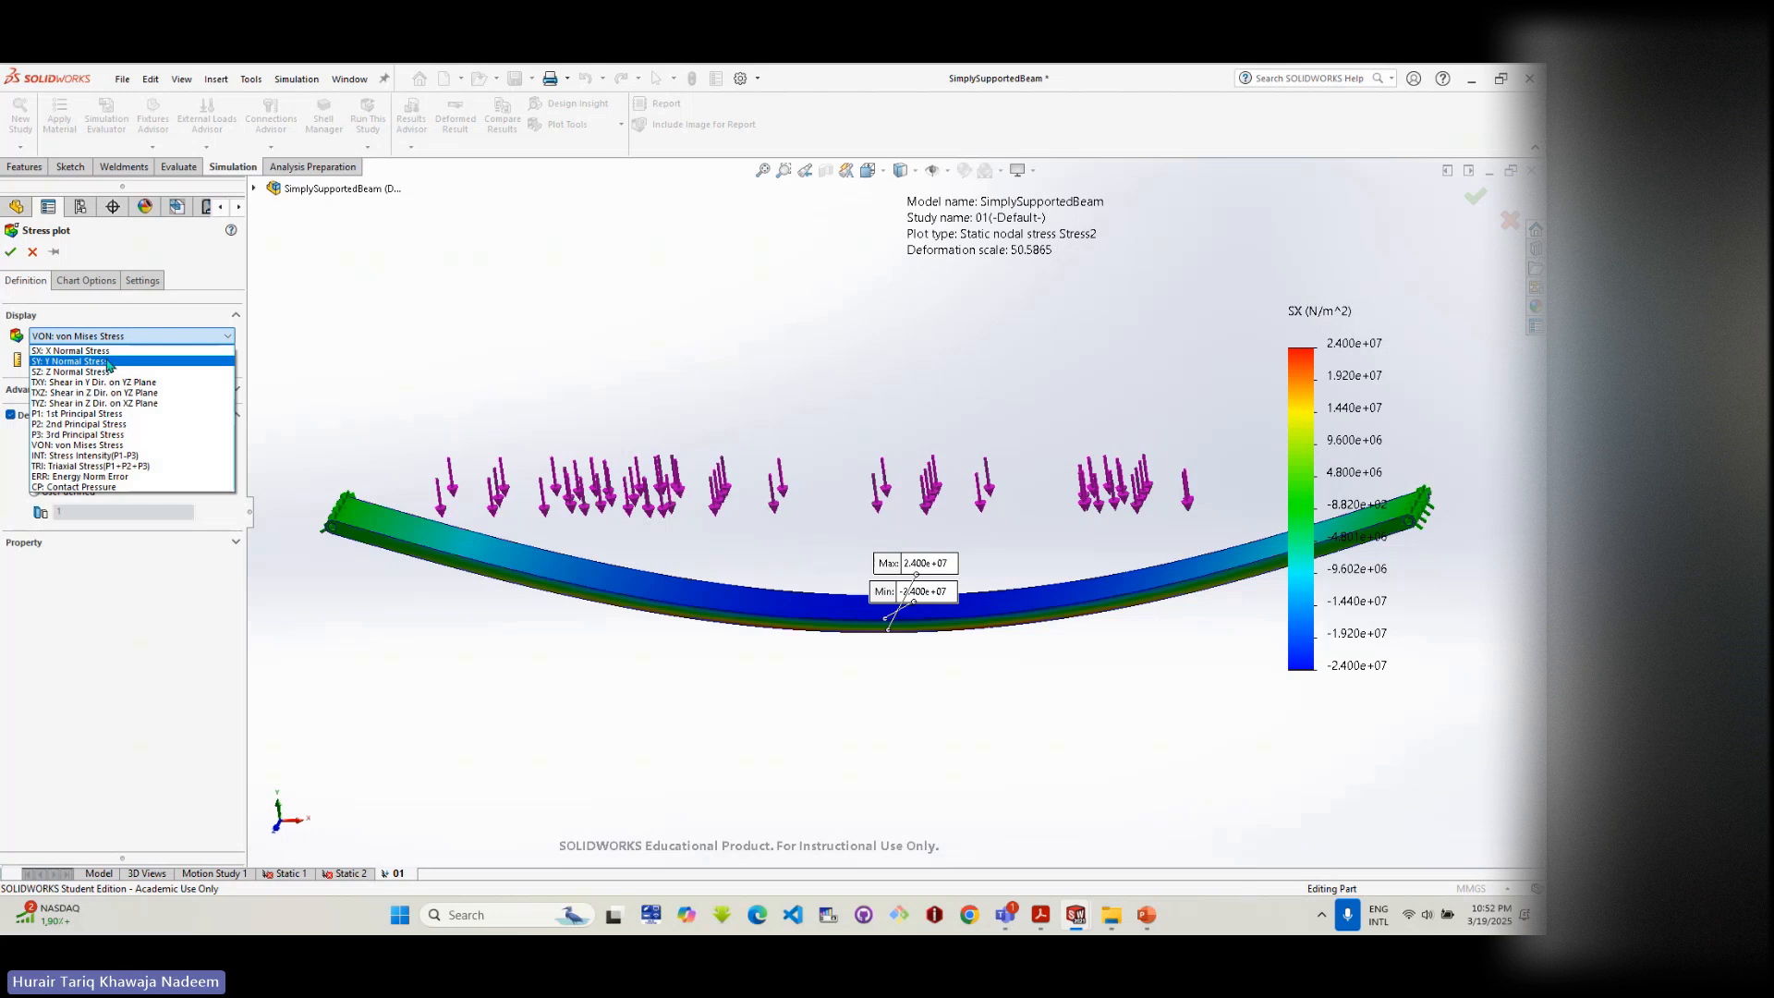
left_click(109, 361)
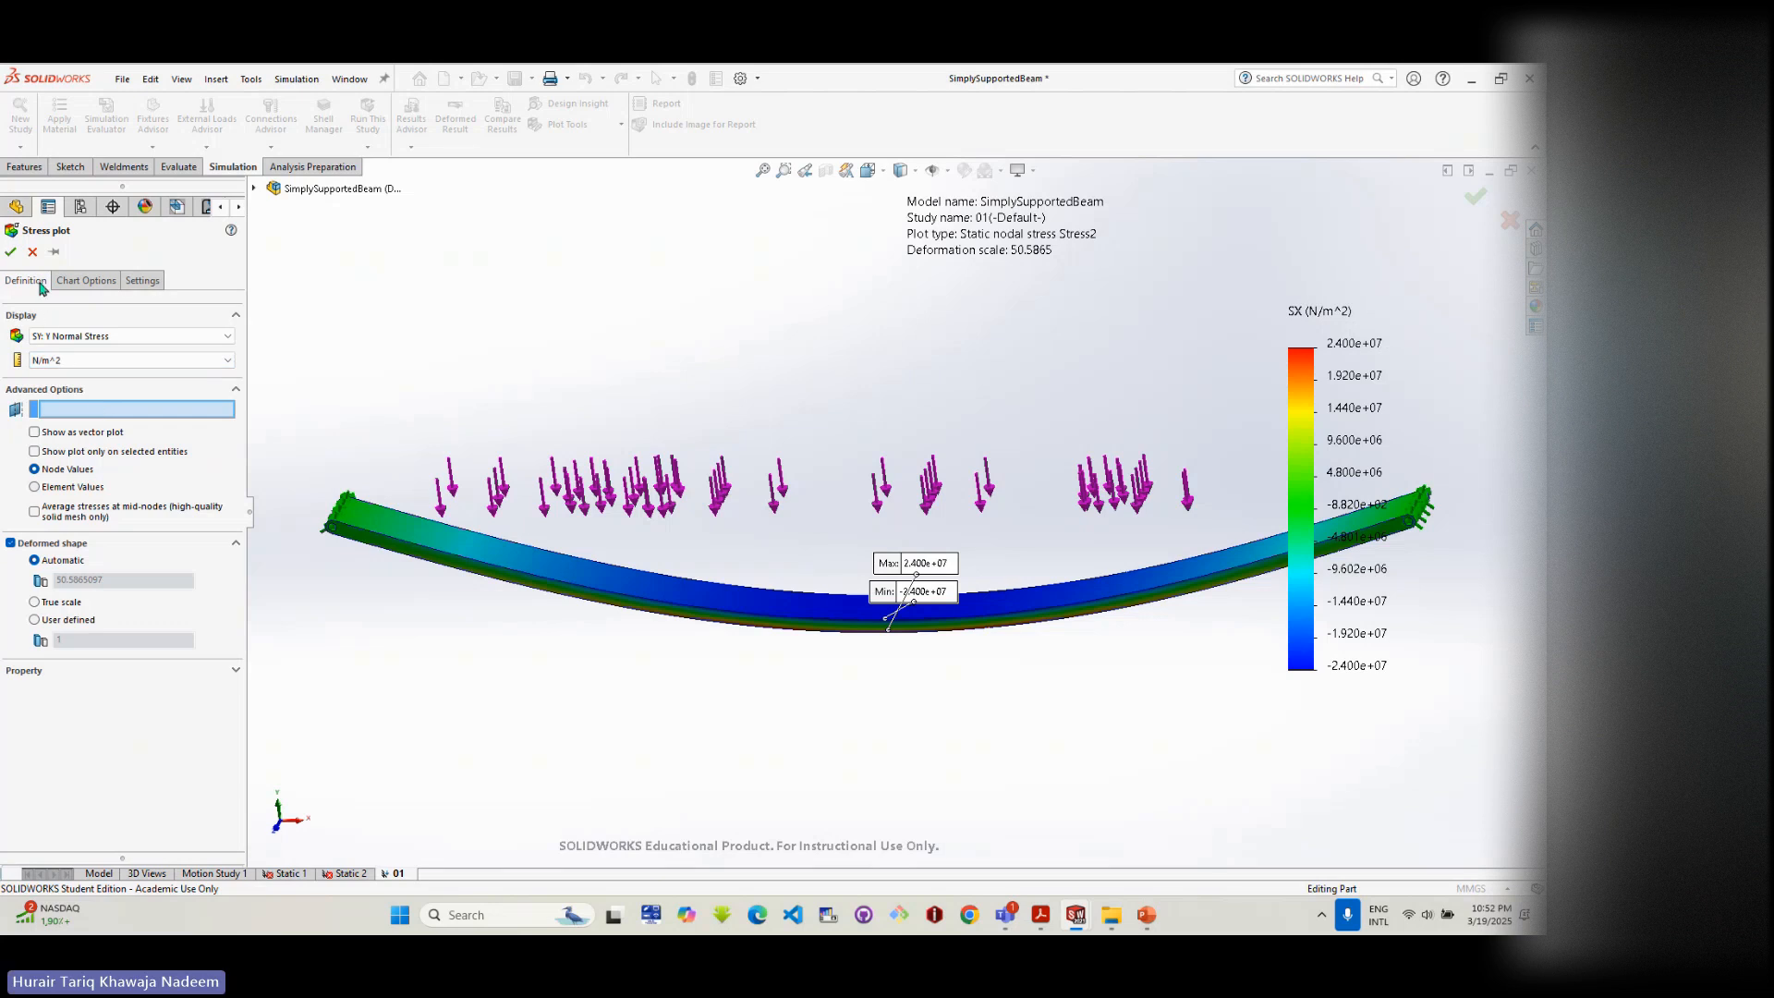
left_click(11, 253)
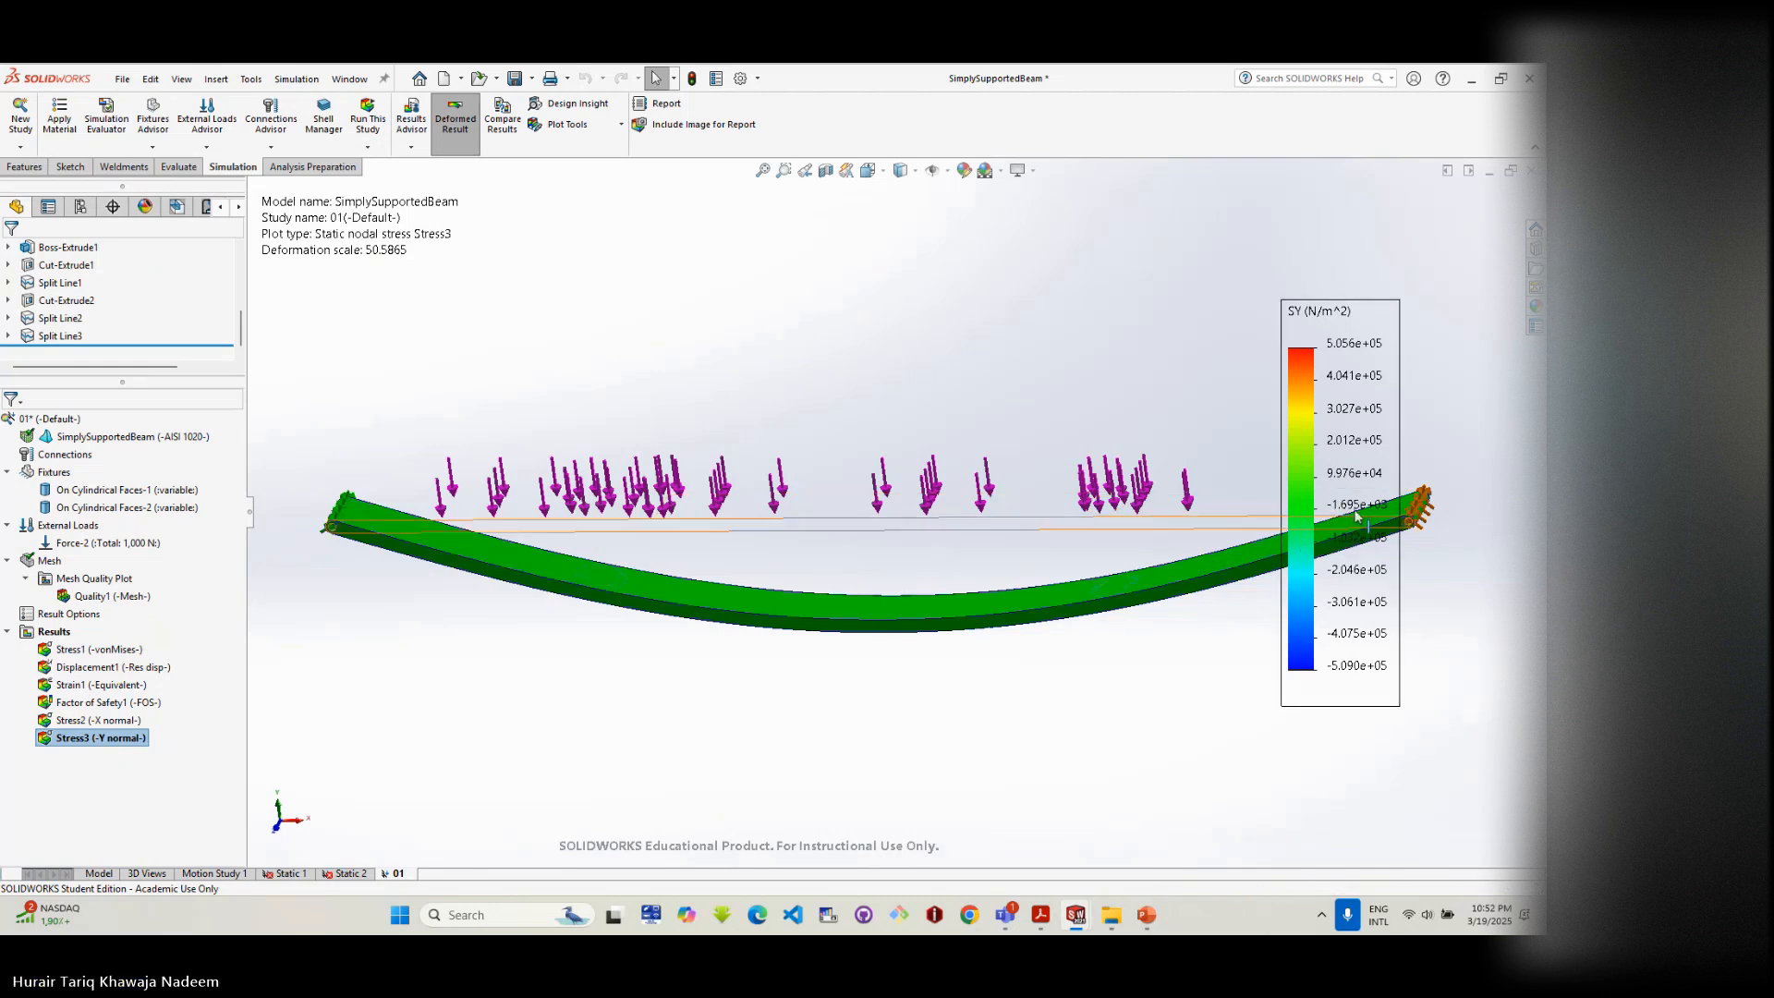
- Define another stress plot showing TXY: Shear in Y Dir. on YZ Plane in N/m^2
scroll(738, 716, "down", 4)
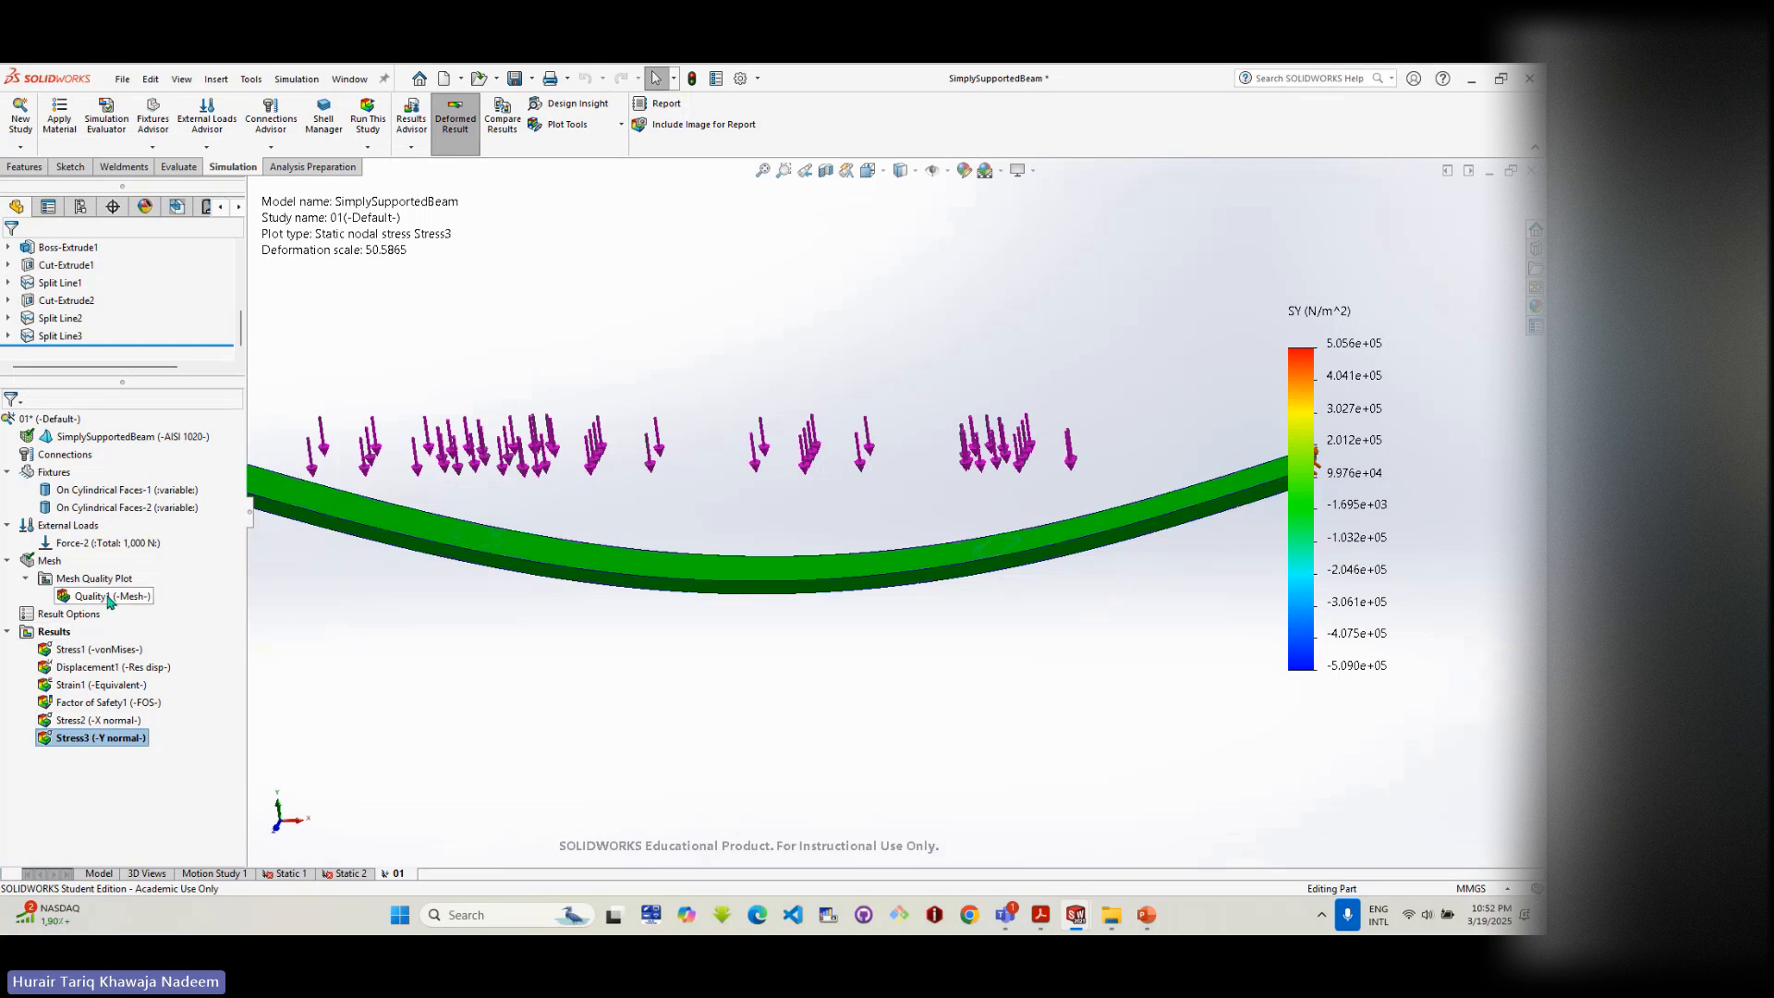
right_click(65, 633)
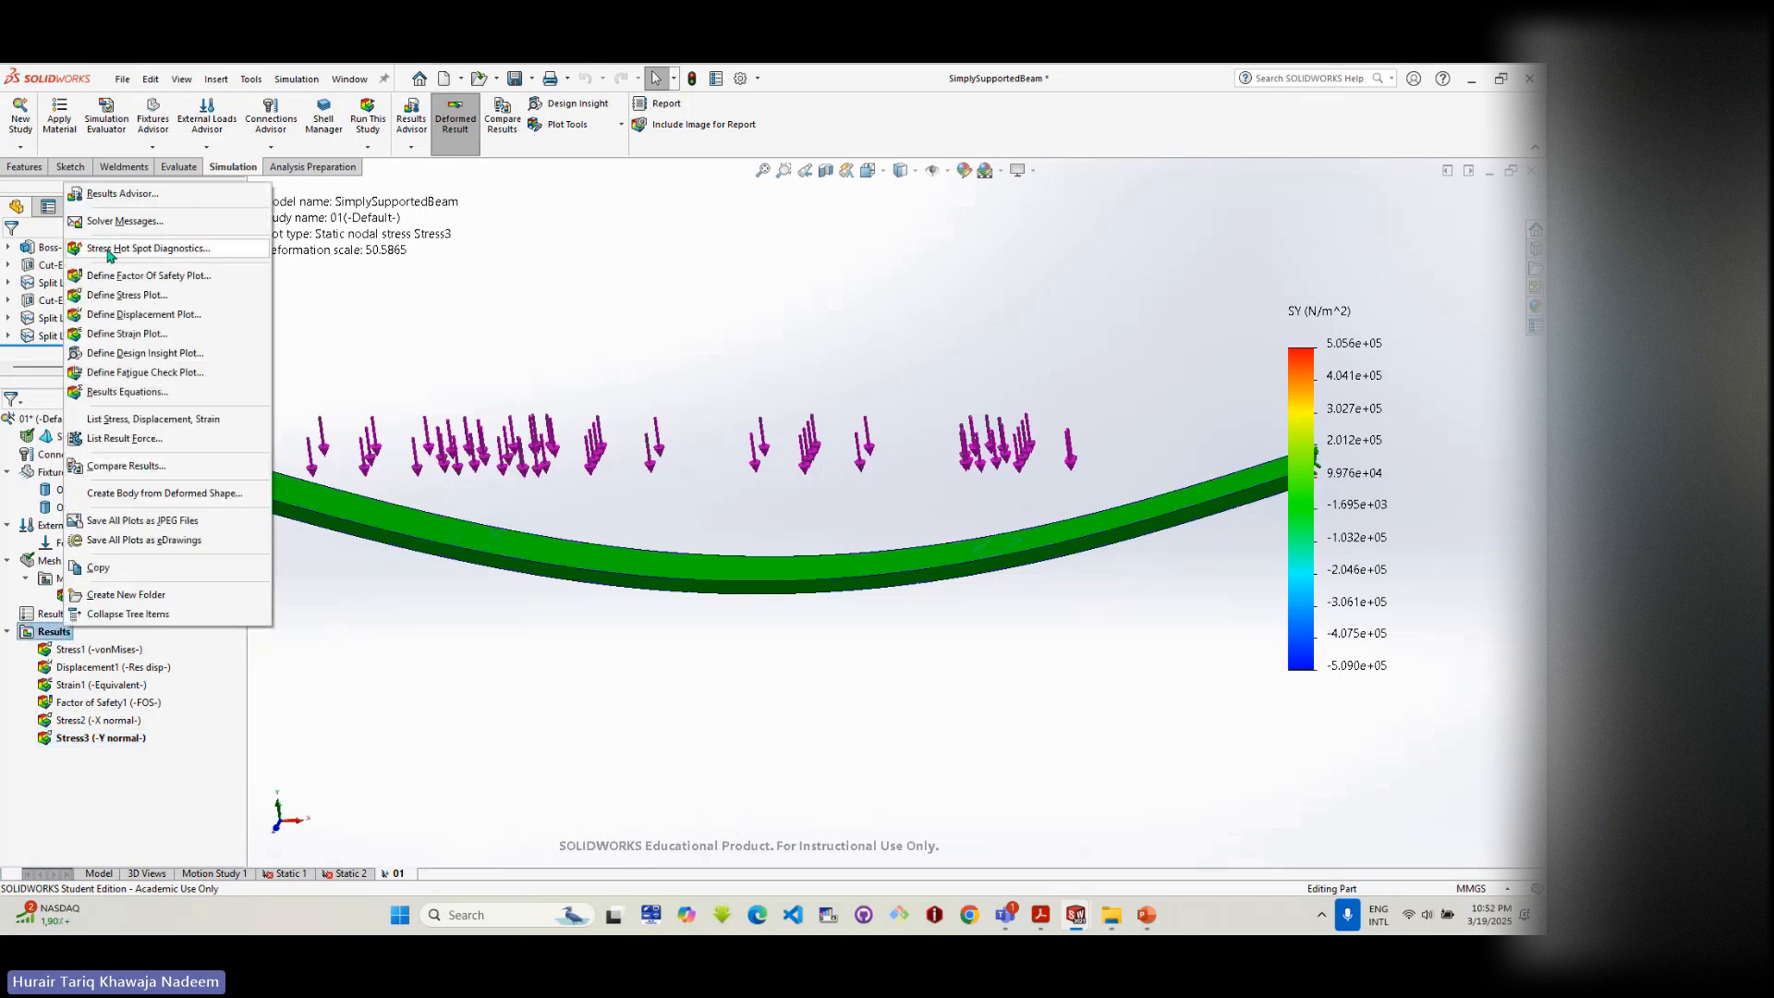
left_click(125, 294)
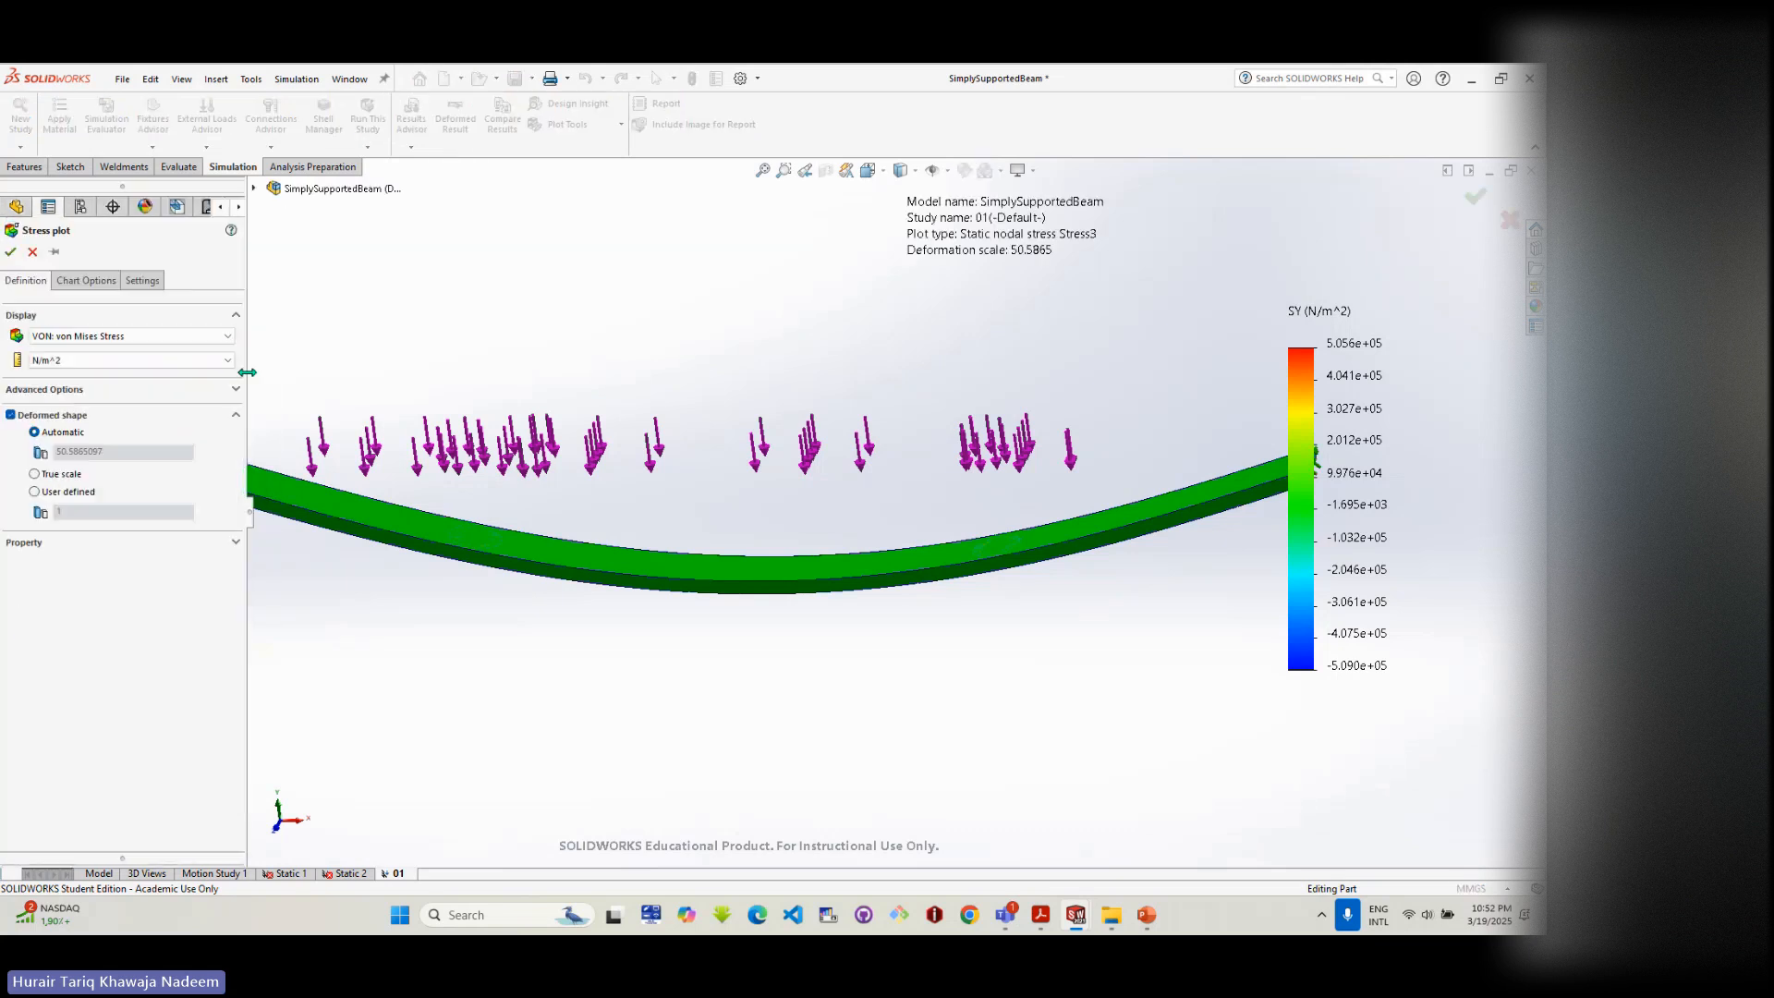
left_click(109, 337)
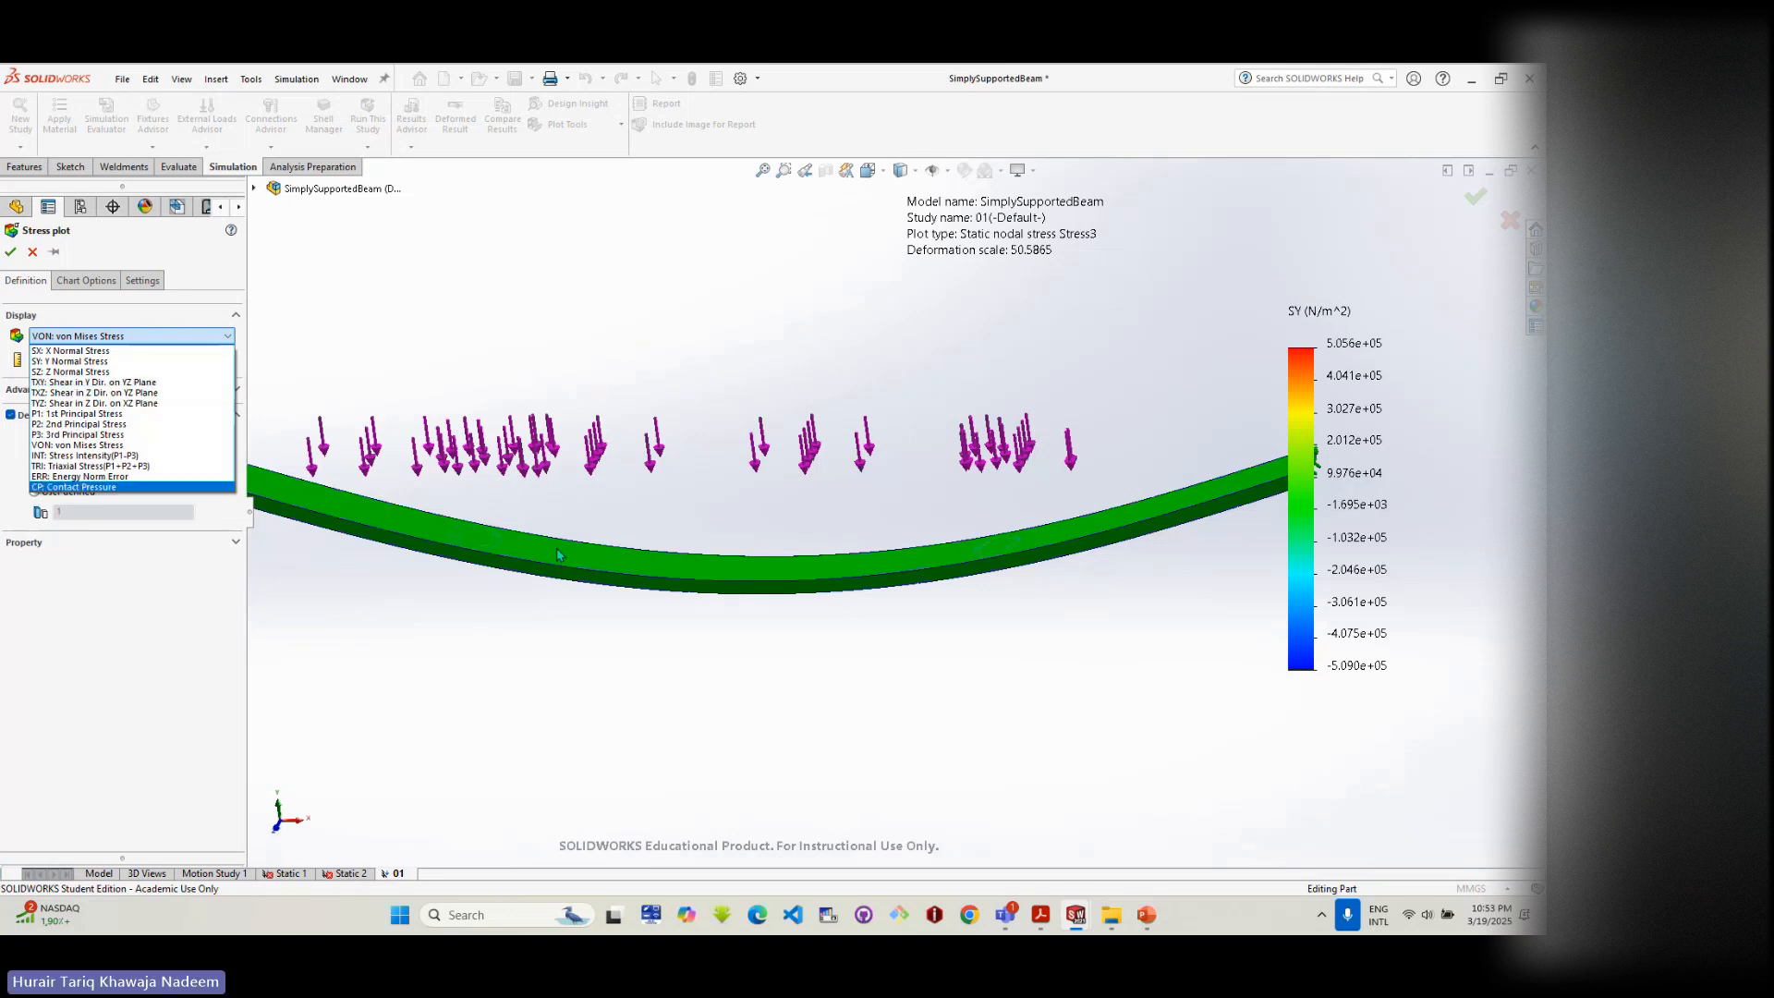
left_click(110, 382)
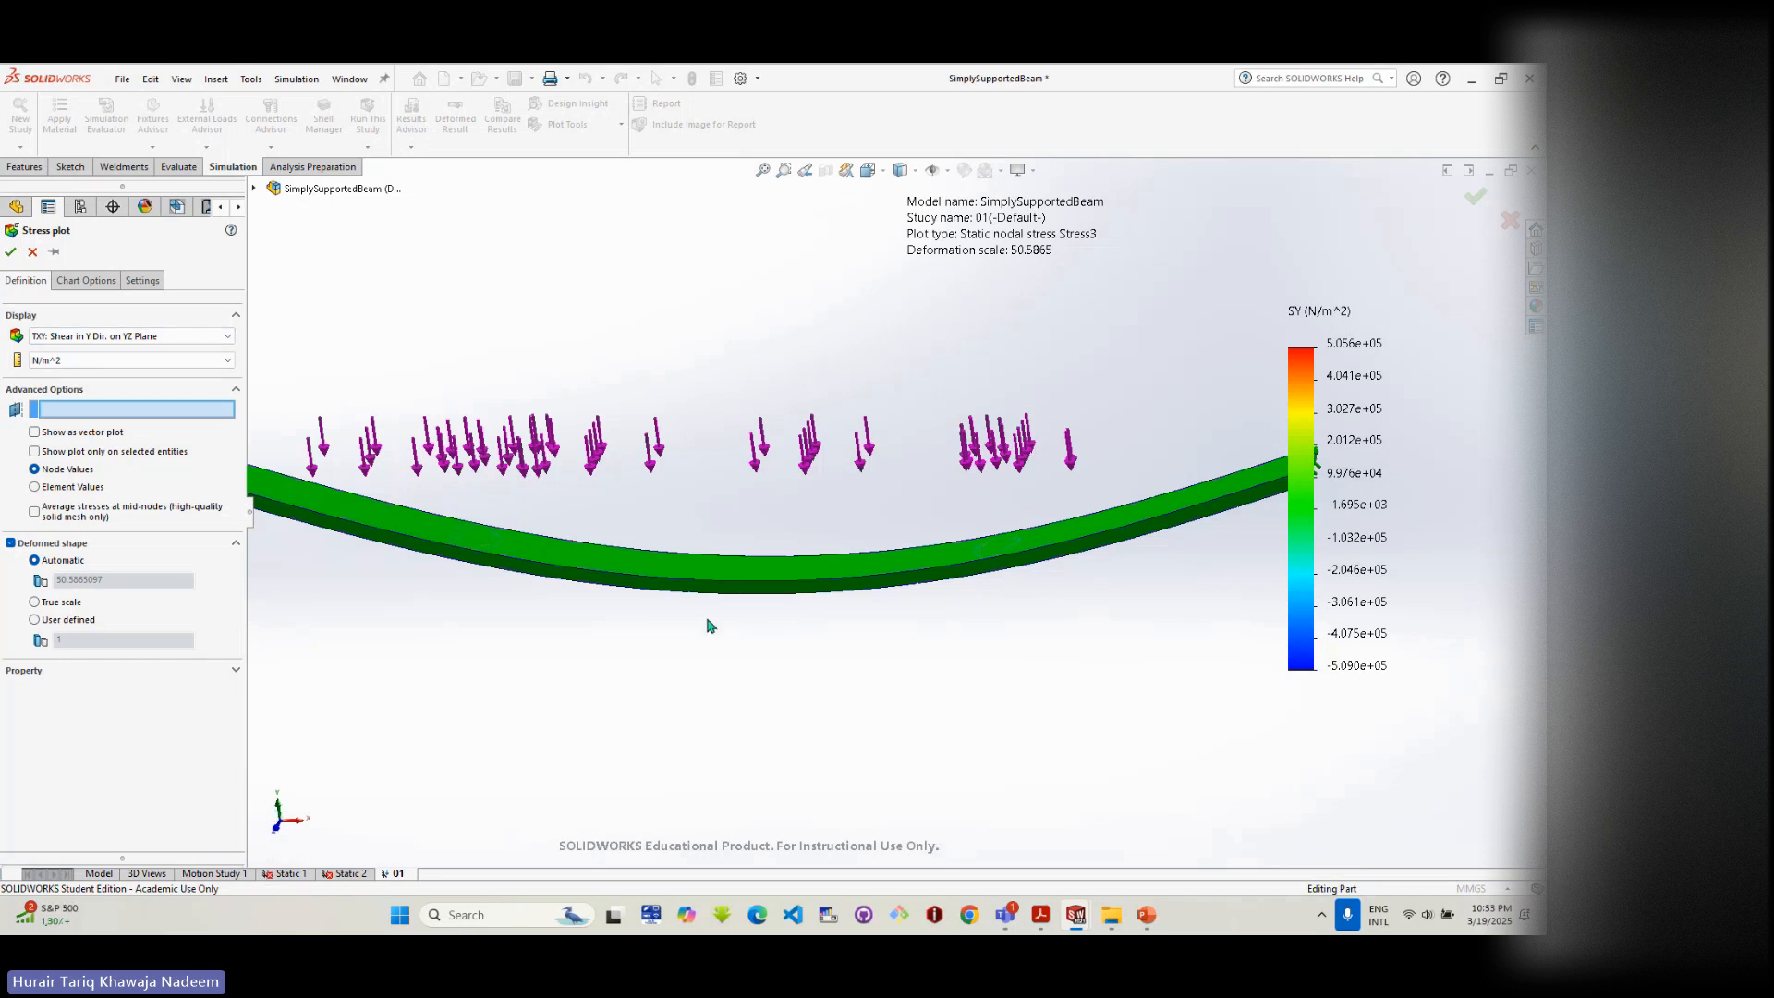
left_click(11, 255)
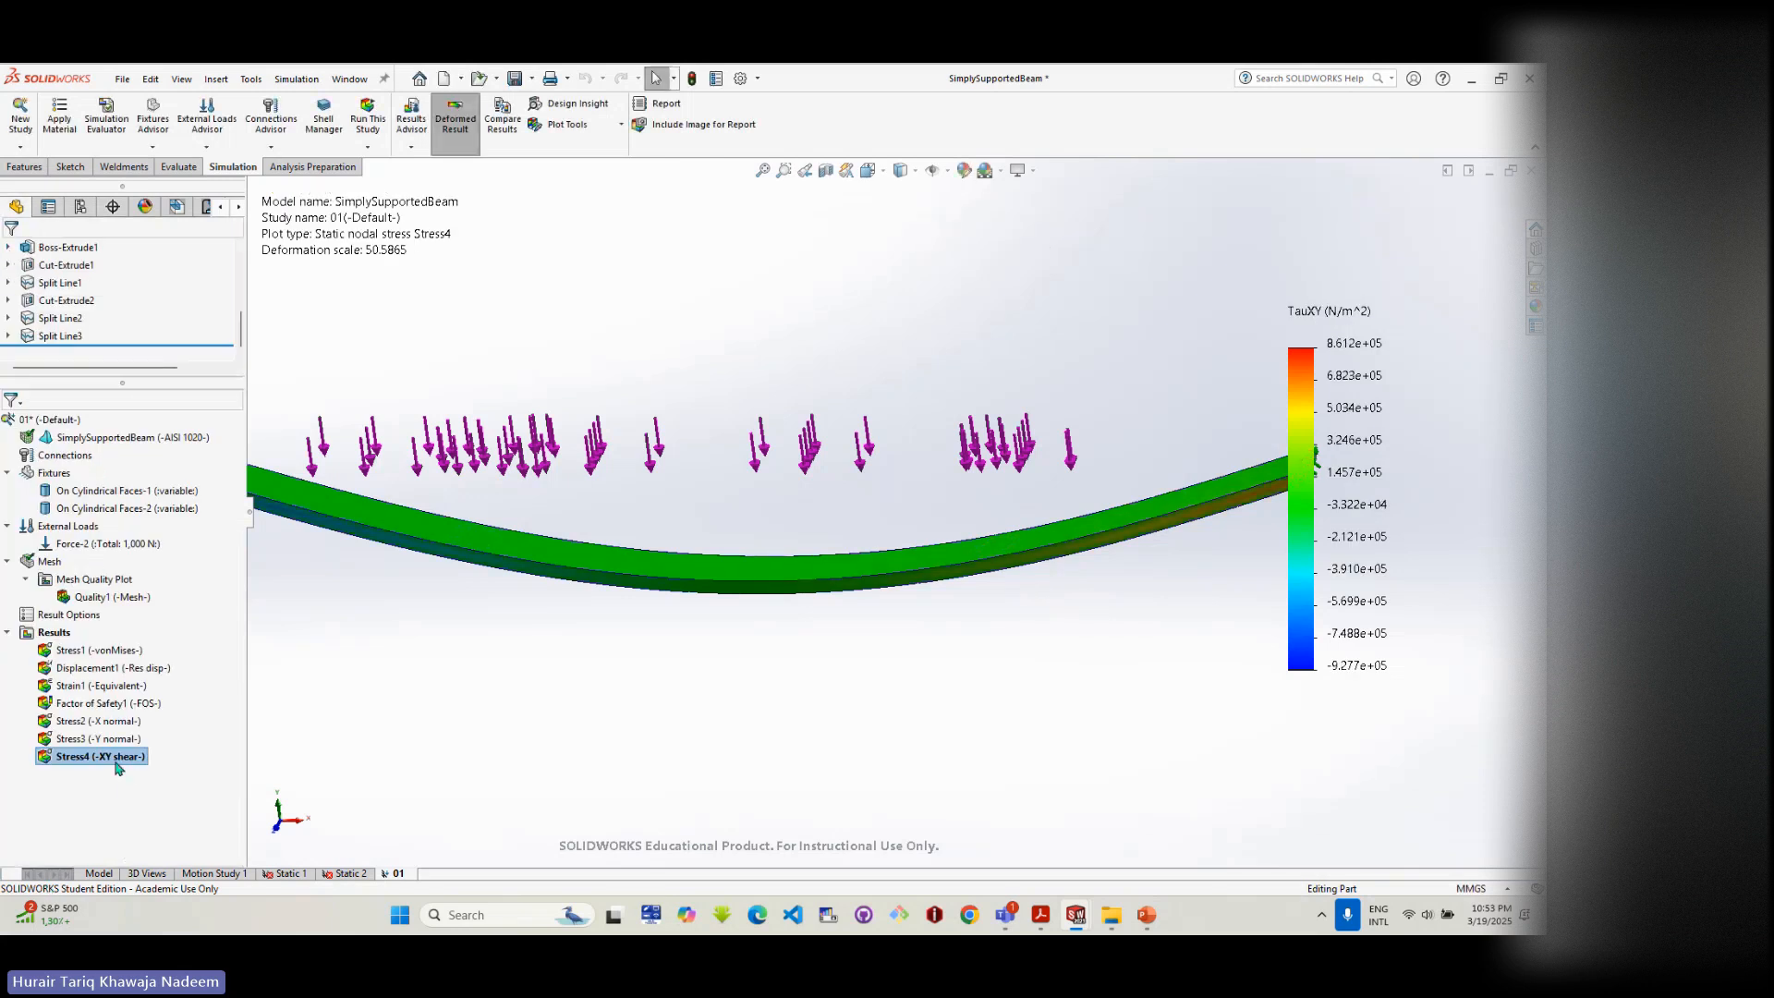
right_click(109, 761)
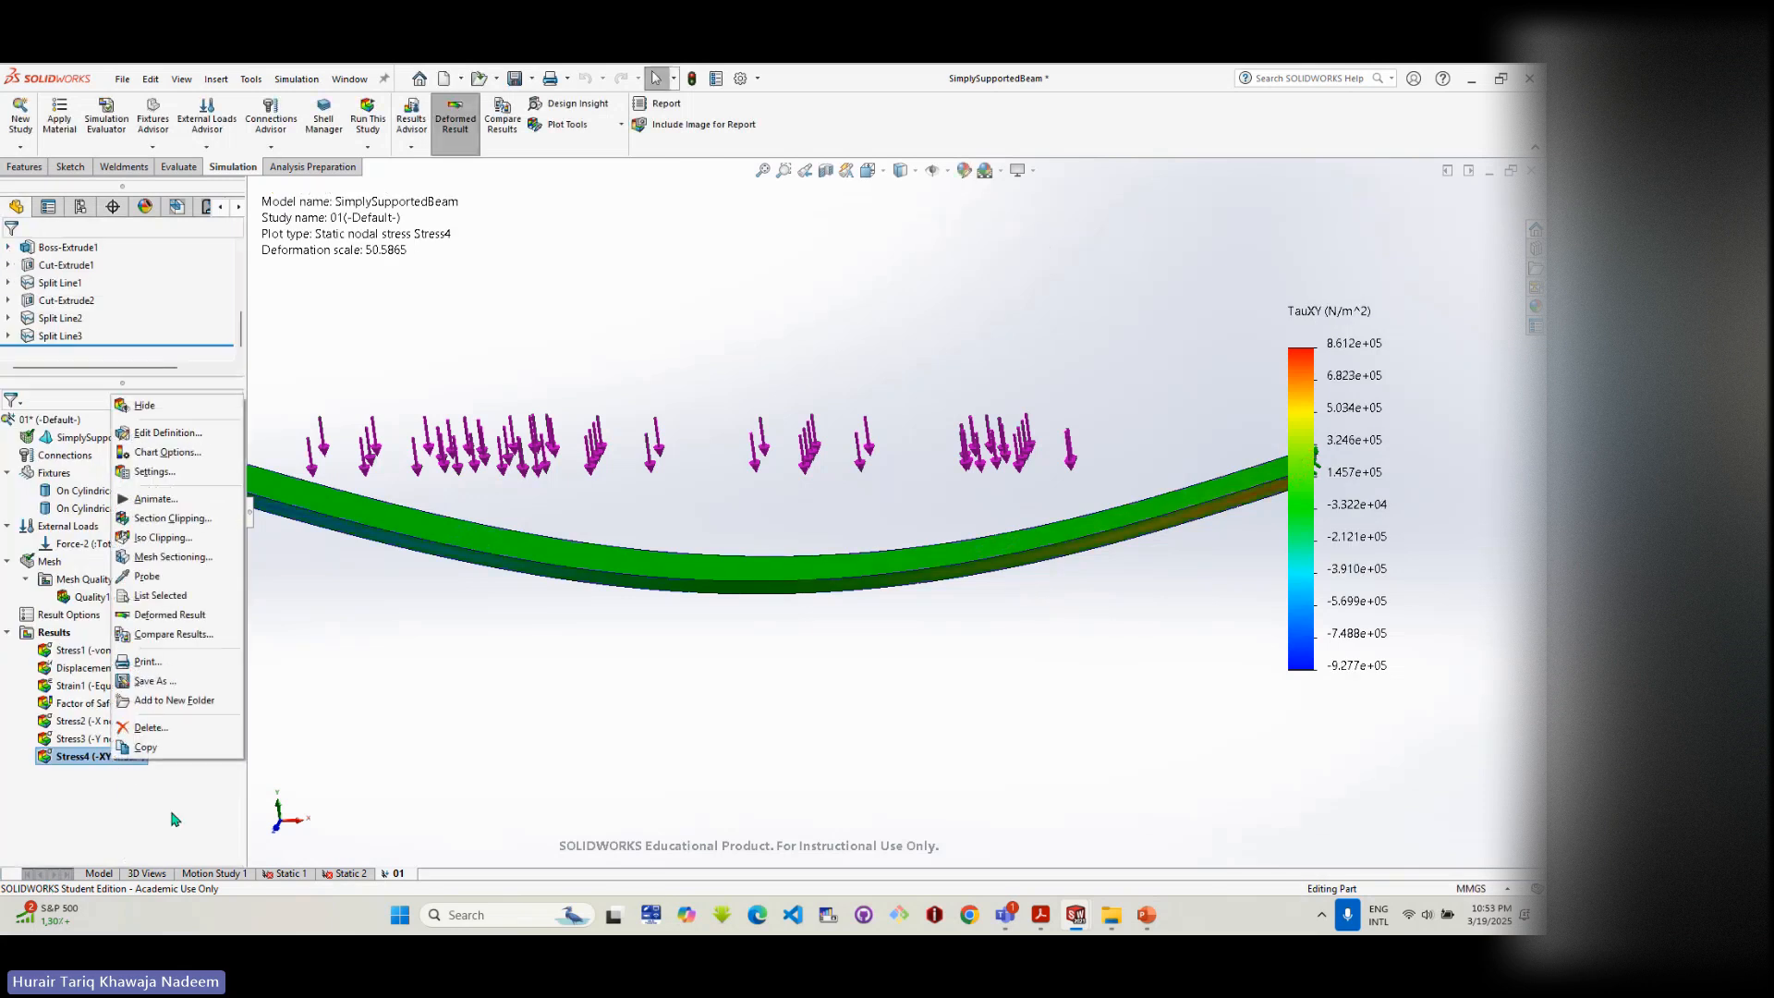
left_click(170, 814)
right_click(110, 756)
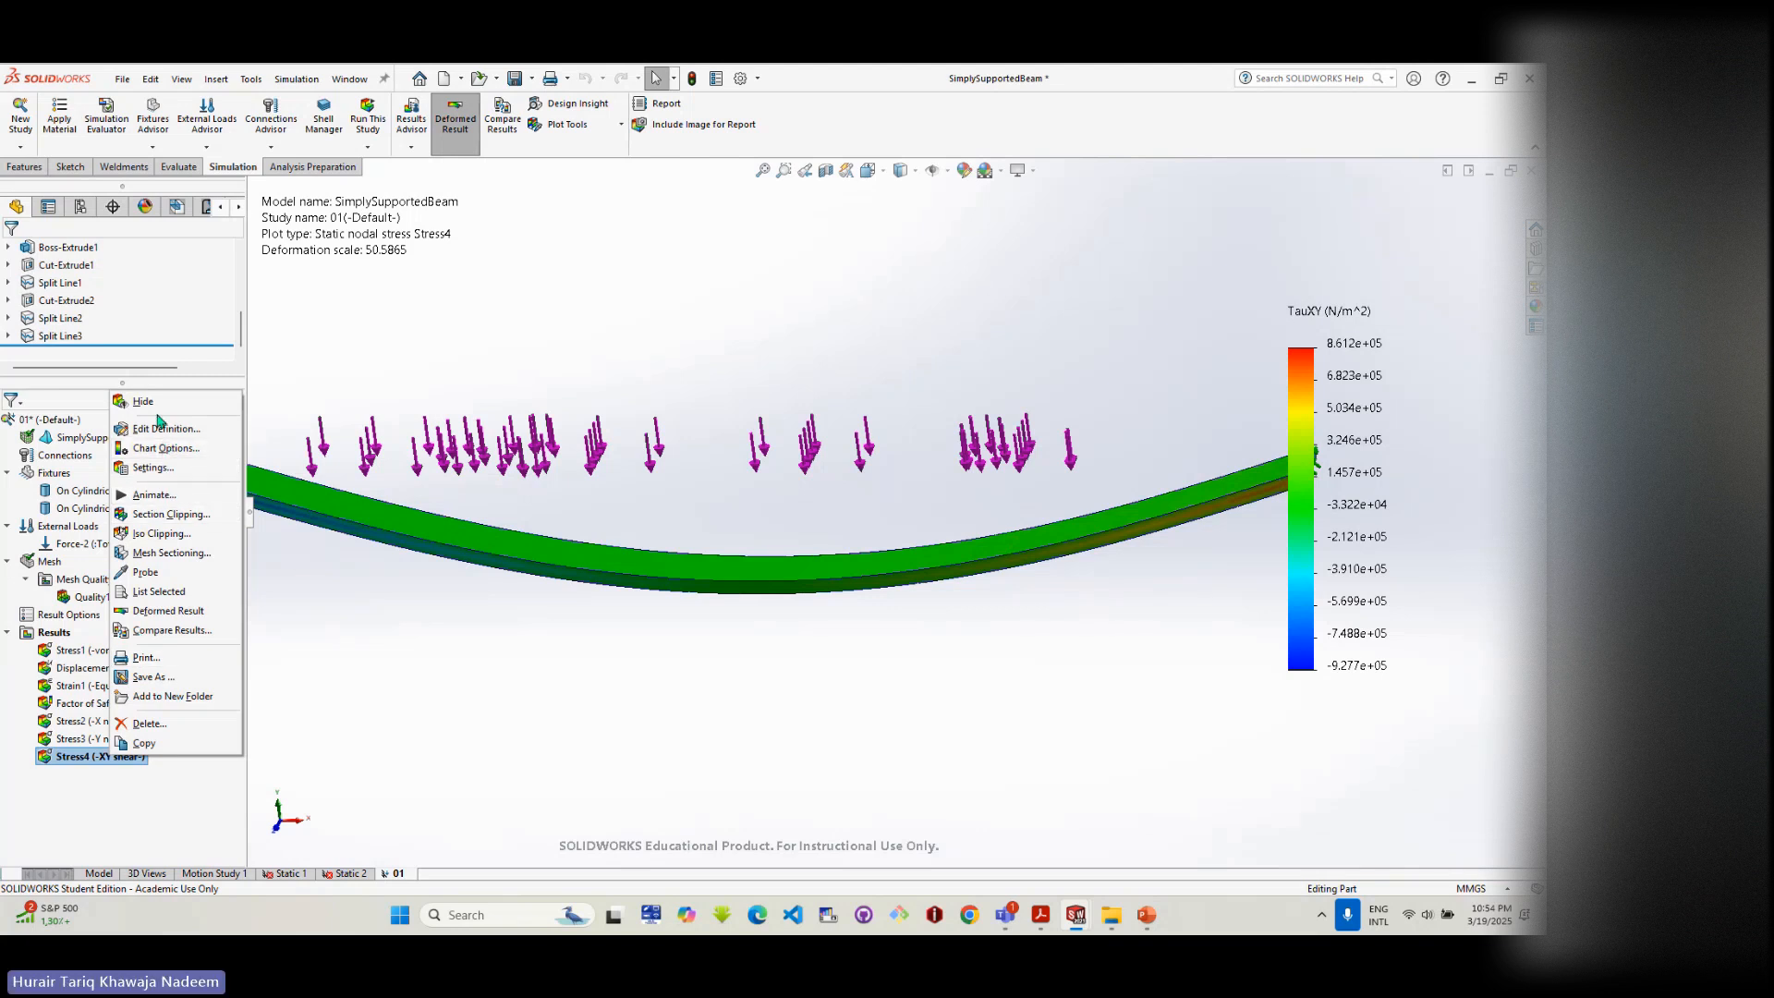
left_click(188, 784)
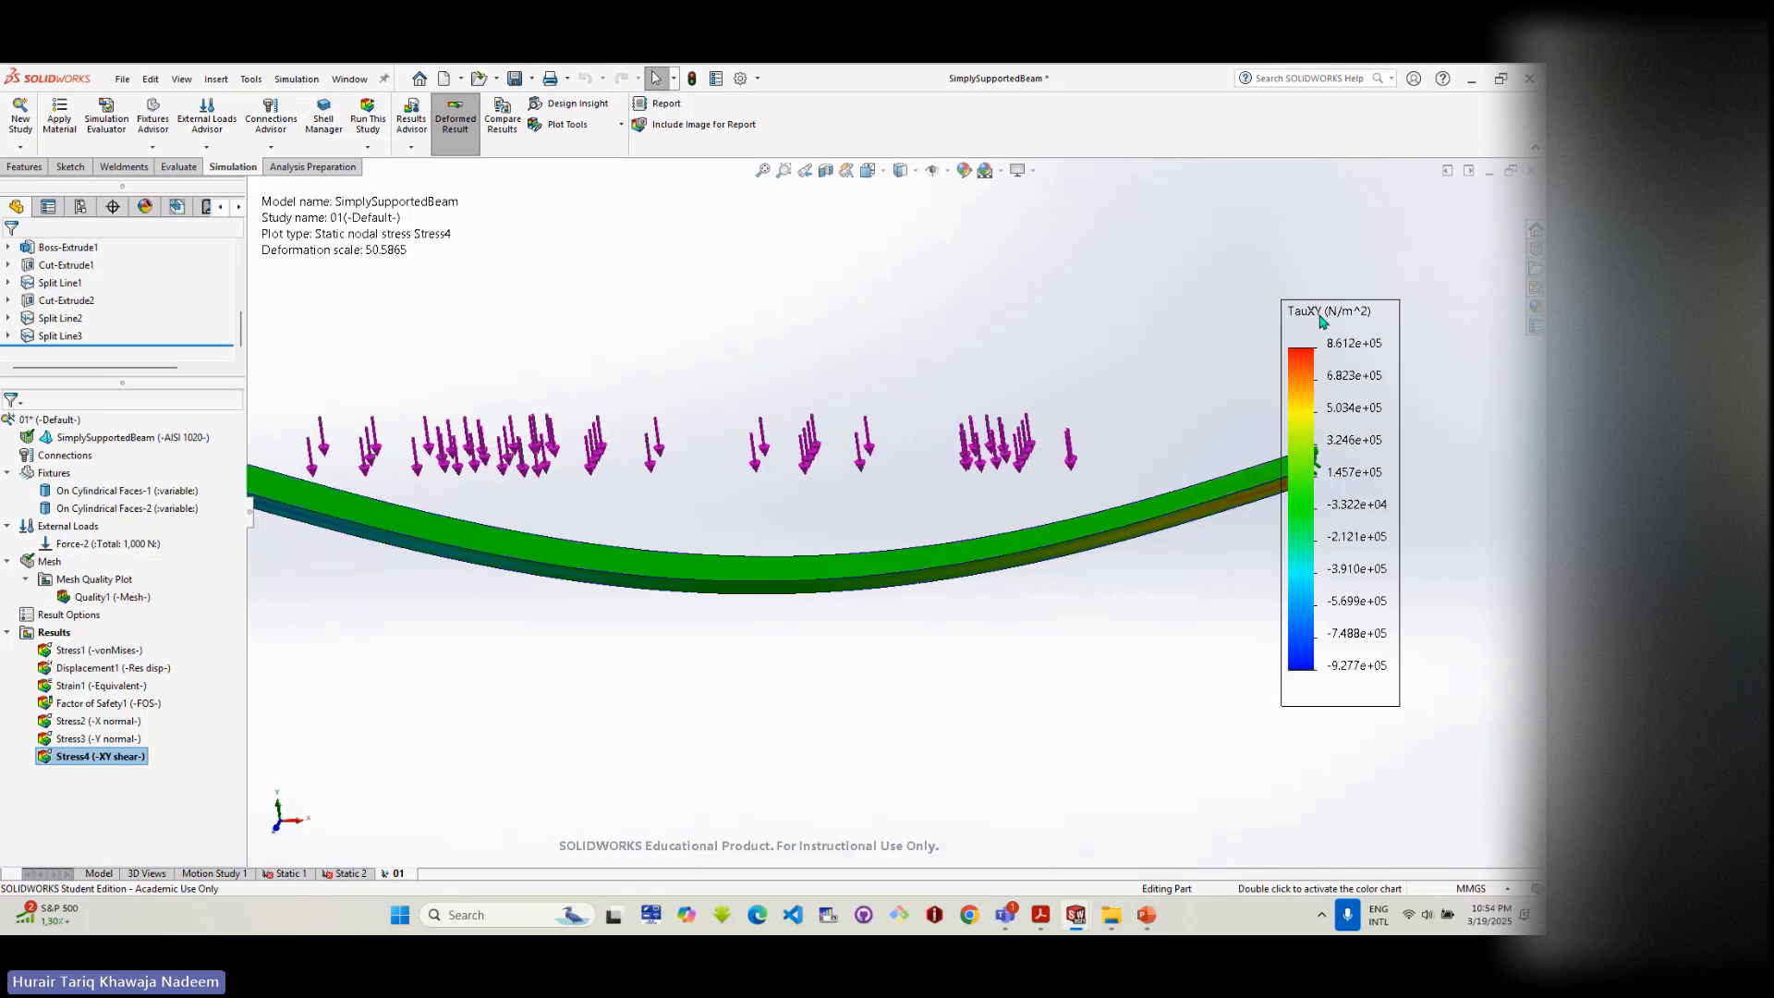
- Inspect the whole beam's XY shear plot, and switch to the mechanics textbook PDF in Acrobat to review section 6.4, The Flexure Formula
scroll(803, 550, "up", 3)
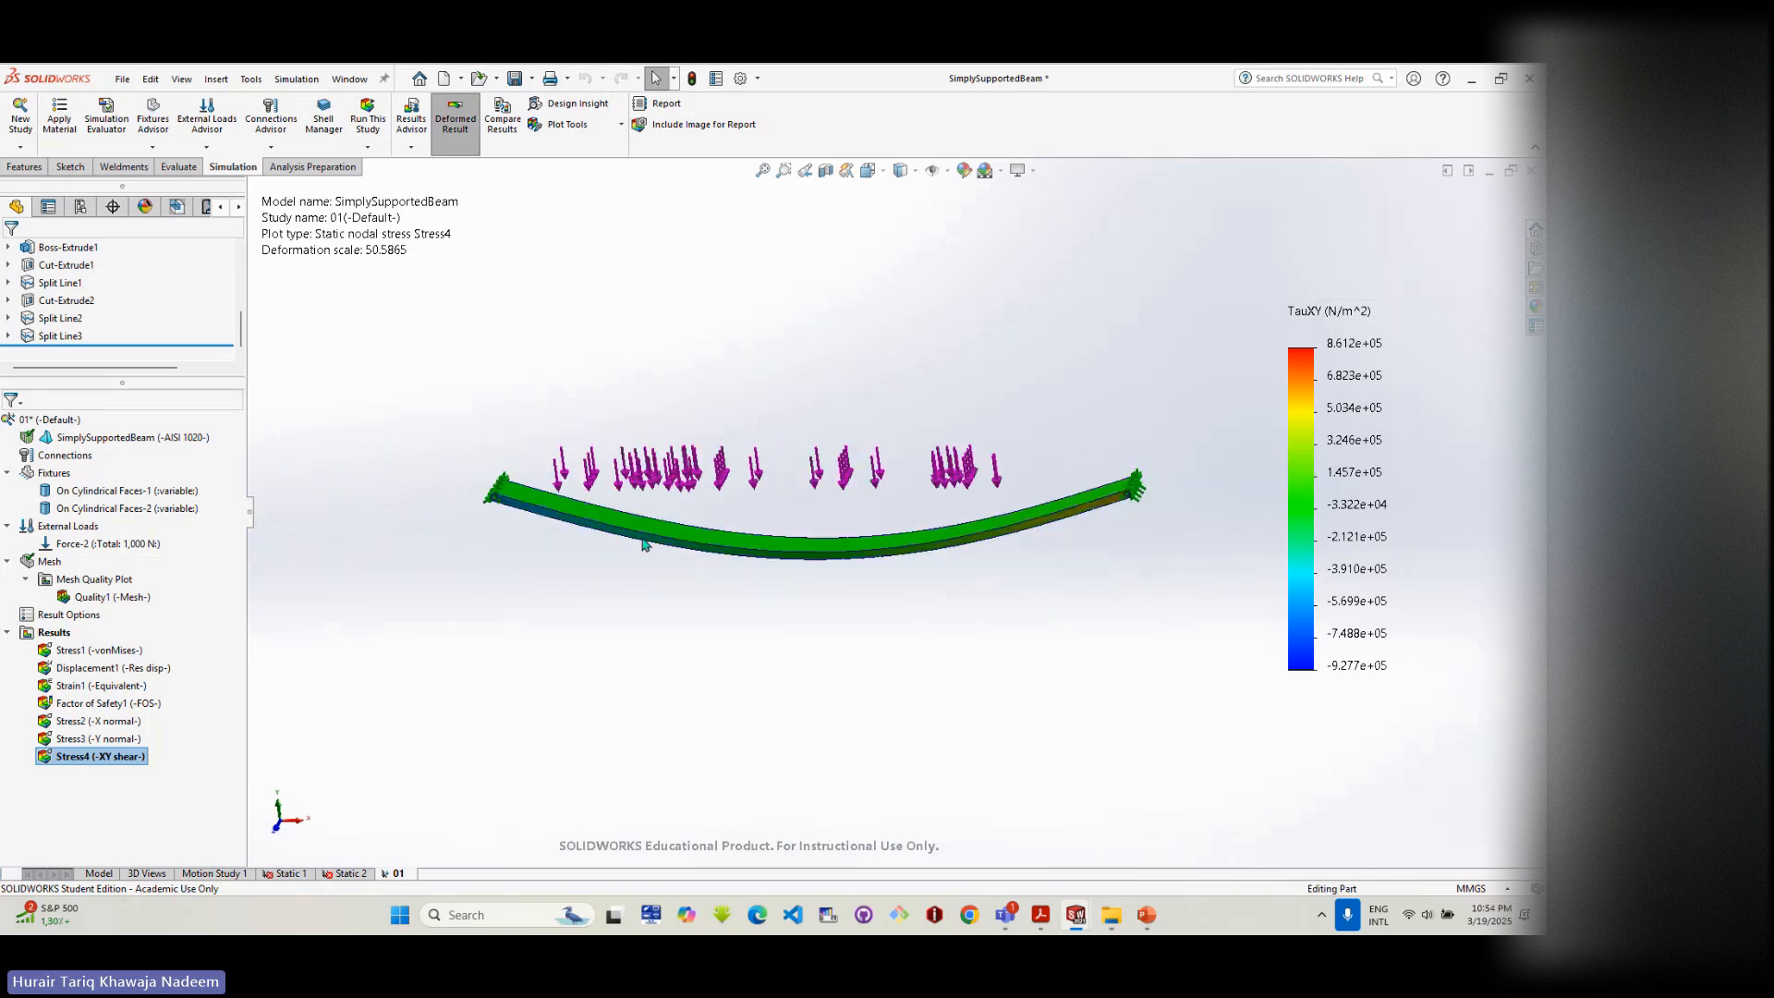
middle_click_drag(654, 545, 730, 549)
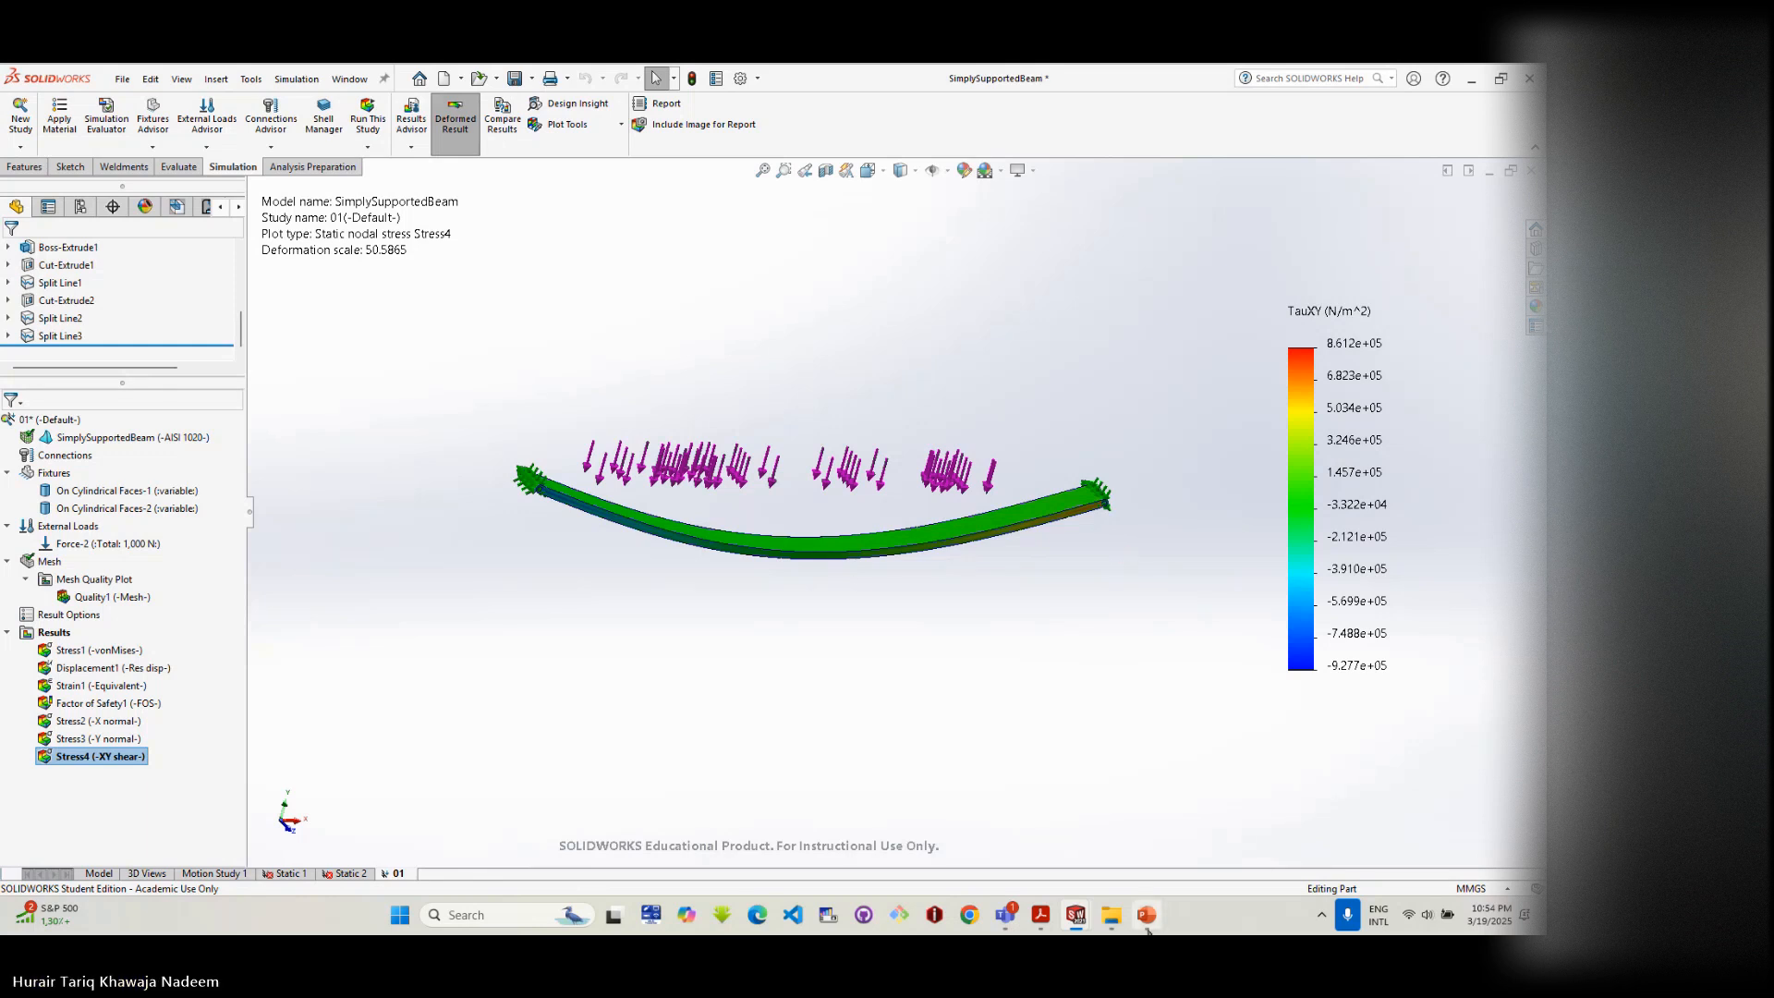
mouse_move(1147, 928)
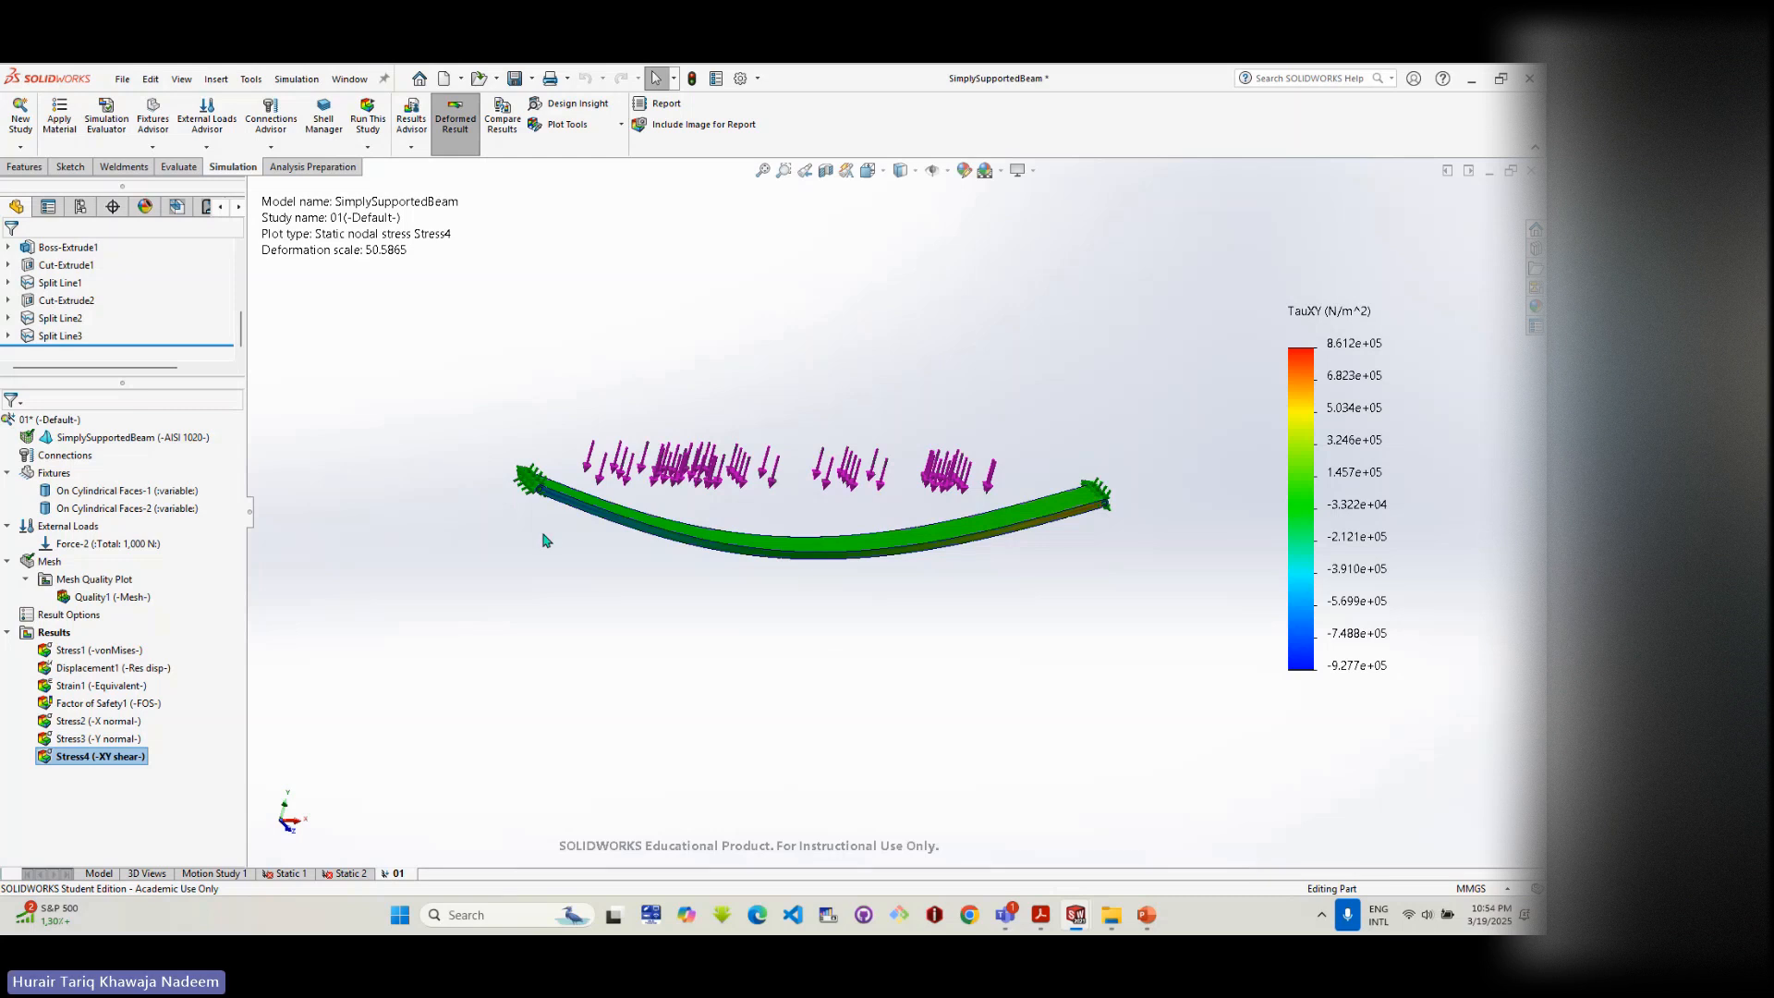
left_click(1040, 915)
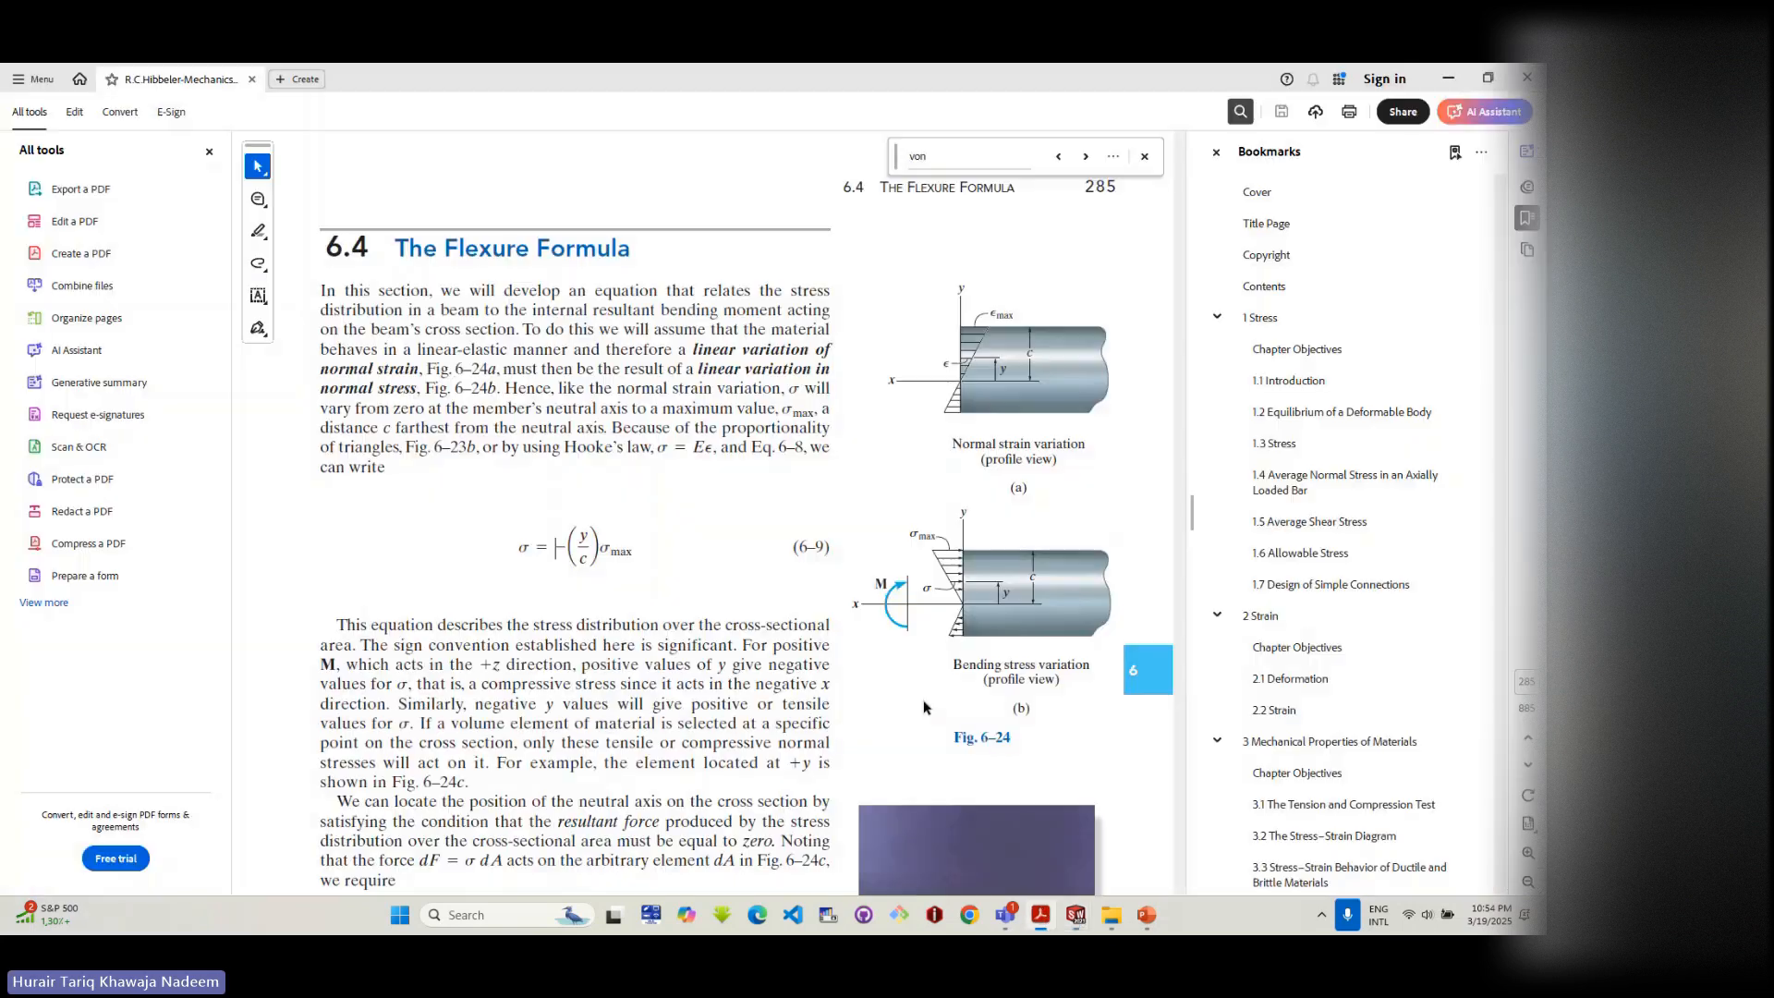
scroll(859, 631, "up", 10)
scroll(859, 631, "down", 10)
scroll(768, 582, "up", 10)
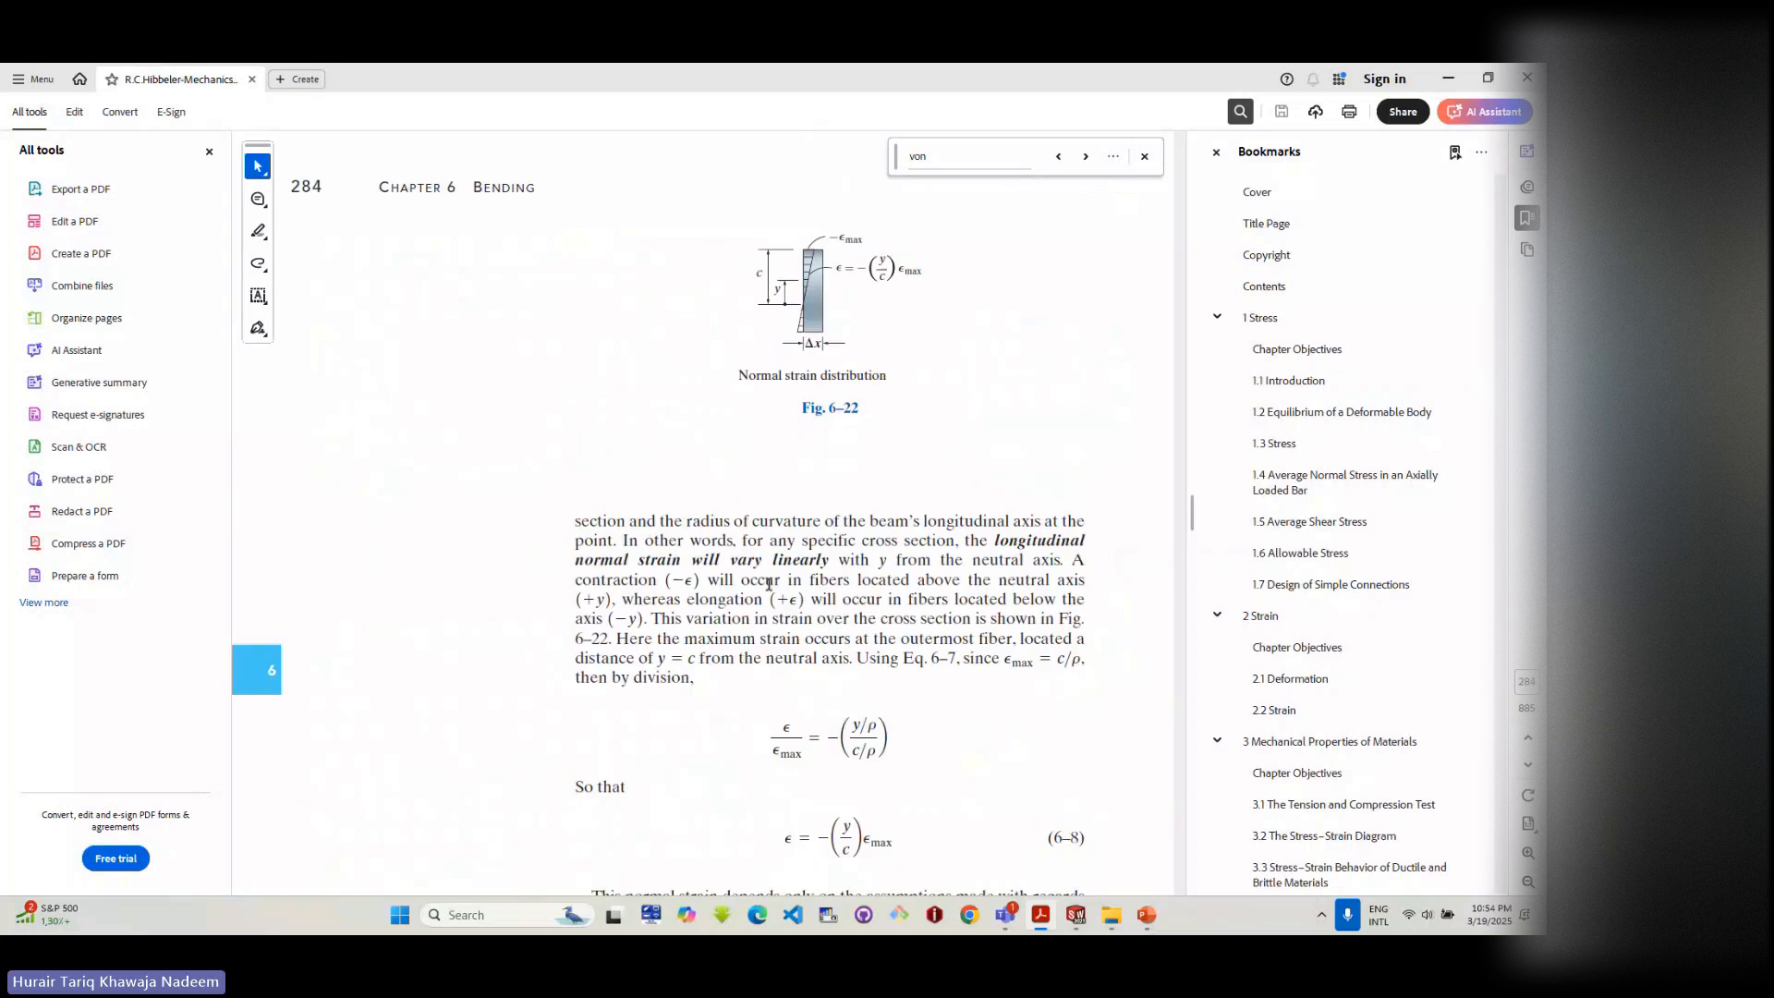
scroll(769, 591, "down", 10)
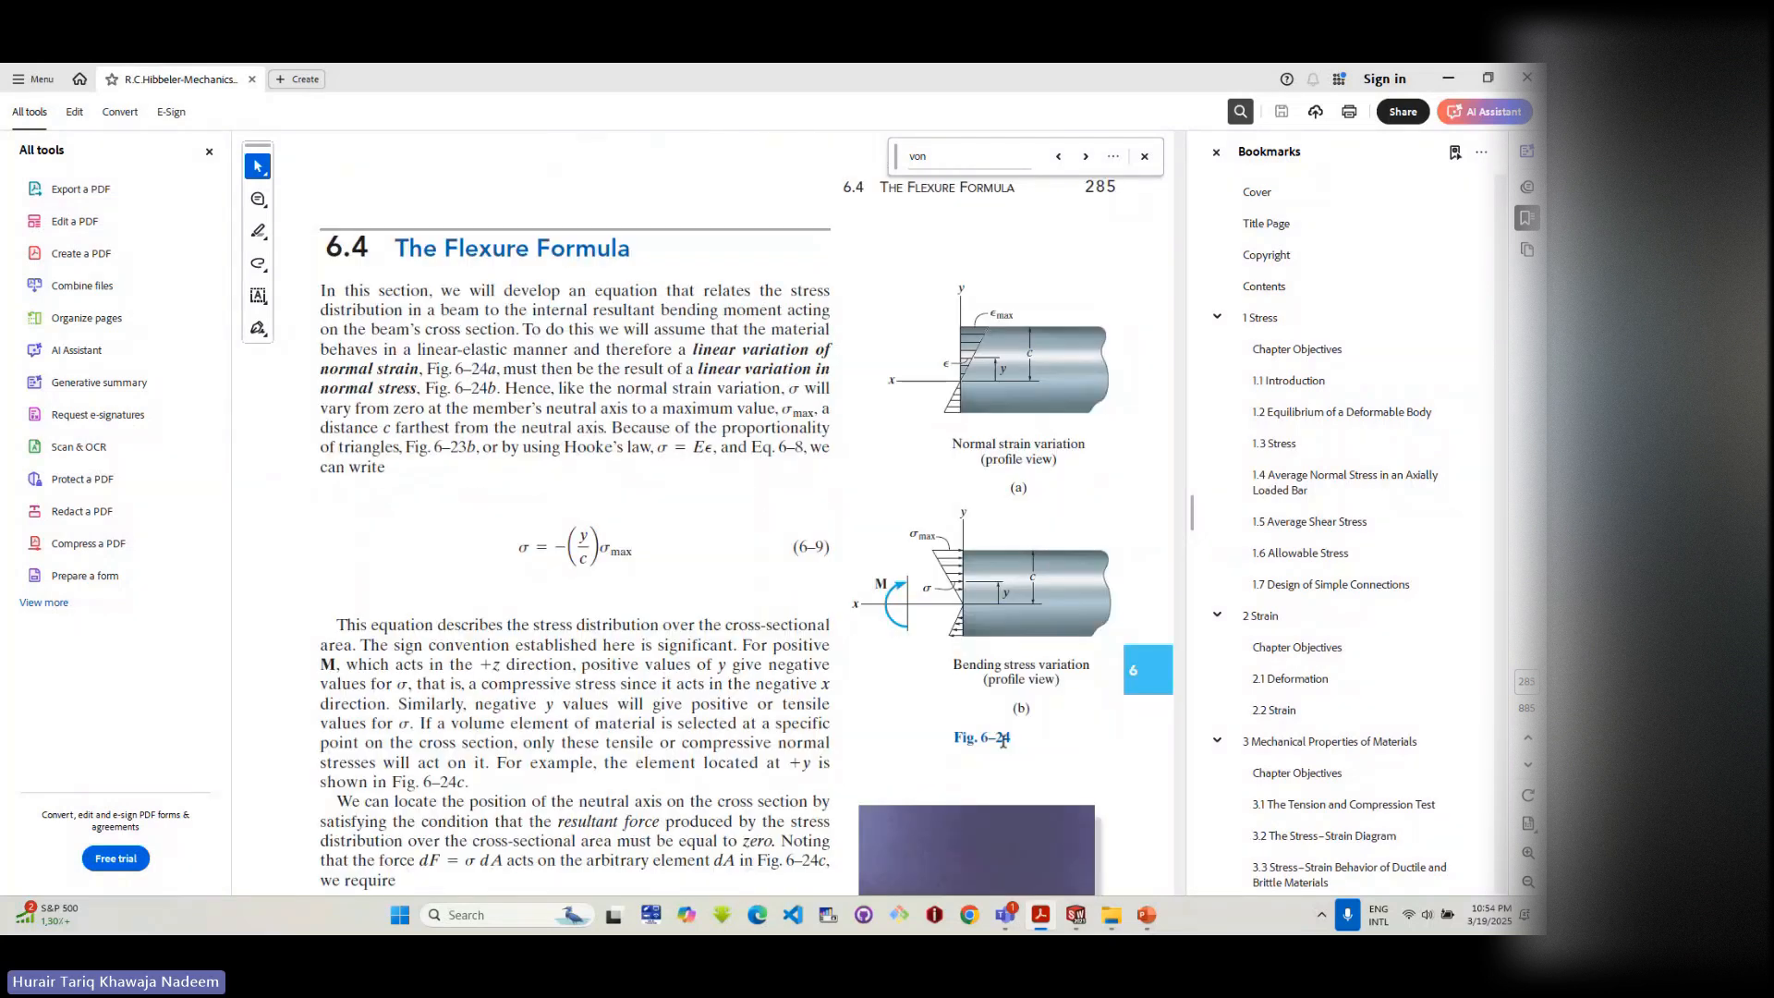
- Switch to the SolidWorks_FEA presentation in PowerPoint, review slide 2's shear and moment diagrams, and return to the SimplySupportedBeam model in SOLIDWORKS
left_click(1146, 915)
left_click(198, 457)
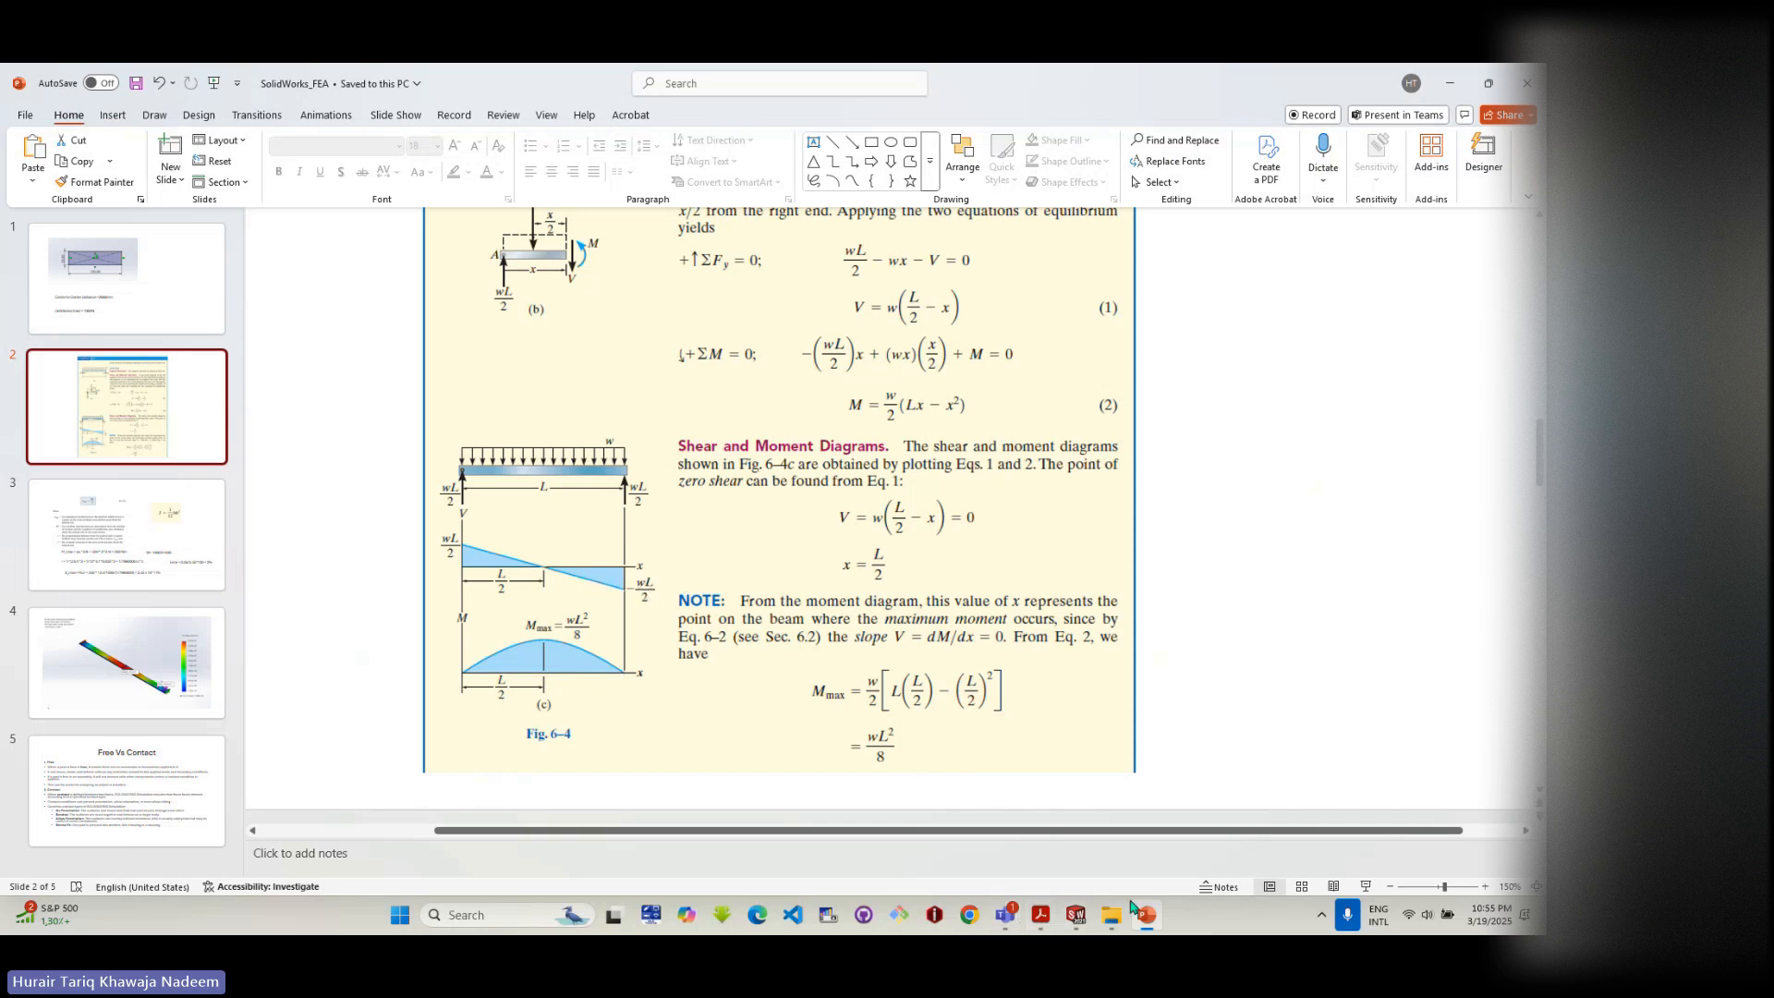
mouse_move(1086, 917)
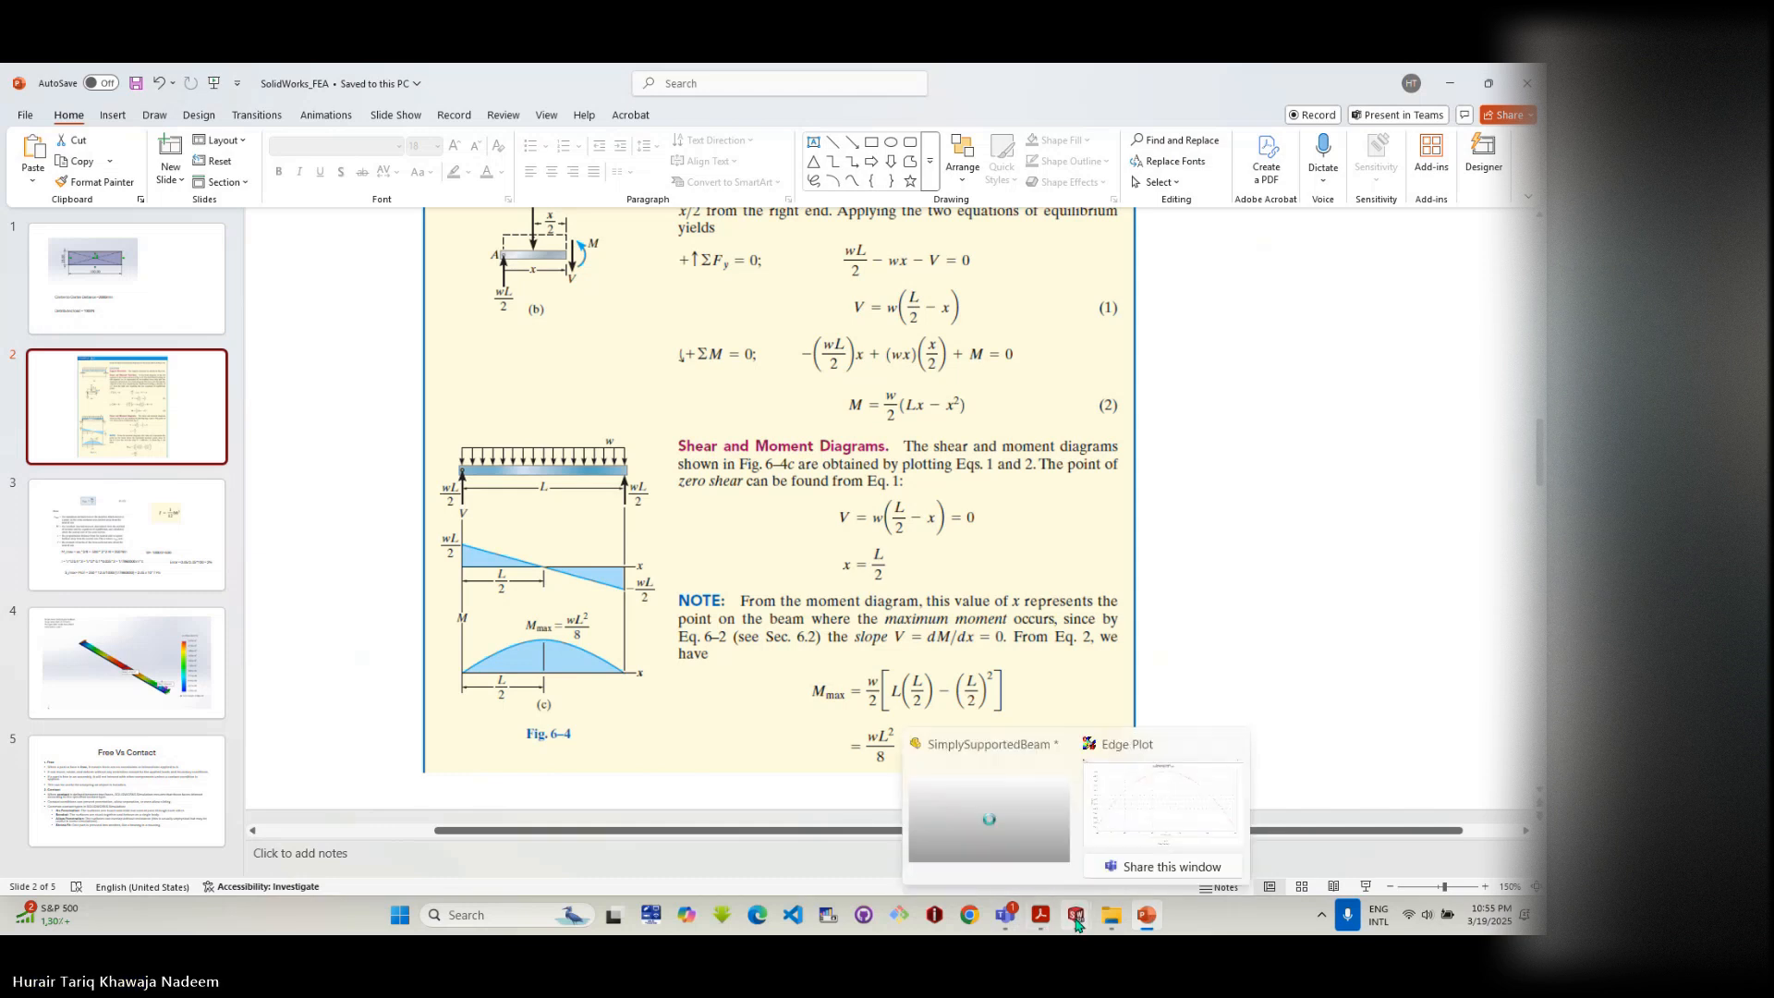
left_click(1040, 817)
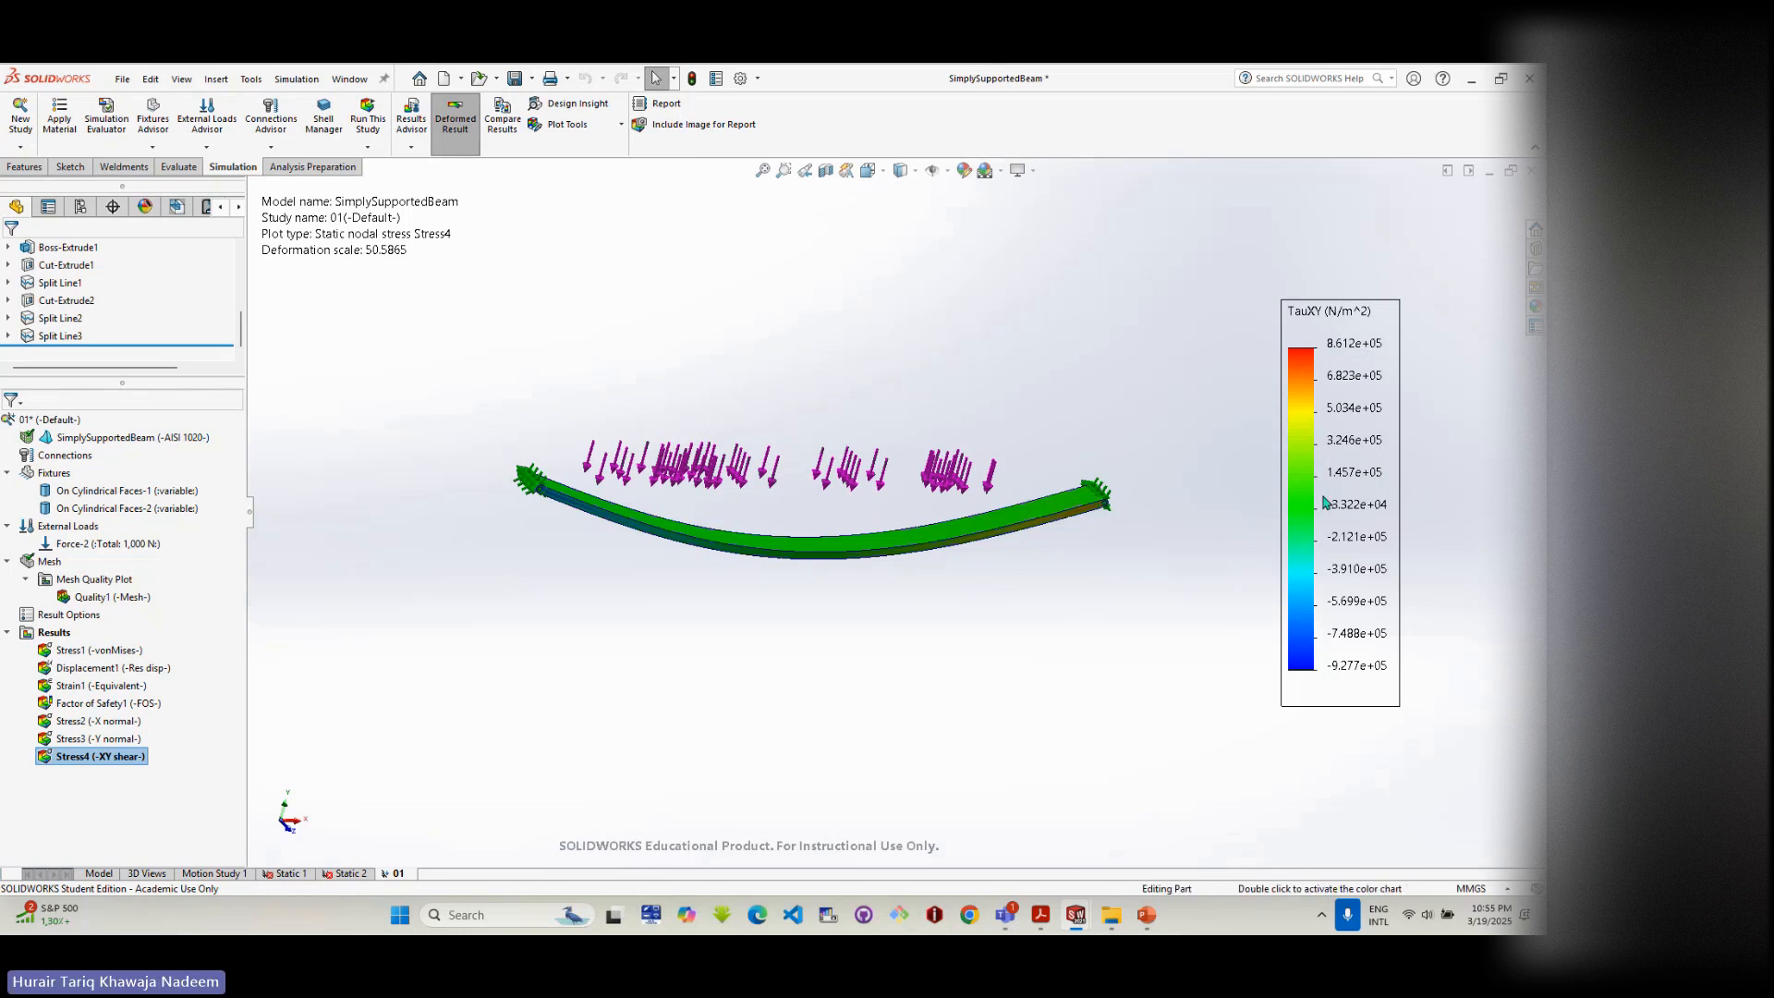
- Open the XY shear plot's properties from its legend and review the definition, fringe, boundary and chart display options
double_click(1365, 318)
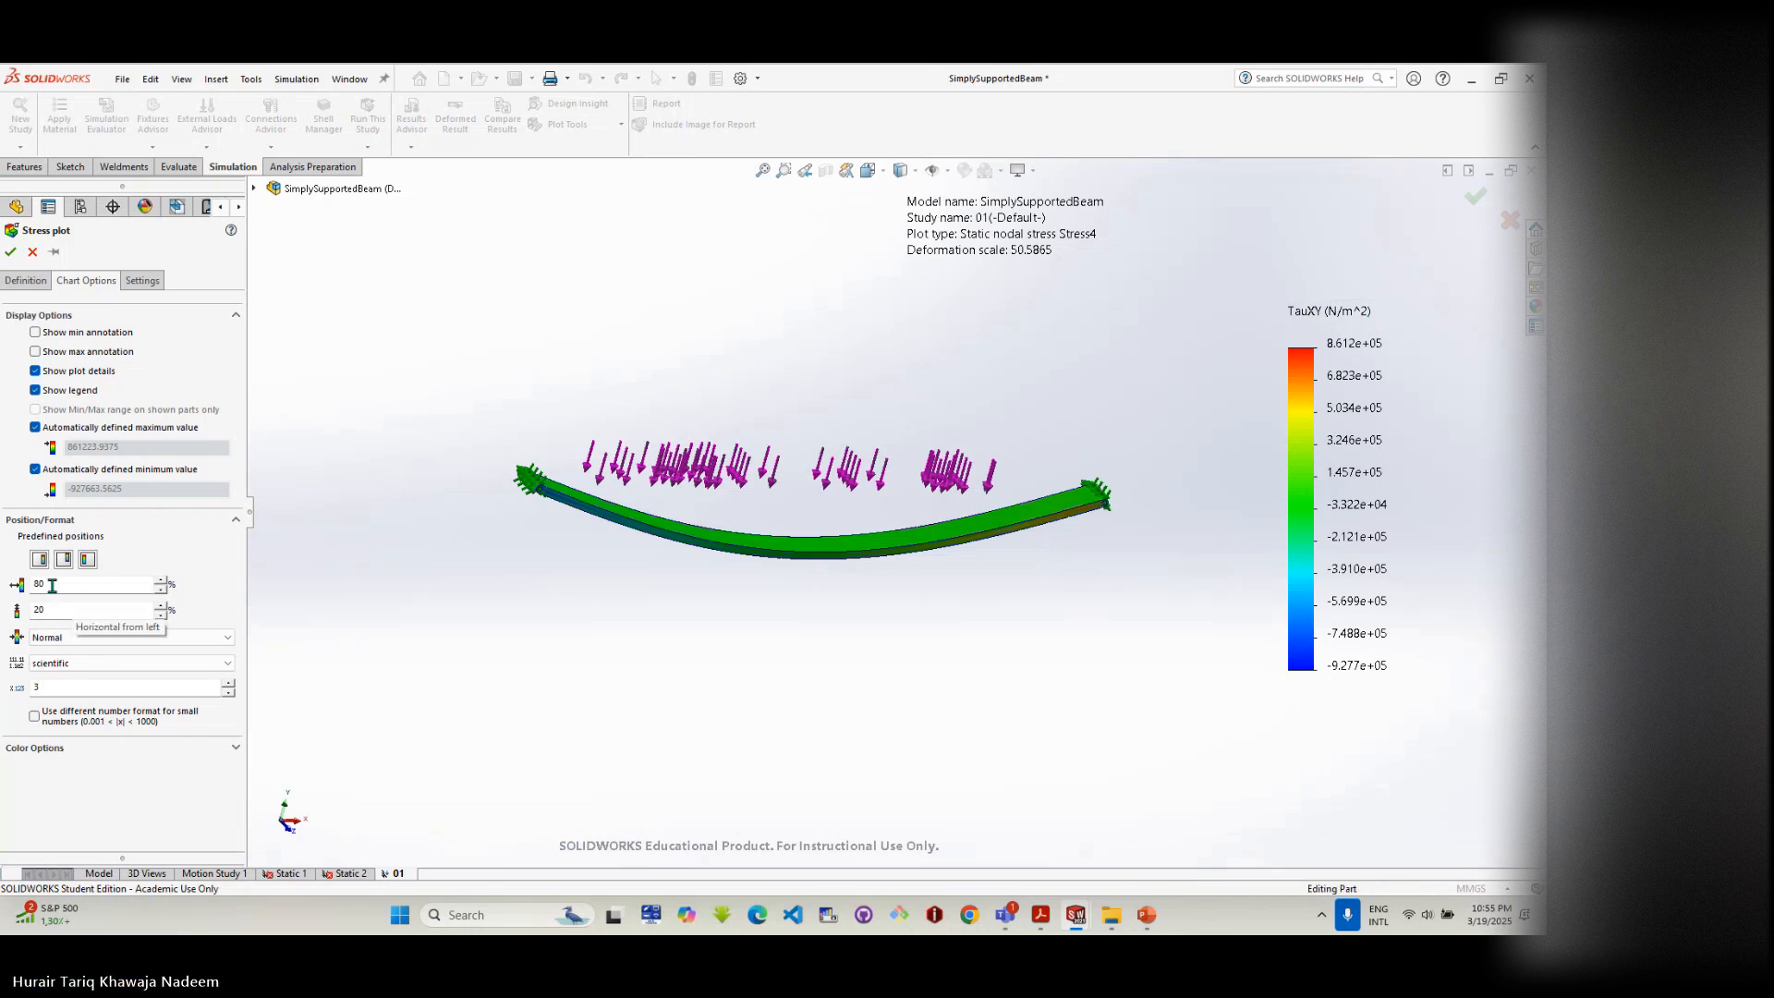
left_click(43, 283)
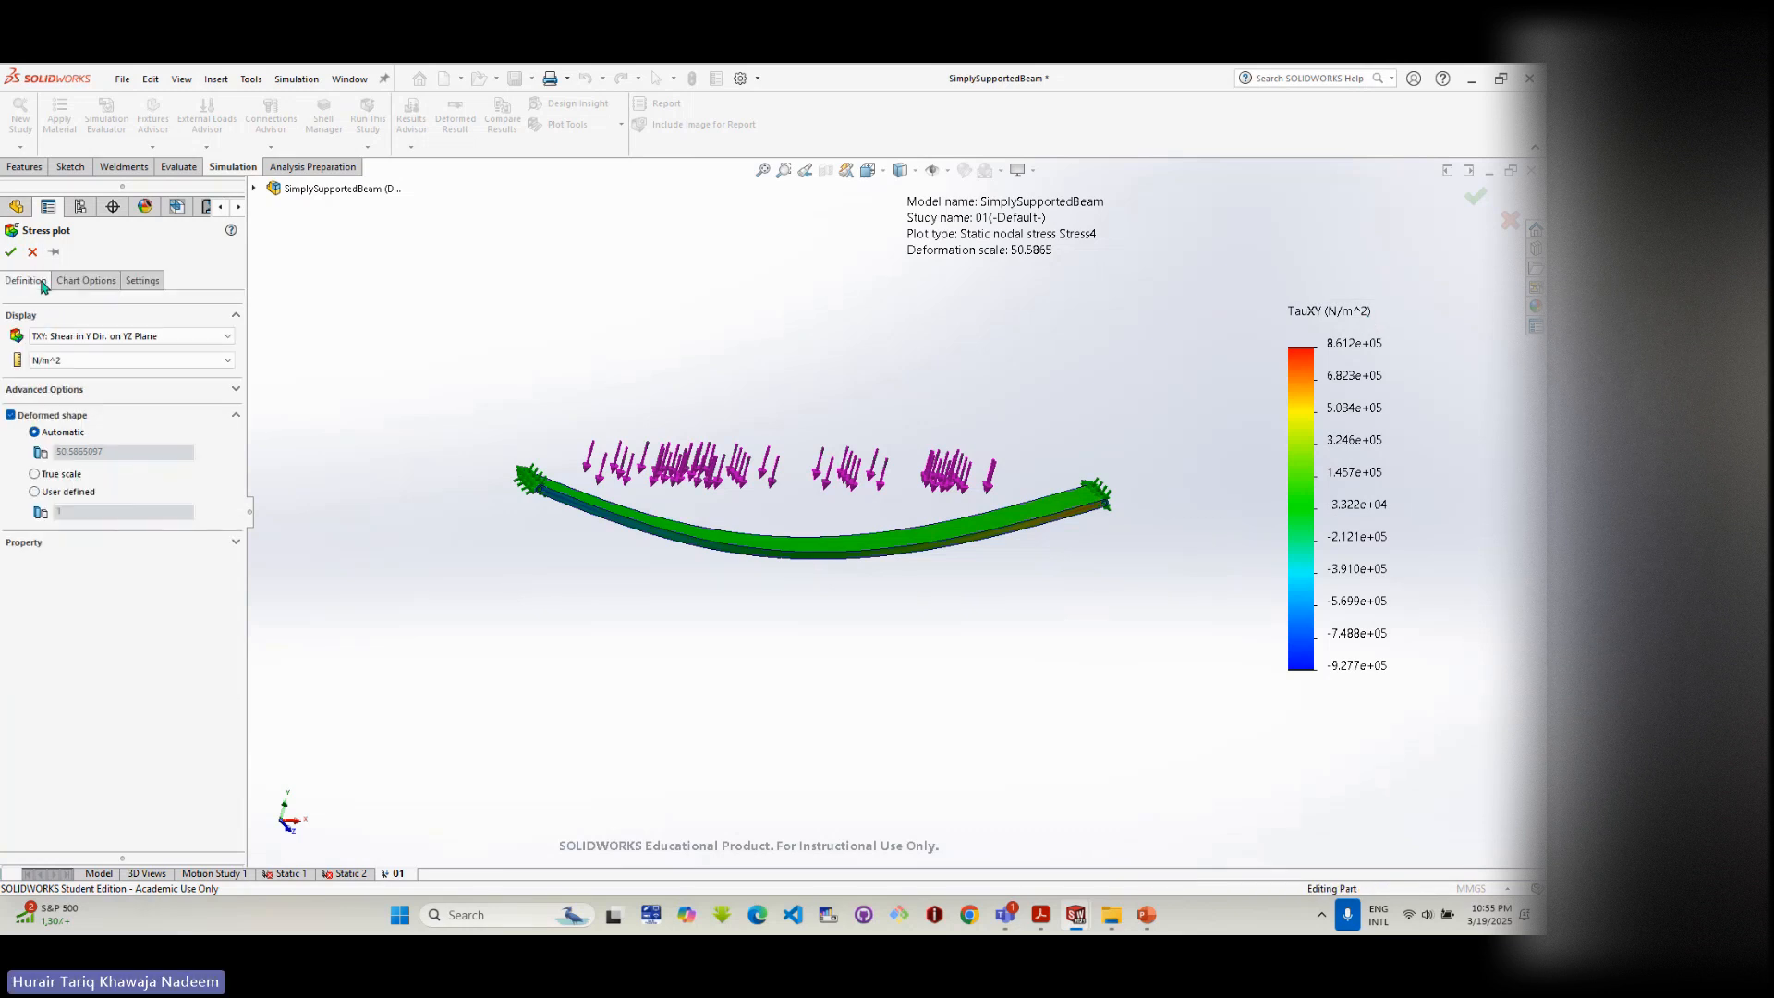
left_click(114, 391)
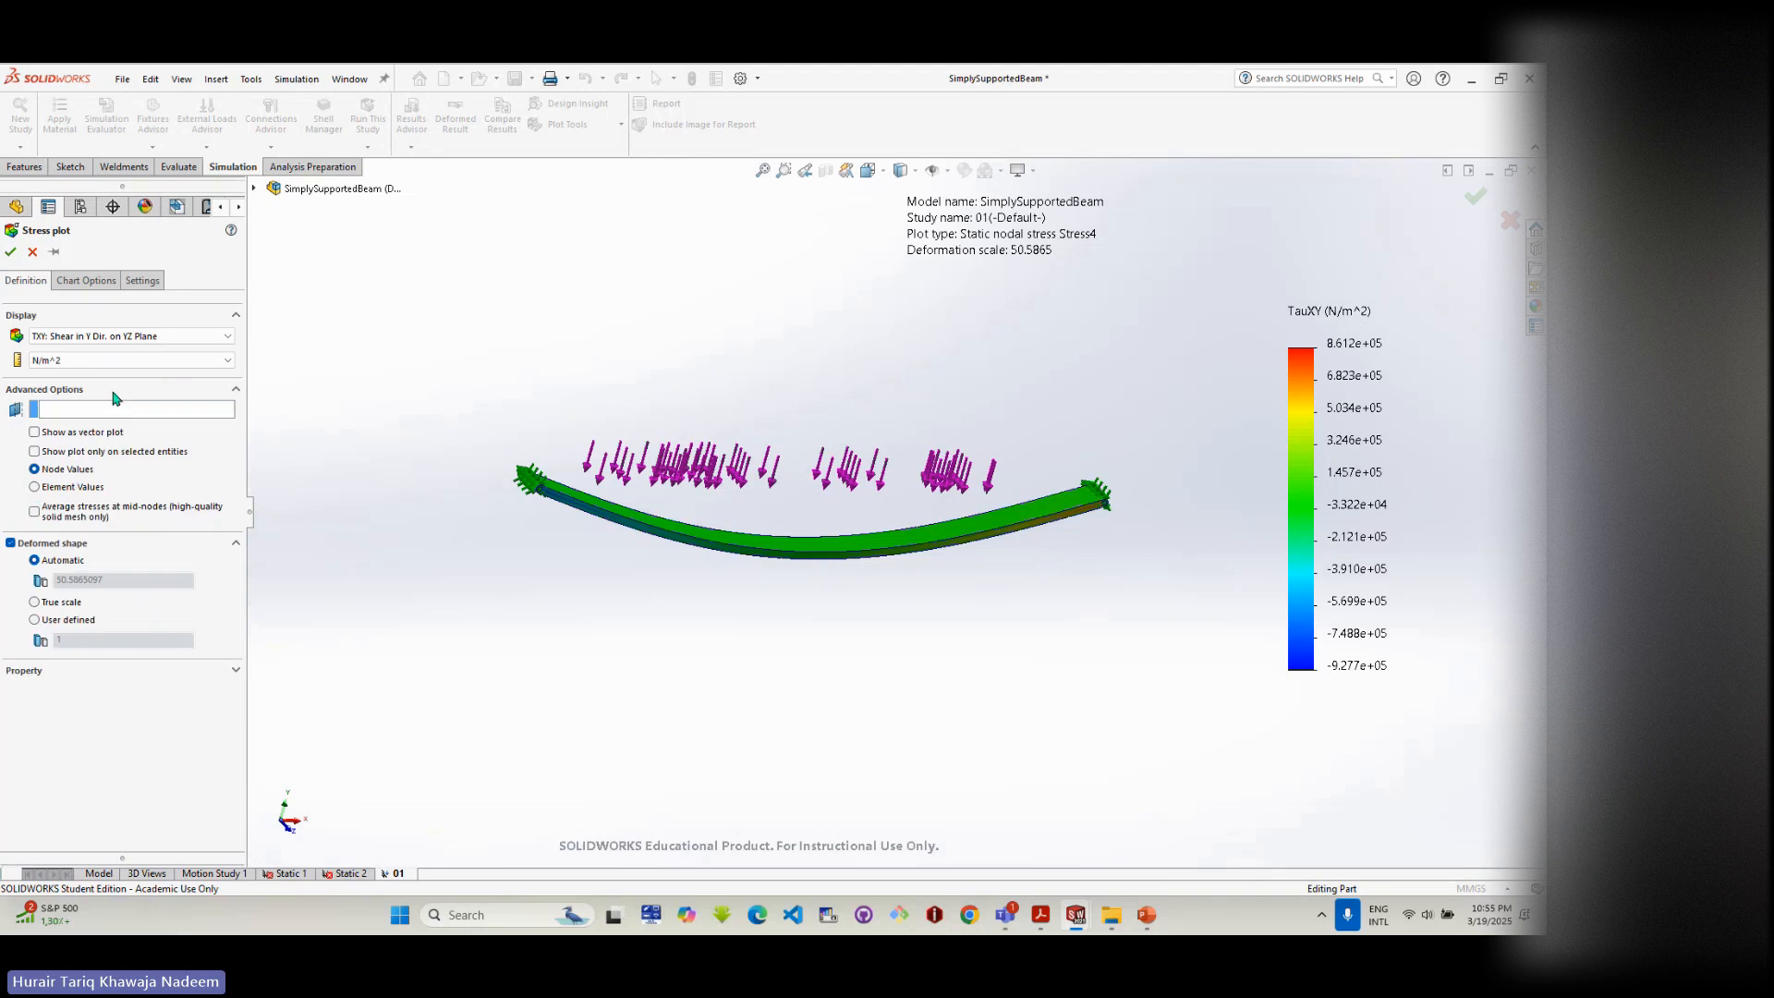
left_click(86, 280)
left_click(142, 280)
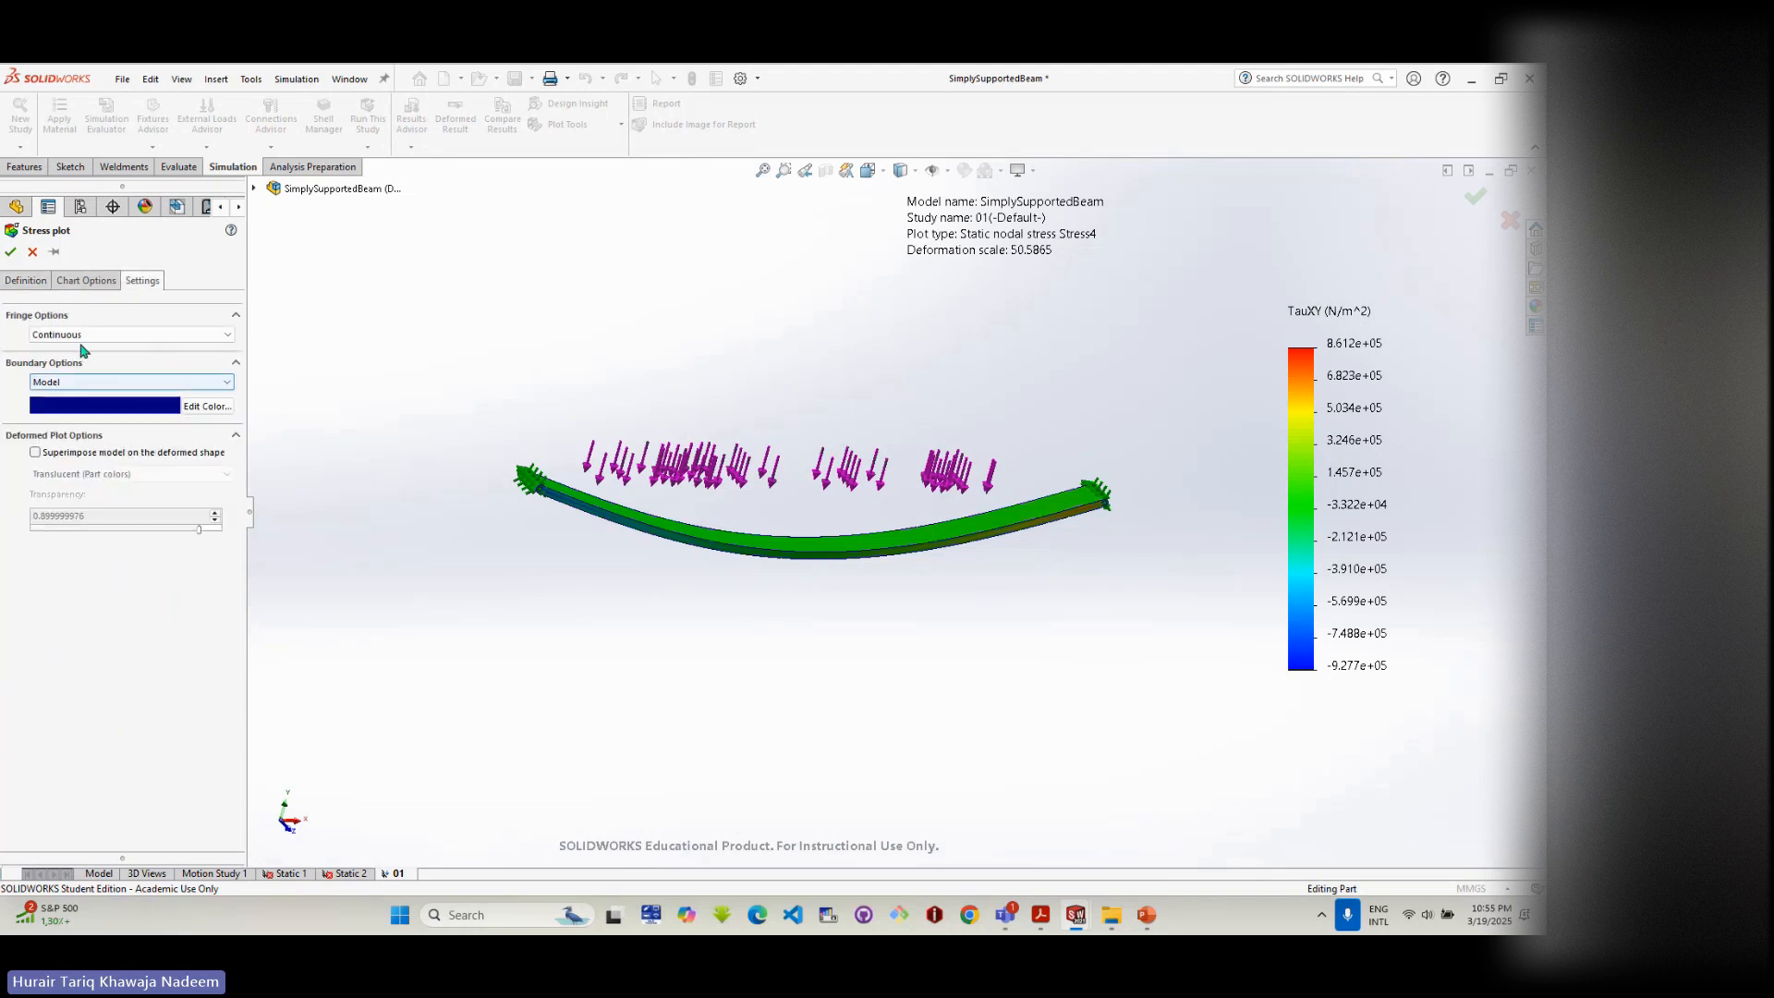
left_click(86, 280)
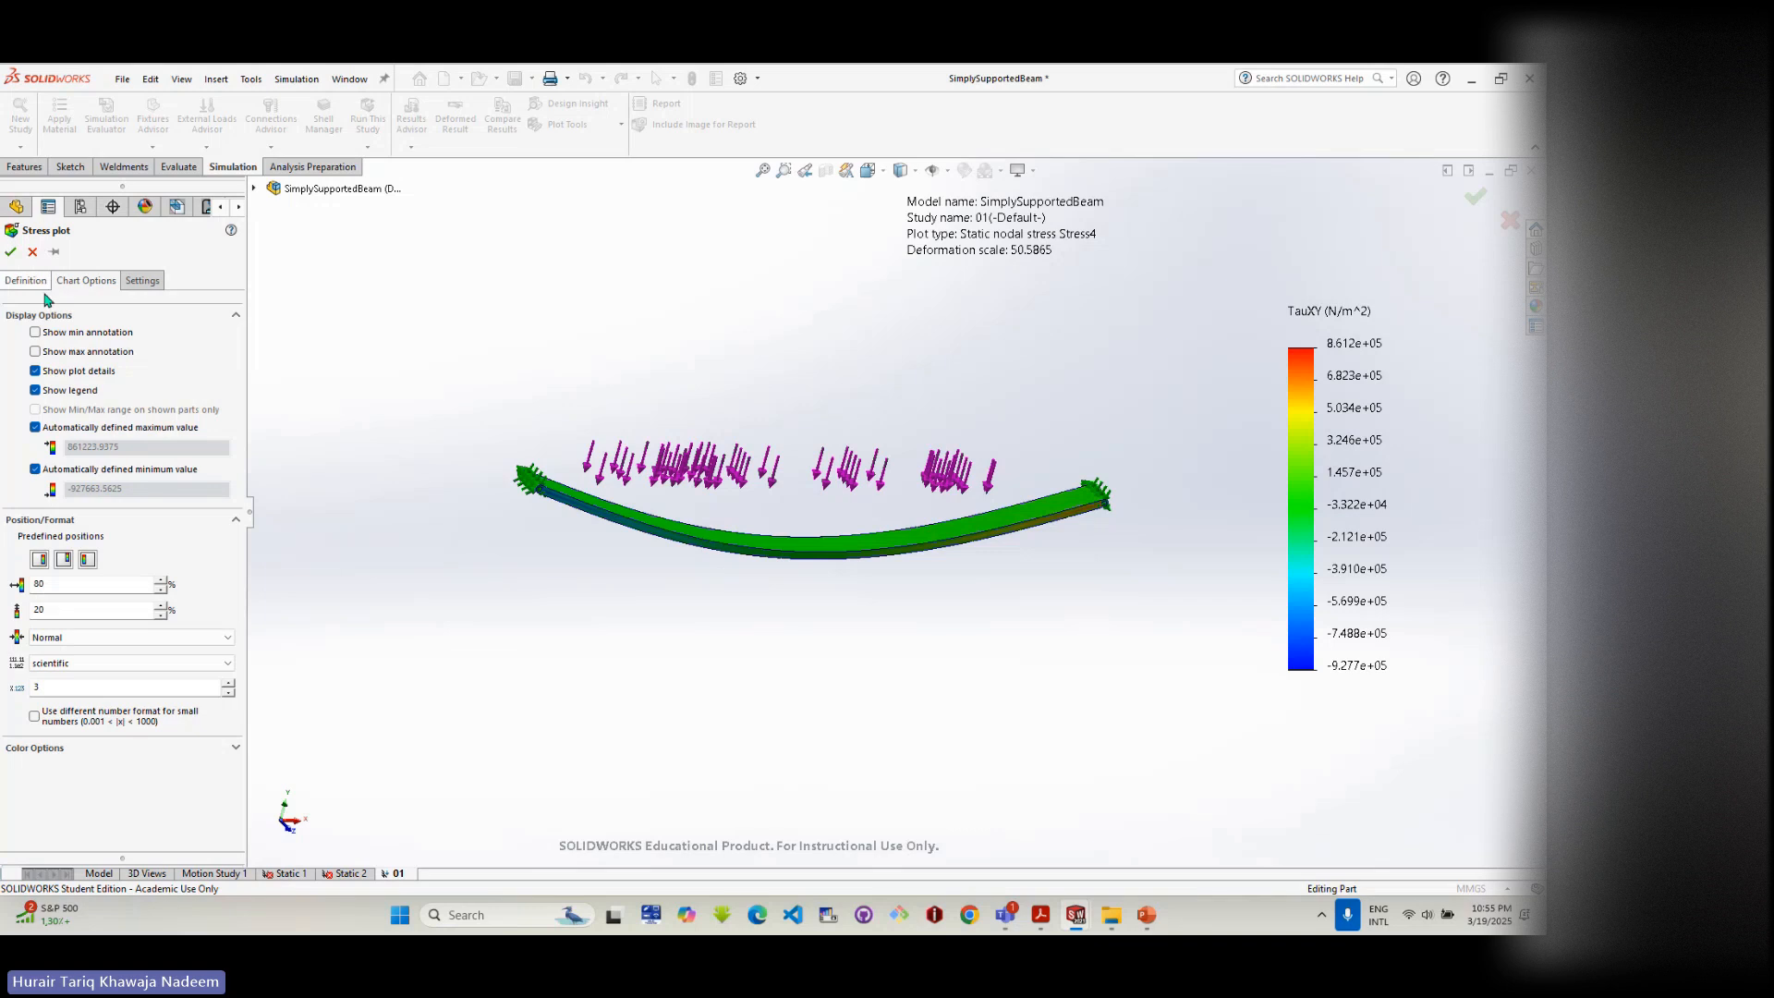
- Choose Normal for the plot legend's width and scientific for its number format
left_click(76, 638)
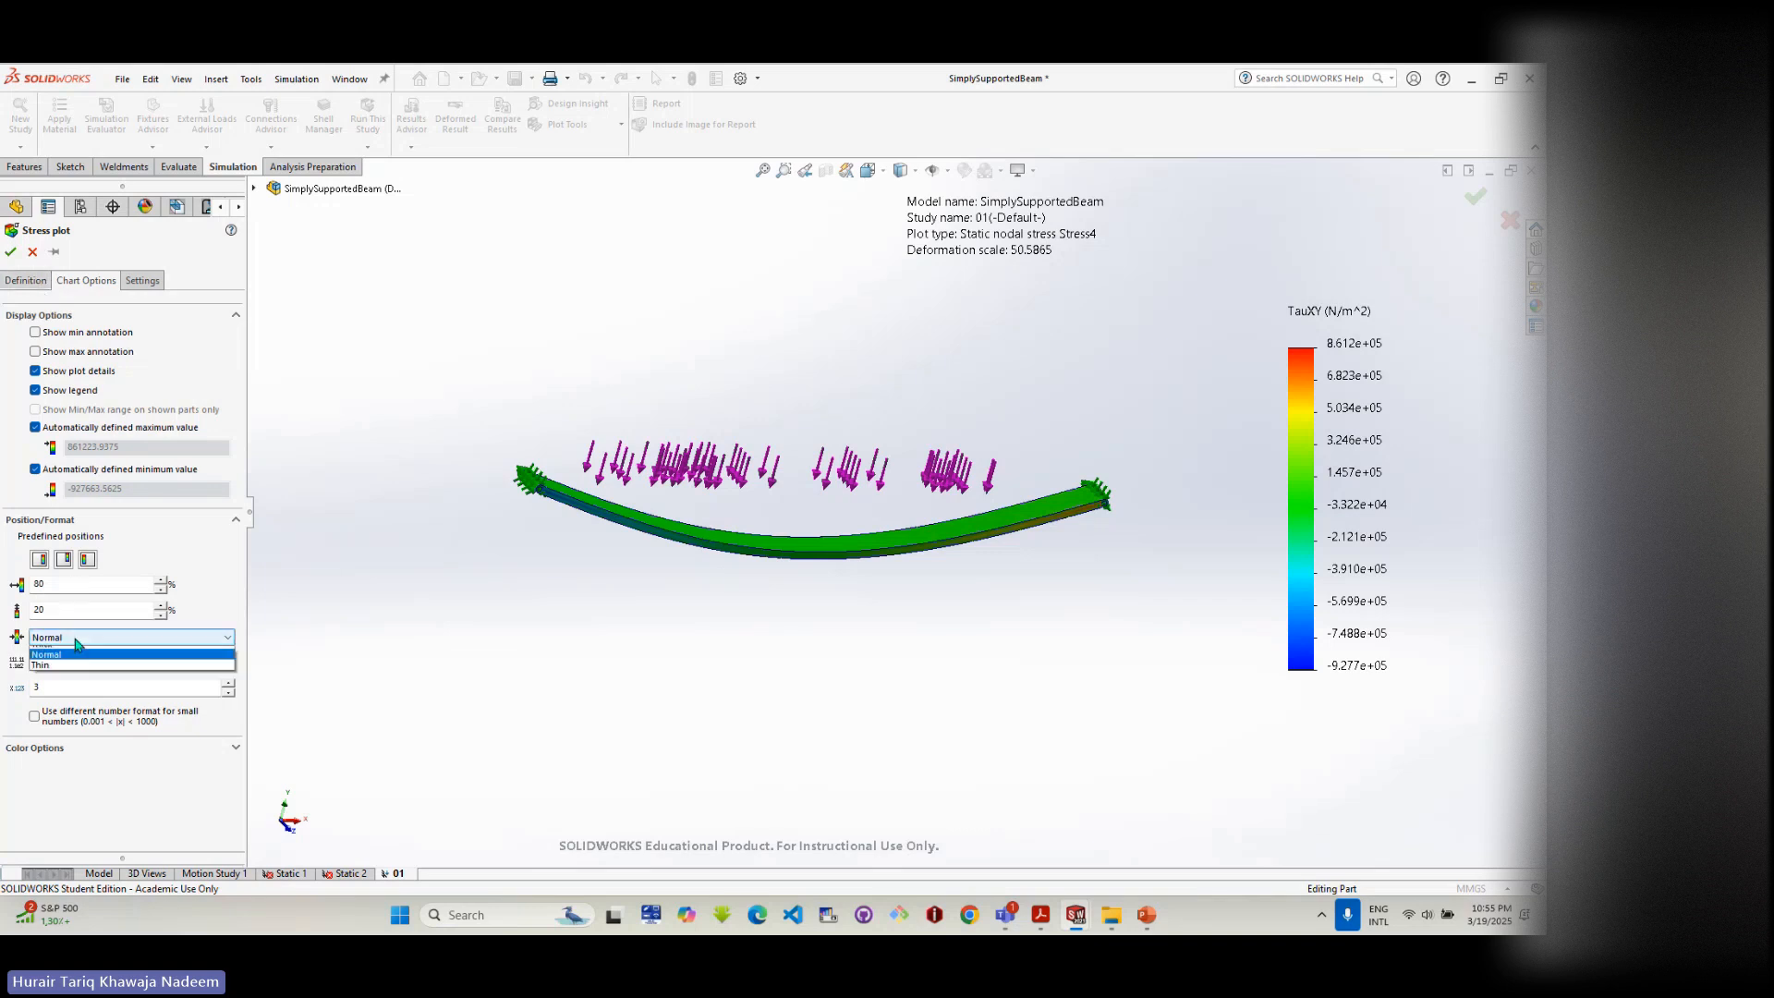
left_click(77, 654)
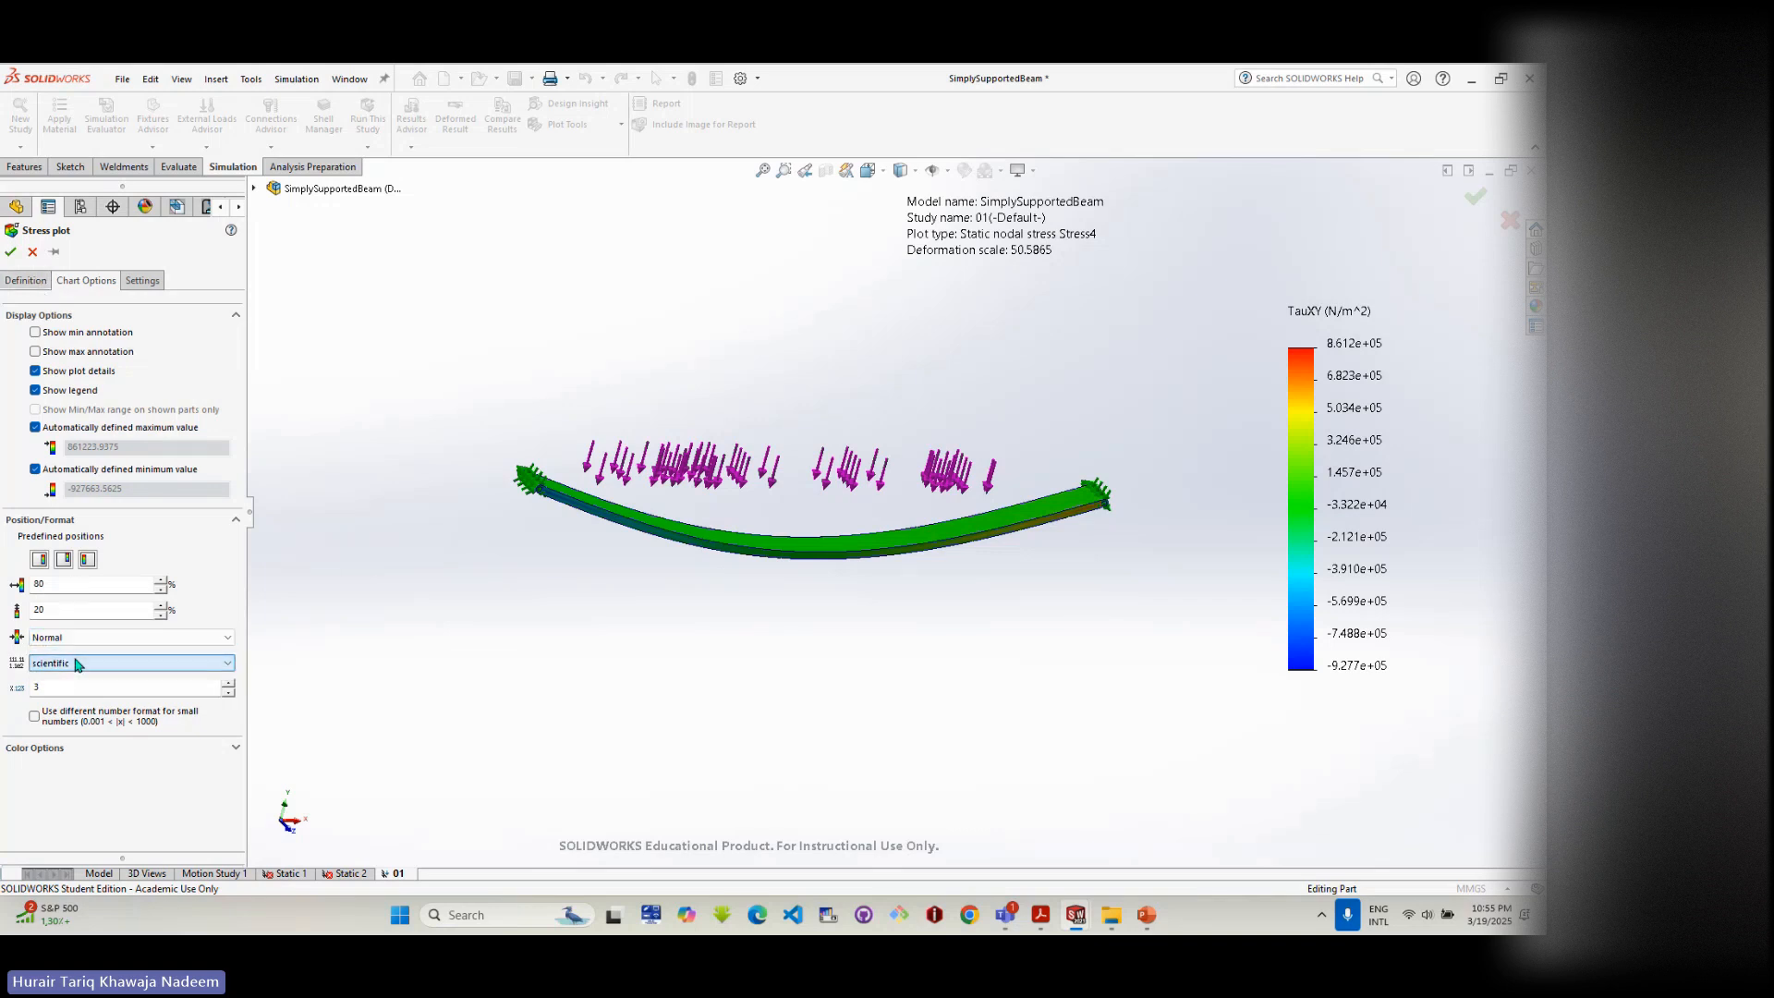
left_click(78, 663)
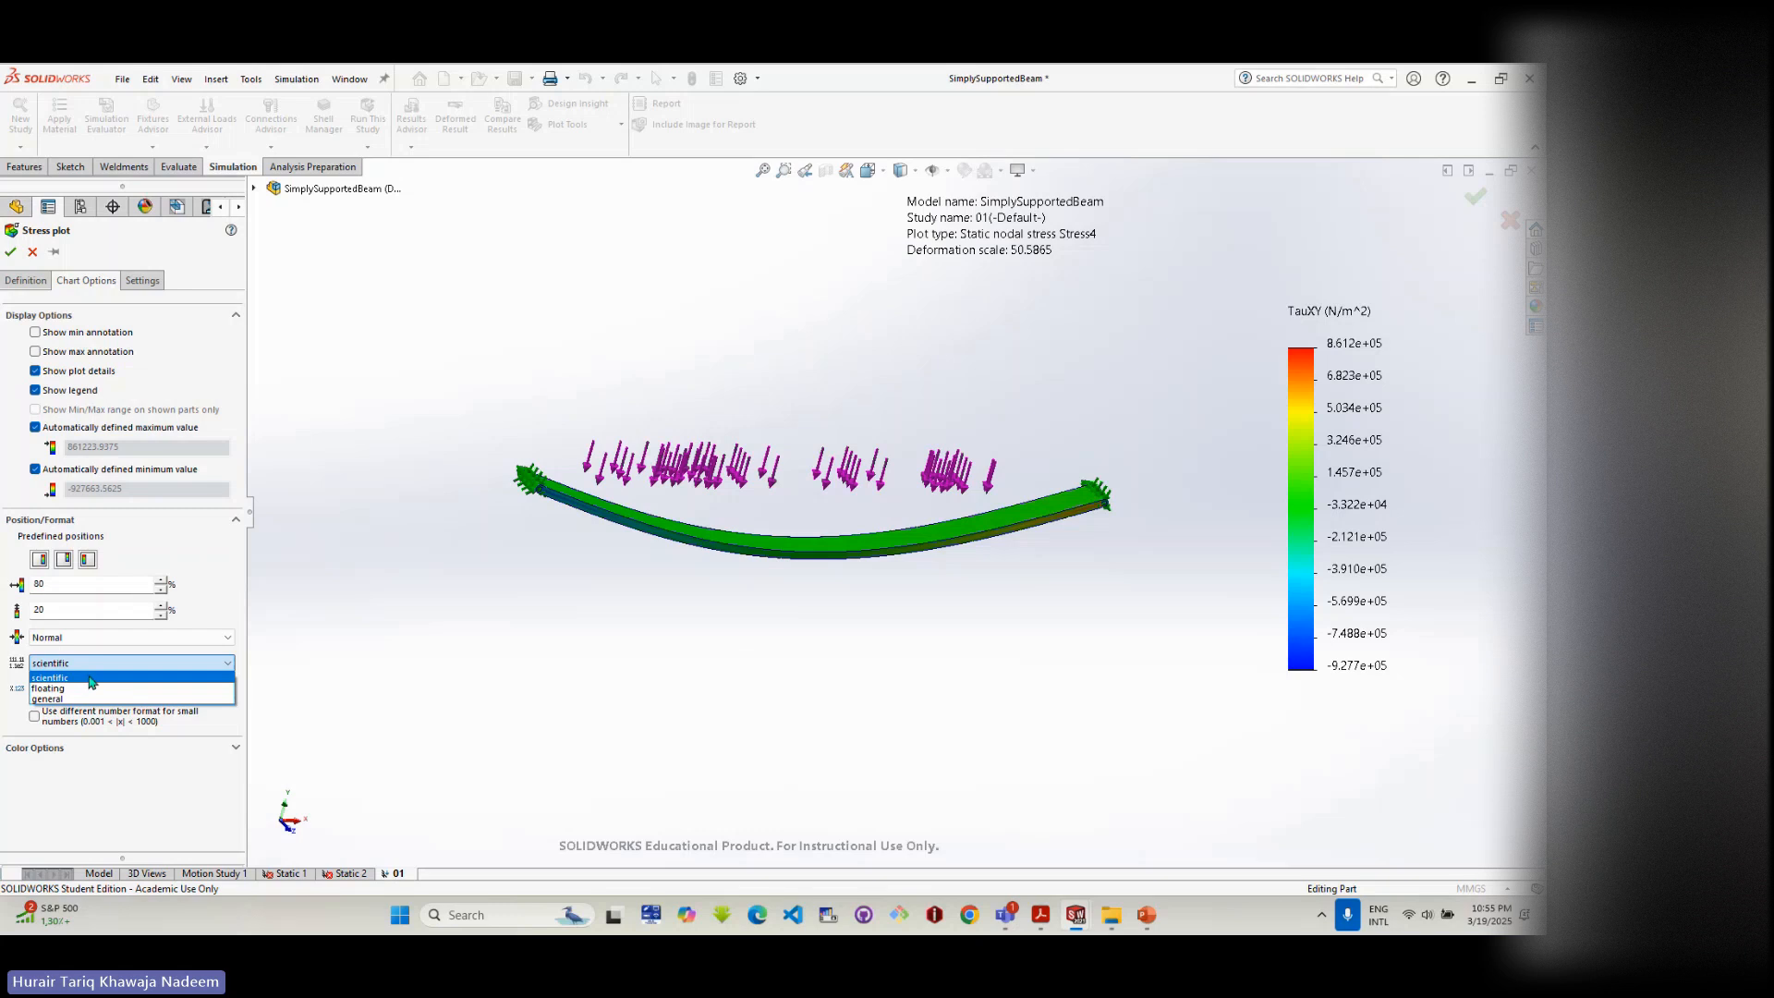
left_click(90, 675)
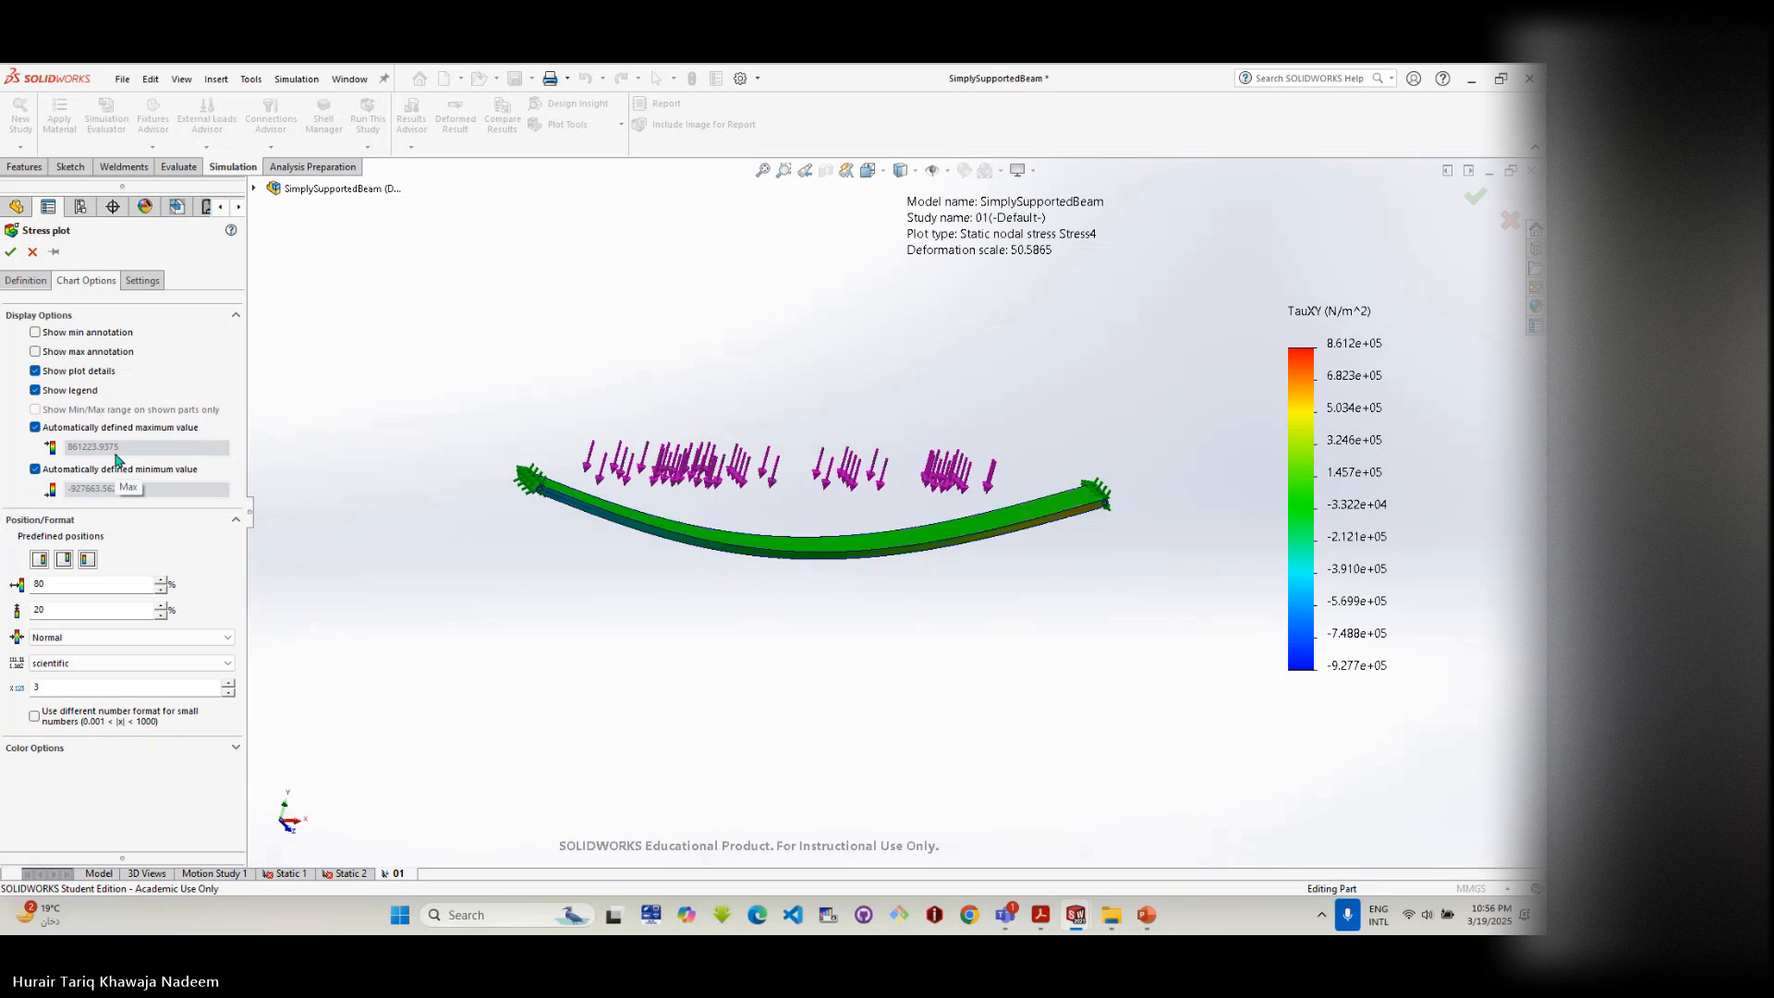
- Examine the XY shear stress distribution along the beam's side face, comparing the regions near both support holes
scroll(591, 499, "down", 5)
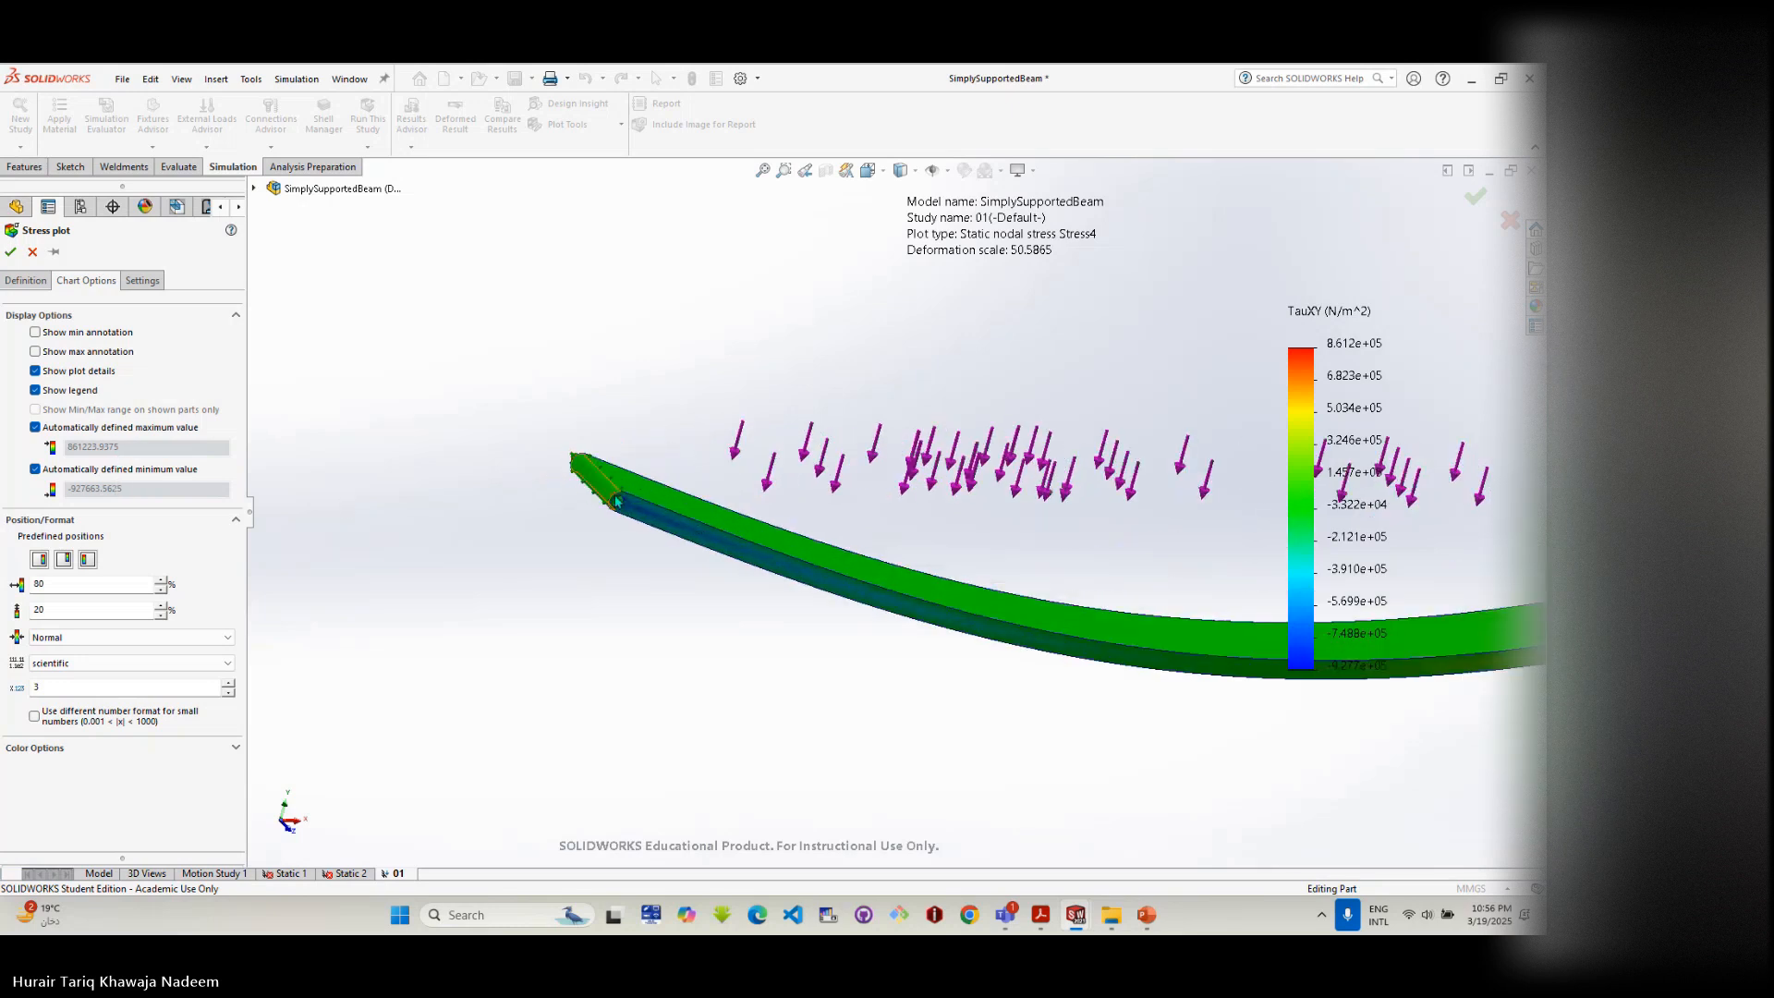
scroll(616, 499, "down", 2)
scroll(647, 506, "down", 3)
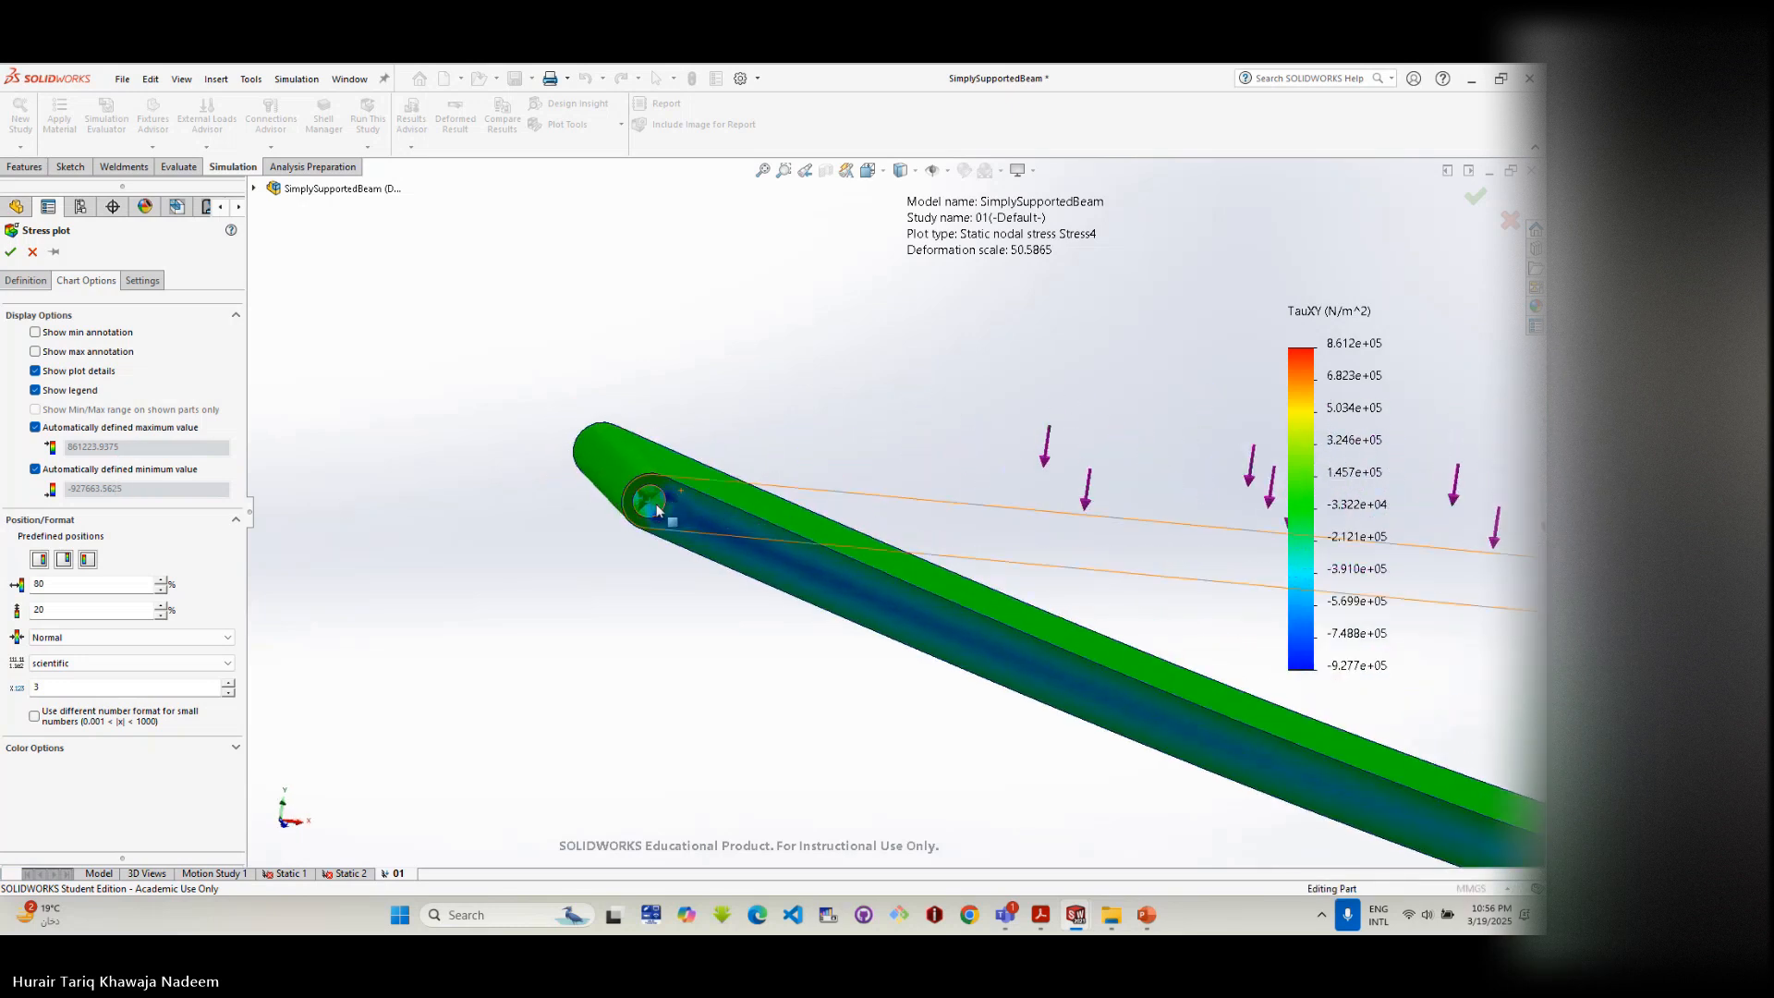
scroll(657, 510, "down", 3)
middle_click_drag(674, 525, 727, 480)
scroll(774, 528, "up", 1)
scroll(774, 529, "up", 2)
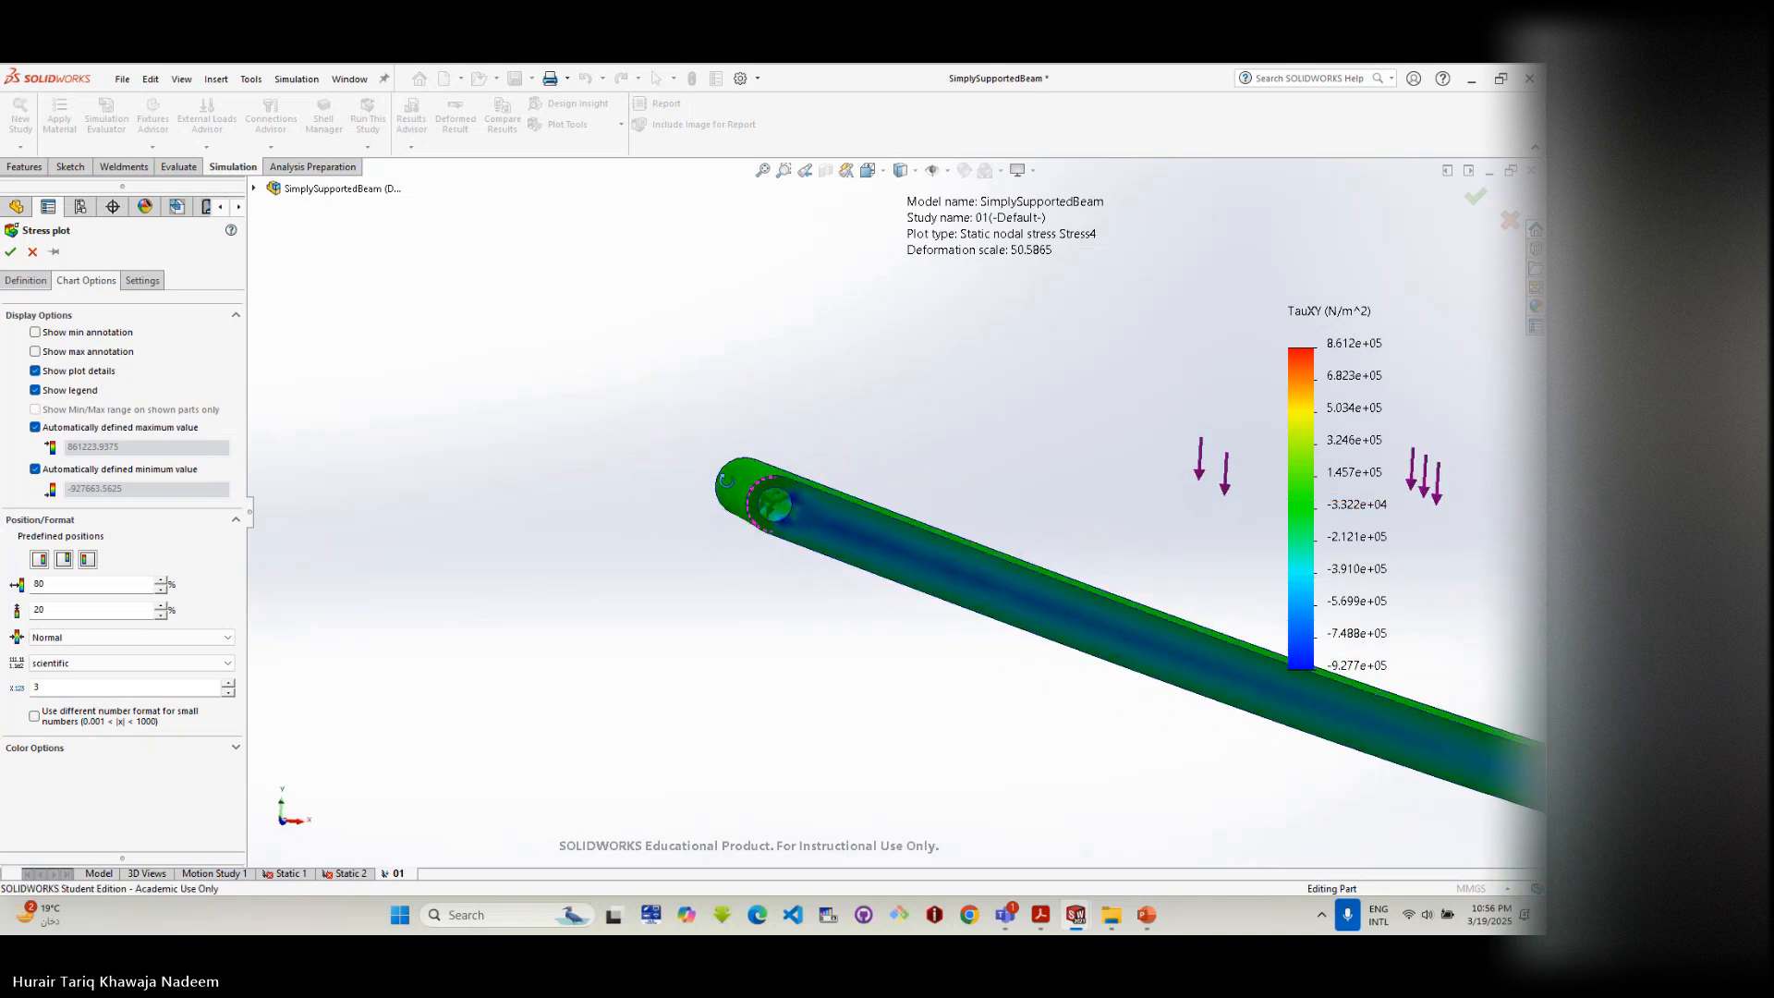
scroll(845, 518, "up", 5)
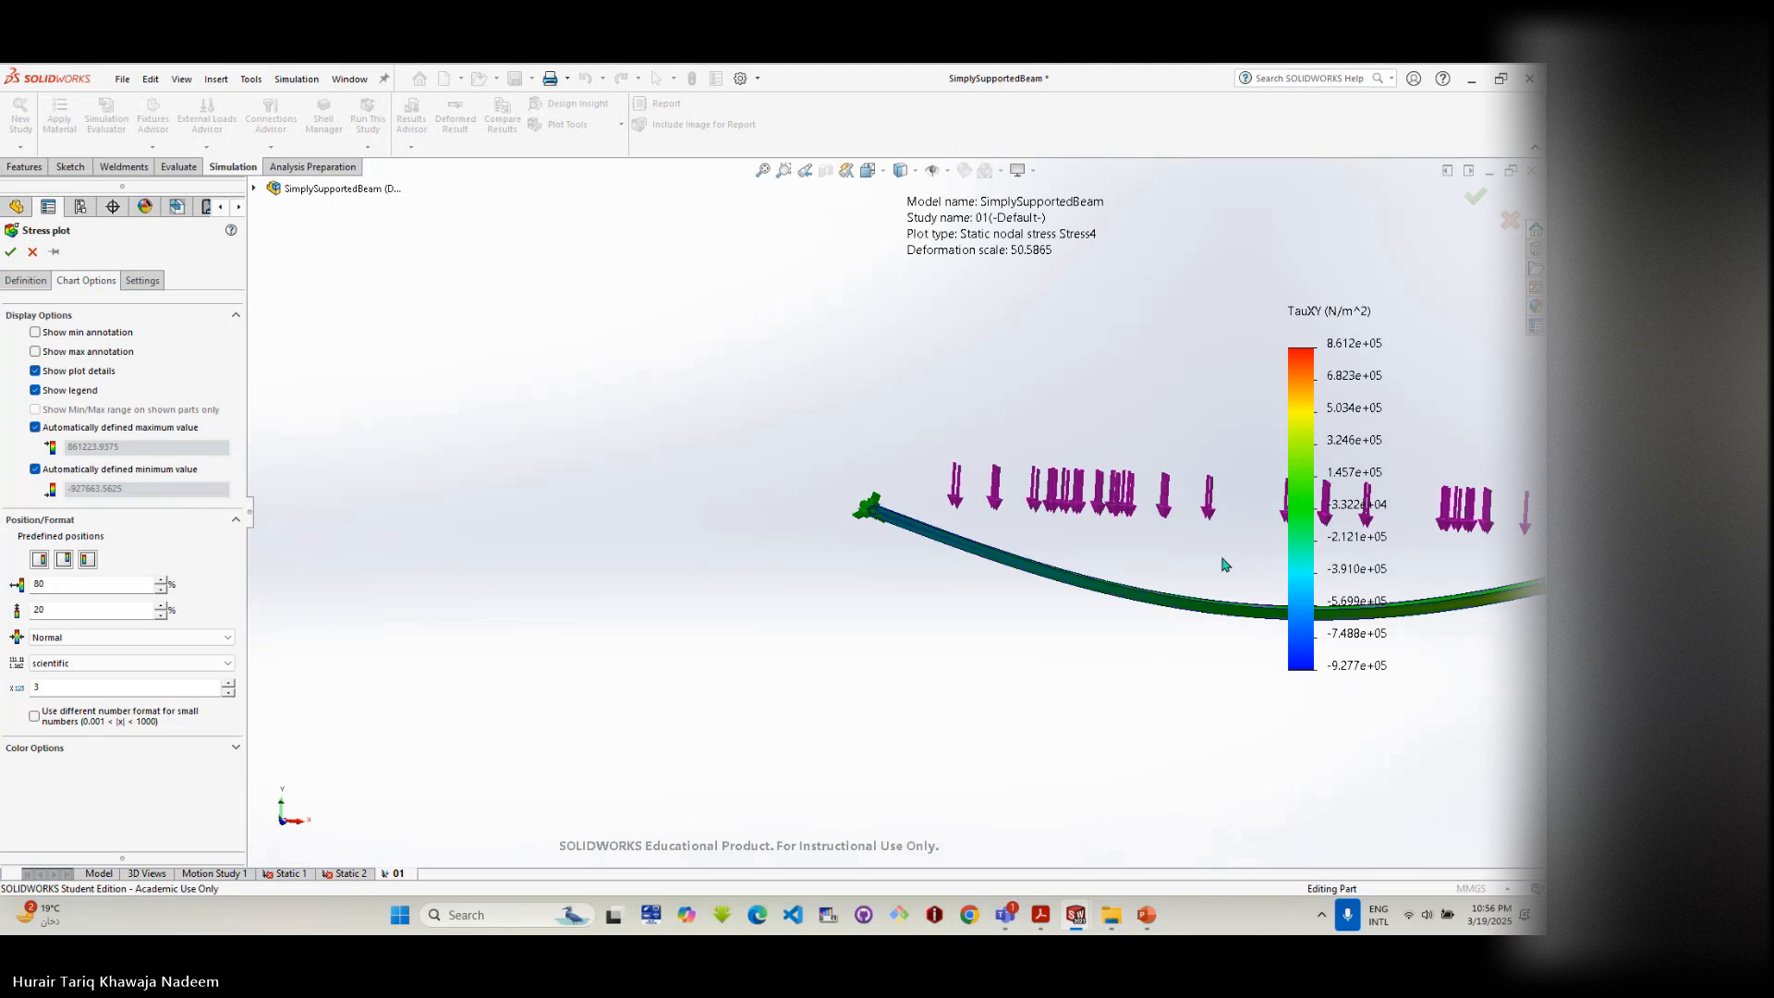
middle_click_drag(1224, 564, 1191, 605)
scroll(1339, 554, "down", 4)
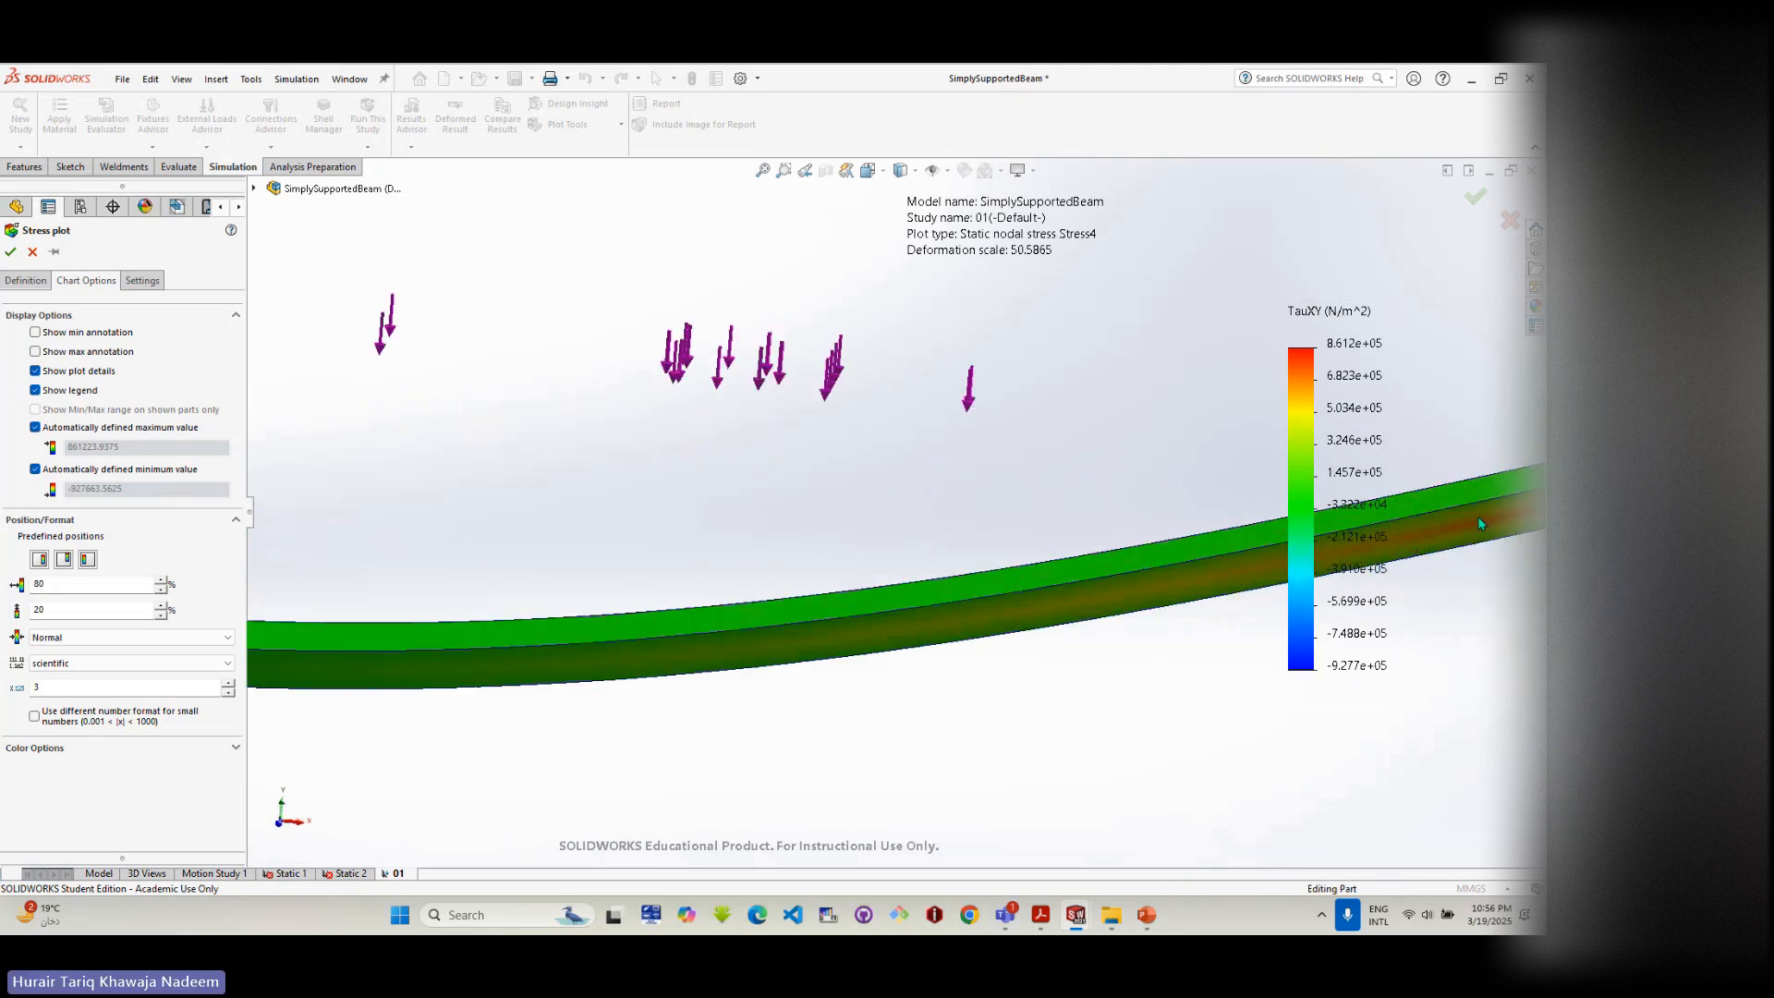
middle_click_drag(1479, 524, 1173, 549)
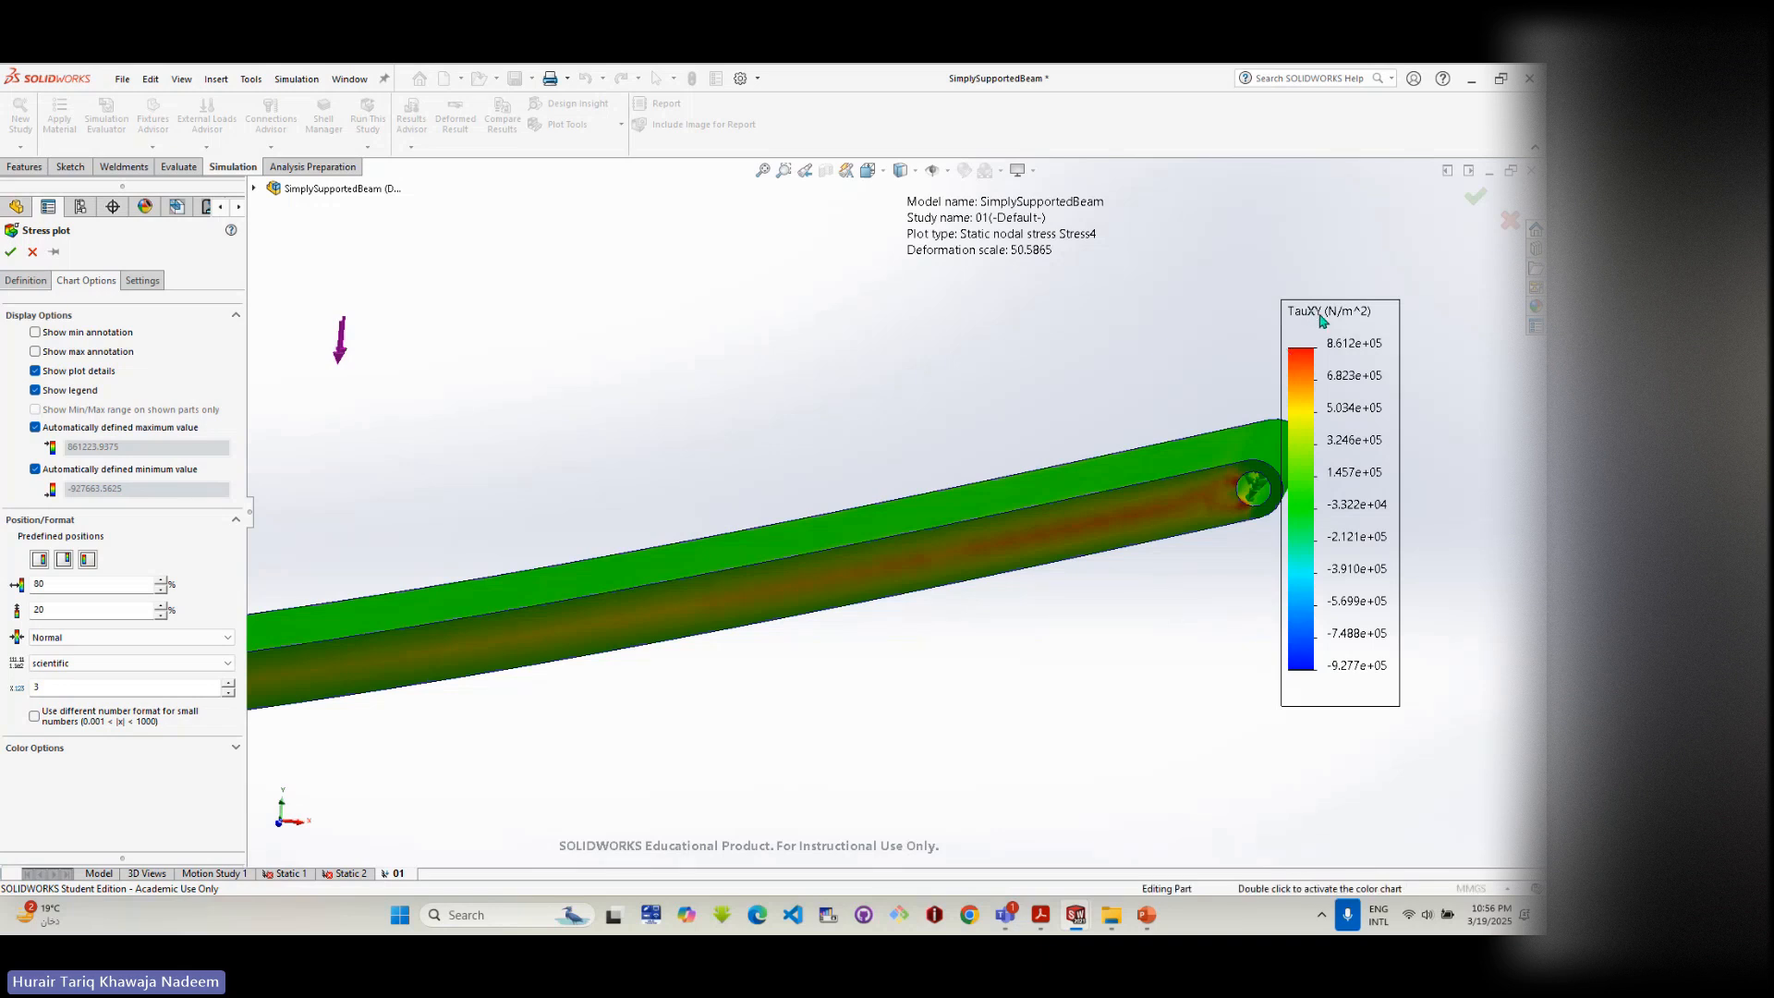
- Switch to the mechanics textbook PDF in Acrobat and look through the bending and transverse shear chapters, from section 6.4 to chapter 8
left_click(1040, 927)
scroll(1172, 538, "down", 5)
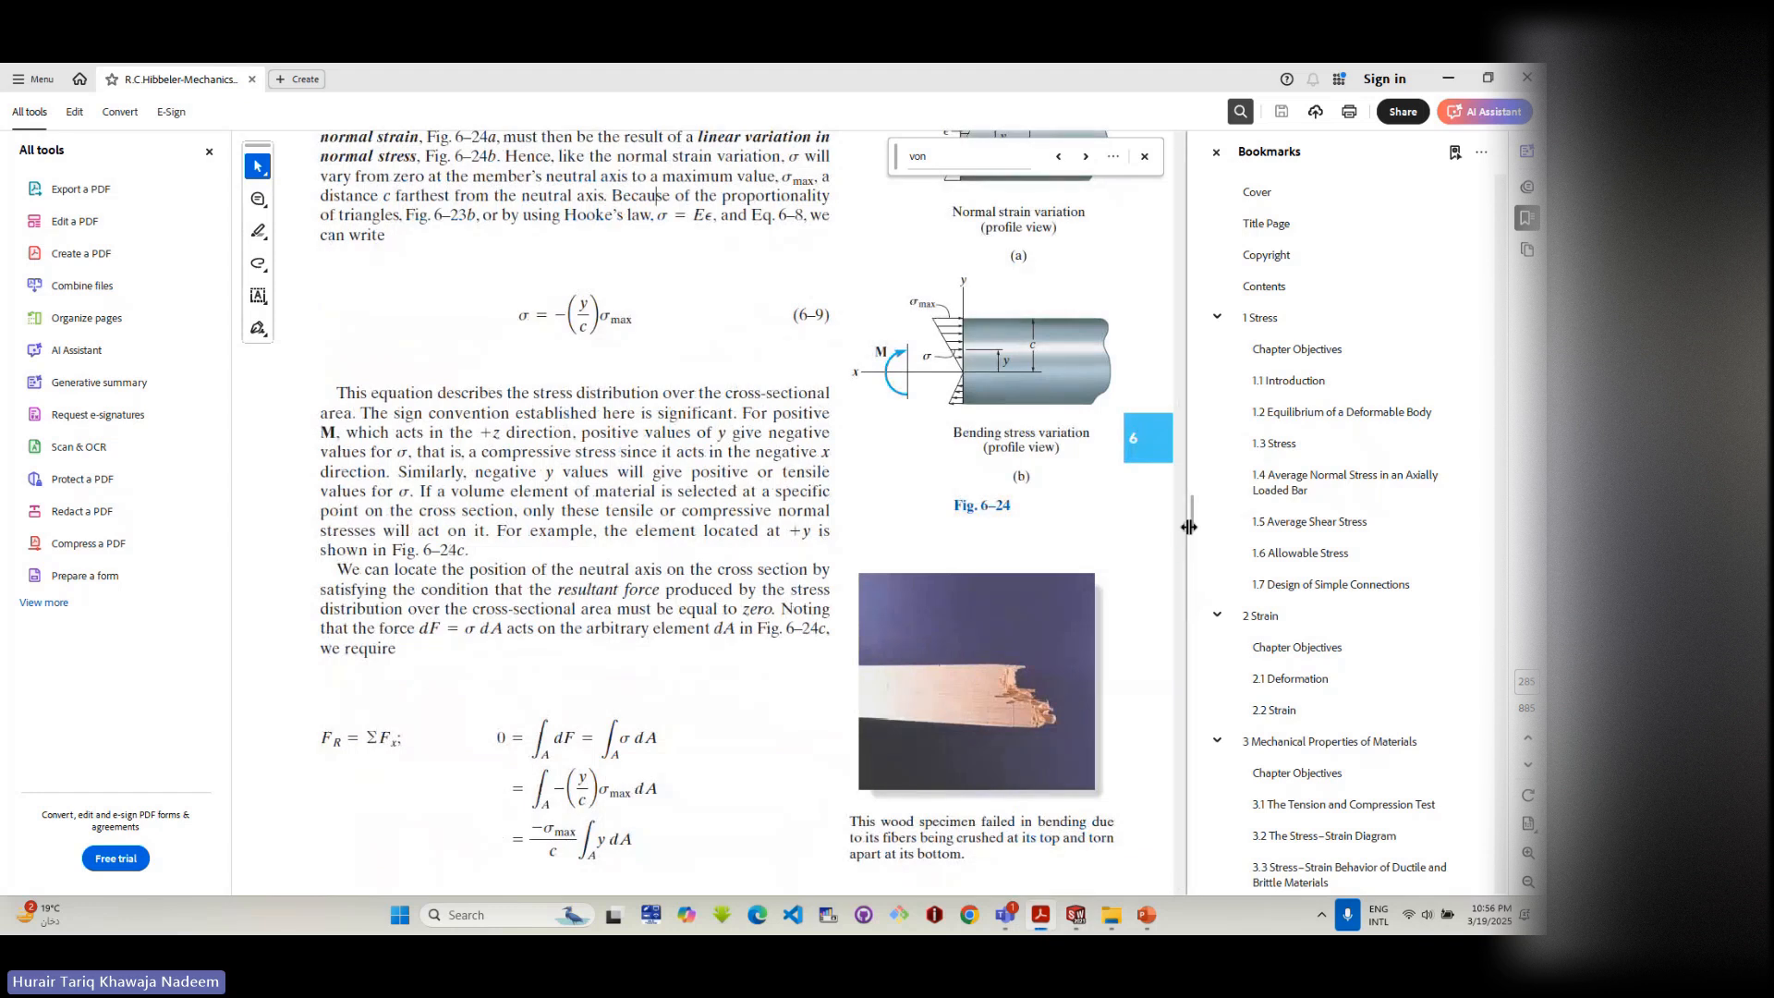
scroll(1072, 580, "down", 10)
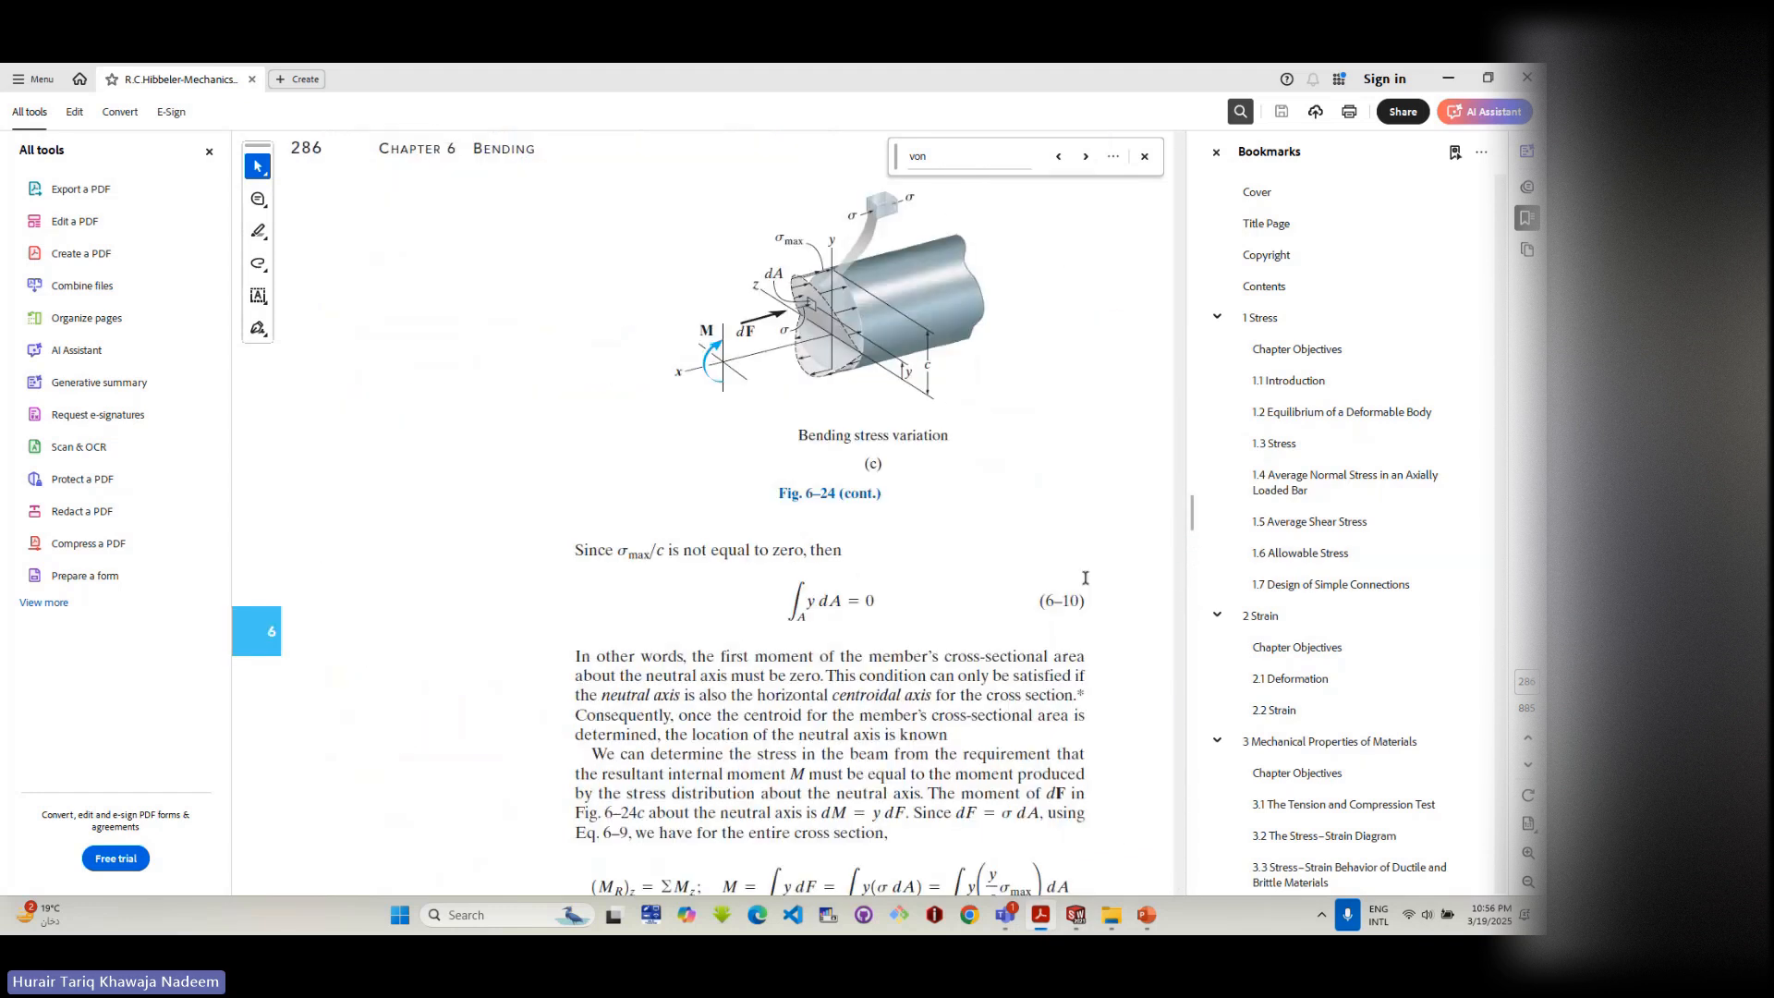
scroll(1048, 578, "up", 10)
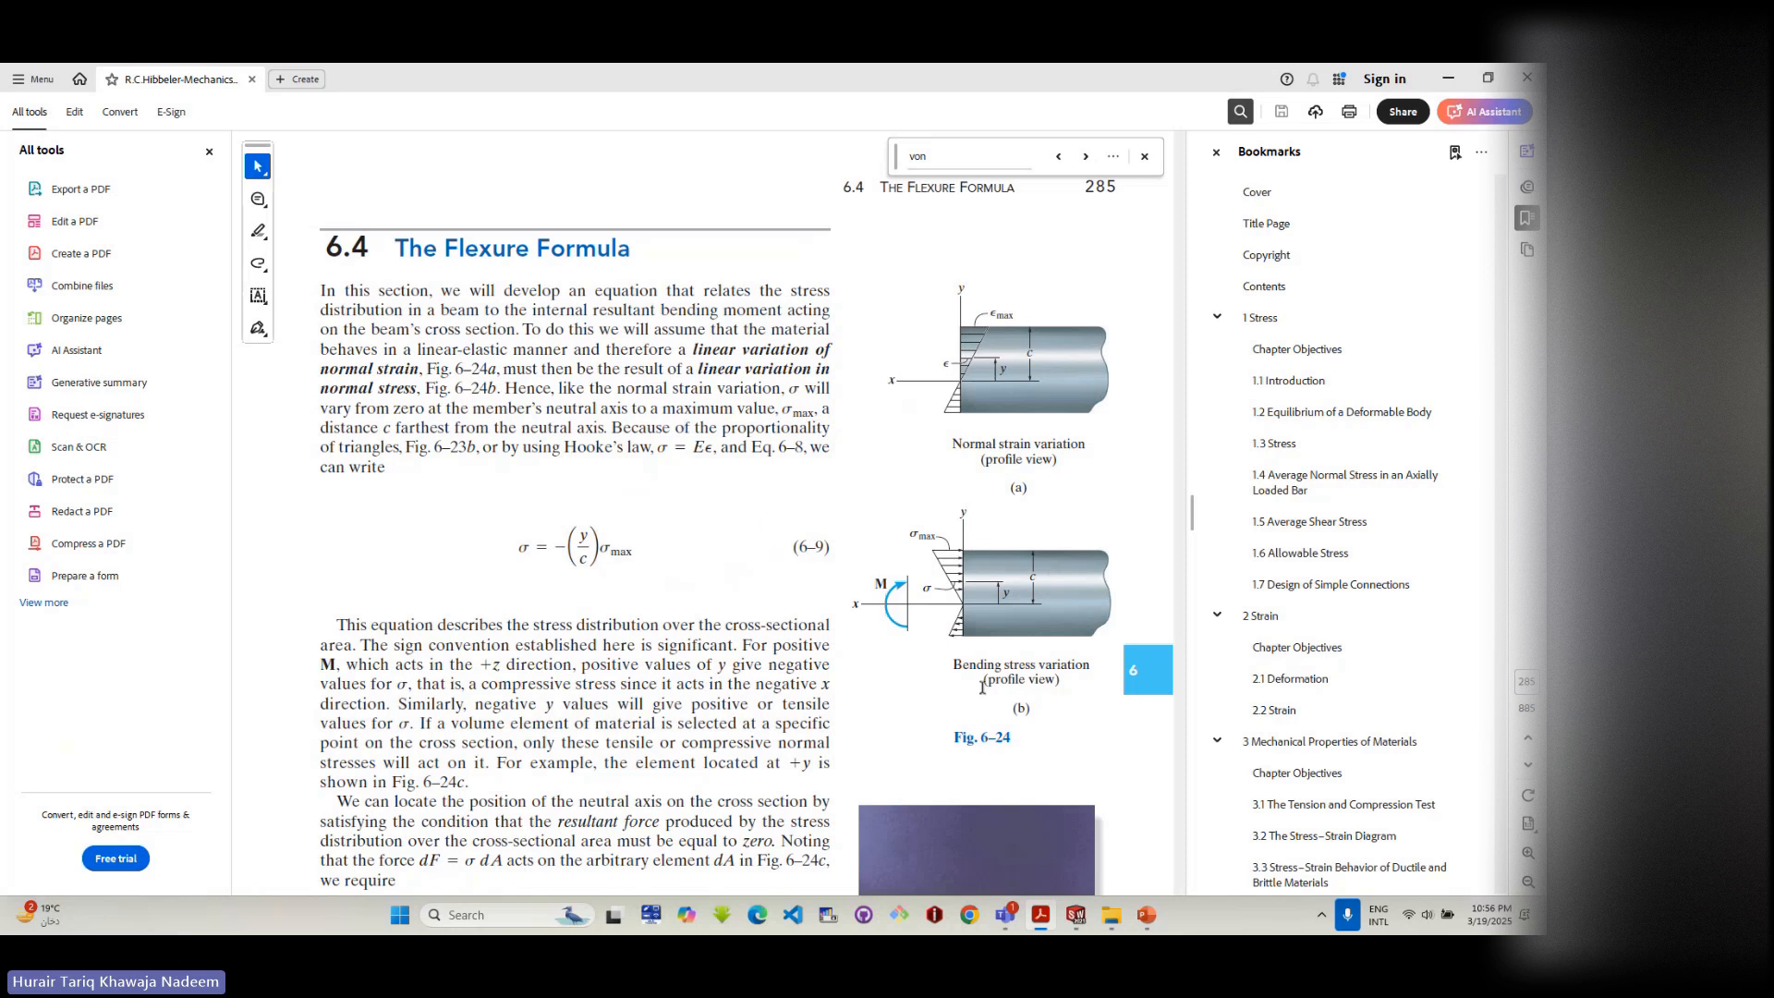
scroll(859, 450, "down", 20)
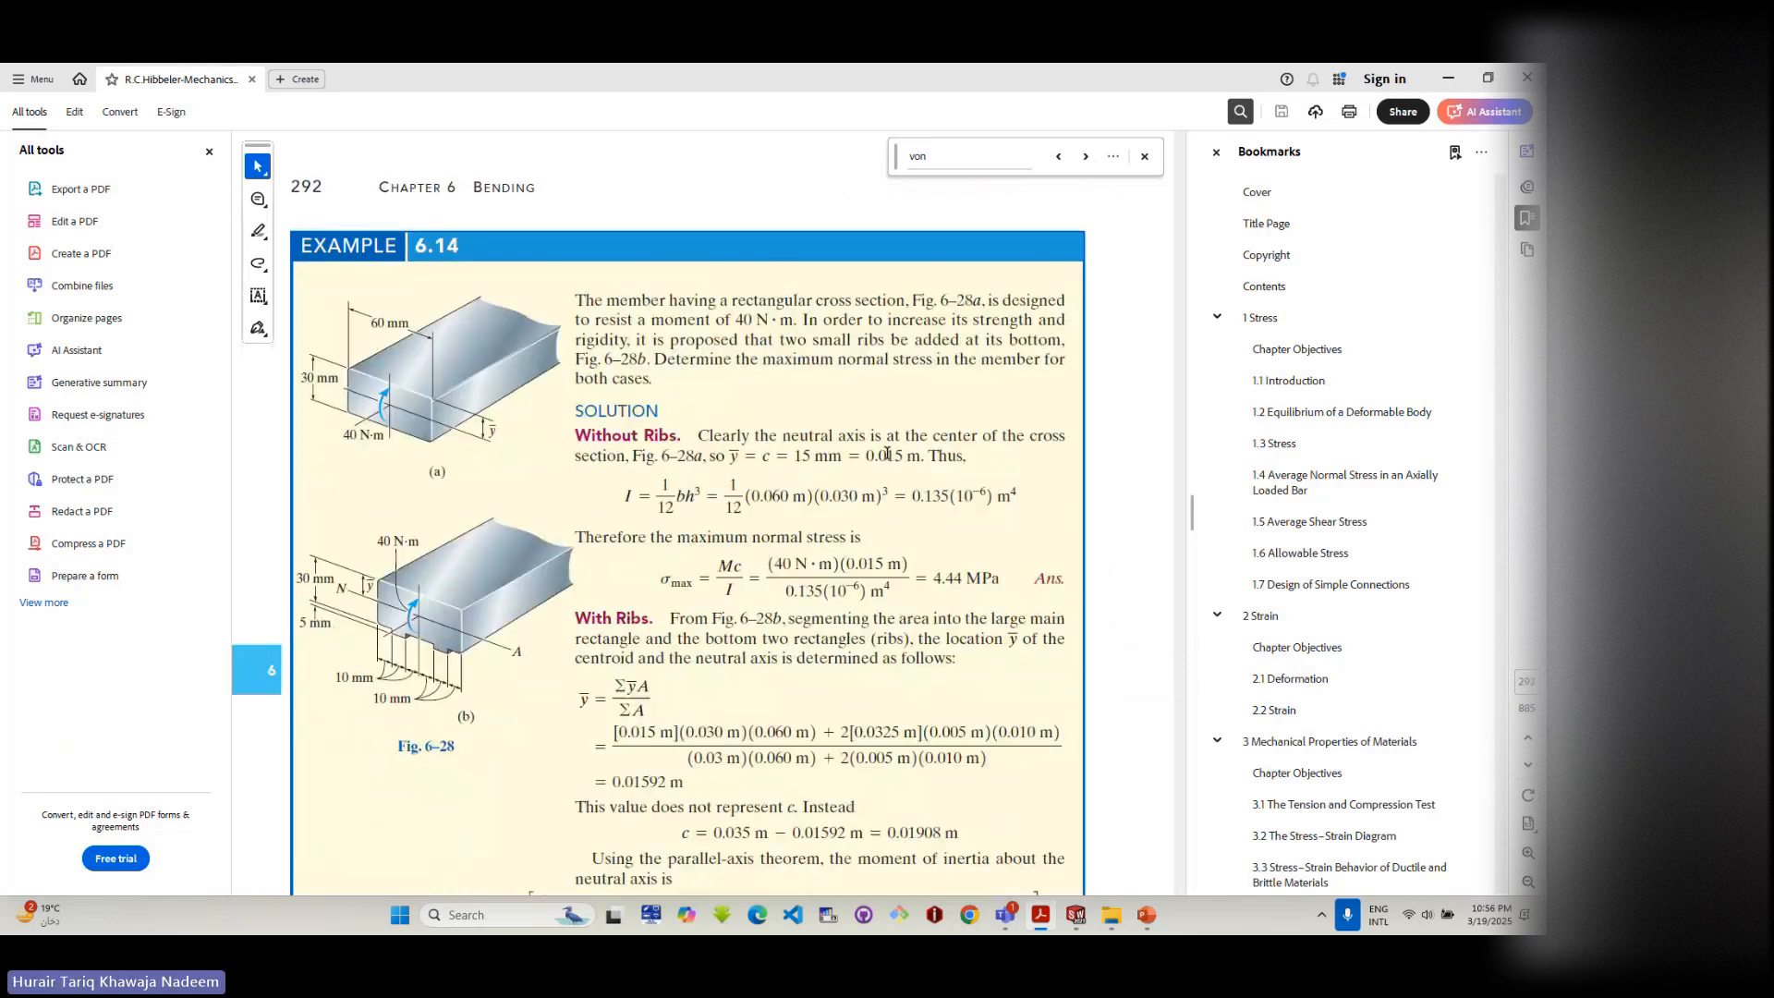
scroll(888, 459, "down", 20)
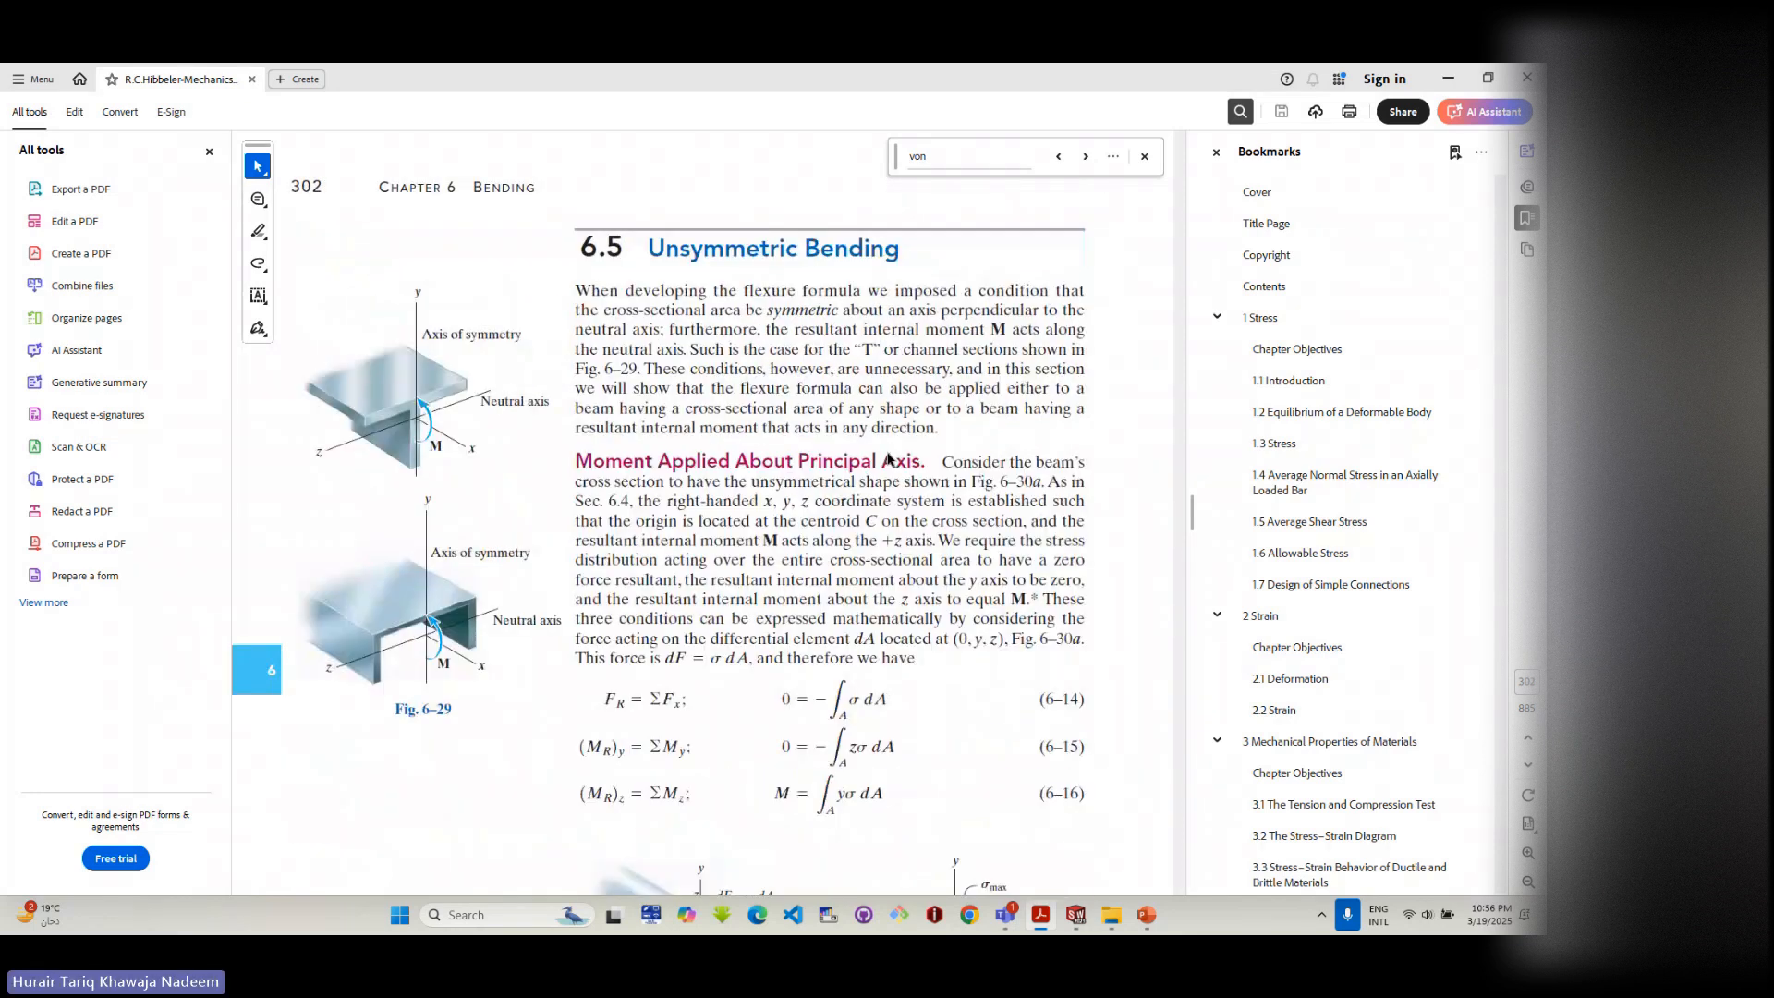
scroll(889, 459, "down", 20)
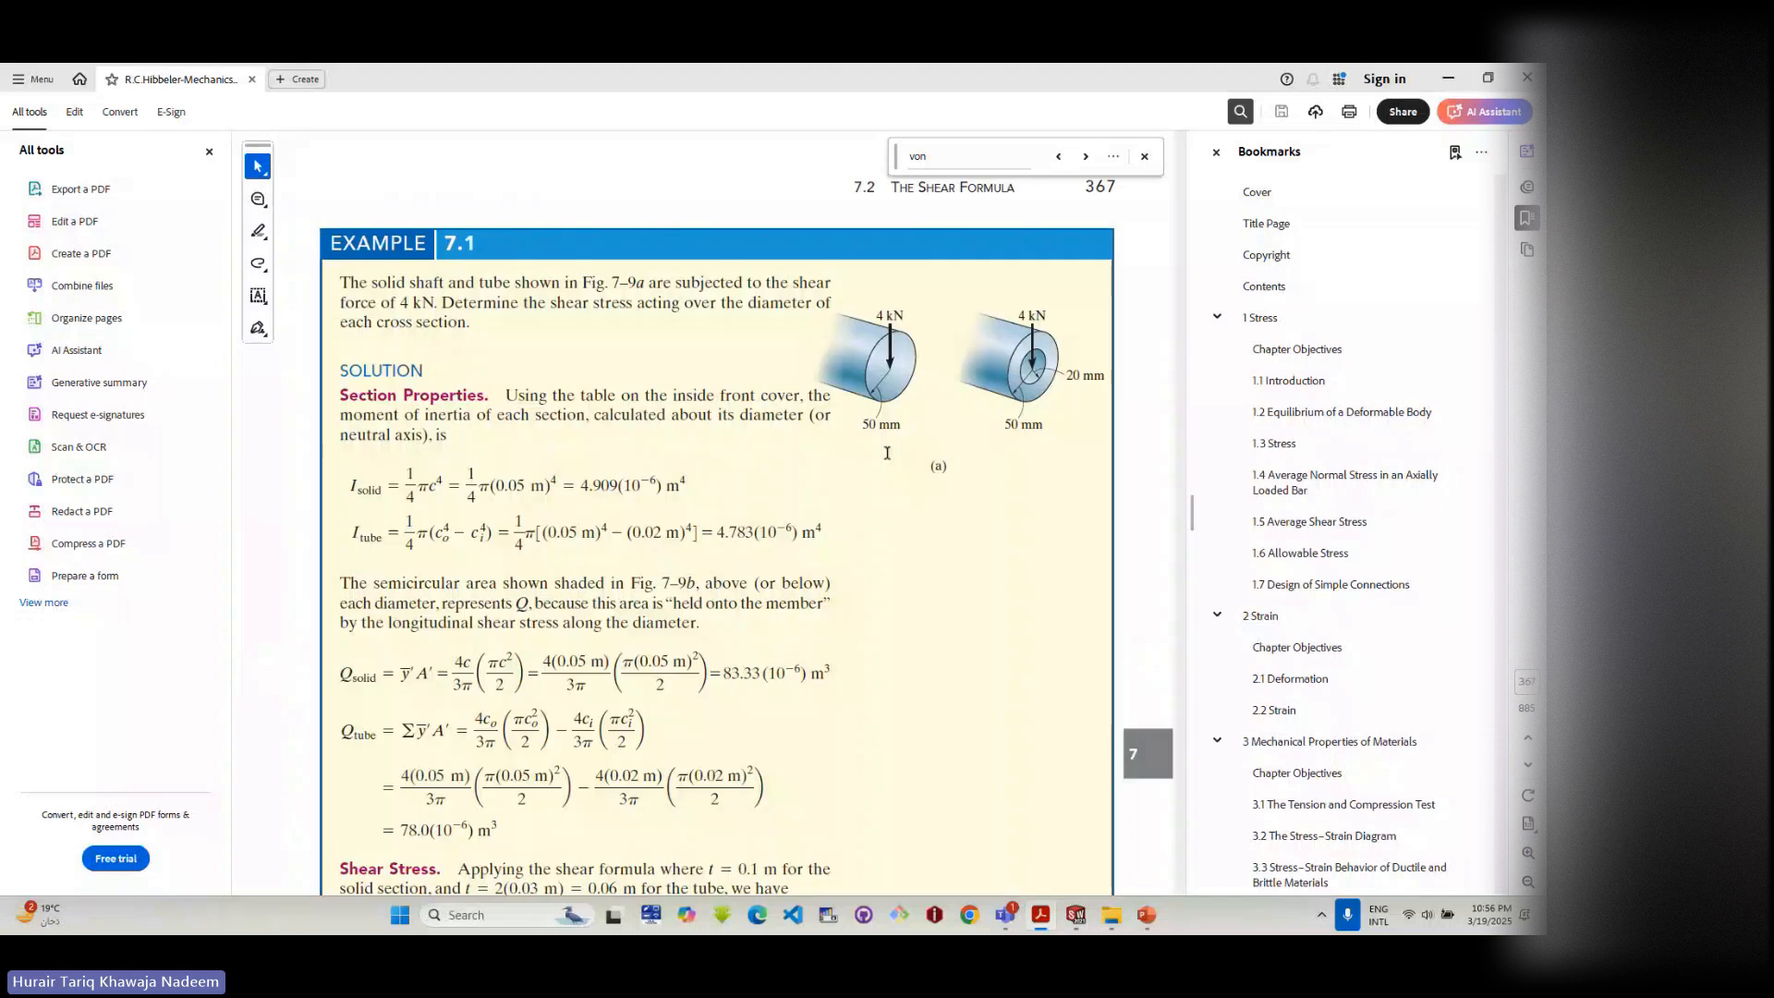
scroll(887, 453, "down", 20)
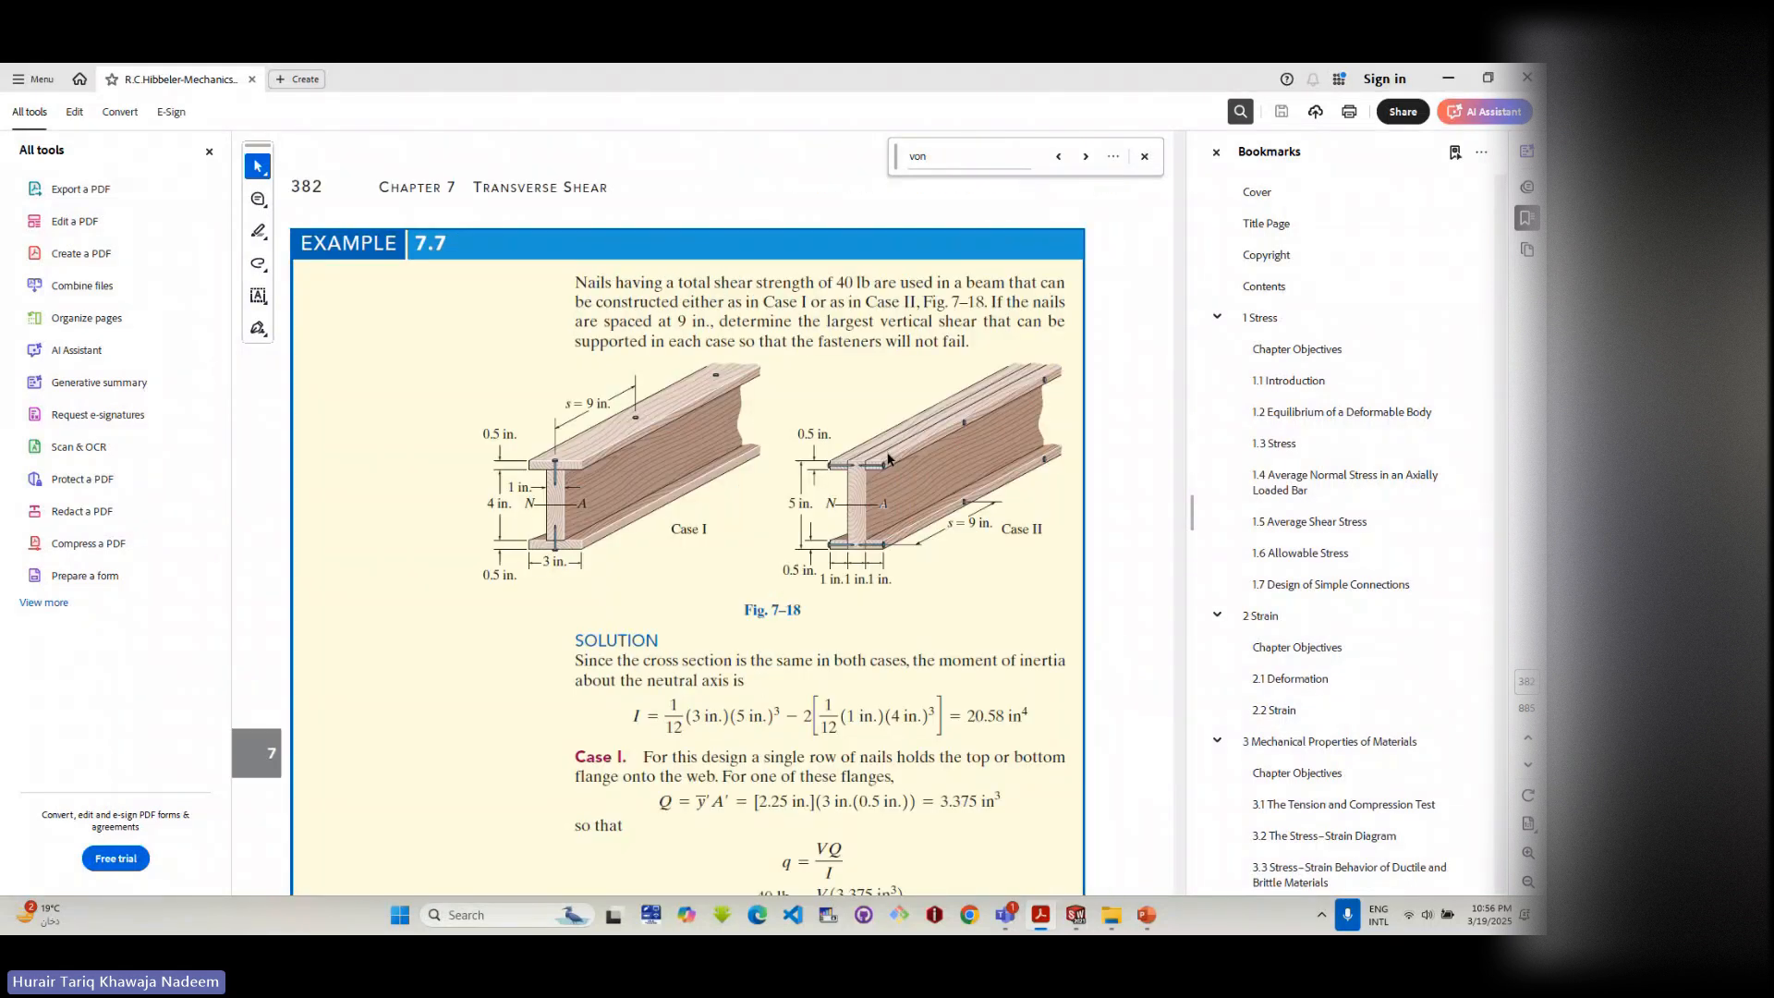
scroll(889, 459, "down", 20)
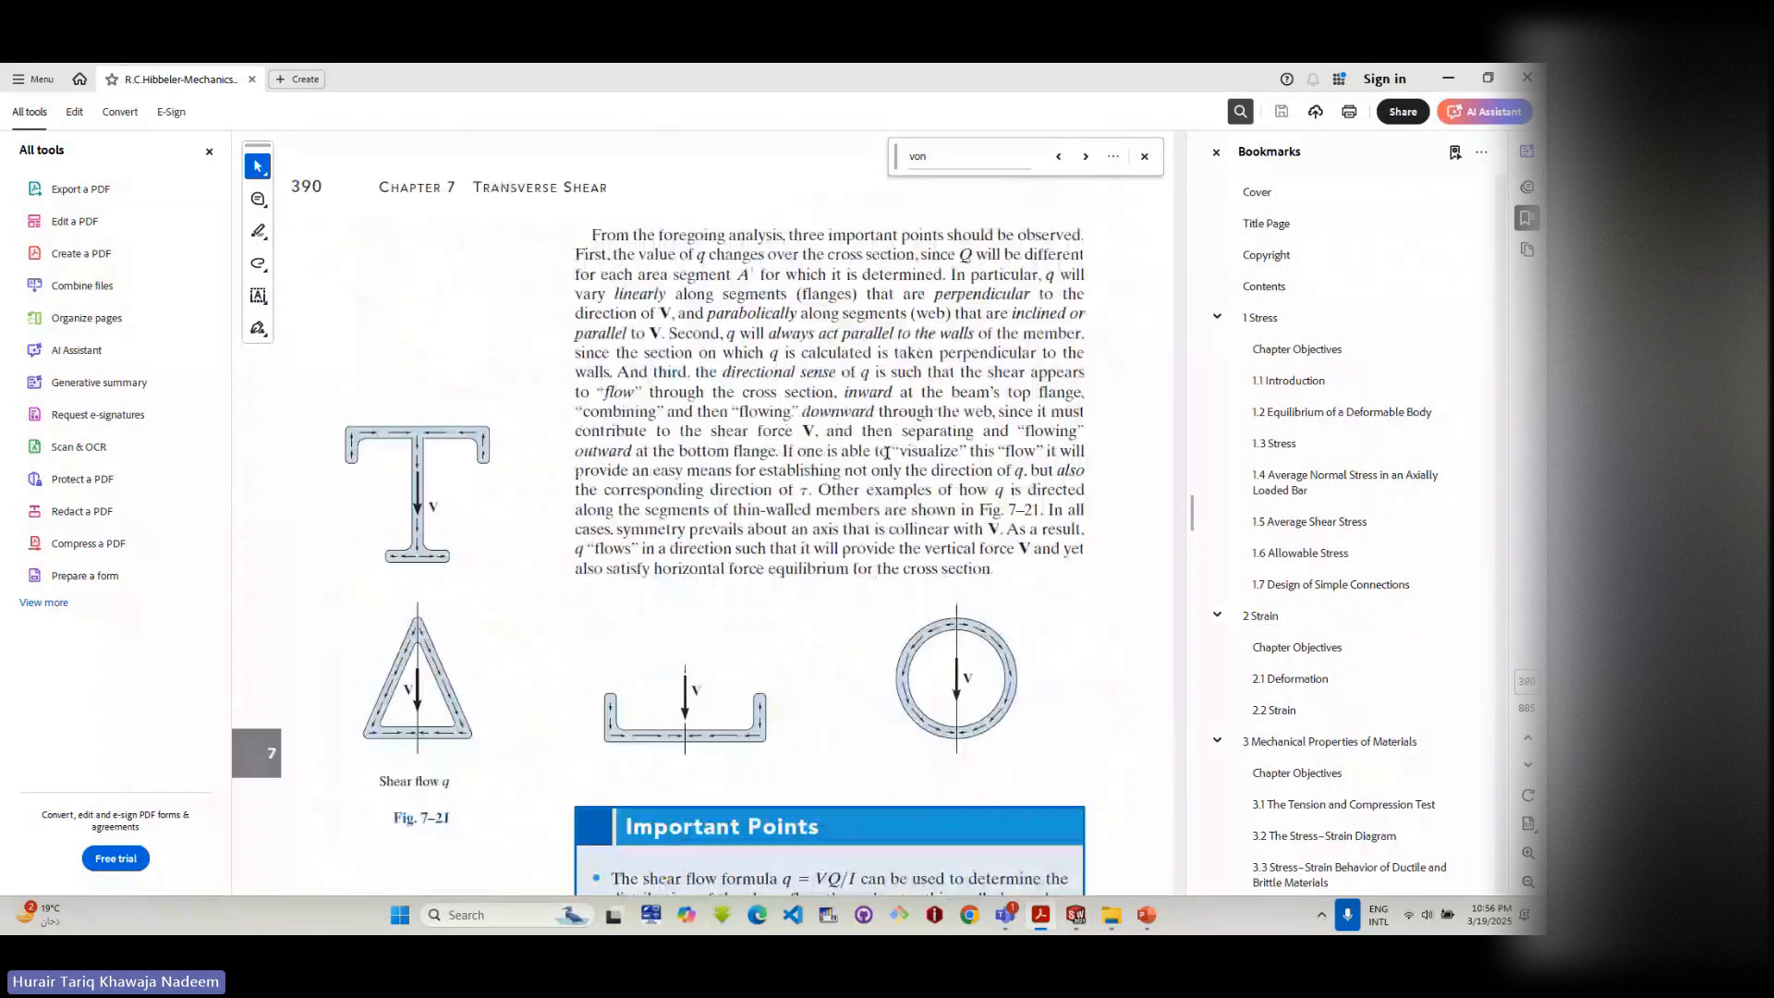
scroll(887, 452, "down", 20)
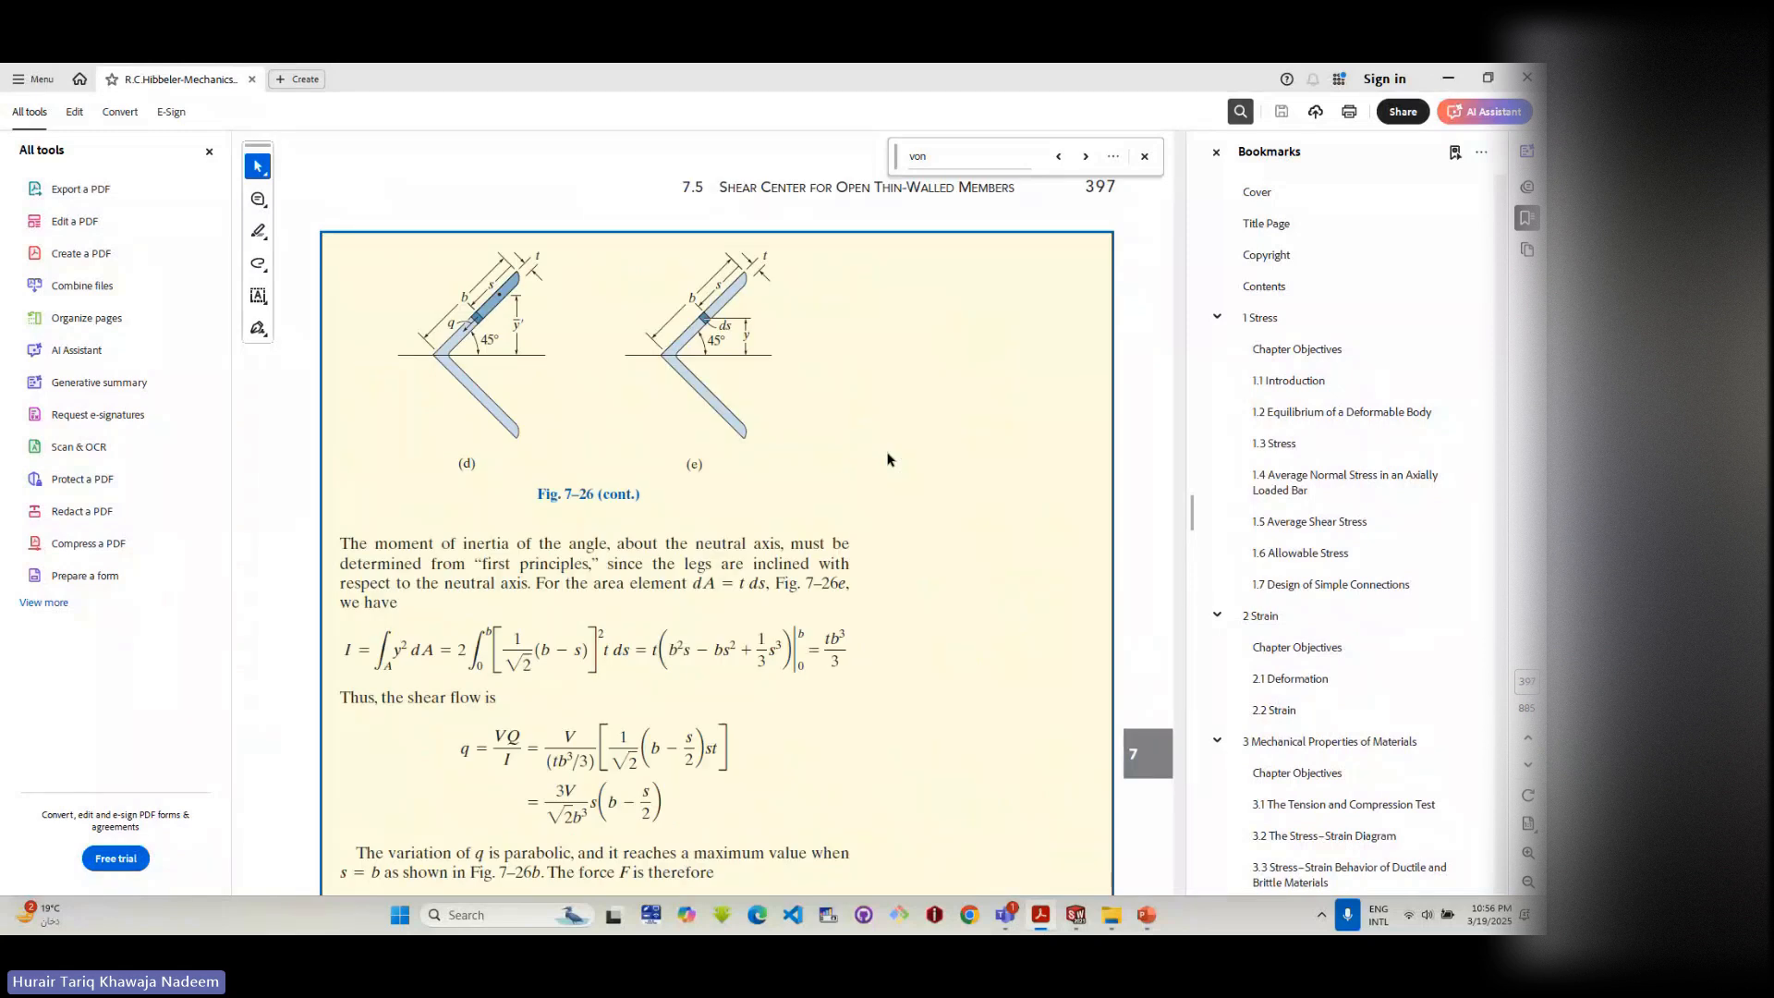
scroll(887, 459, "down", 20)
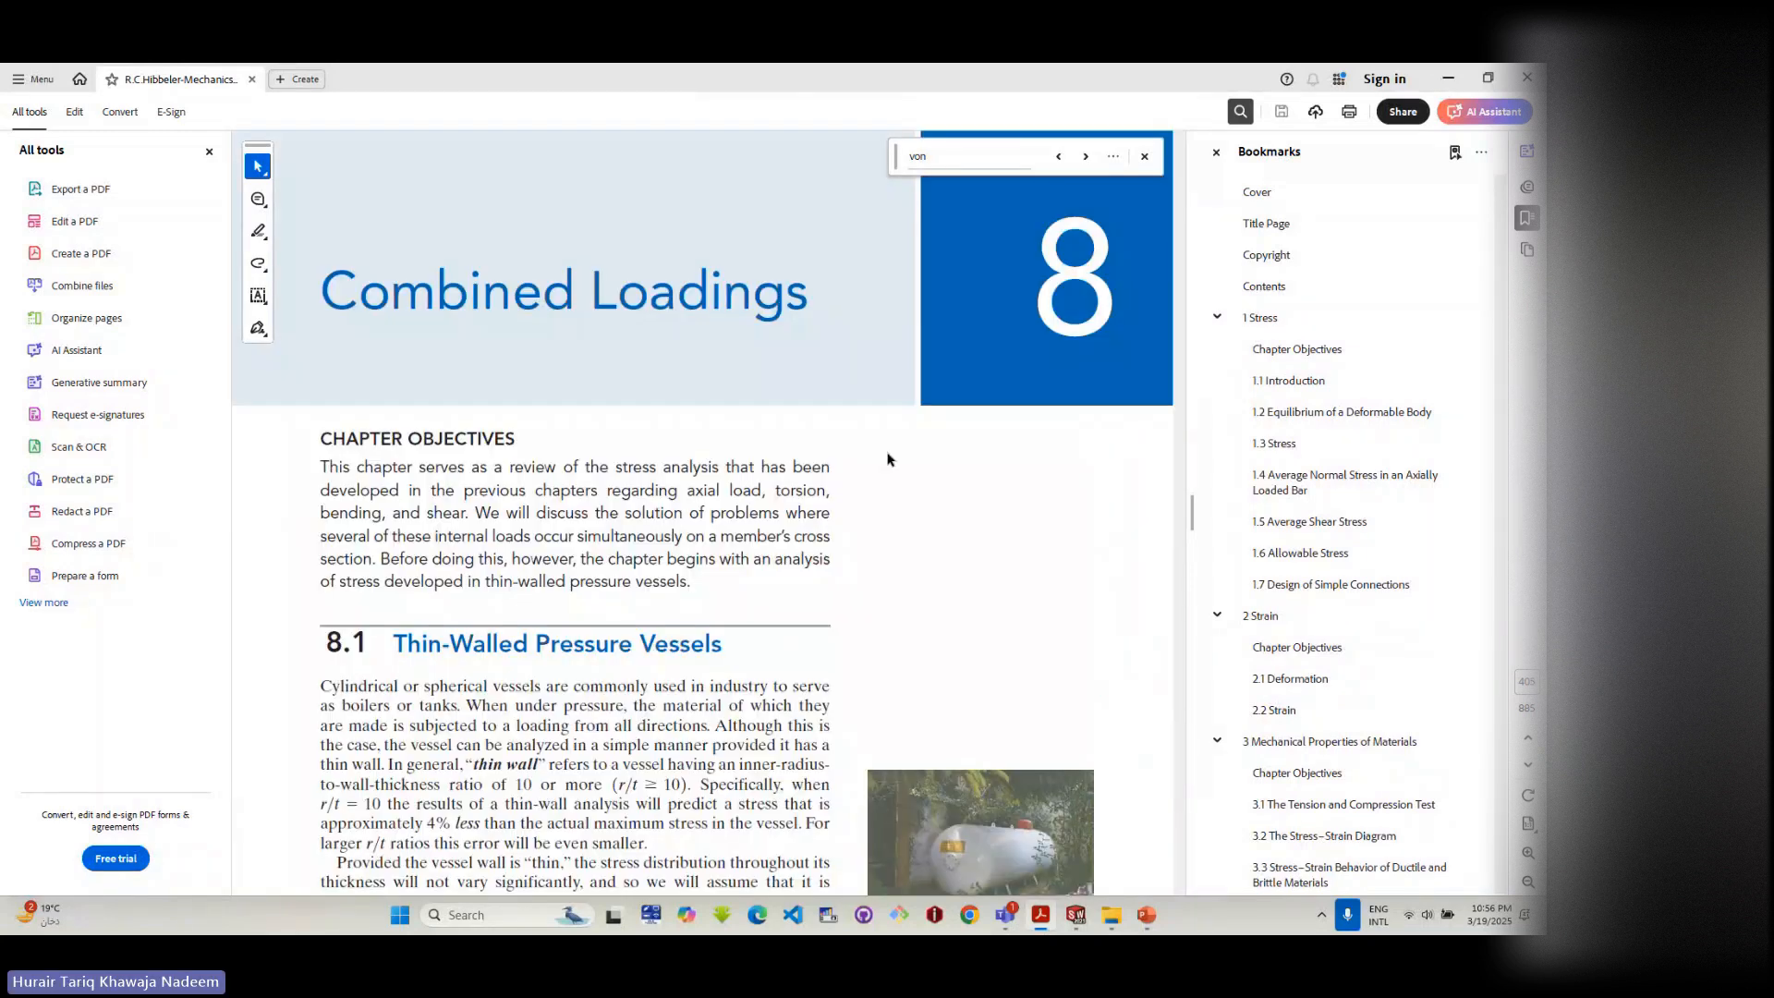
scroll(887, 459, "down", 4)
- Go back to section 7.2's rectangular-beam shear stress derivation at Fig. 7–10 and highlight VQ in the shear formula τ = VQ/It
scroll(887, 459, "up", 15)
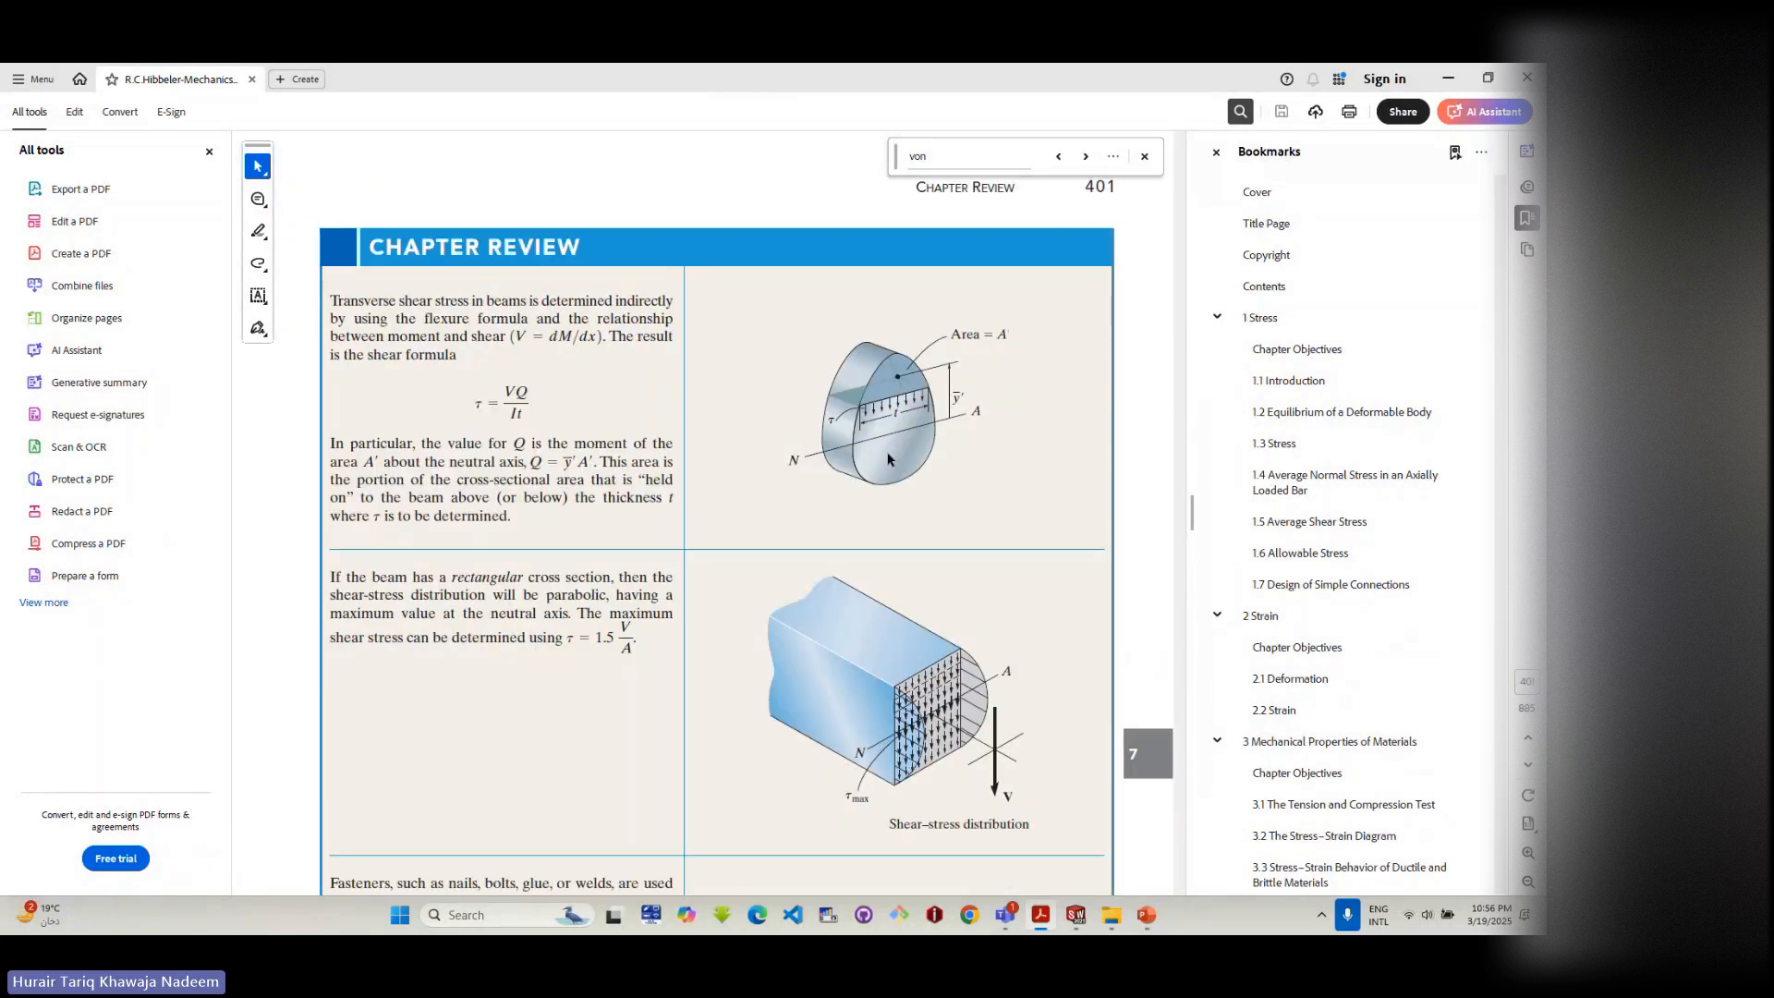
scroll(887, 459, "up", 20)
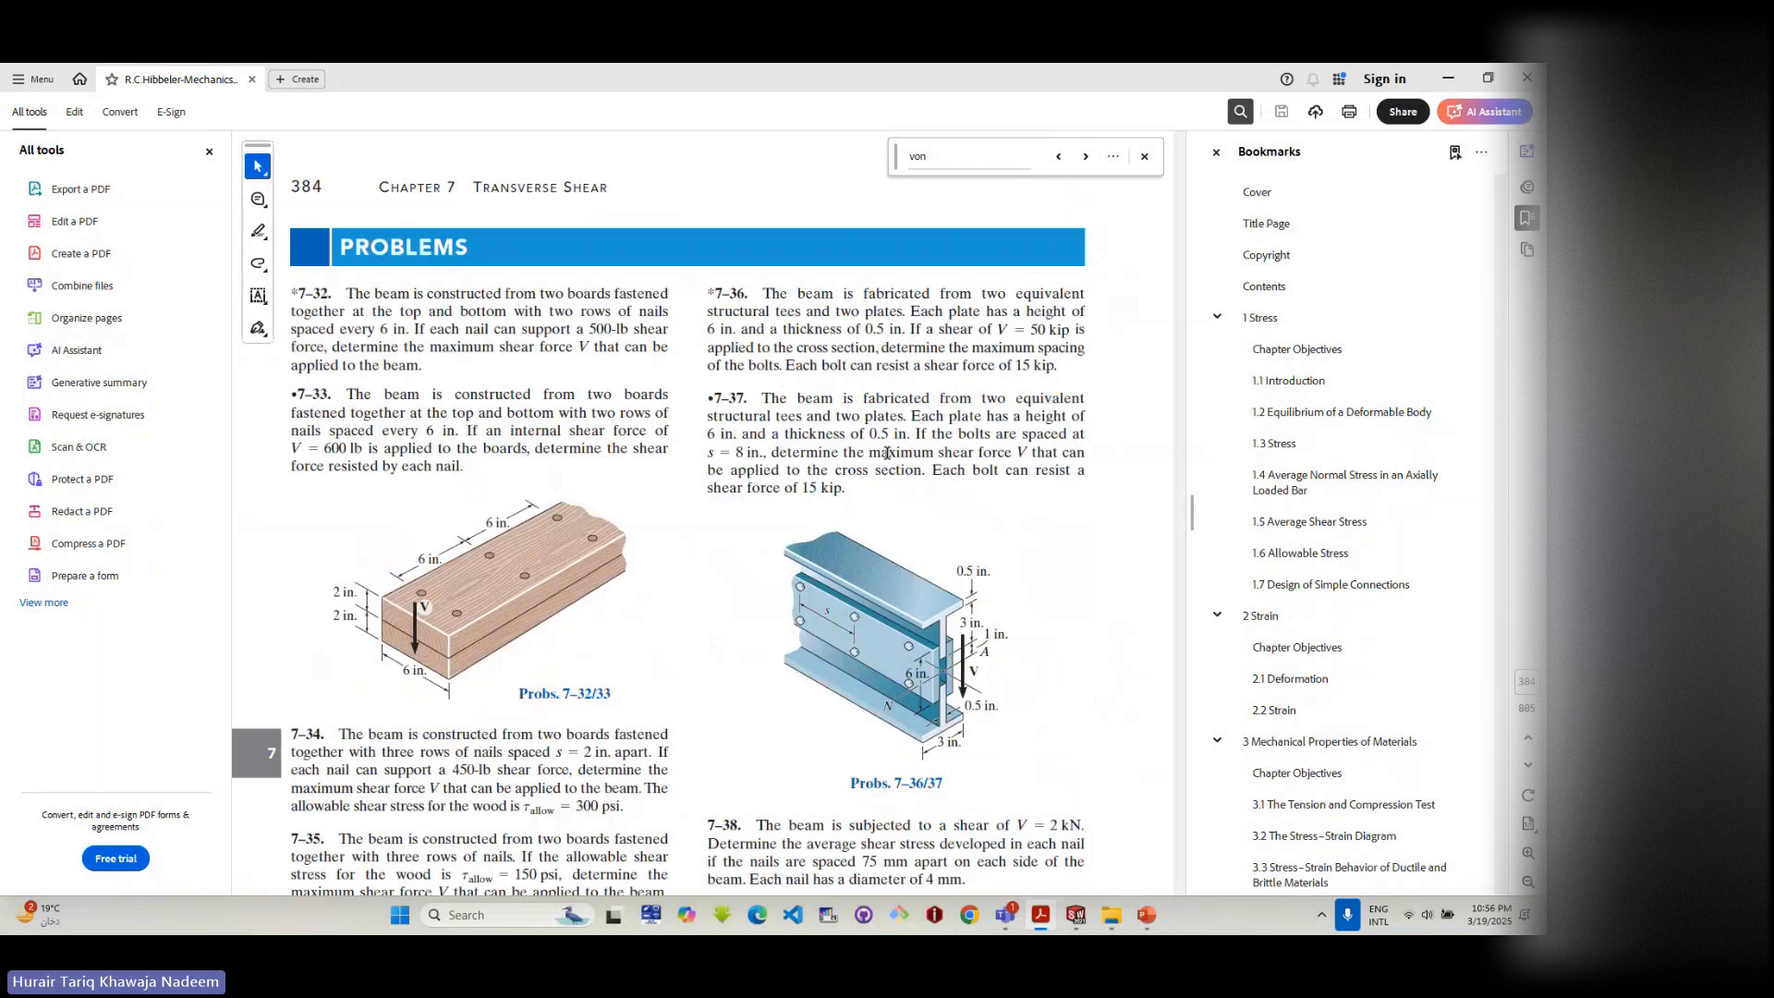
scroll(887, 453, "up", 20)
scroll(888, 459, "up", 20)
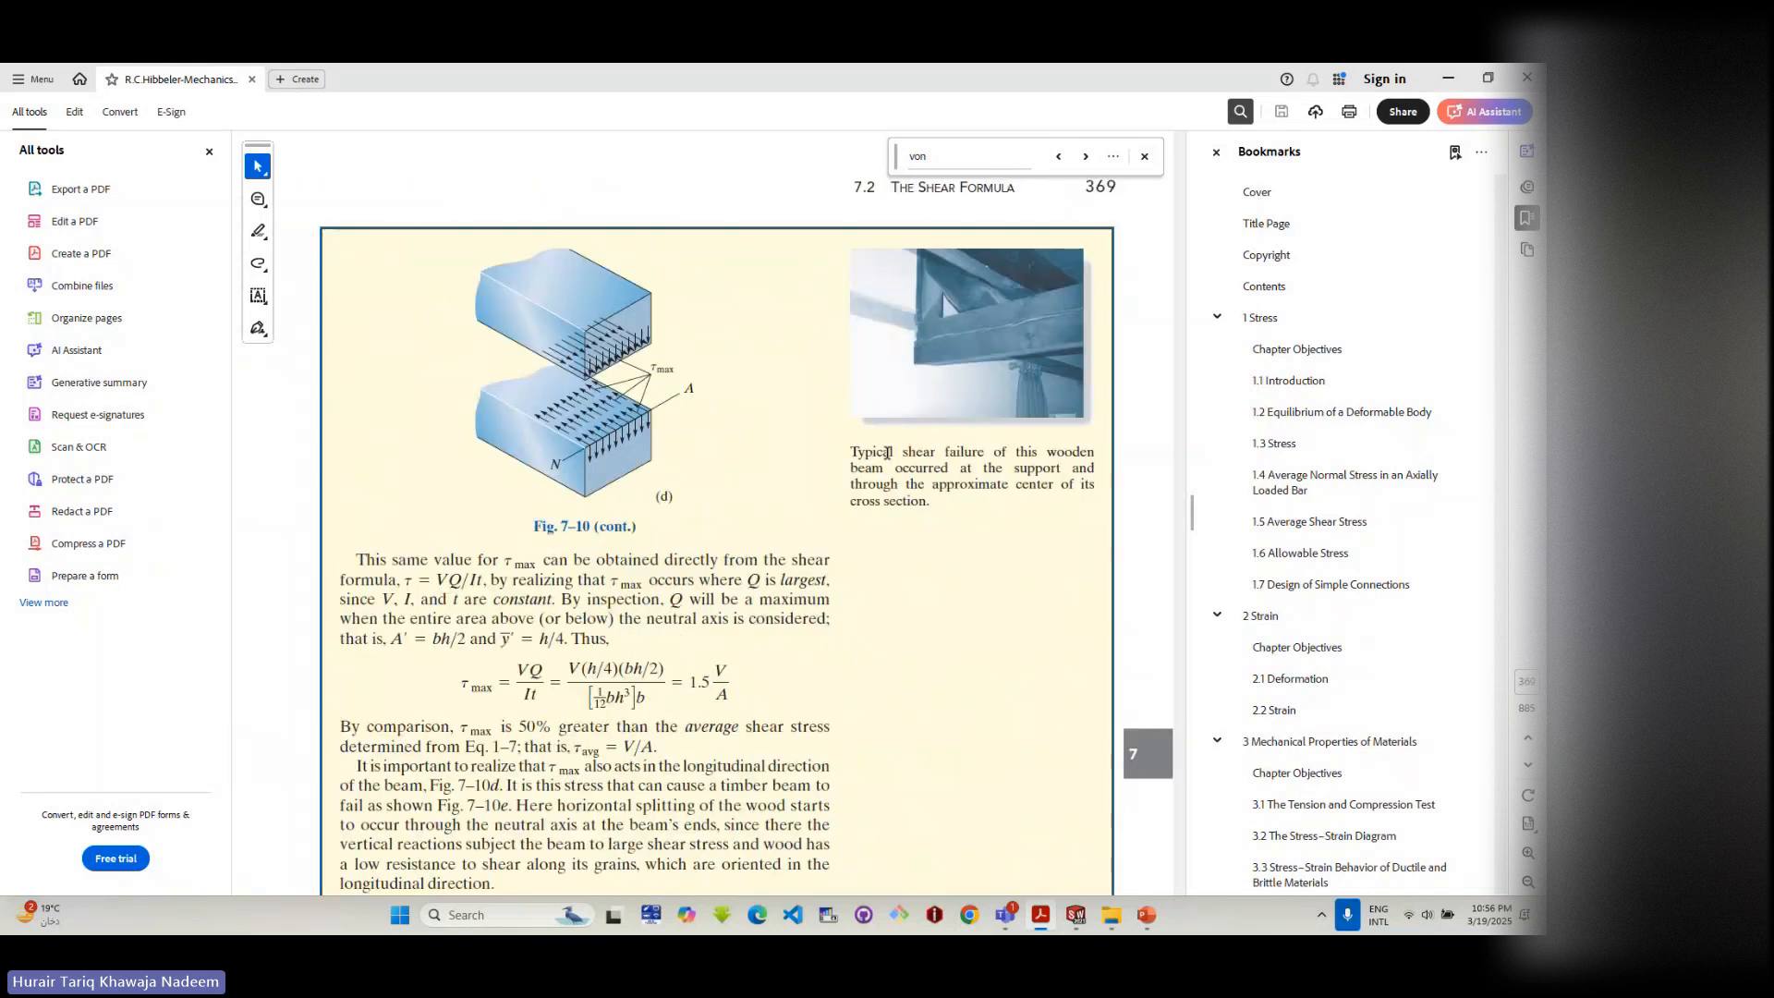
scroll(888, 456, "up", 10)
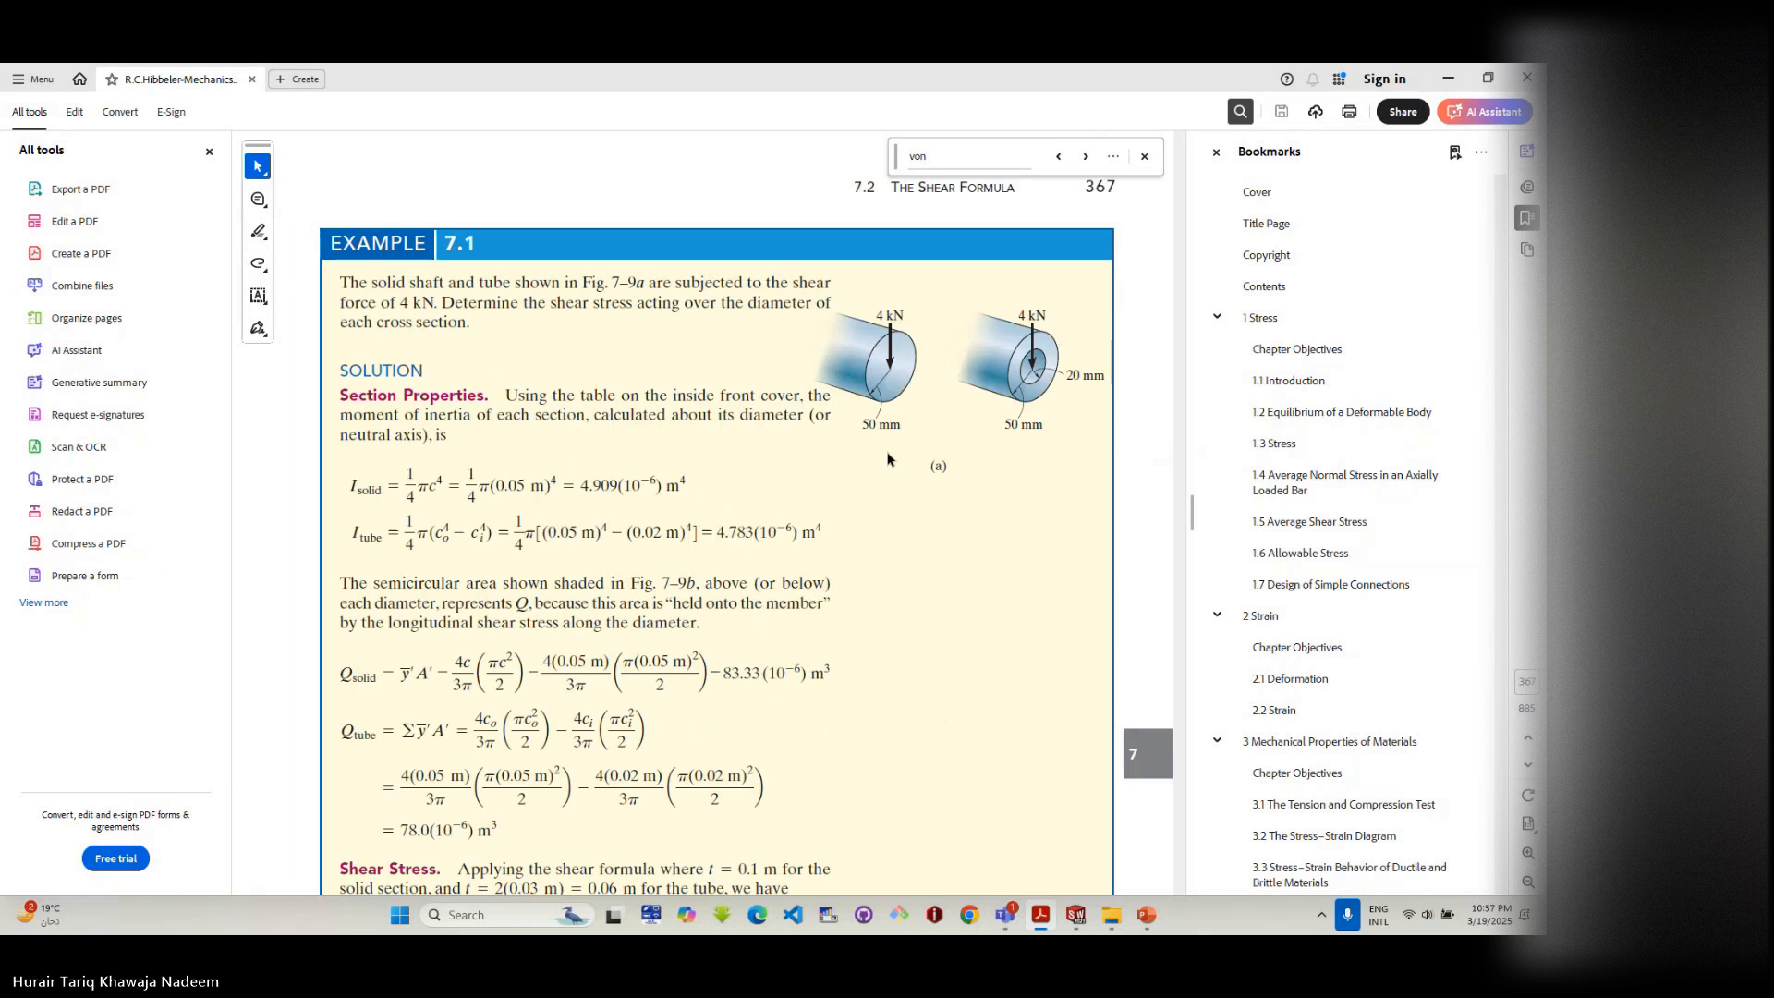
scroll(886, 460, "down", 10)
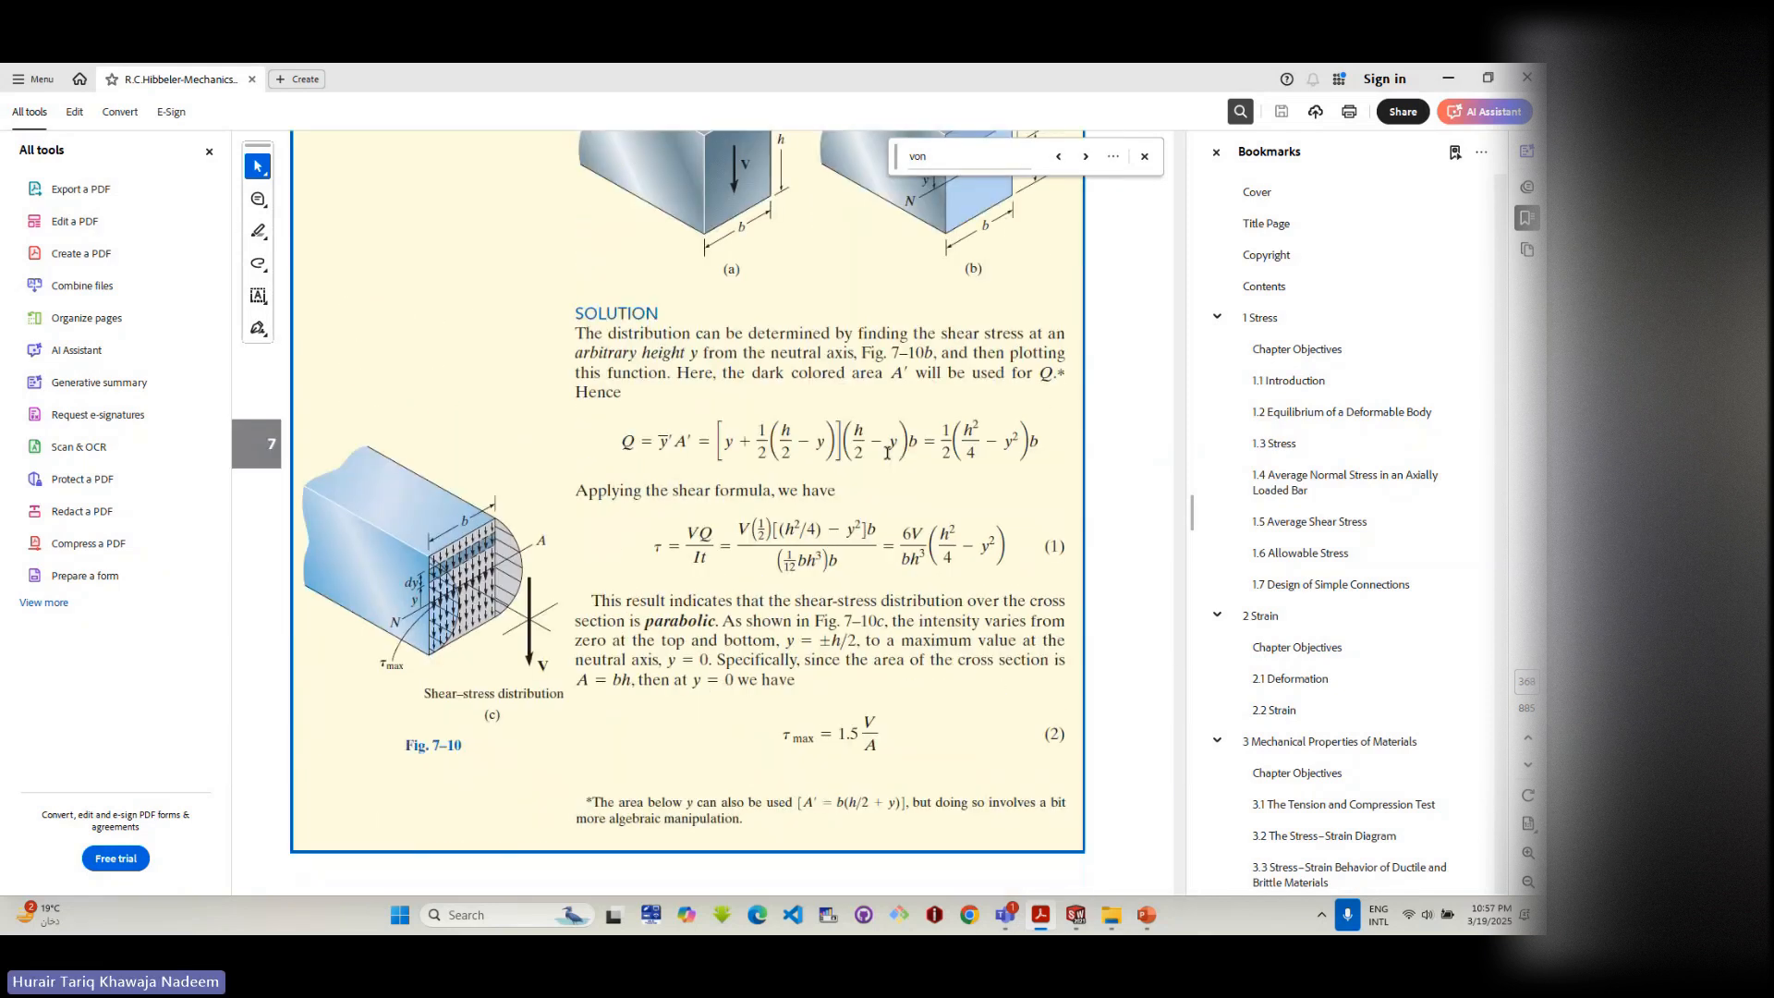
left_click_drag(641, 542, 680, 550)
left_click(678, 576)
left_click_drag(684, 528, 704, 532)
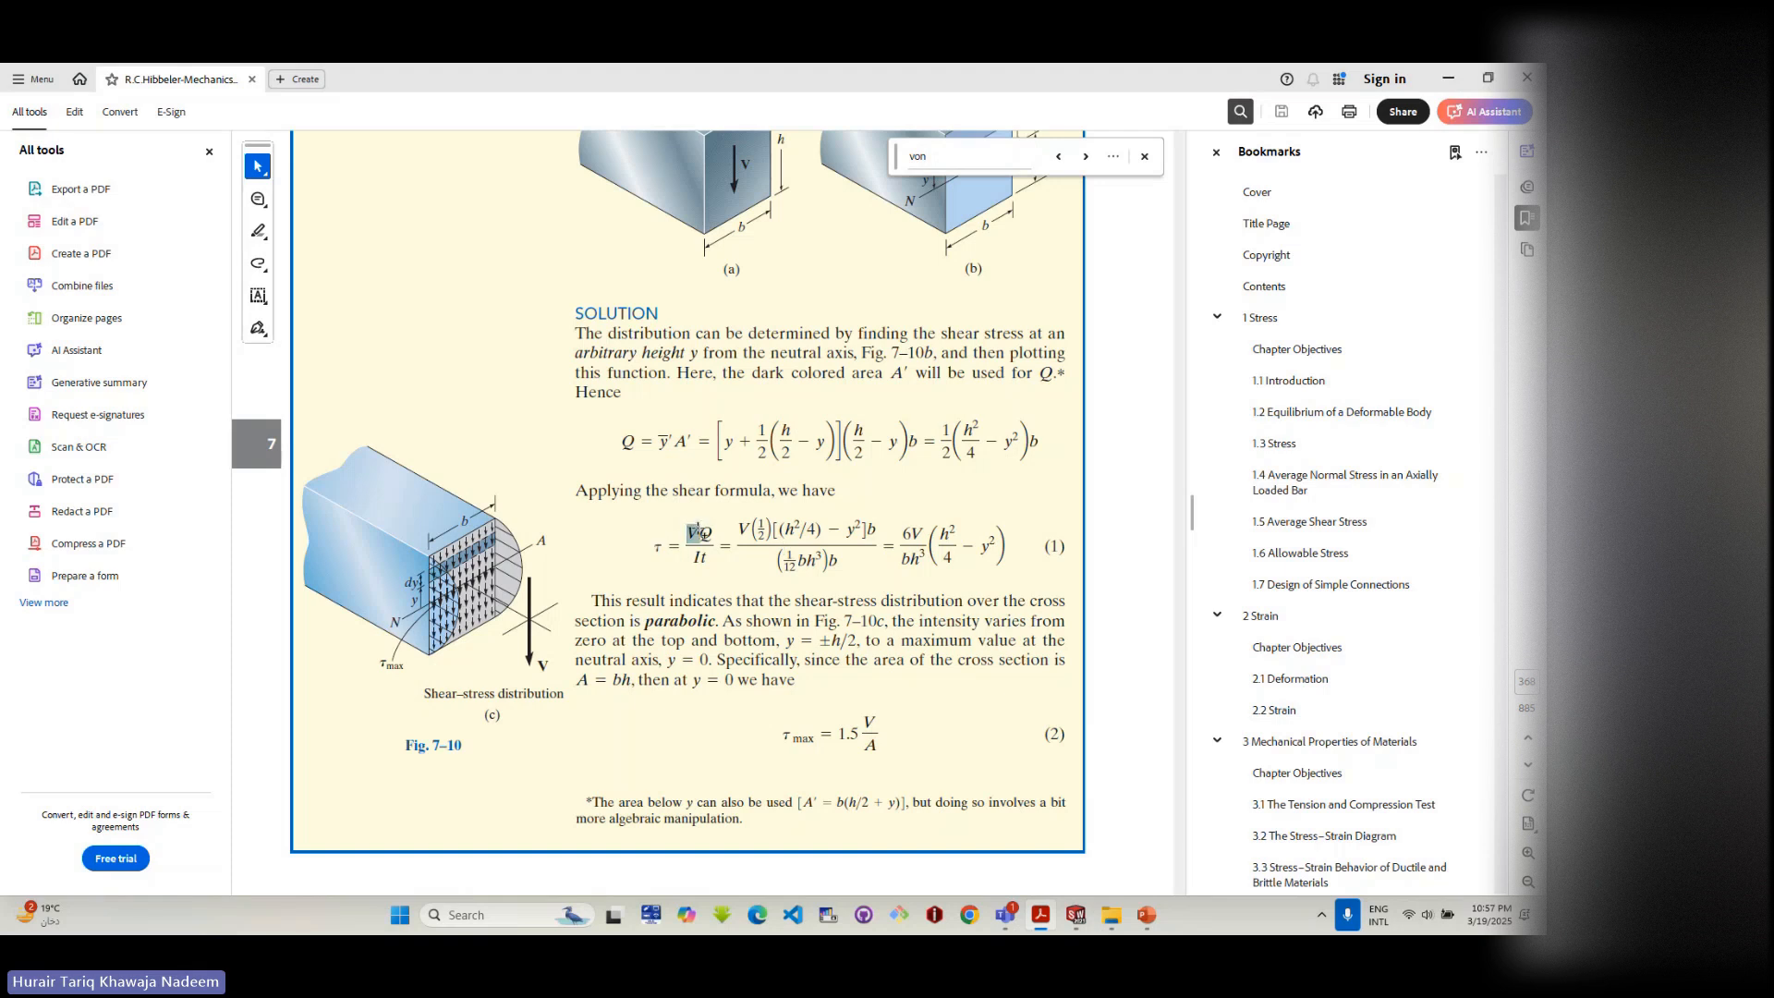
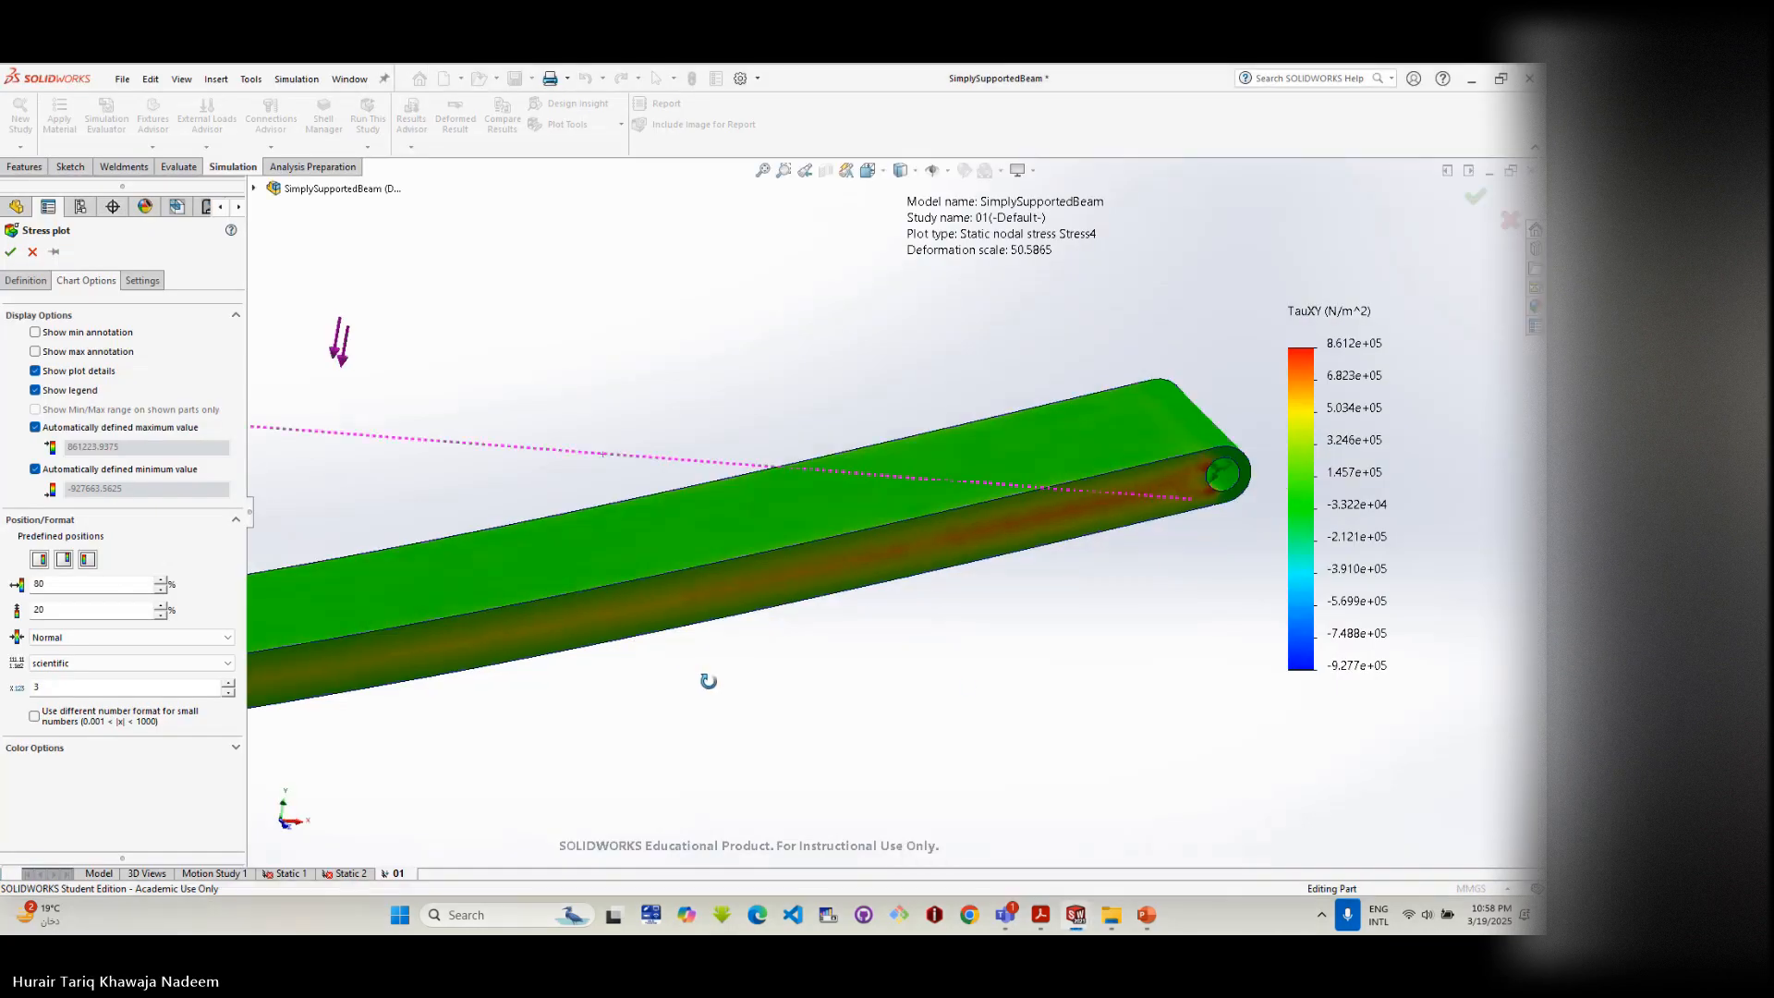
- Return to the beam model in SOLIDWORKS and examine how XY shear varies across the side face's height and along the span
middle_click_drag(708, 681, 881, 578)
scroll(880, 579, "down", 6)
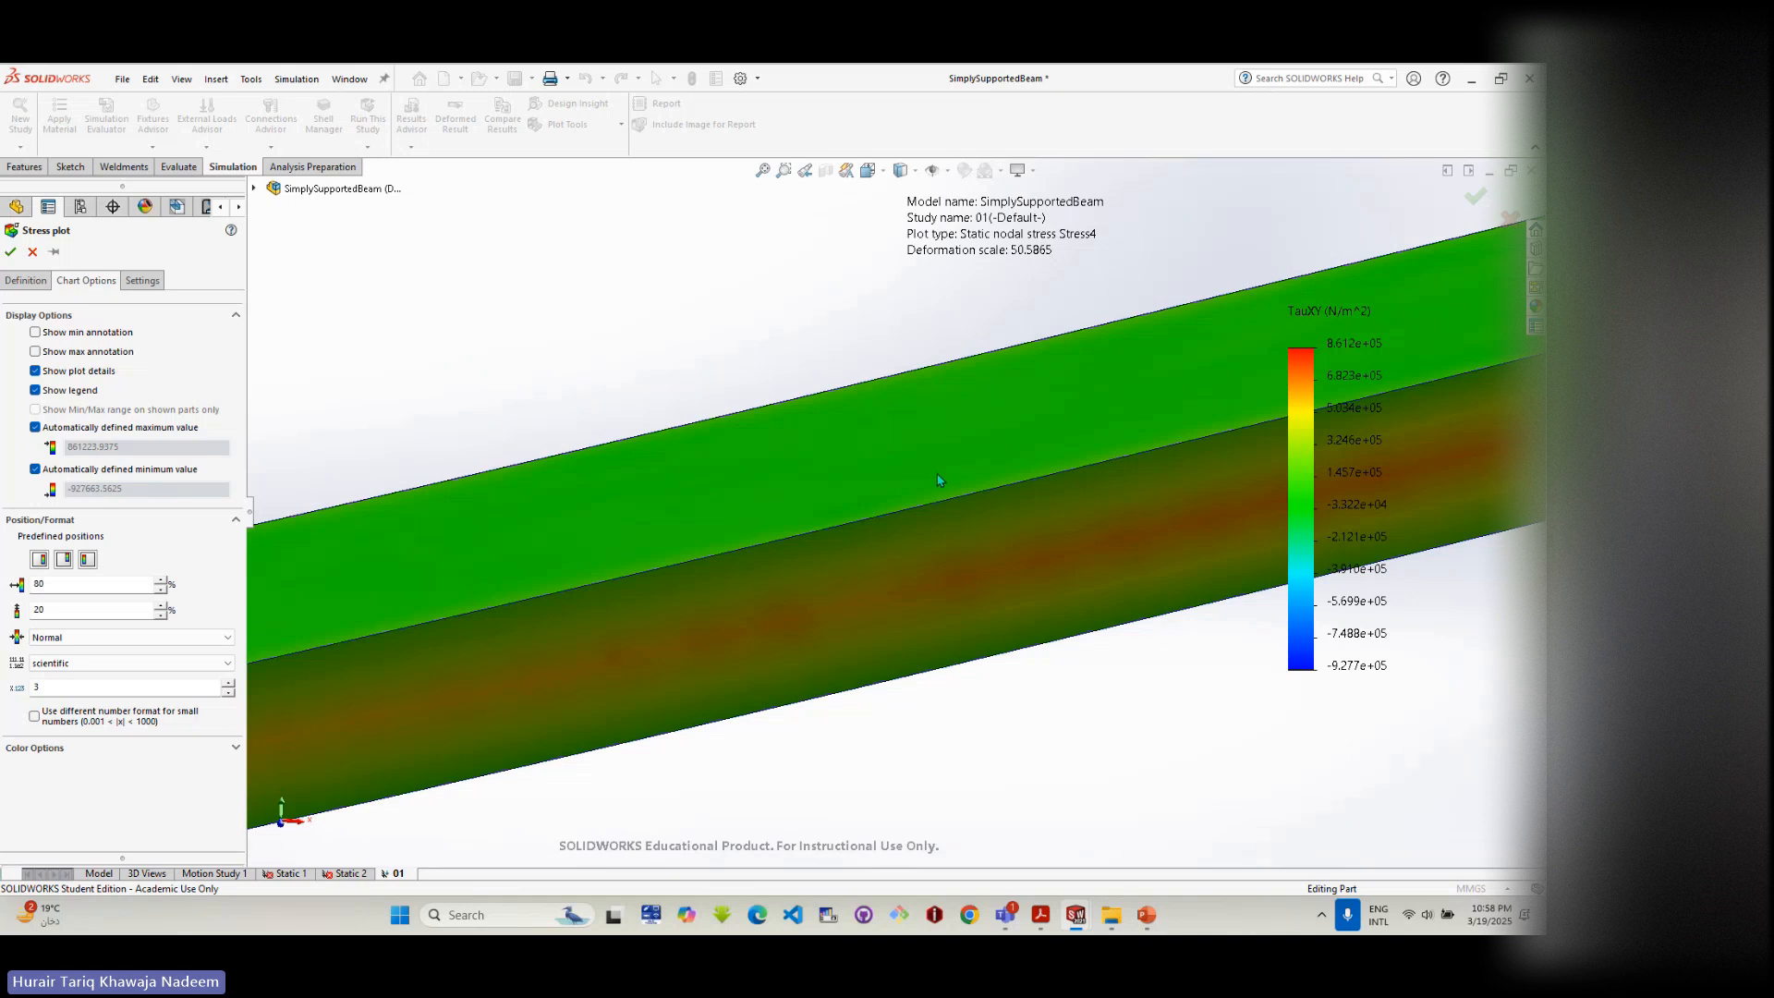
scroll(947, 498, "up", 6)
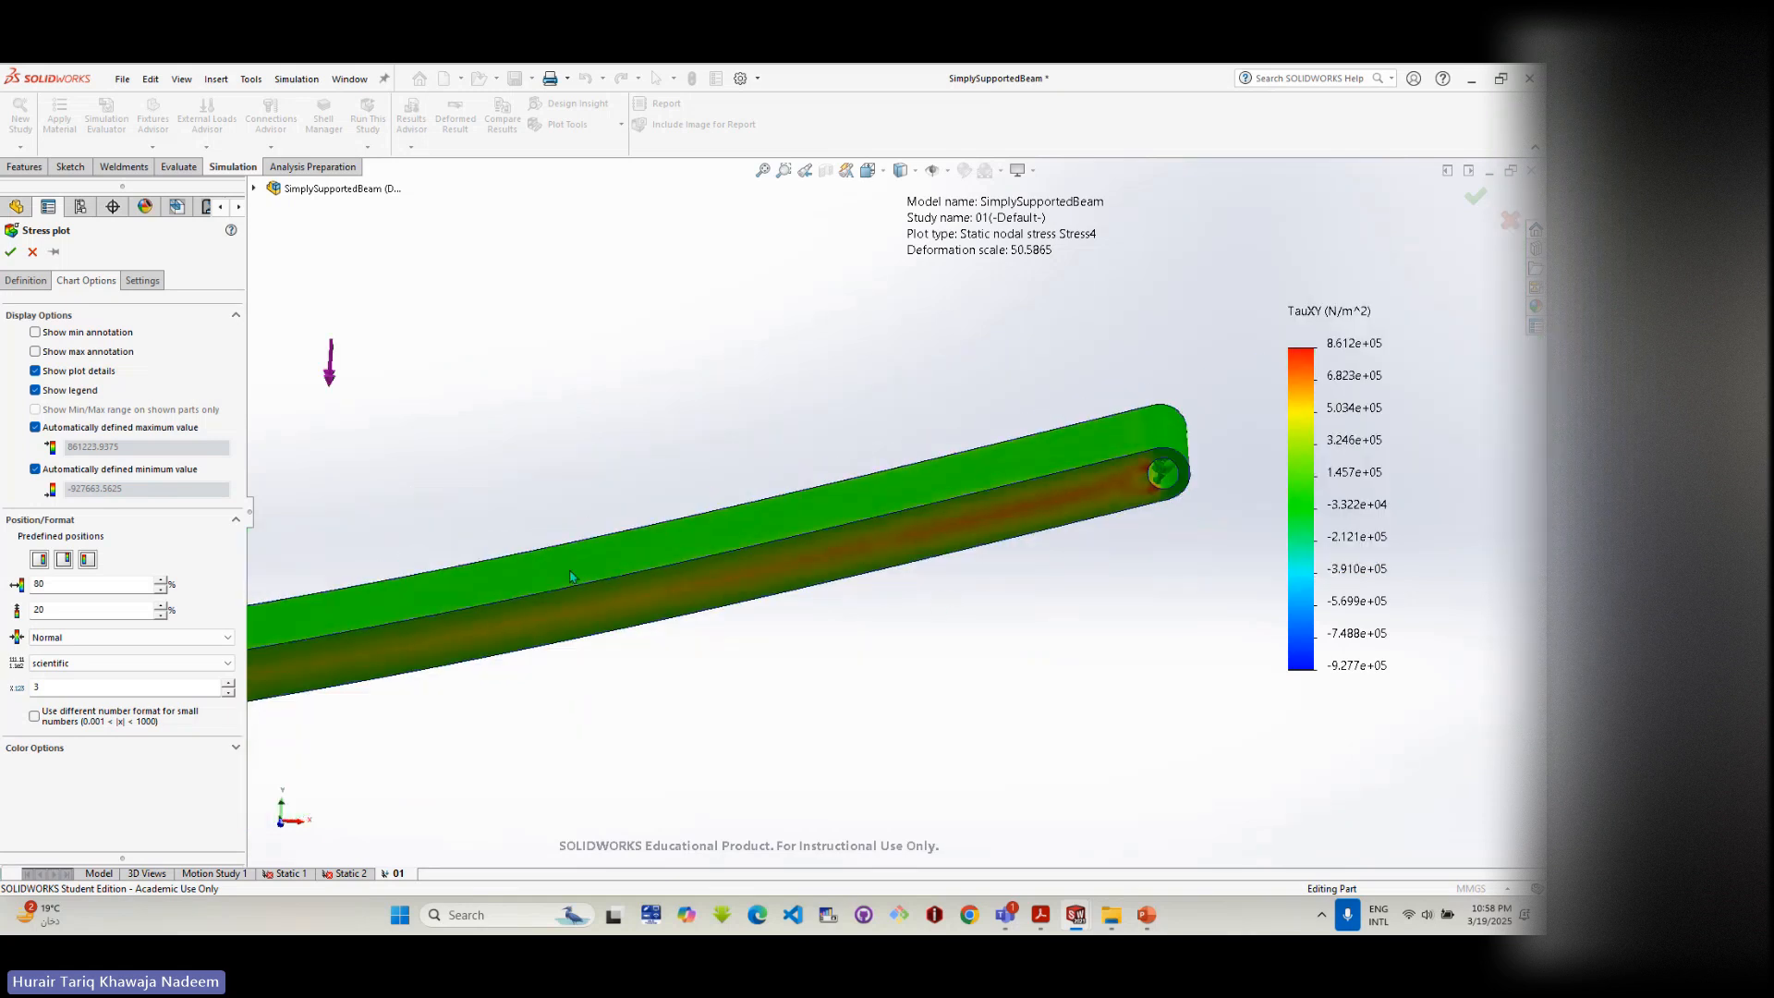
scroll(437, 628, "up", 2)
mouse_move(426, 626)
middle_mouse_down()
mouse_move(463, 613)
mouse_move(440, 614)
middle_mouse_up()
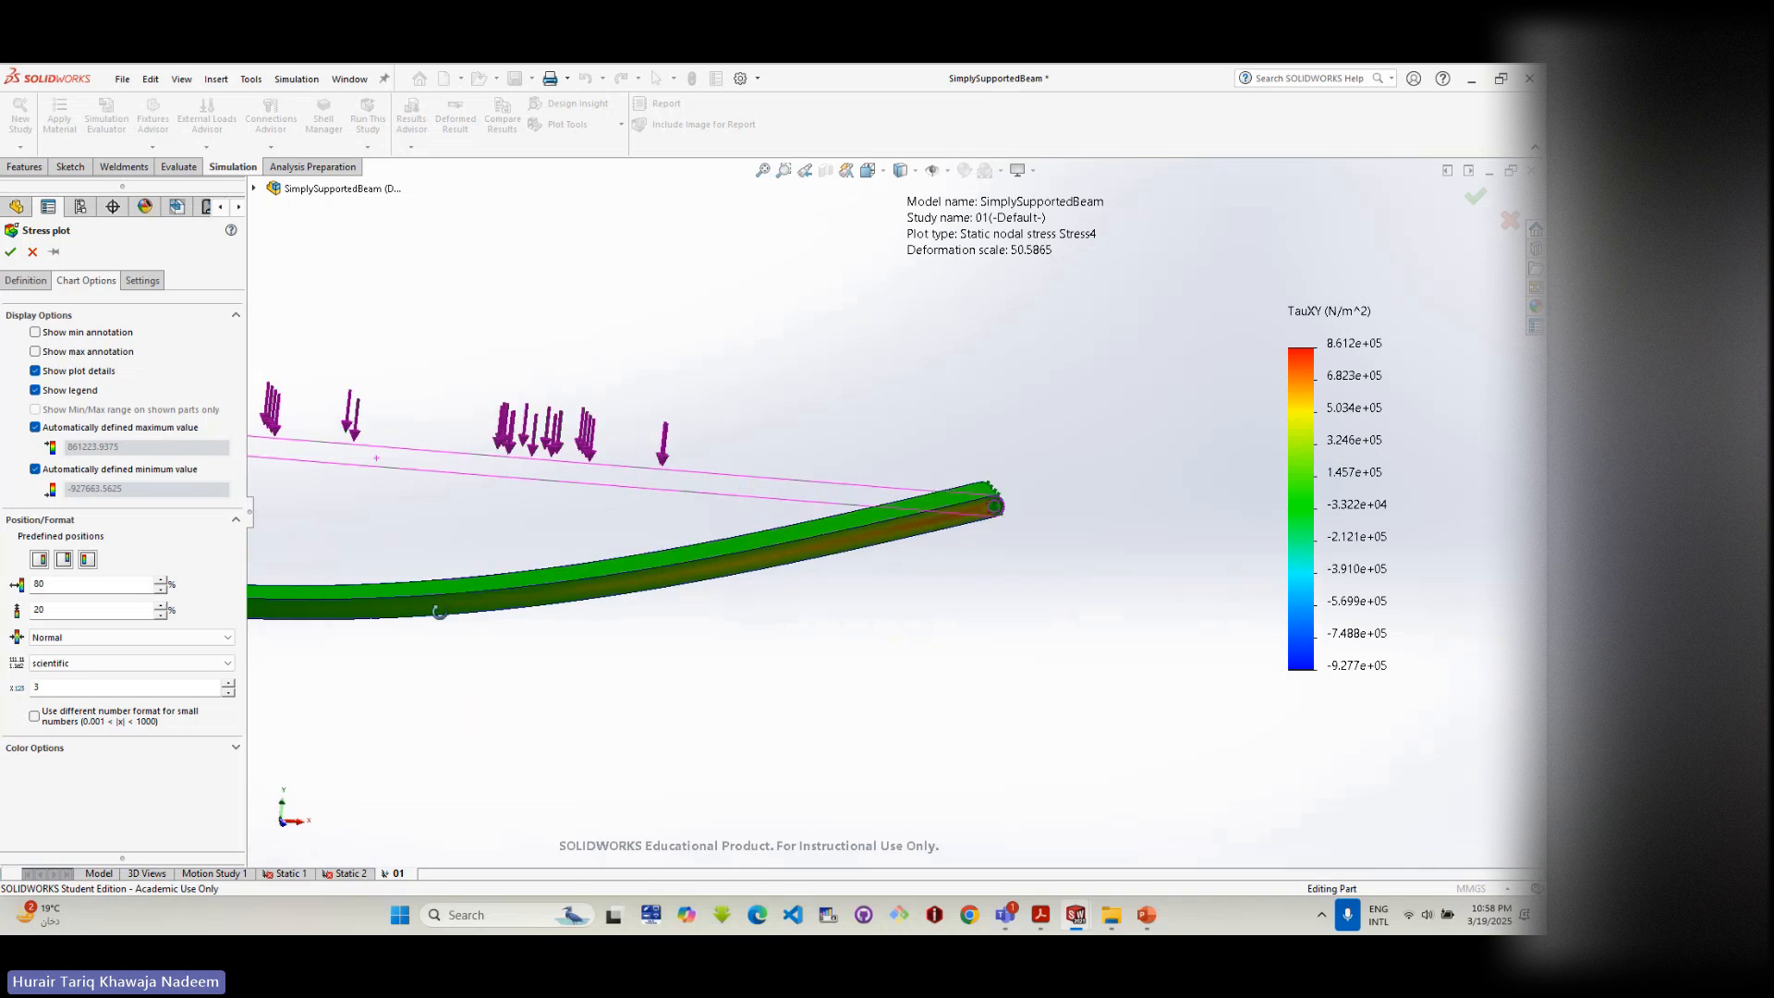
- Set the model to the front view and examine the XY shear stress around the beam's mid-span
scroll(491, 610, "up", 3)
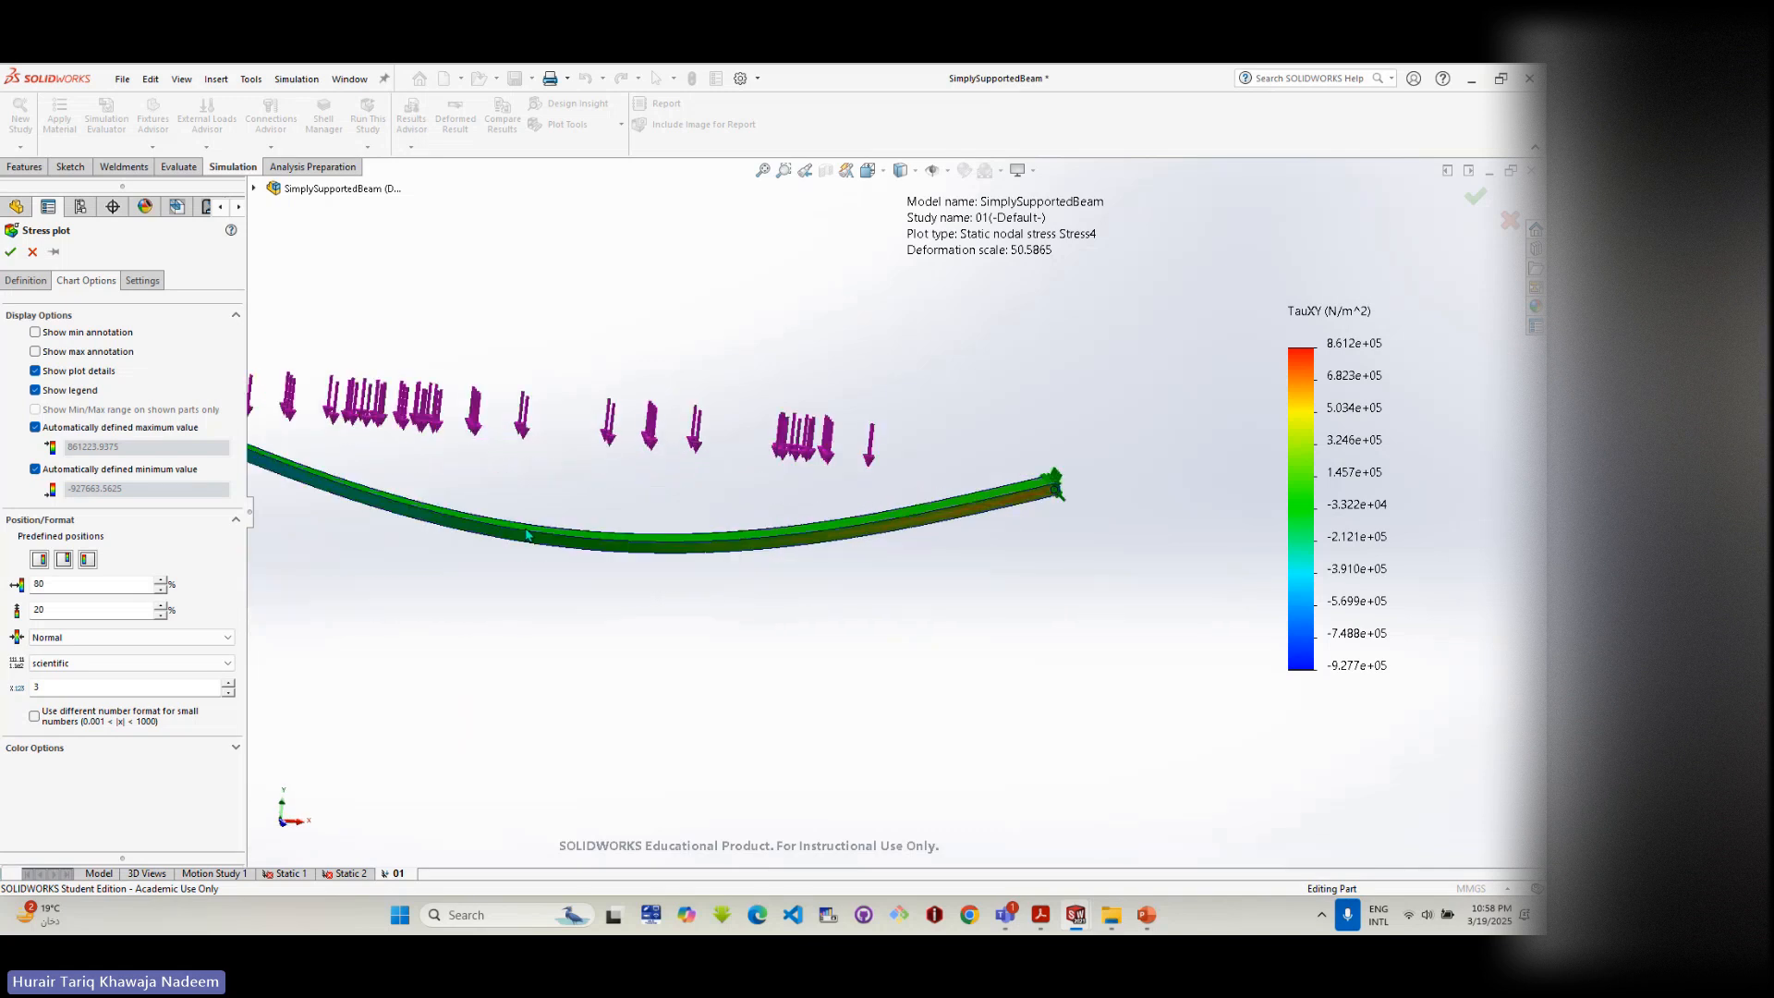
scroll(528, 539, "down", 2)
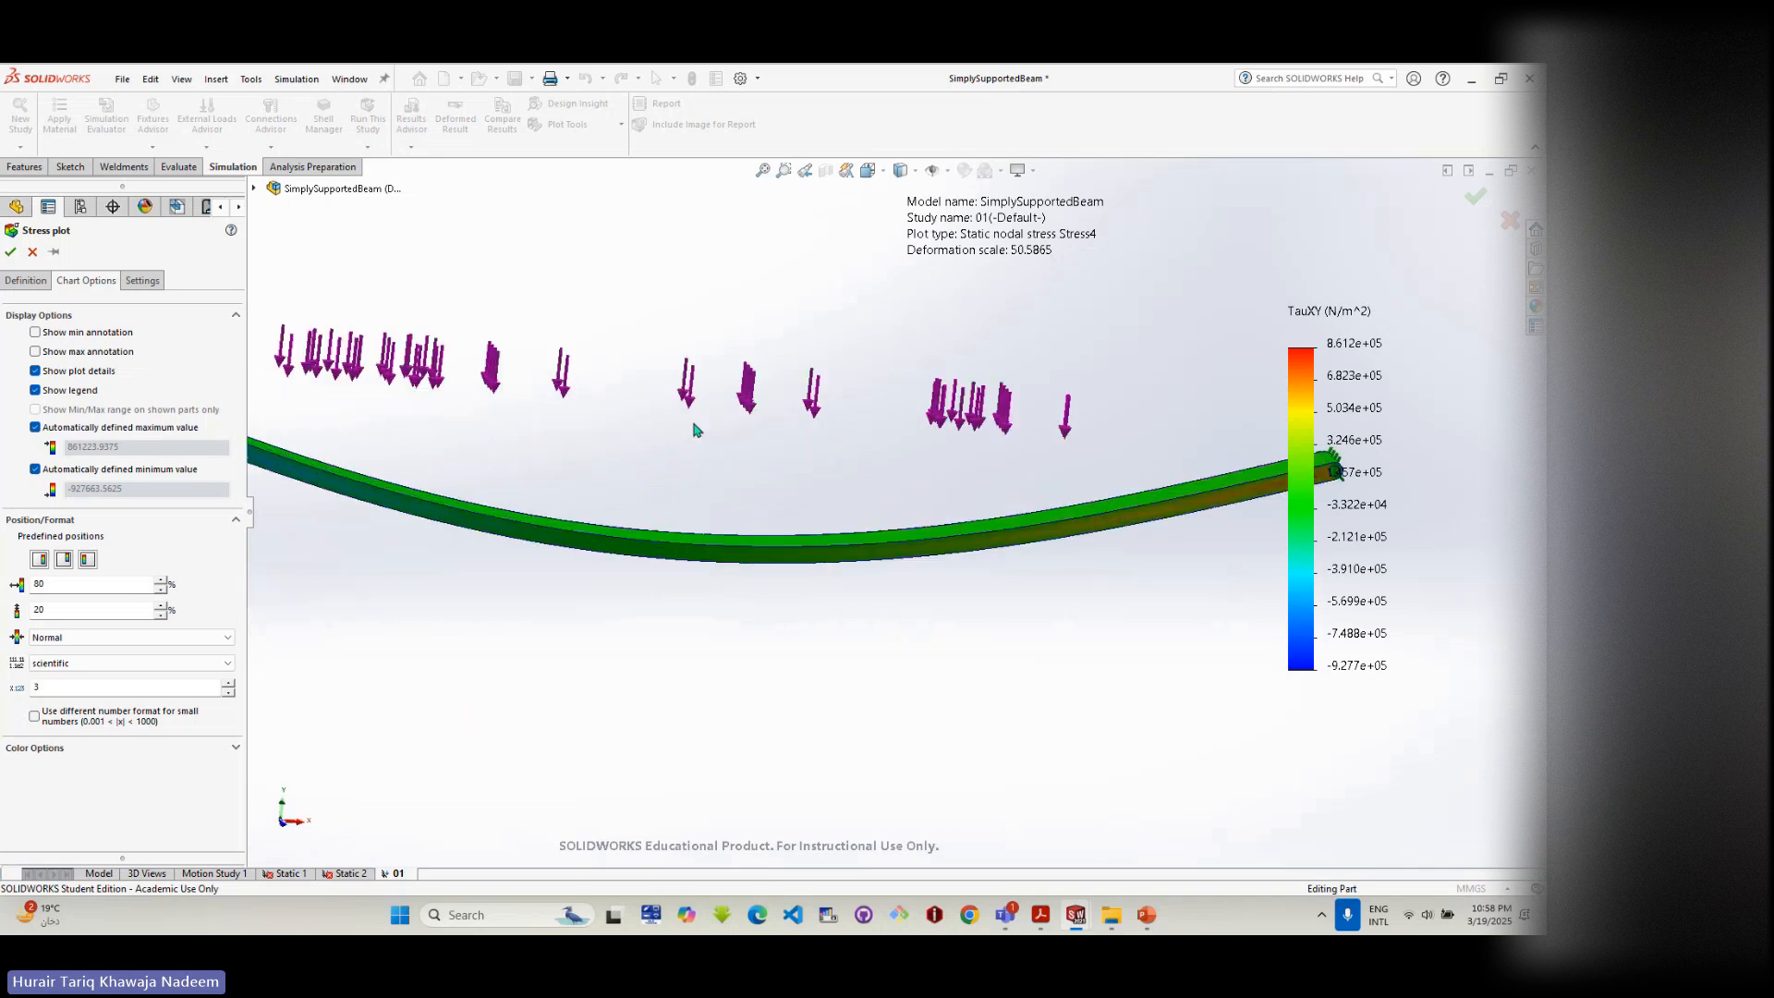
left_click(867, 170)
left_click(736, 607)
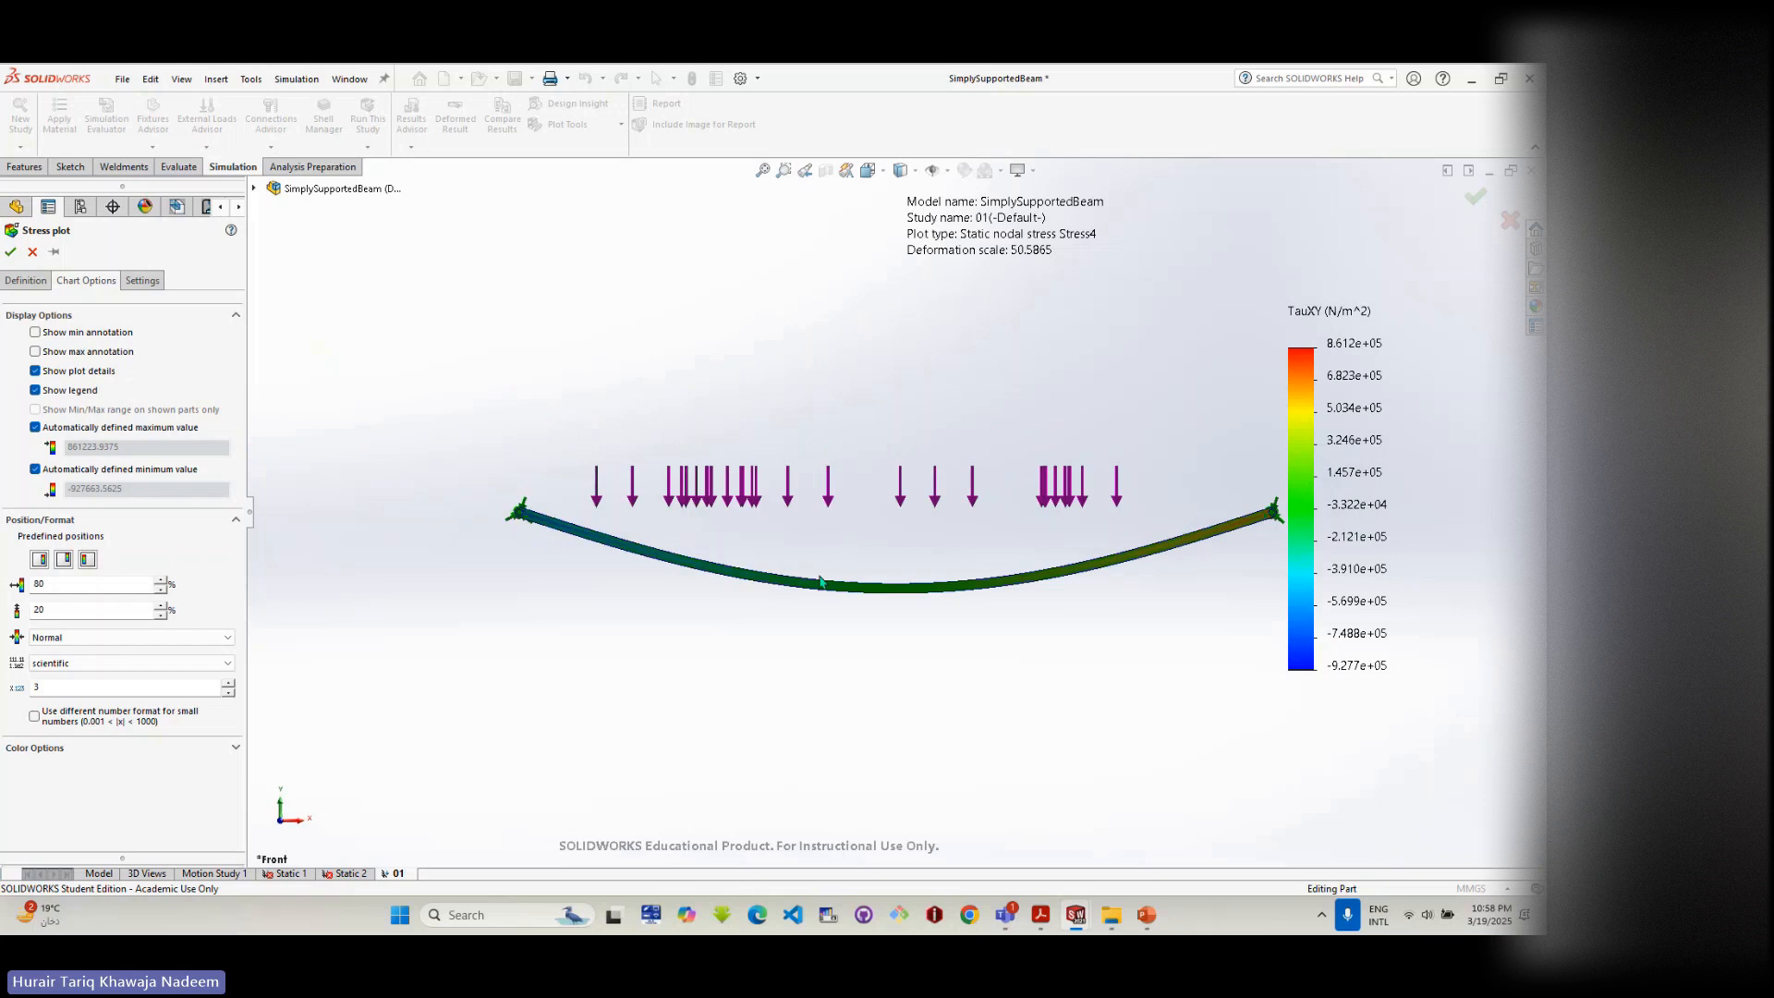
scroll(1047, 600, "down", 5)
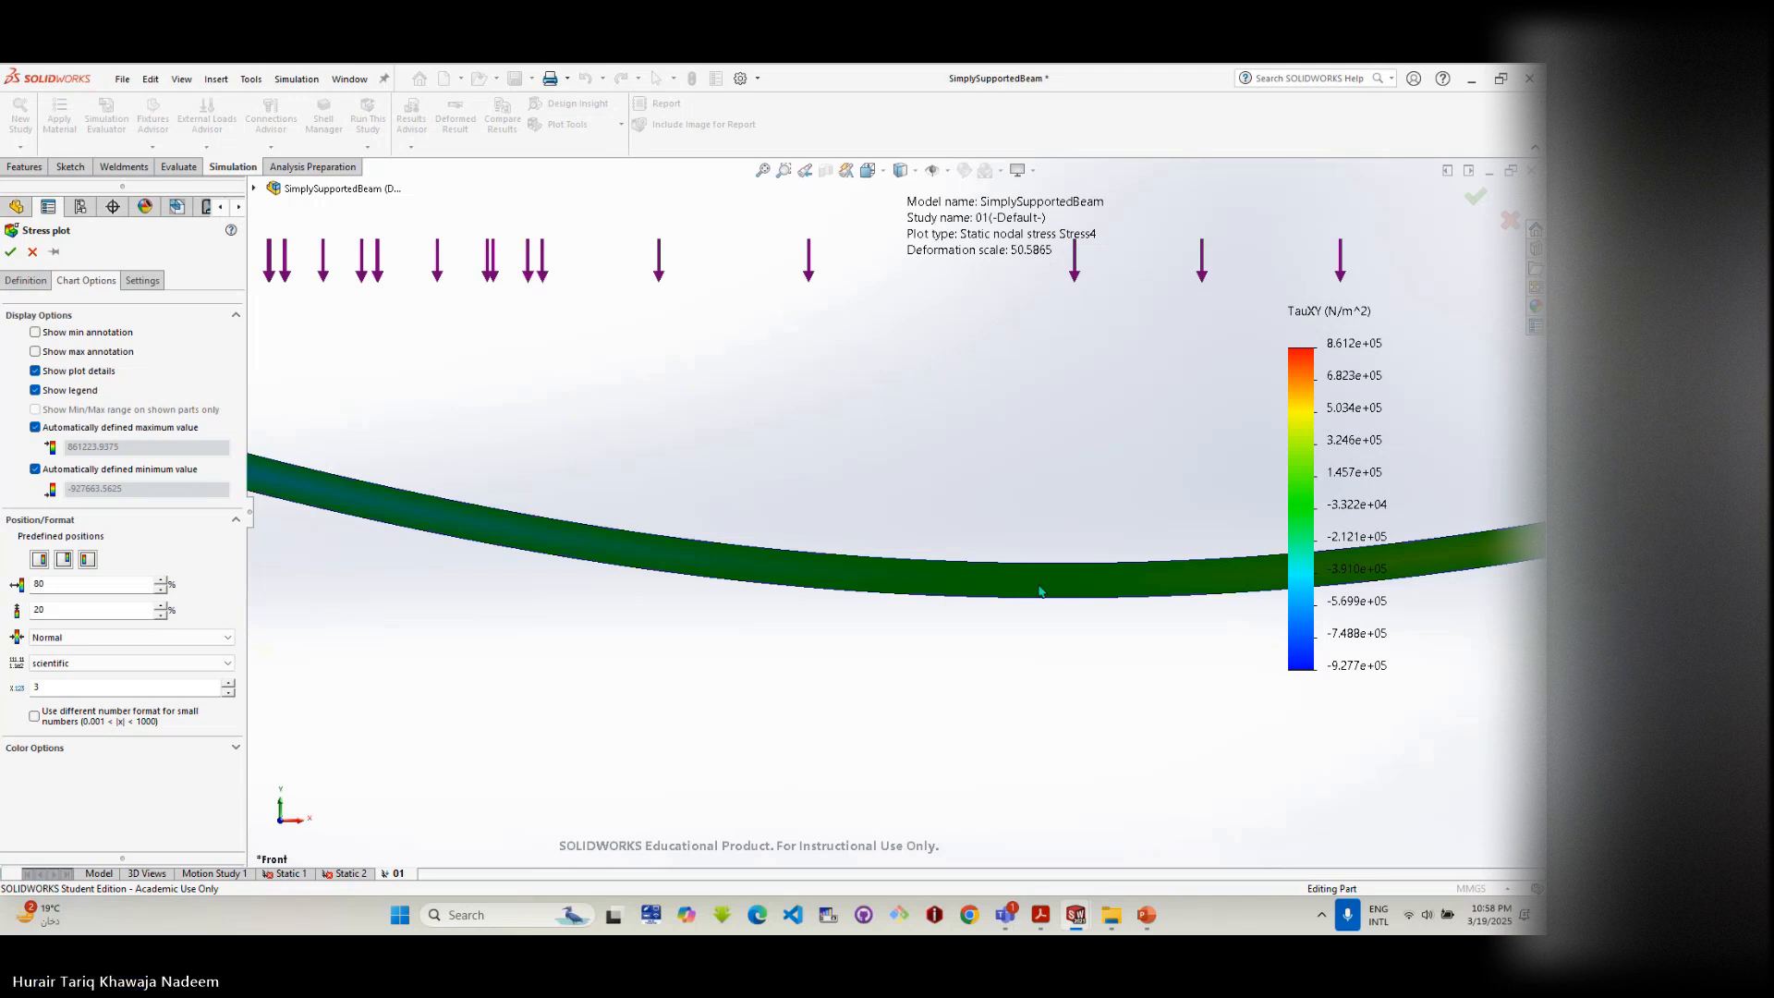
- Compare the textbook's shear formula τ = VQ/It in Acrobat with the Fig. 6–4 shear diagram in PowerPoint, highlighting the V term in the formula
mouse_move(1072, 928)
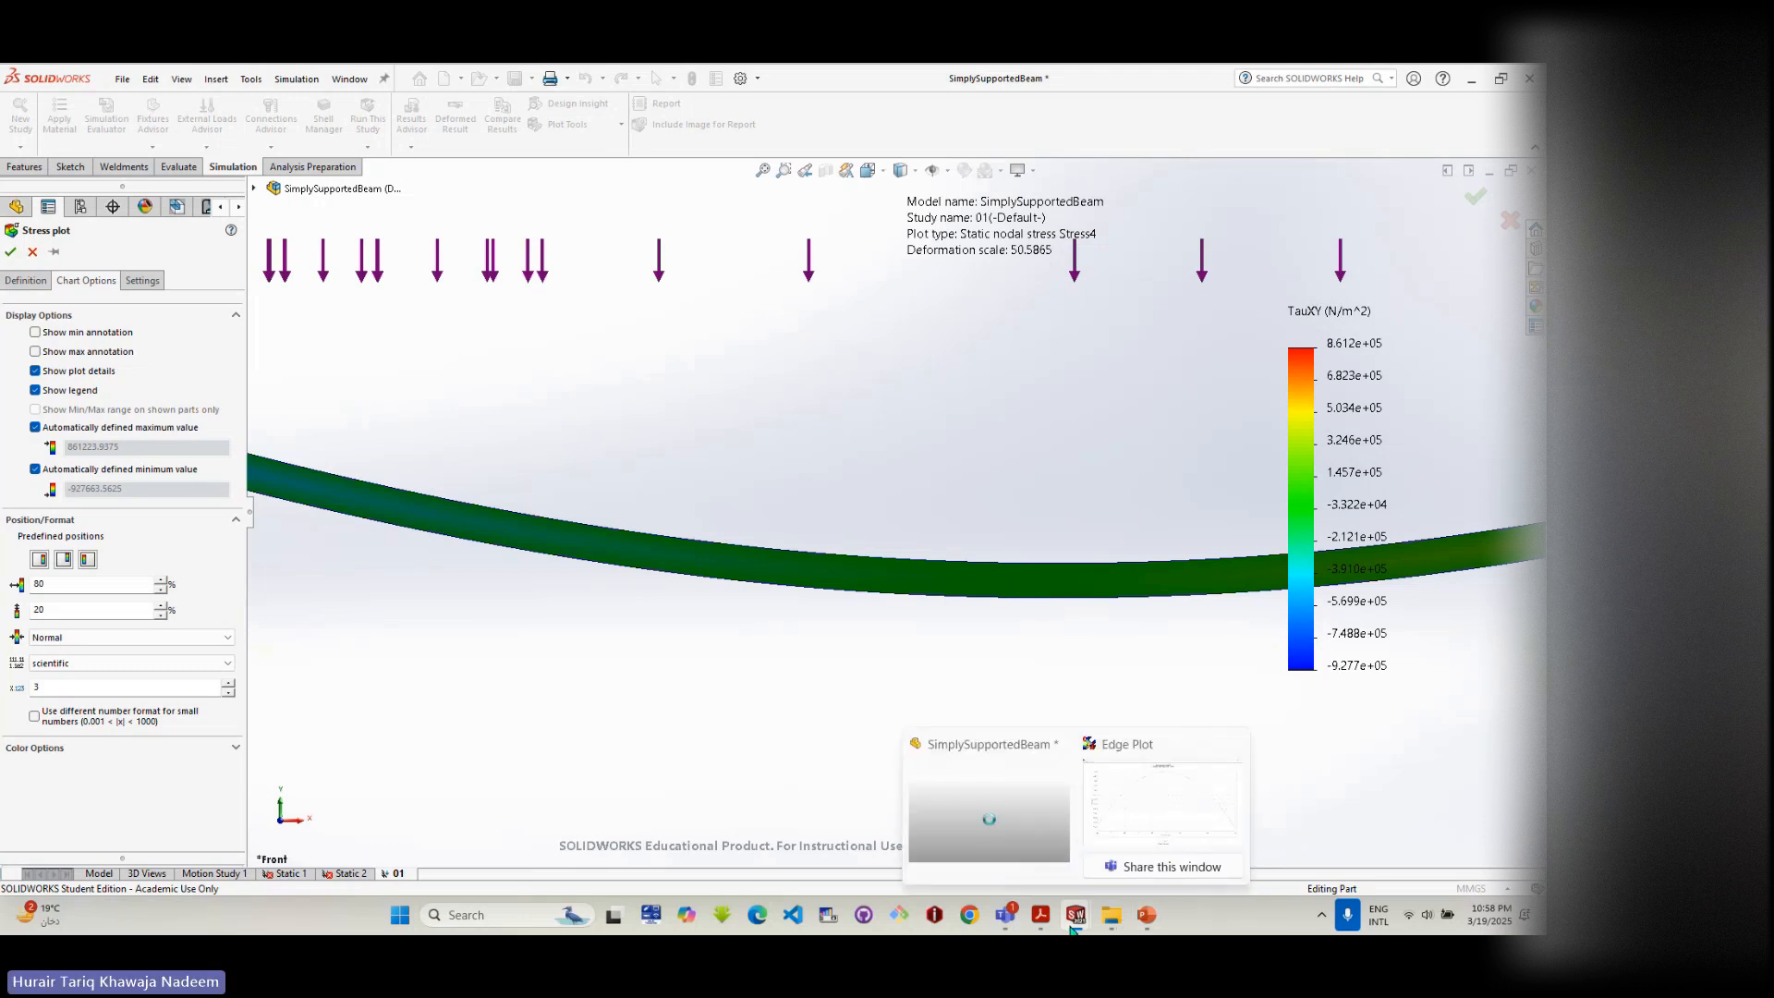
left_click(1040, 914)
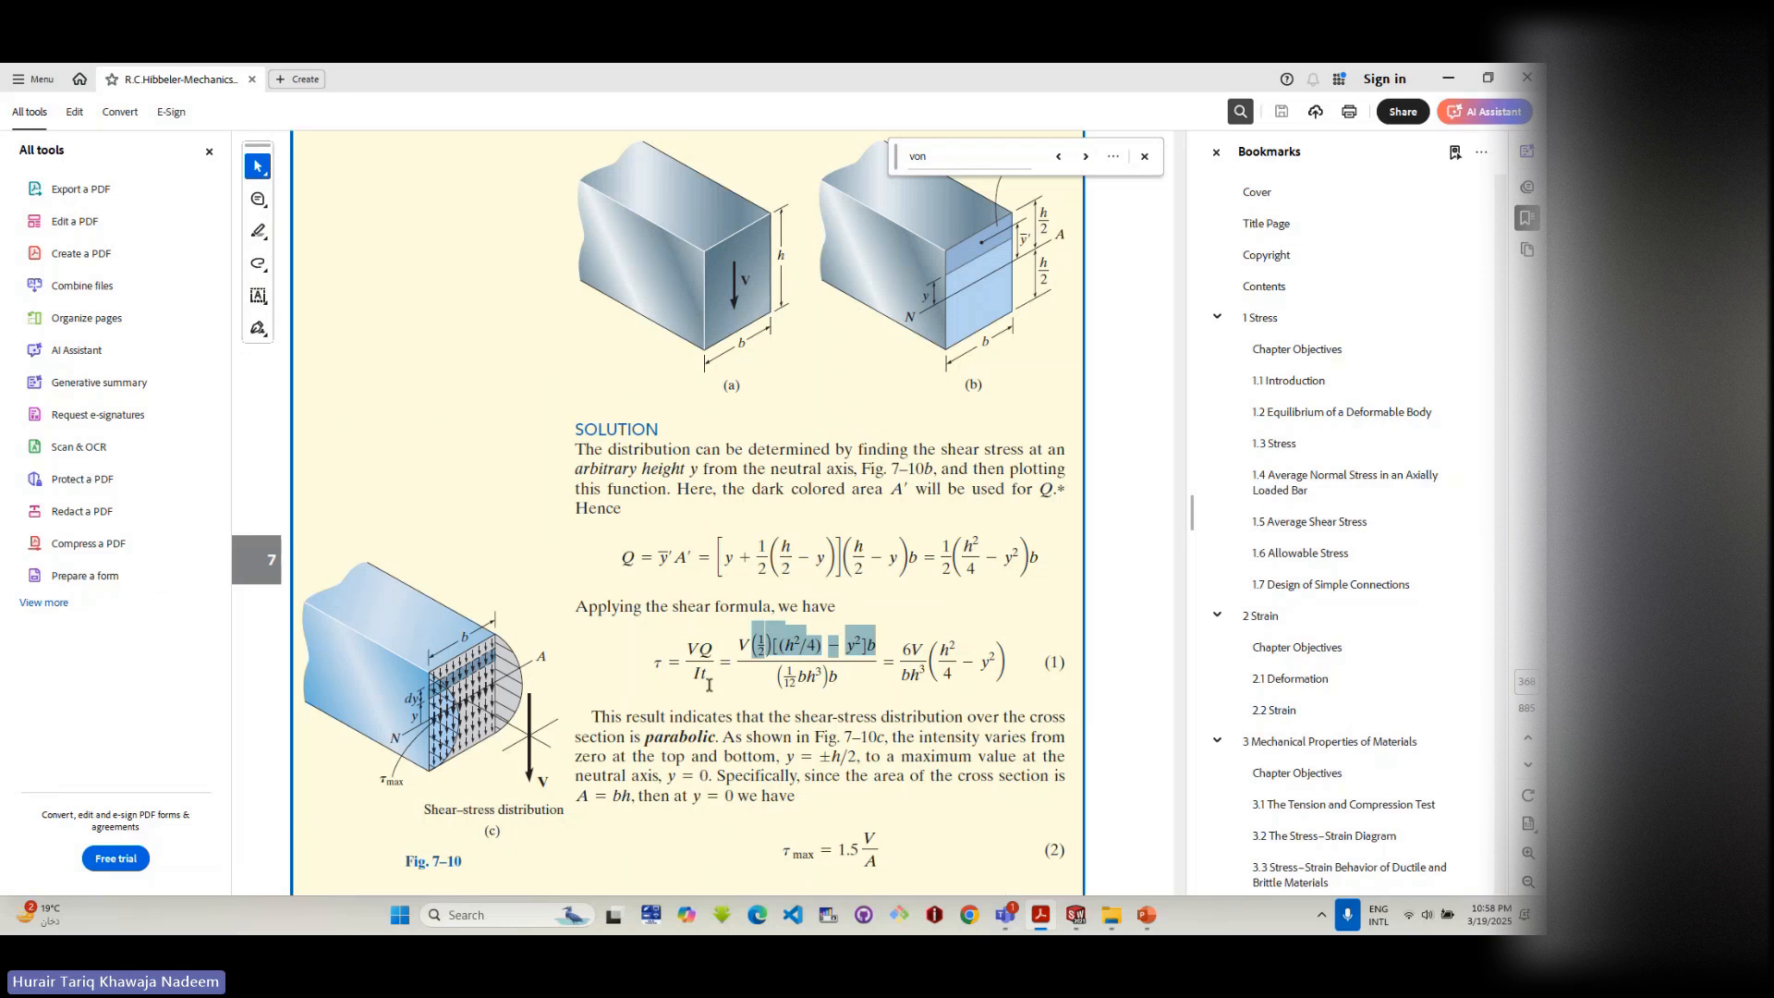
left_click_drag(688, 651, 696, 651)
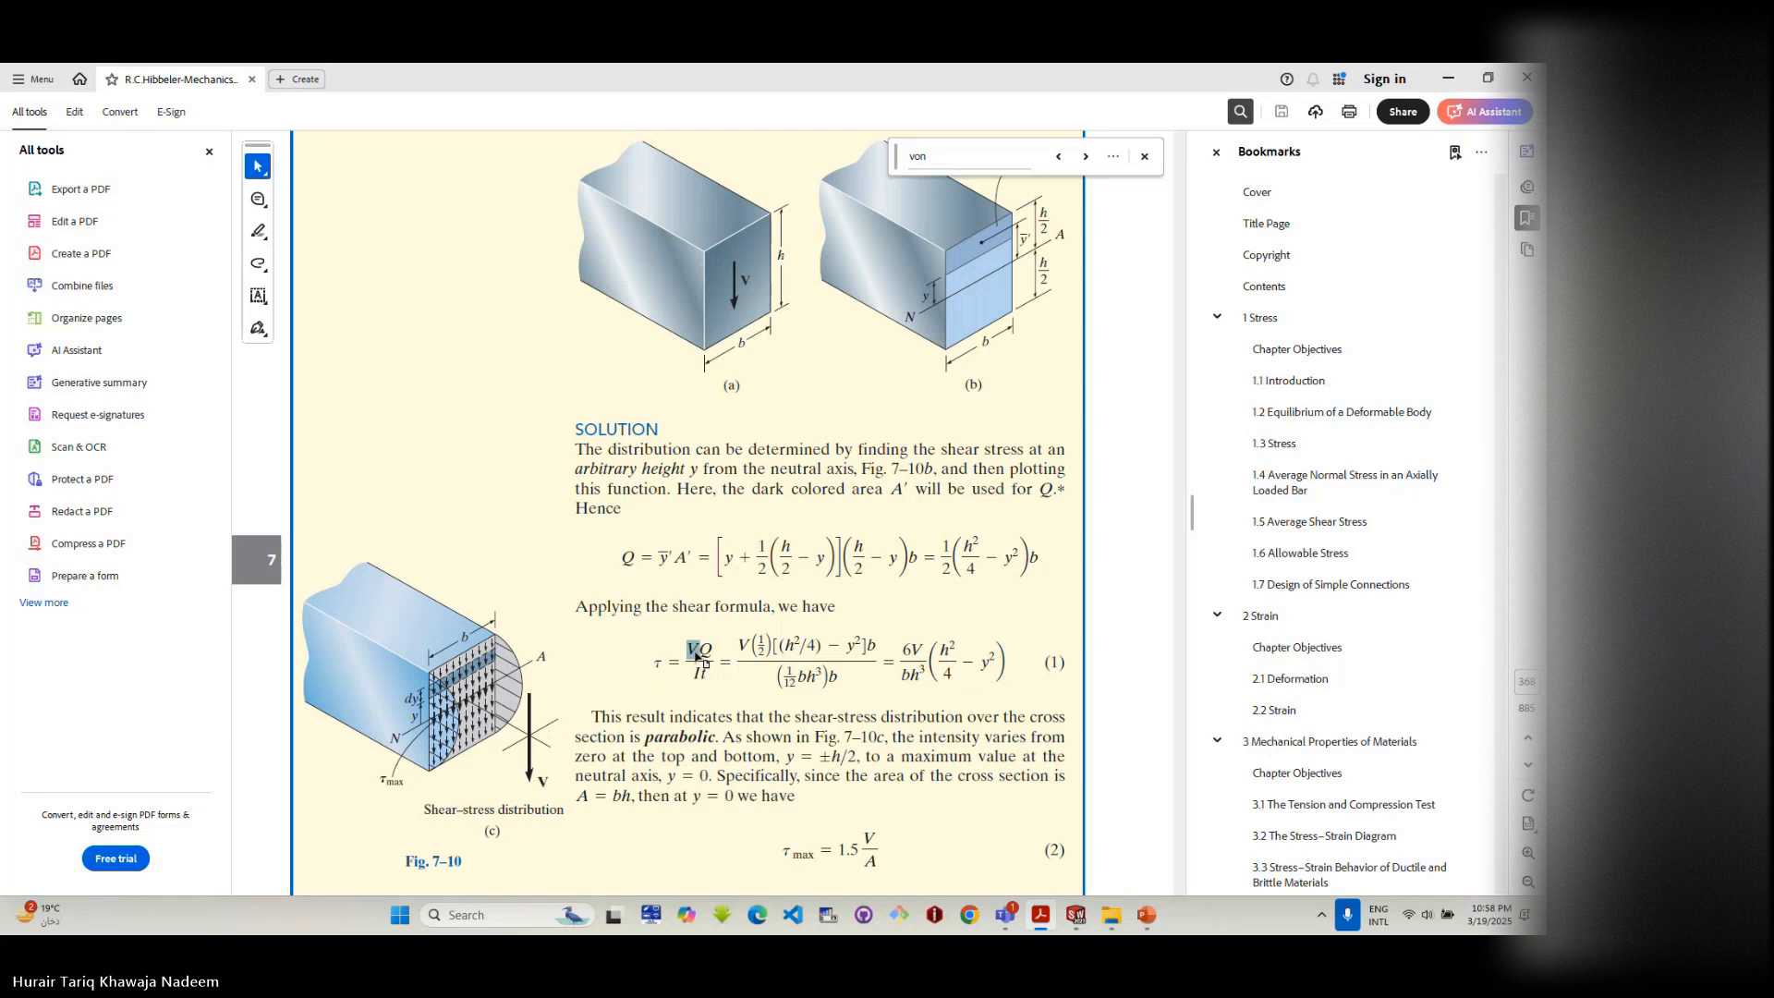
left_click(1147, 917)
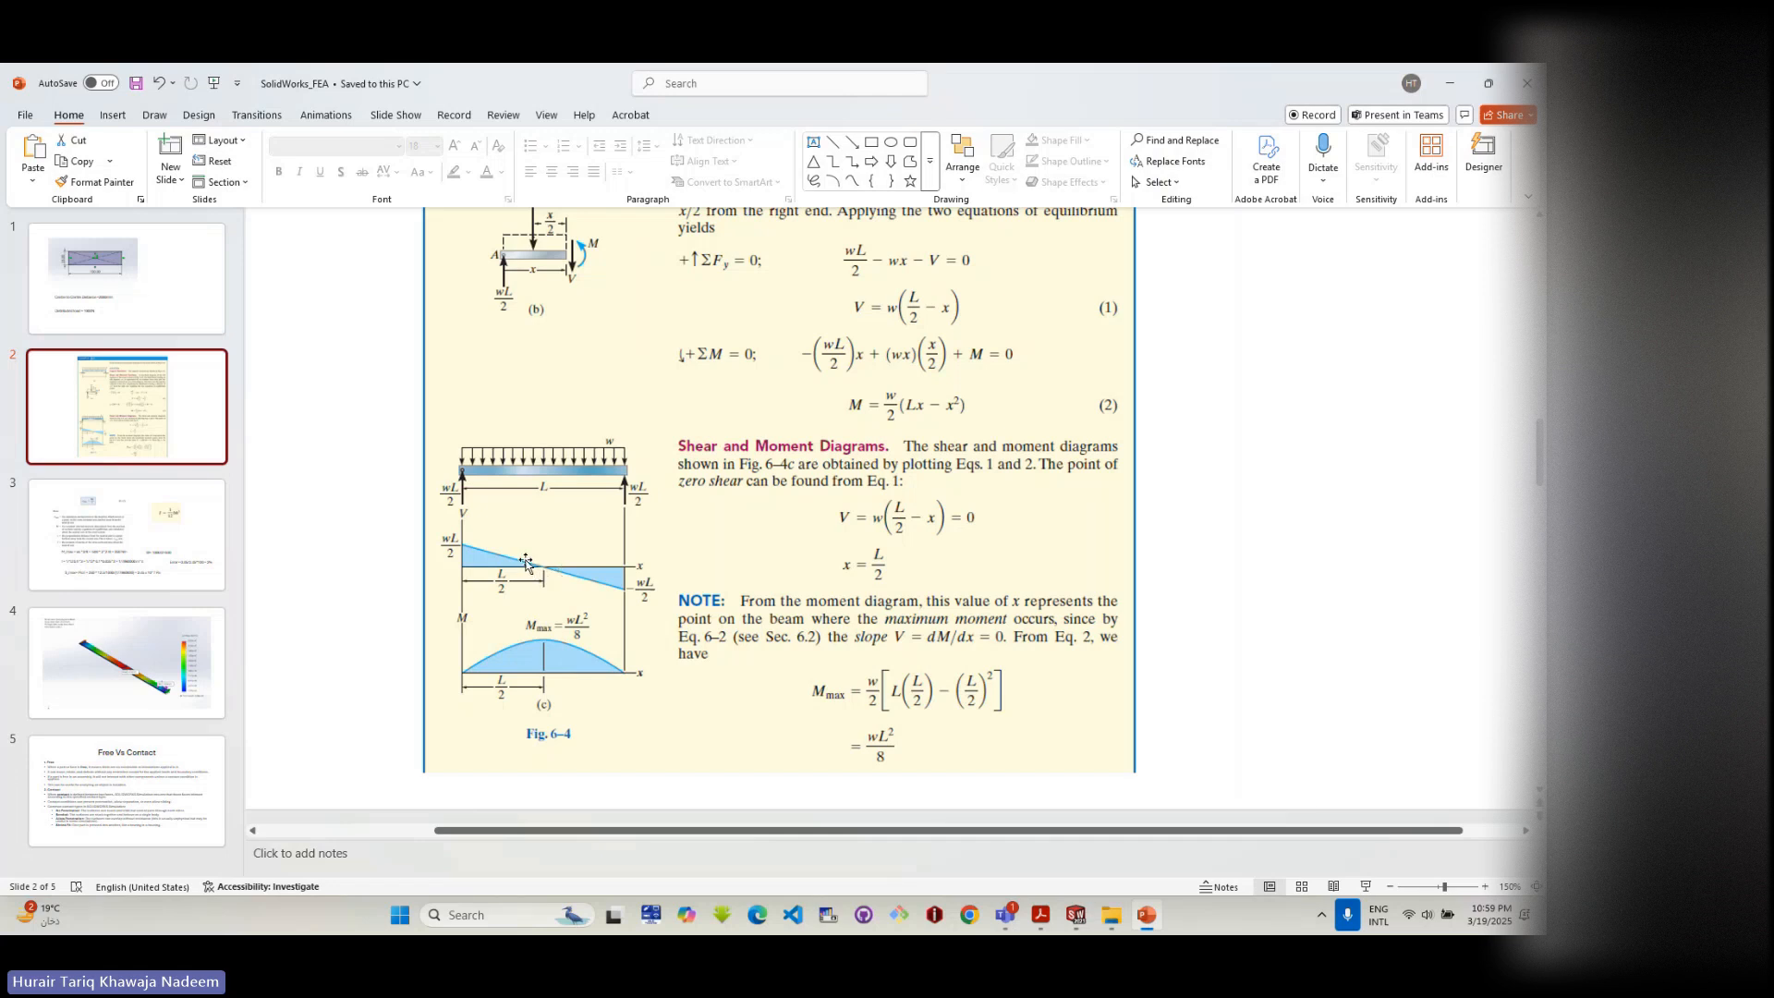
left_click(1041, 917)
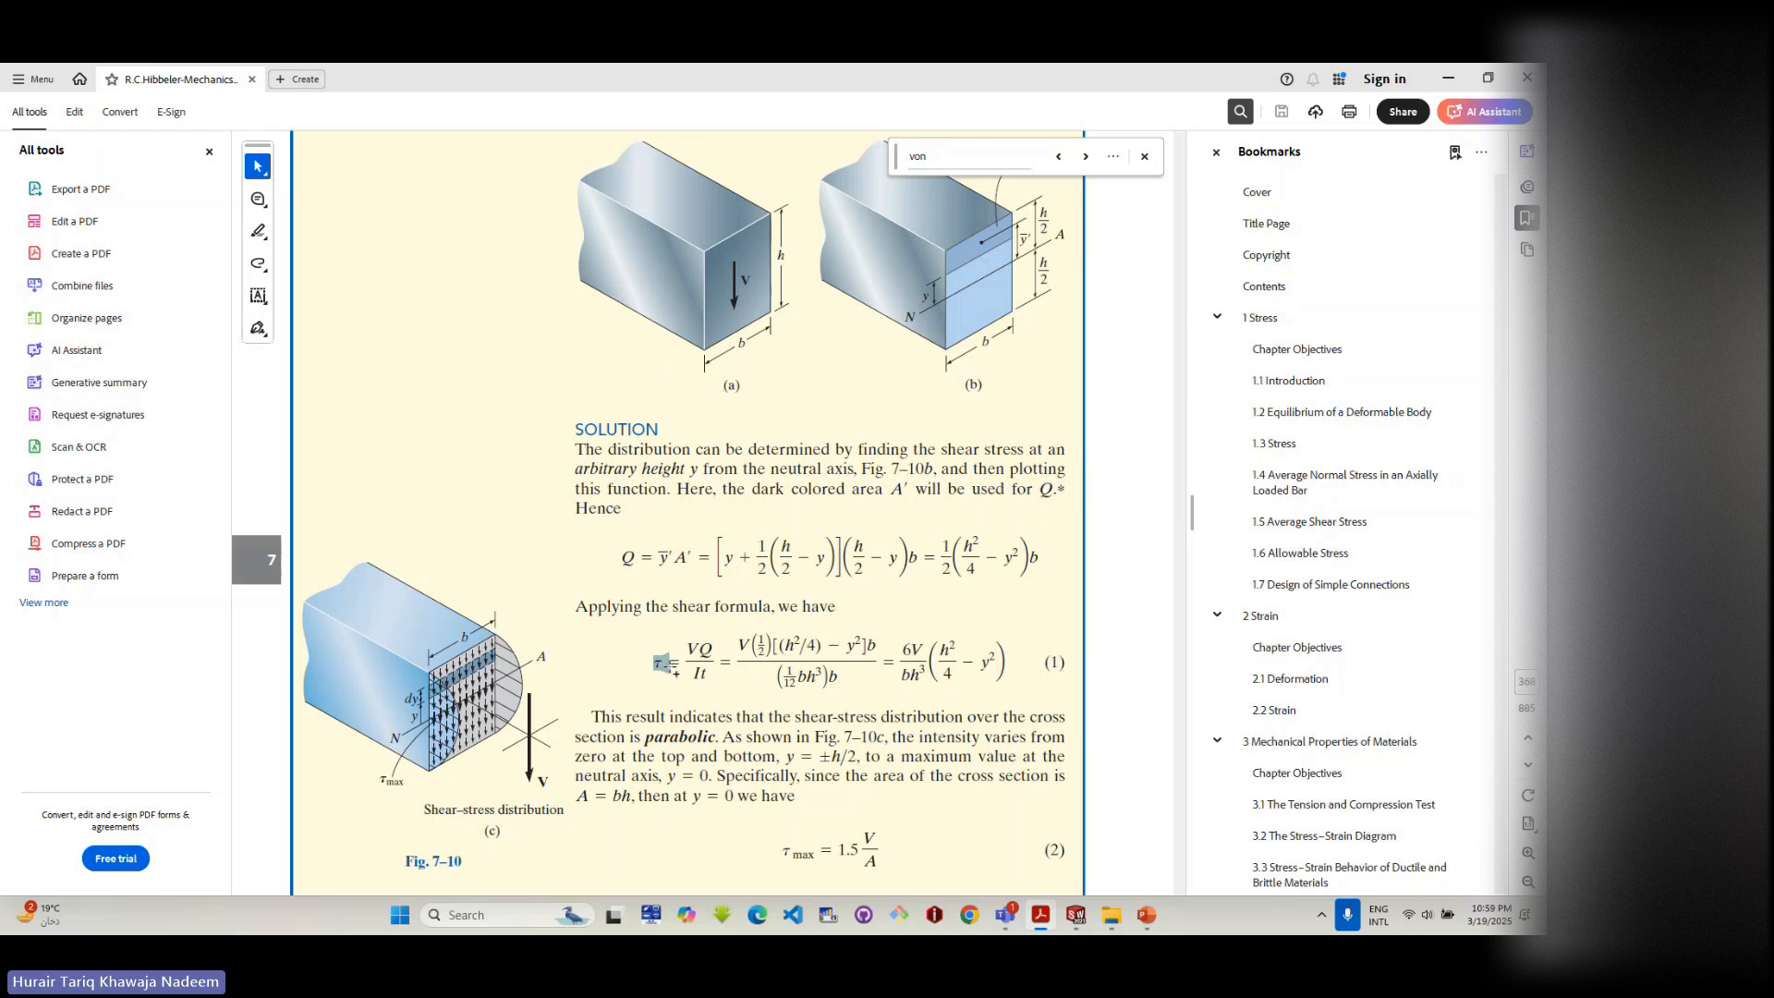
left_click_drag(682, 647, 698, 653)
left_click(699, 655)
- Return to the beam in SOLIDWORKS, examine XY shear from mid-span to the right support, and close the stress plot settings without changes
mouse_move(1074, 921)
left_click(1016, 853)
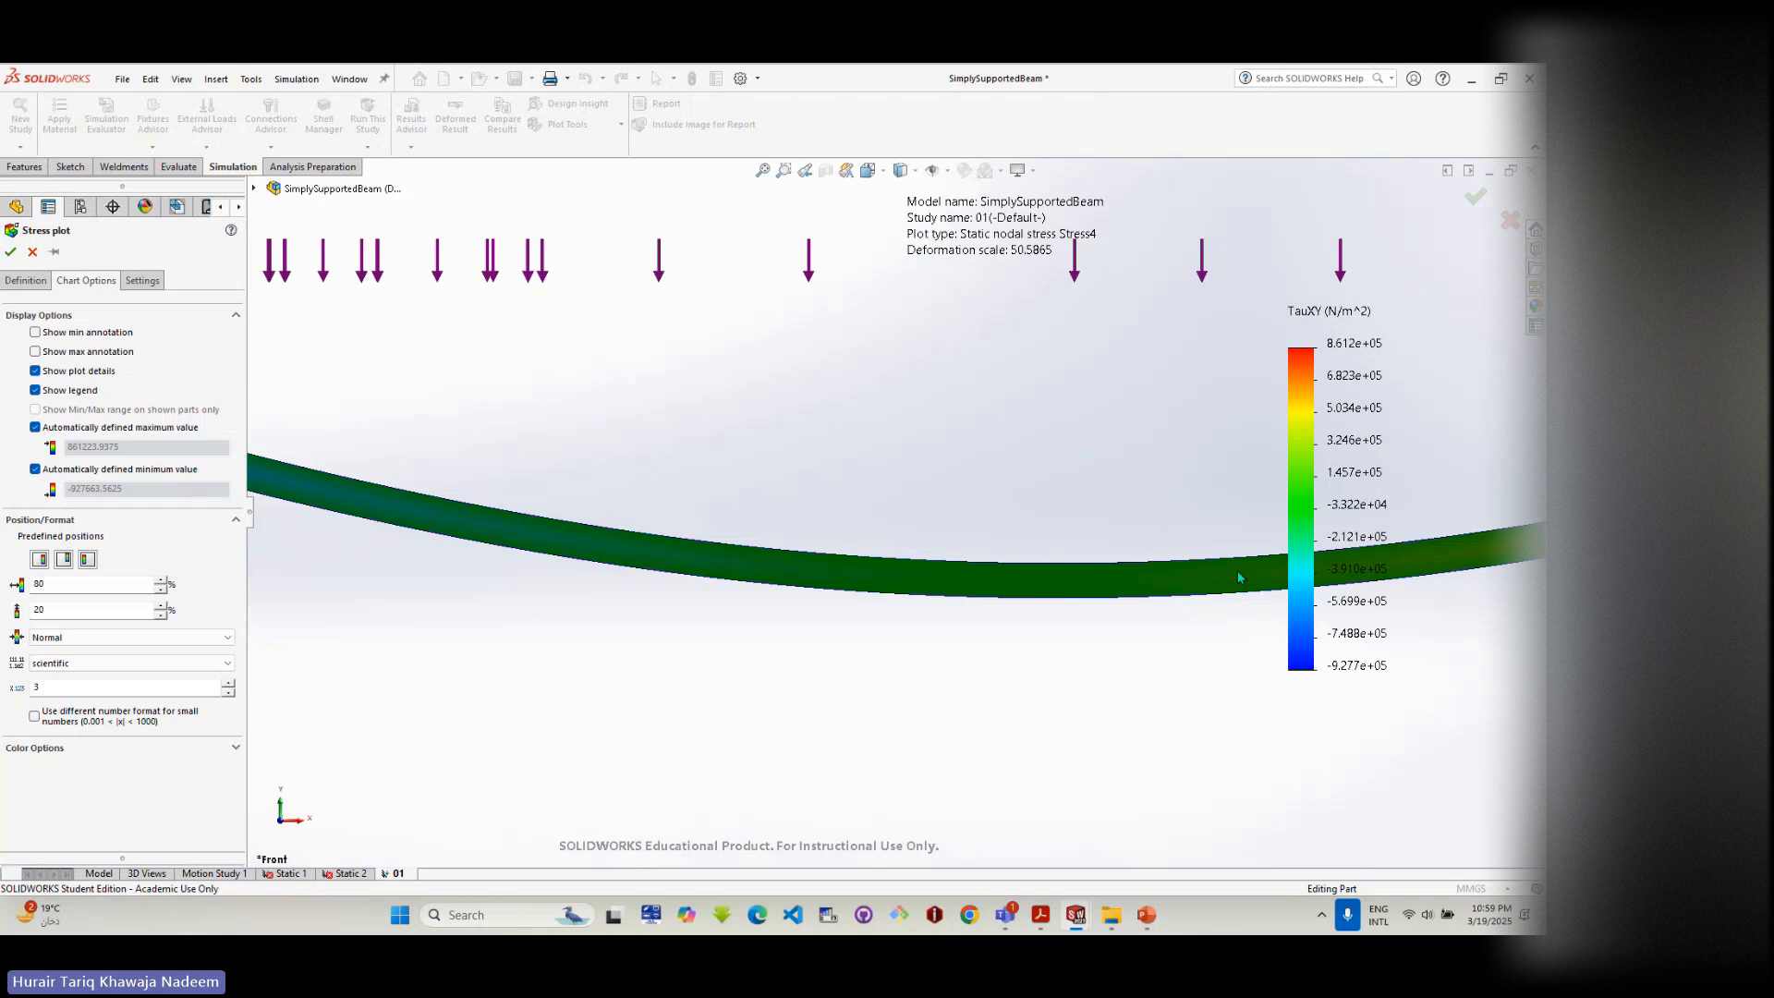
scroll(1339, 489, "up", 4)
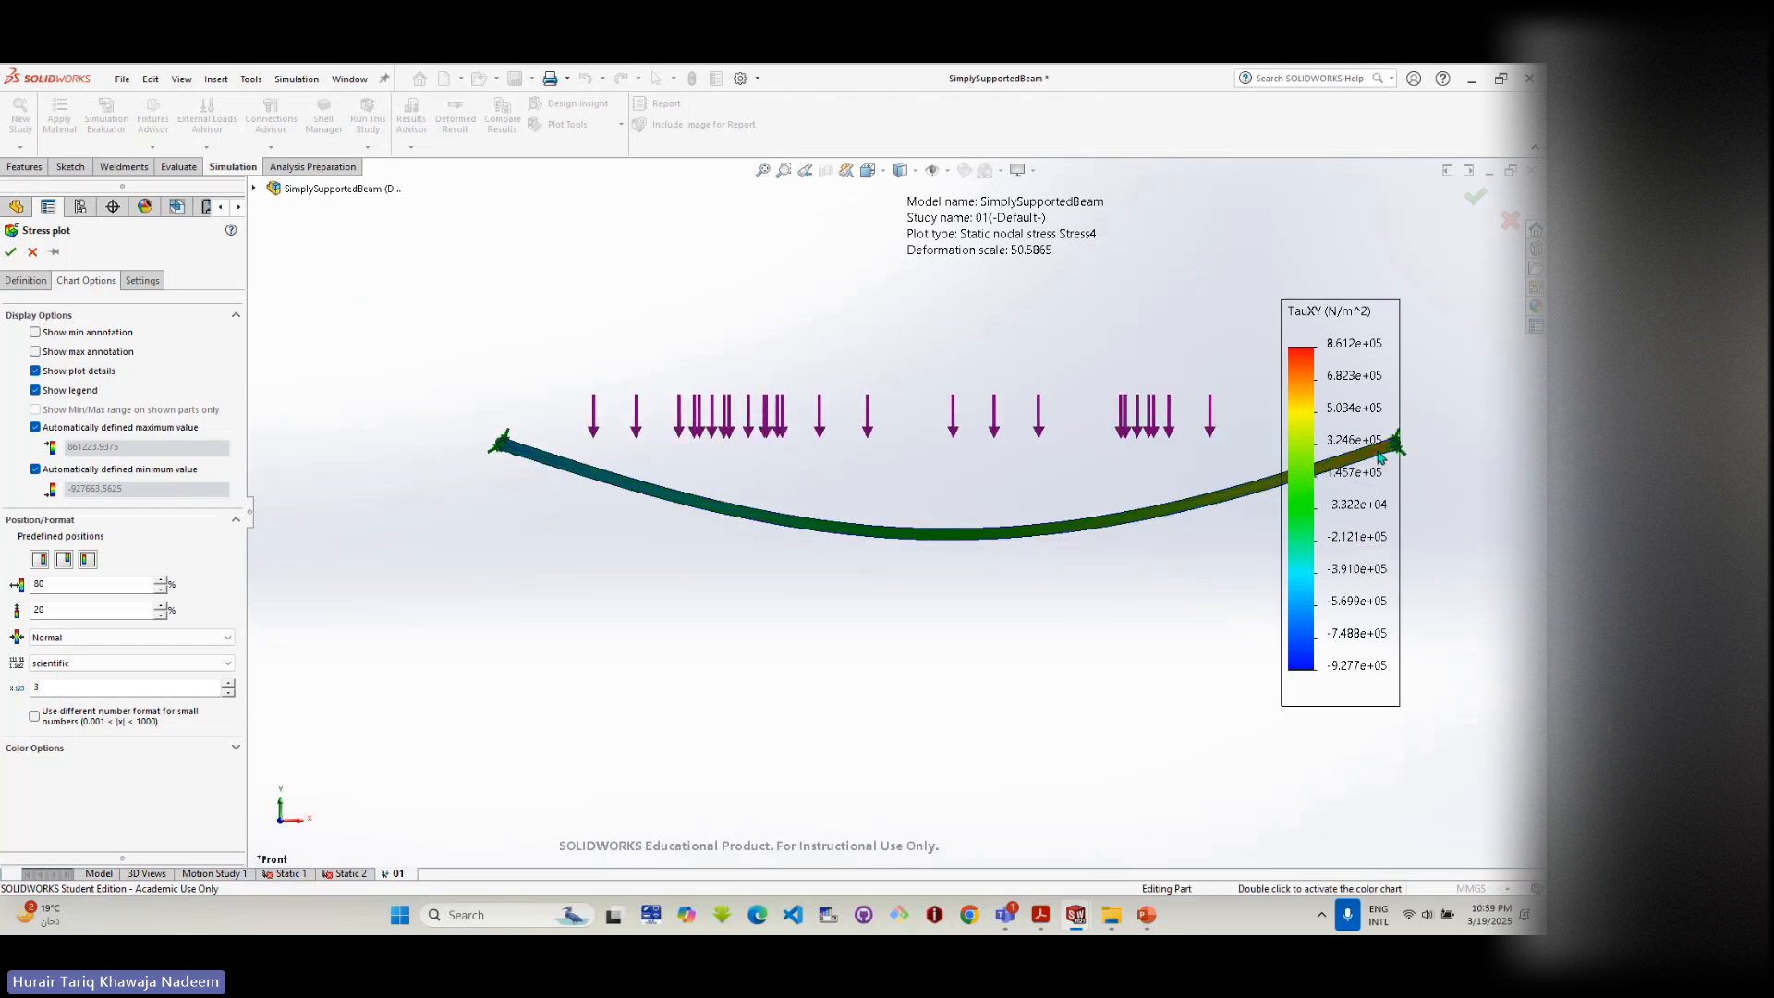
scroll(1376, 457, "down", 3)
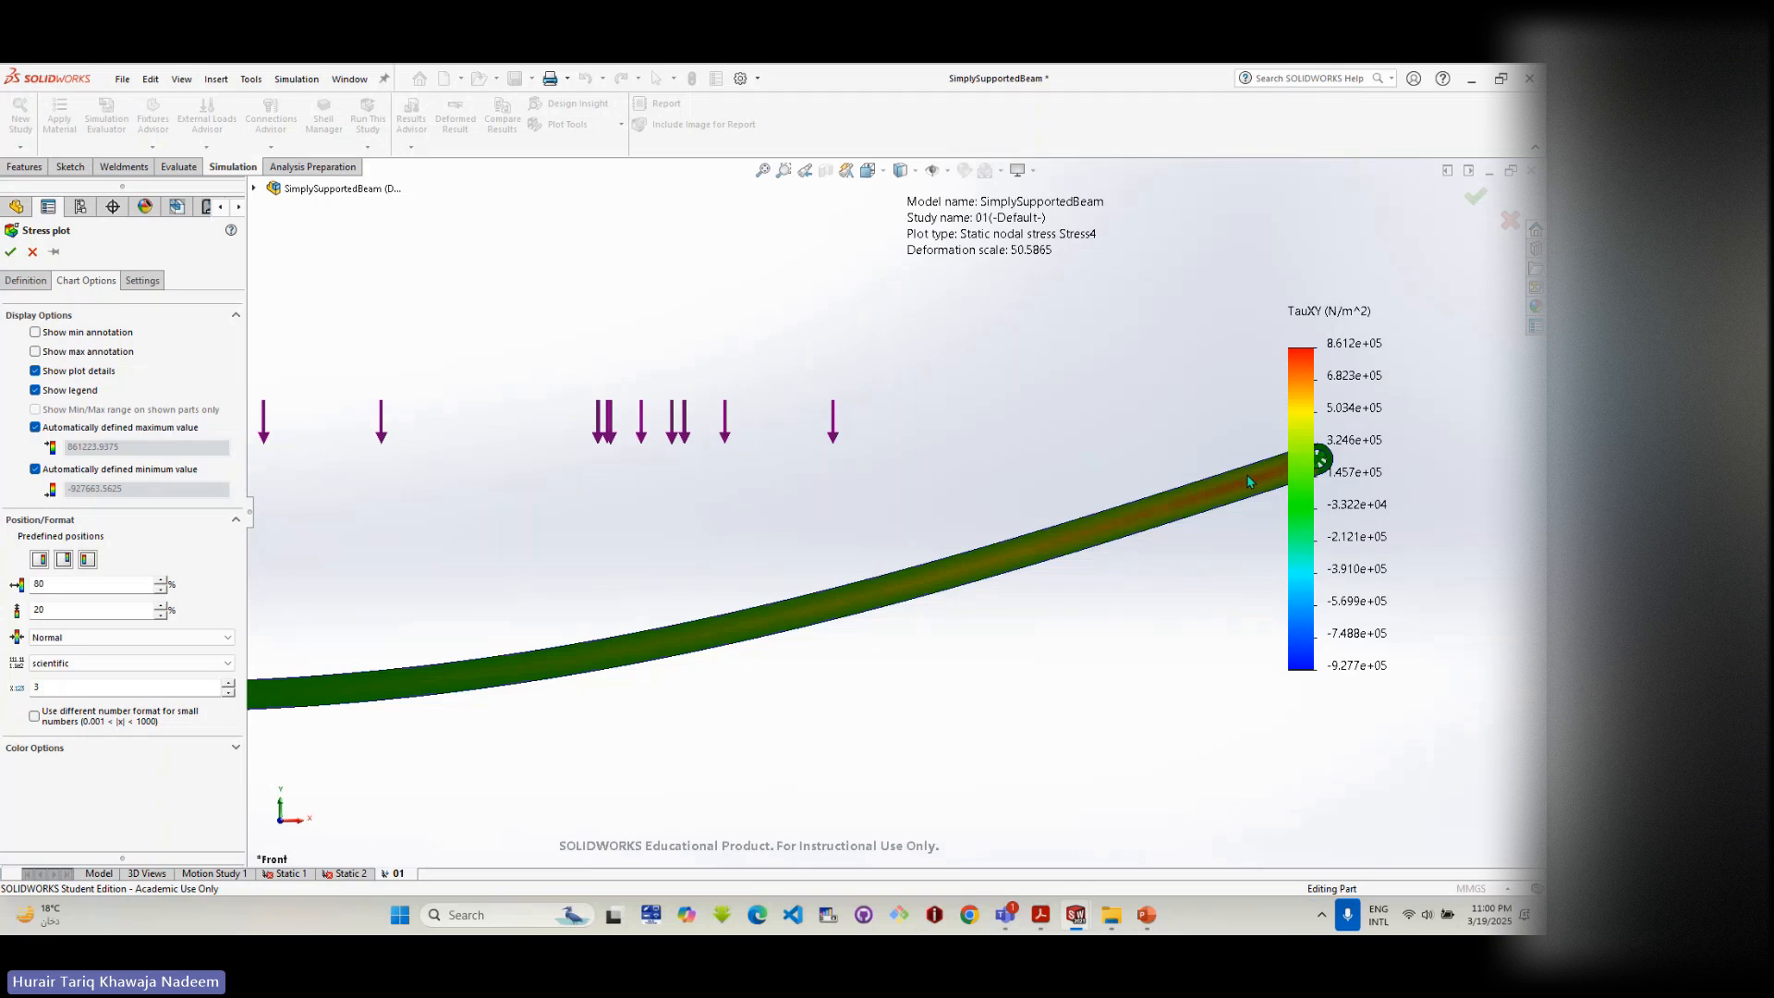
left_click(32, 253)
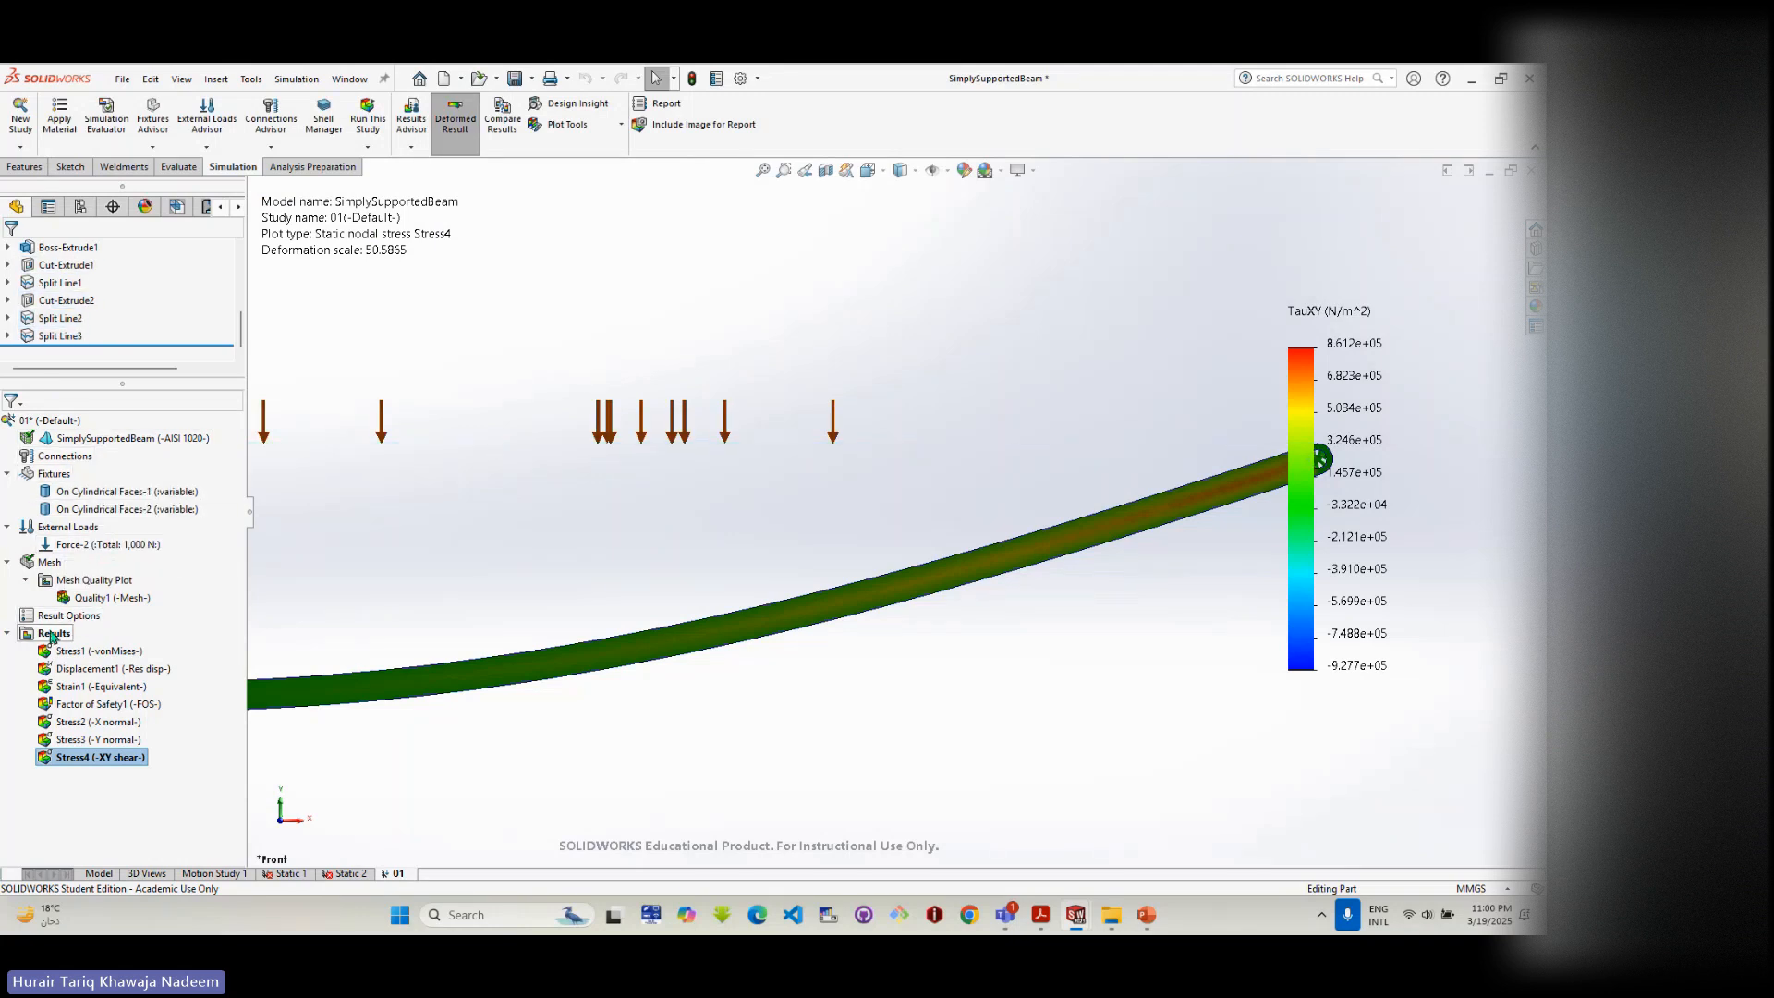
right_click(53, 635)
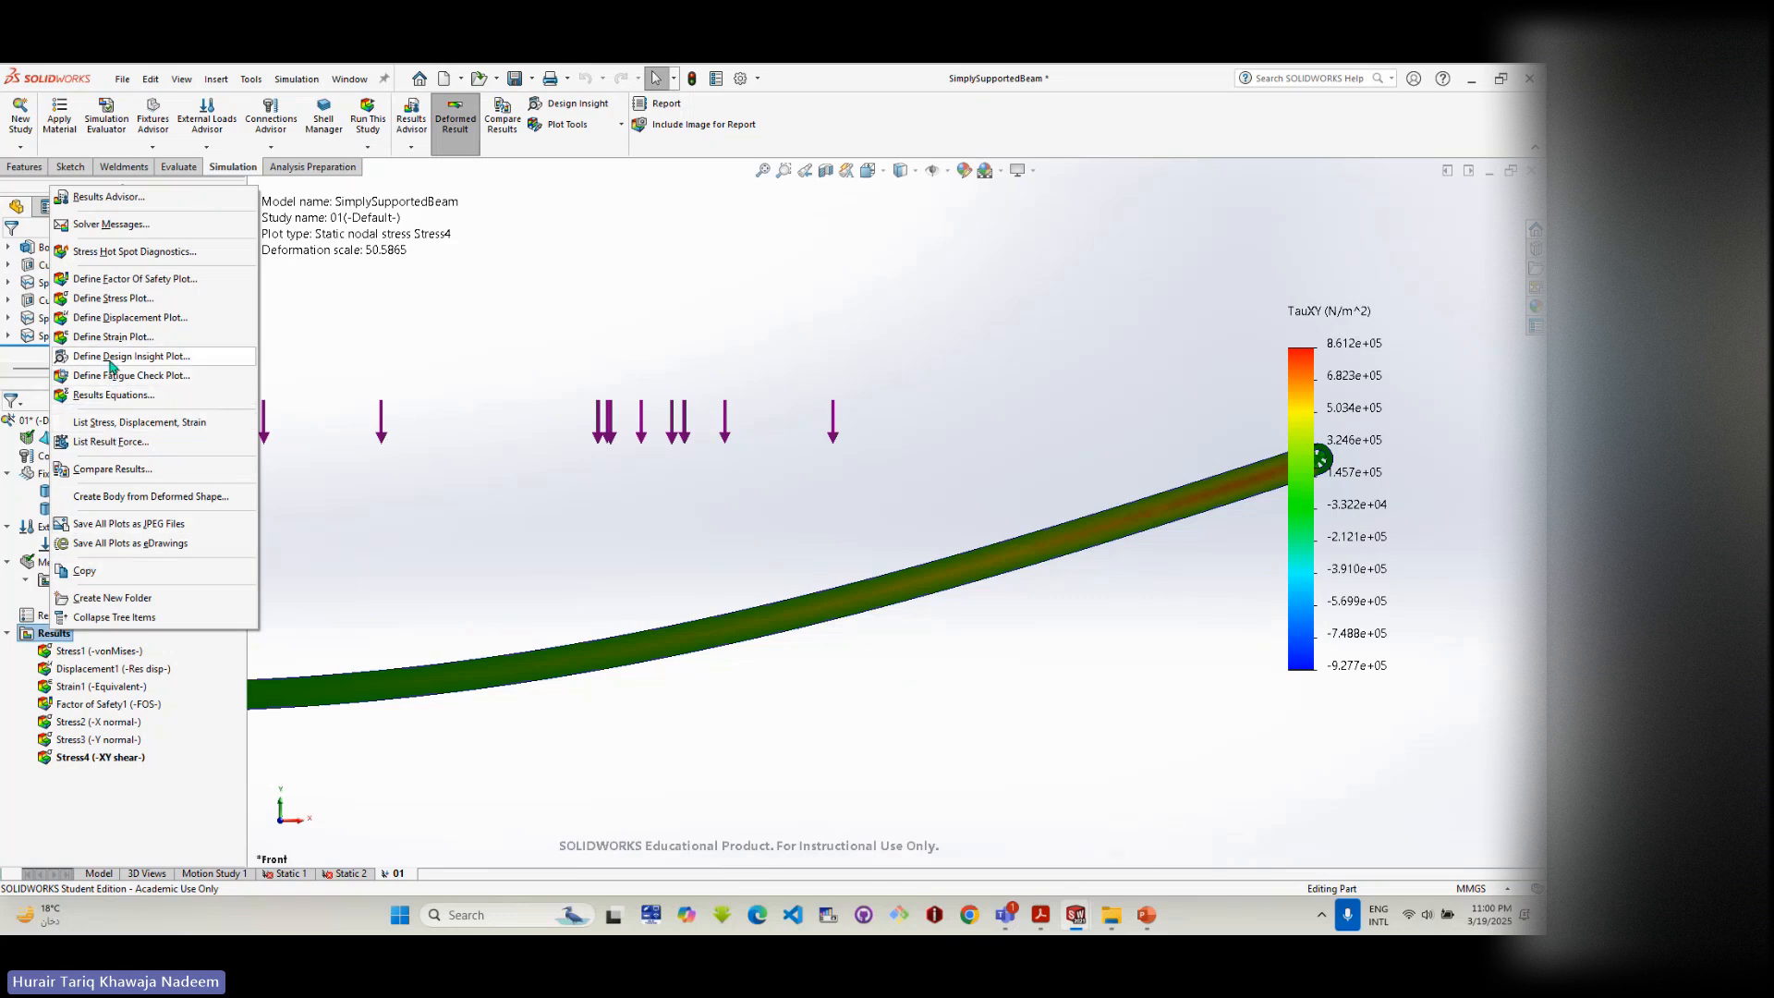
left_click(330, 610)
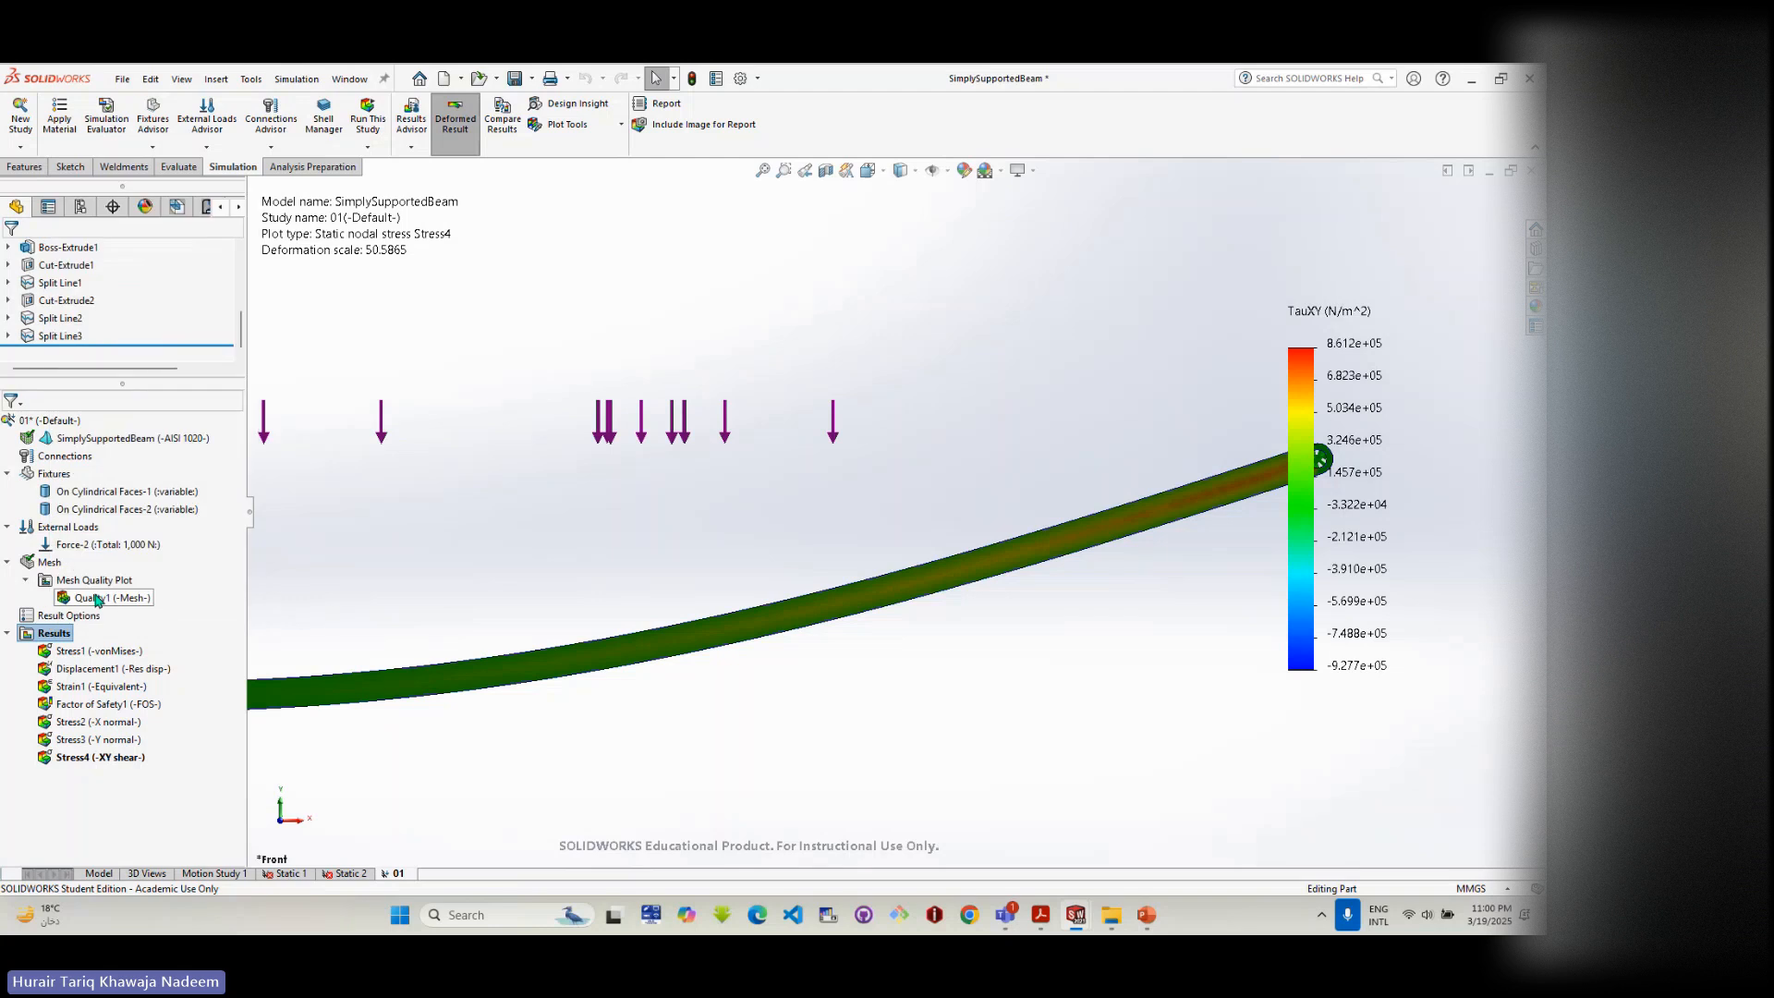
right_click(56, 565)
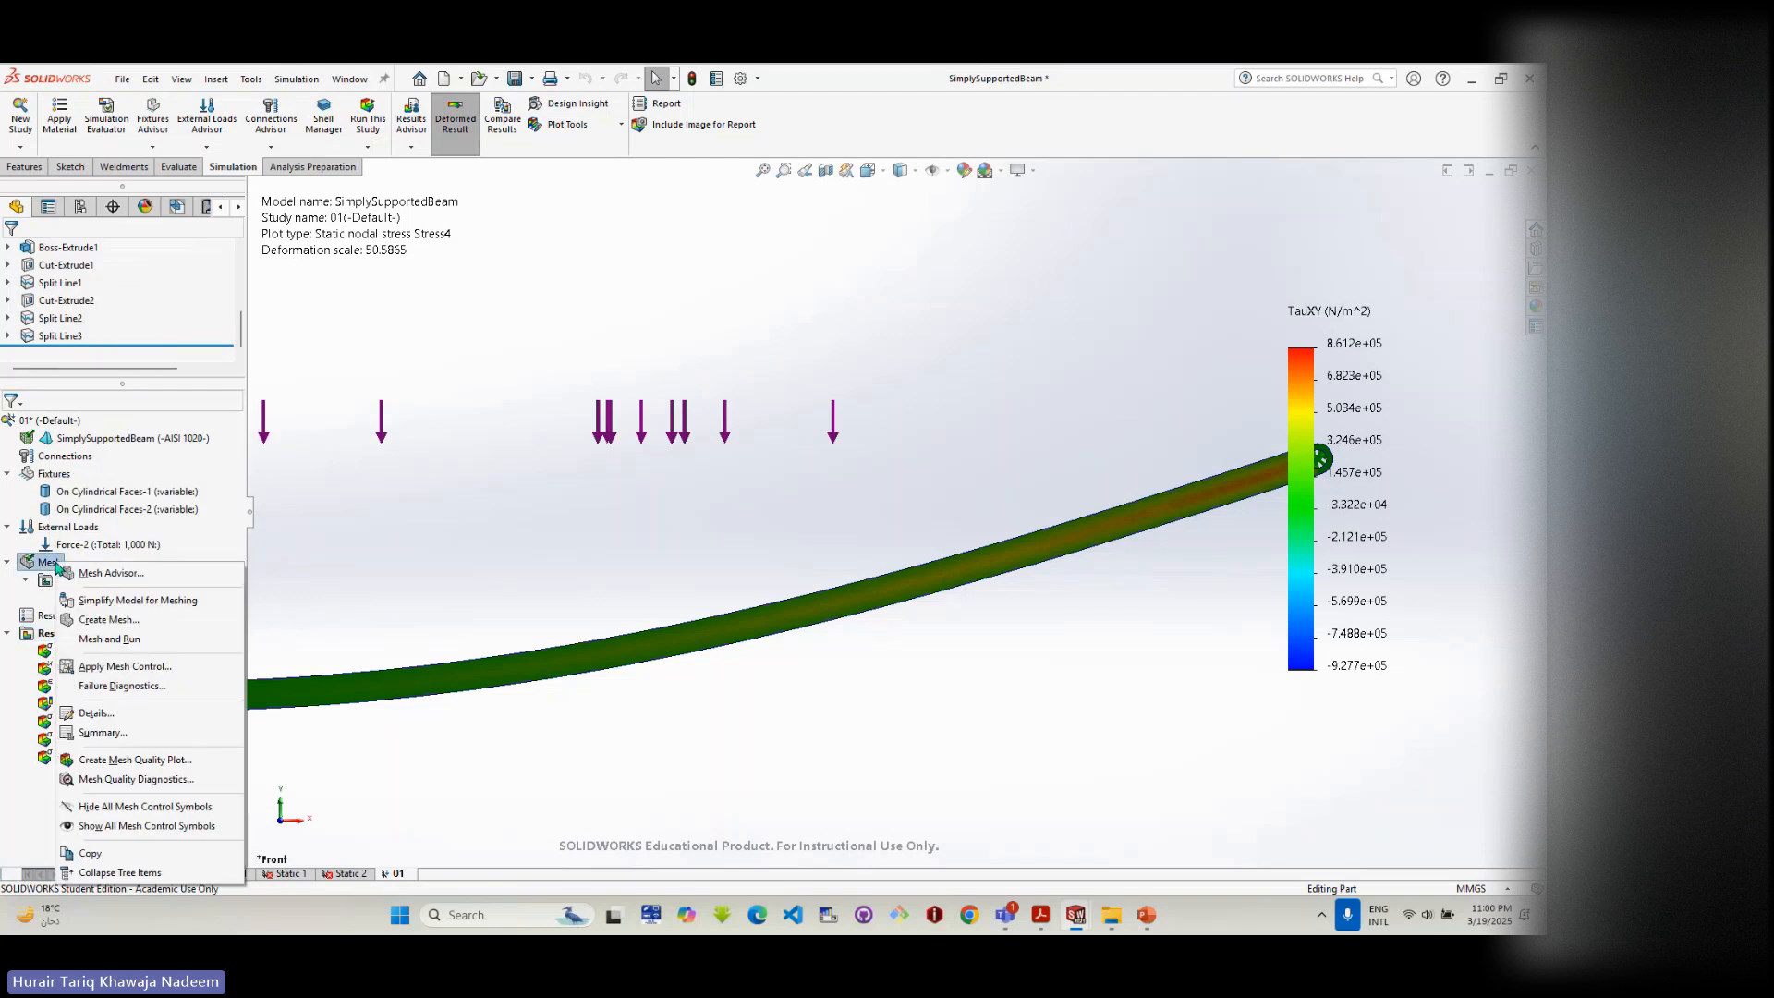
left_click(435, 601)
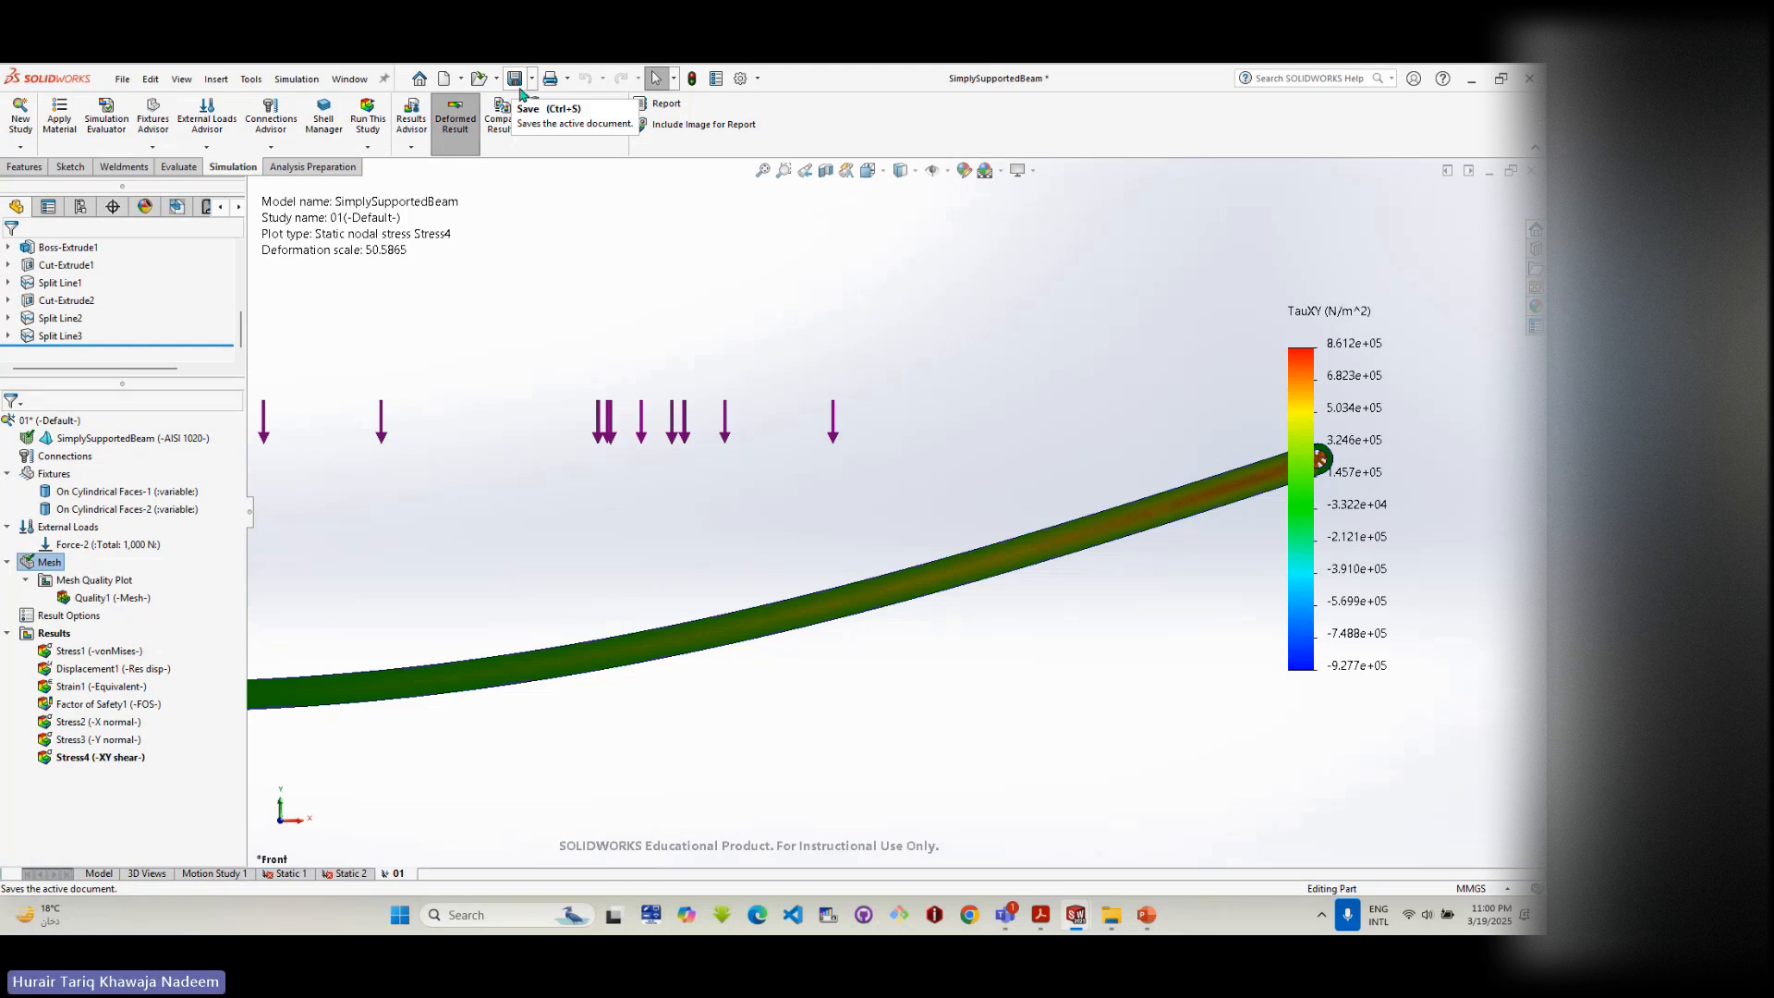
right_click(50, 563)
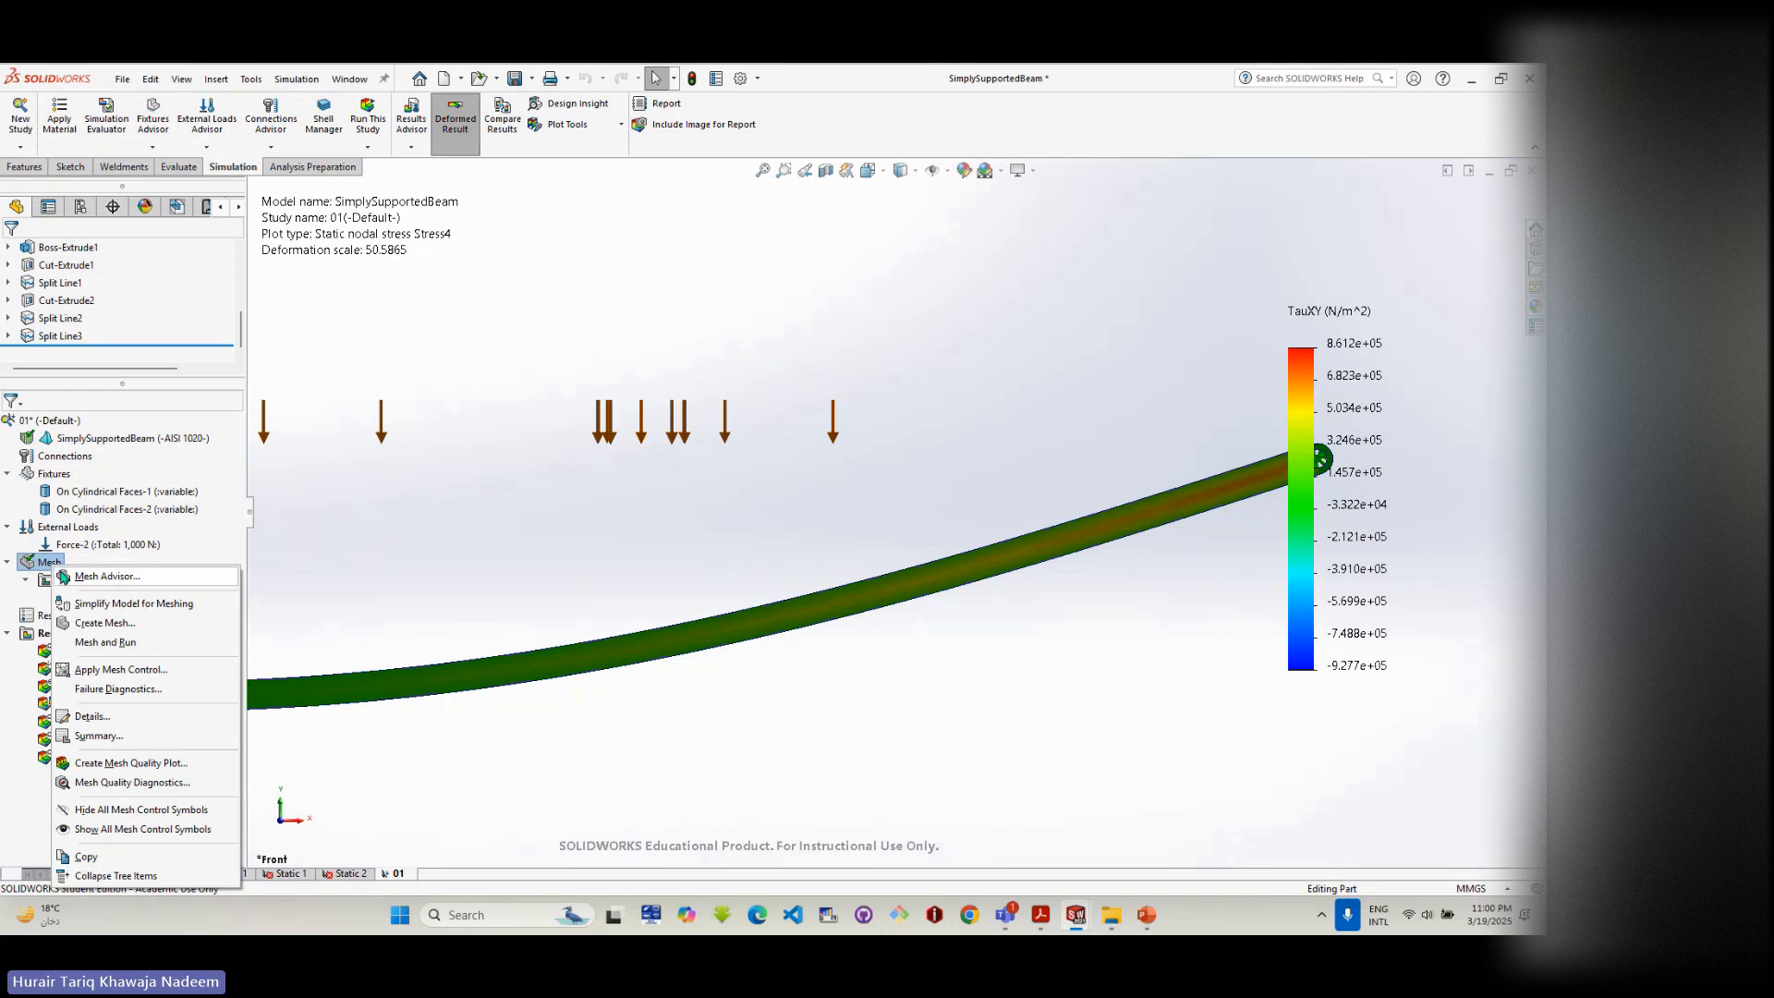
key("Escape")
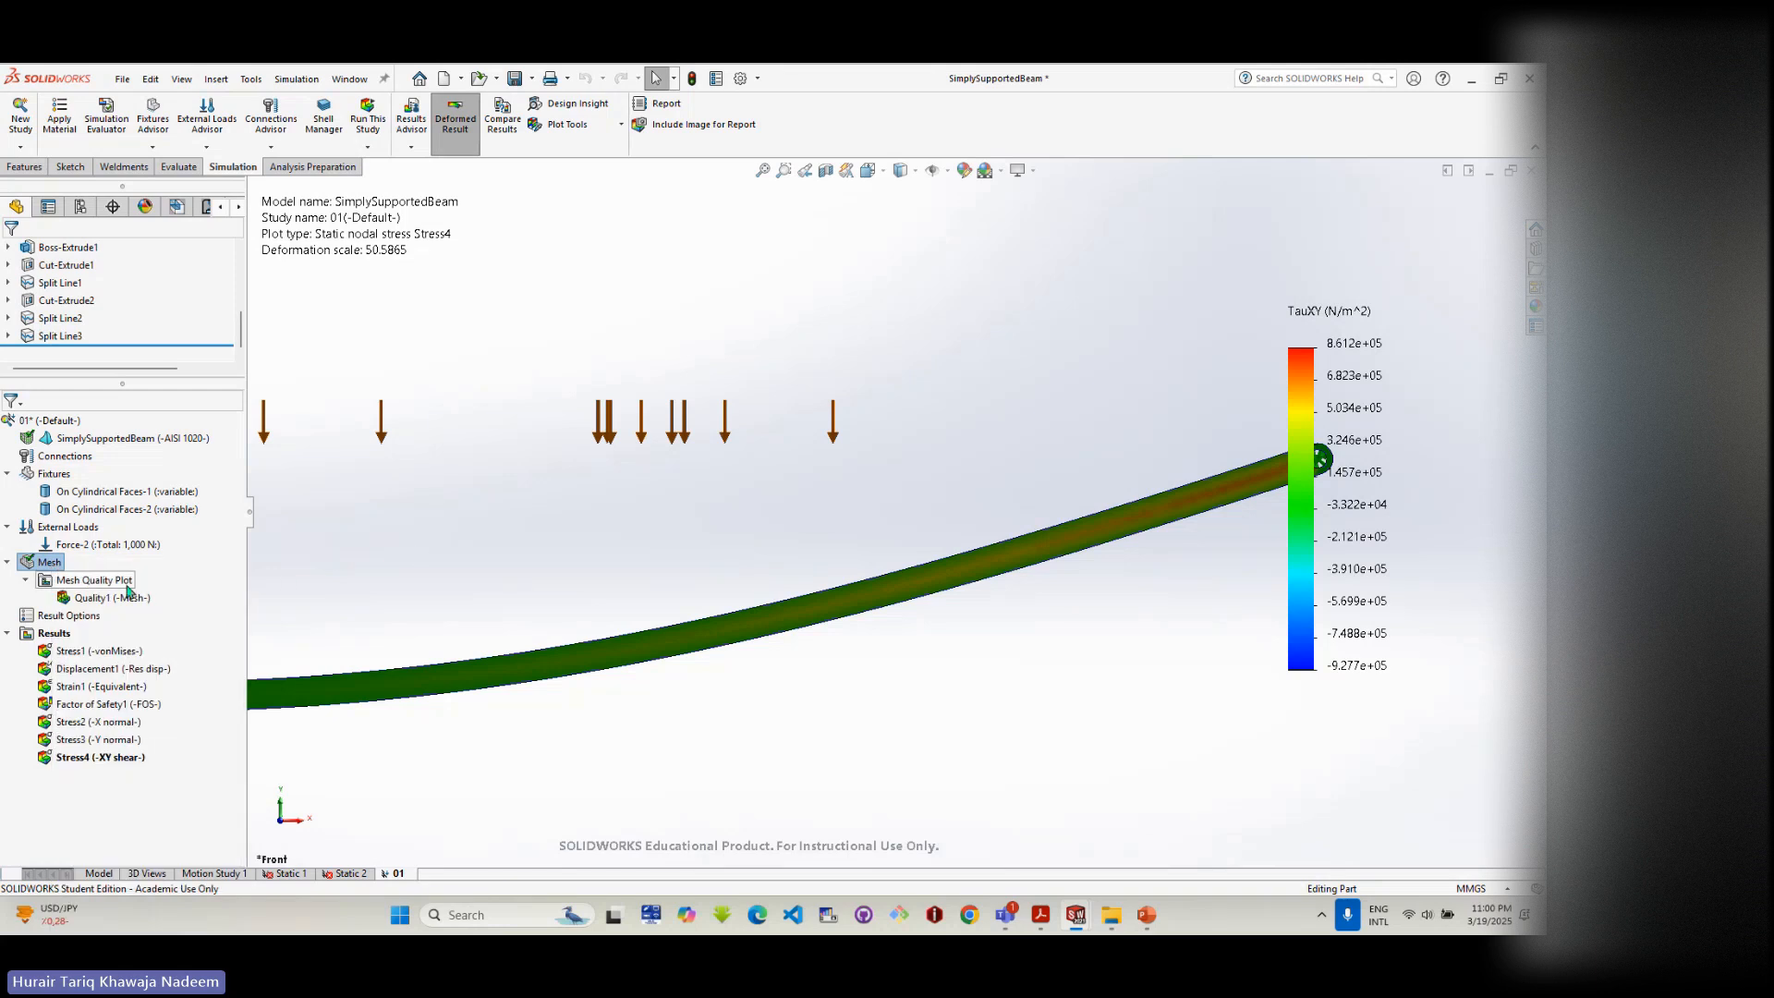
- Show the Quality1 mesh plot on the beam in study 01
right_click(85, 597)
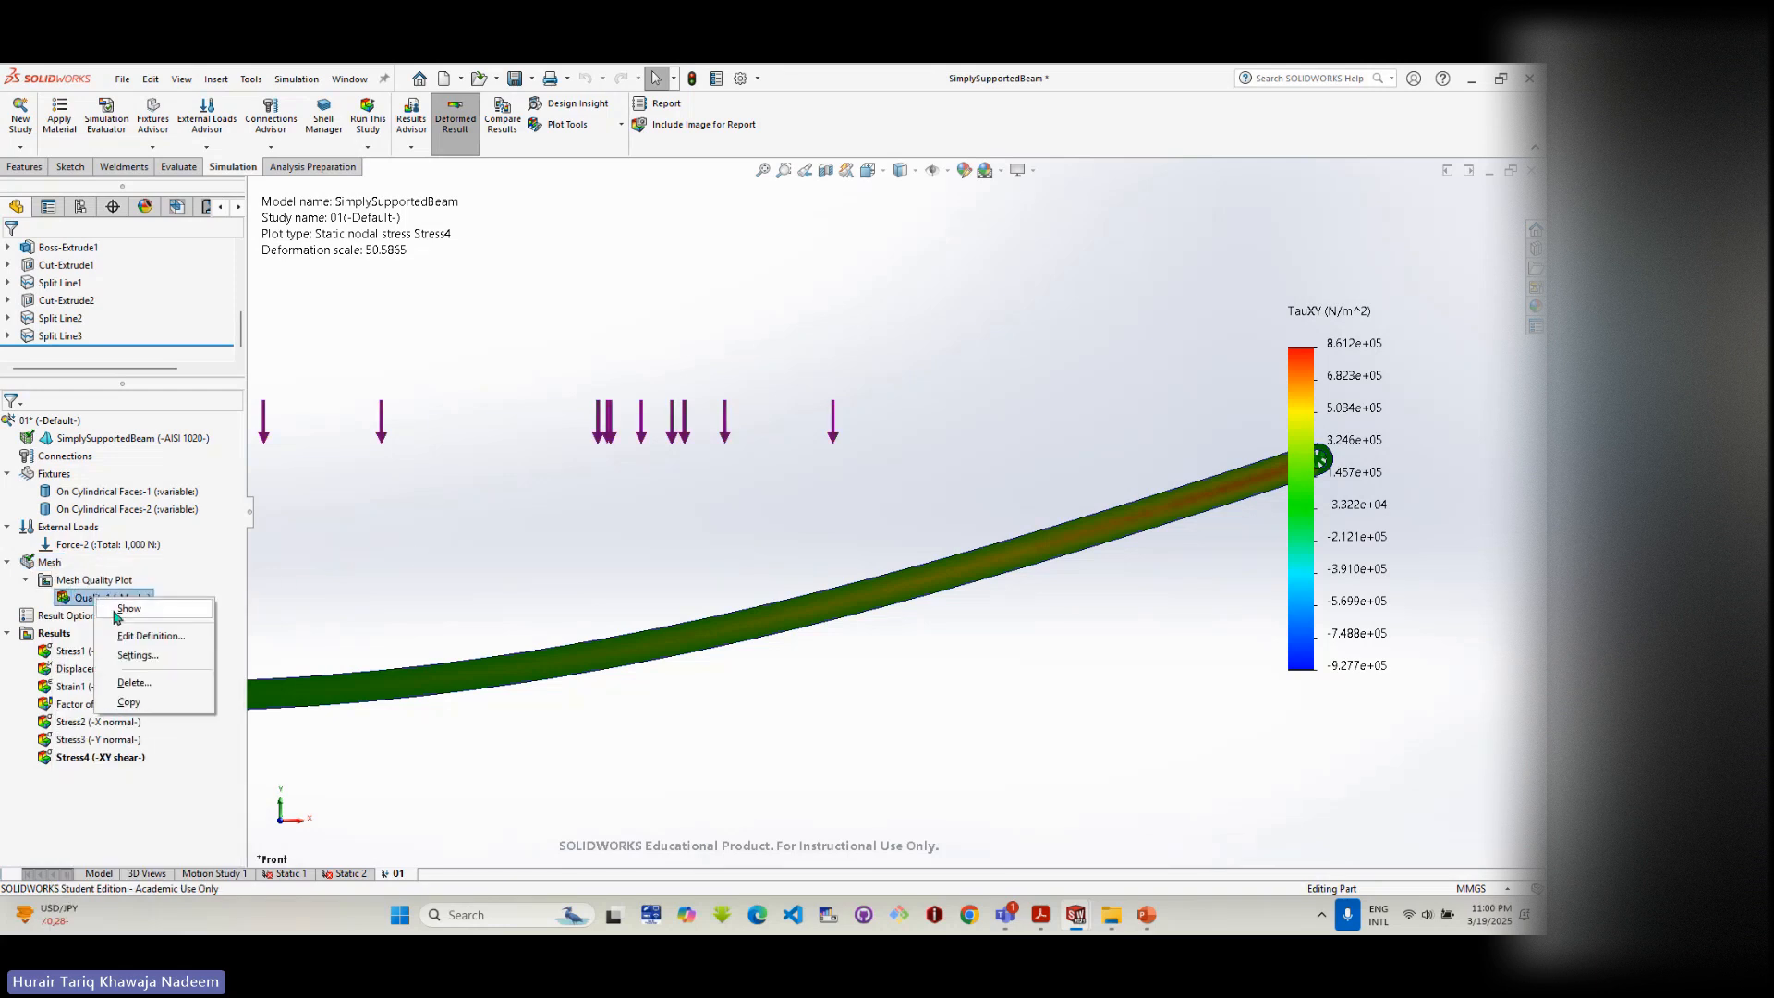
left_click(124, 618)
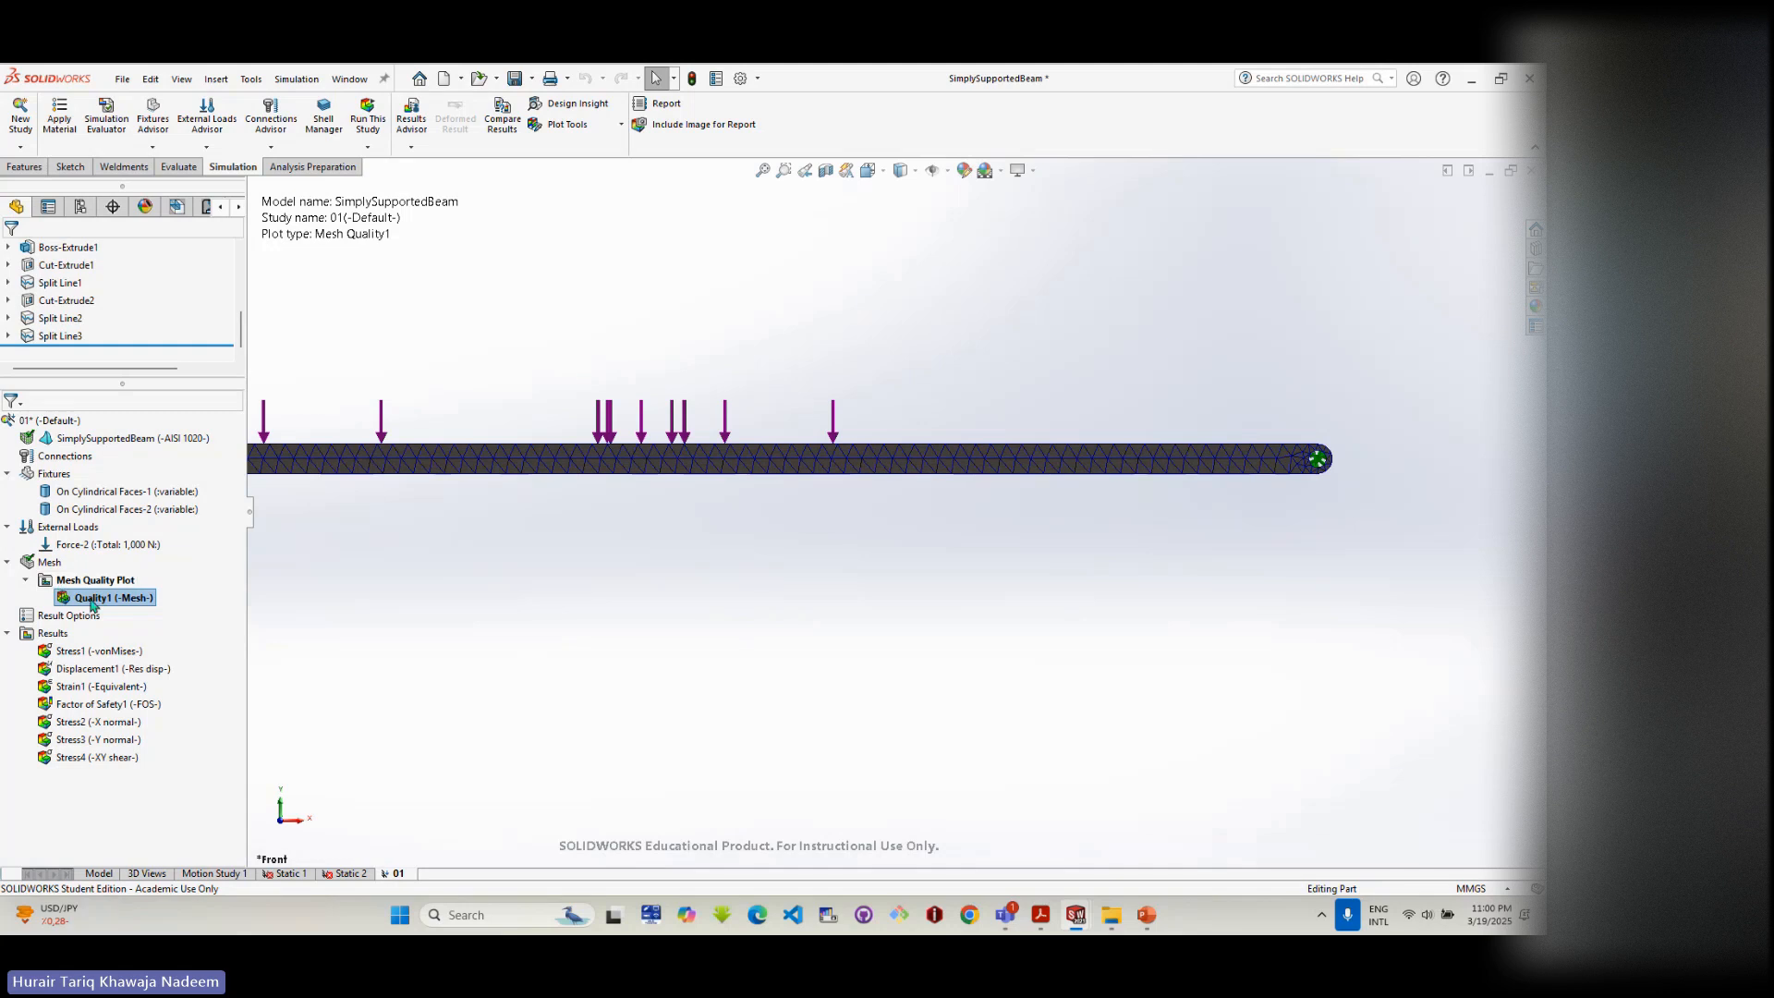
right_click(50, 563)
left_click(103, 625)
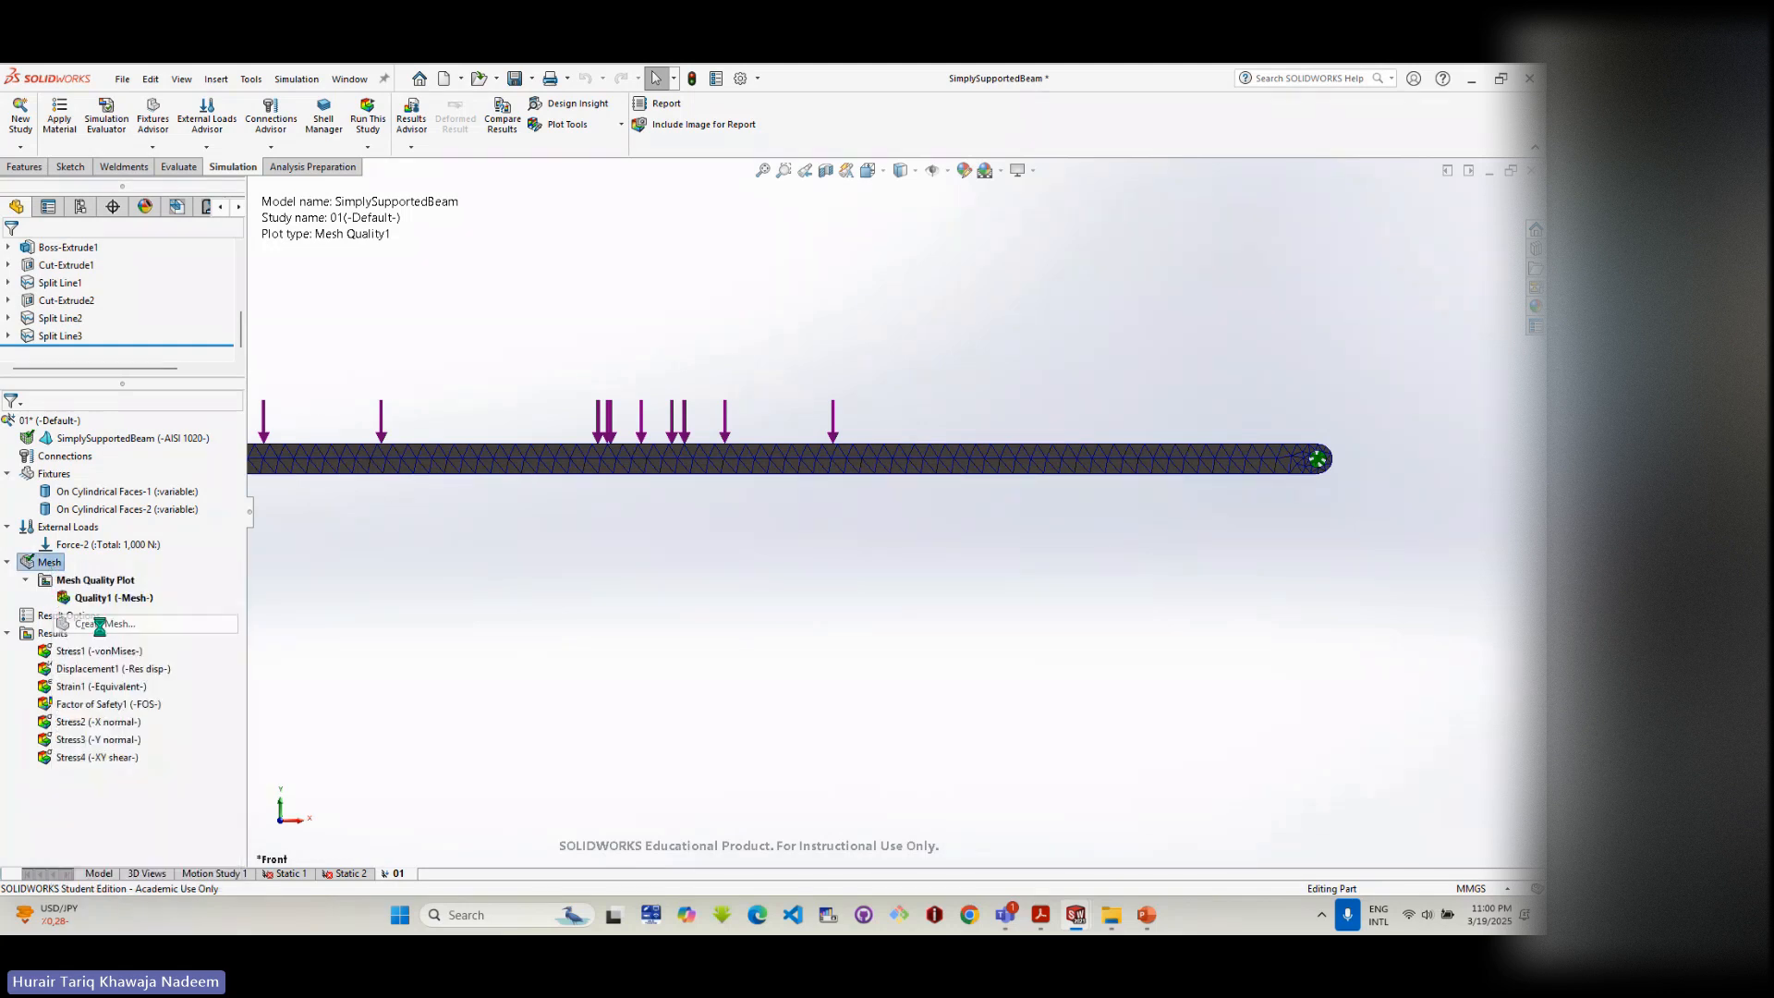
left_click(830, 469)
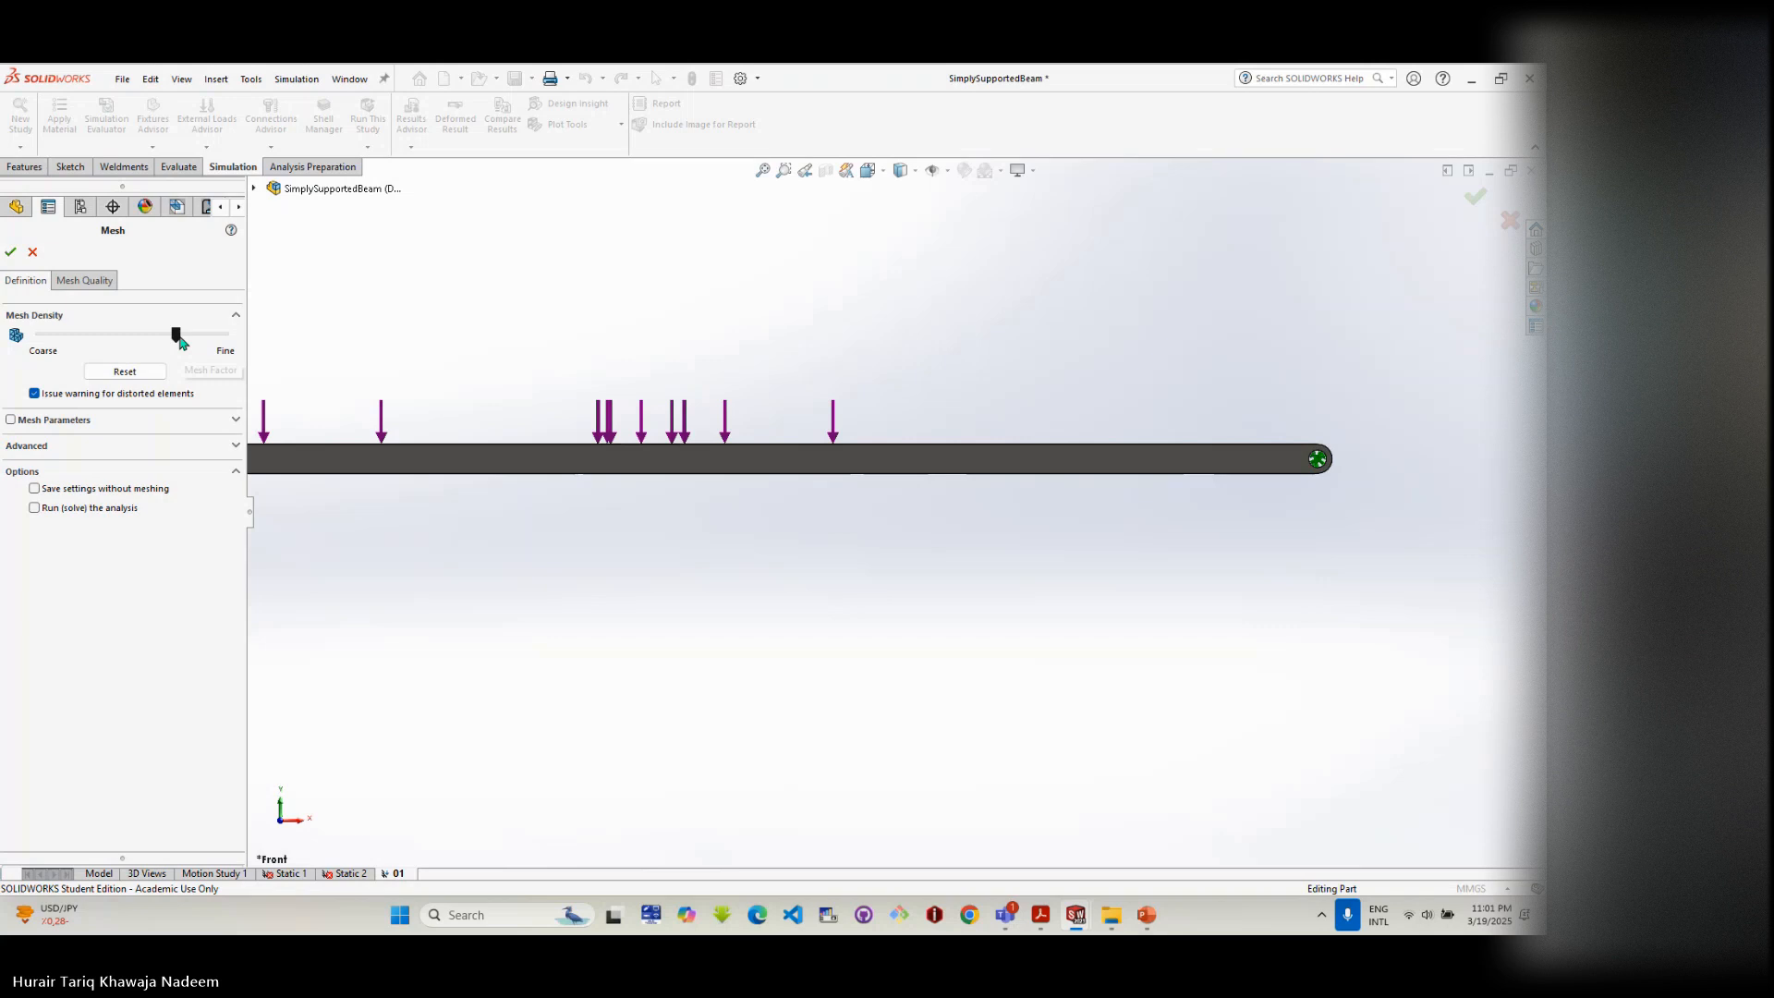
left_click_drag(179, 342, 155, 338)
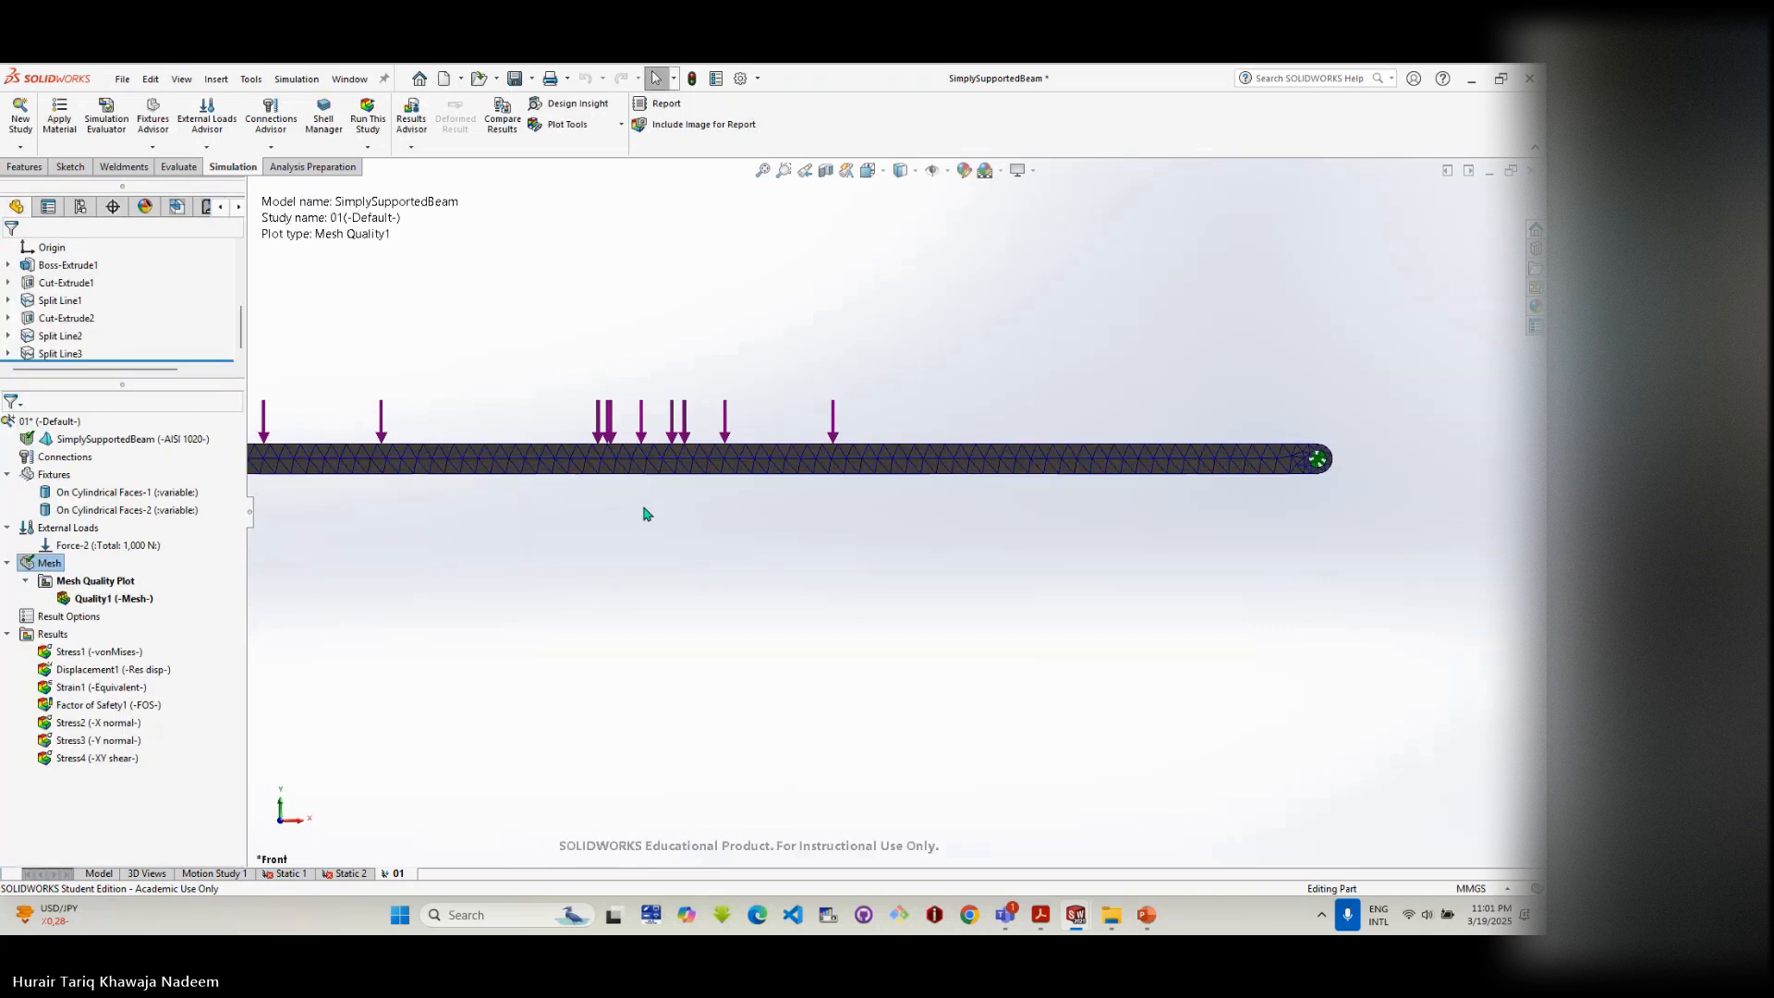
- Start a new reference plane and use the axis of the support hole at the beam's left end as its first reference, set to Coincident
scroll(650, 513, "up", 3)
middle_click_drag(650, 512, 611, 538)
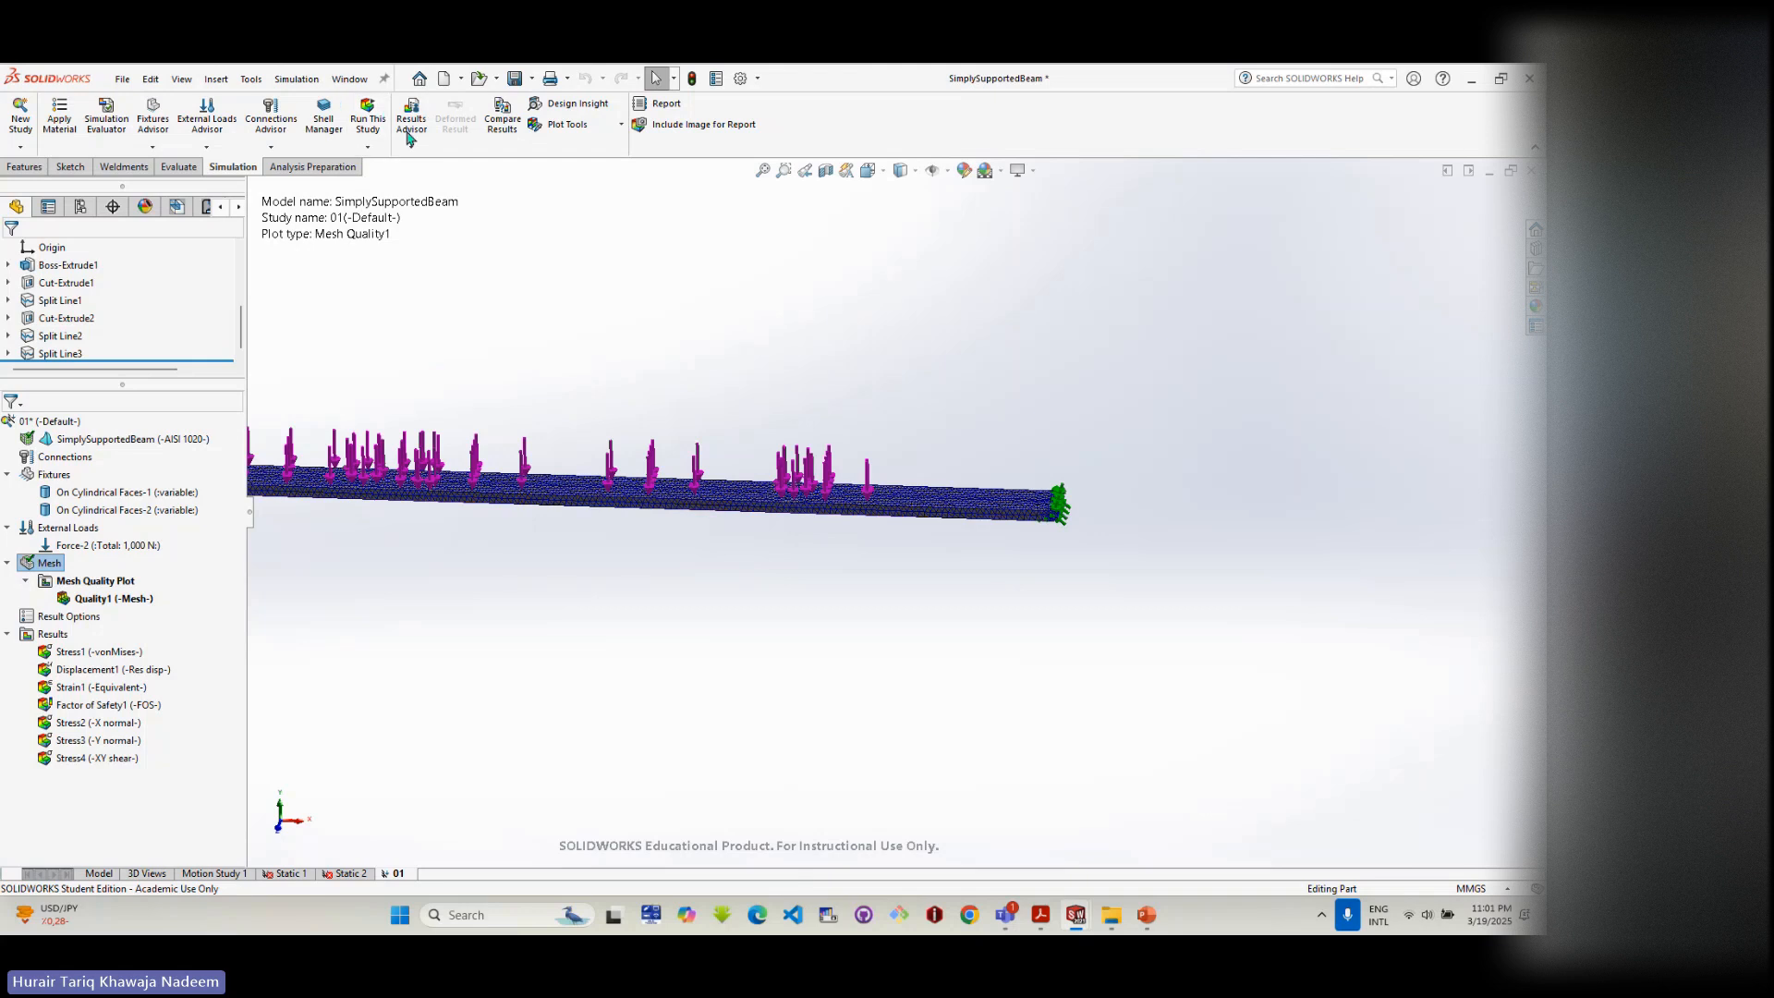
left_click(28, 172)
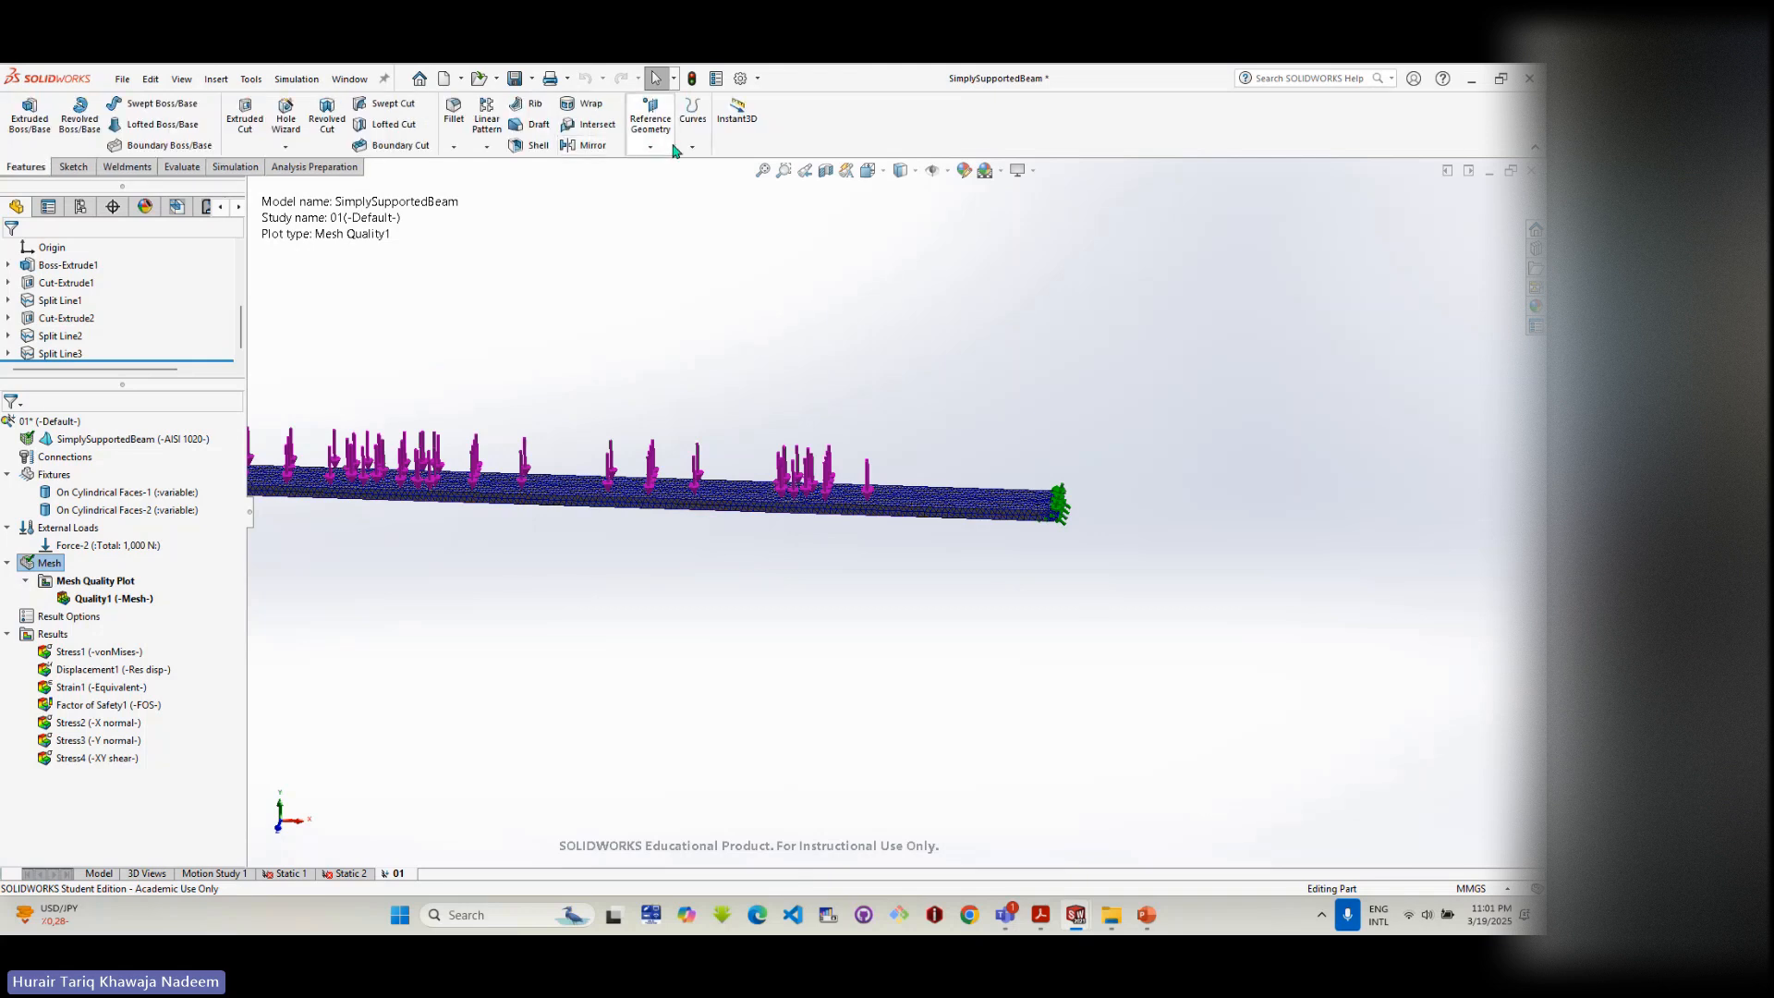
left_click(651, 139)
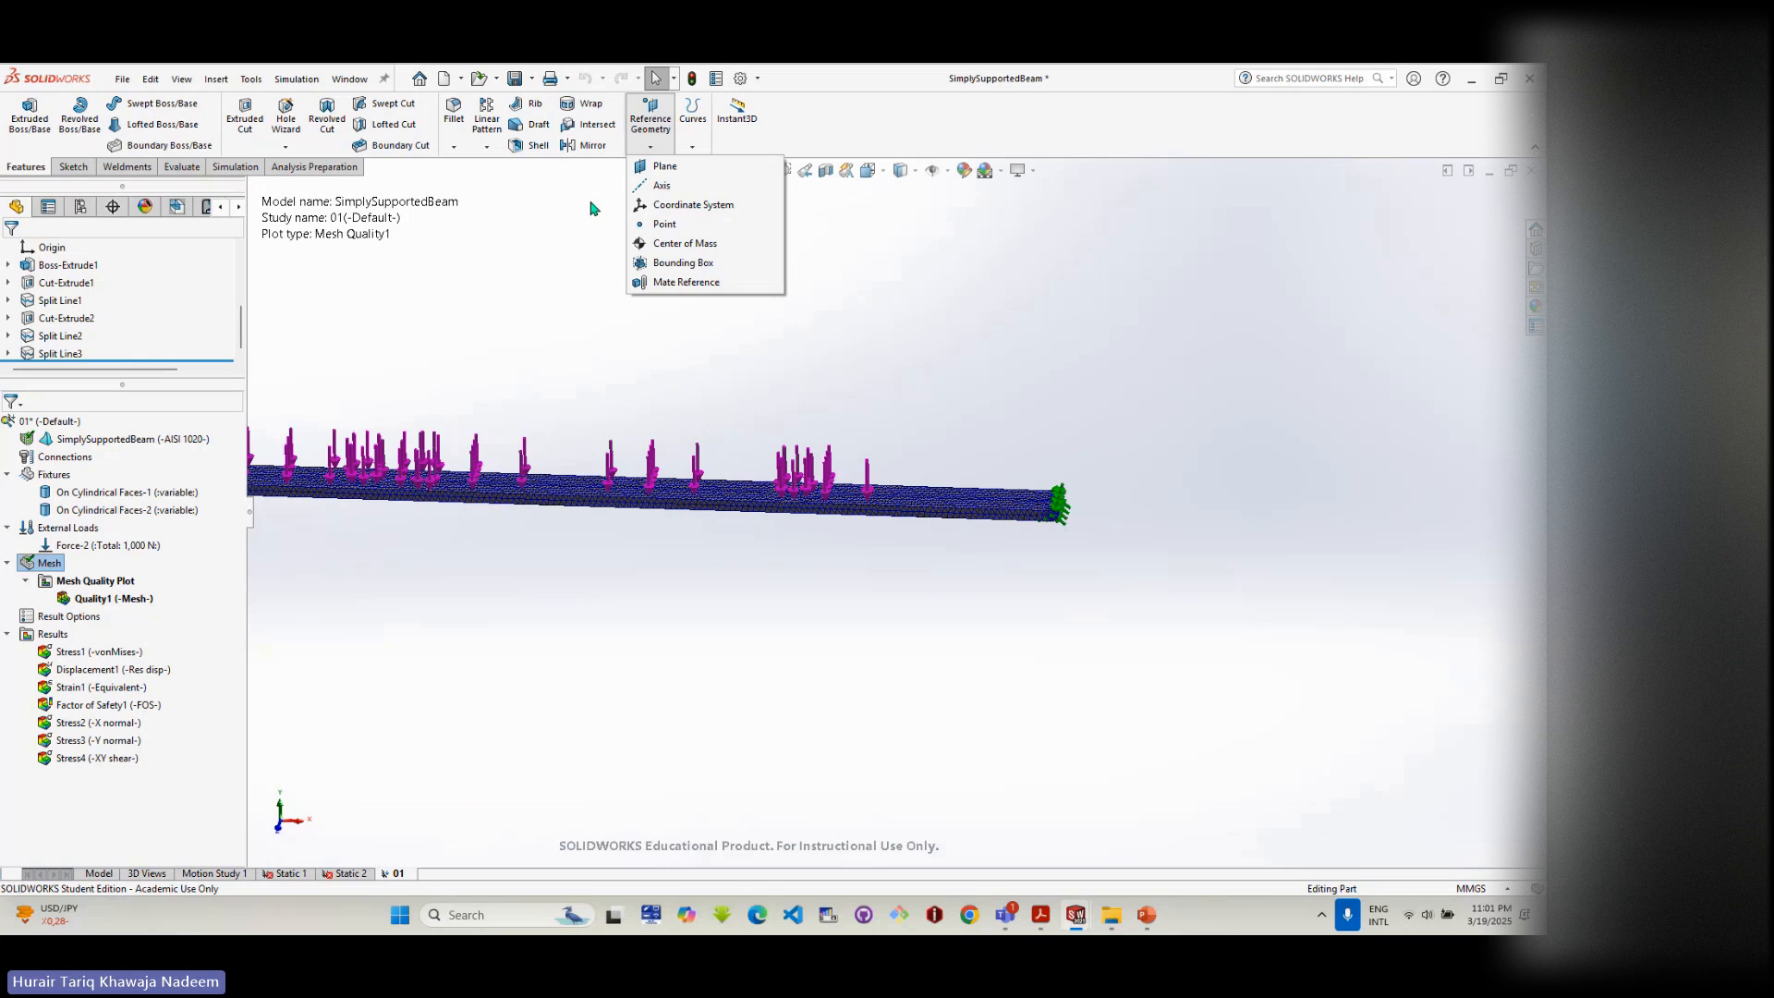
left_click(668, 170)
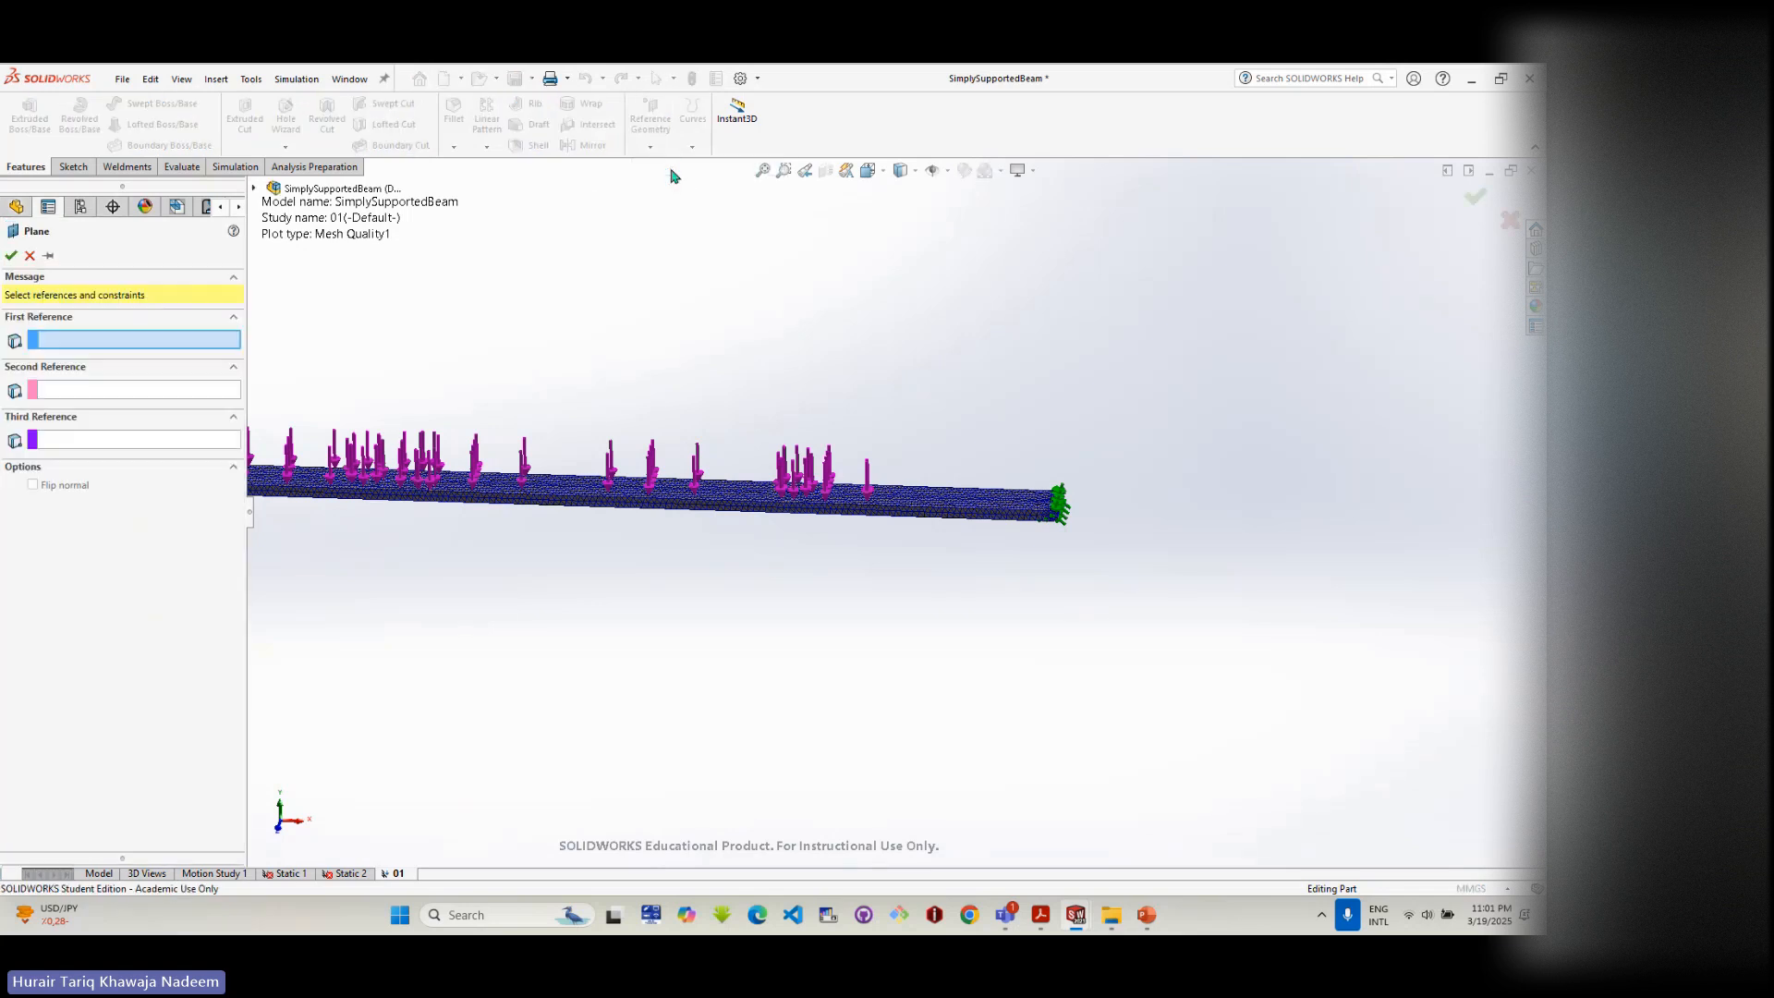
scroll(396, 515, "up", 3)
scroll(423, 541, "down", 3)
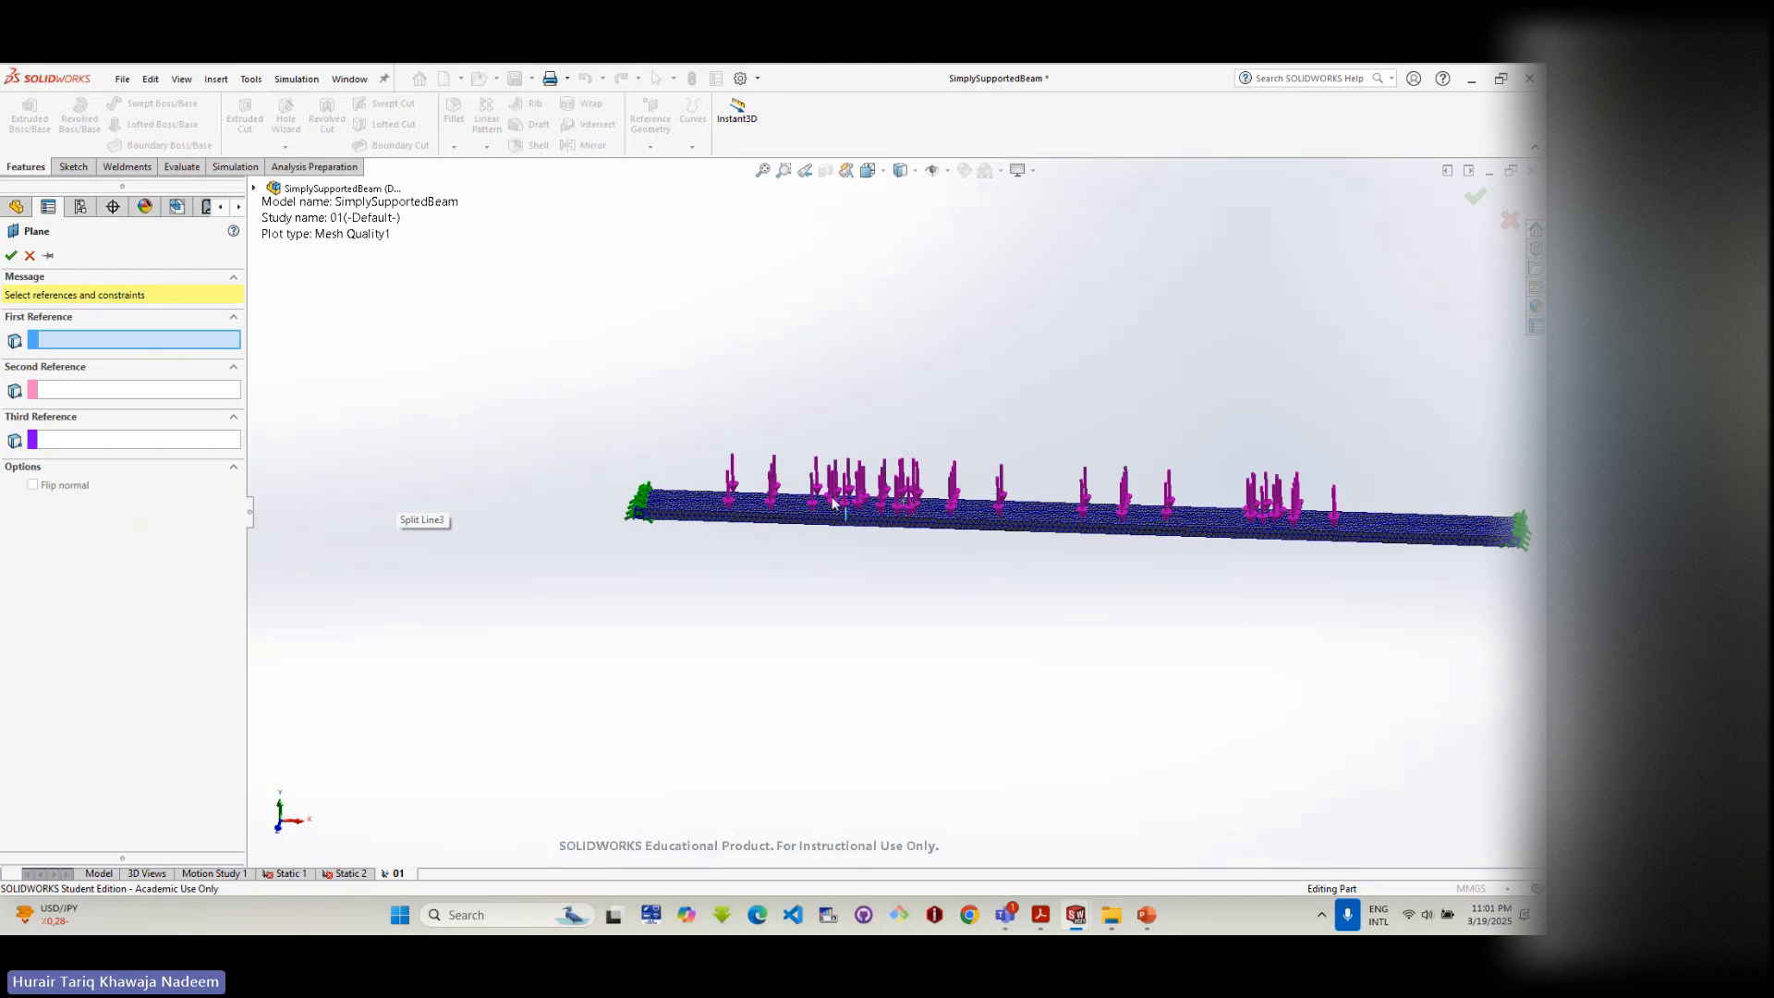
scroll(836, 520, "down", 3)
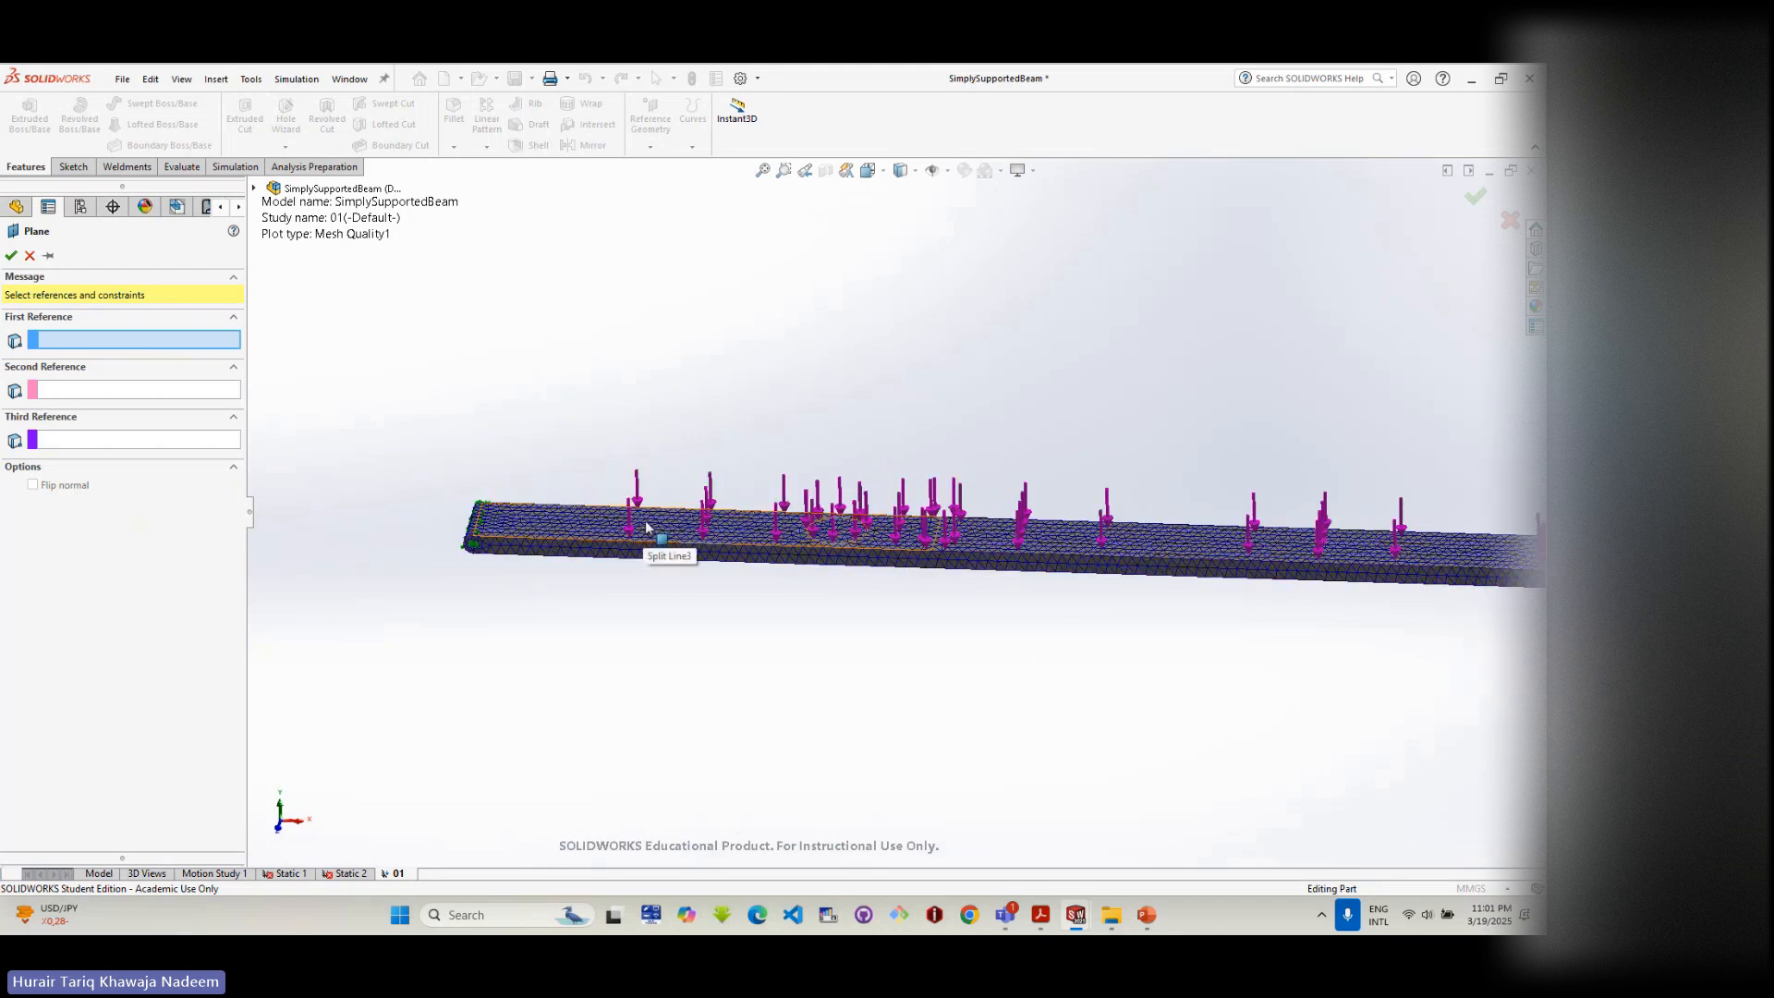
scroll(568, 555, "down", 6)
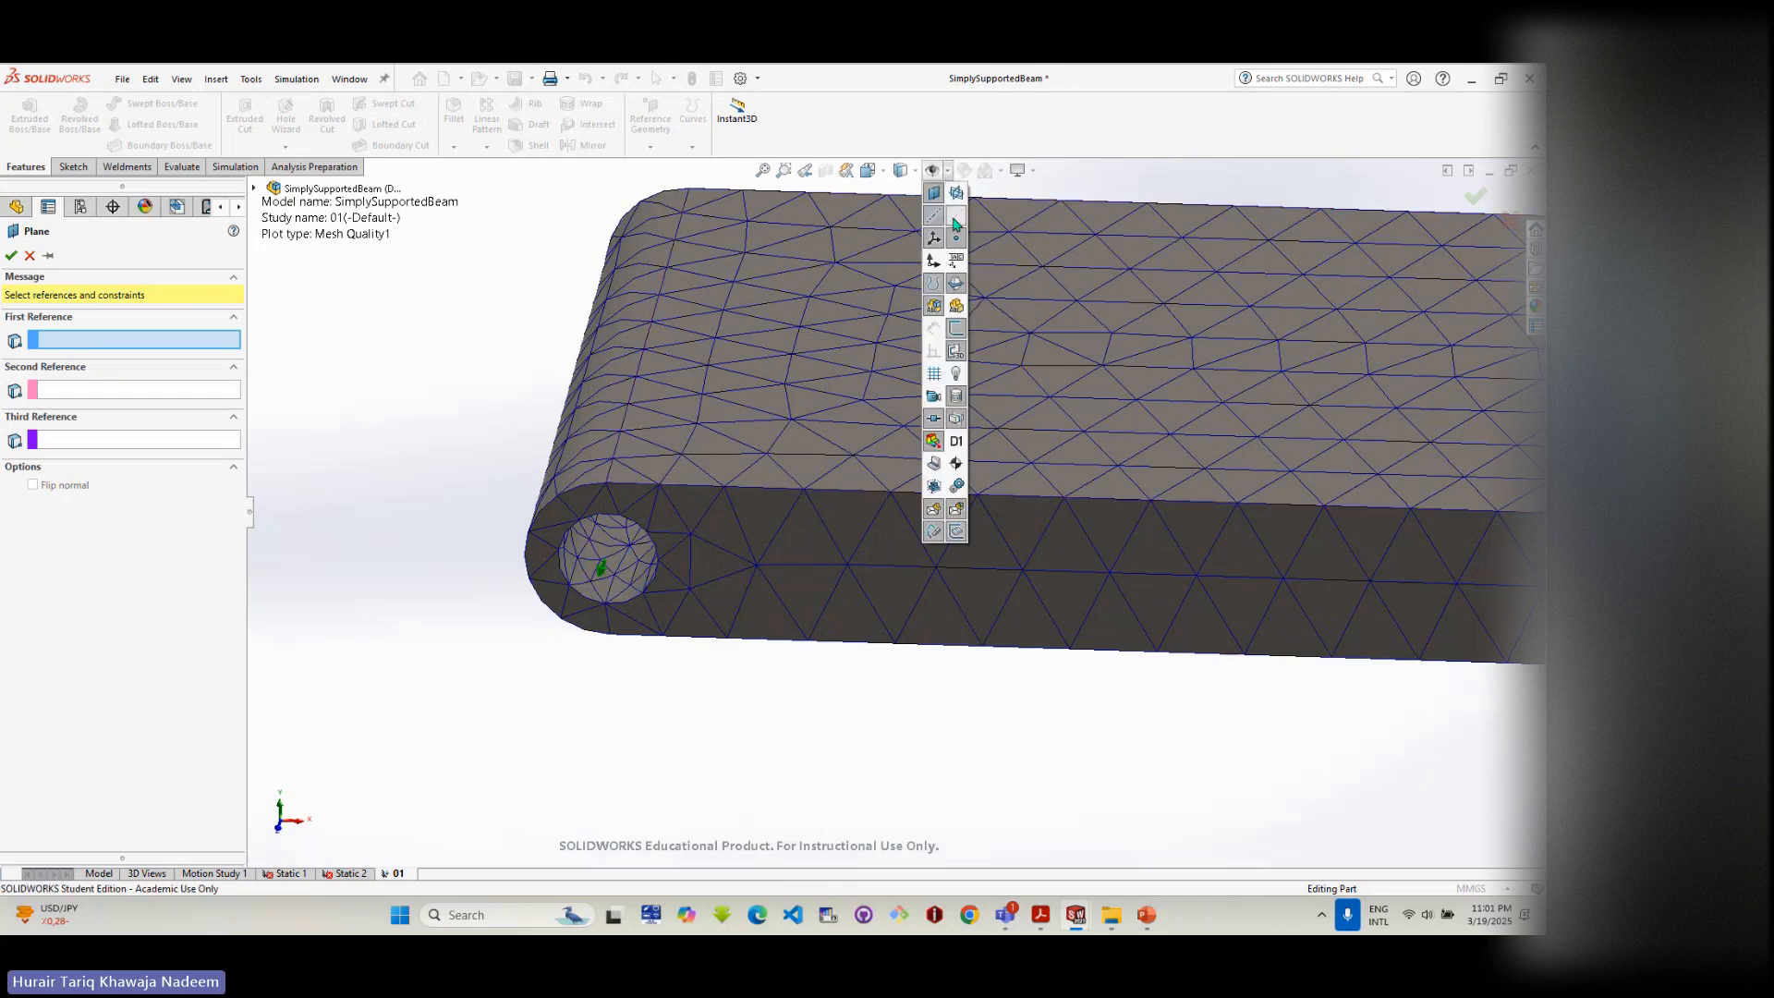
middle_click_drag(606, 565, 373, 495)
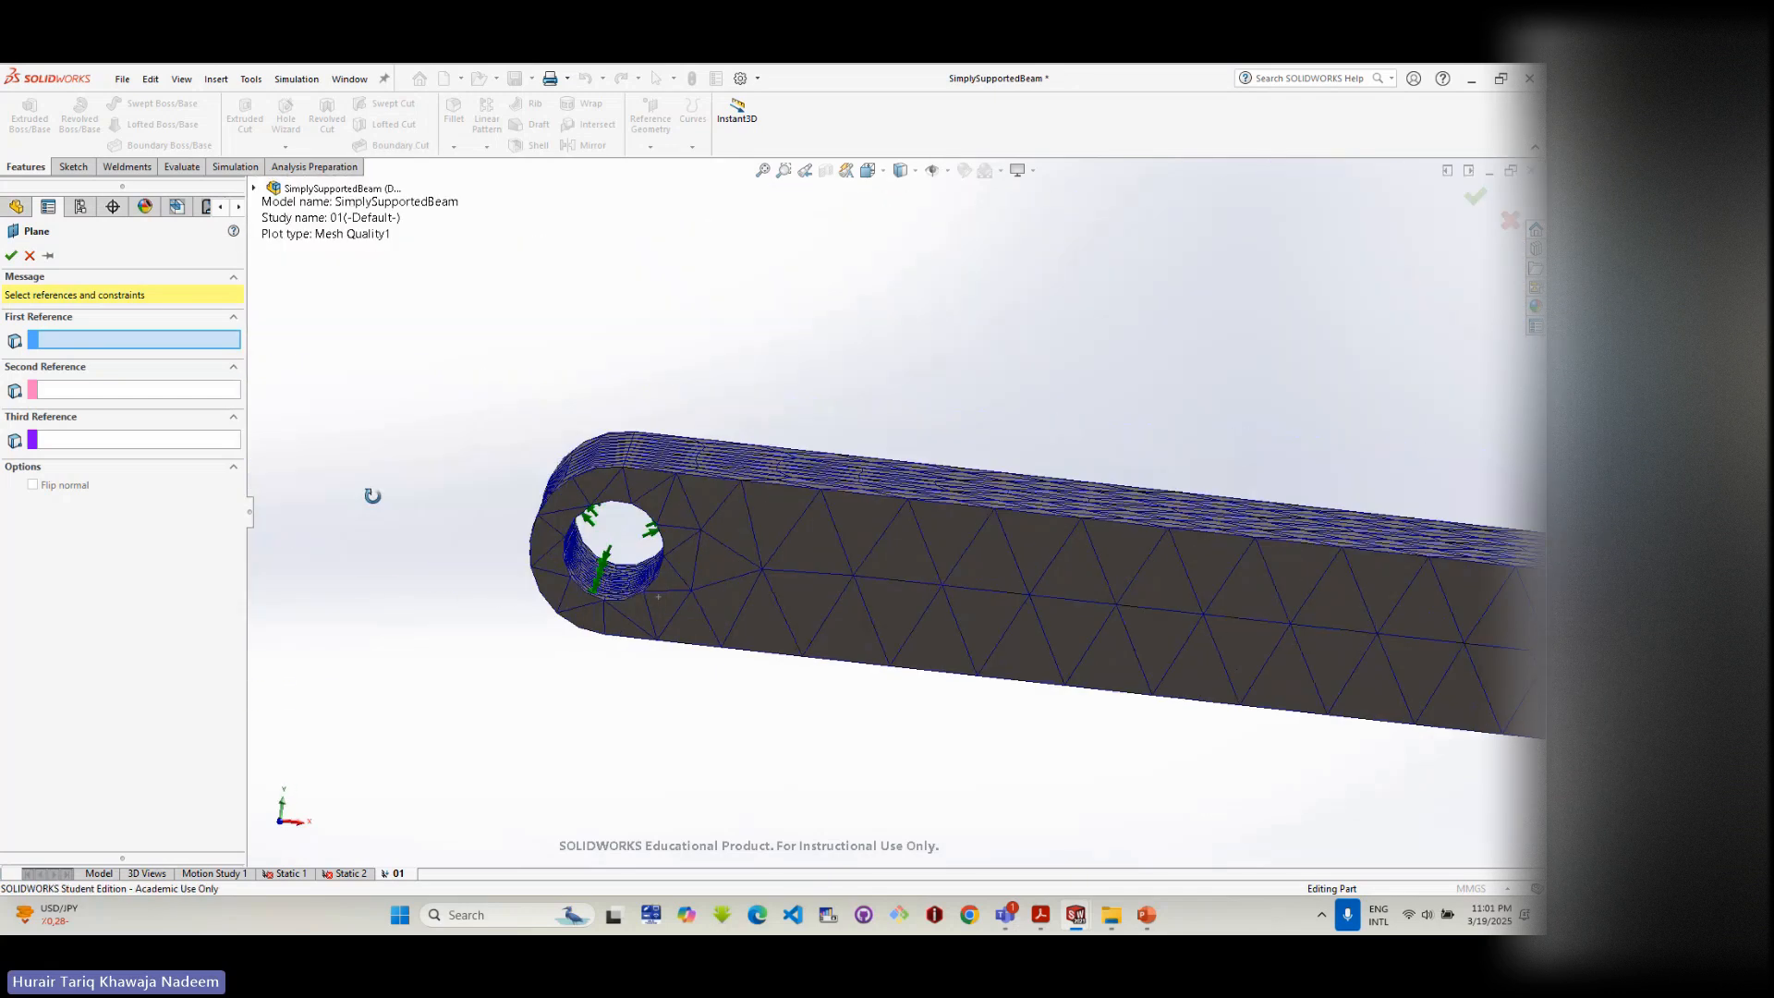
left_click(602, 550)
scroll(812, 637, "up", 3)
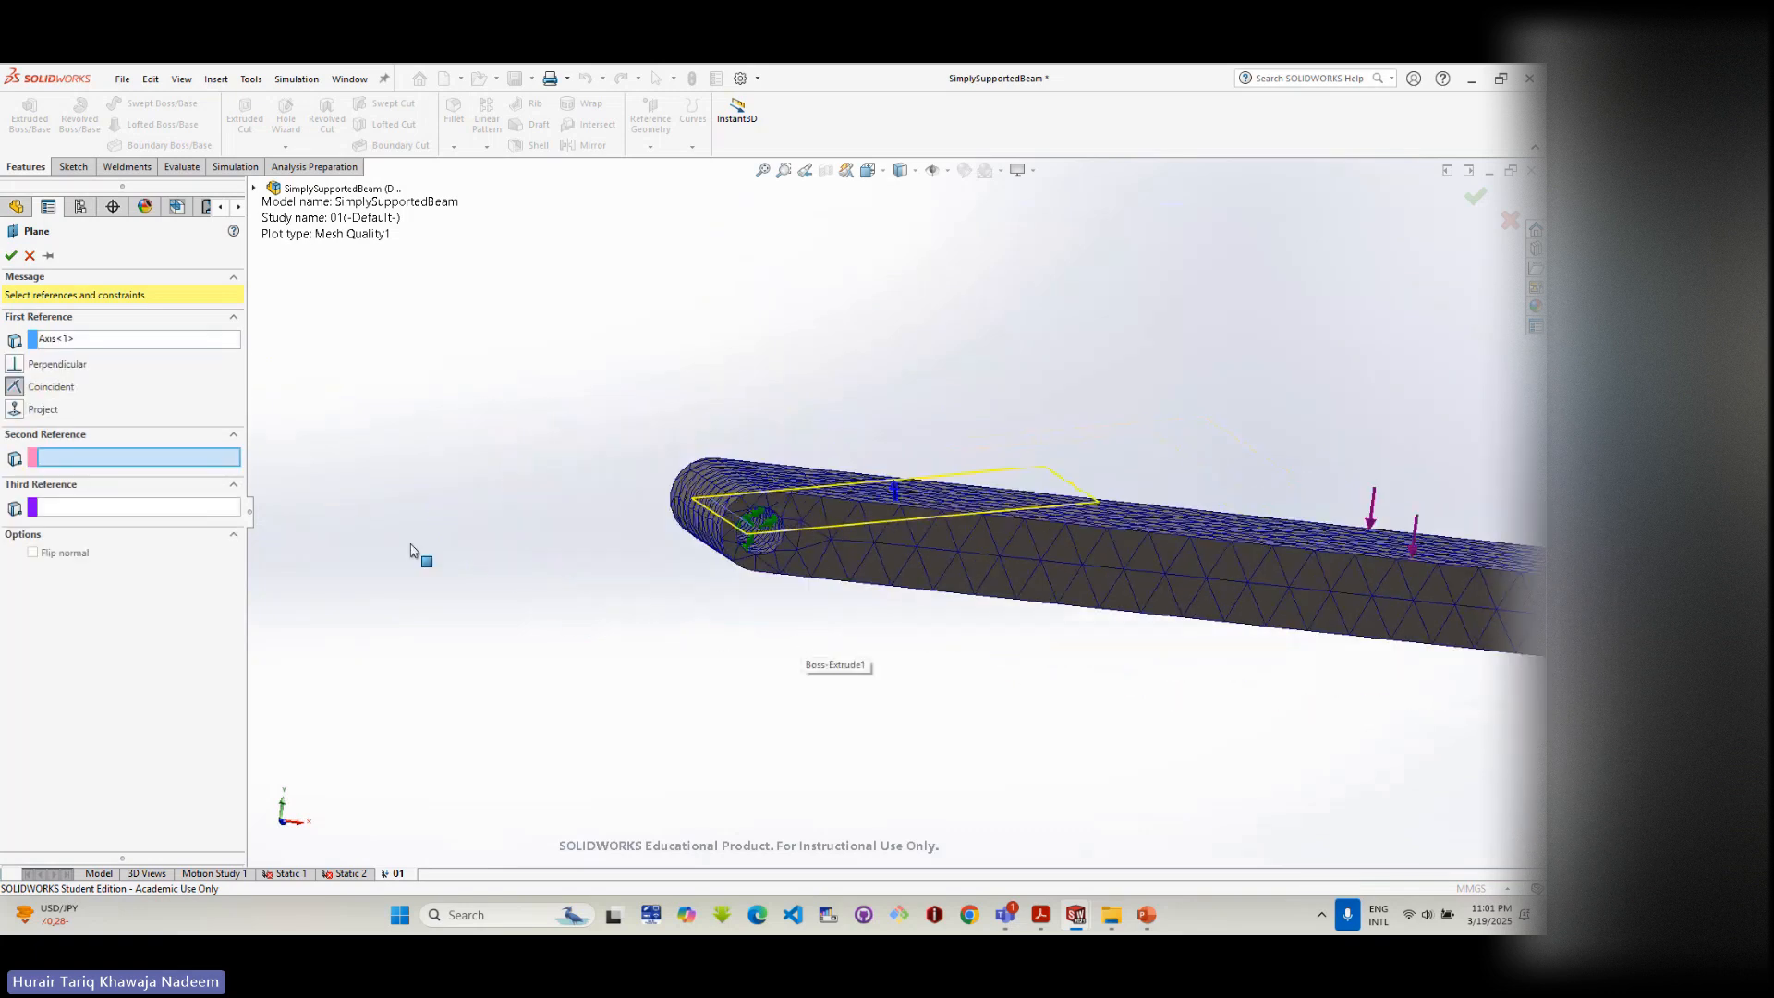
scroll(733, 619, "up", 1)
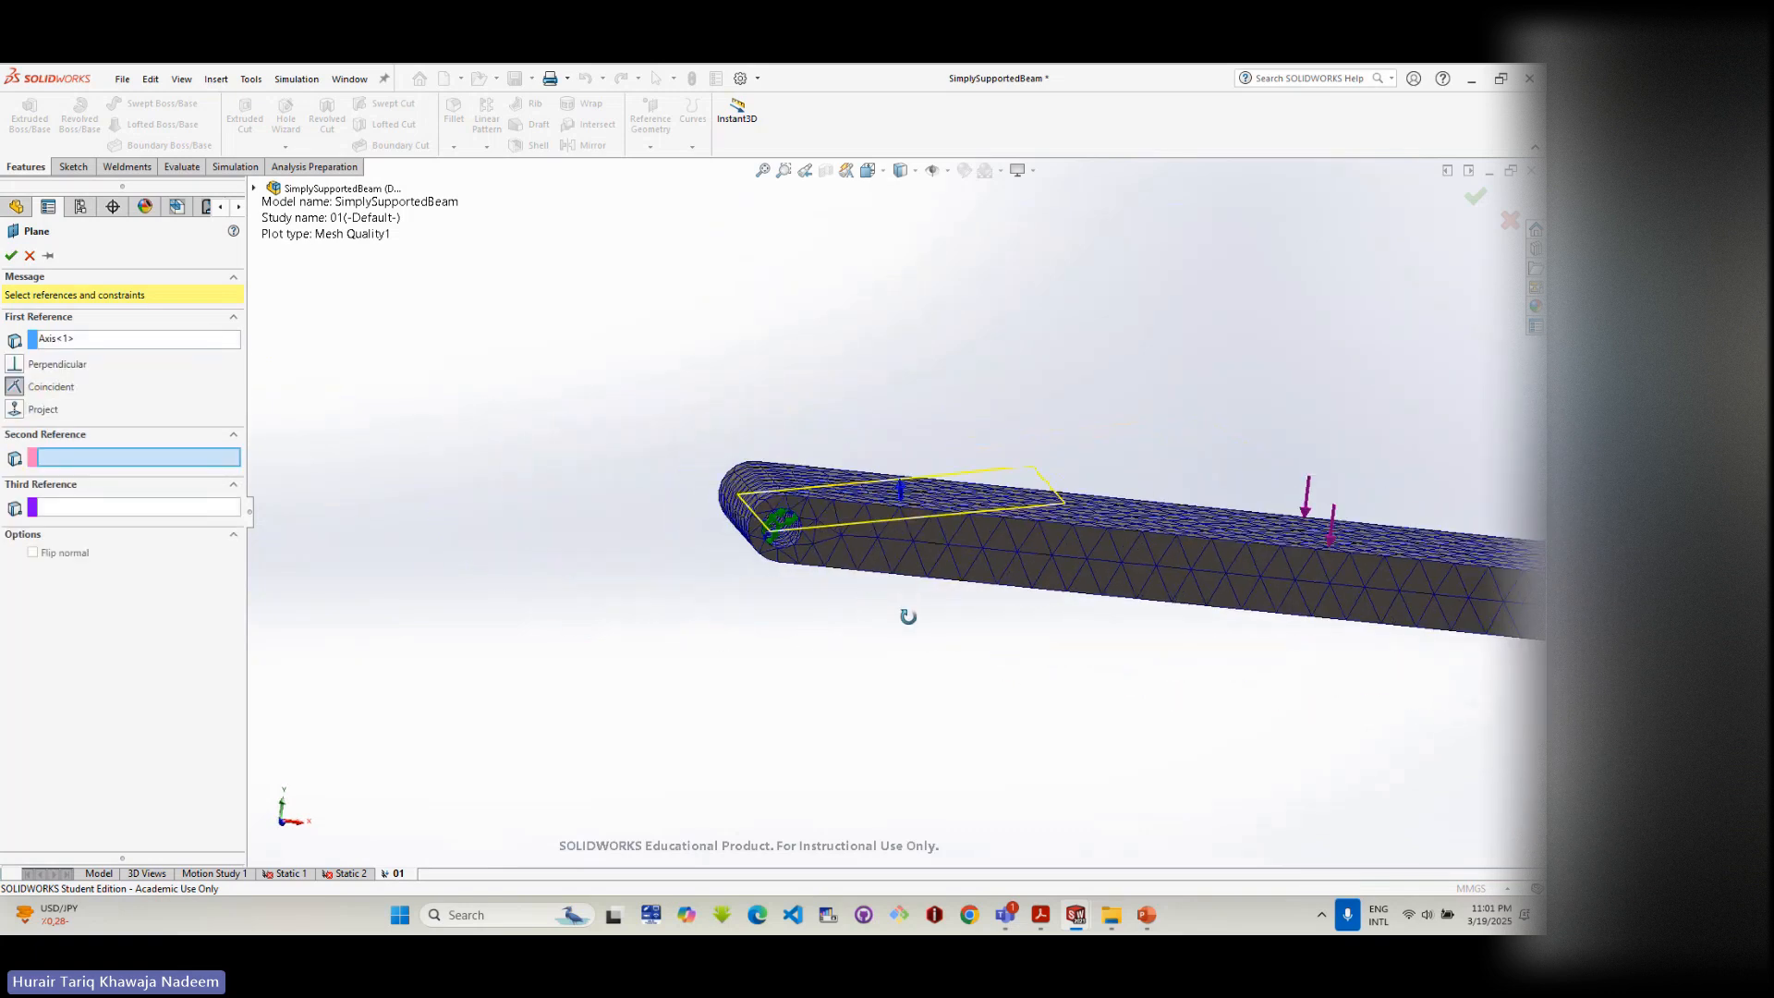
left_click(1240, 522)
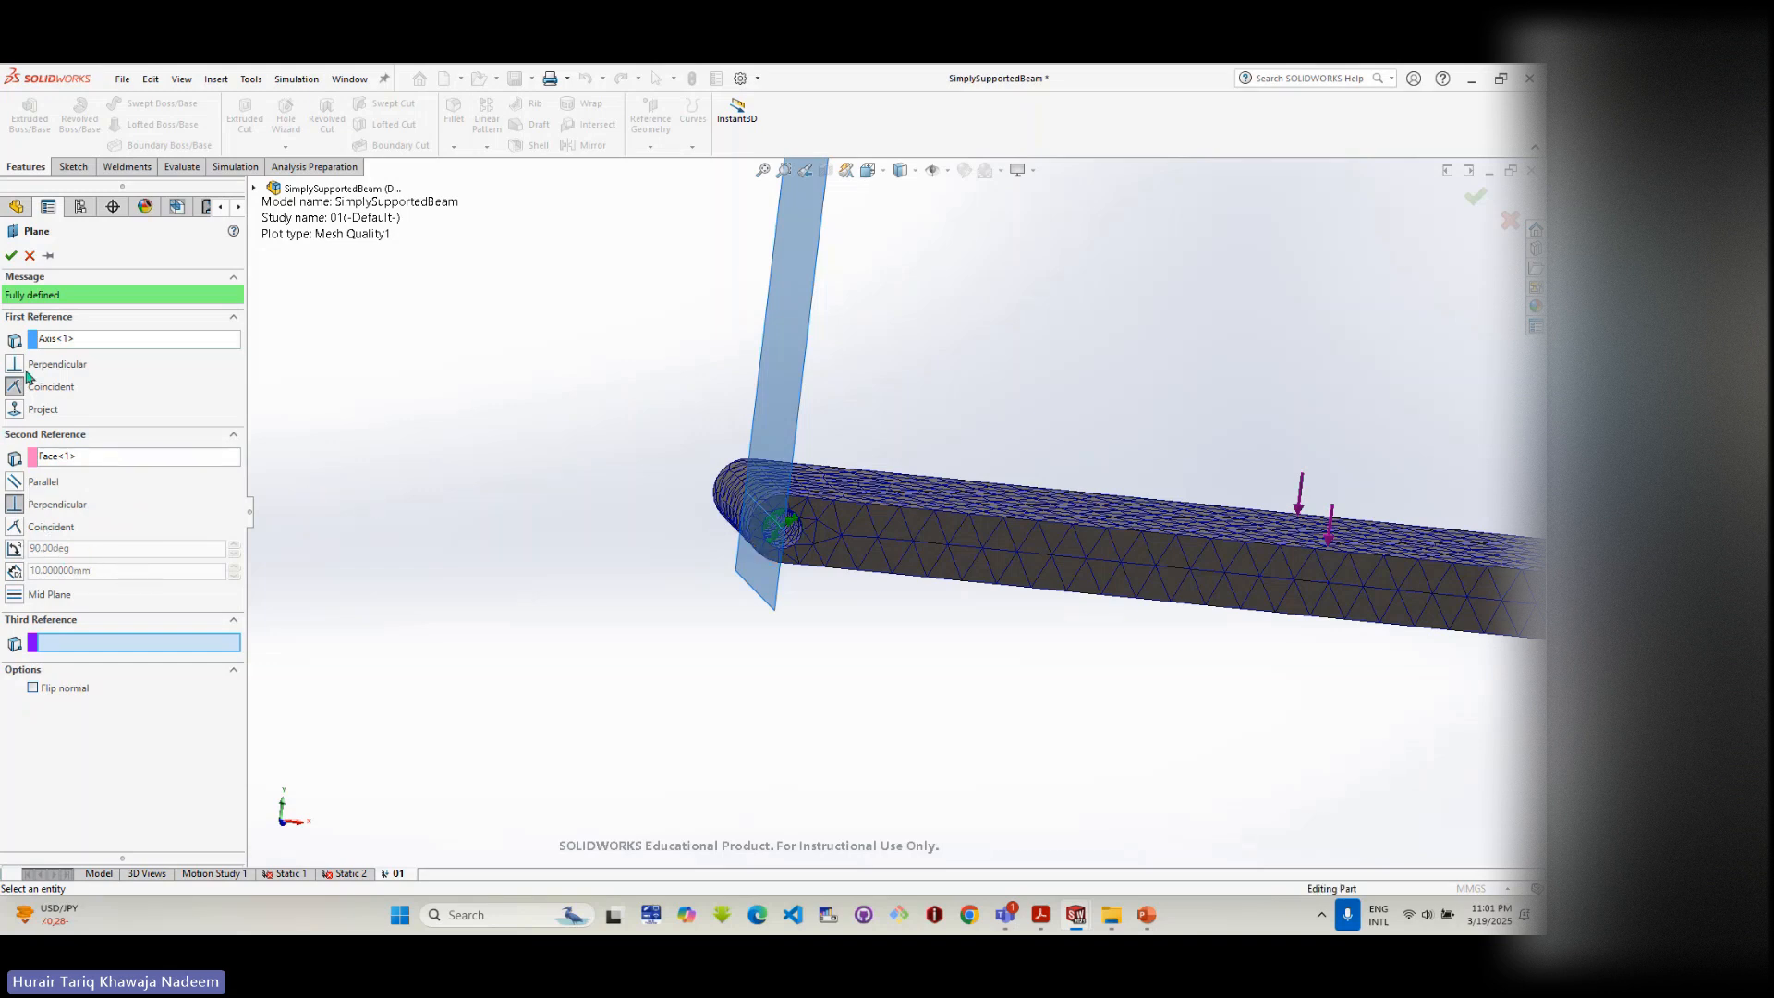
left_click(49, 339)
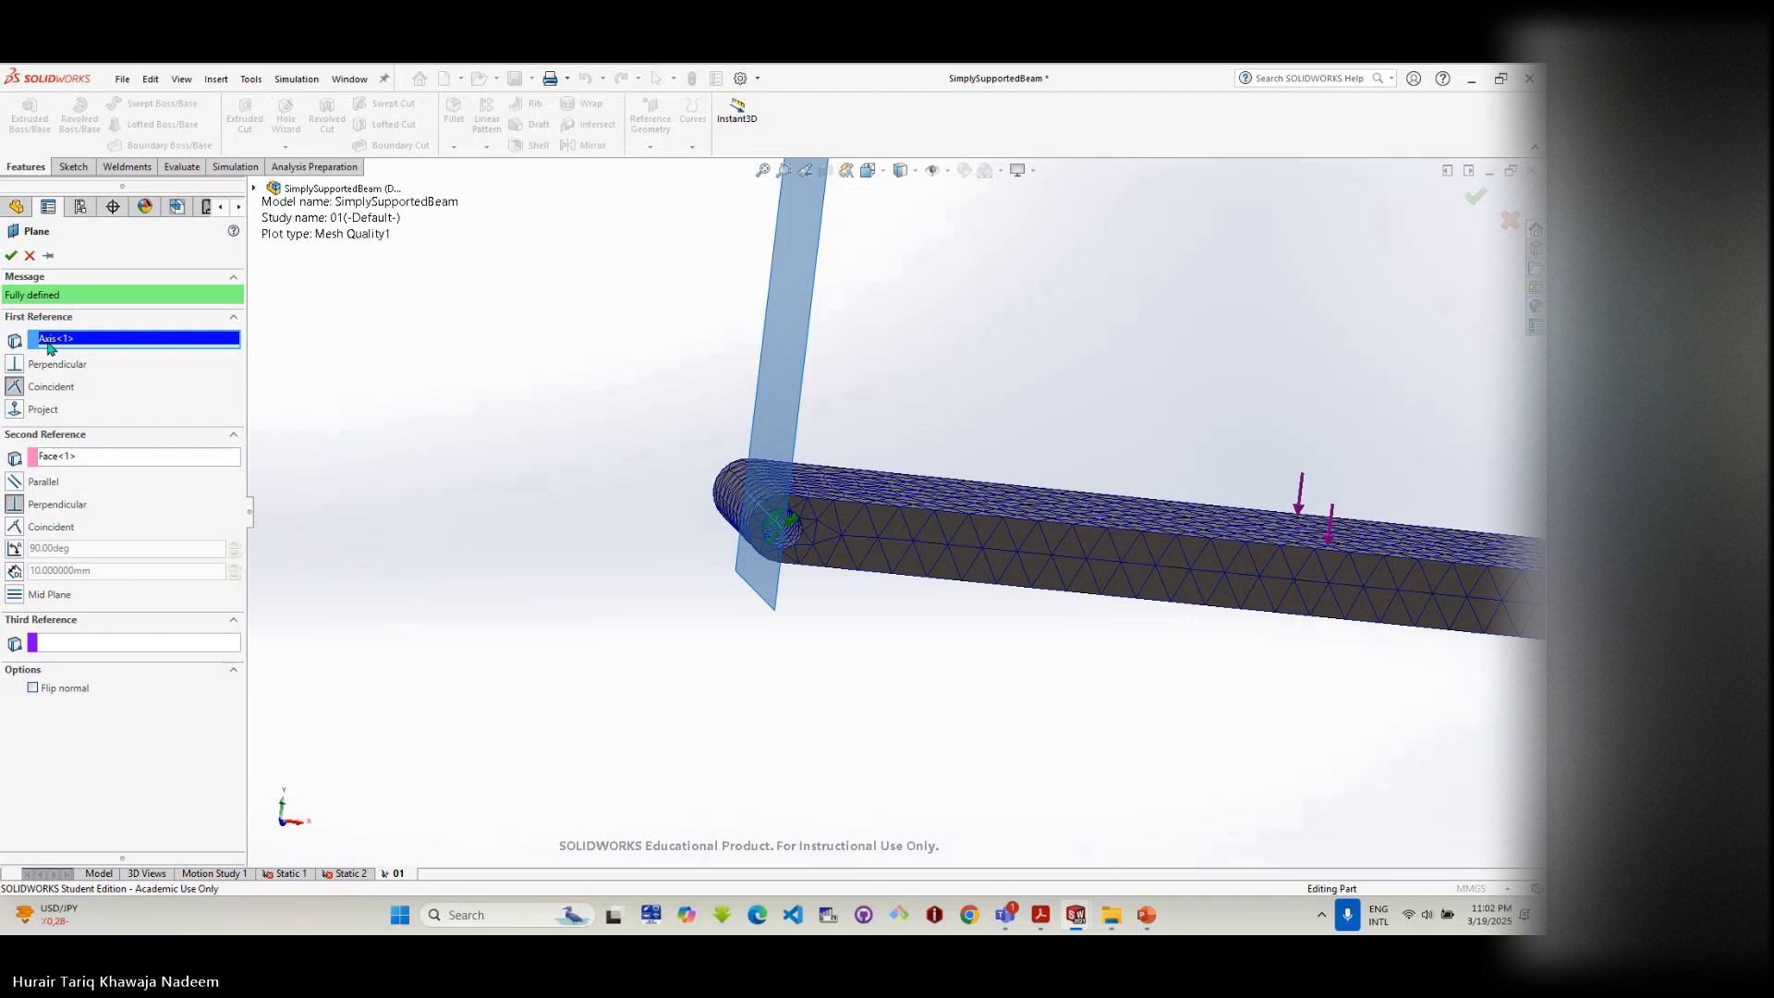
key("Delete")
left_click(57, 388)
key("Delete")
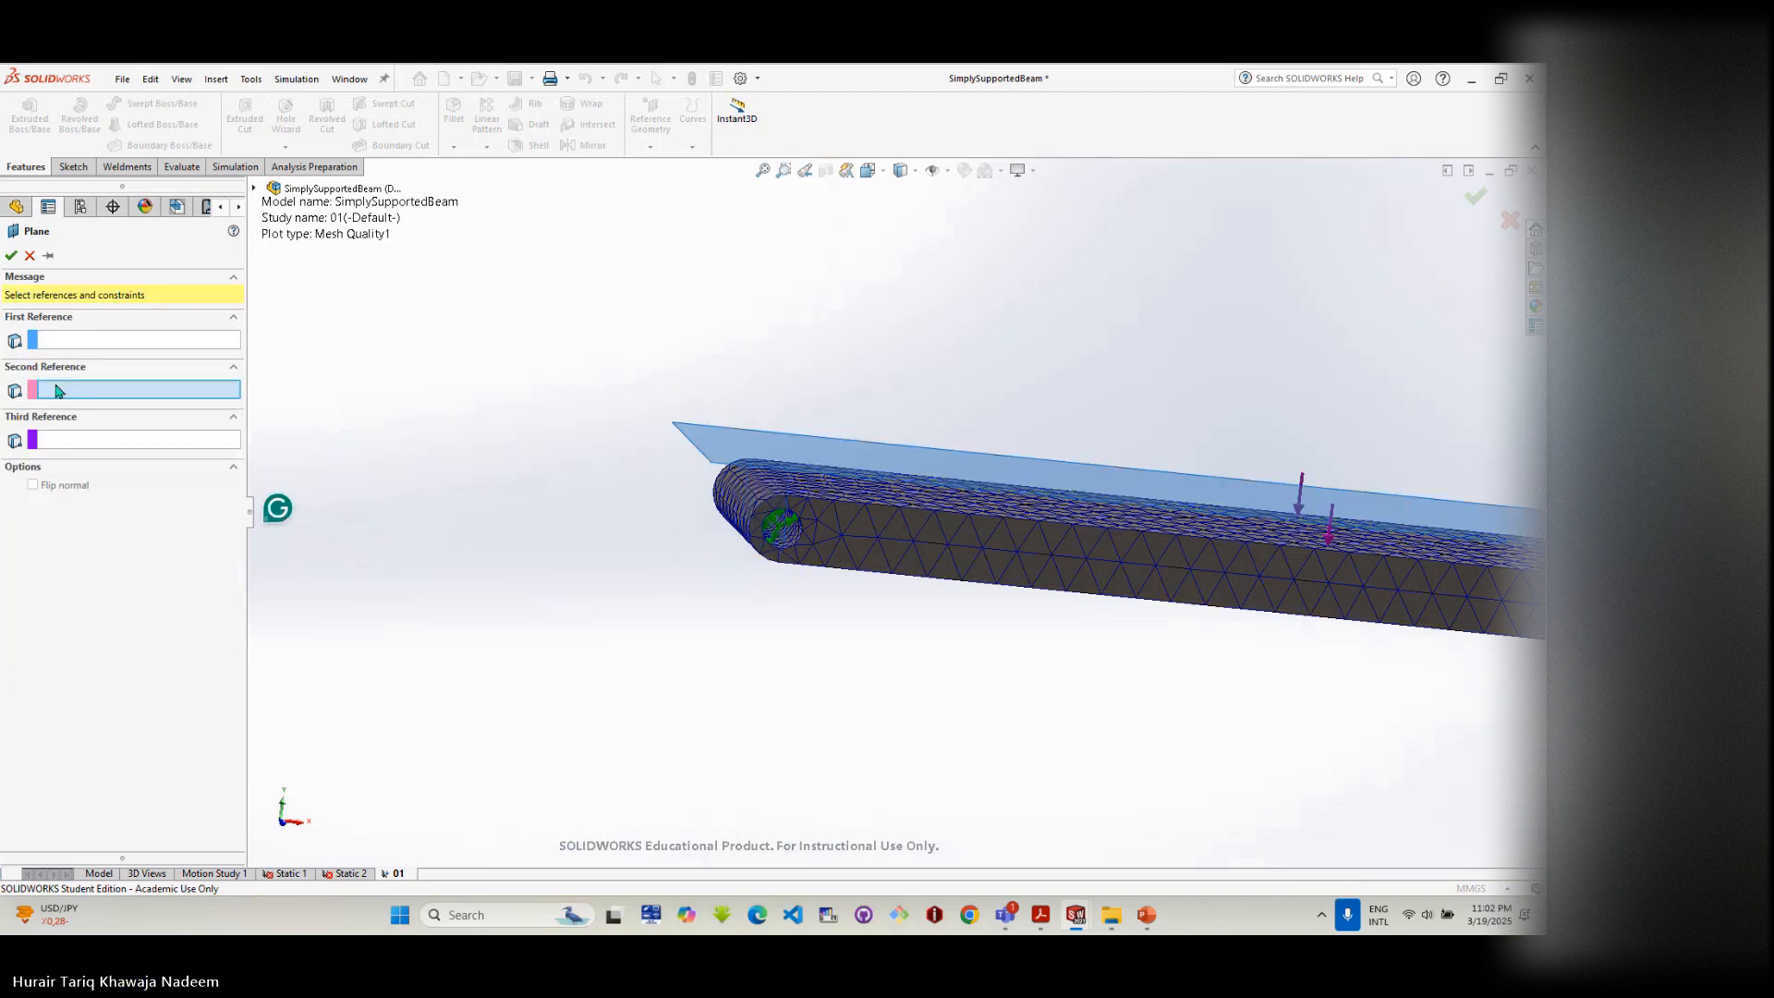
- Set the split-line edge running across the beam's top face as the new plane's second reference, Coincident
scroll(1313, 605, "up", 3)
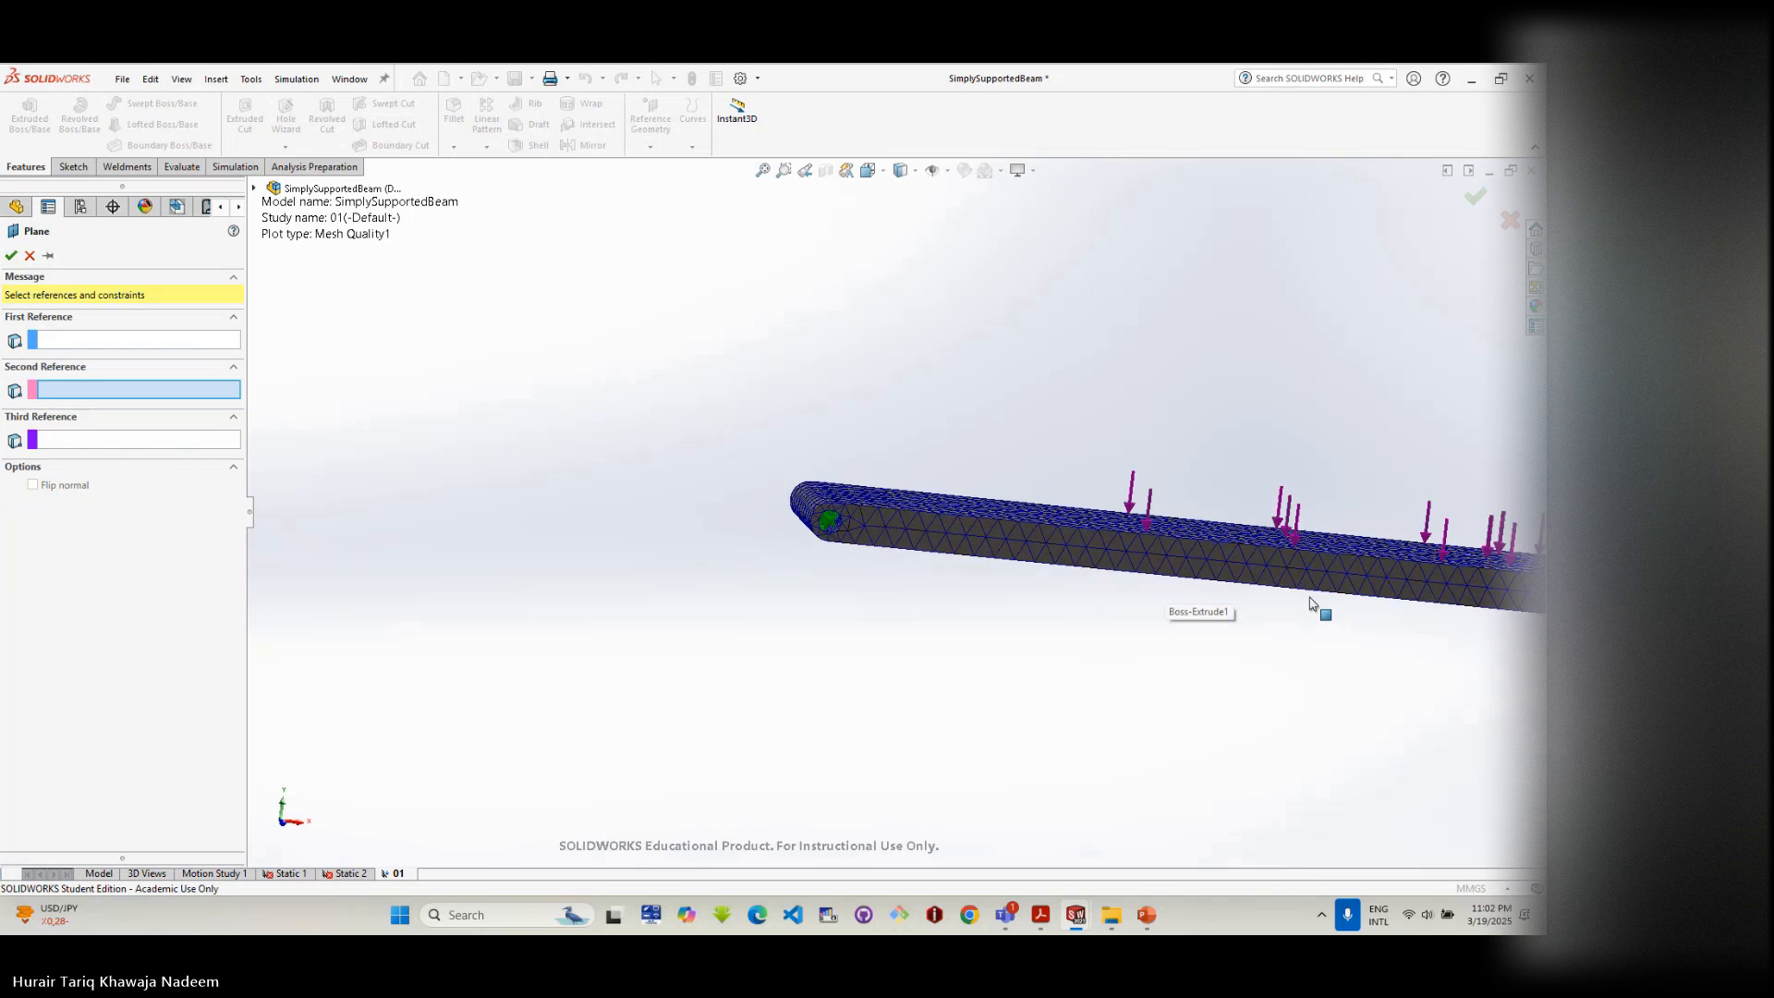
middle_click_drag(1315, 606, 1264, 558)
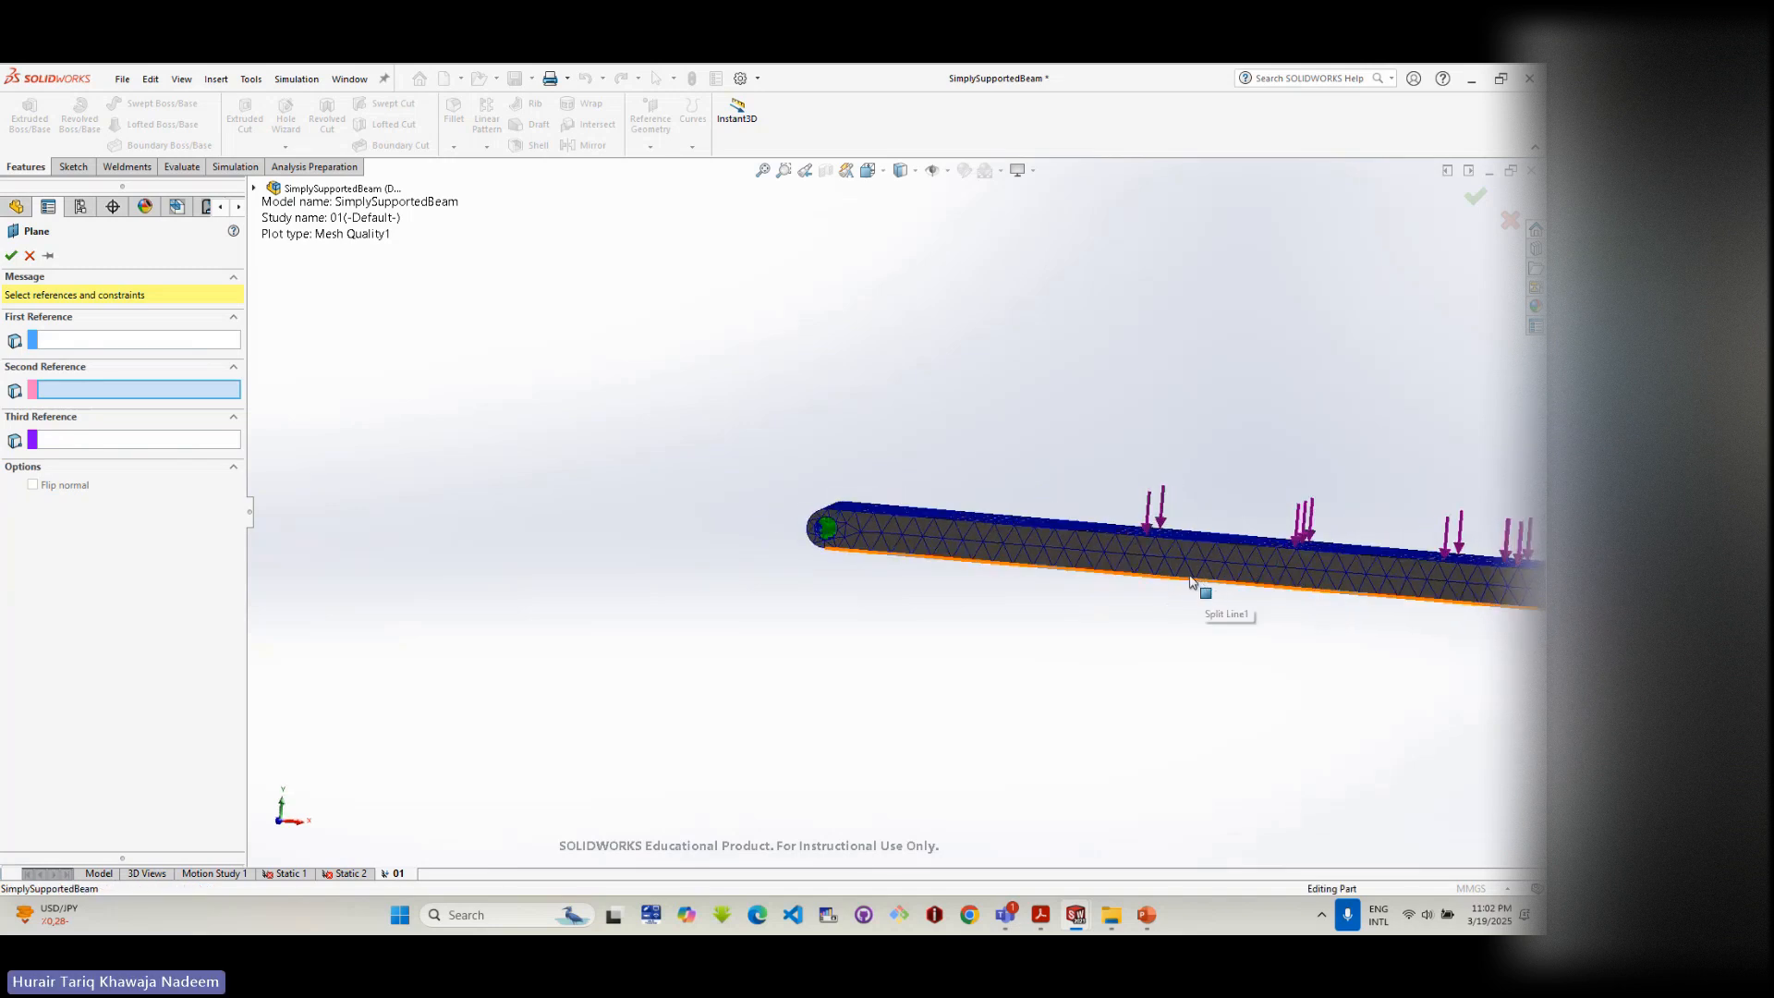
middle_click_drag(1144, 543, 1154, 665)
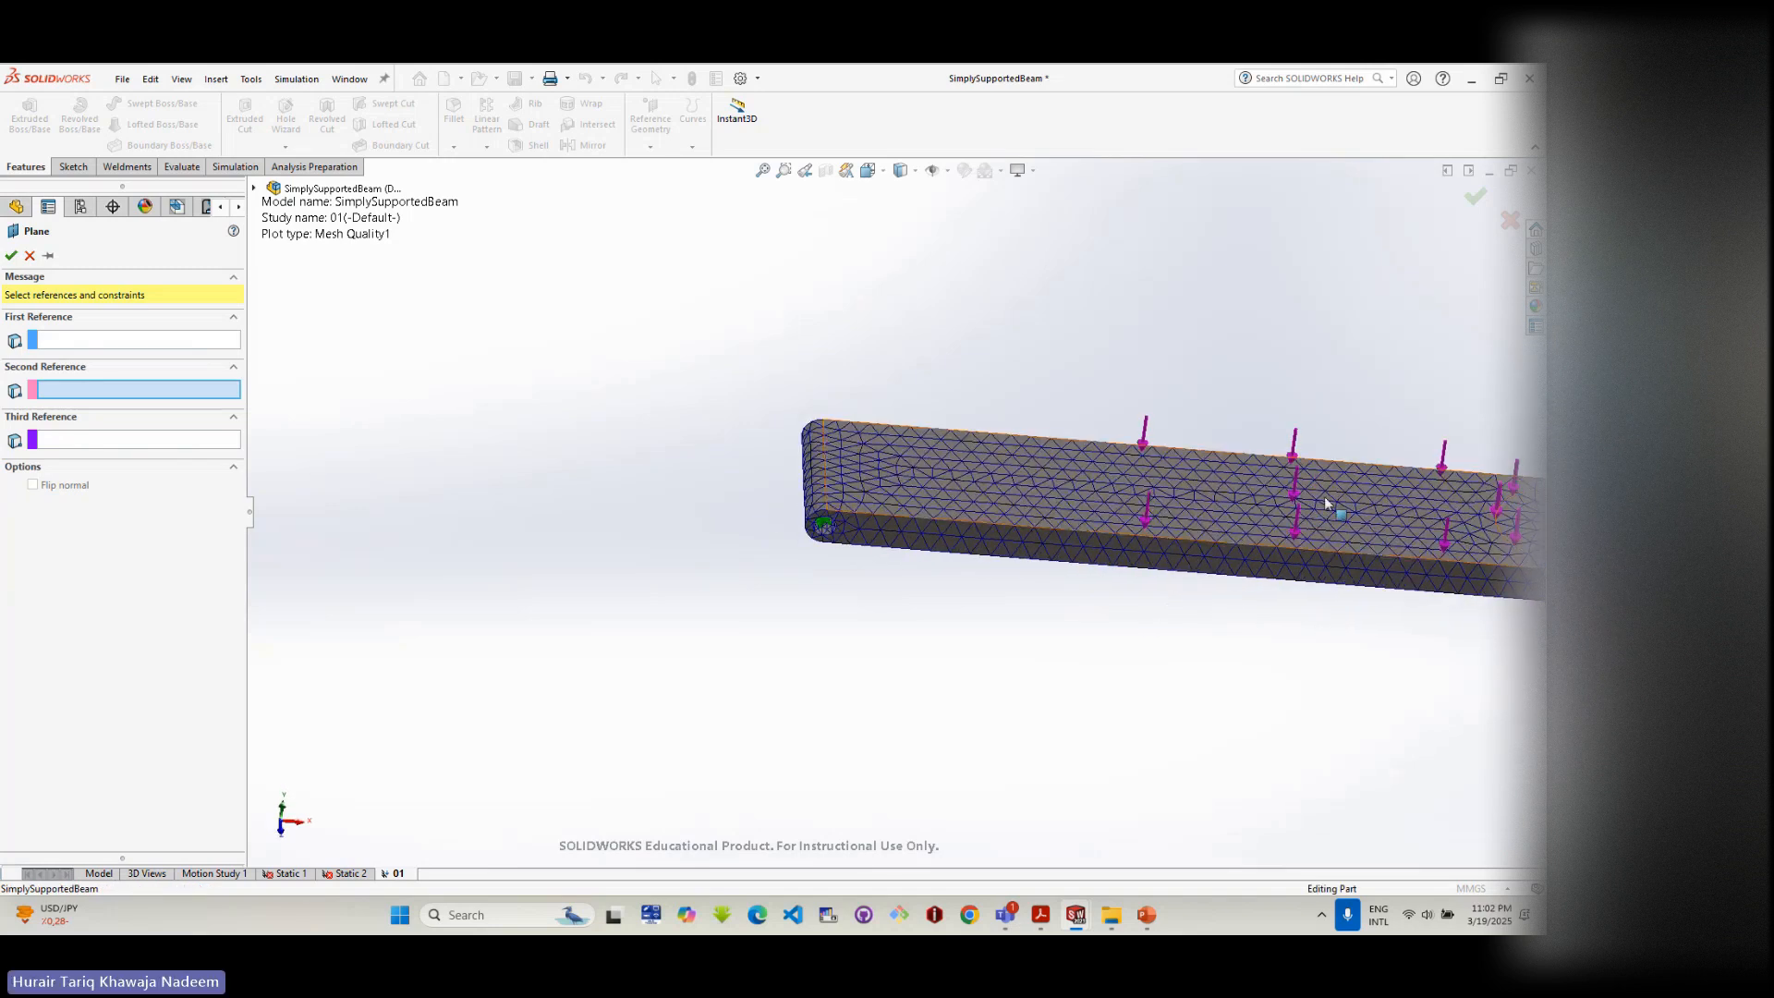
scroll(1369, 519, "up", 2)
middle_click_drag(1366, 521, 1292, 513)
scroll(1289, 511, "down", 3)
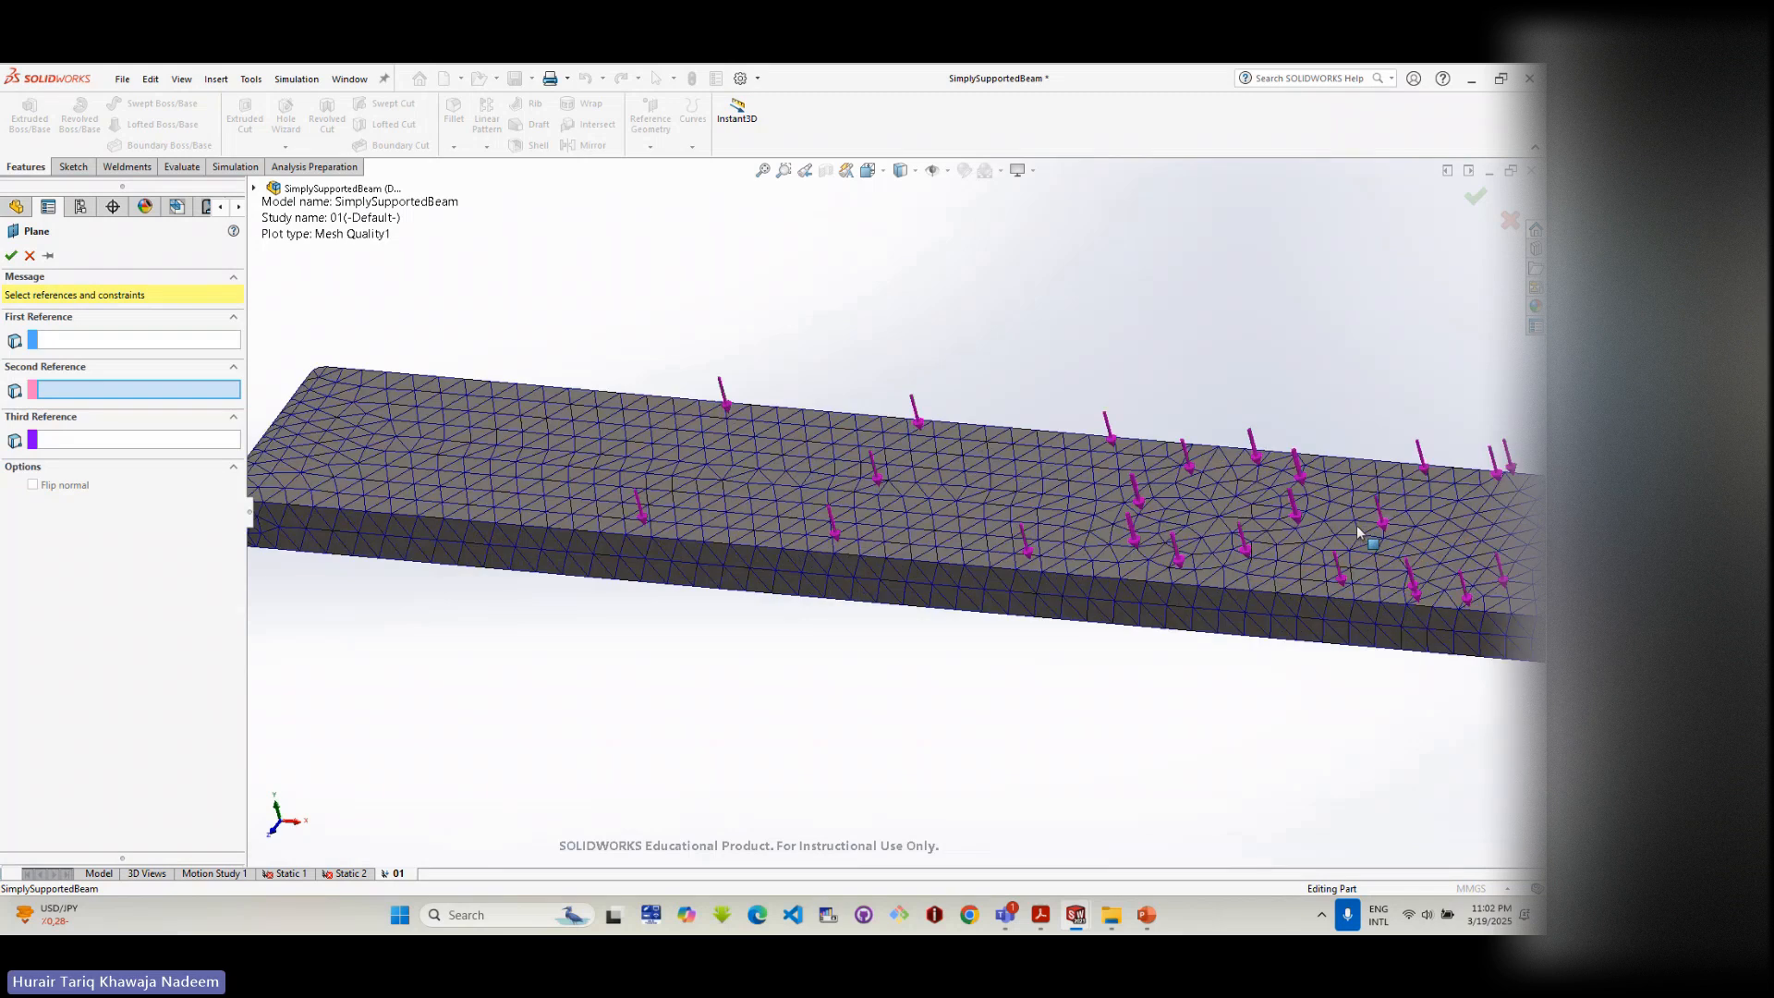
left_click(1463, 573)
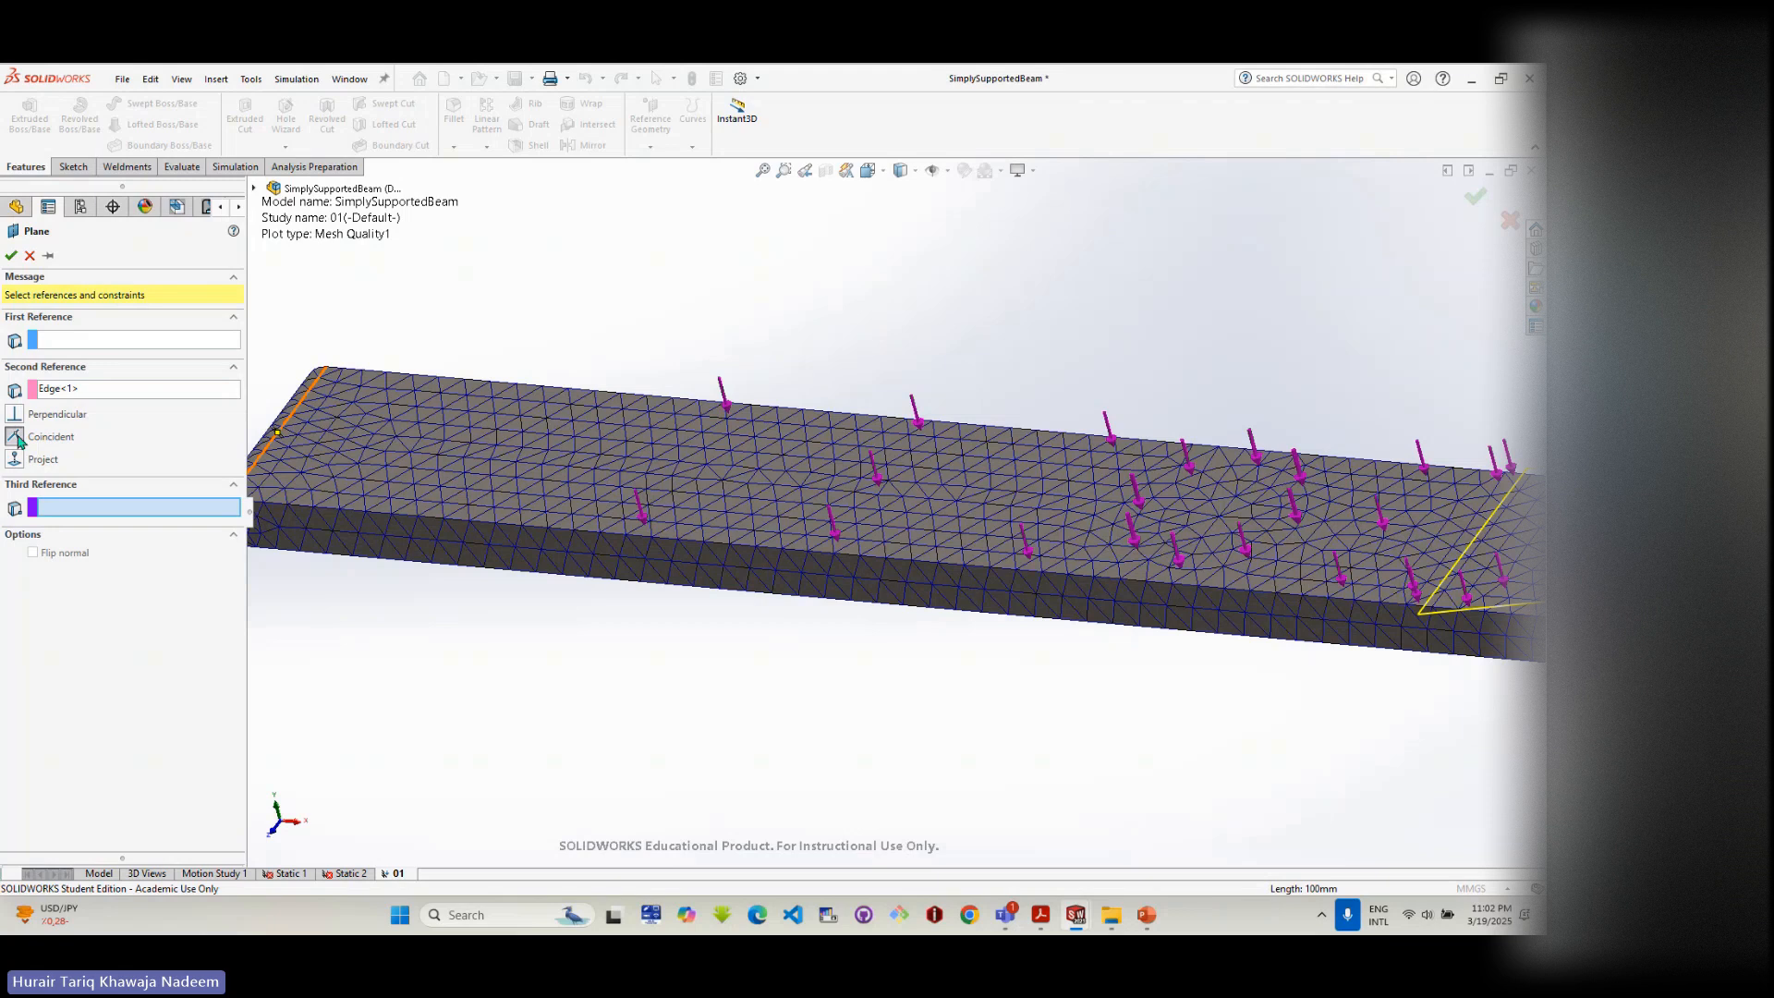
- Use the beam's top face as the plane's first reference, set to Perpendicular, and create the plane
left_click(61, 342)
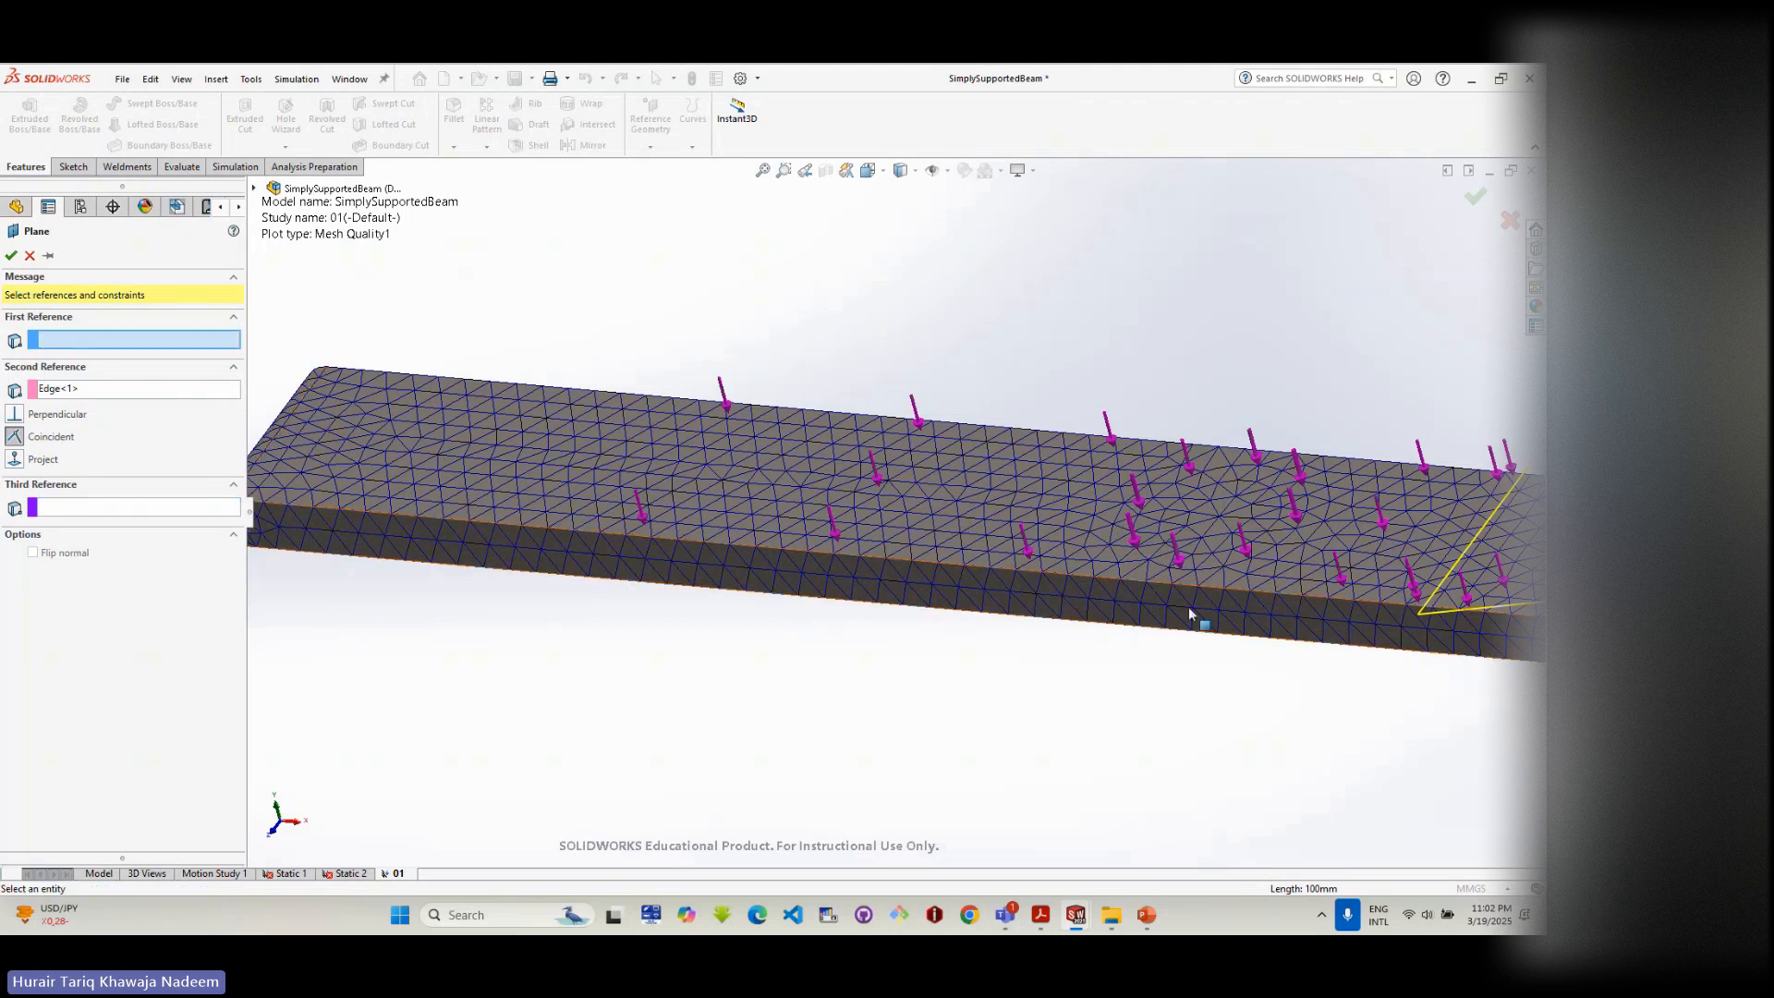
middle_click_drag(1211, 622, 1284, 549)
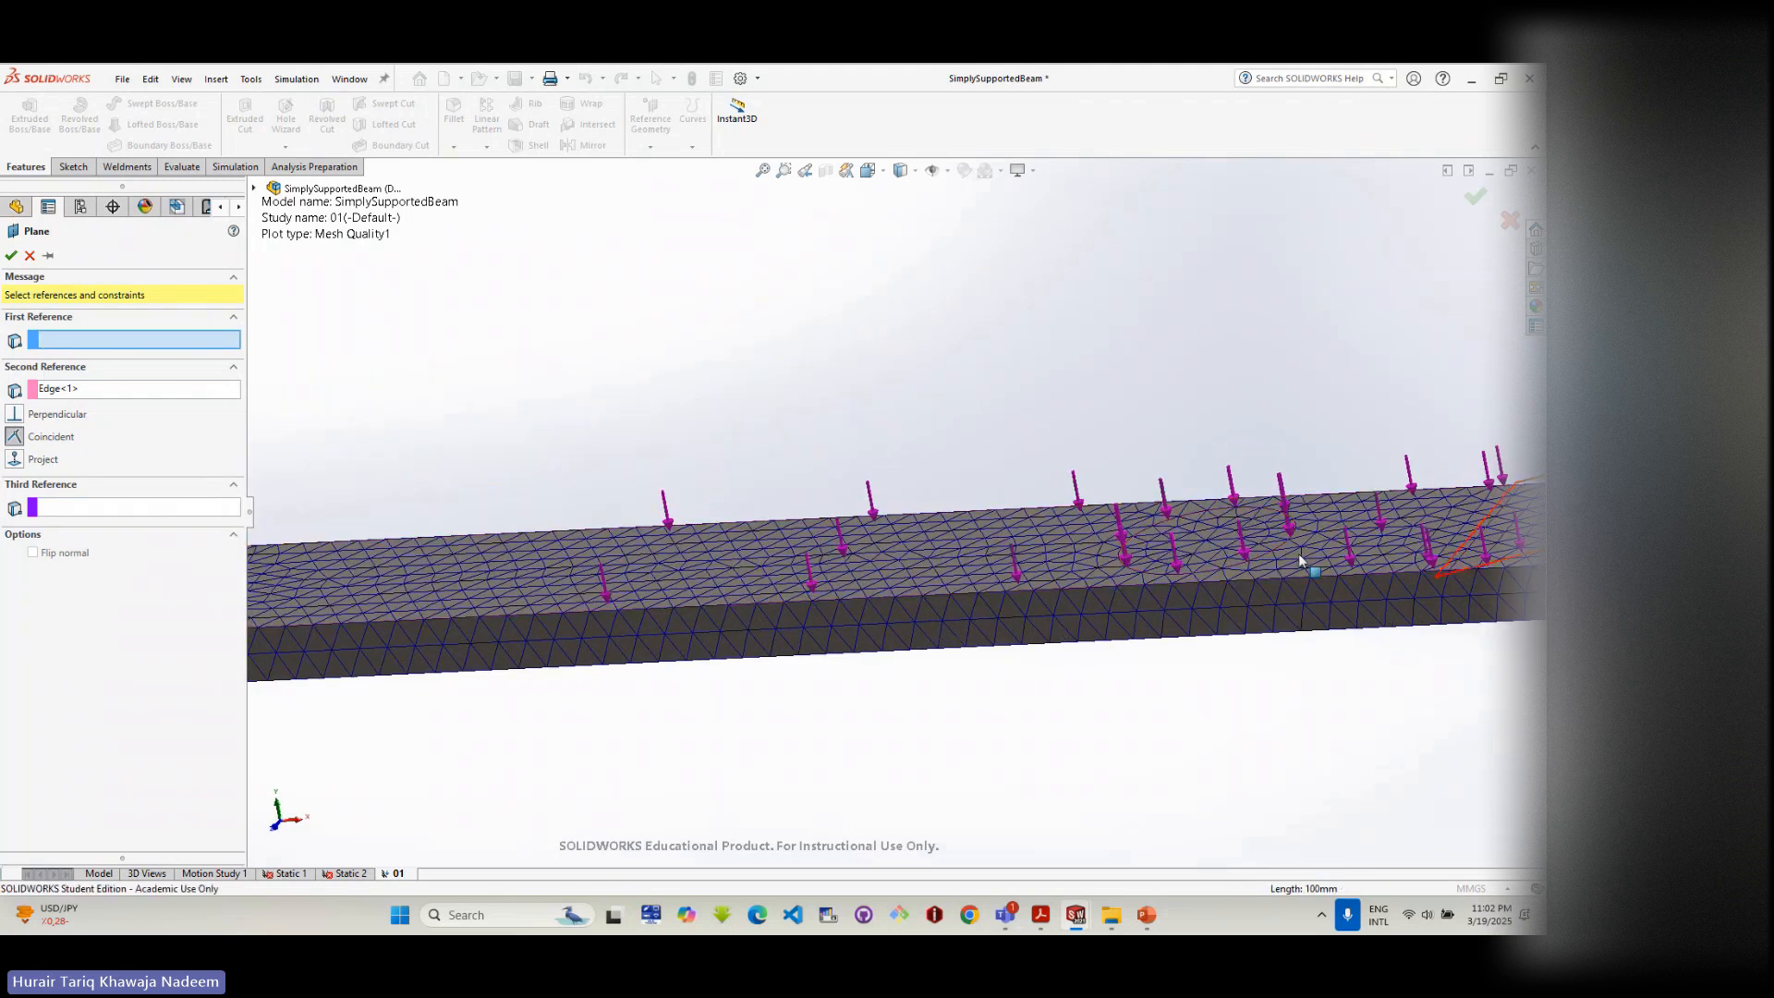
left_click(1299, 553)
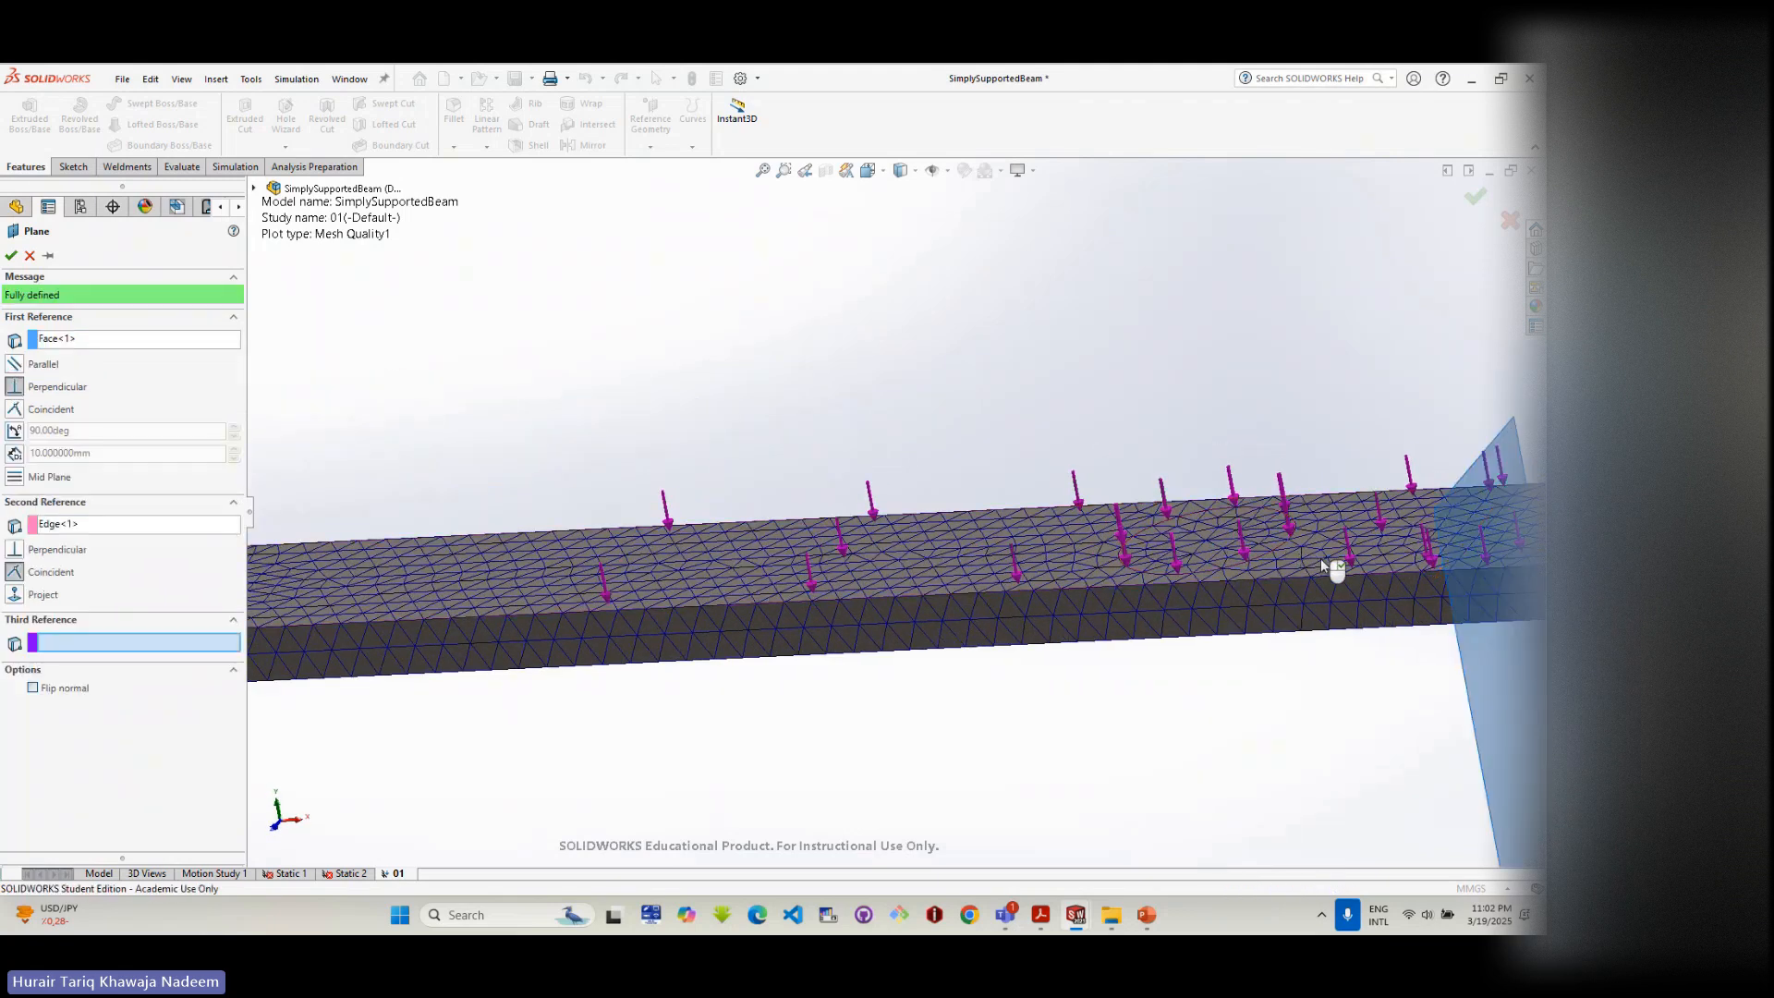
left_click(11, 260)
- Enlarge the new reference plane so that it extends further above the beam, and deselect it
scroll(1404, 610, "up", 3)
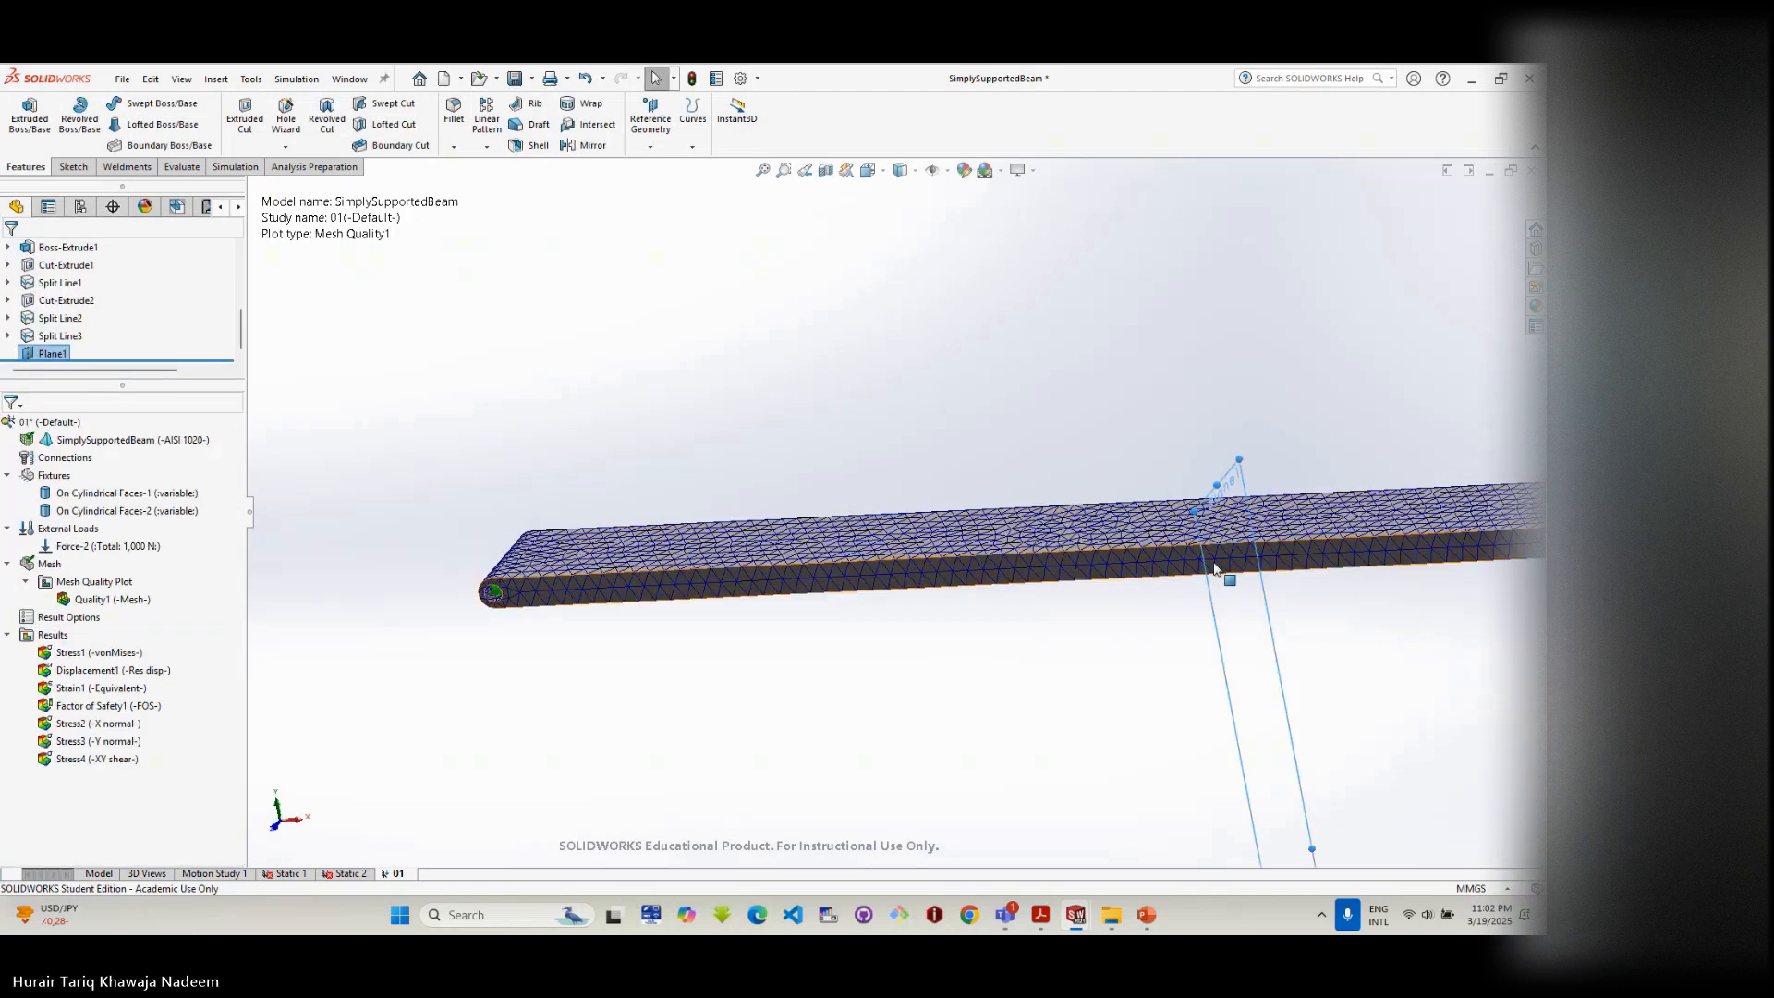
scroll(1215, 566, "down", 1)
left_click_drag(1229, 436, 1264, 307)
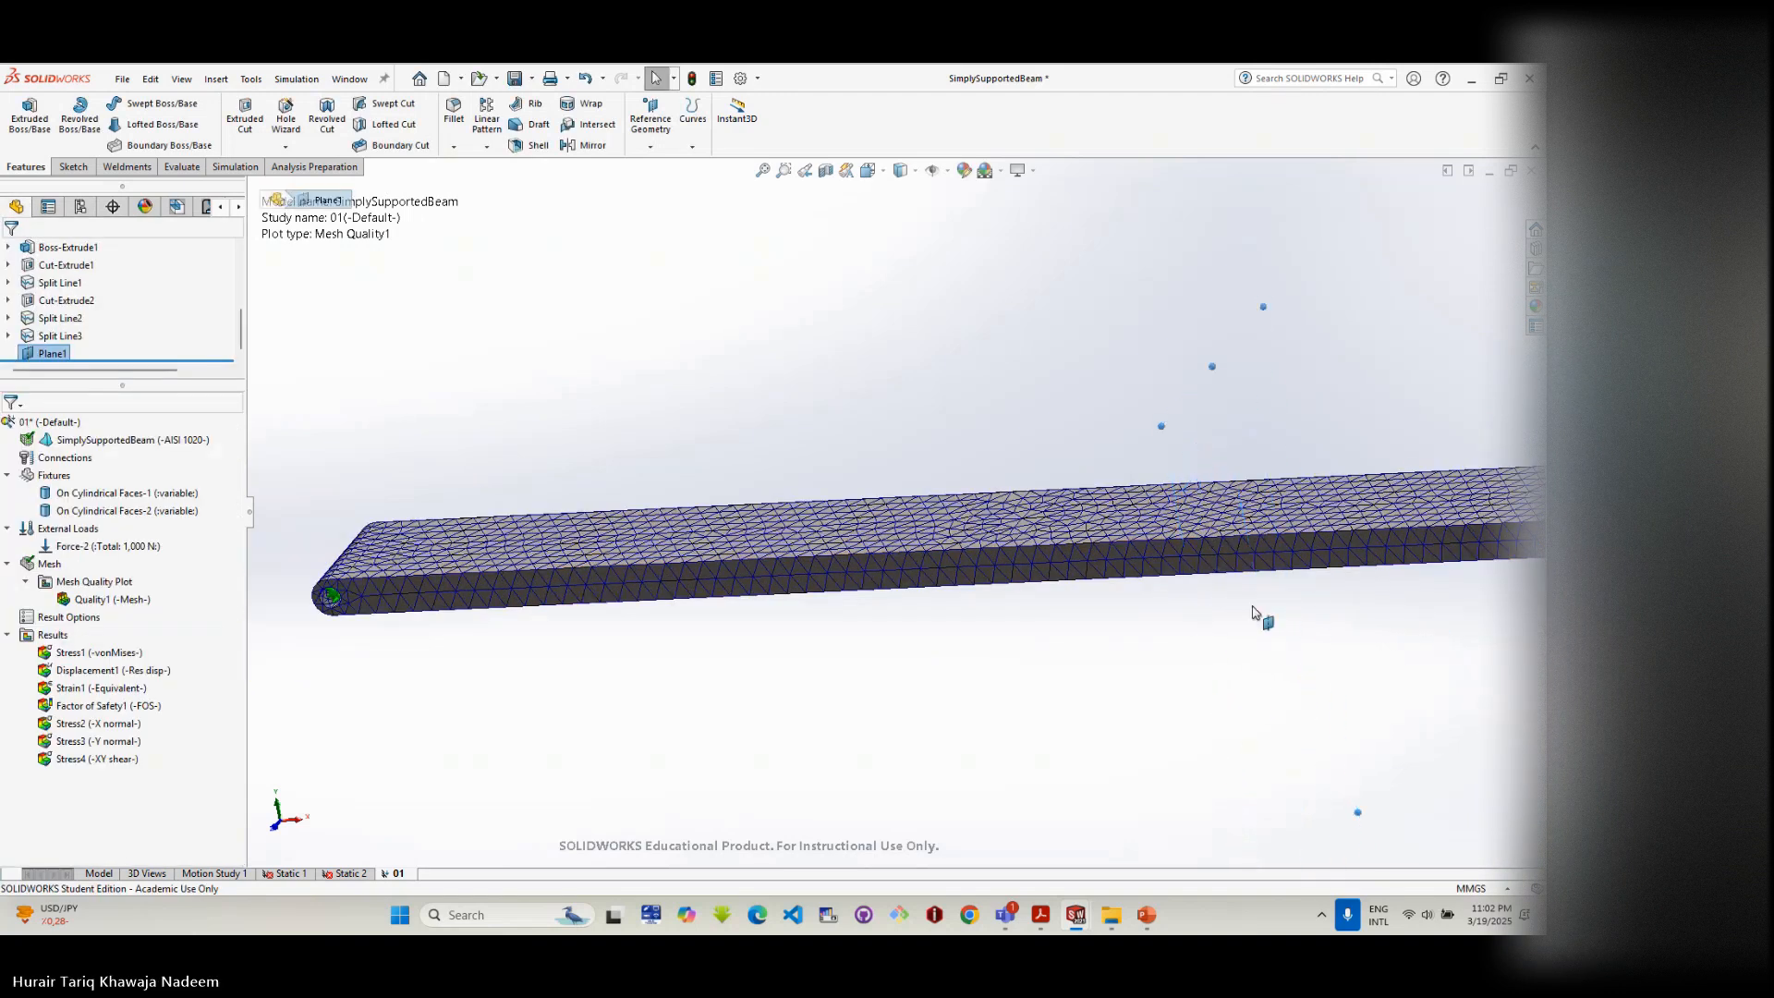
middle_click_drag(1257, 612, 1232, 669)
left_click(1146, 701)
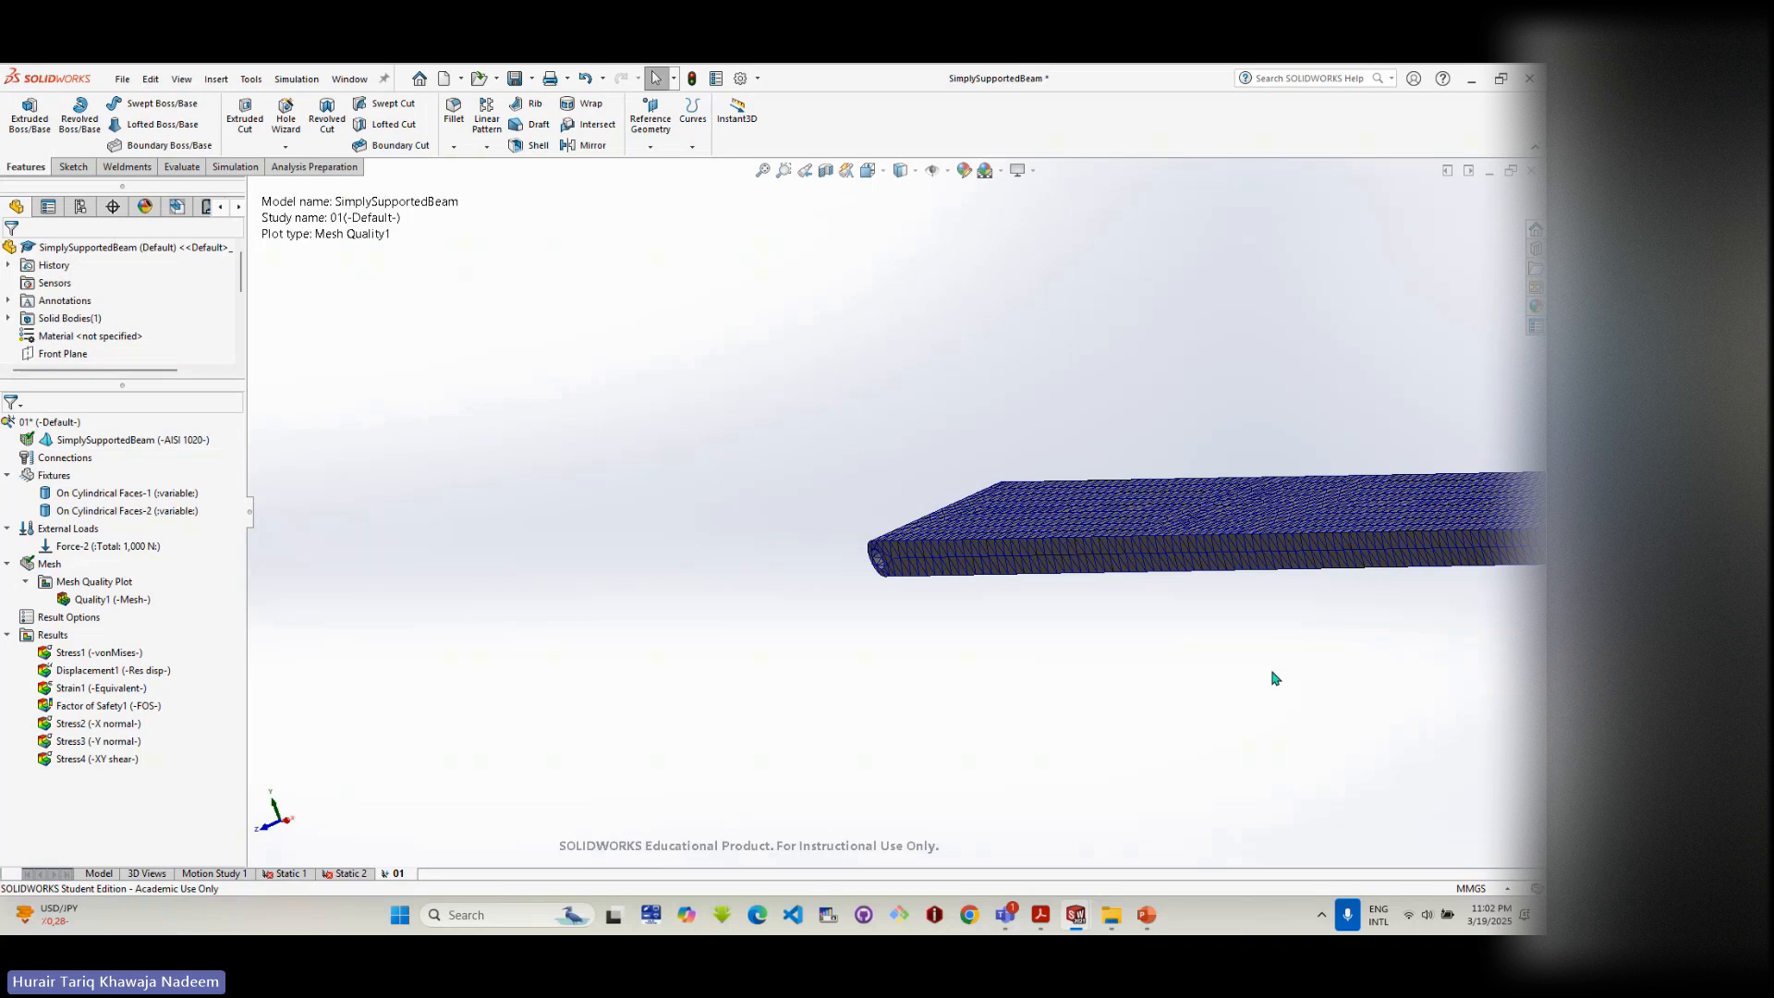
- Locate Plane1 in the part model's feature tree and return to study 01
left_click(51, 354)
scroll(51, 356, "down", 2)
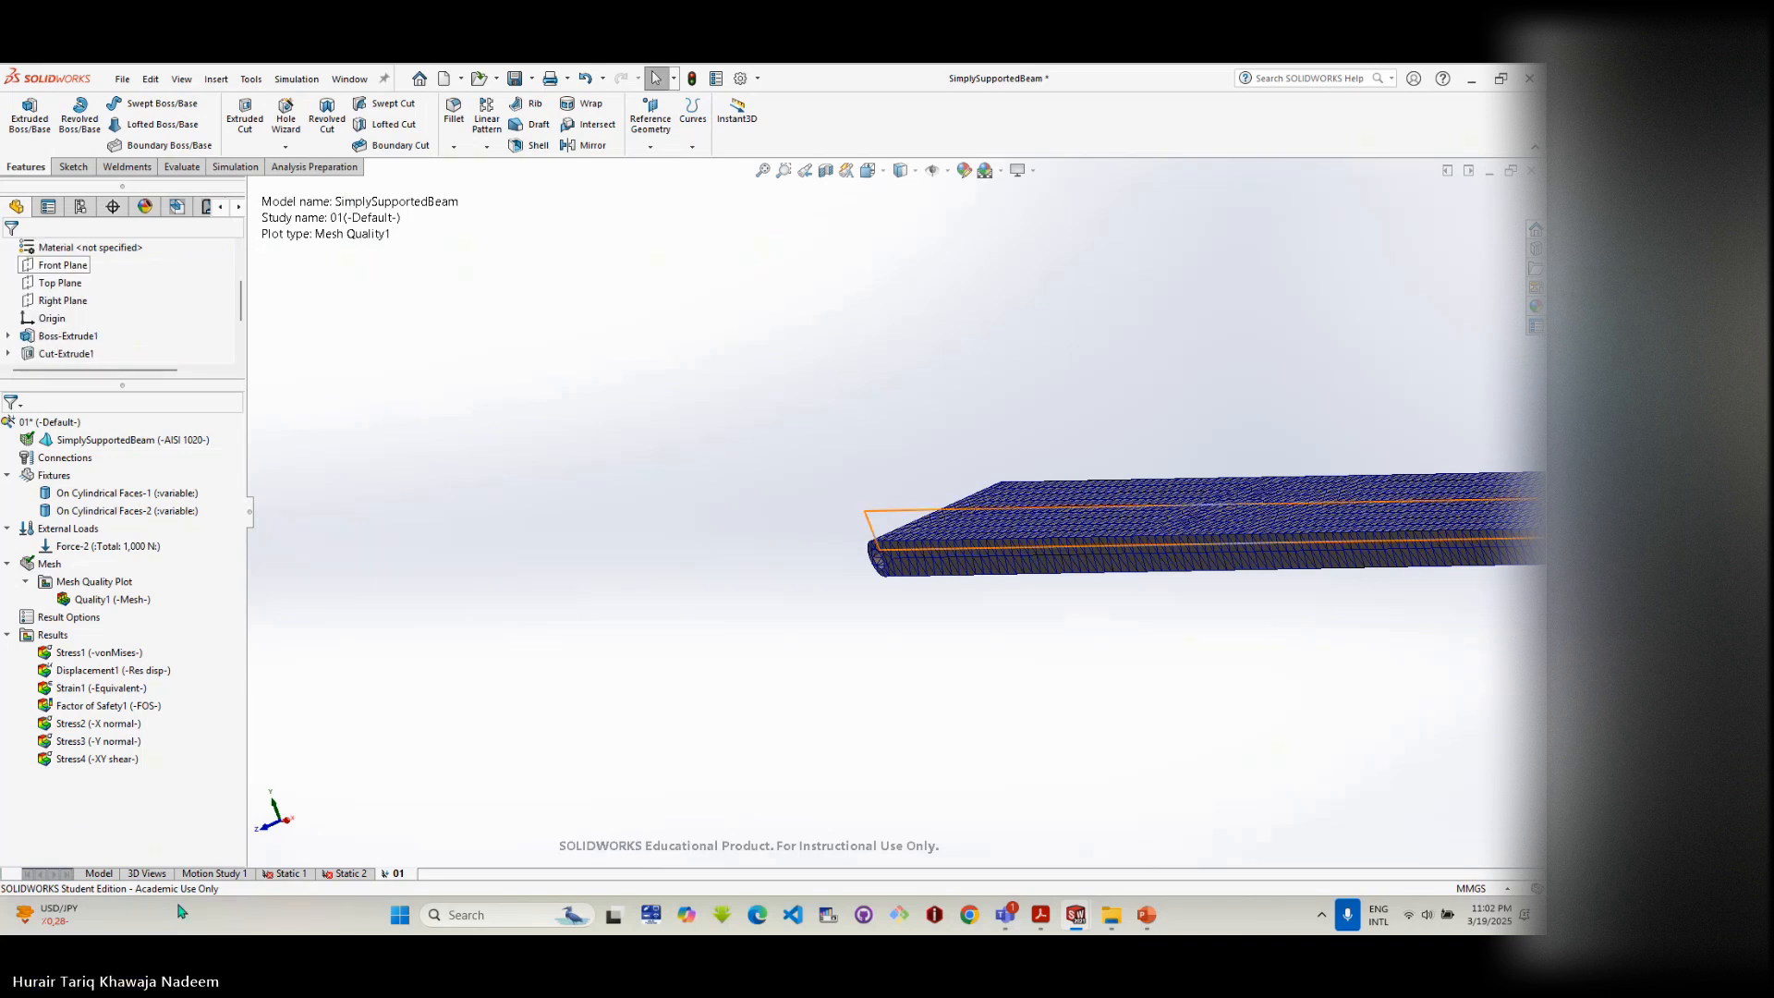
left_click(99, 873)
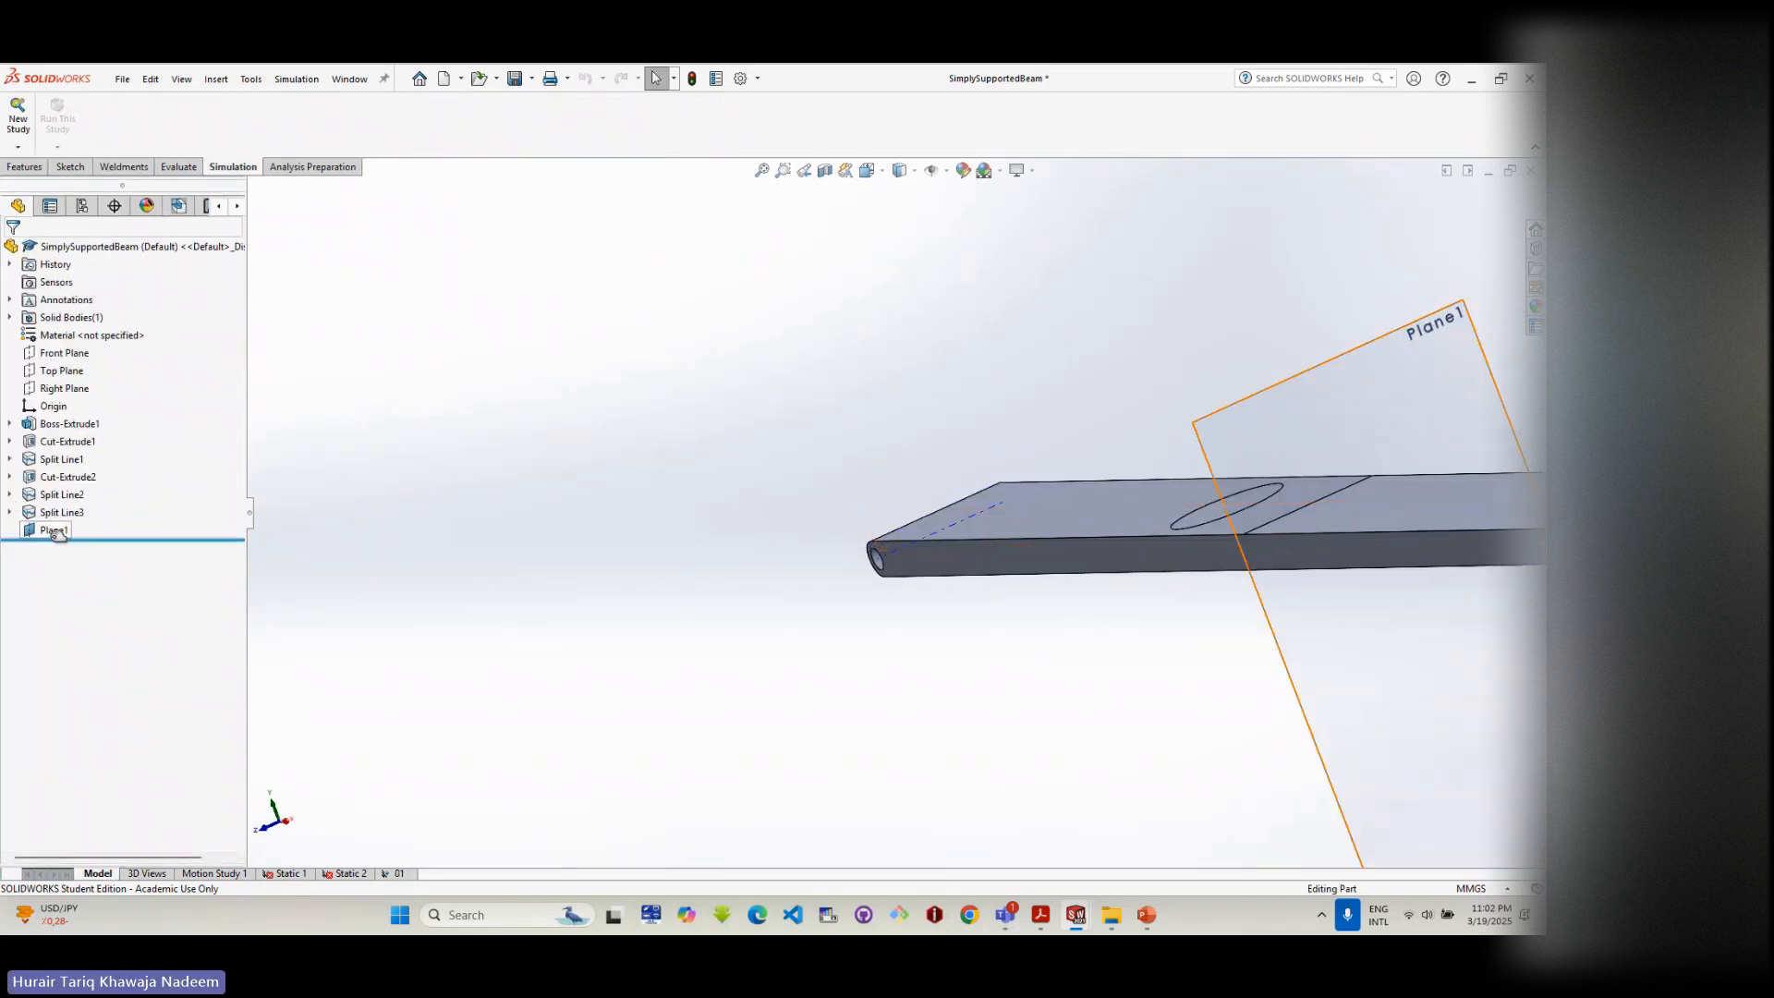
left_click(396, 873)
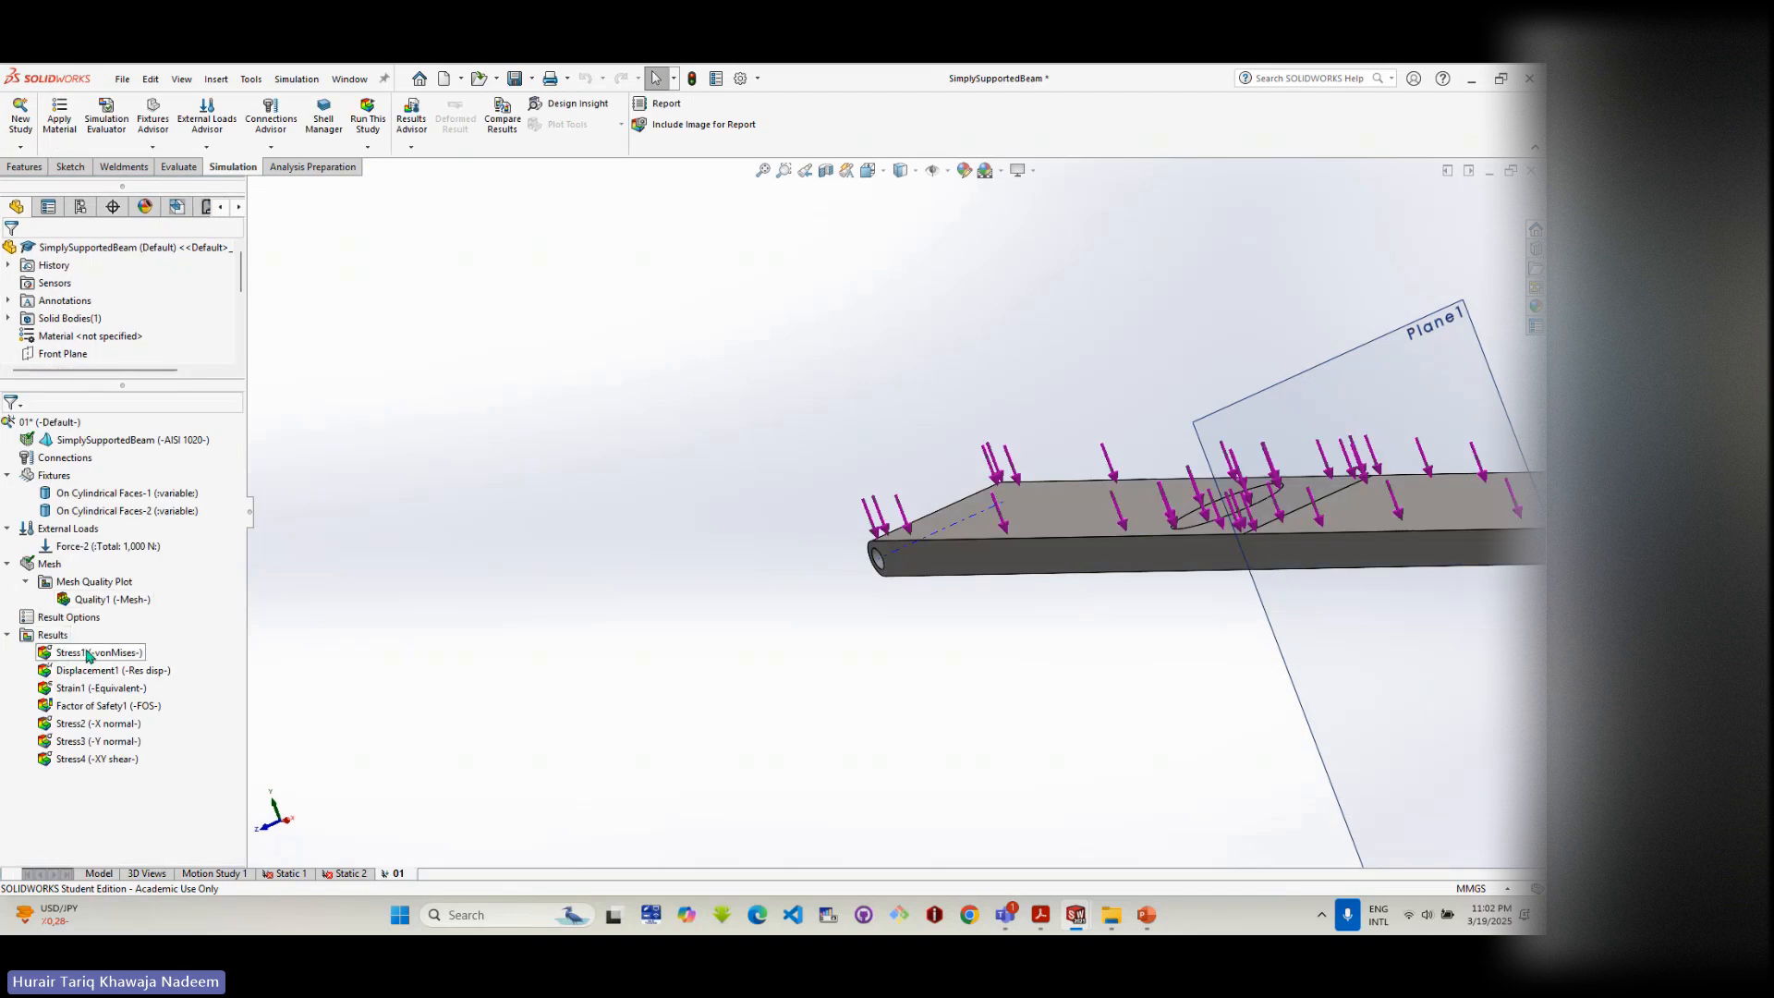
- Show the Stress1 von Mises plot and clip it with a section on Plane1 in place of the Front Plane
right_click(89, 655)
left_click(136, 660)
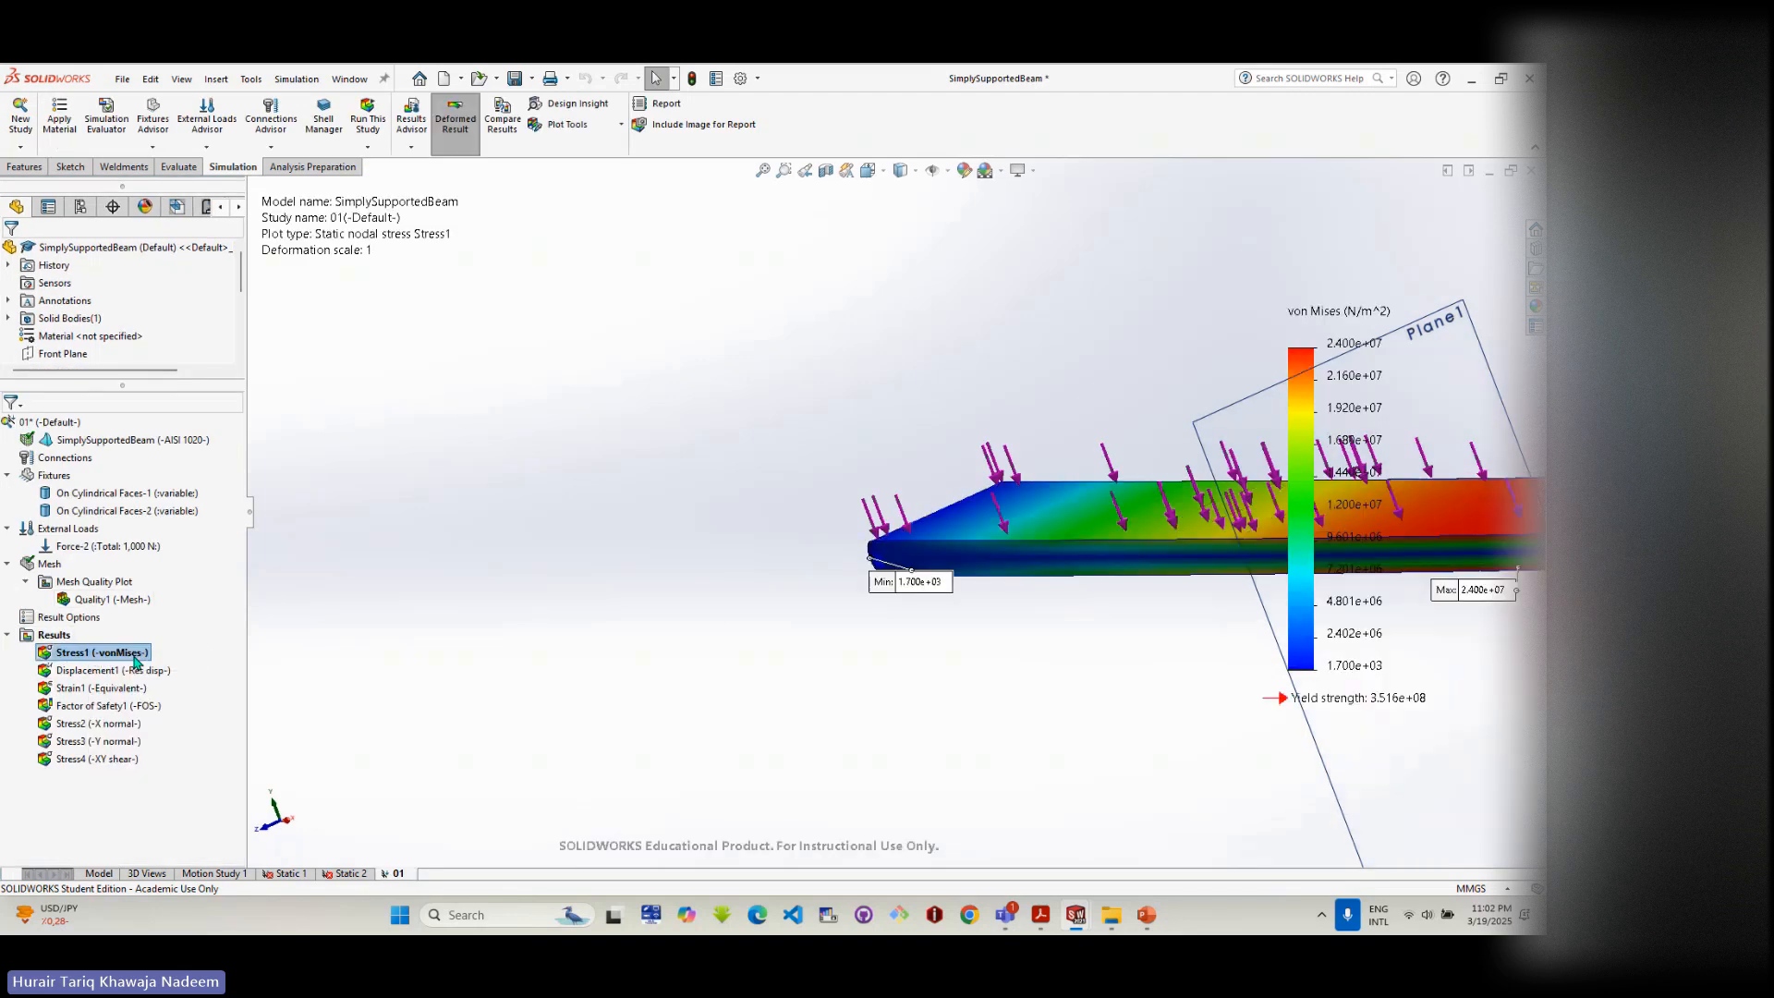
right_click(105, 655)
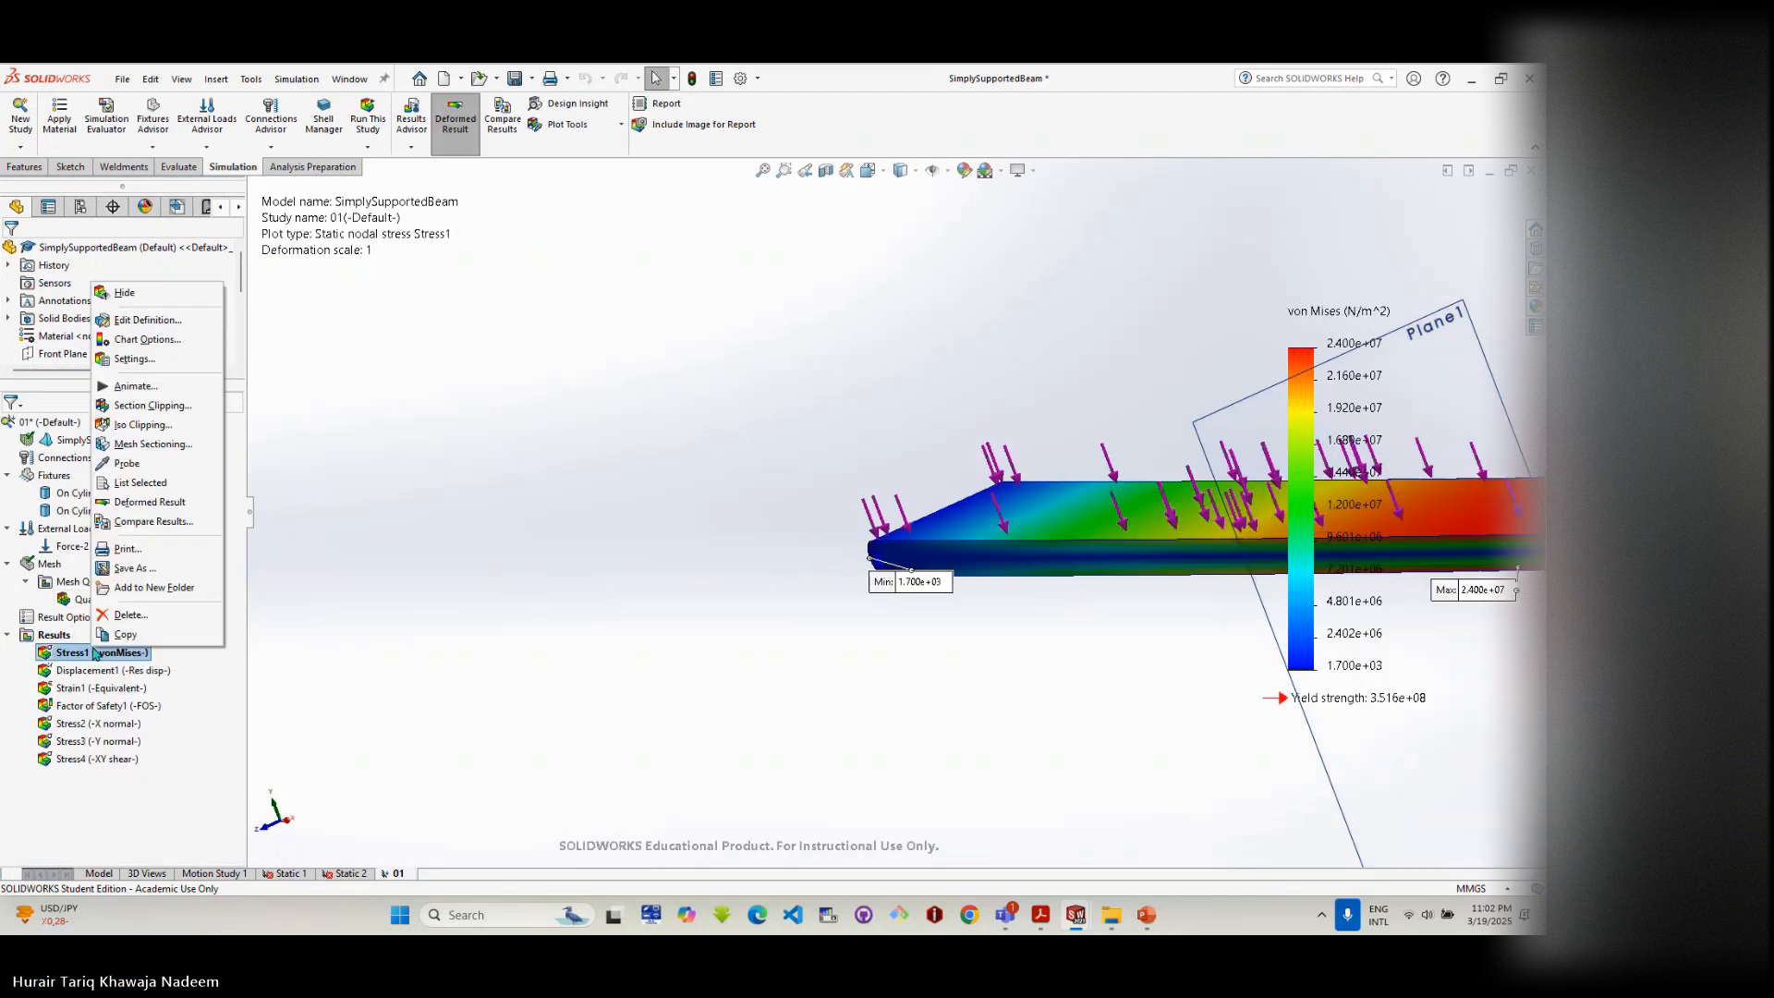
left_click(149, 409)
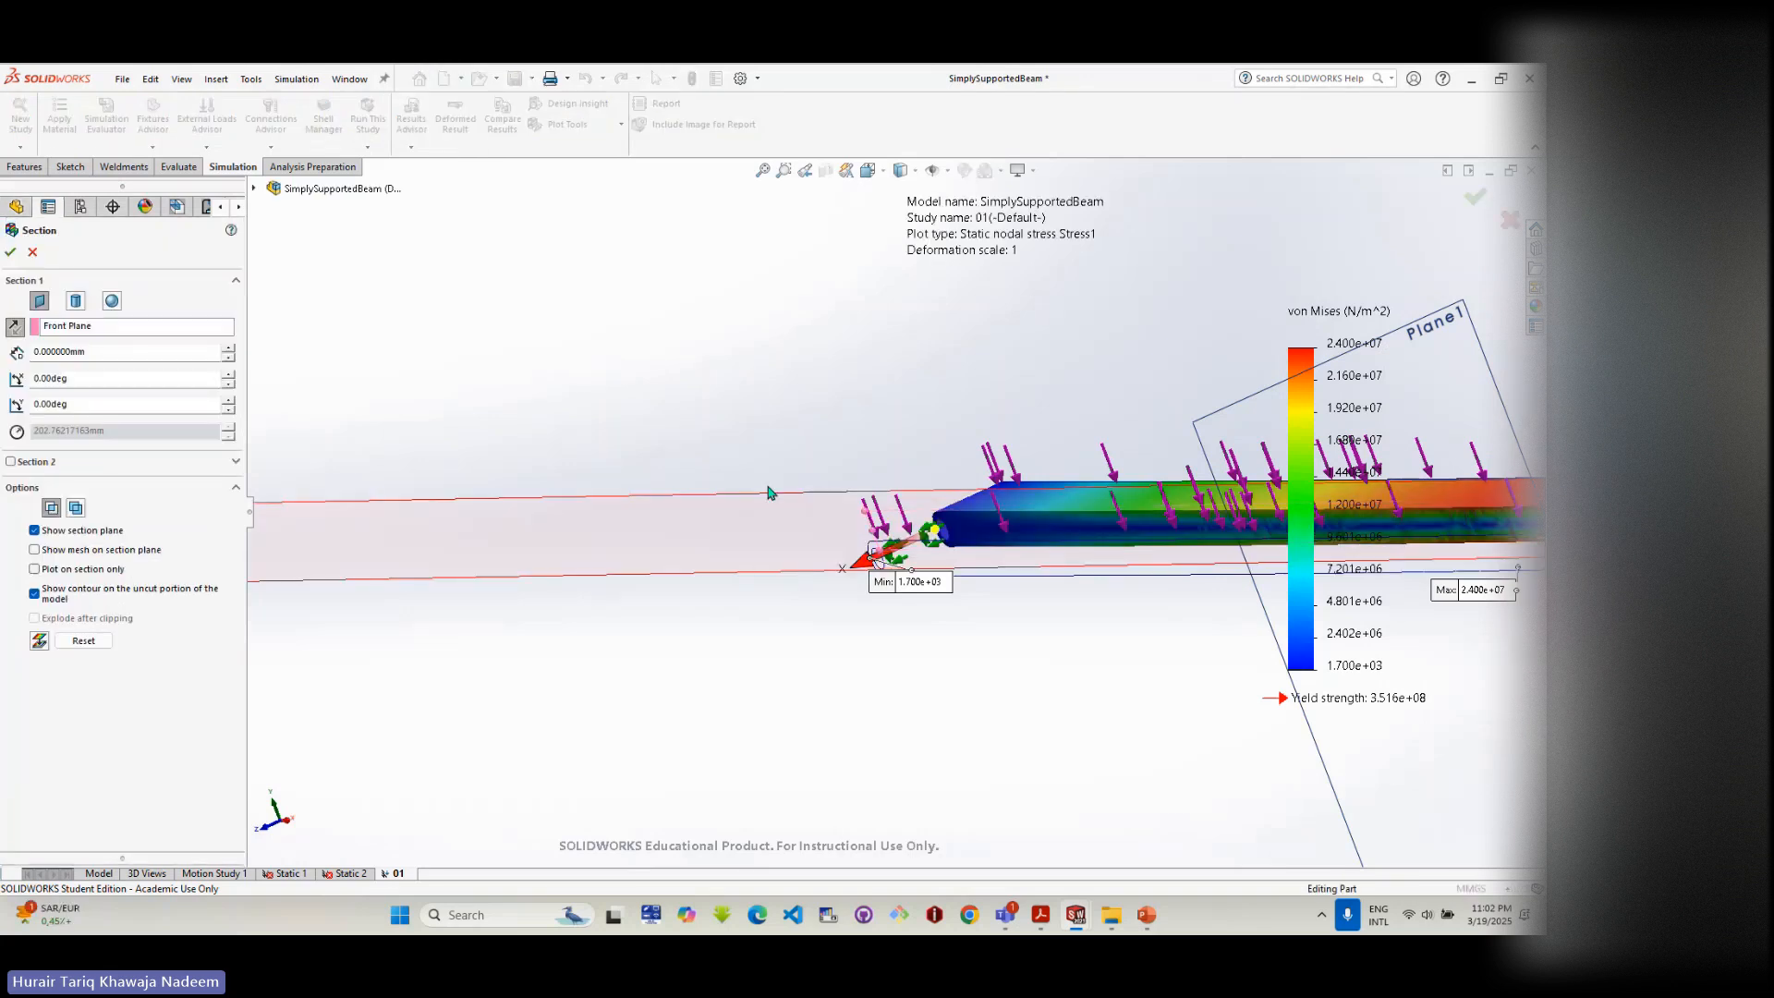
left_click(67, 329)
key("Delete")
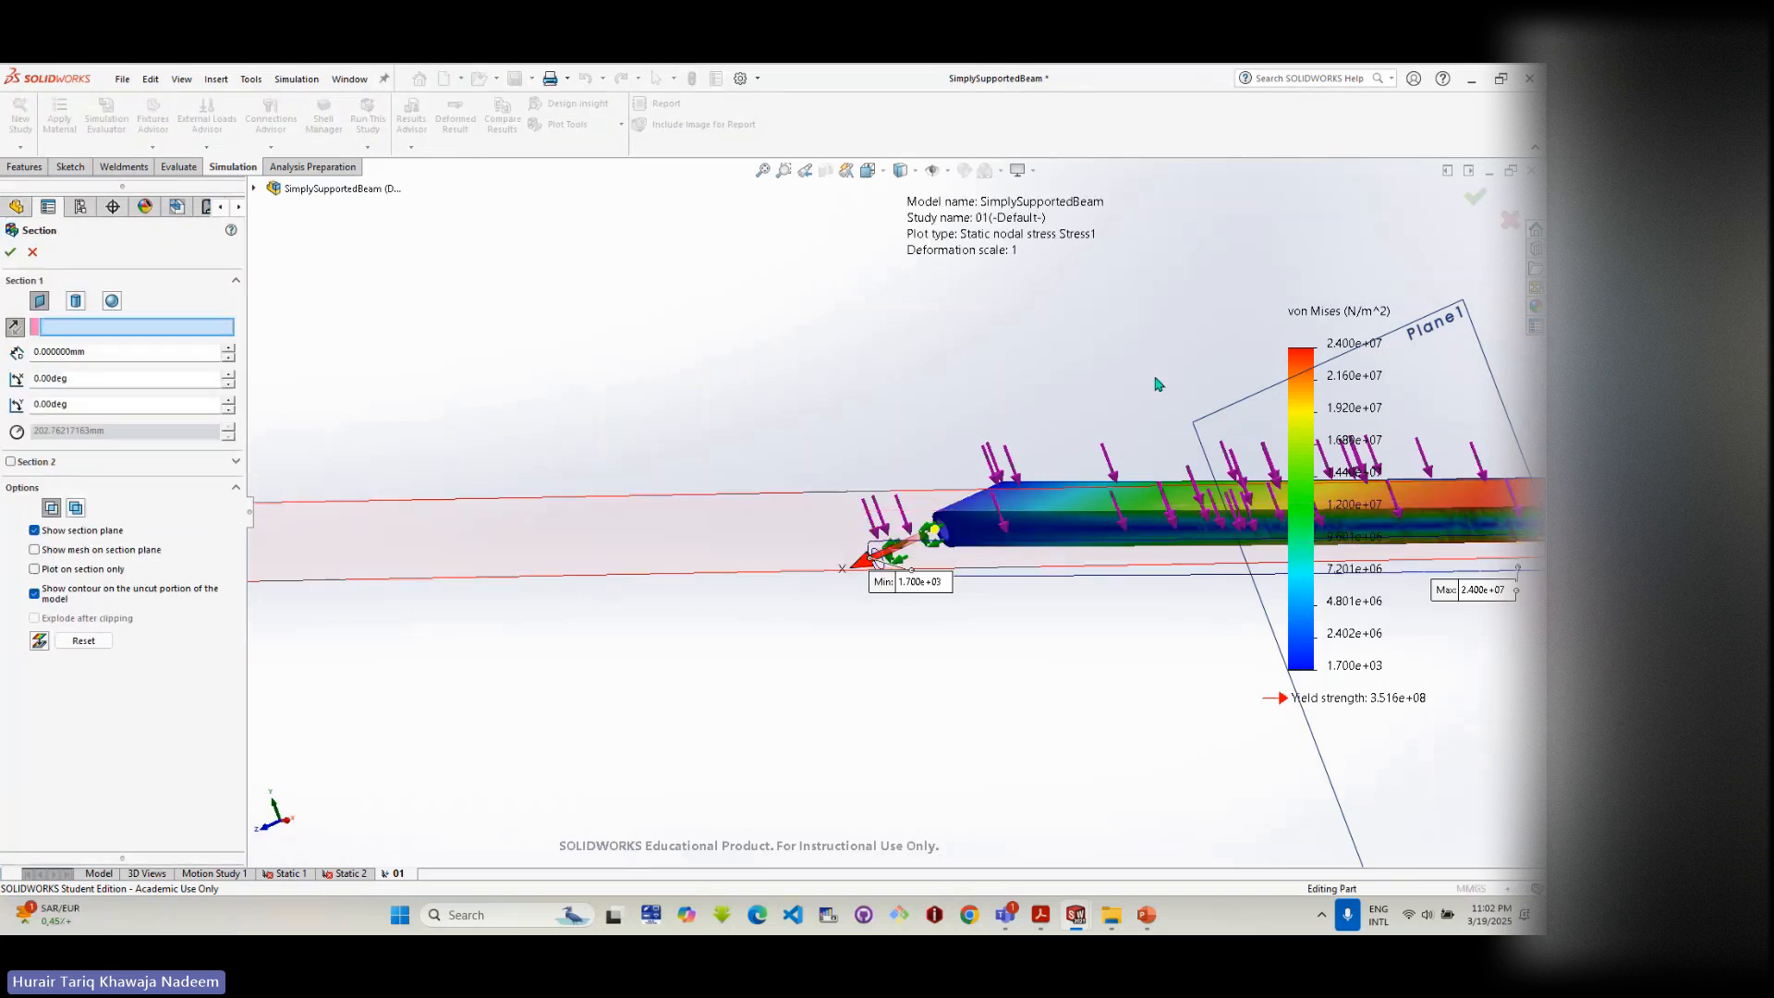
left_click(1476, 344)
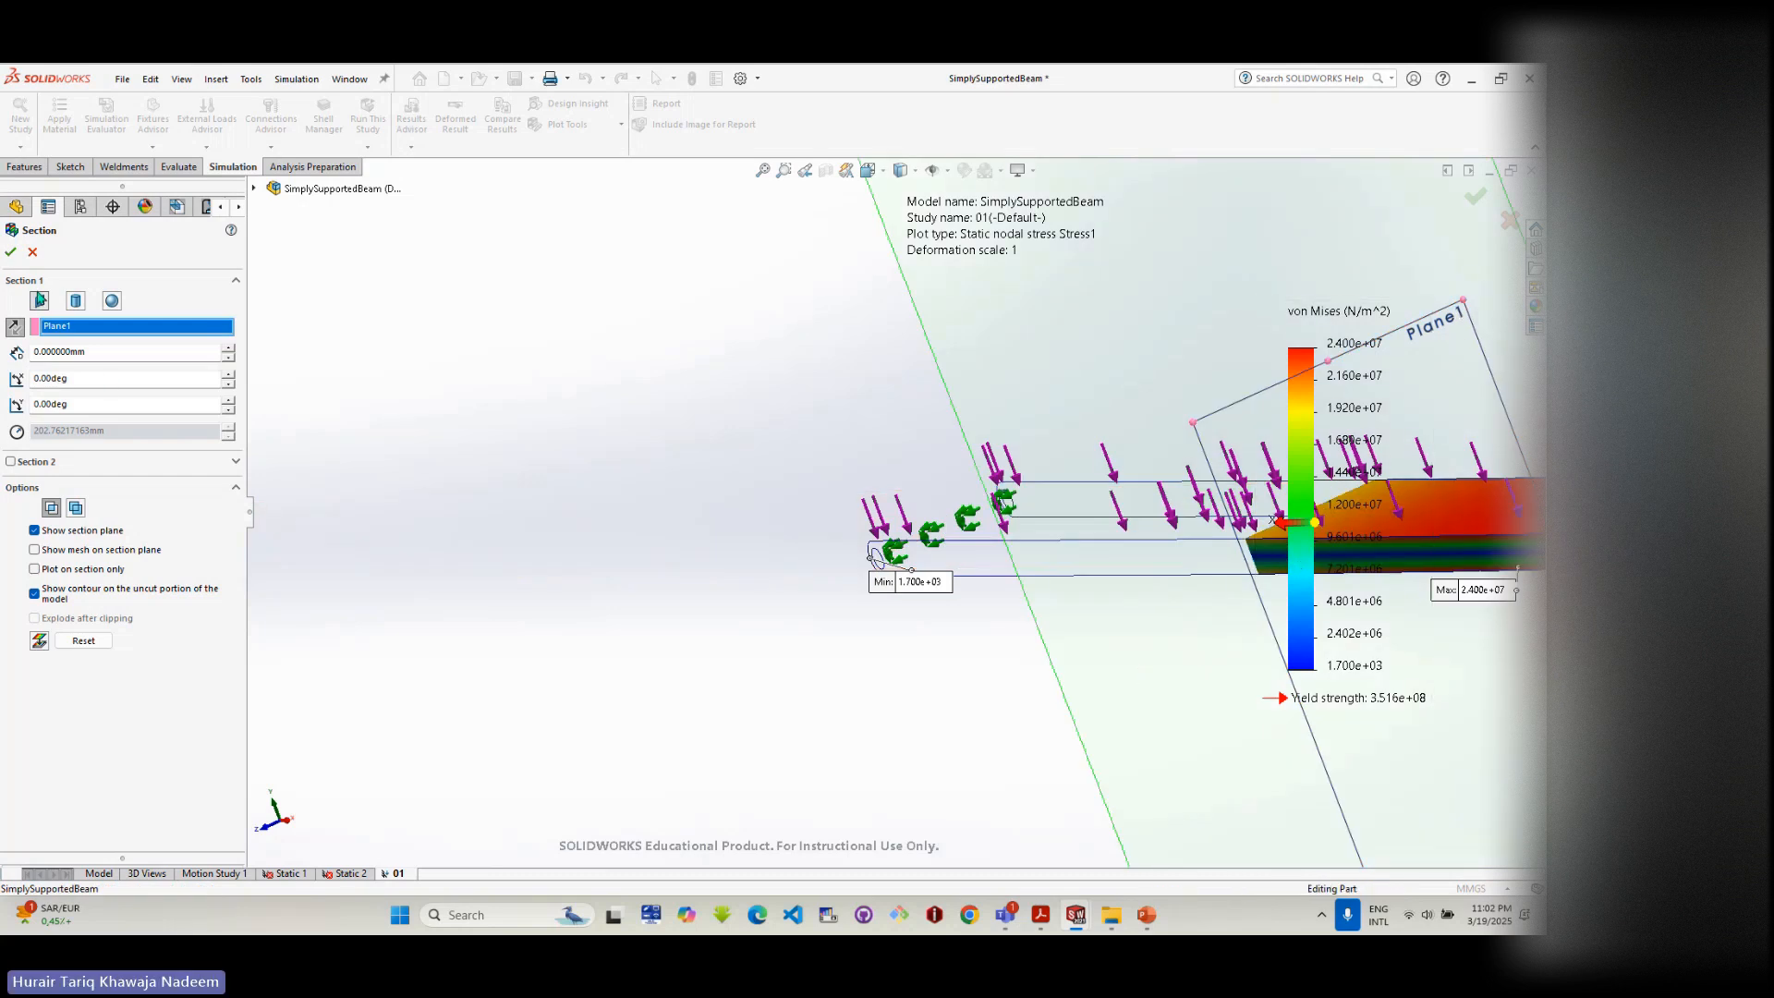
left_click(11, 252)
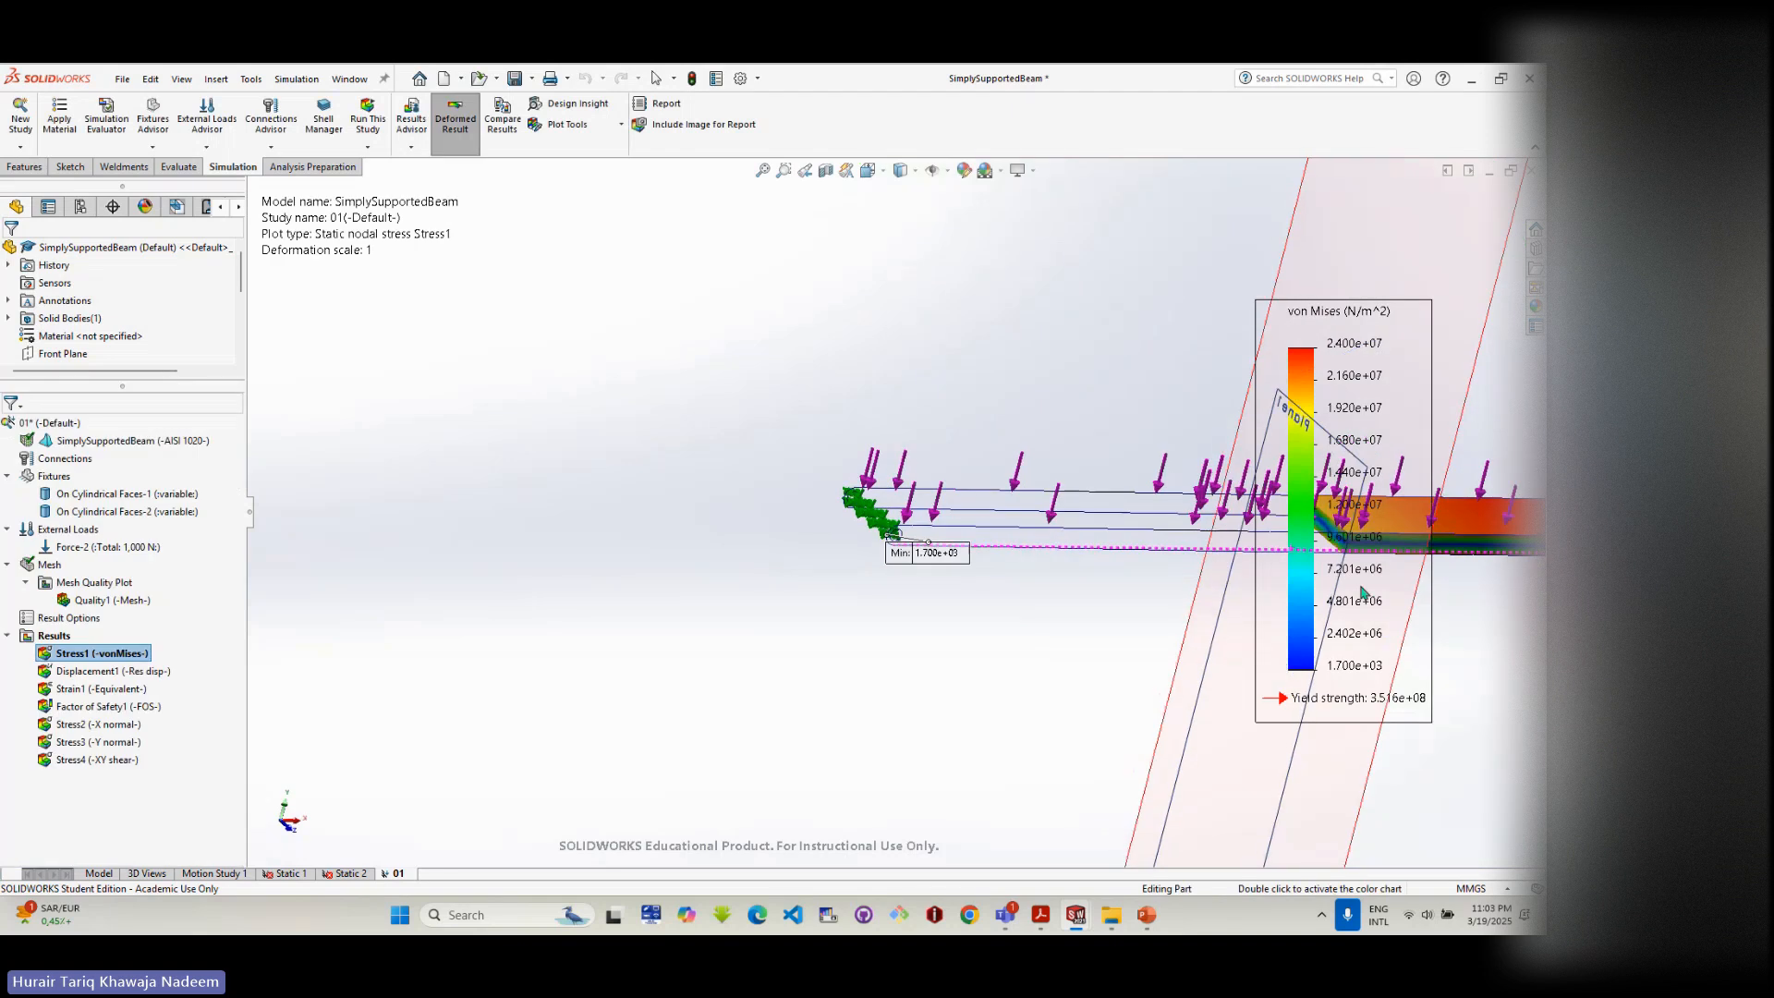
- Probe the von Mises stress at two locations near mid-height on the beam's cut section
scroll(1360, 551, "down", 5)
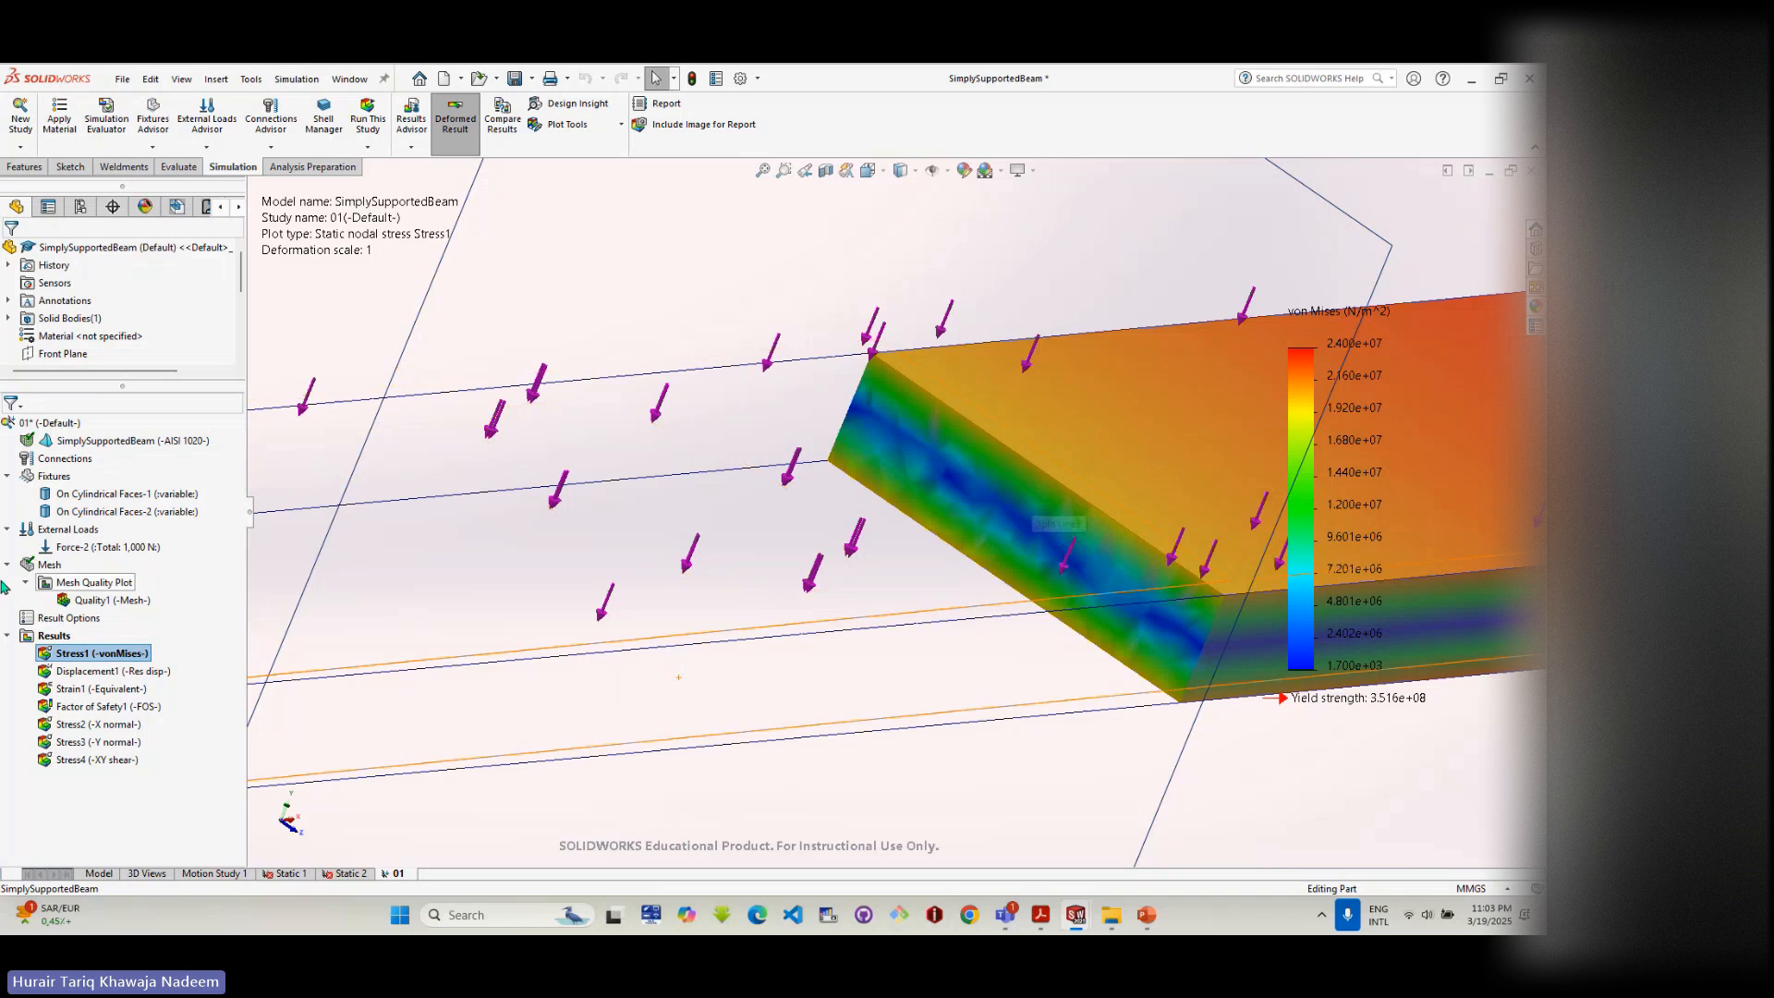
right_click(61, 650)
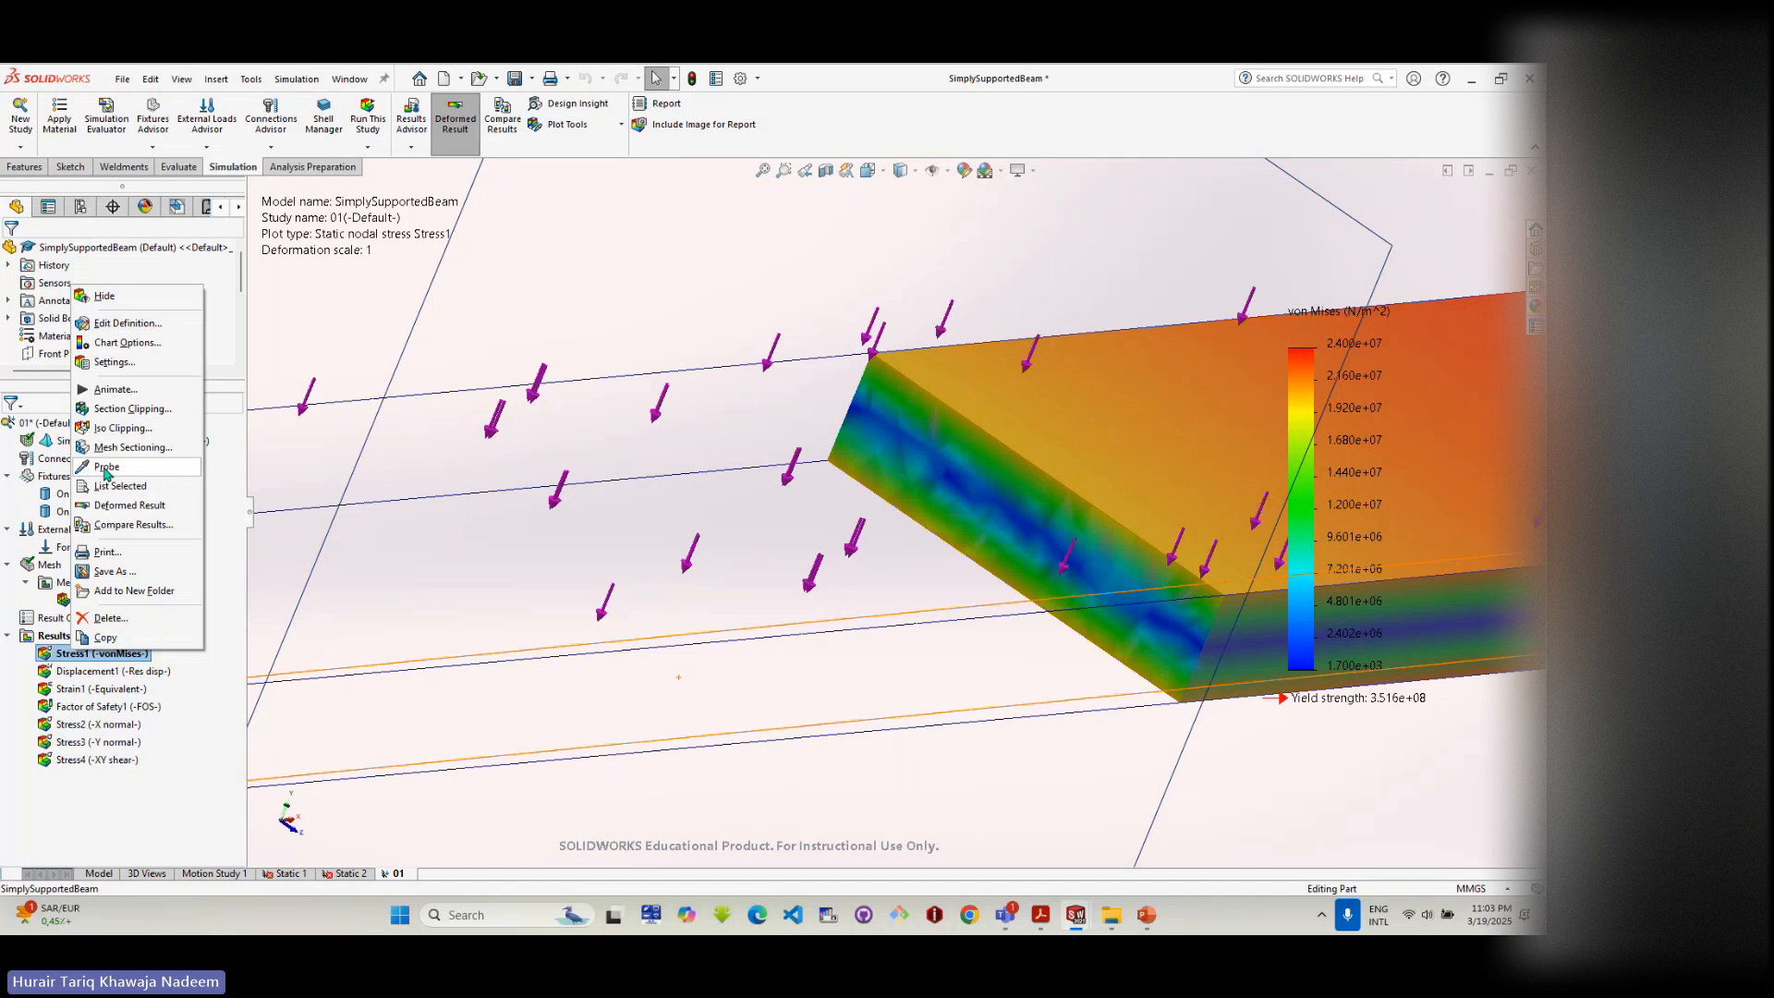
left_click(105, 467)
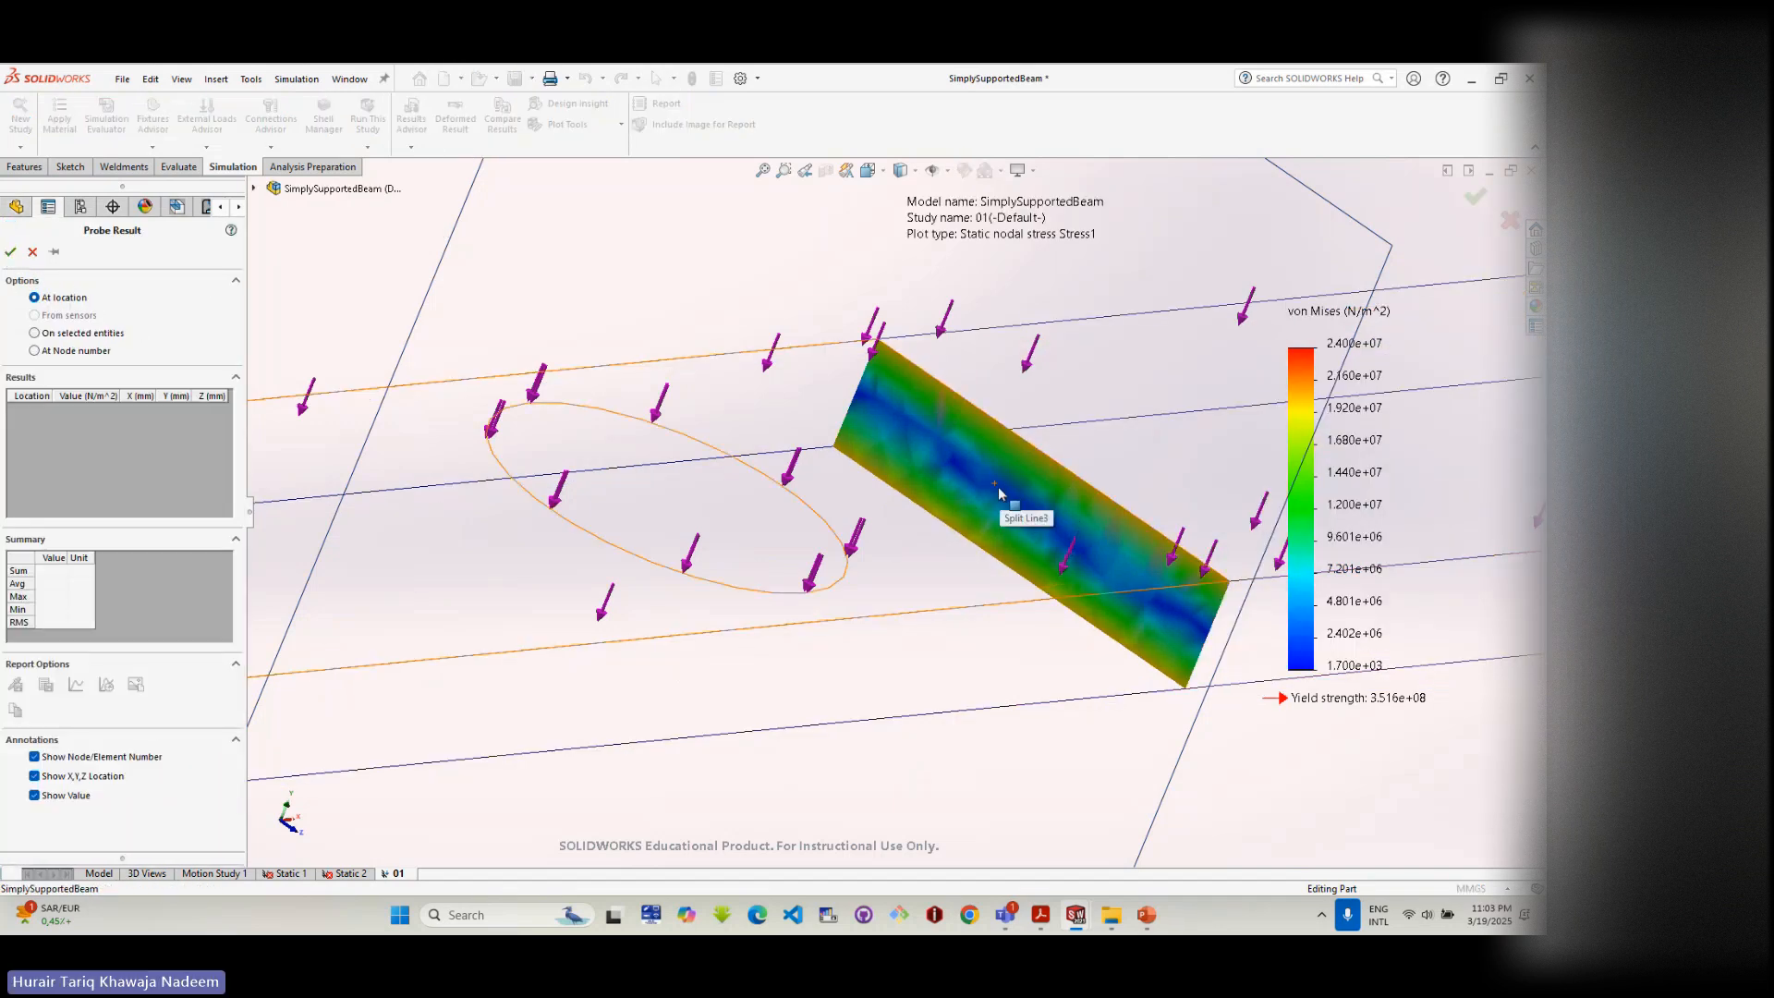
left_click(997, 486)
left_click_drag(1014, 541, 996, 588)
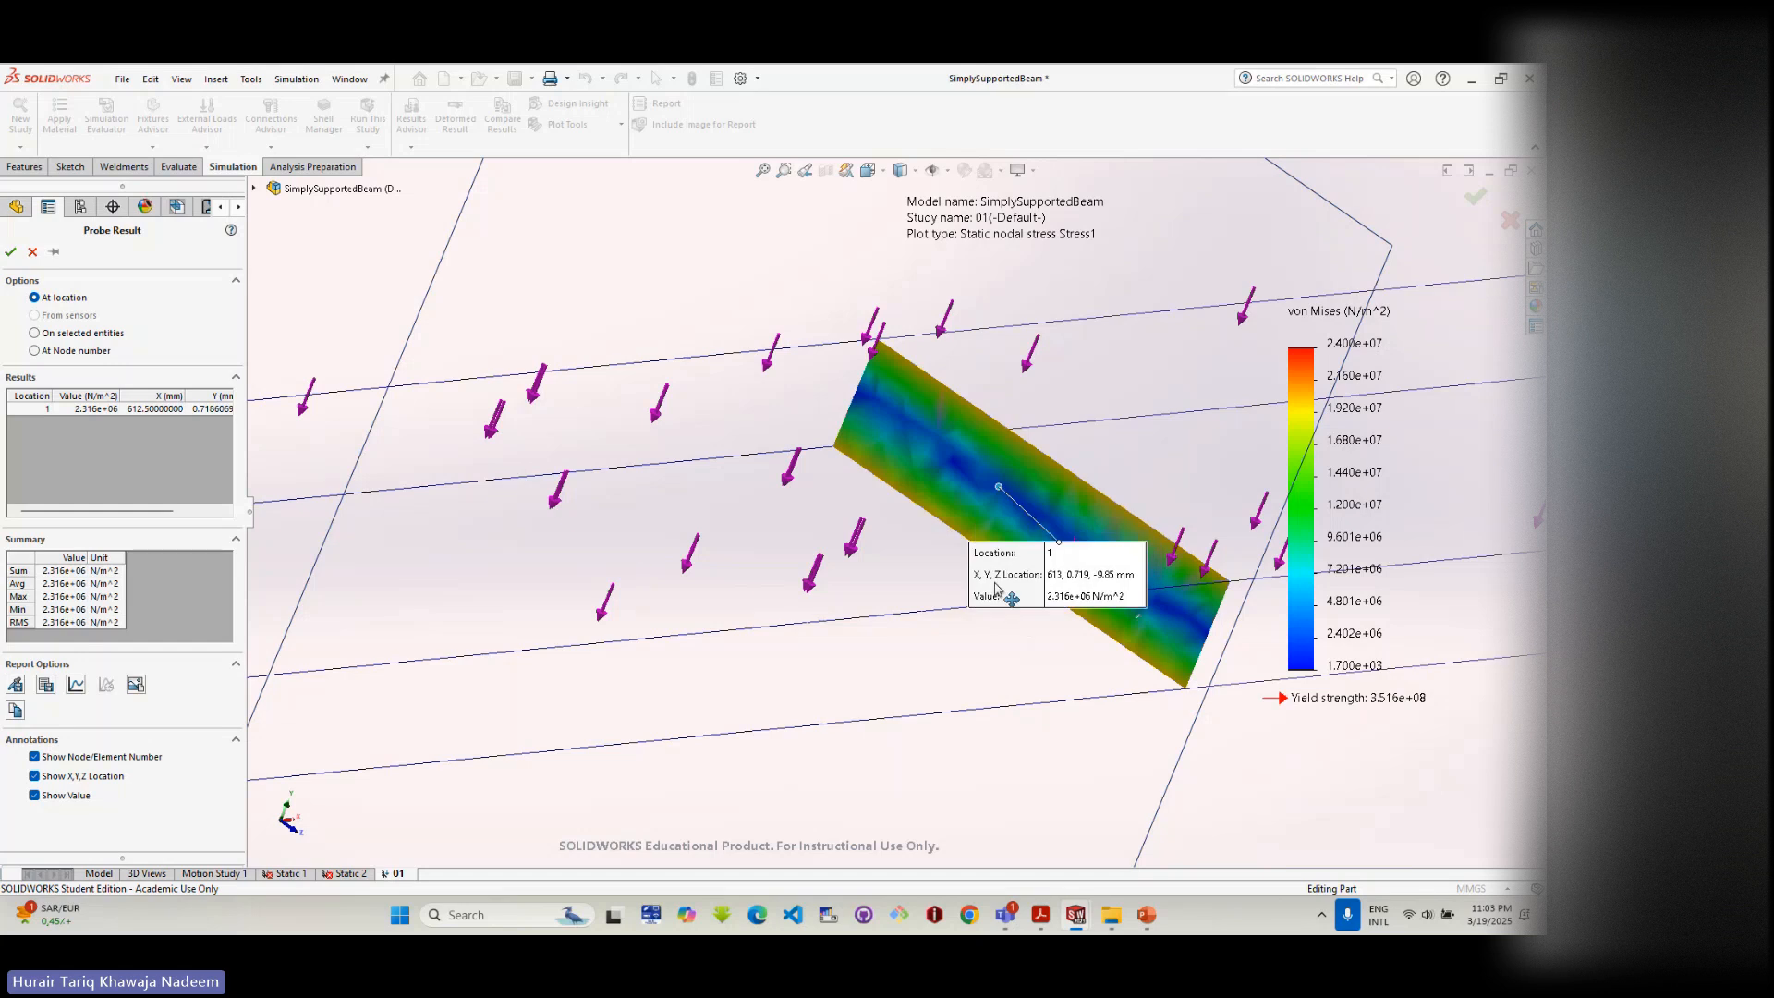
left_click(980, 471)
scroll(978, 476, "down", 3)
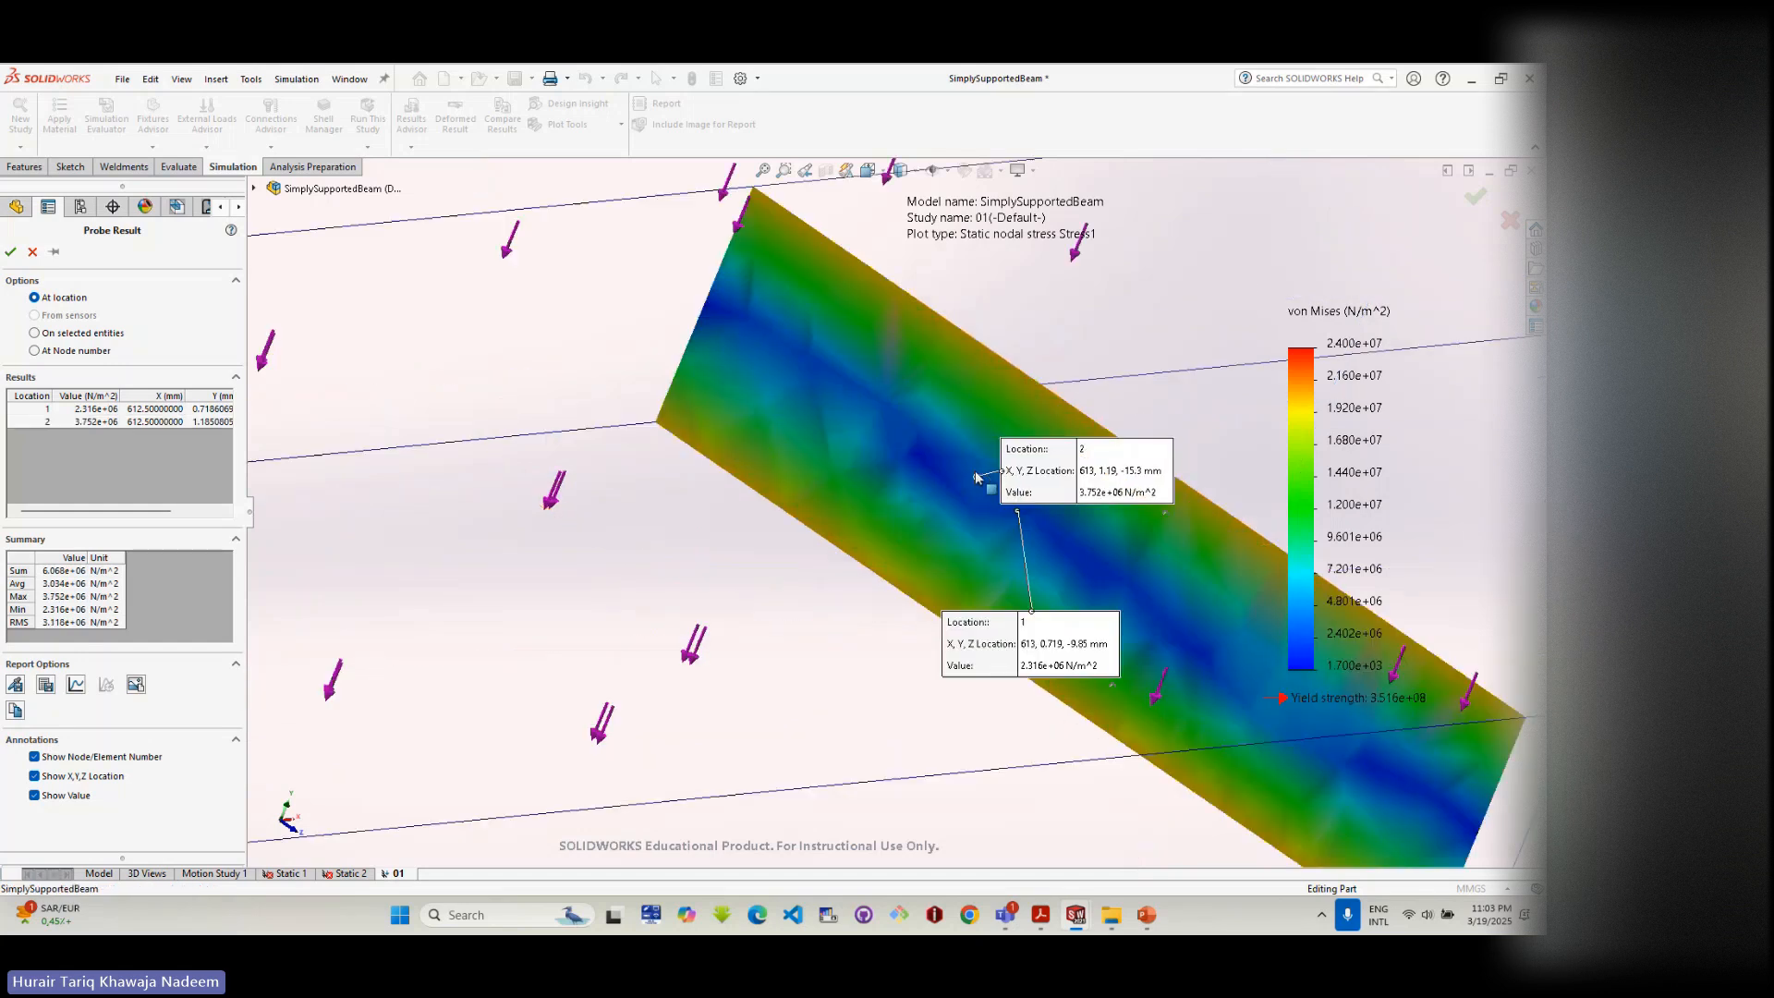
scroll(977, 476, "down", 2)
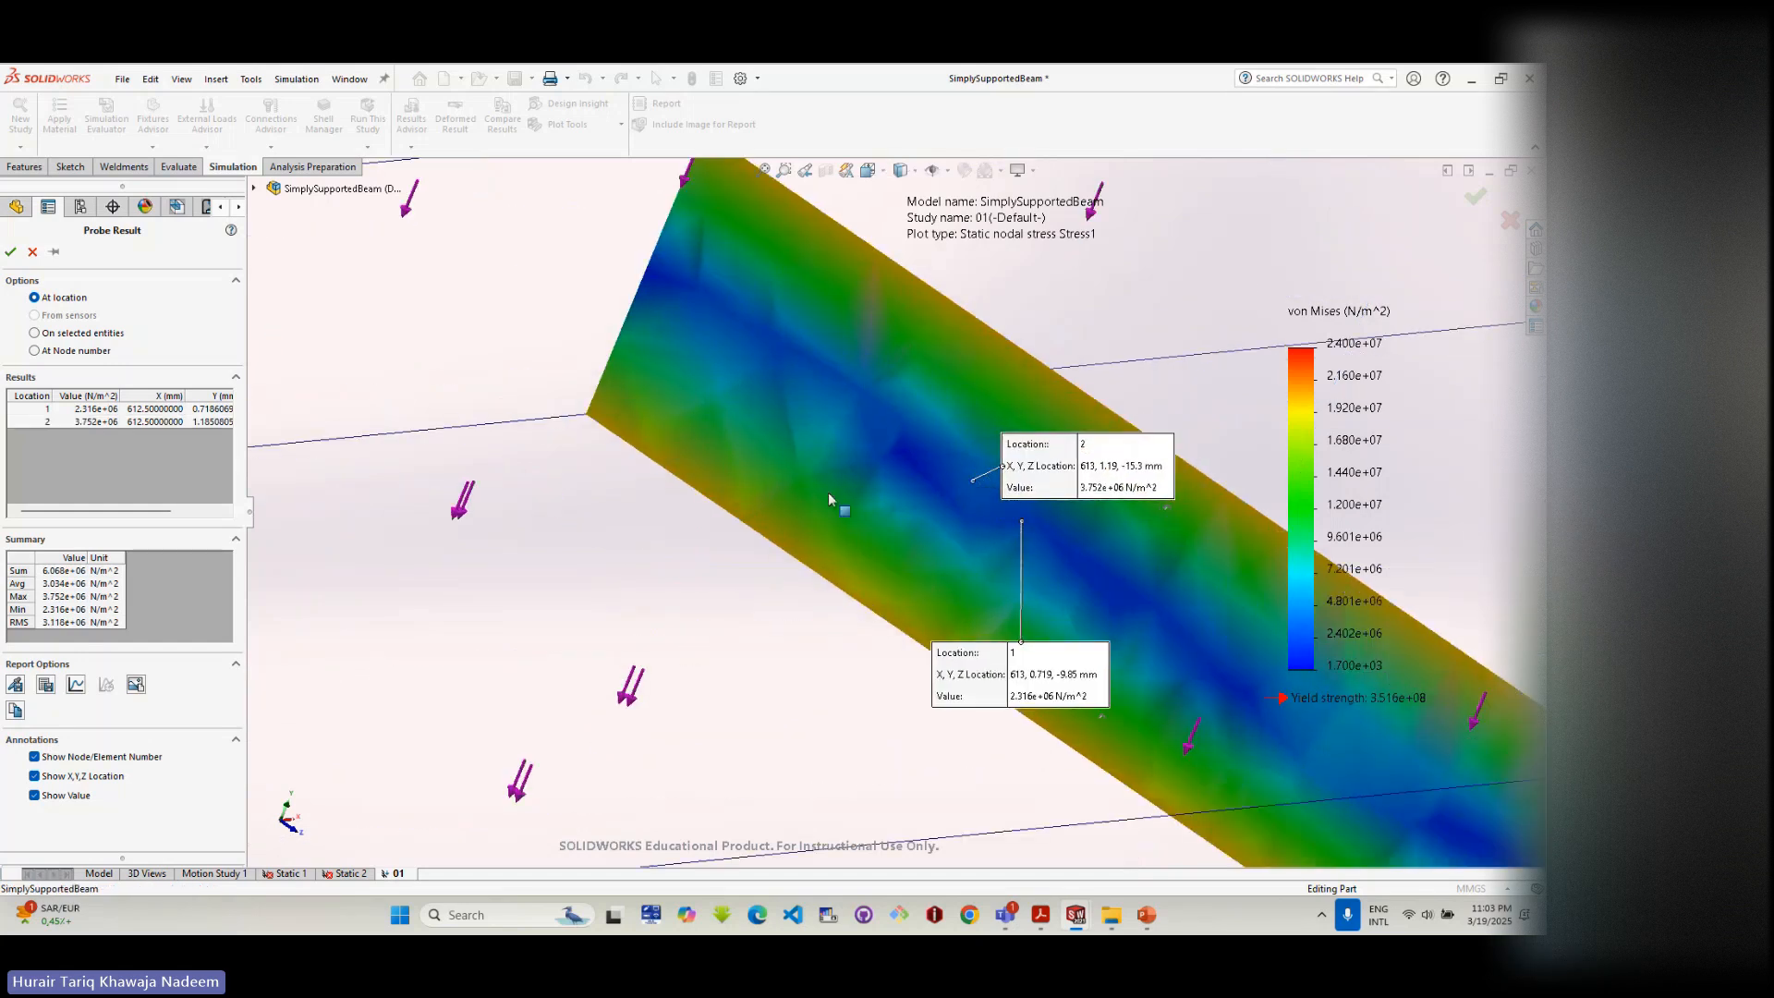
- Probe the von Mises stress at eight more locations along the low-stress mid-height band of the beam's cut section
left_click(938, 453)
left_click(920, 434)
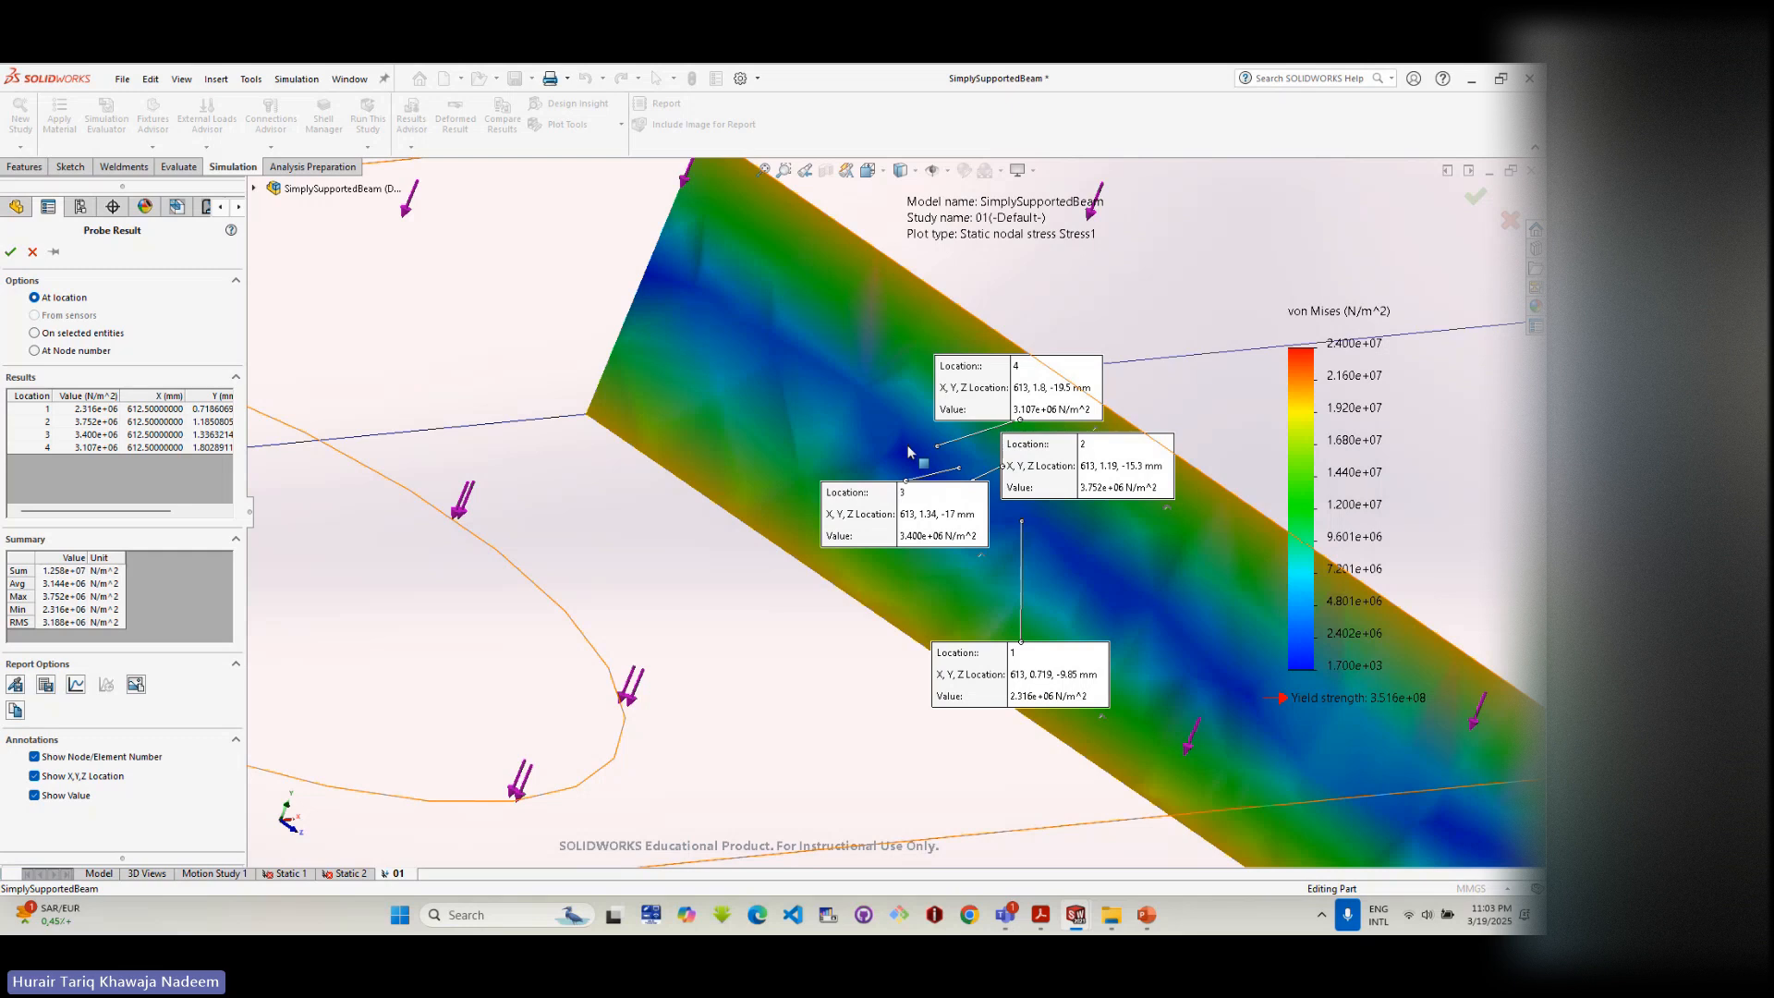
left_click(902, 444)
left_click(874, 429)
left_click(852, 417)
left_click(807, 372)
left_click(754, 348)
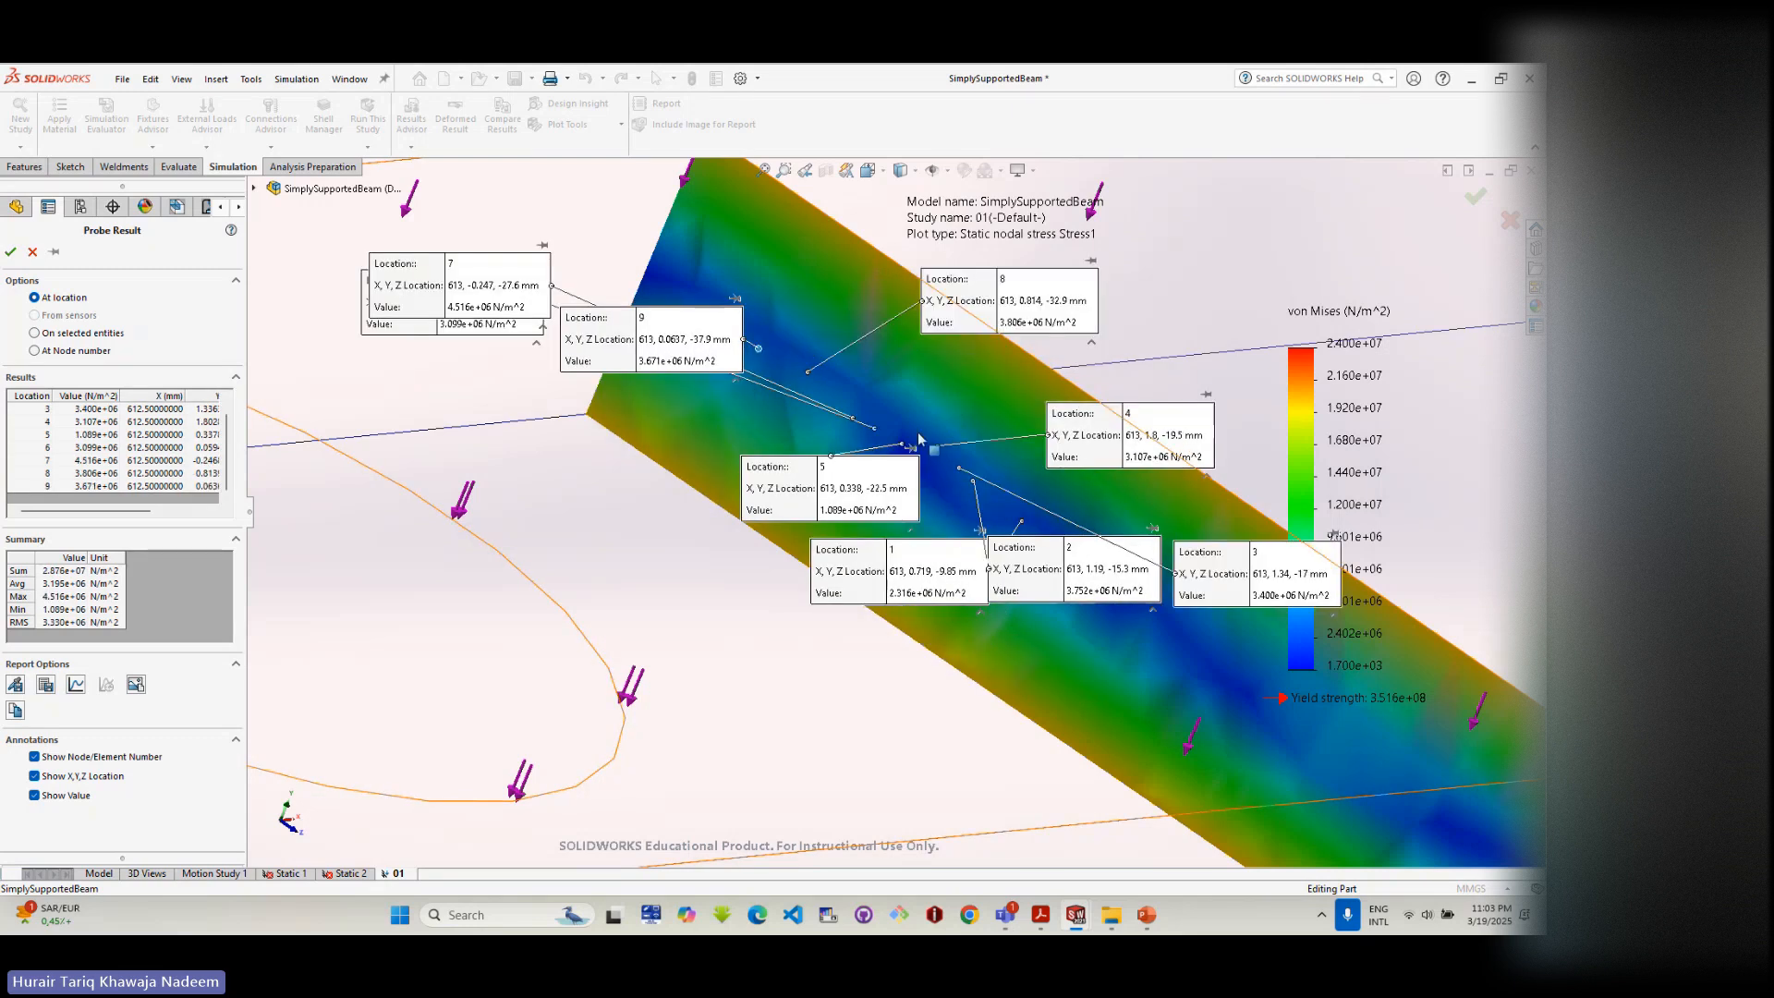
left_click(1208, 694)
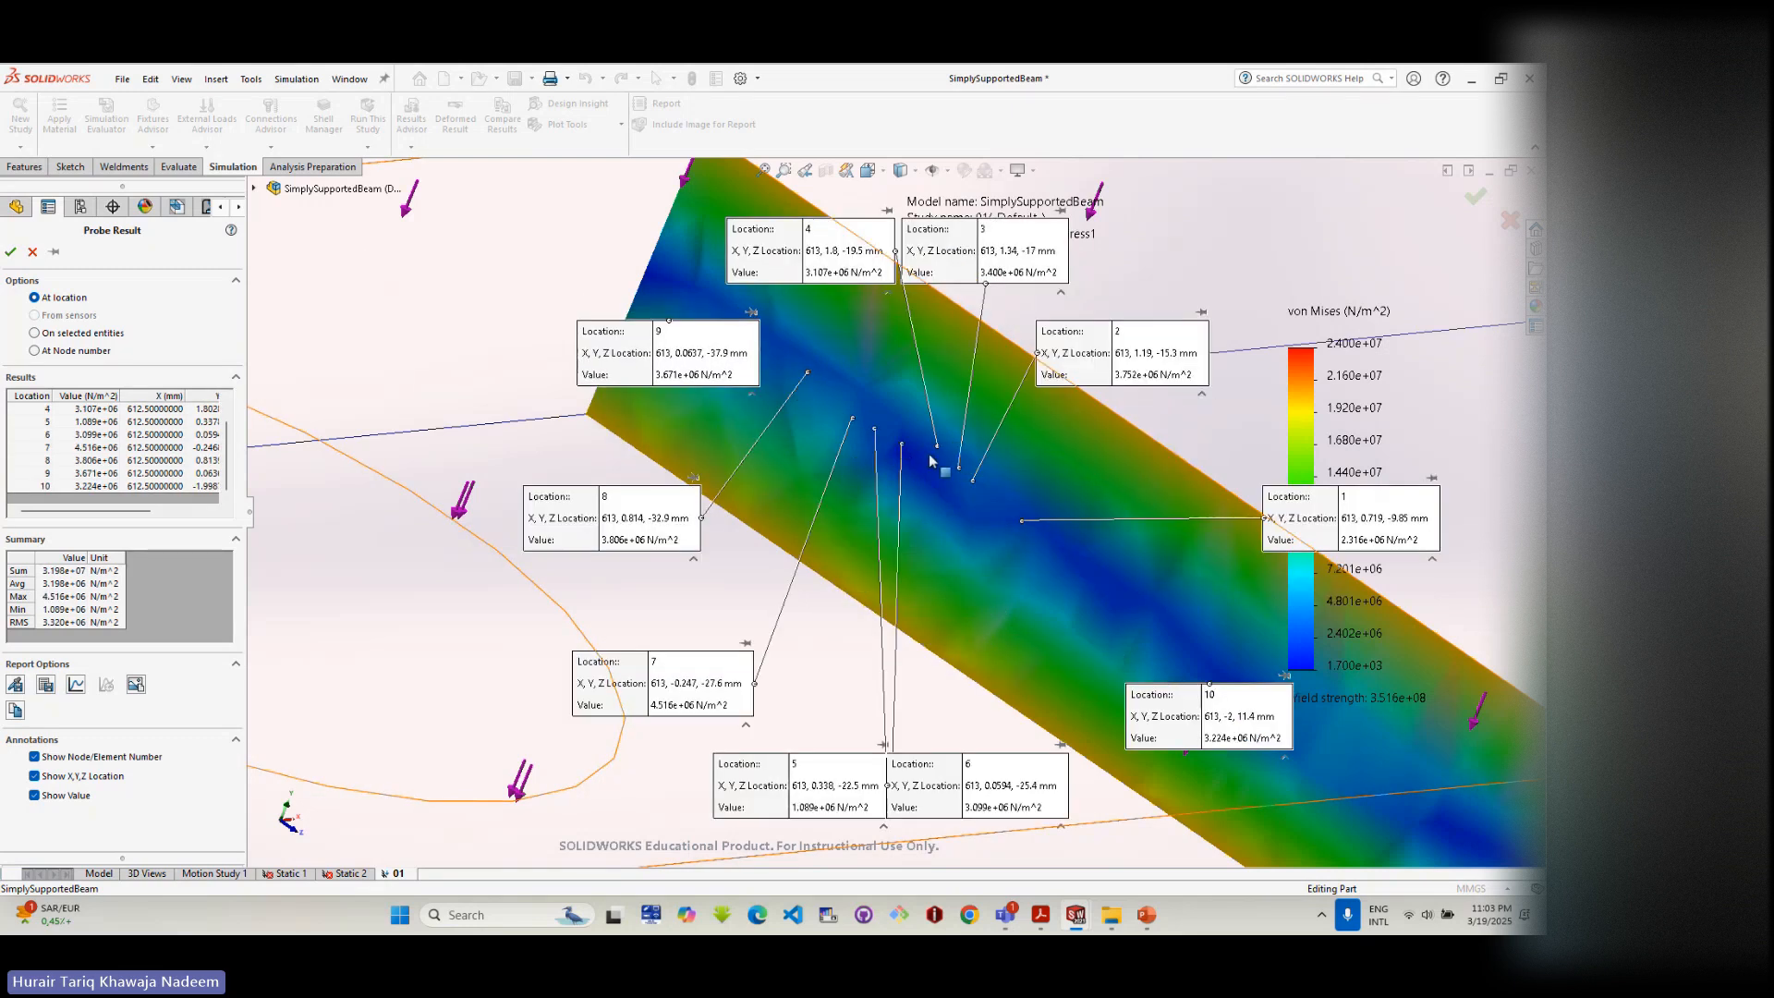
- Probe the von Mises stress at successive locations from mid-height up to the section's upper edge, plus one location just below mid-height
left_click(975, 467)
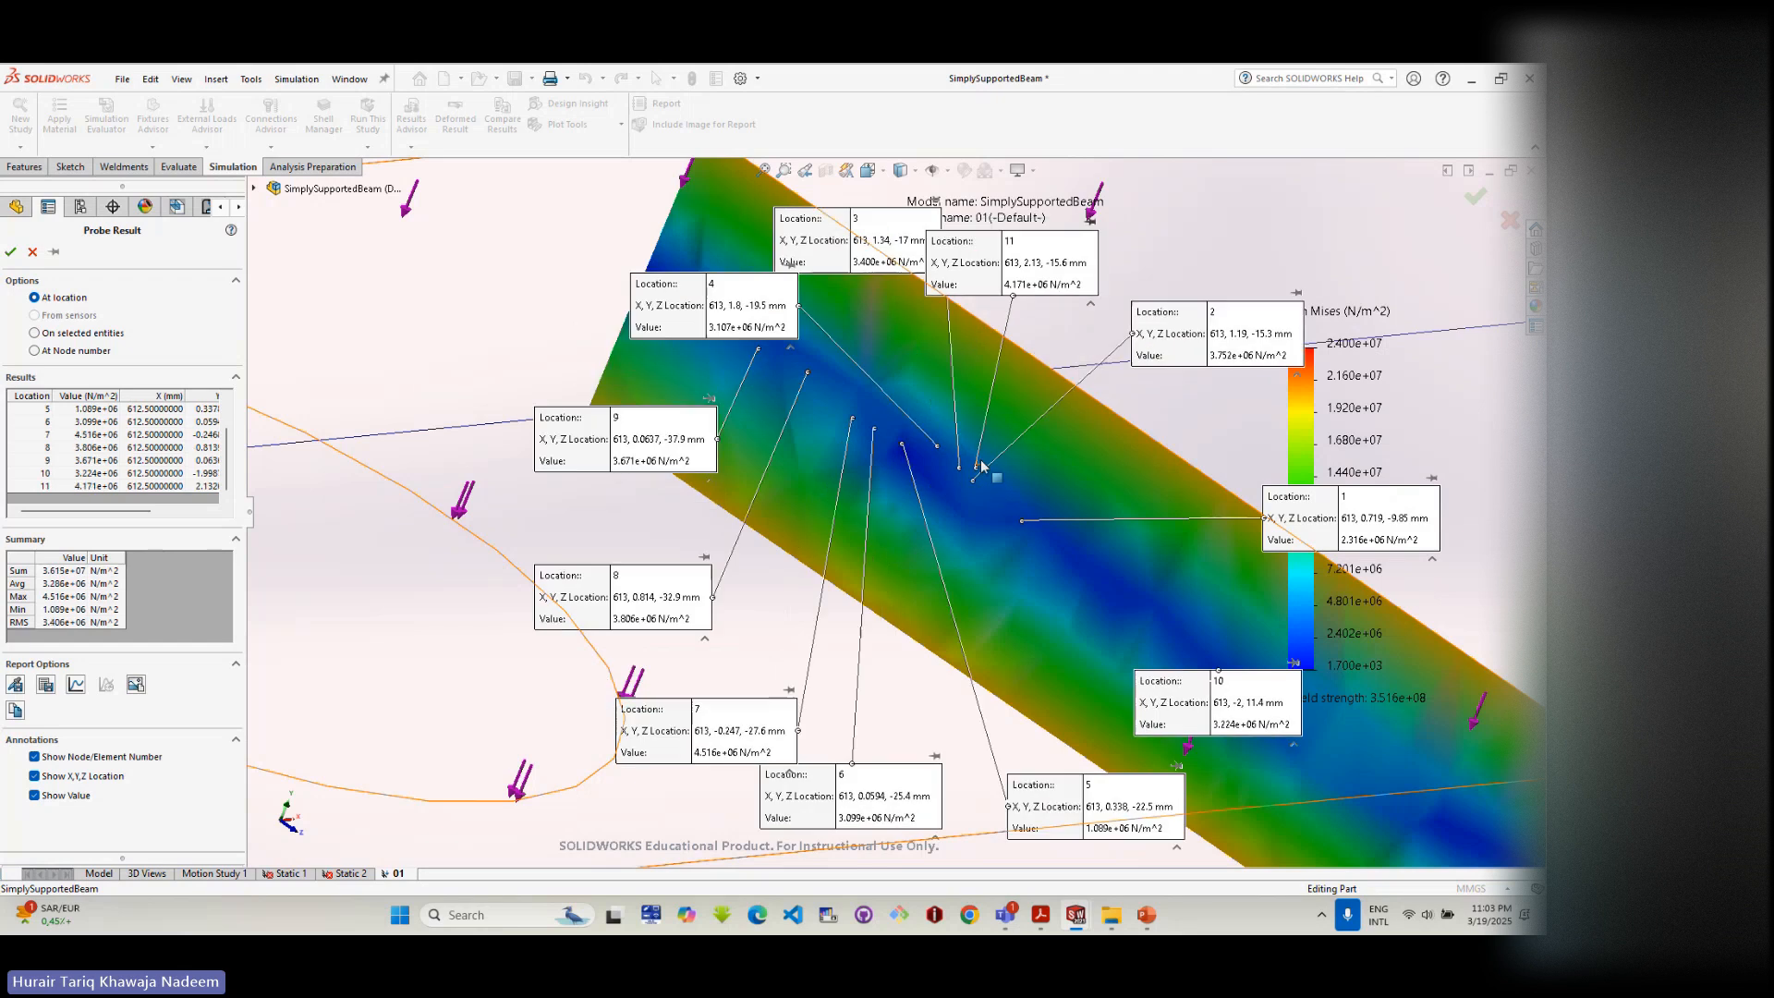
left_click(989, 456)
left_click(1005, 442)
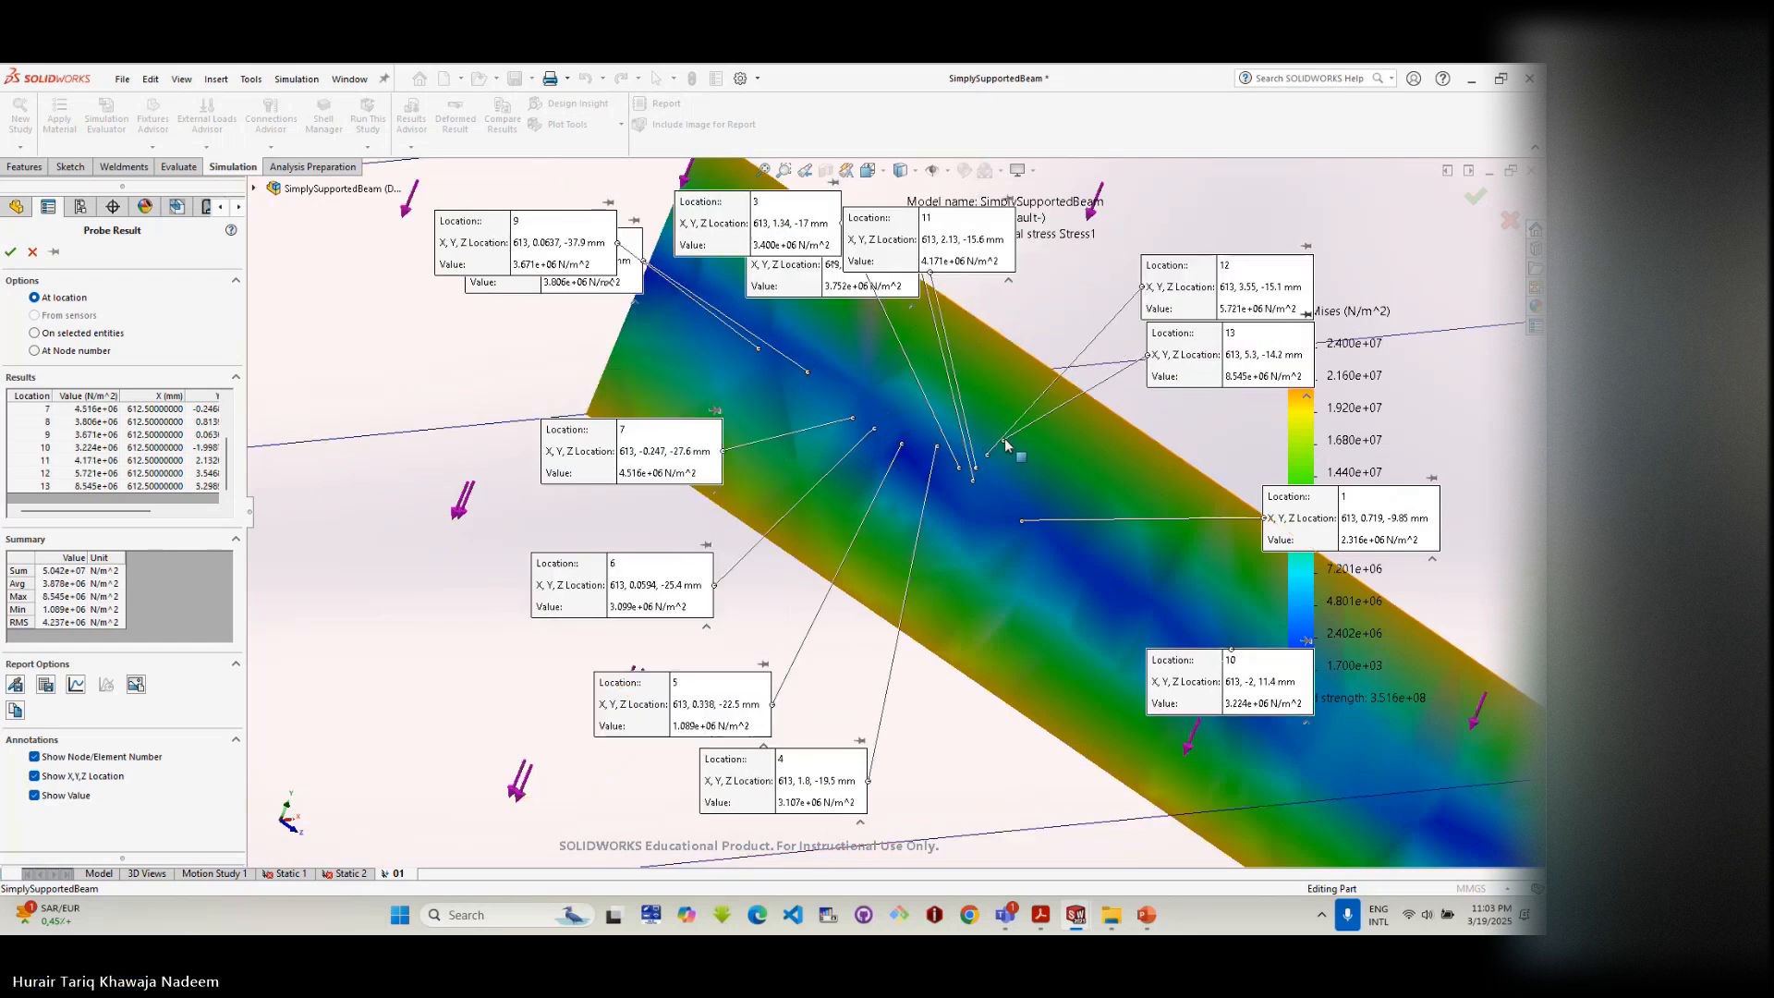
left_click(1011, 428)
left_click(1019, 410)
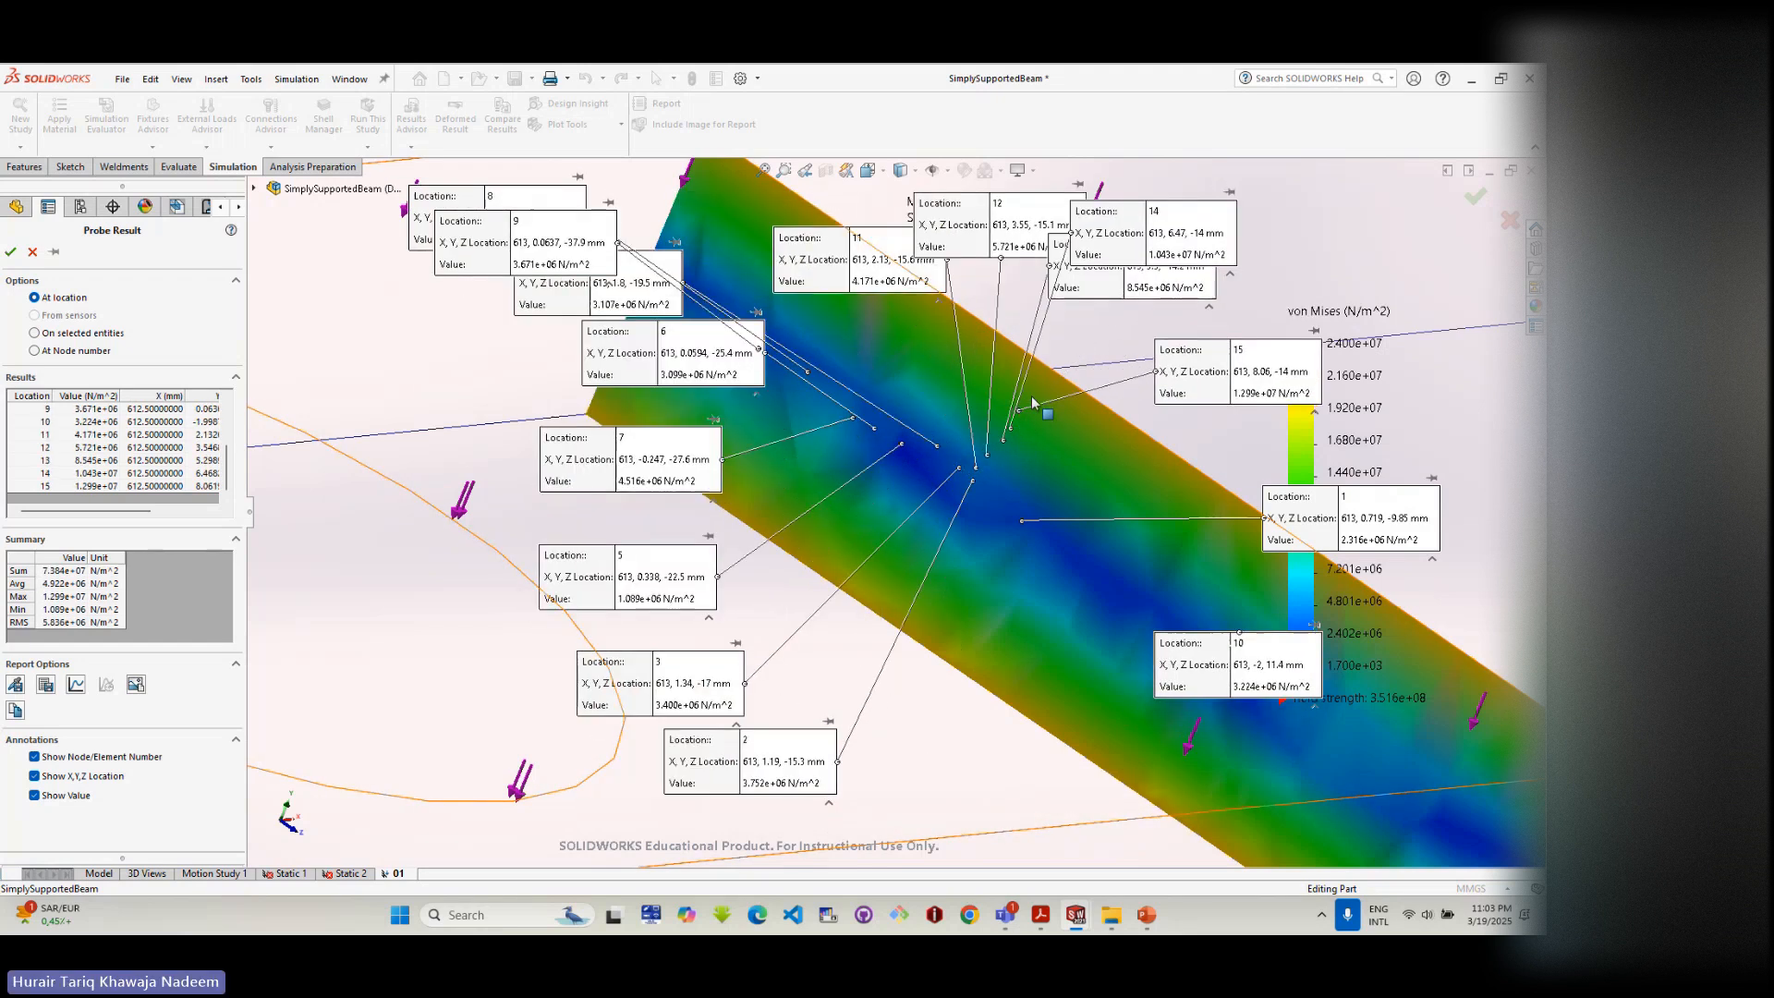
left_click(1031, 395)
left_click(1038, 384)
left_click(1045, 374)
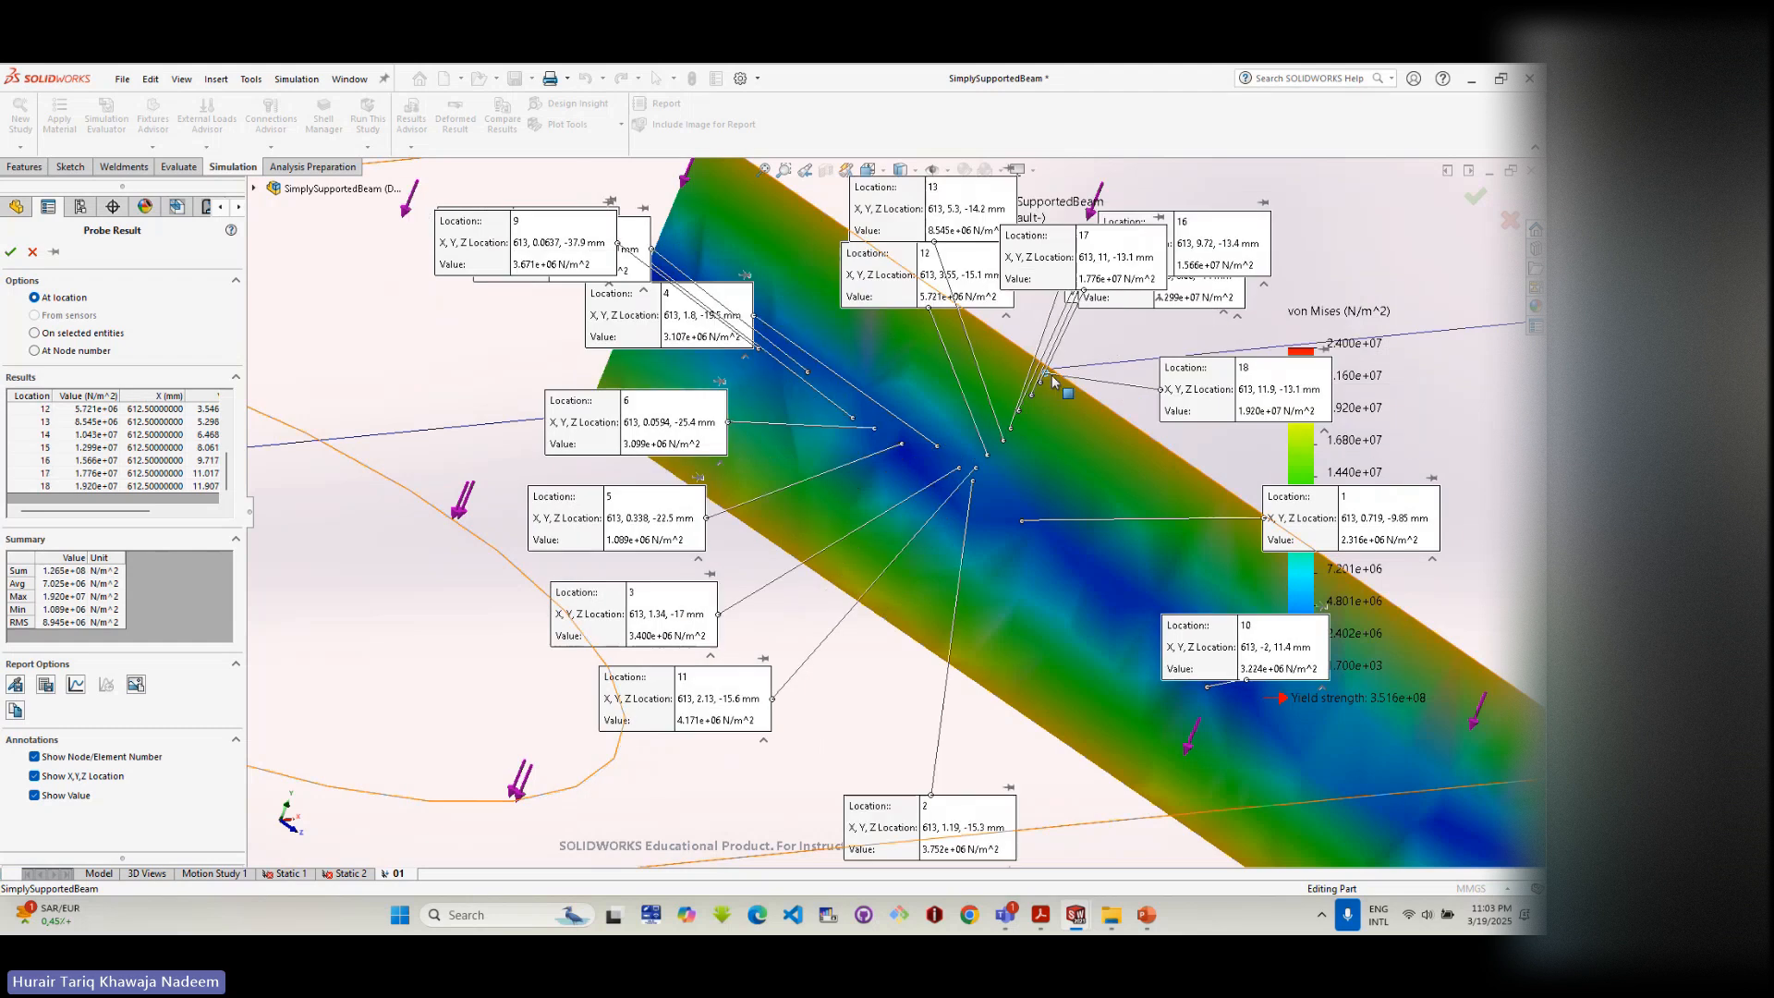
left_click(963, 495)
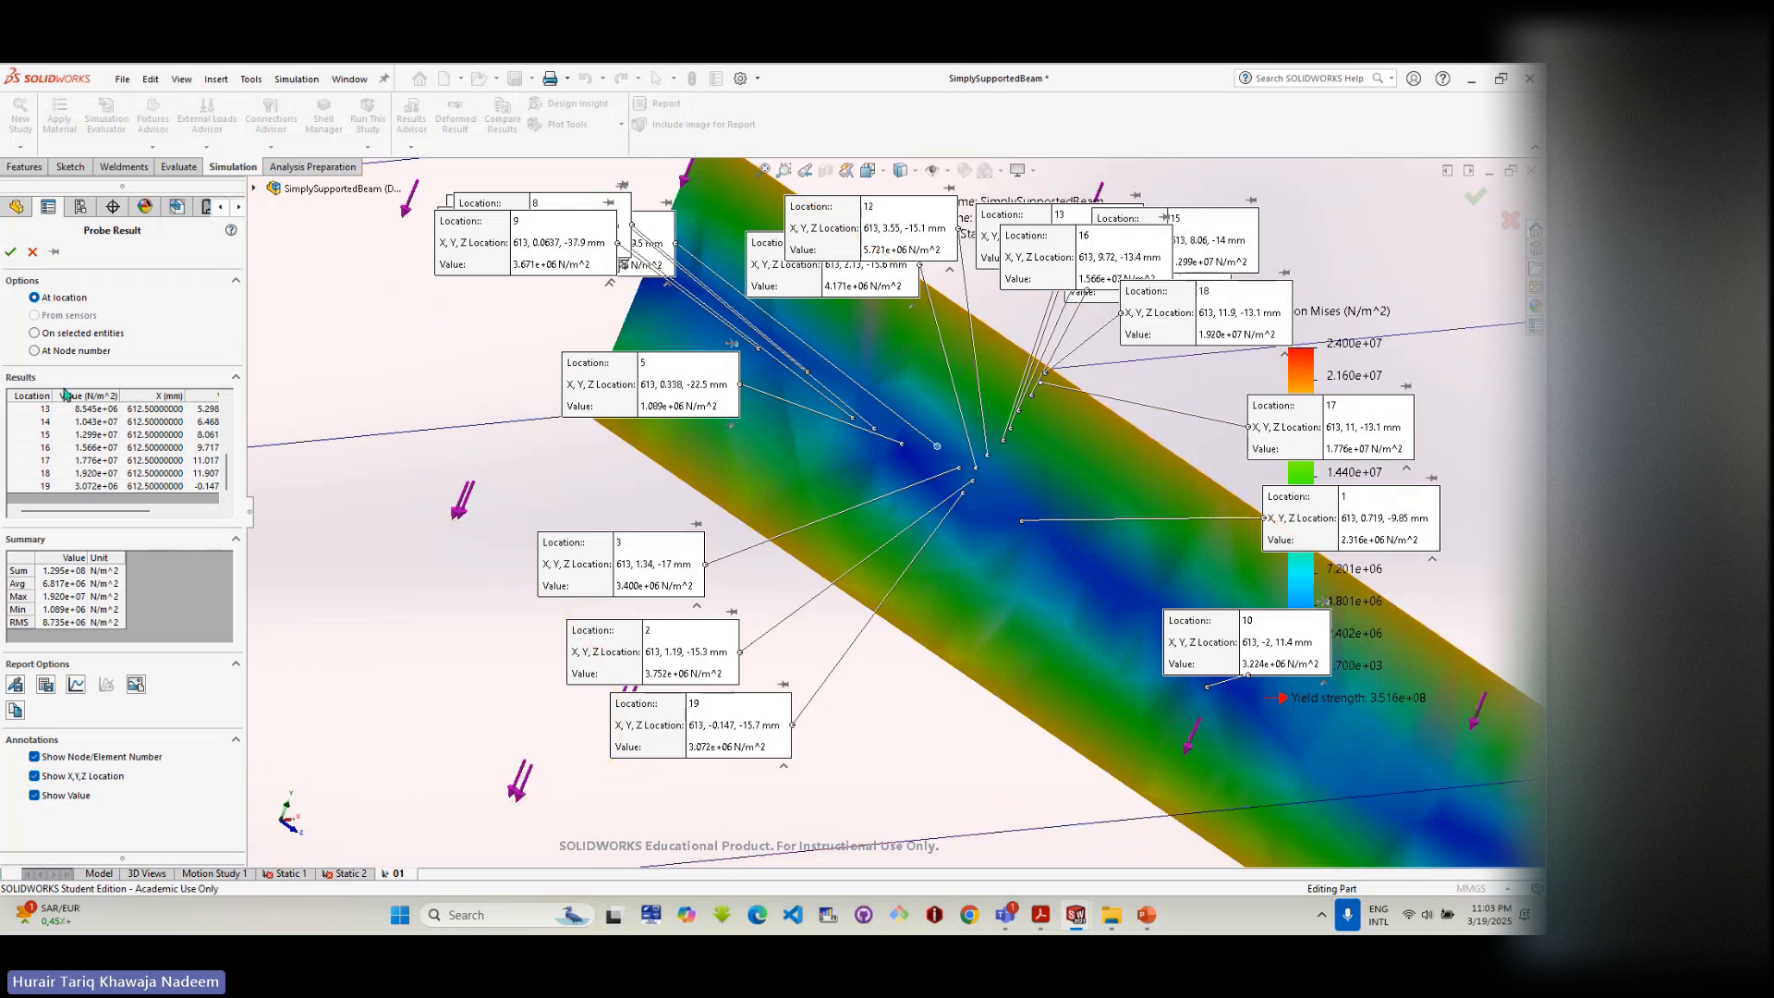
- Delete the probed locations from the probe results and close the probe tool
left_click(45, 476)
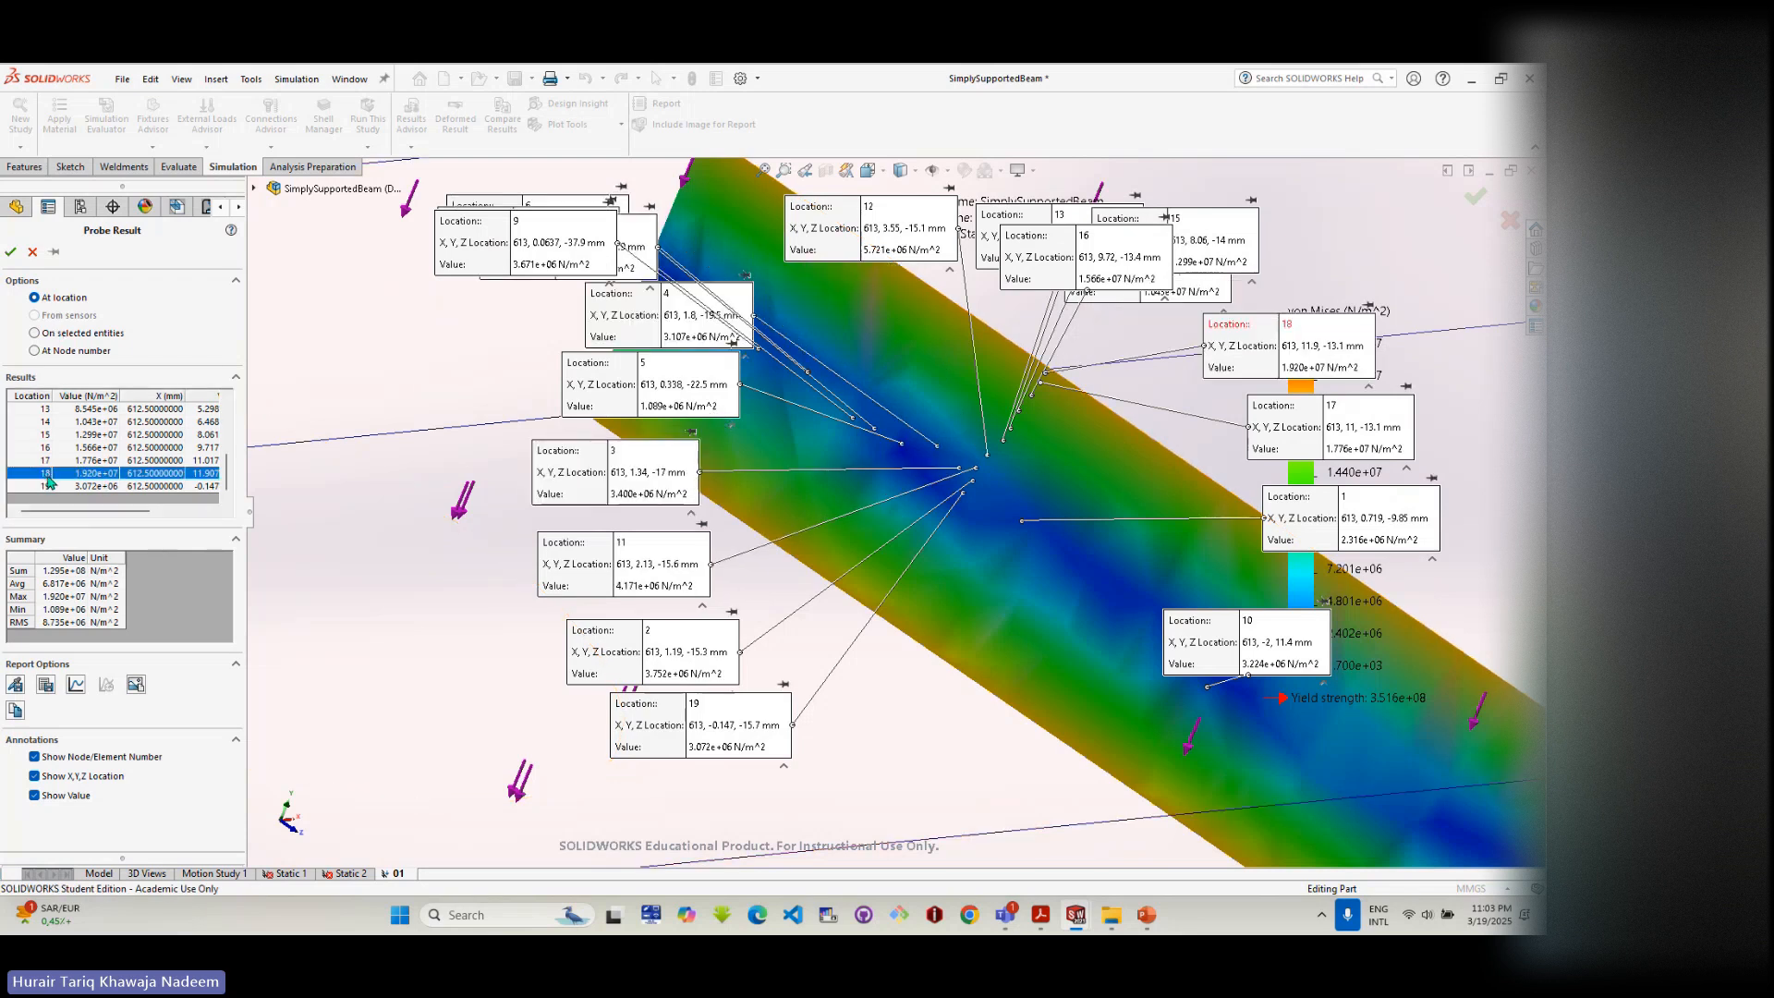
right_click(46, 460)
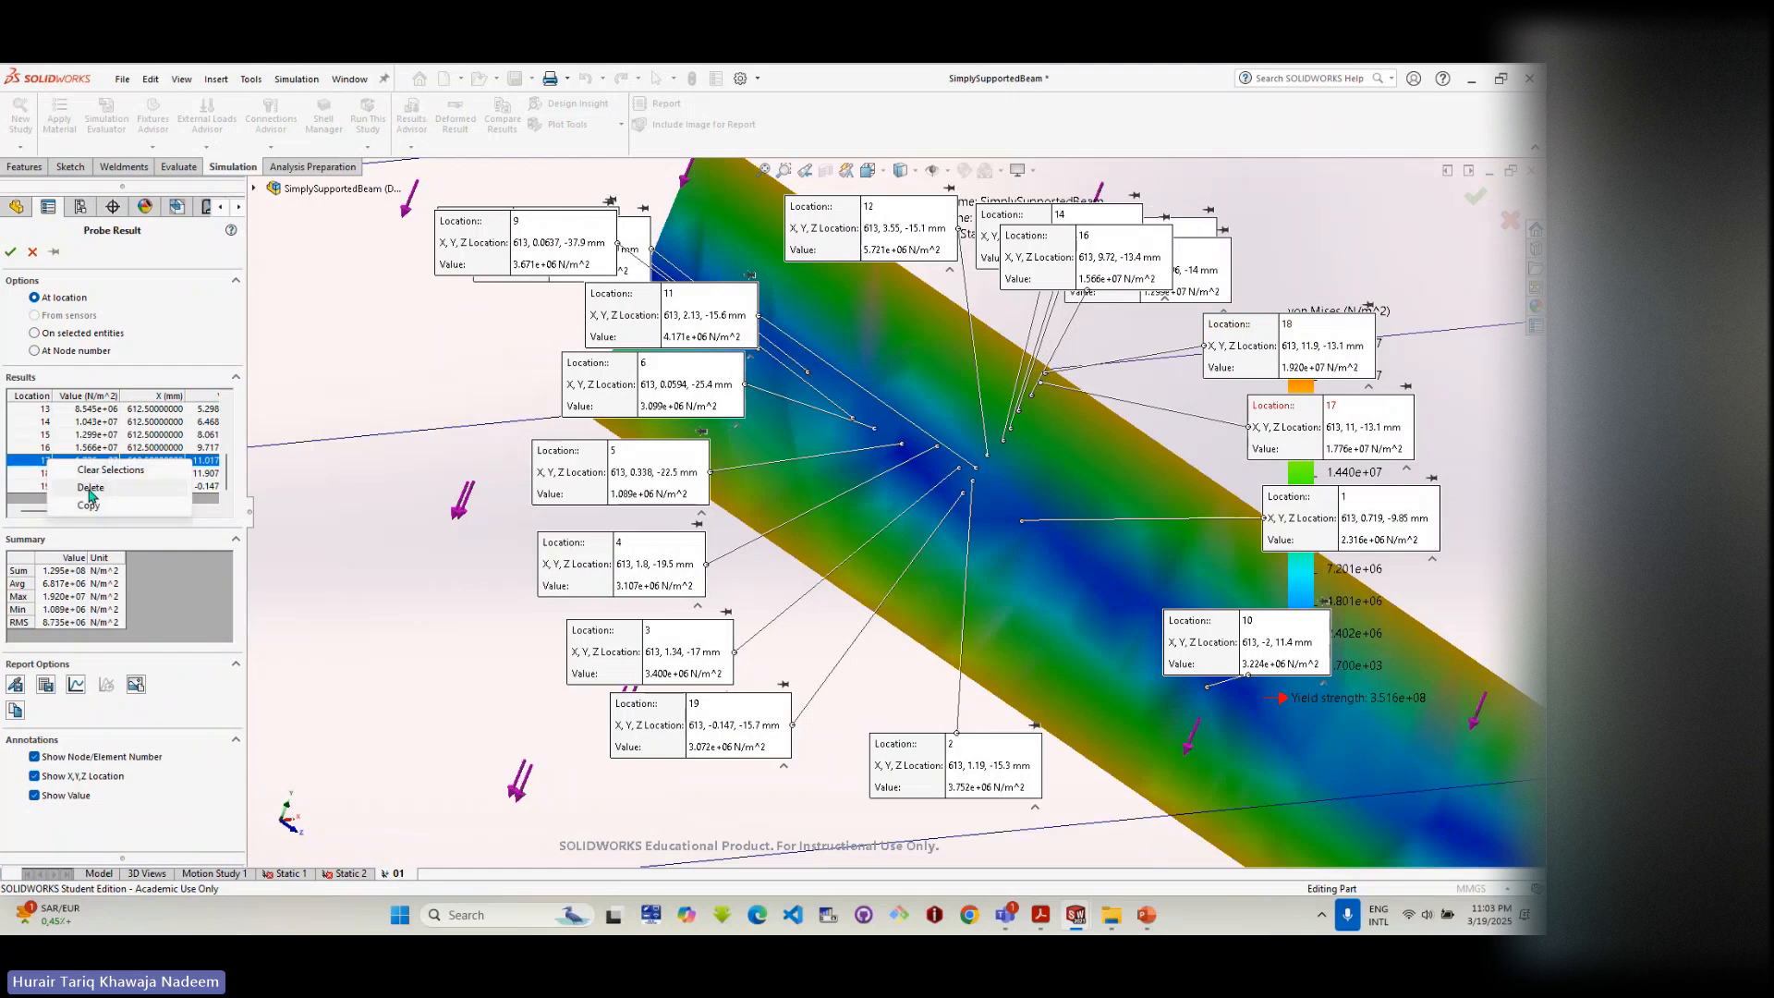
left_click(90, 487)
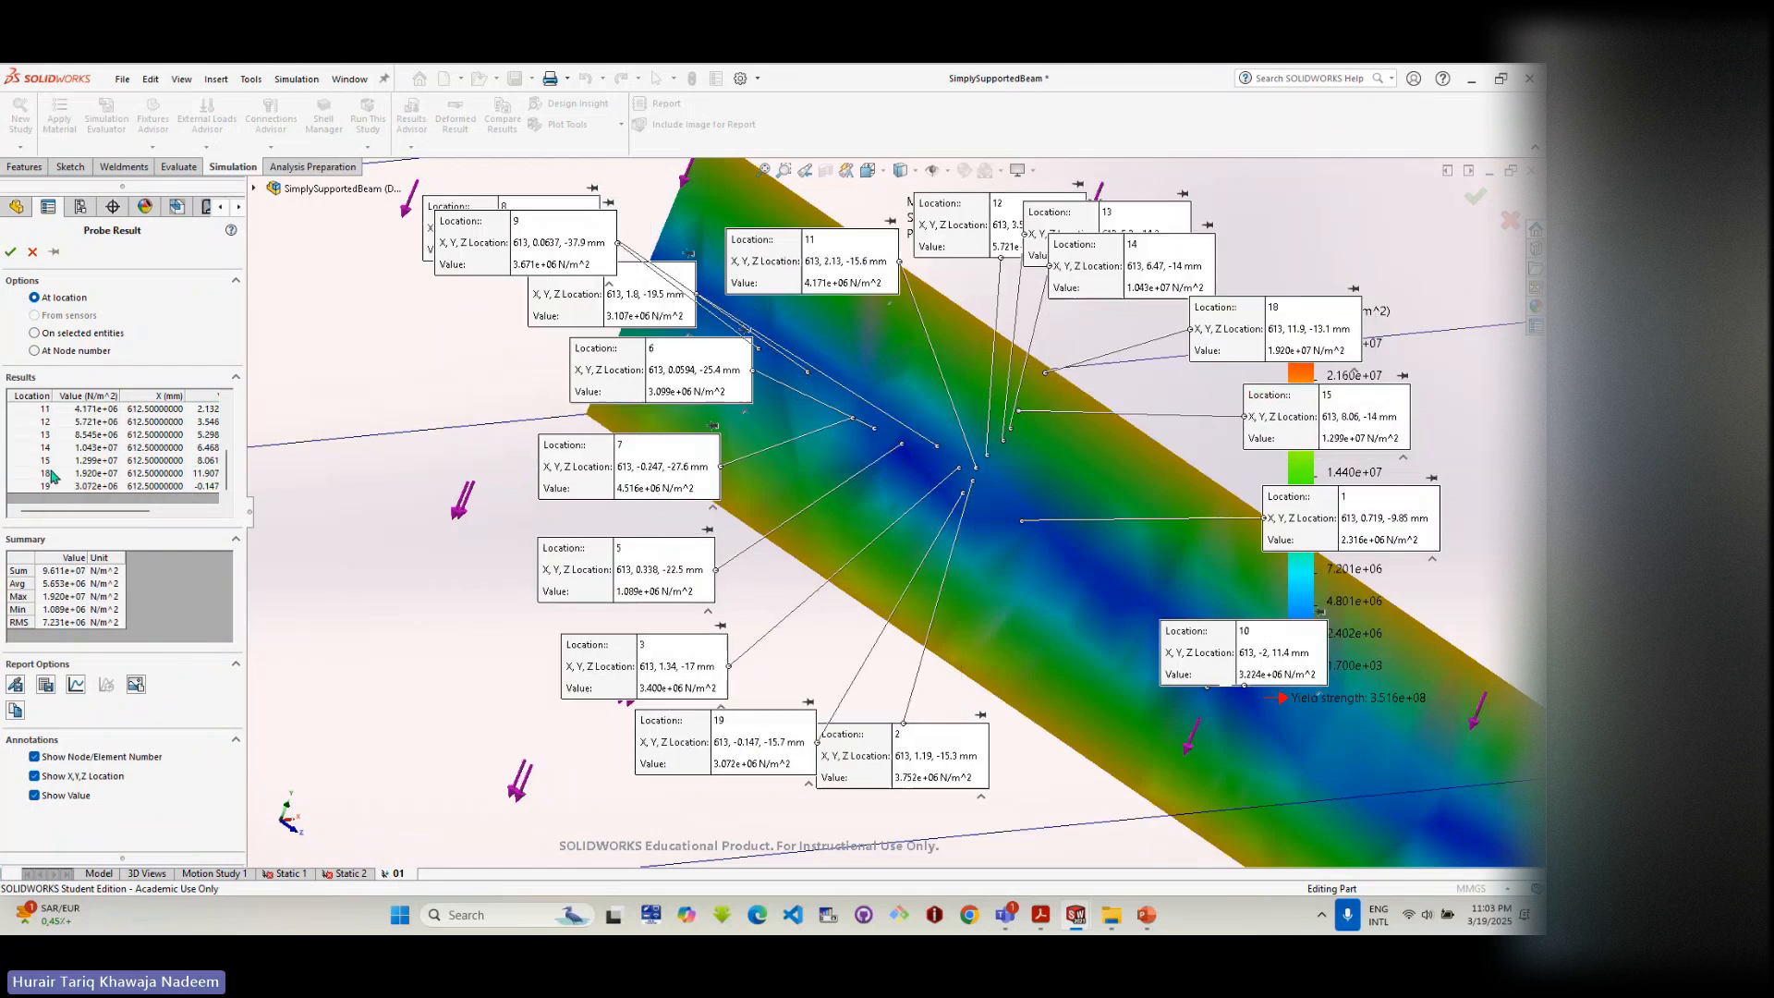
right_click(45, 463)
left_click(91, 474)
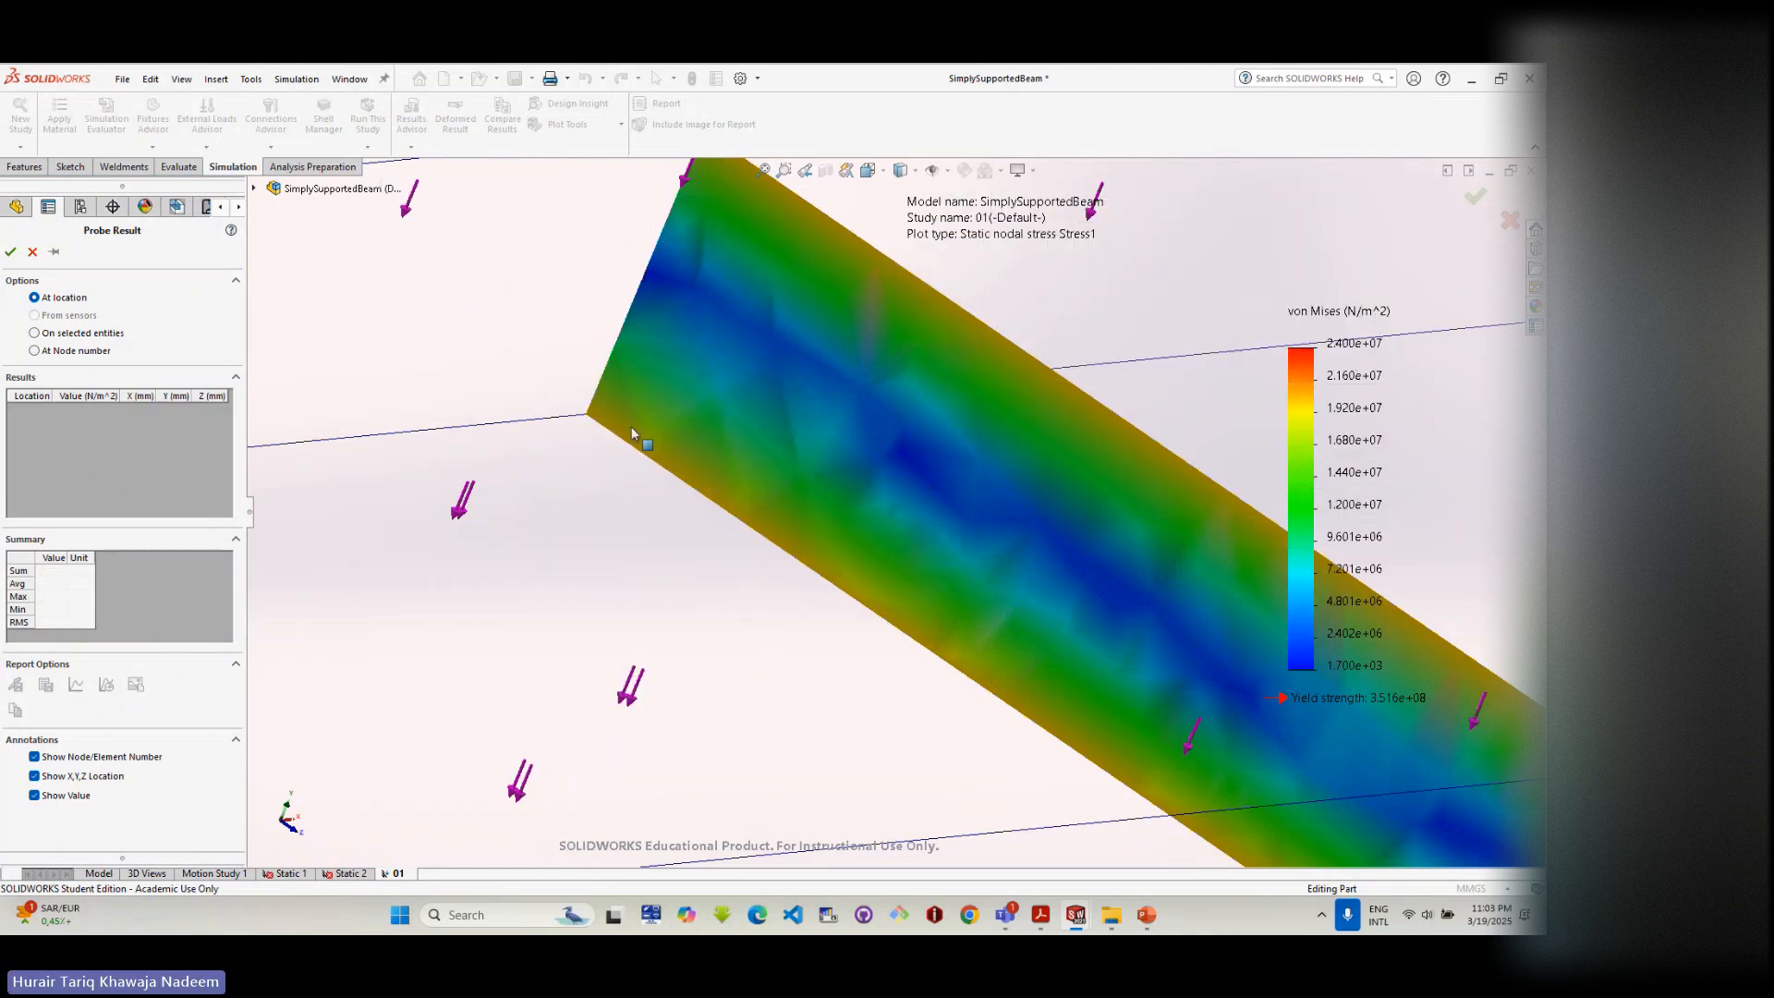
scroll(1145, 656, "up", 3)
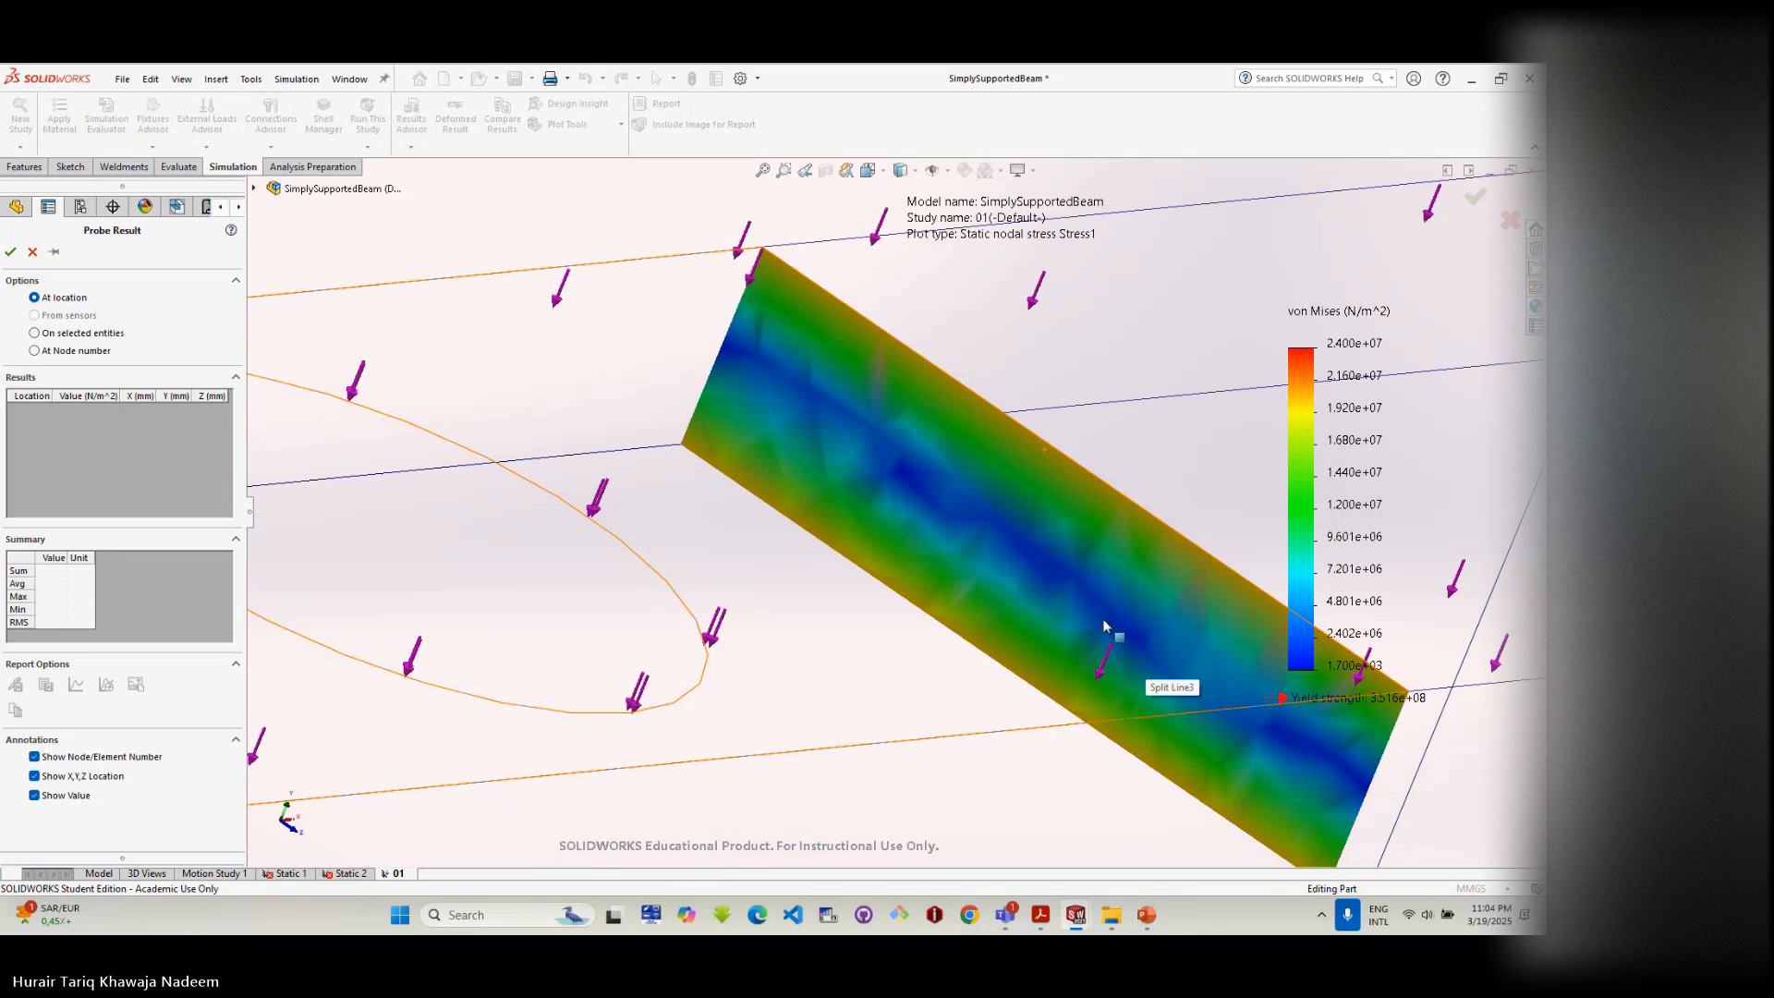
scroll(1103, 625, "up", 5)
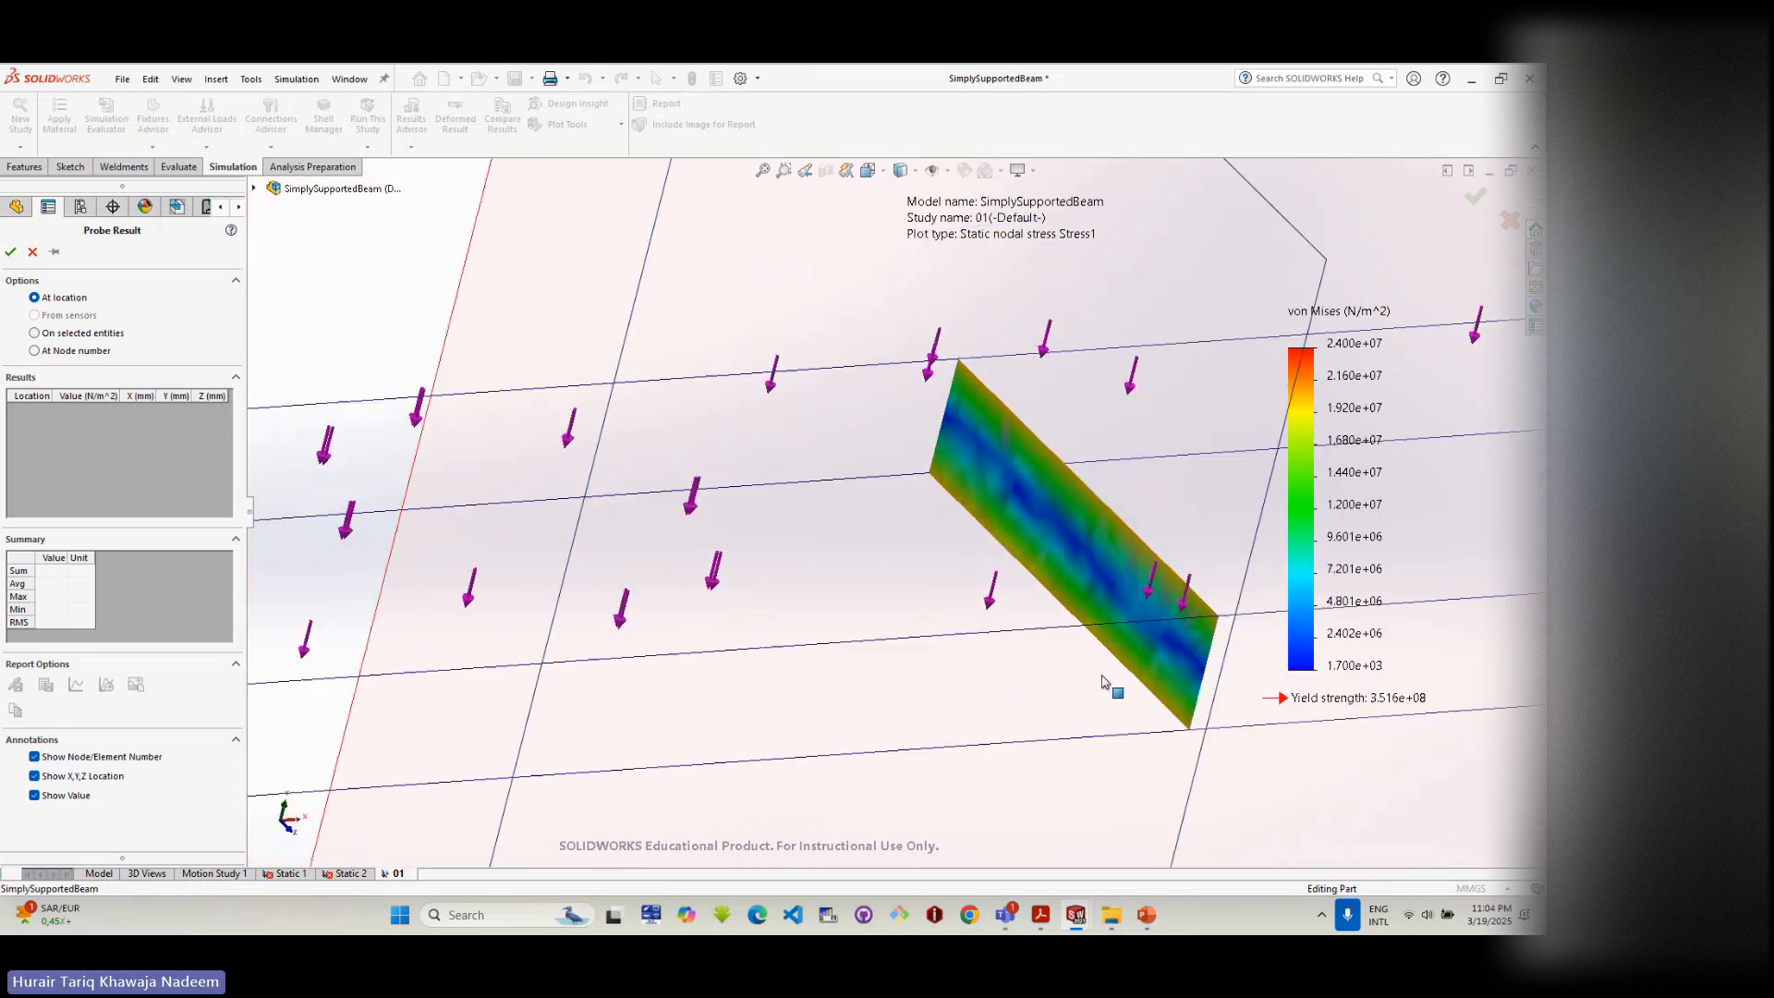
key("Escape")
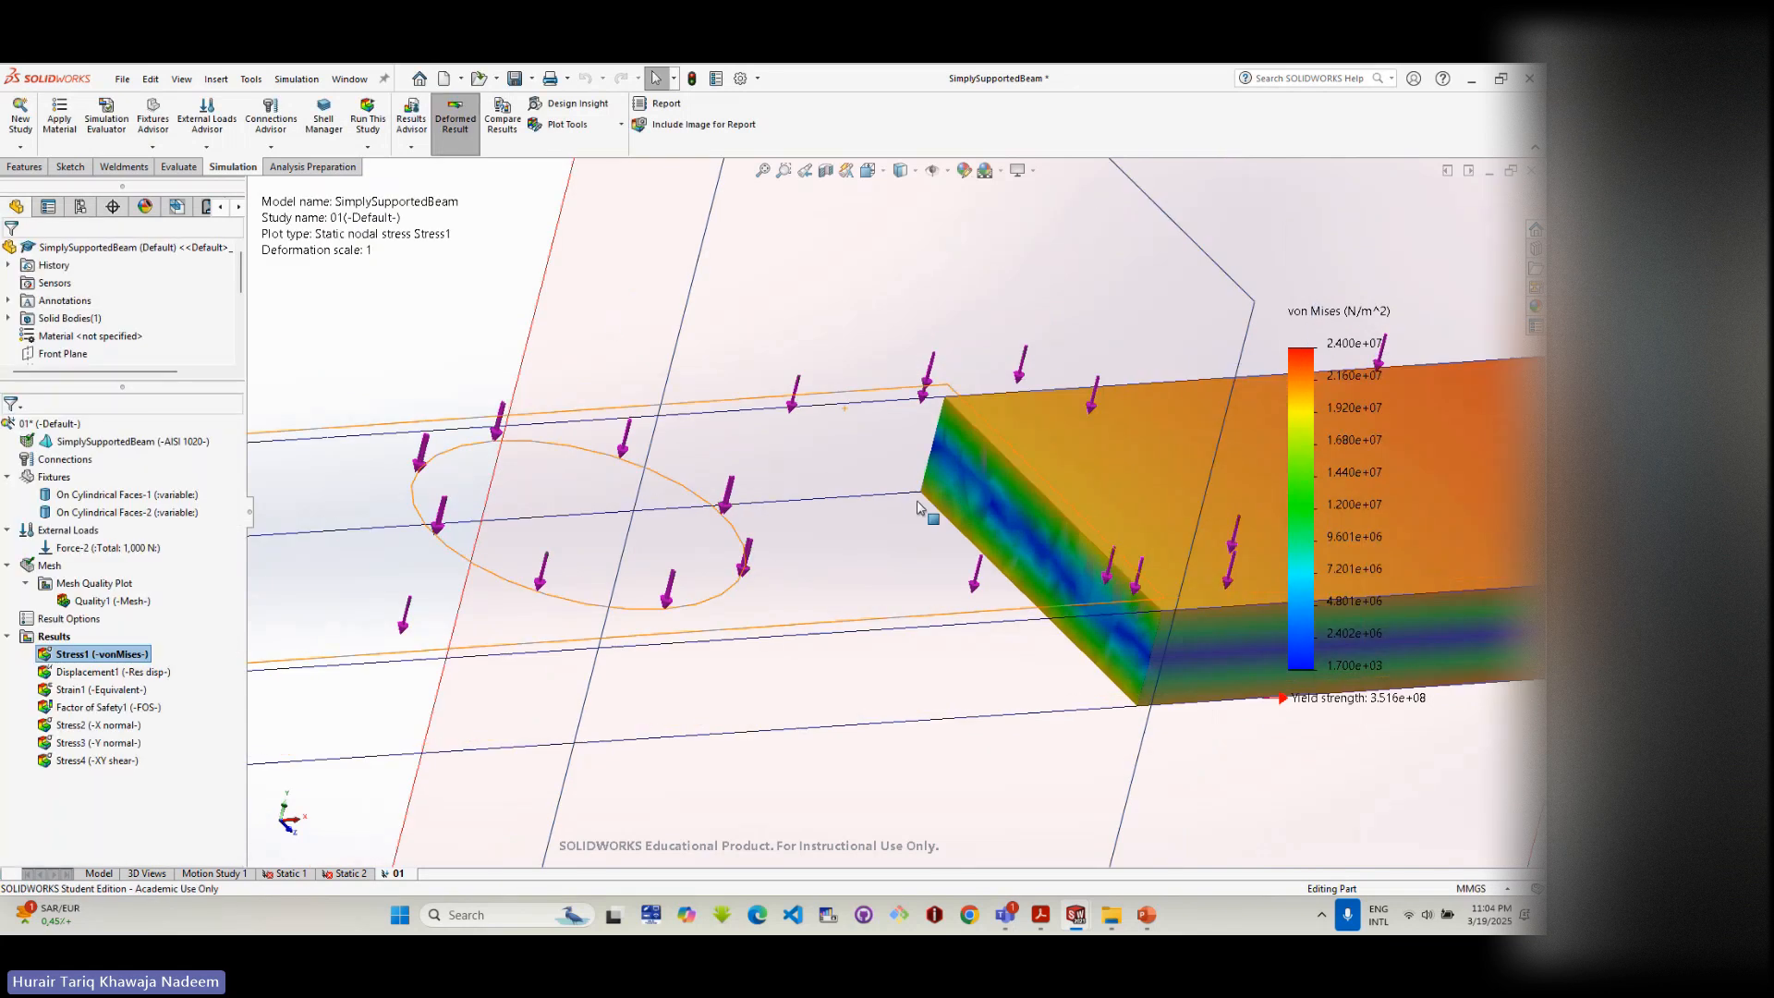
- Apply iso clipping to the Stress1 von Mises plot with an iso value of about 18960738 N/m^2
scroll(919, 507, "up", 3)
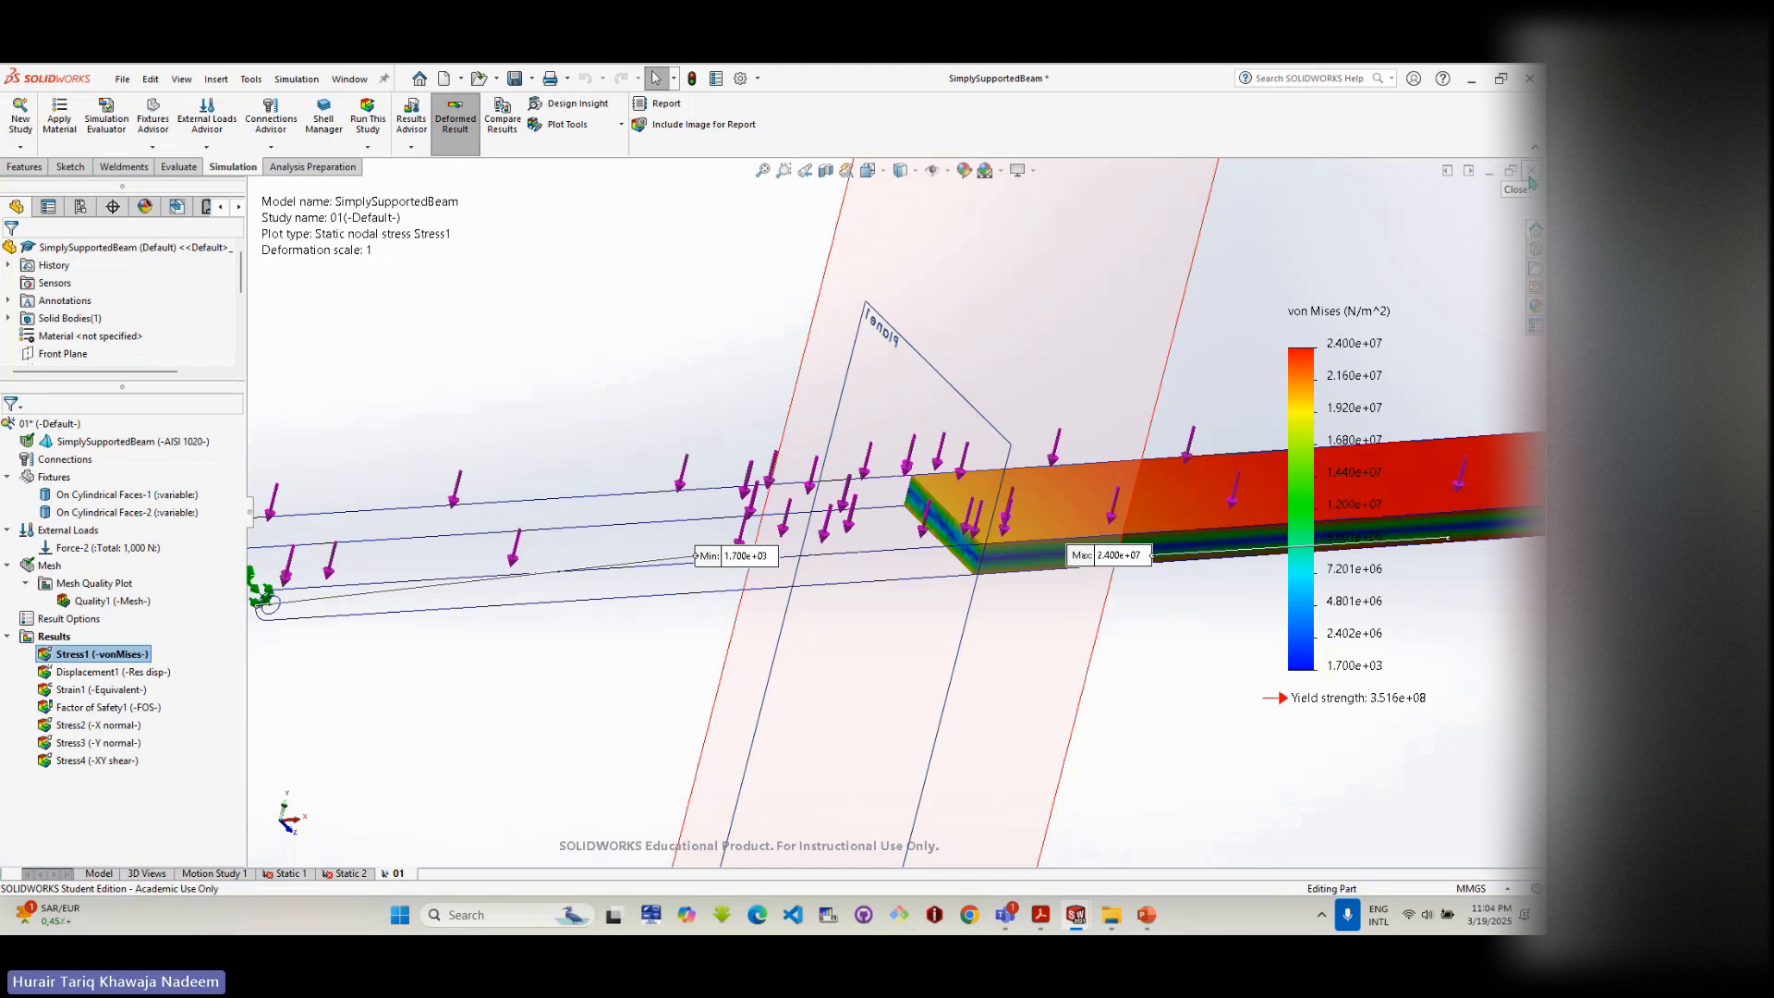
right_click(61, 640)
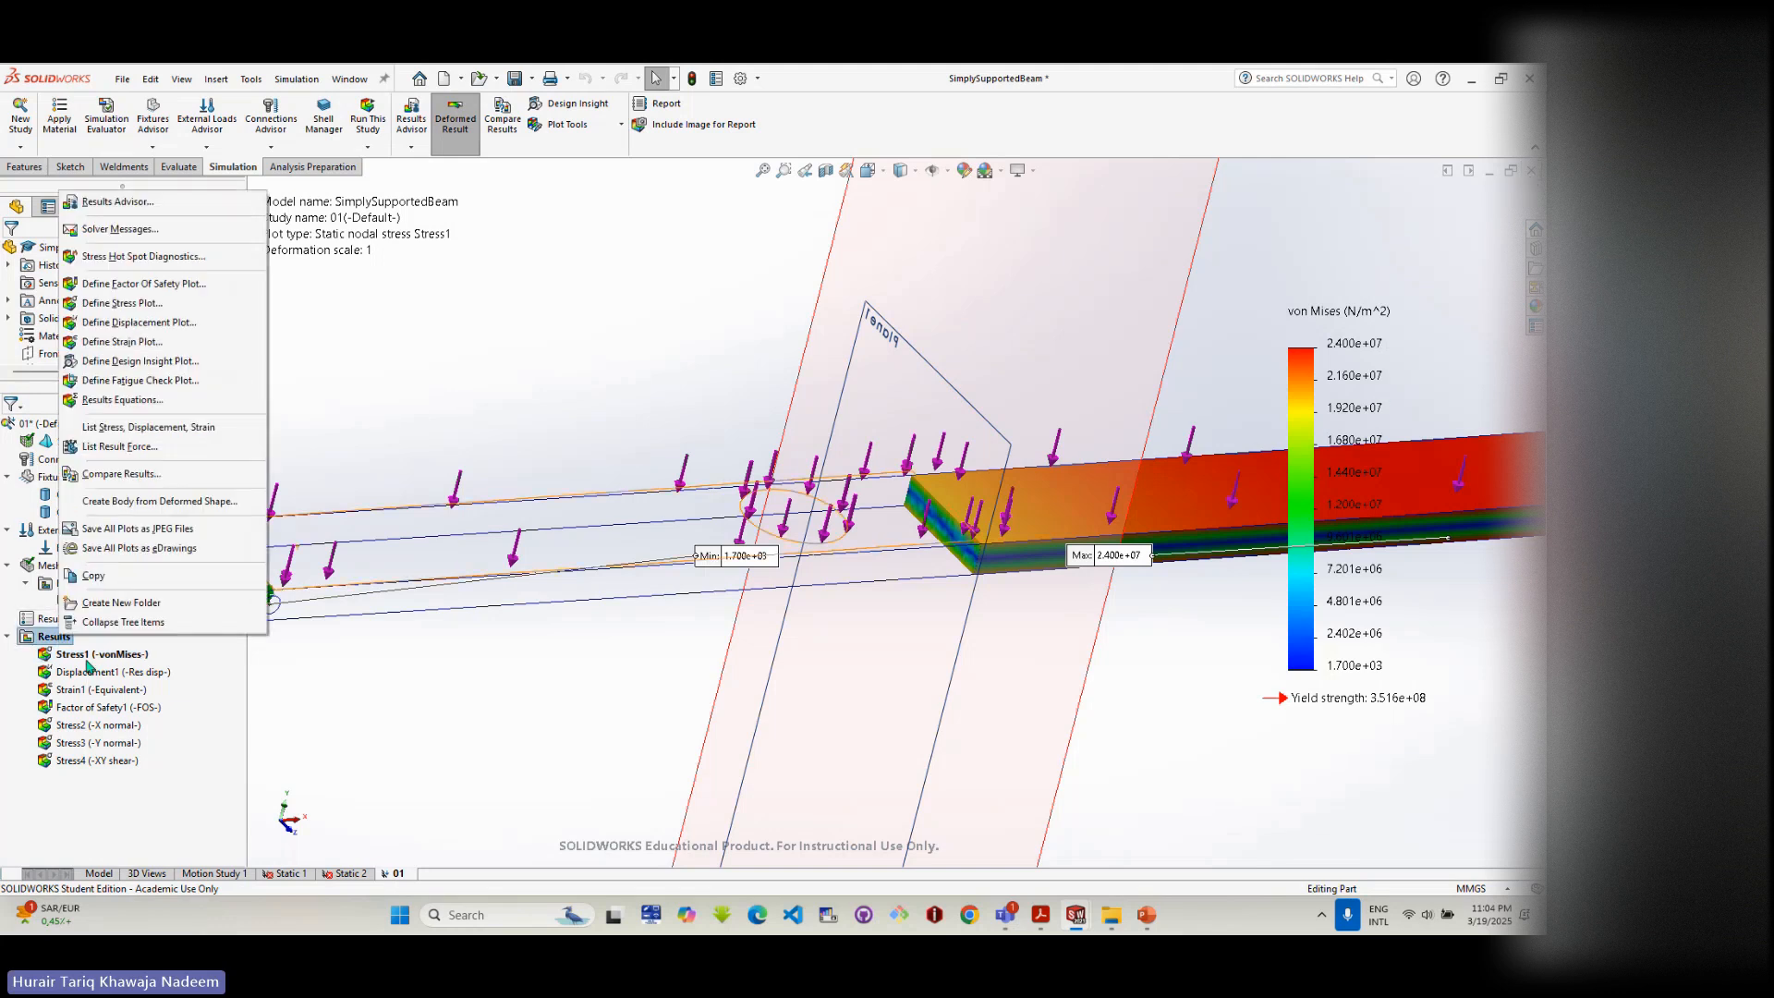
right_click(86, 658)
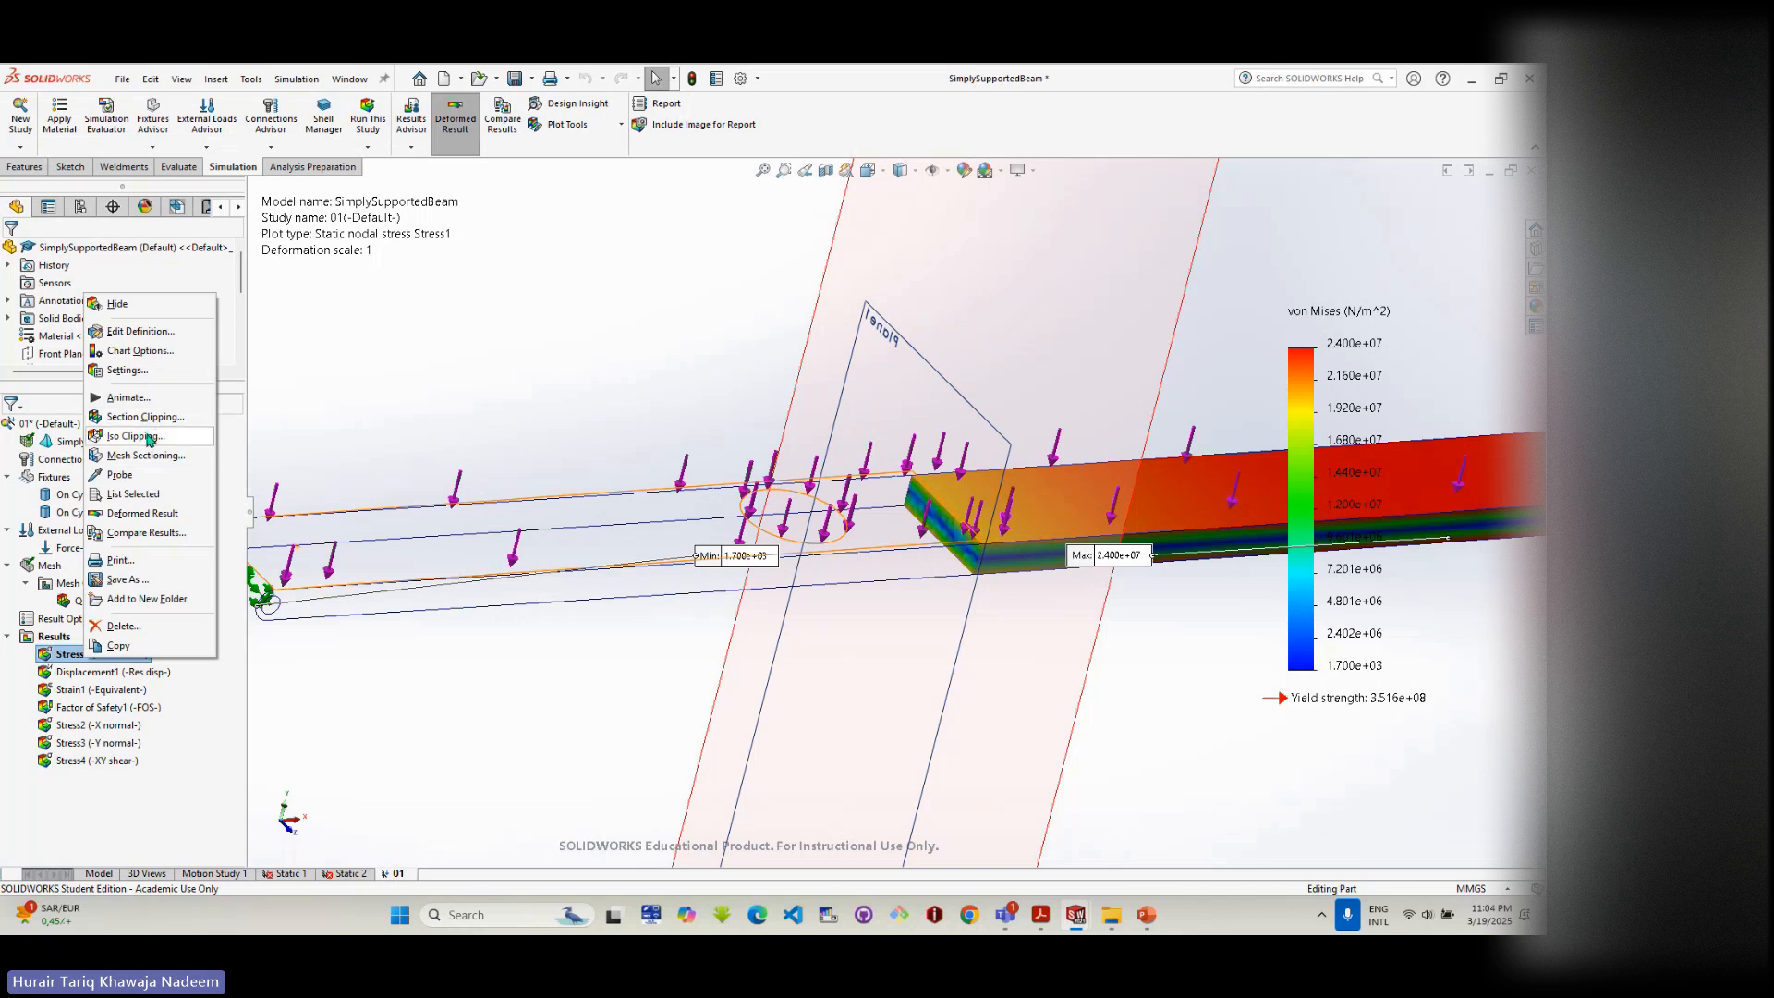
left_click(137, 436)
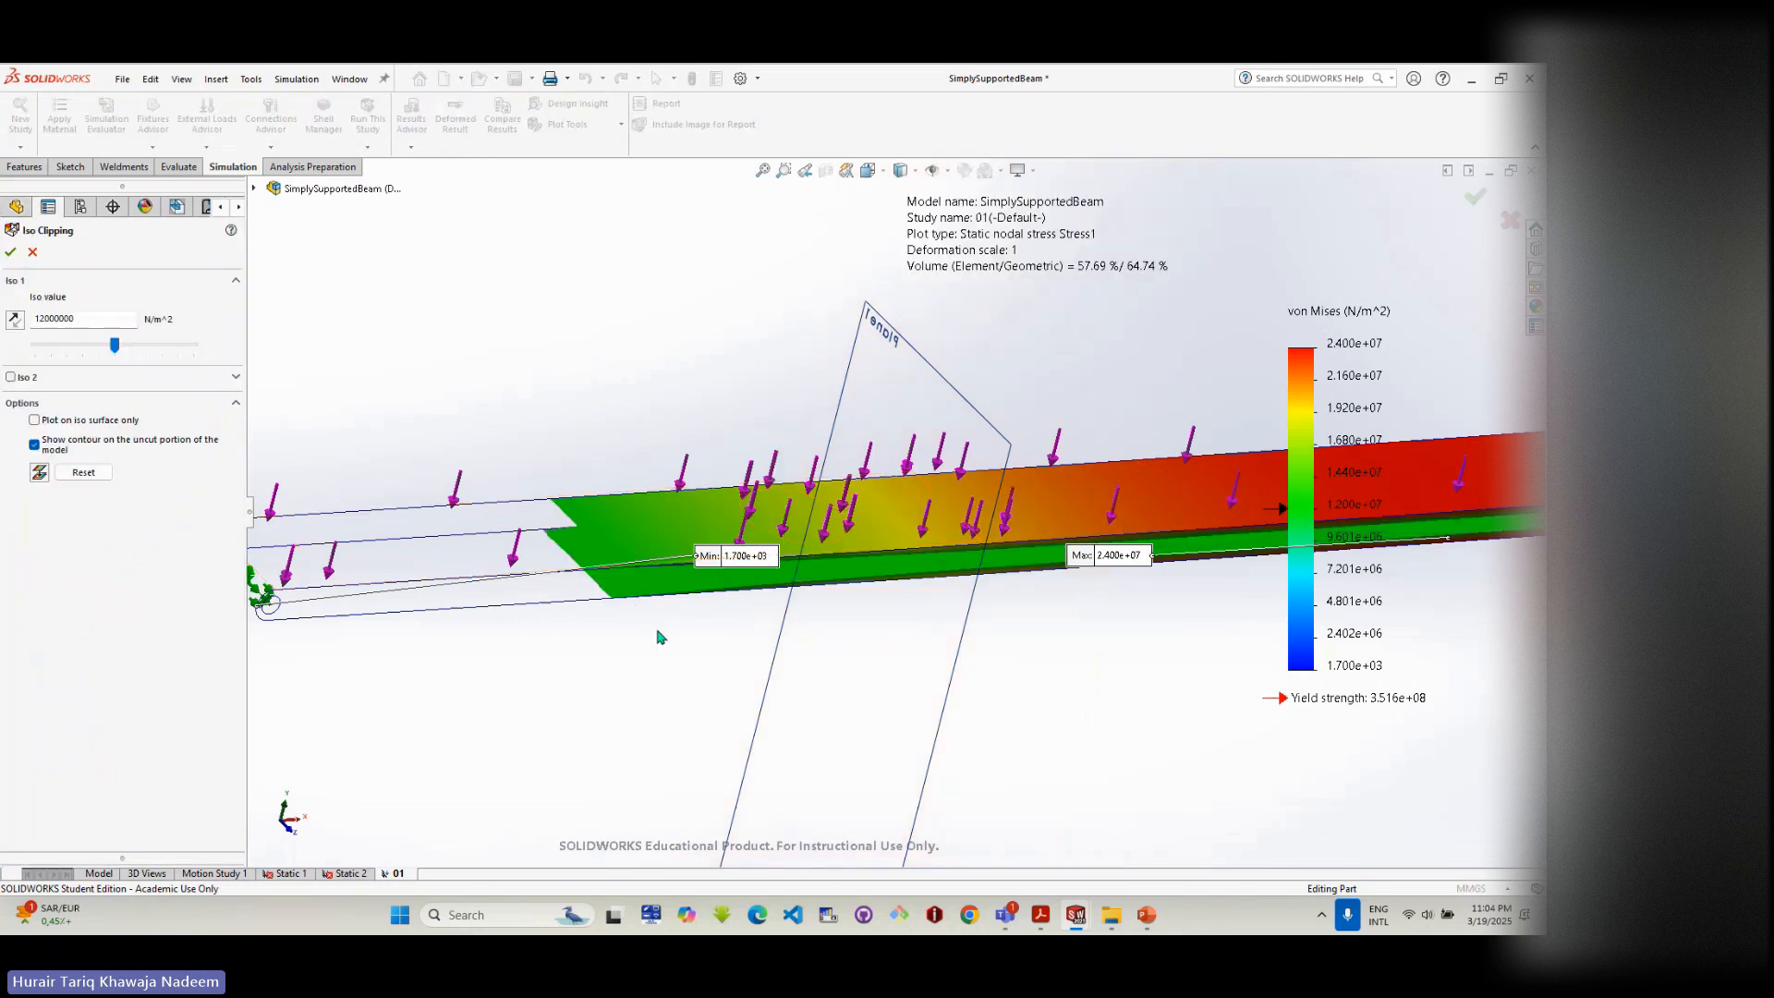
scroll(658, 634, "up", 2)
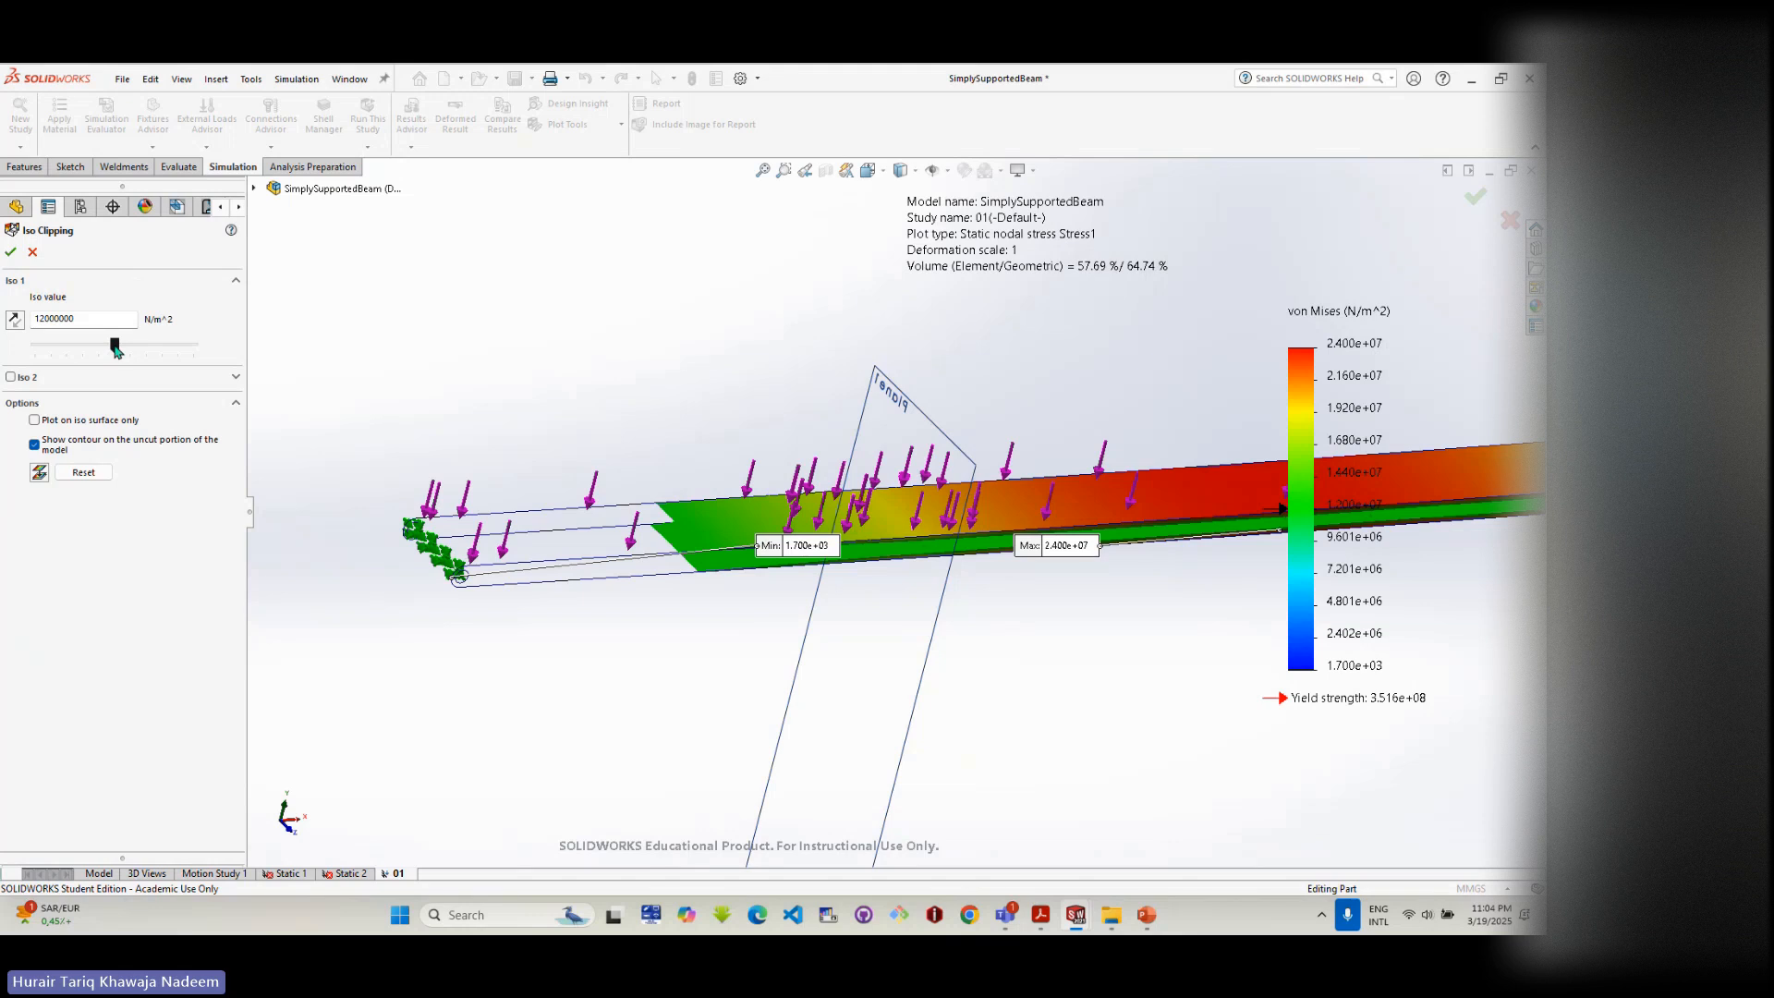
left_click_drag(114, 347, 166, 361)
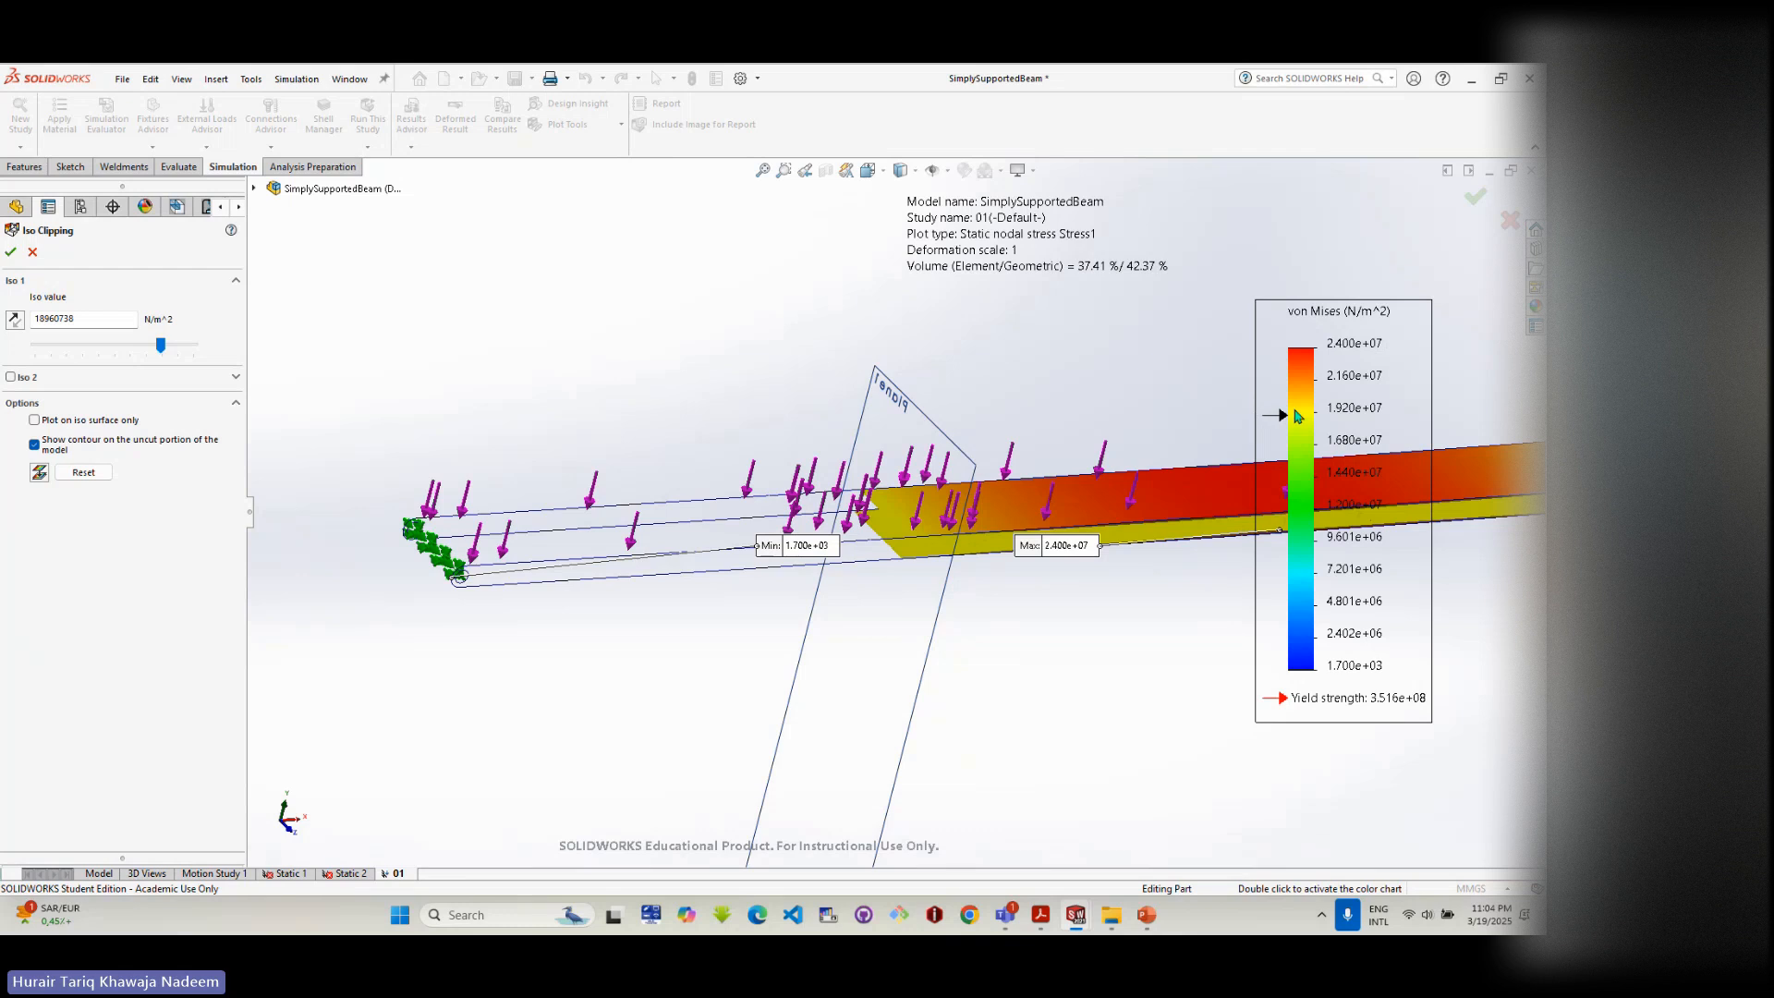
- Raise the iso clipping value to about 22800542 N/m^2 and view the remaining high-stress regions of the beam from the side
left_click_drag(163, 349, 191, 357)
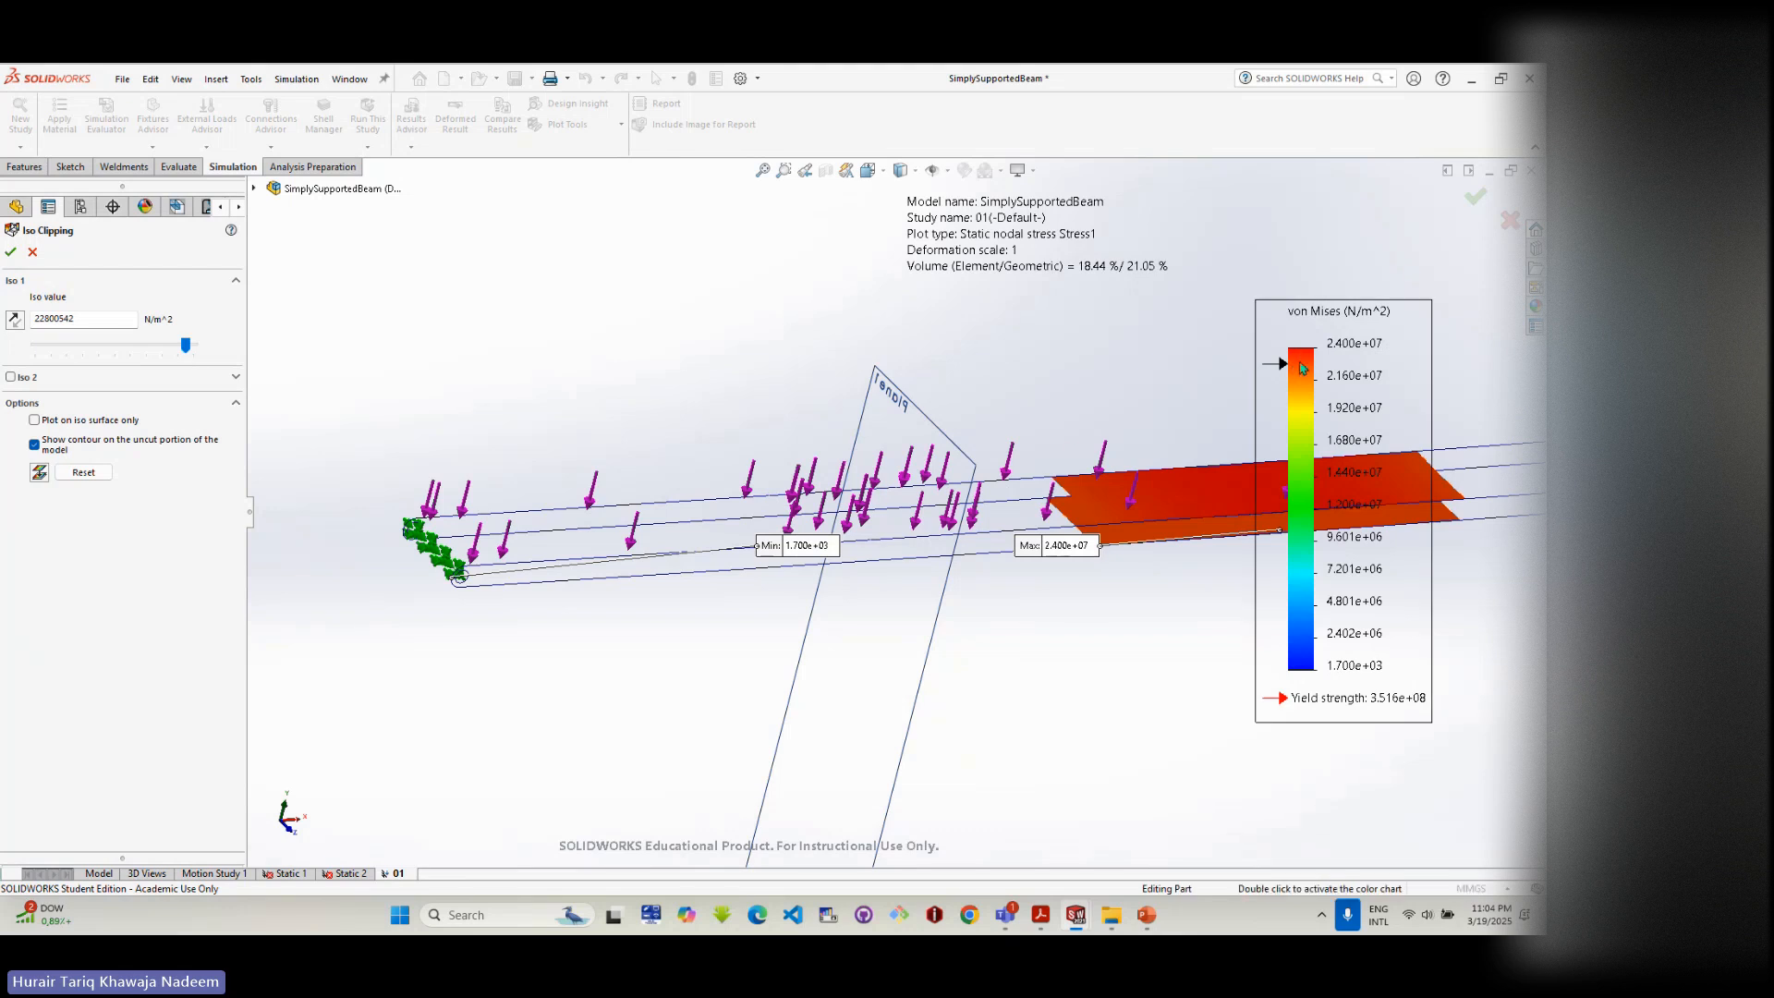
middle_click_drag(1234, 466, 1224, 476)
middle_click_drag(1223, 398, 1229, 422)
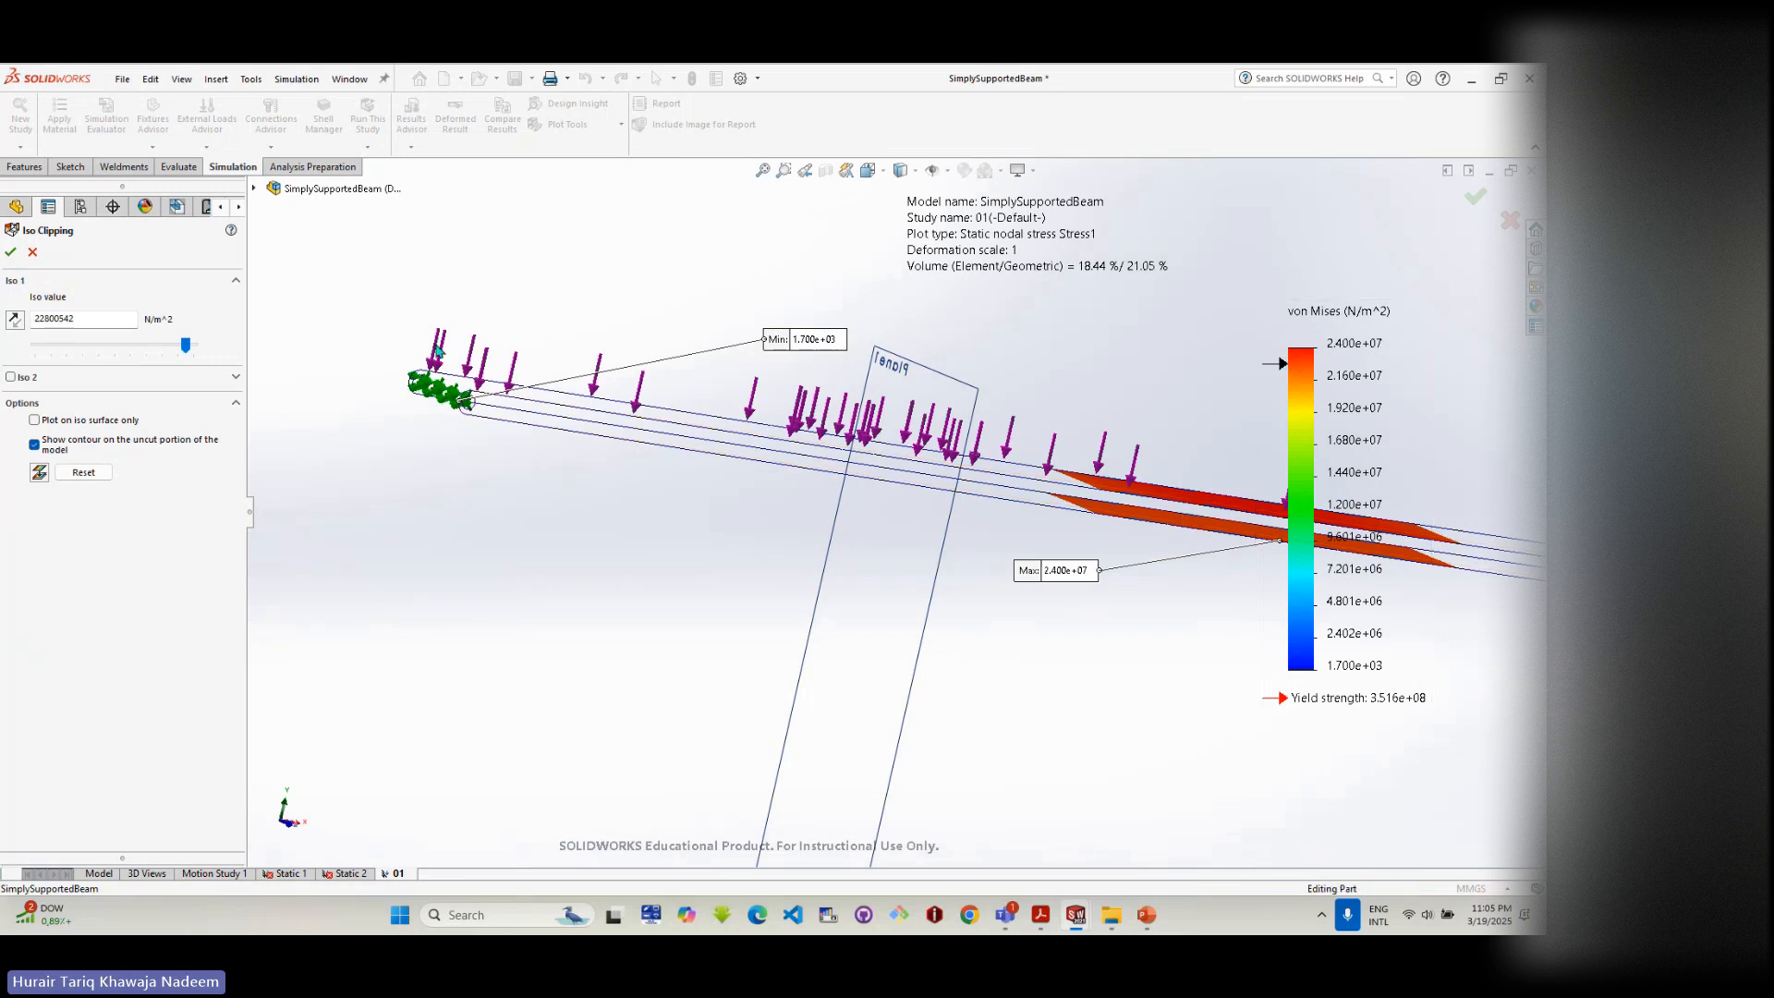
- Lower the iso clipping value to about 15120933 N/m^2, and flip the clipping direction to the lower-stress side and back
left_click_drag(186, 346, 135, 345)
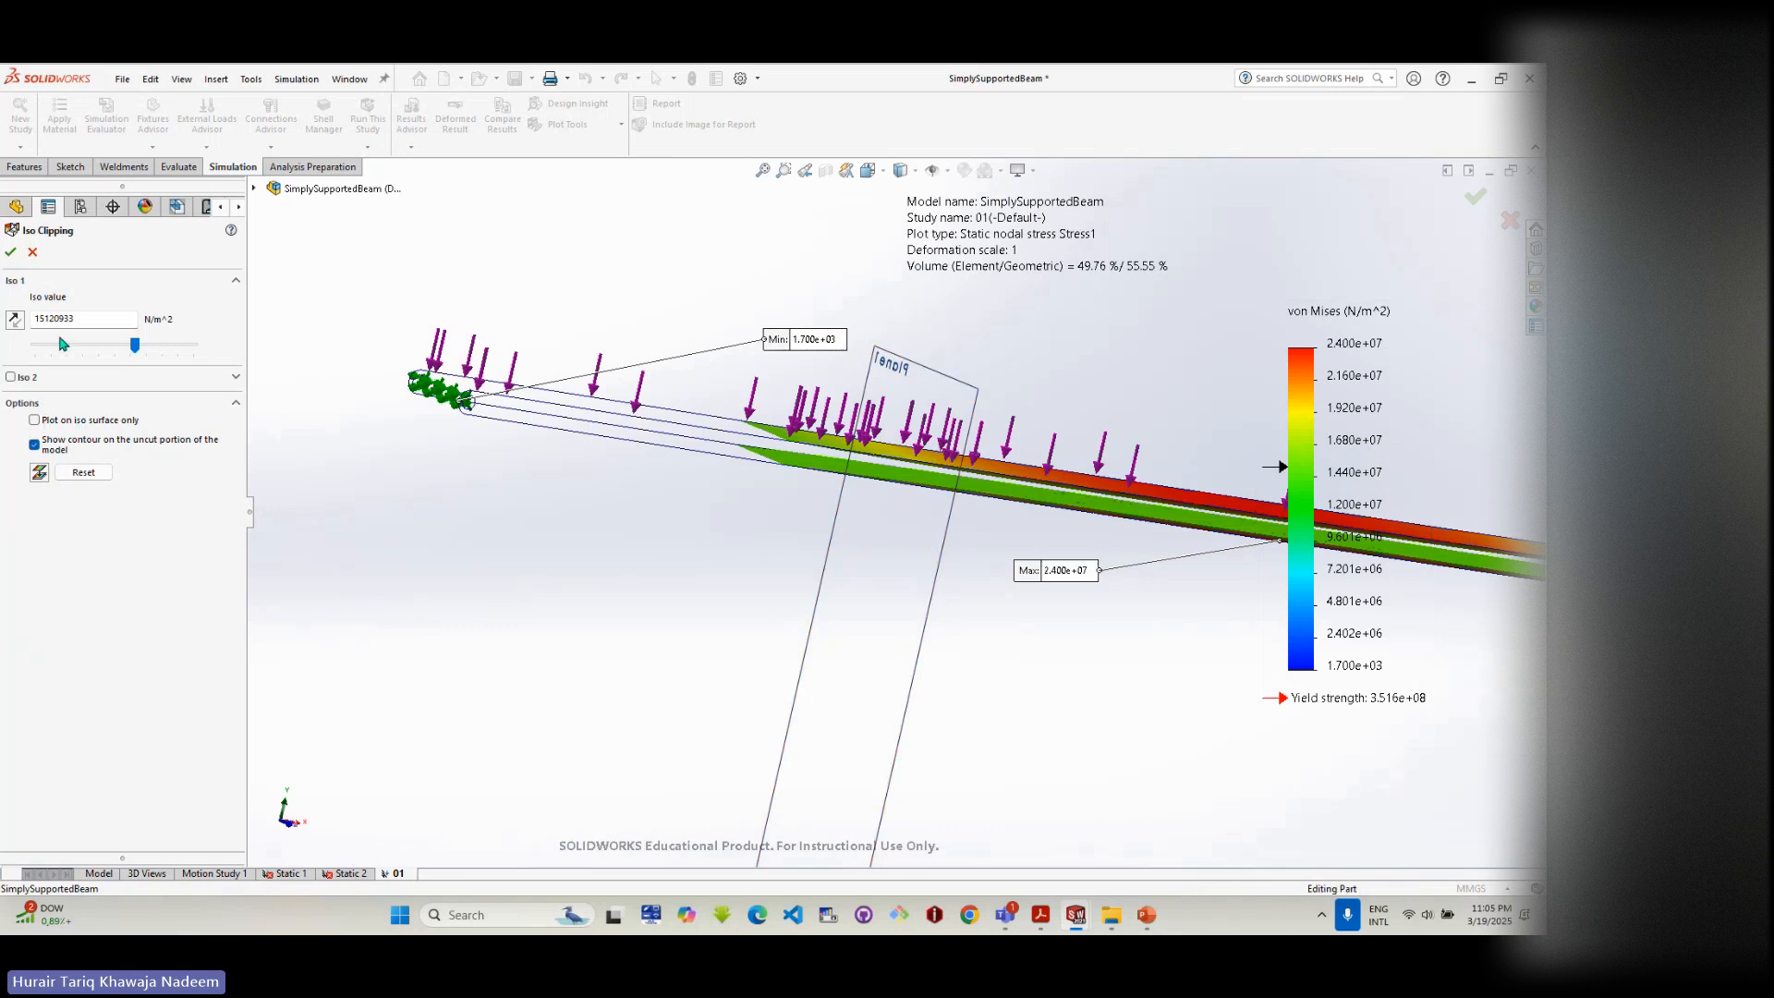
left_click(14, 320)
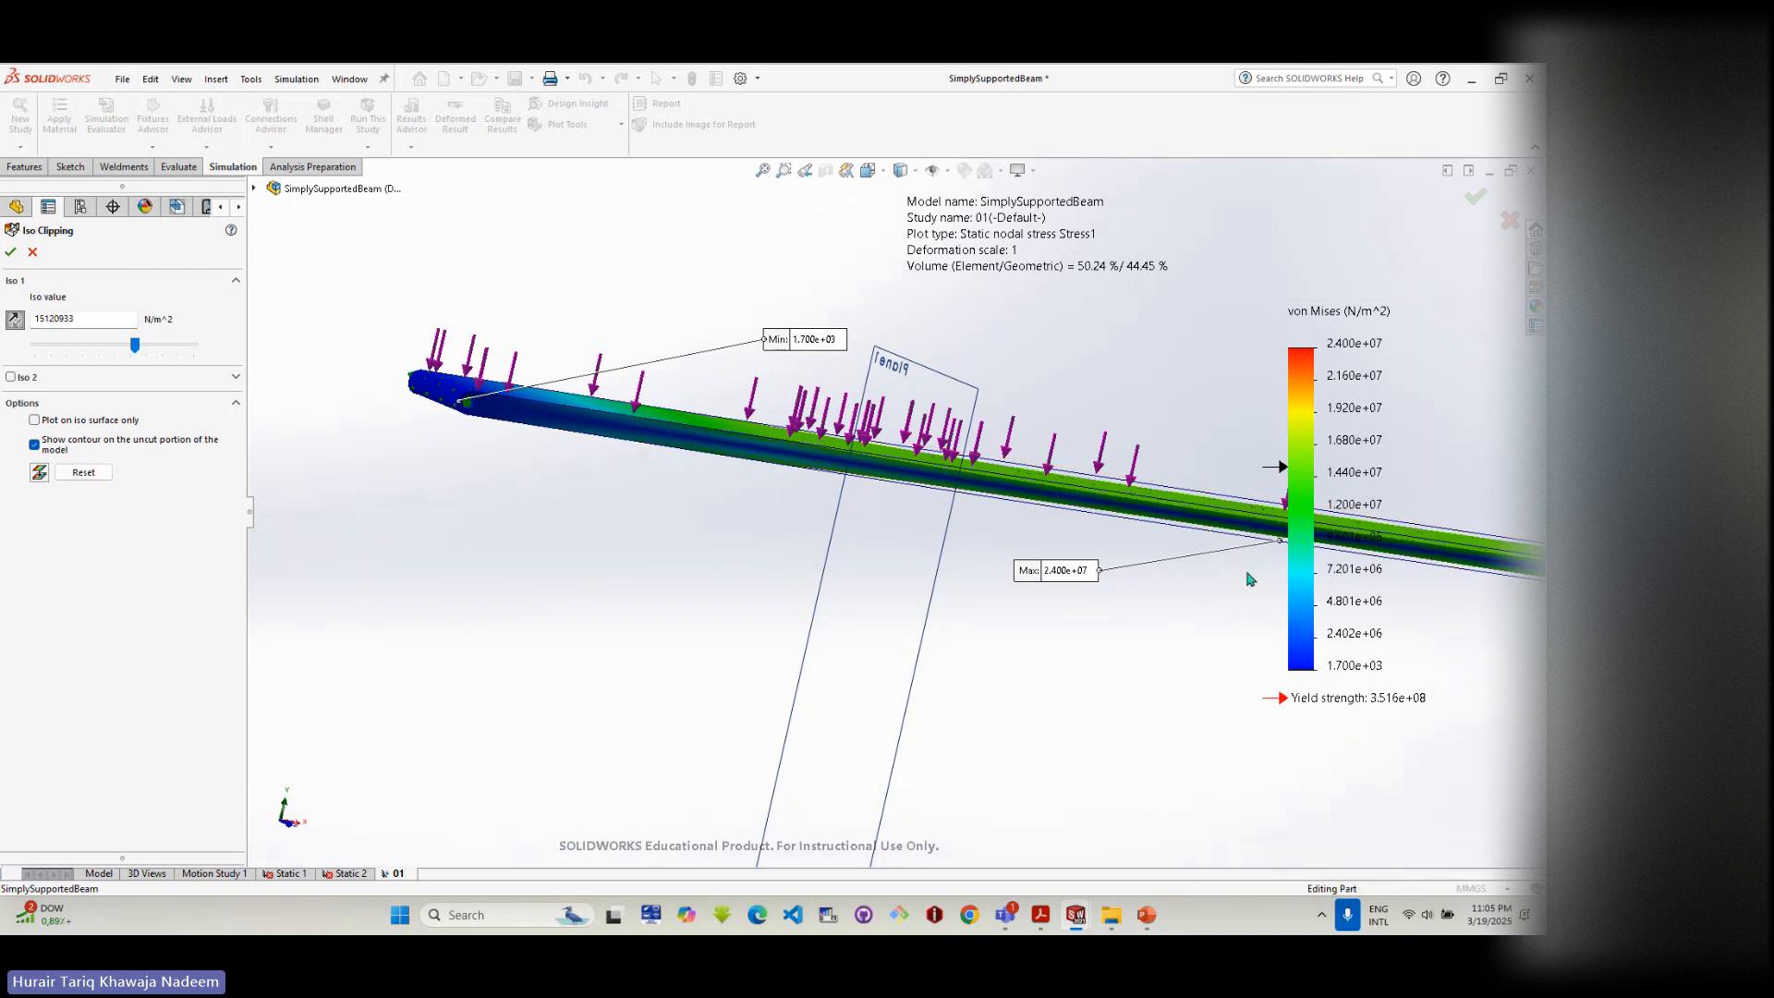
scroll(1246, 579, "up", 1)
left_click(14, 320)
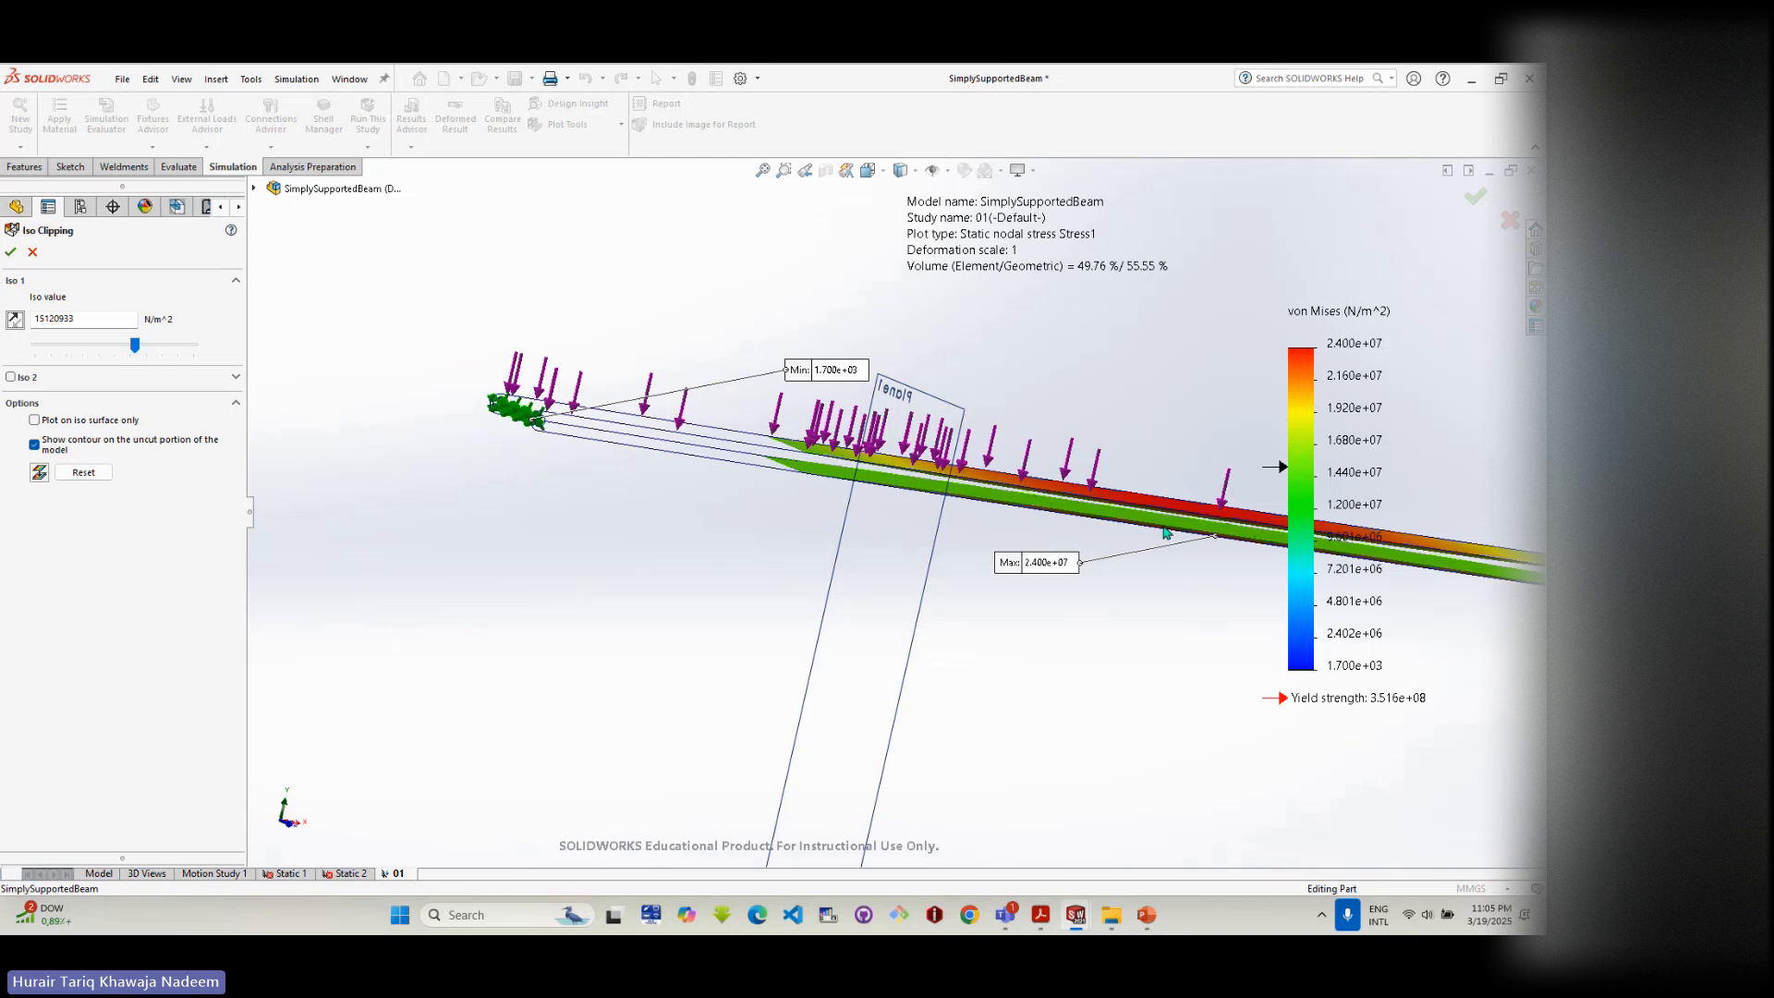
- Raise the iso clipping value to about 21360616 N/m^2, examine the remaining beam region, and cancel the iso clipping
mouse_move(1286, 468)
left_mouse_down()
mouse_move(1282, 447)
mouse_move(1279, 478)
left_mouse_up()
left_click_drag(136, 346, 176, 347)
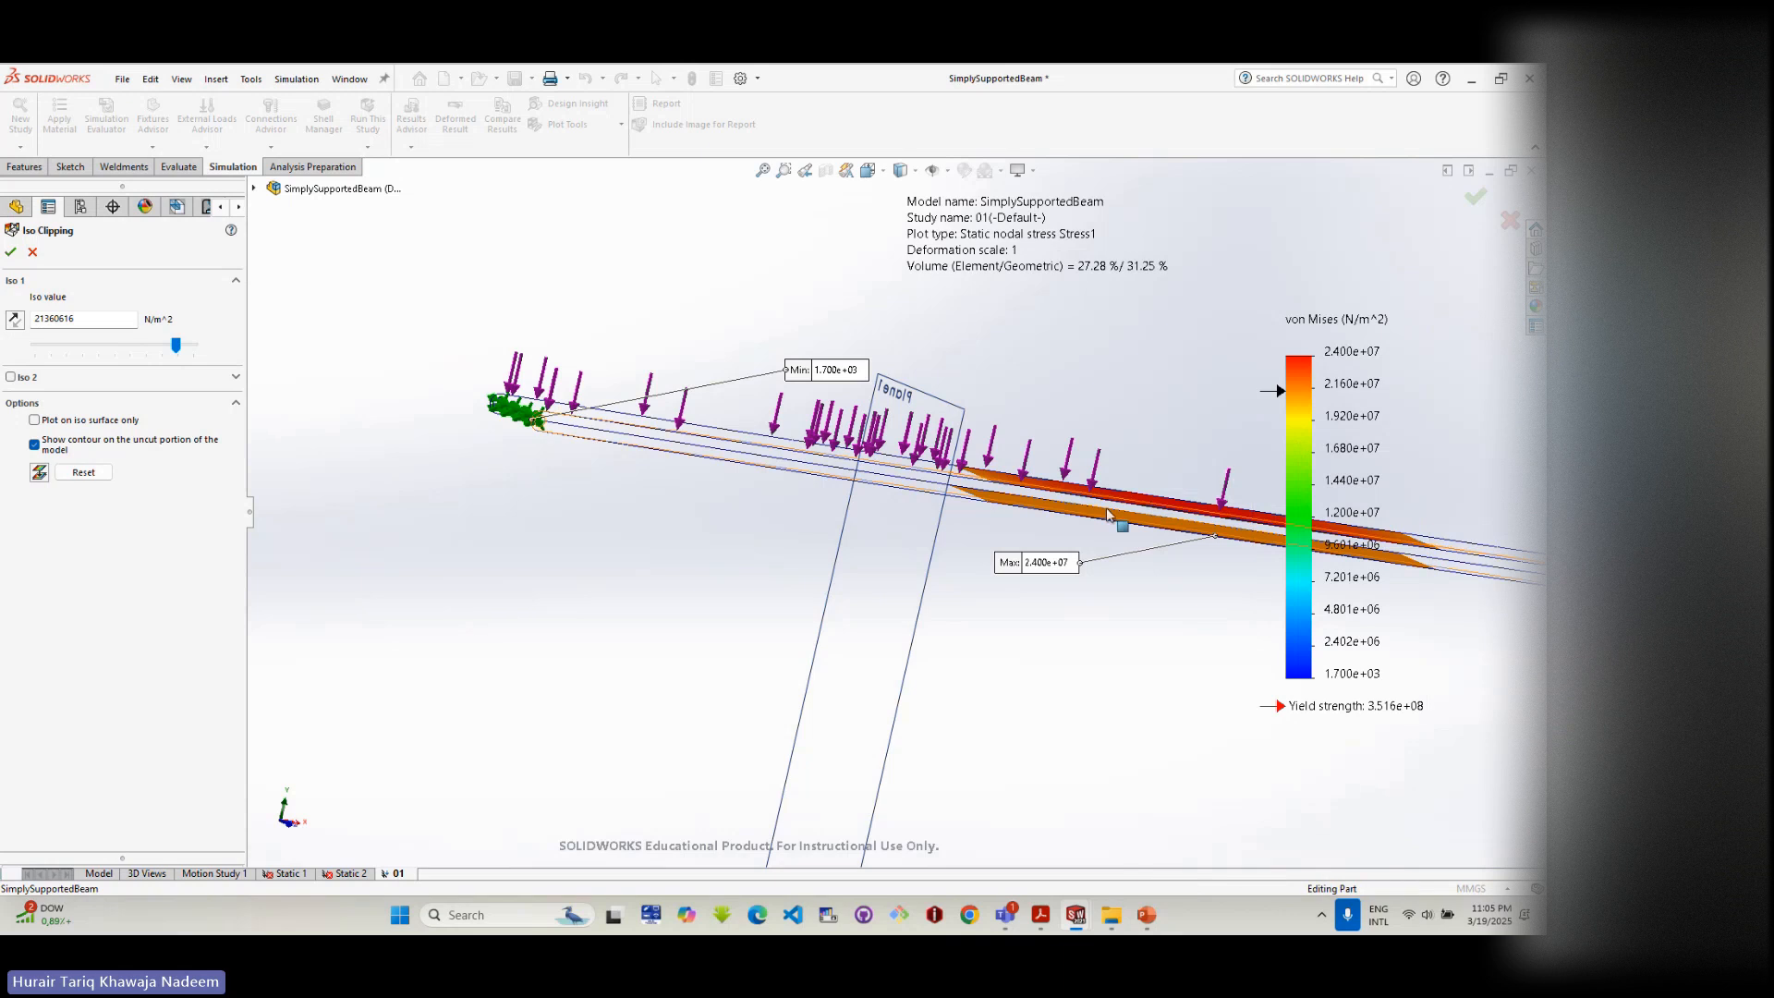
middle_click_drag(1096, 559, 1210, 503)
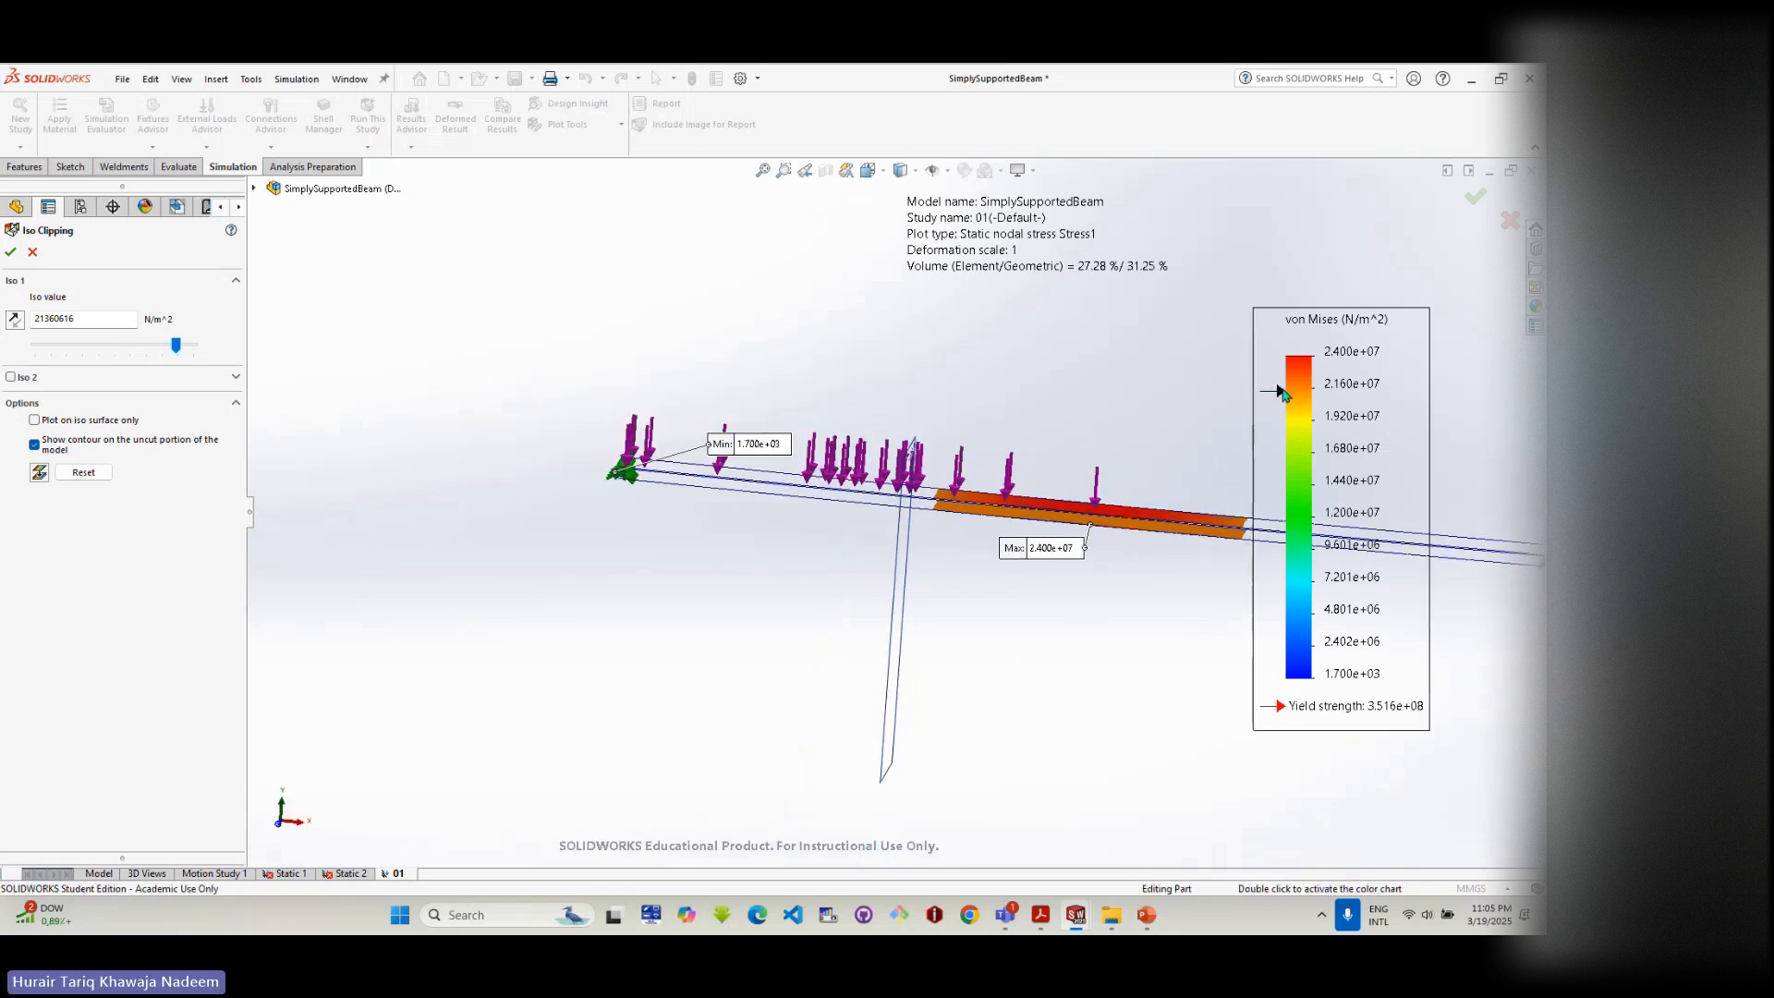
left_click(32, 251)
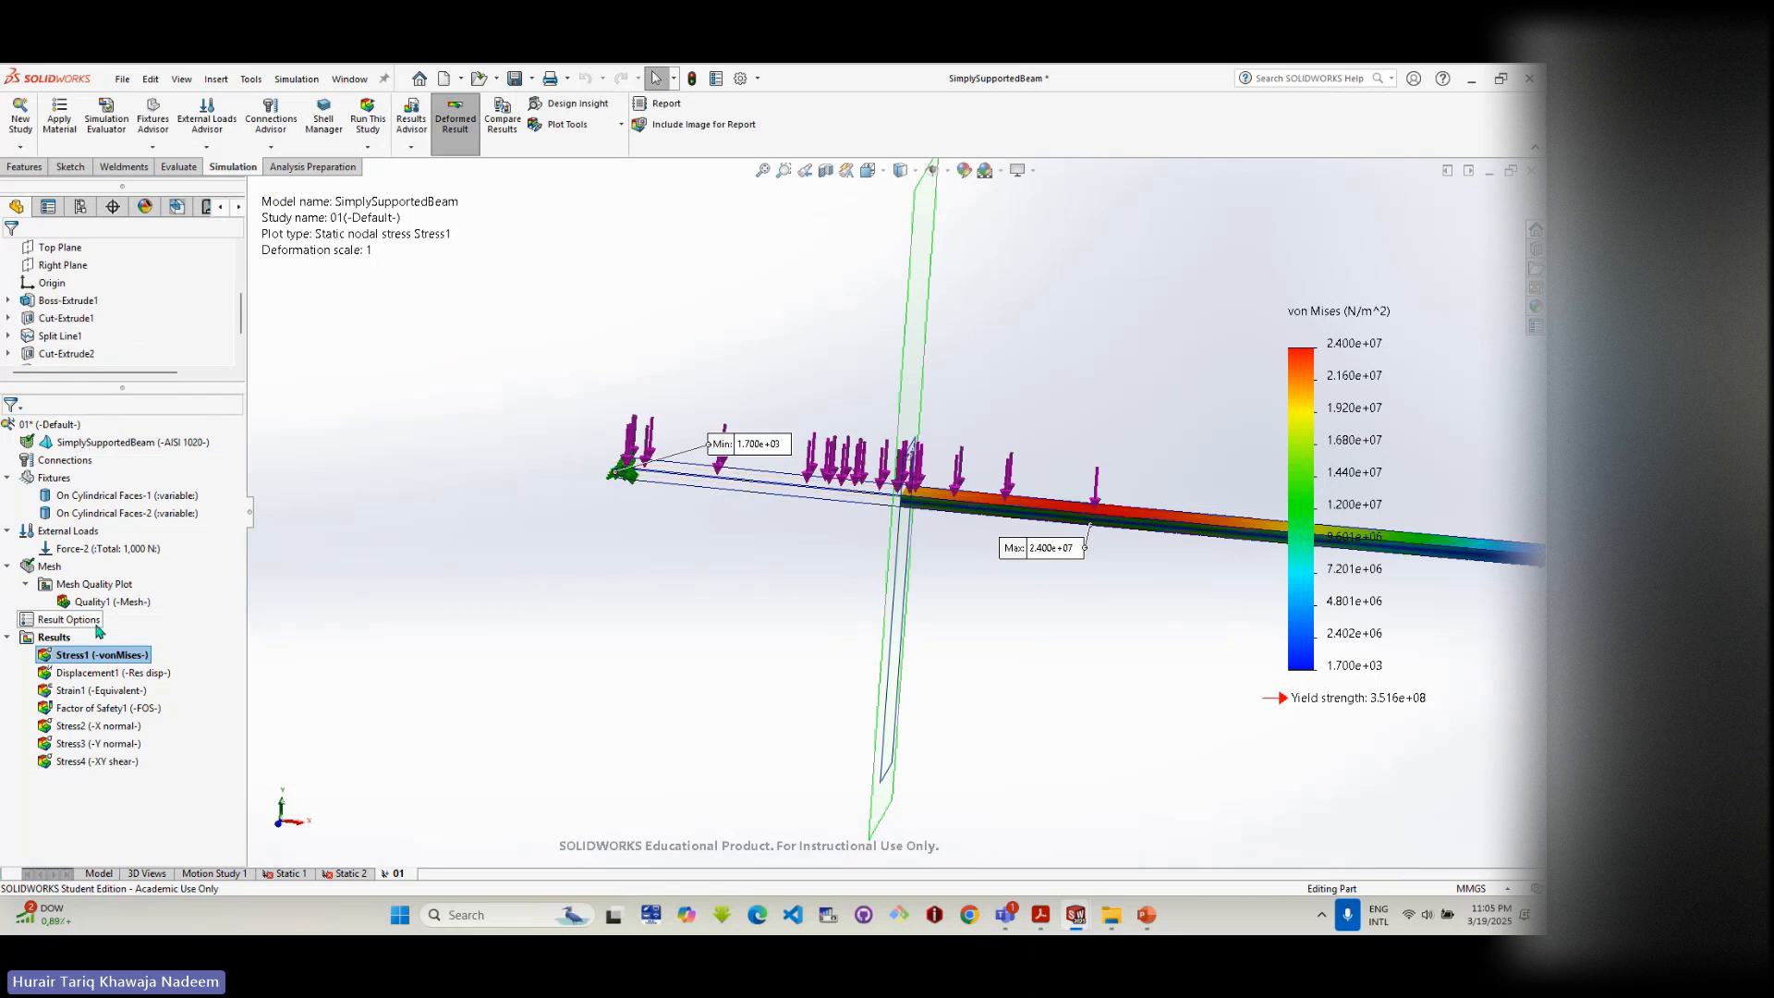
- Reopen section clipping for Stress1 and move the Plane1 section along the beam to an offset of about -353 mm
right_click(98, 654)
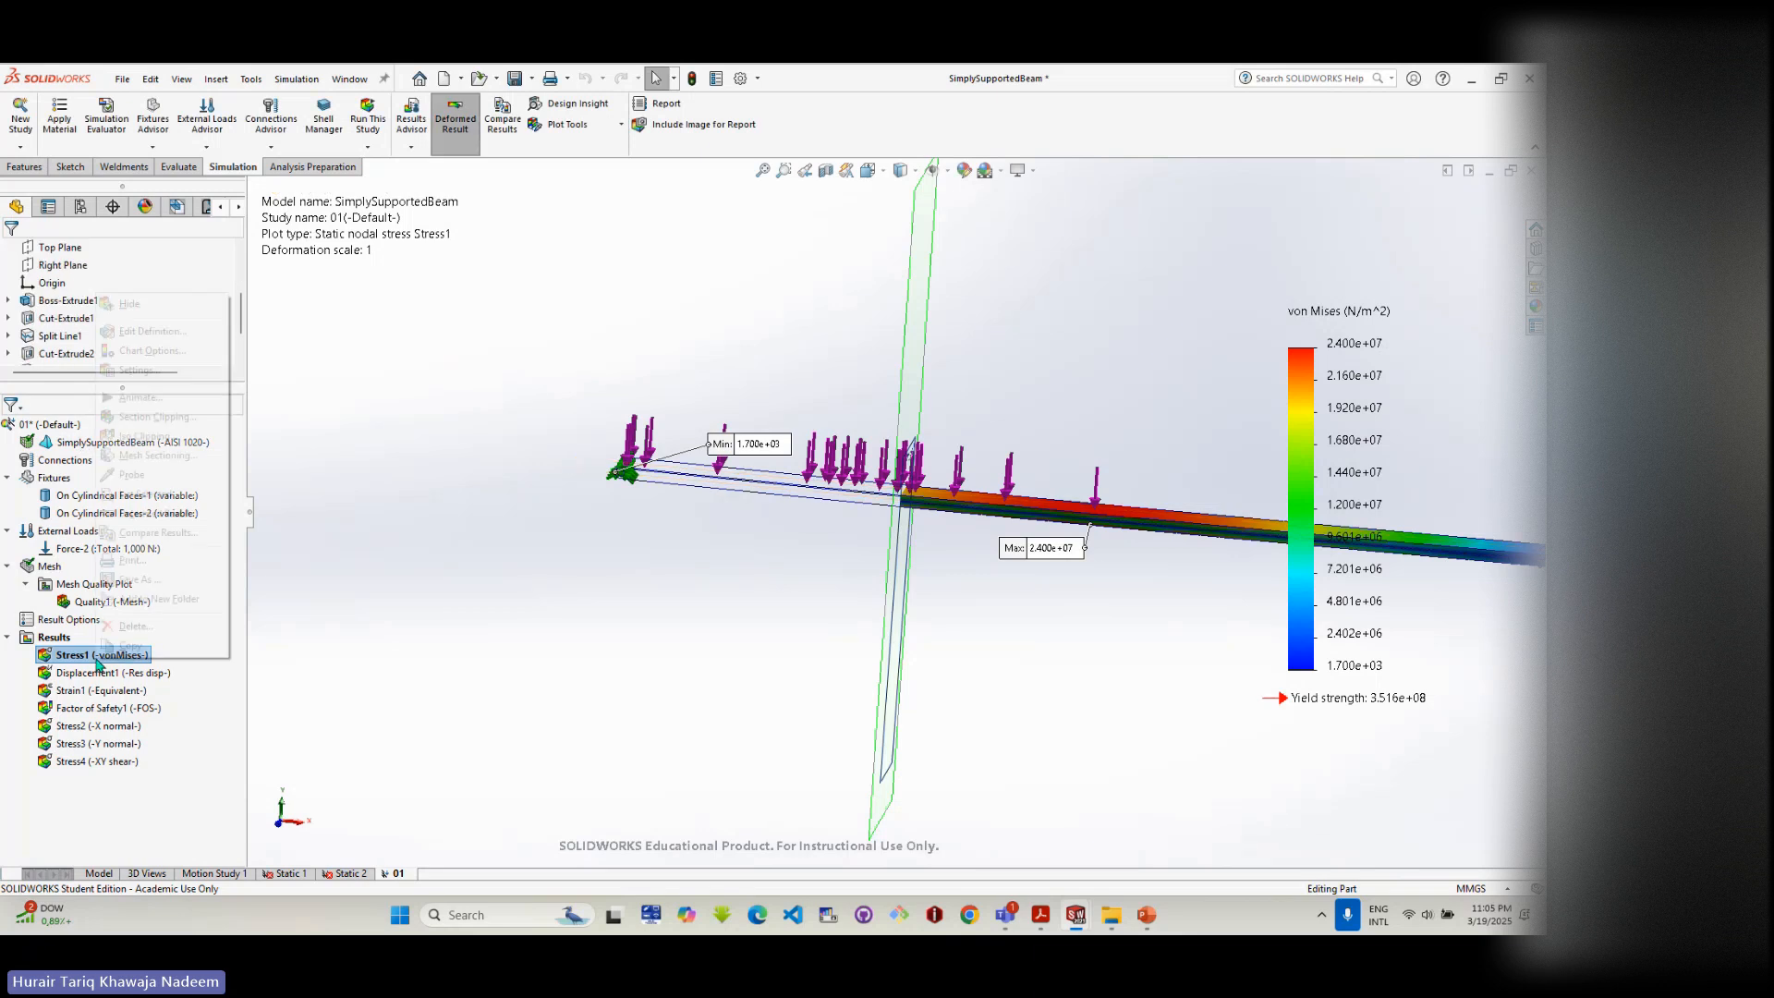
left_click(152, 417)
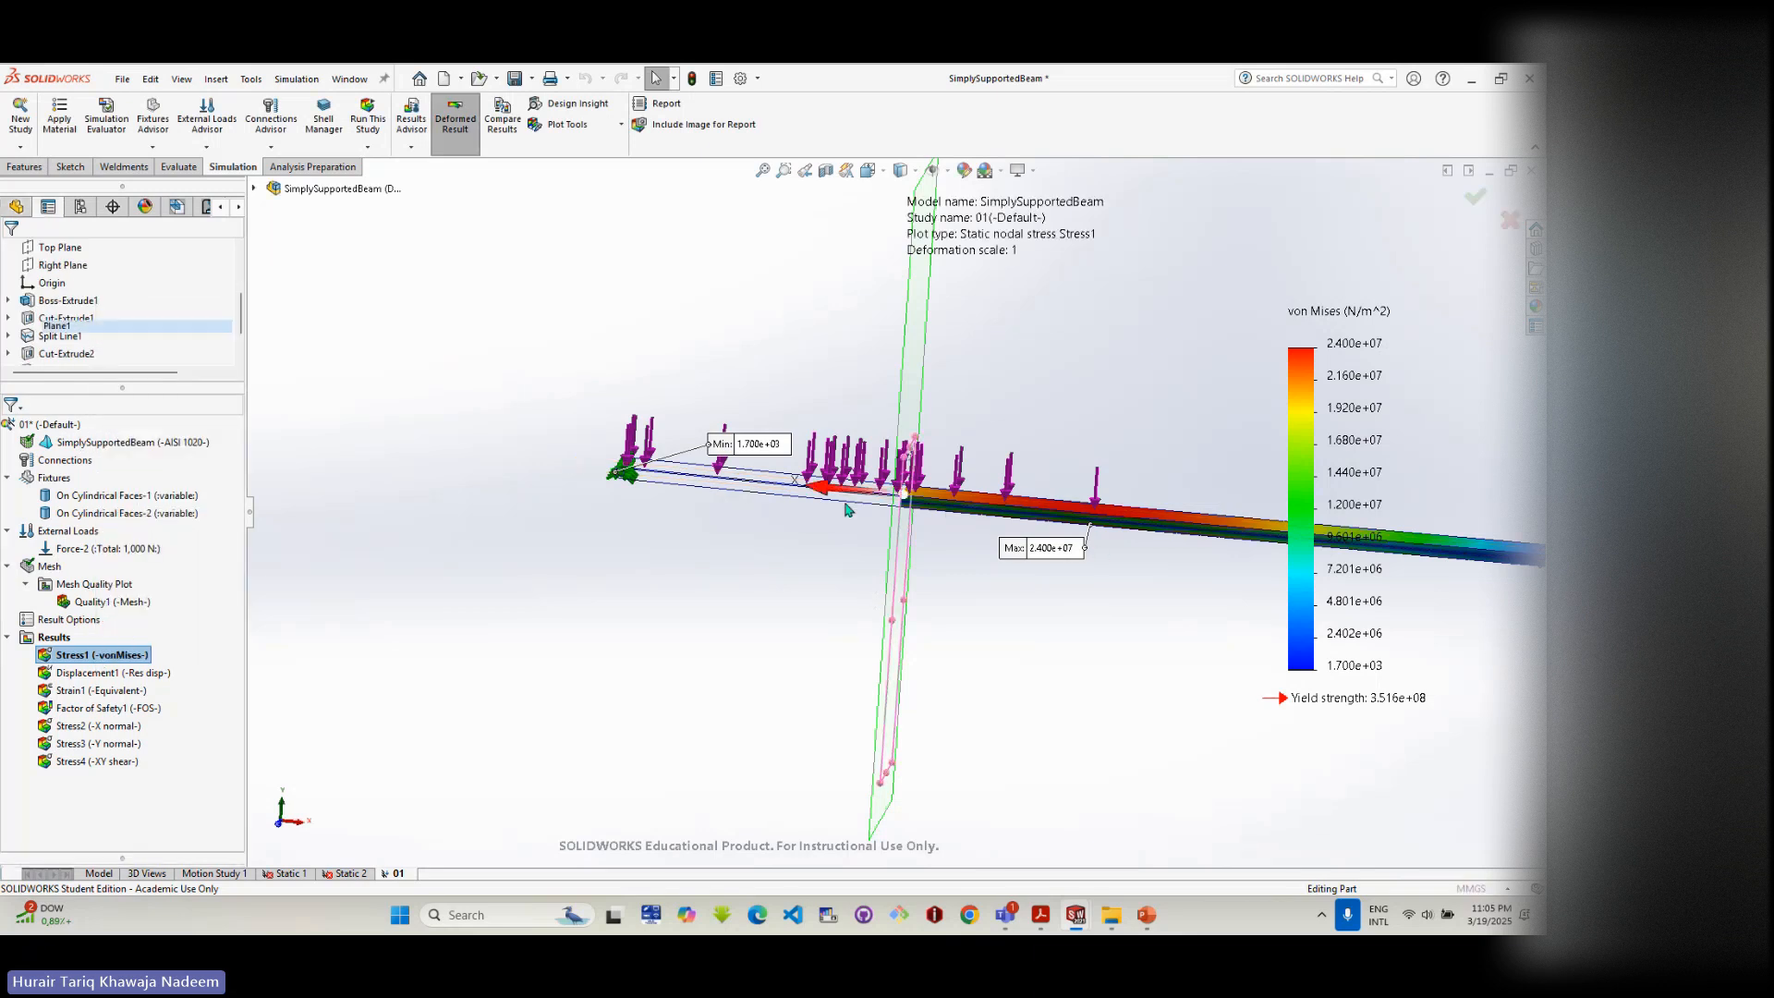
left_click_drag(814, 489, 833, 597)
scroll(1128, 513, "down", 6)
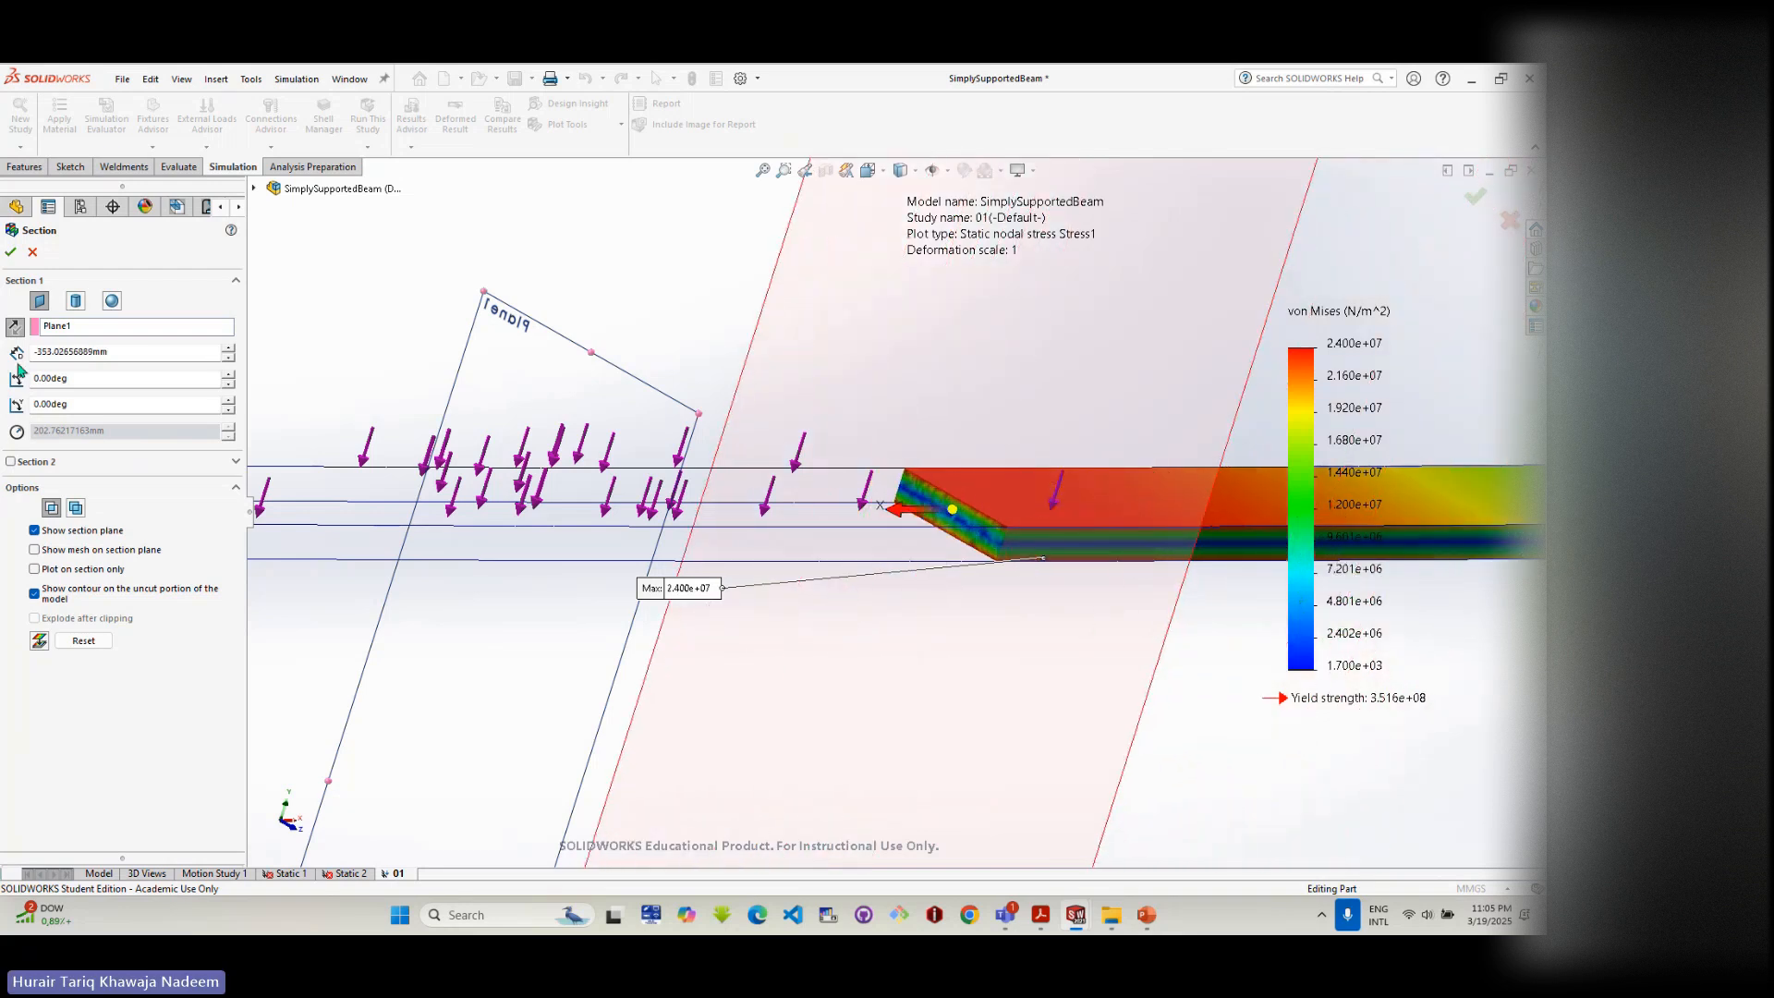
- Try a cylindrical section for Section 1, switch it to a spherical one, and view the clipped beam at an angle
left_click(75, 300)
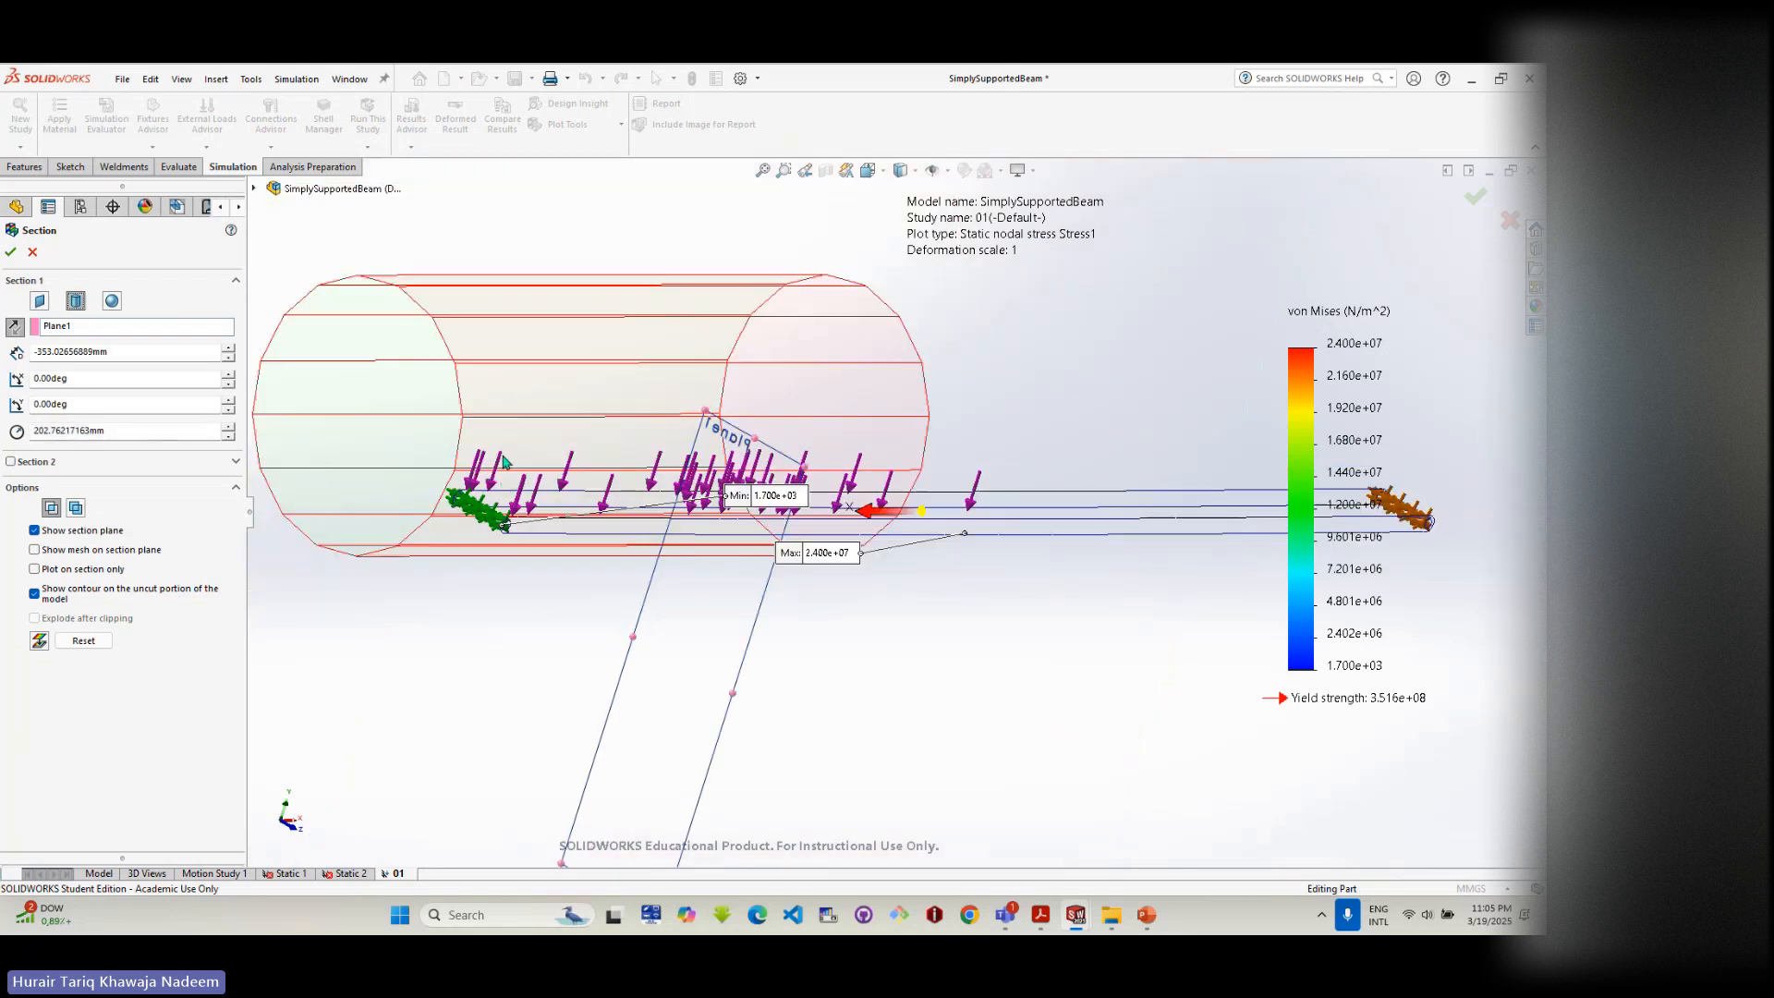
left_click(112, 301)
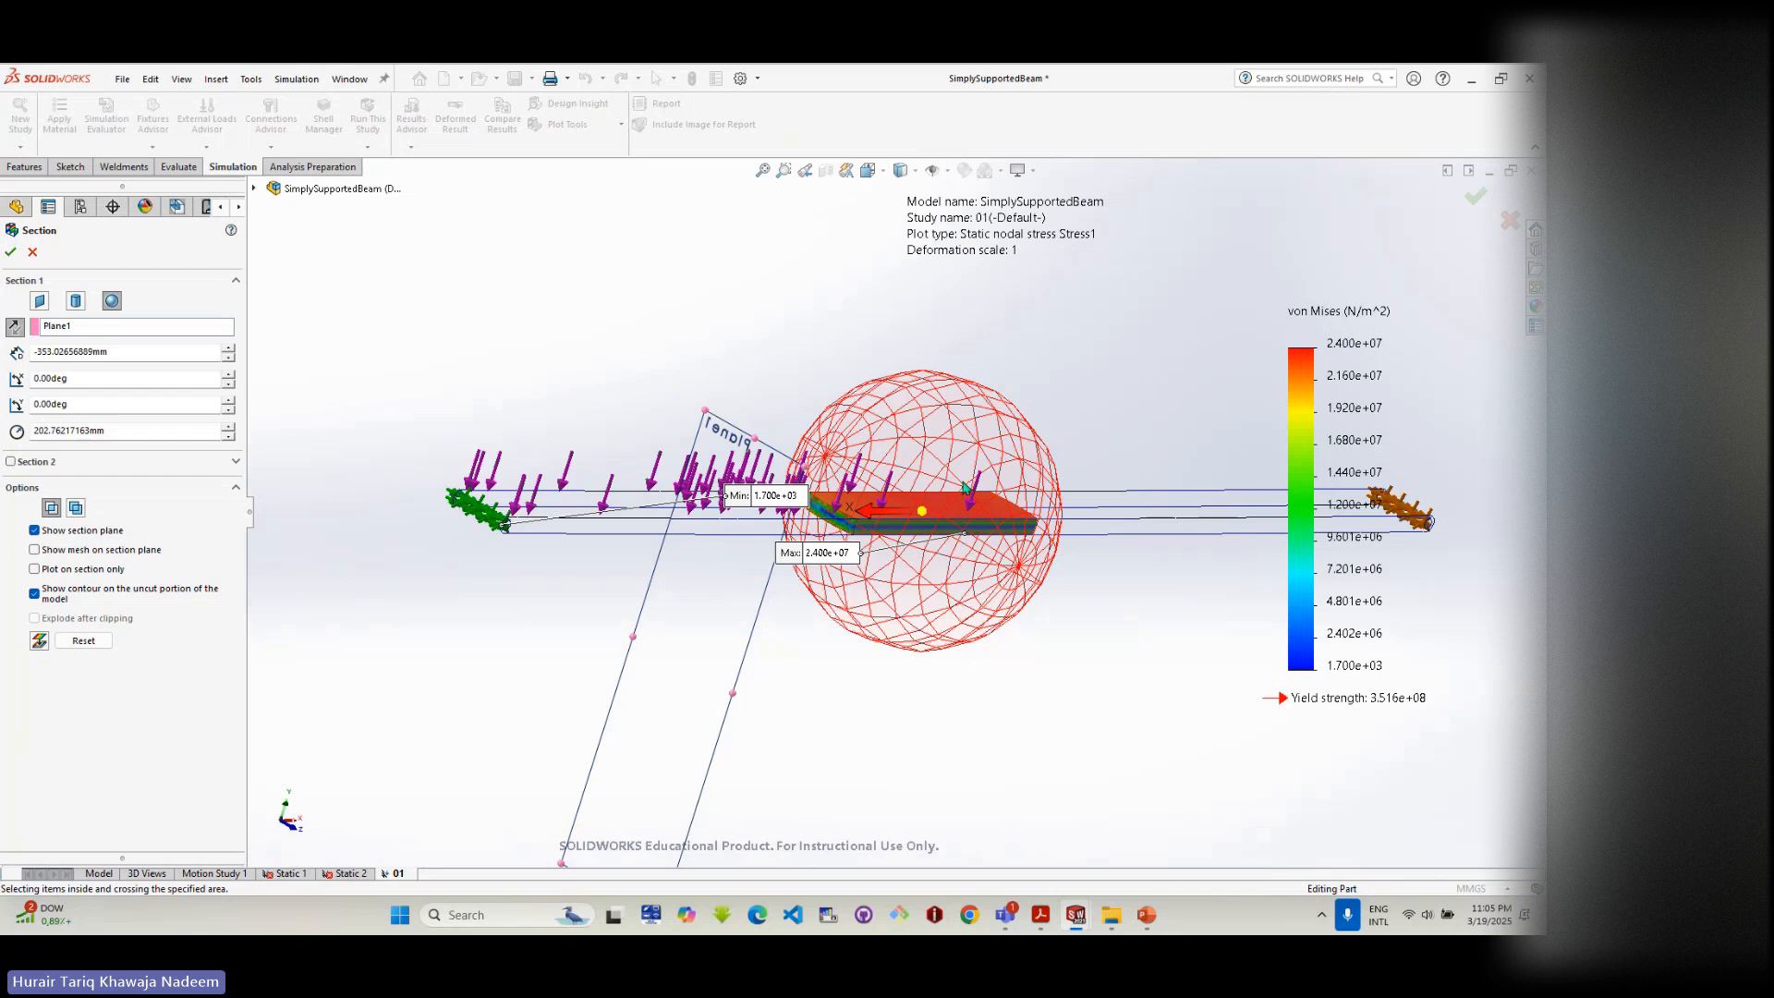
middle_click_drag(810, 540, 848, 571)
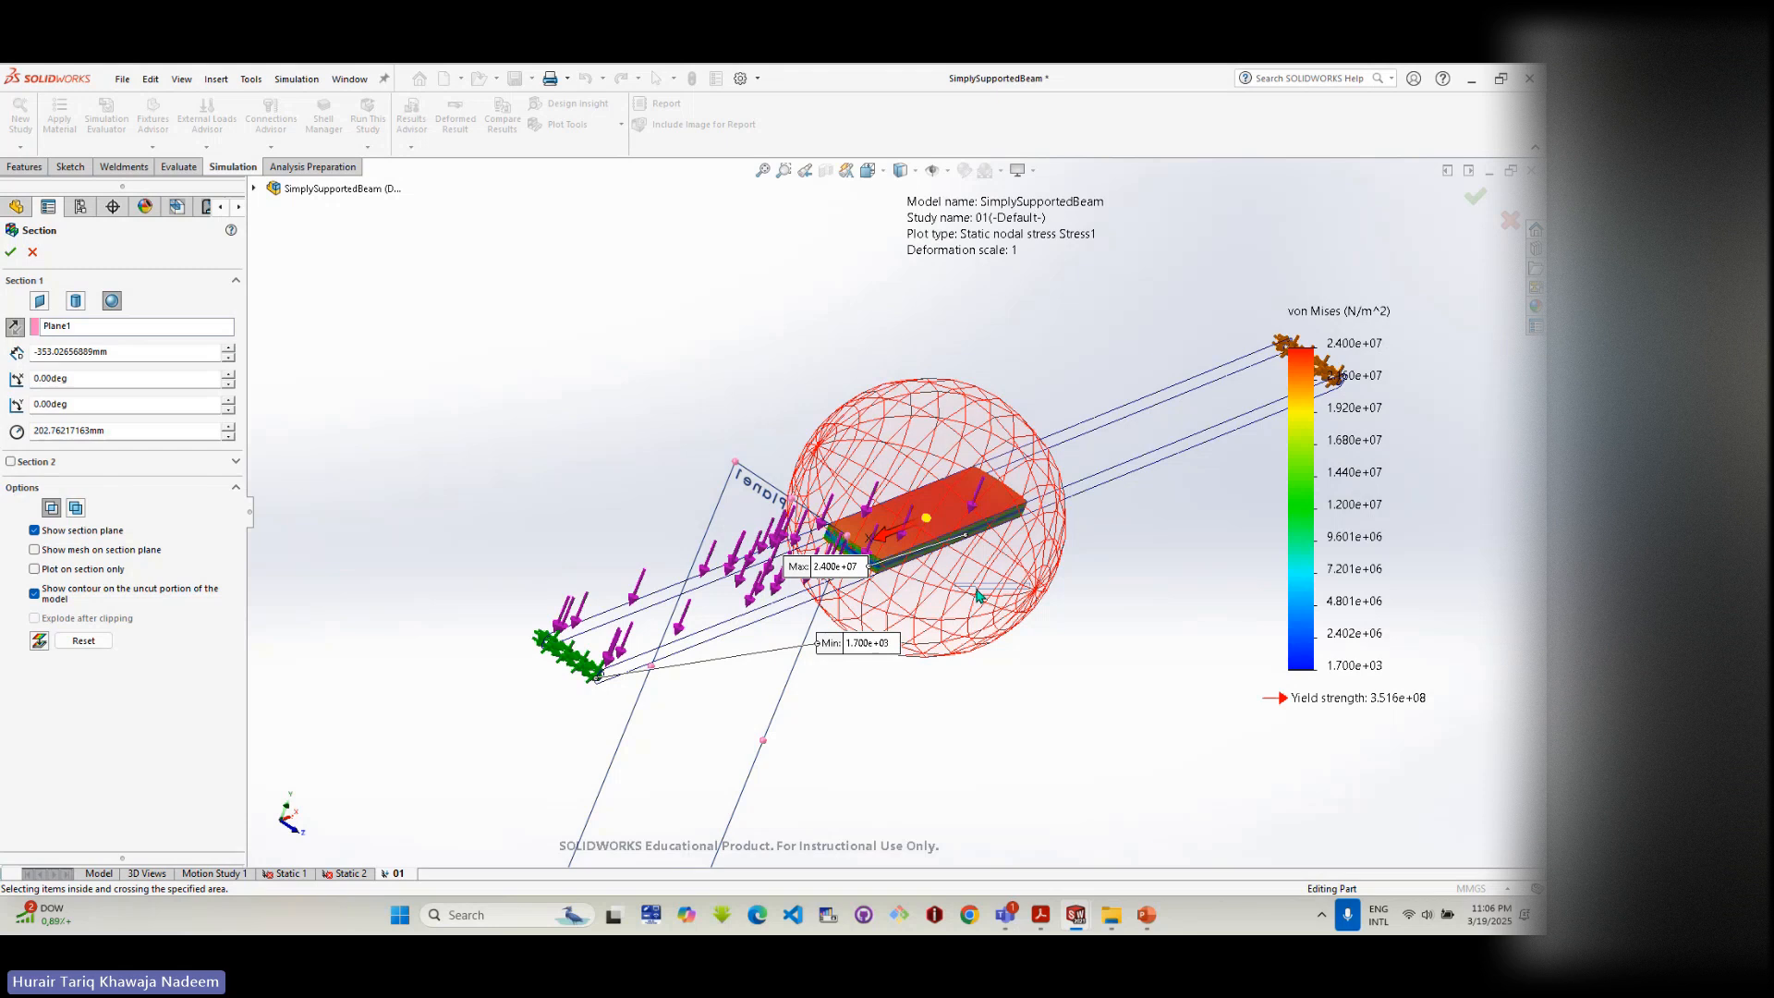
- Switch Section 1 back to a planar cut, move it to an offset of about -296 mm, and cancel the section
left_click(39, 300)
left_click_drag(887, 541, 829, 585)
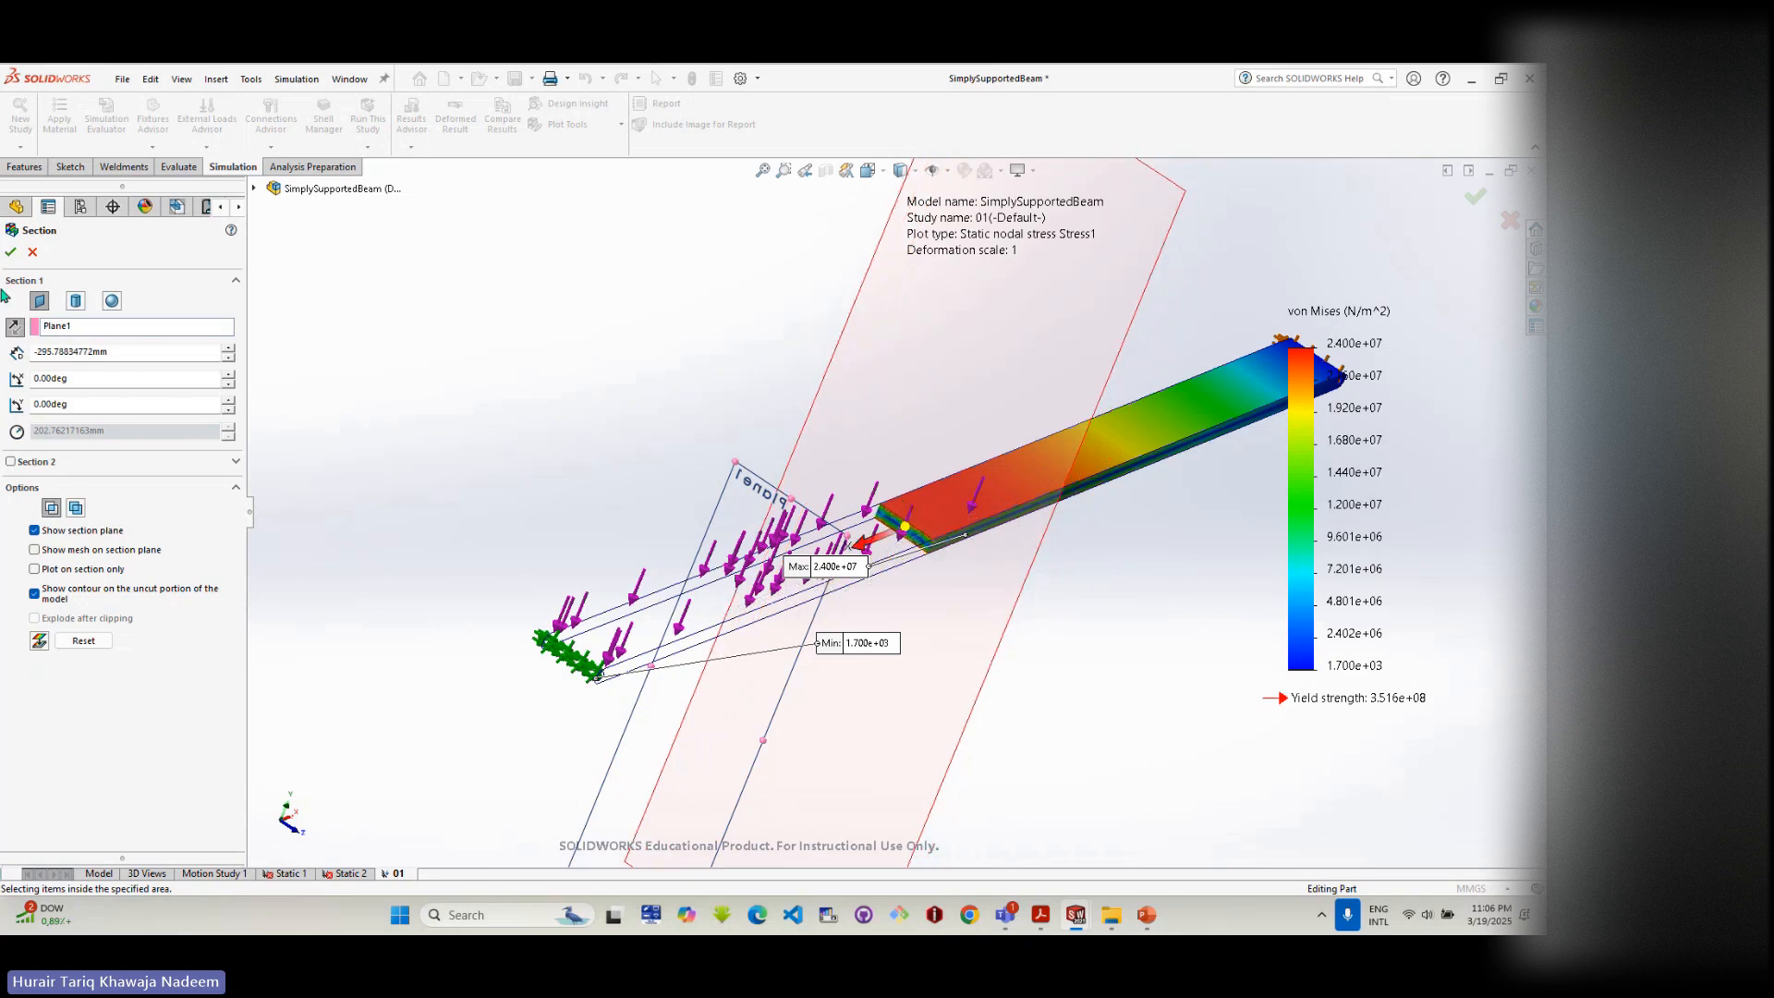
left_click(35, 253)
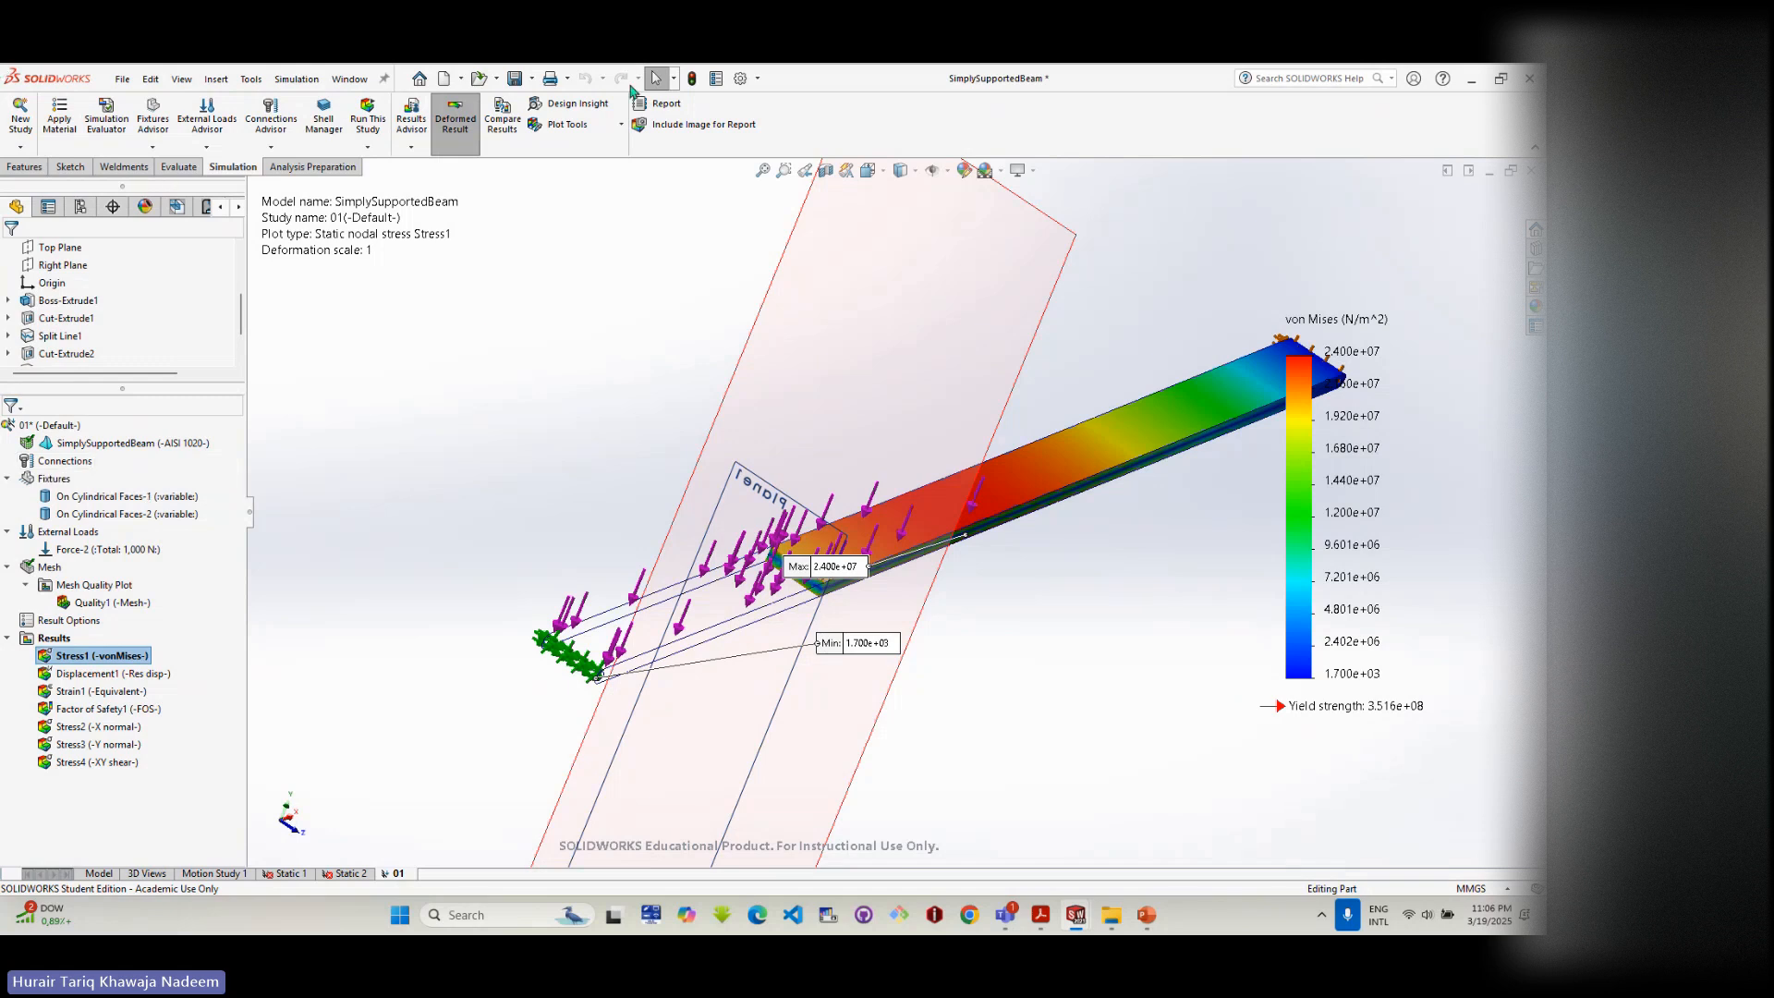
- Save the beam part and look through the studies Static 1, Static 2 and 01
left_click(517, 79)
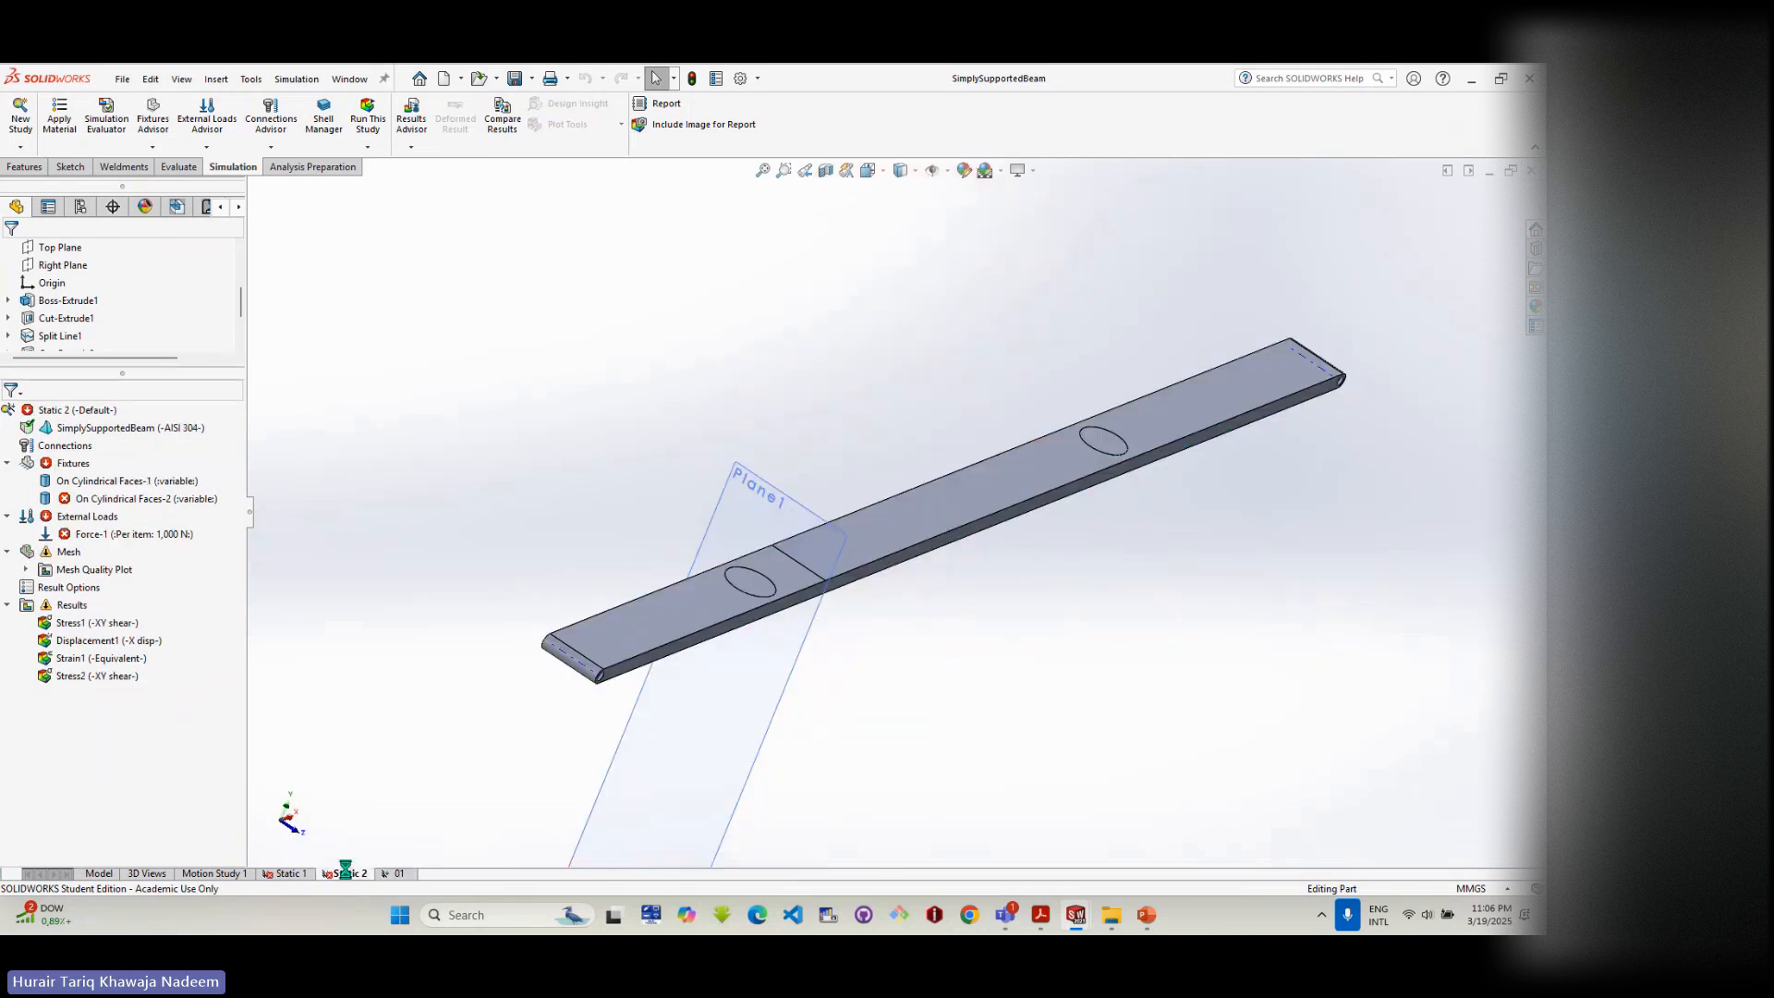
left_click(302, 874)
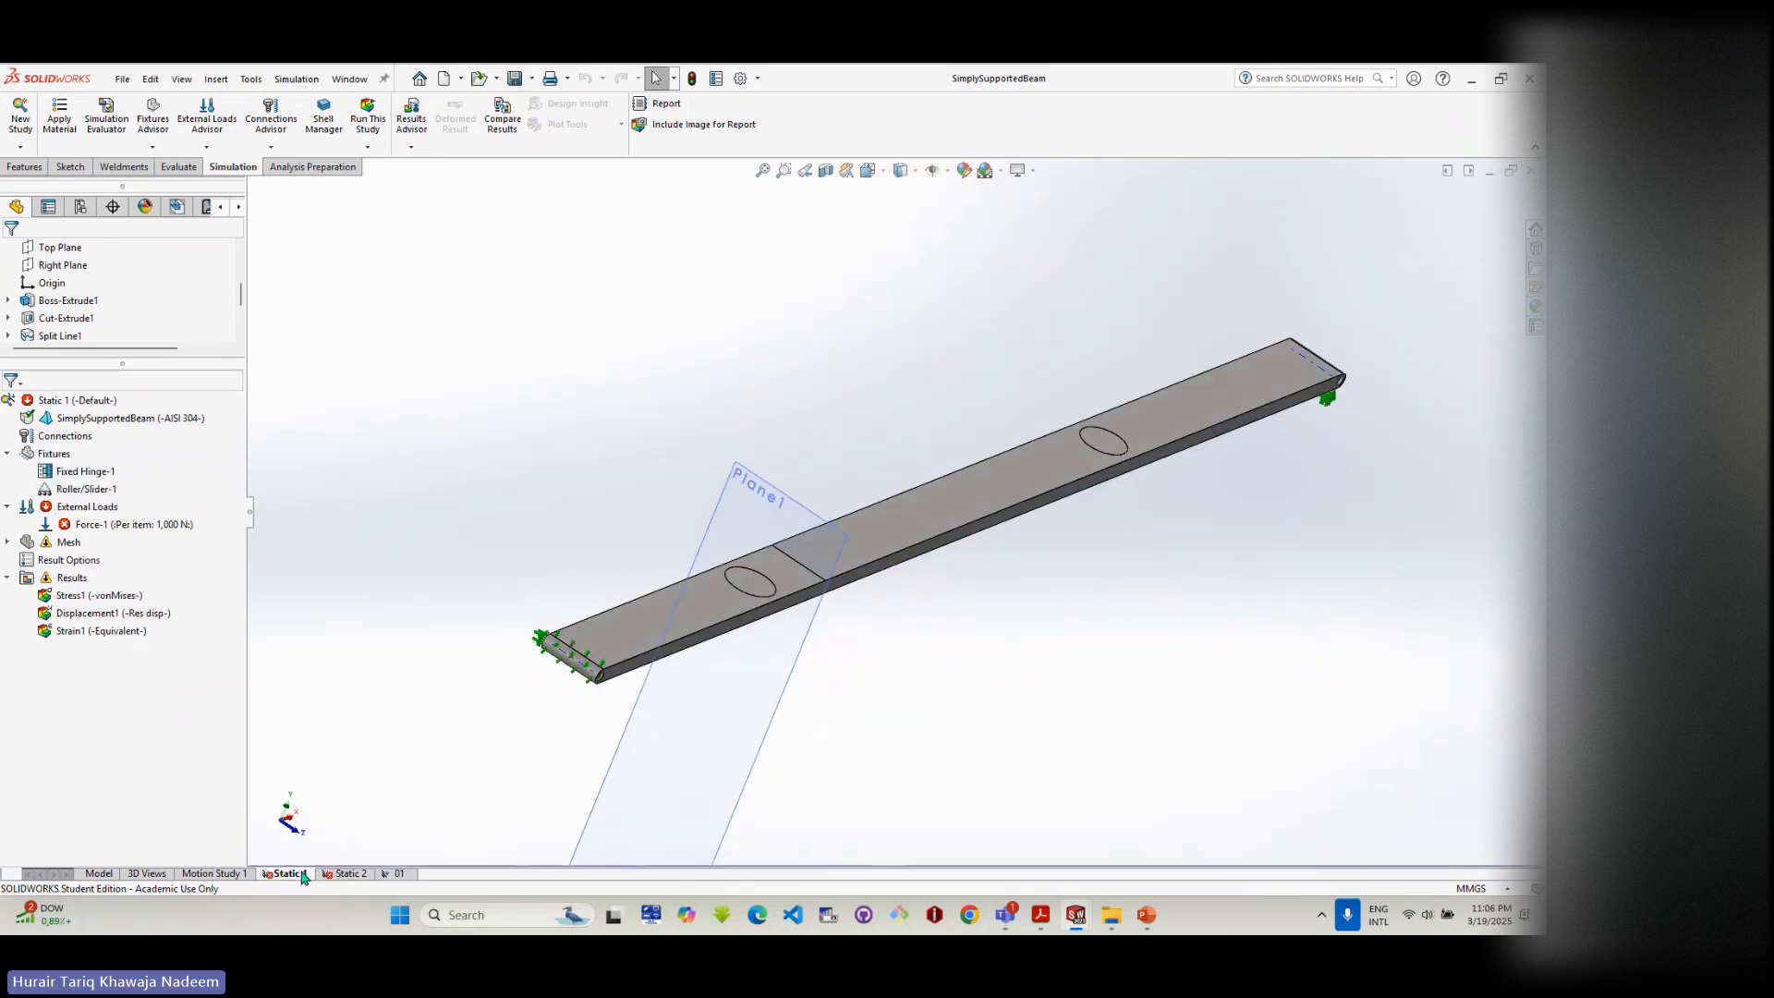
left_click(351, 874)
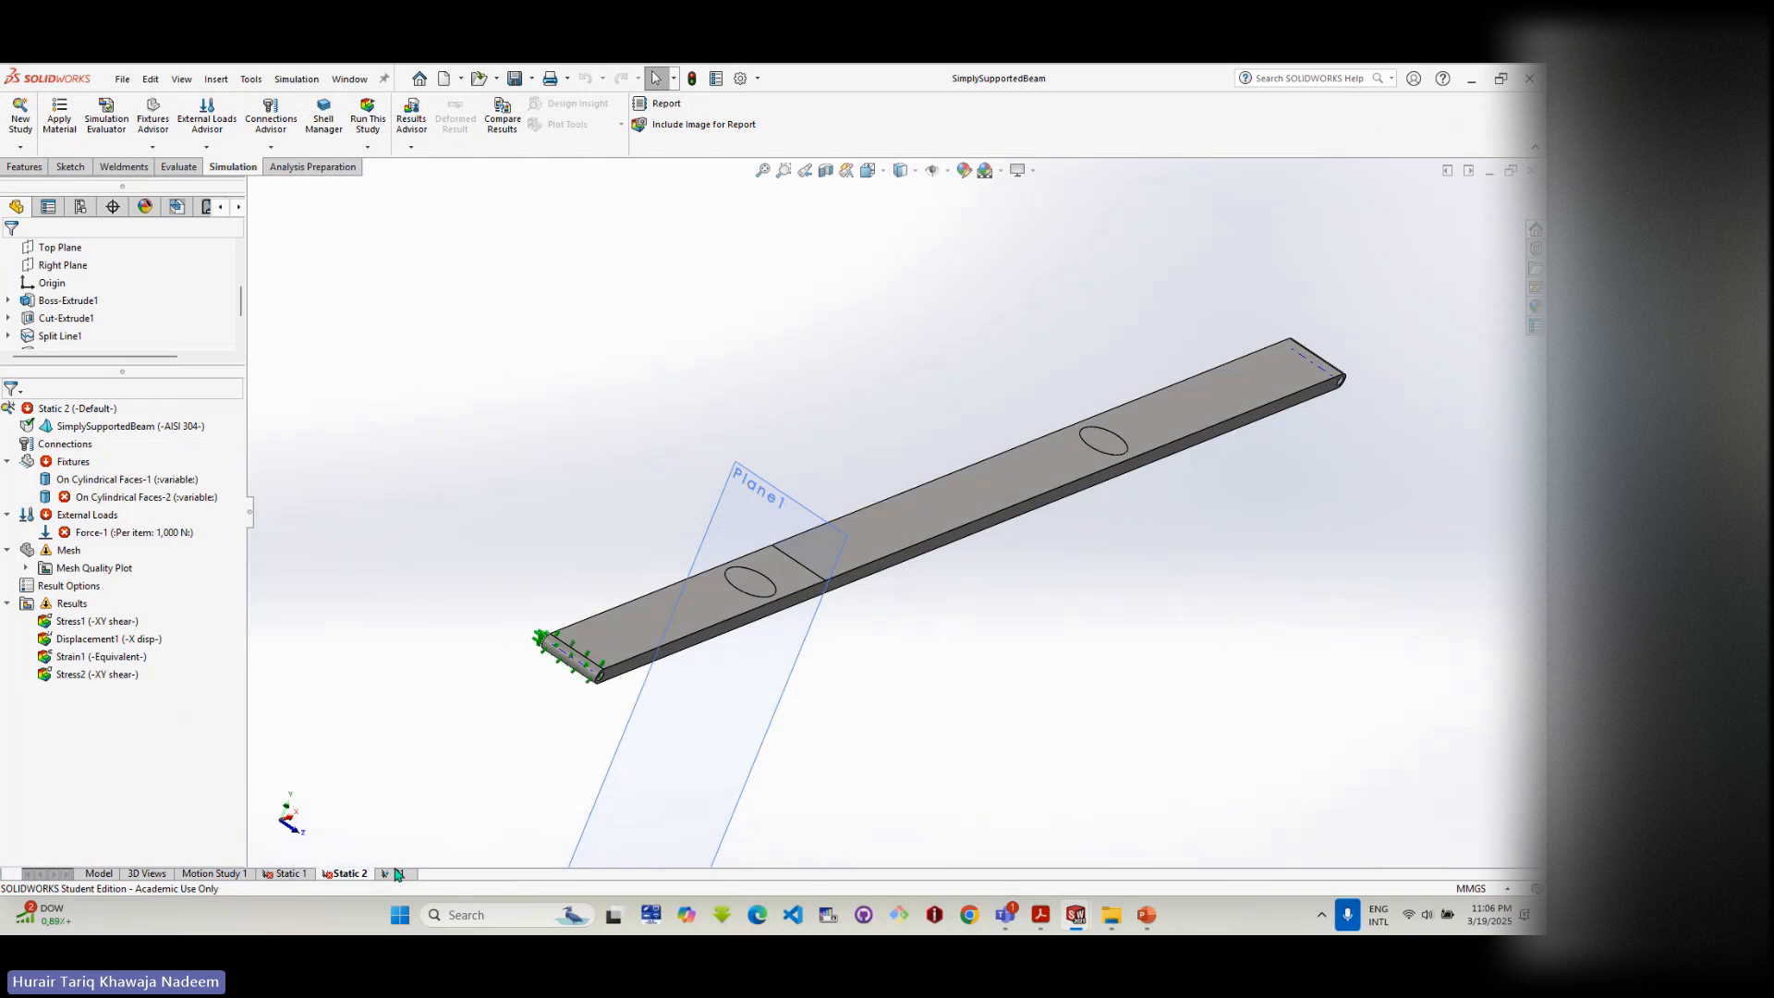
left_click(395, 873)
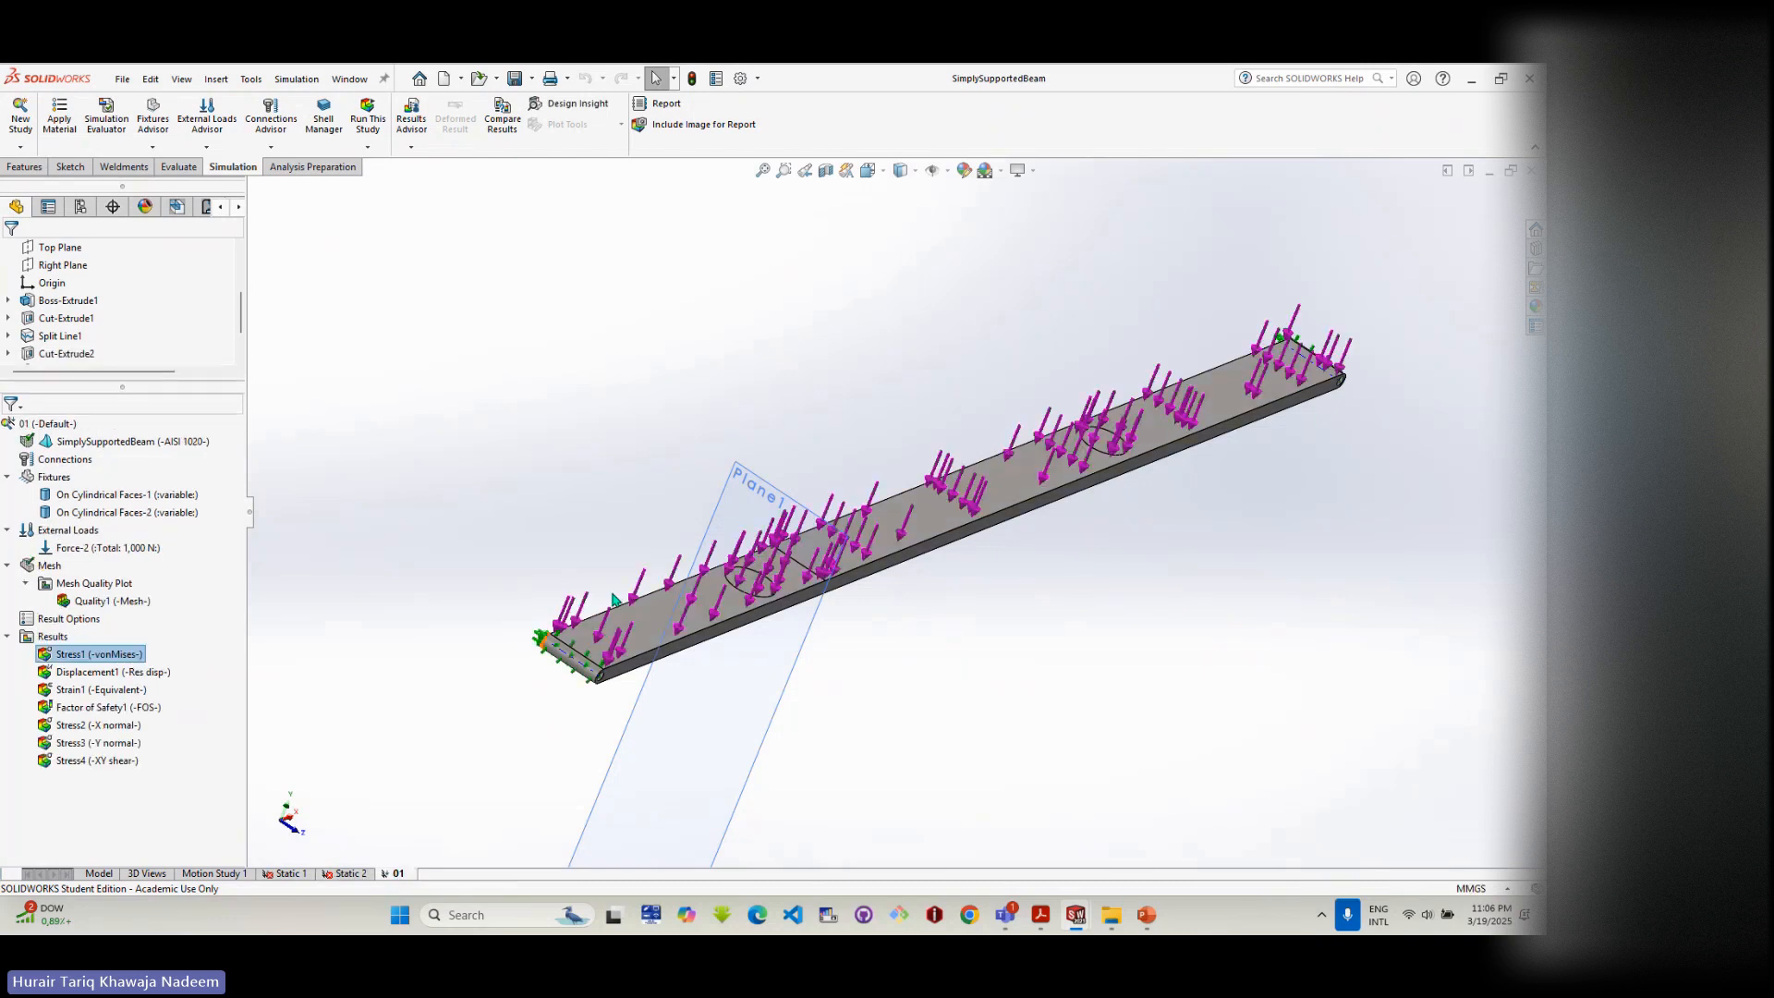
- Copy study 01 into a new static study named 002
right_click(400, 873)
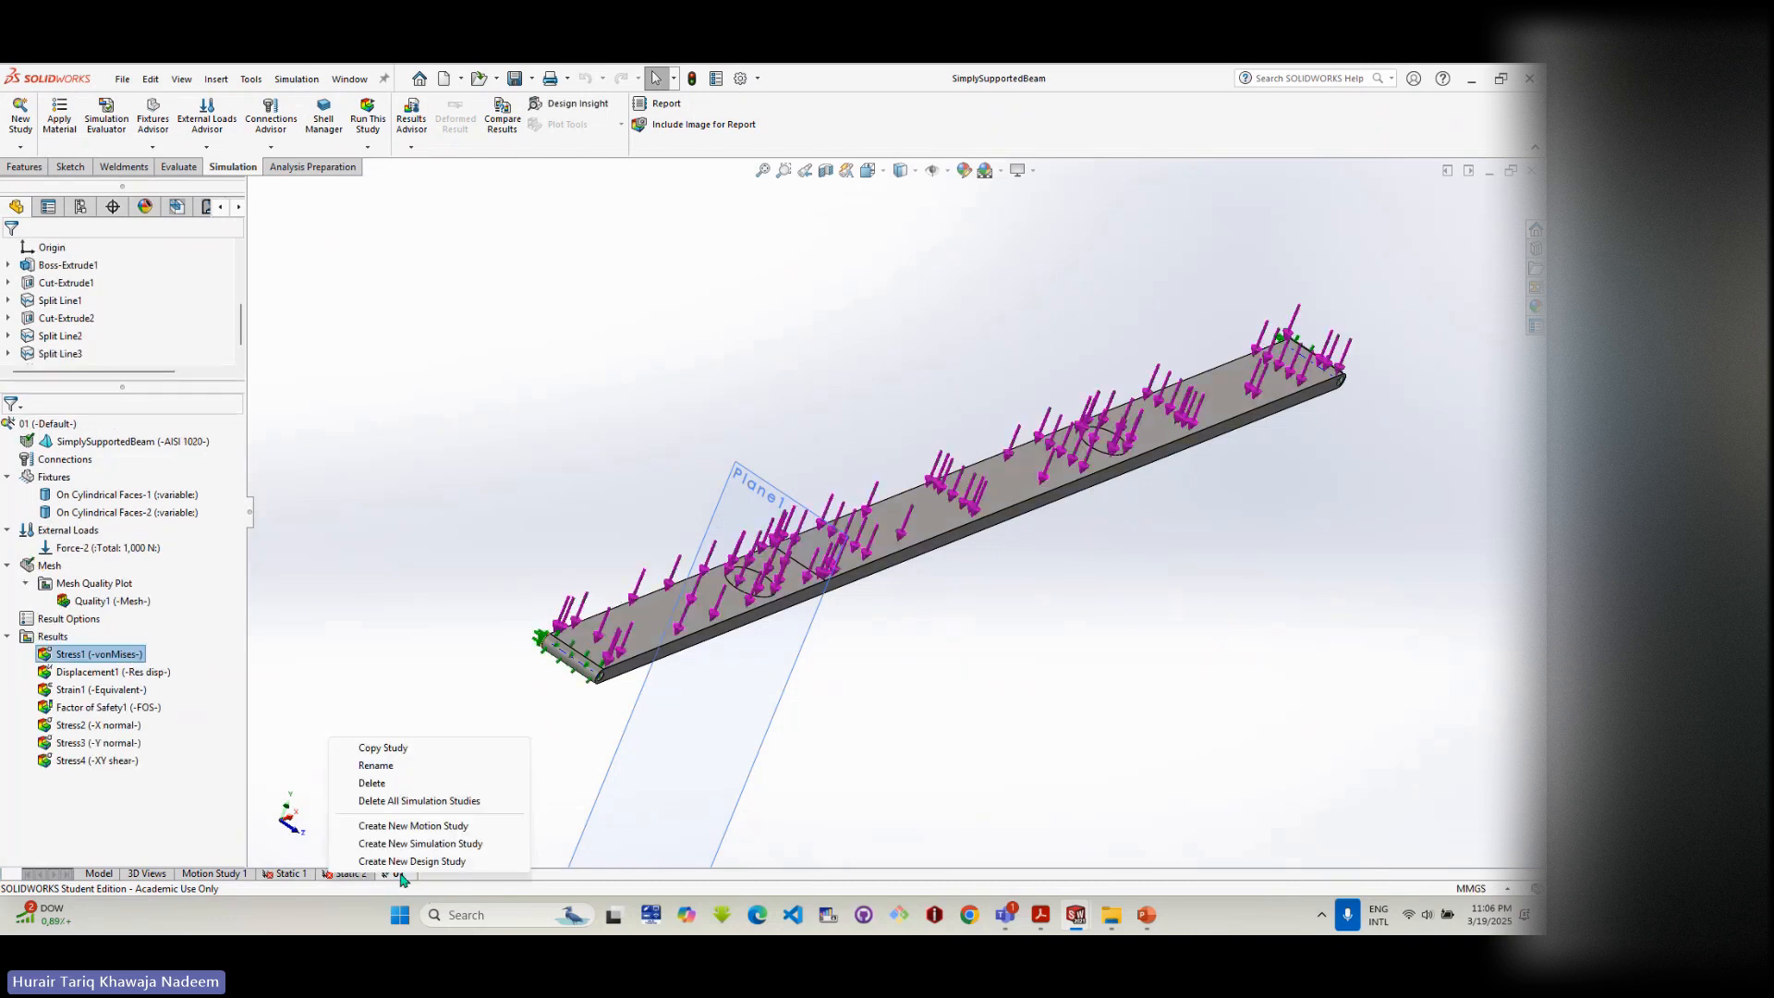
left_click(405, 752)
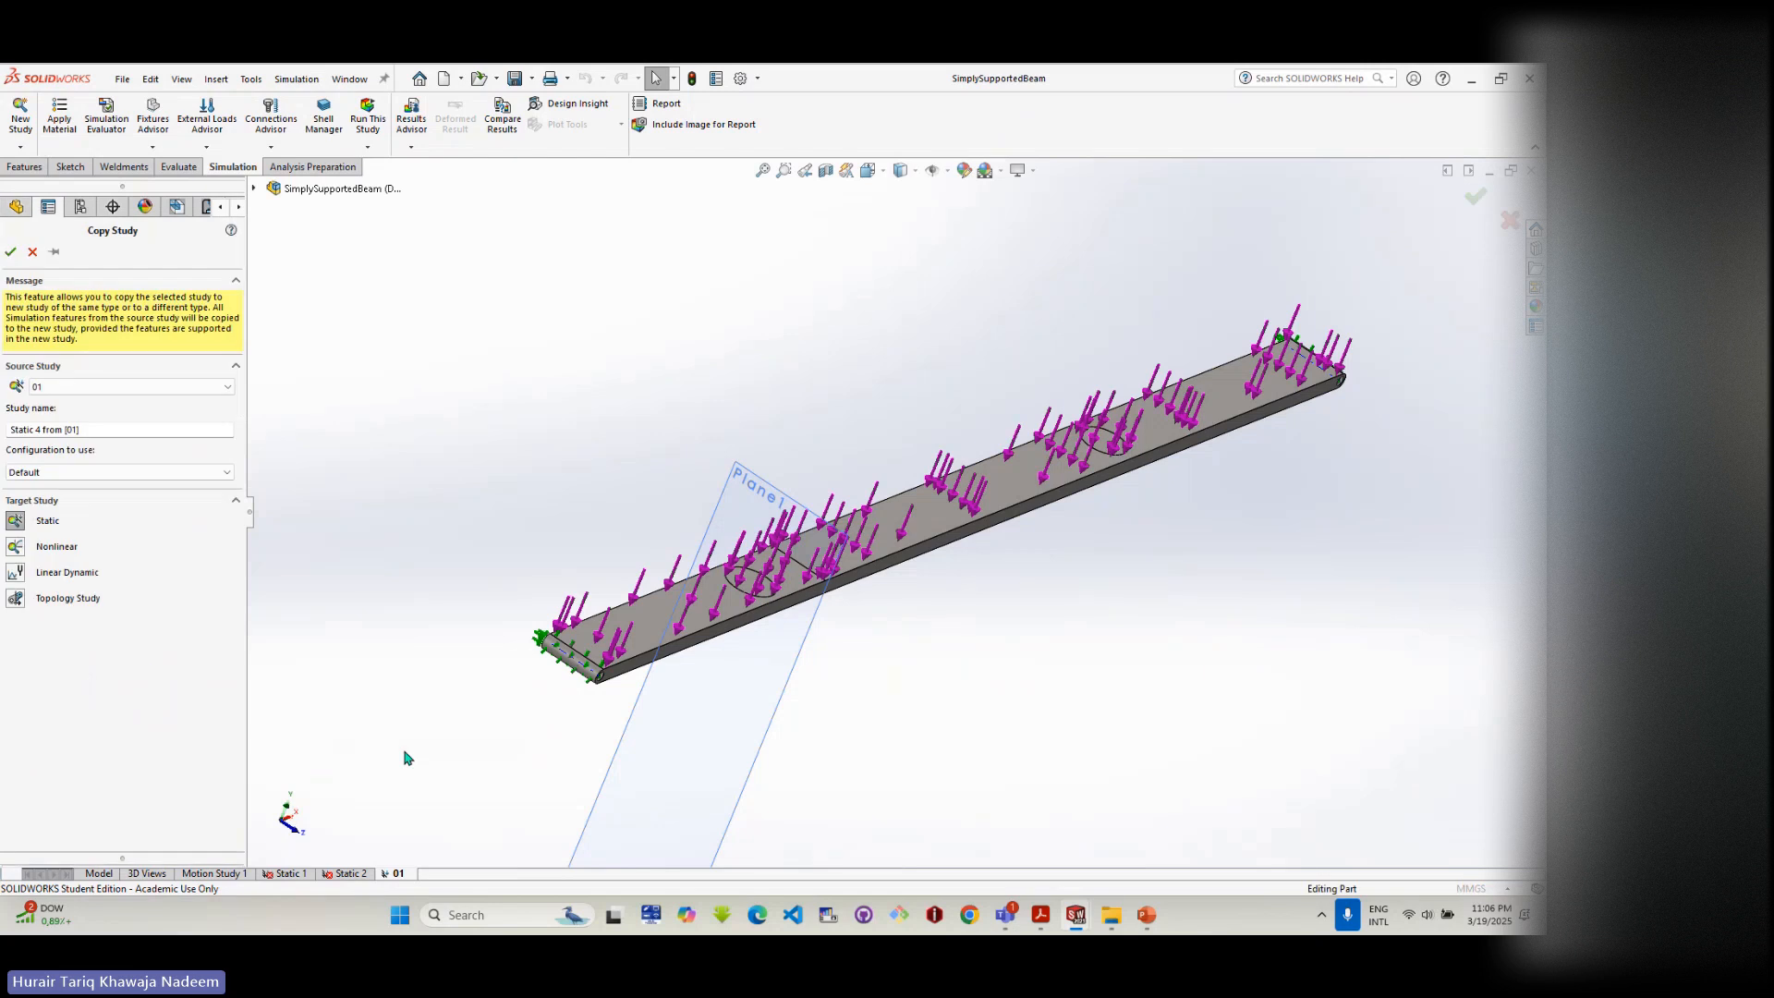
left_click(56, 431)
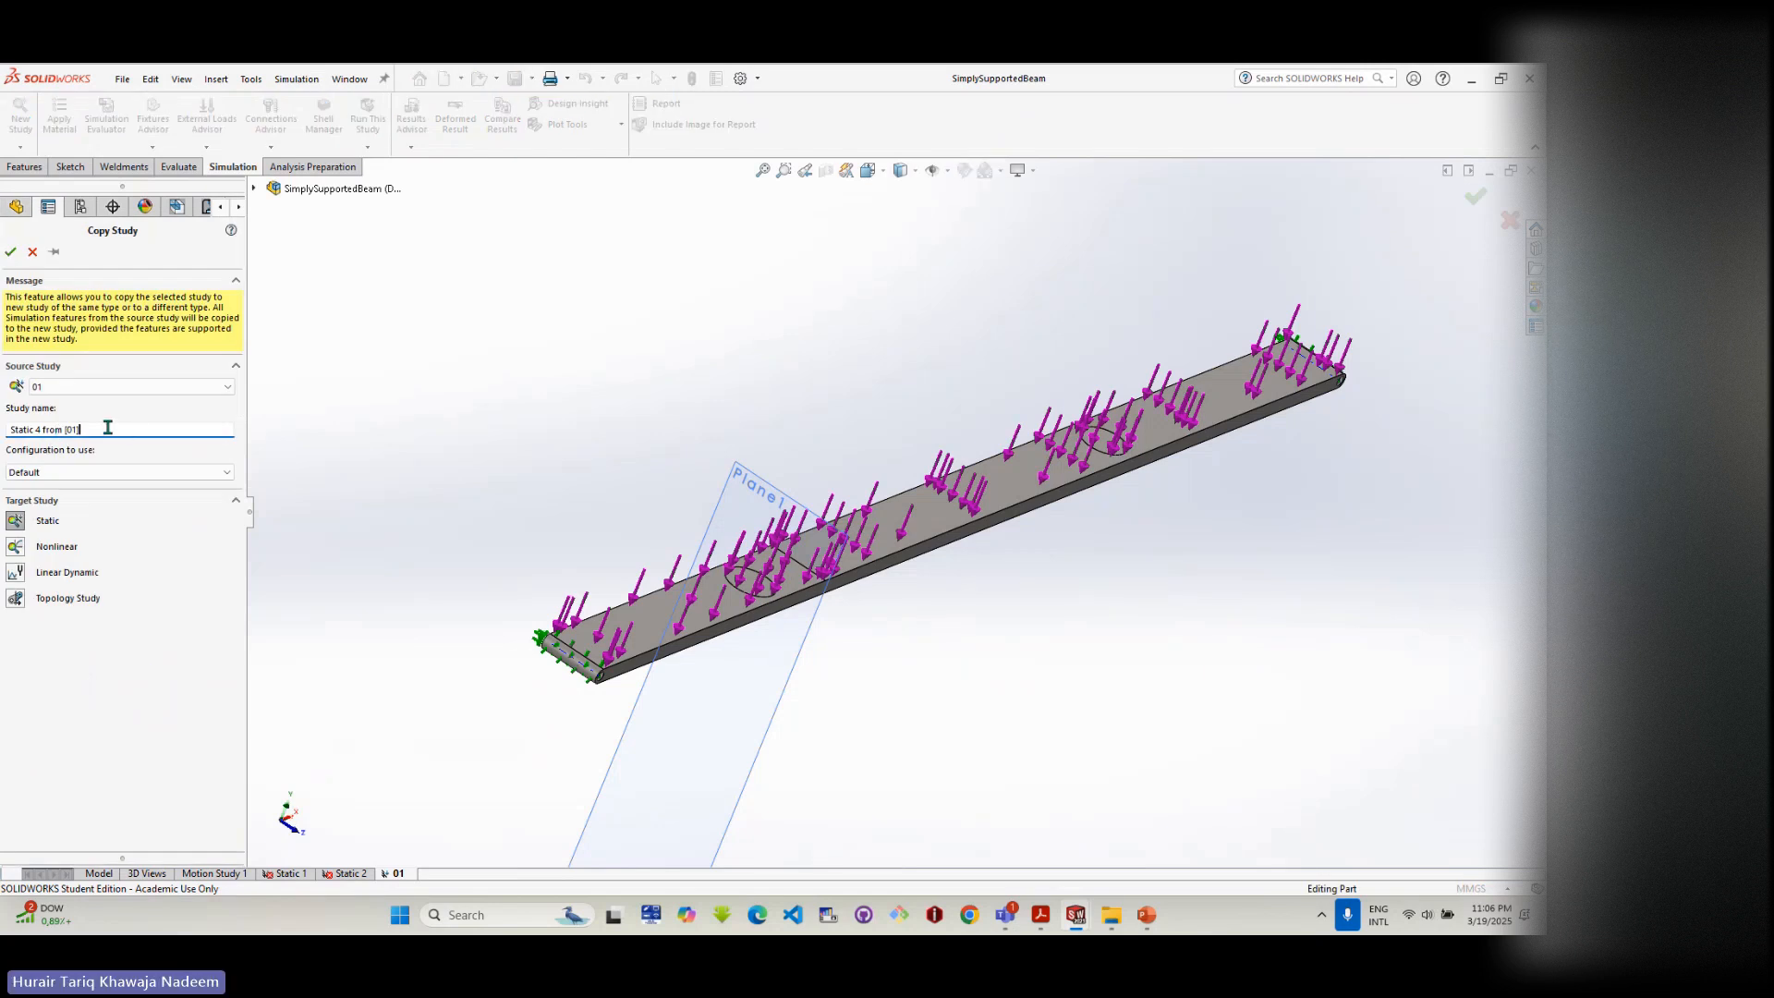
left_click_drag(107, 428, 5, 435)
type("0023")
key("BackSpace")
left_click(10, 251)
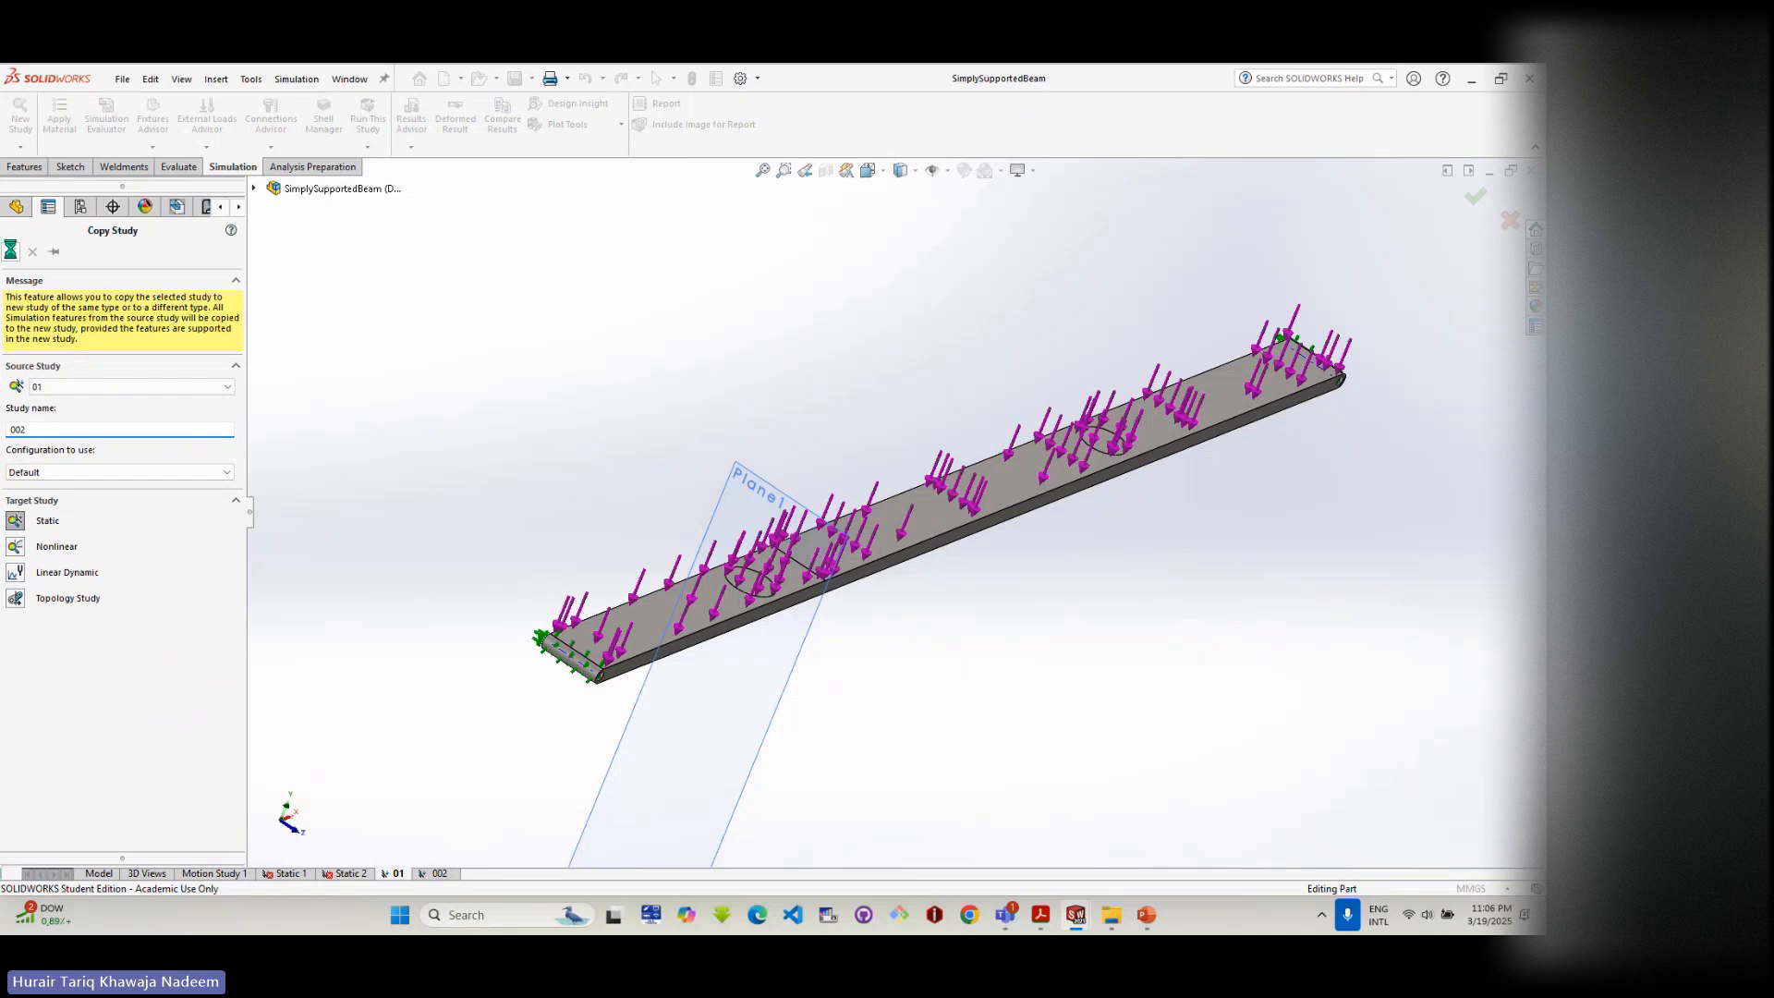
- Compare the original study 01 with its copy 002, ending in study 002
left_click(395, 872)
left_click(439, 873)
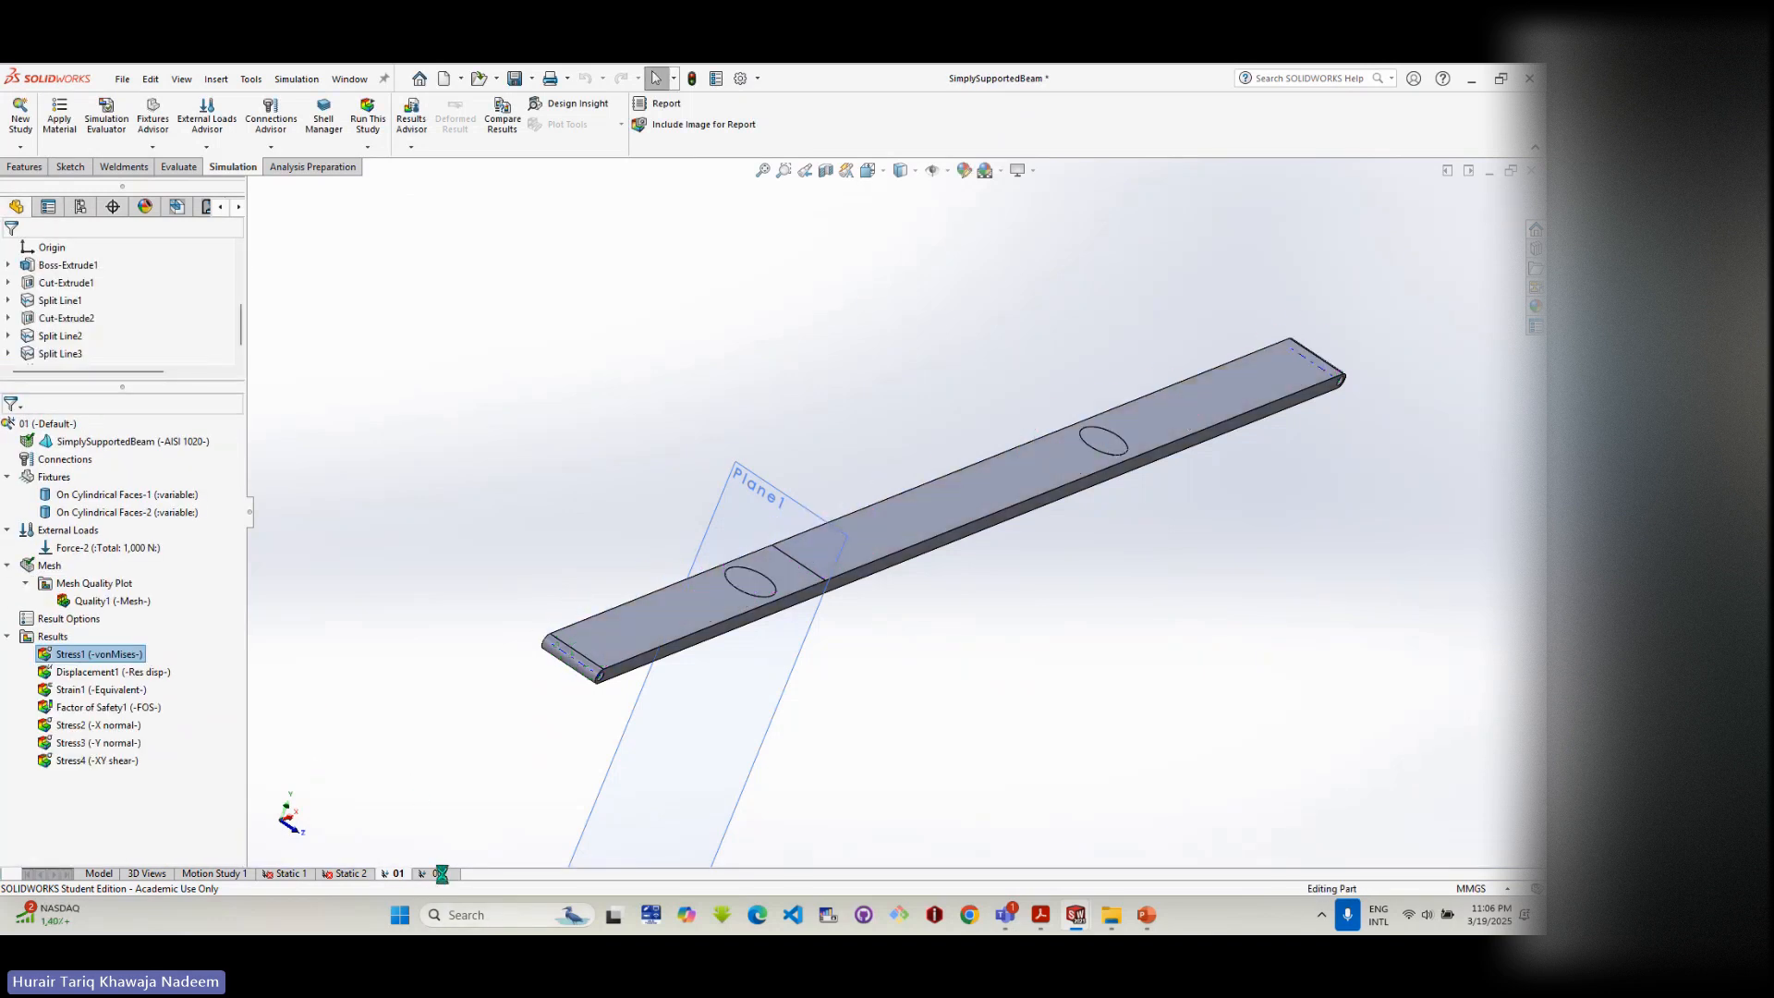
left_click(398, 873)
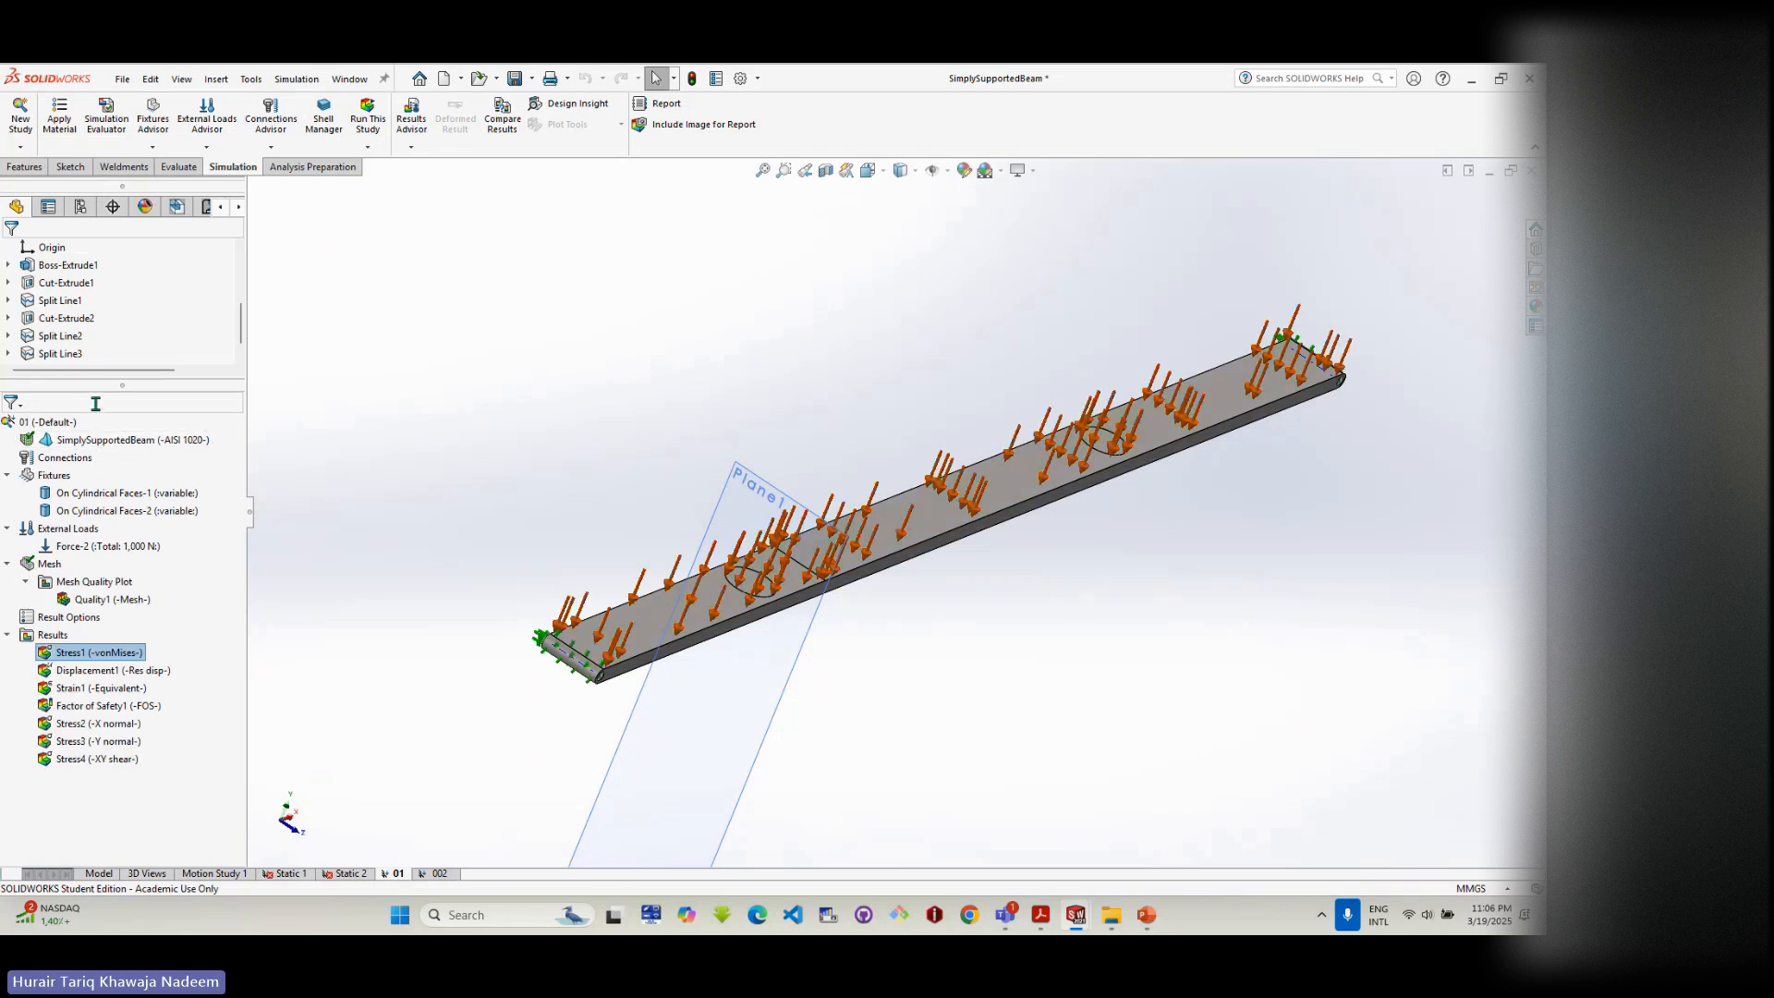
left_click(430, 873)
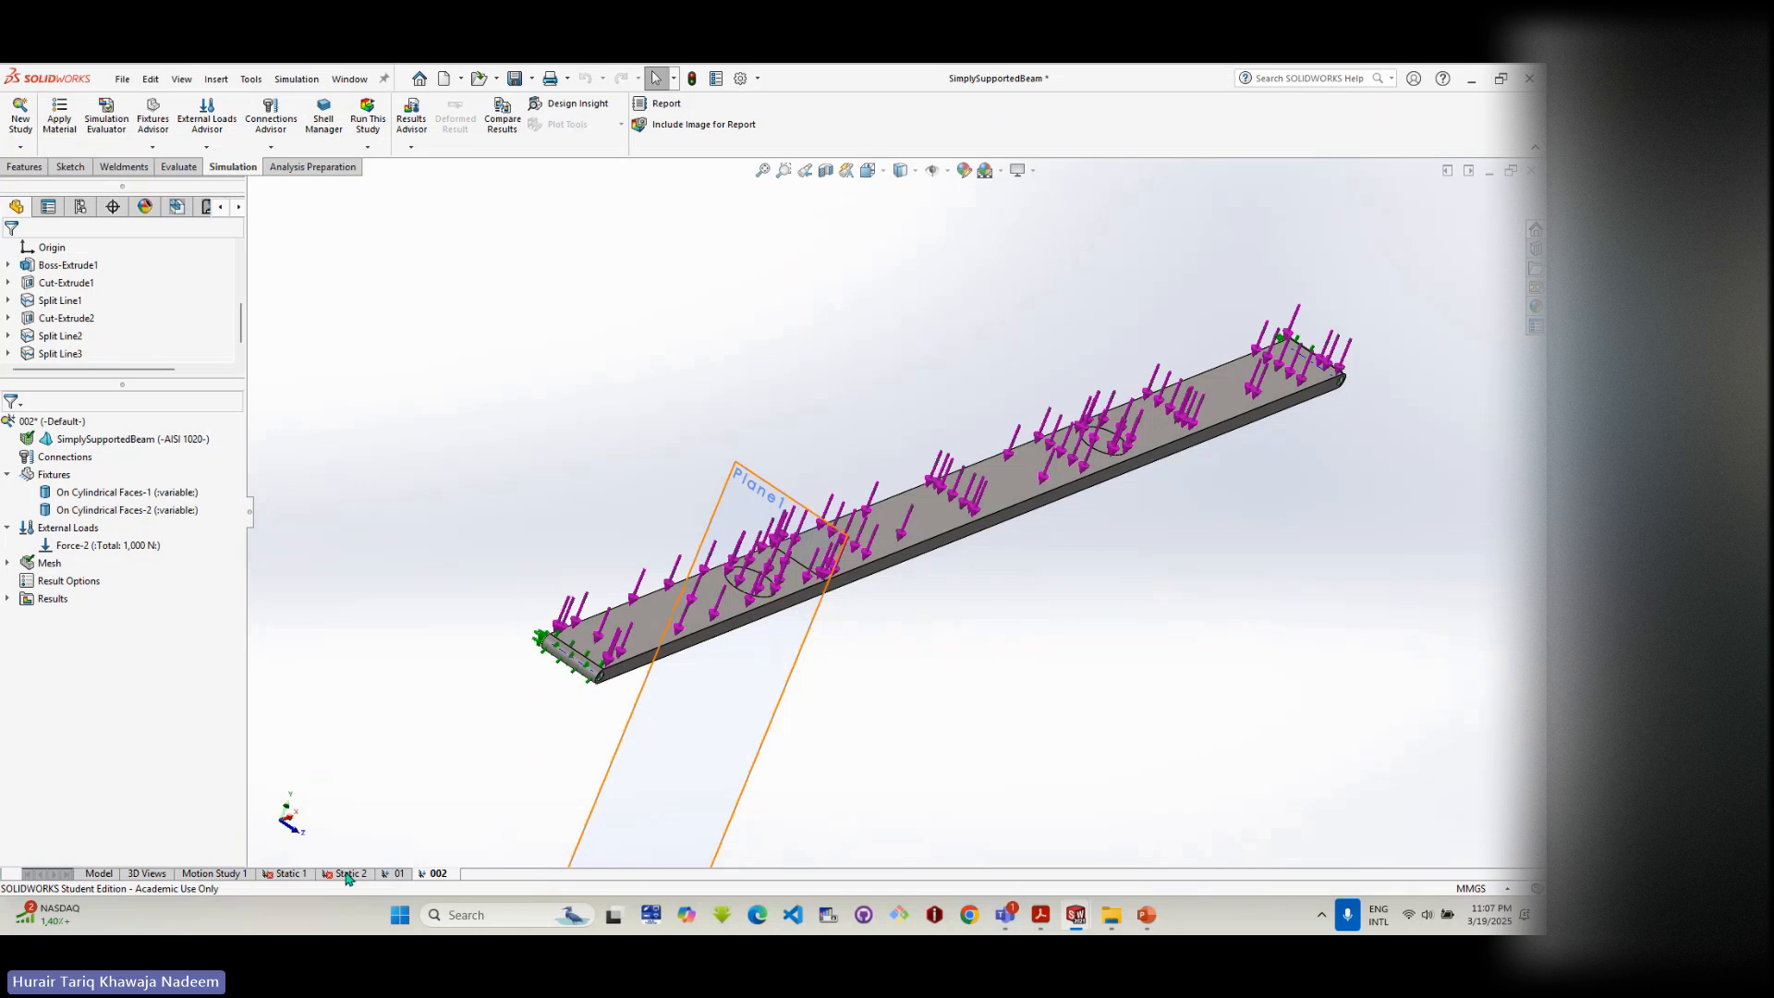
- Close the beam part with all modified documents saved, and close the mechanics textbook PDF in Acrobat
left_click(1530, 171)
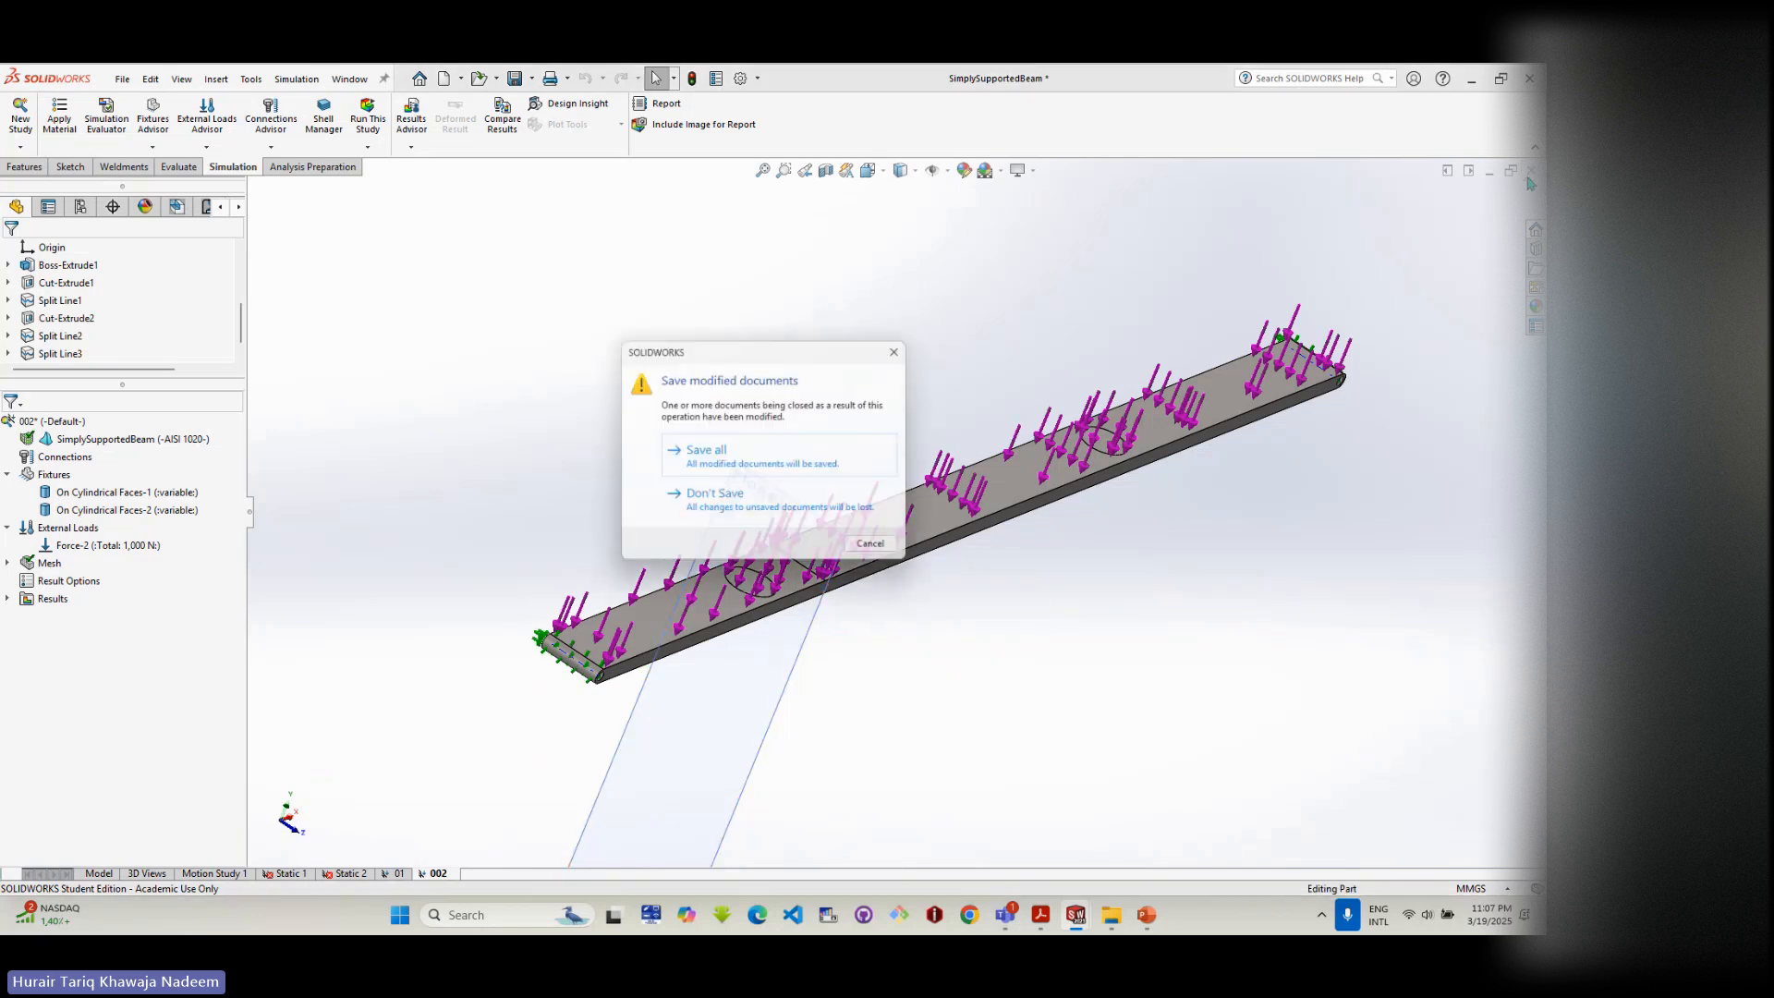
left_click(732, 468)
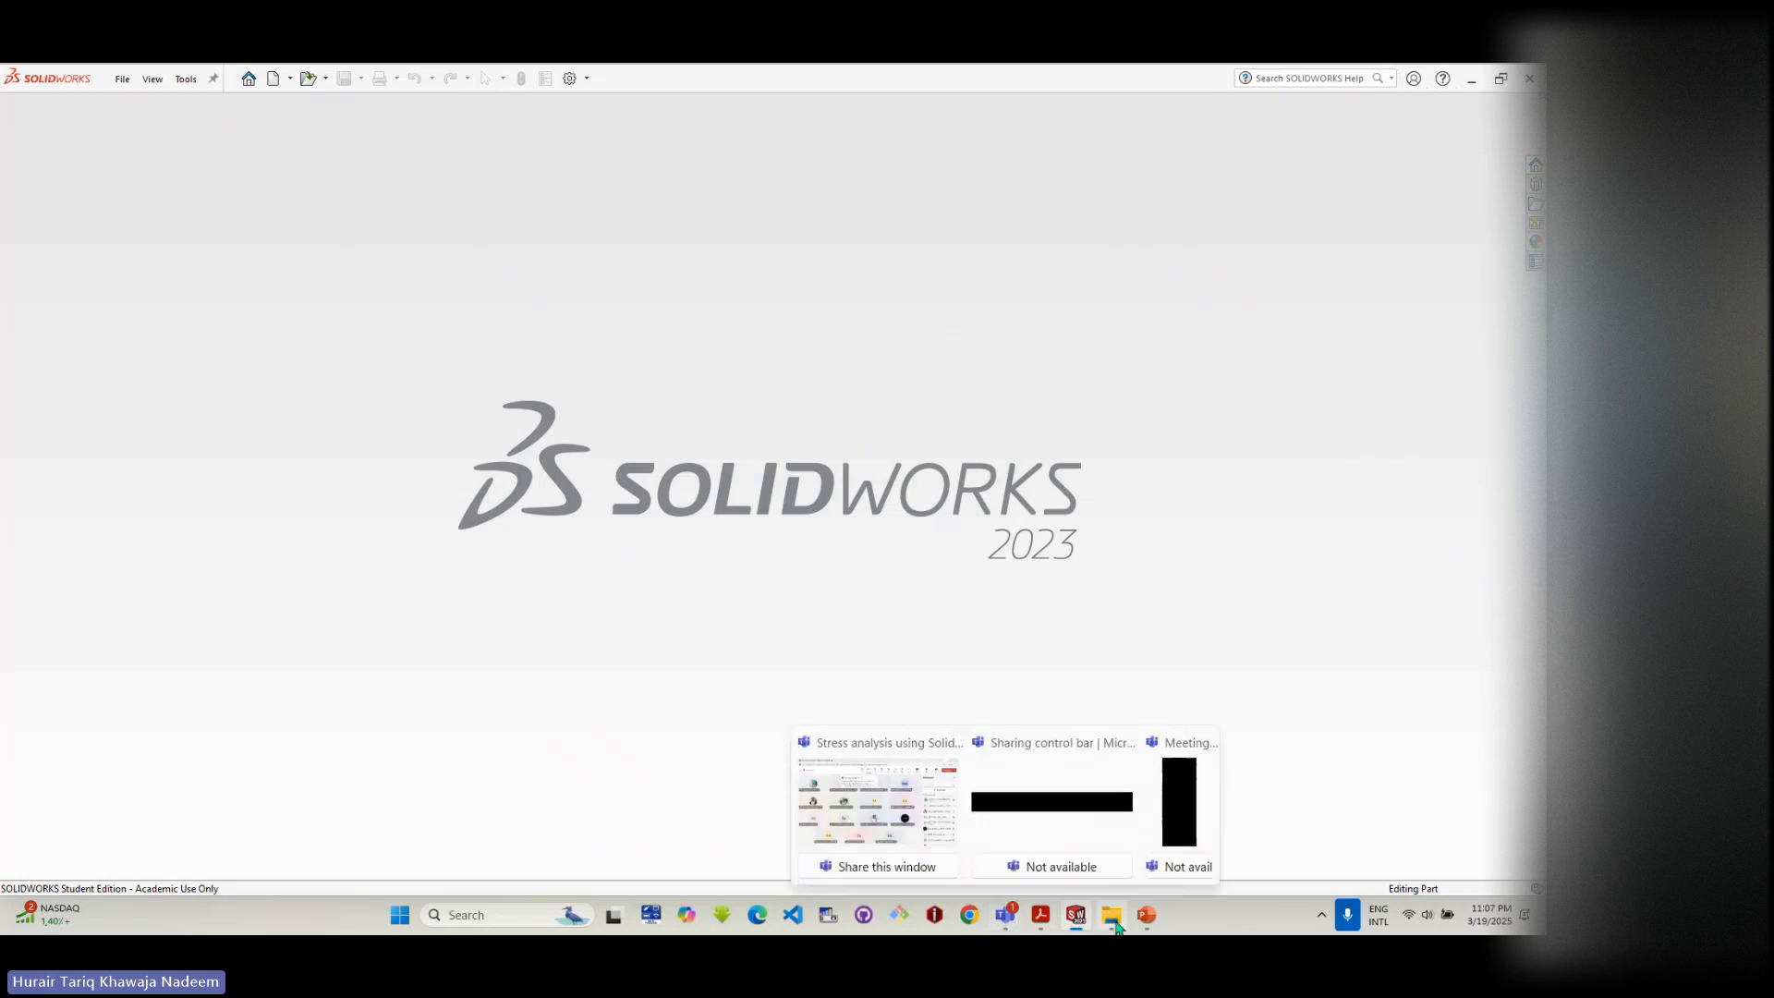
left_click(1040, 914)
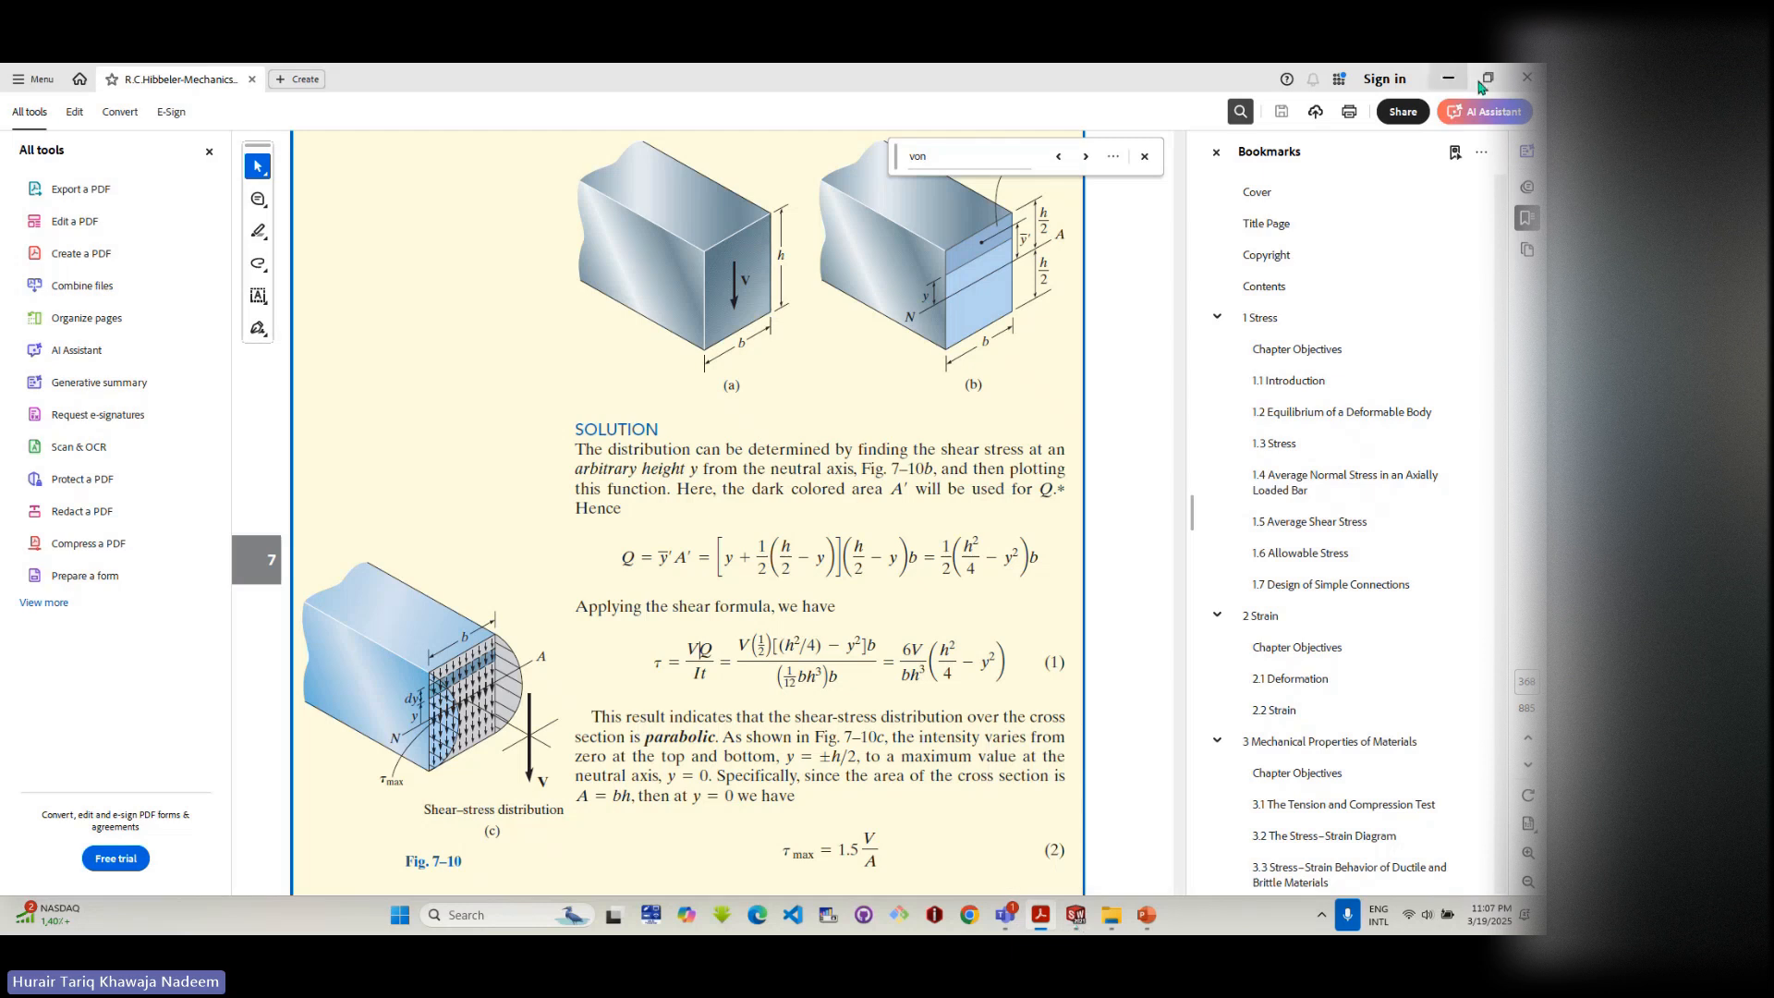
left_click(1522, 81)
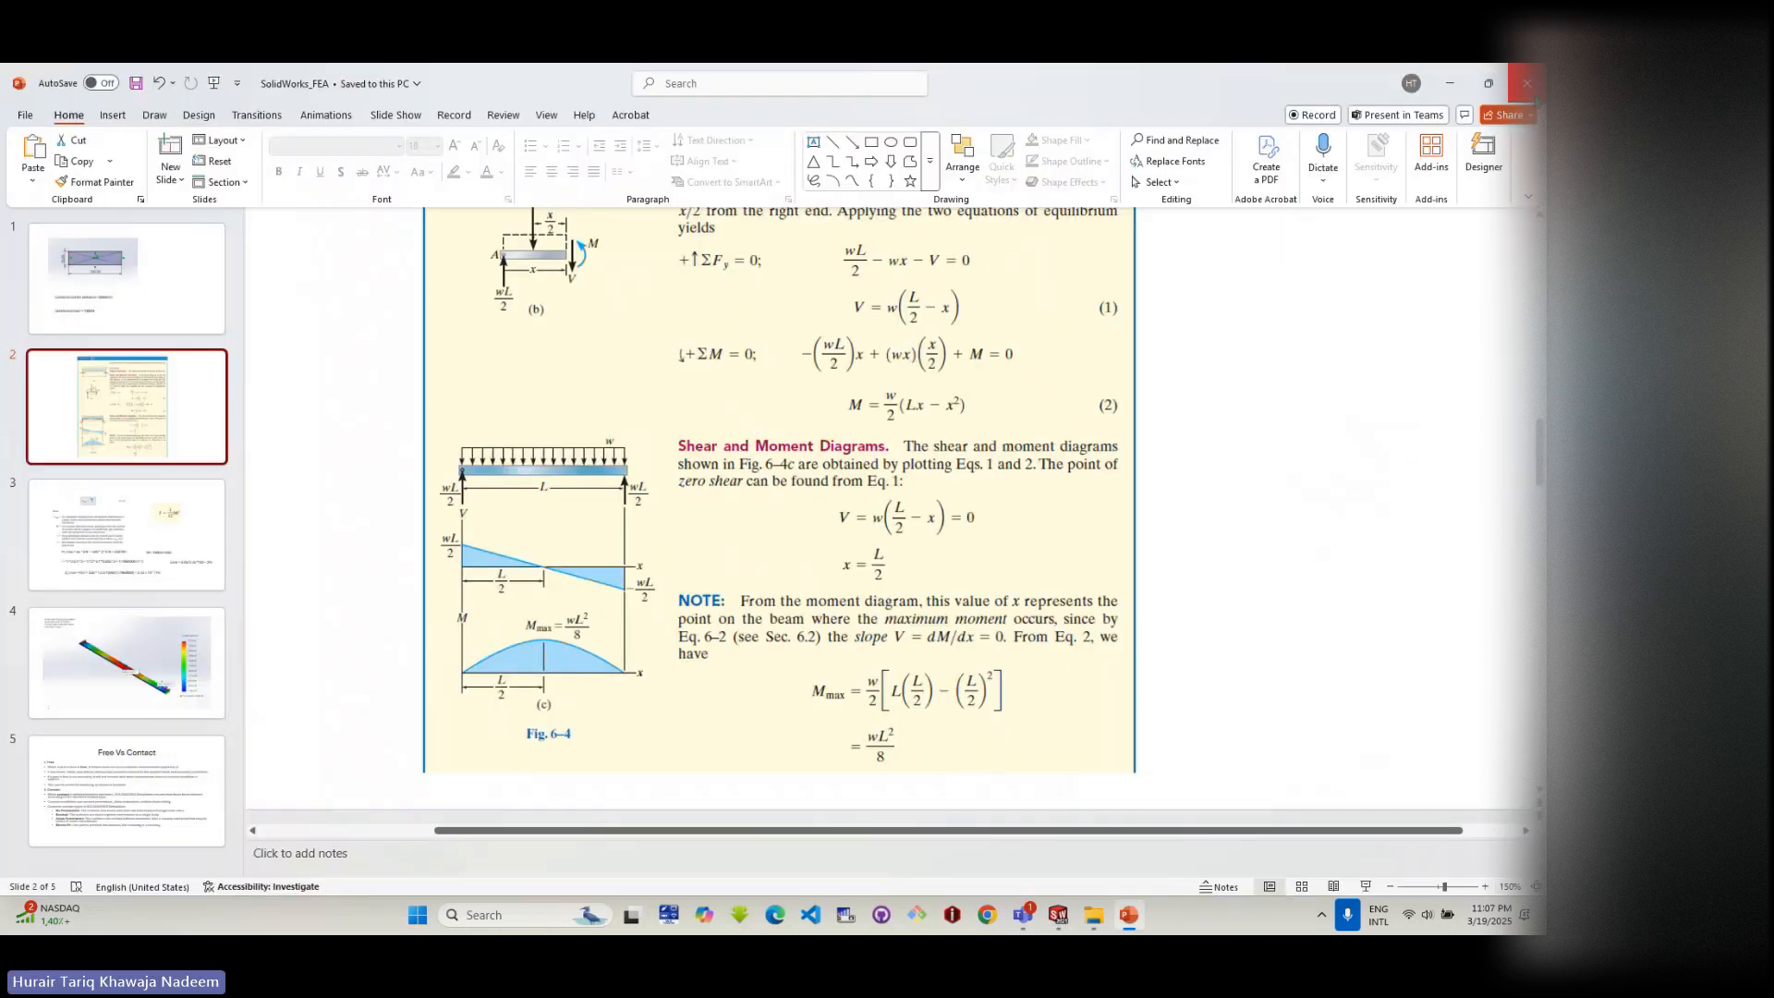
- View the Free Vs Contact slide, minimize the presentation, and open the pedal part from the Pedal_Flywheel folder in SOLIDWORKS
left_click(136, 791)
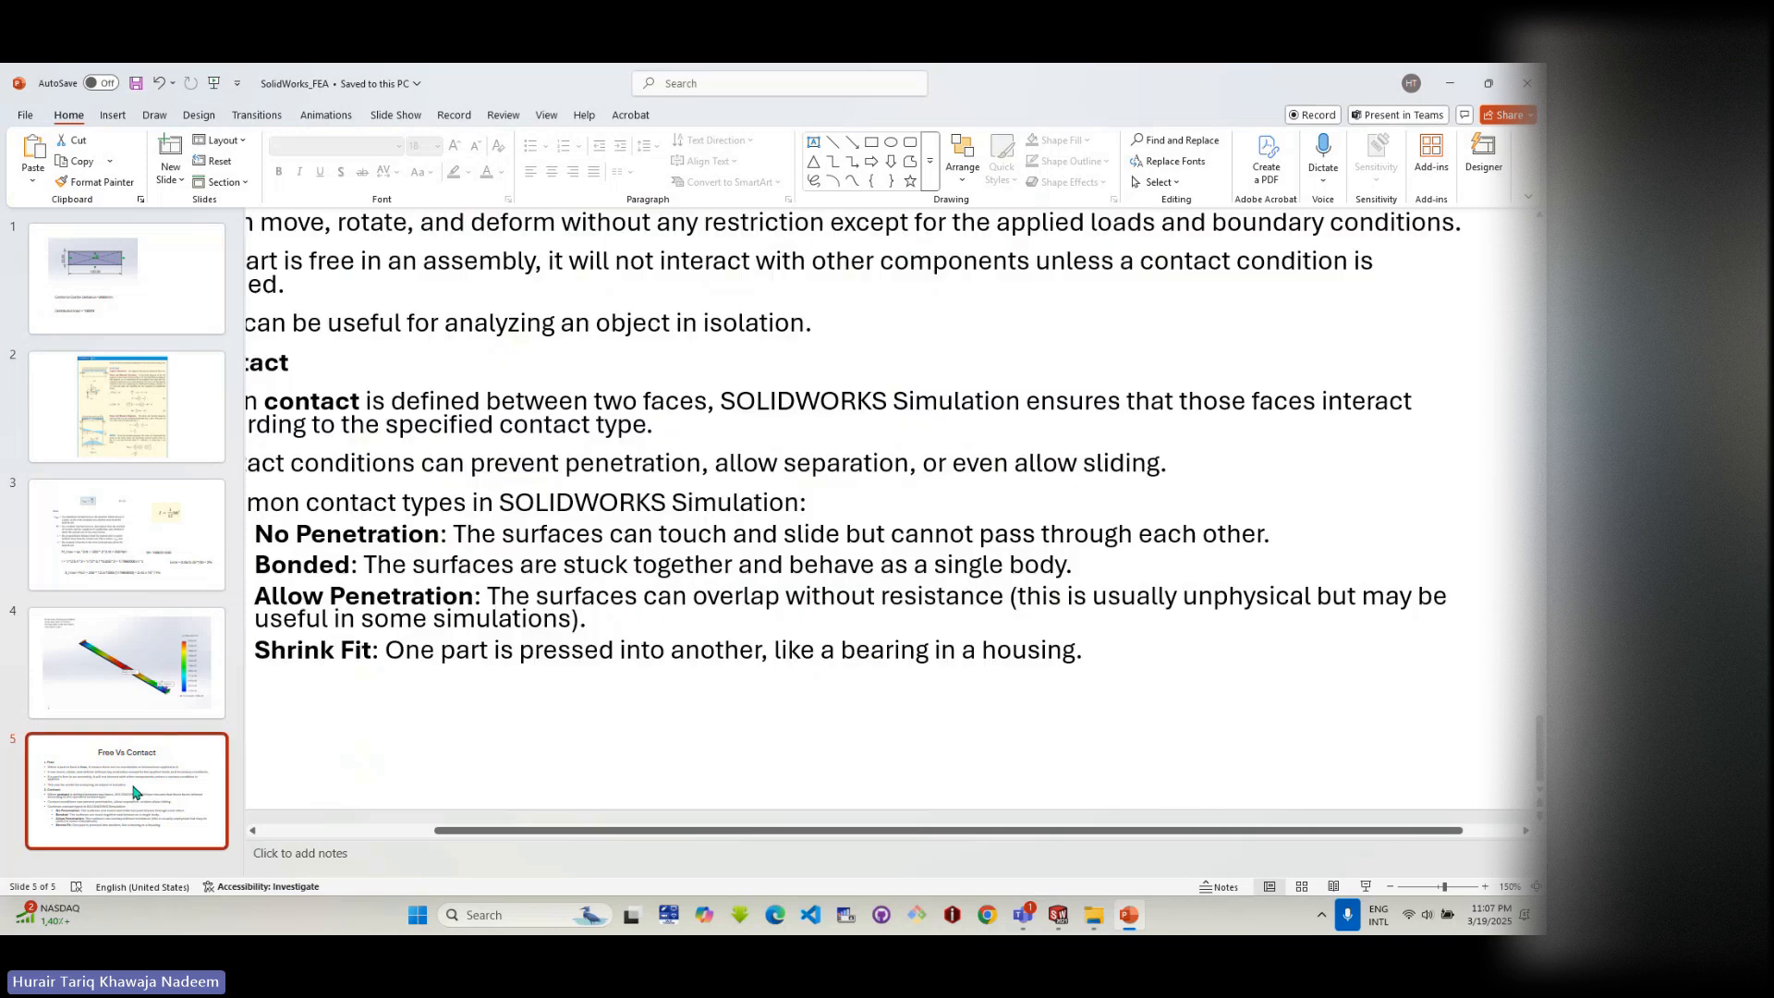
left_click(1451, 82)
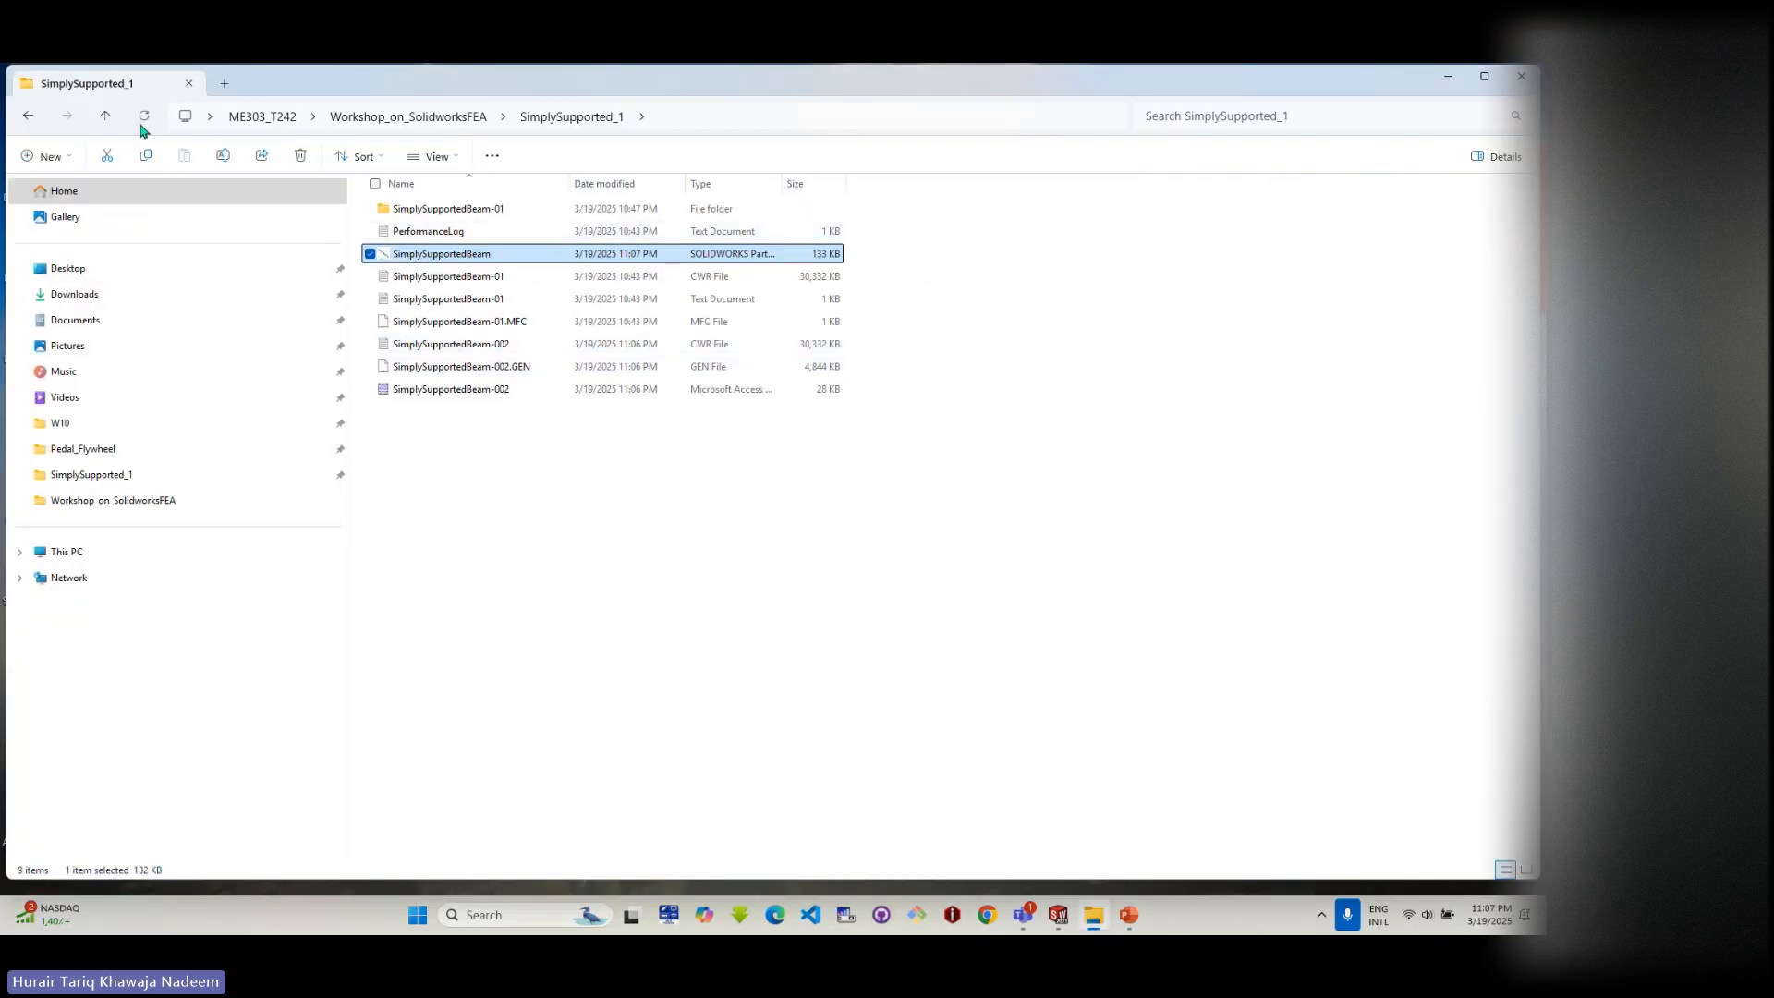
left_click(108, 119)
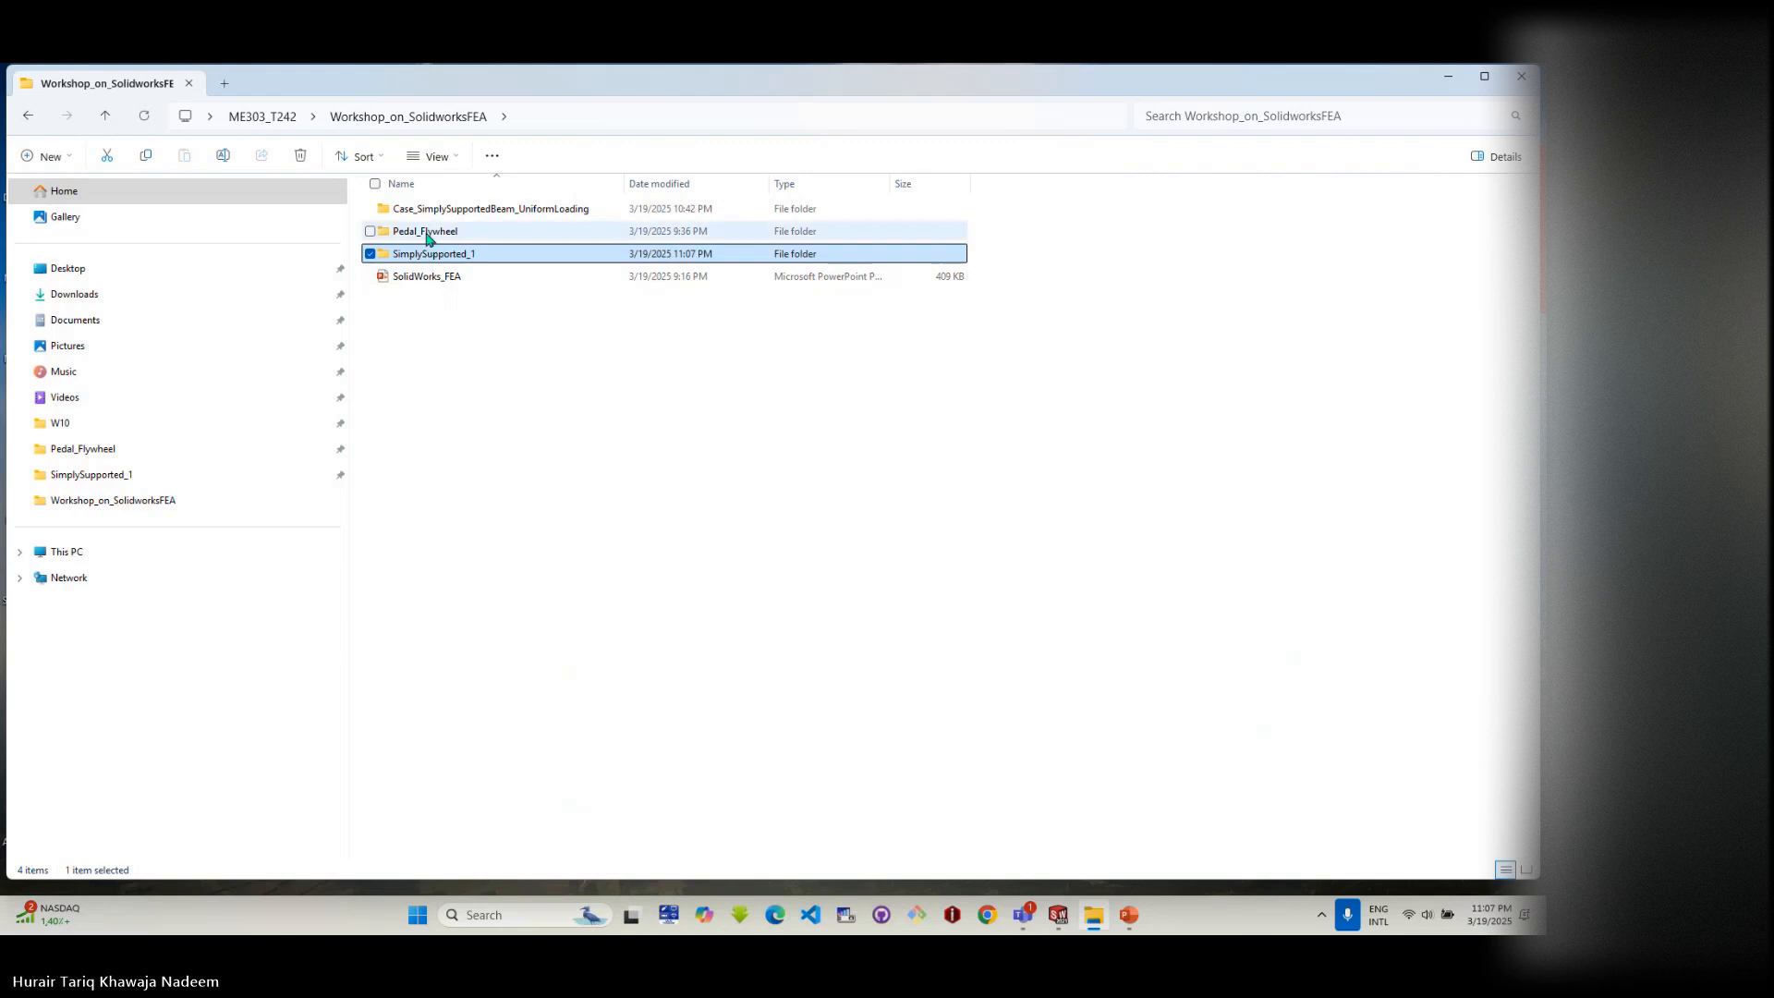
left_click(427, 237)
double_click(440, 236)
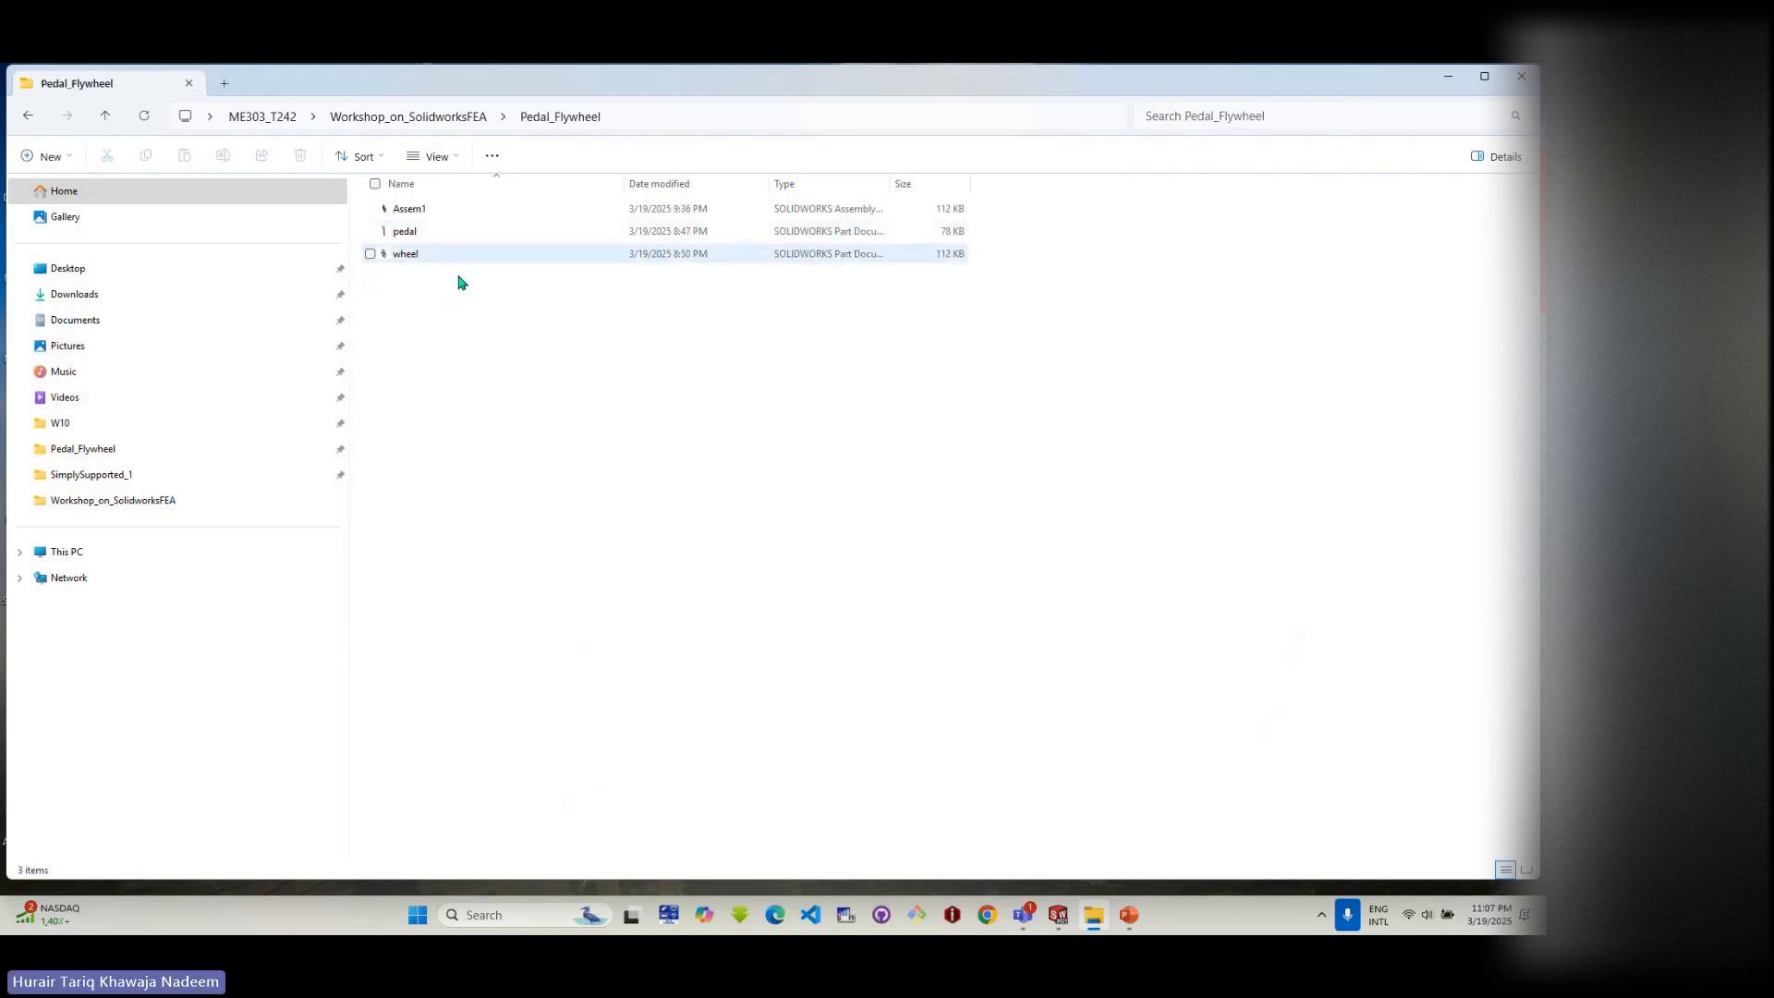
double_click(418, 236)
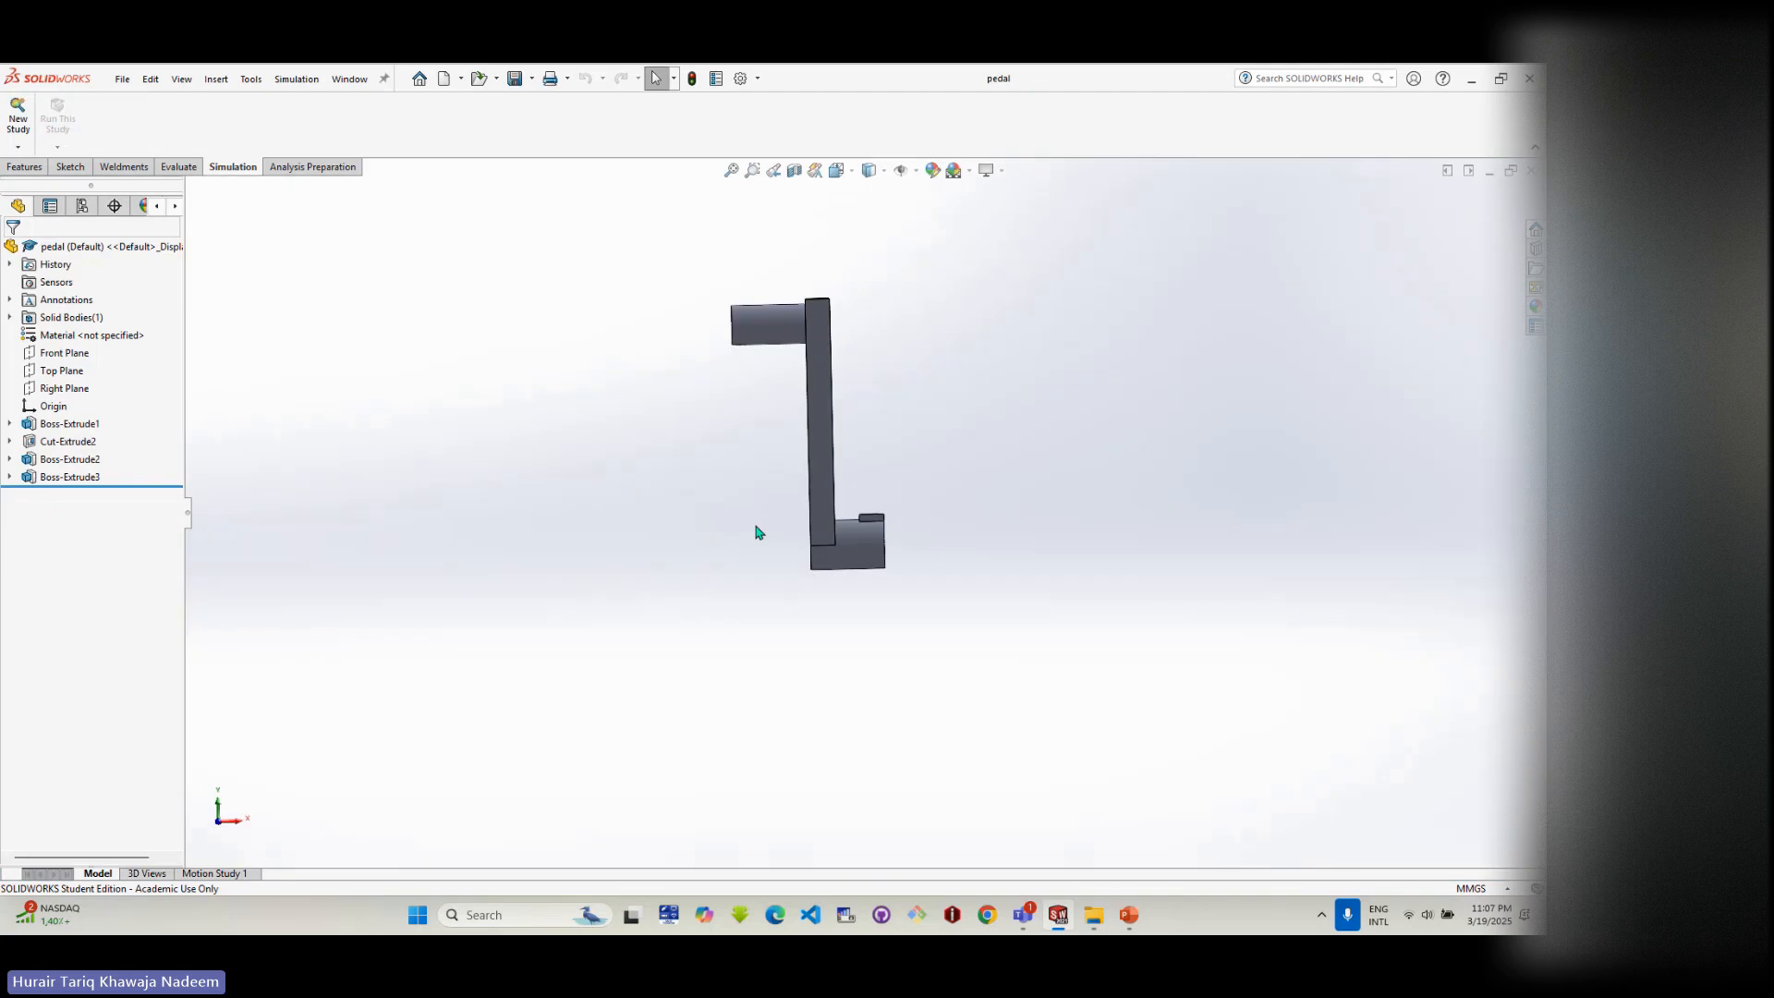
- Examine the pedal part's shafts, arm and key from several directions, and close the part
mouse_move(757, 531)
middle_mouse_down()
mouse_move(688, 550)
mouse_move(784, 566)
mouse_move(890, 380)
mouse_move(796, 533)
mouse_move(748, 523)
middle_mouse_up()
scroll(906, 542, "down", 5)
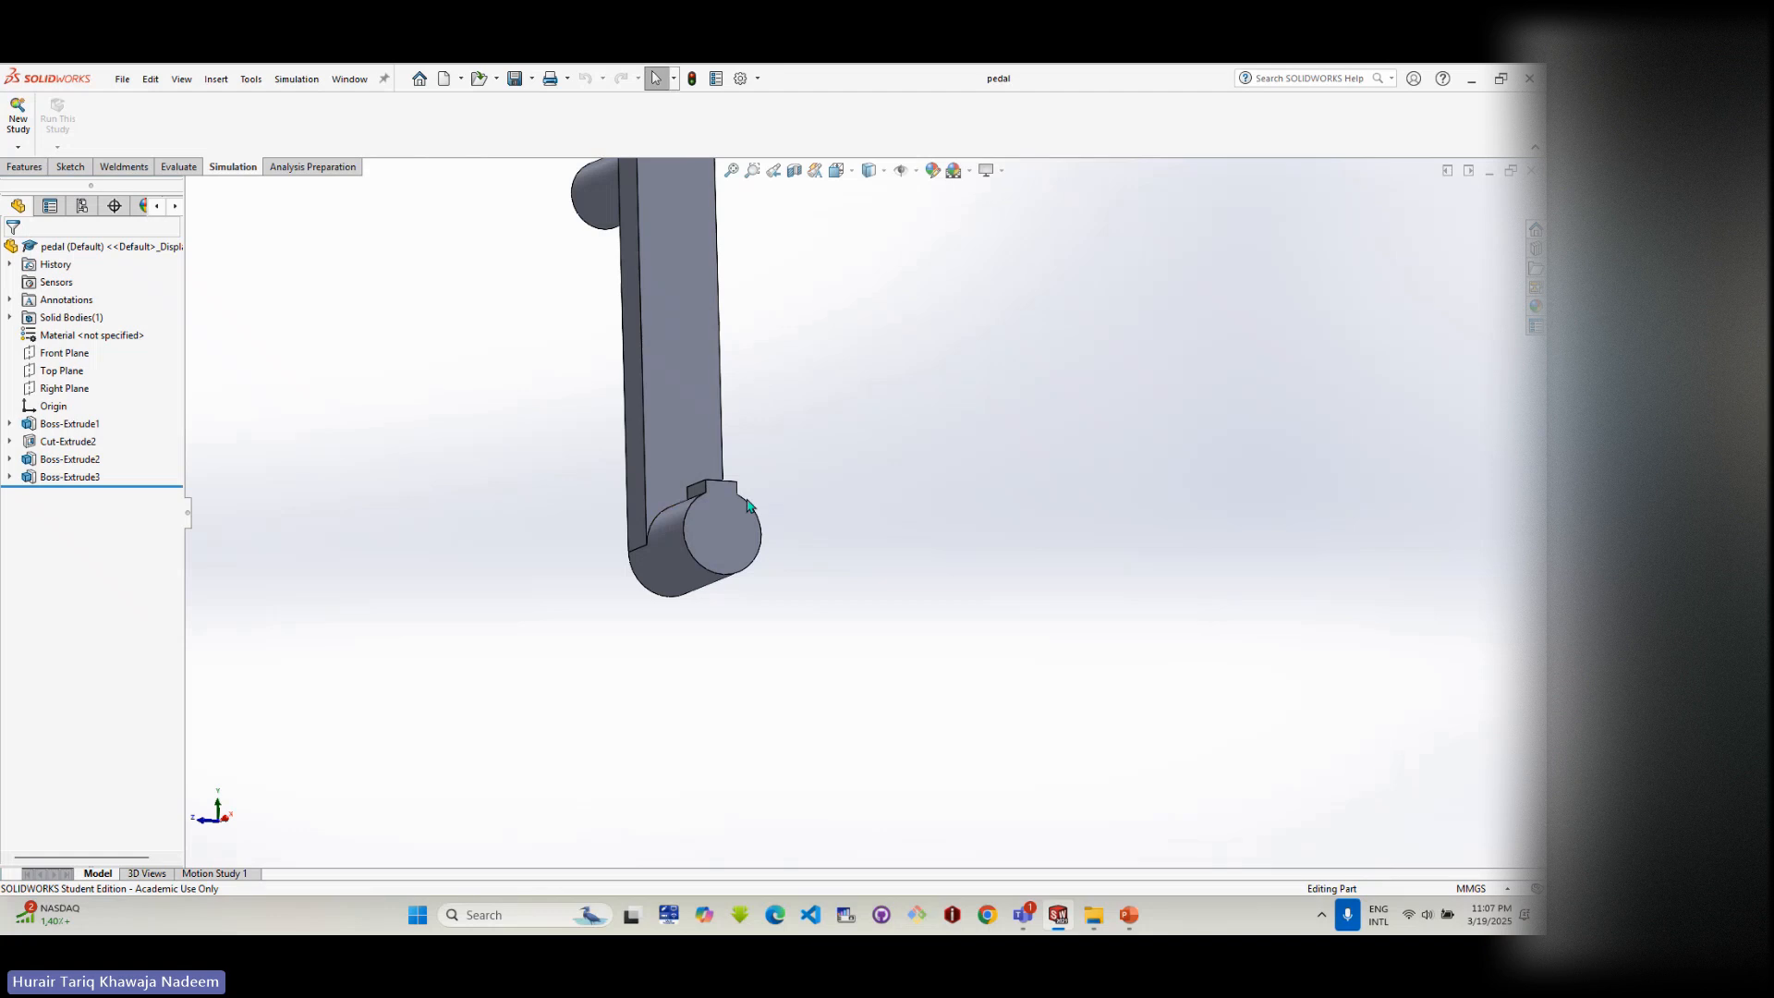
middle_click_drag(681, 507, 708, 470)
scroll(664, 304, "up", 3)
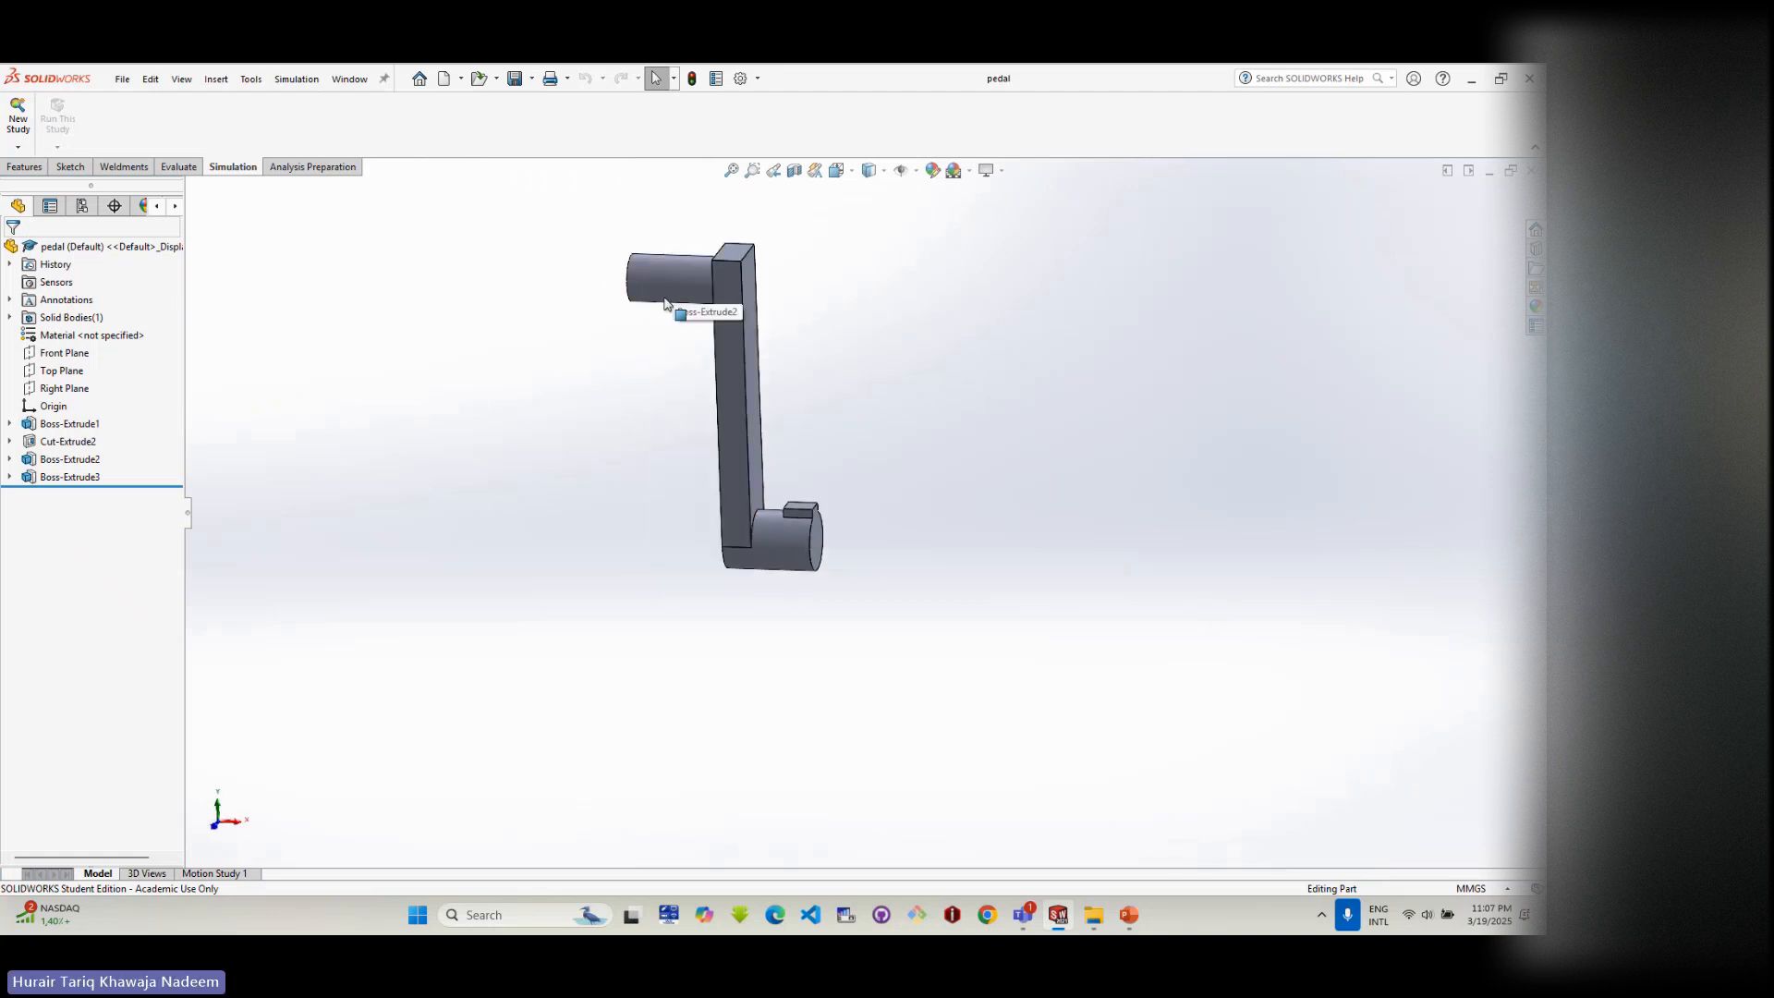
middle_click_drag(664, 304, 678, 286)
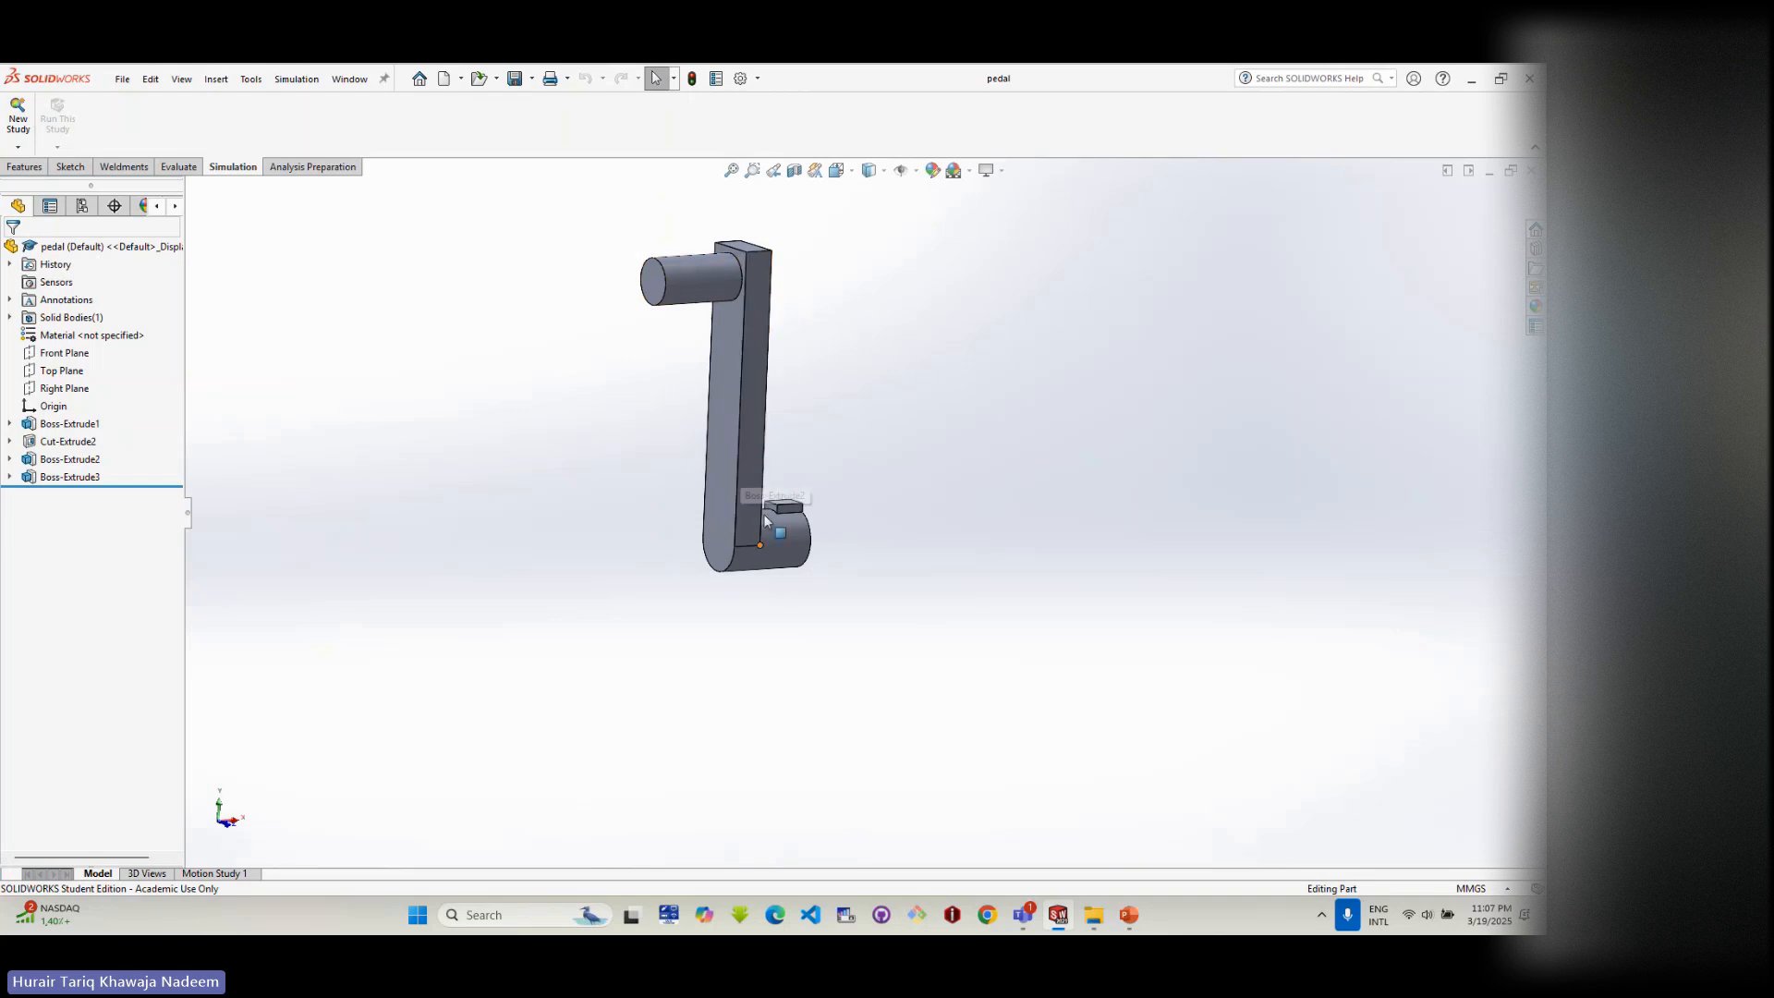
middle_click_drag(764, 521, 780, 515)
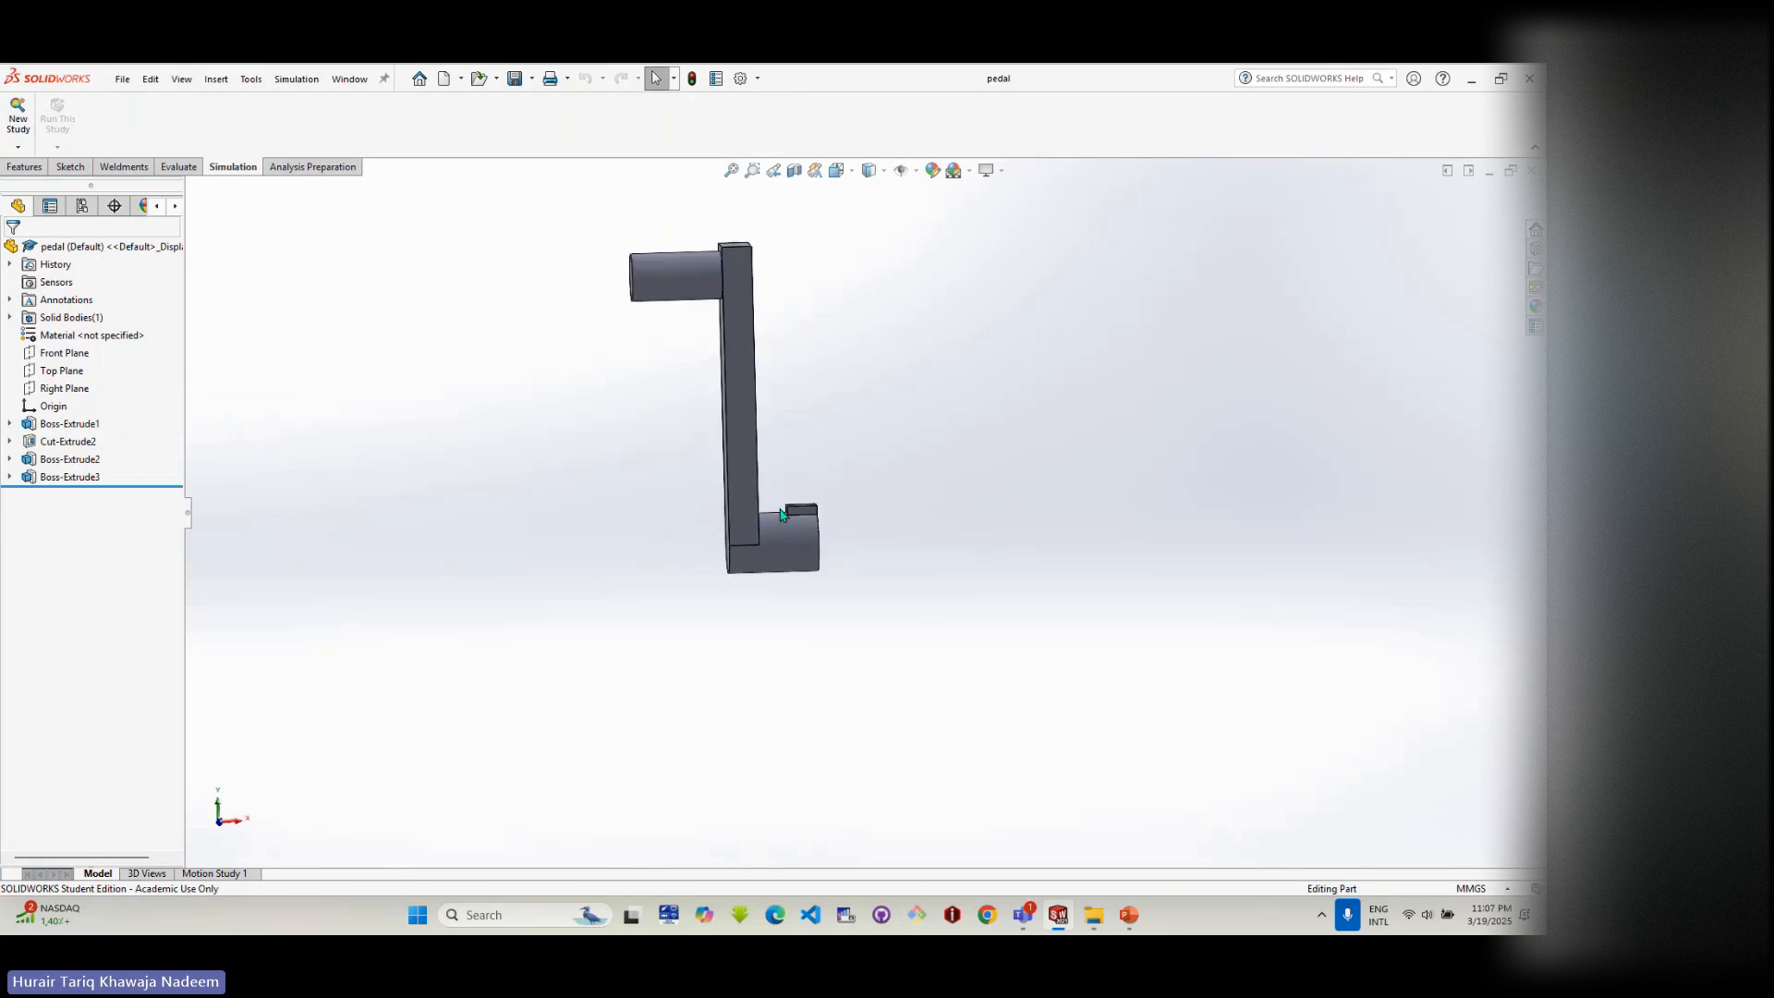
left_click(1530, 172)
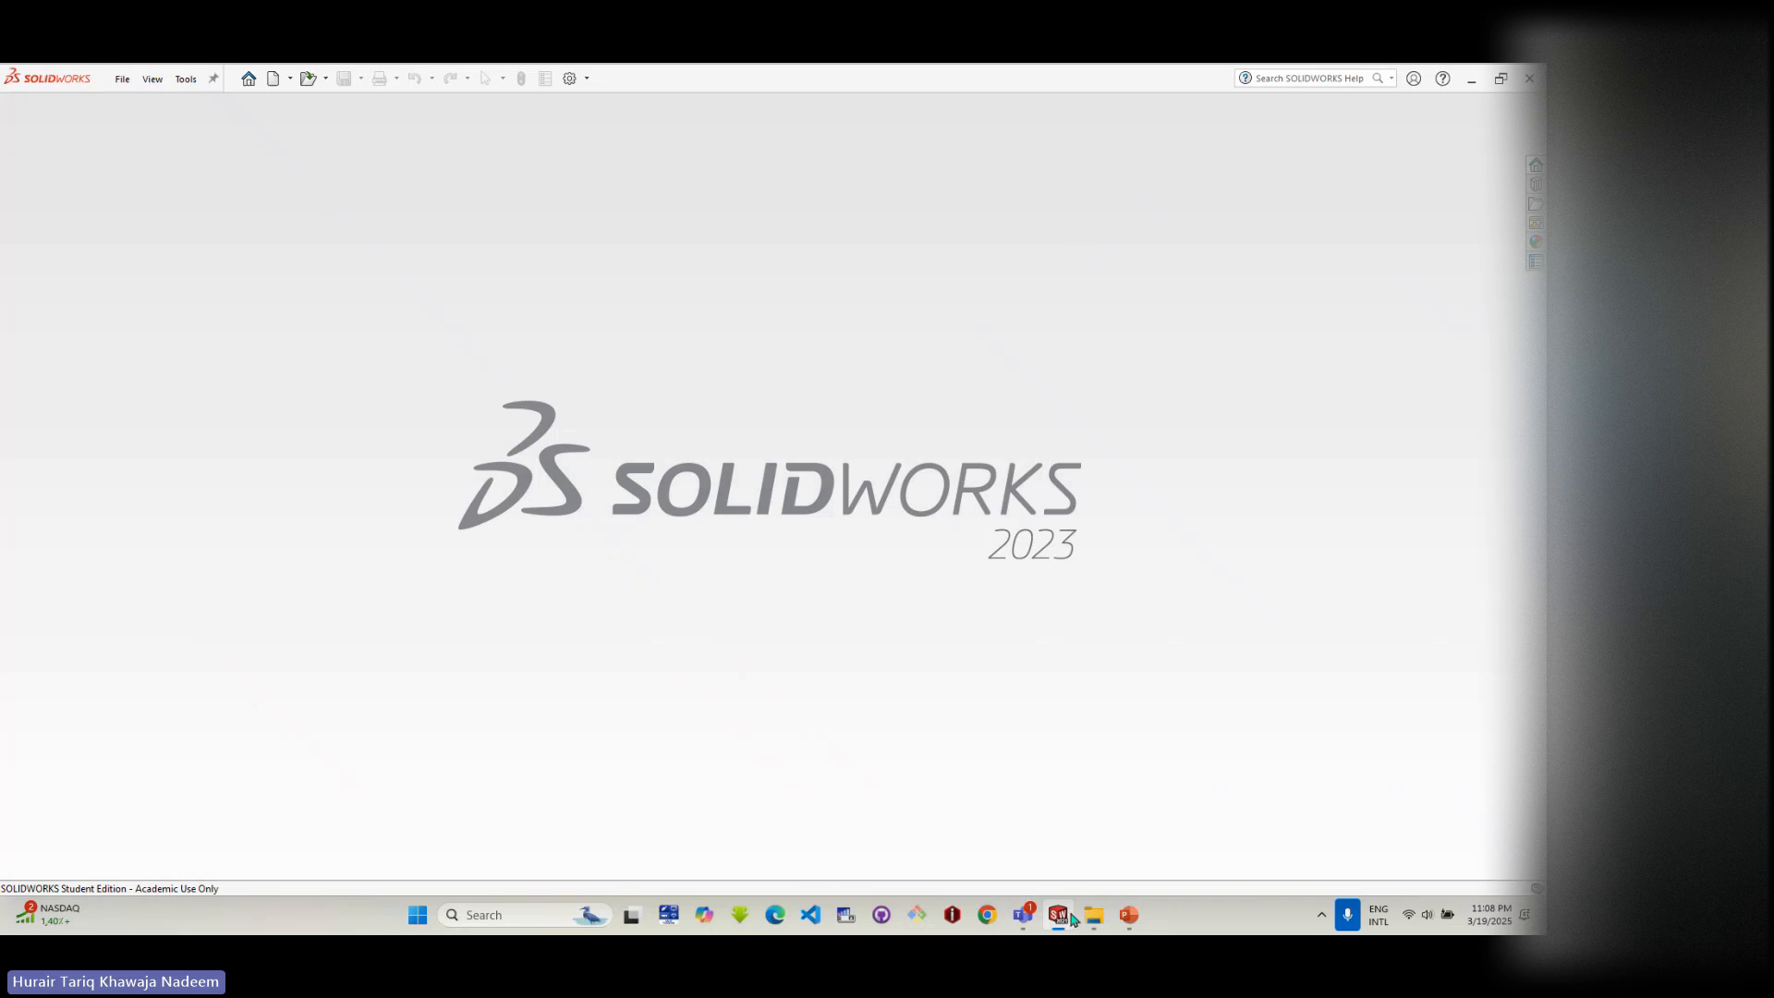
- Open the wheel part from the Pedal_Flywheel folder, examine its spokes and keyed bore, and close it
left_click(1093, 914)
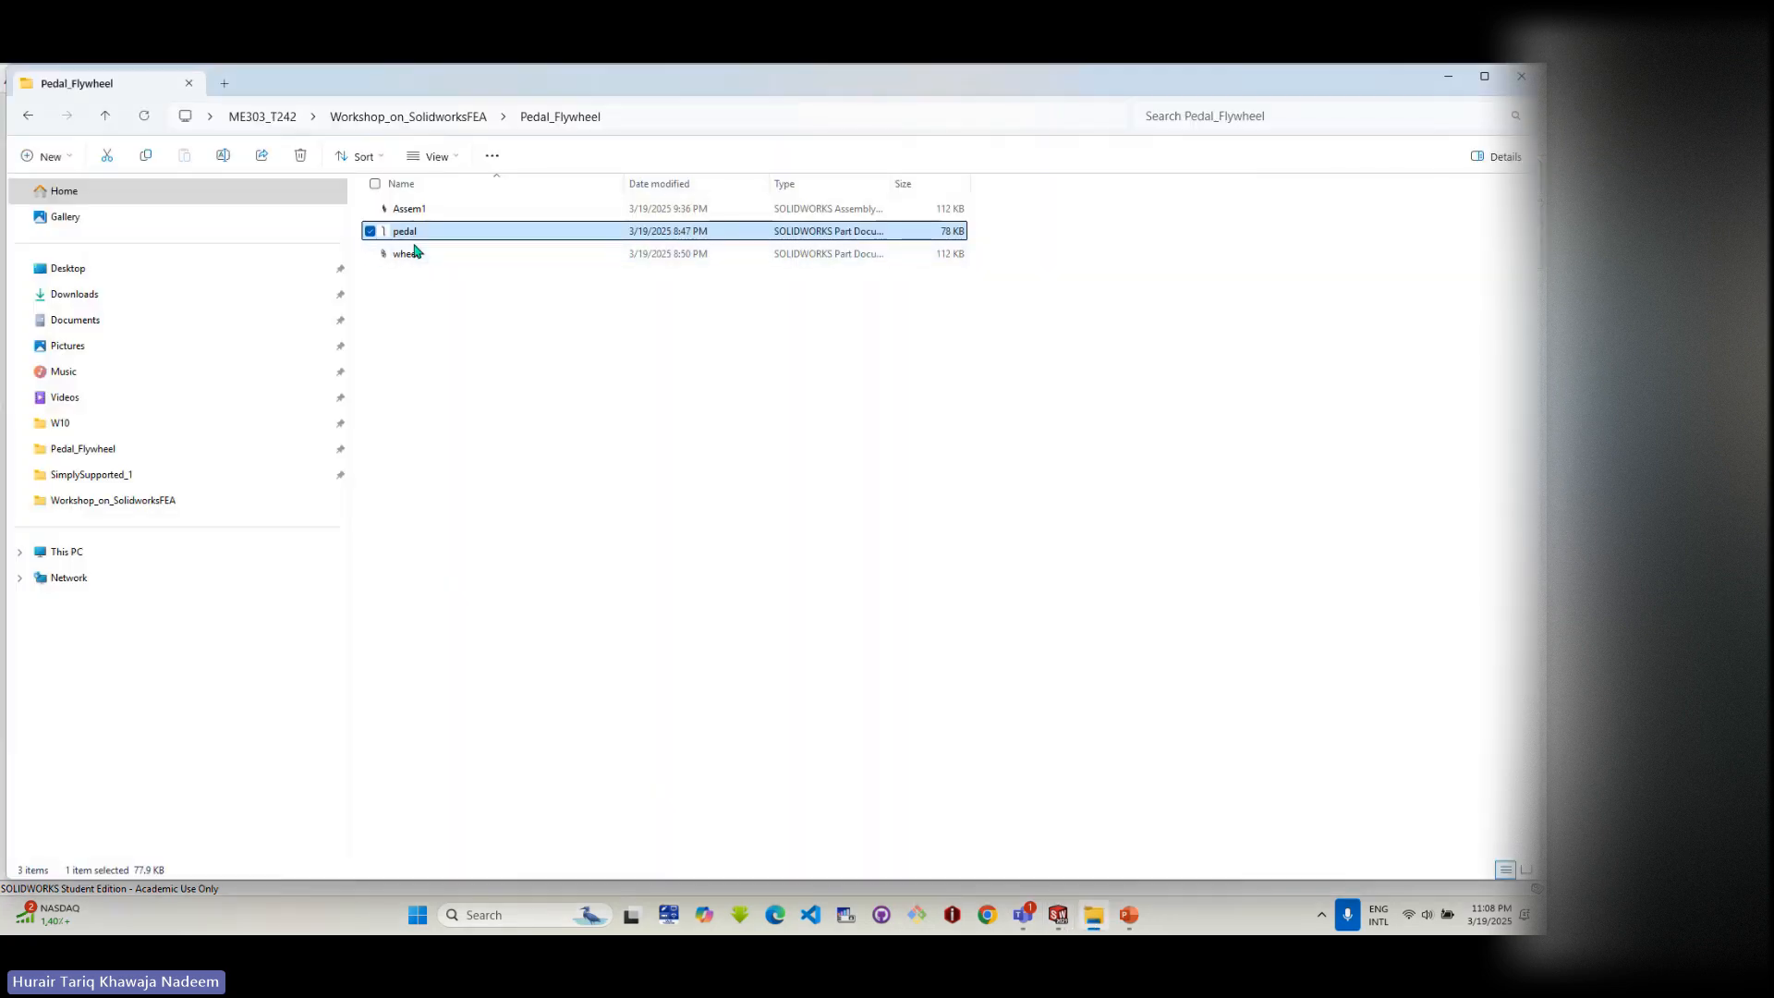
double_click(414, 253)
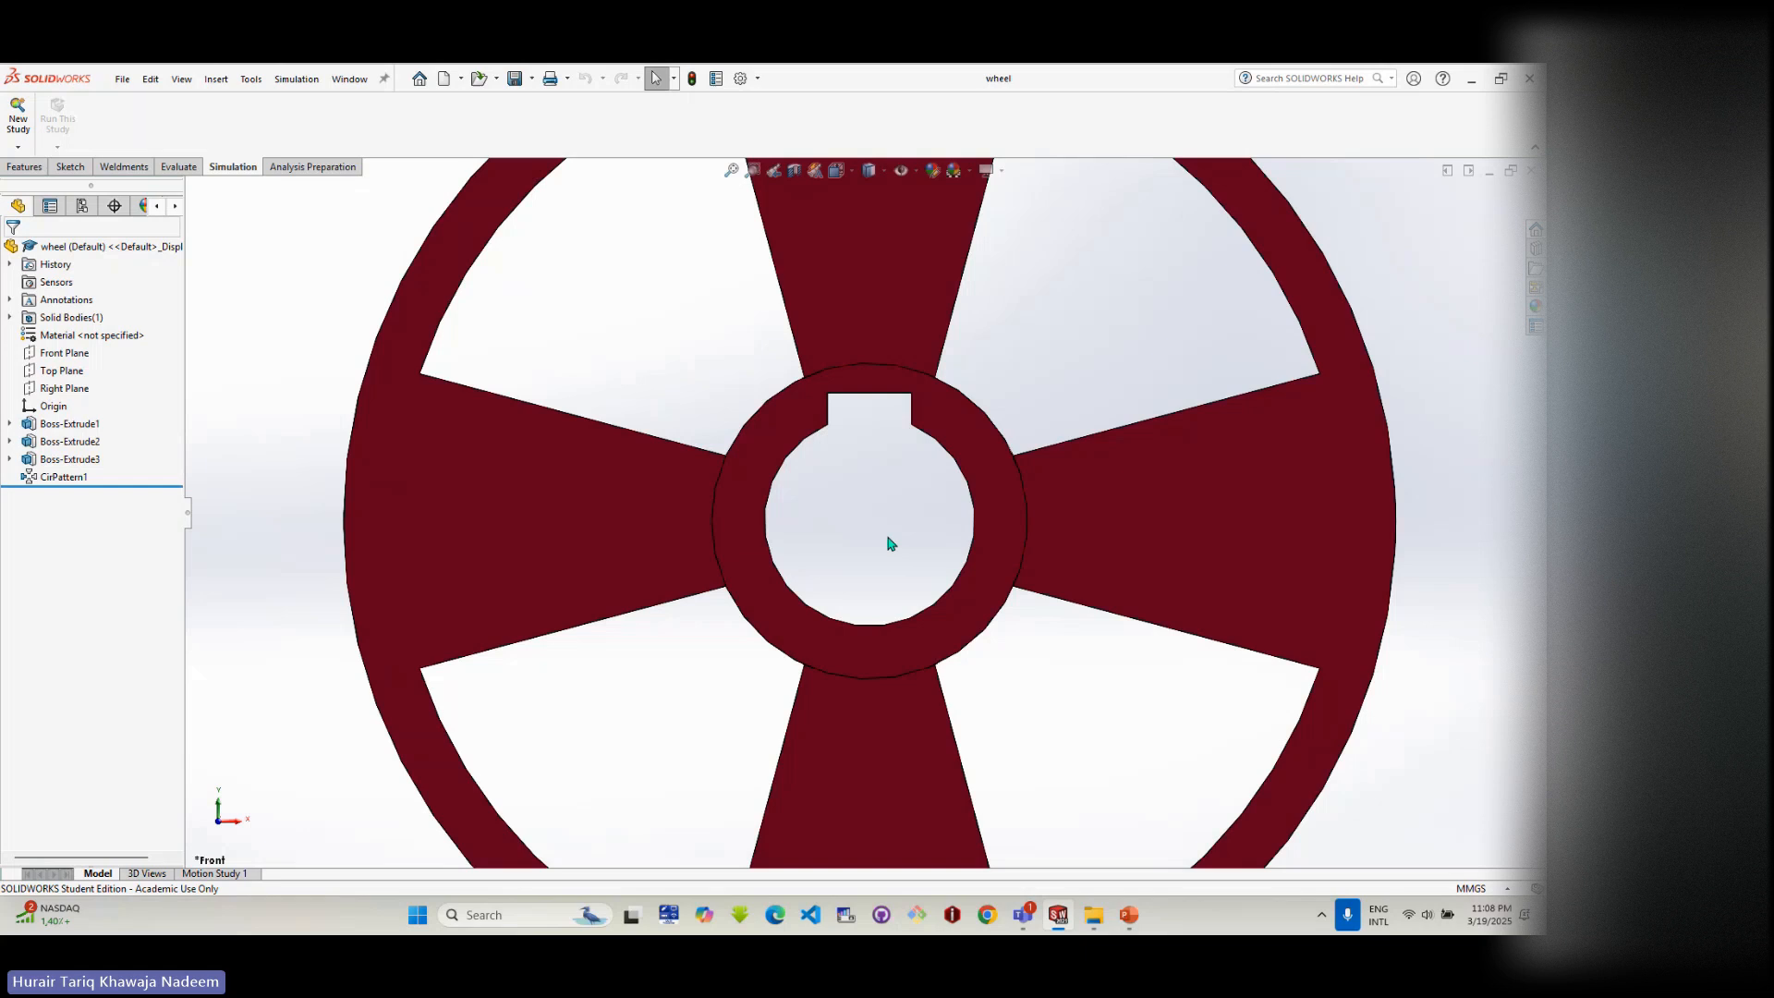
scroll(888, 540, "up", 4)
middle_click_drag(887, 541, 831, 536)
middle_click_drag(850, 469, 861, 527)
left_click(1532, 171)
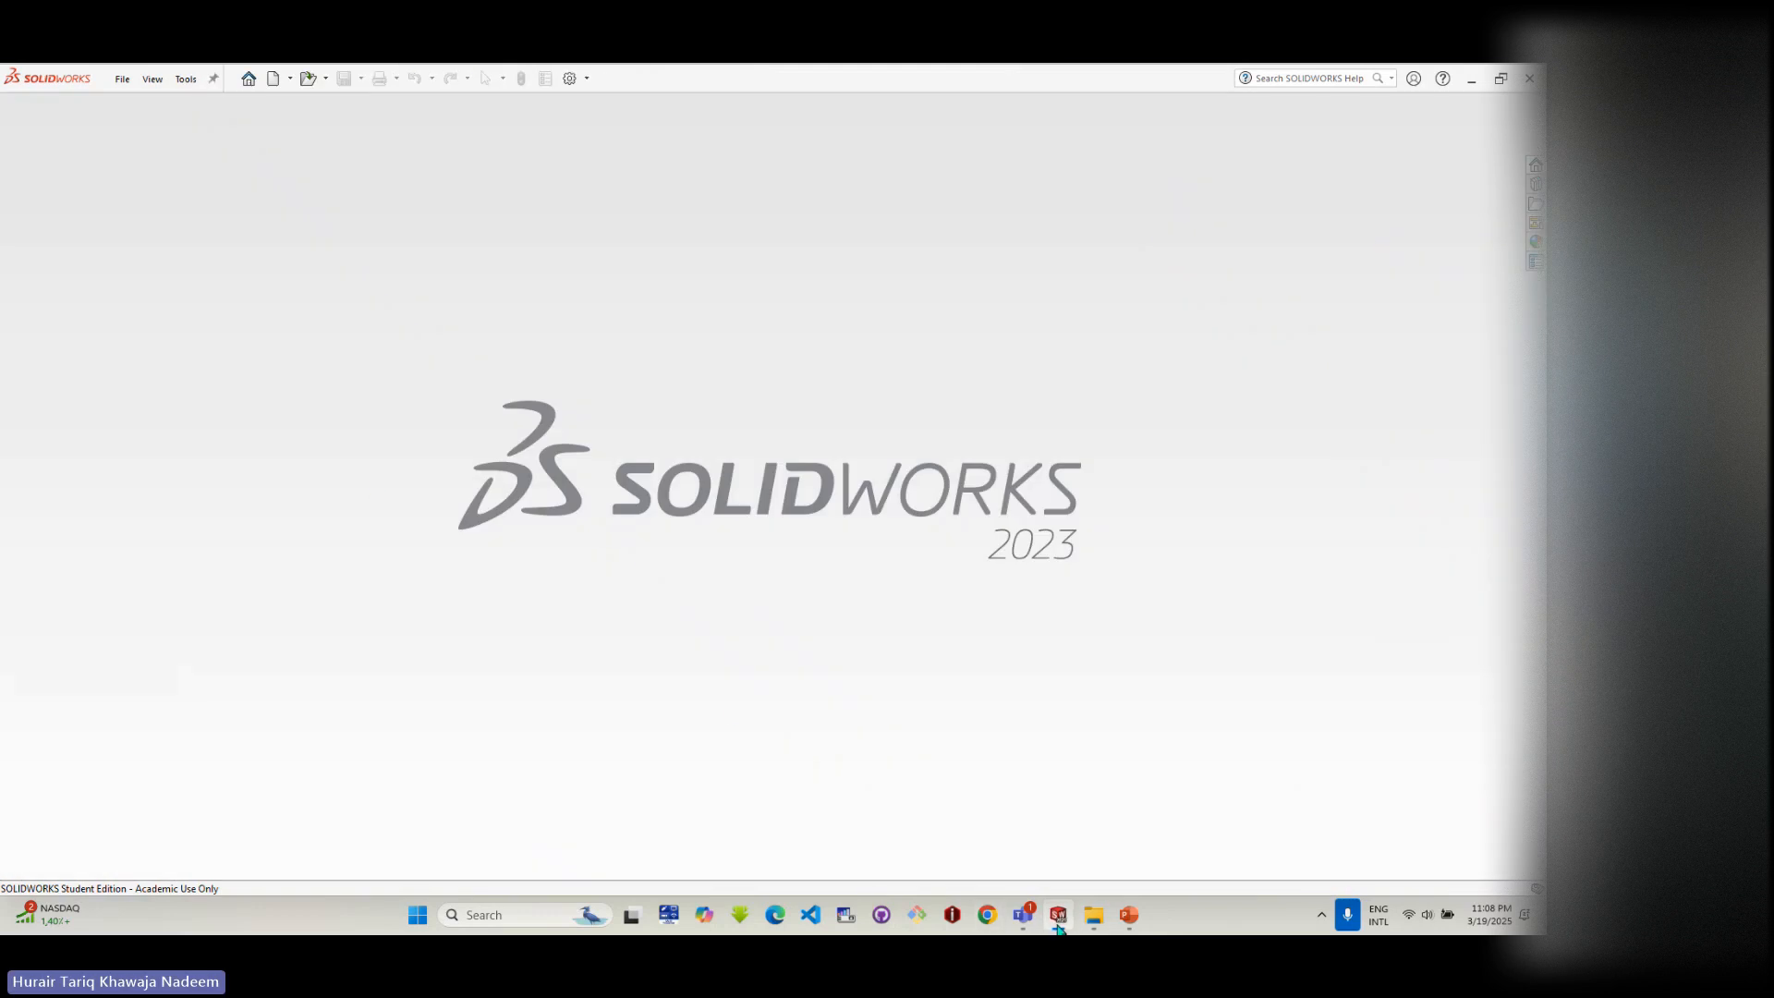
- Open the Assem1 assembly, examine how the pedal fits into the wheel, and expand its list of mates
left_click(1093, 917)
double_click(406, 210)
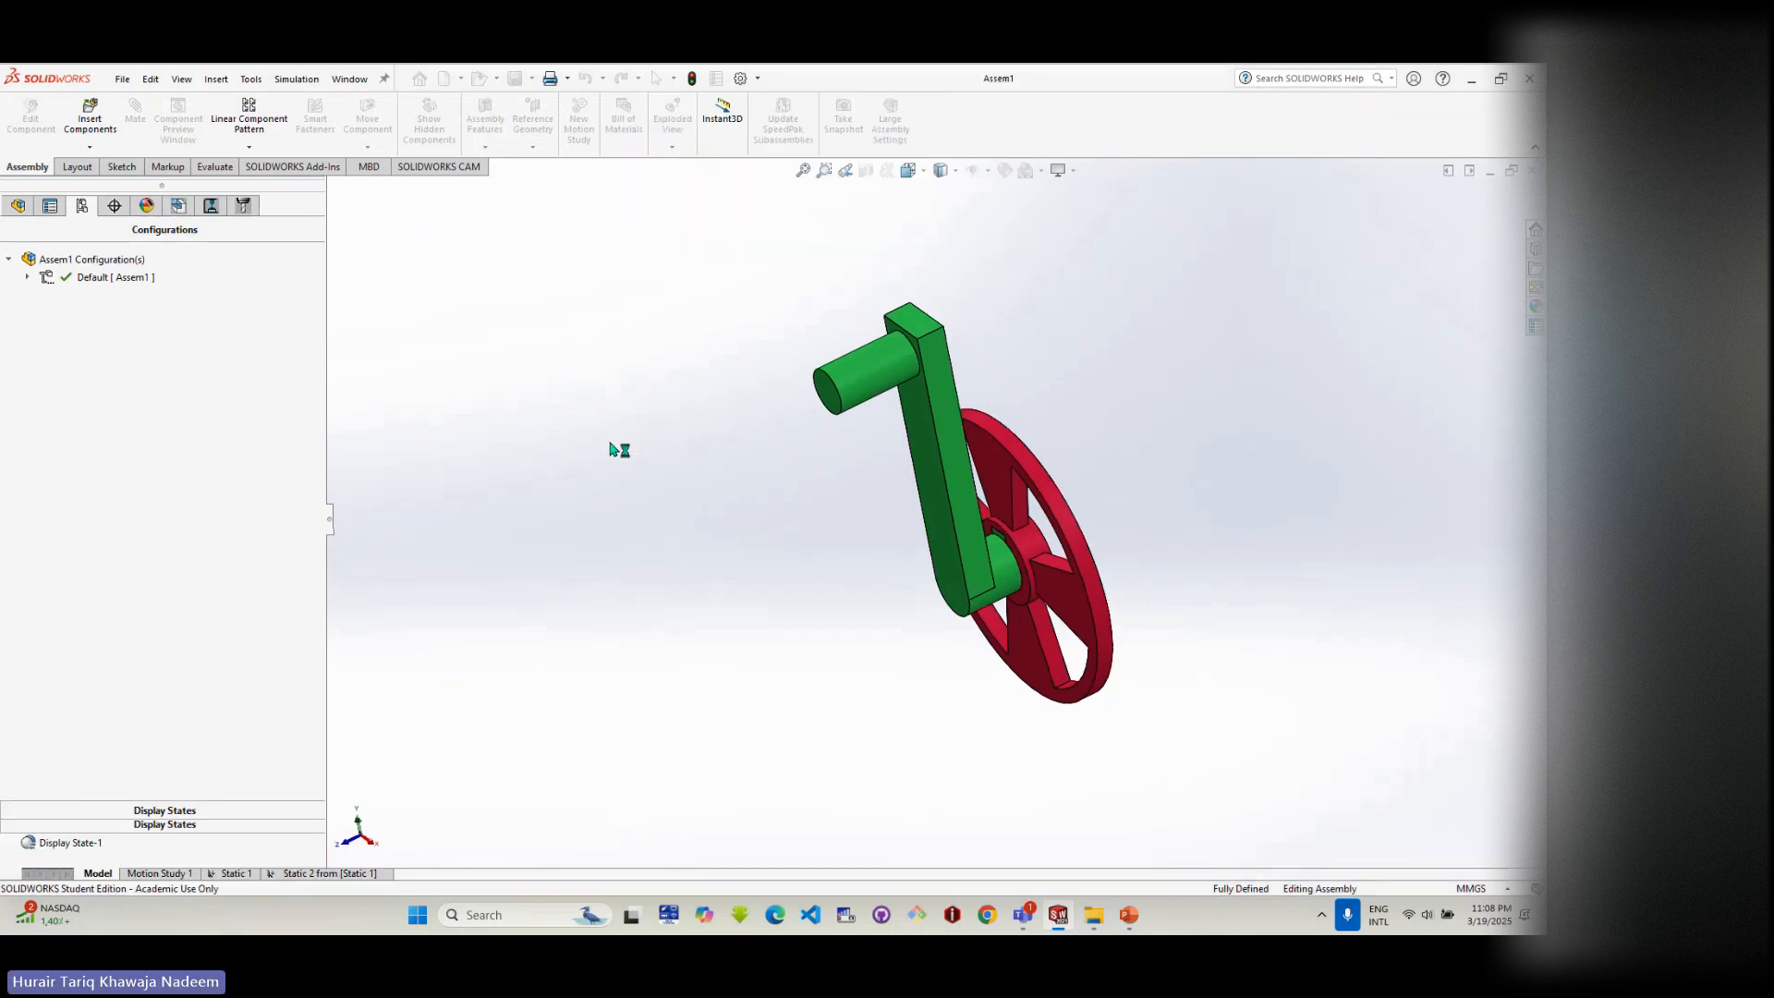
middle_click_drag(966, 622, 915, 614)
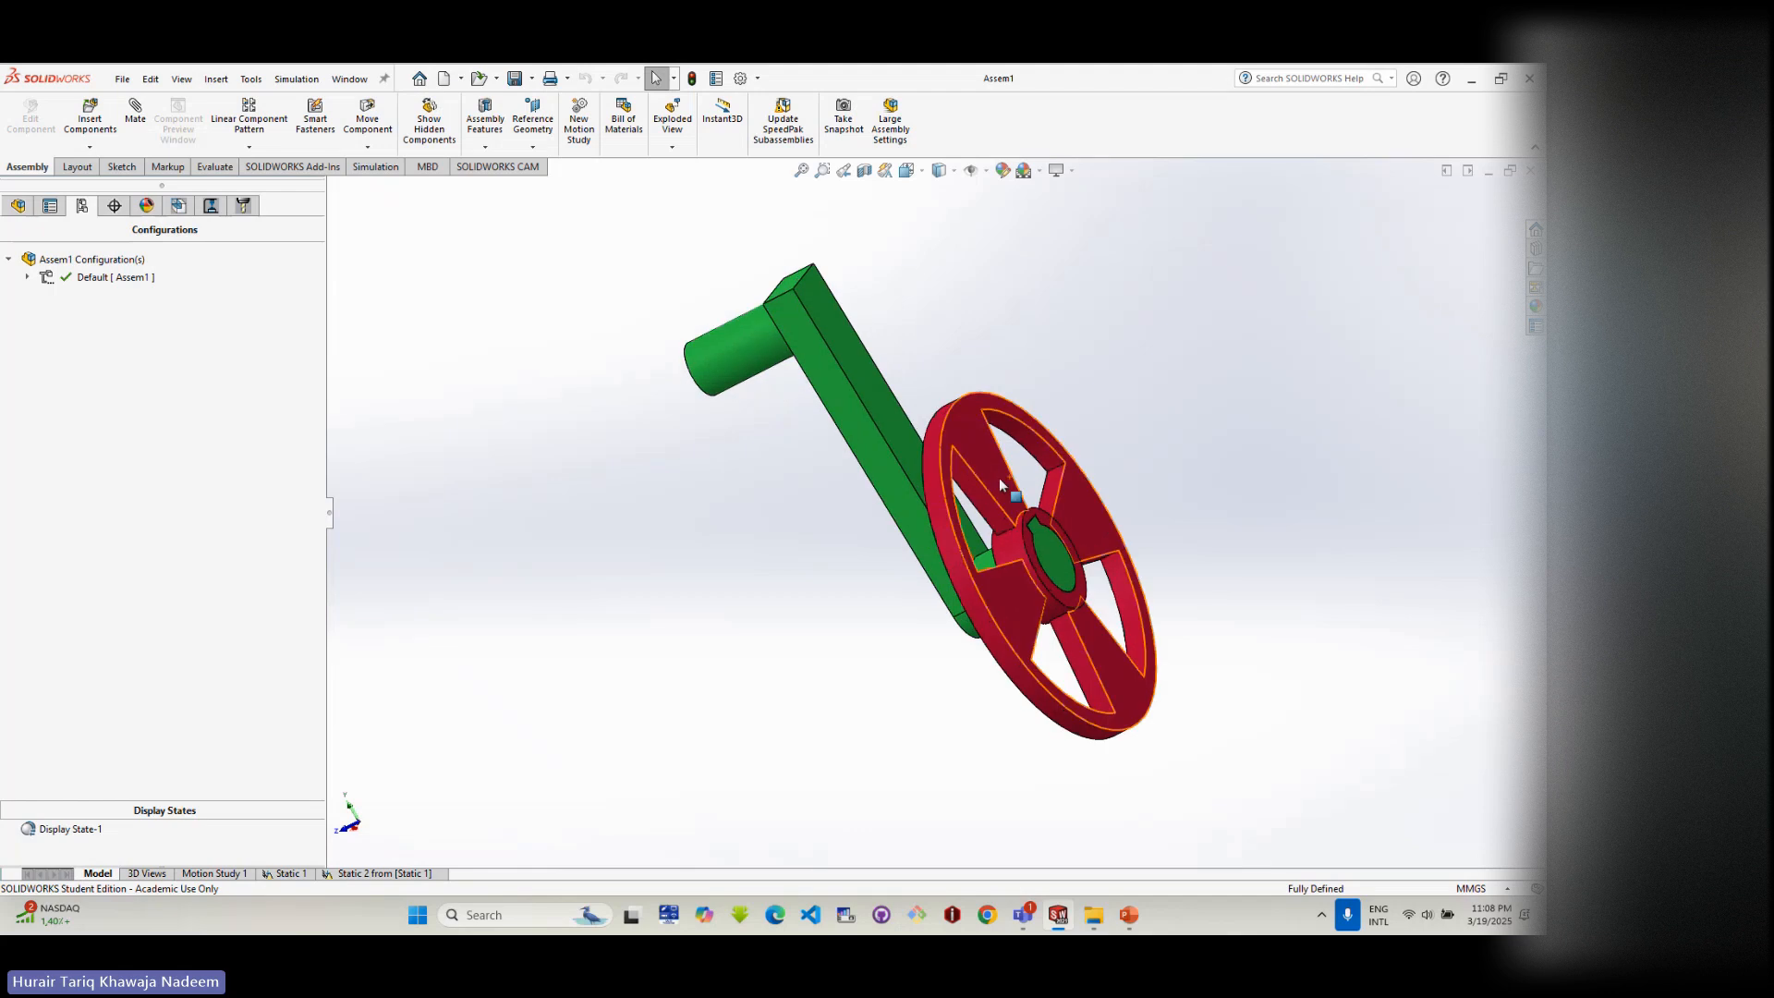
scroll(1000, 479, "down", 5)
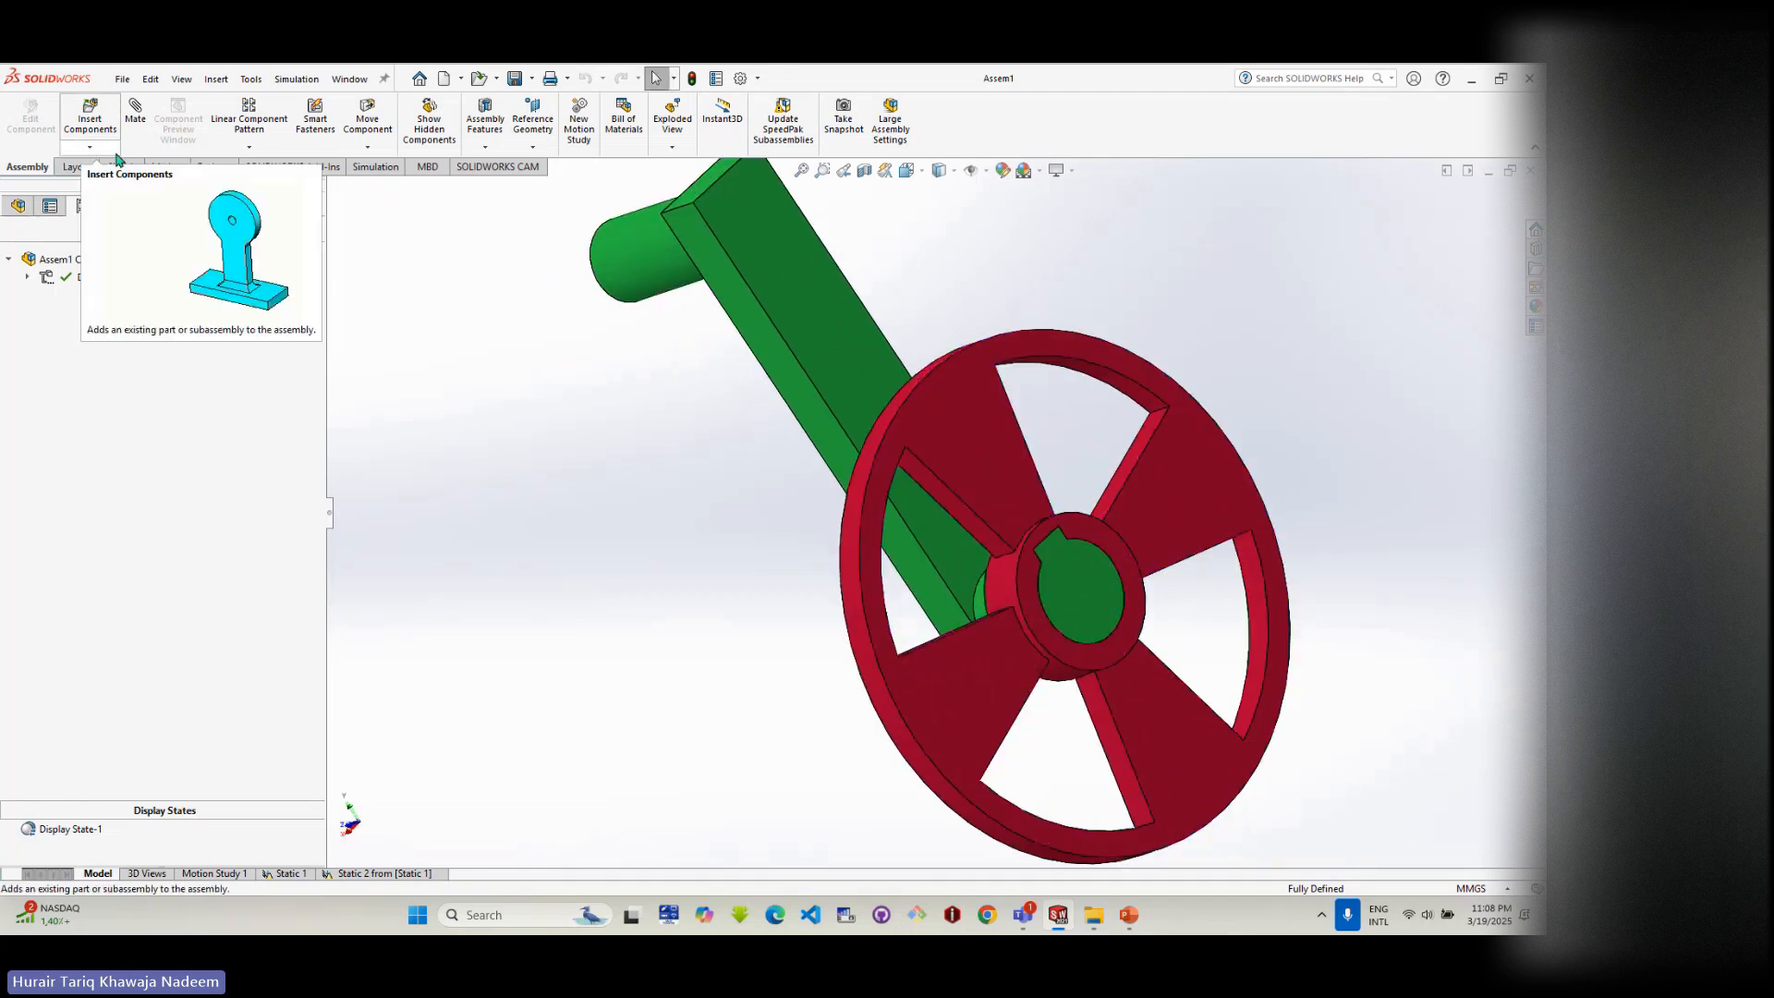
left_click(18, 205)
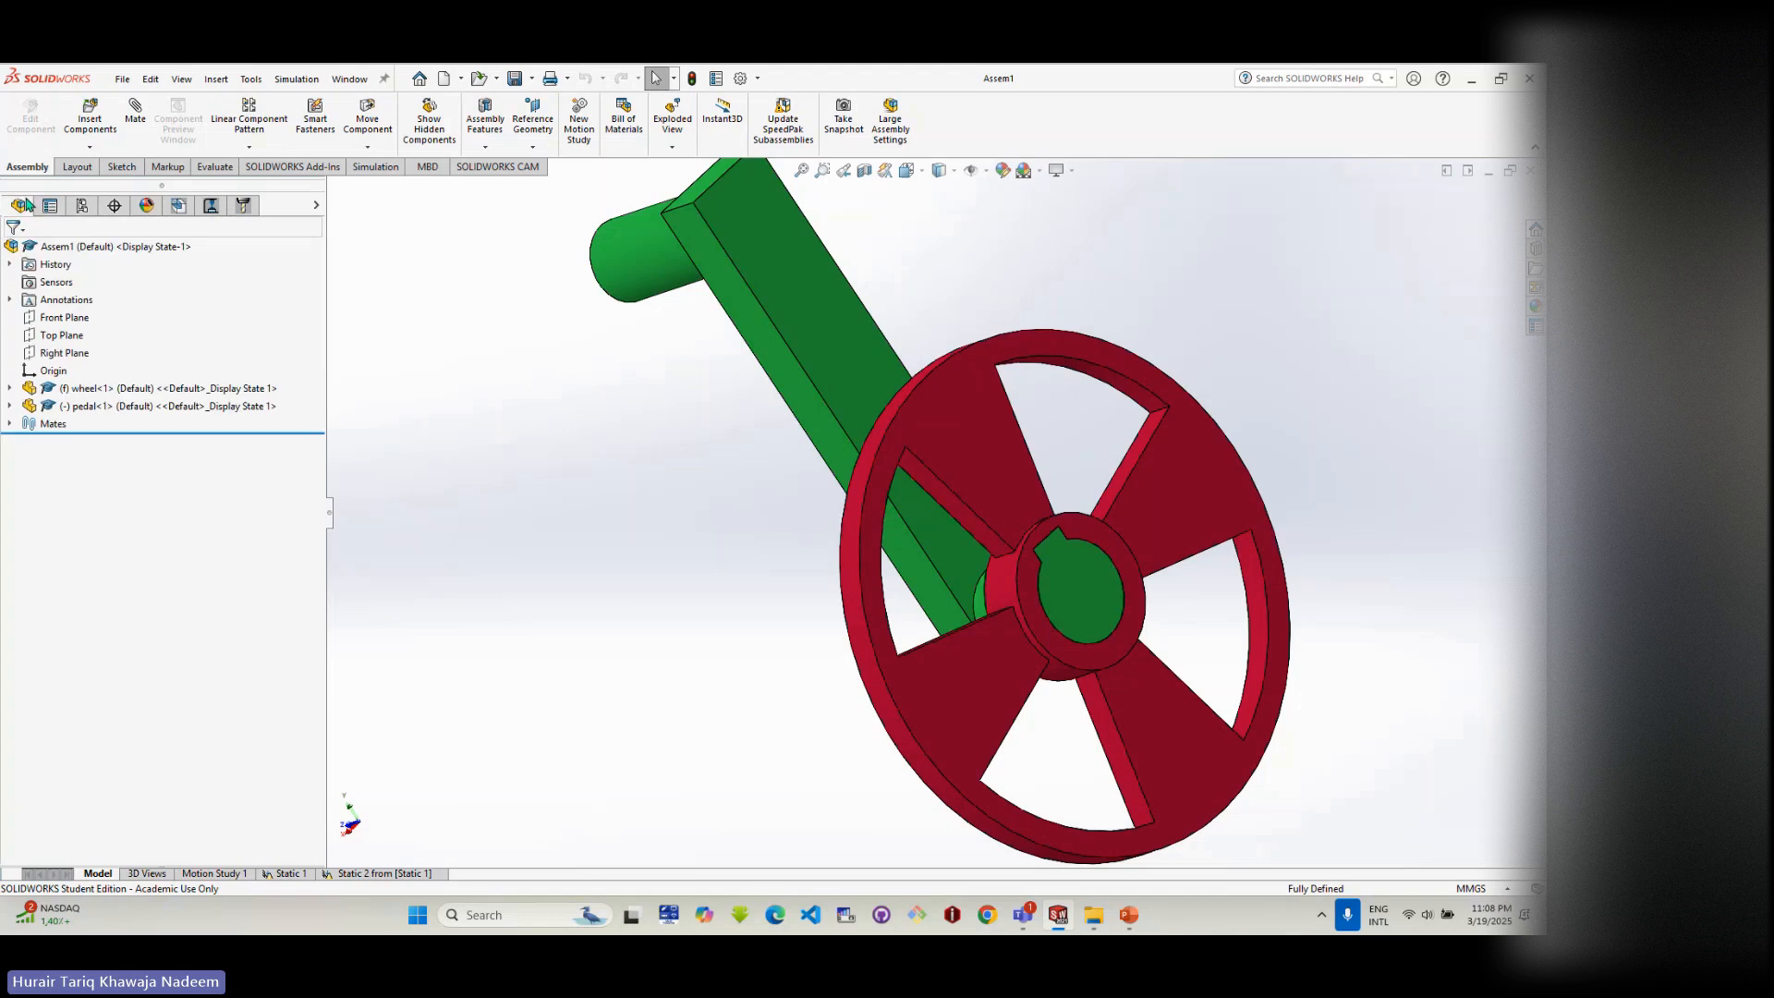
left_click(9, 423)
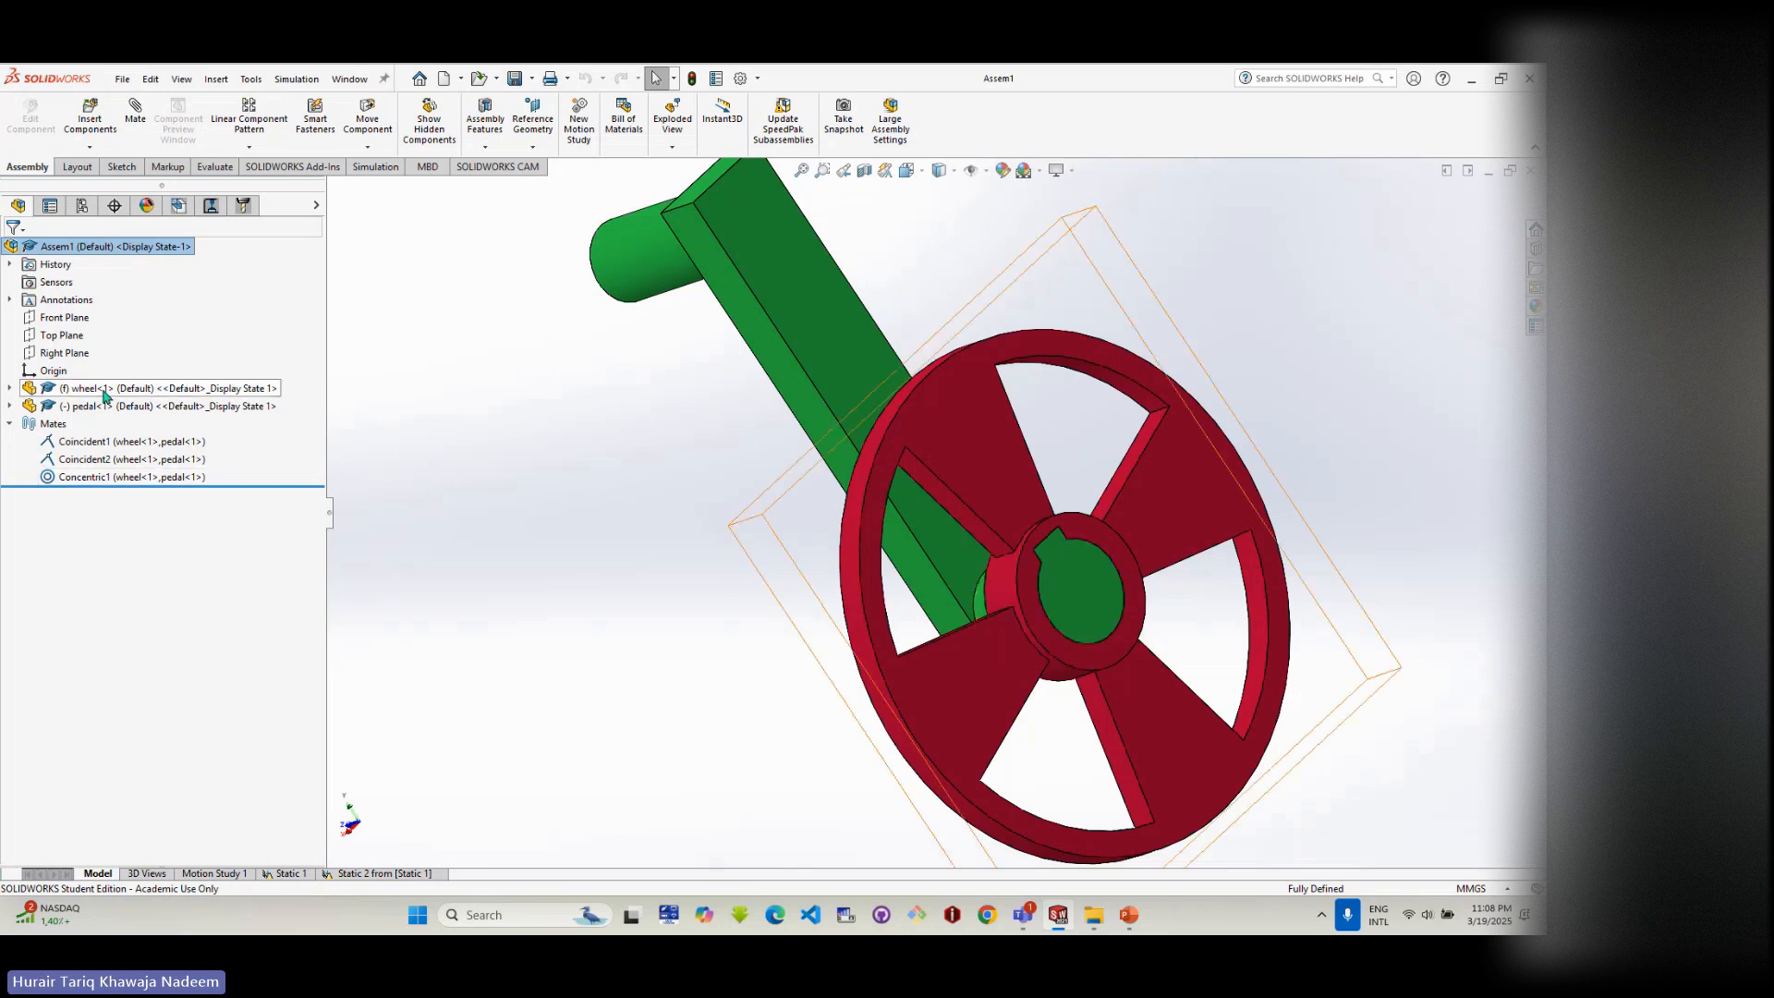
- Create a new static simulation study for the pedal and wheel assembly and expand its list of parts
key("f")
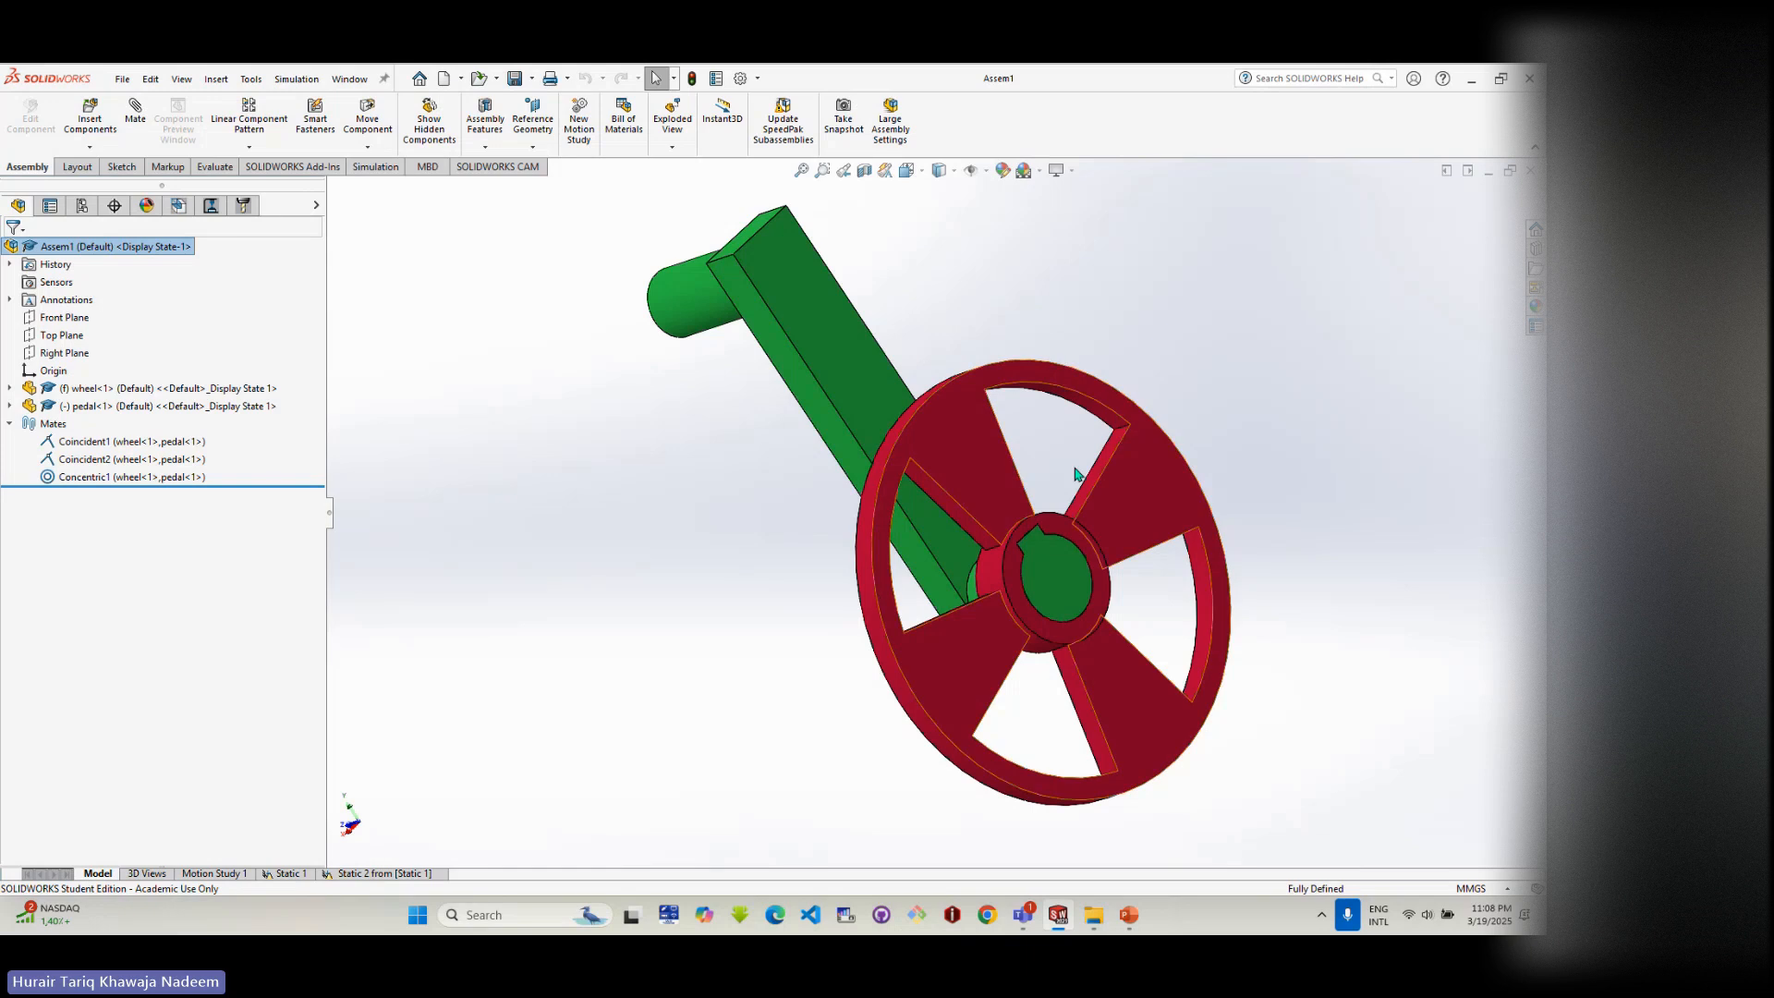
middle_click_drag(946, 522, 976, 548)
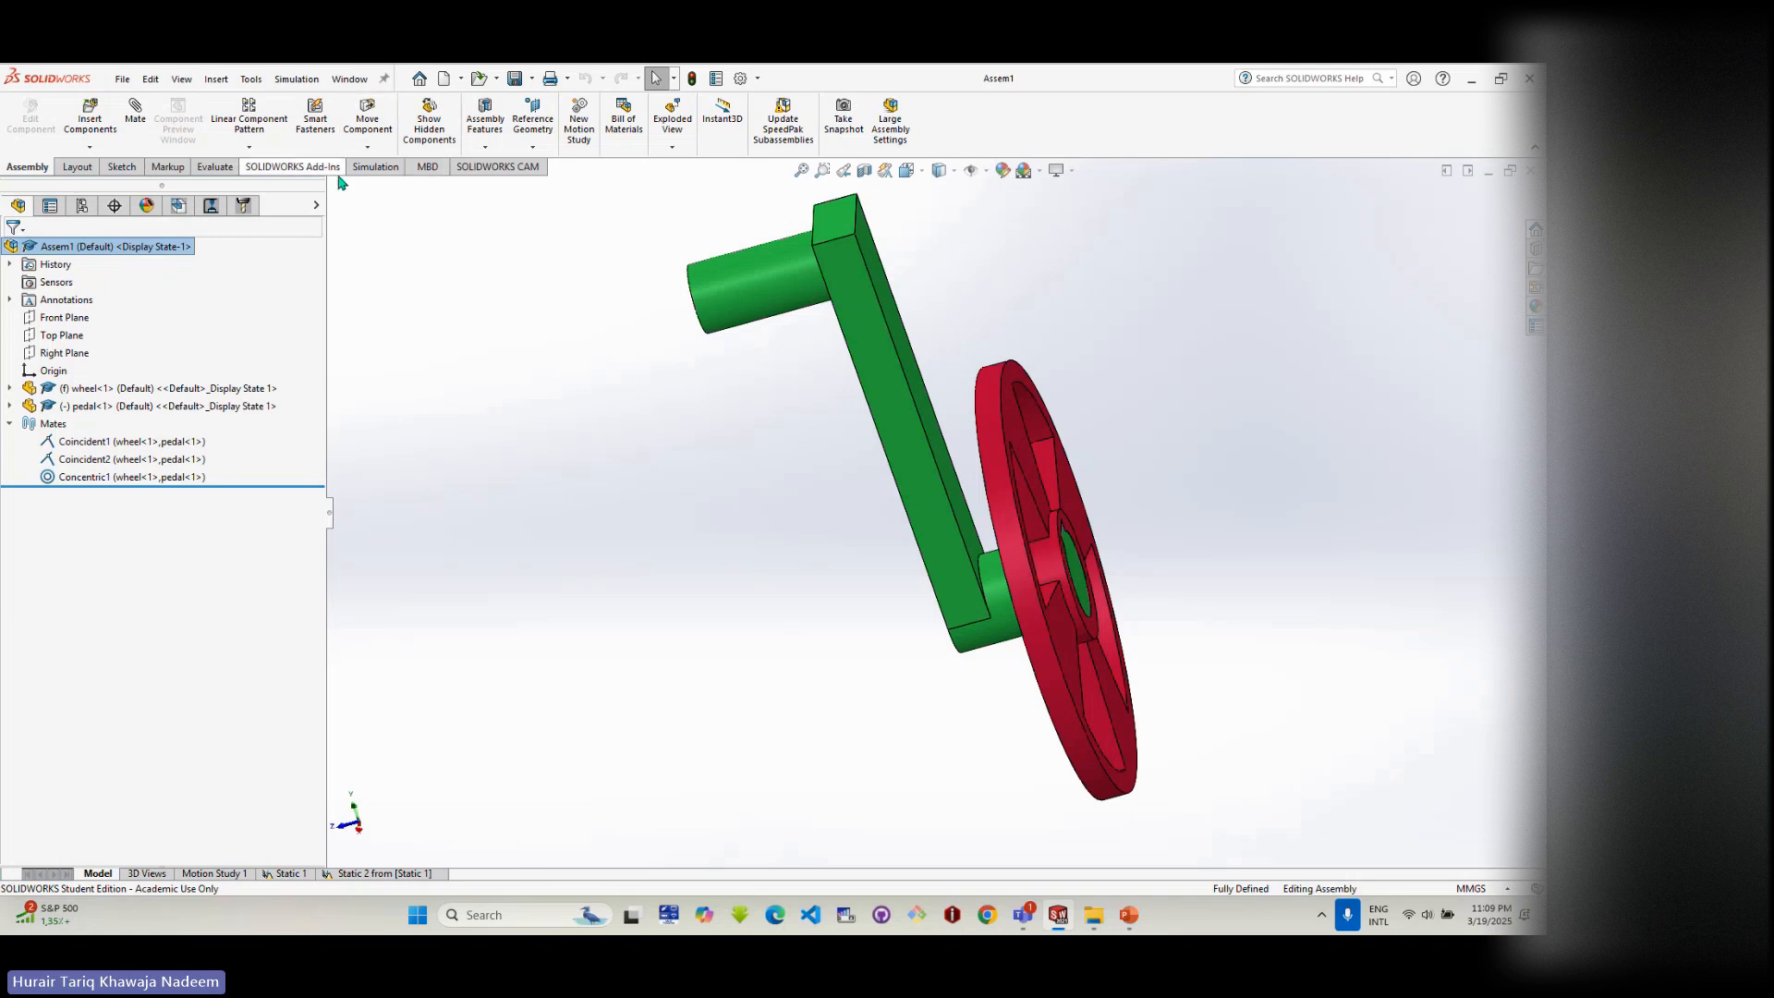
left_click(374, 173)
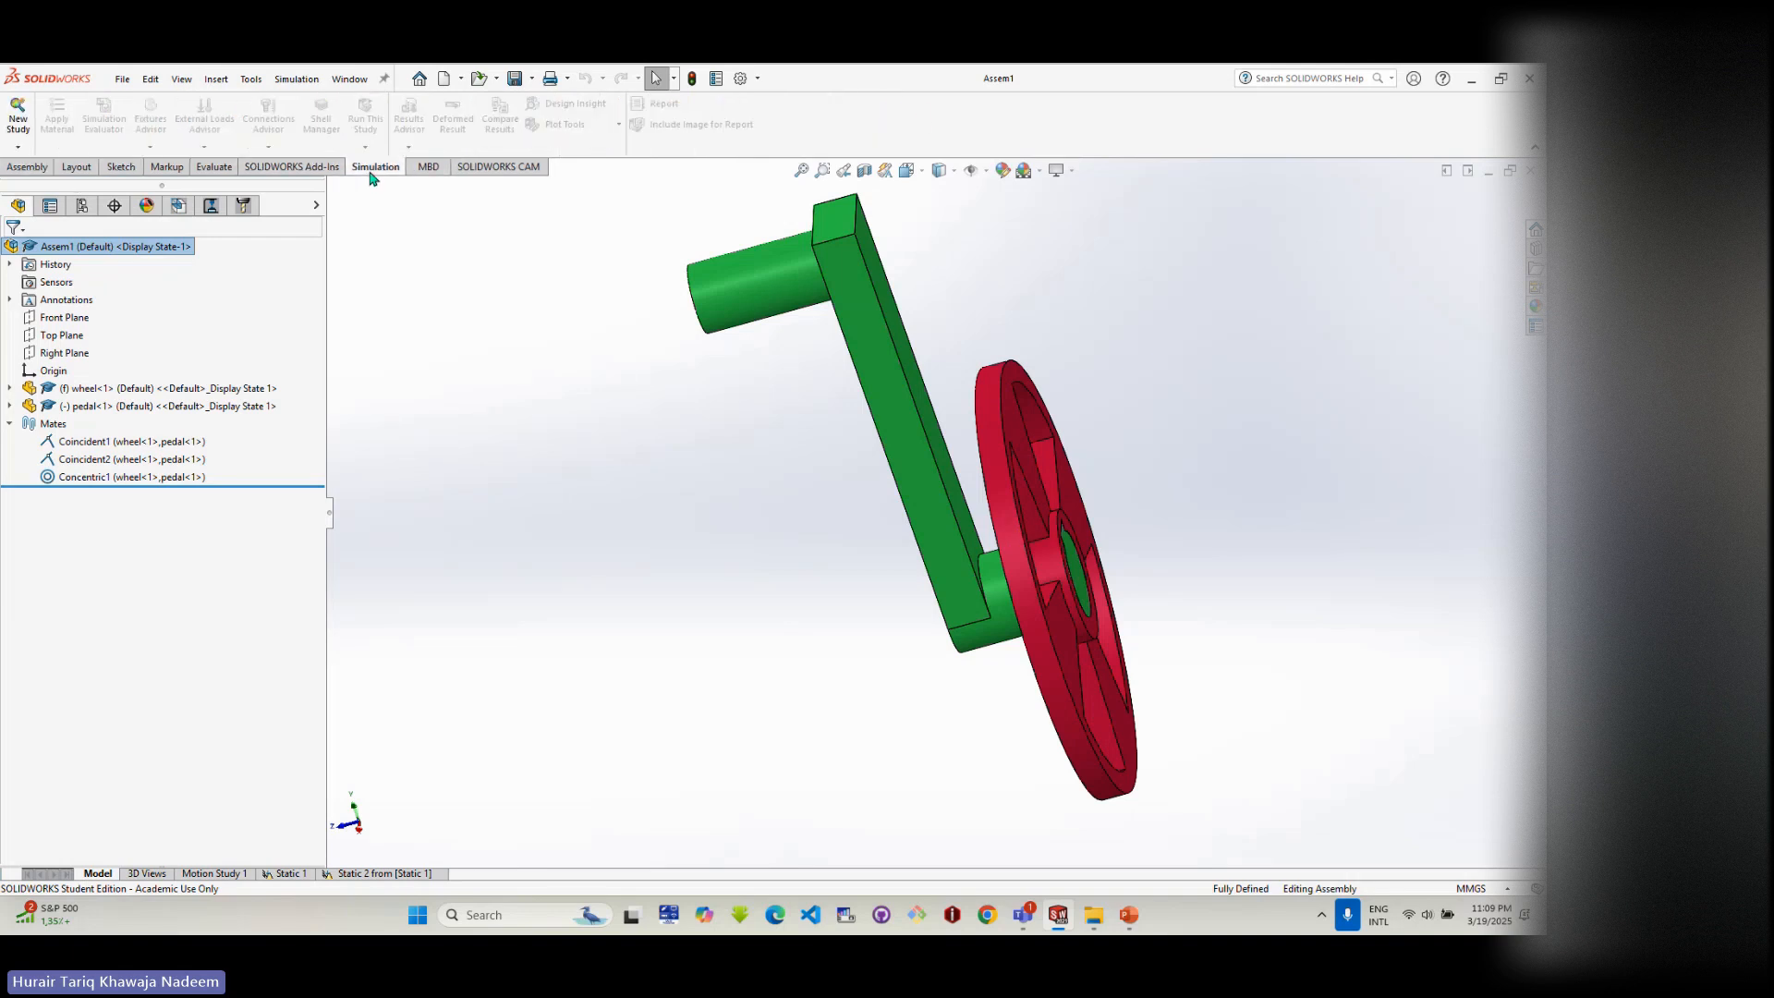
left_click(19, 125)
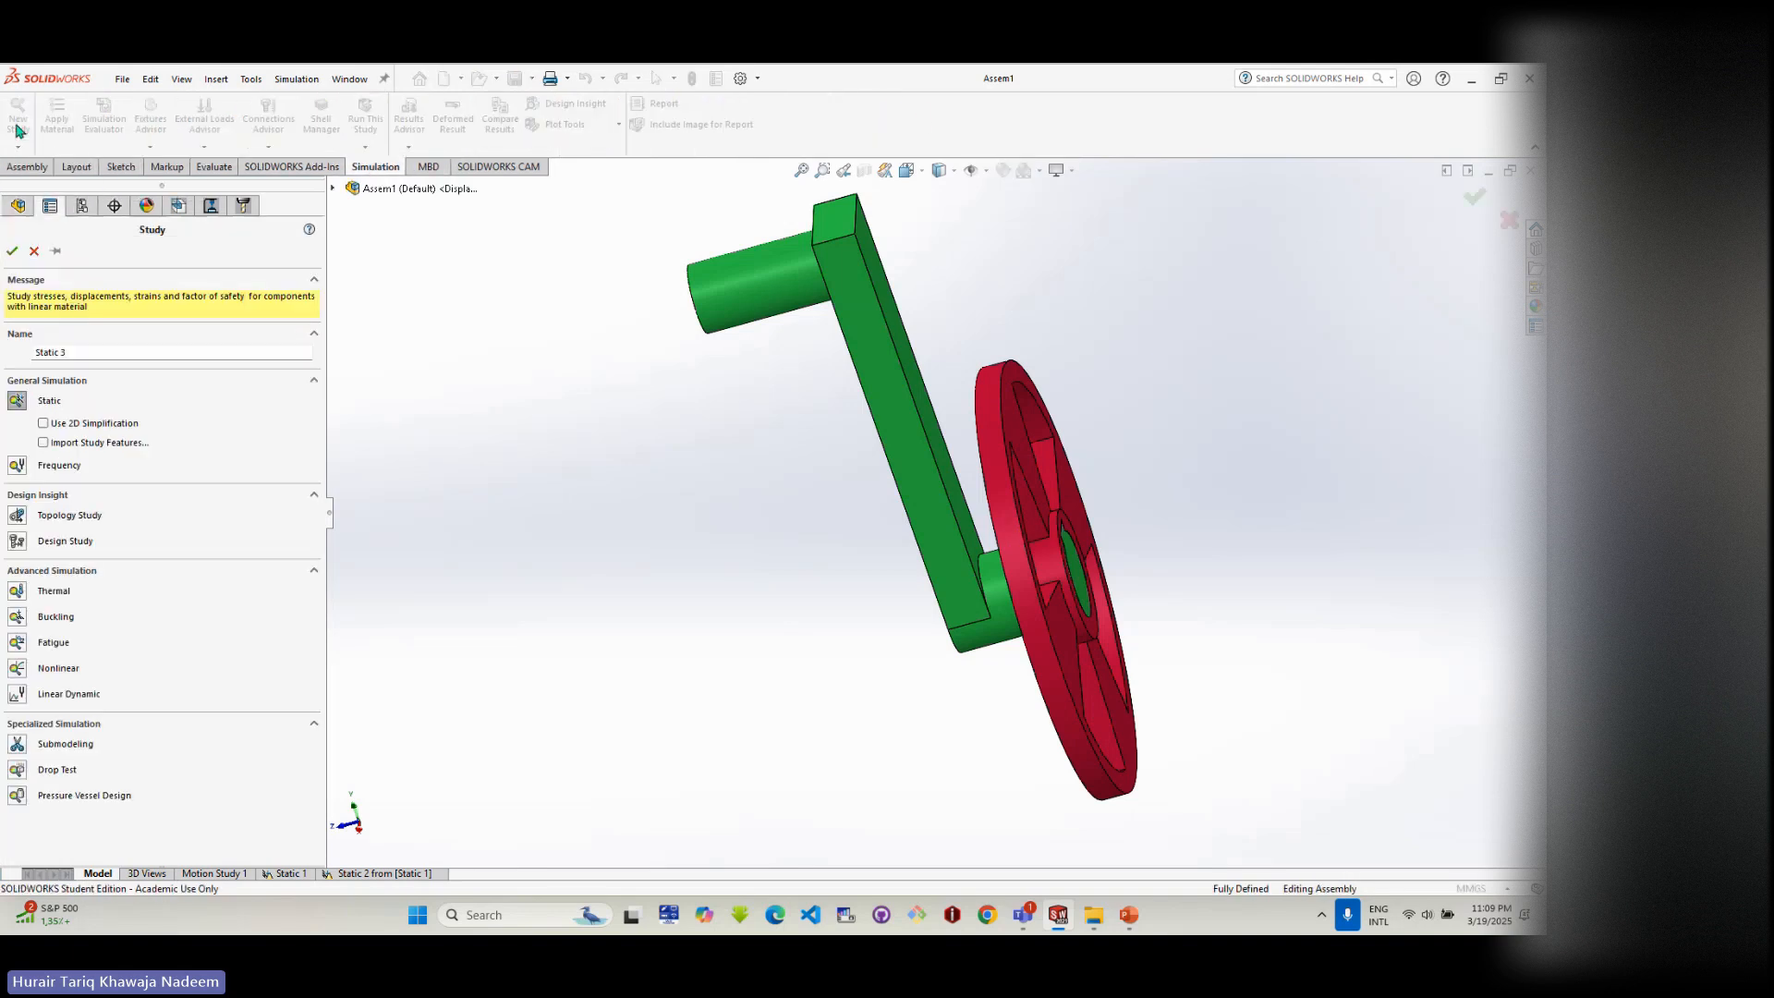
left_click(17, 403)
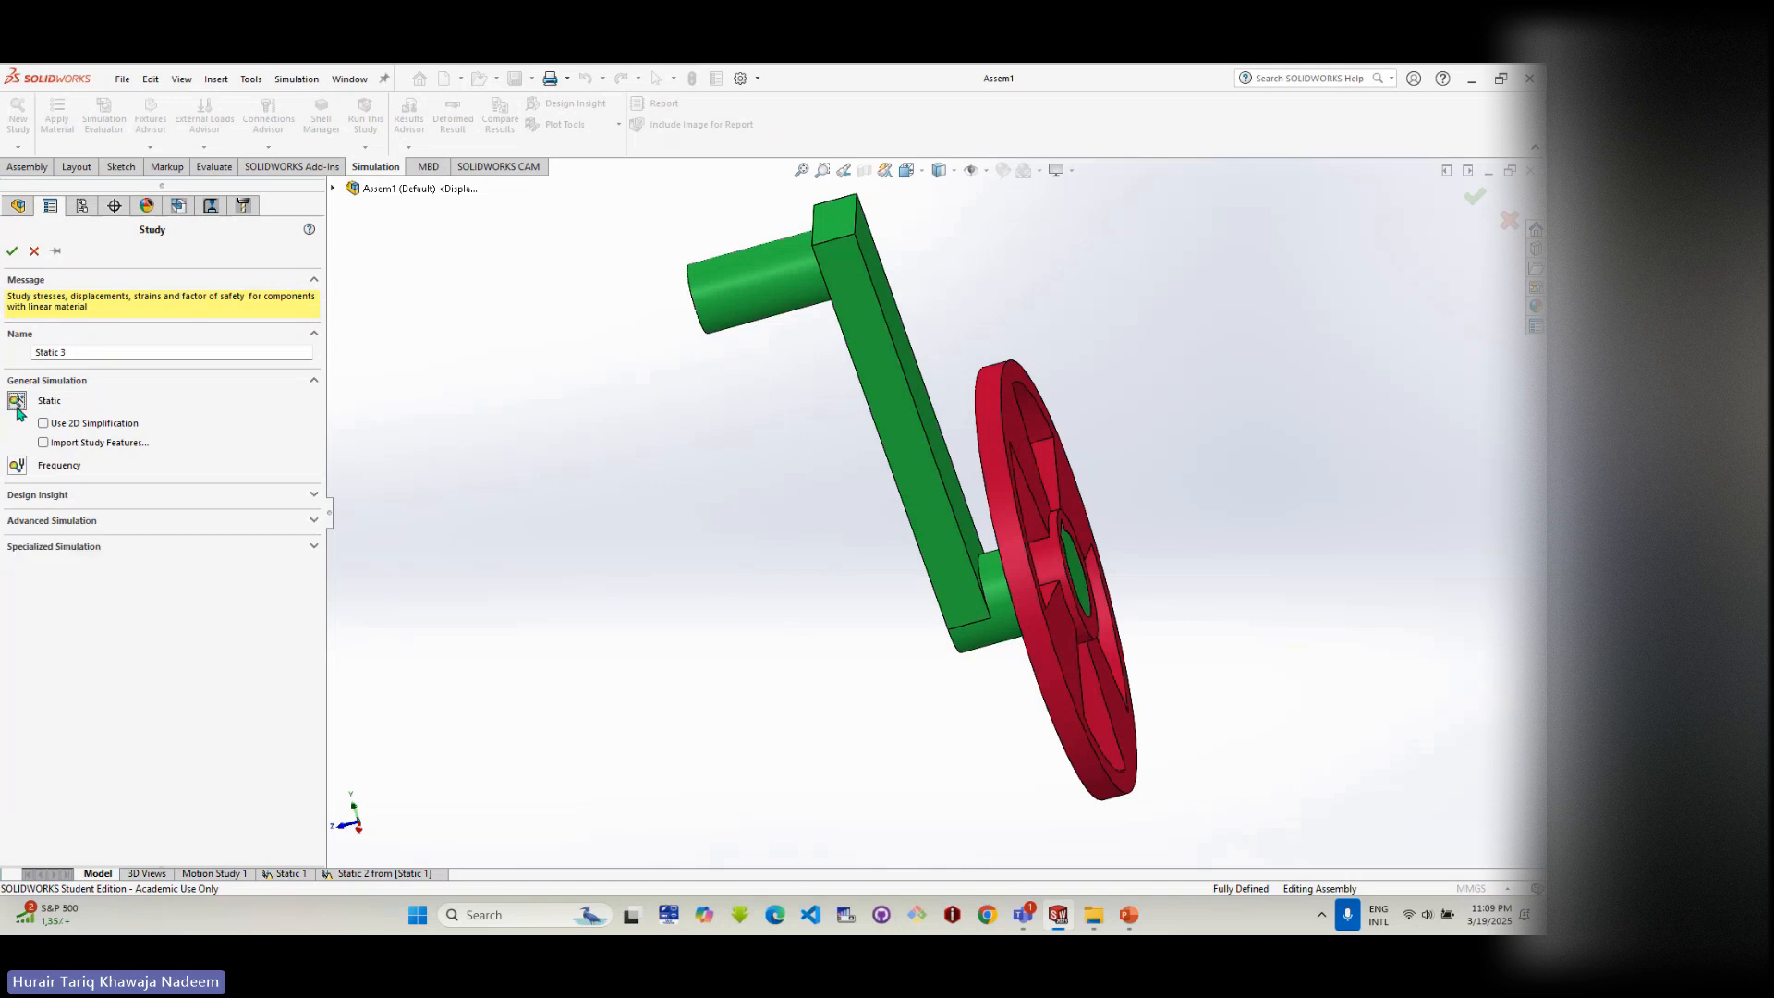
left_click(12, 252)
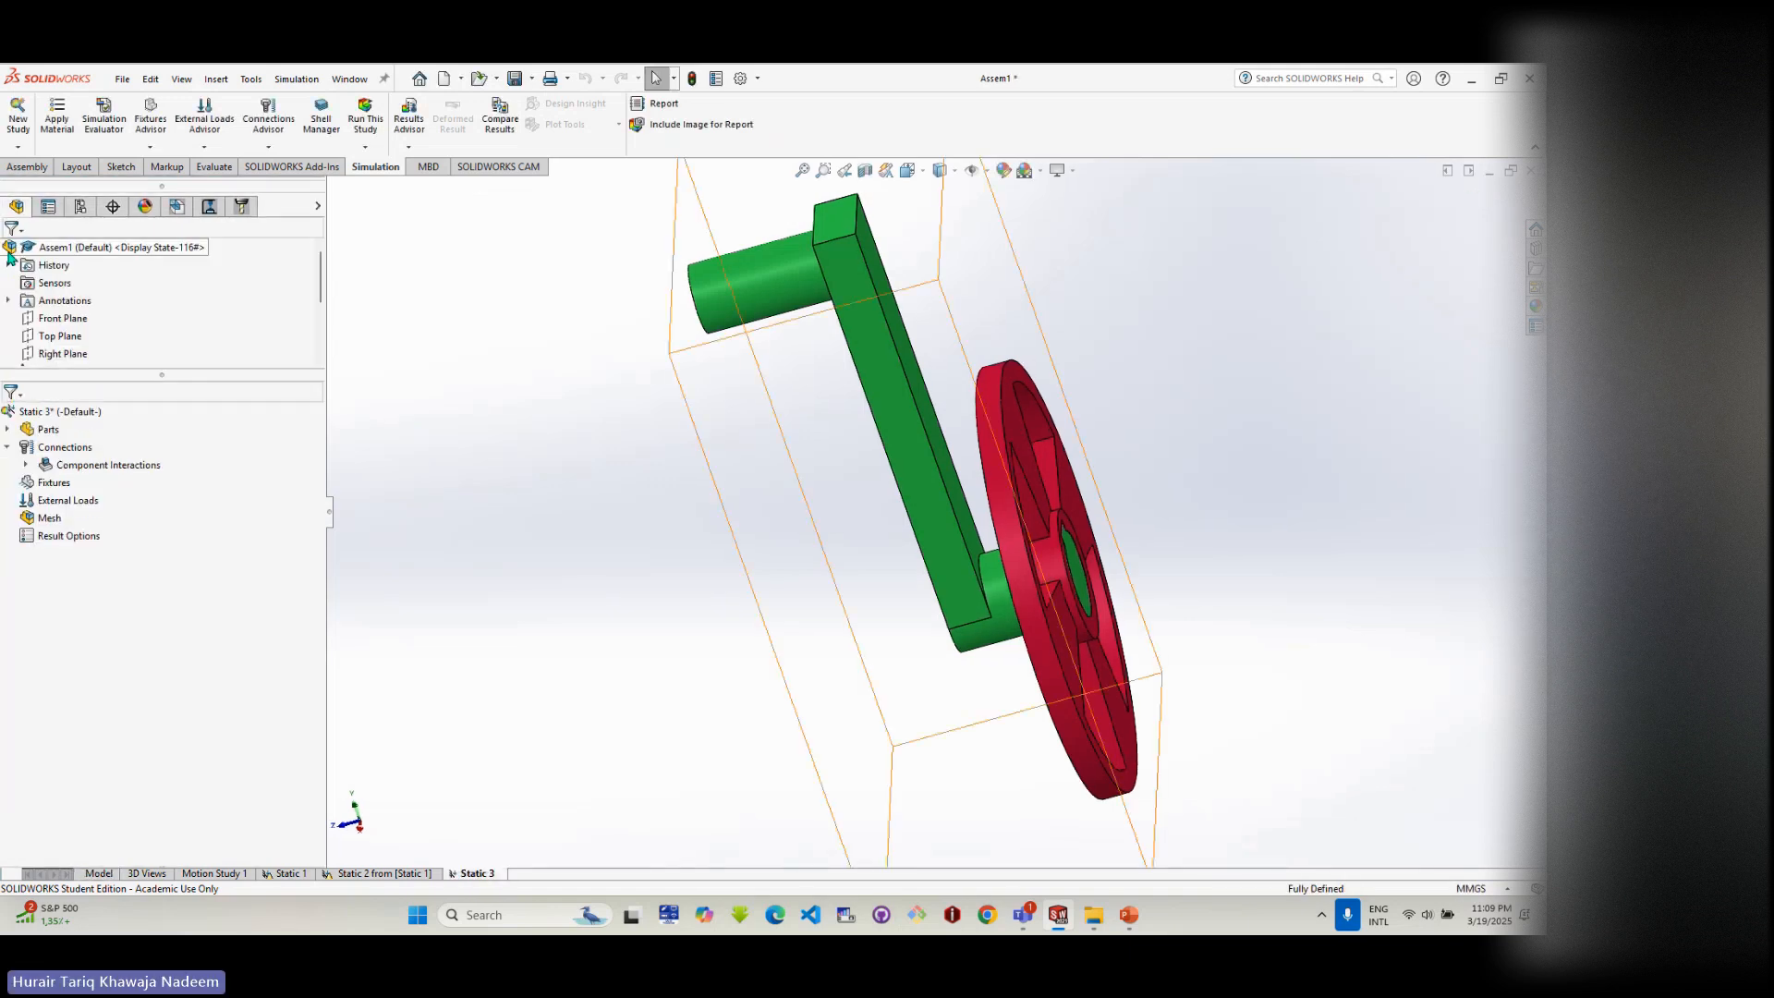
left_click(7, 429)
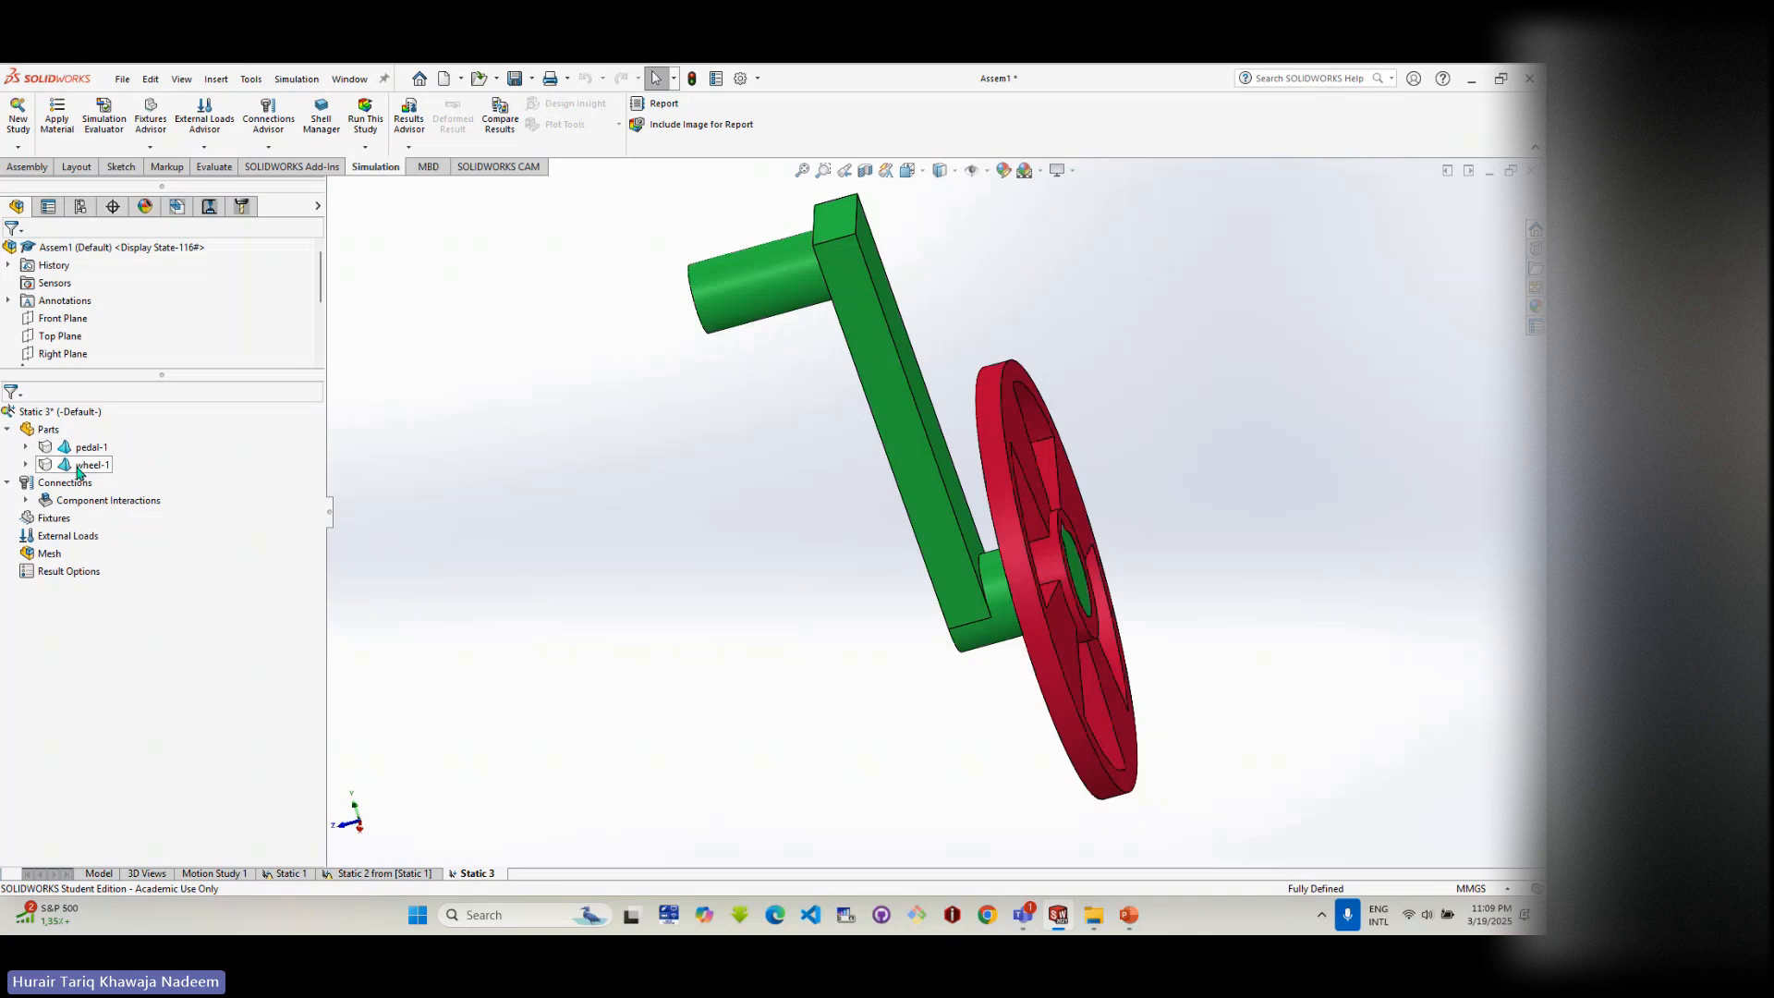
right_click(88, 447)
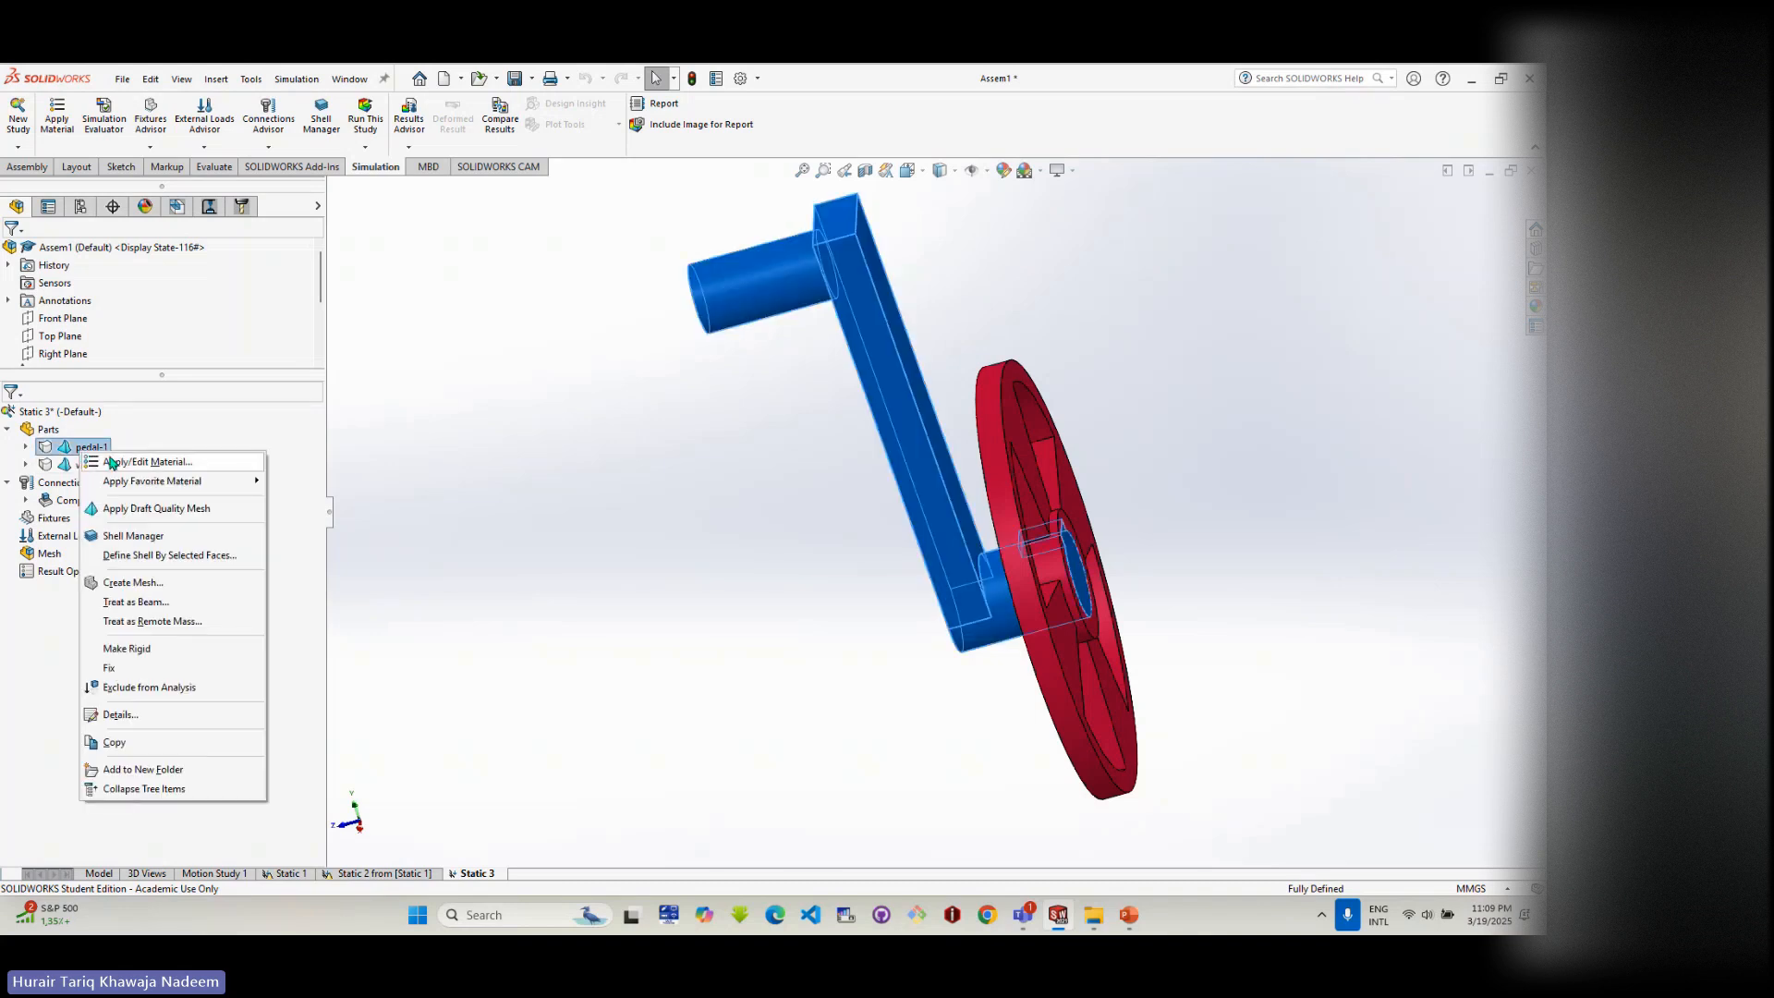
left_click(118, 462)
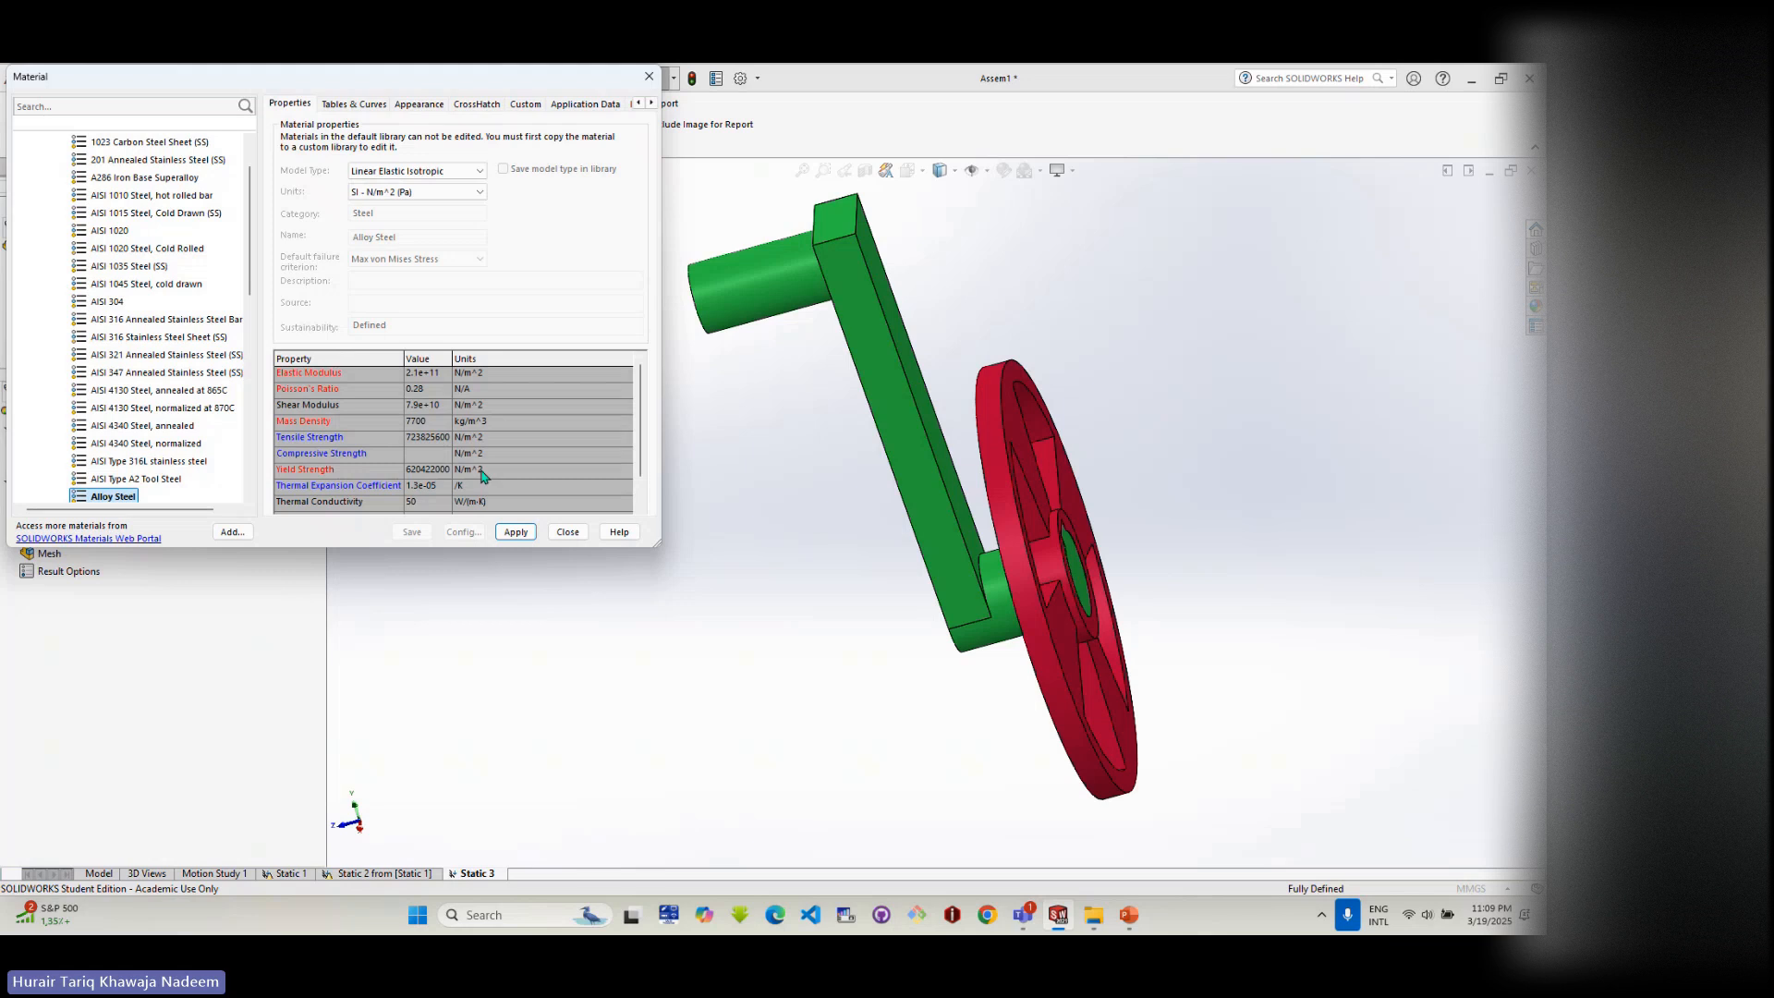
left_click(41, 177)
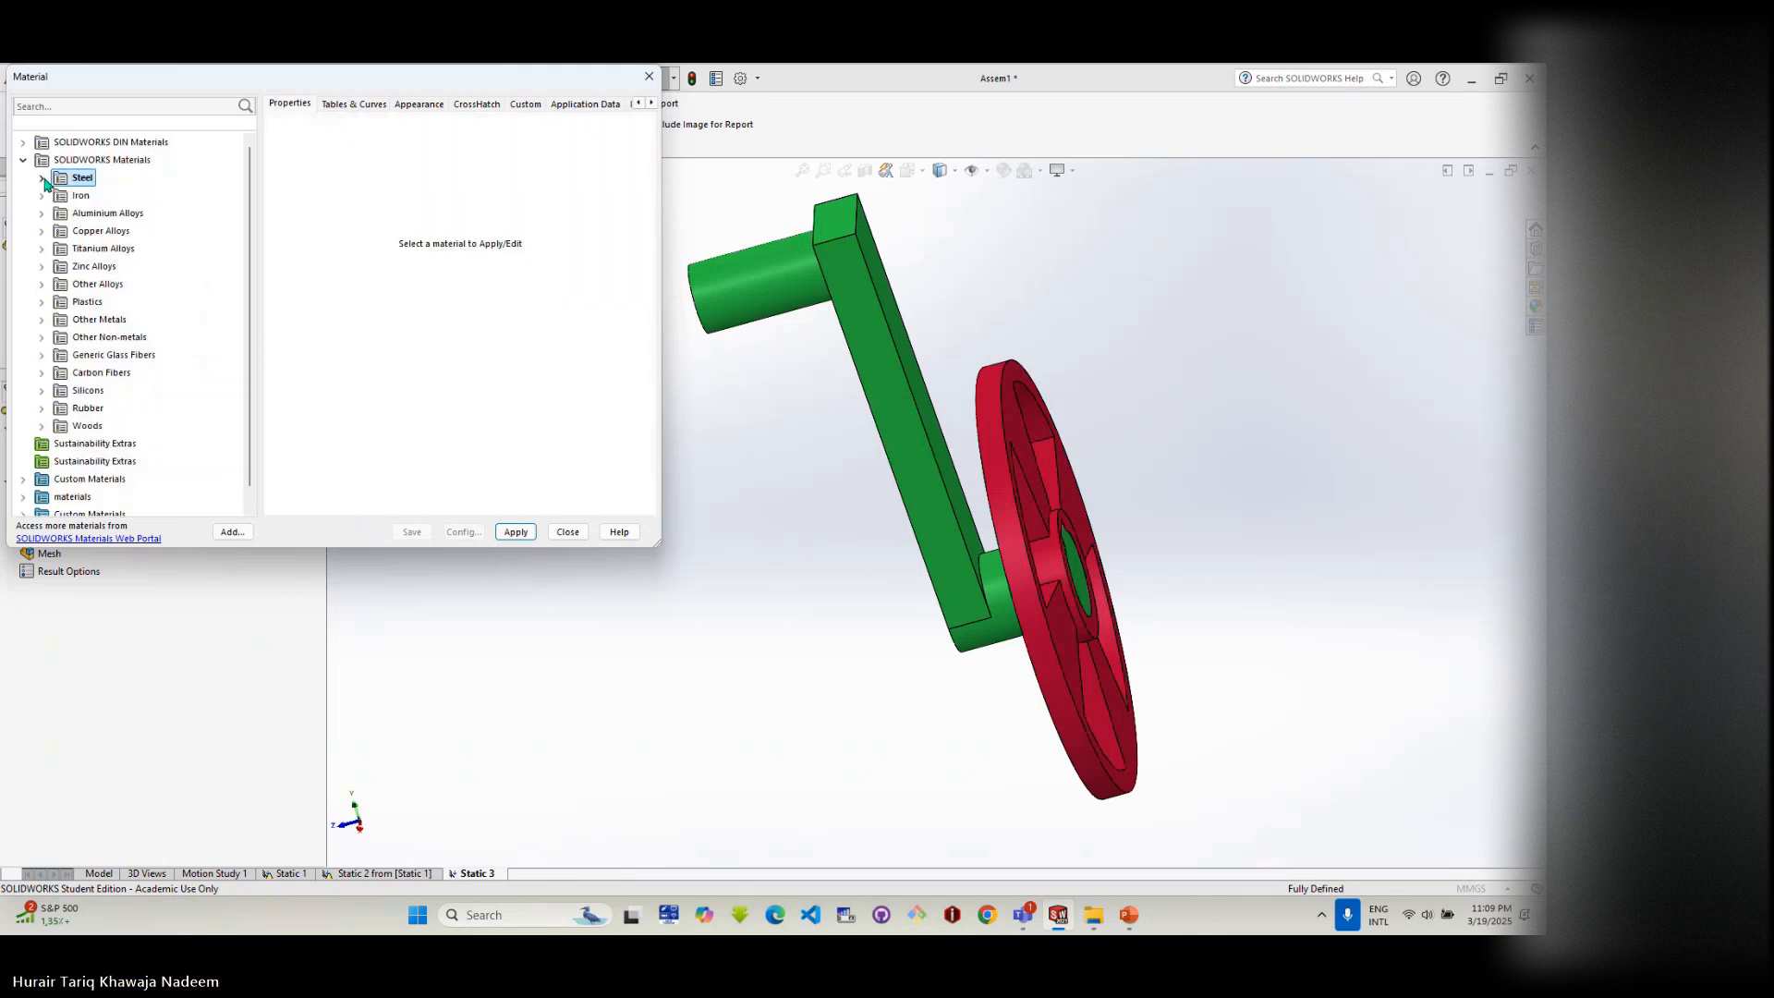
left_click(24, 160)
left_click(23, 160)
left_click(42, 178)
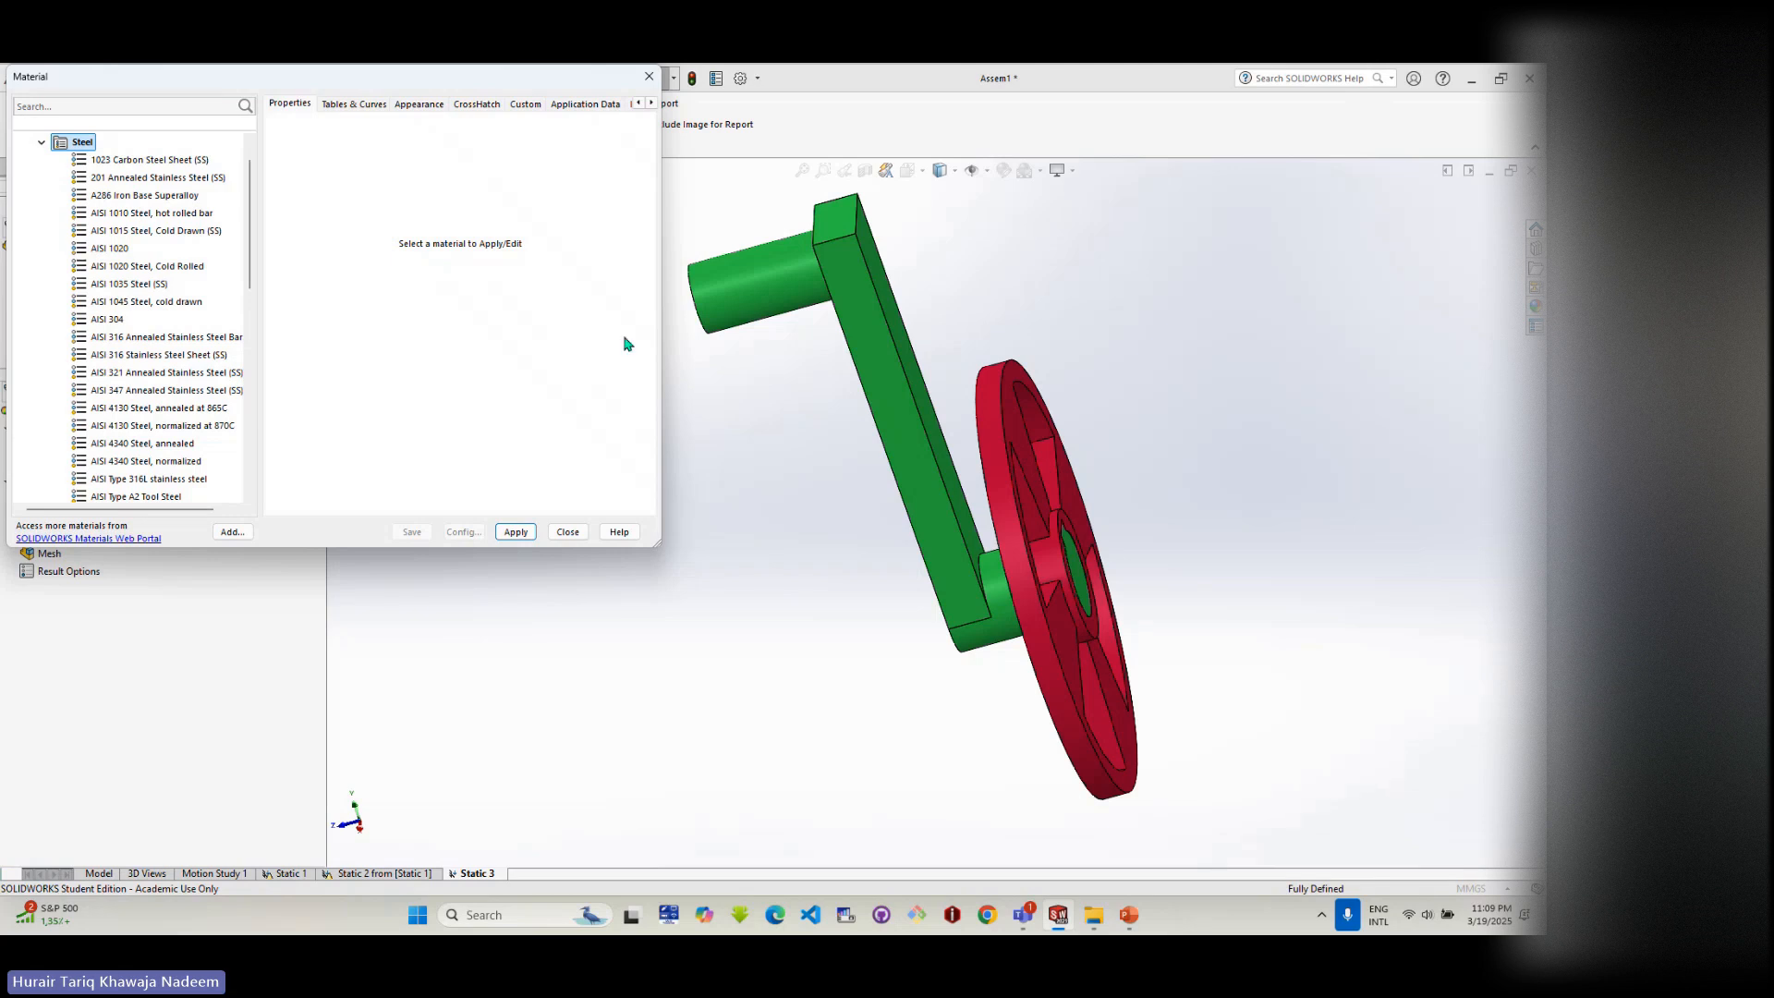
left_click(566, 532)
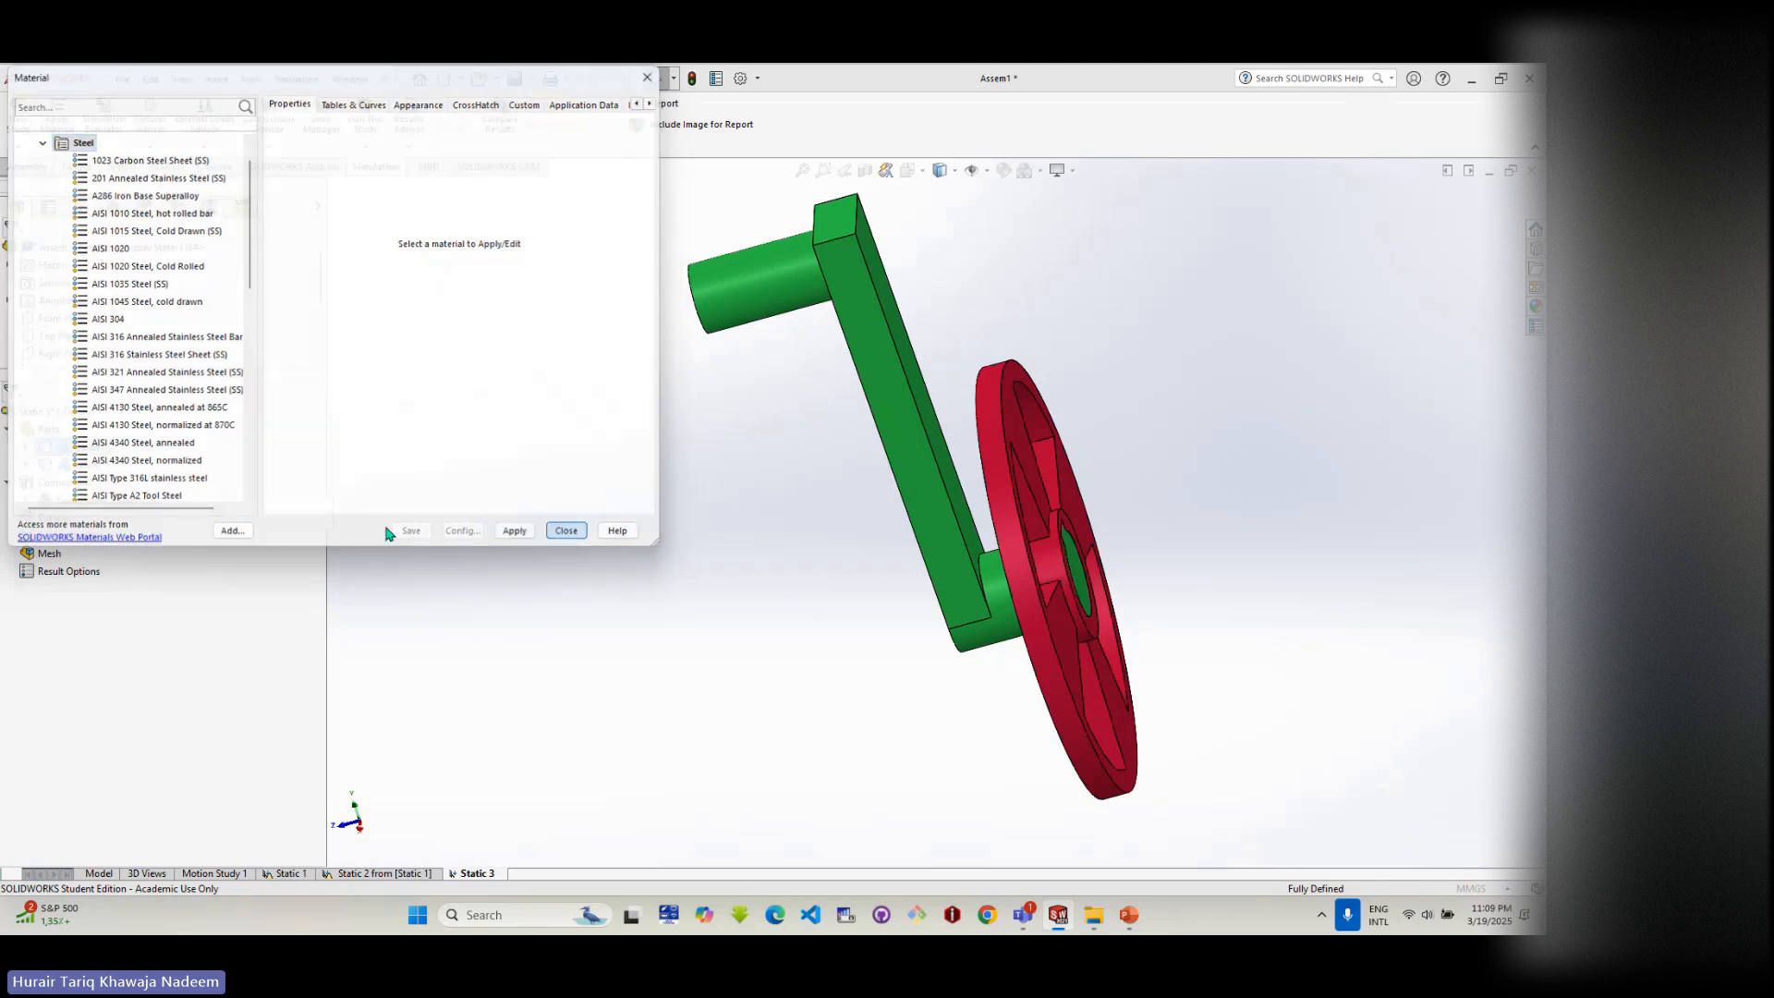
- Assign AISI 1020 steel from the SOLIDWORKS Materials library to the pedal in the study
right_click(99, 451)
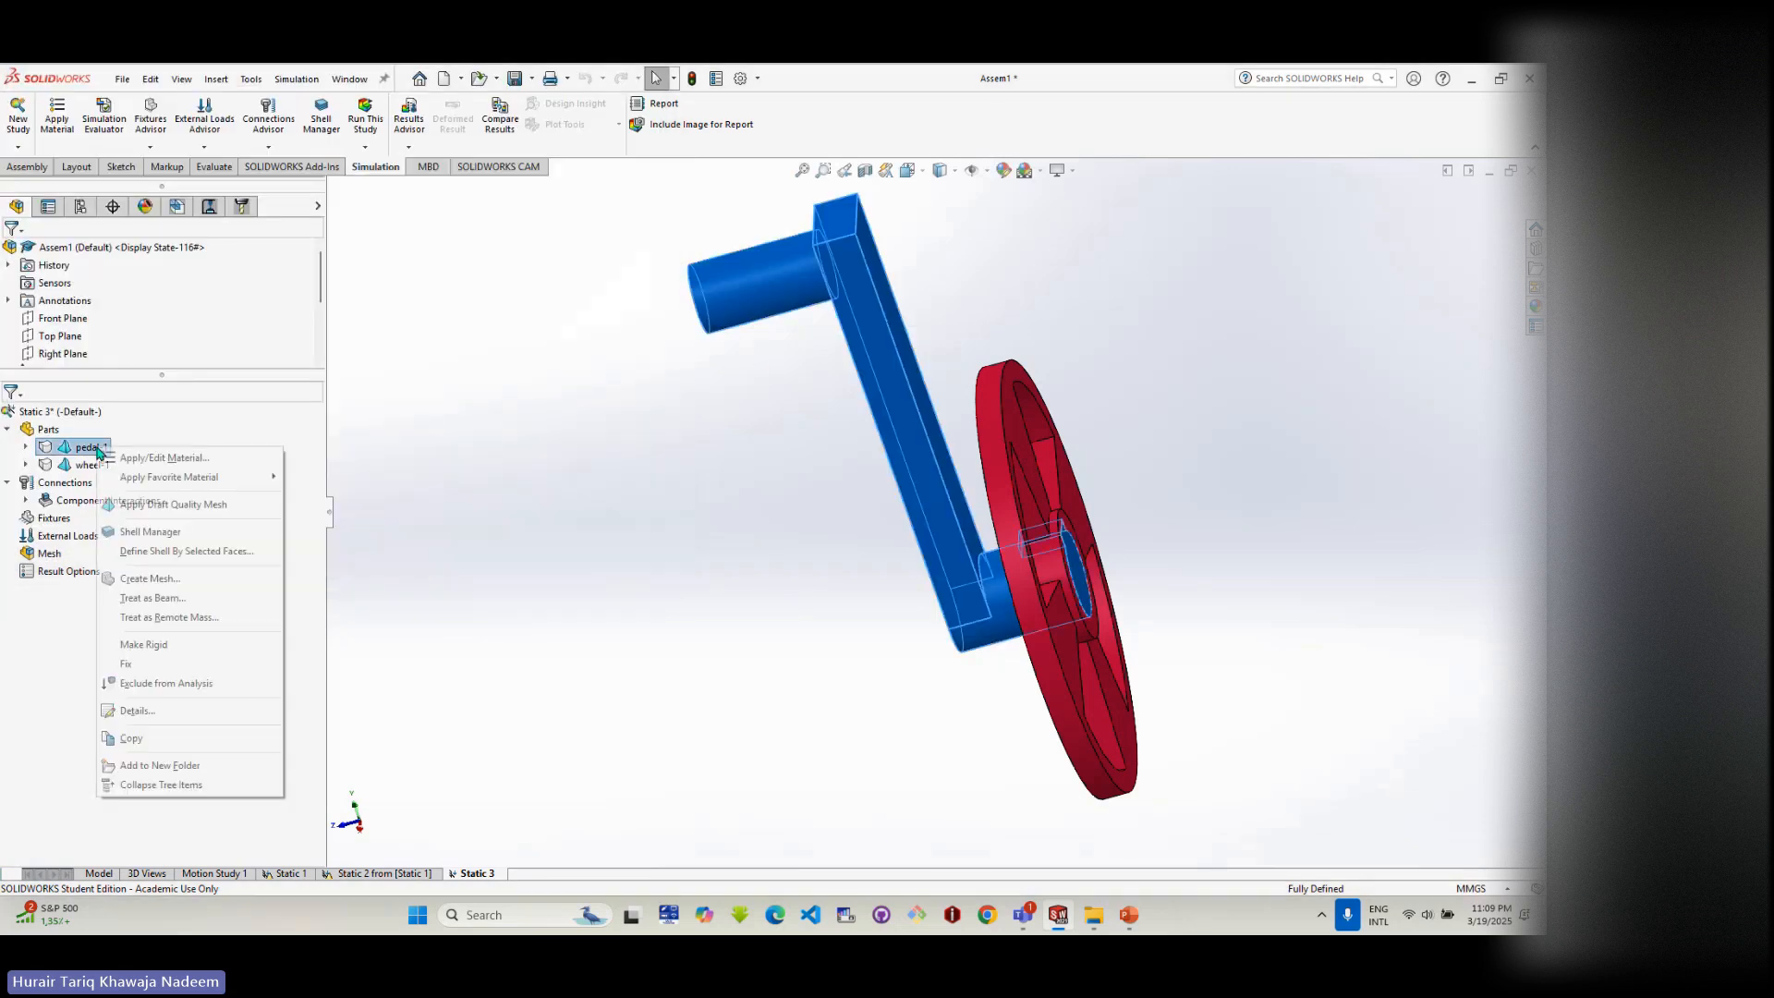
left_click(186, 464)
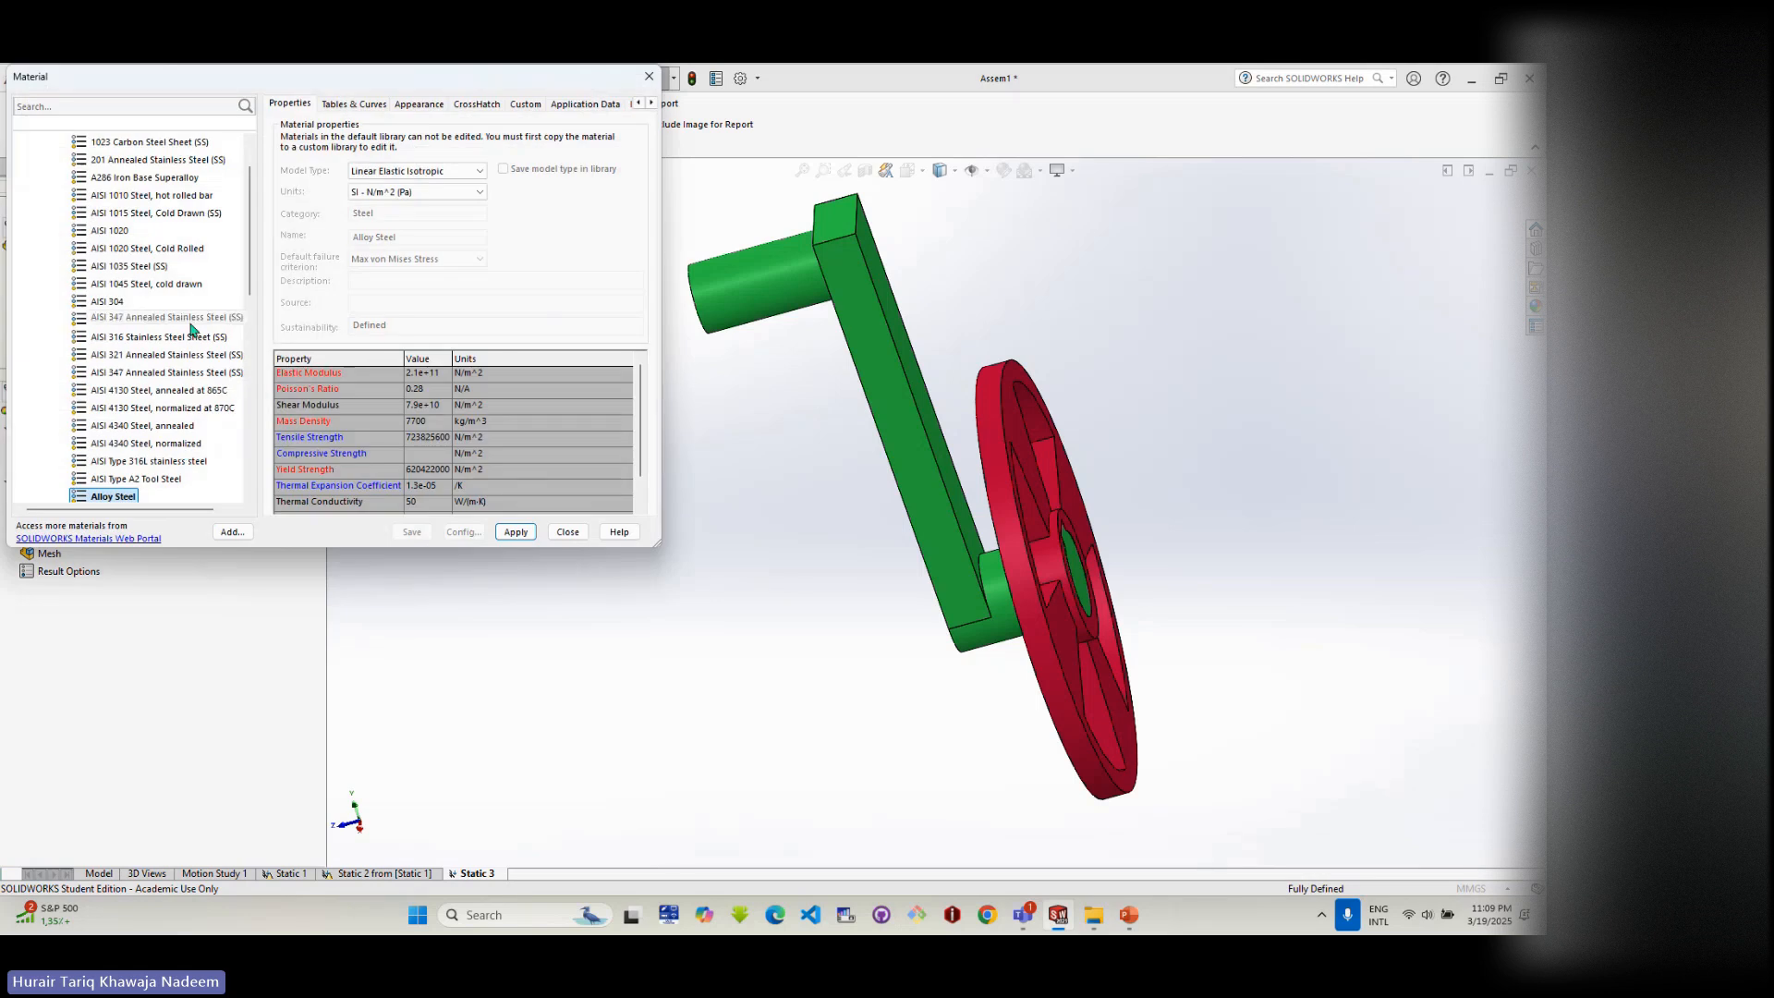
scroll(166, 462, "up", 1)
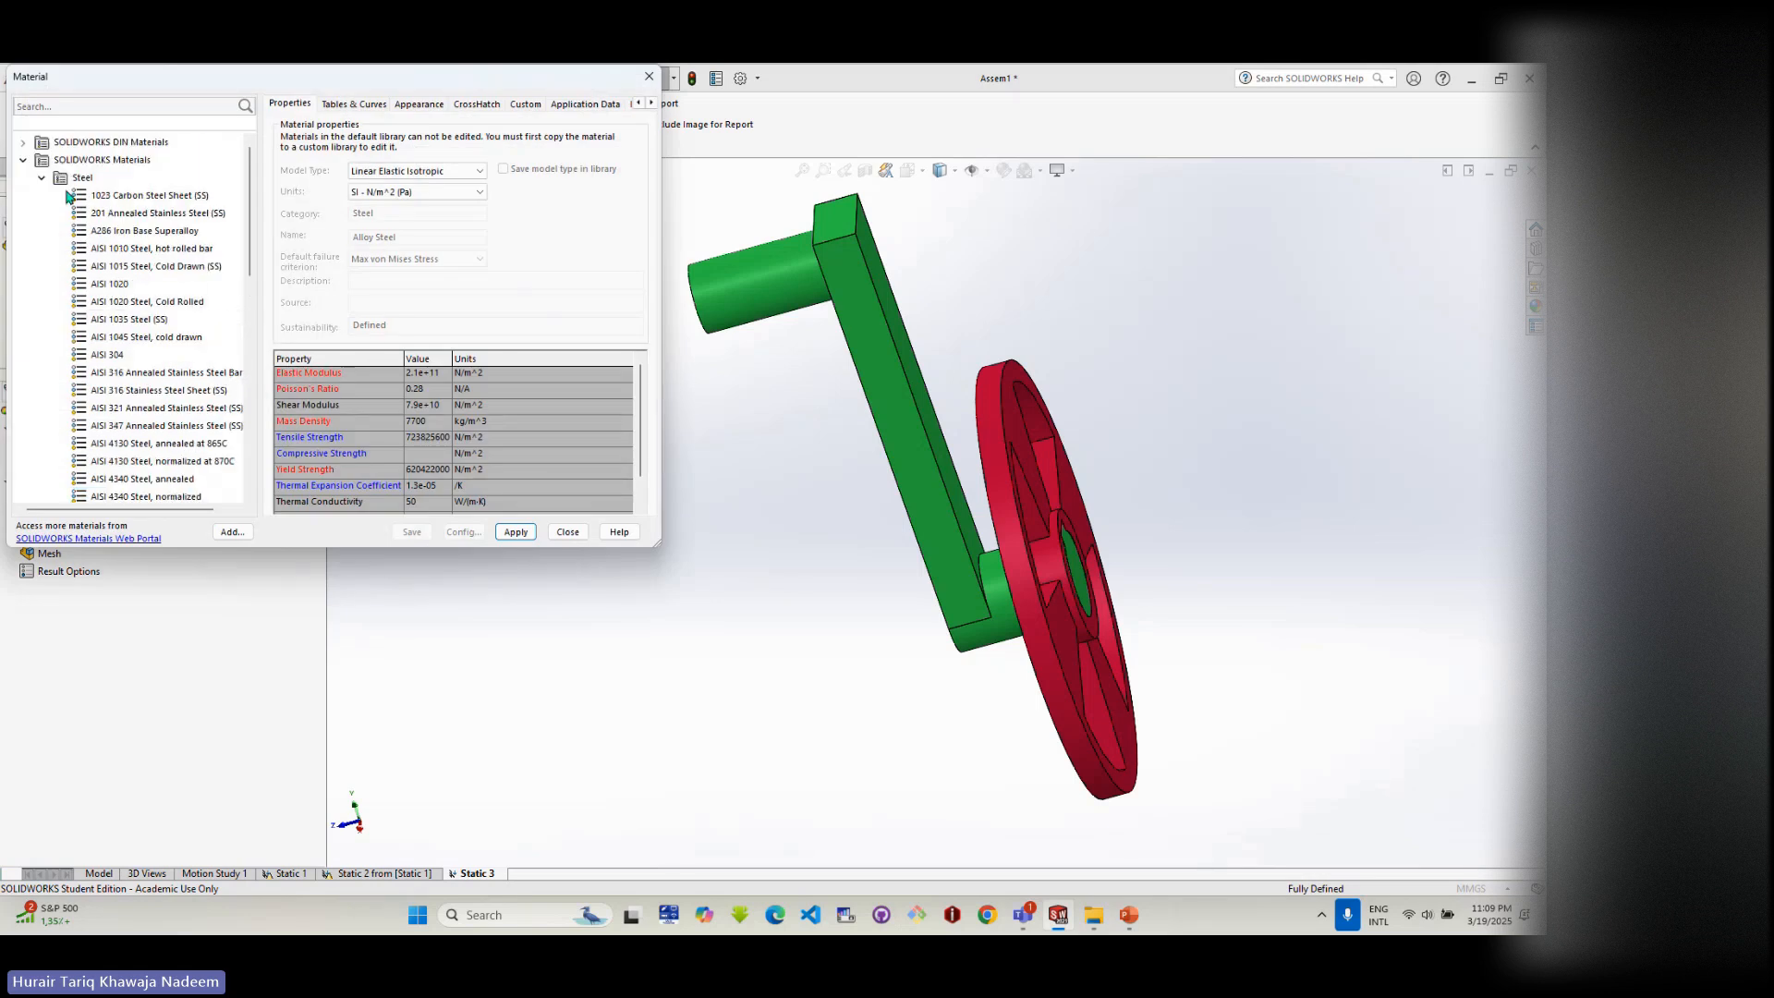
left_click(120, 284)
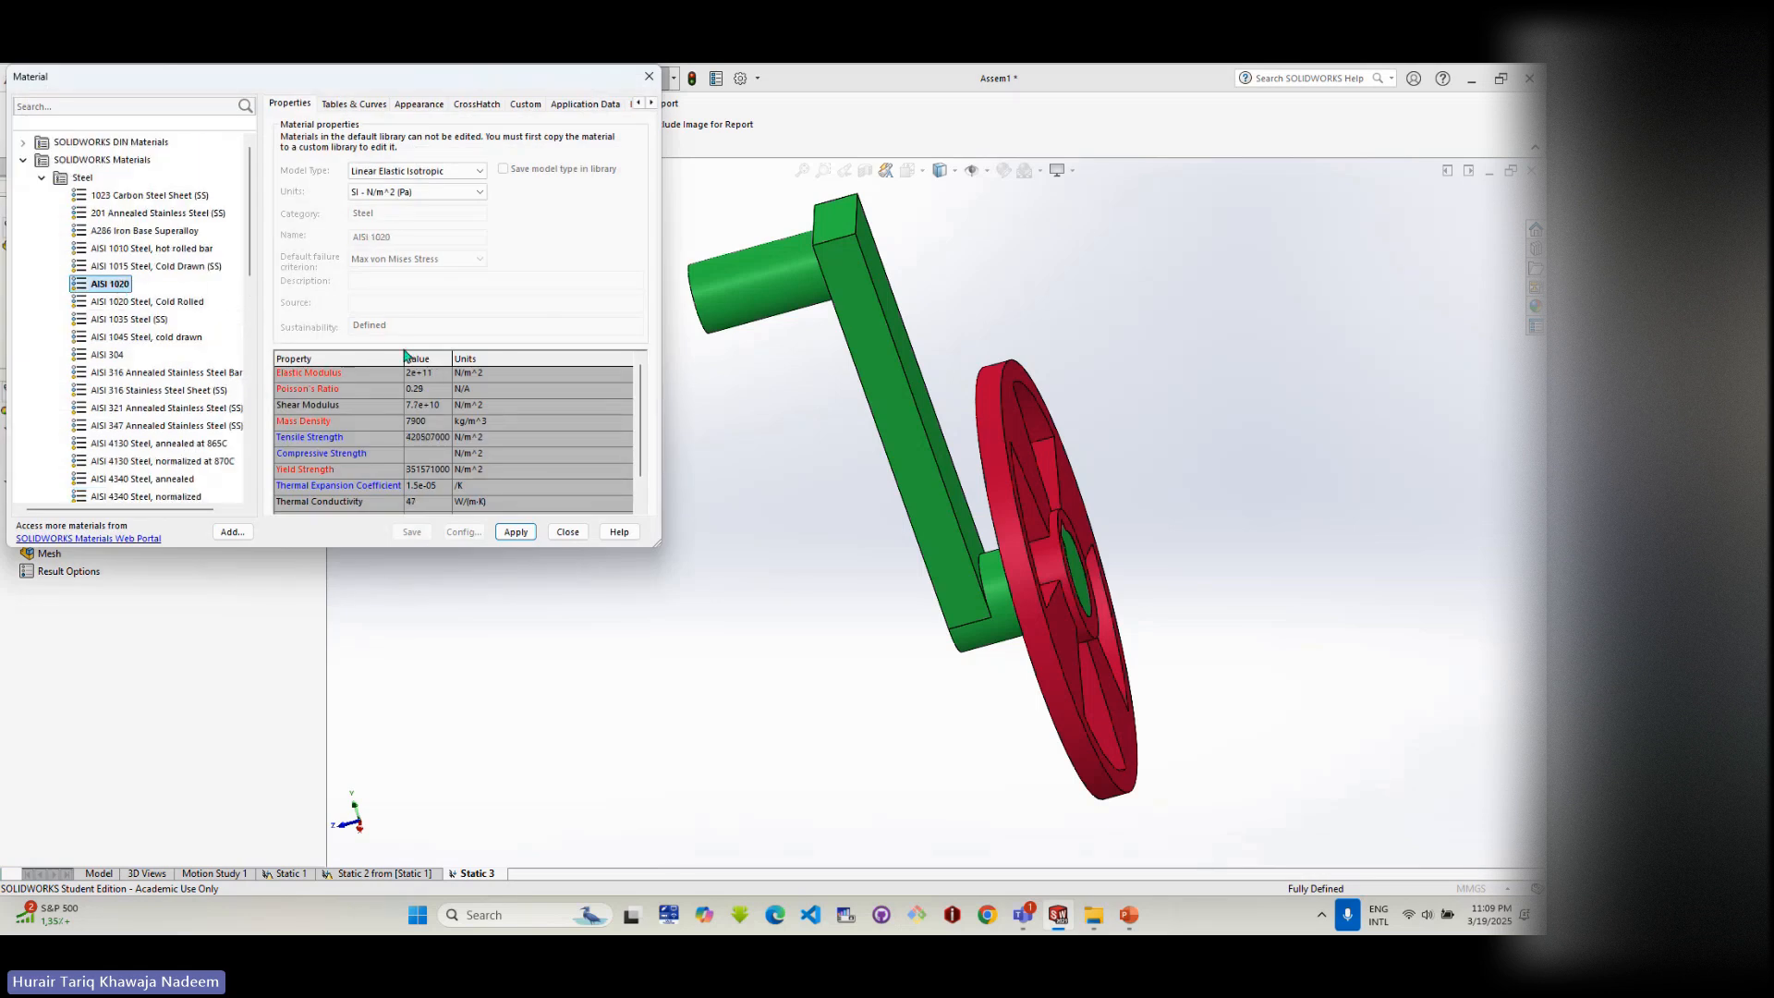
left_click(515, 531)
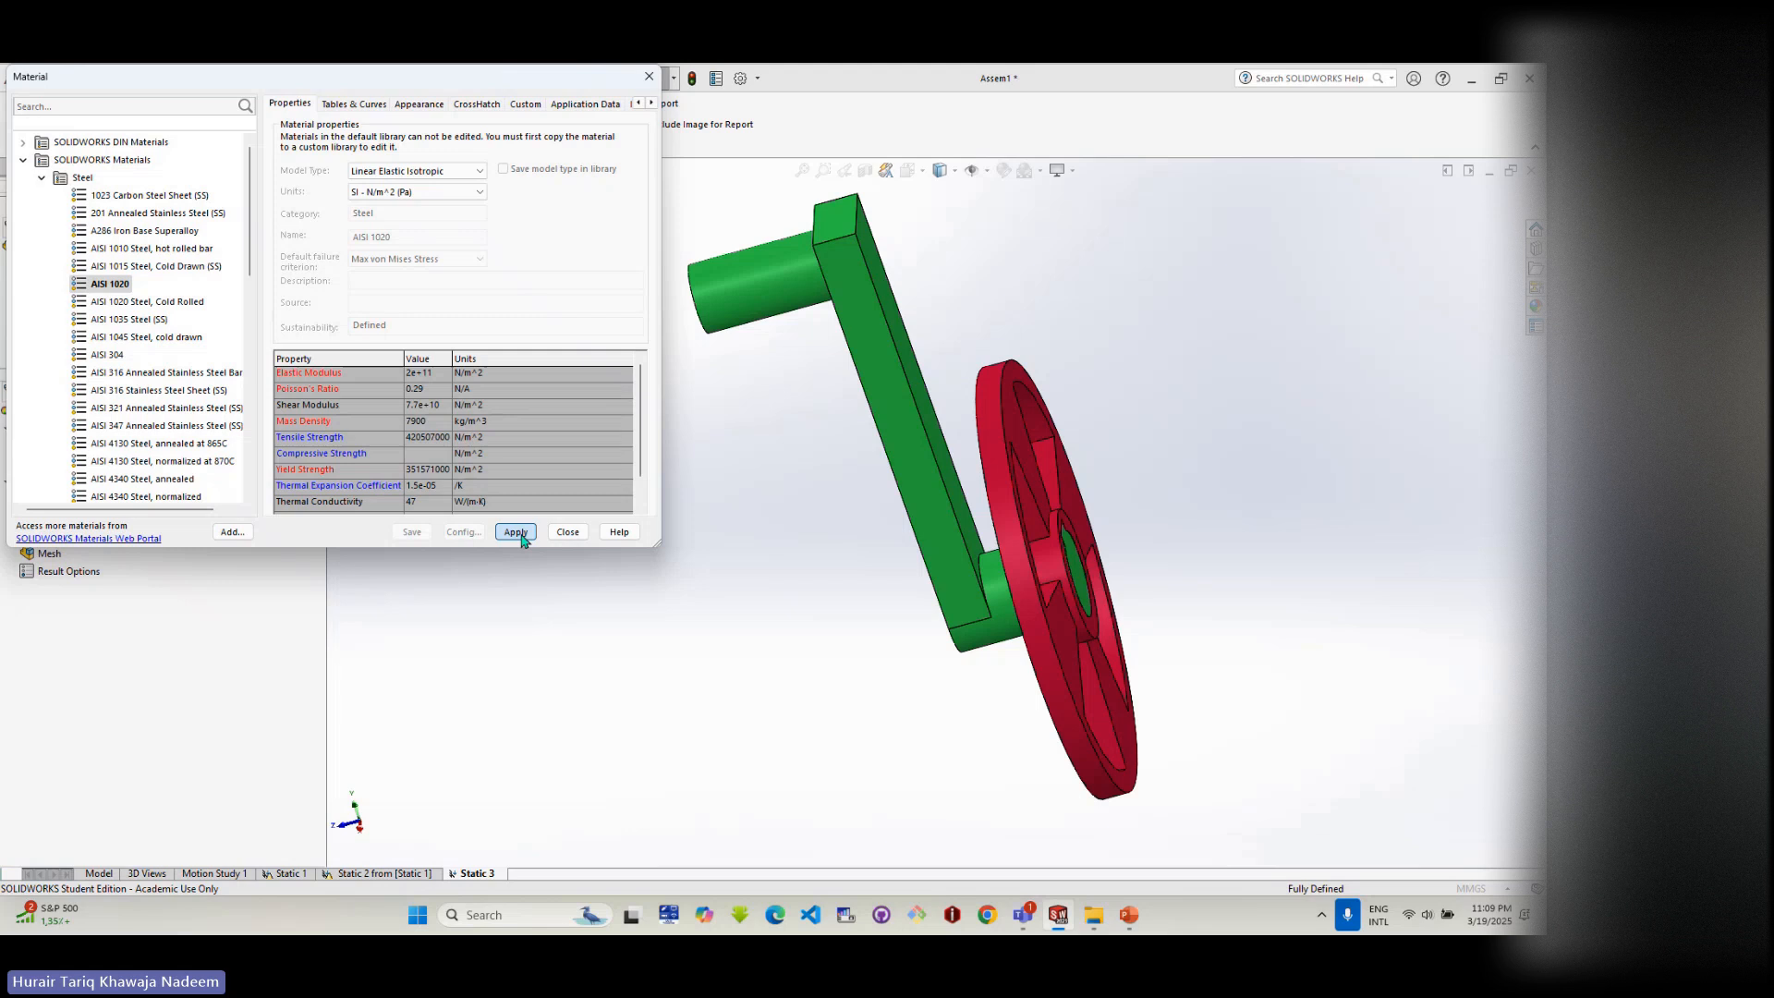
left_click(567, 532)
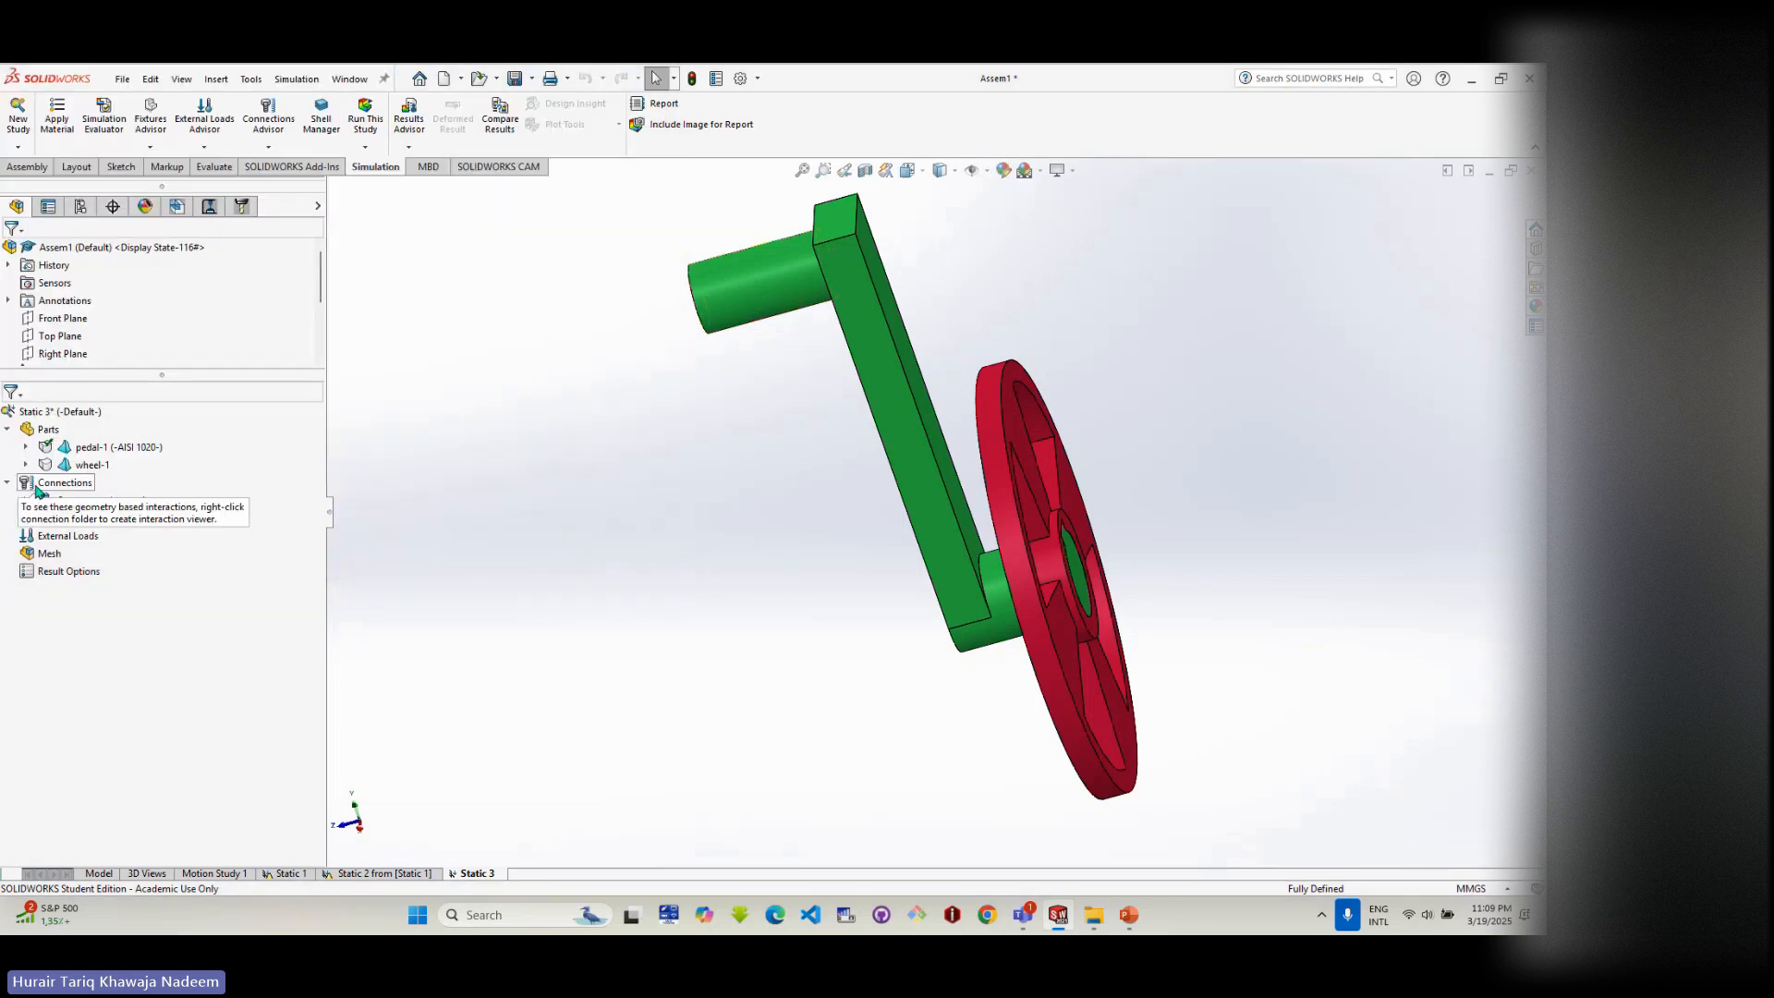
- Assign 1060 Alloy from the Aluminium Alloys category to the wheel in the study
right_click(100, 469)
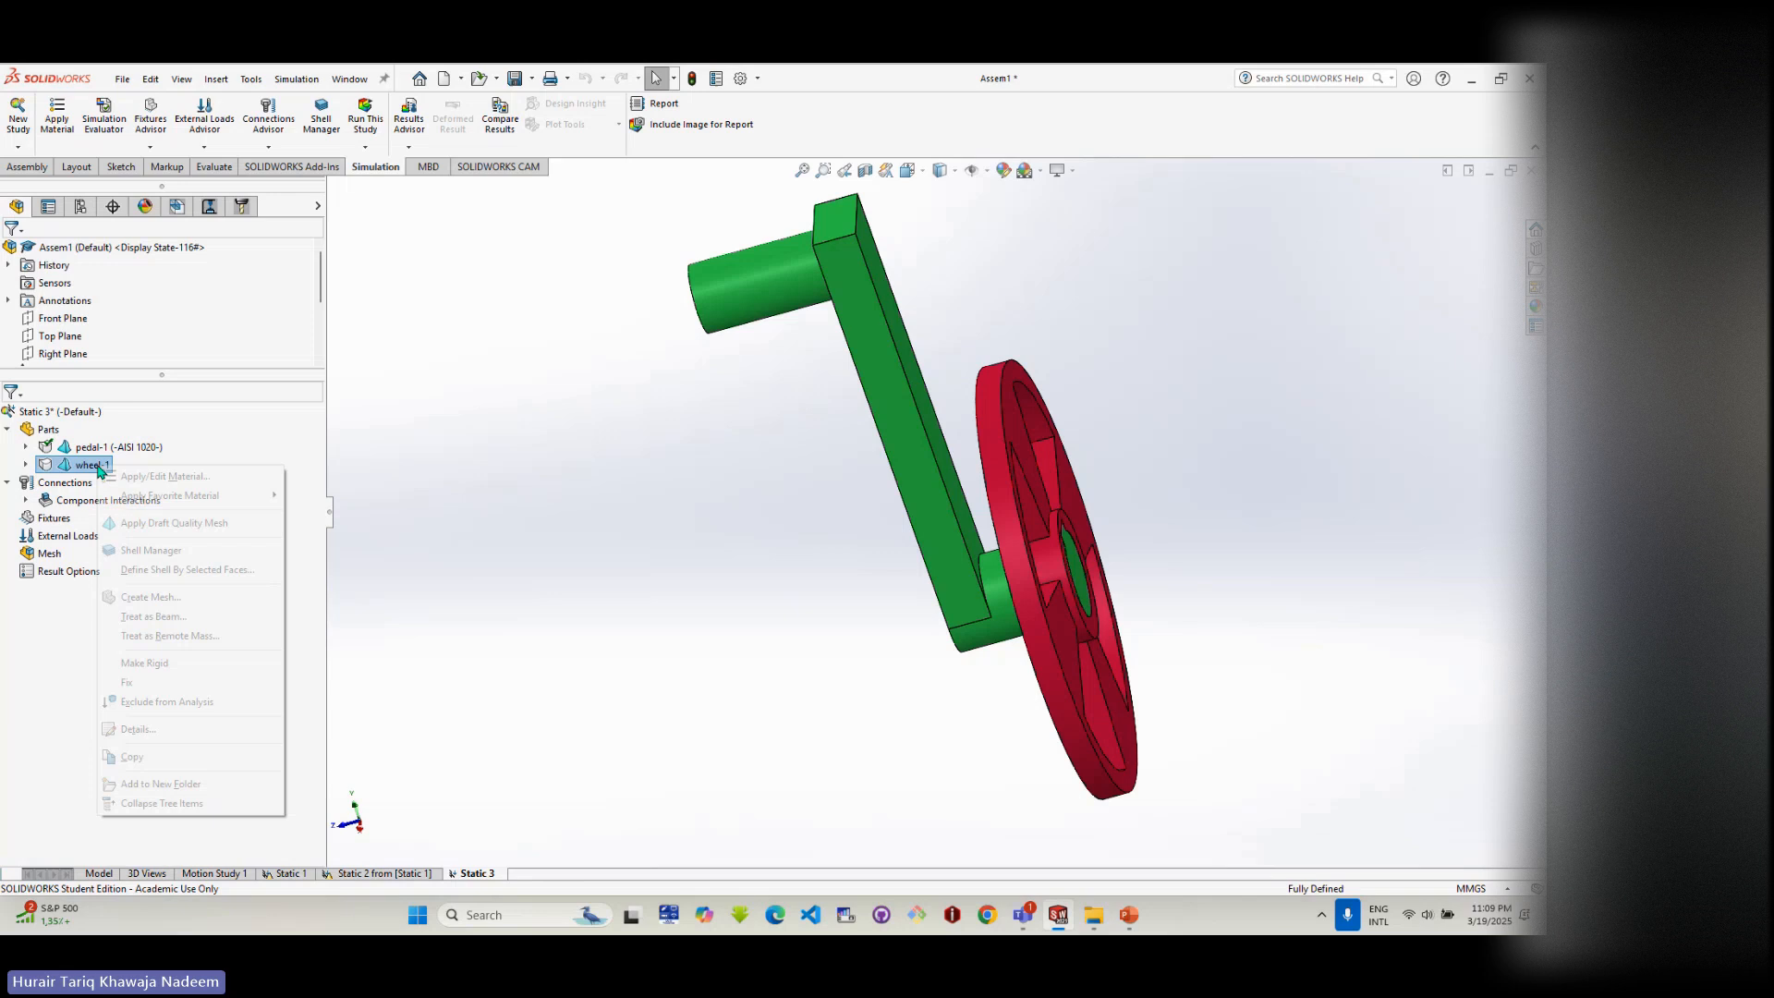
left_click(127, 478)
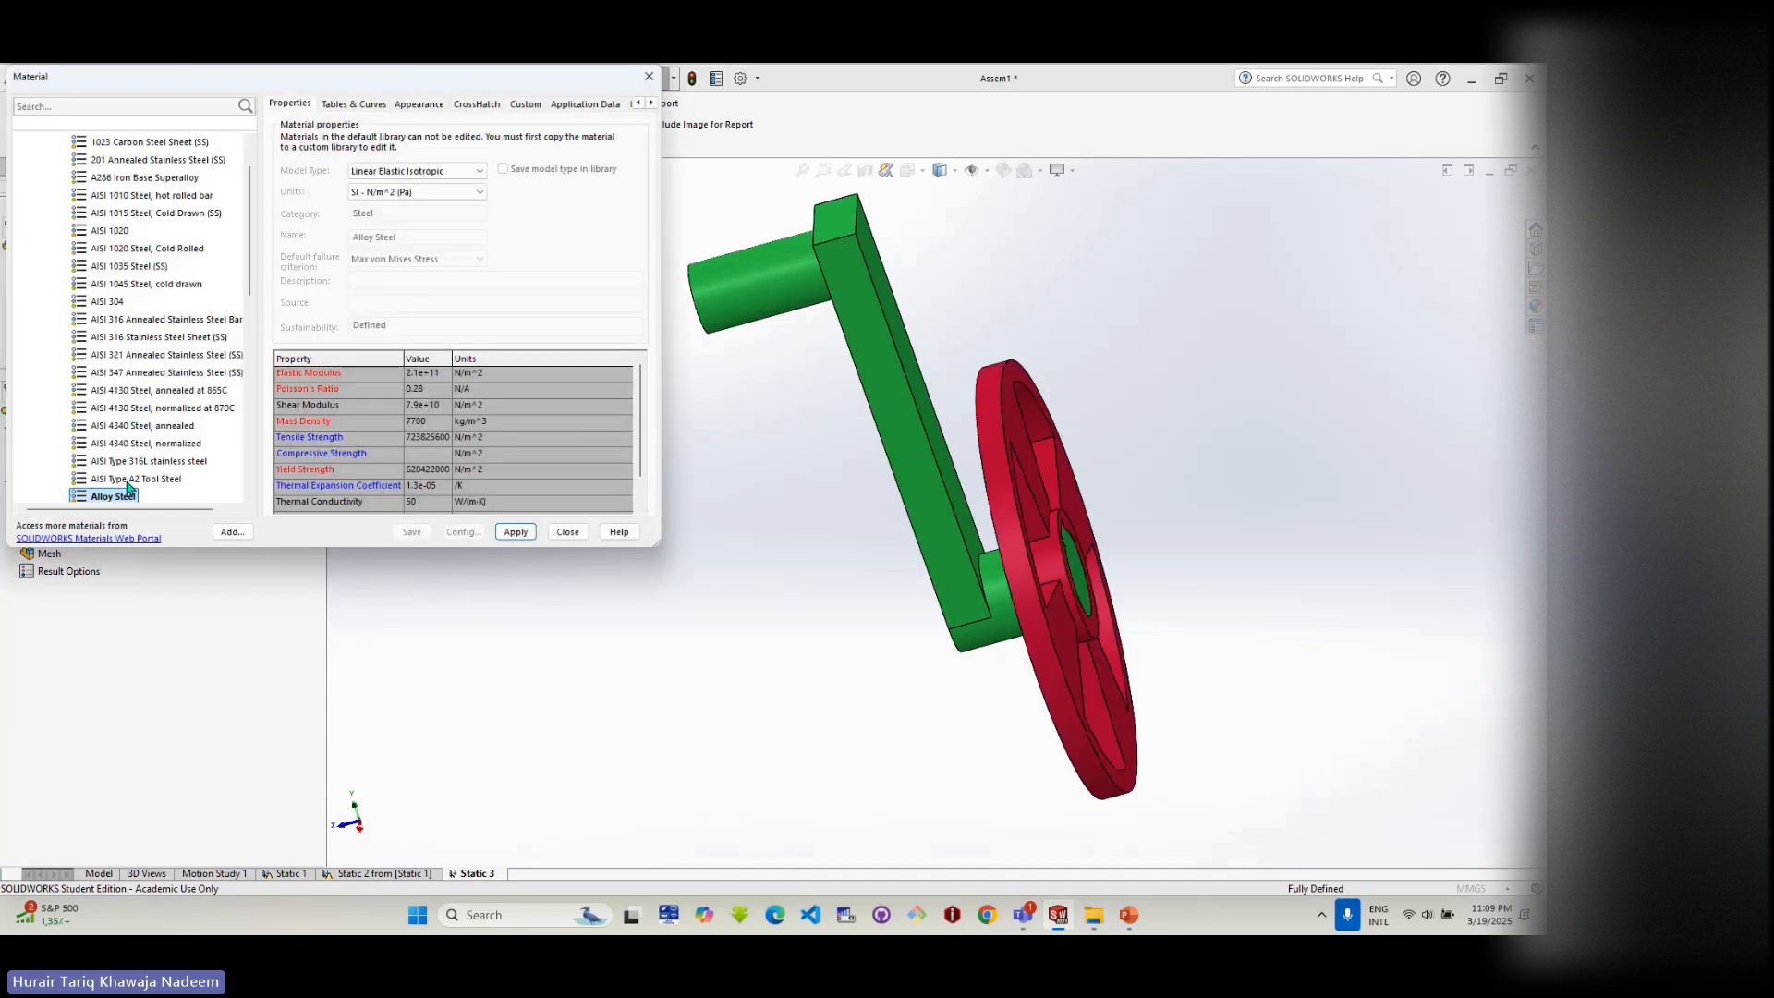
scroll(155, 454, "down", 2)
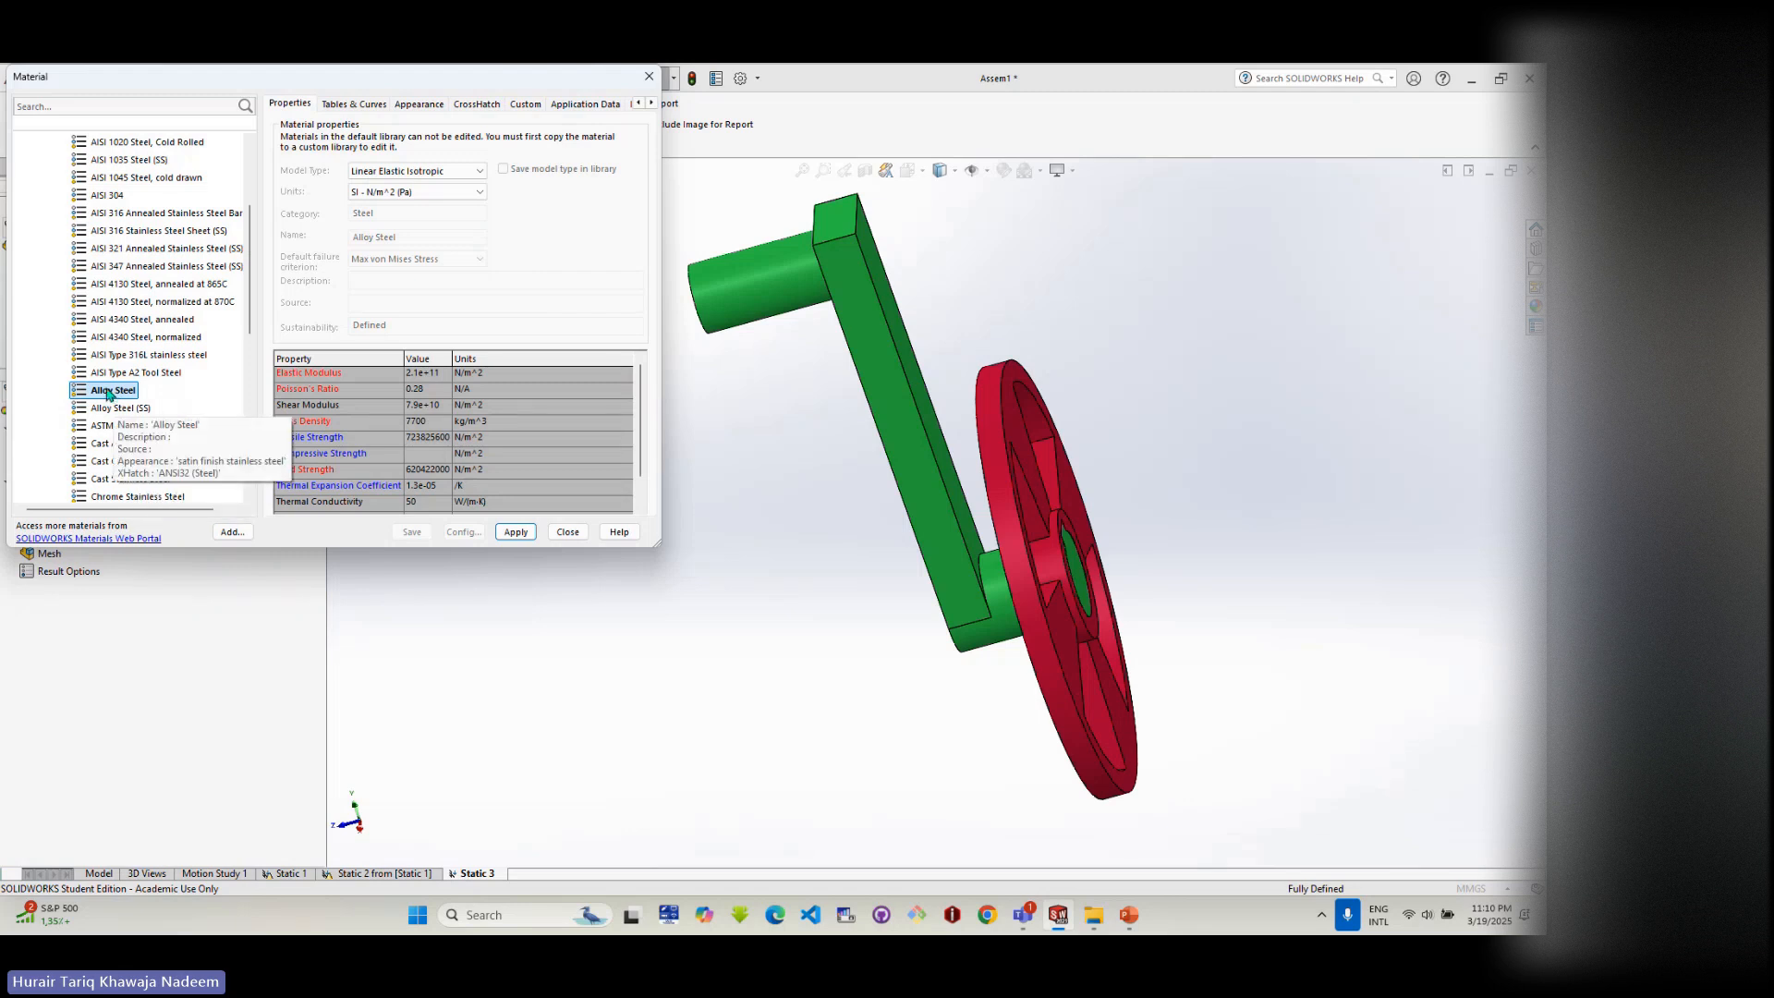
scroll(134, 425, "down", 4)
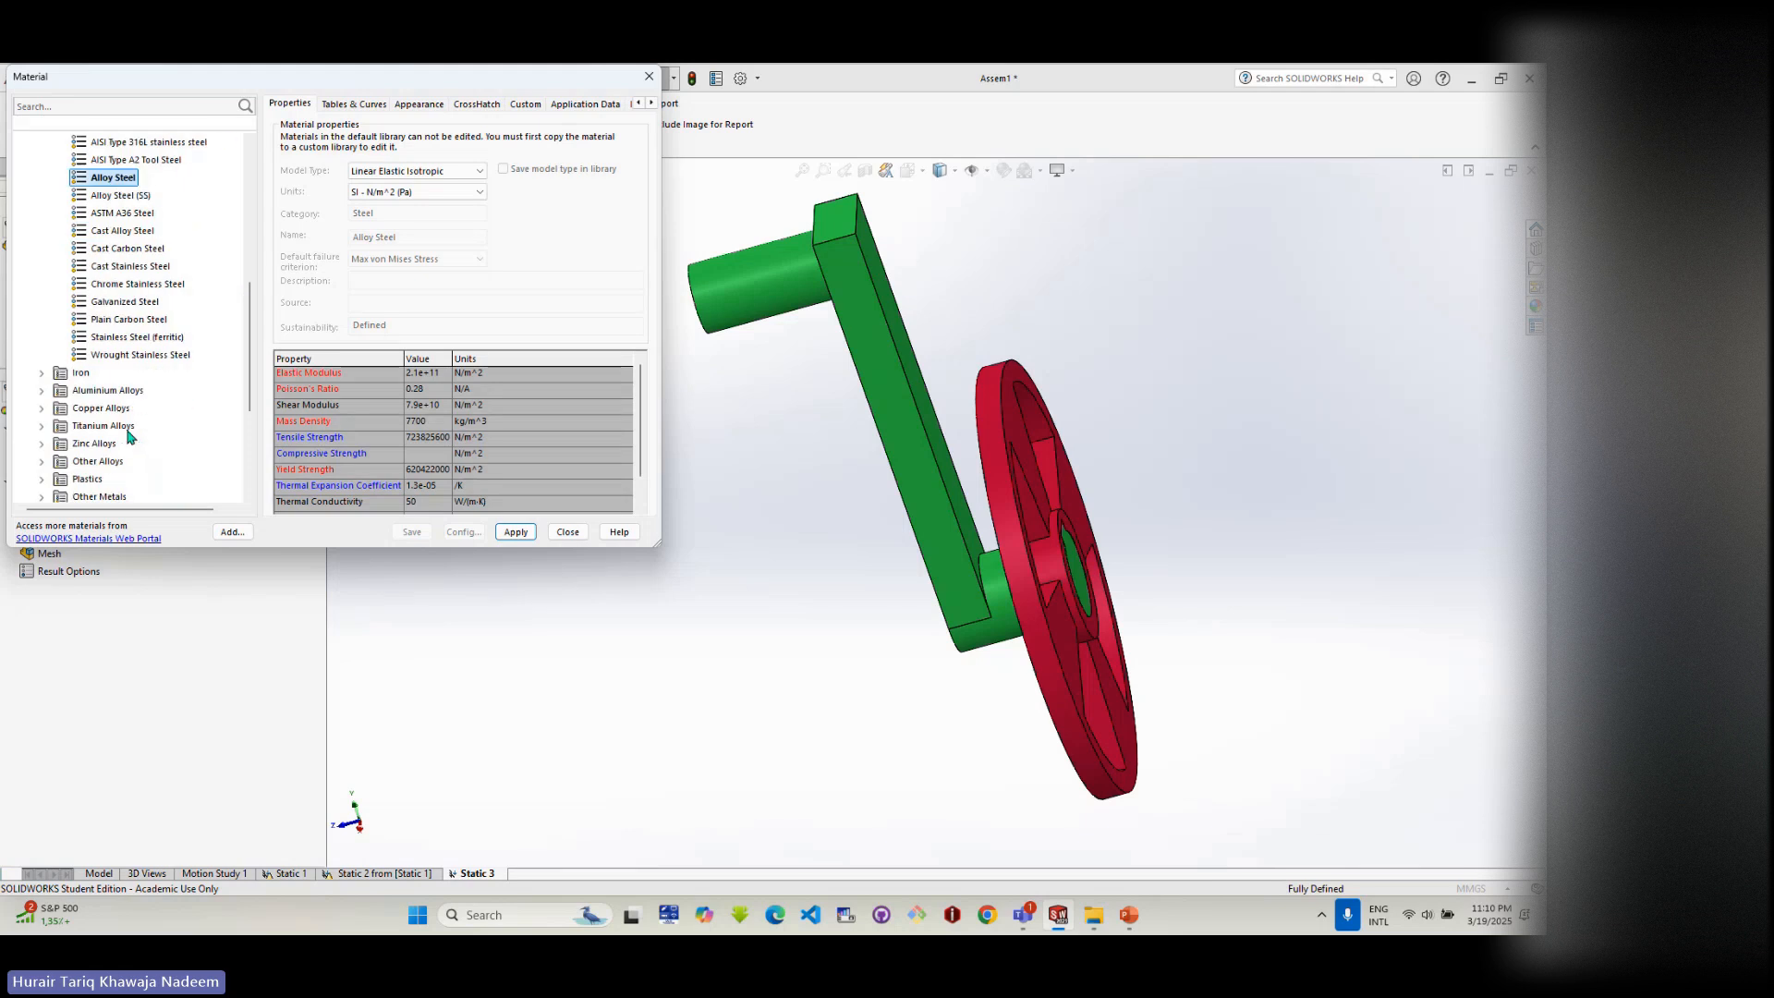
double_click(55, 389)
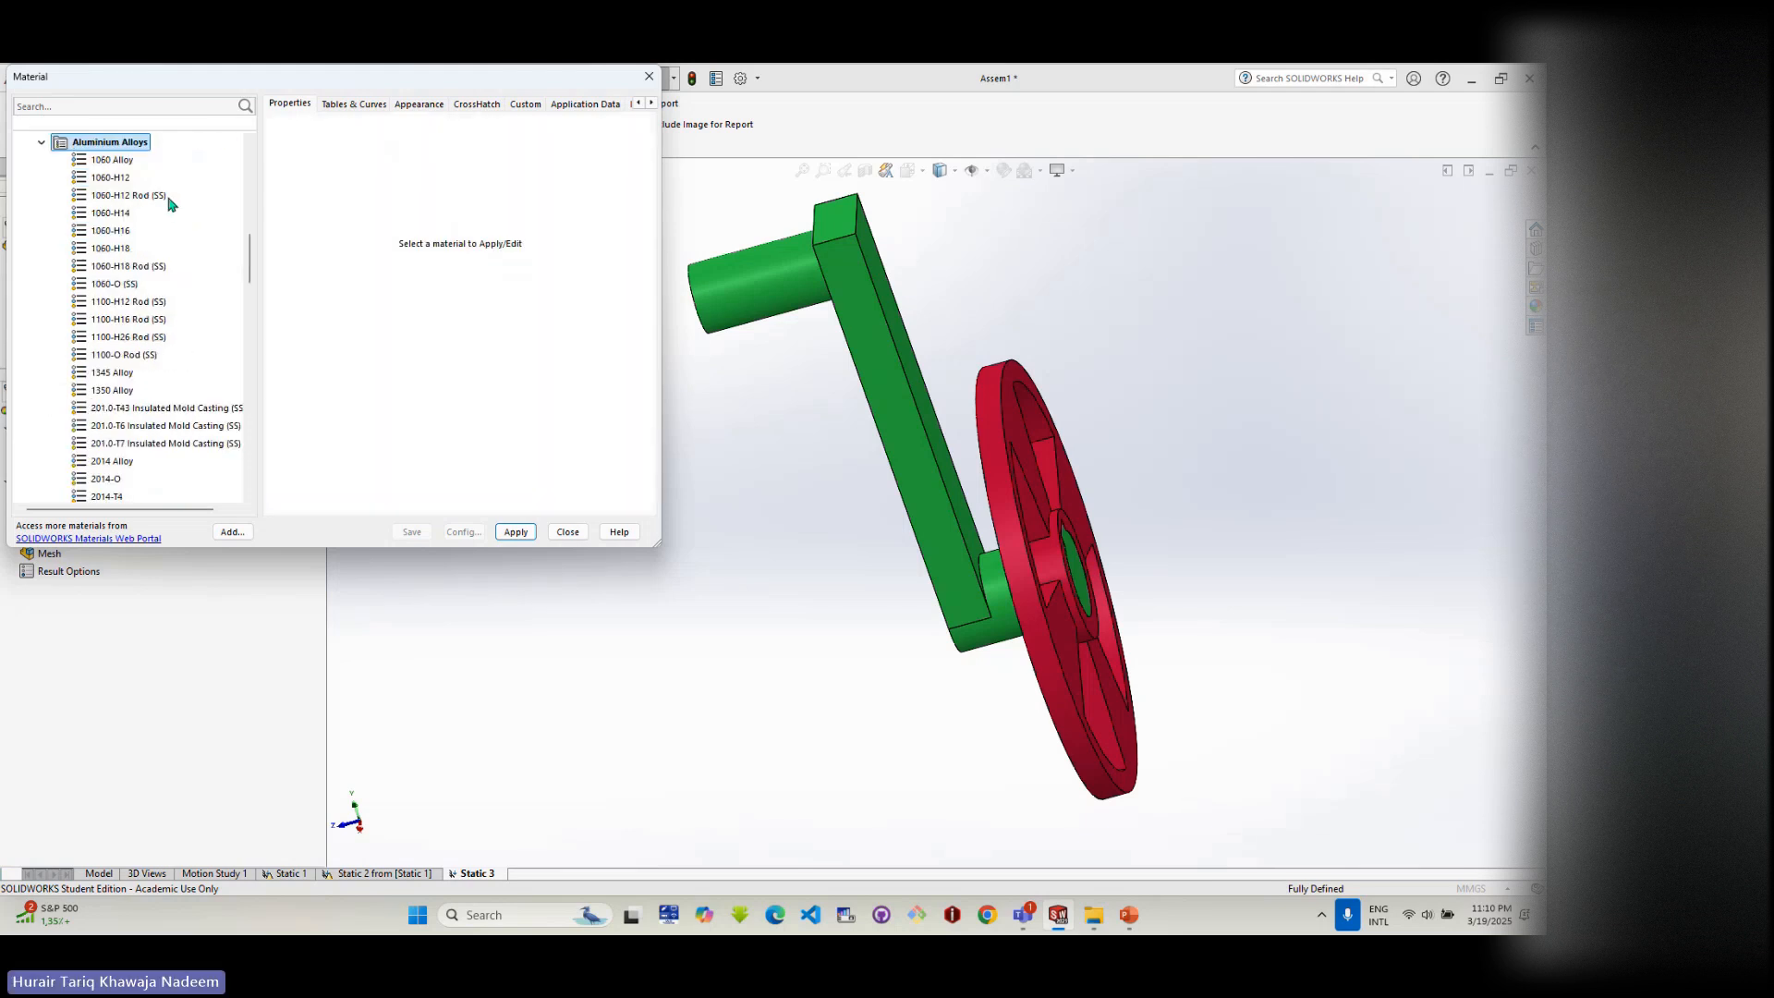
left_click(117, 160)
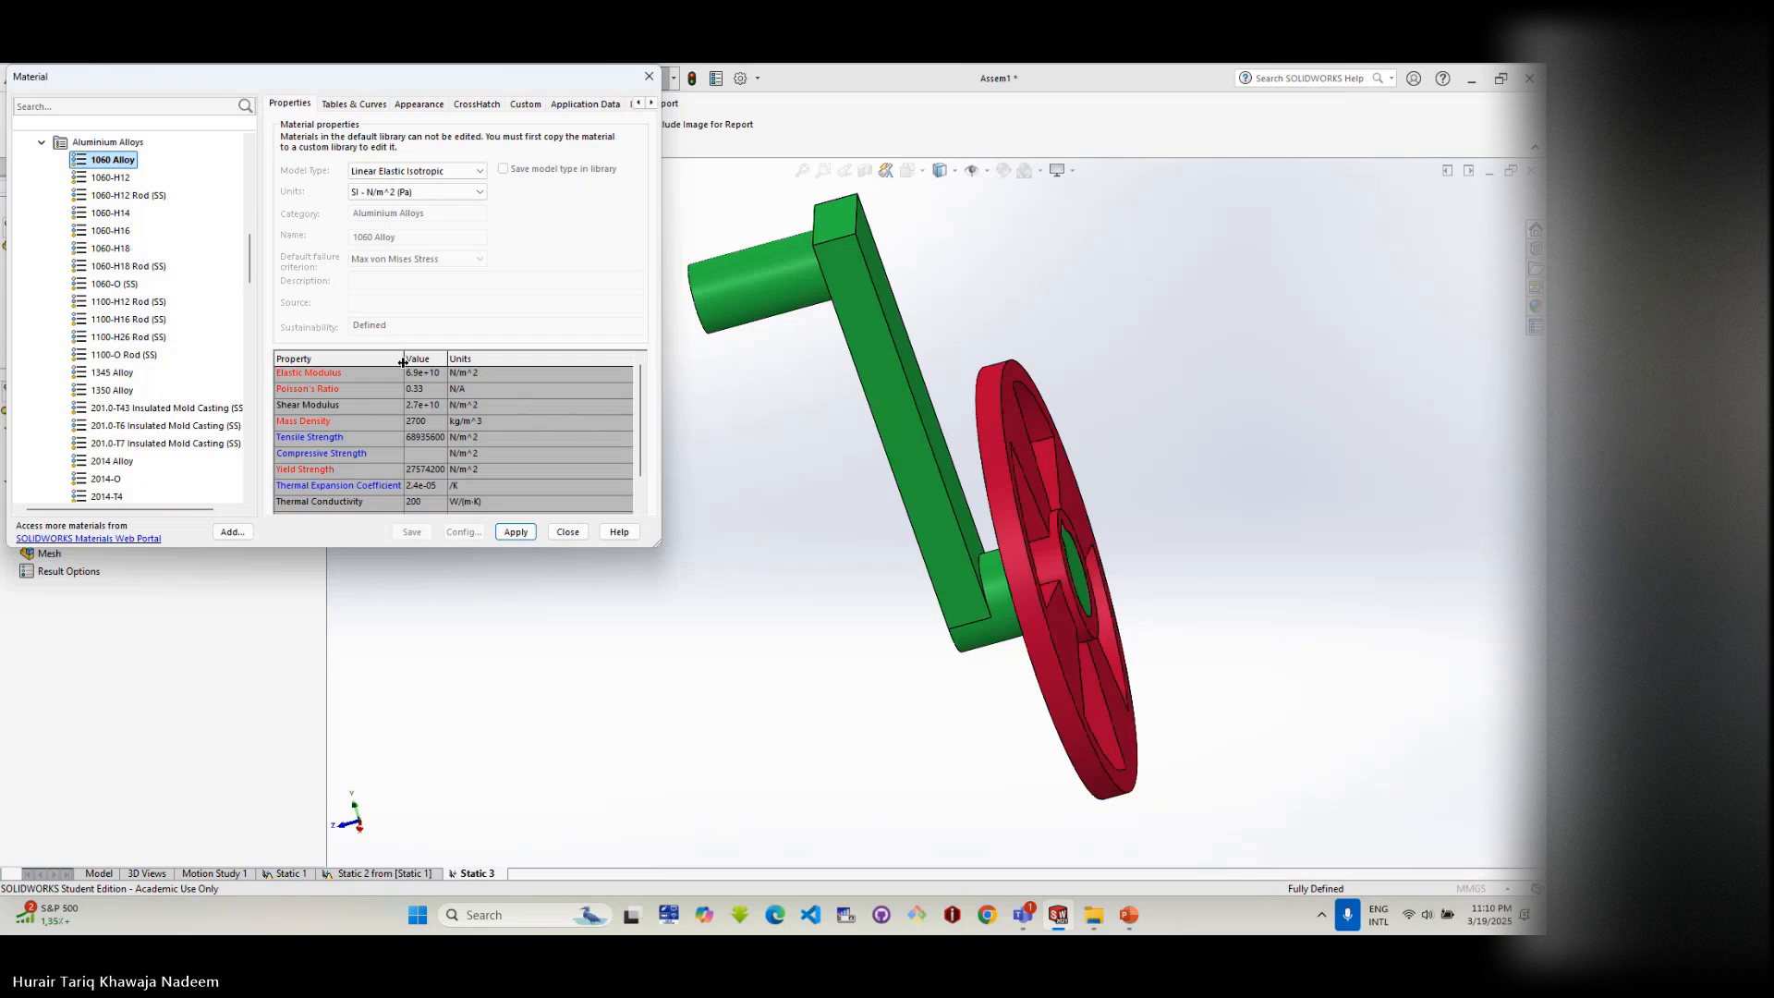
left_click(462, 191)
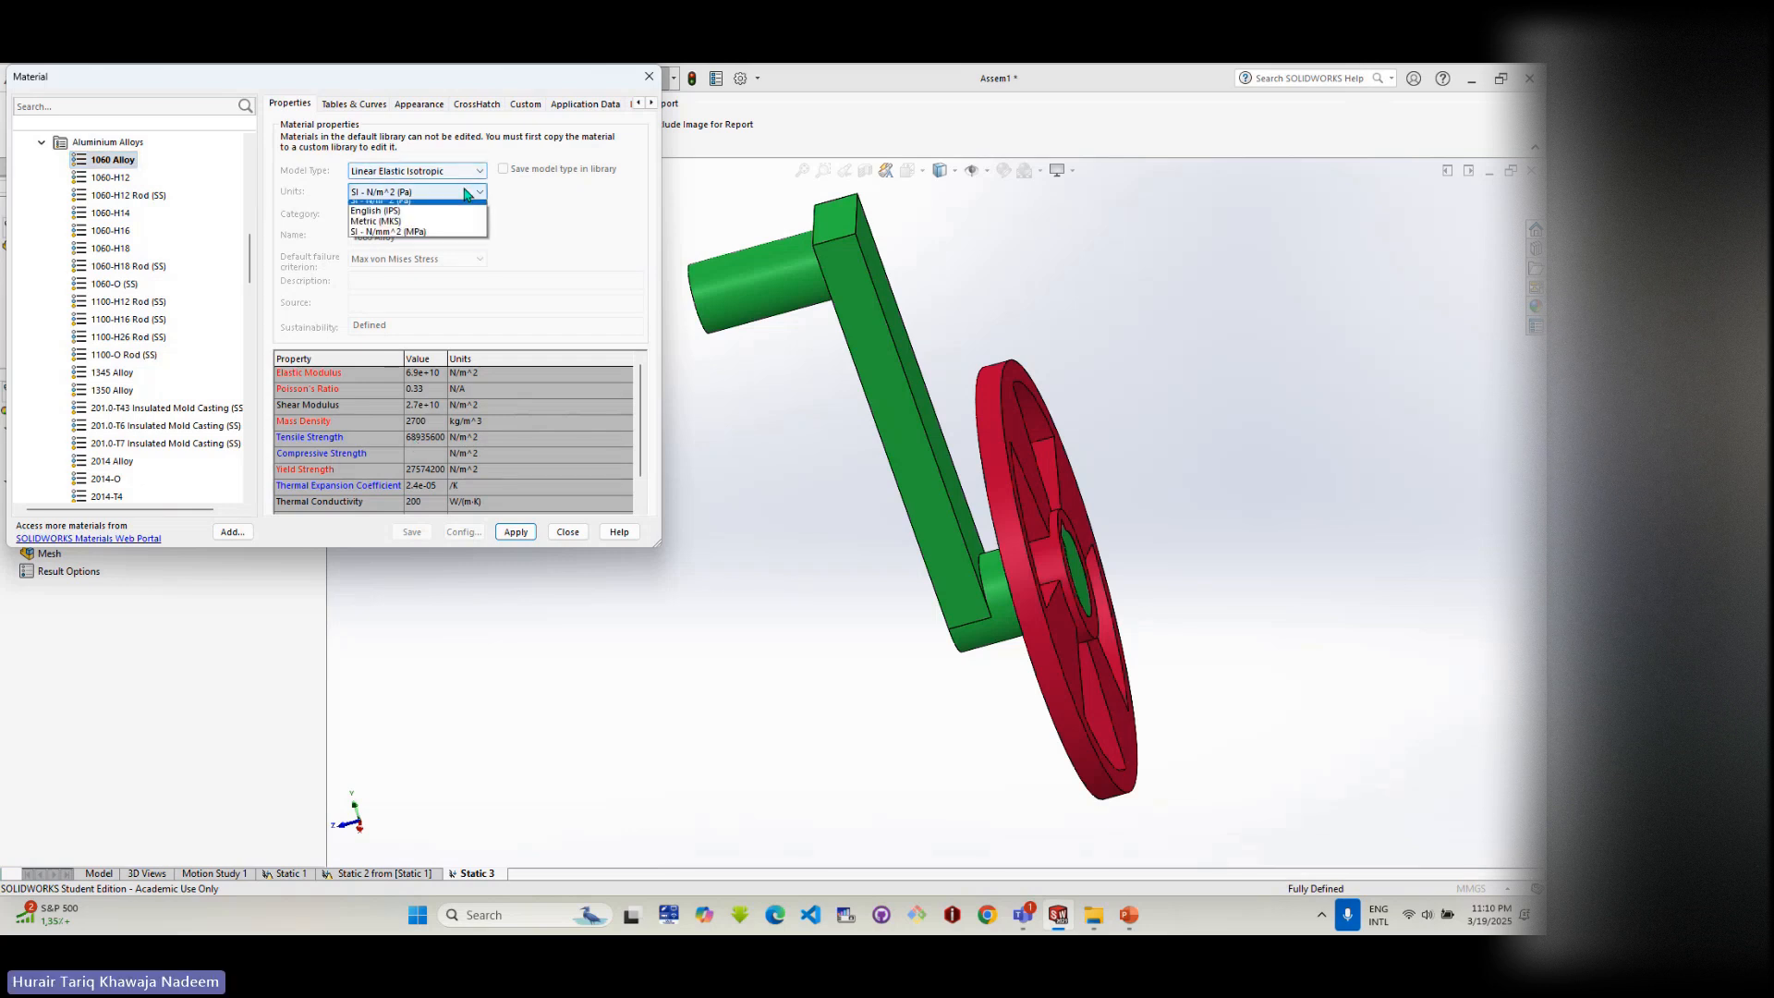
left_click(463, 192)
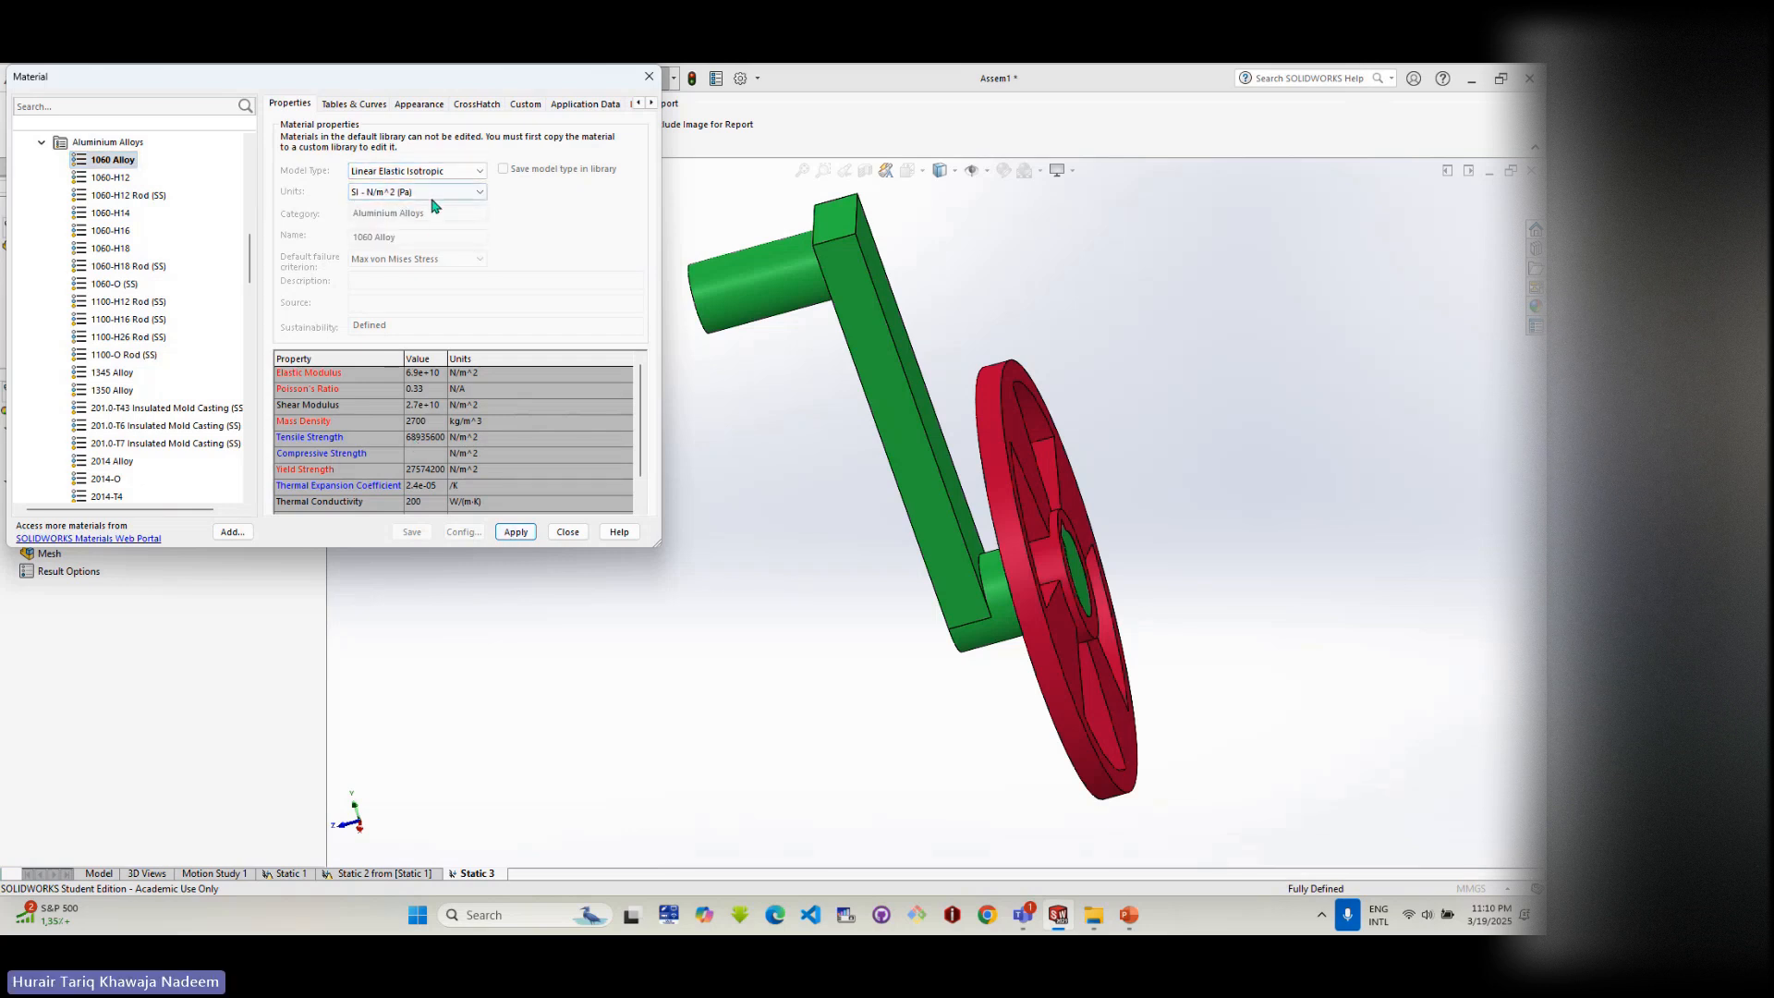
left_click(513, 534)
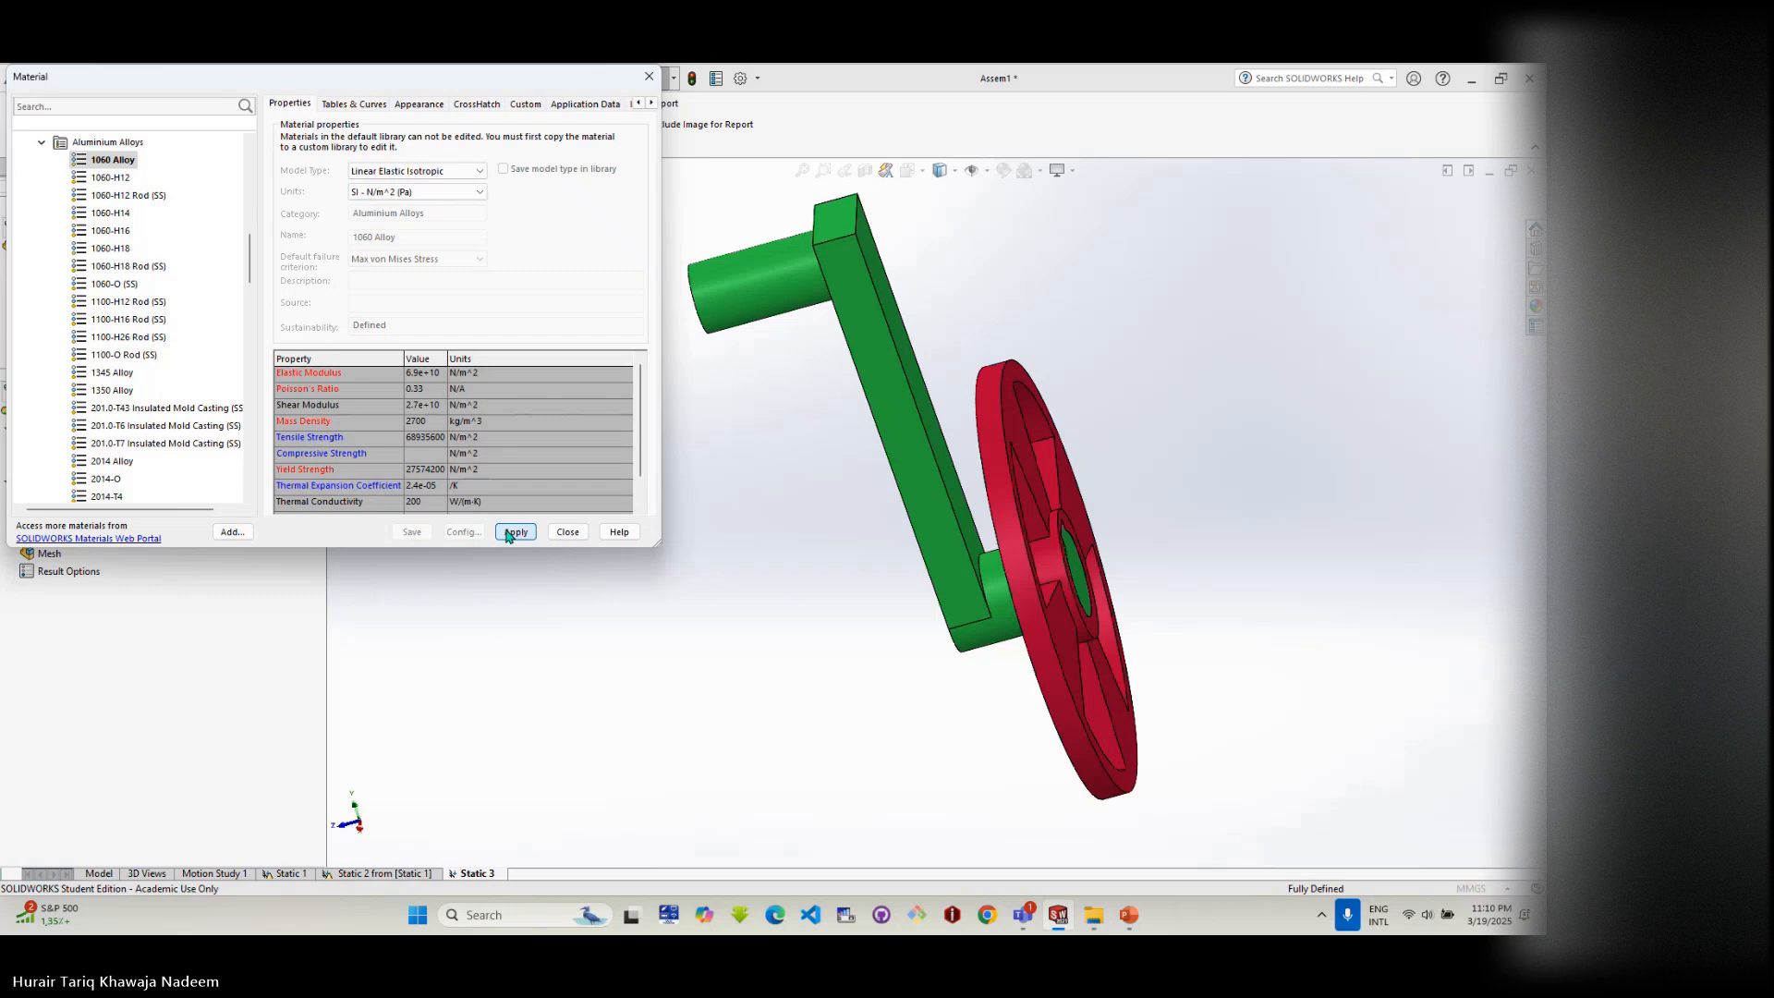
left_click(568, 533)
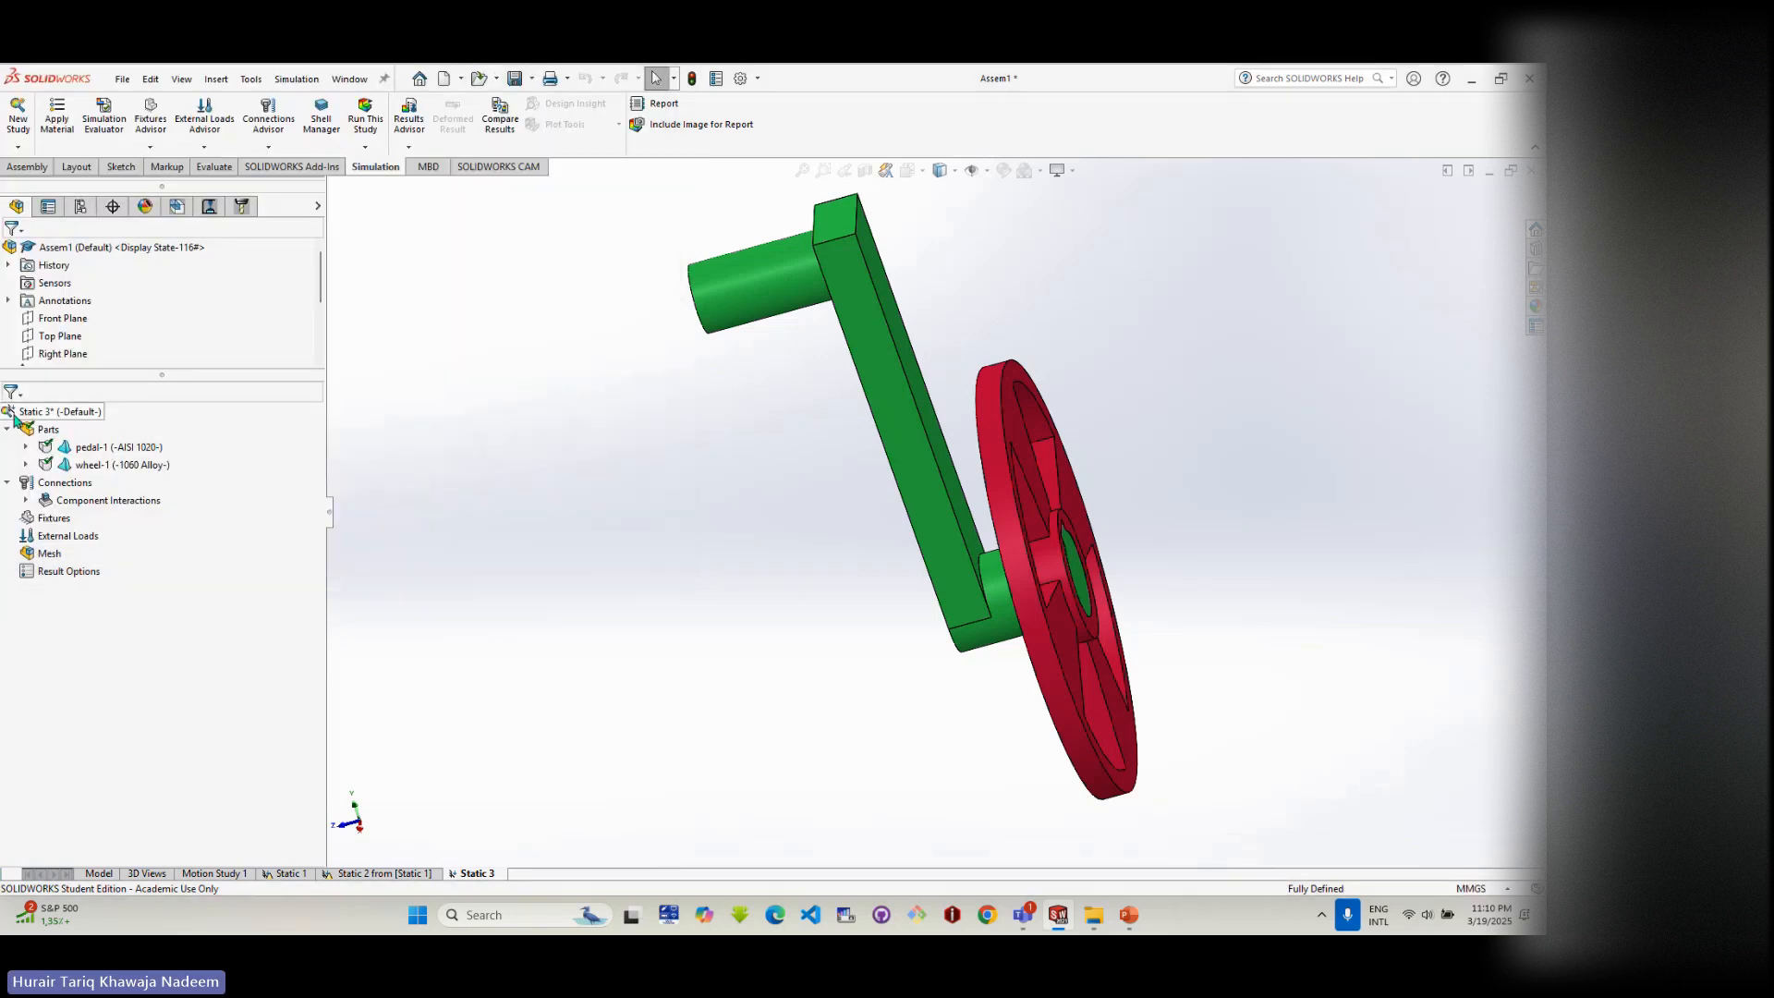
- Reopen the pedal's material definition and reapply AISI 1020 steel to it
right_click(119, 450)
left_click(155, 465)
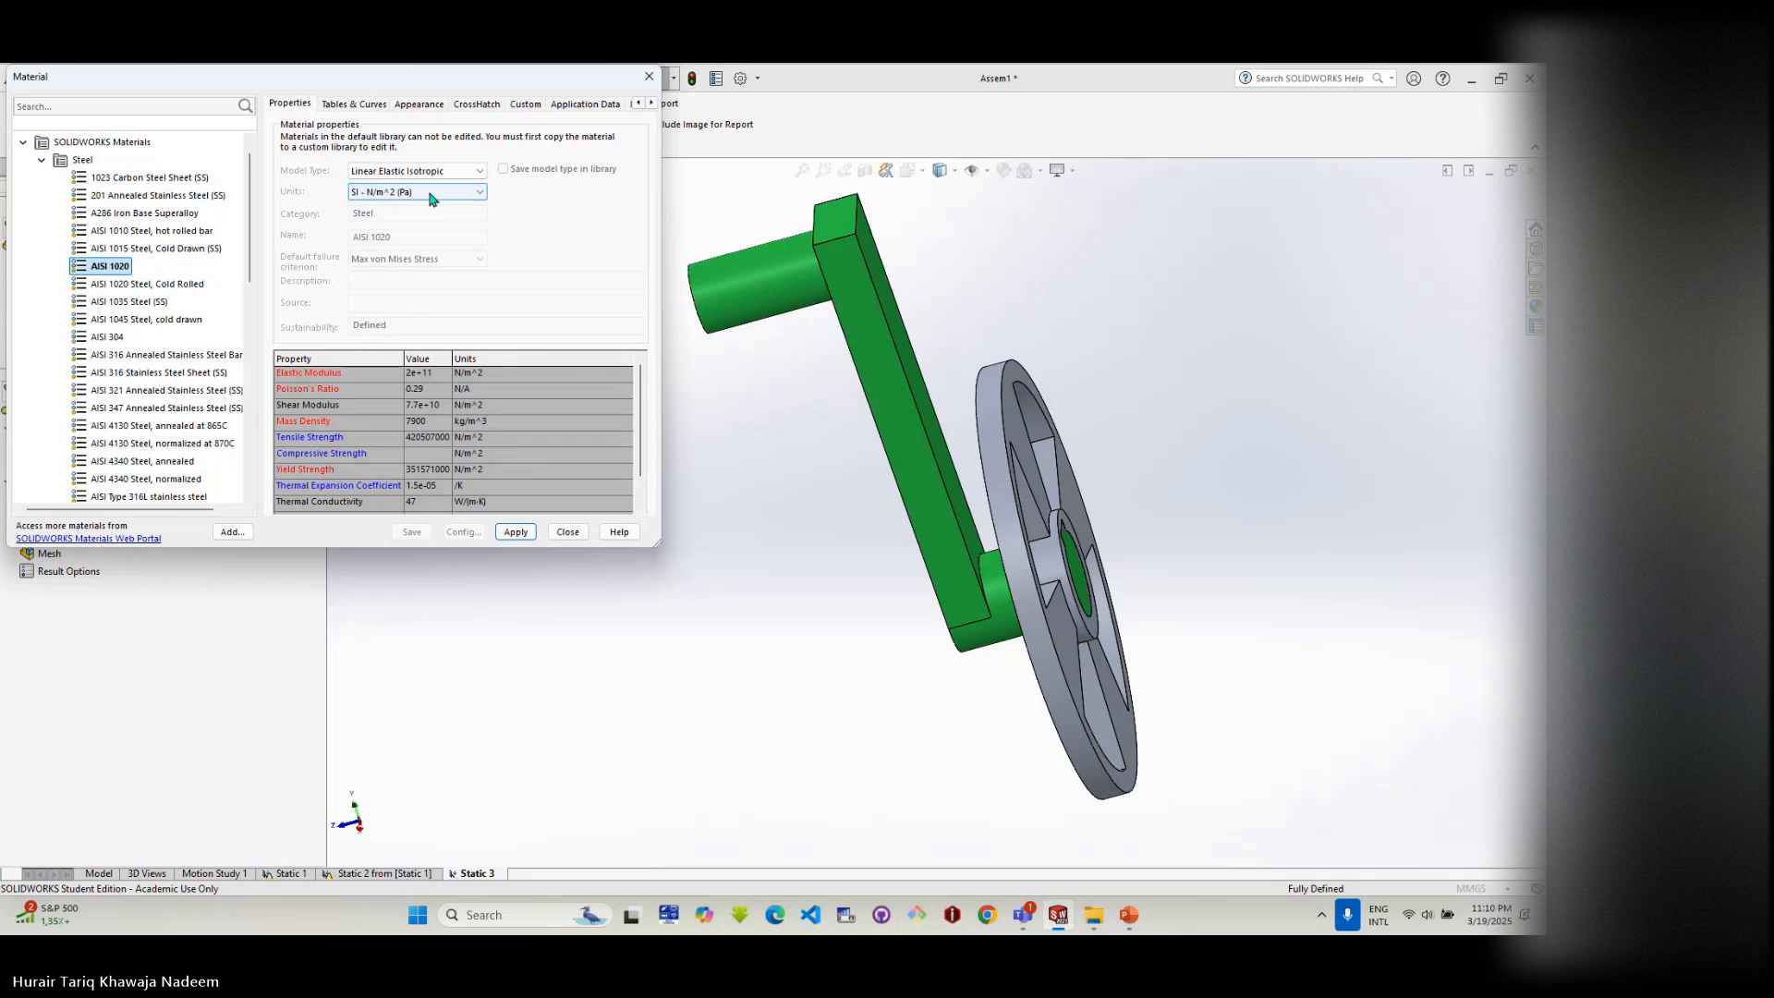
left_click(515, 532)
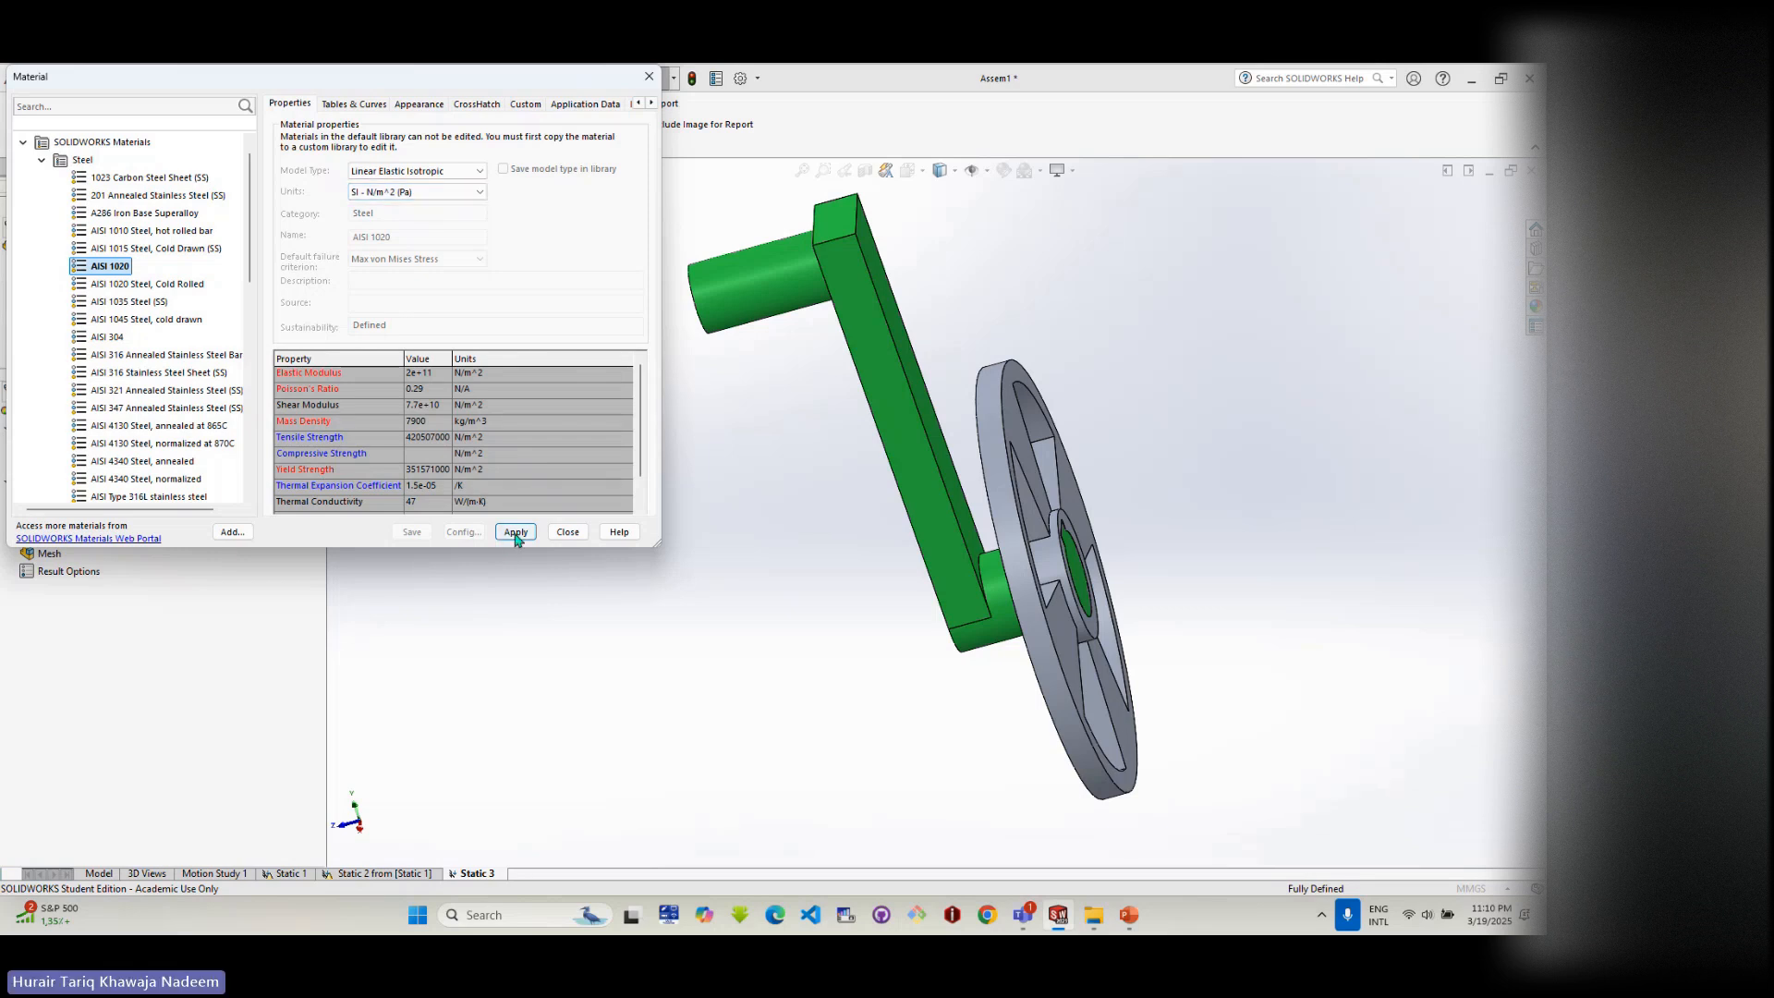
left_click(567, 532)
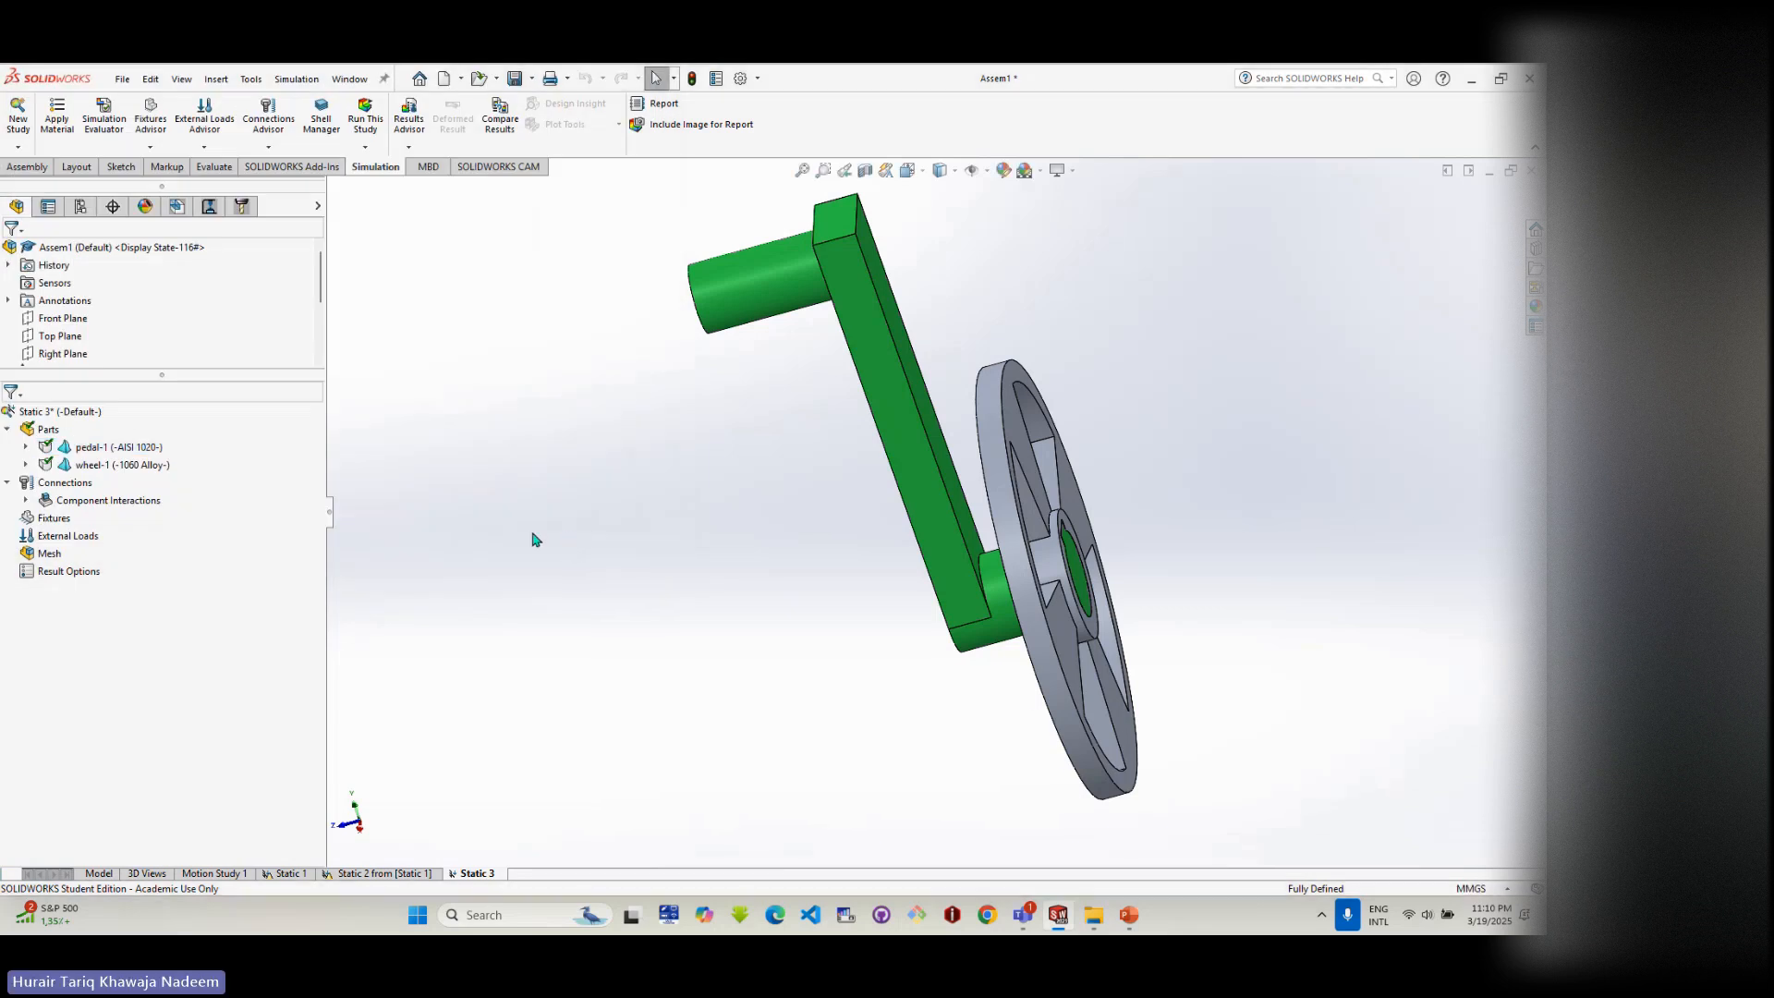
- Expand the study's component interactions and examine the keyed fit between the pedal shaft and the wheel hub up close
left_click(26, 500)
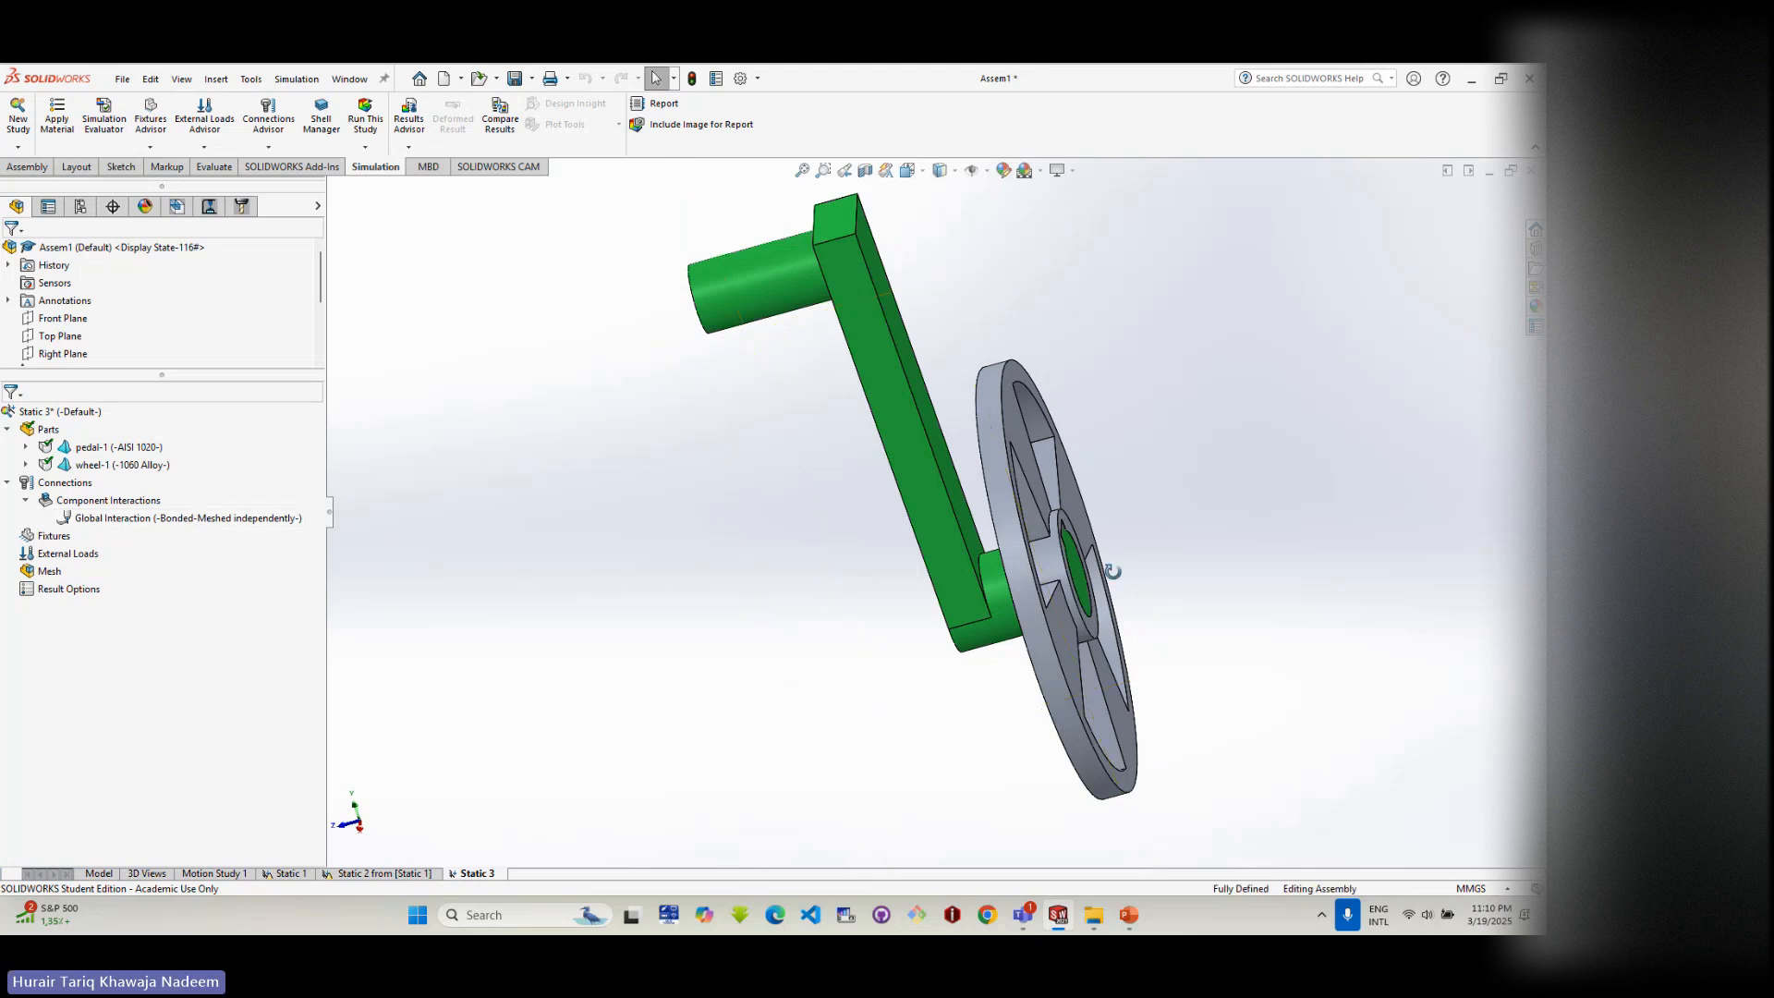
middle_click_drag(1112, 570, 1060, 545)
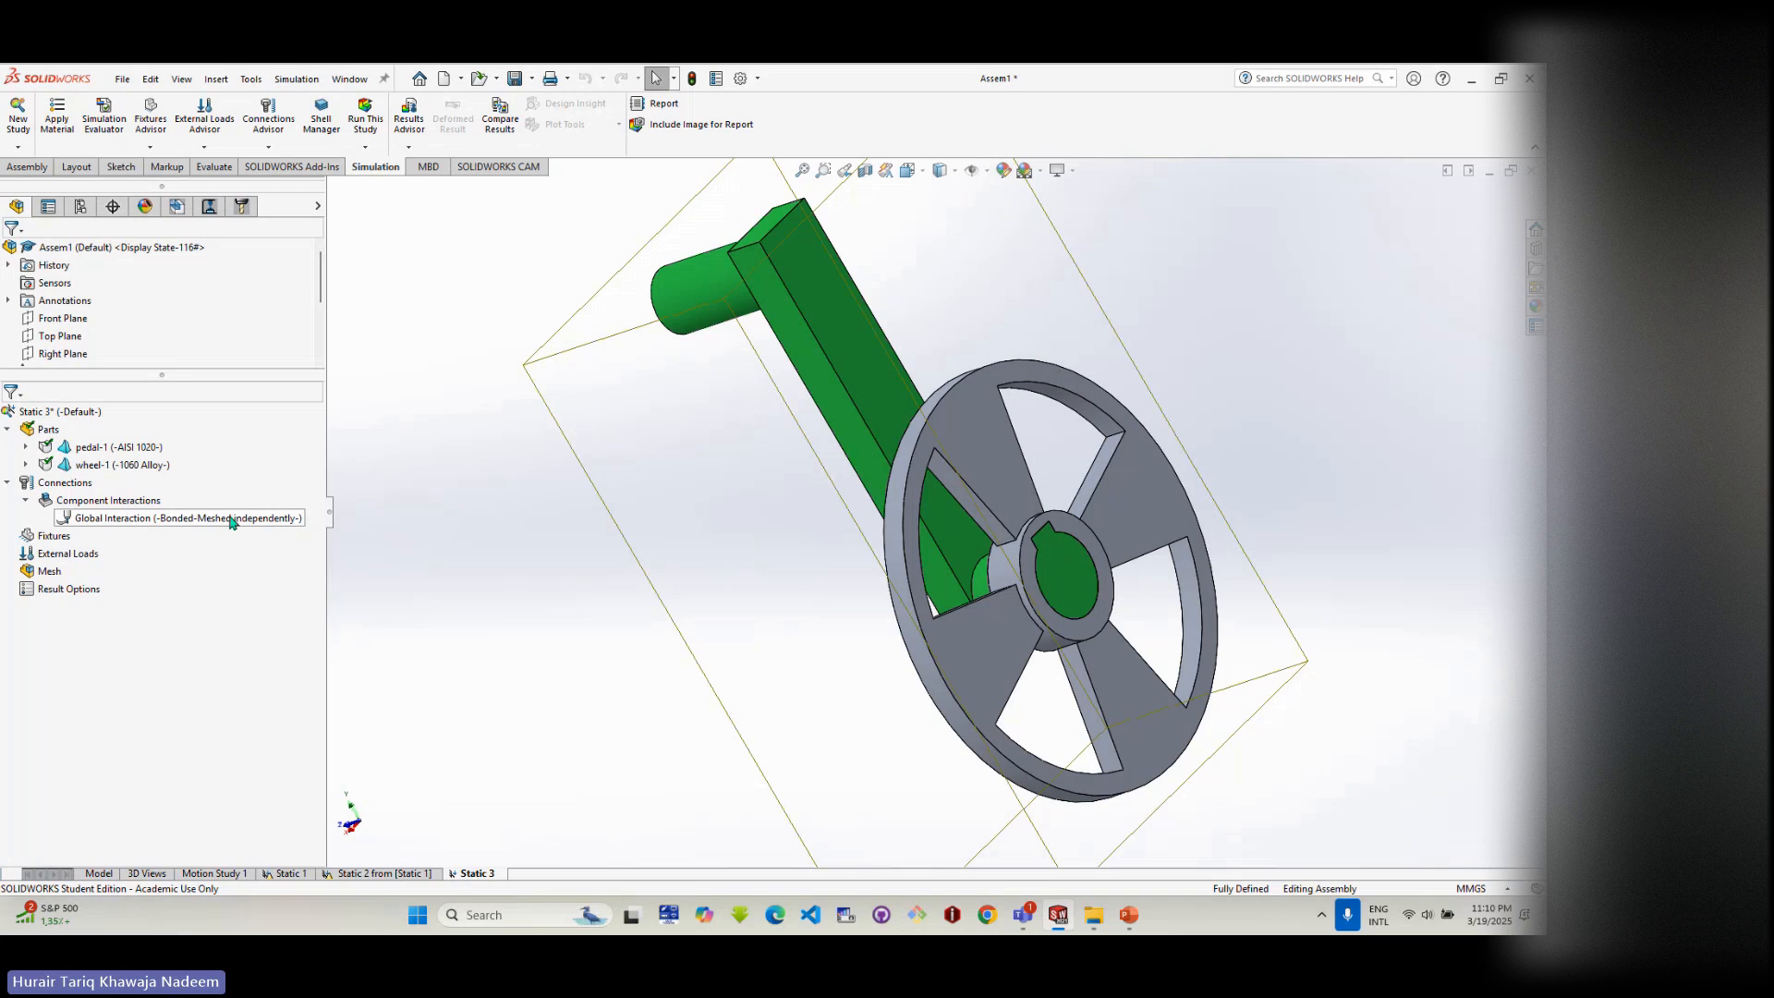
scroll(1072, 560, "down", 3)
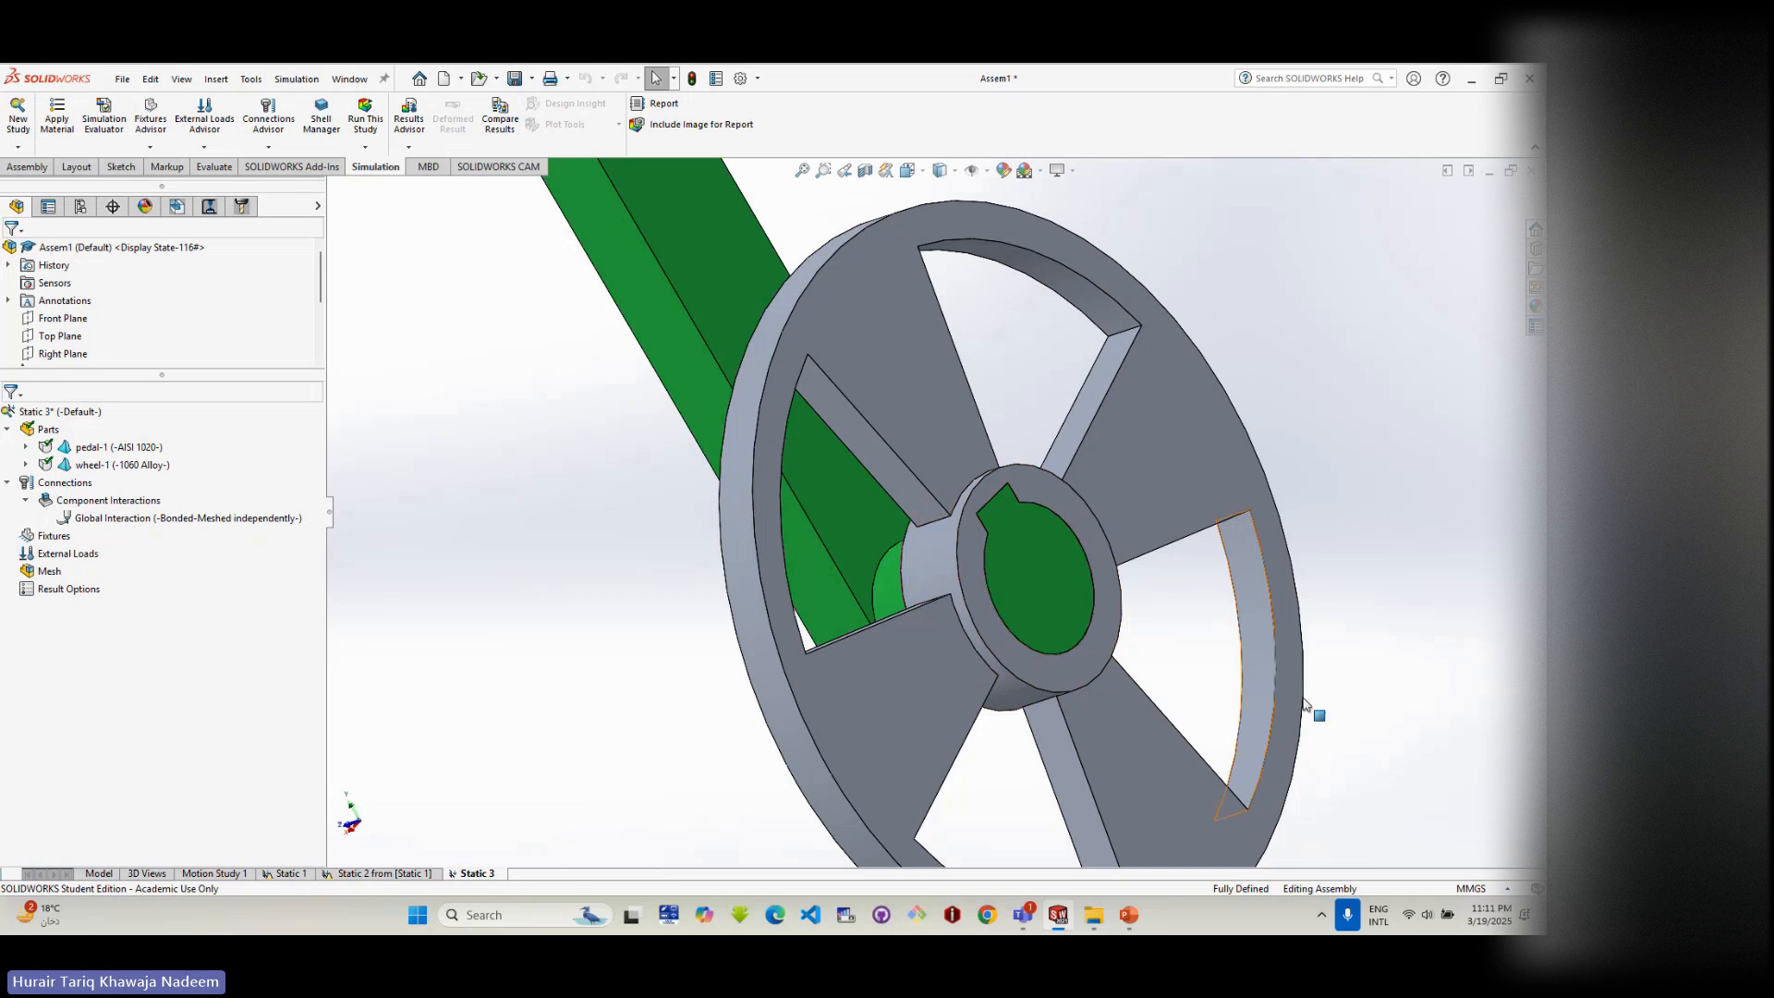
middle_click_drag(1310, 712, 1080, 688)
scroll(824, 556, "down", 5)
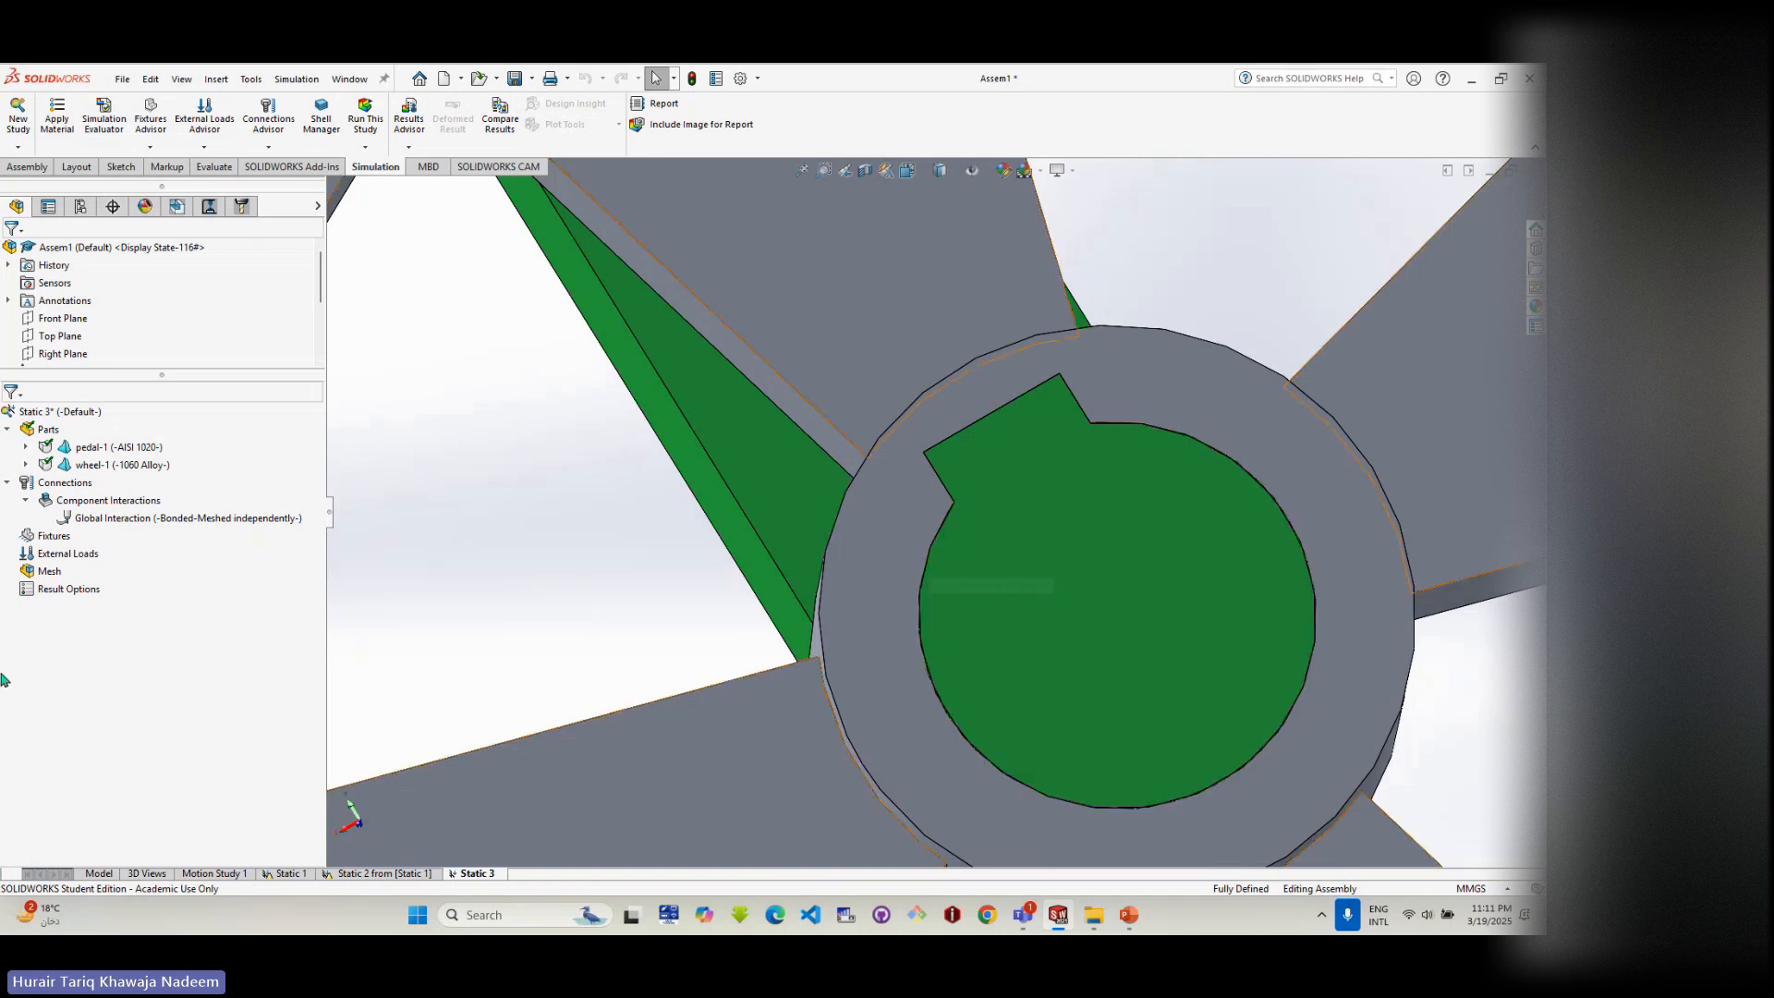
right_click(40, 542)
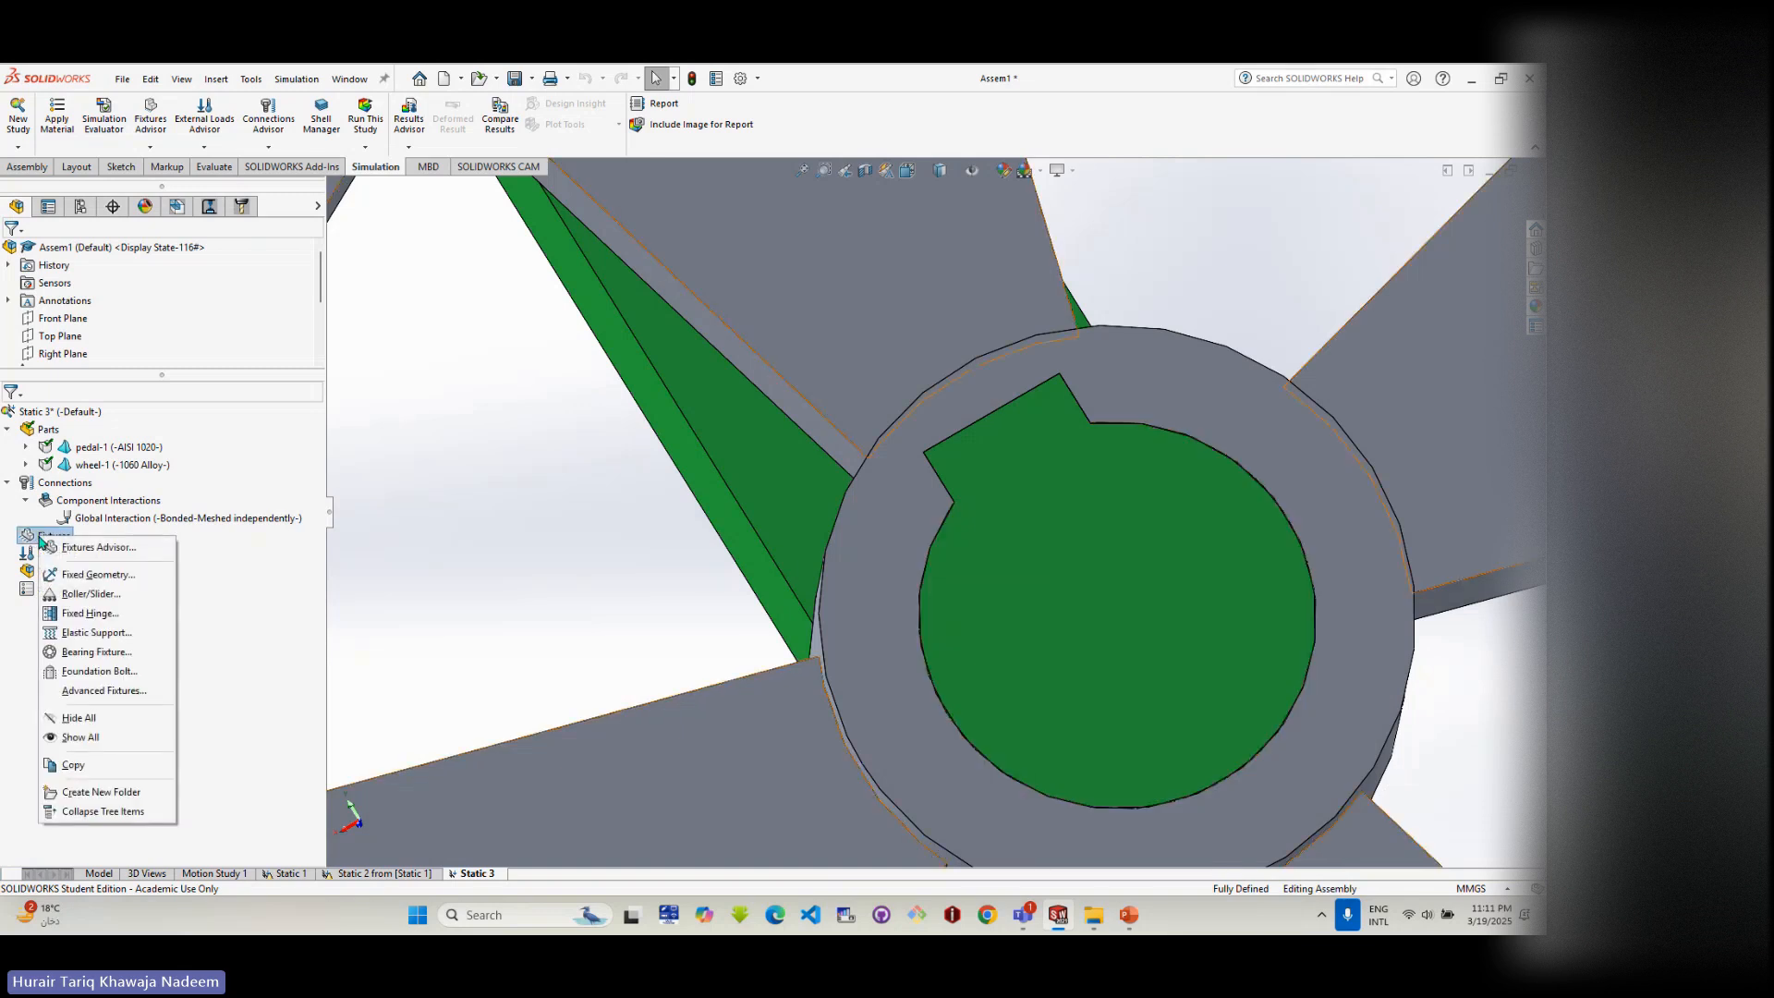
left_click(89, 579)
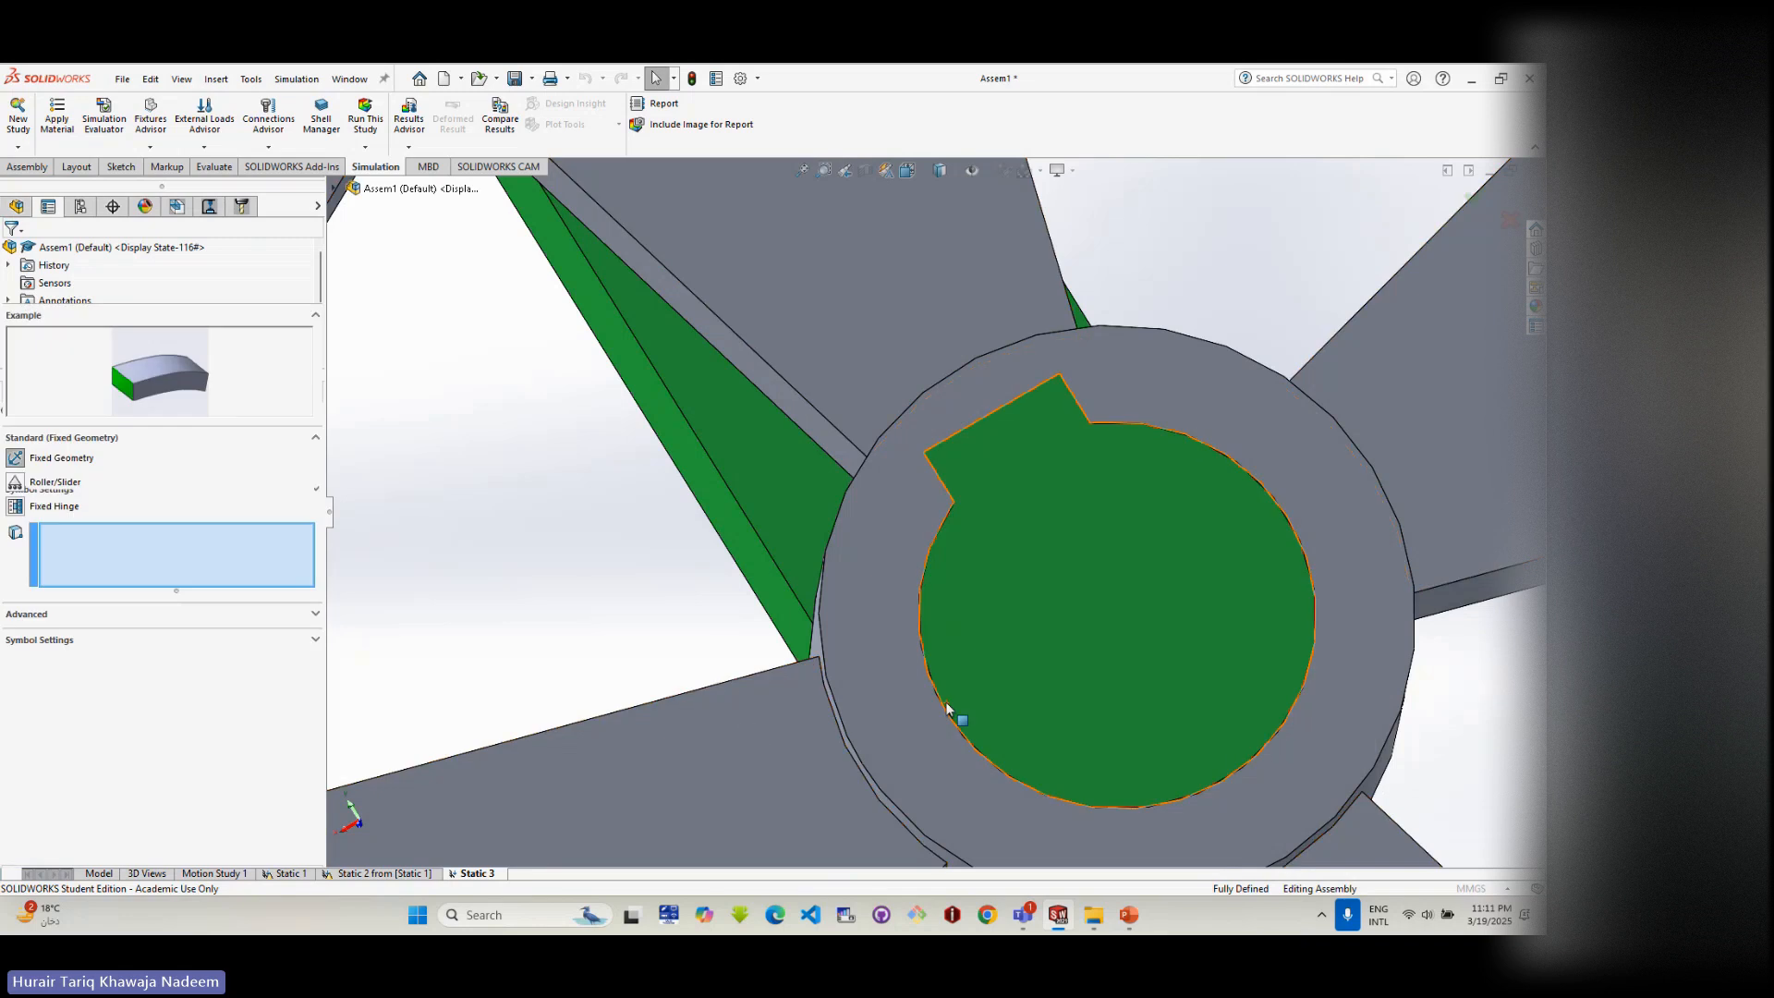
left_click(950, 712)
scroll(944, 701, "up", 4)
scroll(809, 671, "up", 3)
middle_click_drag(810, 670, 723, 480)
left_click(724, 480)
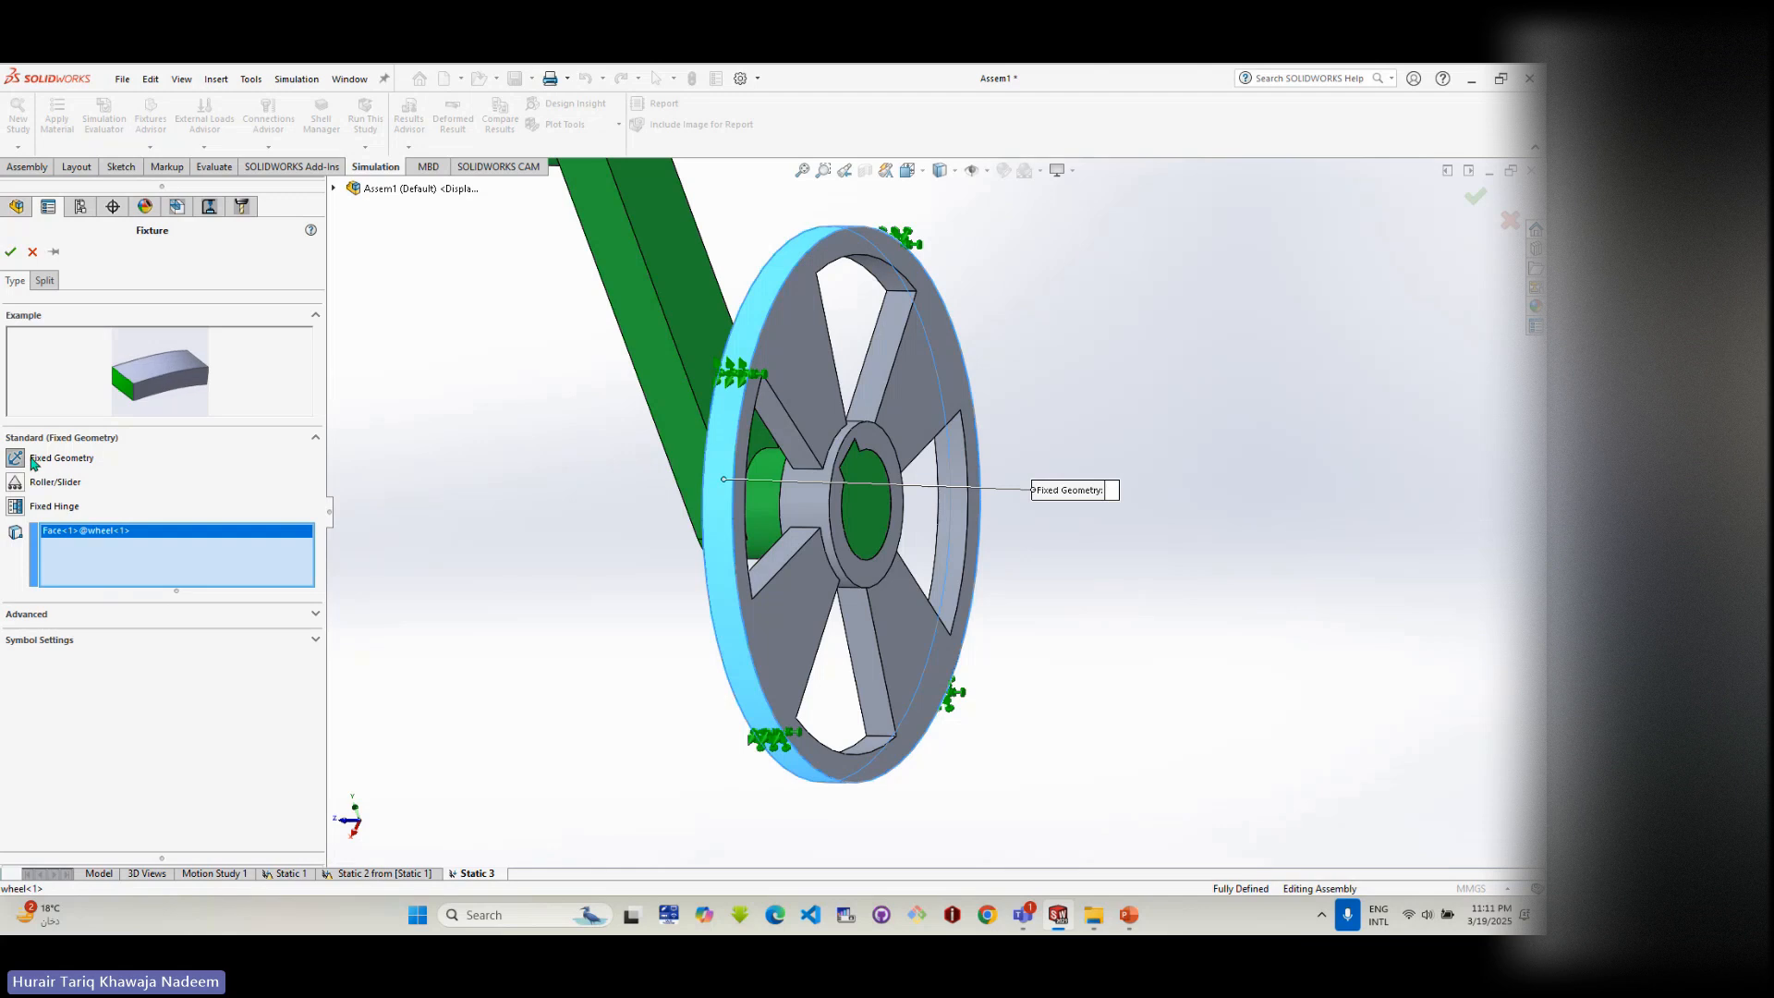
left_click(316, 615)
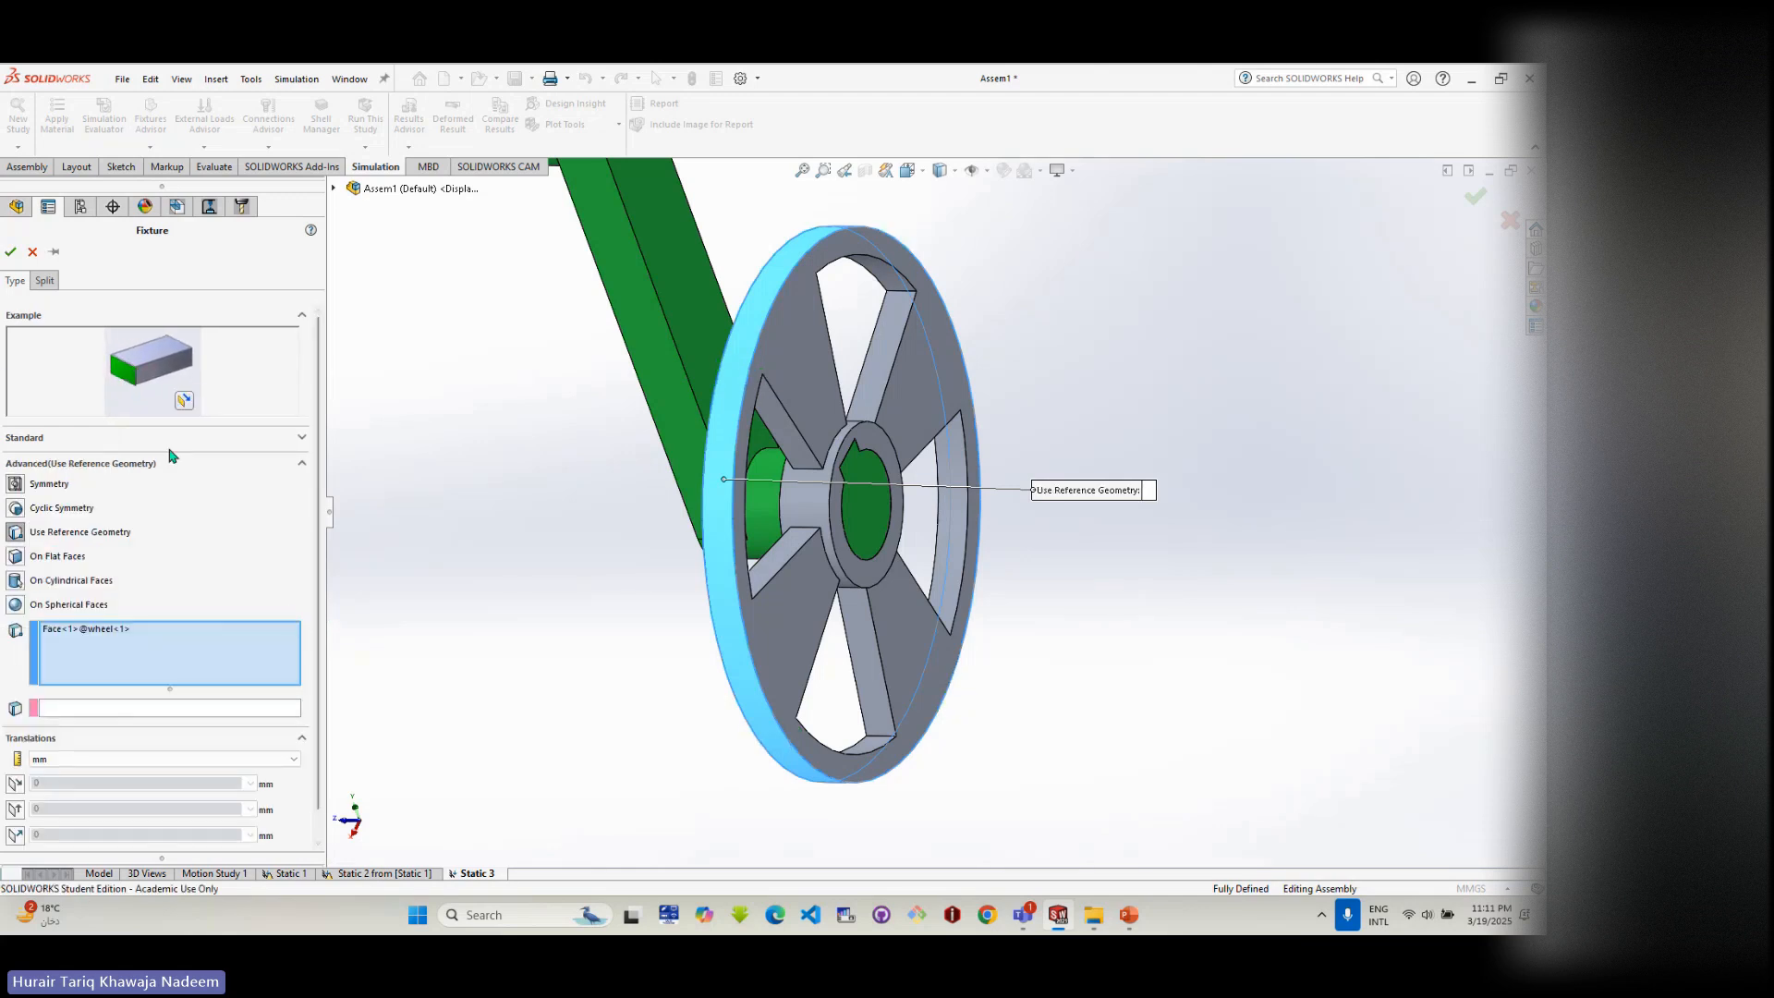
left_click(301, 462)
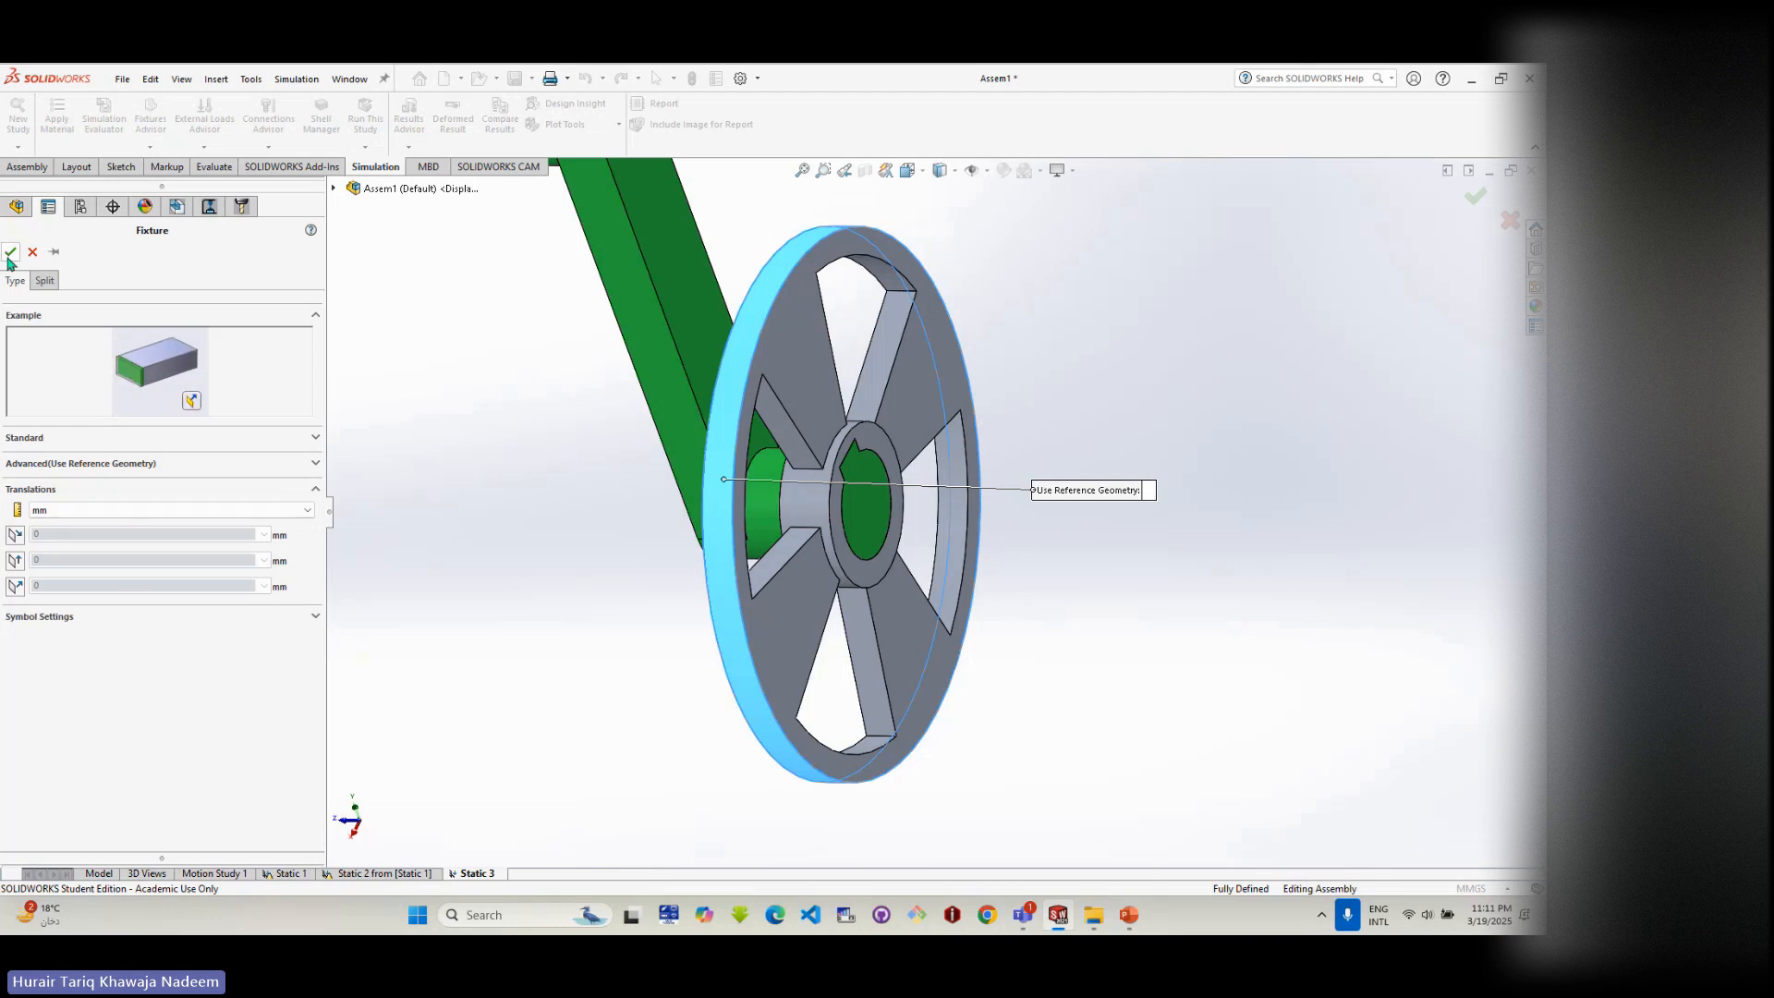
left_click(802, 546)
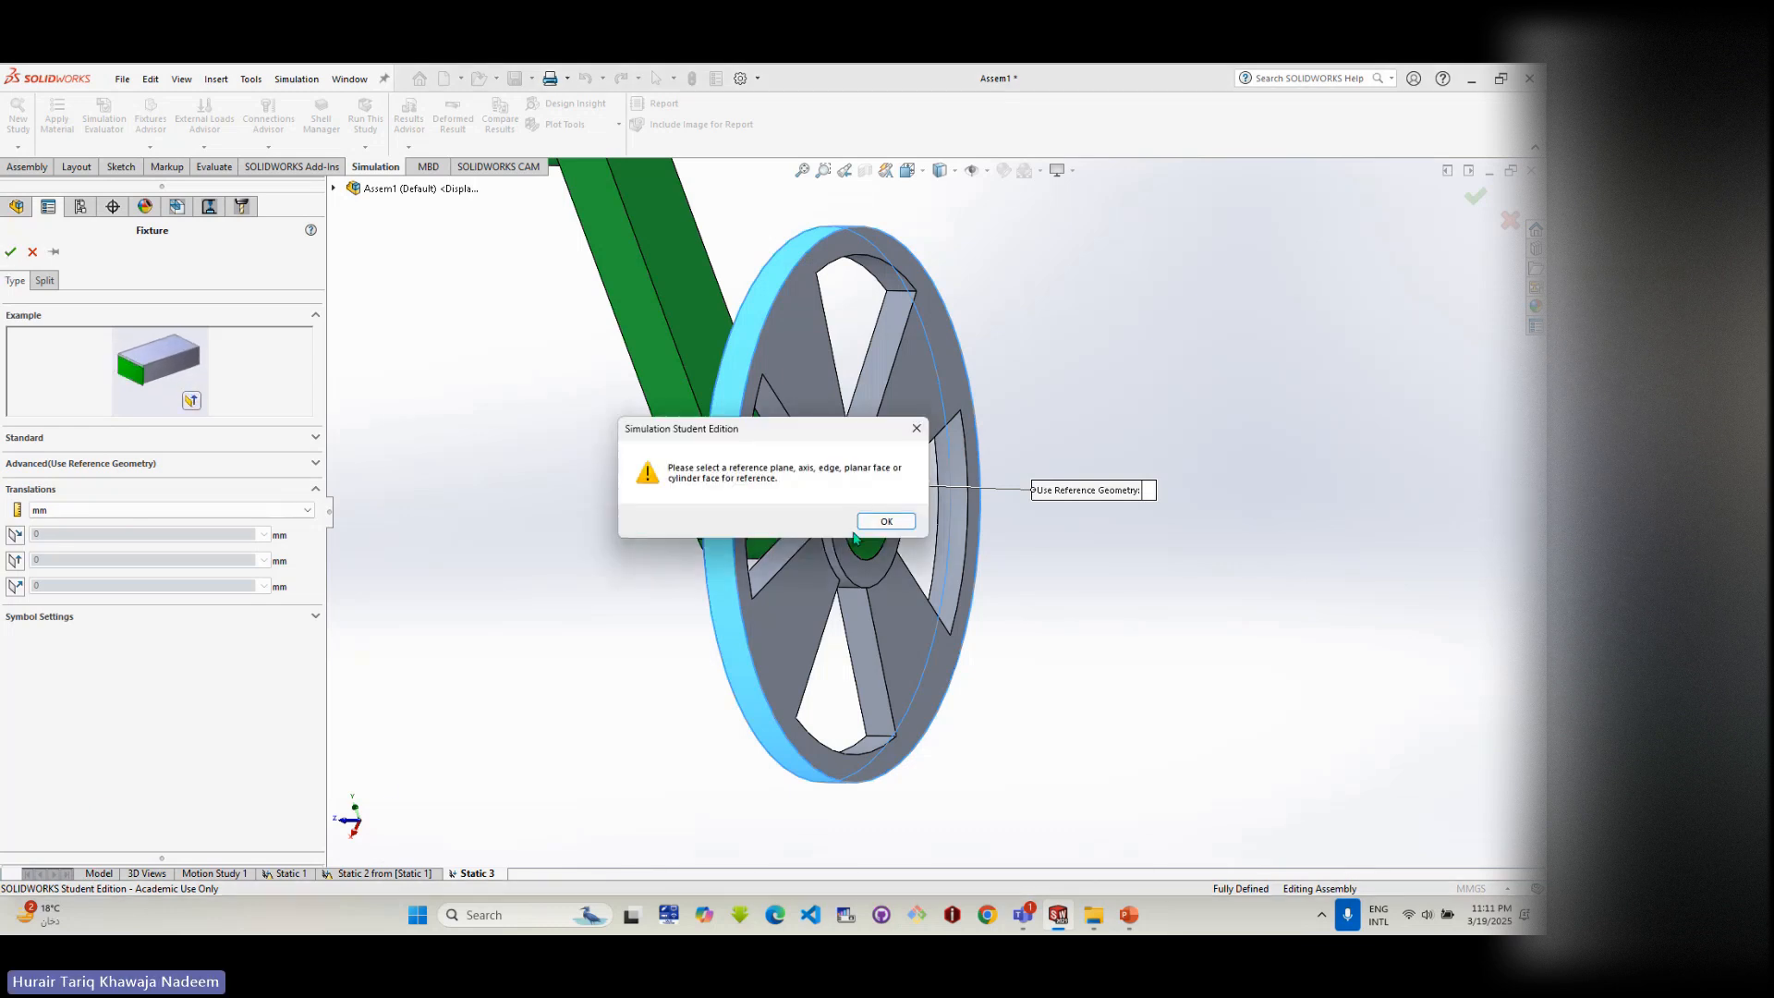
left_click(885, 521)
middle_click_drag(559, 519, 716, 516)
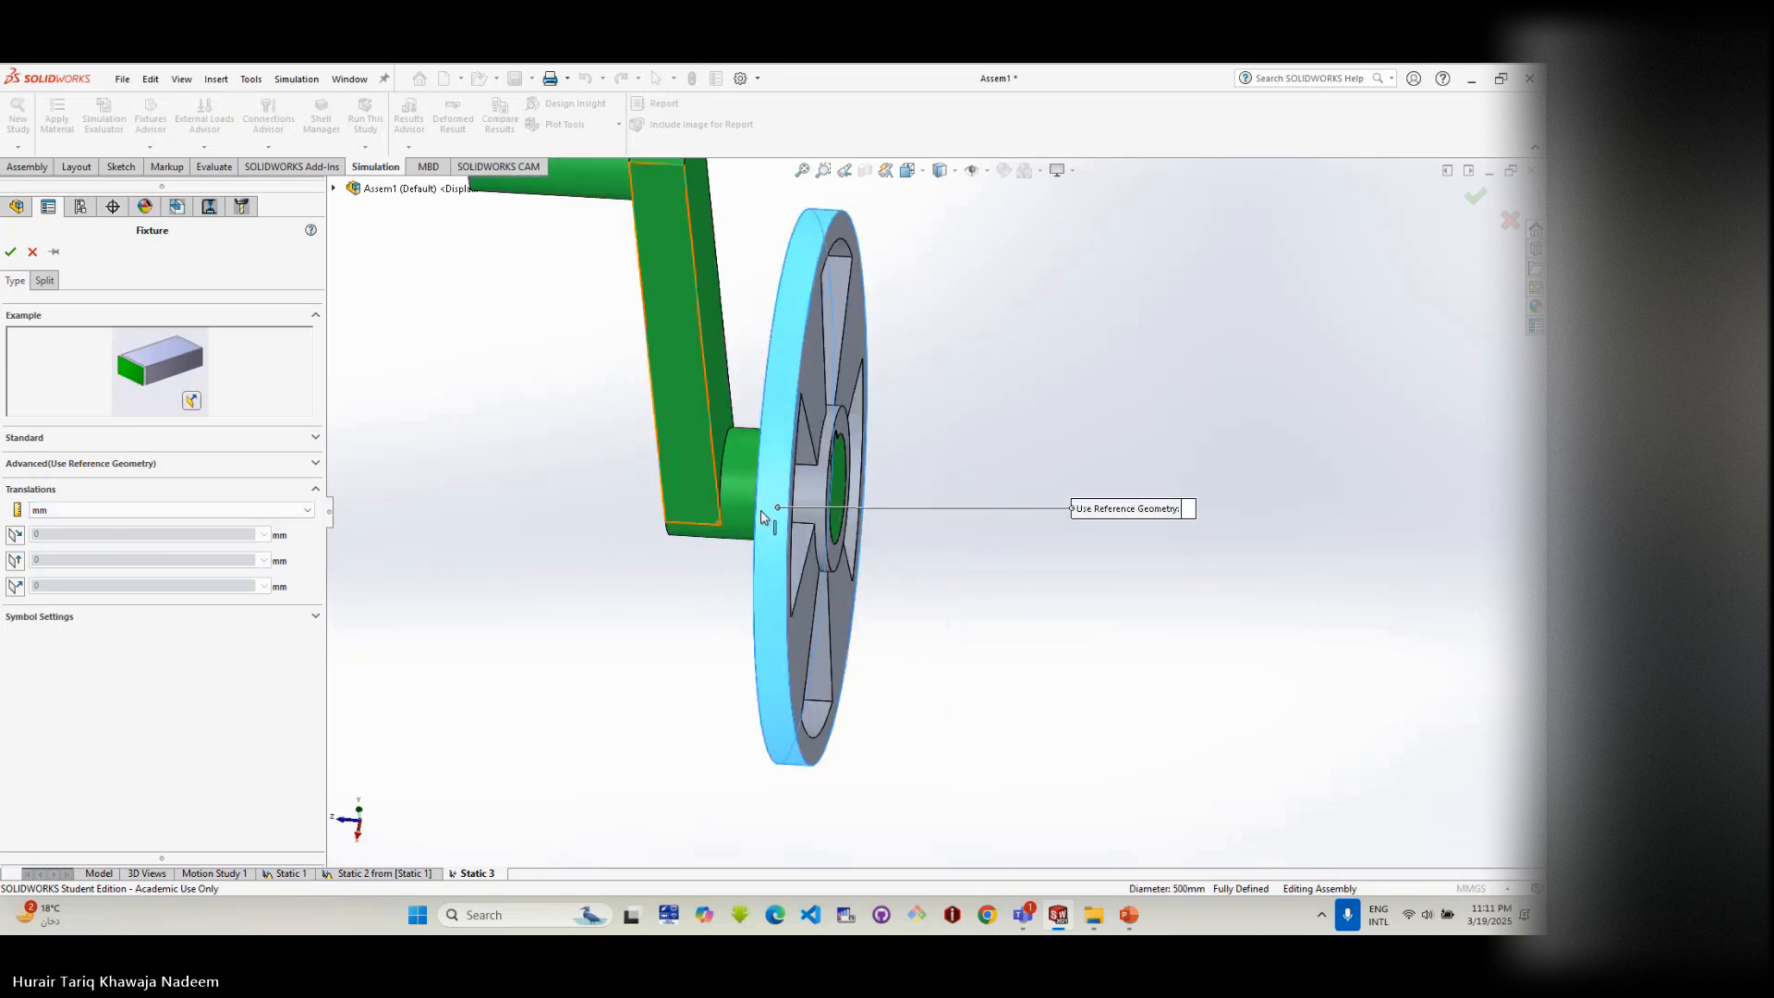
left_click(32, 251)
- Apply a Fixed Geometry fixture to the outer rim face of the wheel
right_click(57, 536)
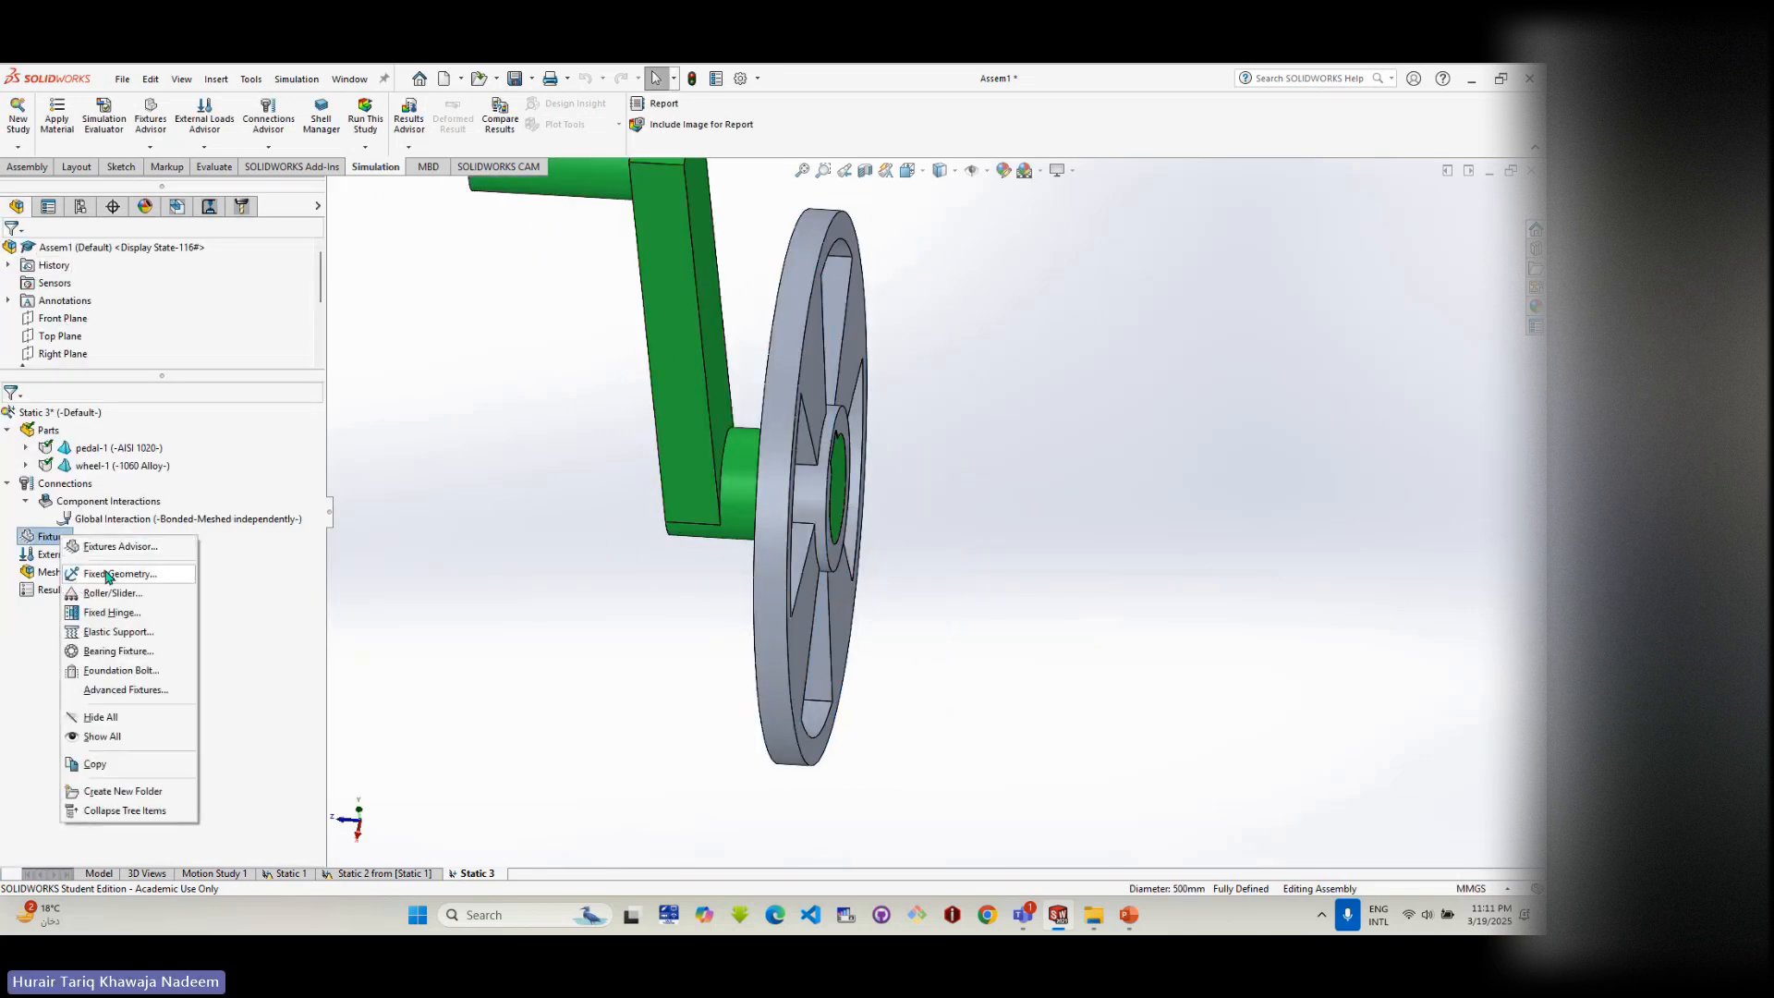
left_click(117, 574)
left_click(782, 432)
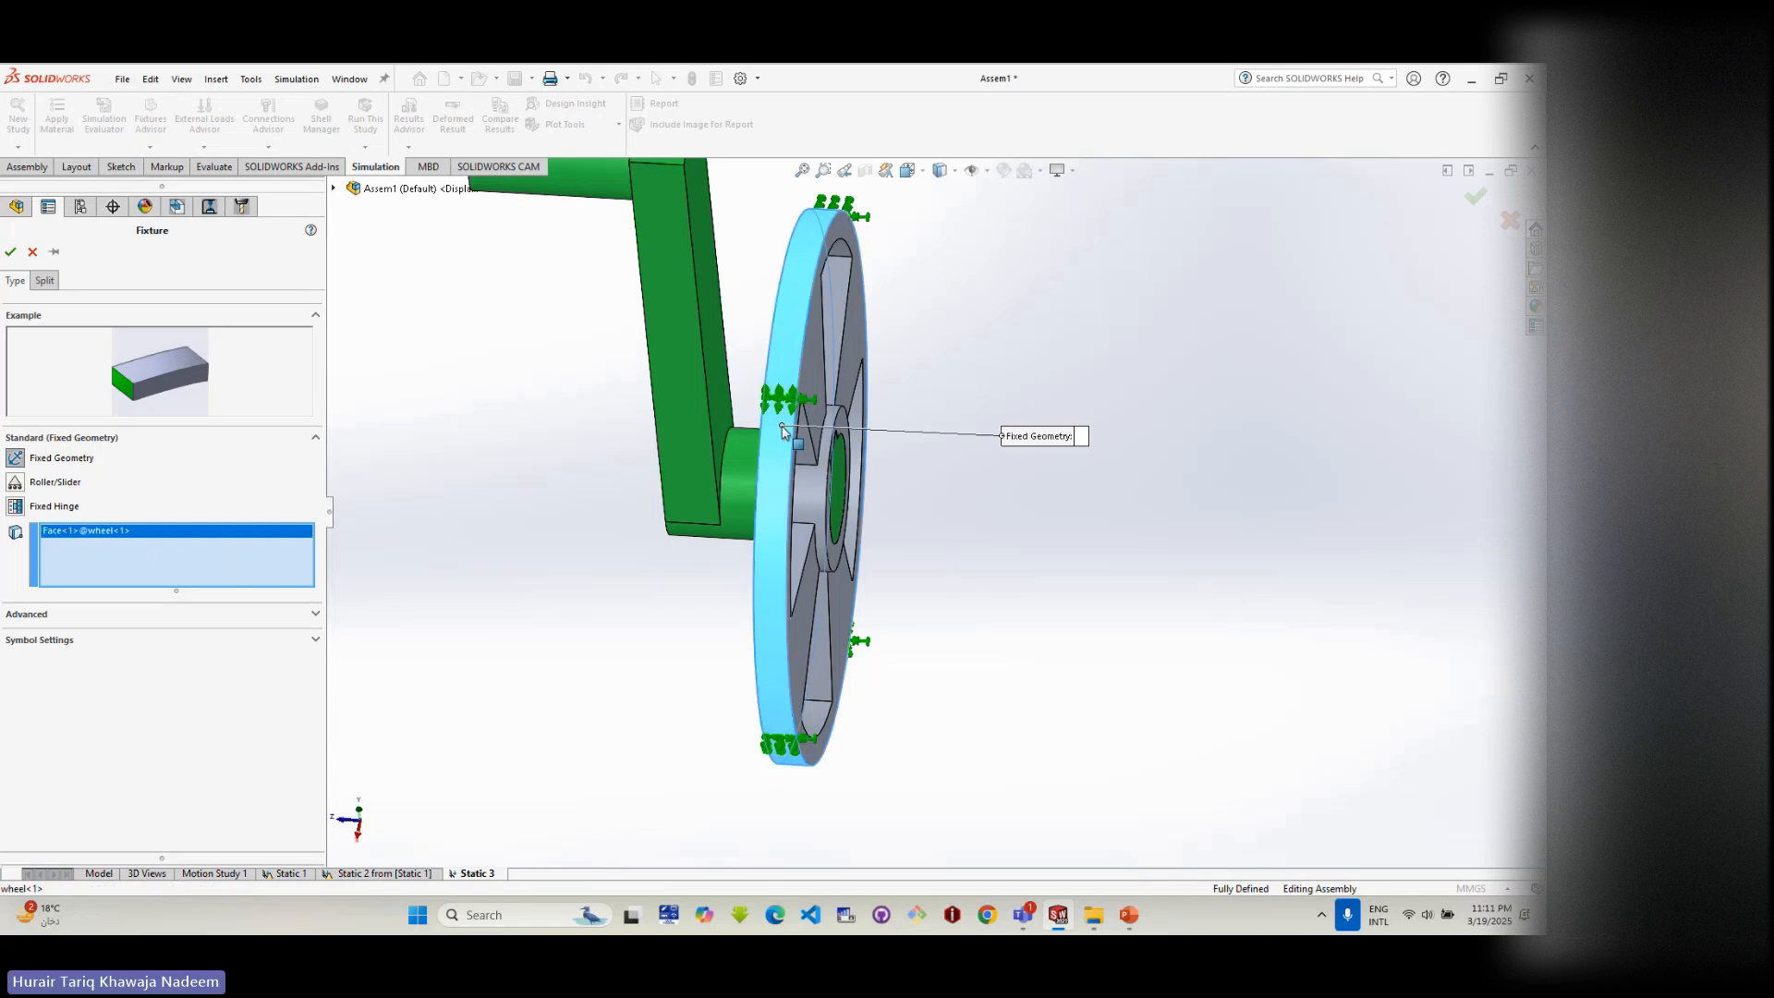
left_click(10, 251)
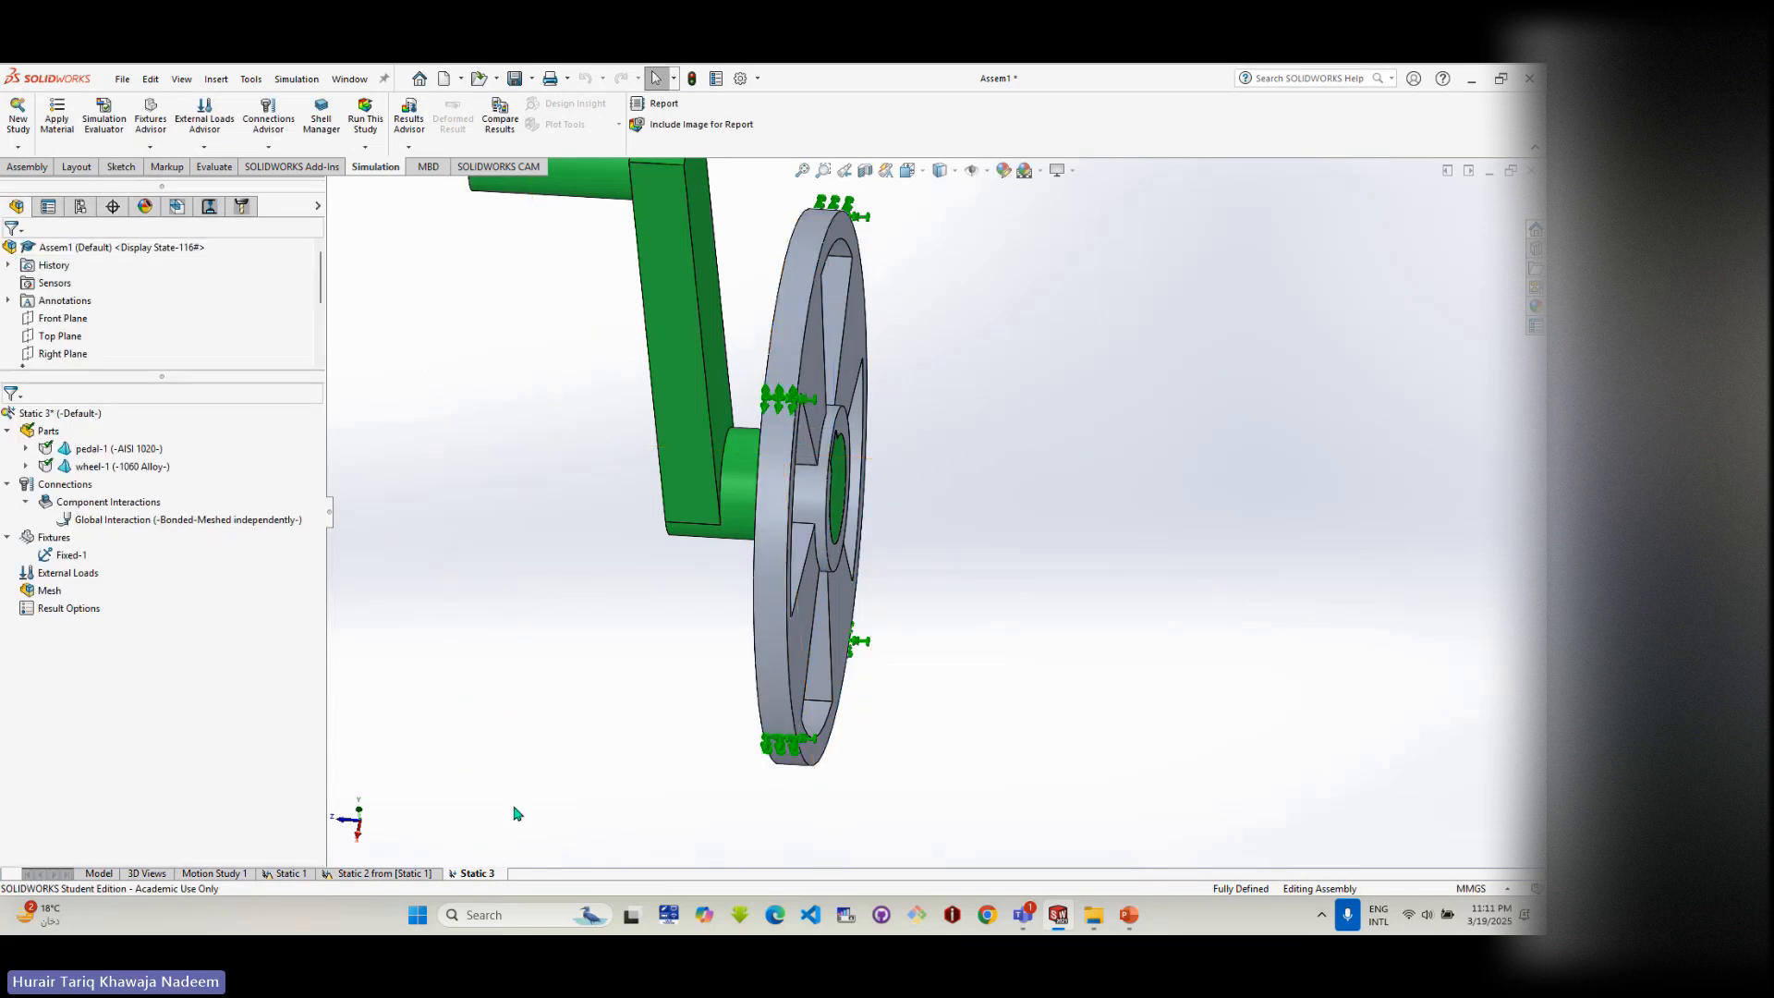
- Review the wheel and pedal components and their mates in the assembly model, and return to the Static 3 study
left_click(98, 874)
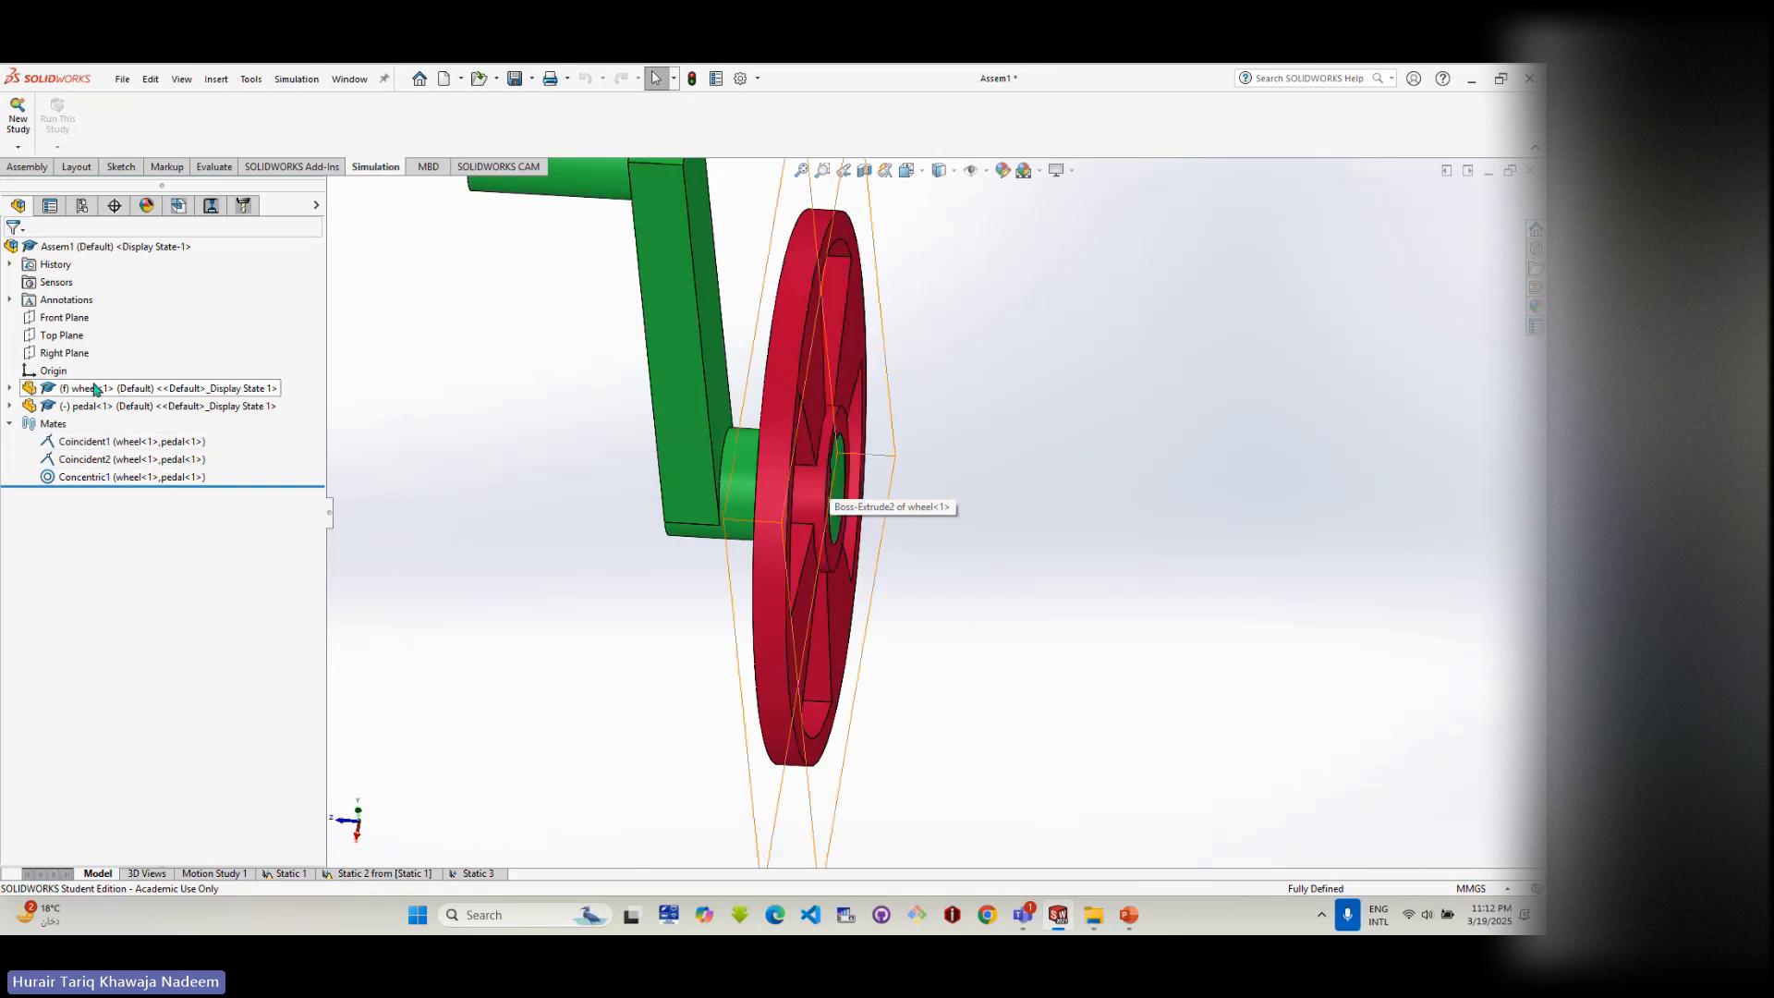
left_click(478, 873)
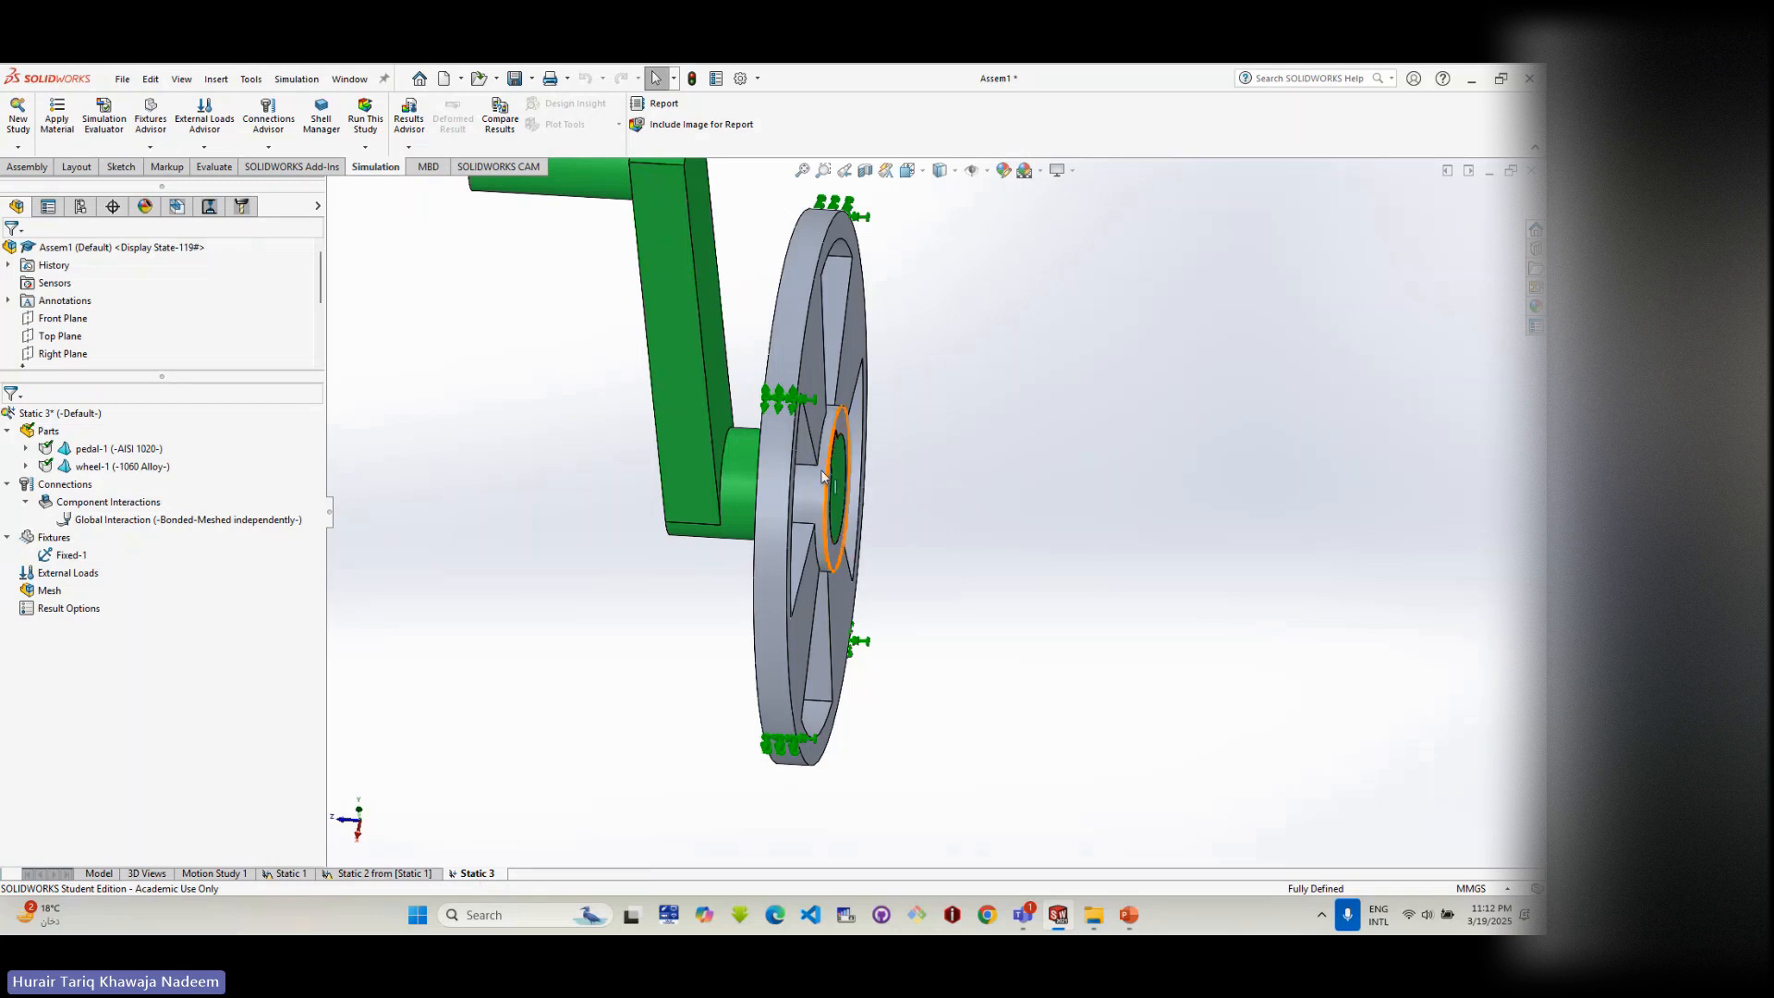
left_click(710, 416)
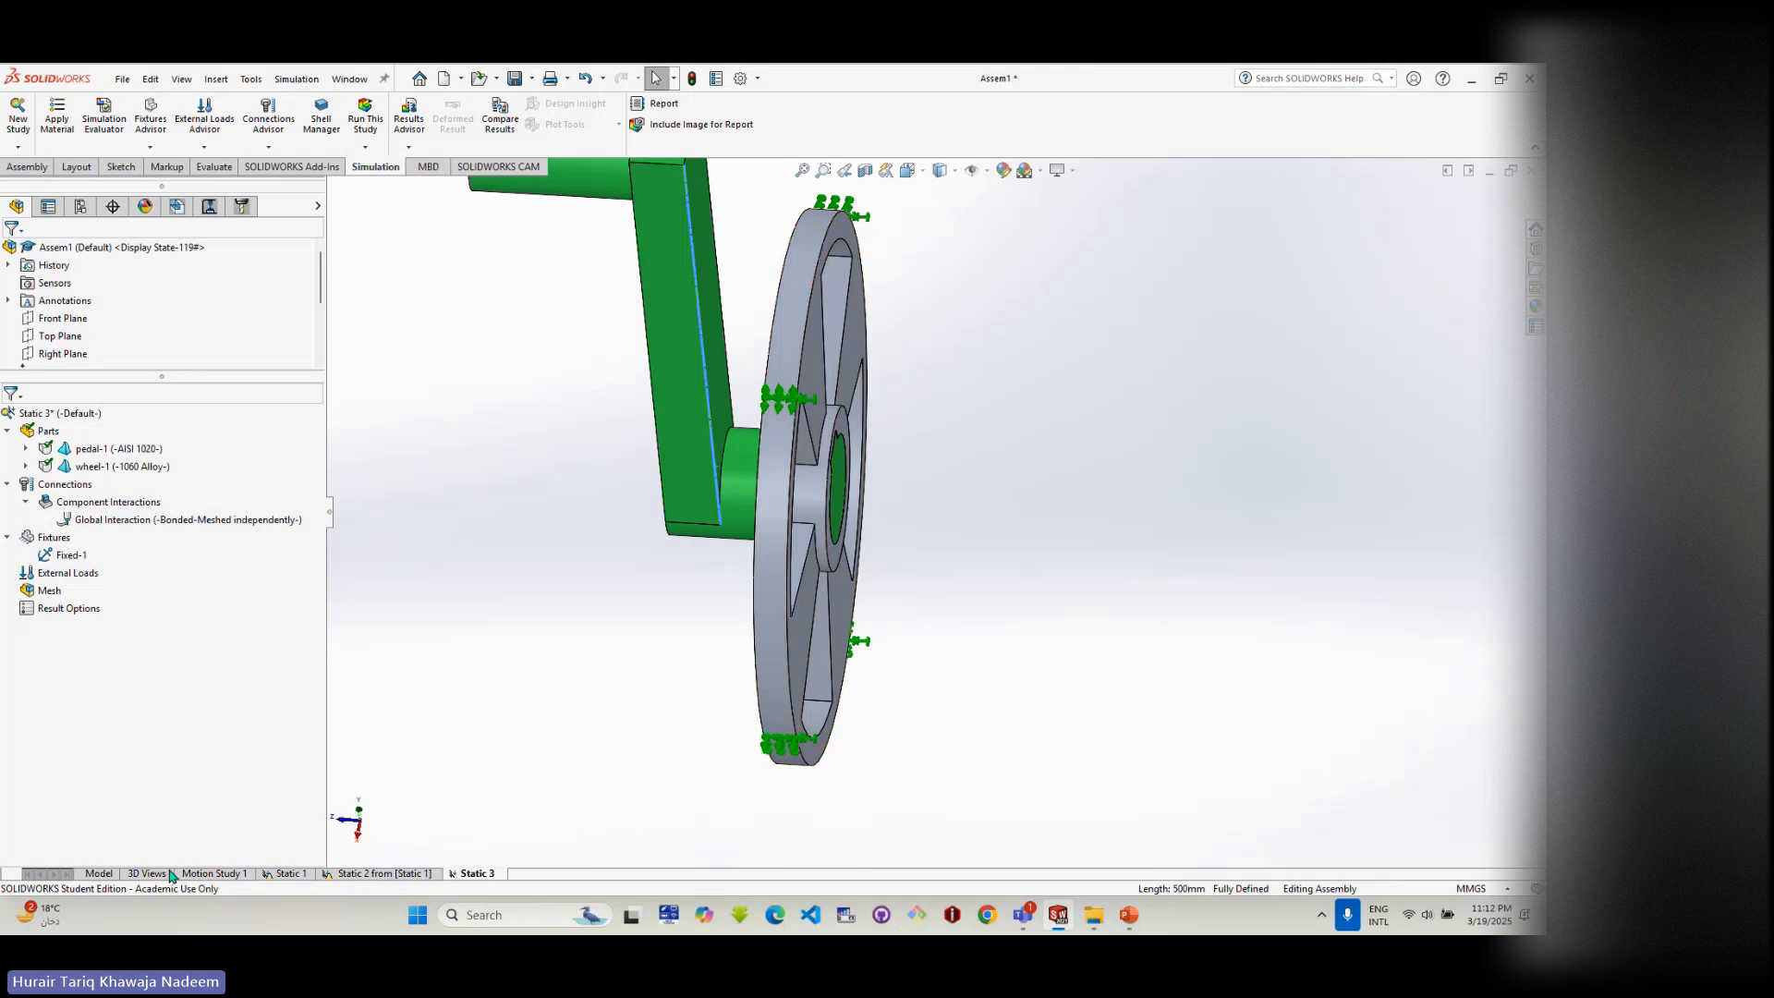
left_click(99, 873)
left_click(85, 441)
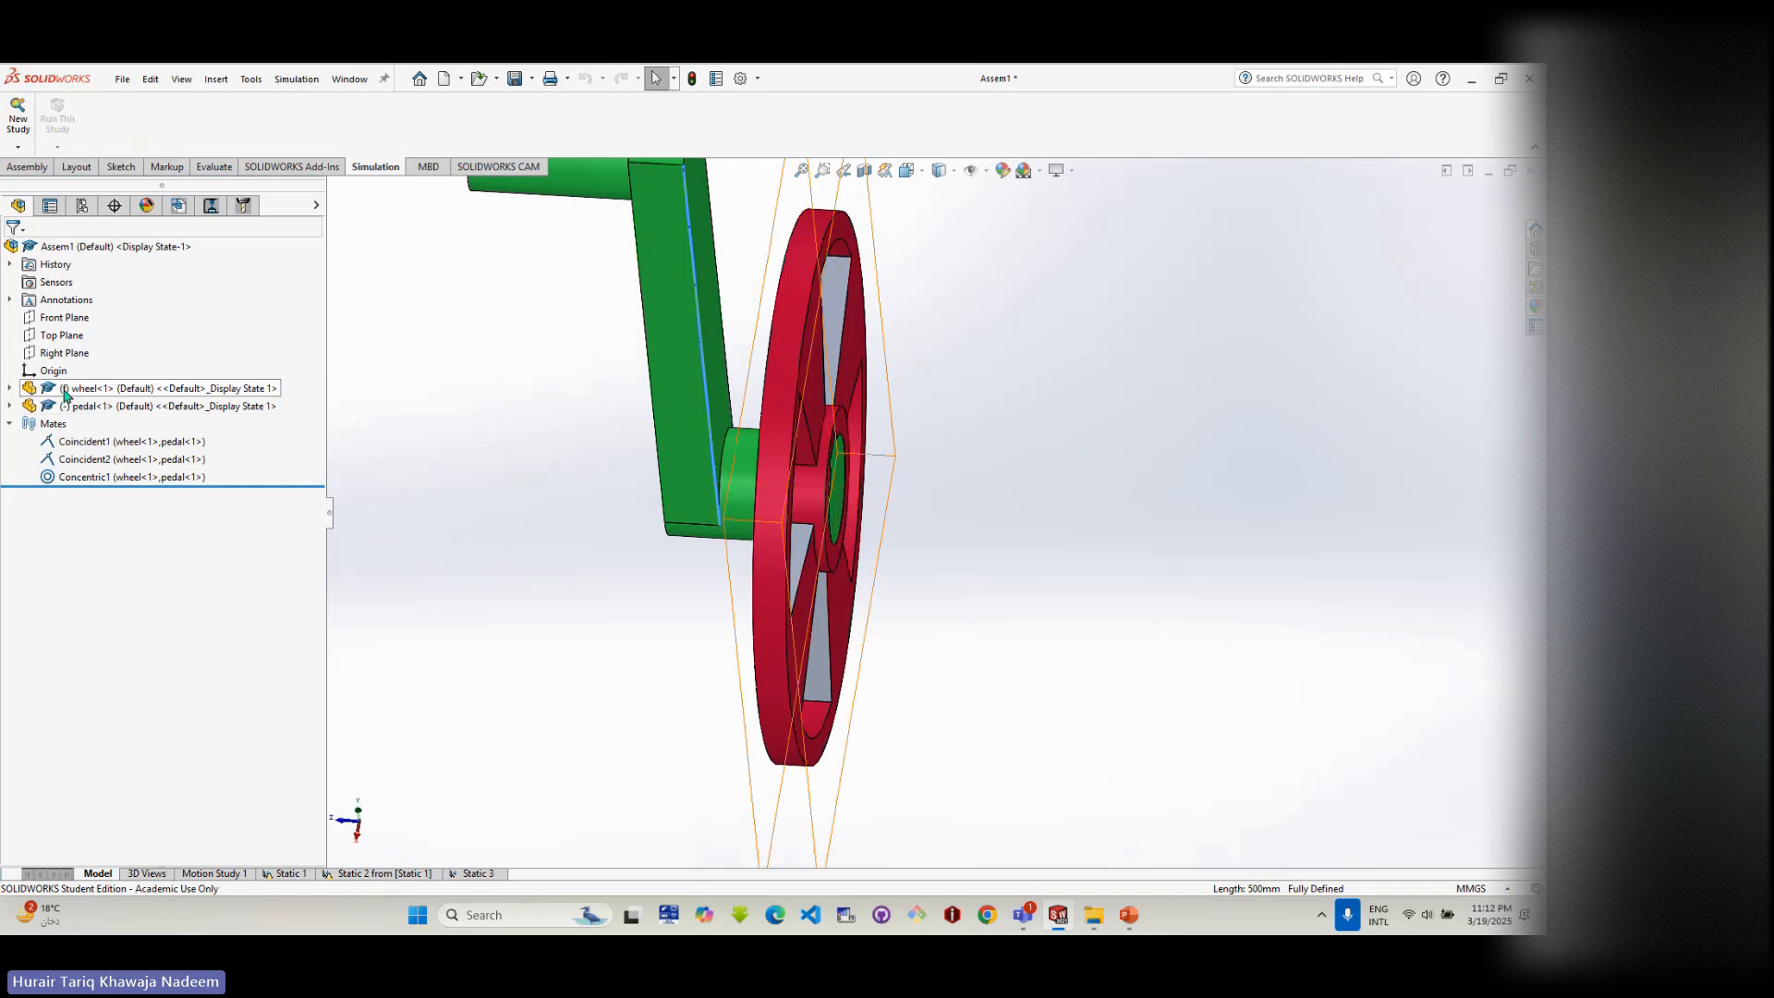
left_click(479, 874)
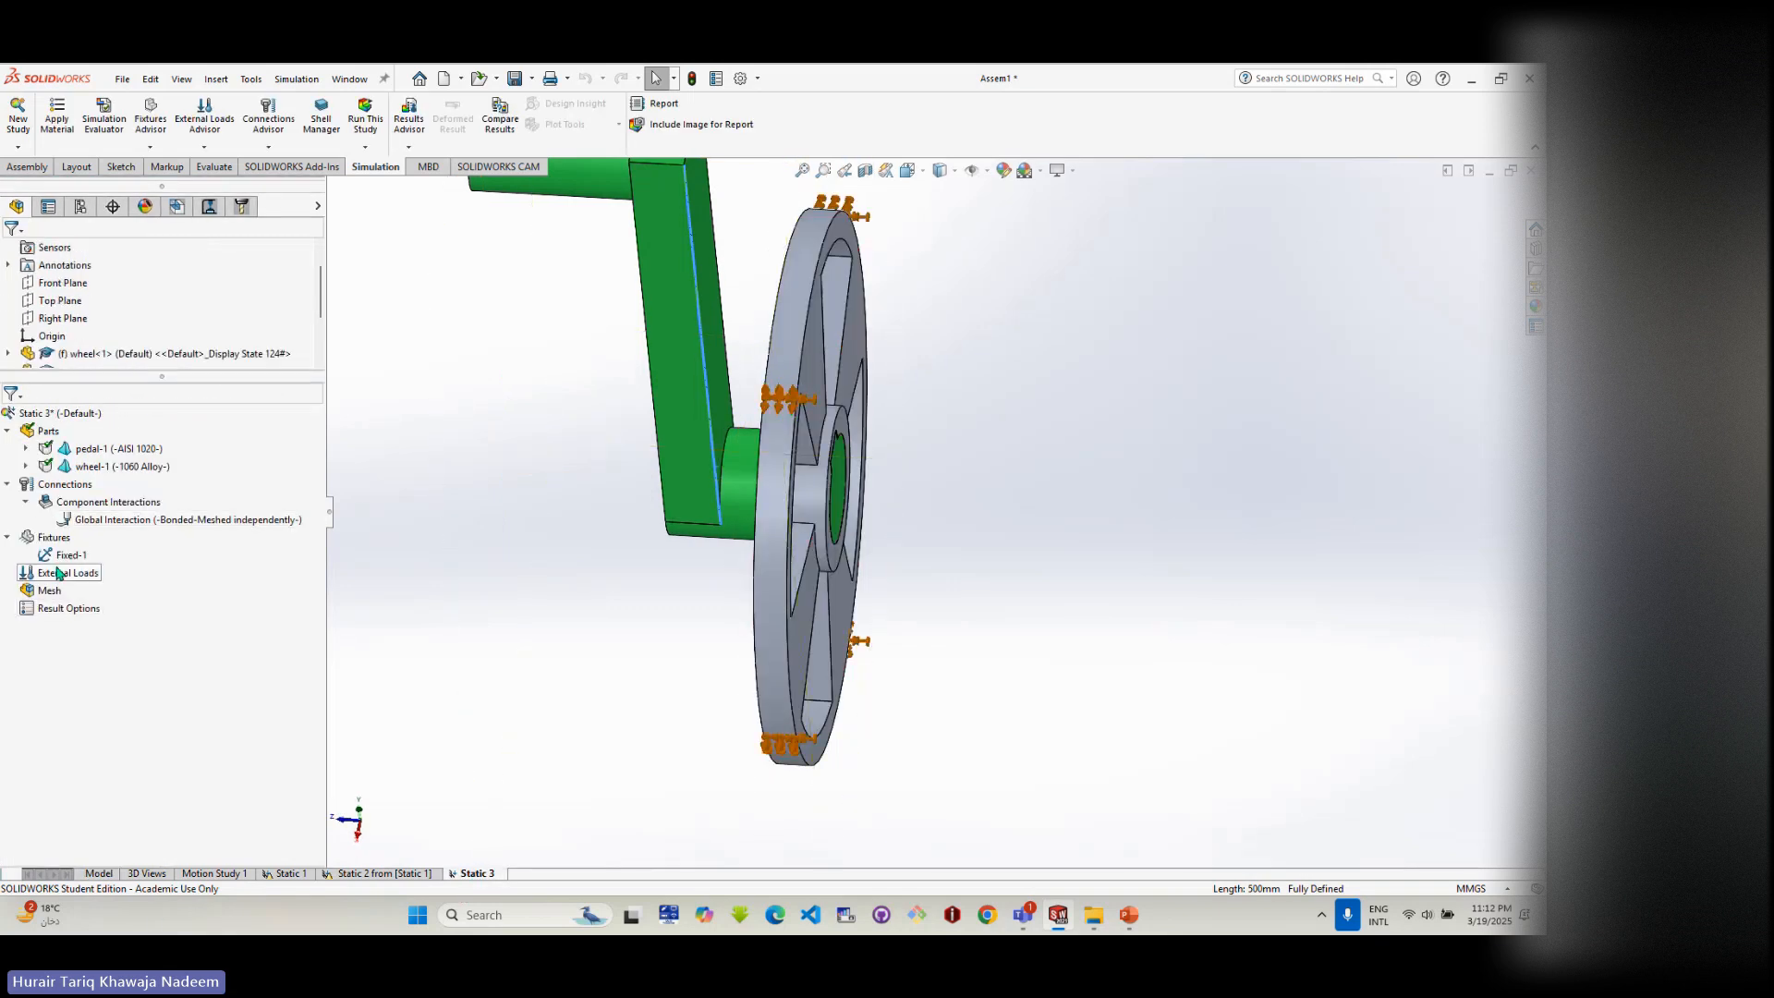
- Start a force load, clear the preselected pedal edge and choose the cylindrical face of the pedal's foot pin instead
right_click(67, 573)
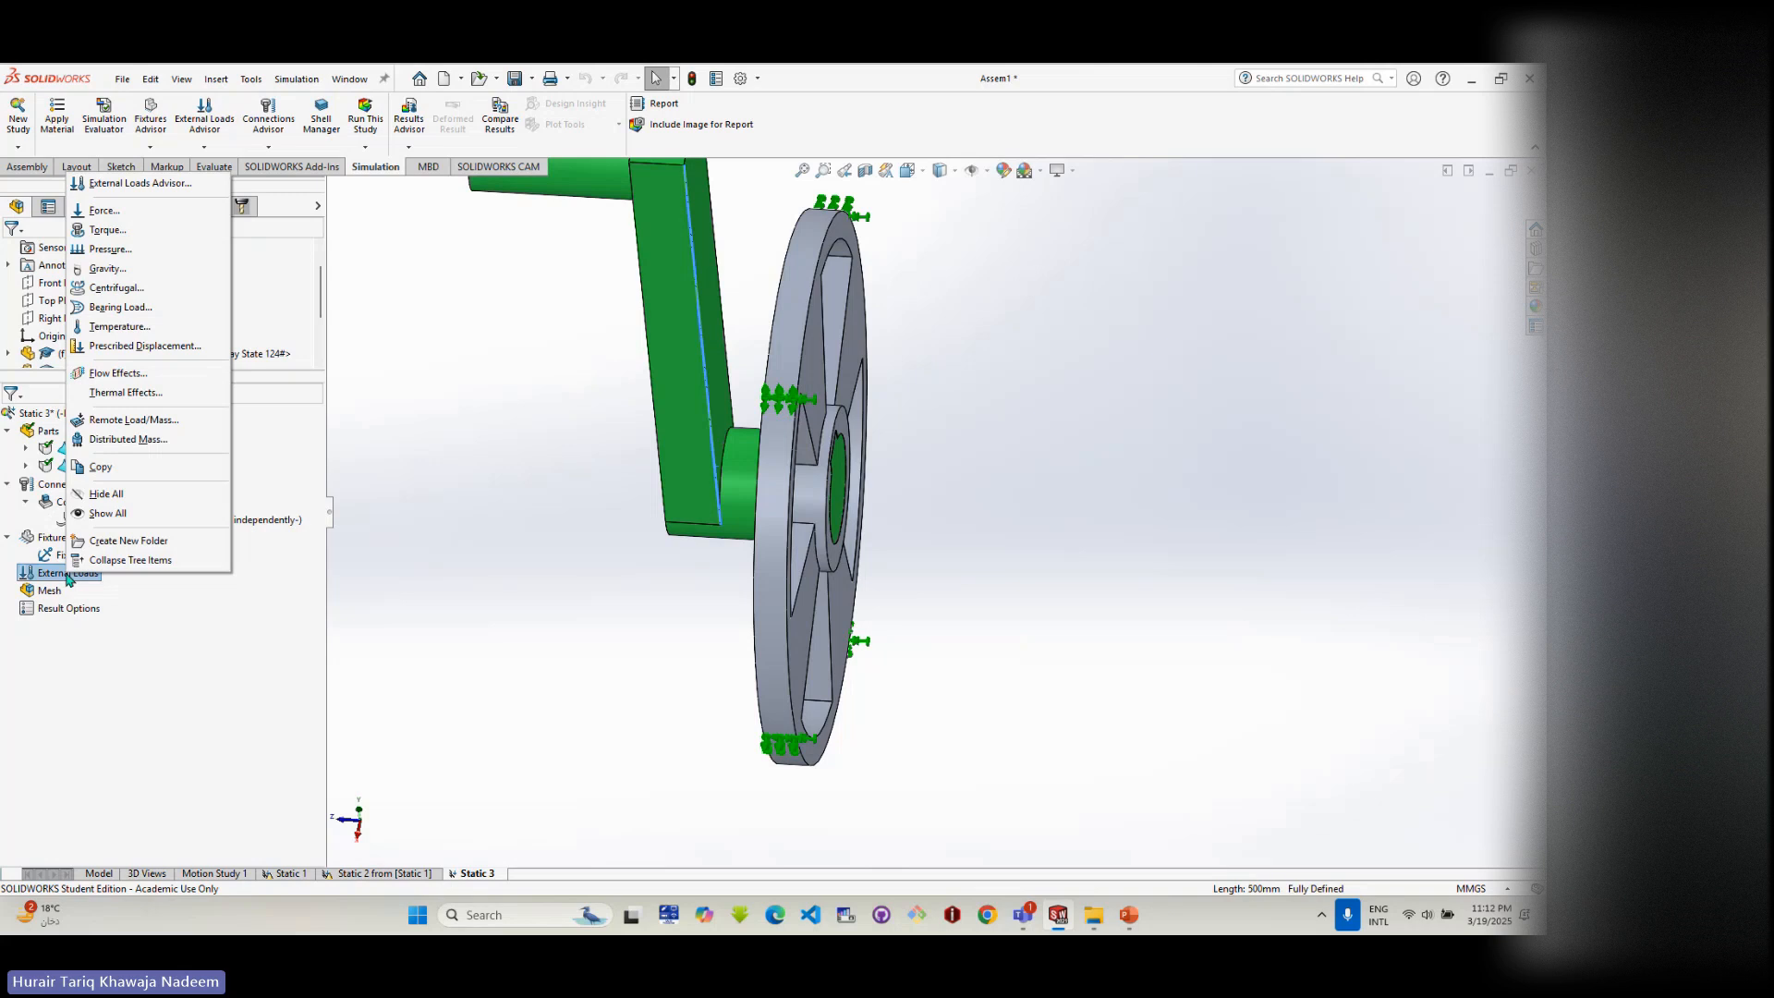
left_click(103, 212)
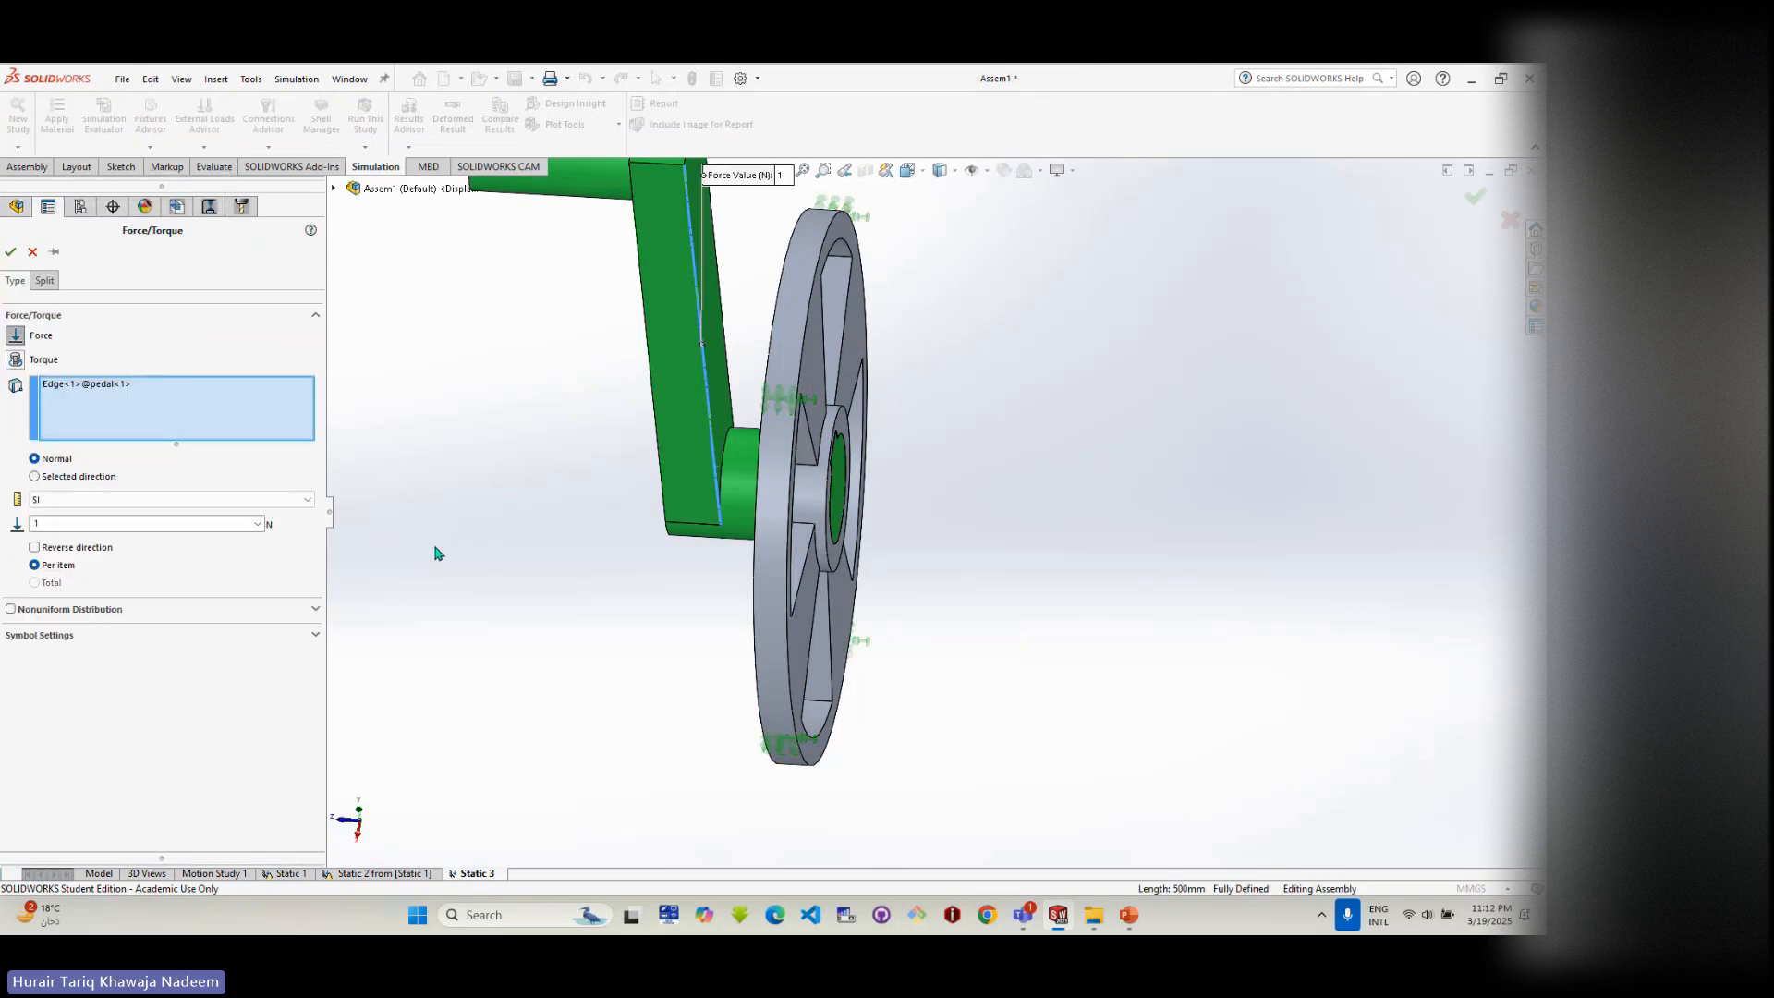
scroll(435, 547, "up", 1)
middle_click_drag(448, 556, 408, 493)
left_click(91, 387)
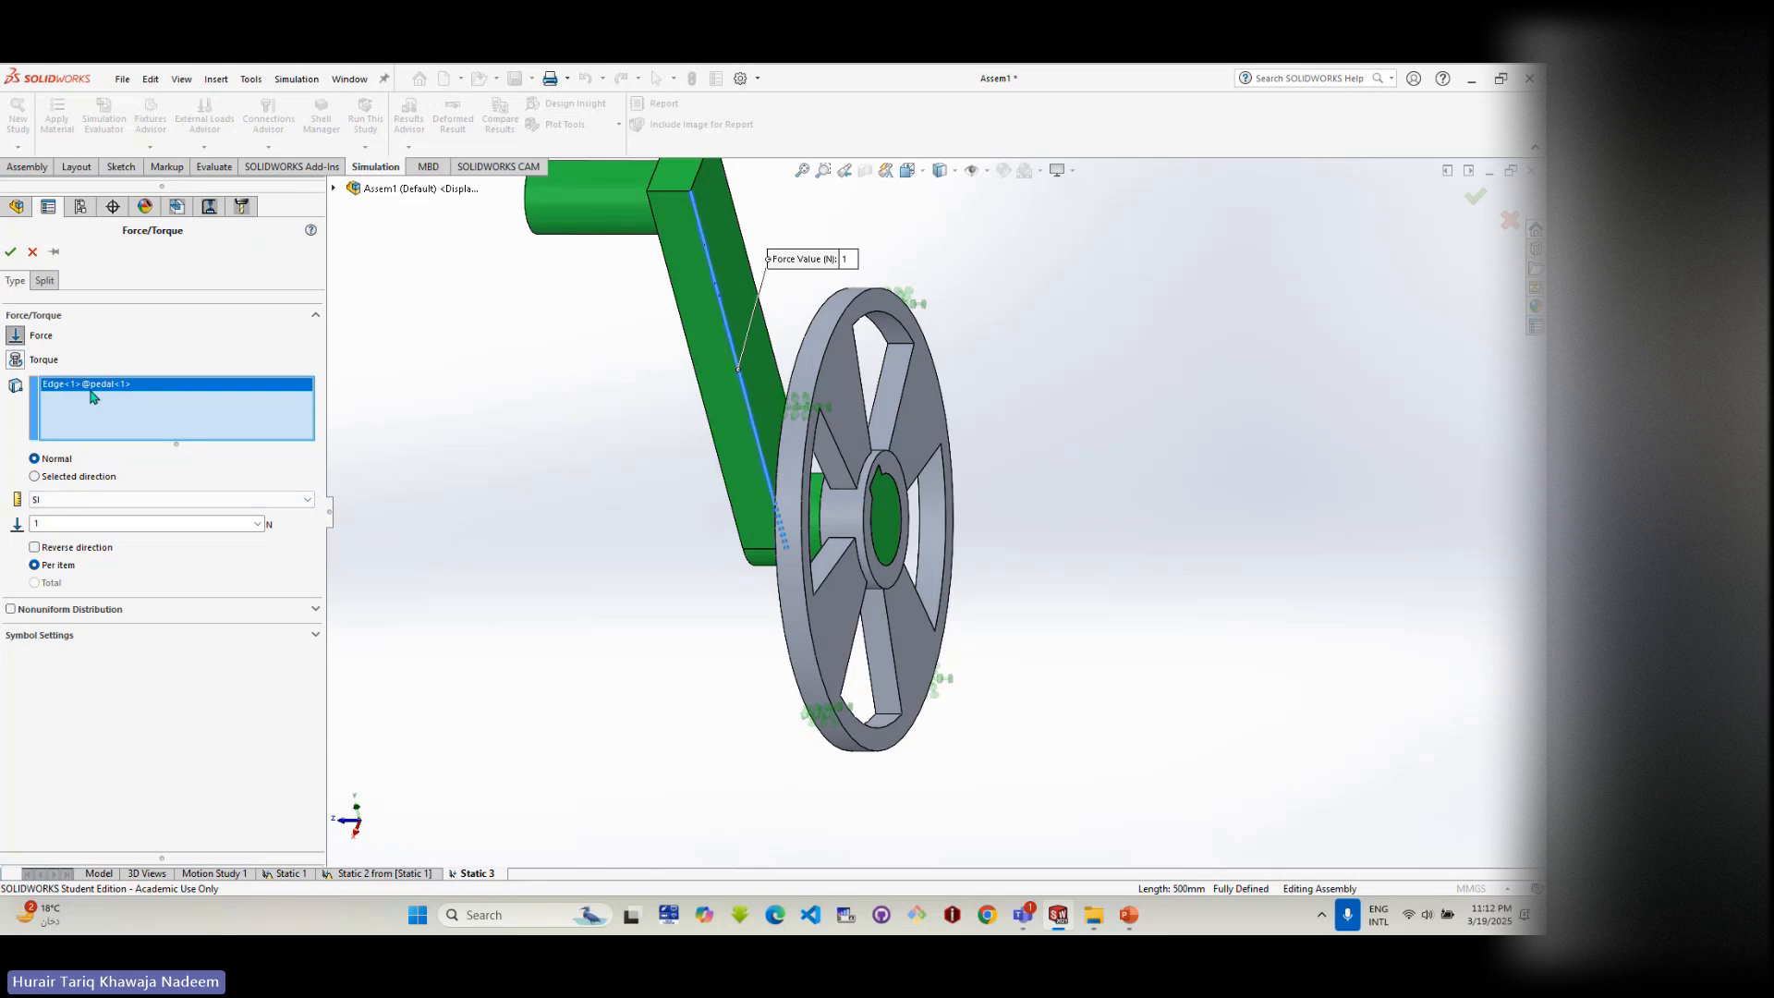
key("Delete")
scroll(450, 484, "up", 2)
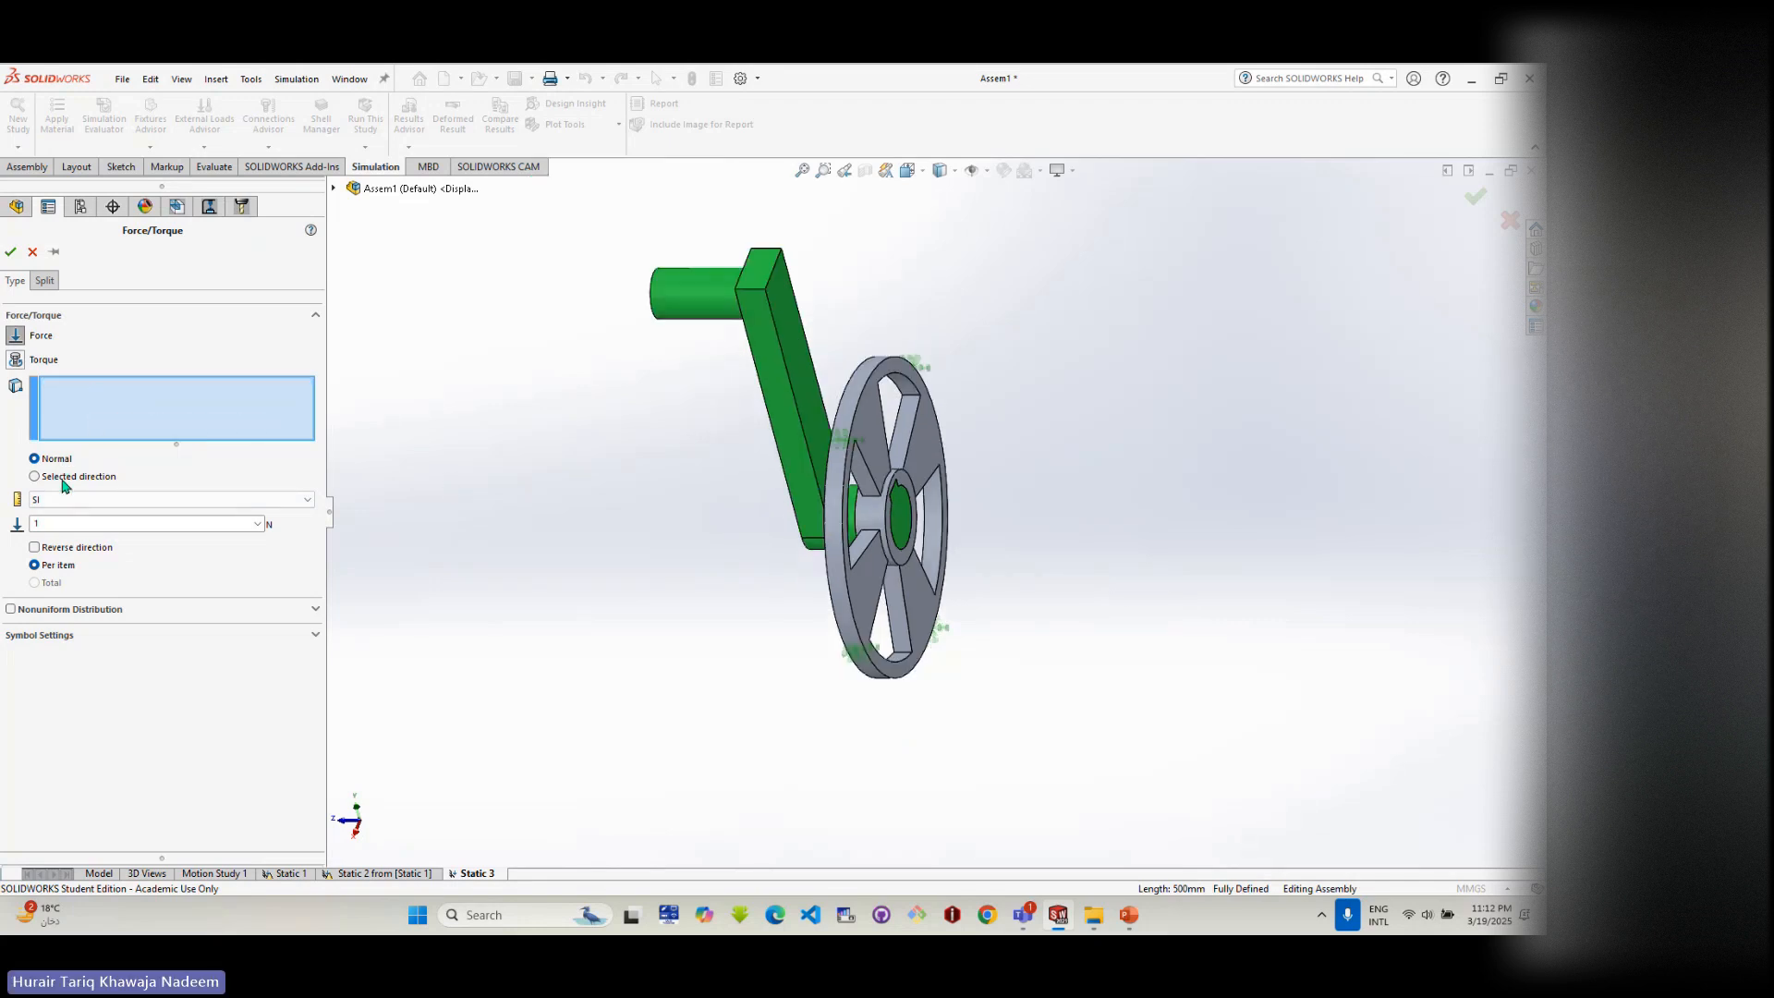
left_click(694, 320)
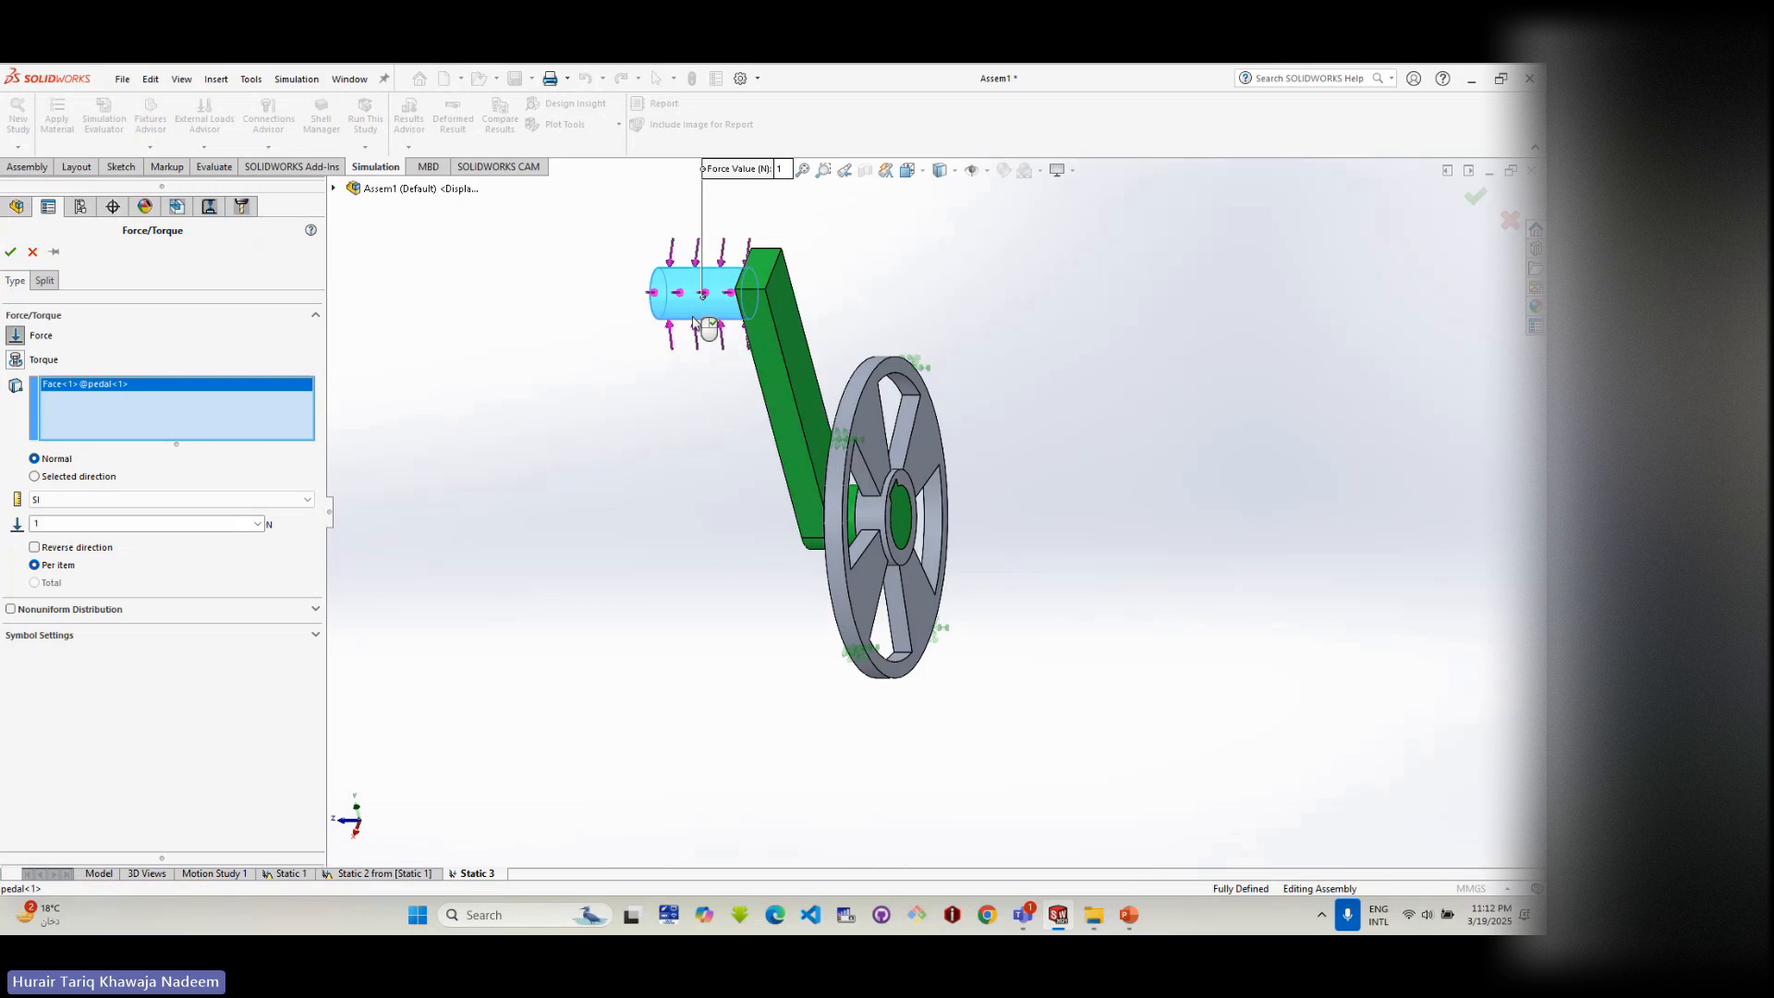
middle_click_drag(694, 320, 876, 351)
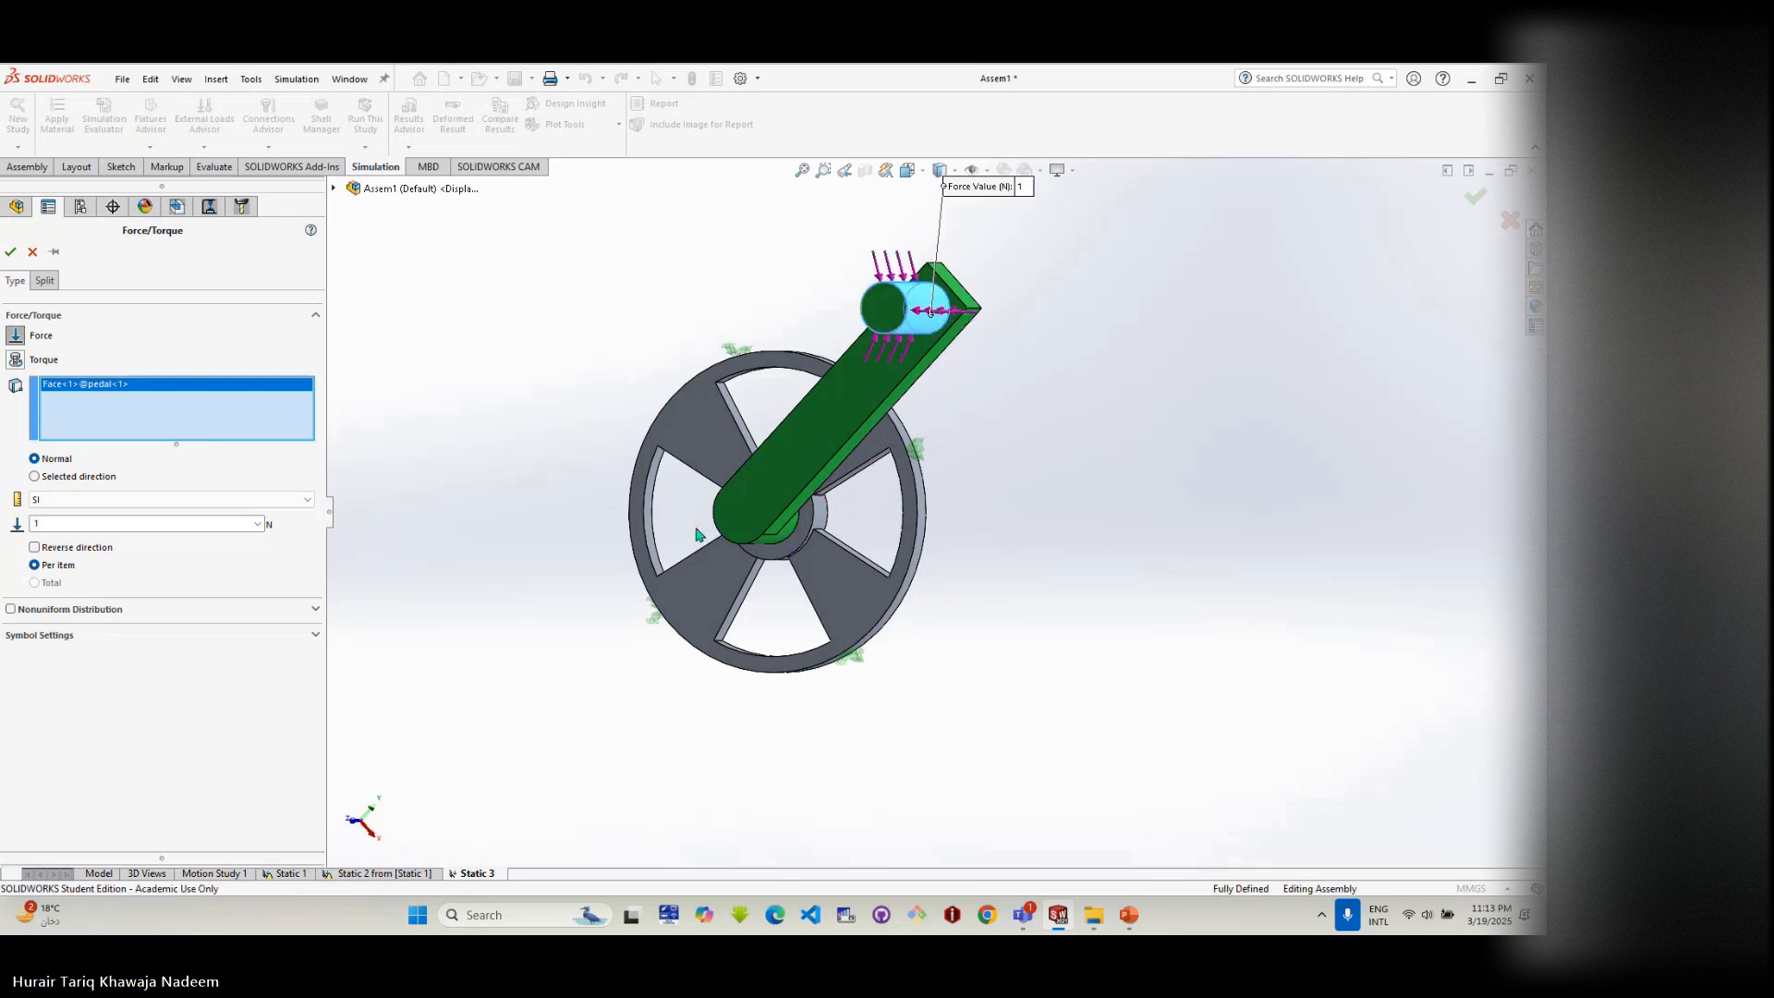
- Direct the force along a selected direction, using the short straight edge at the pin end of the pedal arm
left_click(36, 477)
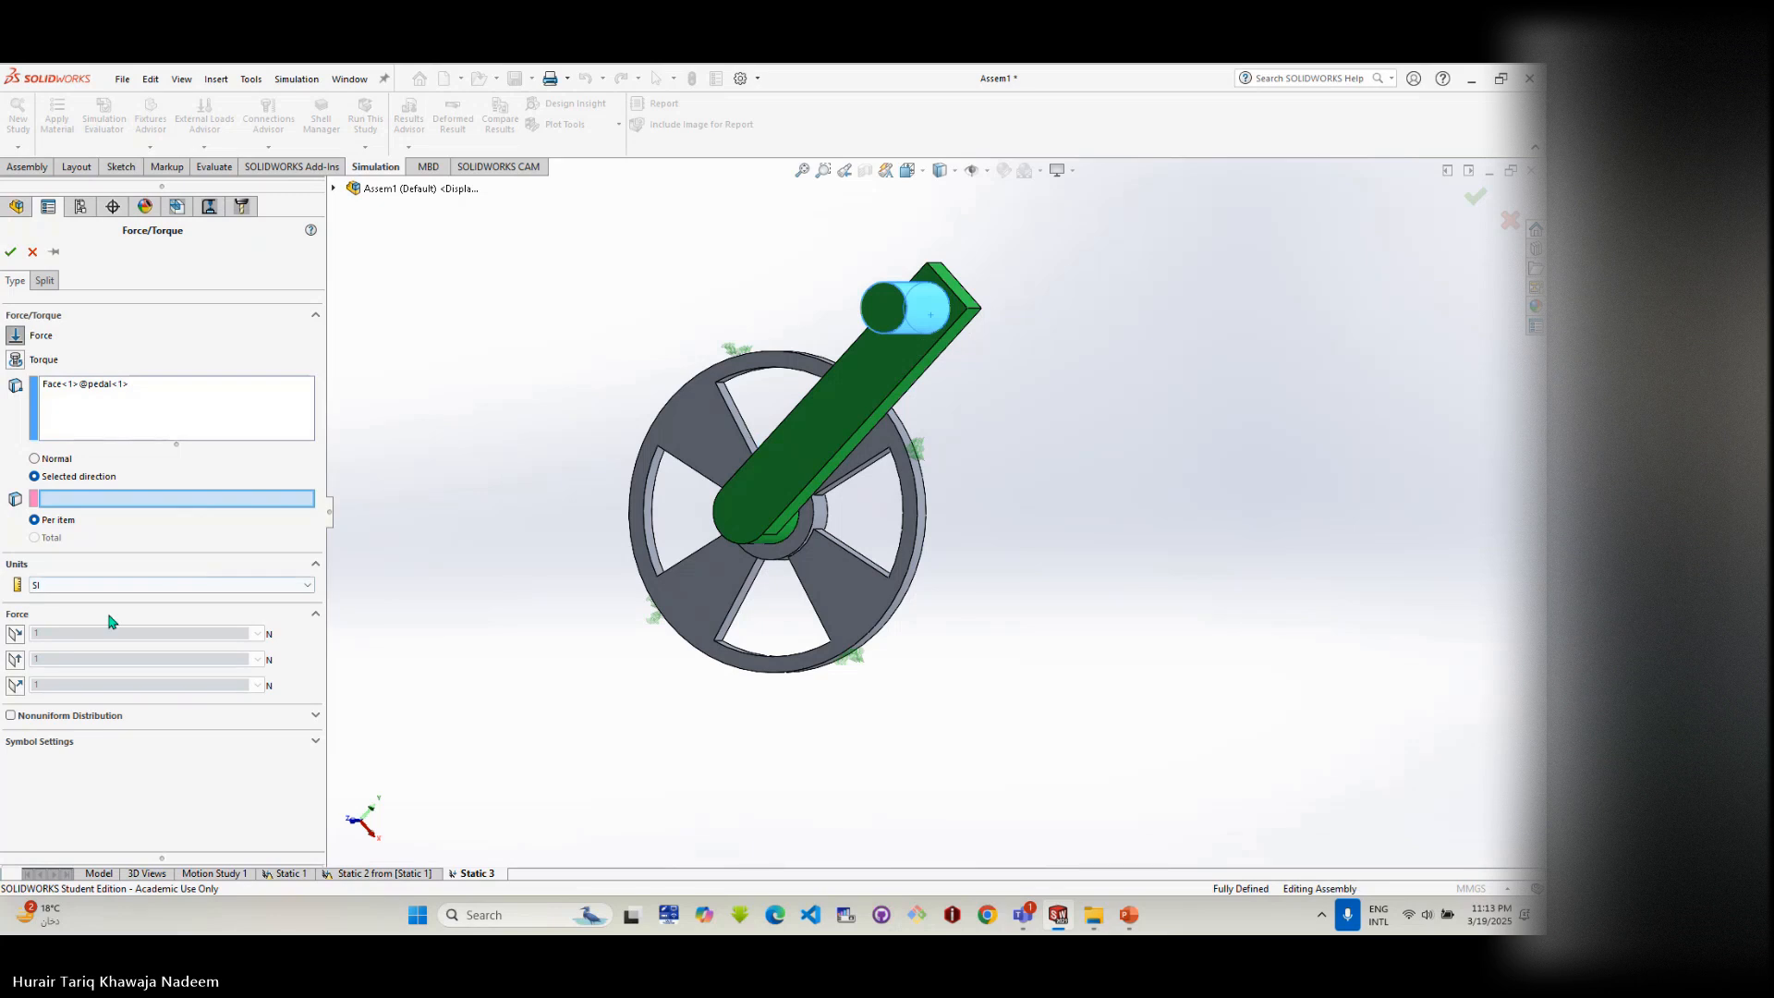
left_click(15, 635)
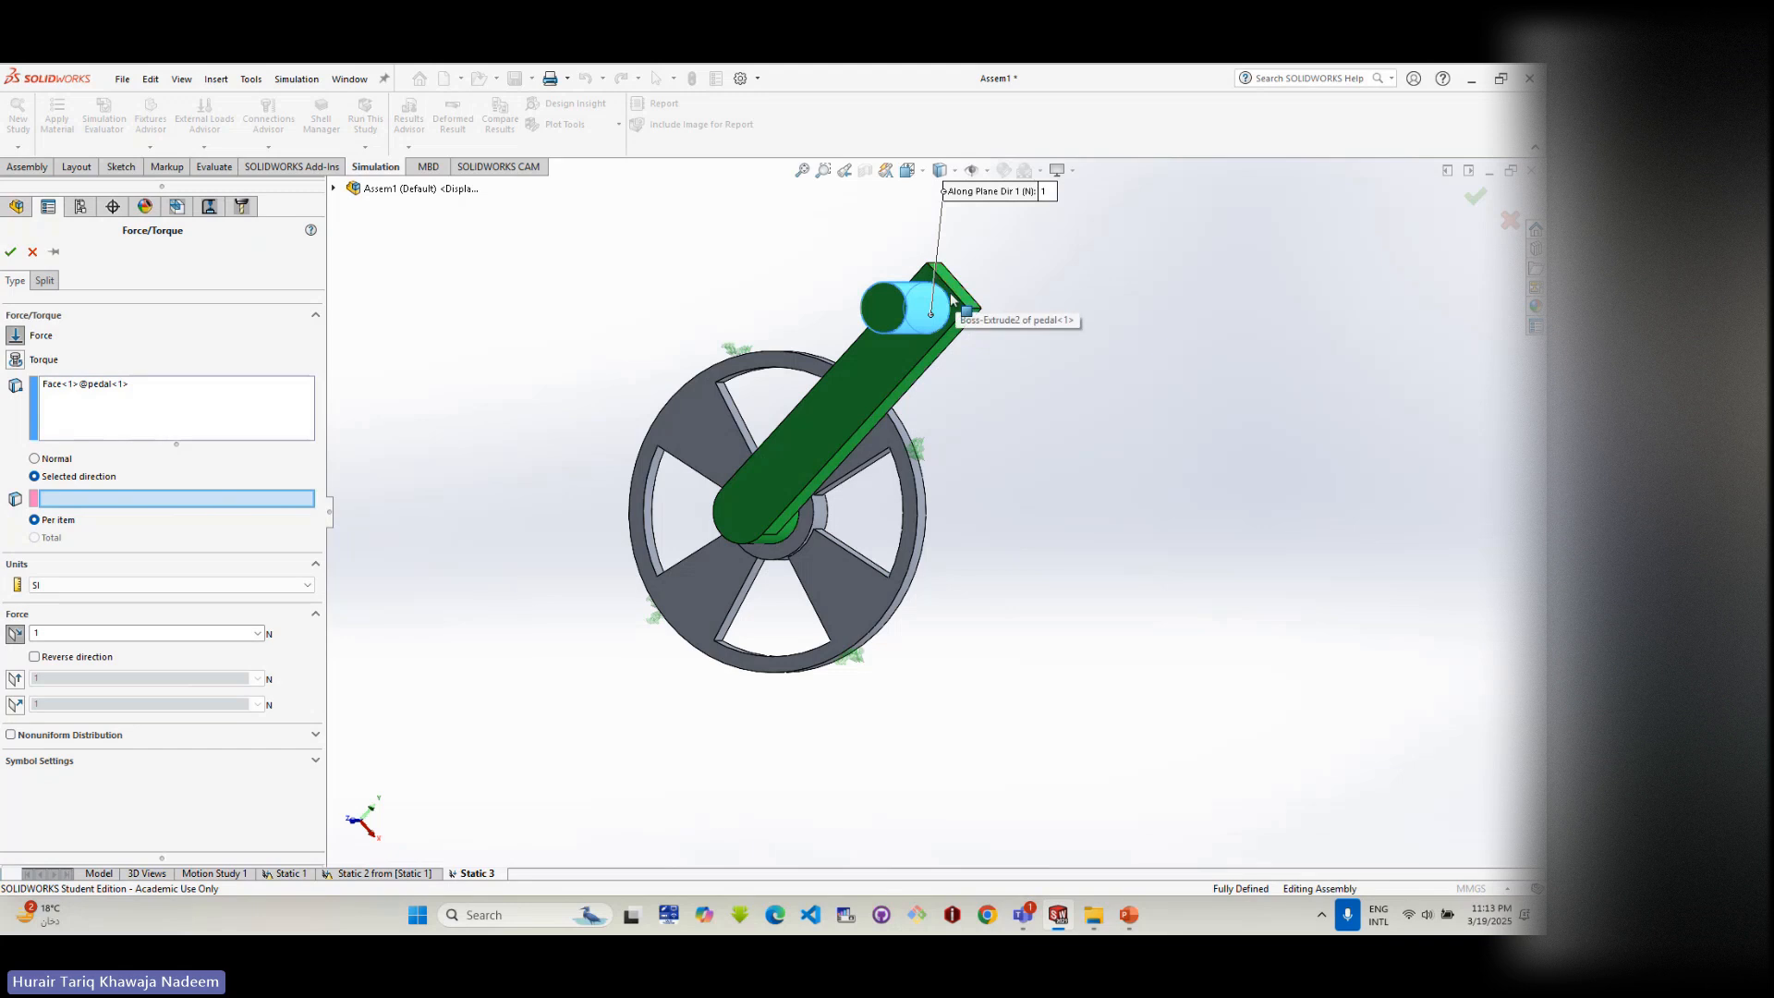
scroll(958, 304, "down", 2)
scroll(957, 304, "down", 3)
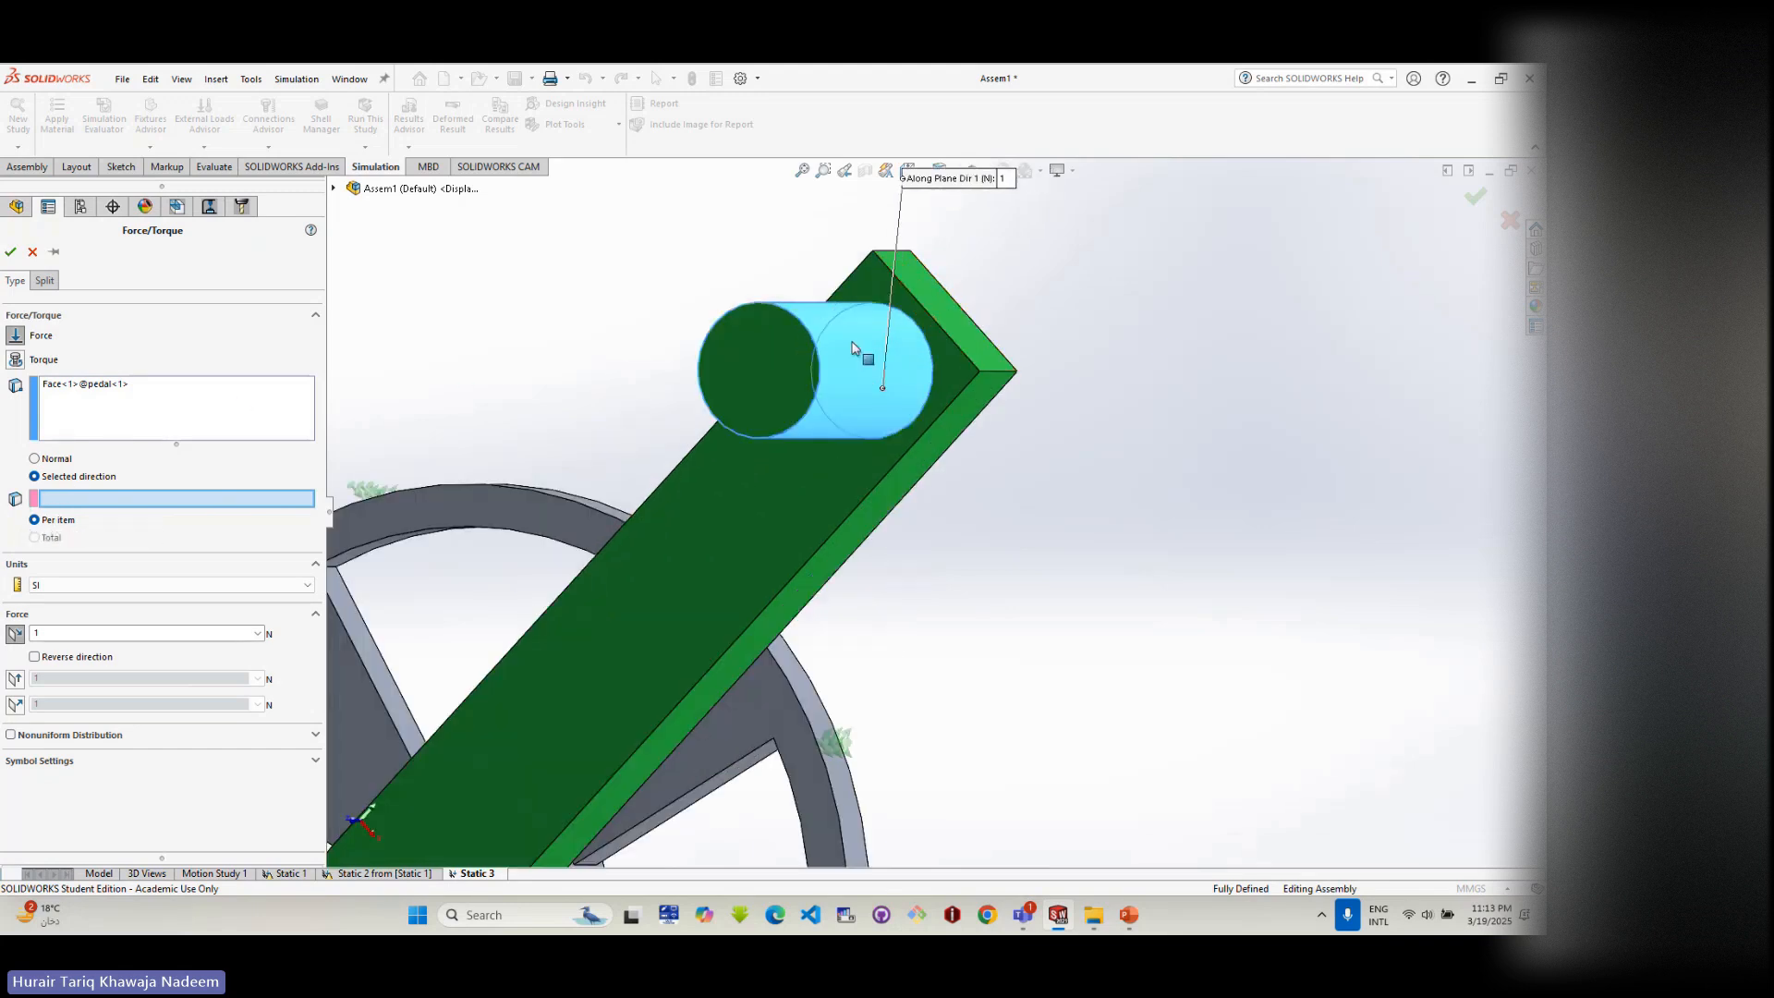
left_click(962, 356)
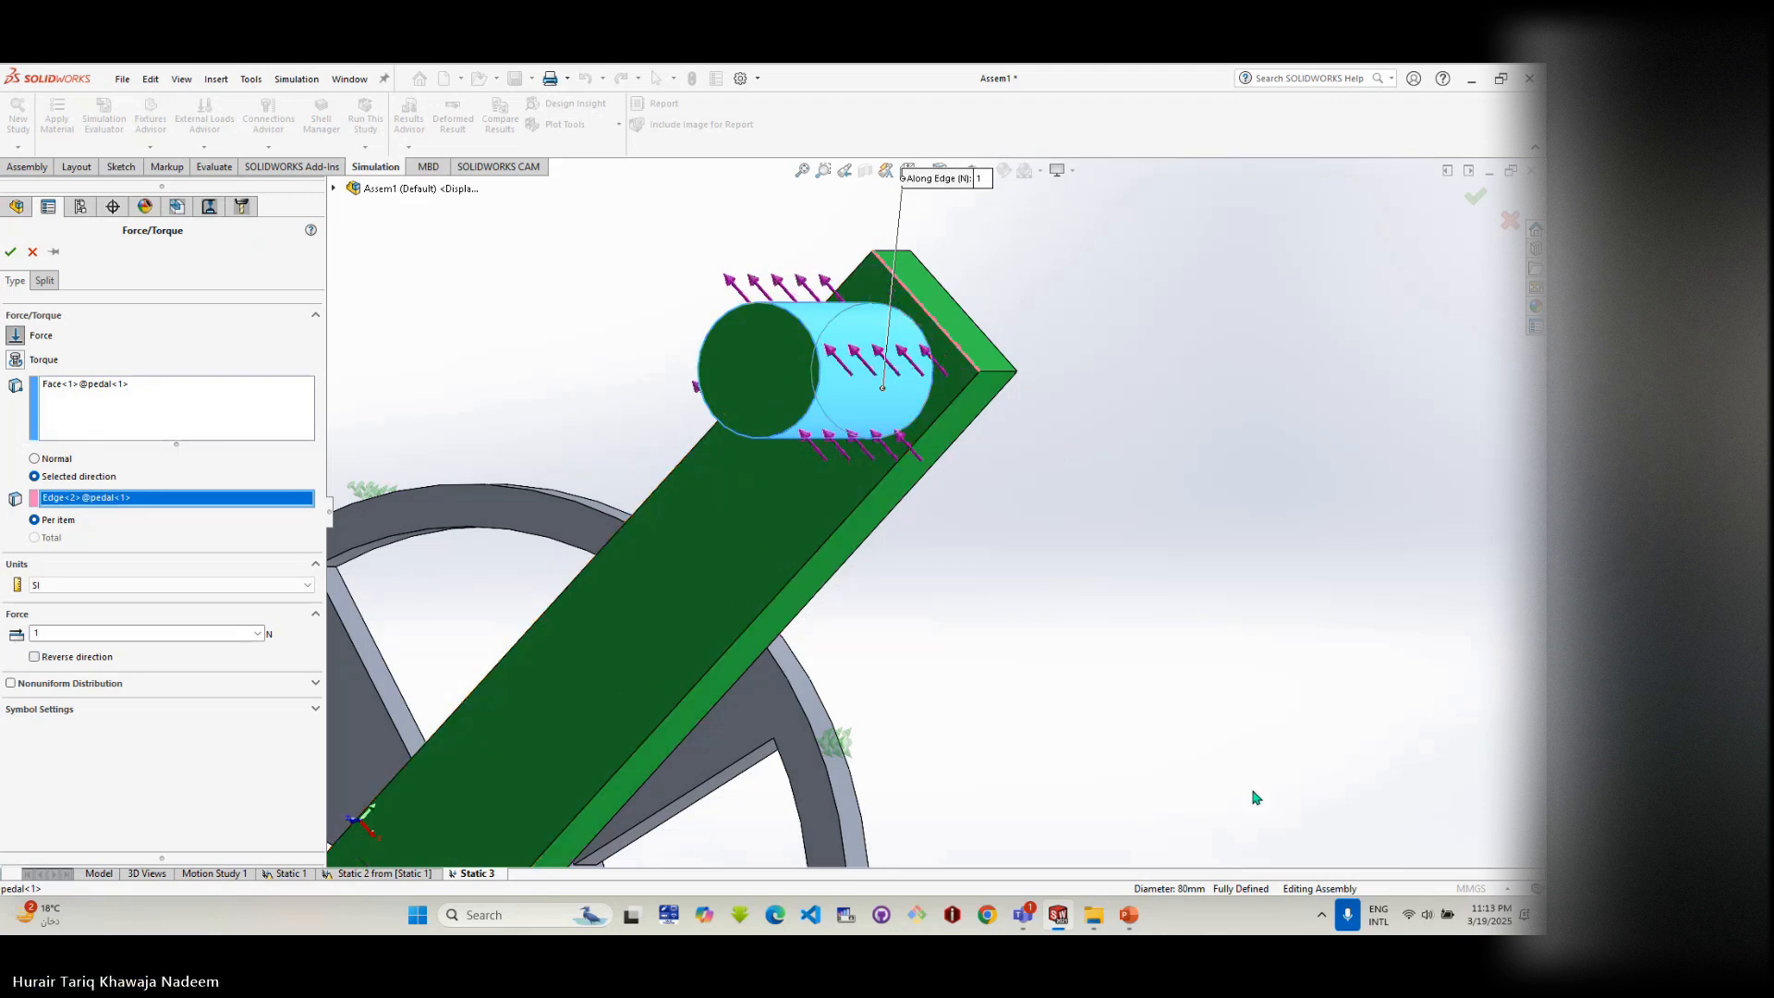
scroll(738, 818, "up", 4)
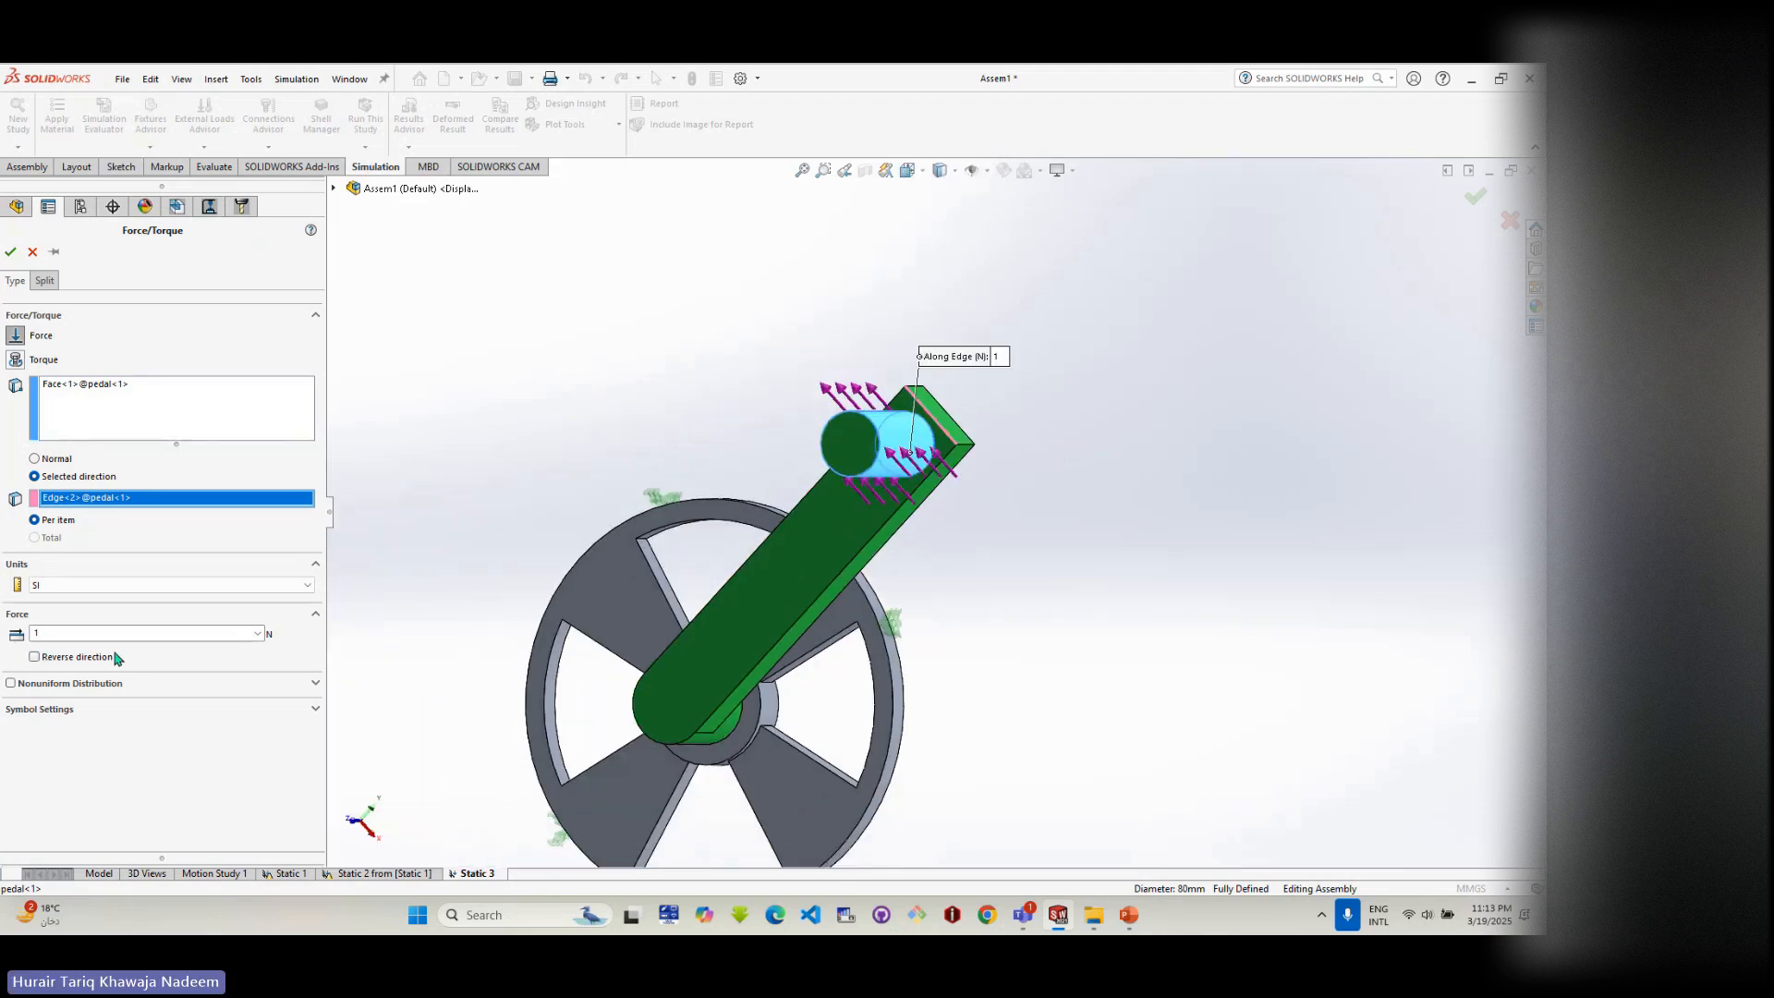
- Set the force on the pedal pin to 1000 N per item and apply the load
double_click(34, 634)
type("1000")
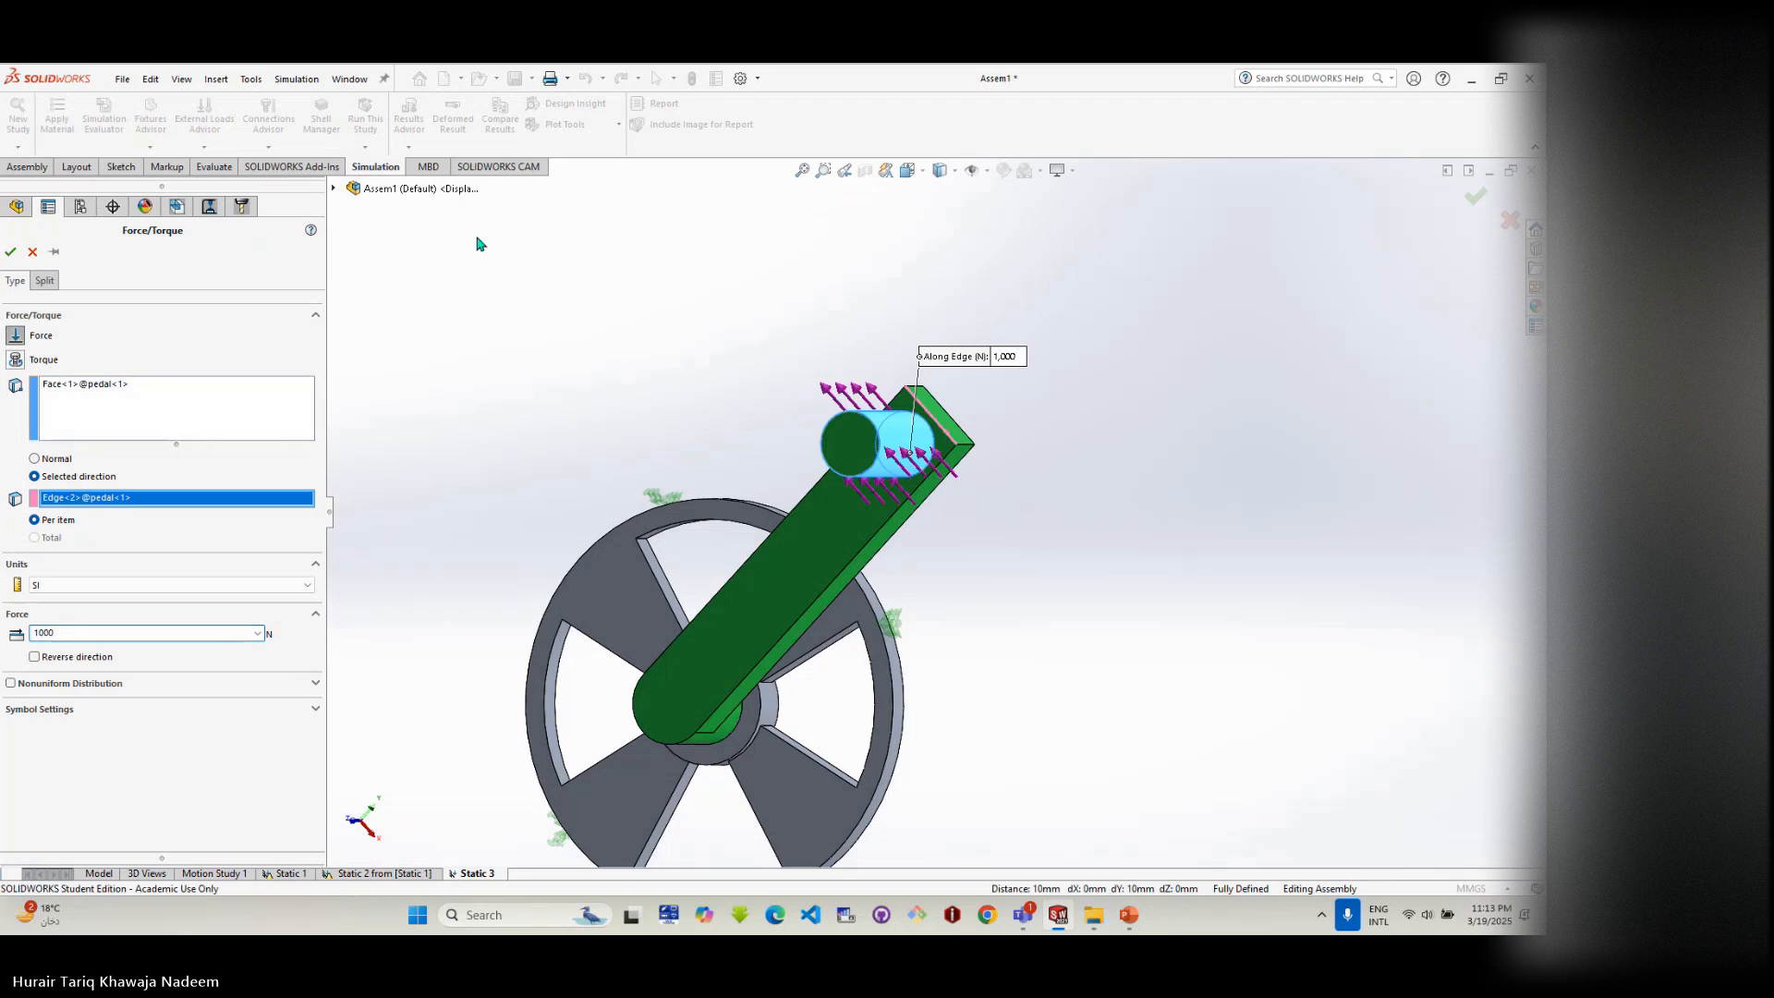
key("Return")
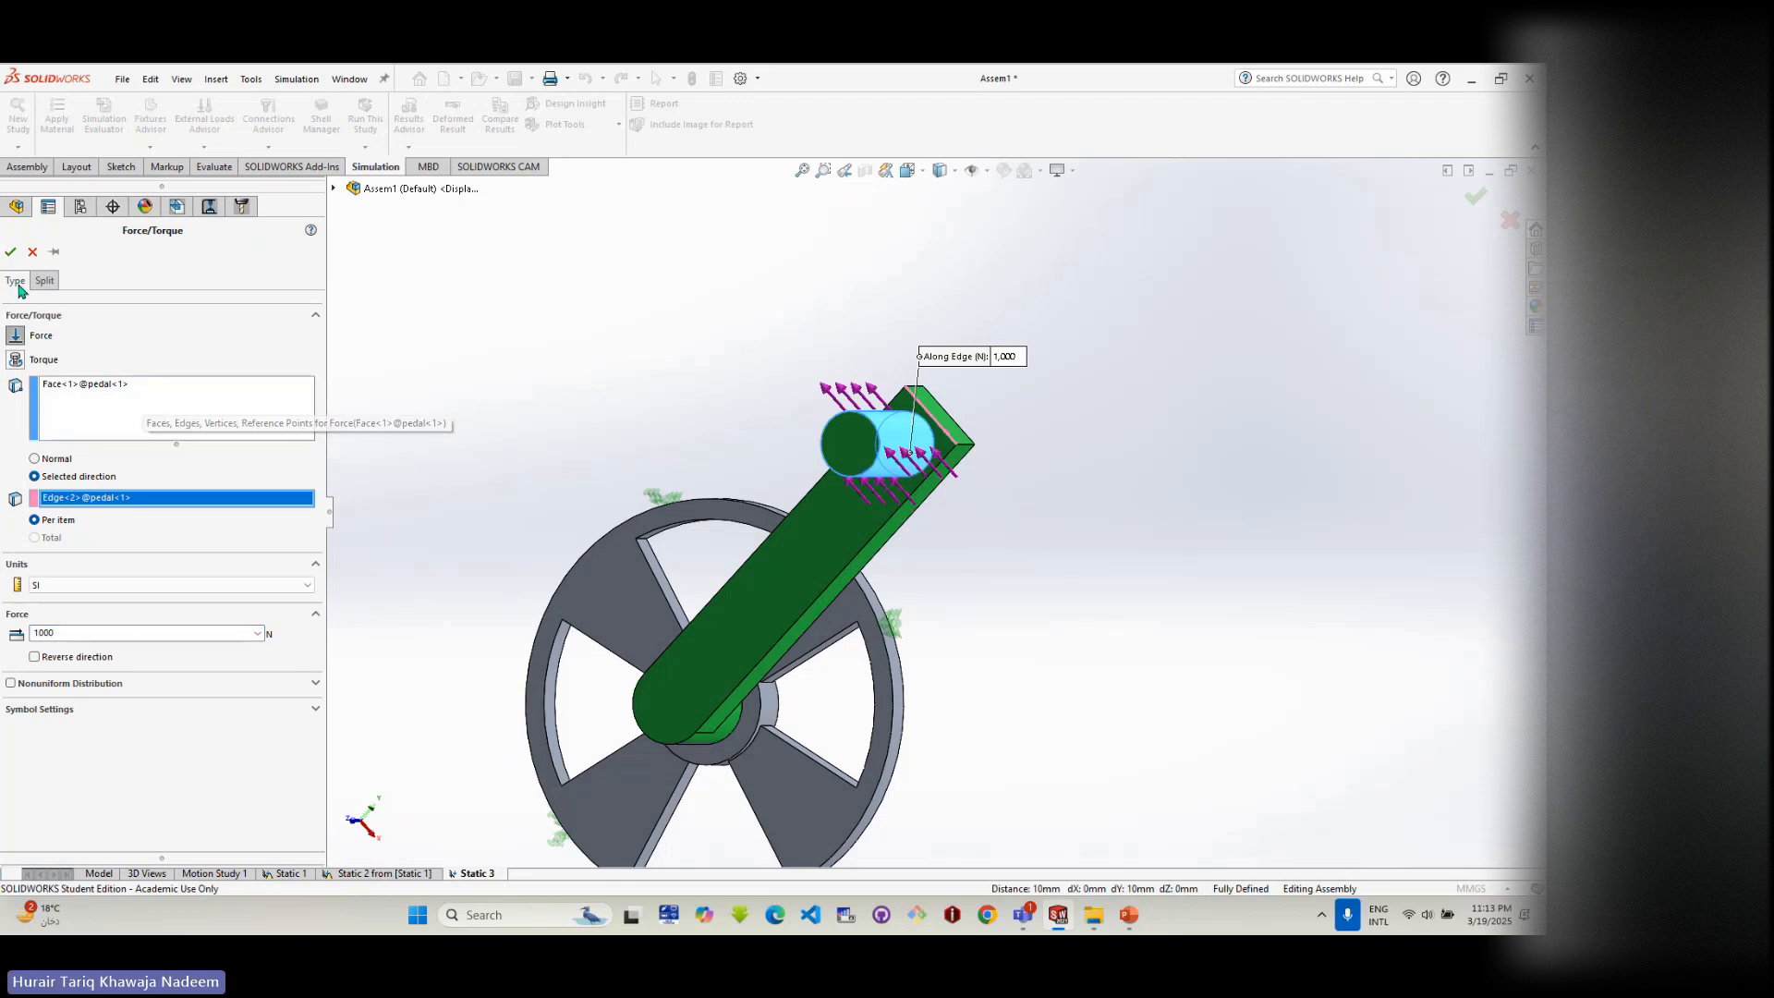
left_click(305, 686)
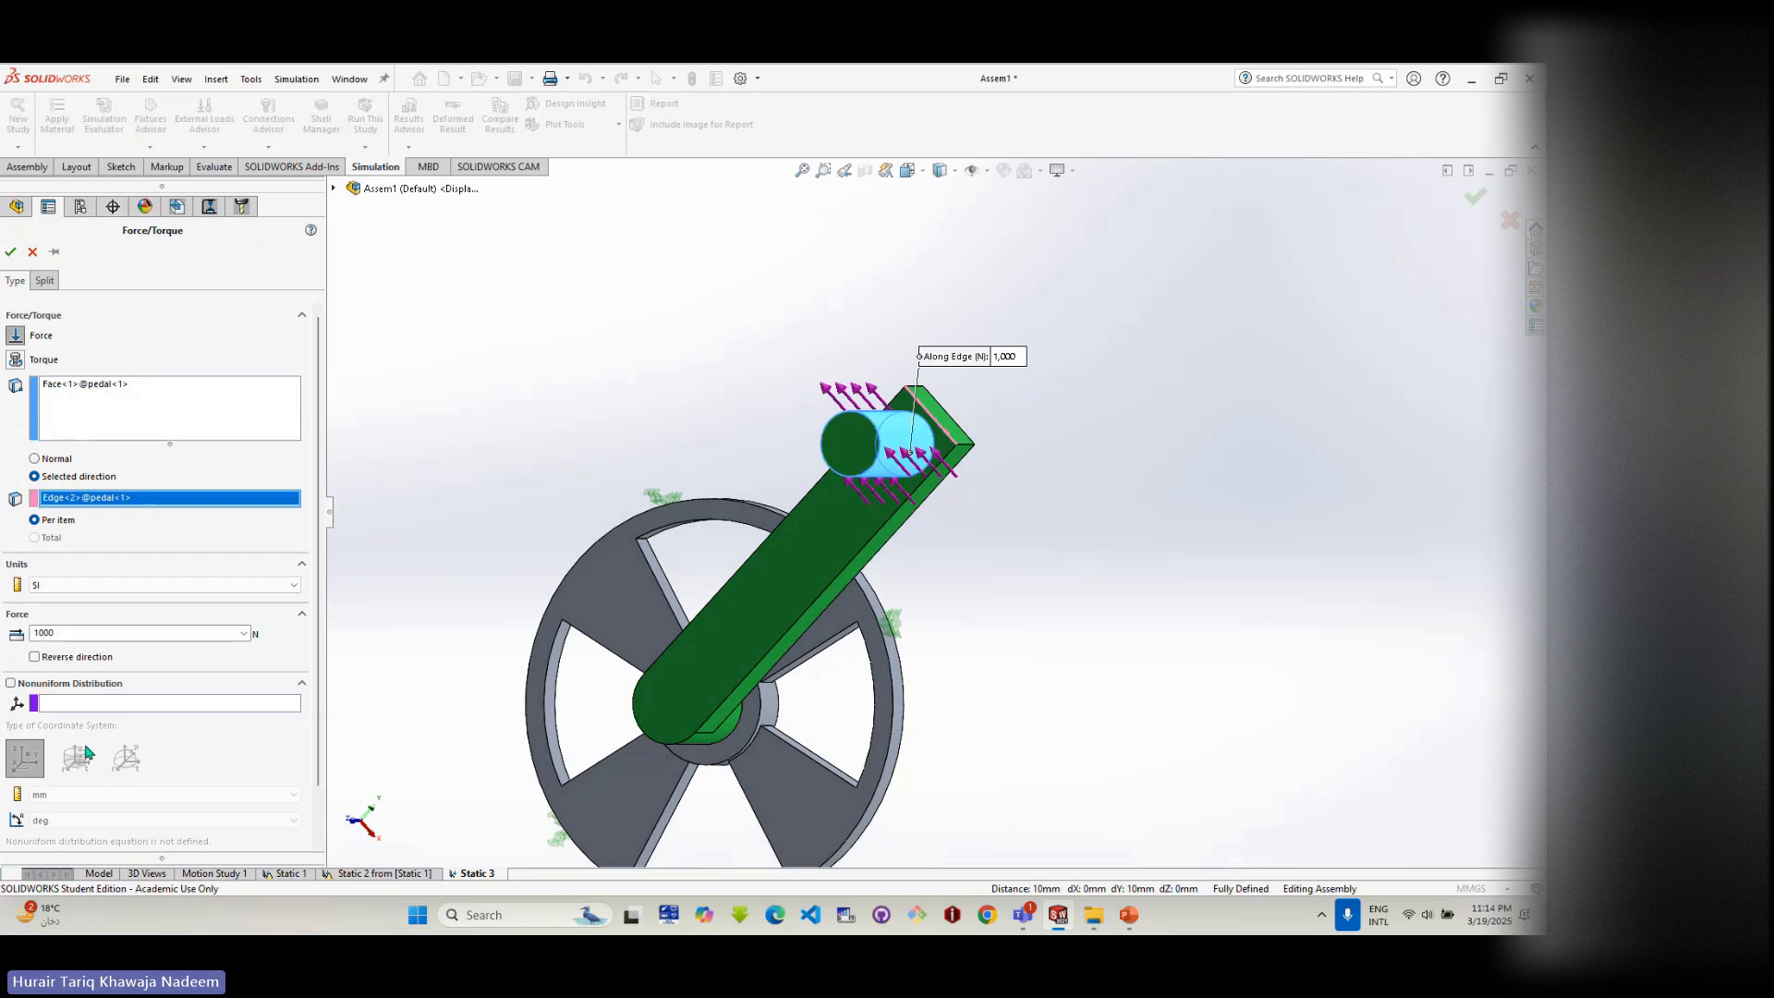
left_click(300, 685)
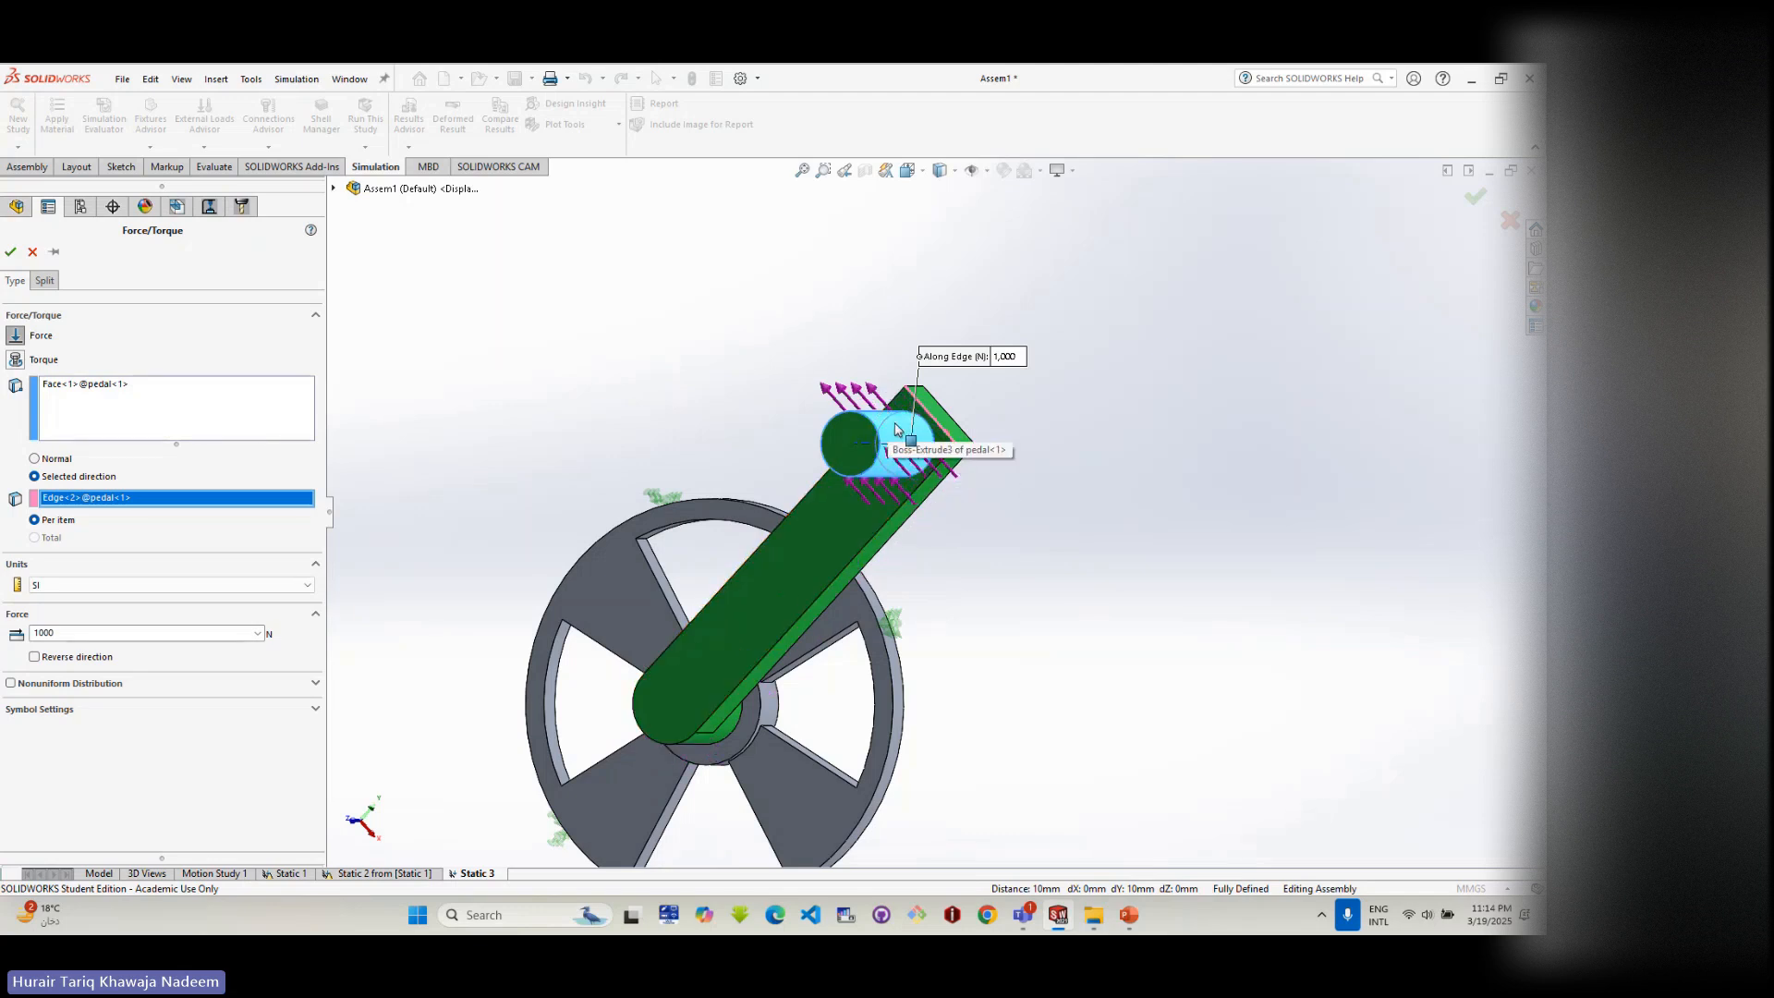
middle_click_drag(894, 429, 910, 495)
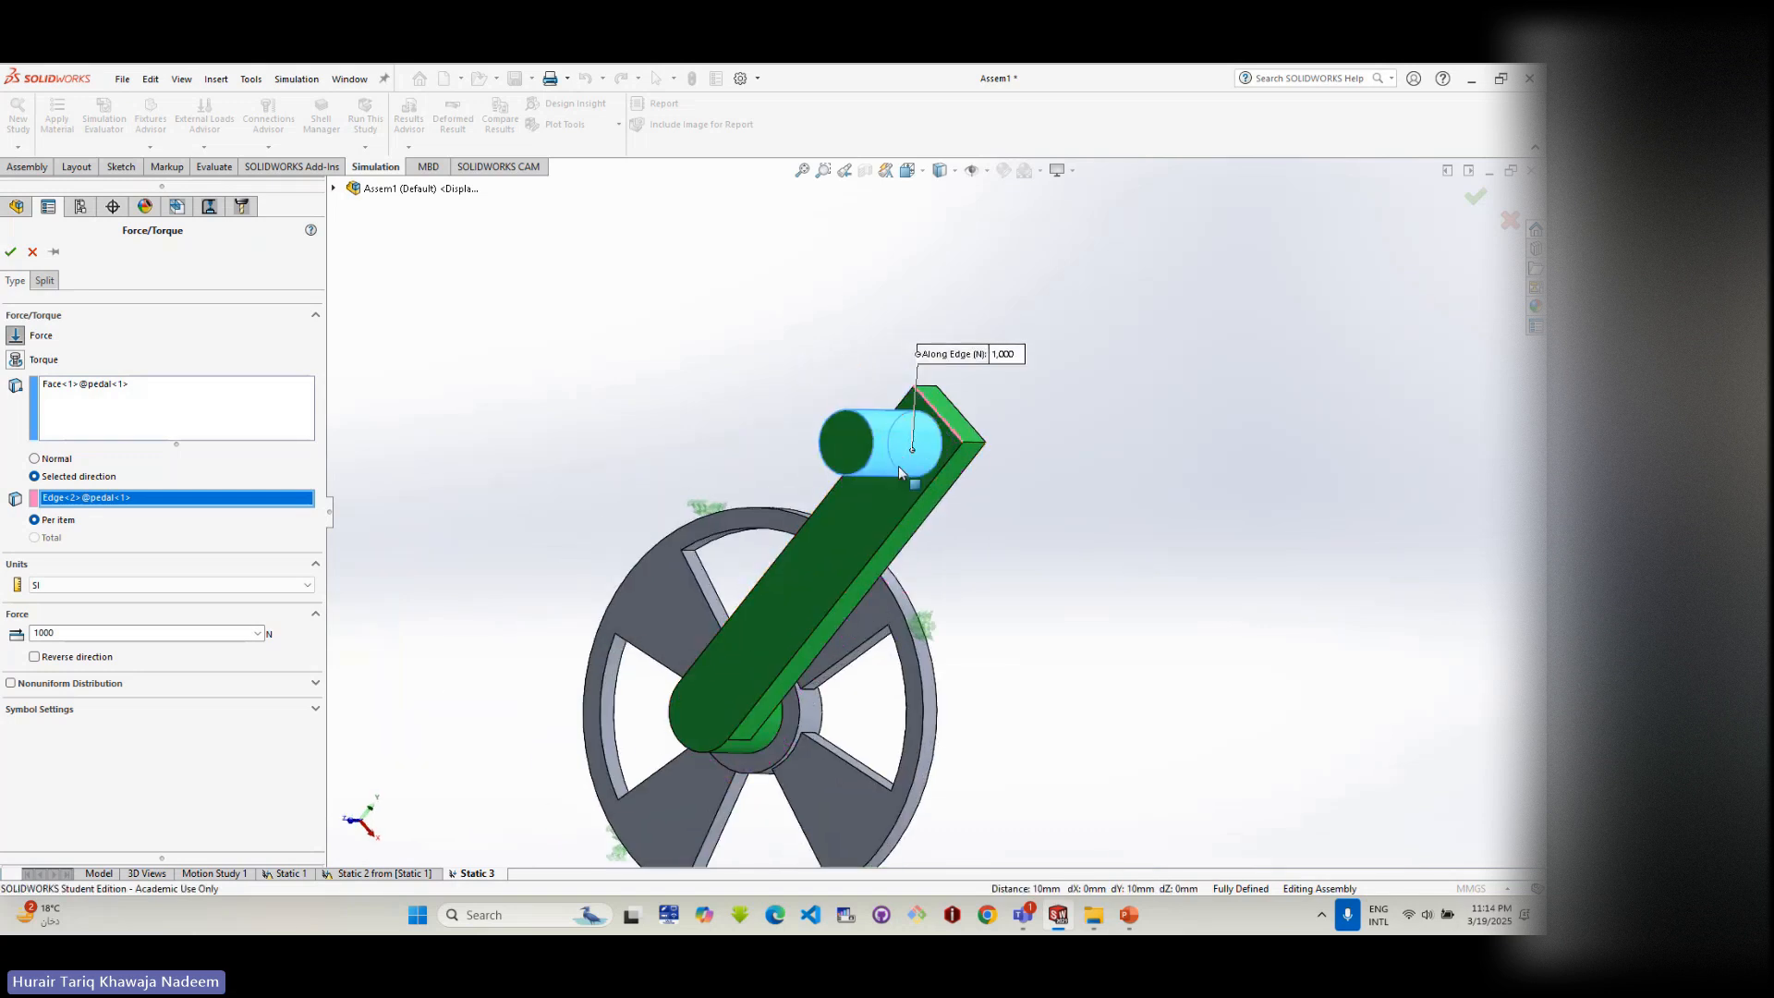
middle_click_drag(899, 472, 837, 418)
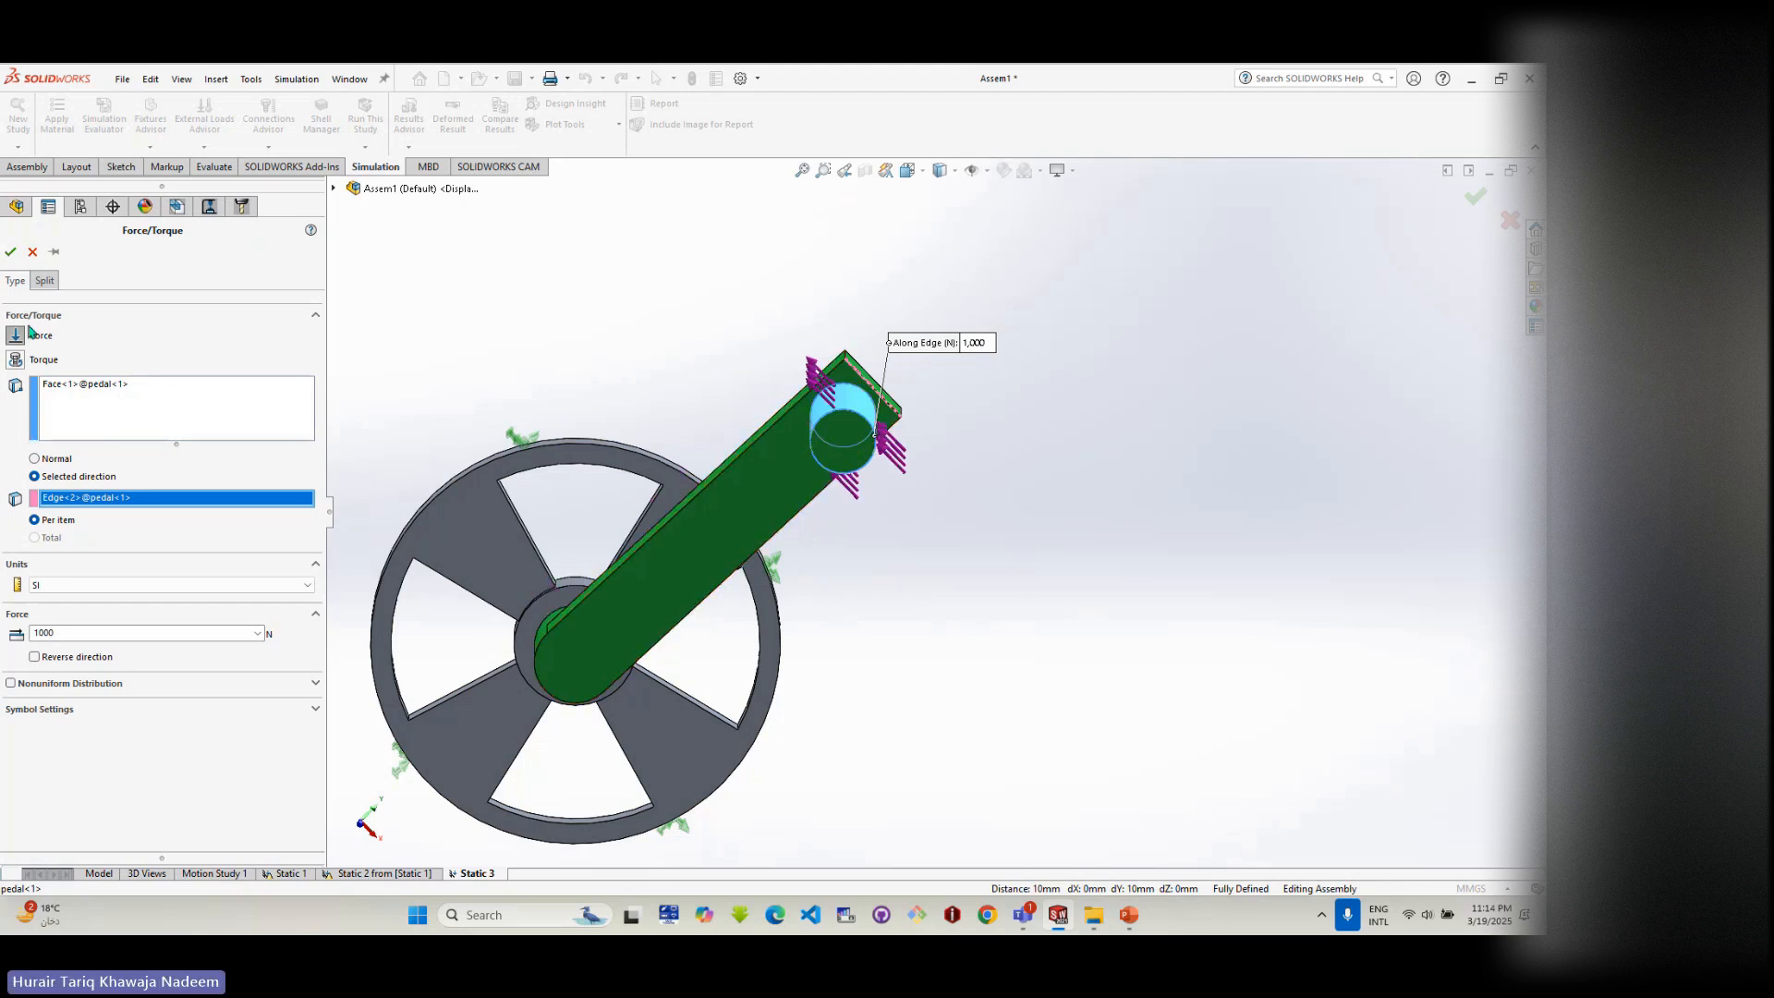
left_click(10, 252)
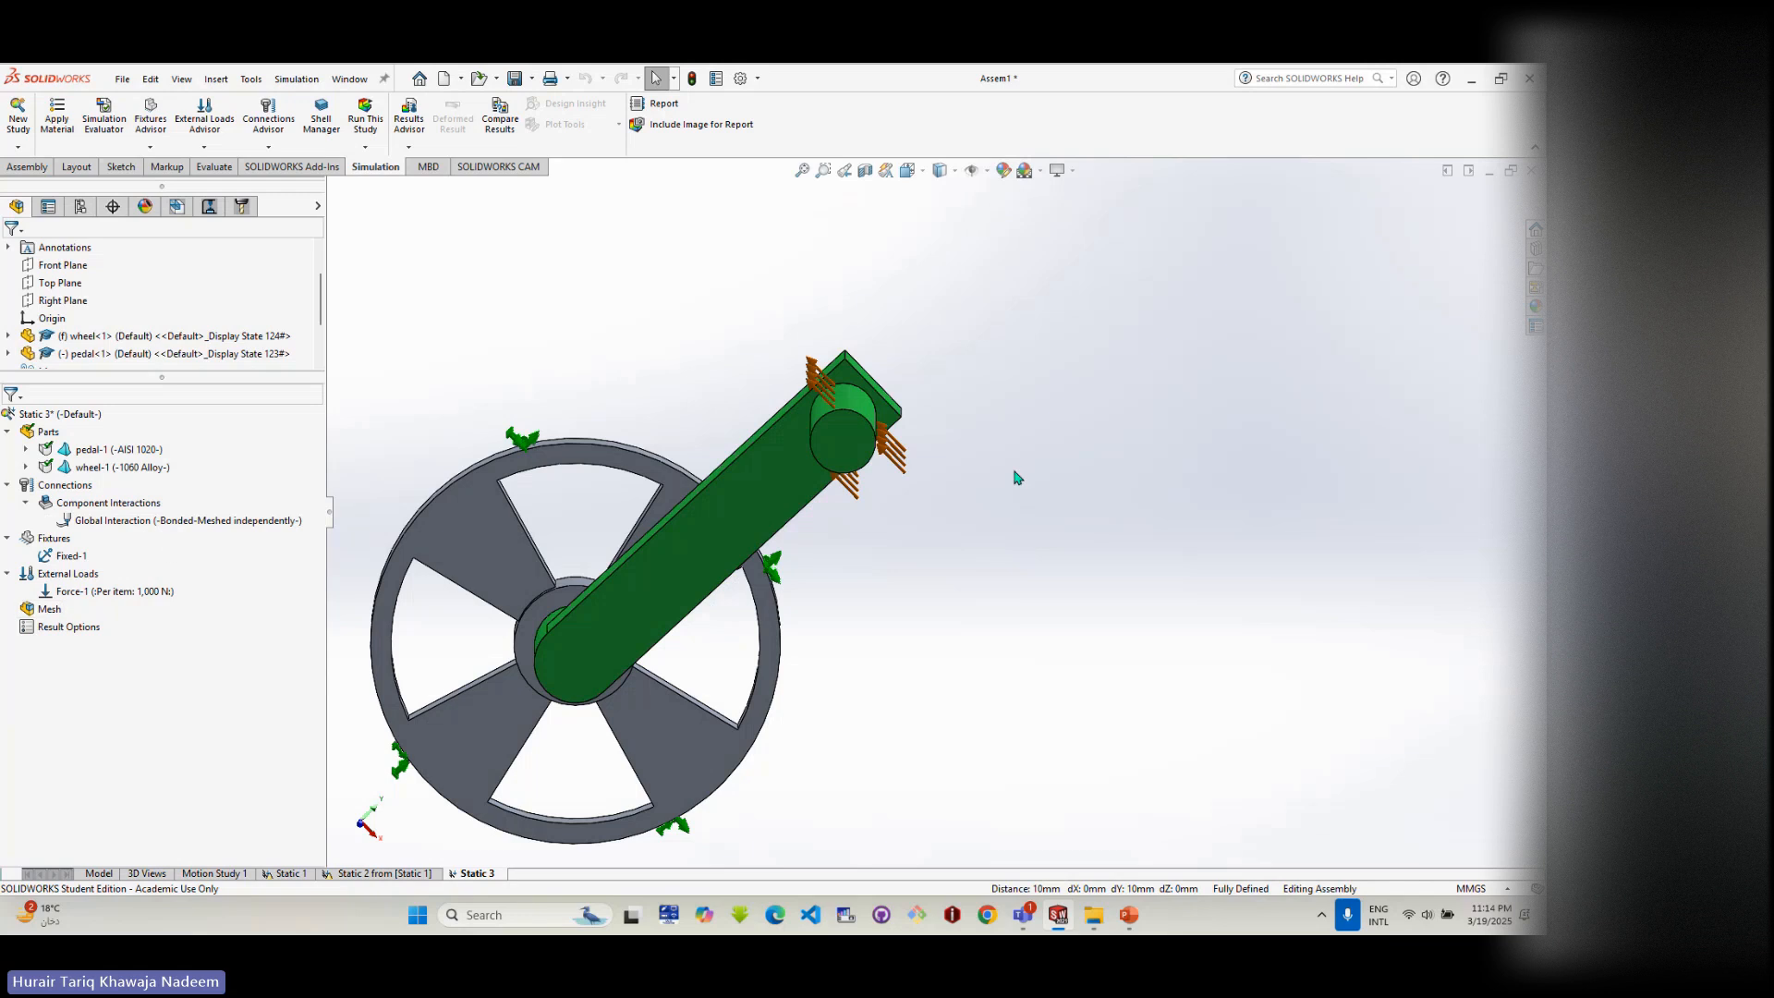
- Reopen the definition of the force on the pedal pin, review its split options and cancel the edit
middle_click_drag(859, 415, 951, 463)
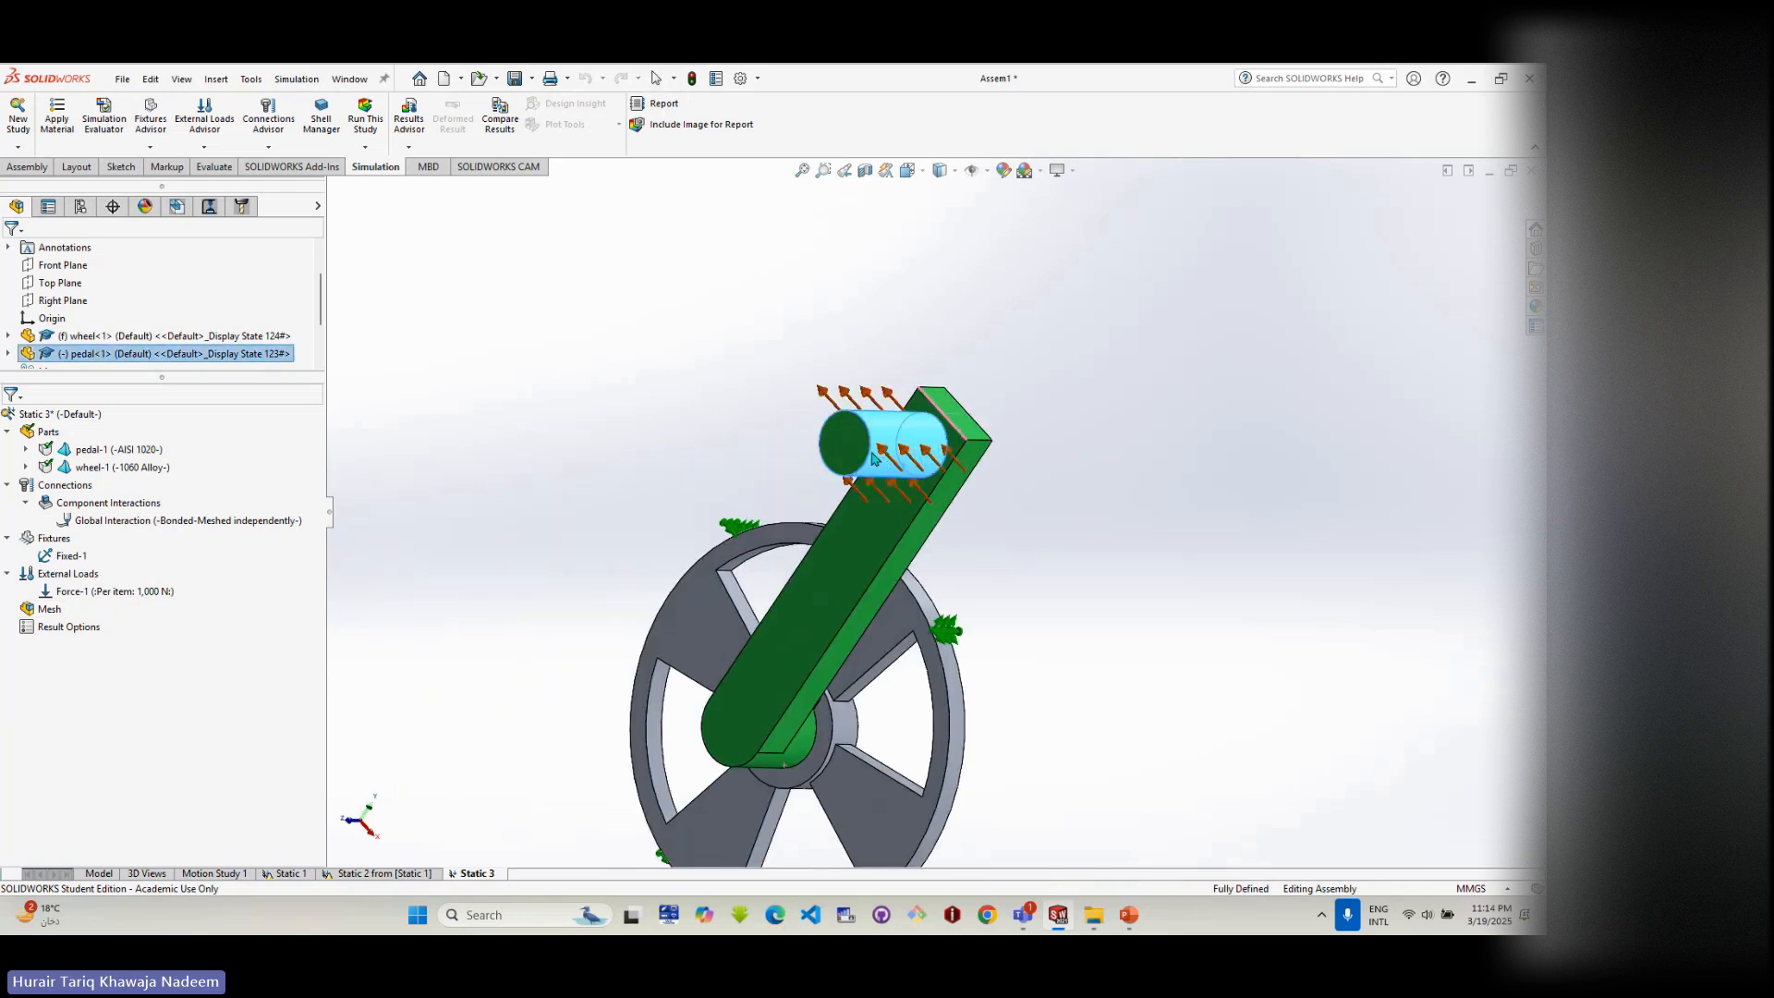
right_click(78, 575)
right_click(83, 592)
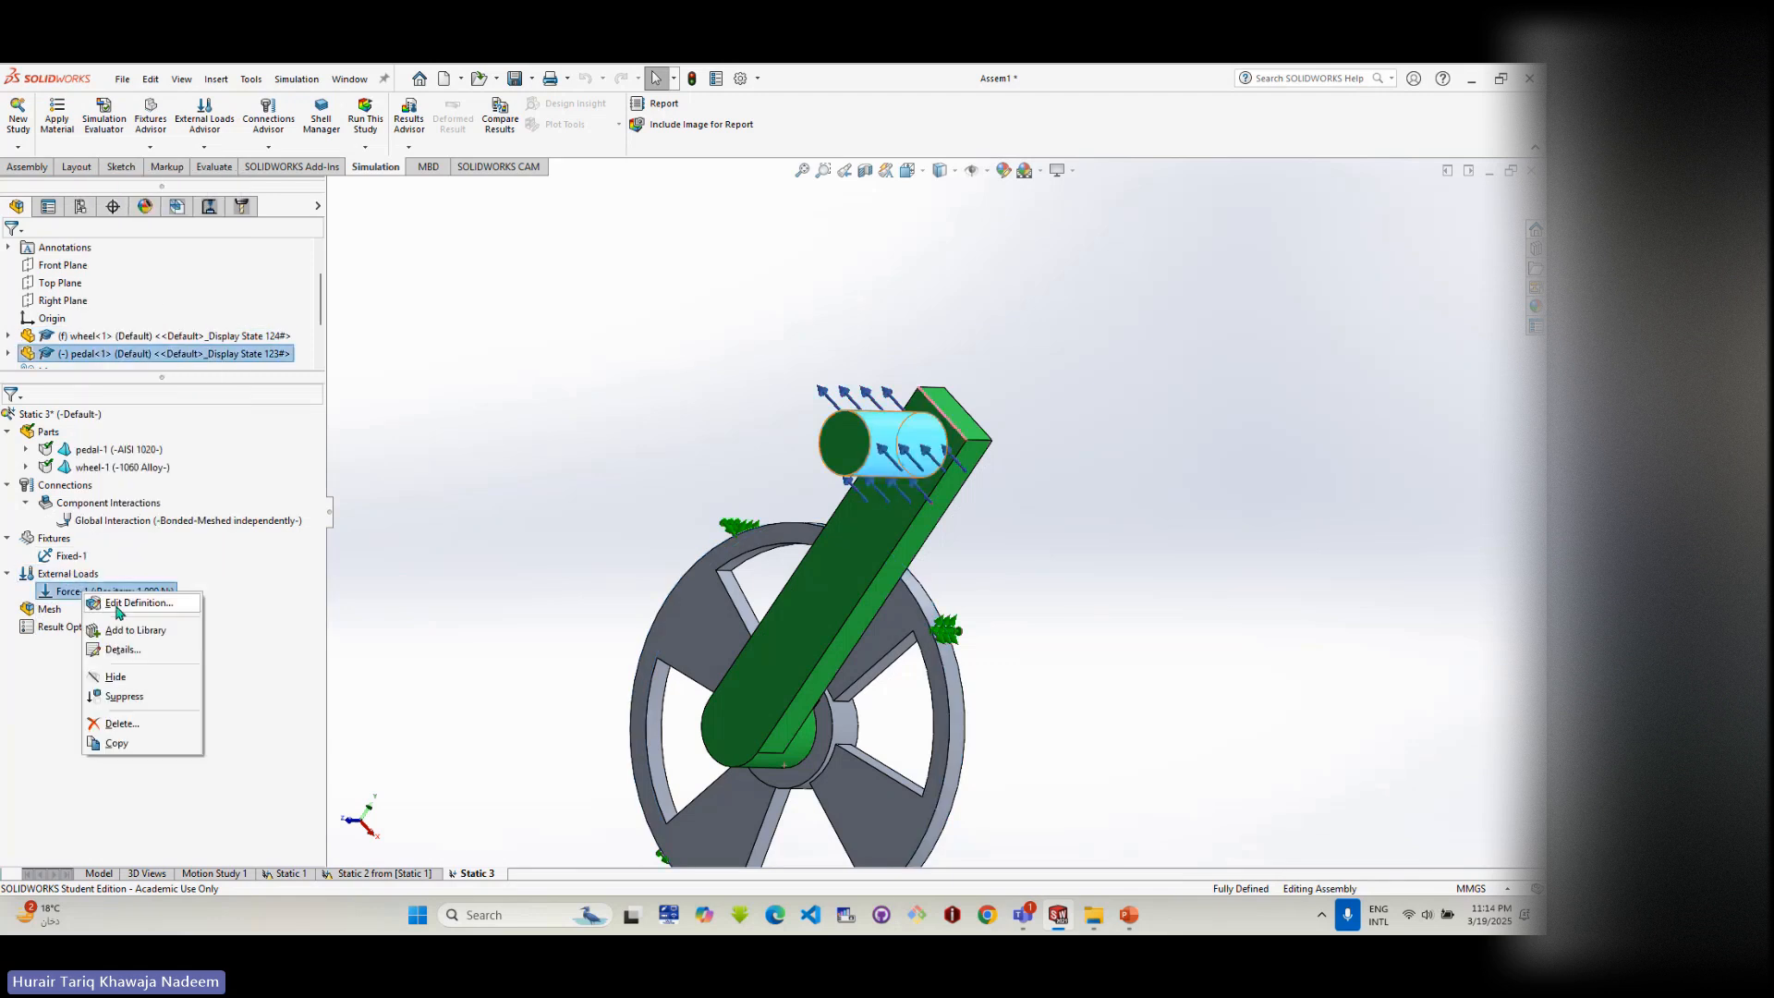
left_click(119, 606)
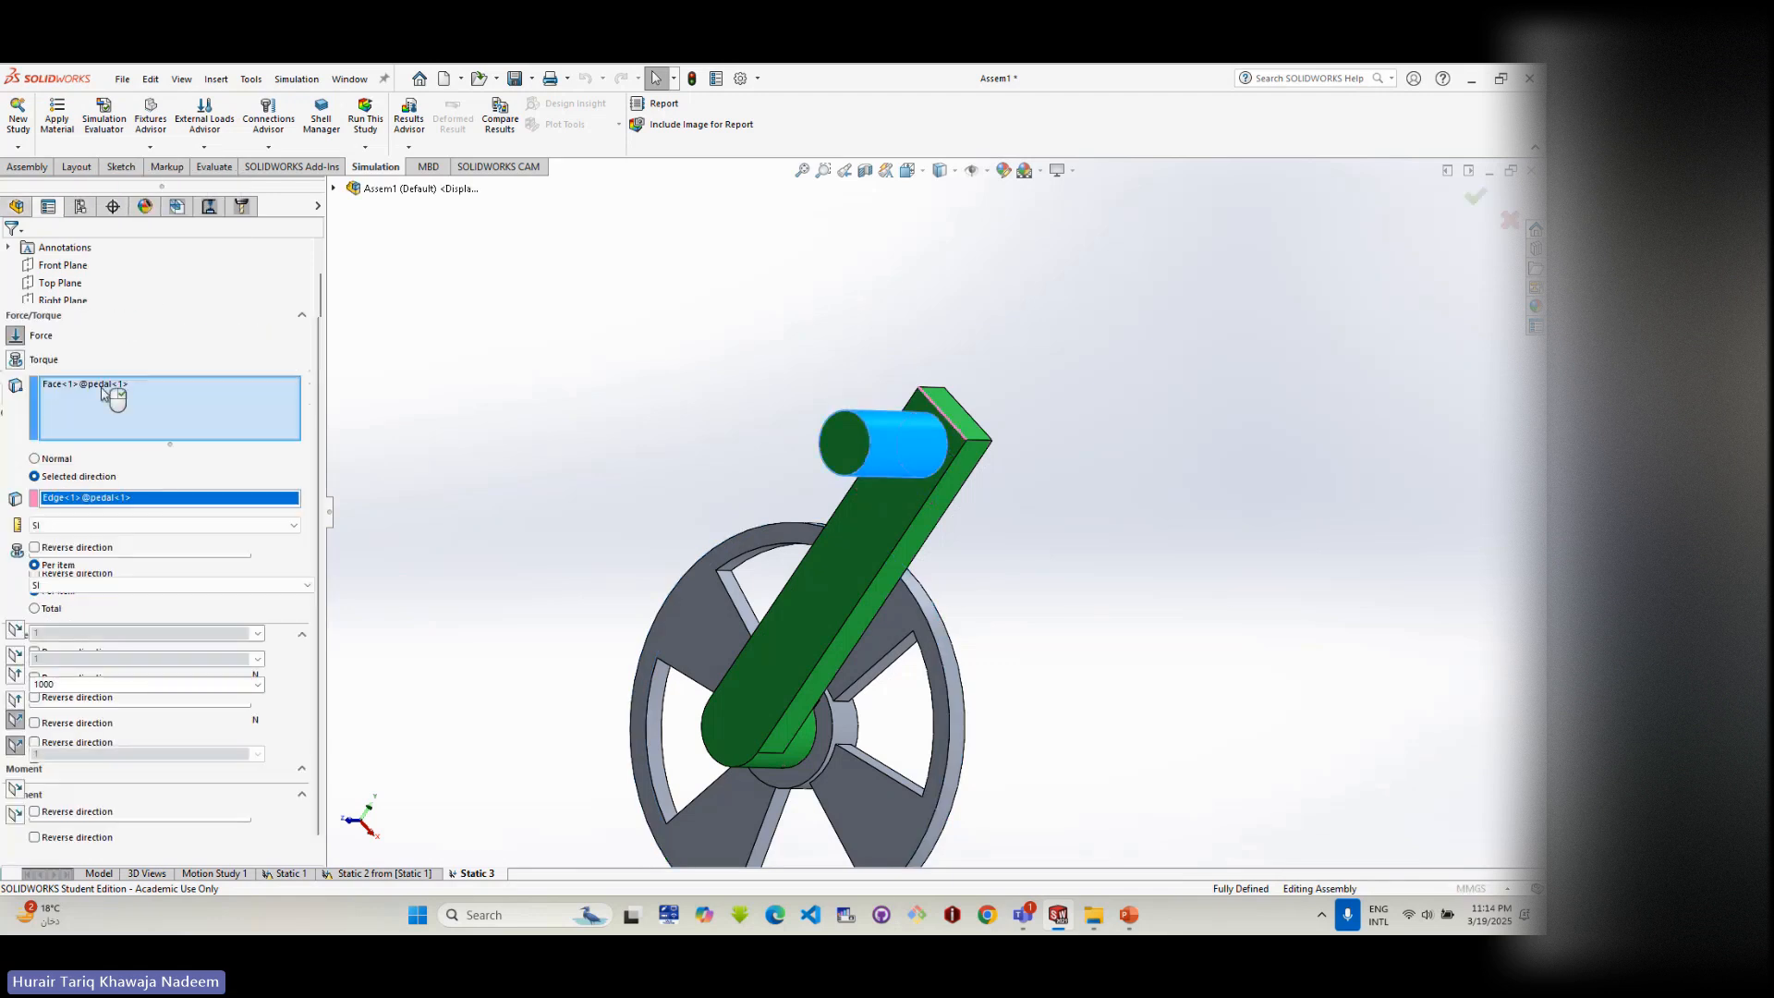
left_click(52, 285)
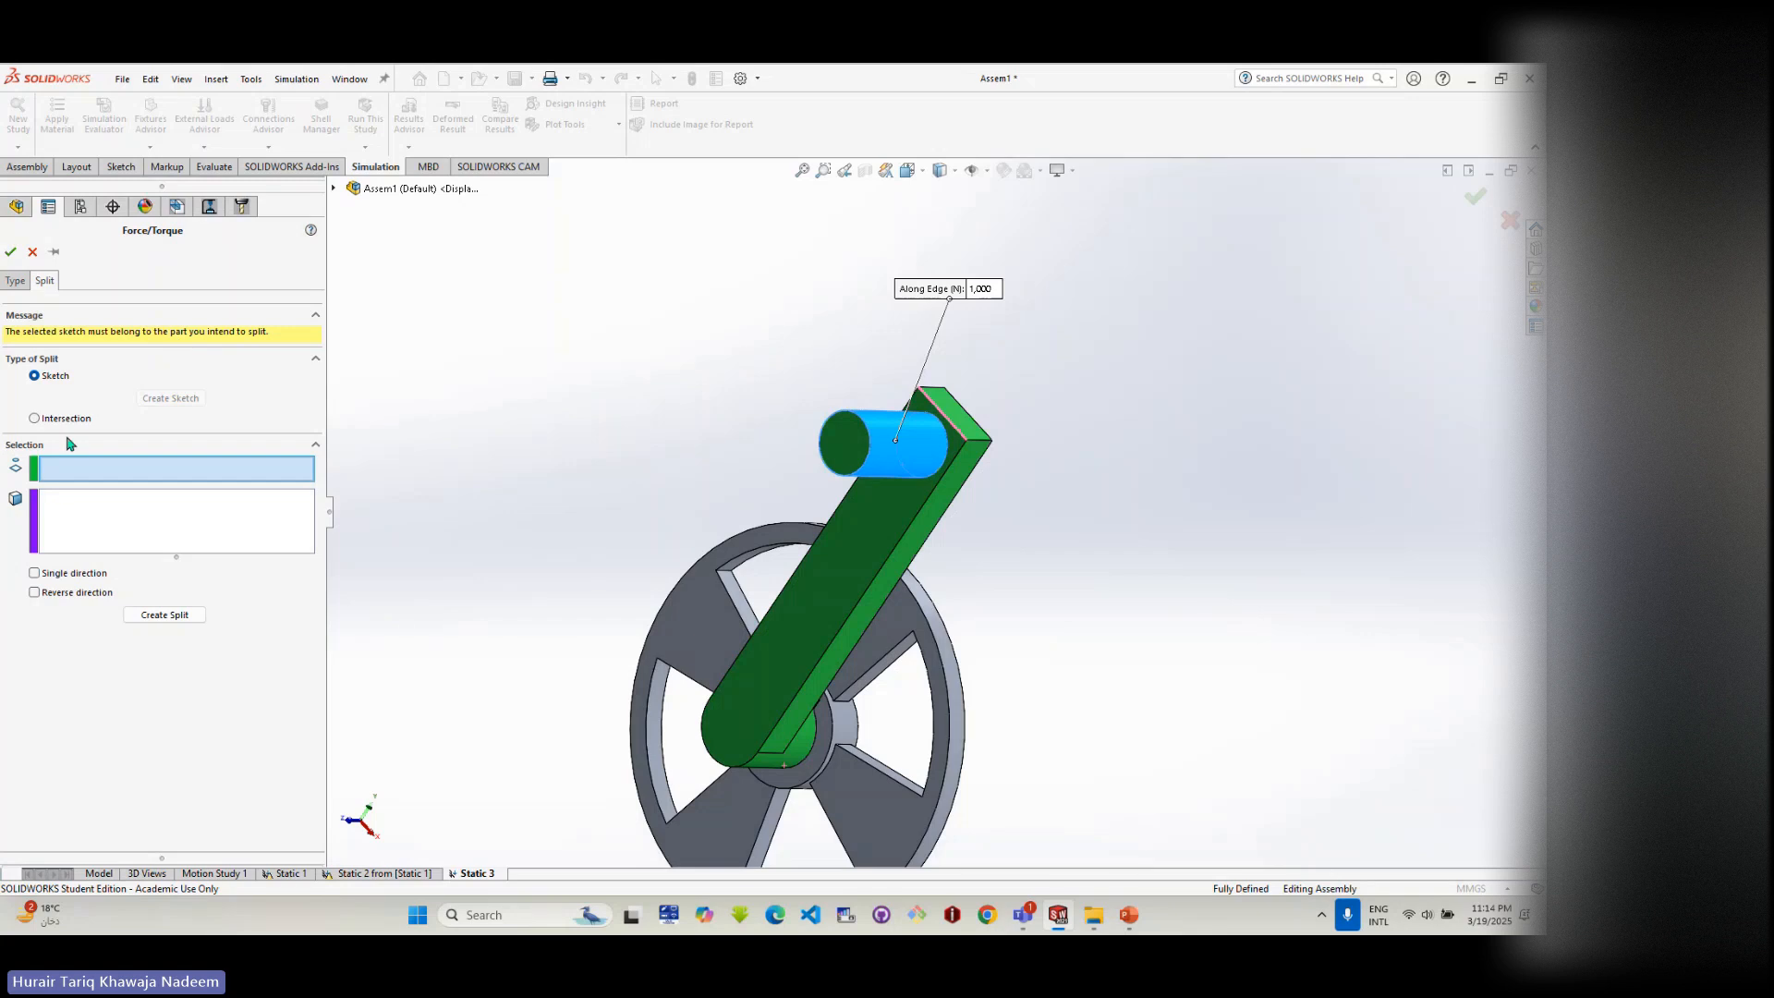
left_click(33, 255)
left_click(32, 253)
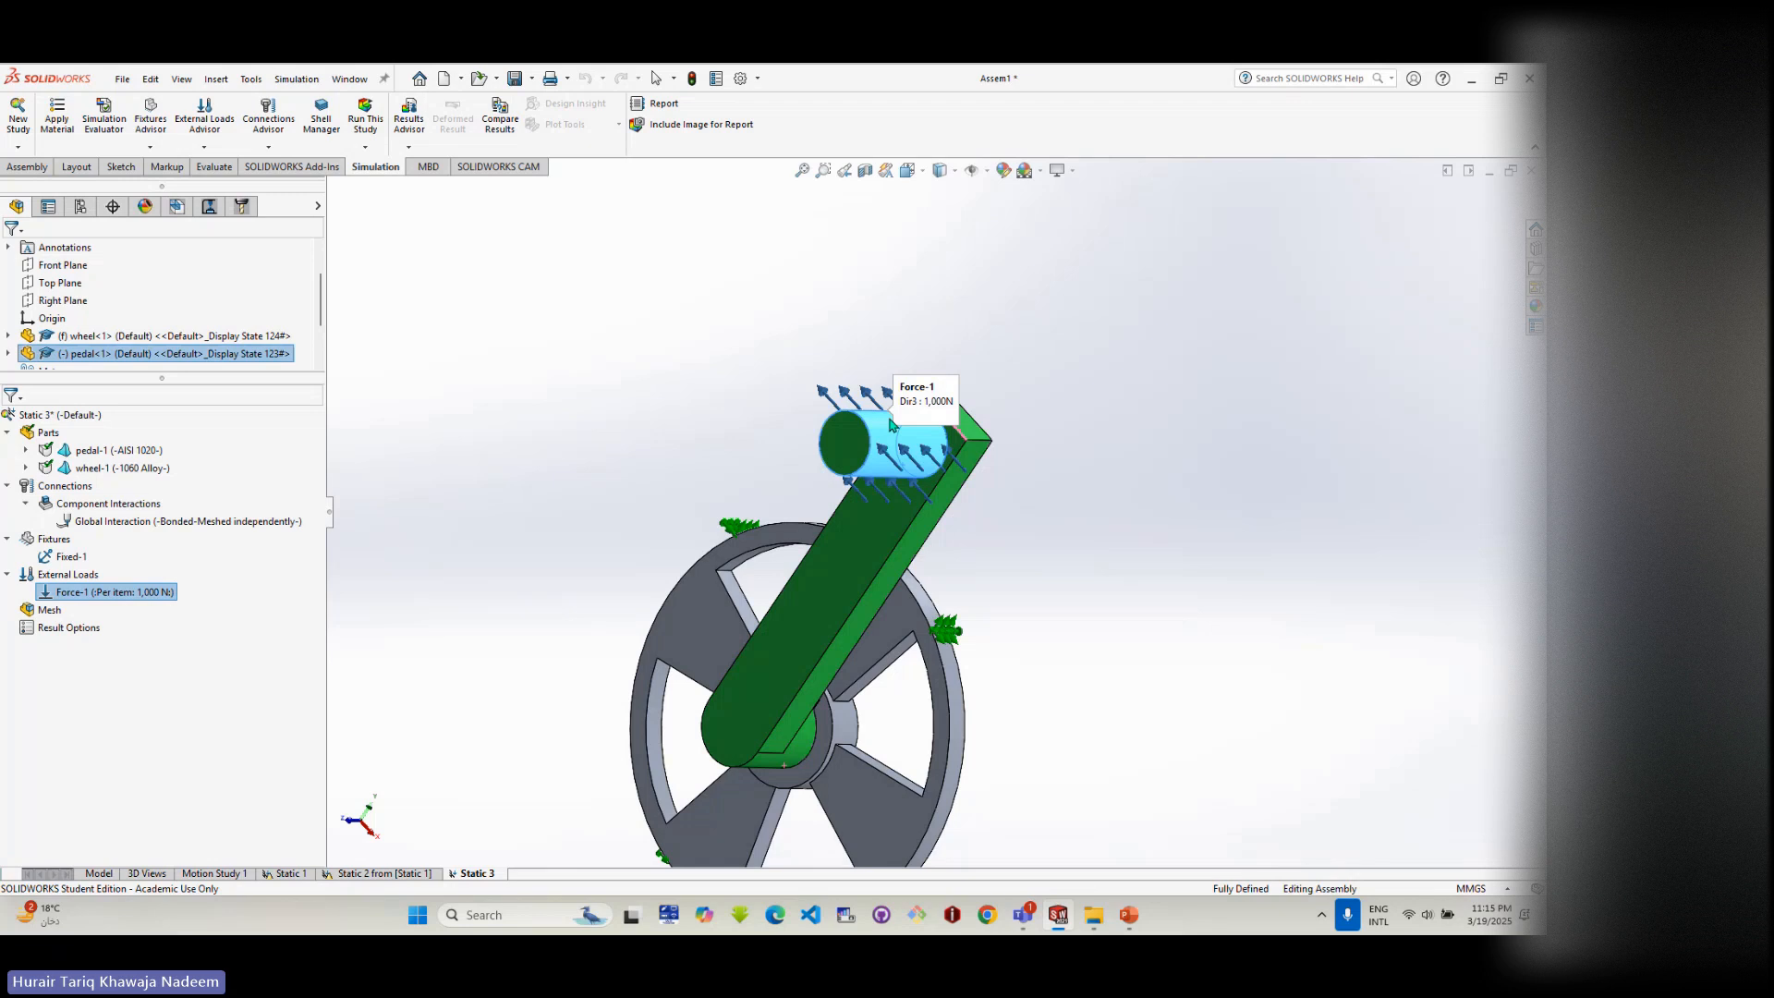
- Start creating a mesh, enable the mesh parameters, look through the standard and curvature-based types and choose the blended curvature-based mesh
right_click(50, 612)
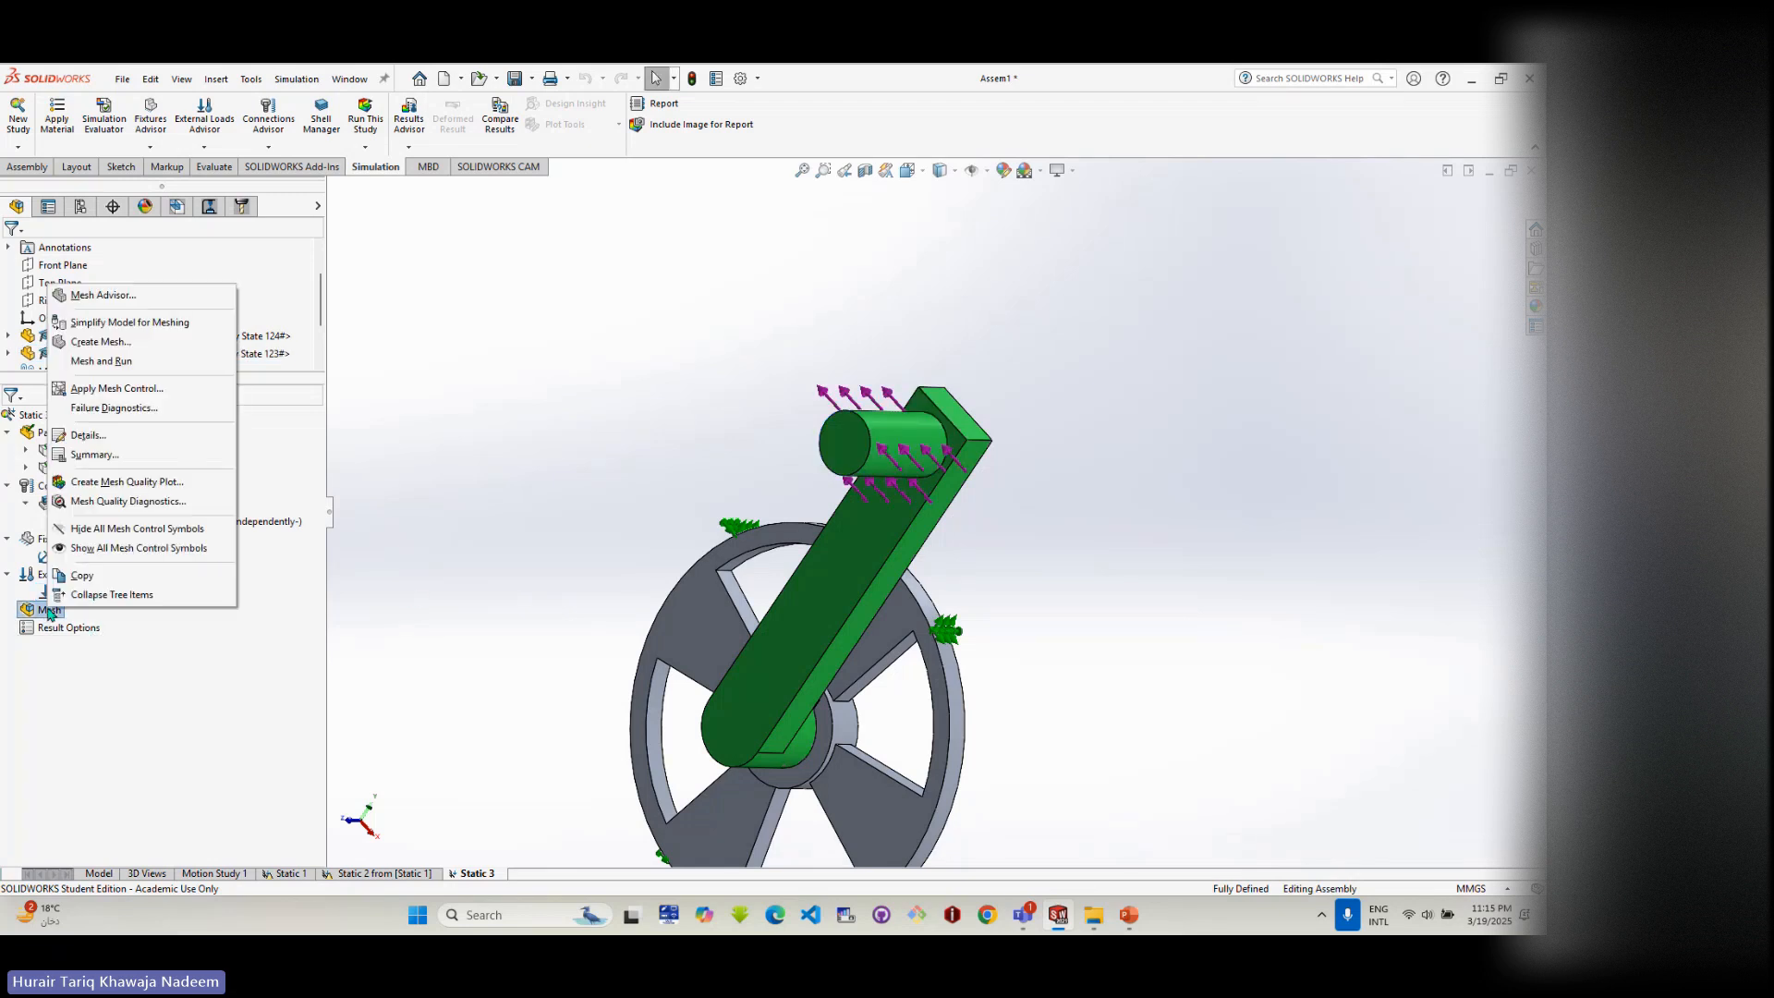
left_click(102, 341)
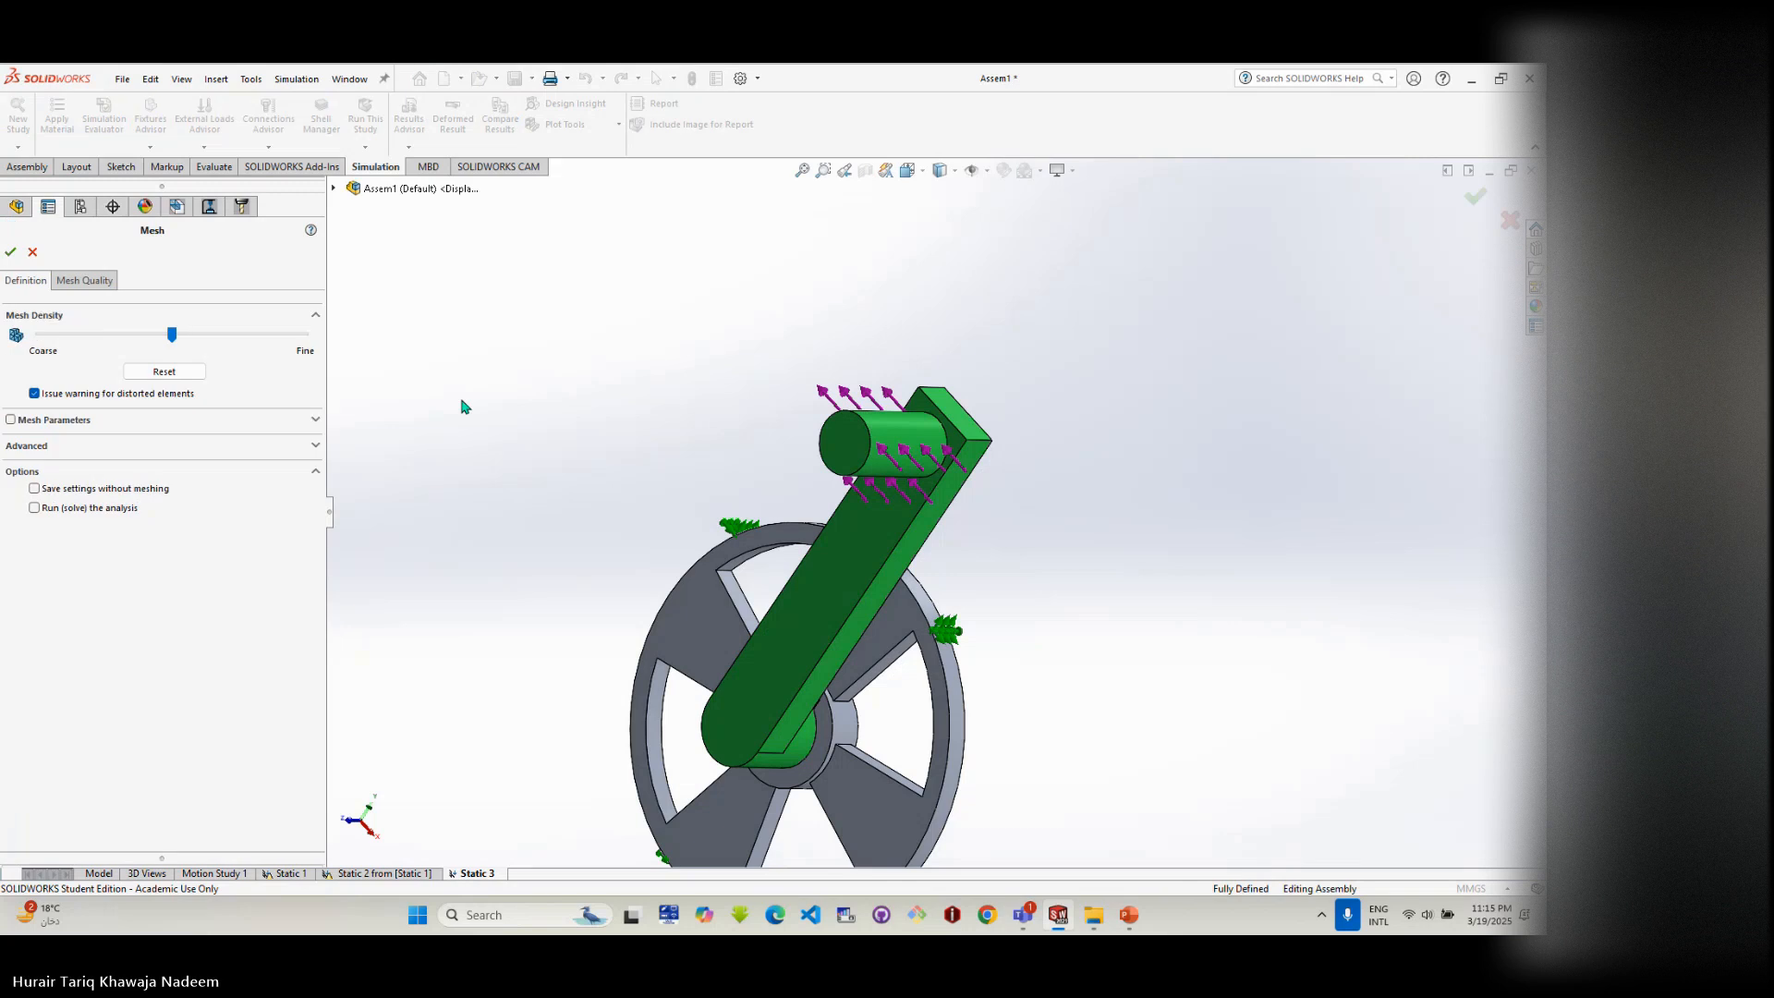
left_click(316, 420)
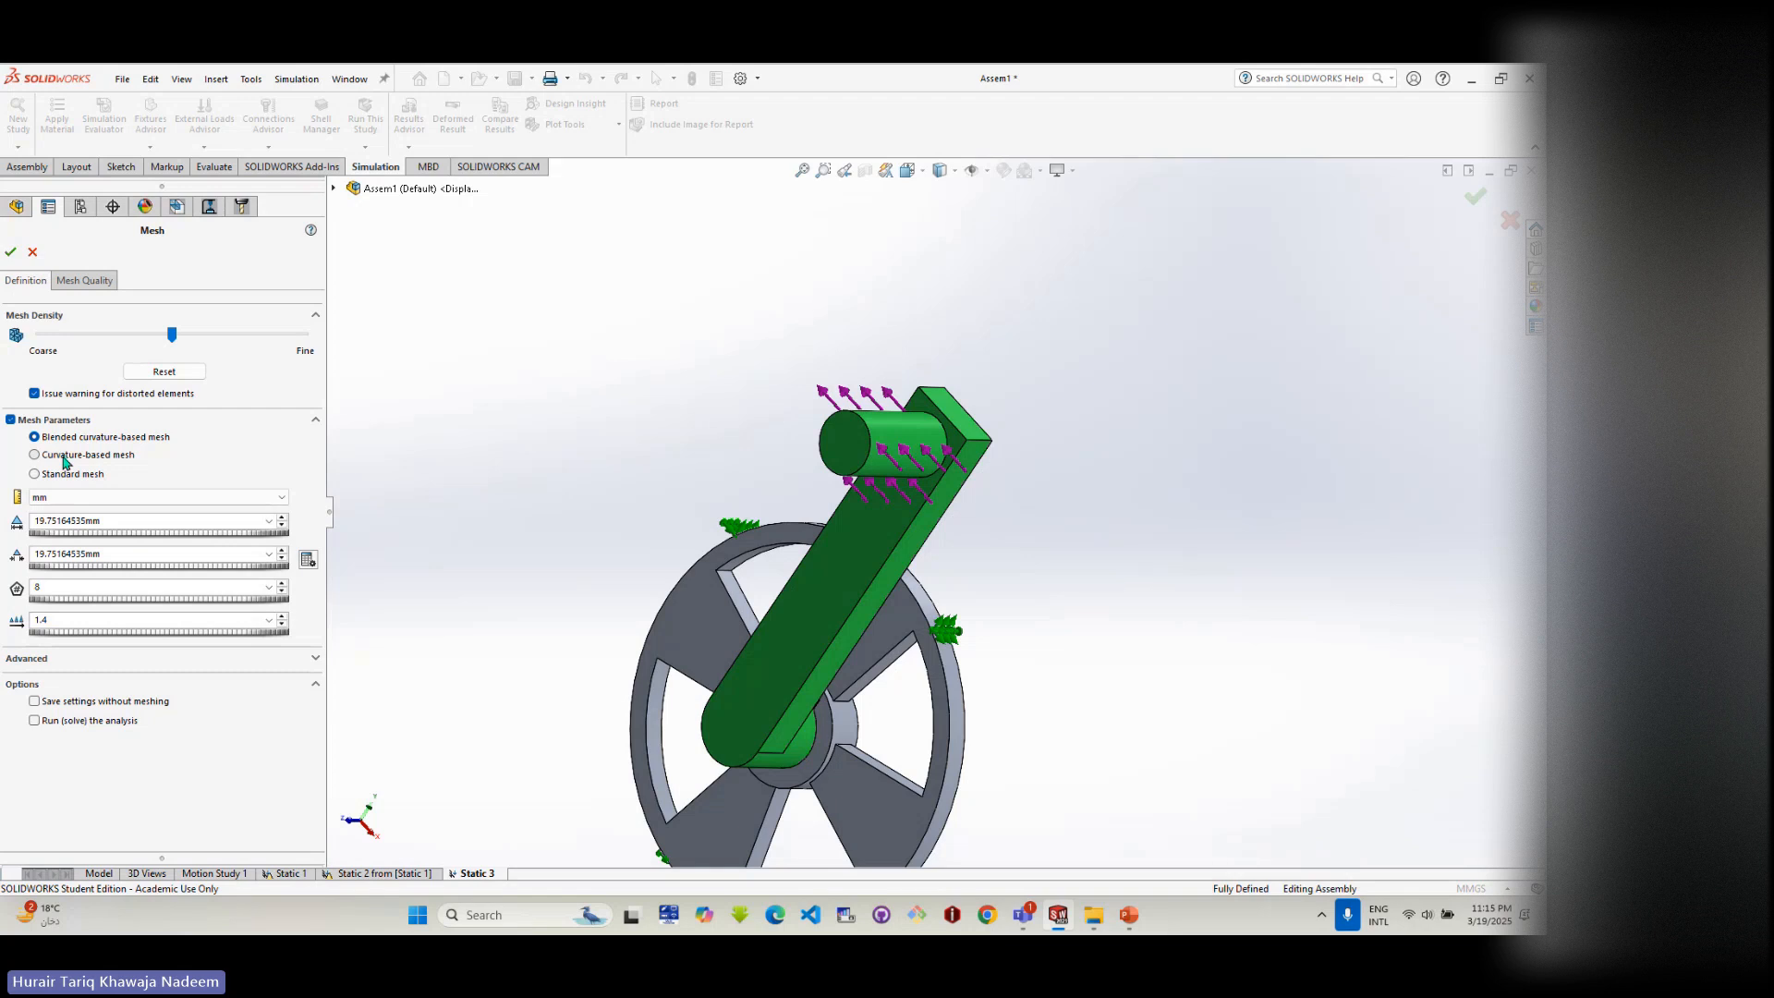
left_click(34, 474)
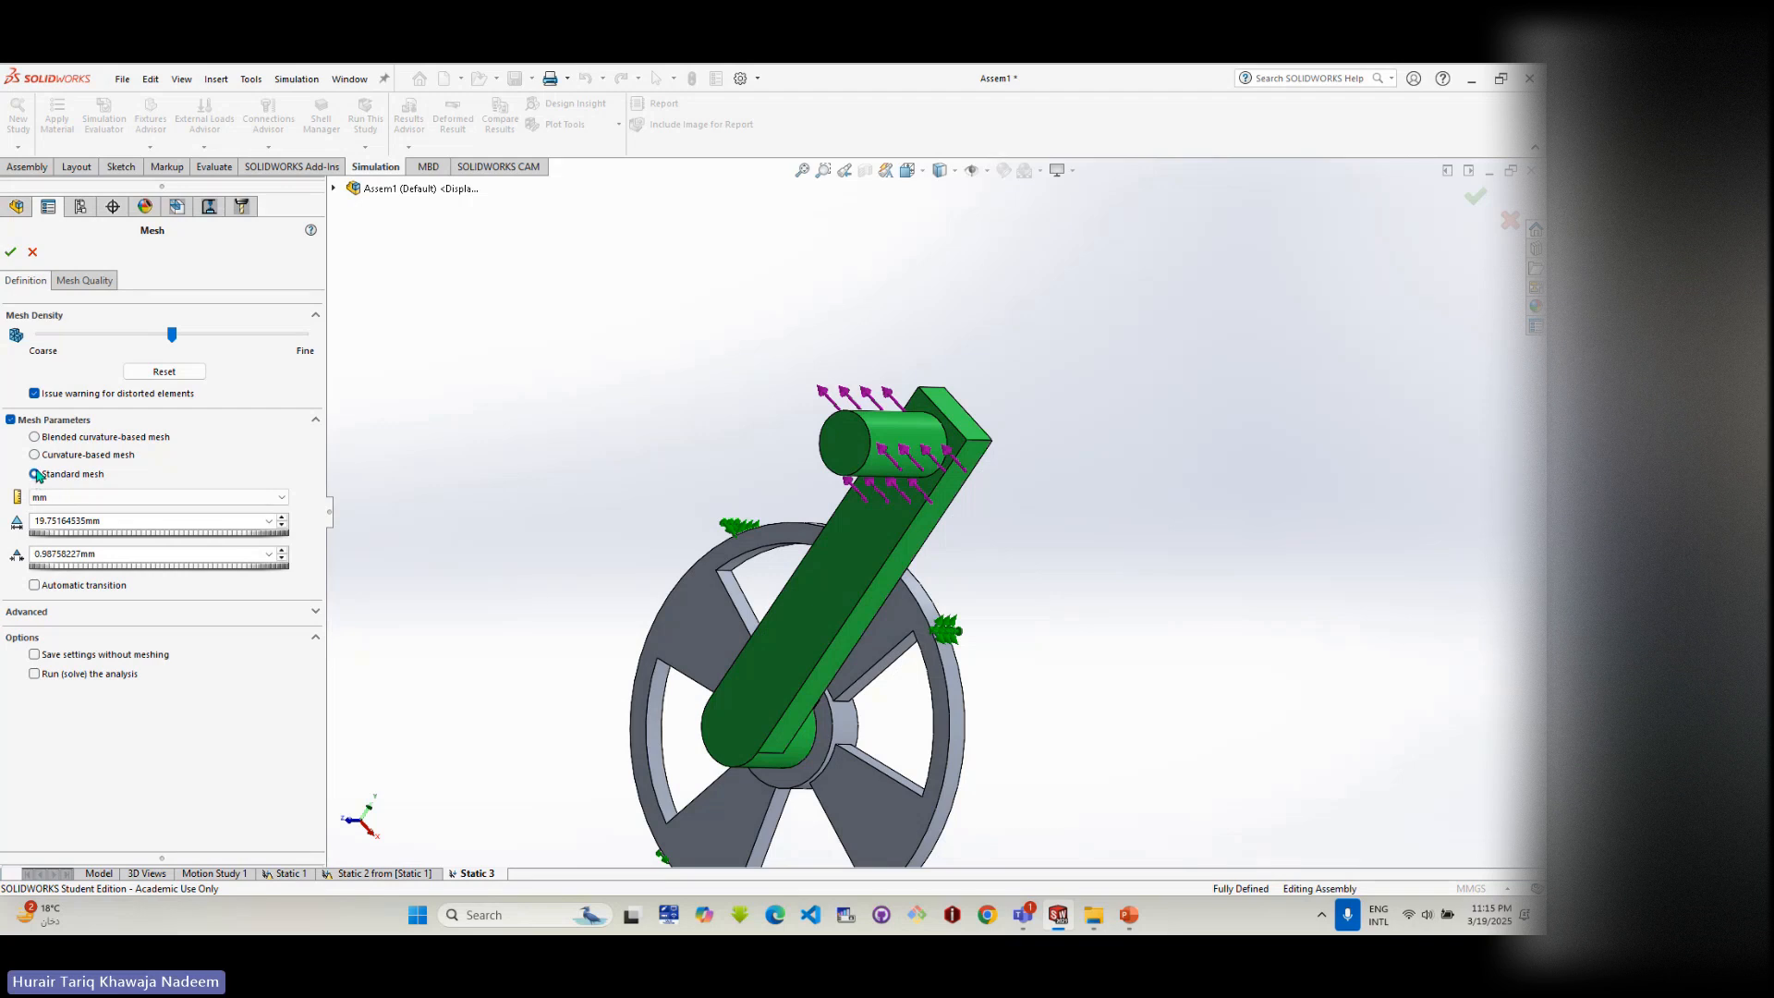
left_click(36, 454)
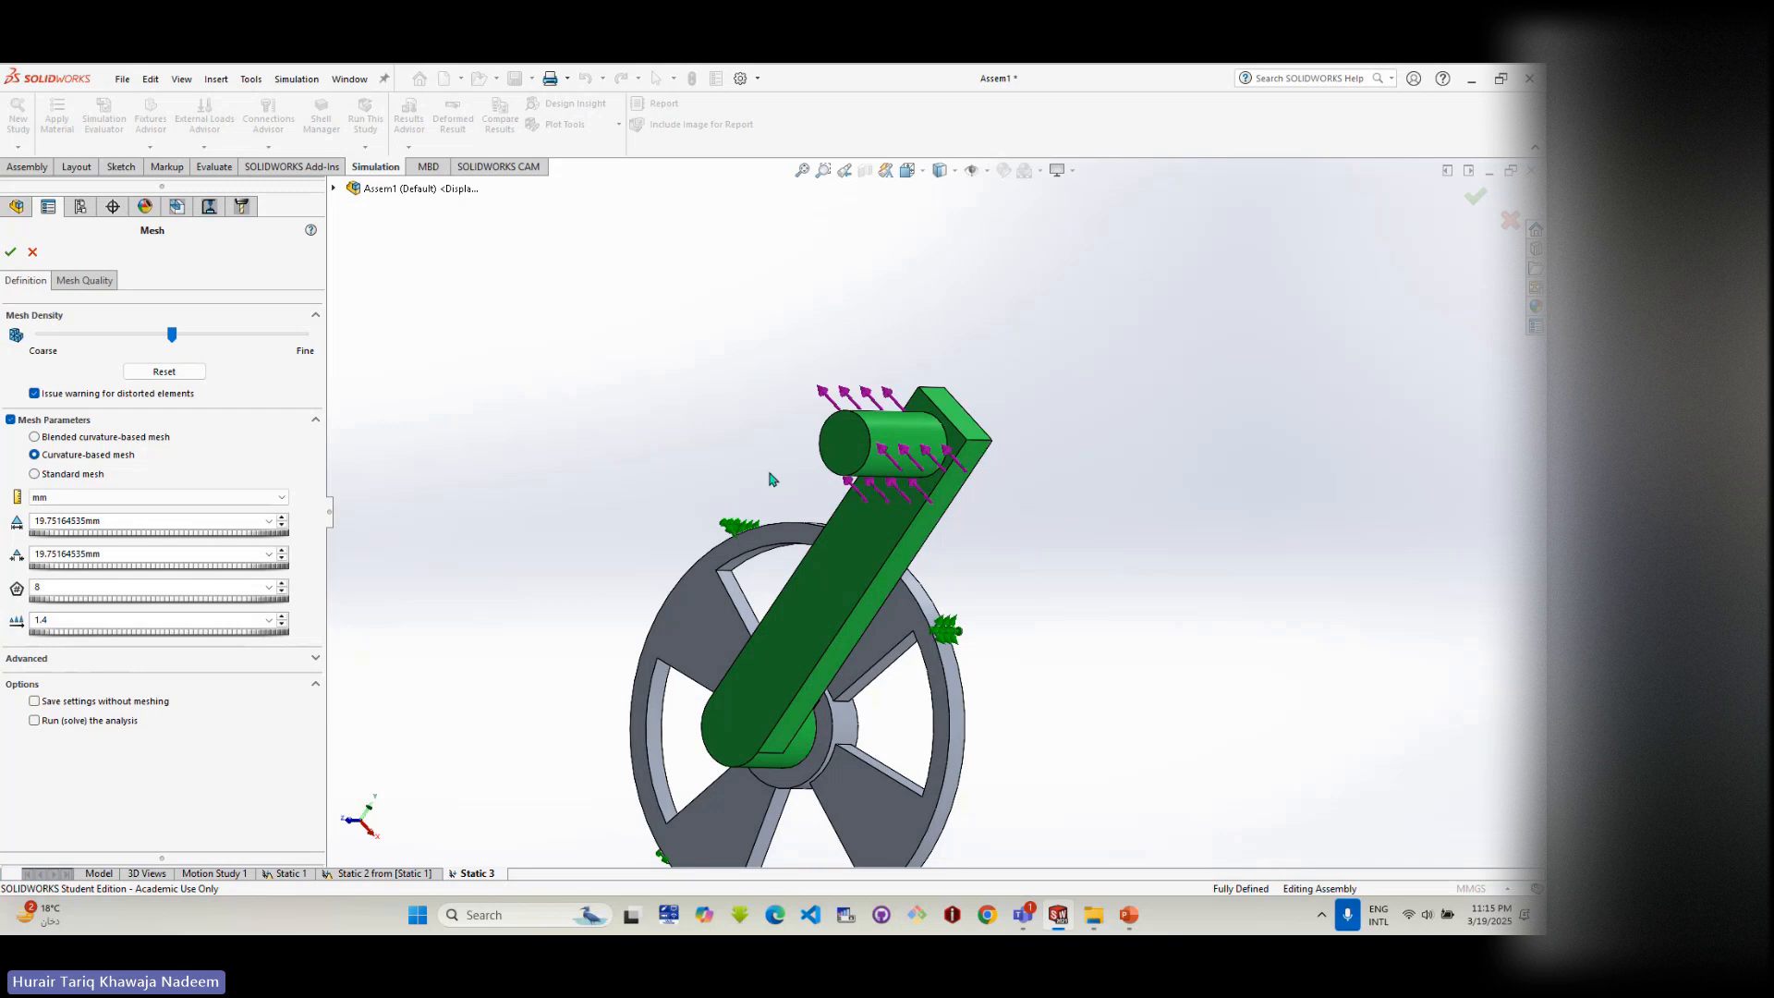
left_click(58, 440)
- Try draft mesh quality for both the pedal and the wheel, and return both parts to high quality
left_click(100, 282)
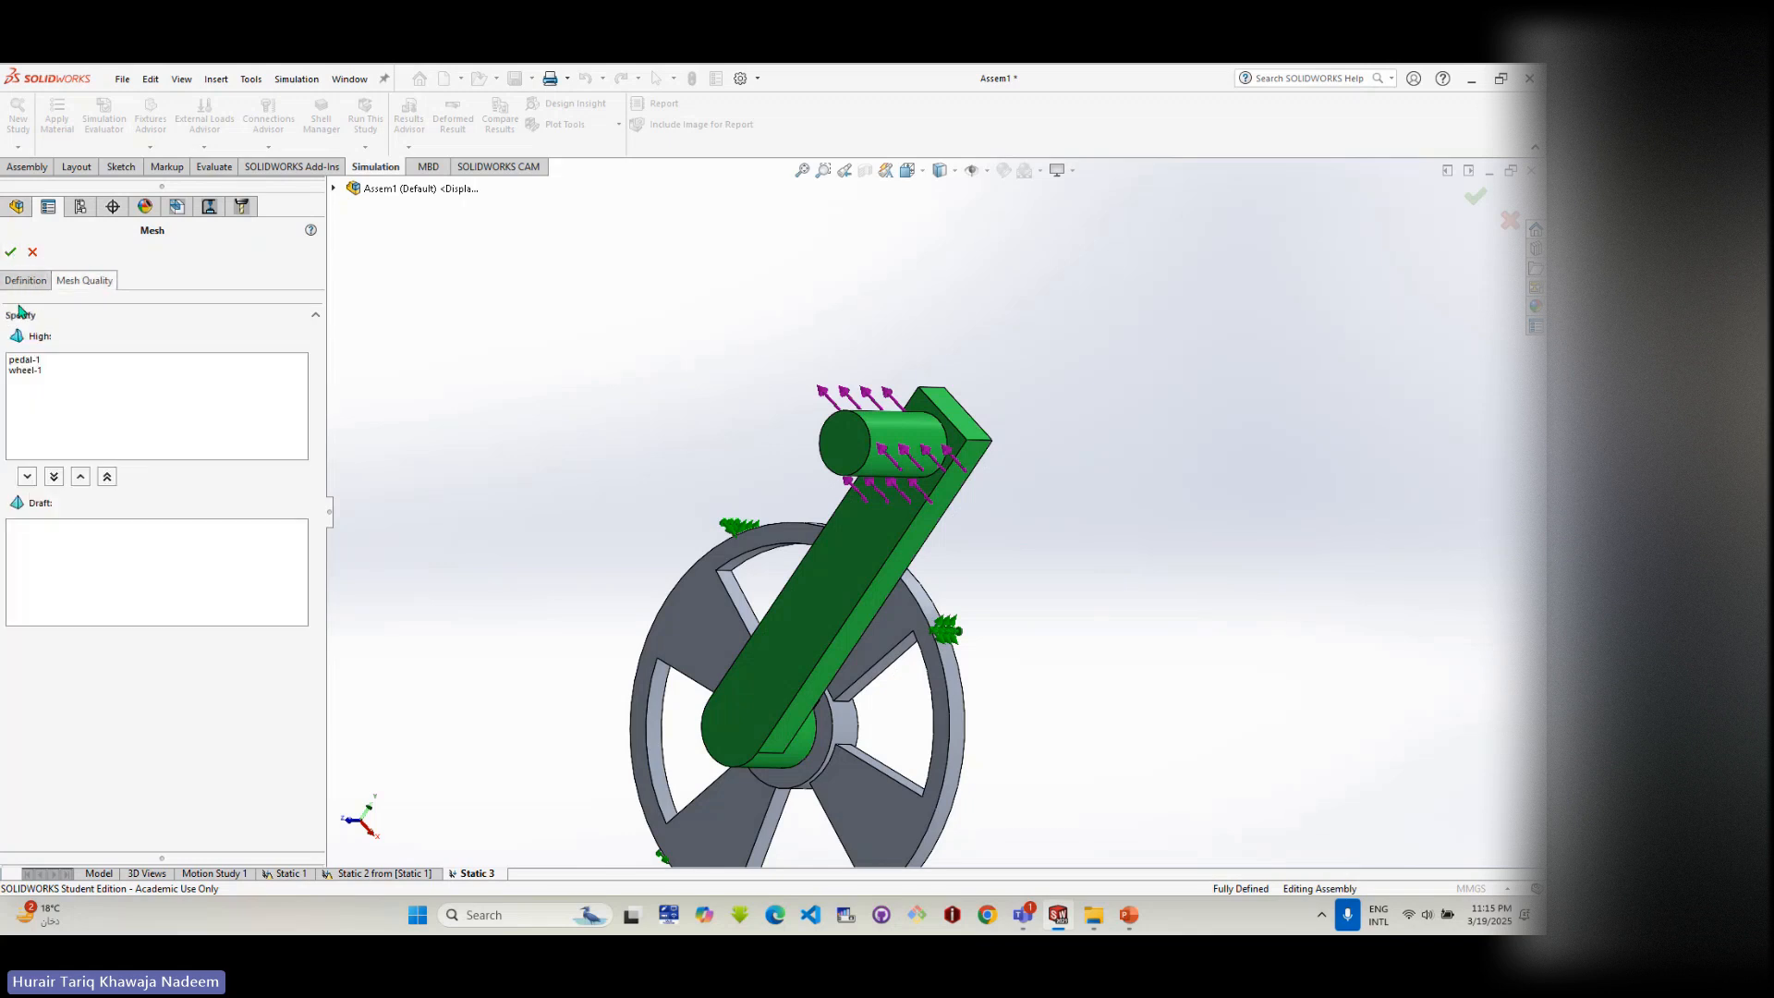
left_click(37, 371)
left_click(33, 360)
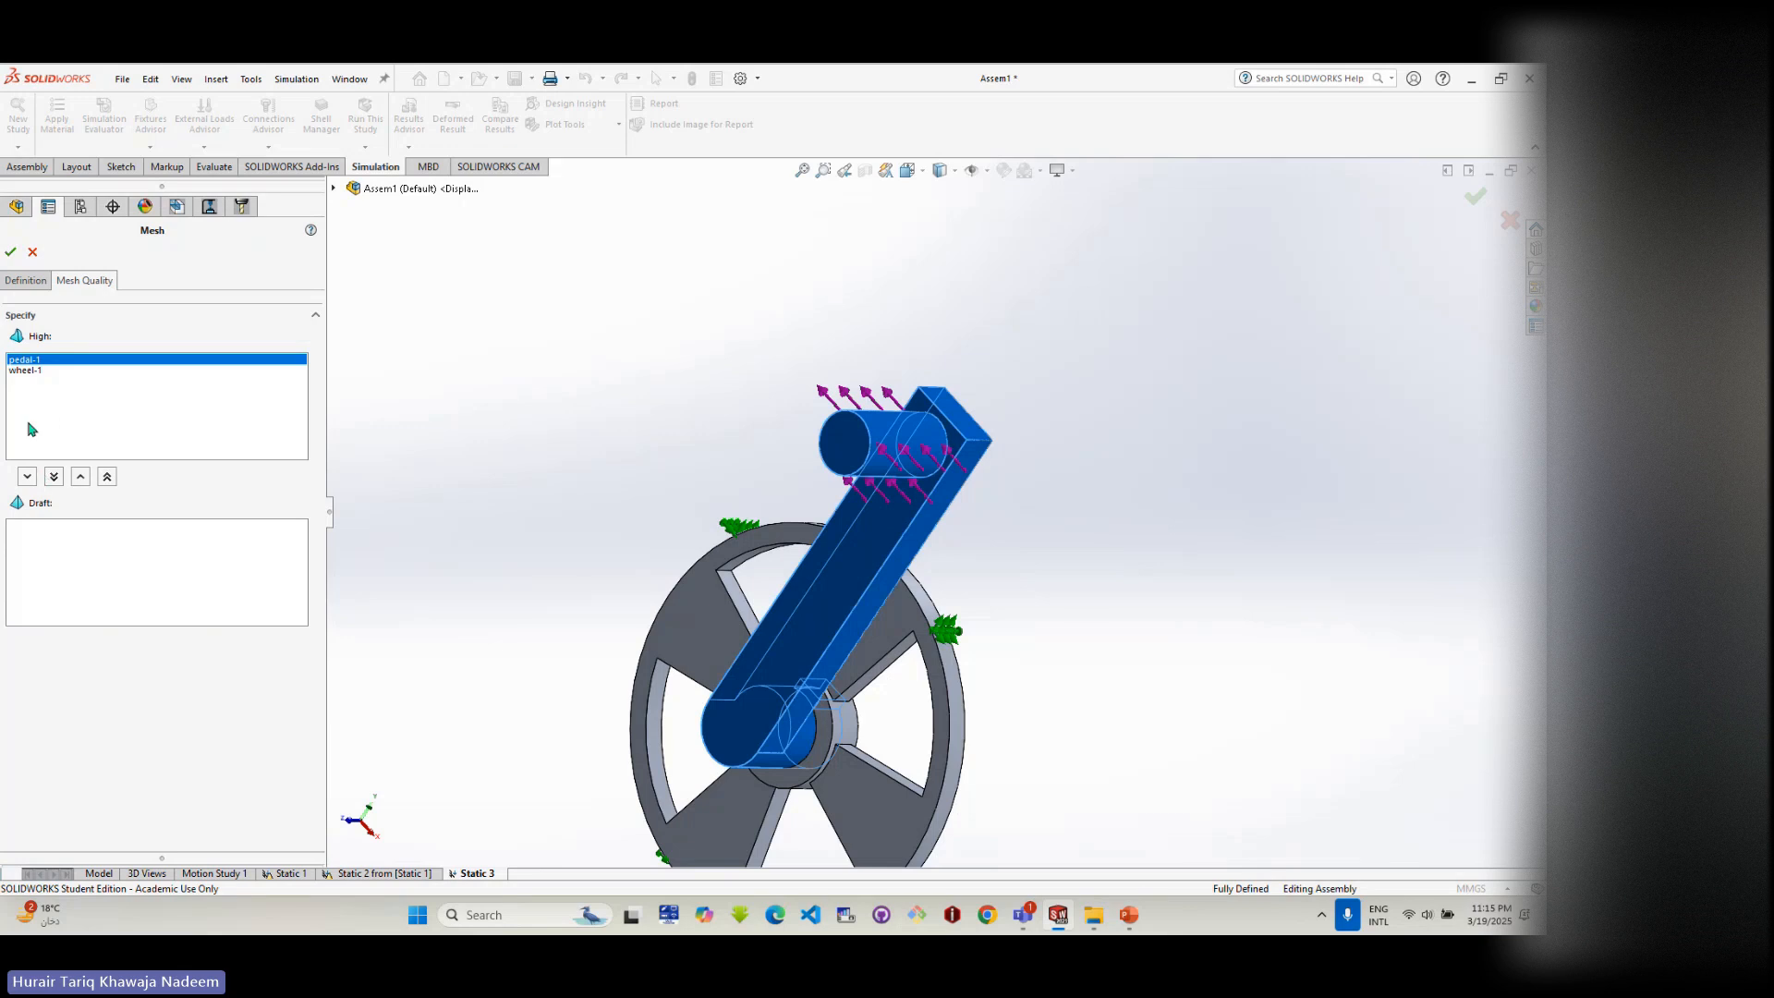
left_click(30, 372, "ctrl")
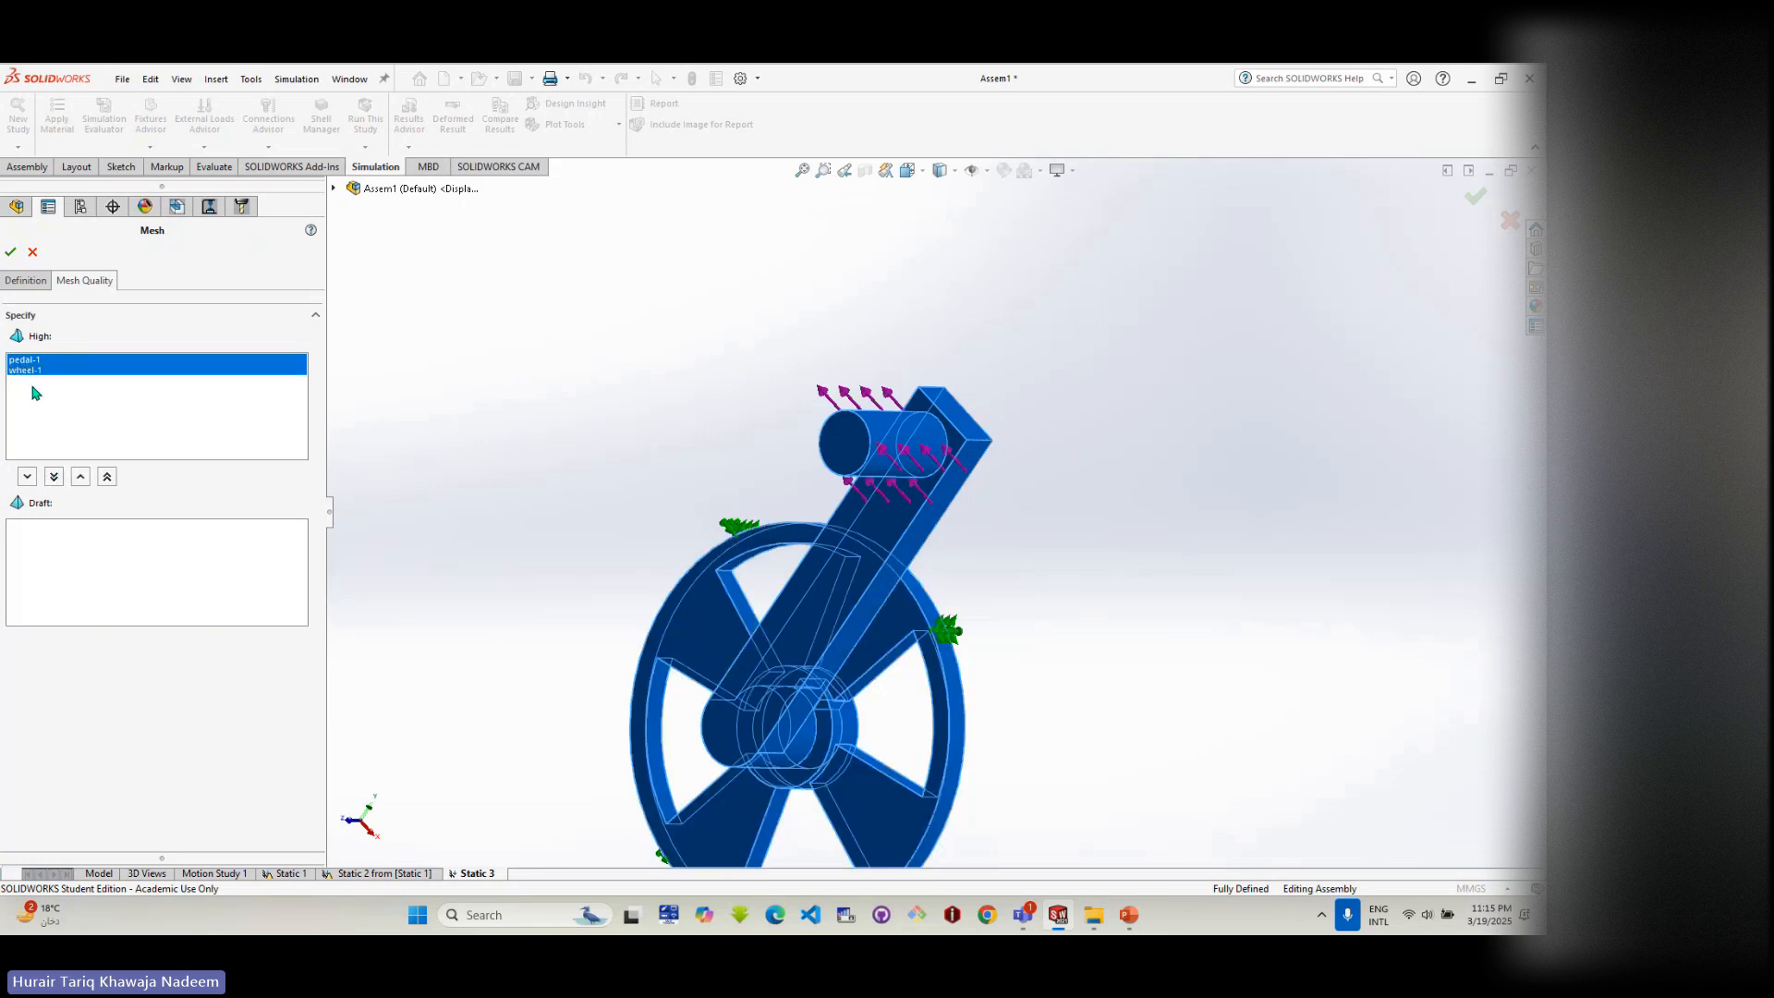
left_click(53, 475)
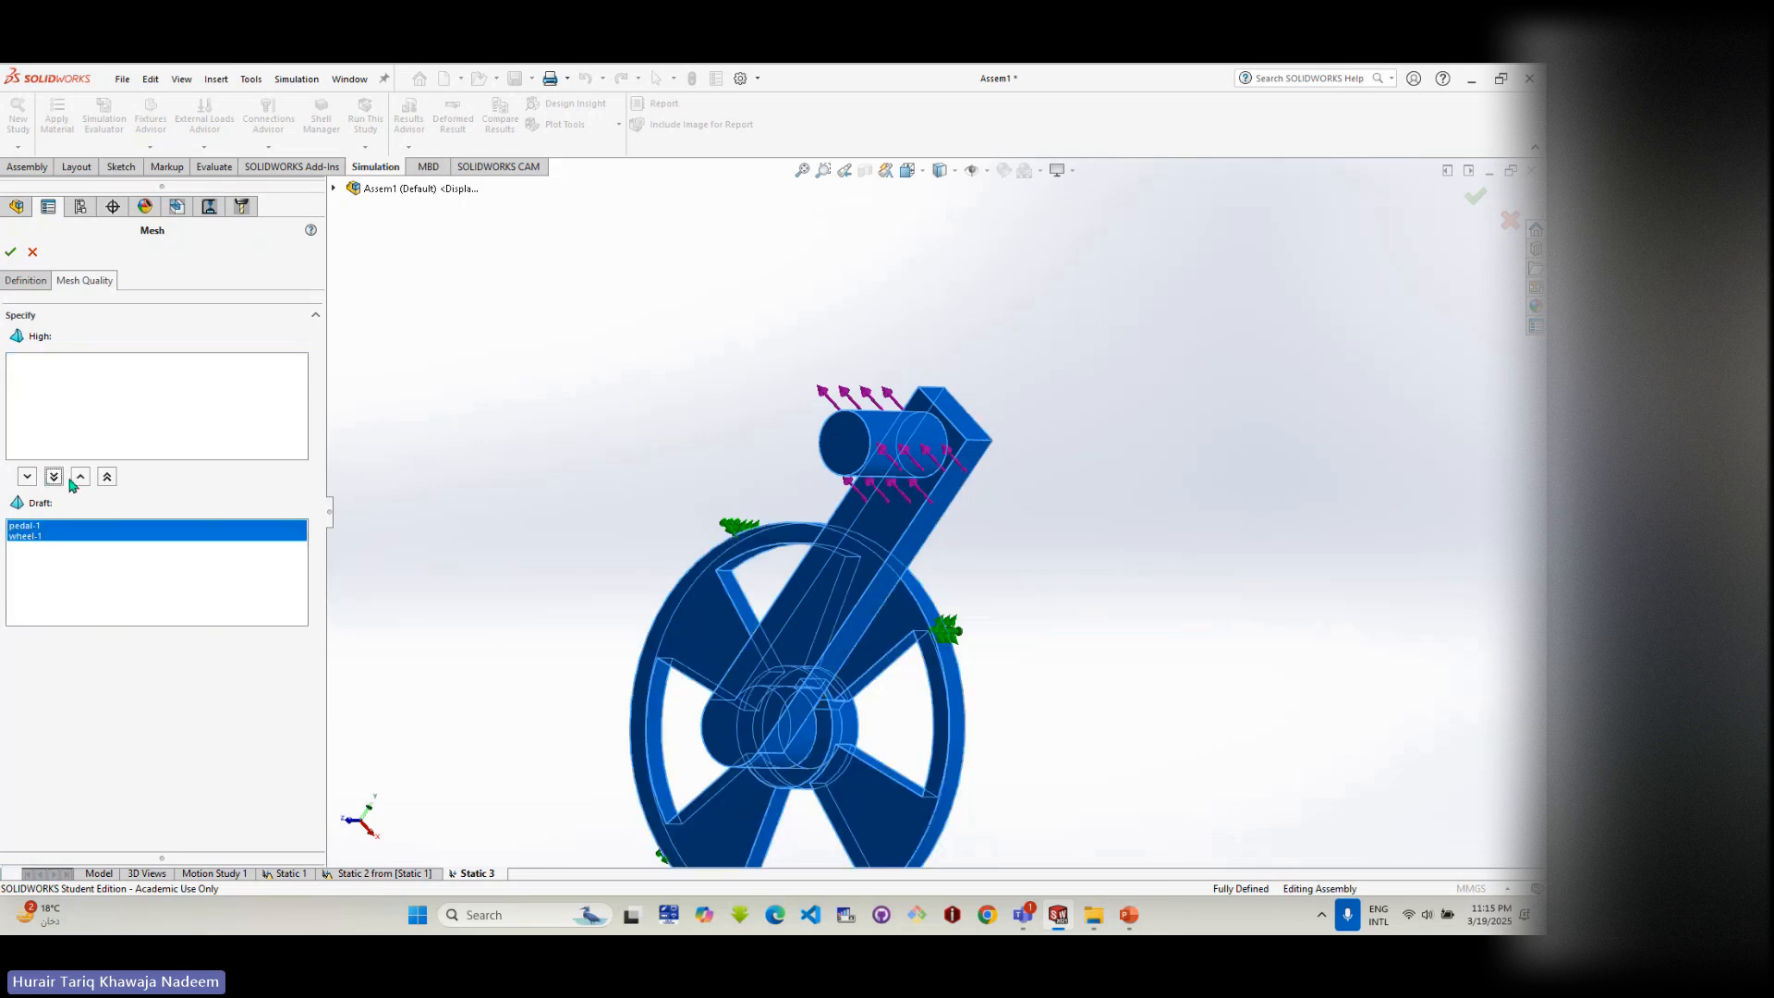
left_click(107, 475)
- Try draft mesh quality for the pedal alone, and return it to high quality
left_click(63, 383)
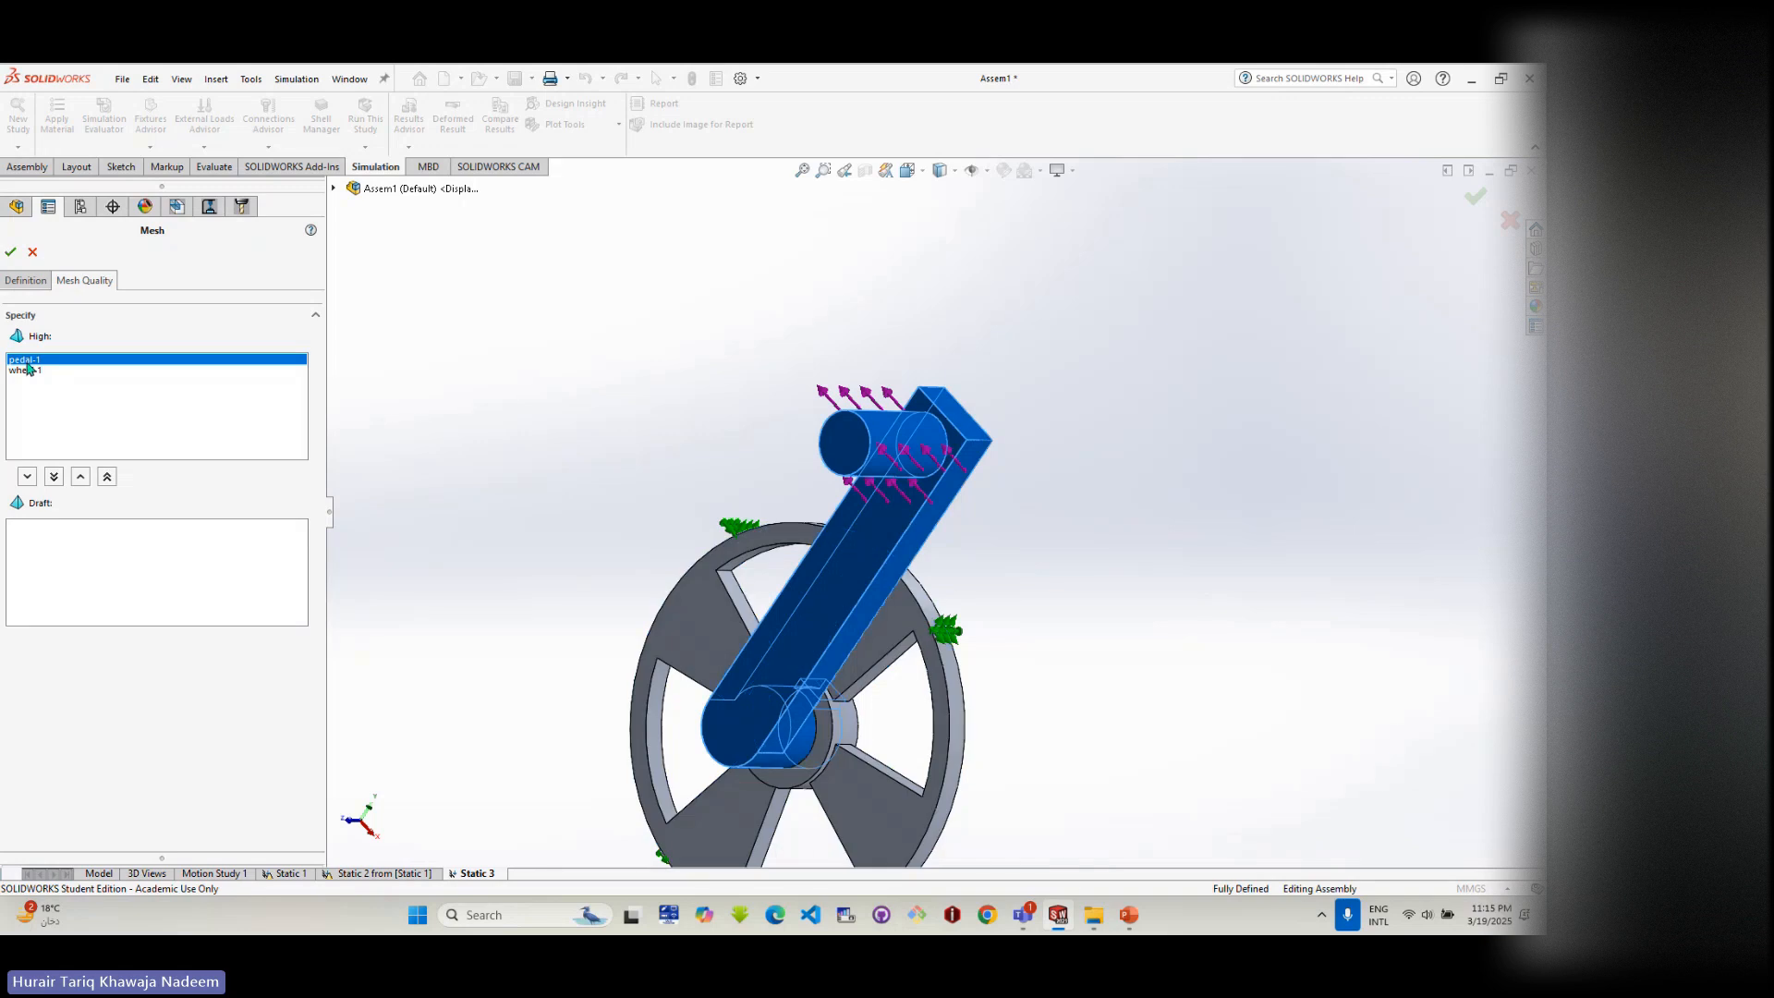
left_click(27, 476)
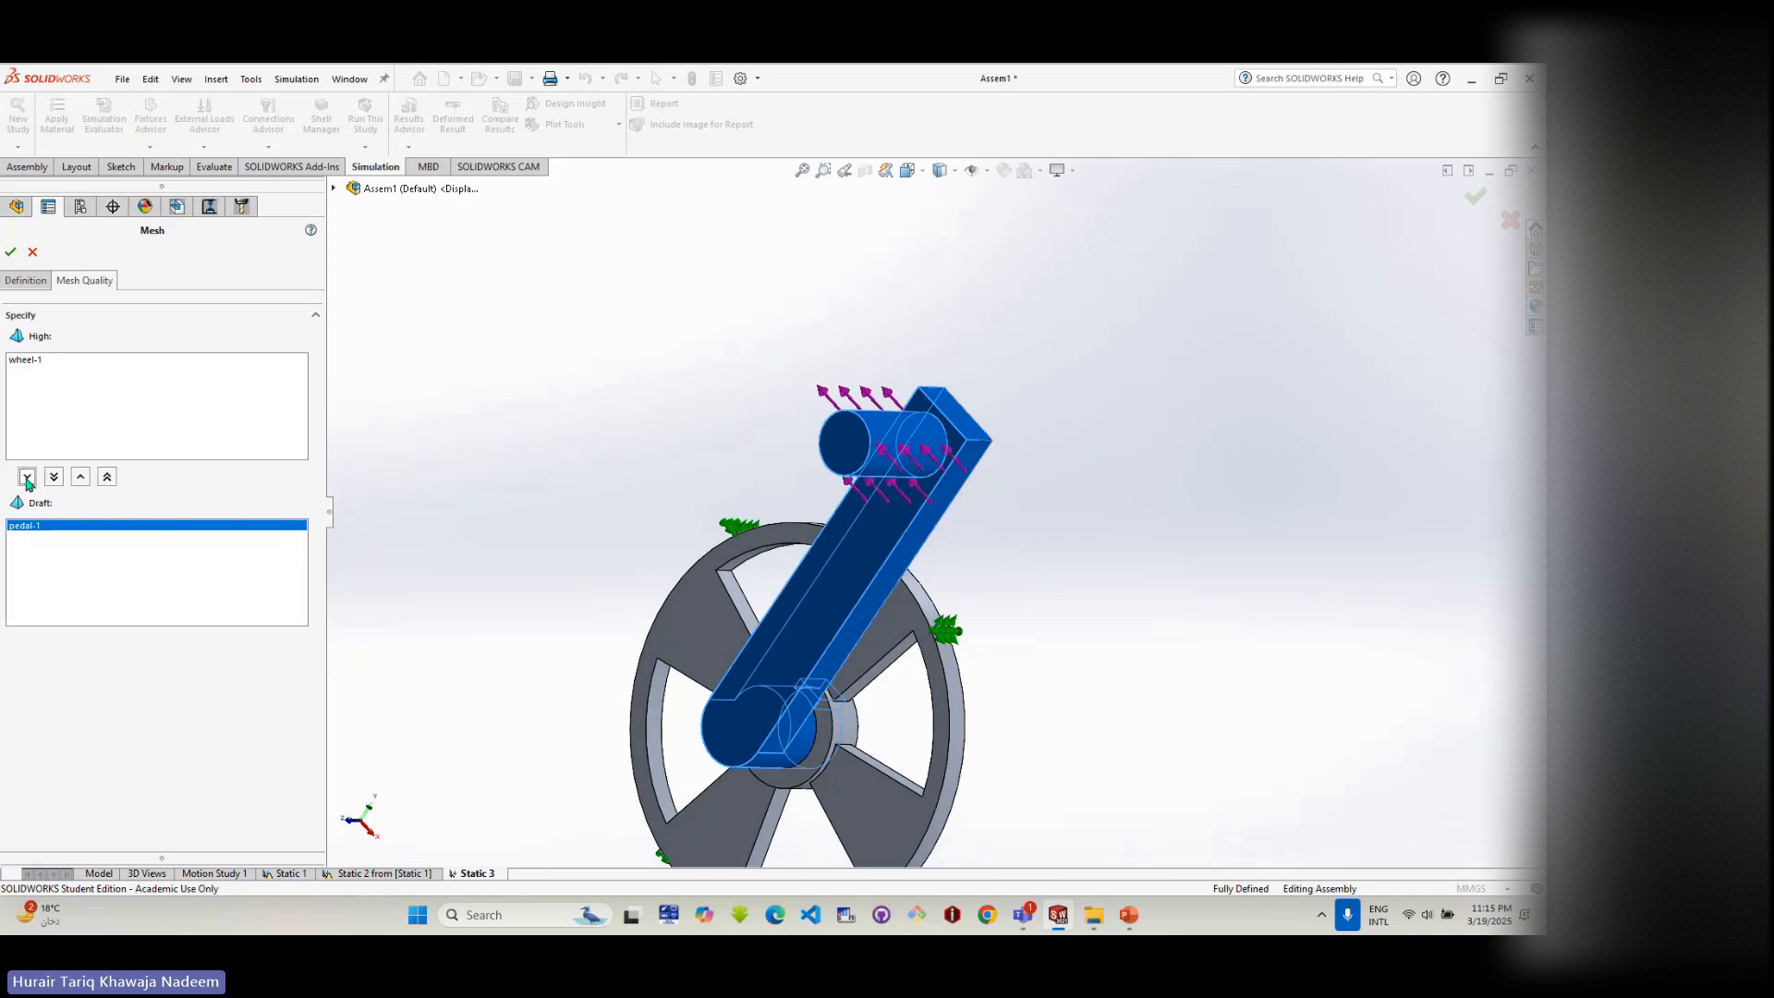
left_click(80, 477)
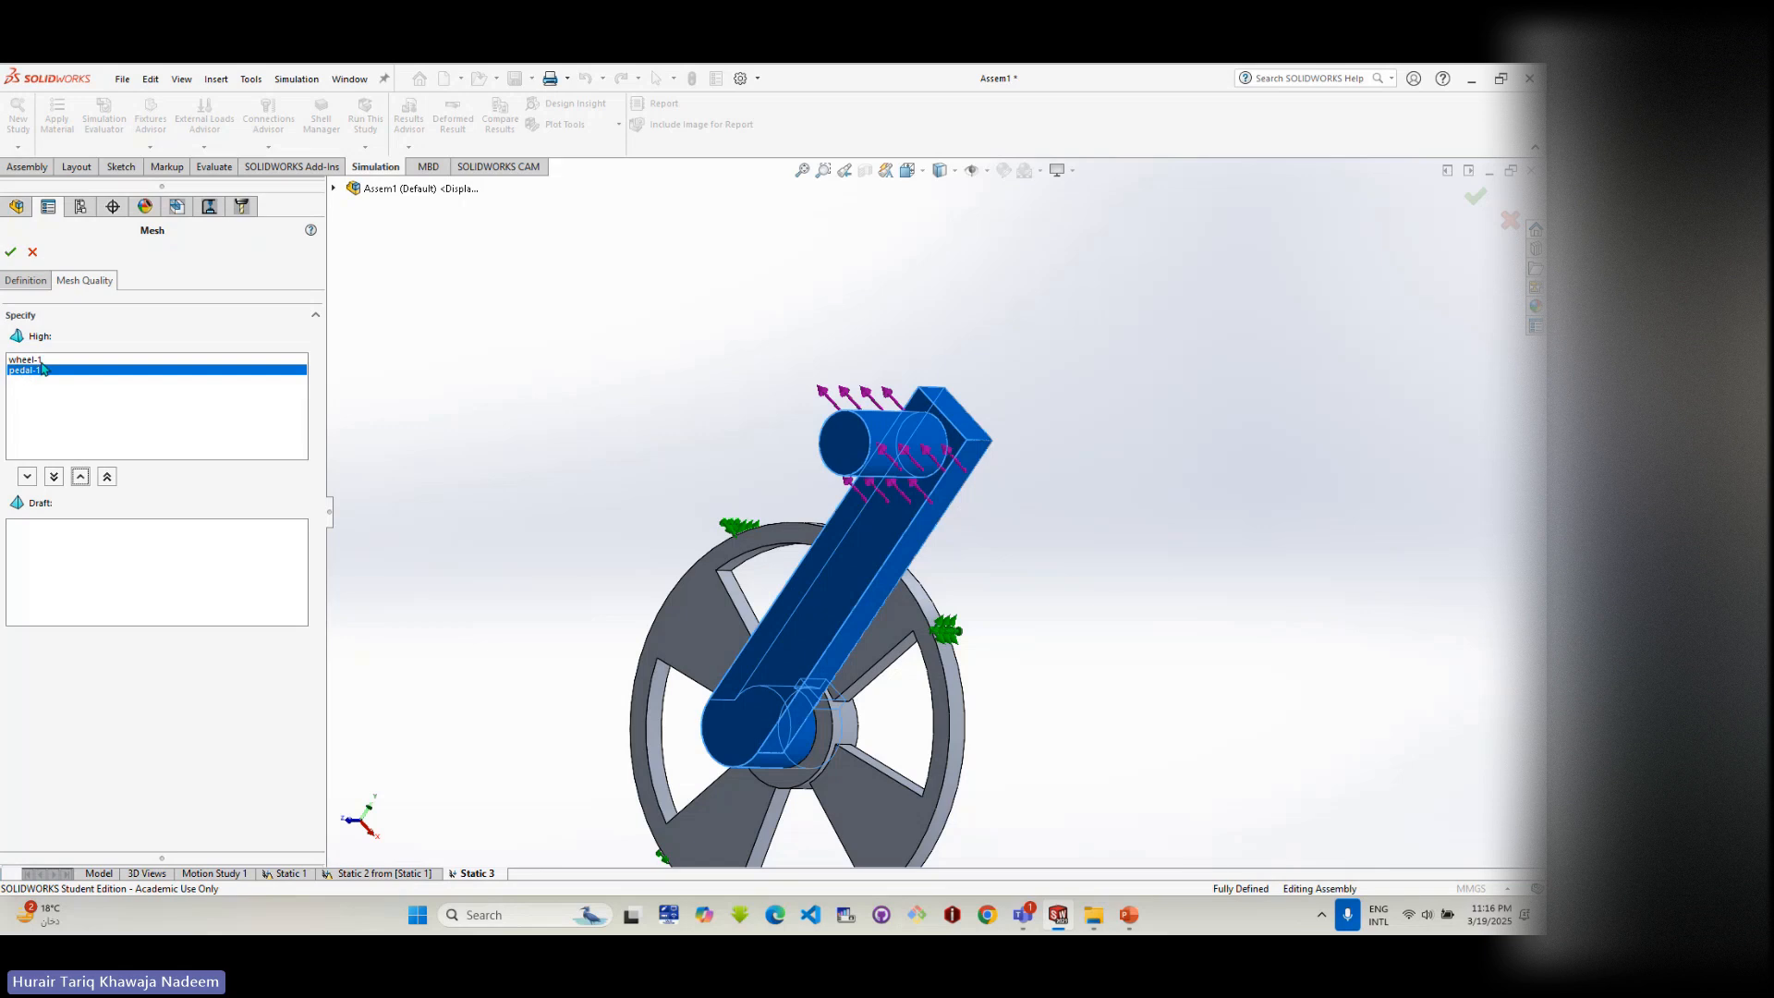
- Generate the mesh with both wheel-1 and pedal-1 kept at high mesh quality
left_click(37, 359)
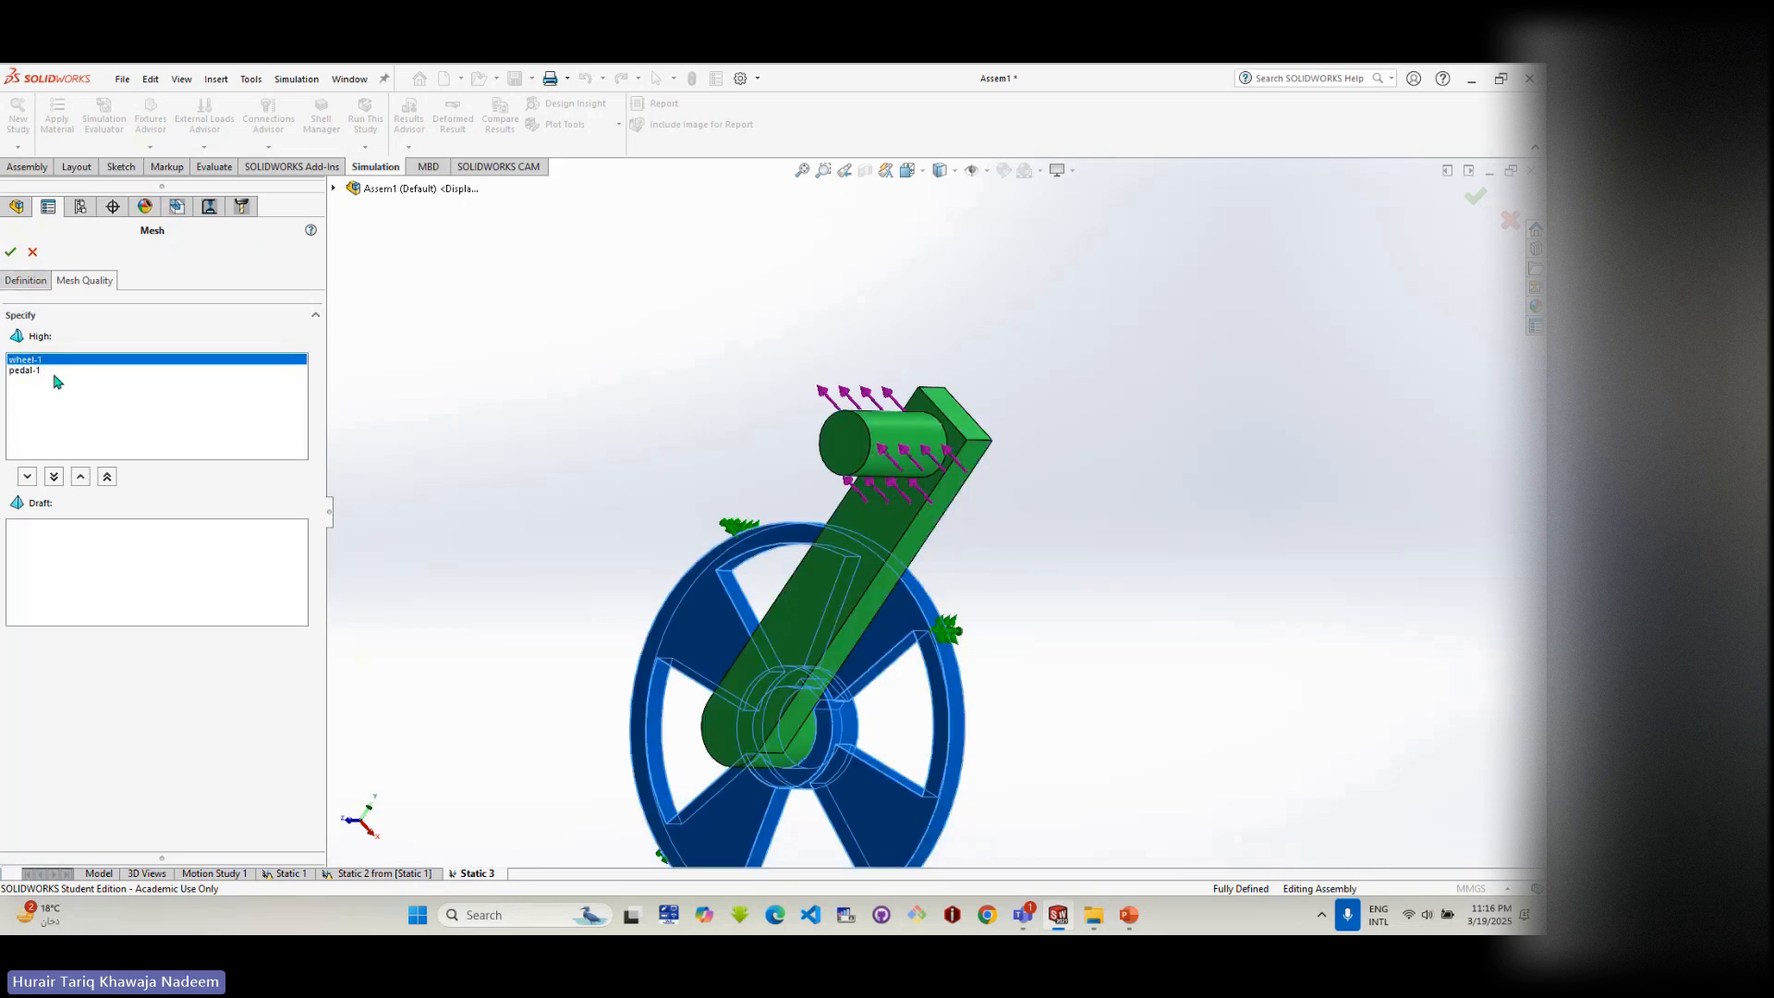
left_click(25, 281)
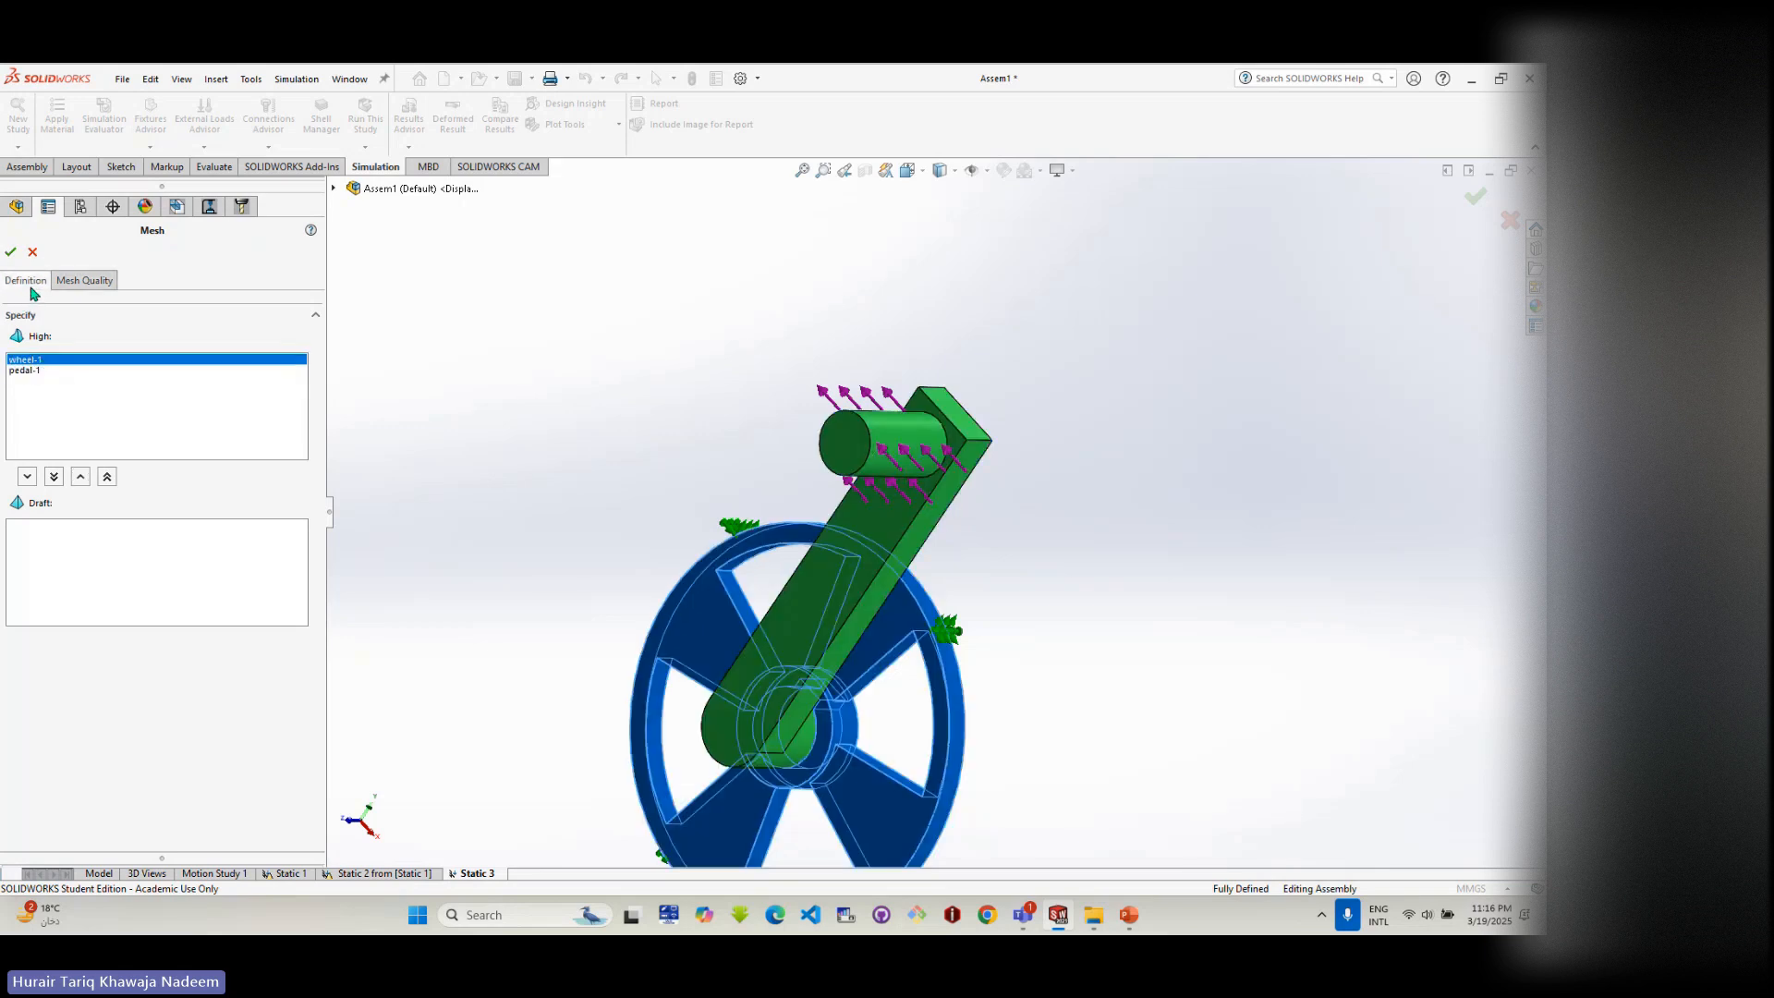
left_click(7, 253)
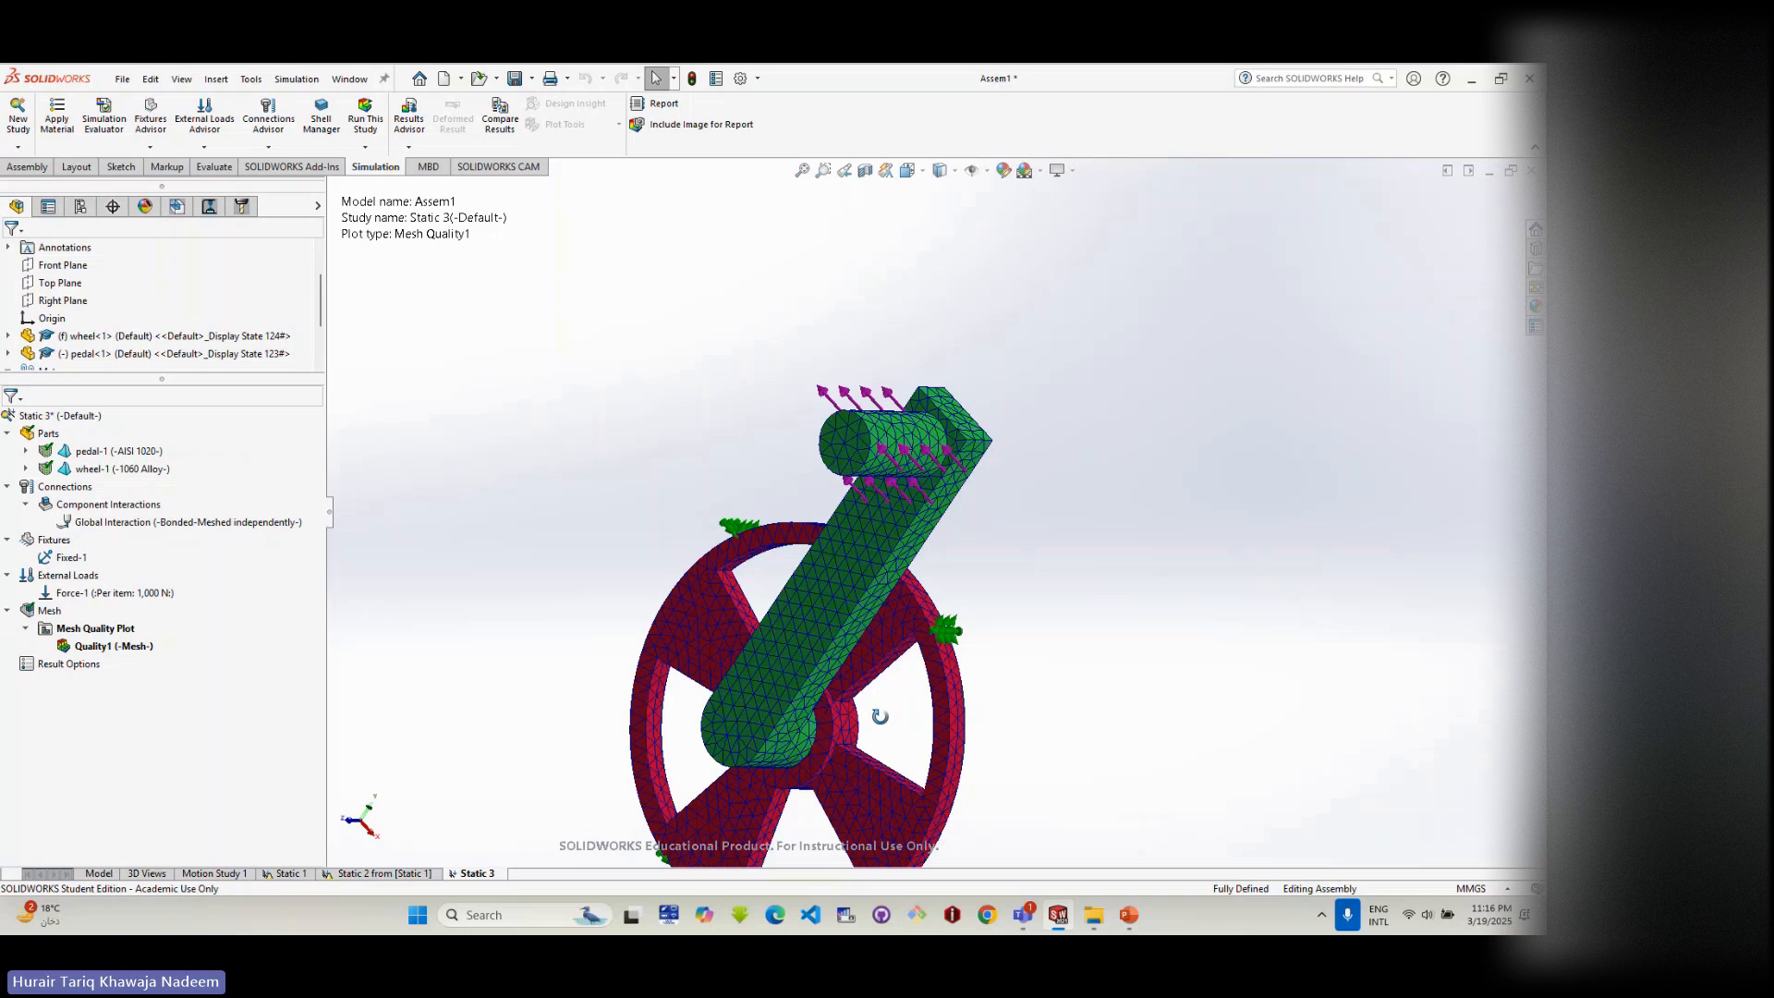
- Examine the mesh where the pedal shaft meets the wheel hub, with the global bonded interaction highlighted
middle_click_drag(879, 716, 732, 622)
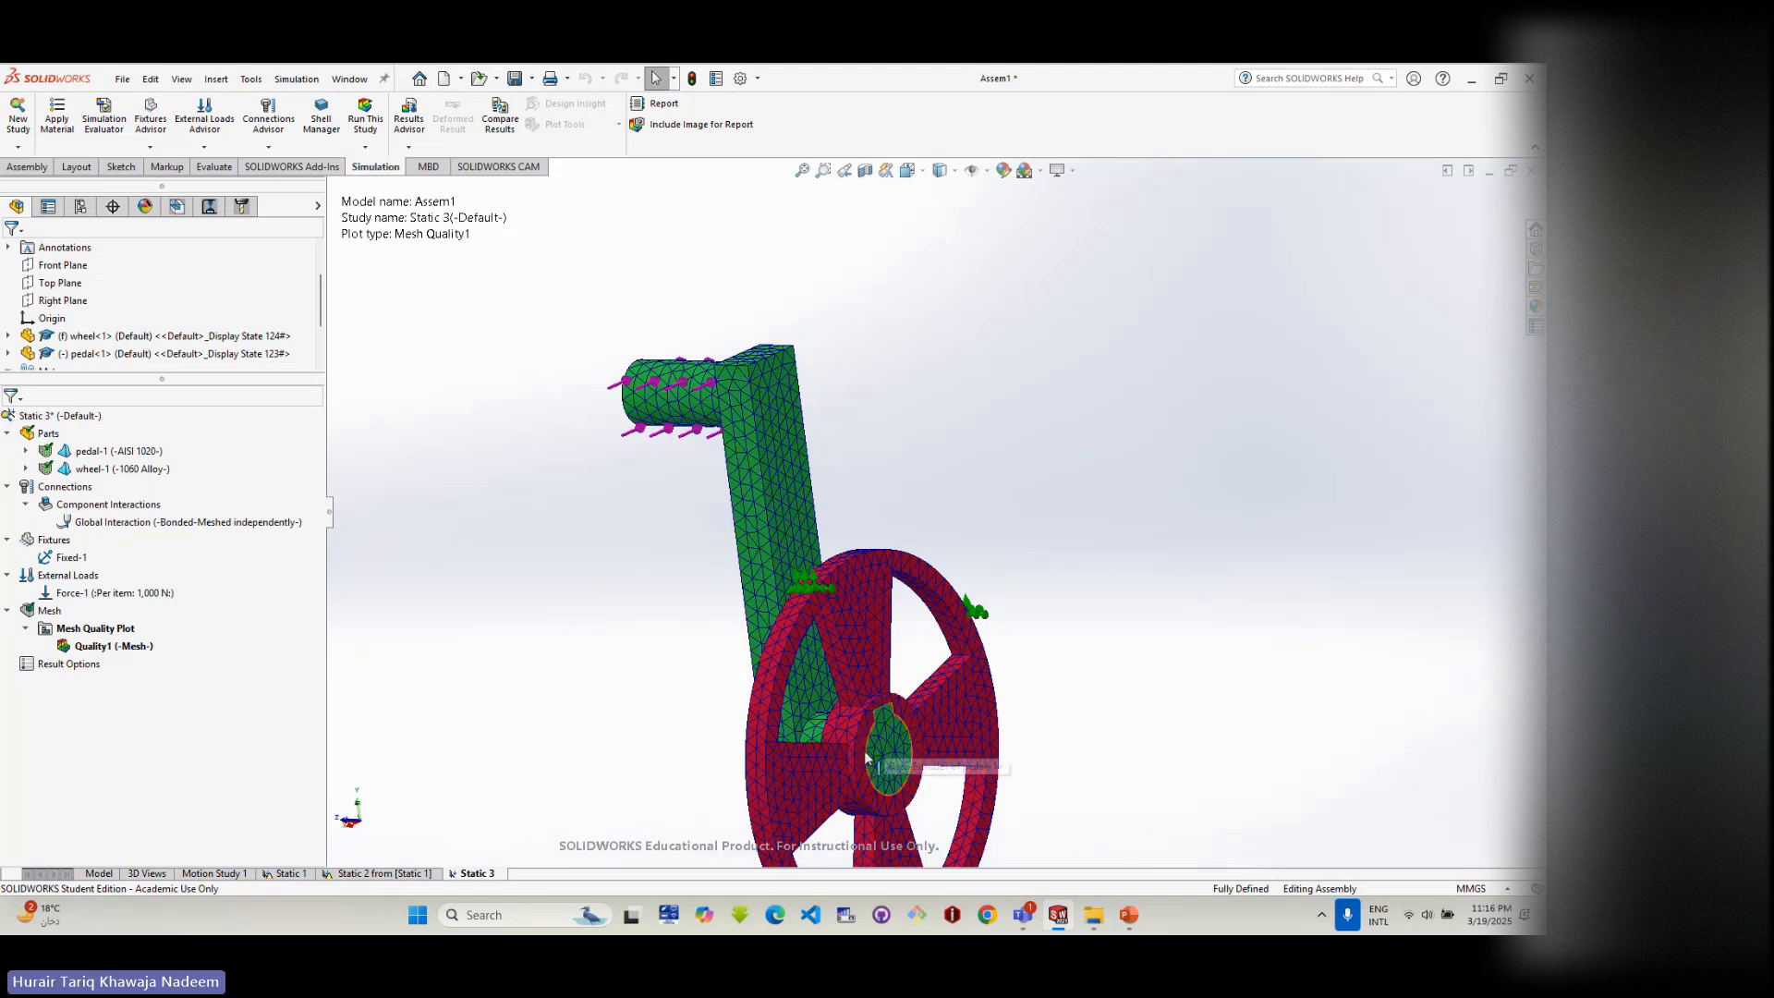
middle_click_drag(869, 748, 825, 748)
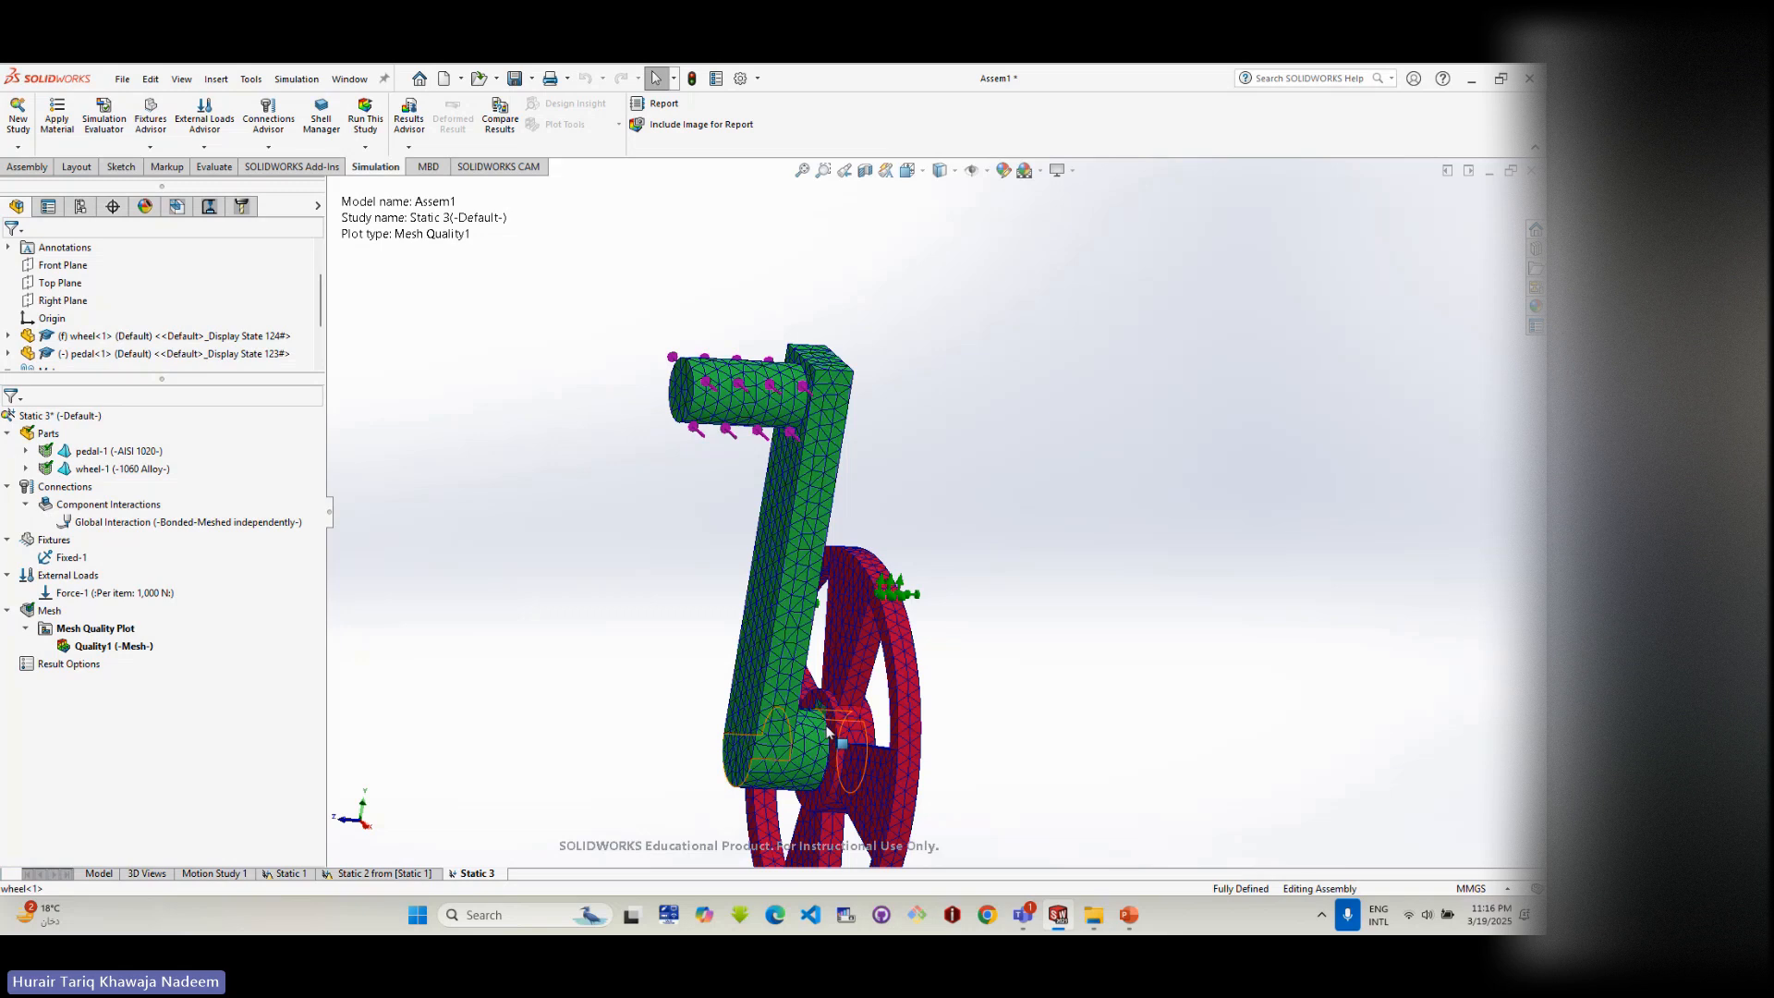
left_click(185, 523)
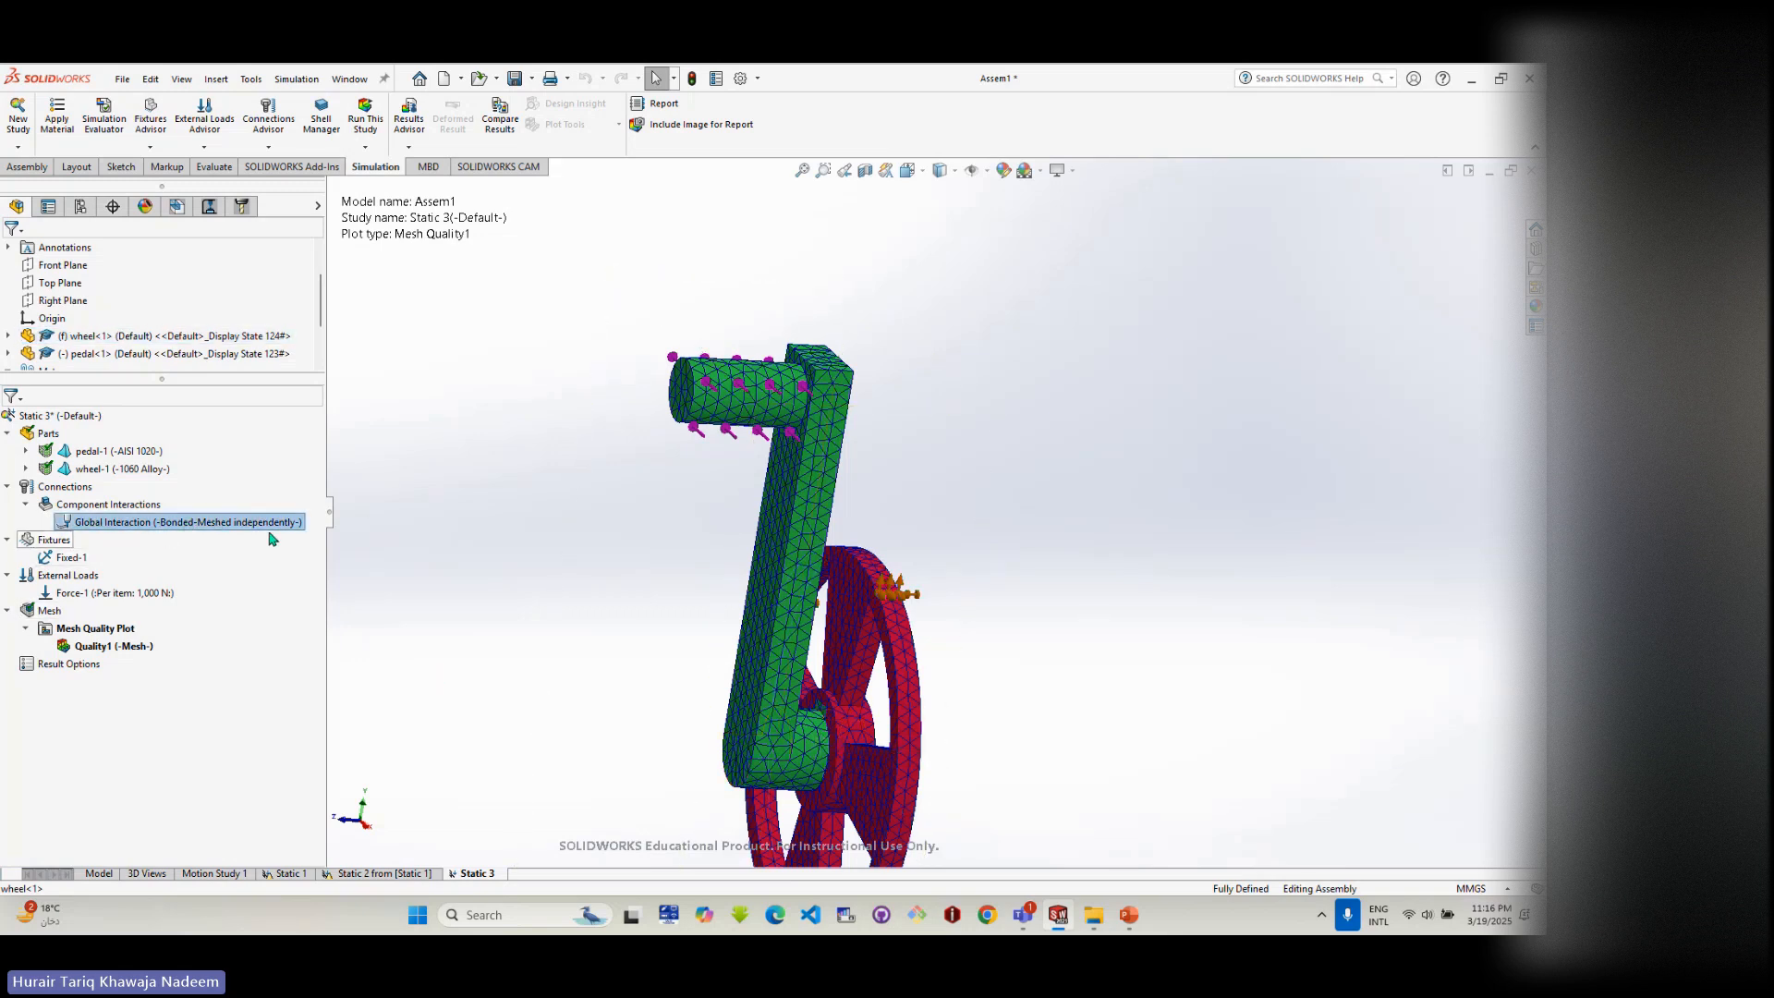
scroll(868, 741, "down", 2)
middle_click_drag(868, 741, 1033, 763)
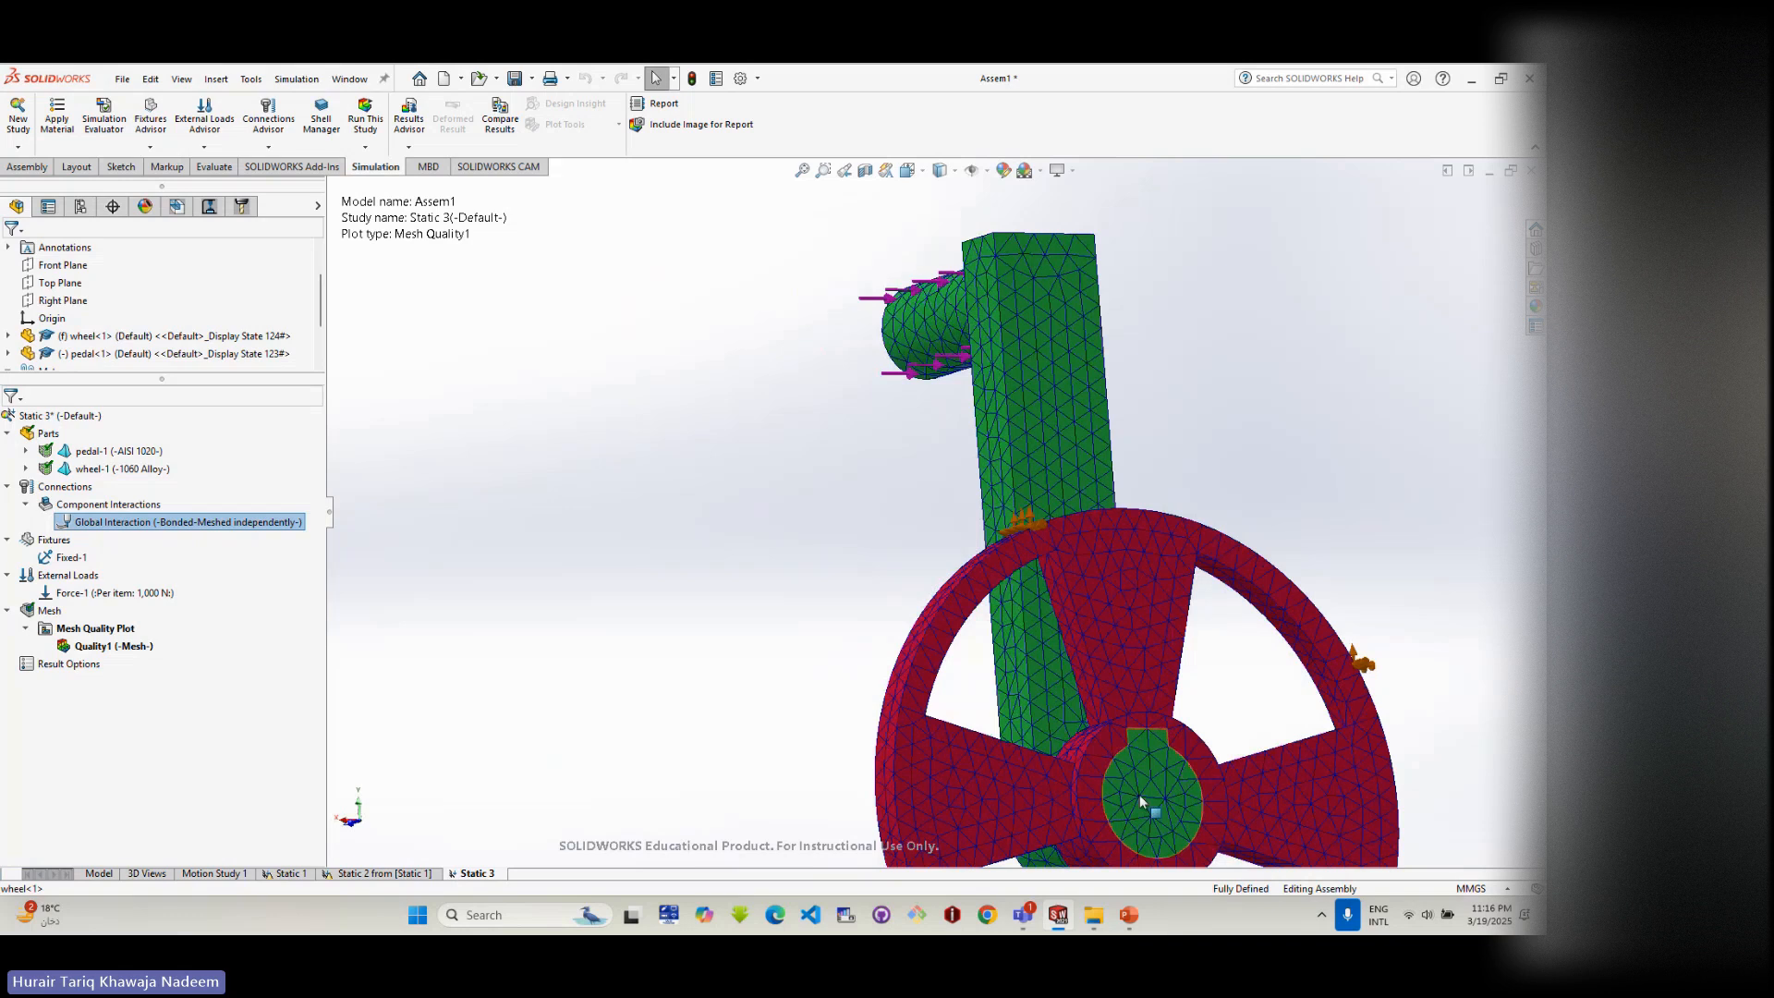
scroll(1139, 795, "down", 4)
scroll(1099, 774, "down", 2)
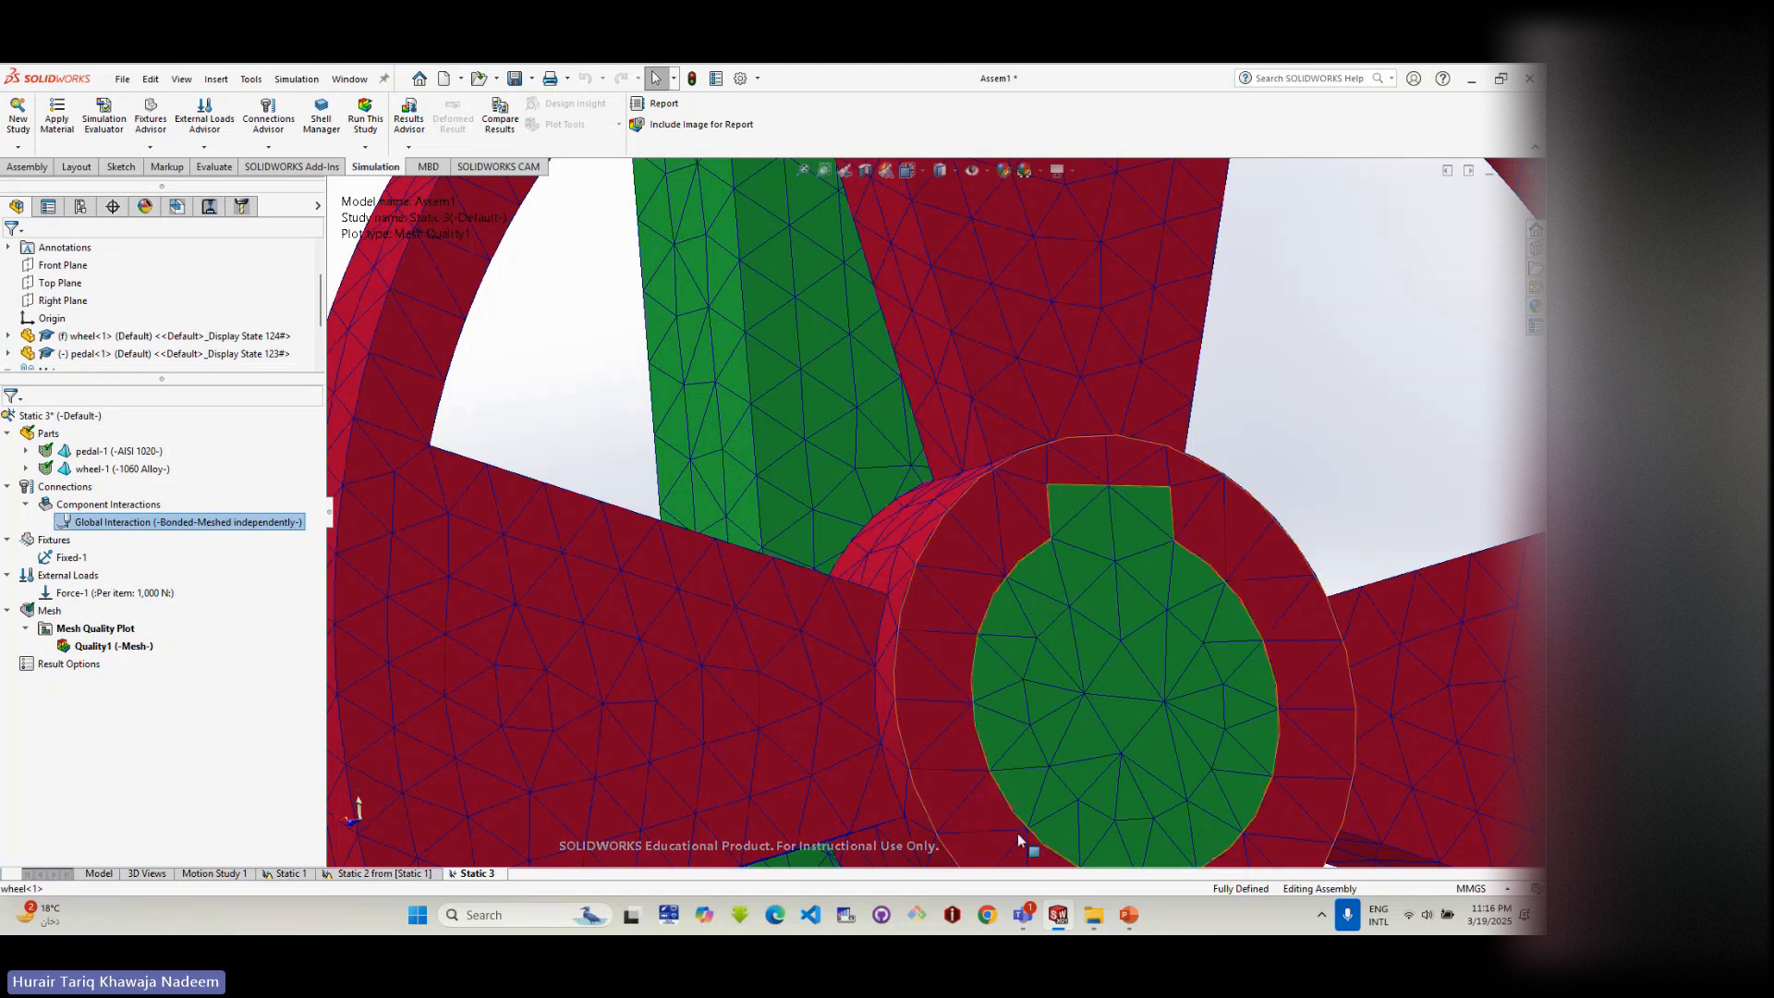
scroll(1076, 842, "up", 5)
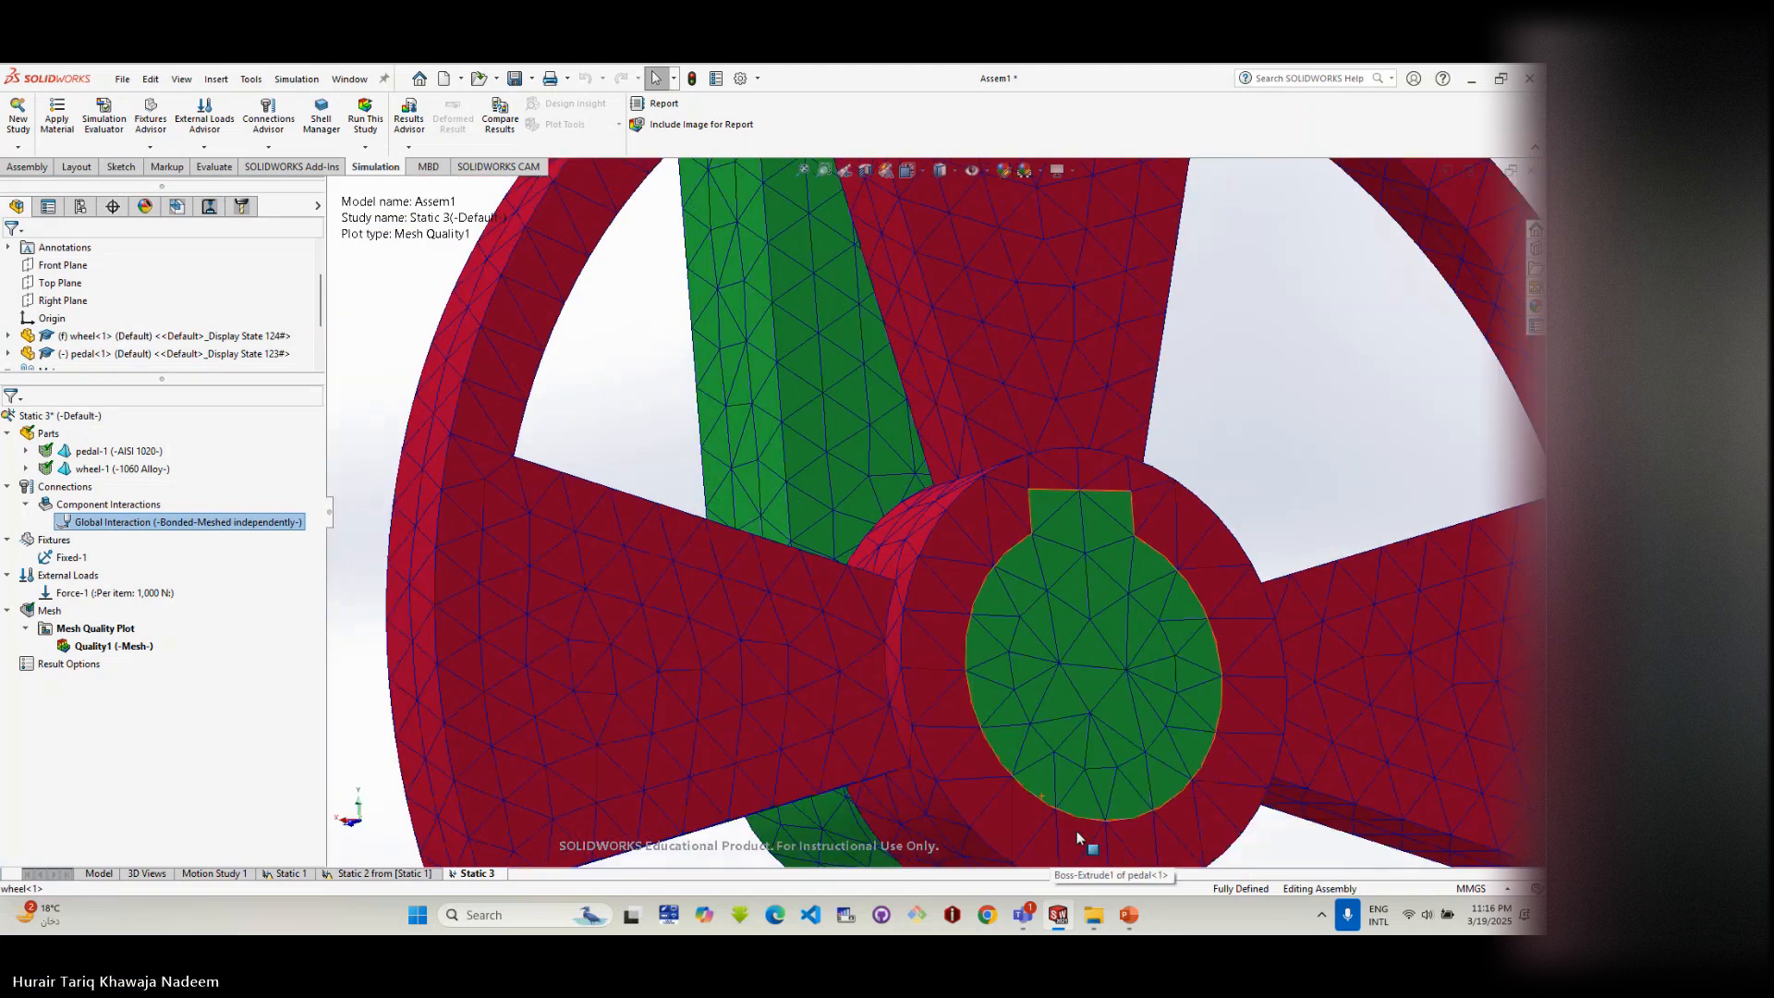
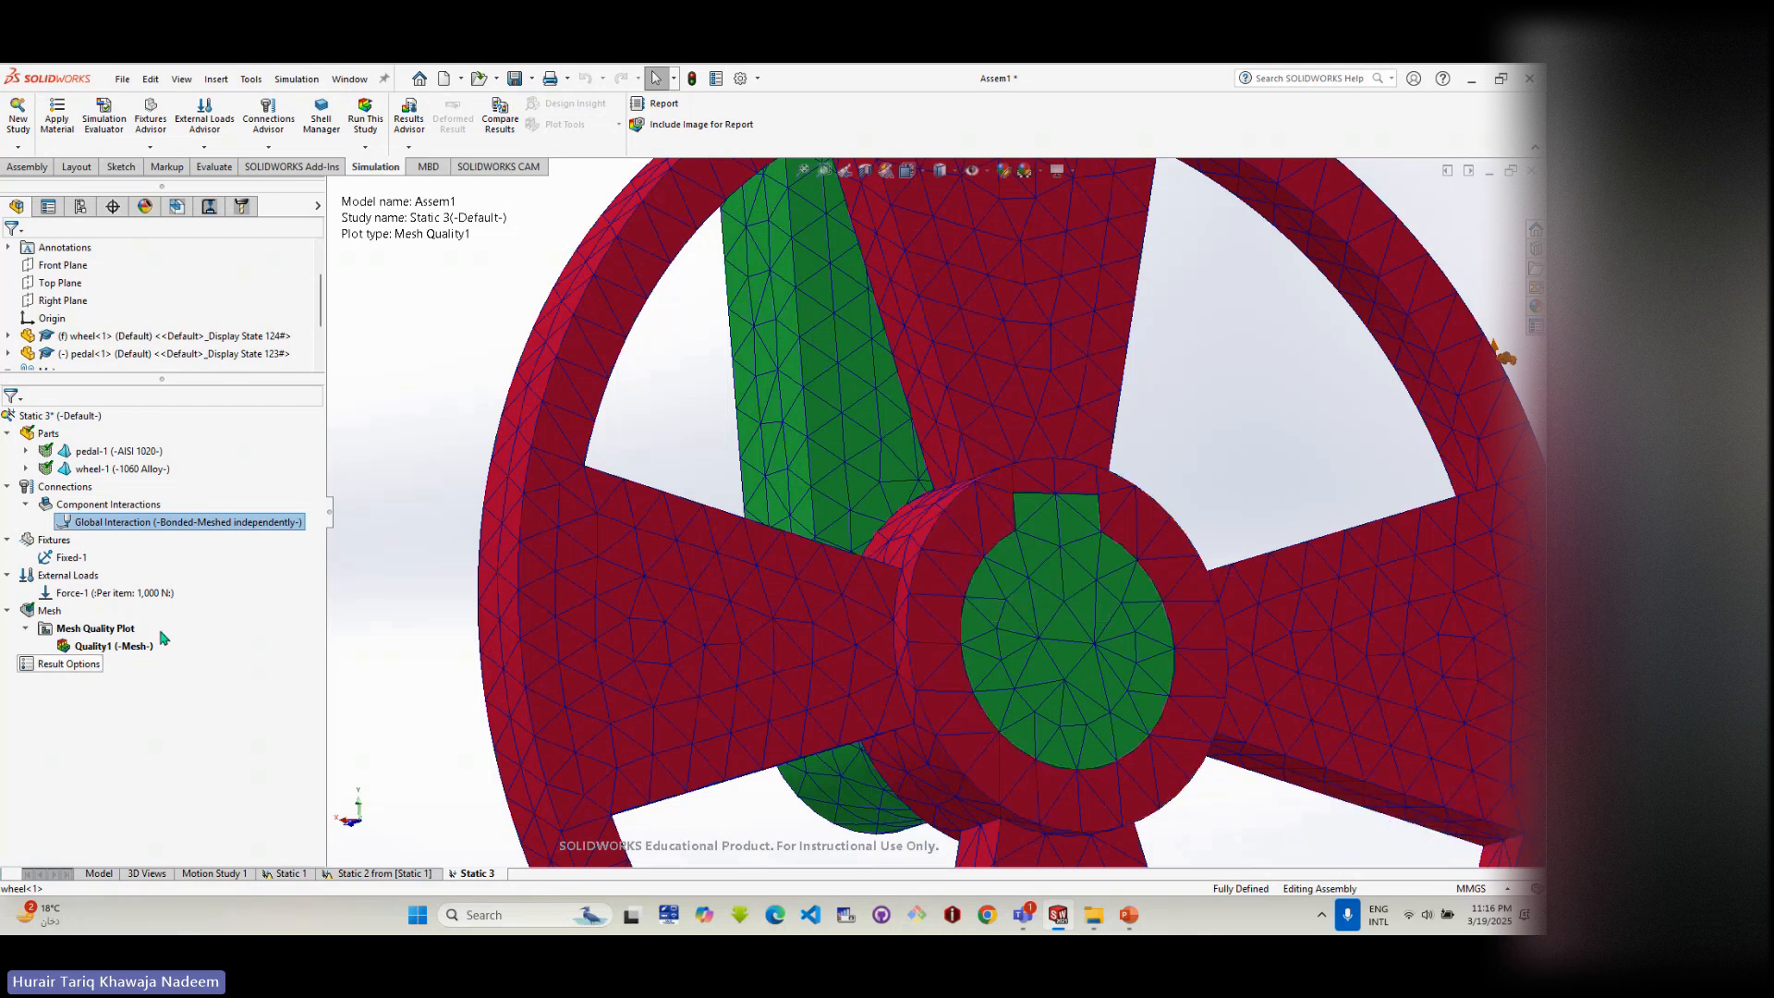
- Run the Static 3 study and view the von Mises stress plot on the pedal and wheel
left_click(365, 116)
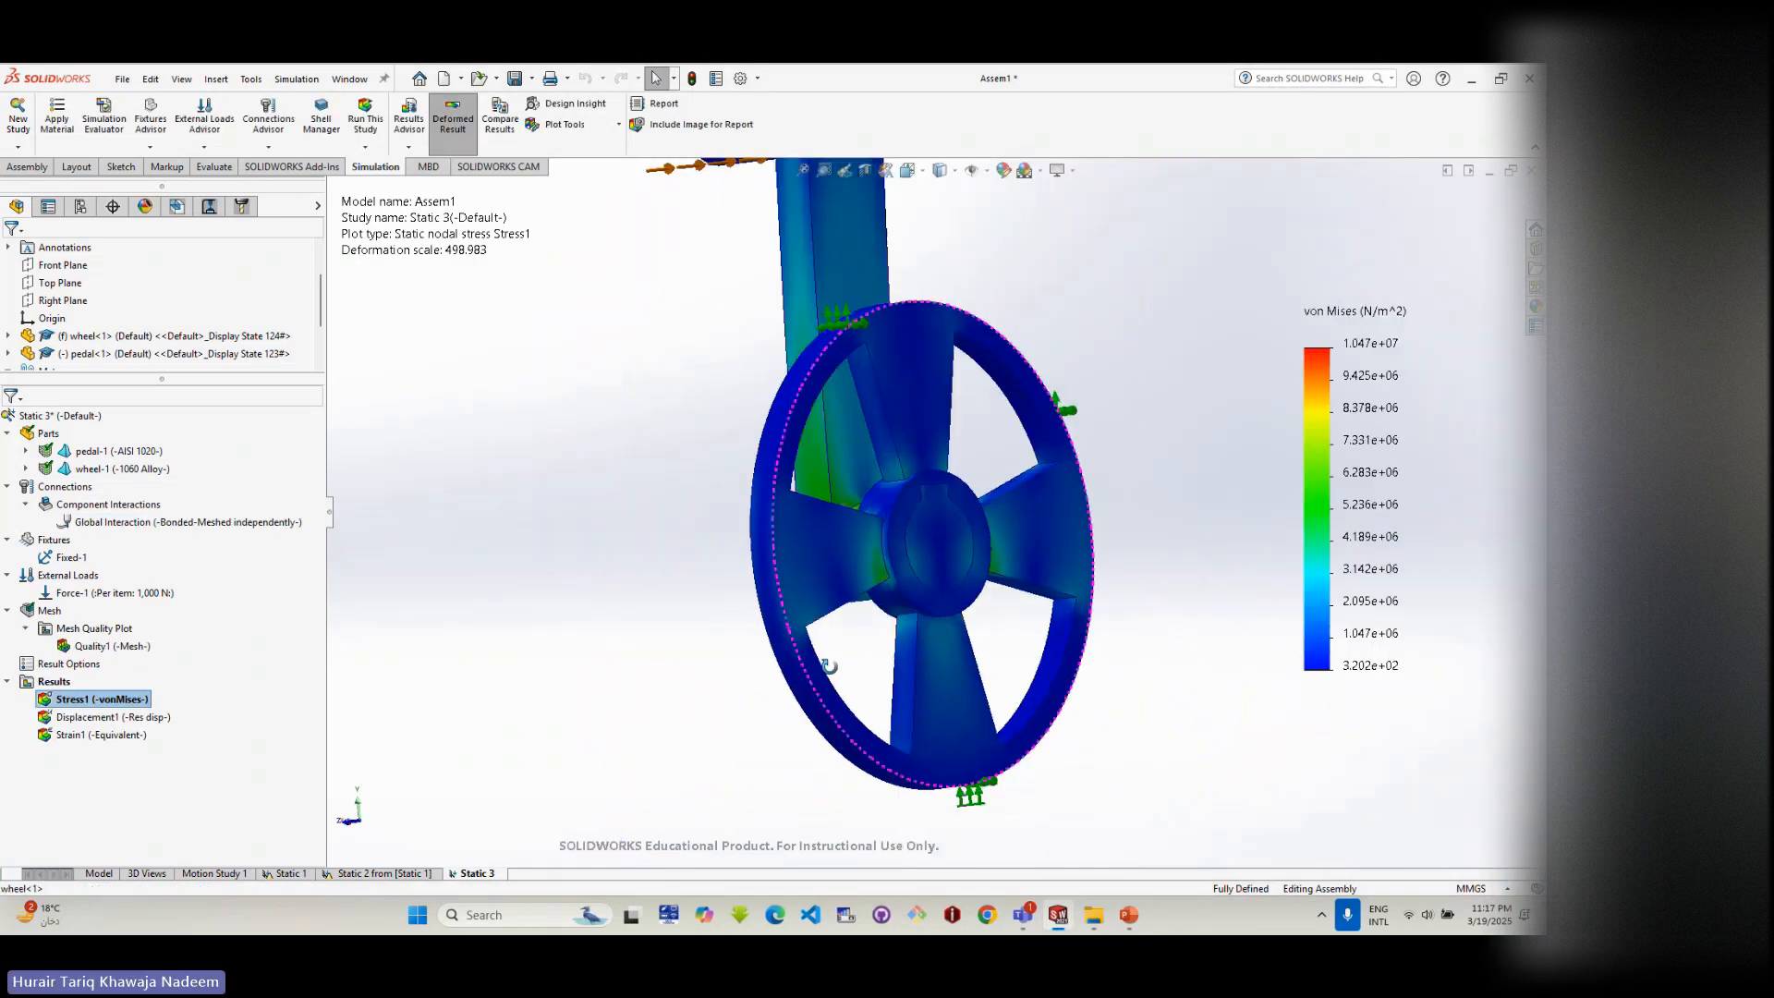
mouse_move(828, 666)
middle_mouse_down()
mouse_move(851, 692)
mouse_move(859, 676)
middle_mouse_up()
scroll(822, 619, "up", 3)
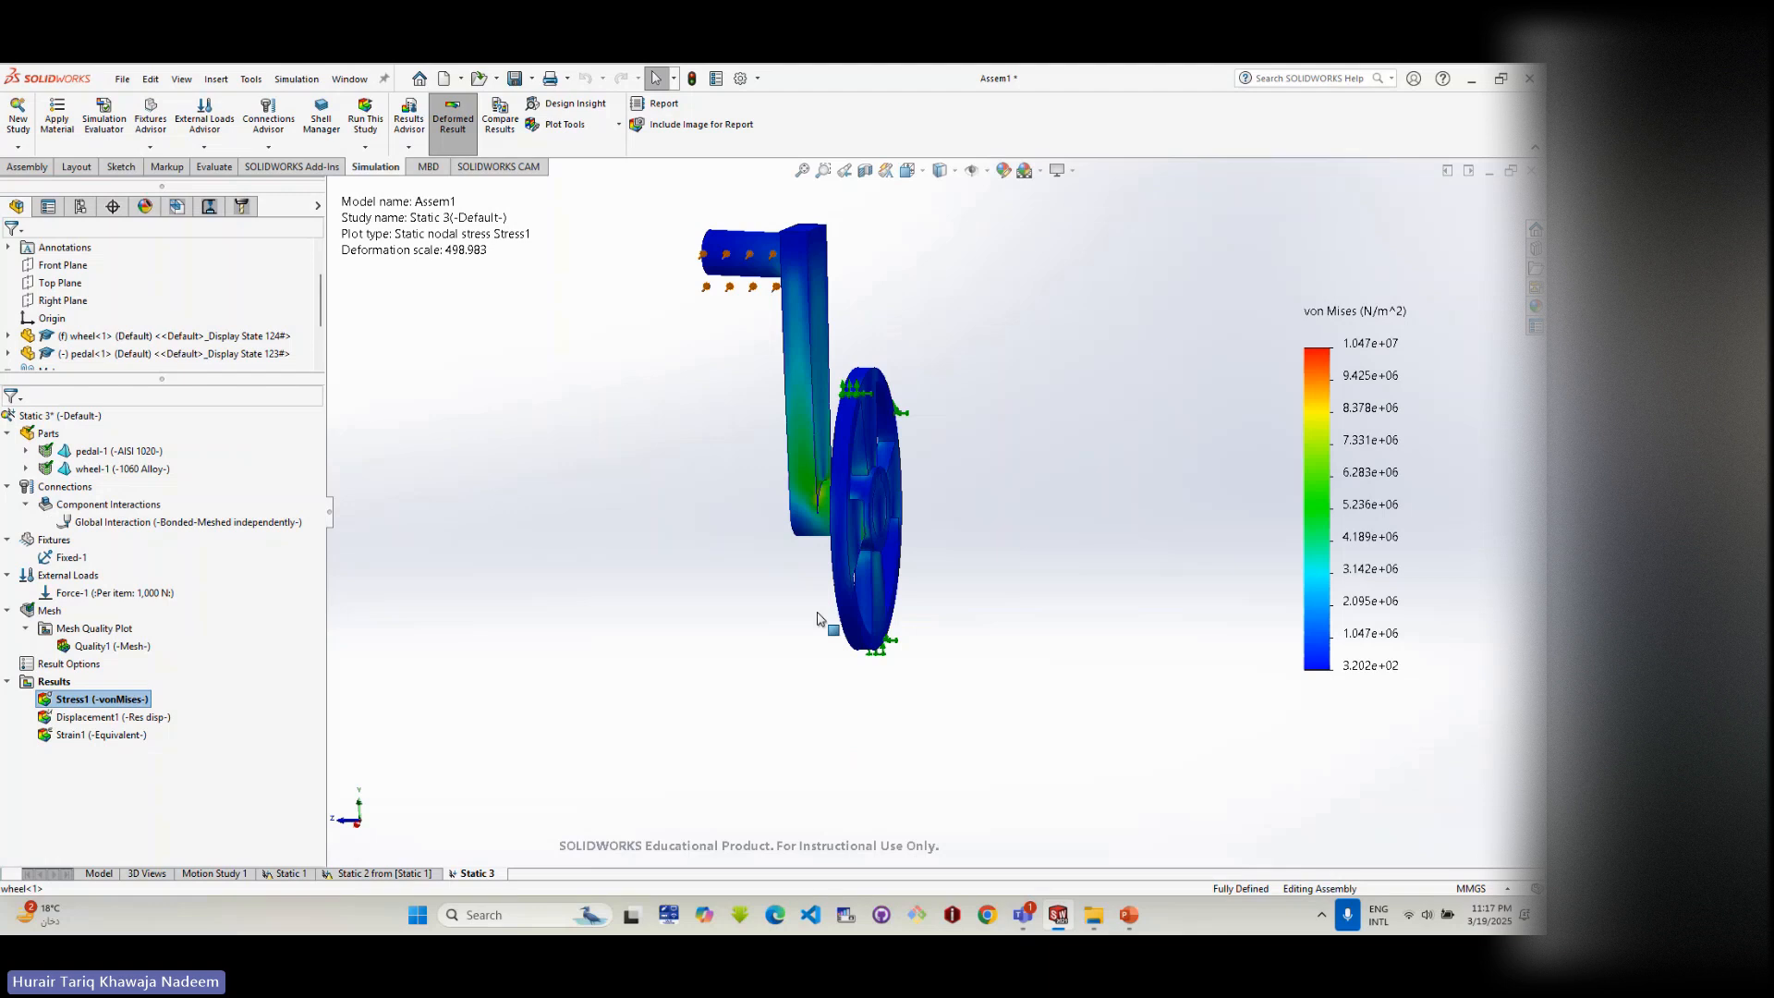
scroll(817, 619, "down", 3)
scroll(924, 517, "up", 3)
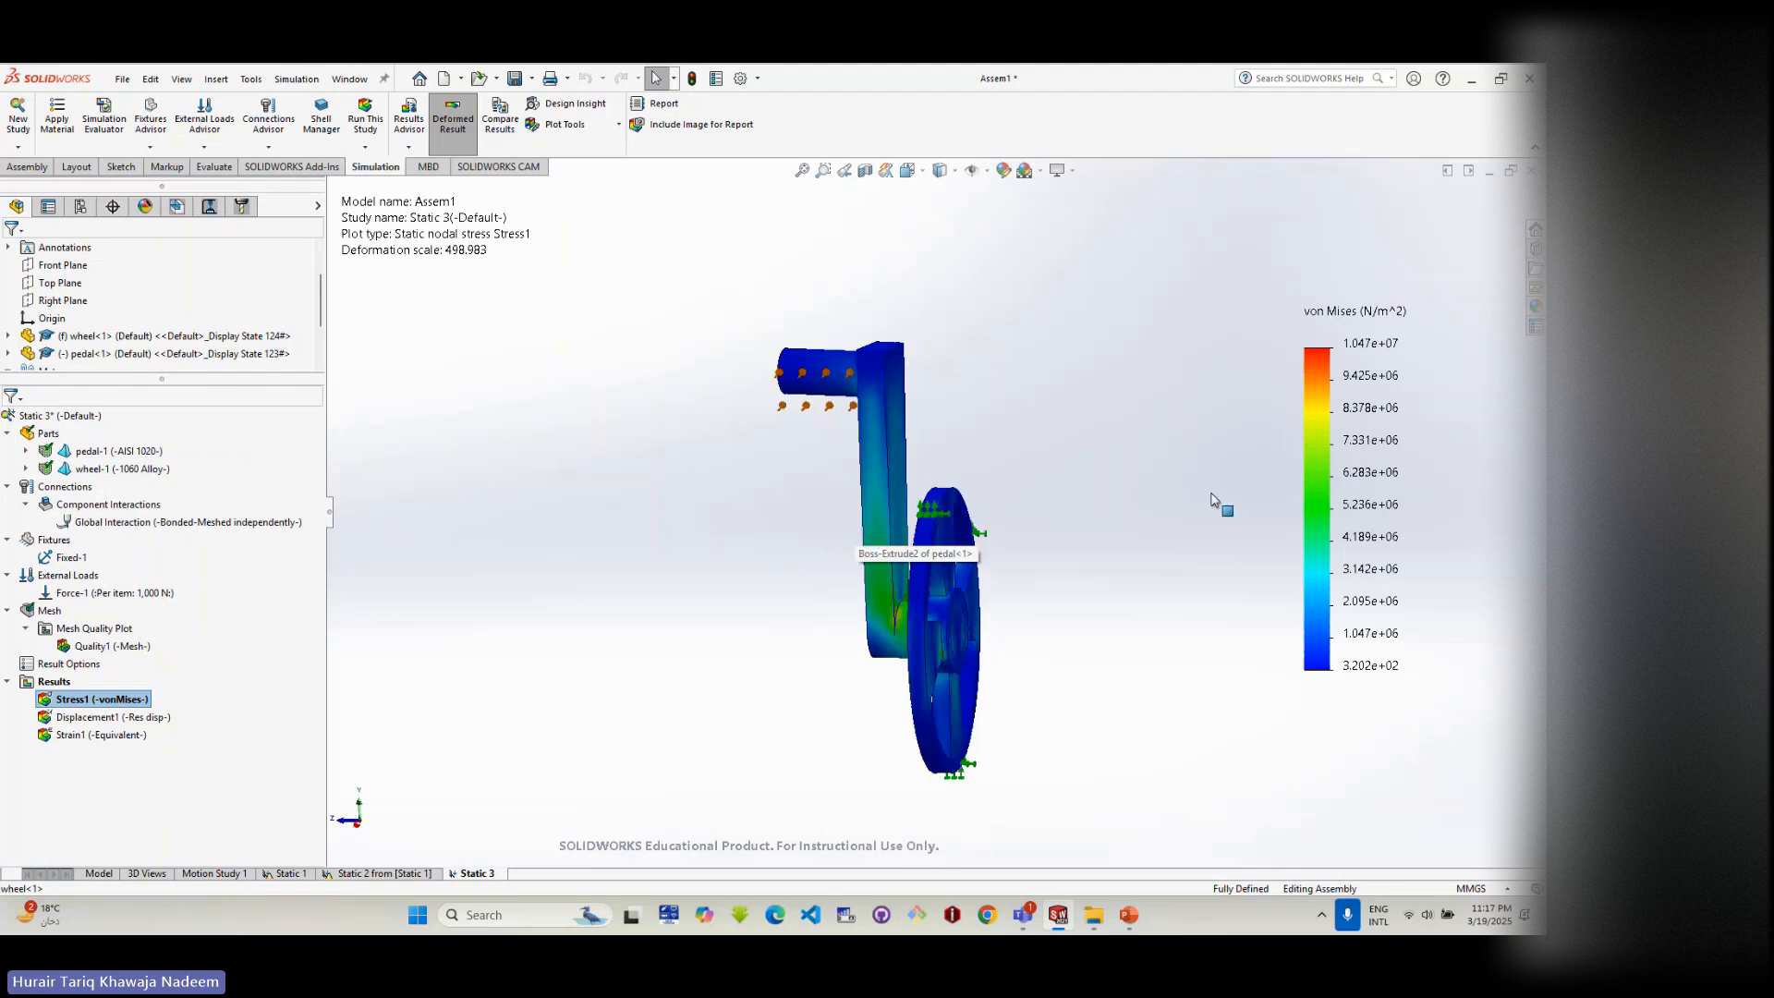
- Turn on the minimum and maximum annotations in the chart options of the von Mises stress plot
right_click(1356, 333)
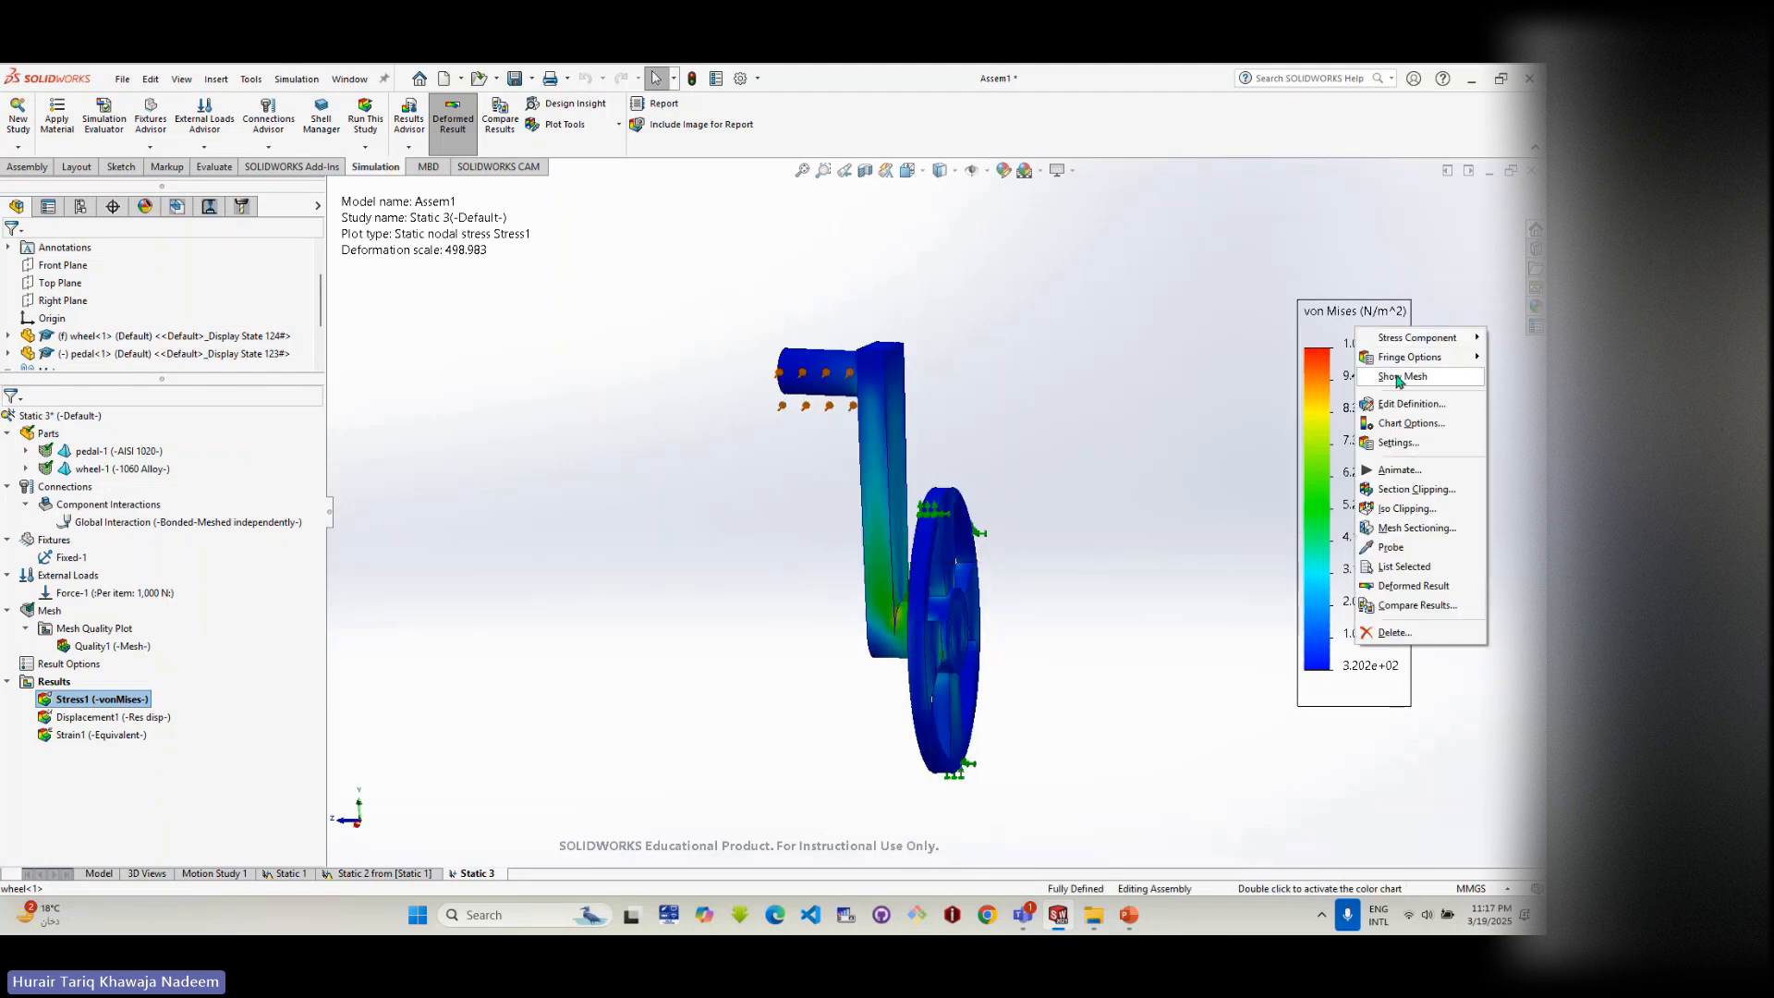
mouse_move(1410, 361)
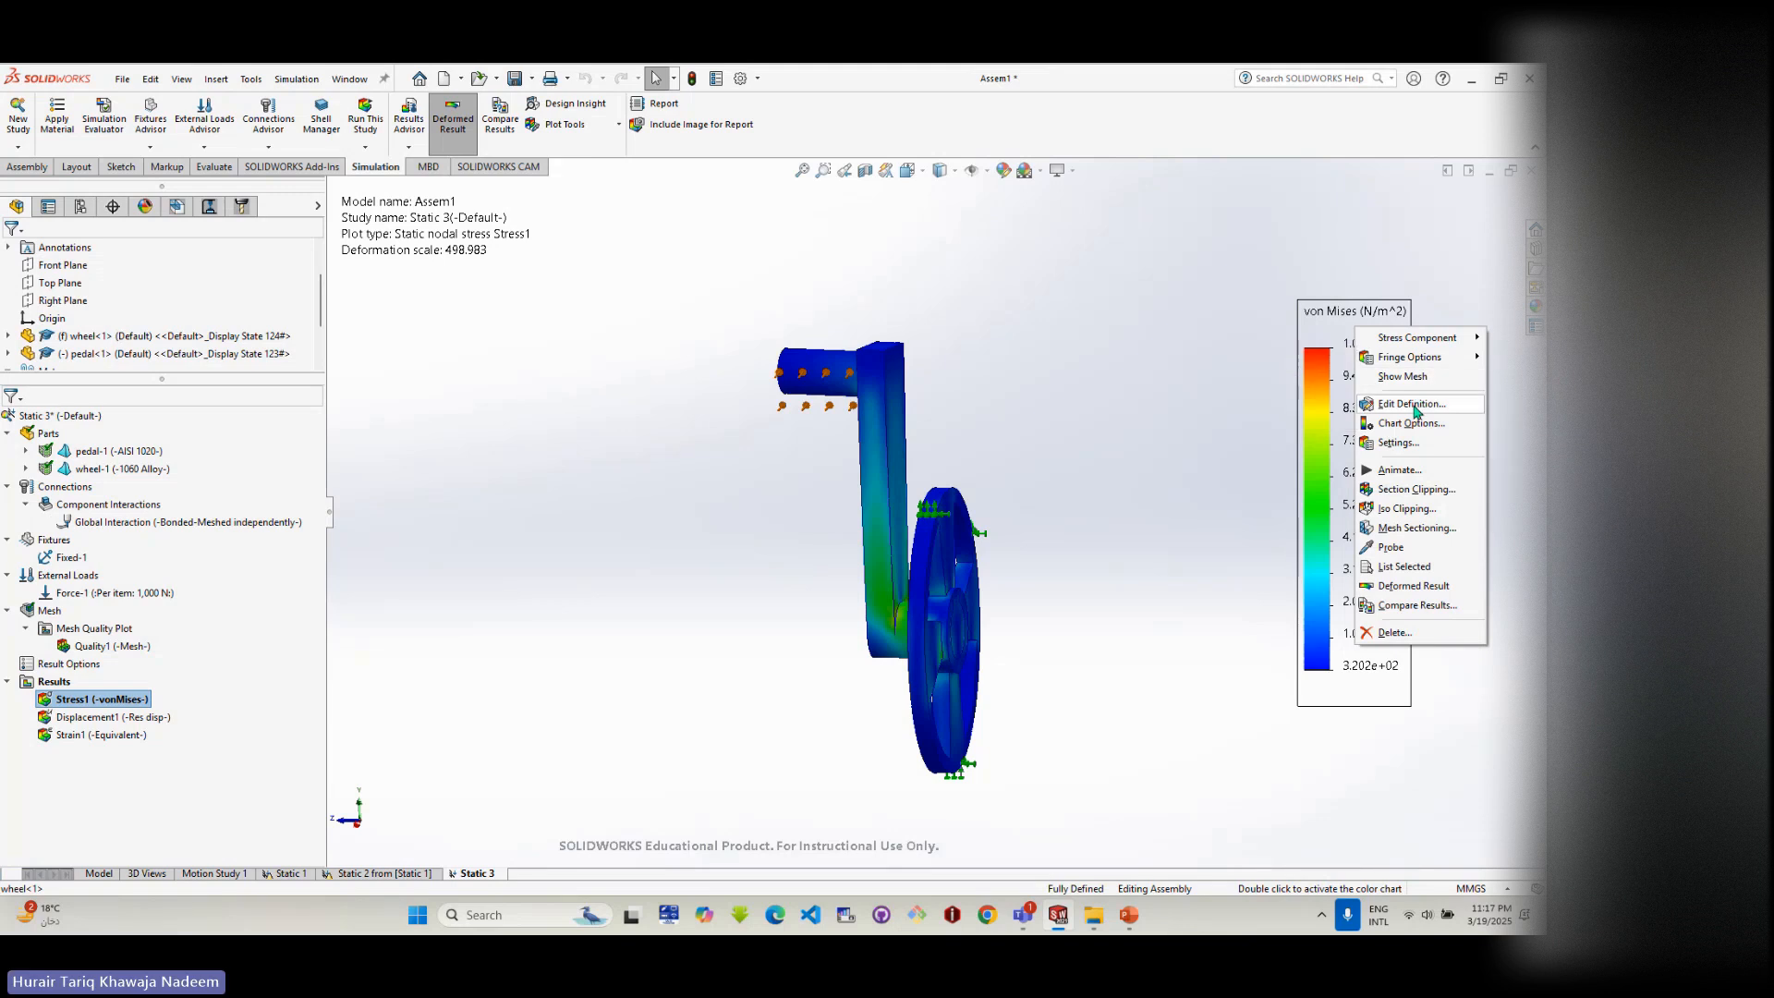
left_click(1244, 422)
double_click(1215, 403)
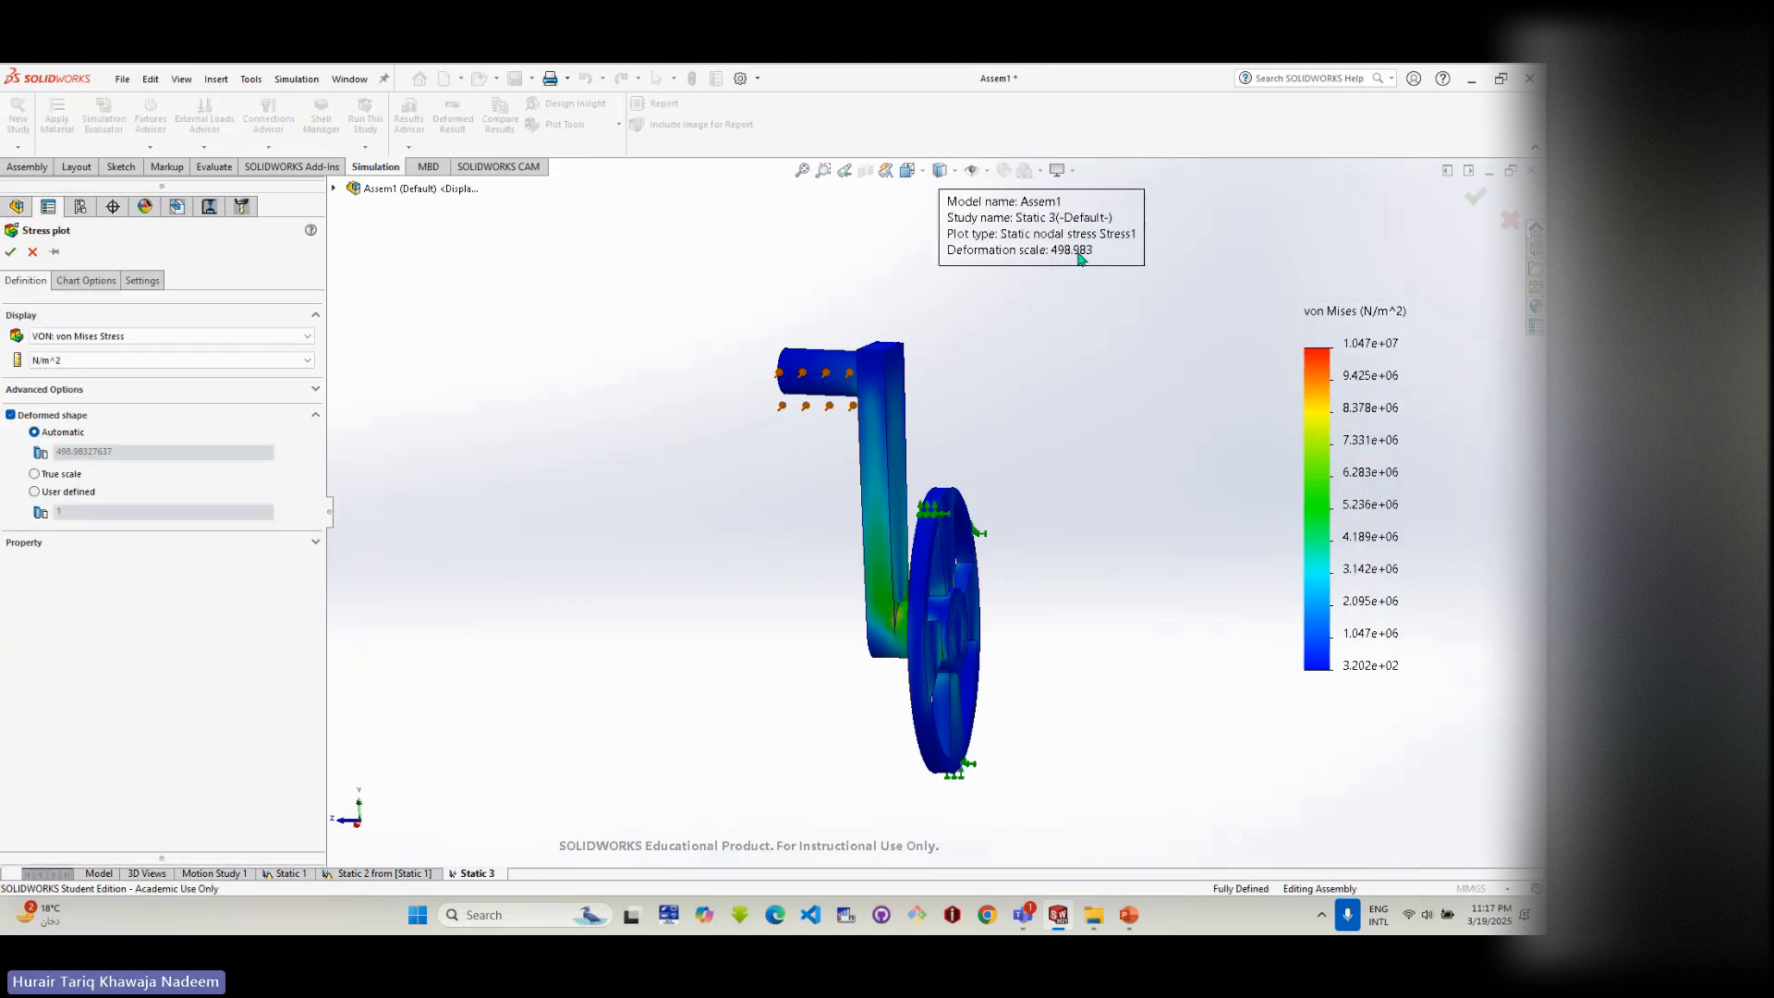
mouse_move(998, 443)
middle_mouse_down()
mouse_move(1192, 471)
mouse_move(988, 441)
middle_mouse_up()
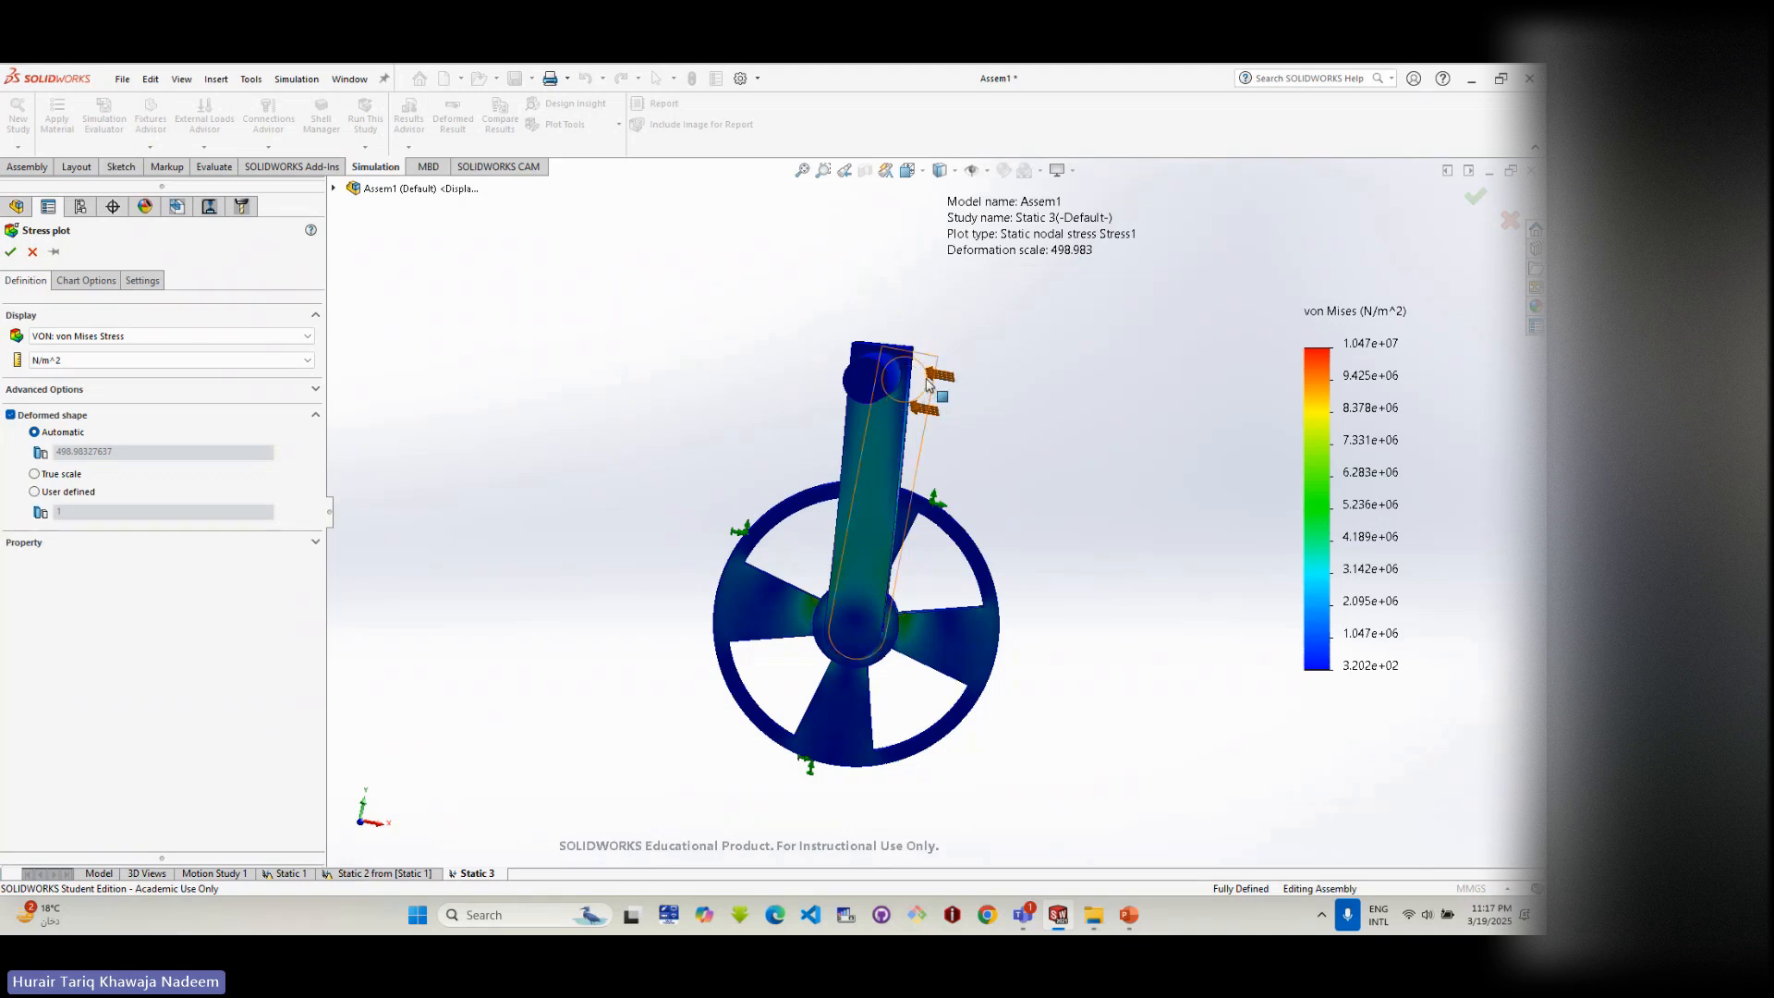
middle_click_drag(1062, 774, 999, 667)
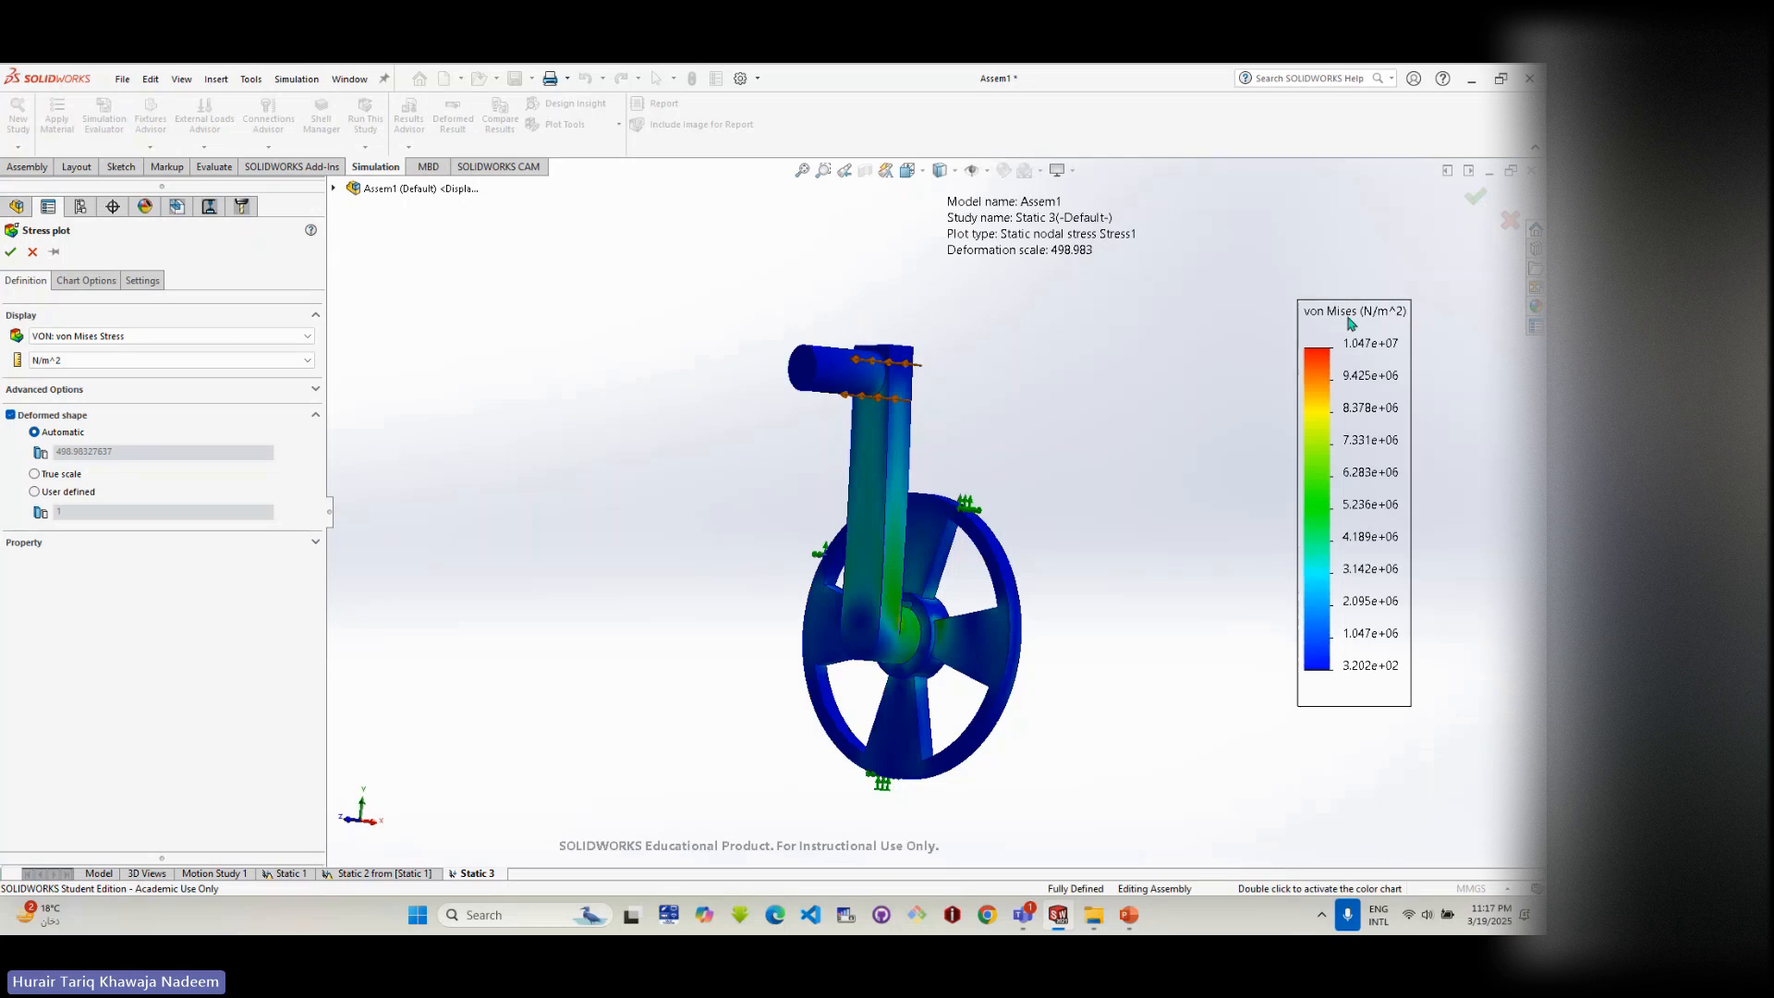
left_click(123, 281)
left_click(98, 282)
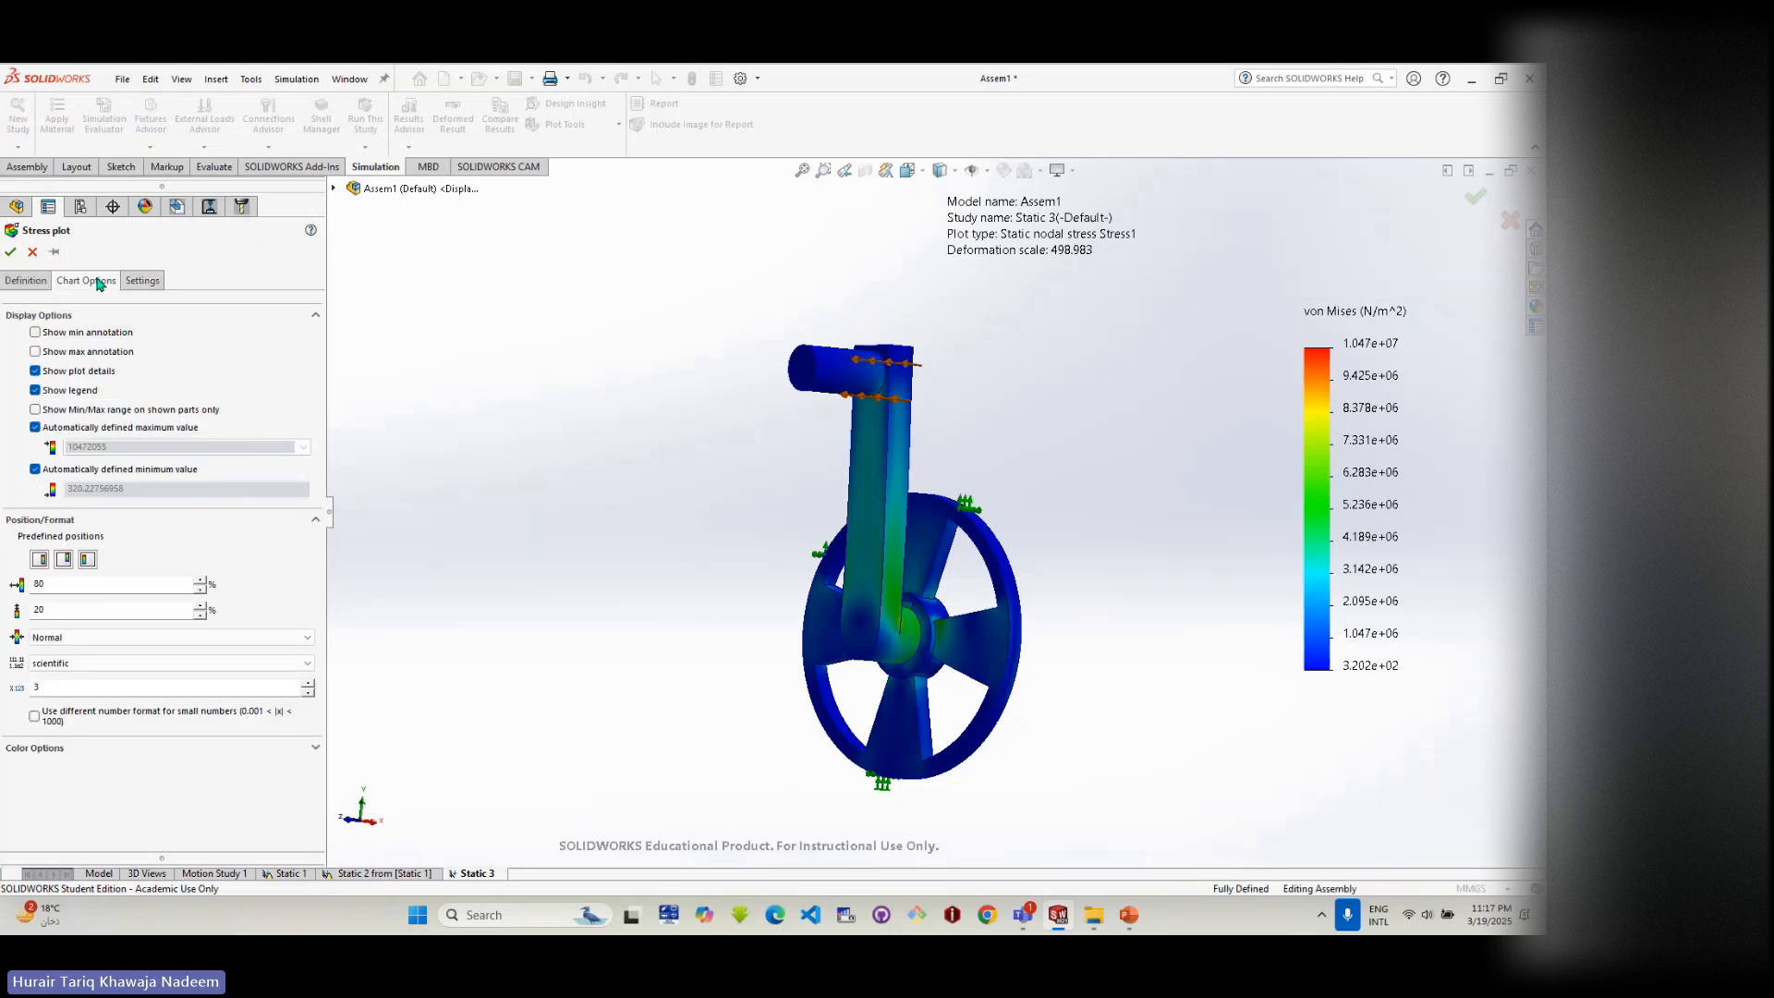
left_click(70, 332)
left_click(69, 352)
left_click(10, 252)
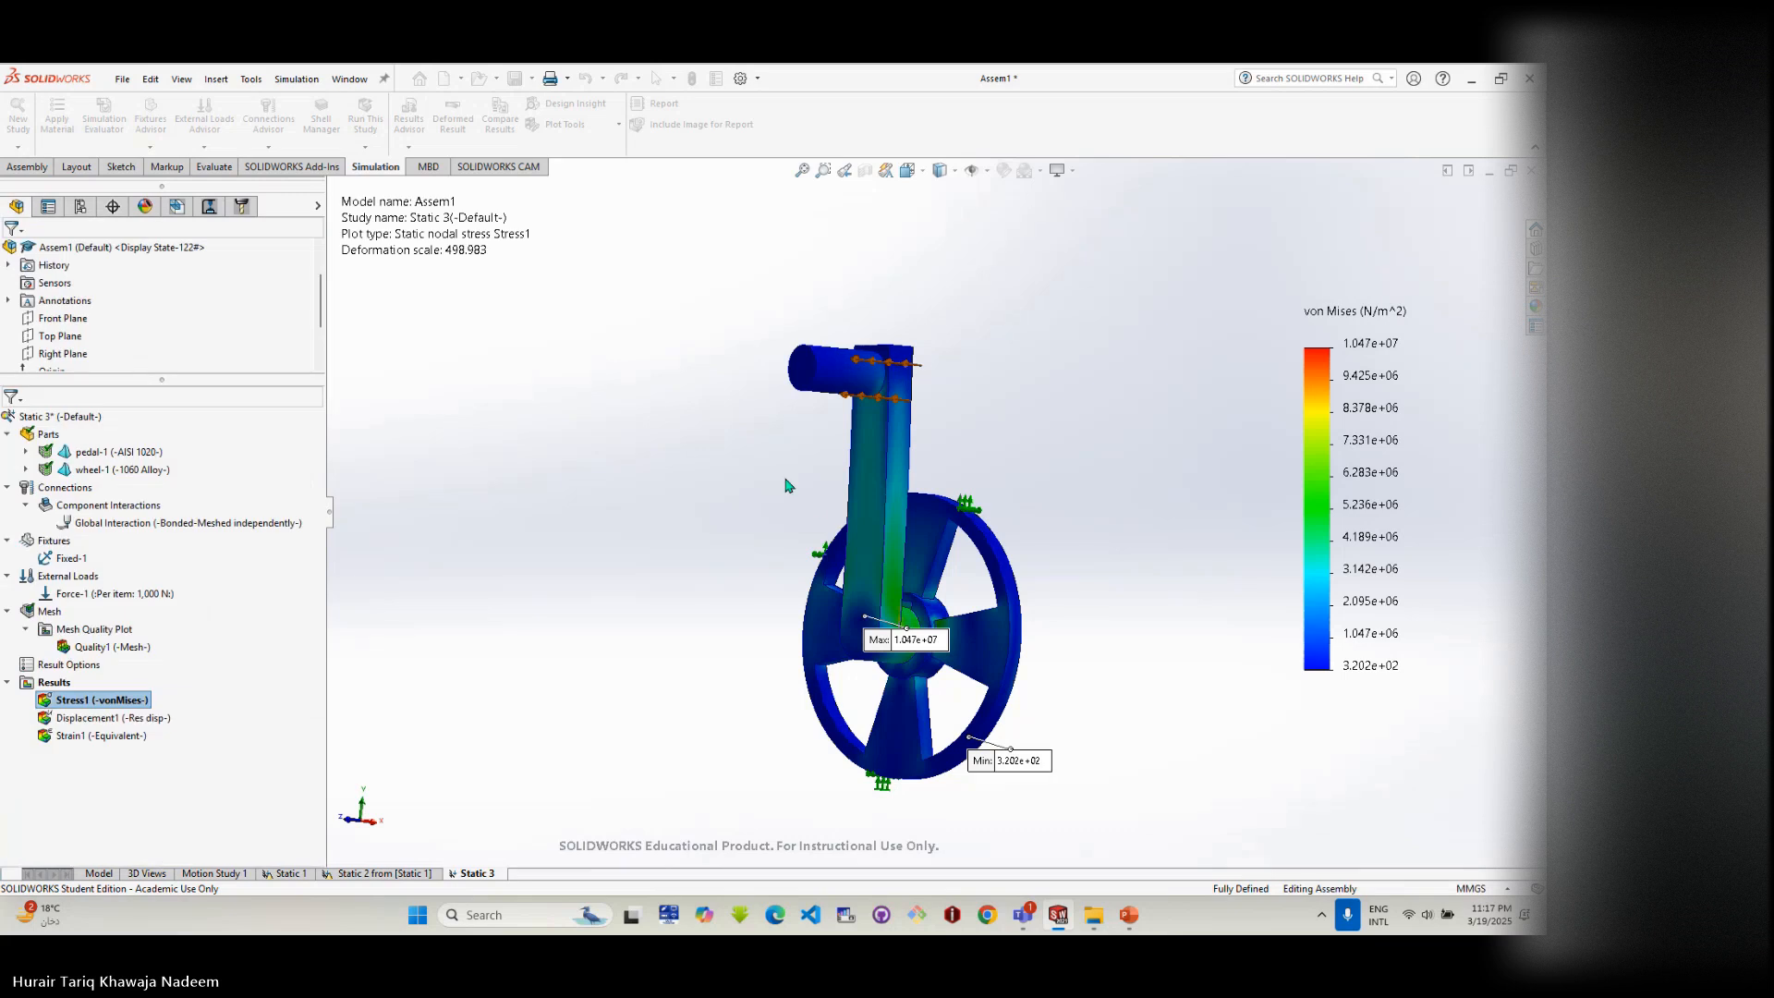
- Examine the location of the maximum stress annotation around the pedal shaft and wheel hub from both sides
scroll(880, 540, "down", 6)
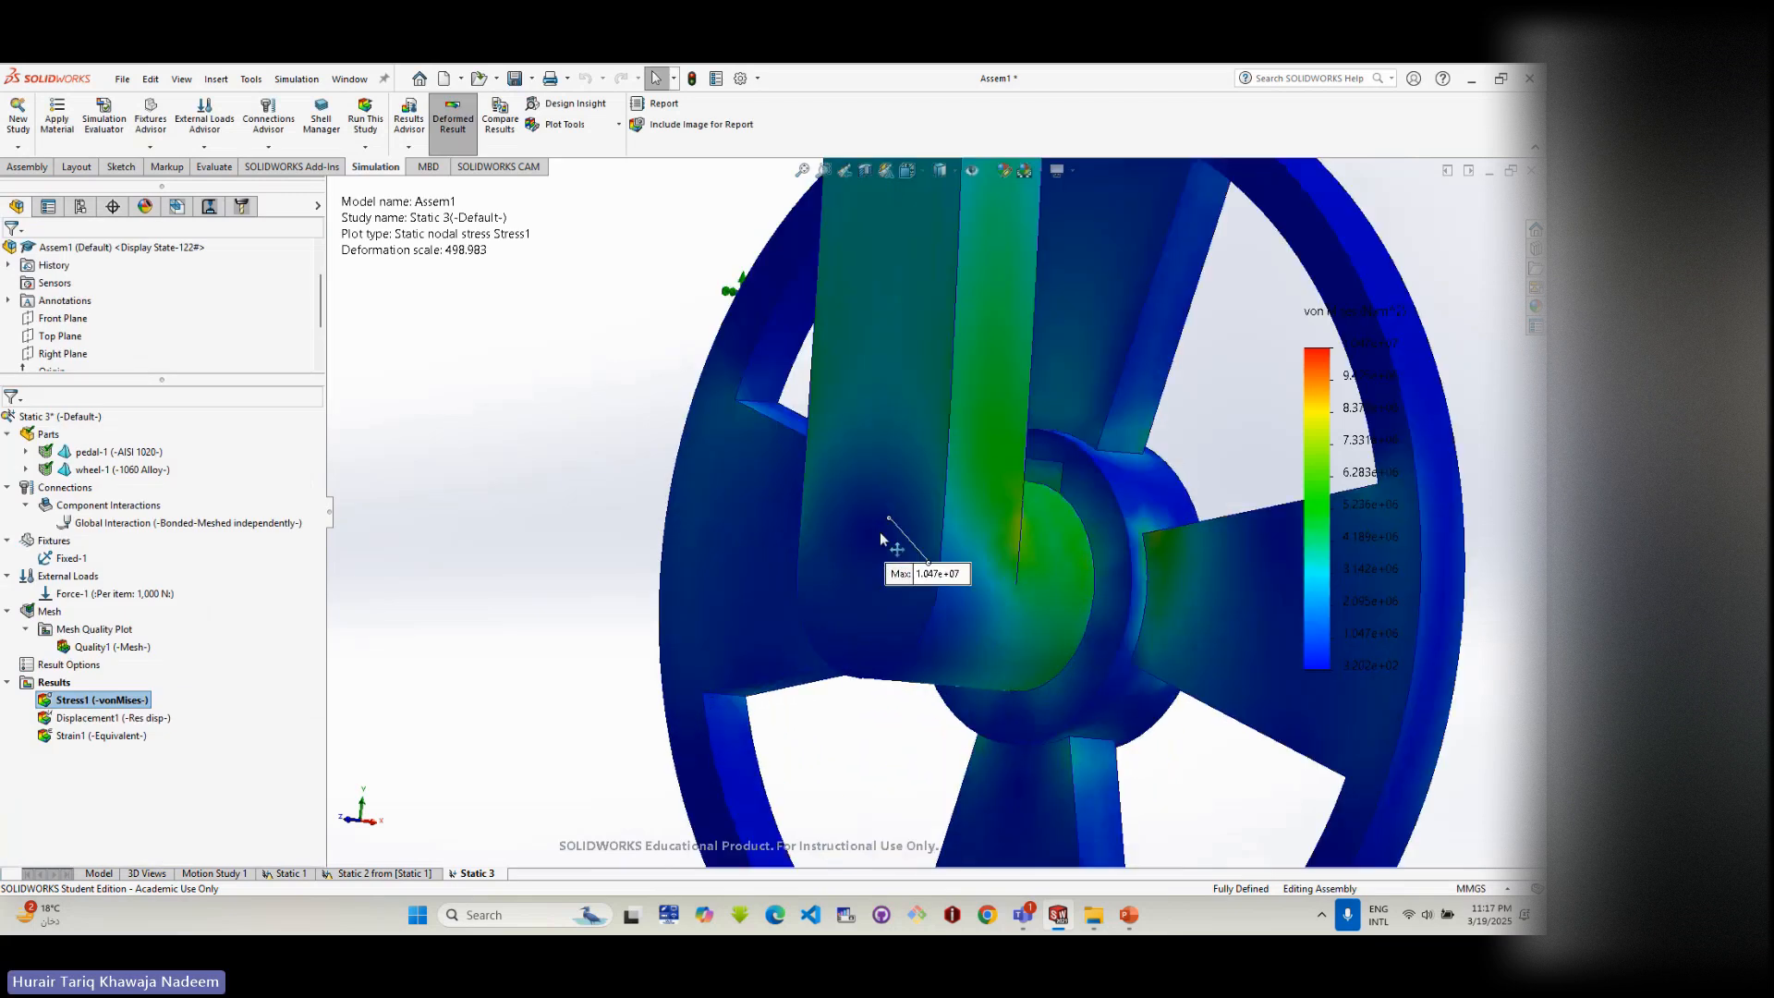
scroll(881, 539, "down", 2)
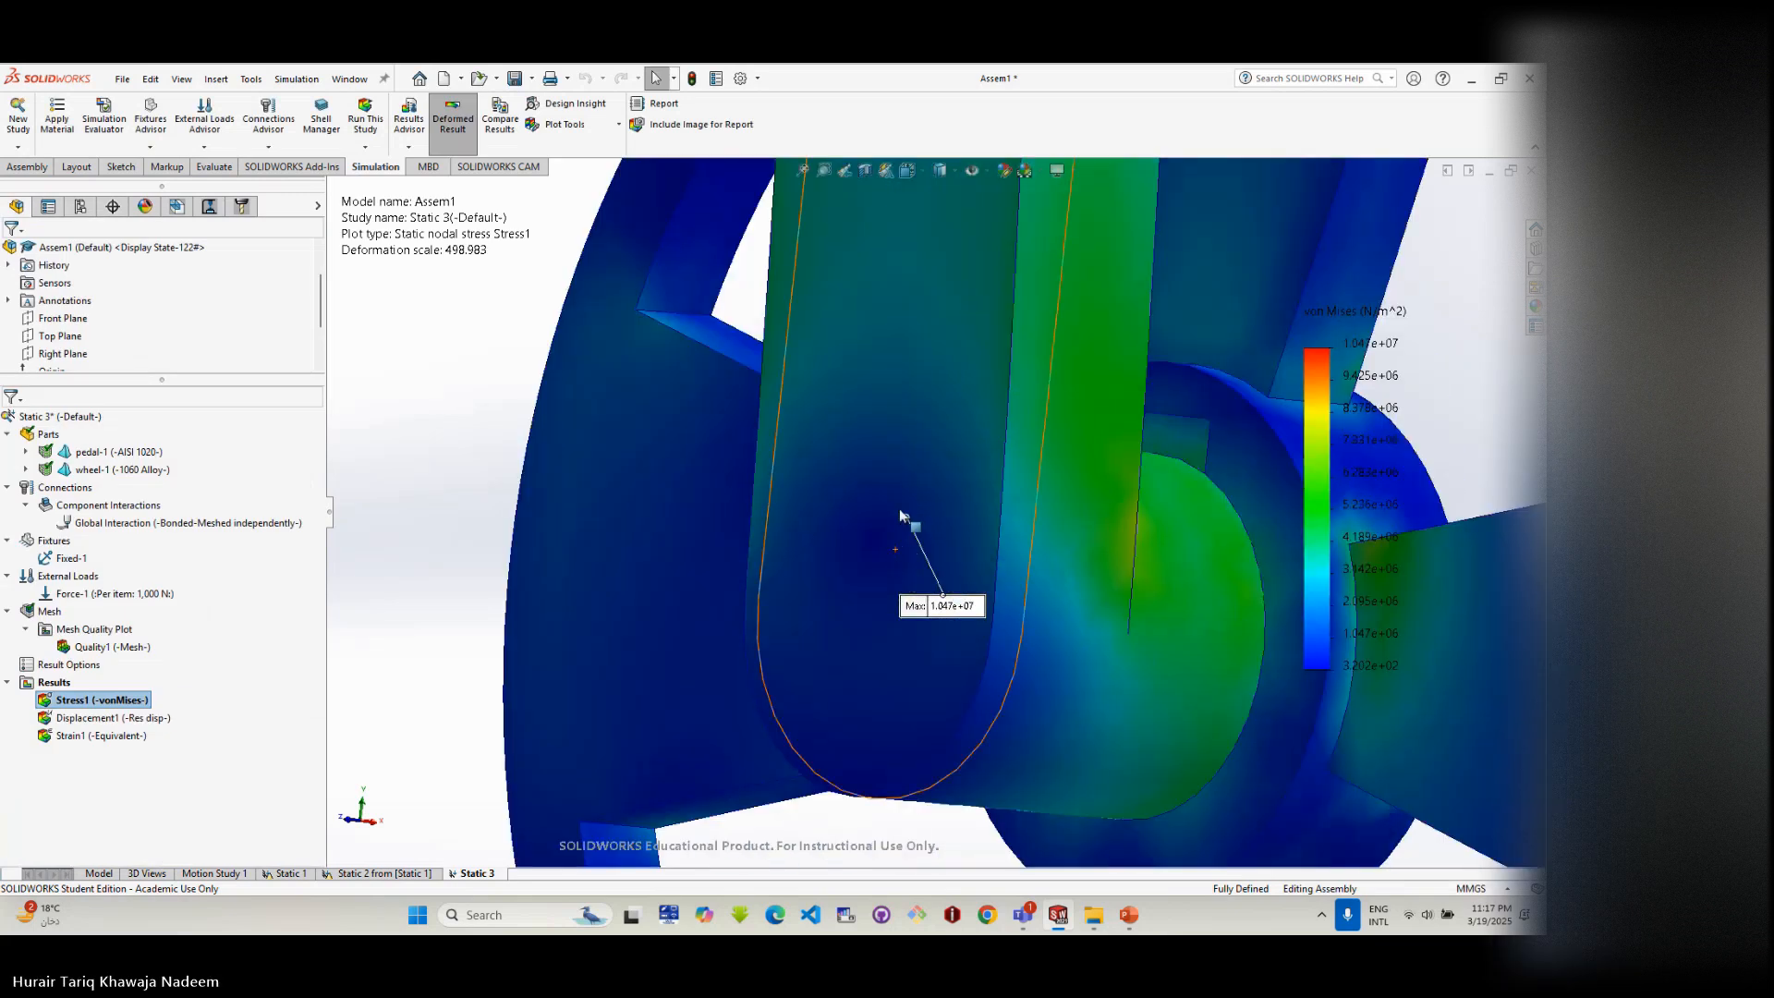
scroll(900, 514, "down", 3)
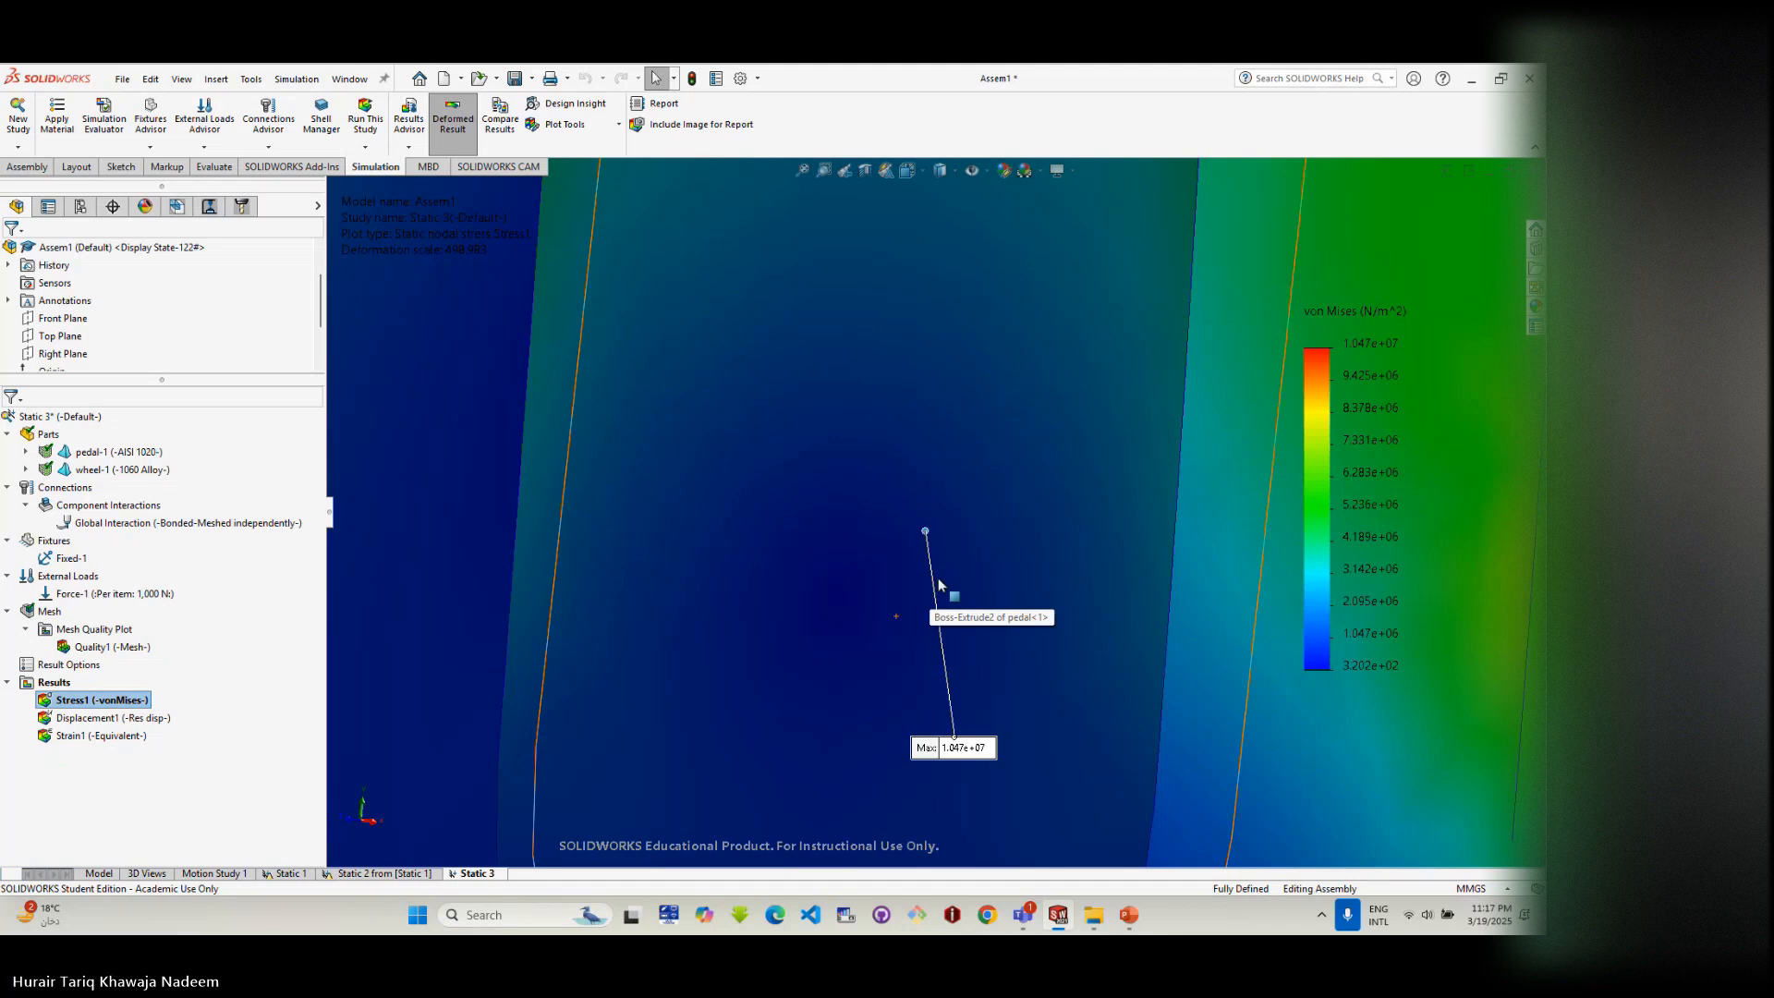
scroll(1044, 609, "up", 3)
scroll(1099, 596, "up", 4)
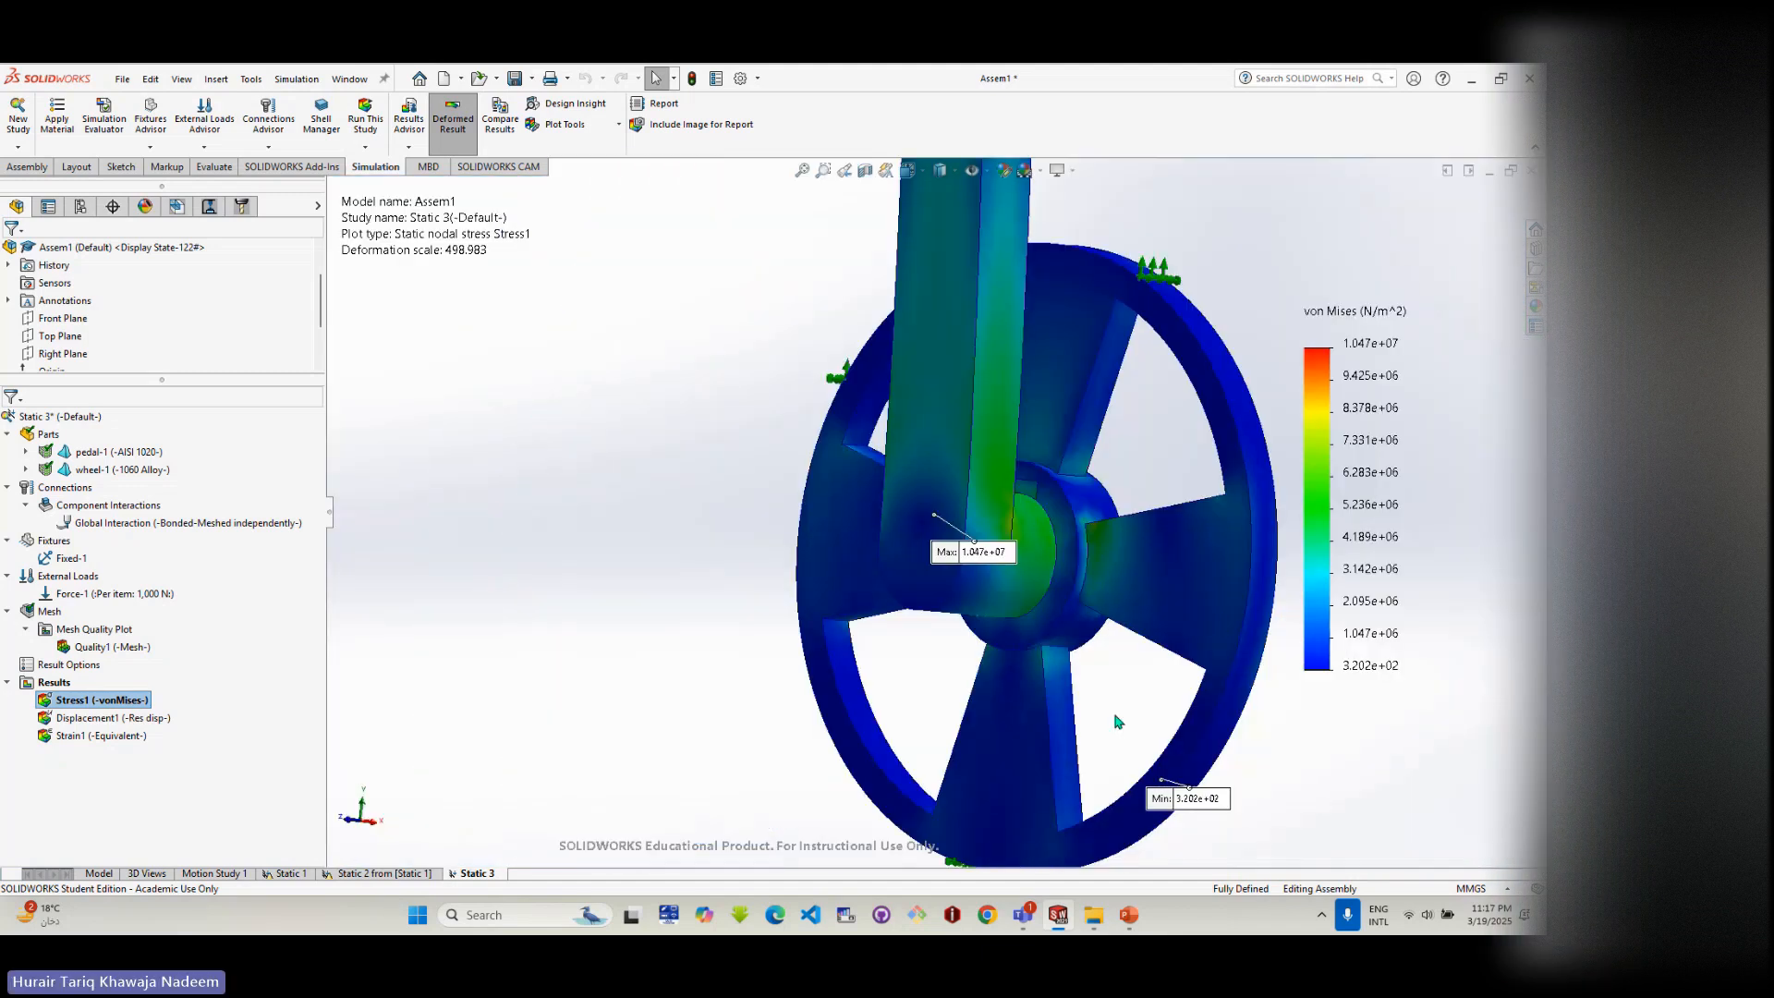
scroll(933, 522, "up", 2)
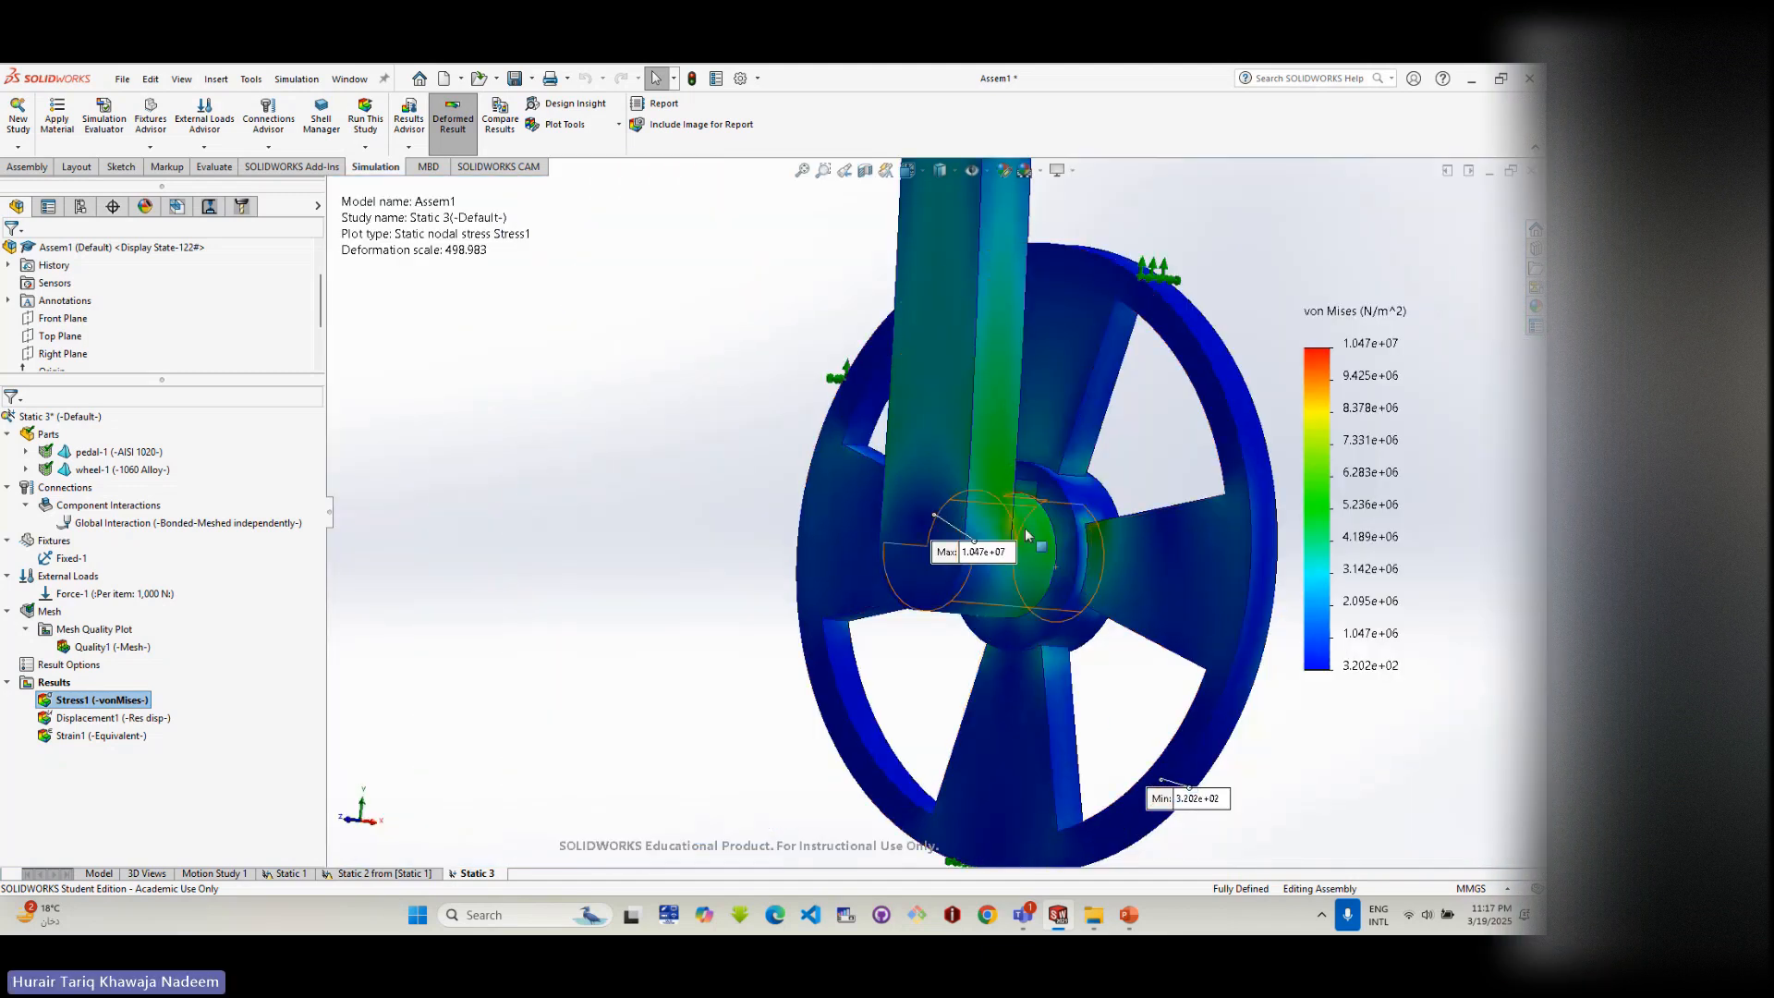
scroll(979, 545, "up", 2)
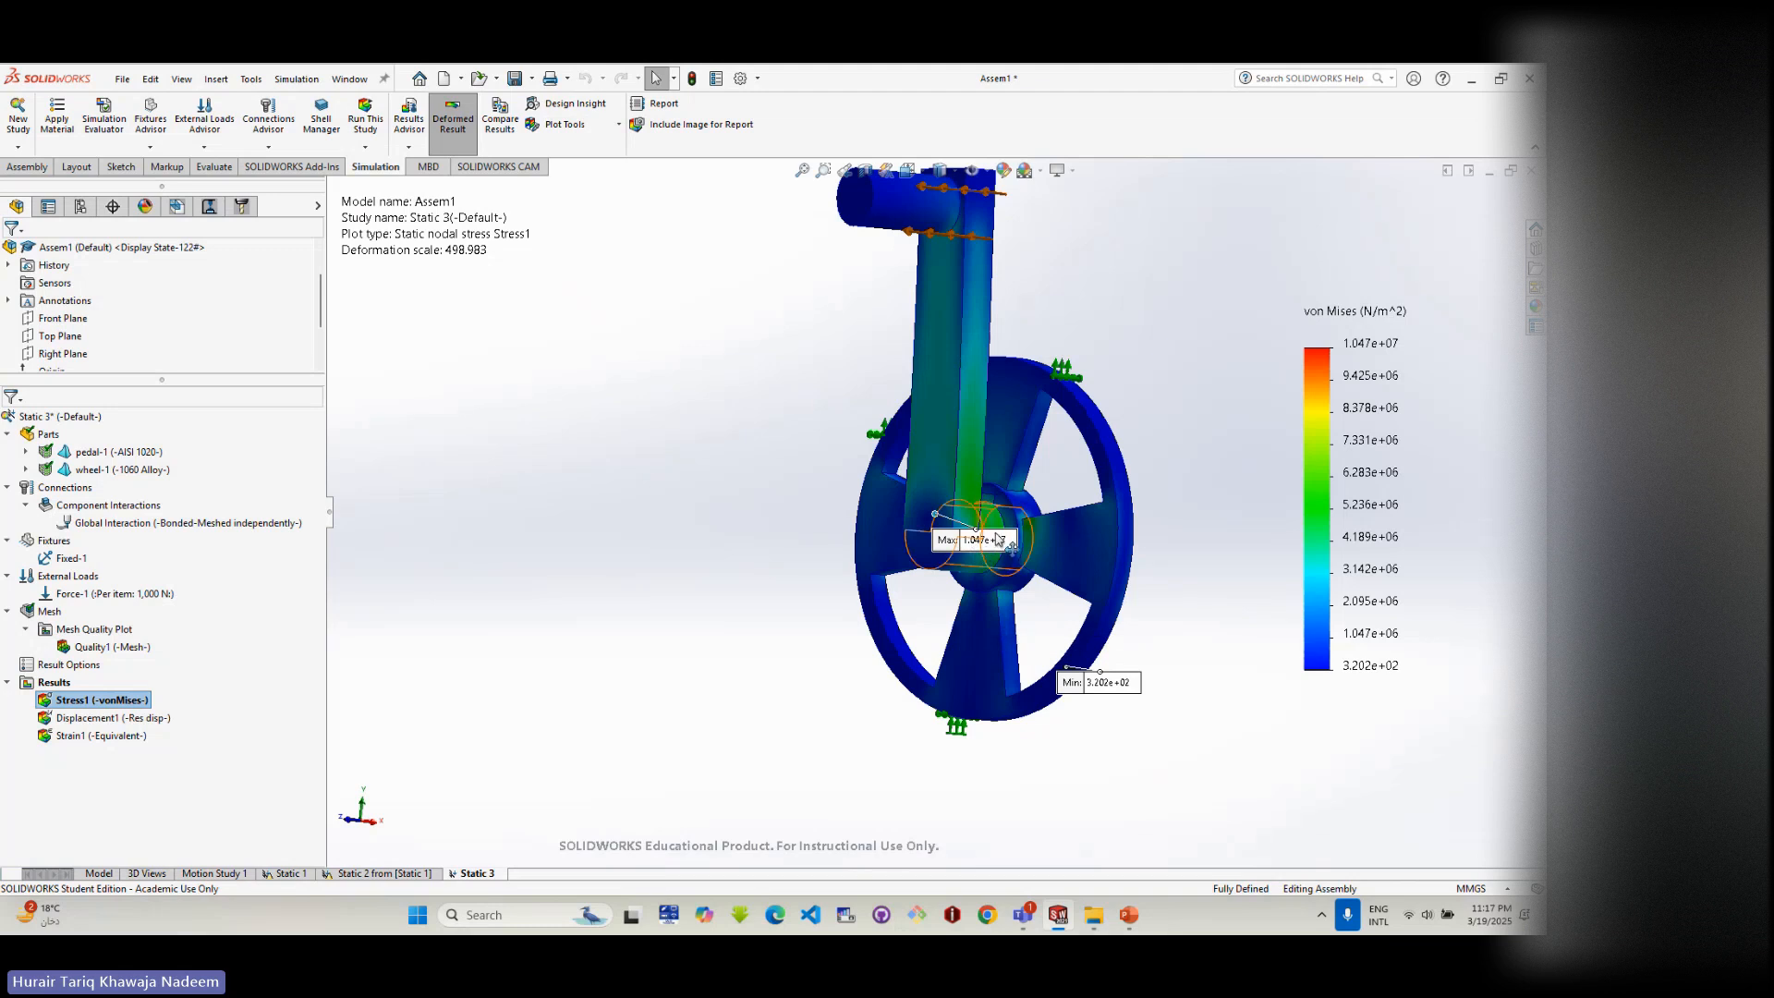
scroll(984, 534, "down", 4)
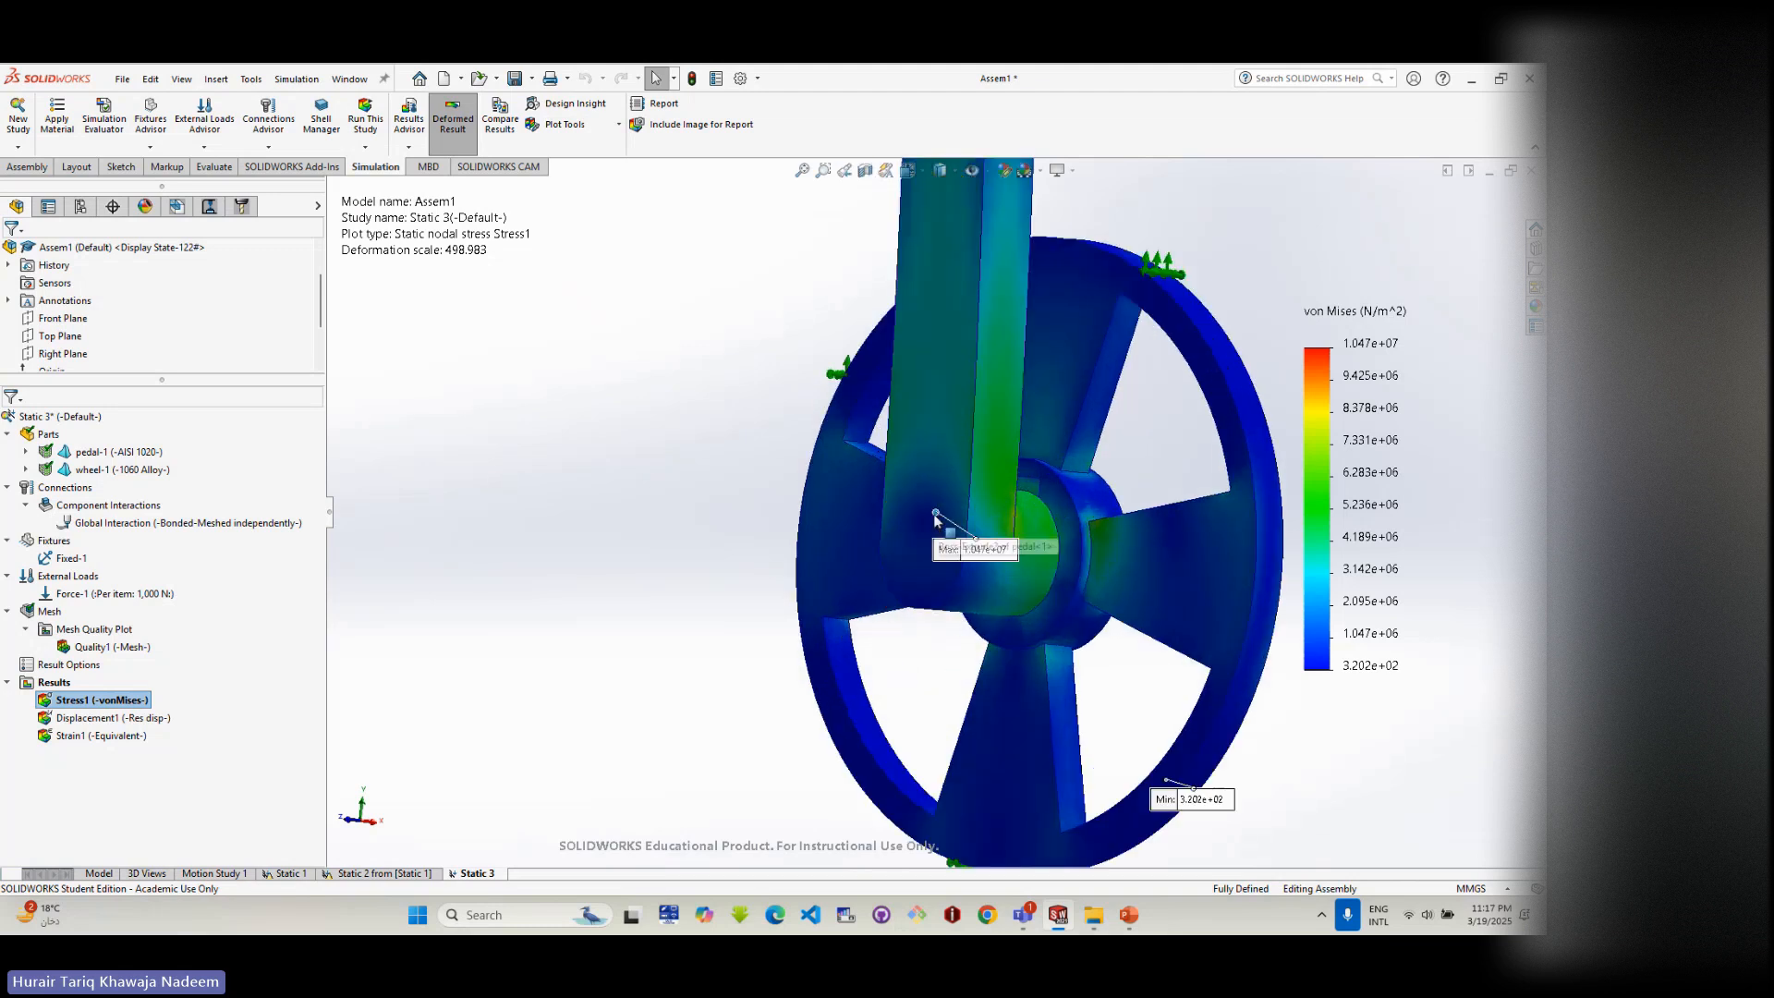
scroll(952, 526, "up", 4)
scroll(930, 519, "down", 3)
scroll(929, 517, "down", 6)
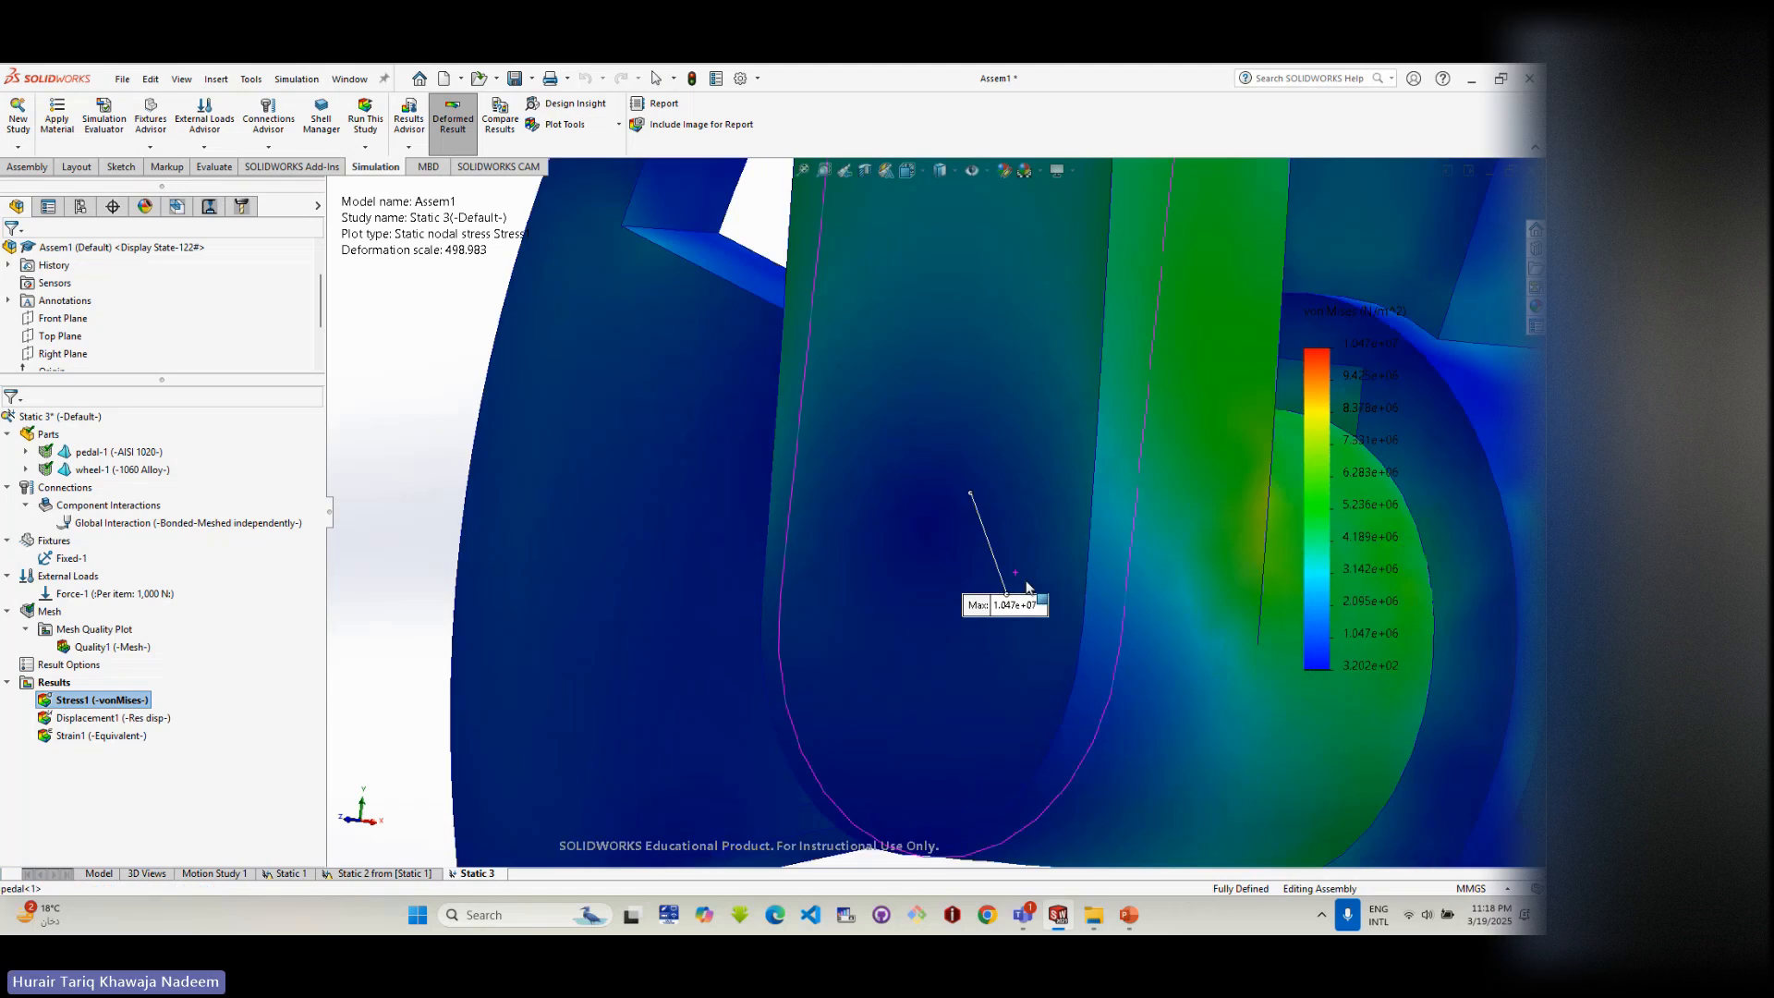
middle_click_drag(1038, 592, 1122, 554)
scroll(1062, 618, "up", 5)
scroll(1050, 503, "down", 4)
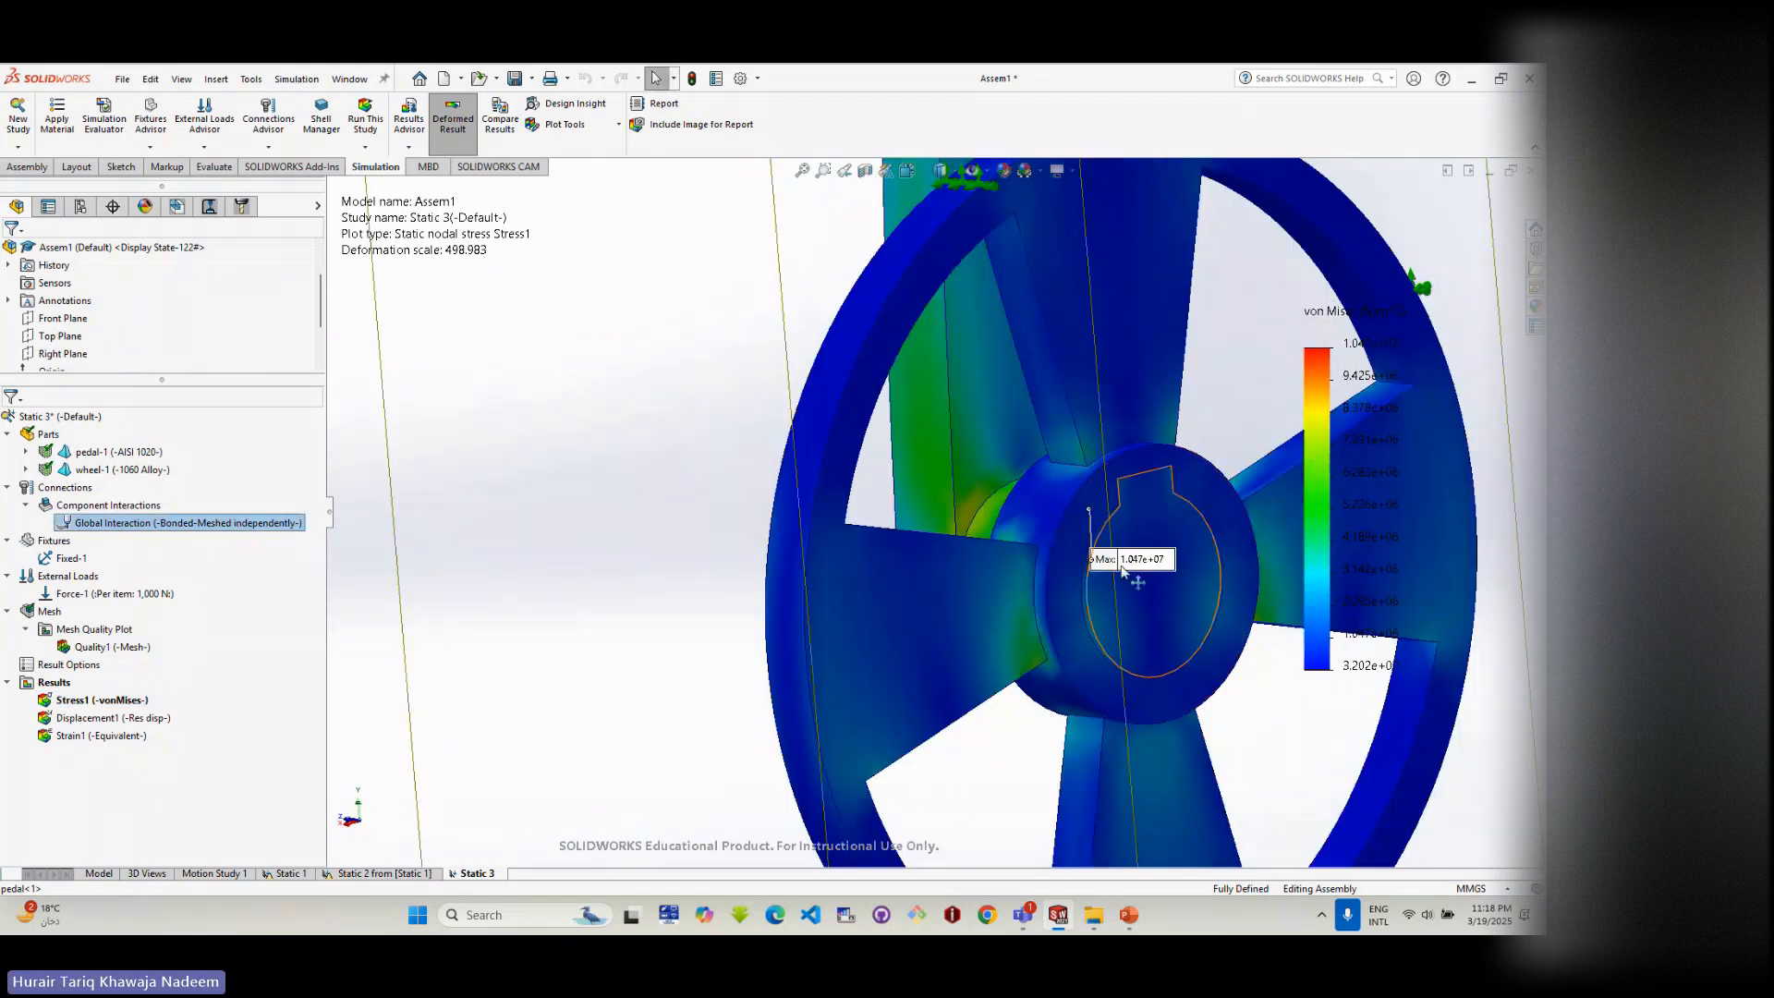
scroll(1123, 571, "down", 3)
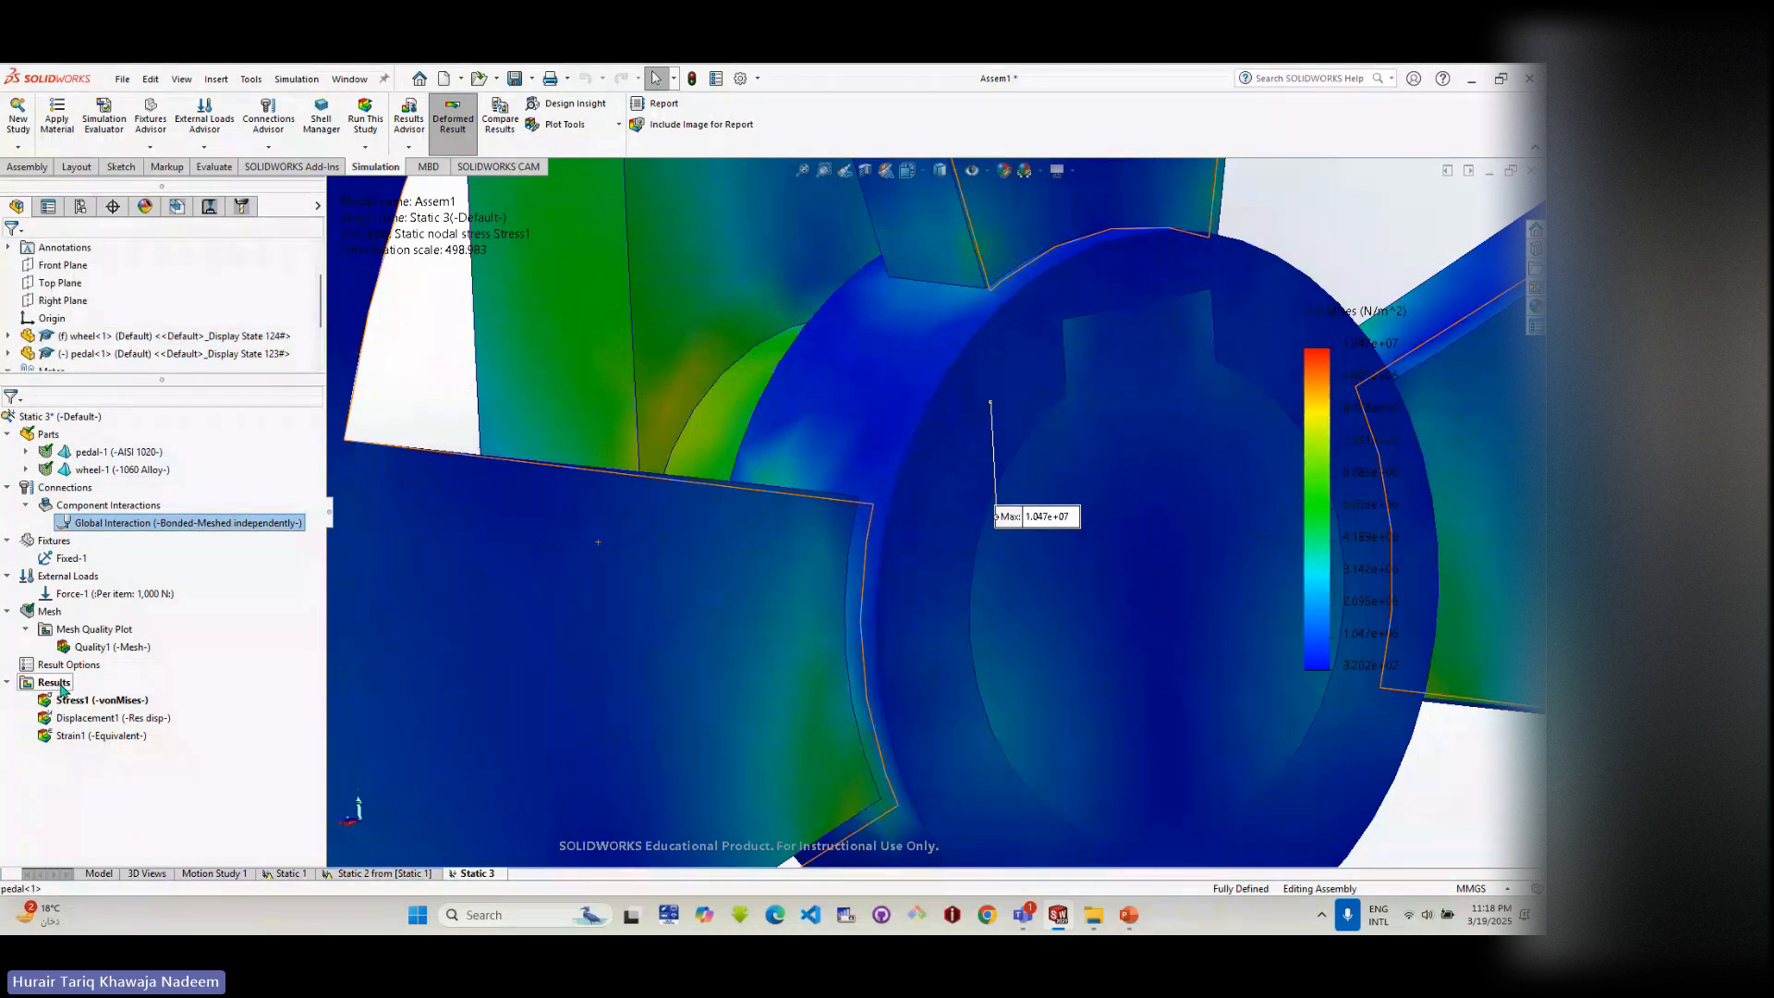
- Open the result force listing for the Static 3 results with Reaction force as the option
right_click(61, 688)
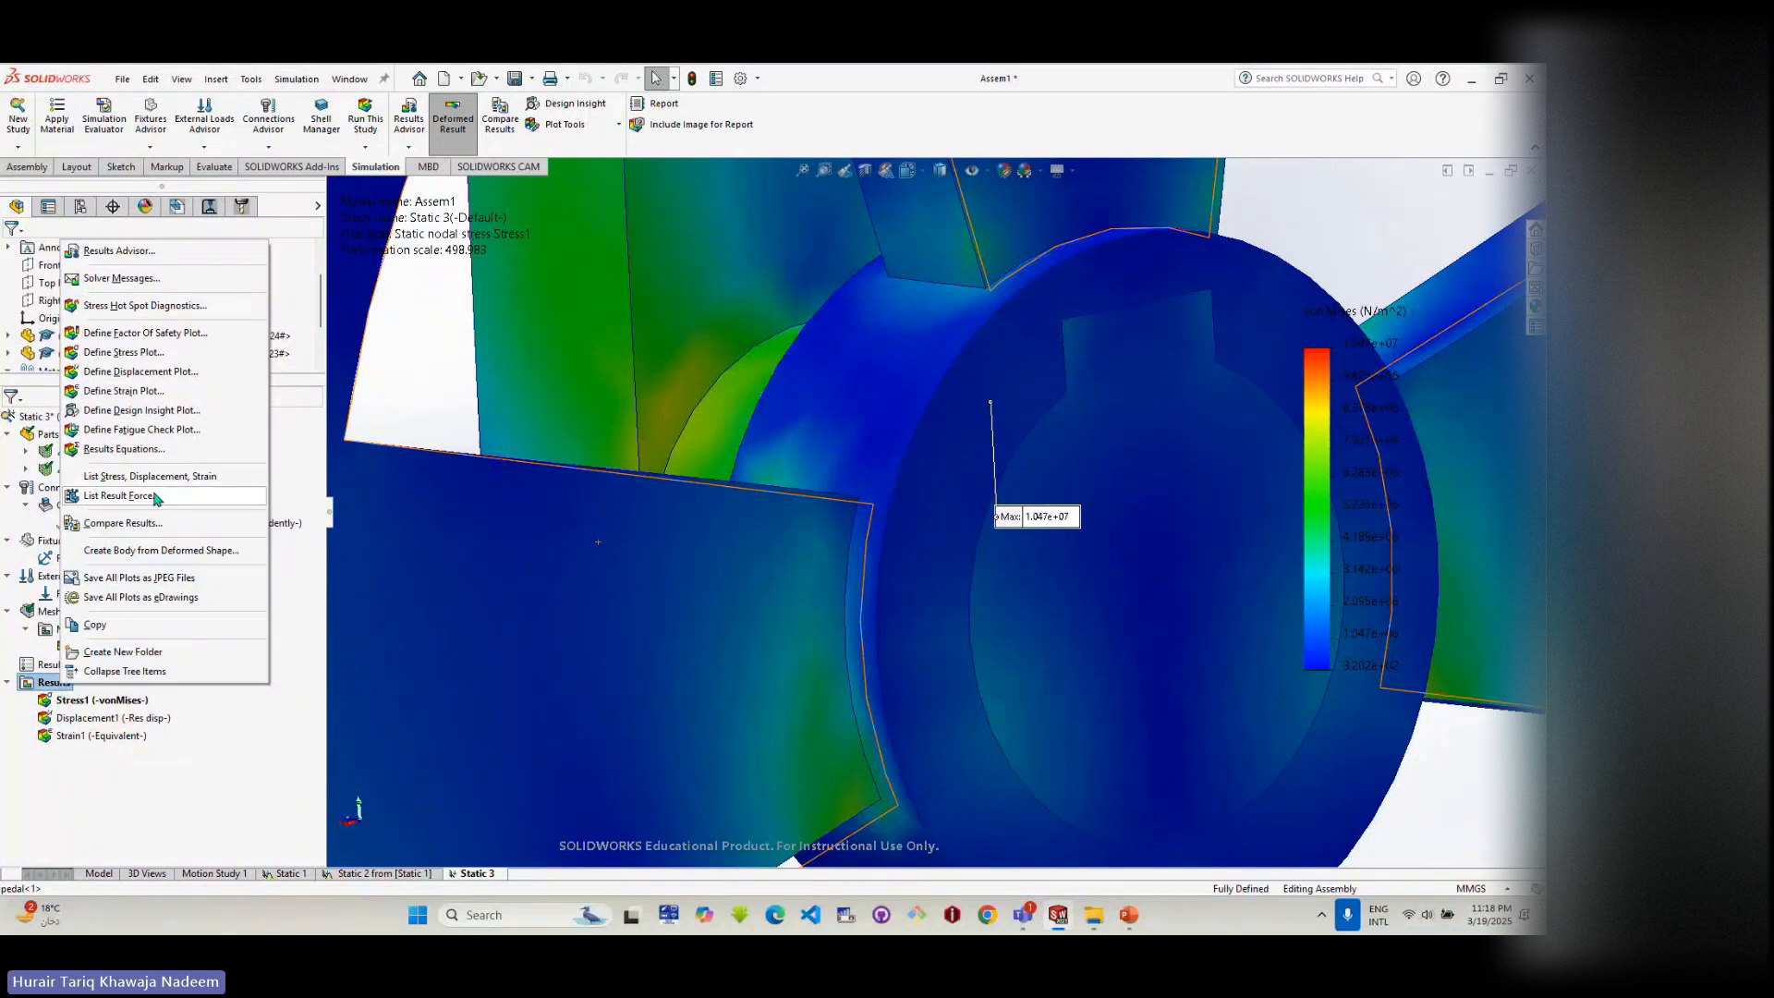
key("Escape")
right_click(70, 576)
left_click(59, 779)
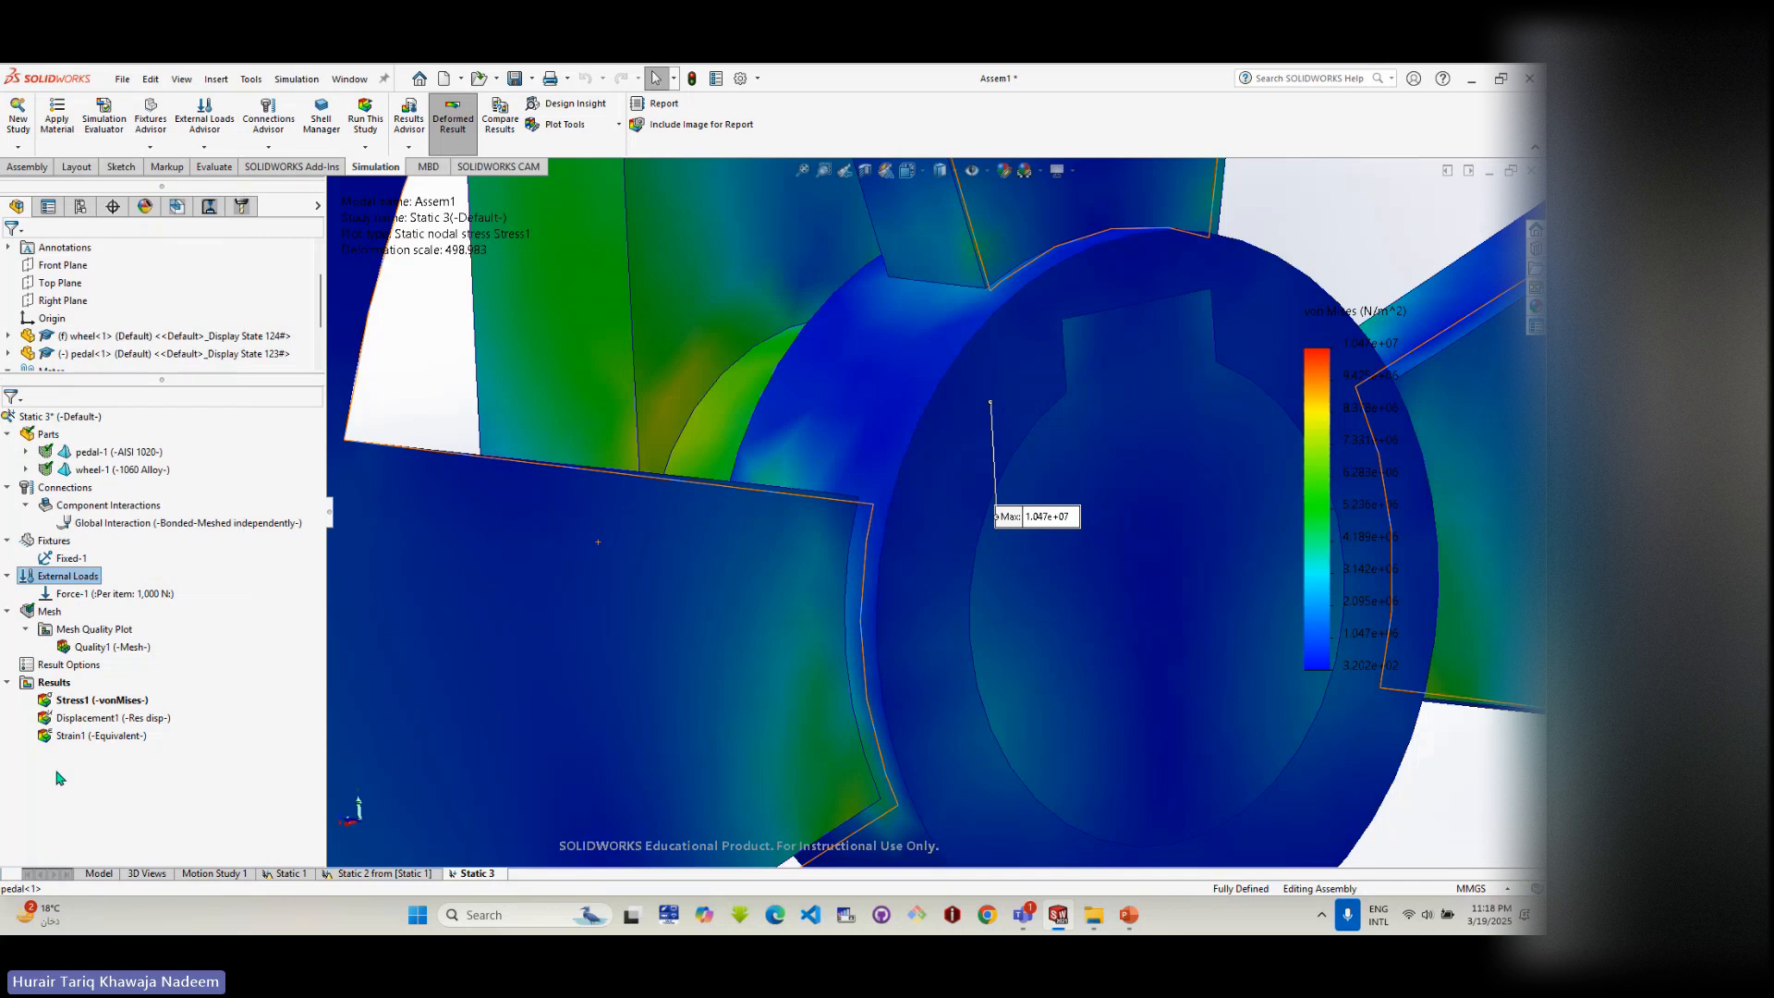
right_click(53, 682)
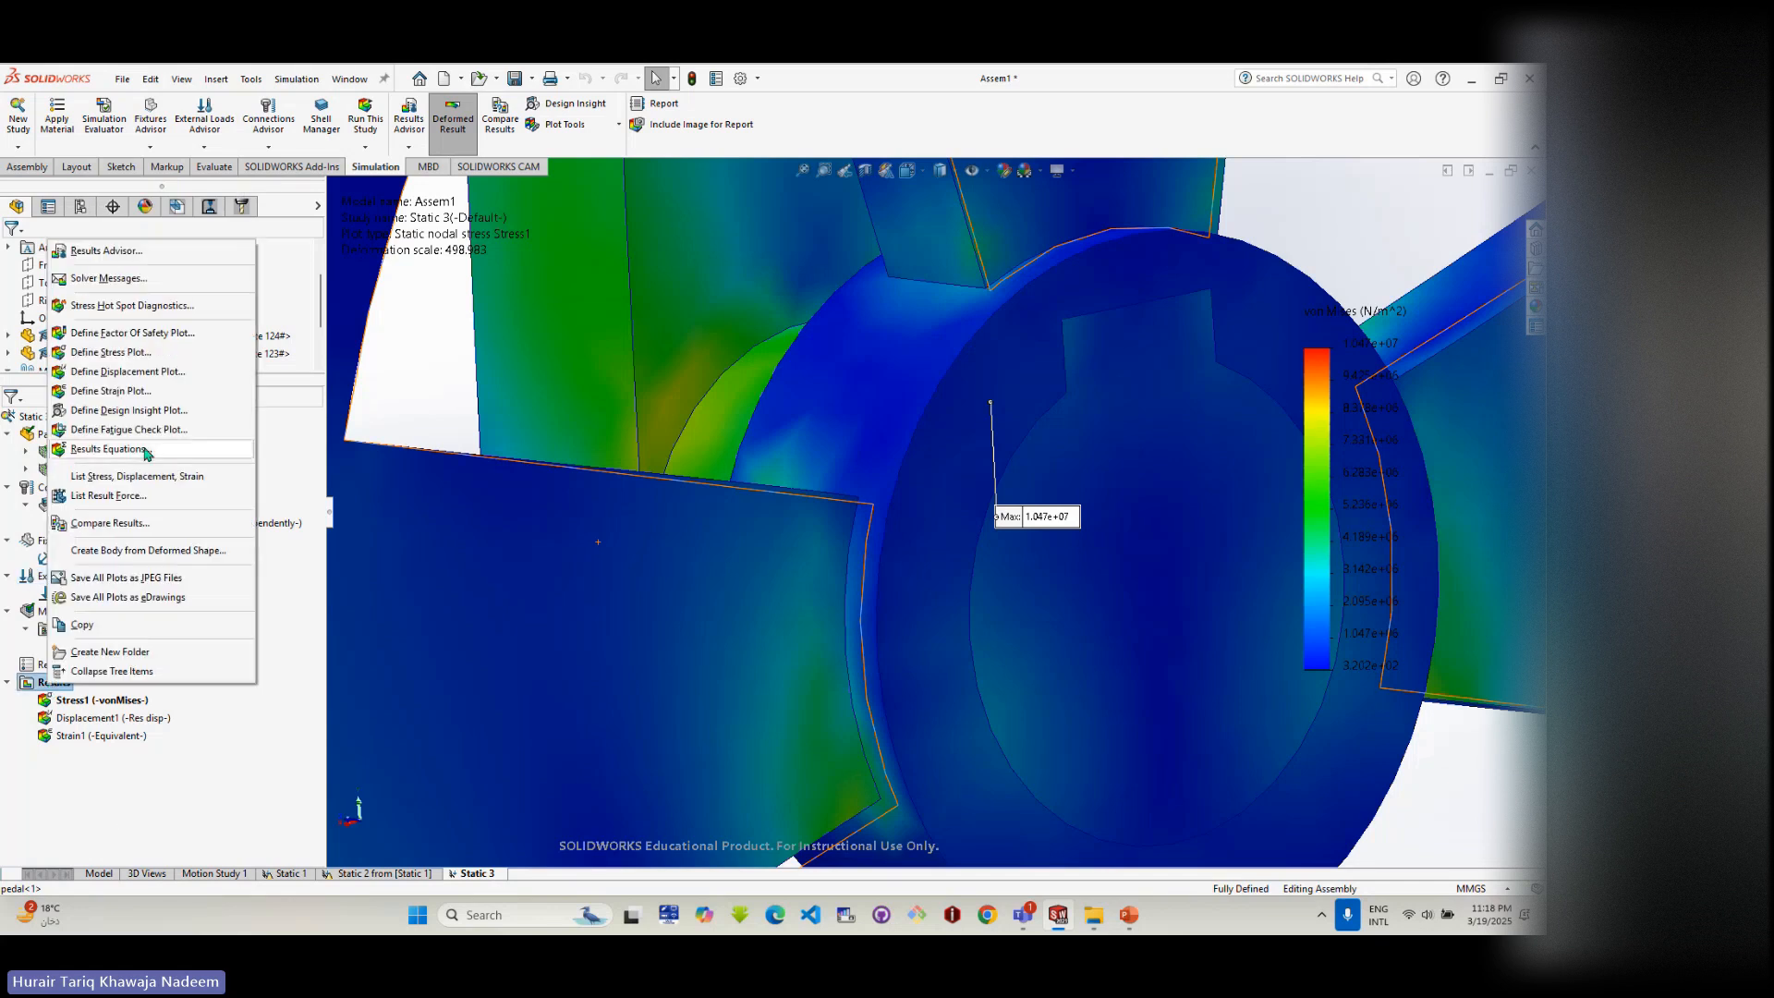
left_click(132, 497)
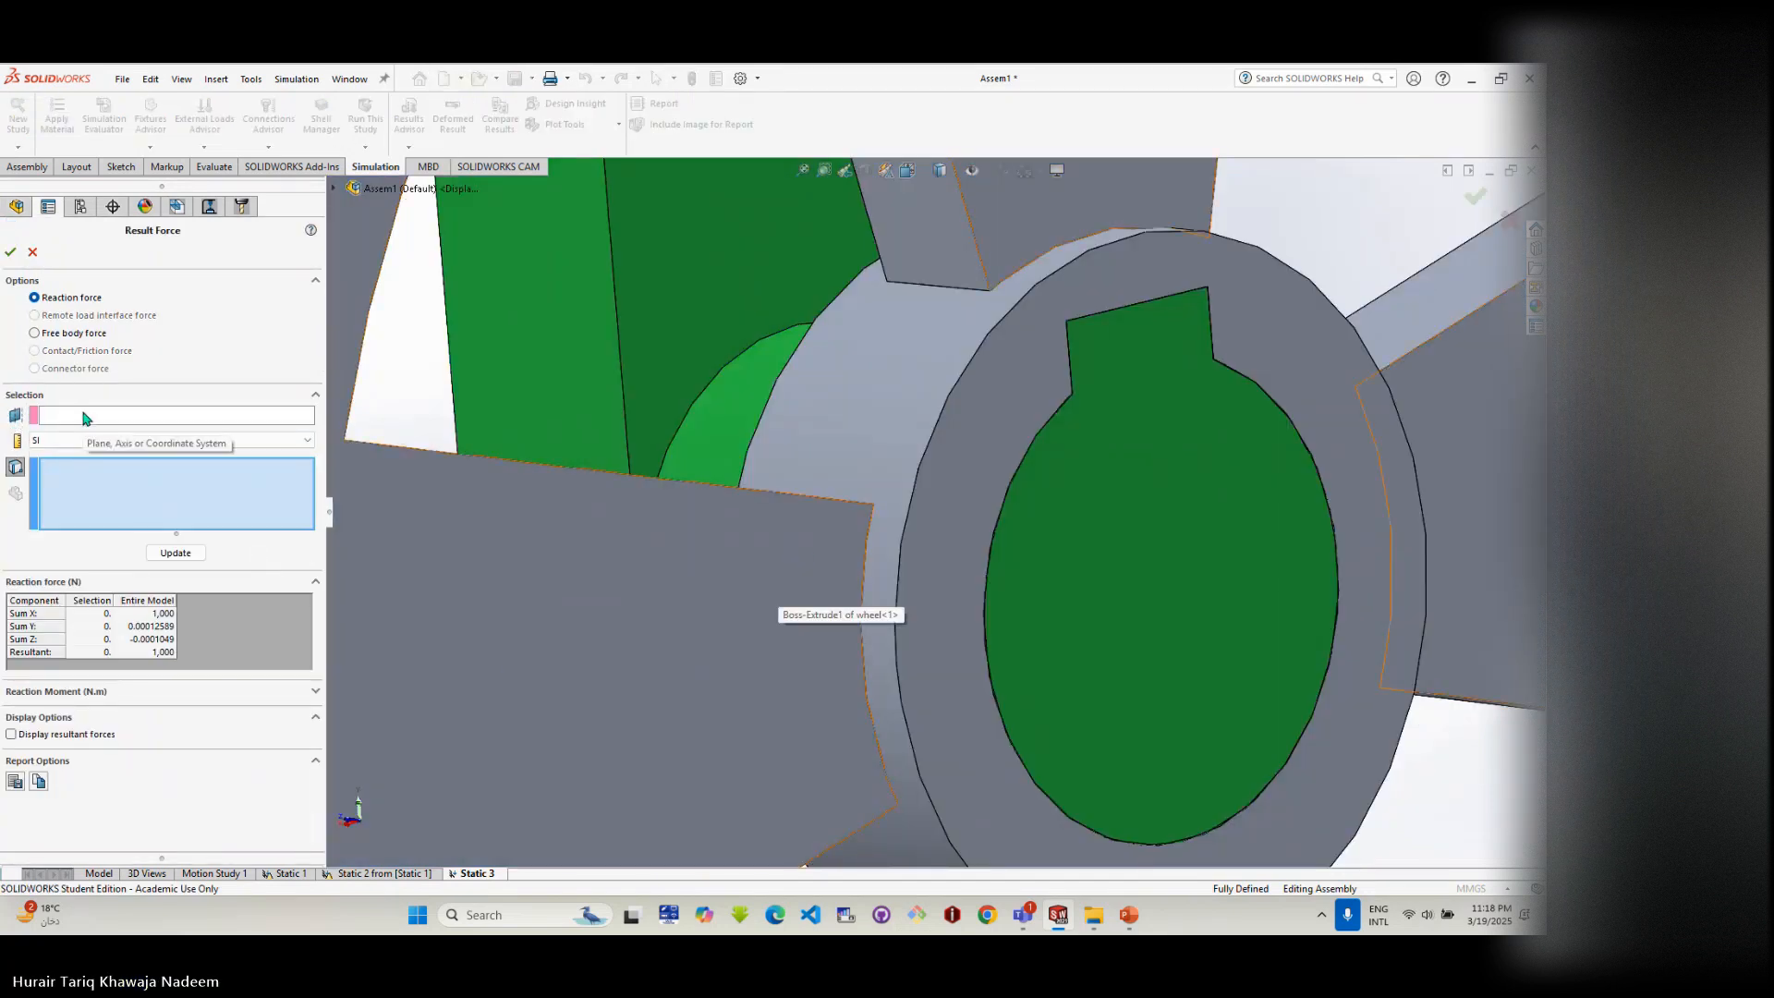
- Try the Hidden Lines Removed display style around the wheel hub, and return to Shaded With Edges
scroll(745, 640, "up", 3)
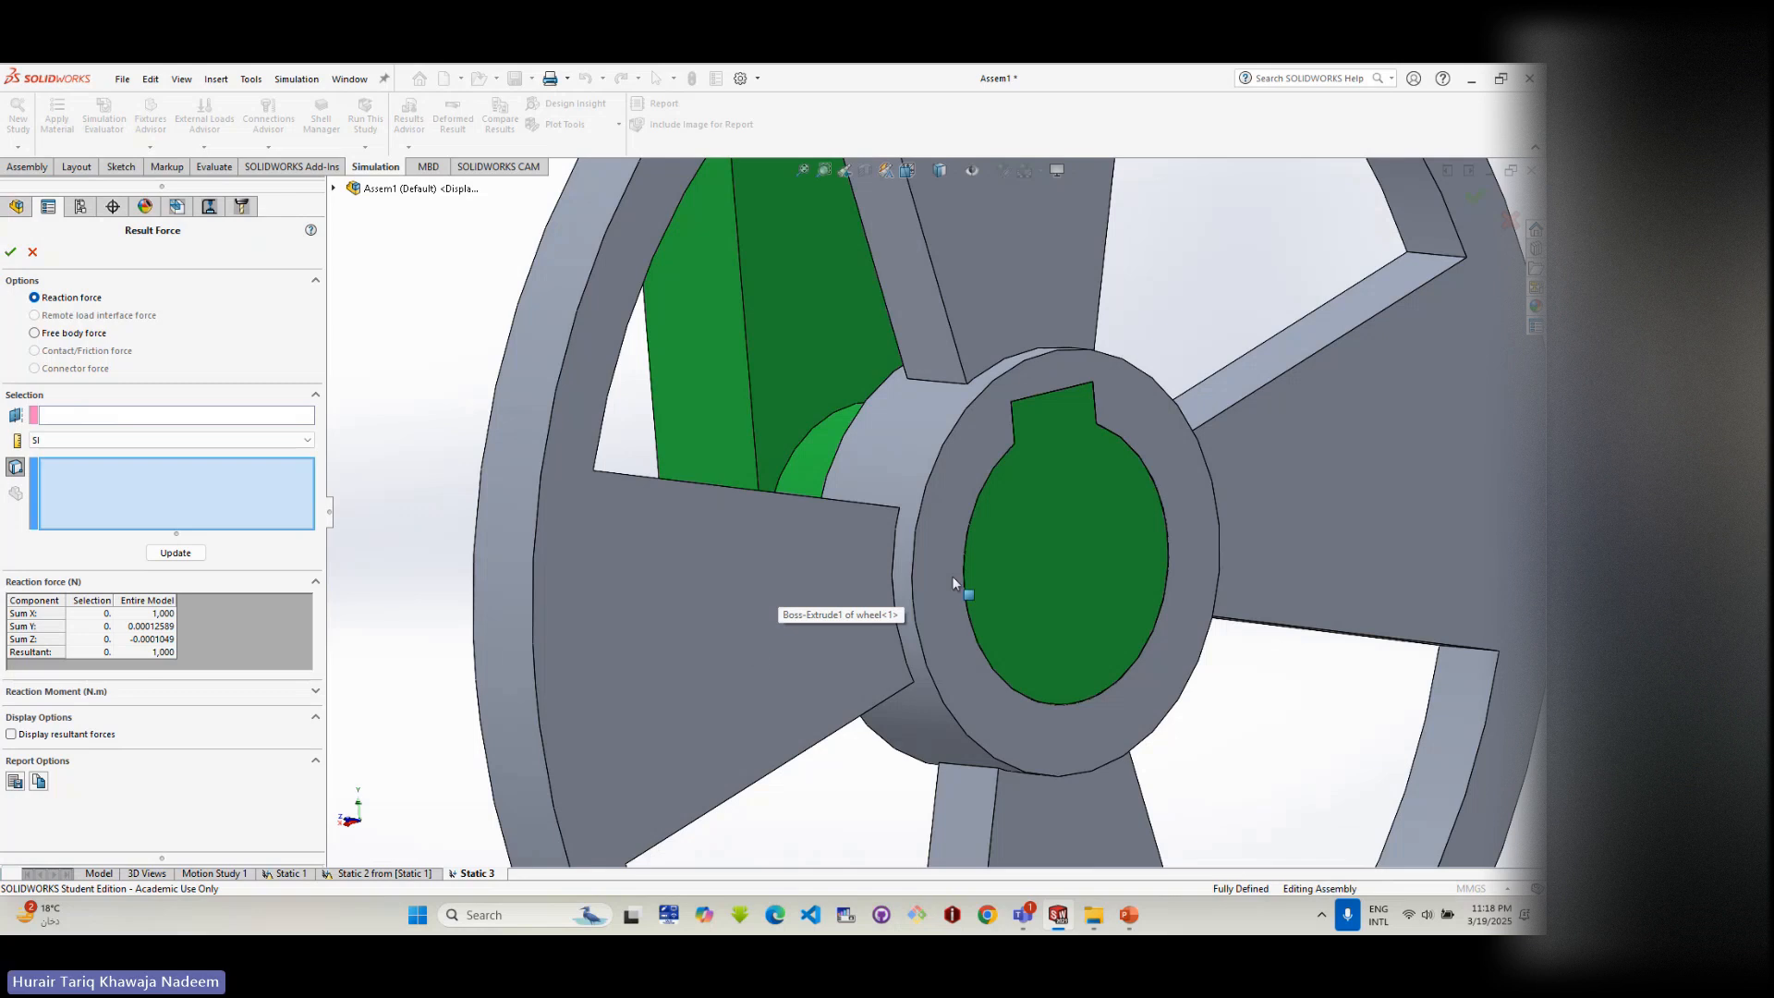
scroll(977, 499, "down", 2)
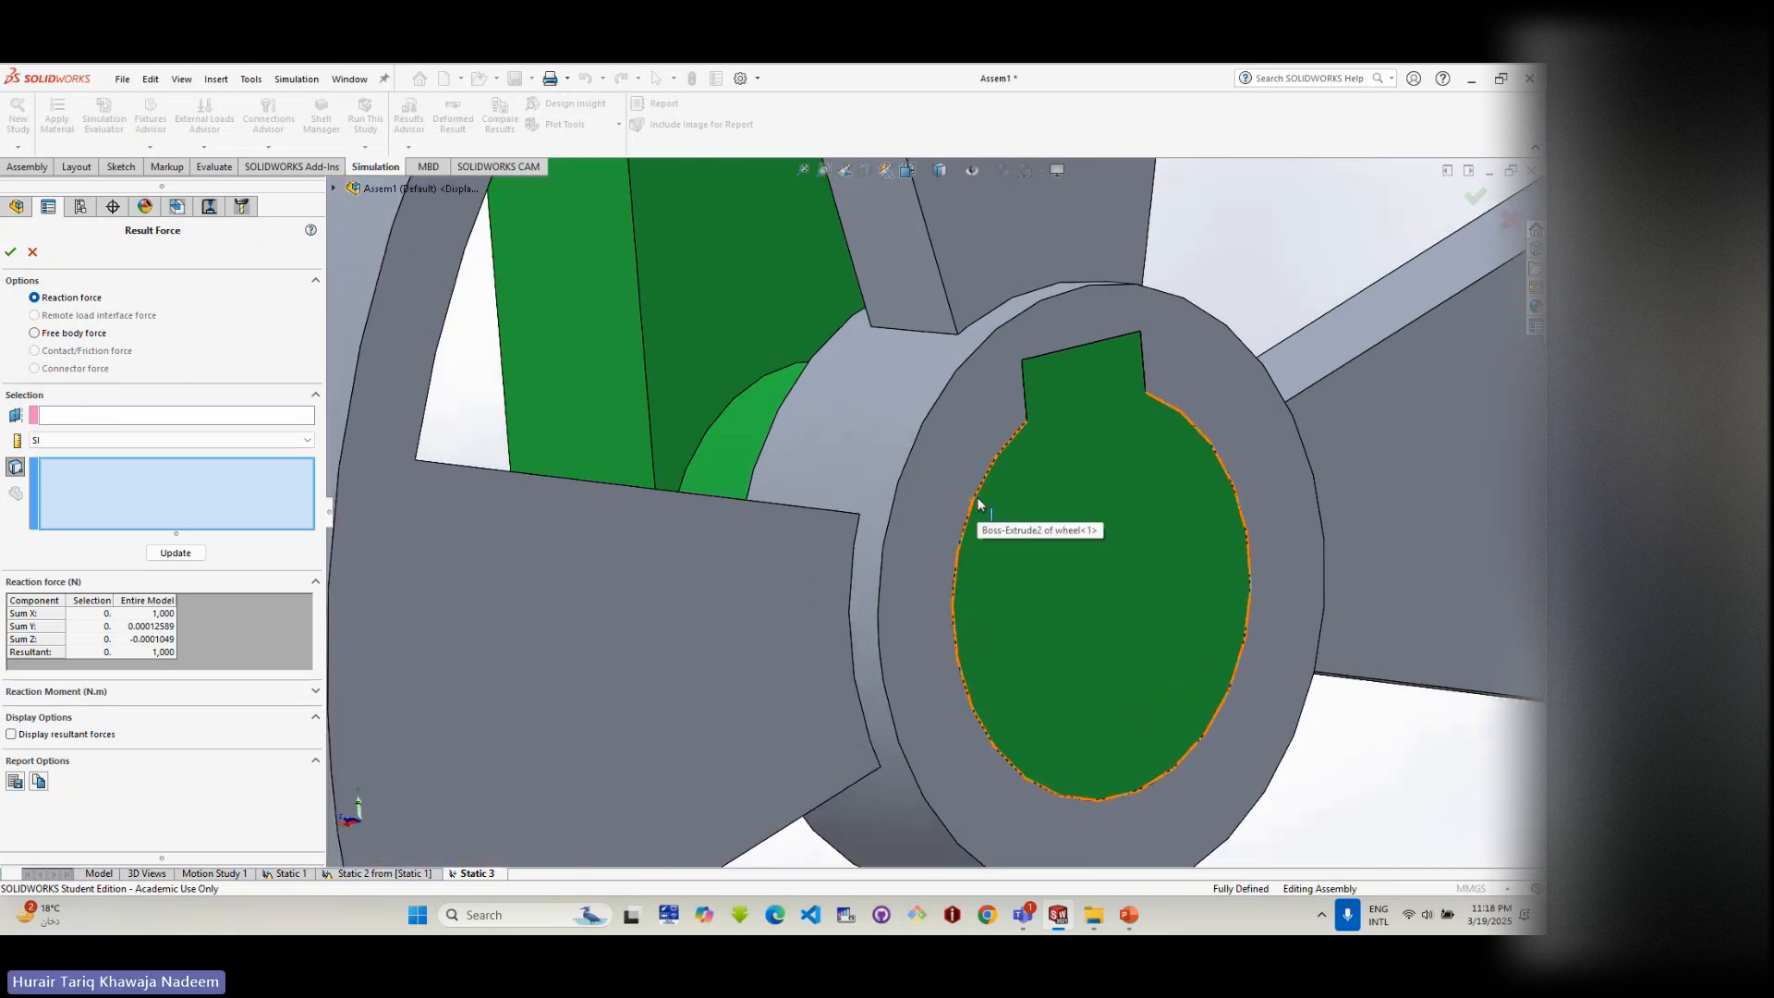
middle_click_drag(1009, 478, 762, 205)
left_click(919, 173)
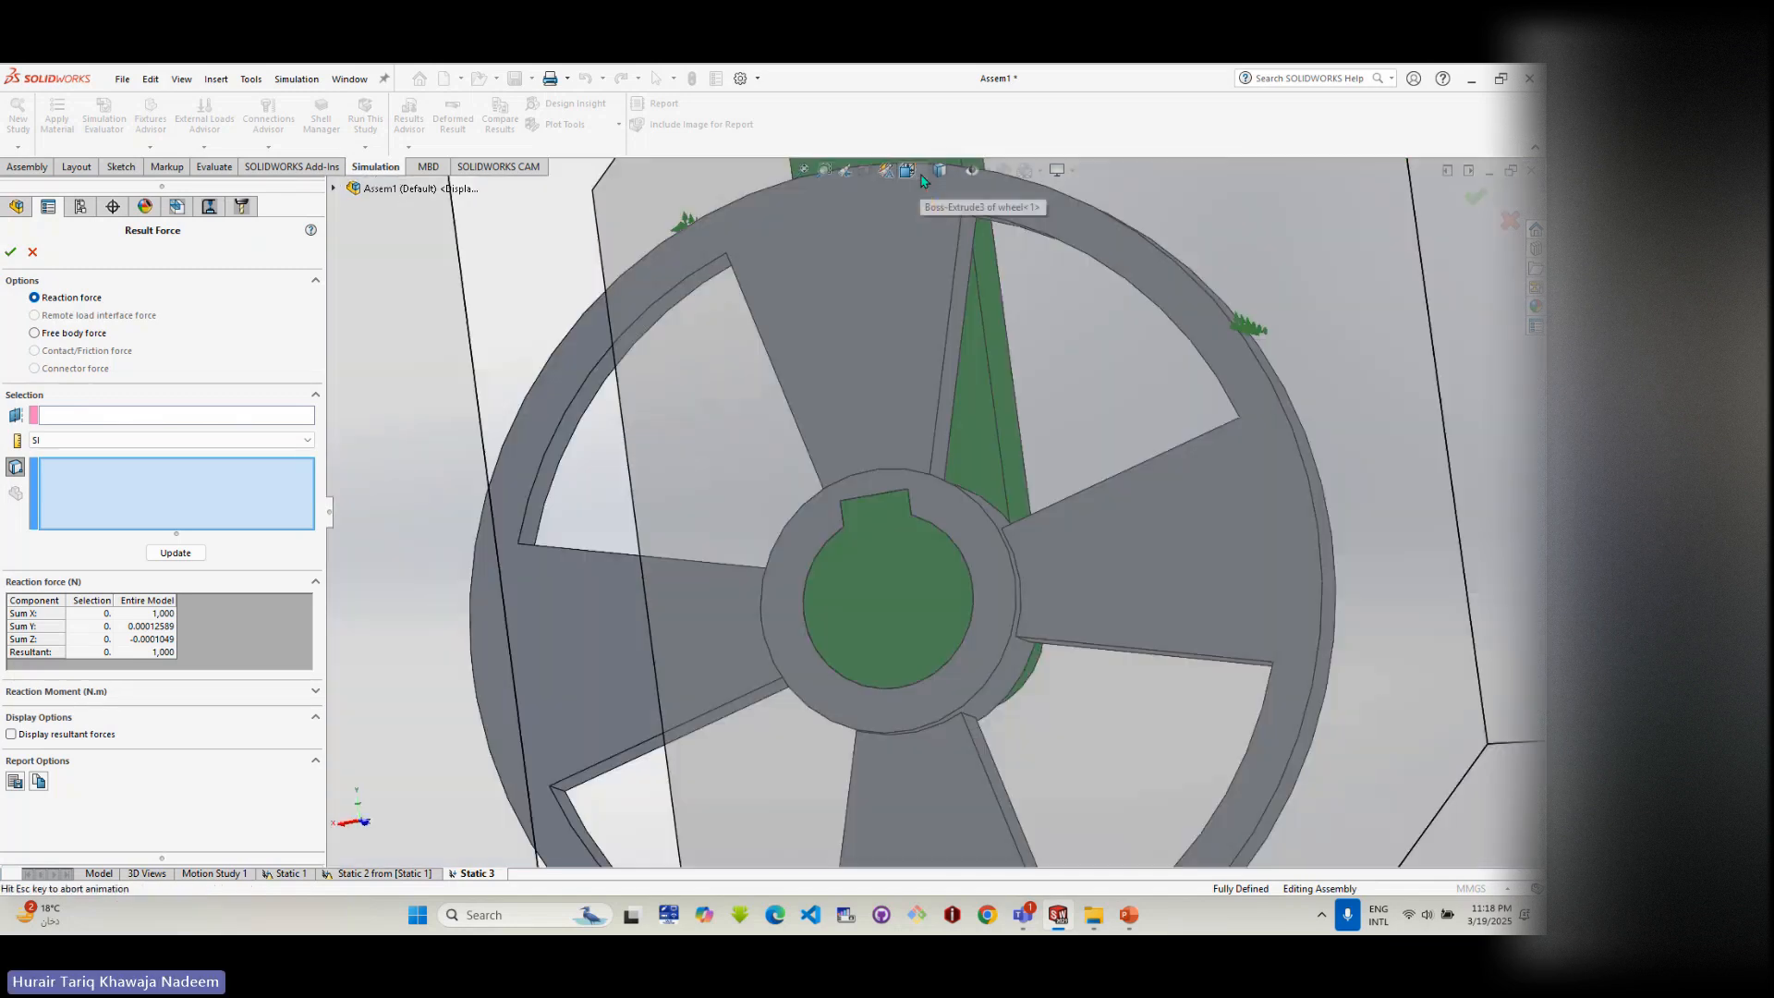
left_click(954, 173)
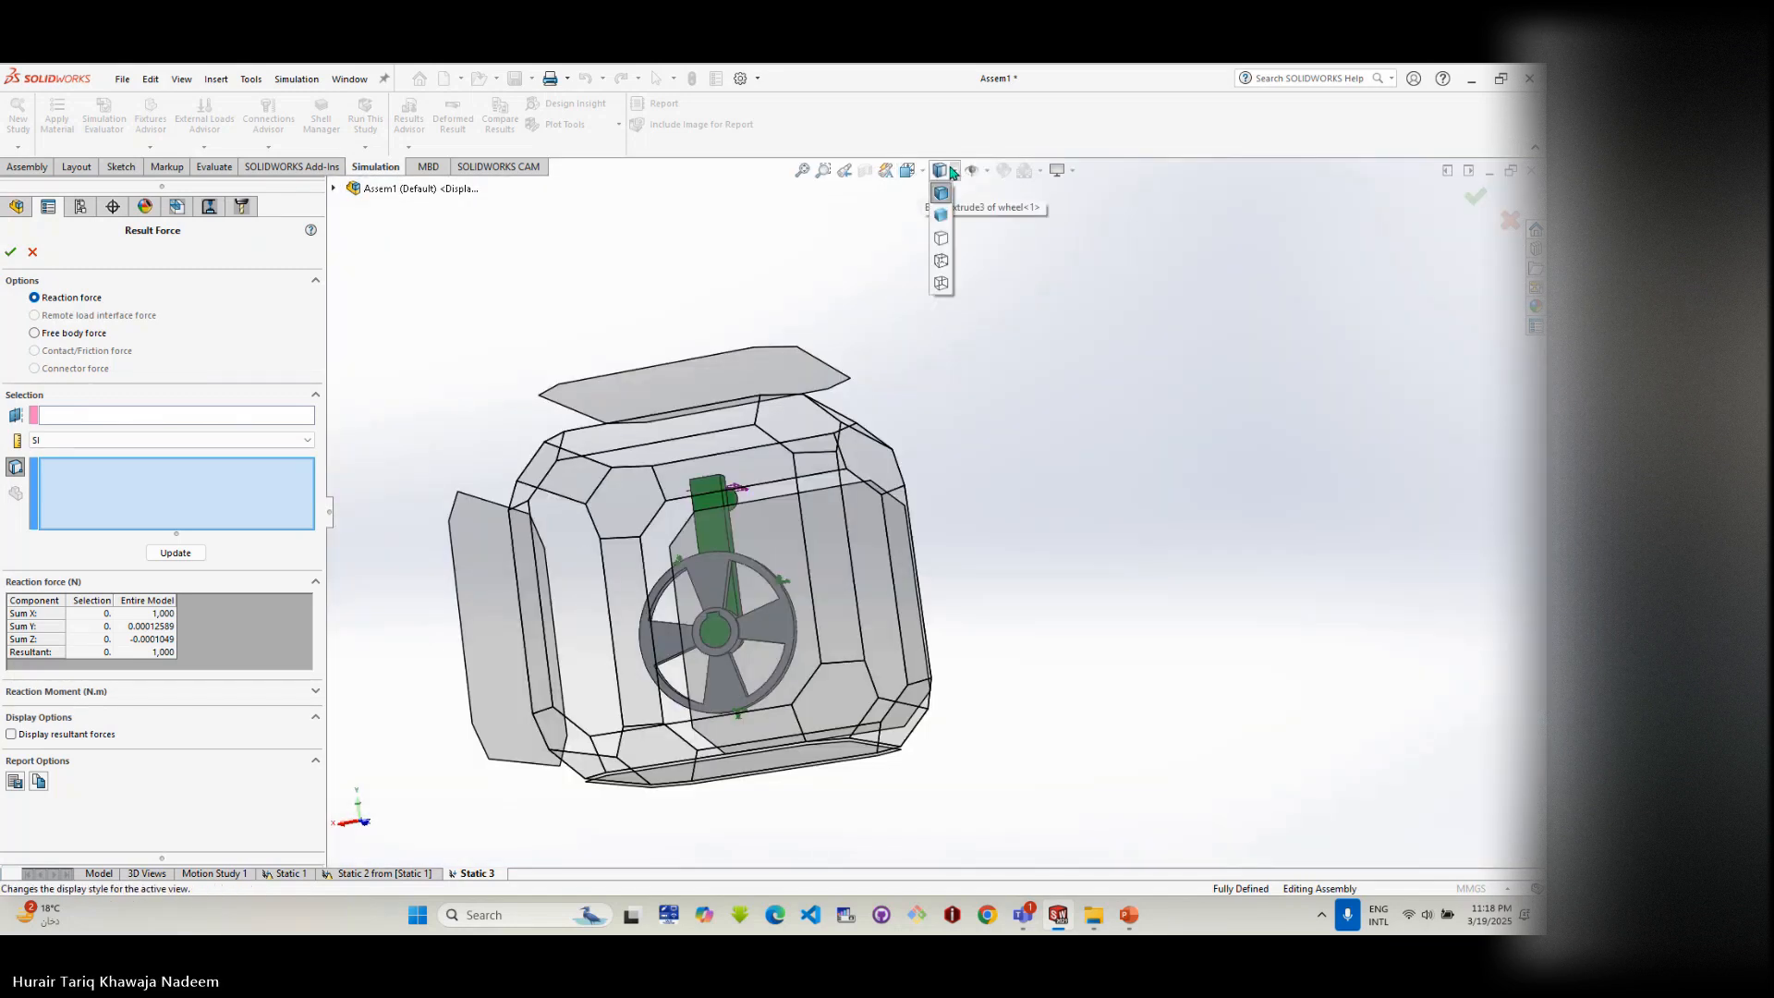
left_click(940, 239)
scroll(965, 506, "up", 2)
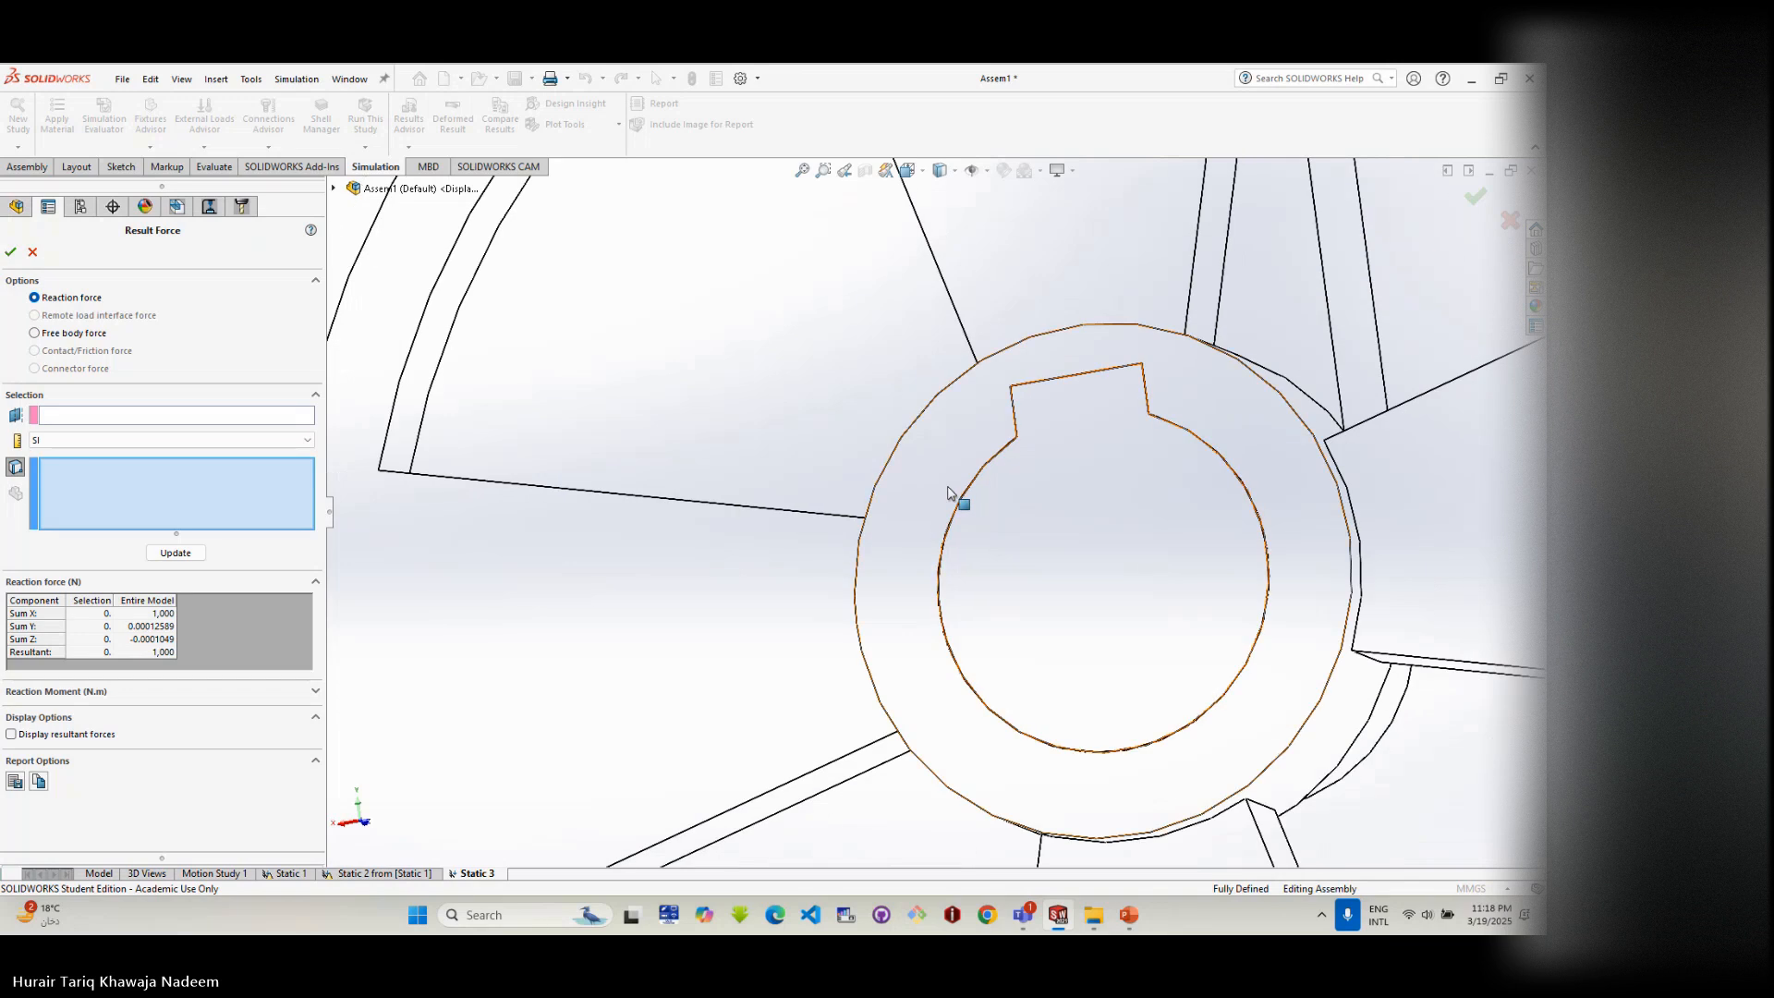
left_click(954, 173)
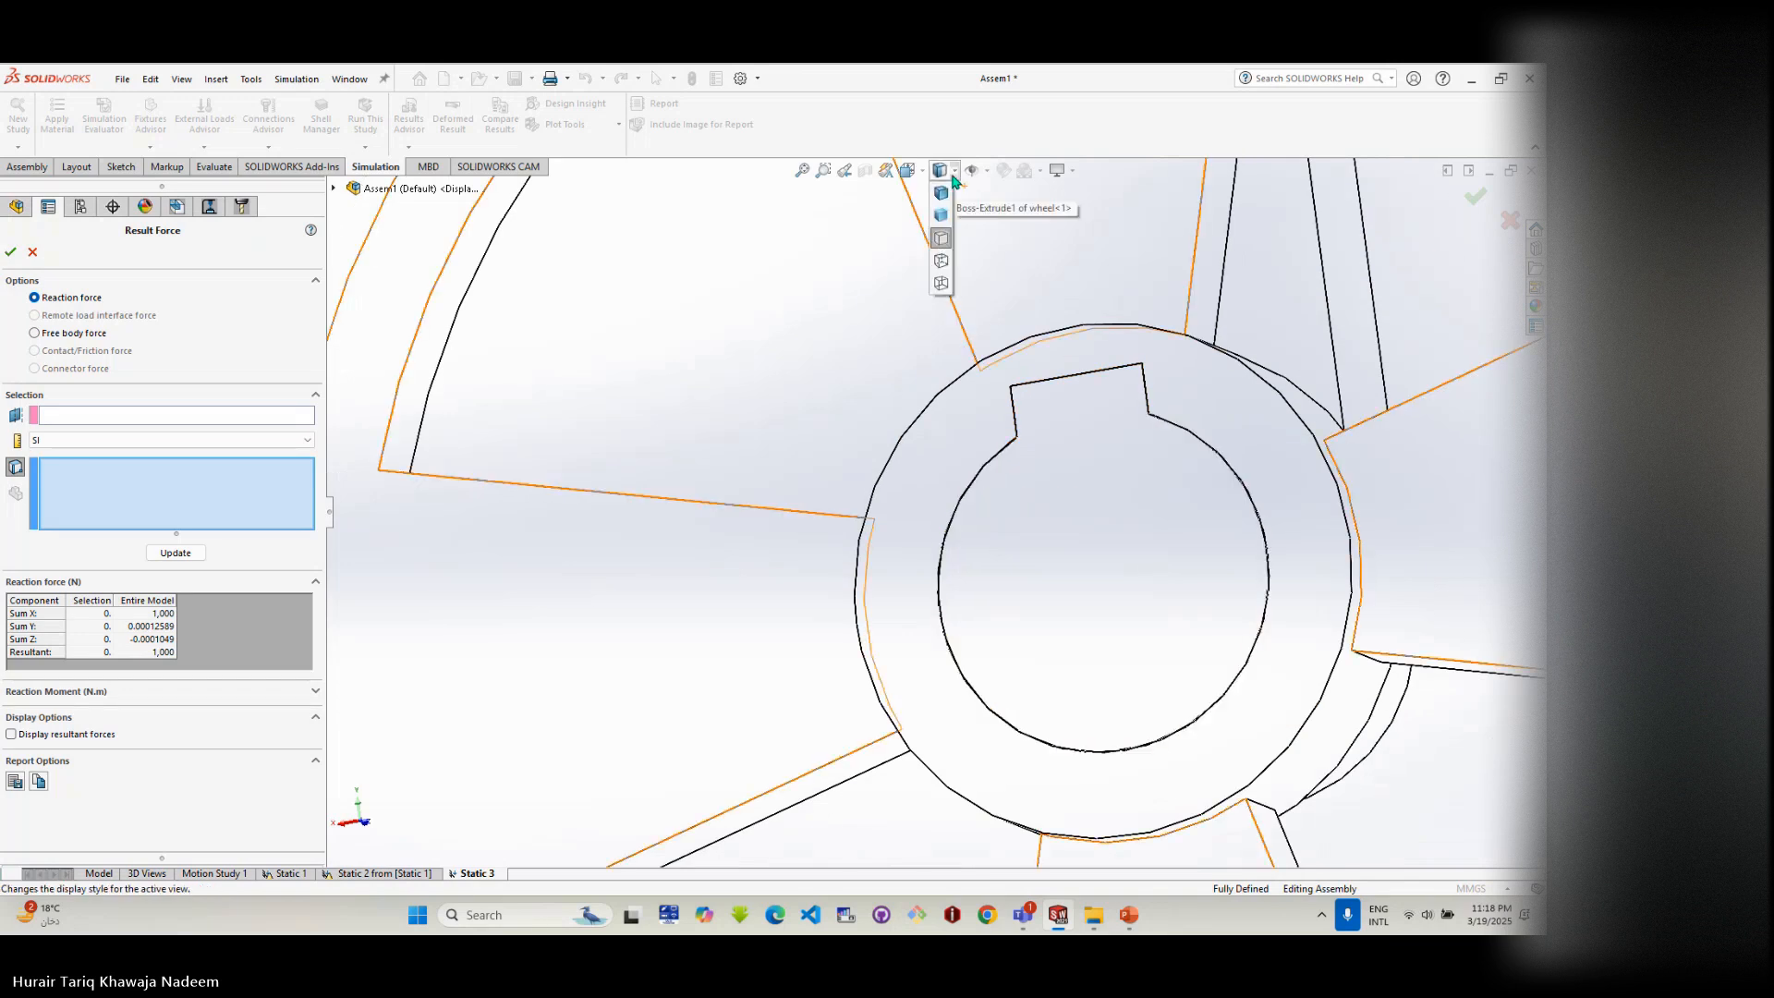
left_click(941, 193)
scroll(928, 508, "up", 2)
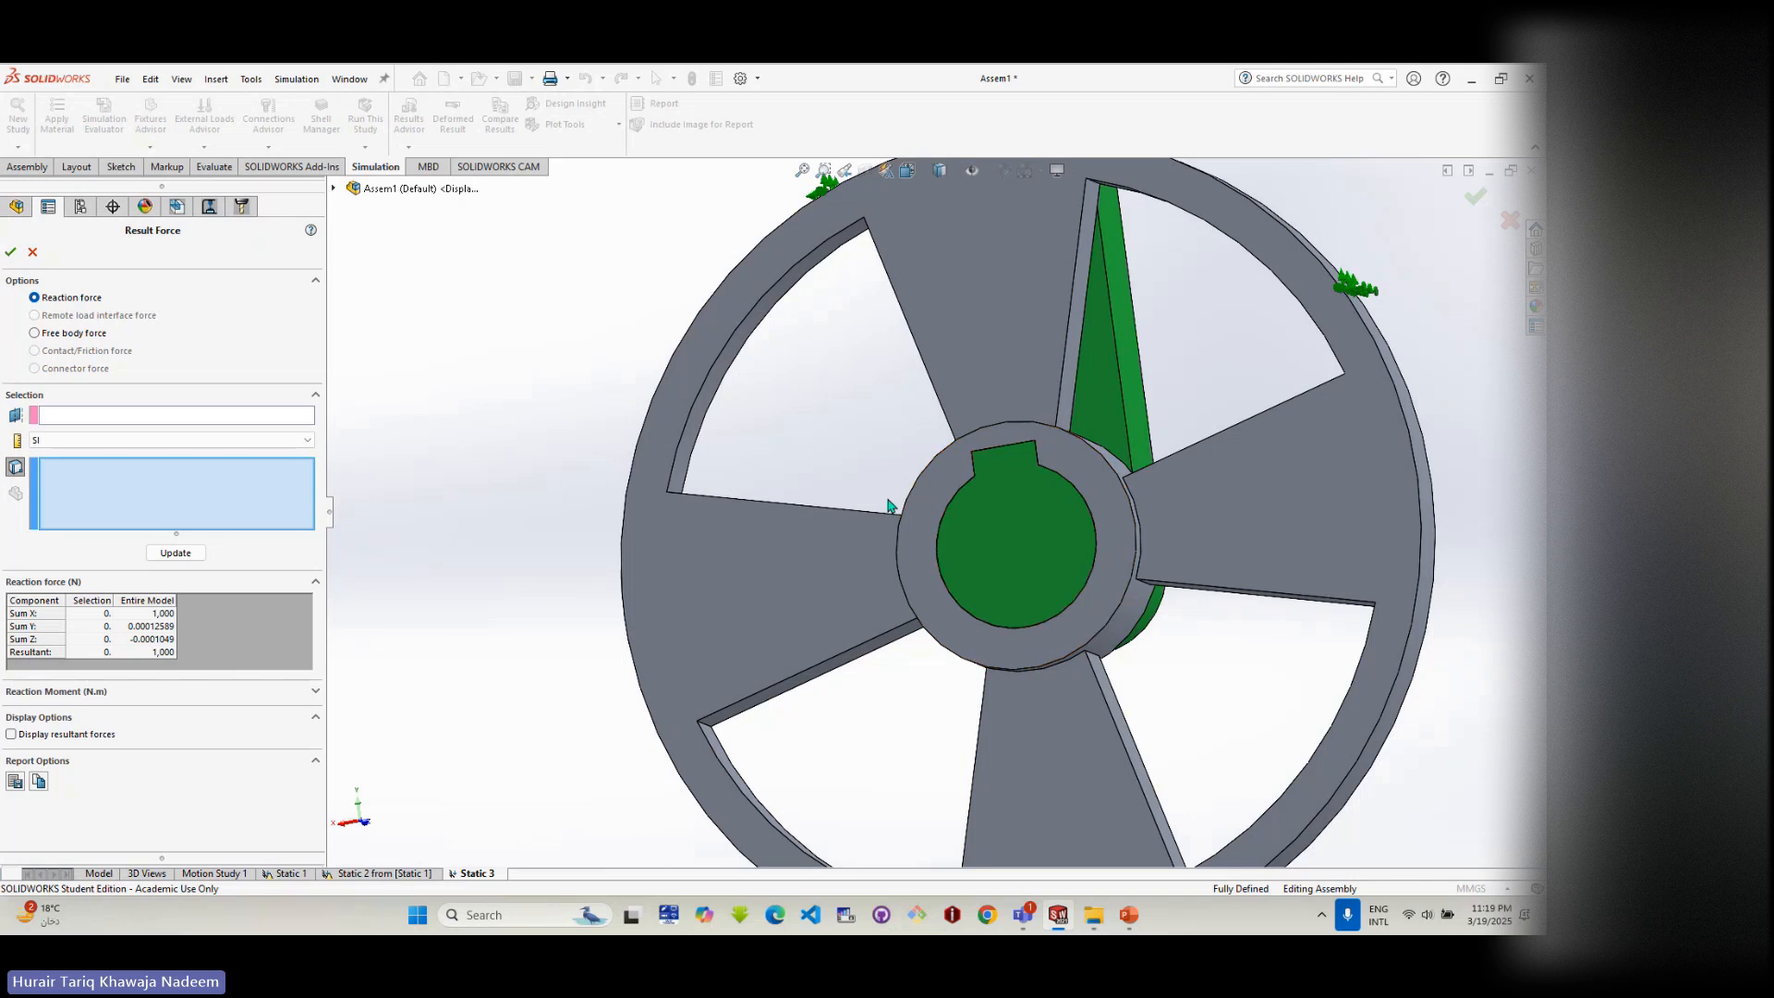
- Use Select Other to pick the pedal's shaft face inside the wheel hub and calculate its free body force
middle_click_drag(918, 473, 935, 486)
right_click(906, 466)
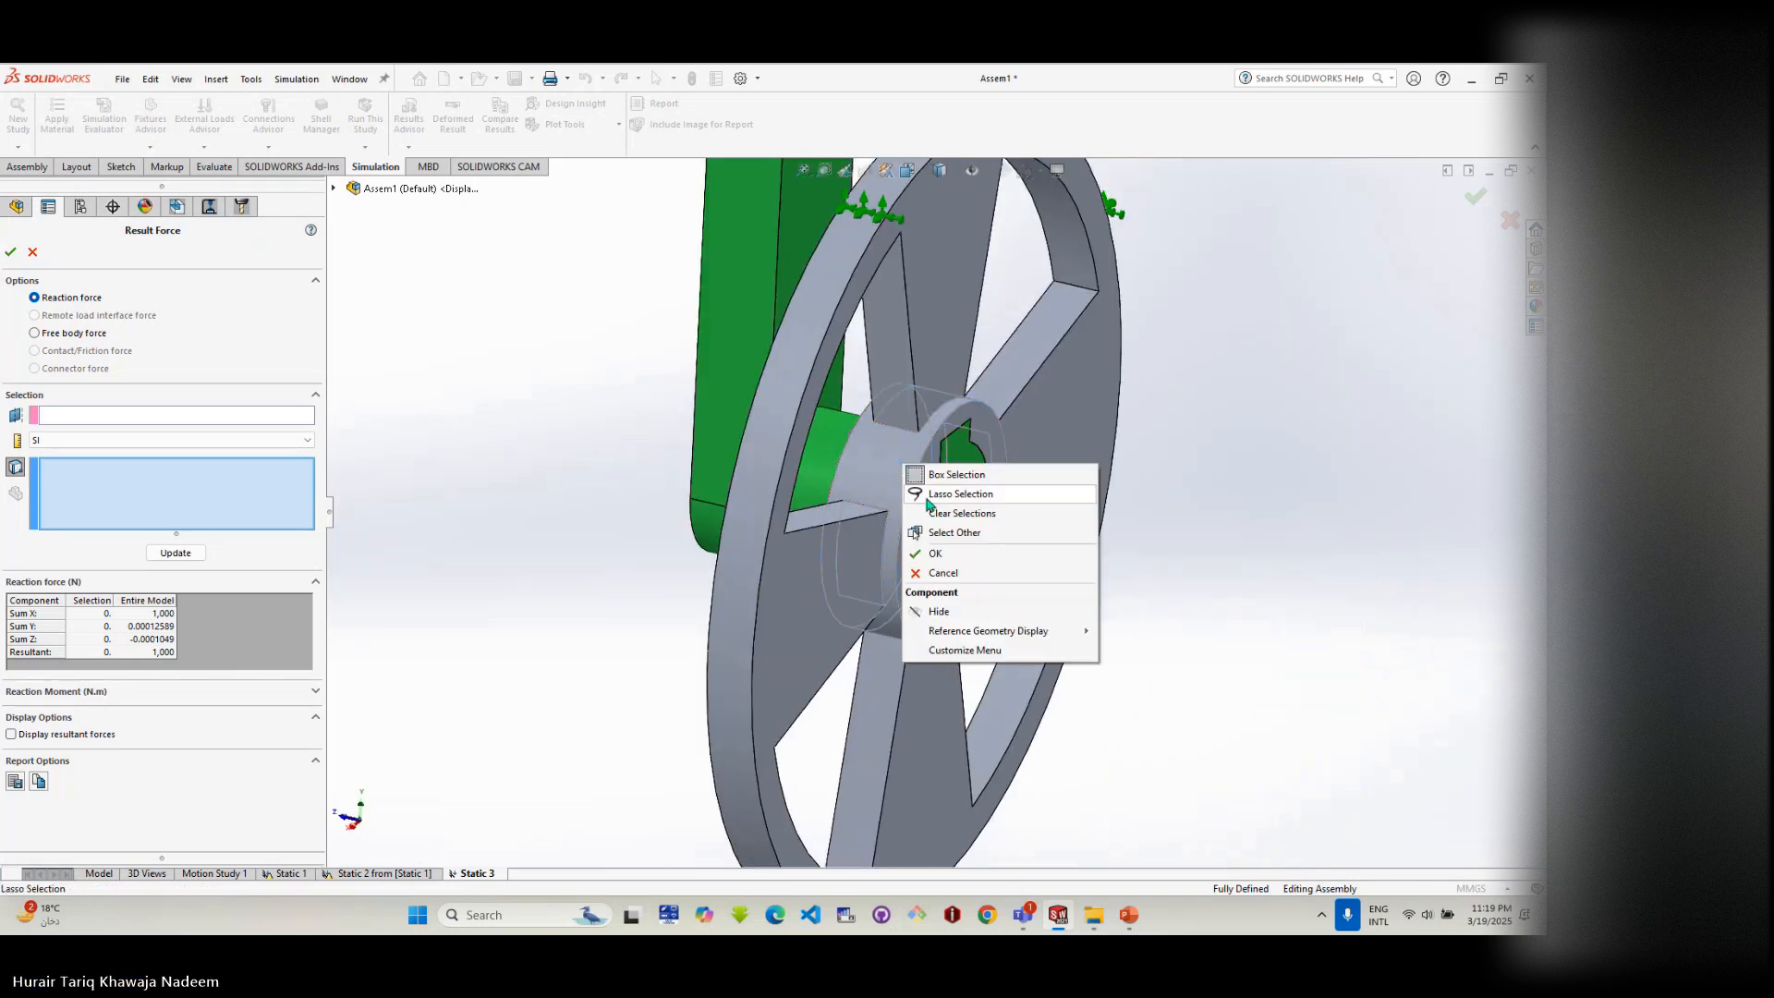
left_click(940, 534)
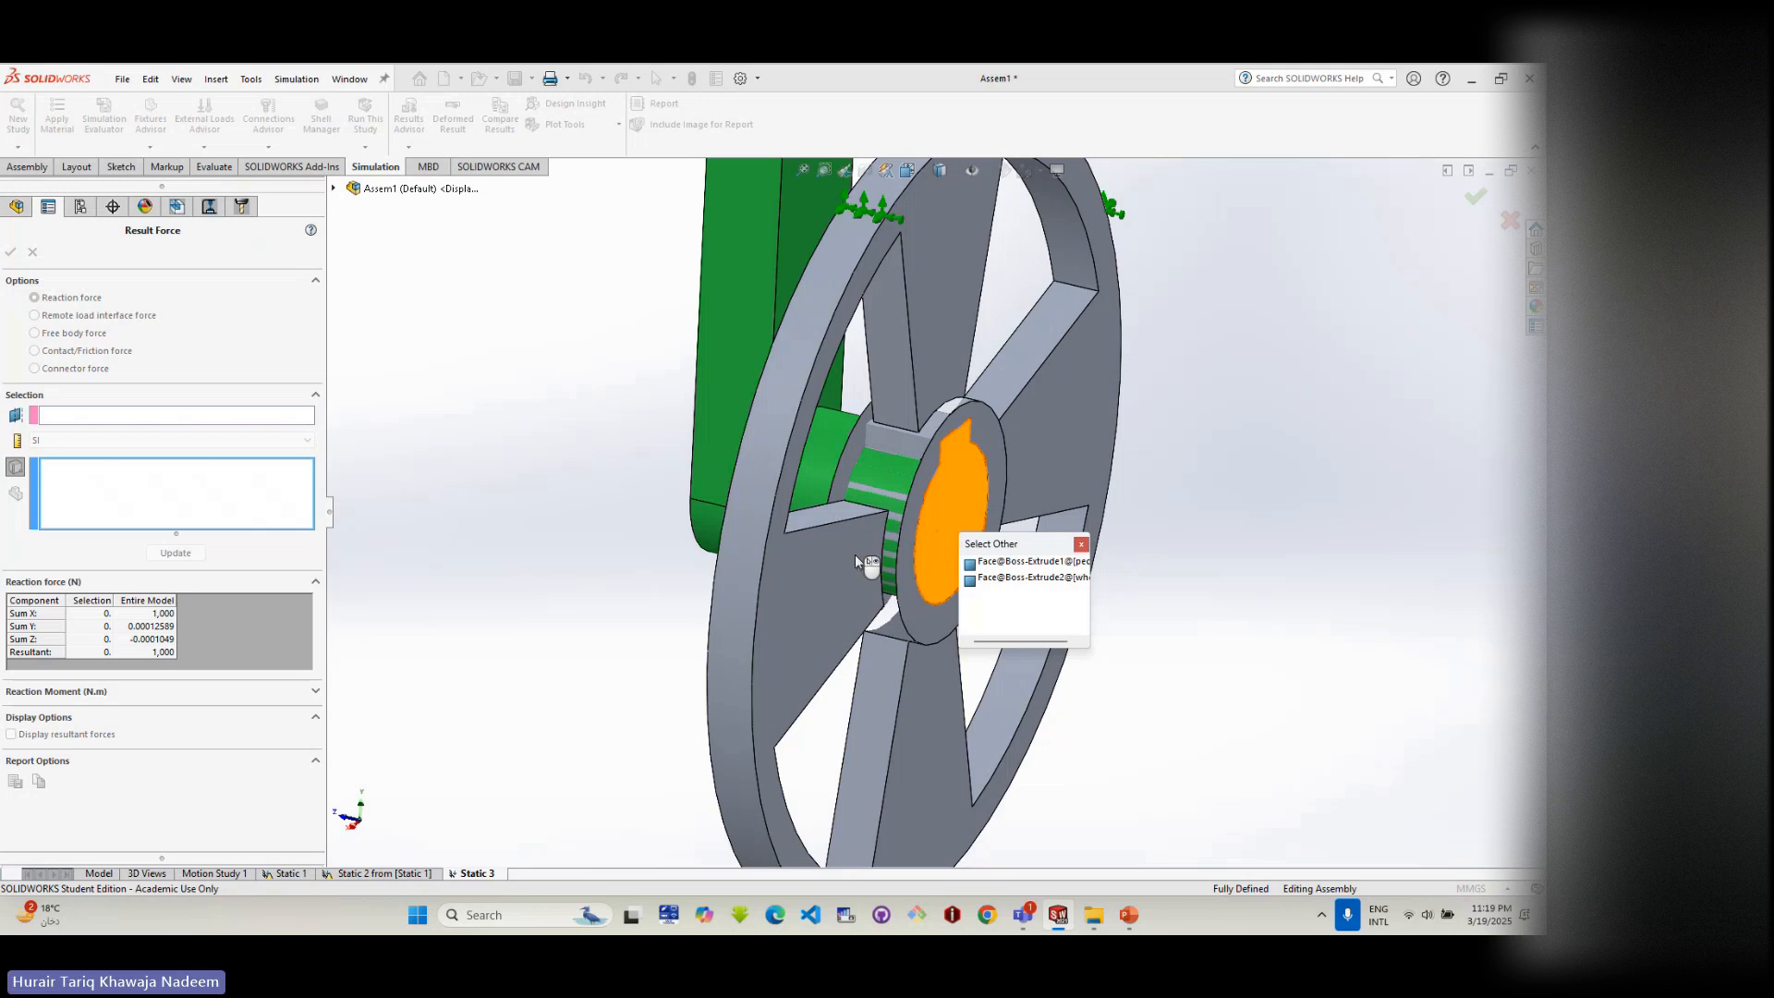
left_click(1016, 562)
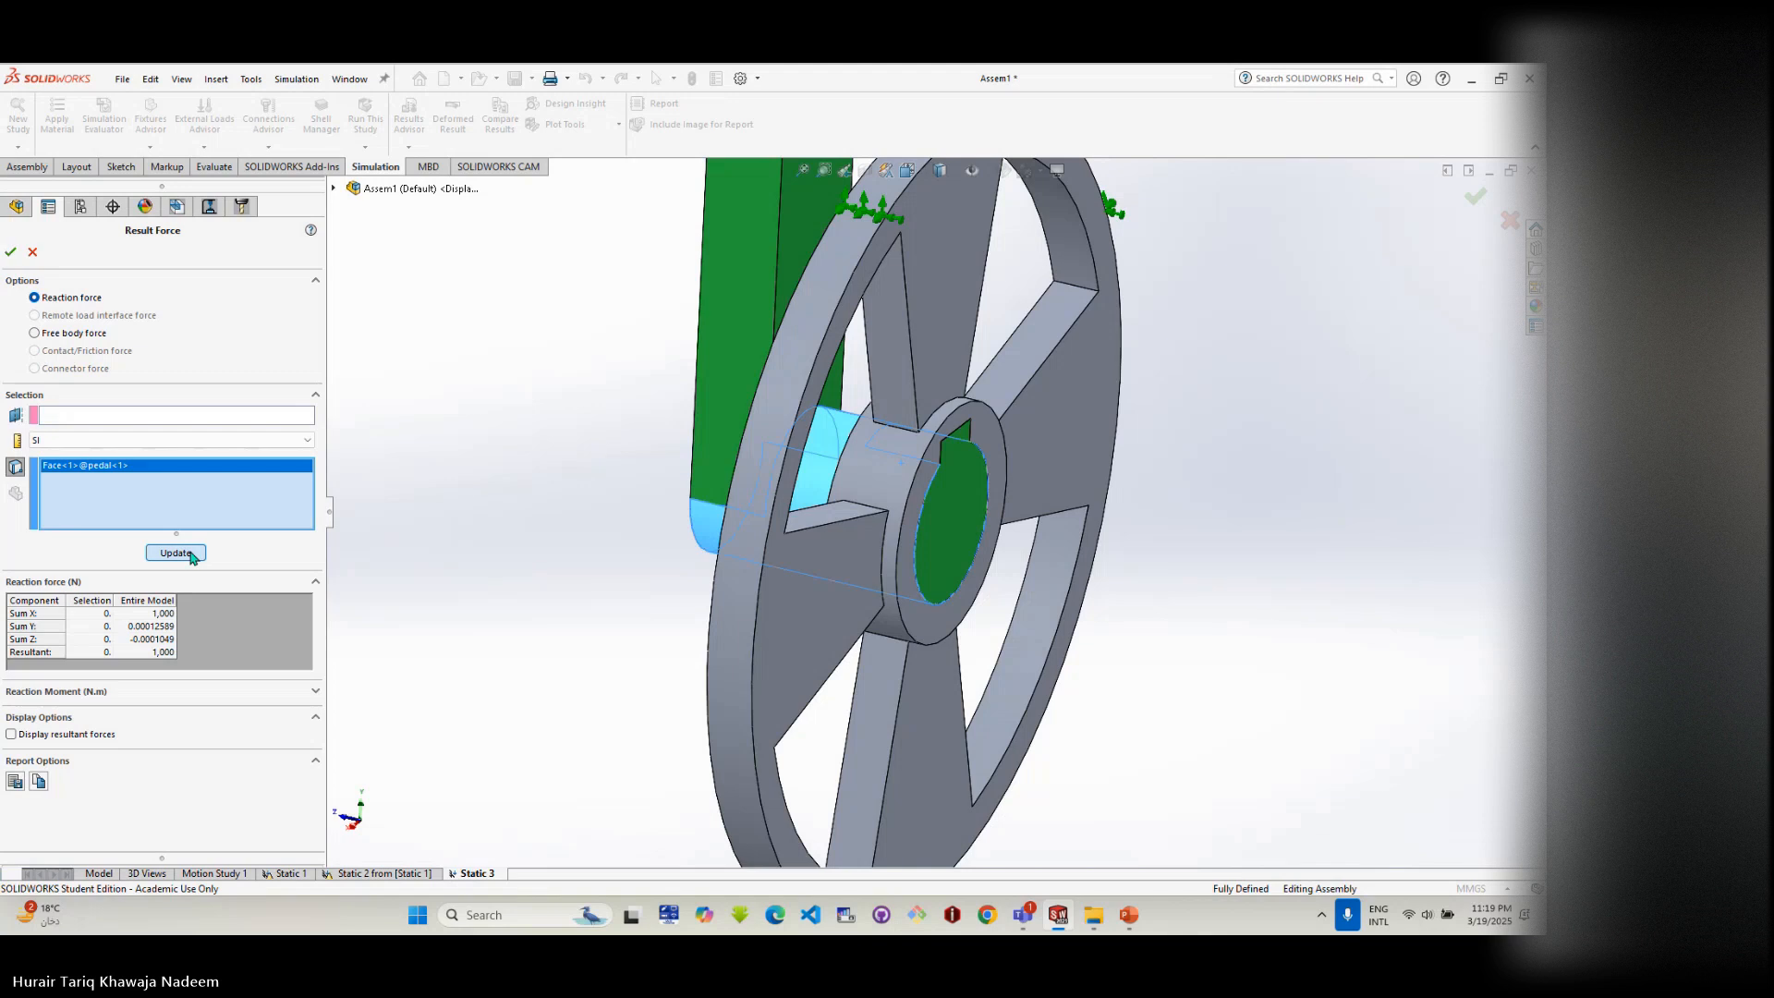
left_click(37, 333)
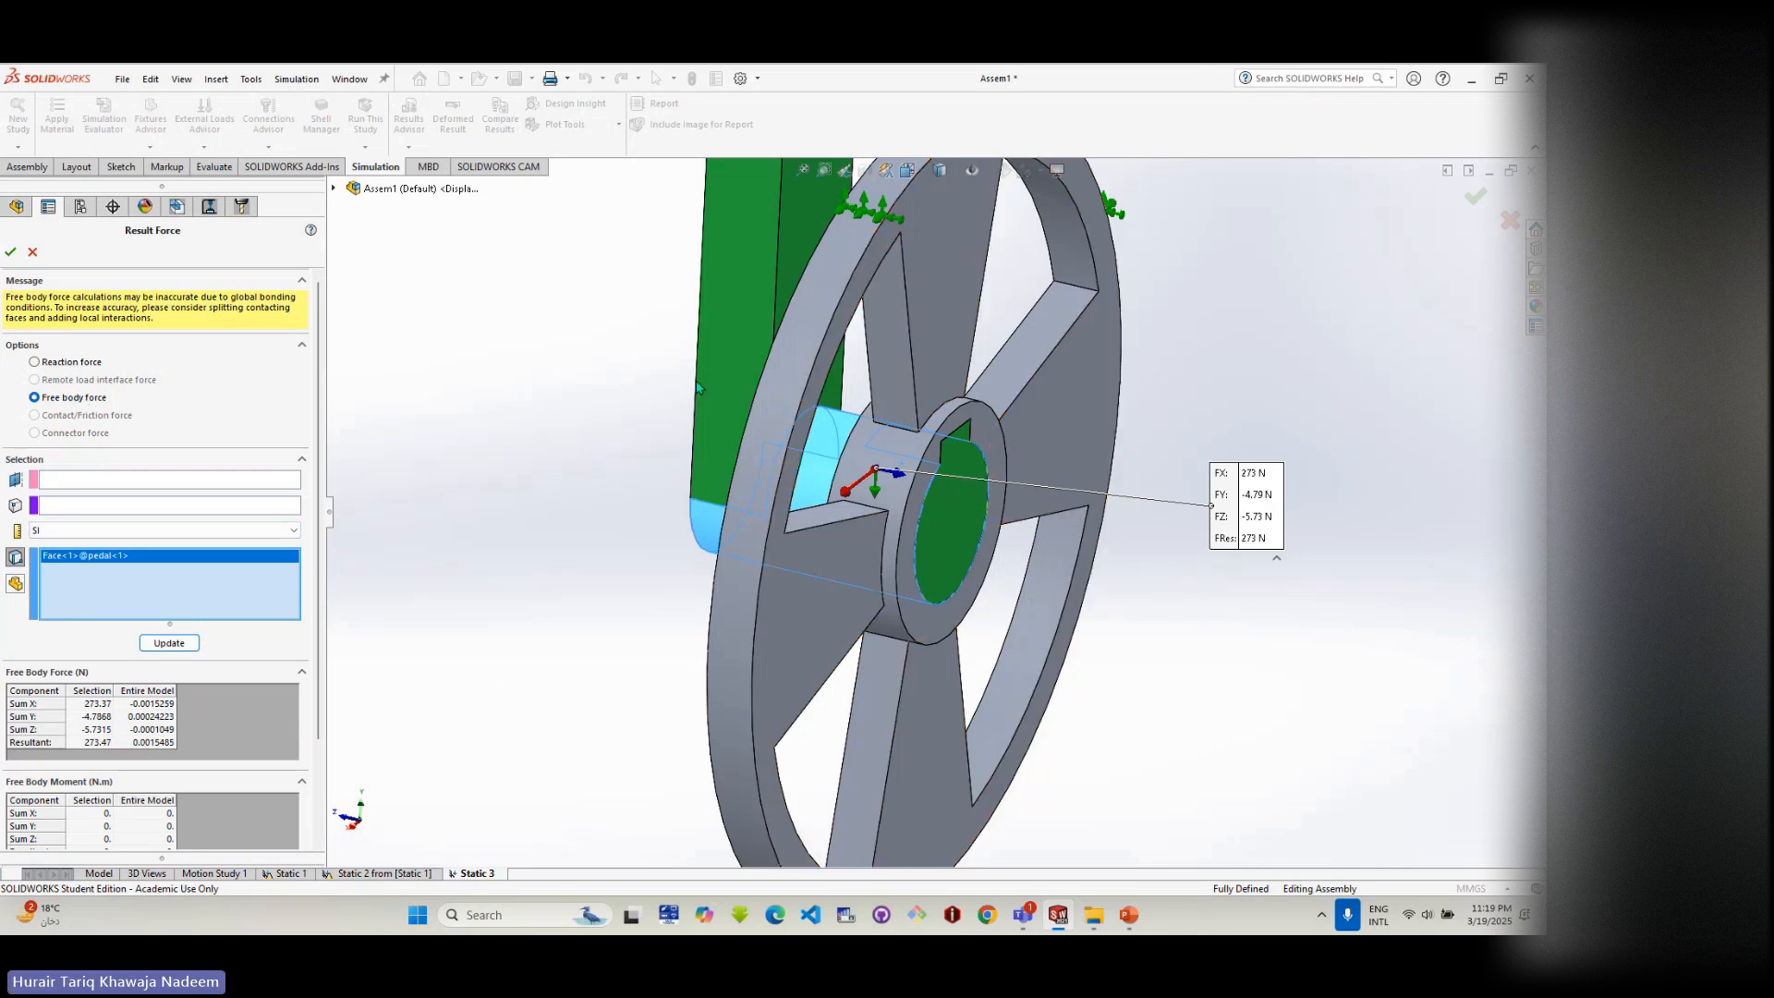
- Examine the free body force and free body moment components for the pedal's shaft face
key("f")
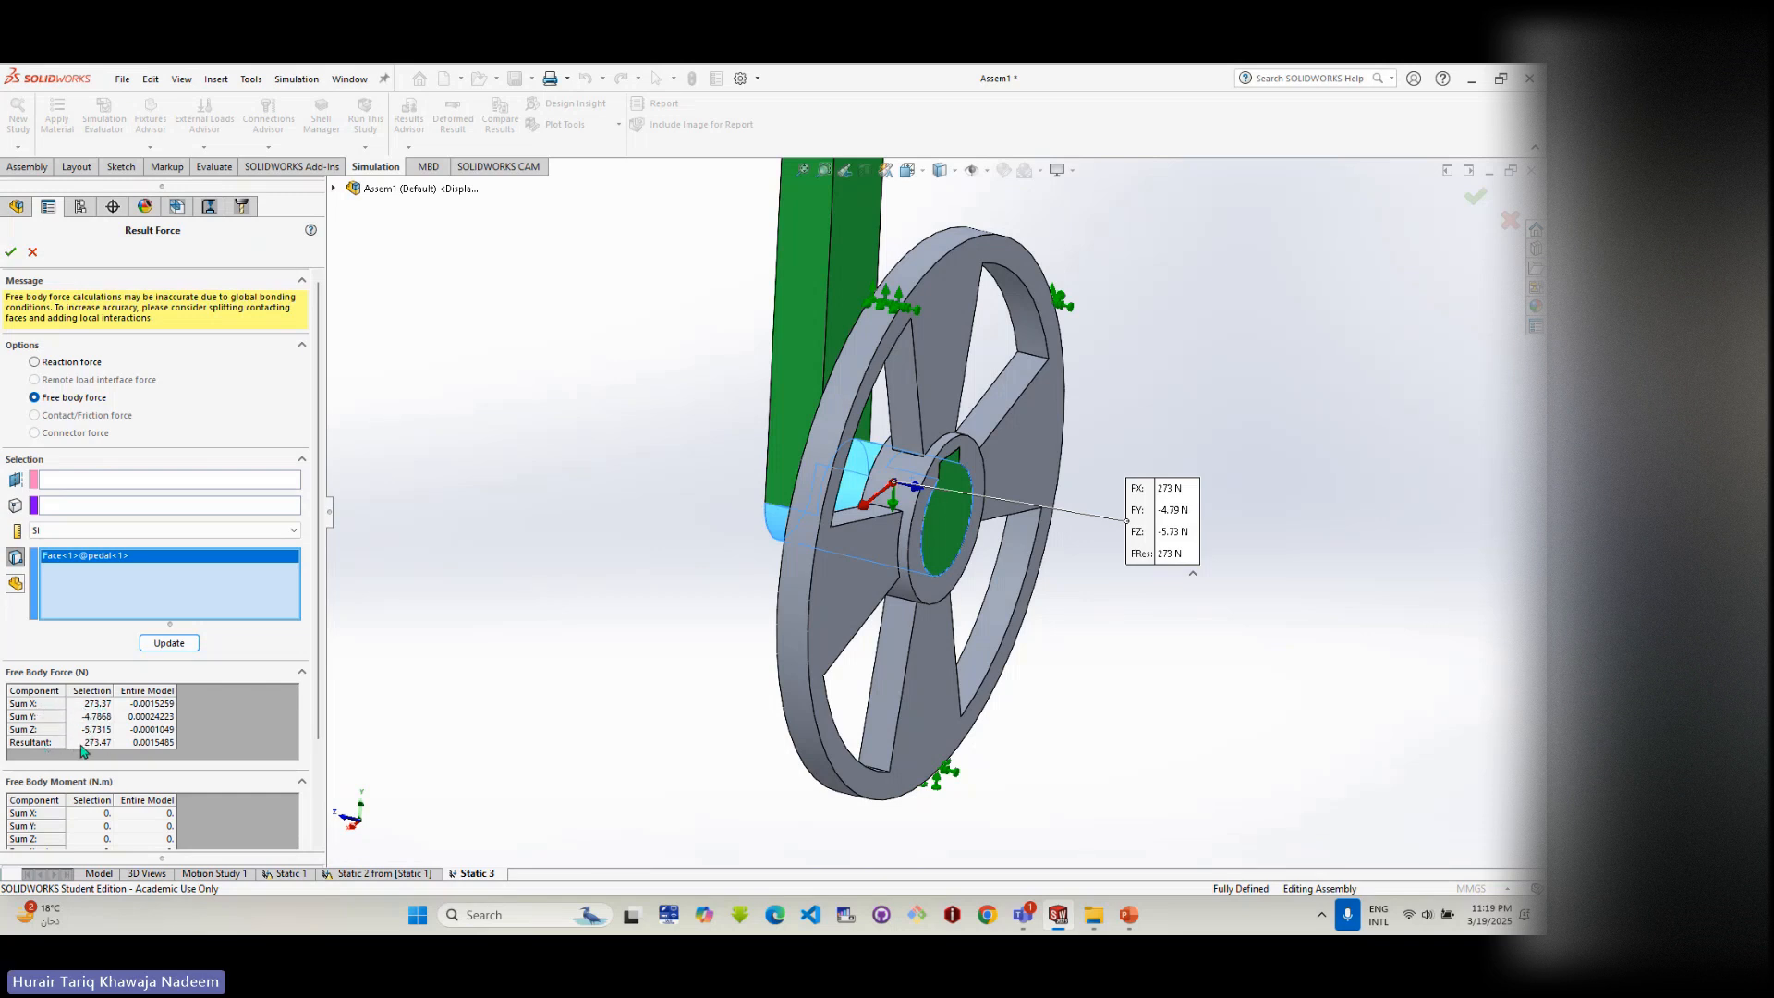
middle_click_drag(853, 545, 907, 567)
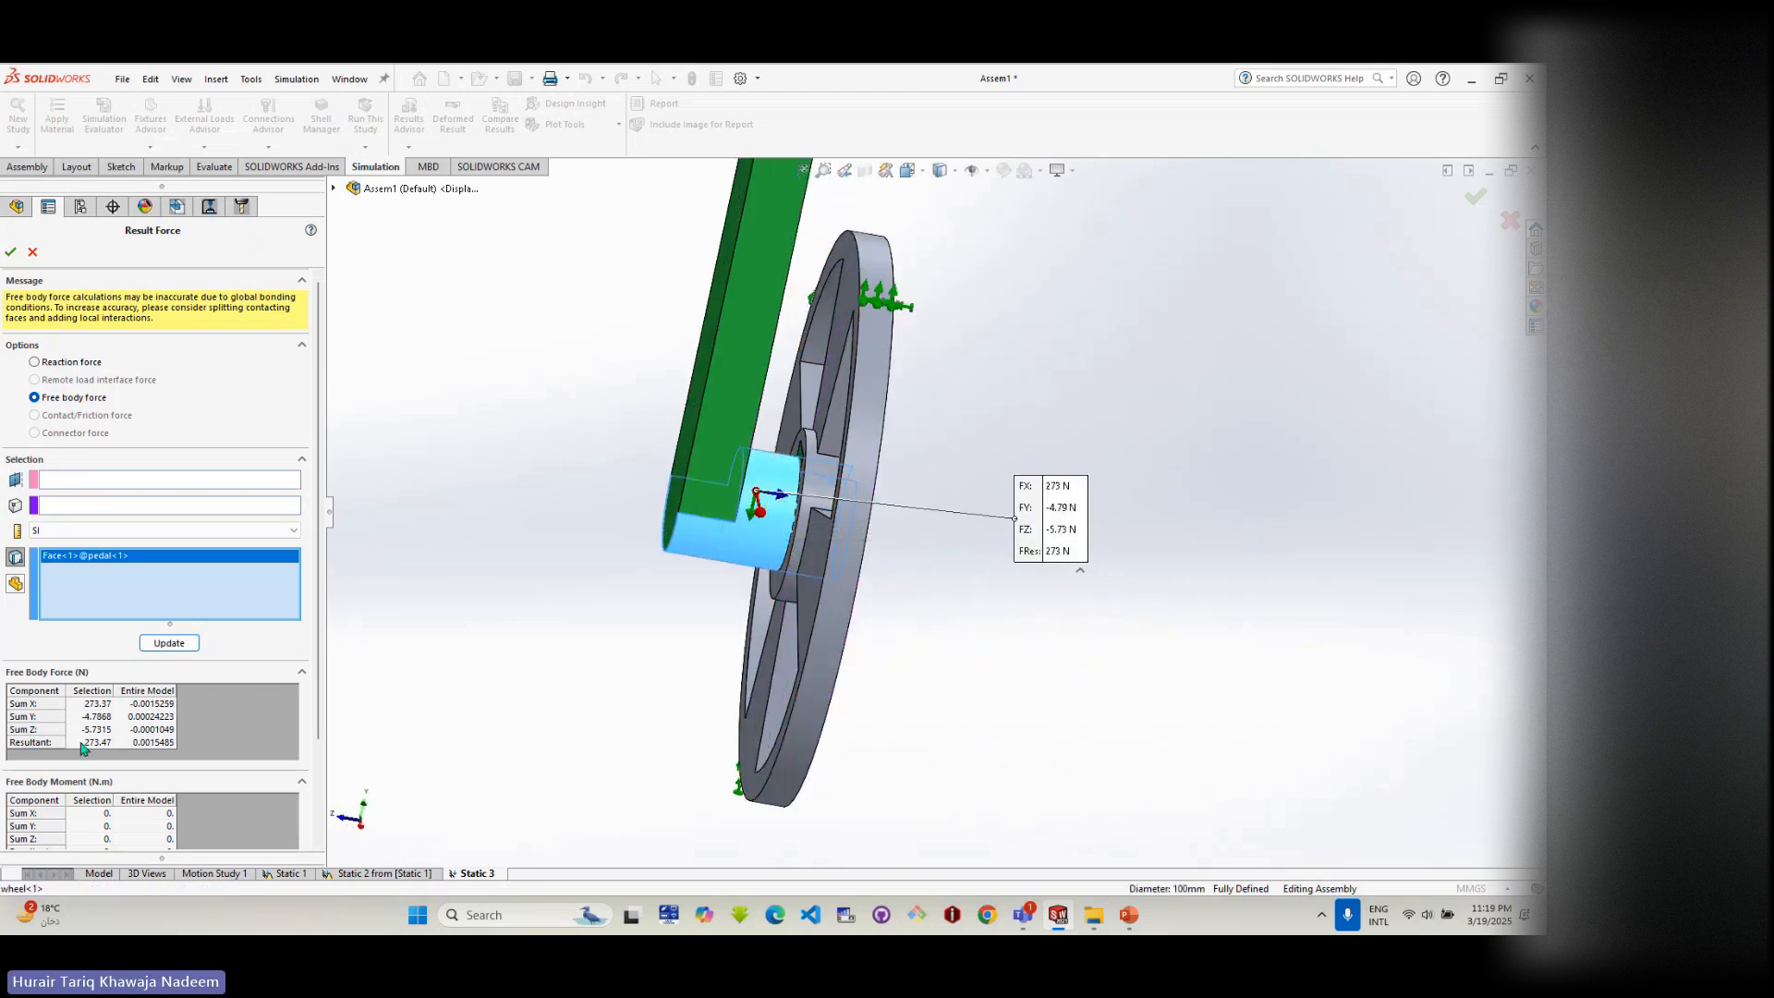
scroll(96, 750, "down", 3)
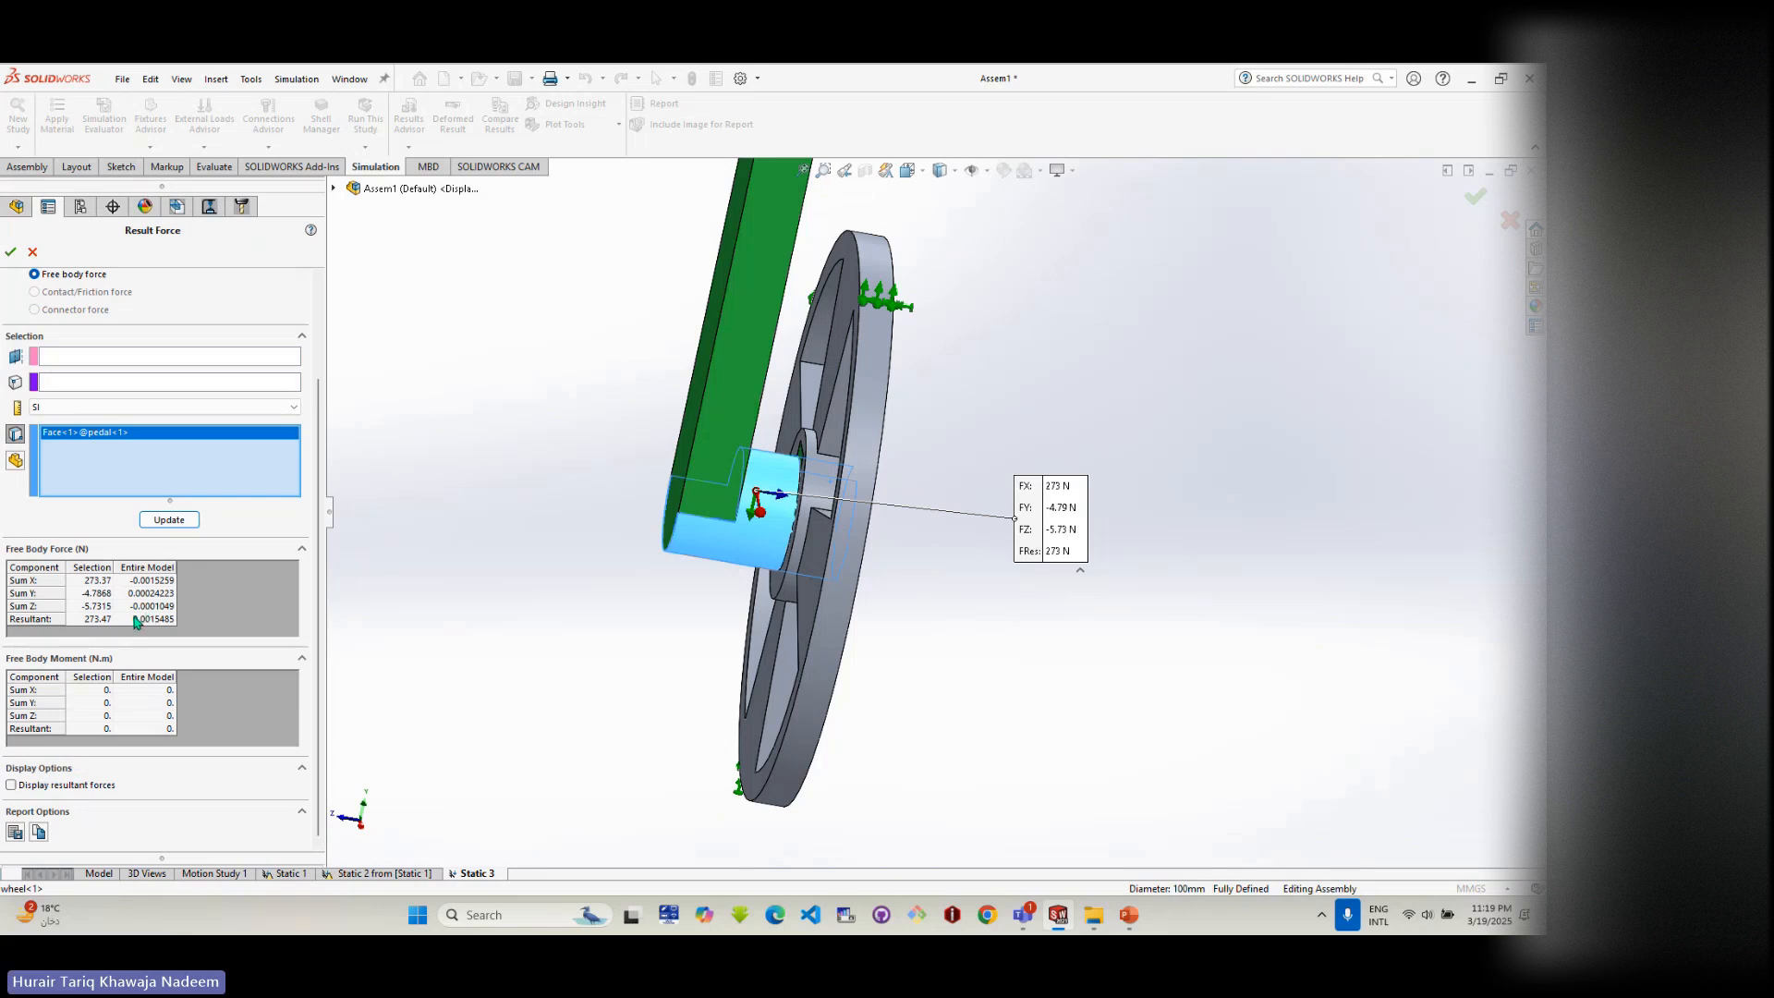
left_click(49, 691)
left_click(79, 663)
left_click(84, 680)
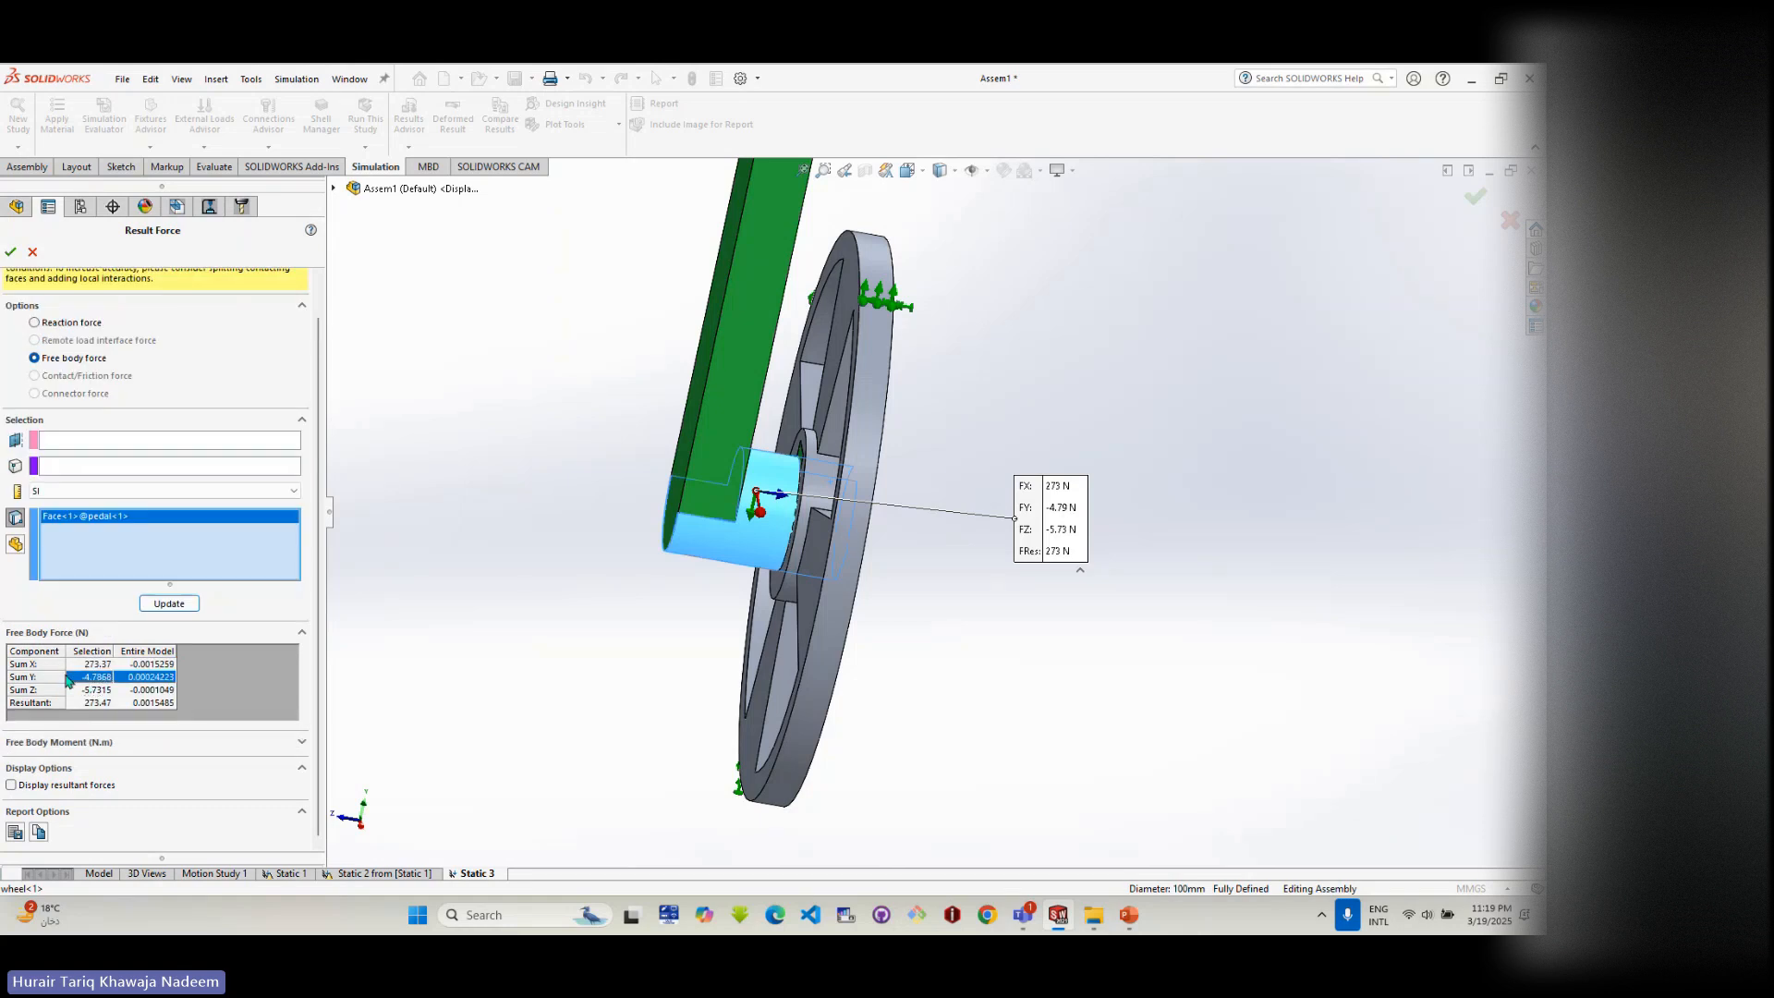
left_click(283, 750)
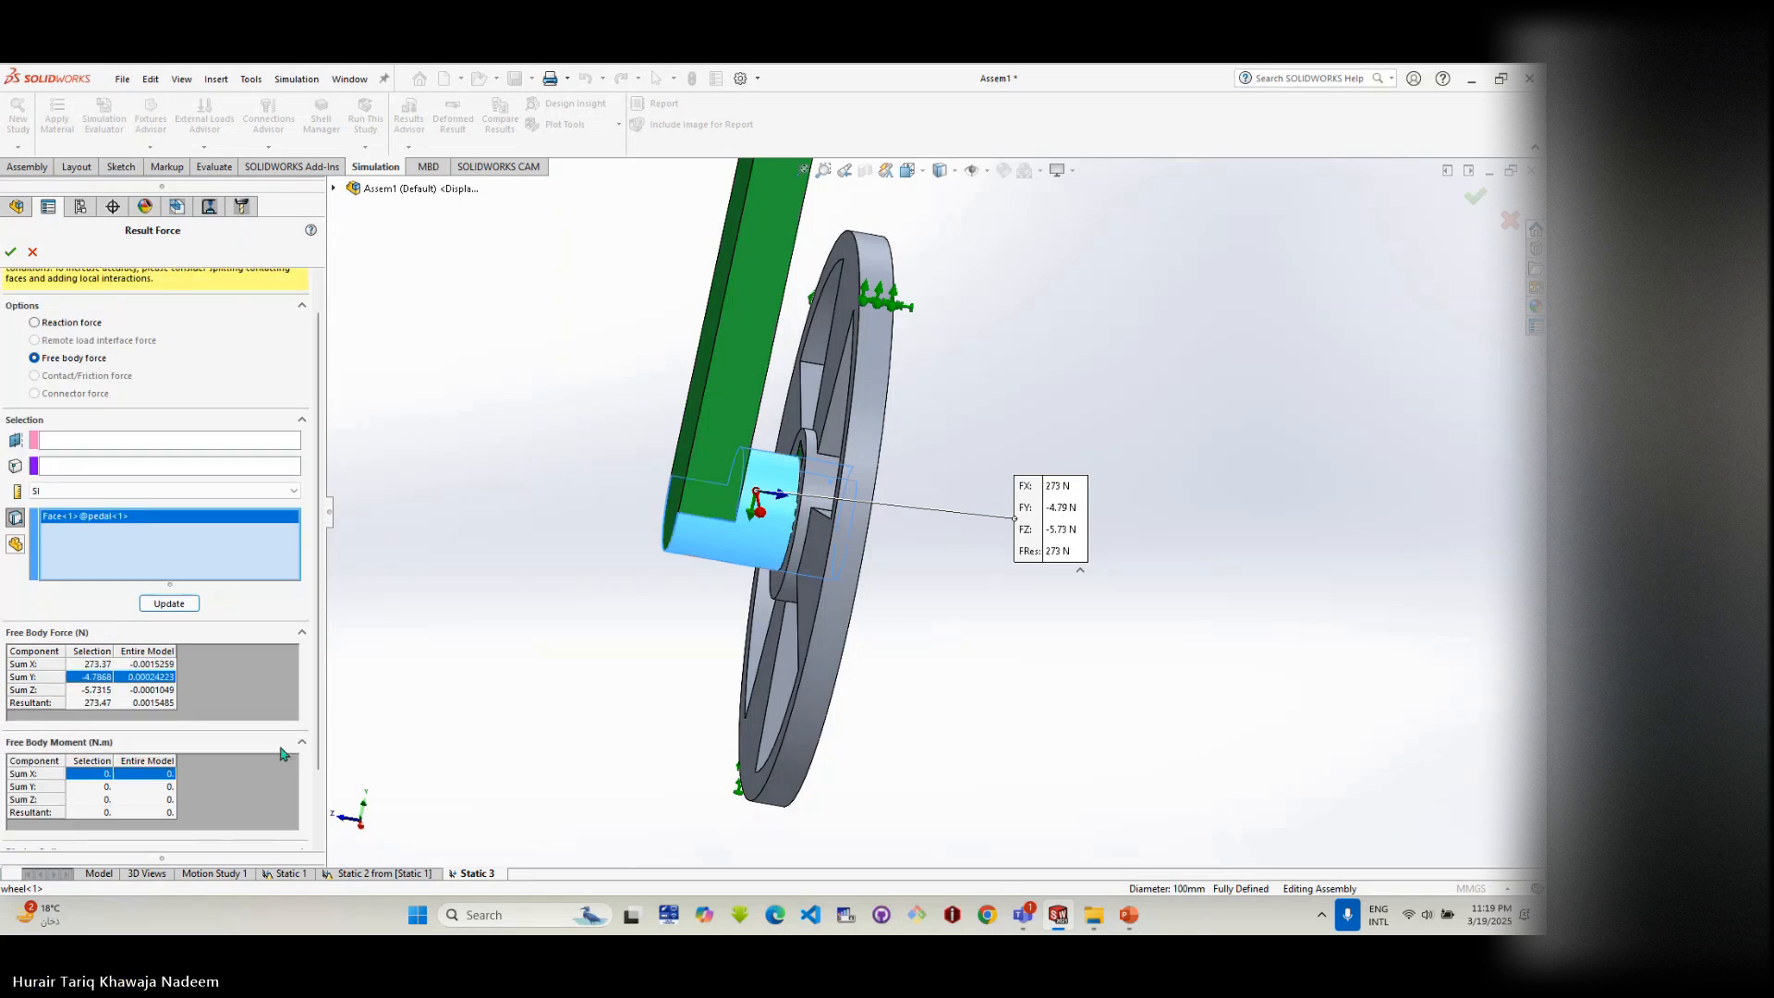
scroll(74, 781, "down", 3)
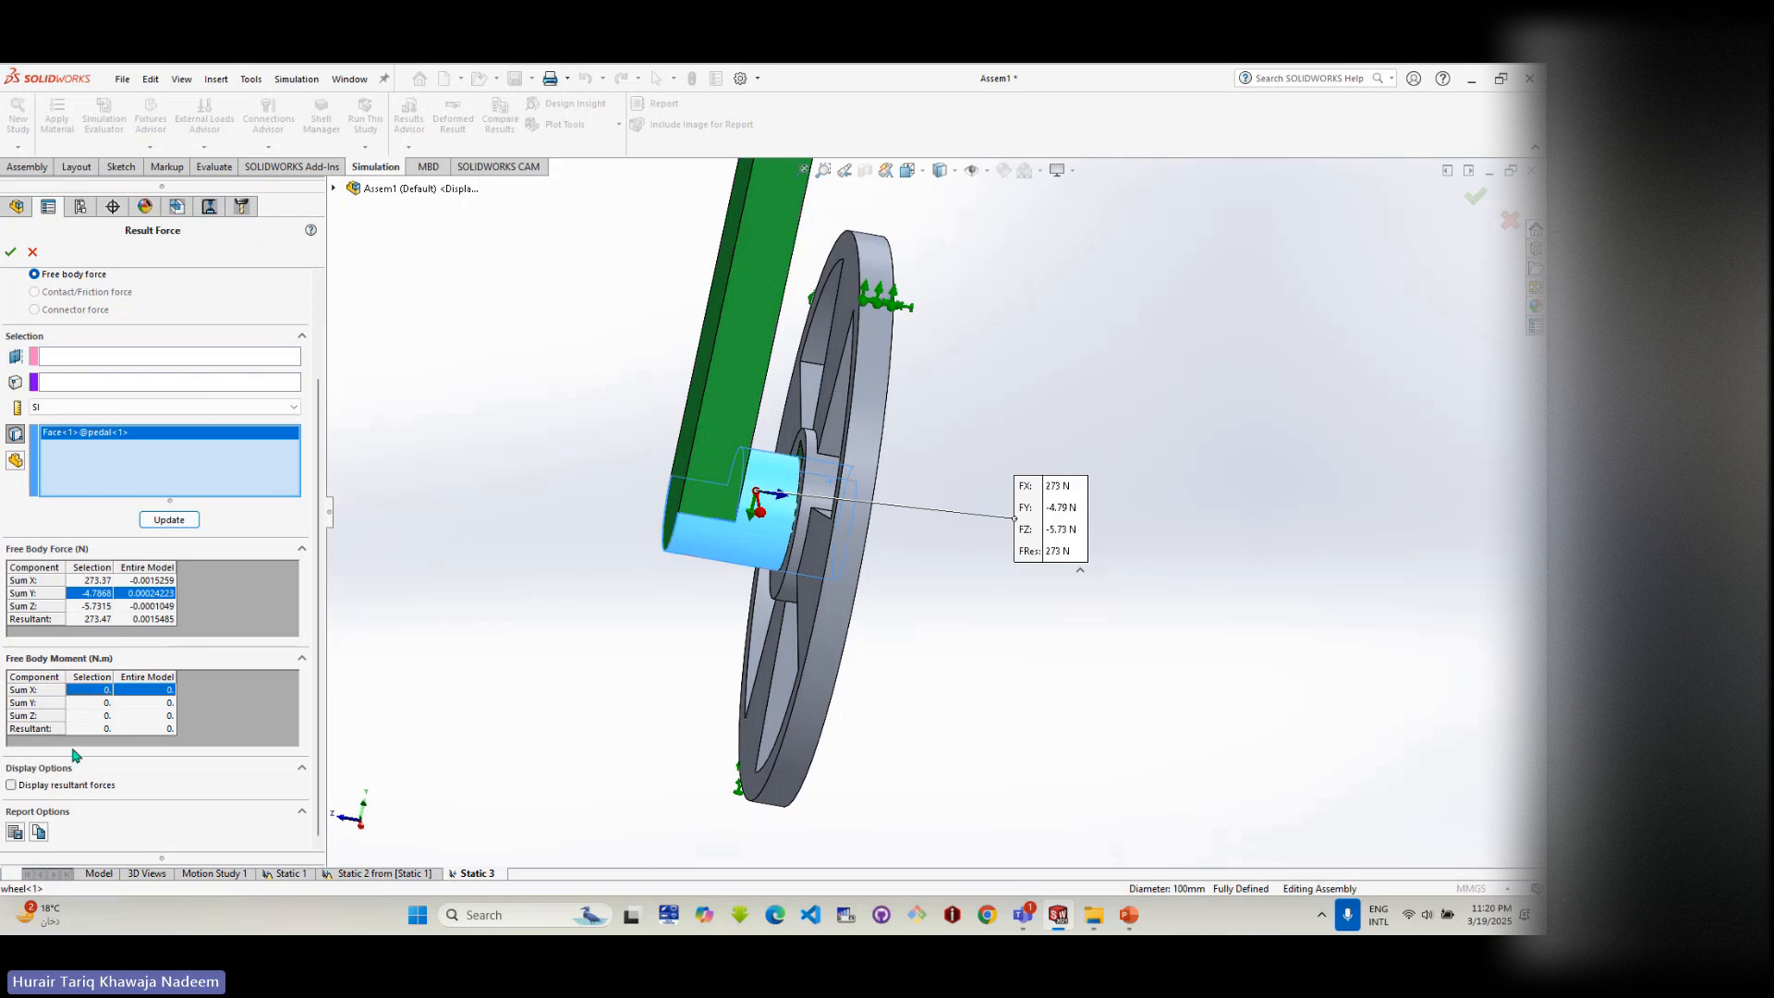
left_click(301, 551)
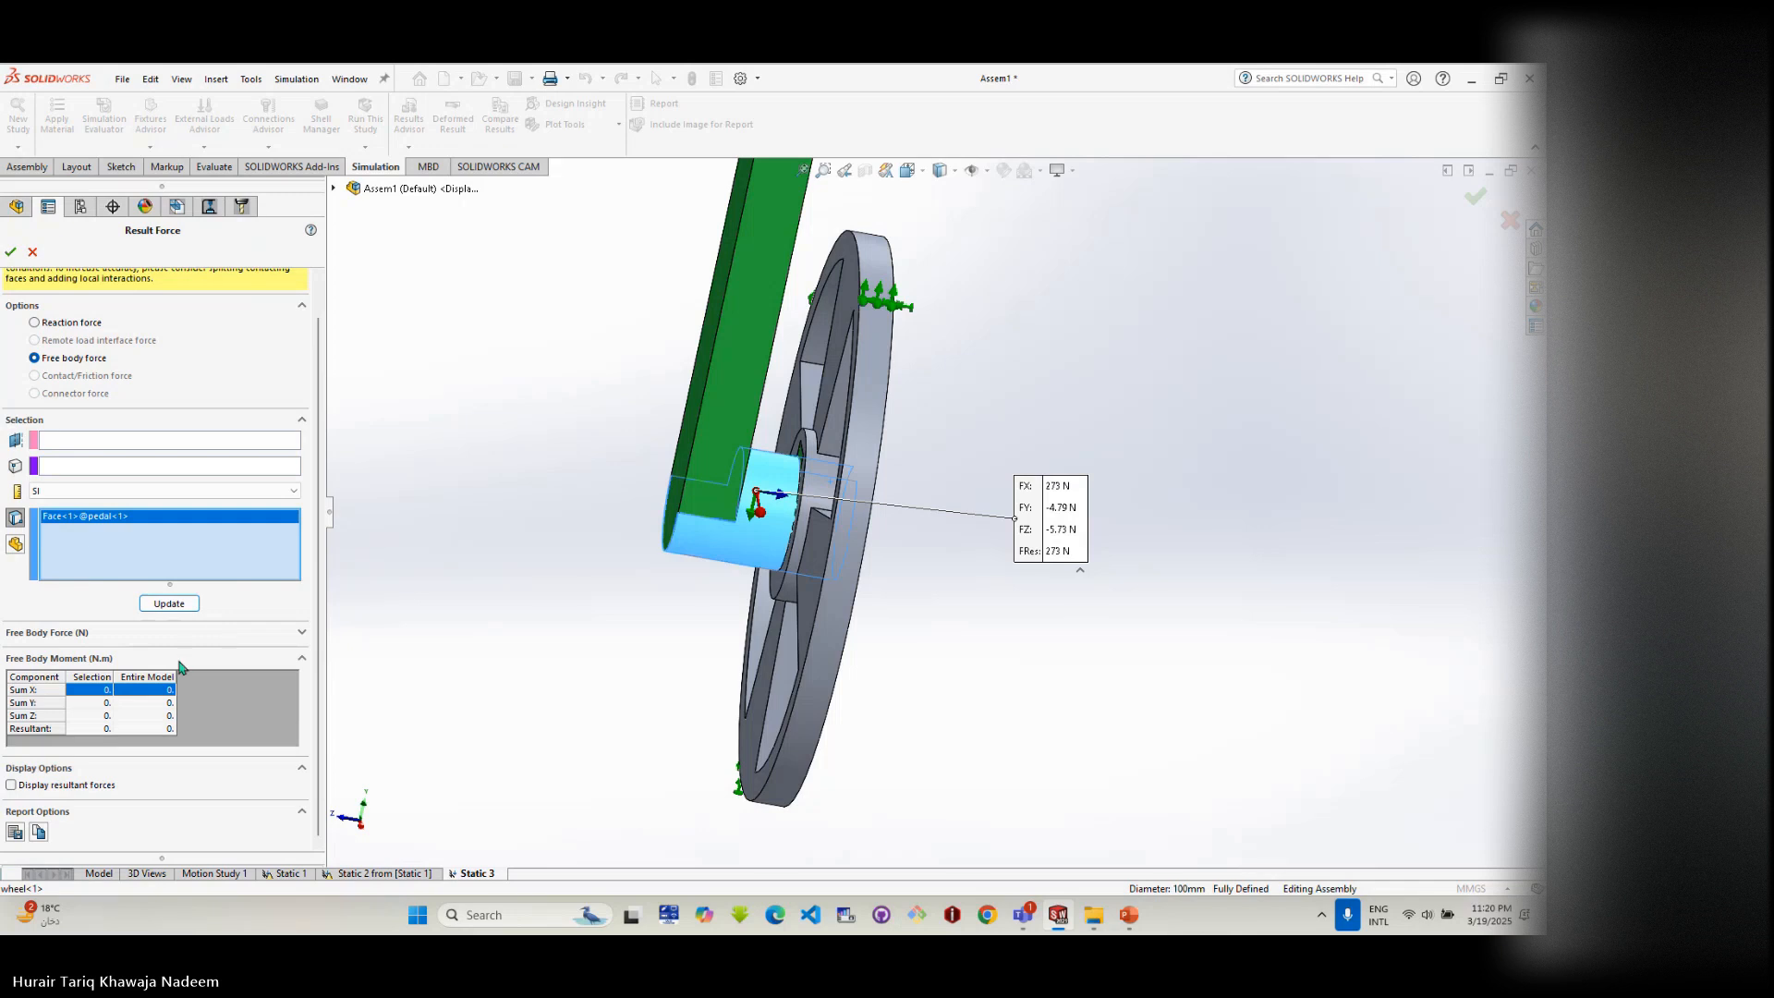
- Update the free body results for the shaft face and show the force table again to check the Y component
left_click(168, 604)
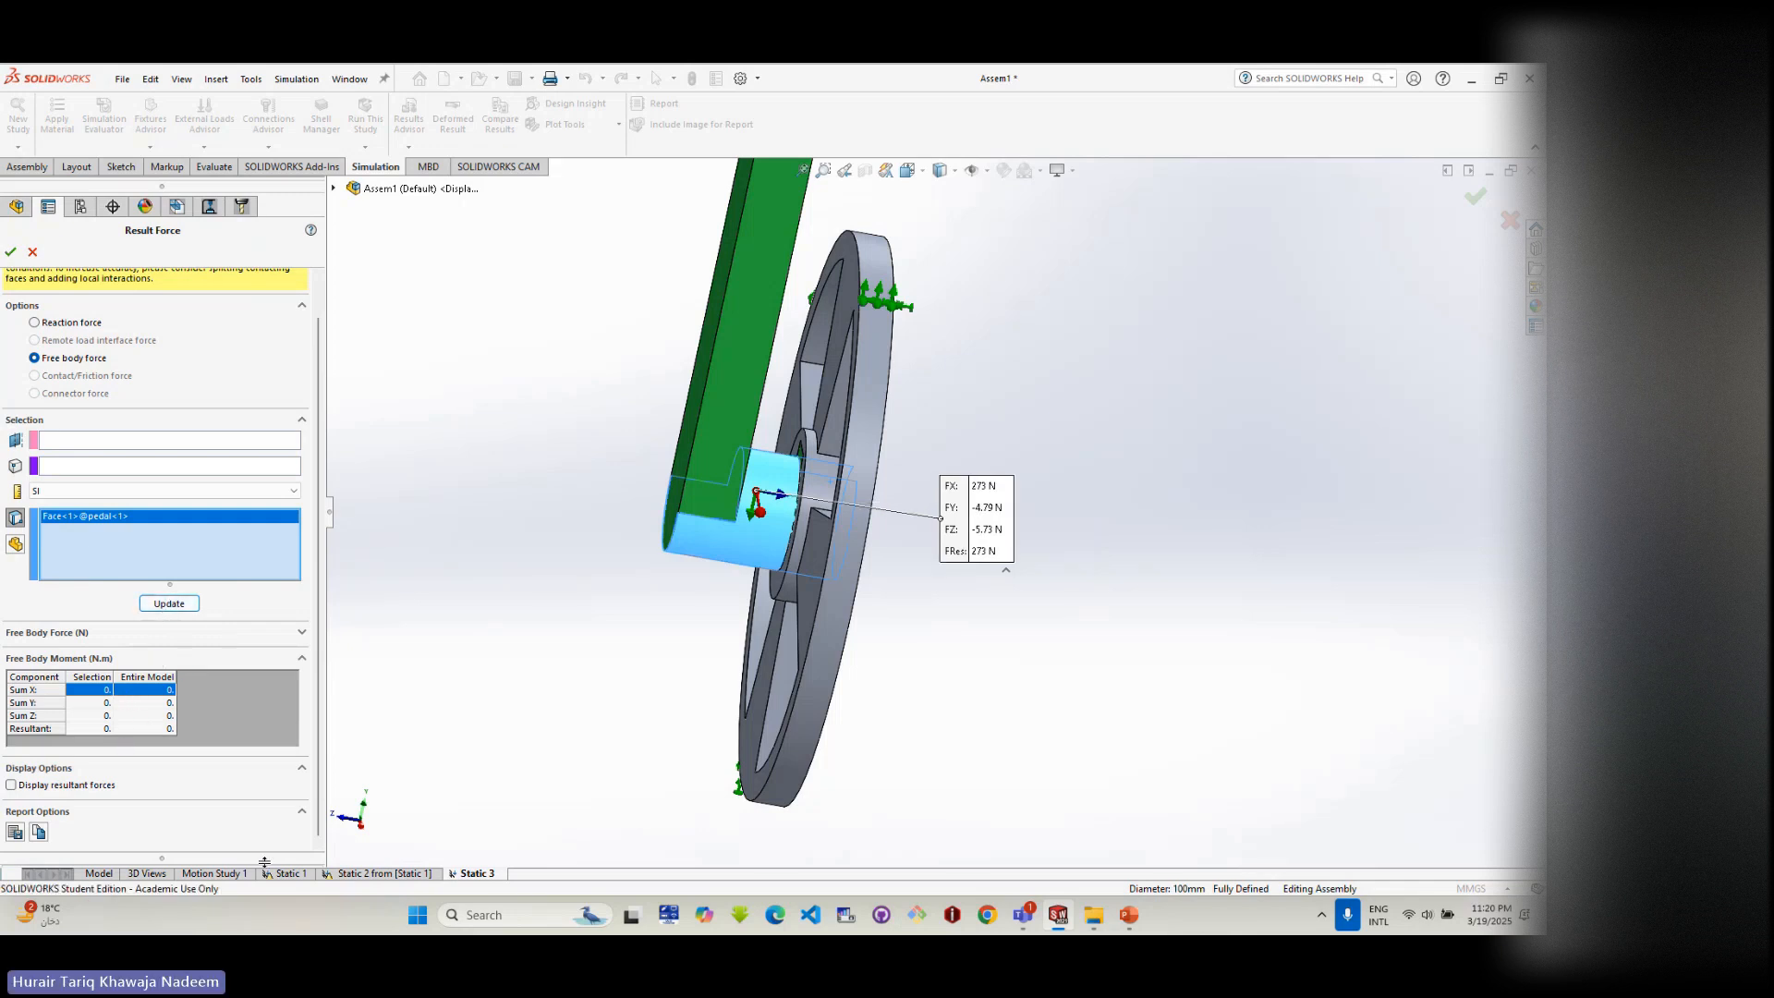
scroll(301, 790, "up", 1)
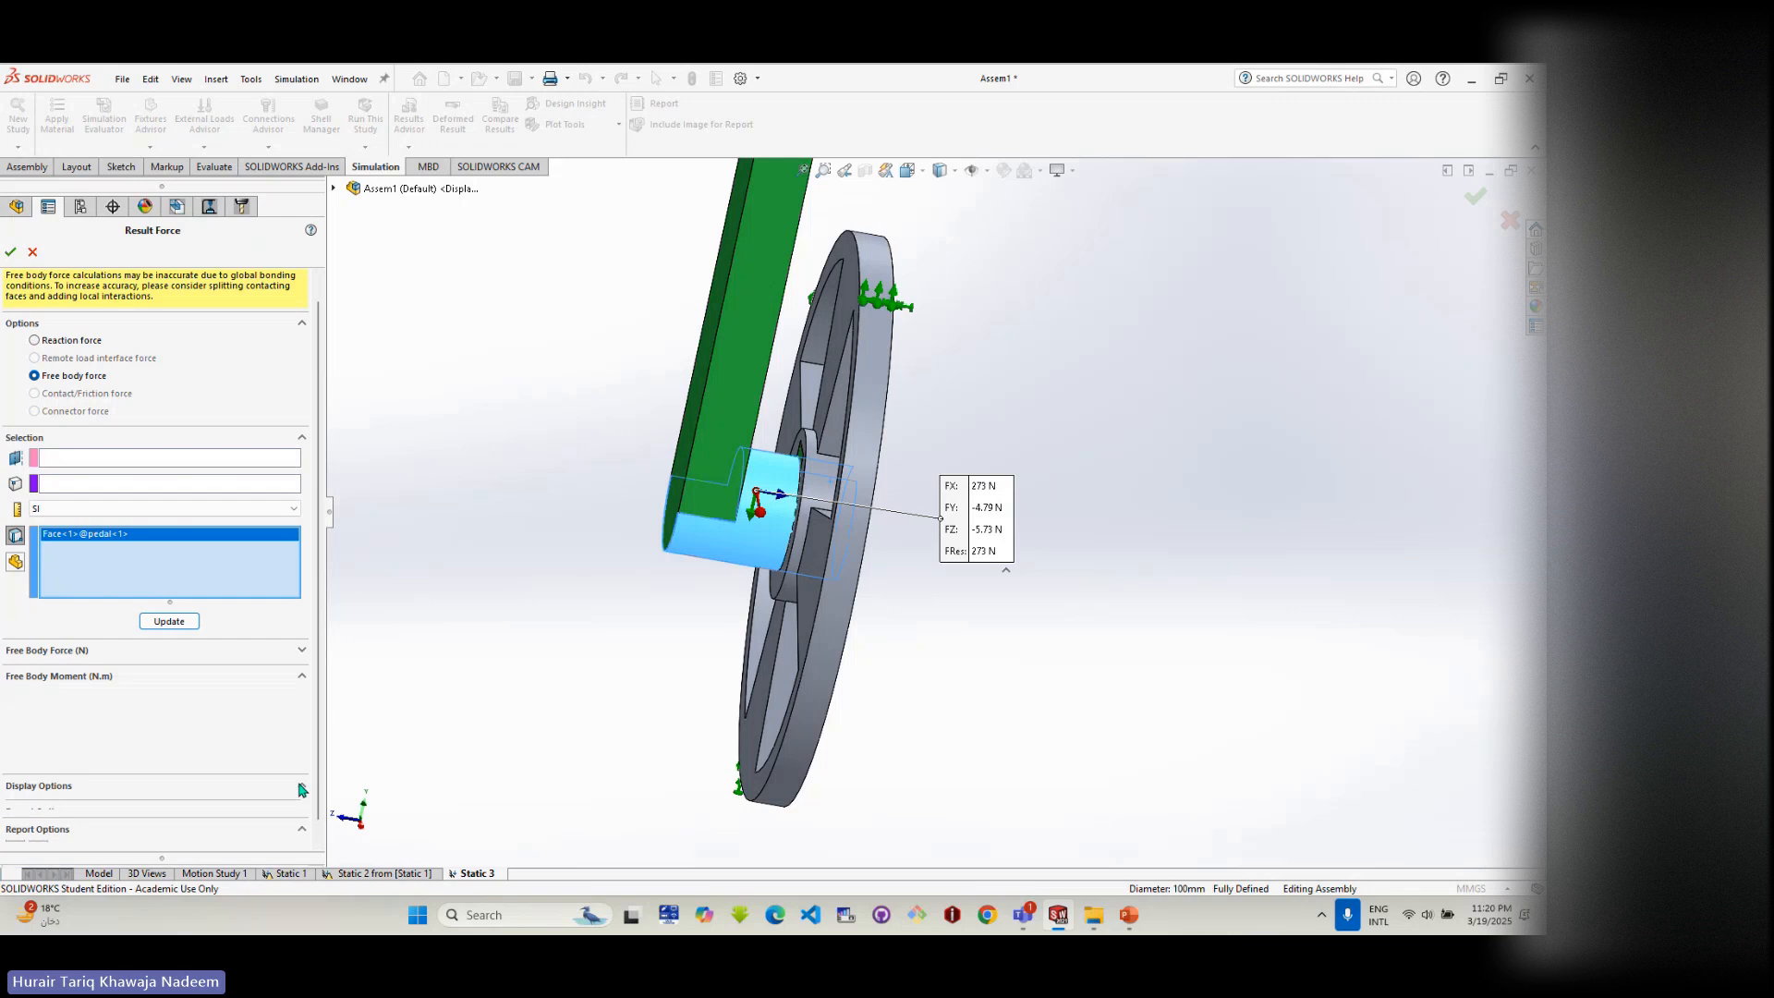
scroll(129, 713, "up", 1)
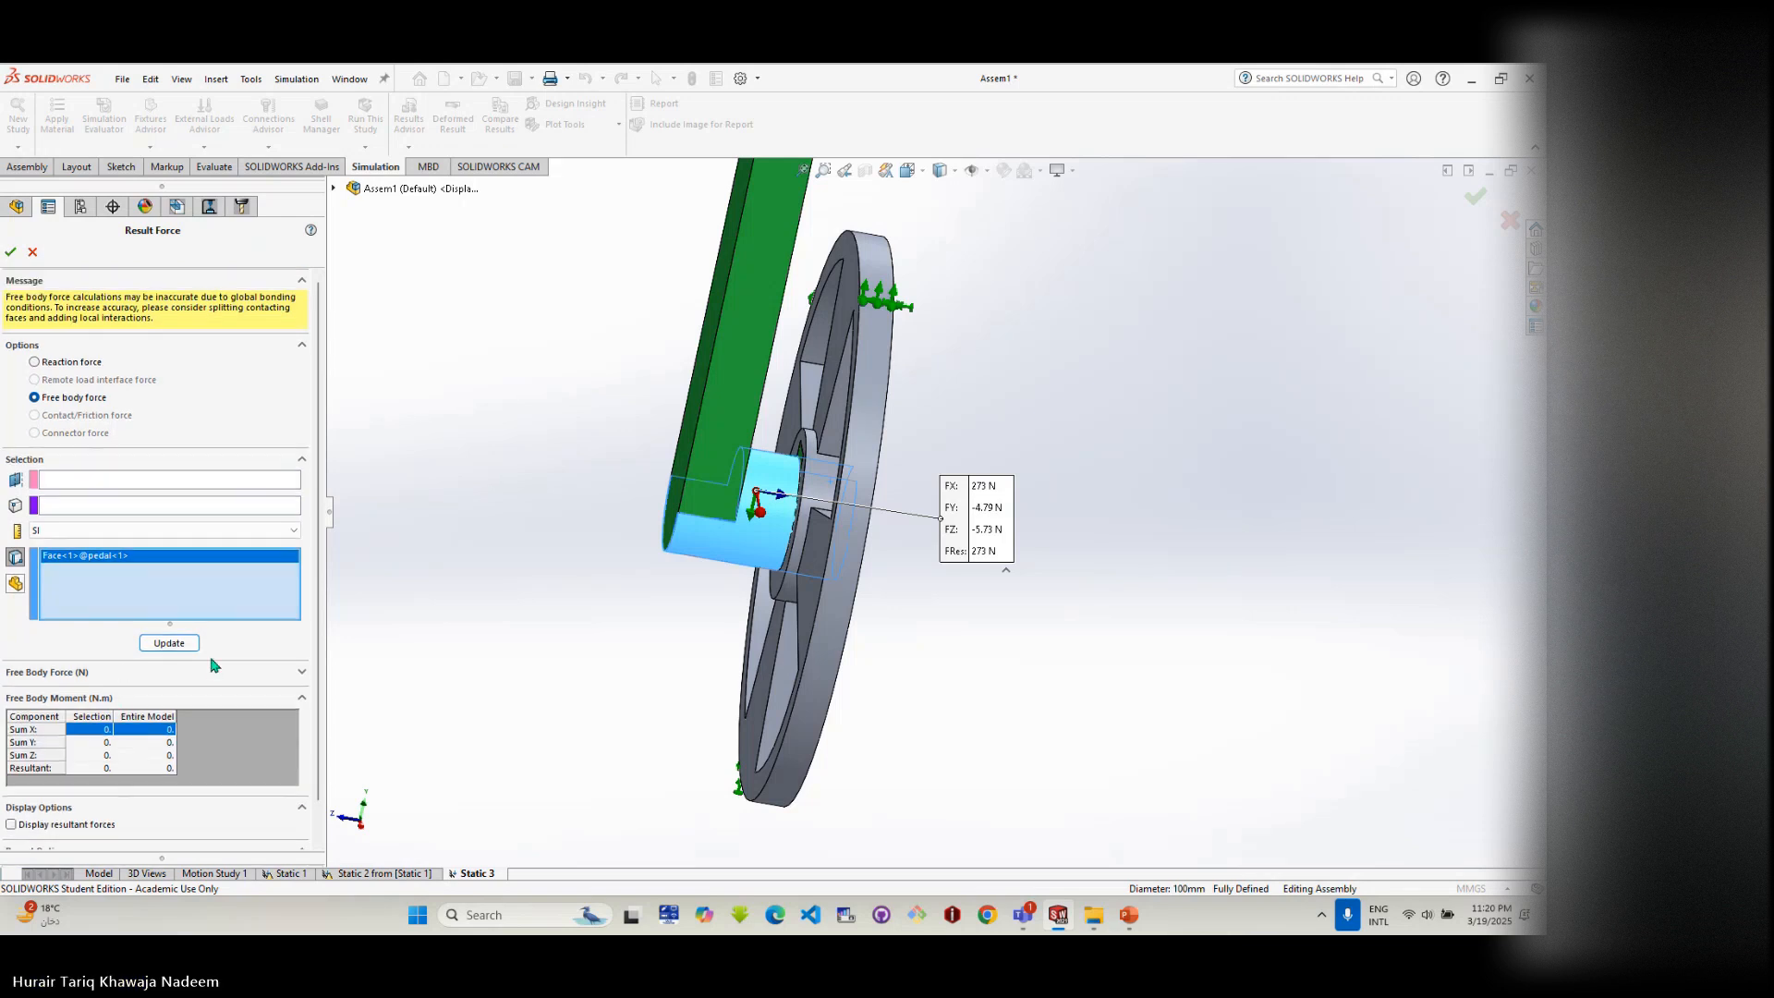
left_click(301, 671)
left_click(151, 716)
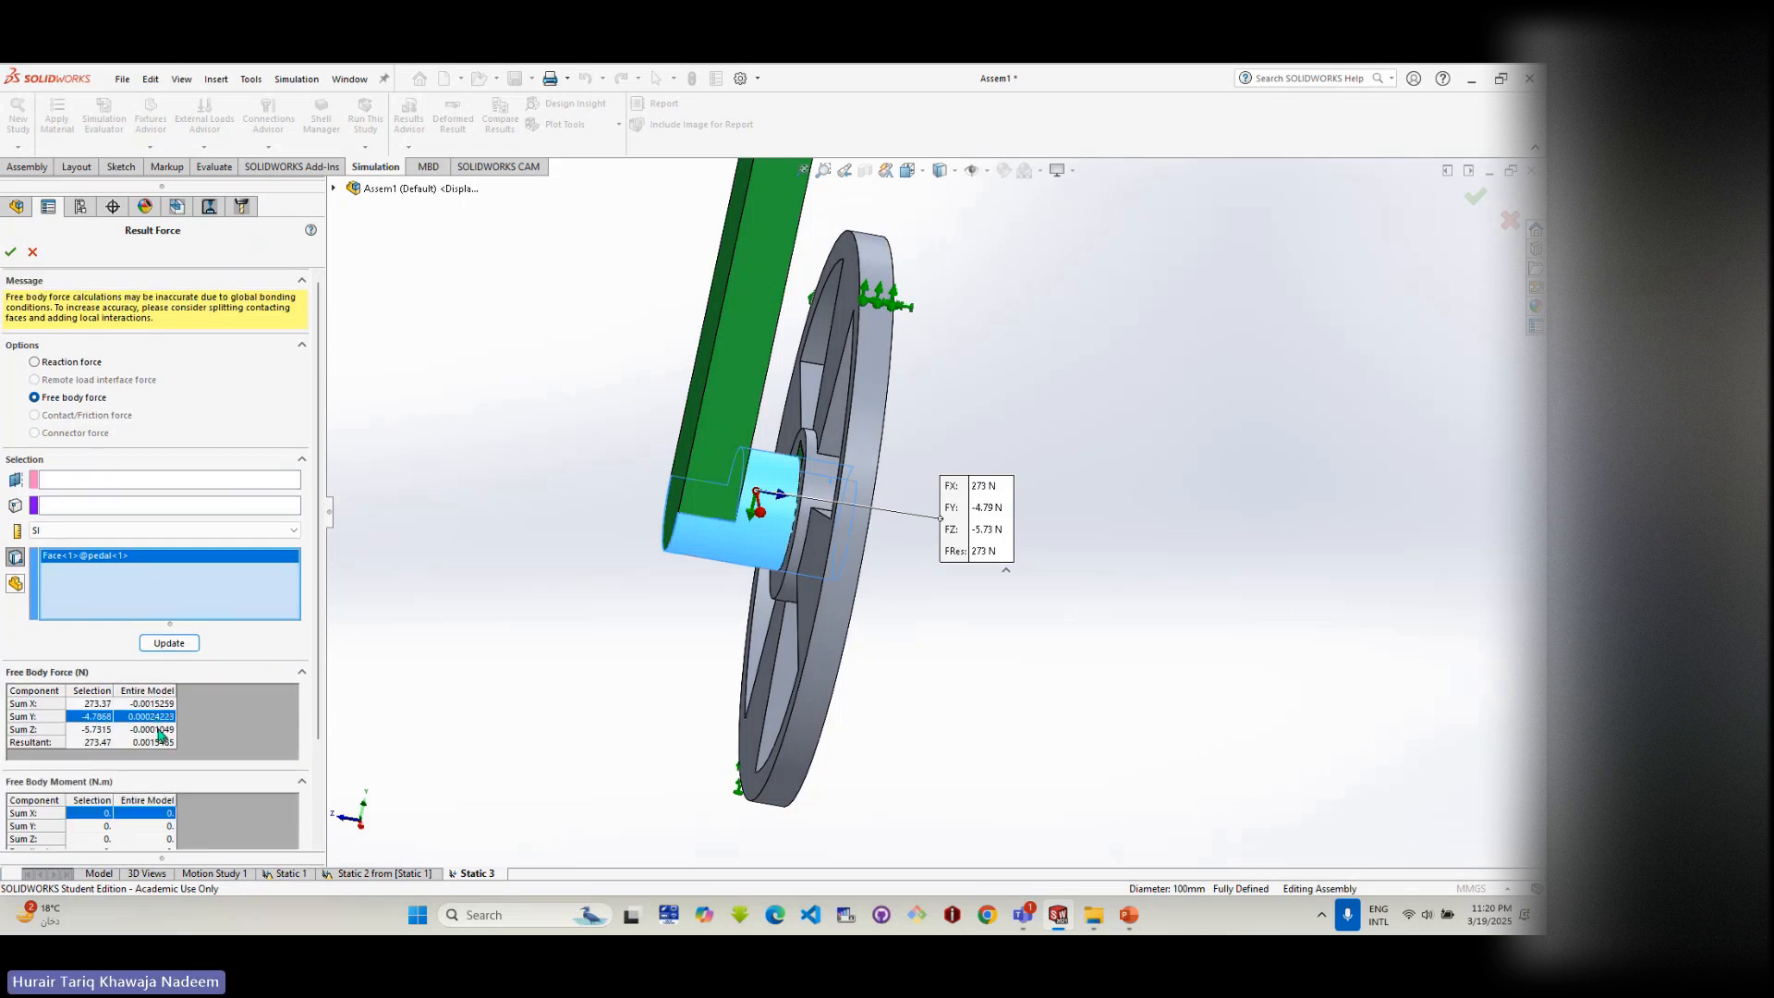
- Compare the force directions on the pedal shaft with the coordinate axes, ending close up on the shaft in isometric view
scroll(633, 621, "up", 3)
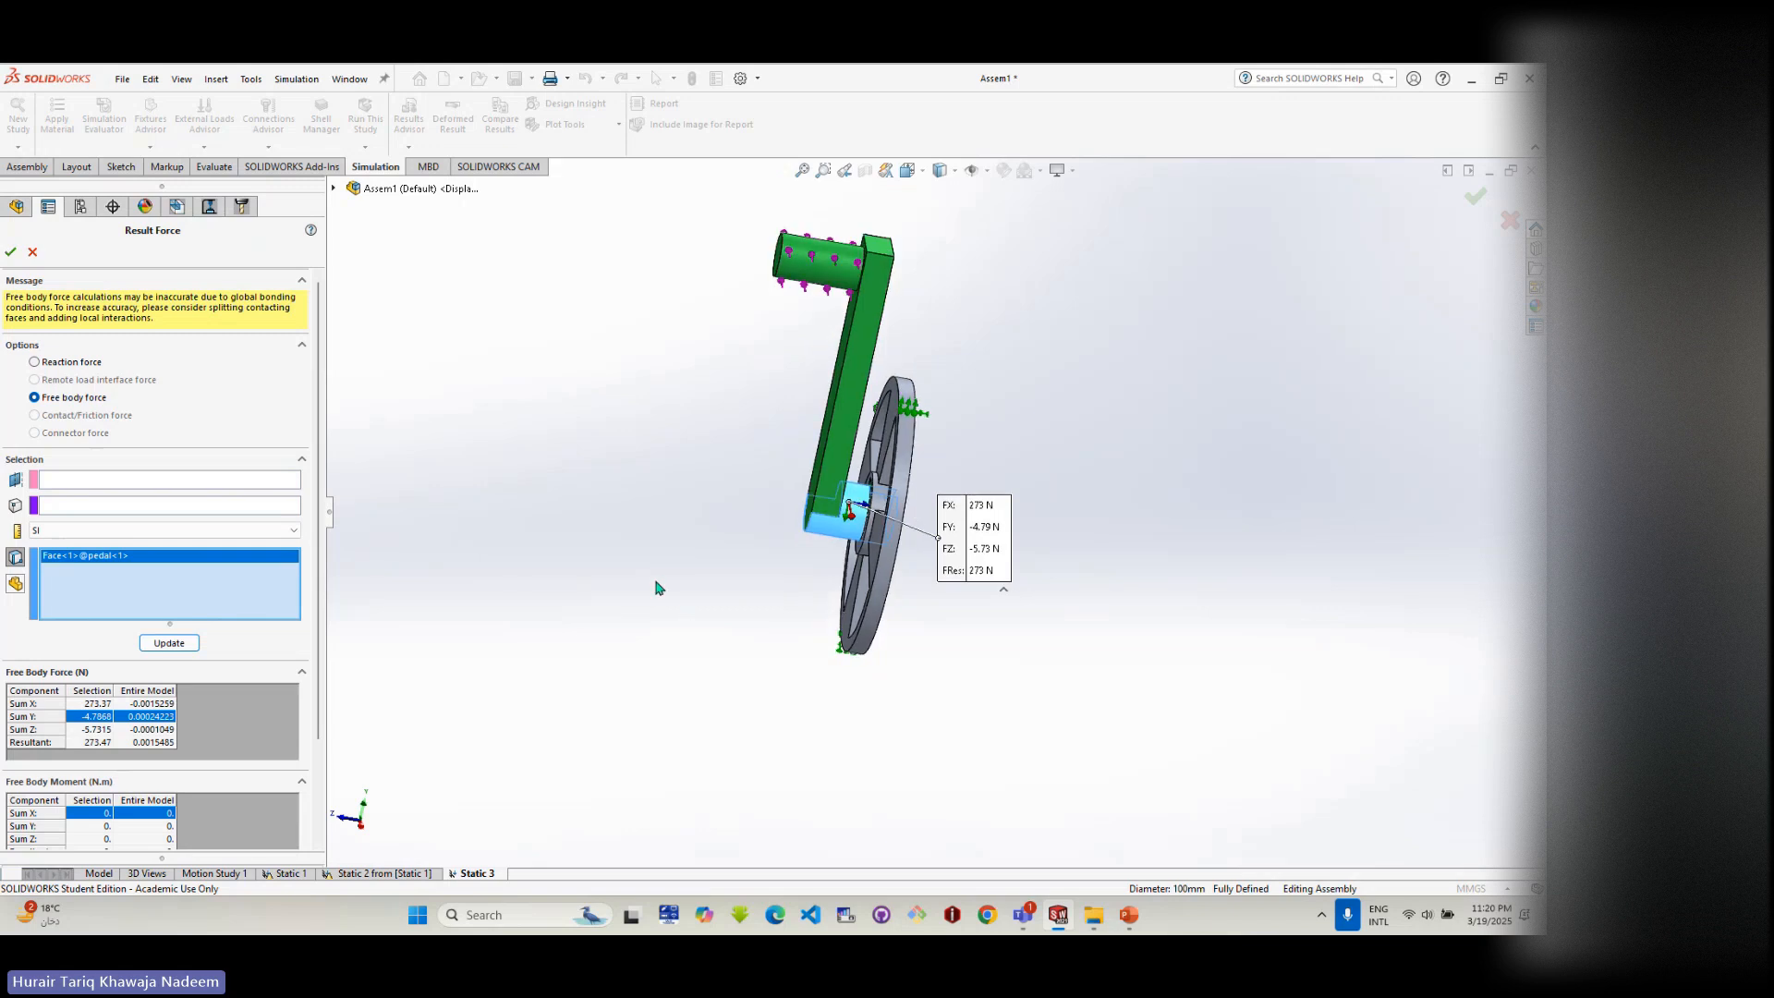
middle_click_drag(646, 559, 783, 269)
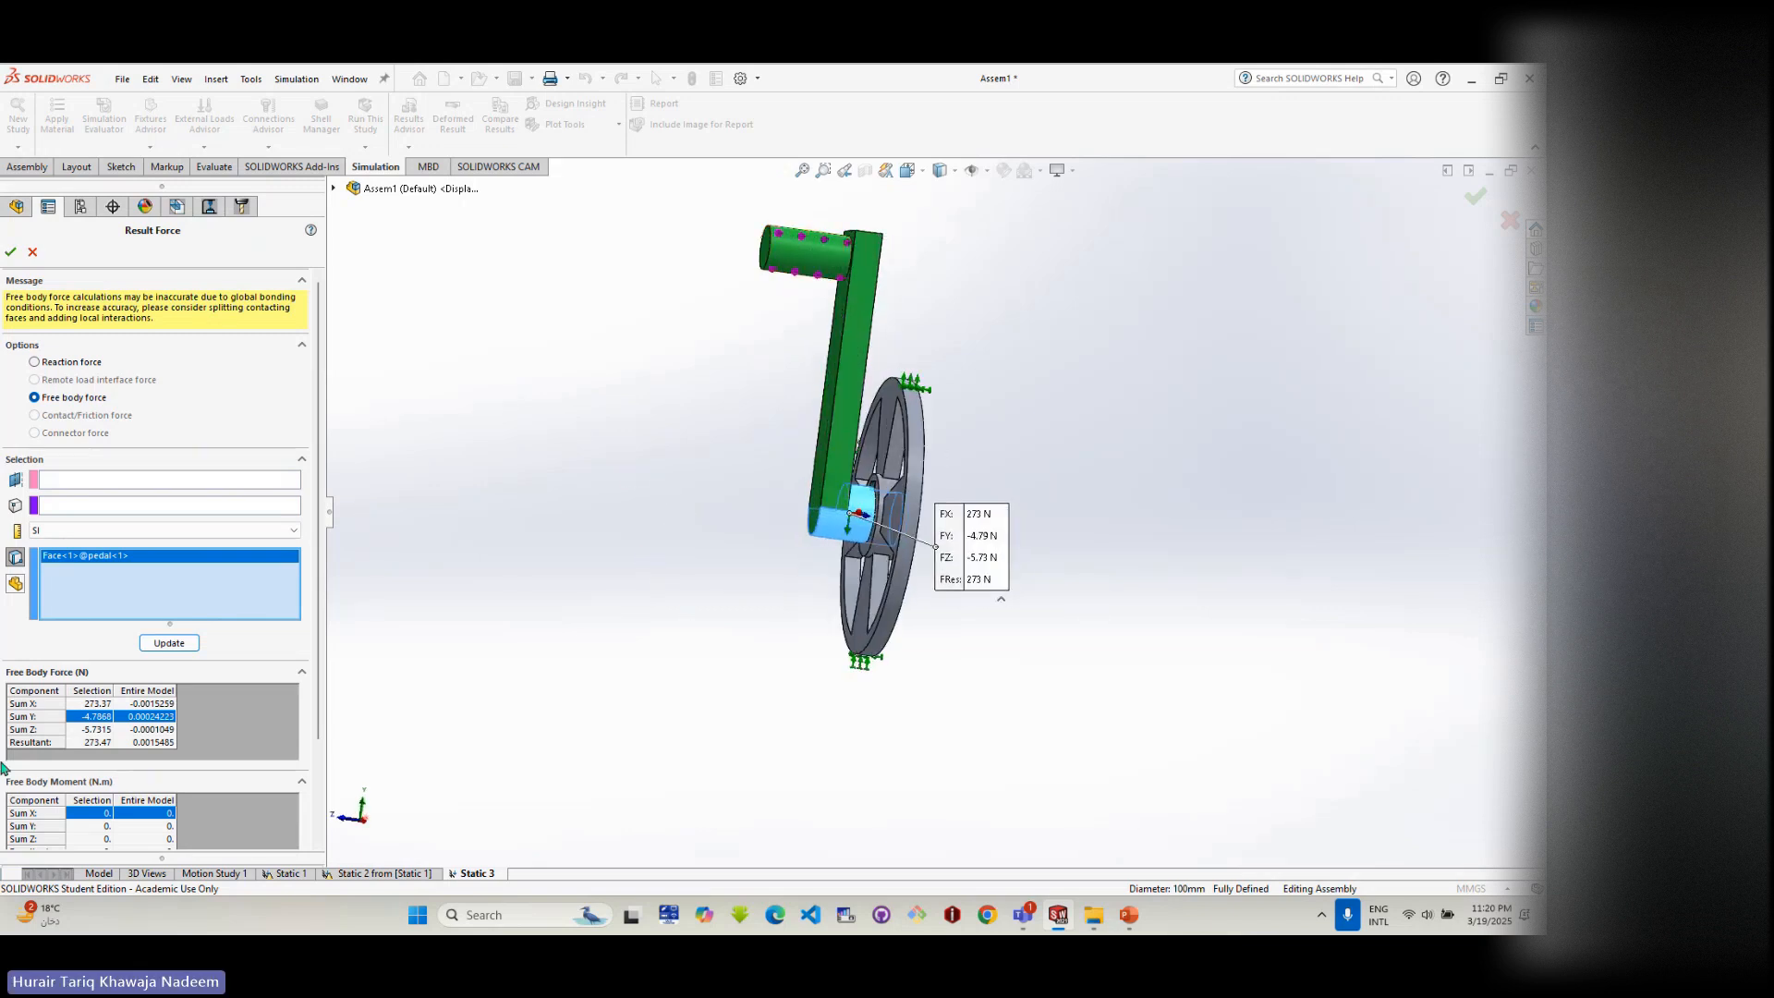
middle_click_drag(386, 795, 557, 805)
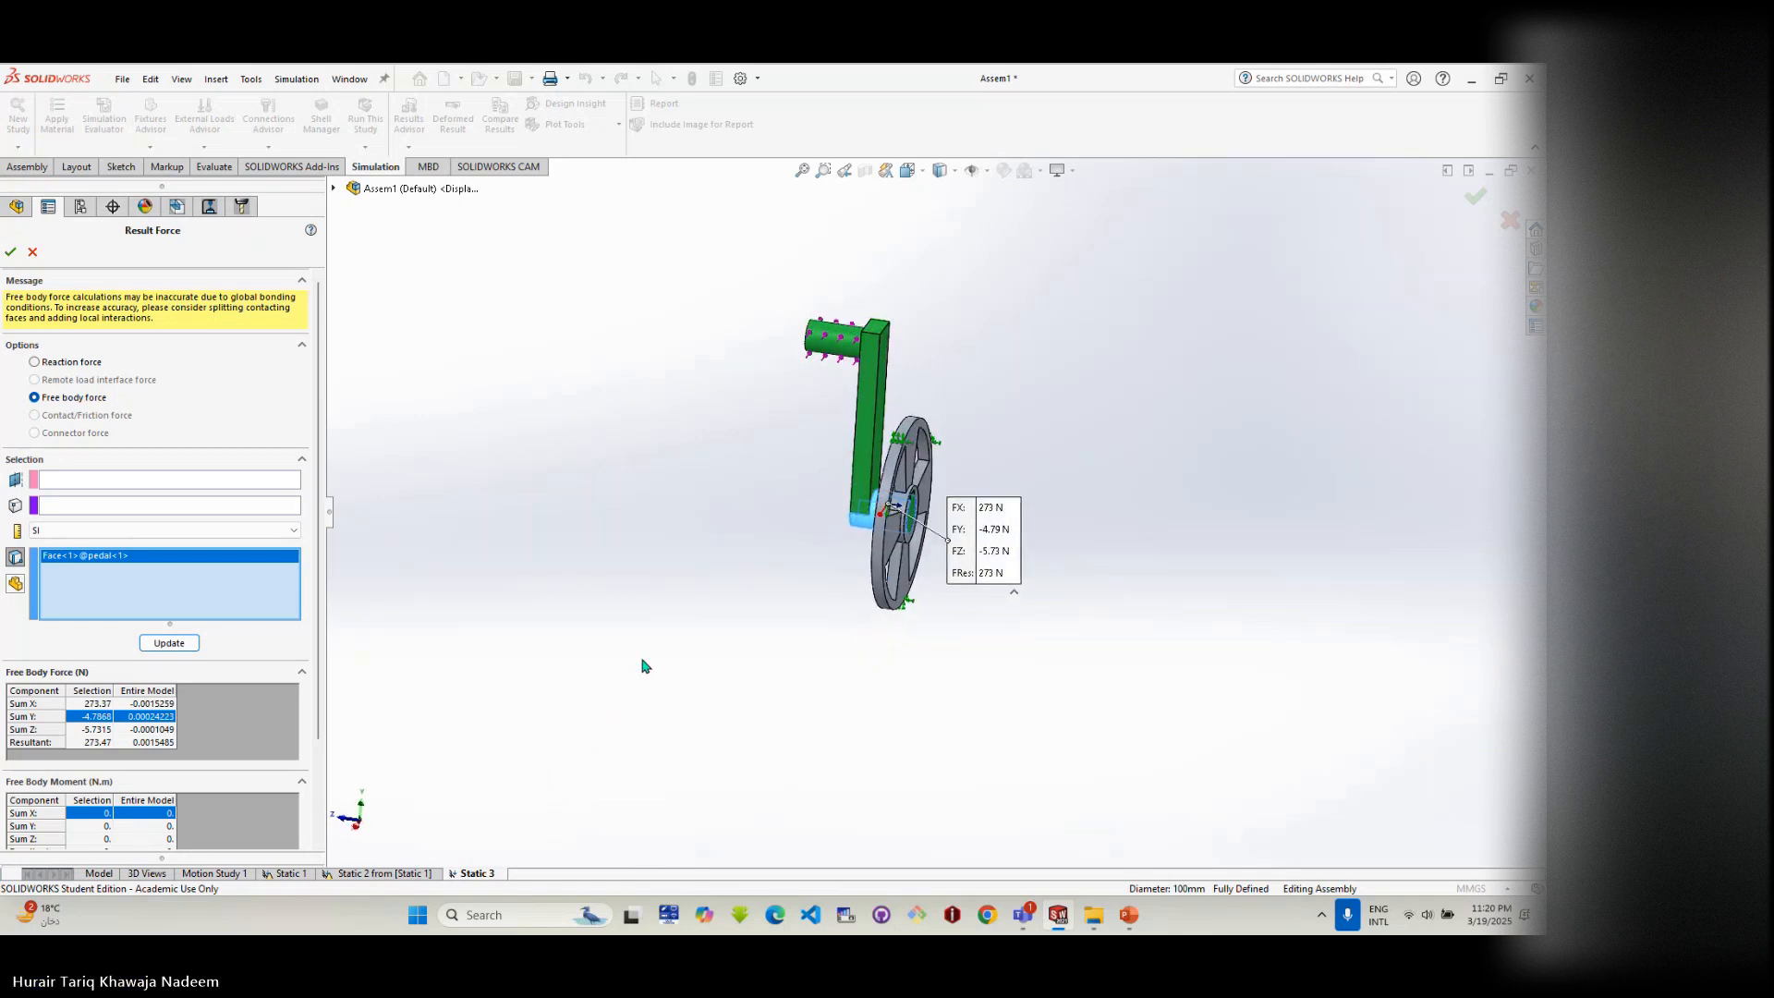
key("ctrl+7")
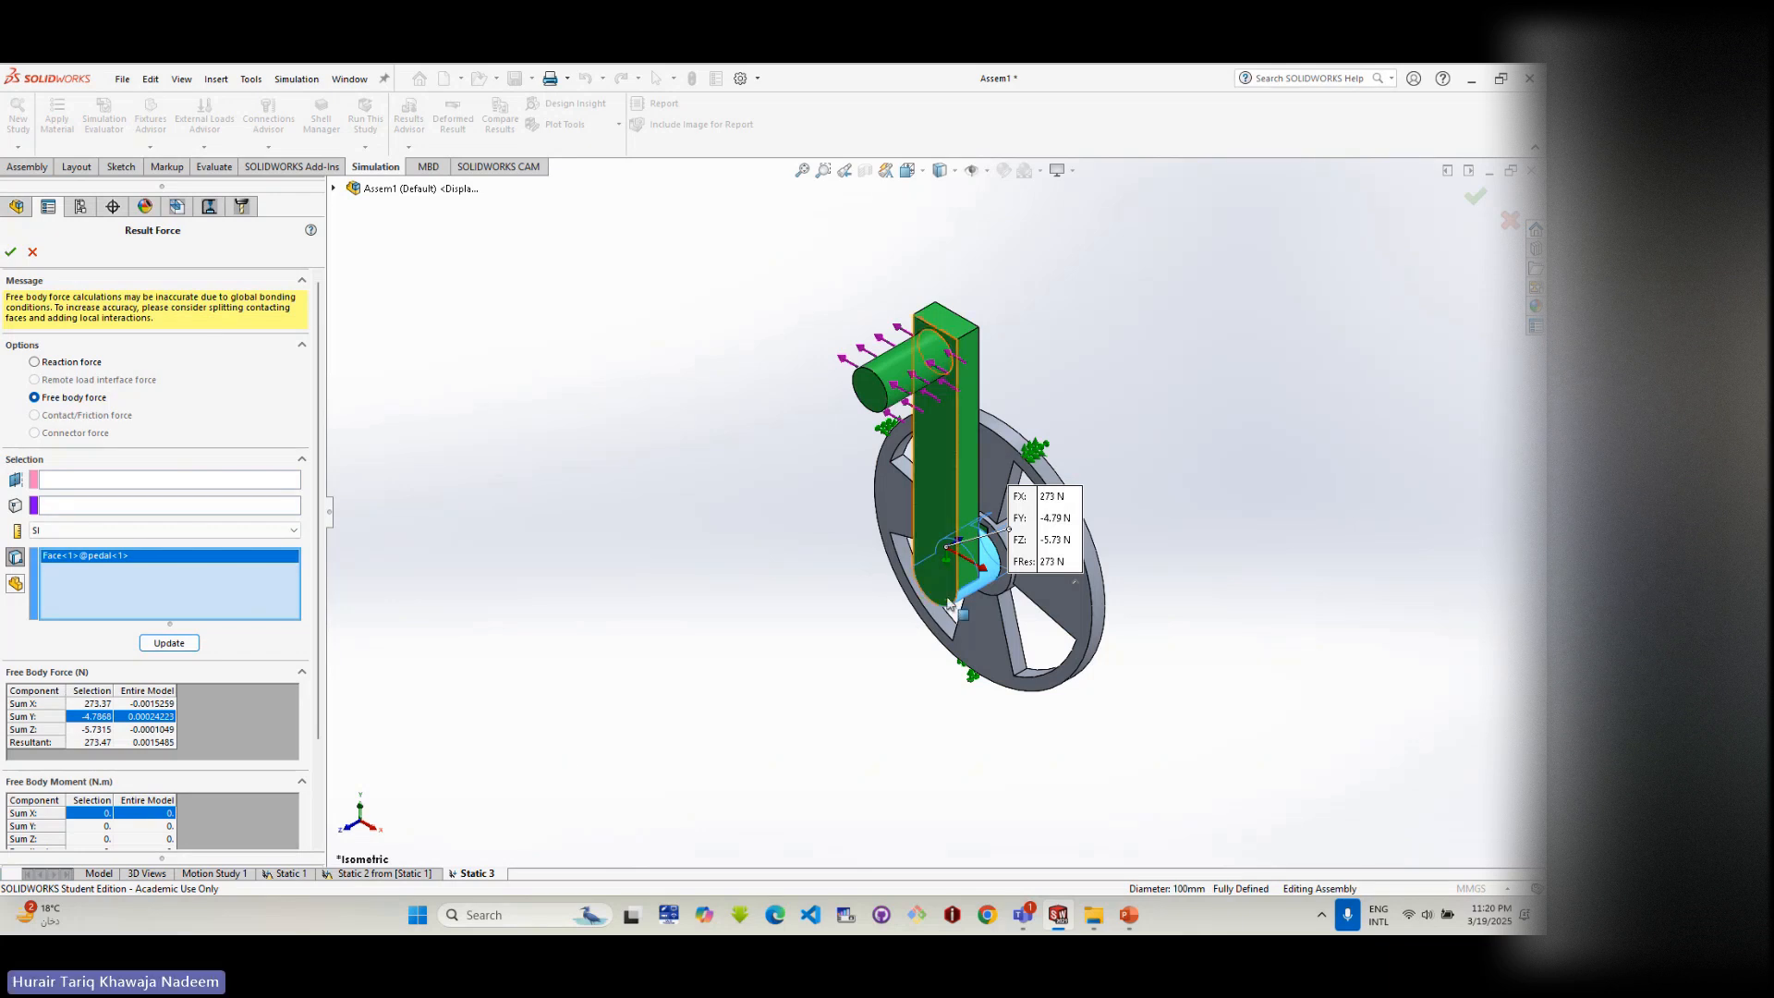
scroll(974, 496, "down", 3)
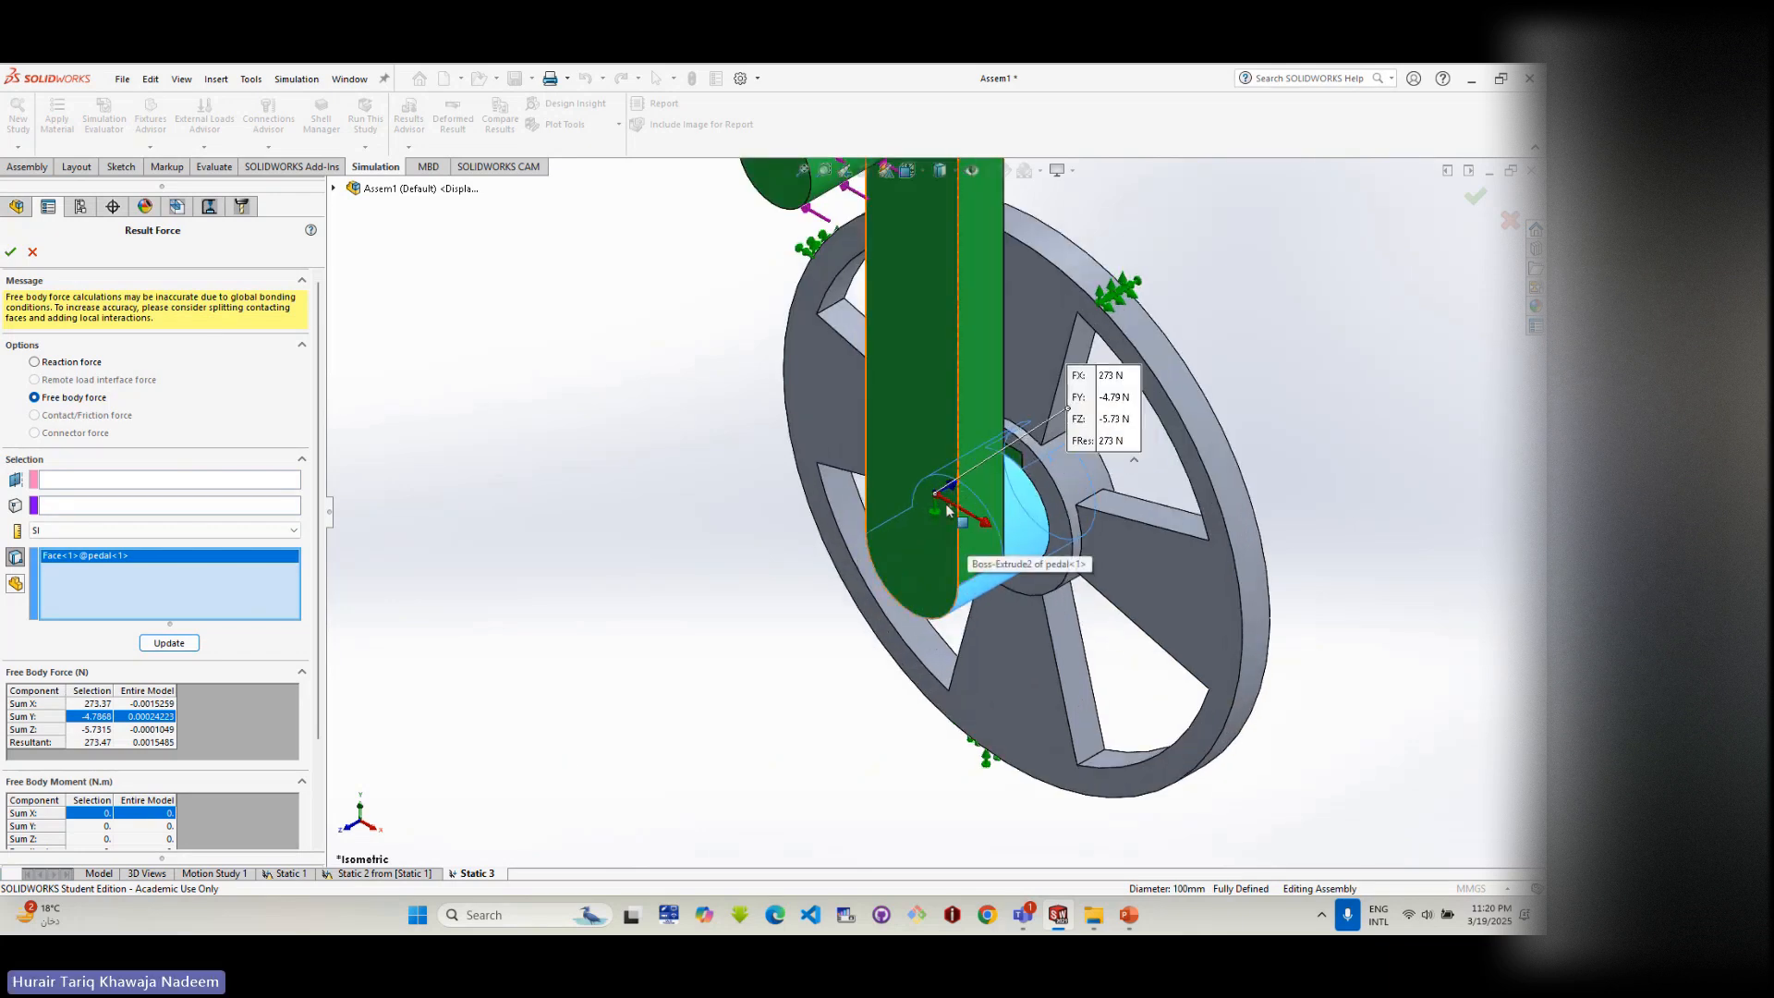
scroll(948, 509, "down", 1)
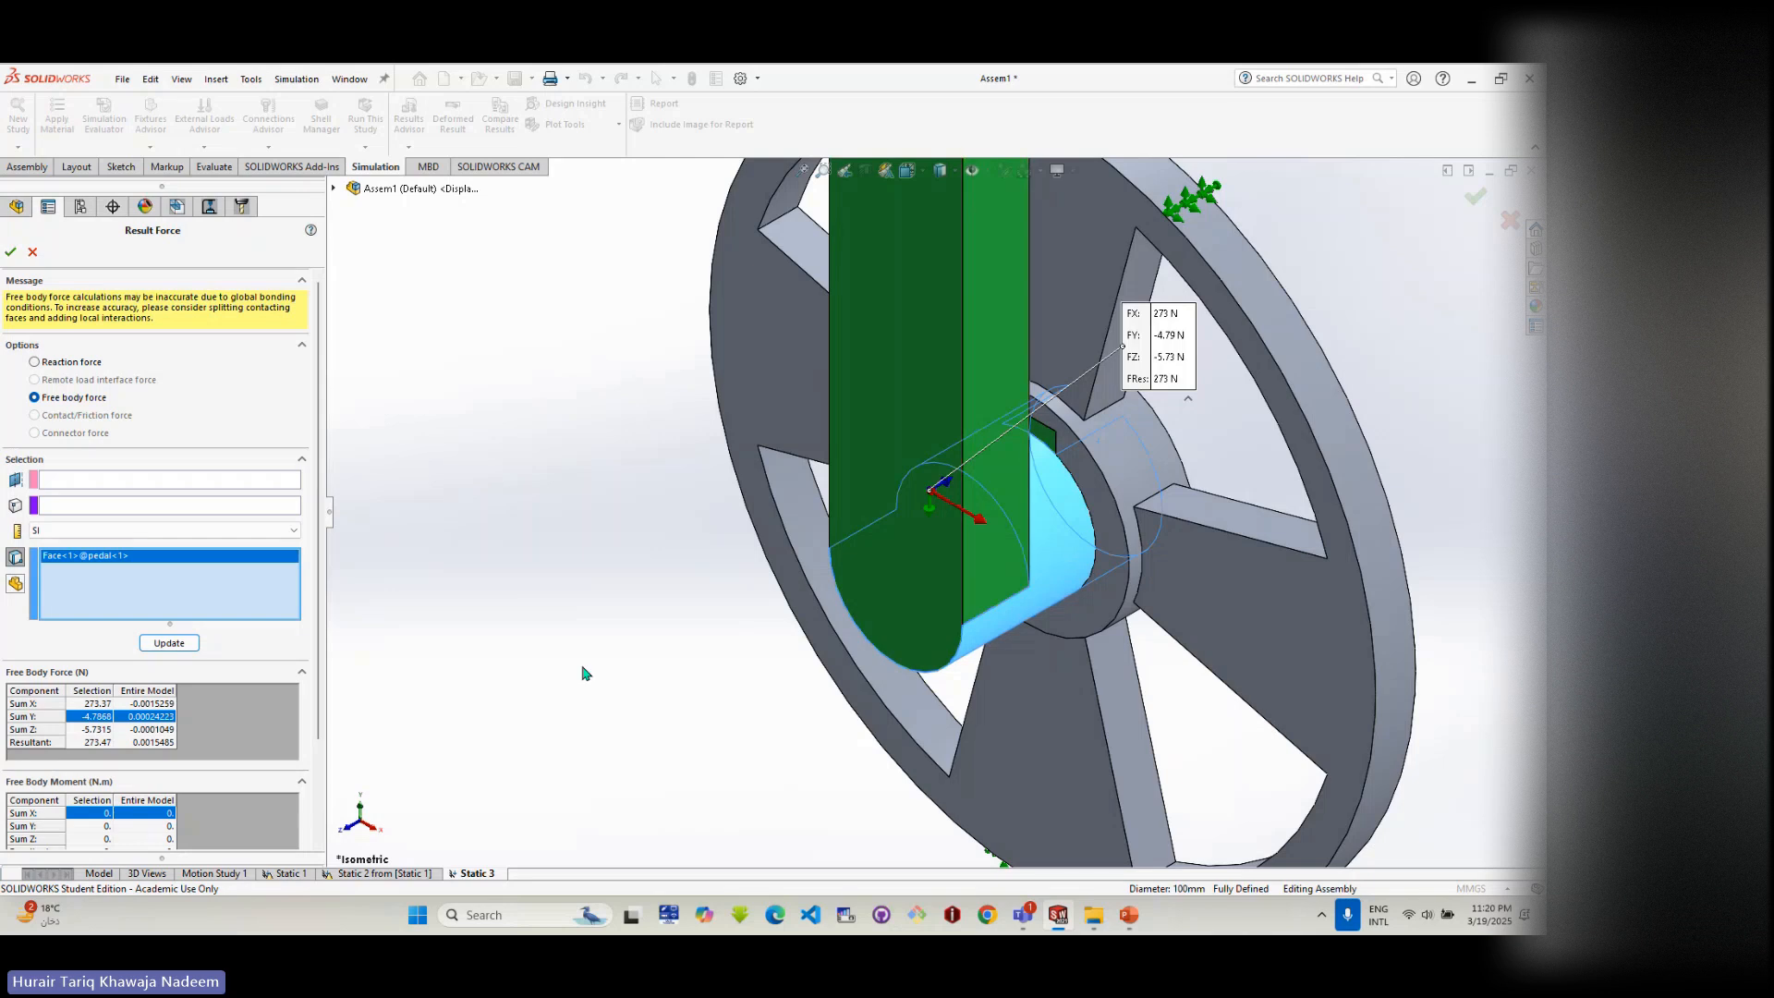
- Add the narrow side face of the pedal arm to the free body force selection and inspect both selected faces
left_click(975, 508)
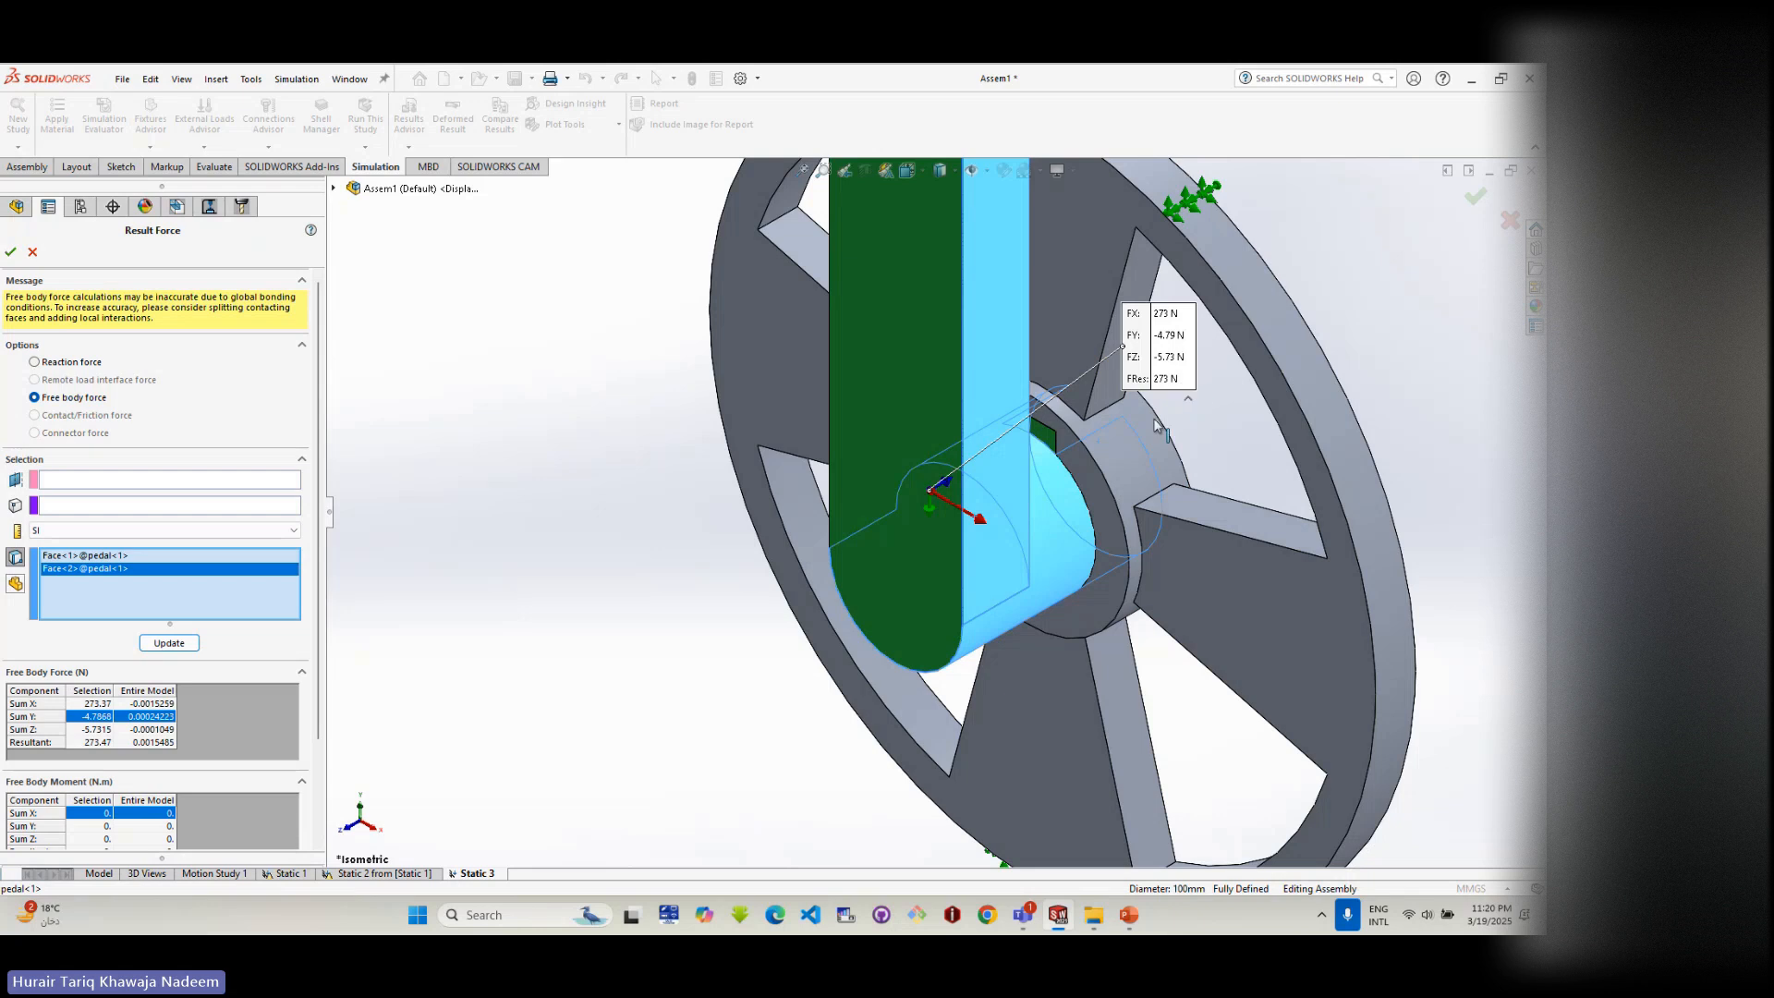
middle_click_drag(1149, 504, 1078, 539)
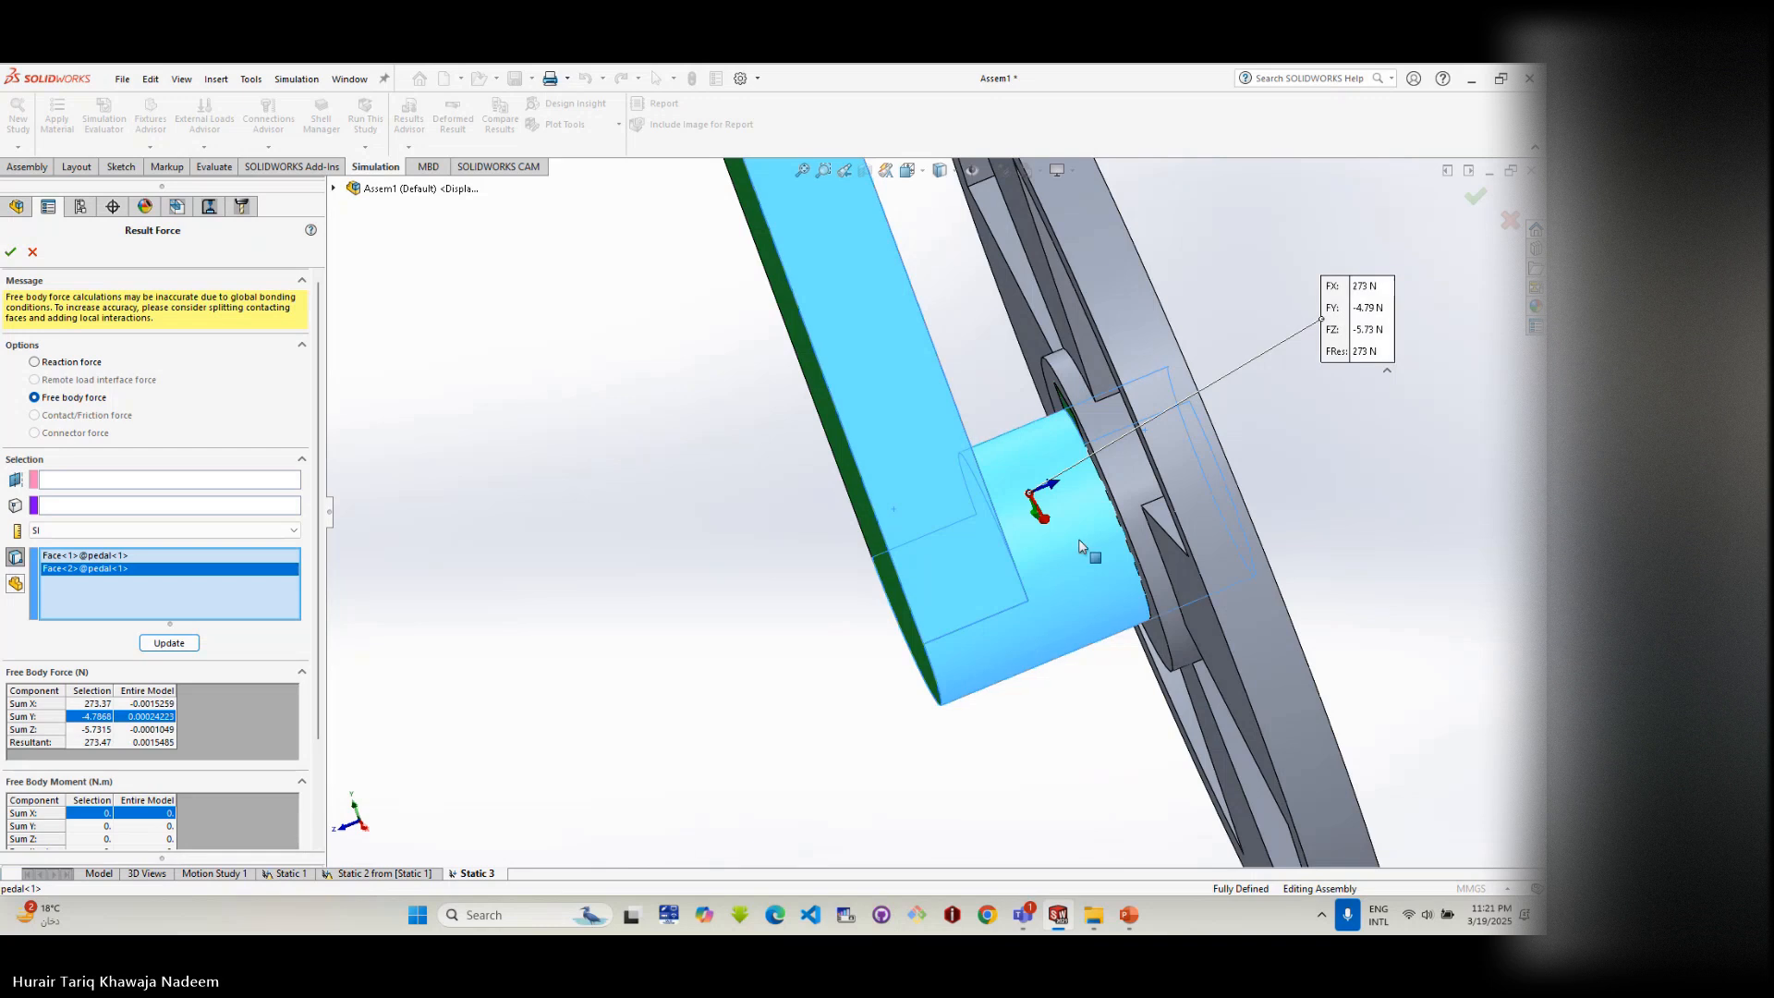
scroll(1078, 538, "up", 5)
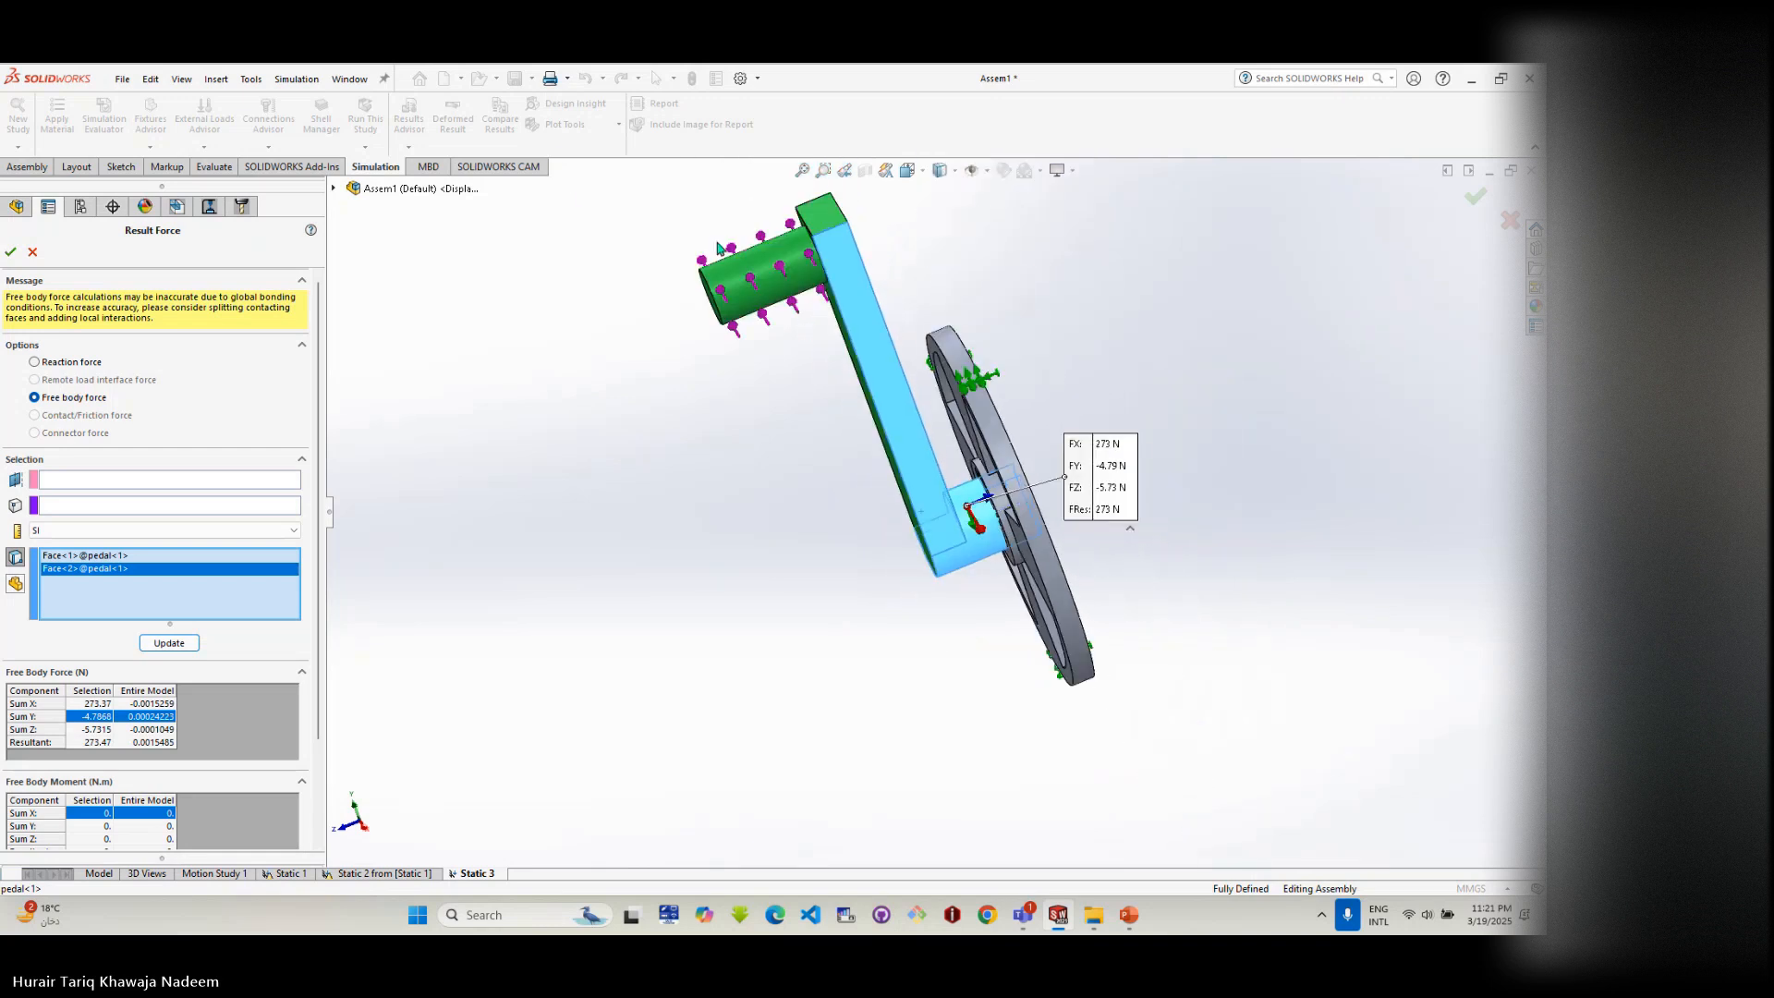
- Examine the directions of the force arrows on the pedal's shaft face, moving the force table clear of the shaft
scroll(969, 529, "down", 3)
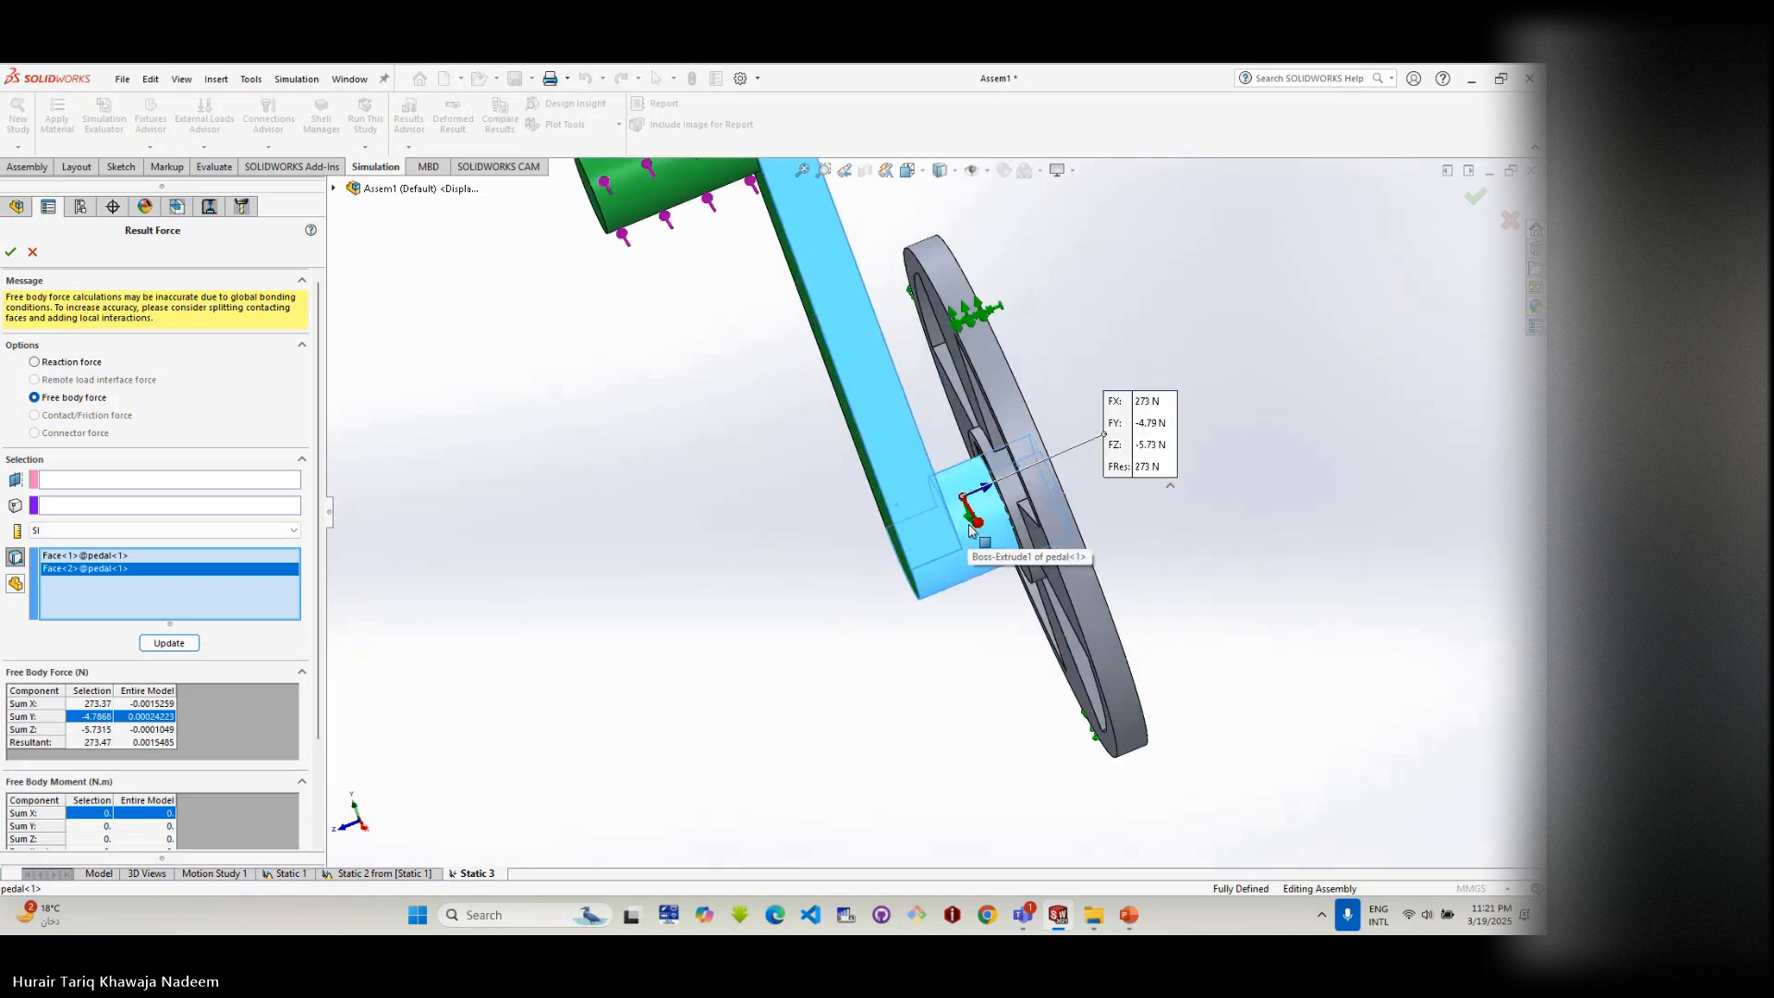
middle_click_drag(969, 529, 874, 557)
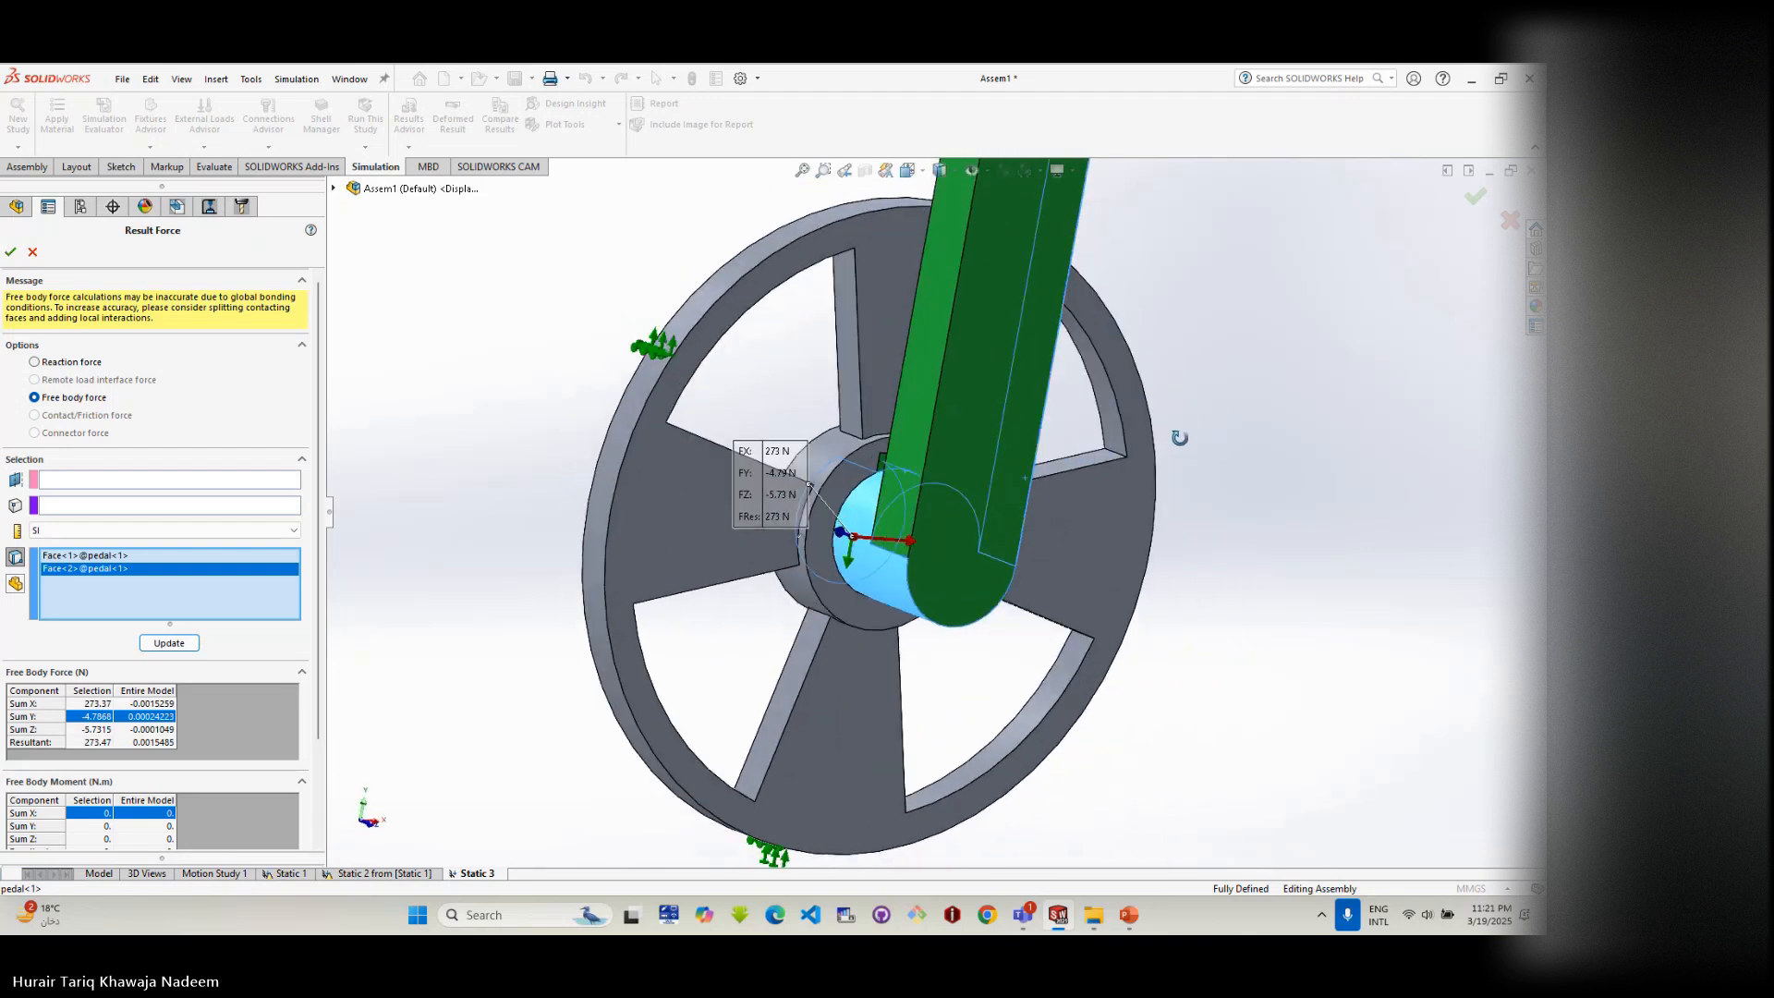
scroll(845, 530, "down", 5)
scroll(845, 529, "down", 2)
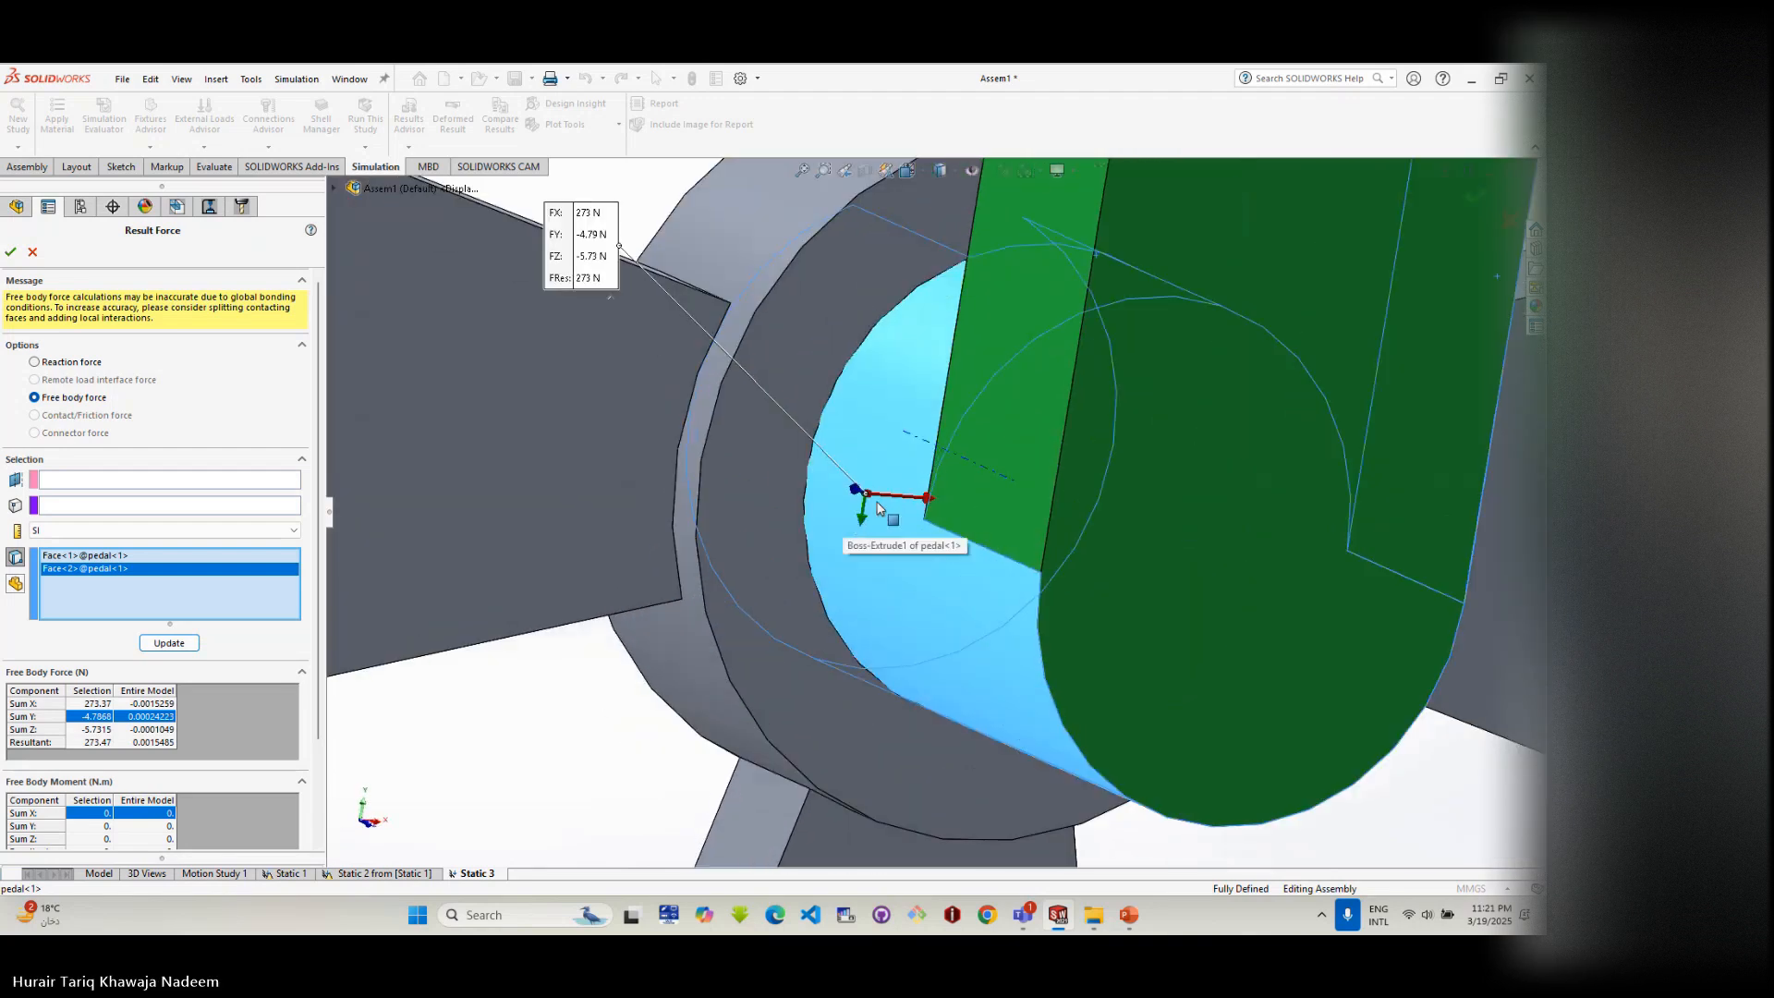
scroll(868, 504, "up", 5)
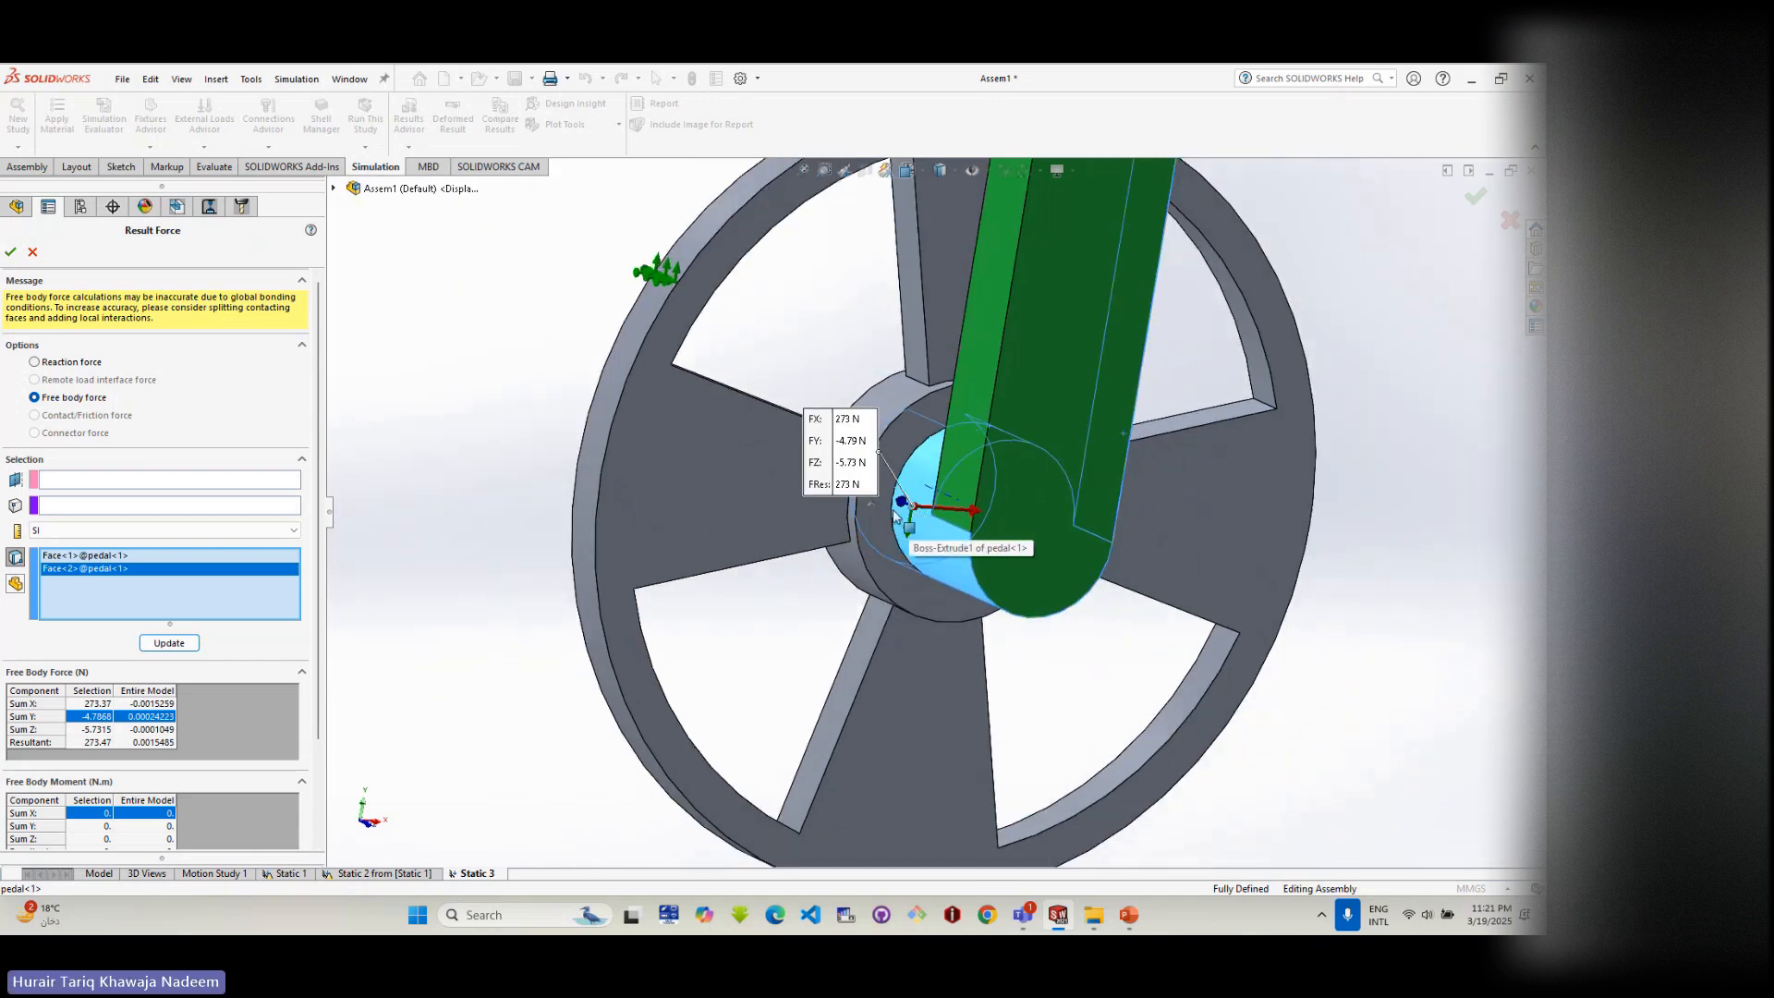
left_click_drag(817, 439, 572, 450)
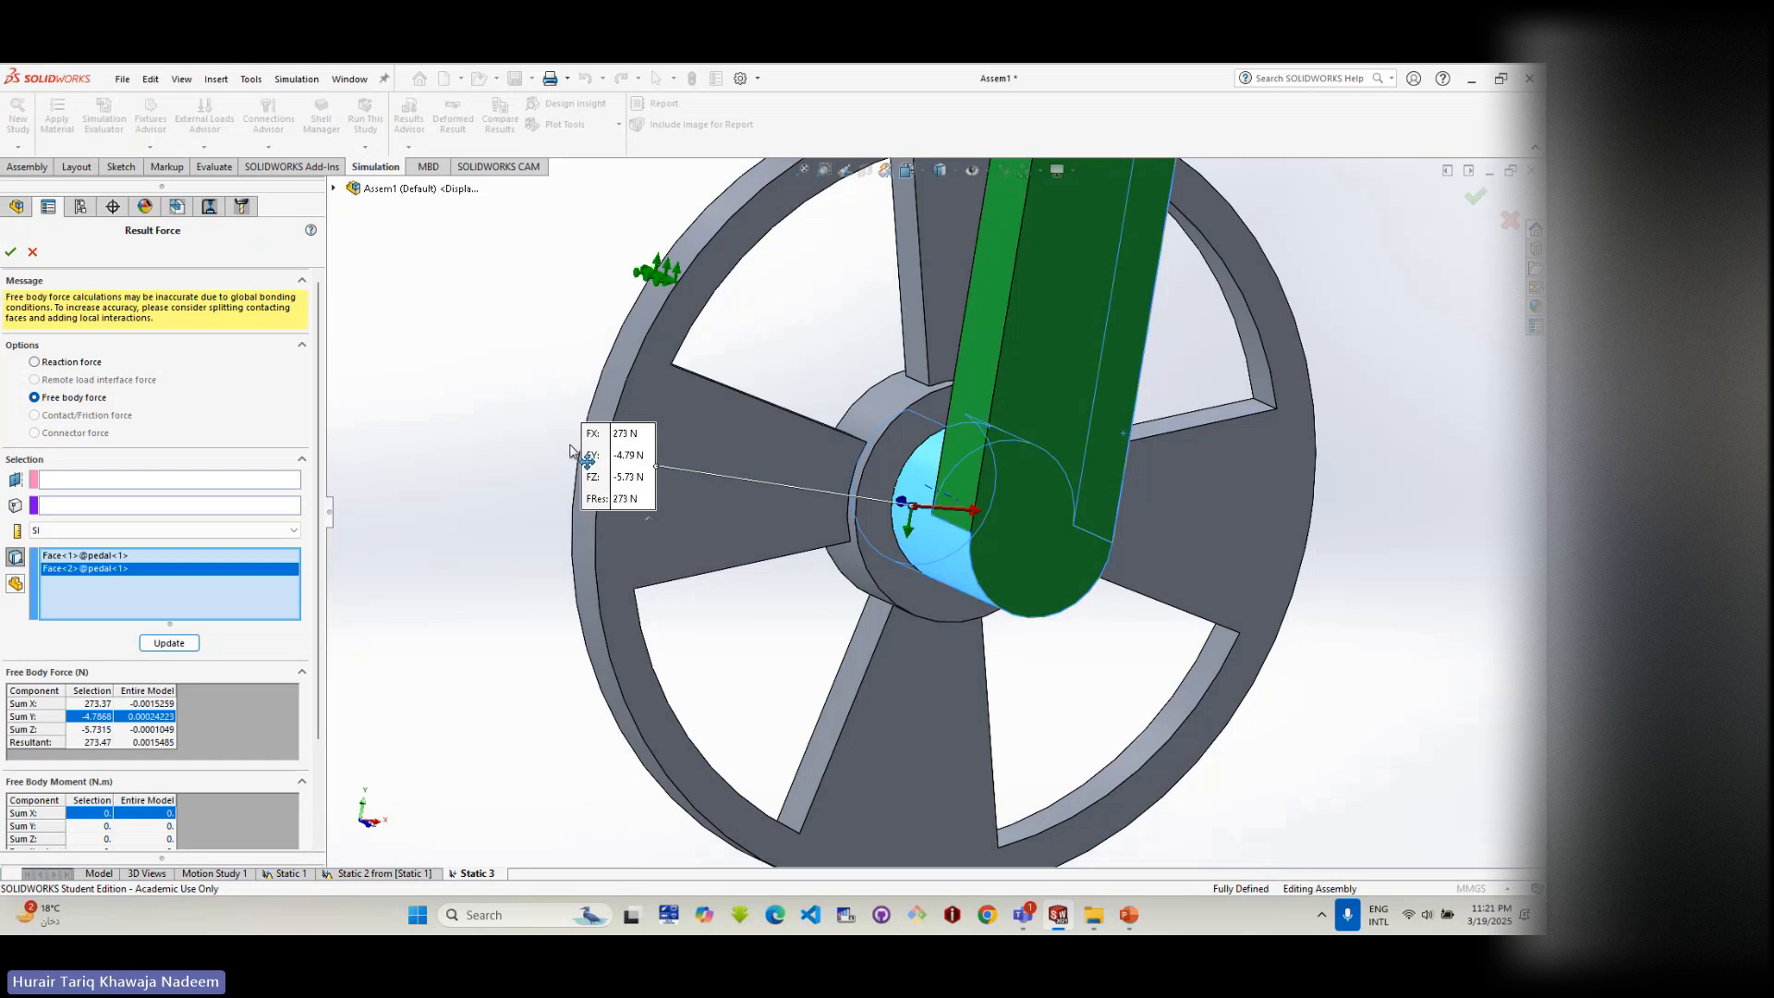
scroll(981, 567, "up", 3)
middle_click_drag(981, 567, 970, 574)
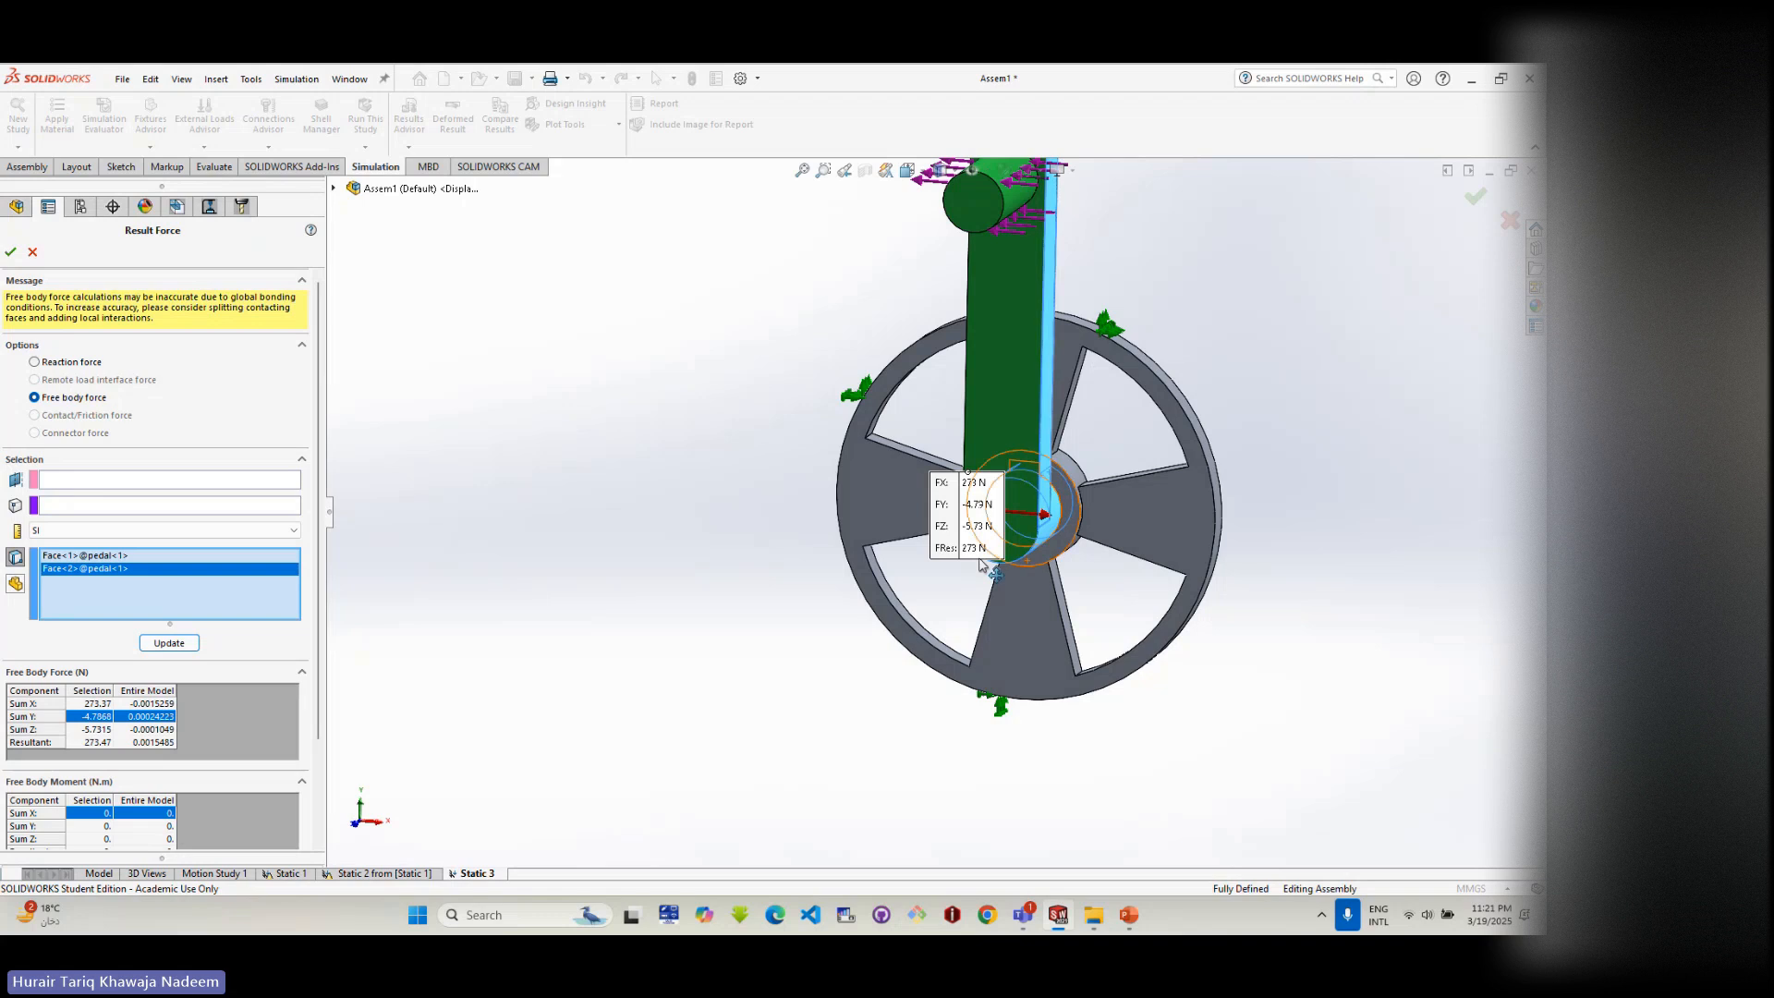
- Remove the shaft face from the free body force selection and close the result force listing without keeping it
scroll(69, 816, "down", 3)
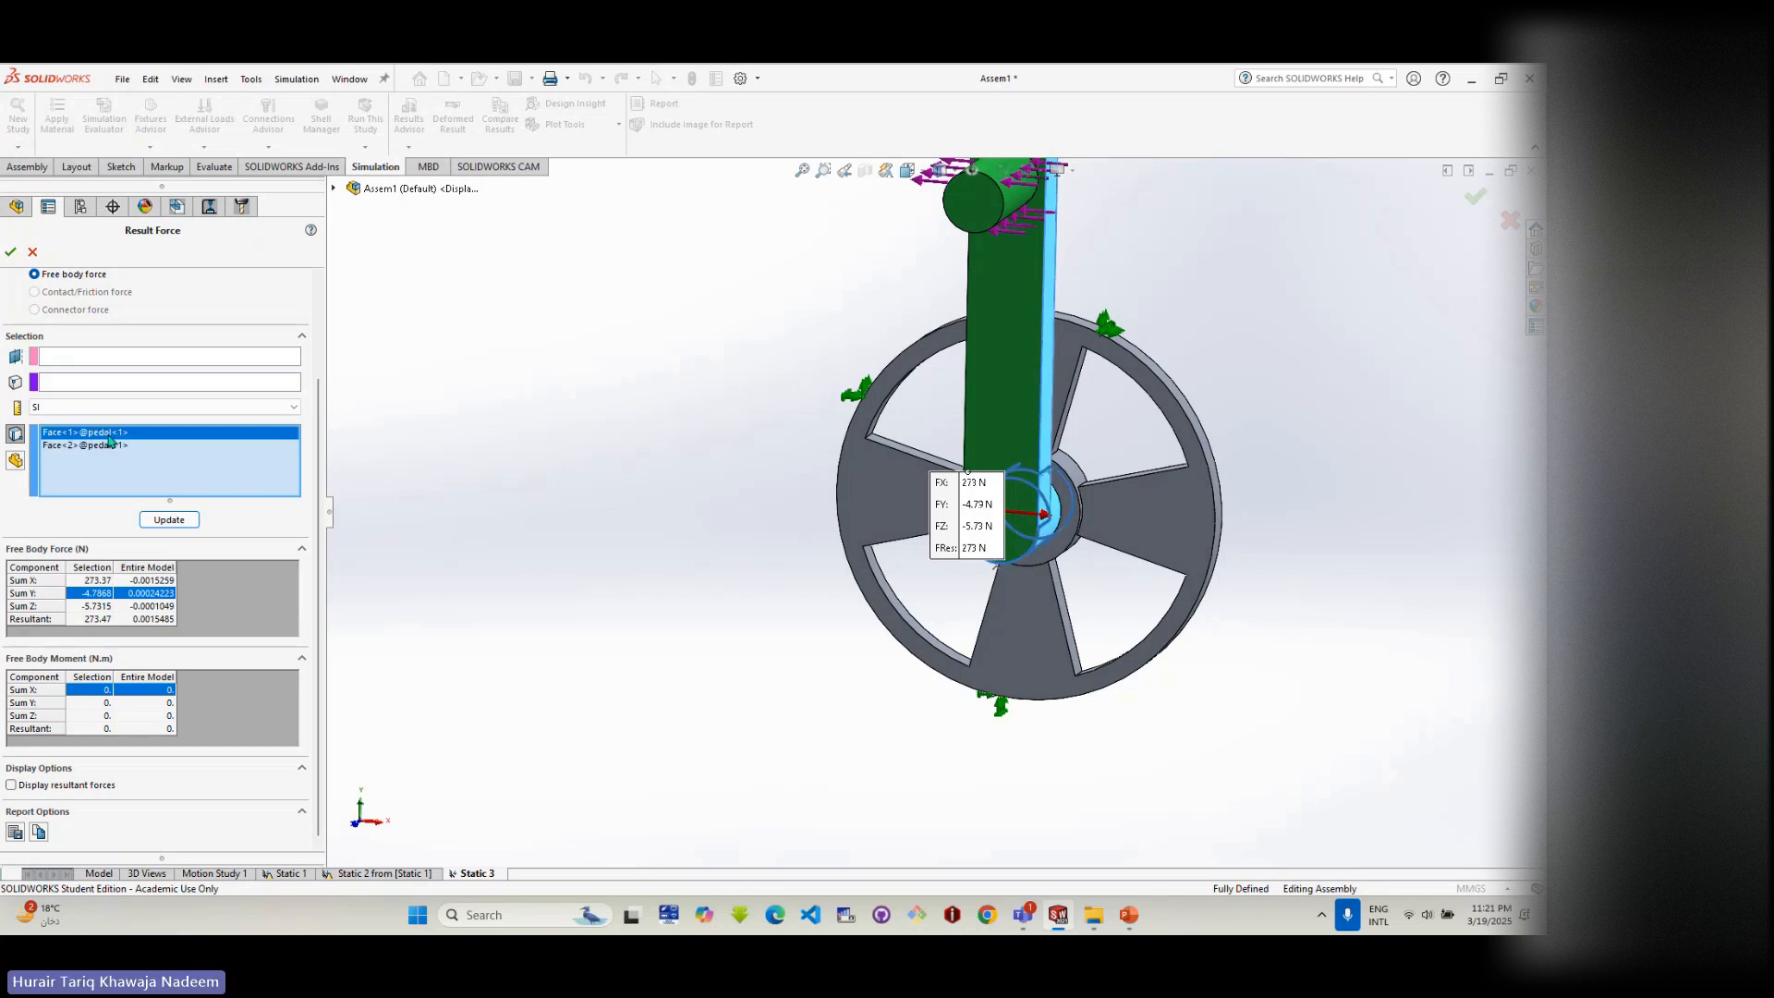
key("Delete")
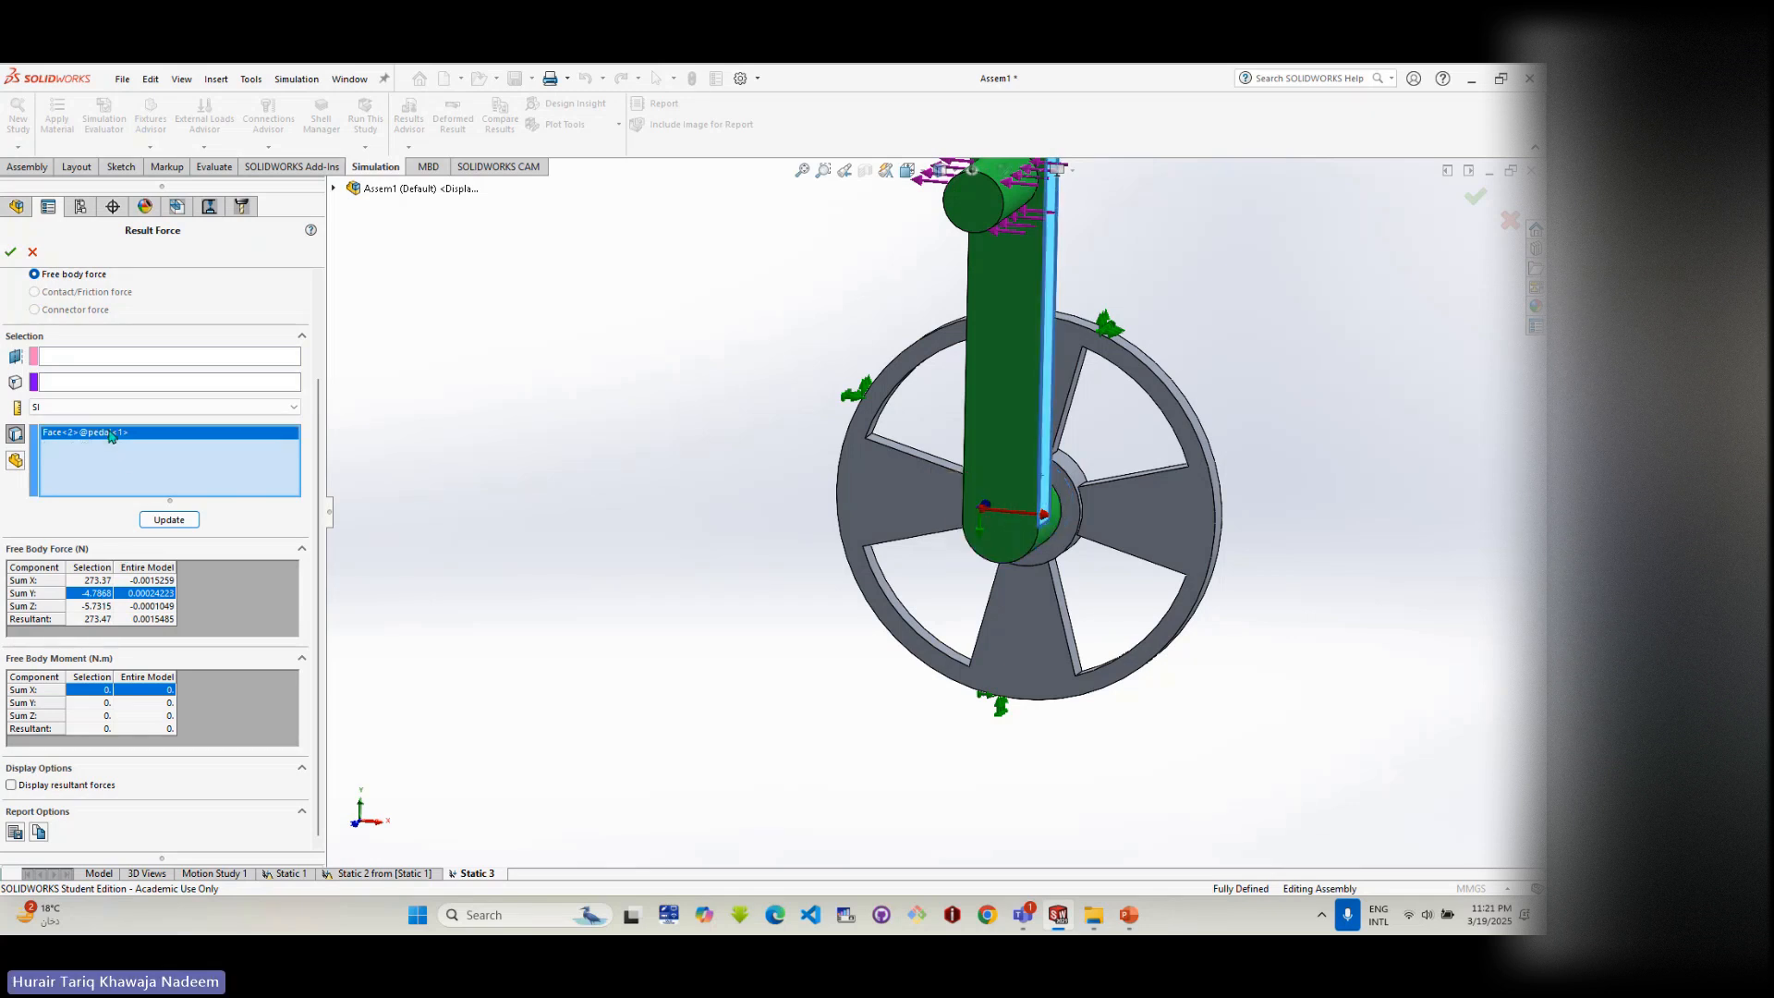
left_click(98, 619)
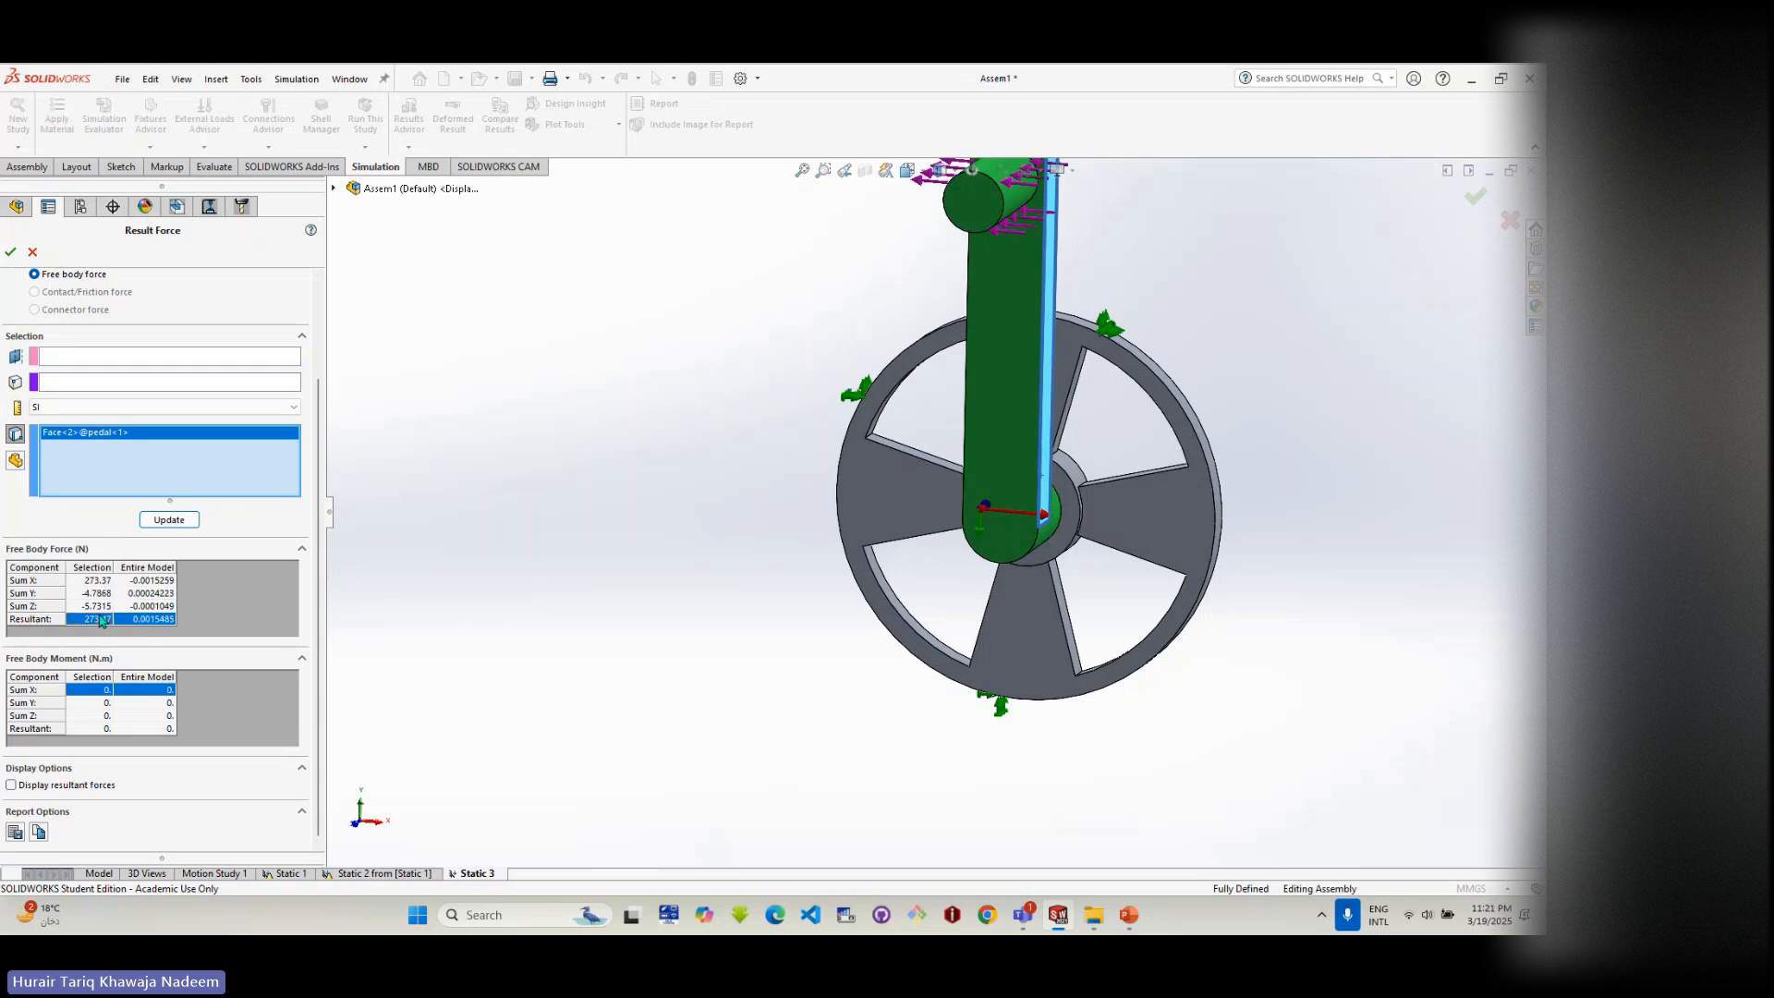
left_click(83, 381)
left_click(79, 406)
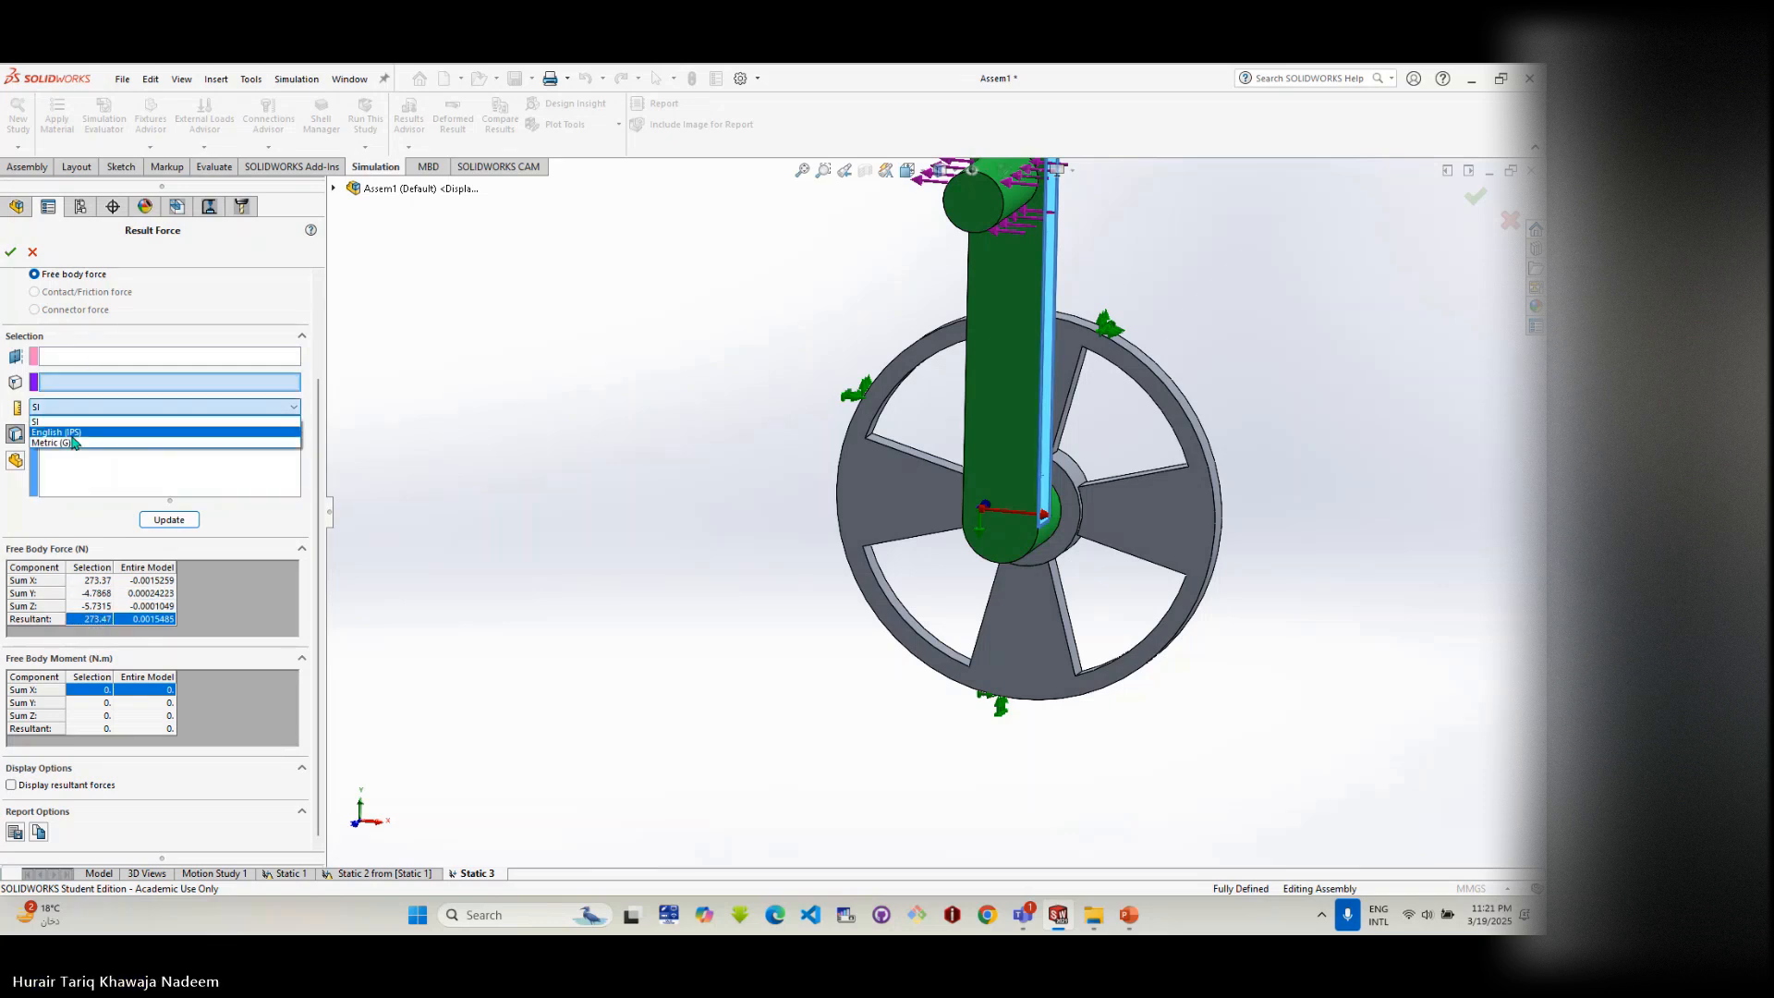
left_click(70, 489)
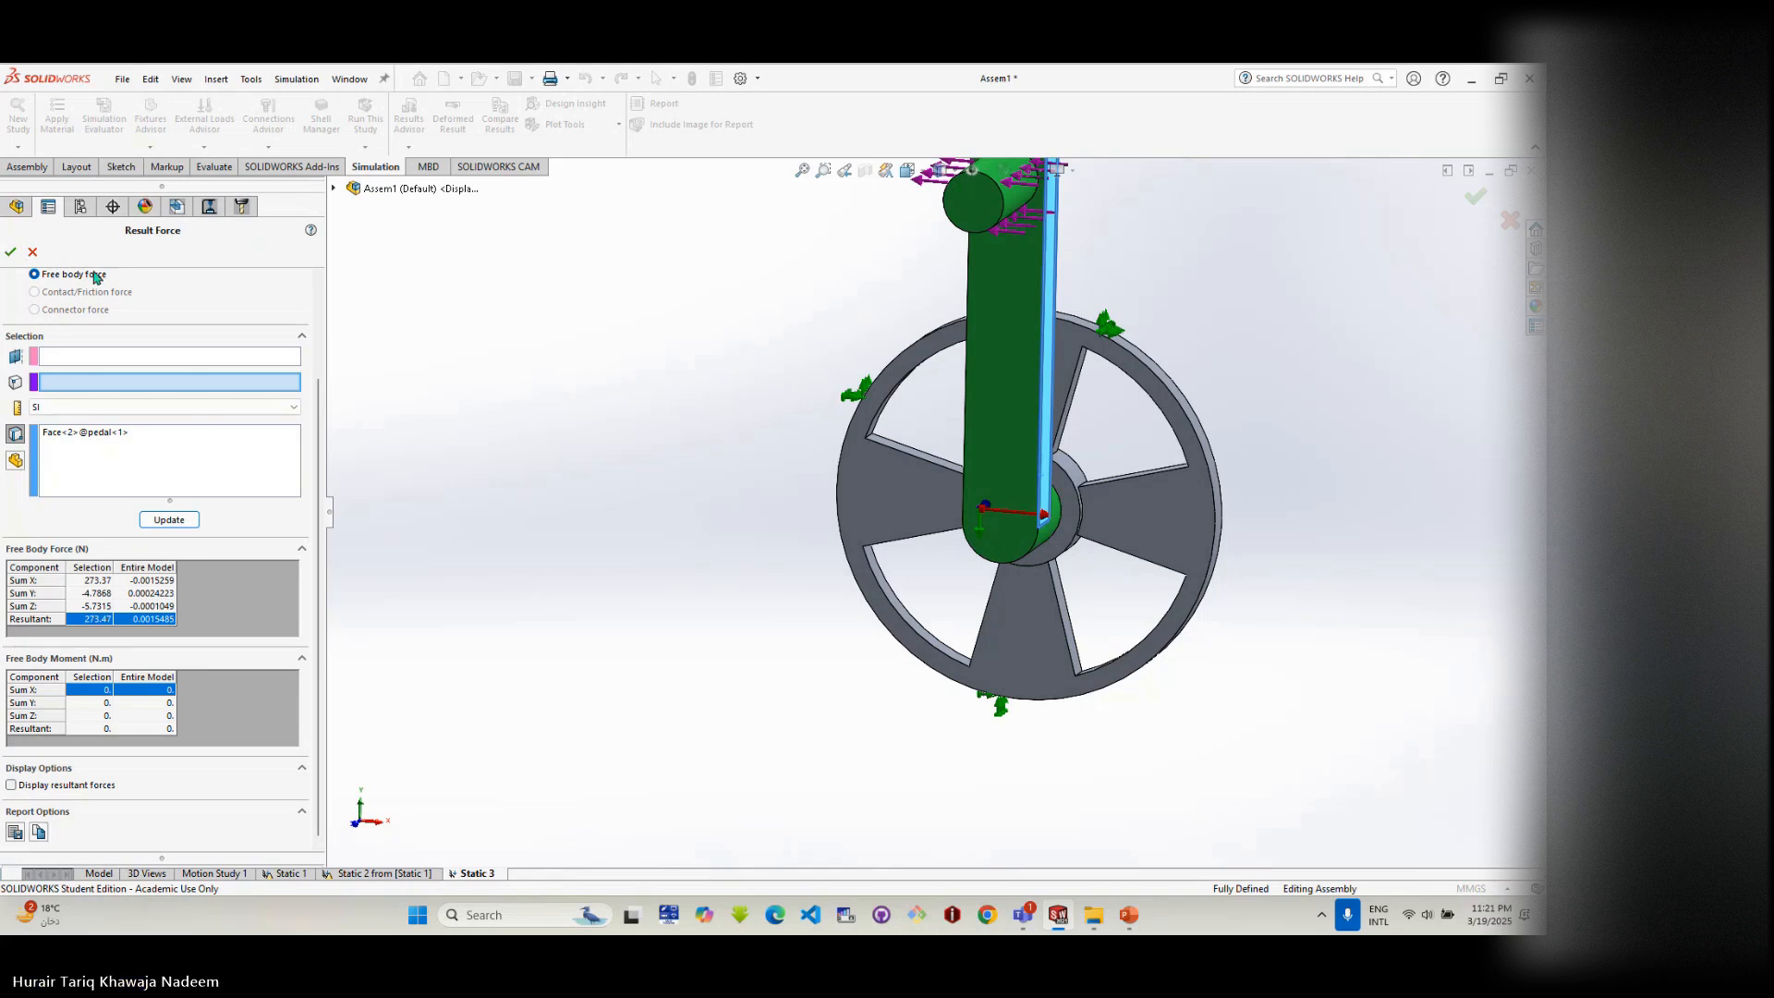
left_click(33, 252)
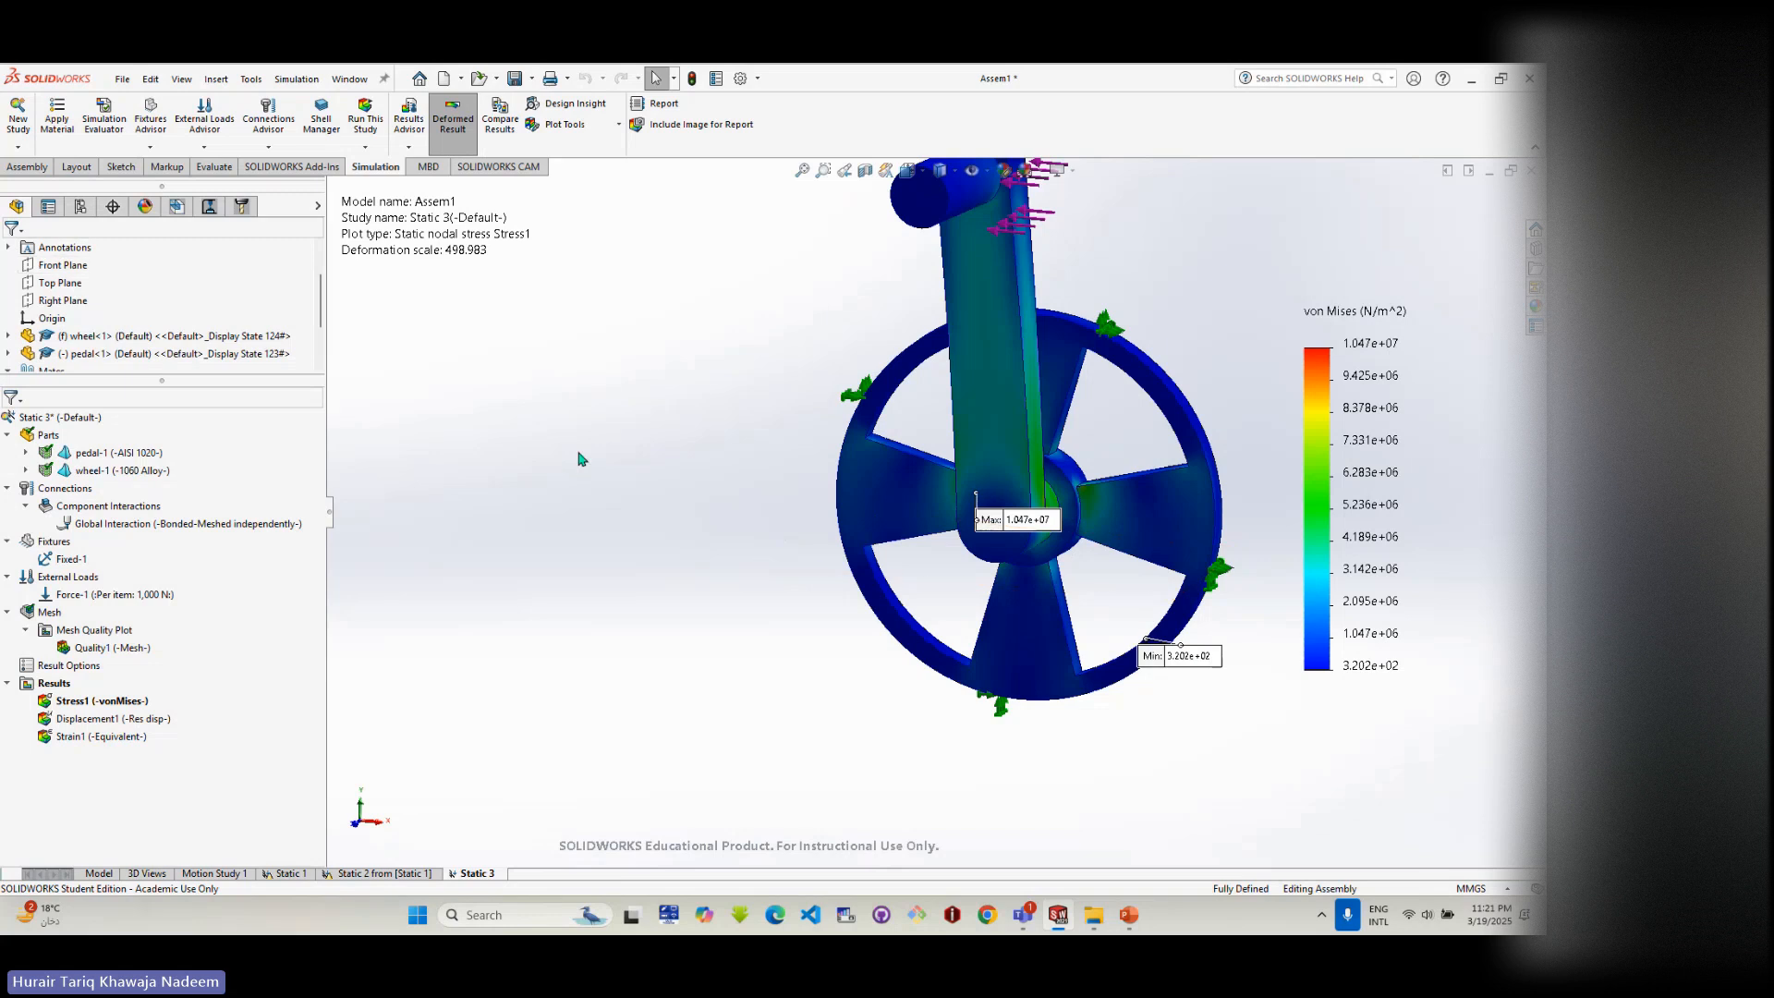
- Look over the von Mises stress plot on the pedal and wheel
scroll(979, 554, "up", 3)
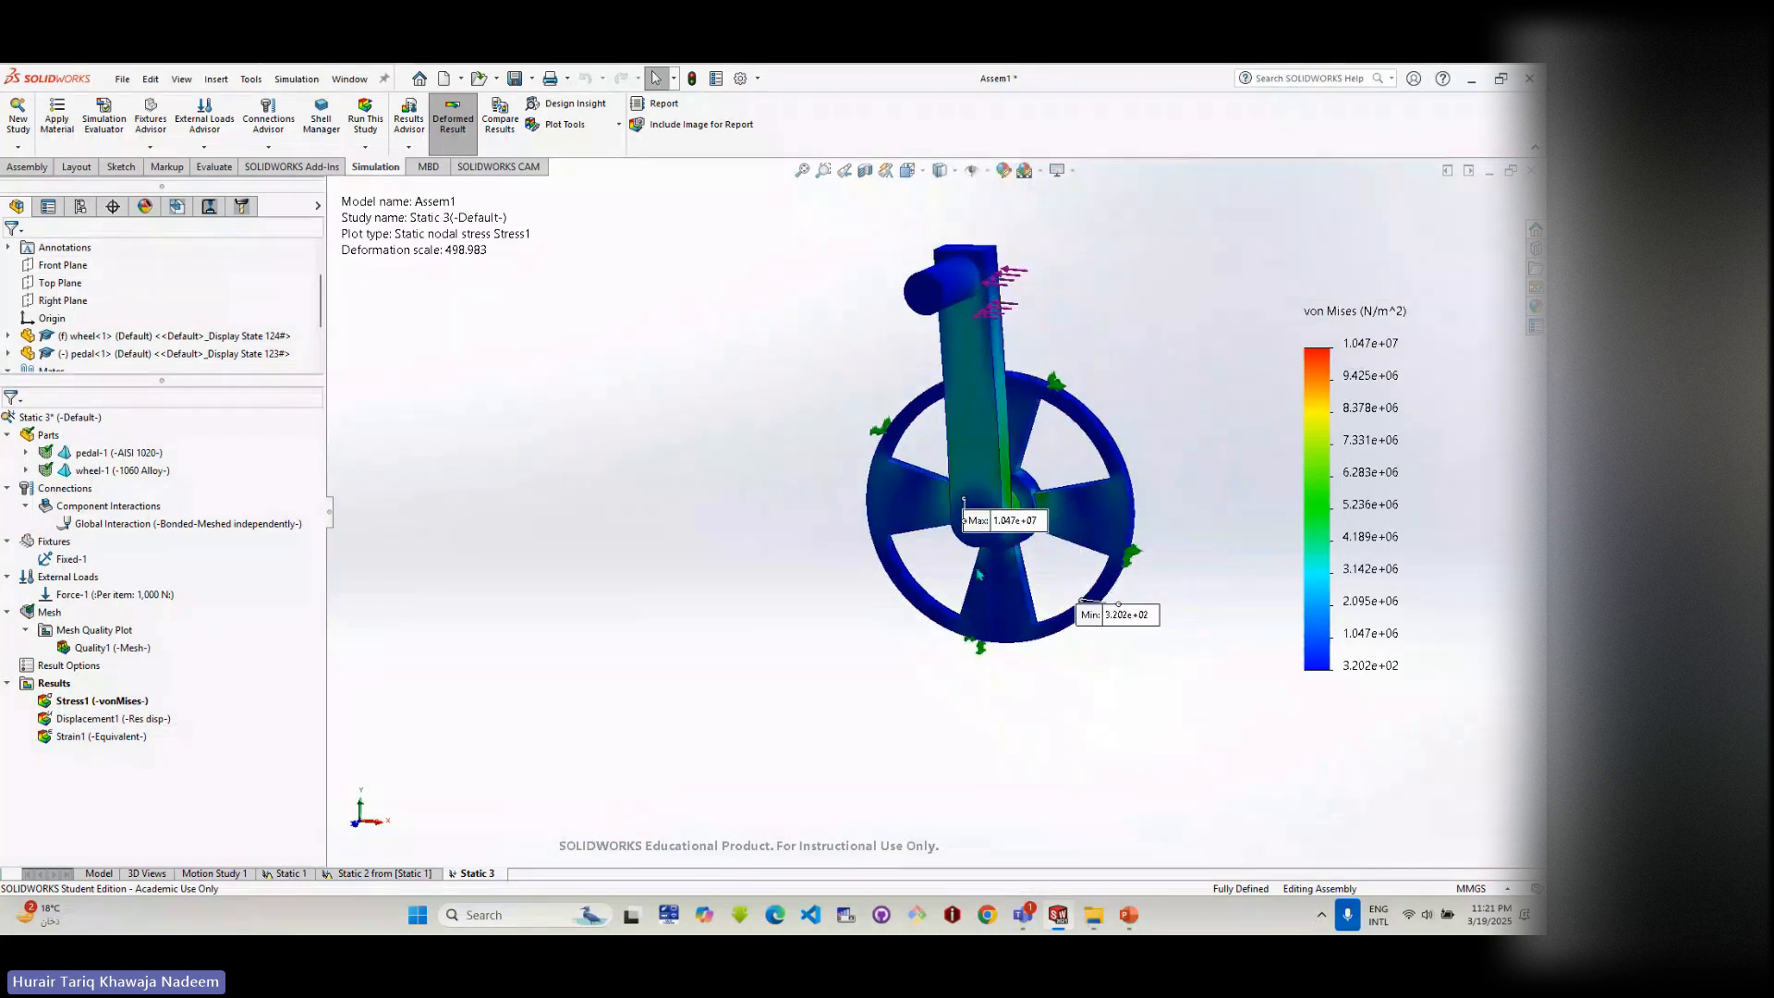
middle_click_drag(979, 573, 931, 528)
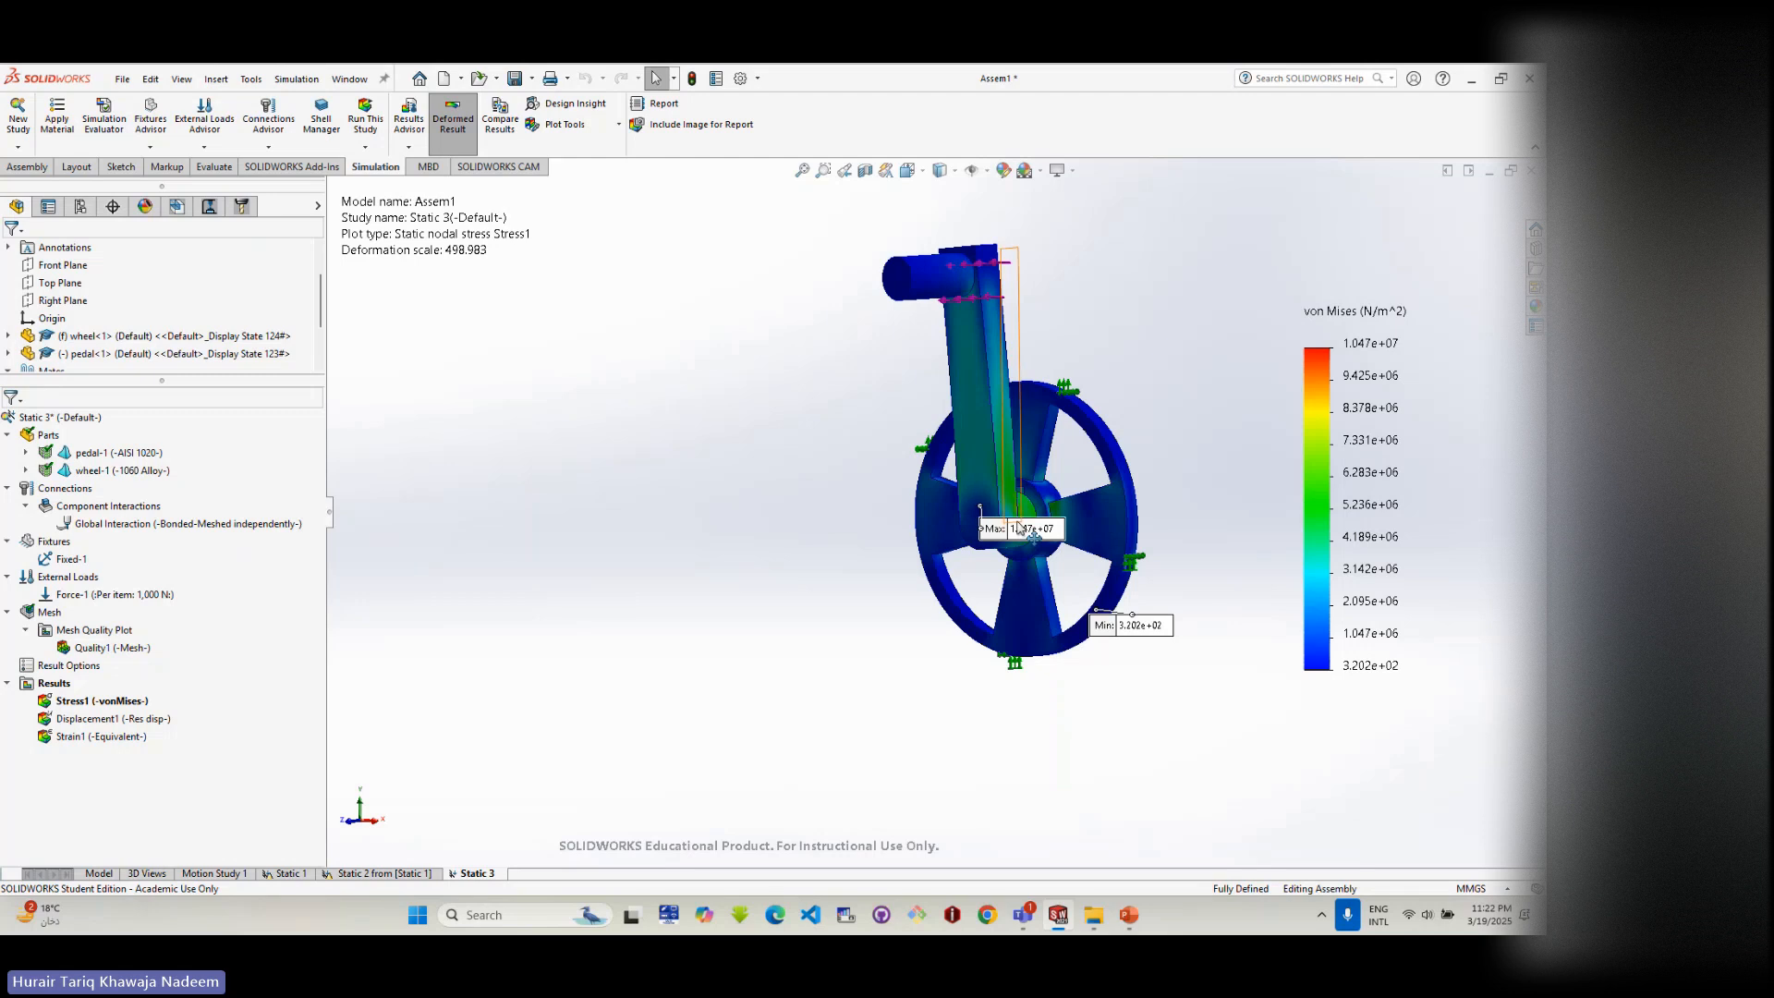
right_click(62, 682)
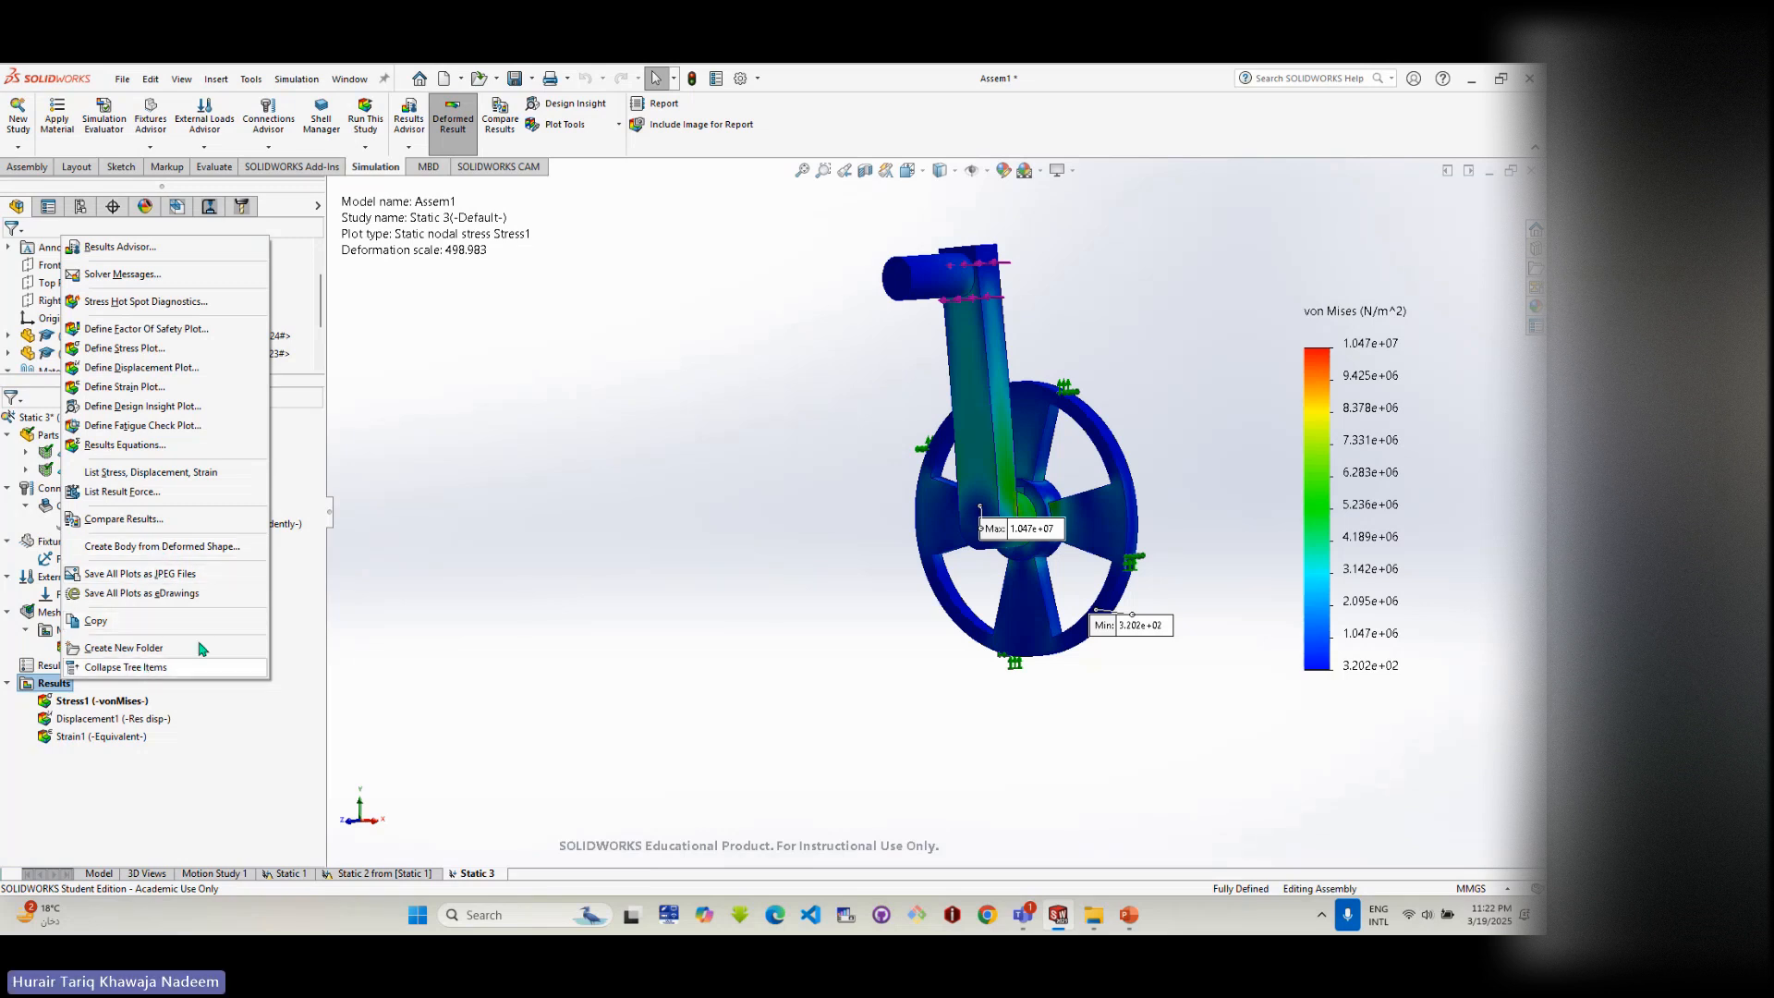
left_click(616, 553)
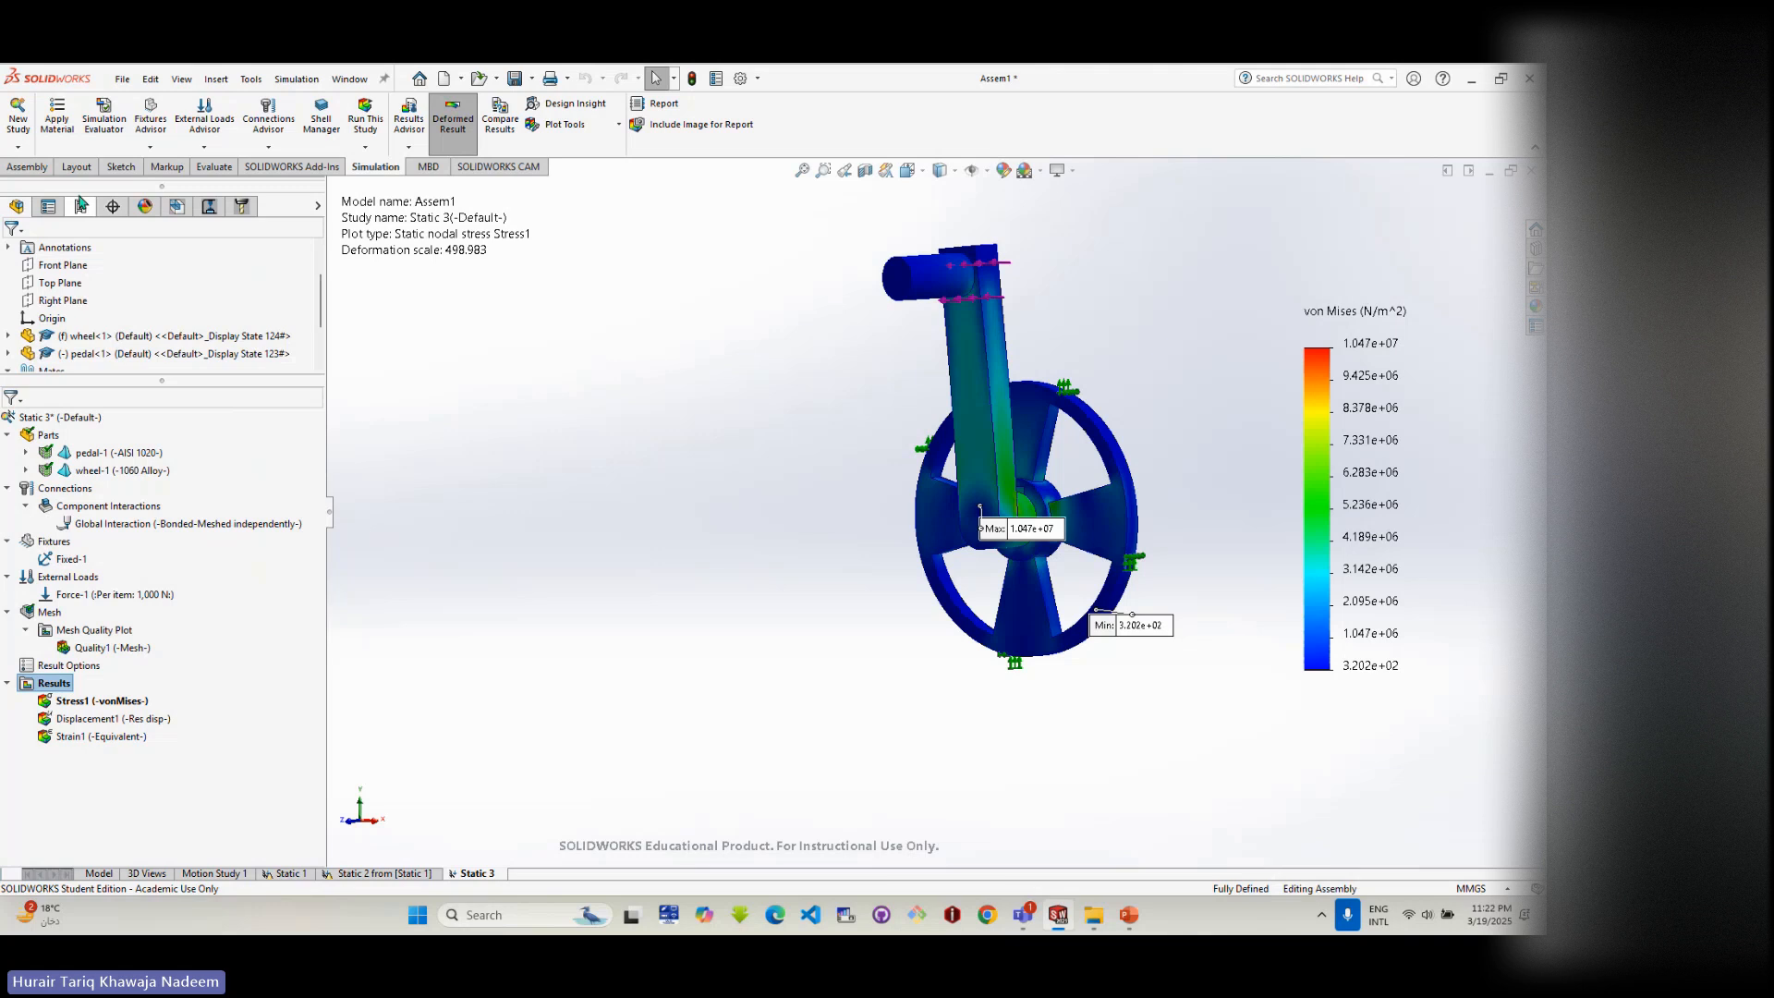
- Explode the assembly using Exploded View1 and select the face at the shaft end of the pedal arm
left_click(81, 201)
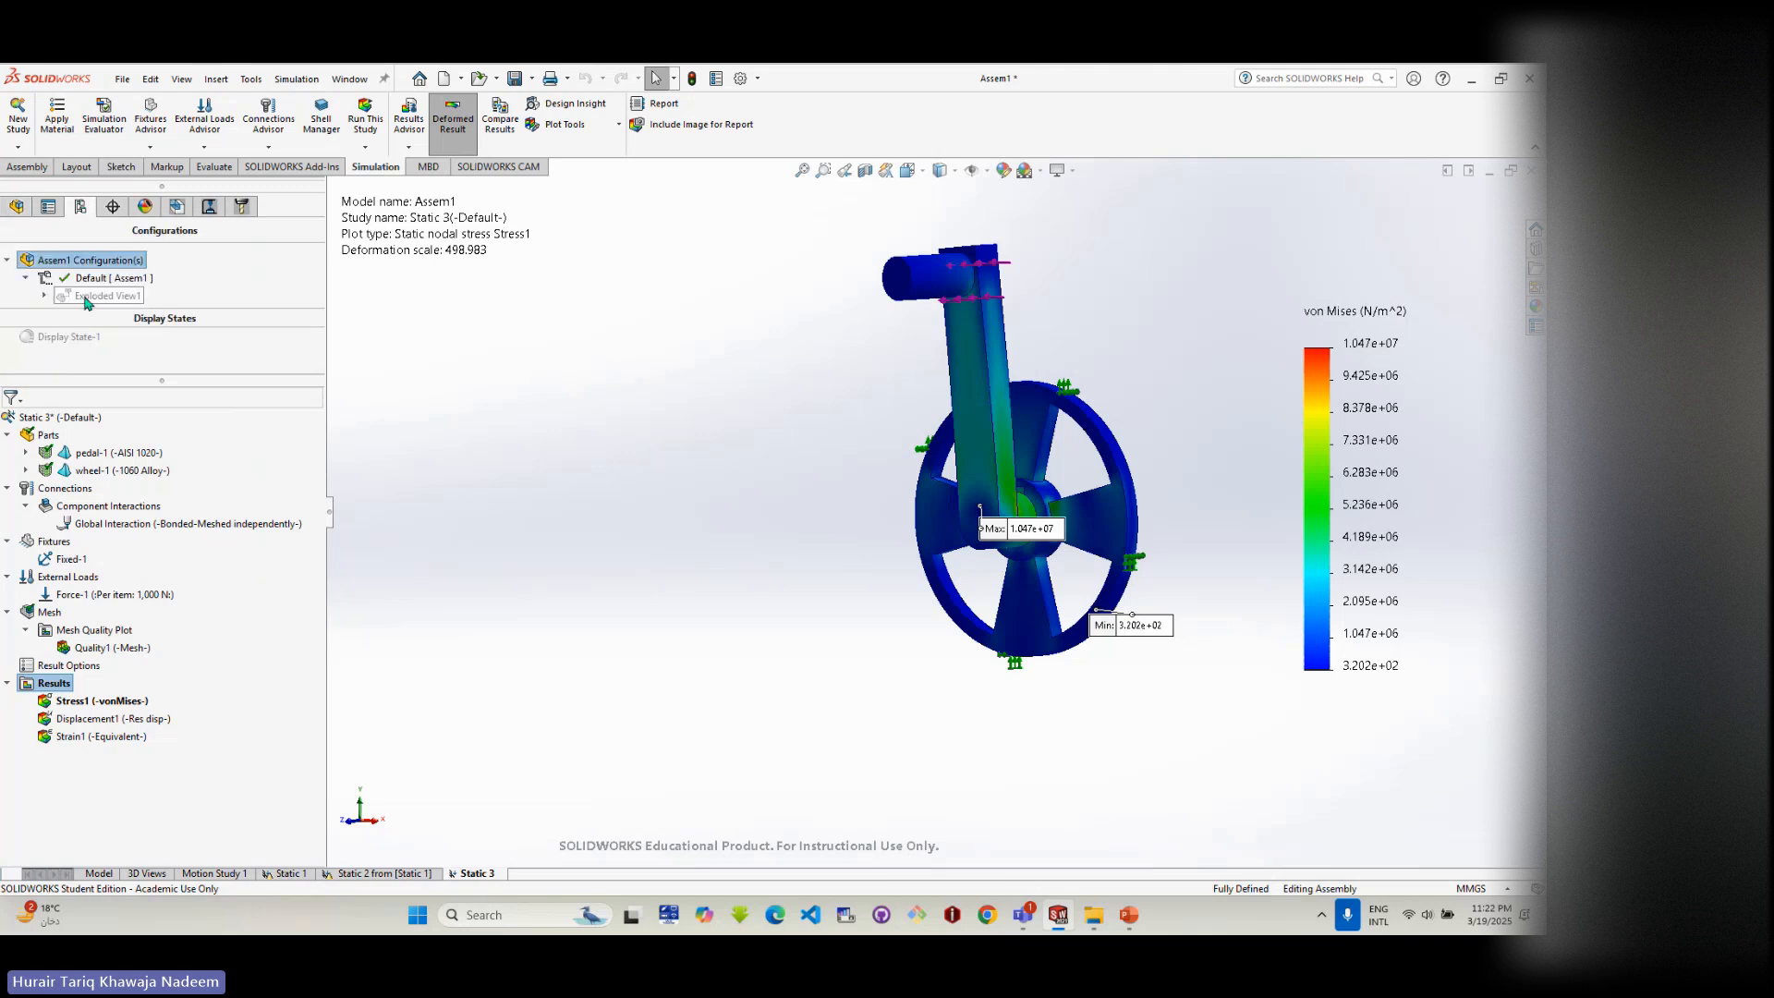
right_click(86, 296)
left_click(107, 309)
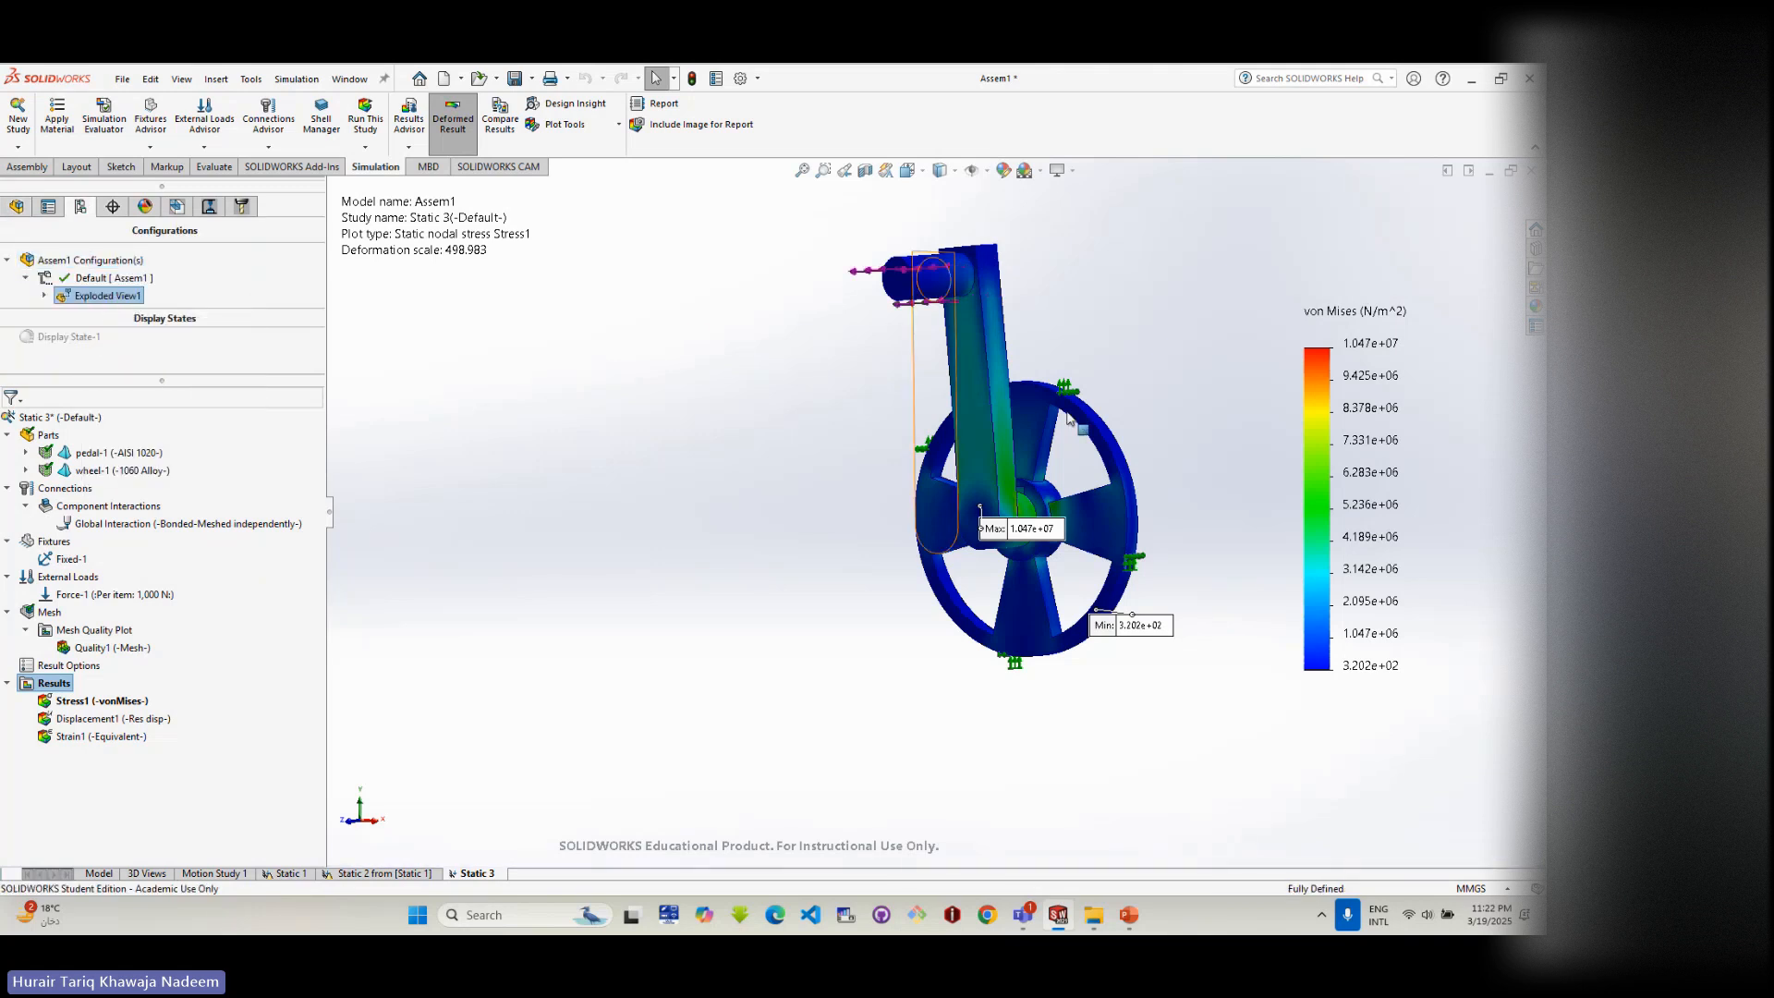
middle_click_drag(1007, 517, 934, 517)
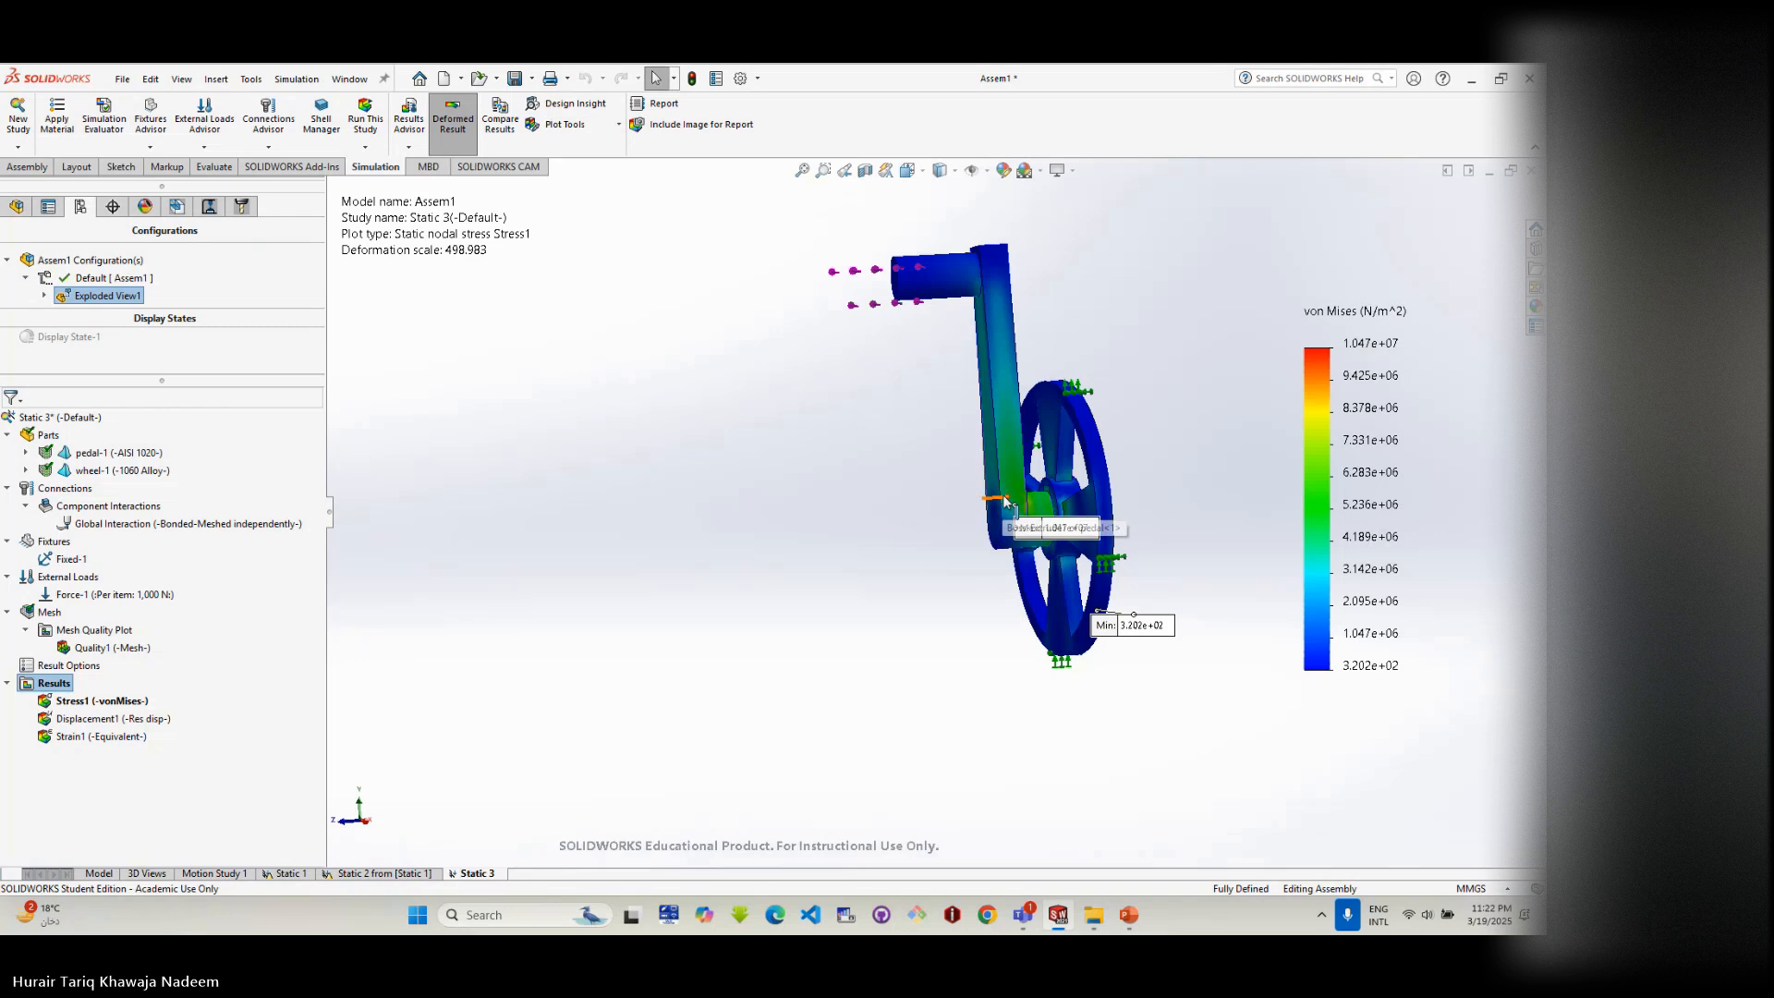
left_click_drag(1001, 503, 950, 517)
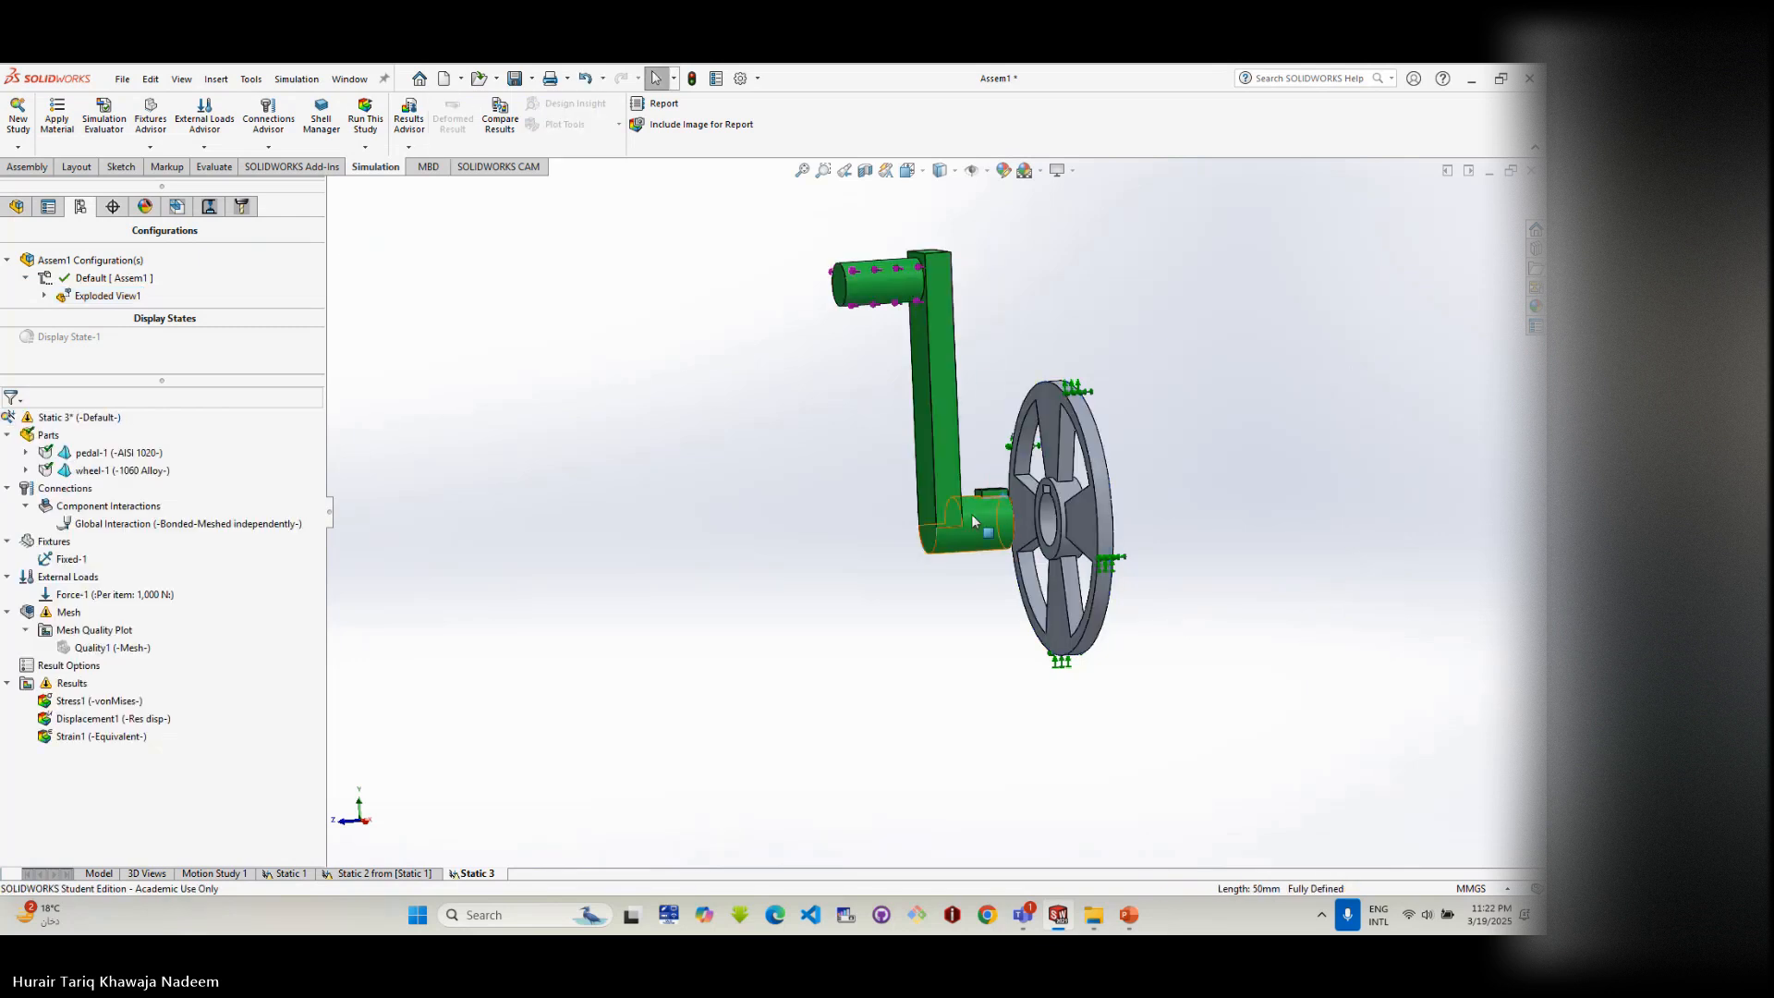
left_click(972, 520)
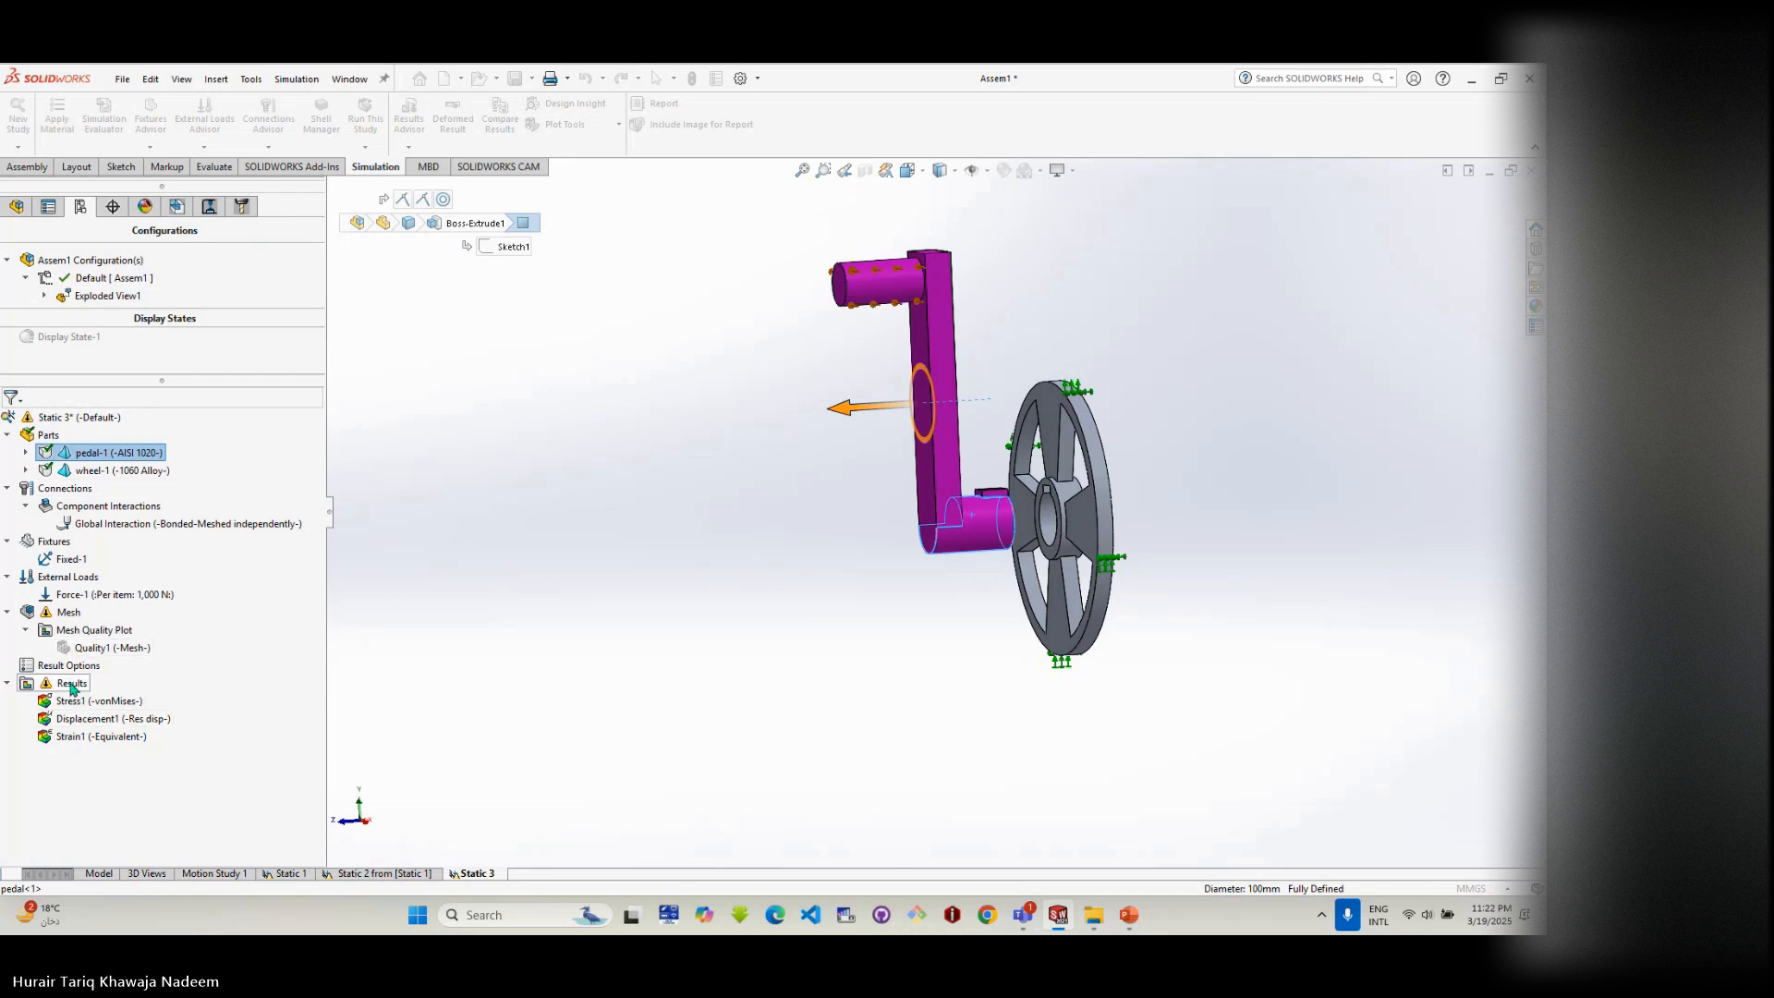
- Clear the pedal selection and collapse Exploded View1 of the default configuration
left_click(70, 612)
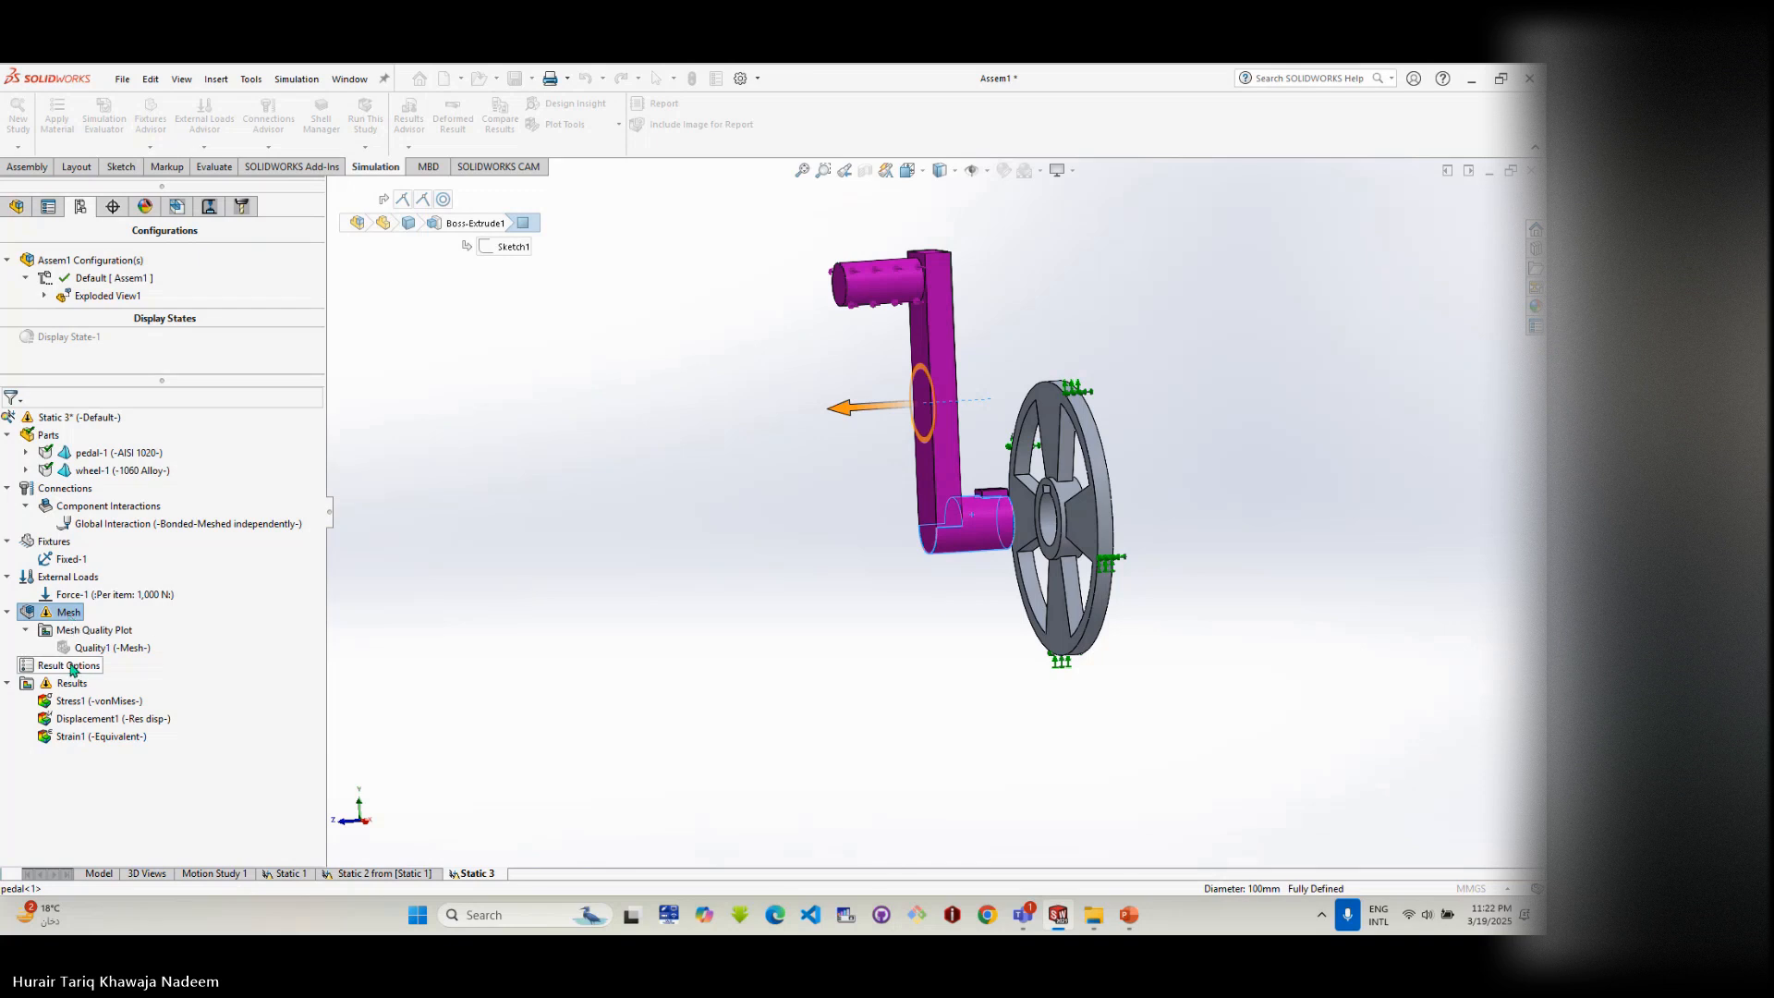
left_click(89, 650)
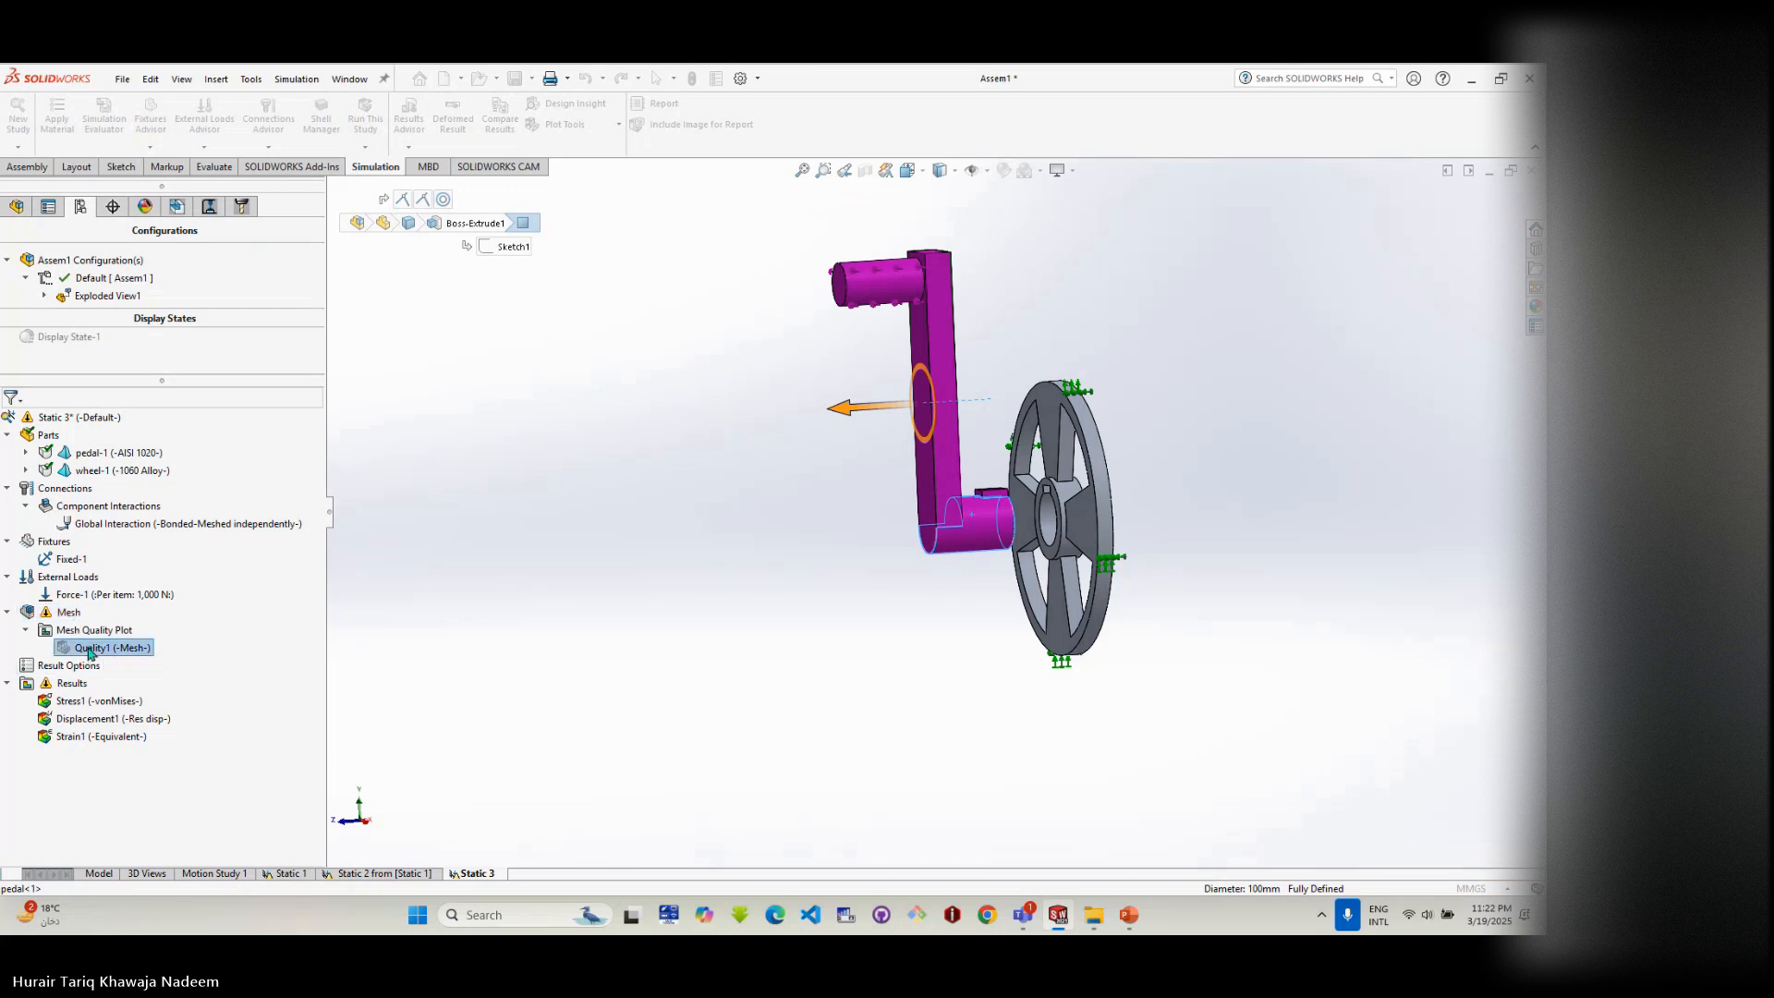
left_click(1151, 356)
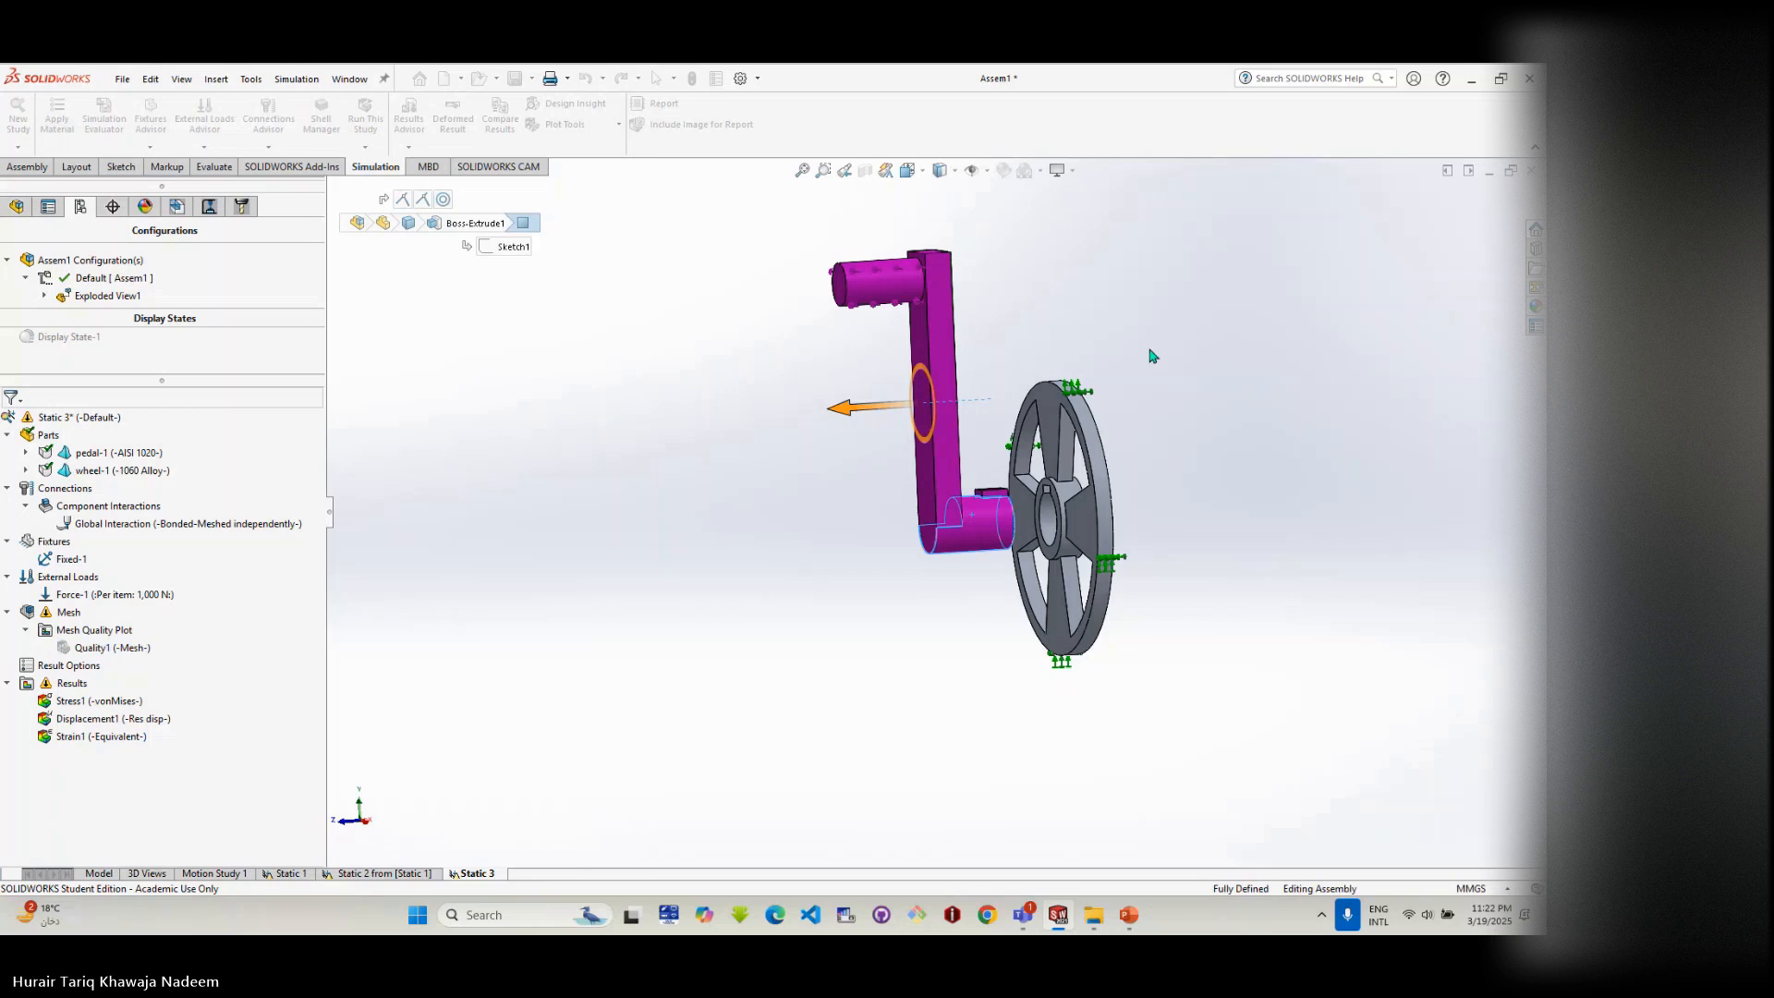
right_click(125, 296)
left_click(141, 310)
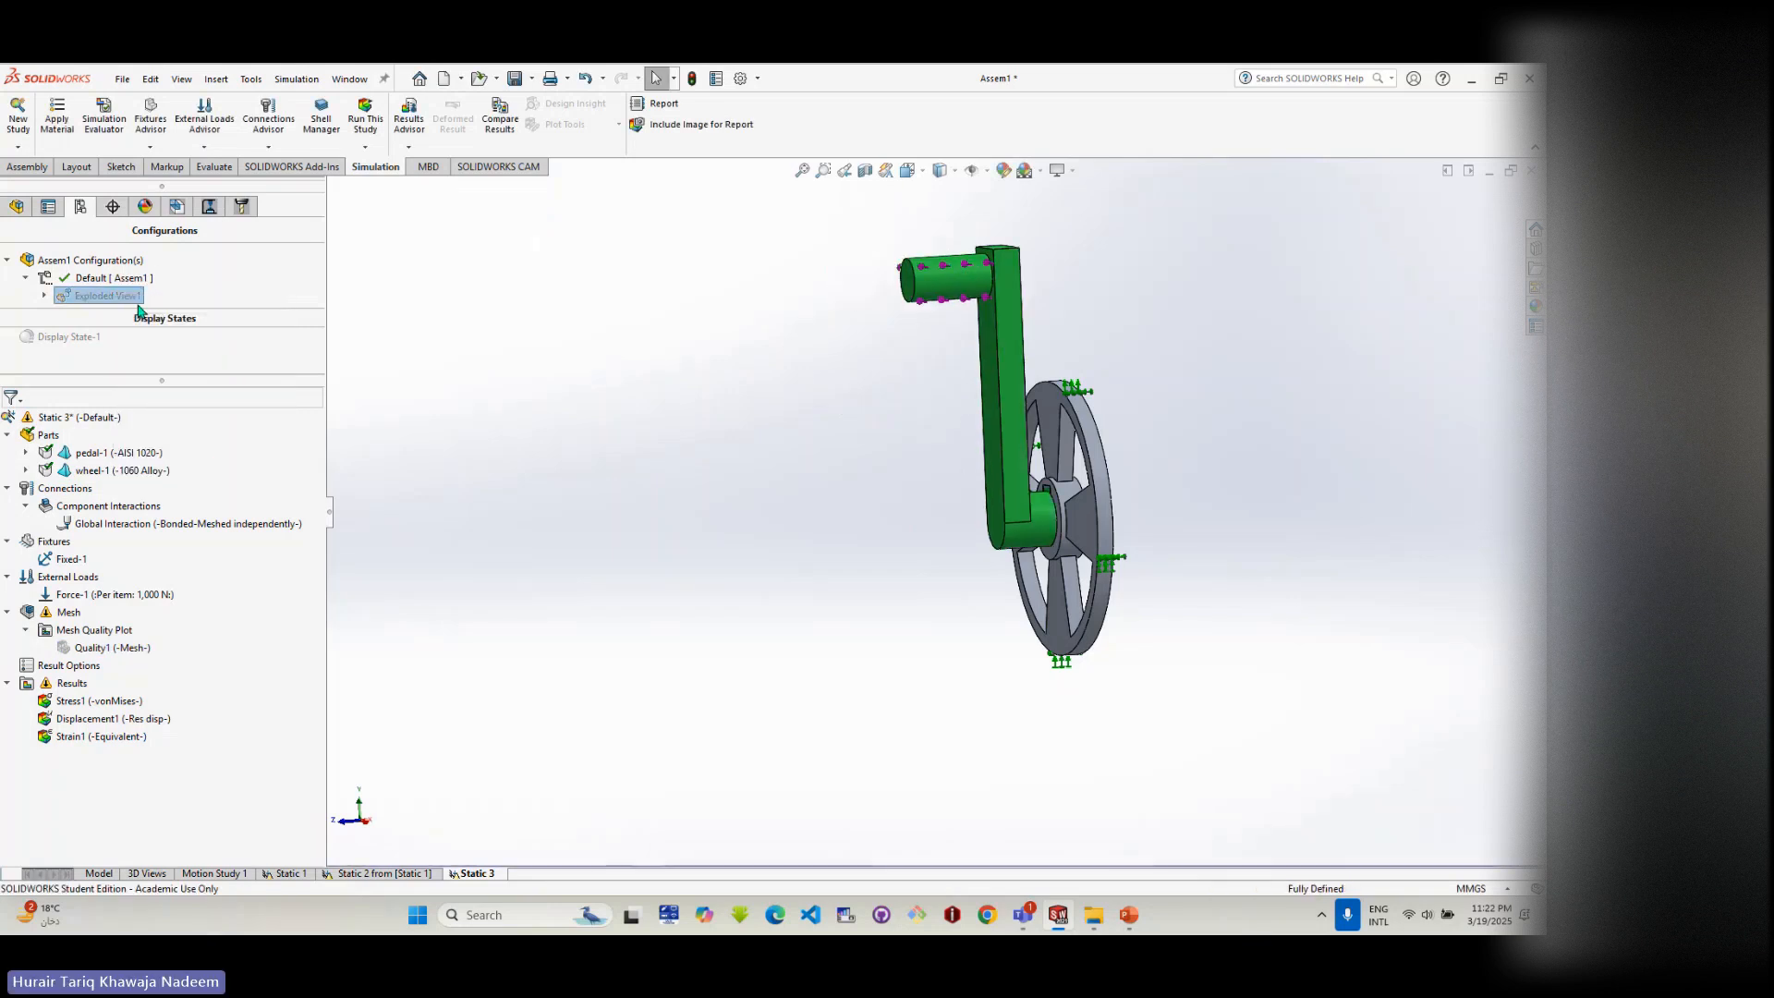
left_click(643, 537)
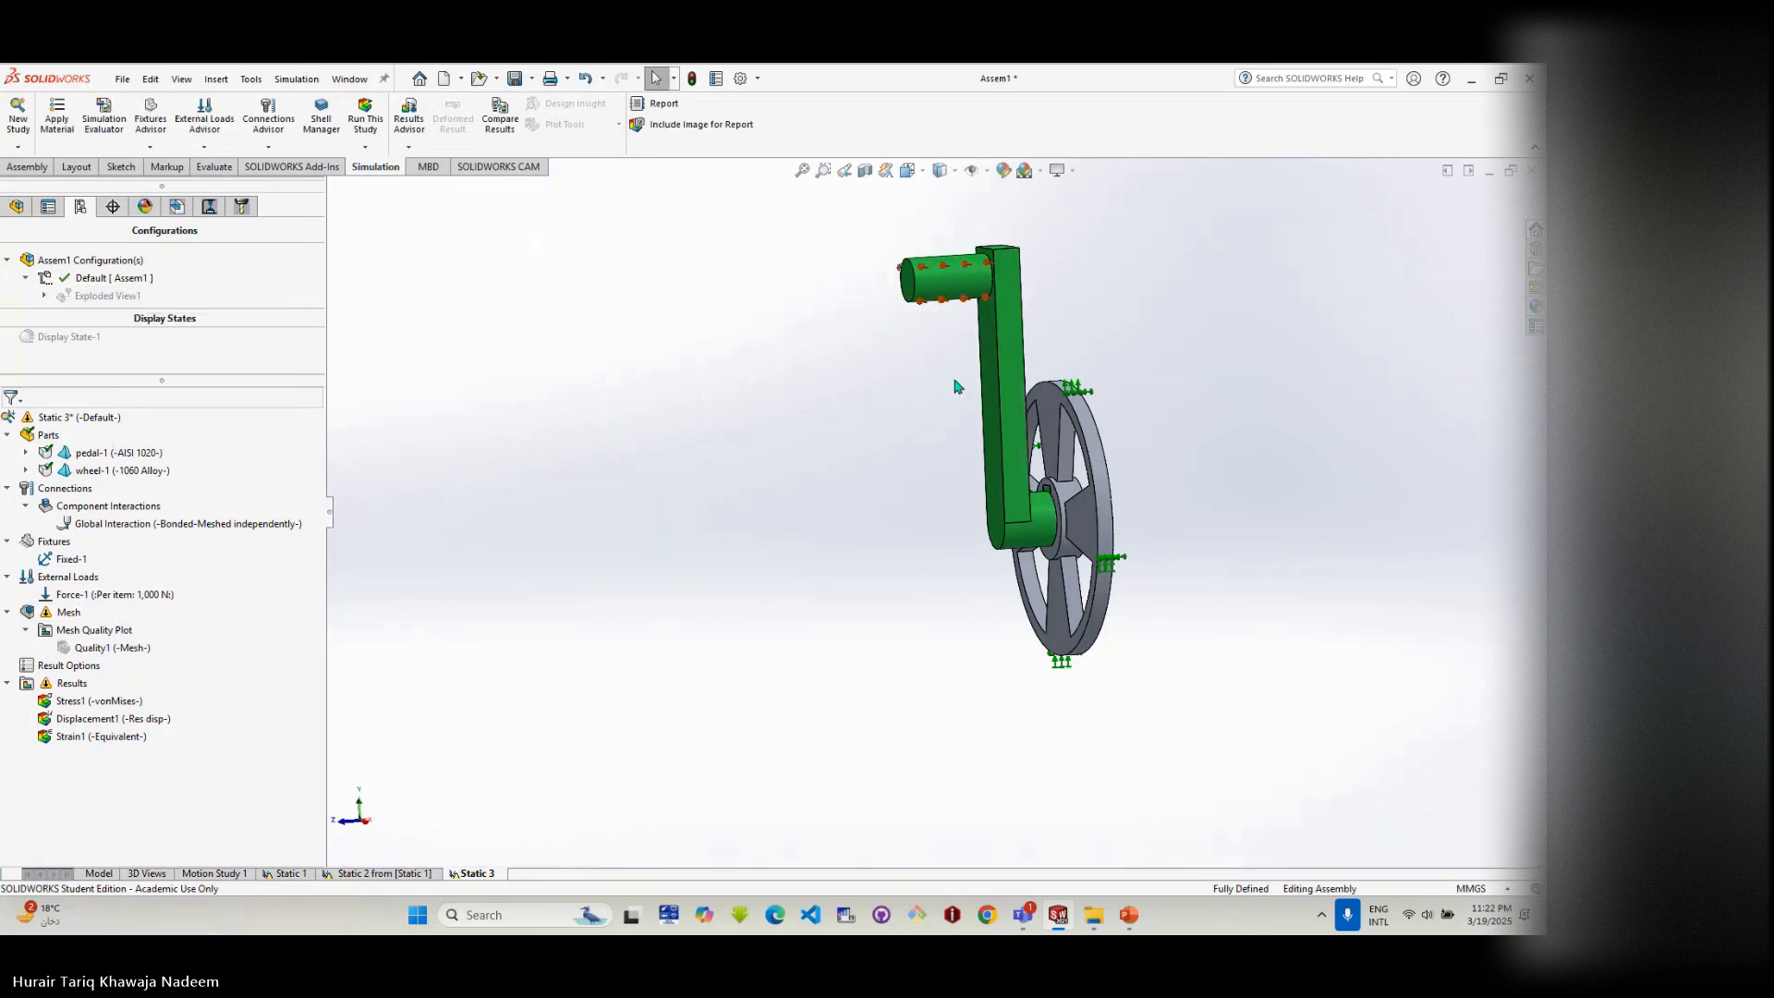
- Recreate the mesh of the Static 3 study from its mesh quality plot and rerun the study
right_click(104, 649)
left_click(125, 656)
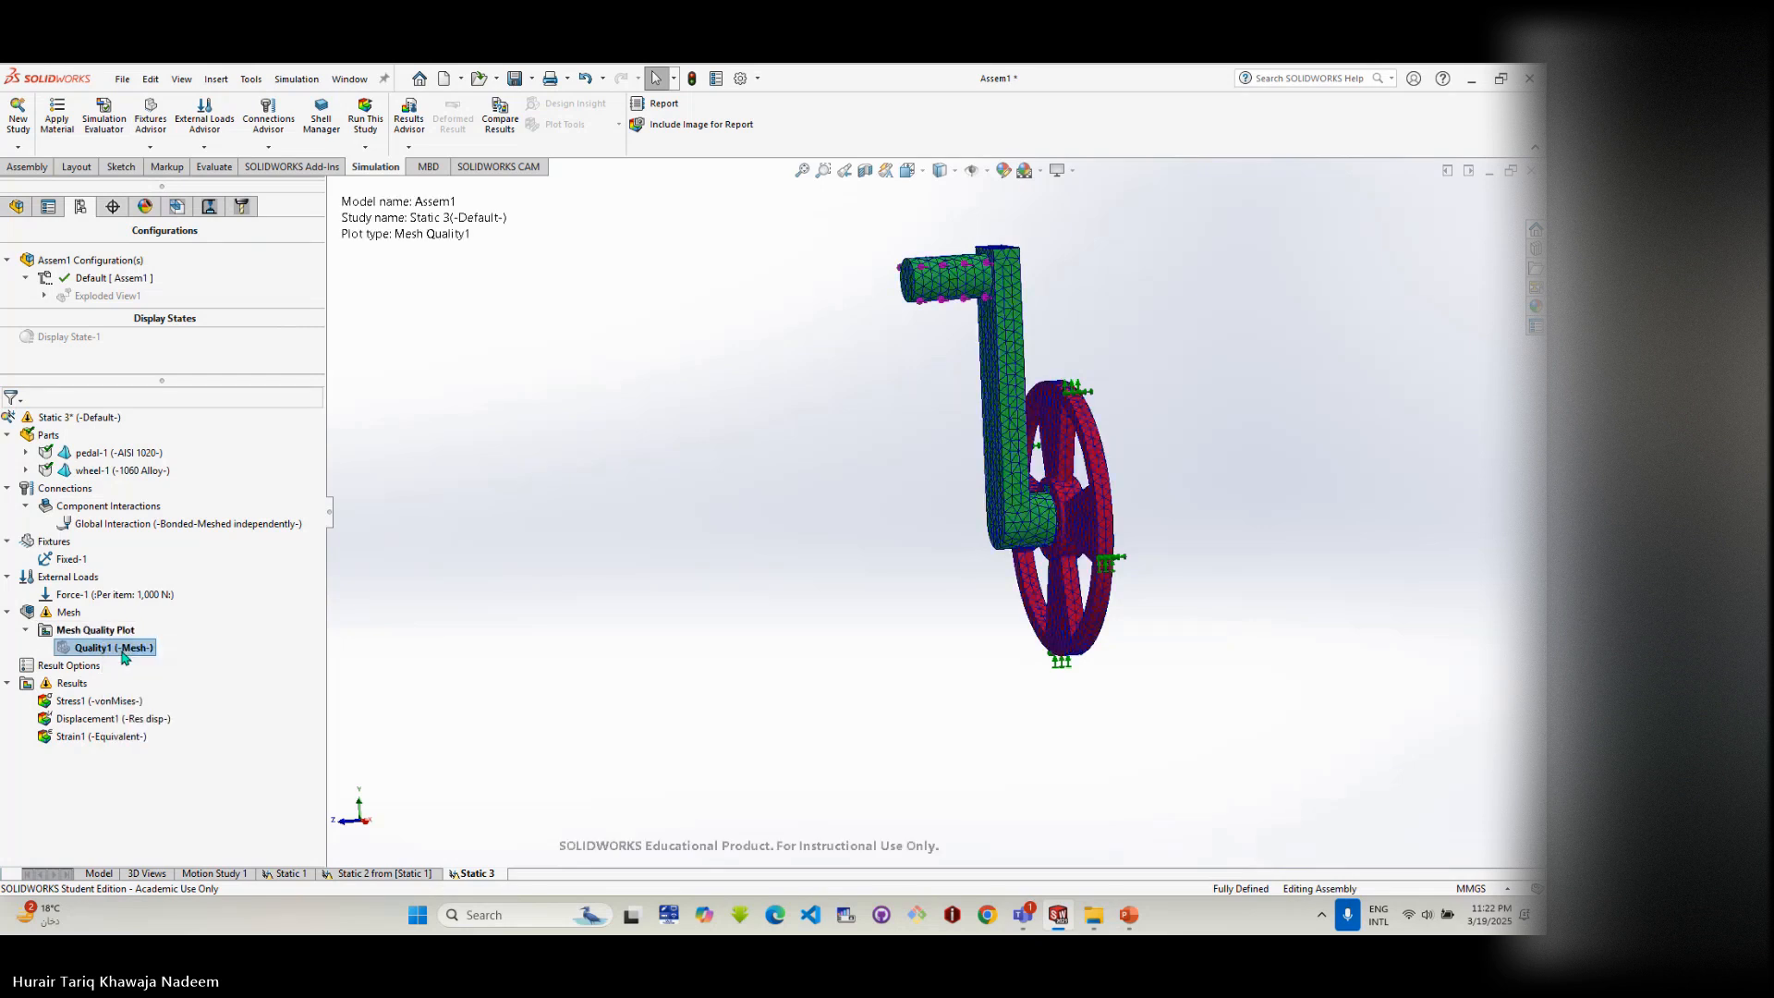
right_click(69, 611)
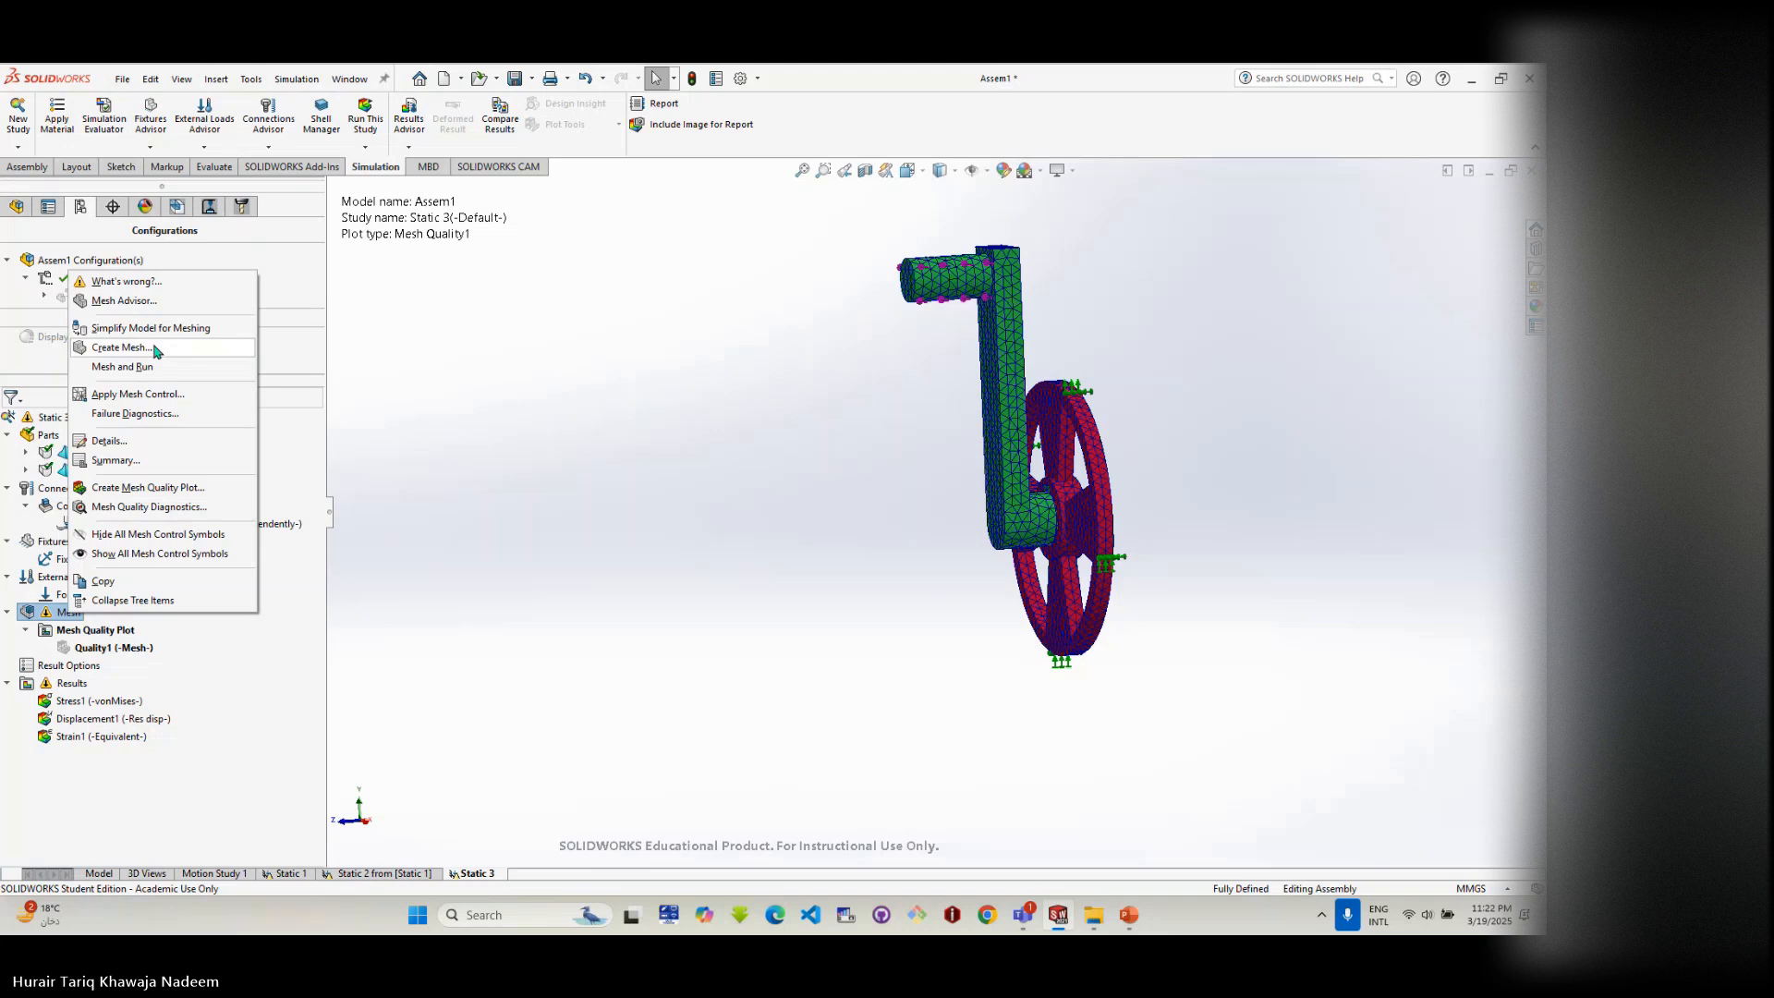
left_click(156, 349)
left_click(11, 251)
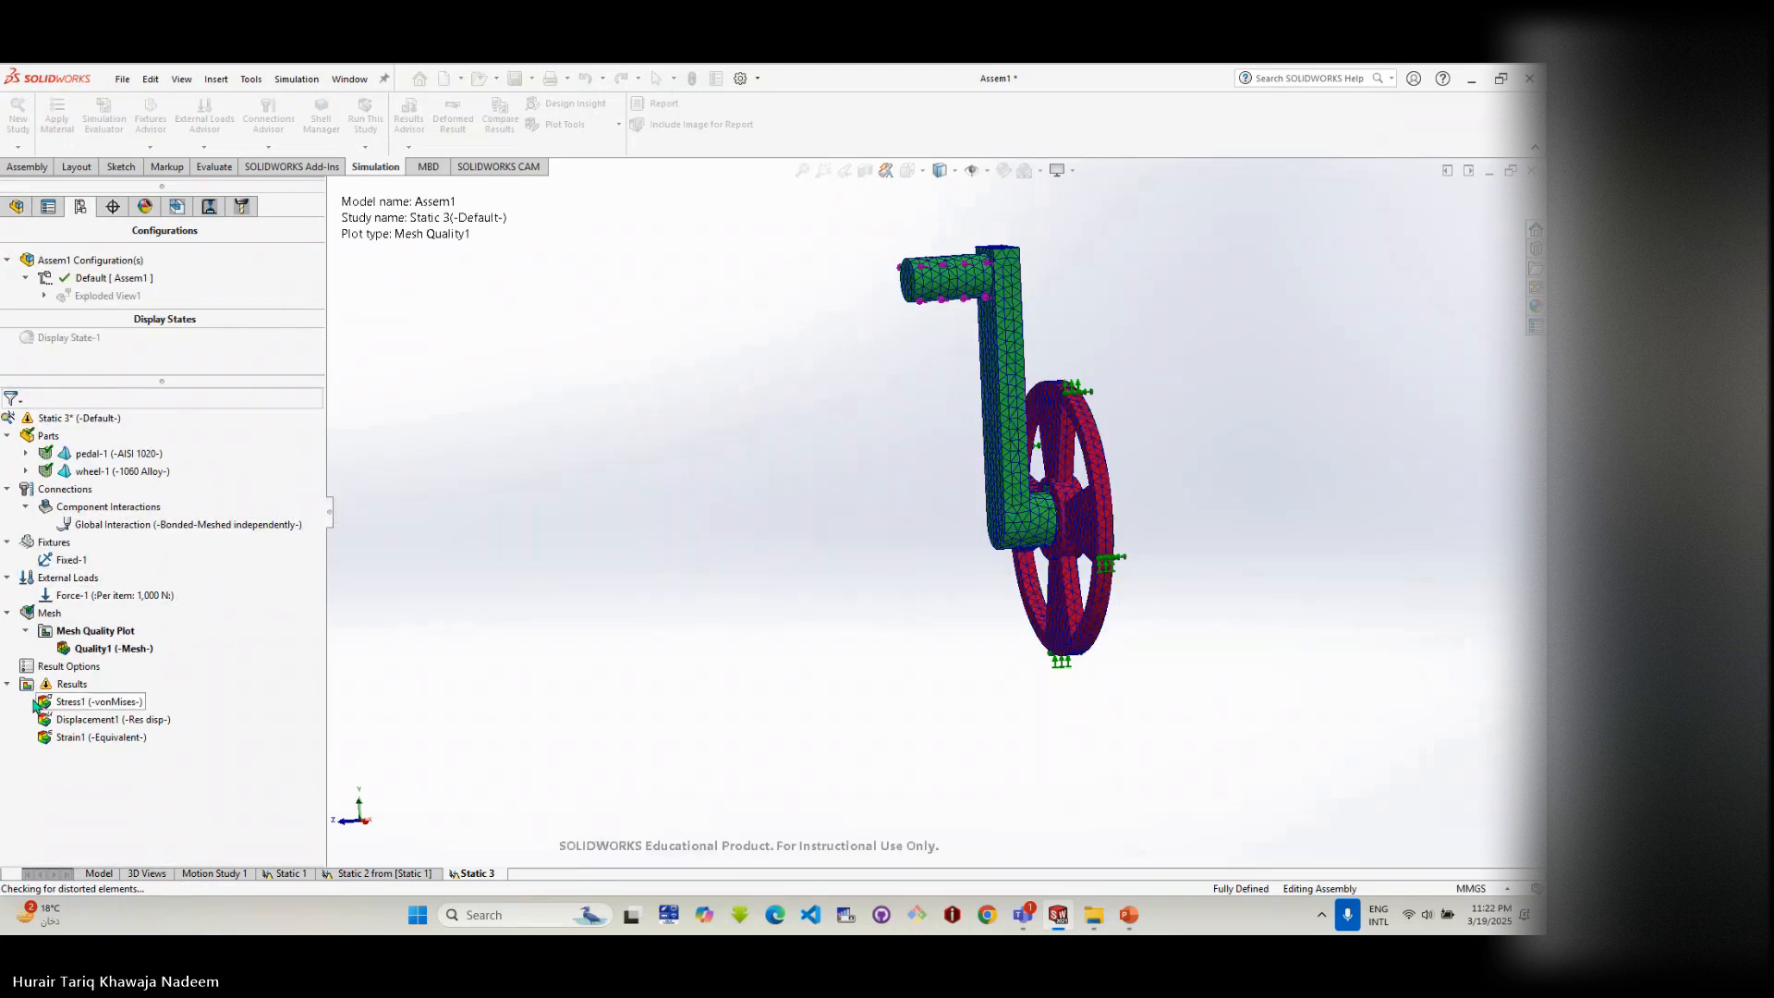
left_click(375, 123)
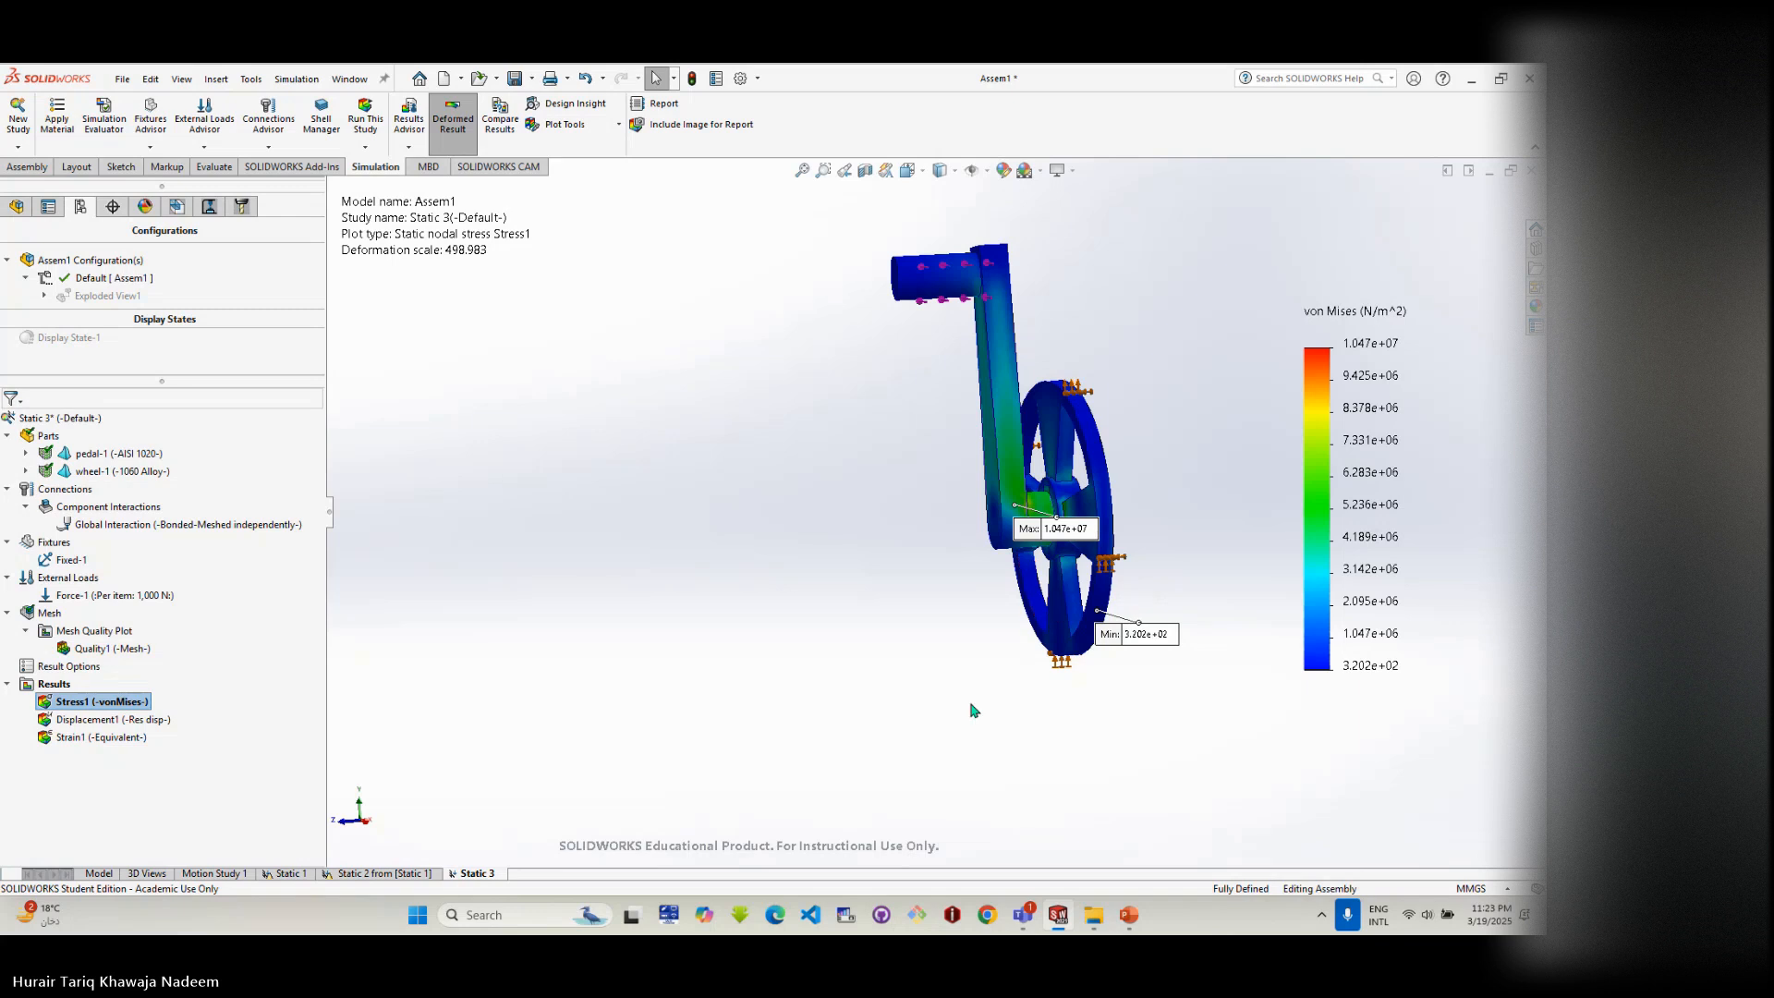
- Inspect the von Mises stress around the pedal shaft and wheel hub, moving the maximum stress label clear of the shaft
middle_click_drag(999, 695, 987, 555)
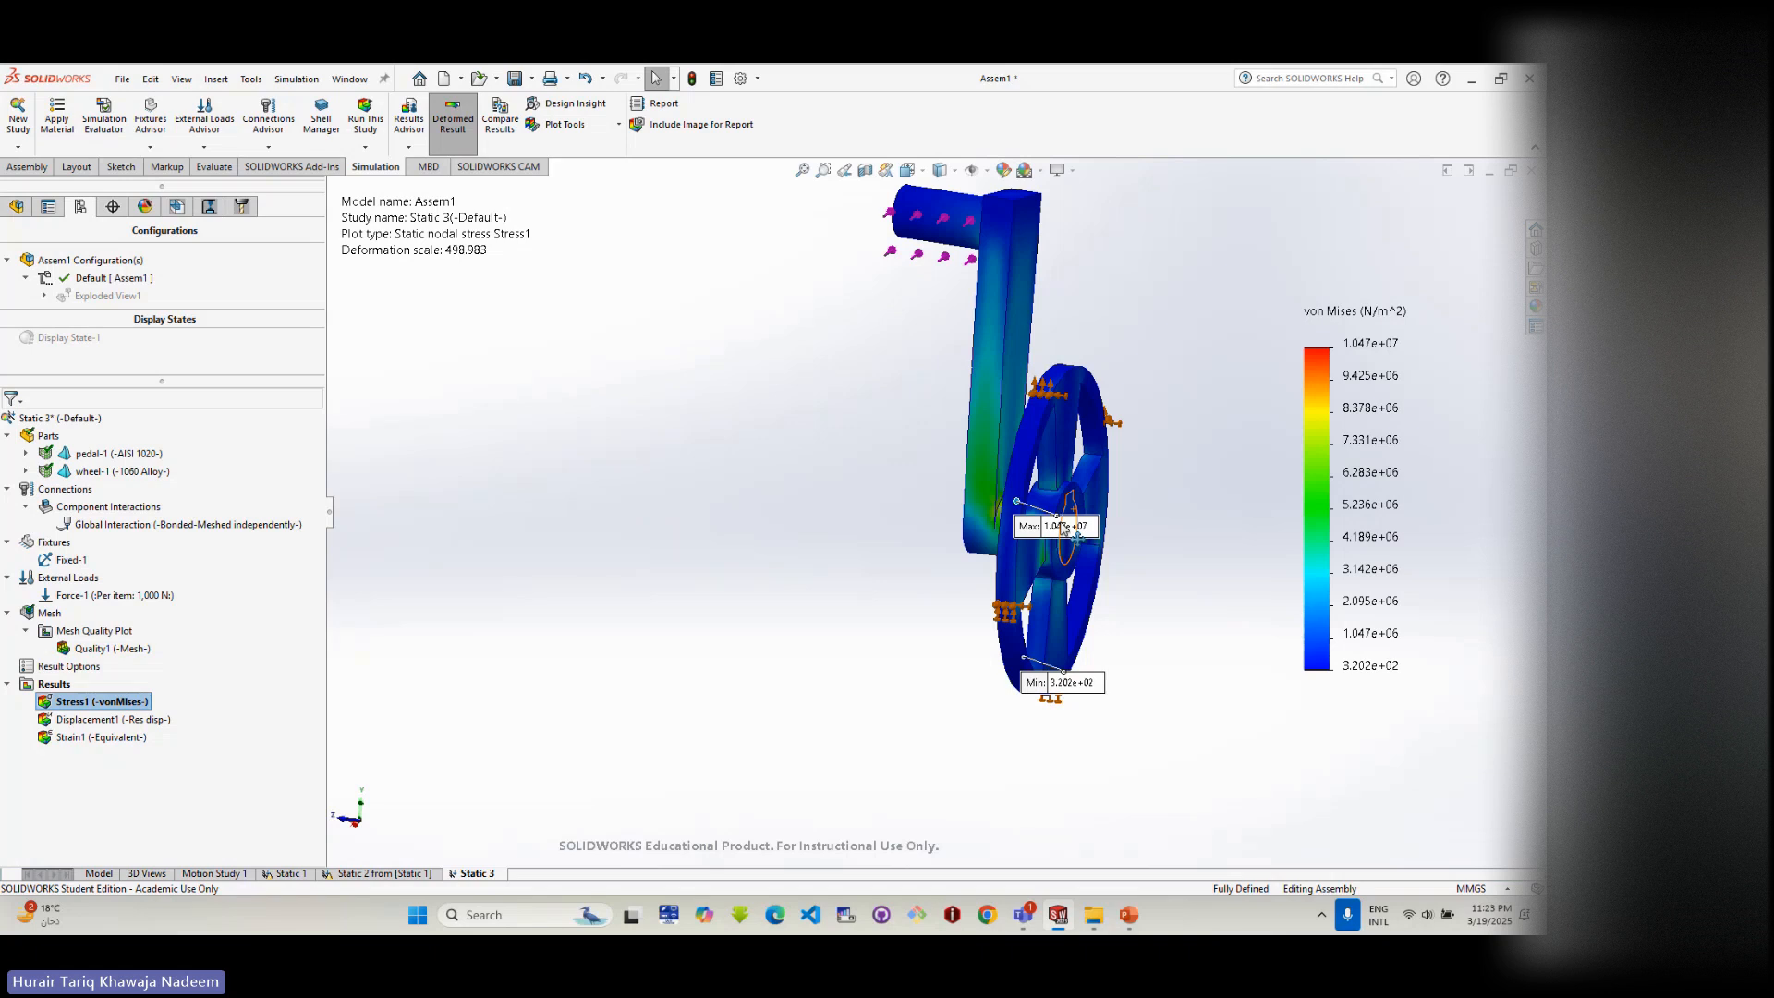
middle_click_drag(1062, 528, 1041, 499)
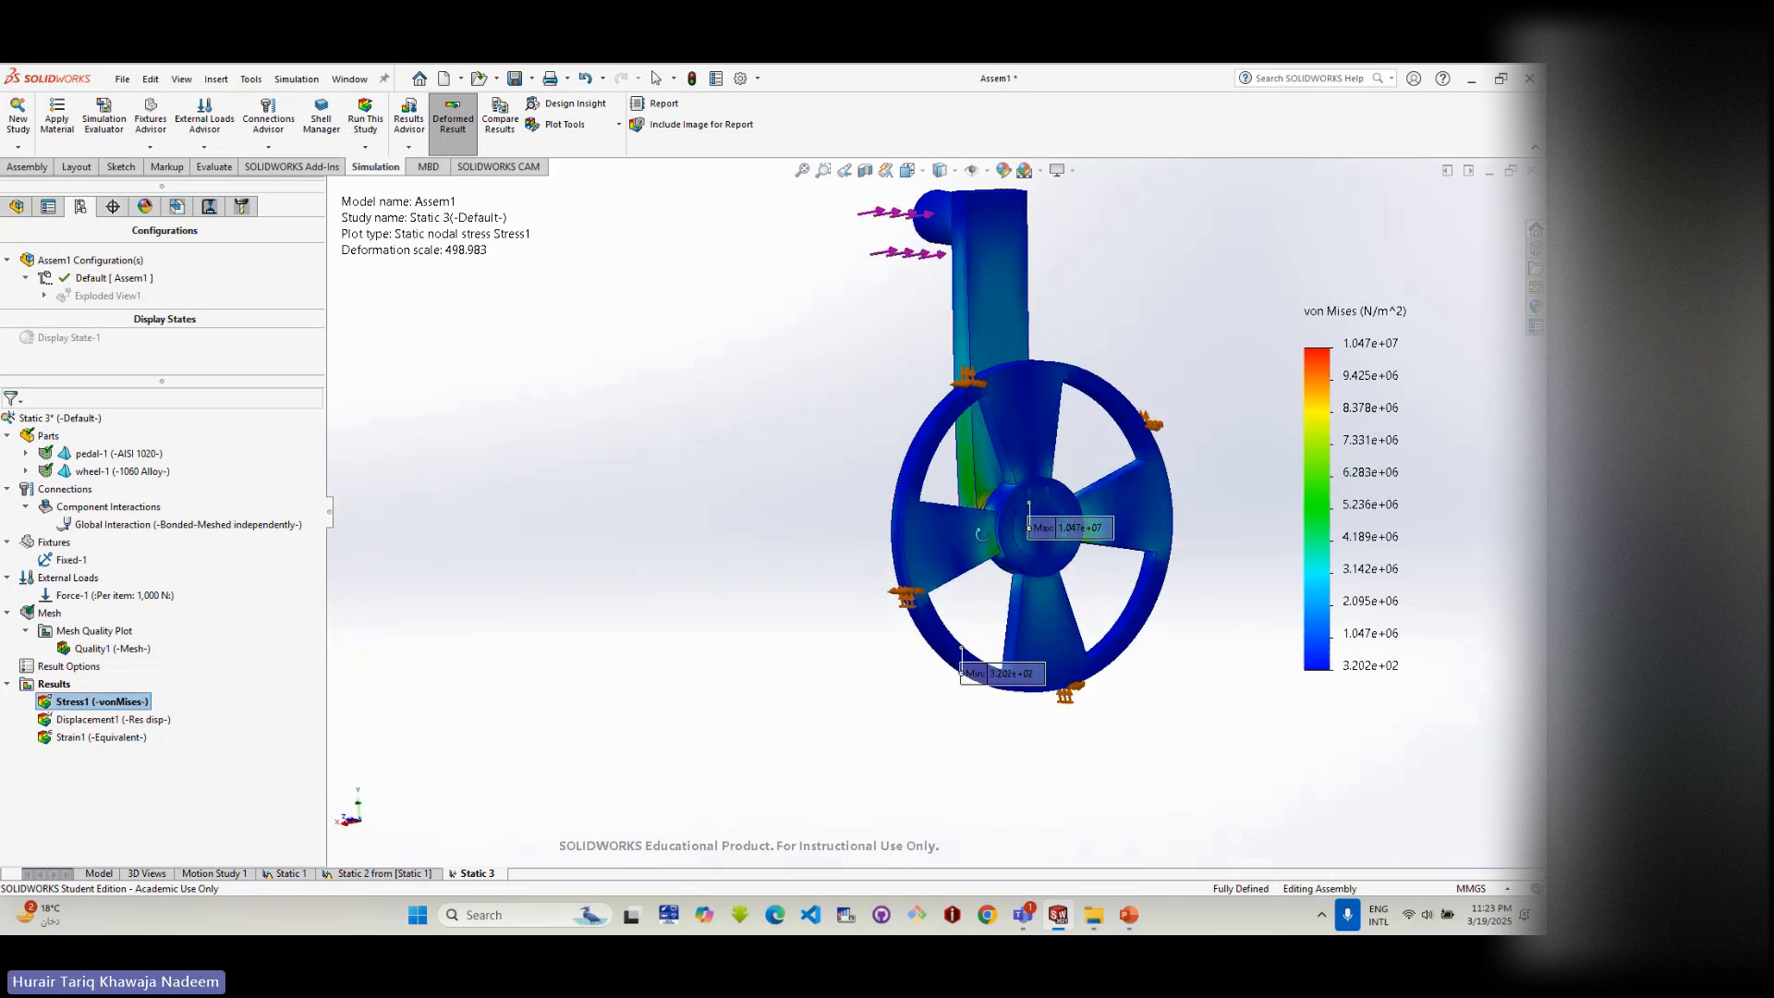
scroll(1041, 499, "down", 4)
scroll(1035, 542, "down", 3)
scroll(1034, 561, "up", 5)
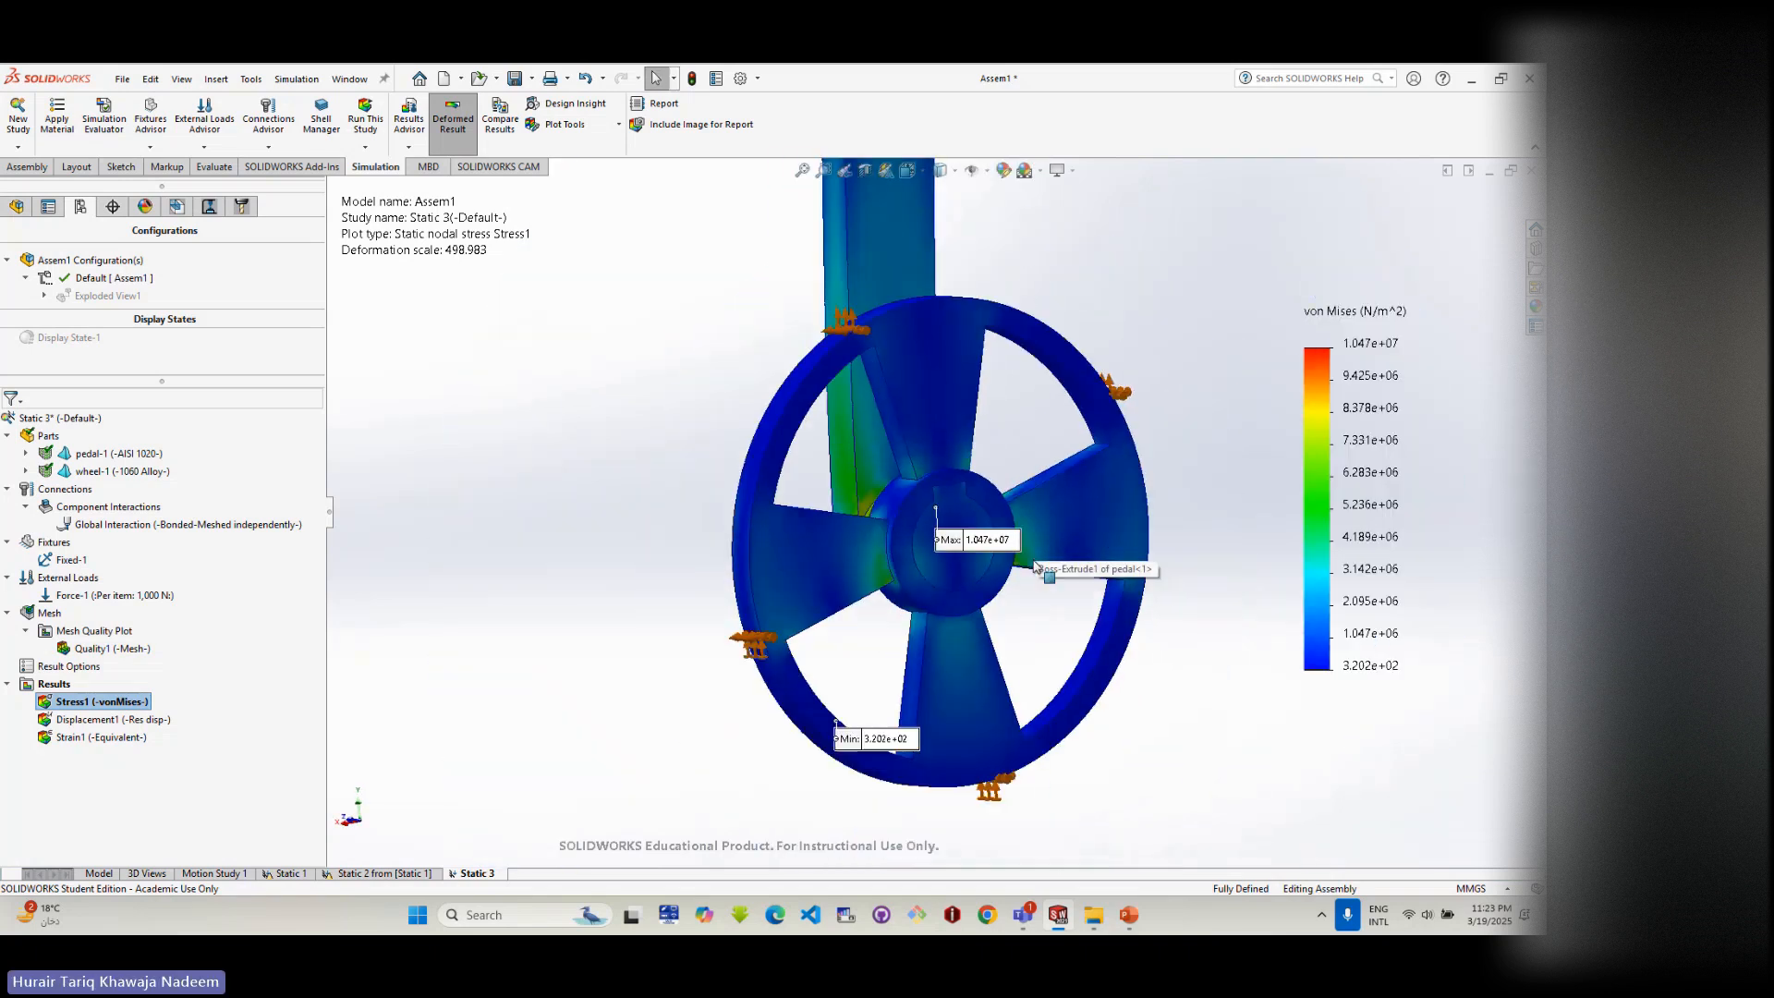
middle_click_drag(958, 545, 847, 514)
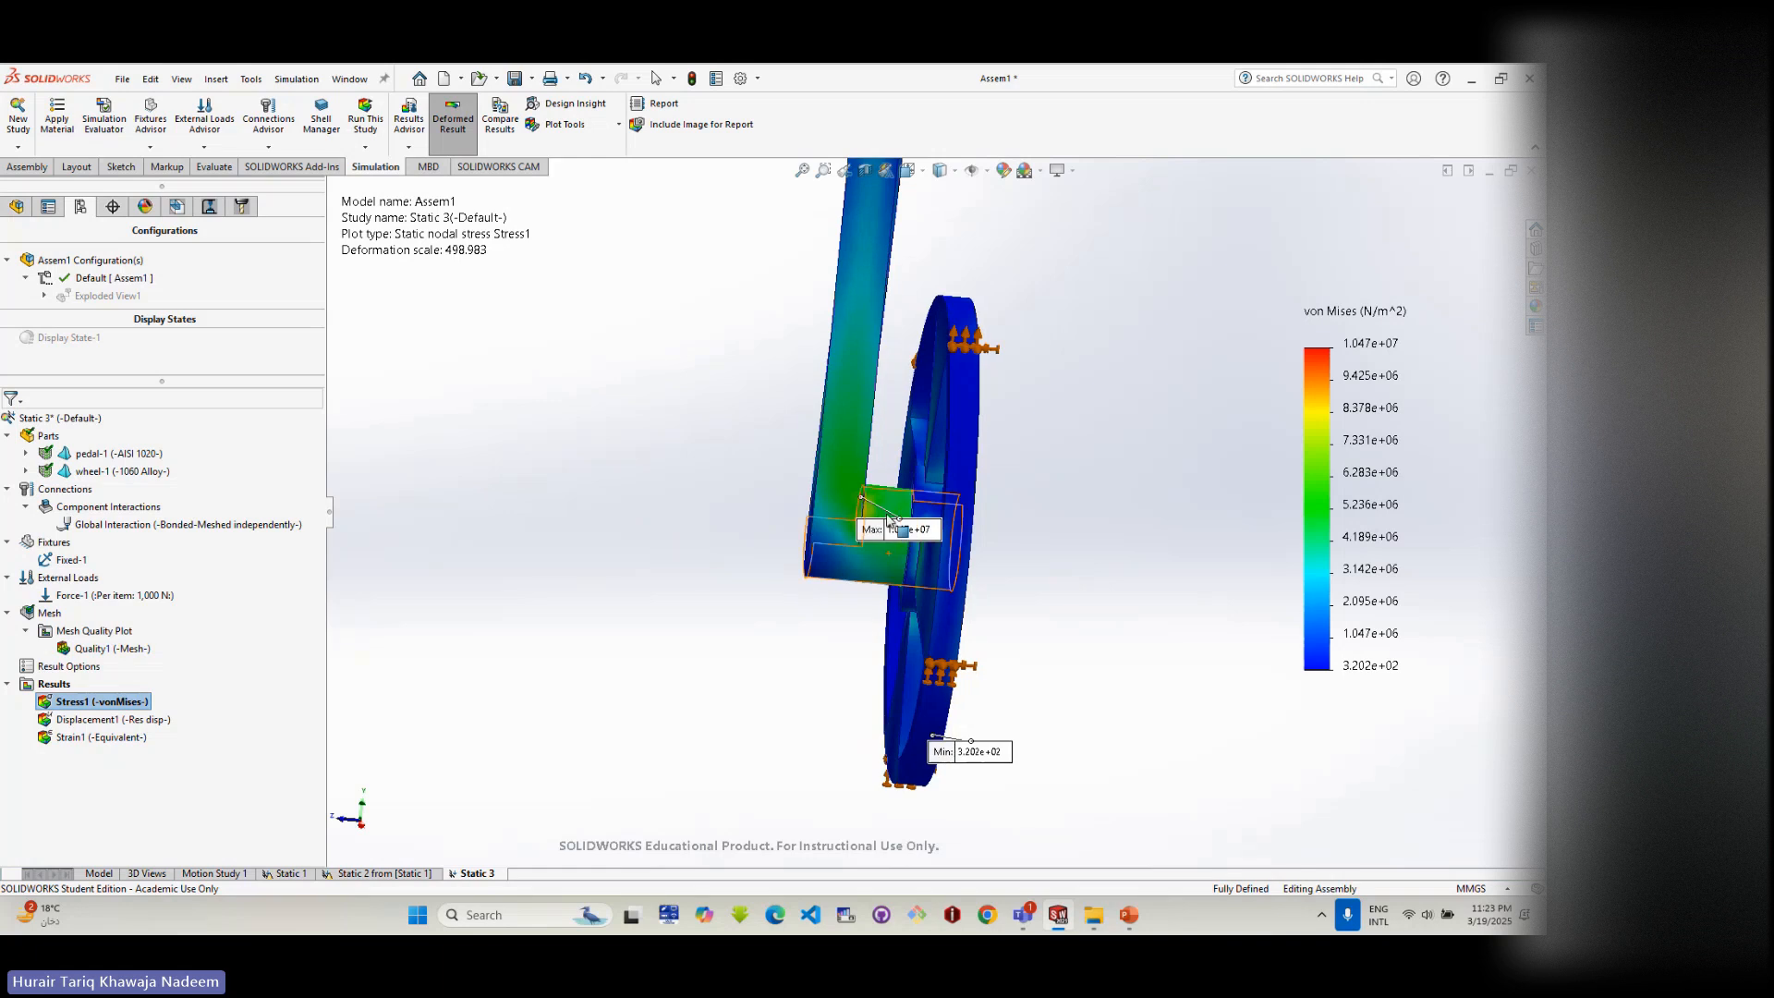
left_click_drag(845, 507, 758, 464)
middle_click_drag(855, 550, 815, 541)
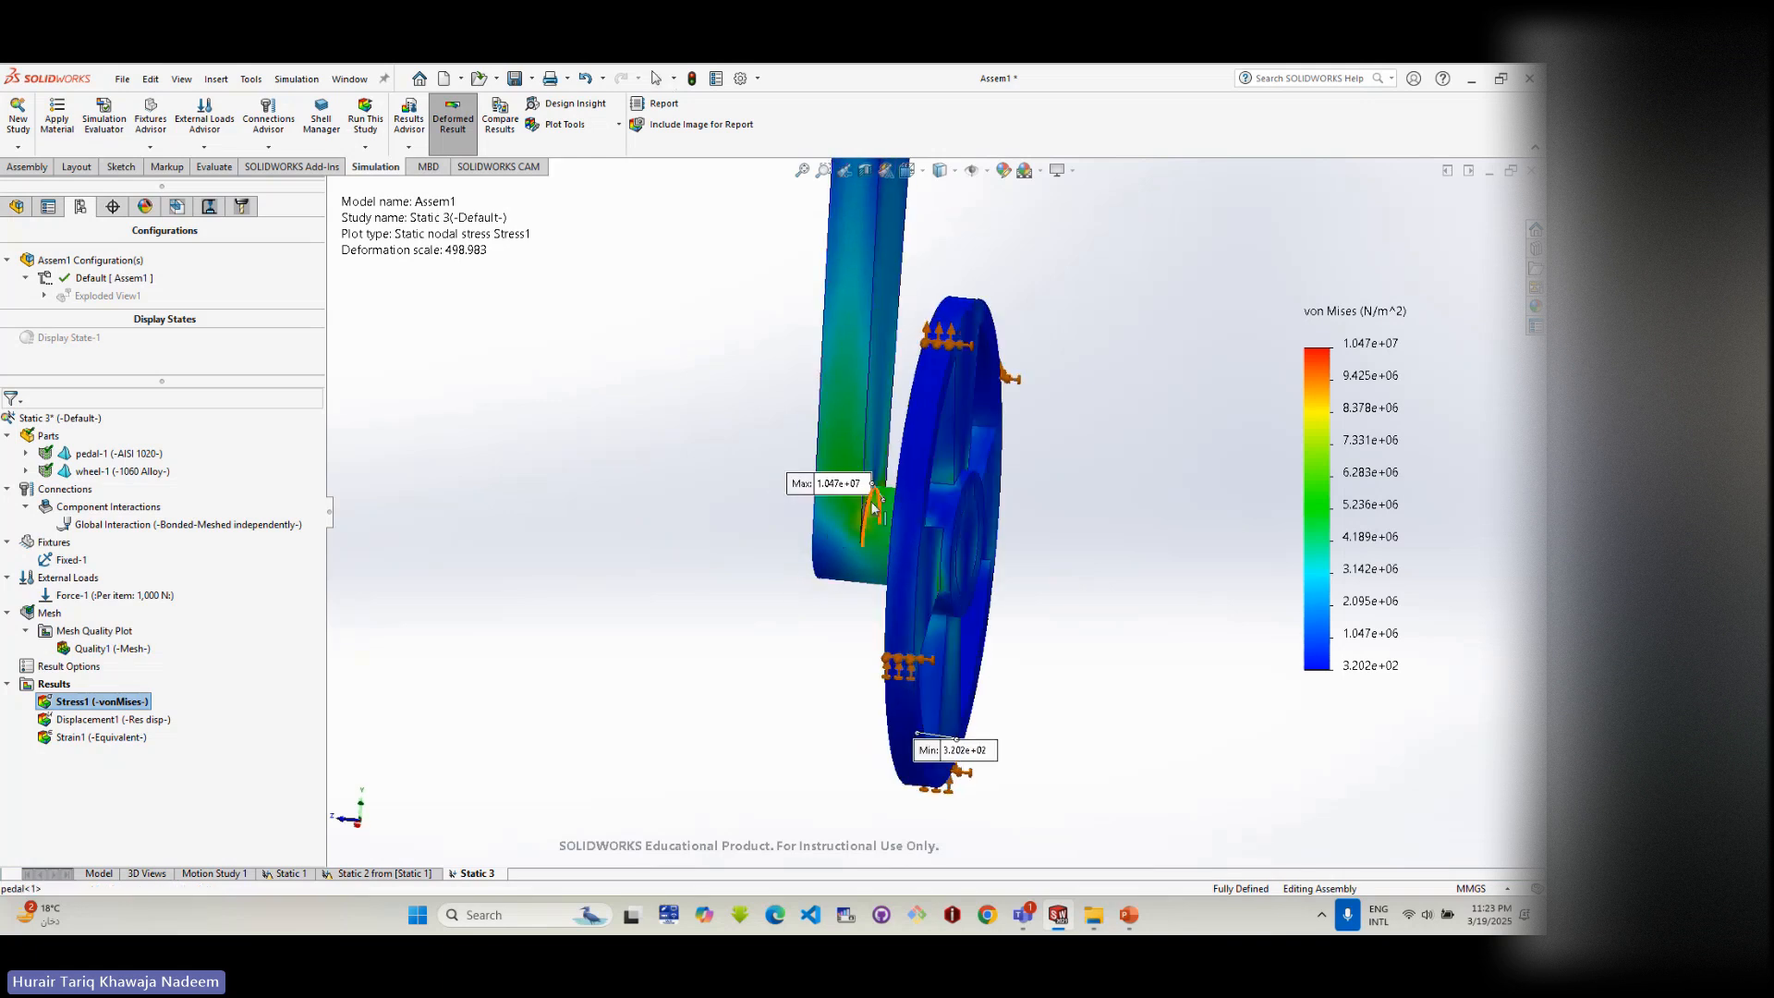
- Examine the von Mises stress concentration along the edge where the pedal arm meets its shaft, around the maximum stress location
scroll(883, 514, "down", 5)
scroll(884, 515, "down", 6)
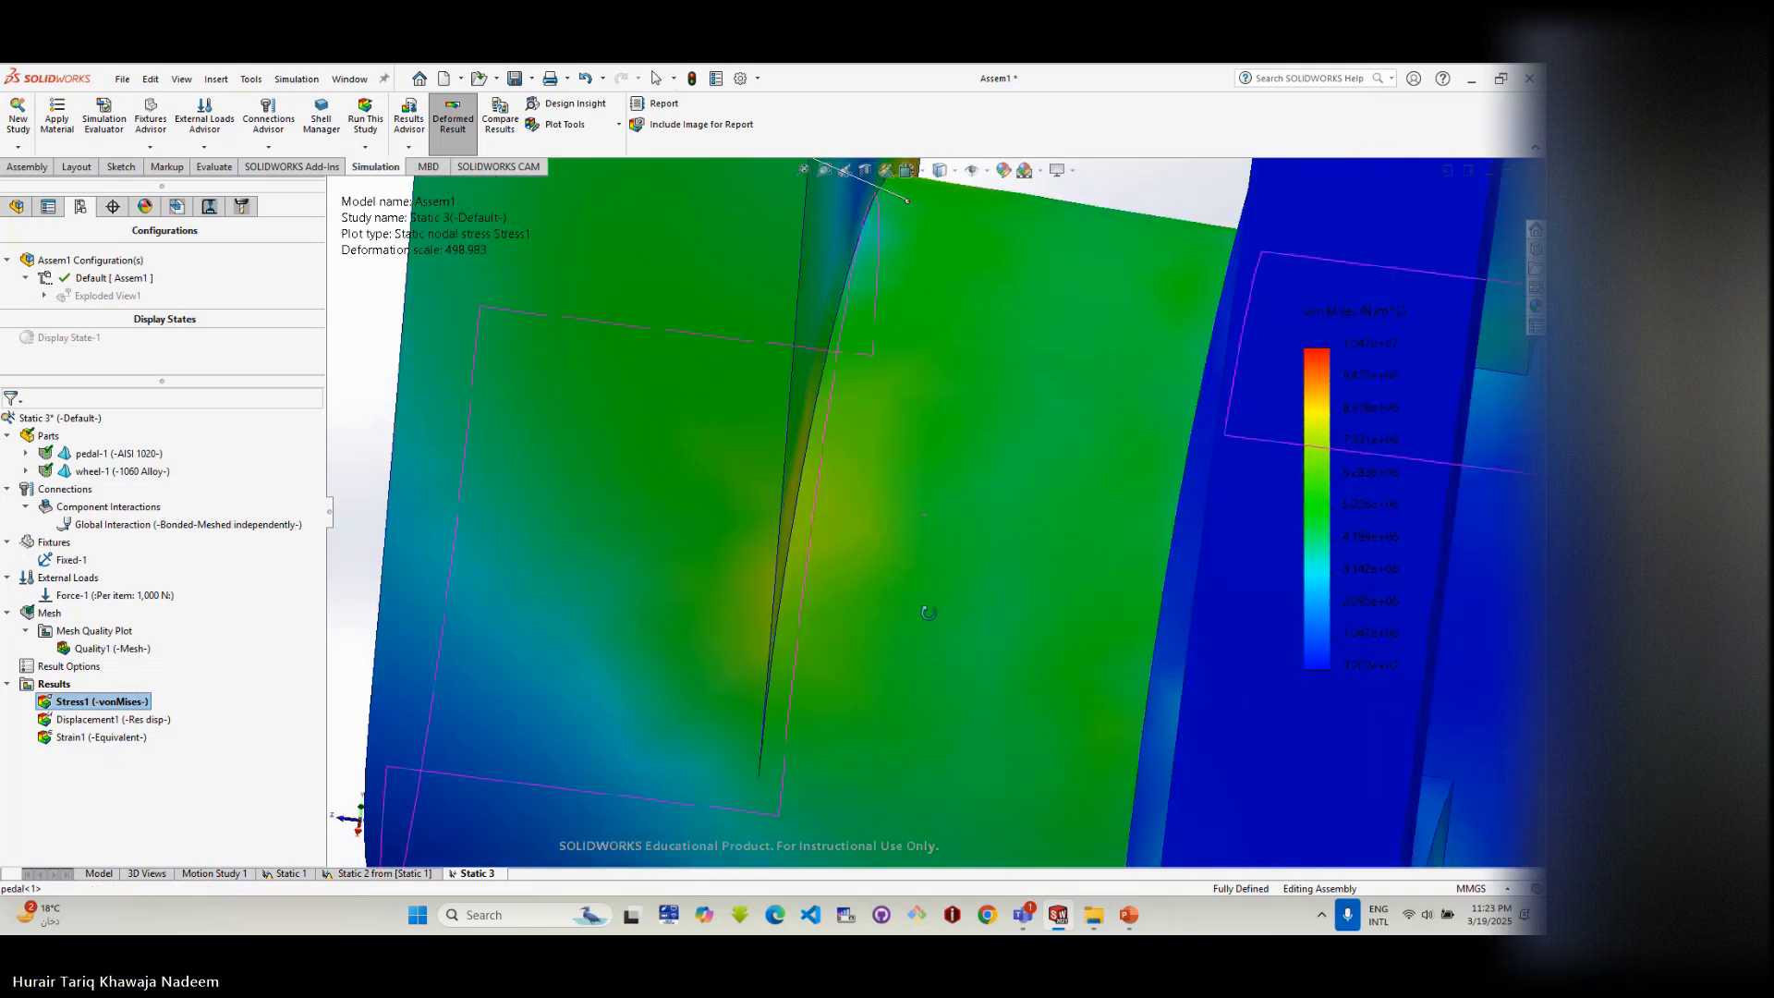
scroll(953, 499, "up", 8)
middle_click_drag(957, 480, 918, 375)
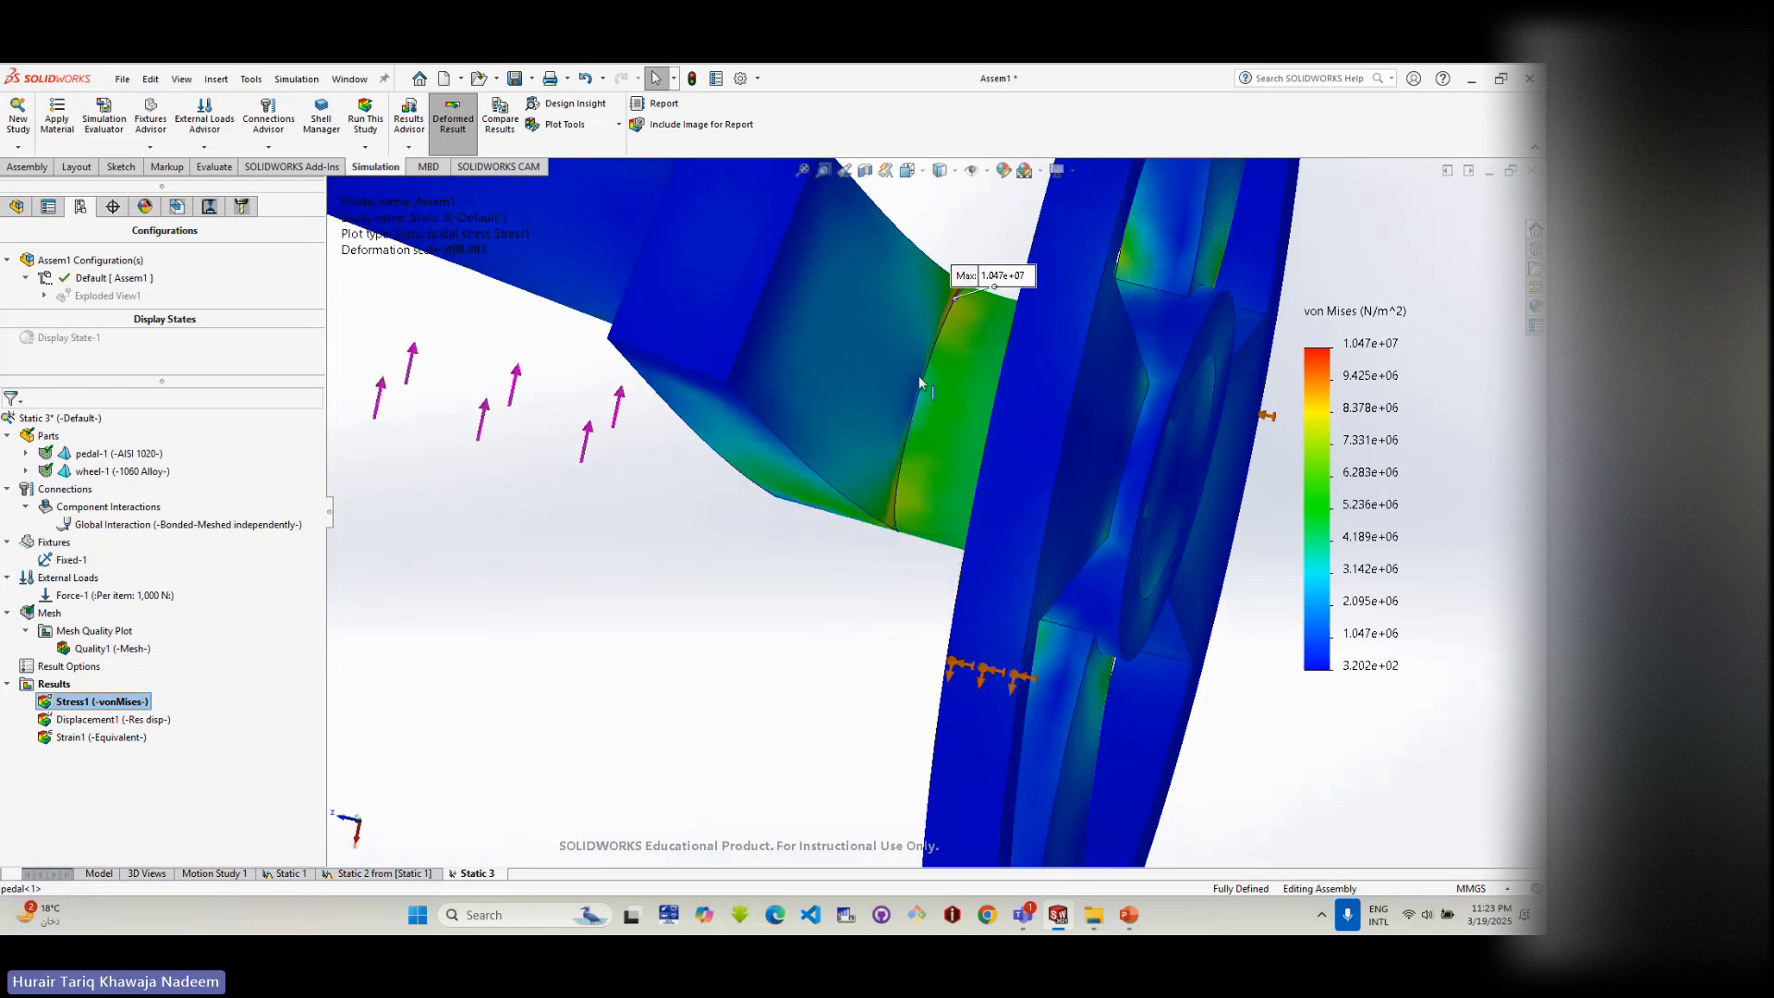
scroll(960, 280, "down", 8)
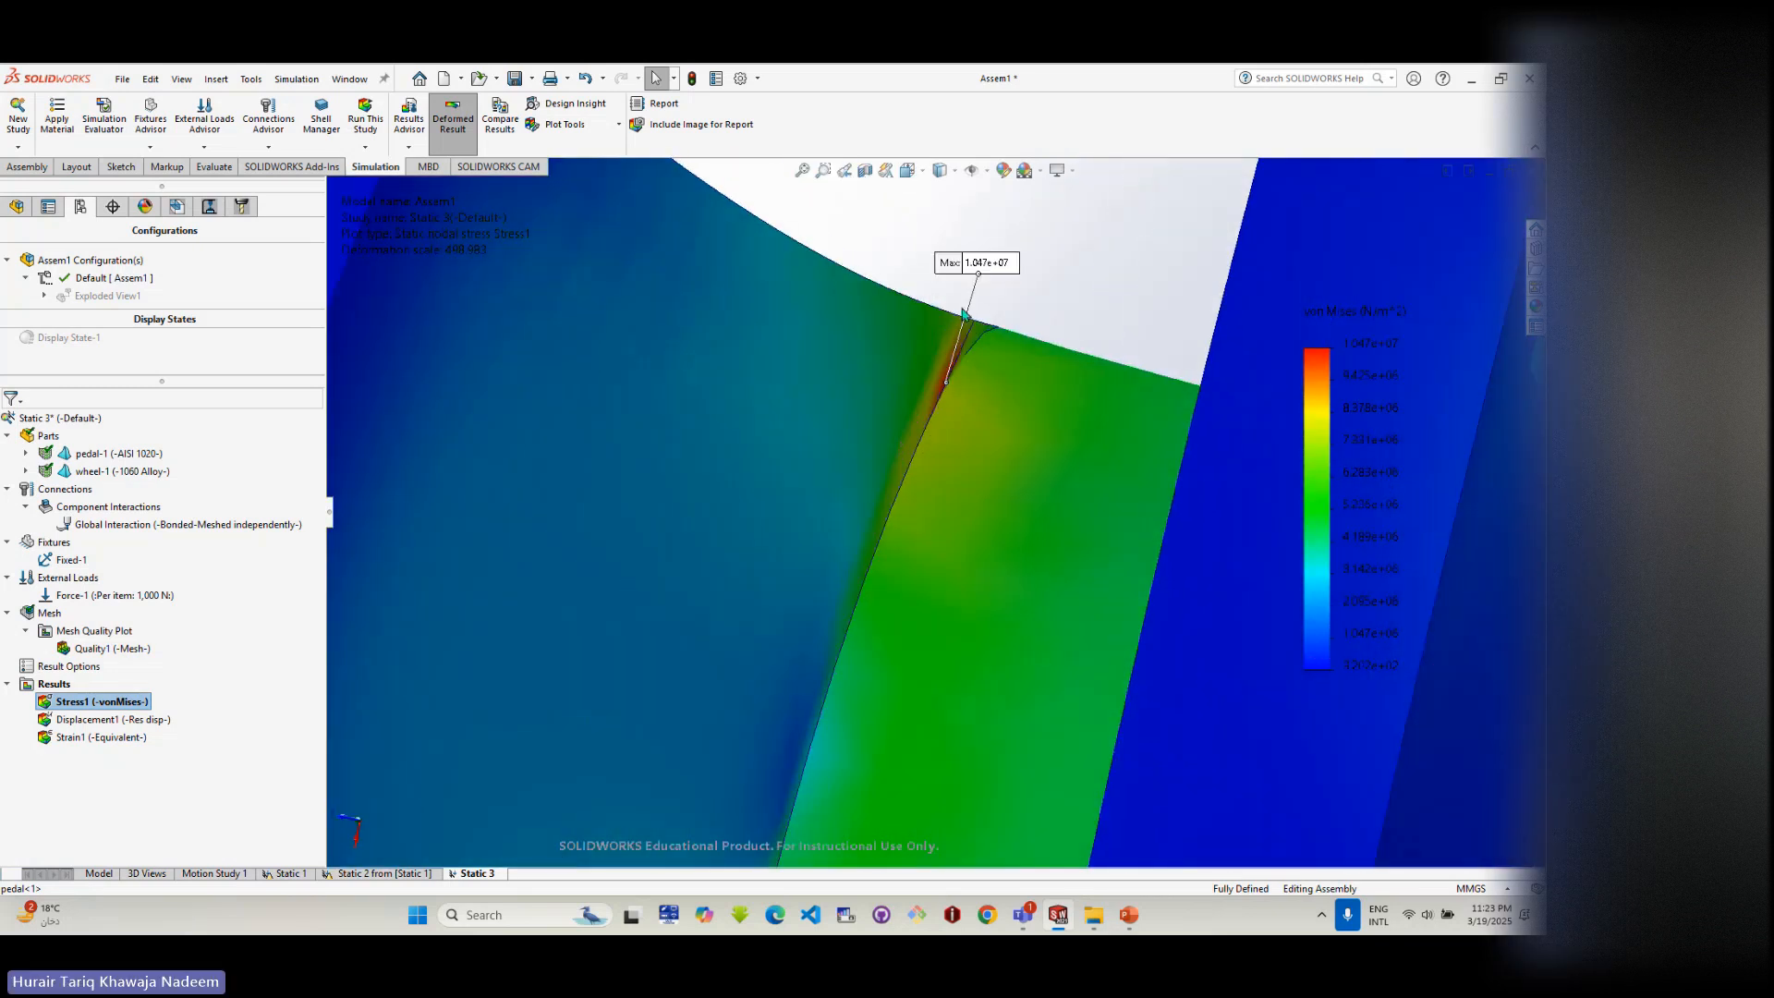
middle_click_drag(964, 314, 1016, 575)
scroll(1016, 574, "up", 4)
middle_click_drag(835, 518, 927, 454)
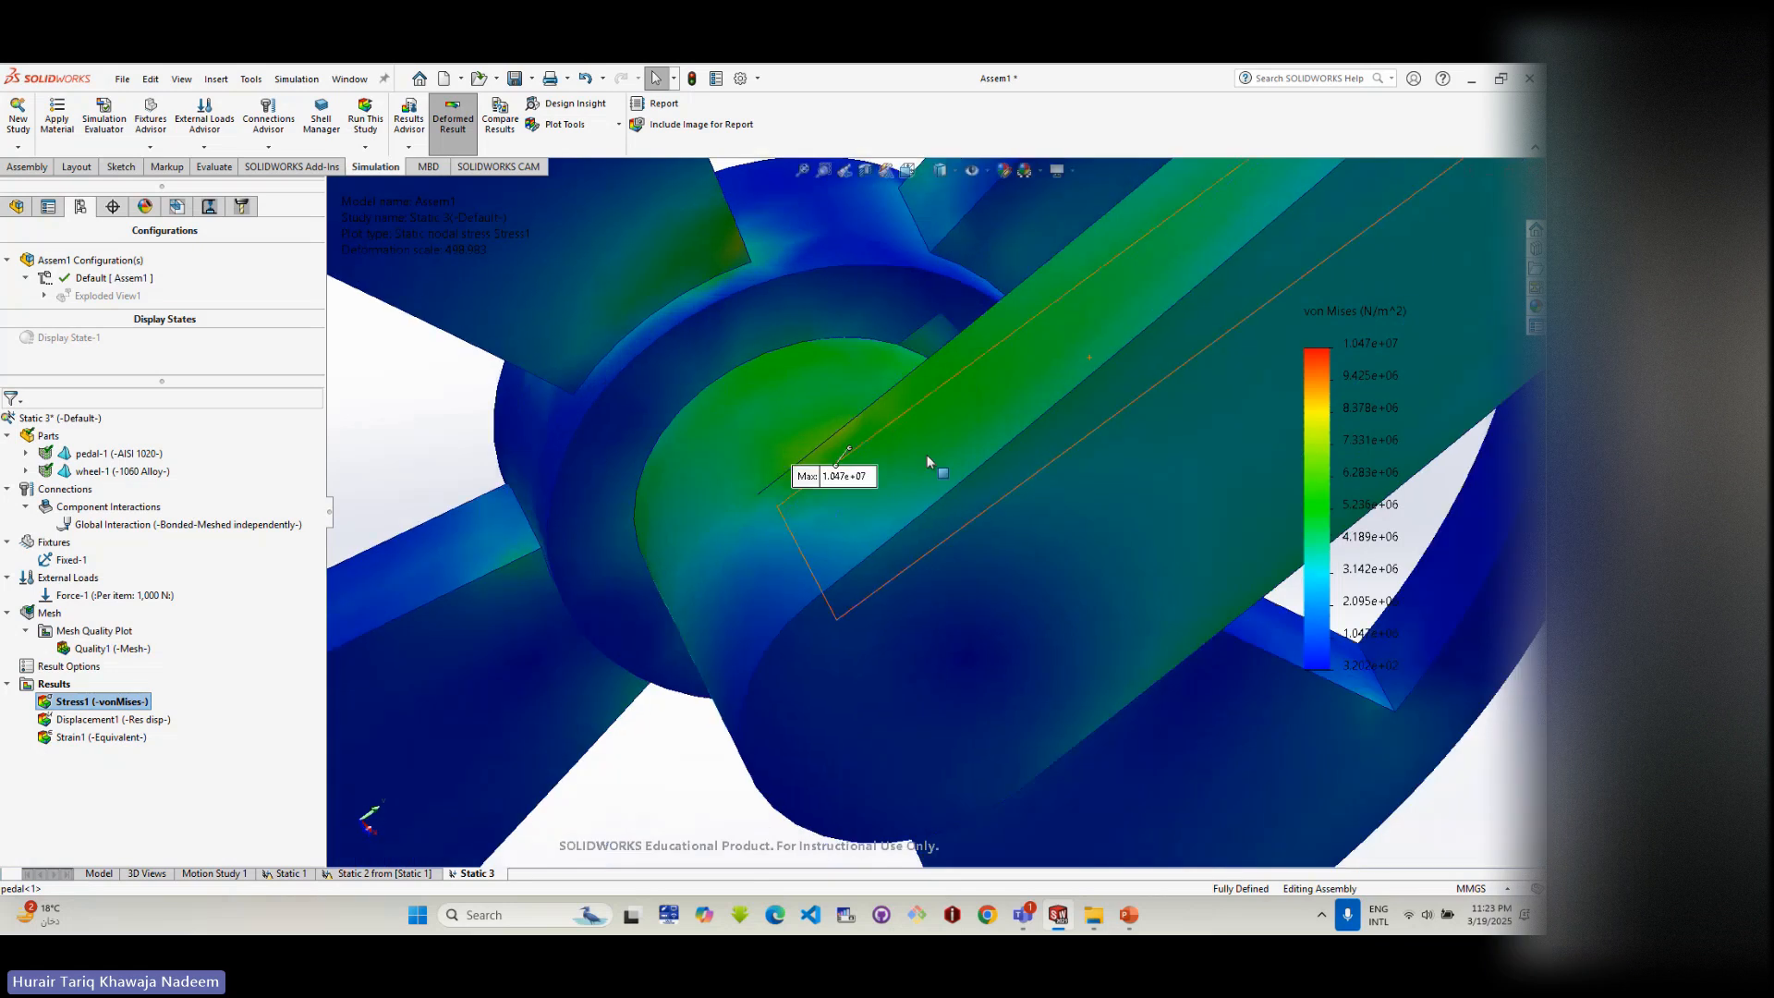
scroll(928, 462, "up", 6)
middle_click_drag(1124, 277, 869, 540)
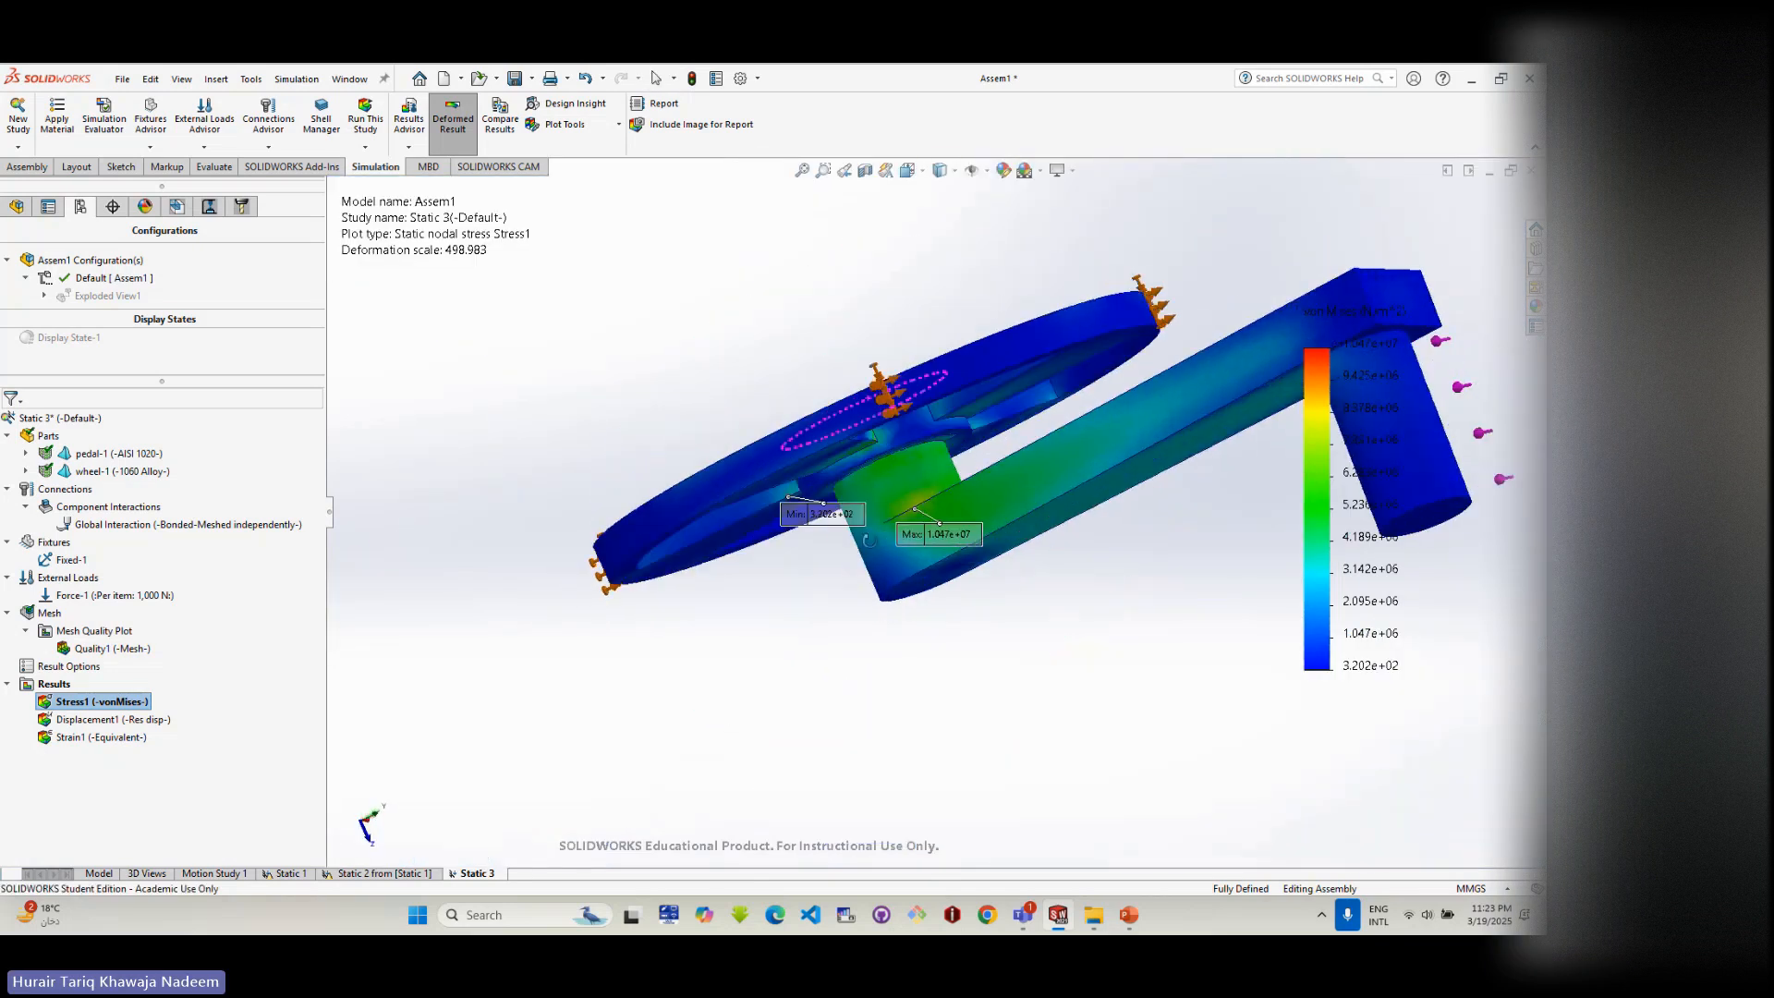
scroll(900, 480, "down", 6)
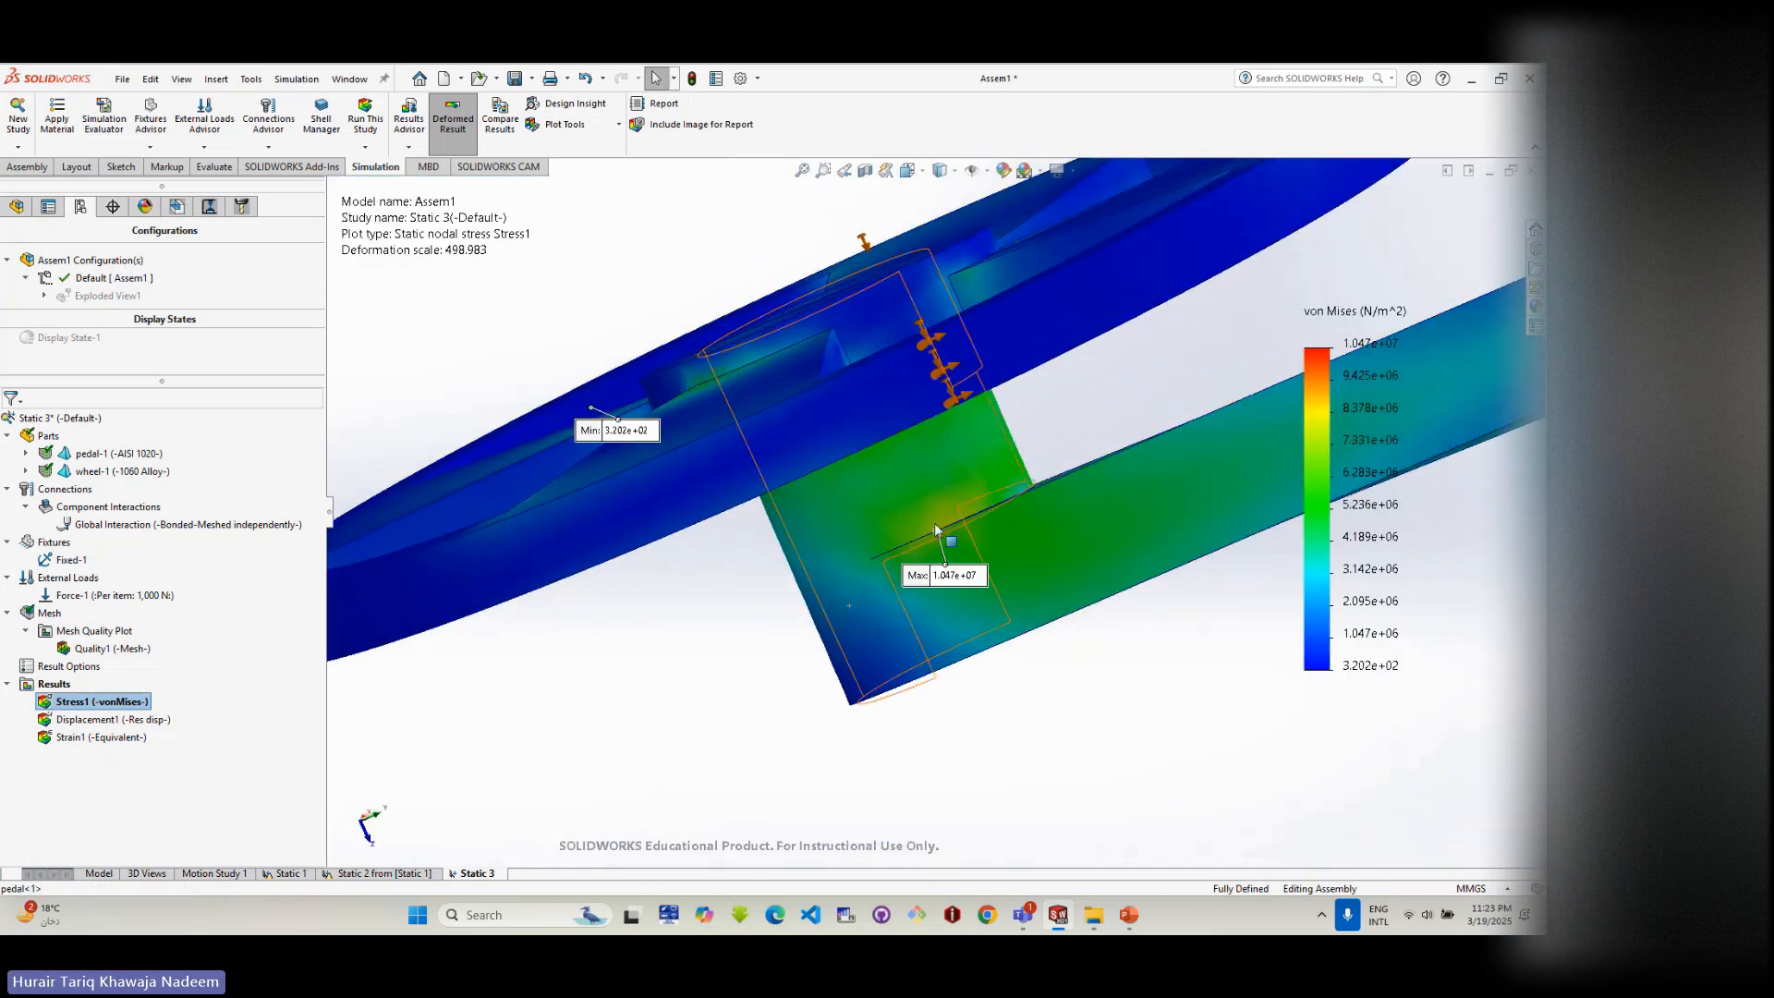
scroll(936, 529, "down", 5)
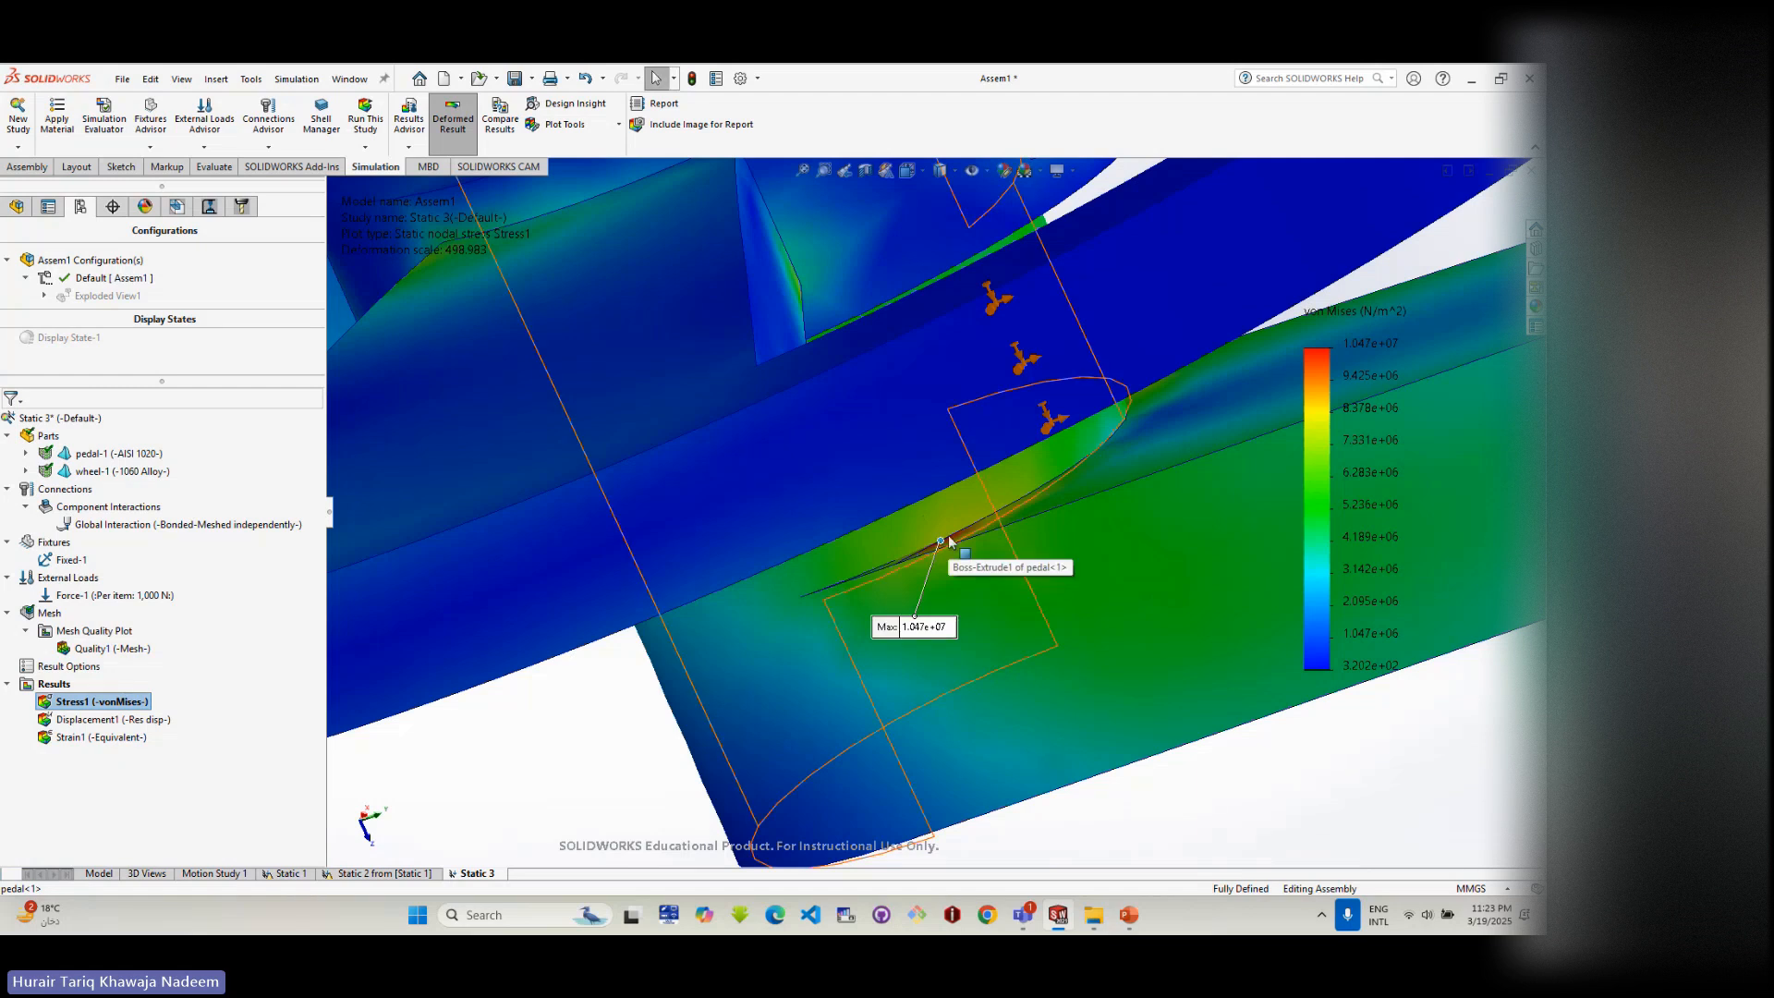
scroll(947, 535, "down", 2)
scroll(933, 550, "down", 4)
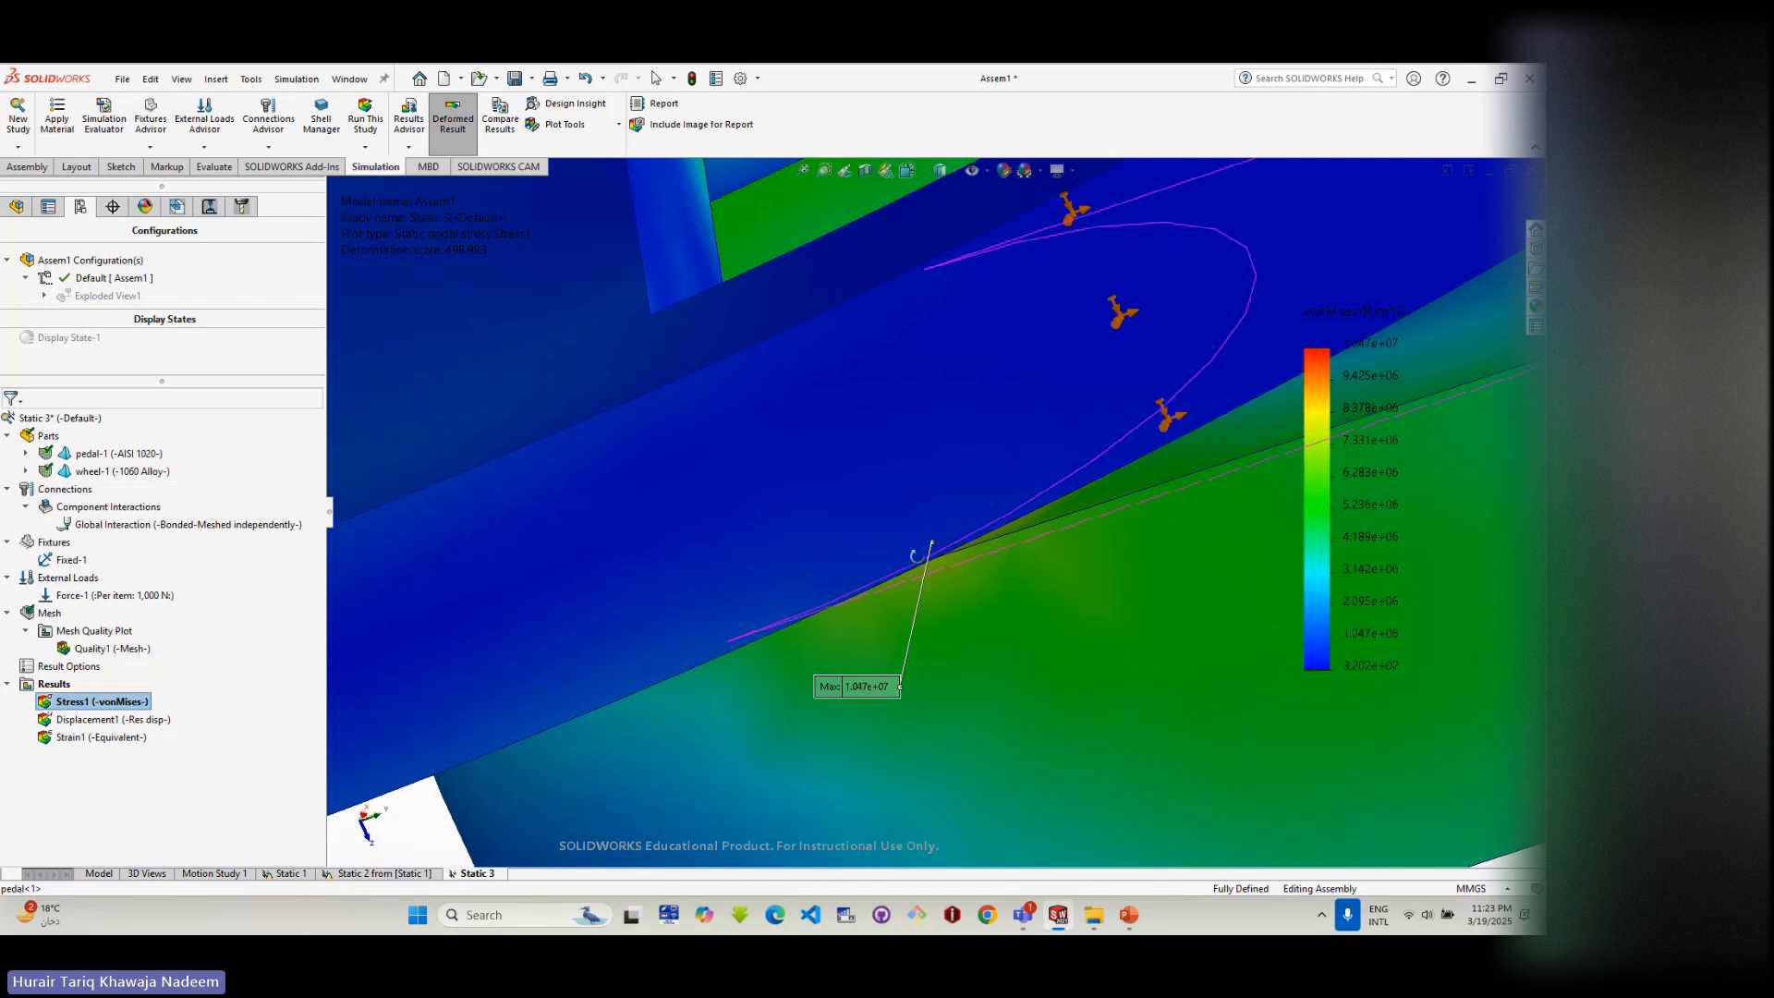
middle_click_drag(926, 561, 961, 479)
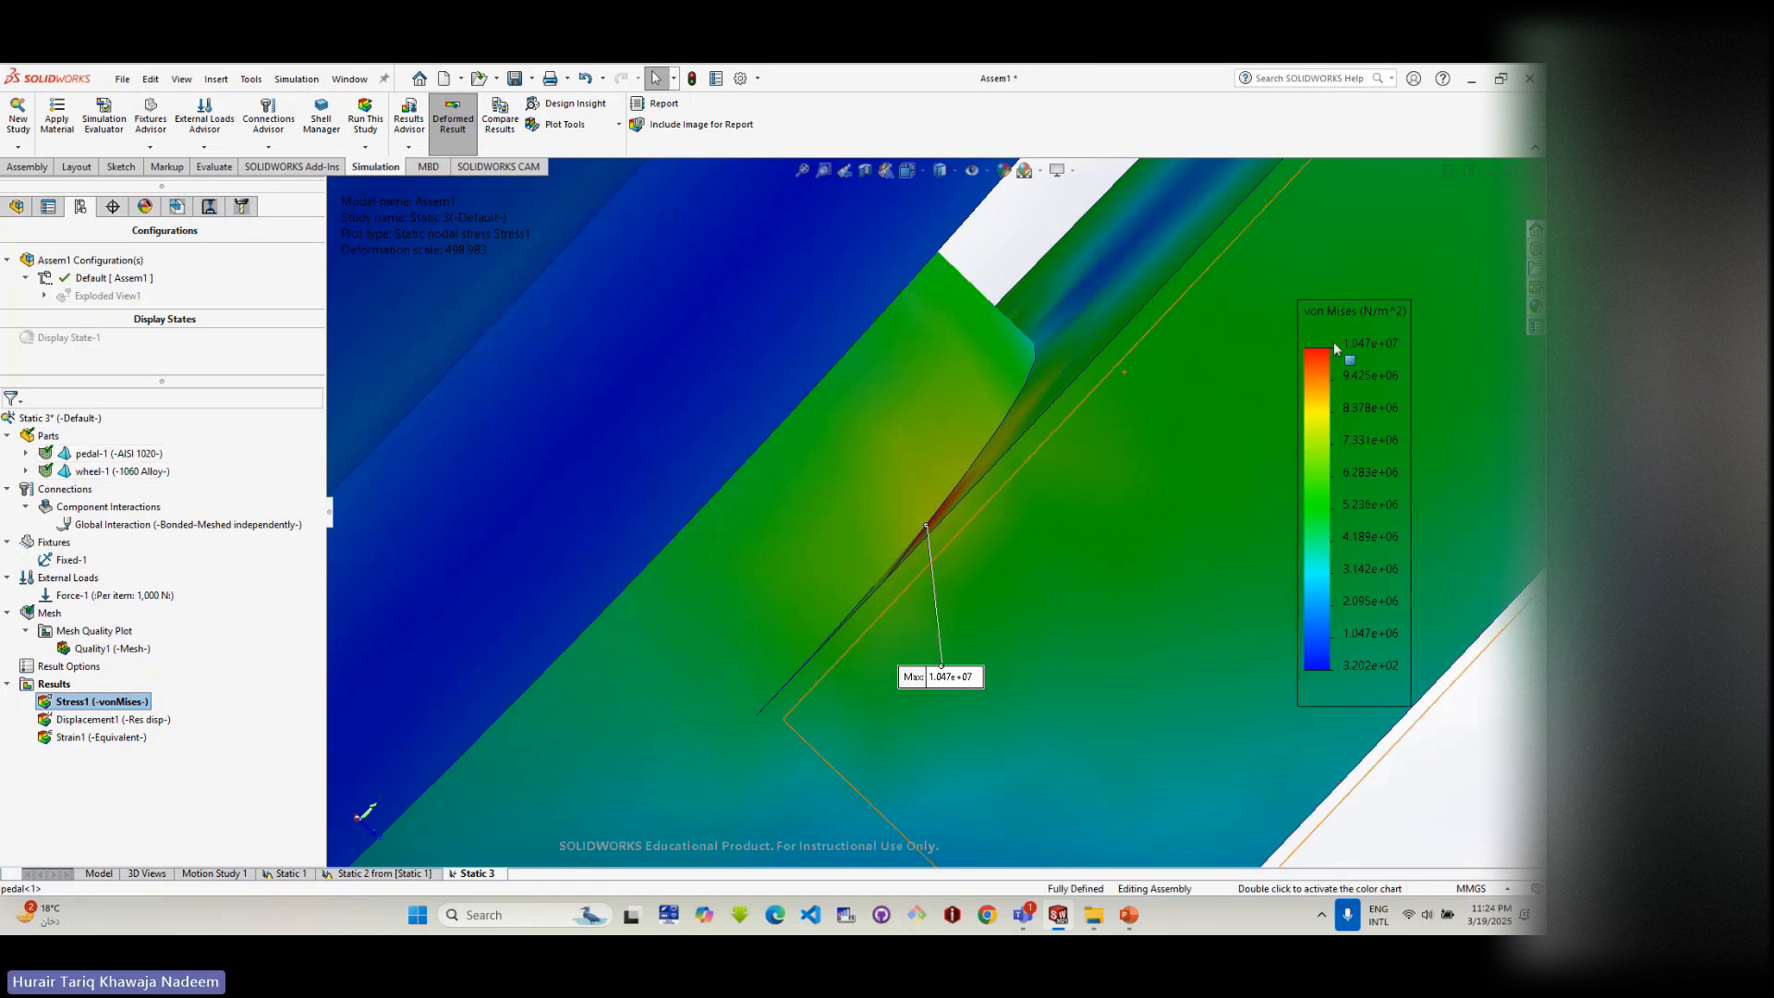
- View the shaft end in the wheel hub and start section clipping on the Stress1 plot
scroll(1334, 349, "up", 2)
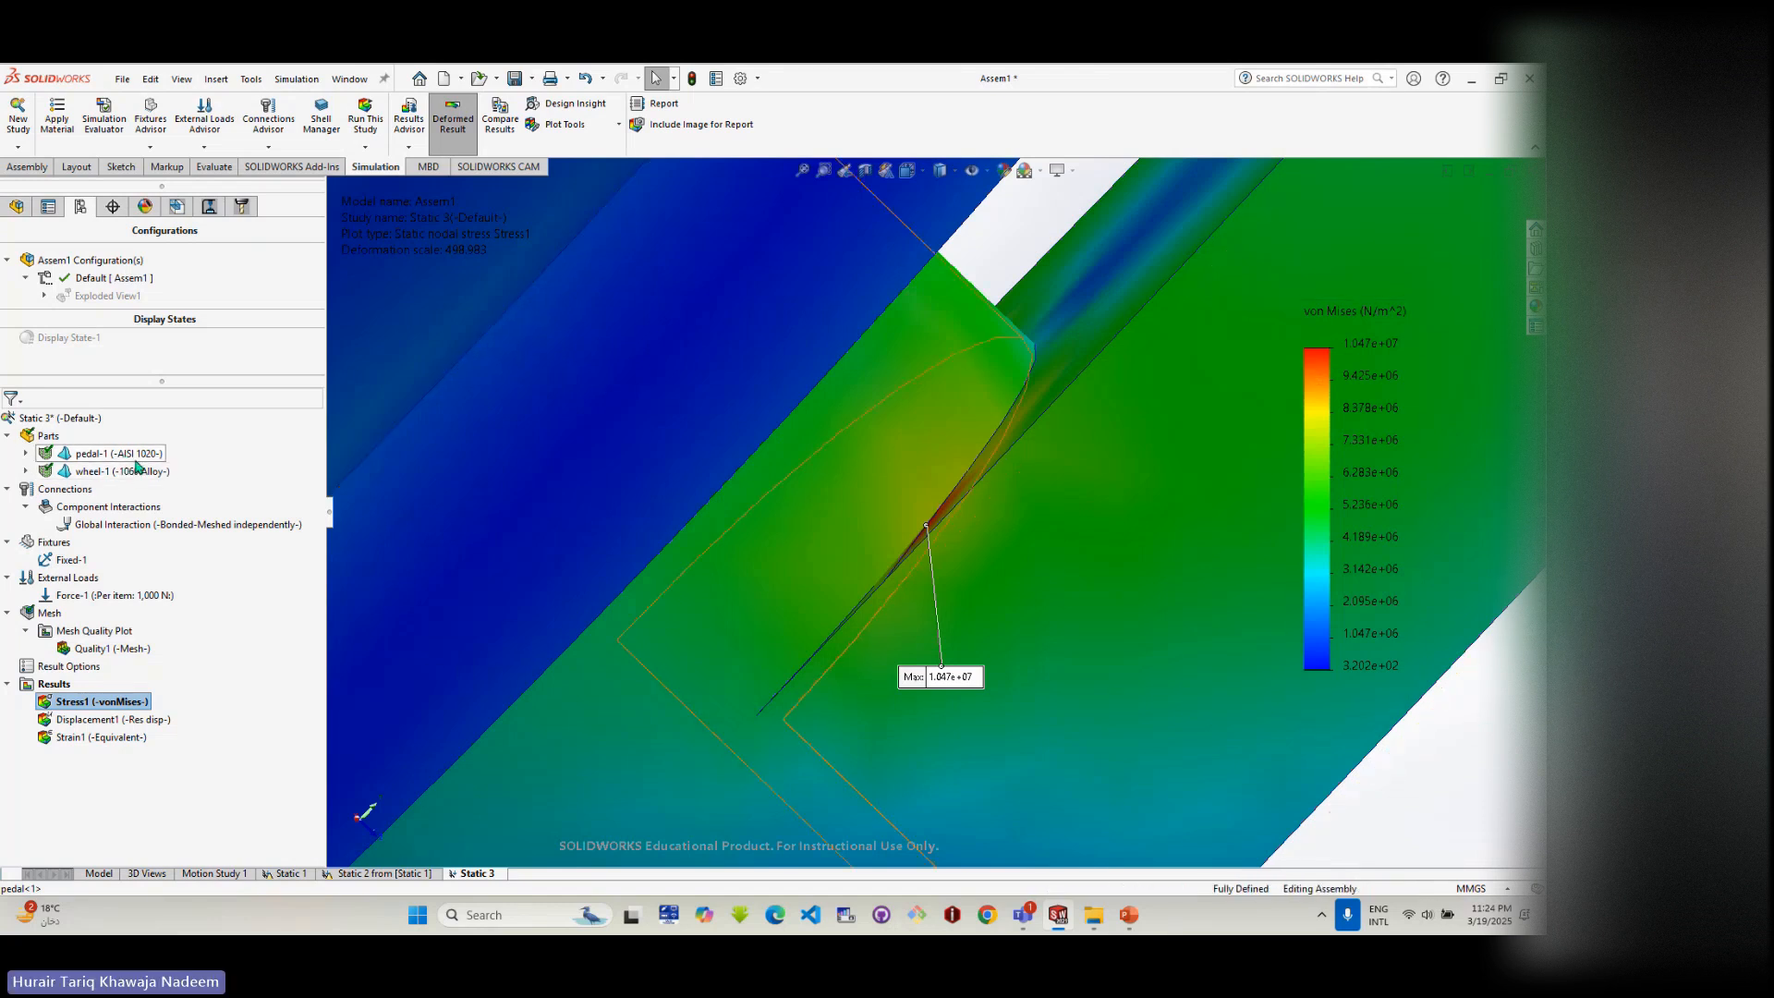
scroll(1077, 547, "up", 3)
middle_click_drag(965, 596, 1016, 591)
scroll(776, 510, "down", 4)
middle_click_drag(723, 509, 795, 513)
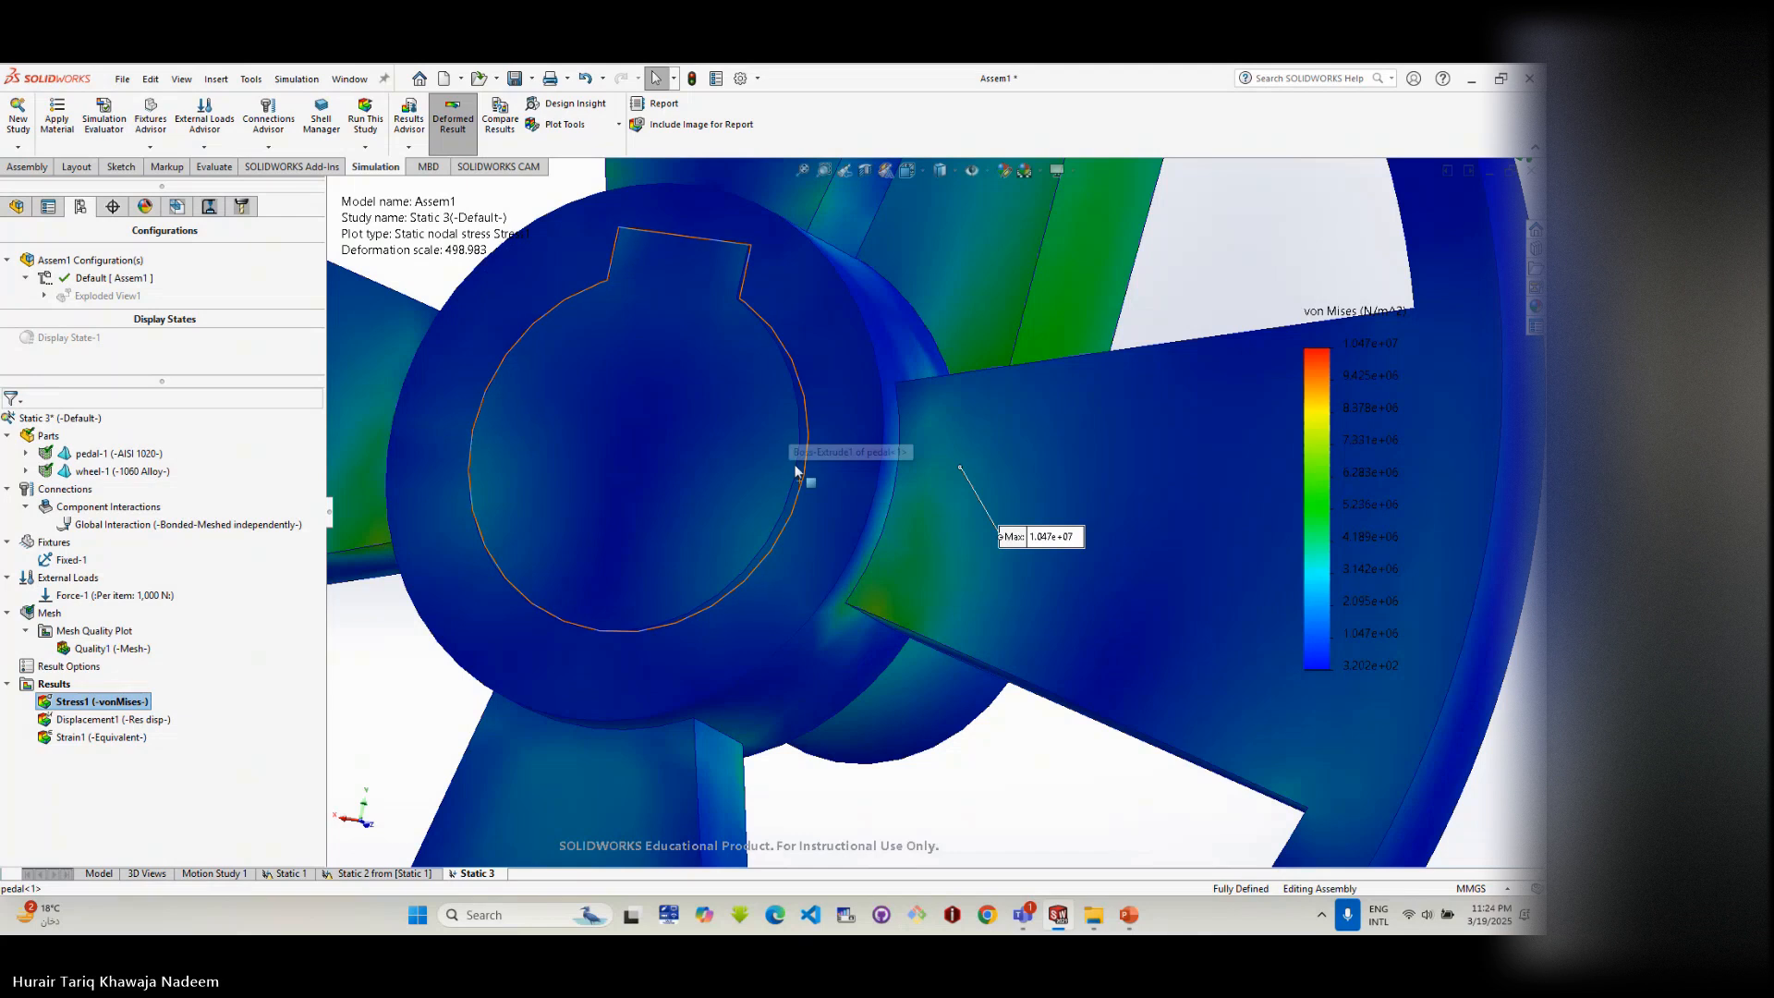
right_click(52, 684)
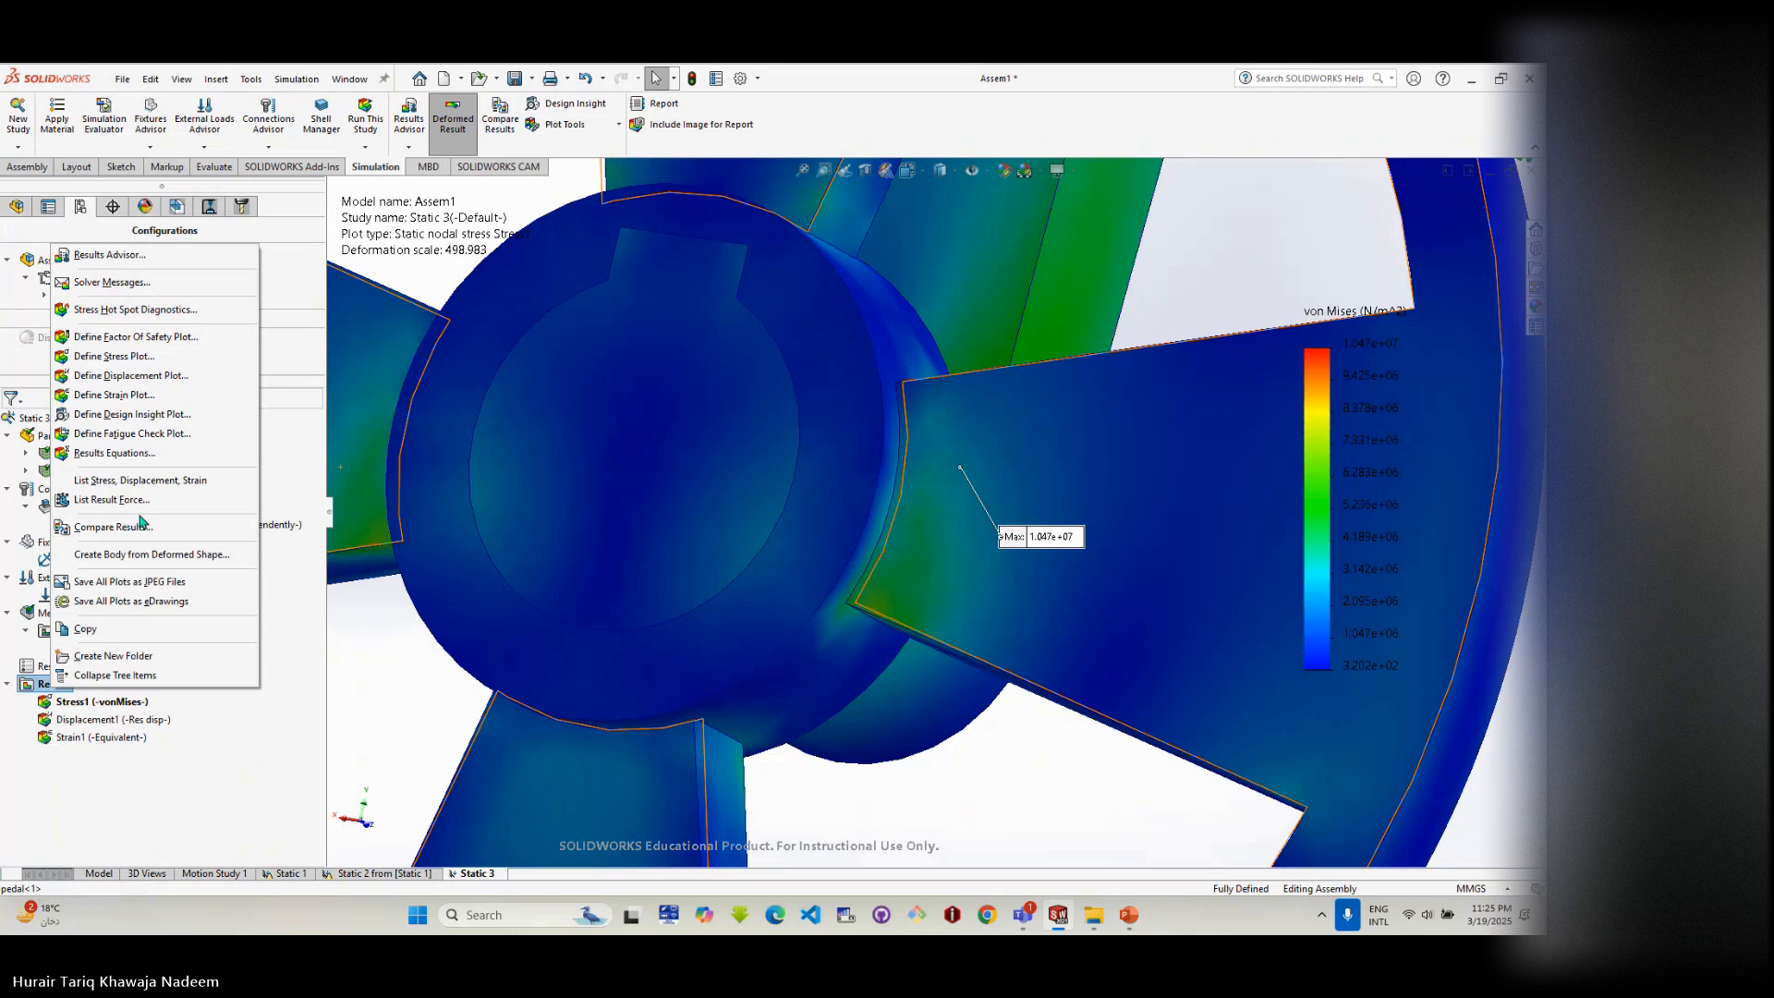
left_click(120, 792)
right_click(92, 702)
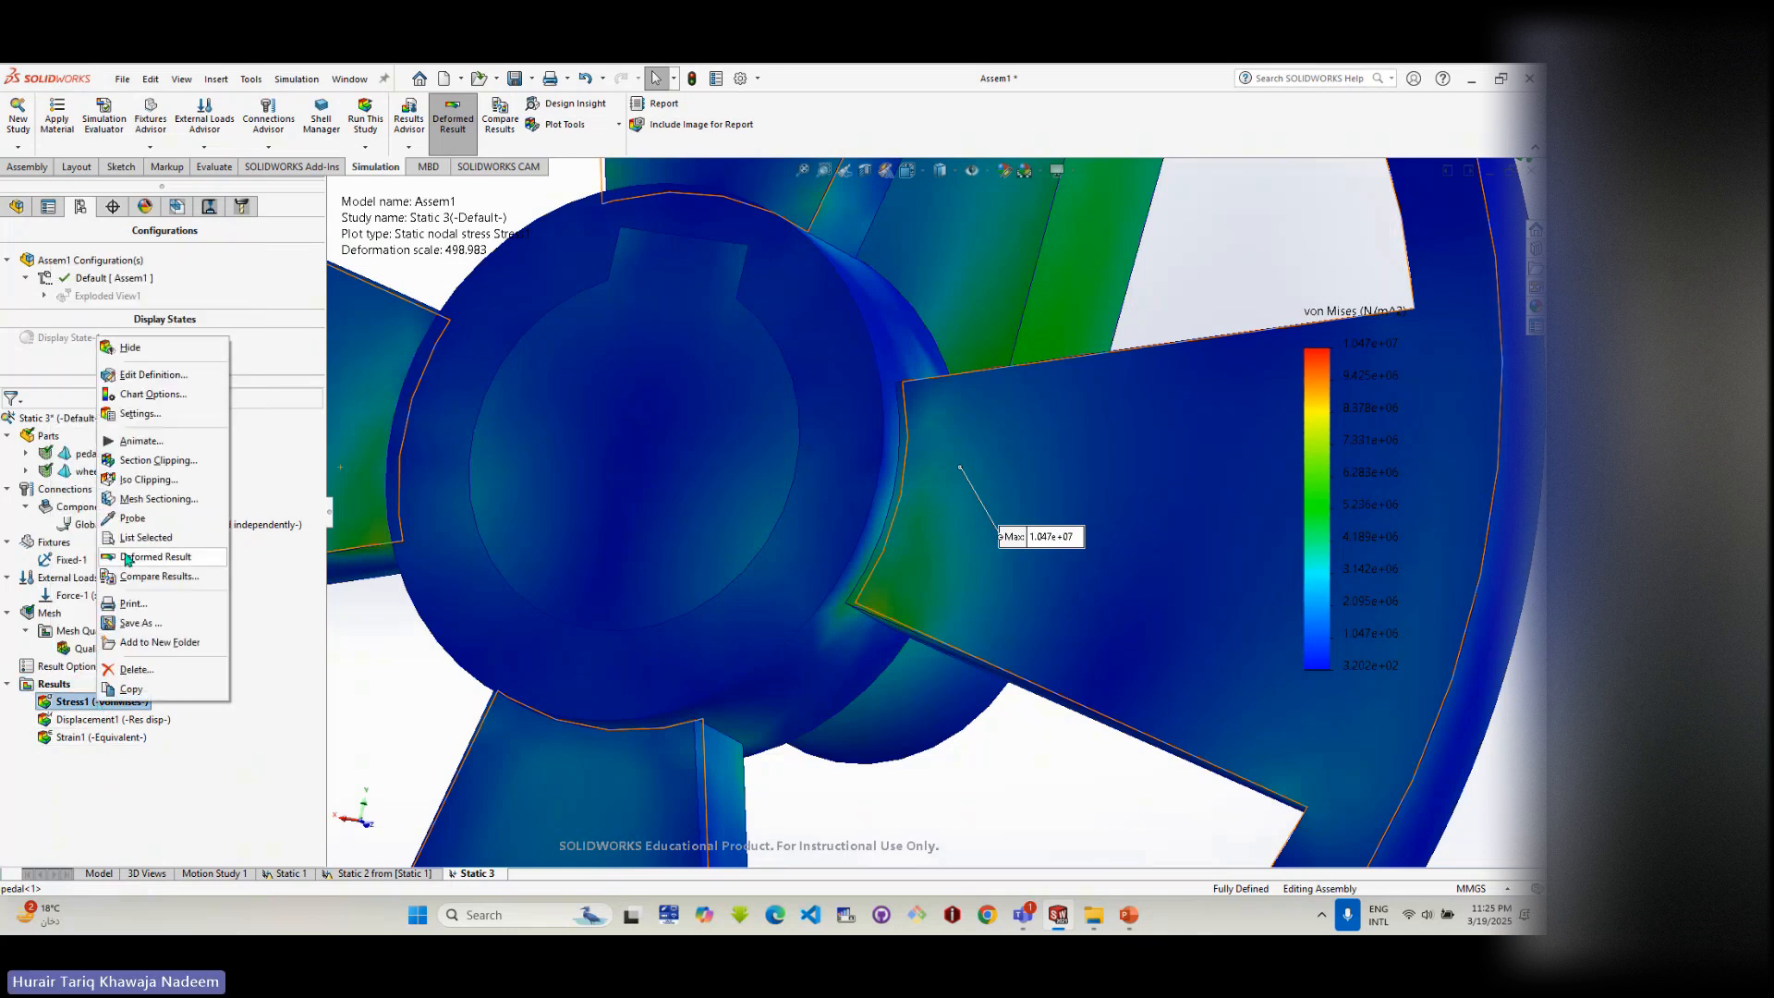
left_click(160, 465)
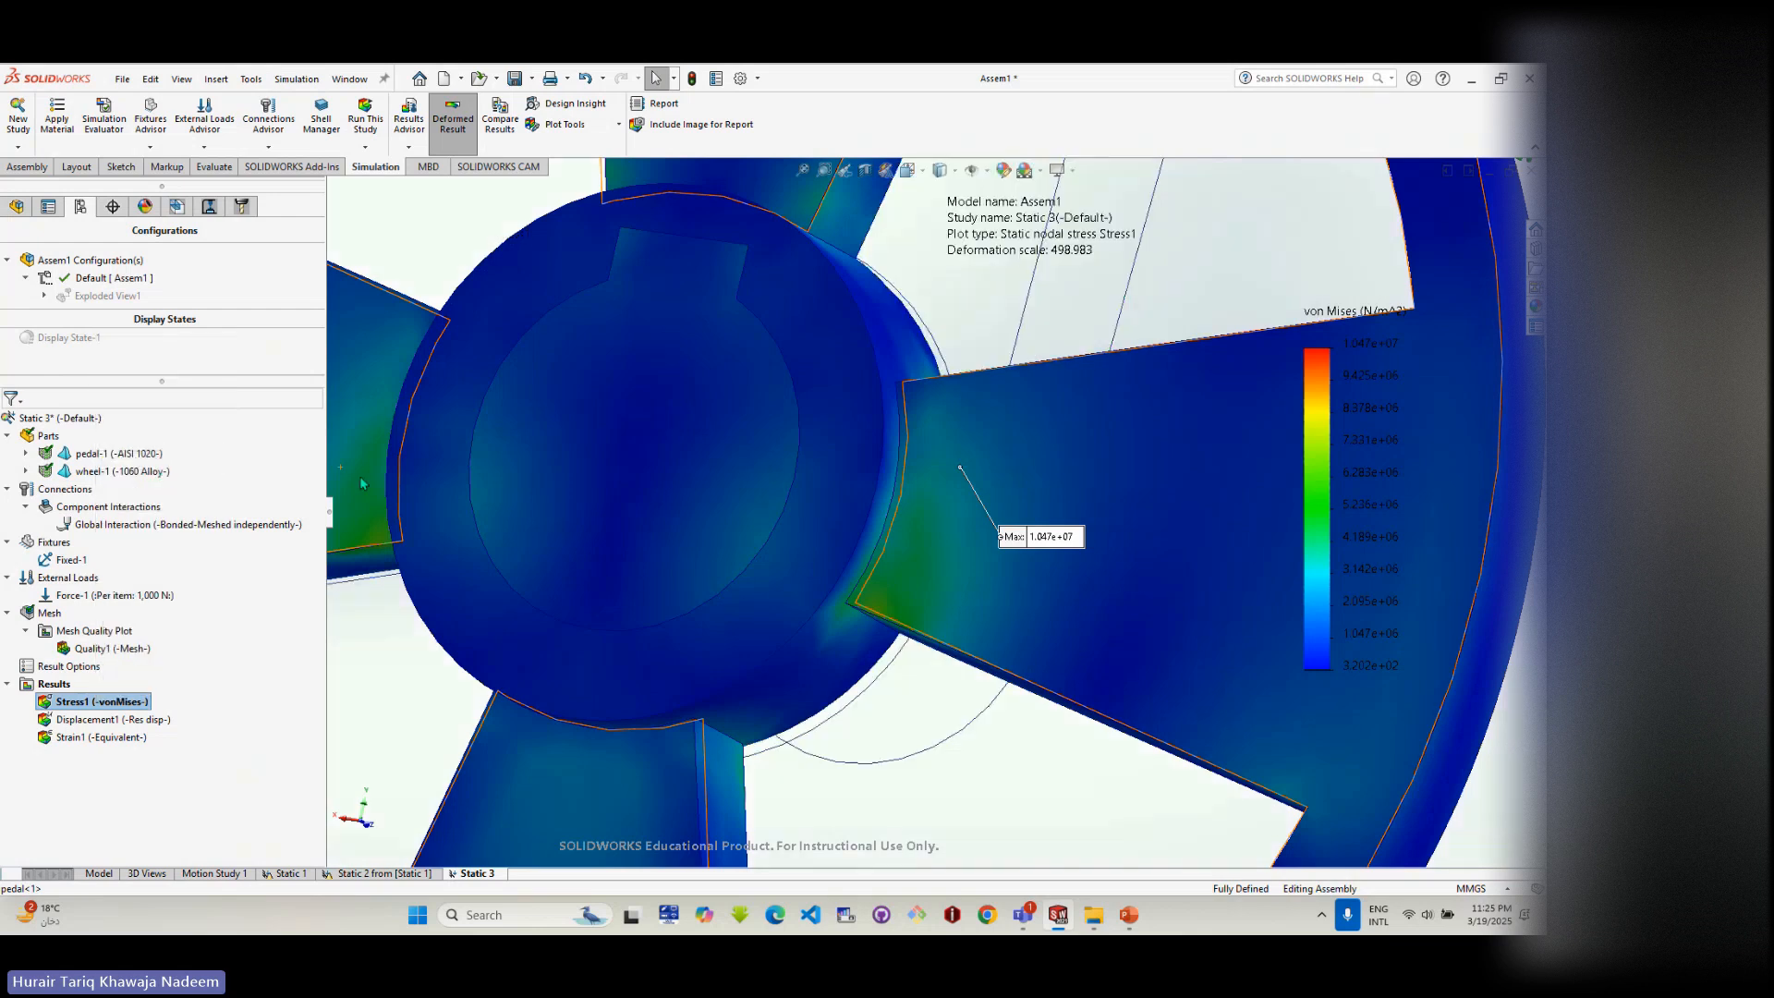
- Set the section plane of the stress plot to the assembly's Top Plane
scroll(1160, 606, "up", 6)
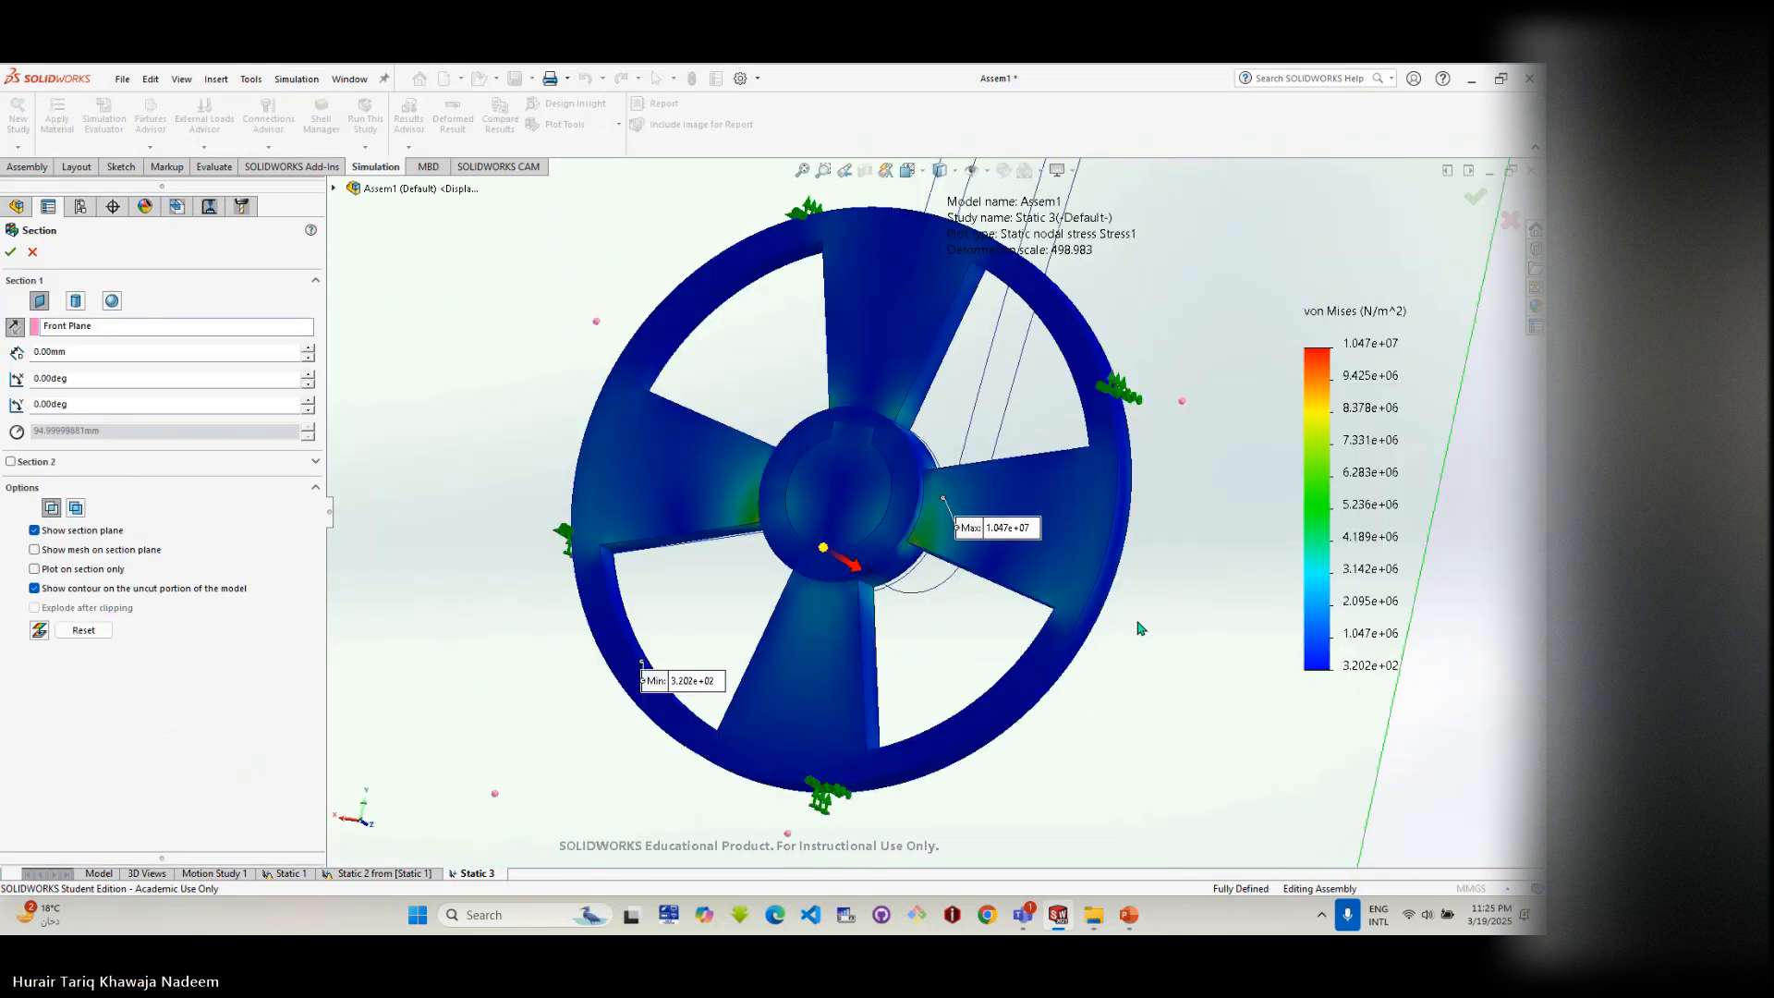
middle_click_drag(1140, 626, 1020, 566)
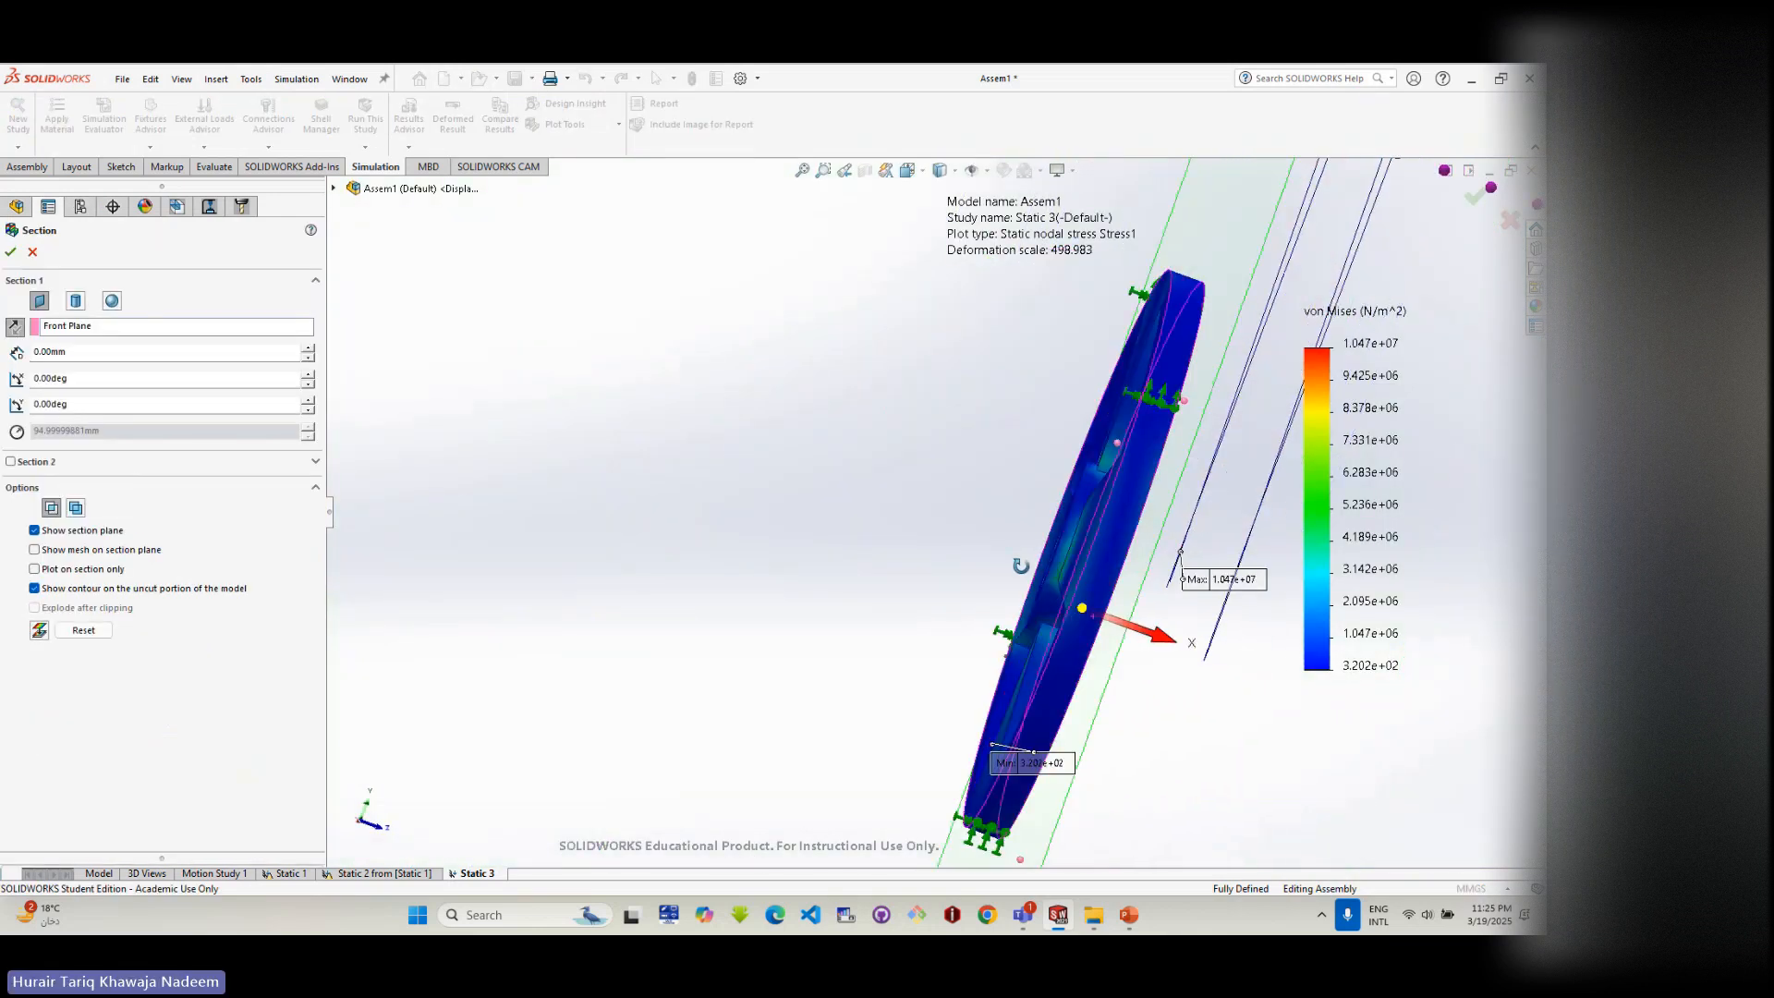
left_click(51, 329)
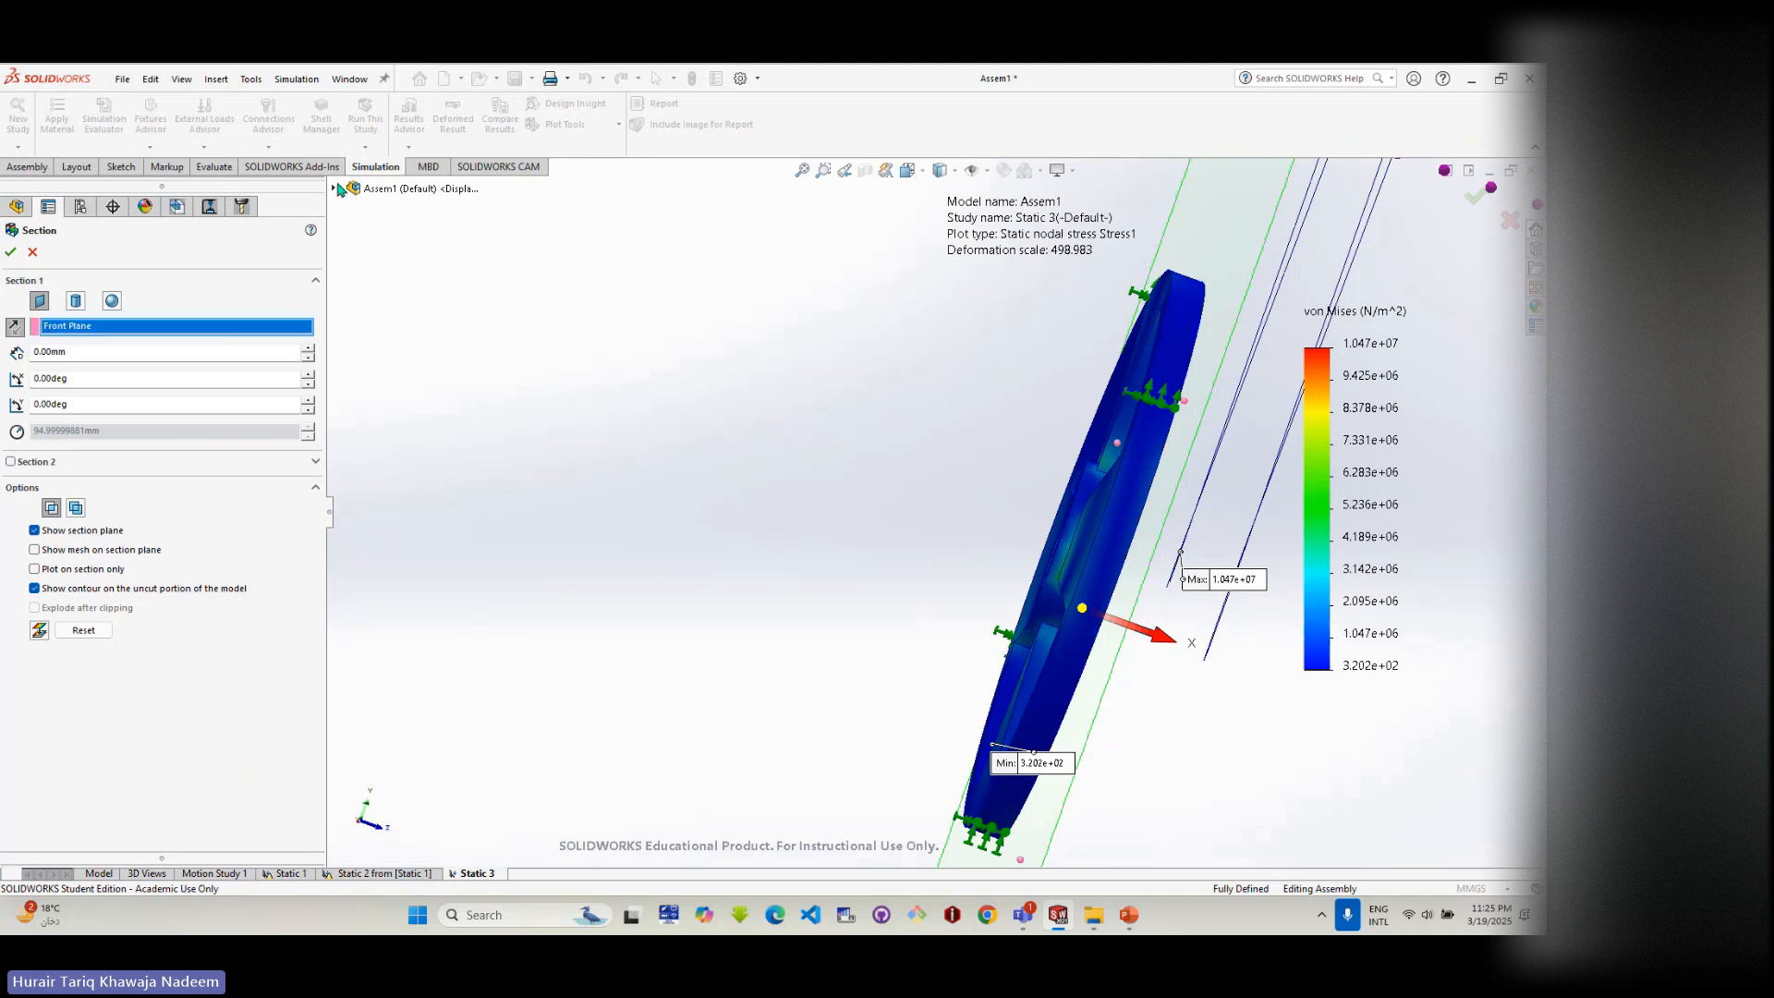
left_click(335, 189)
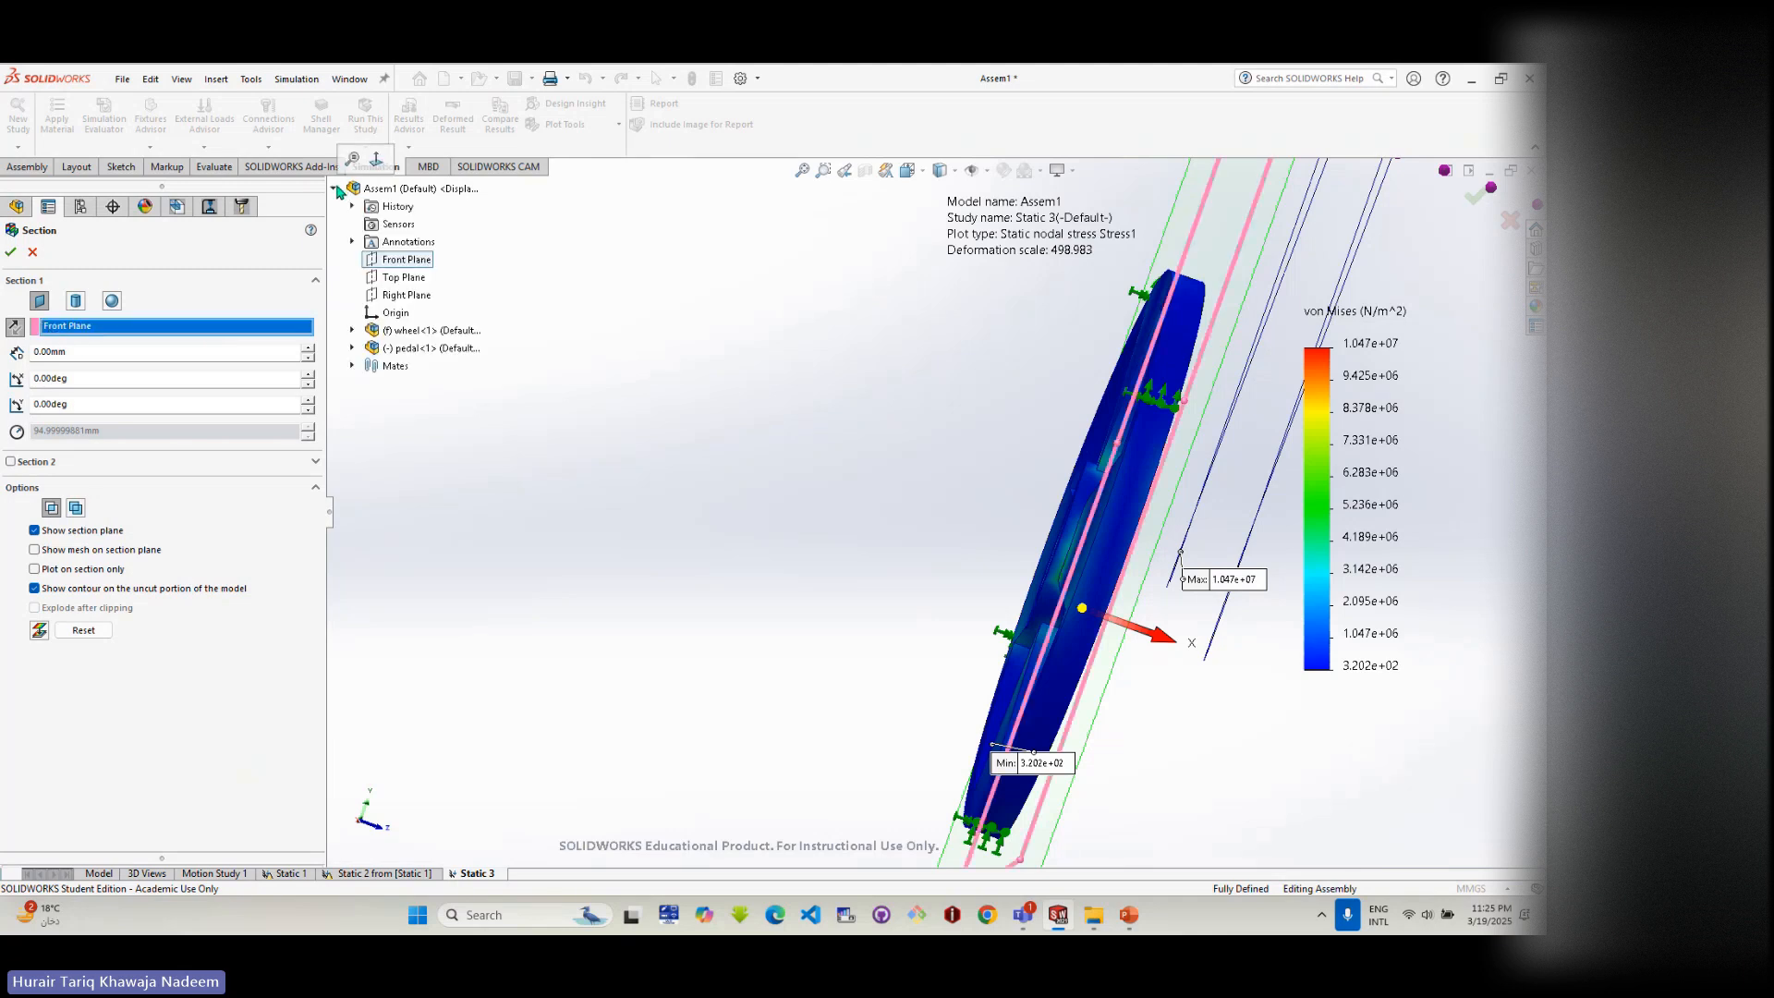
left_click(403, 278)
scroll(1112, 669, "down", 3)
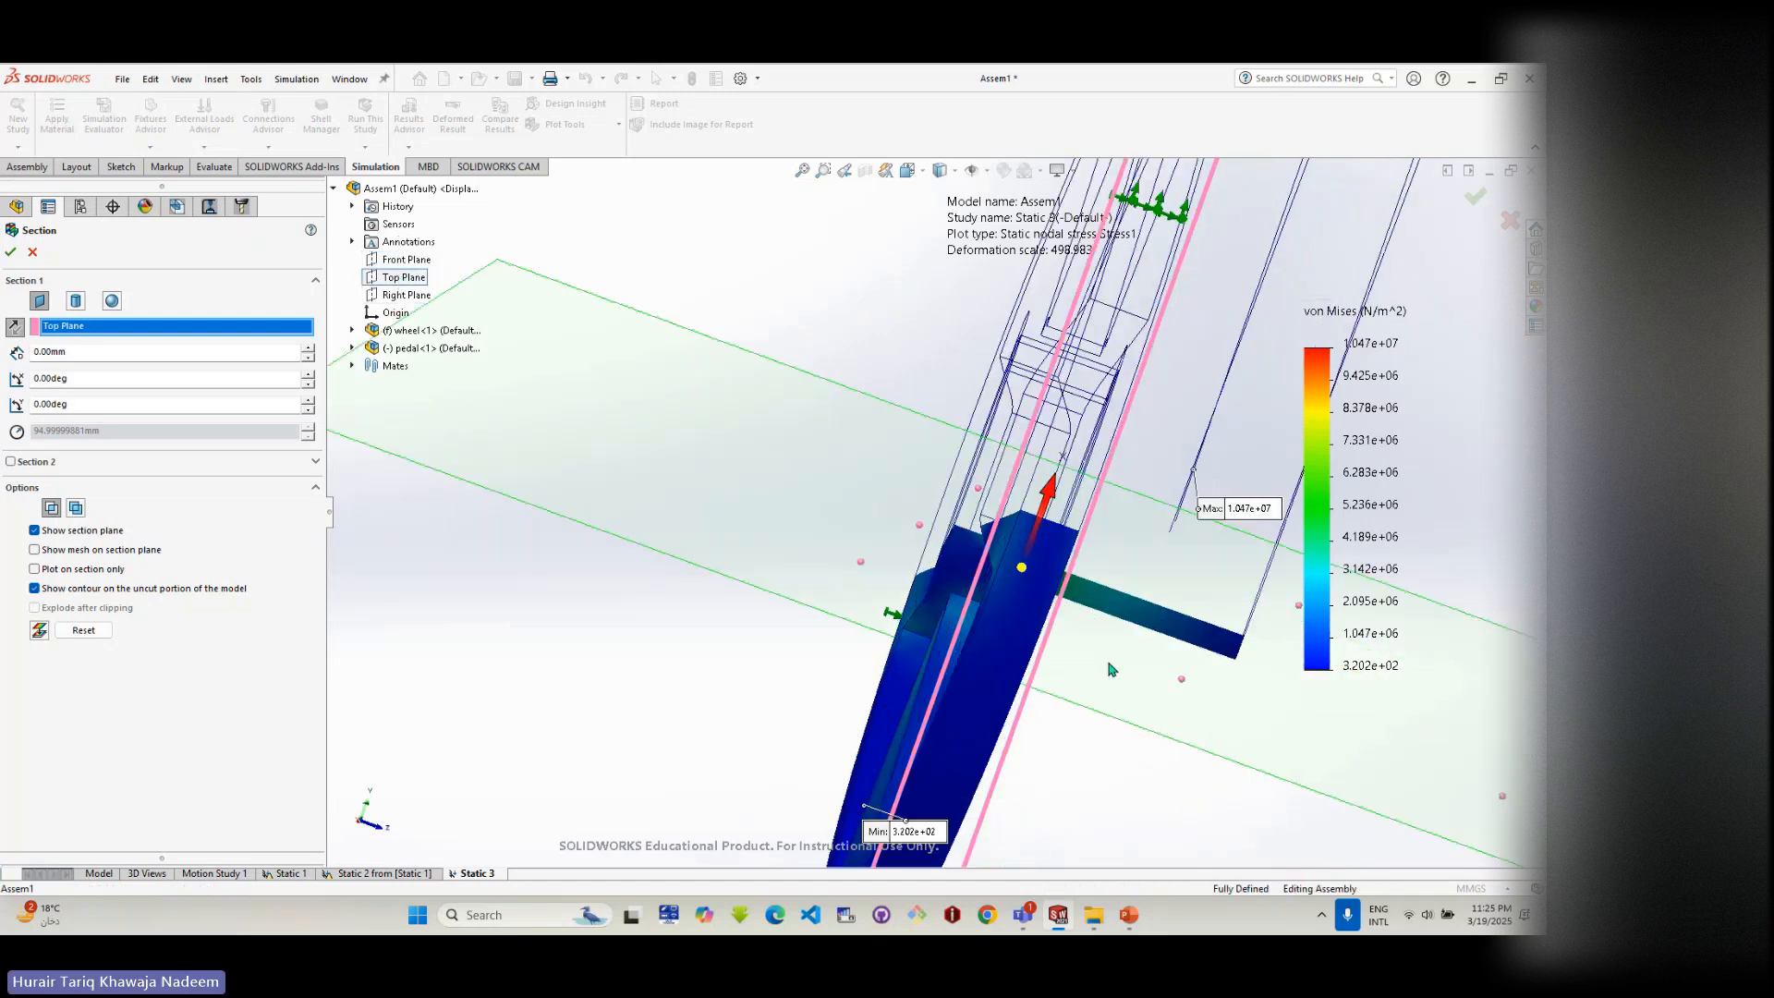
middle_click_drag(1111, 672, 1111, 735)
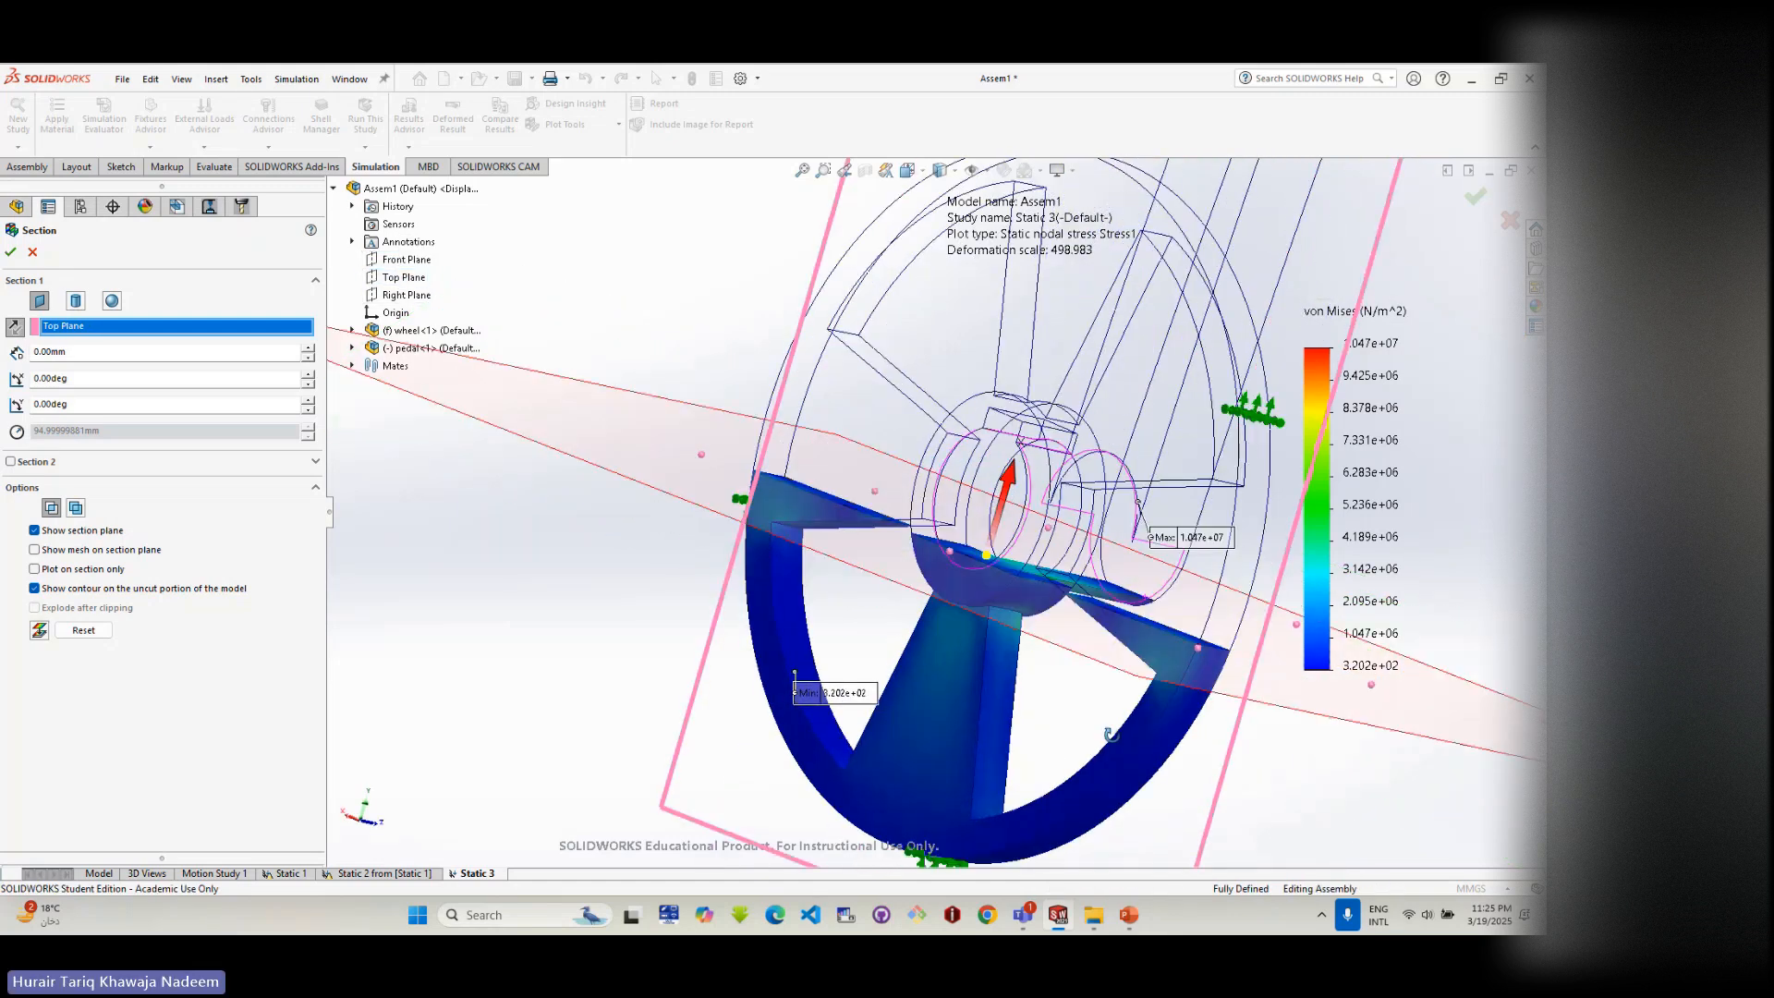
- Raise the Top Plane section to an offset of about 53 mm and inspect the stress inside the hub and shaft
left_click_drag(1007, 481, 1020, 443)
middle_click_drag(1020, 443, 1064, 543)
scroll(986, 469, "down", 5)
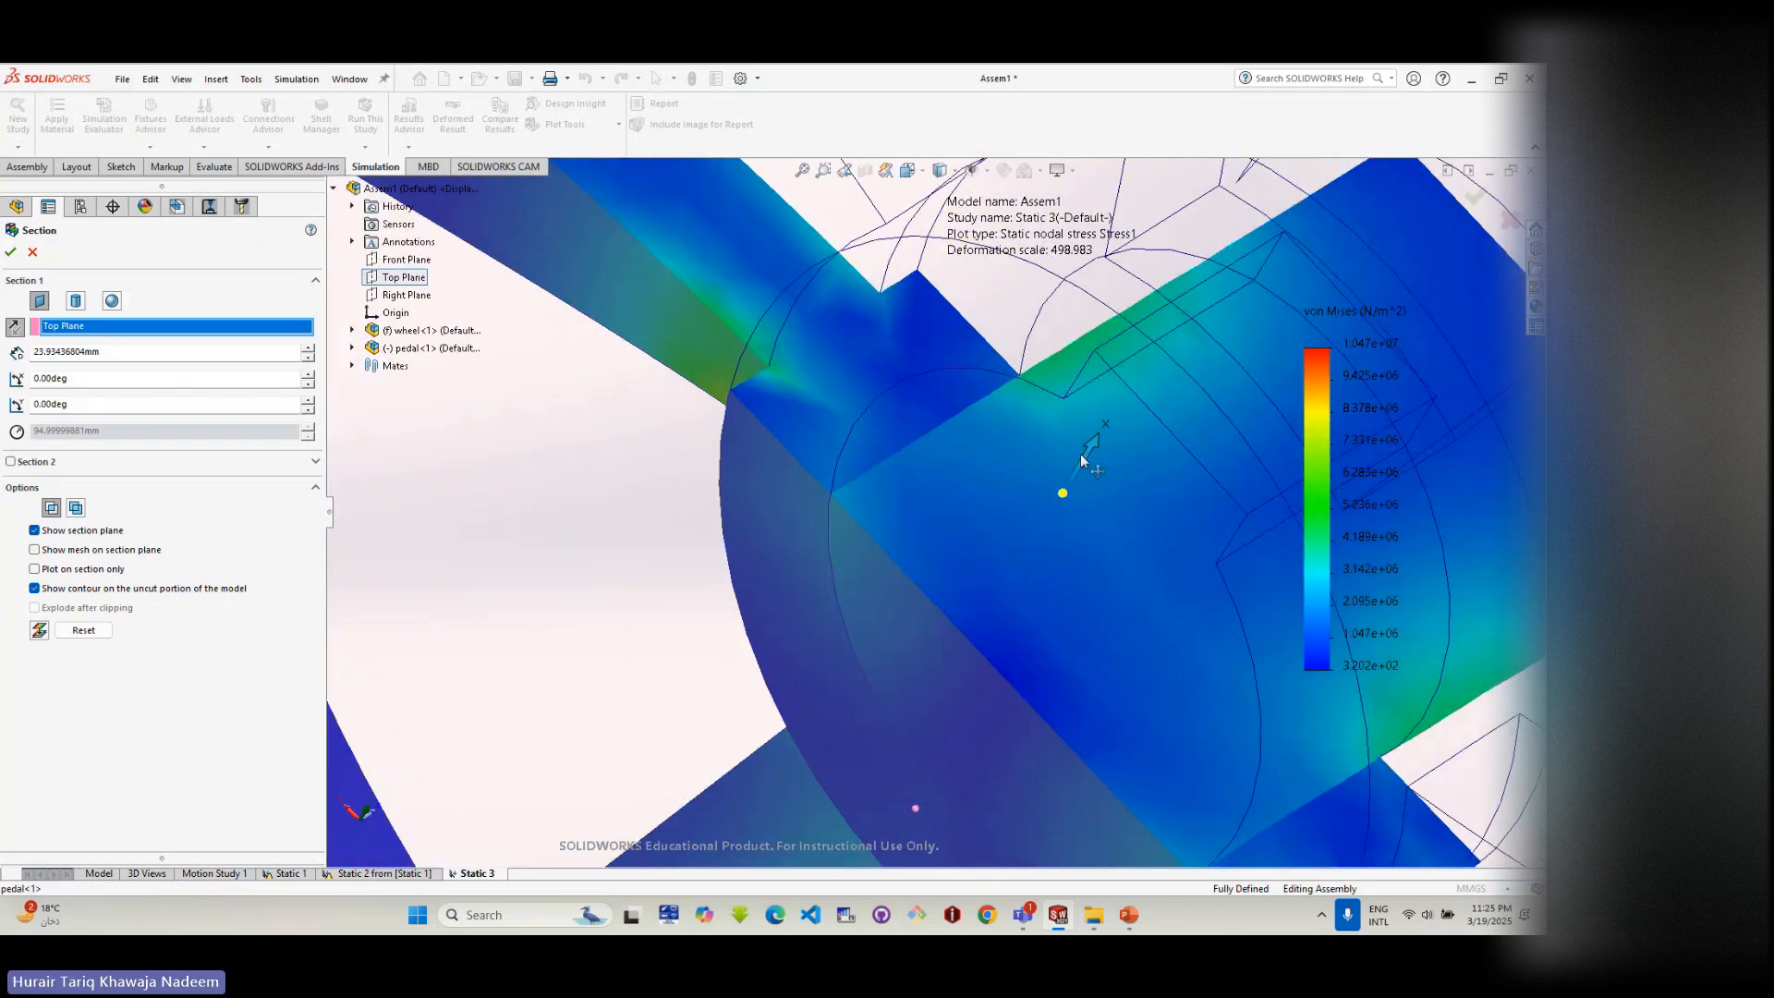
left_click_drag(1083, 453, 1187, 203)
middle_click_drag(1233, 482, 1243, 622)
scroll(1239, 655, "up", 2)
scroll(1378, 548, "up", 3)
scroll(1367, 547, "down", 2)
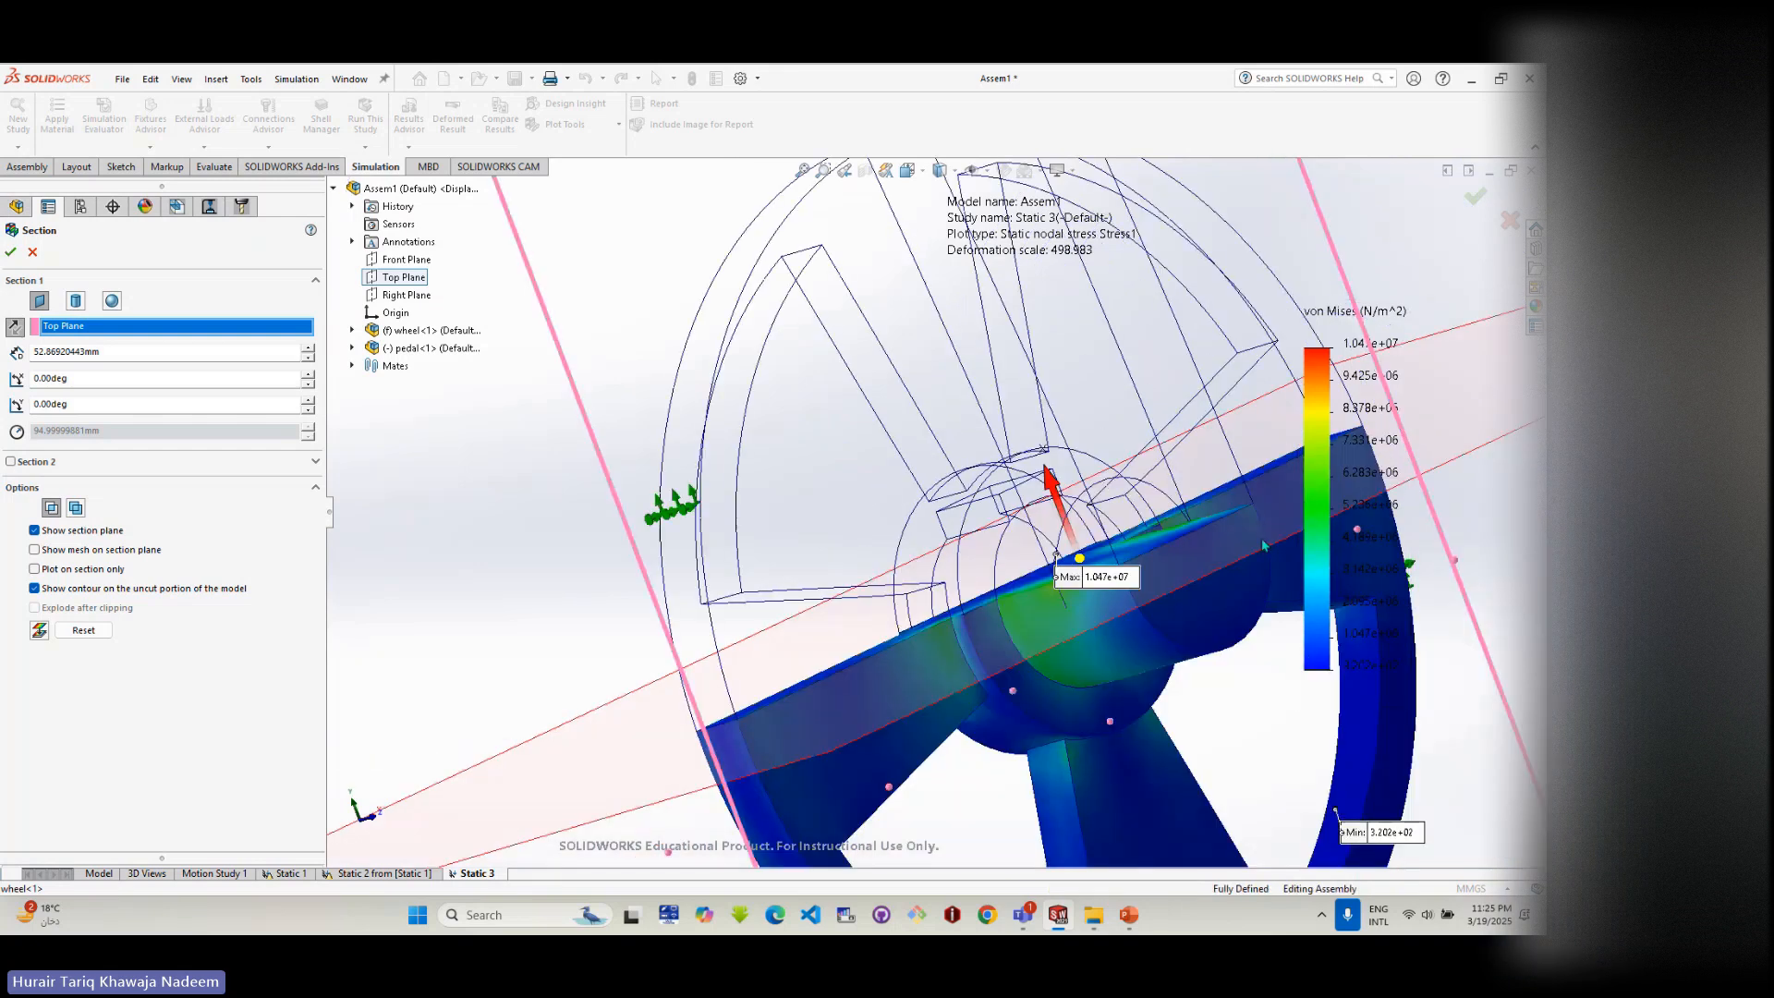
scroll(1201, 545, "up", 2)
scroll(1127, 540, "down", 2)
scroll(1035, 524, "up", 2)
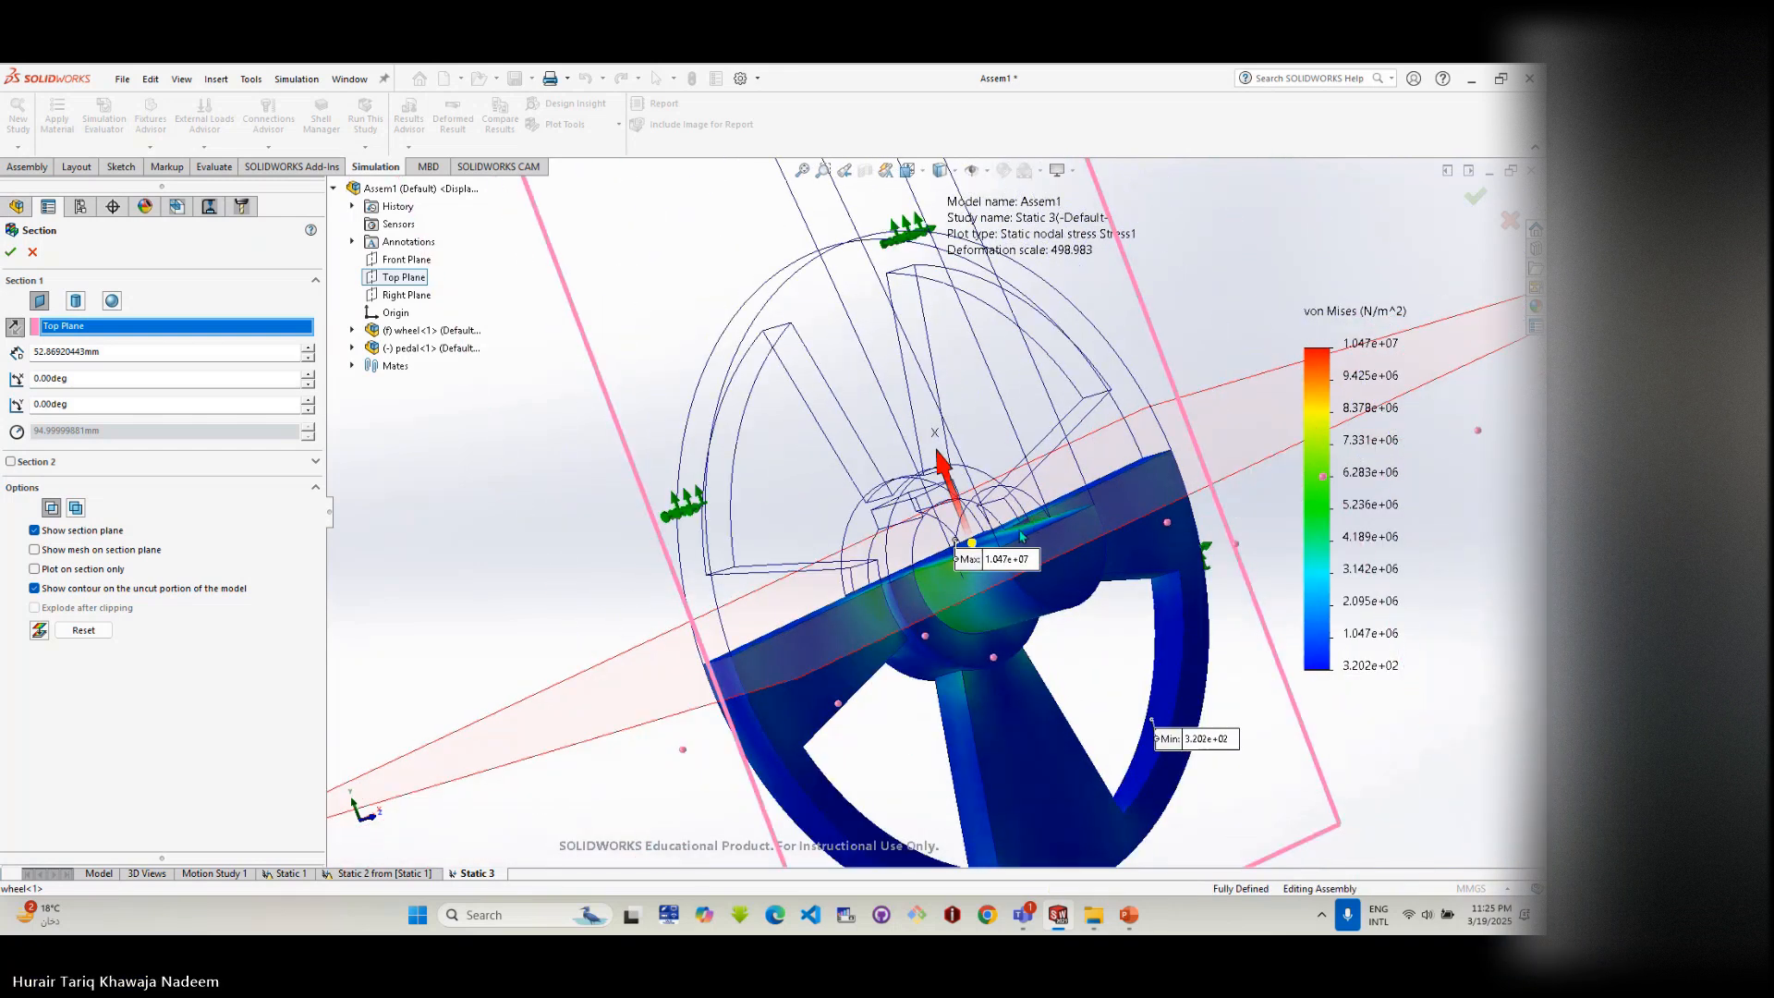
- Raise the Top Plane section to an offset of about 95.6 mm, inspect the cut hub, and apply the section clipping
left_click_drag(954, 484, 934, 427)
middle_click_drag(933, 427, 956, 521)
scroll(956, 521, "down", 4)
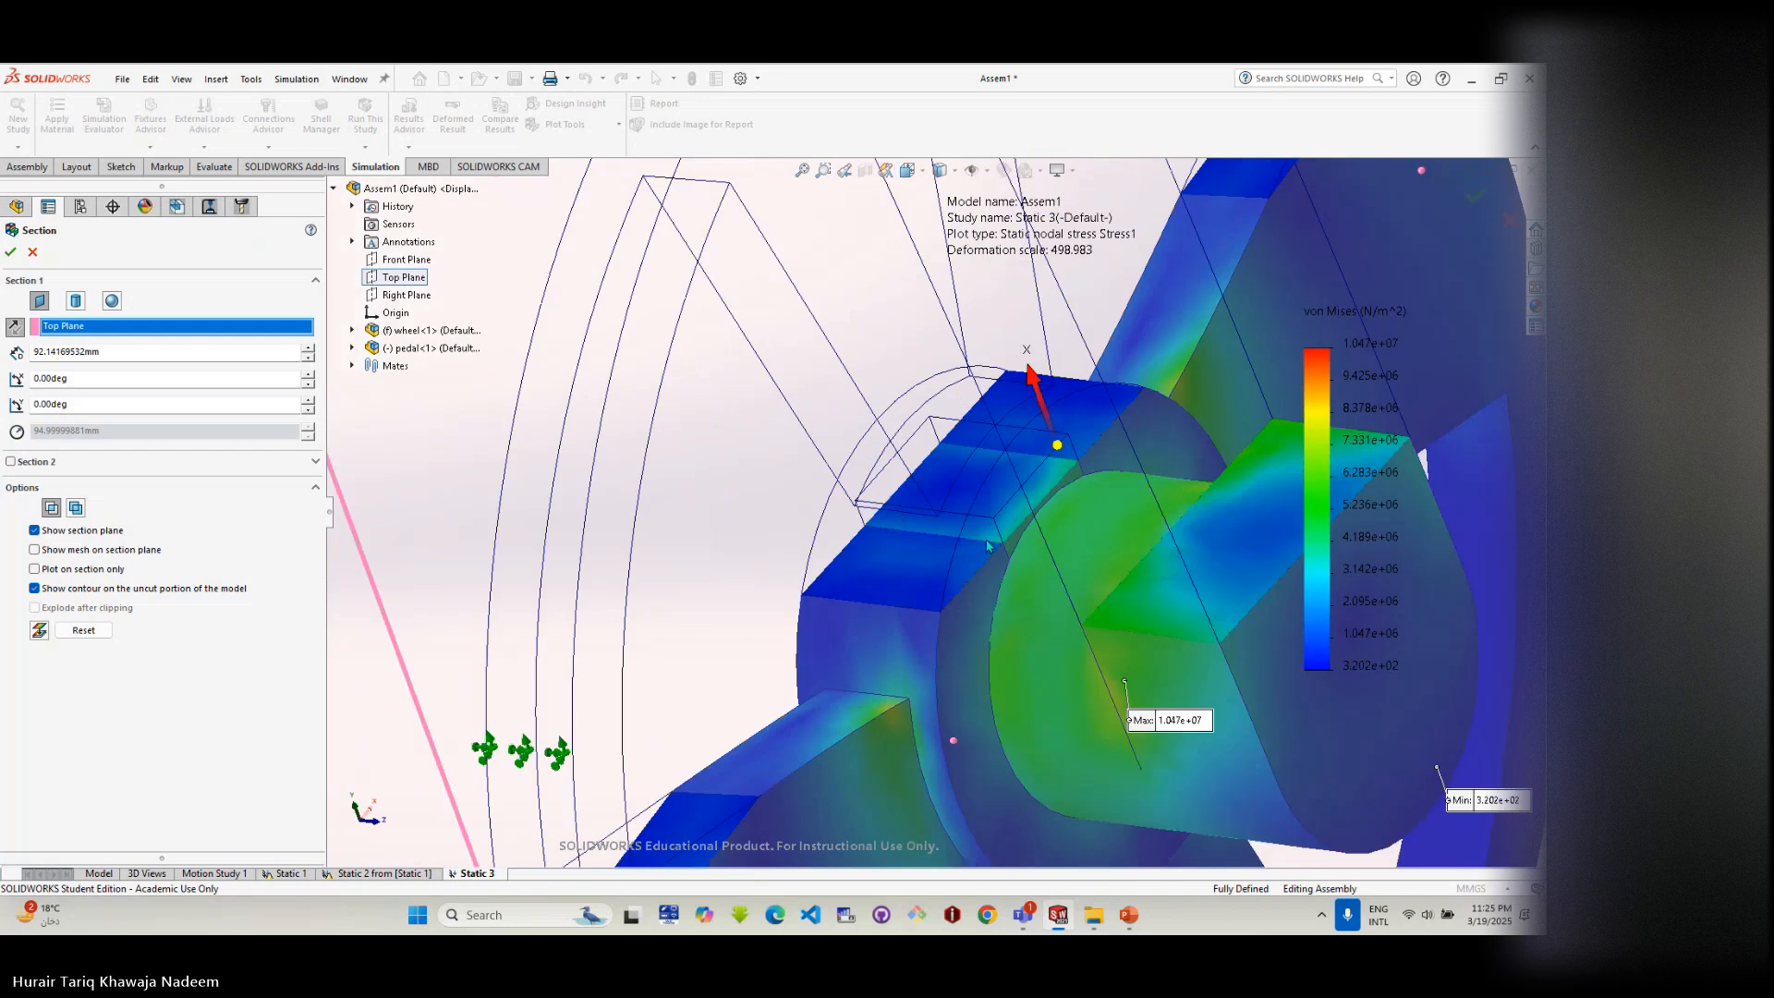
left_click_drag(1038, 397, 1050, 385)
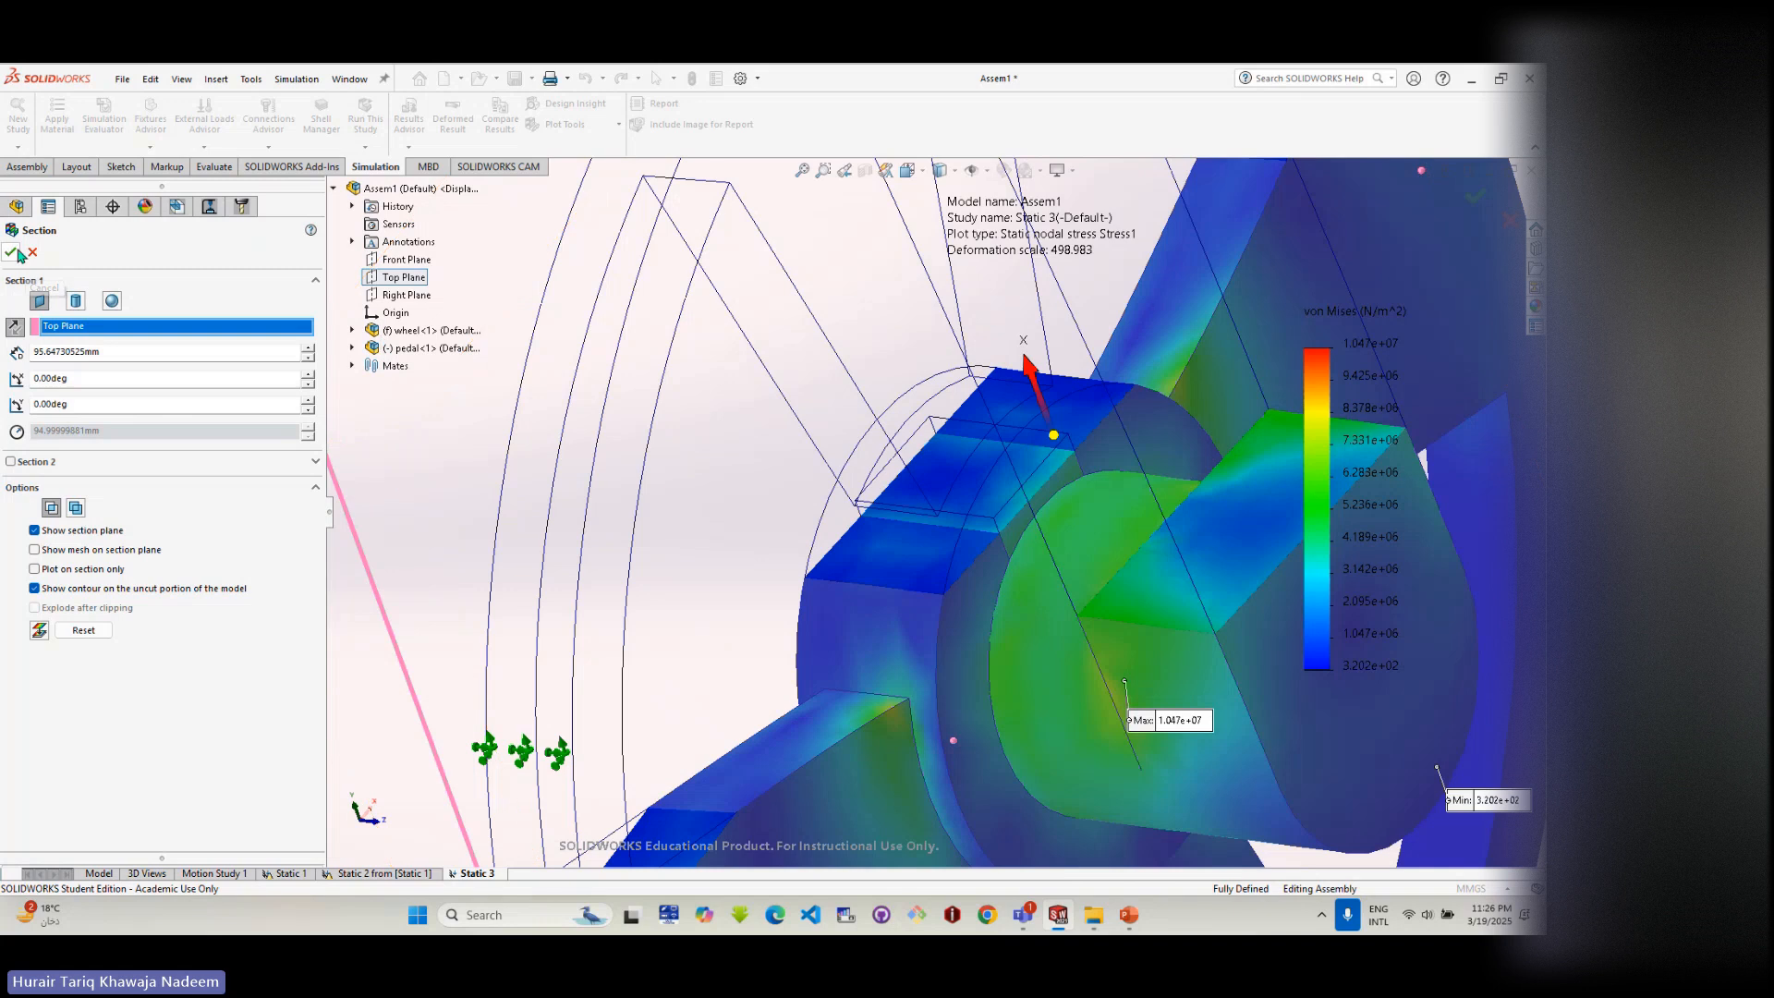
left_click(10, 251)
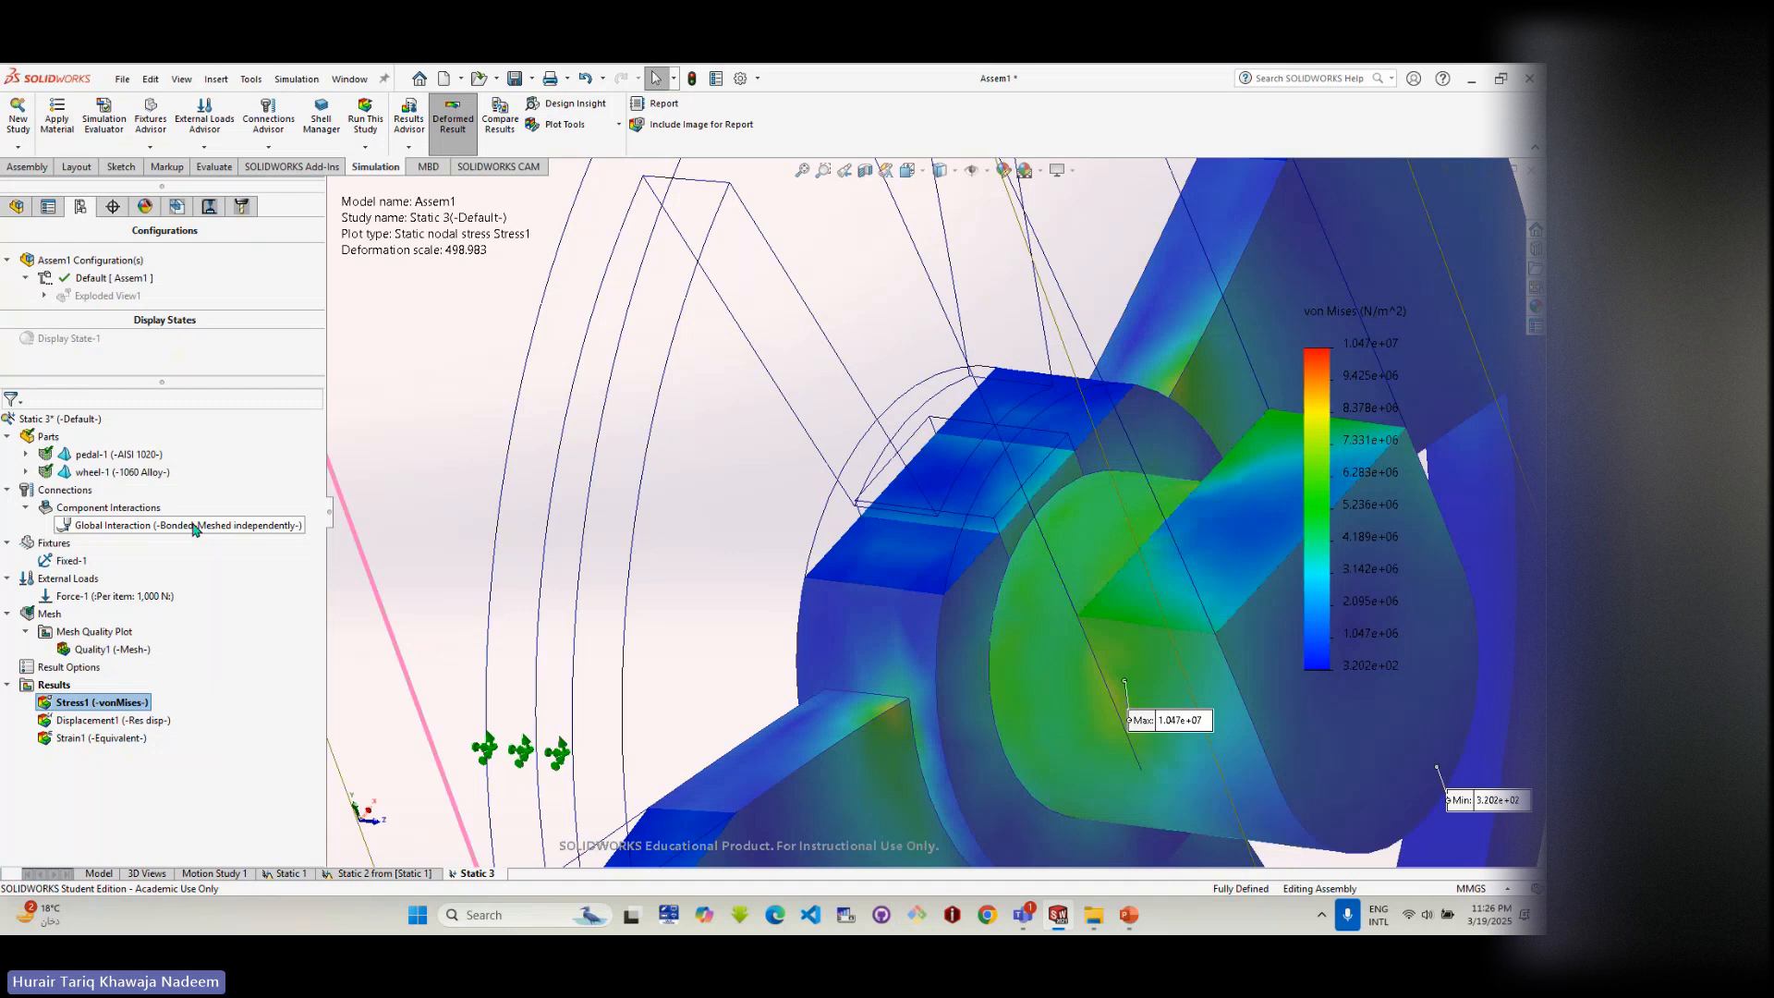
- Edit the definition of the Global Interaction and choose Contact as its interaction type
right_click(123, 528)
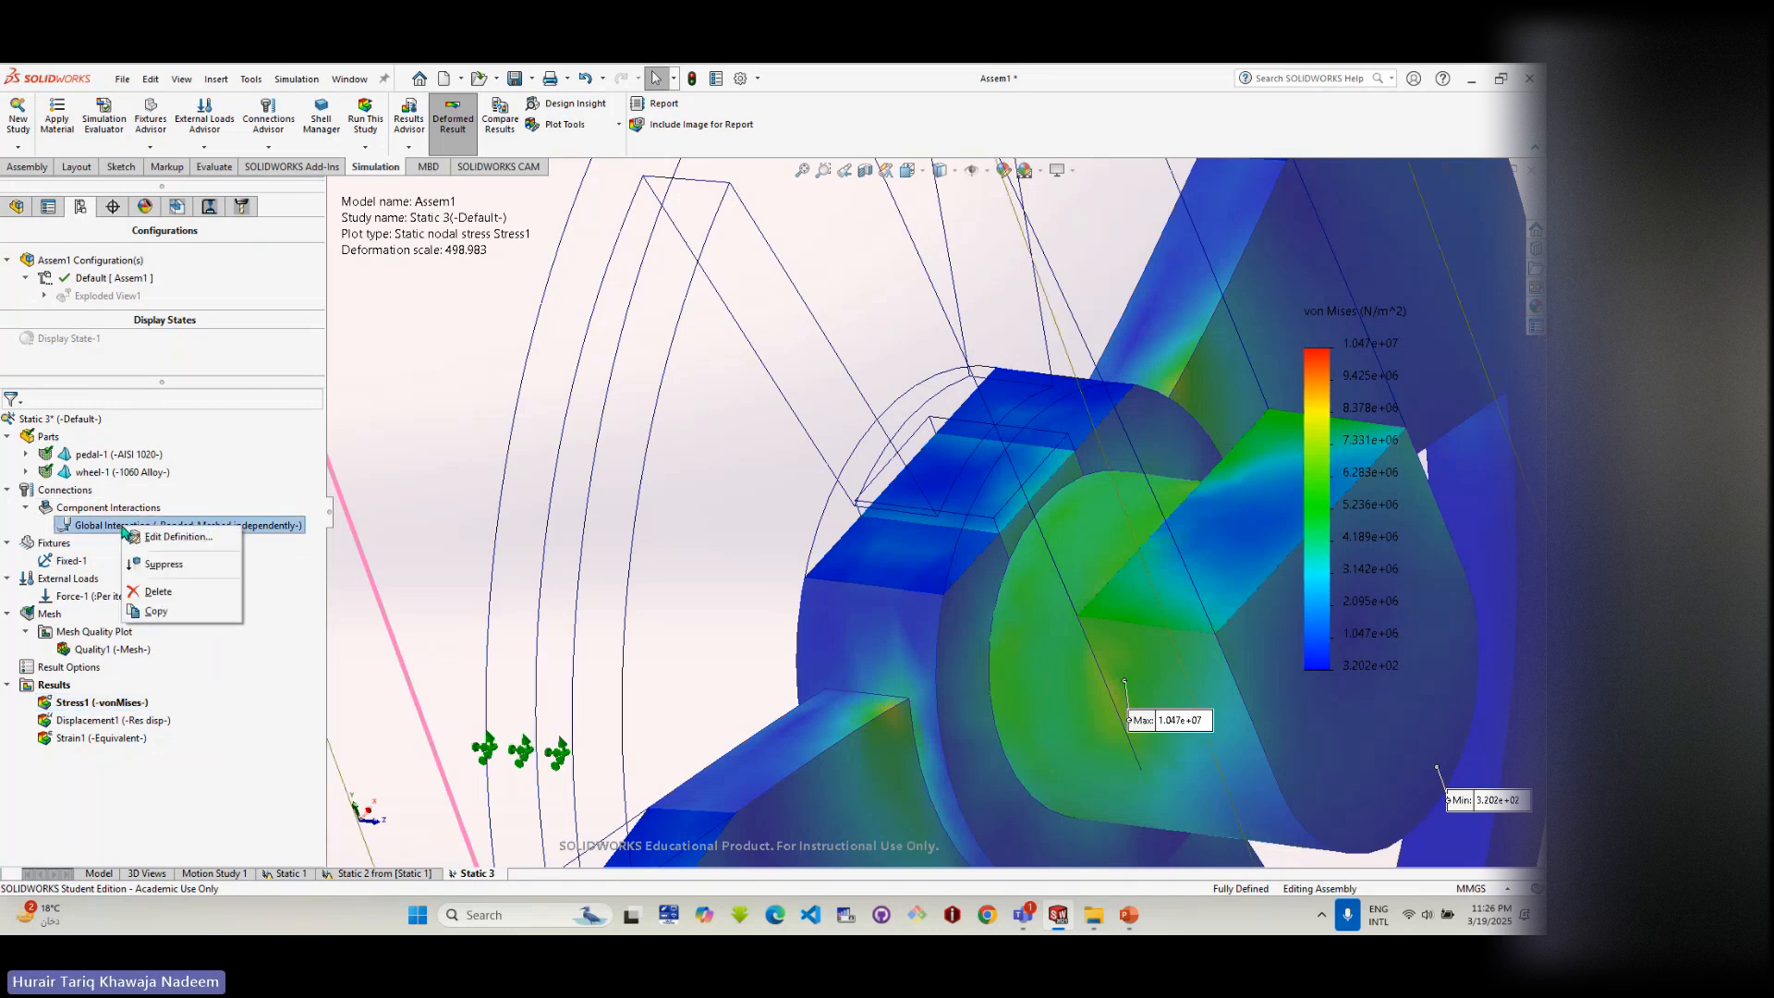
left_click(177, 536)
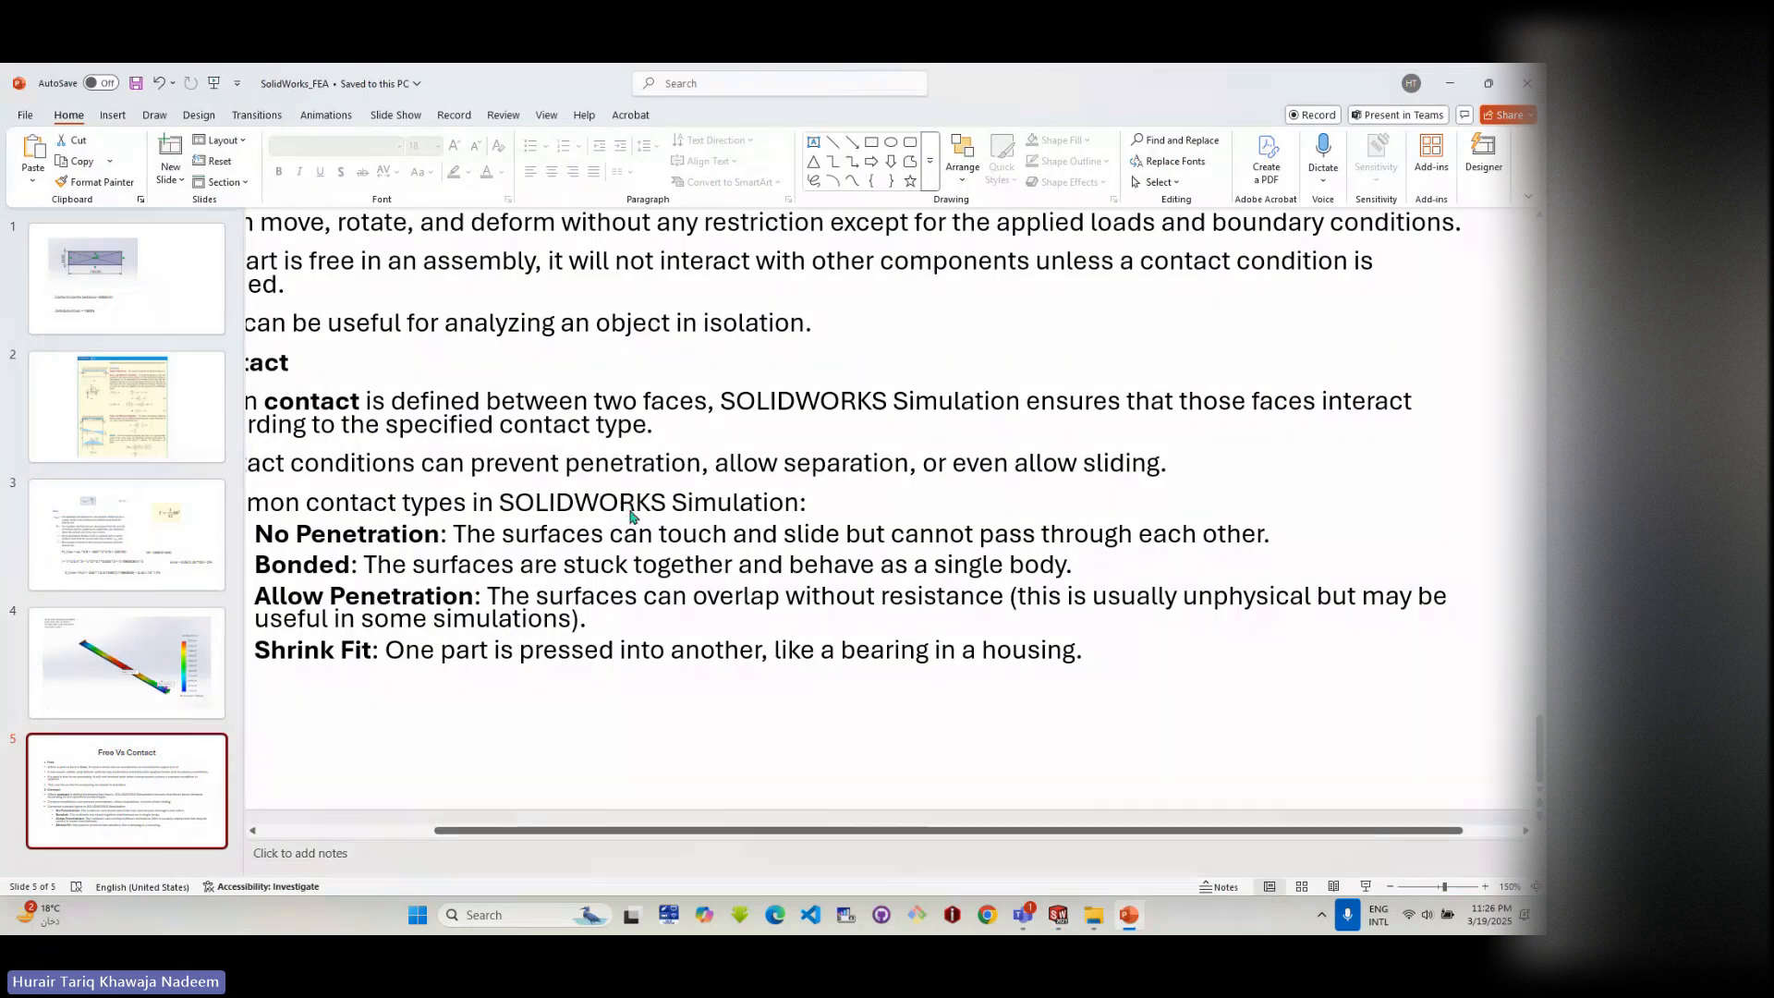
- Switch to the PowerPoint slide "Free Vs Contact" and read its first two bullets on the free condition
scroll(631, 515, "down", 4, "ctrl")
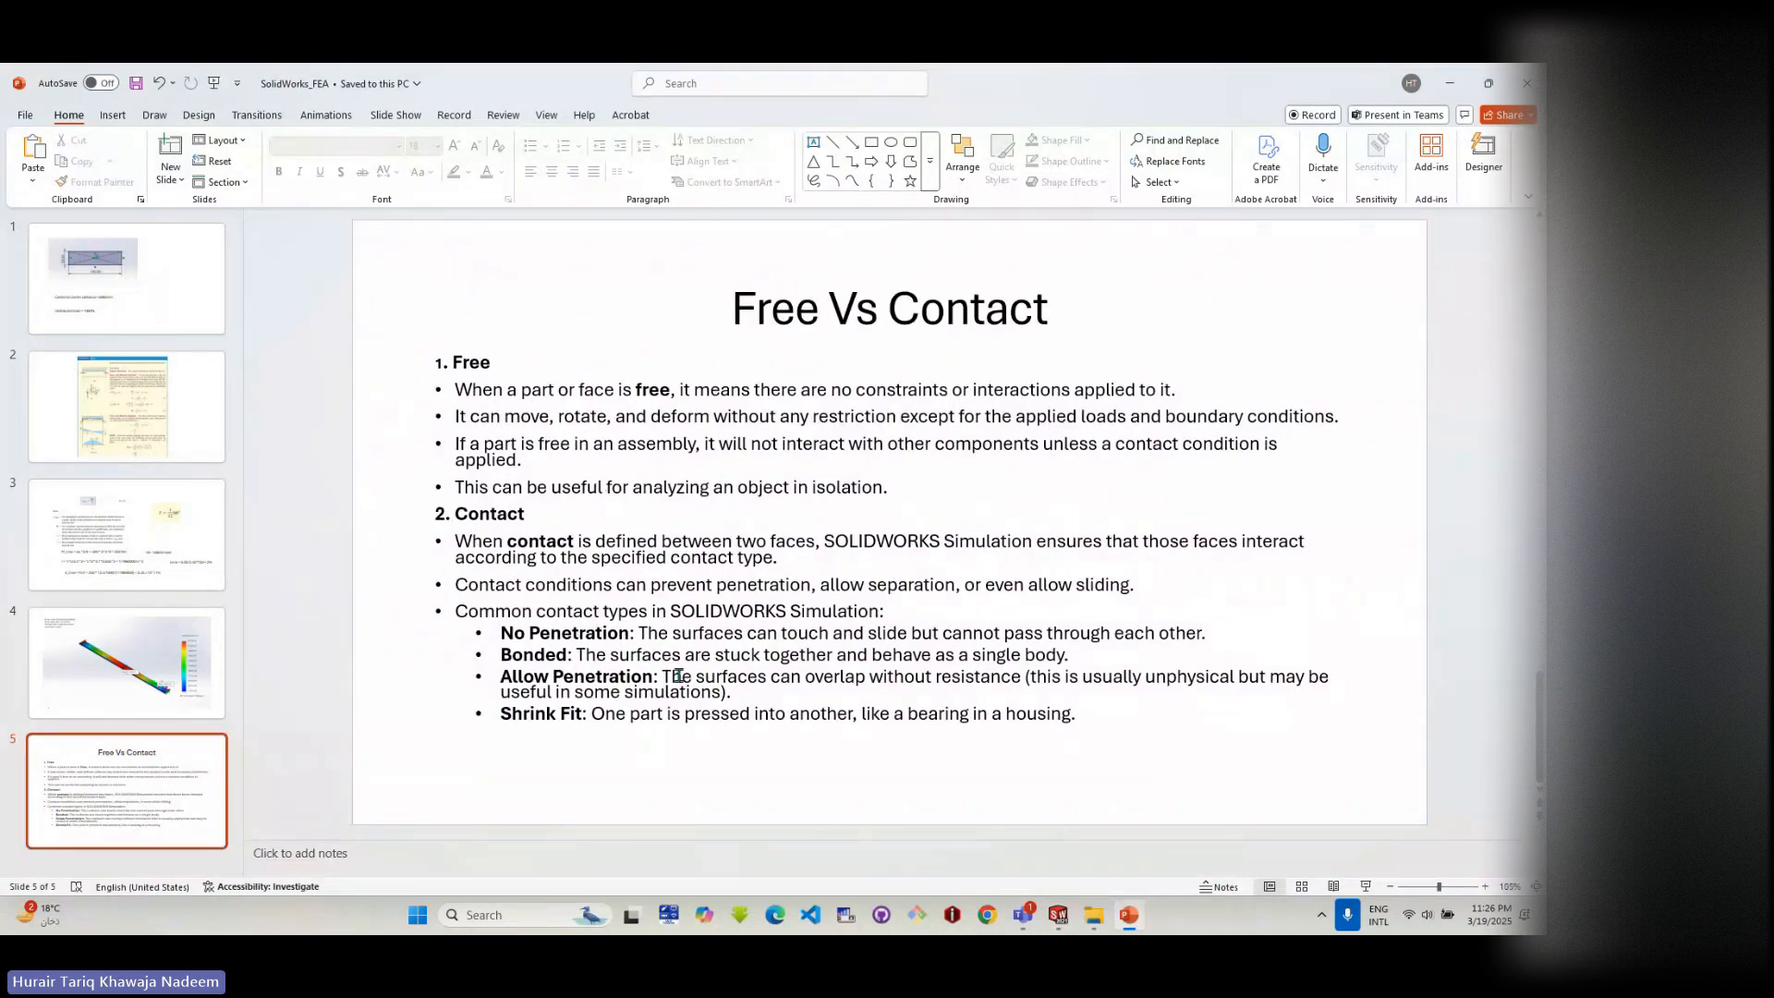
left_click(1054, 921)
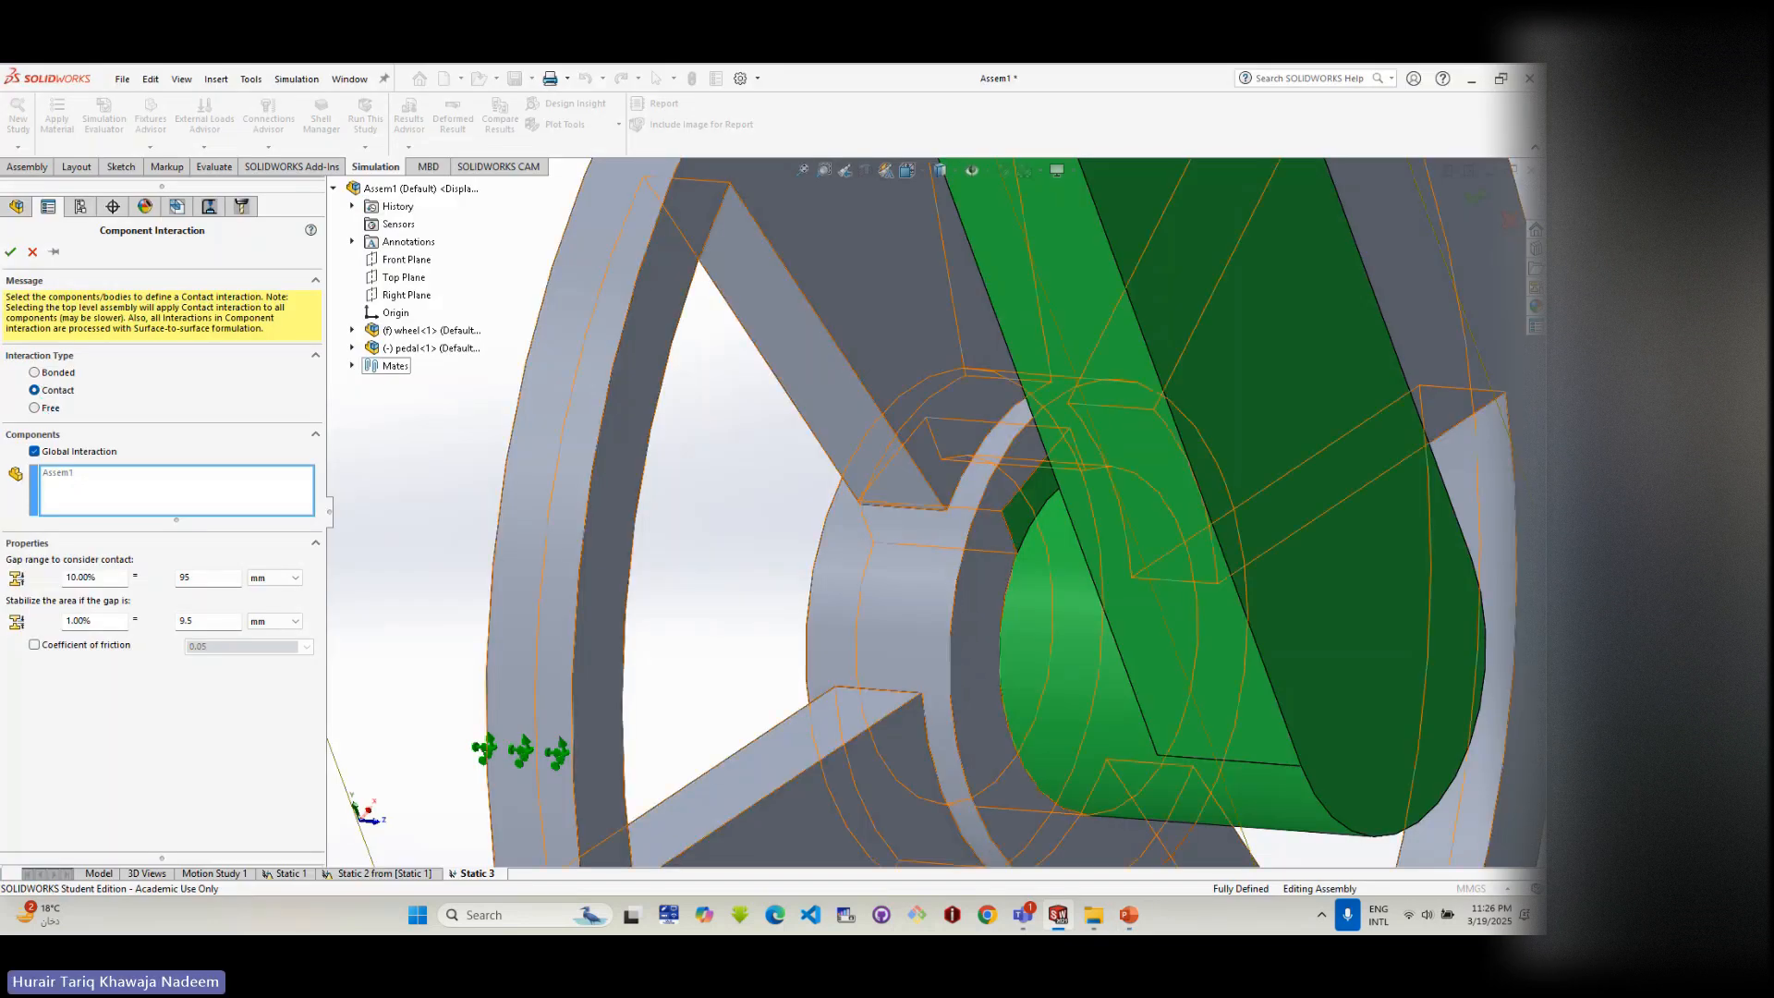
left_click(1137, 922)
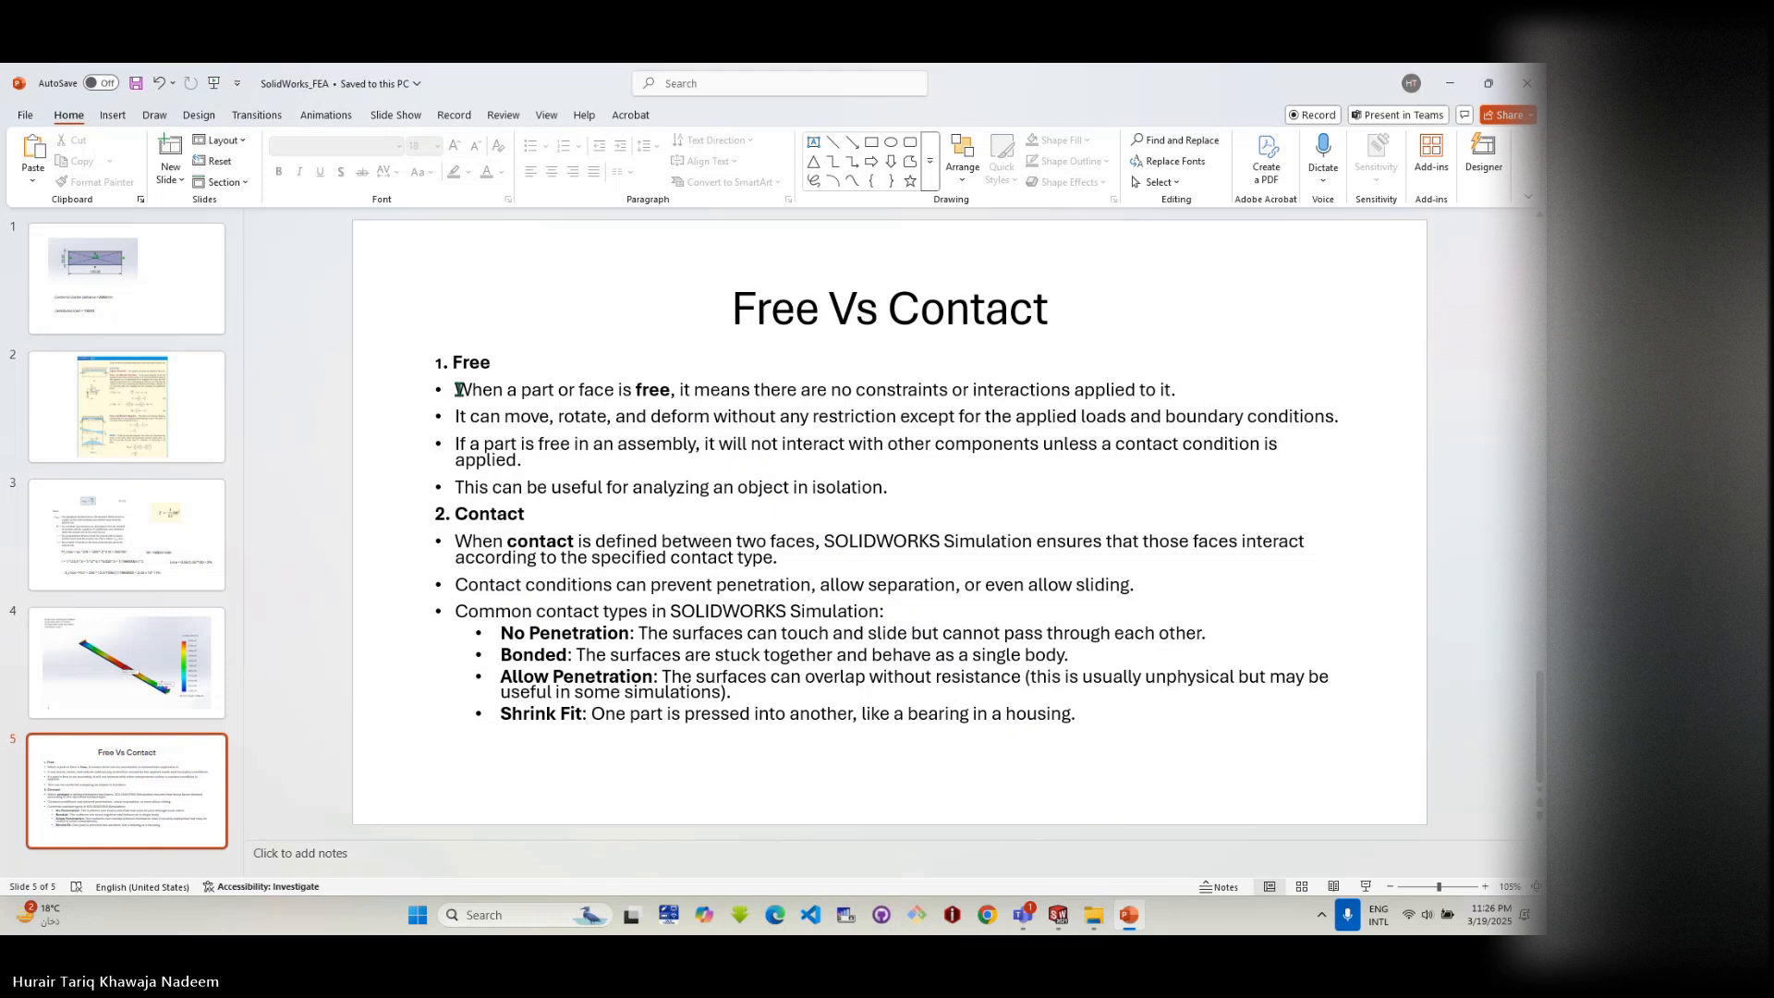
left_click_drag(456, 389, 1194, 392)
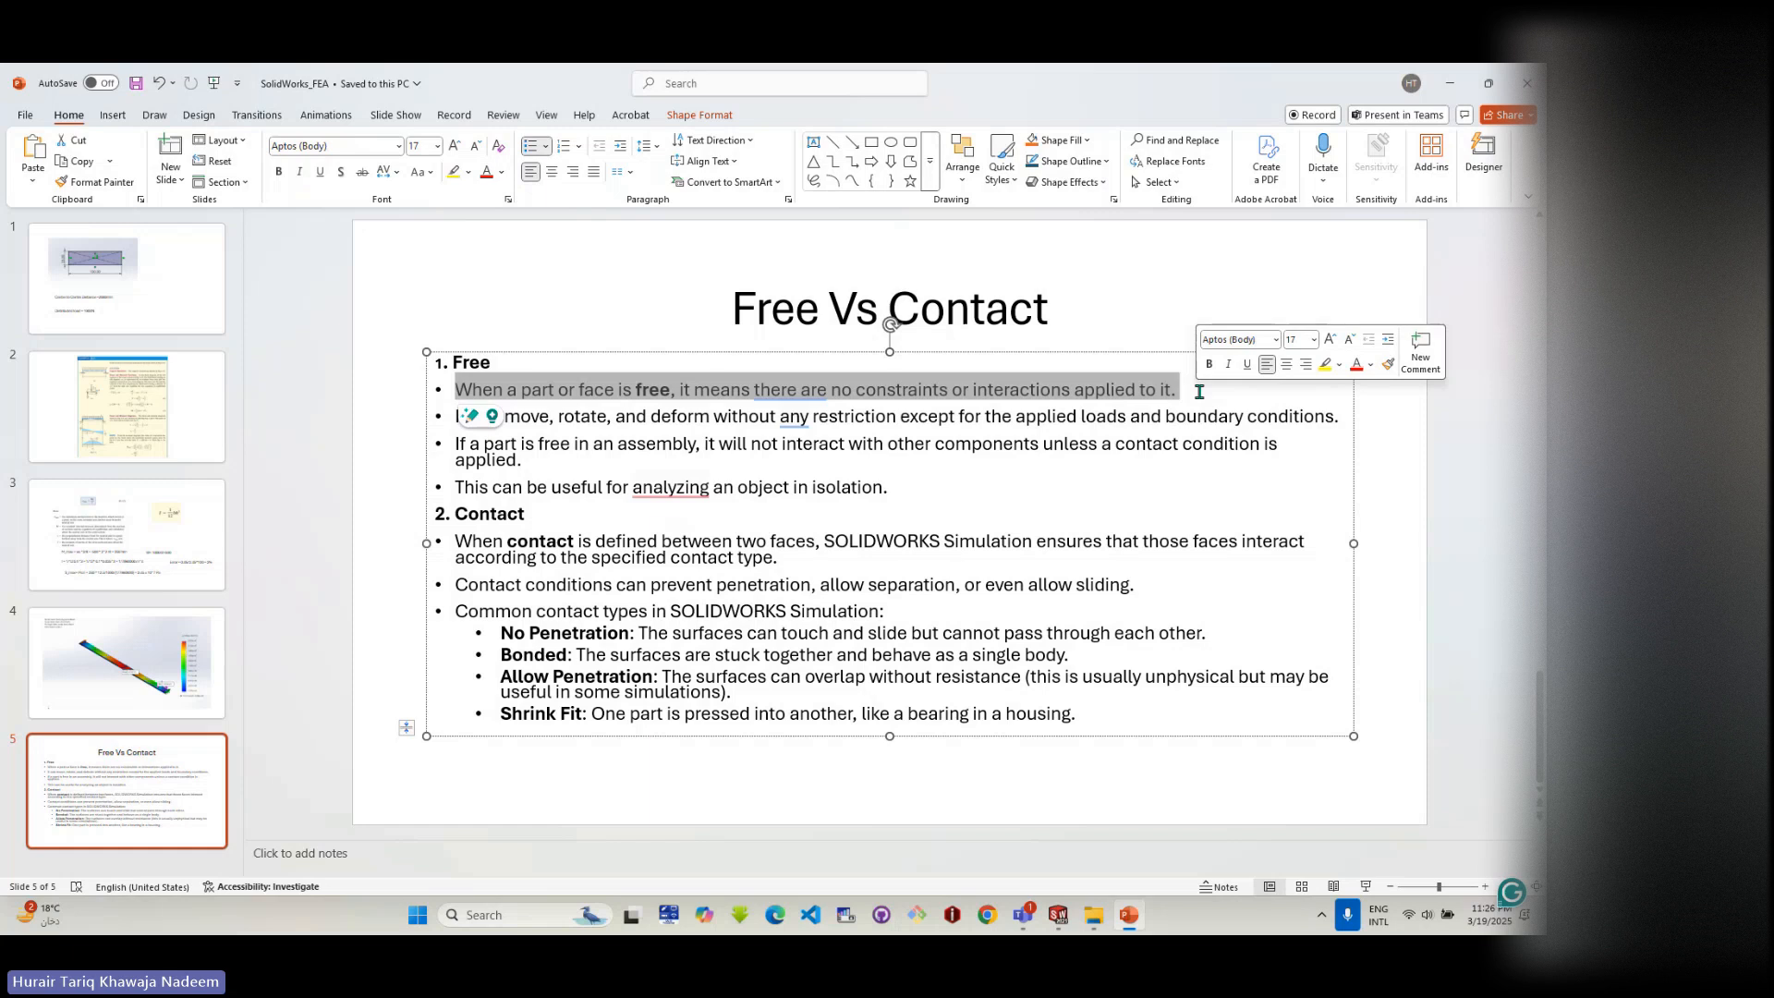
left_click(982, 481)
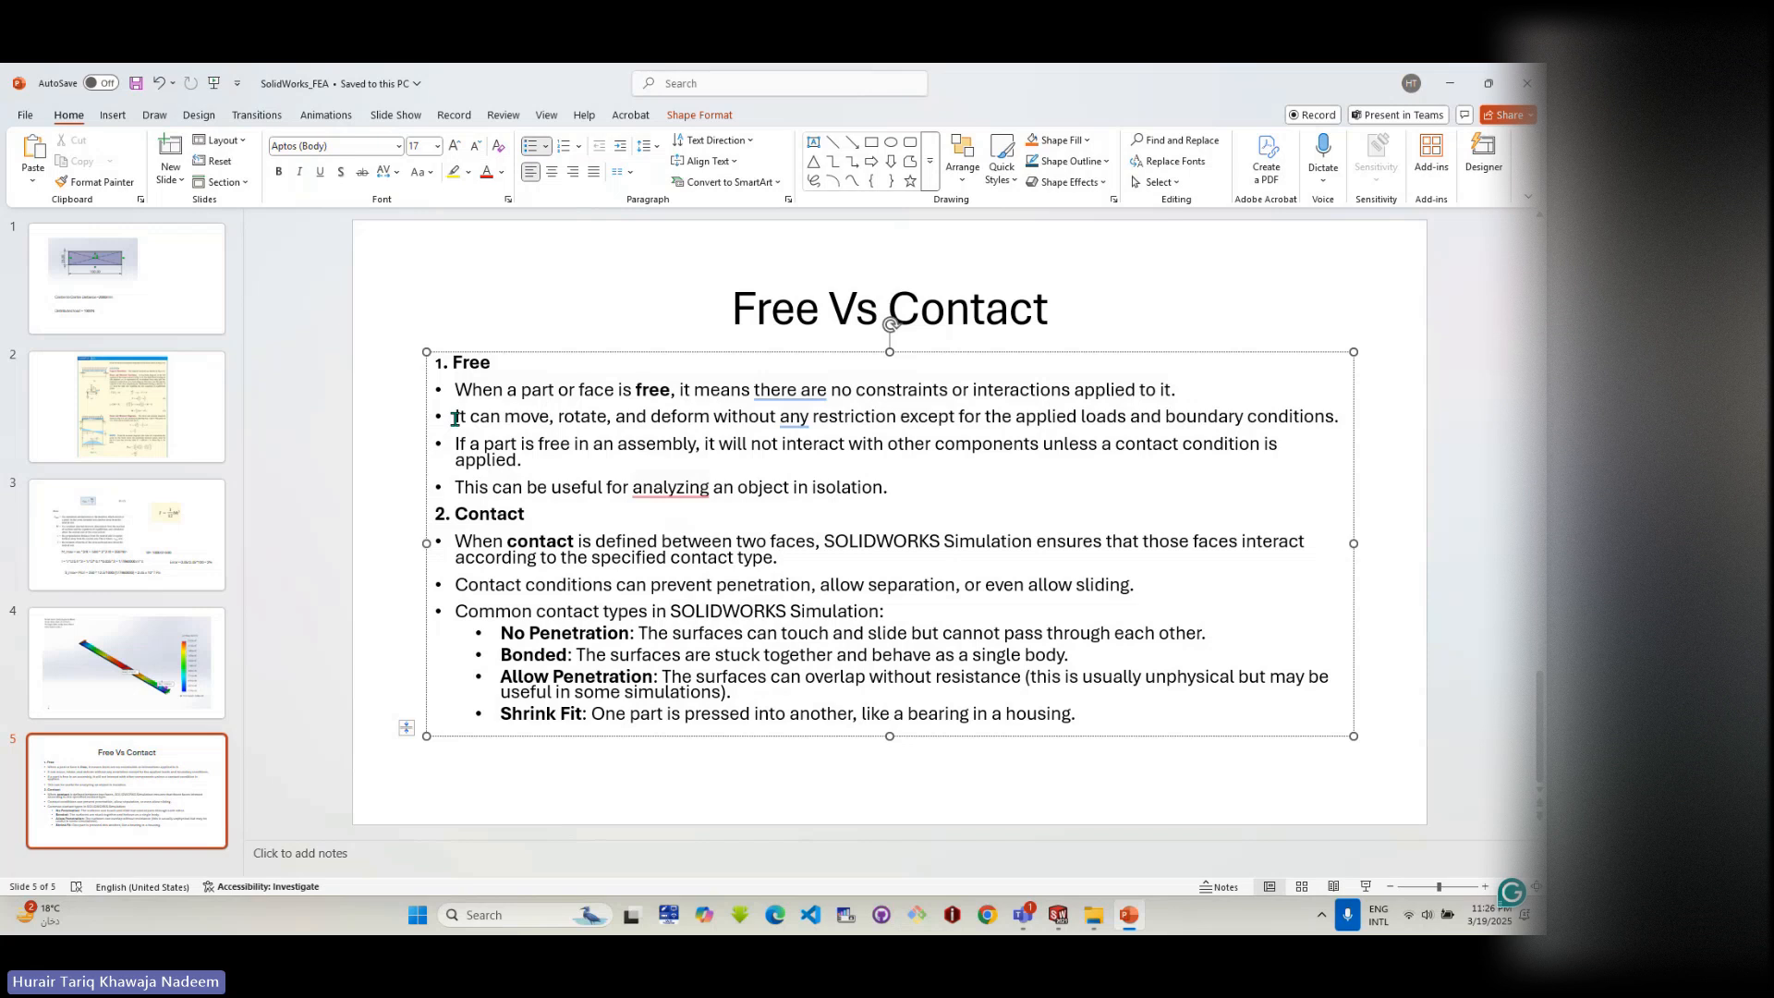
left_click_drag(454, 417, 1341, 421)
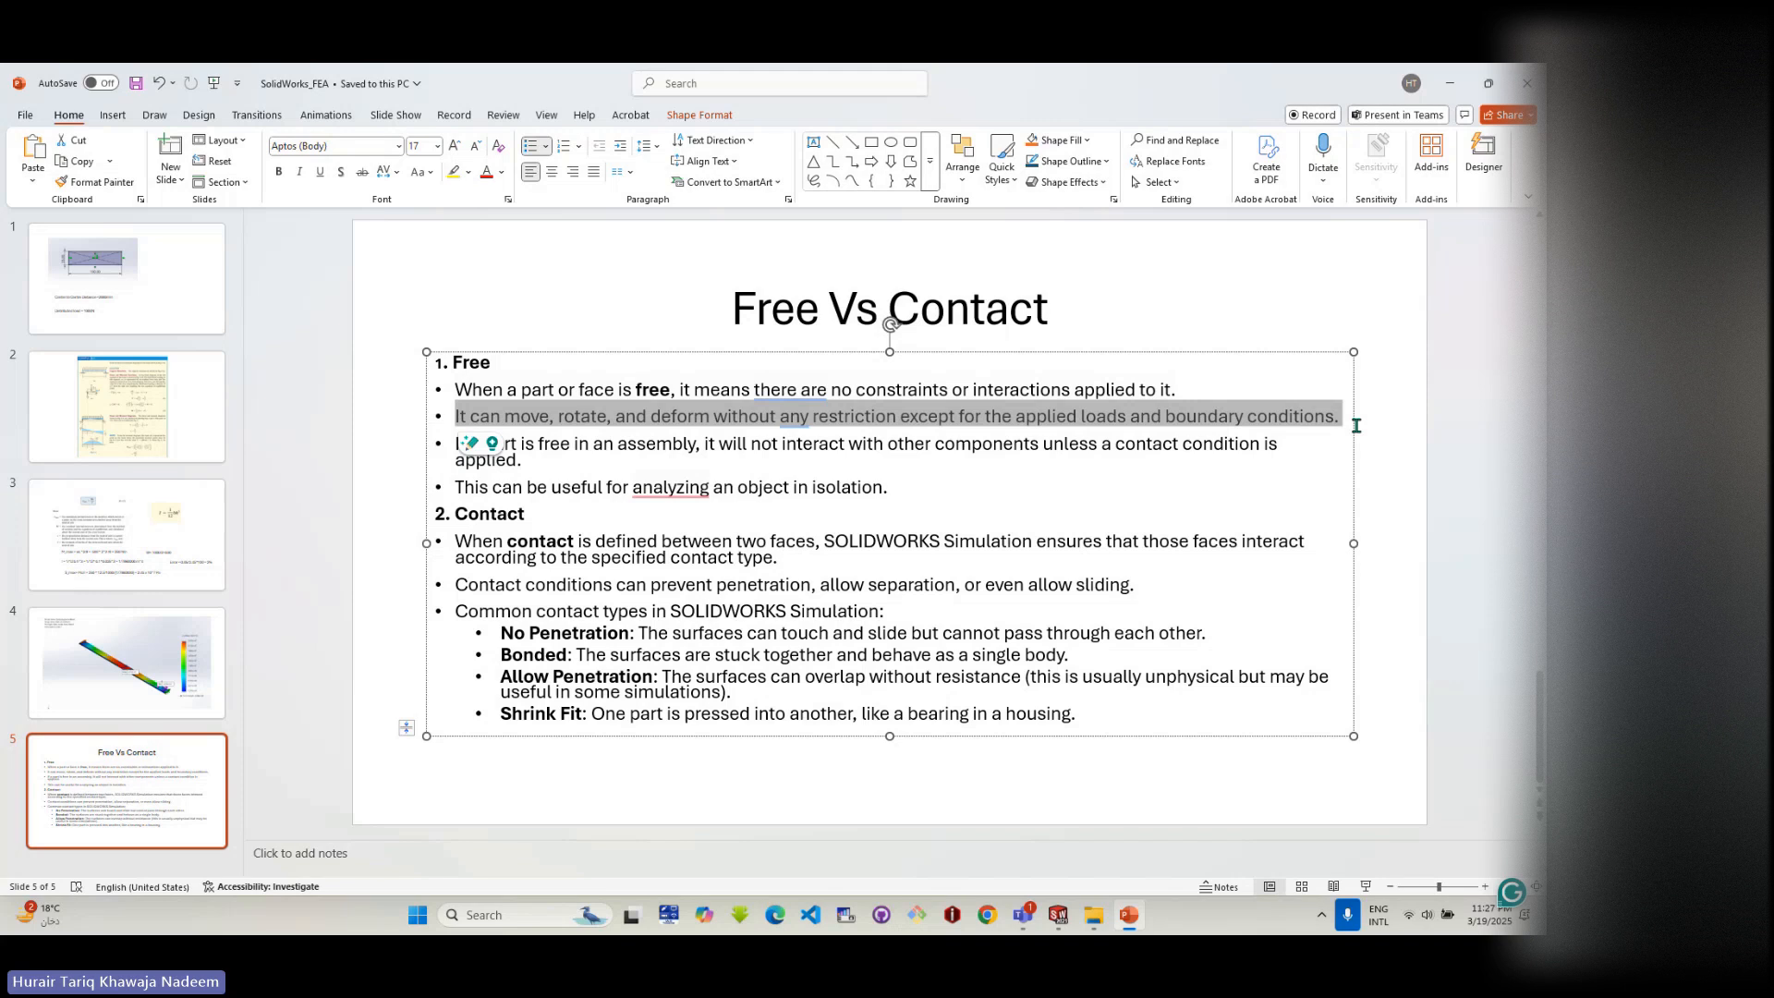
left_click(933, 514)
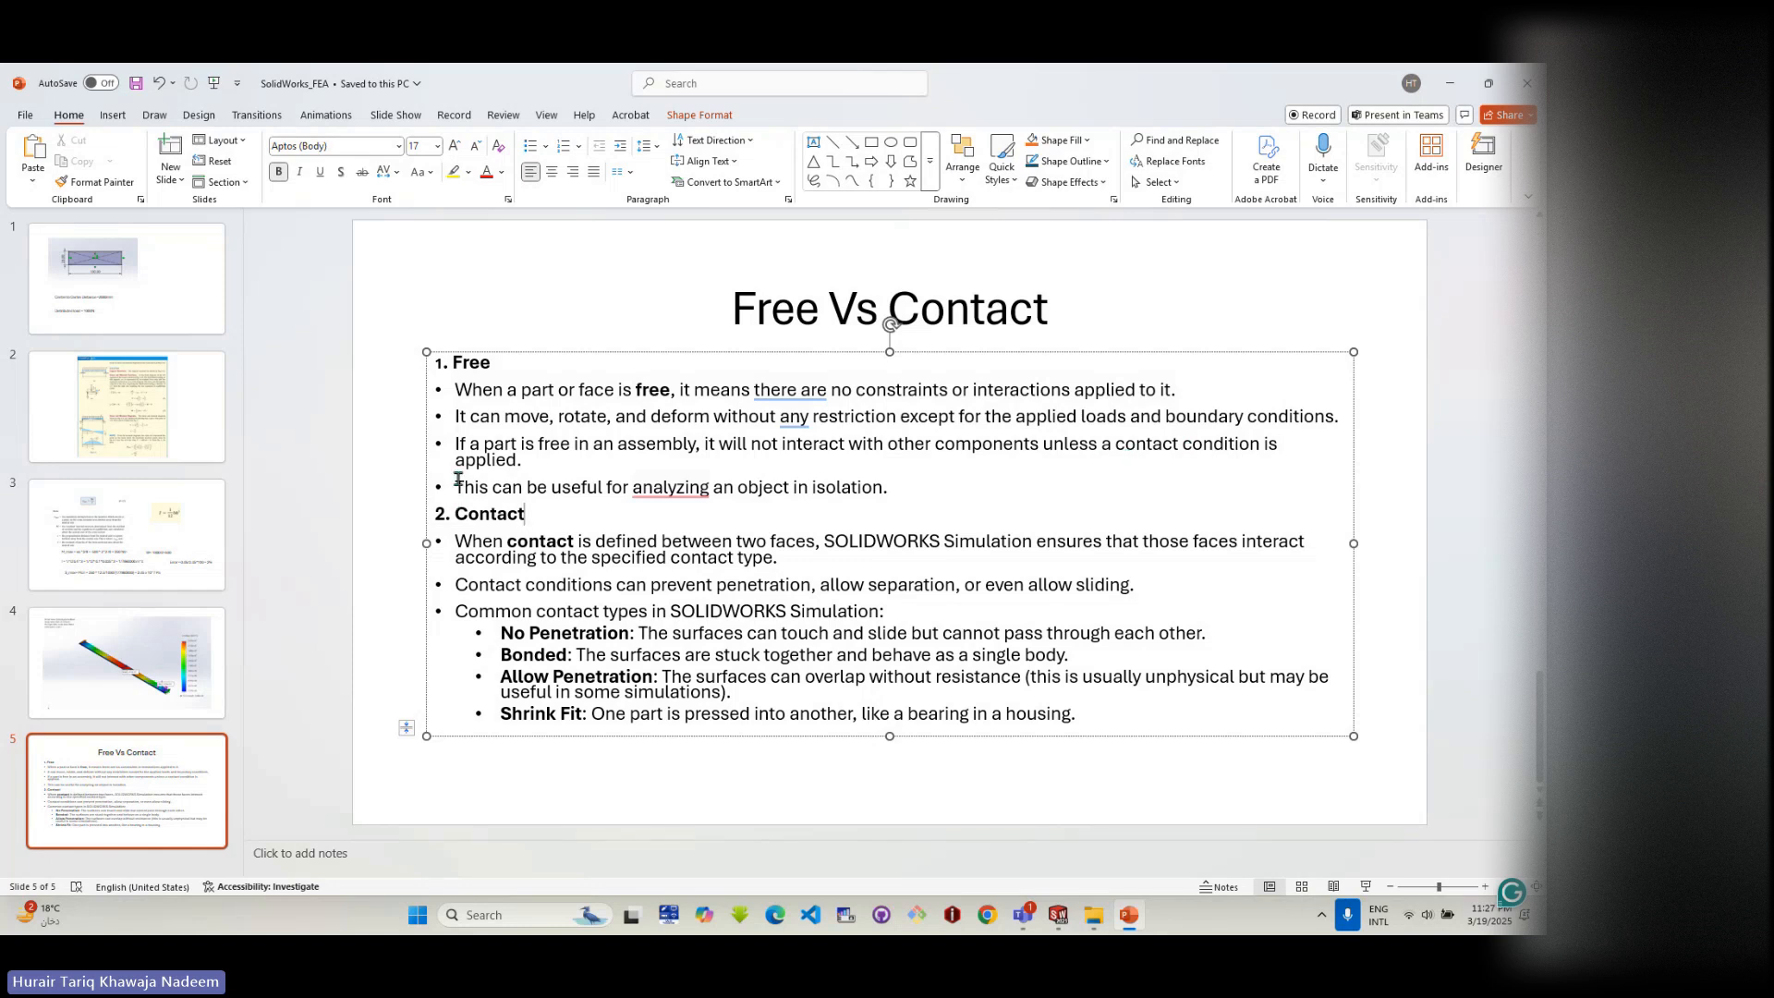
- Compare the slide's definition of contact between two faces with the Component Interaction settings and hub geometry in SOLIDWORKS
left_click(1057, 919)
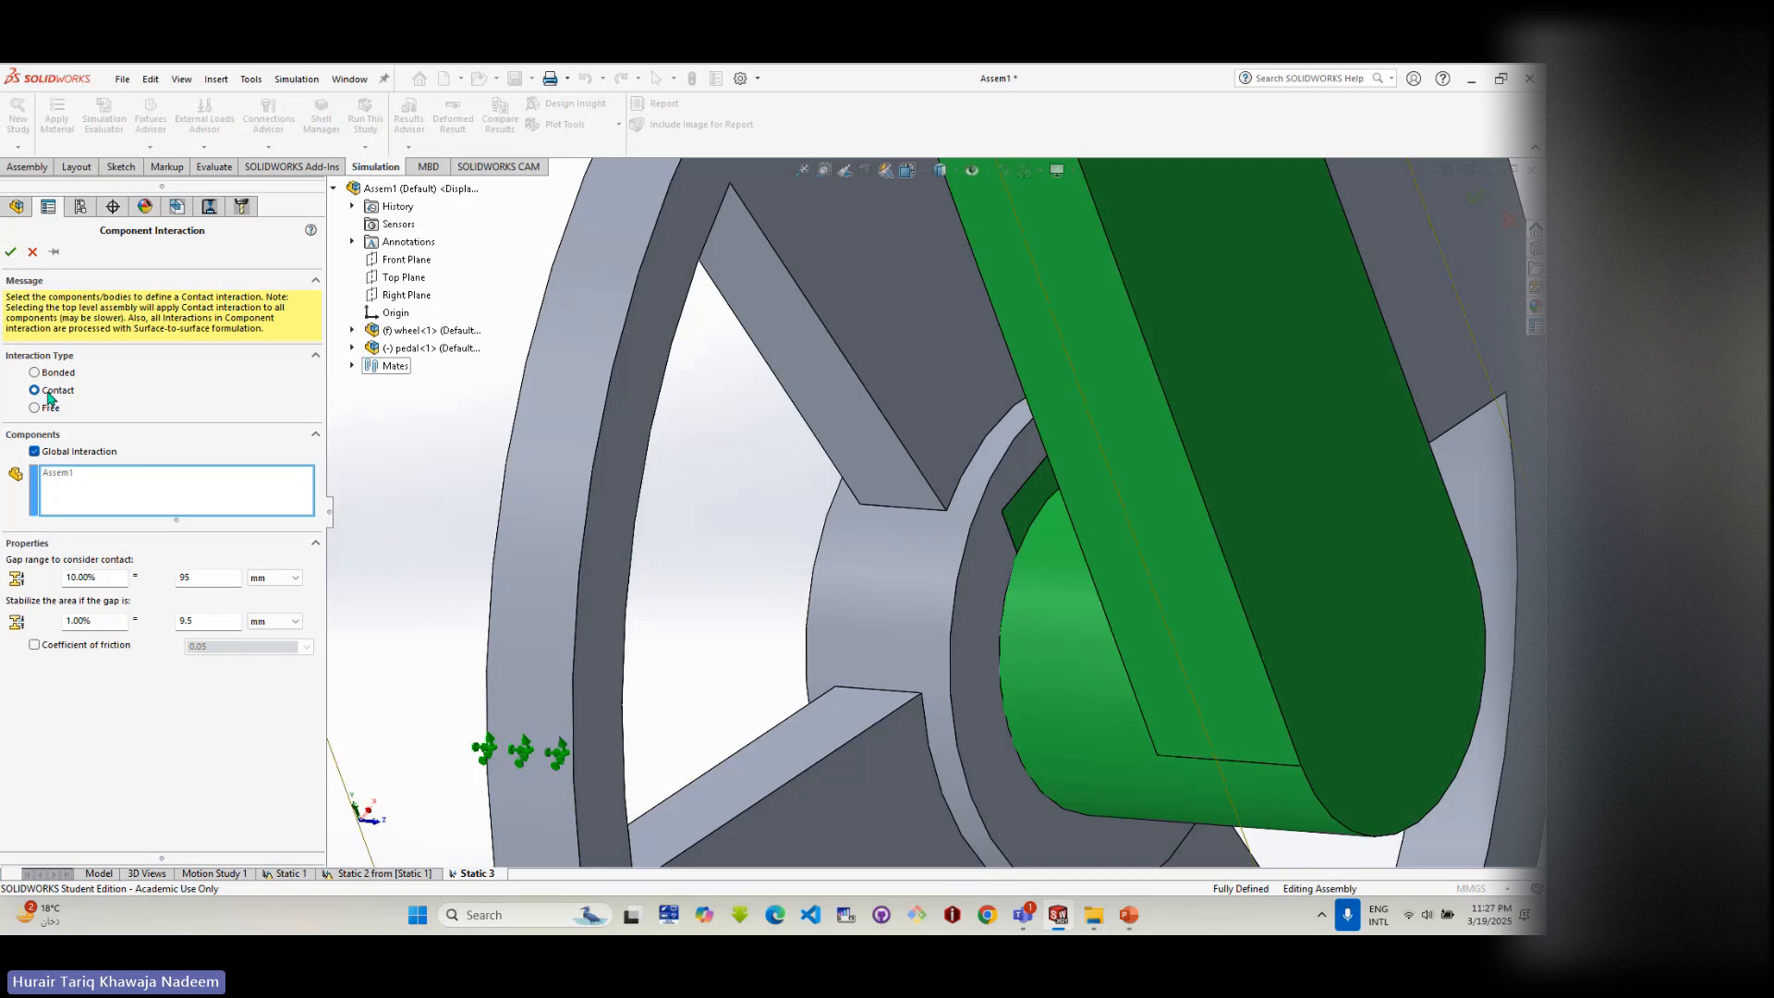
left_click(1130, 926)
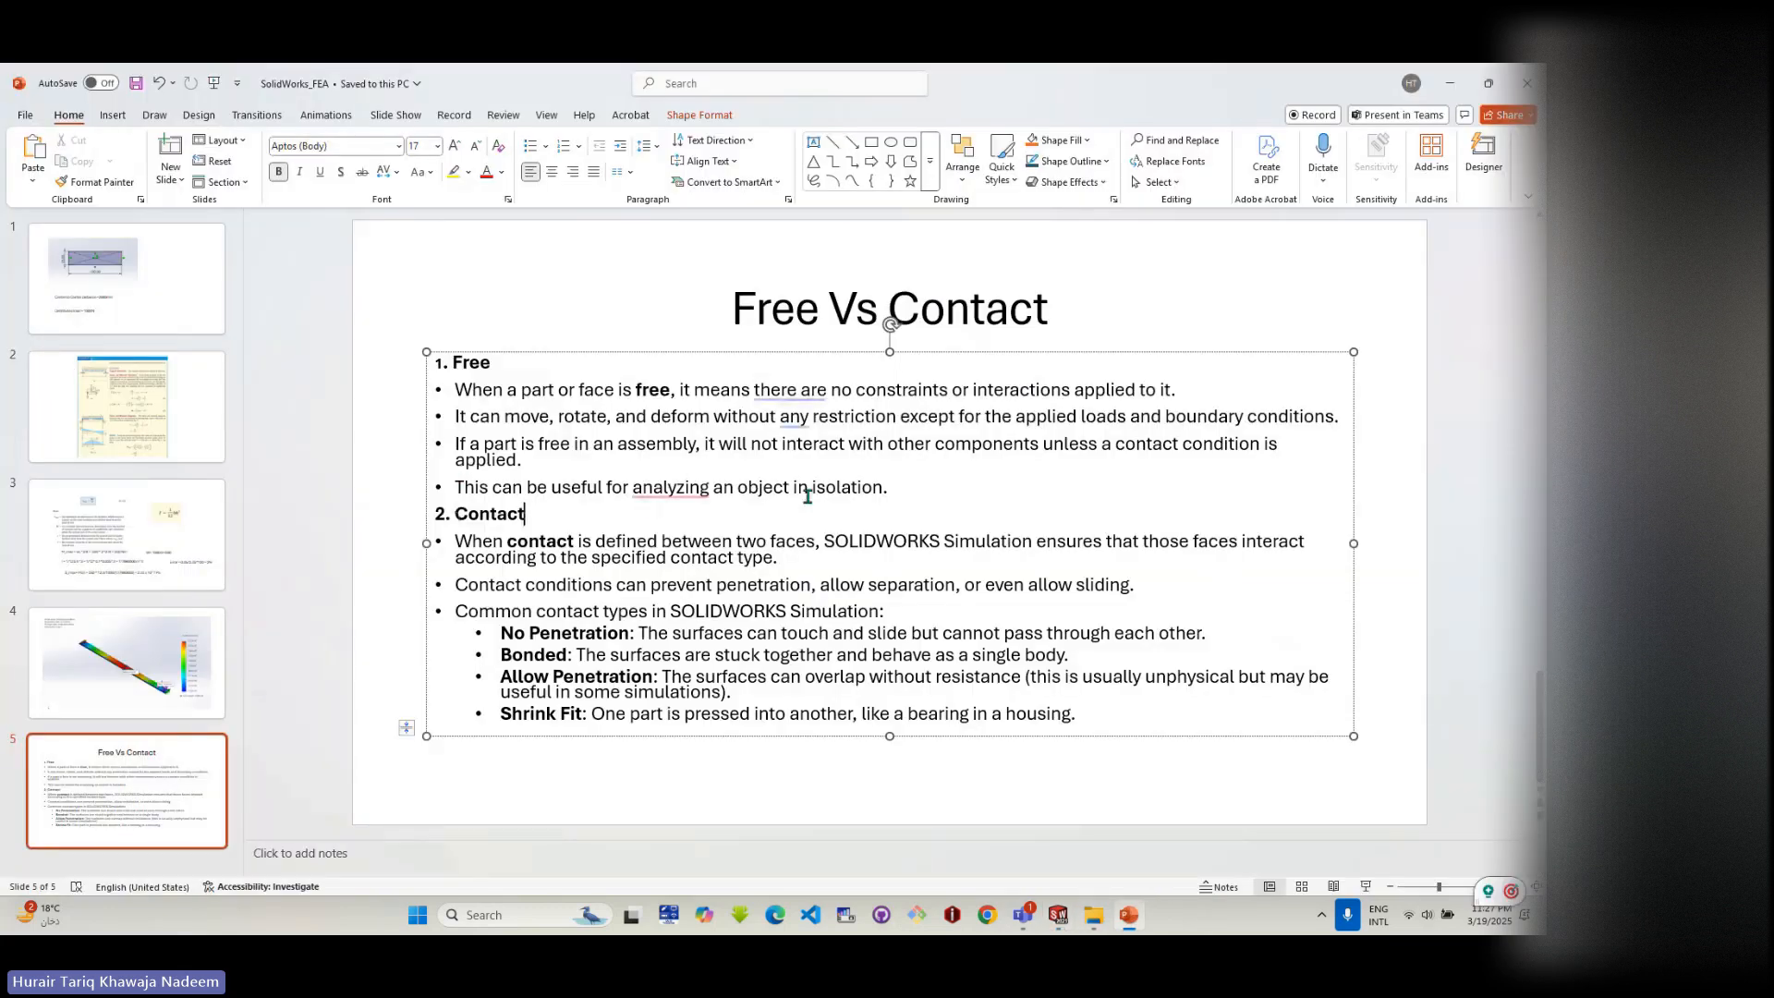
left_click_drag(895, 487, 785, 562)
left_click(459, 538)
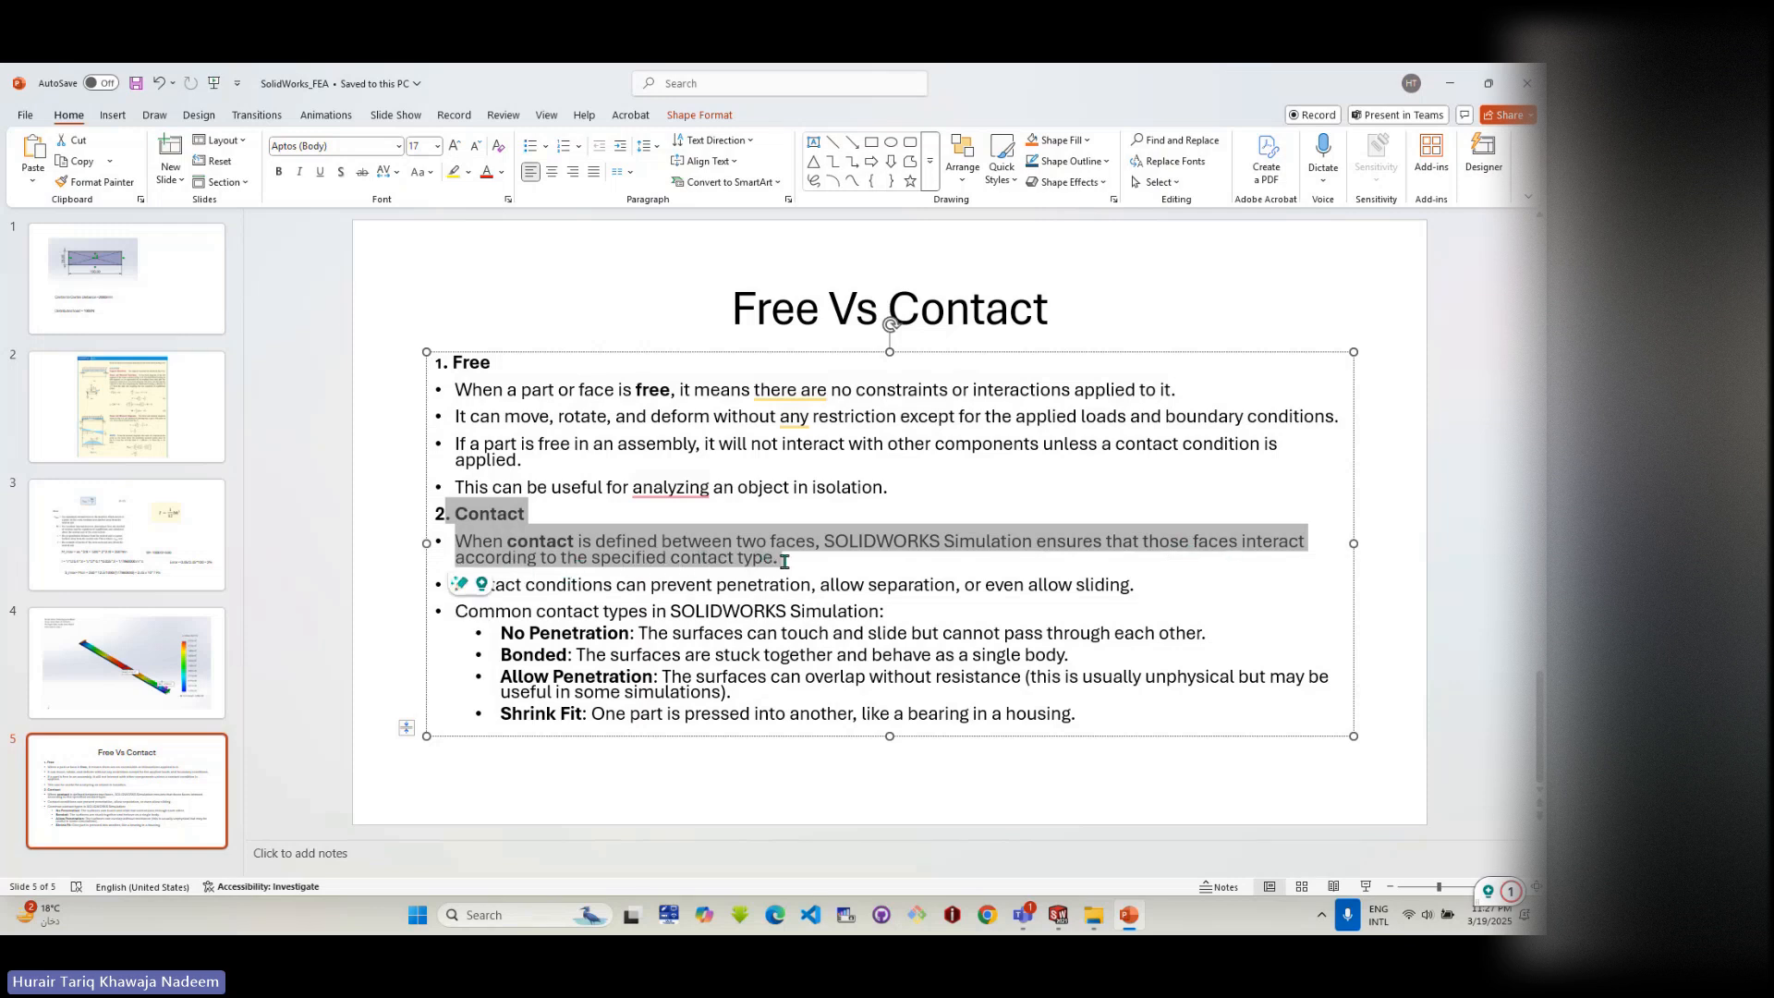
left_click(1064, 927)
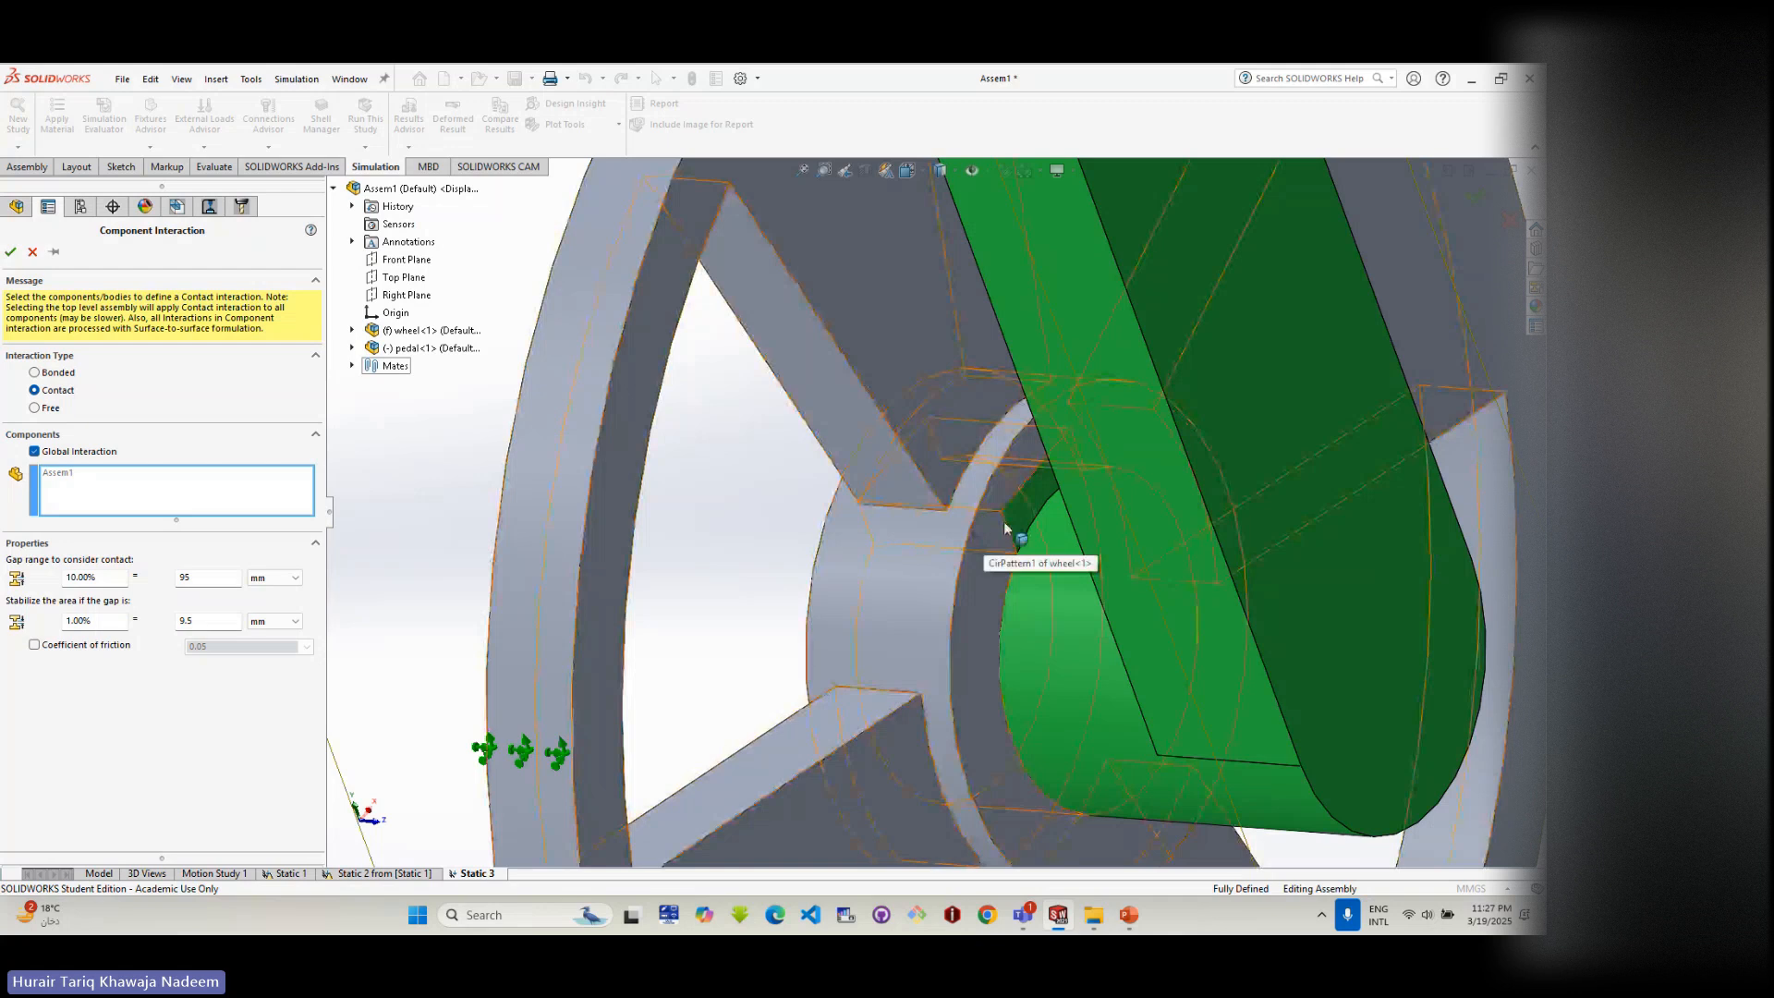
left_click(1128, 914)
- Make the slide's sentence "Contact conditions can prevent penetration, allow separation, or even allow sliding" bold
left_click(508, 596)
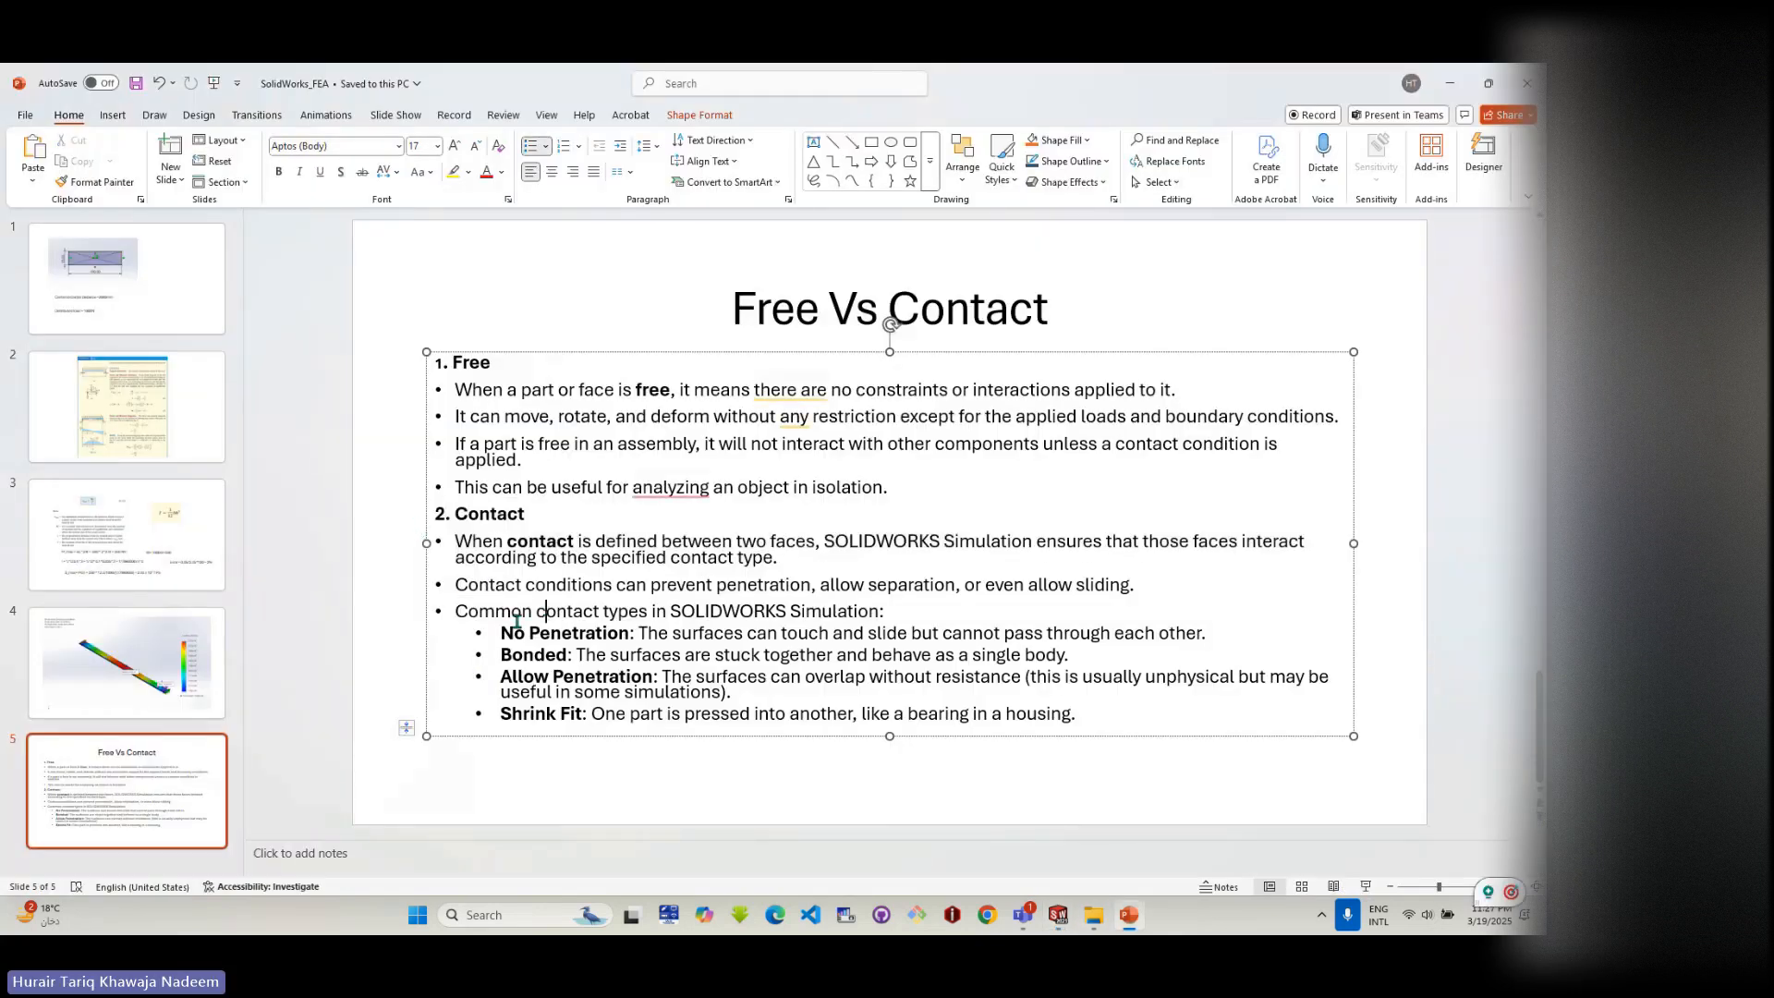
left_click_drag(454, 584, 815, 576)
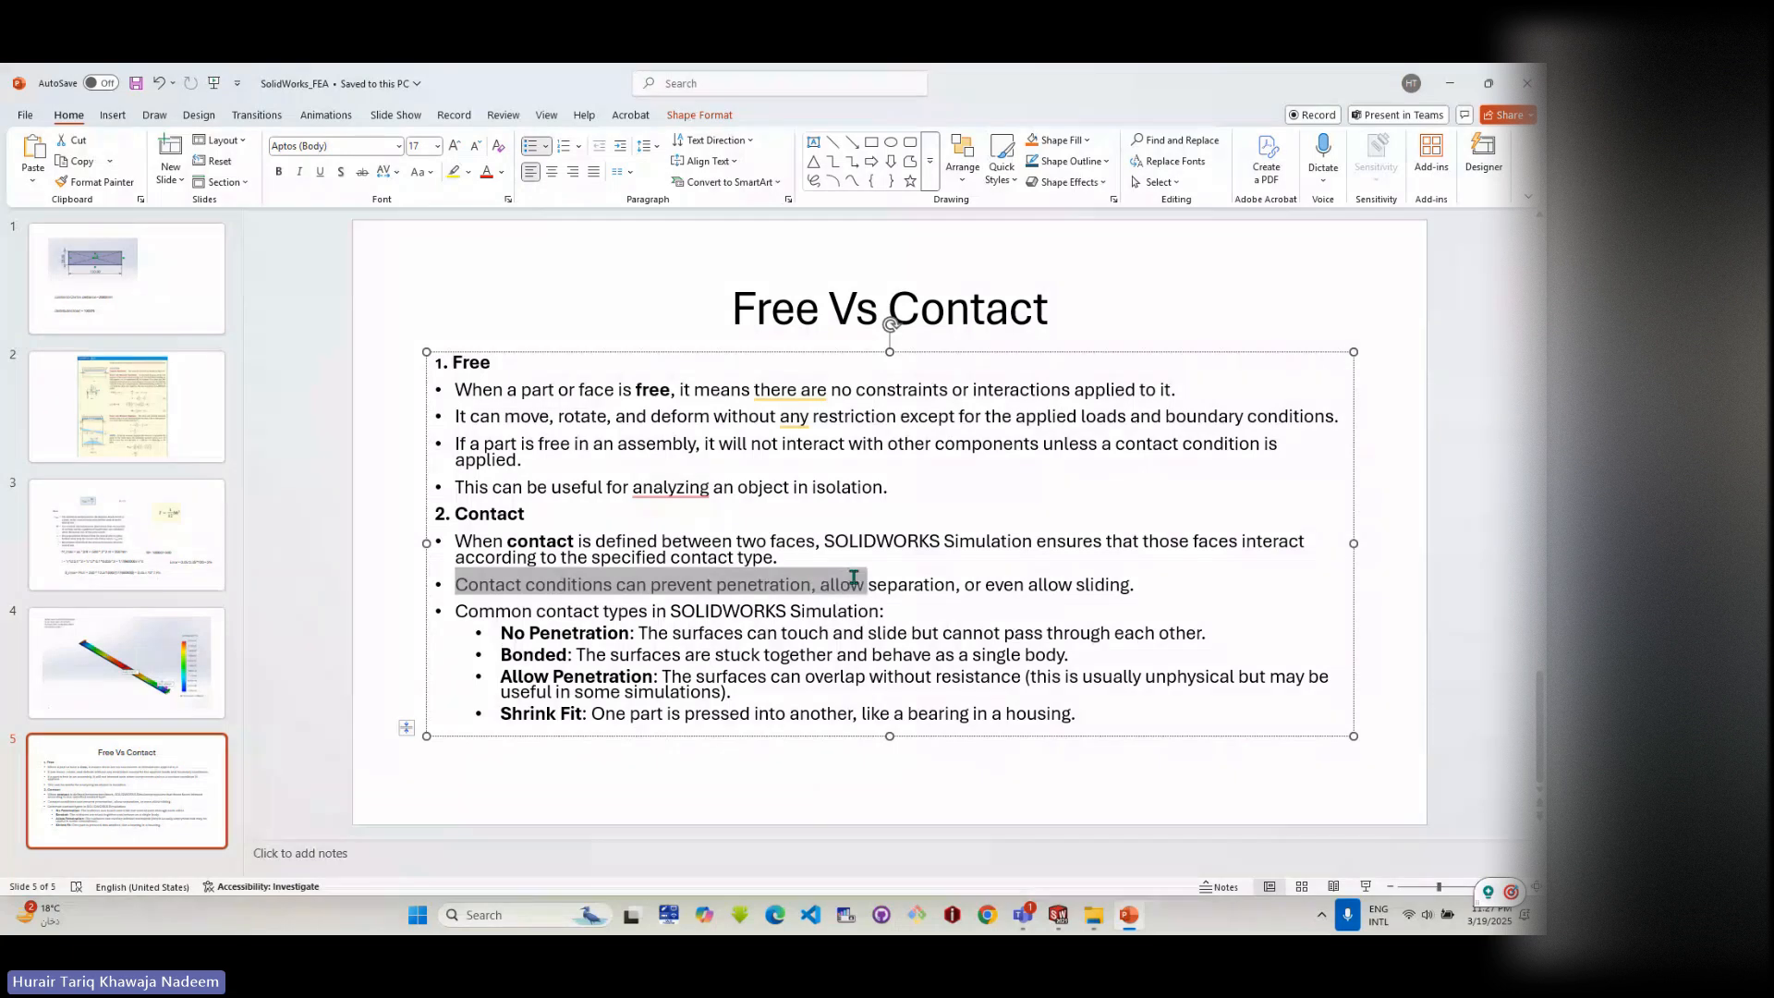
left_click(739, 610)
left_click_drag(681, 584, 1114, 585)
left_click(829, 618)
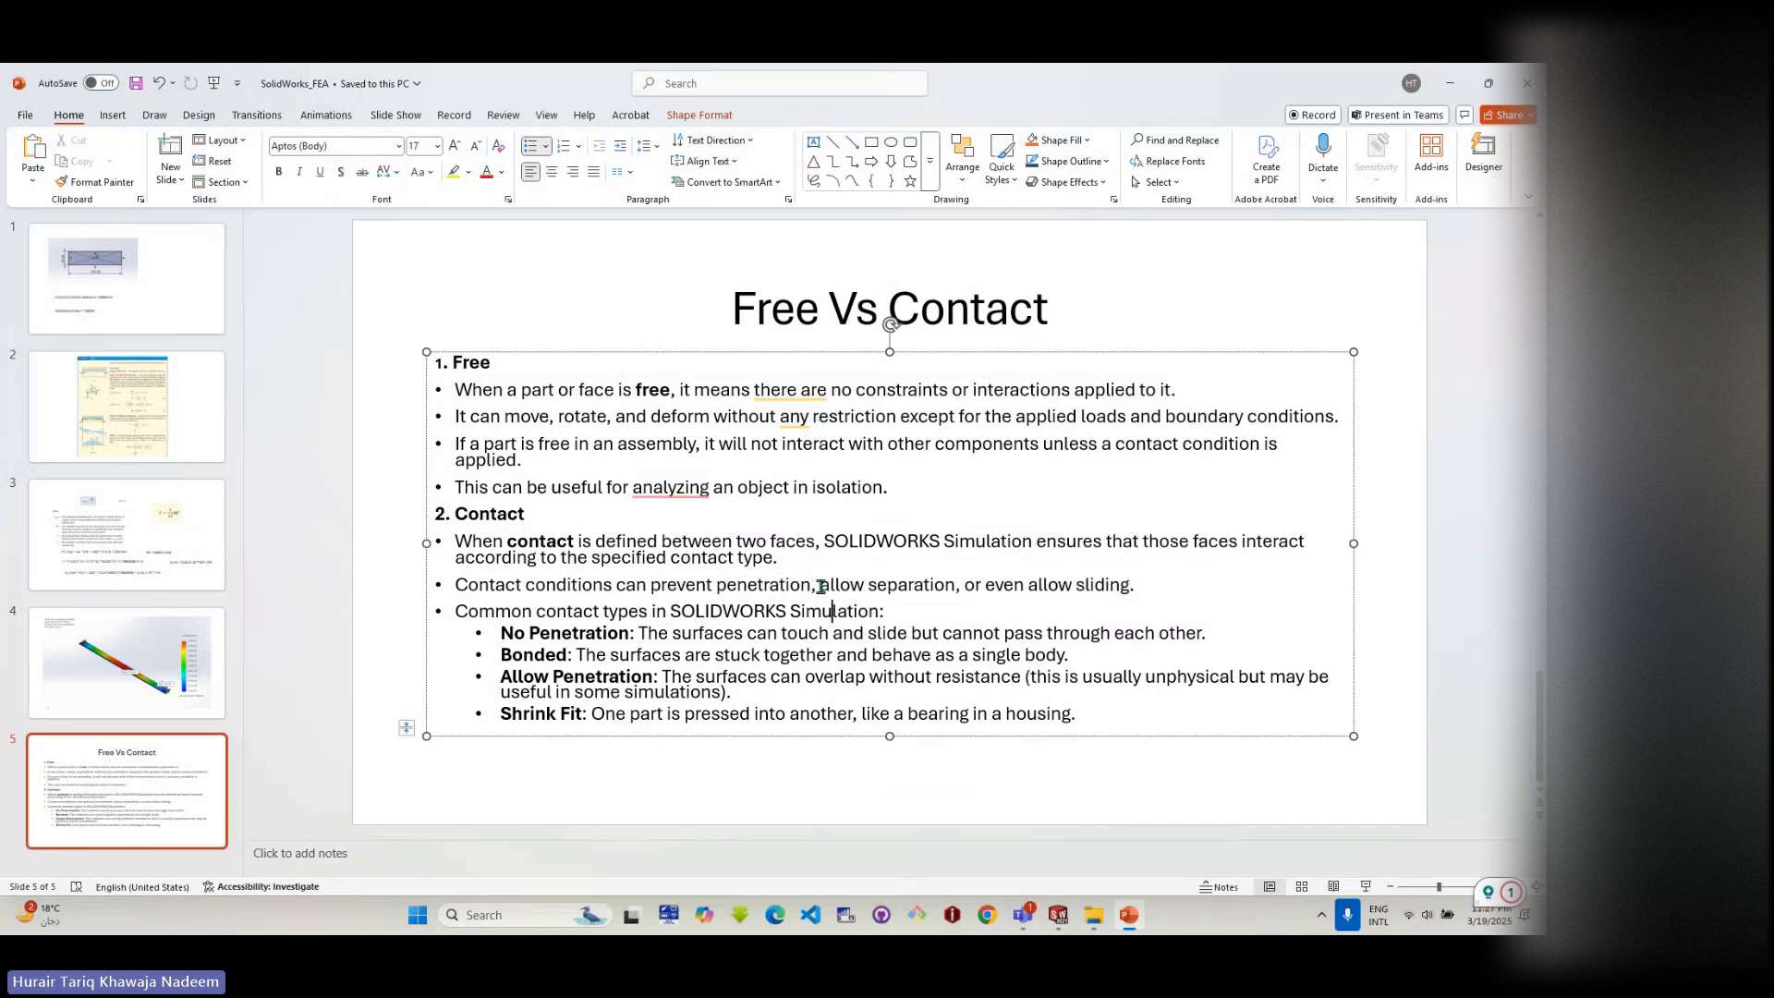
left_click_drag(819, 586, 1129, 586)
left_click_drag(616, 585, 791, 582)
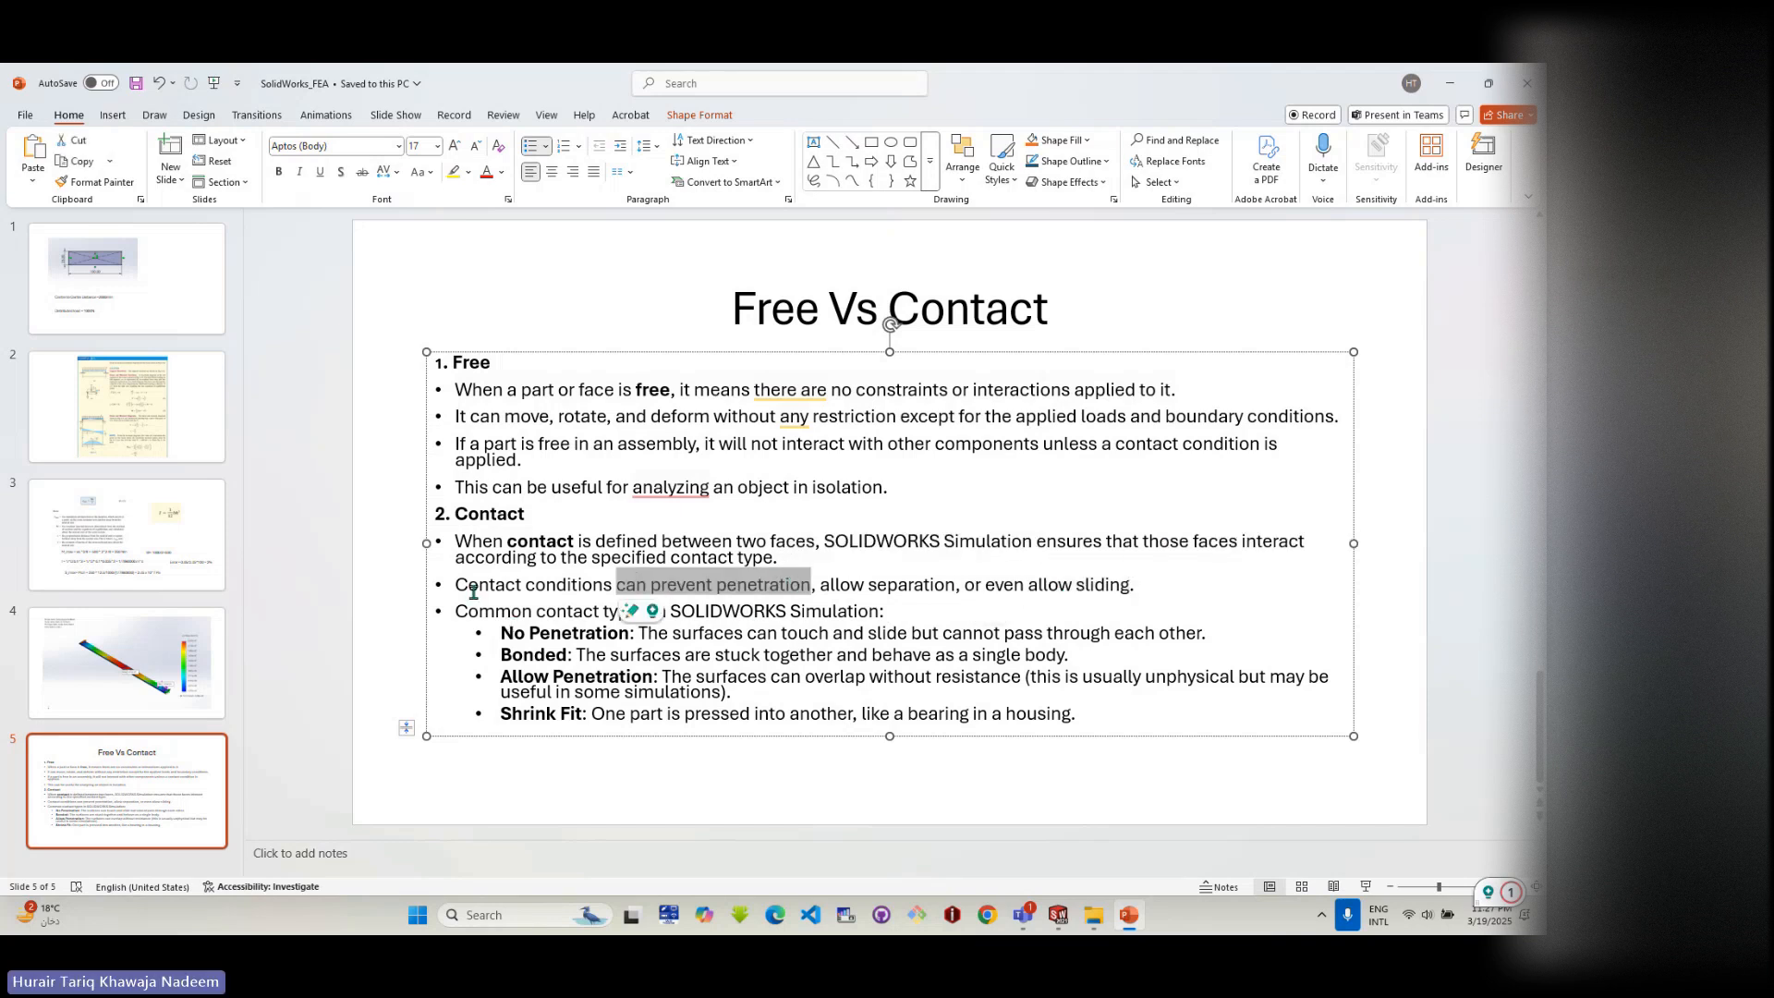
left_click_drag(458, 586, 1129, 586)
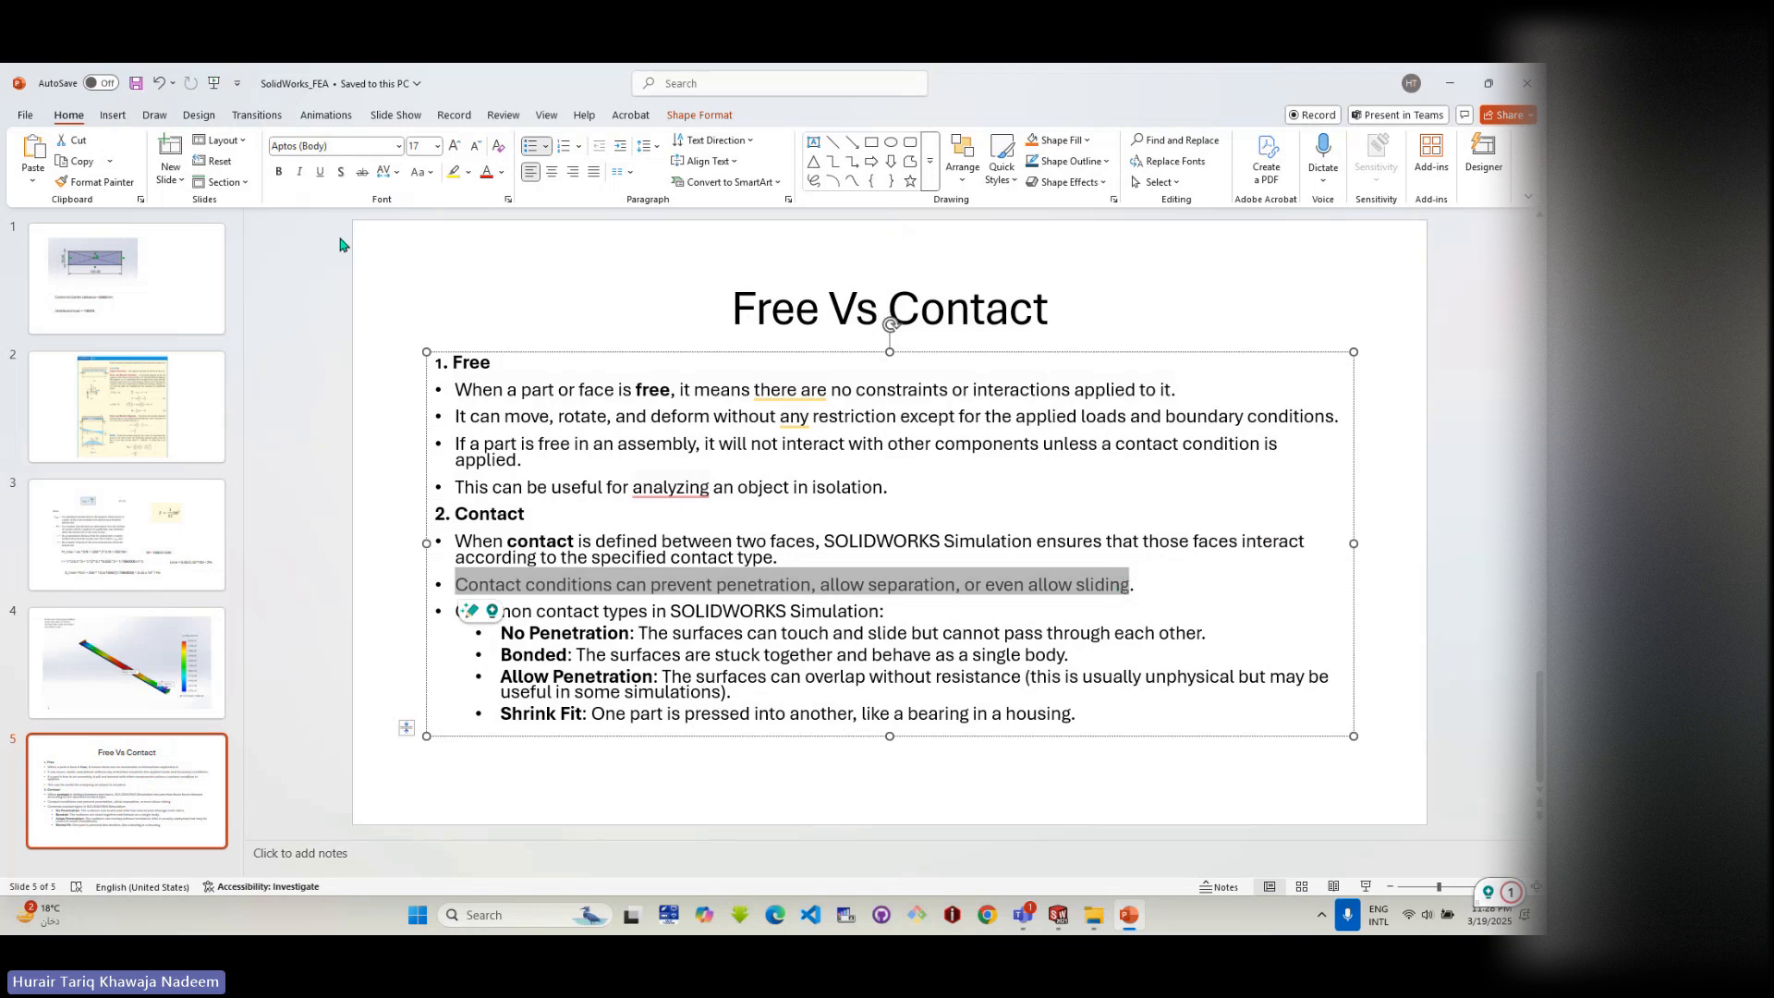
left_click(280, 173)
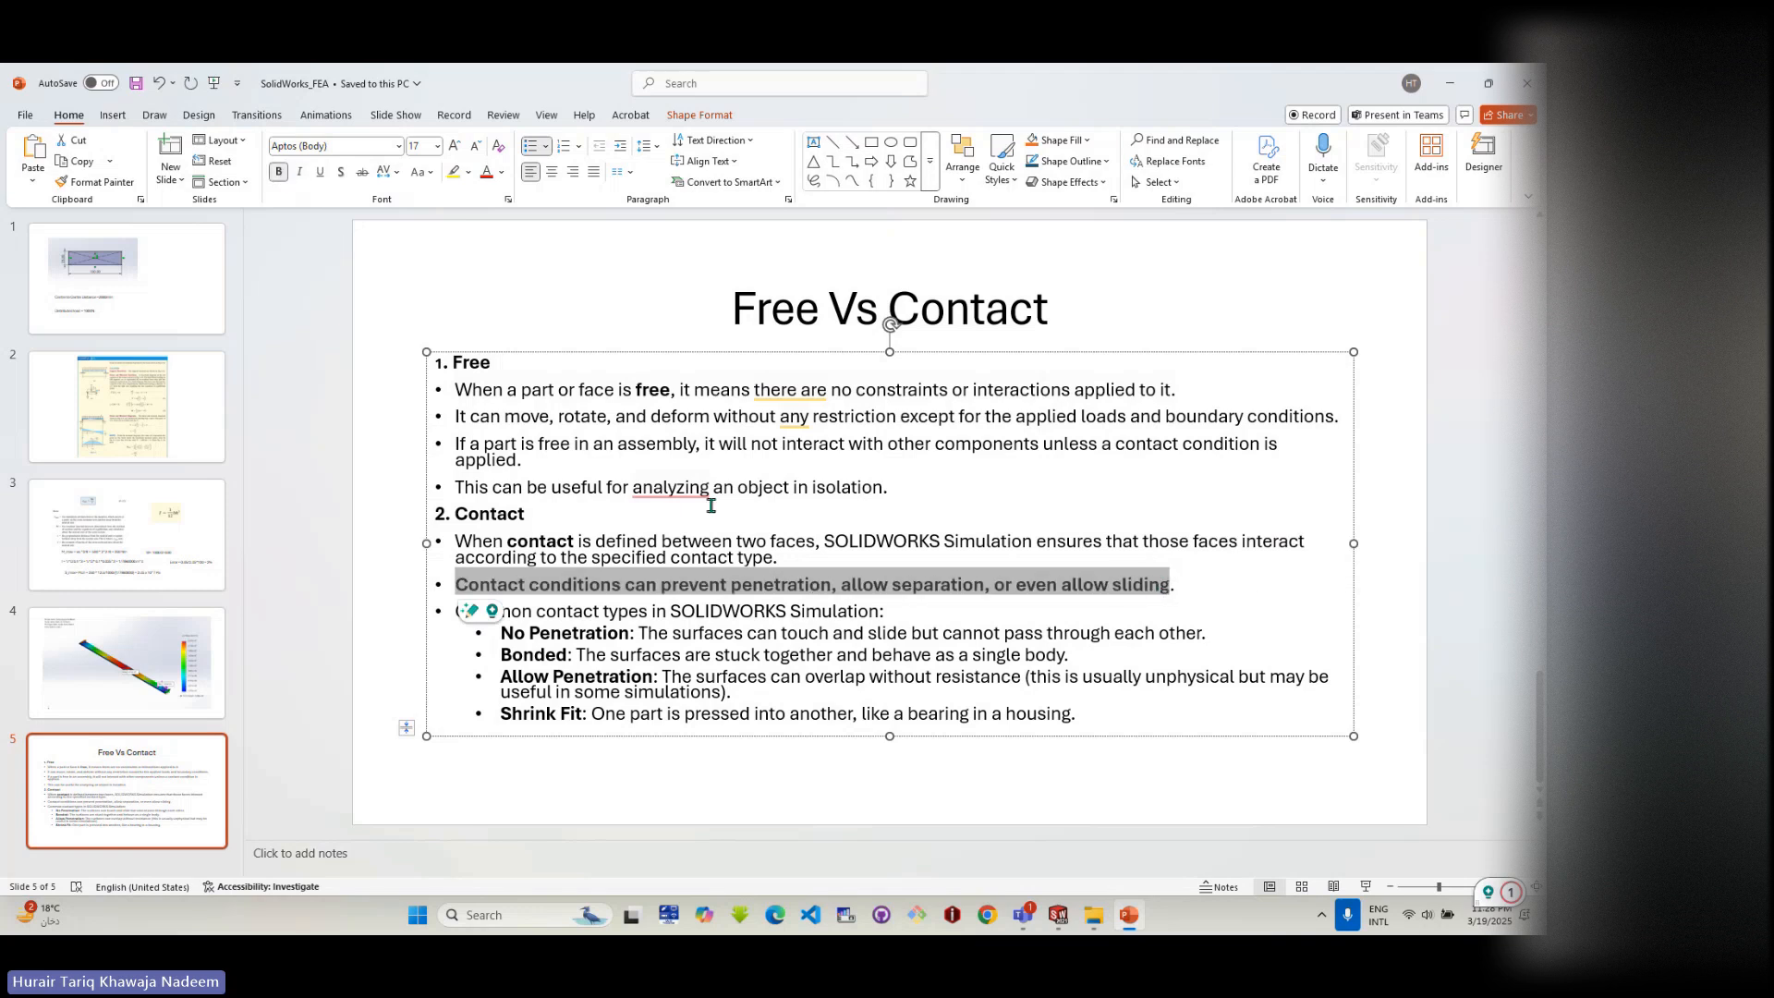
left_click(768, 589)
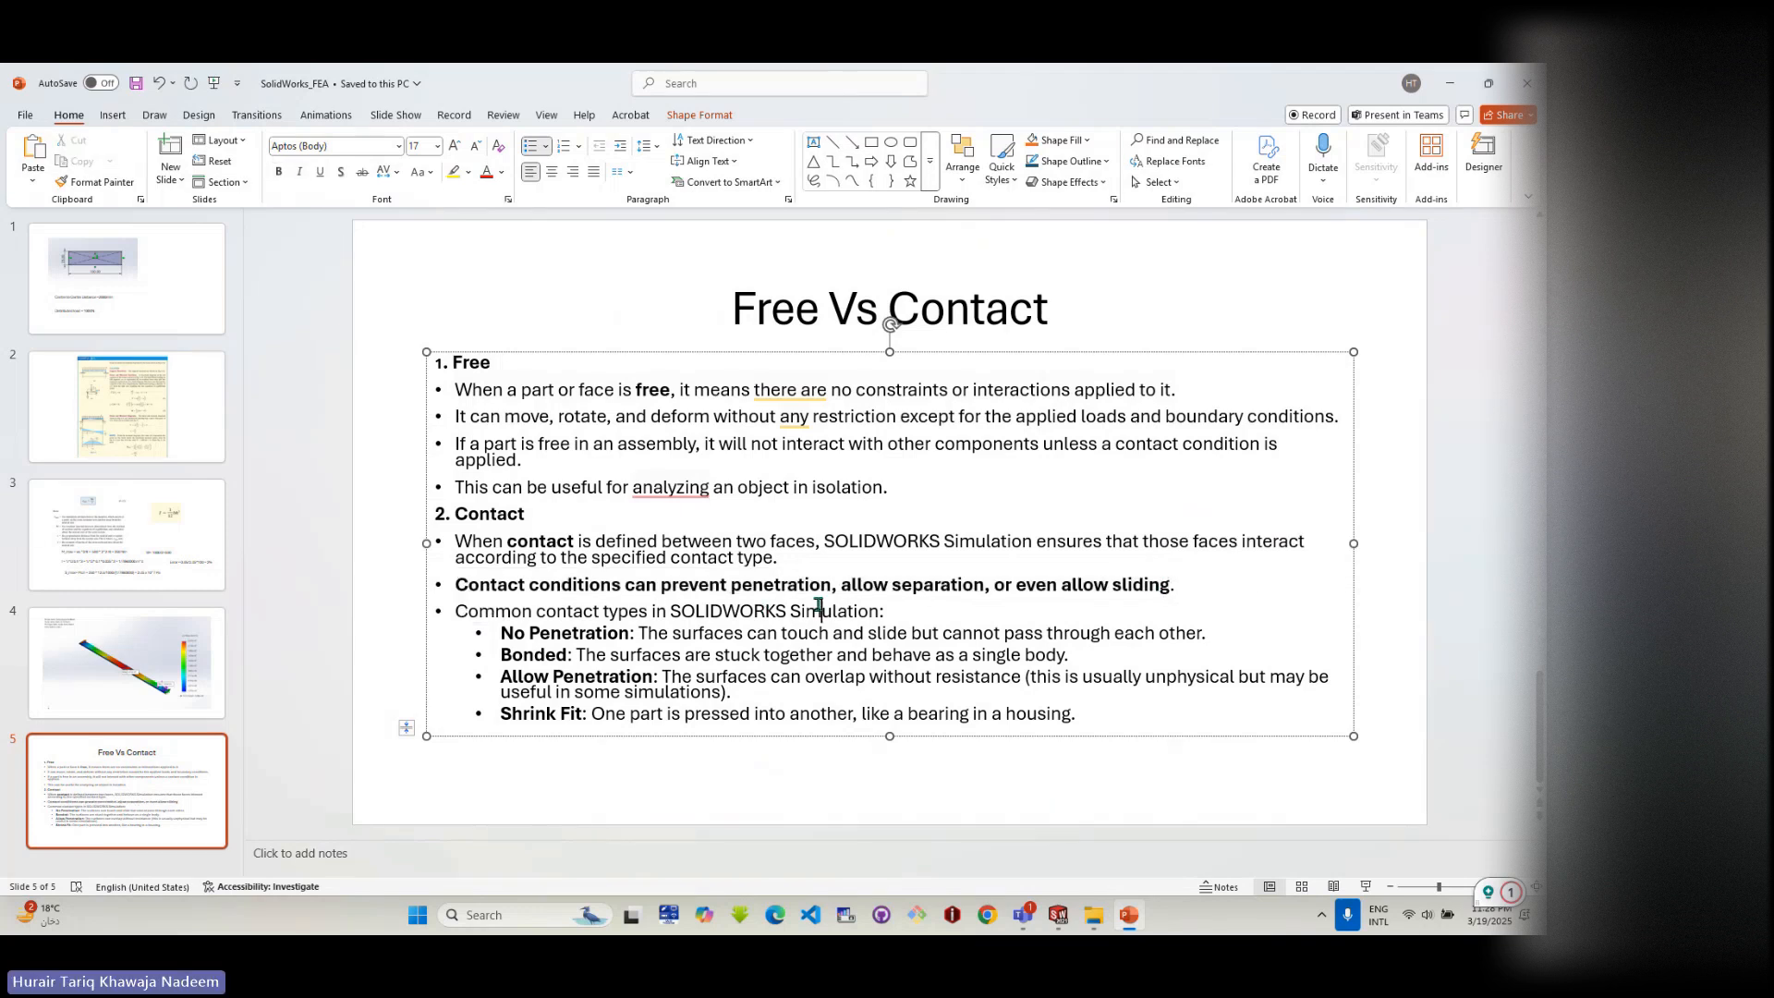
- Review the slide's wording on penetration, separation and sliding, and its No Penetration and Bonded contact types
left_click_drag(625, 585, 834, 579)
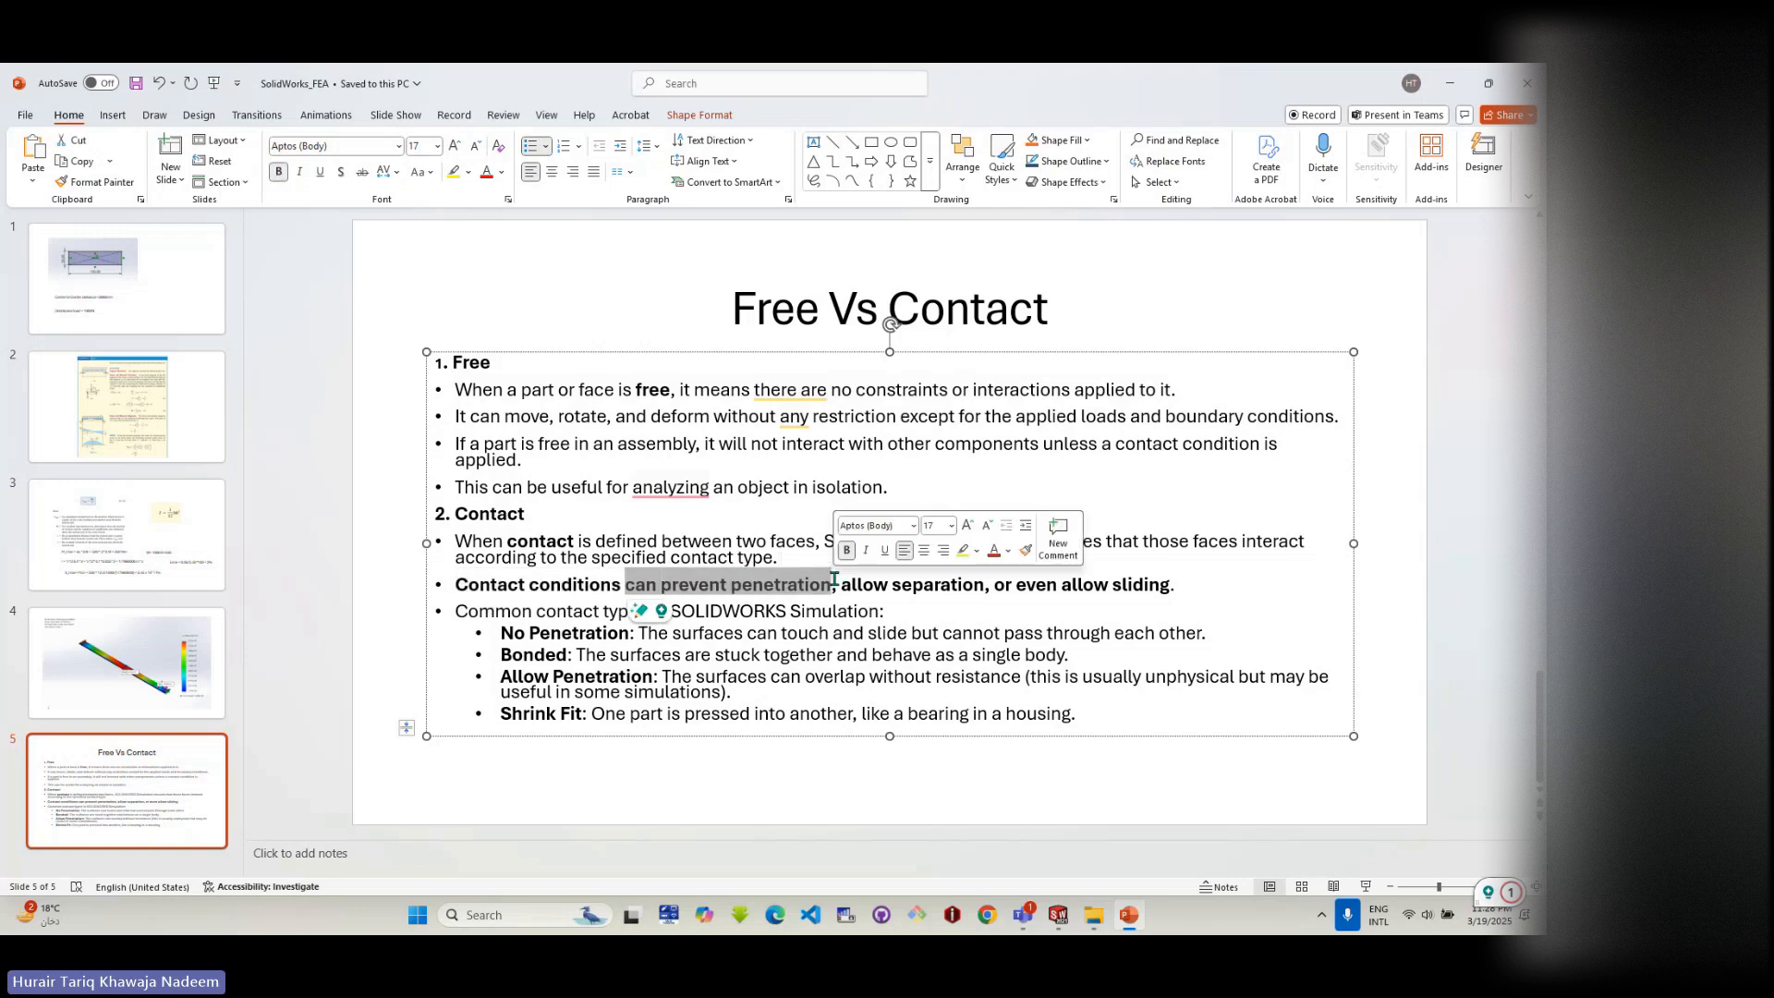
left_click_drag(842, 585, 972, 575)
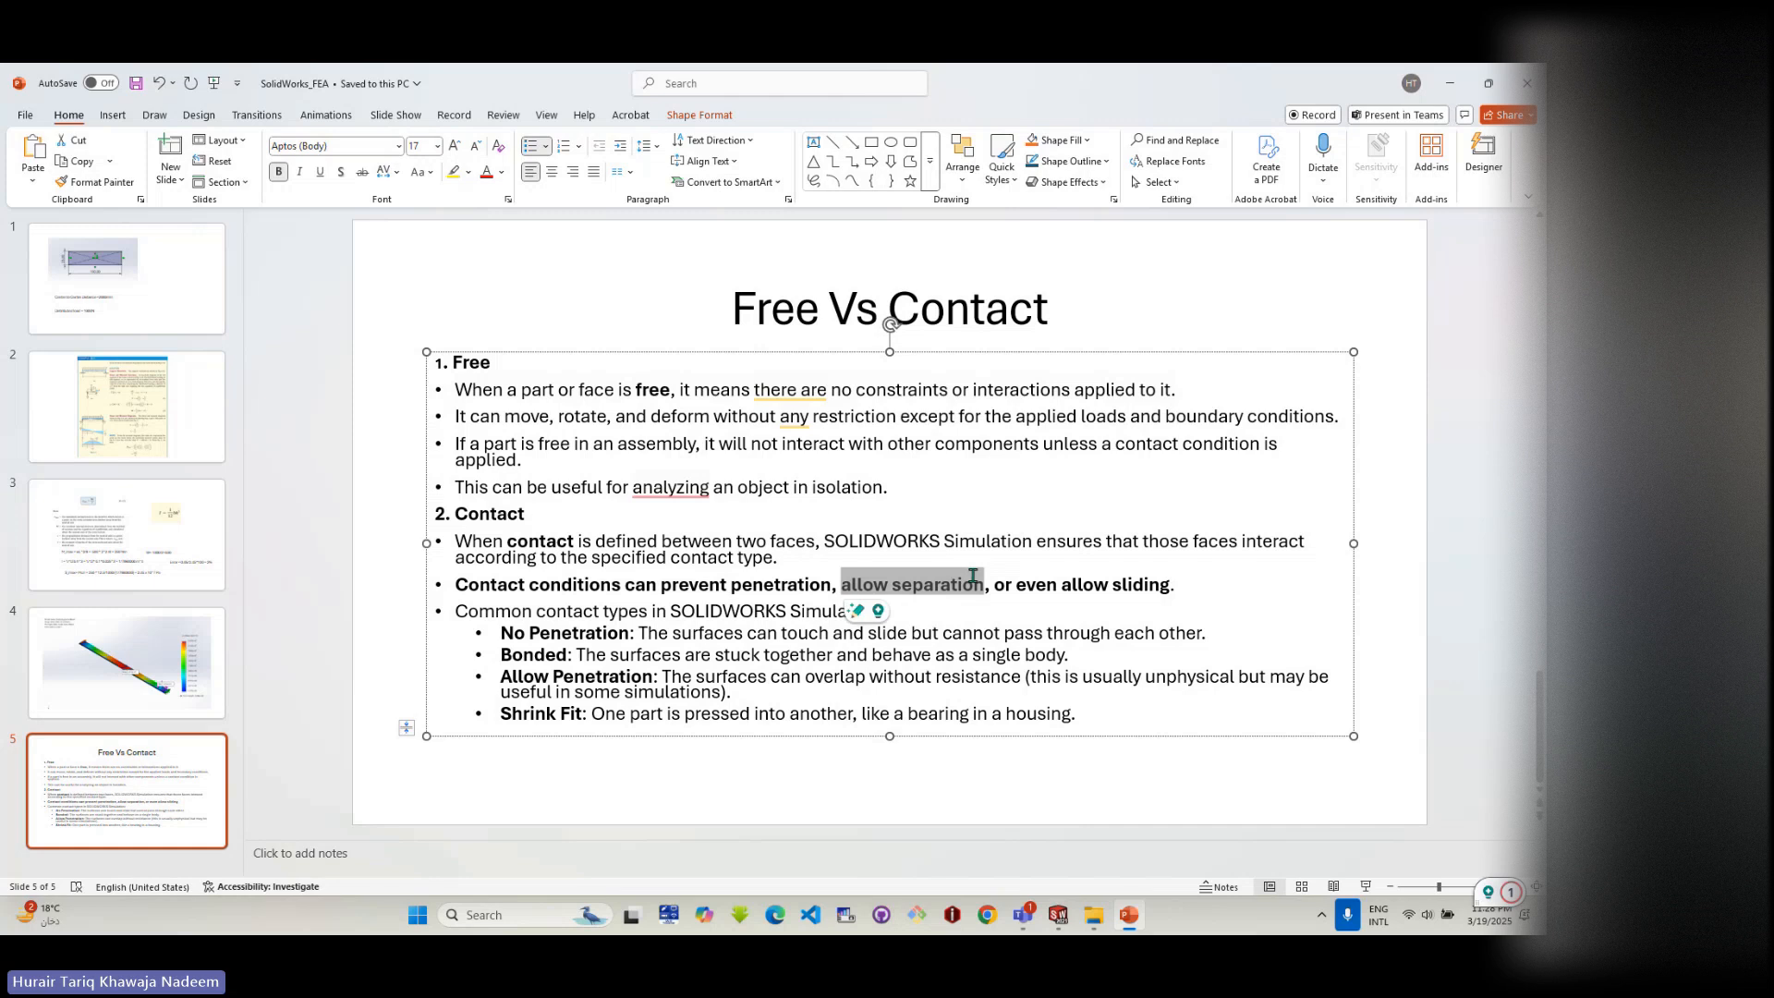
left_click_drag(1060, 585, 1216, 573)
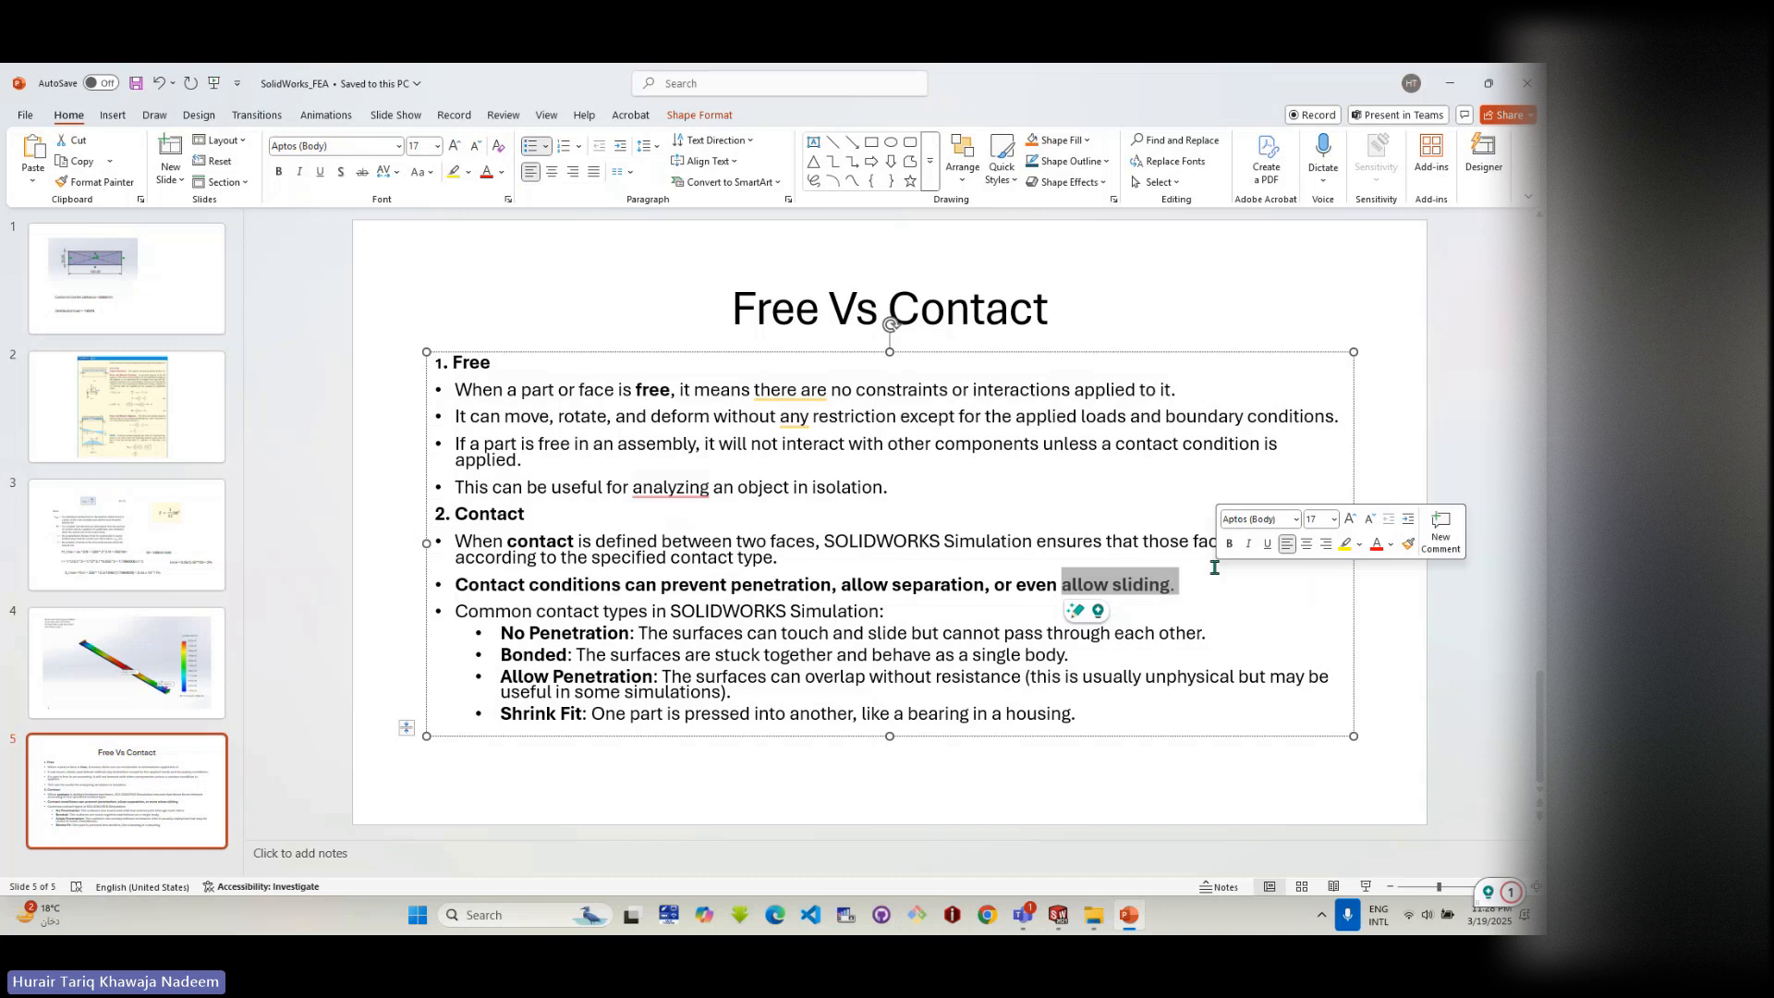
left_click_drag(500, 632, 1198, 632)
left_click(1002, 676)
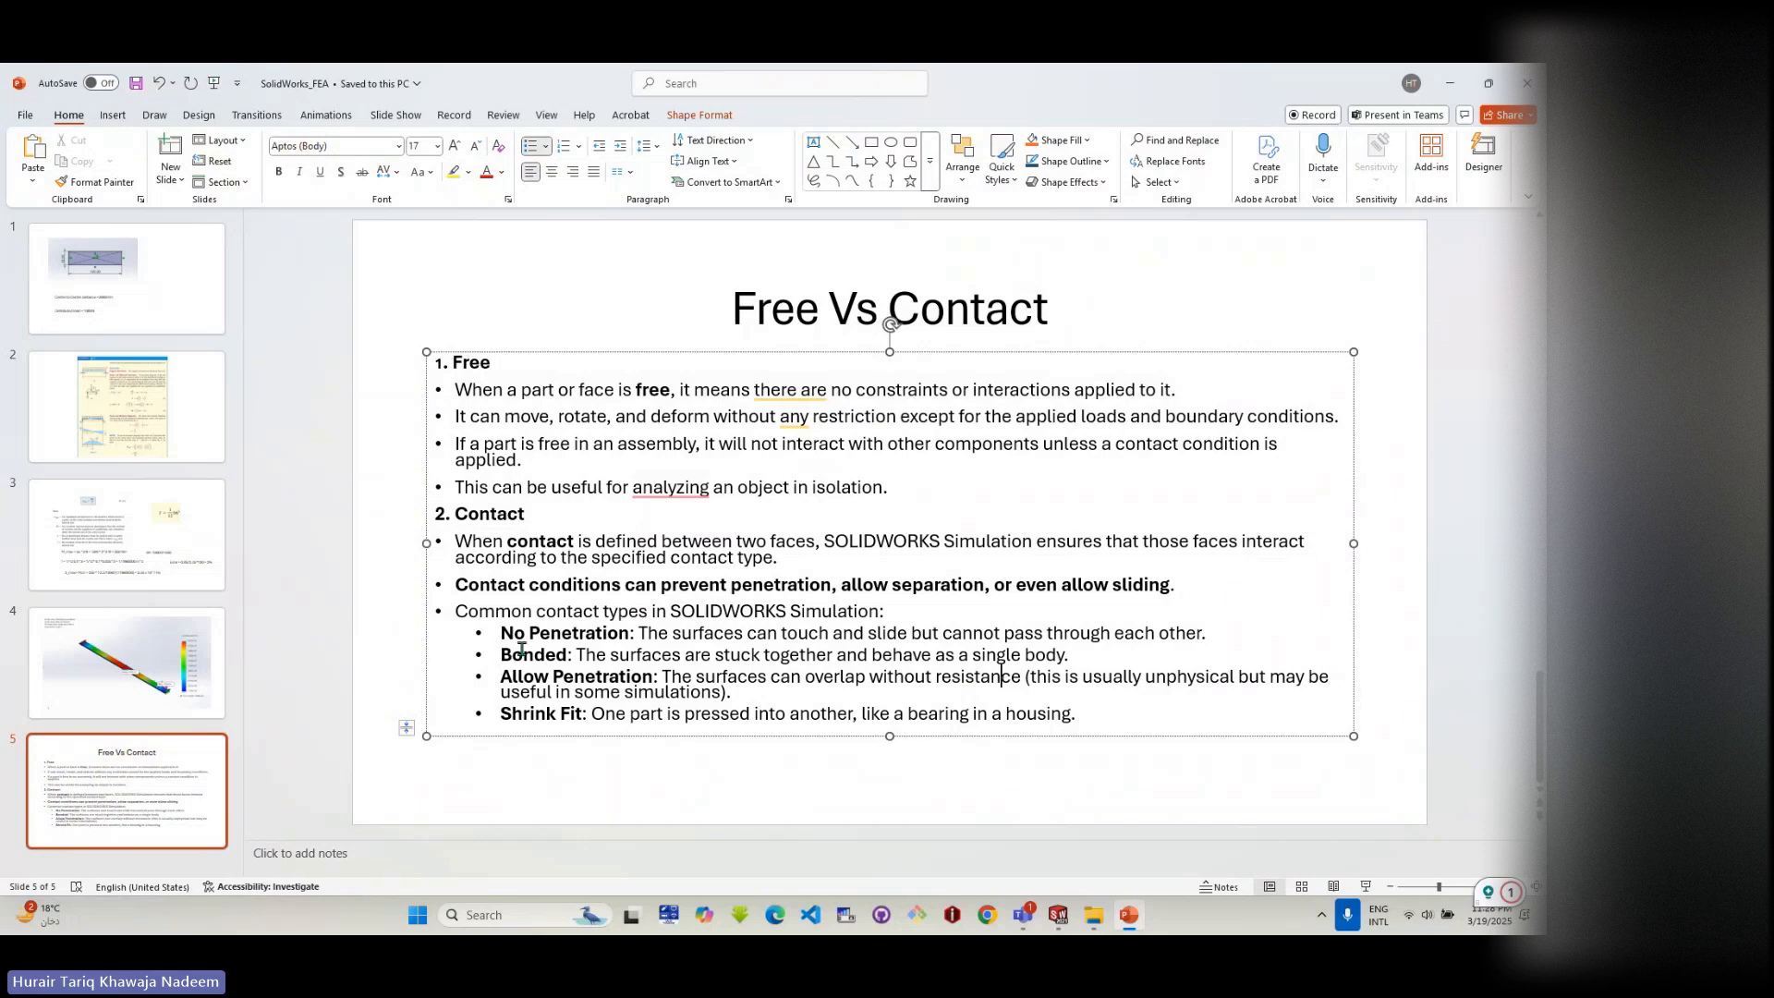
left_click_drag(502, 659, 1065, 654)
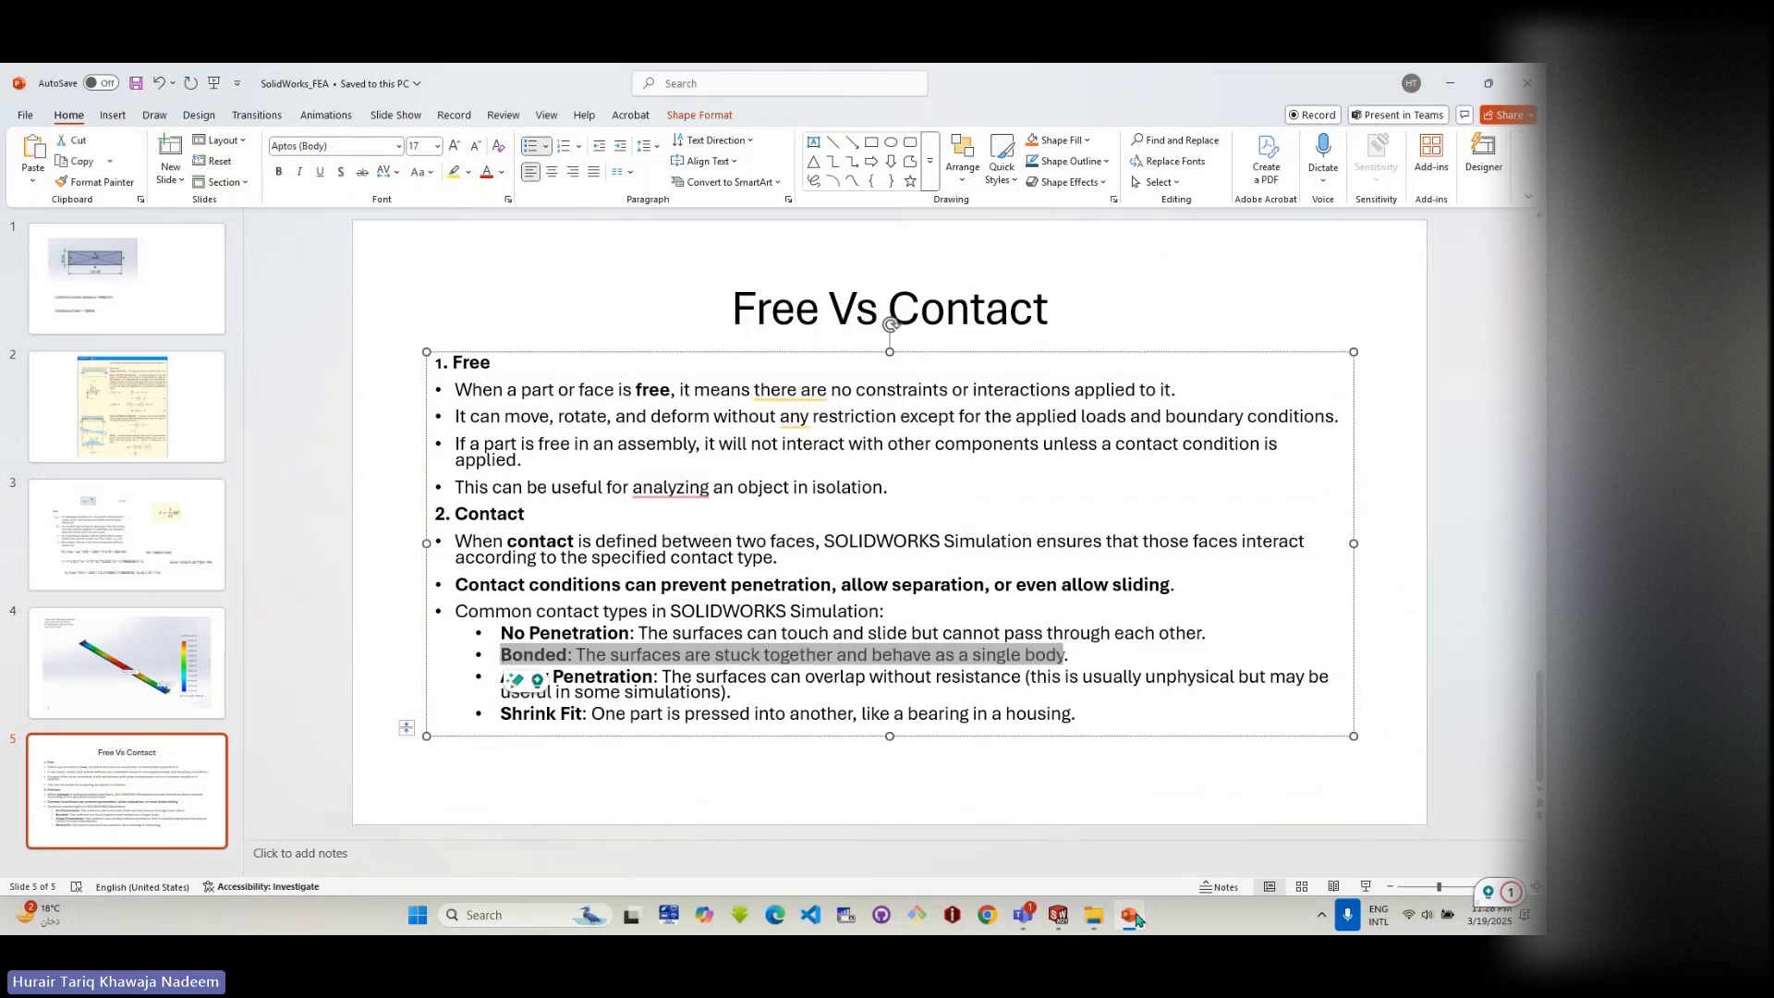
- Check the wheel and pedal model in SOLIDWORKS, return to the slide, and read the Allow Penetration and Shrink Fit descriptions
left_click(1136, 916)
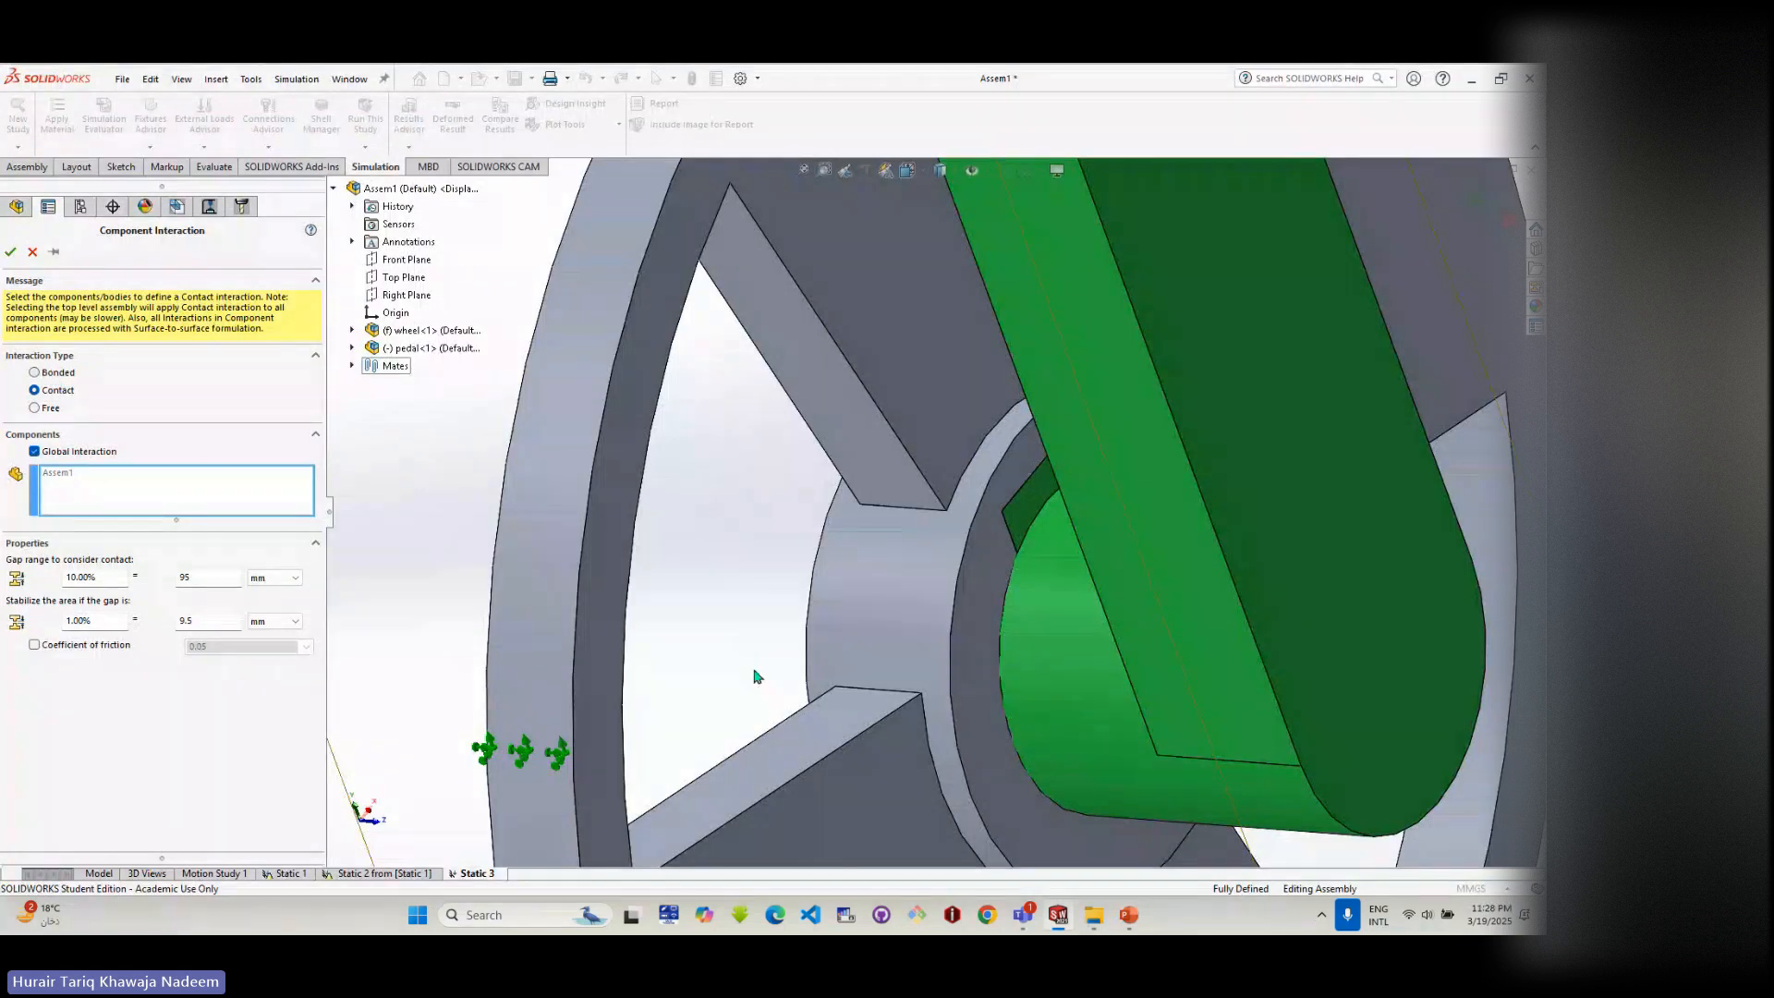
left_click(1129, 916)
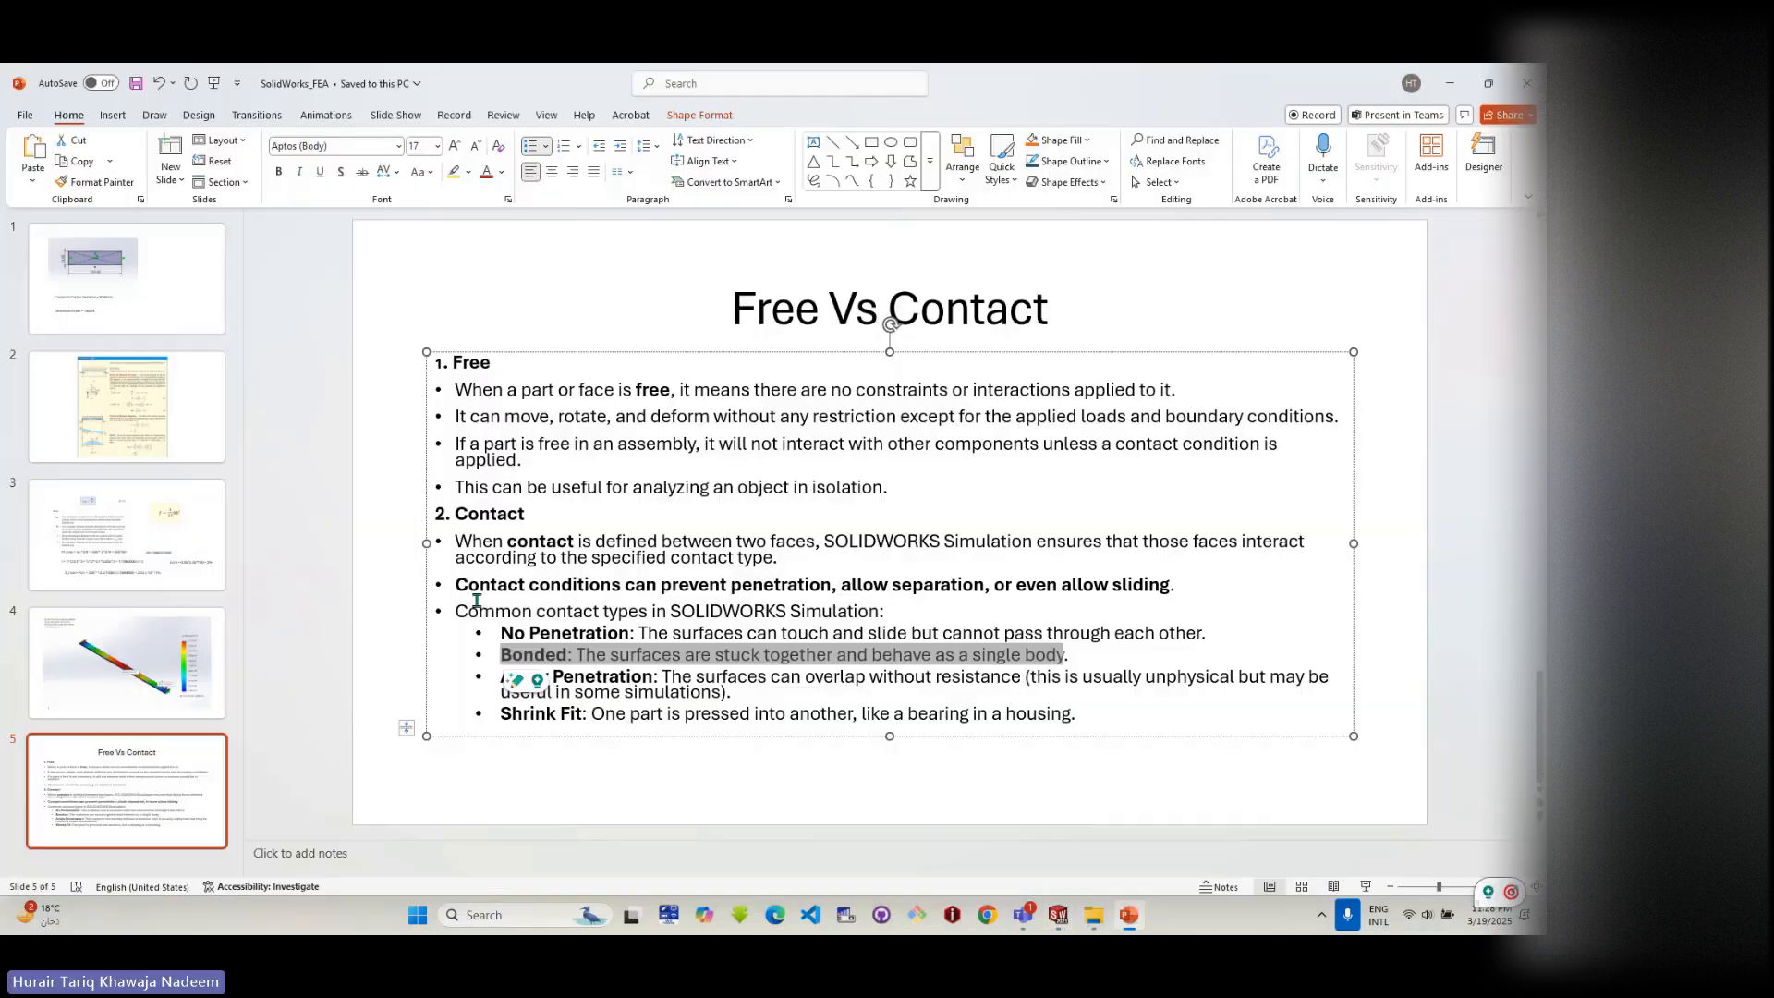
left_click(603, 715)
left_click_drag(499, 681, 1141, 677)
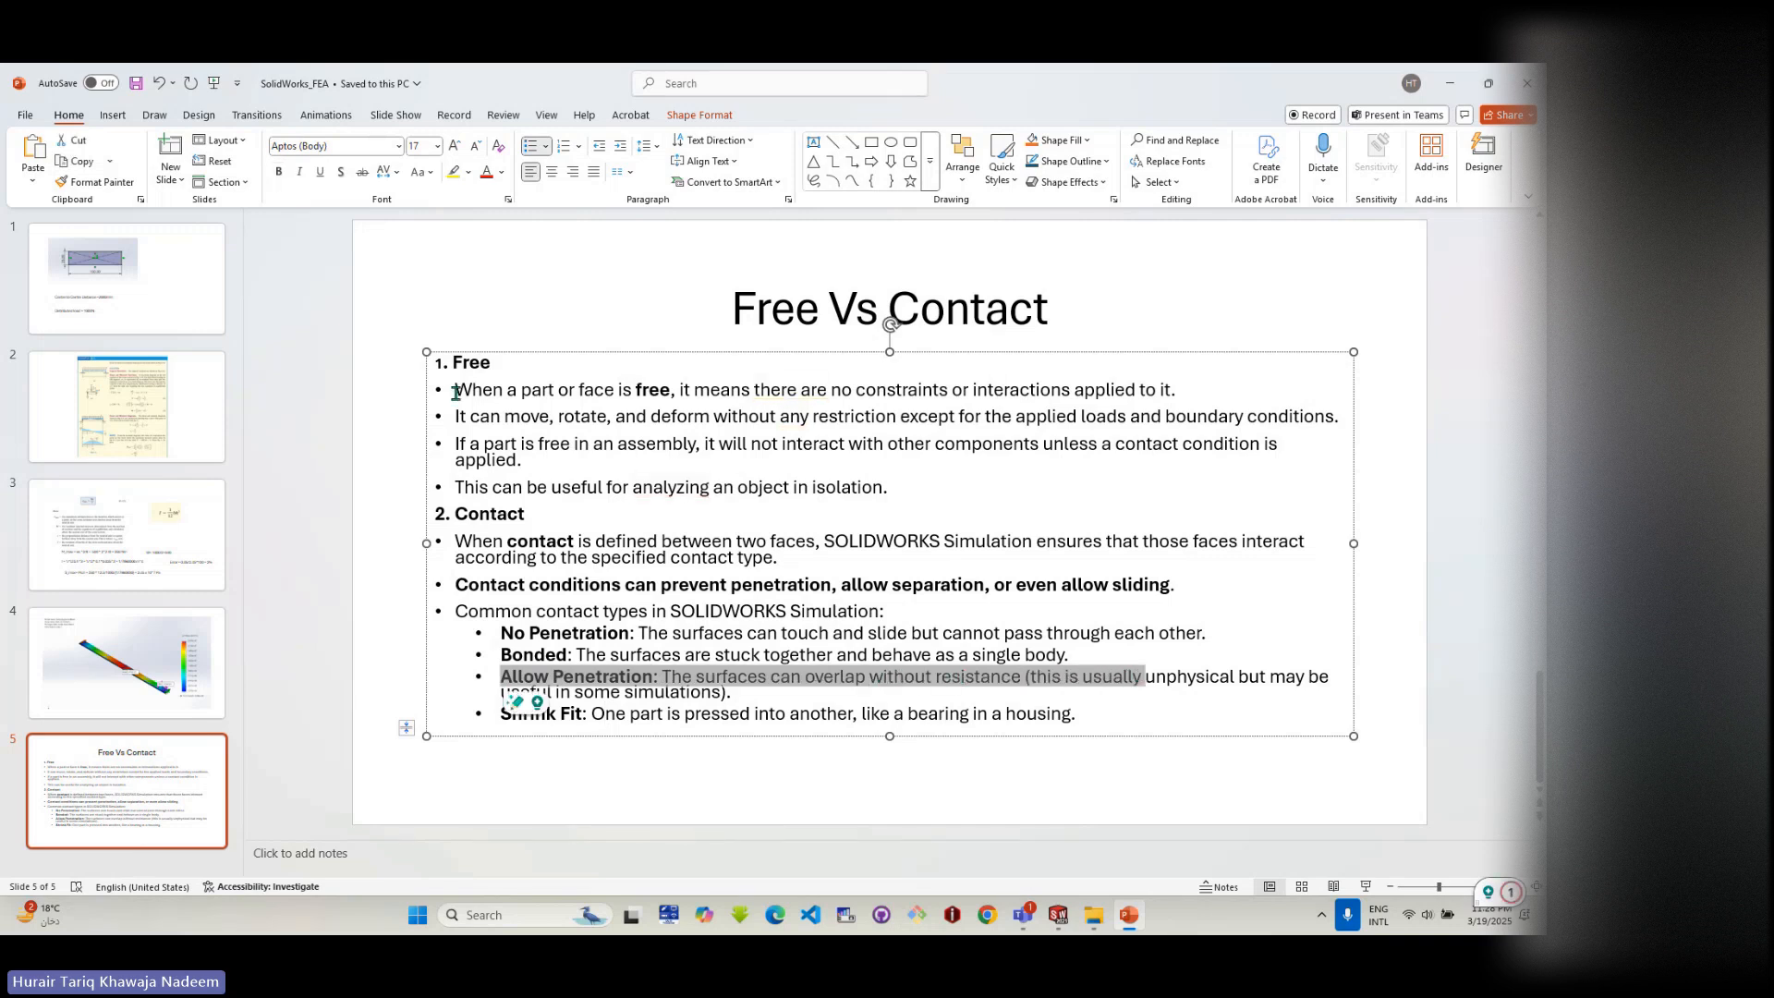
left_click_drag(440, 362, 668, 462)
left_click(502, 715)
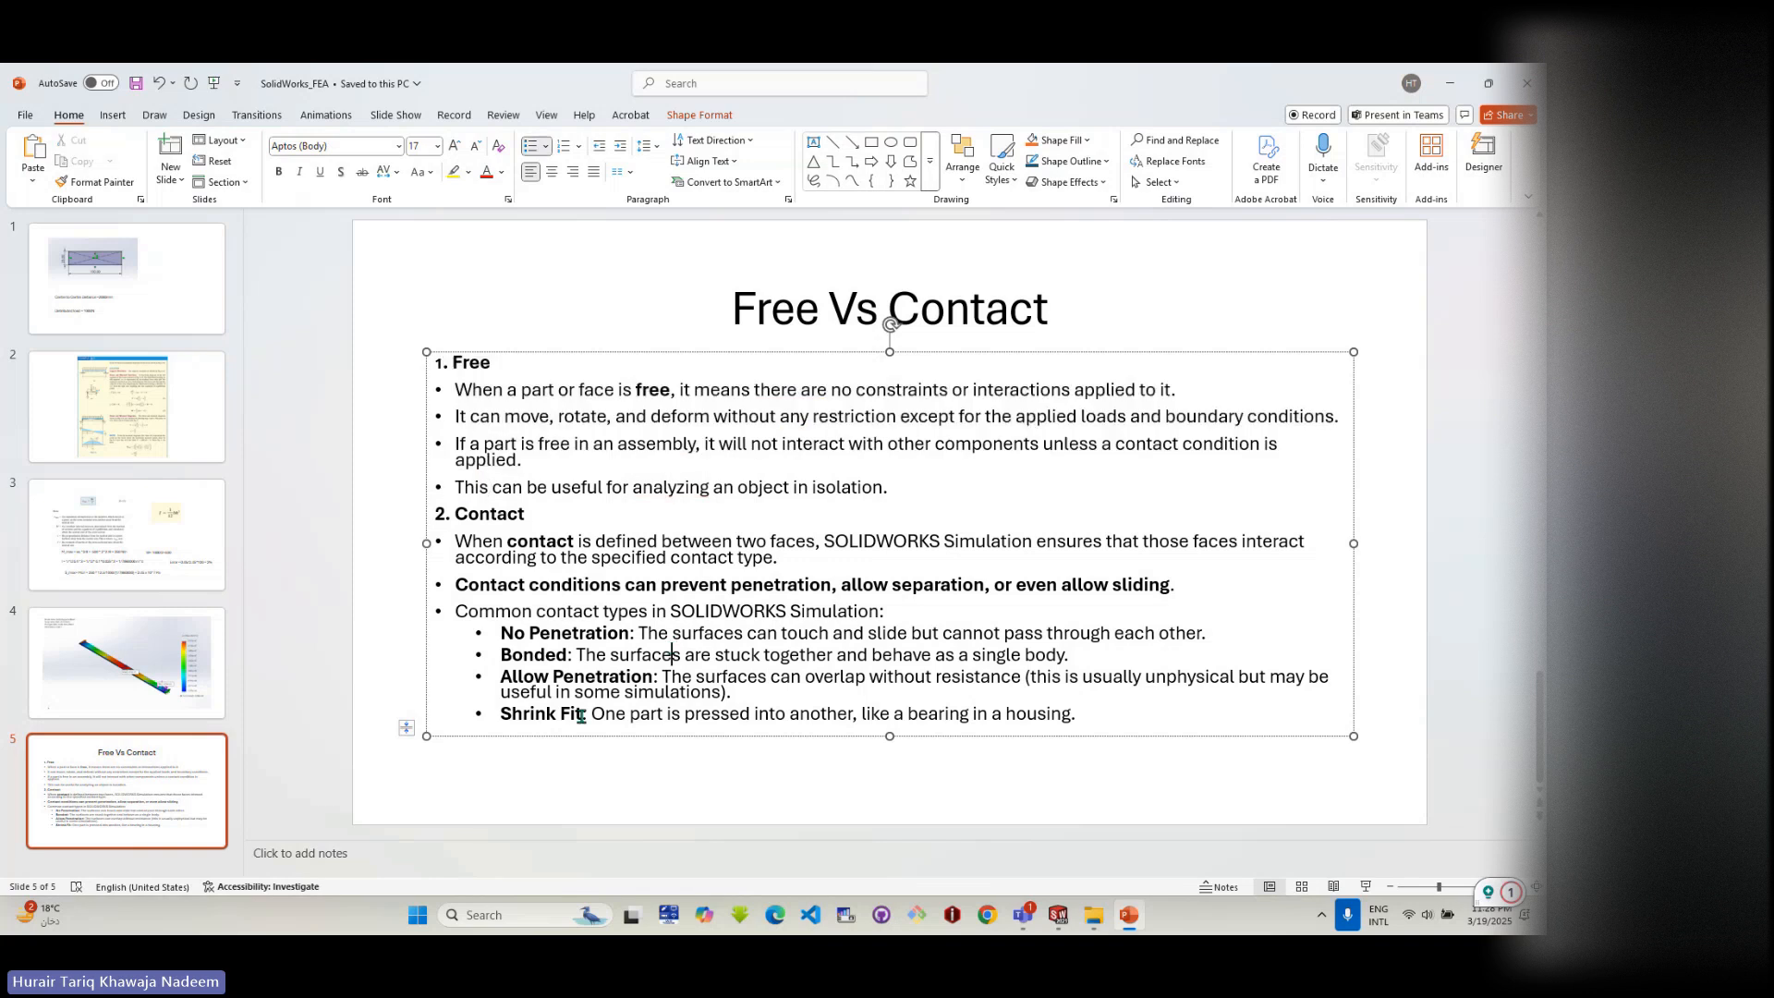
left_click_drag(501, 713, 1074, 713)
left_click(669, 732)
- Switch to SOLIDWORKS and apply the Contact type to the Global Interaction
left_click(1138, 922)
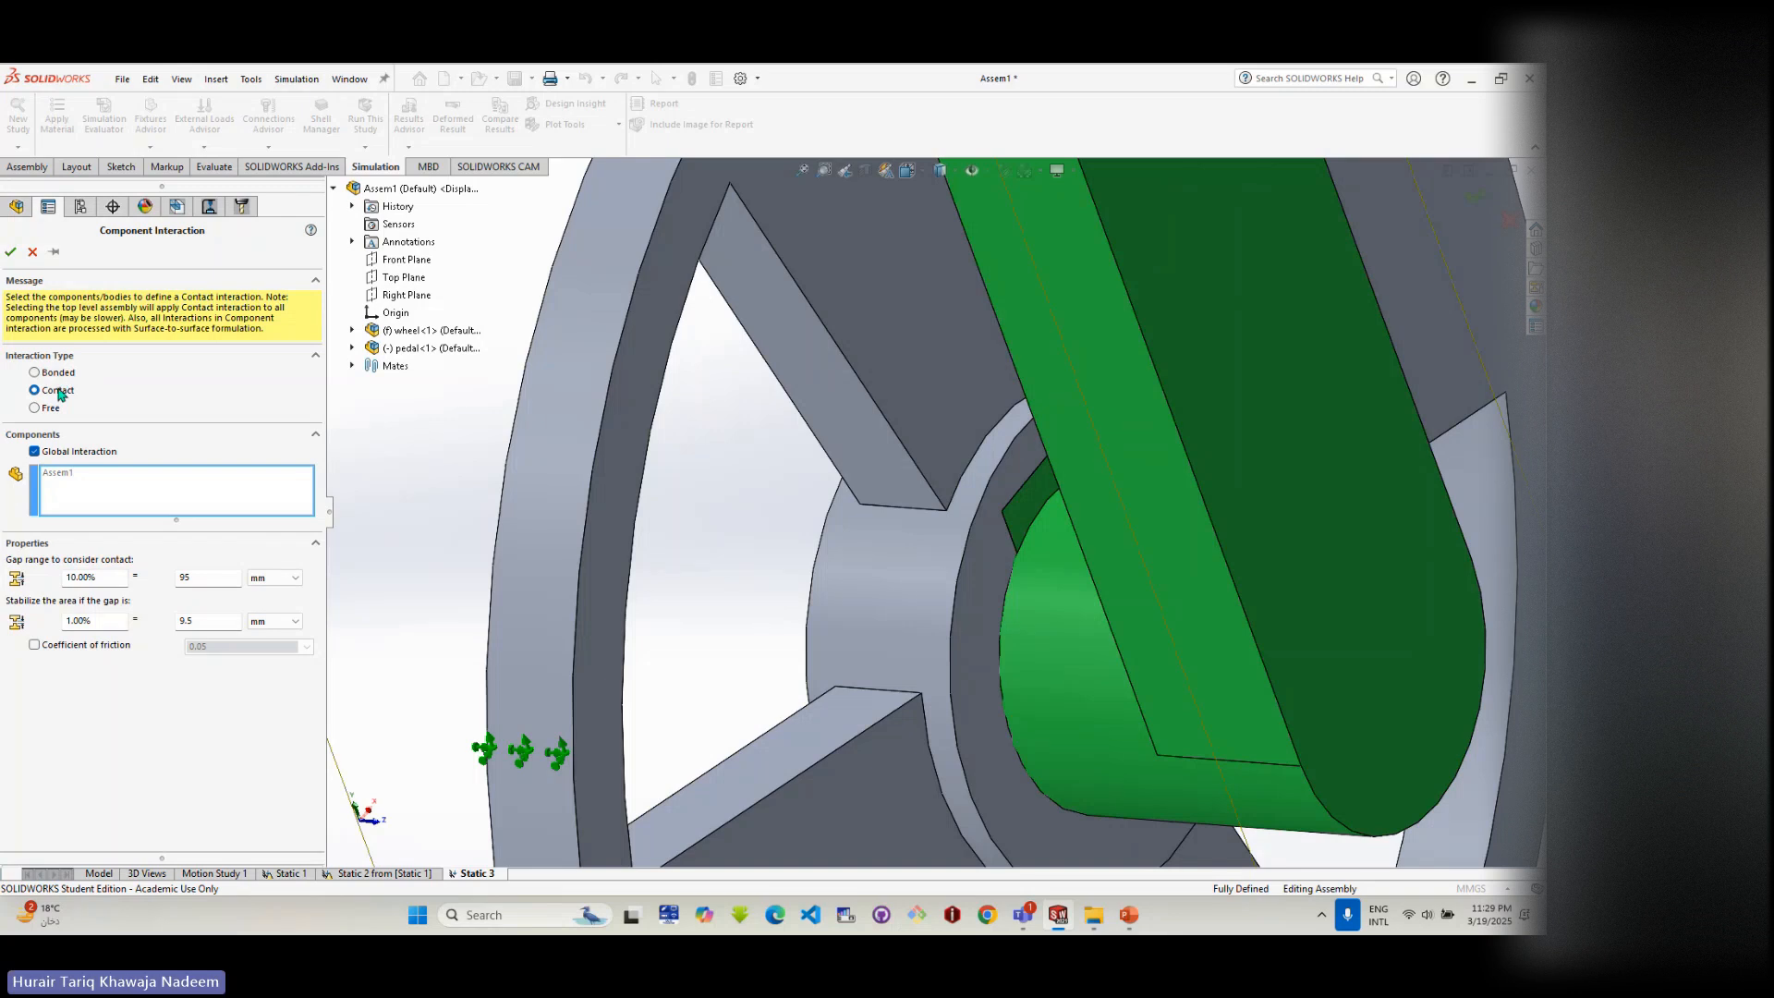
left_click(12, 252)
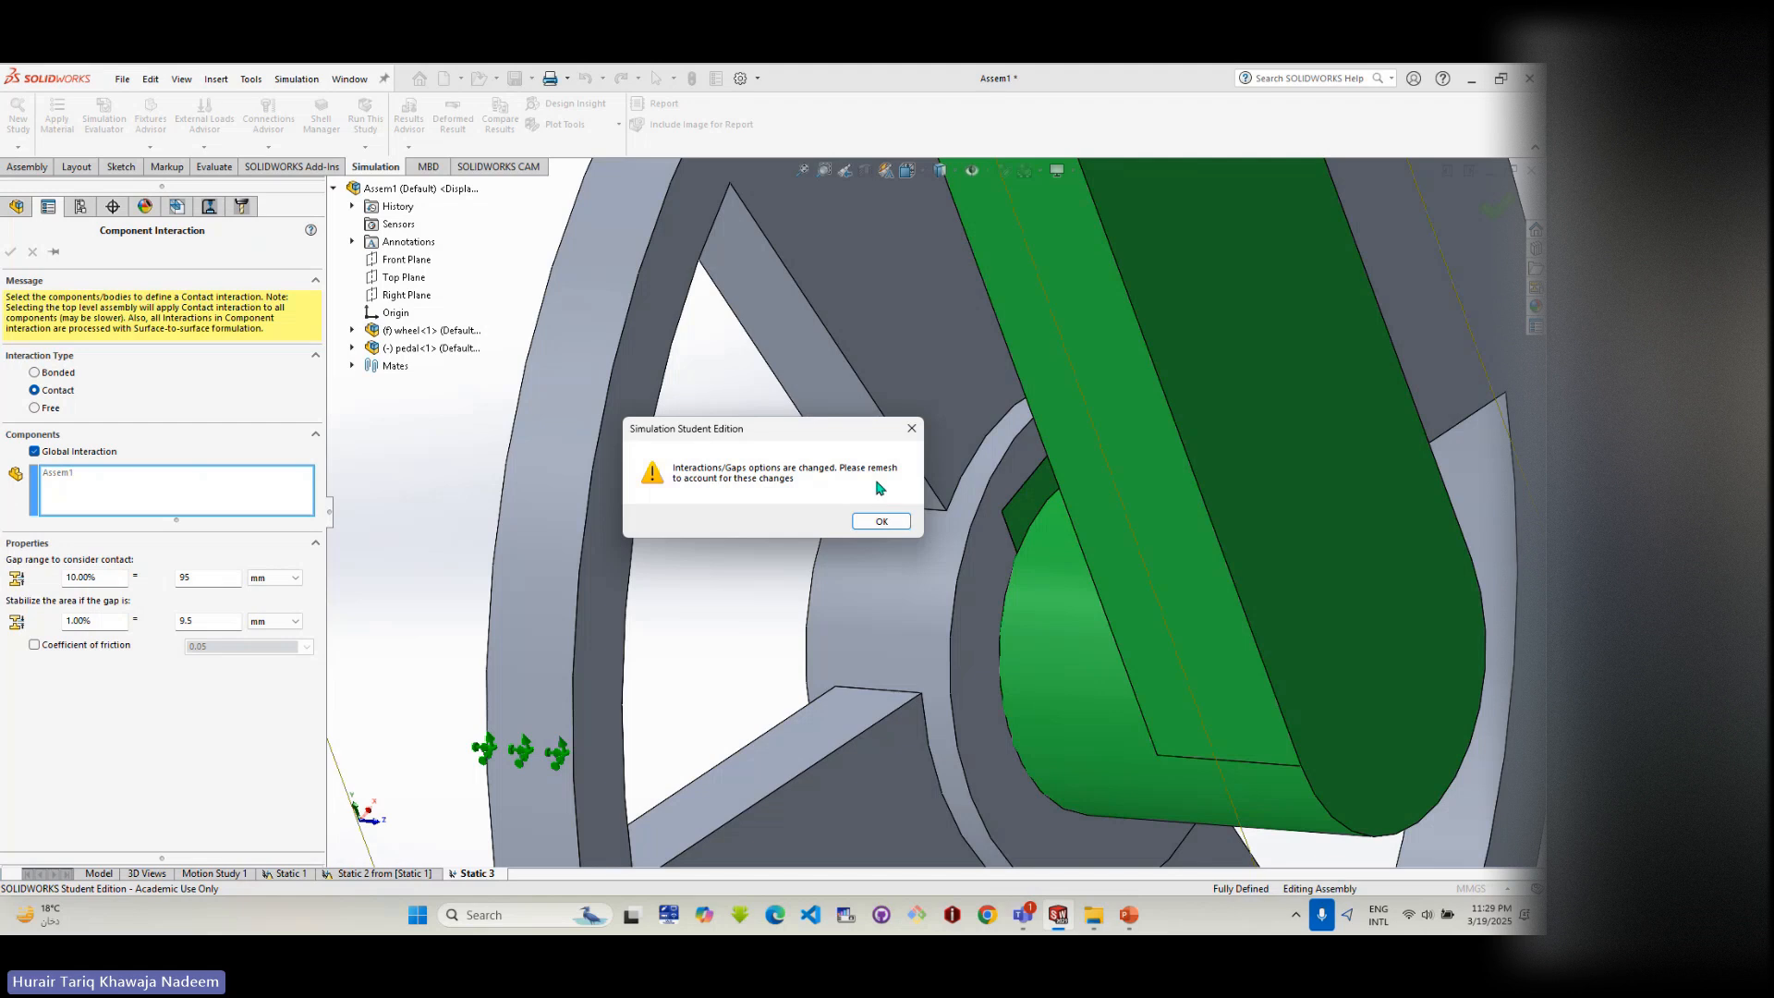
left_click(879, 521)
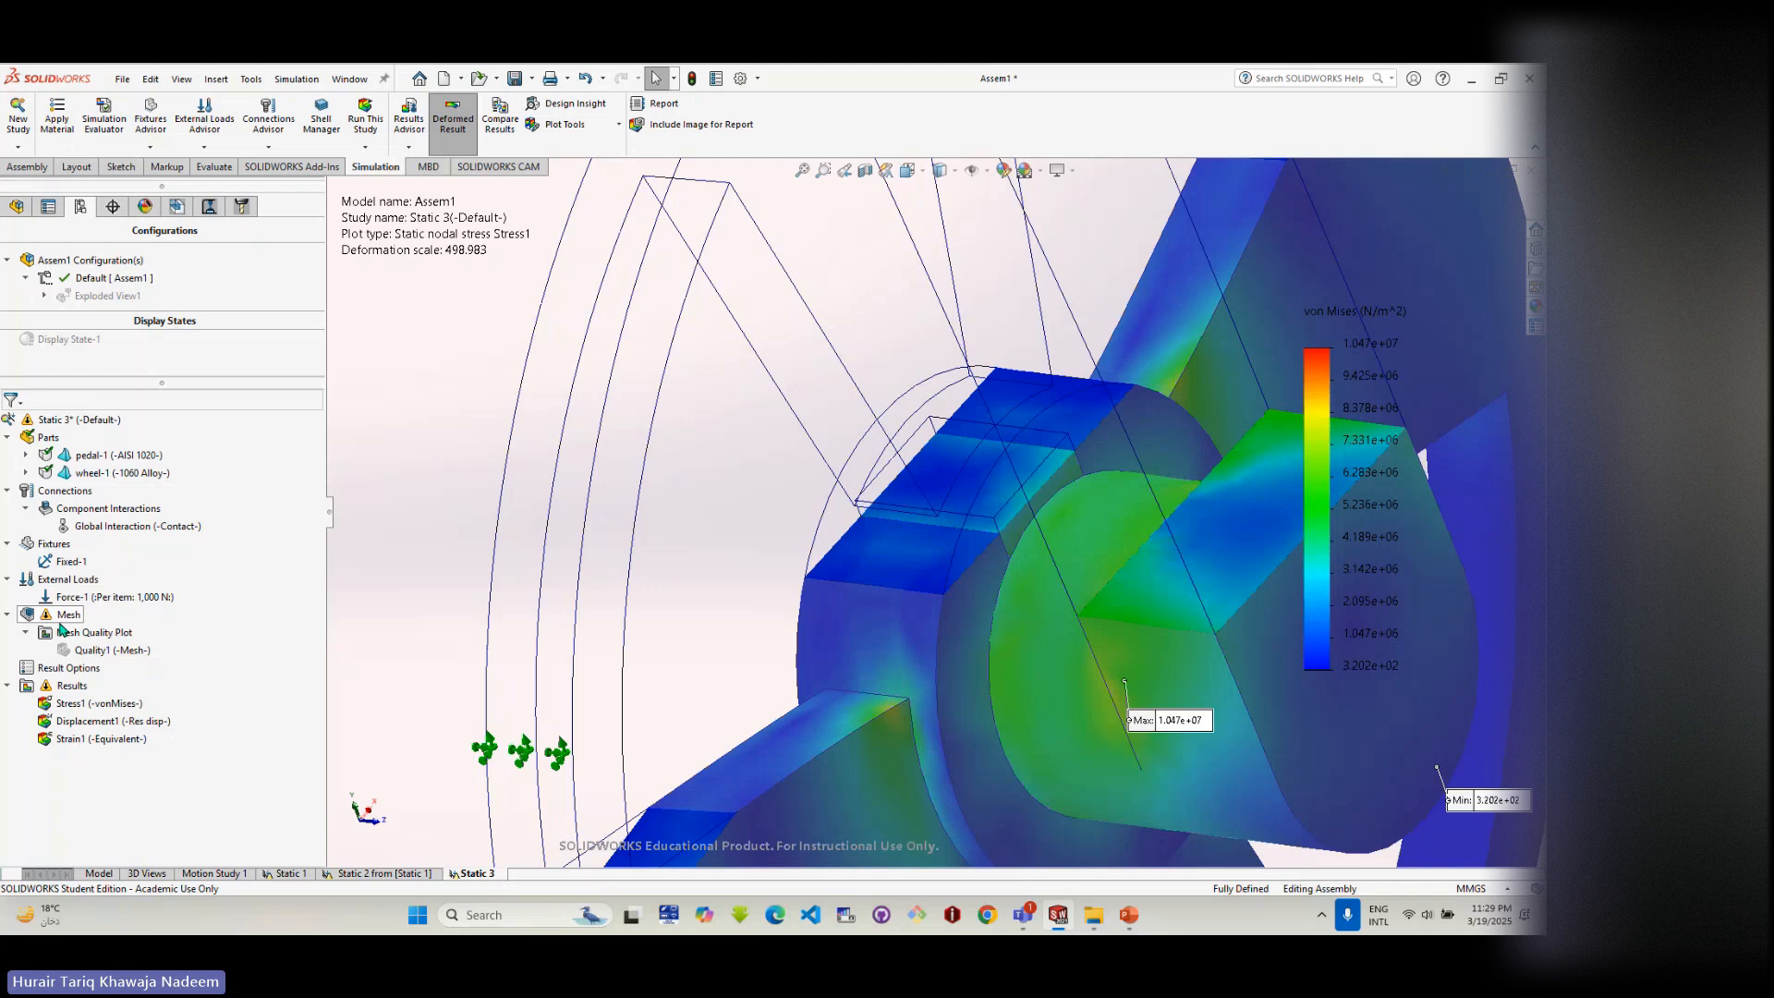
- Remesh Static 3 with the blended curvature-based mesh at its preset 19.75164535 mm element size and run the study
right_click(62, 618)
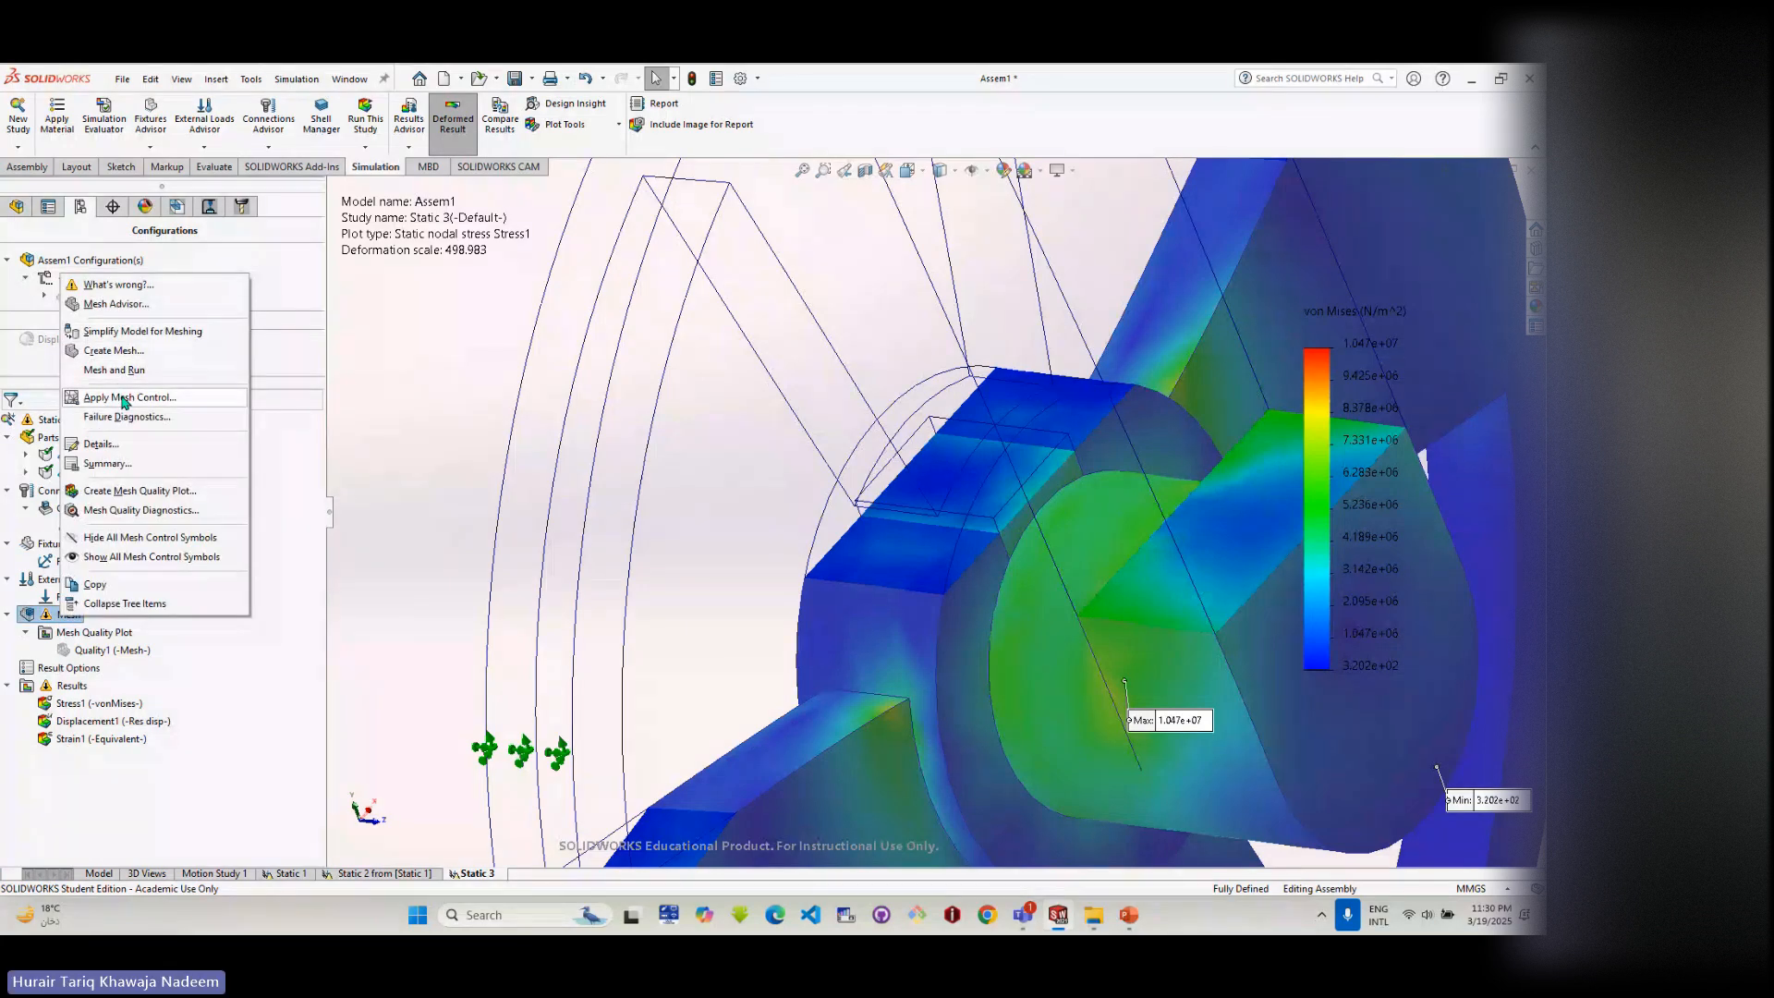
left_click(114, 350)
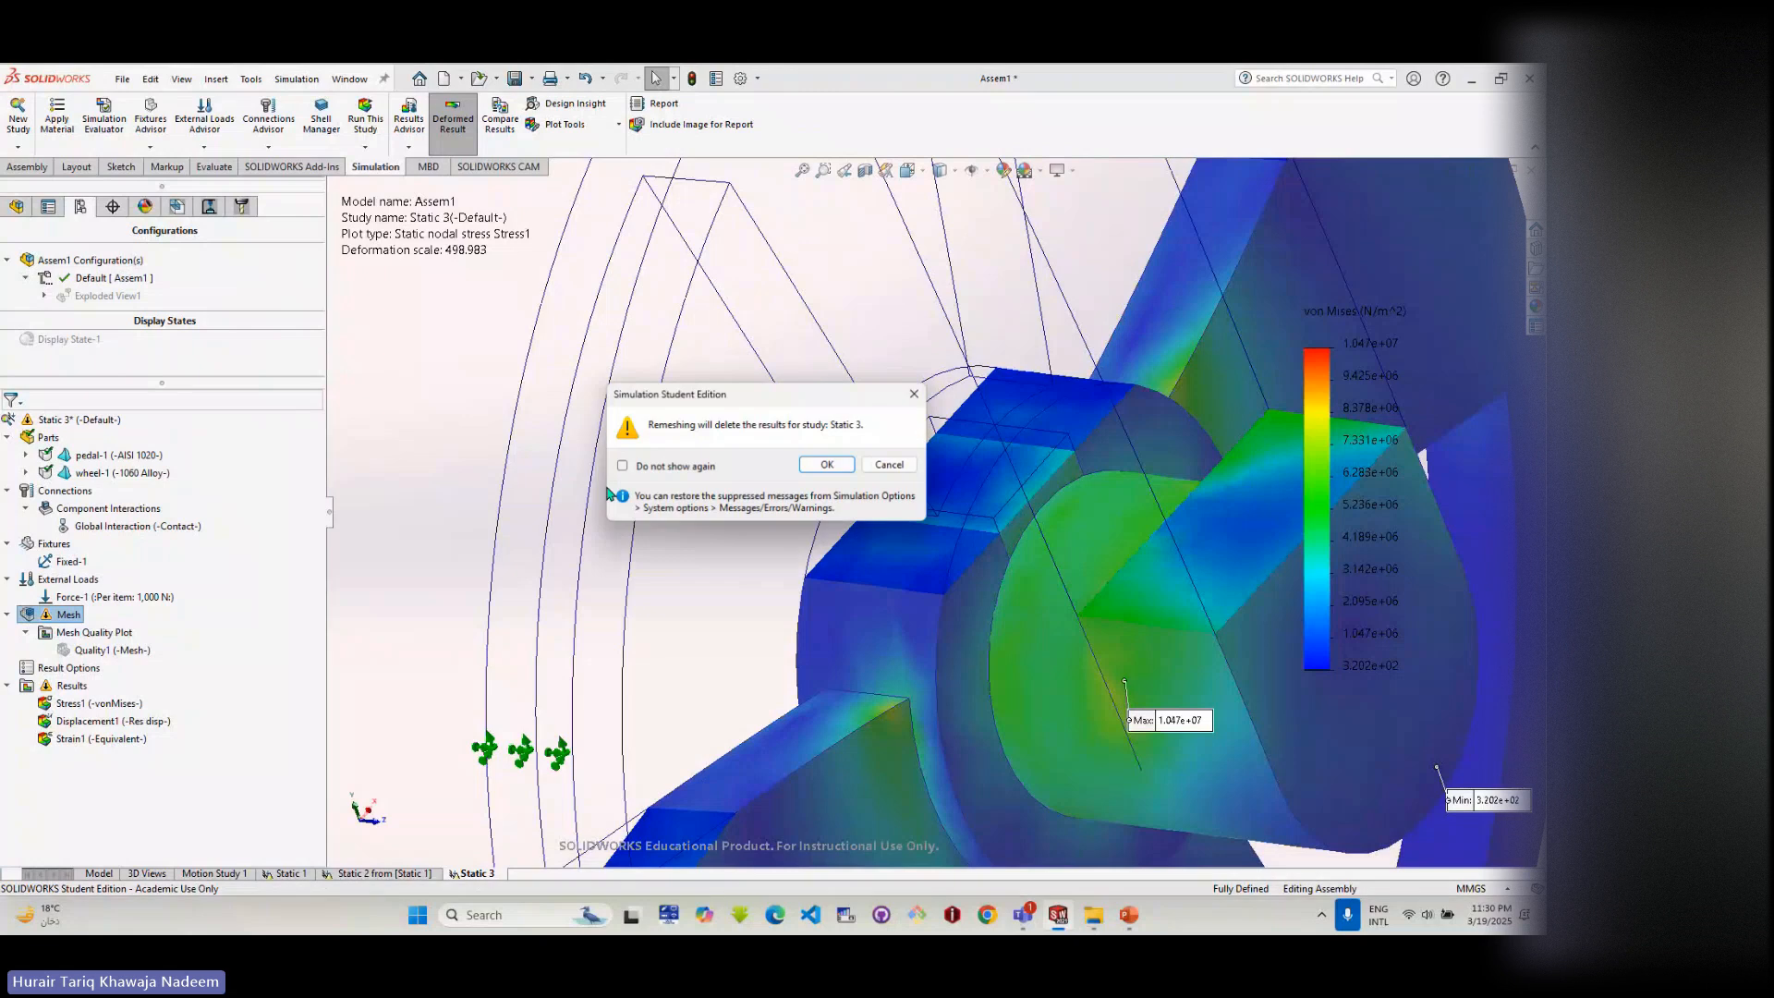
left_click(813, 464)
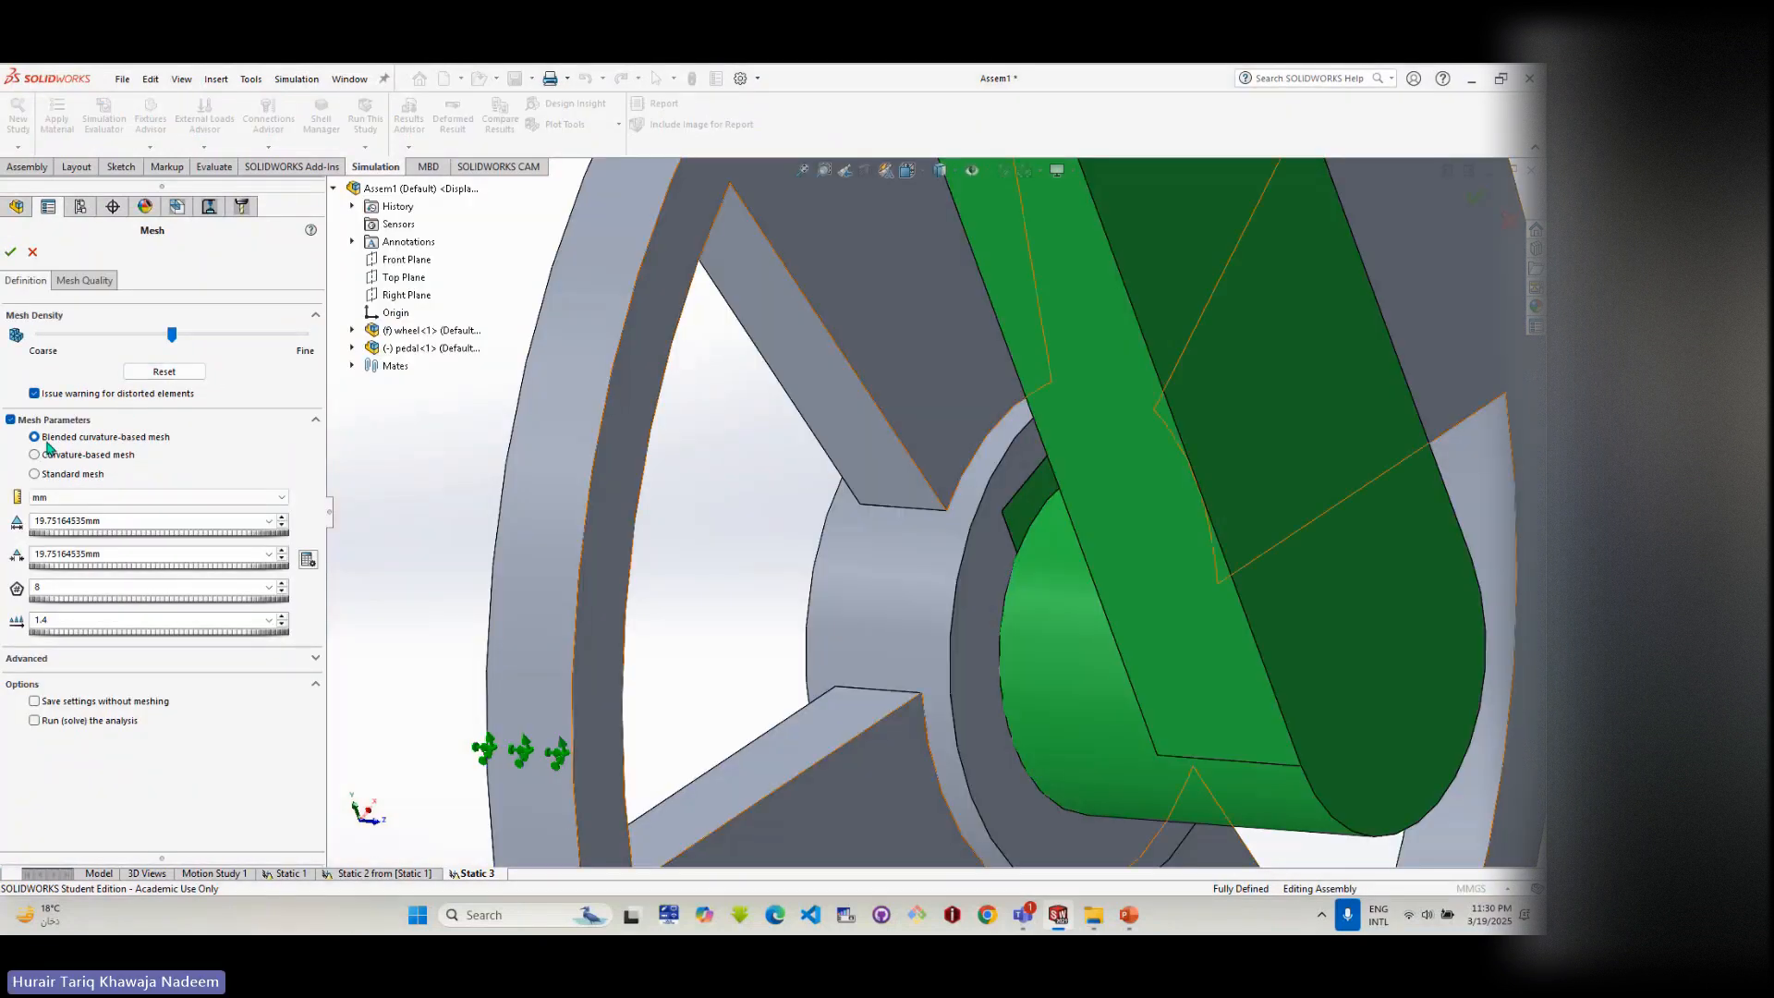
left_click(11, 252)
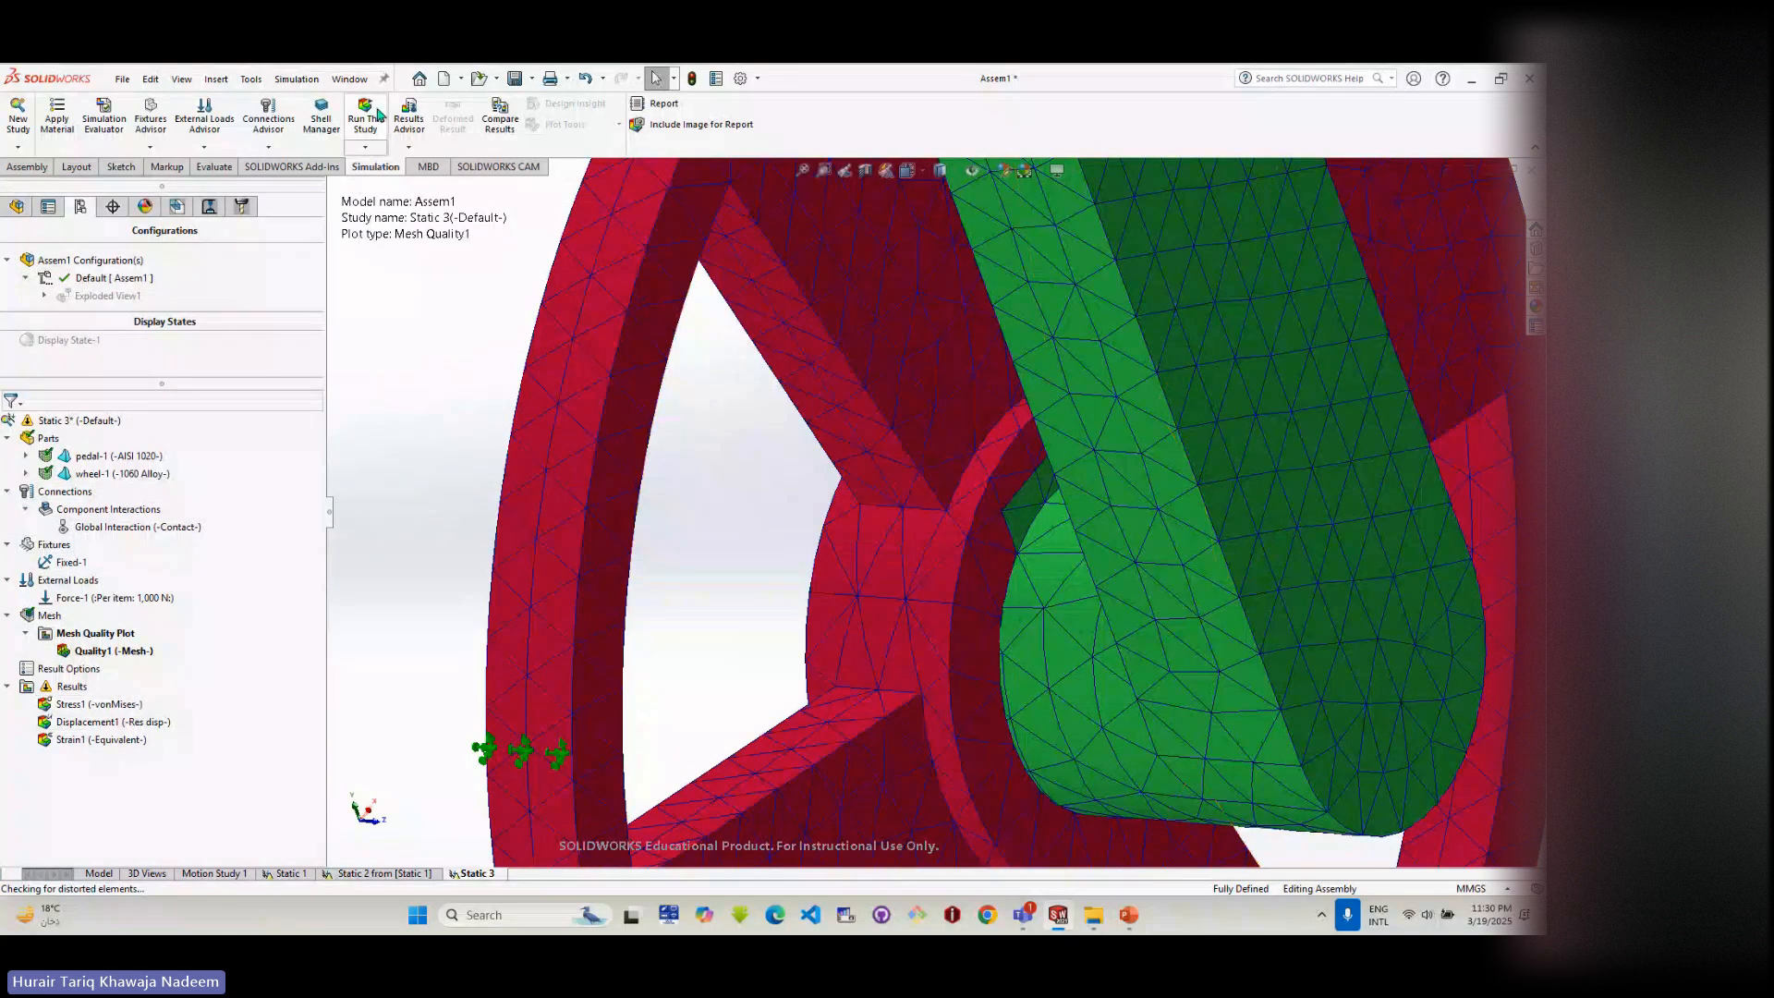
left_click(366, 115)
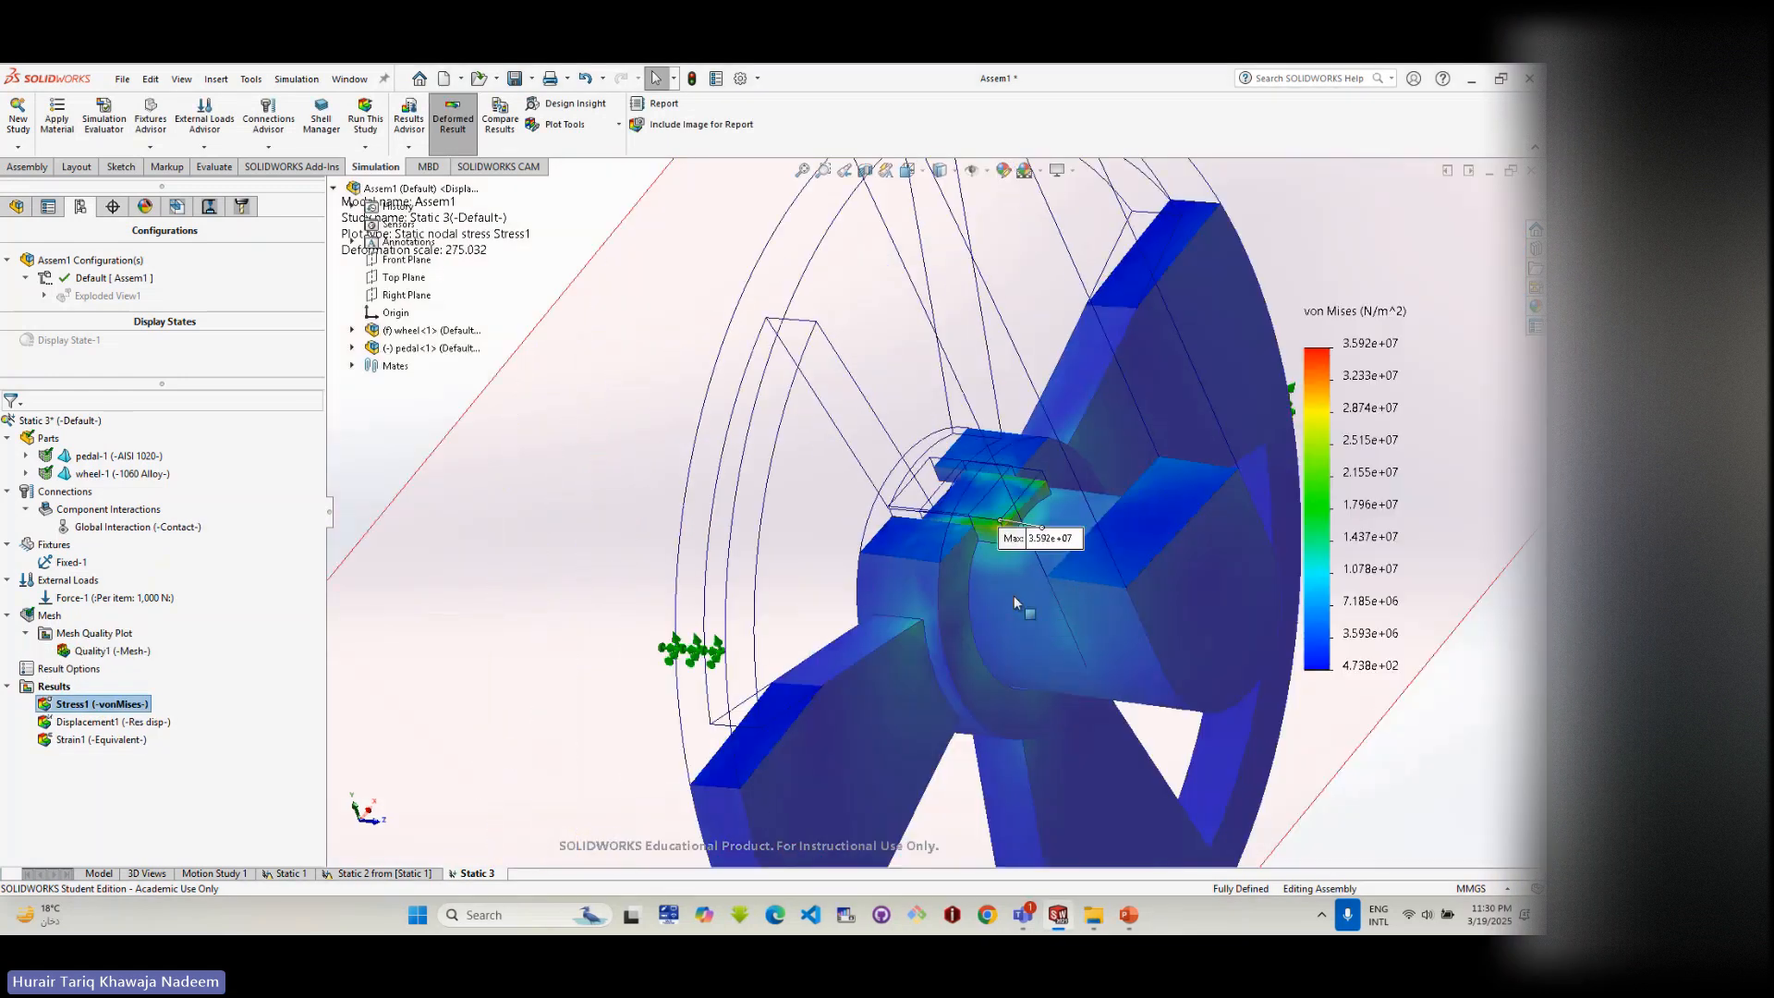
scroll(702, 634, "up", 2)
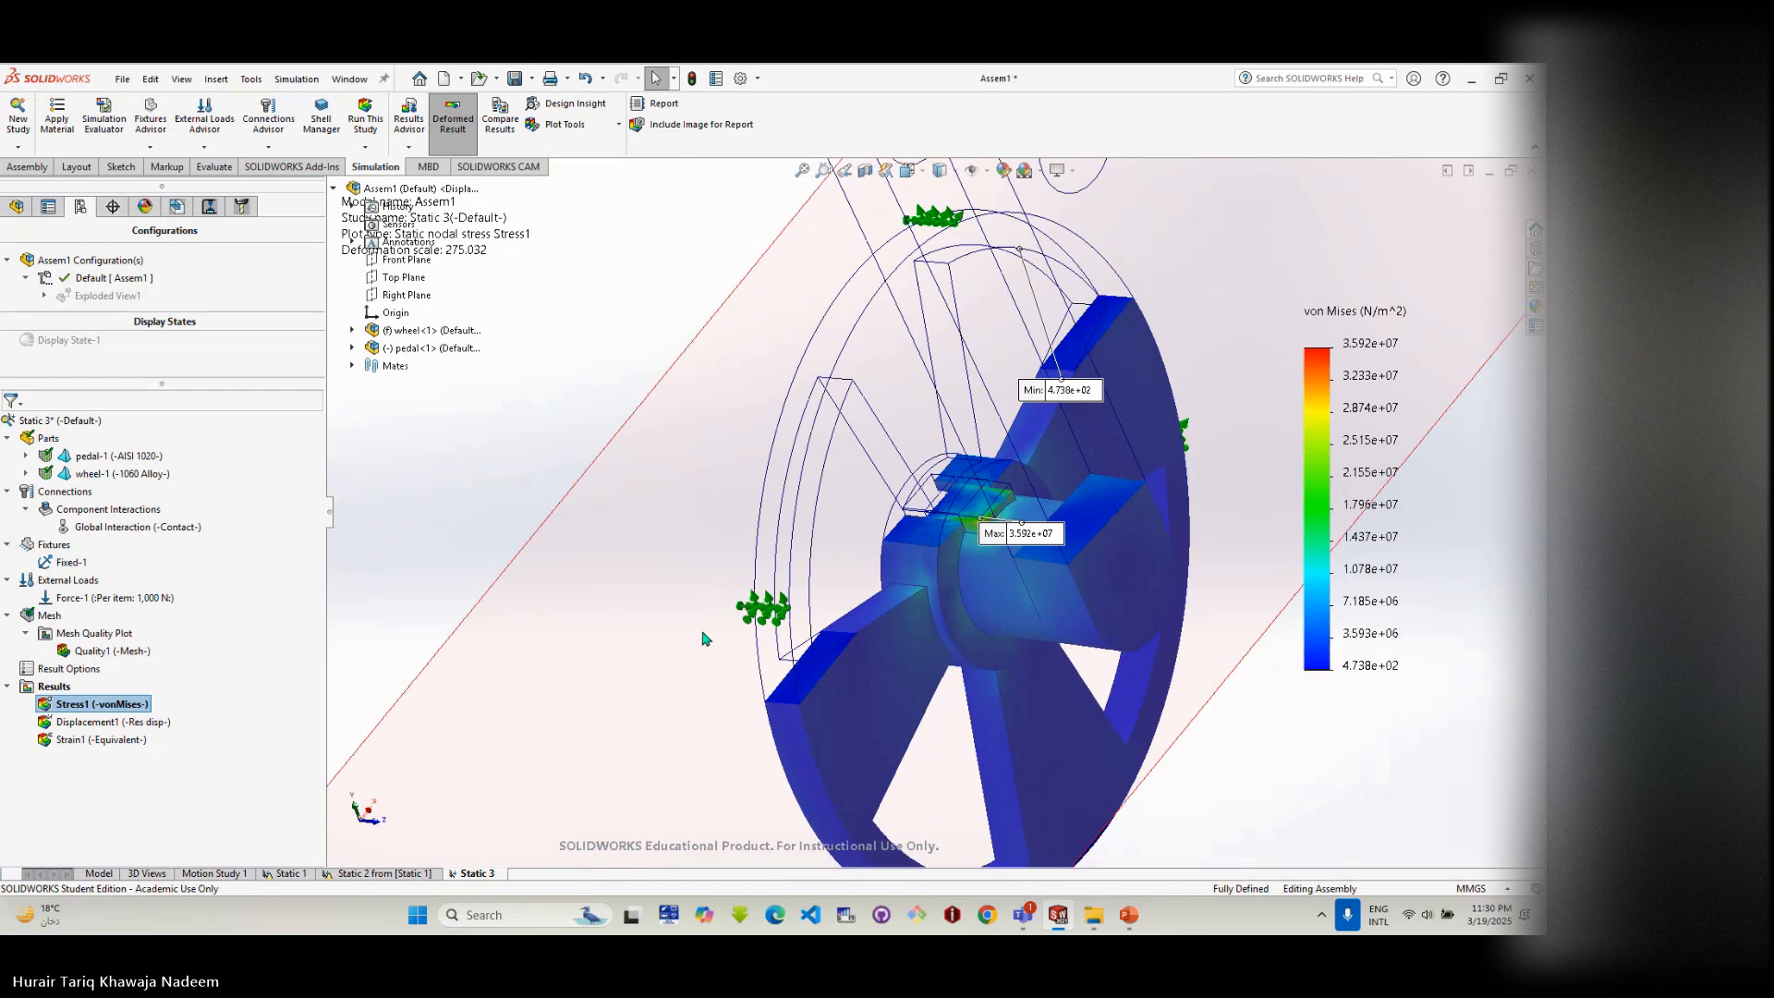
right_click(61, 691)
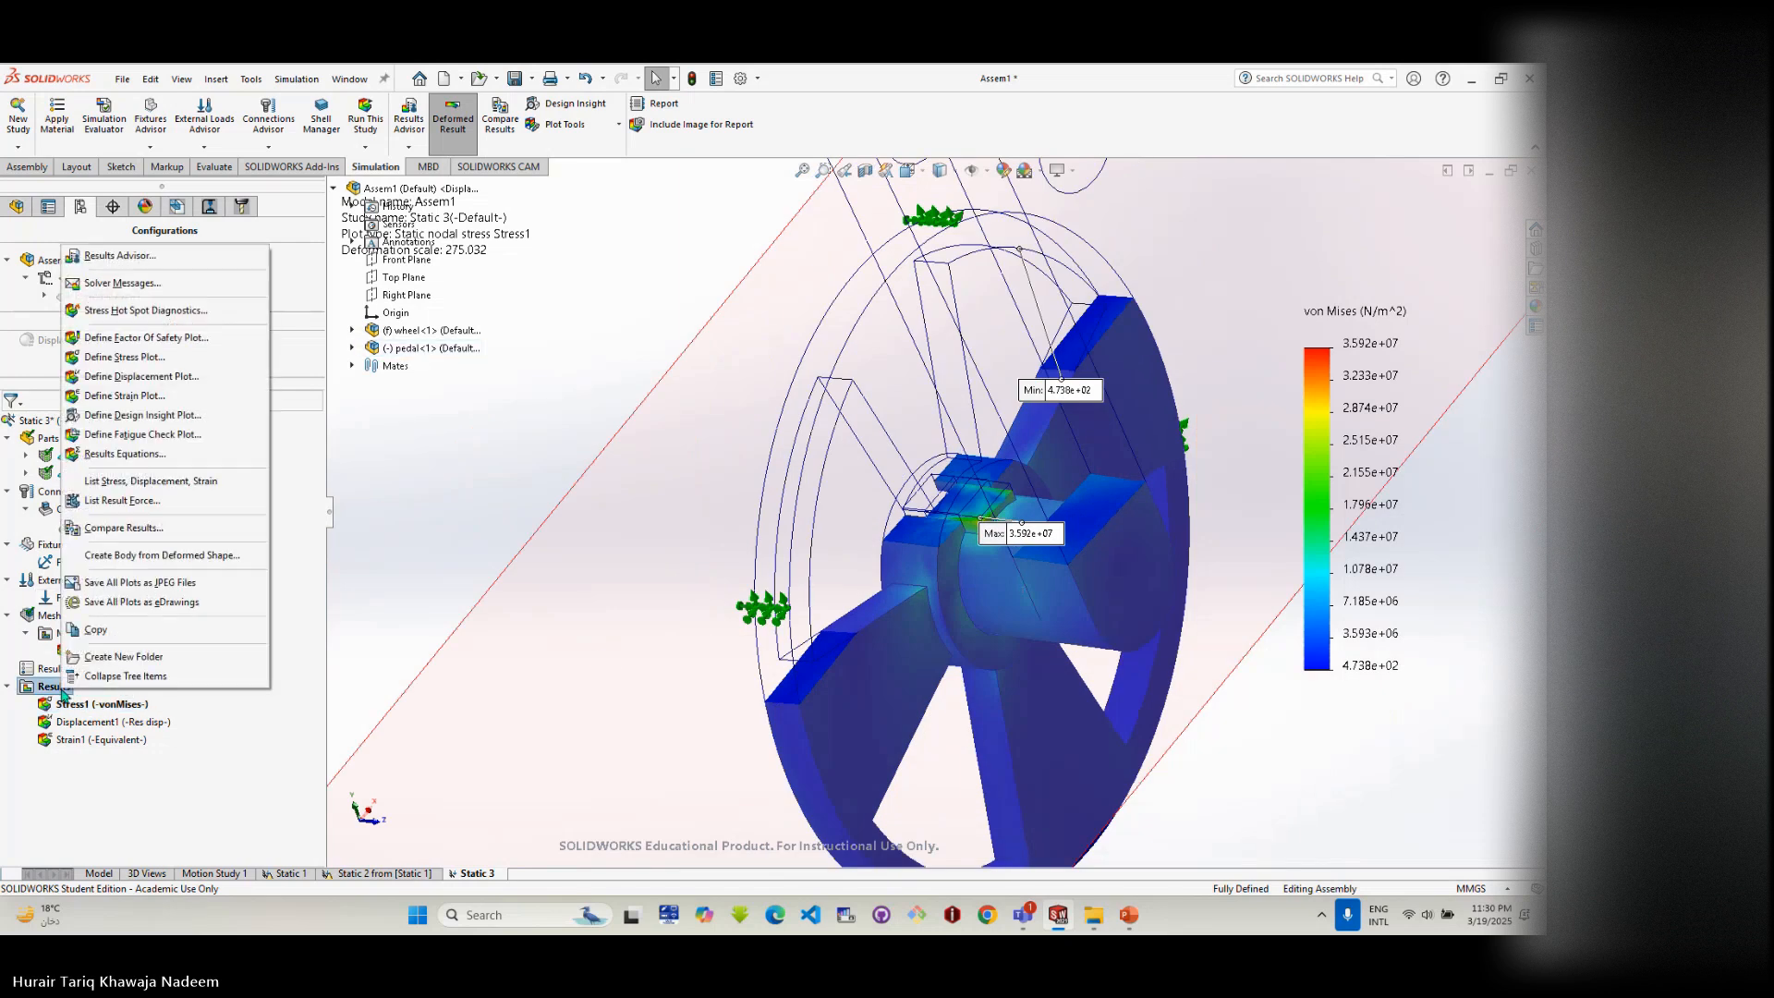
left_click(388, 447)
key("f")
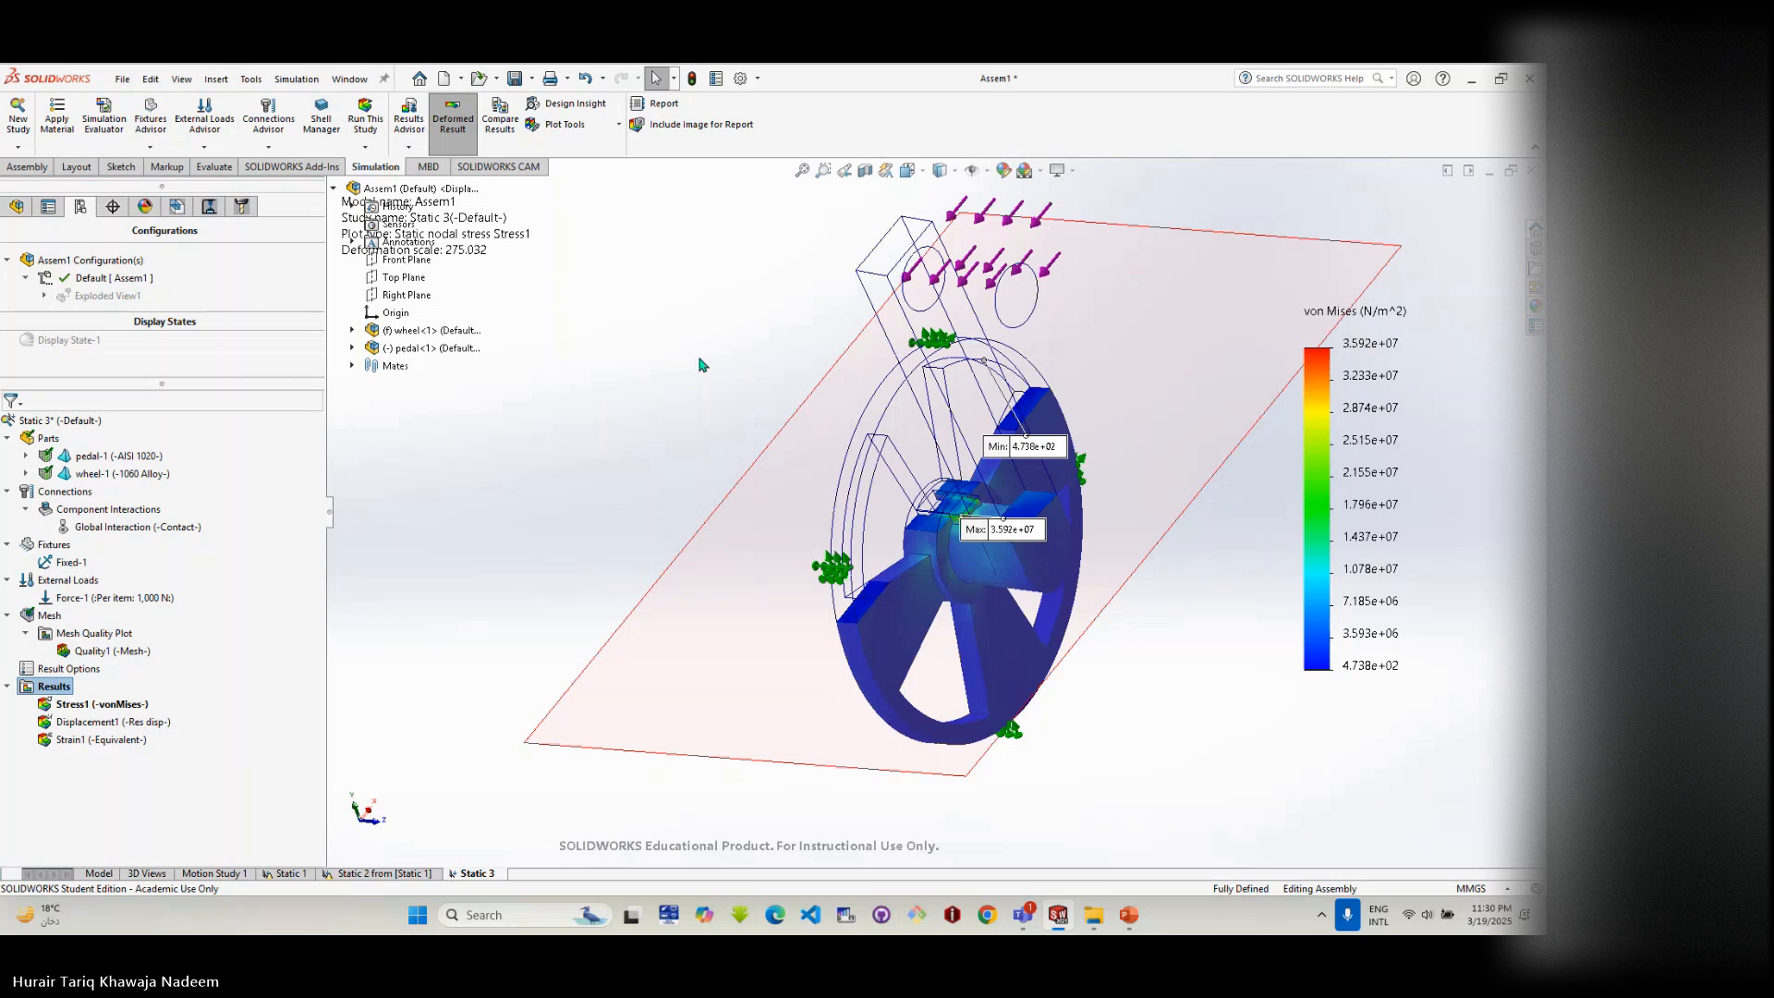
middle_click_drag(699, 365, 554, 368)
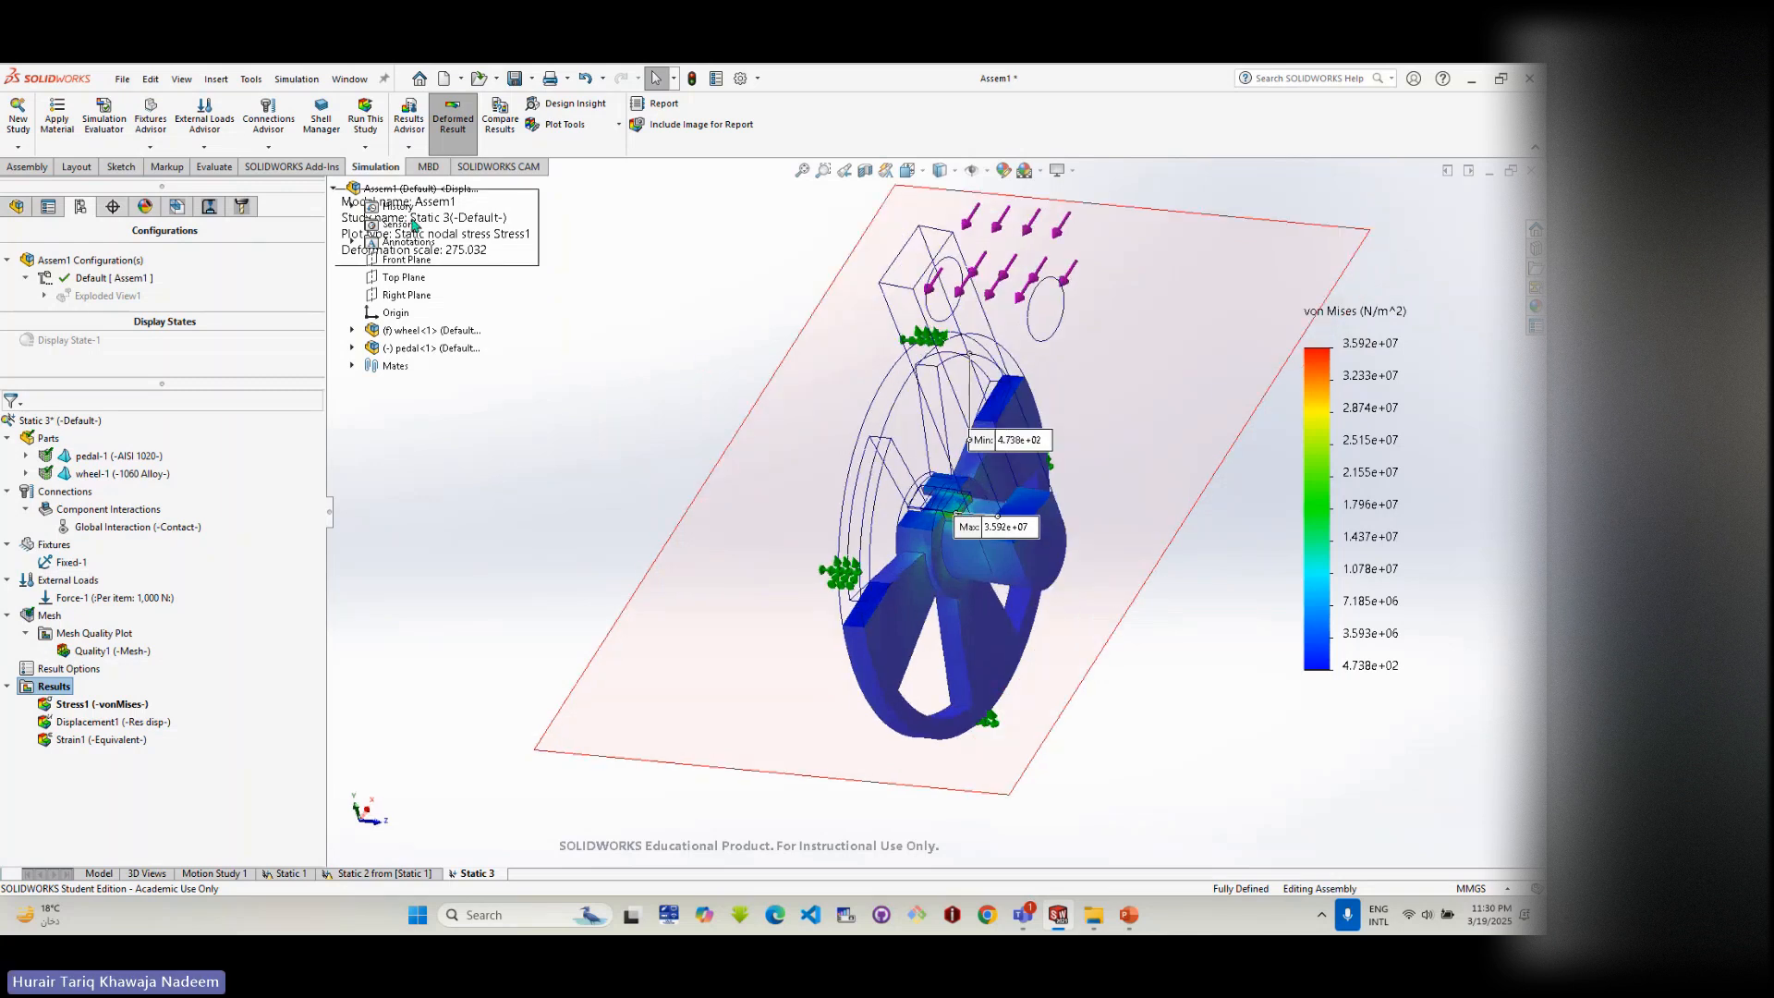
right_click(1253, 297)
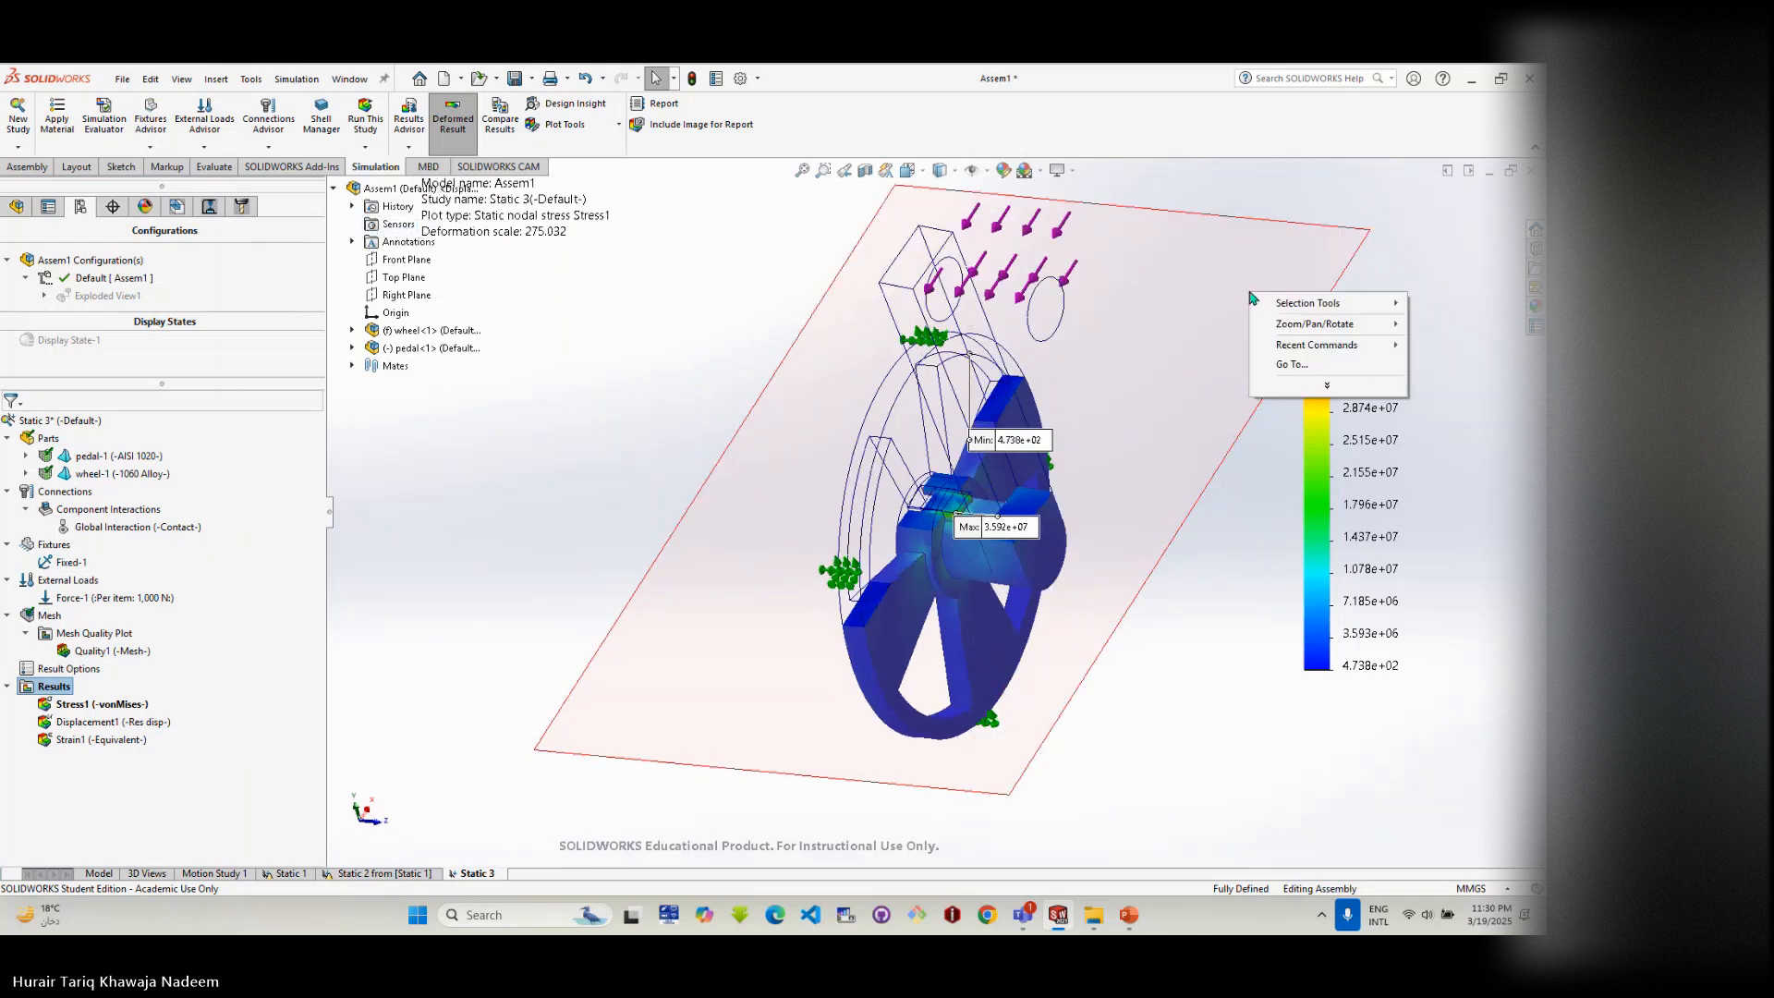
mouse_move(1257, 307)
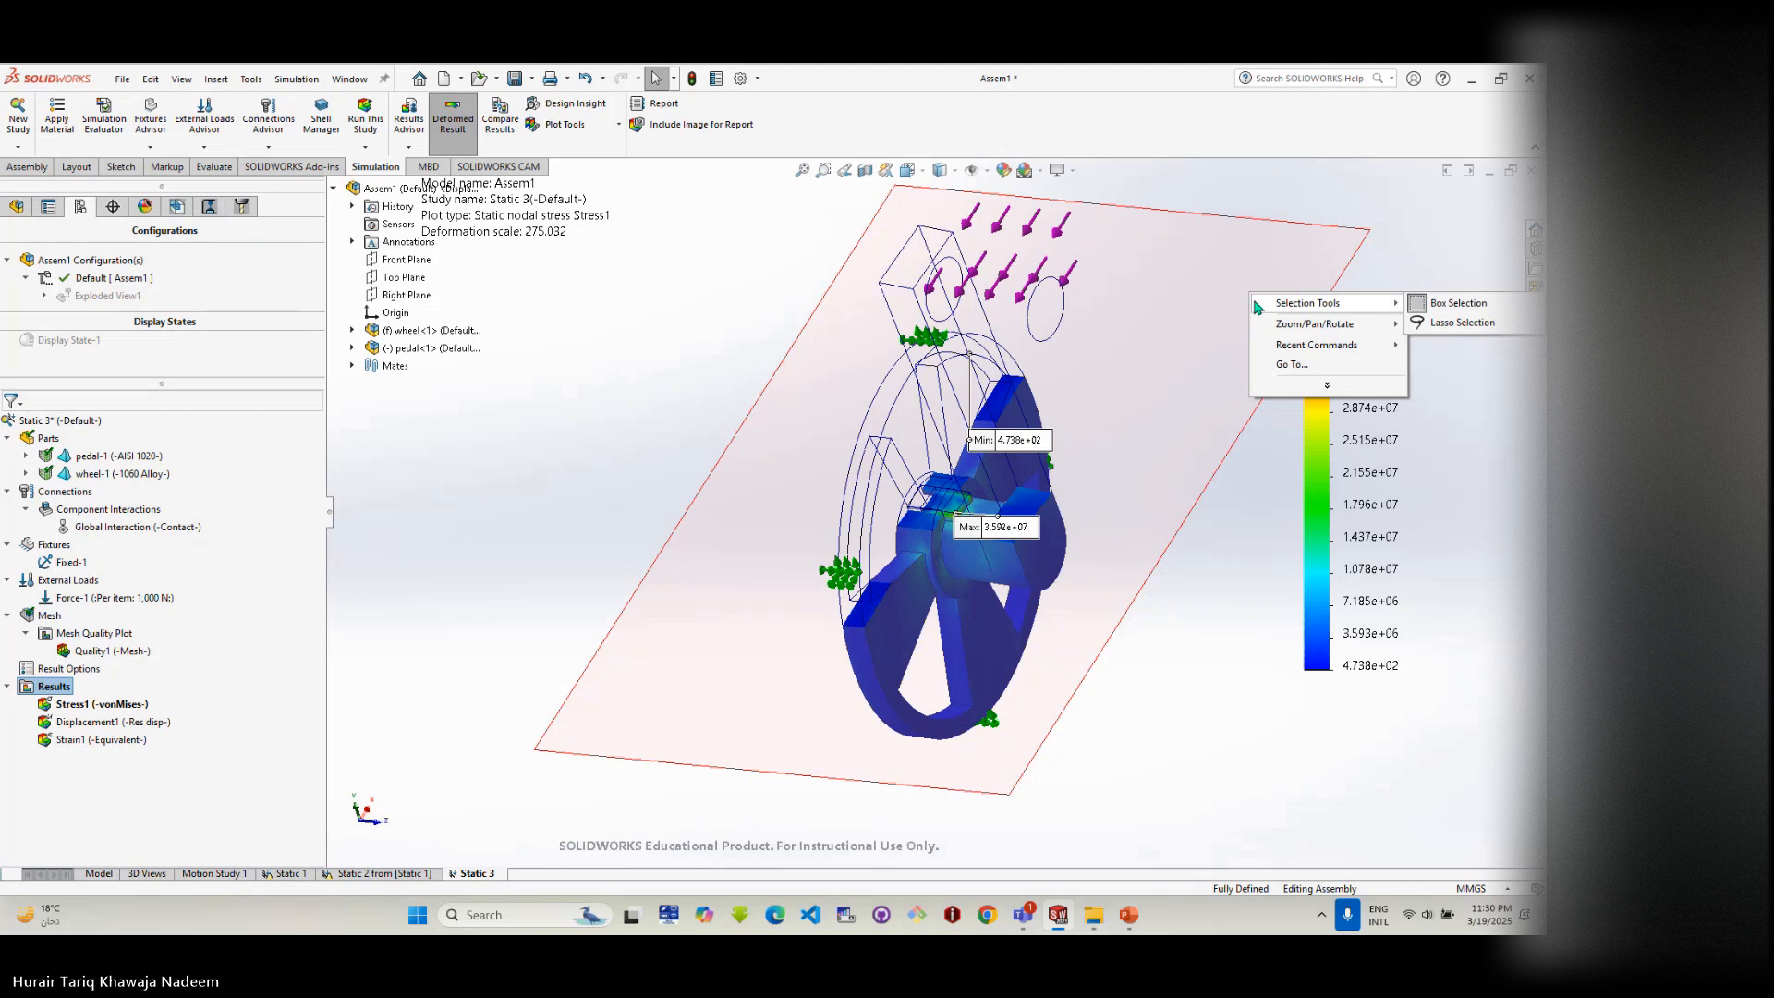
left_click(434, 623)
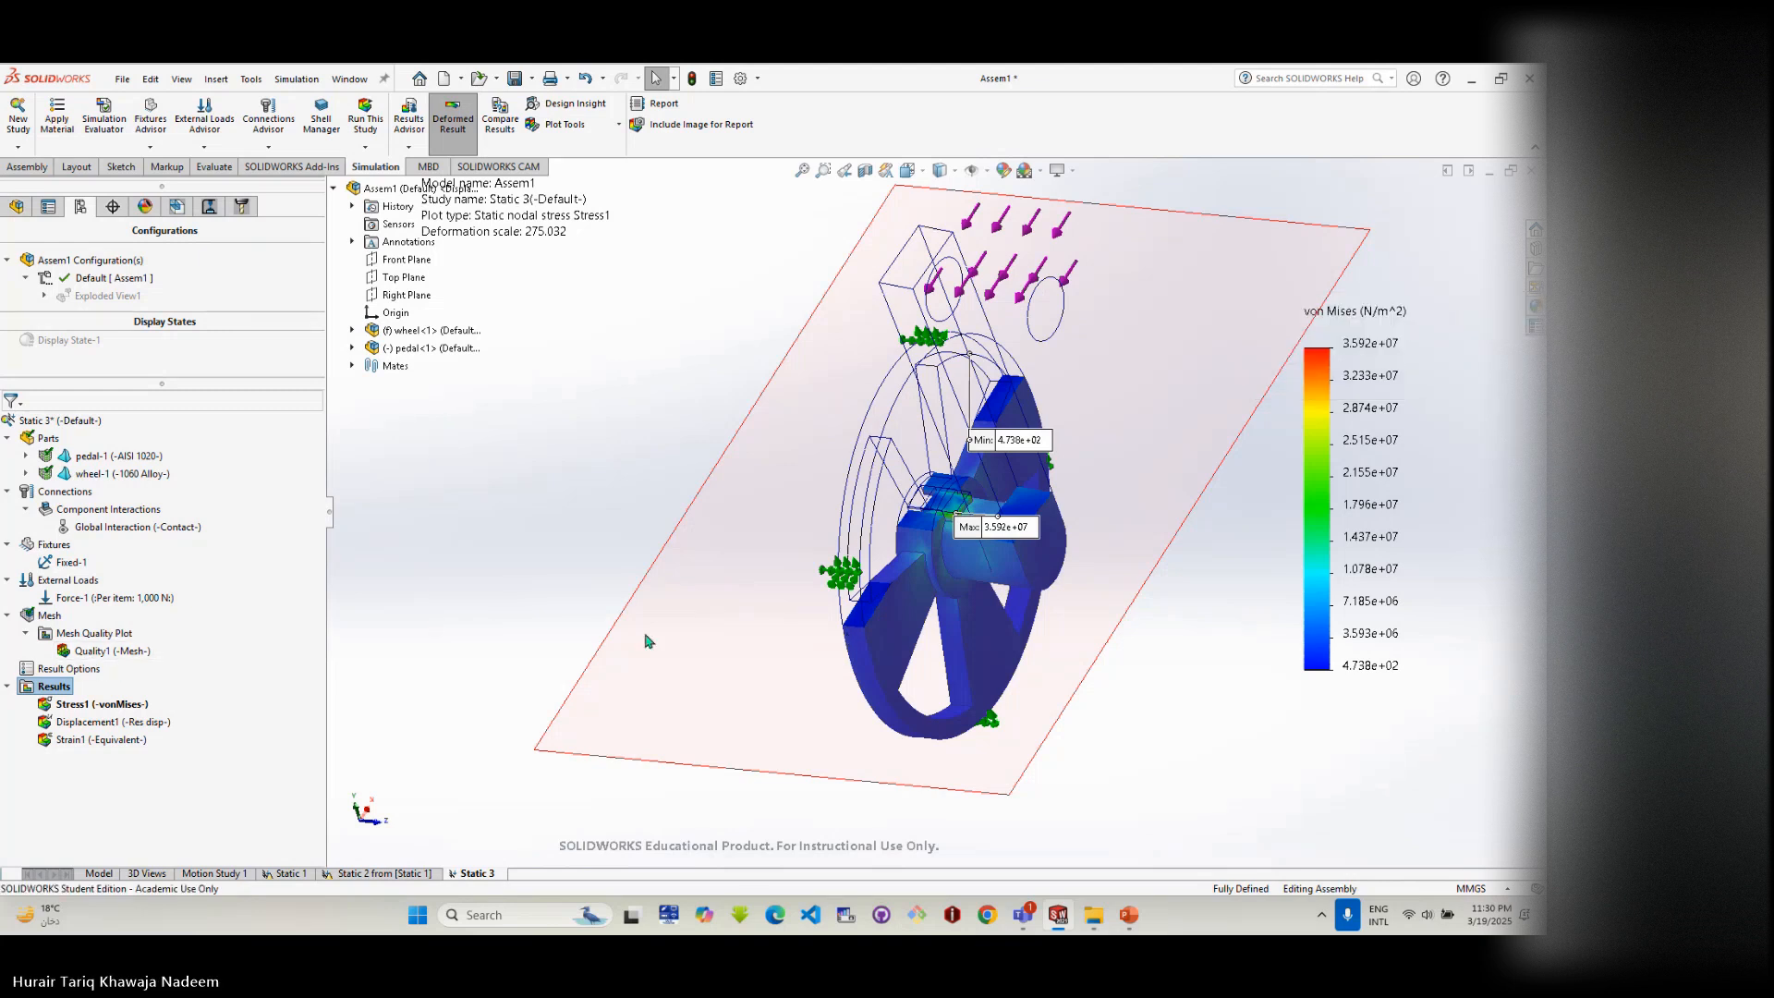
- Show the resultant displacement plot and the equivalent strain plot of Static 3
right_click(109, 713)
right_click(116, 723)
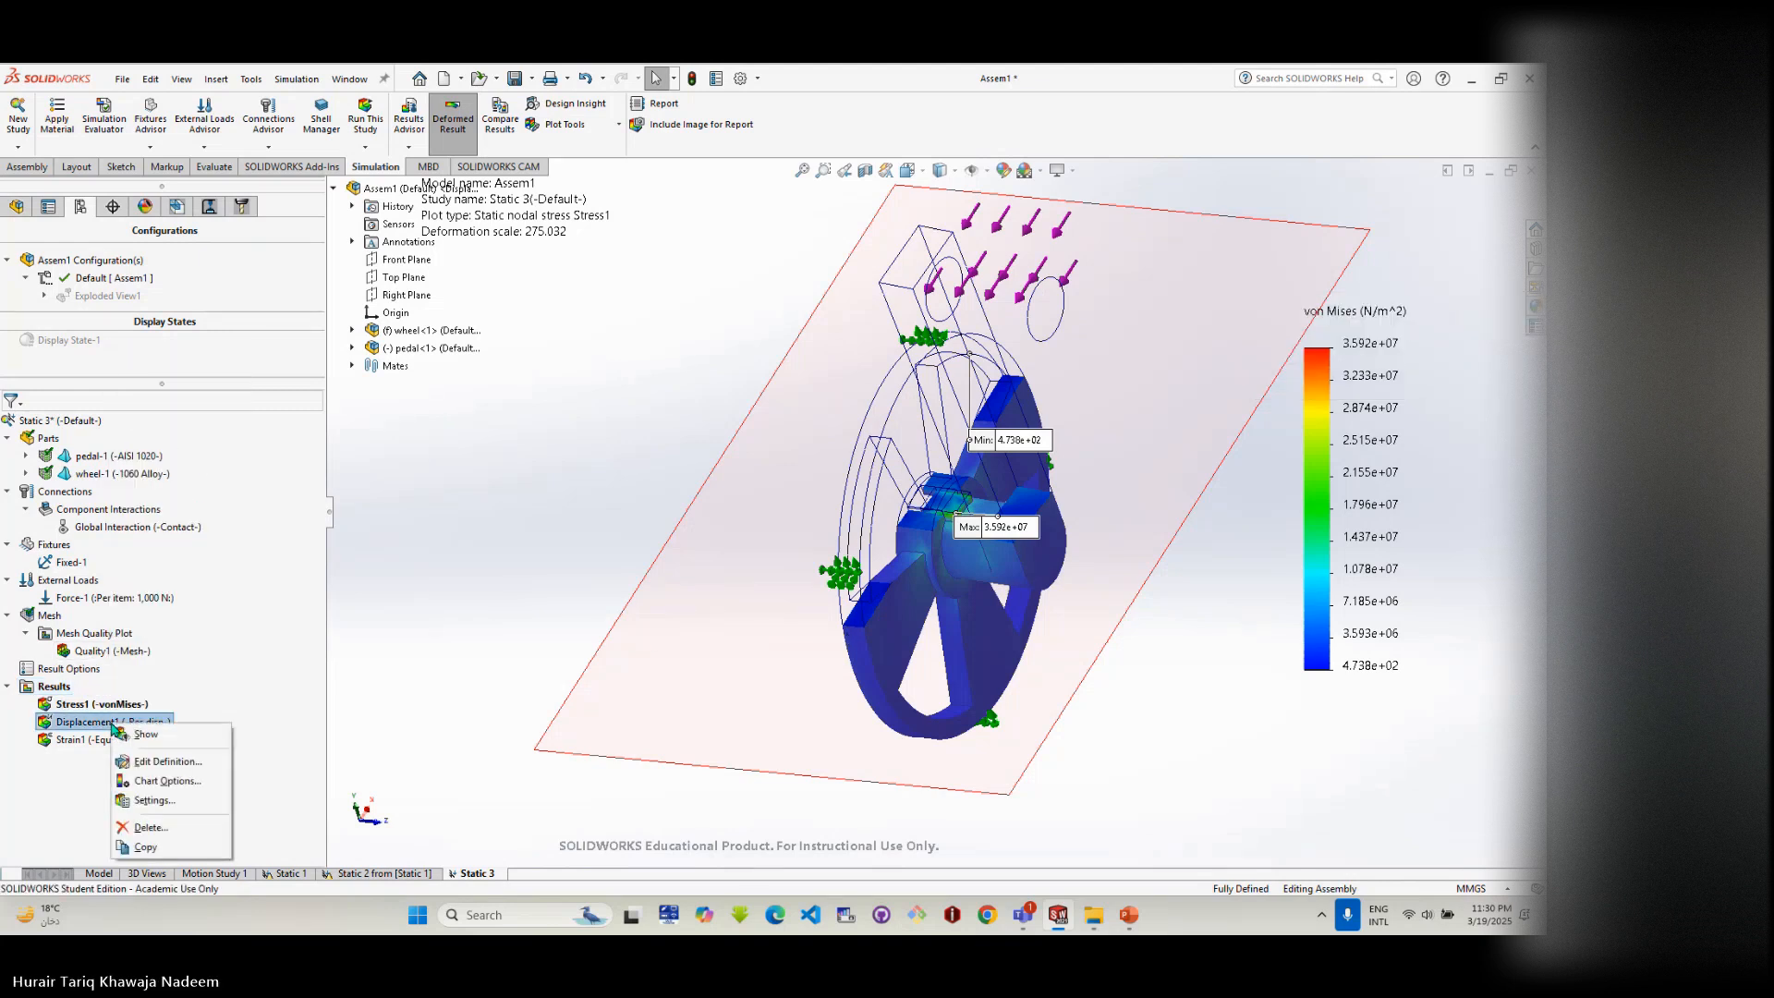
left_click(132, 739)
right_click(129, 746)
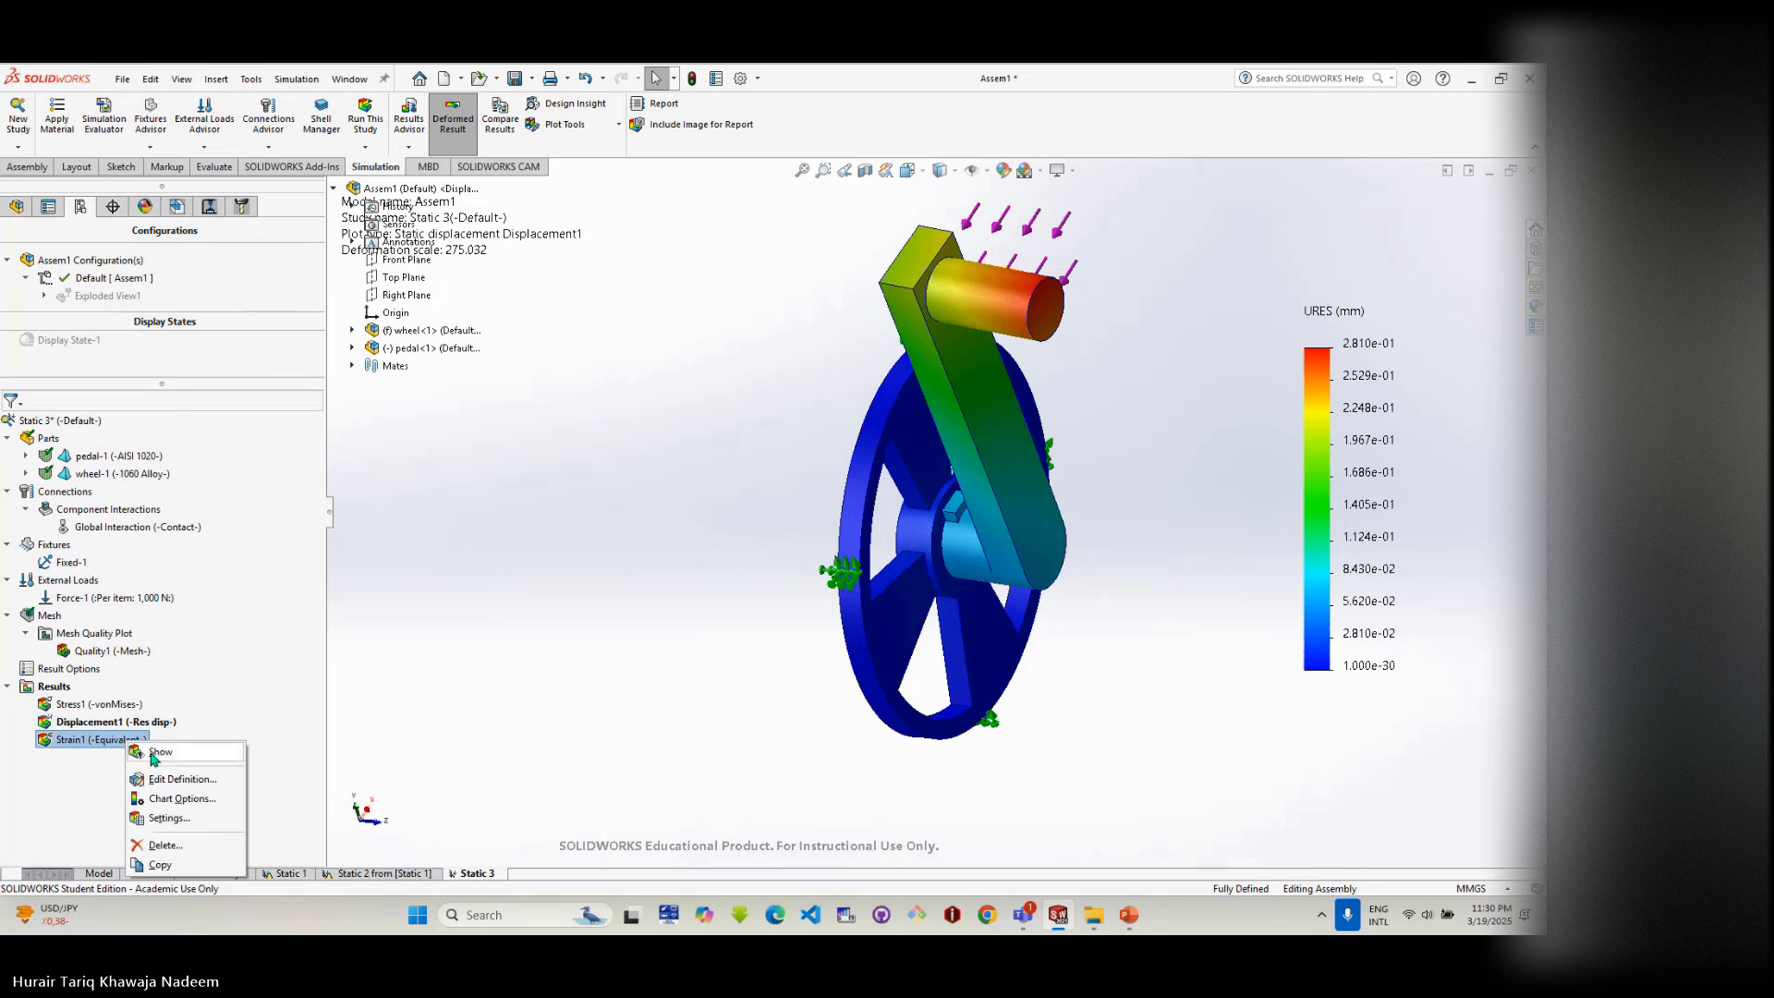
left_click(146, 761)
- Define a new von Mises stress plot in N/m^2 with the deformed shape at true scale
right_click(63, 688)
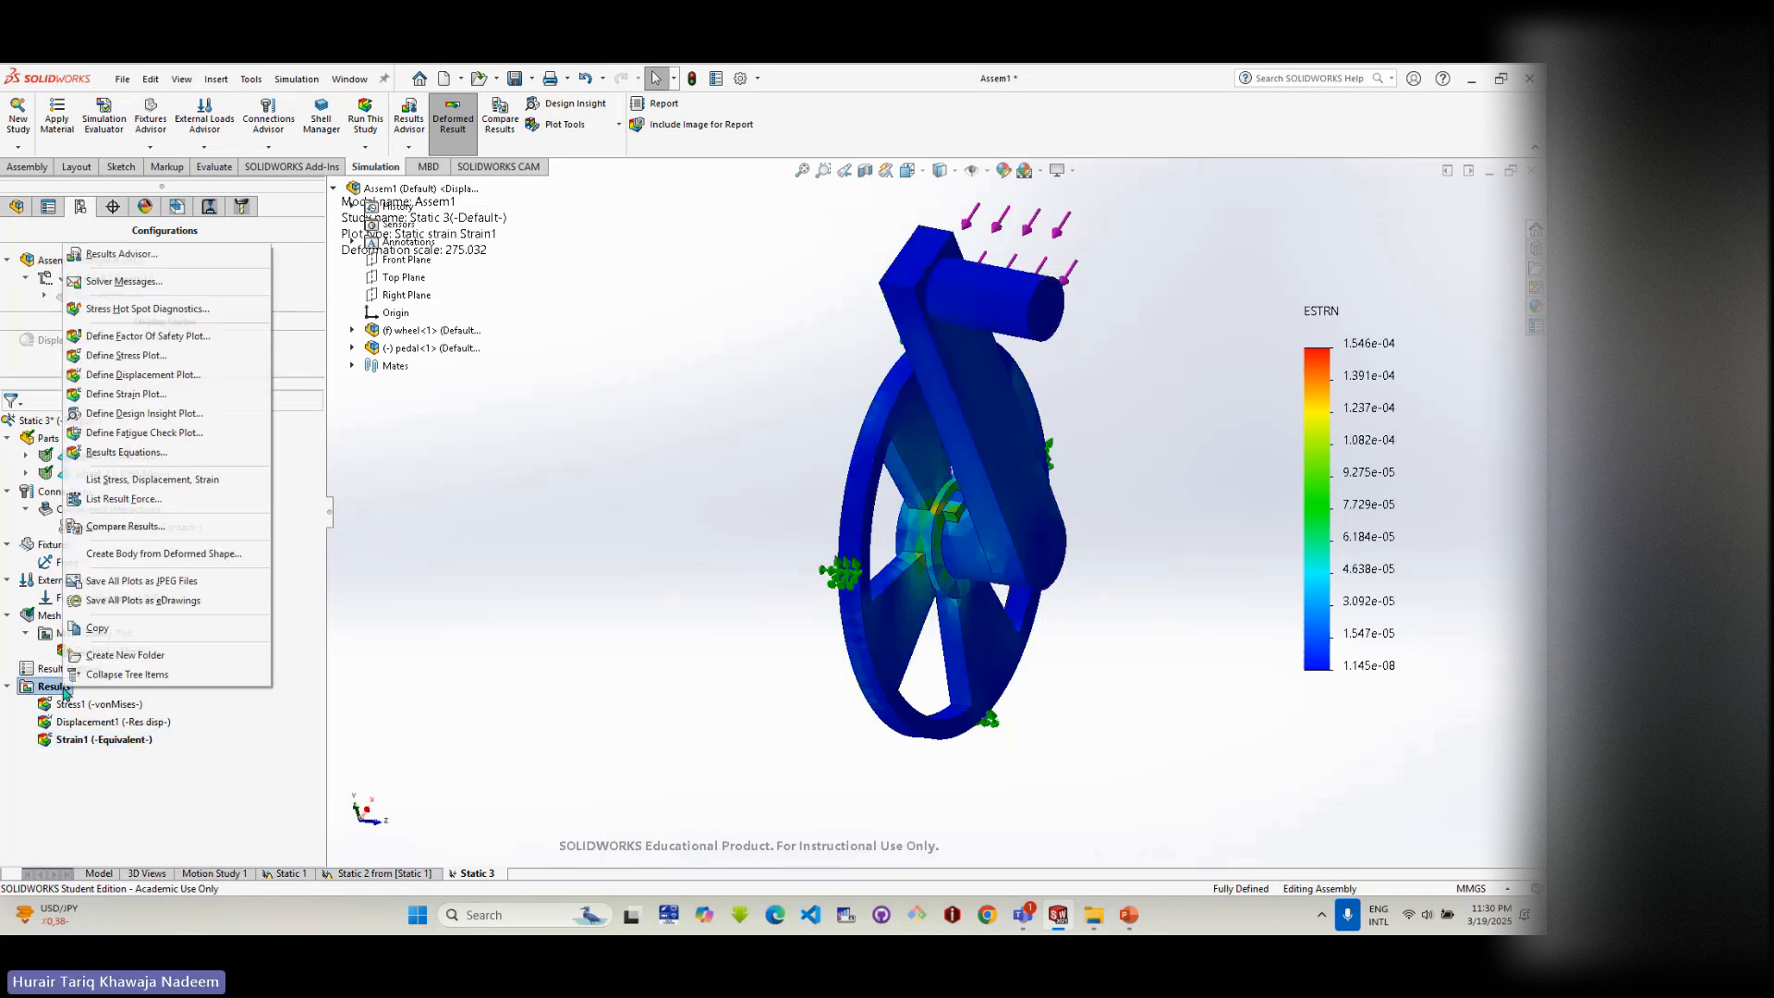
left_click(137, 360)
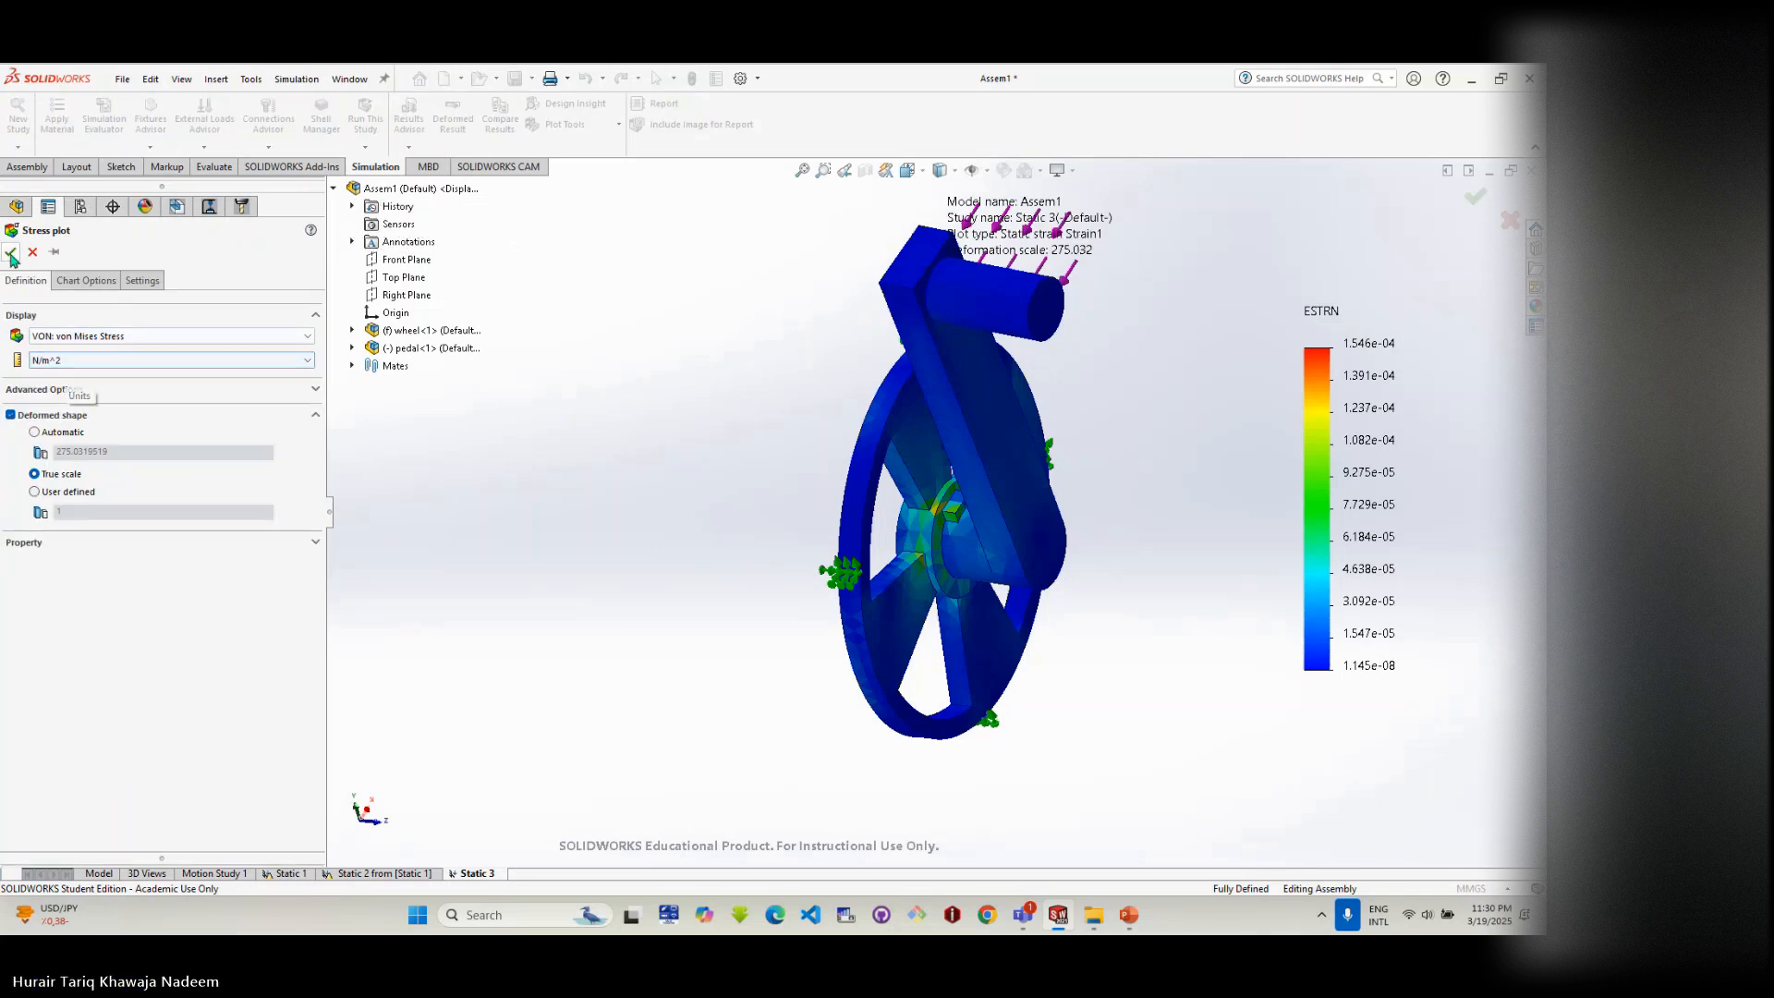
left_click(11, 251)
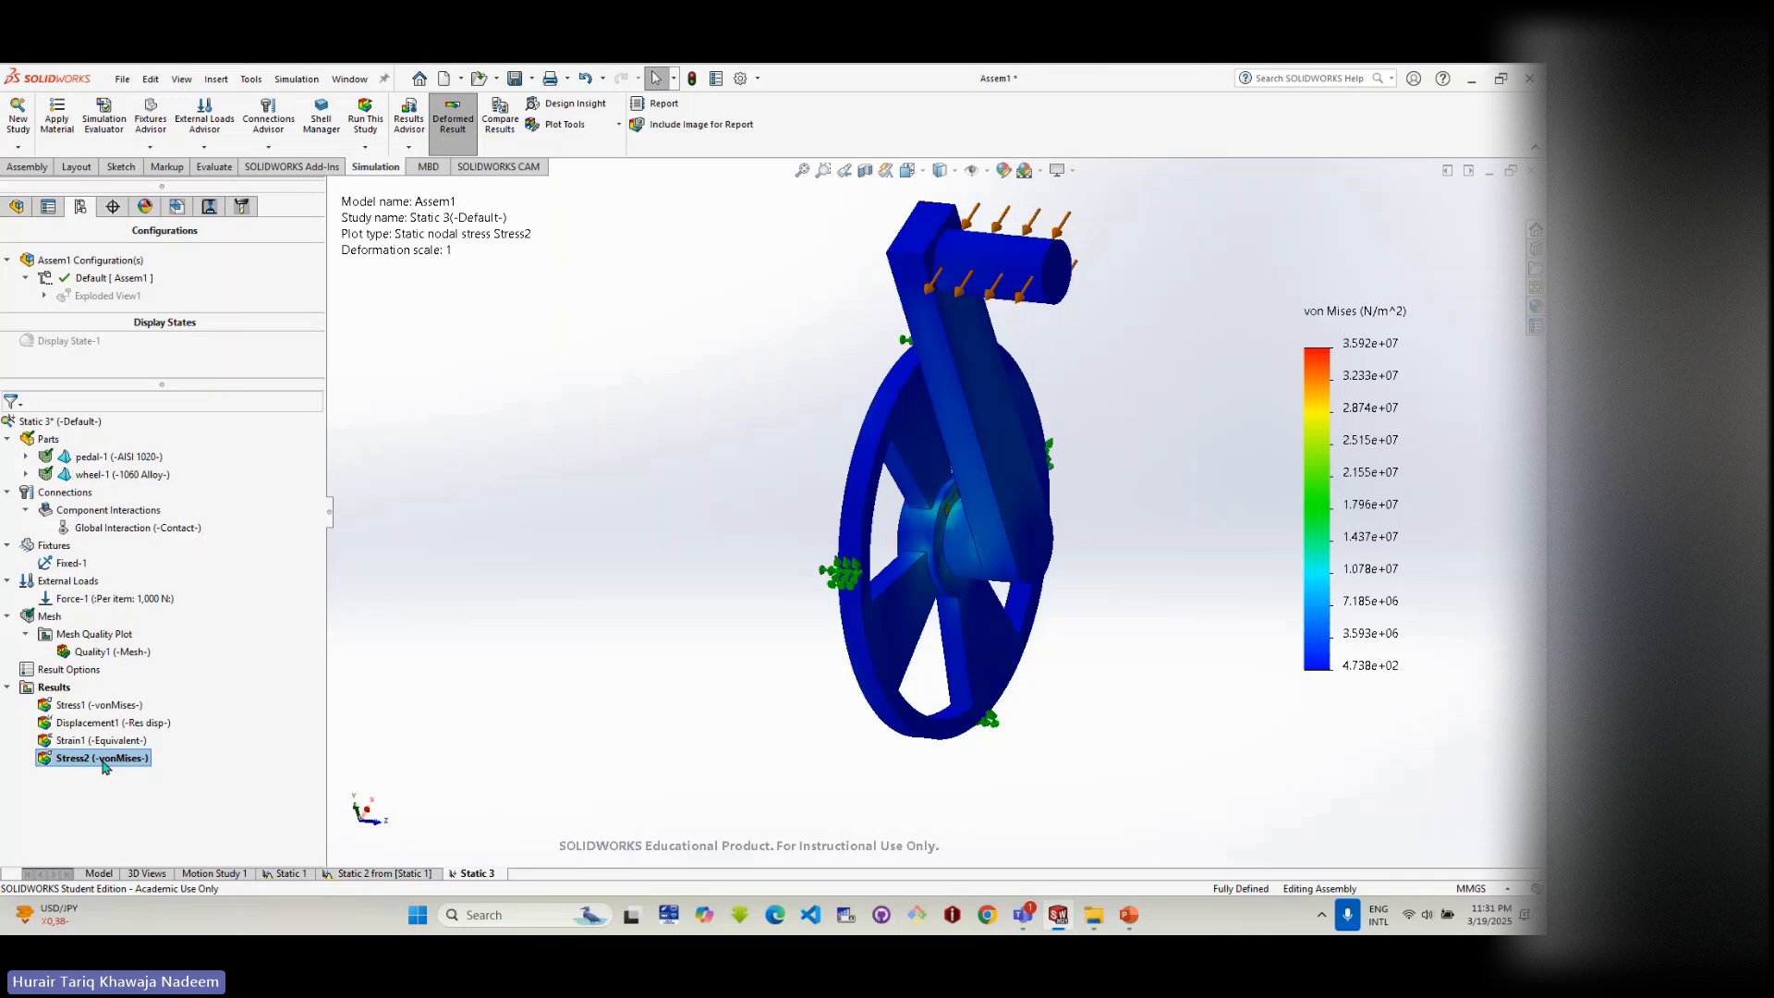
- Turn on the minimum and maximum annotations for the new true-scale stress plot
middle_click_drag(757, 518, 1000, 571)
scroll(931, 547, "down", 4)
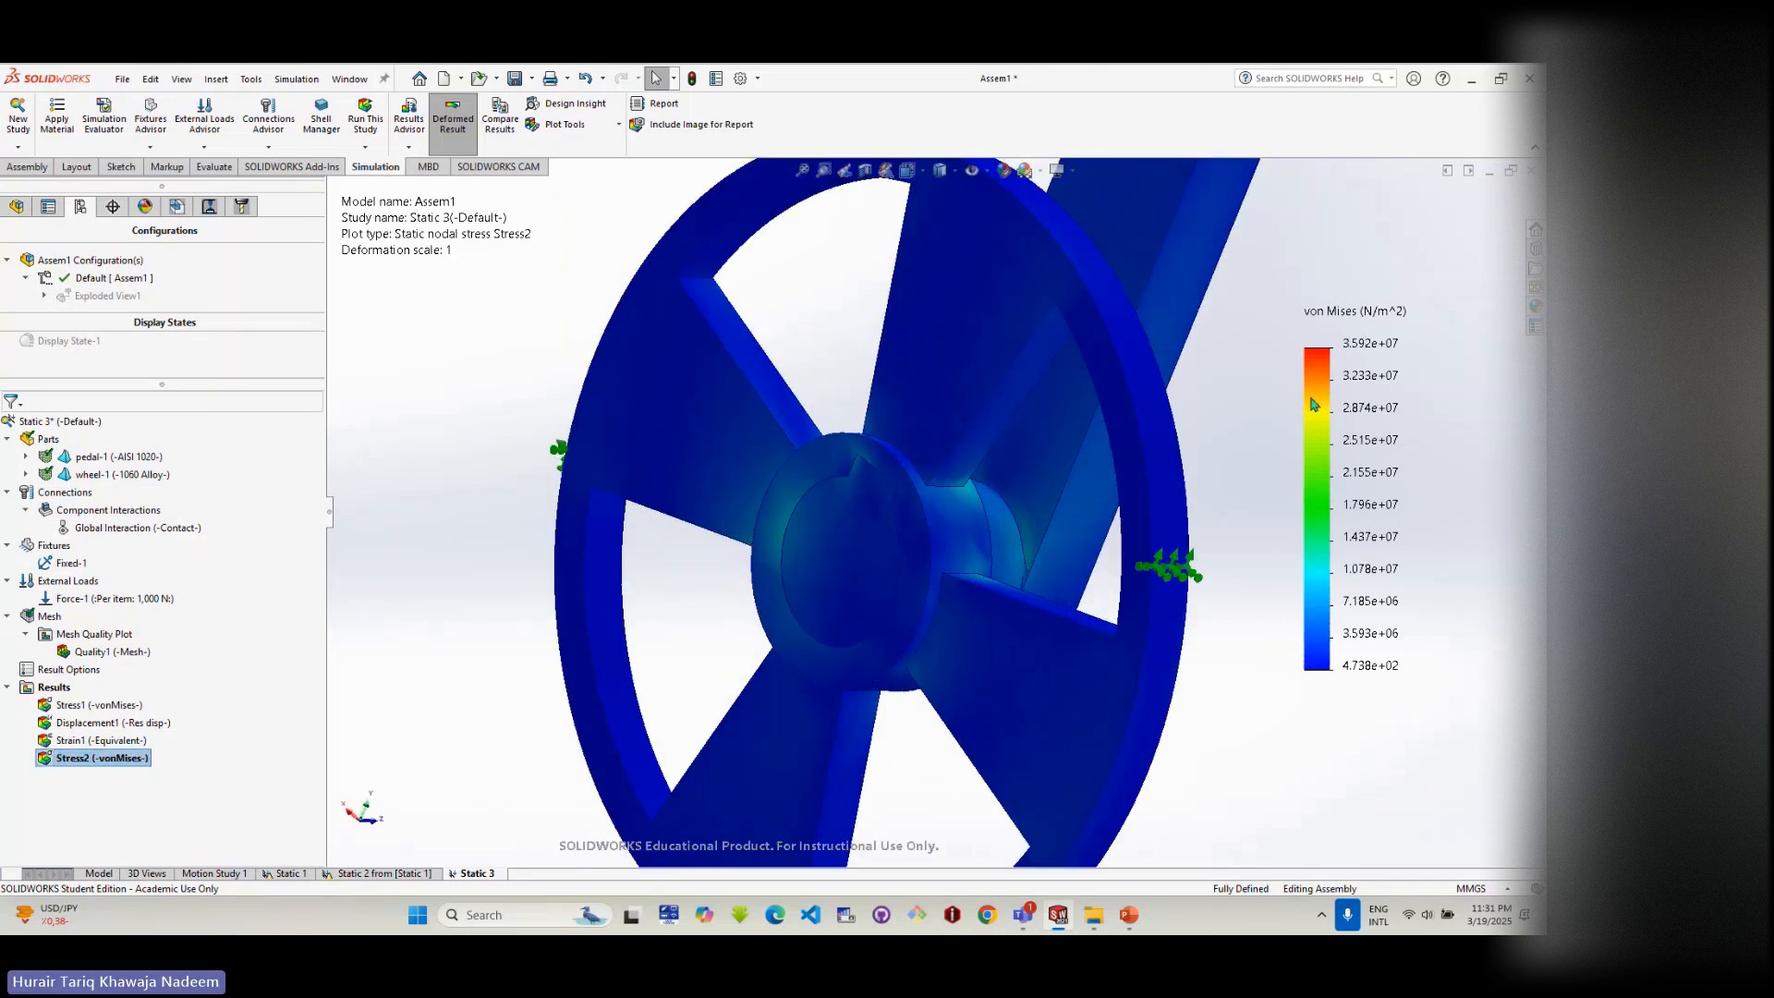
right_click(1330, 361)
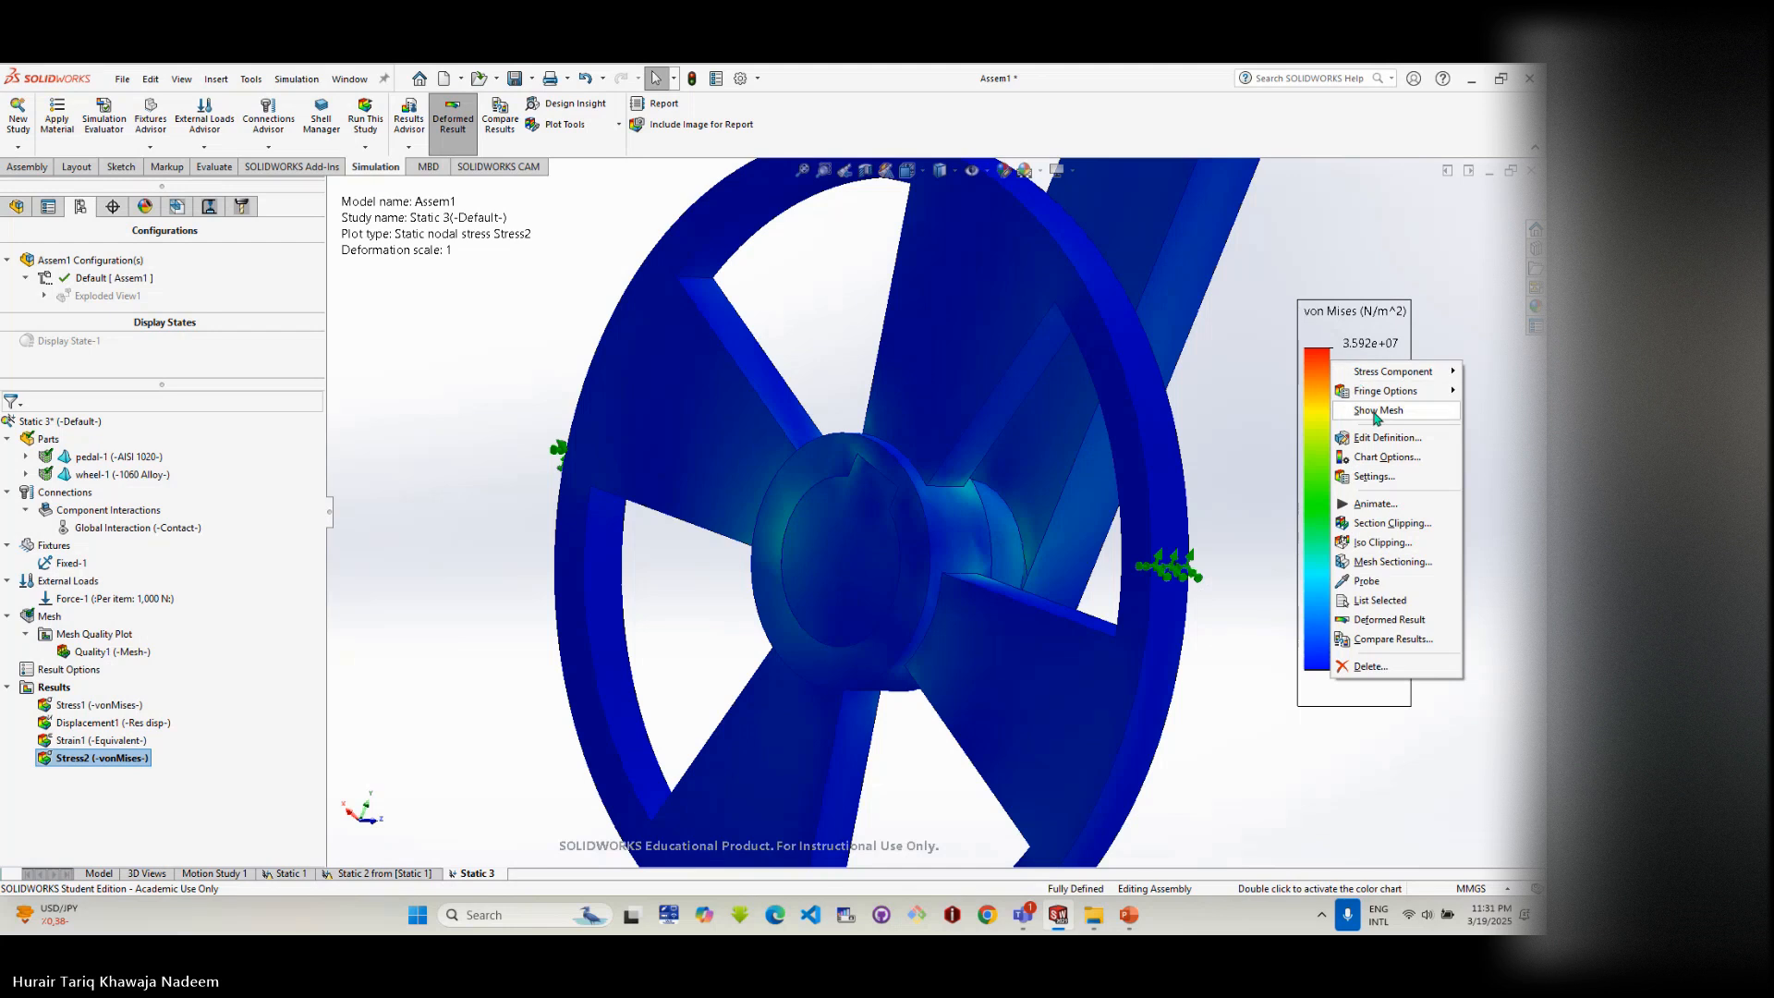
left_click(1385, 438)
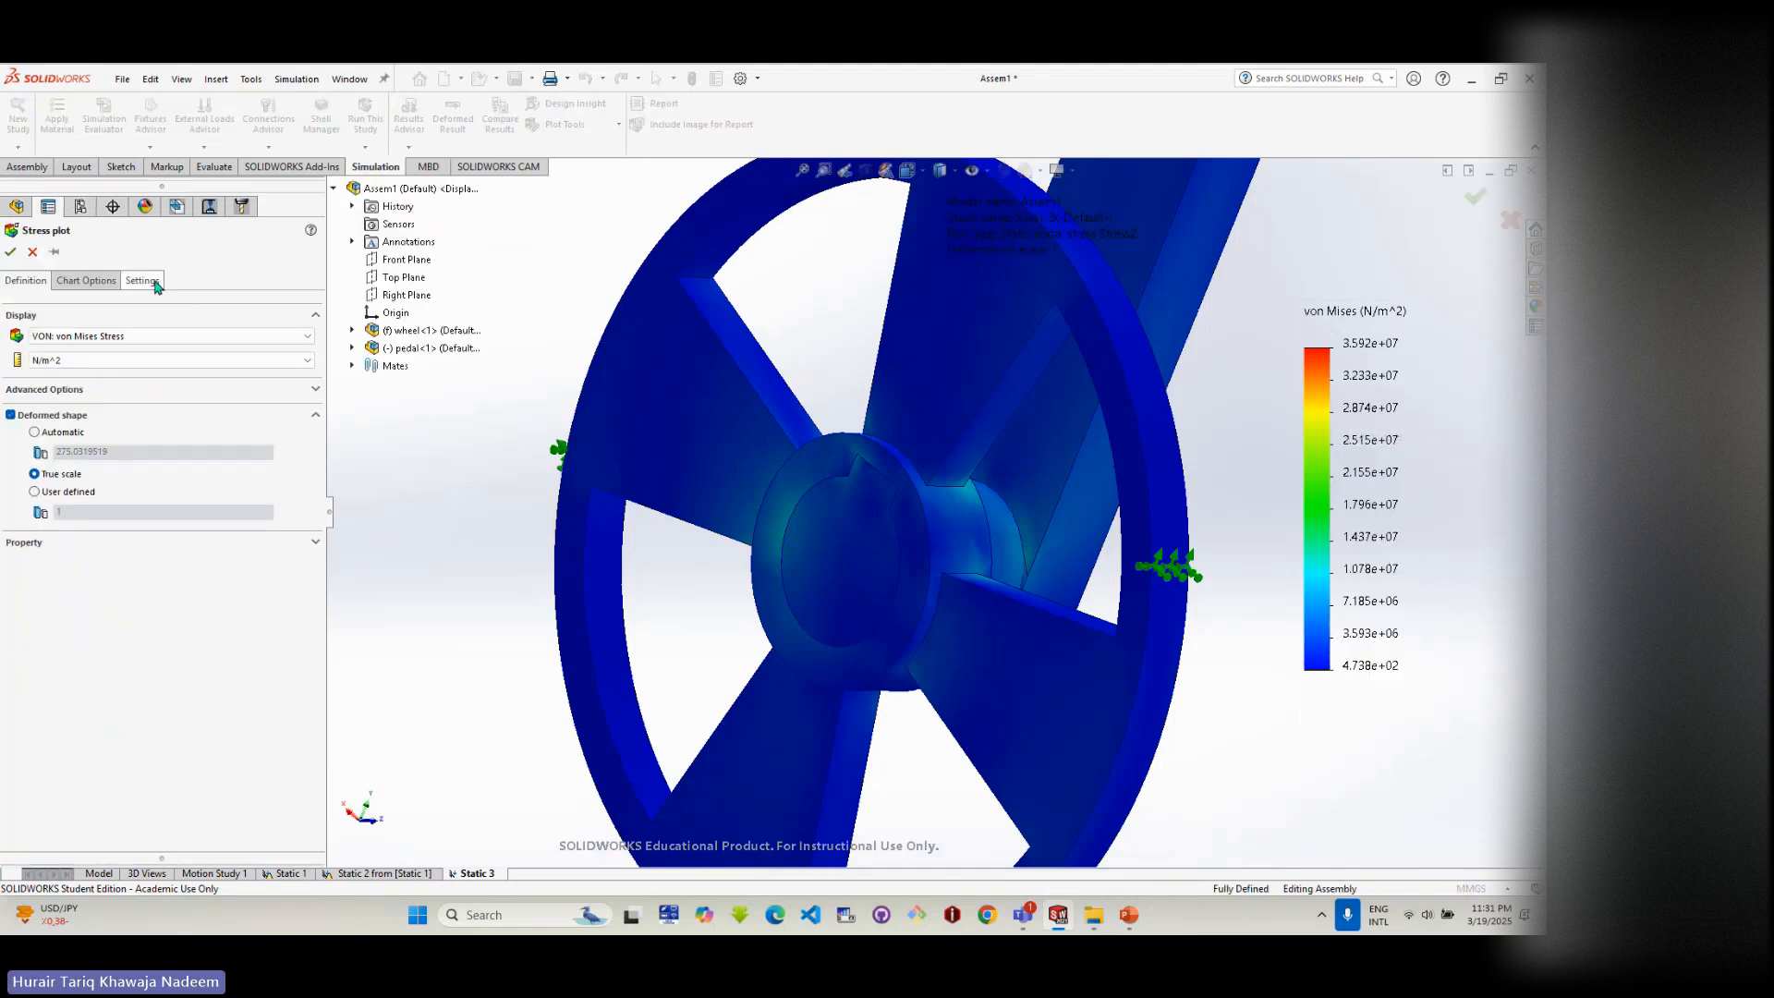
left_click(157, 284)
left_click(86, 281)
left_click(71, 334)
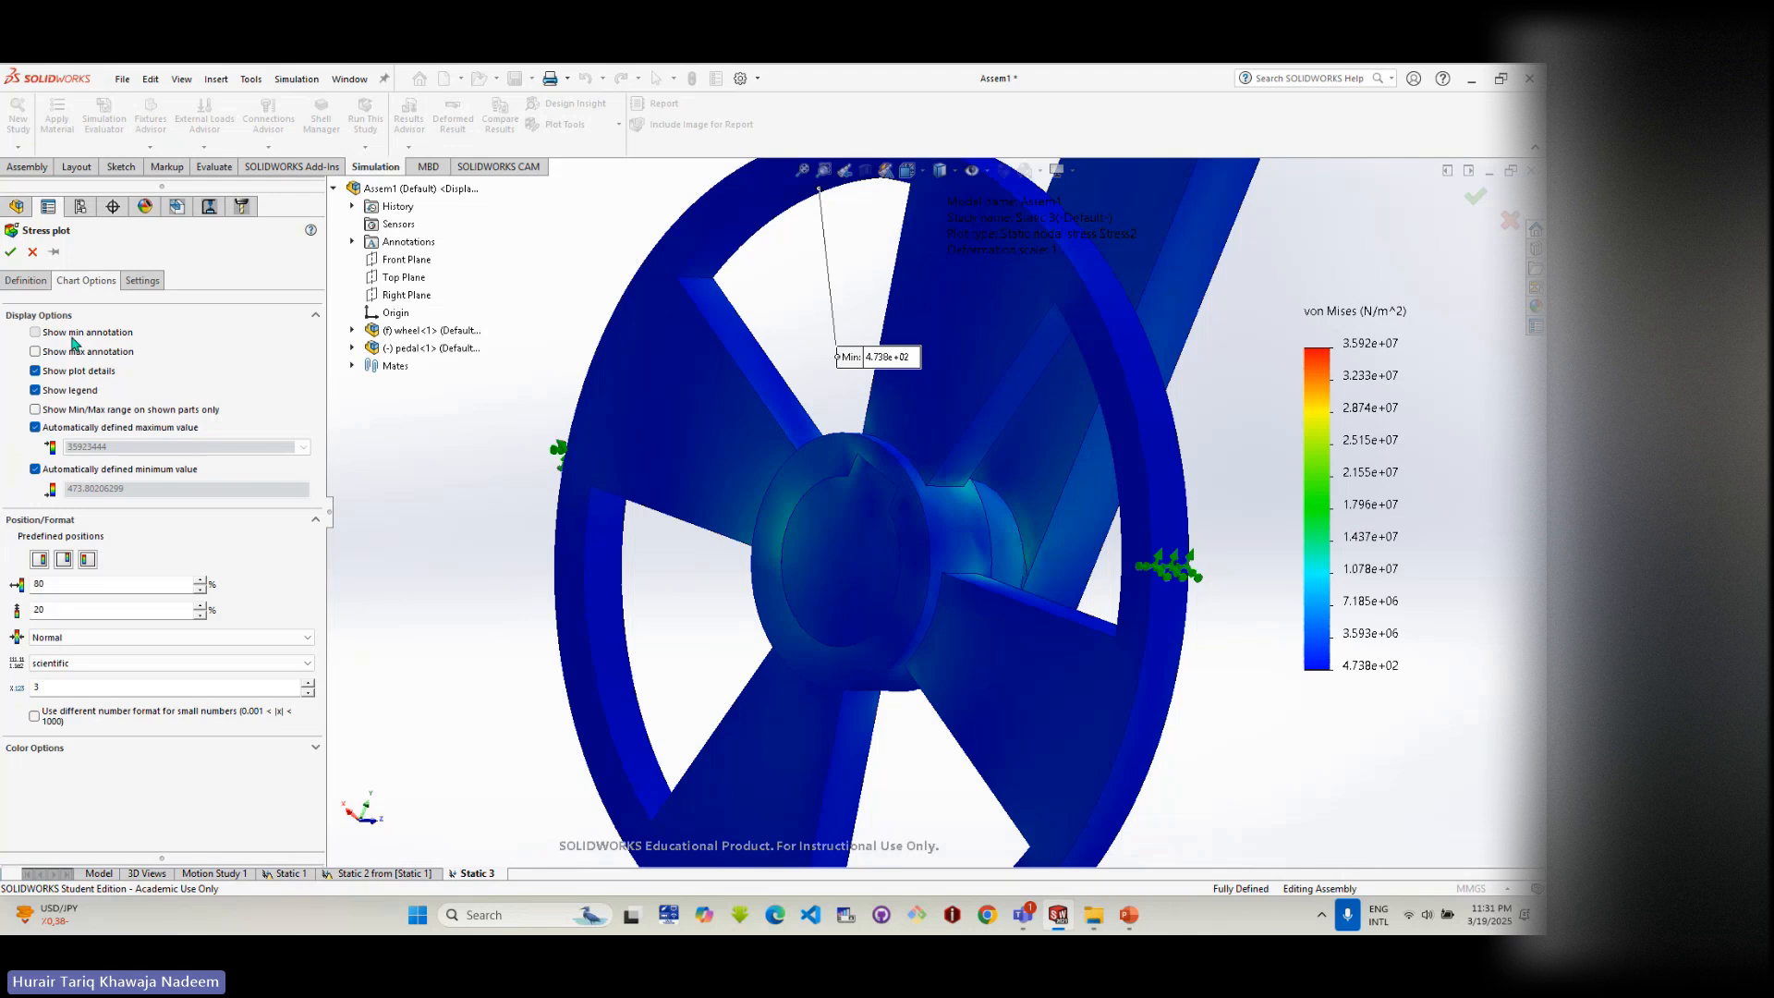
left_click(74, 351)
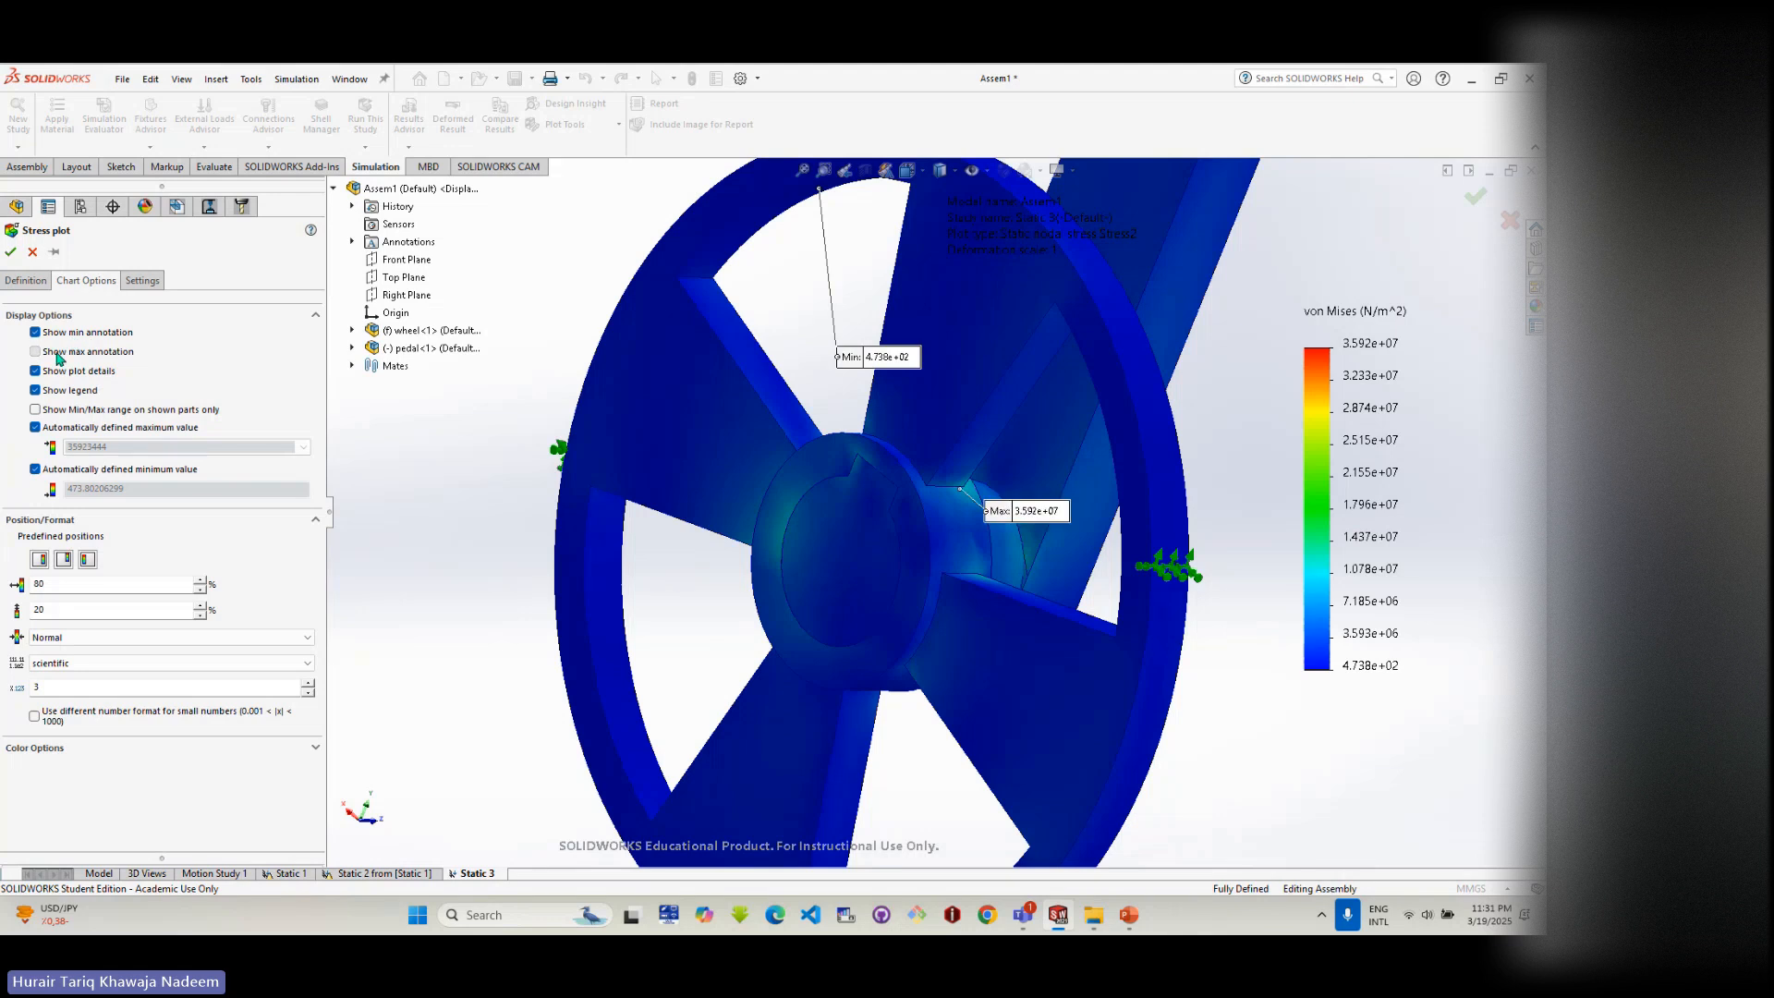
left_click(11, 251)
- Examine the maximum stress location at the corner of the pedal's key in the wheel hub
scroll(929, 529, "down", 8)
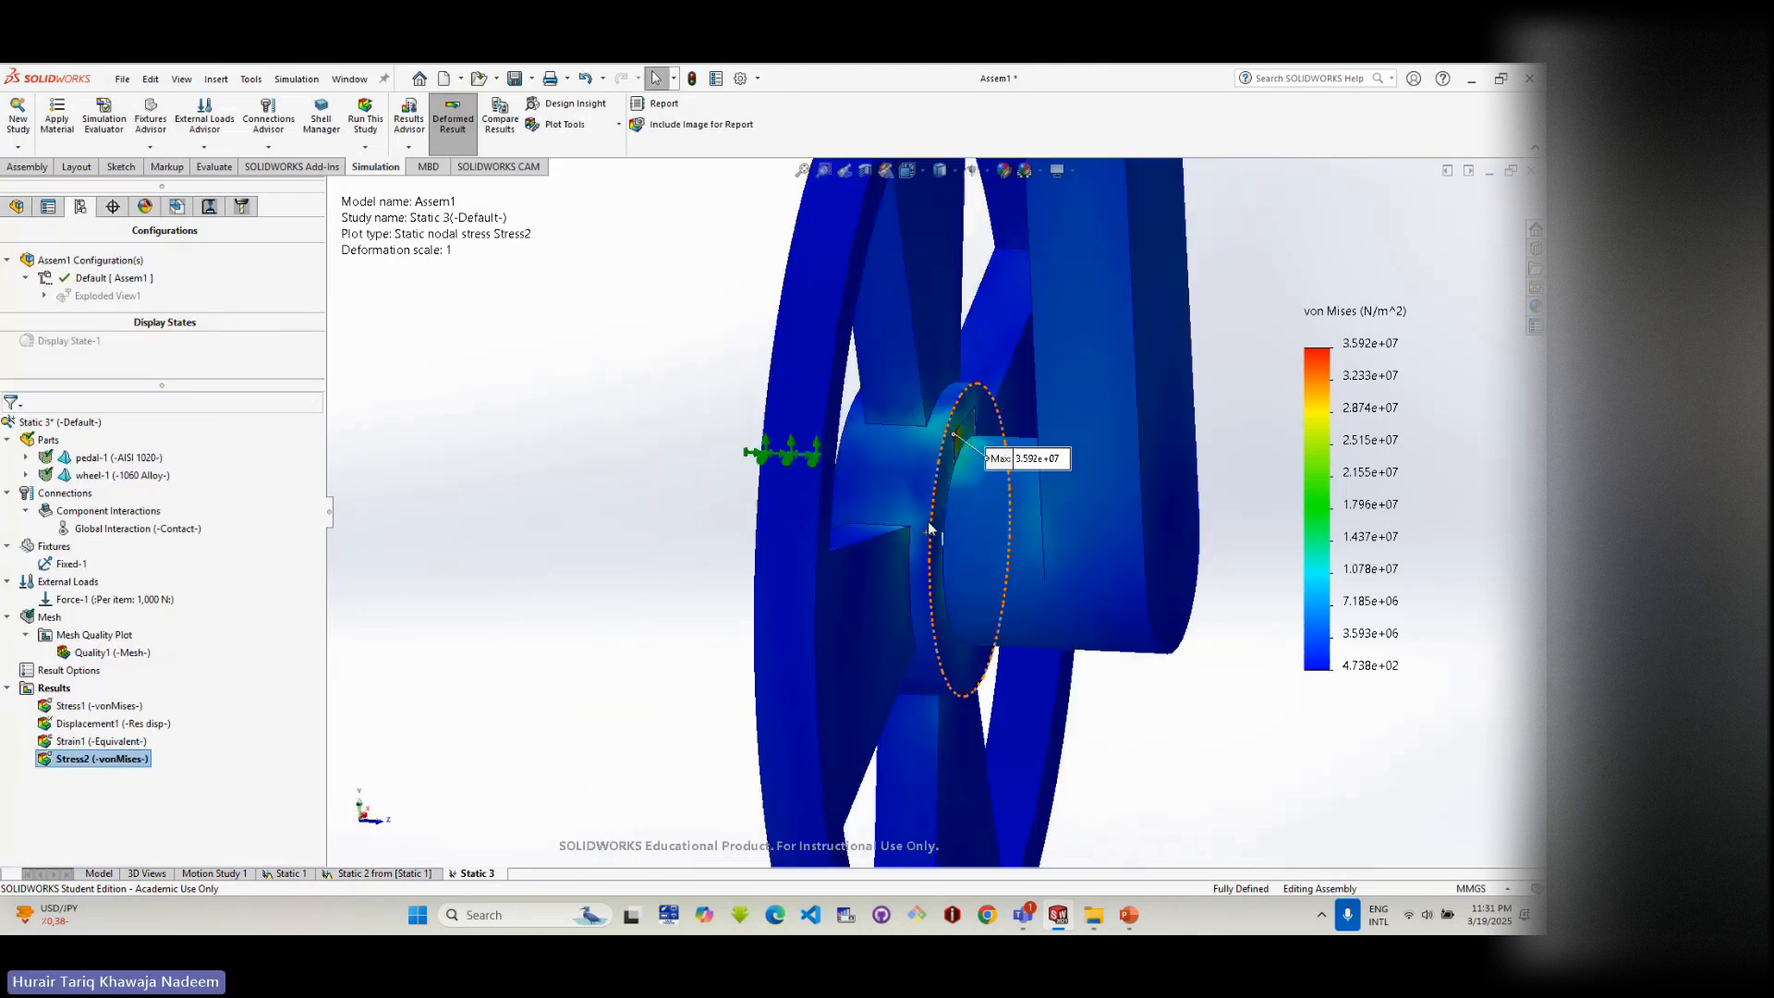
scroll(929, 529, "down", 6)
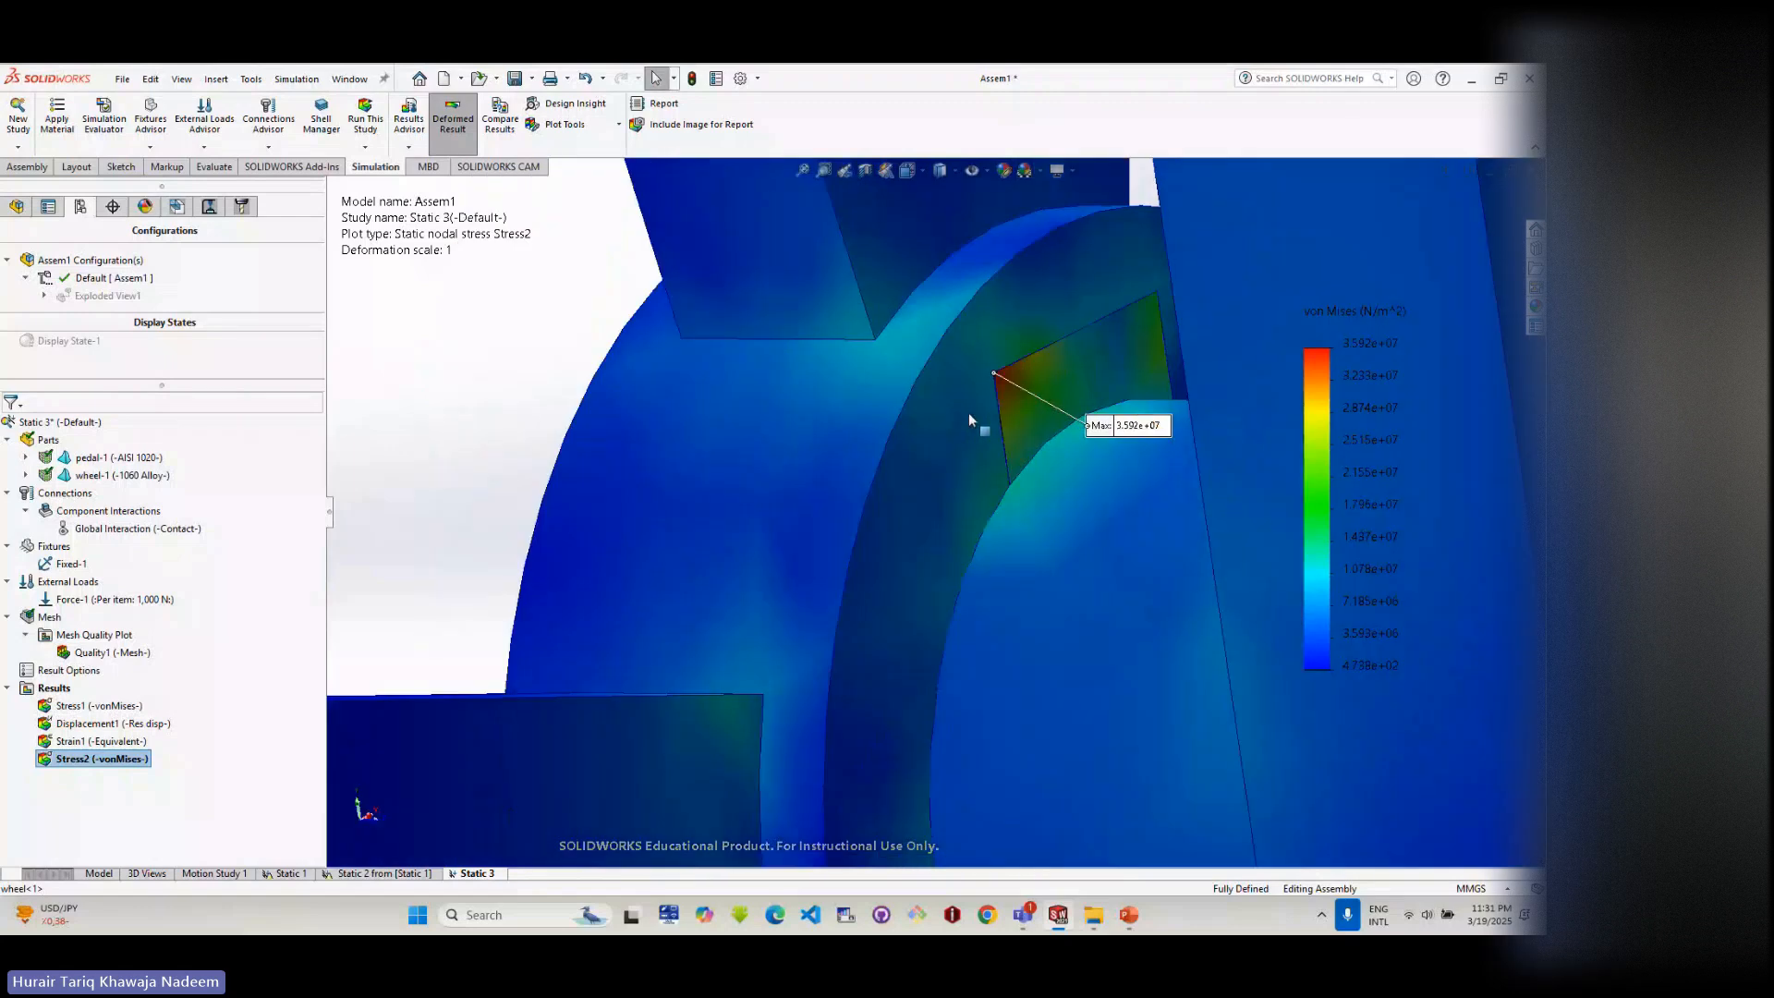
middle_click_drag(1106, 484, 1141, 586)
scroll(1311, 647, "up", 2)
scroll(1025, 466, "down", 5)
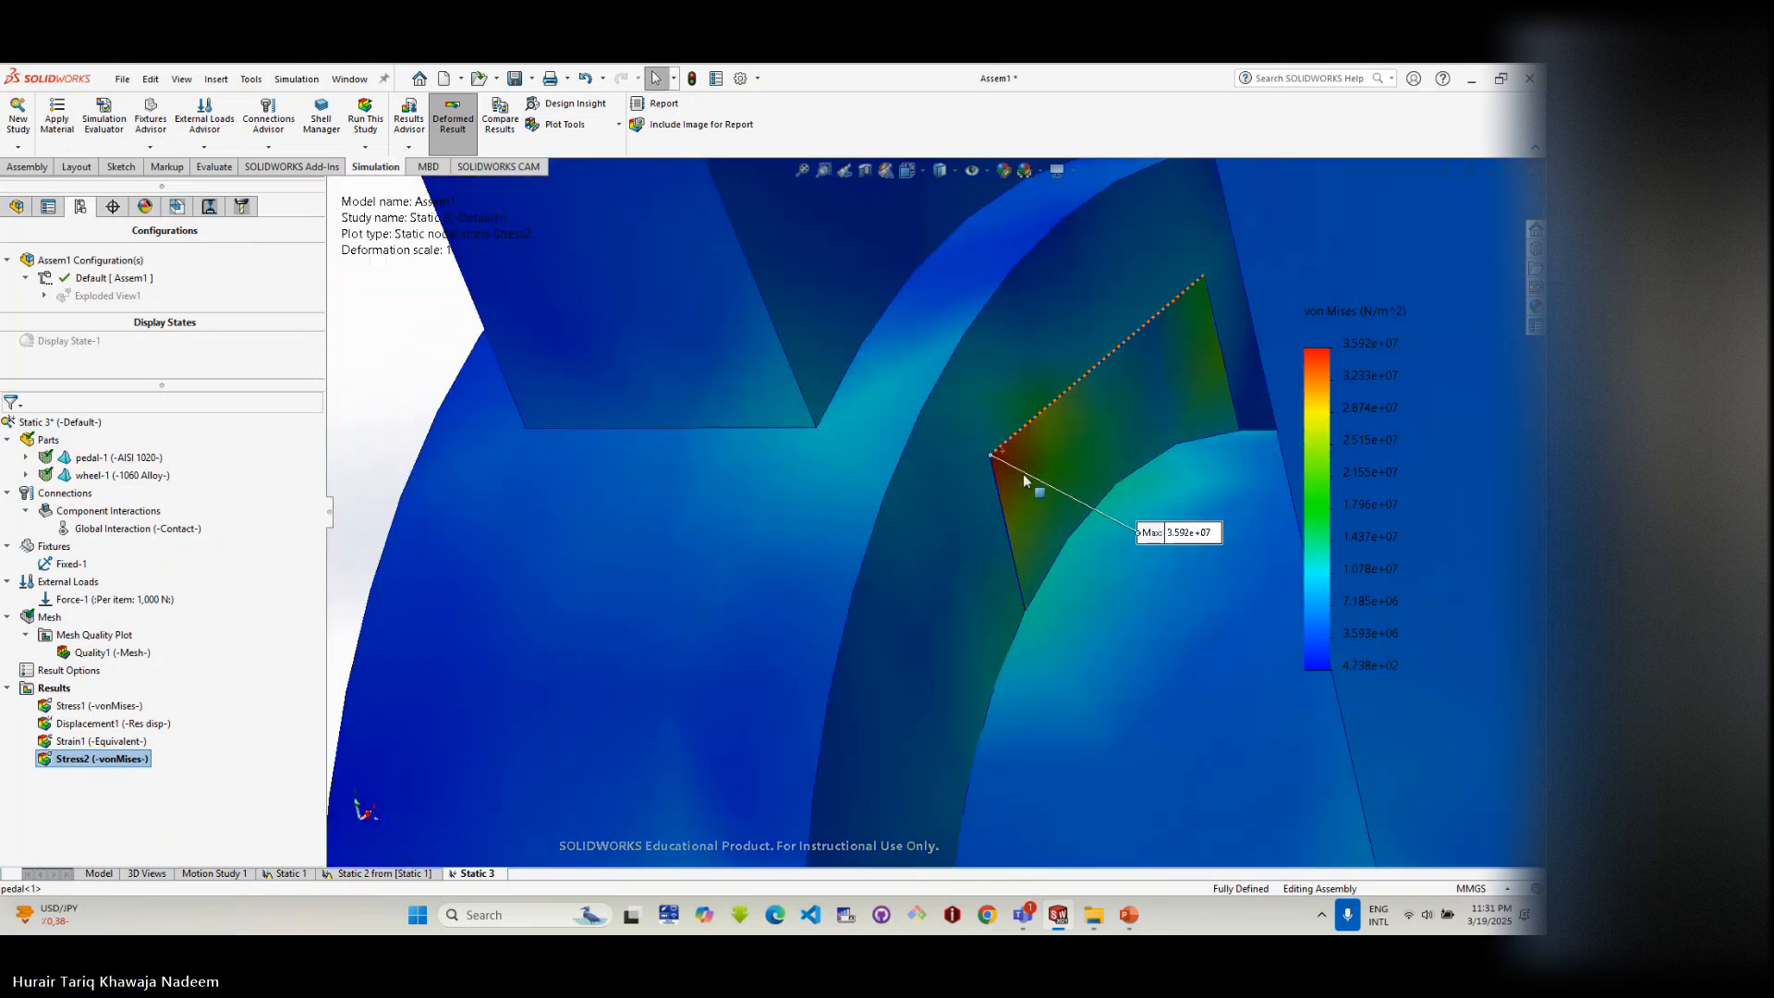
scroll(1016, 474, "down", 4)
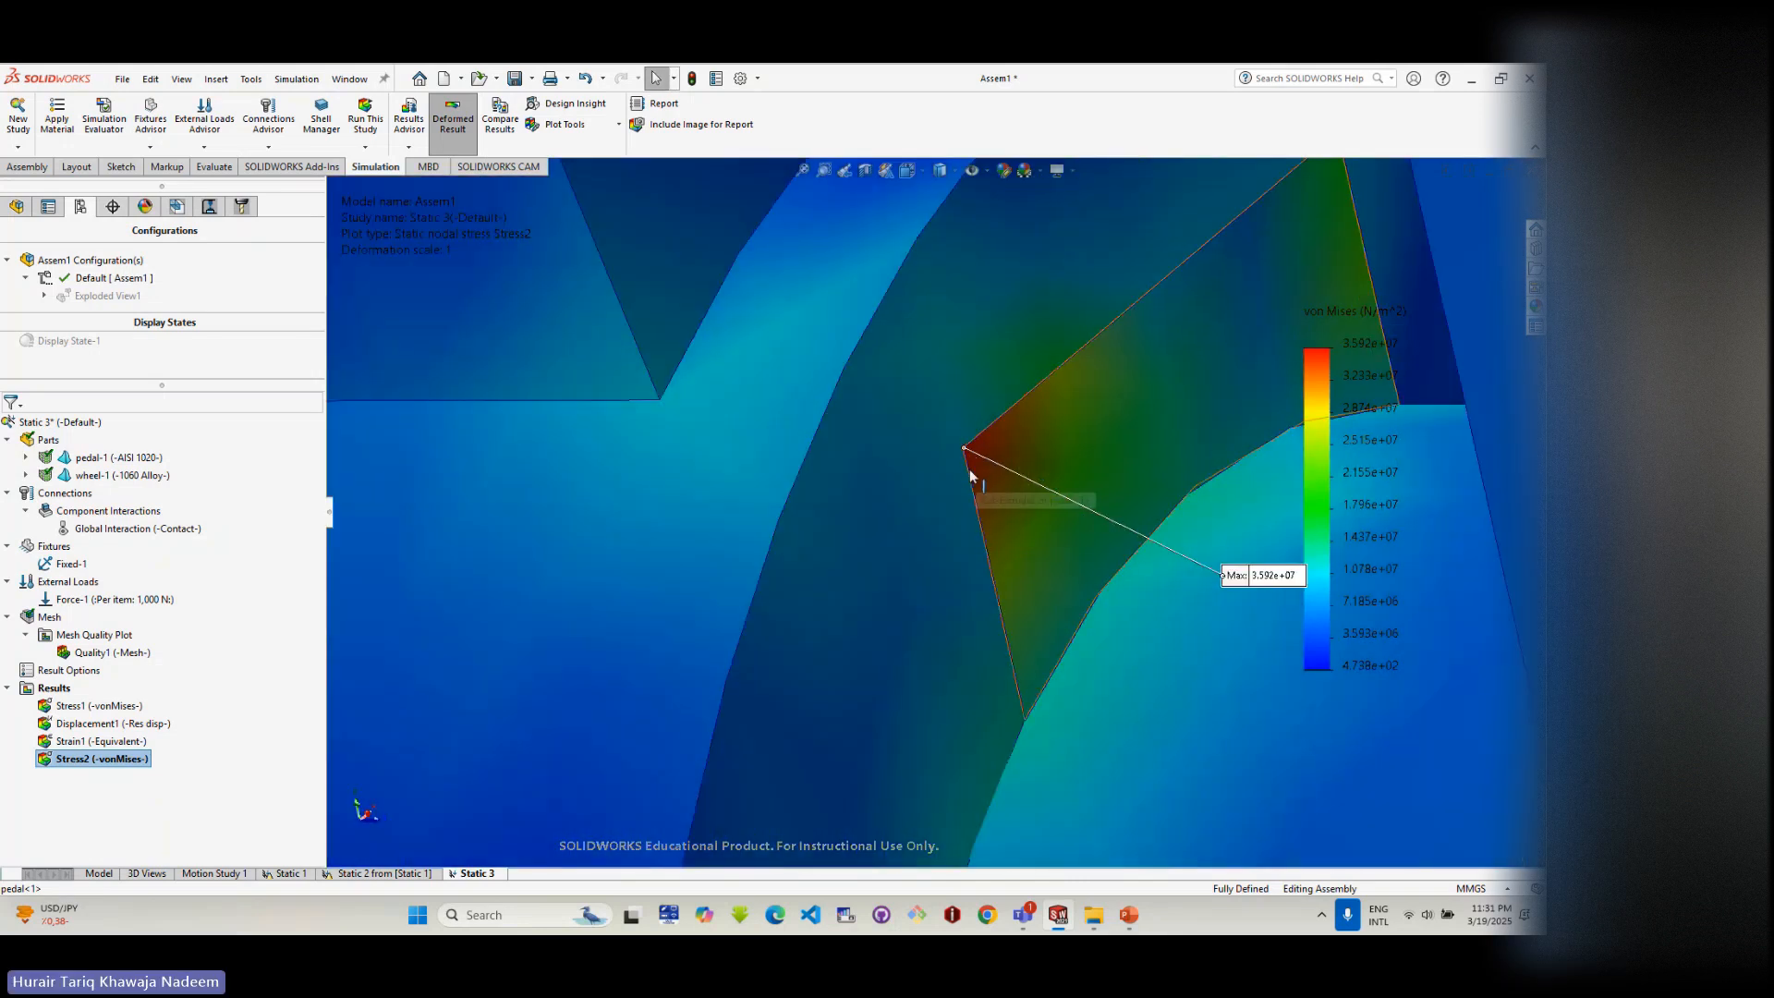
scroll(973, 469, "down", 4)
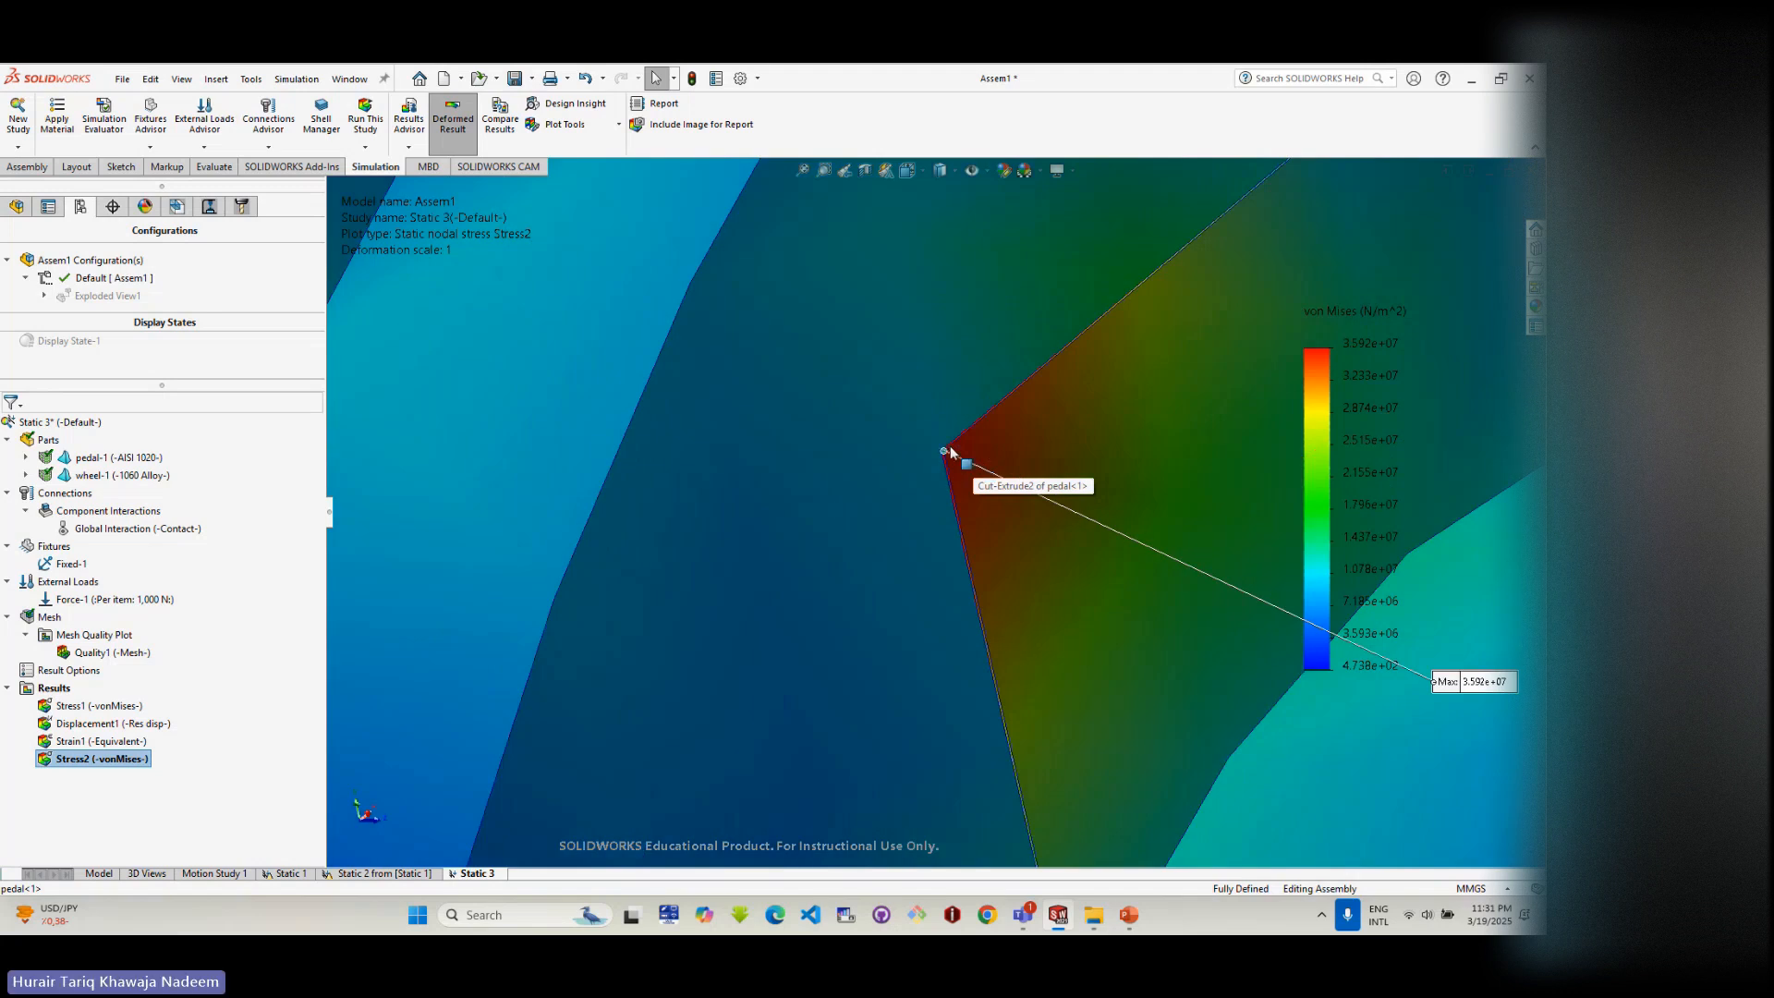
scroll(965, 494, "up", 8)
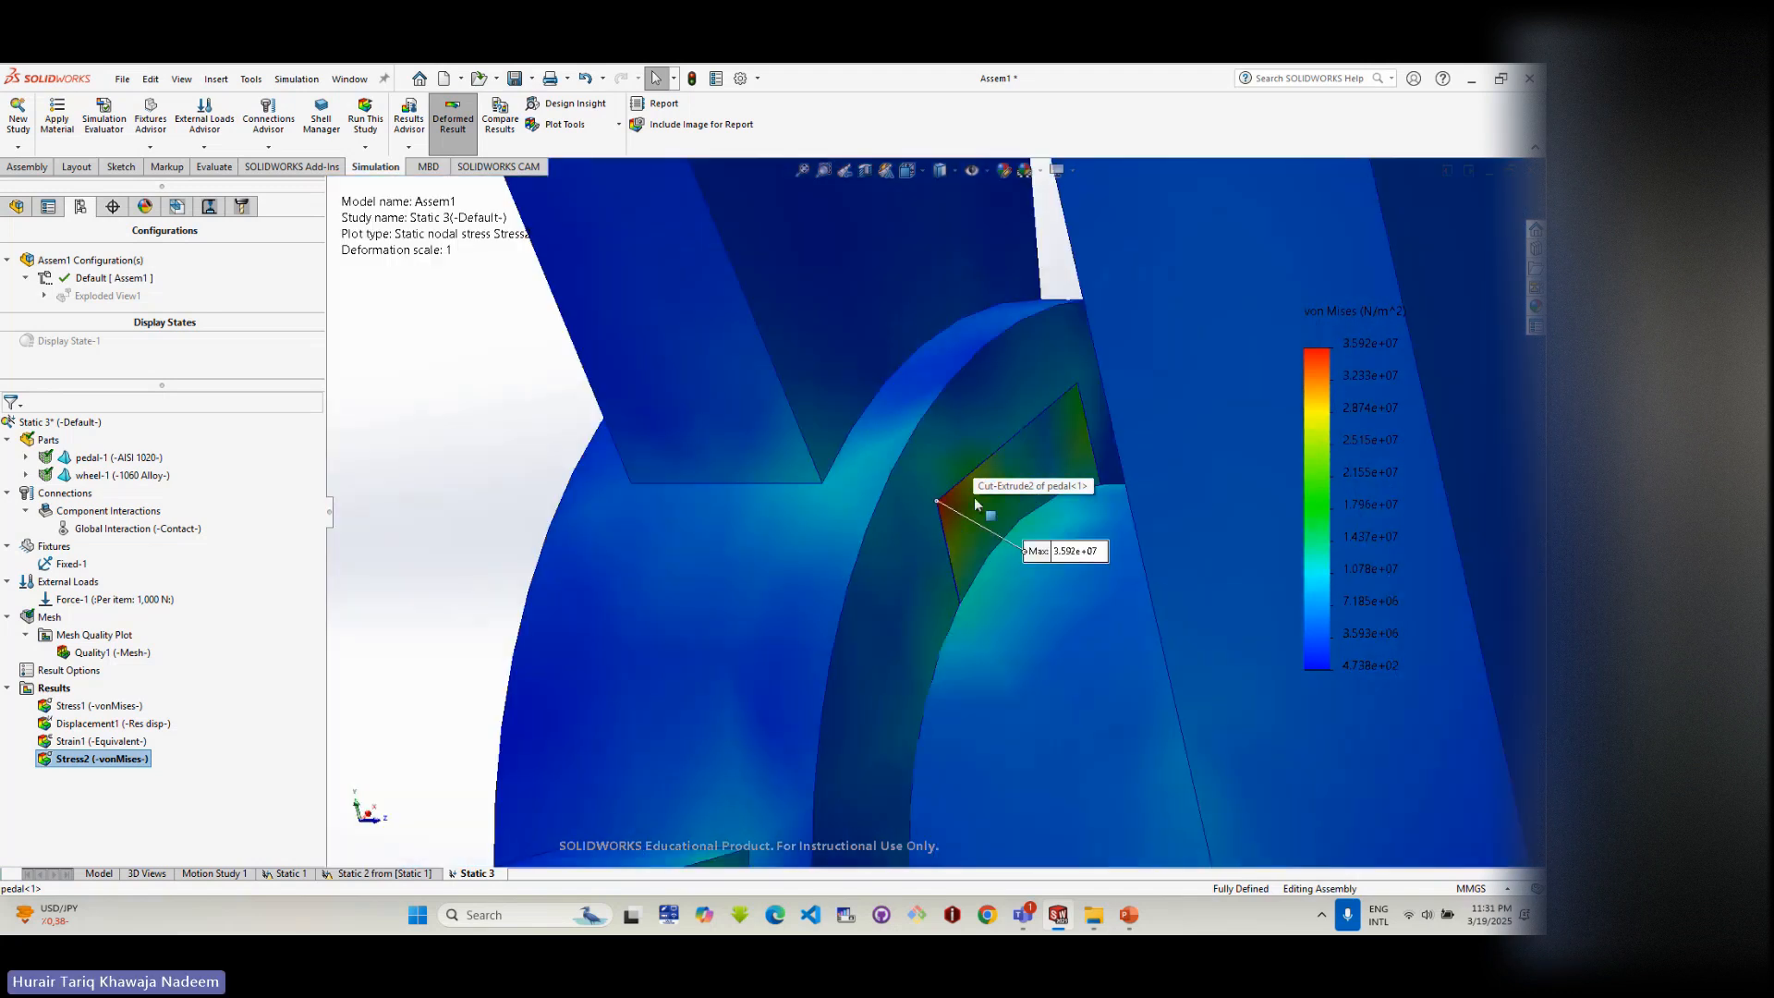
key("f")
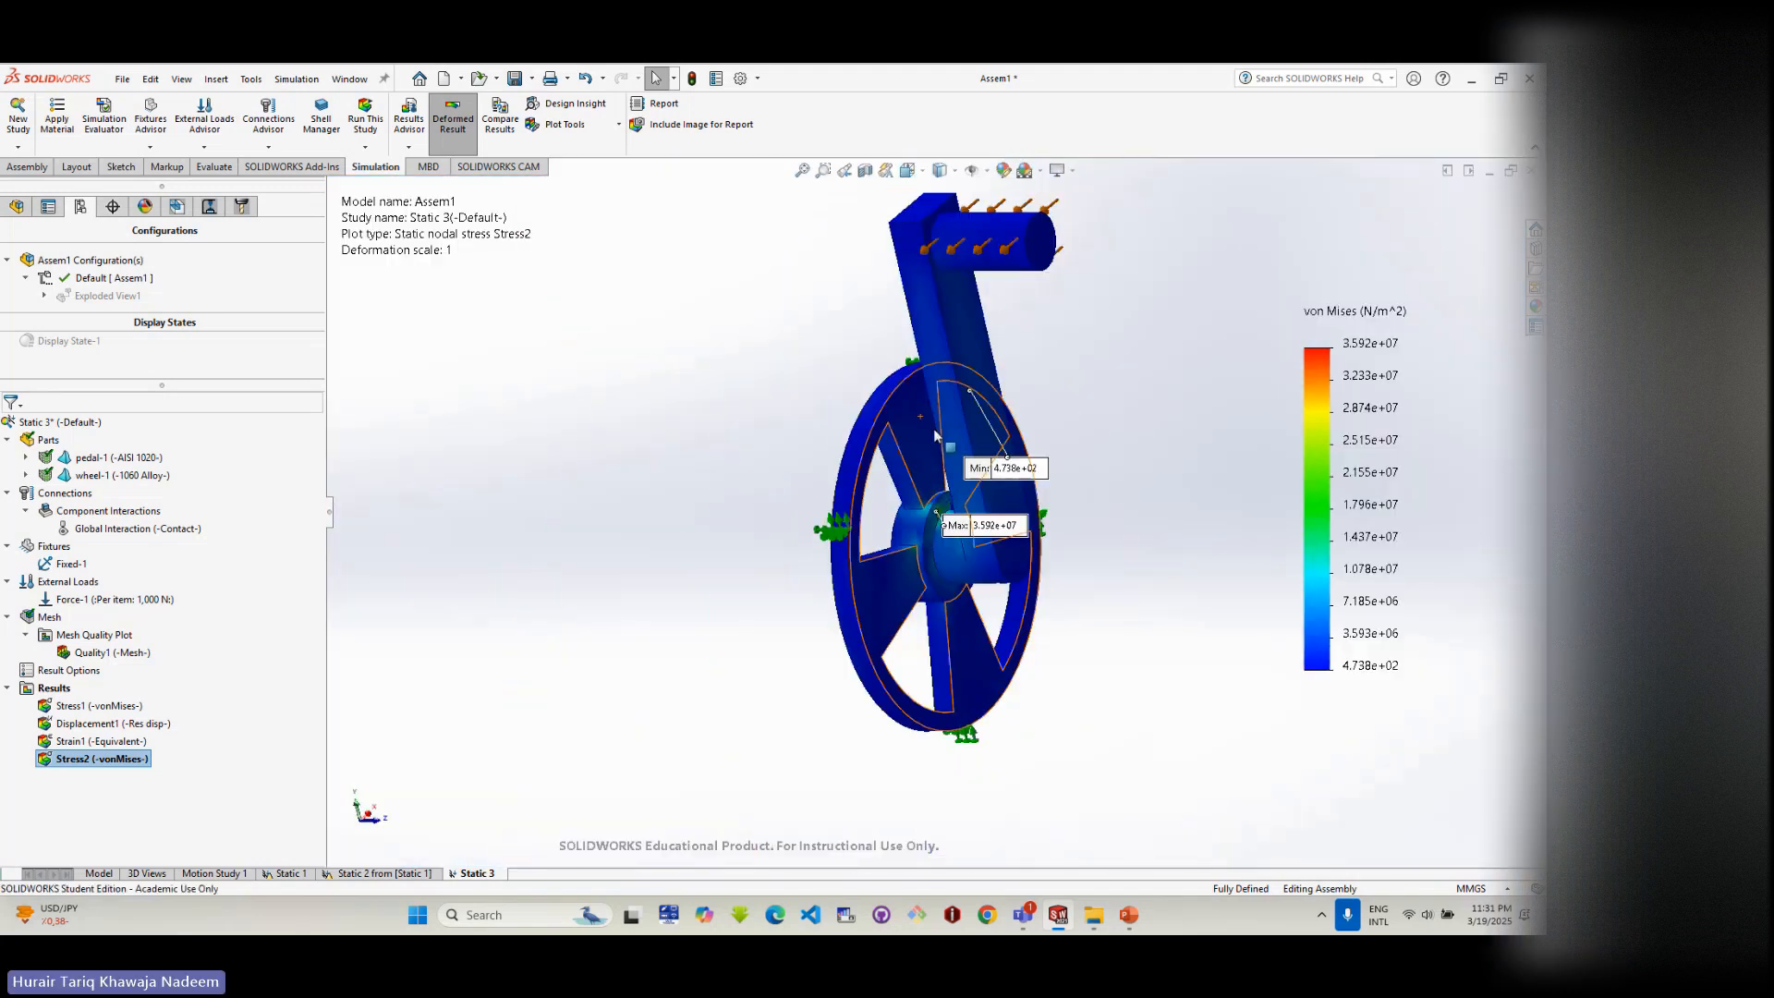
scroll(941, 524, "down", 3)
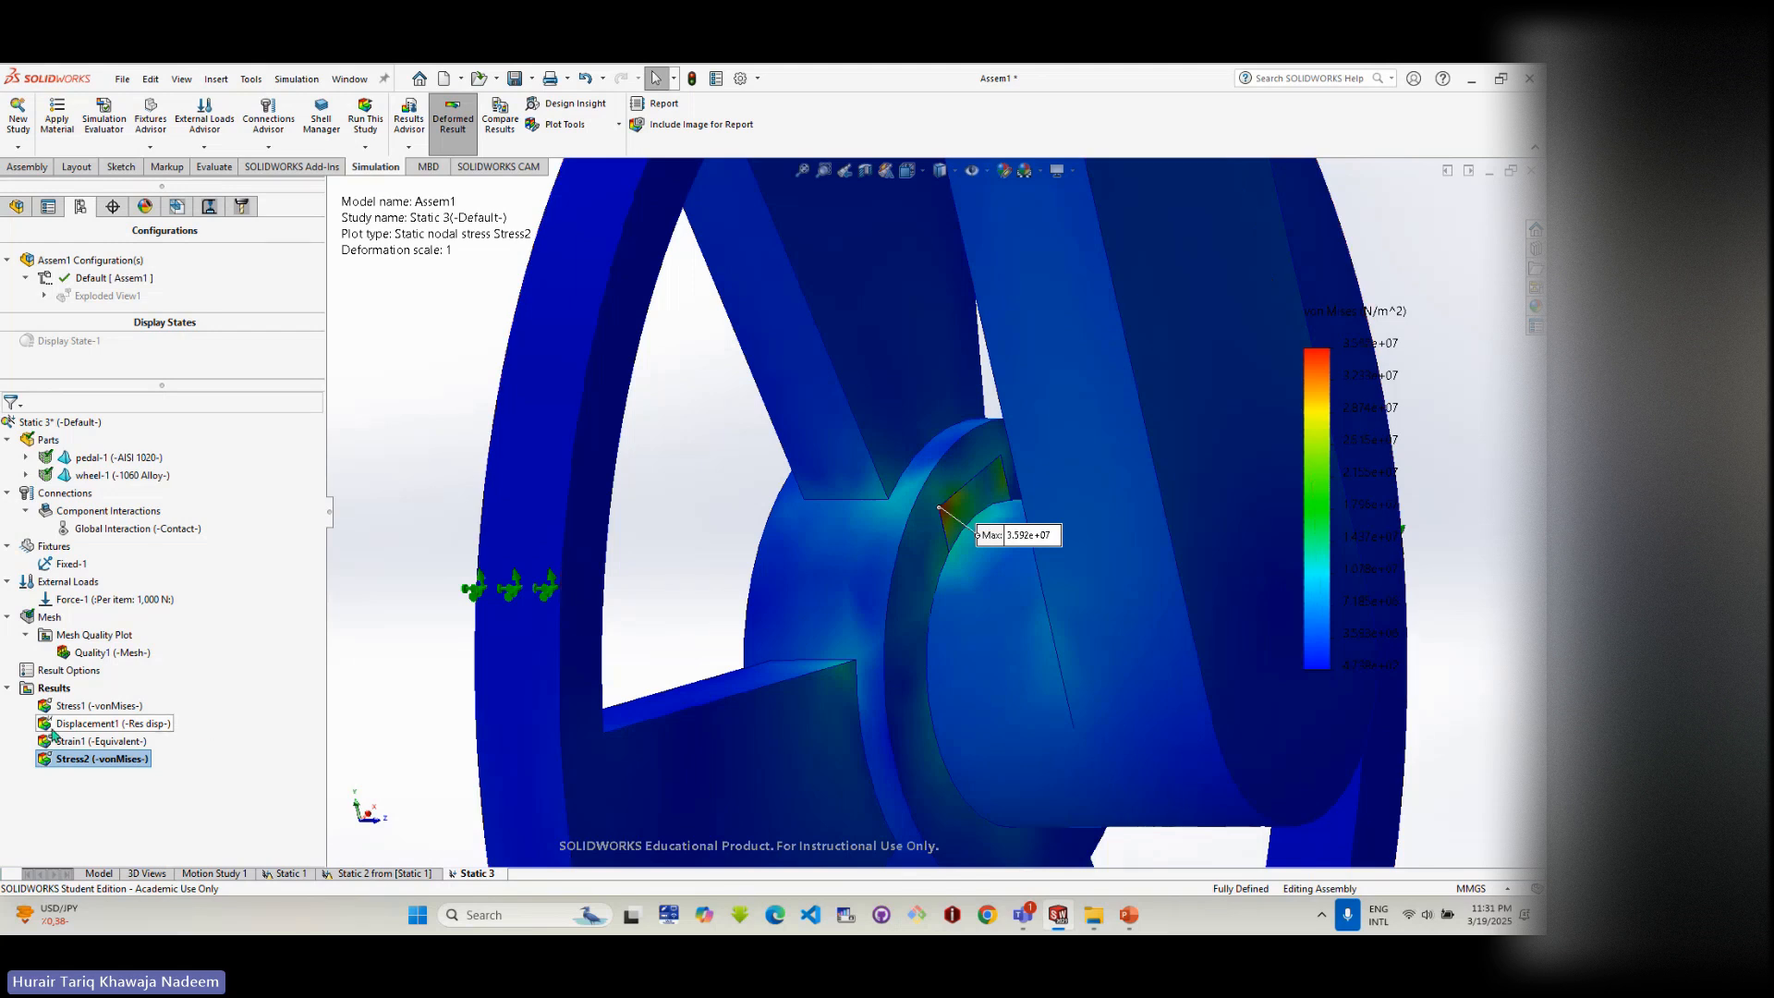
- Show the sectioned Stress1 plot and inspect the stress around the hub and key from several angles
left_click(93, 705)
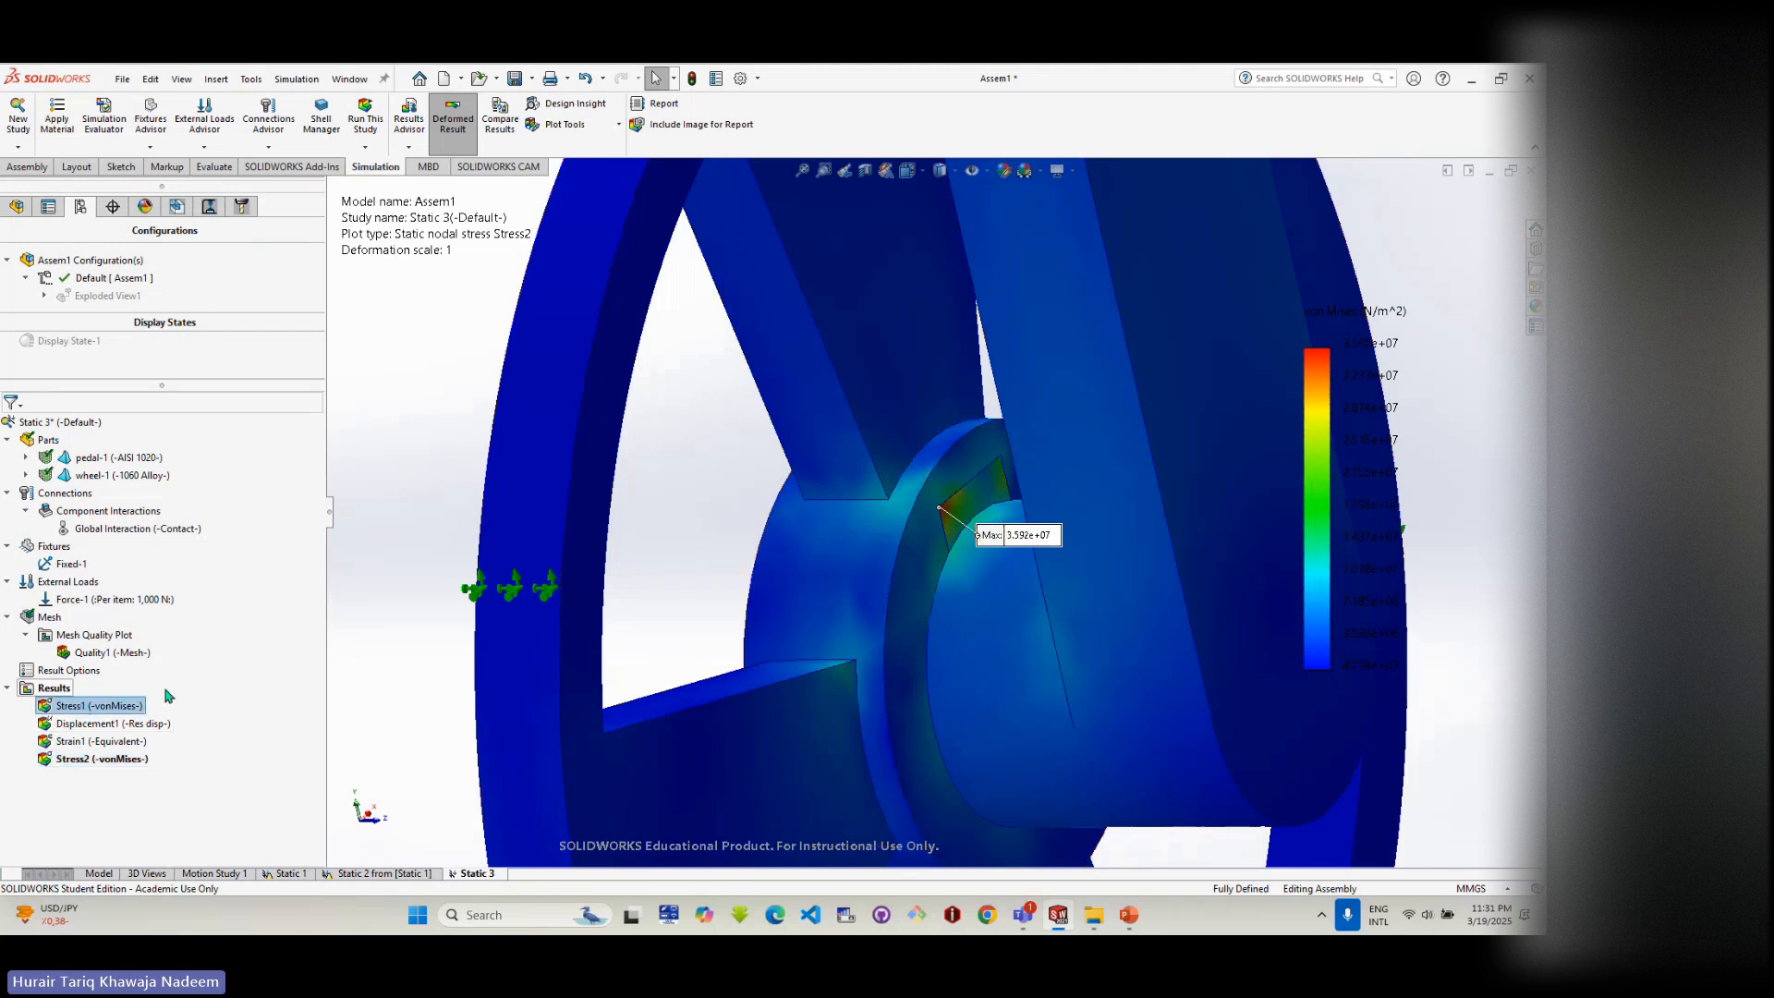
right_click(97, 707)
left_click(130, 720)
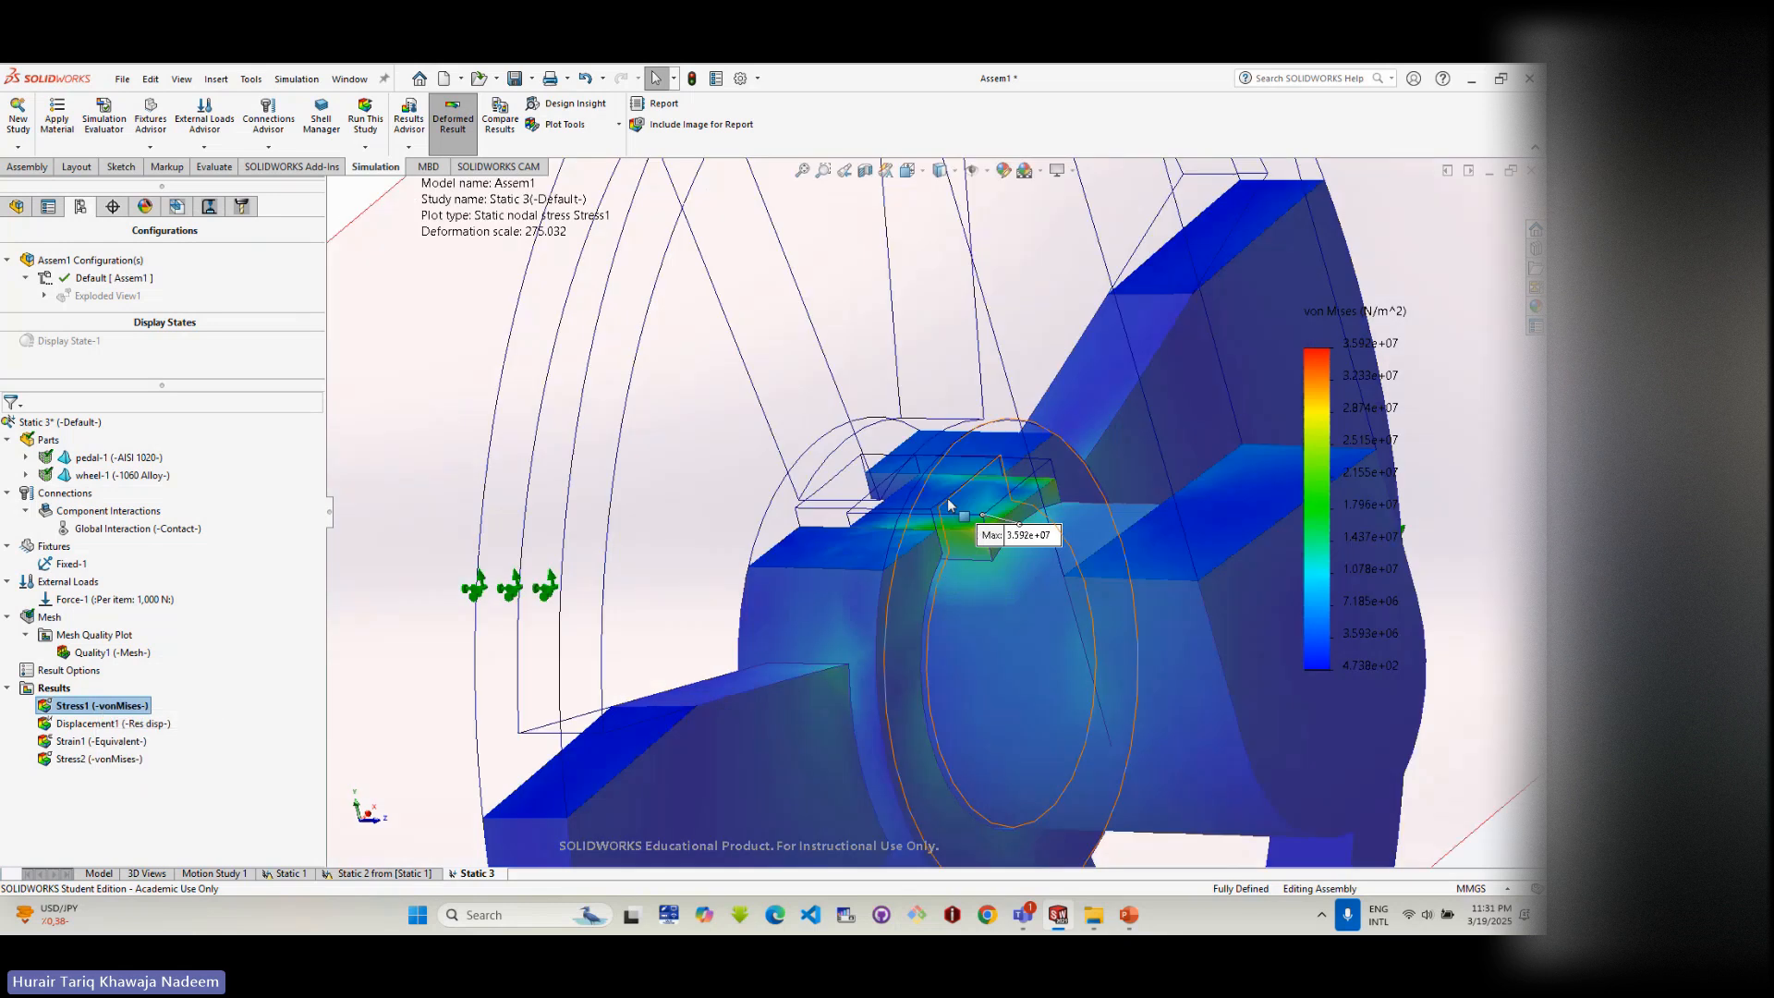
middle_click_drag(961, 583, 1009, 612)
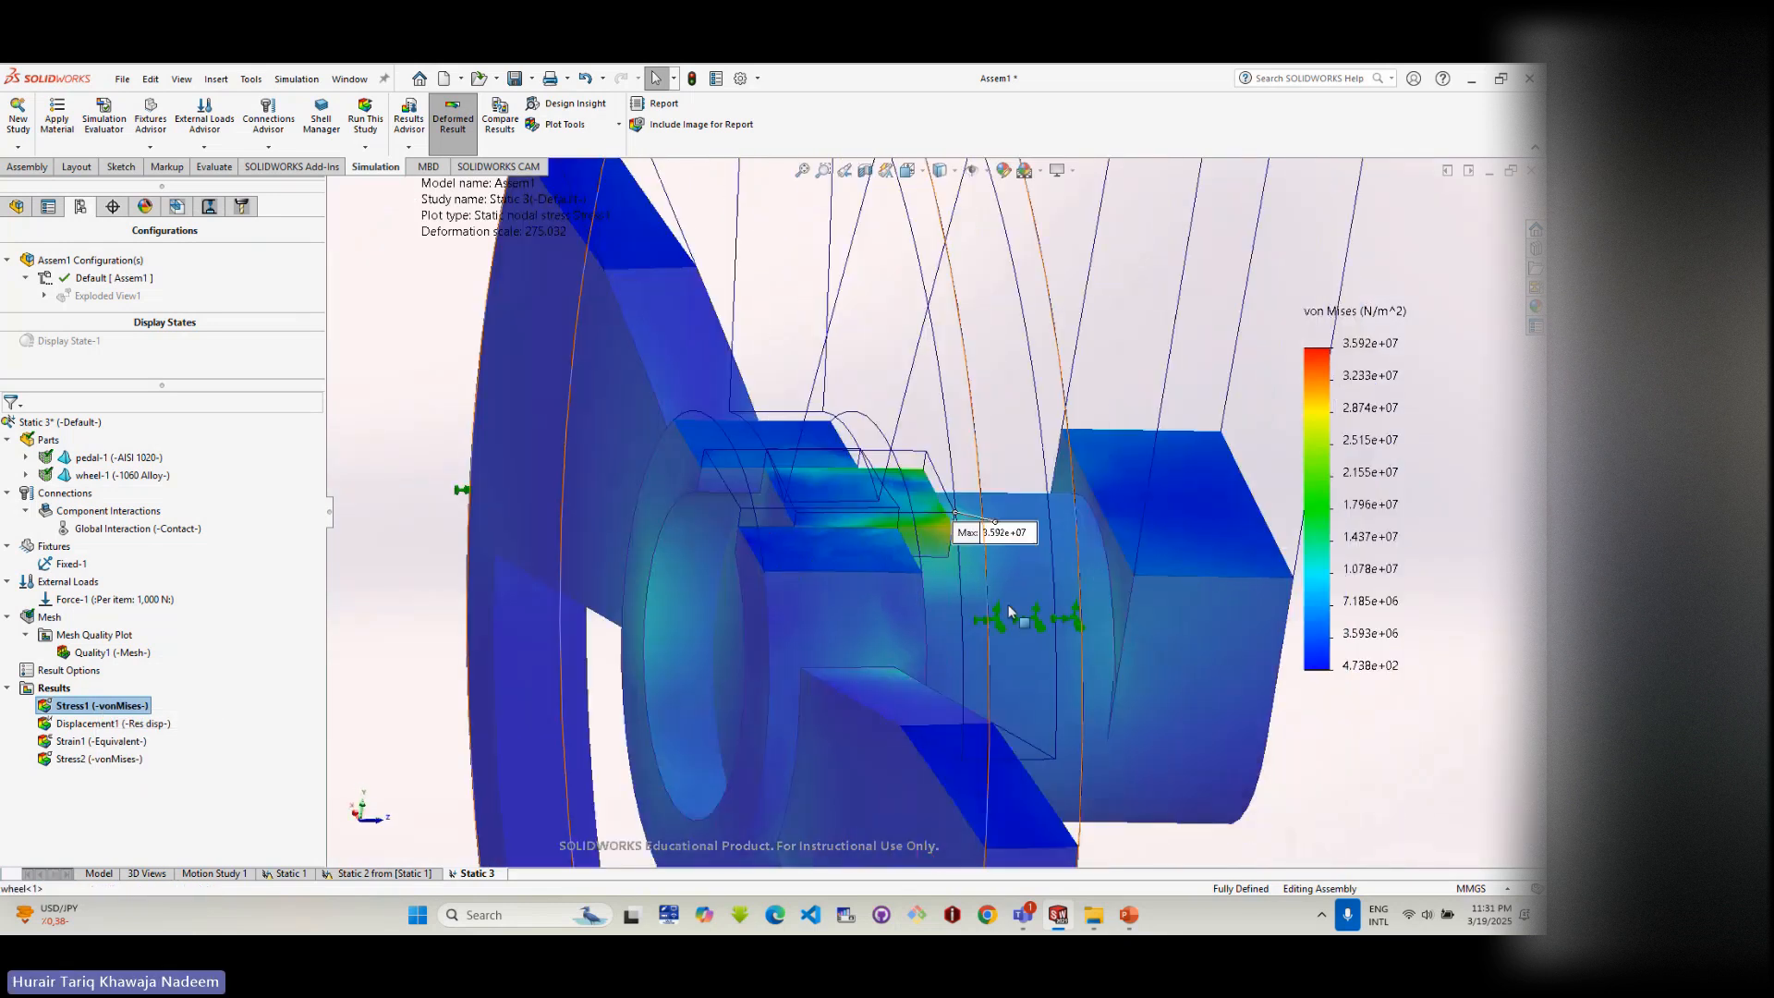
scroll(961, 517, "up", 4)
middle_click_drag(947, 499, 981, 531)
scroll(982, 531, "up", 2)
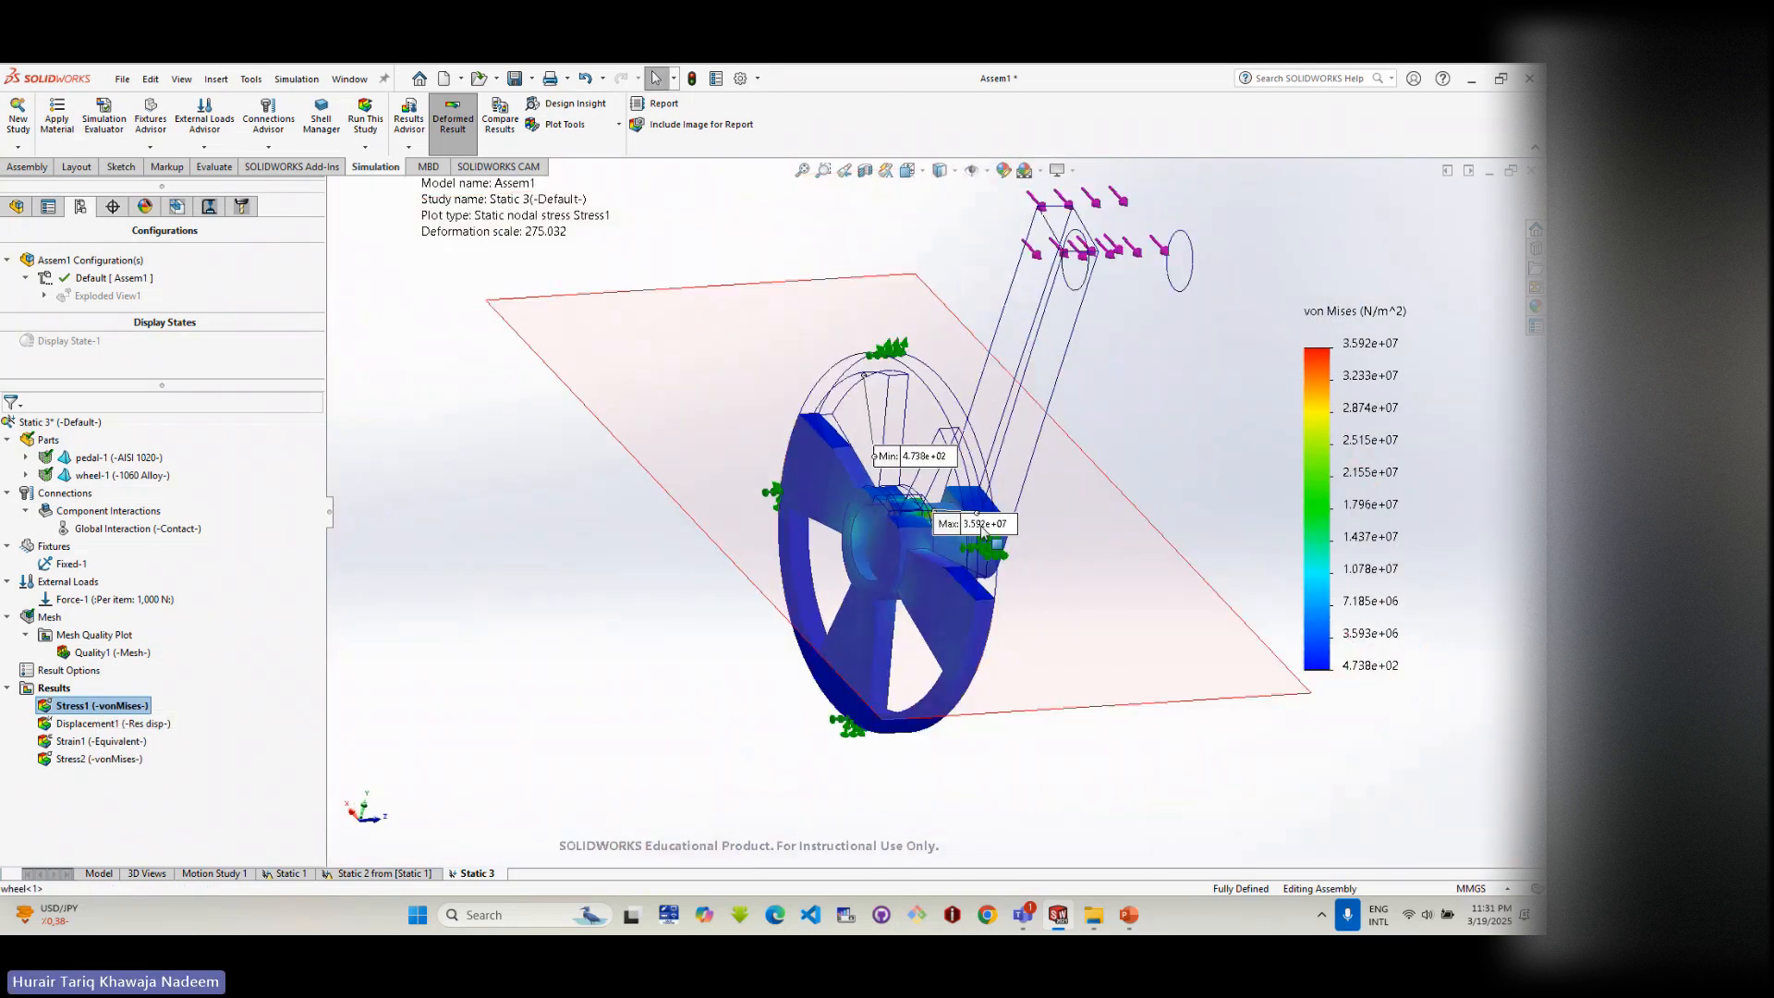
scroll(917, 537, "down", 5)
middle_click_drag(864, 549, 883, 638)
left_click(909, 569)
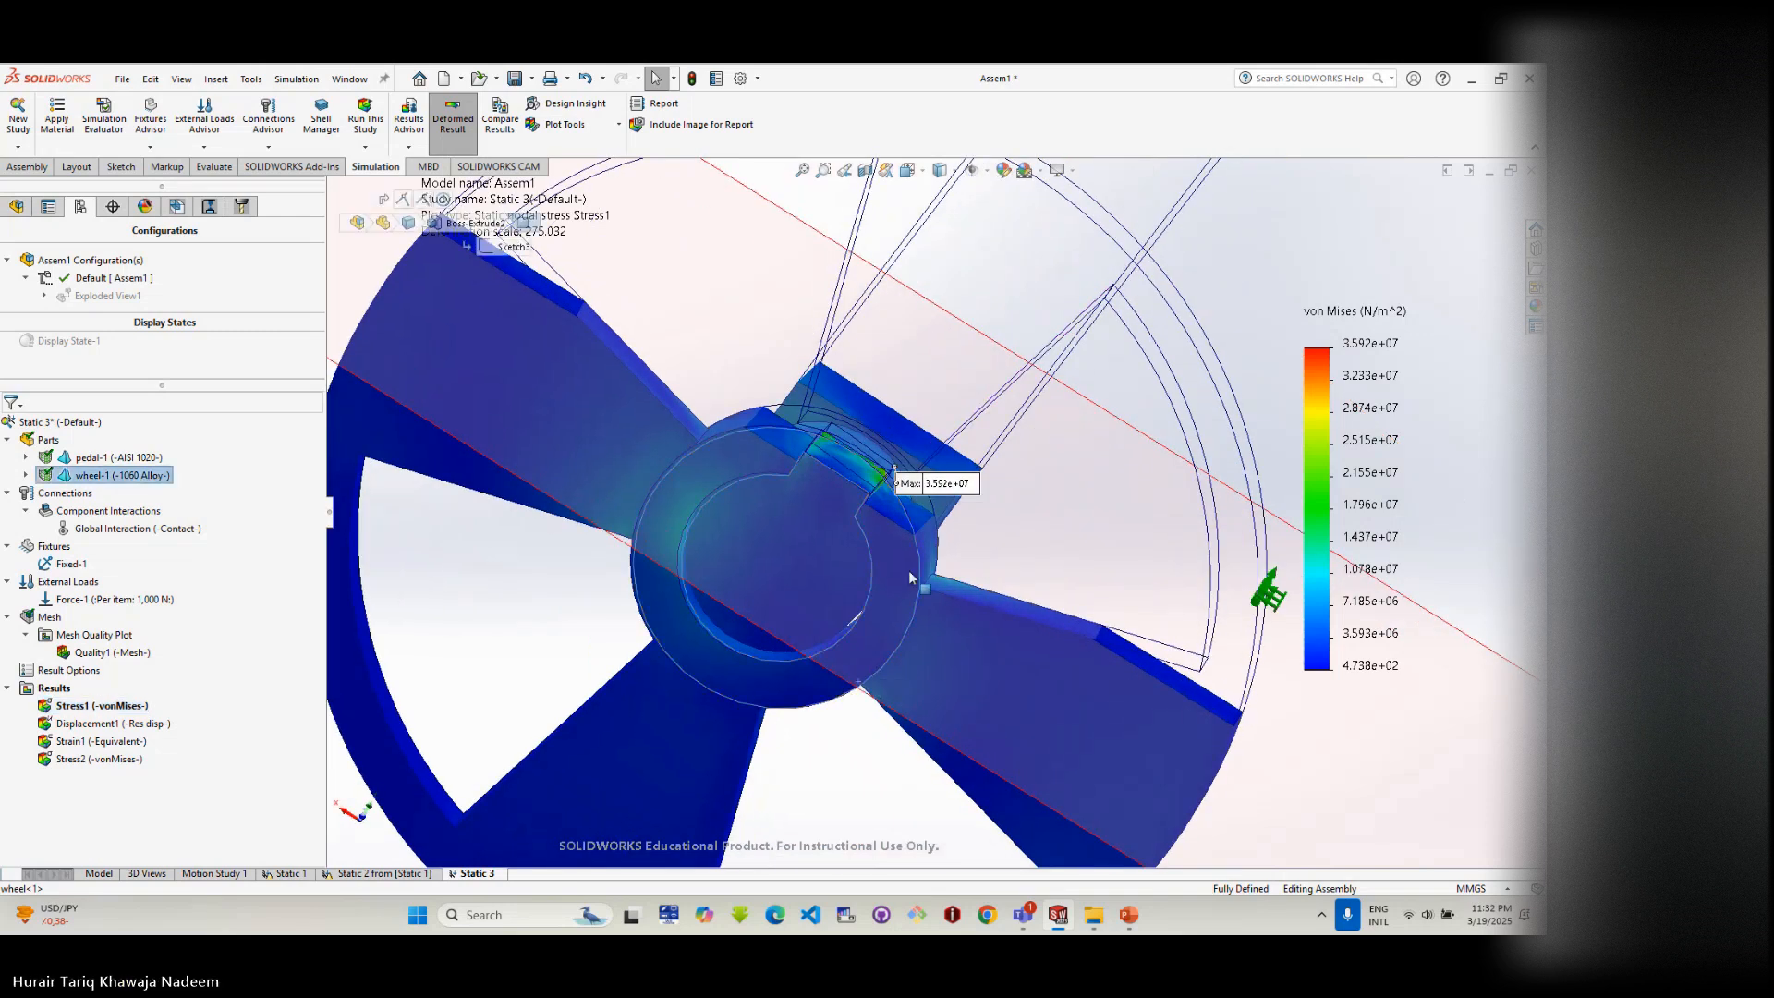
scroll(933, 504, "up", 3)
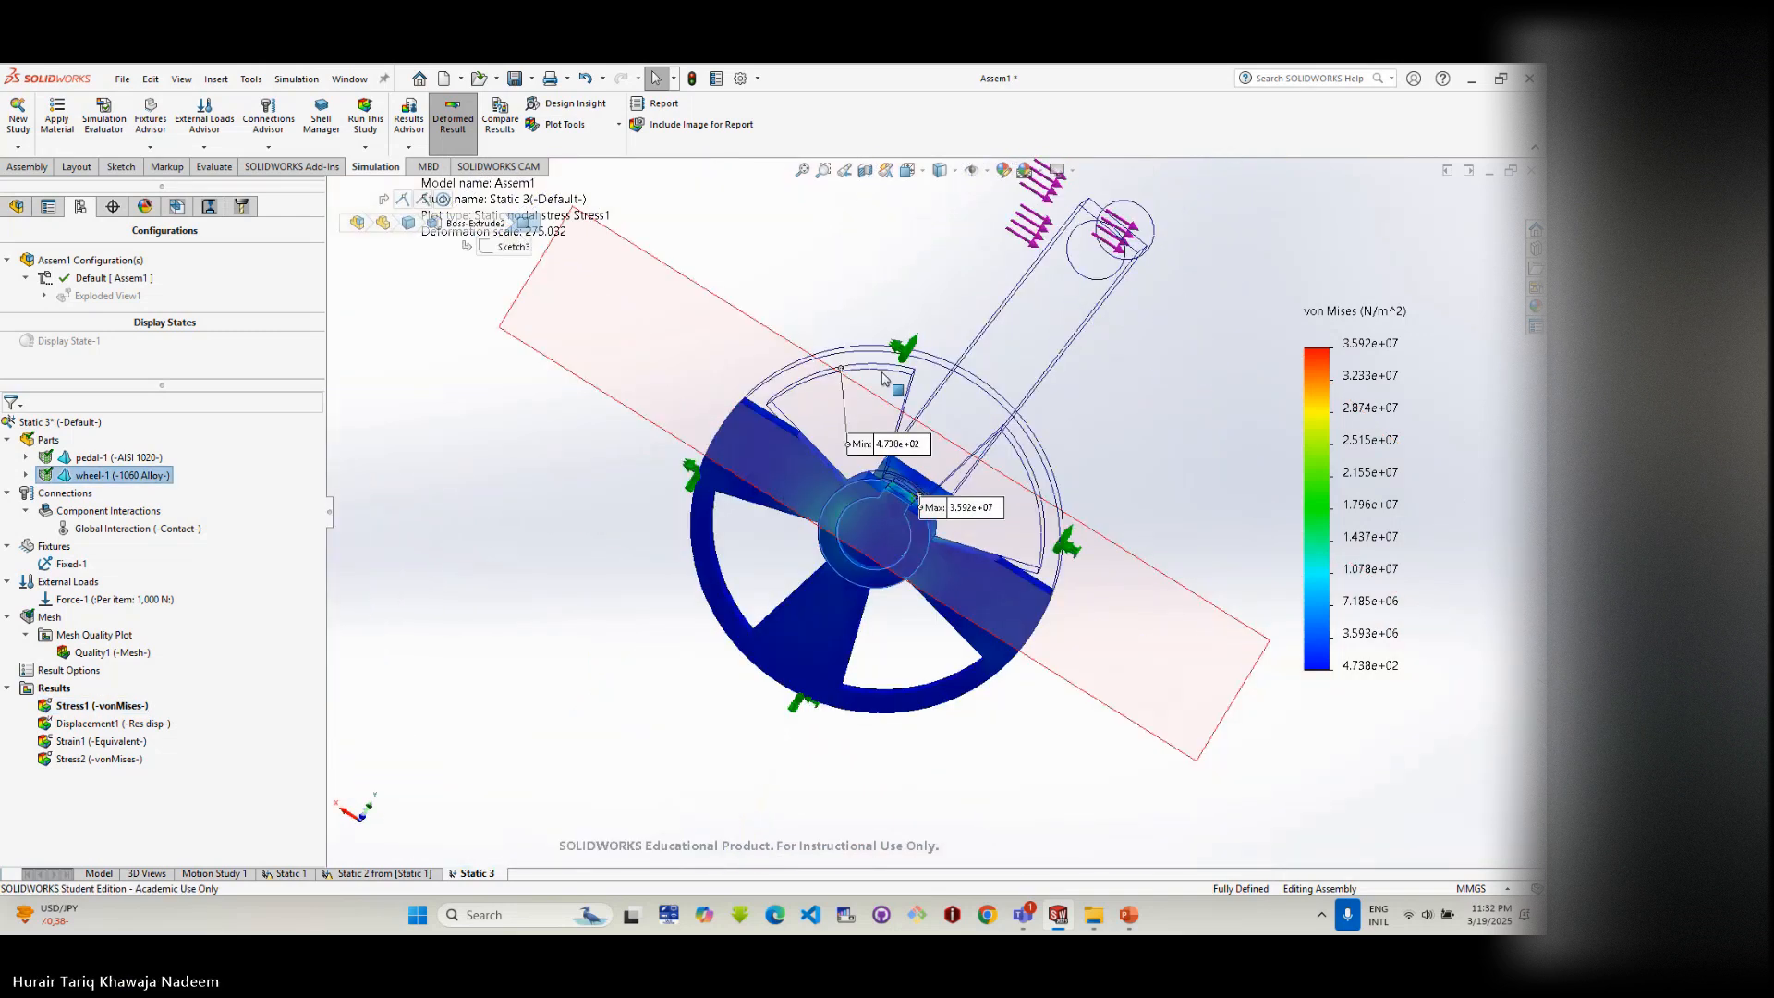
right_click(79, 707)
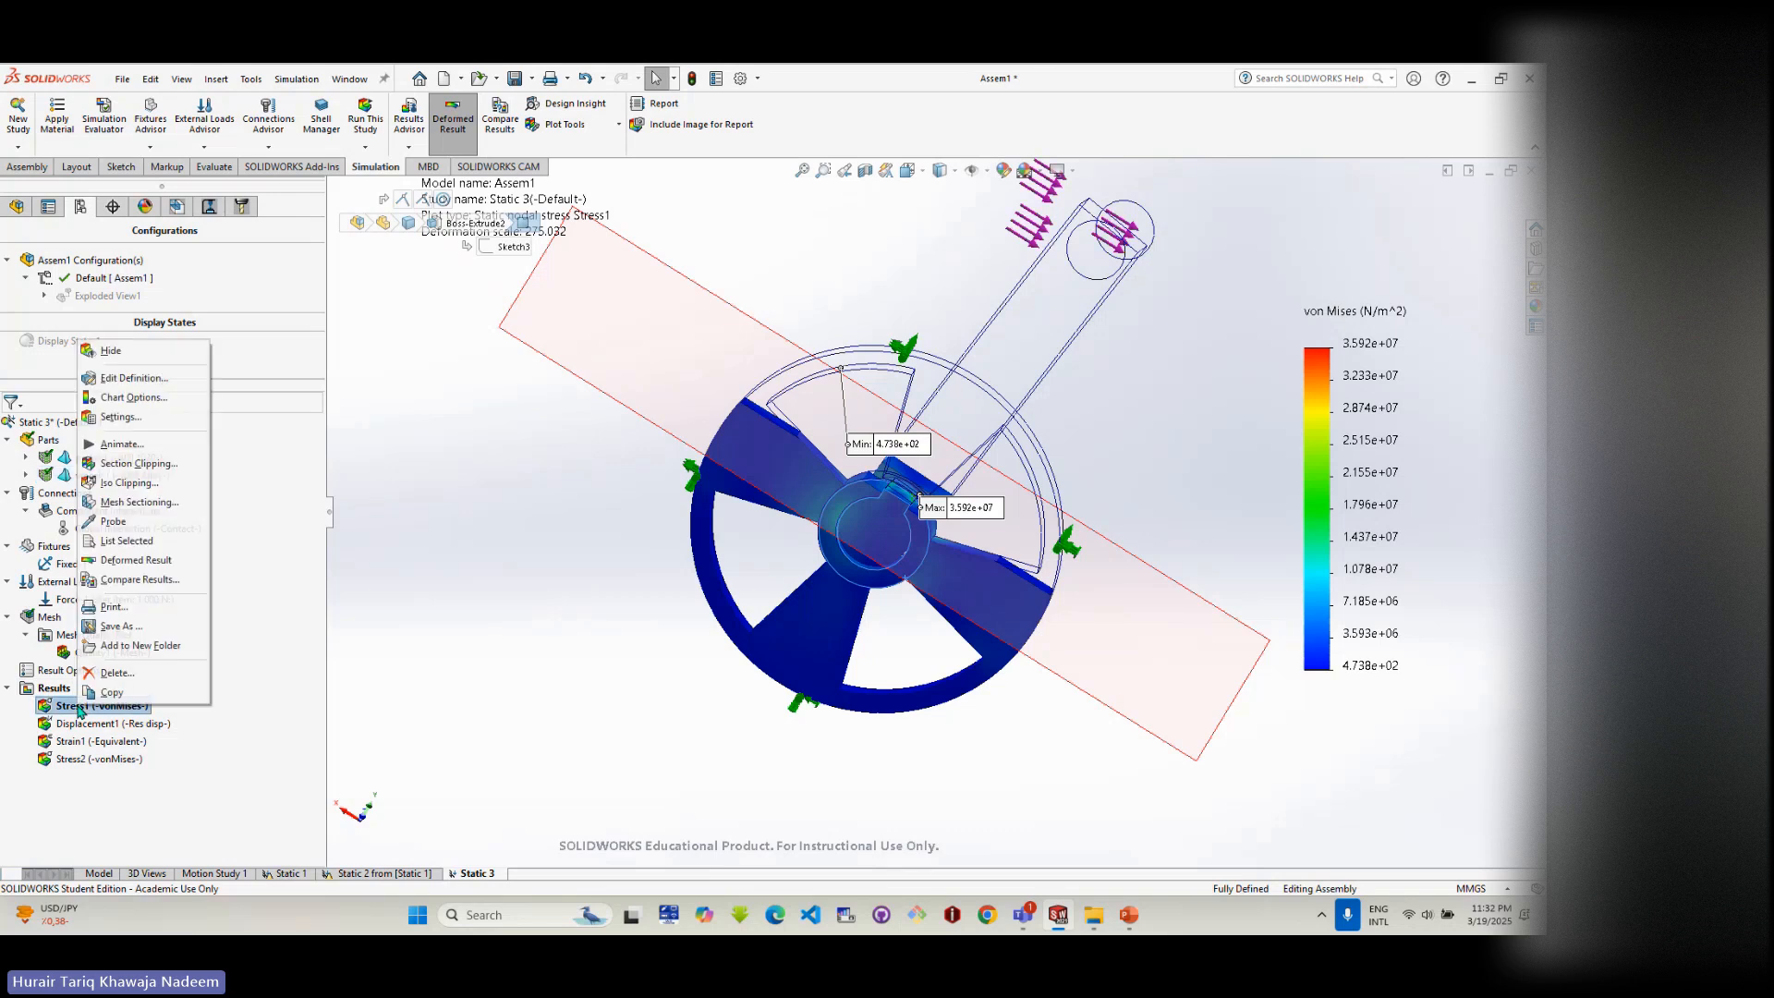
left_click(143, 484)
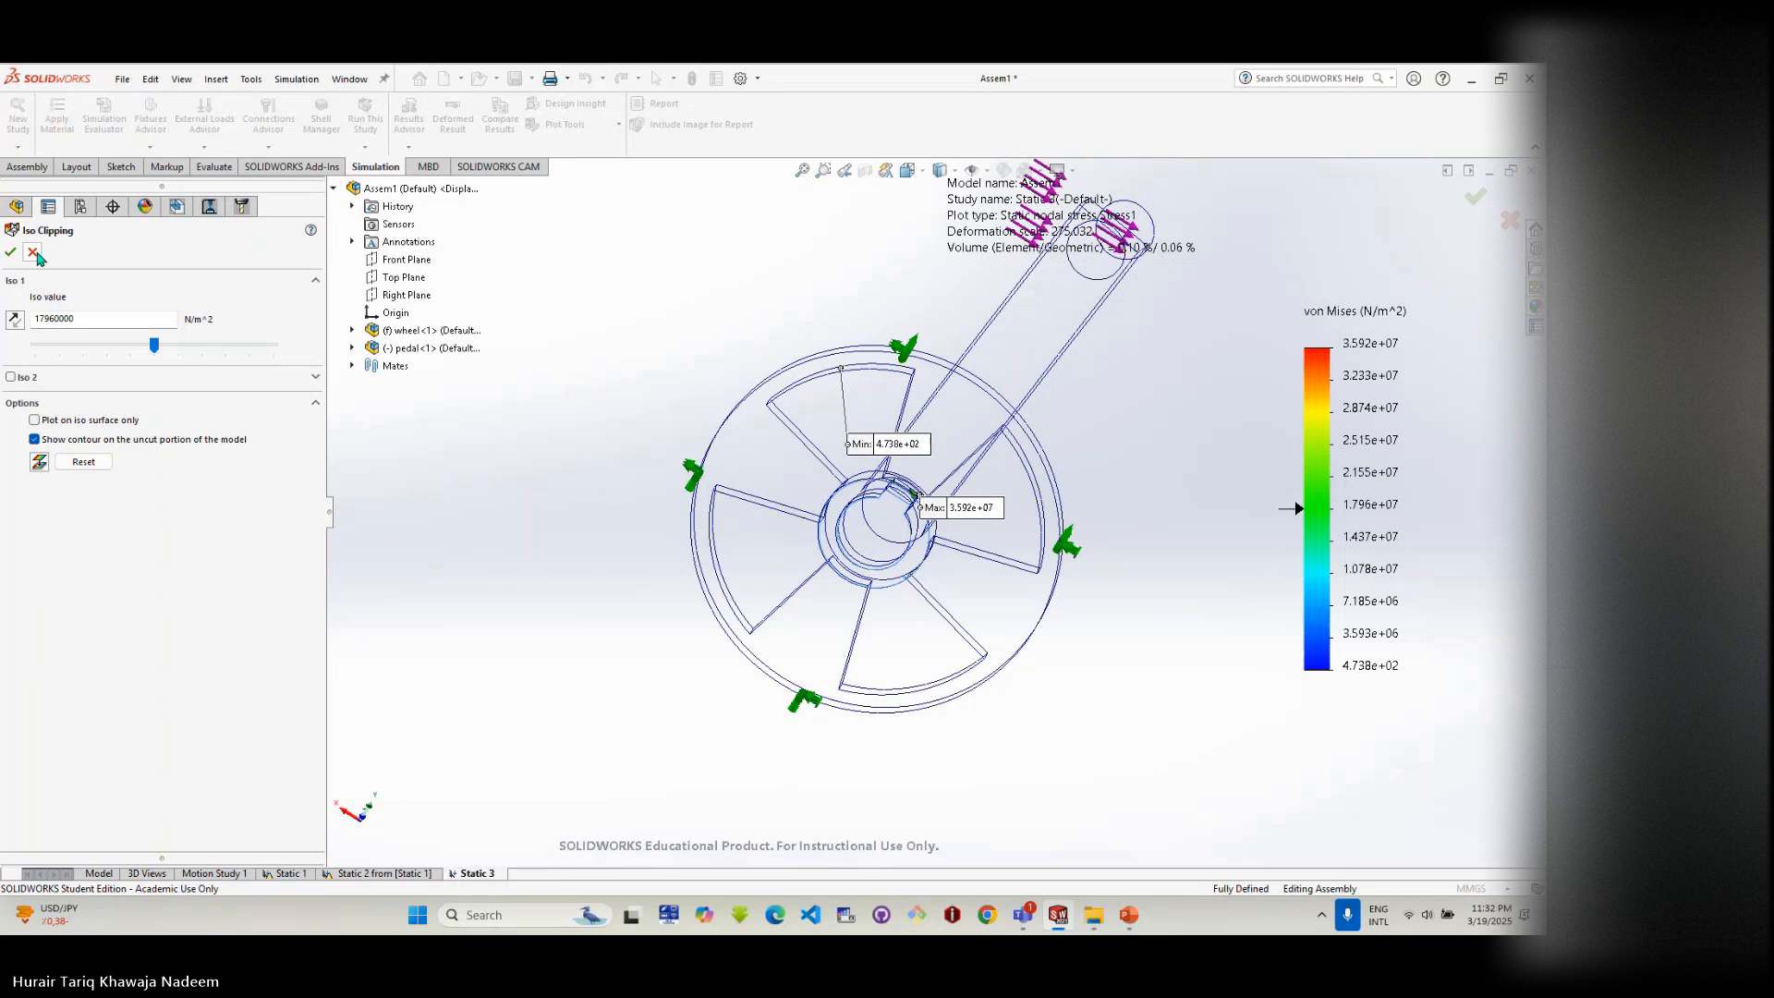
left_click(36, 254)
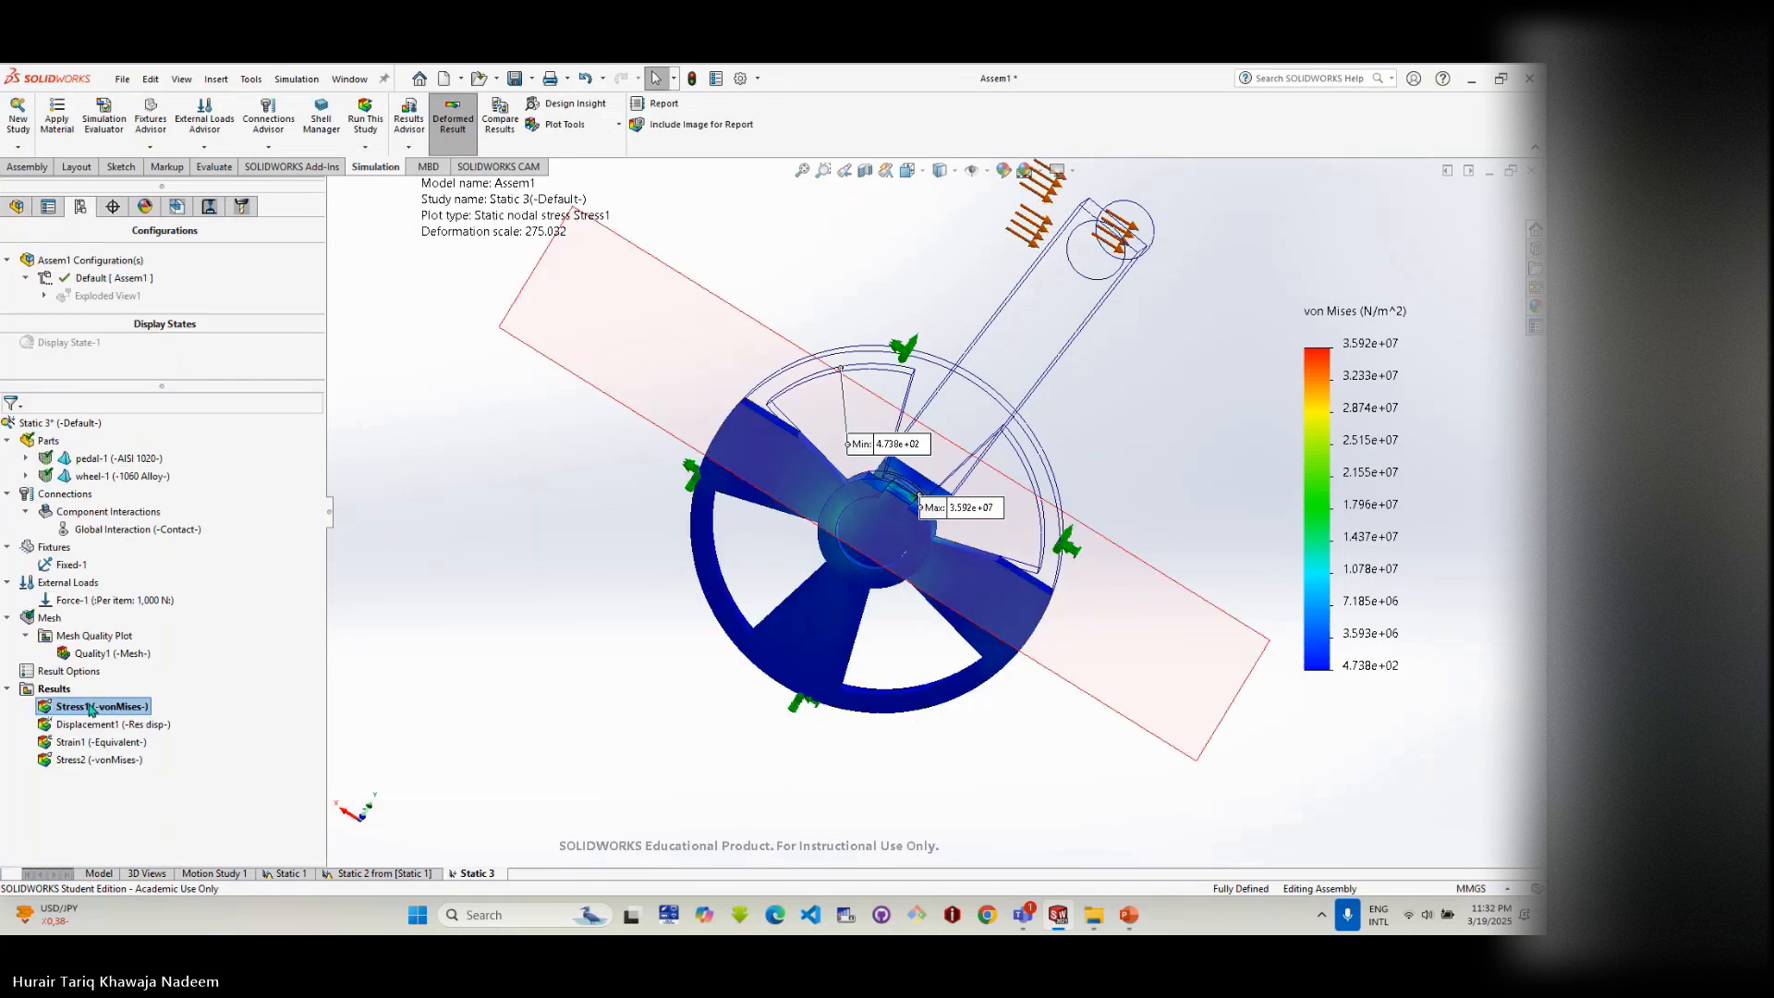
- Open Section Clipping for the Stress1 plot and move the Top Plane section to about 99.5 mm, cutting through the key
right_click(93, 705)
left_click(145, 461)
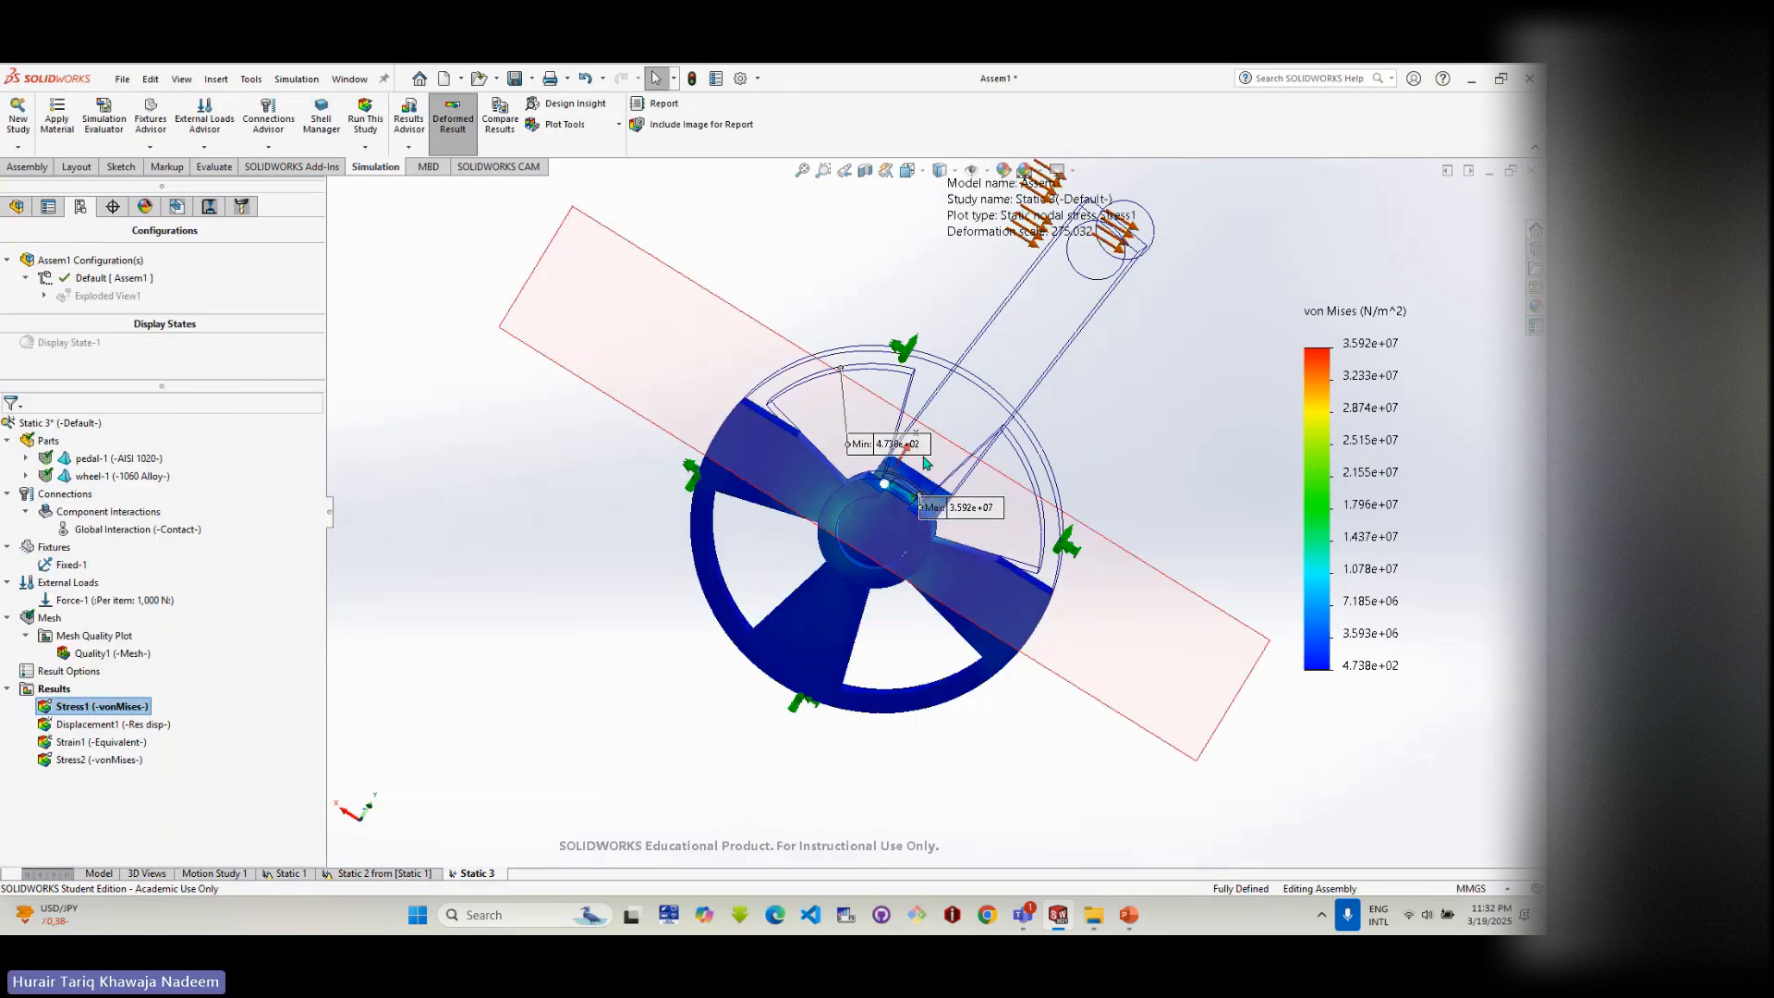
left_click_drag(921, 422, 934, 401)
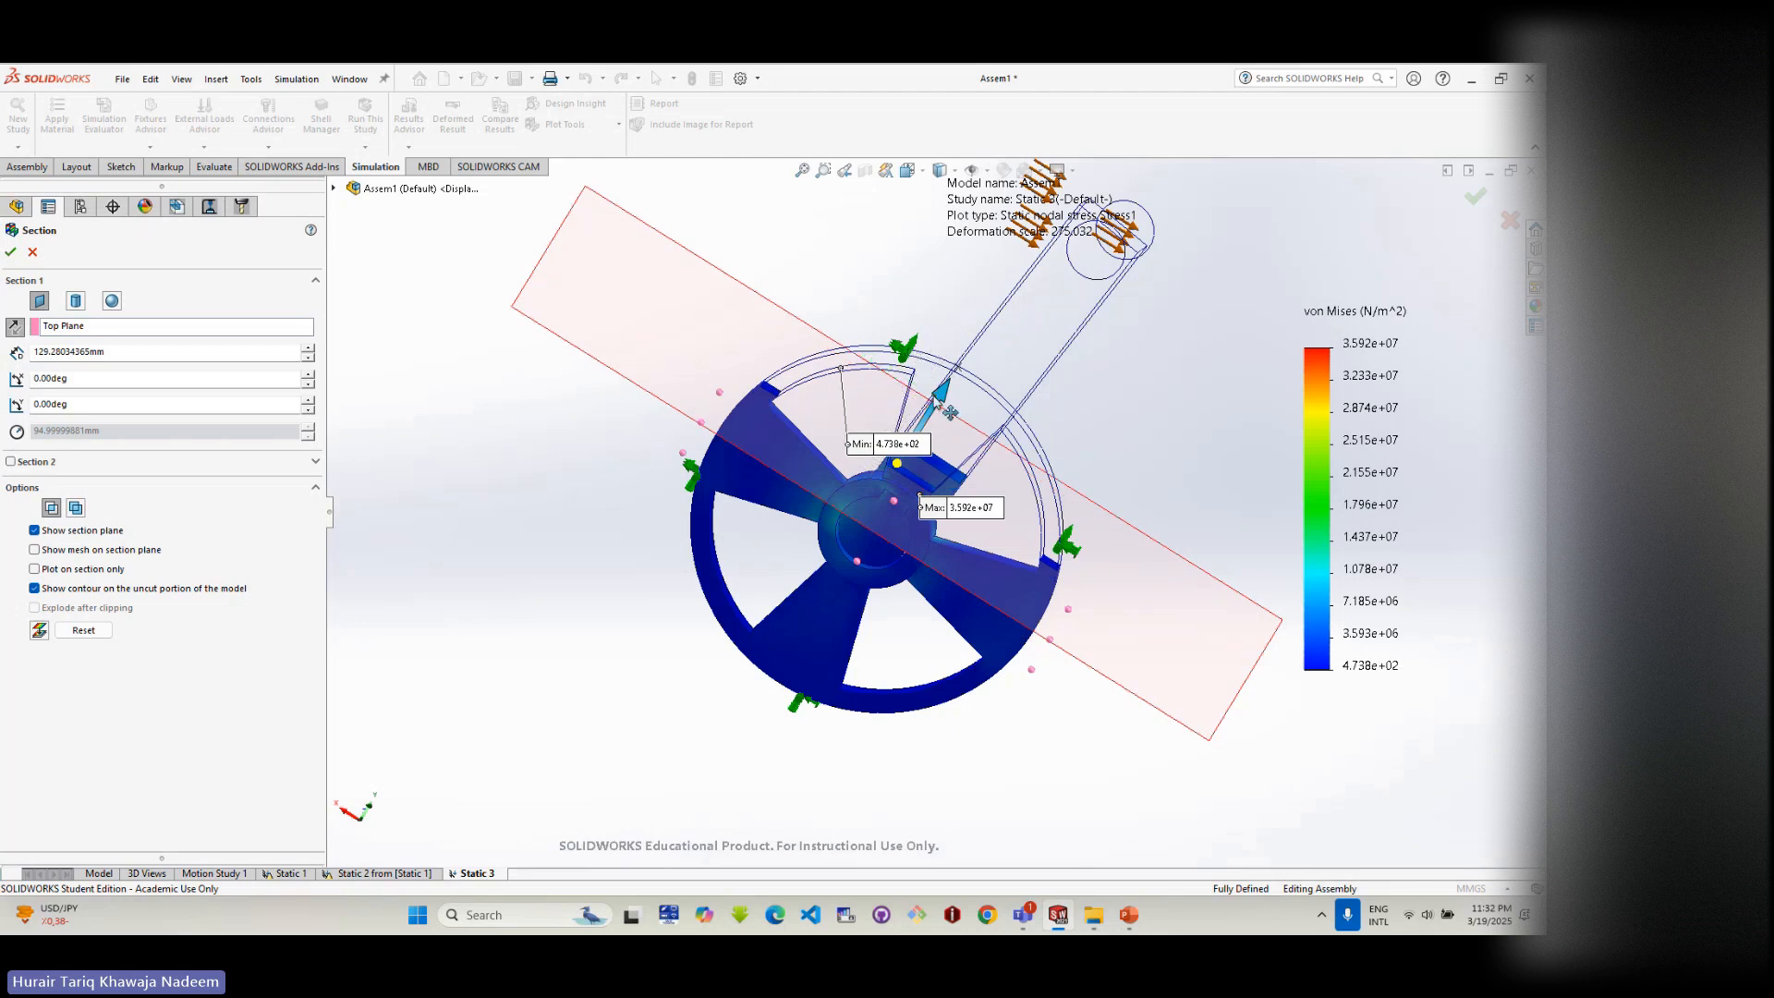
scroll(931, 381, "down", 5)
scroll(877, 543, "down", 4)
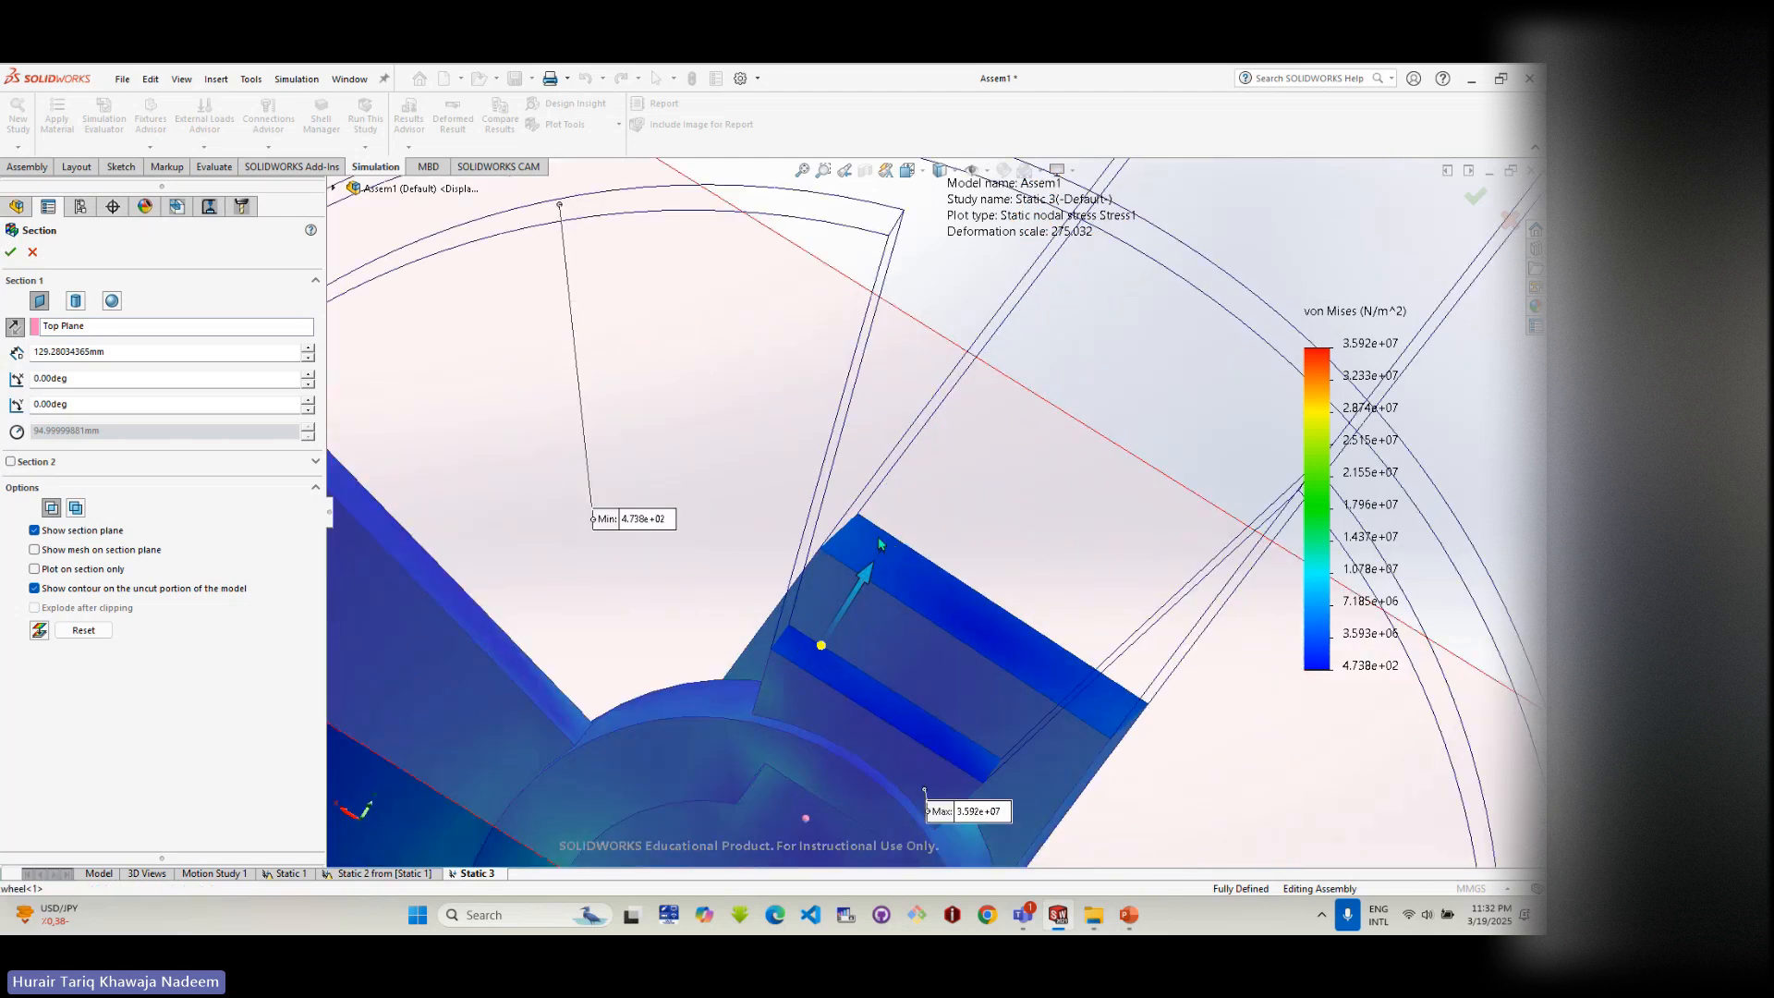
scroll(880, 550, "up", 2)
left_click_drag(882, 554, 861, 647)
scroll(879, 718, "up", 5)
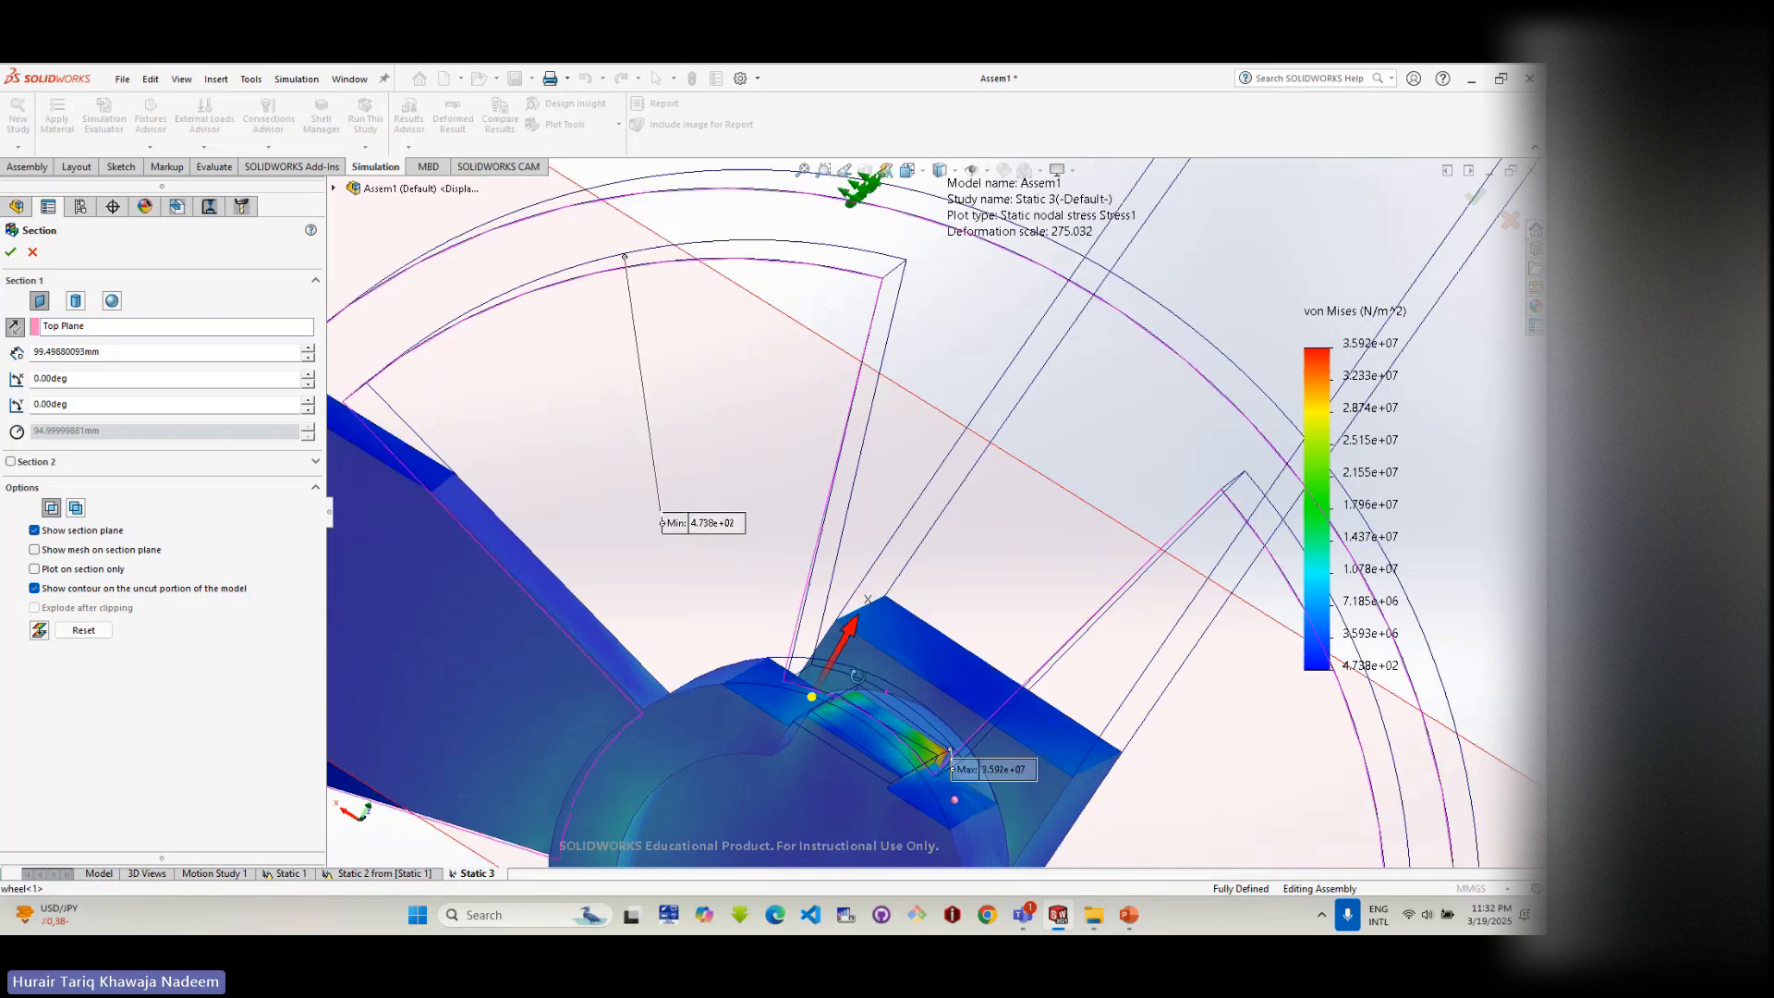
- Lower the section plane to about 97.2 mm, move the plot title clear of the hub, and apply the section
middle_click_drag(935, 753, 803, 690)
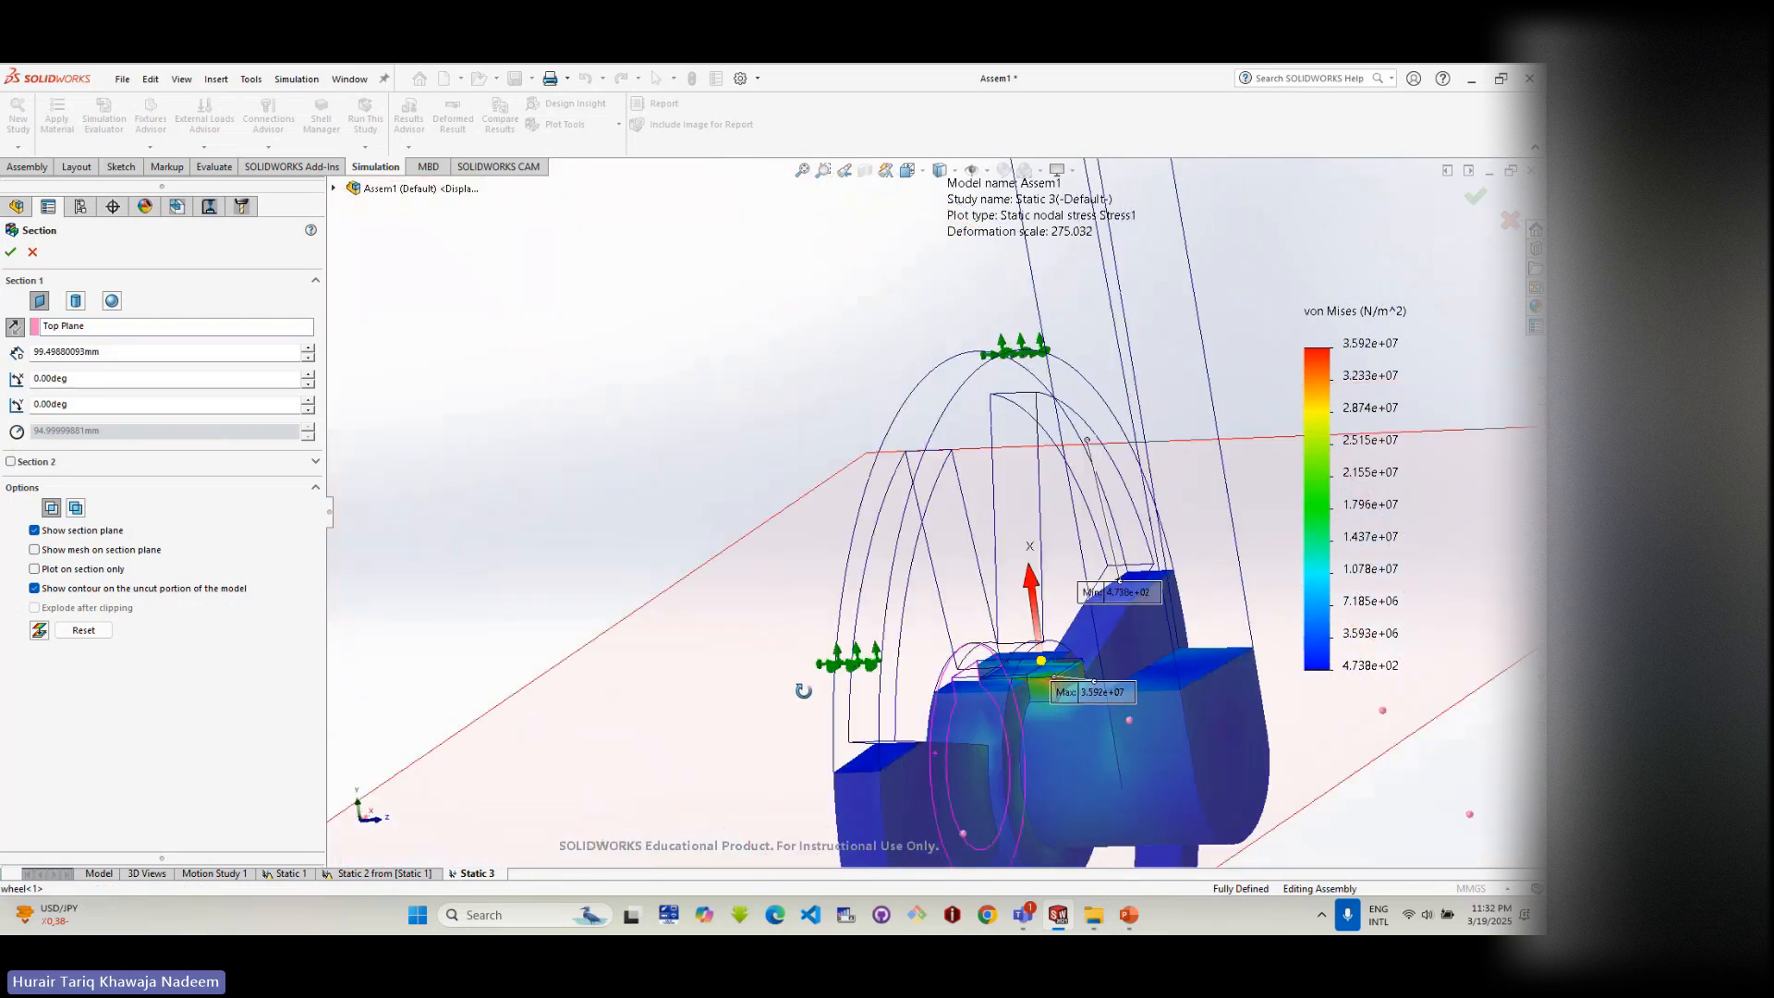
scroll(1024, 660, "down", 5)
scroll(1073, 726, "up", 3)
middle_click_drag(1074, 726, 1020, 713)
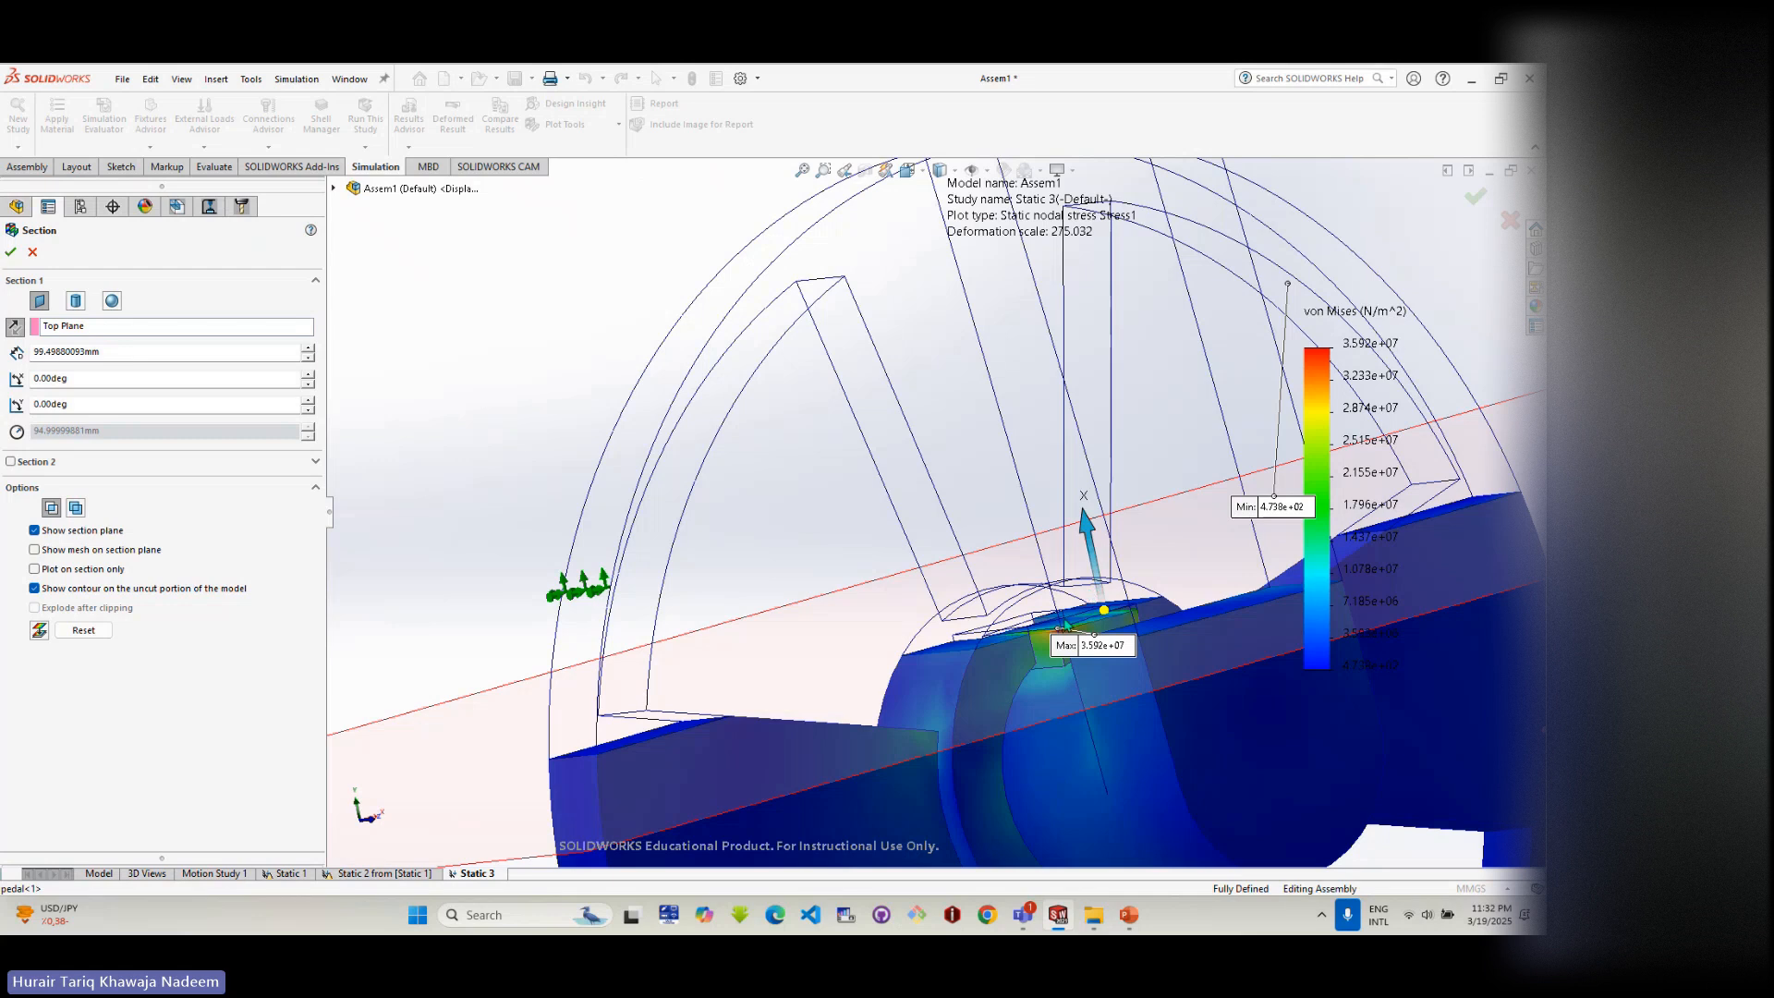
middle_click_drag(1064, 624, 1036, 637)
left_click_drag(1032, 492, 1037, 505)
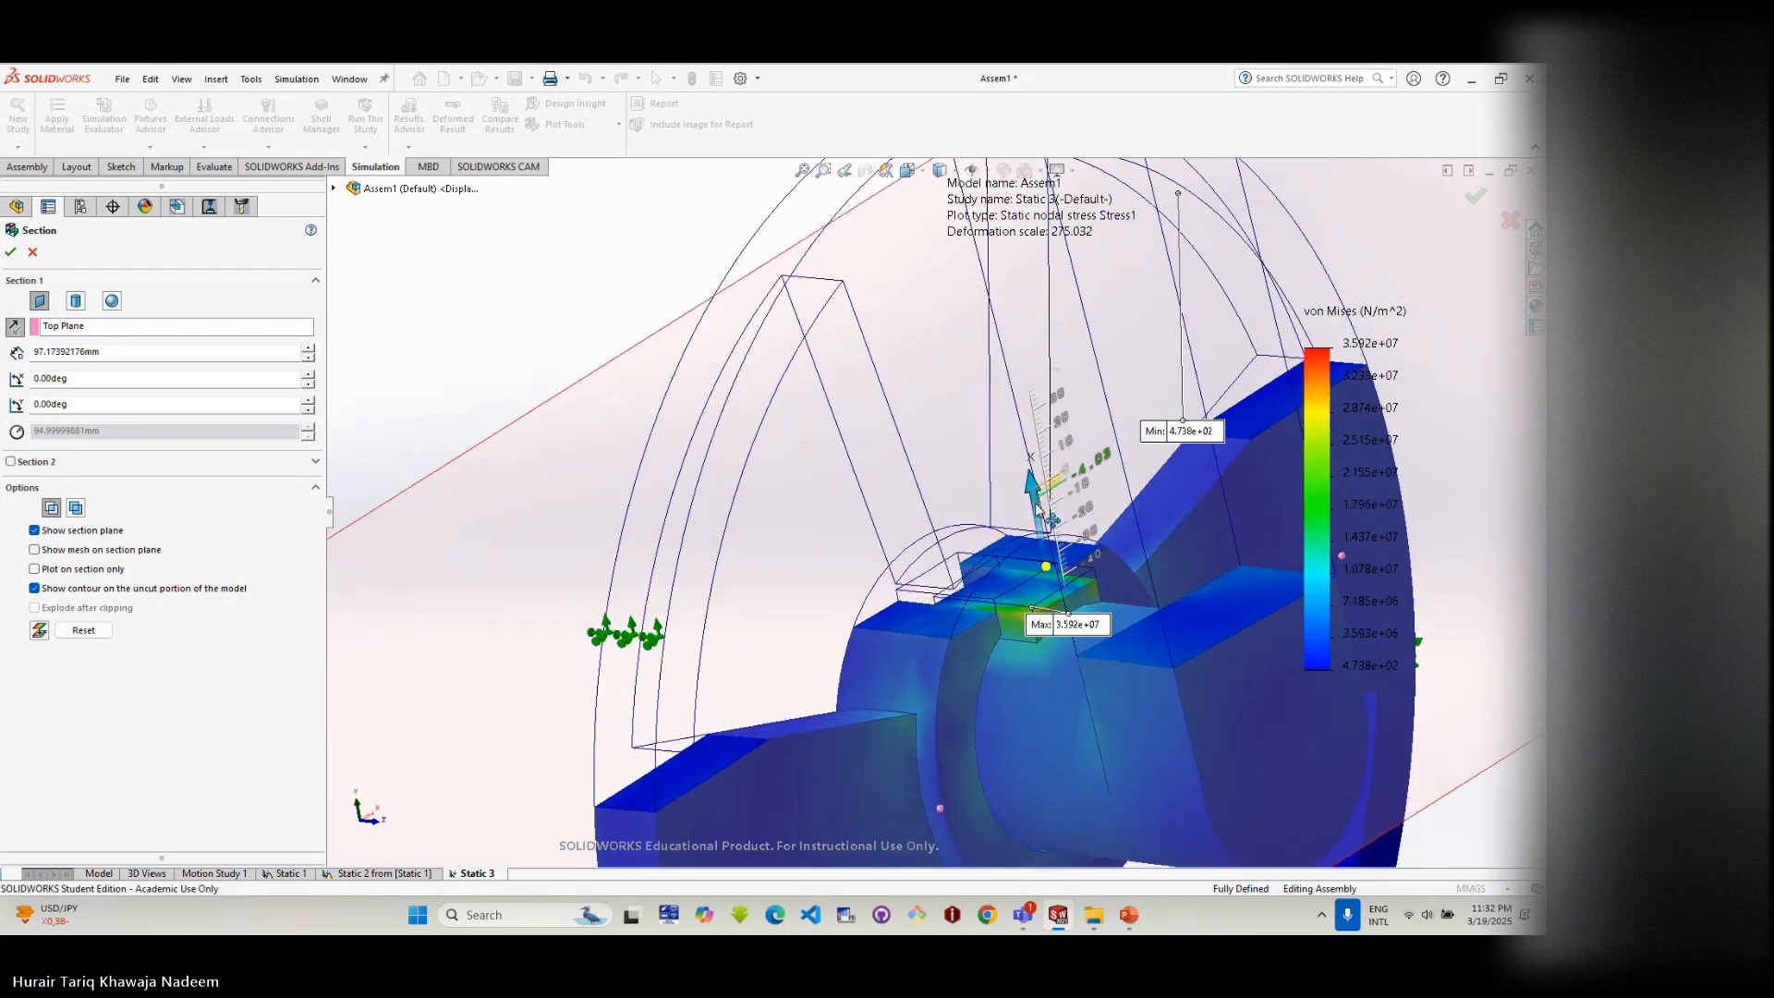
middle_click_drag(1037, 505, 1053, 600)
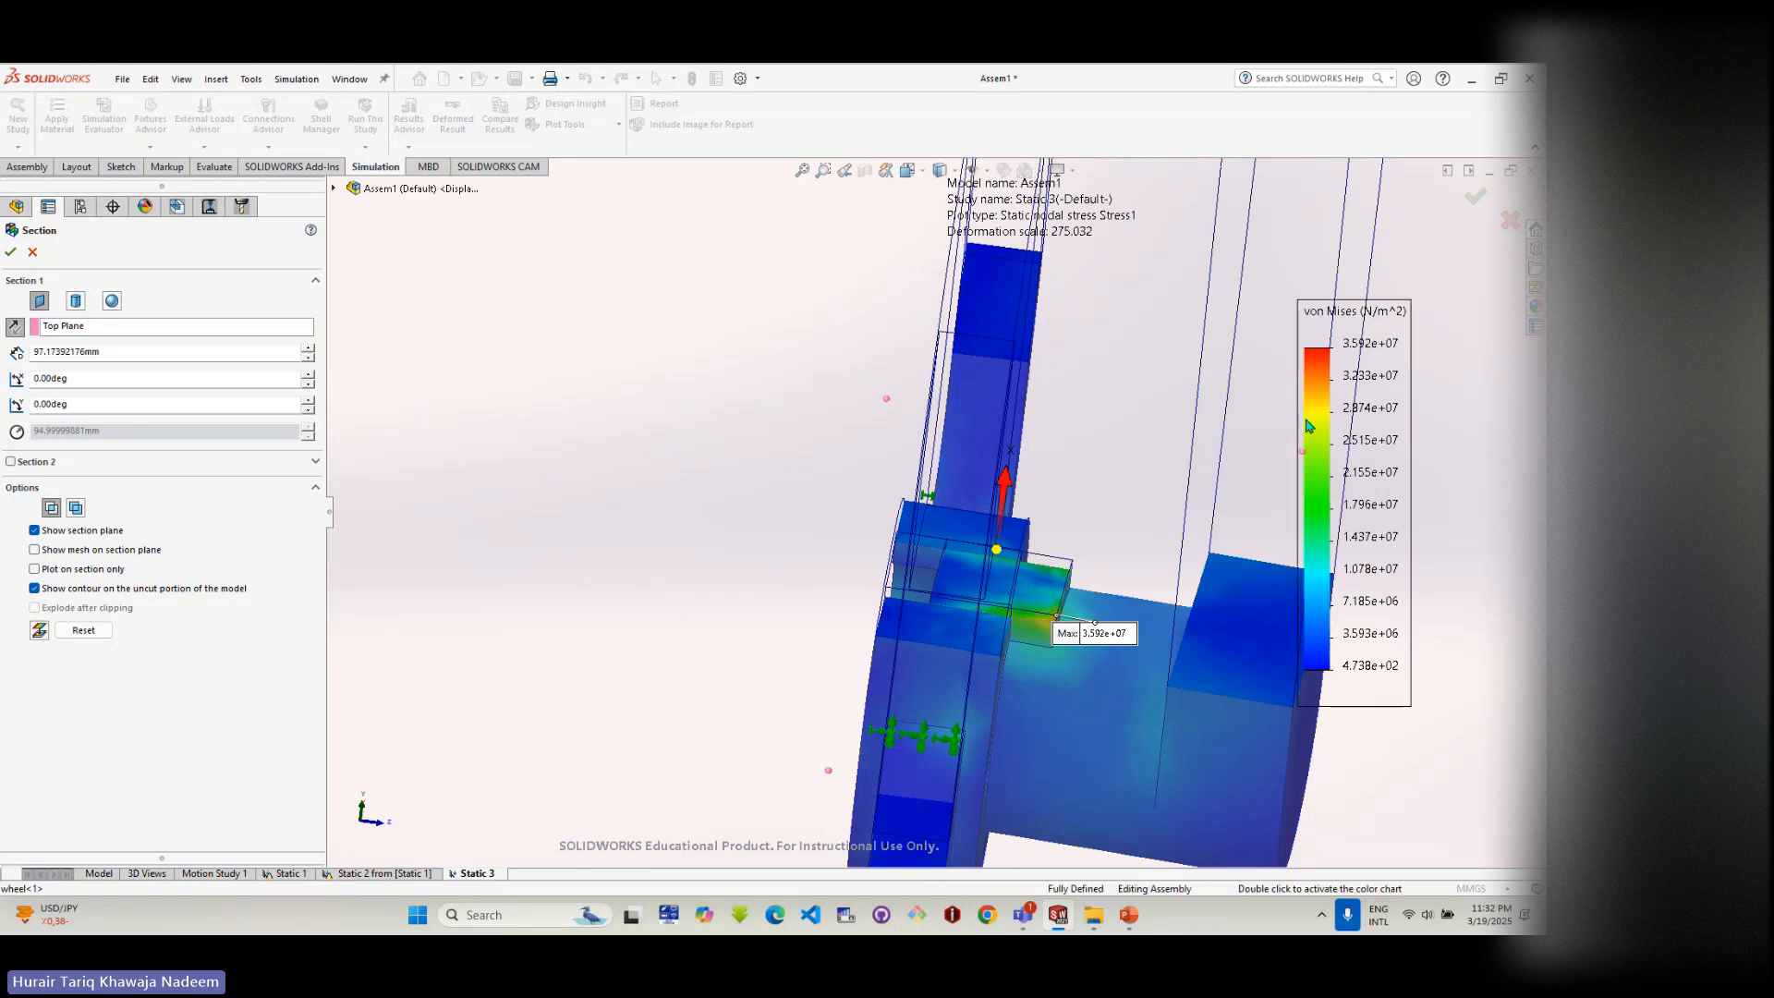
mouse_move(933, 237)
left_mouse_down()
mouse_move(868, 252)
mouse_move(829, 333)
left_mouse_up()
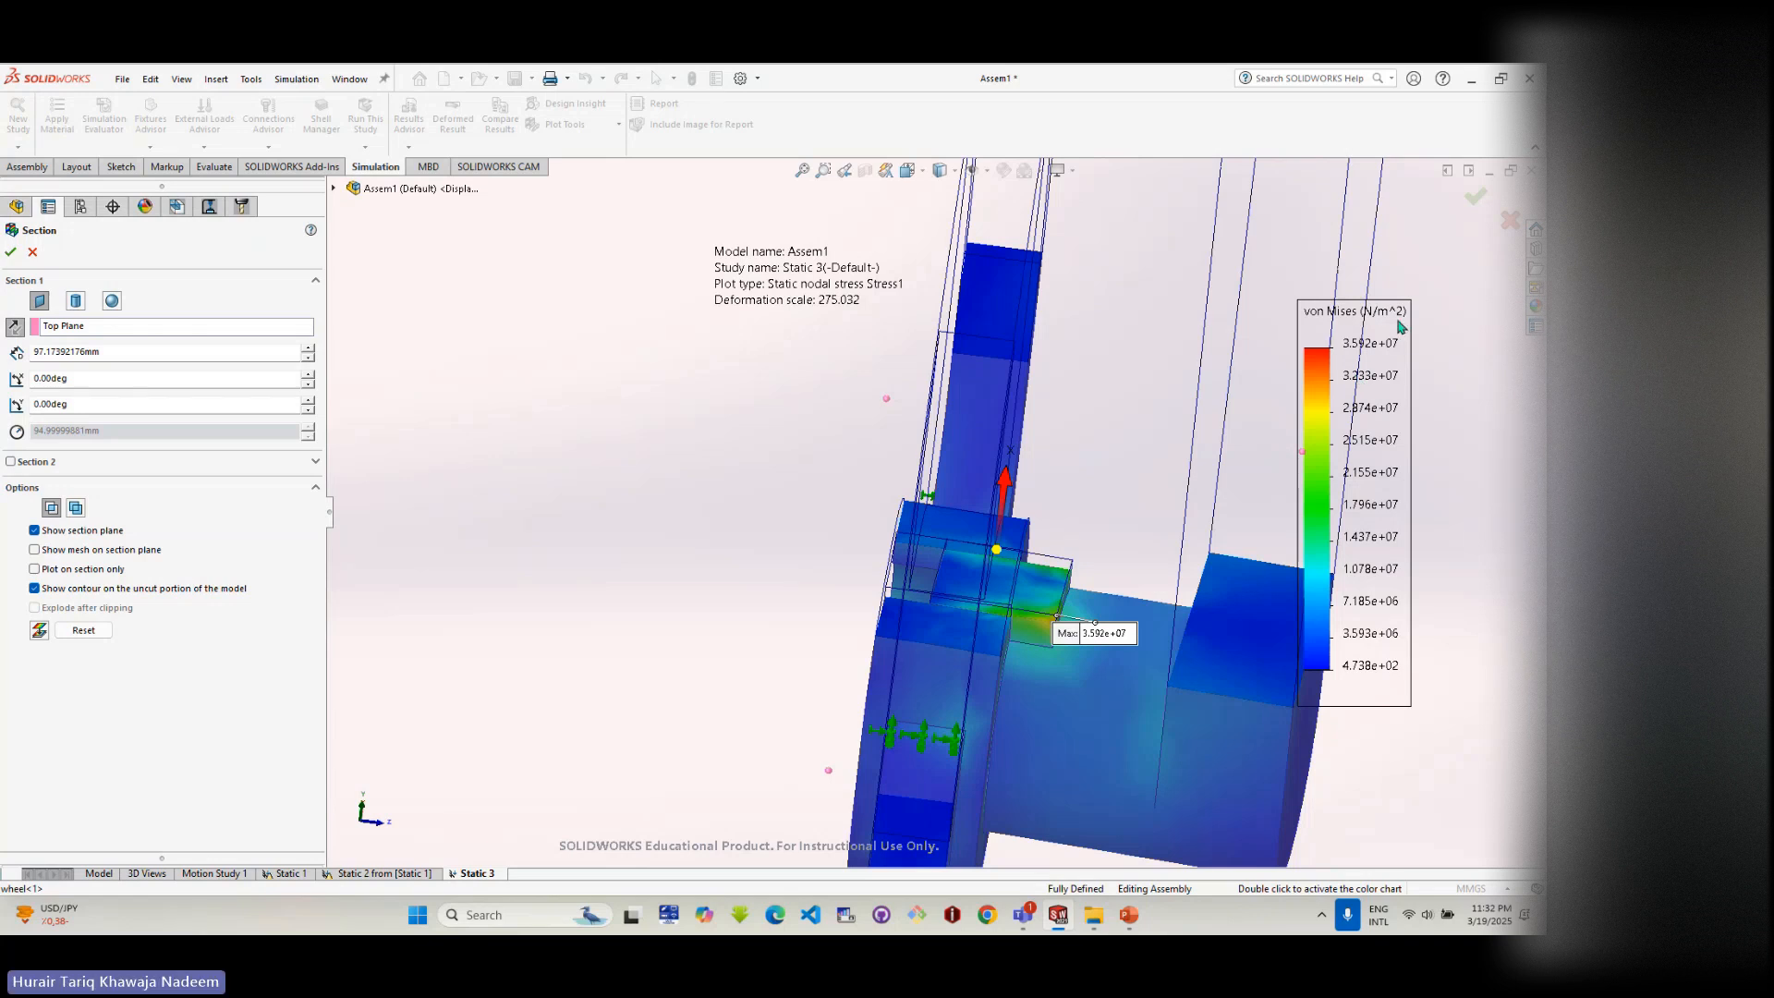
left_click(10, 253)
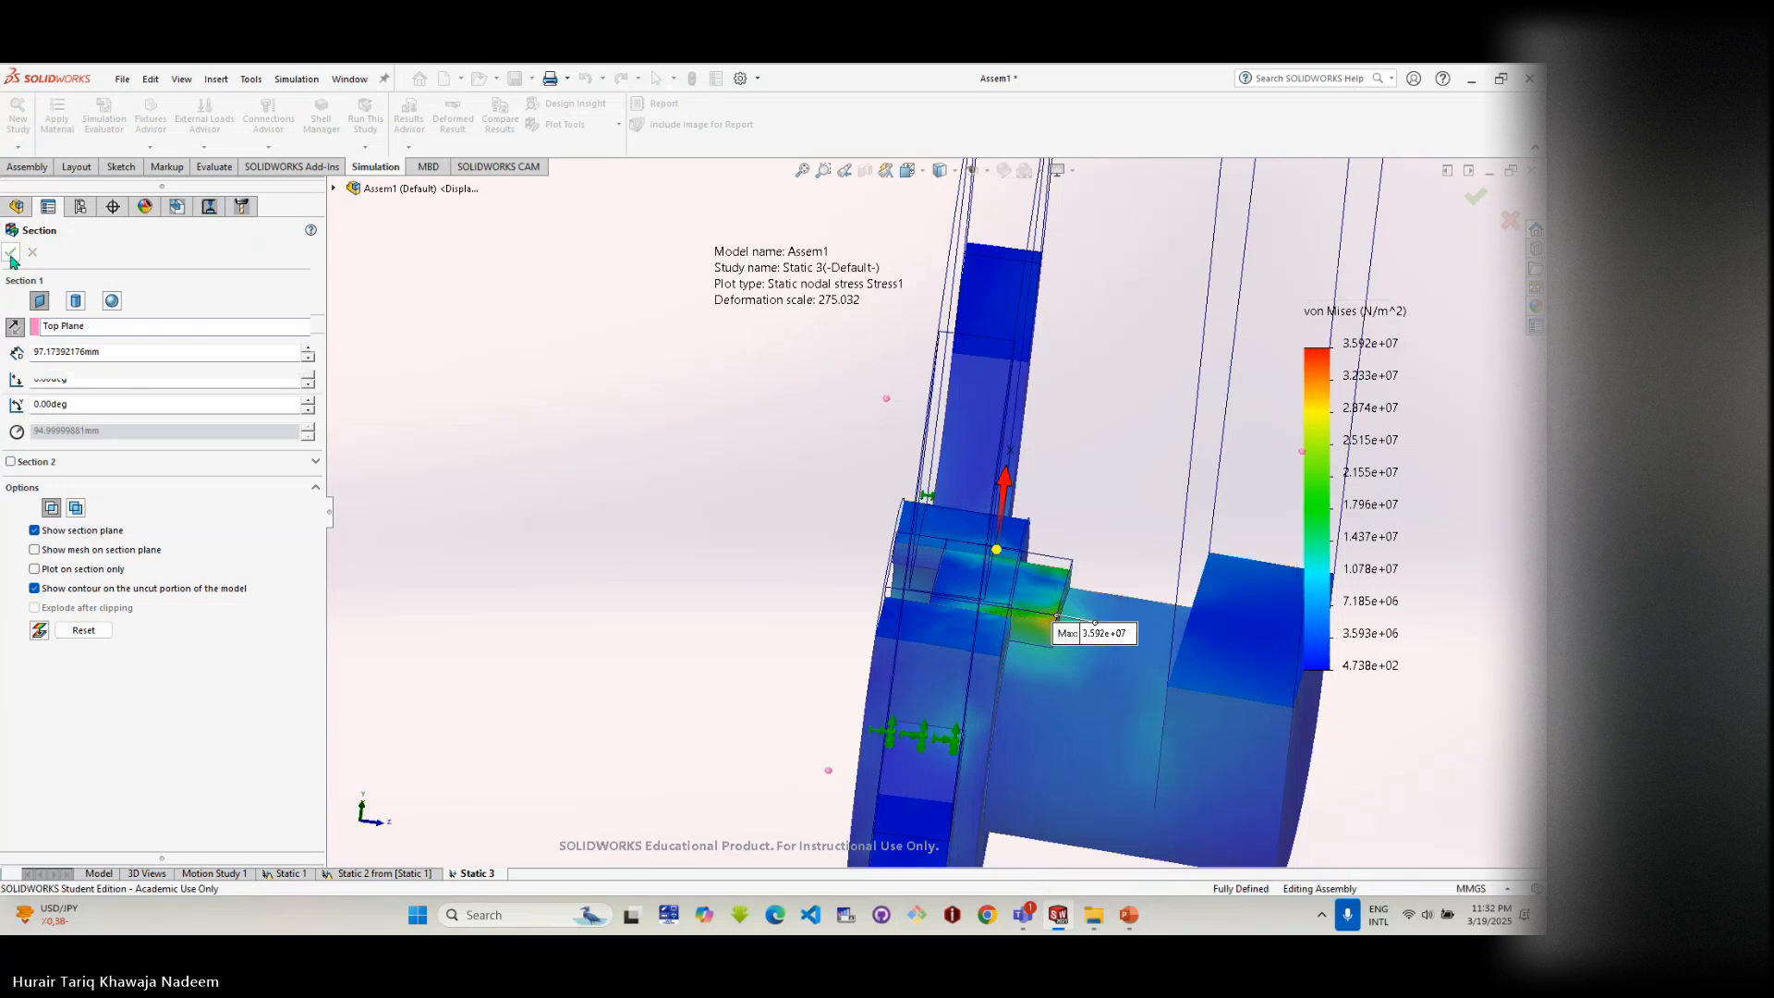
- Set the Stress1 plot's deformed shape to true scale
right_click(1394, 344)
left_click(1428, 417)
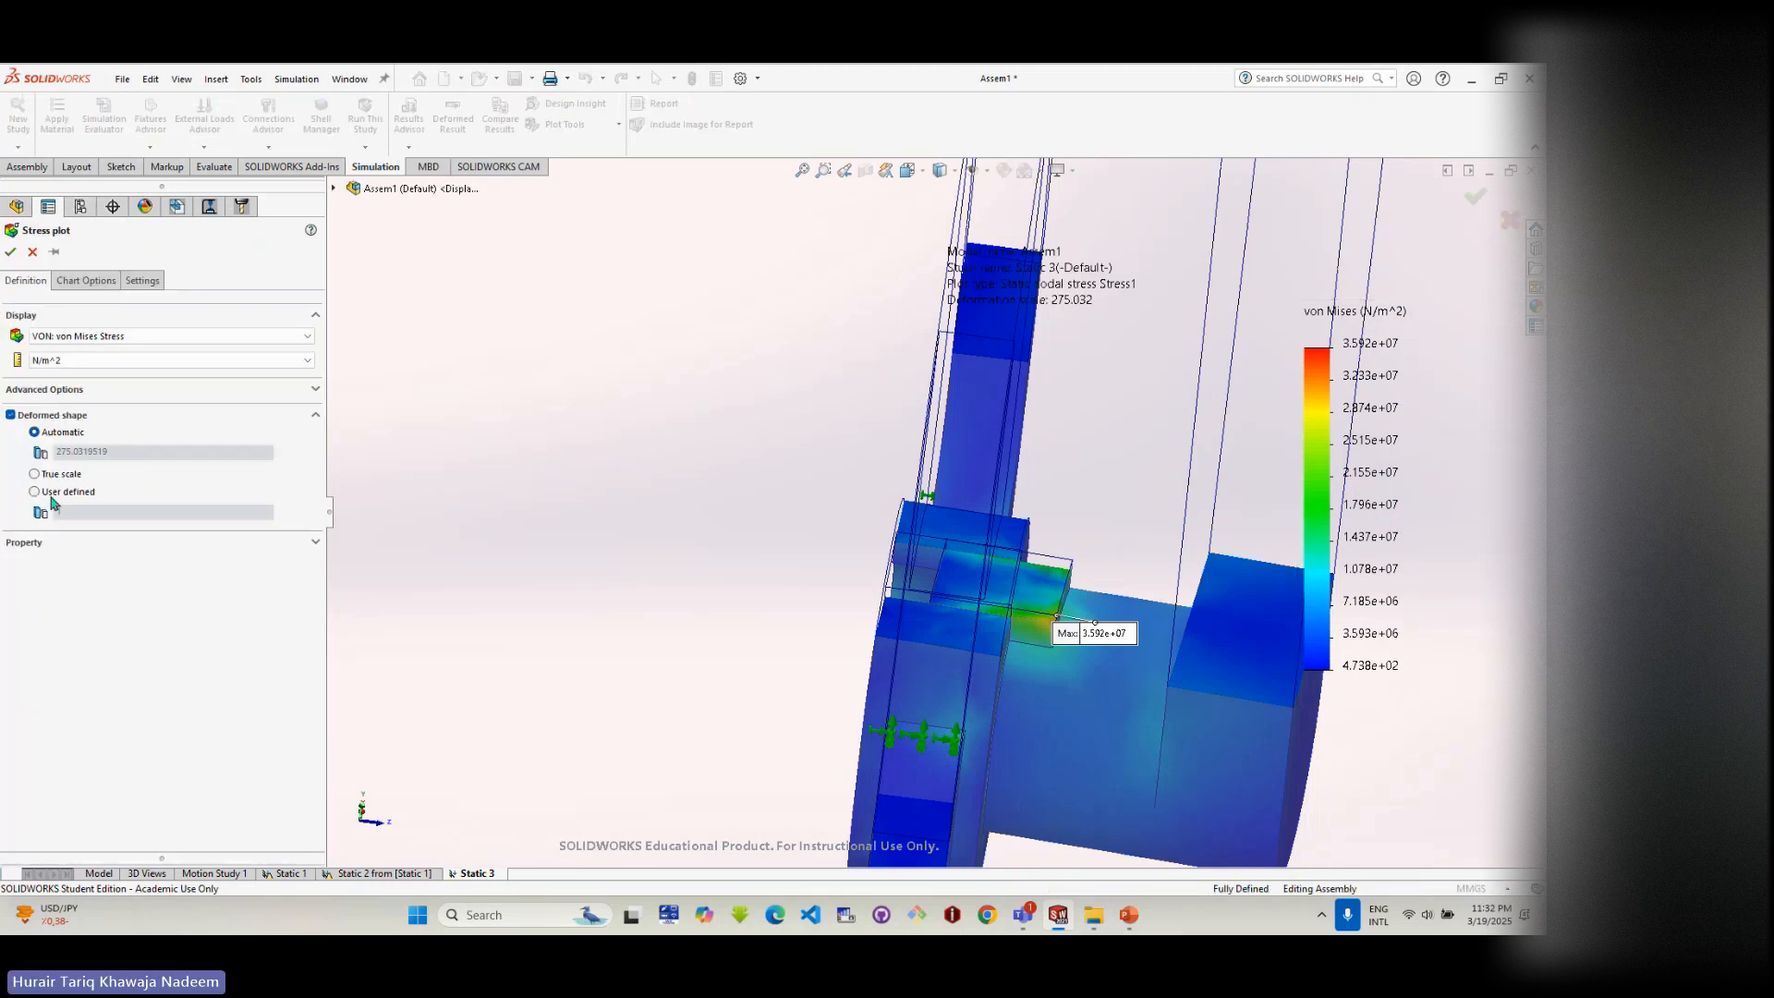
left_click(10, 251)
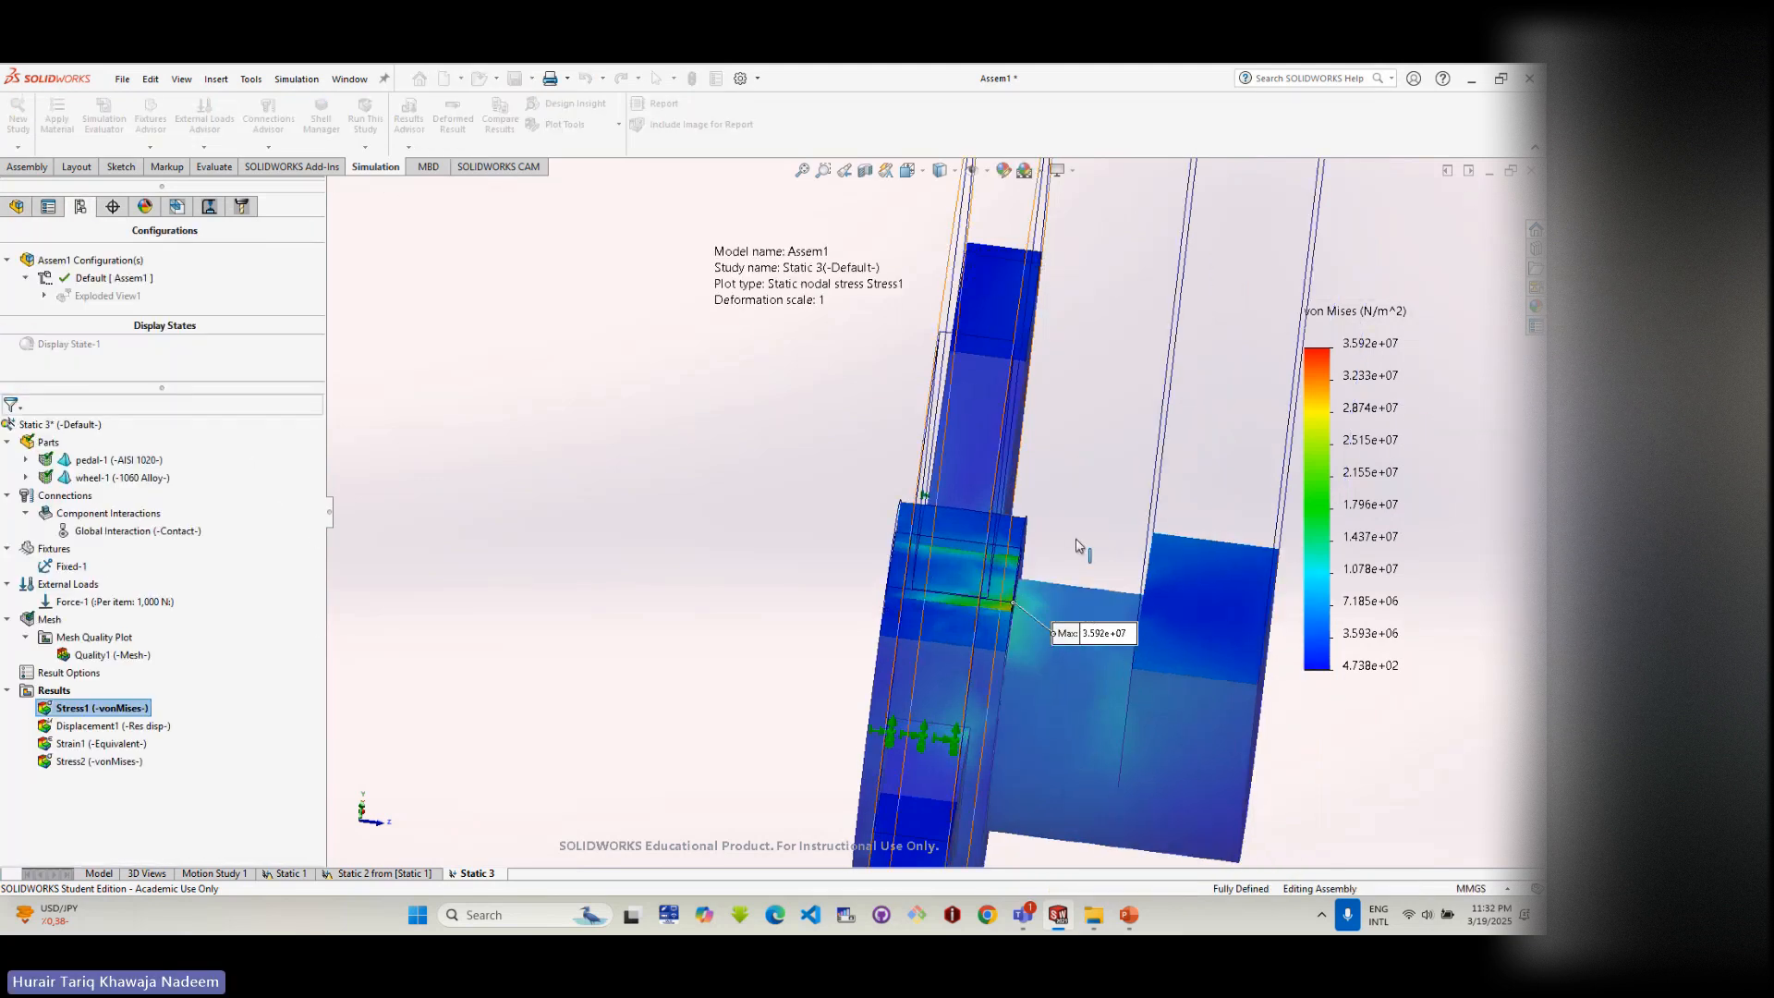
scroll(1086, 452, "up", 3)
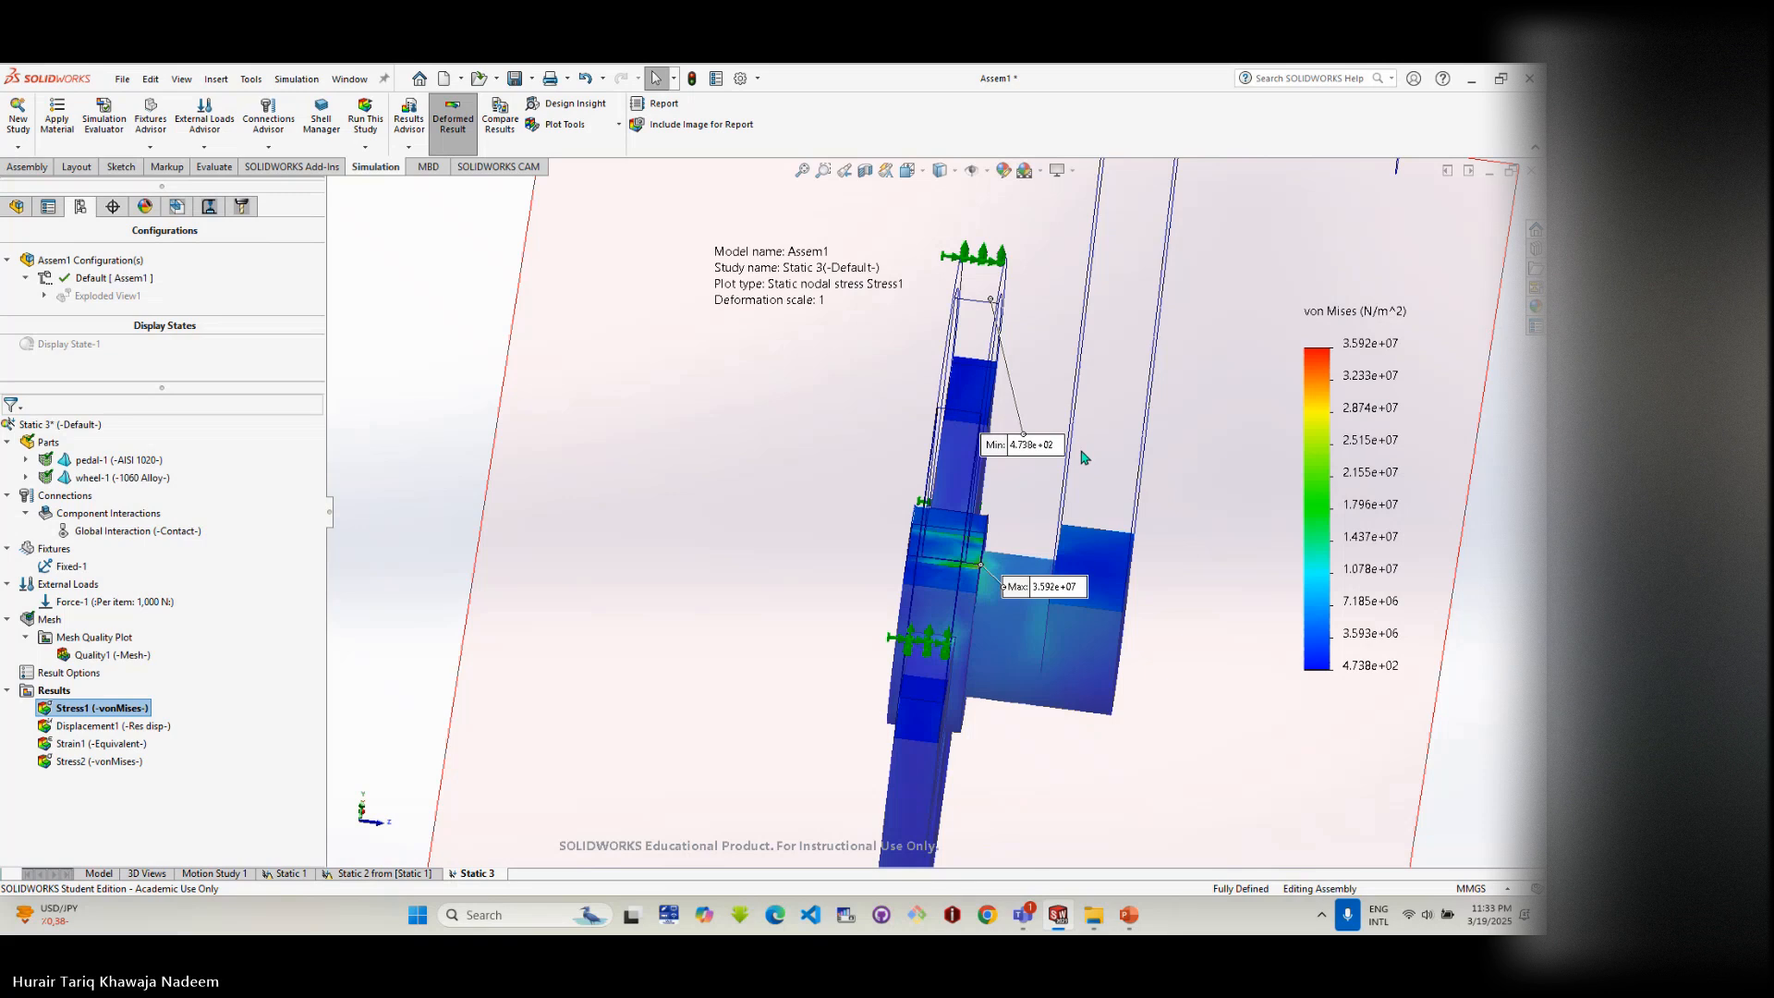
scroll(1082, 453, "up", 3)
- Try moving the Stress1 section plane to about 99.4 mm while inspecting the stress at the key's corner
right_click(78, 709)
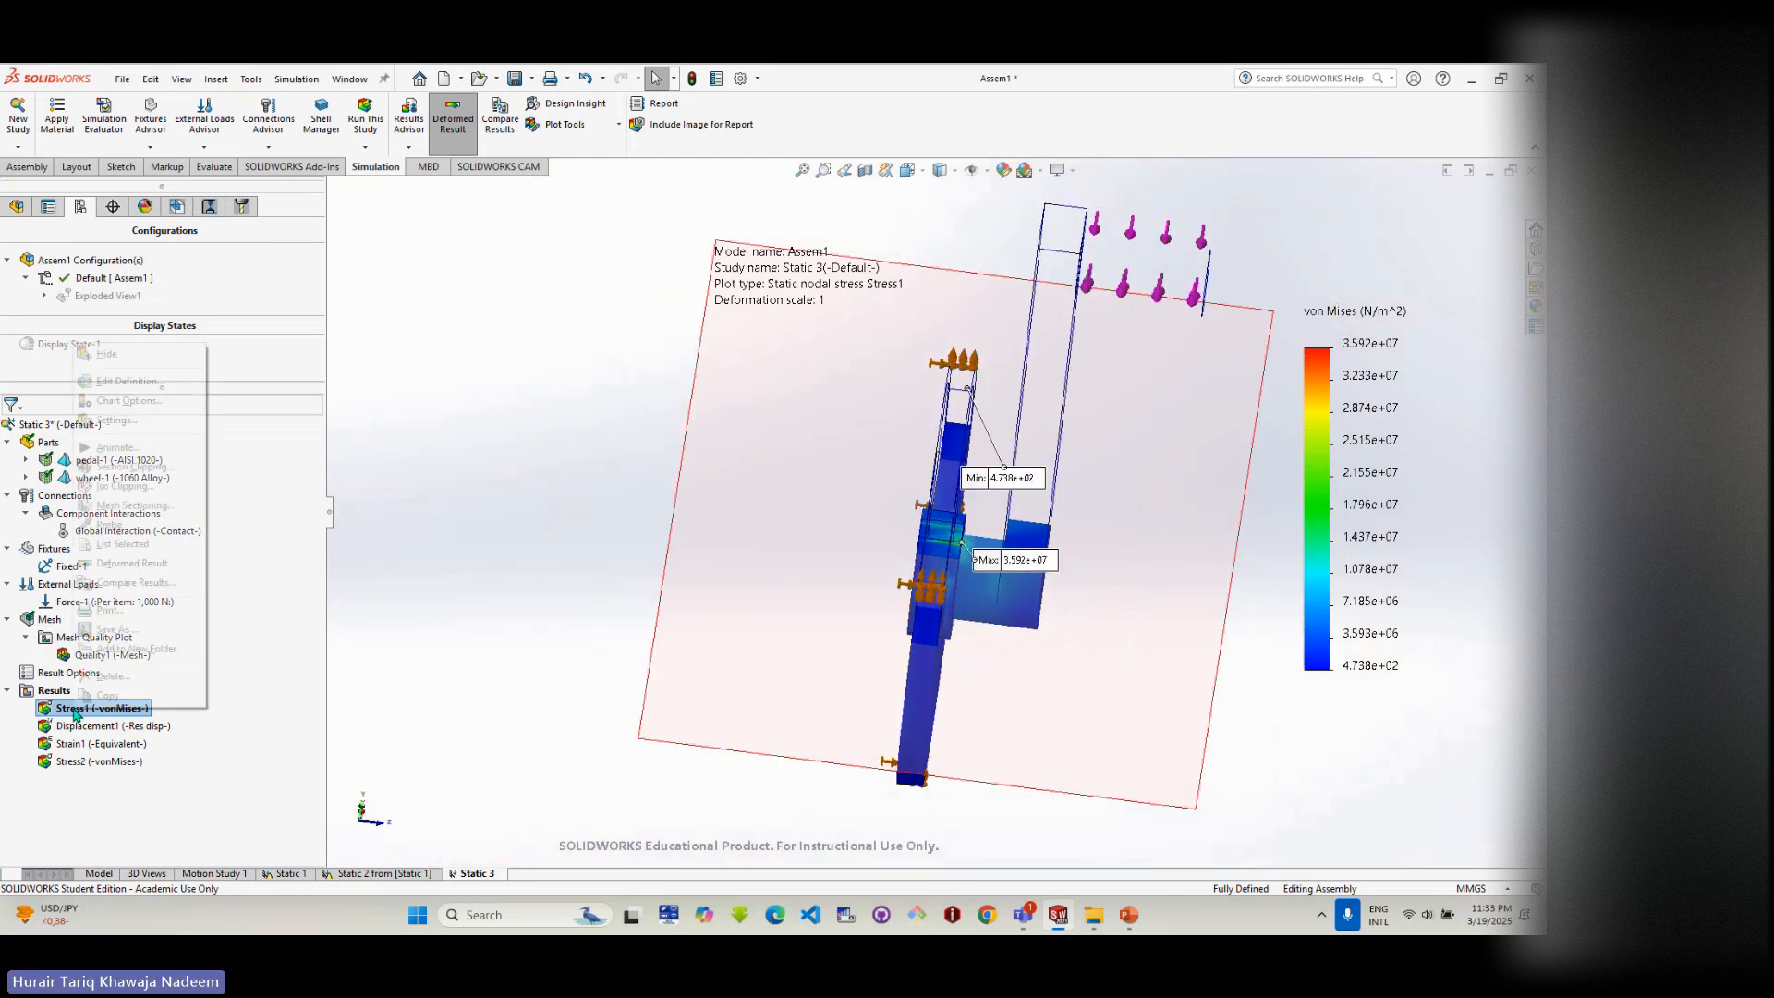
left_click(135, 468)
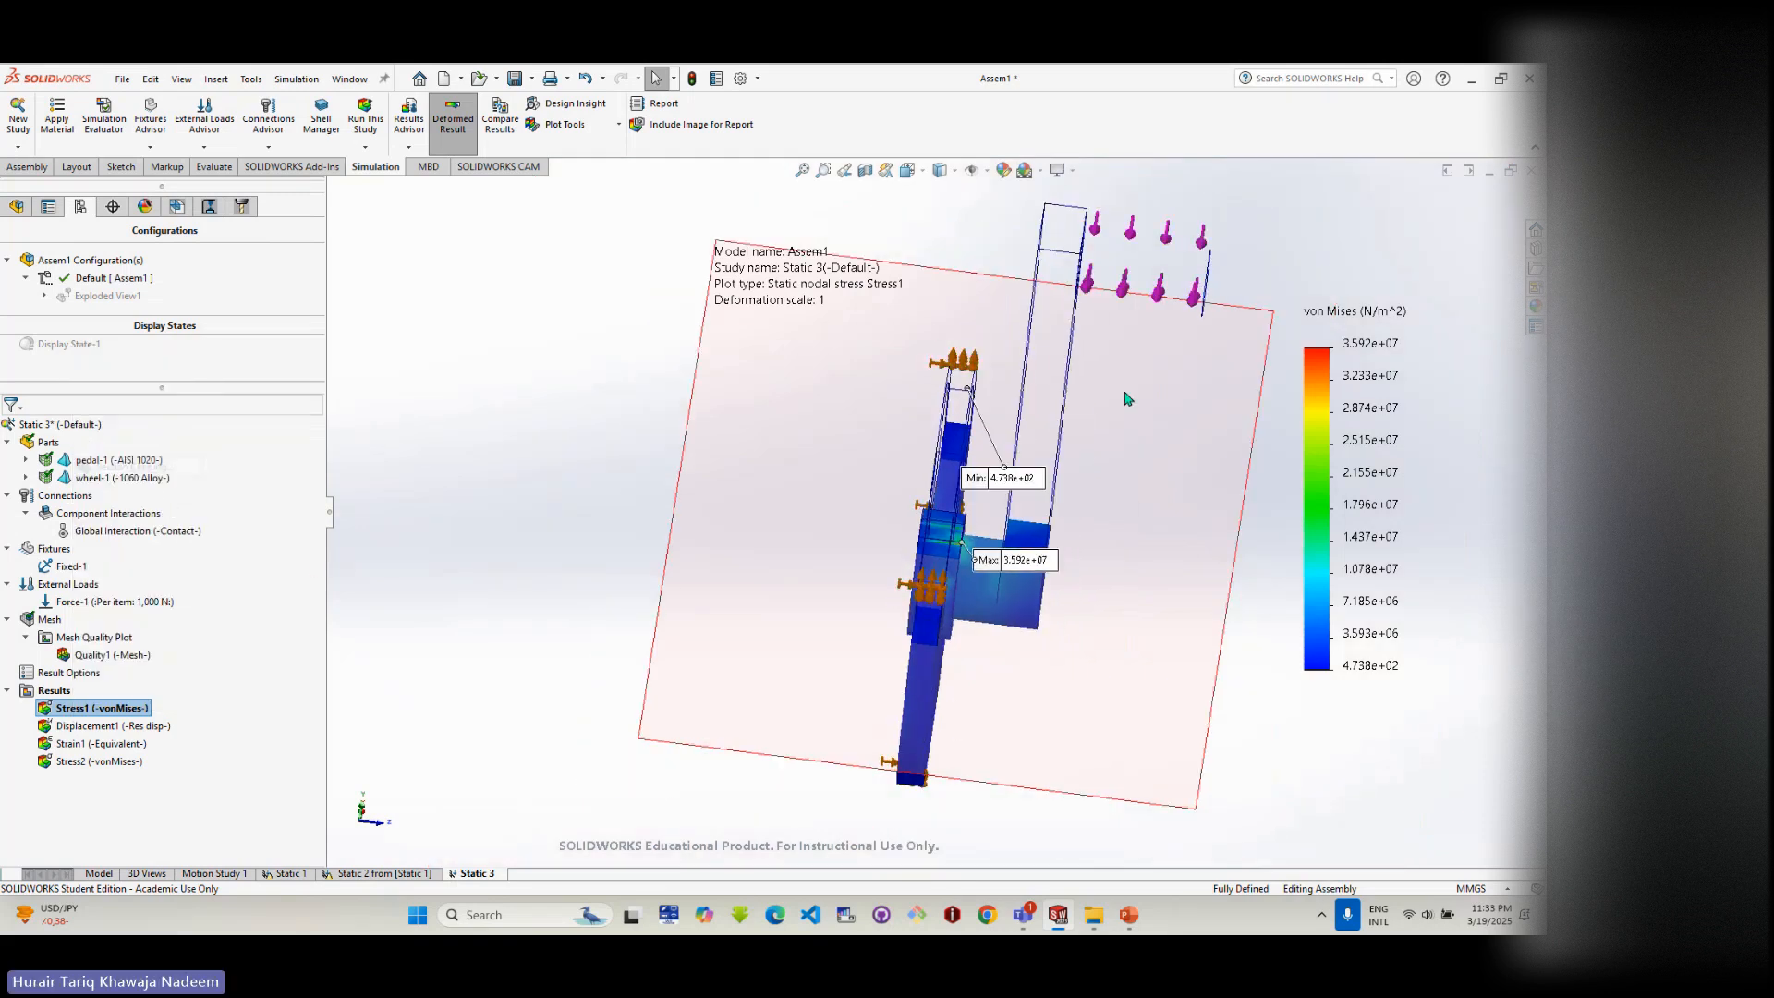
middle_click_drag(1077, 475, 986, 573)
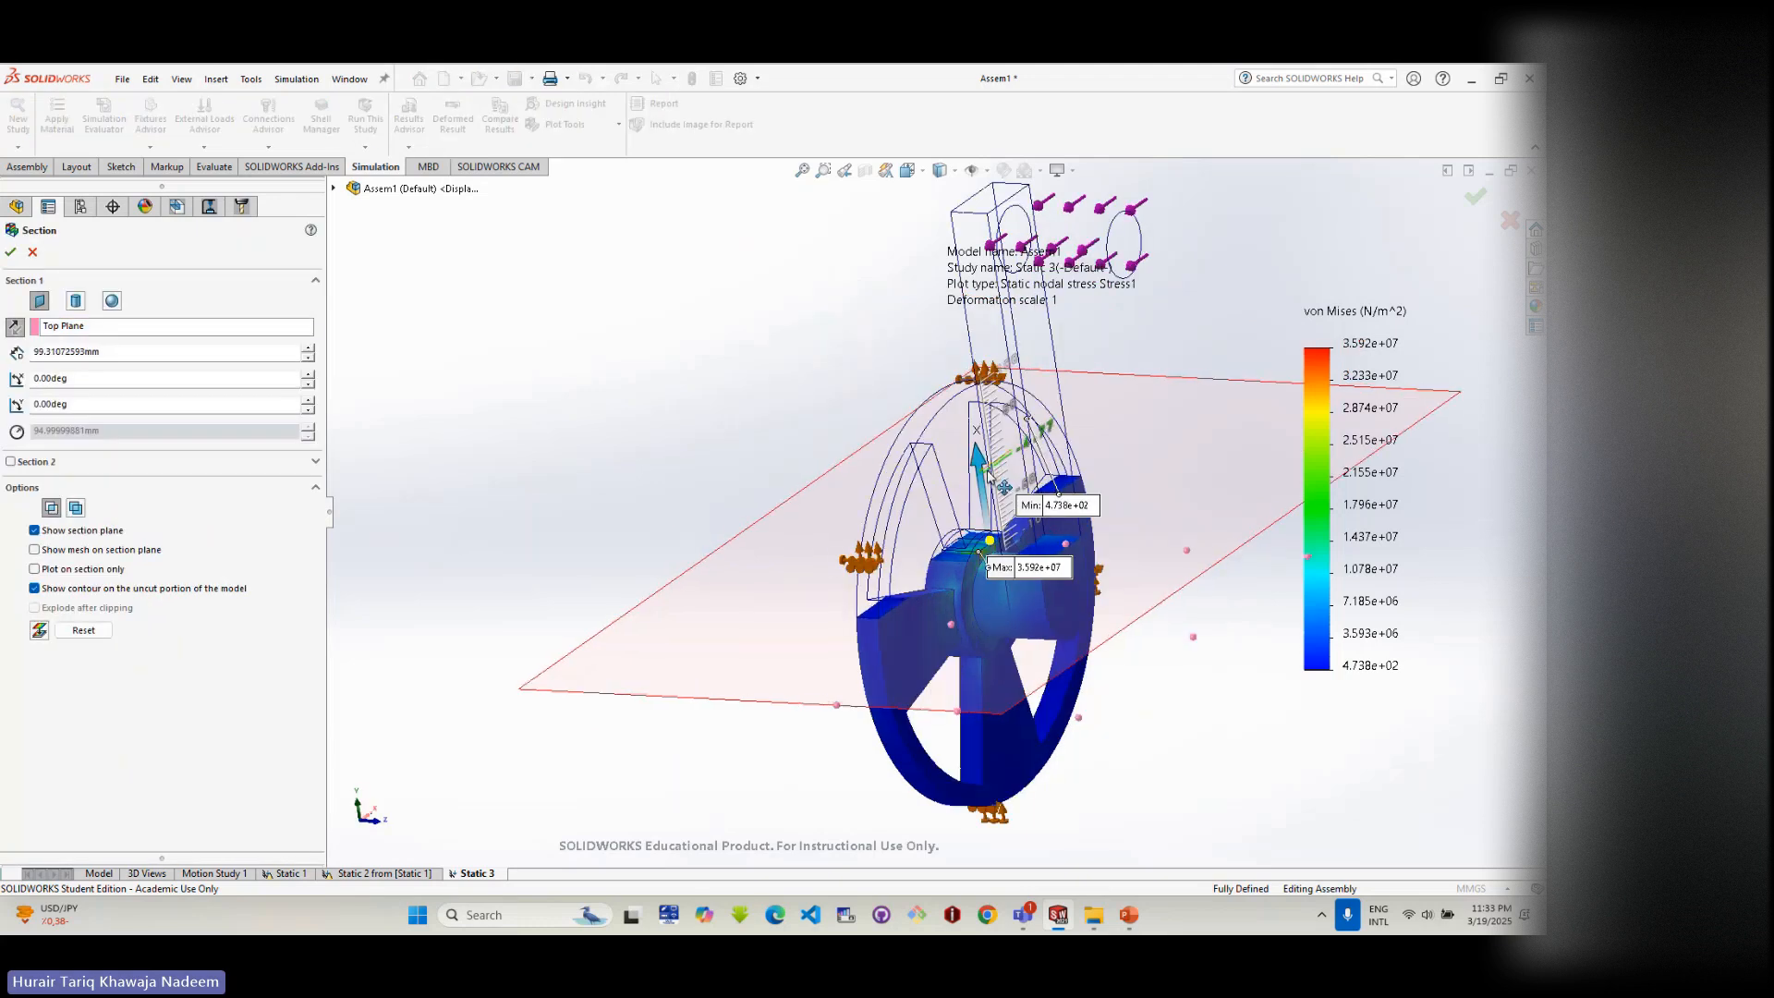
scroll(1025, 570, "down", 5)
scroll(1026, 570, "down", 3)
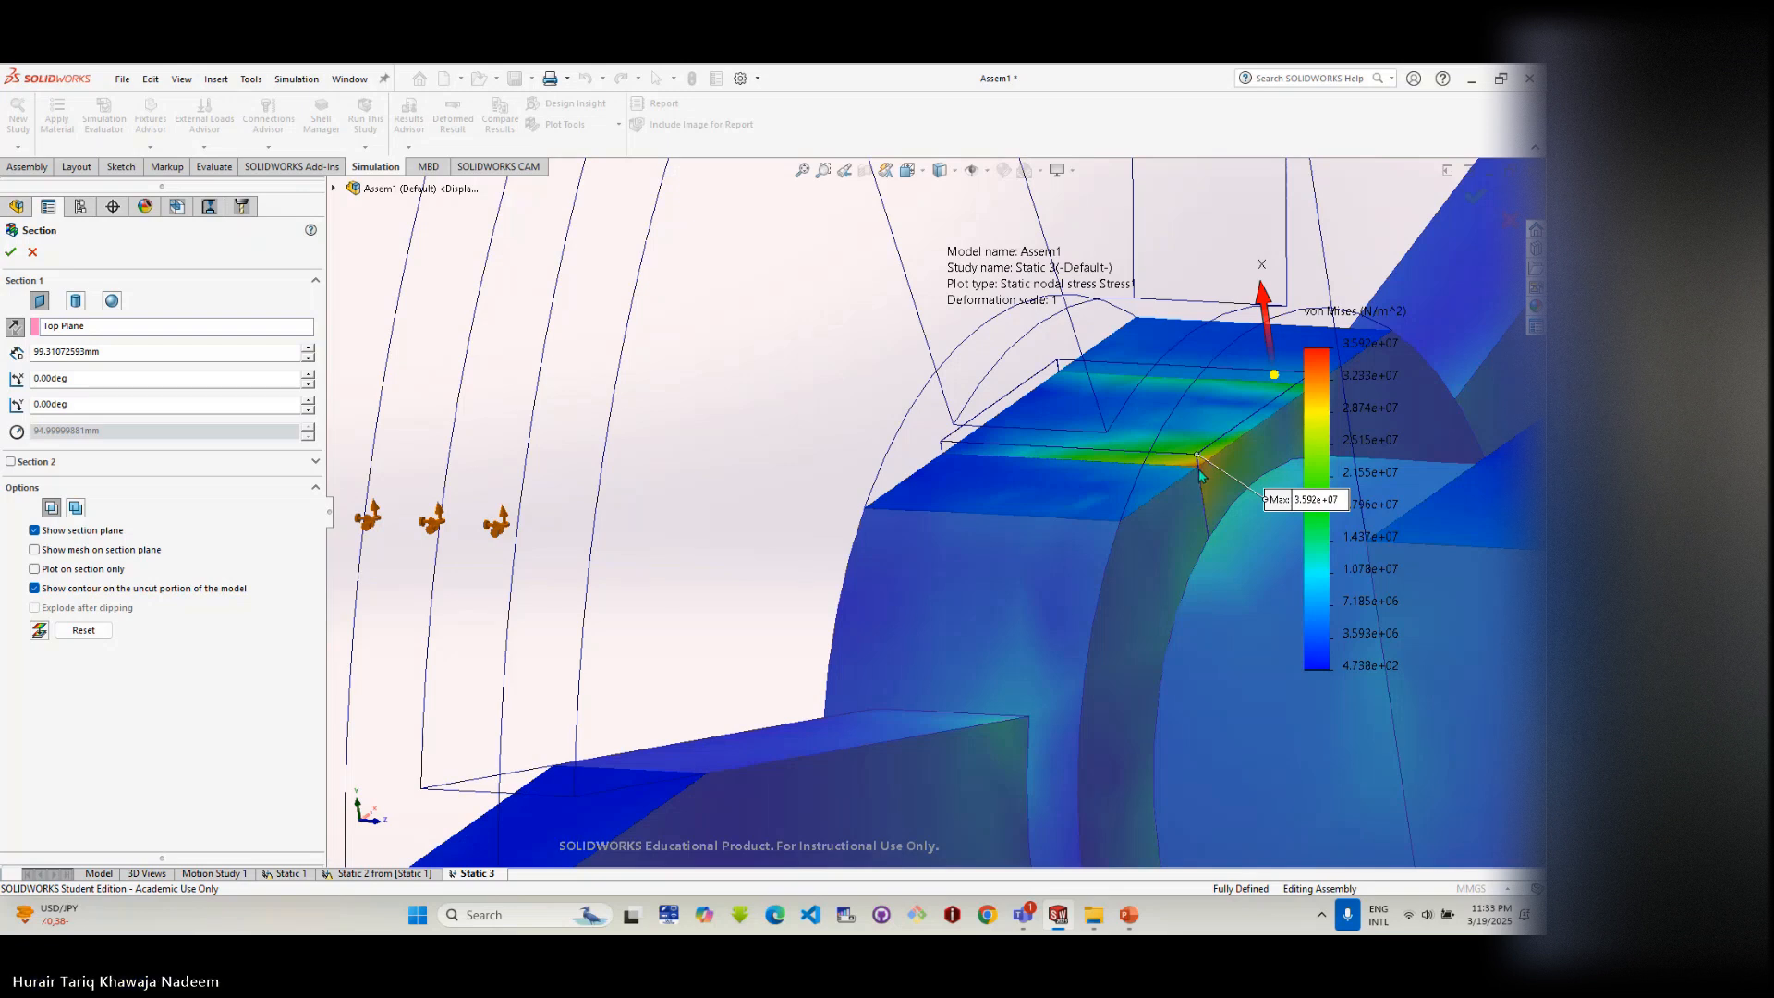
scroll(1197, 468, "down", 2)
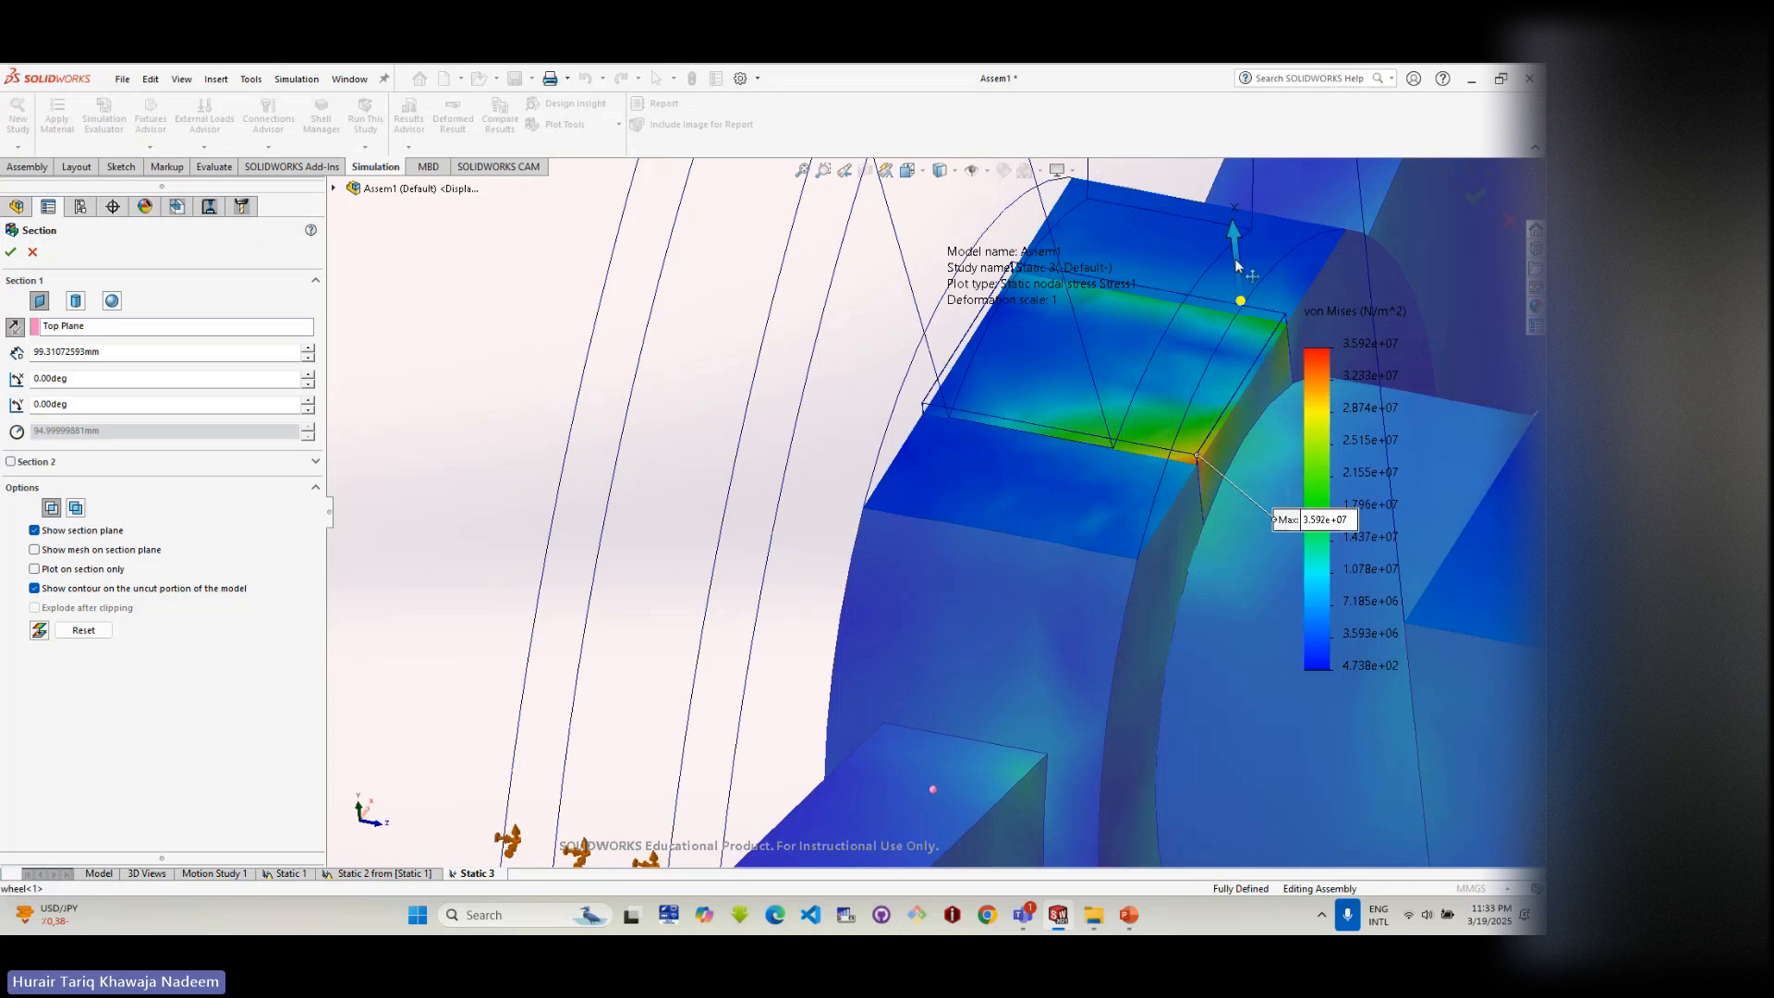
mouse_move(1246, 292)
left_mouse_down()
mouse_move(1253, 393)
mouse_move(1252, 274)
left_mouse_up()
scroll(414, 248, "up", 5)
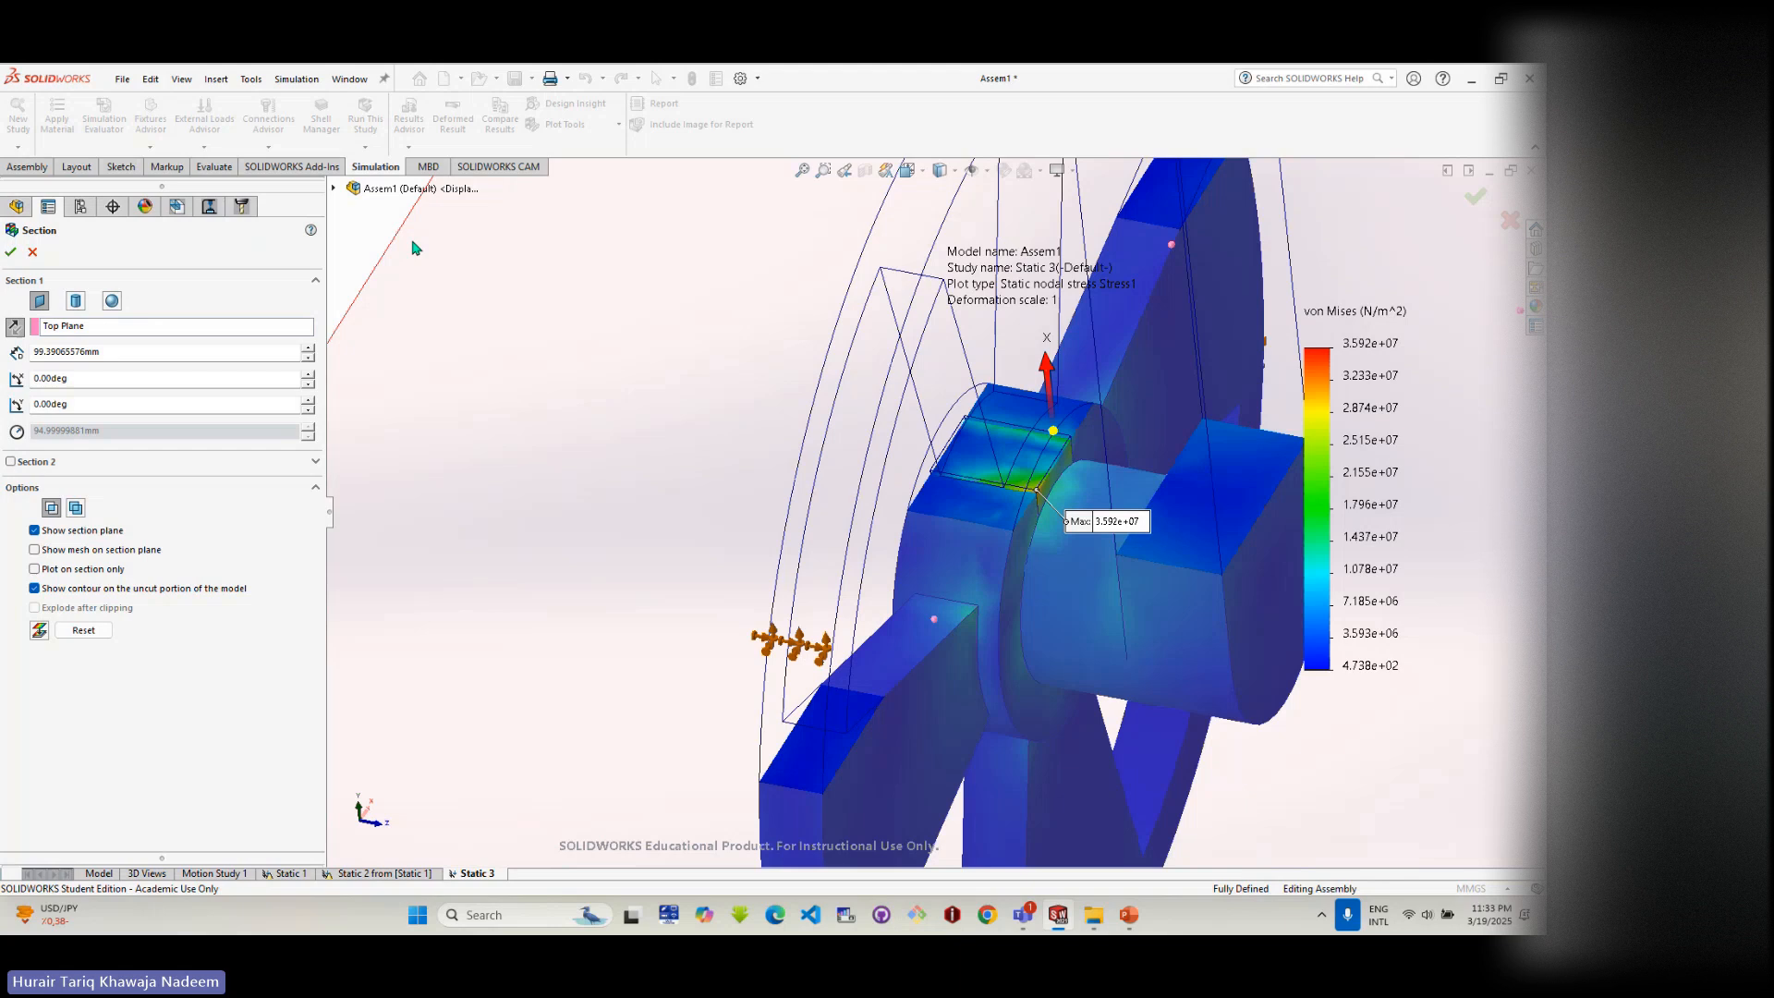
left_click(29, 259)
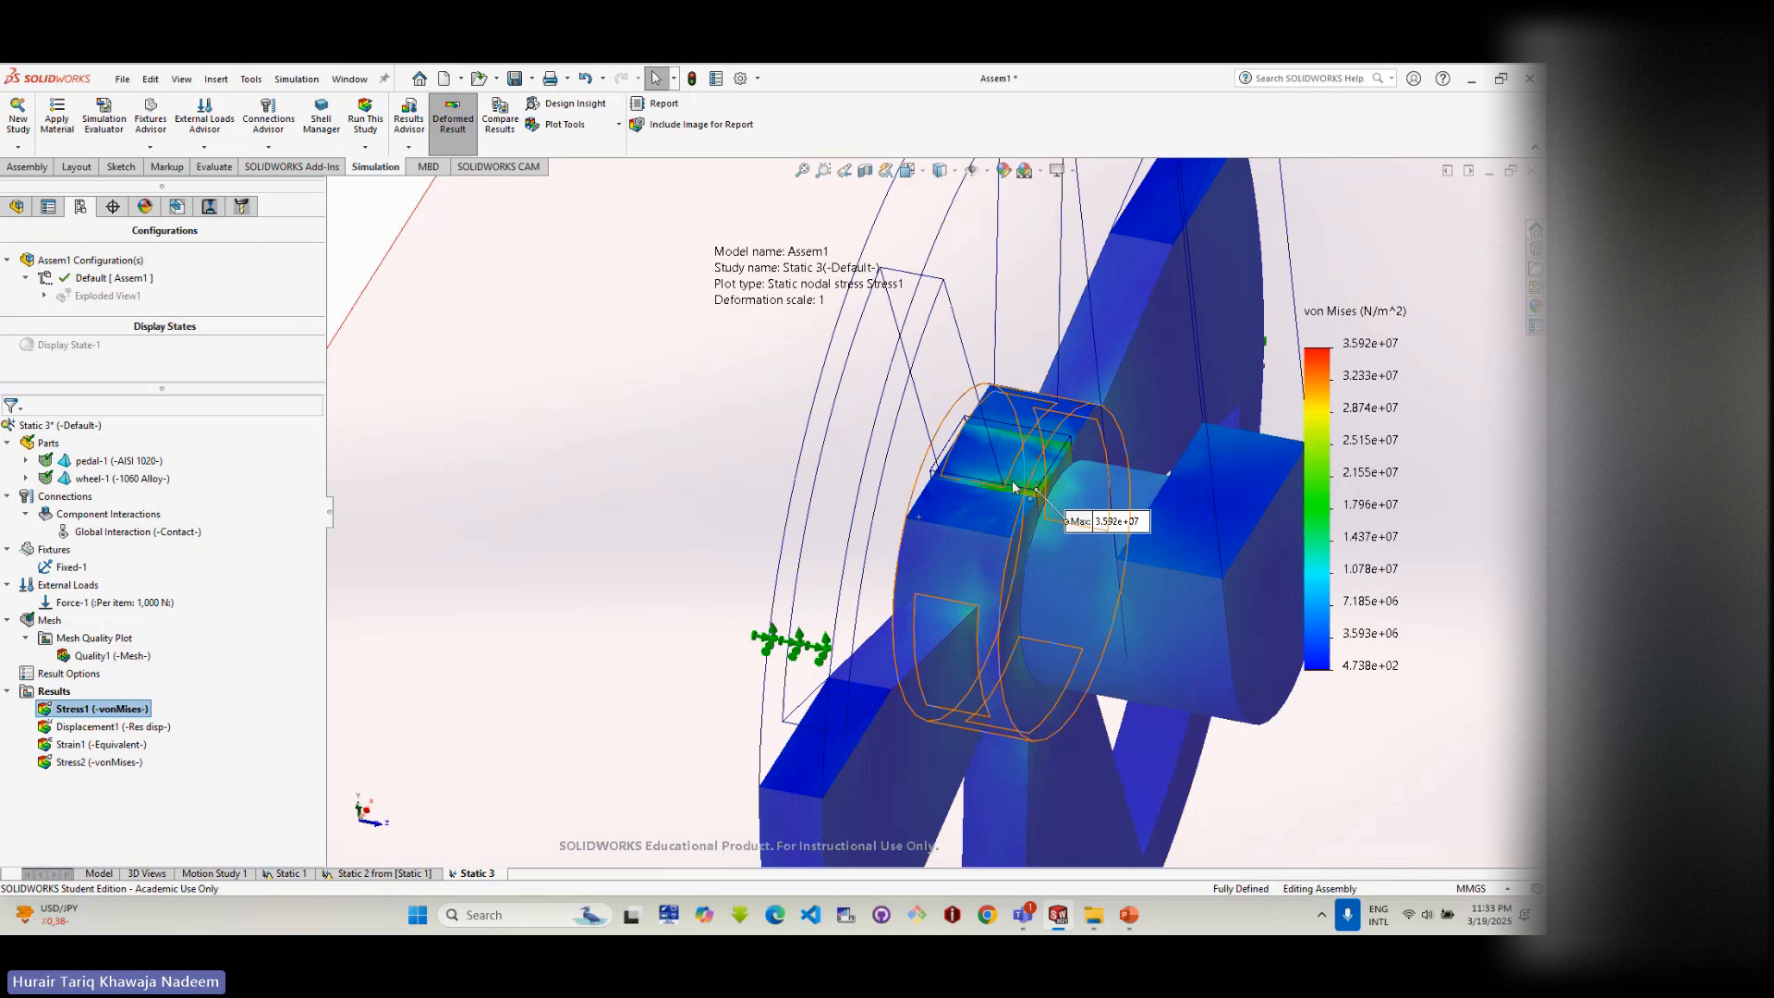
- Inspect the maximum stress corner of the key, and show the Quality1 mesh plot of the same area
scroll(1030, 503, "down", 3)
scroll(1029, 506, "down", 1)
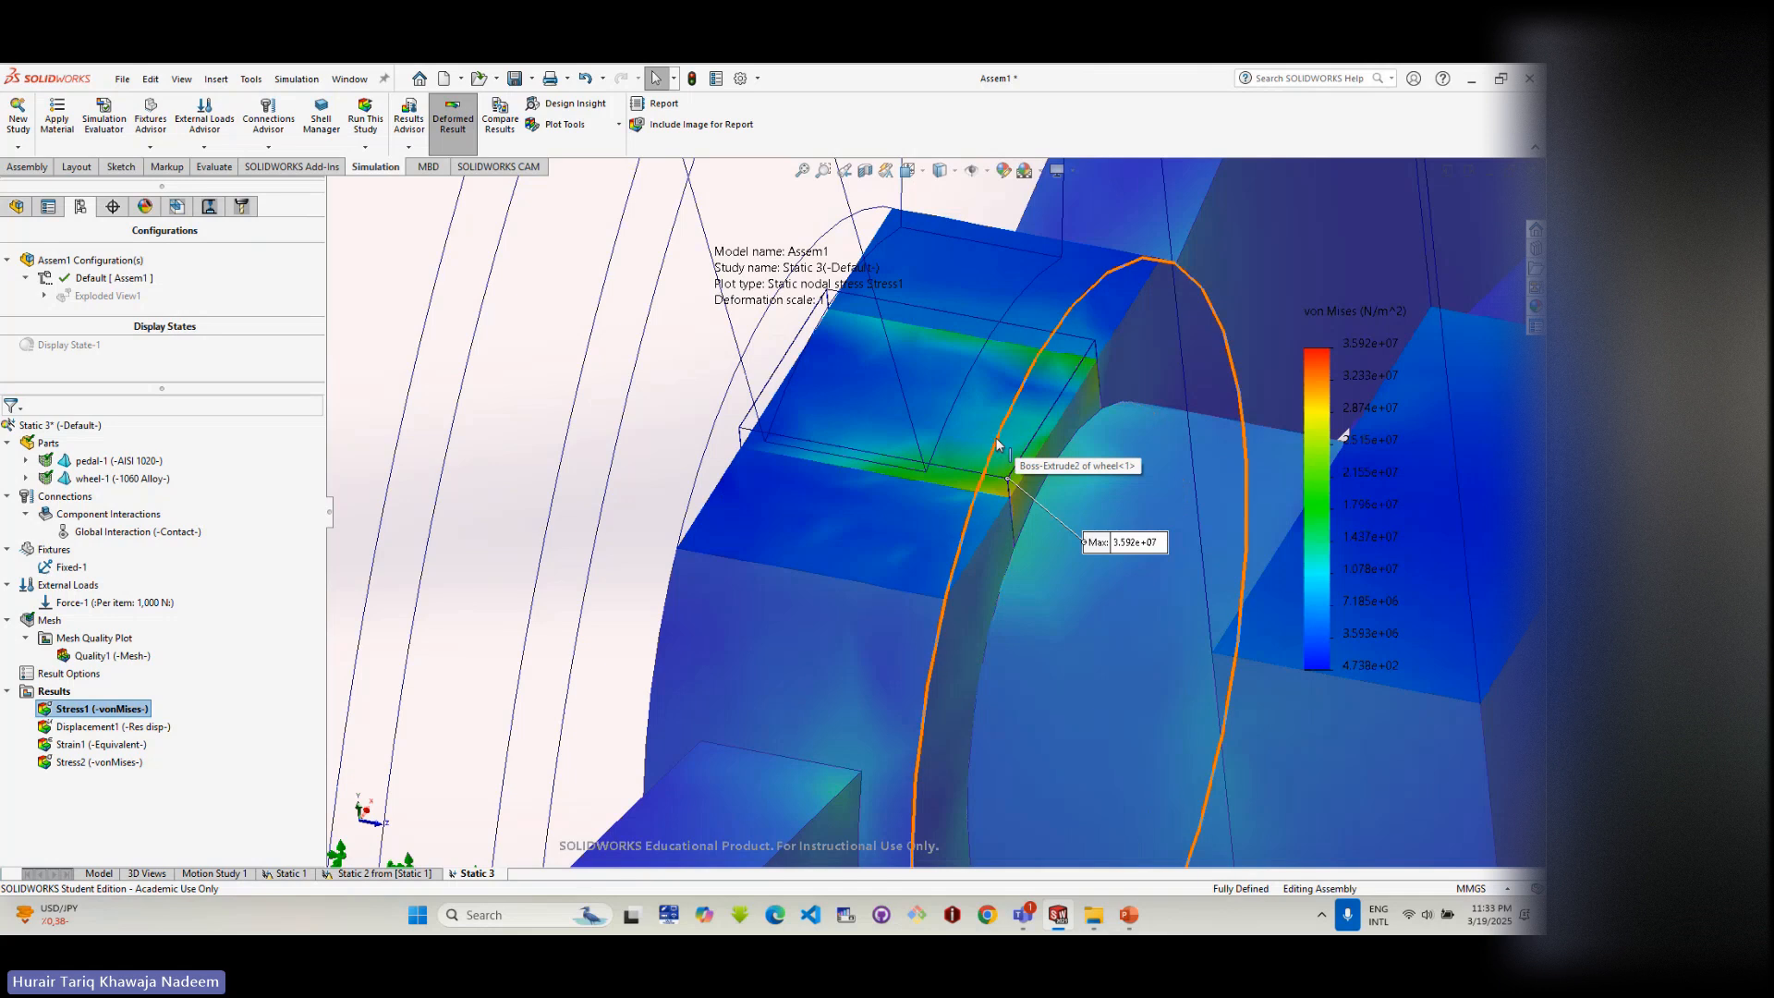
right_click(84, 658)
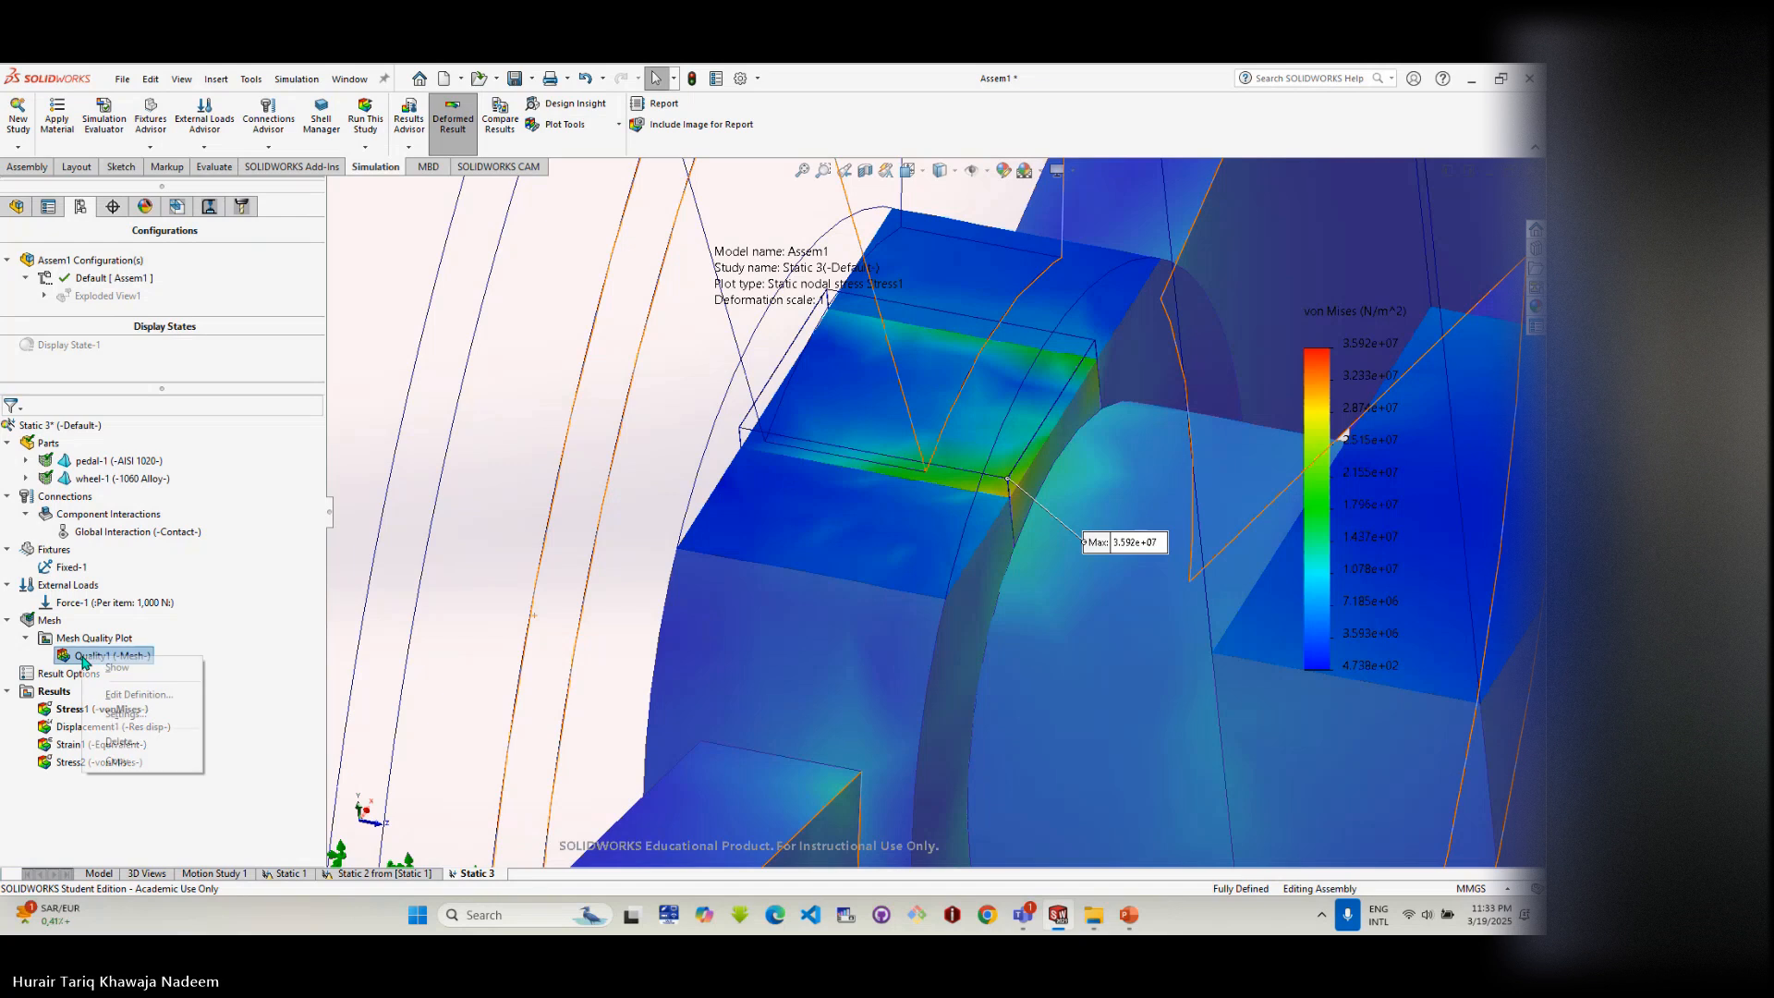
left_click(102, 666)
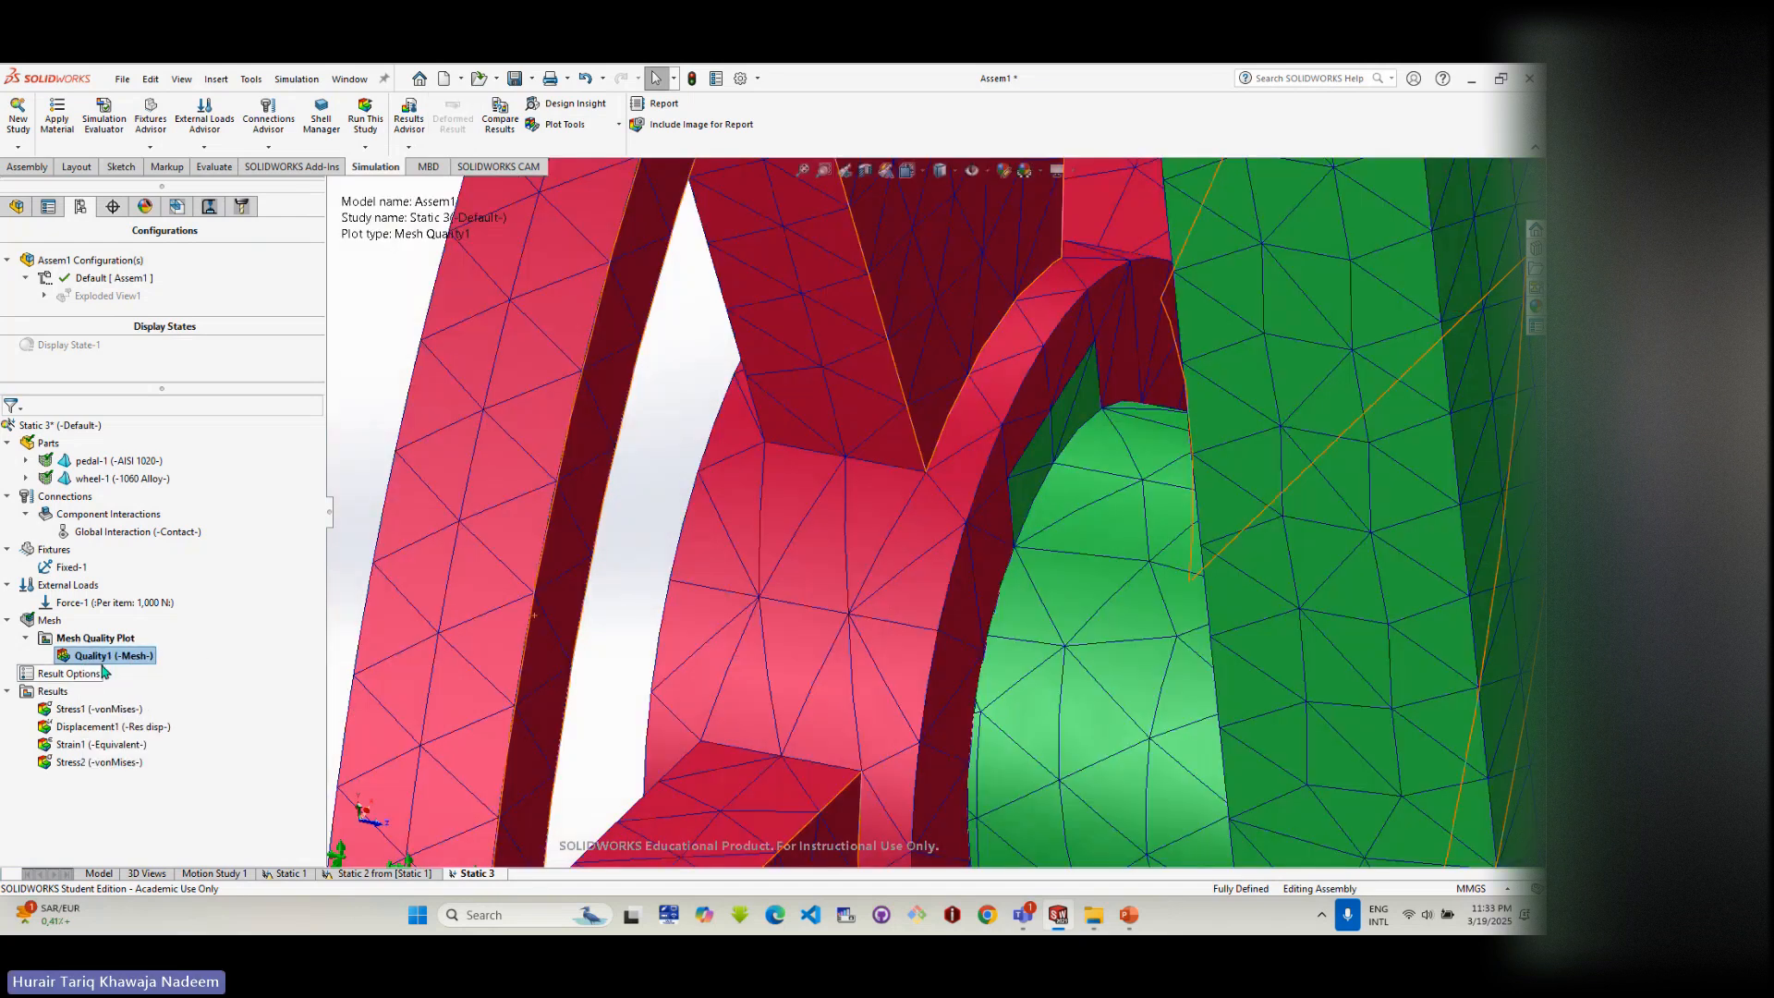
right_click(83, 639)
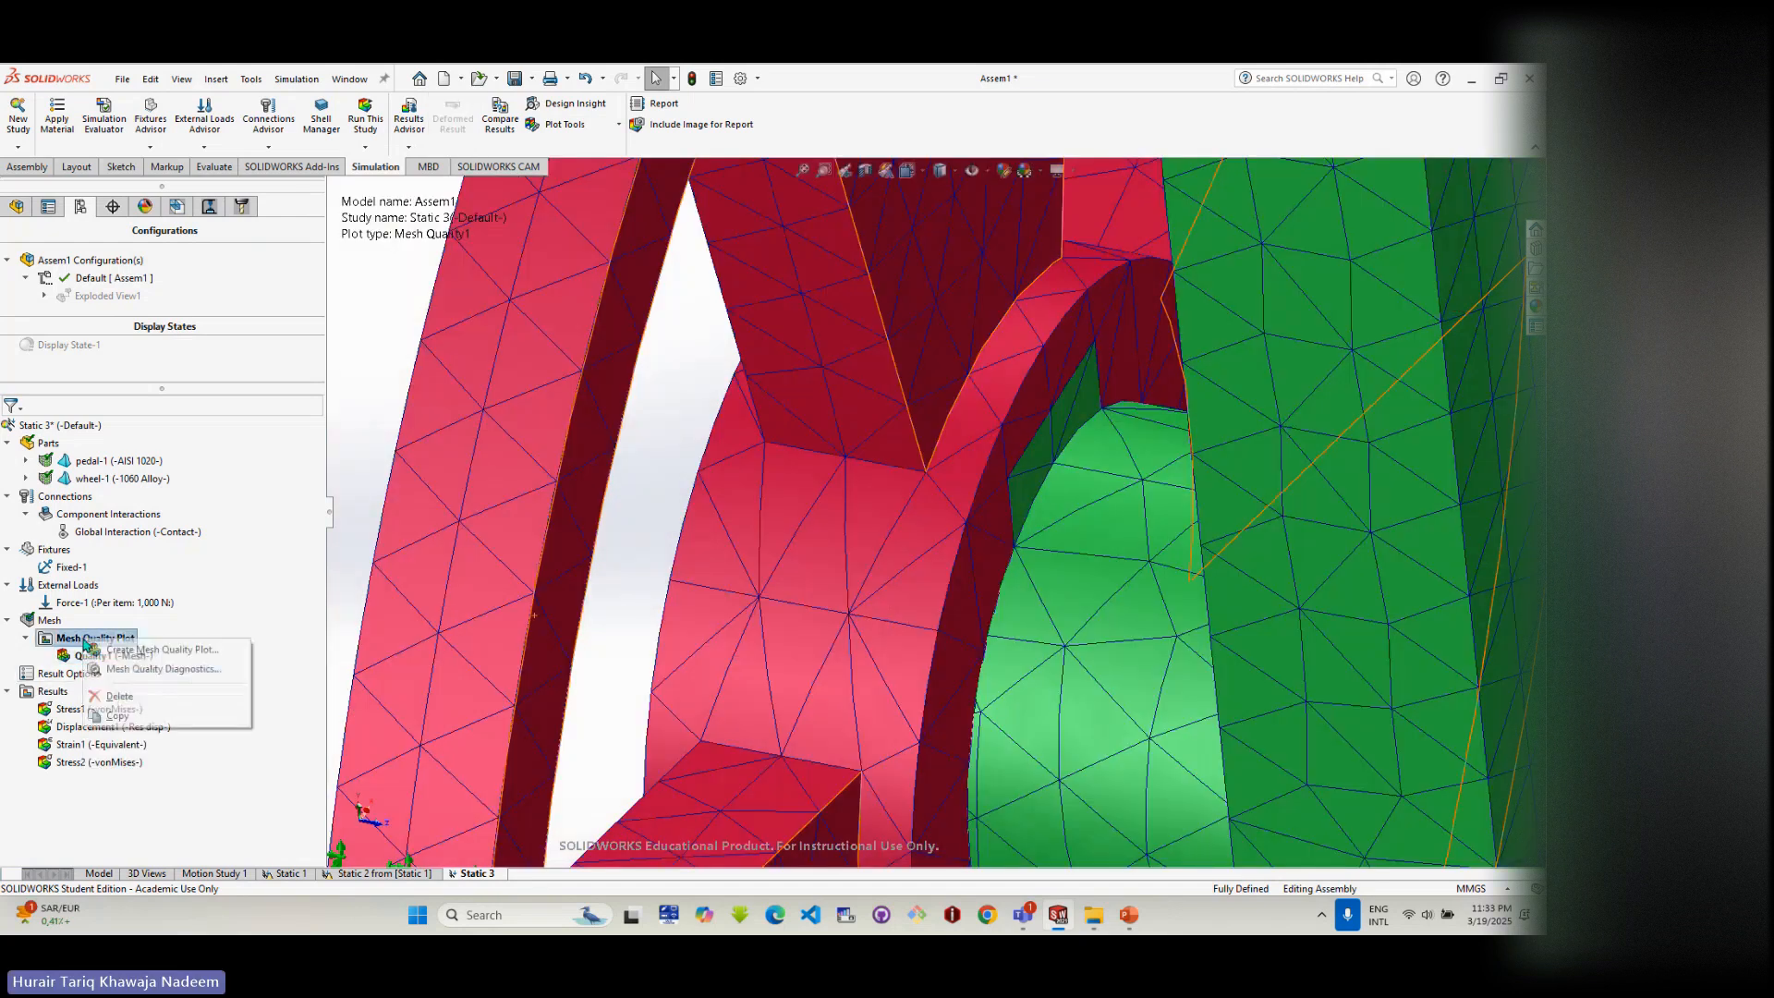
- Start a mesh control and select the curved edge where the pedal's shaft meets its arm
right_click(46, 620)
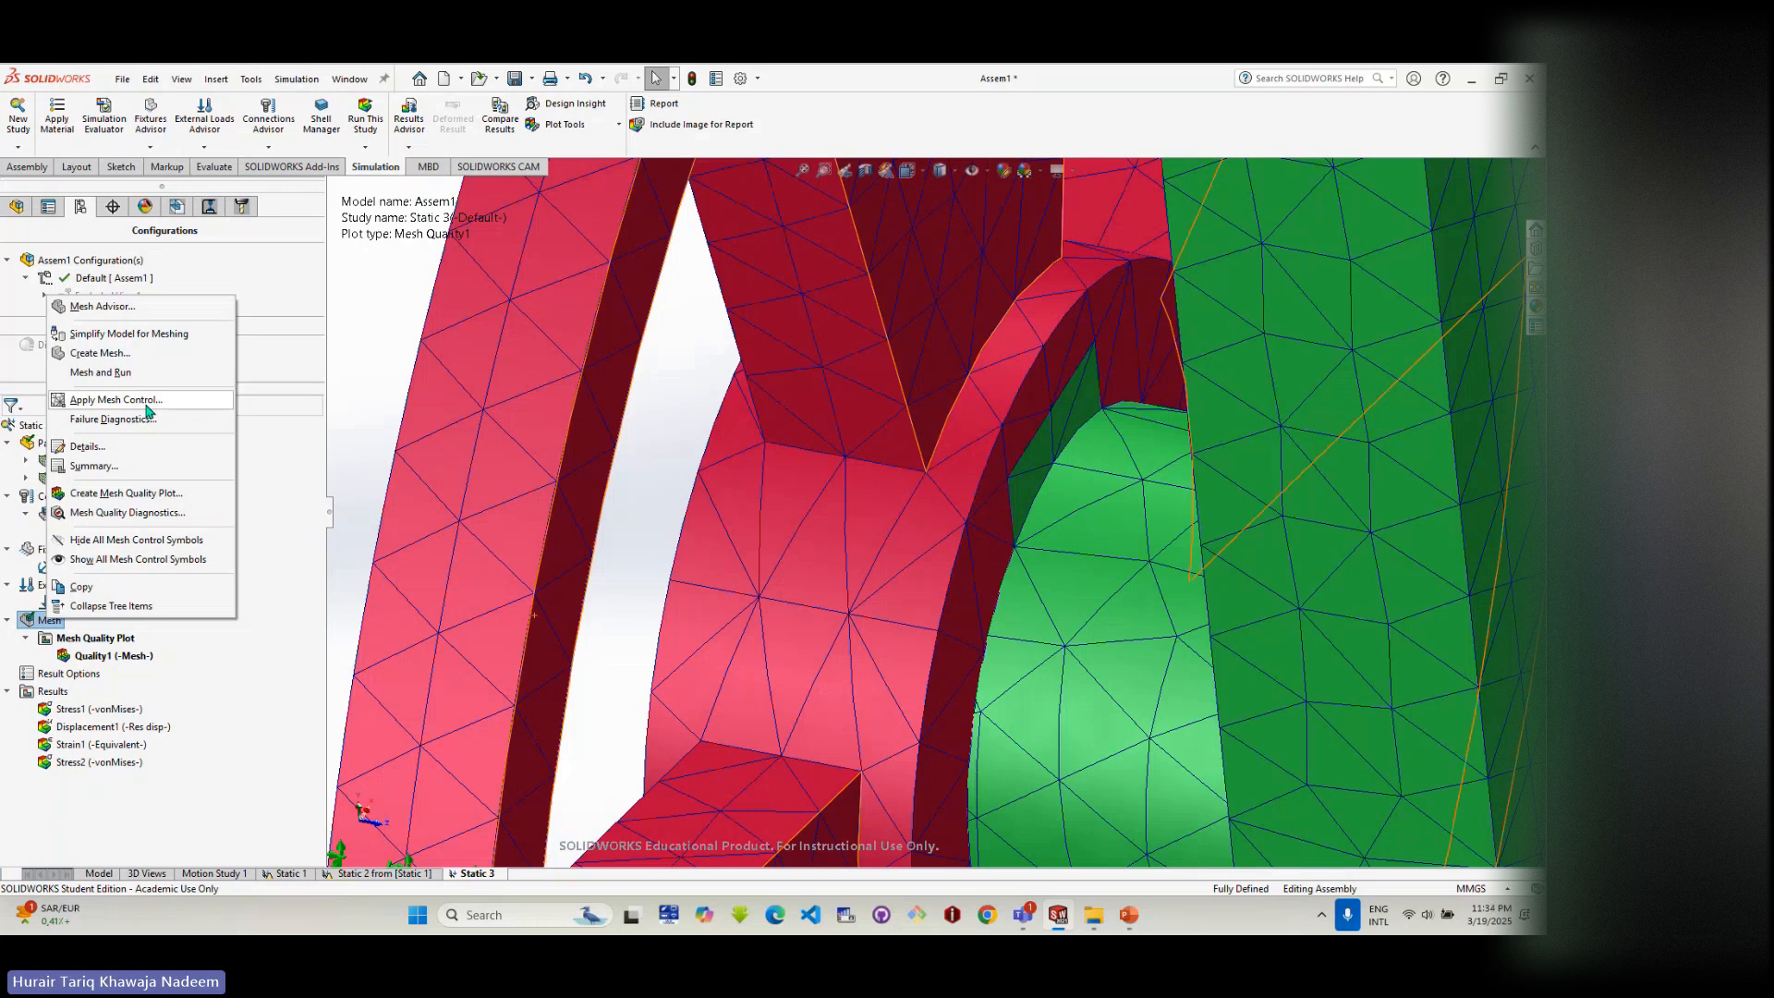
left_click(146, 407)
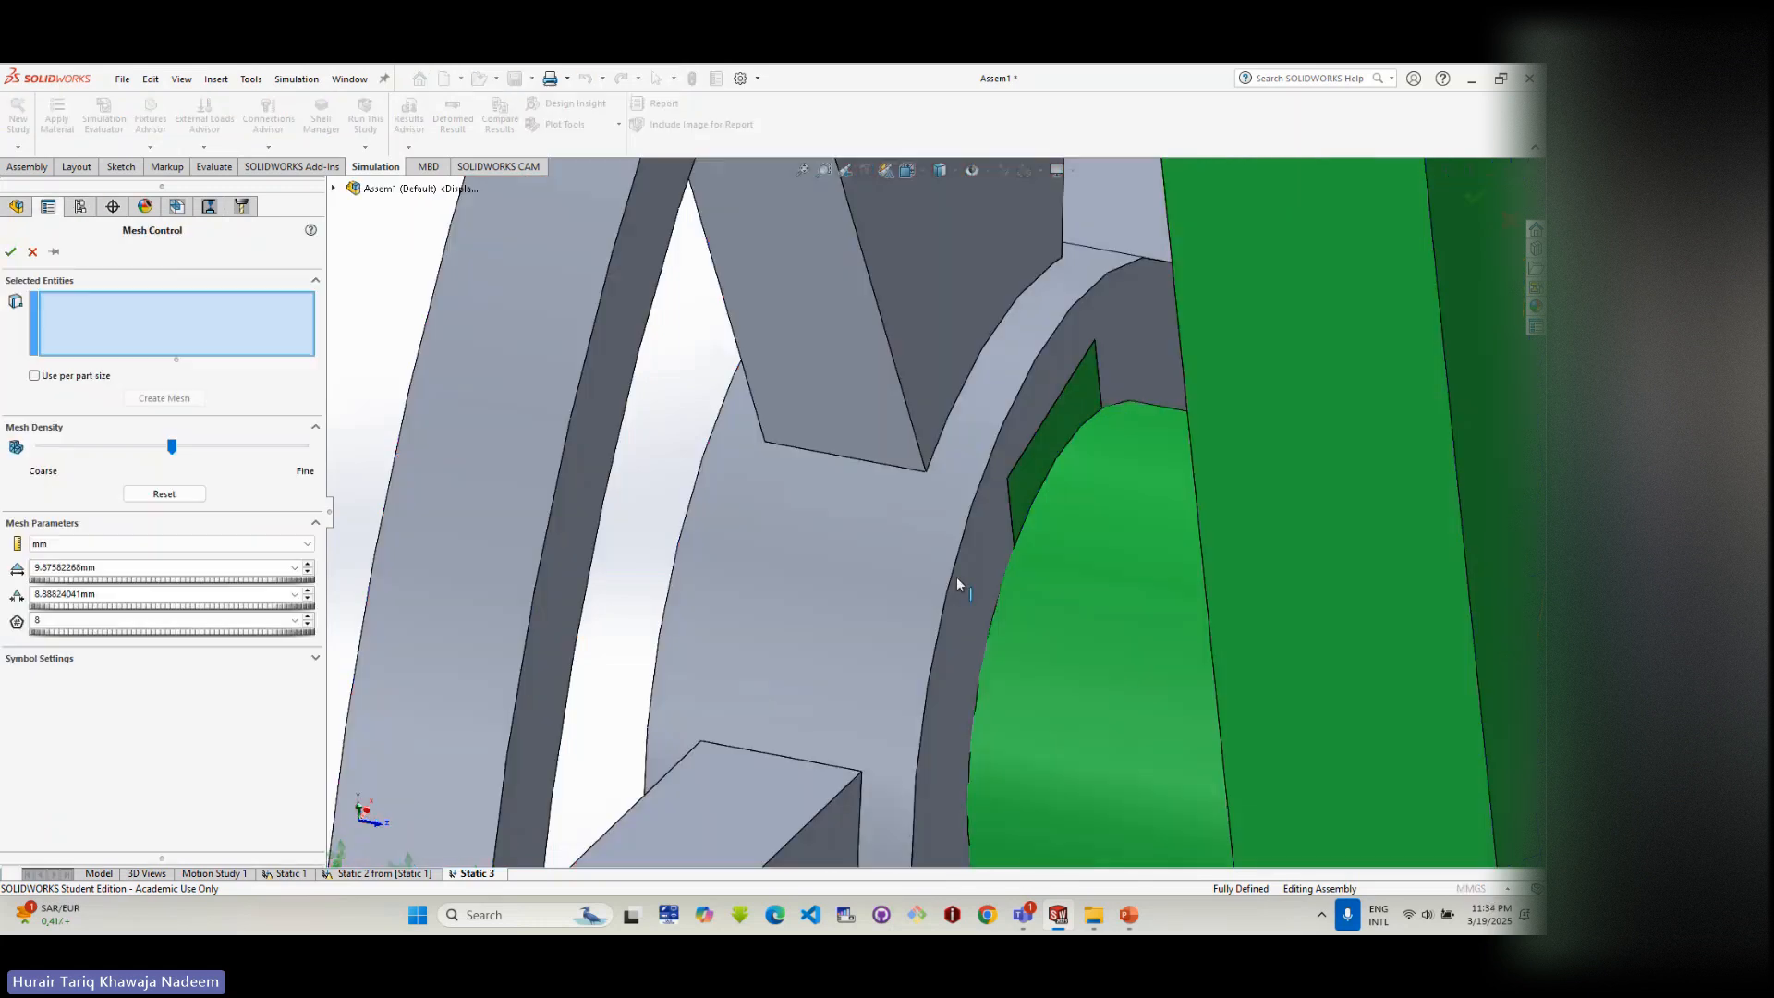
middle_click_drag(956, 576, 1040, 561)
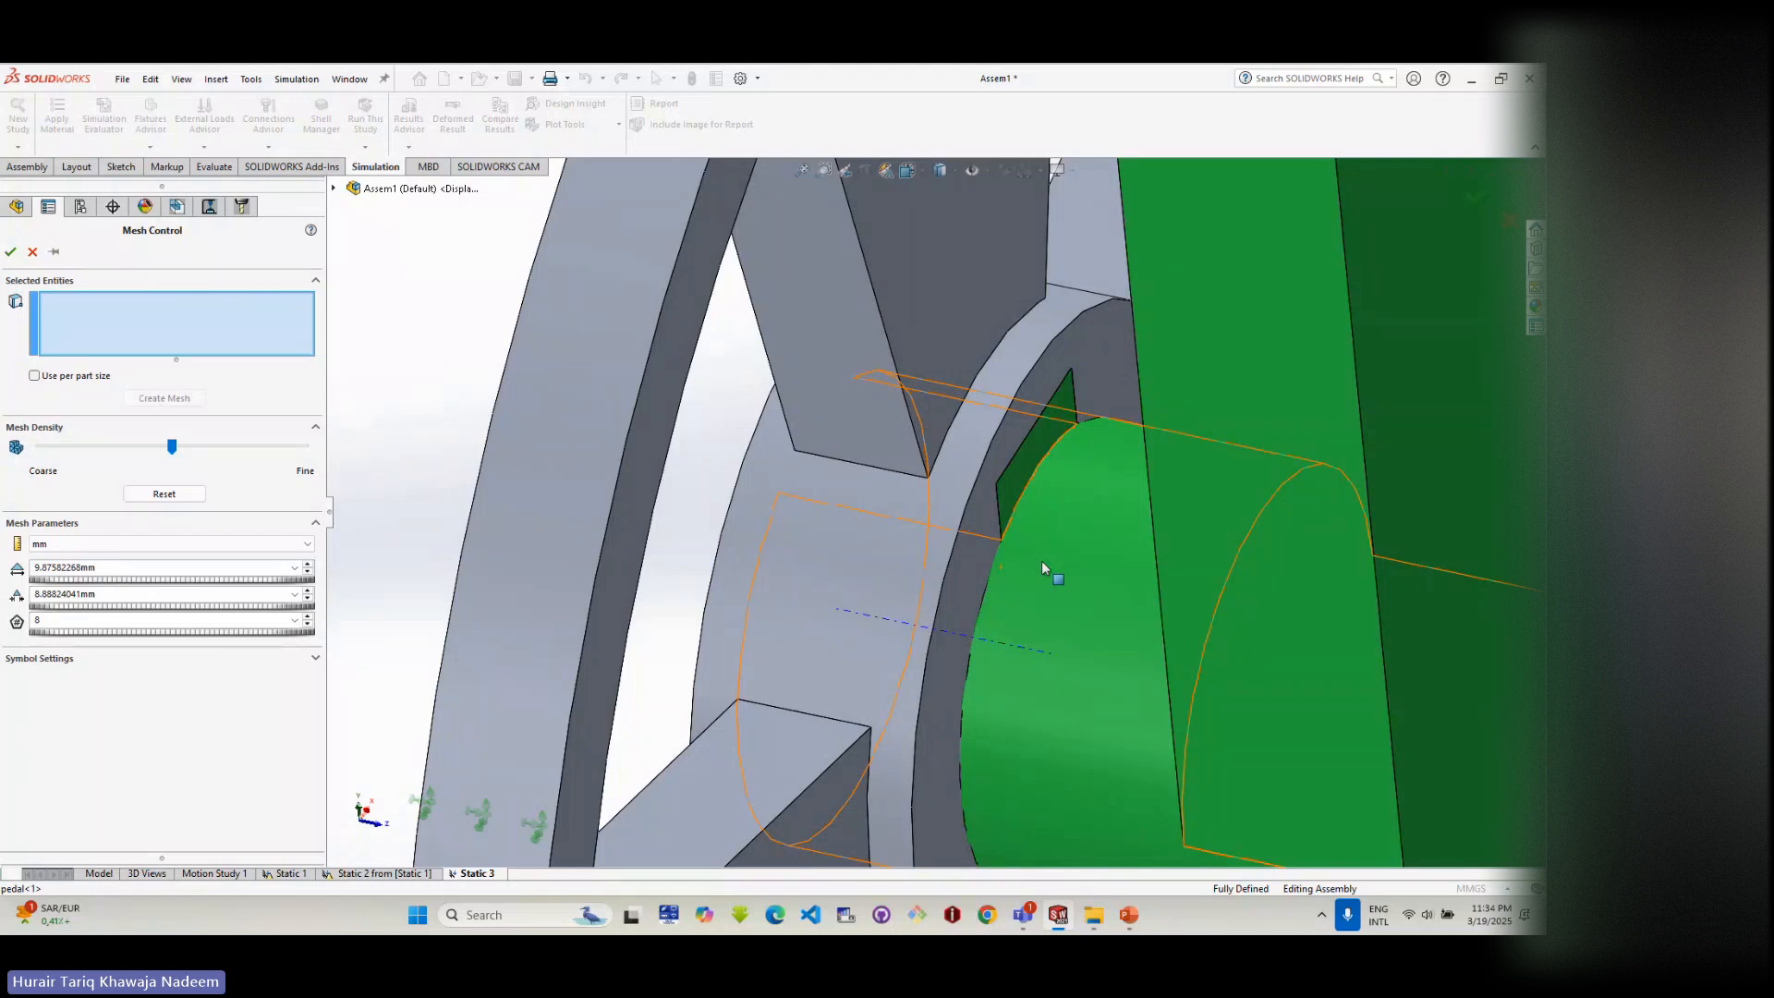
middle_click_drag(1040, 562, 1158, 624)
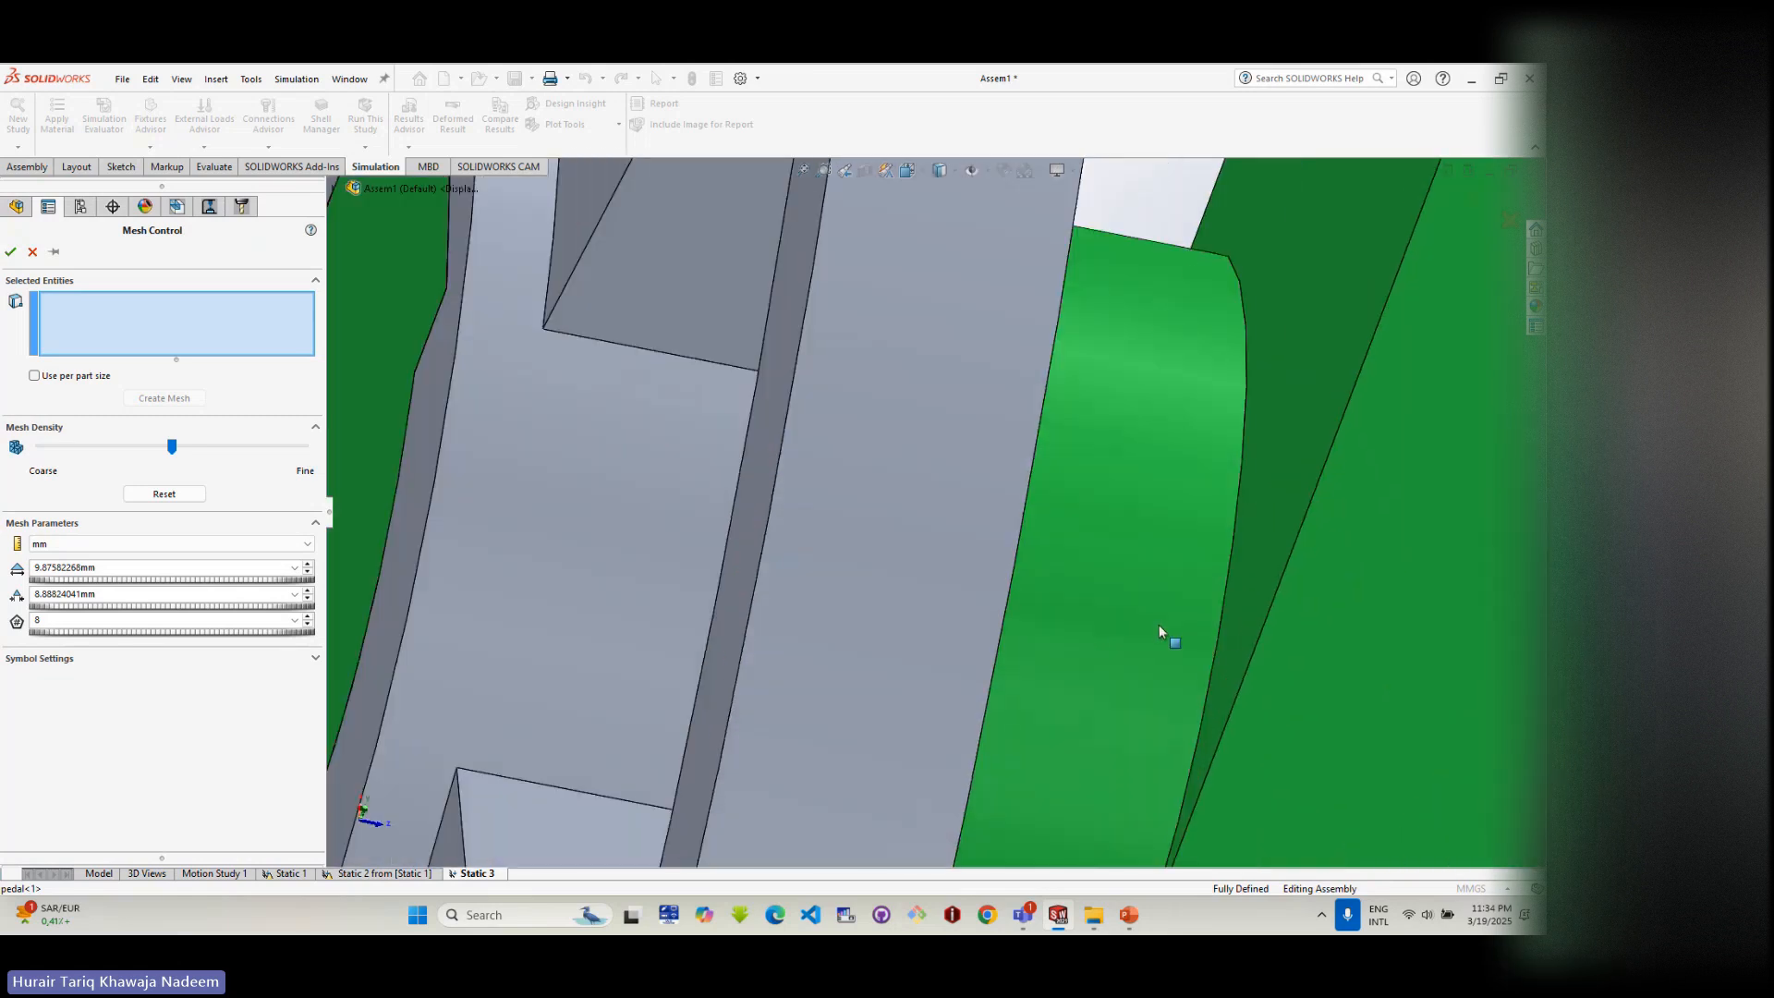
left_click(1217, 625)
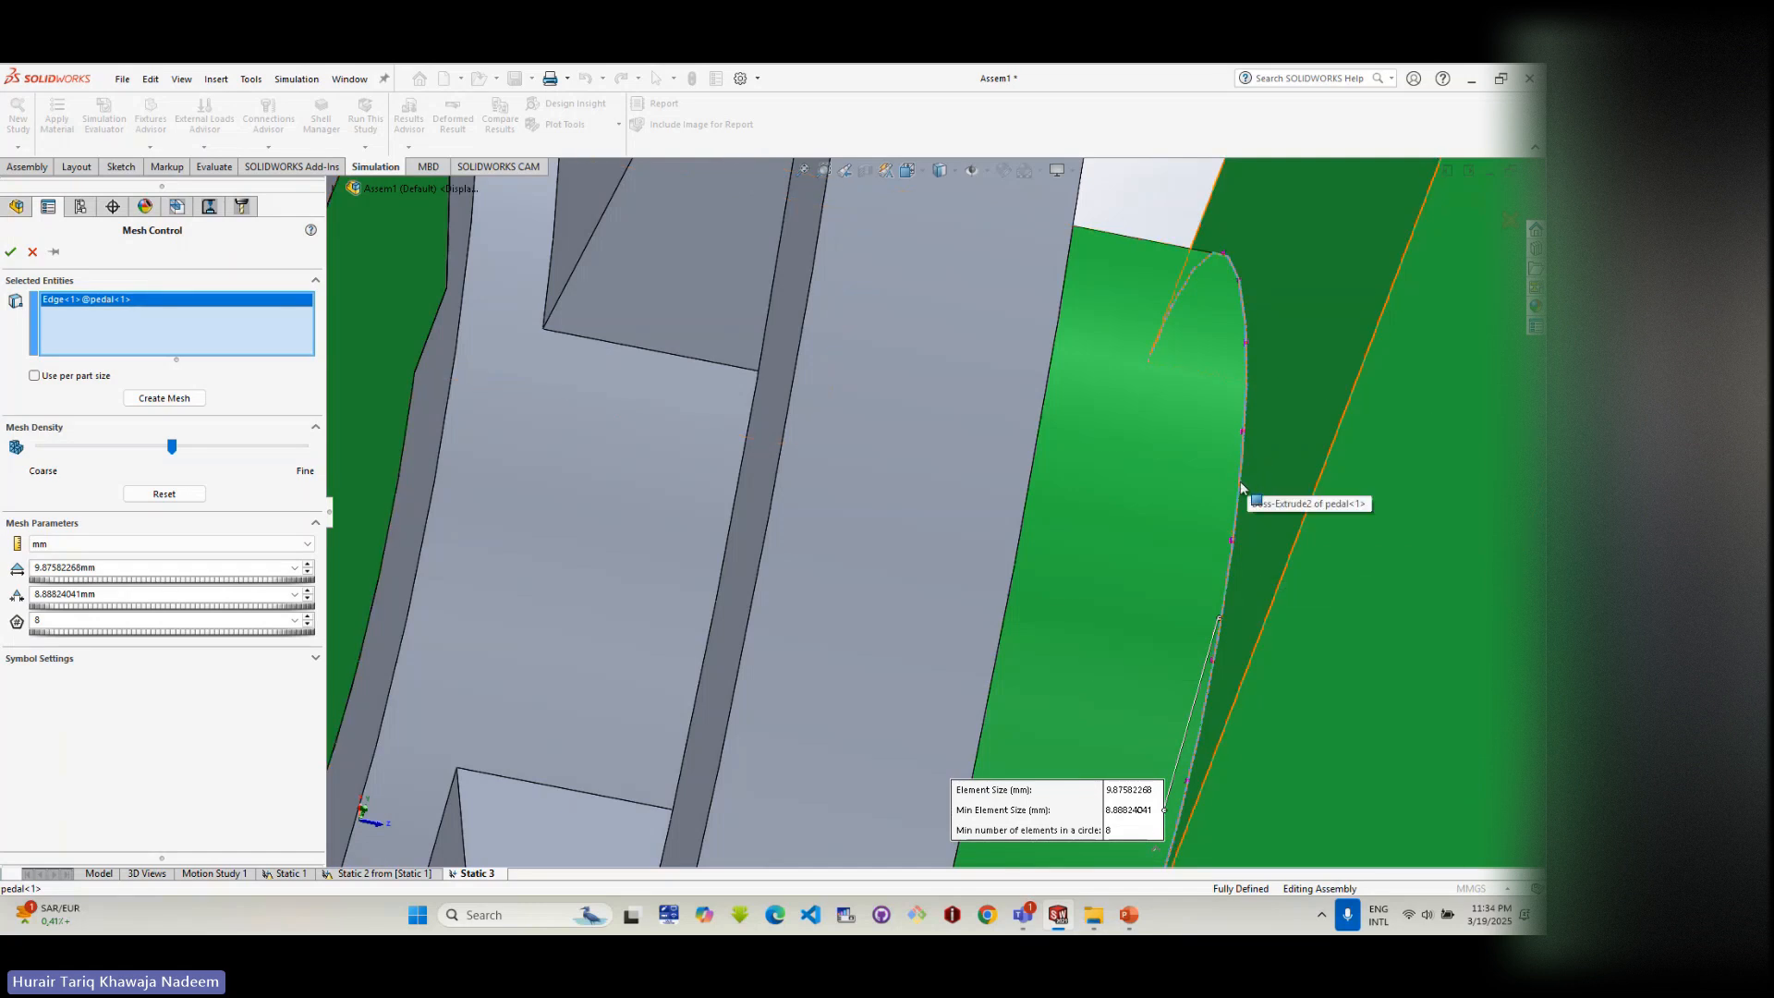
- Add the wheel hub's hidden bore face to the mesh control using Select Other
scroll(1200, 562, "up", 3)
middle_click_drag(1201, 580, 1036, 470)
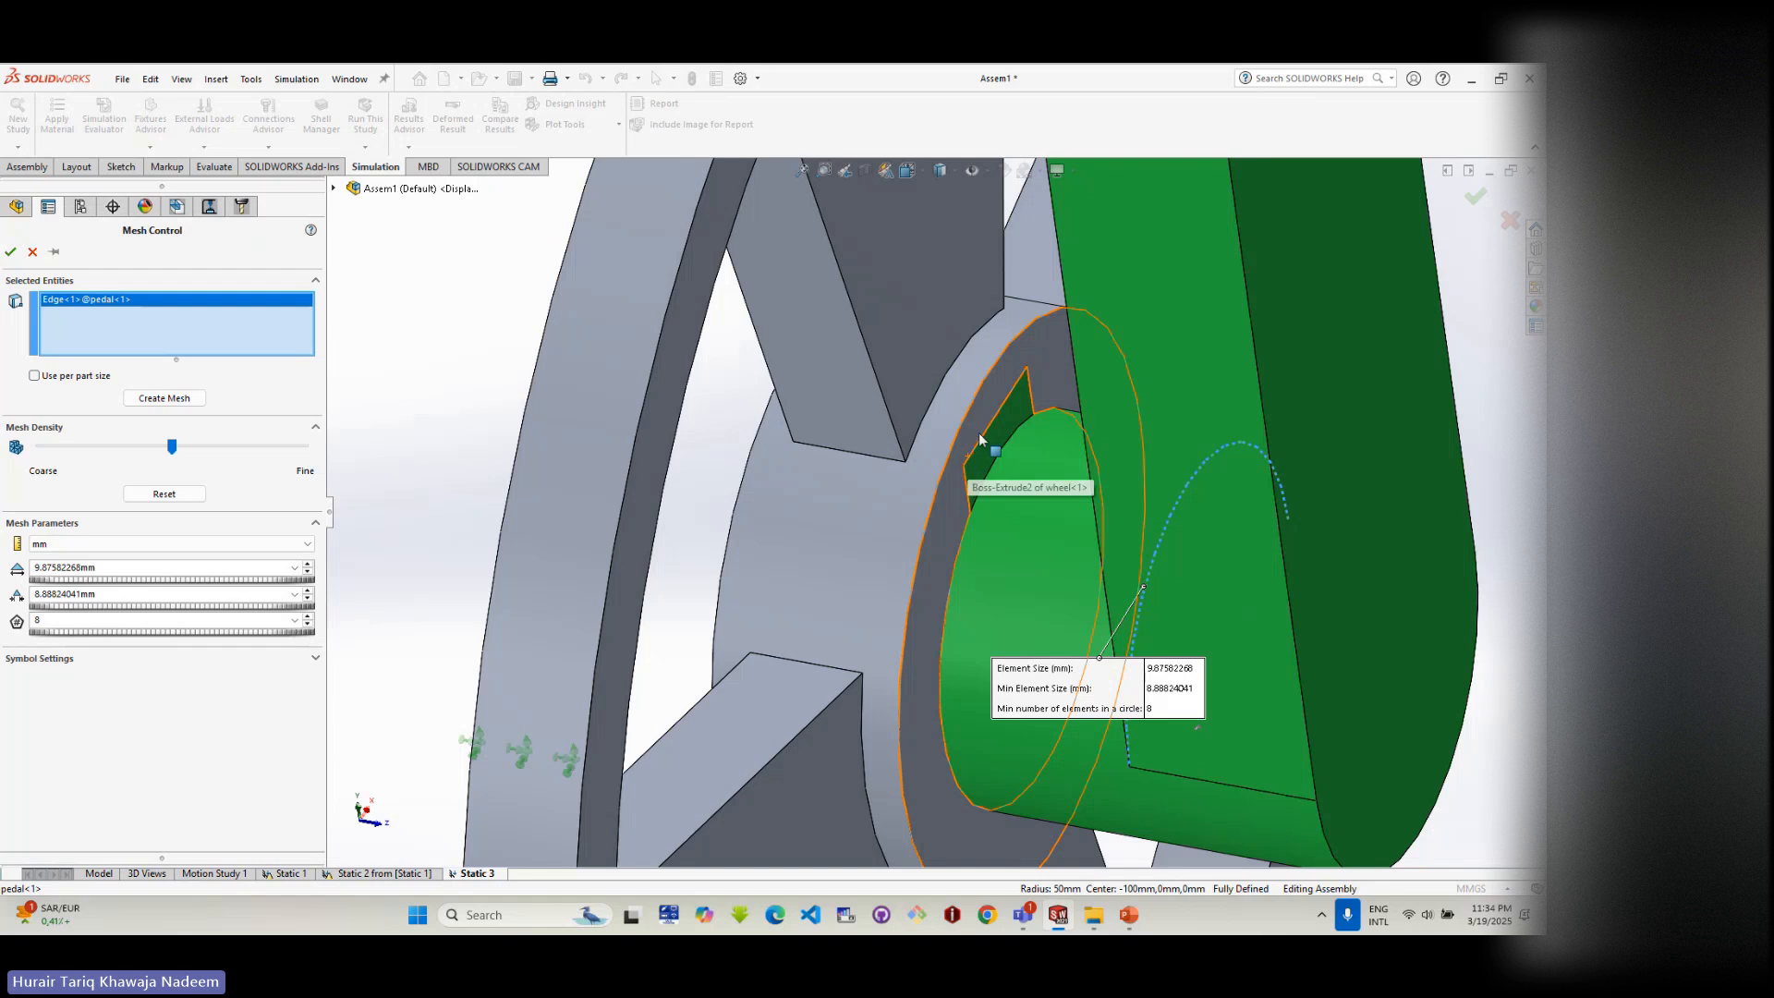
right_click(889, 509)
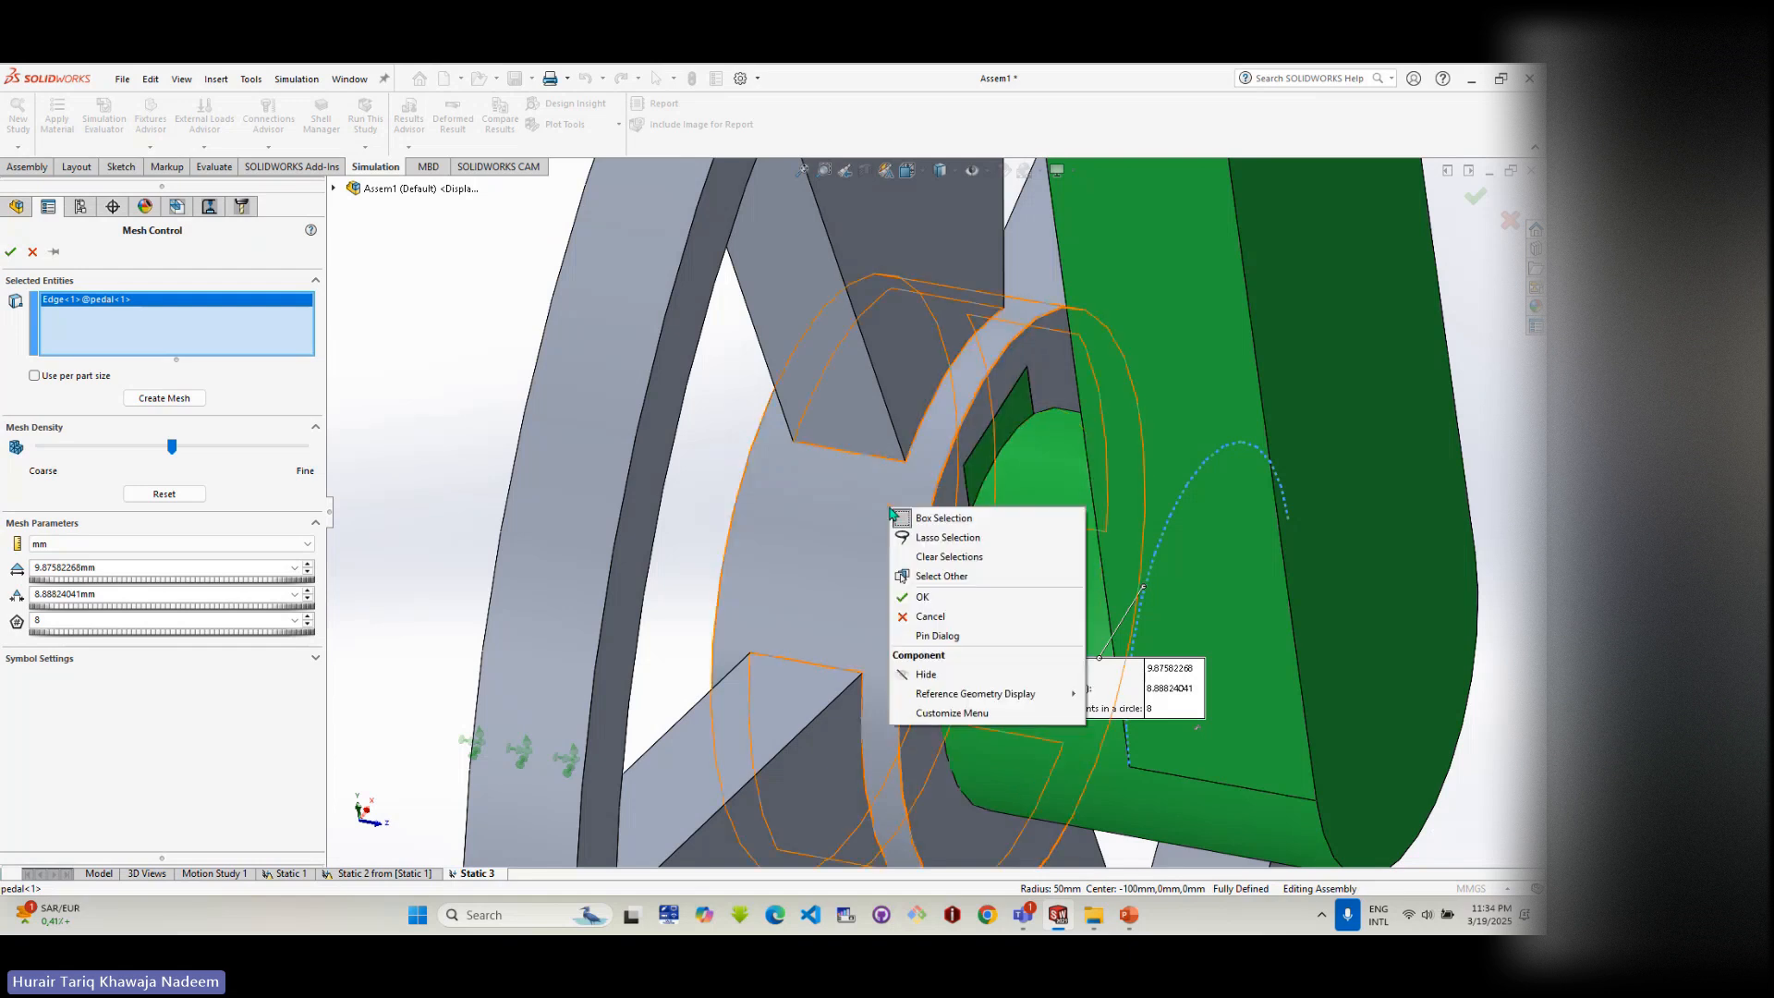
left_click(940, 574)
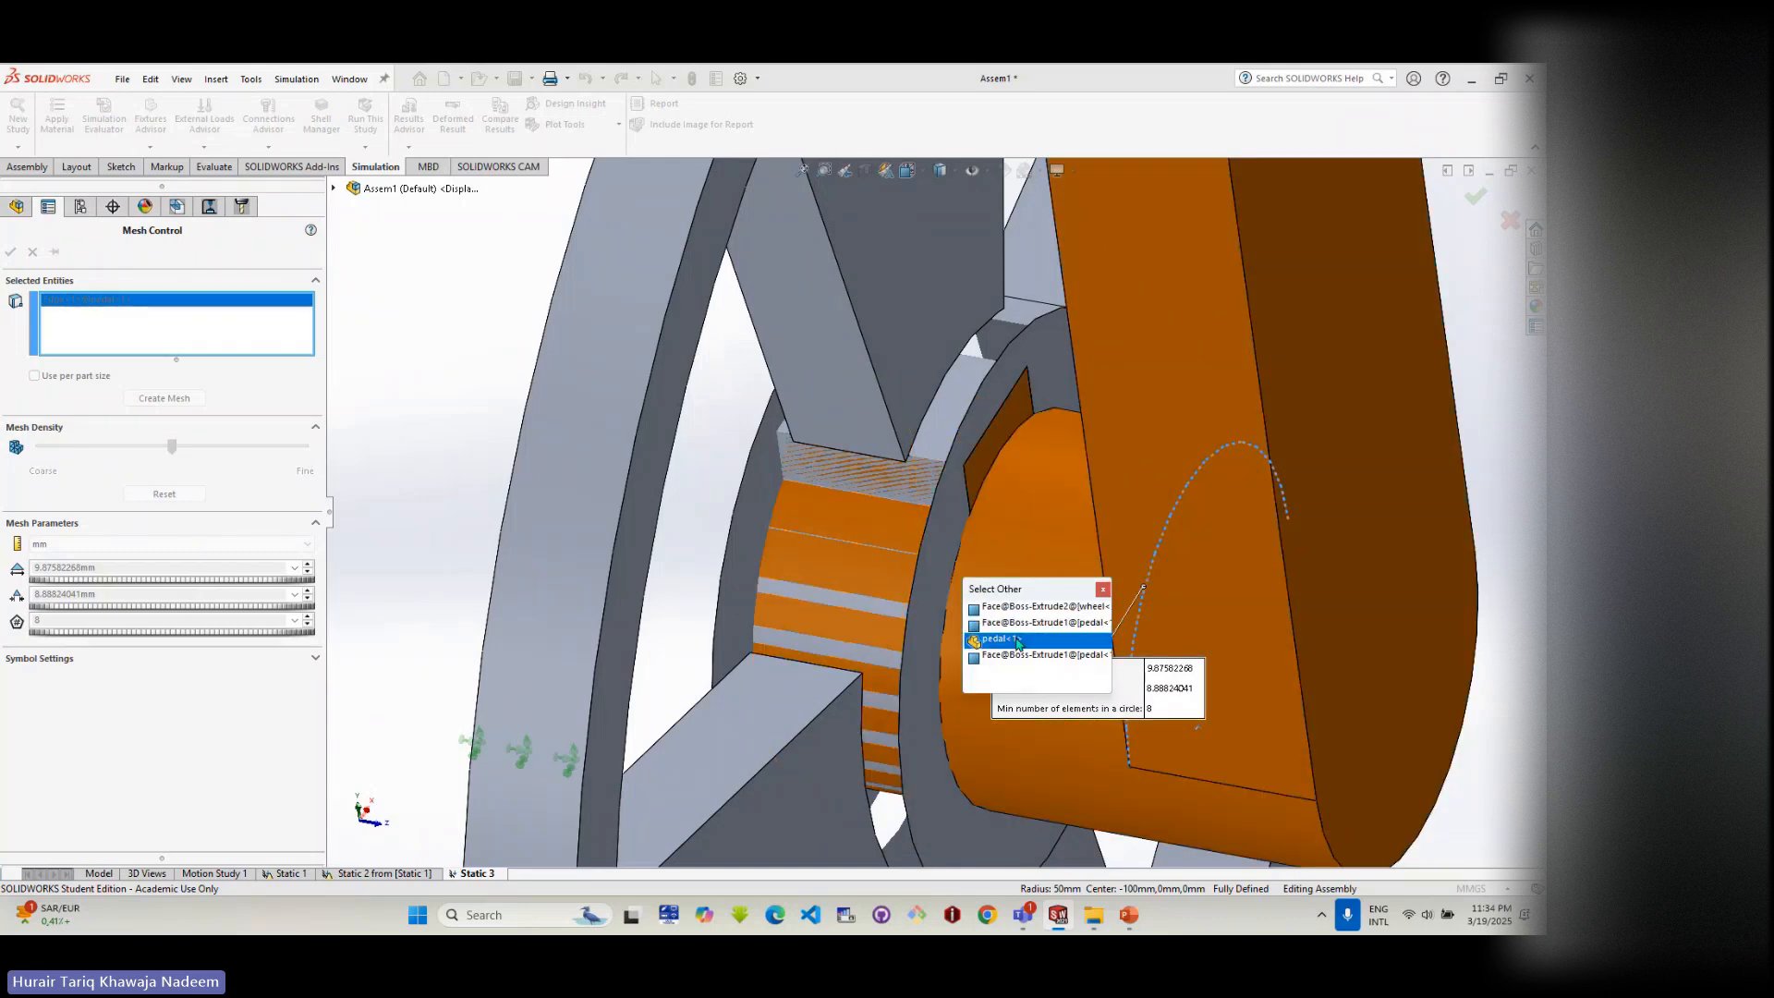
left_click(1019, 640)
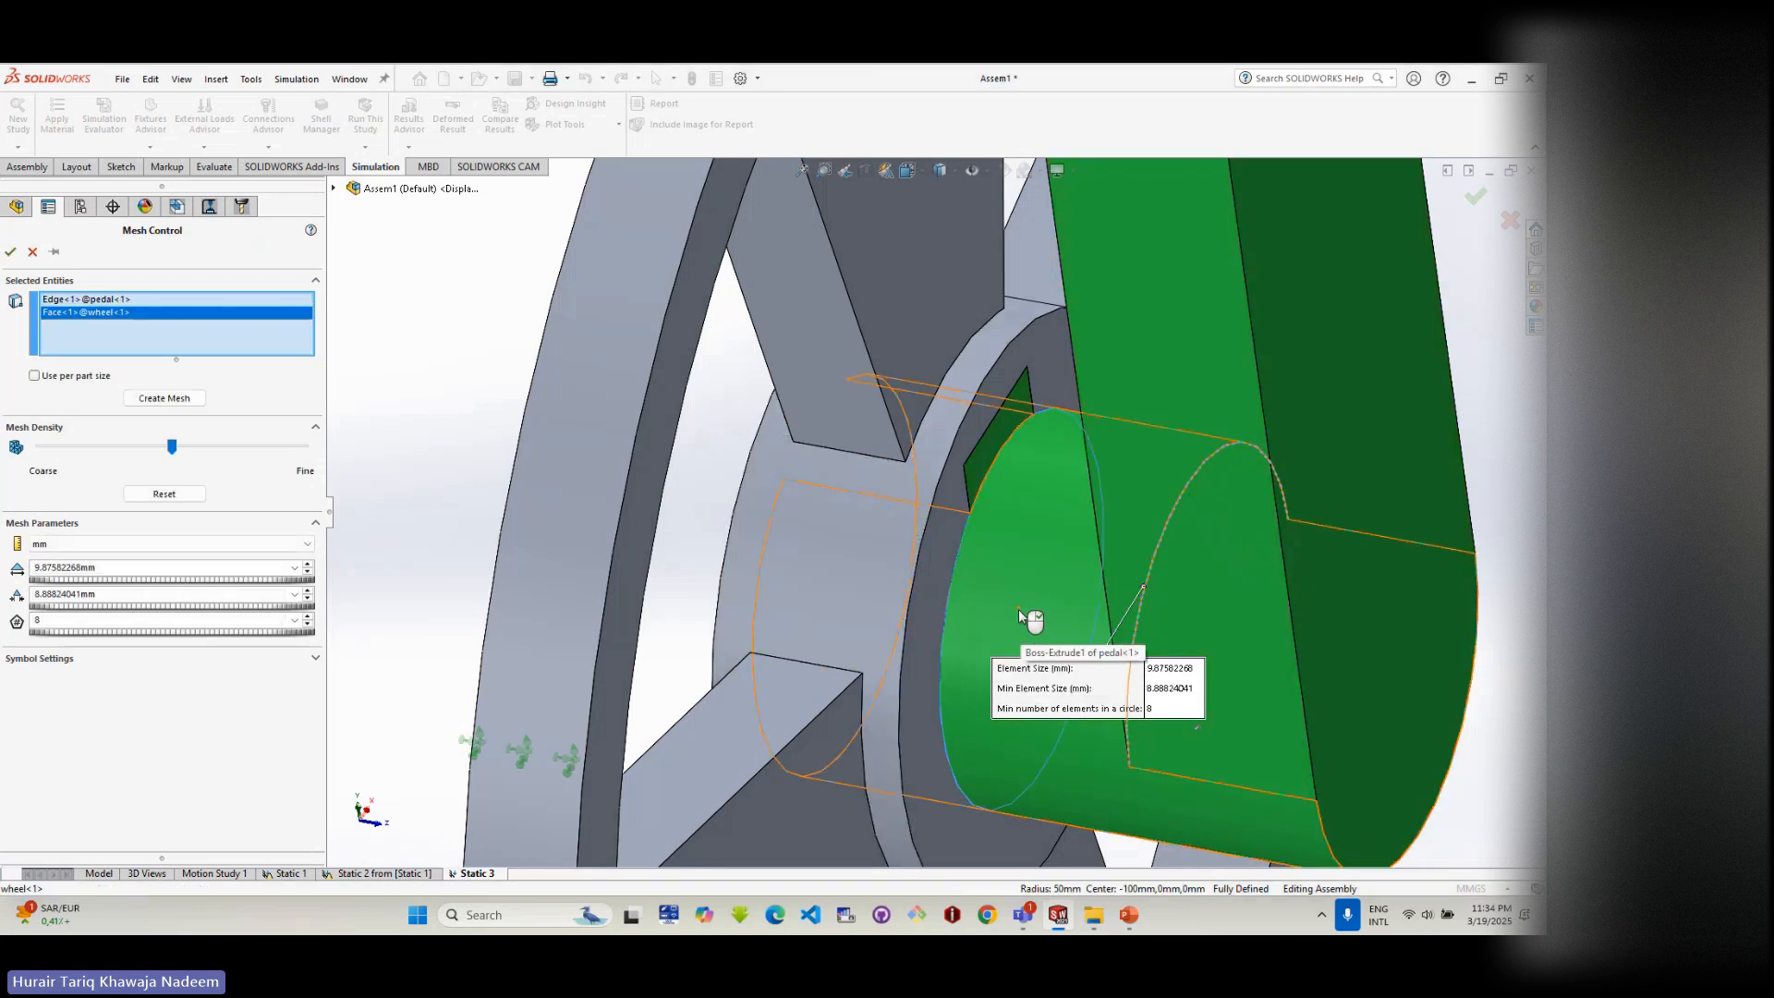
- Try adding the pedal shaft's cylindrical face to the mesh control using Select Other, and check the selected faces
right_click(904, 535)
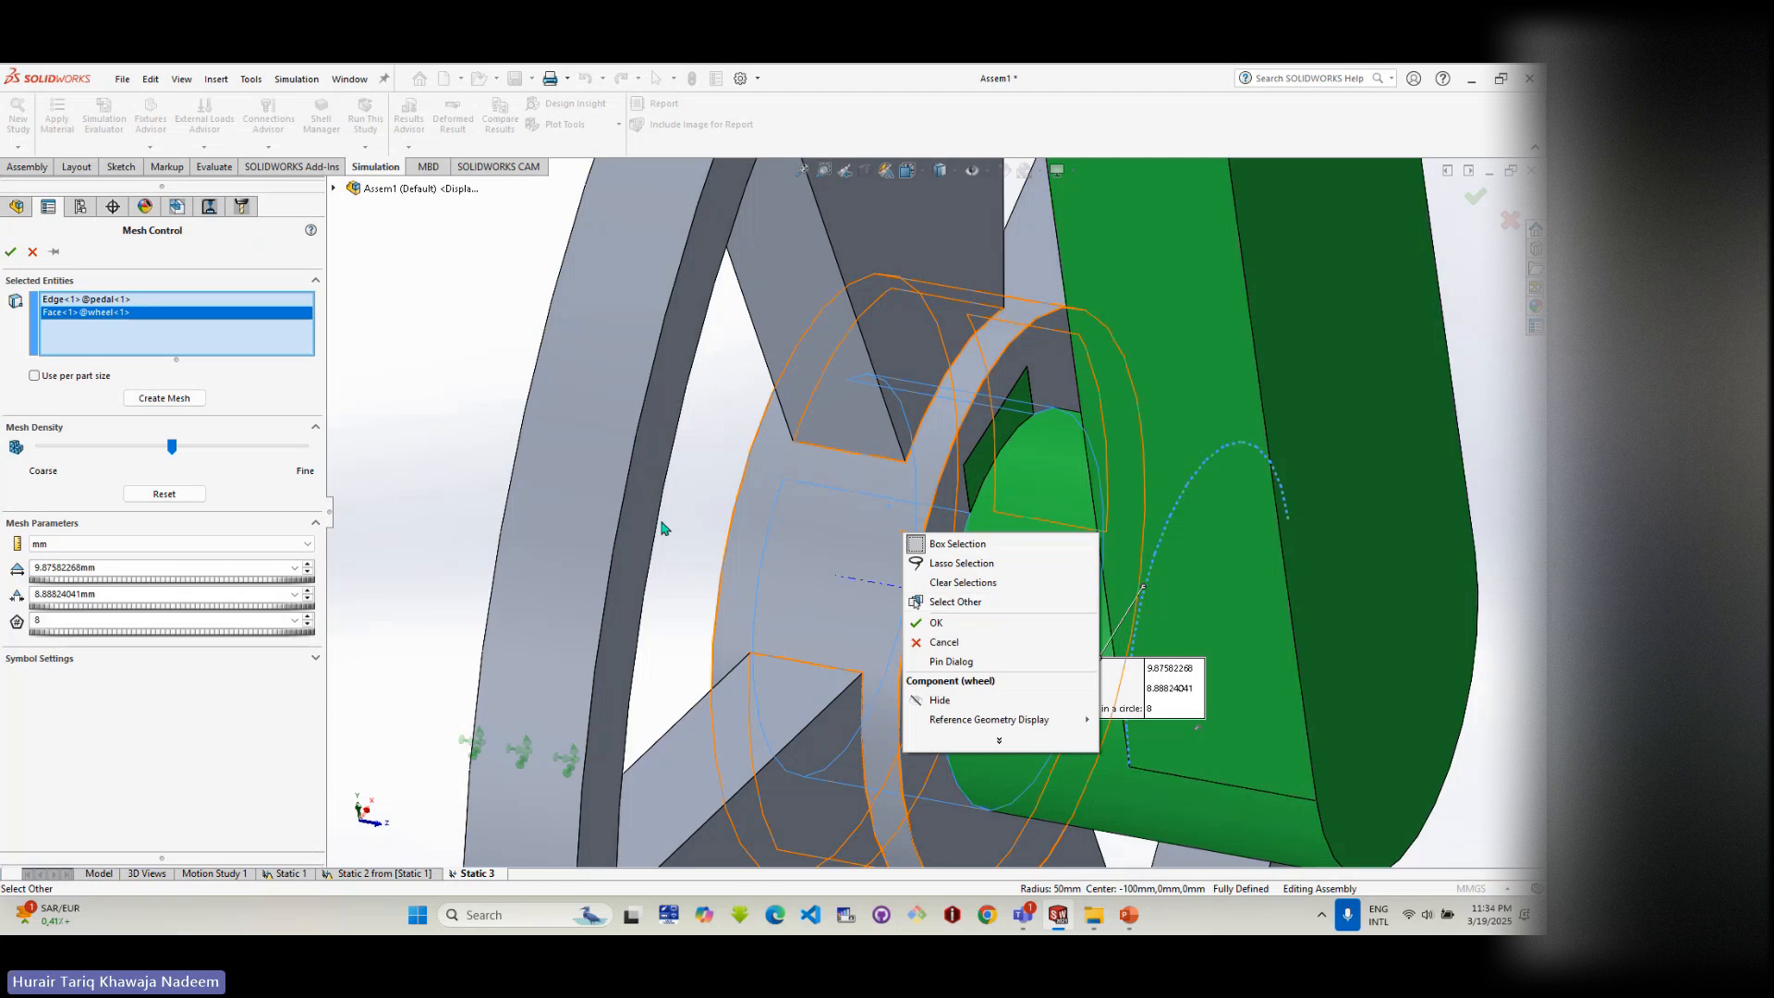
left_click(363, 476)
right_click(856, 556)
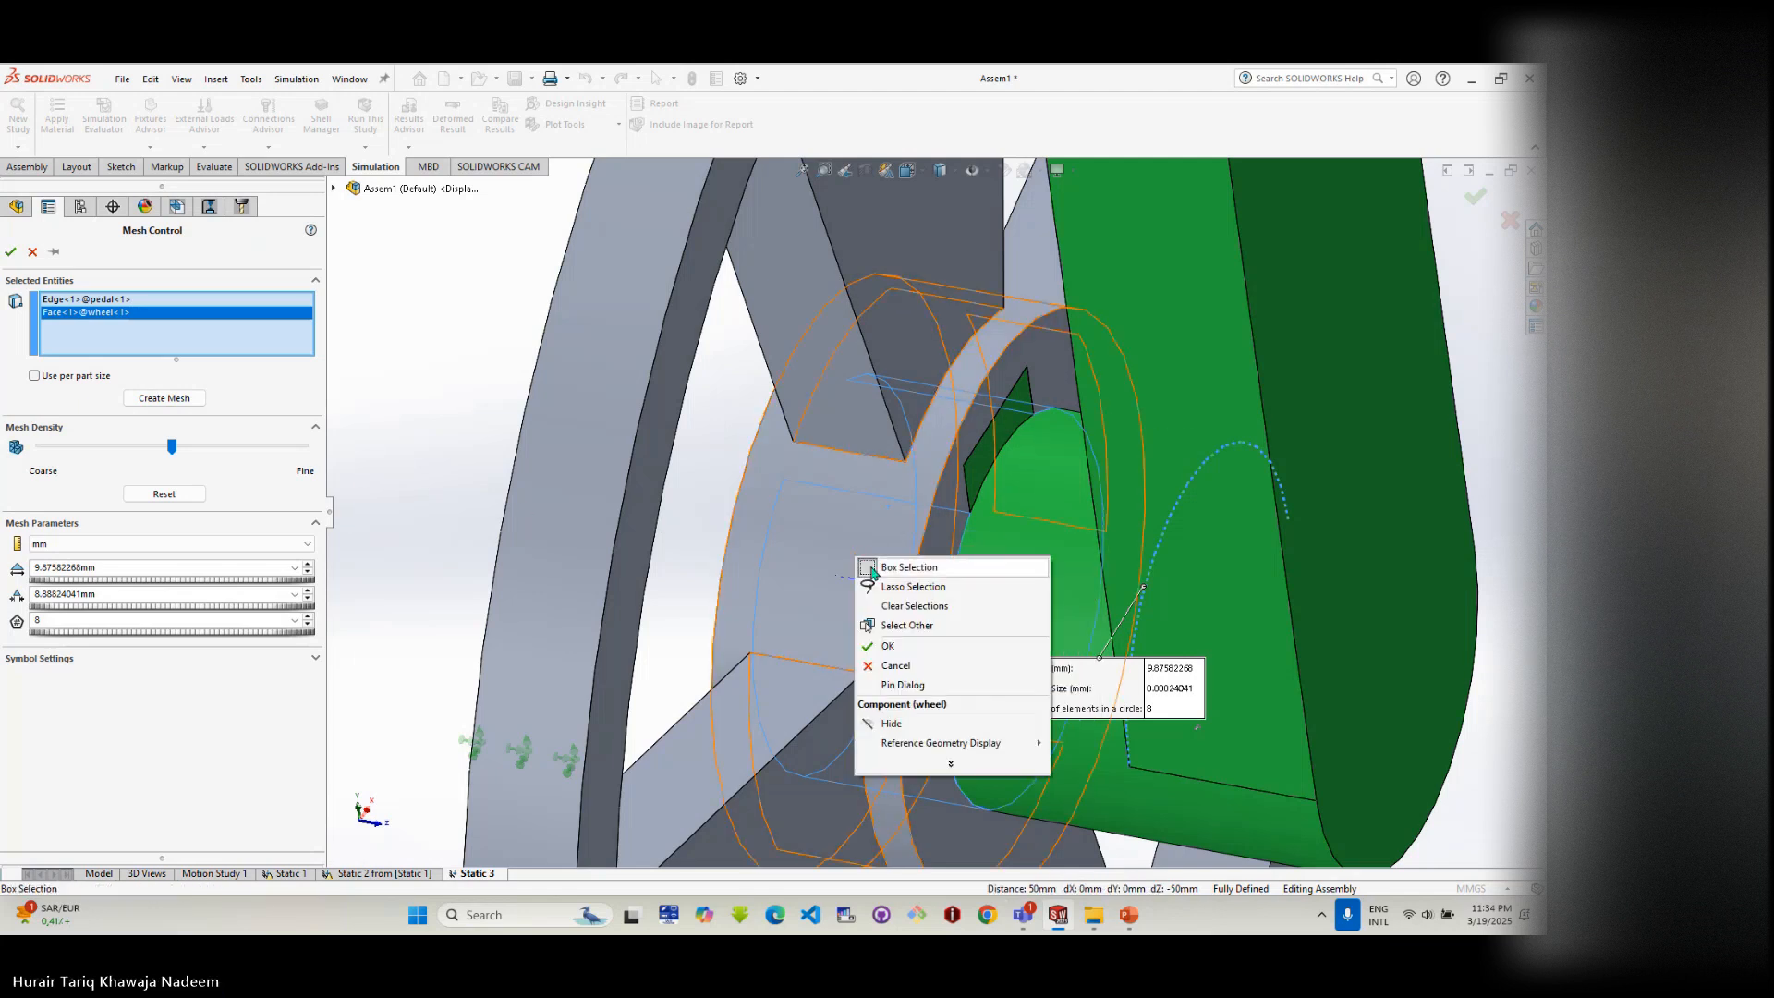
left_click(907, 626)
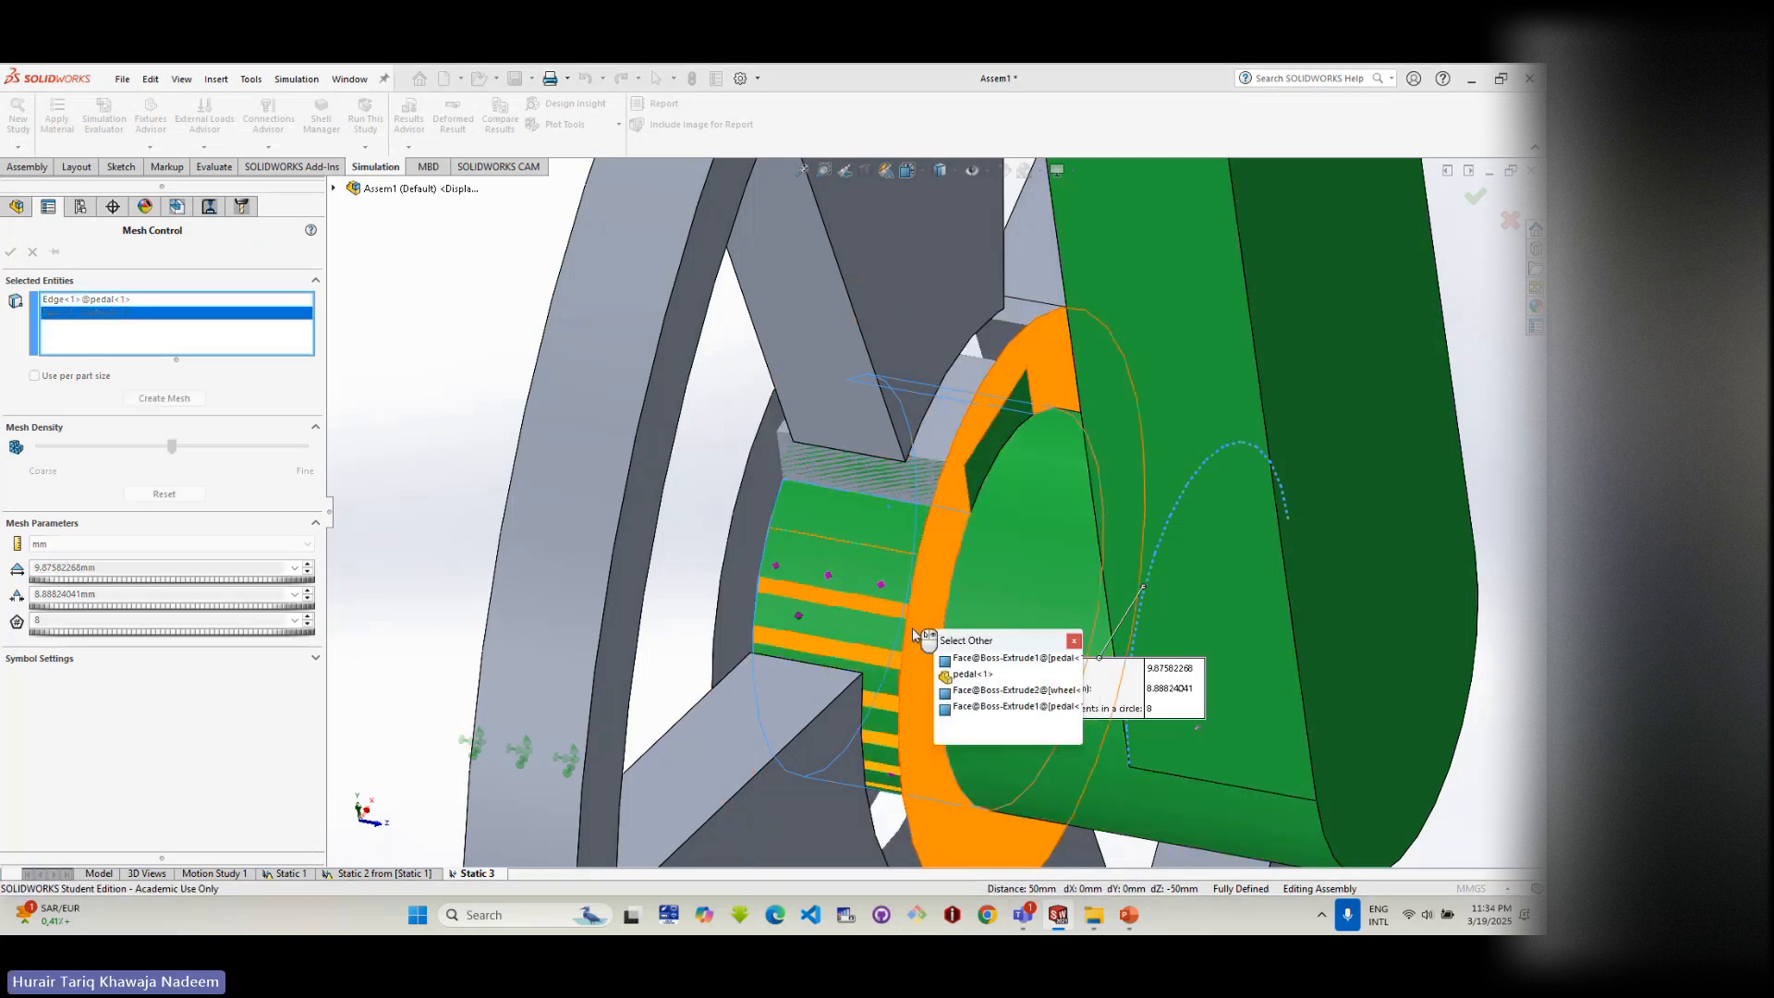
left_click(954, 664)
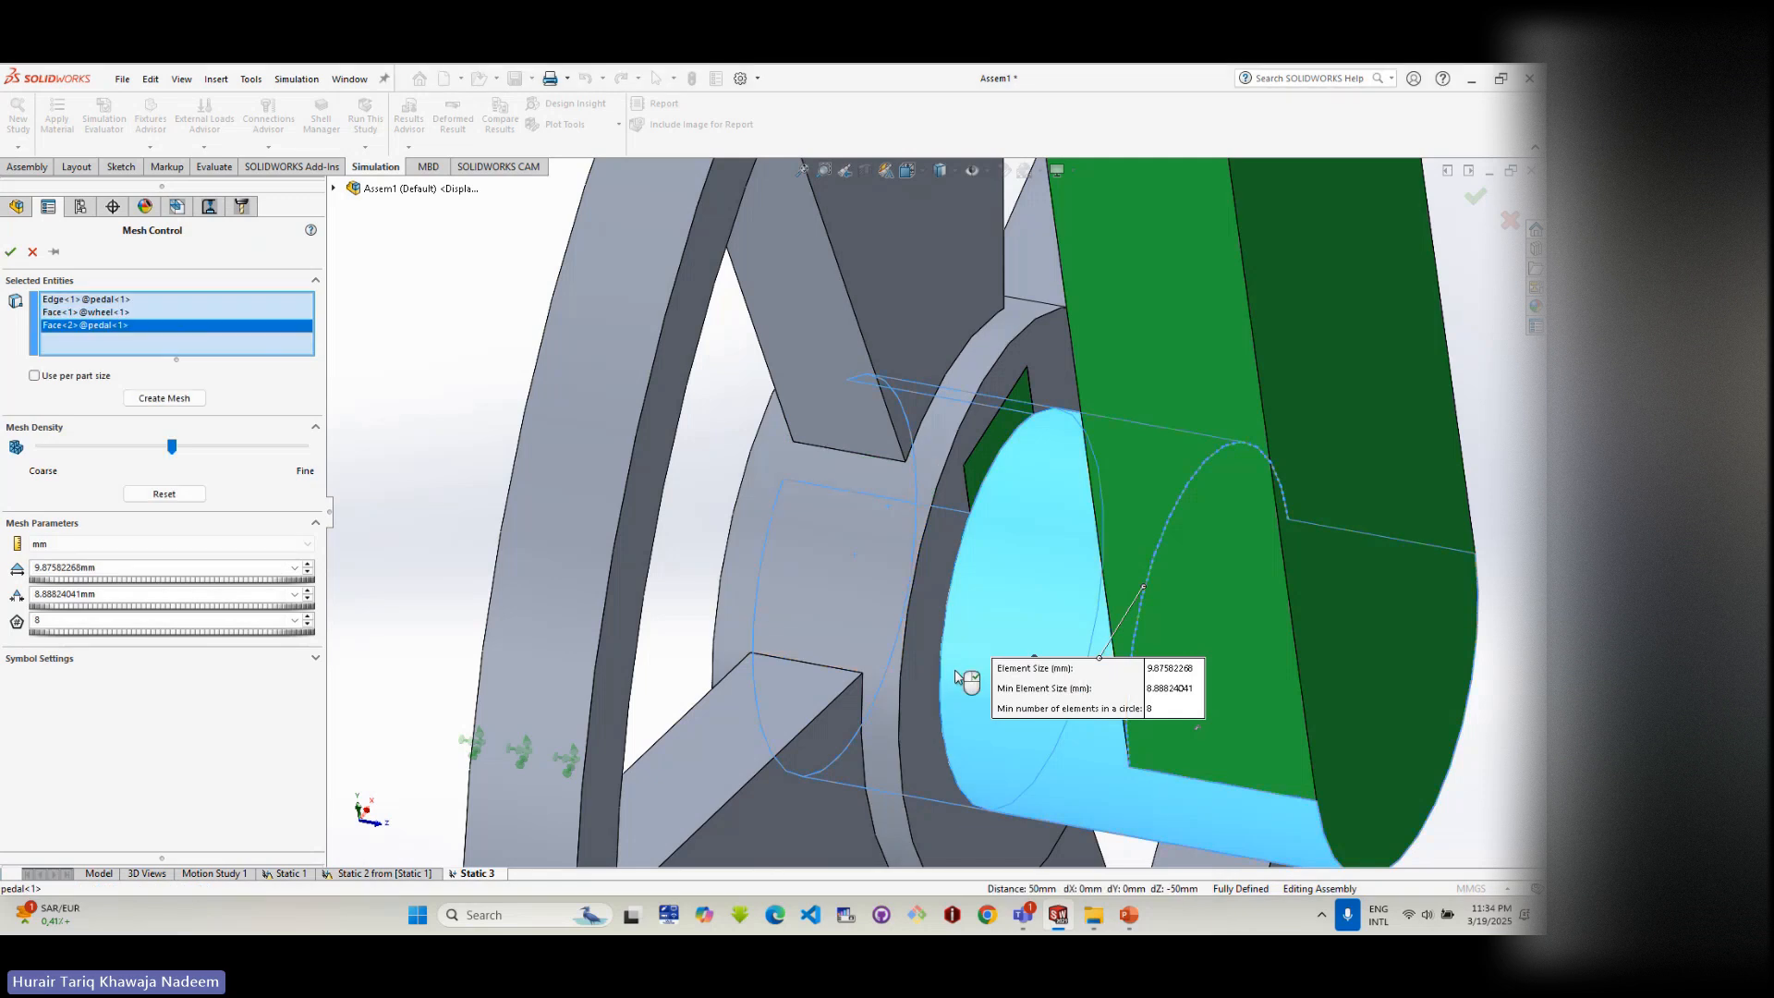
left_click(109, 314)
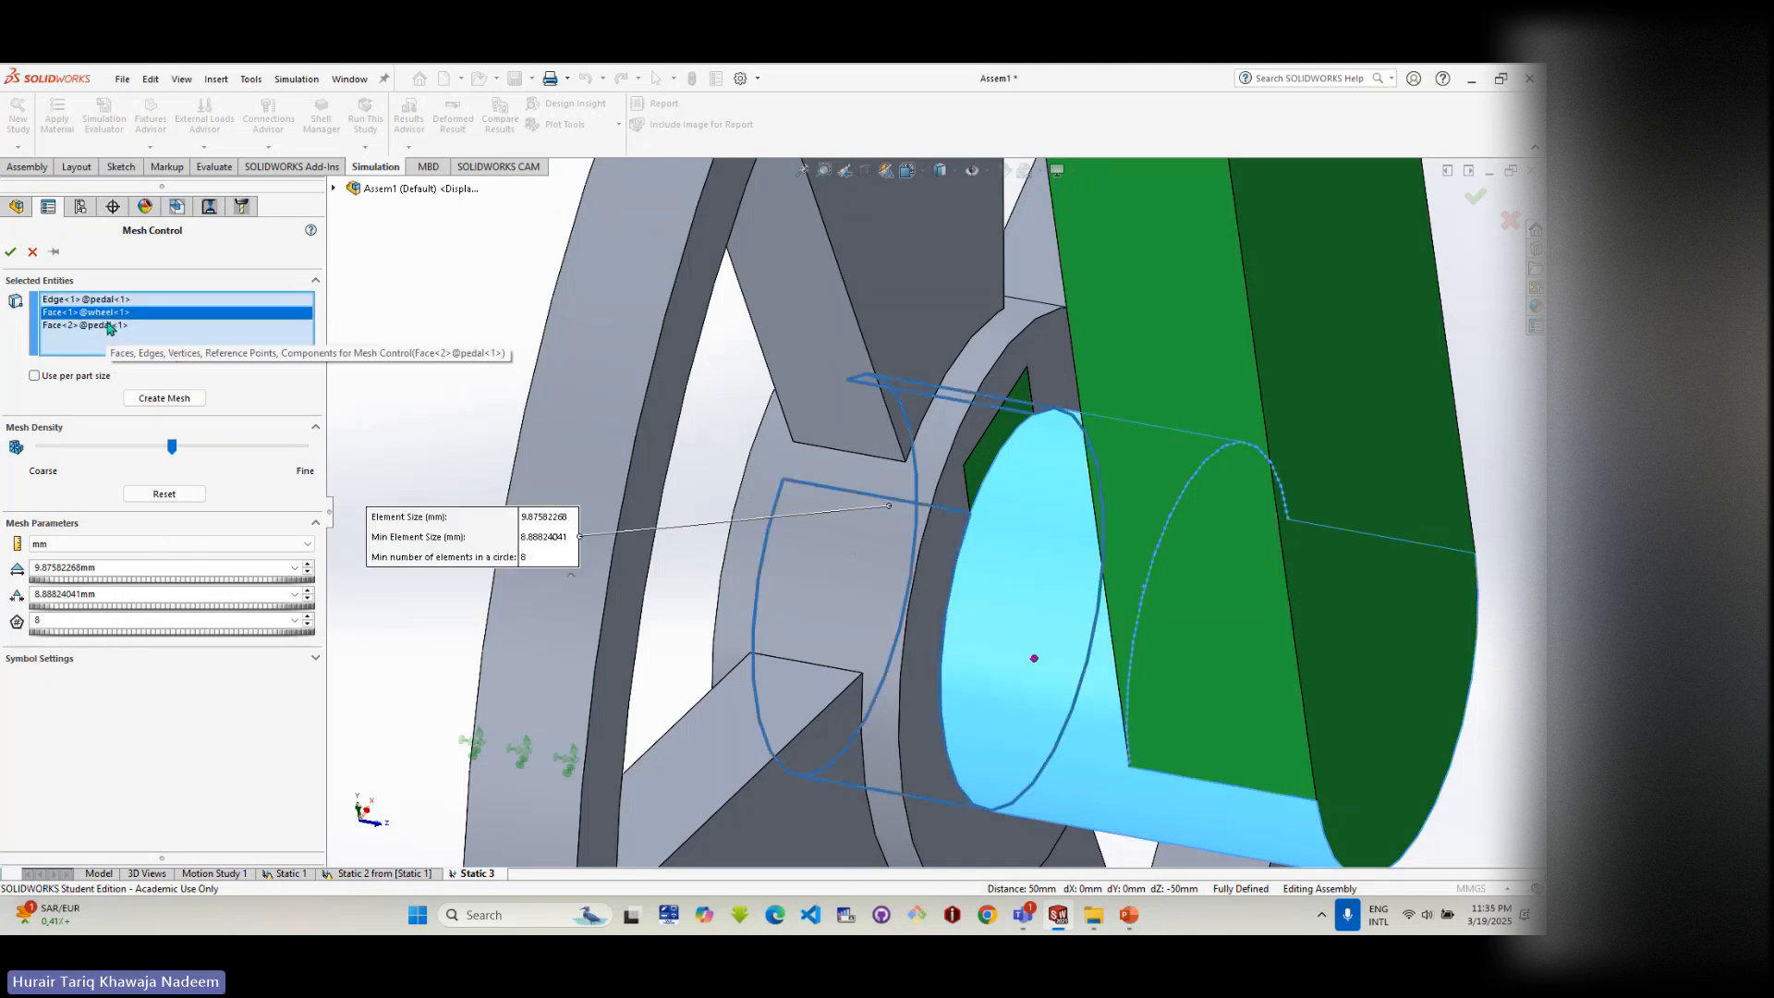
left_click(108, 326)
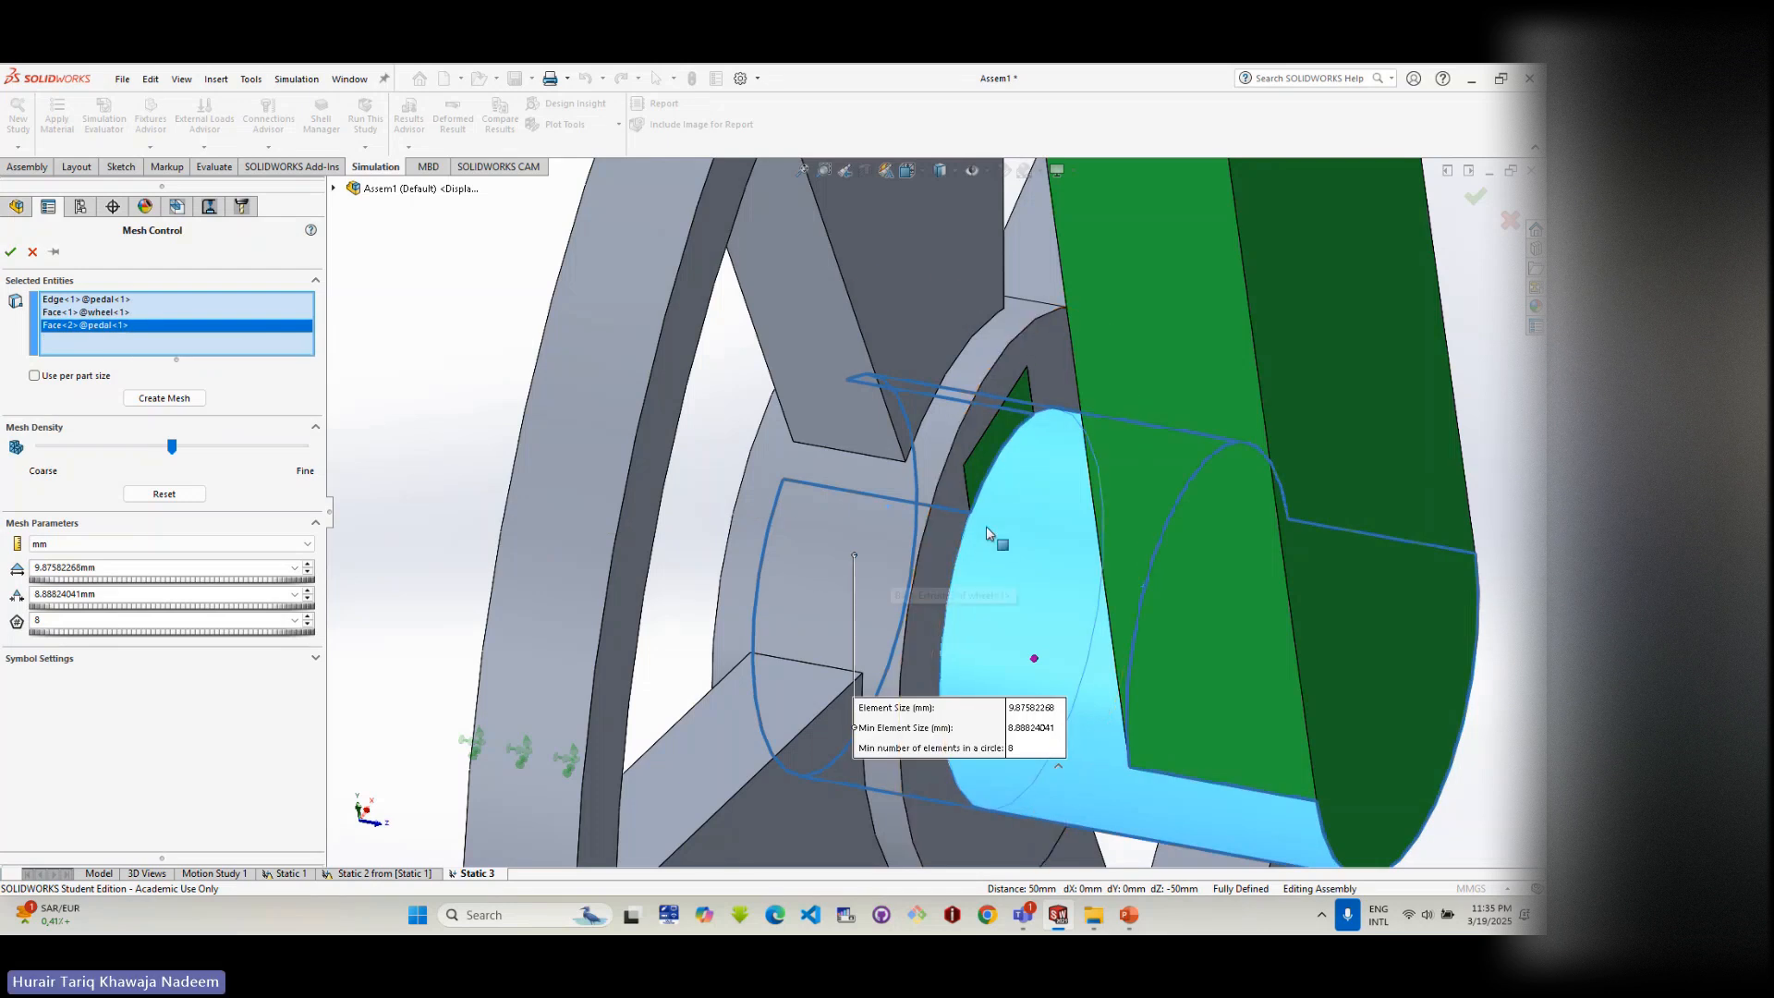
- Try picking a hidden pedal face beside the key's corner for the mesh control using Select Other
middle_click_drag(985, 523, 970, 470)
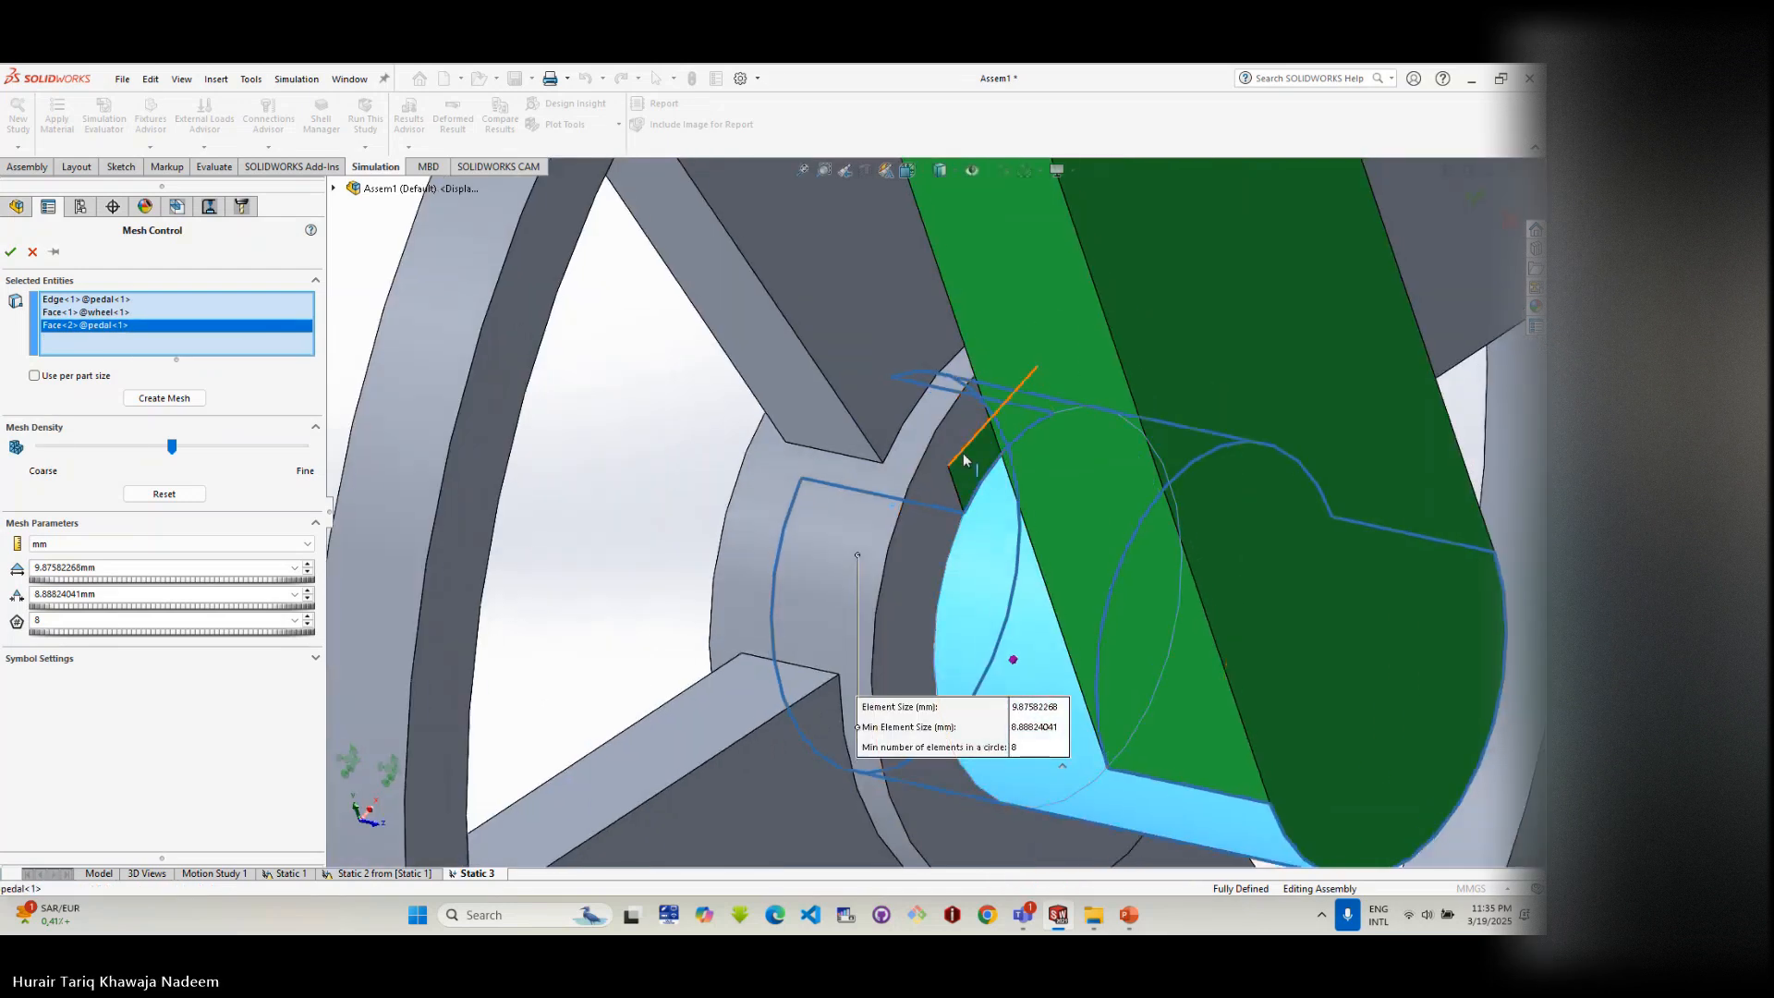
scroll(965, 458, "down", 10)
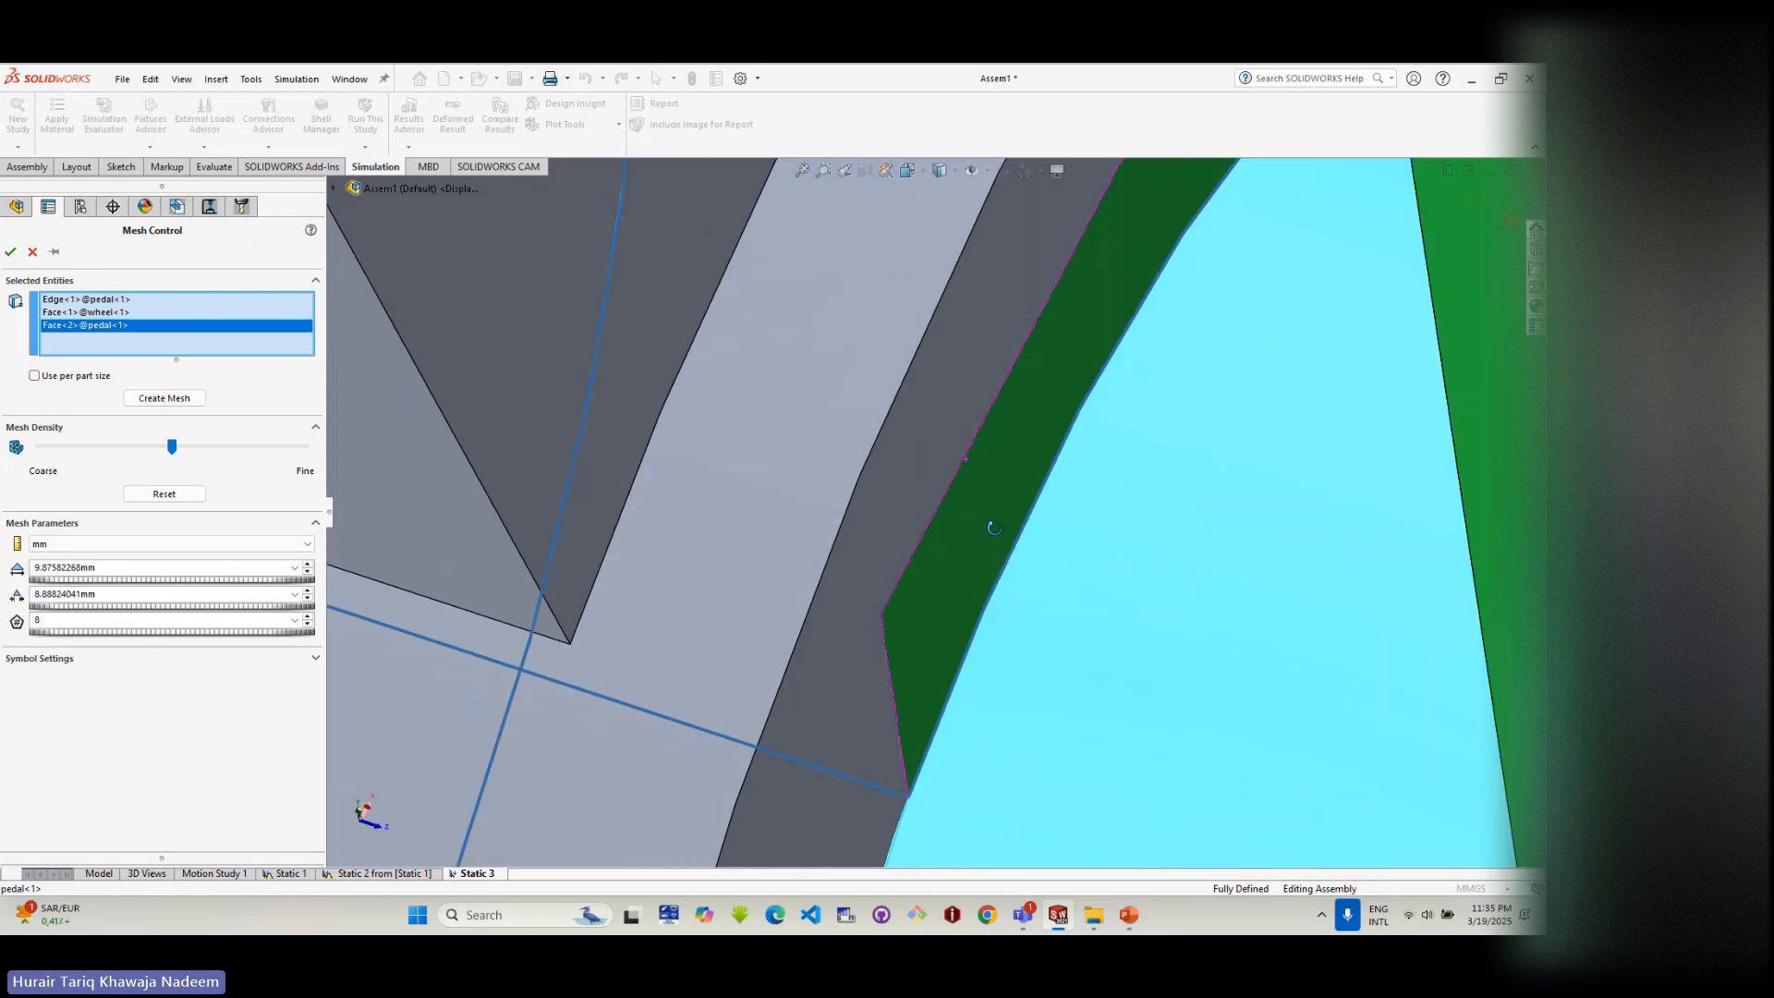
right_click(882, 397)
left_click(924, 456)
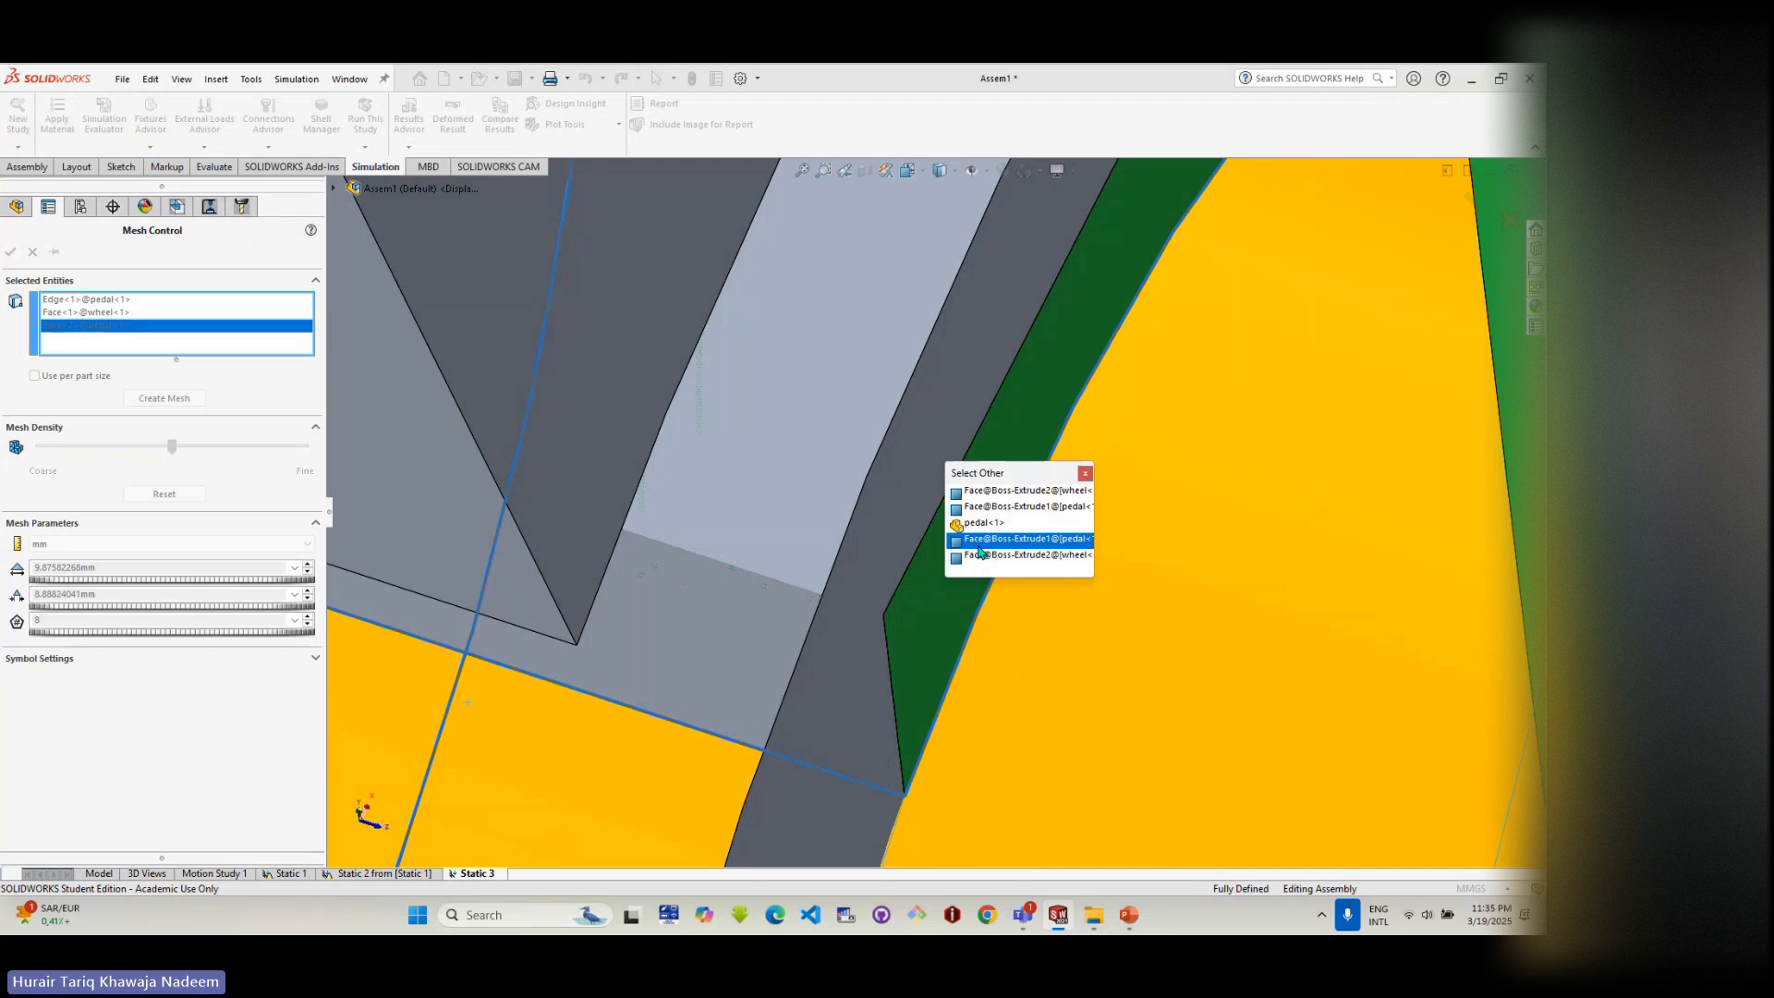
left_click(1043, 545)
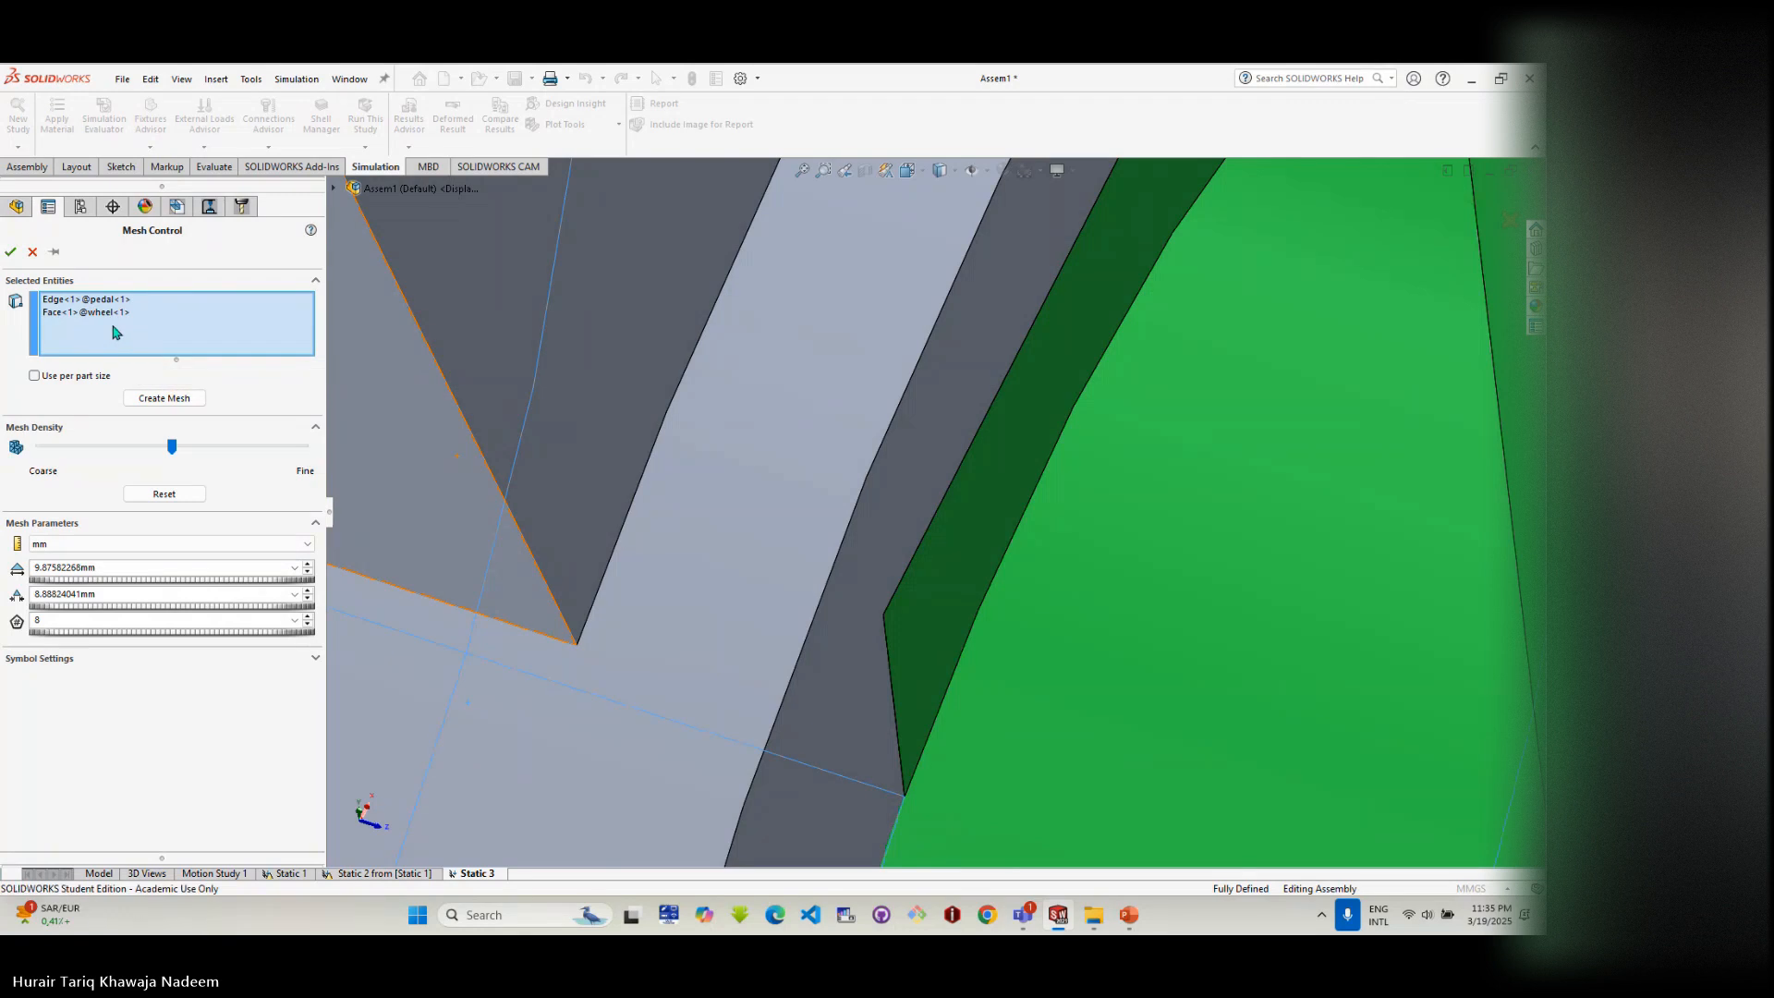
- Cancel the mesh control without applying it to the pedal edge and wheel face
scroll(972, 635, "up", 6)
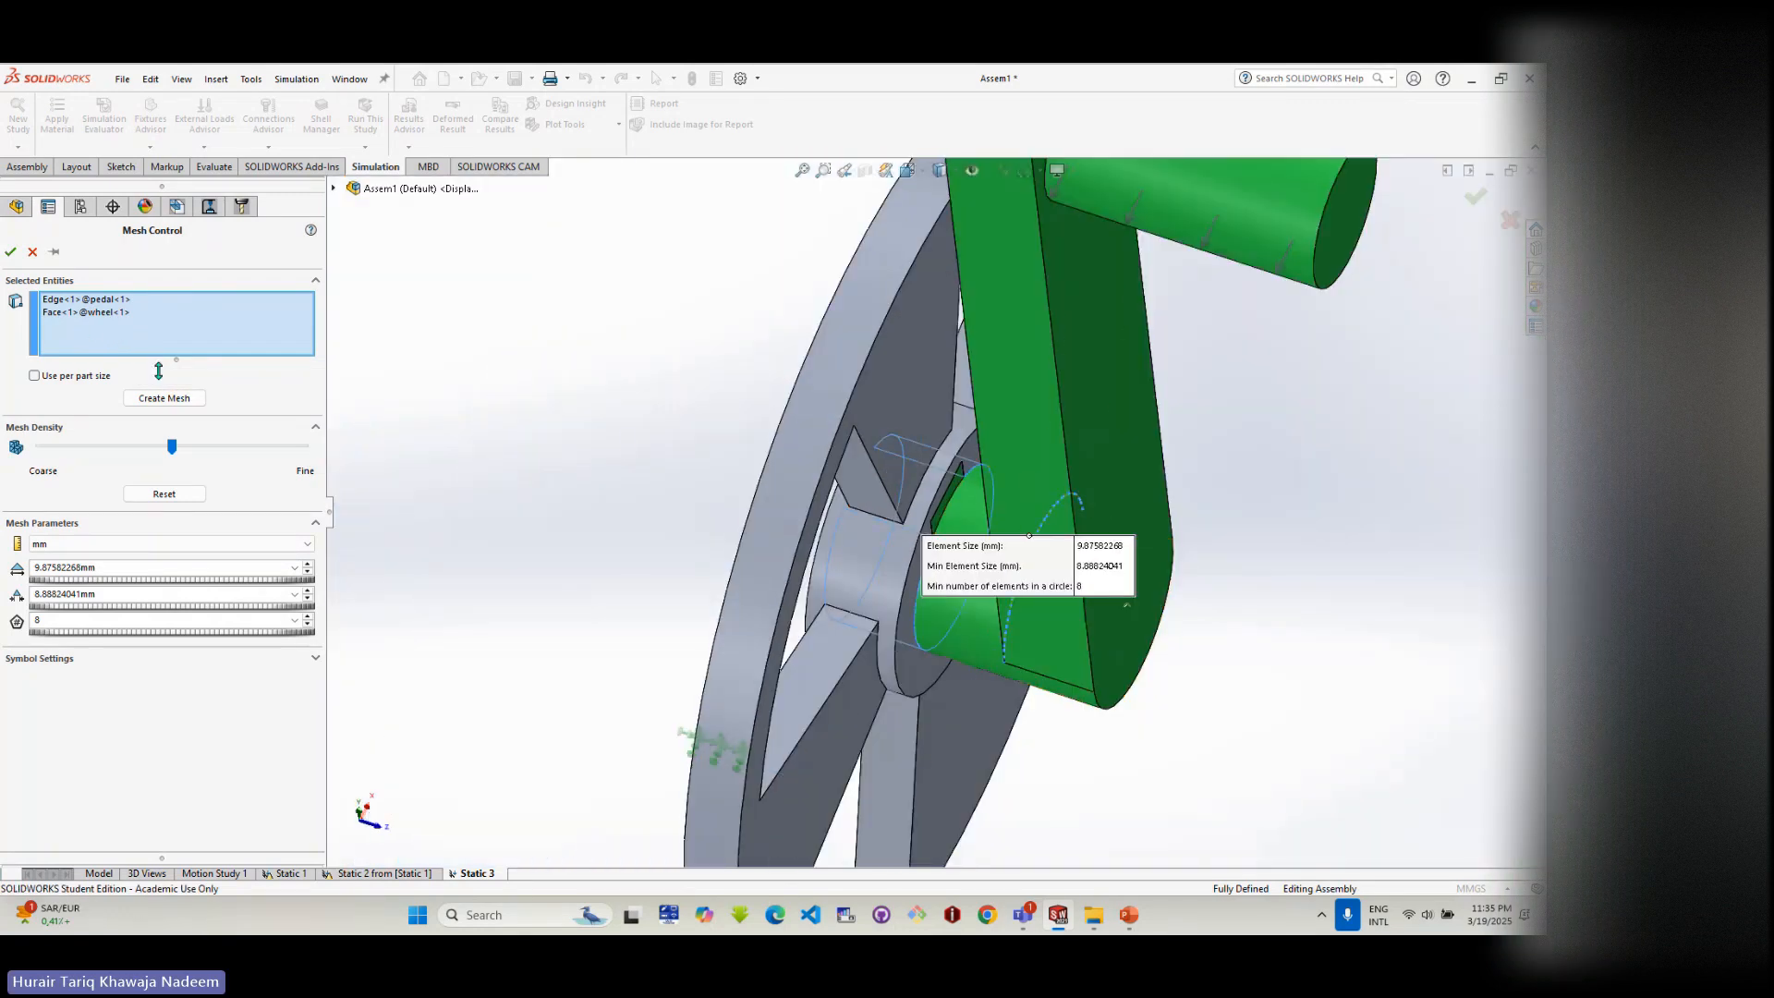
middle_click_drag(855, 335, 861, 334)
right_click(861, 334)
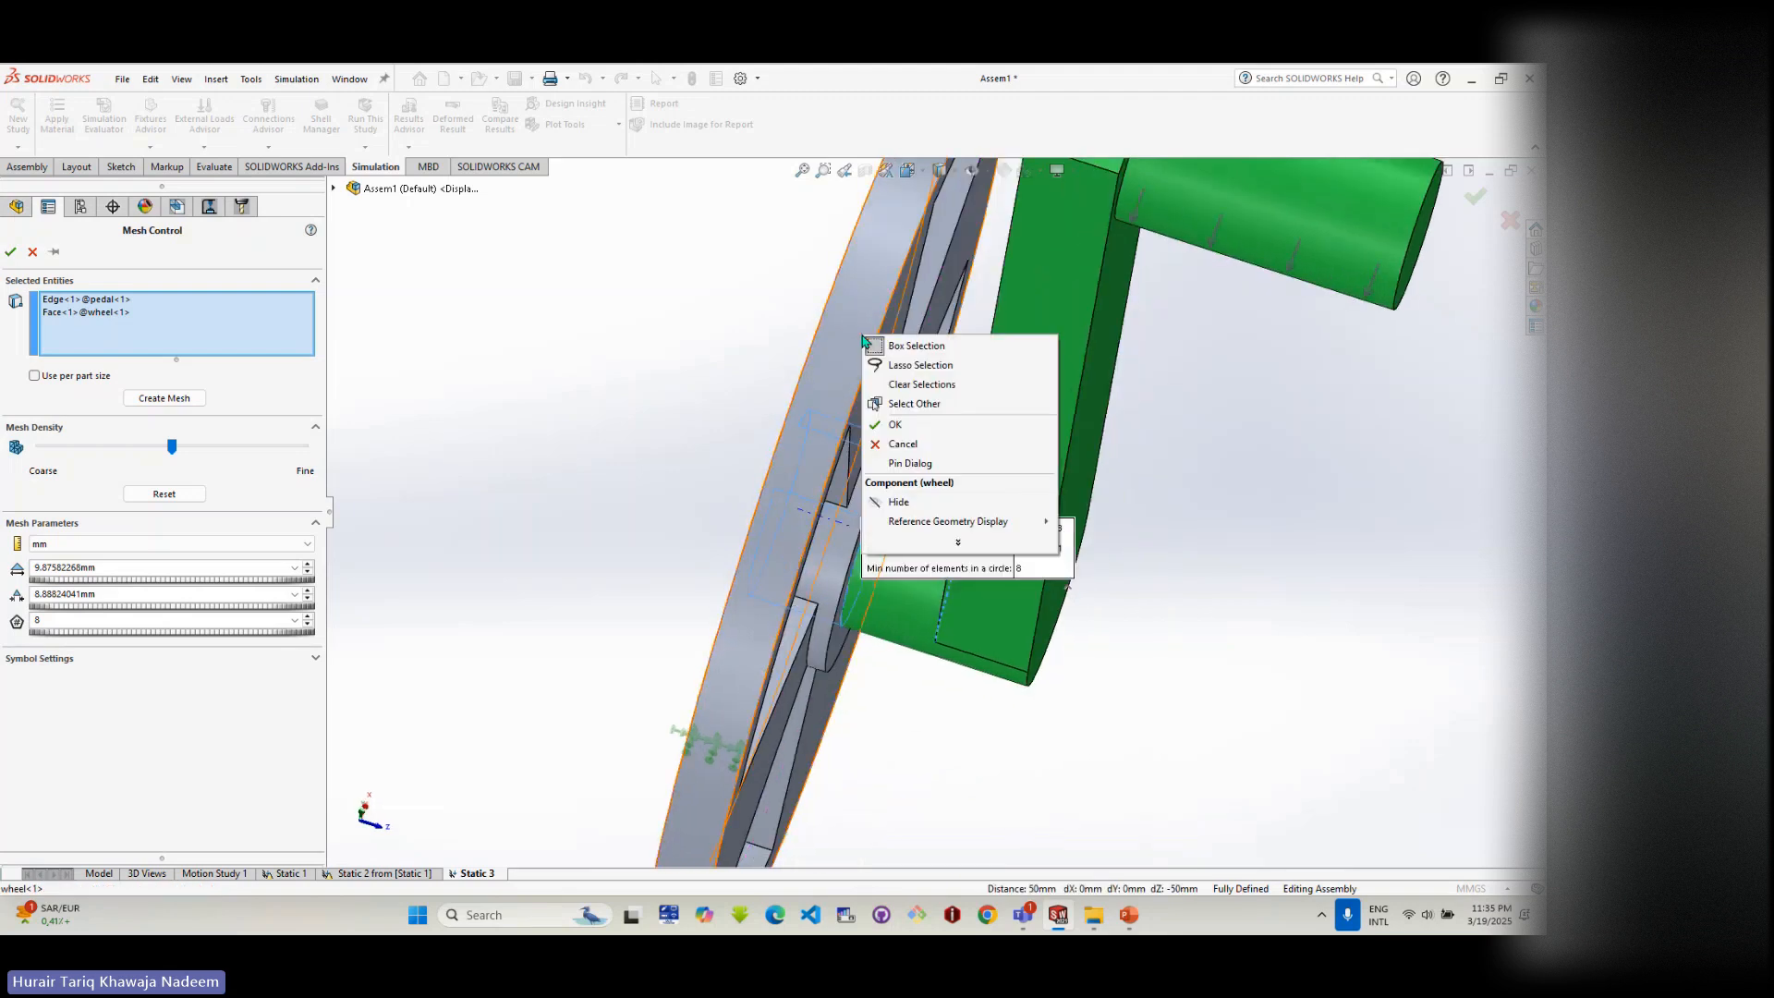
left_click(33, 250)
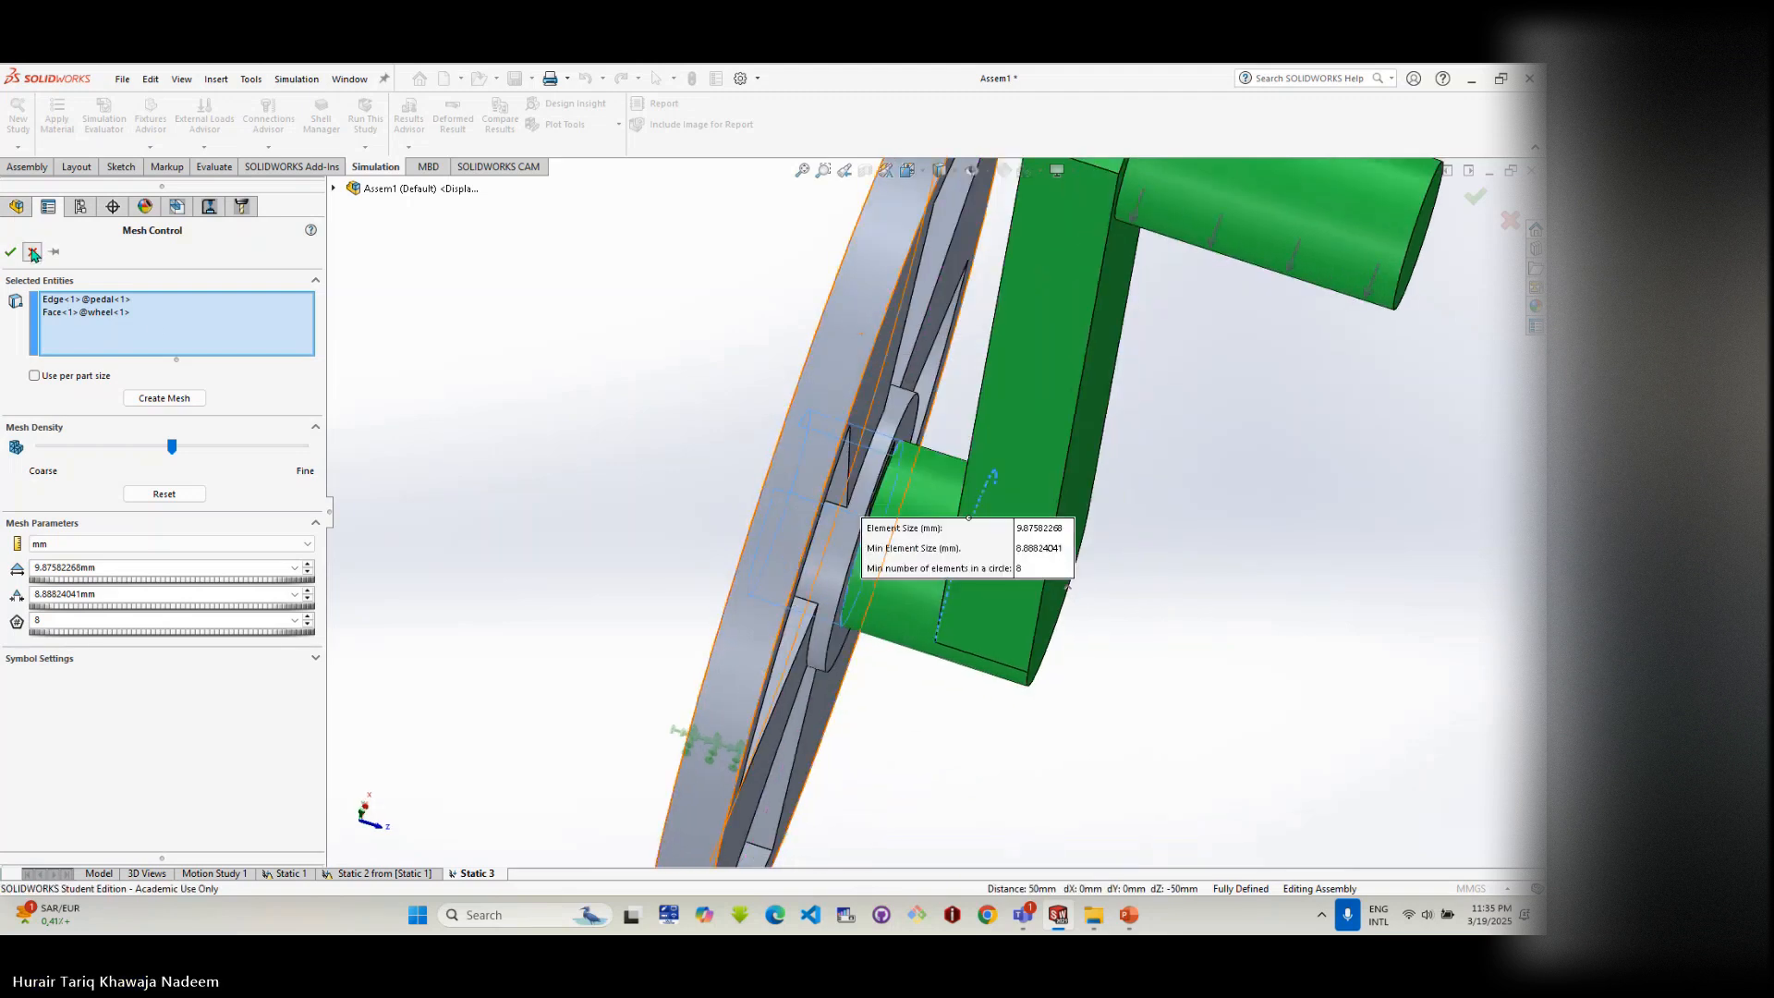
- Try changing the wheel's transparency in the mesh plot to expose the key inside the hub
middle_click_drag(800, 525, 776, 475)
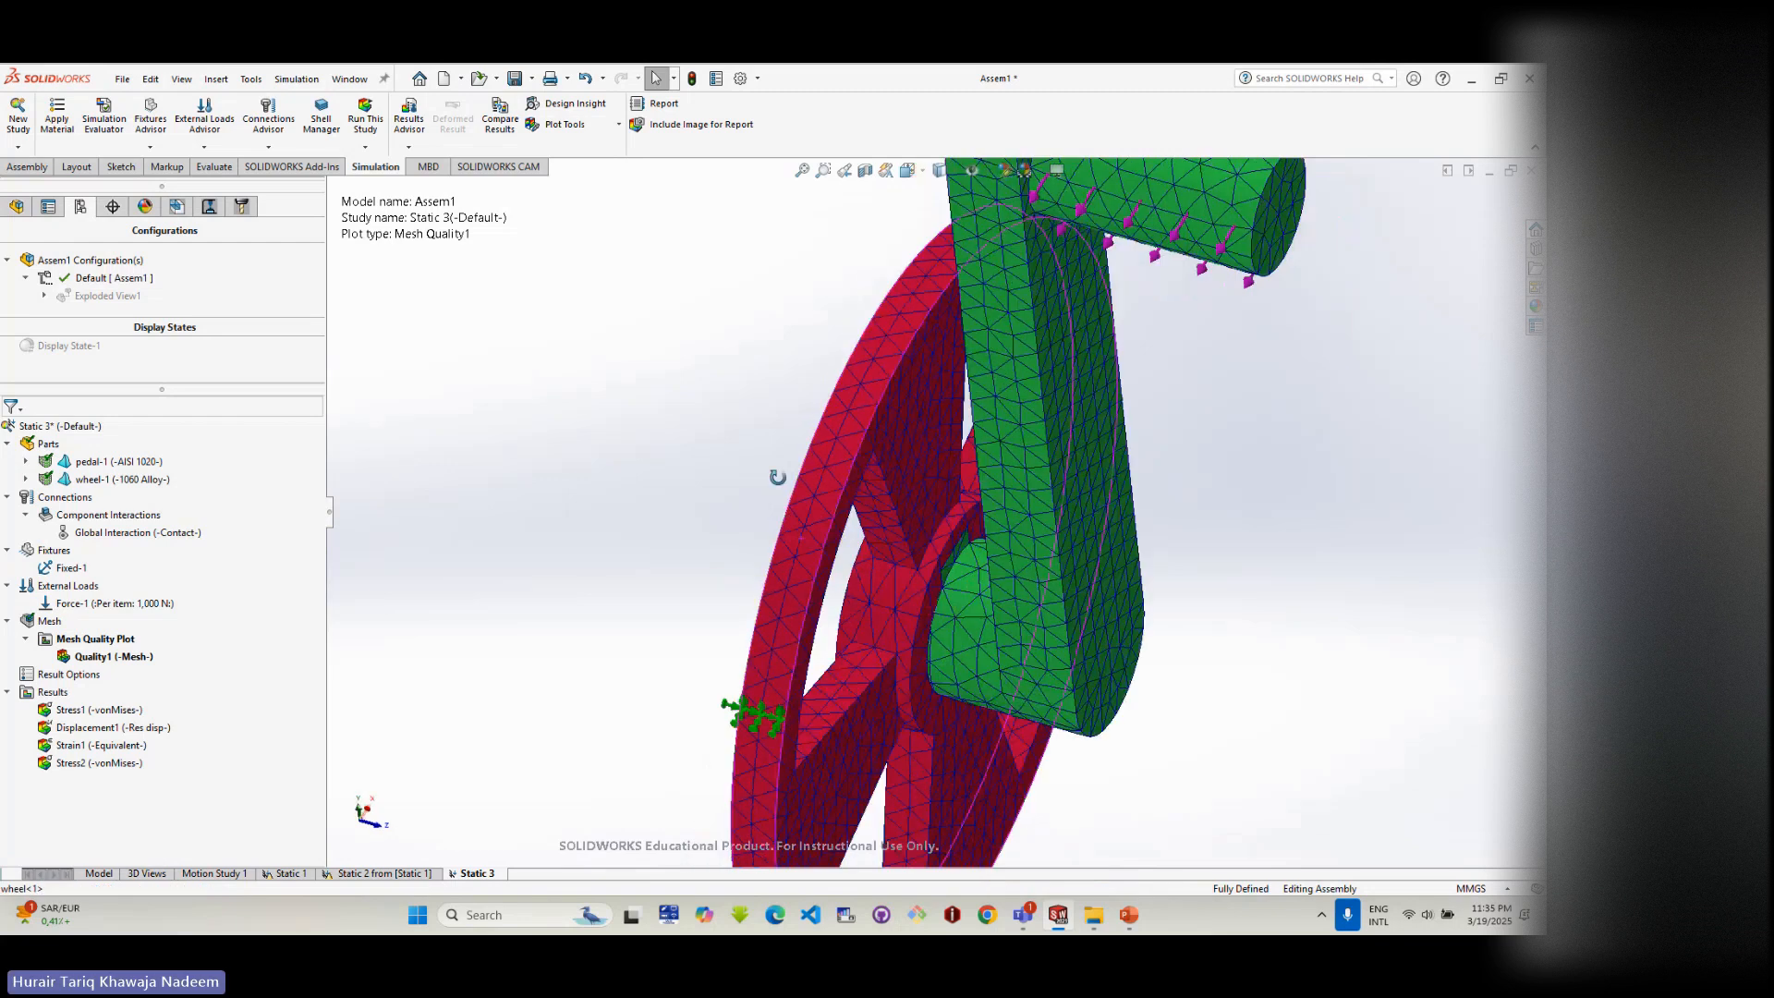
right_click(850, 414)
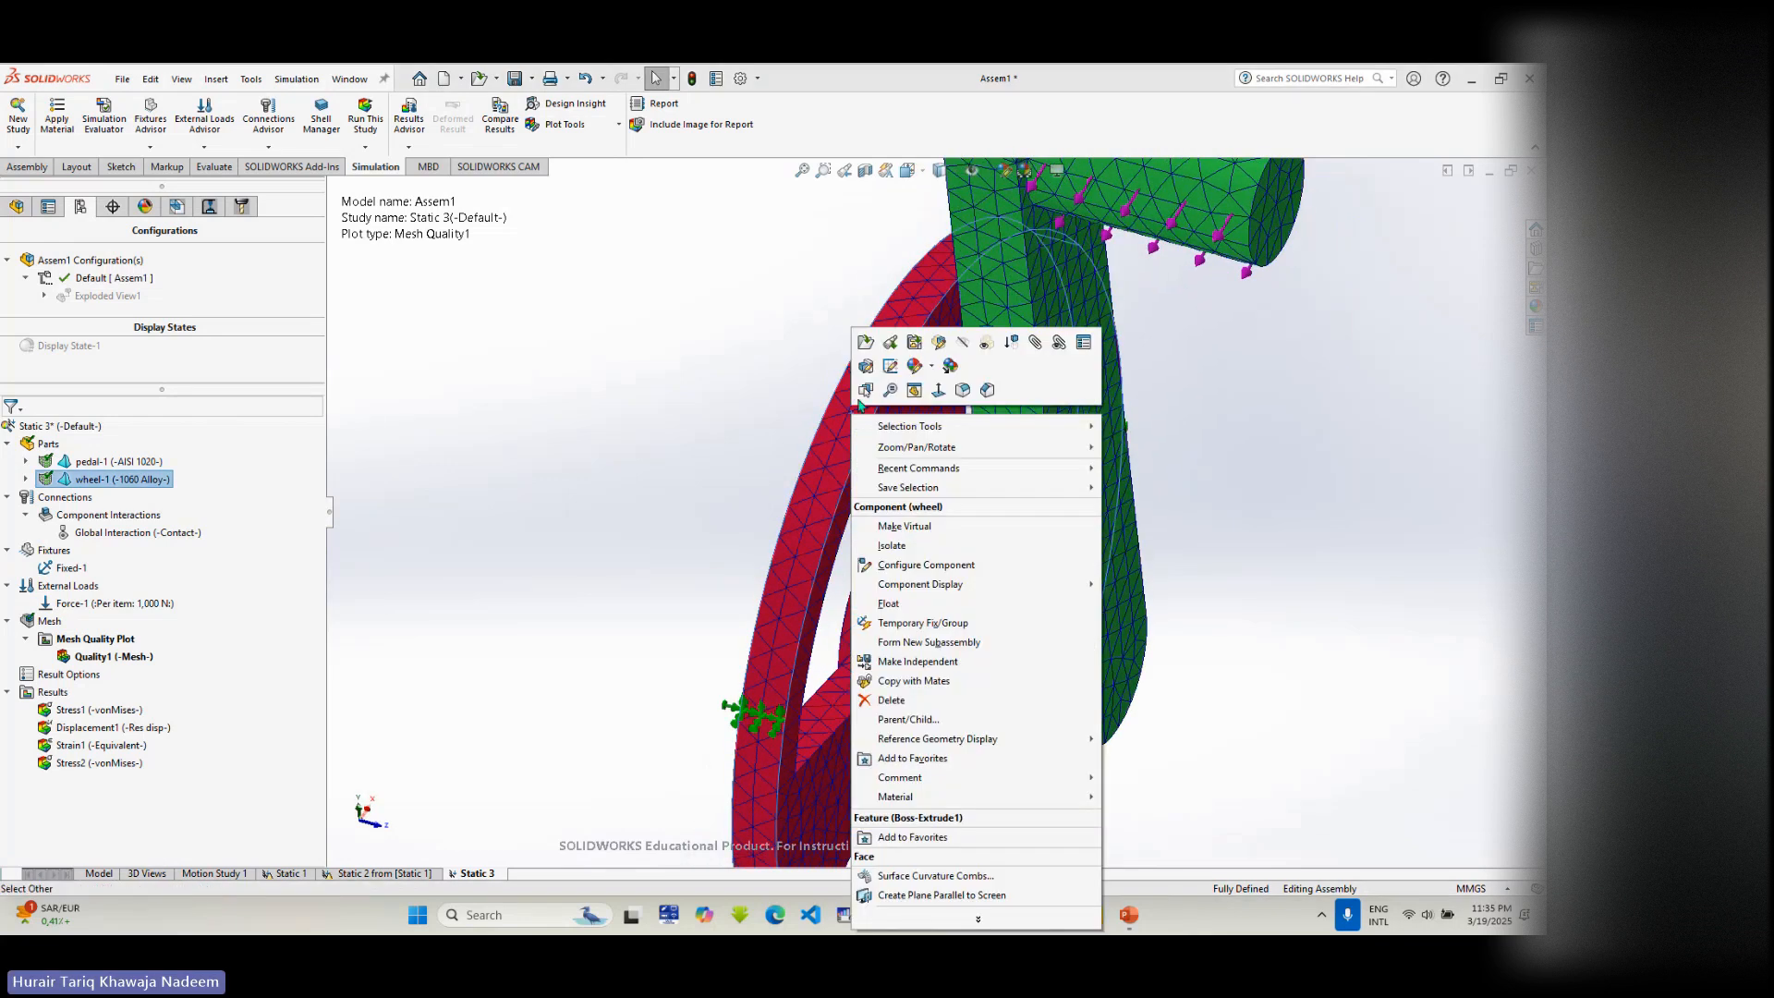
left_click(986, 343)
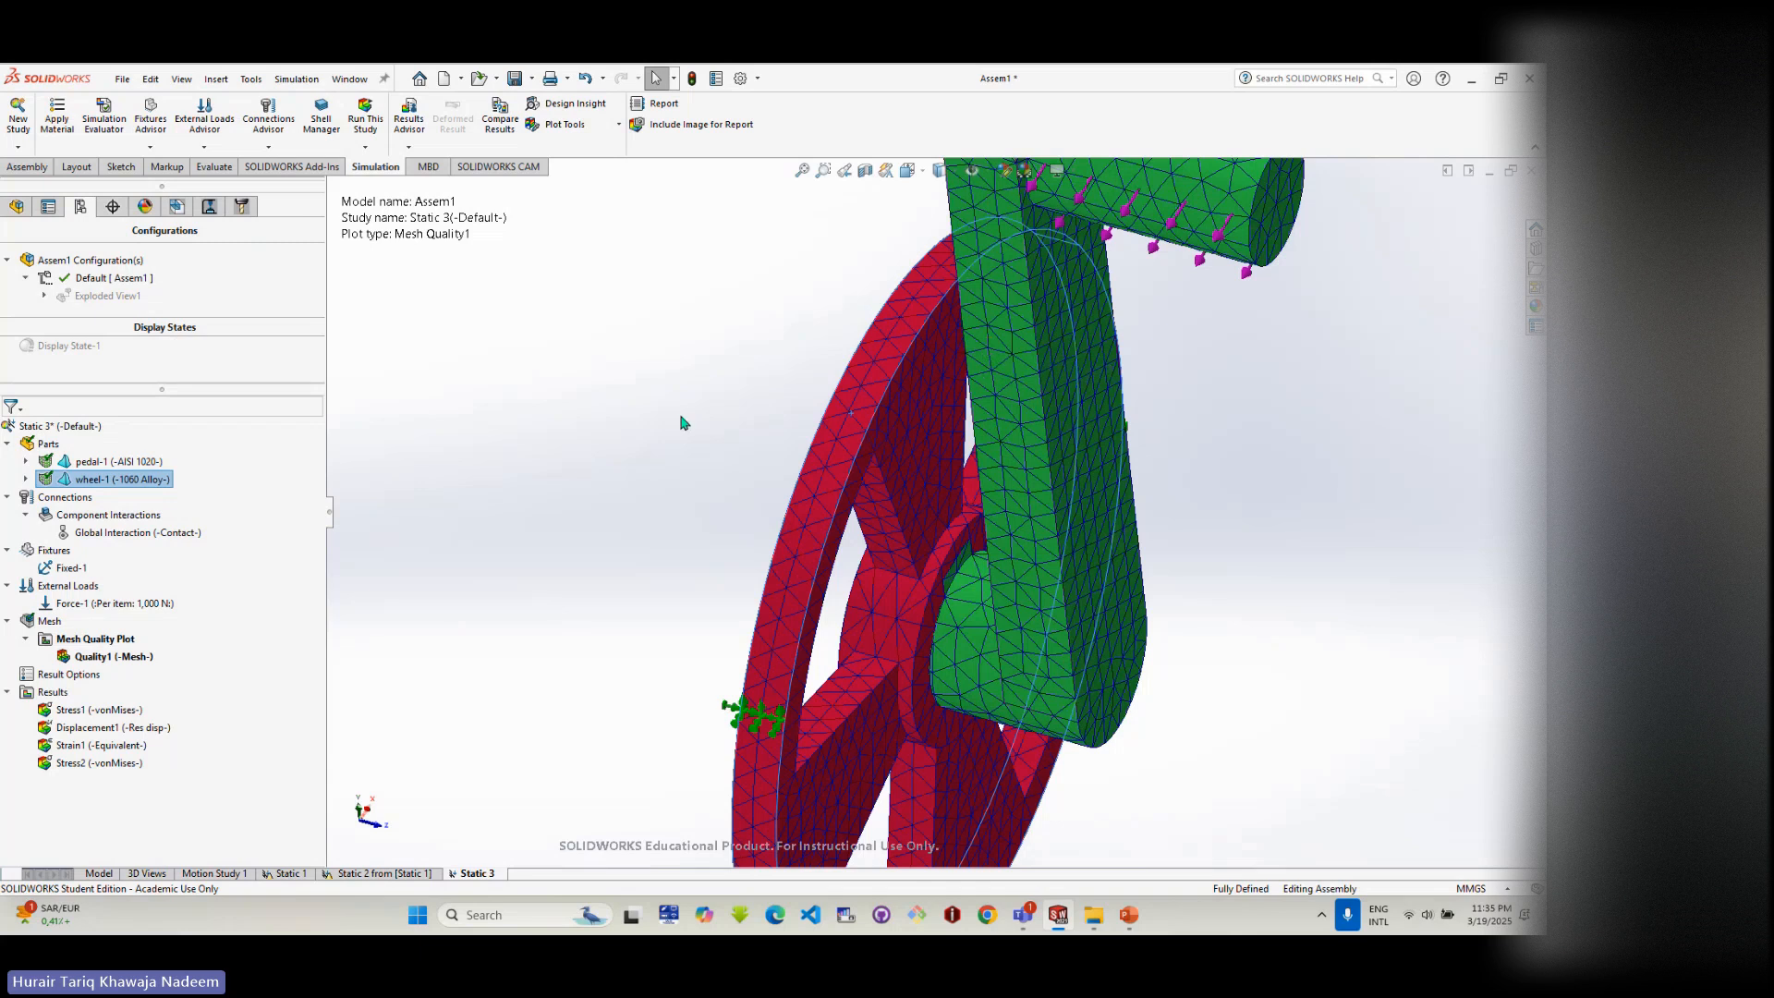
middle_click_drag(697, 453, 790, 495)
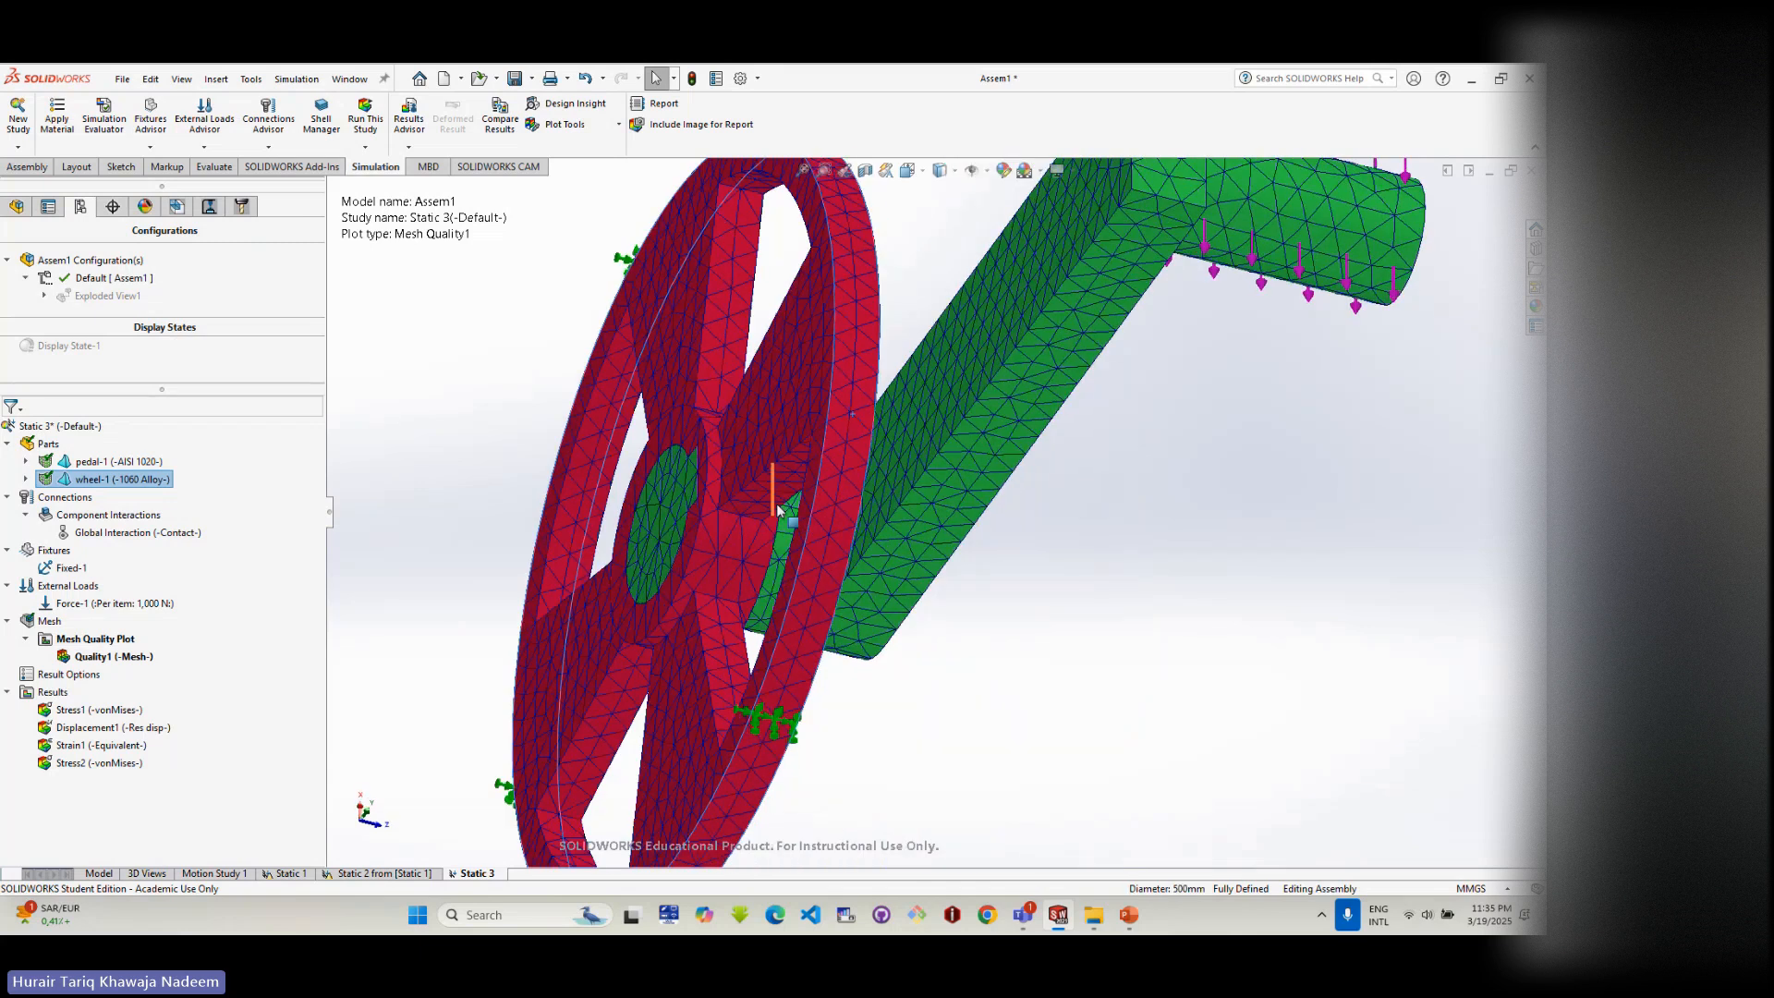
right_click(793, 499)
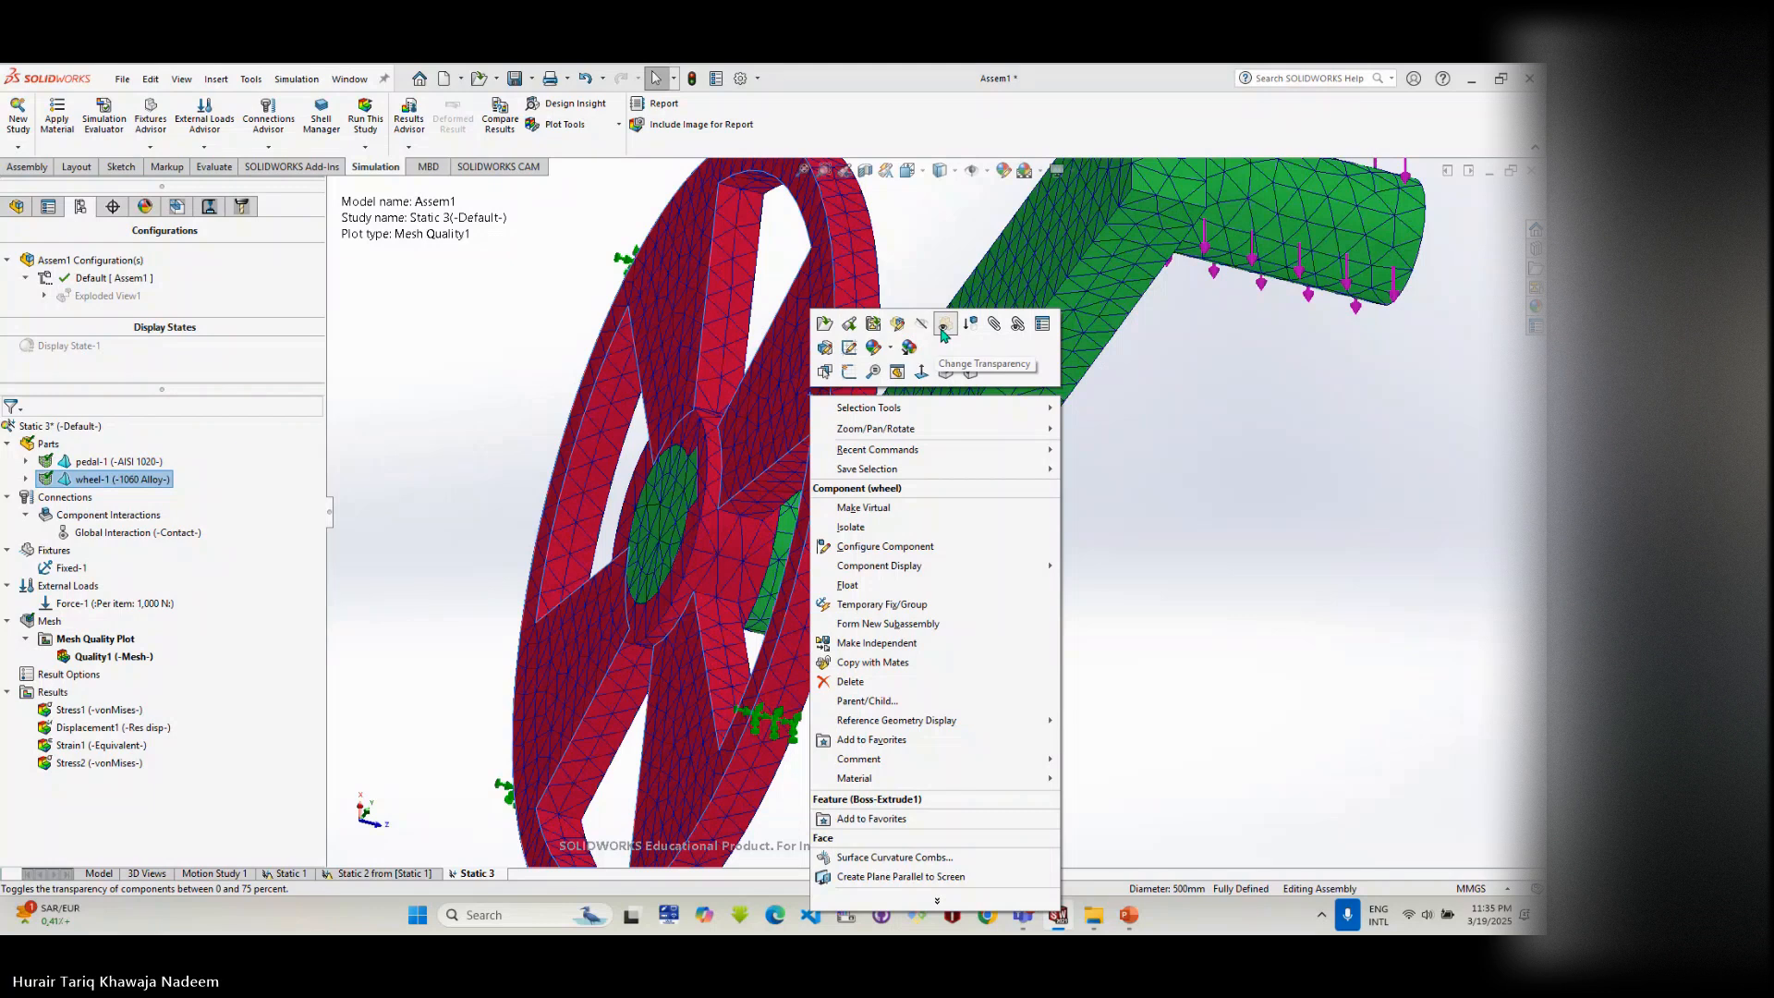
left_click(943, 334)
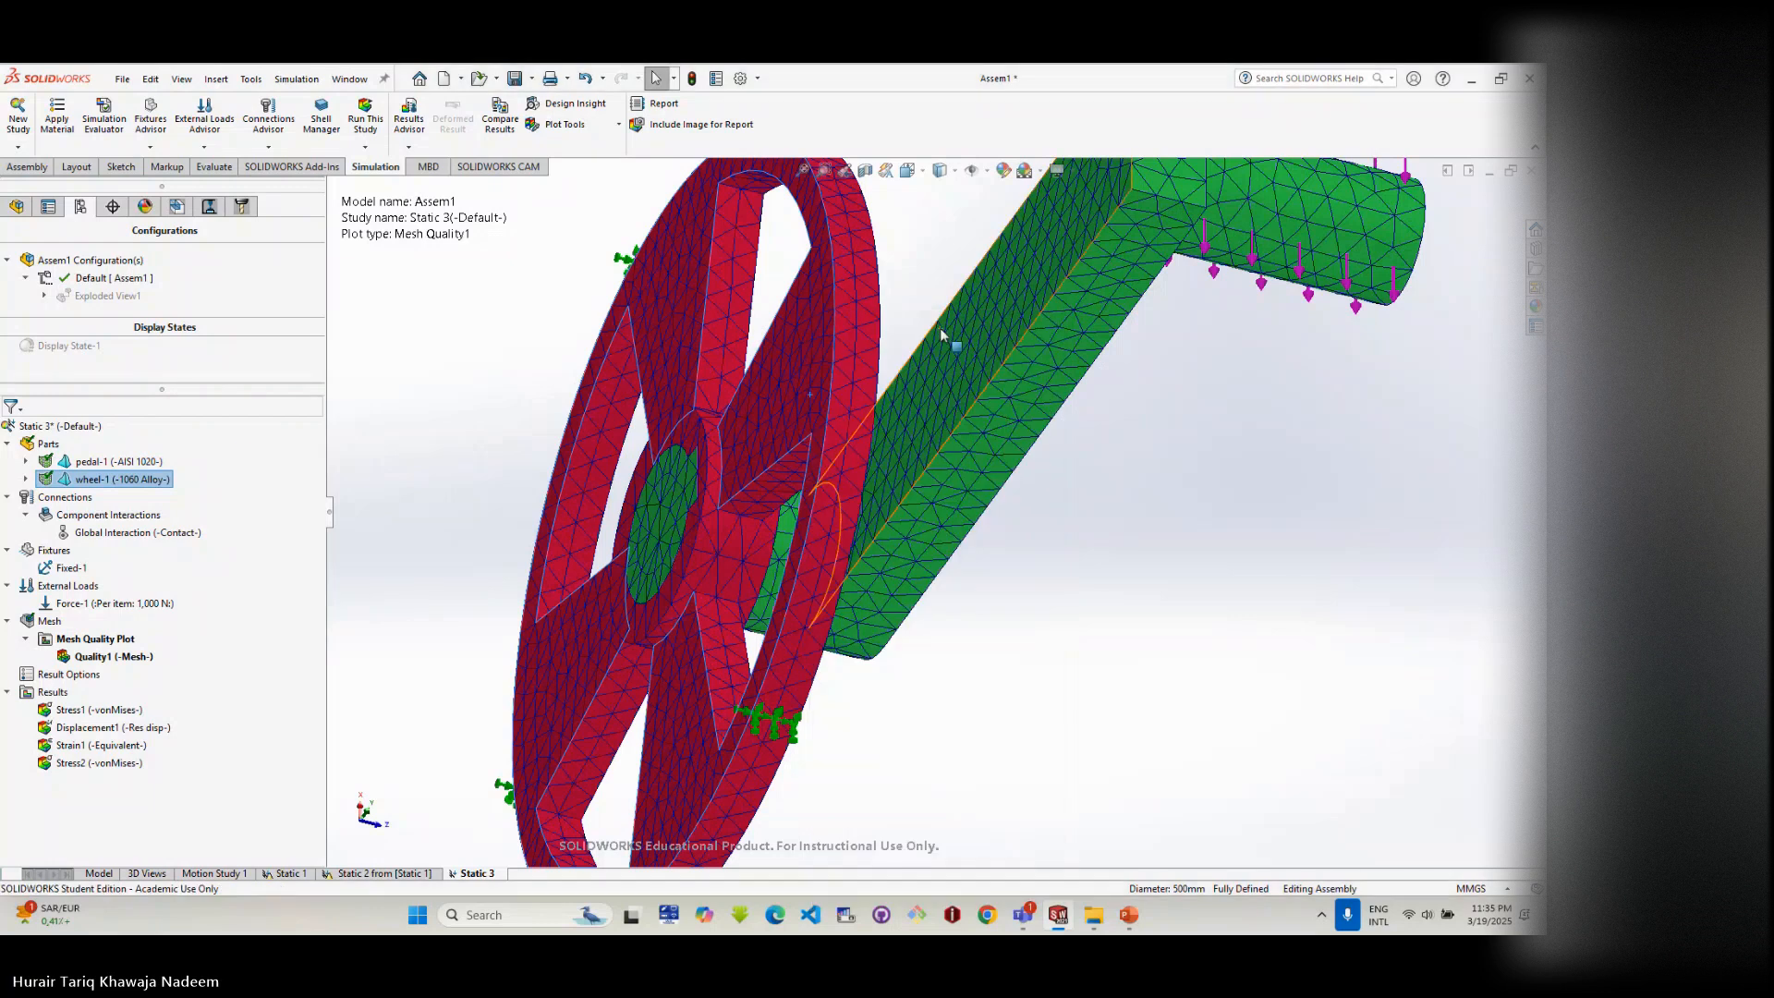
- Hide the wheel component so only the pedal is left for selecting mesh control entities
right_click(814, 396)
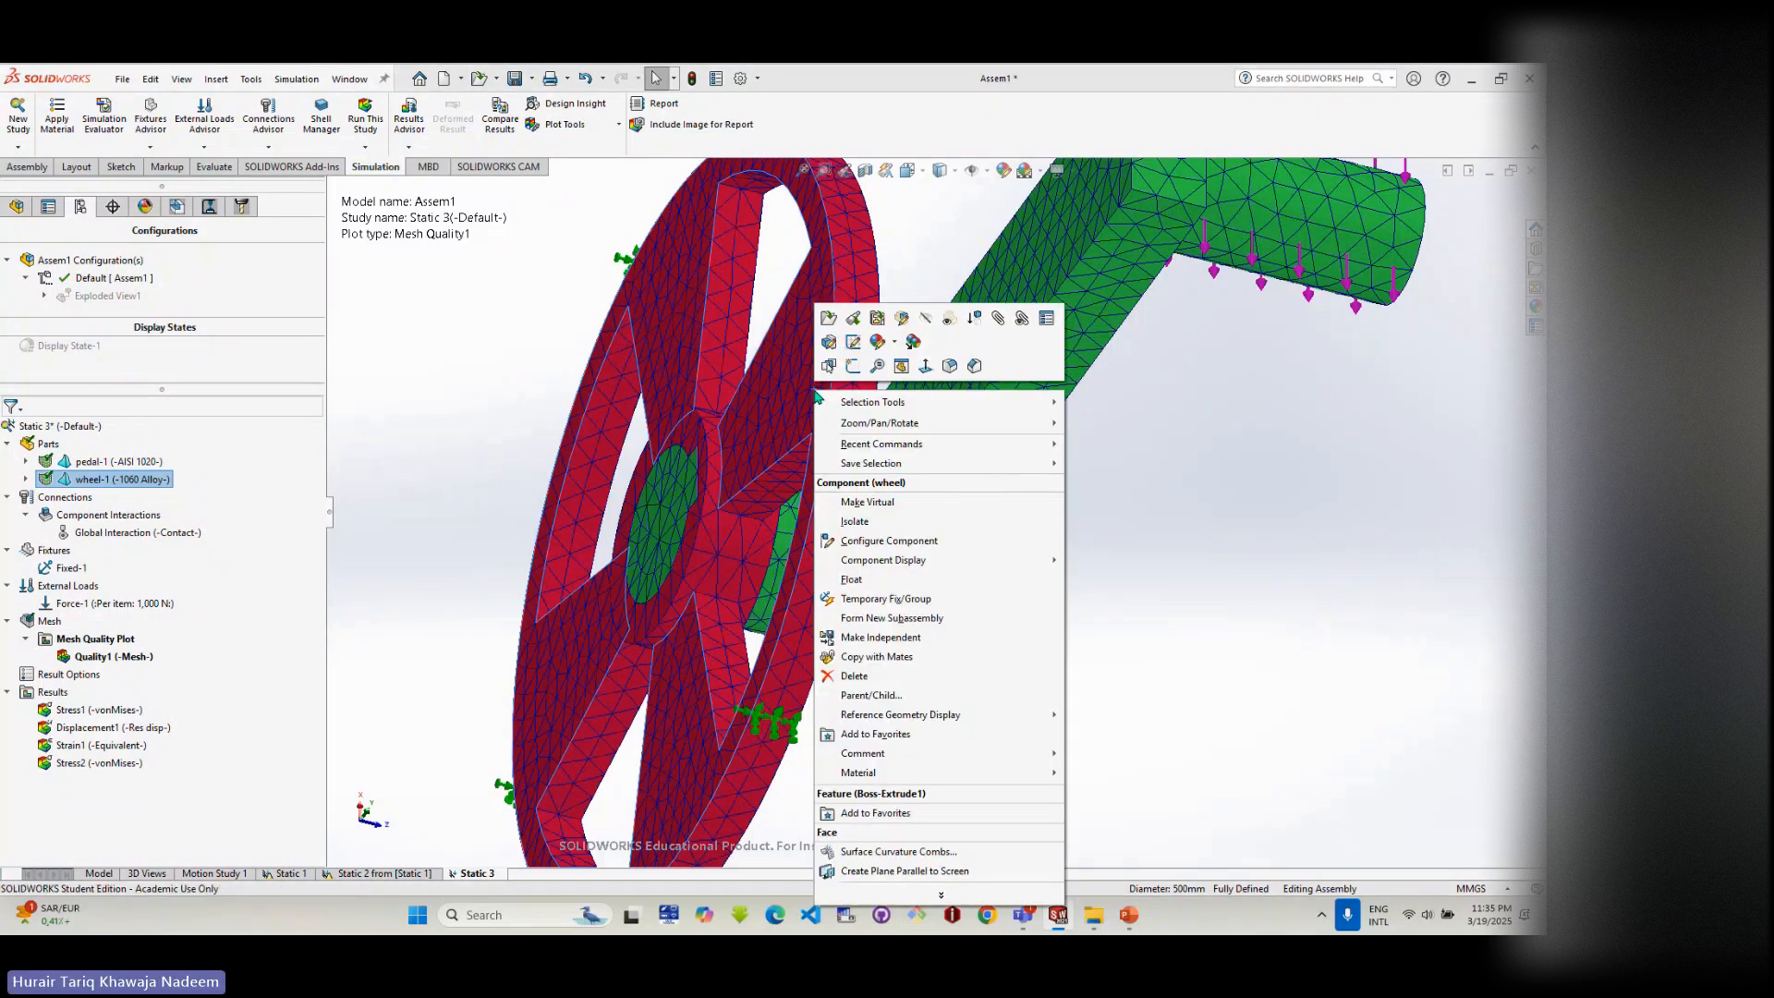
left_click(924, 324)
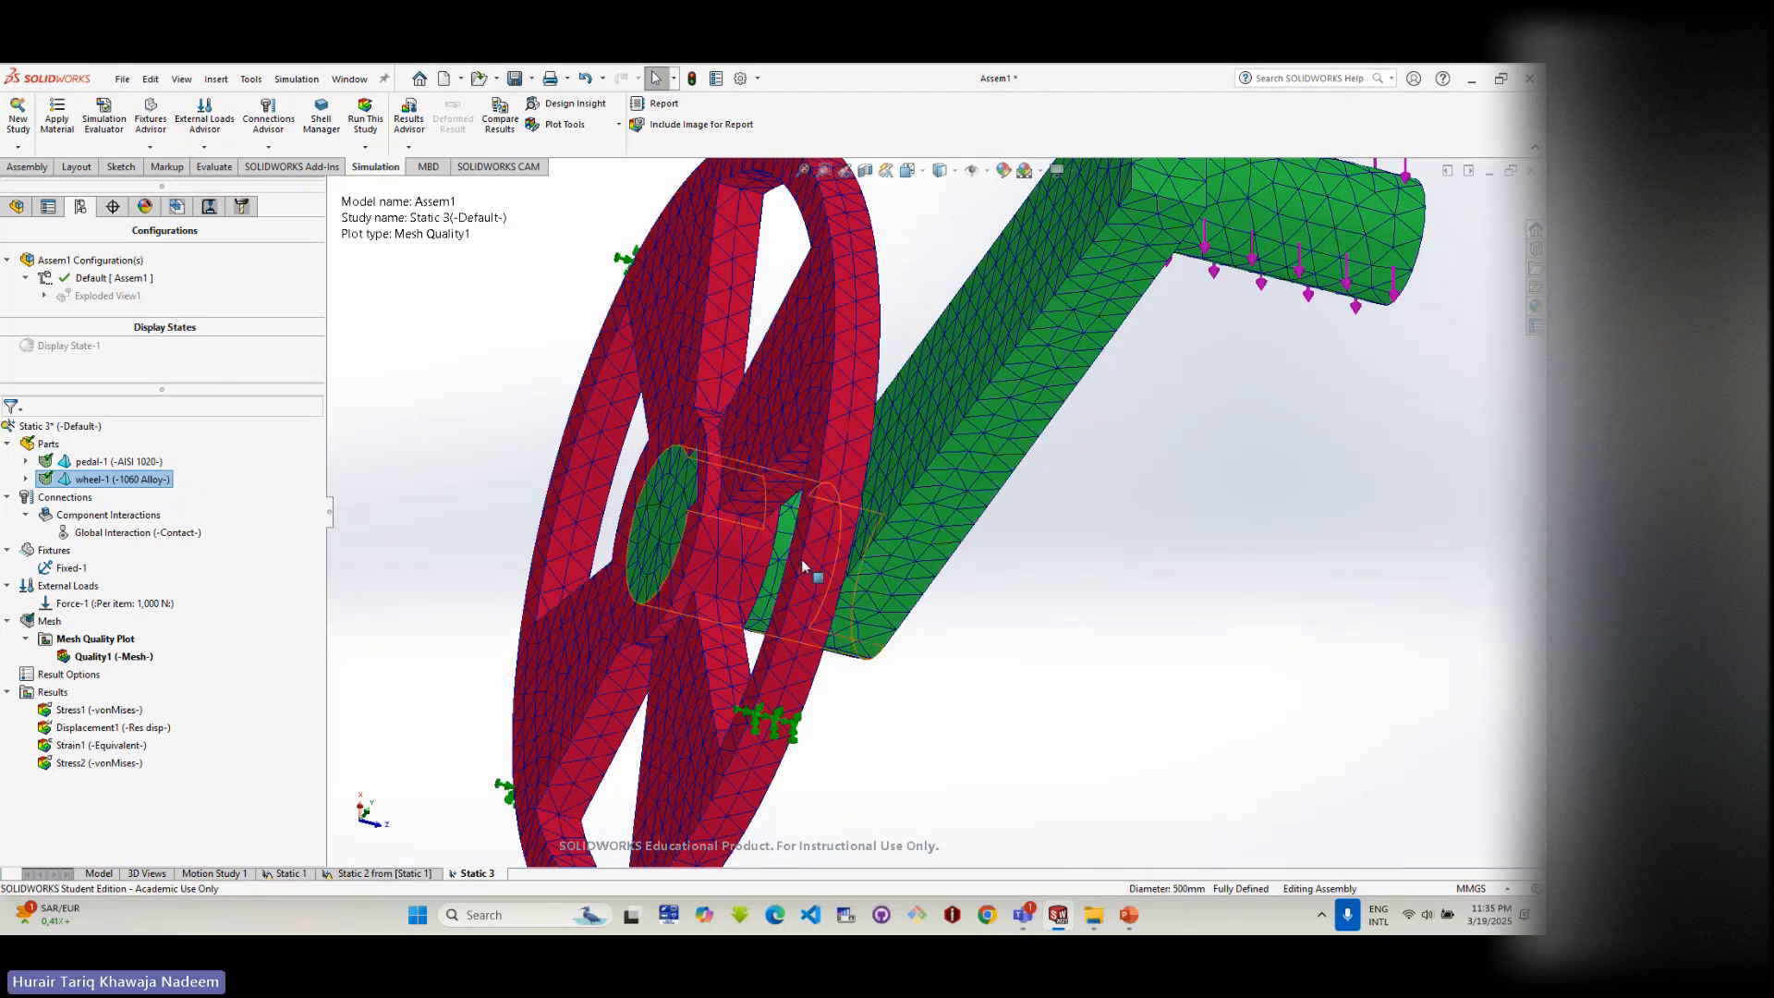
middle_click_drag(806, 598, 730, 383)
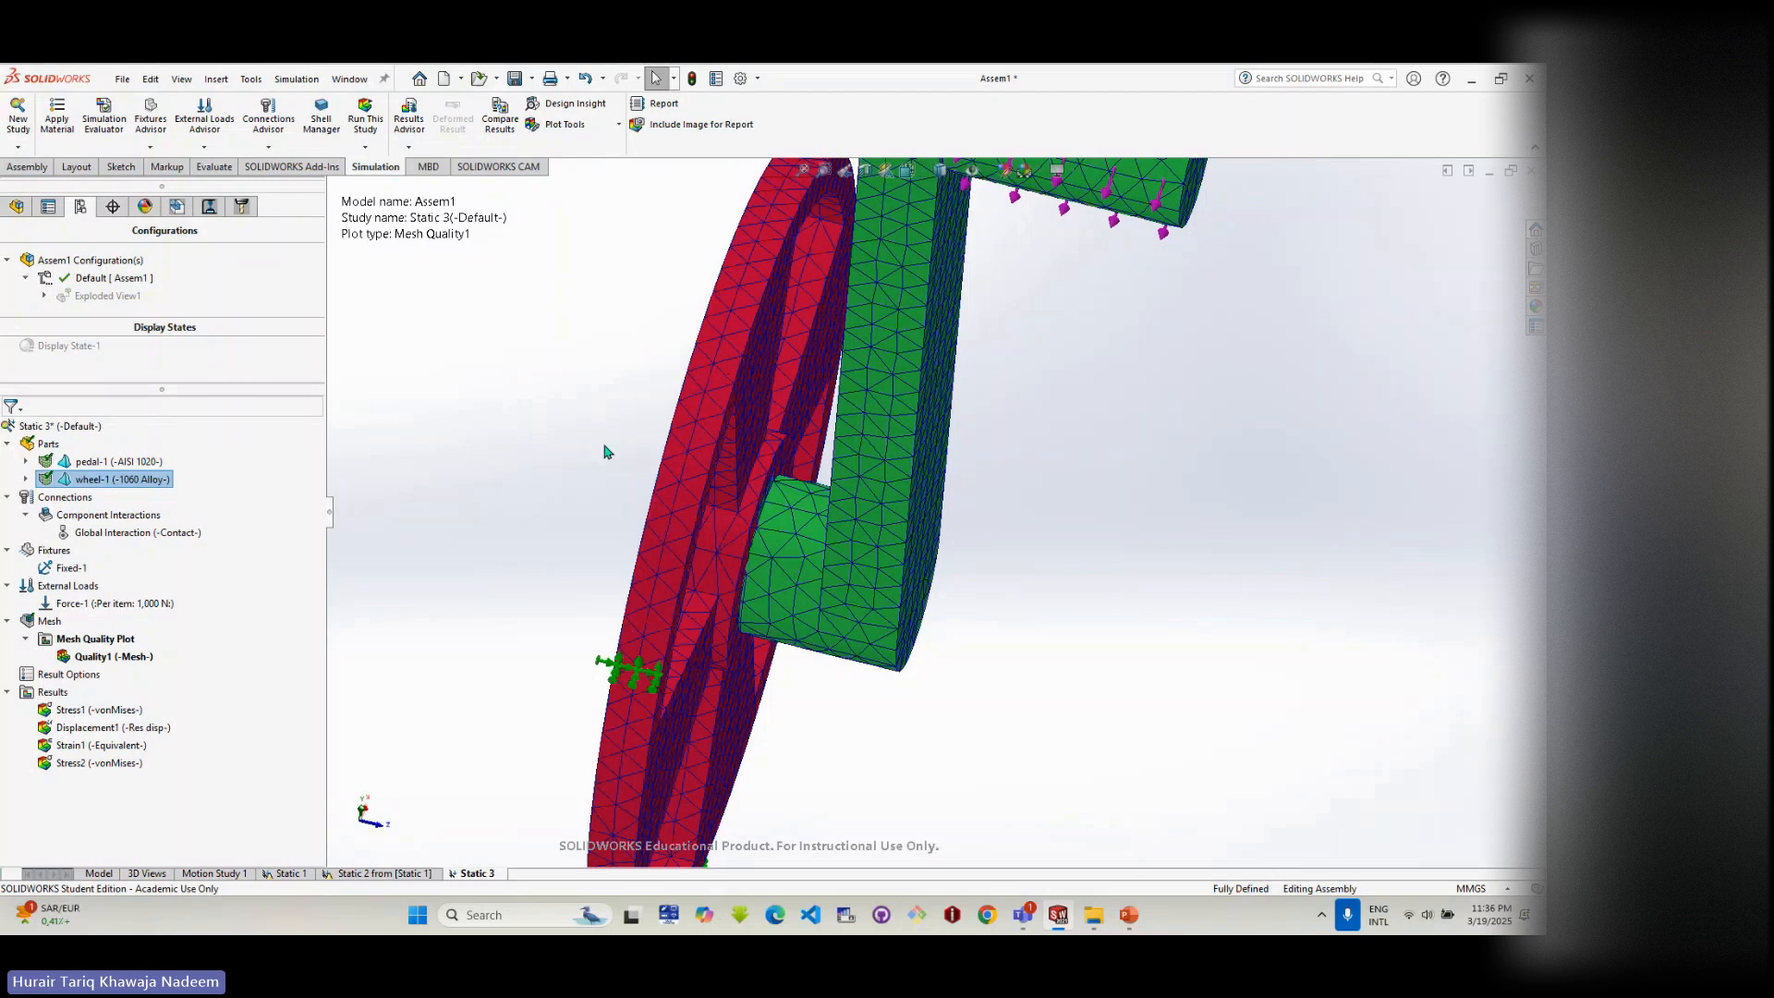
right_click(739, 381)
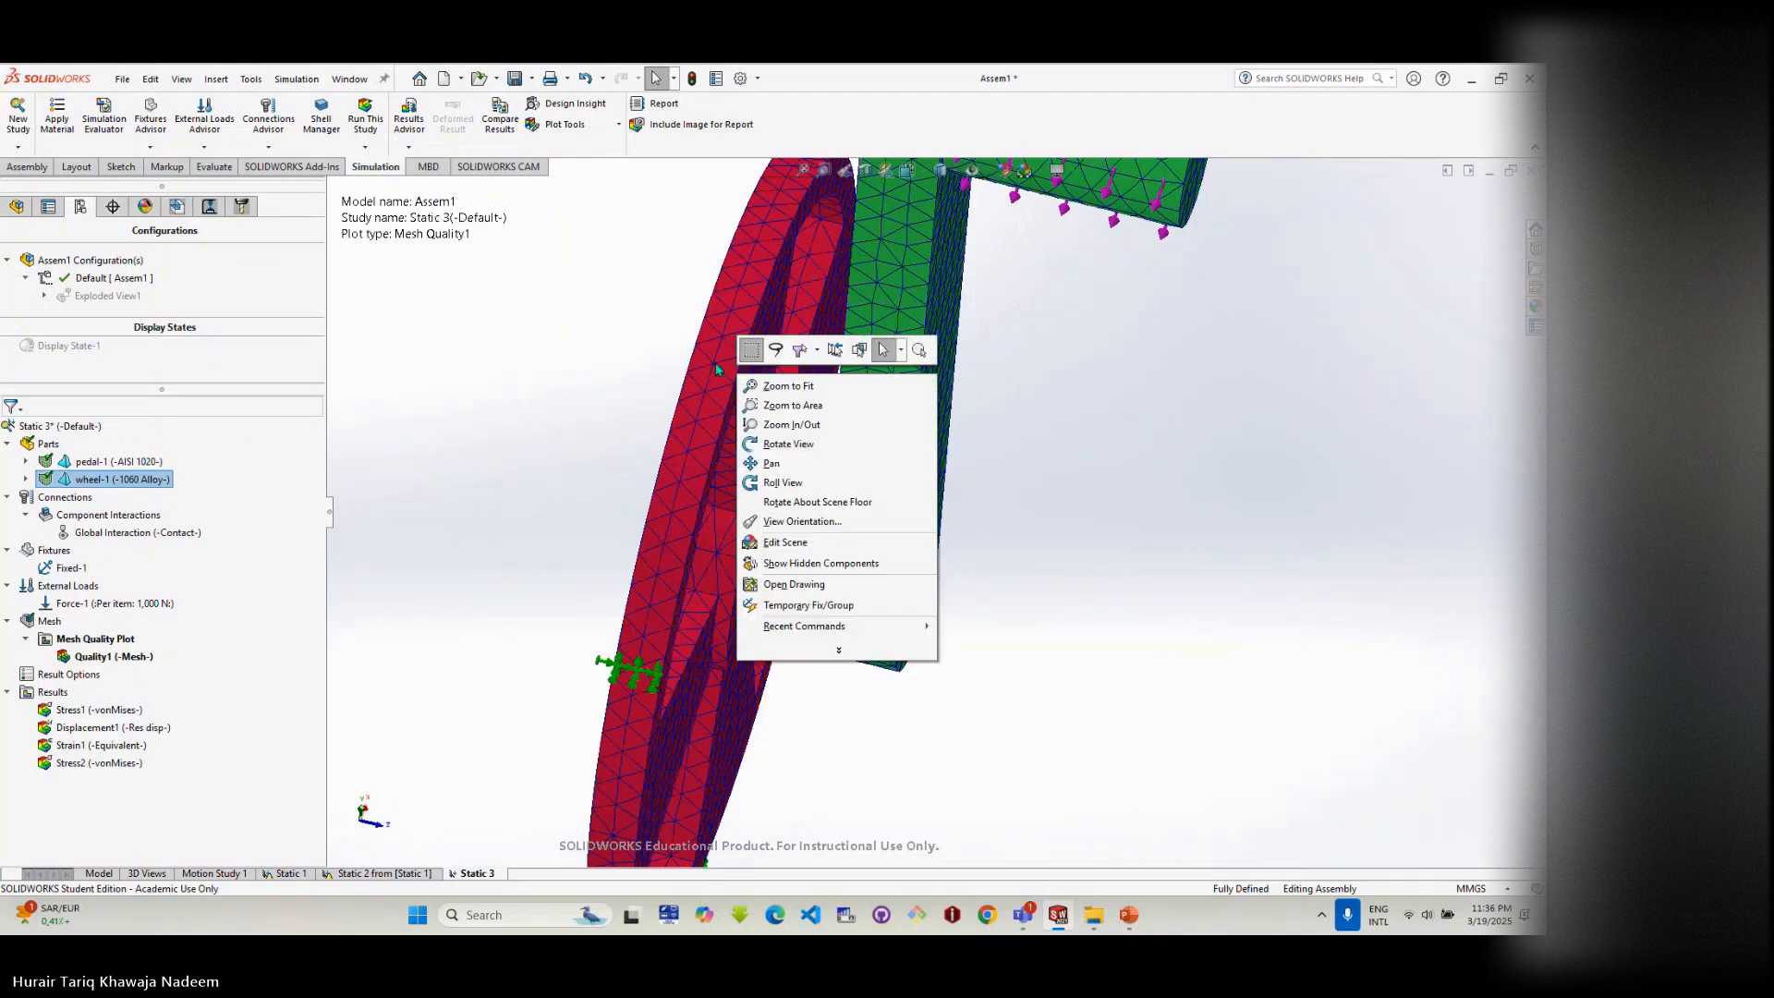
key("Escape")
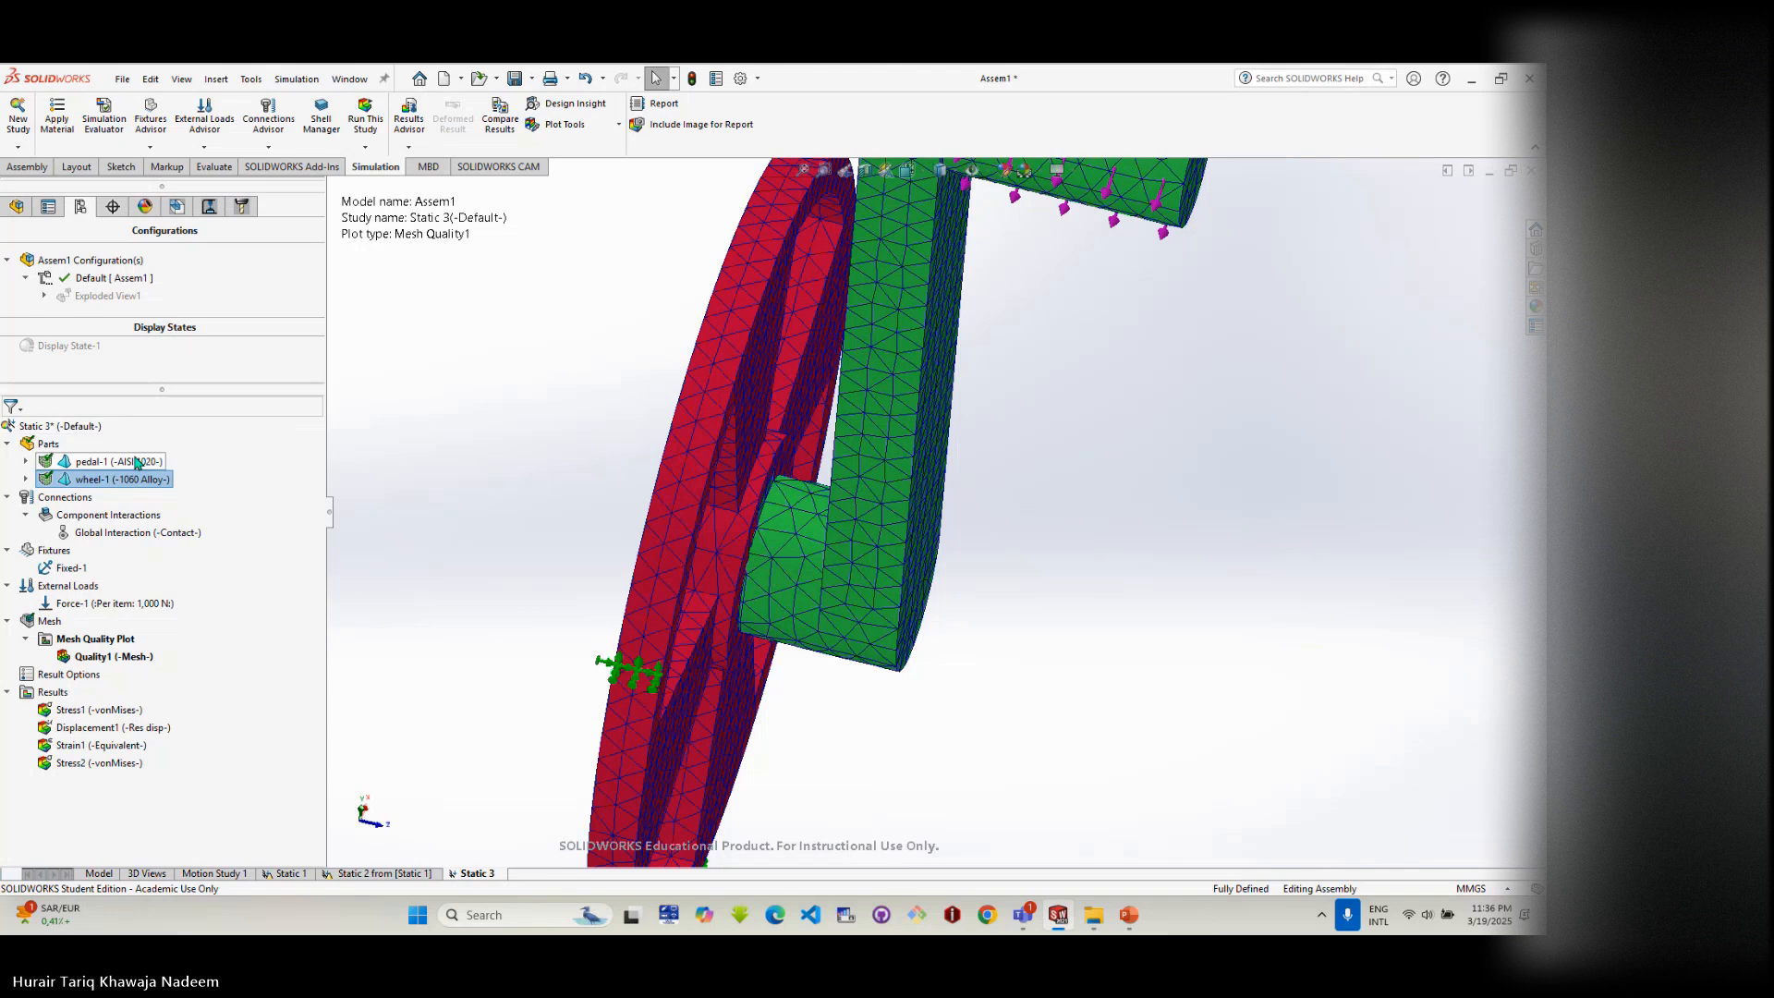
right_click(721, 379)
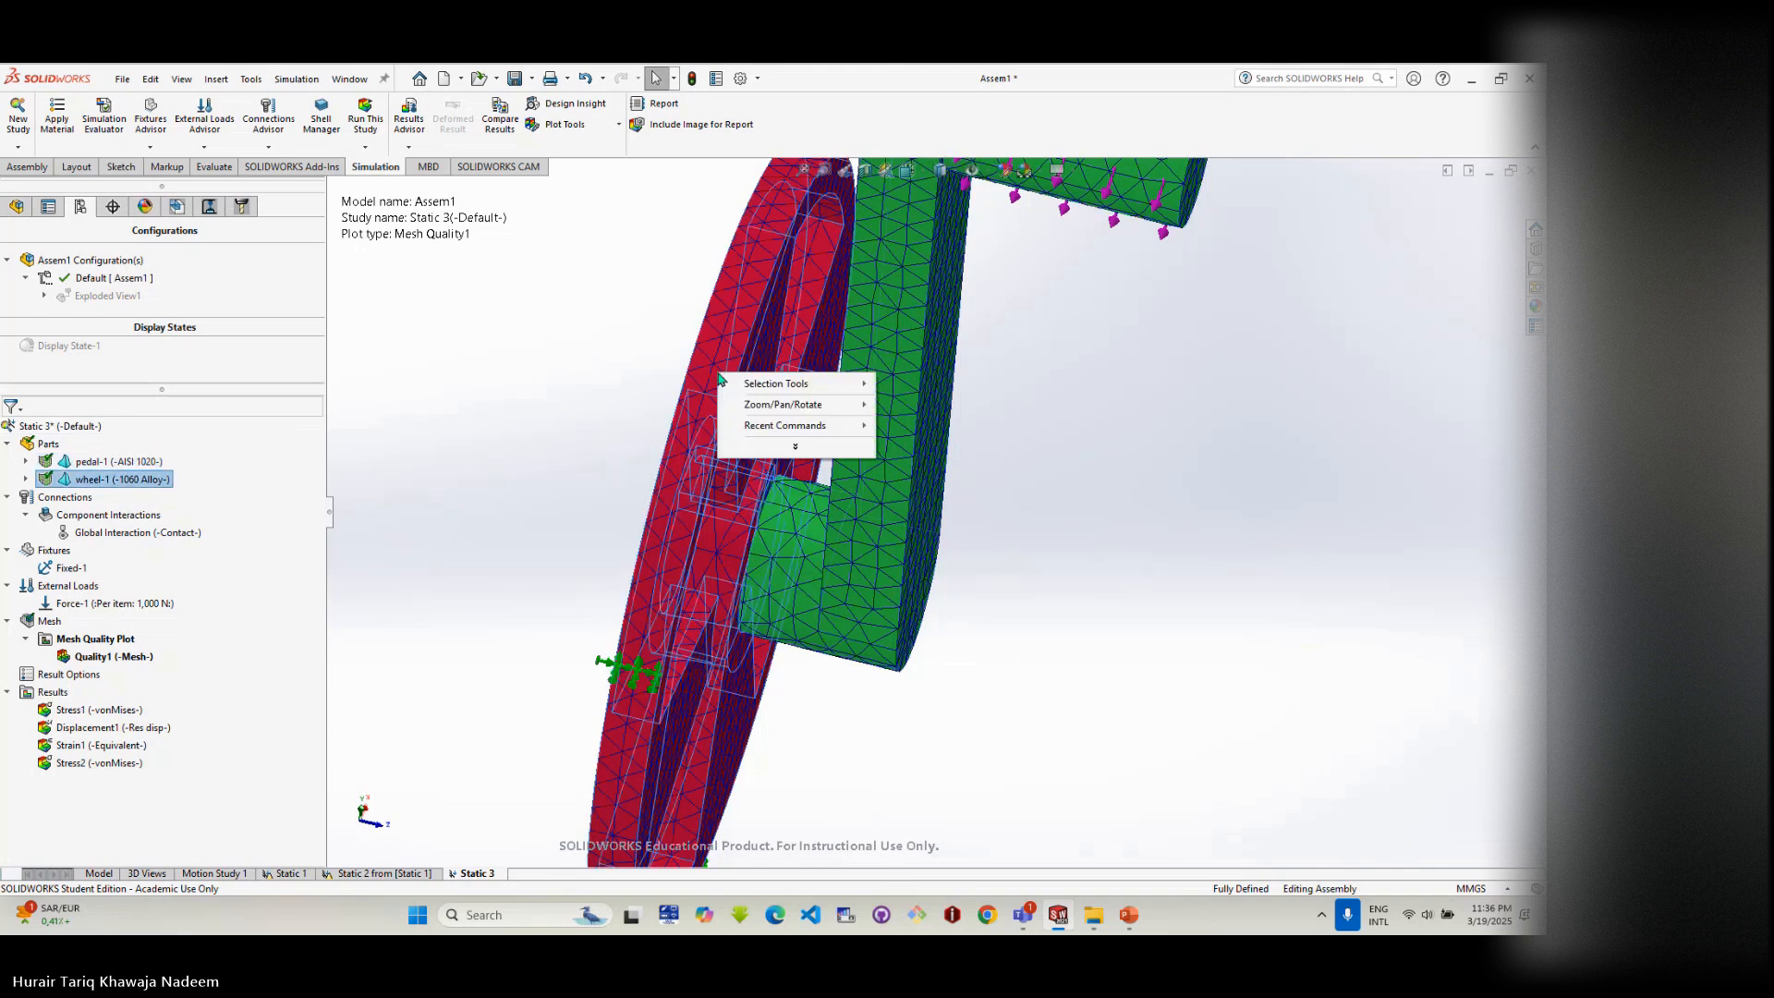
left_click(679, 363)
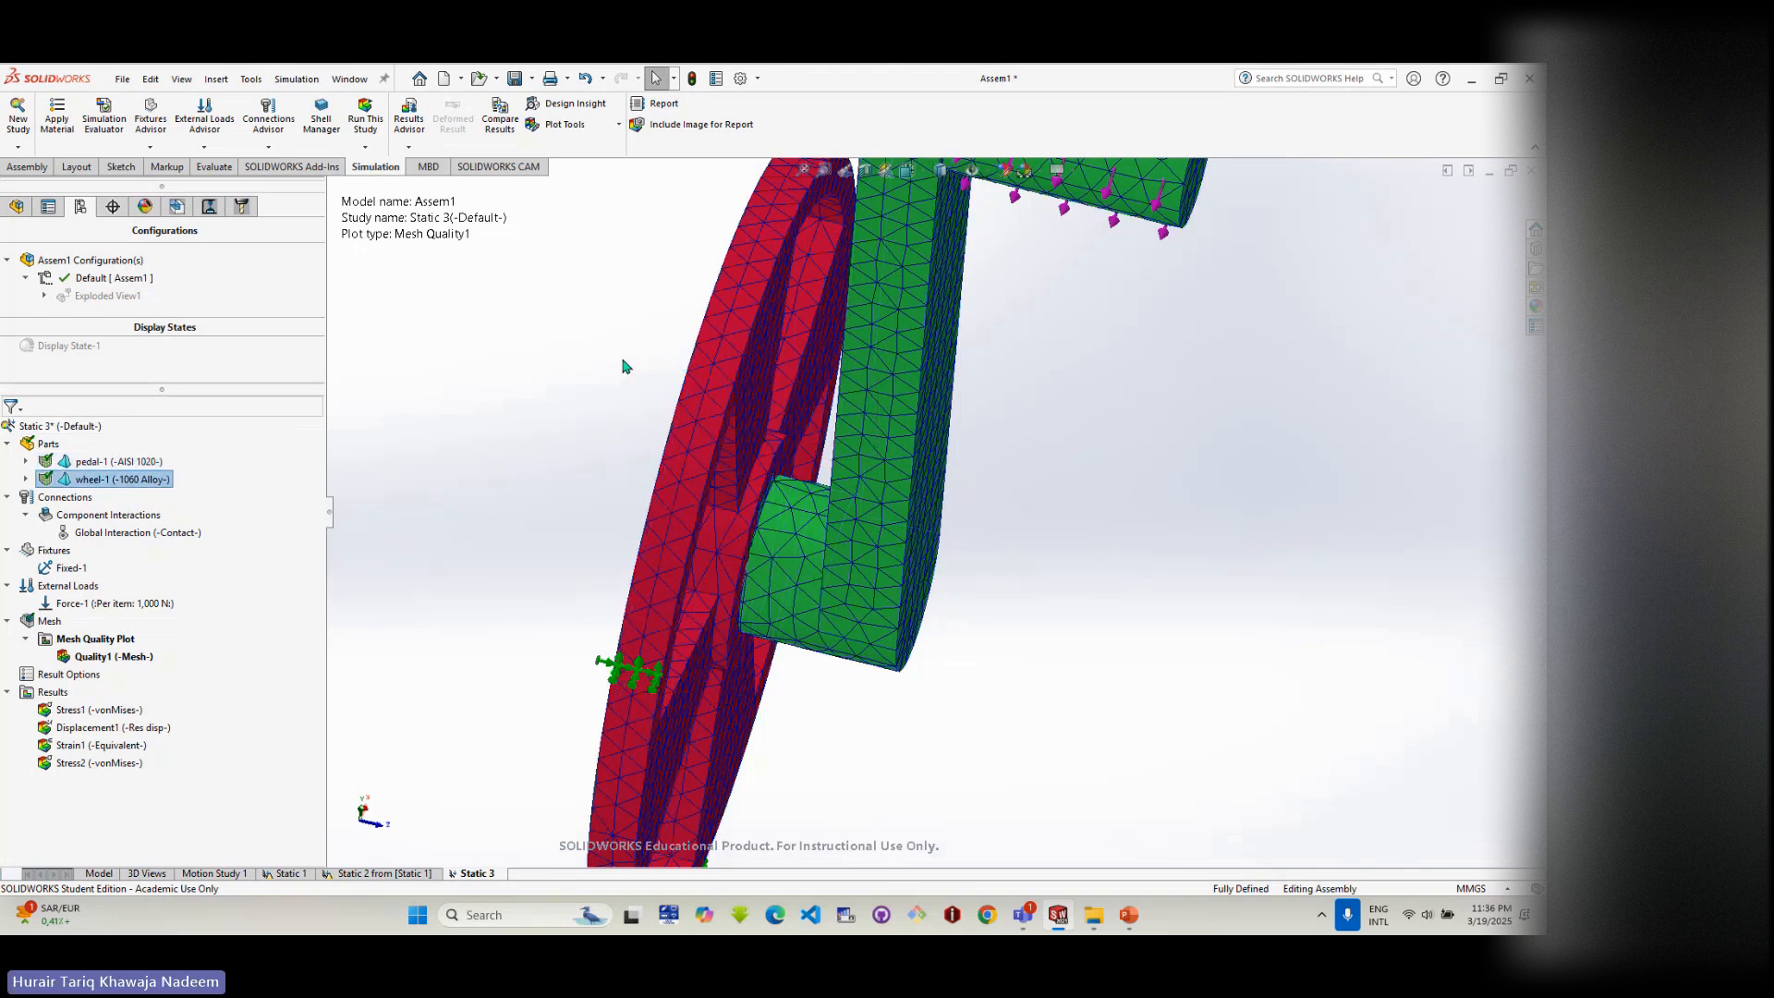
- Try exploding the assembly with its saved exploded view, and collapse it again
right_click(102, 297)
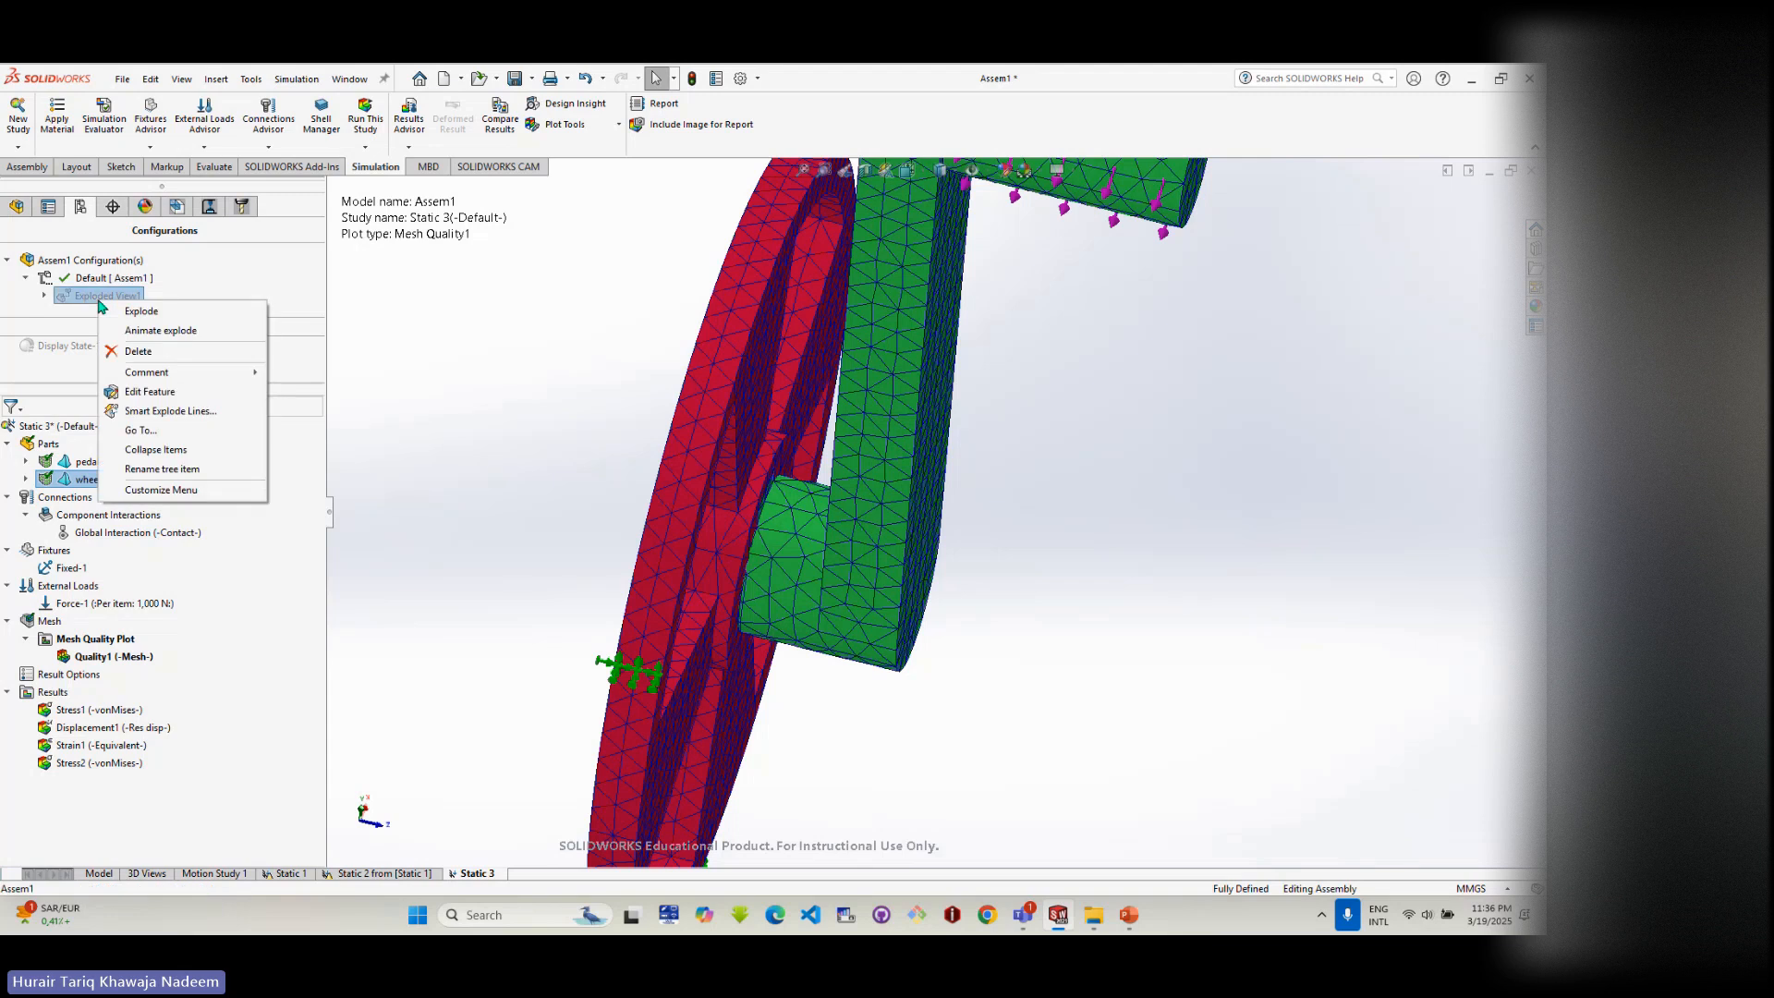
left_click(121, 313)
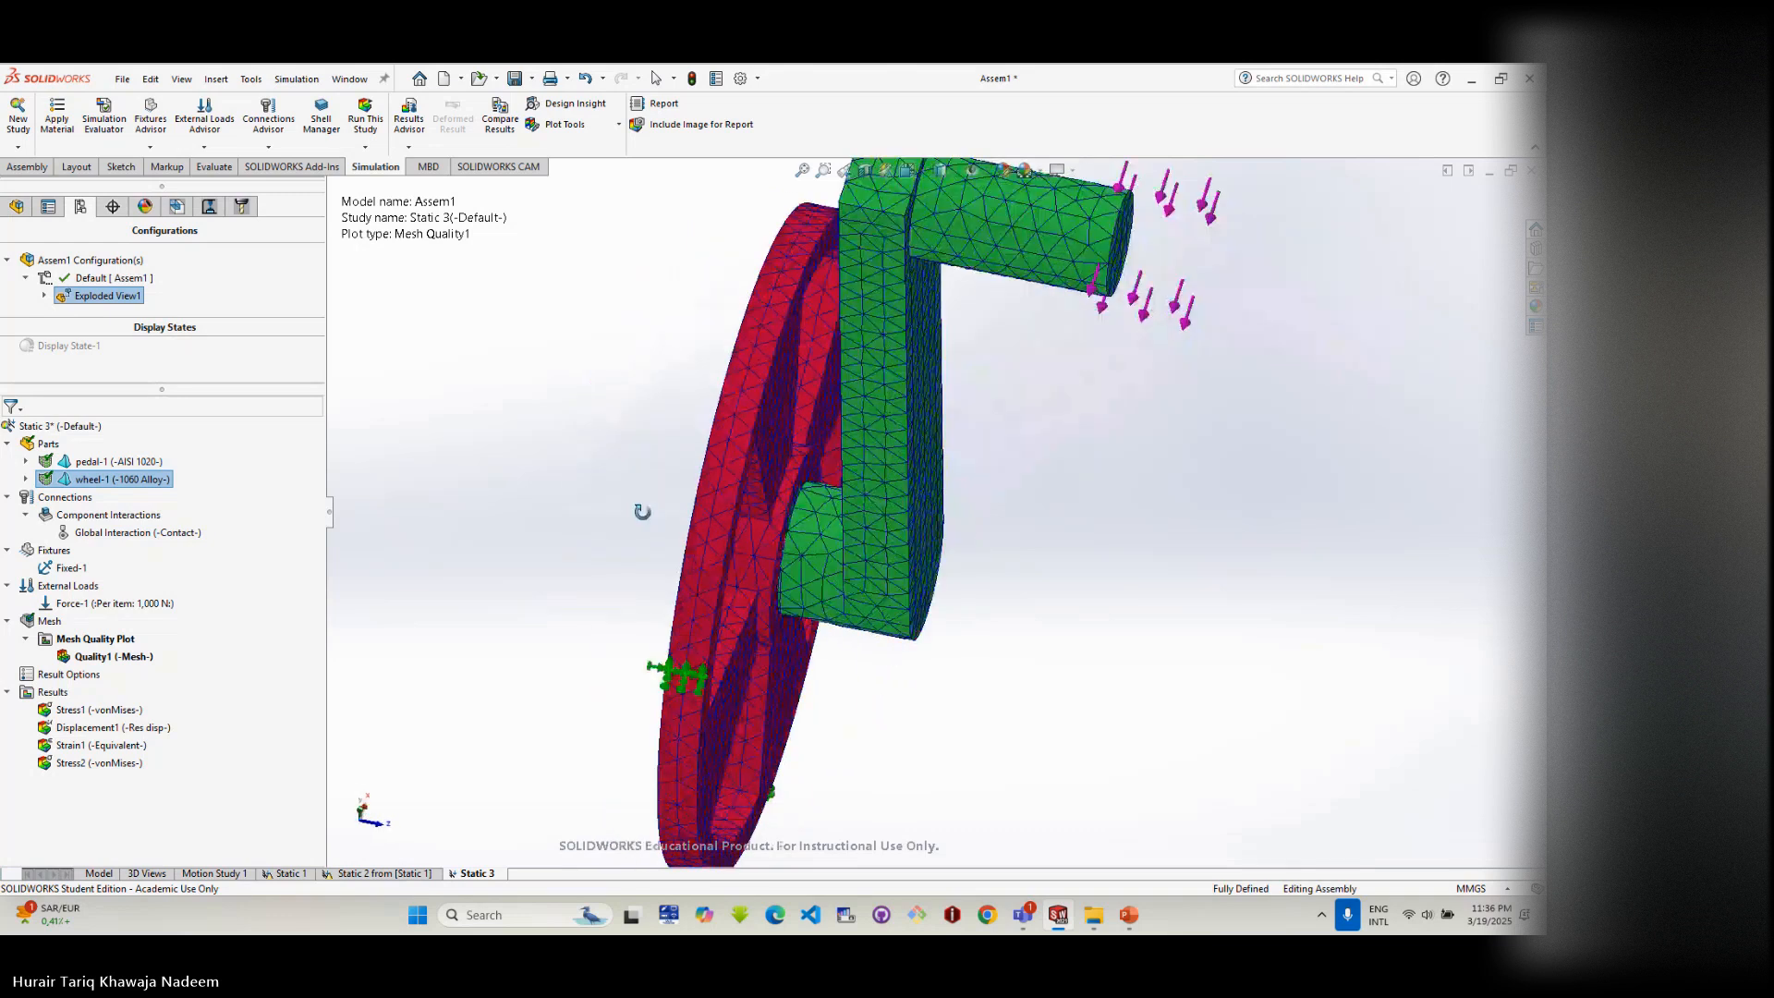
right_click(141, 297)
left_click(183, 306)
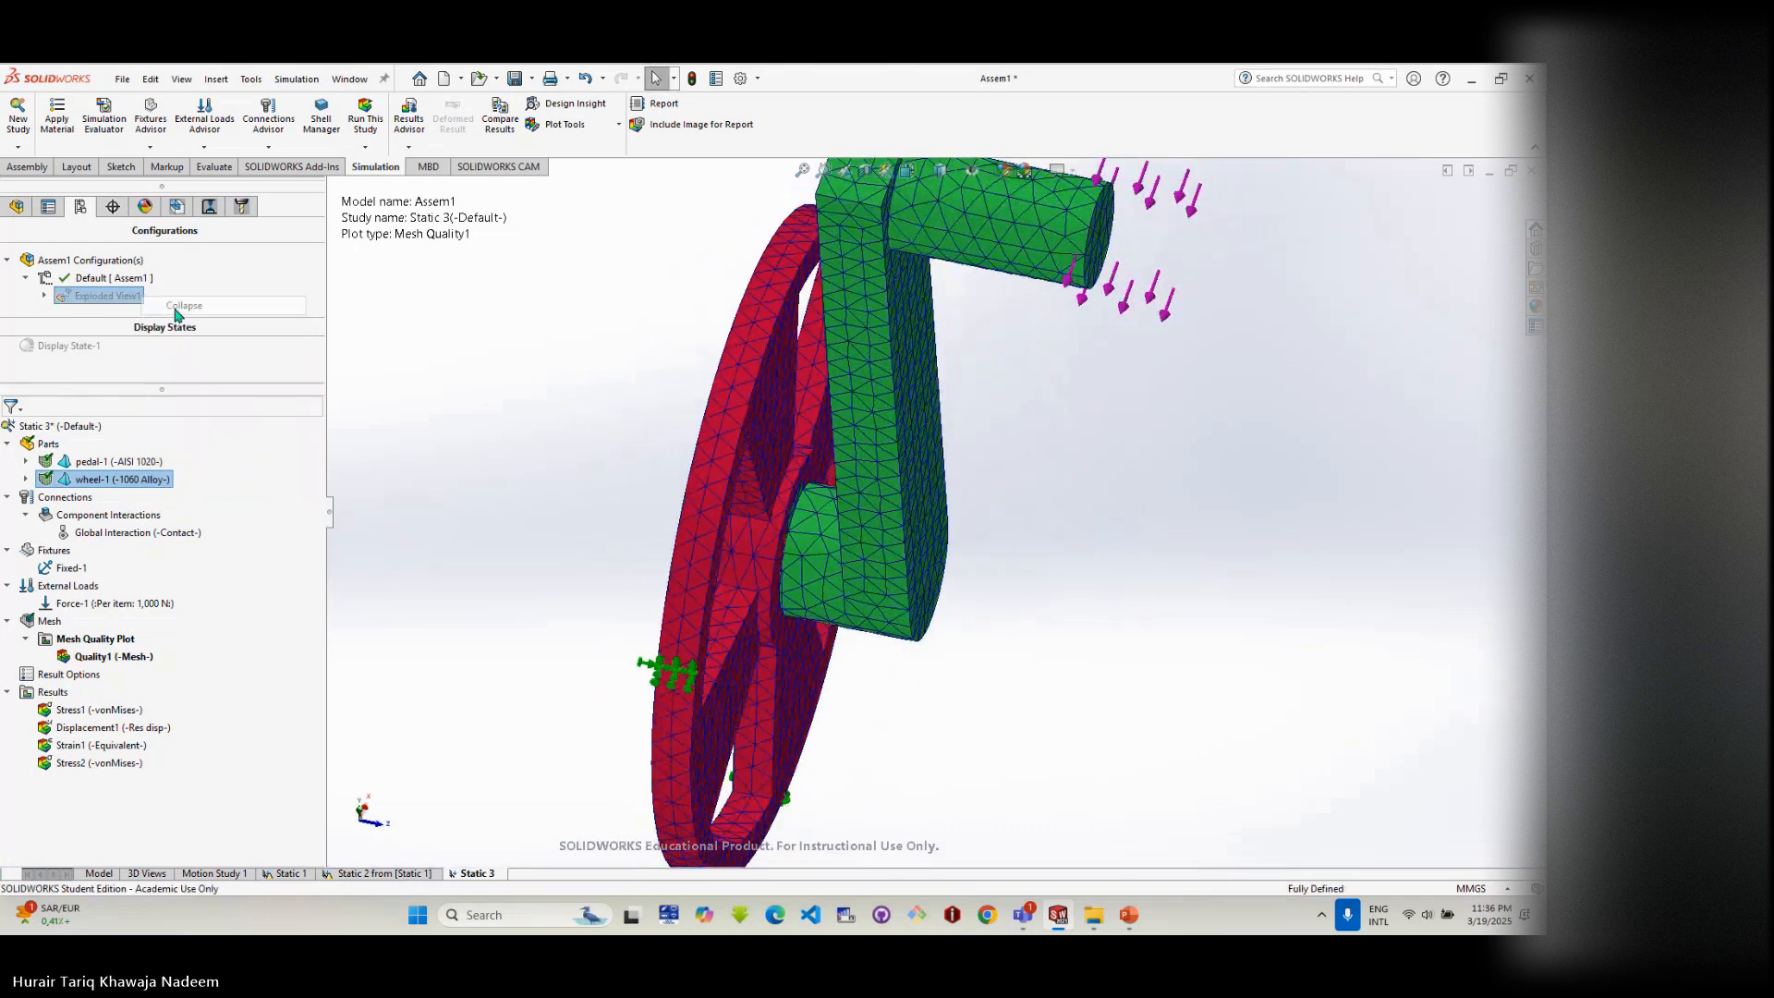
- Start a mesh control in the study and select the top face and one side face of the pedal's key
middle_click_drag(409, 464, 510, 463)
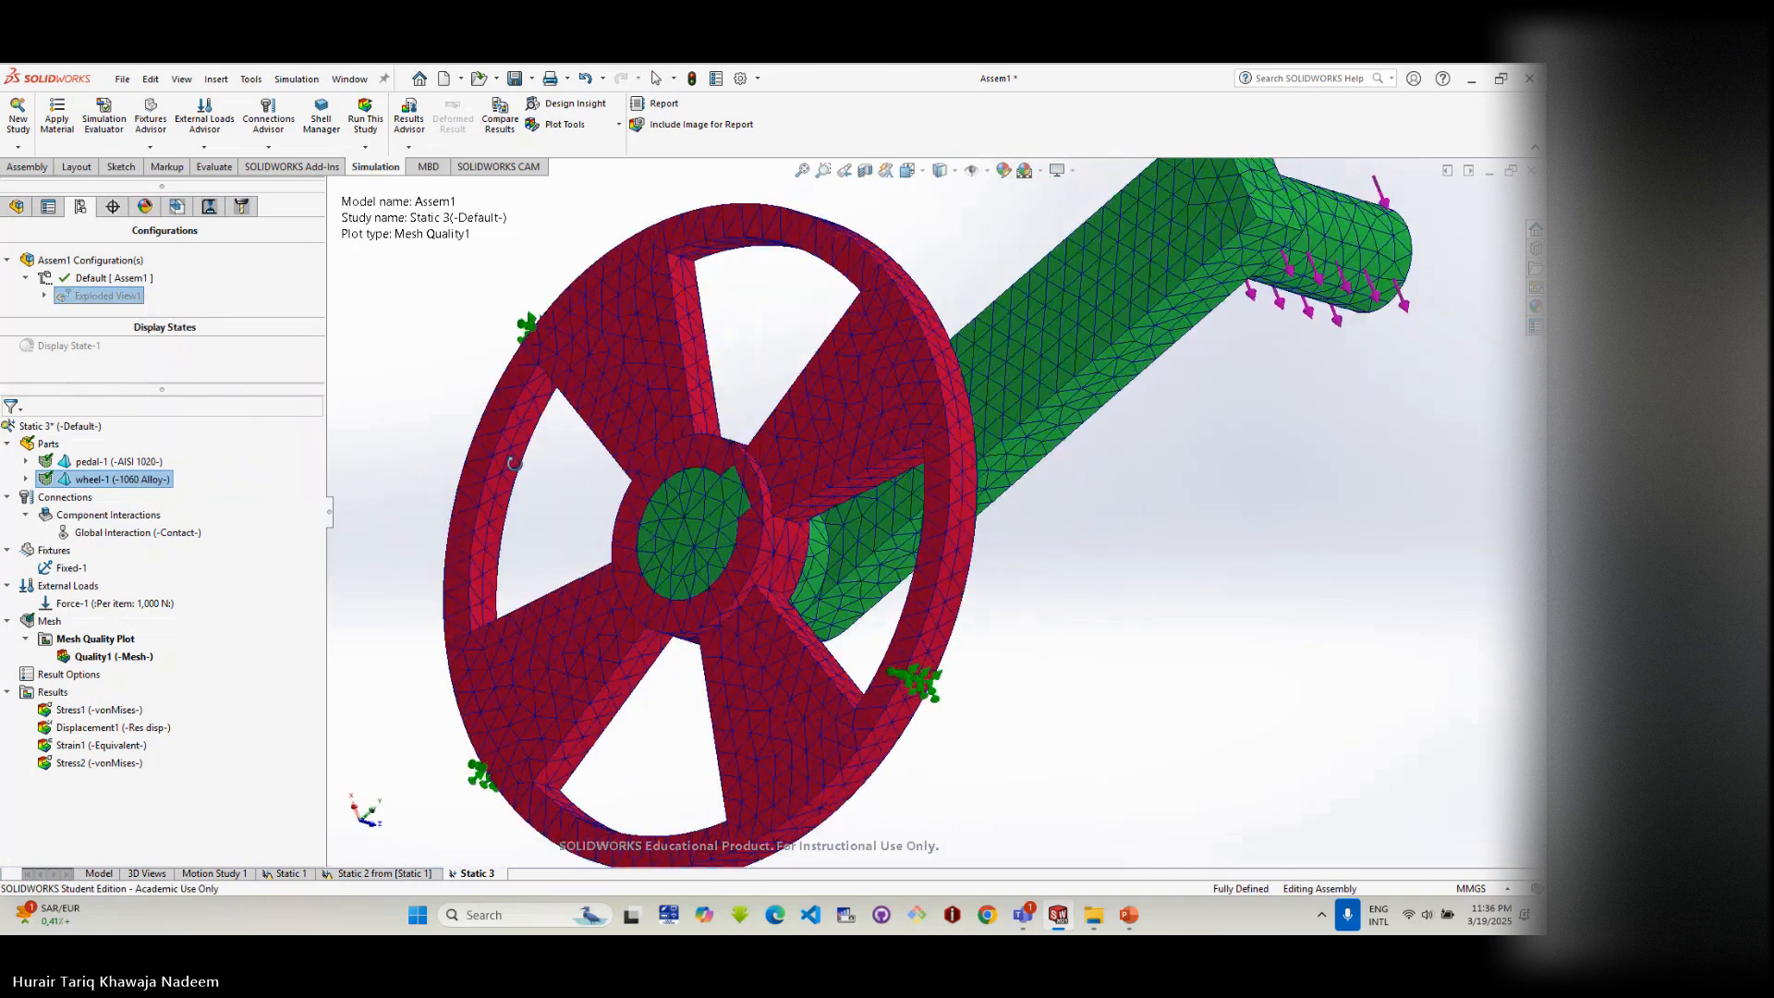
scroll(764, 512, "down", 5)
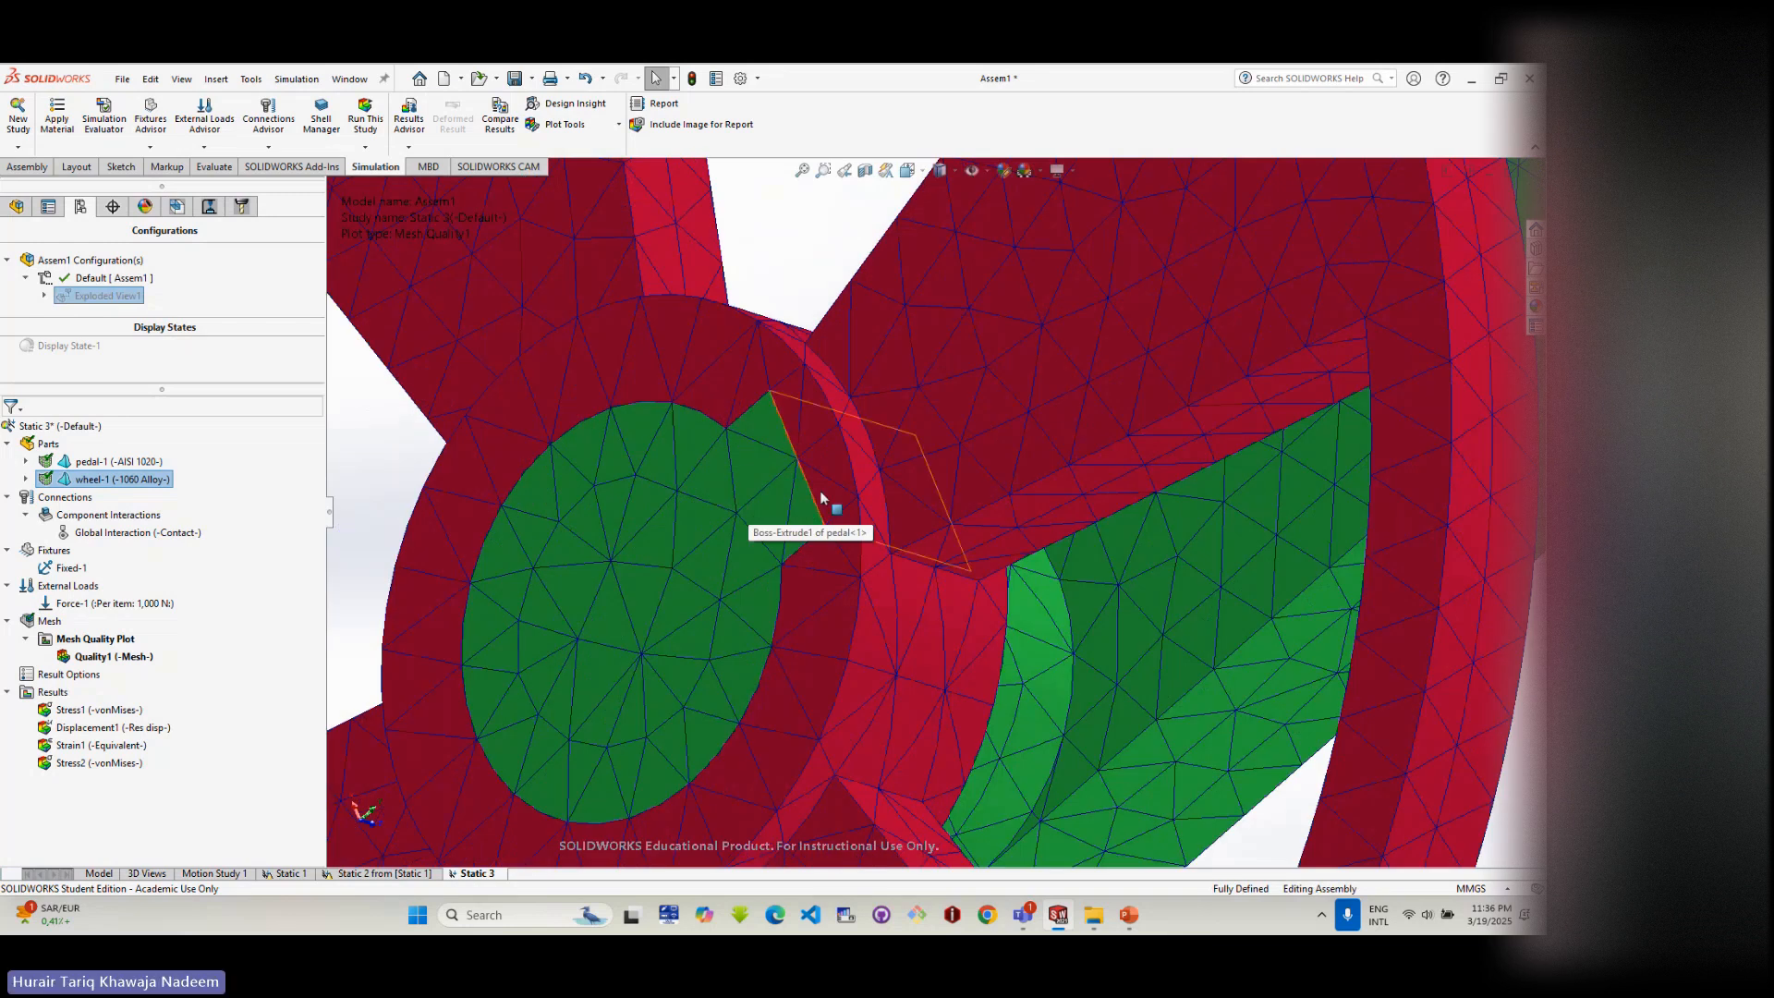
right_click(97, 644)
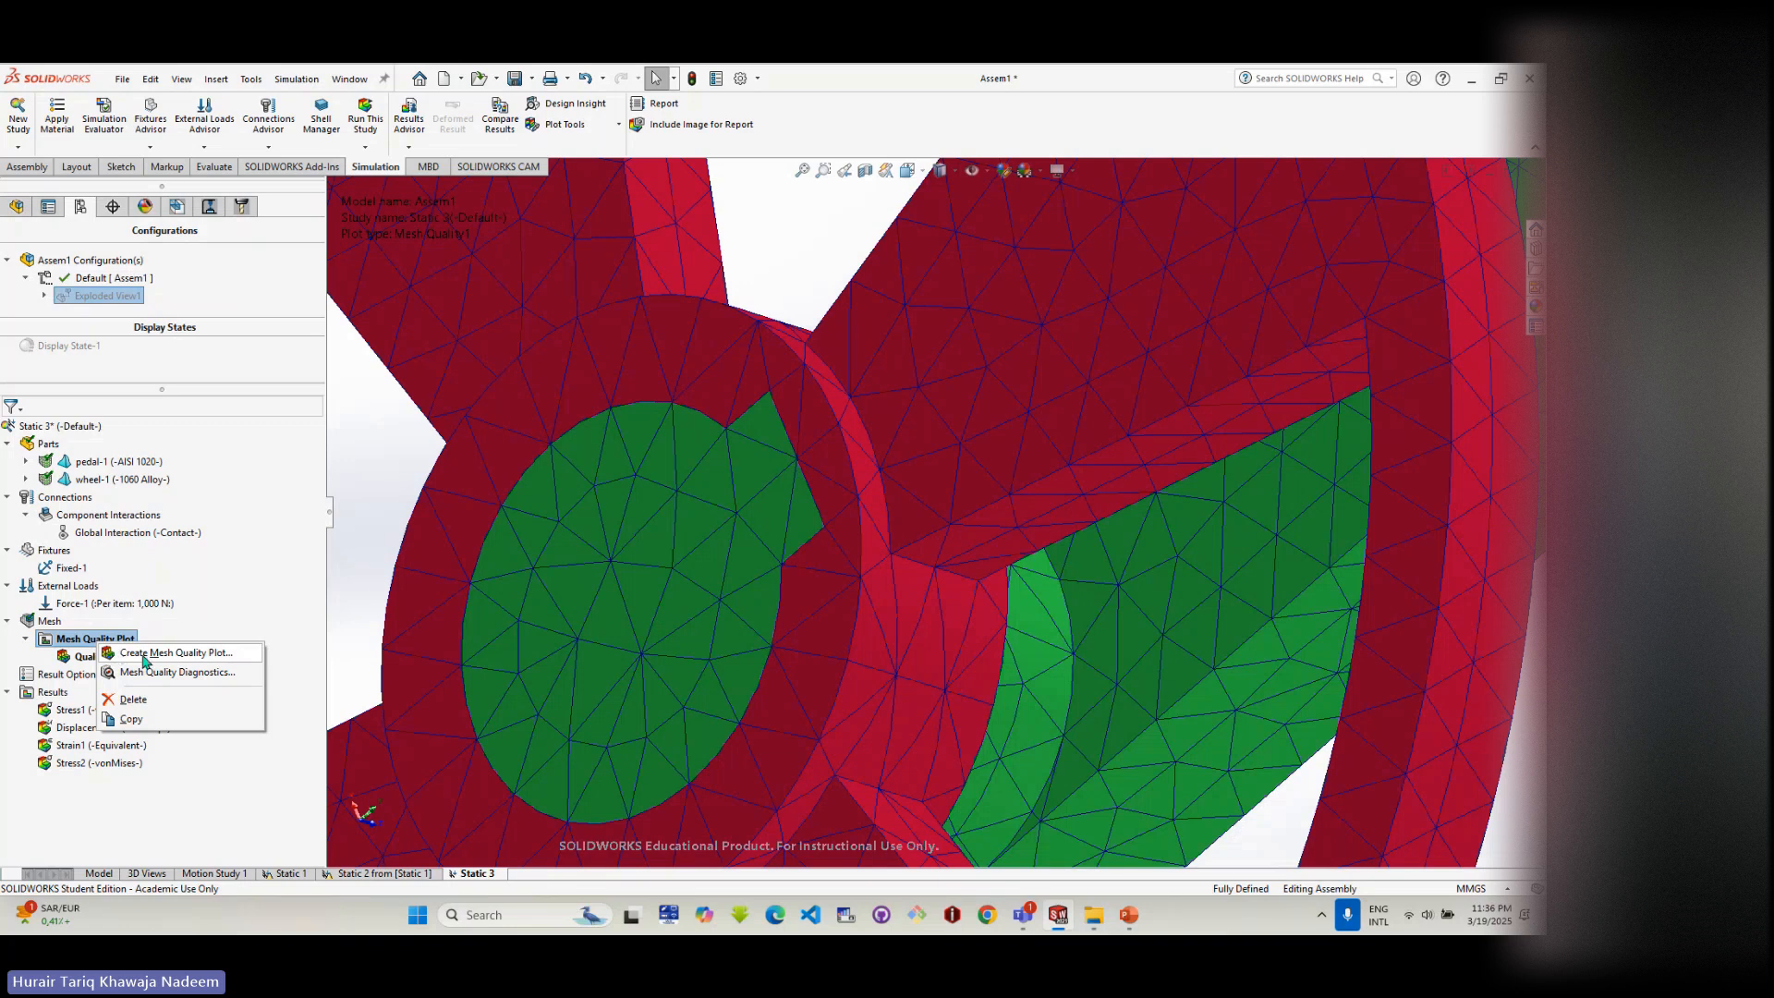
left_click(50, 621)
right_click(50, 619)
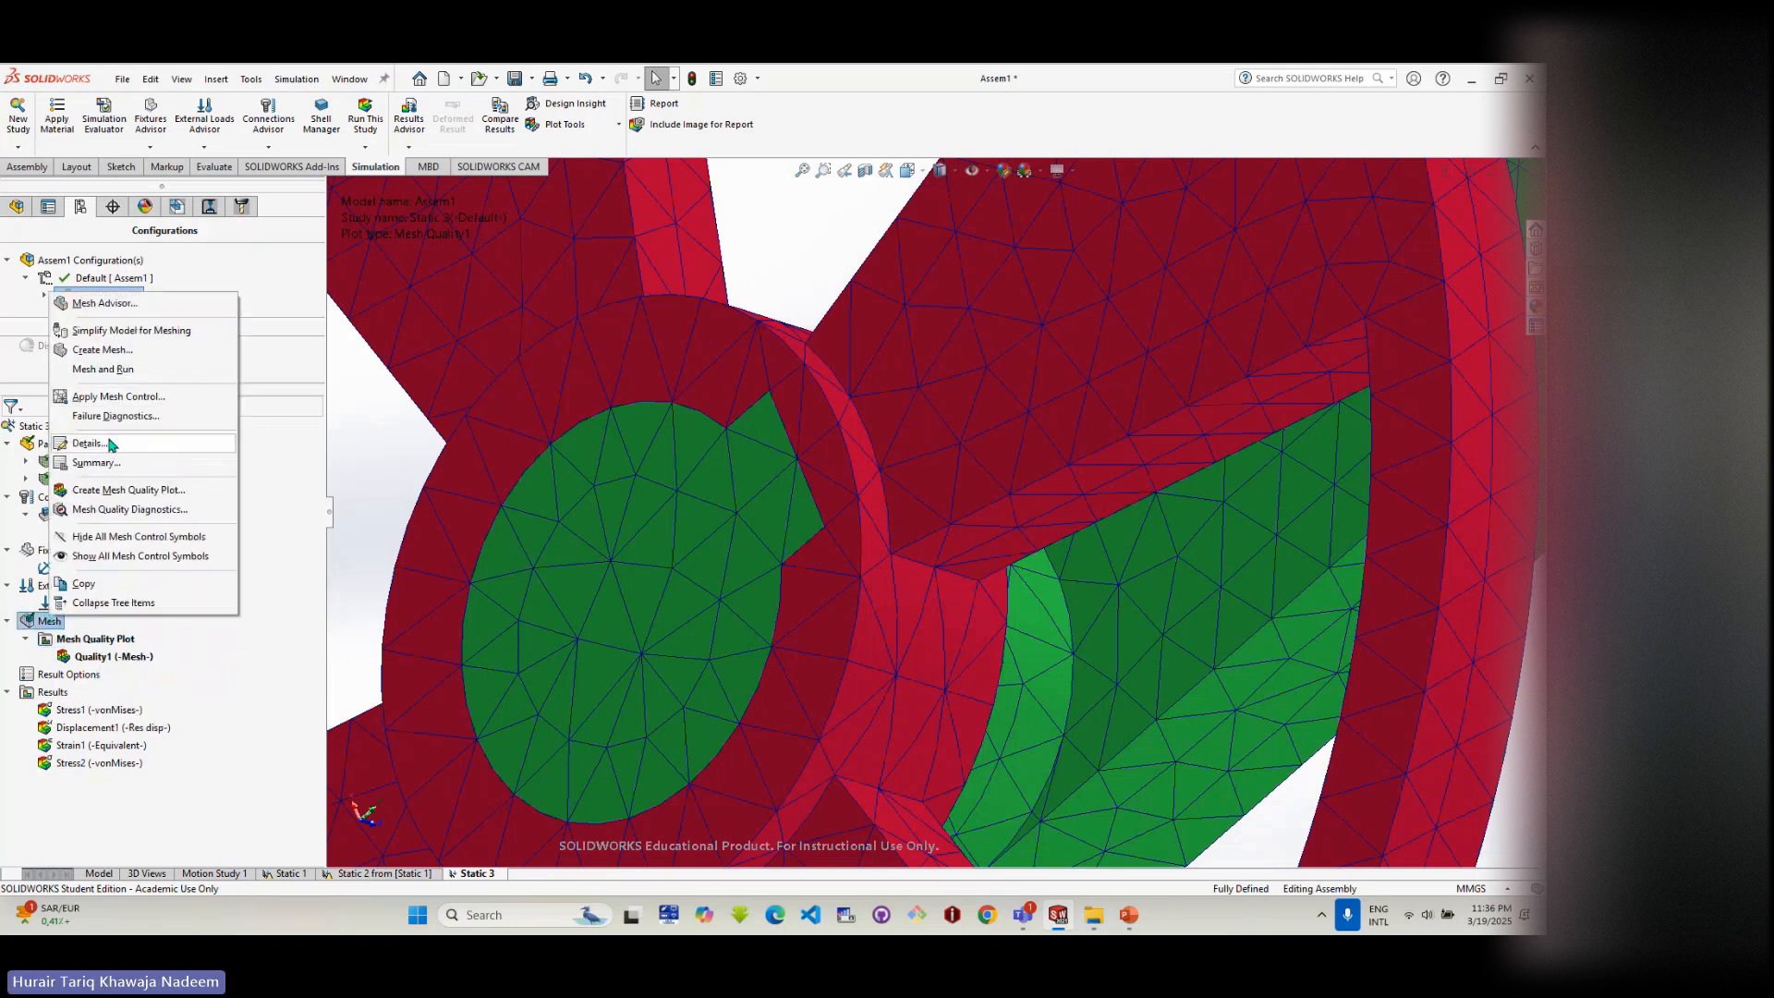
left_click(109, 401)
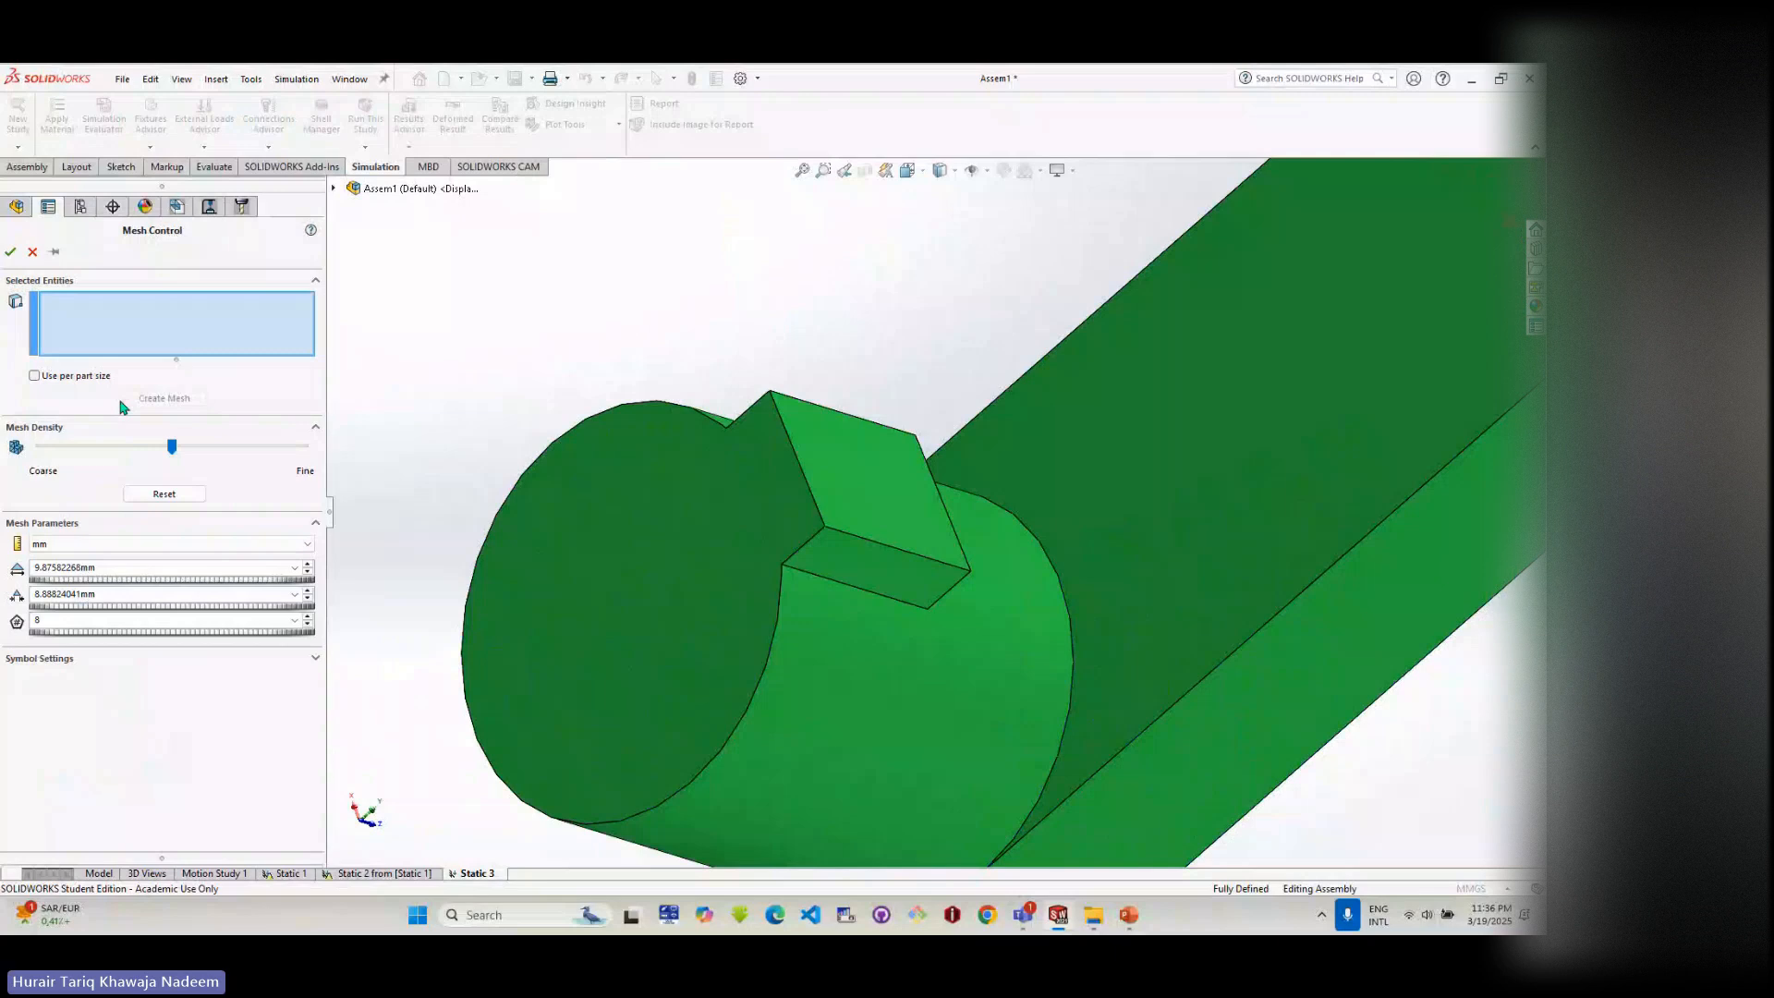
scroll(389, 333, "up", 5)
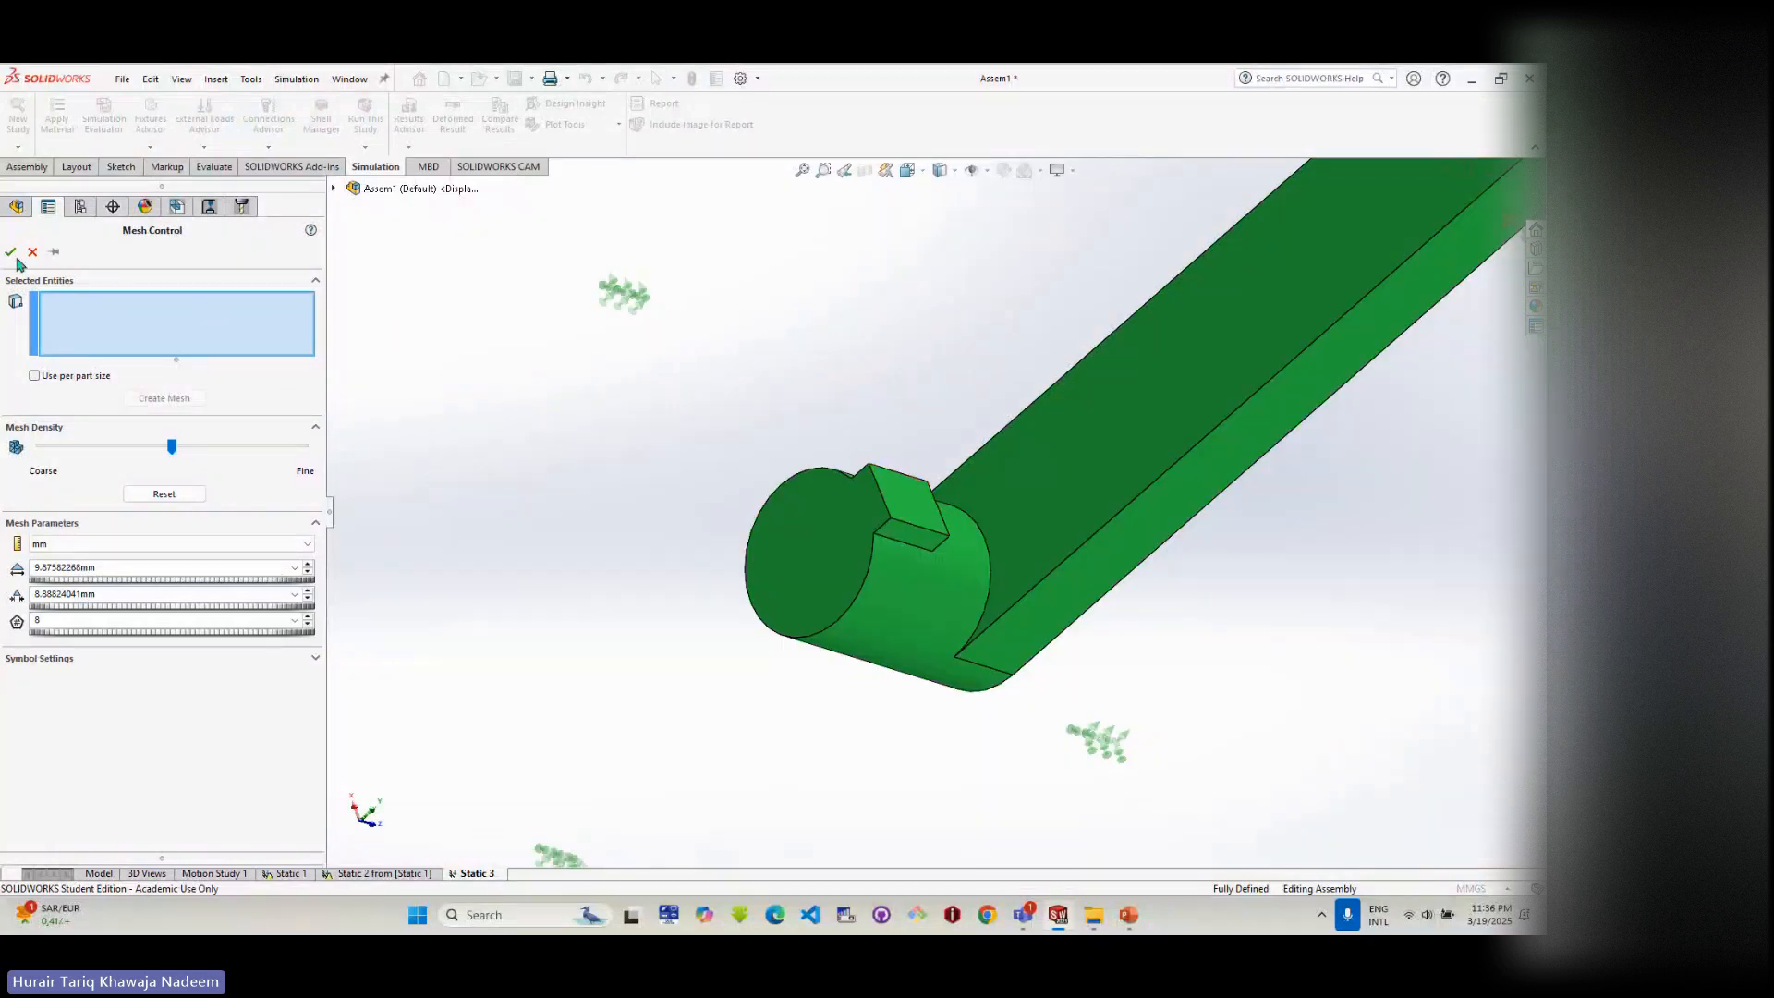
left_click(902, 495)
left_click(904, 538)
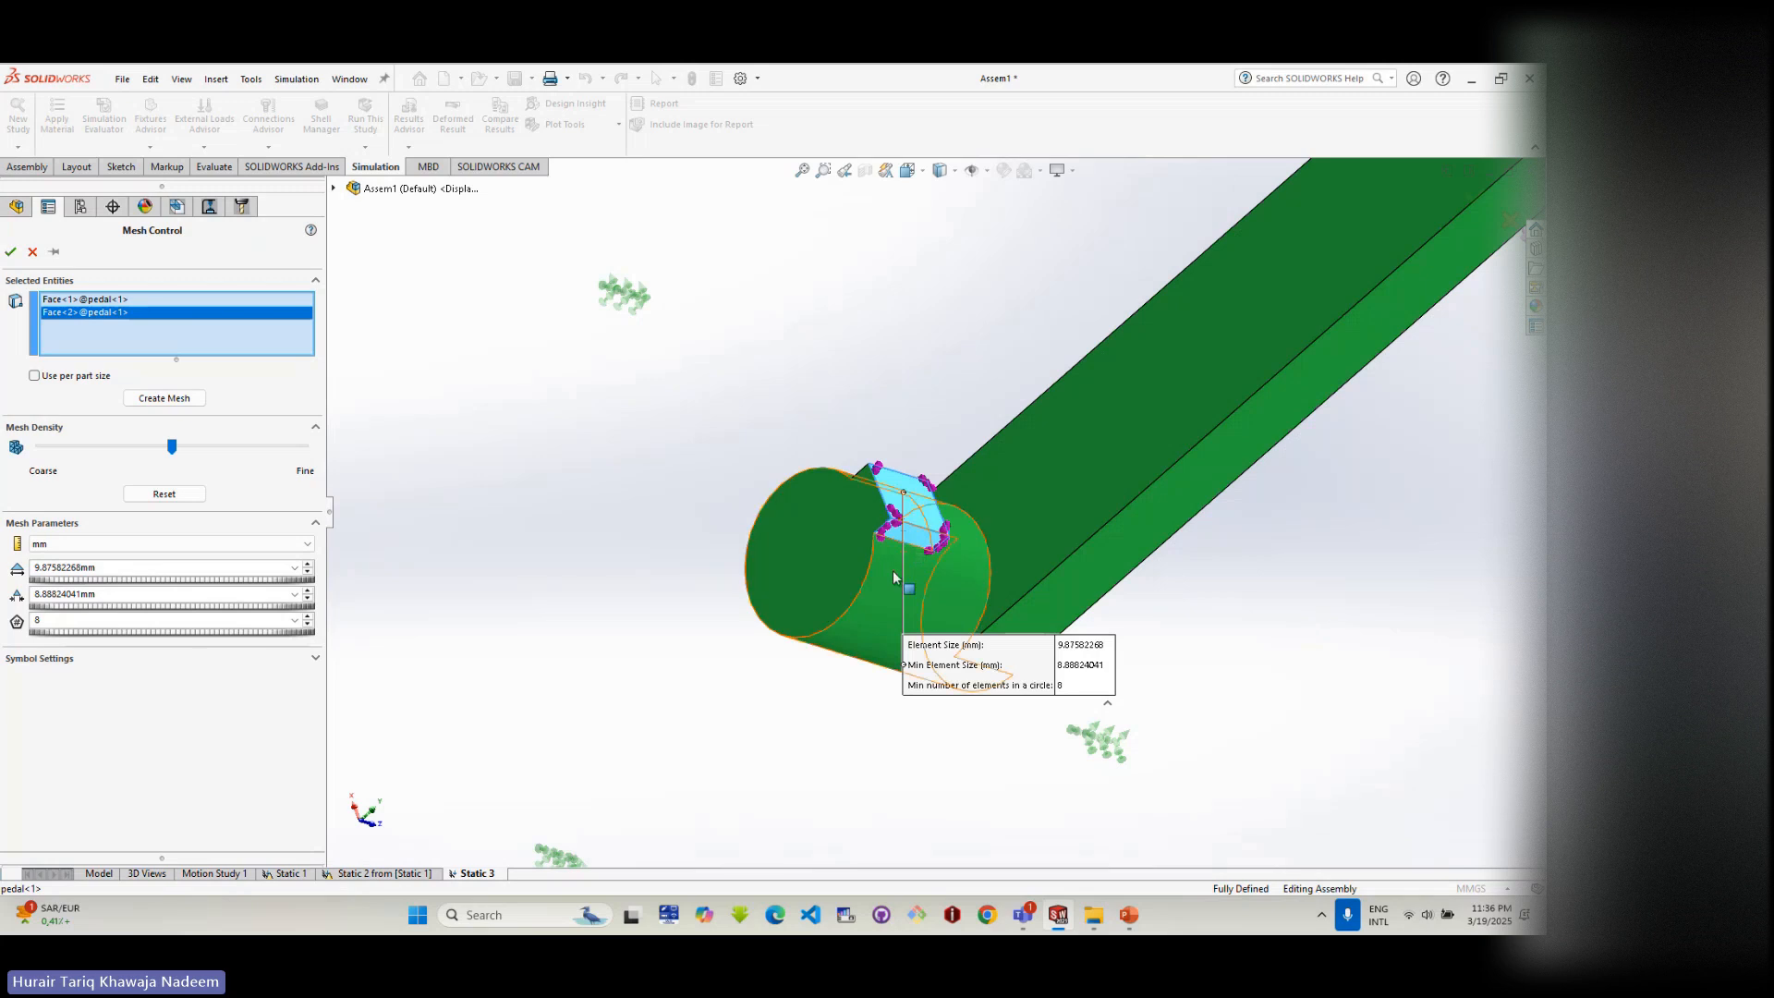
- Add the pedal shaft's cylindrical face and the key's opposite side face to the mesh control selection
left_click(884, 578)
middle_click_drag(884, 578, 859, 536)
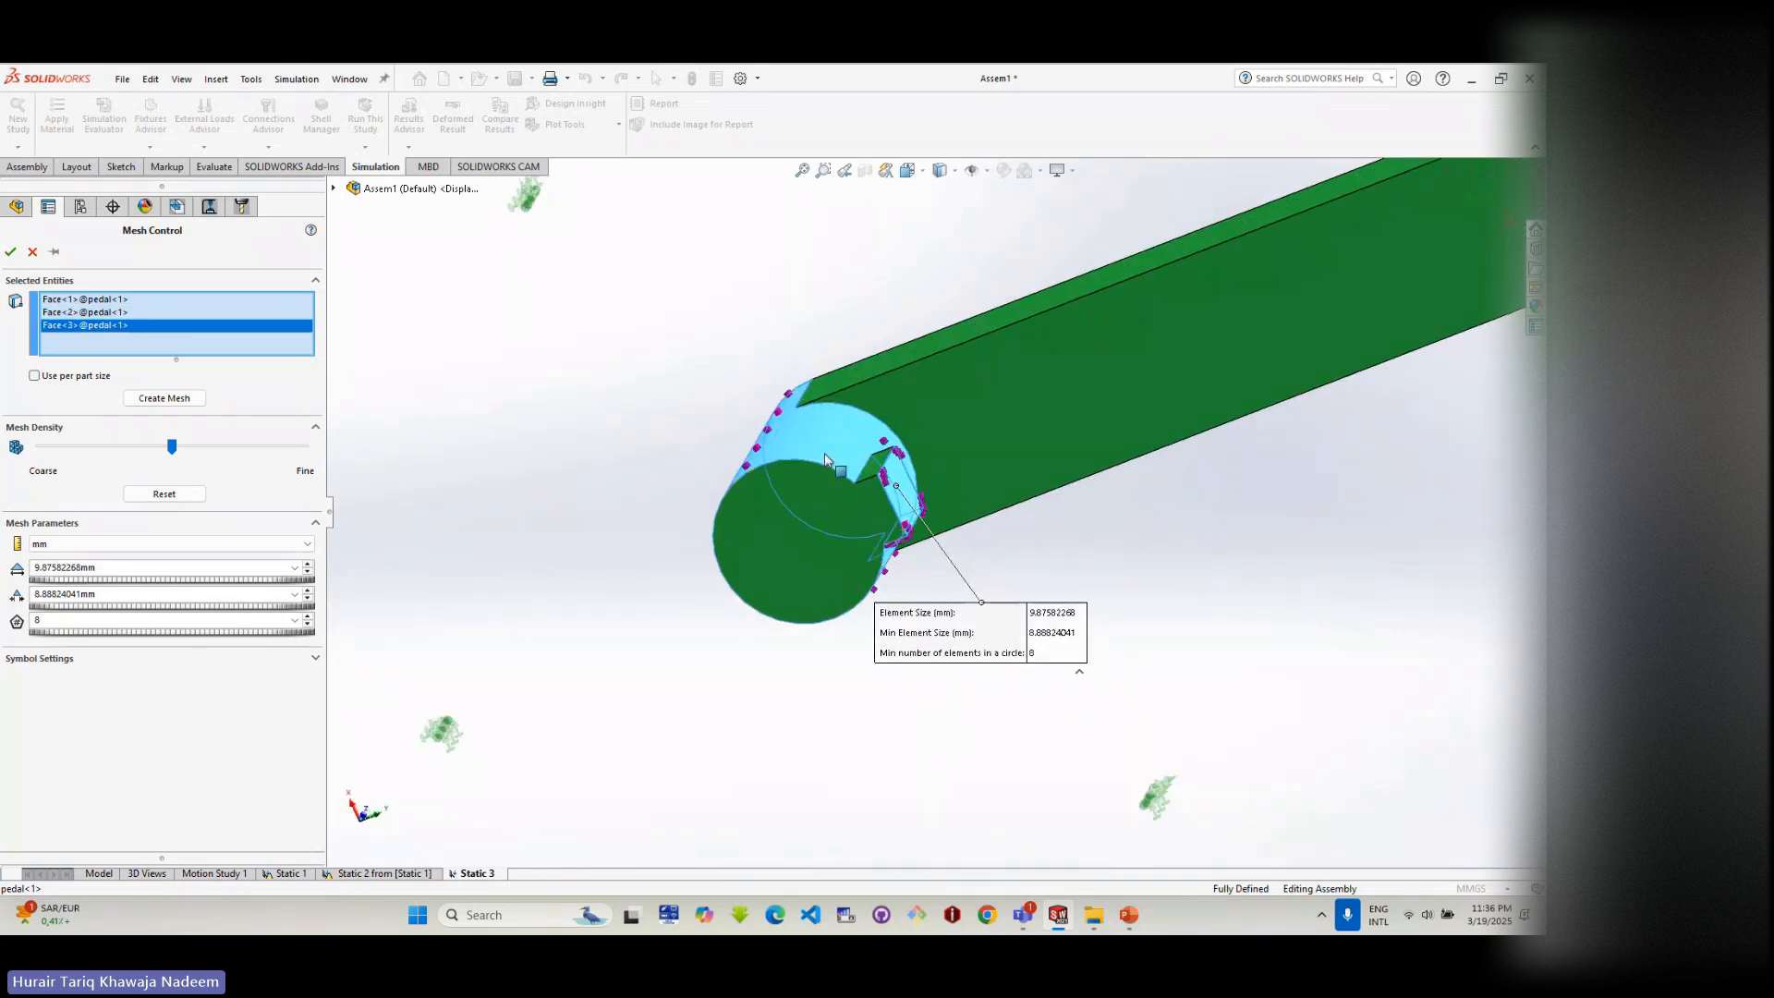
left_click(875, 464)
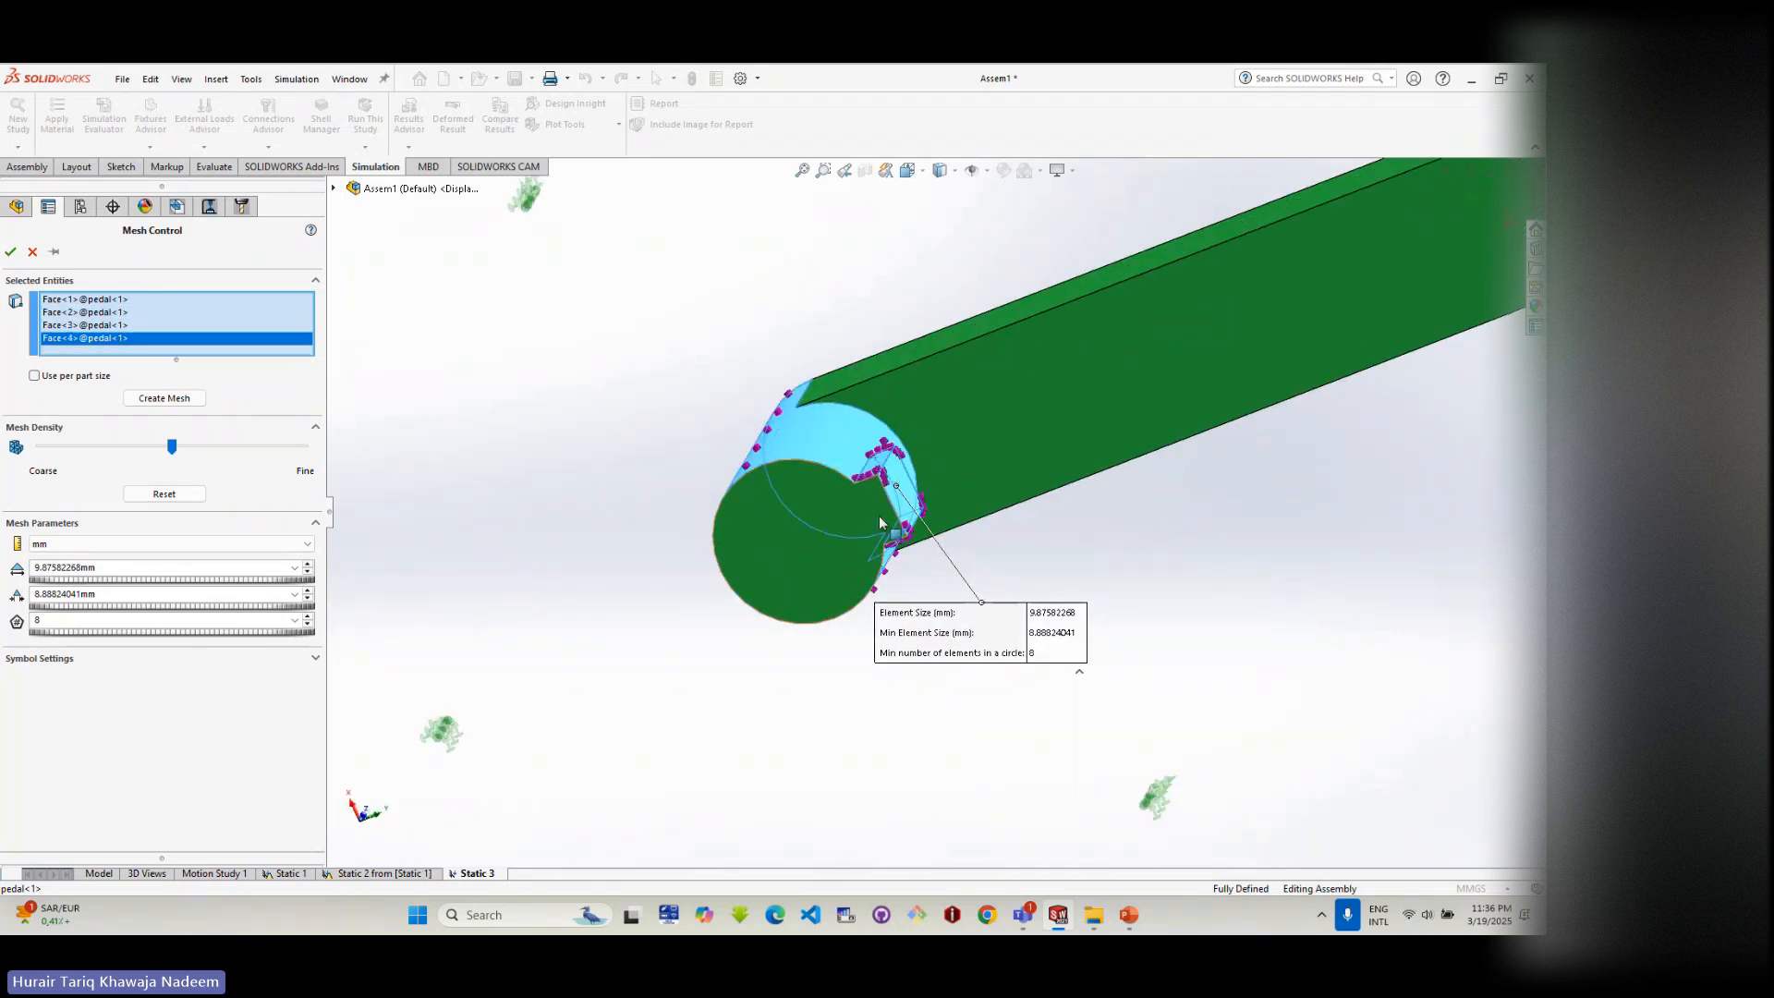
scroll(880, 516, "up", 2)
middle_click_drag(879, 517, 784, 390)
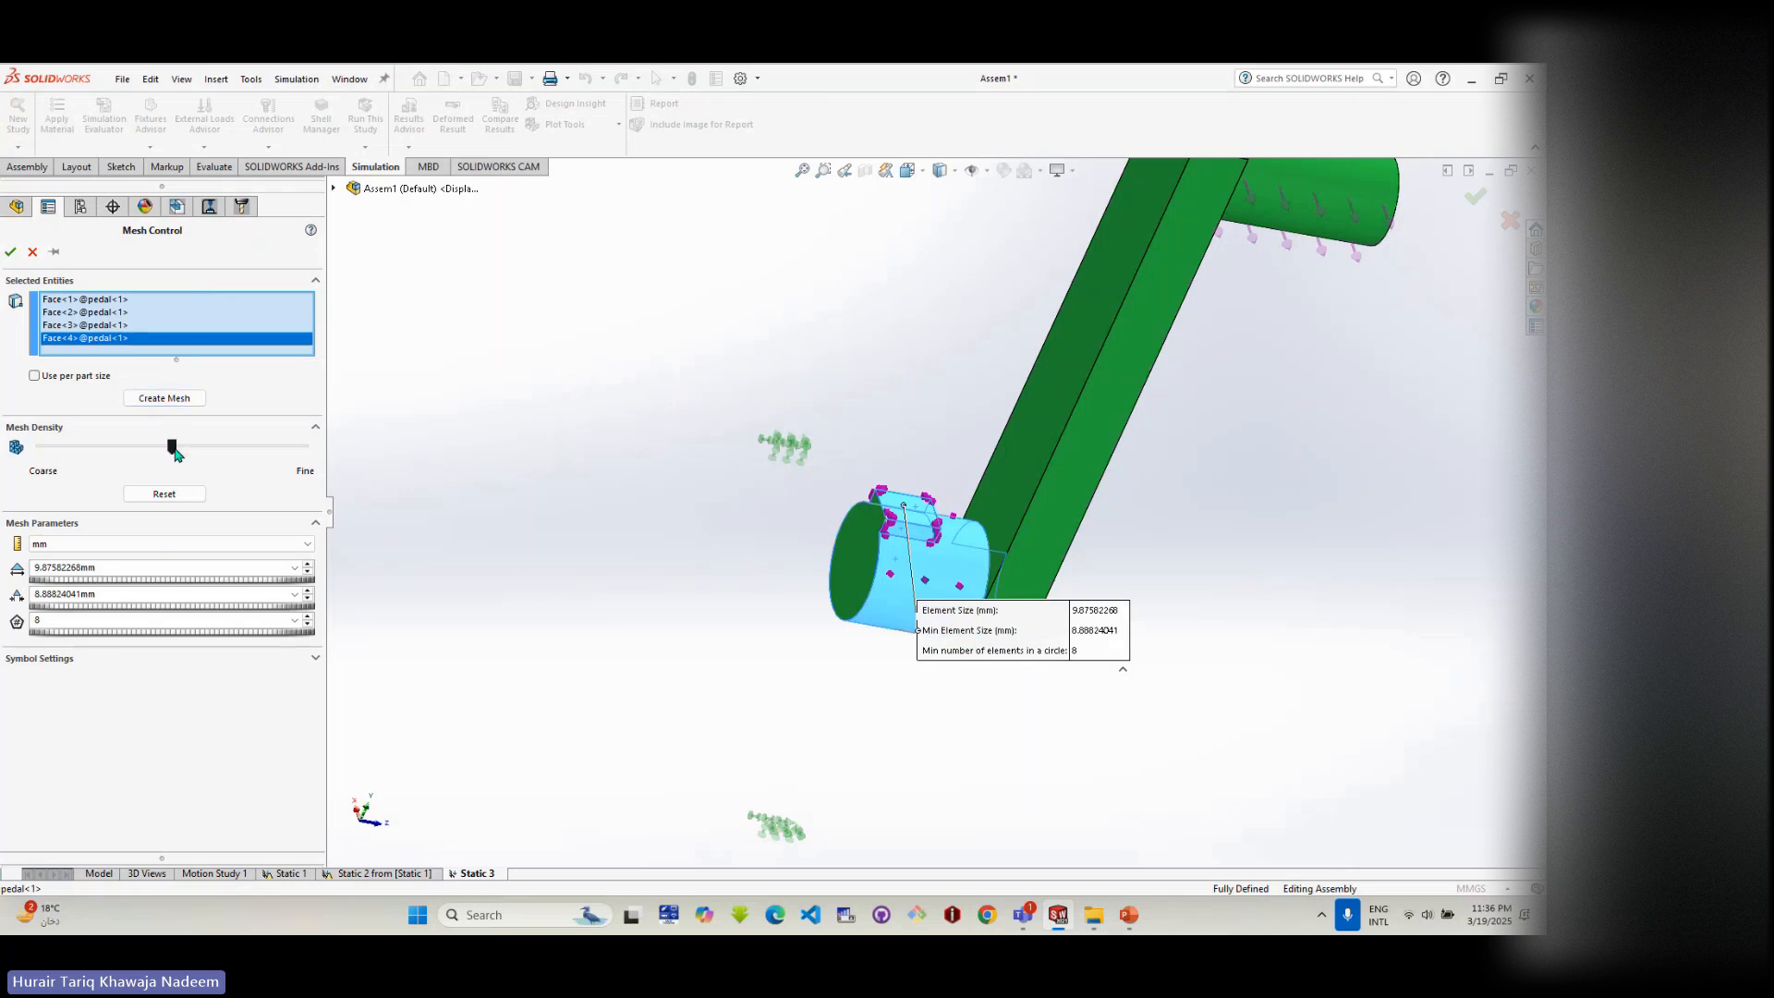
- Refine the mesh control density to an element size of 5.30825469 mm and create the mesh
left_click_drag(172, 448, 299, 459)
left_click(154, 398)
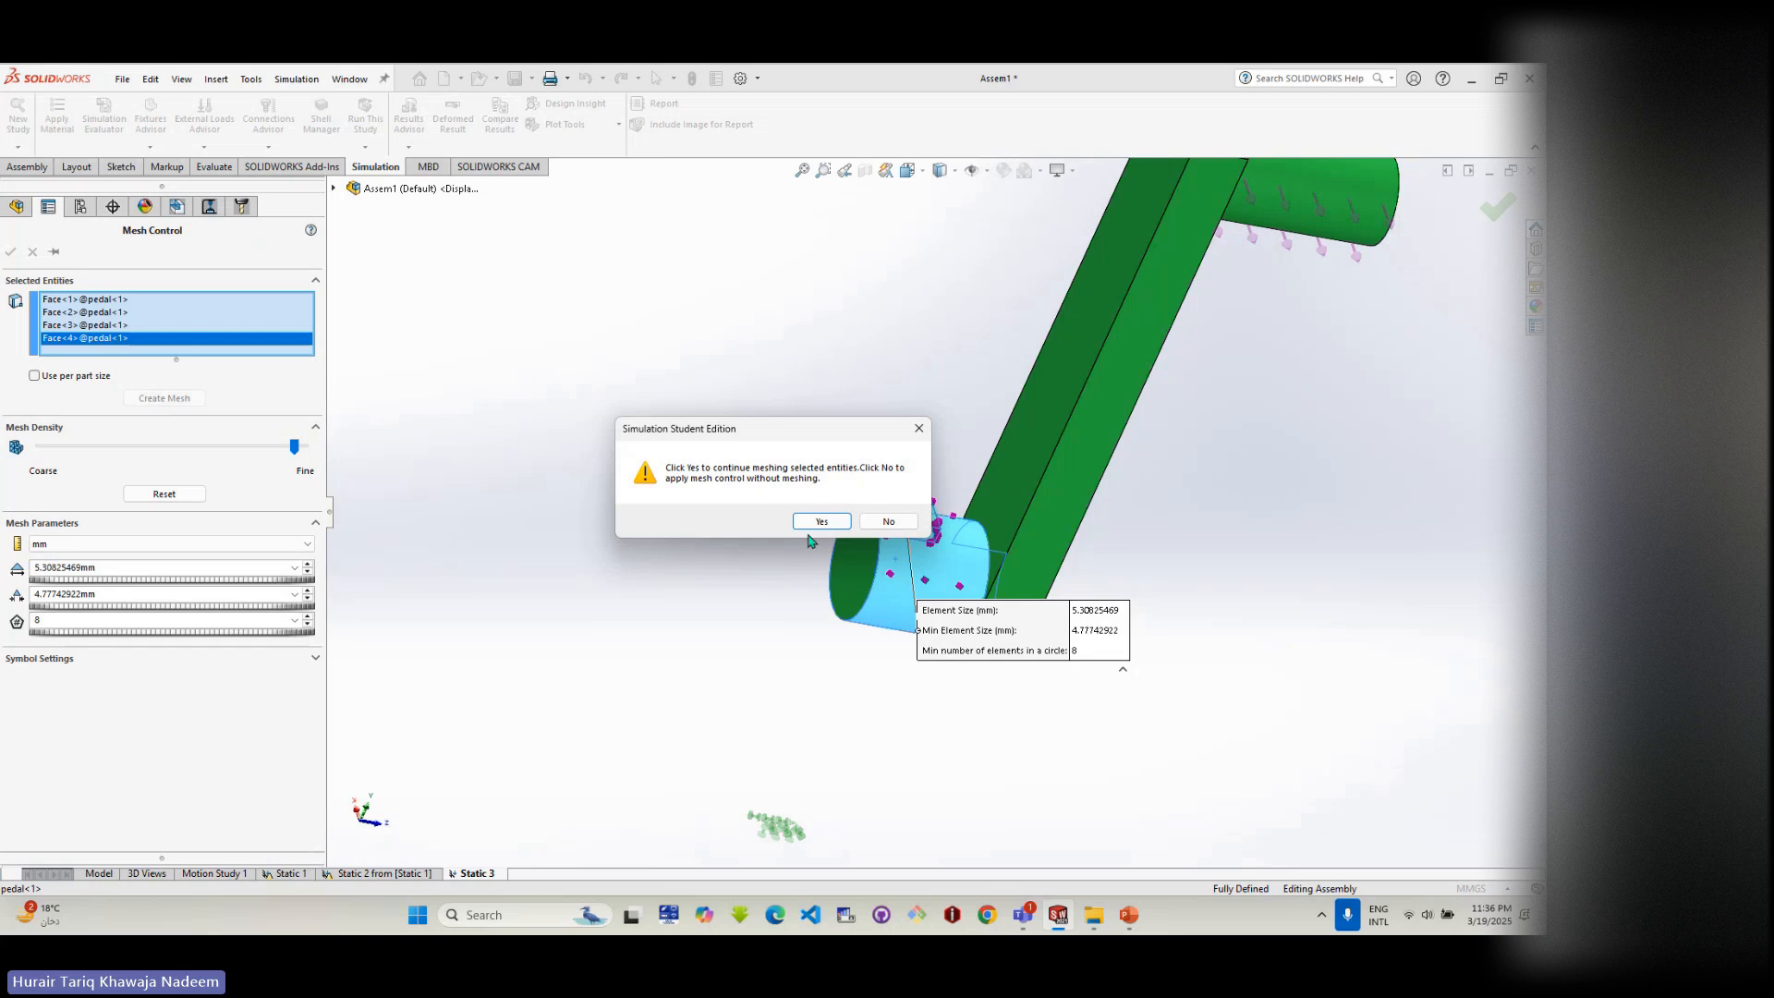
left_click(814, 523)
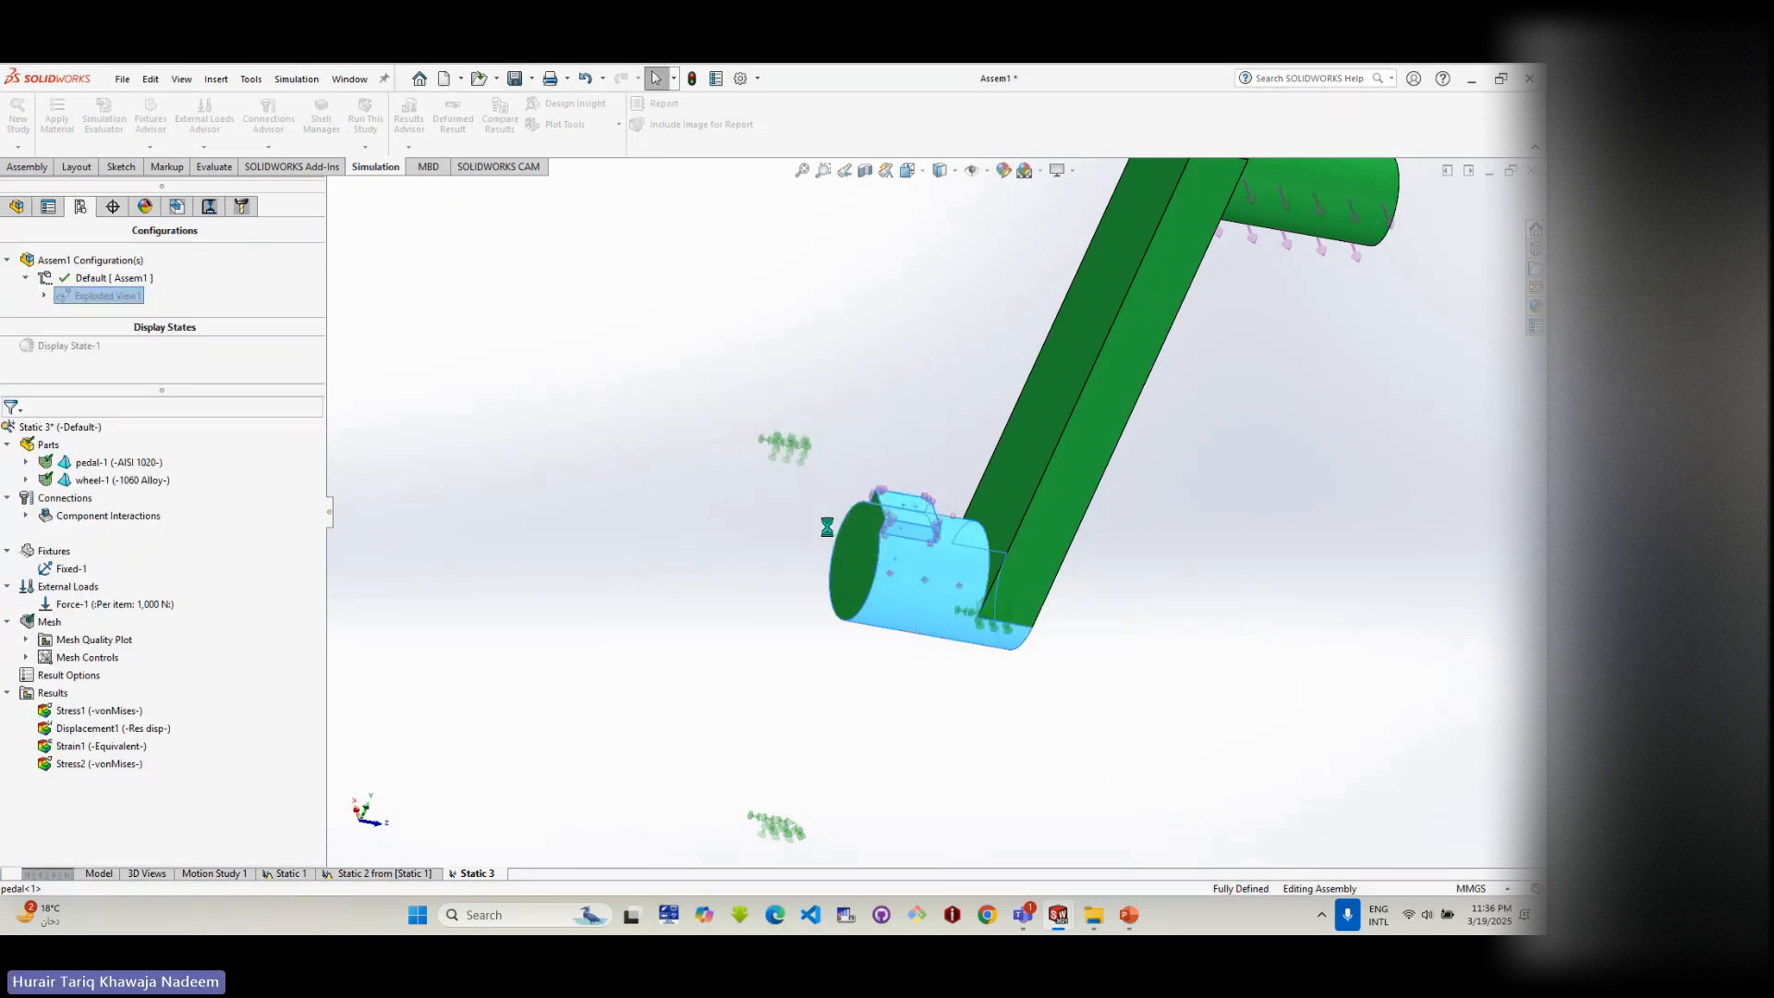
right_click(90, 295)
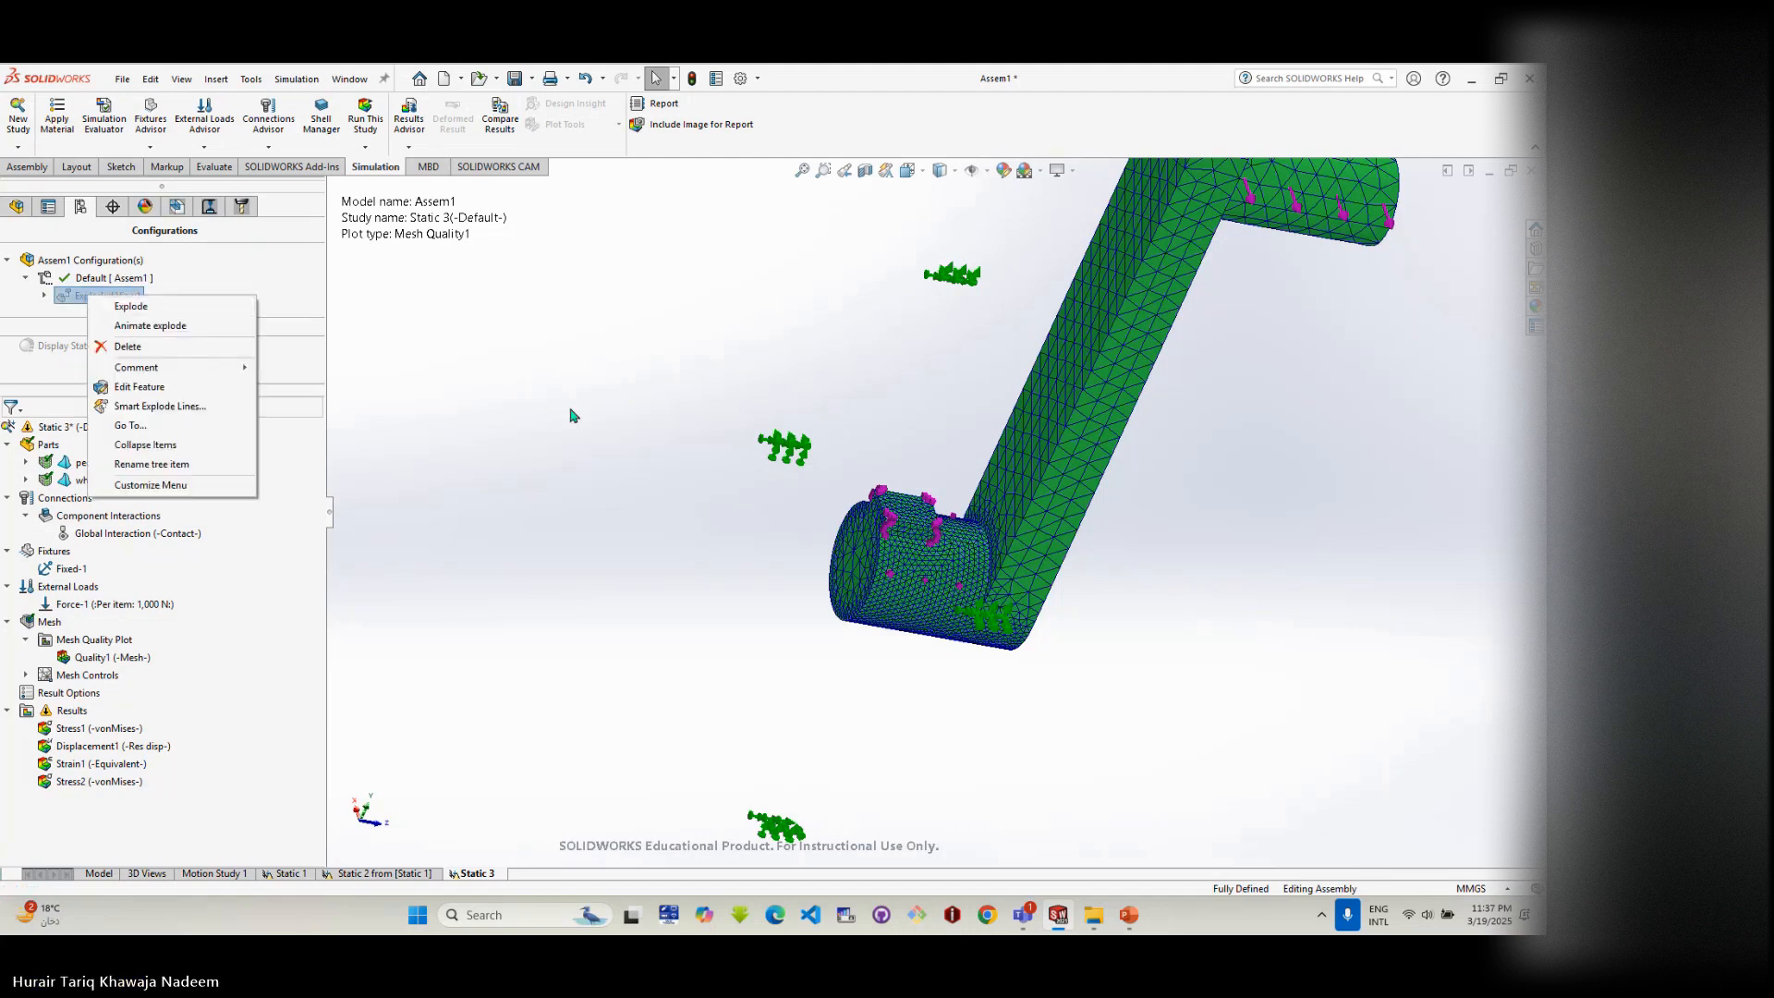
left_click(419, 481)
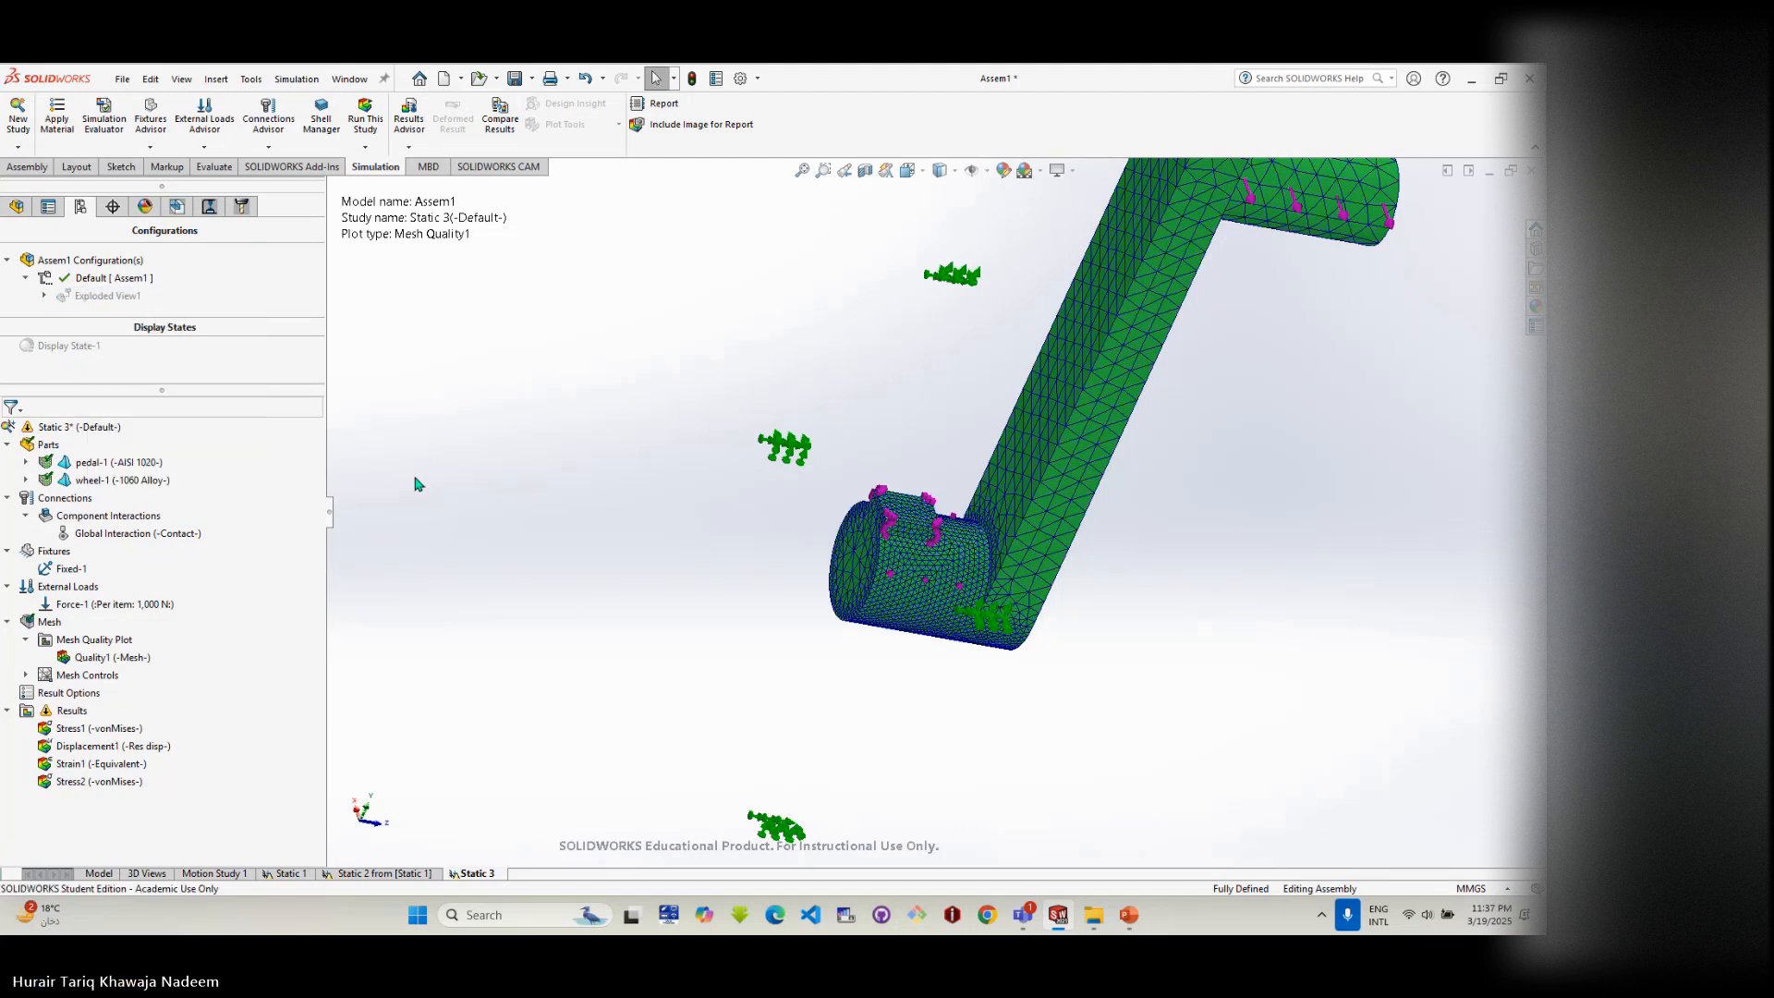
- Run the Static 3 study with the refined key and shaft mesh
left_click(364, 120)
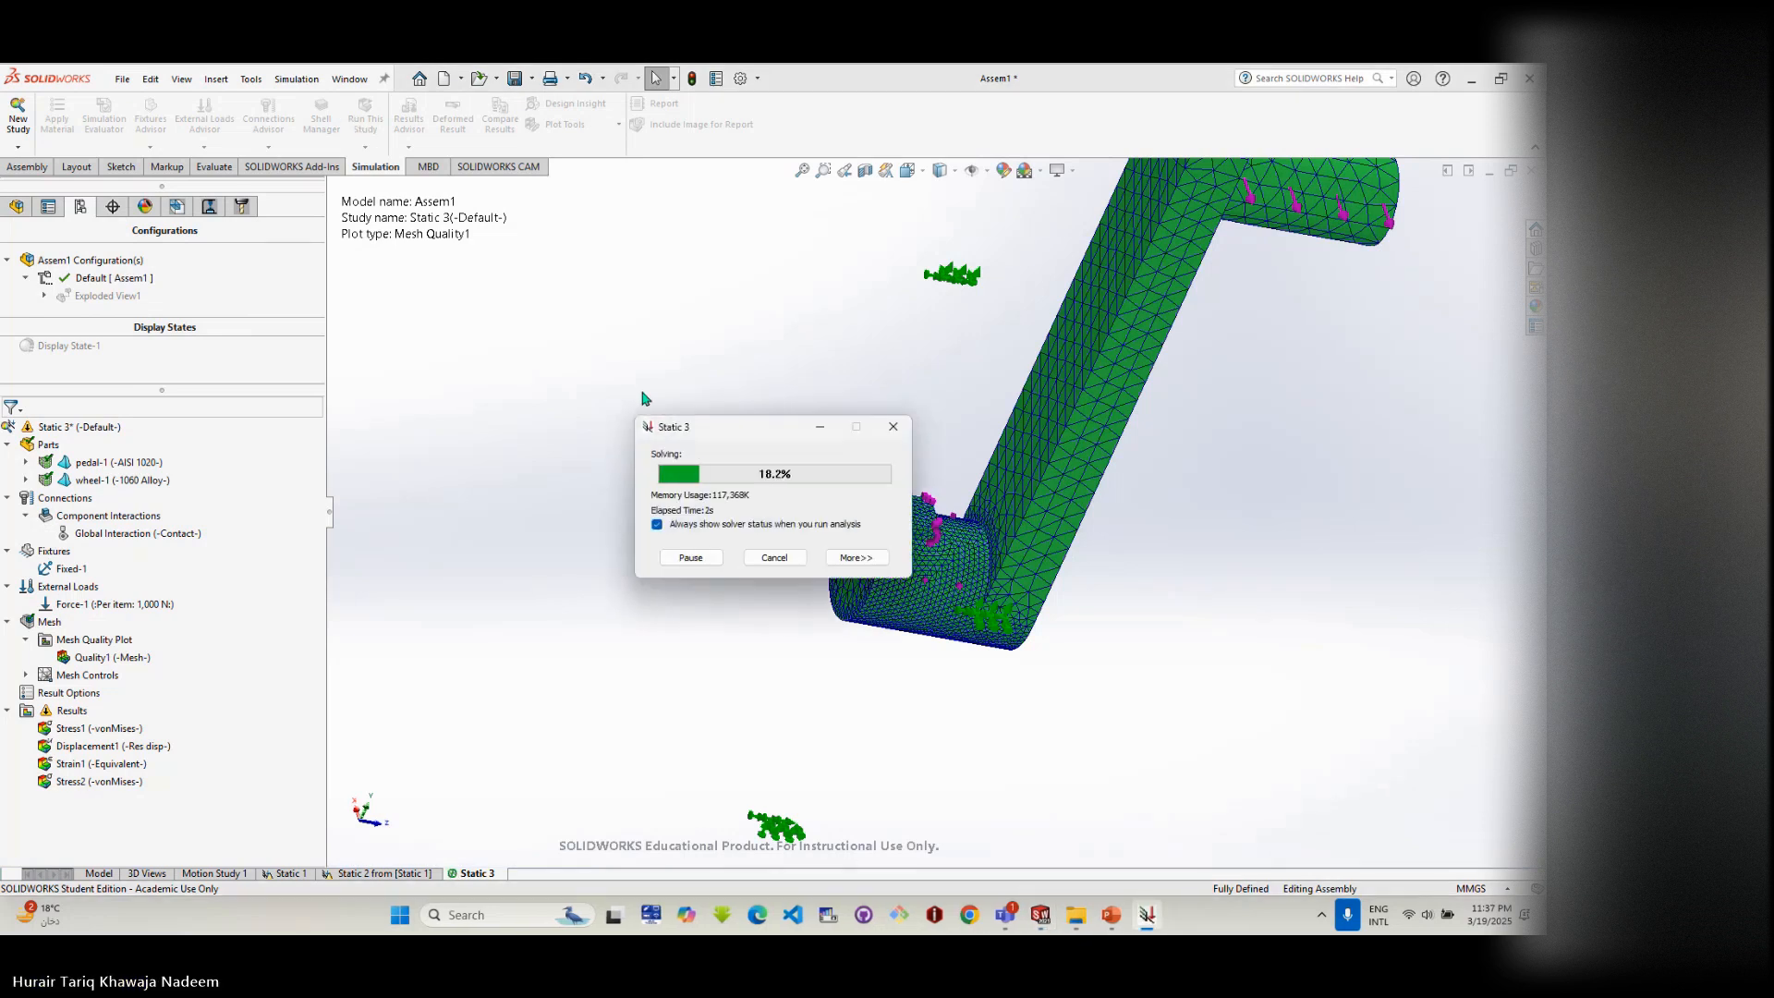
scroll(987, 551, "down", 2)
scroll(918, 576, "up", 3)
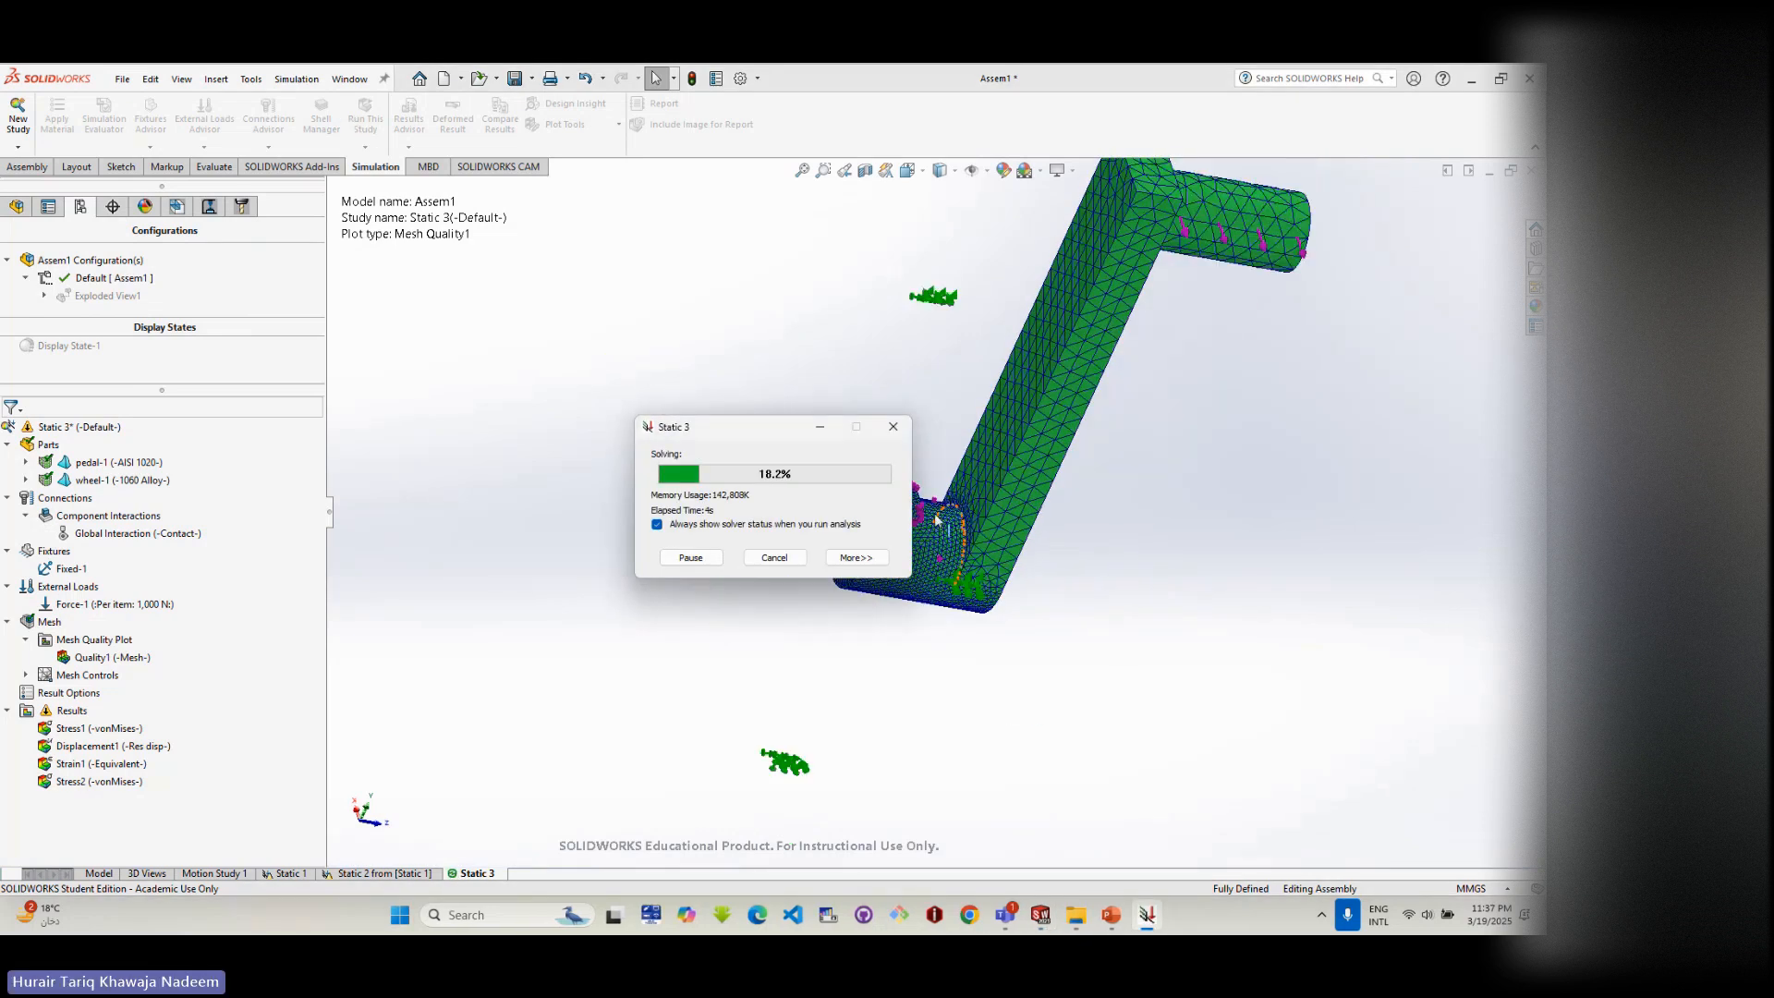
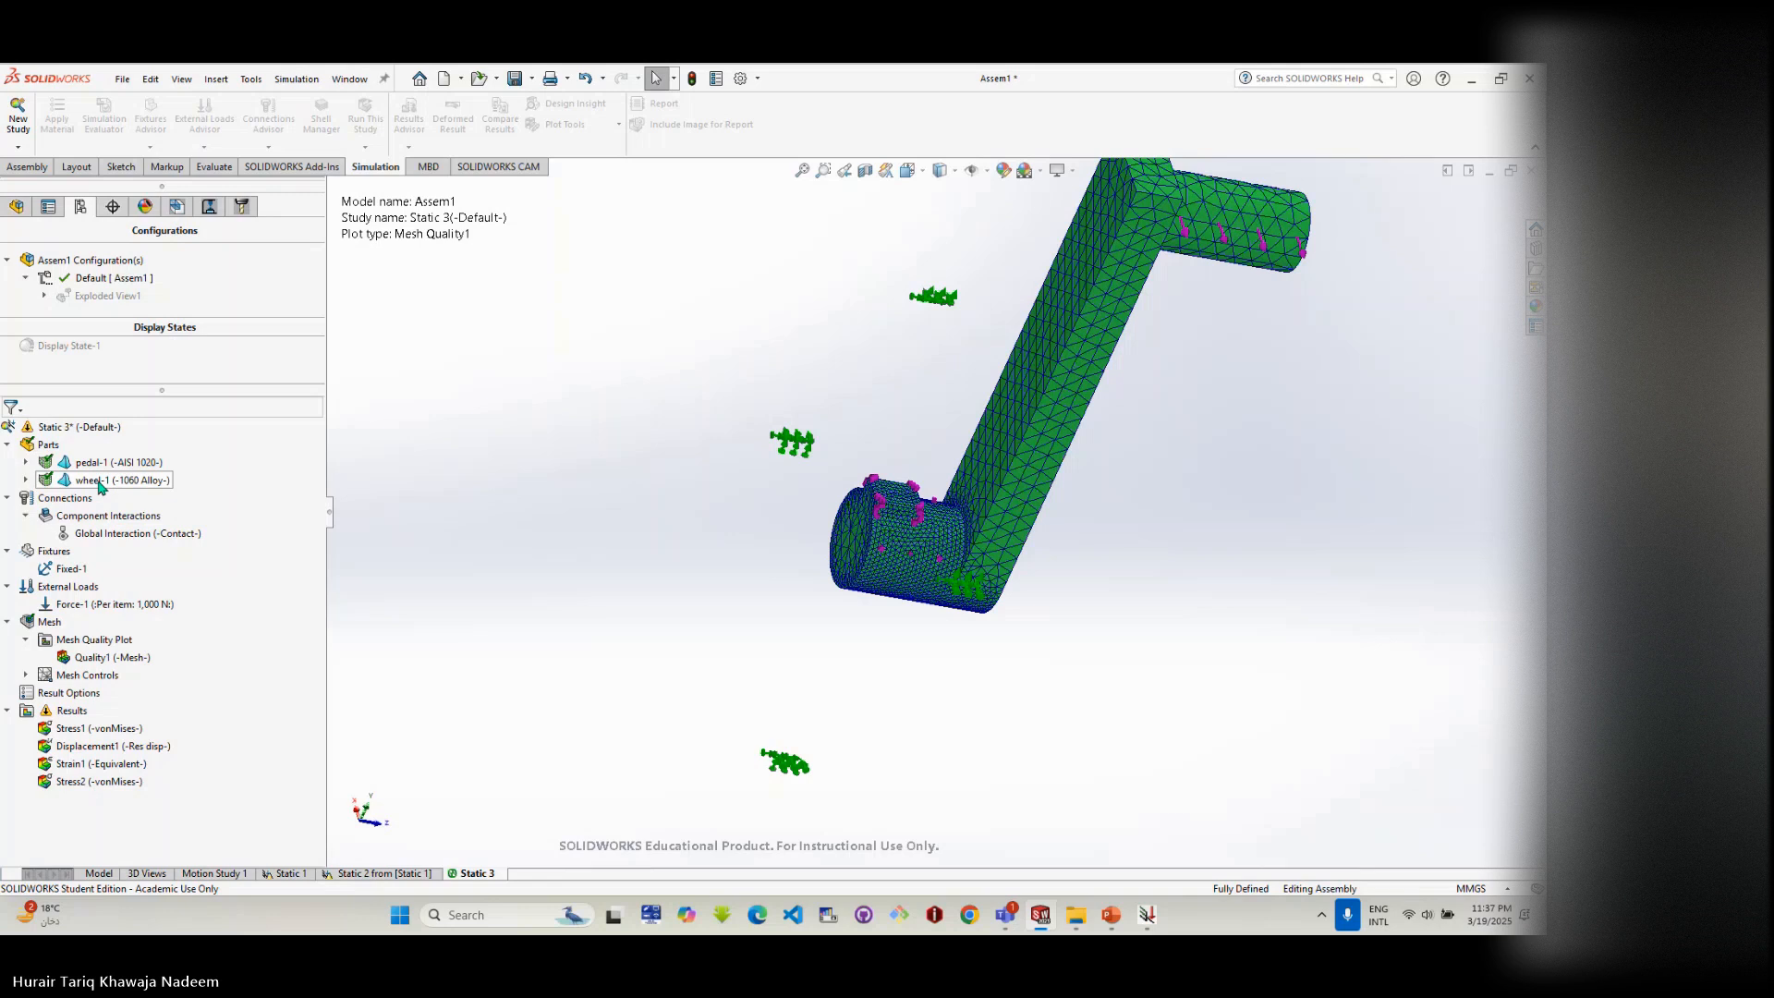
middle_click_drag(796, 577, 682, 613)
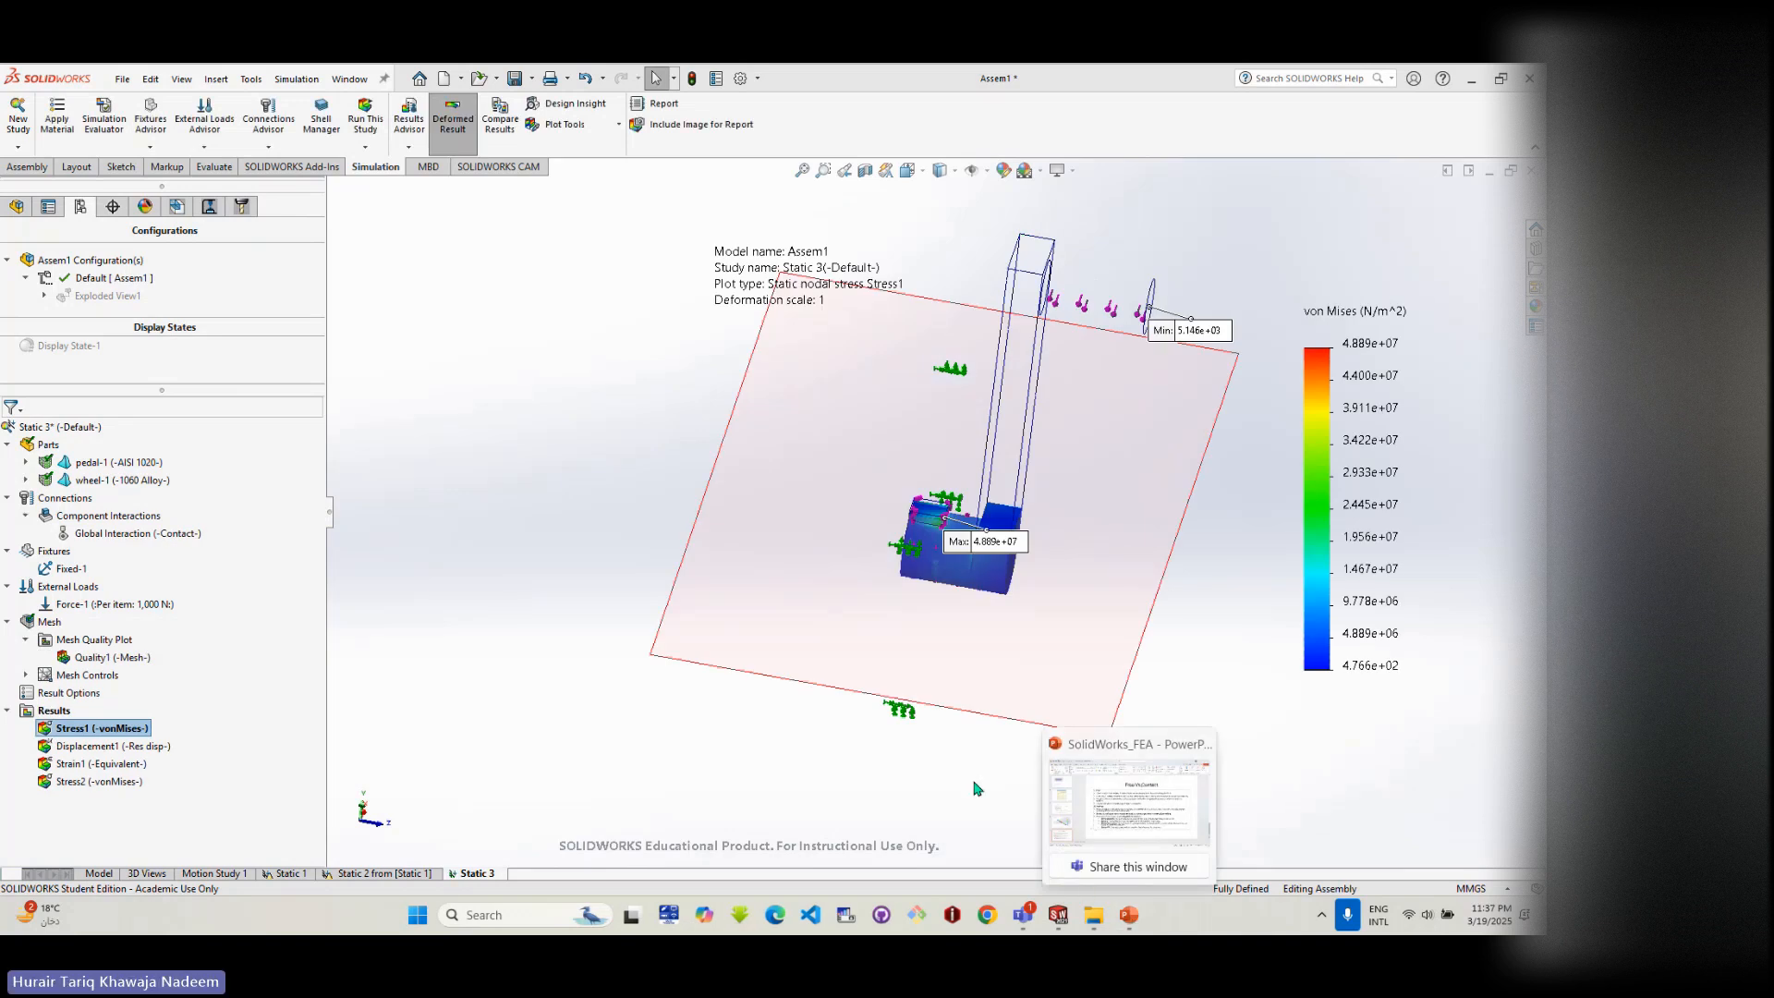
- Display the Stress2 von Mises plot for the study
left_click(96, 784)
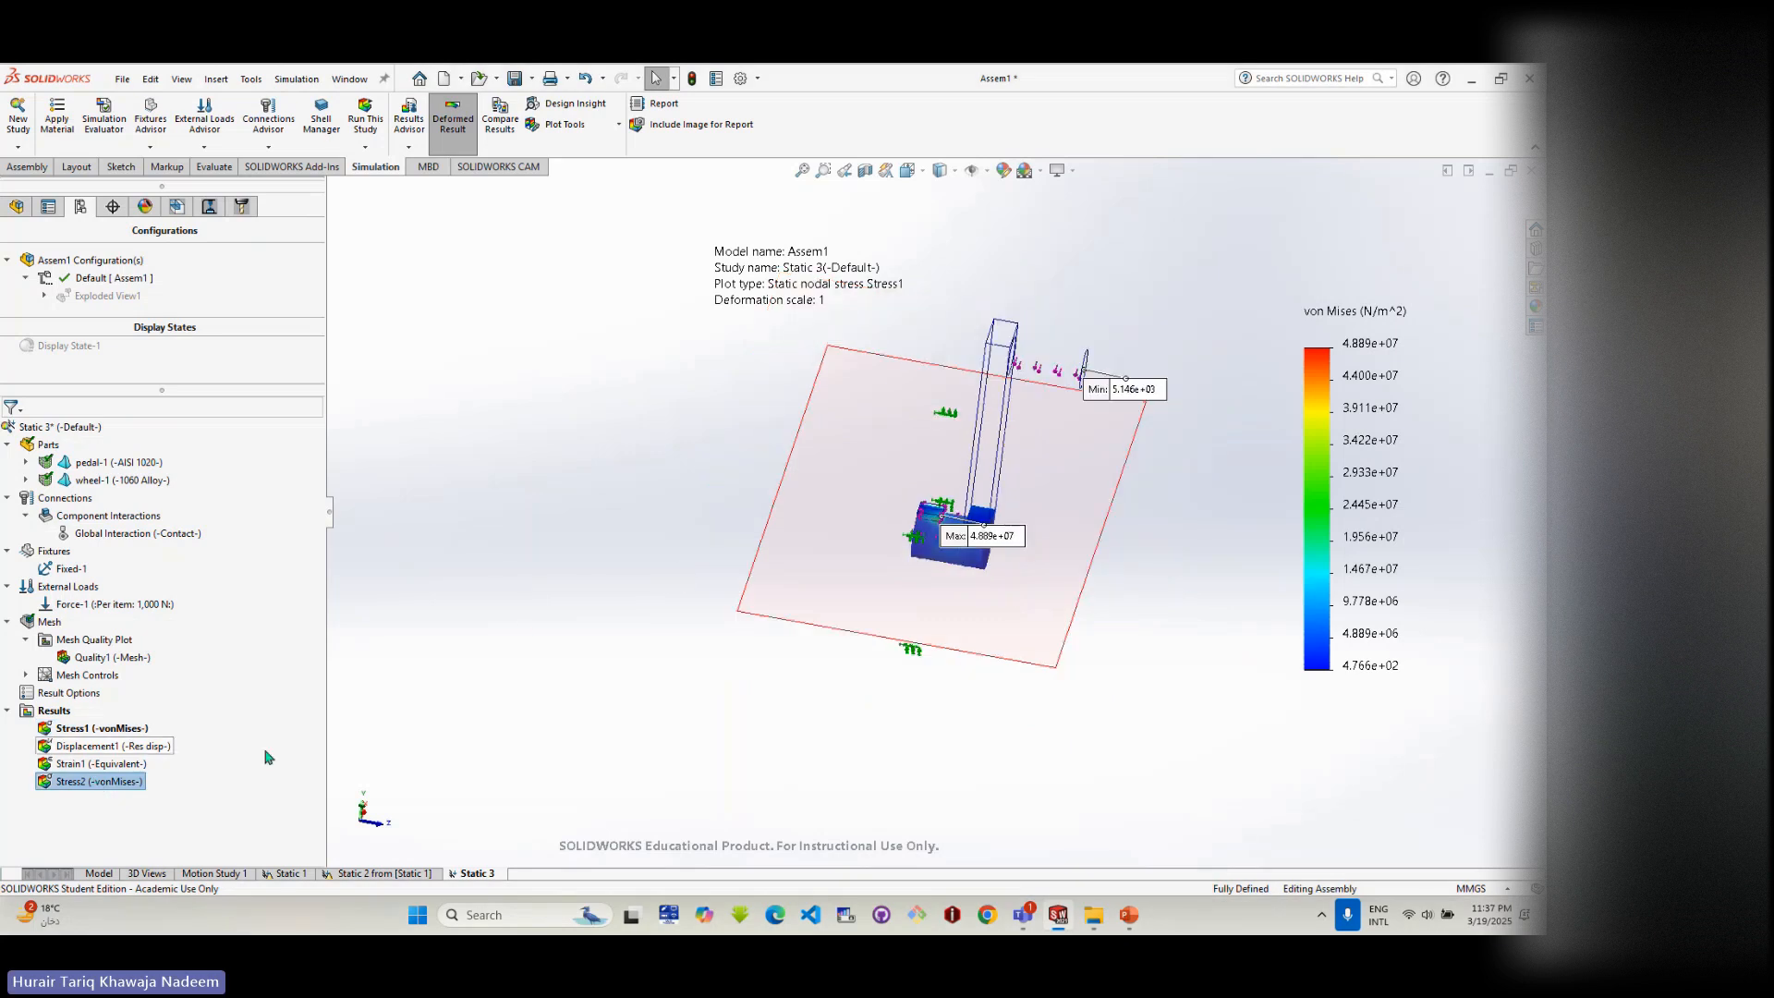
right_click(113, 781)
left_click(143, 657)
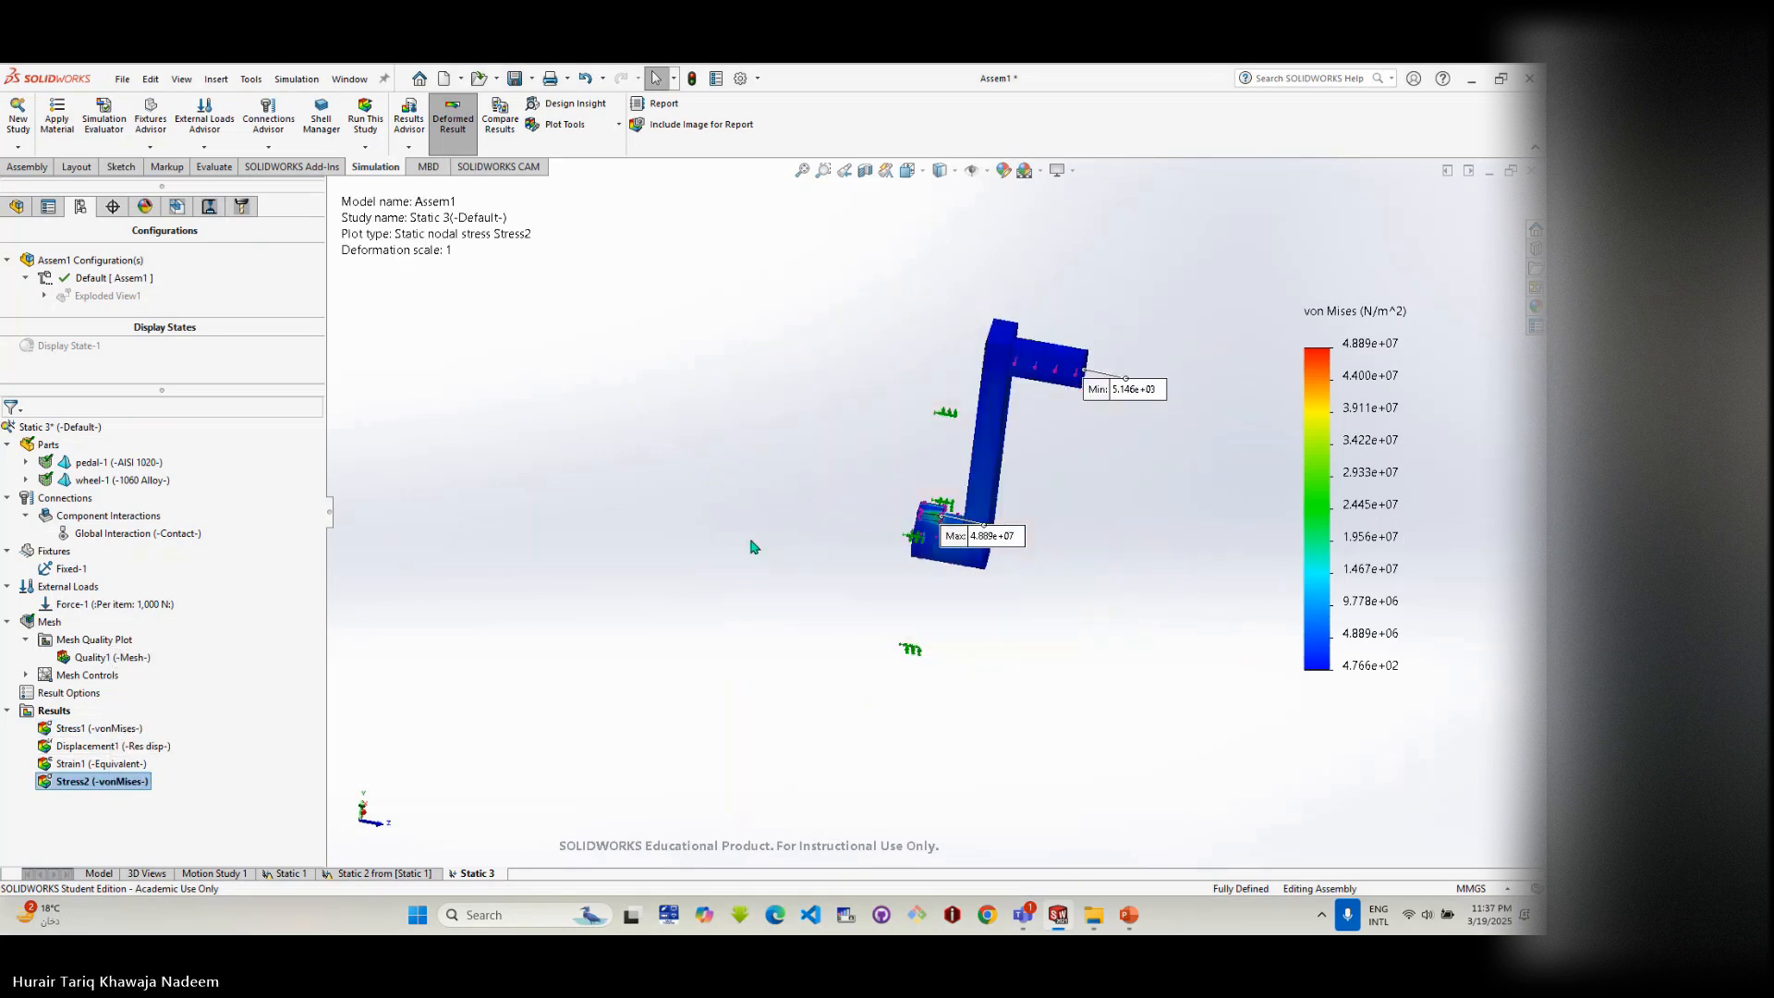
right_click(118, 481)
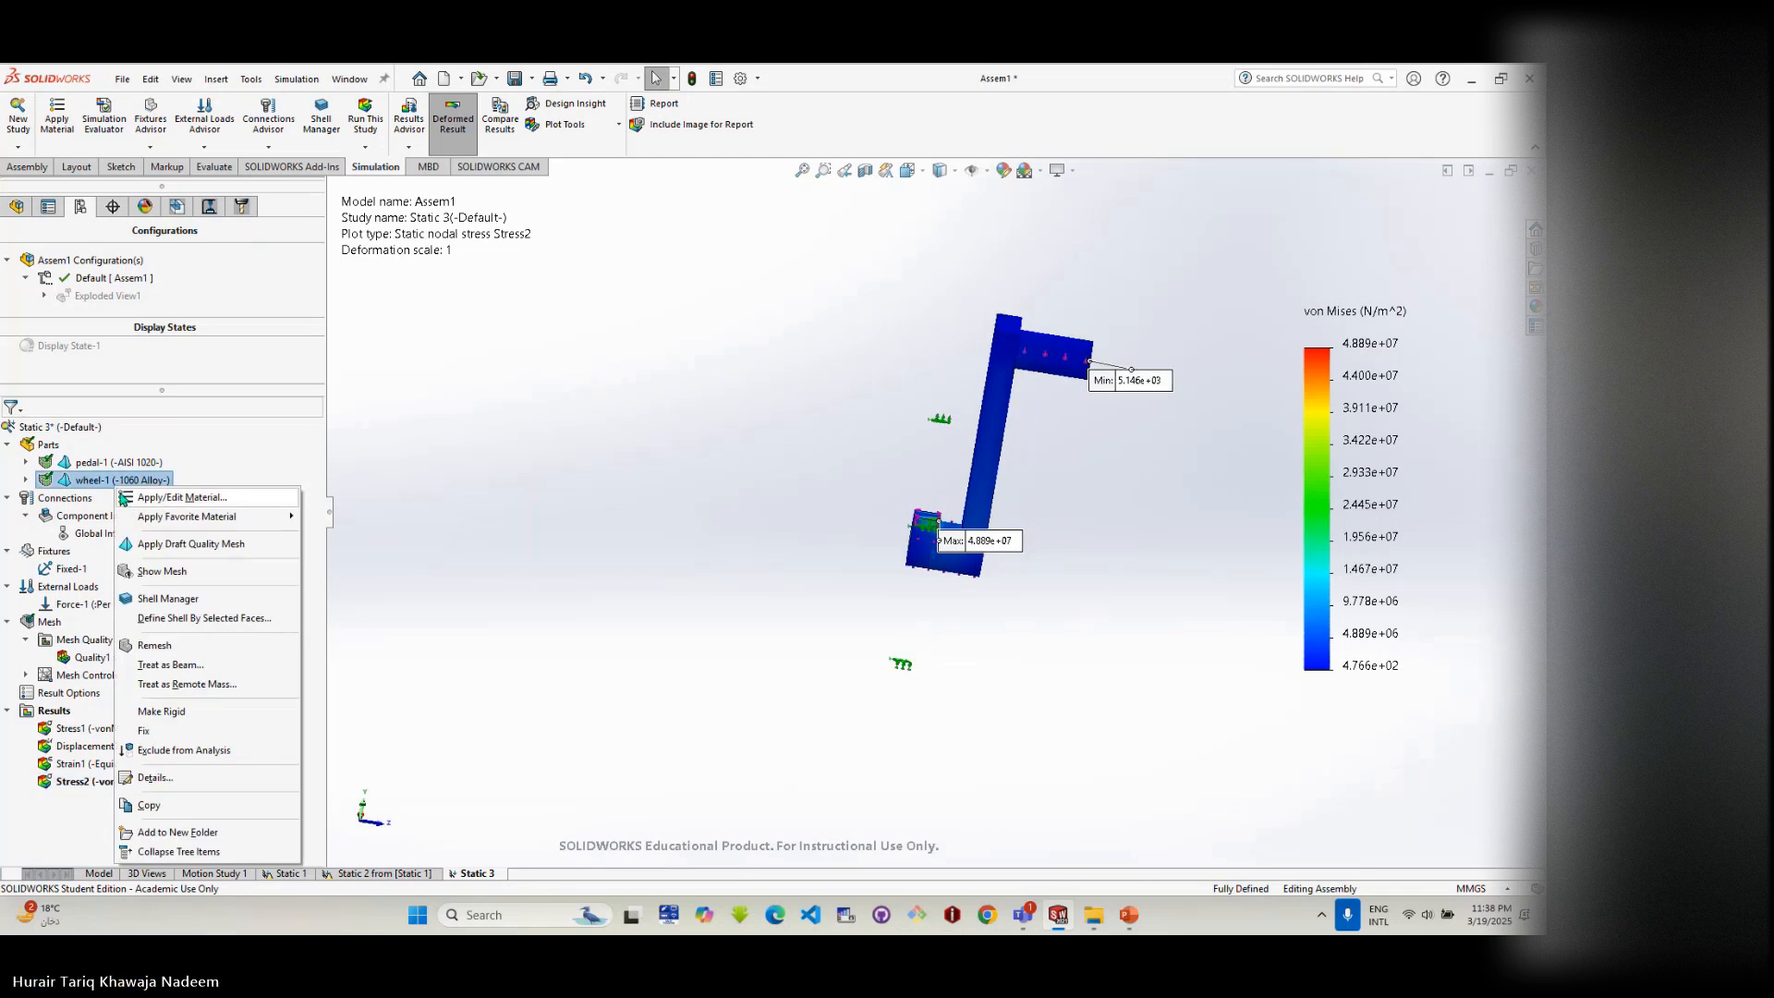
left_click(934, 442)
right_click(64, 481)
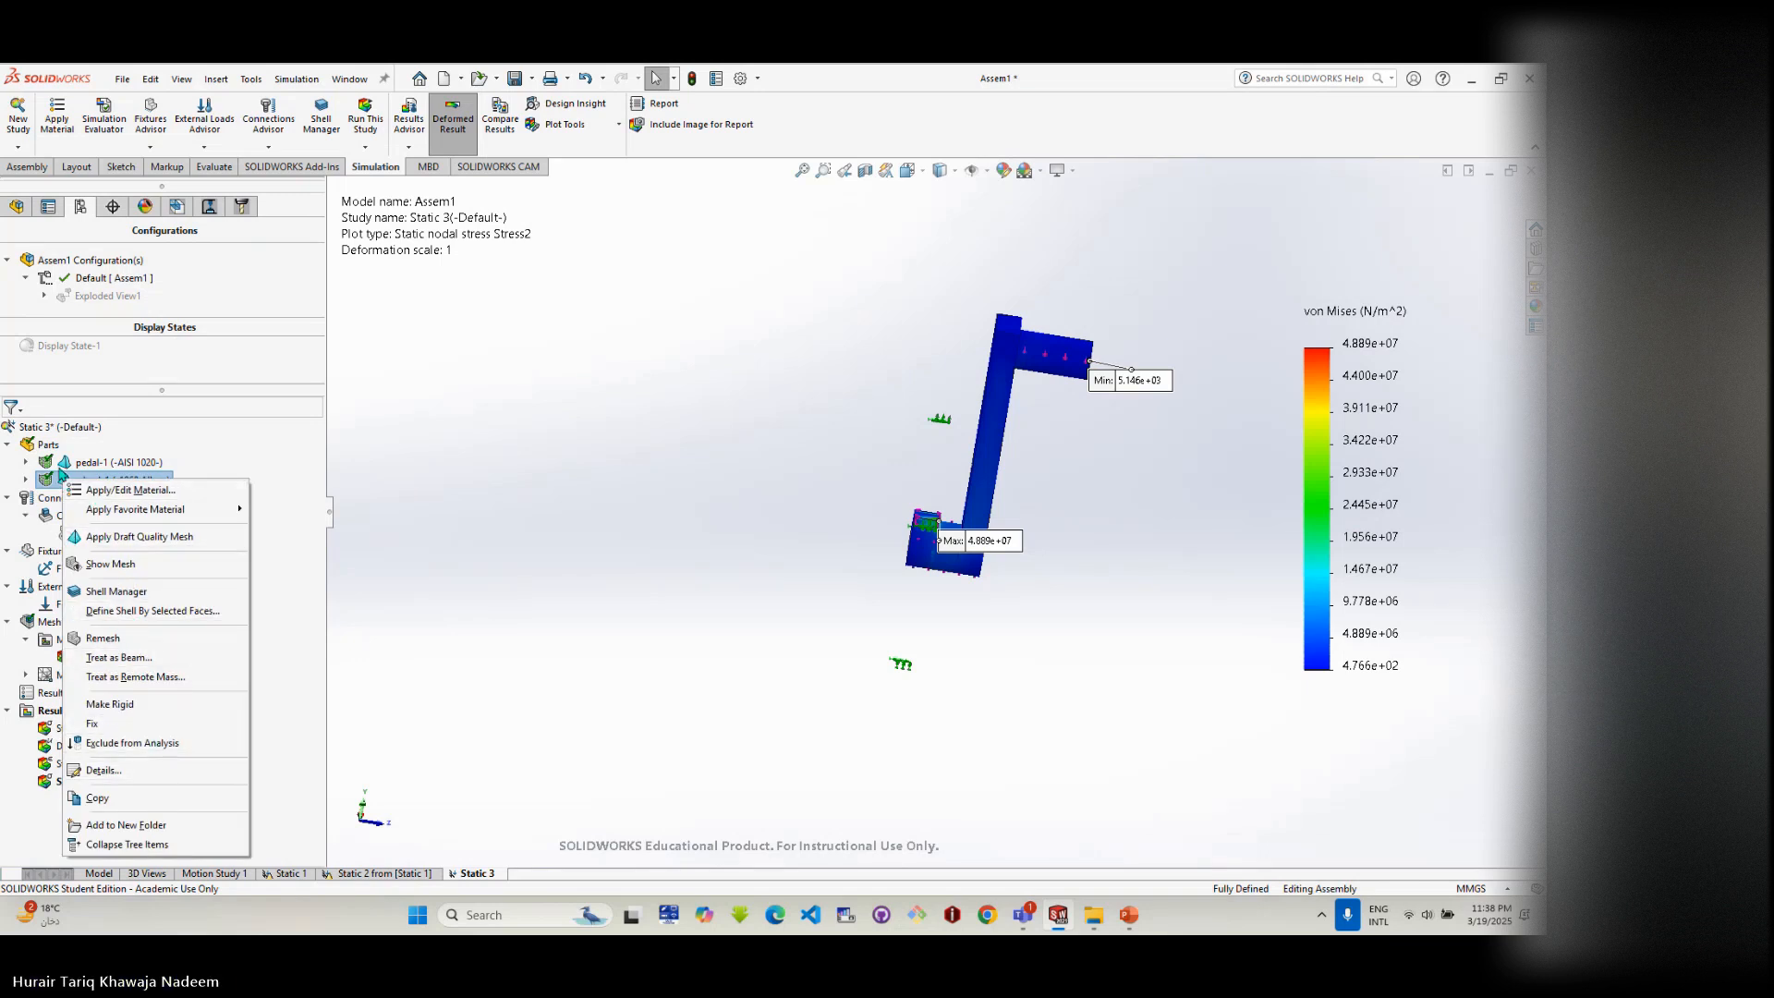
right_click(60, 462)
left_click(456, 451)
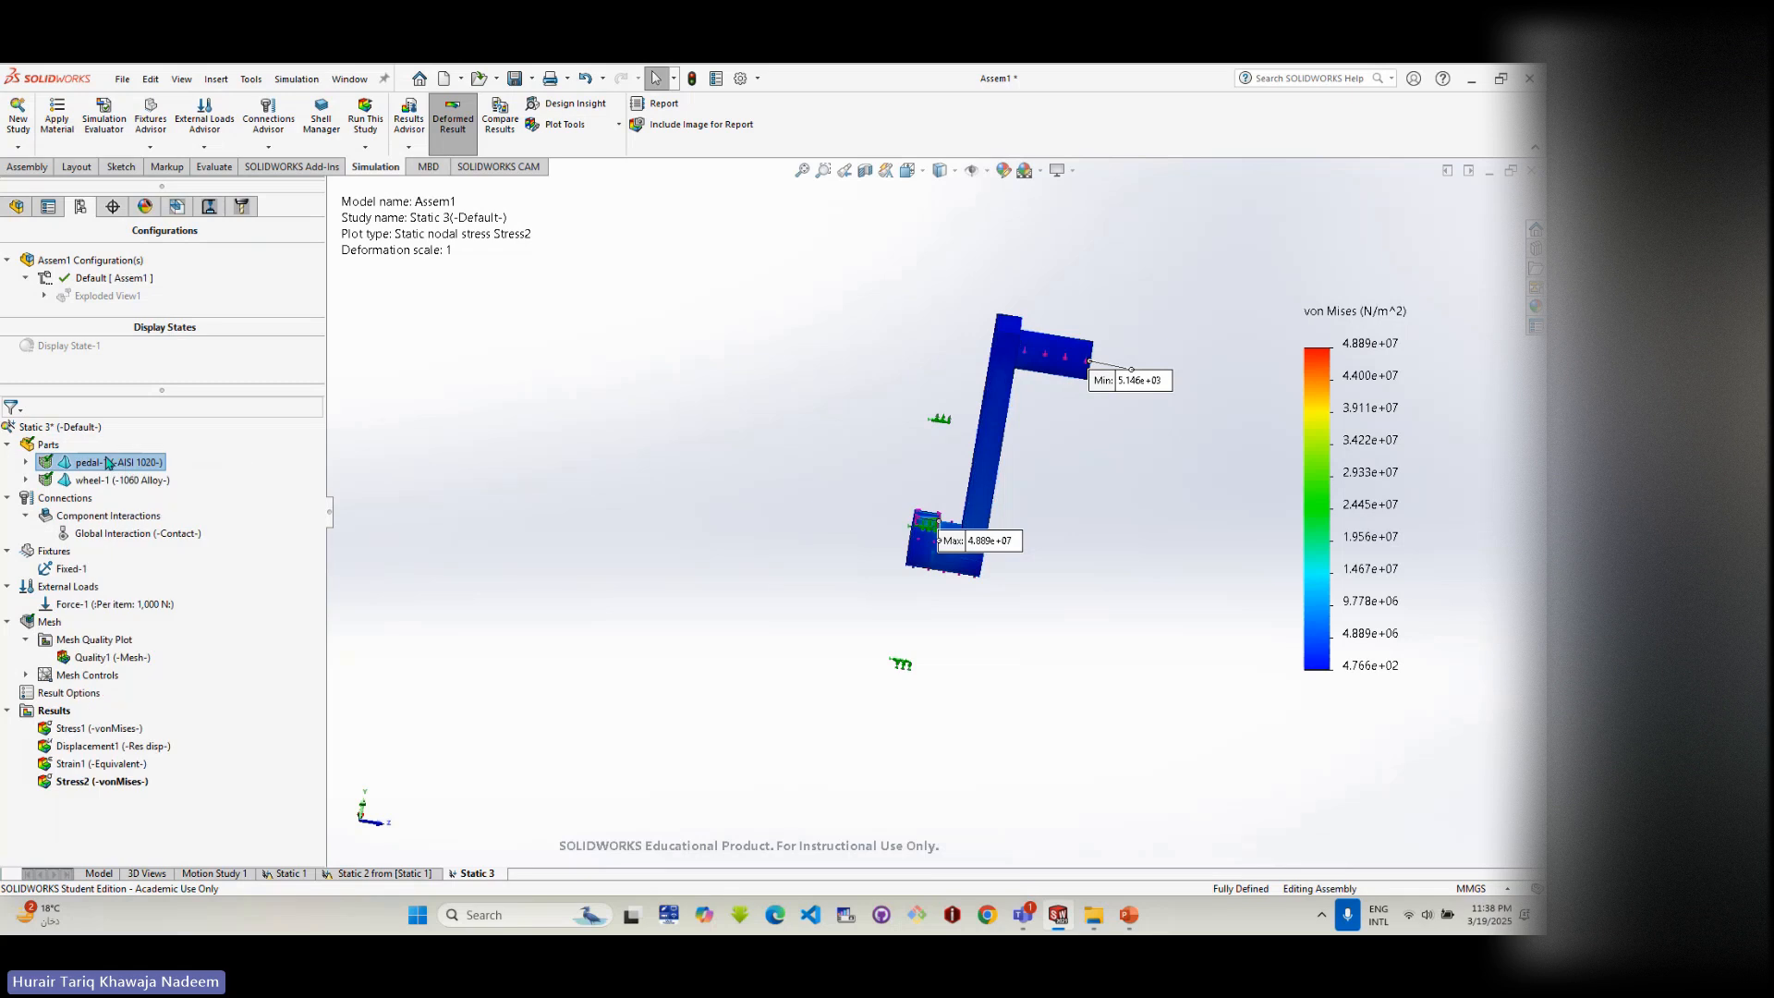
right_click(41, 448)
left_click(541, 471)
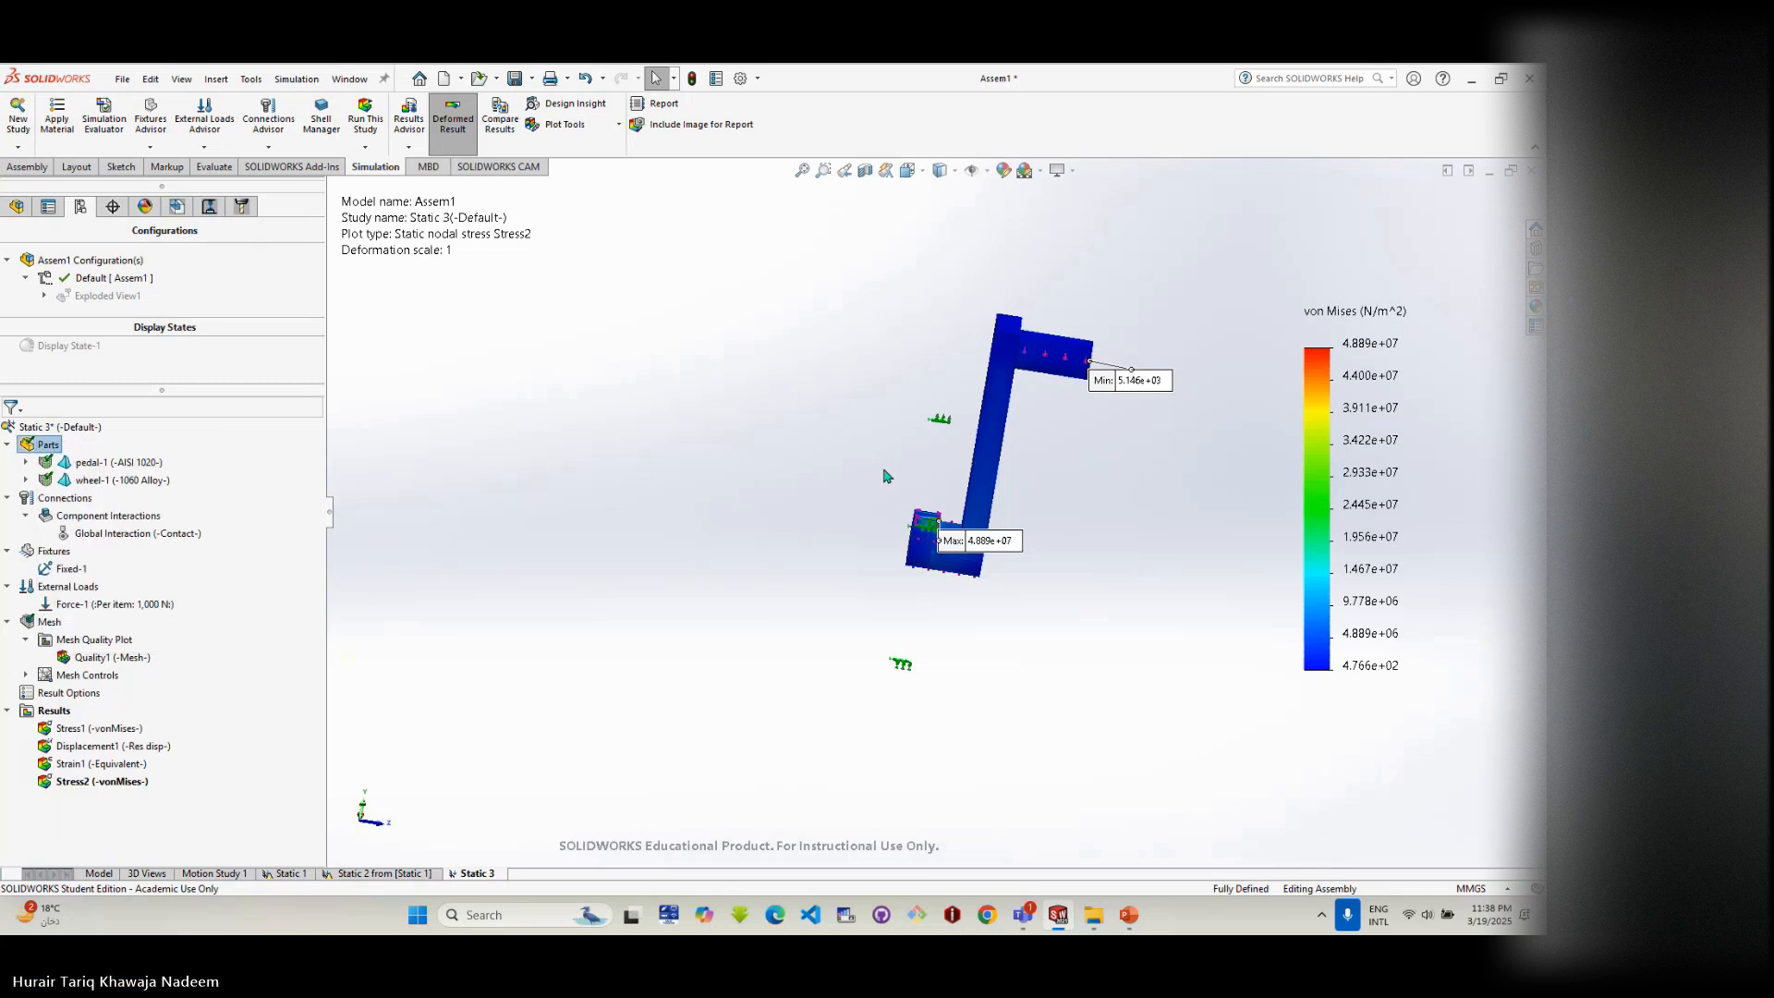
- Examine the von Mises stress distribution around the pedal's key in the Stress2 plot
middle_click_drag(887, 473, 935, 508)
scroll(933, 517, "down", 8)
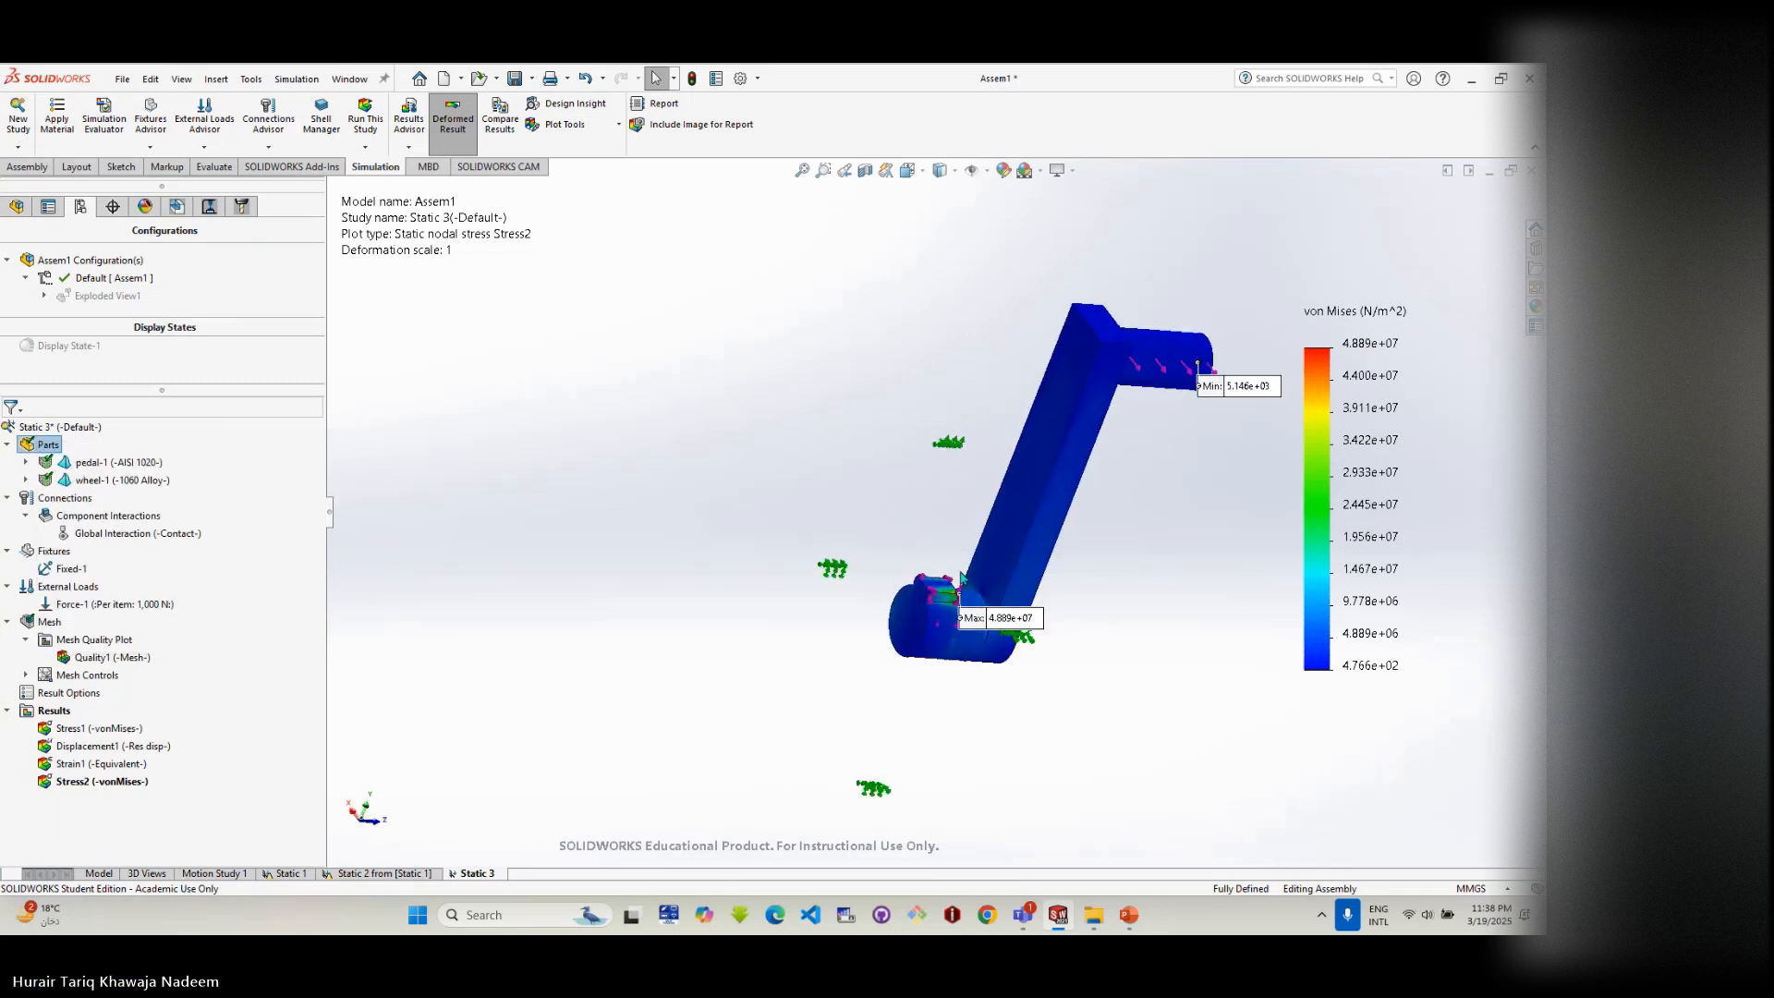
scroll(922, 662, "down", 5)
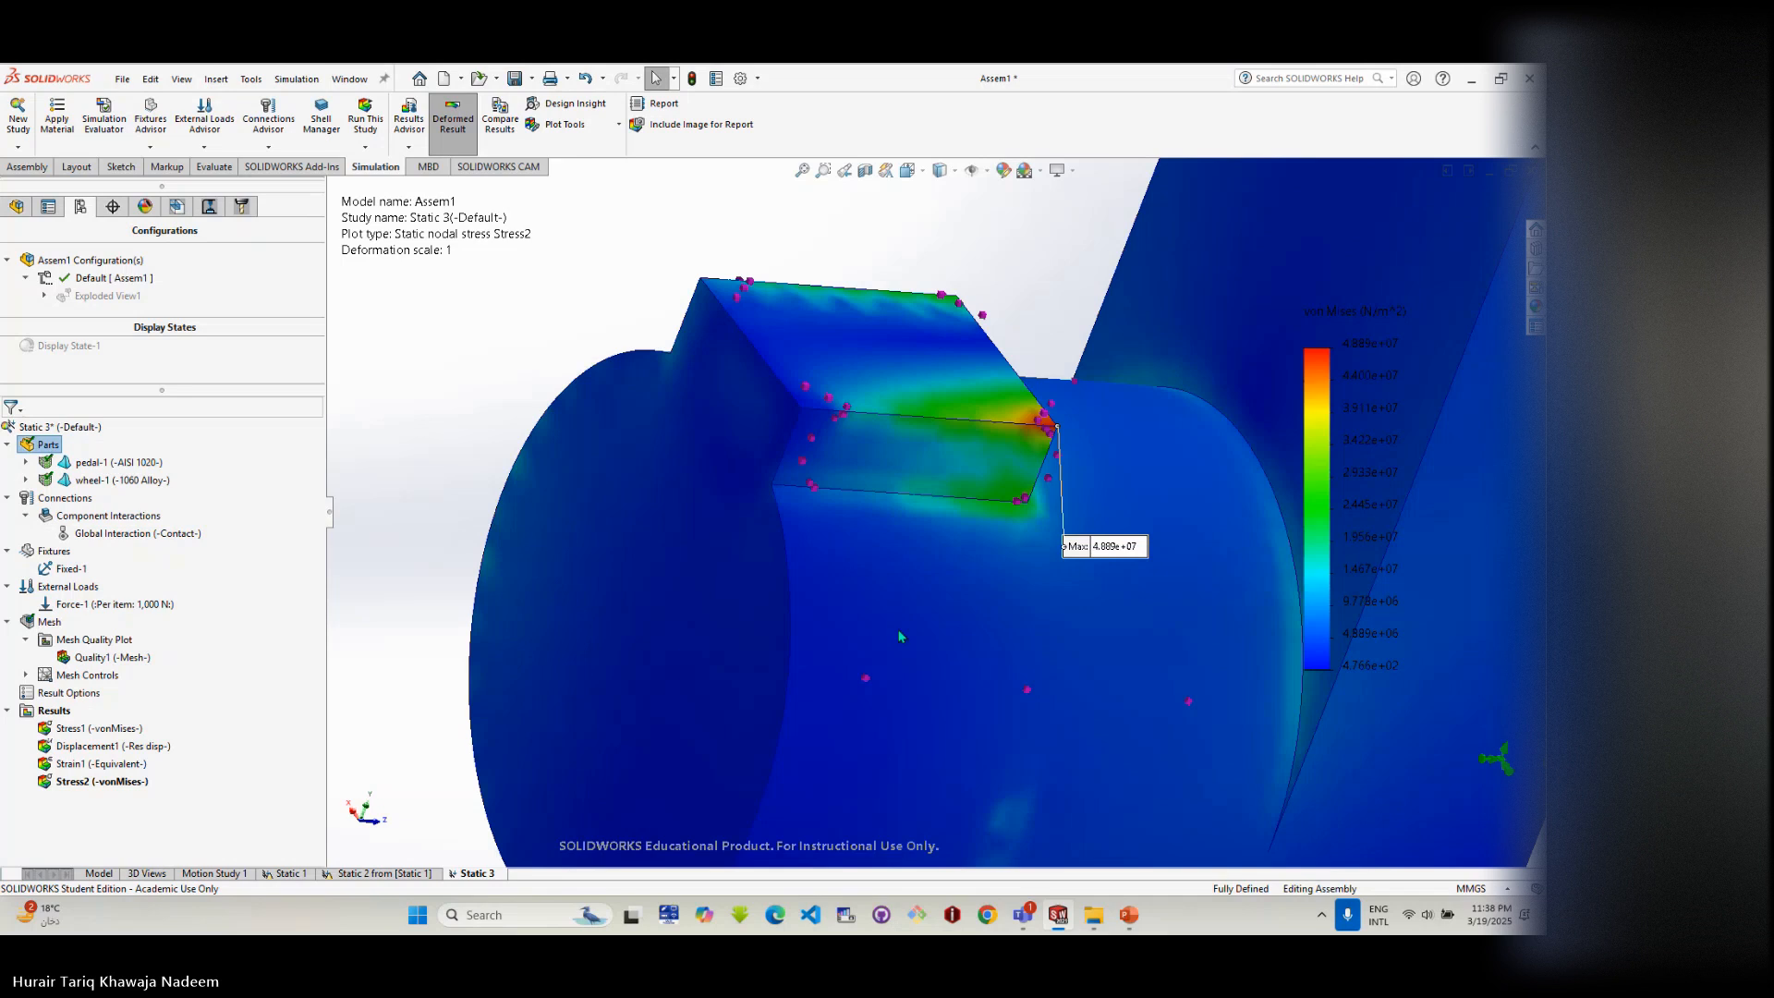
scroll(812, 444, "up", 6)
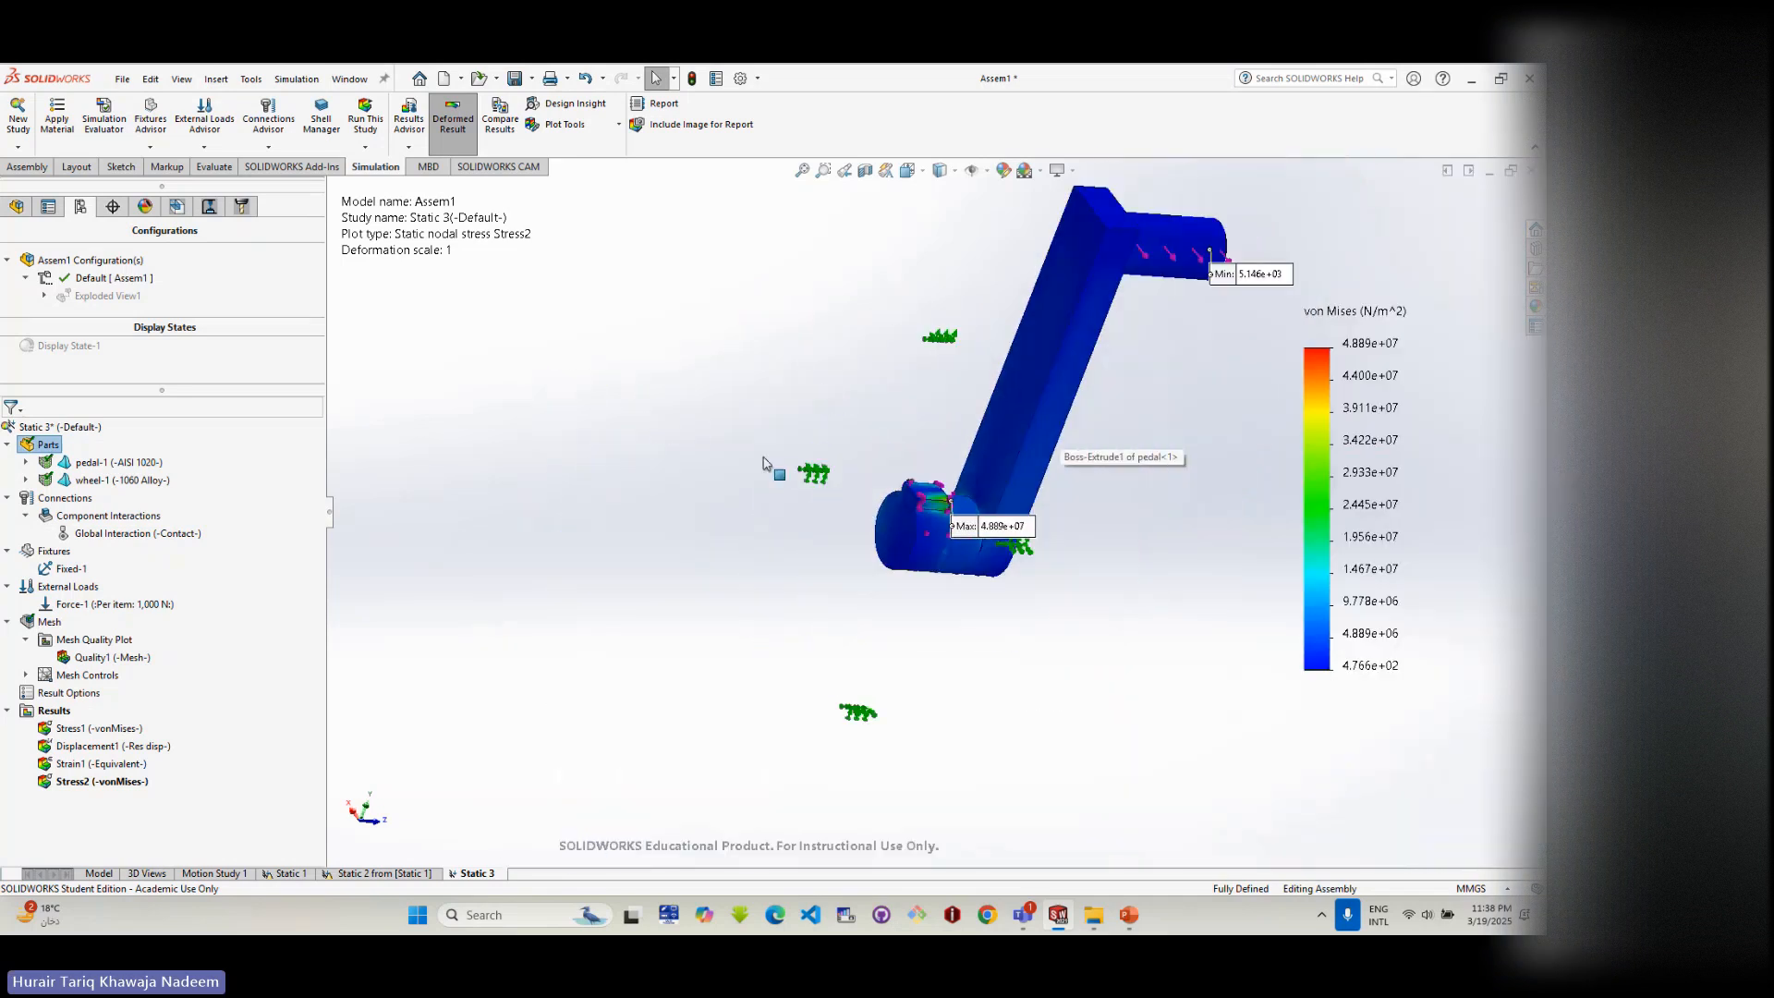
right_click(940, 349)
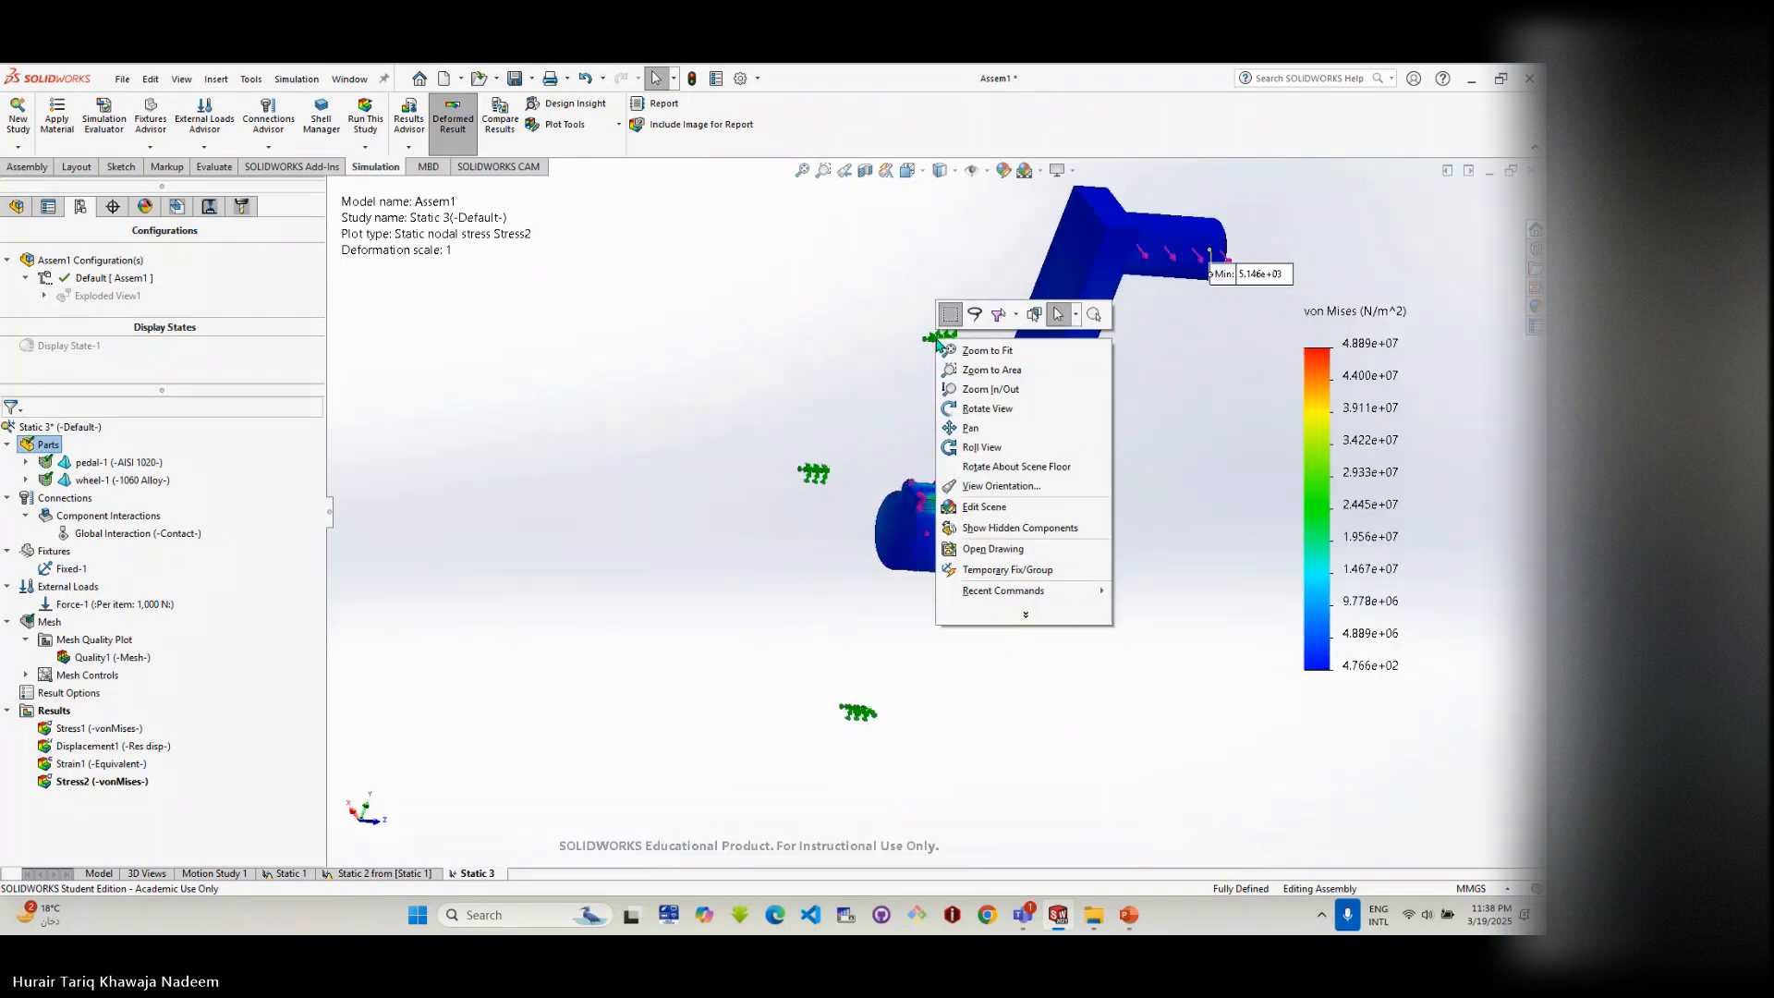
left_click(879, 349)
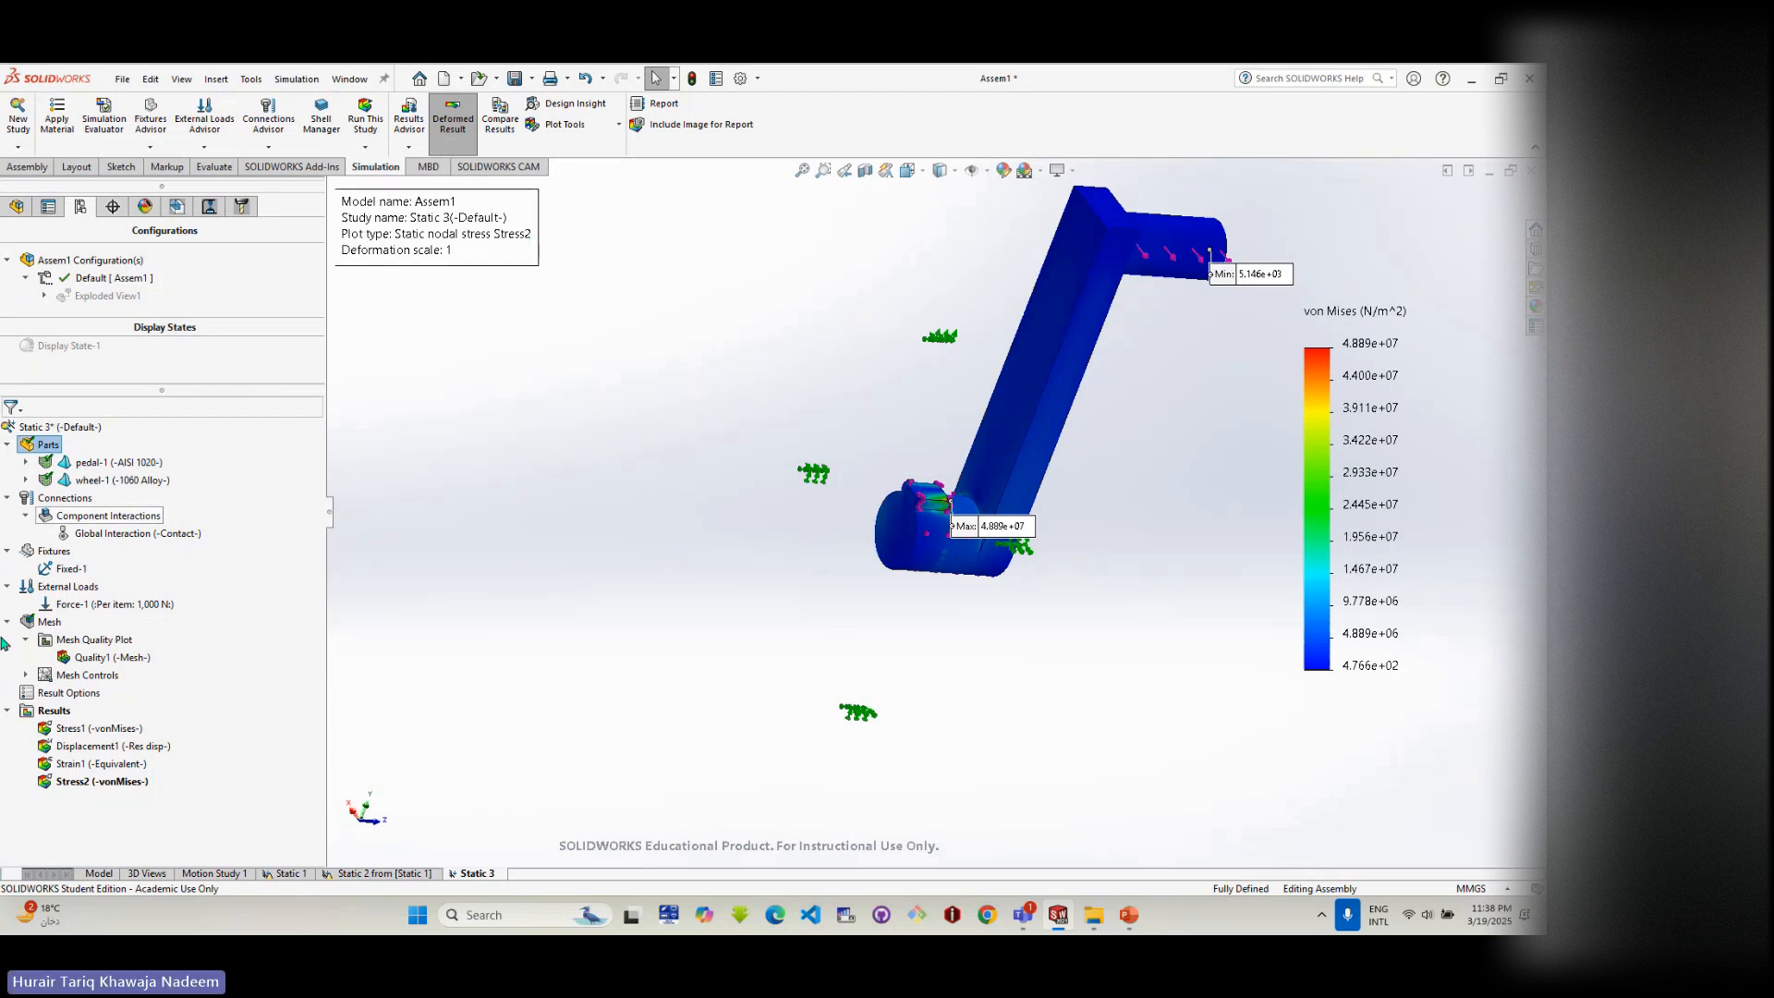
- Show the hidden wheel component again in the assembly model and return to the Static 3 study
left_click(98, 872)
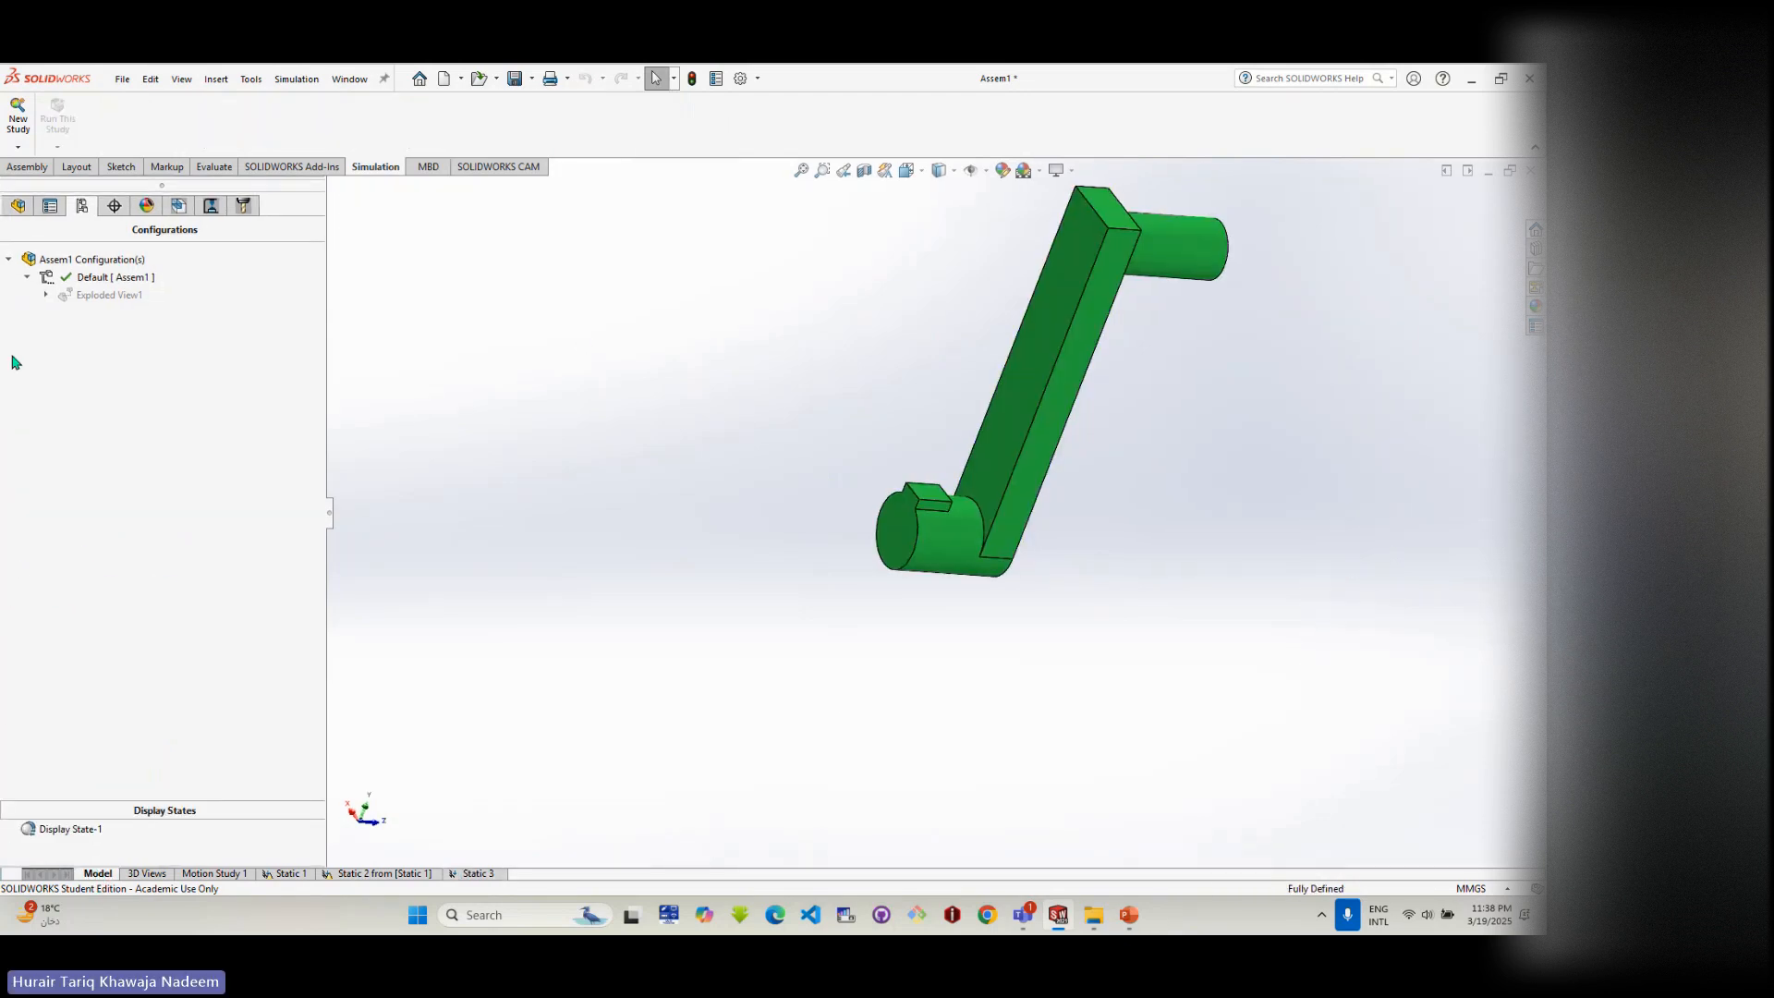
left_click(18, 205)
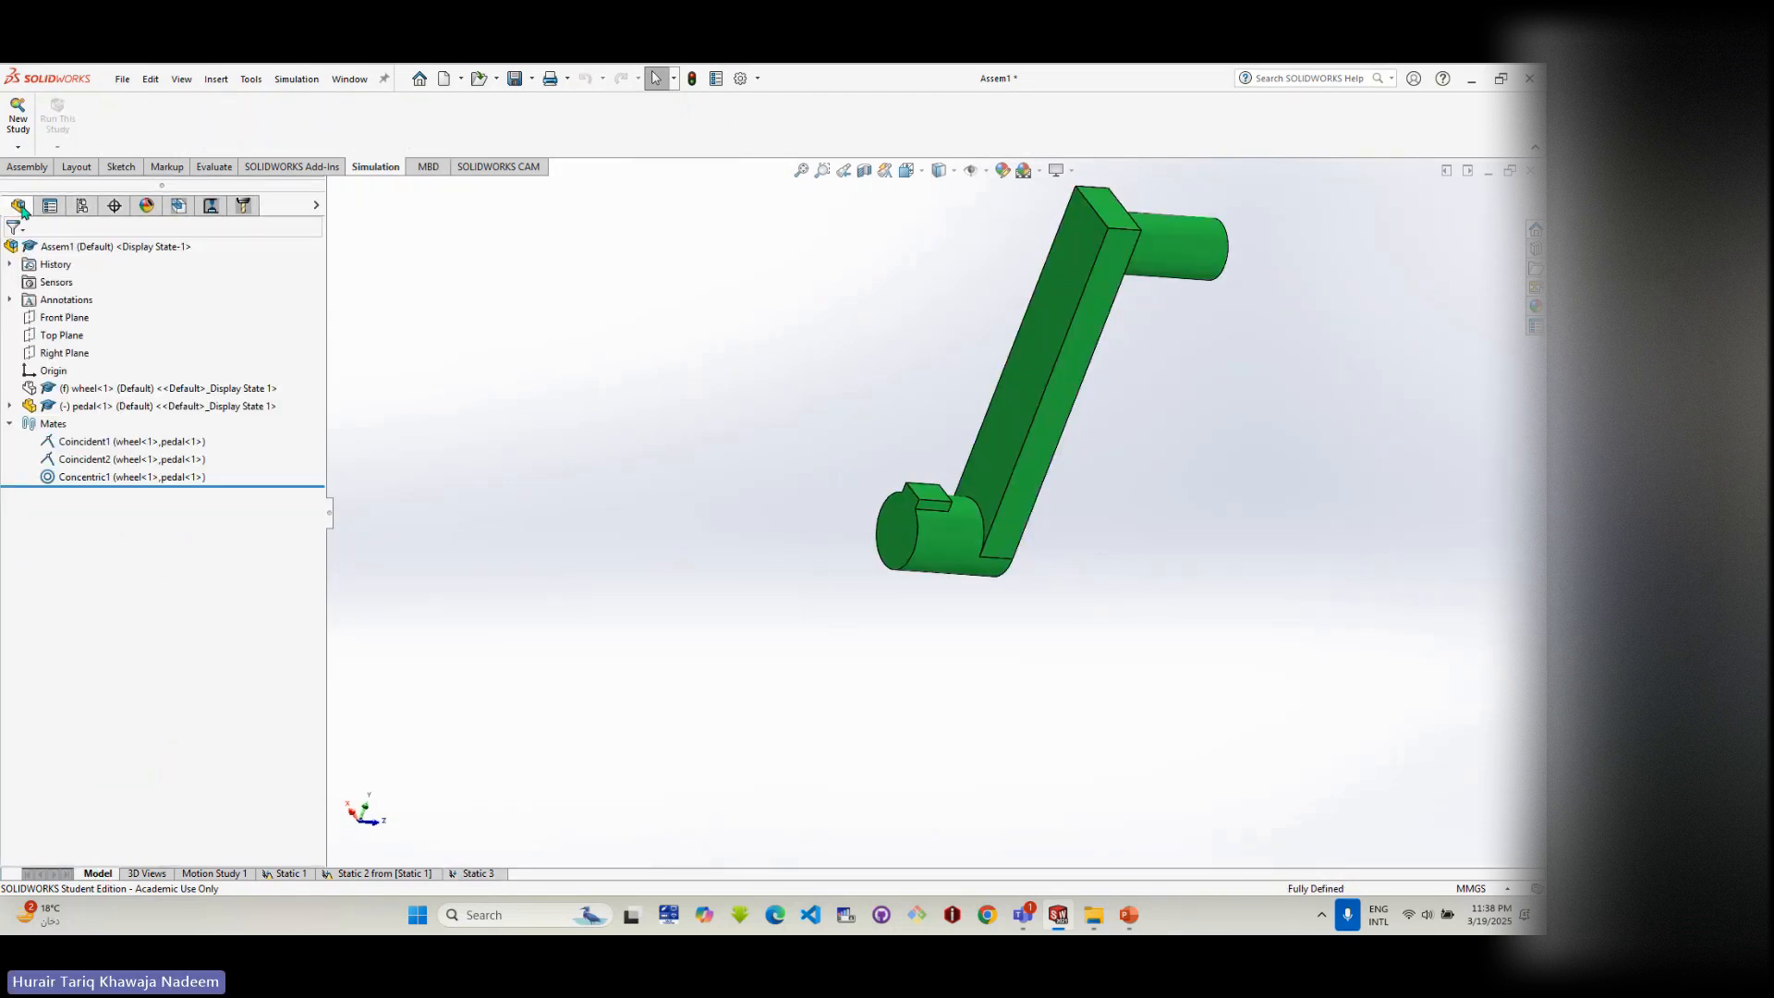
left_click(107, 389)
right_click(108, 388)
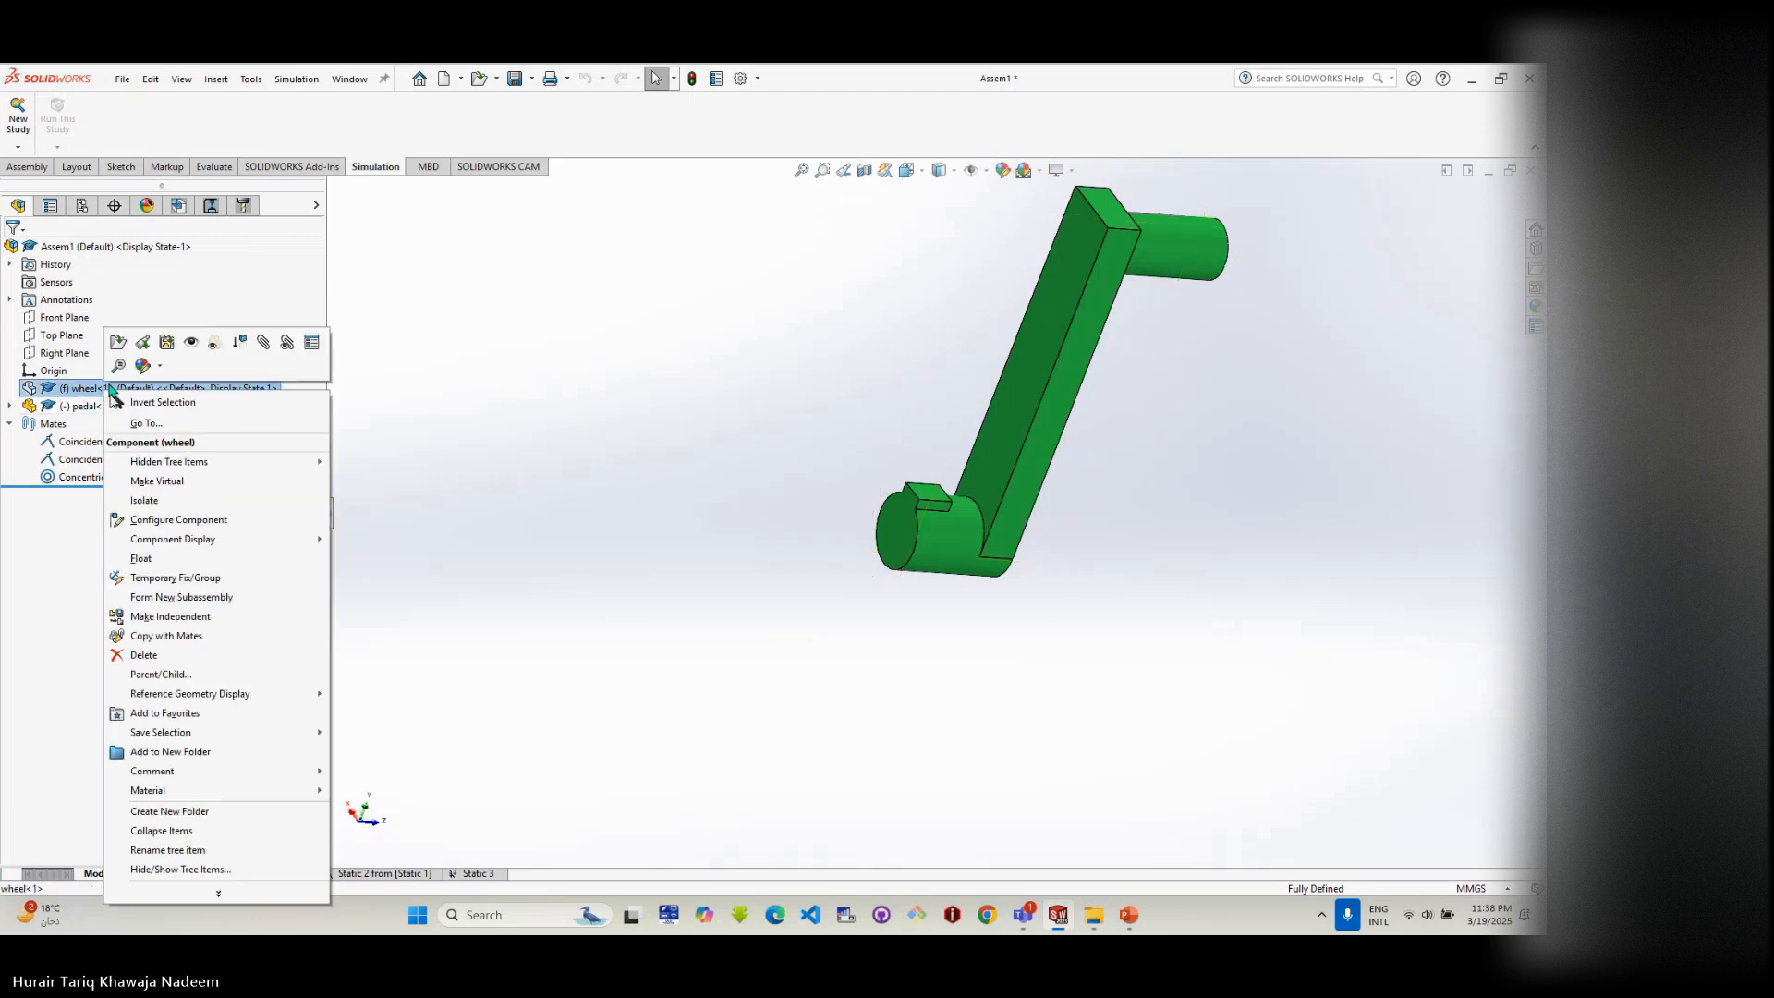
left_click(211, 345)
right_click(140, 388)
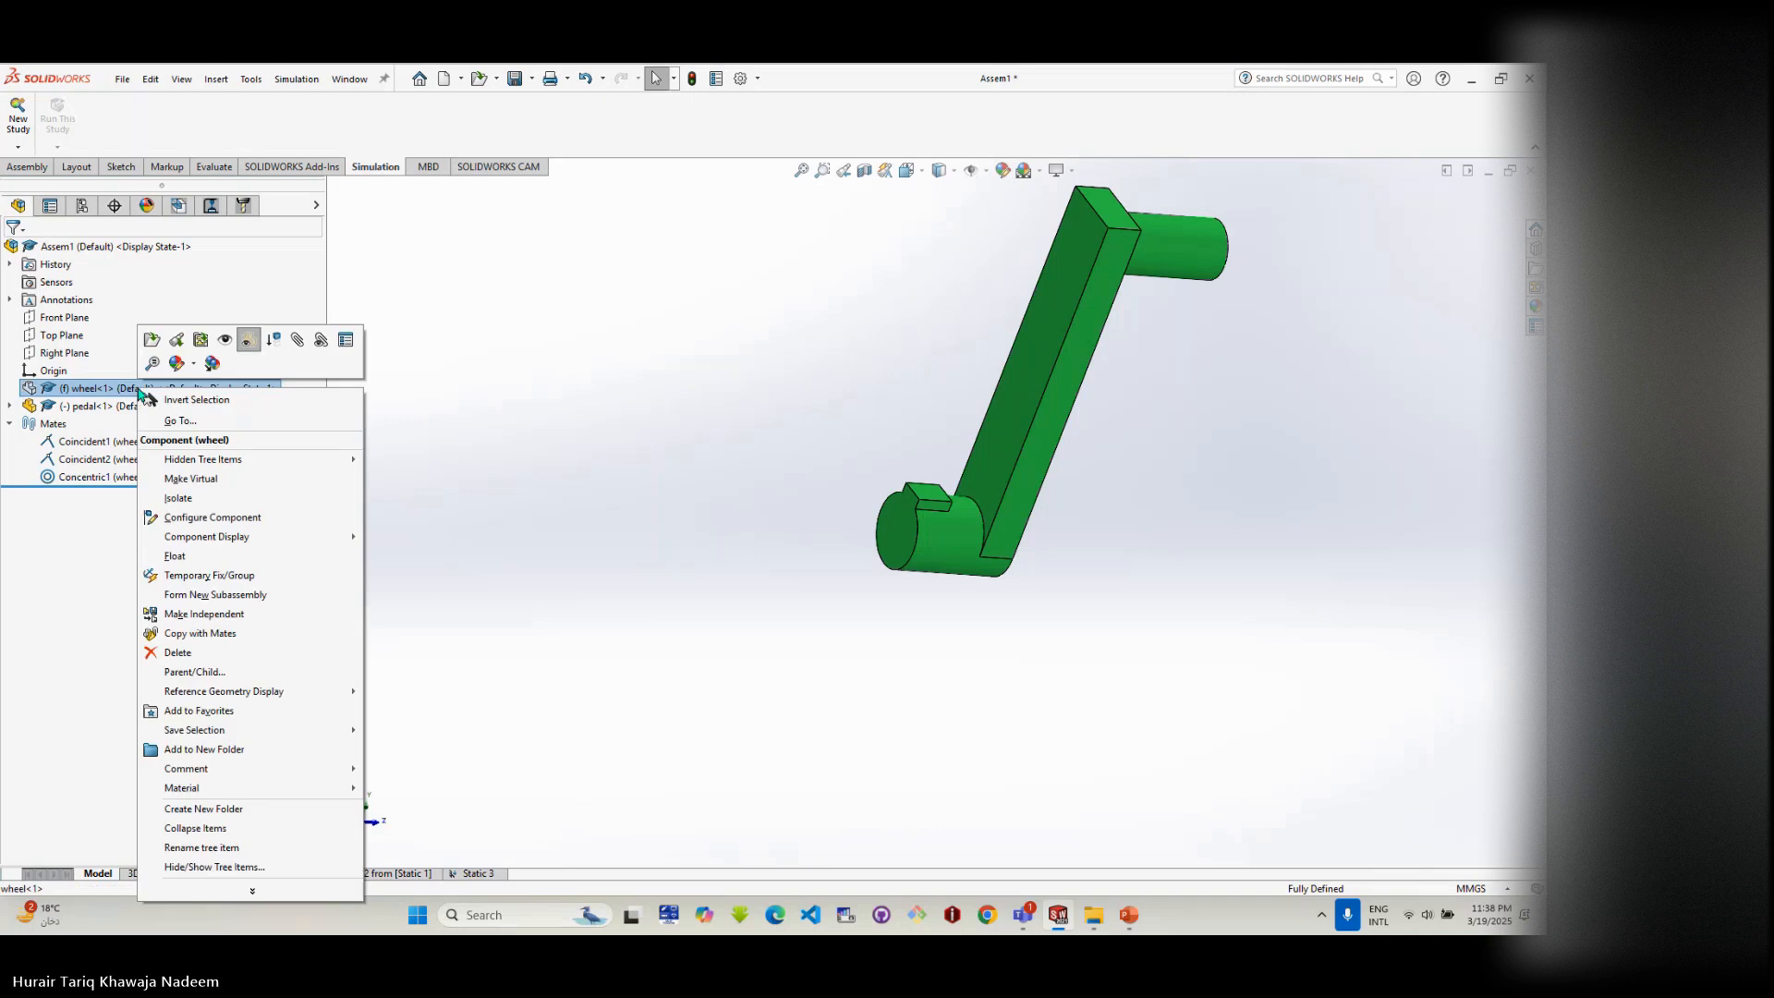
left_click(224, 344)
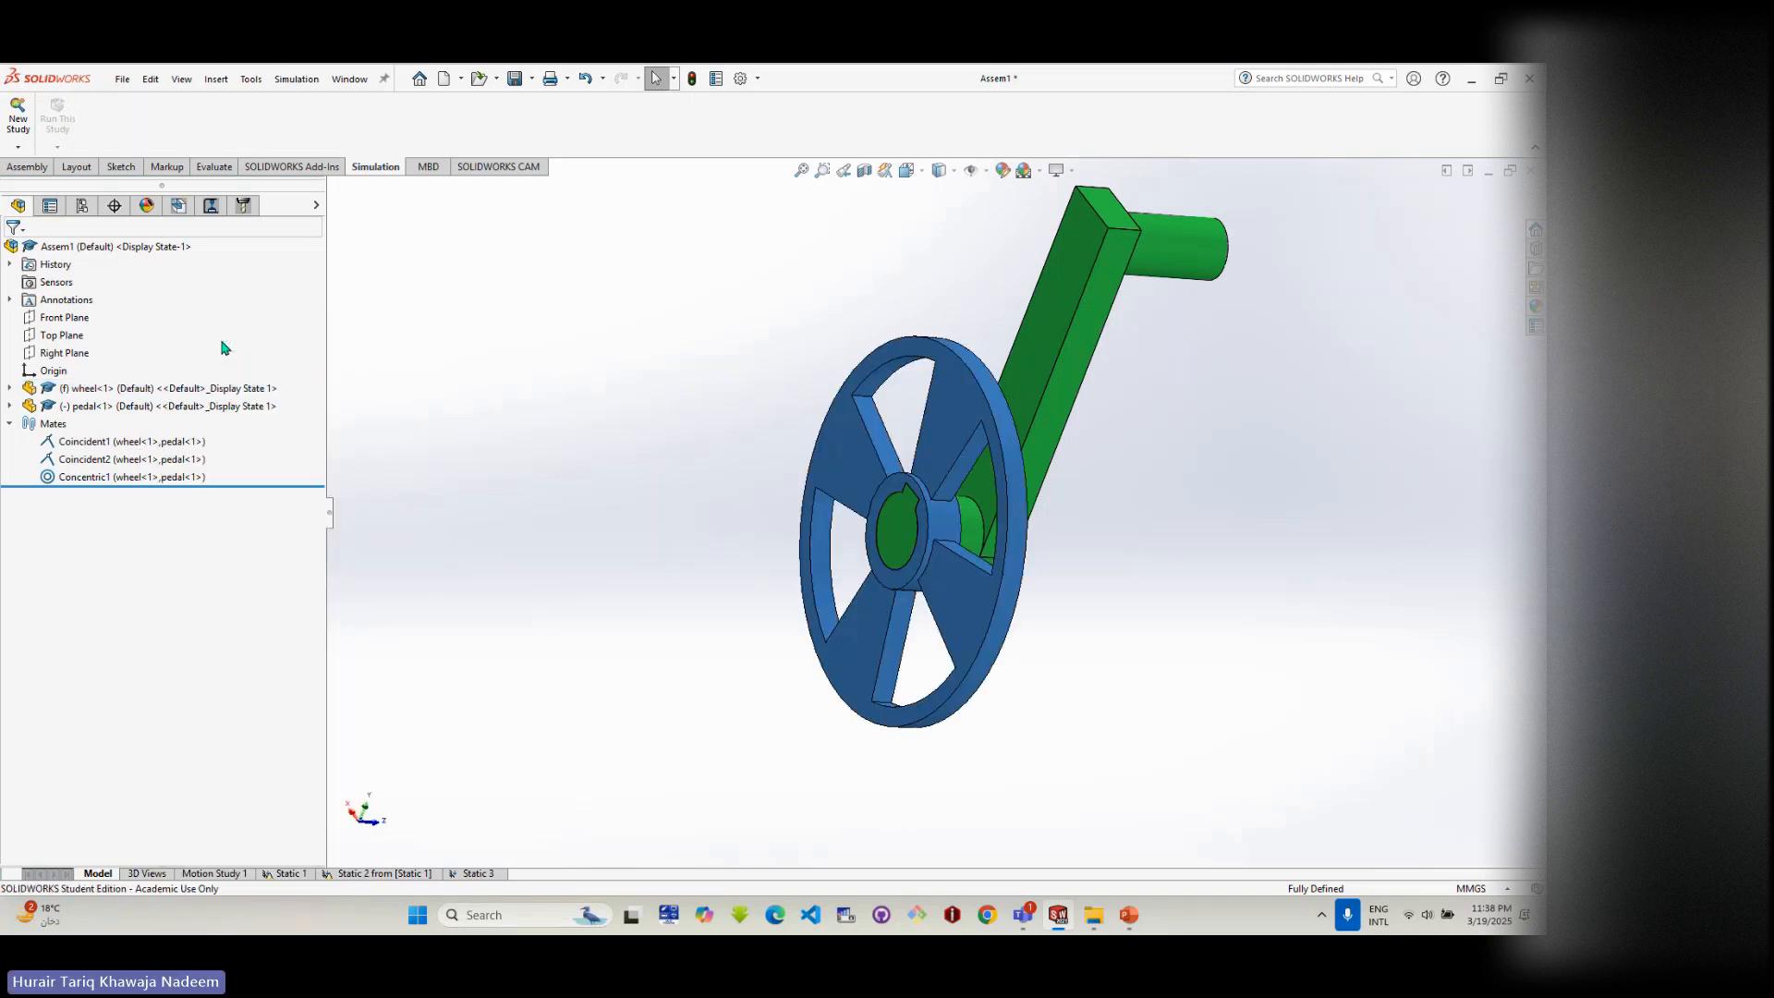
left_click(476, 874)
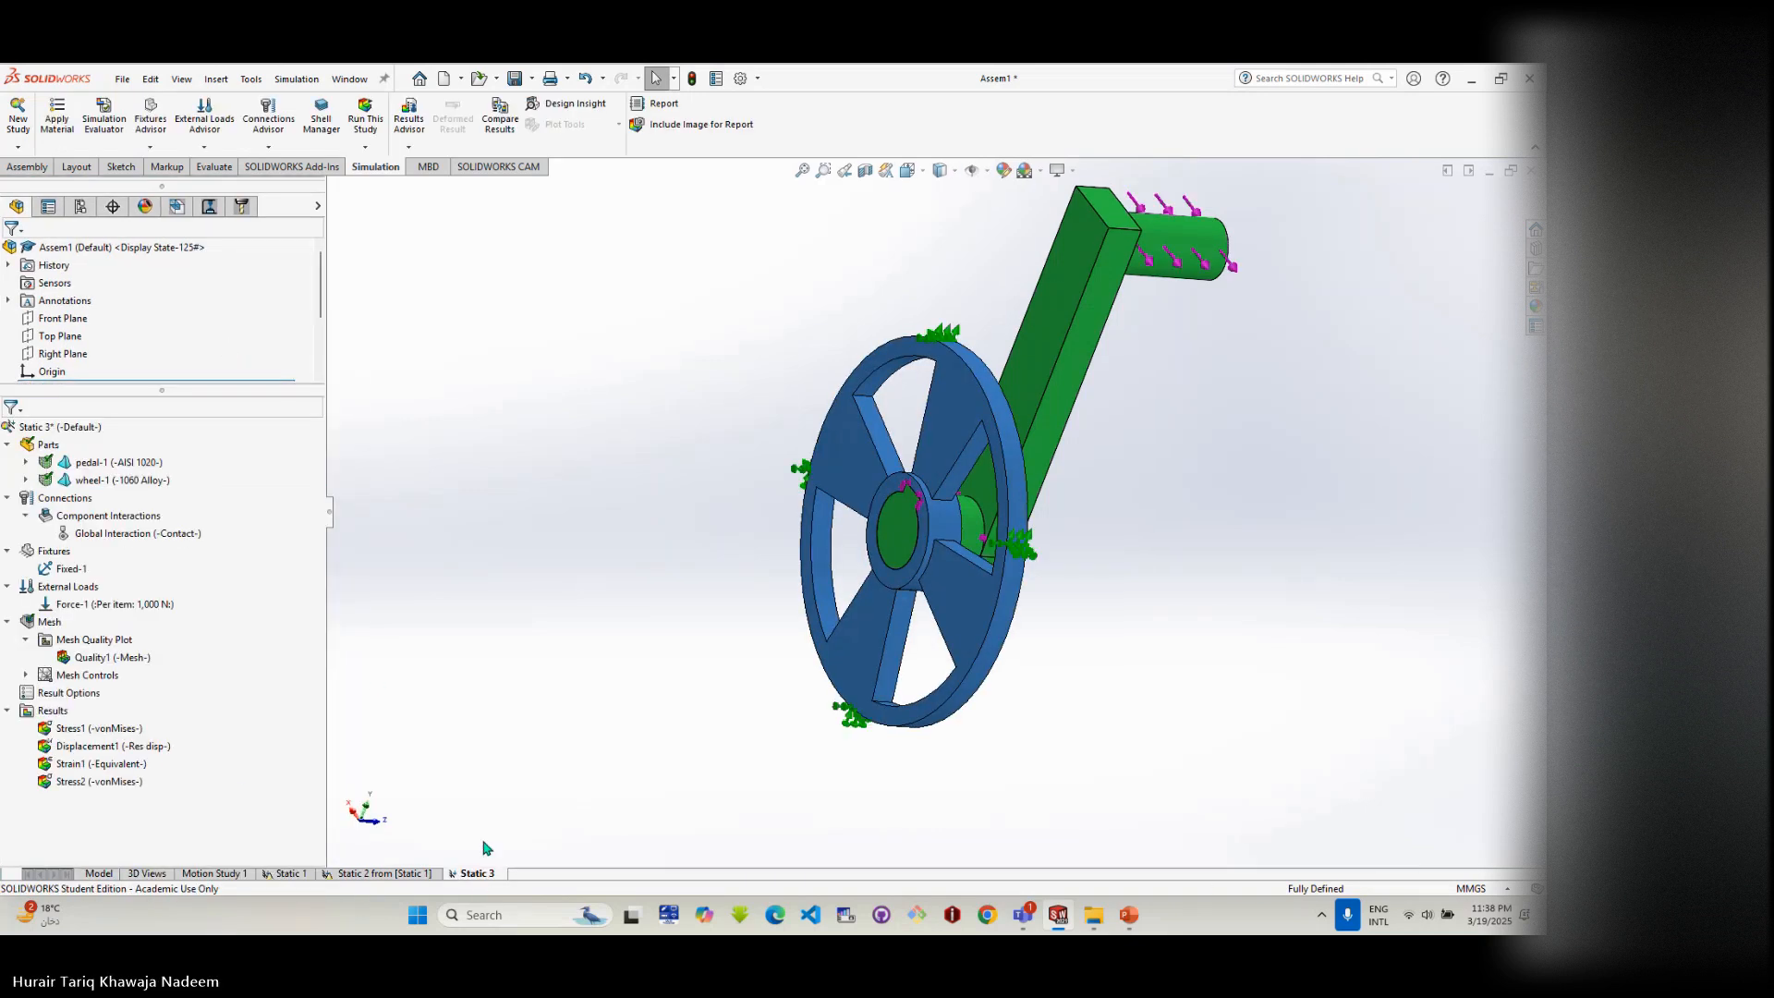
- Display the Stress2 von Mises plot on the full assembly and view the wheel hub from the pedal side
right_click(96, 782)
left_click(125, 656)
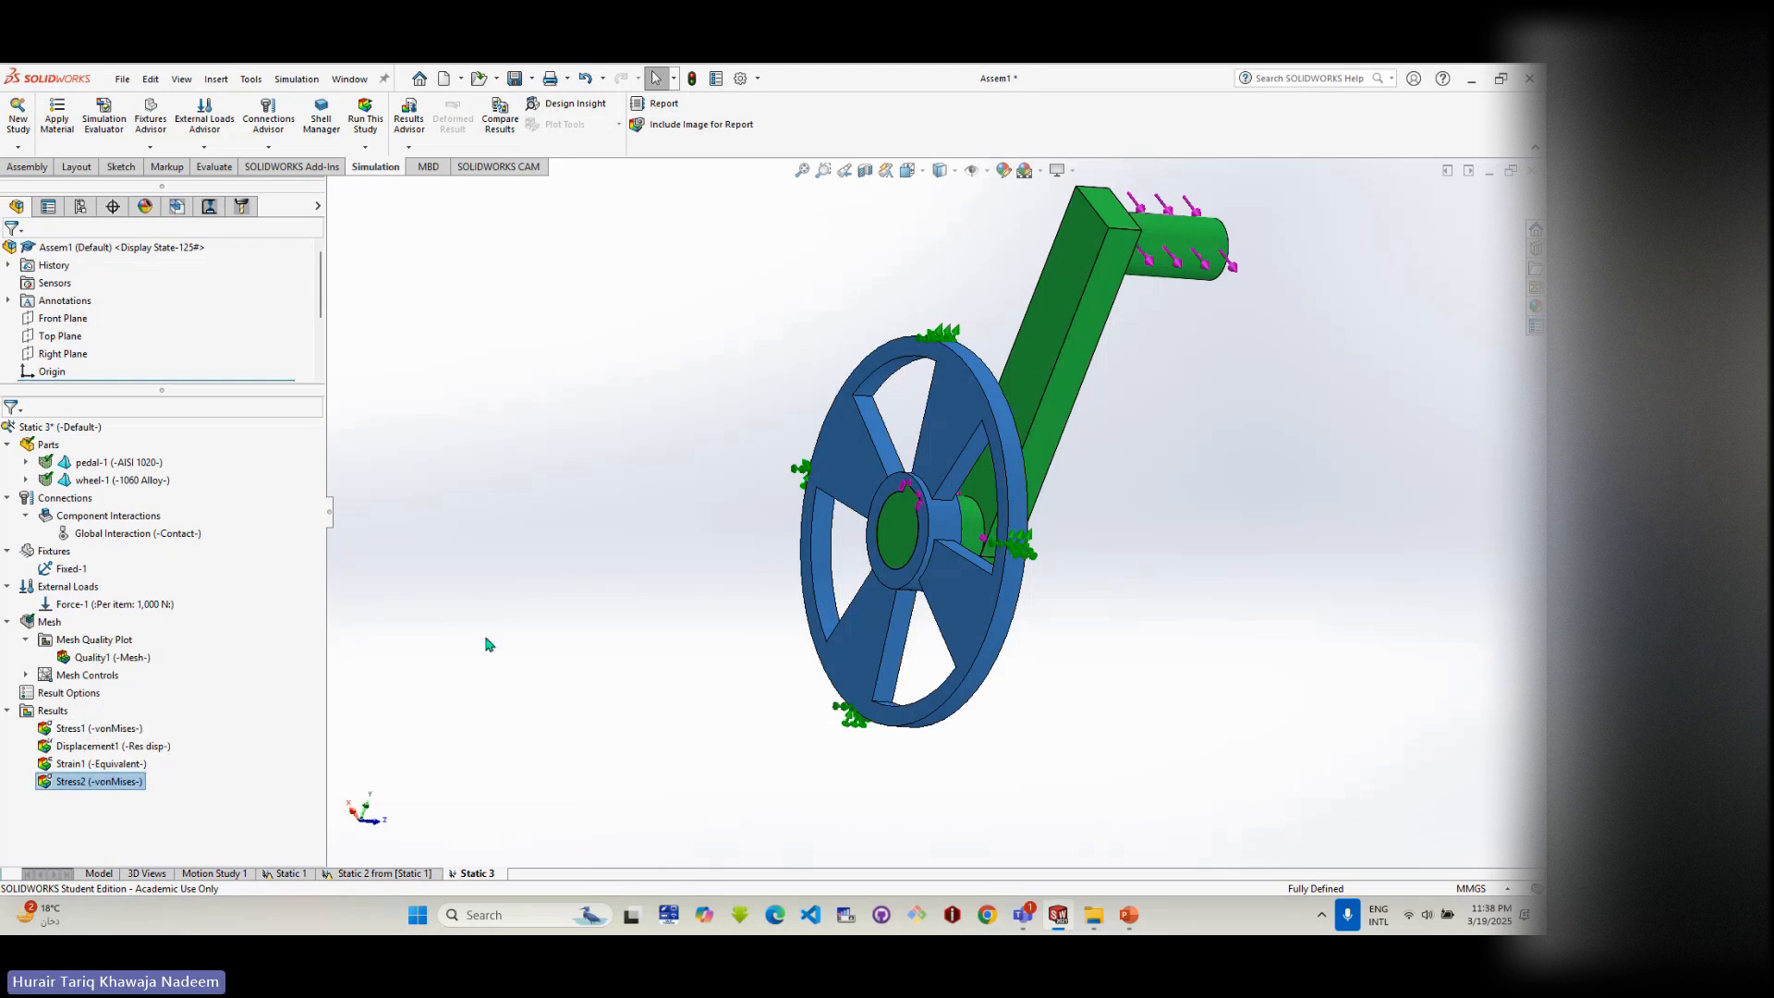
middle_click_drag(721, 671, 874, 579)
scroll(921, 520, "down", 4)
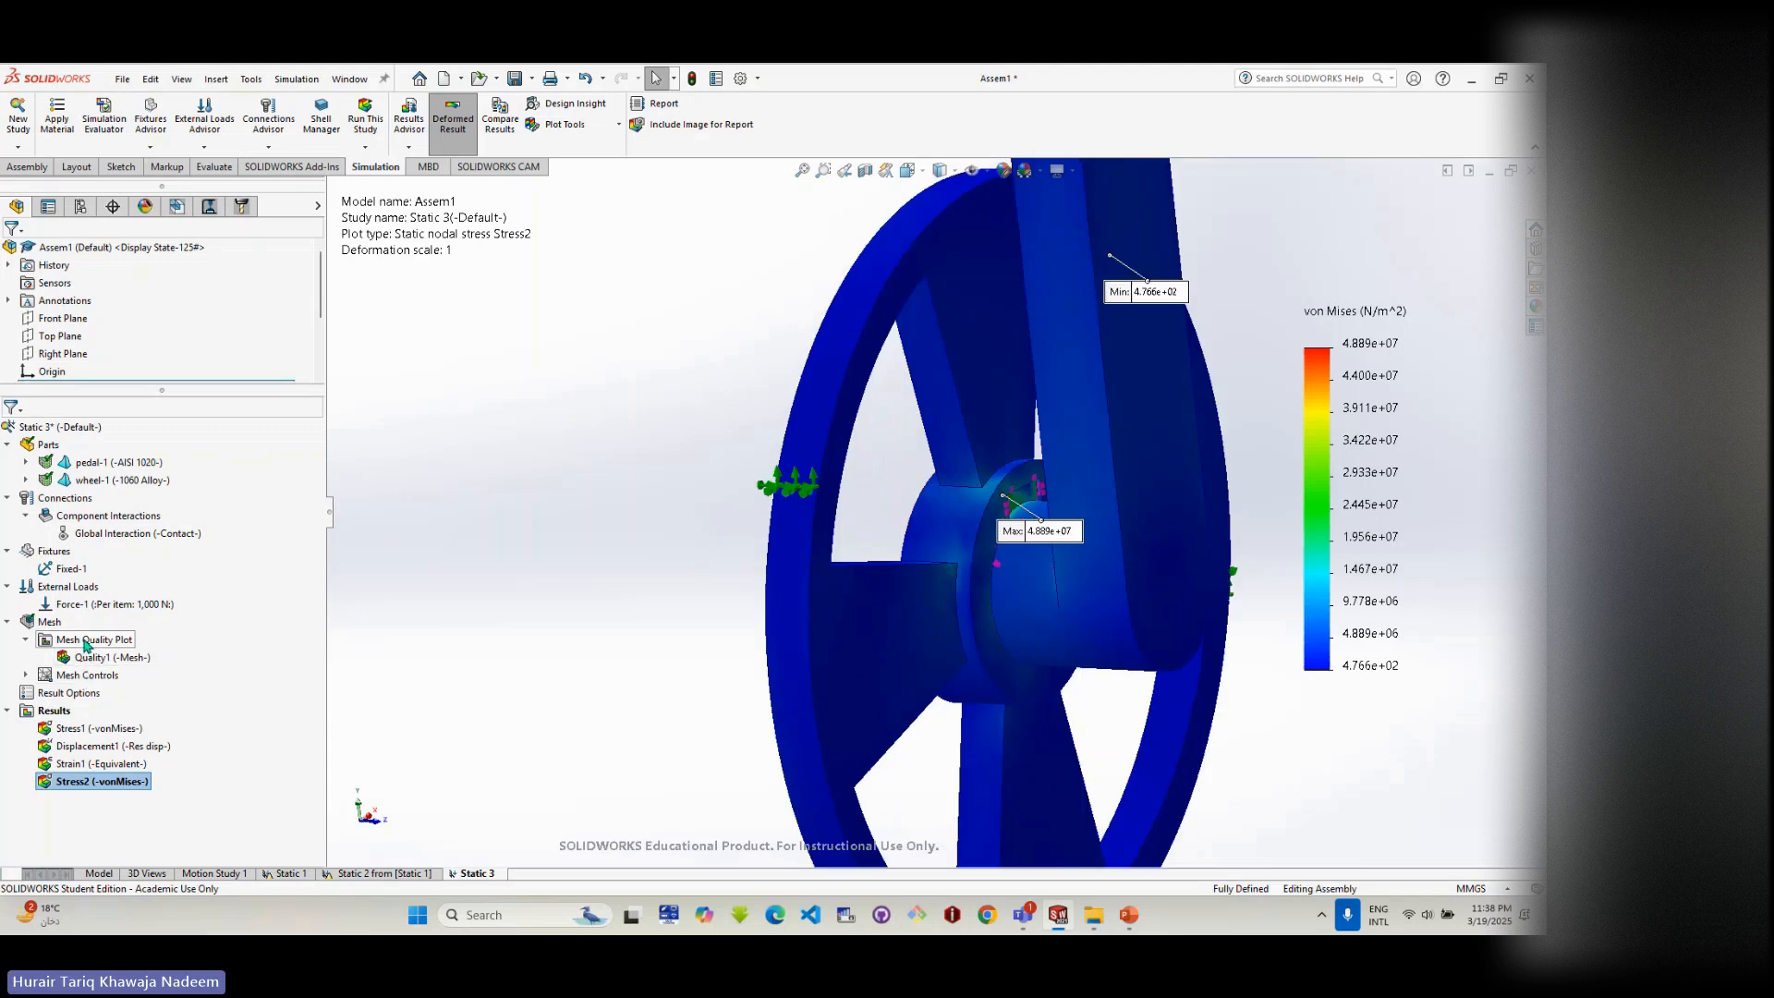
- Display the Quality1 mesh plot and examine the refined mesh on the pedal's shaft and key against the wheel's mesh
right_click(56, 621)
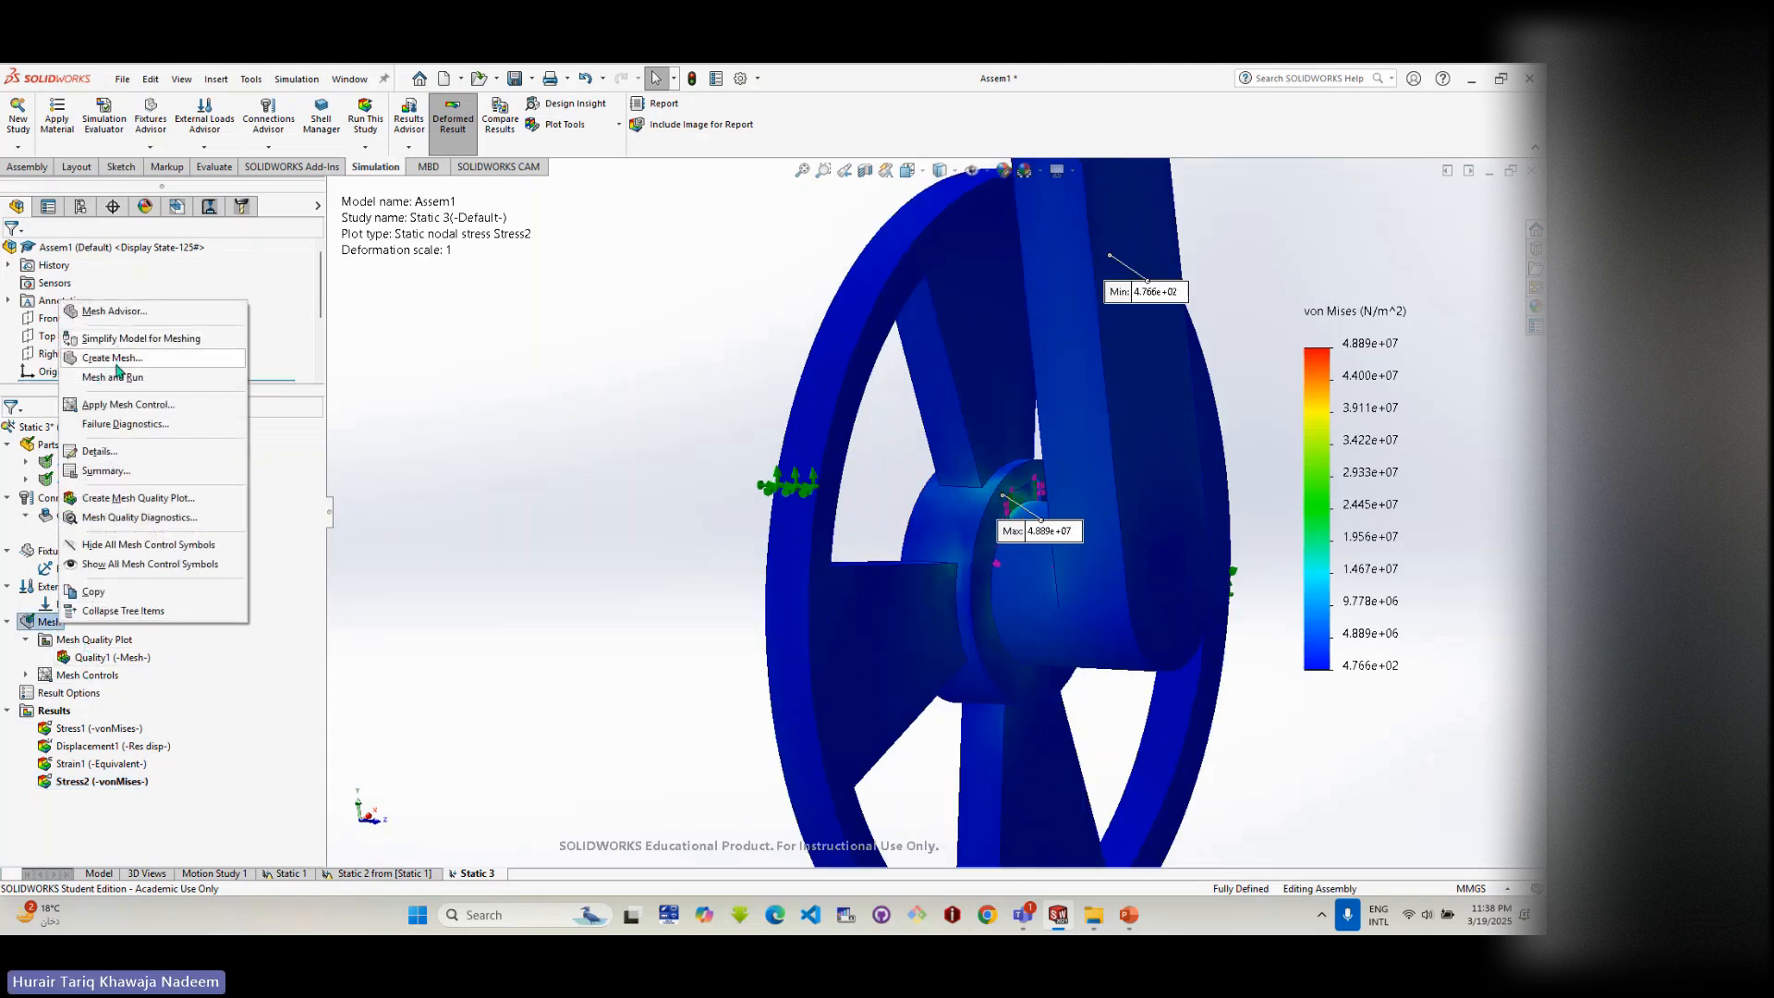
left_click(471, 635)
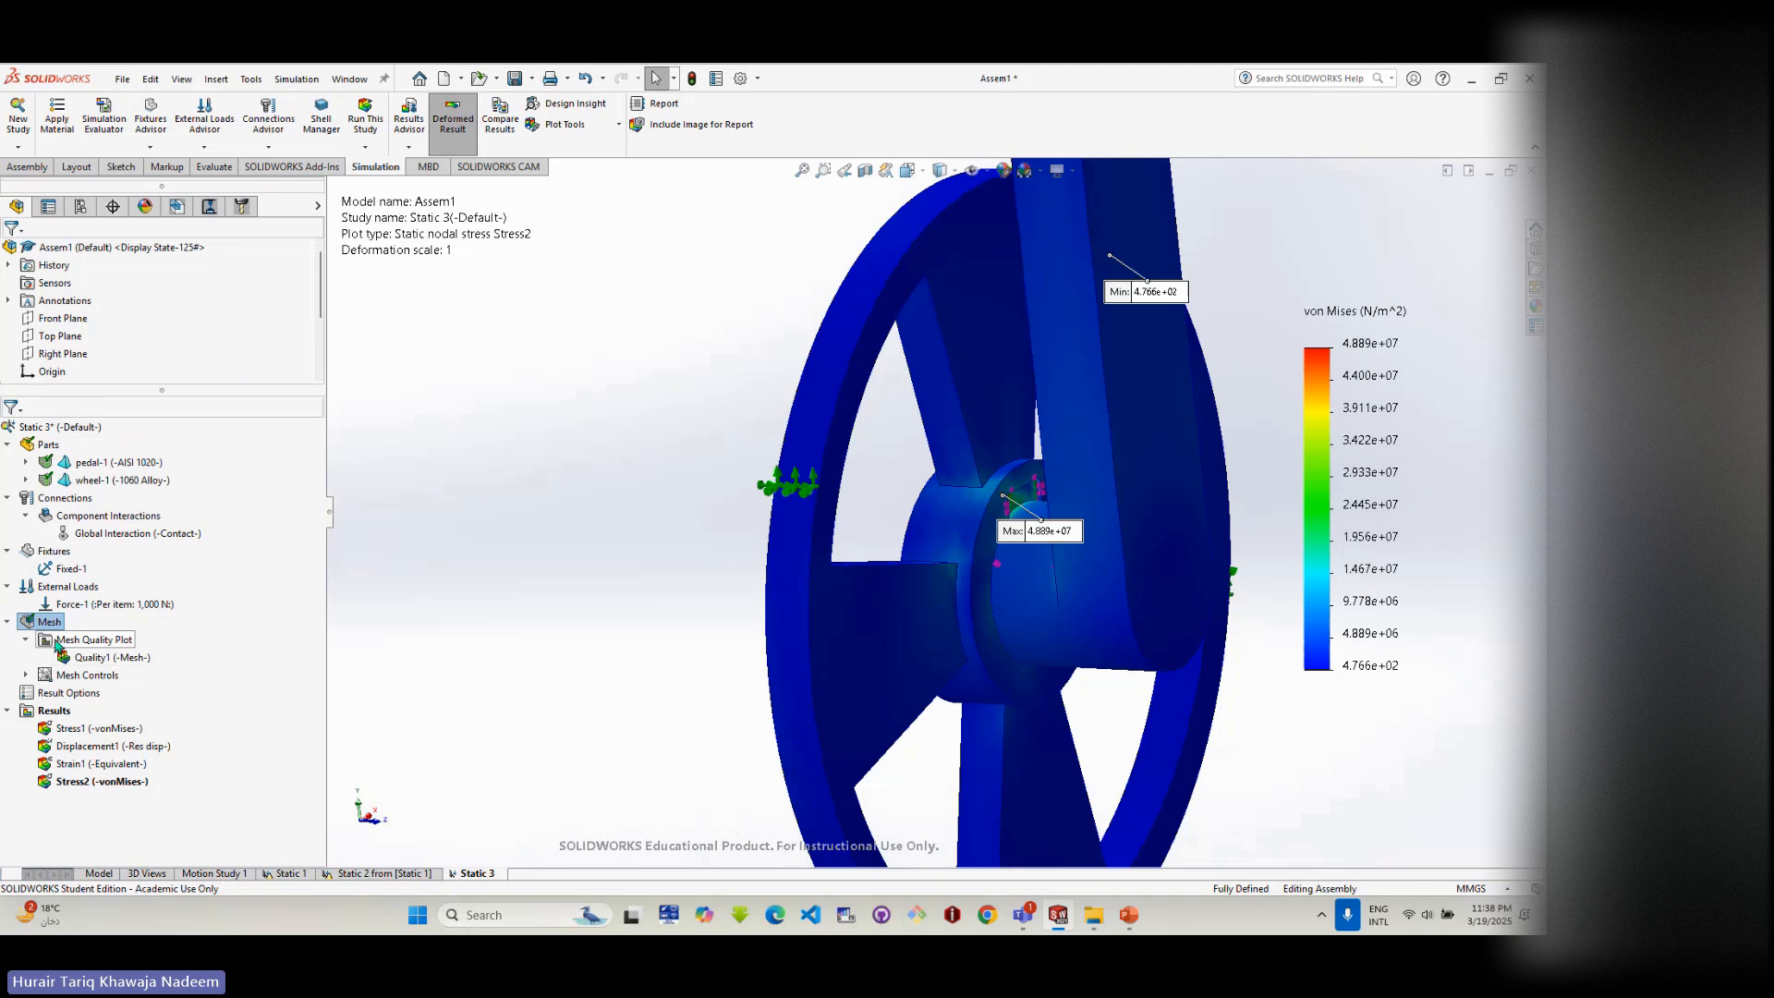
right_click(83, 656)
left_click(135, 664)
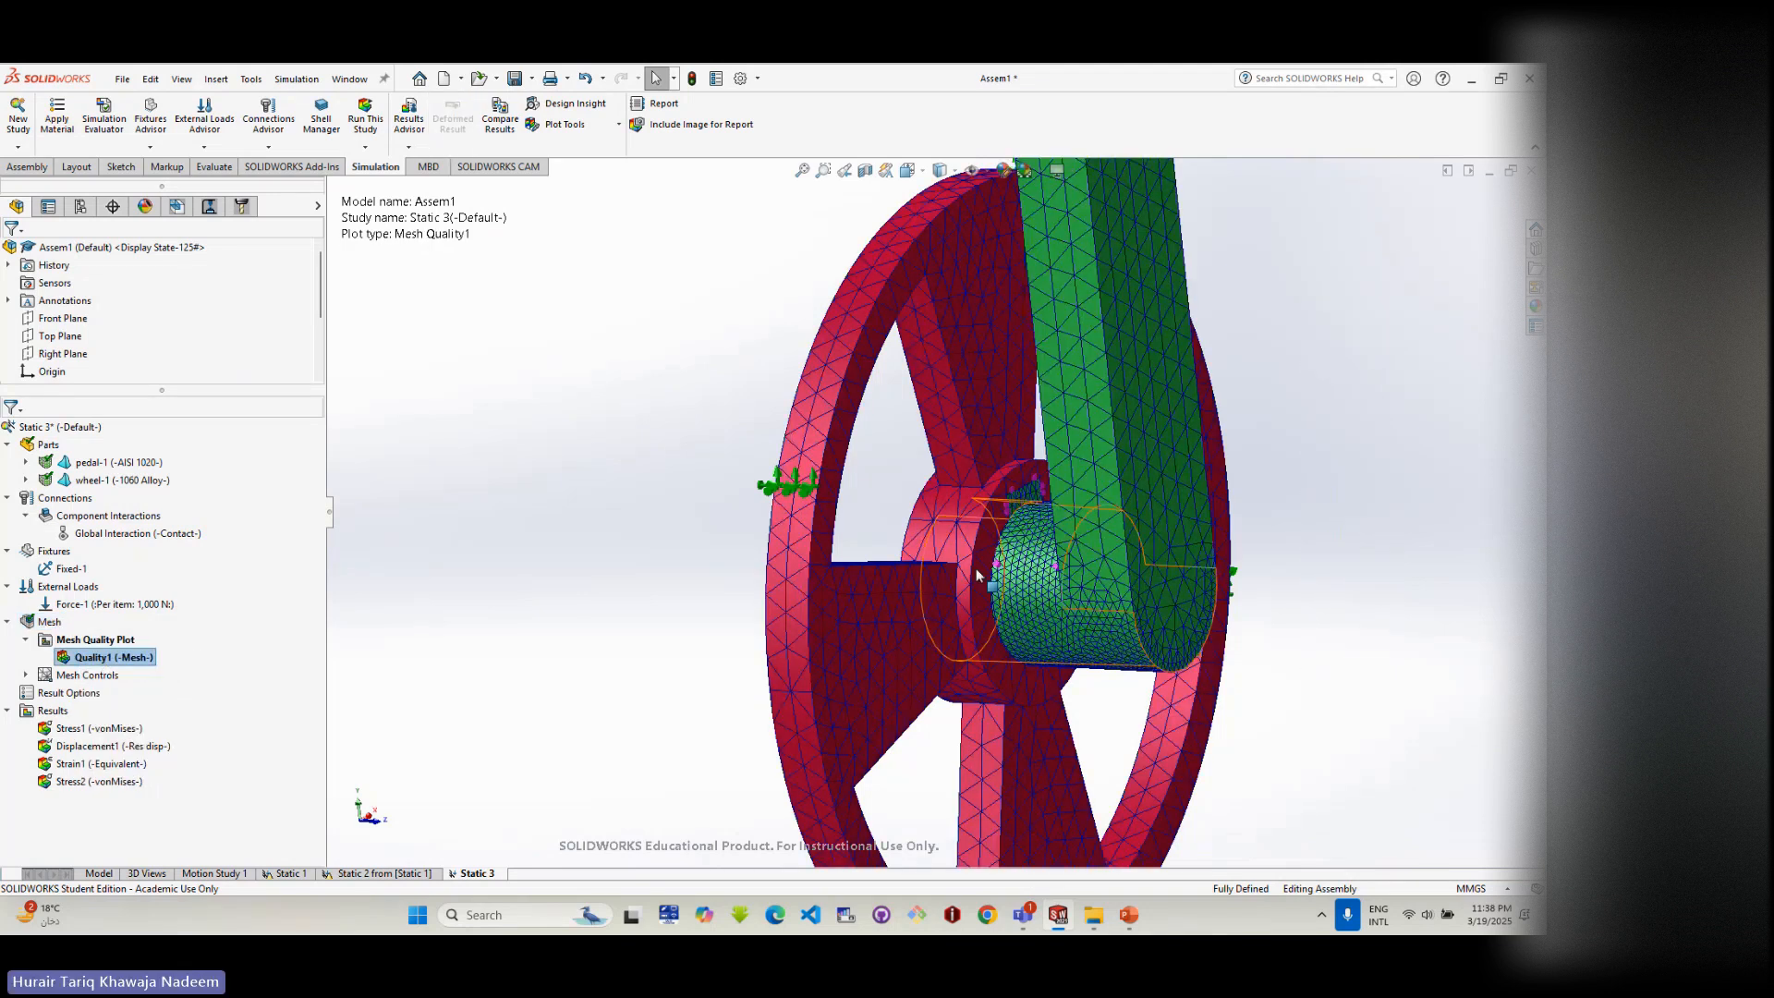
scroll(975, 568, "down", 5)
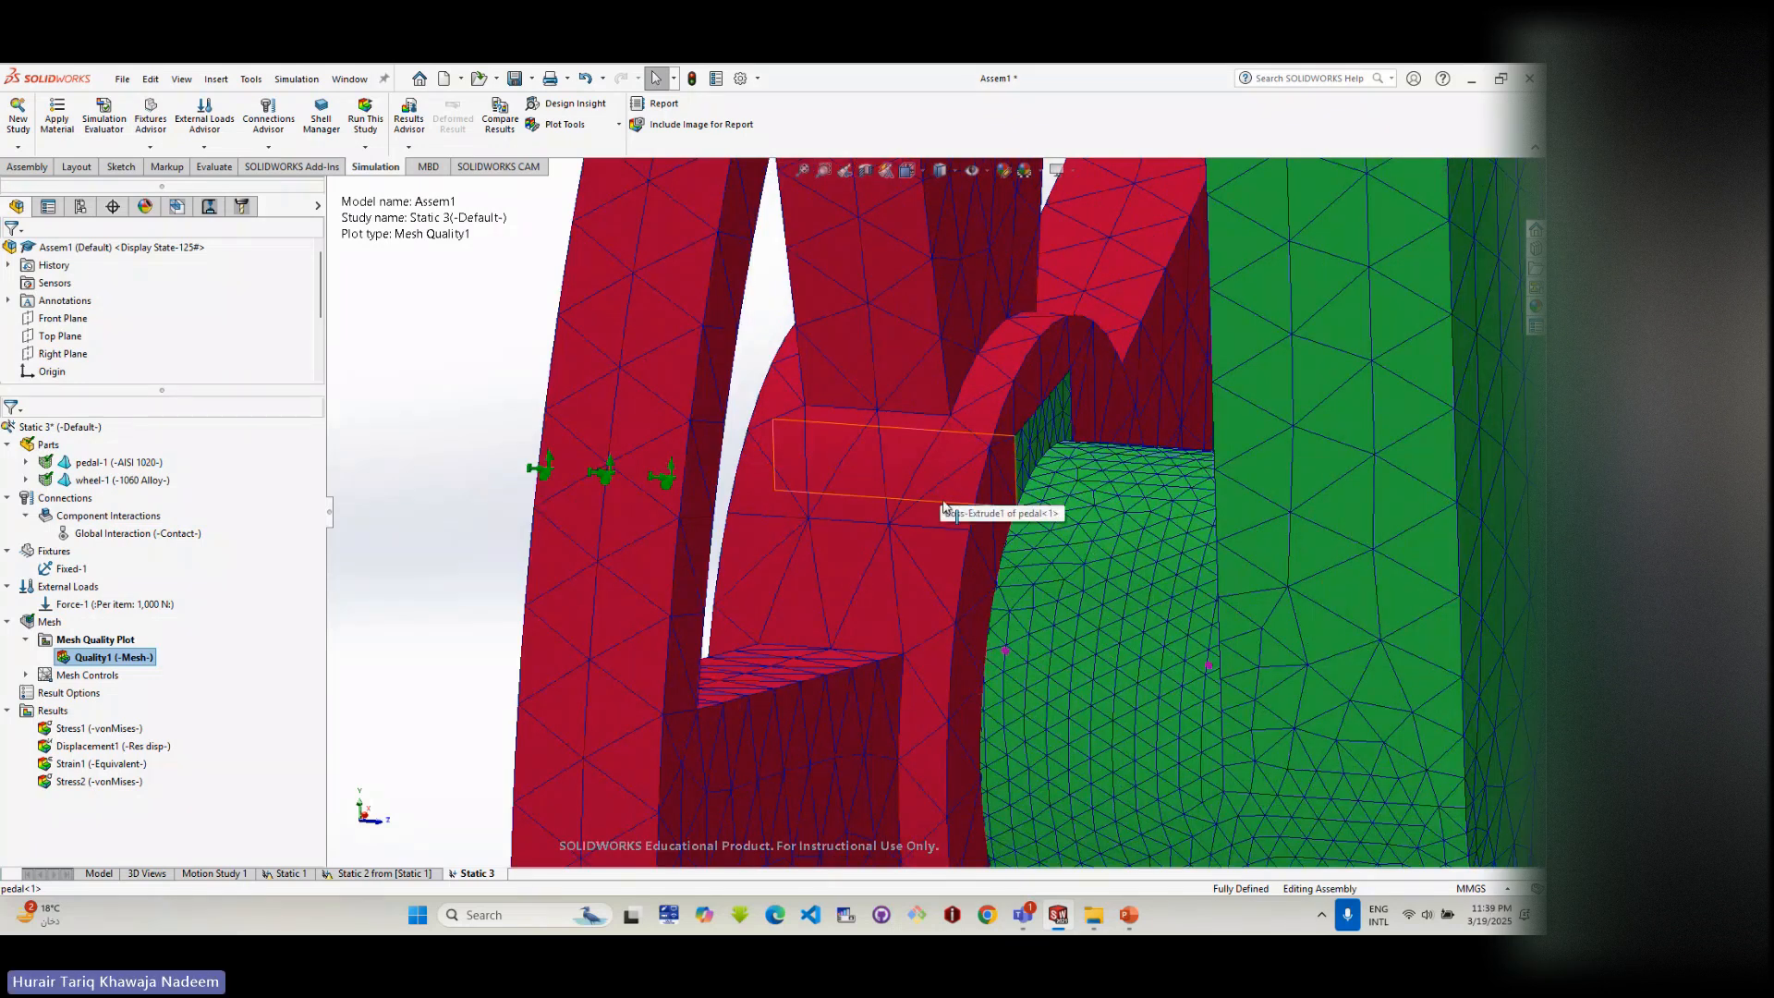
scroll(940, 504, "up", 3)
mouse_move(939, 501)
middle_mouse_down()
mouse_move(950, 484)
mouse_move(972, 507)
middle_mouse_up()
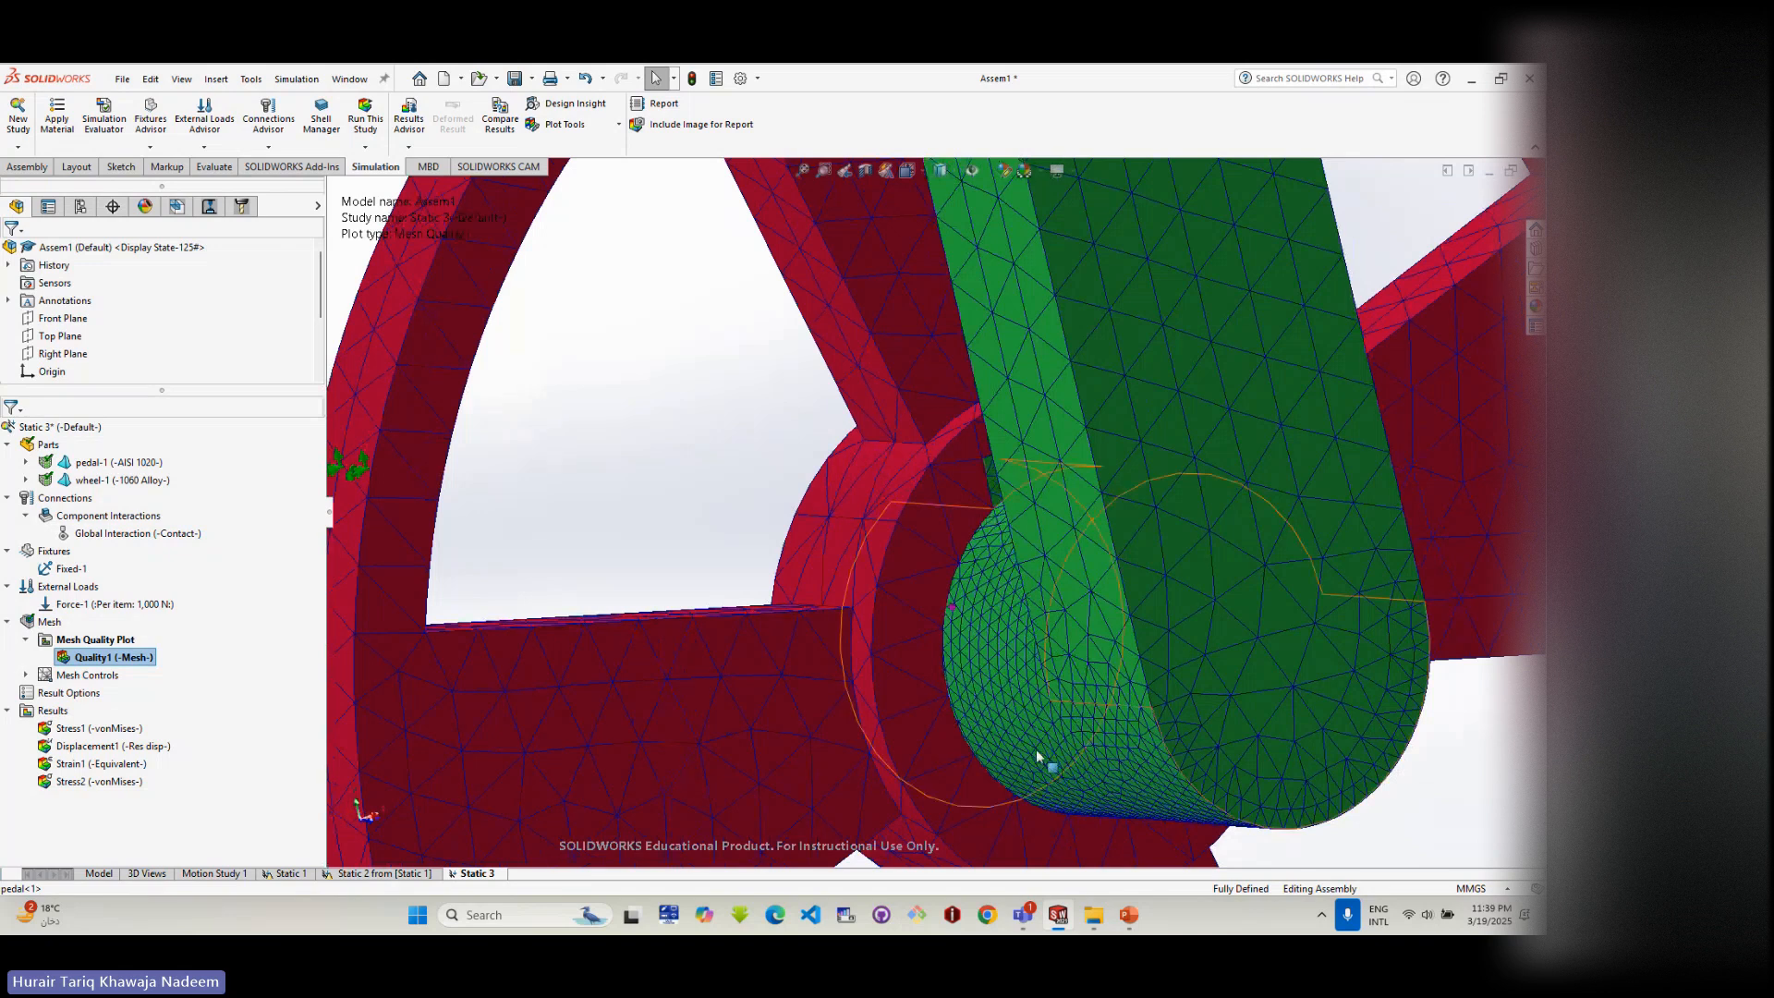
scroll(1035, 753, "up", 2)
middle_click_drag(1032, 751, 1024, 682)
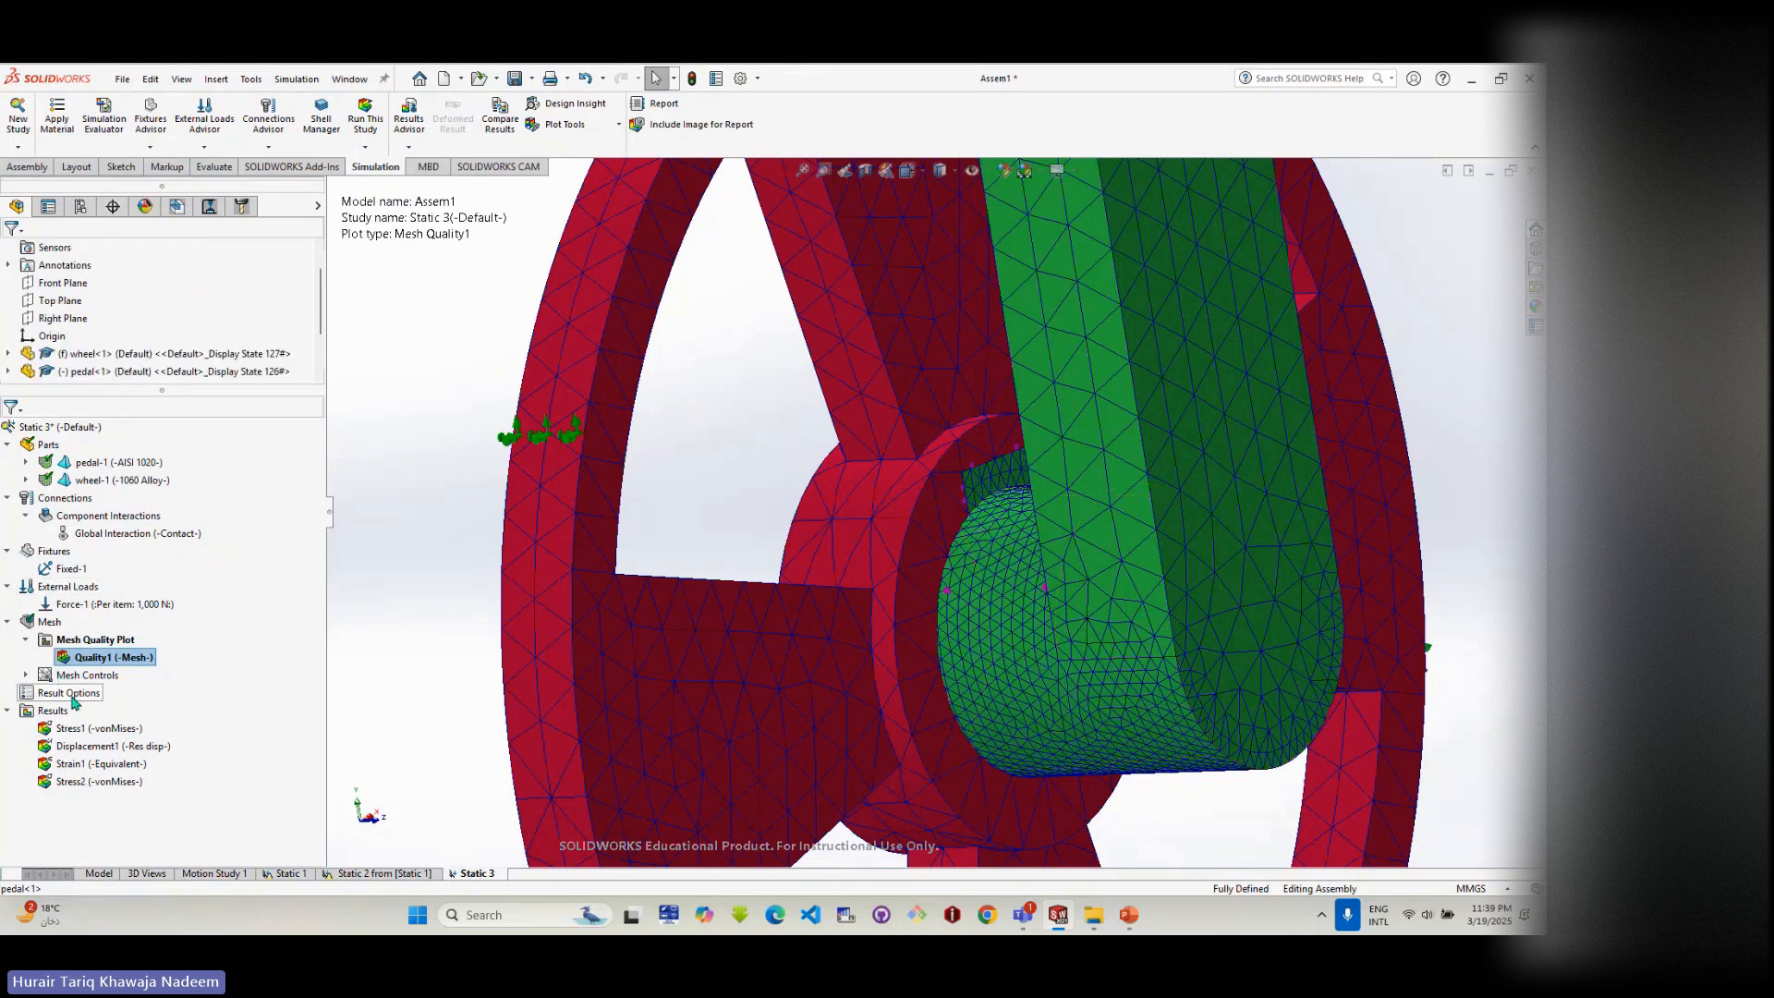
- Display the Stress2 plot again and examine the von Mises stress where the key meets the wheel hub
right_click(102, 783)
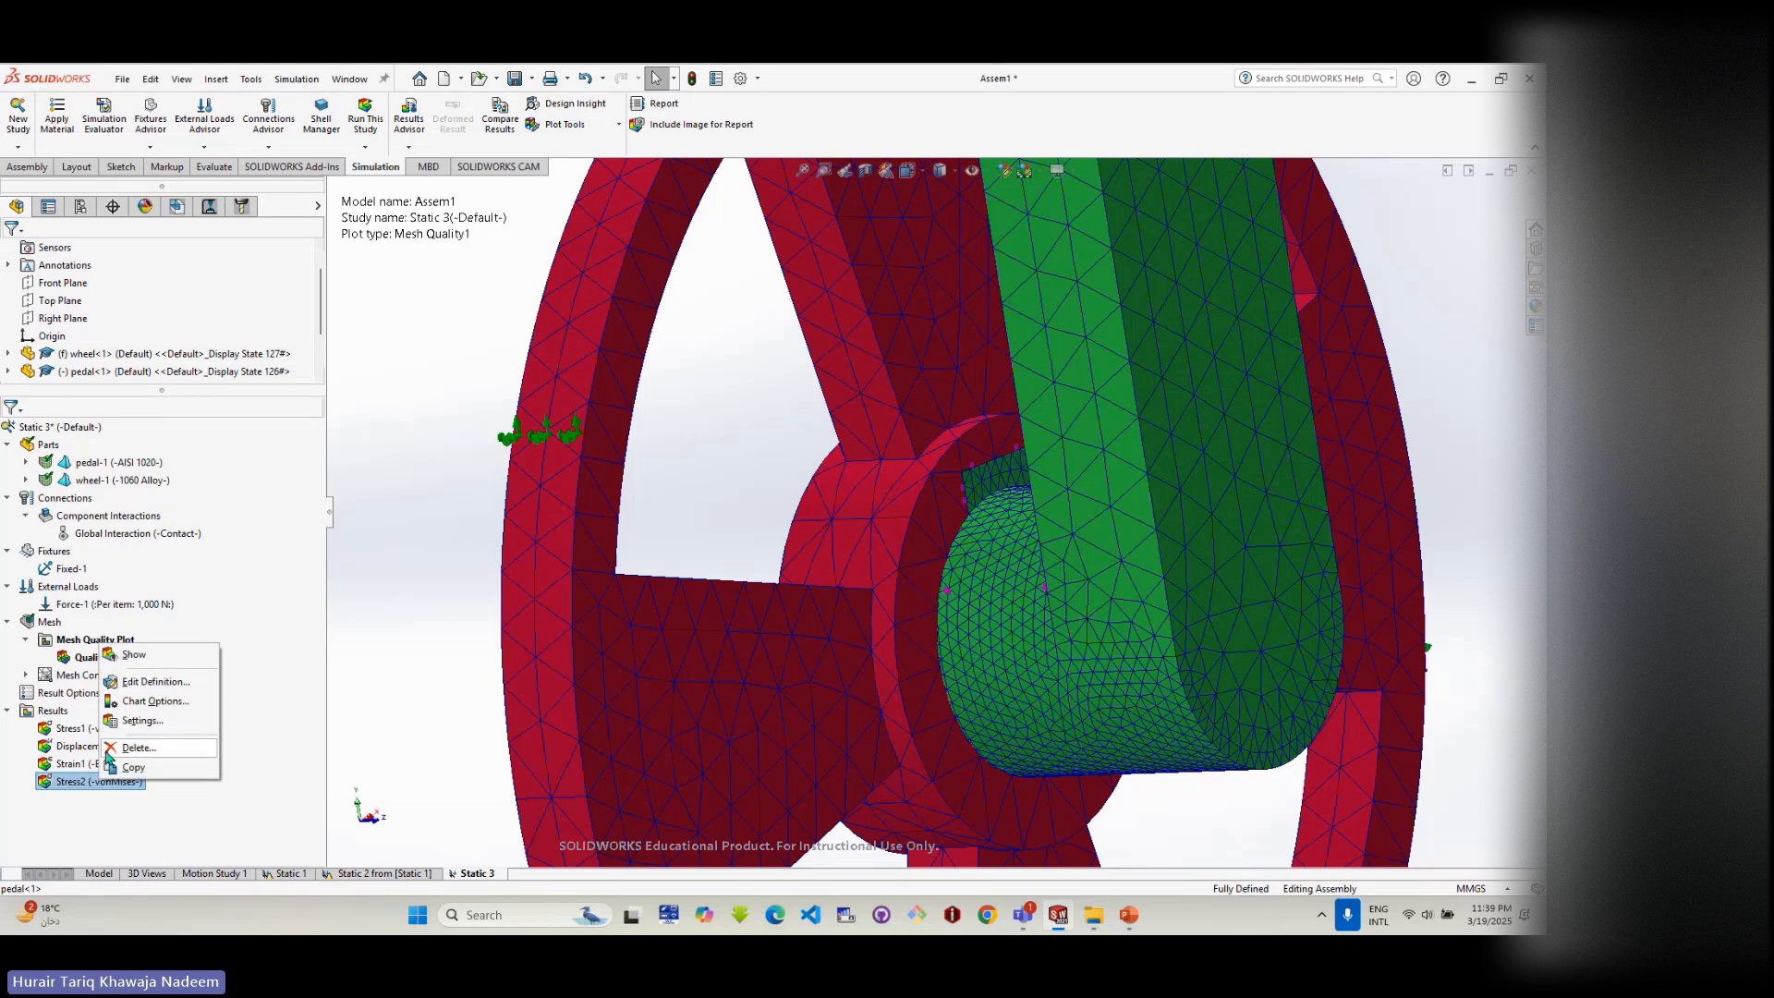
left_click(135, 654)
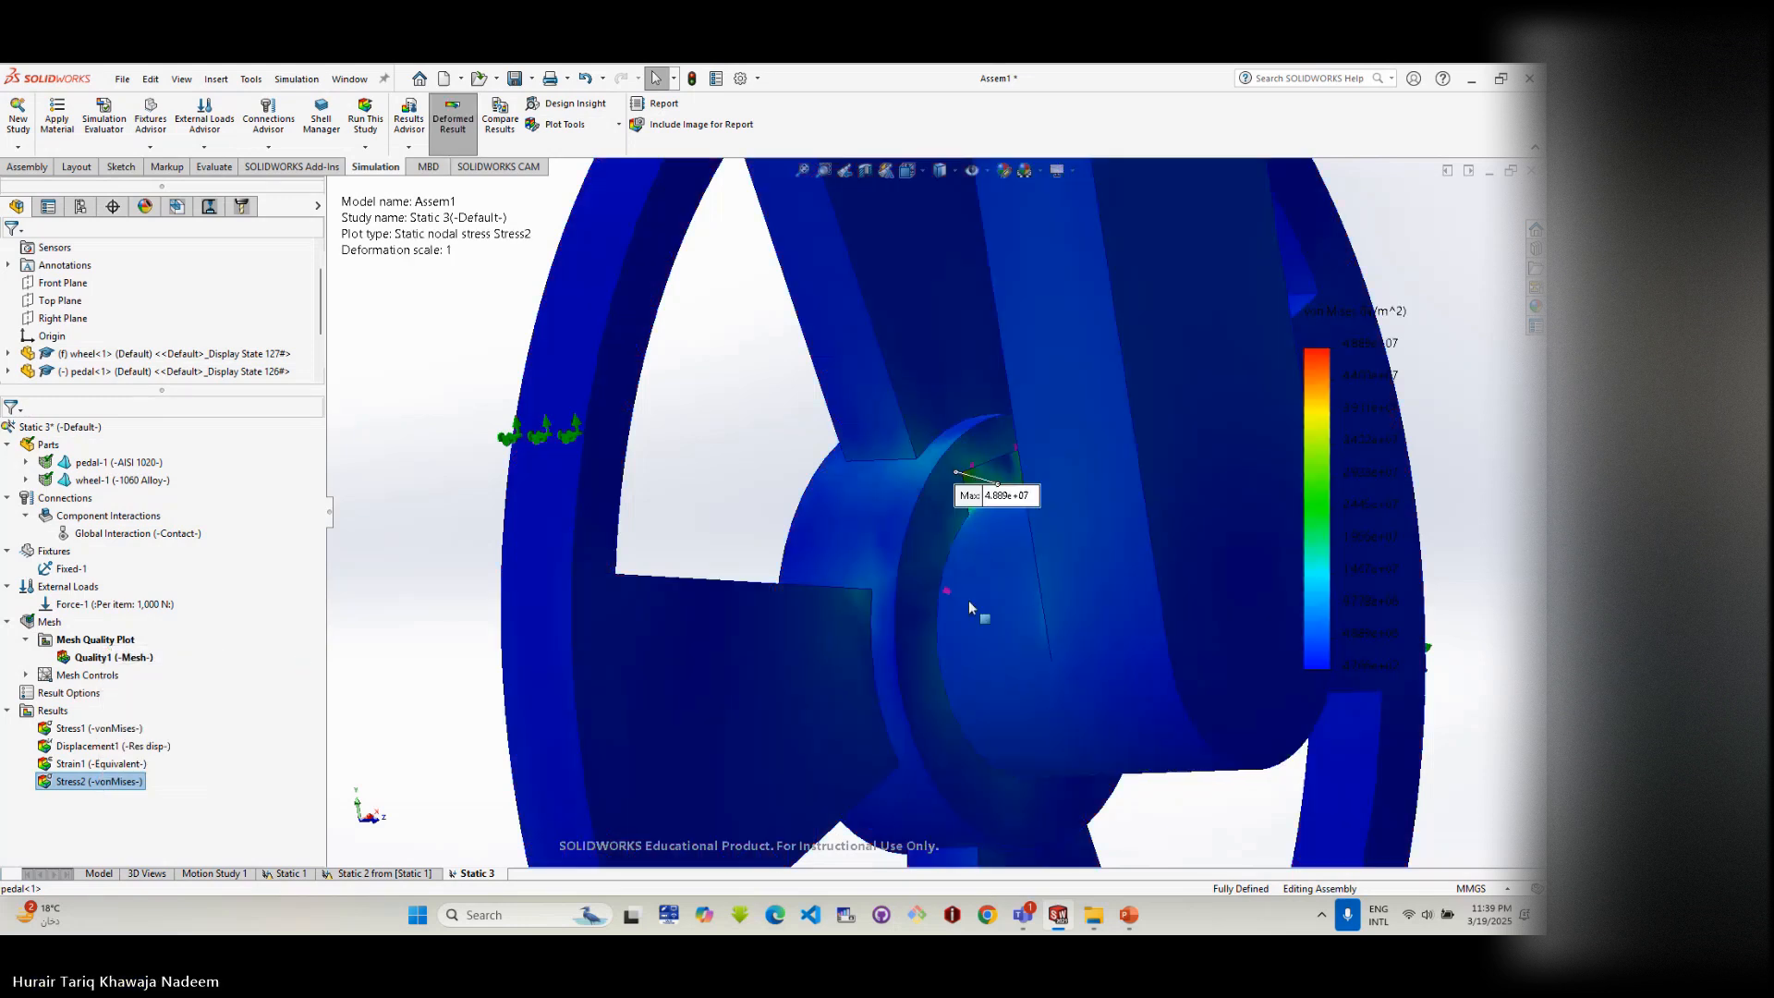
scroll(985, 456, "down", 10)
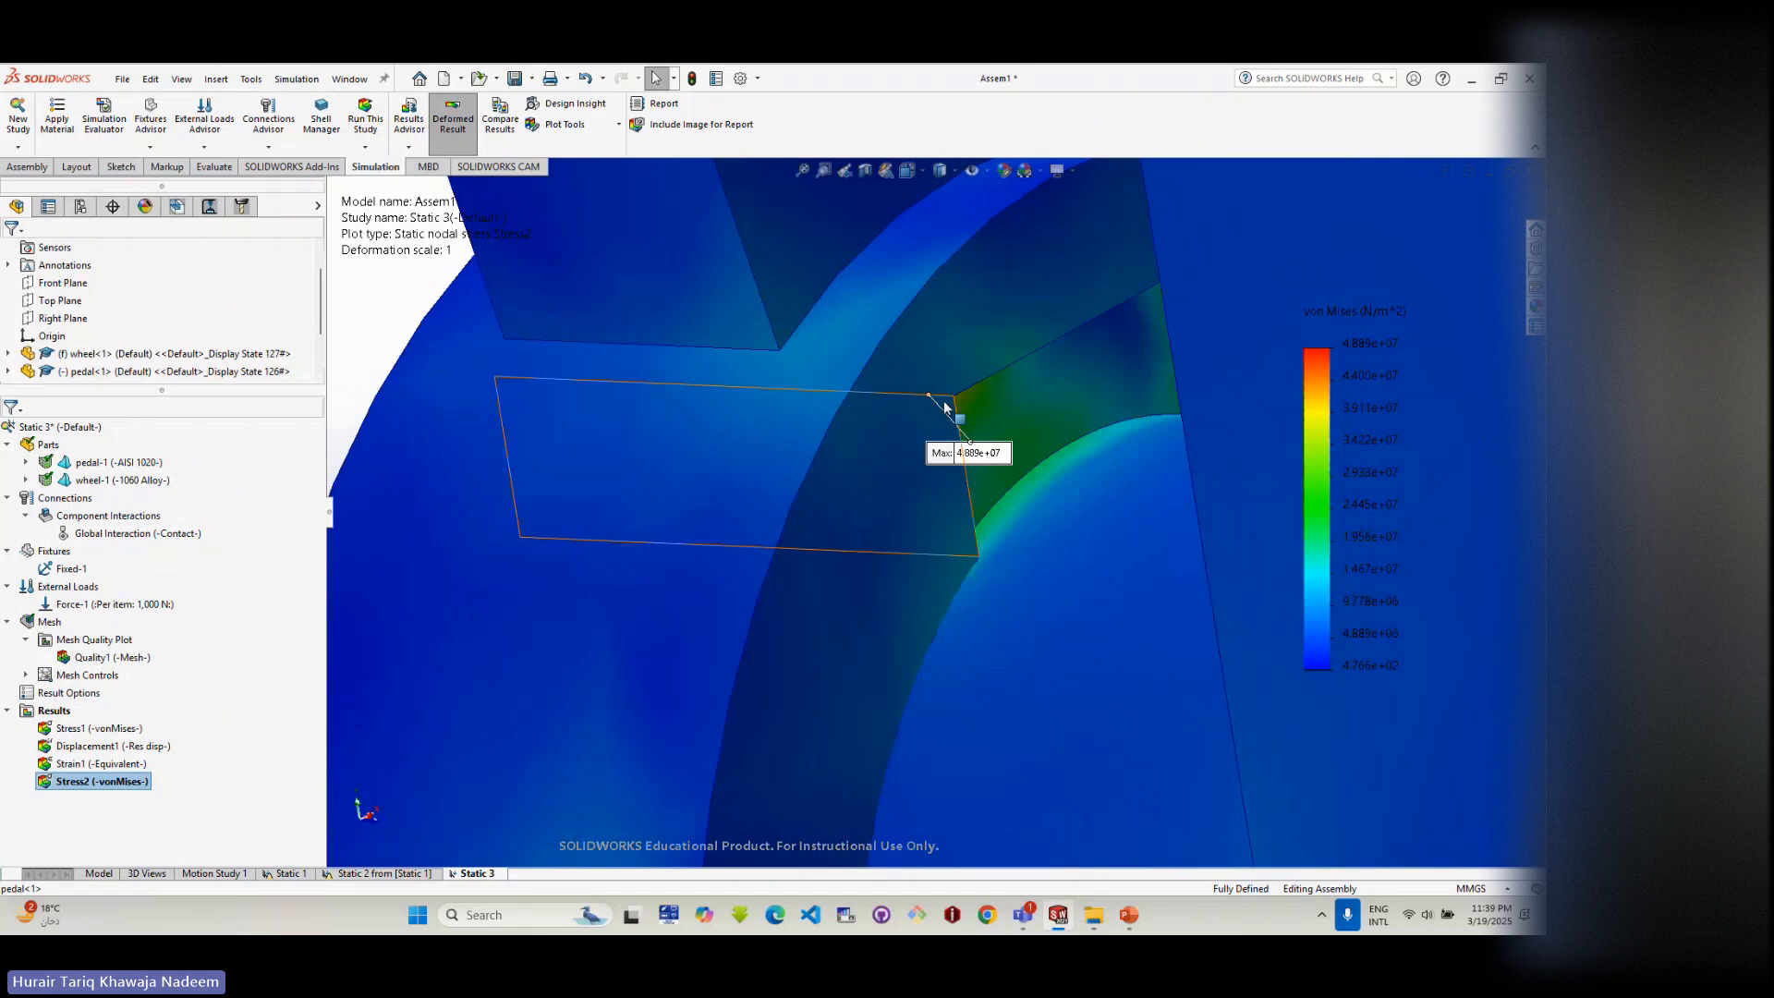
scroll(950, 430, "down", 3)
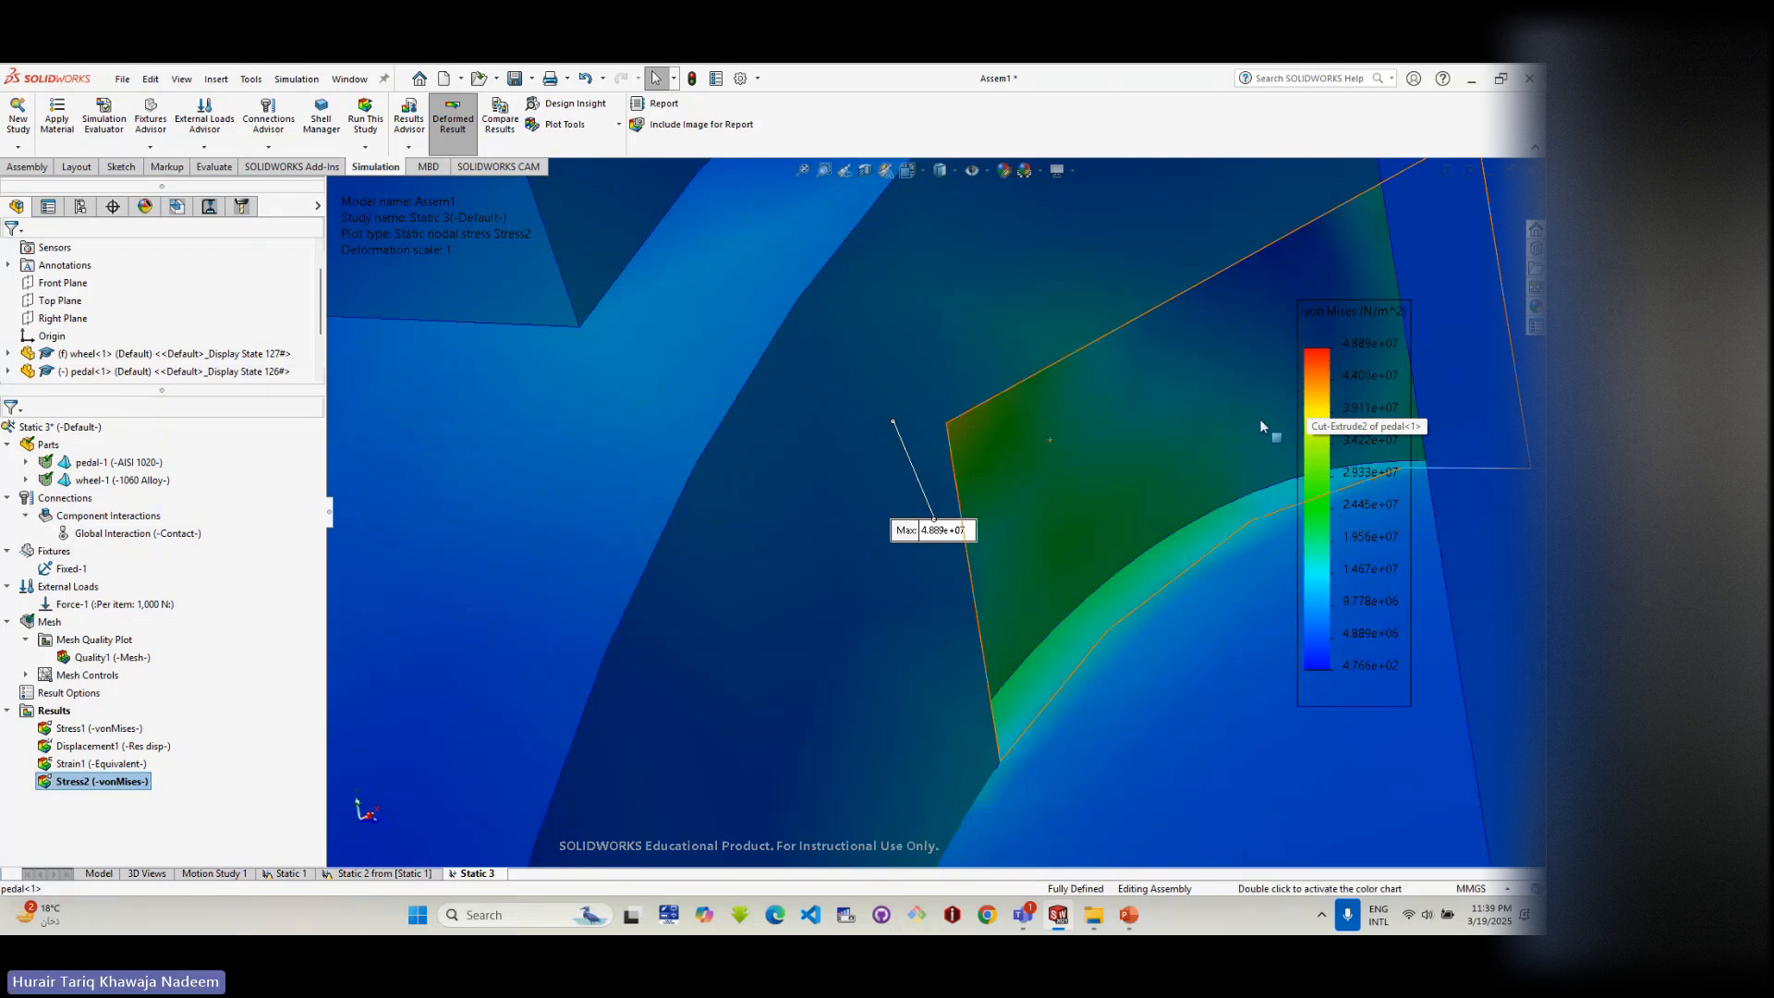
scroll(972, 498, "up", 2)
scroll(975, 505, "up", 3)
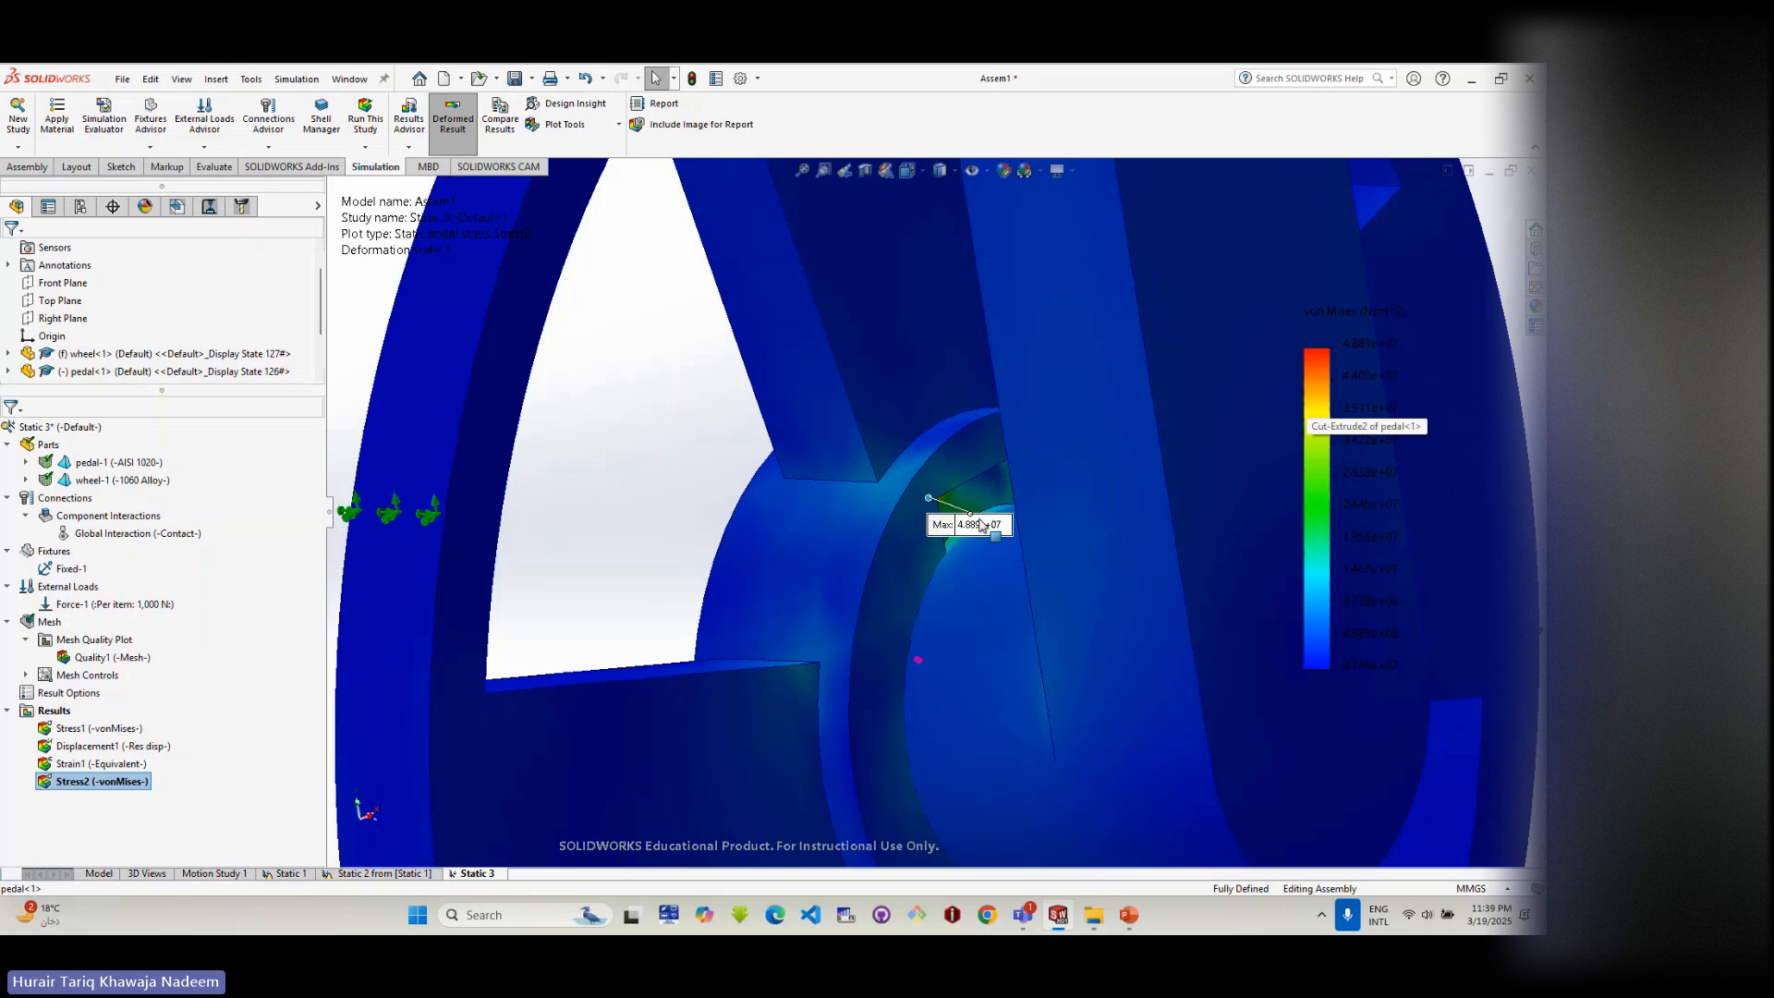
scroll(981, 525, "up", 3)
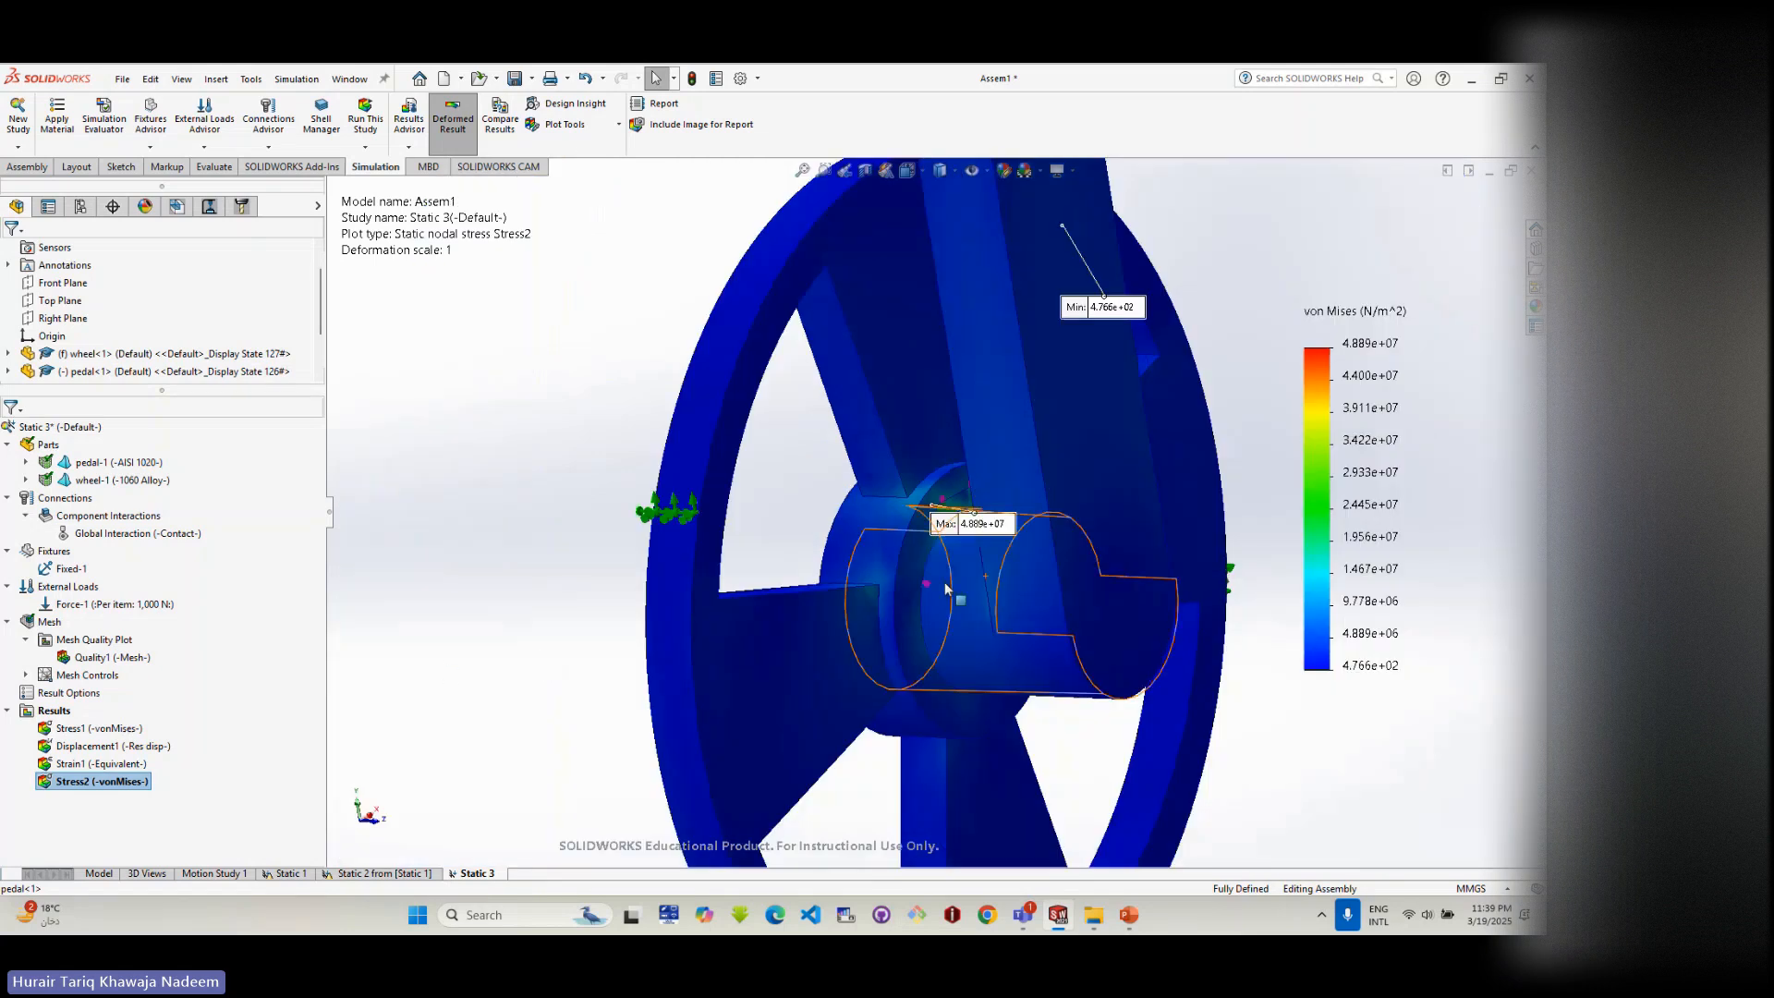
middle_click_drag(945, 589, 637, 502)
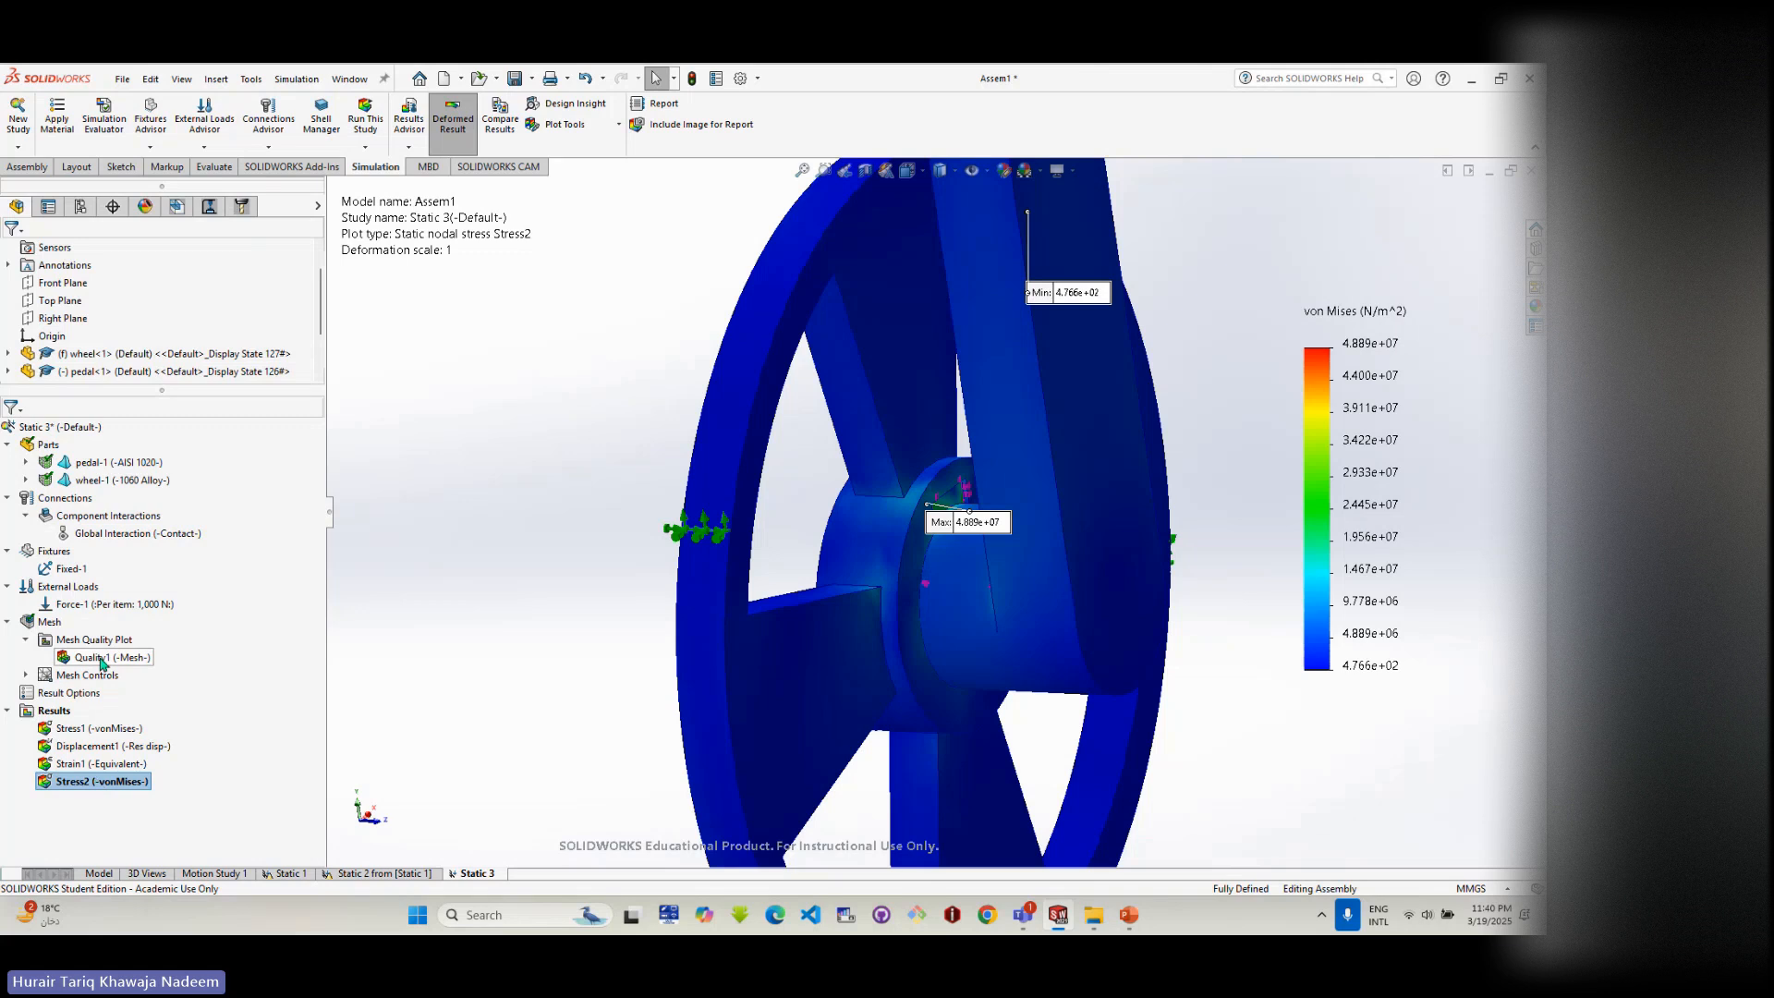
- Edit the global contact interaction to include a coefficient of friction of 0.05
left_click(110, 533)
right_click(111, 534)
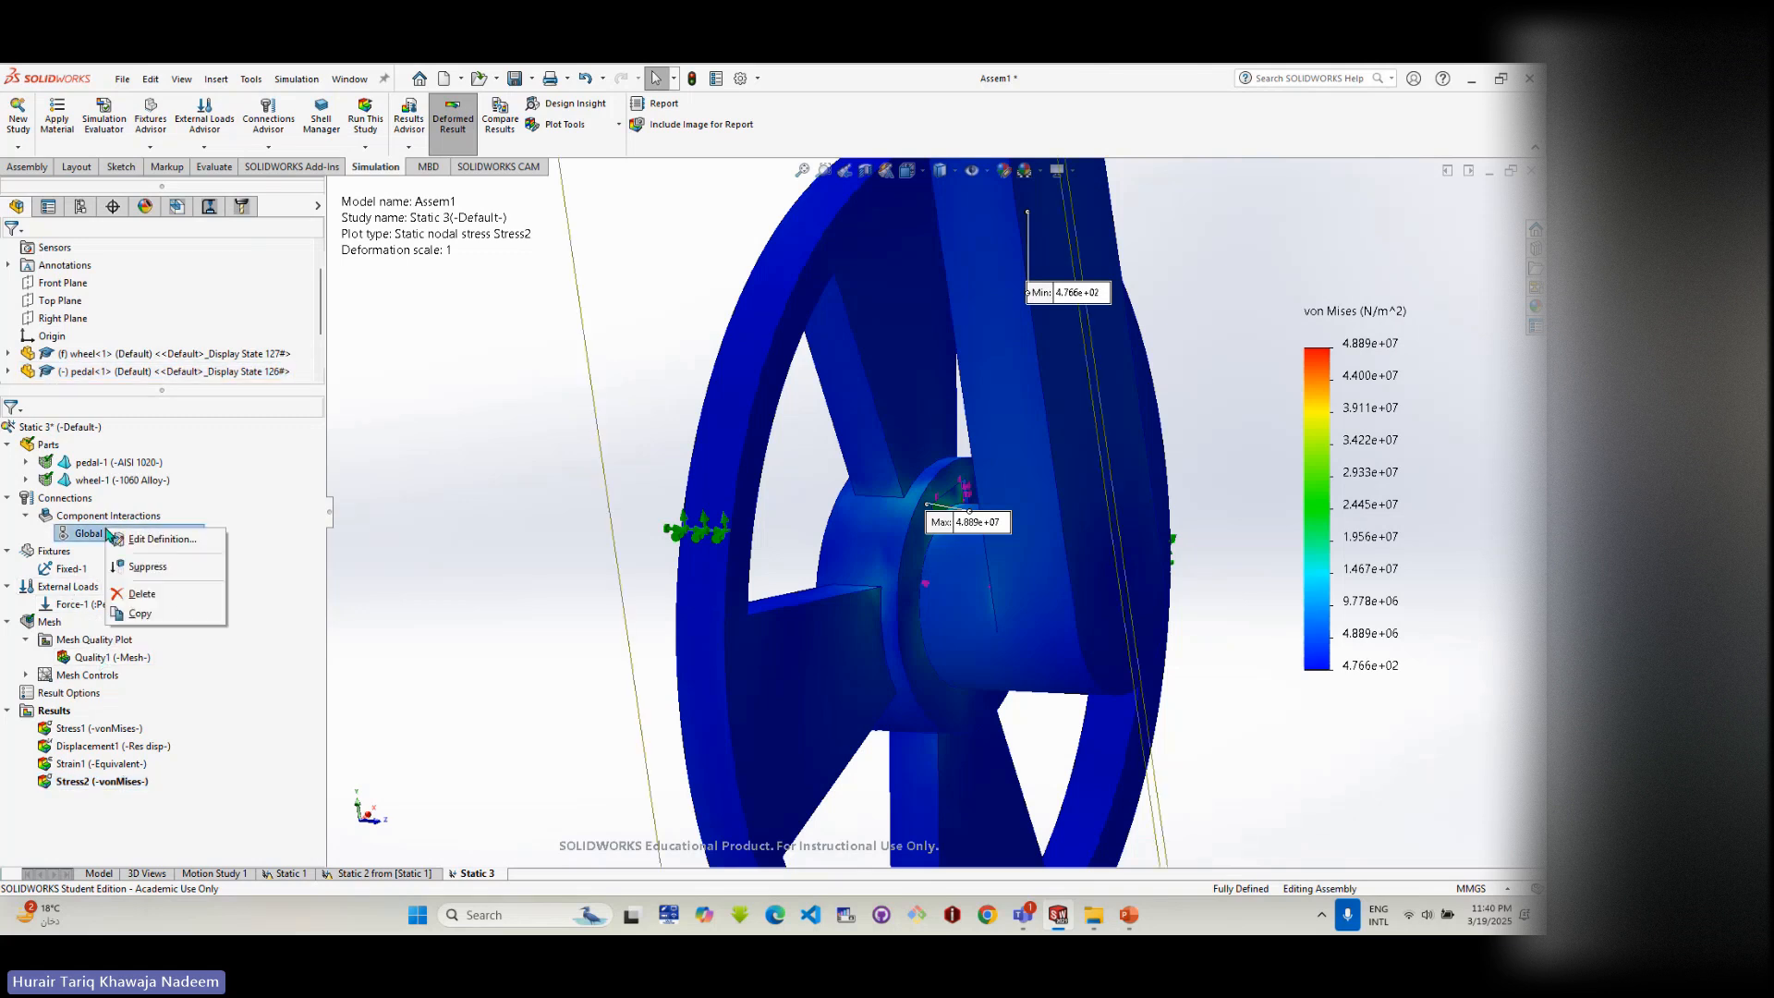
left_click(138, 543)
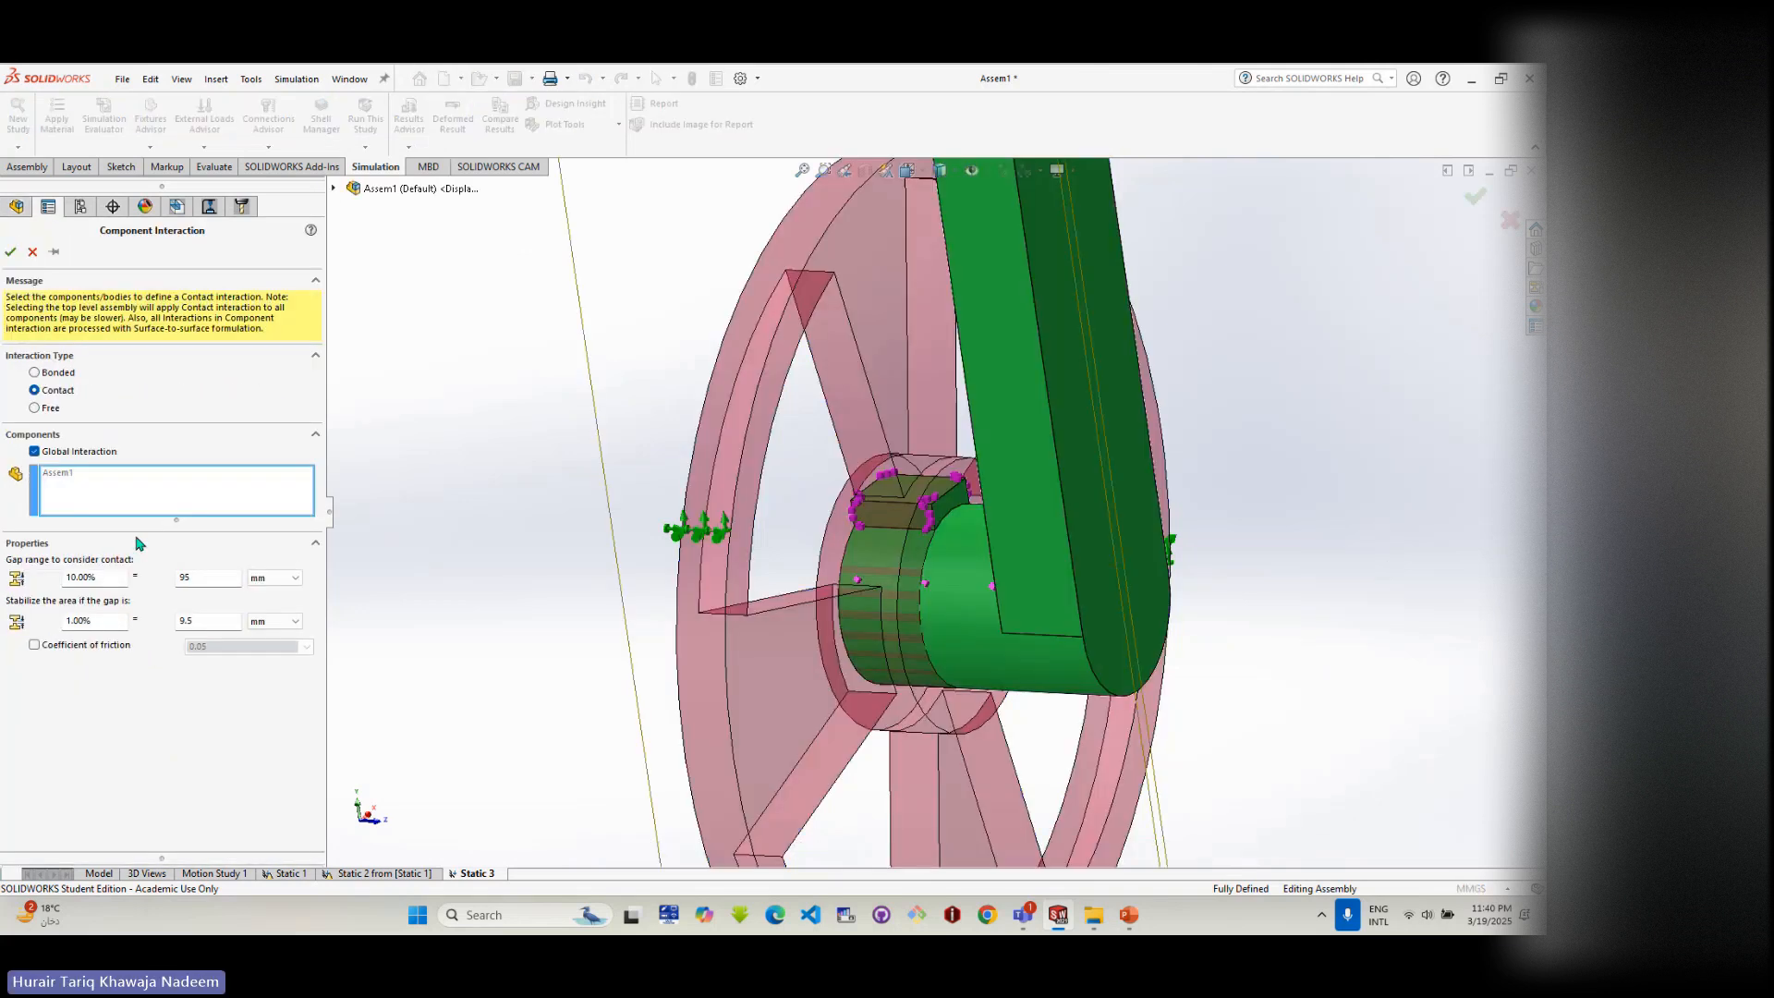
left_click(35, 646)
left_click(35, 646)
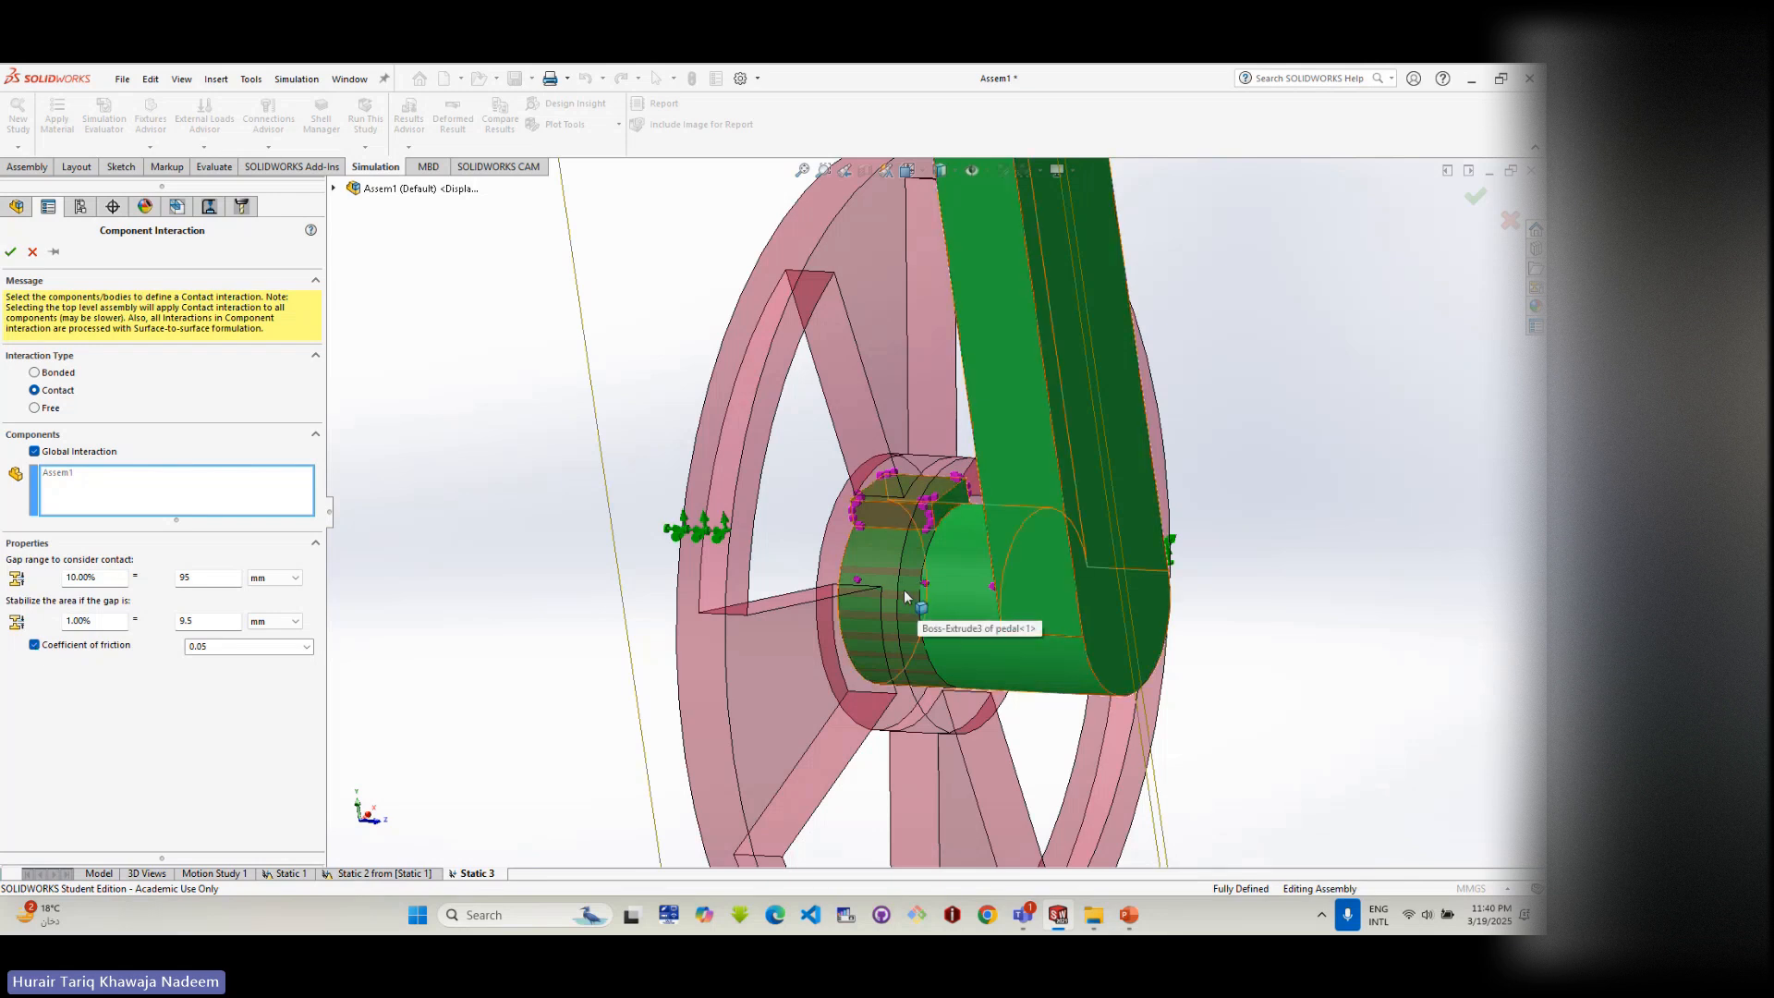
left_click(199, 646)
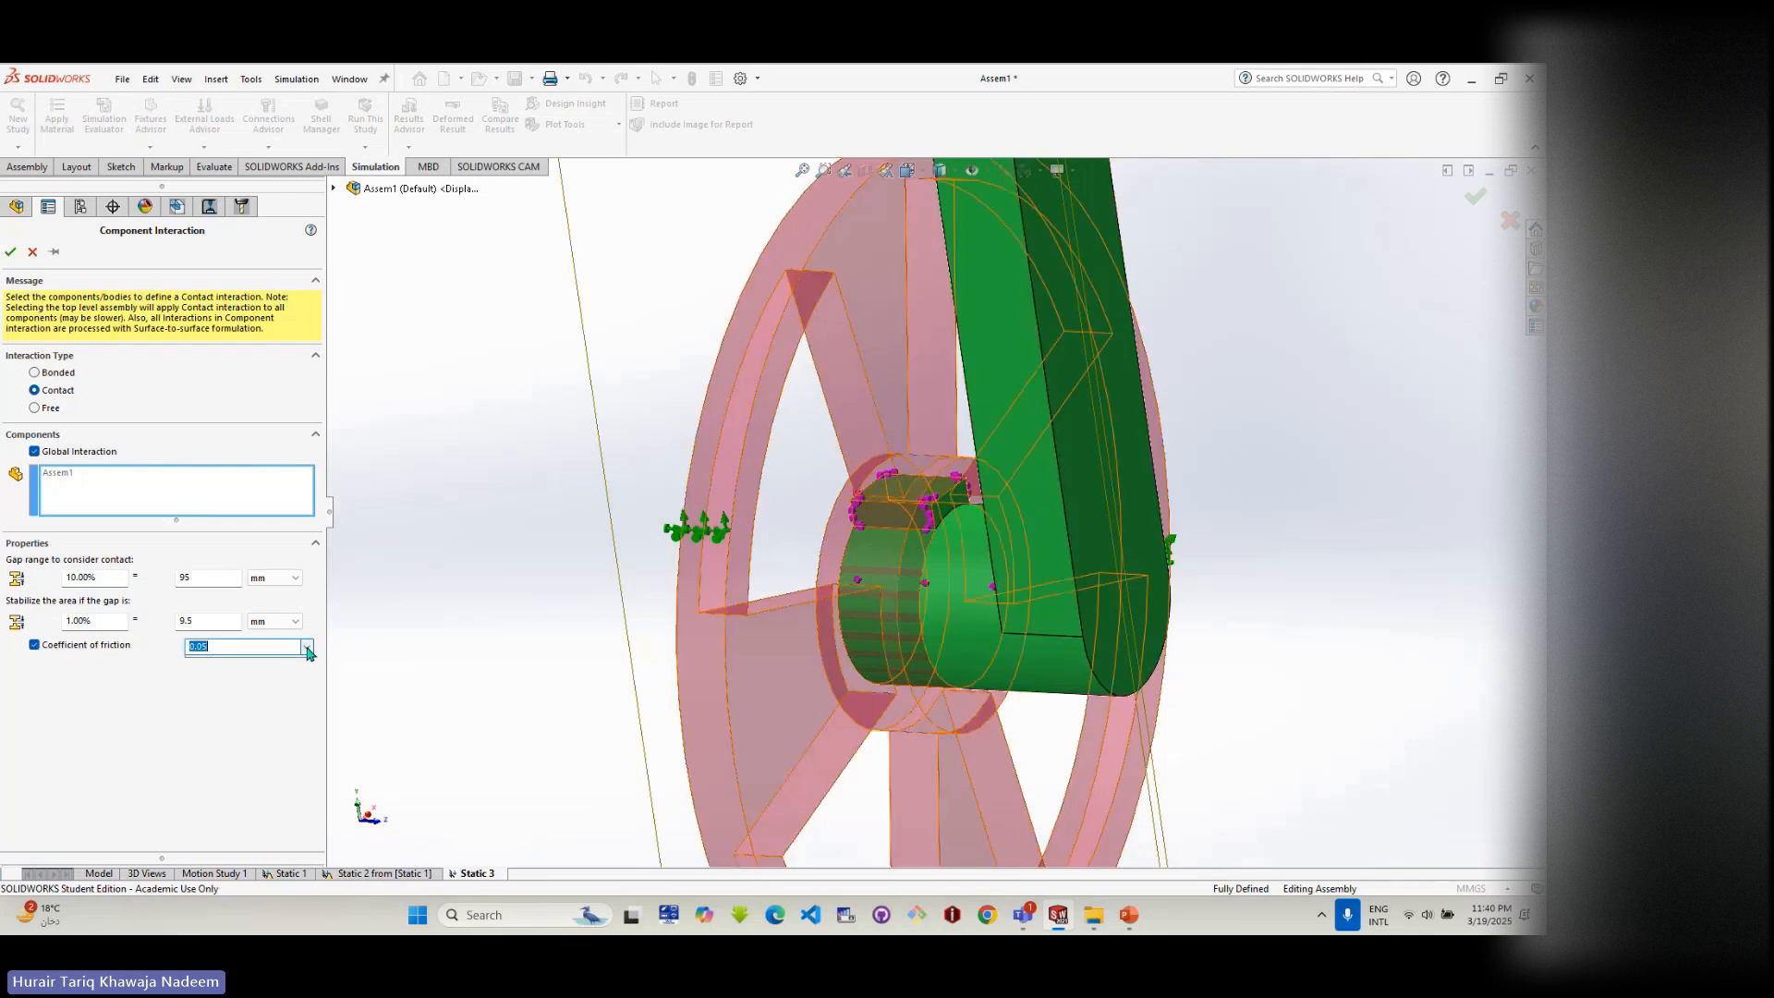
left_click(306, 646)
left_click(307, 650)
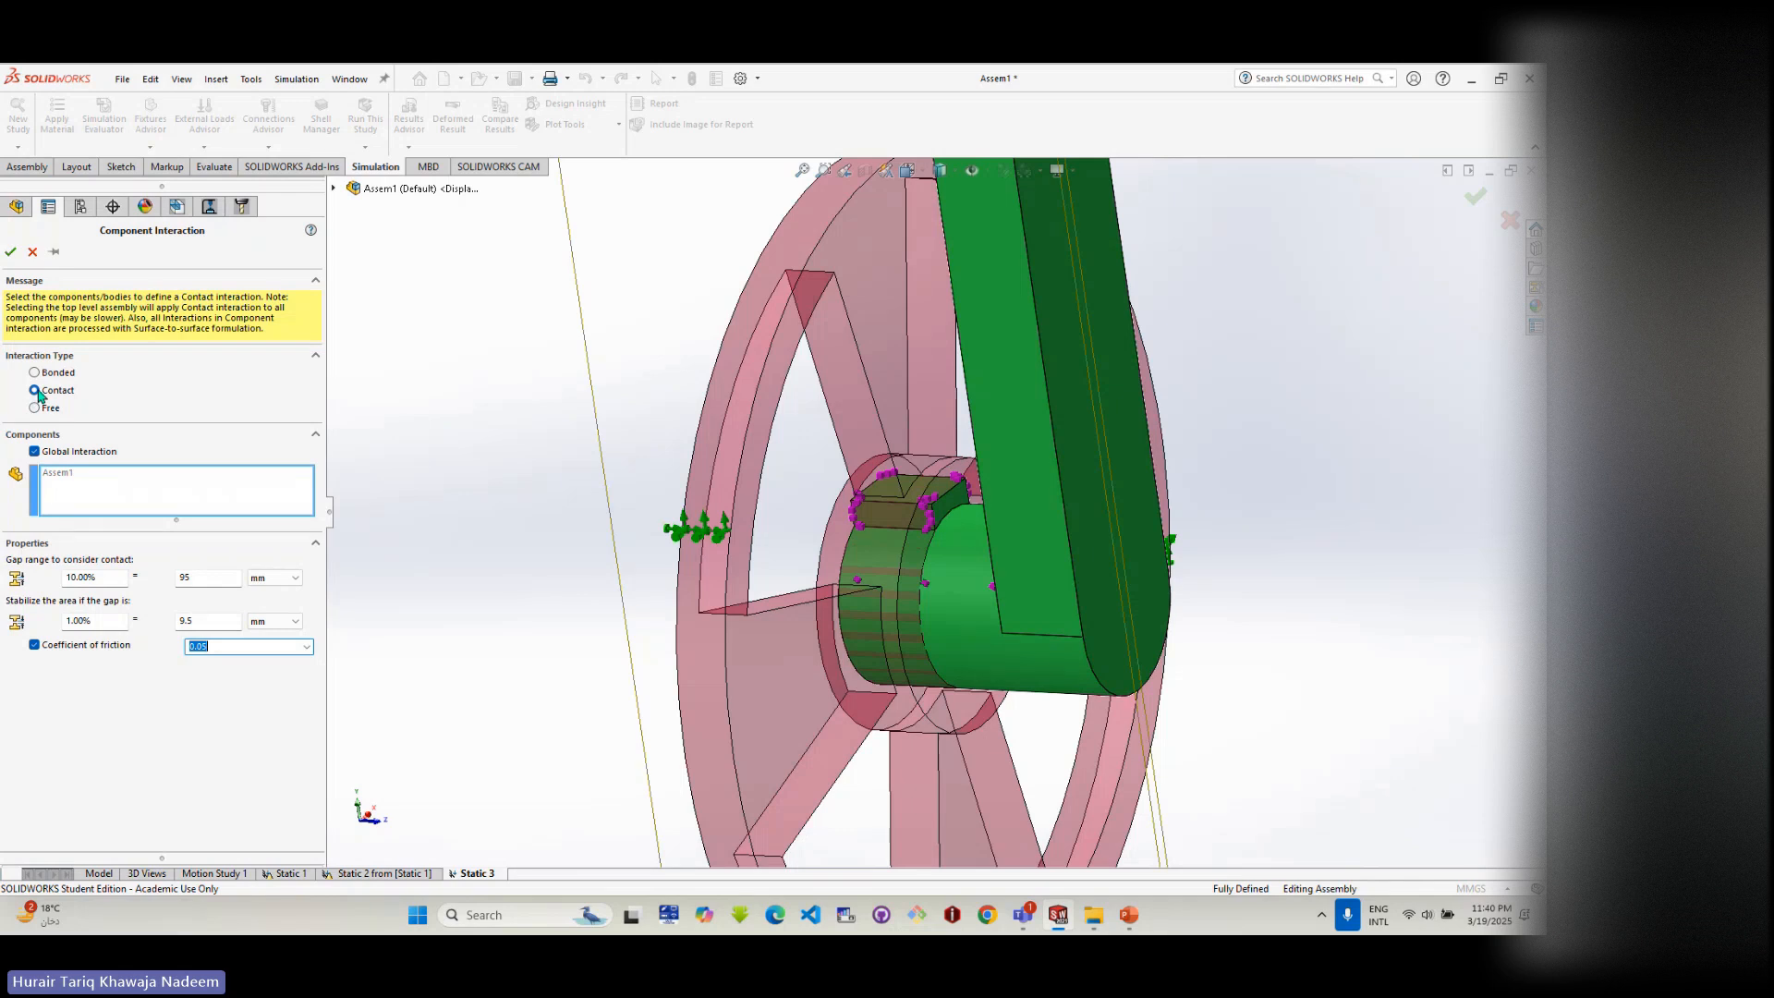
left_click(14, 256)
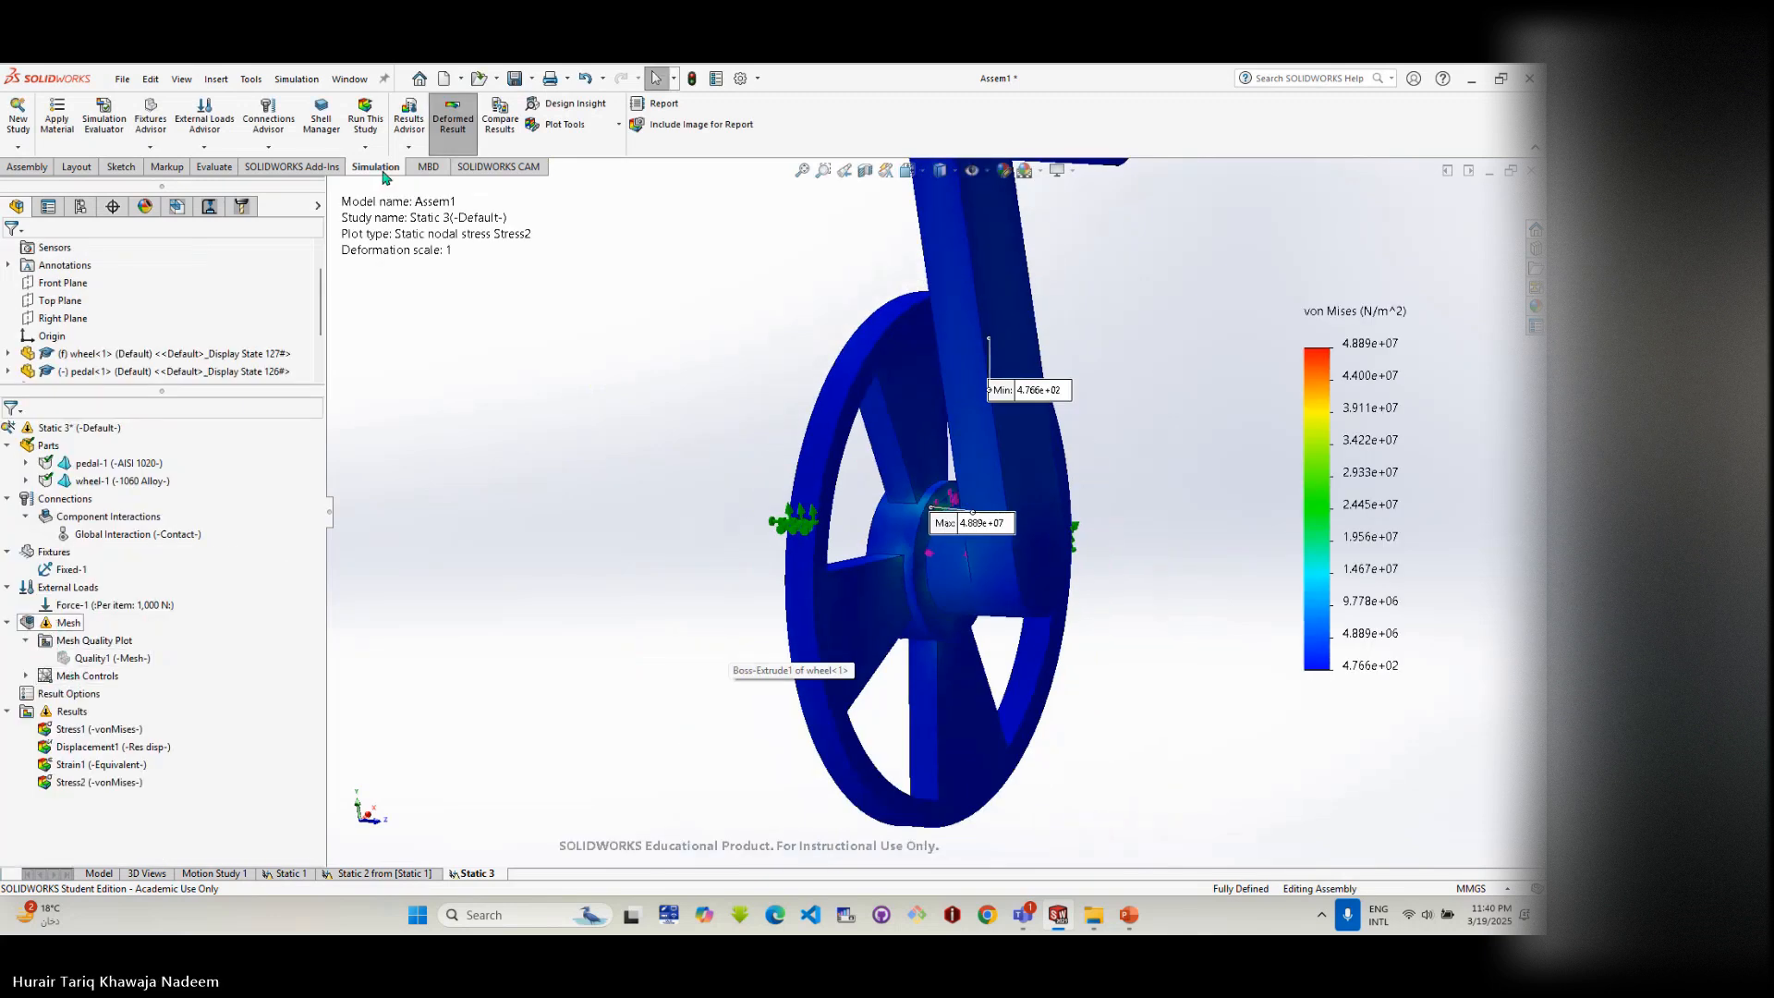
- Remesh the assembly in the Static 3 study
right_click(77, 624)
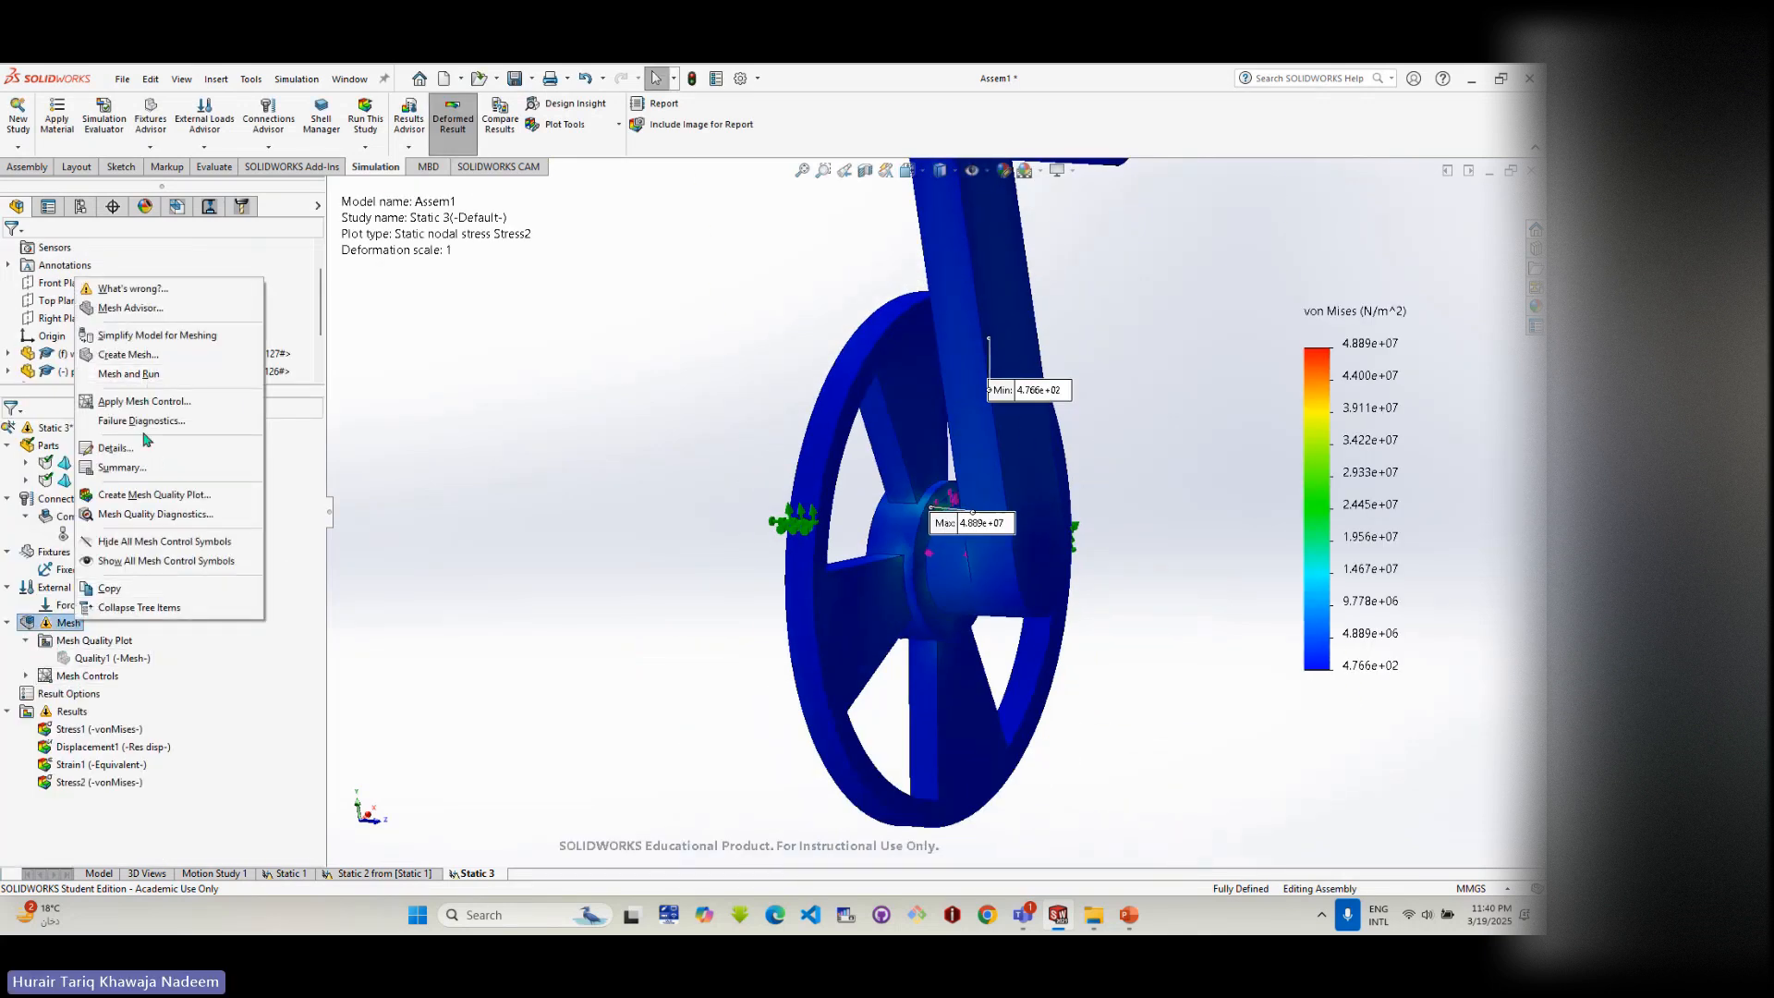